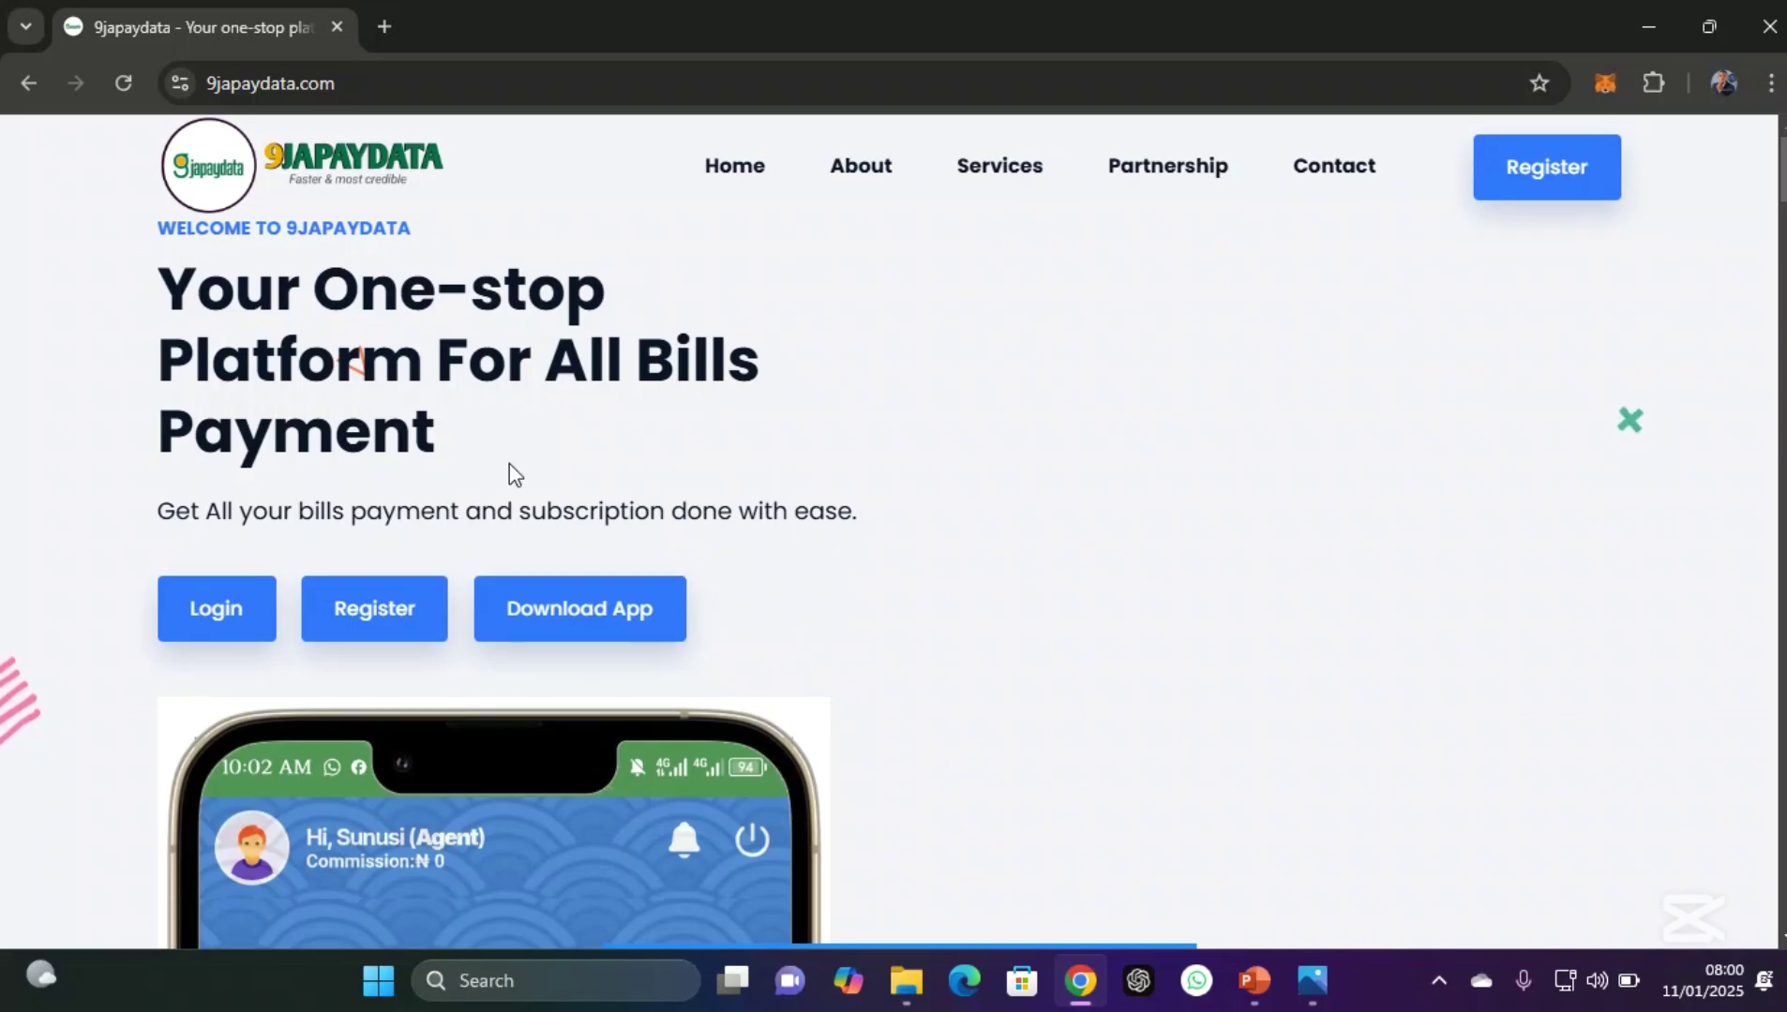
# Step: Browse down the 9japaydata homepage and bring up the account registration form
pyautogui.scroll(-10, 785, 409)
pyautogui.scroll(-6, 785, 409)
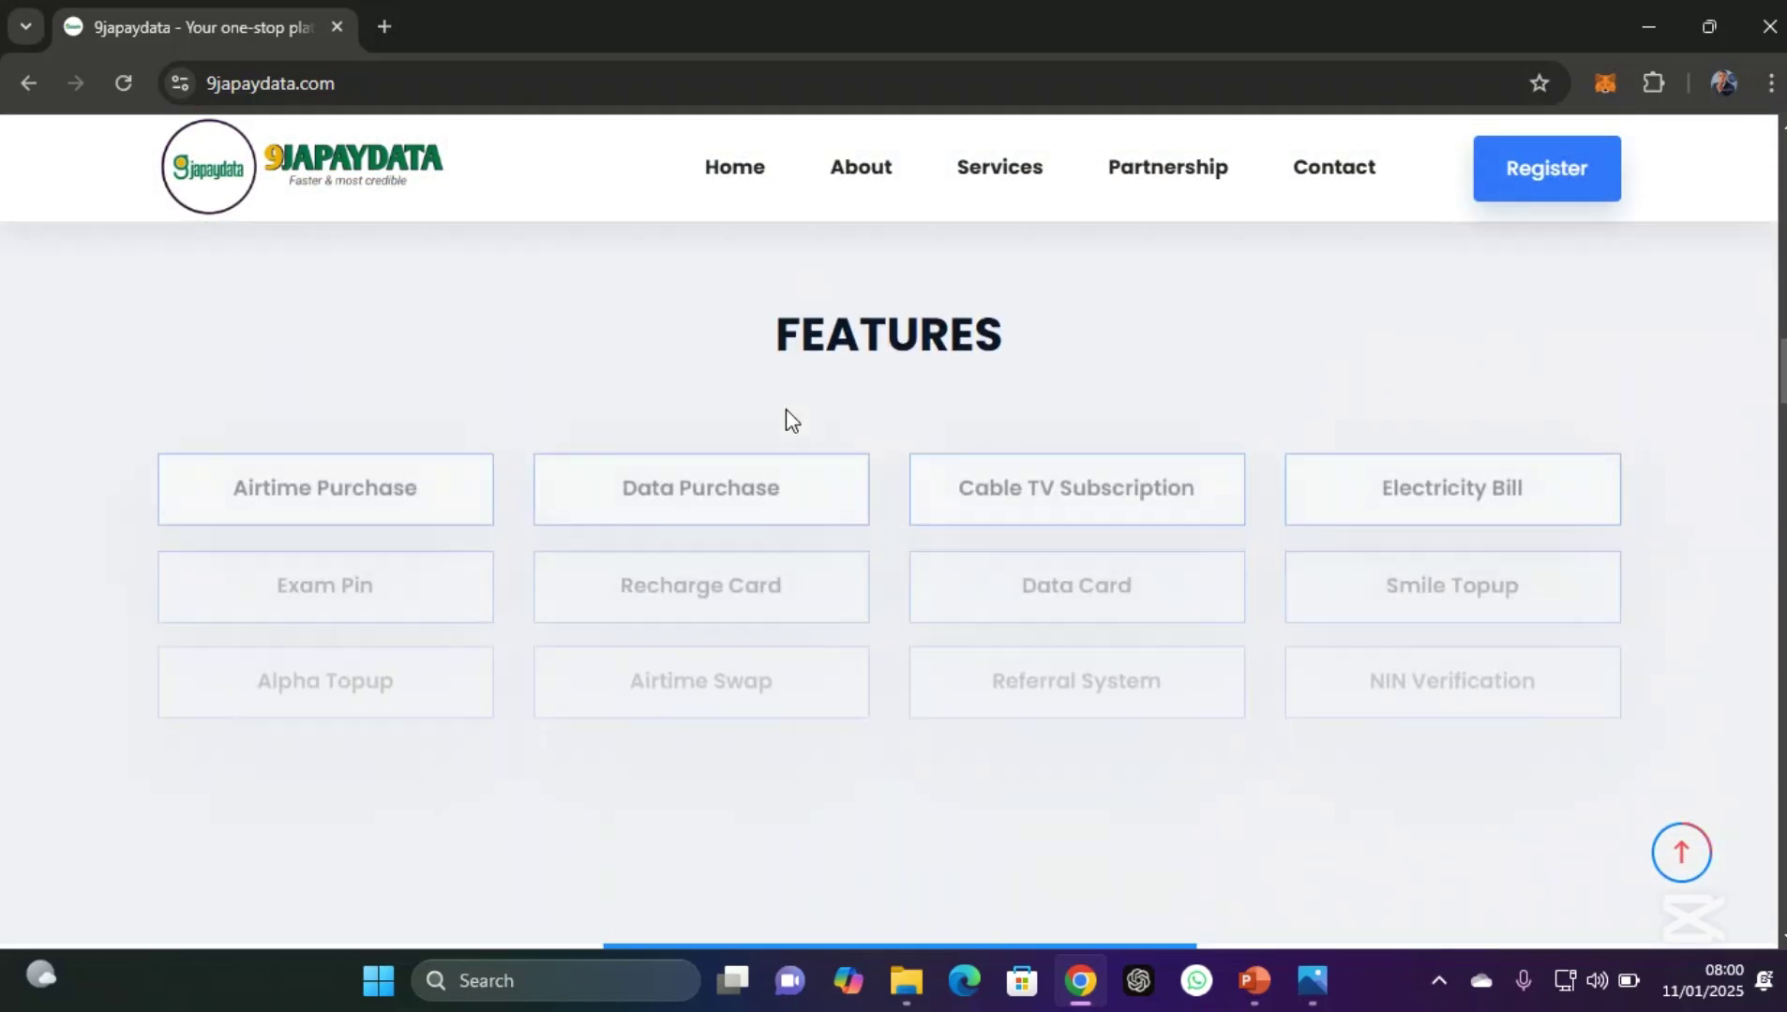
pyautogui.scroll(-10, 561, 487)
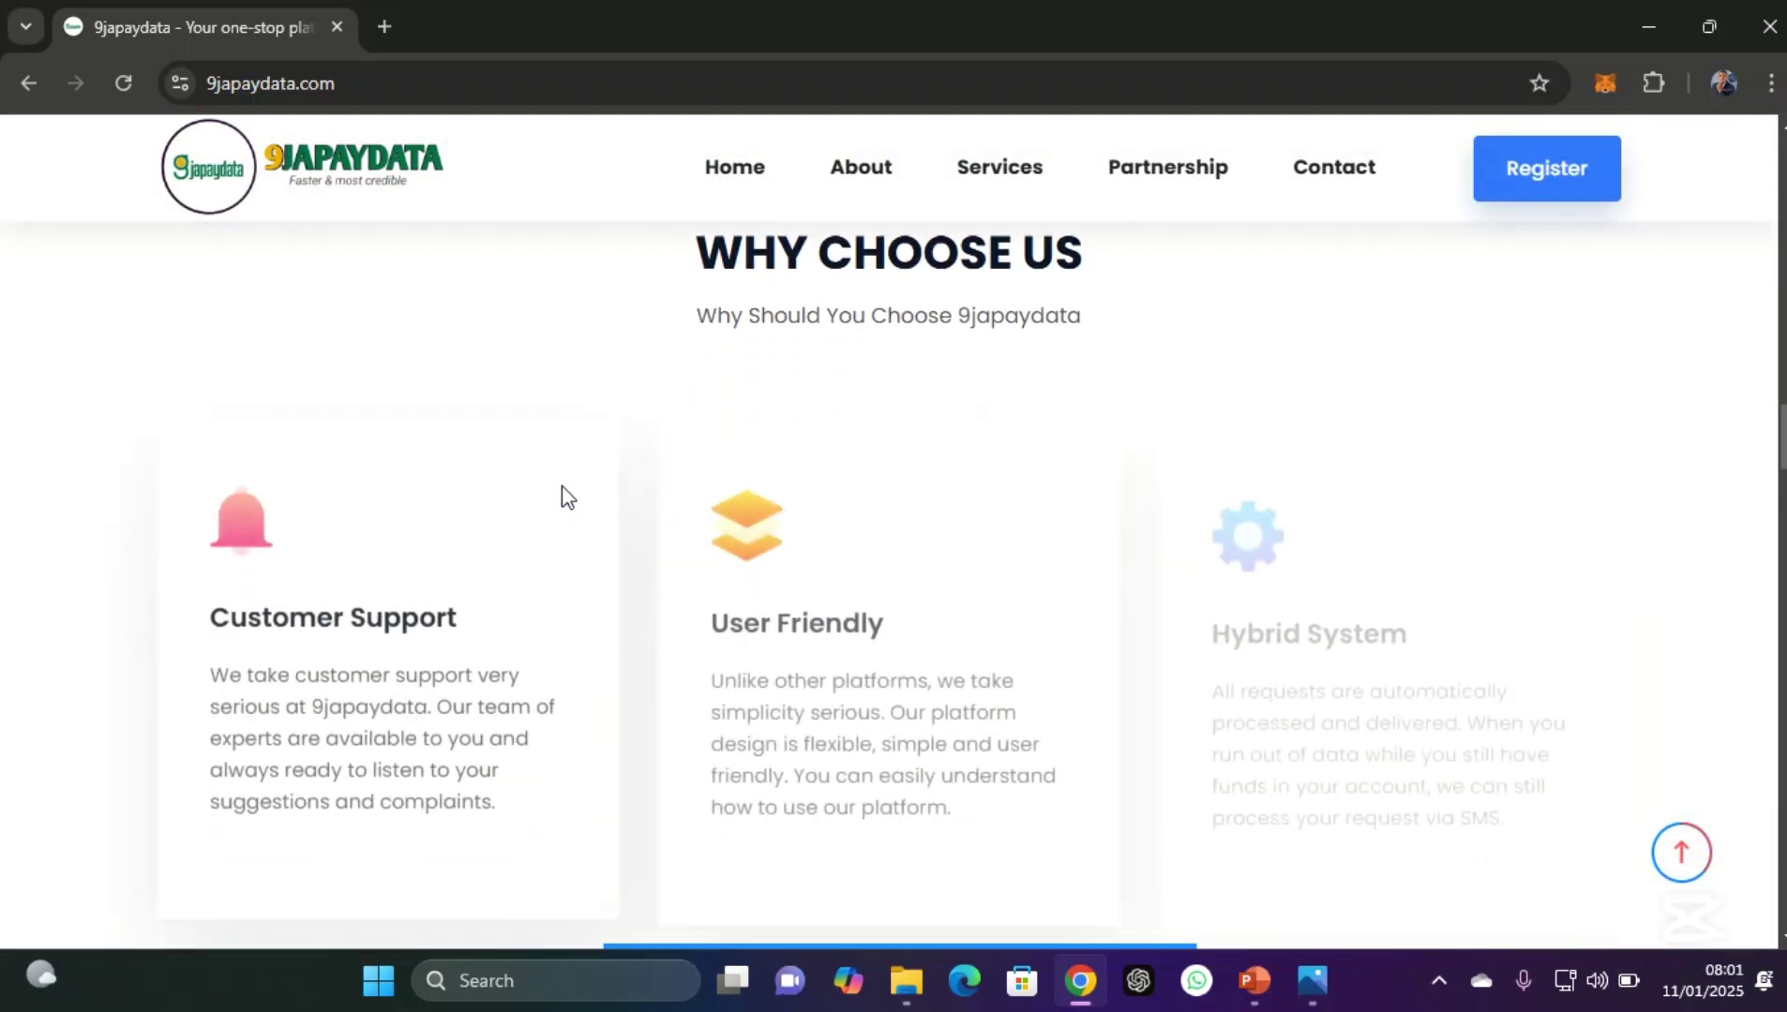
pyautogui.scroll(-10, 577, 427)
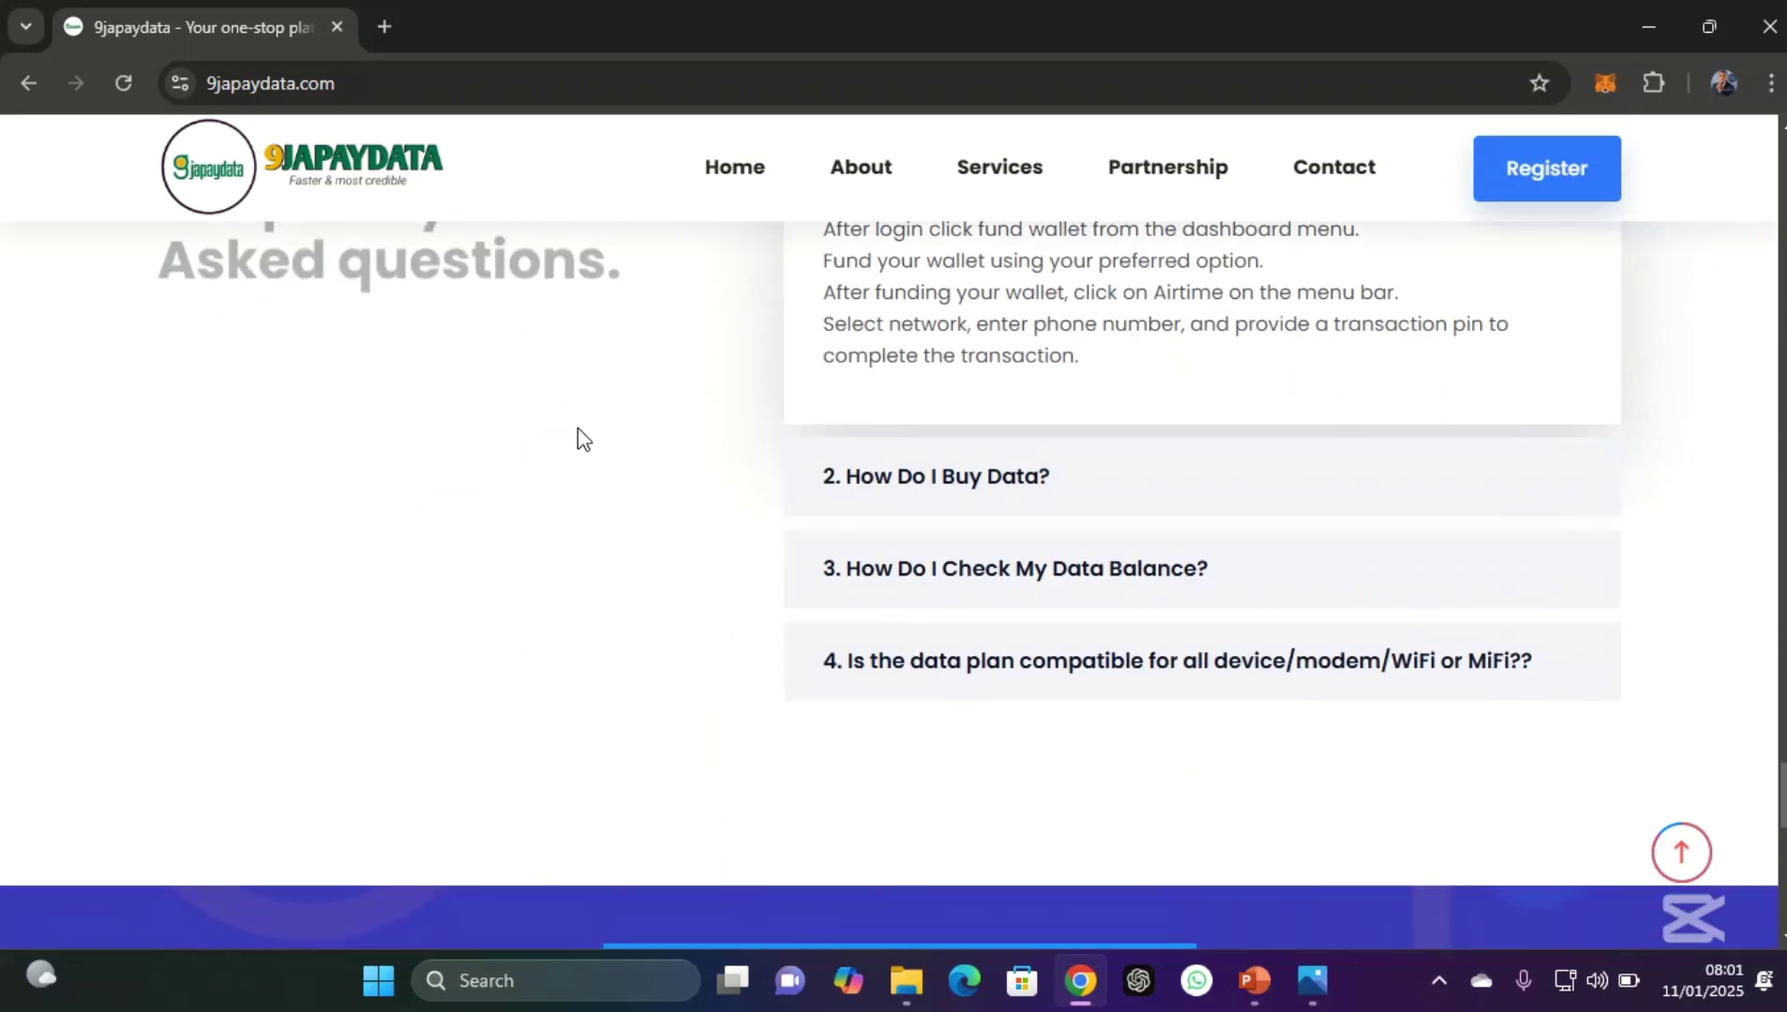
pyautogui.scroll(20, 577, 428)
pyautogui.scroll(-20, 577, 428)
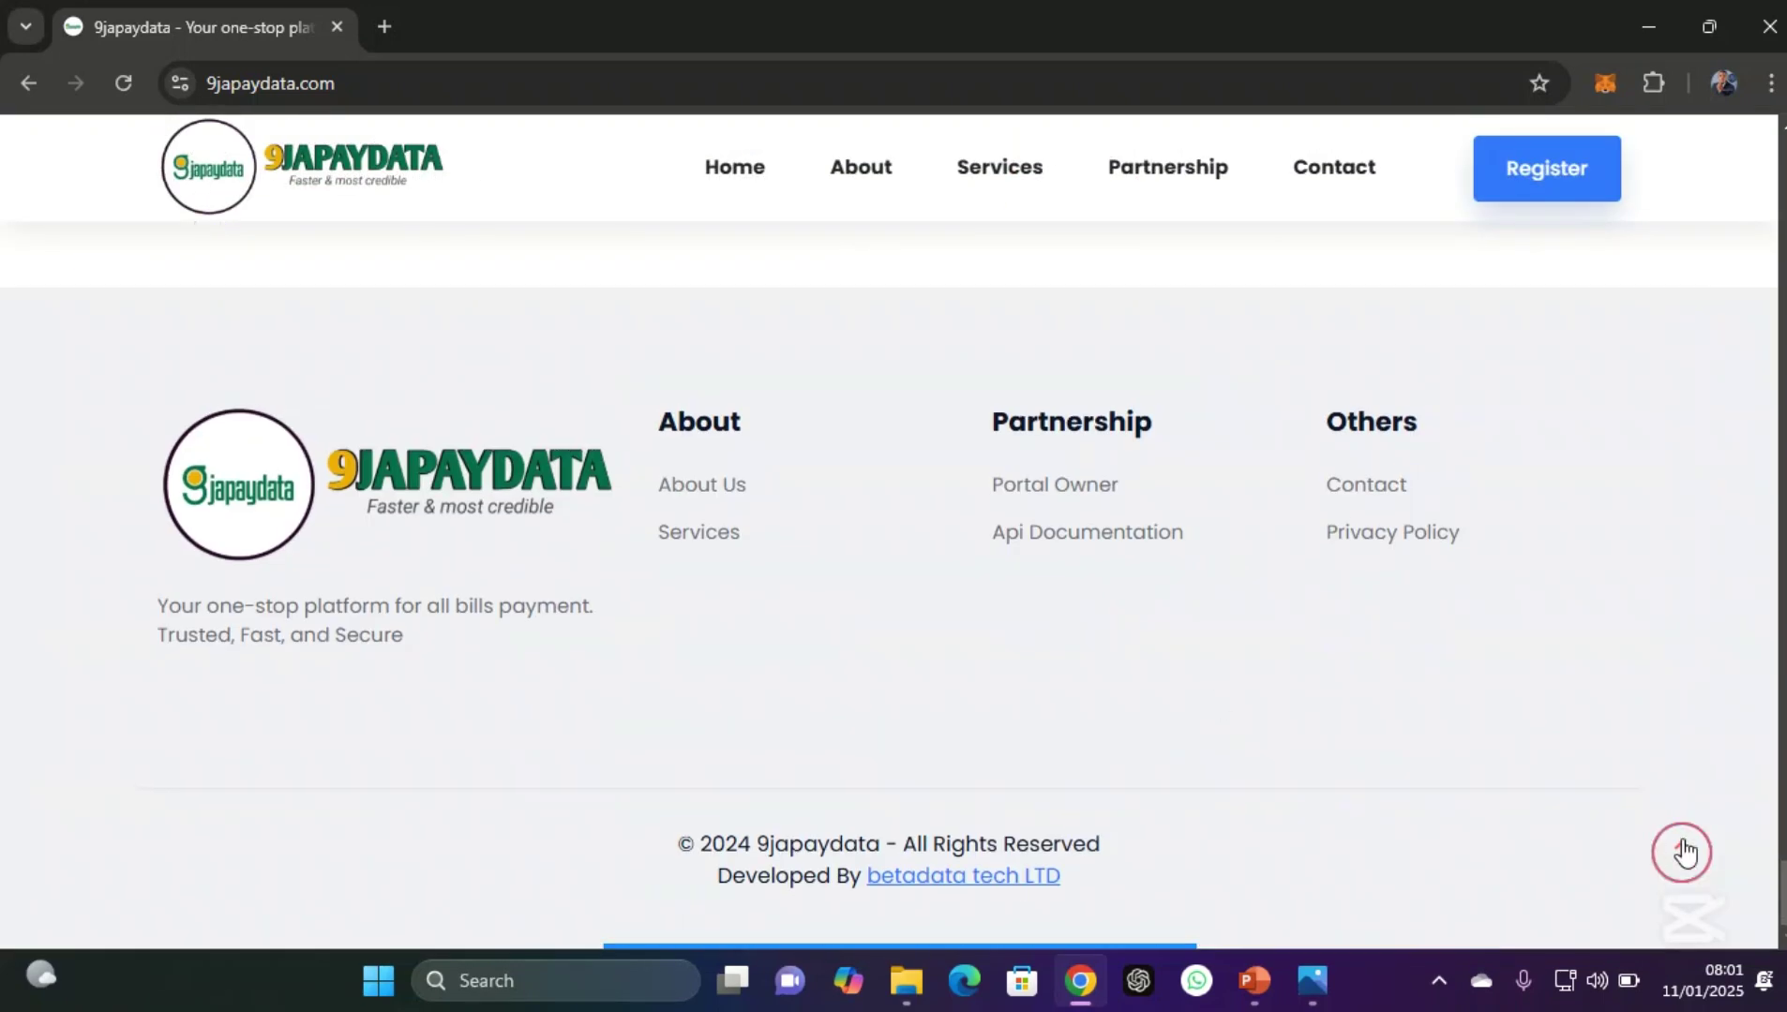
pyautogui.click(1683, 854)
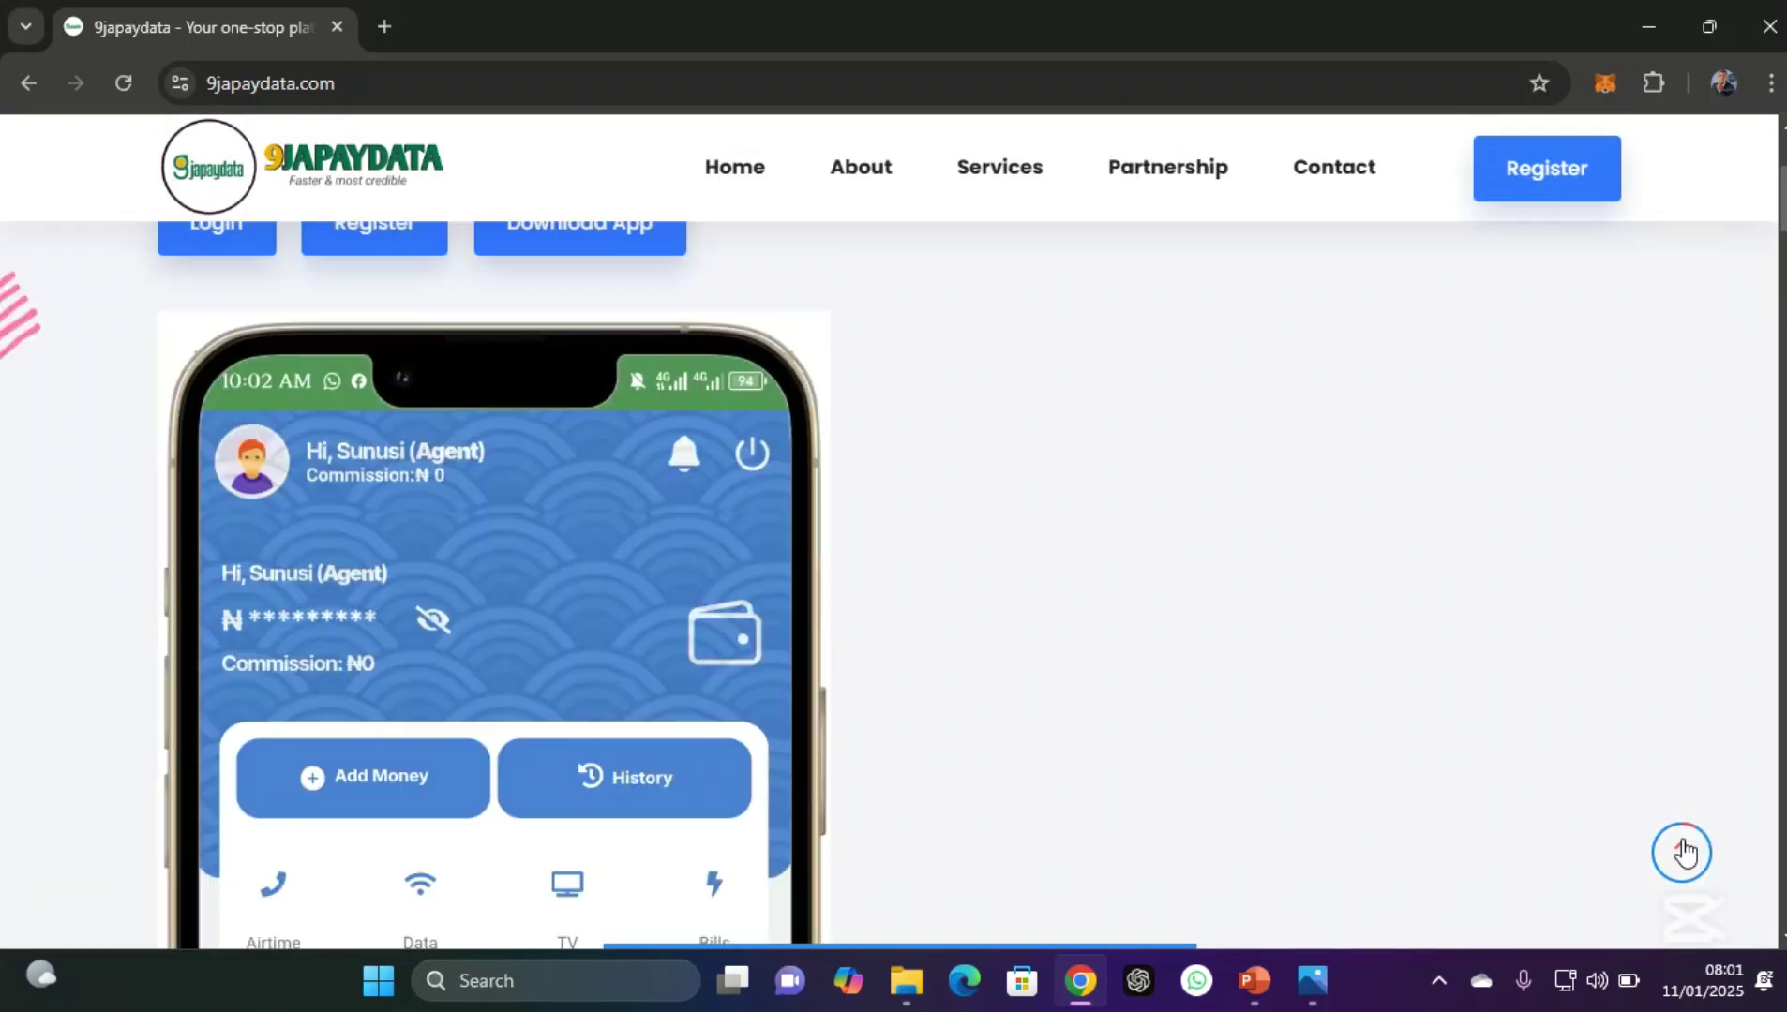
pyautogui.moveTo(773, 534); pyautogui.dragTo(454, 682)
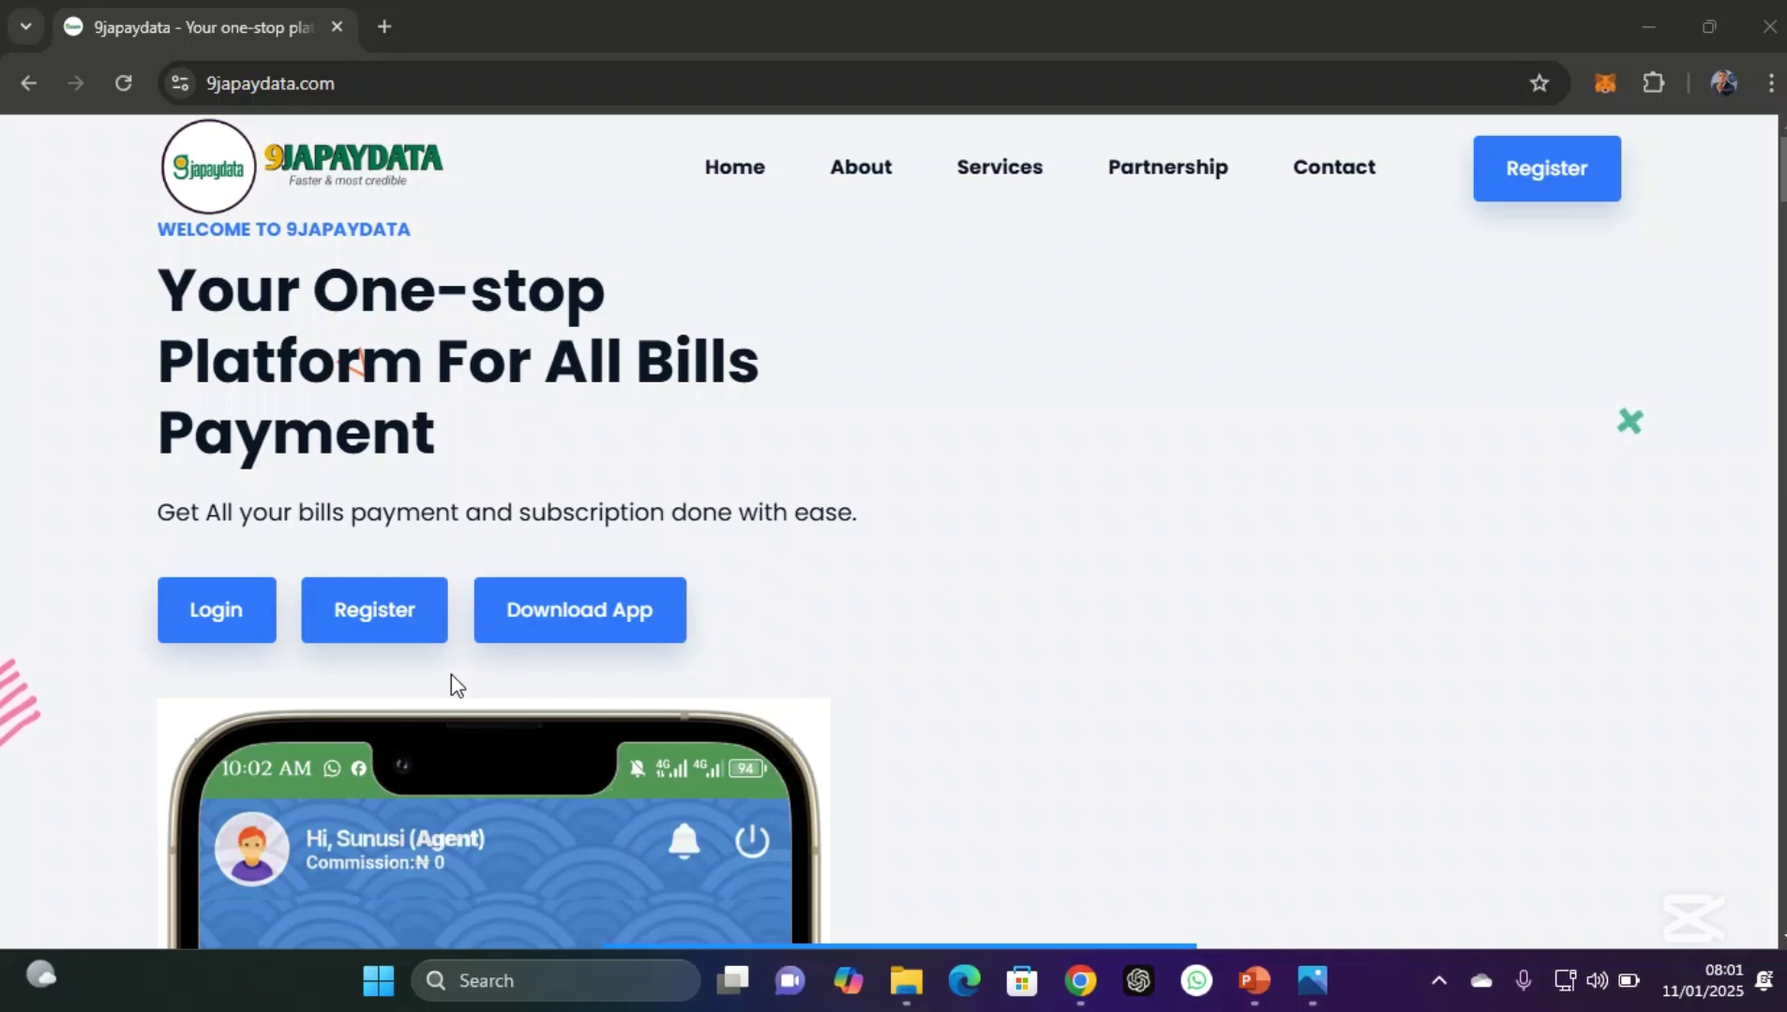
pyautogui.click(384, 614)
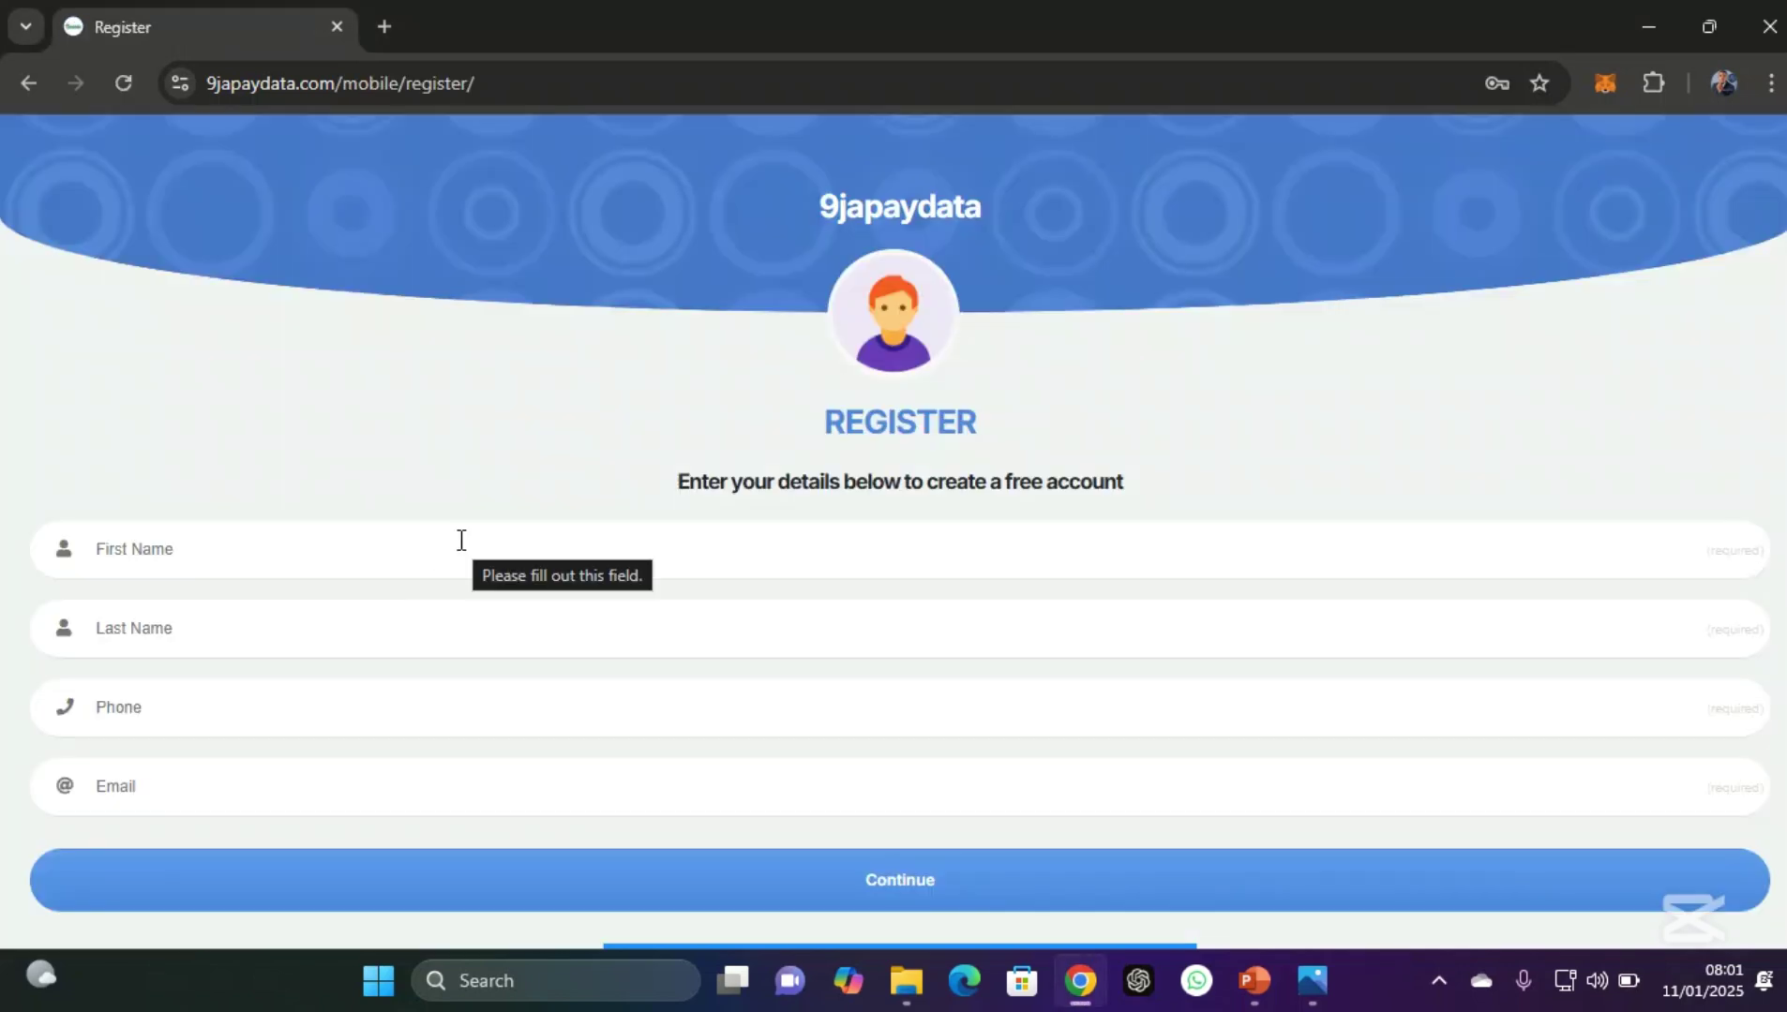
# Step: Autofill first and last name, phone number and email from saved details, then continue
pyautogui.click(461, 540)
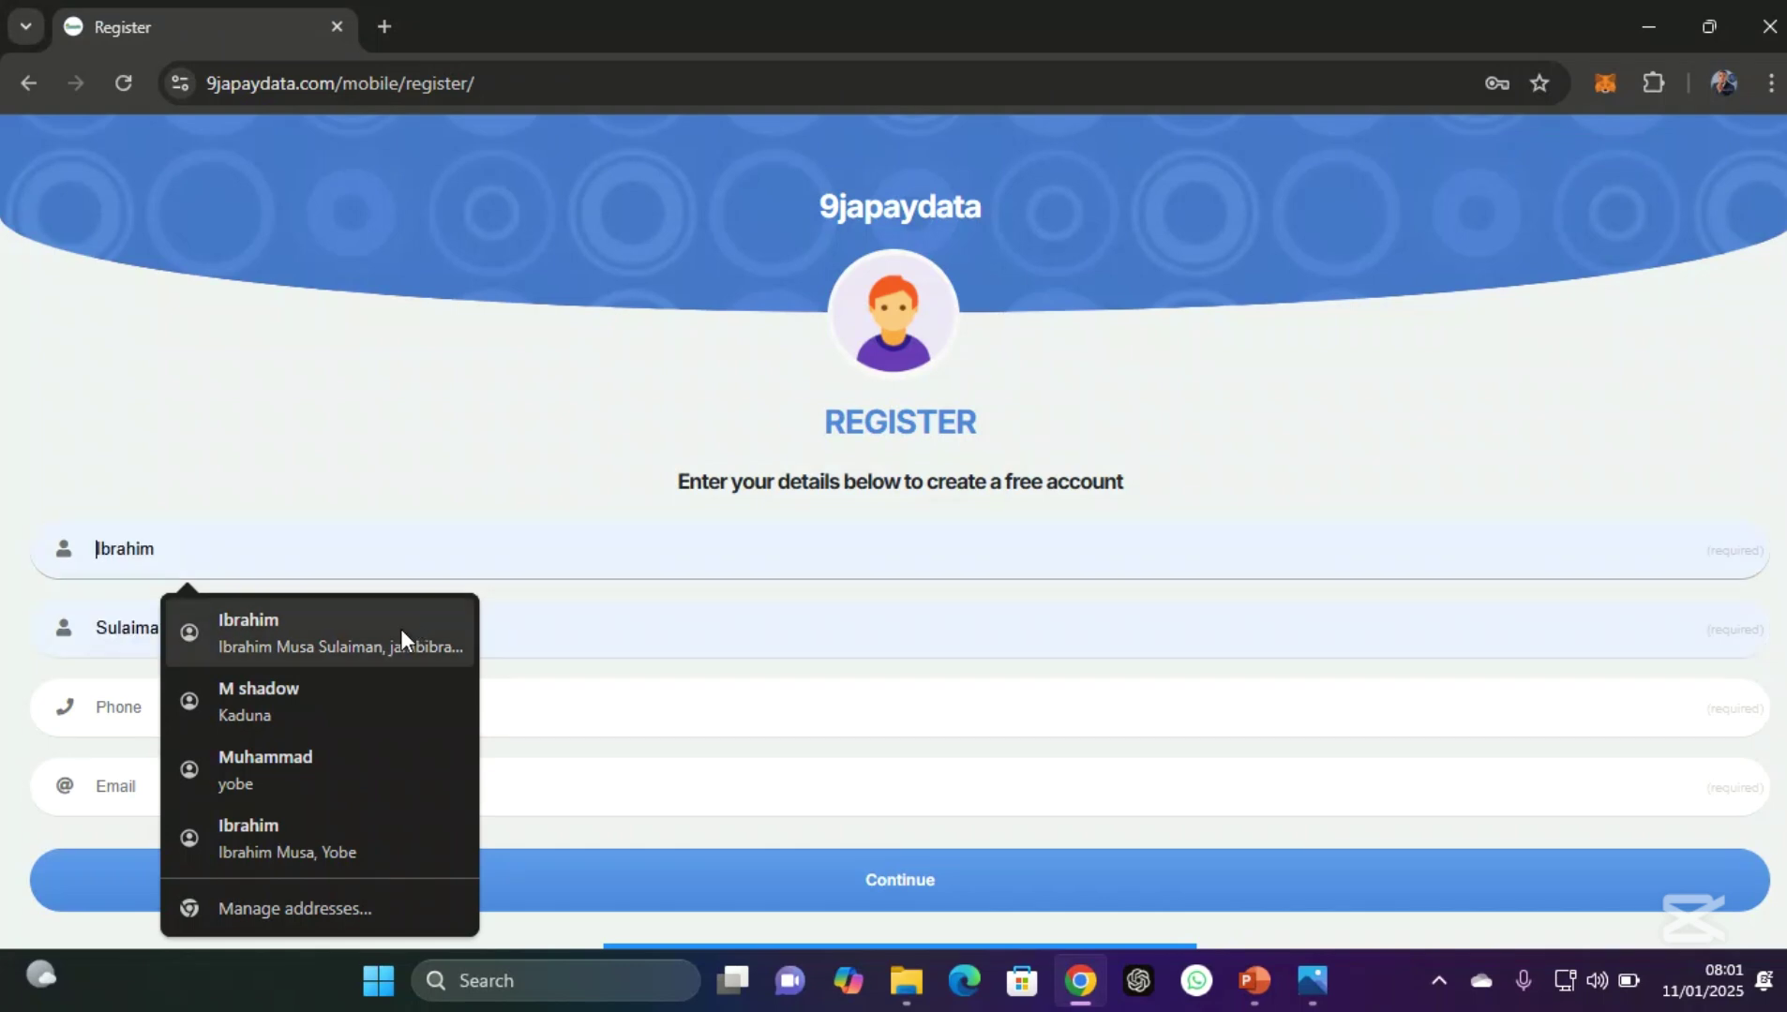
pyautogui.click(400, 632)
pyautogui.click(206, 717)
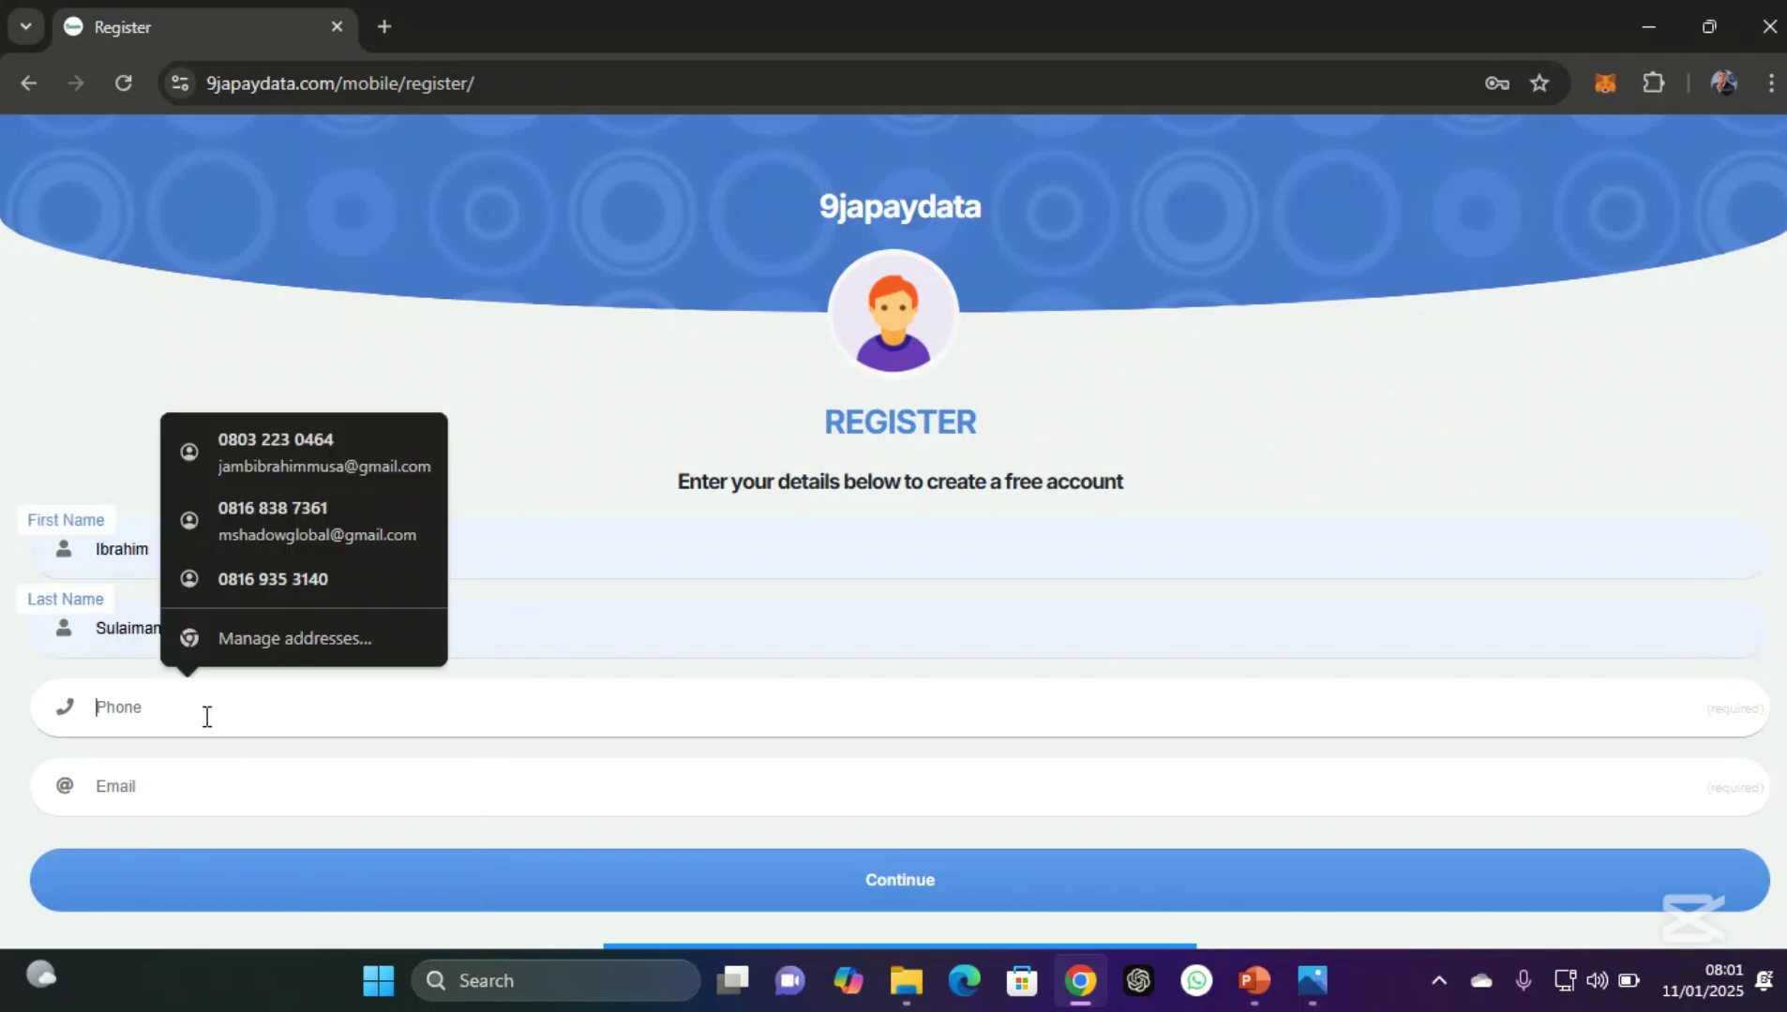
pyautogui.click(272, 476)
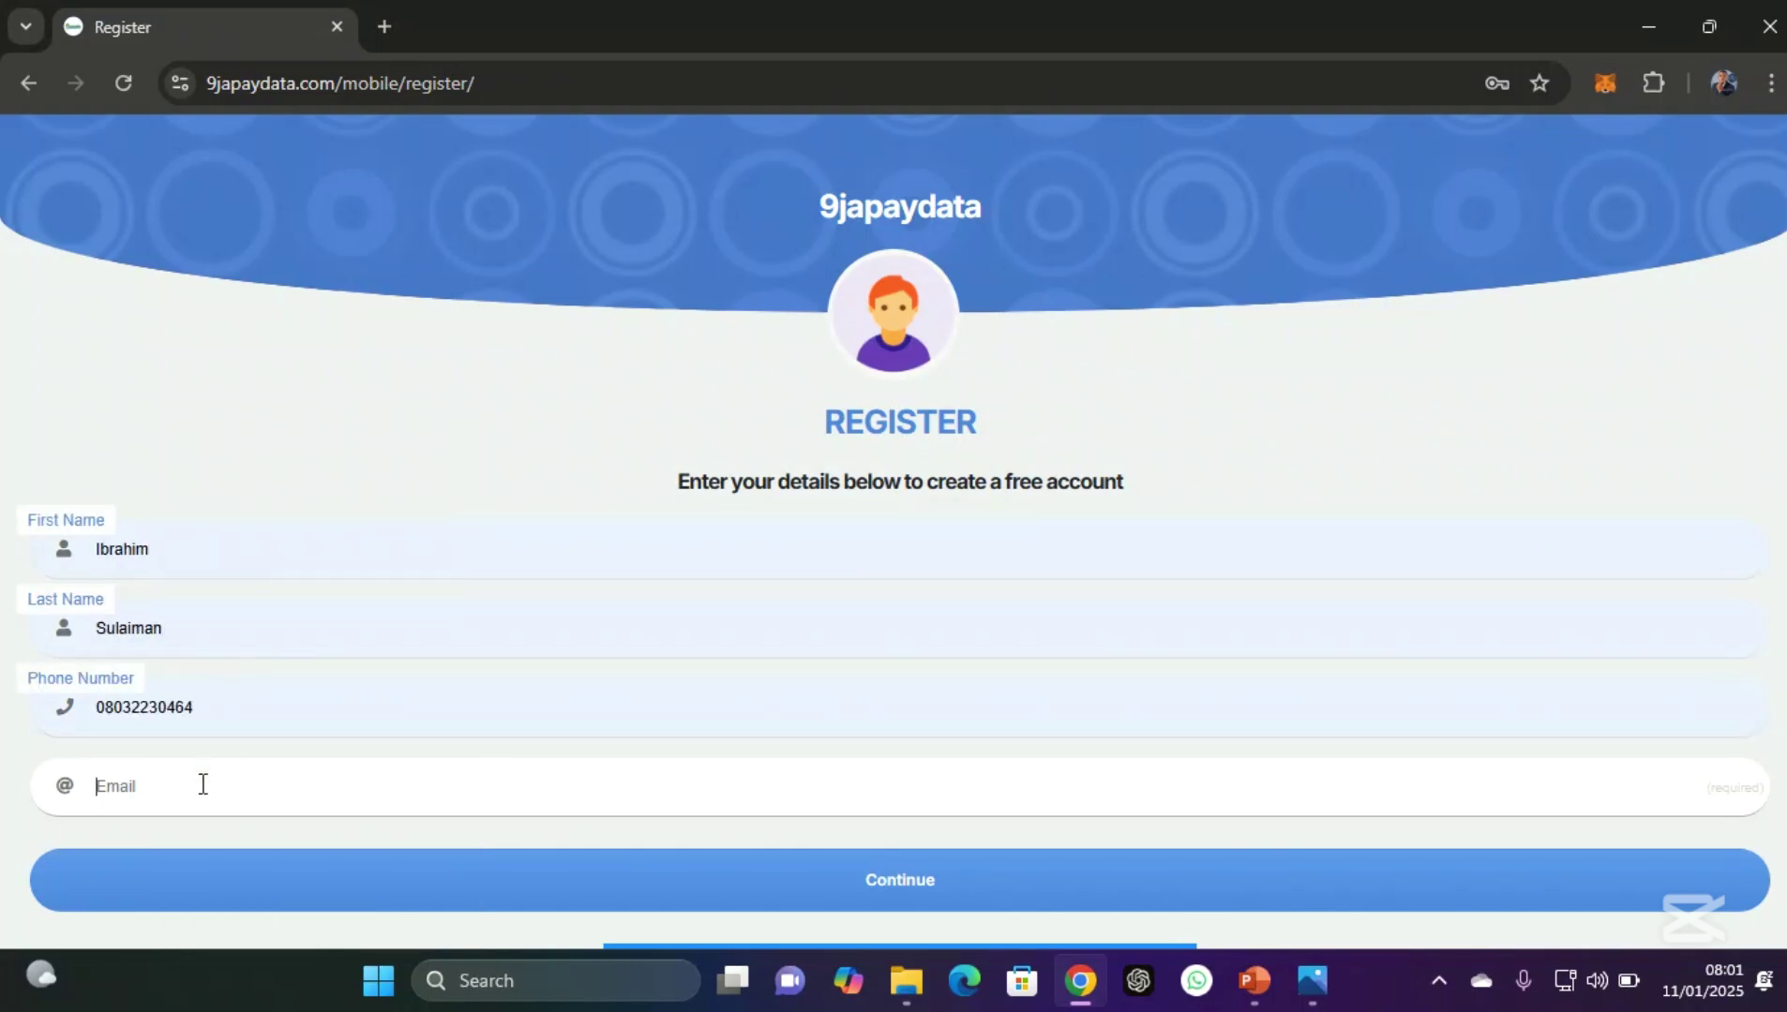
pyautogui.click(242, 609)
pyautogui.click(730, 885)
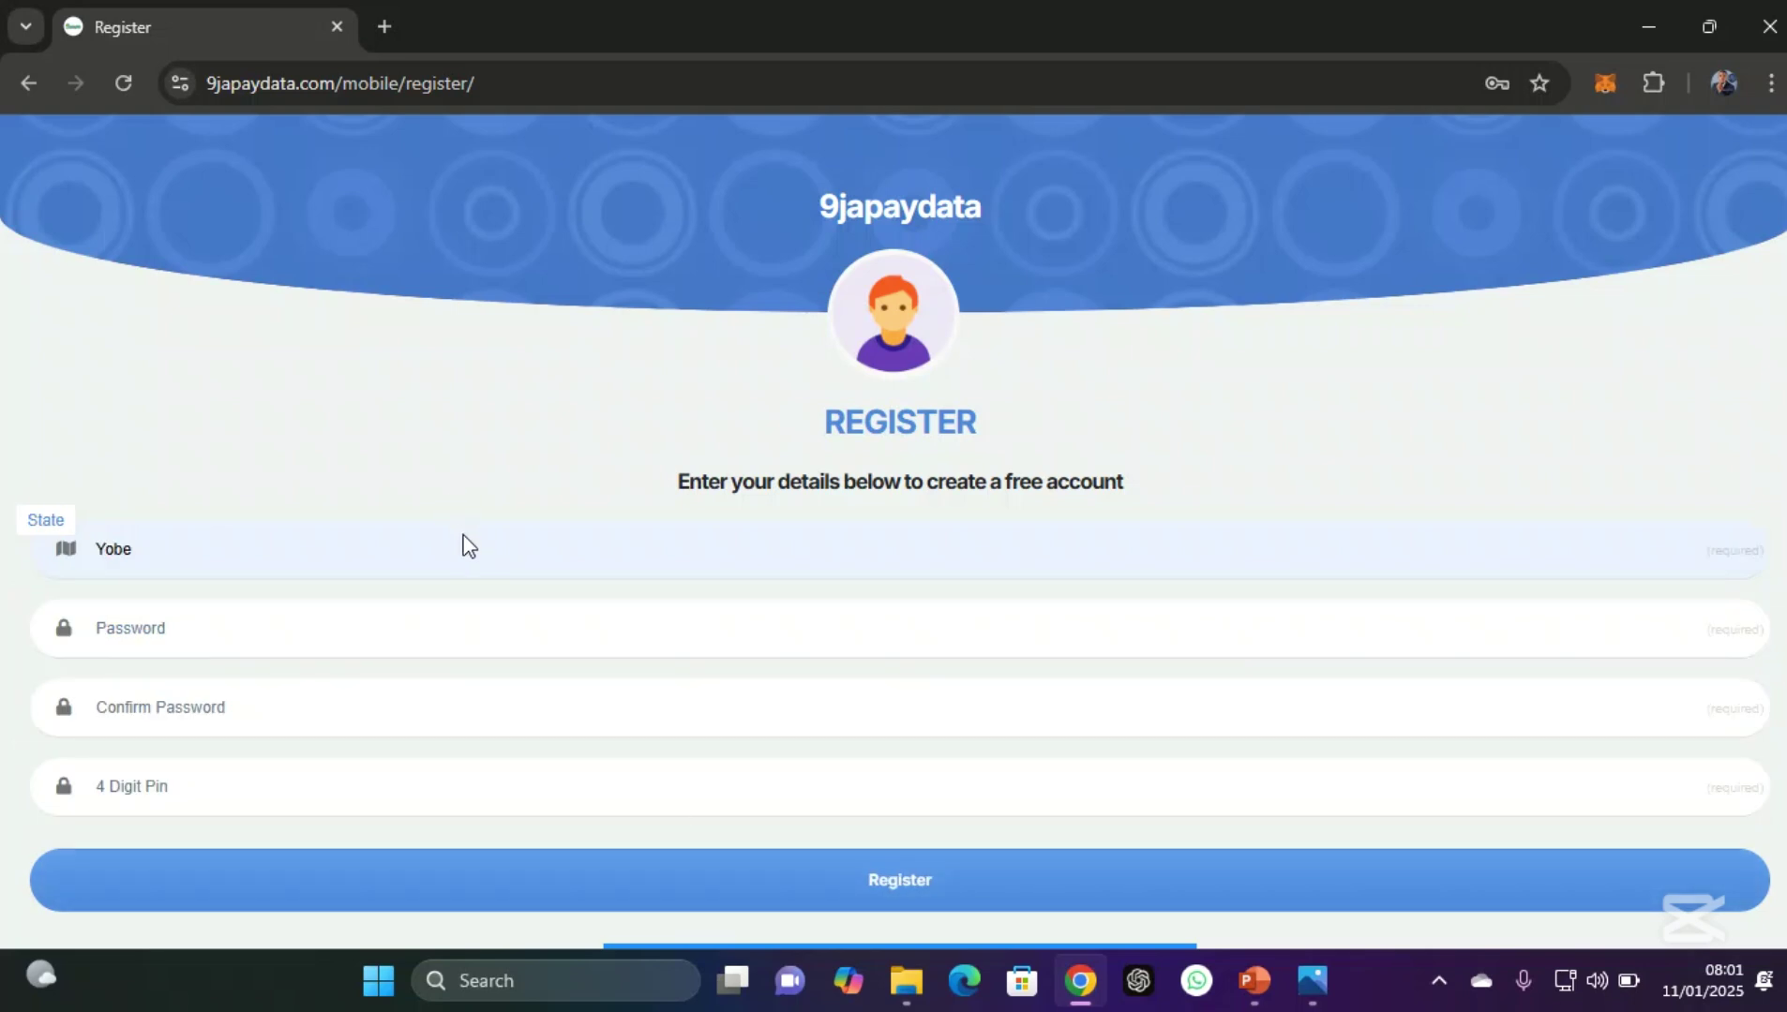
# Step: Choose Yobe as the state, set and confirm a password, enter the PIN, and register
pyautogui.click(469, 546)
pyautogui.click(245, 497)
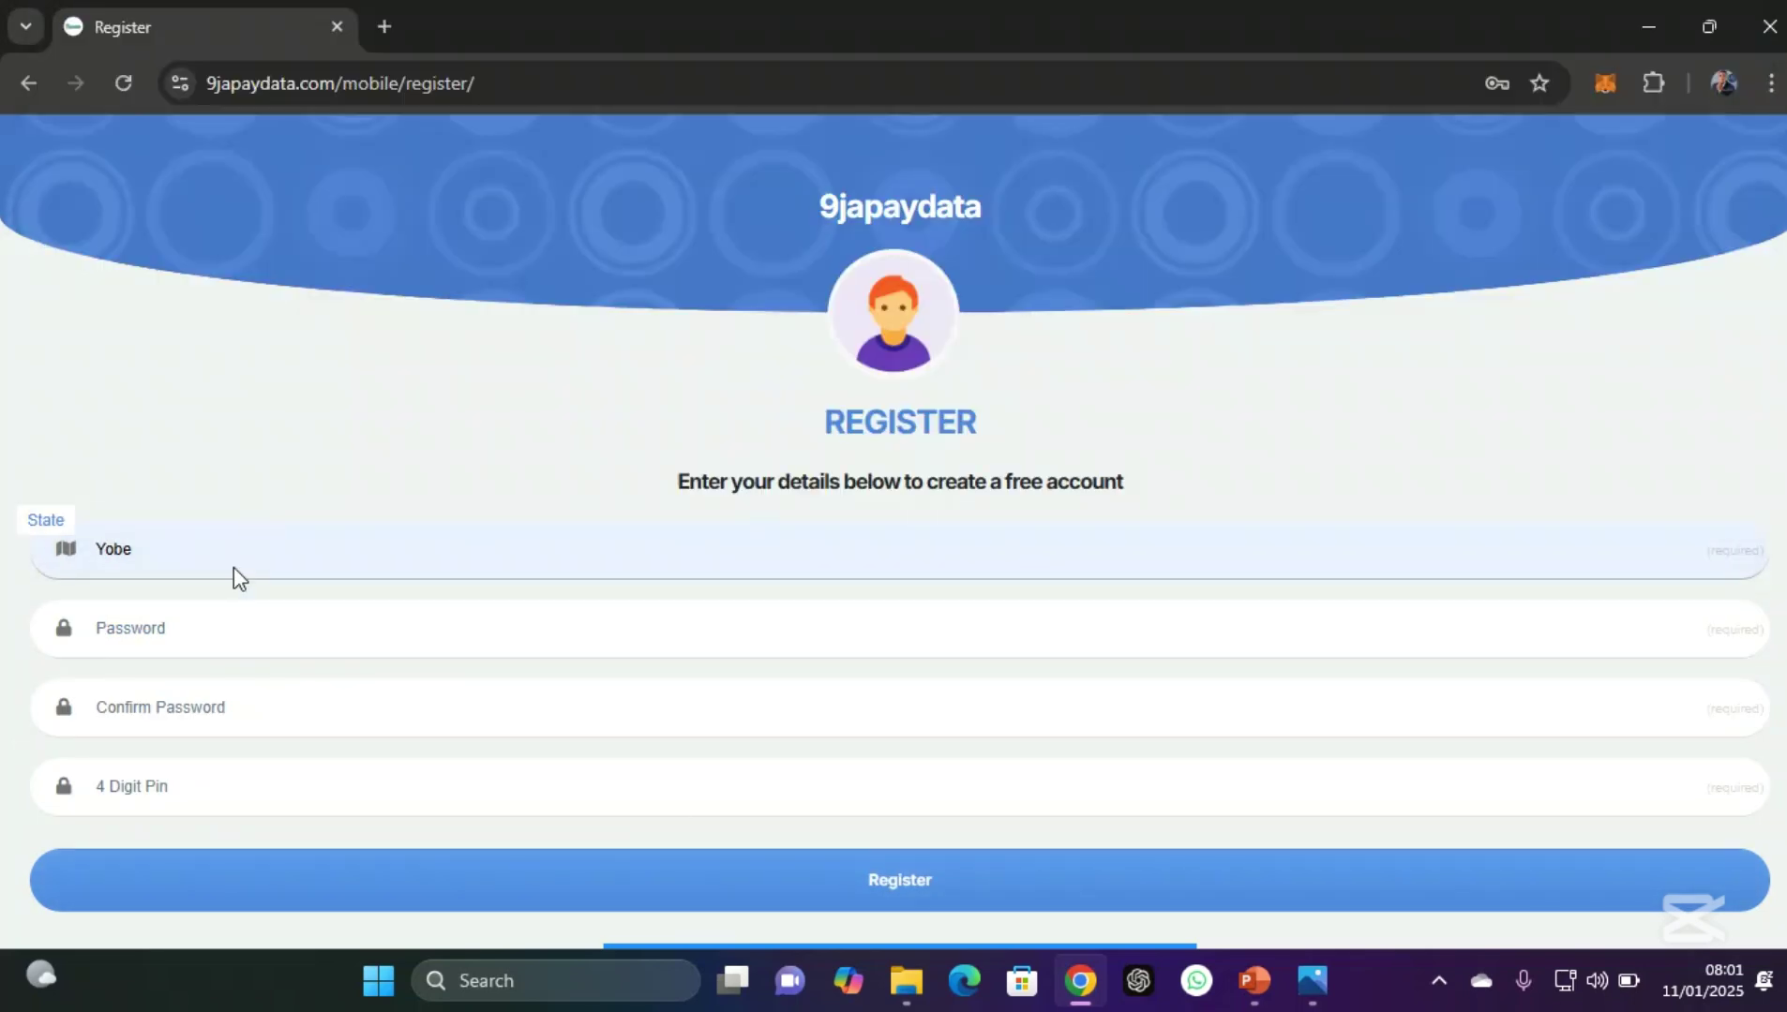
pyautogui.click(220, 636)
pyautogui.write('*****')
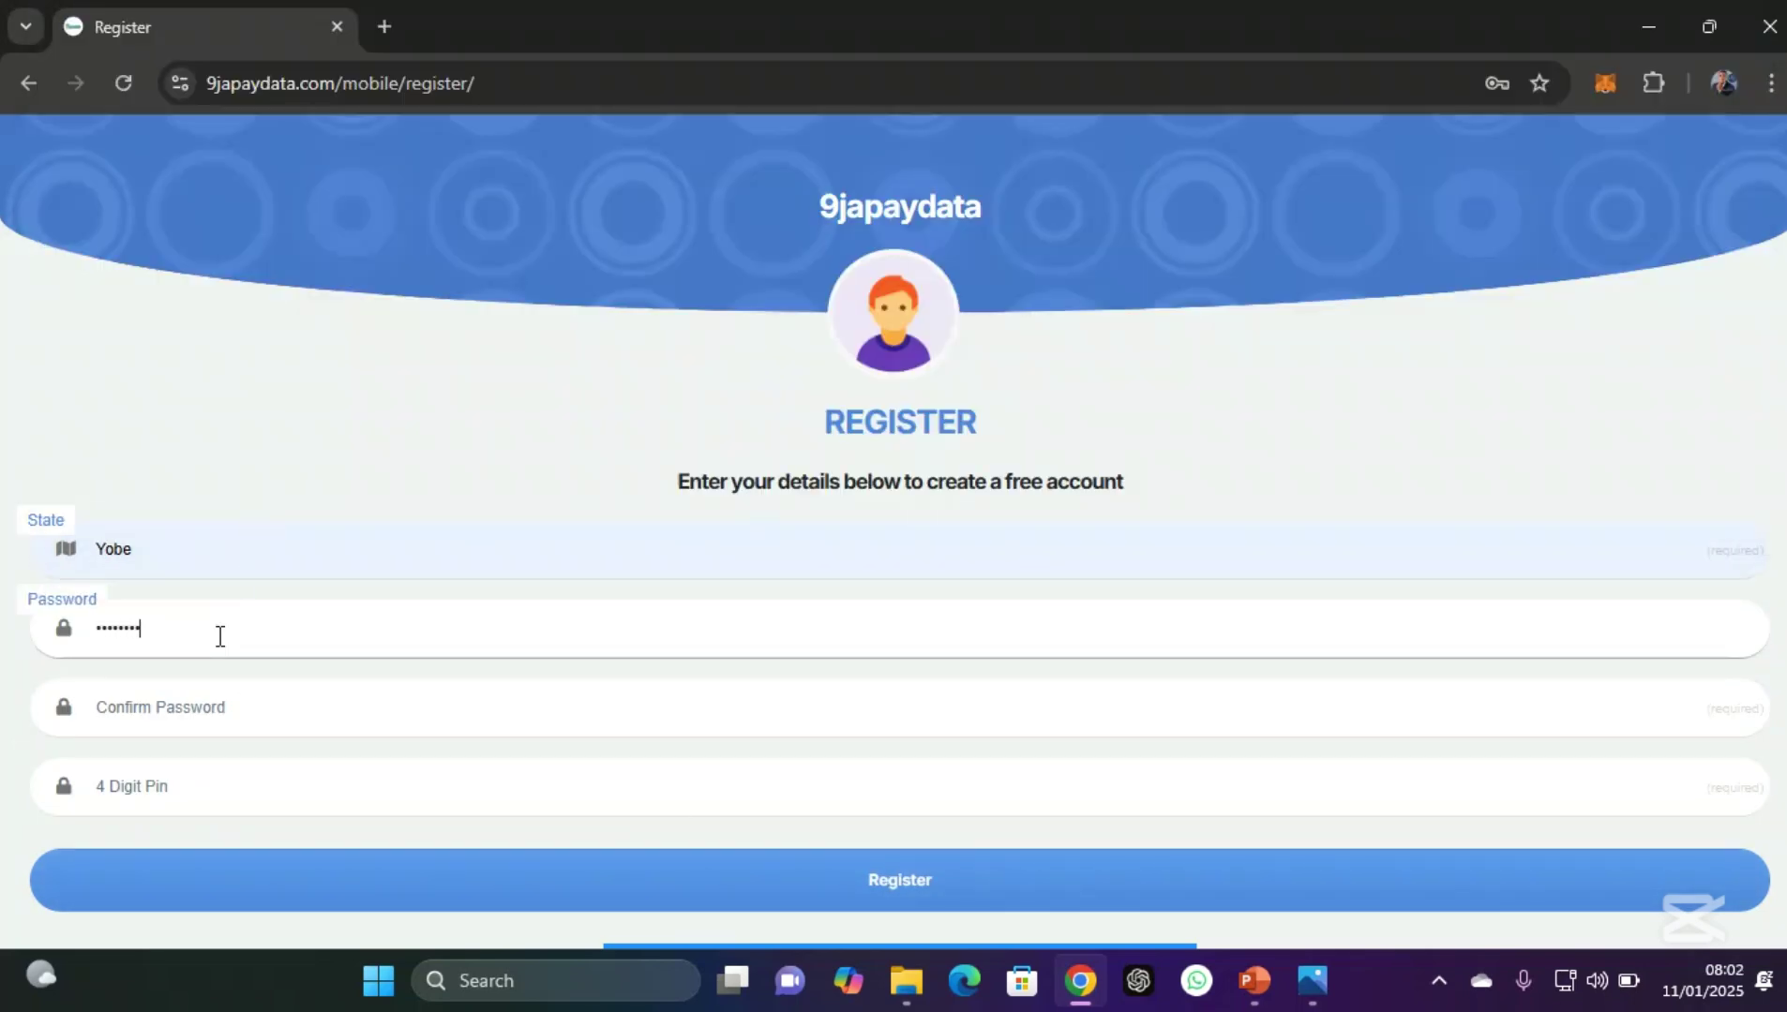
pyautogui.click(227, 707)
pyautogui.write('*****')
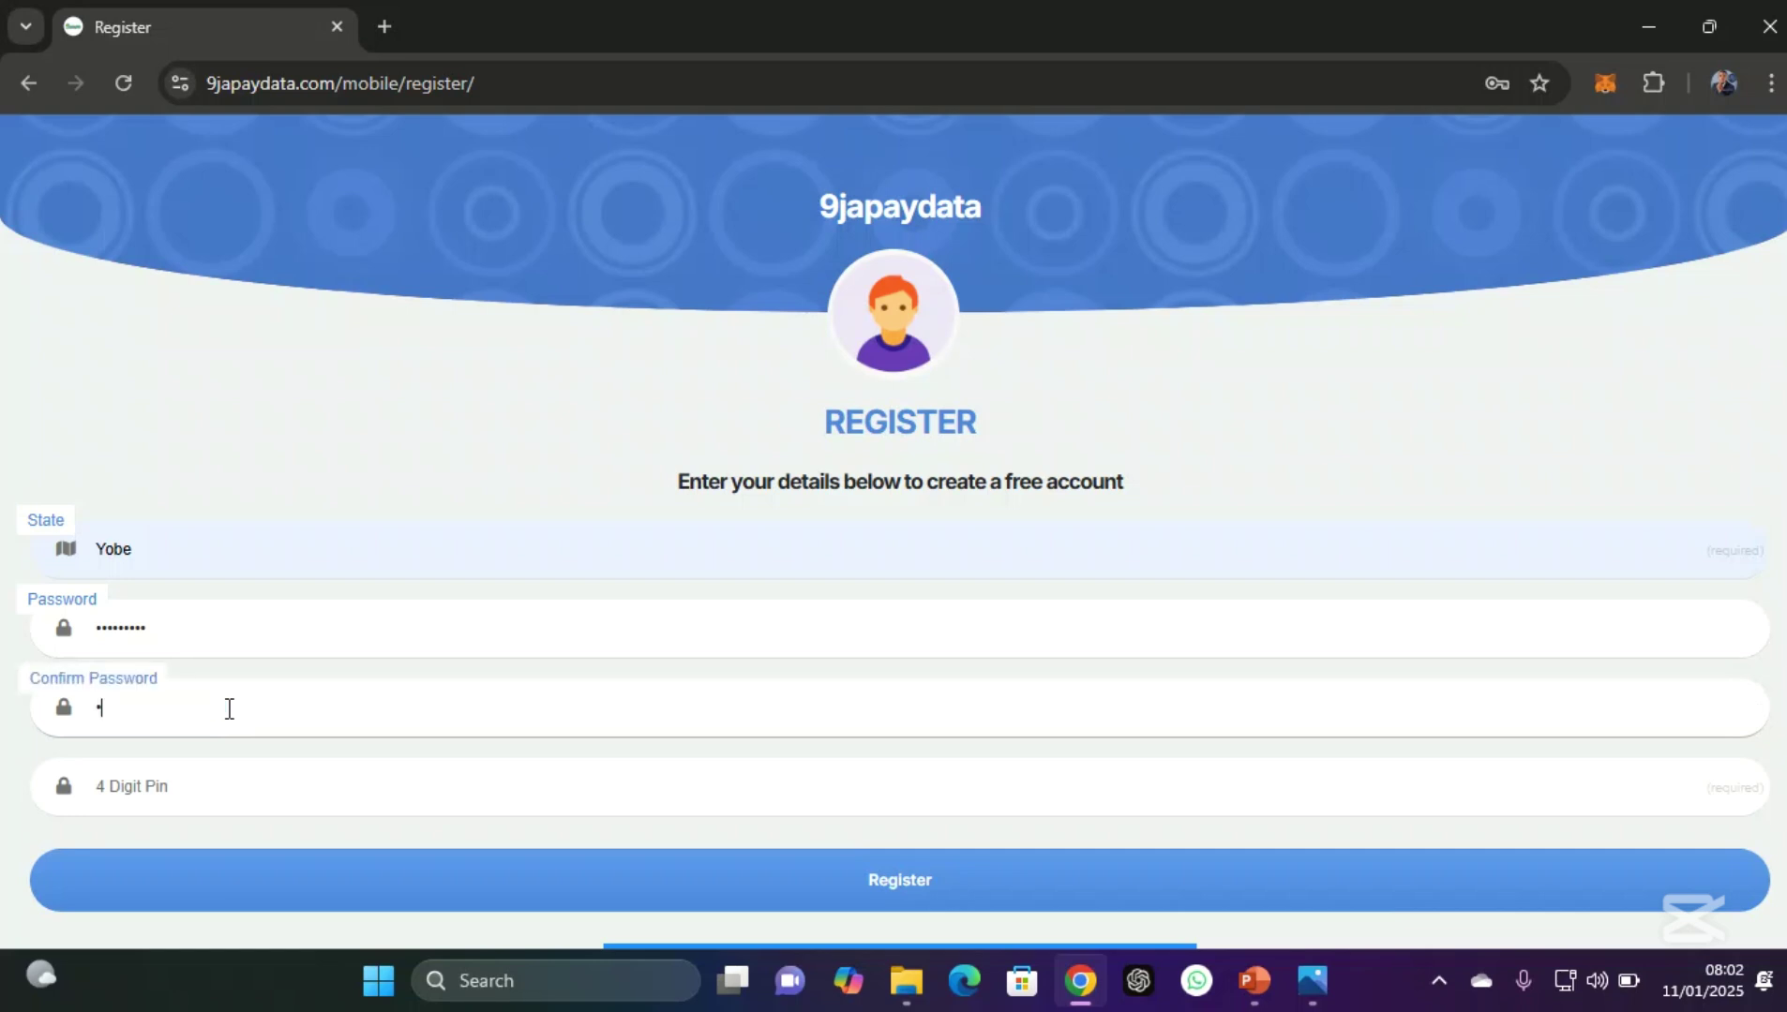
pyautogui.click(271, 786)
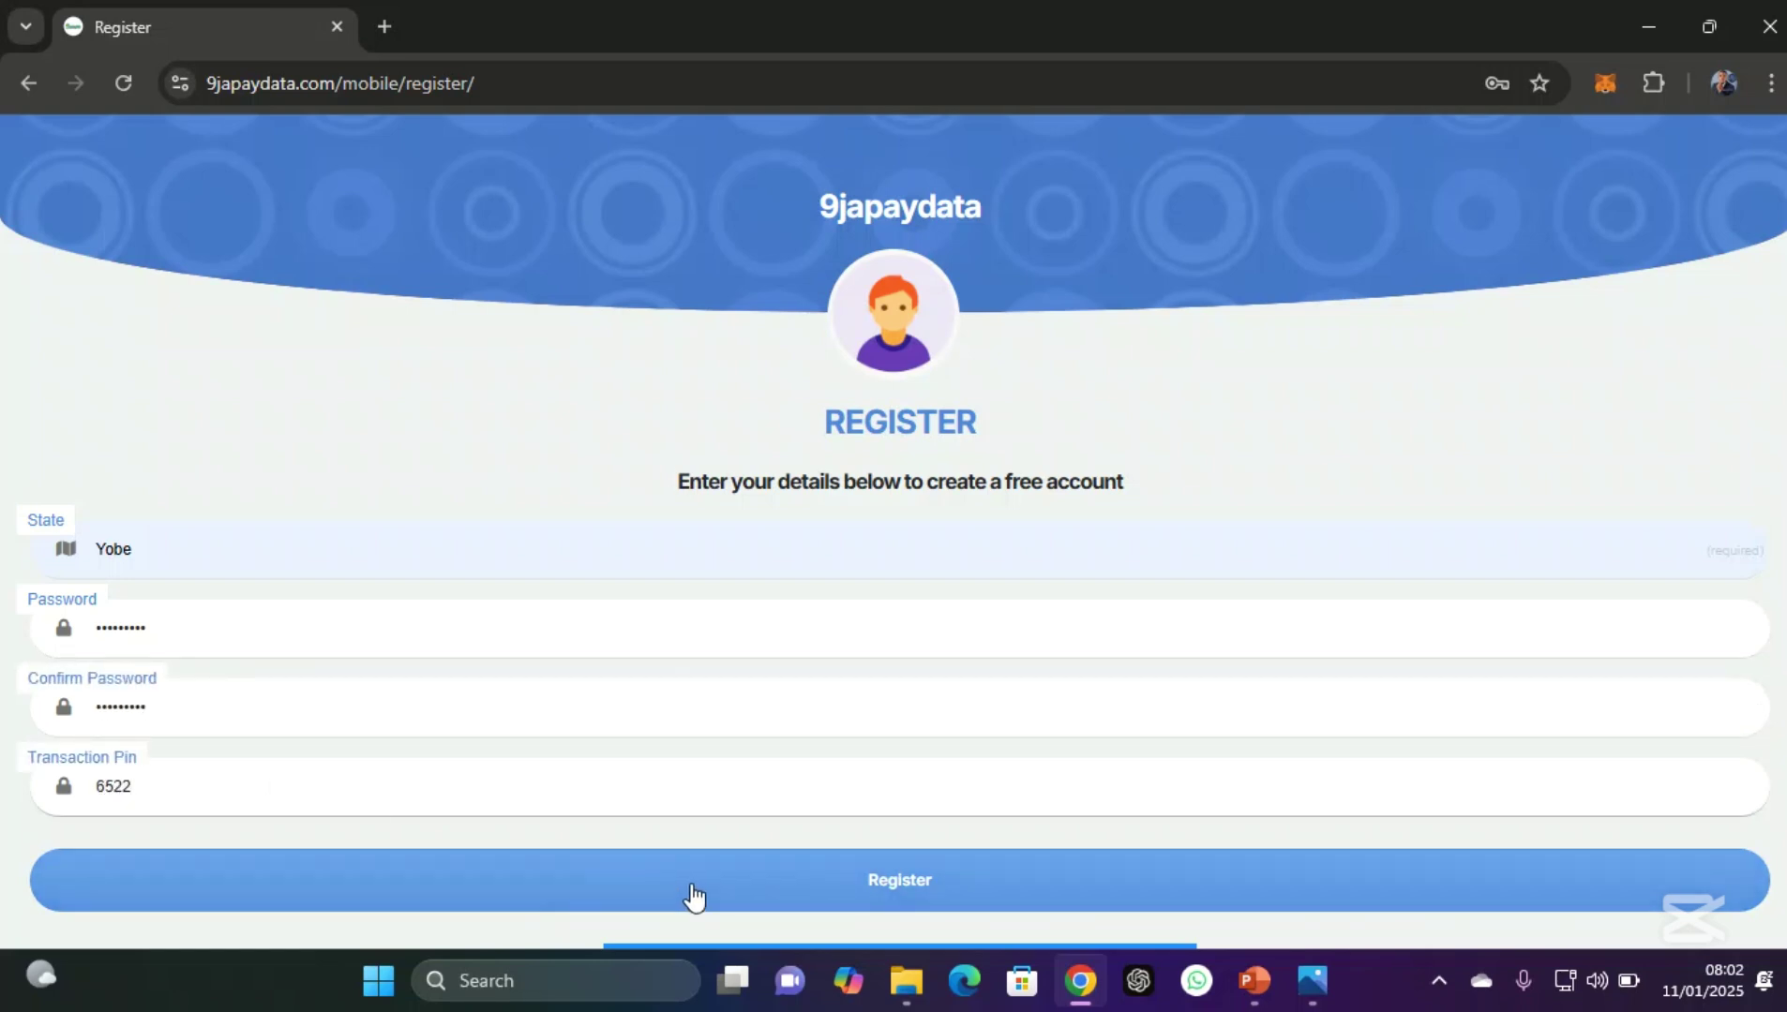
pyautogui.click(693, 896)
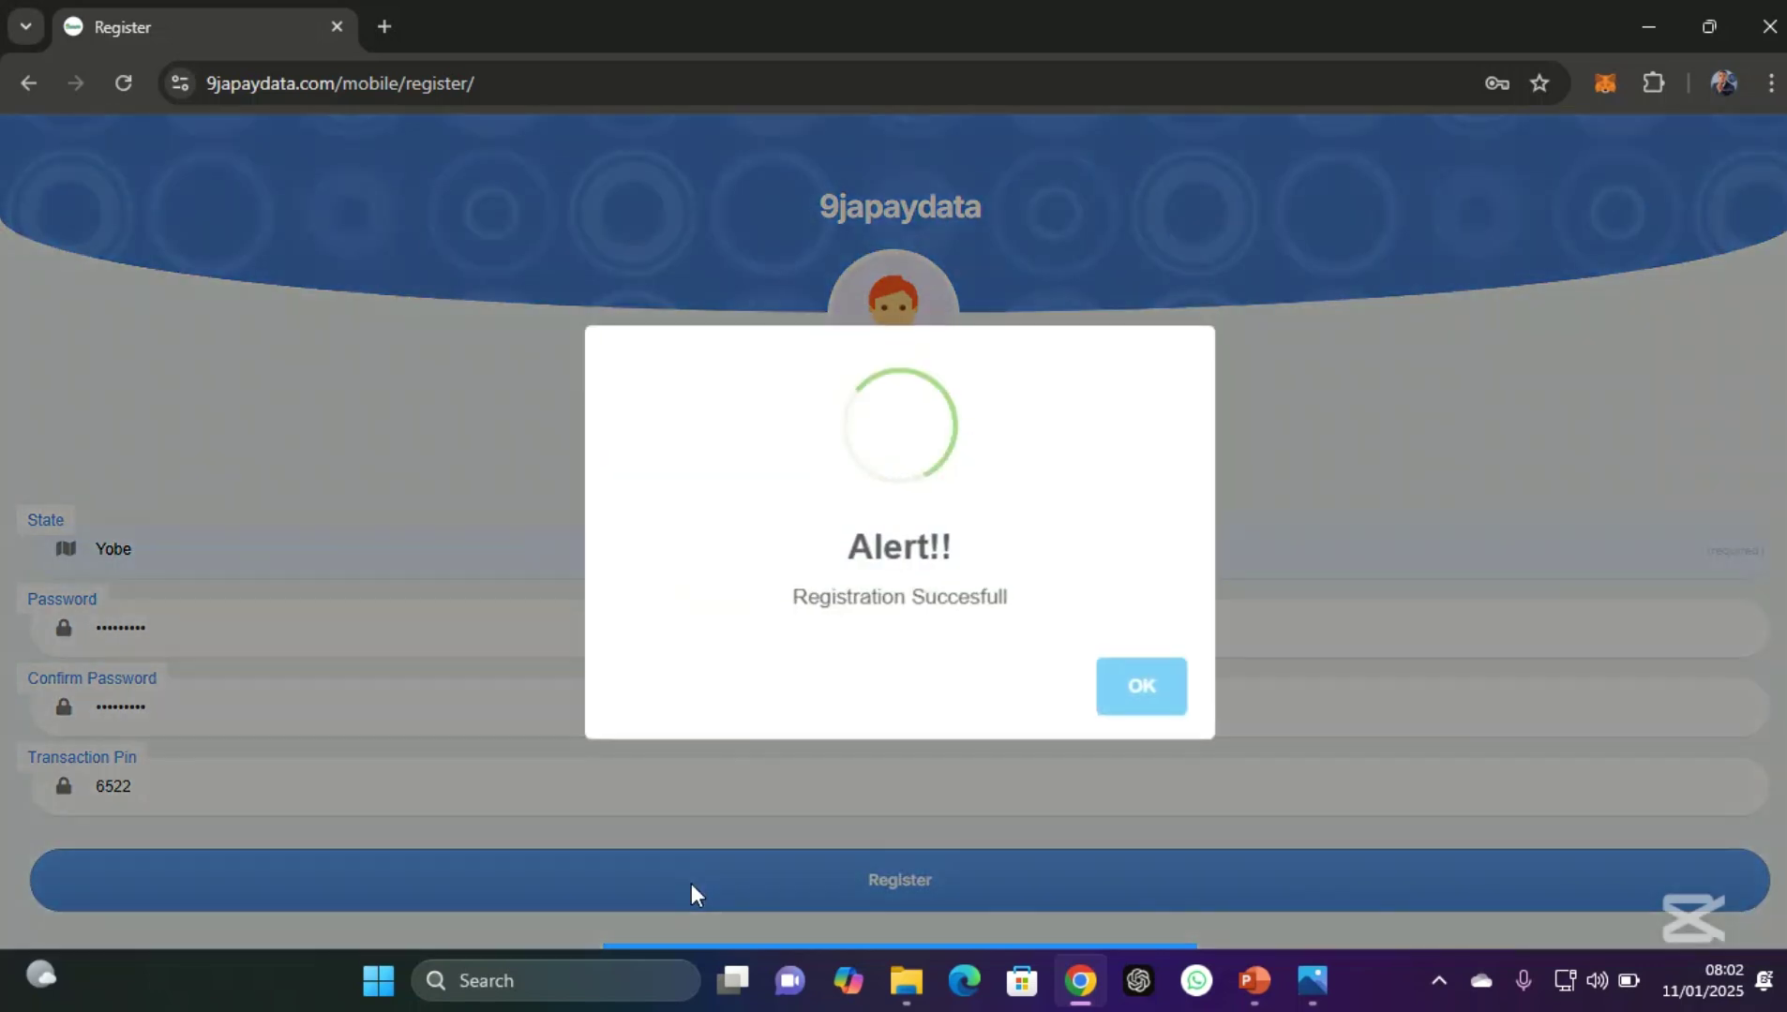
pyautogui.click(1162, 695)
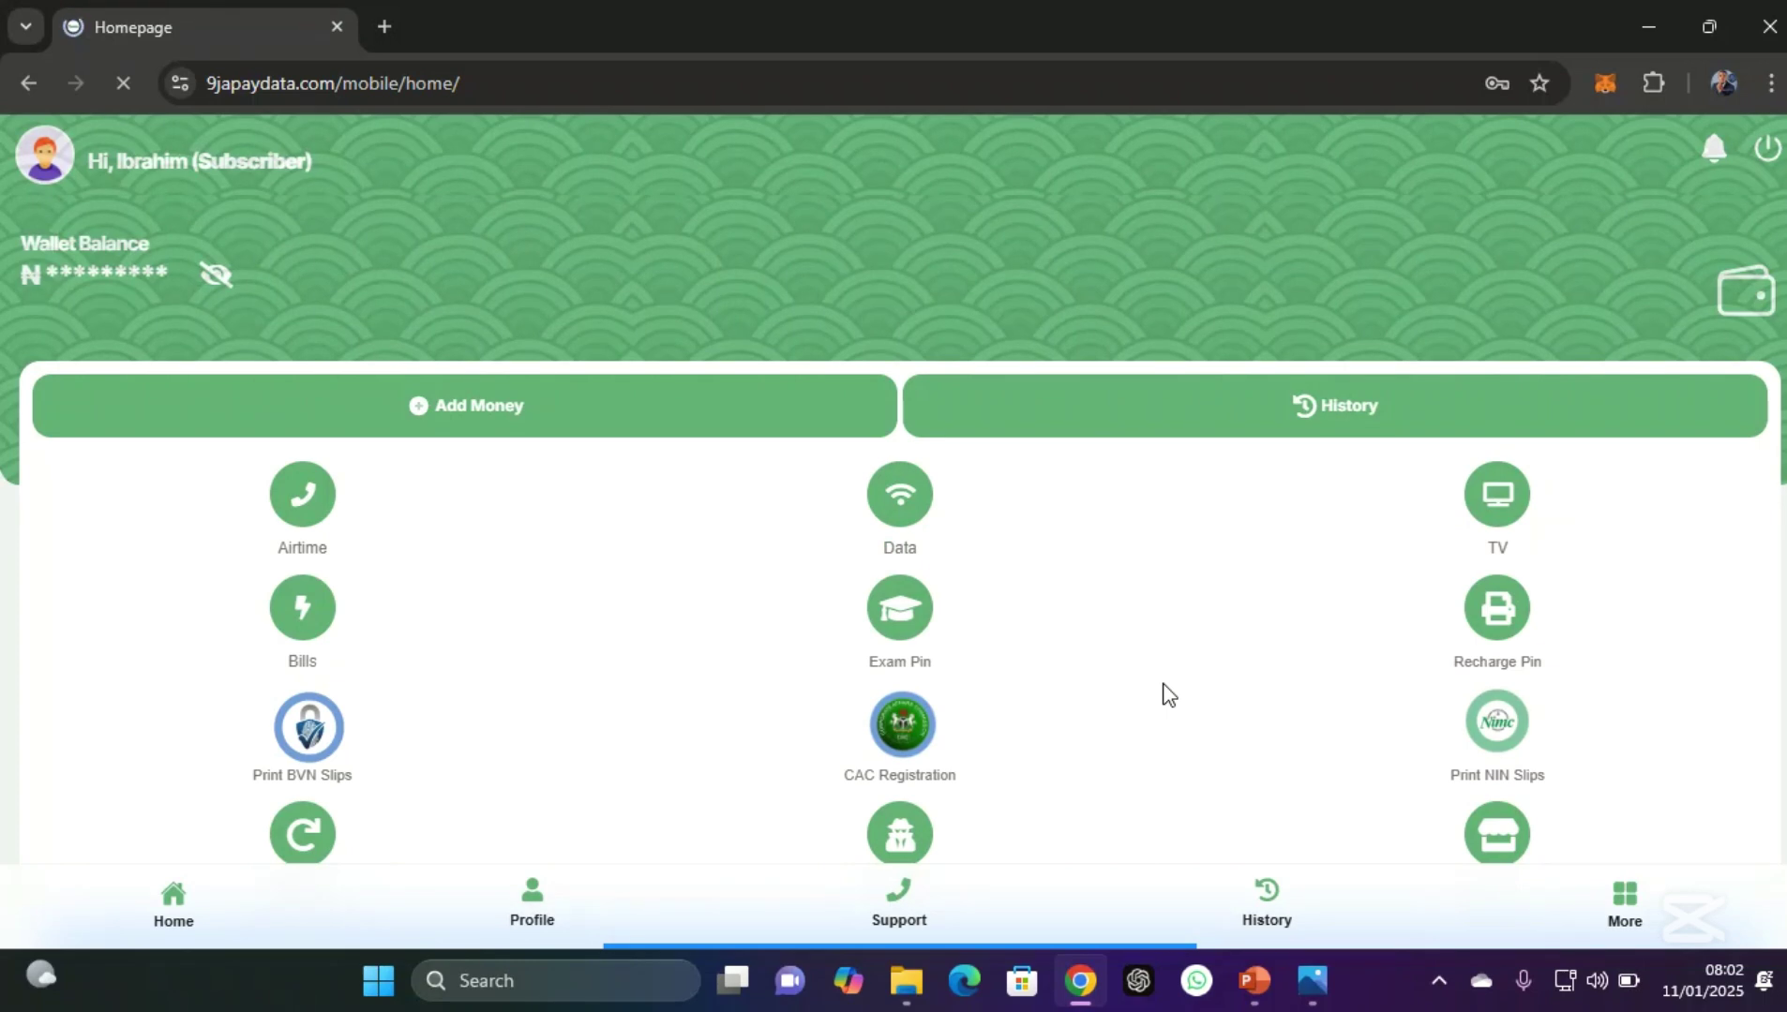
# Step: Save the login password in Chrome and unmask the ₦0 wallet balance on the dashboard
pyautogui.click(1395, 482)
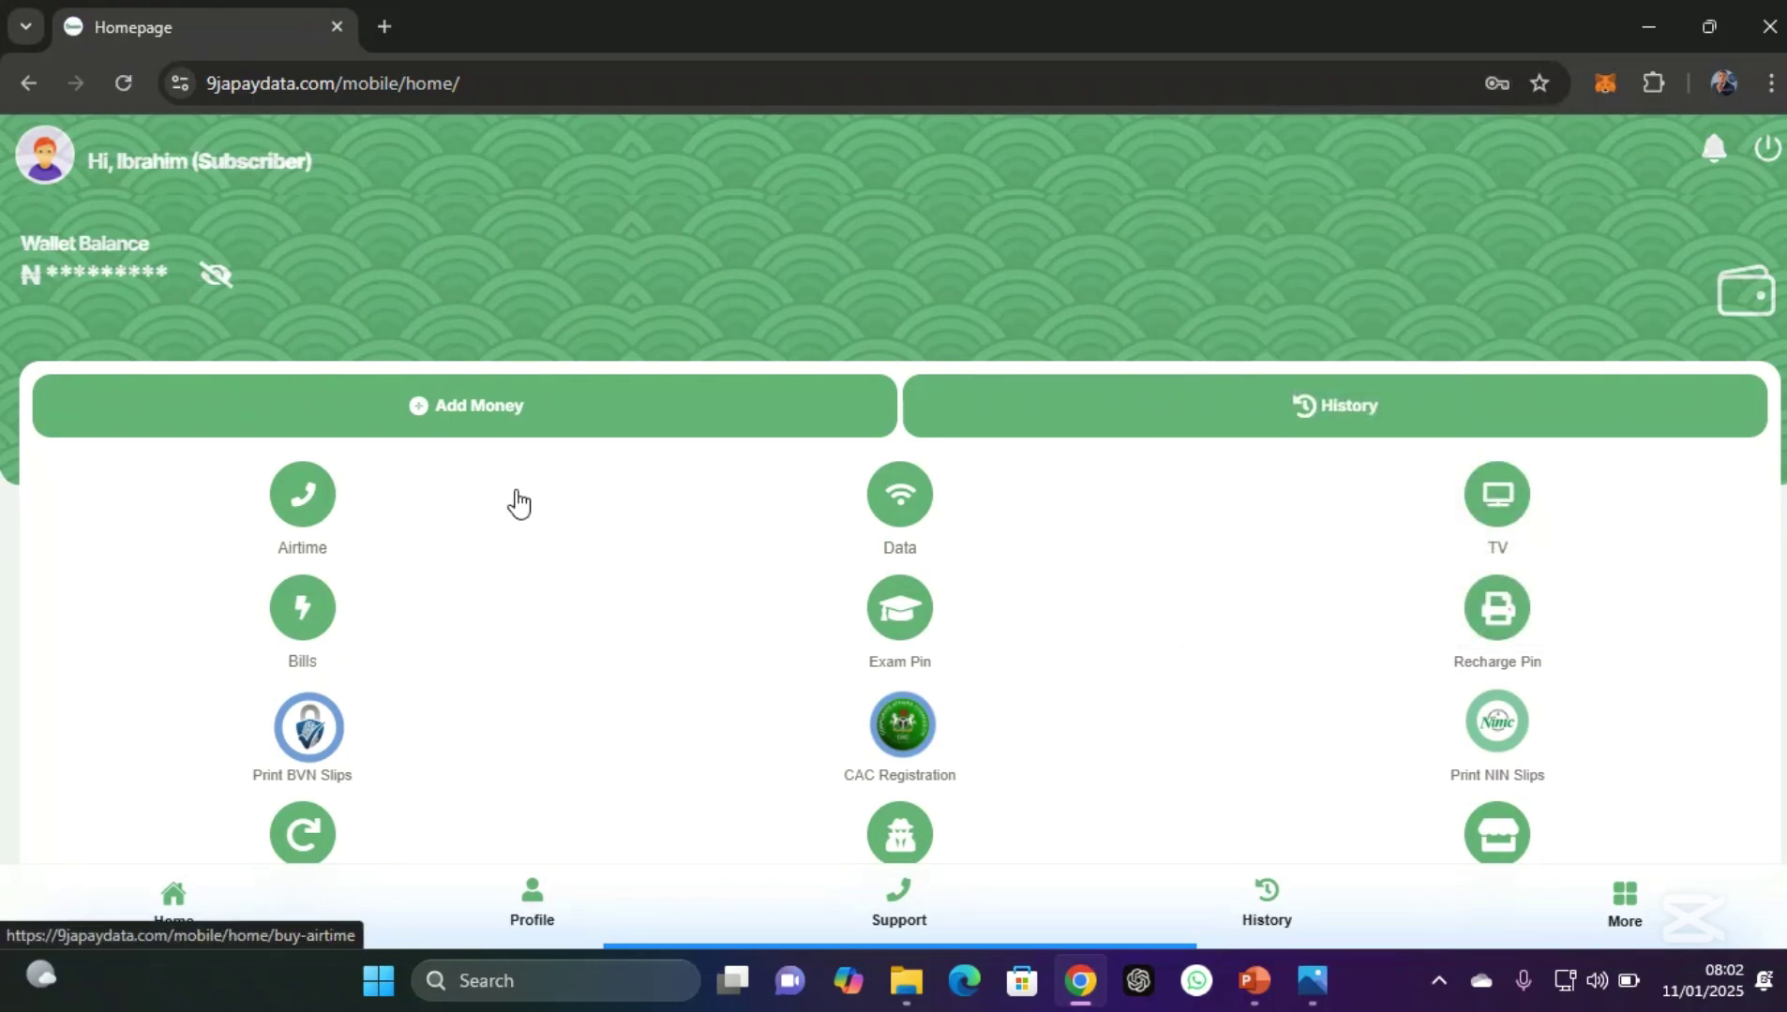
pyautogui.click(231, 278)
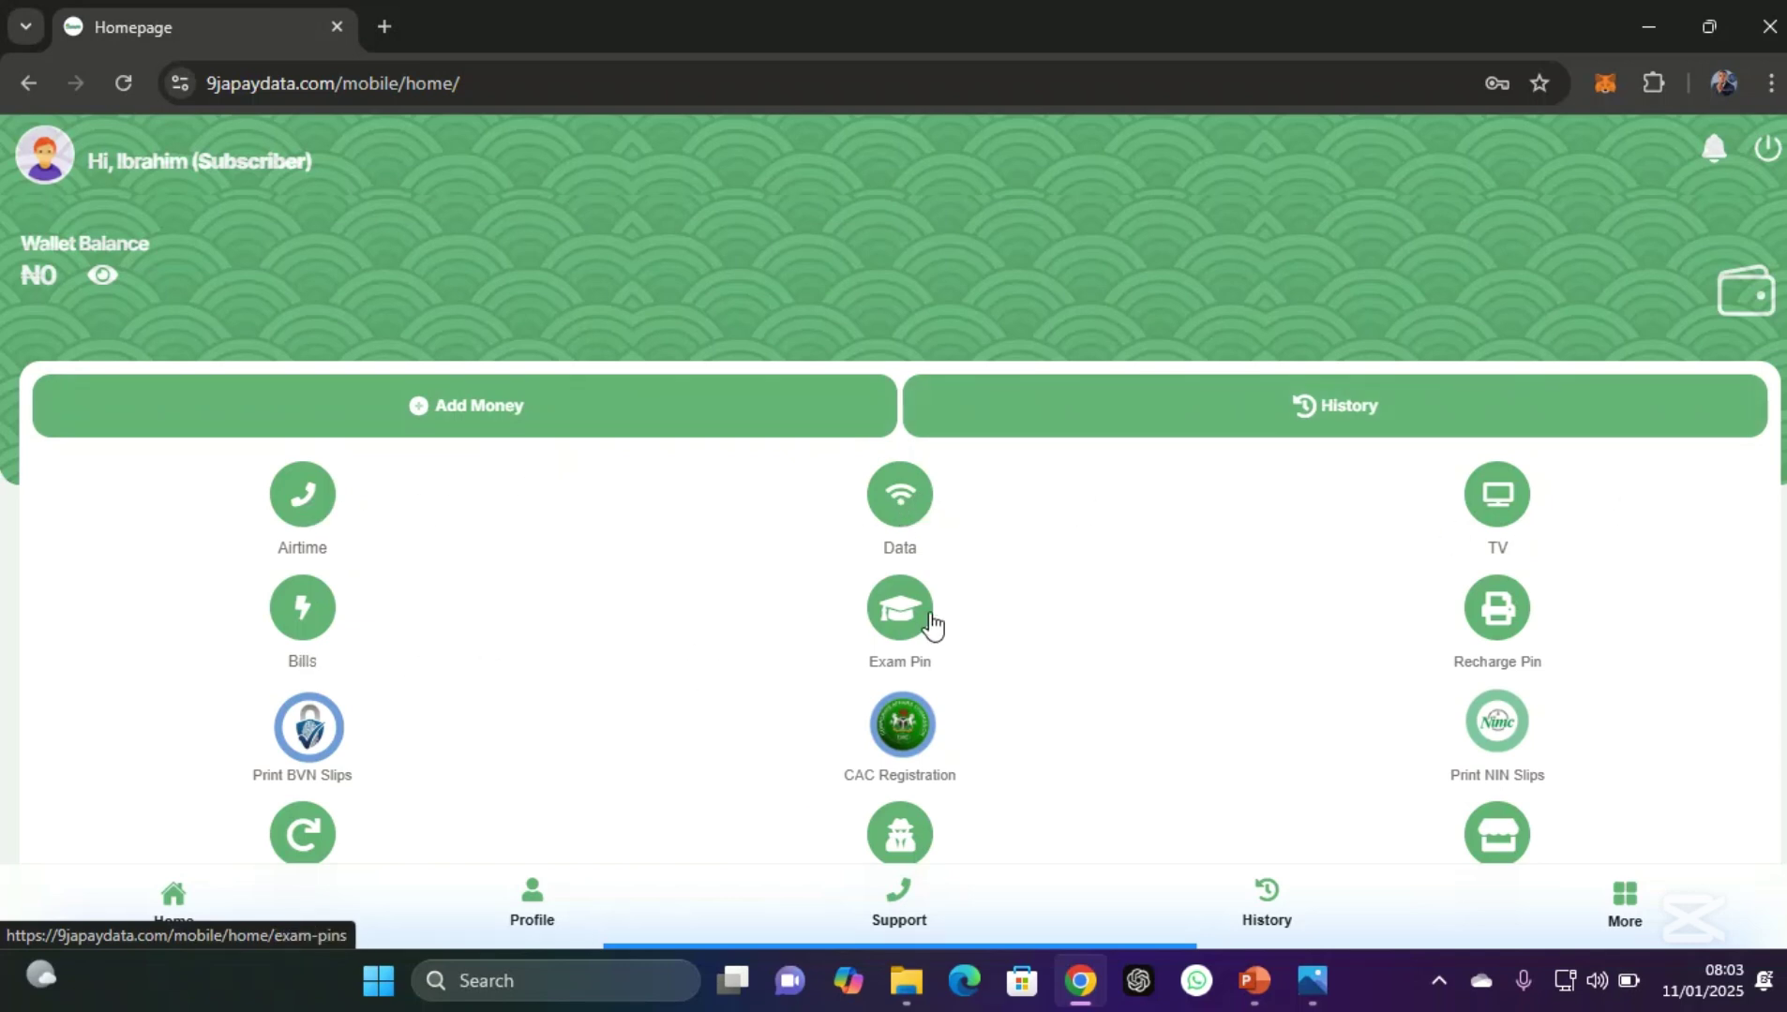
pyautogui.scroll(-2, 985, 777)
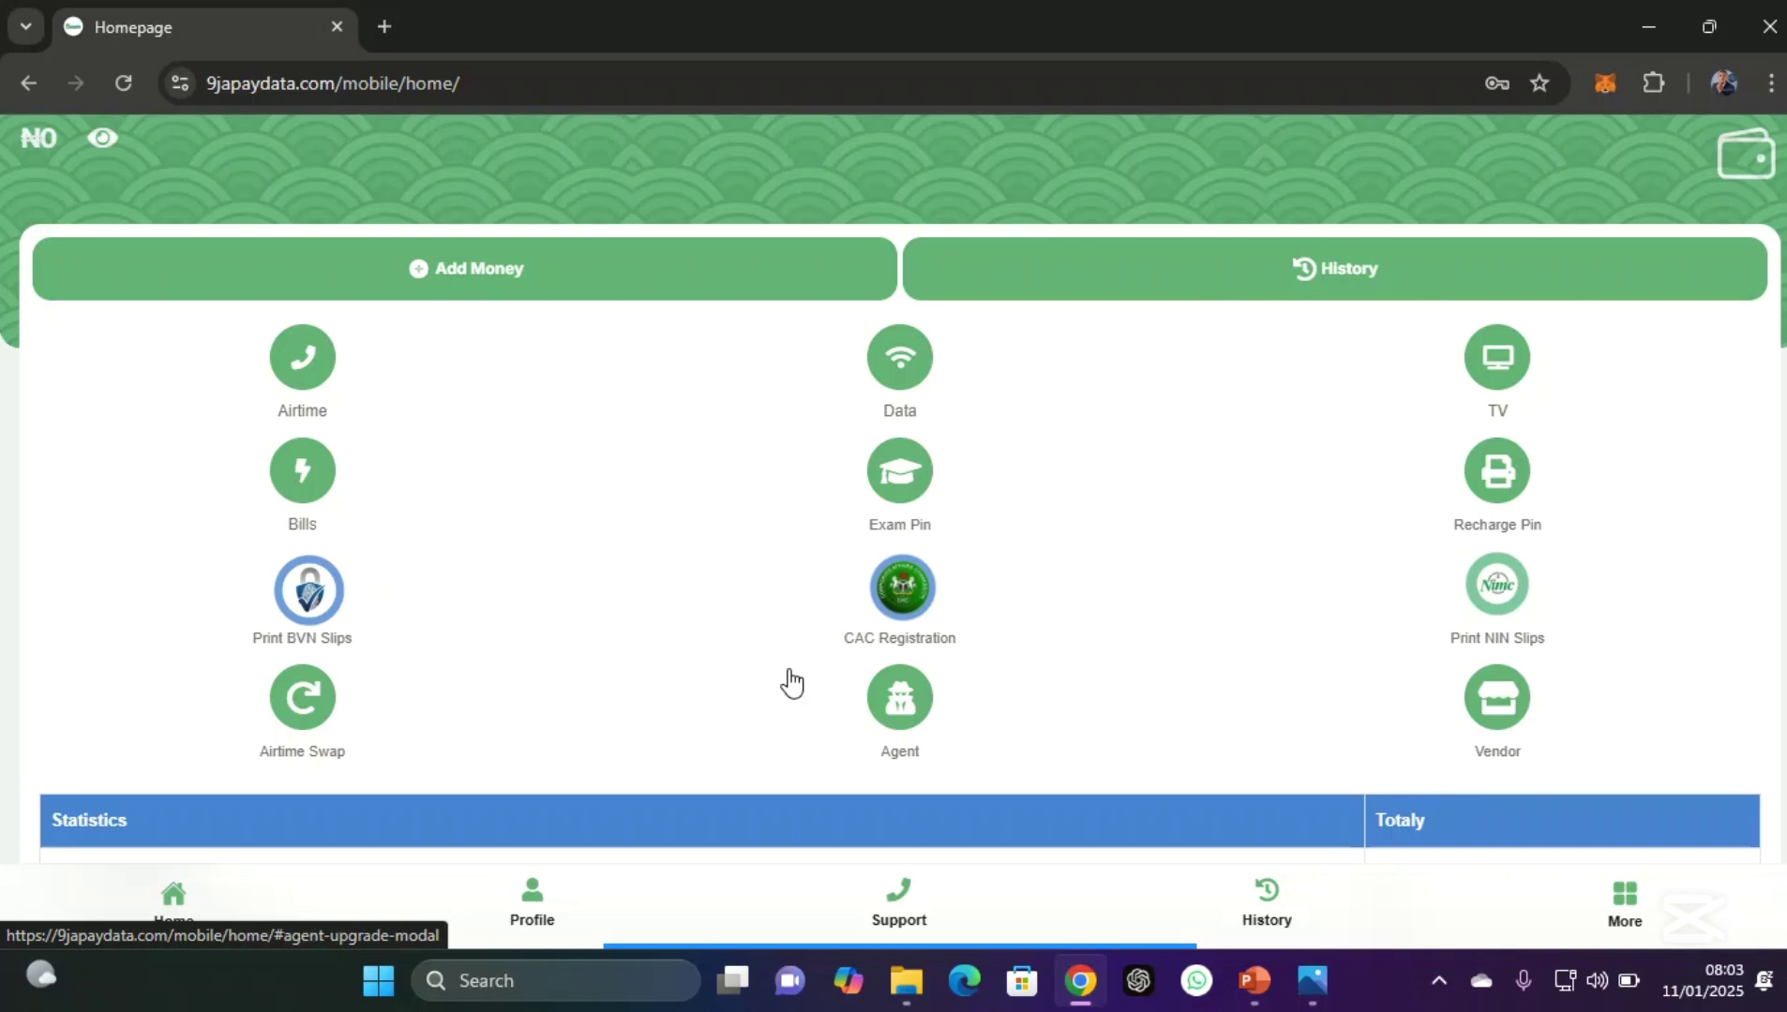
pyautogui.scroll(-4, 722, 589)
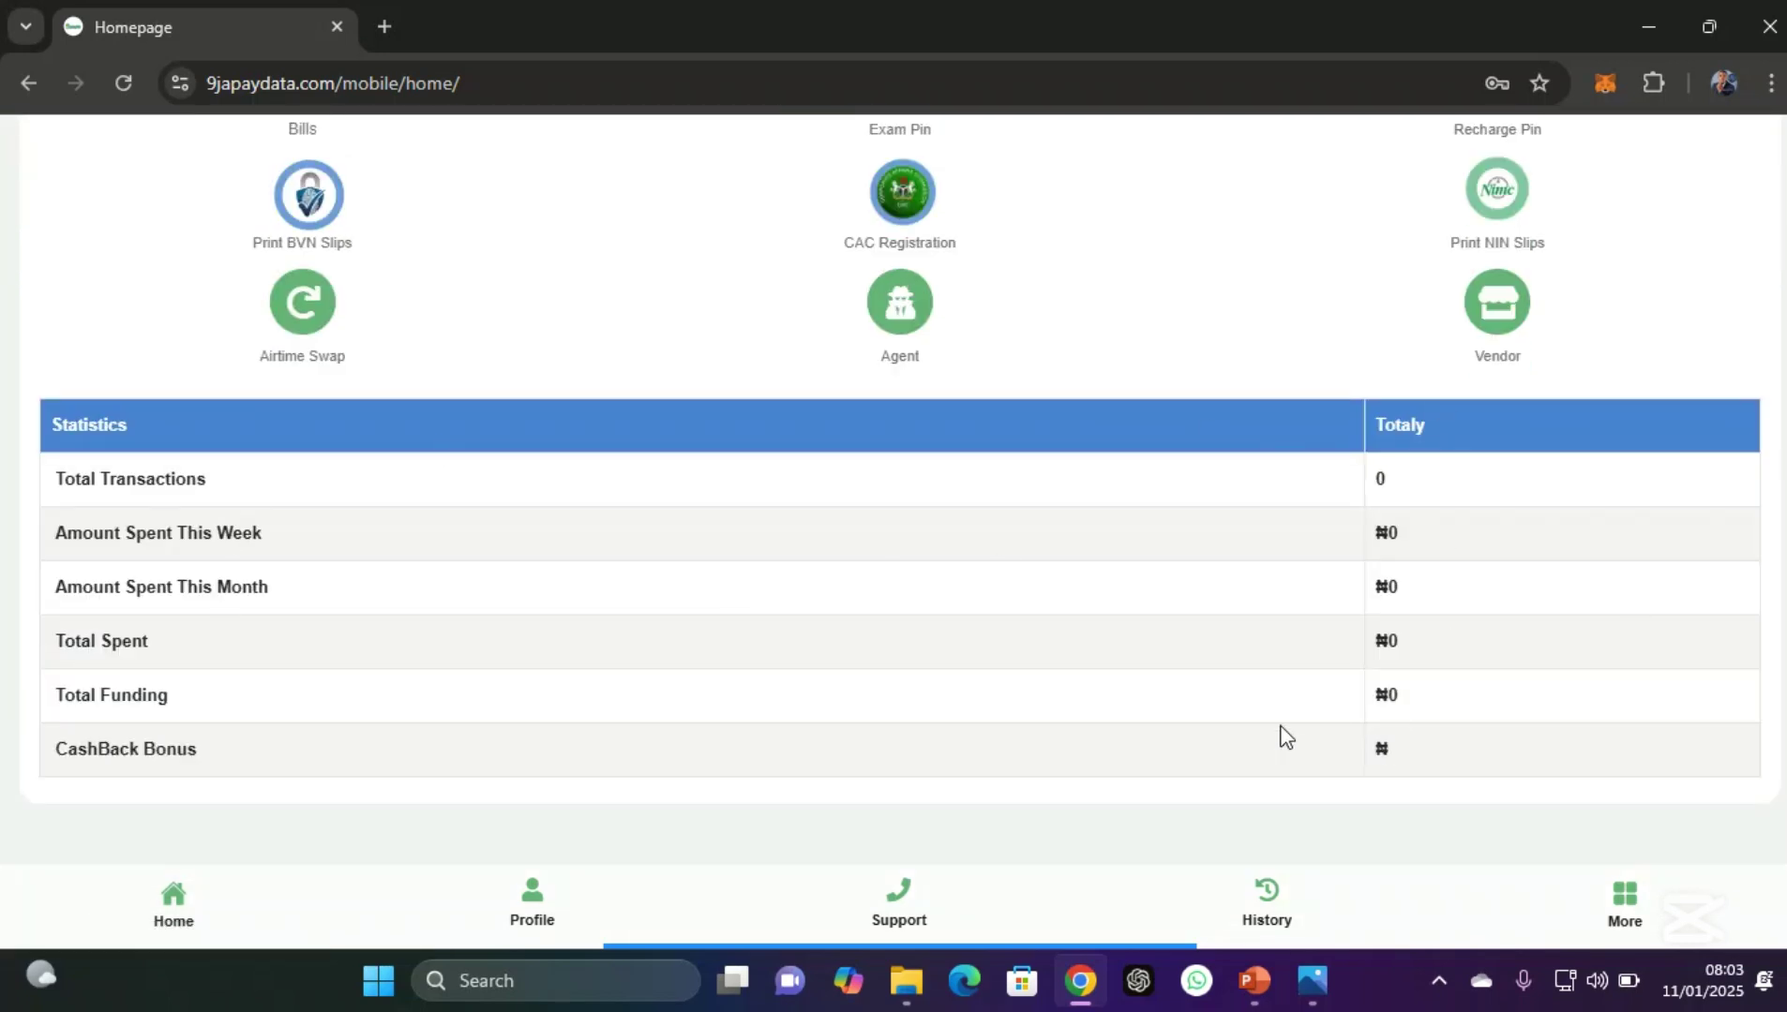
pyautogui.scroll(4, 491, 407)
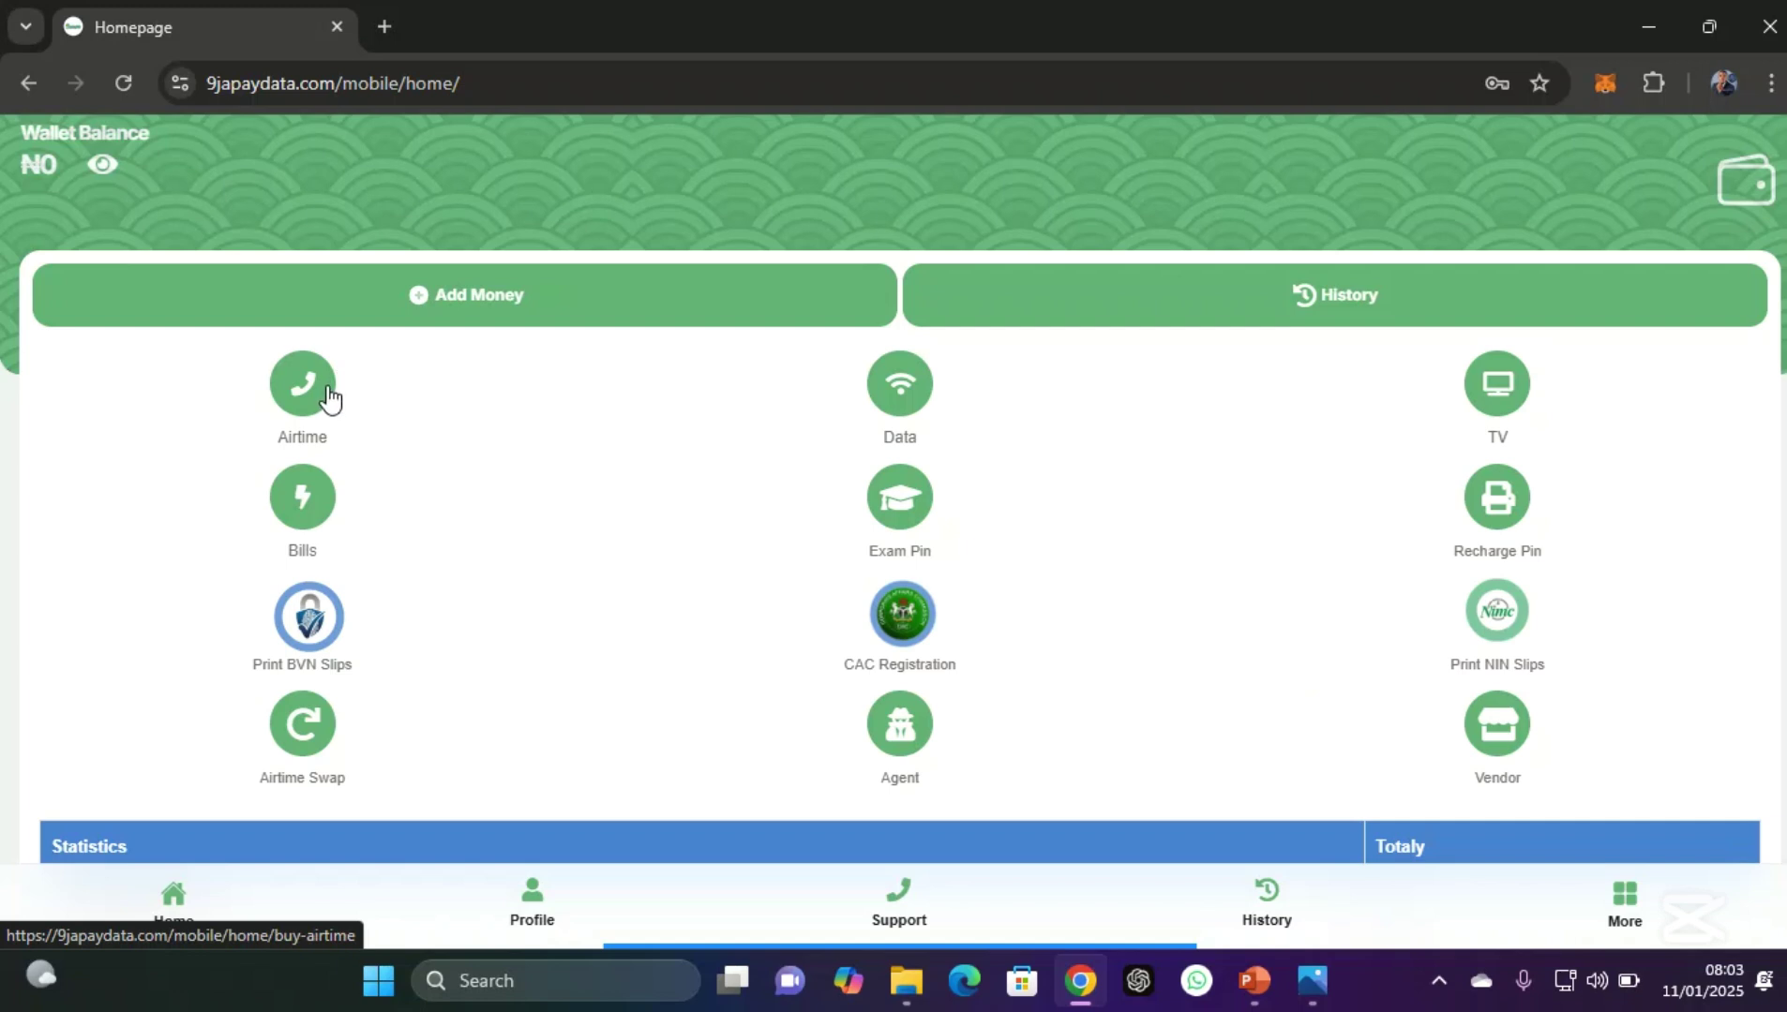
pyautogui.scroll(1, 619, 388)
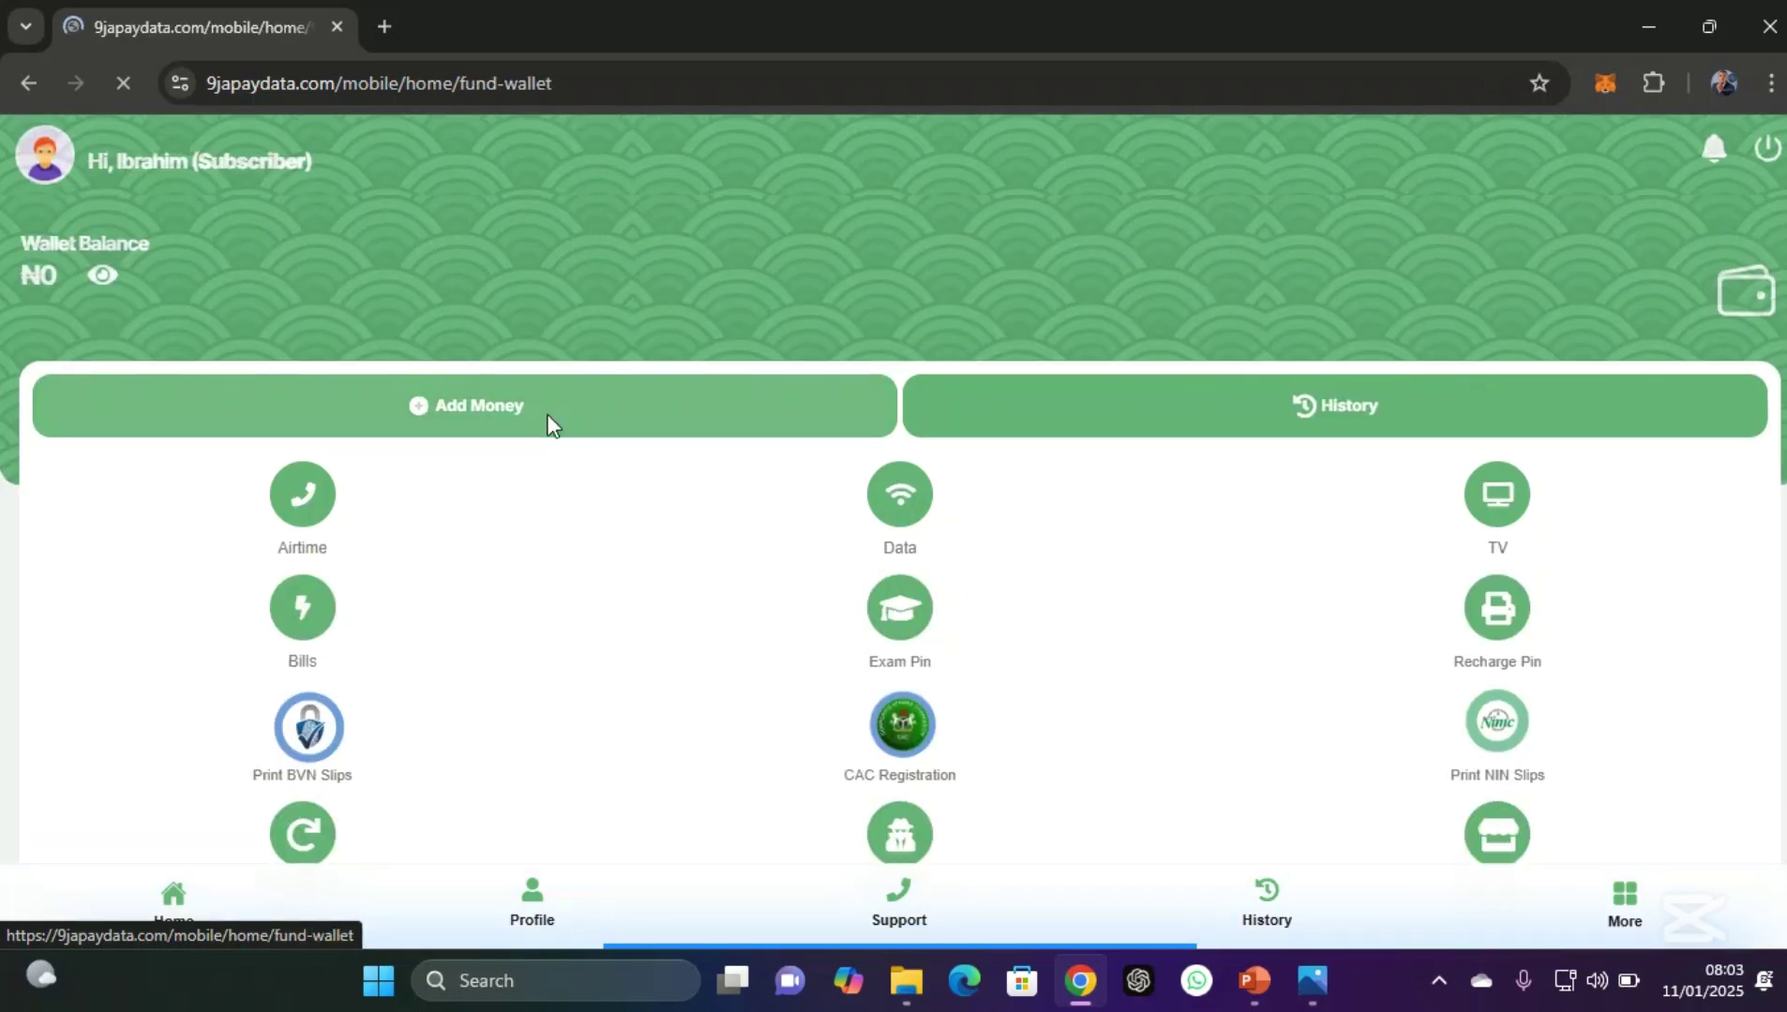
# Step: Review the Bank funding details, copy the Manual account number, and check the Card option
pyautogui.scroll(-1, 548, 424)
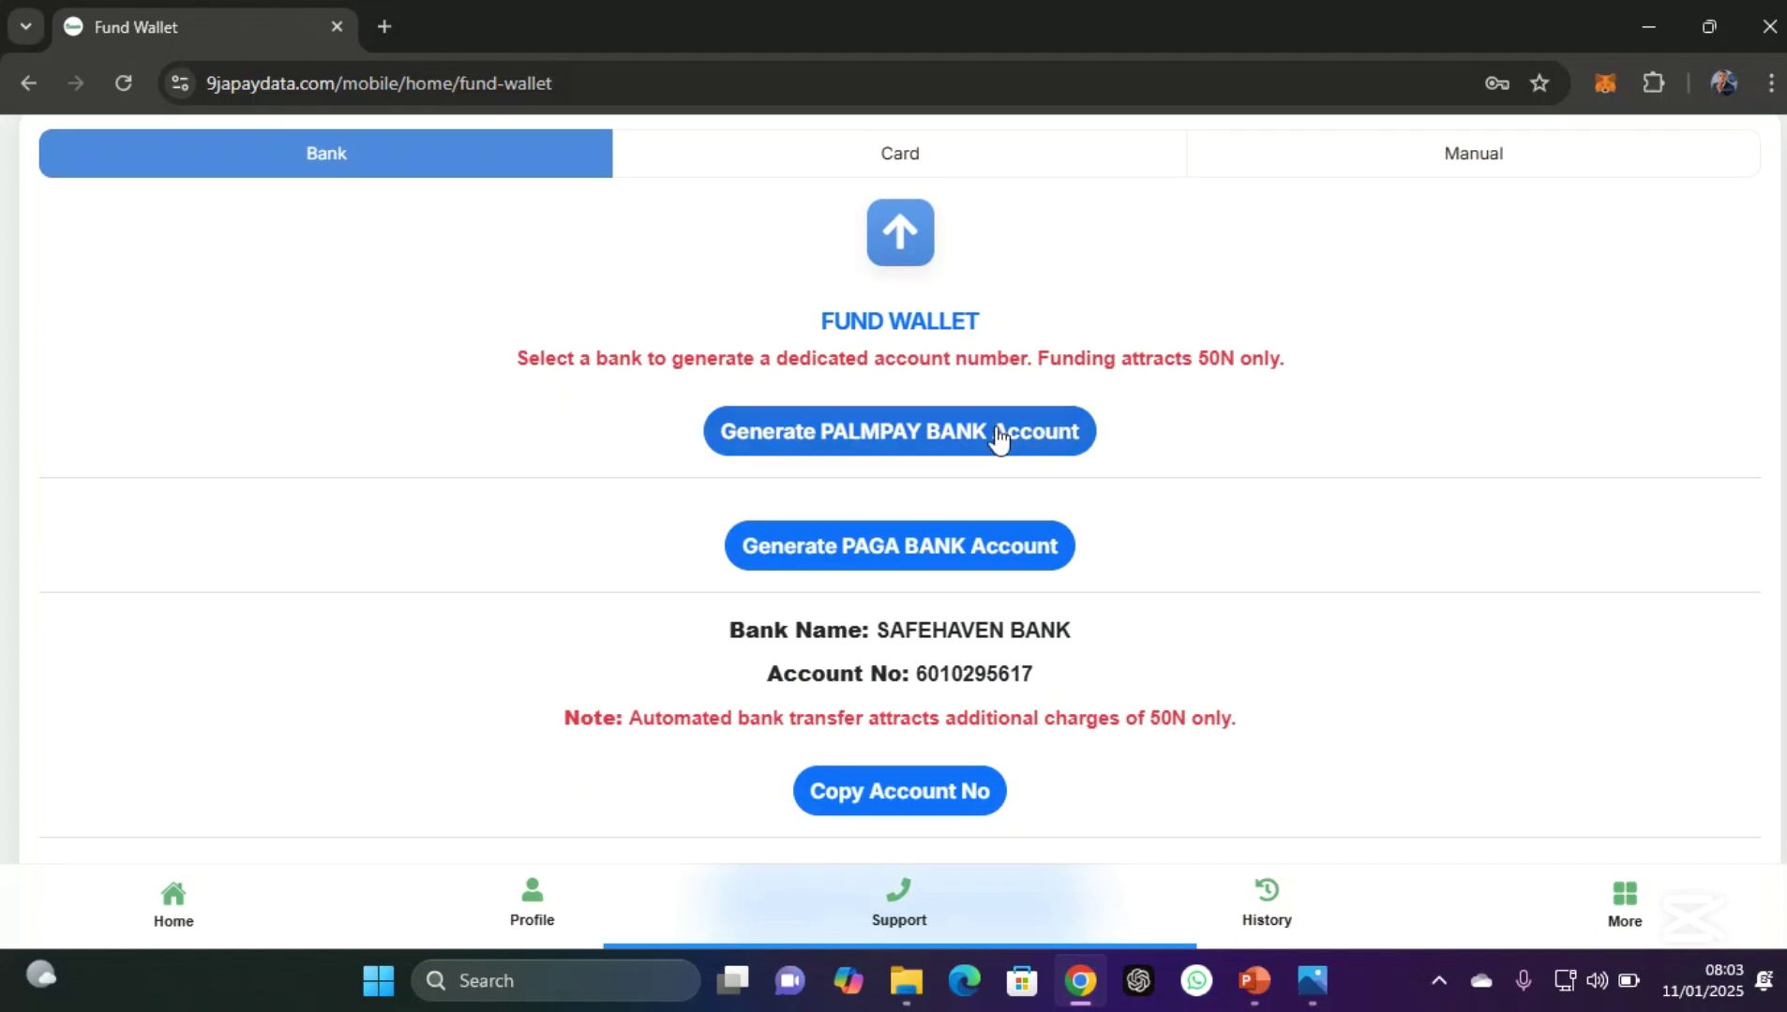
pyautogui.scroll(-3, 886, 525)
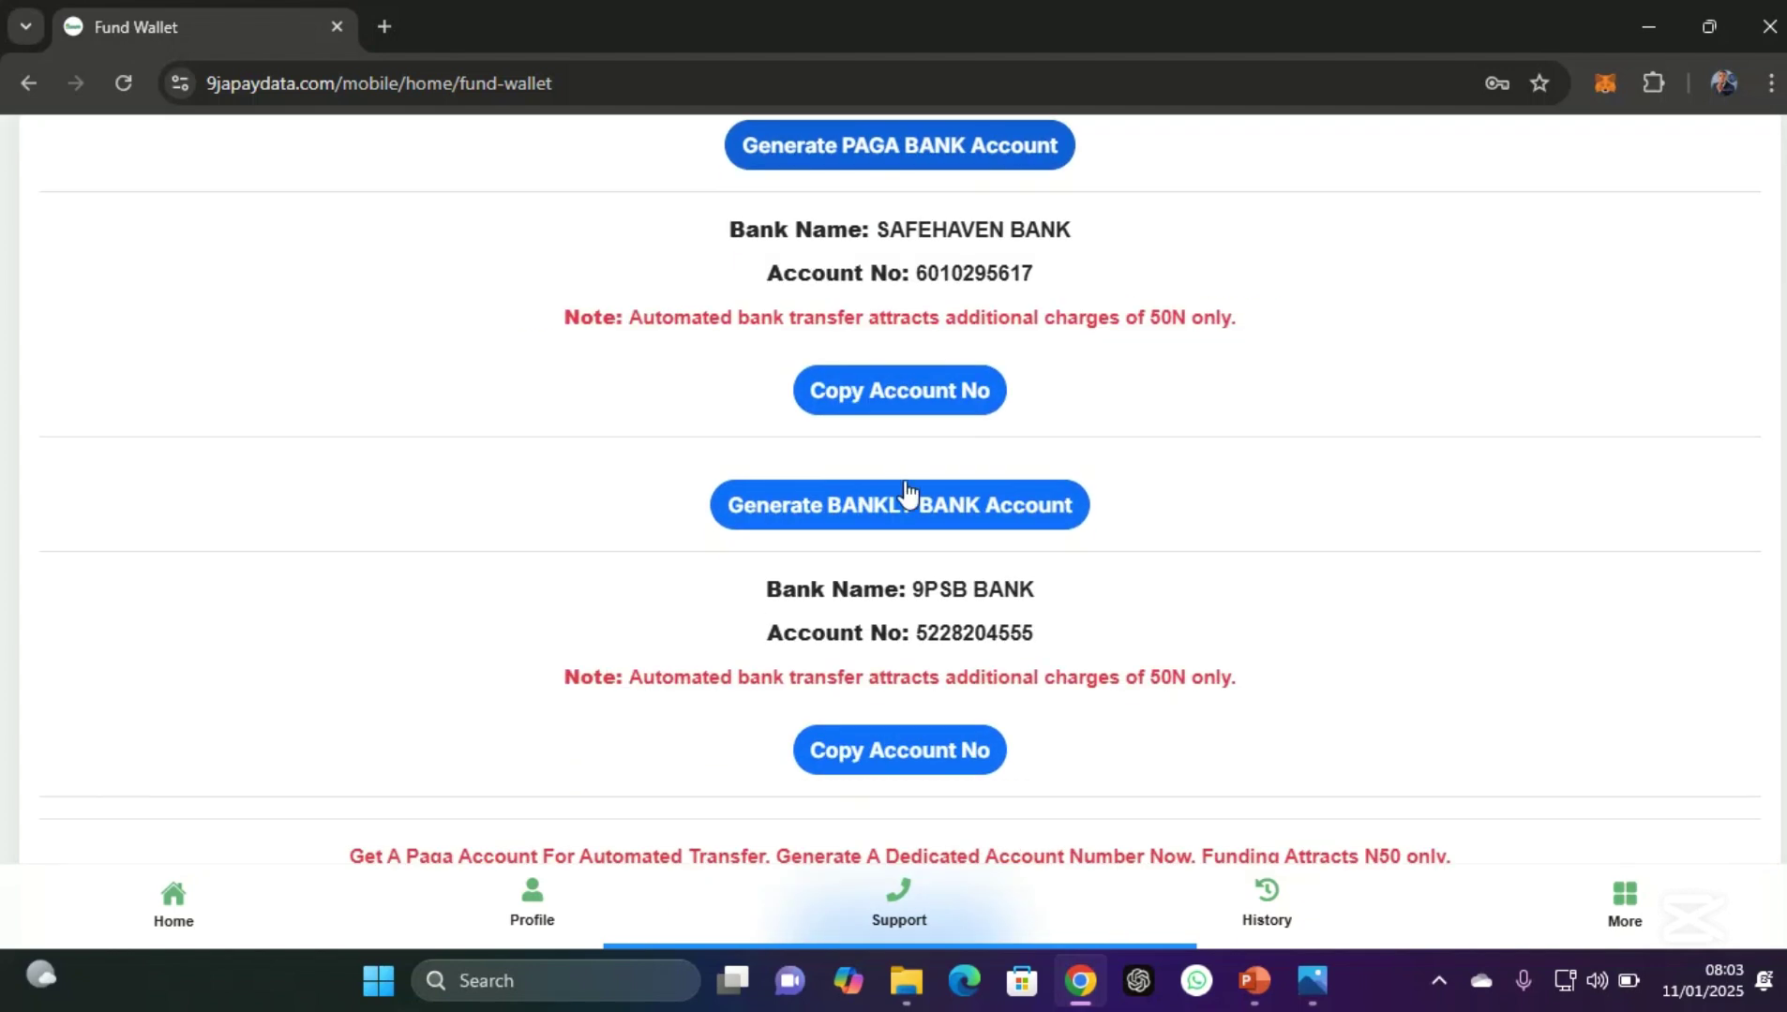
pyautogui.scroll(-2, 886, 461)
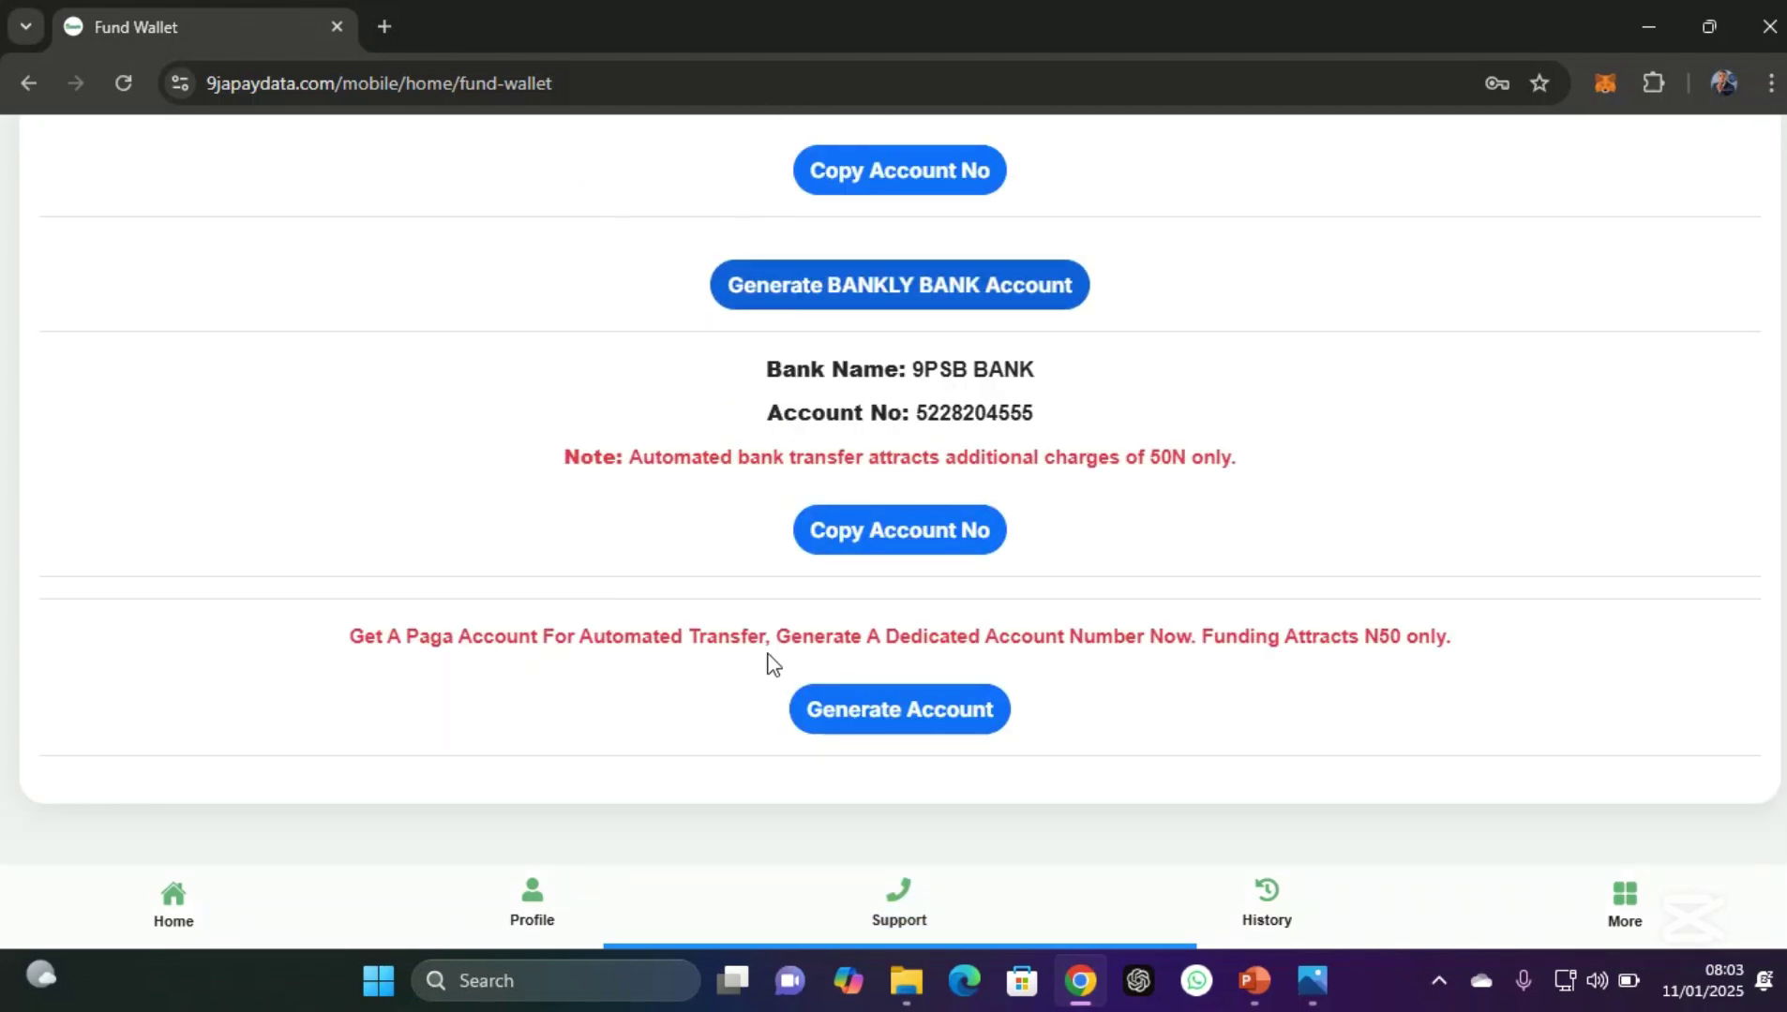
pyautogui.scroll(6, 793, 665)
pyautogui.click(1422, 271)
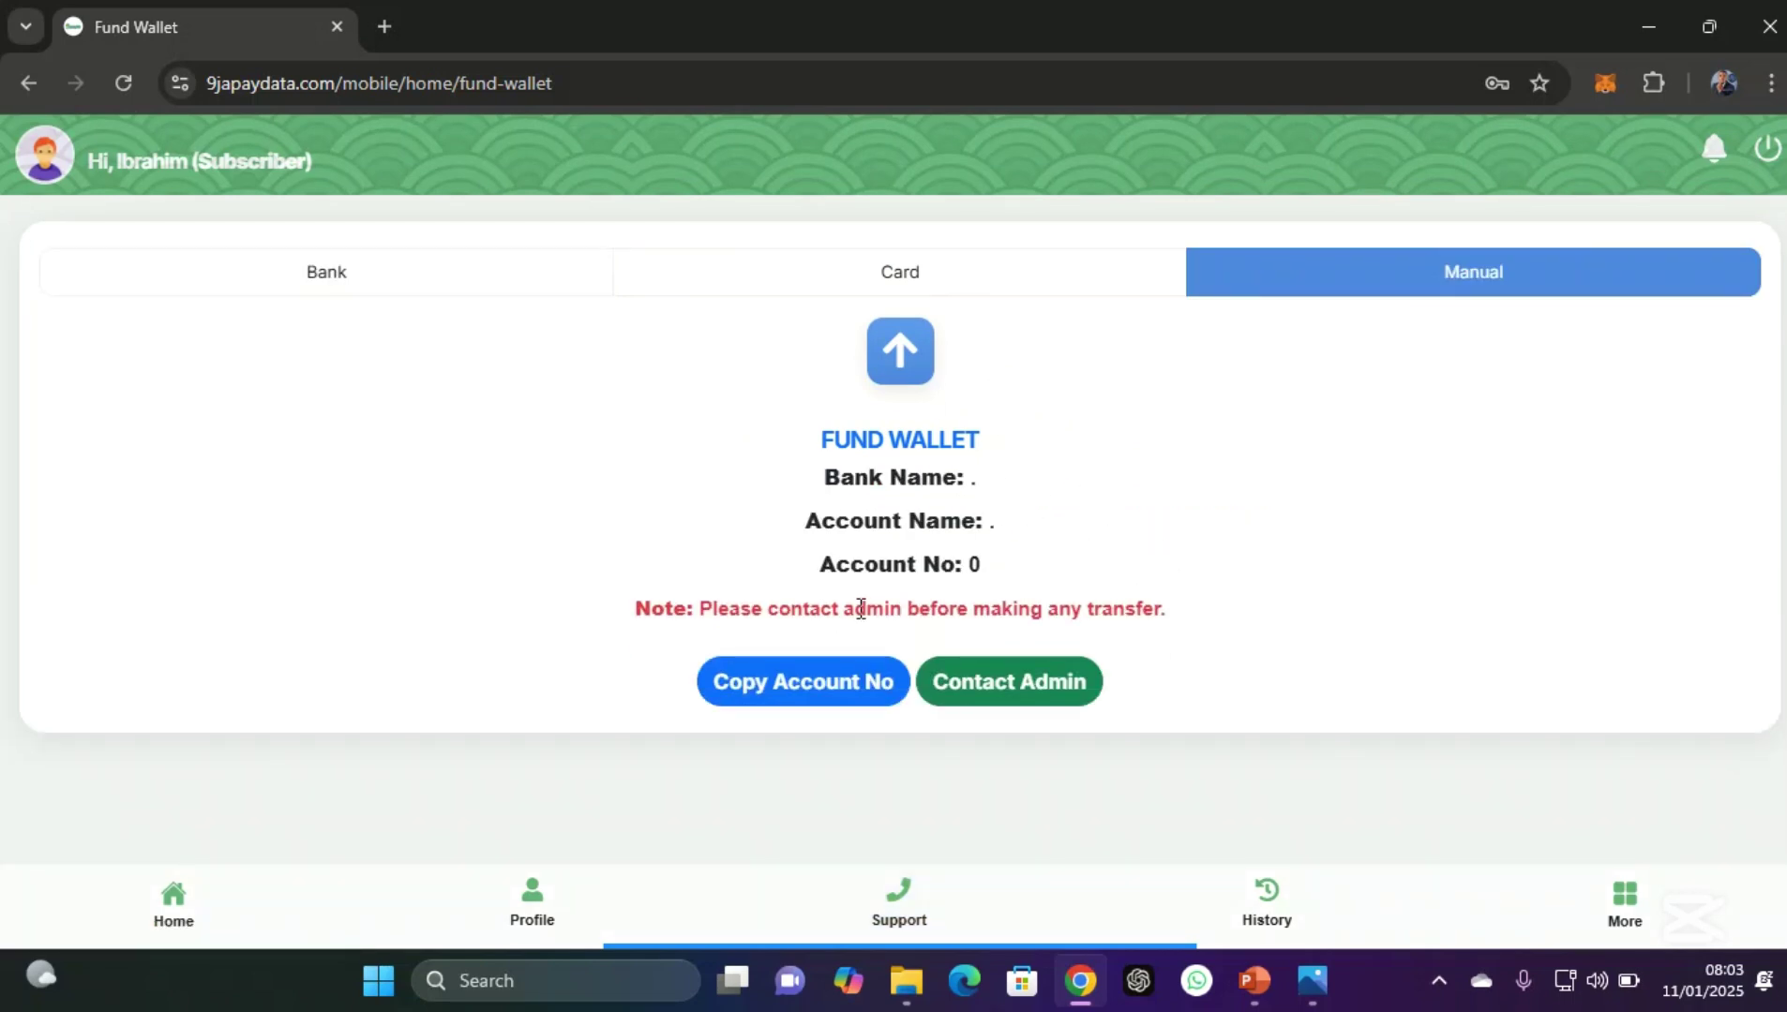
pyautogui.click(837, 684)
pyautogui.click(1159, 686)
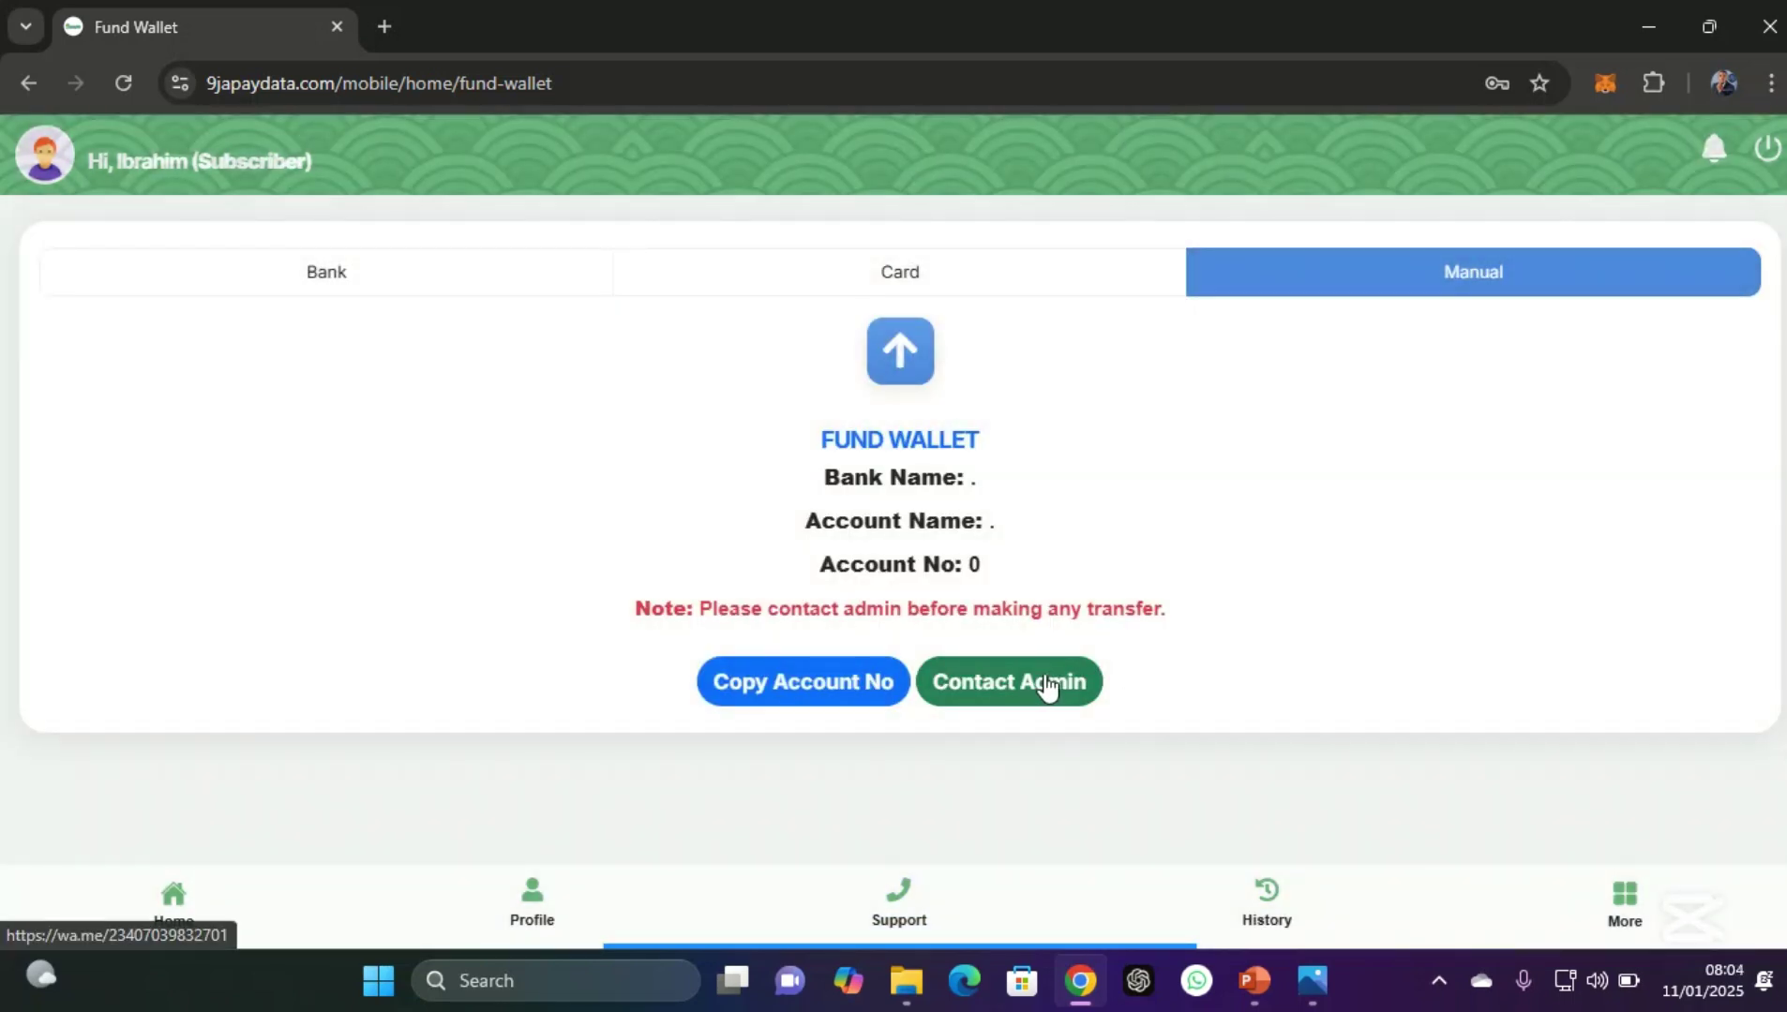
pyautogui.click(969, 284)
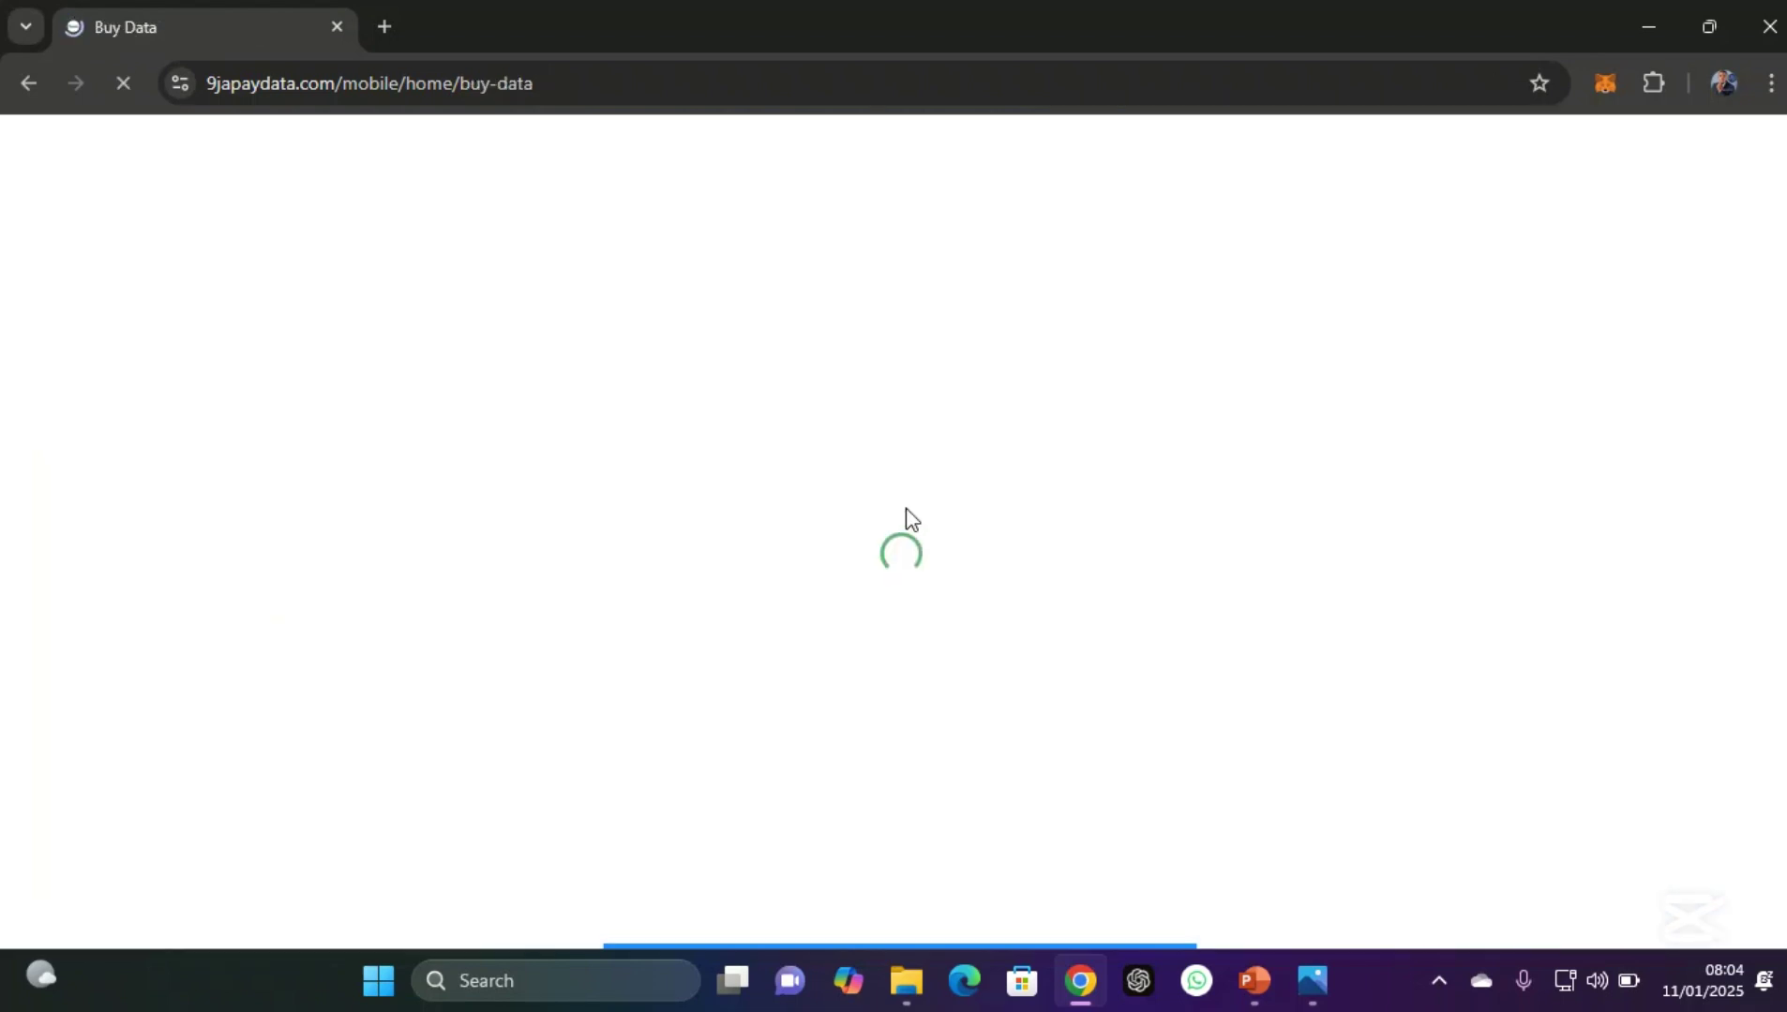
# Step: Fill an MTN data purchase with a suggested phone number and the 1GB SME (N260) 30-day plan
pyautogui.scroll(-2, 908, 516)
pyautogui.click(689, 384)
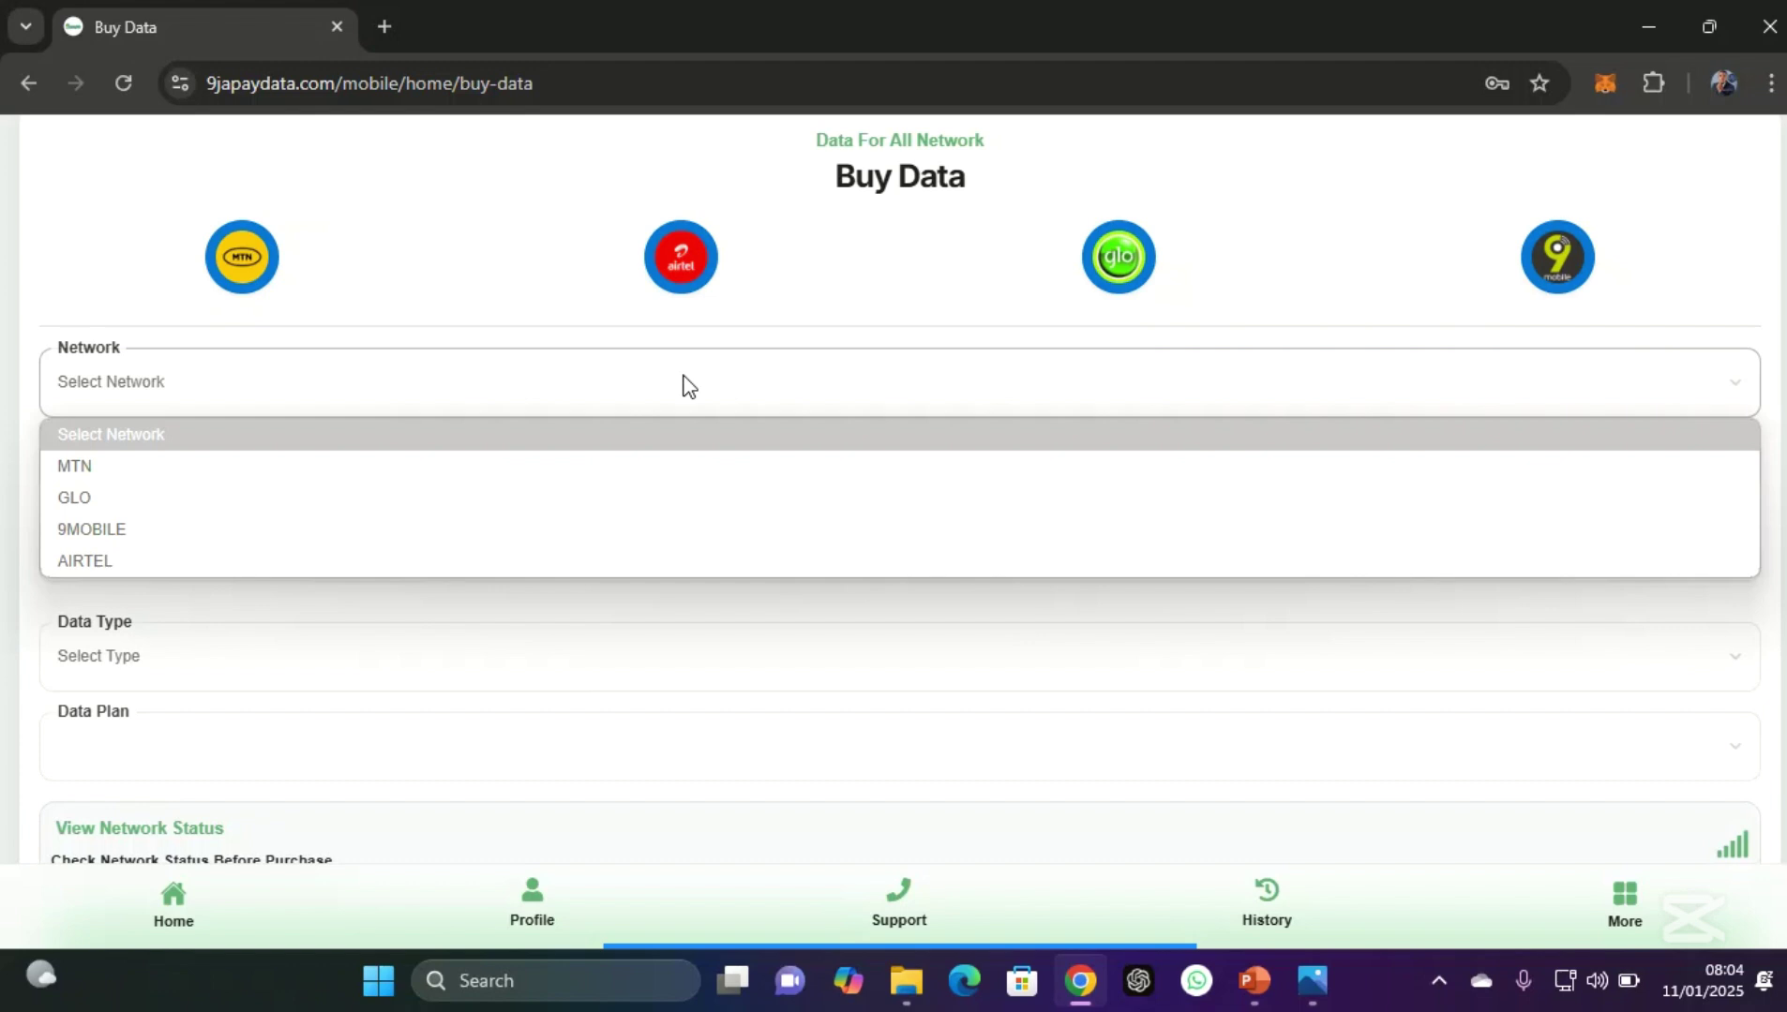
pyautogui.click(413, 467)
pyautogui.click(291, 478)
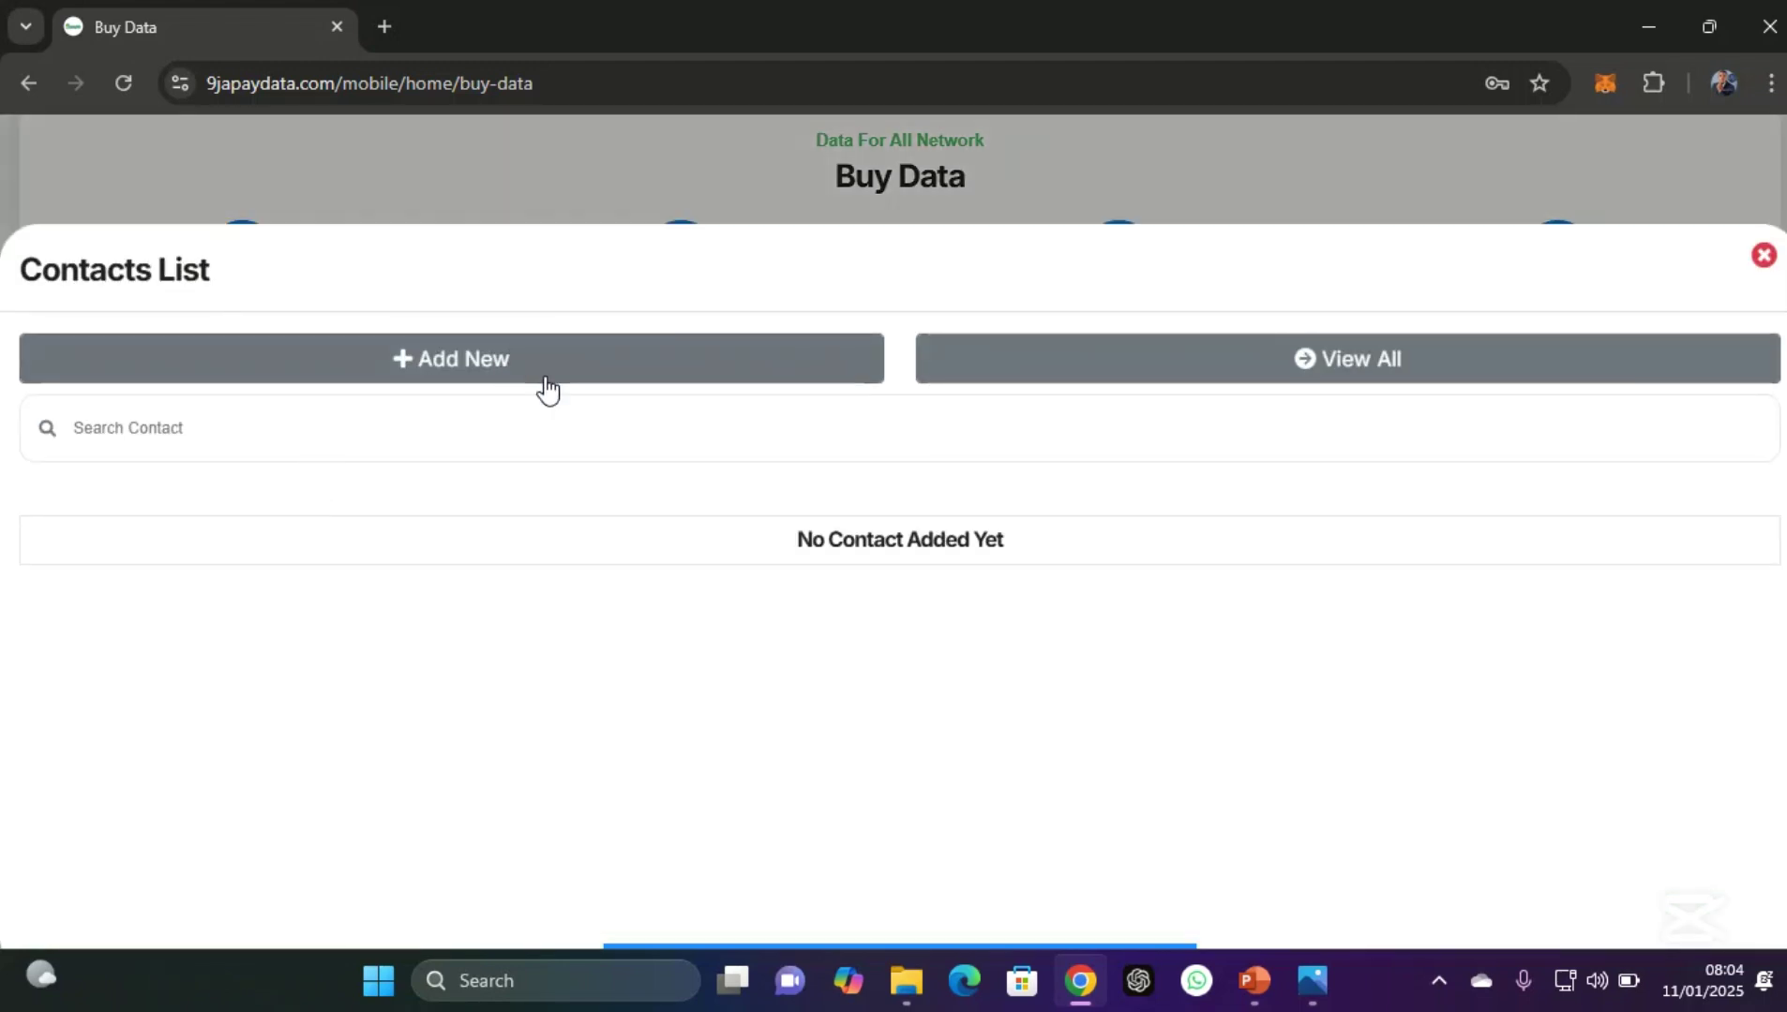
pyautogui.click(1762, 263)
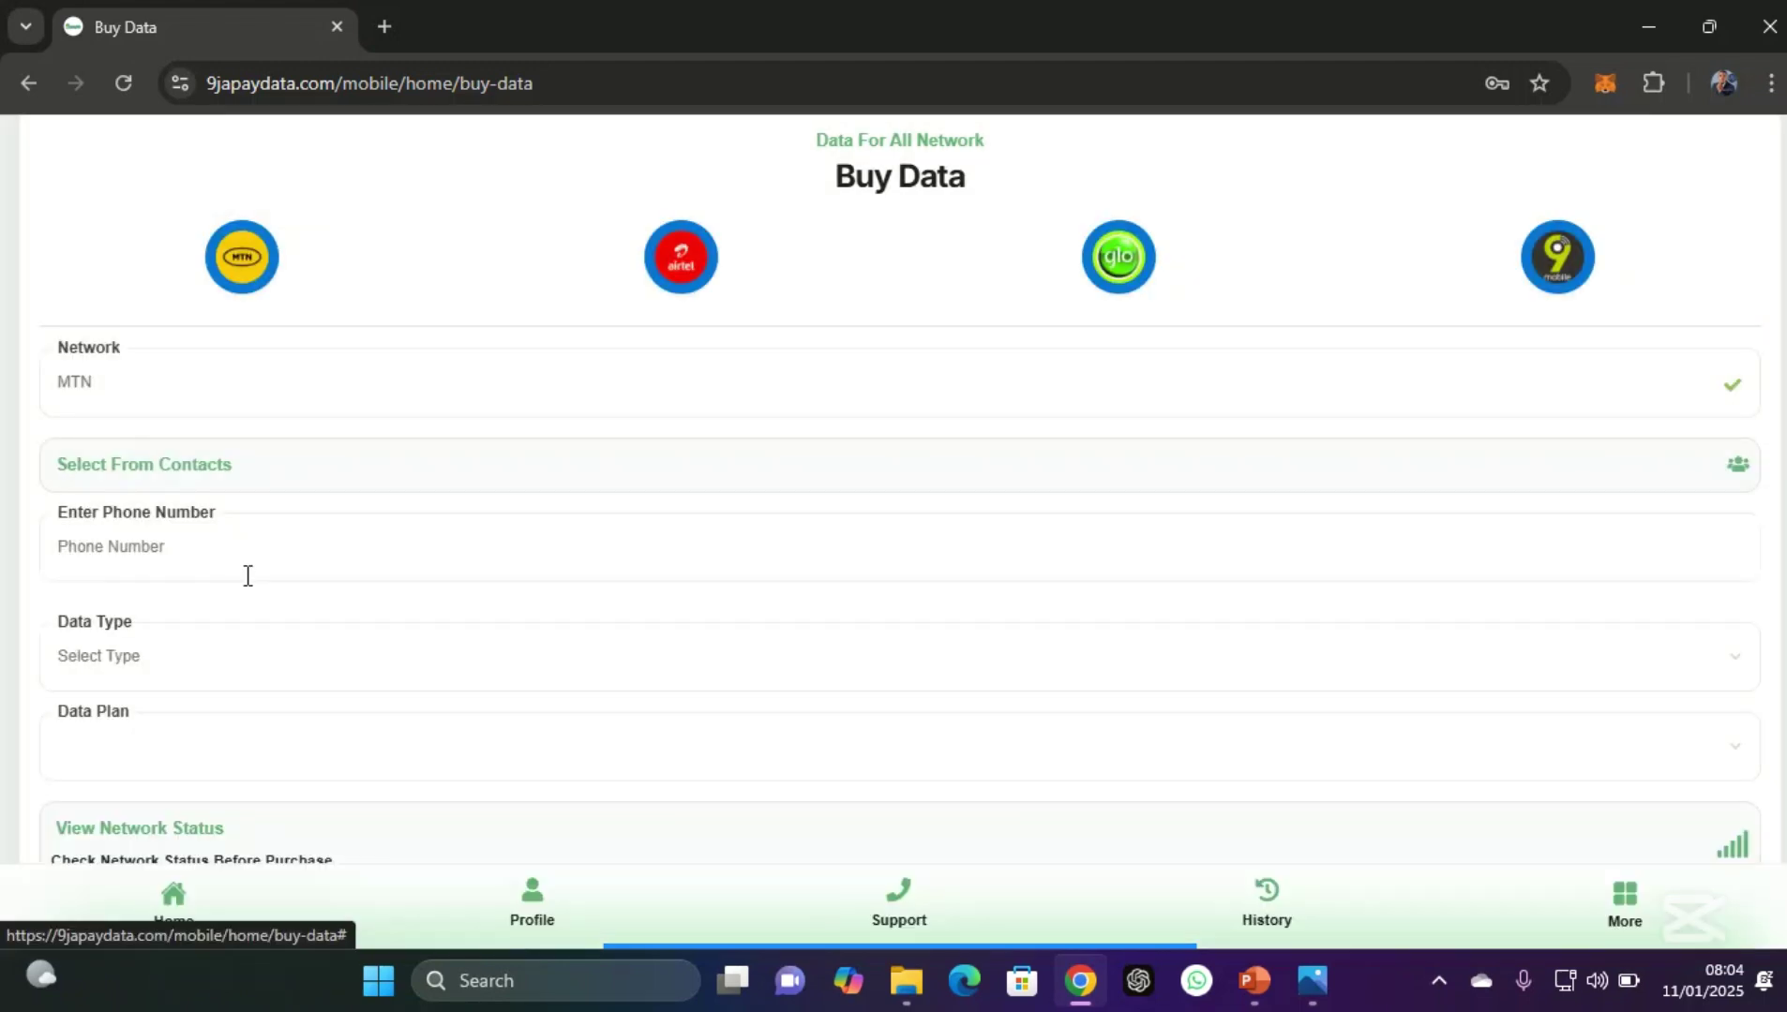
pyautogui.click(320, 555)
pyautogui.click(323, 627)
pyautogui.click(296, 720)
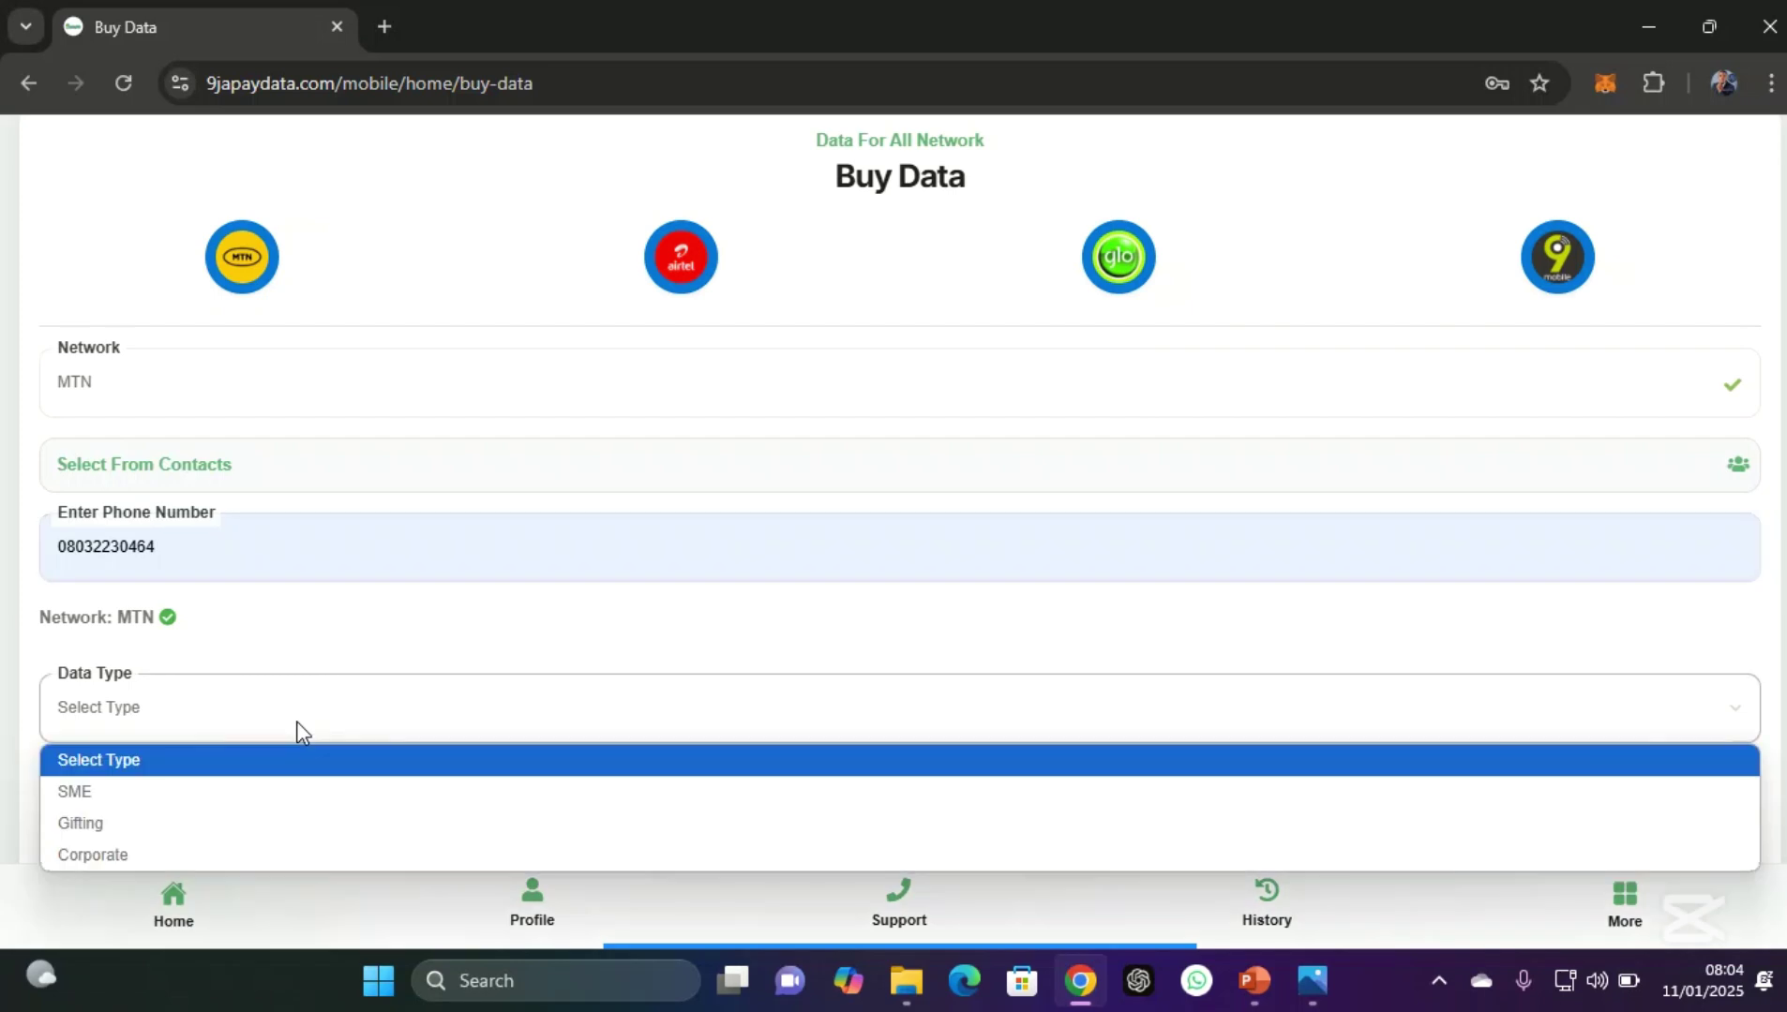
pyautogui.click(255, 790)
pyautogui.scroll(-2, 248, 634)
pyautogui.click(241, 561)
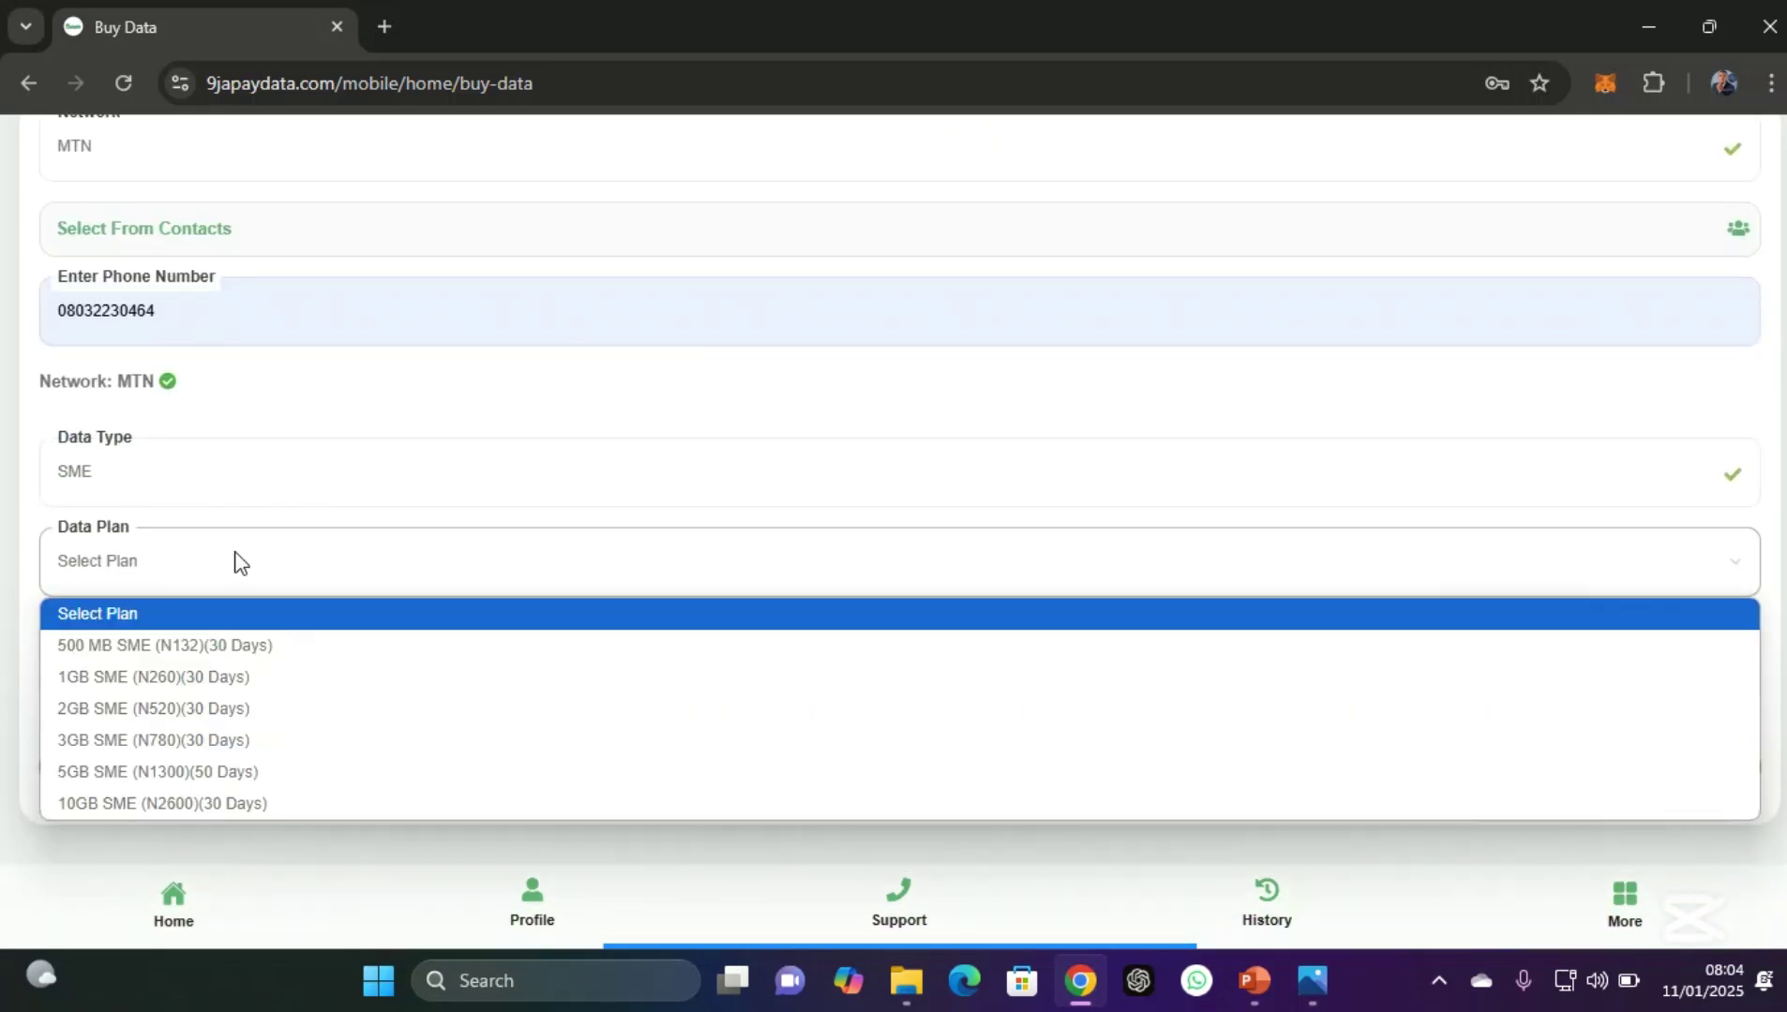
pyautogui.click(225, 677)
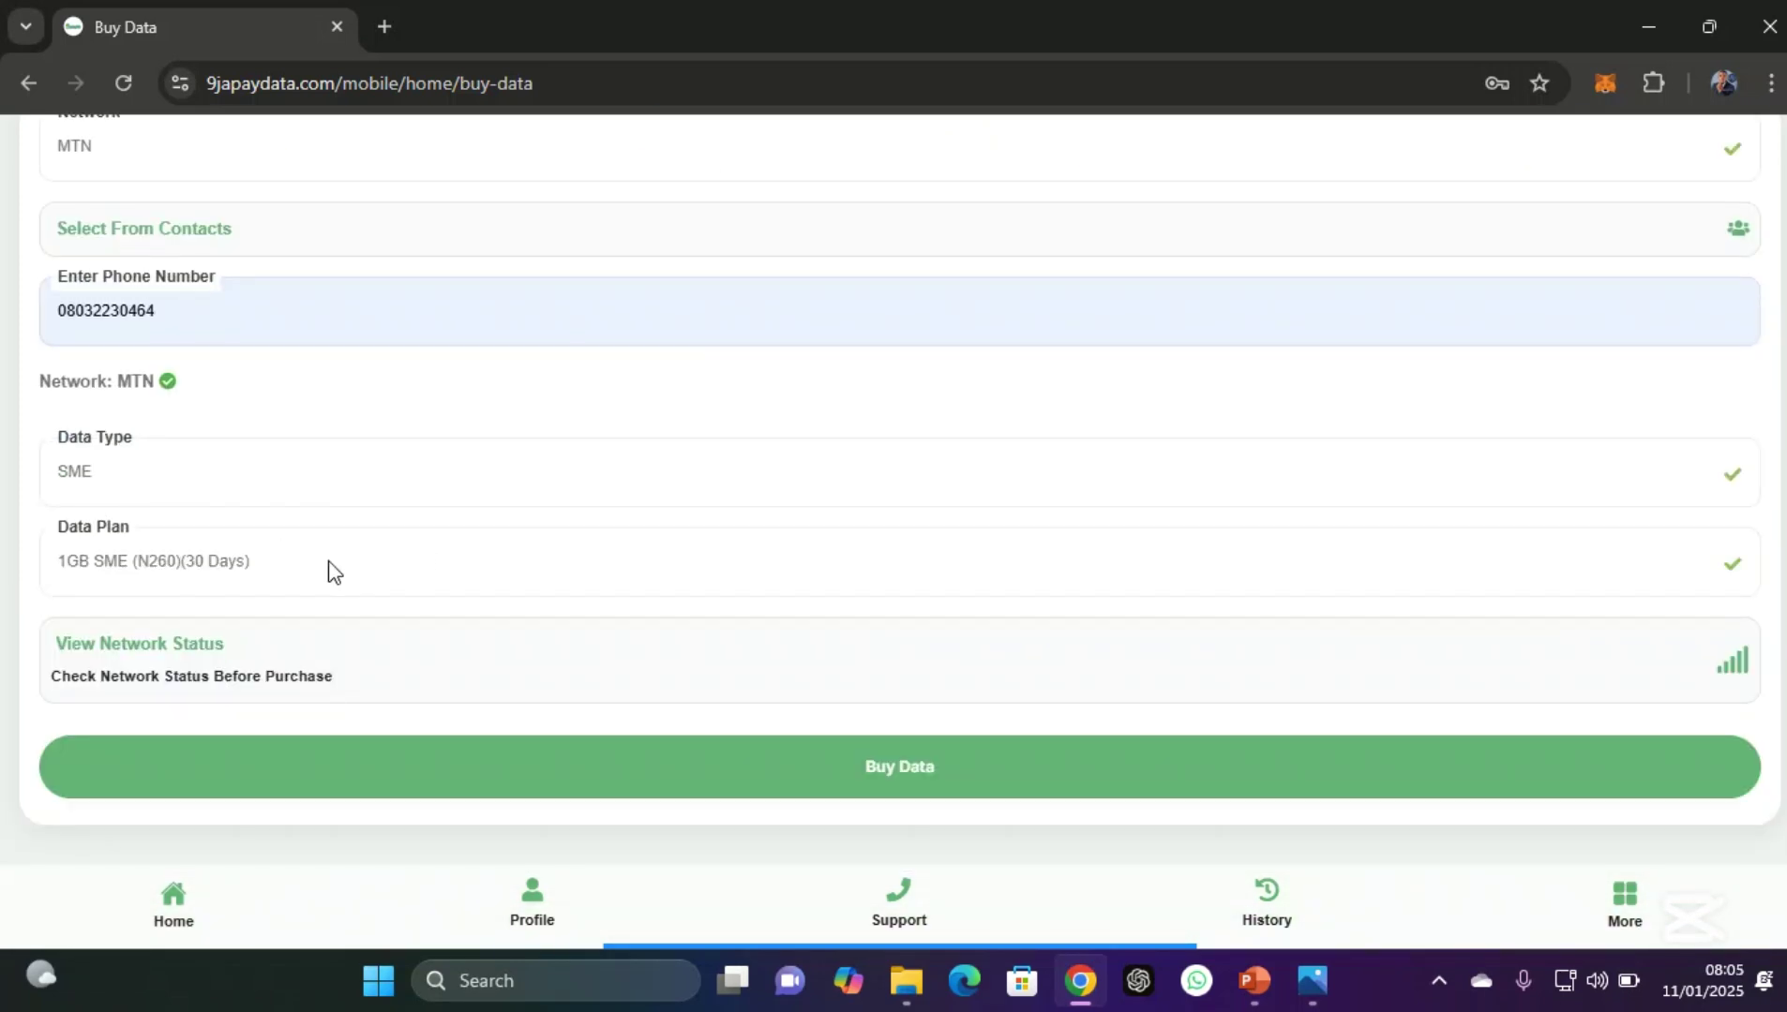
# Step: Check each network's data availability status, then close the overview
pyautogui.scroll(-1, 333, 570)
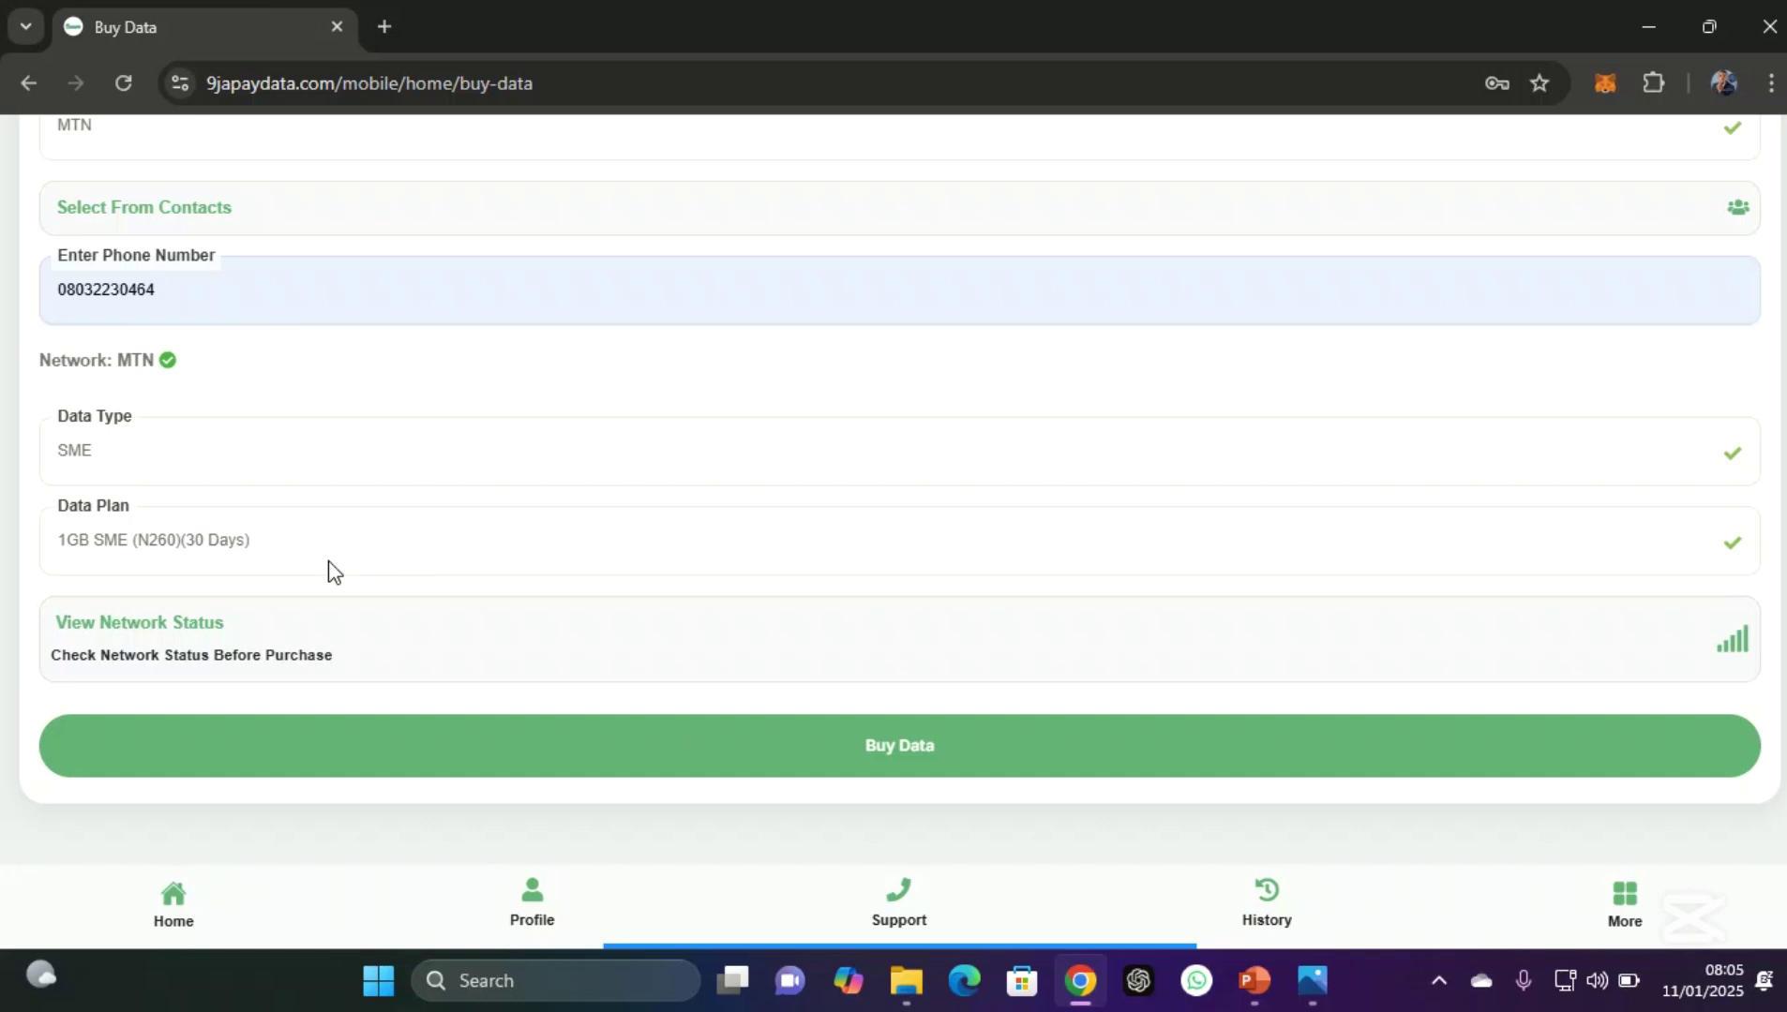
pyautogui.click(628, 640)
pyautogui.scroll(-2, 768, 551)
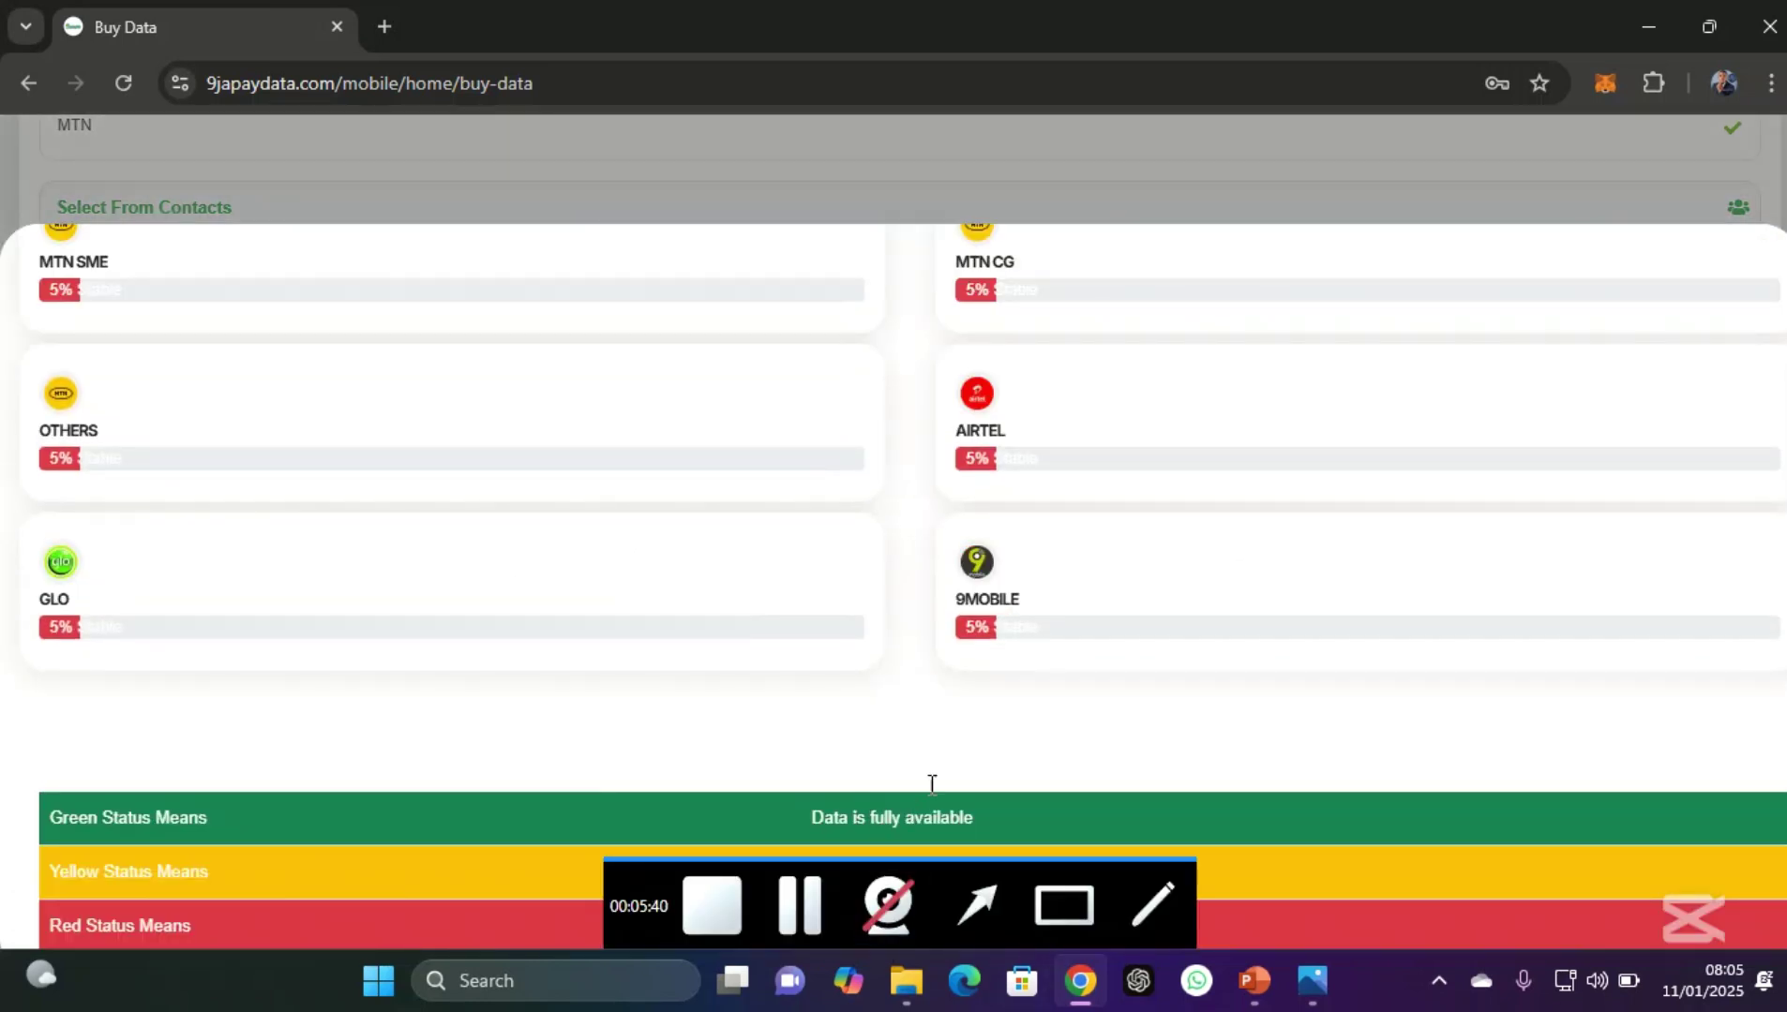
pyautogui.scroll(2, 1016, 513)
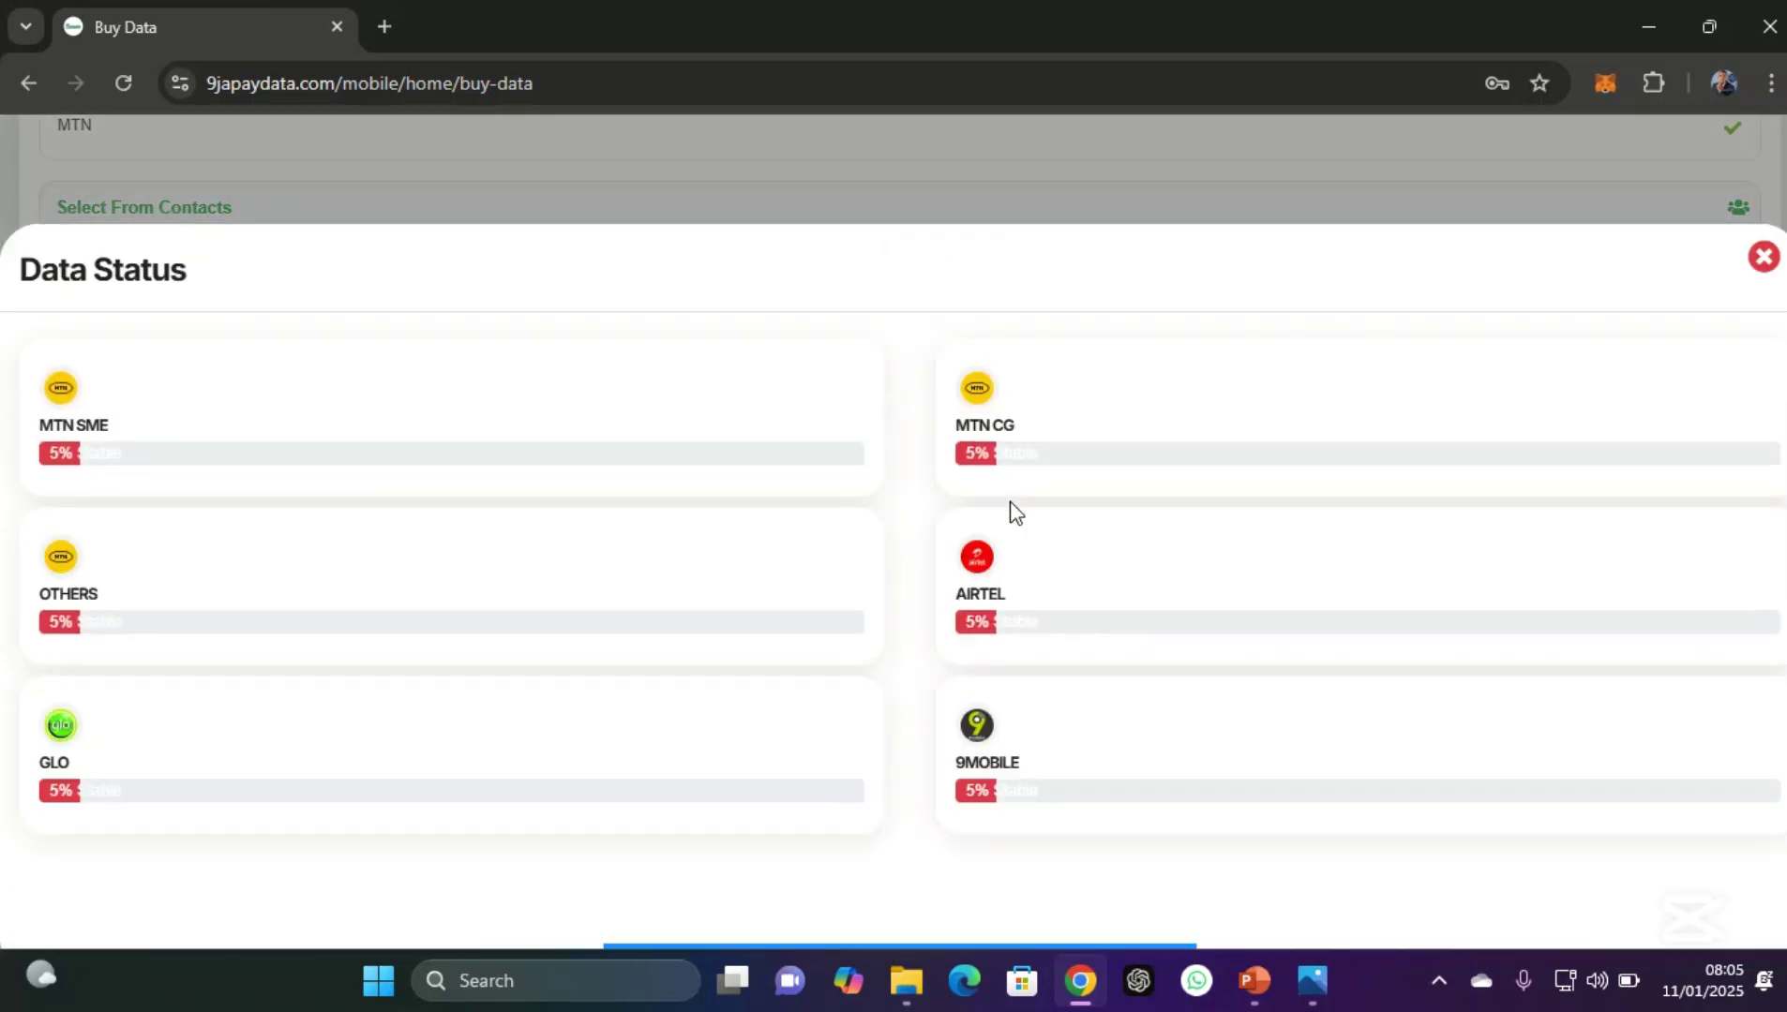
pyautogui.click(1762, 257)
# Step: Submit and confirm the data purchase, then cancel at the transaction PIN prompt
pyautogui.click(948, 742)
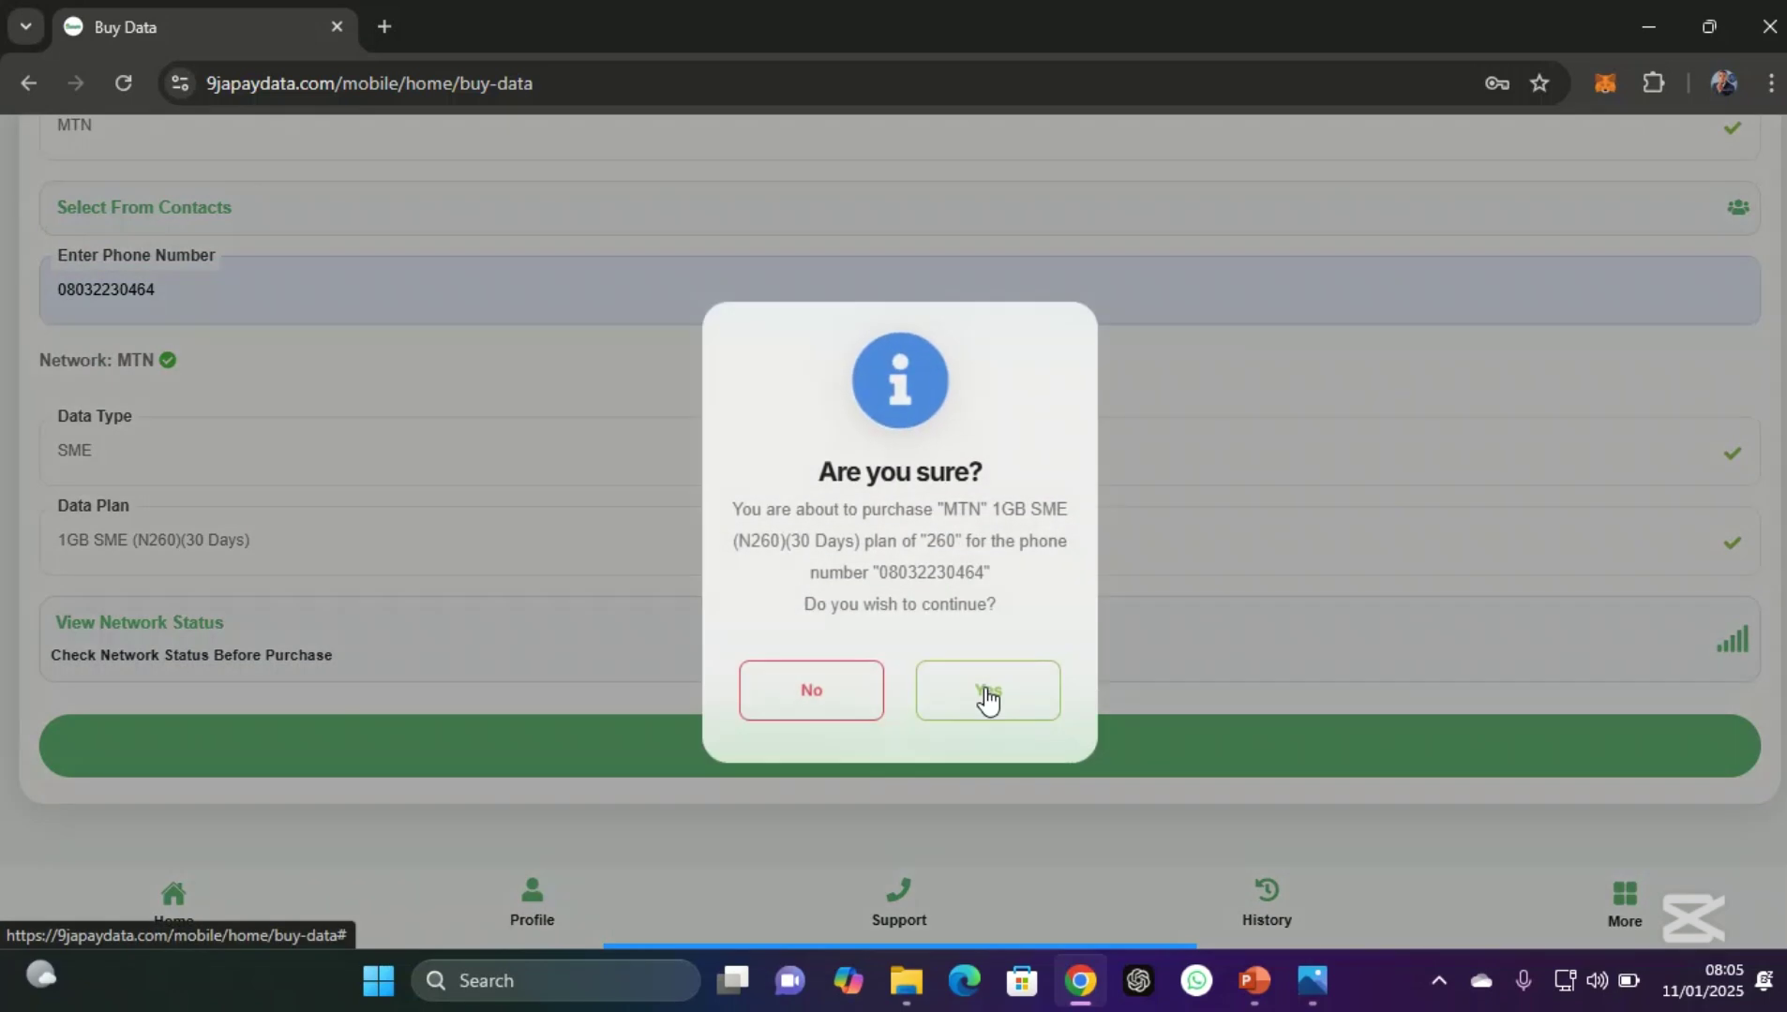
pyautogui.click(985, 694)
pyautogui.click(1054, 360)
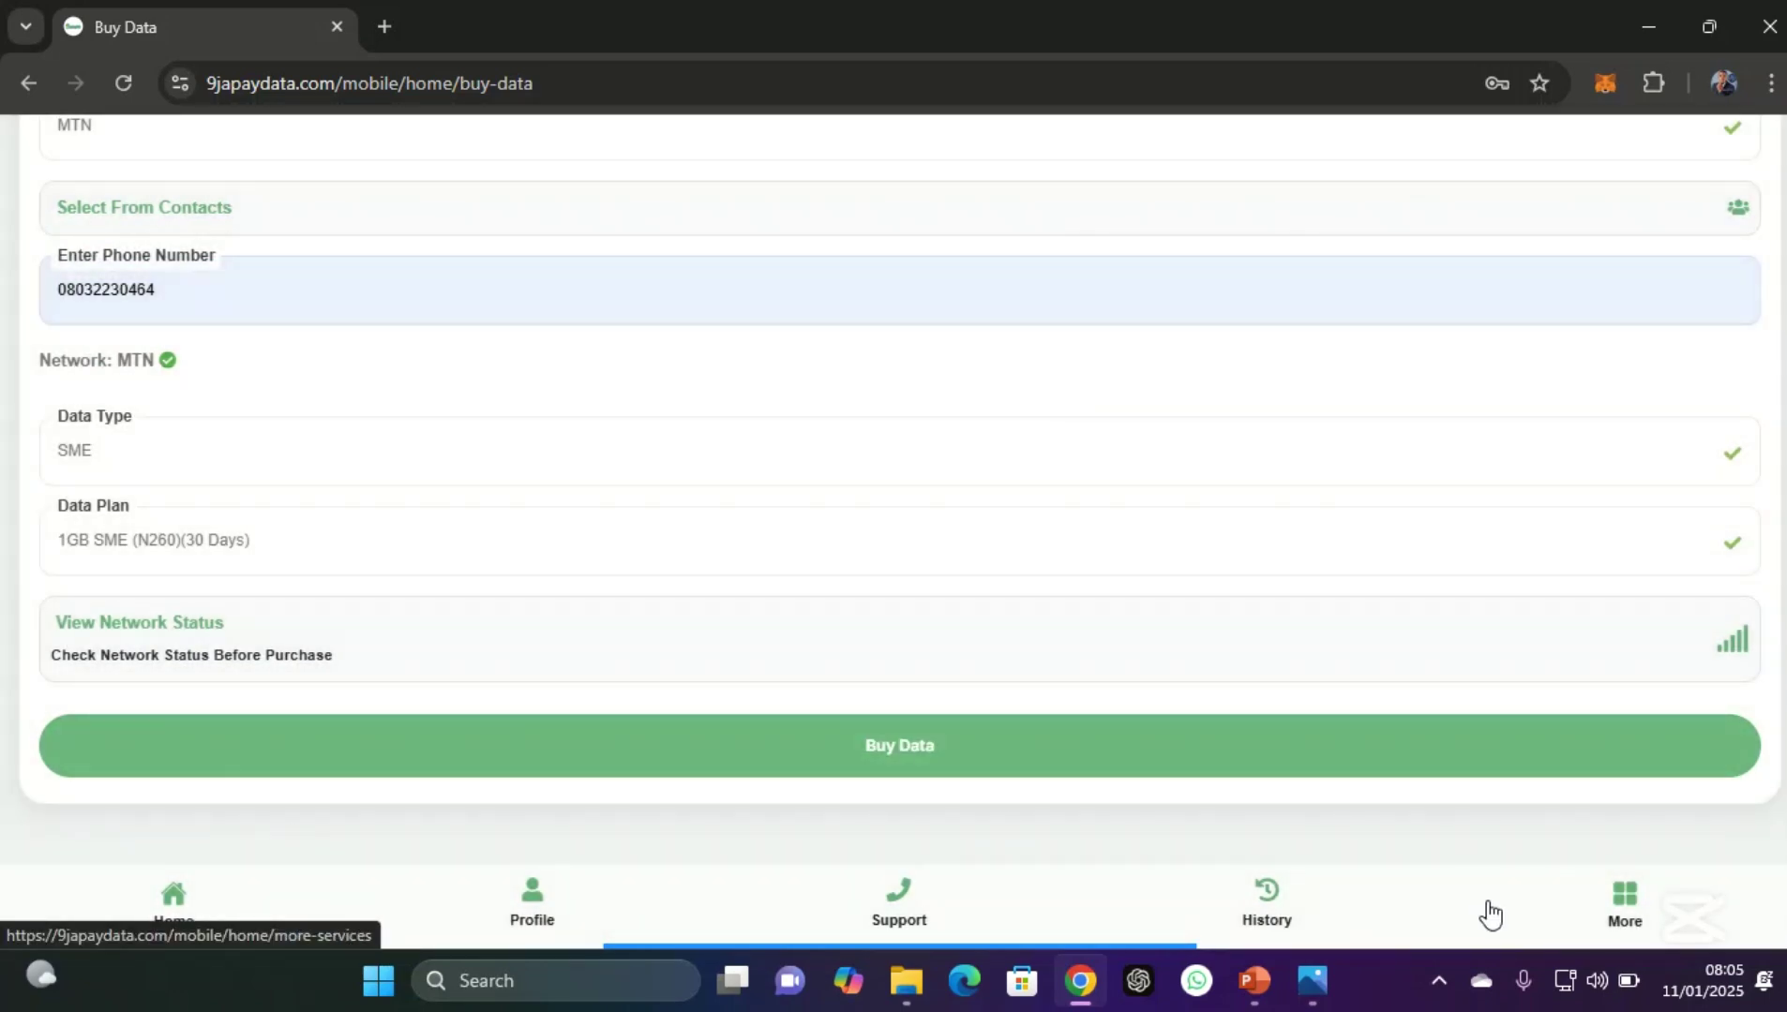
pyautogui.click(1650, 898)
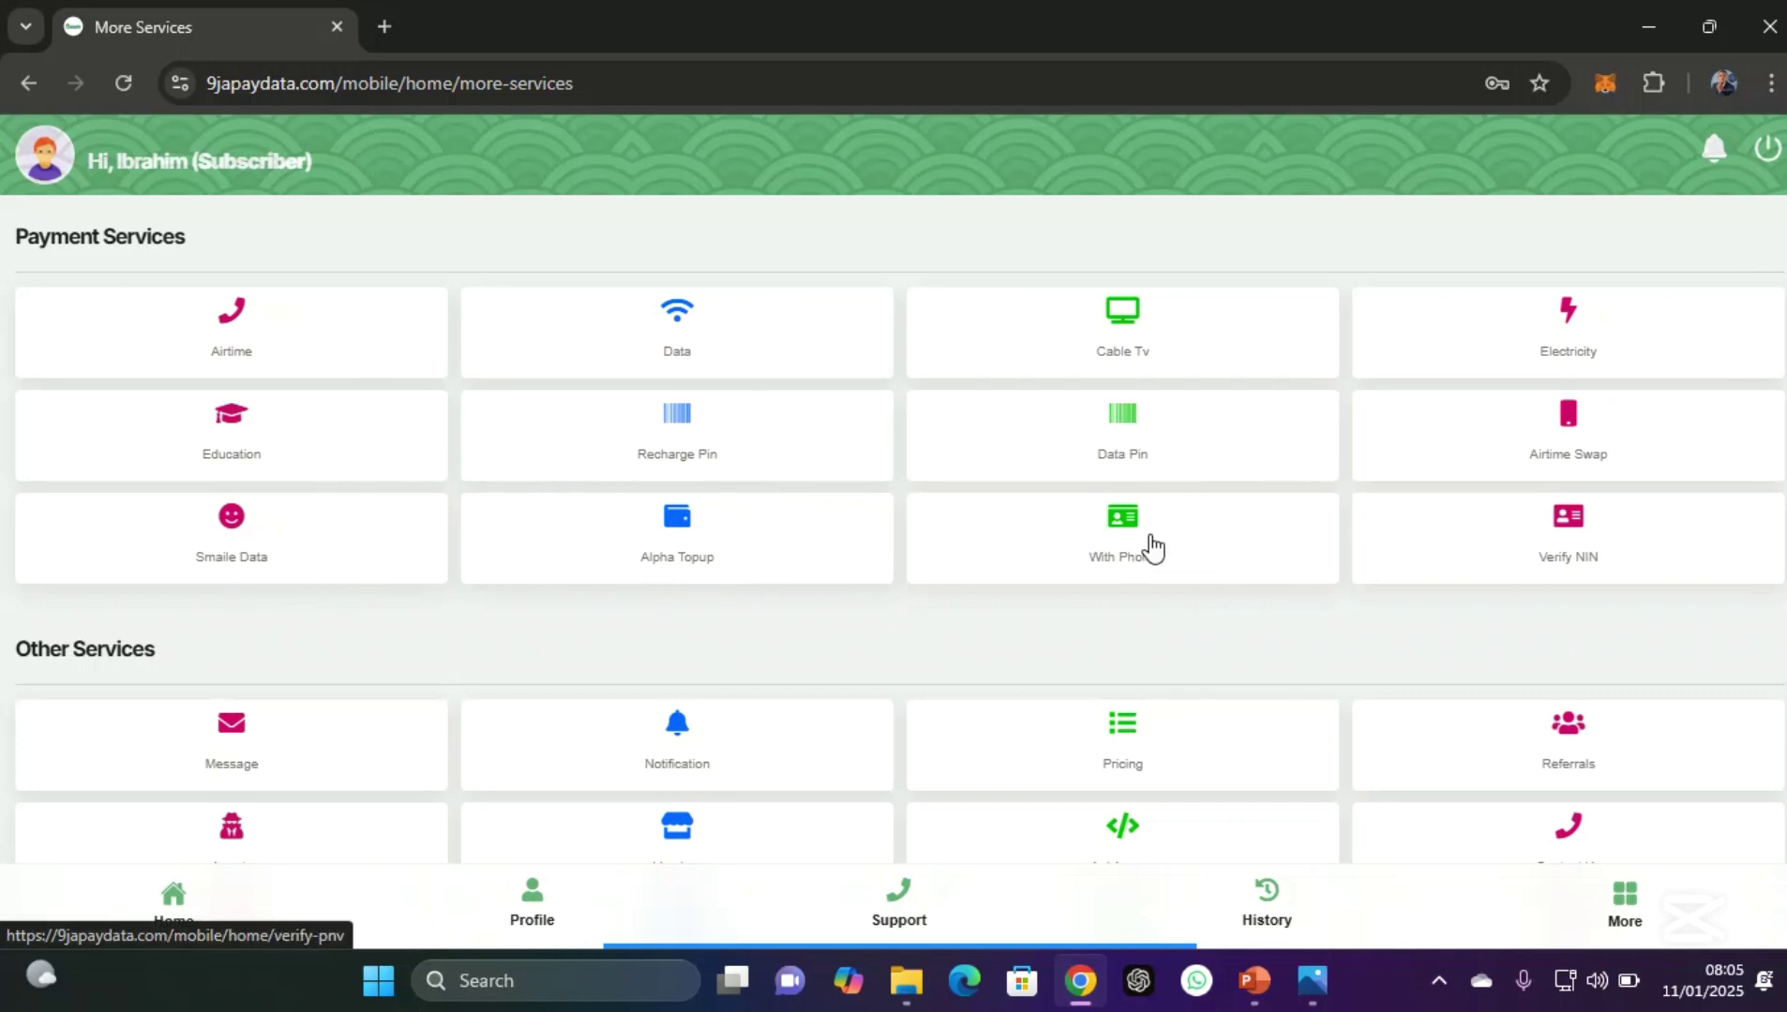
# Step: Scroll through More Services and view the Contact Us support page
pyautogui.scroll(-2, 1561, 556)
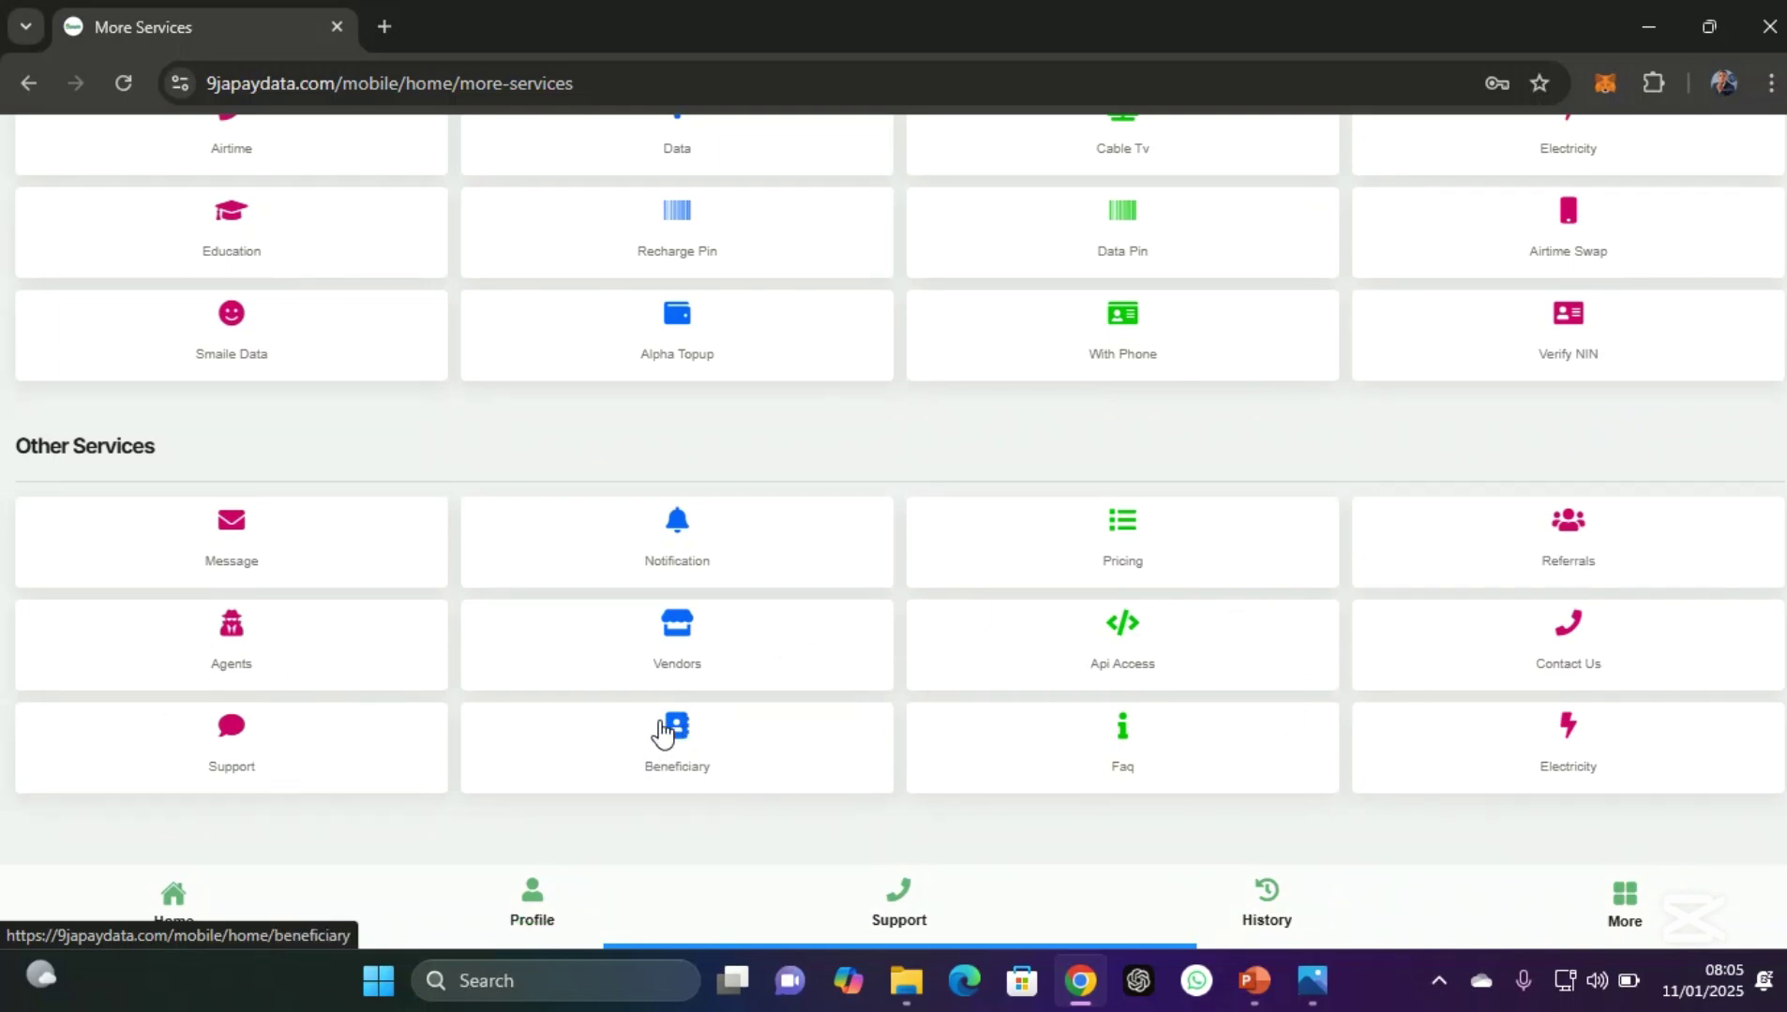
pyautogui.click(902, 909)
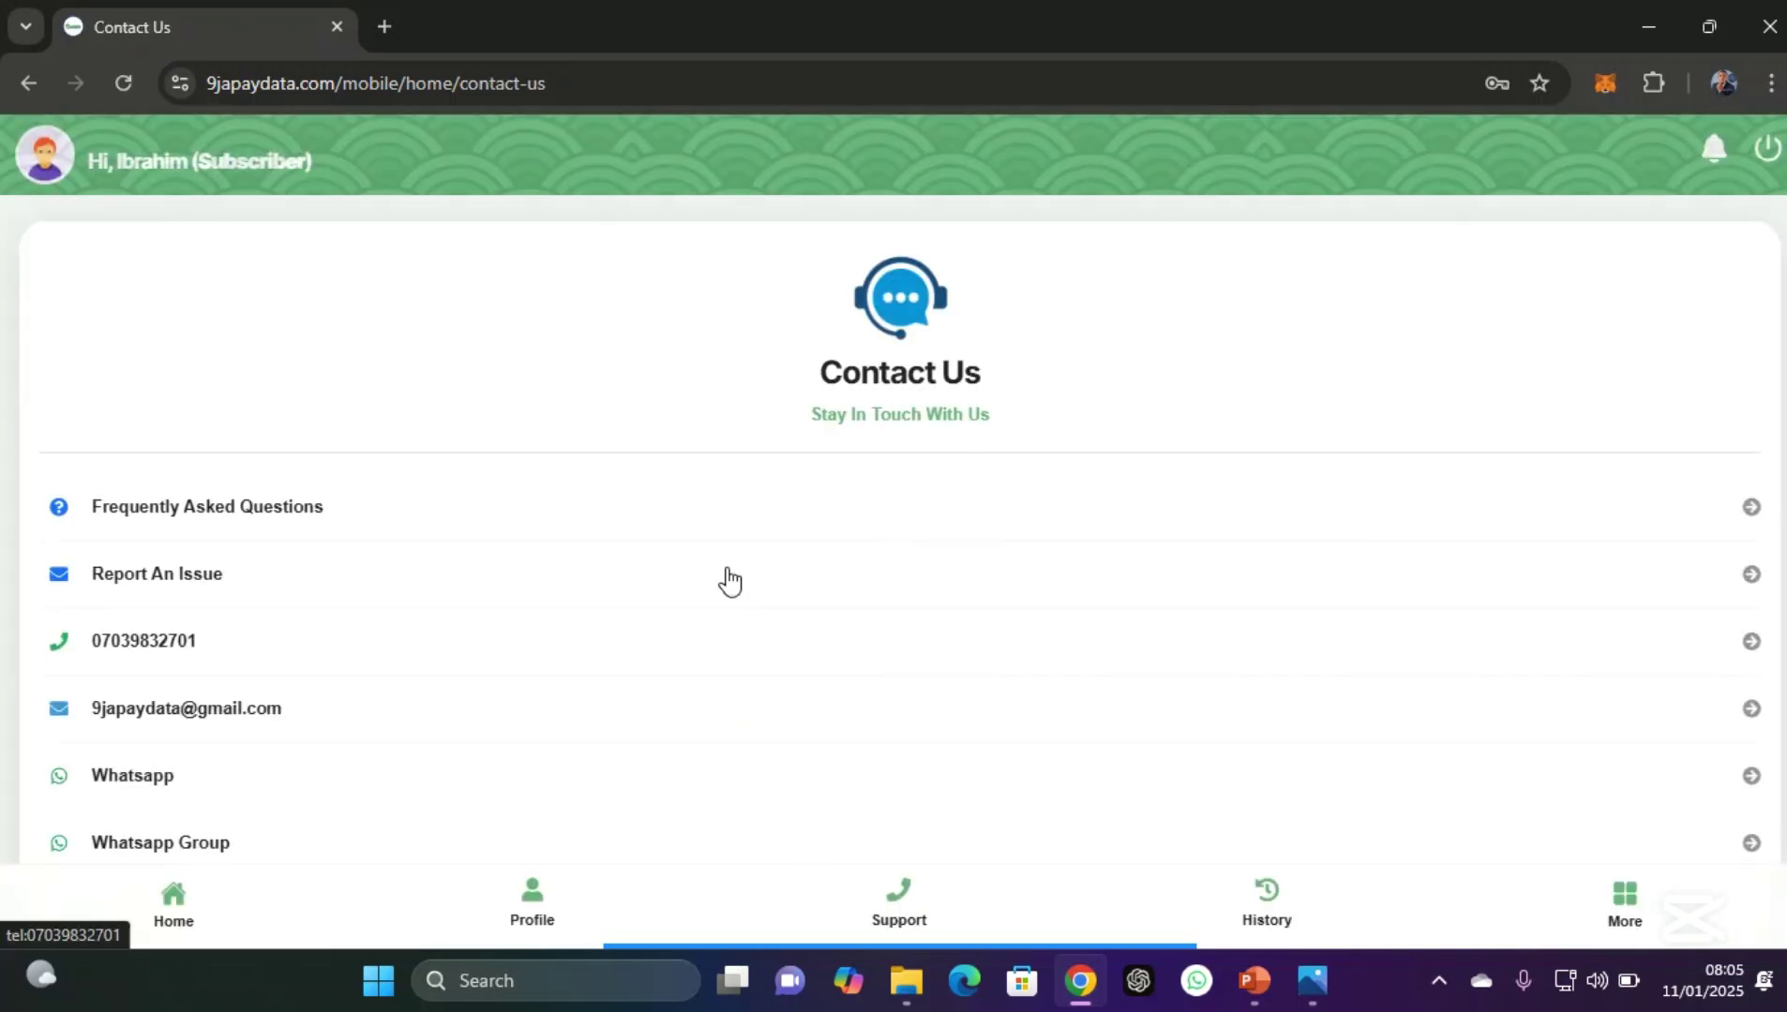
pyautogui.scroll(-4, 1141, 622)
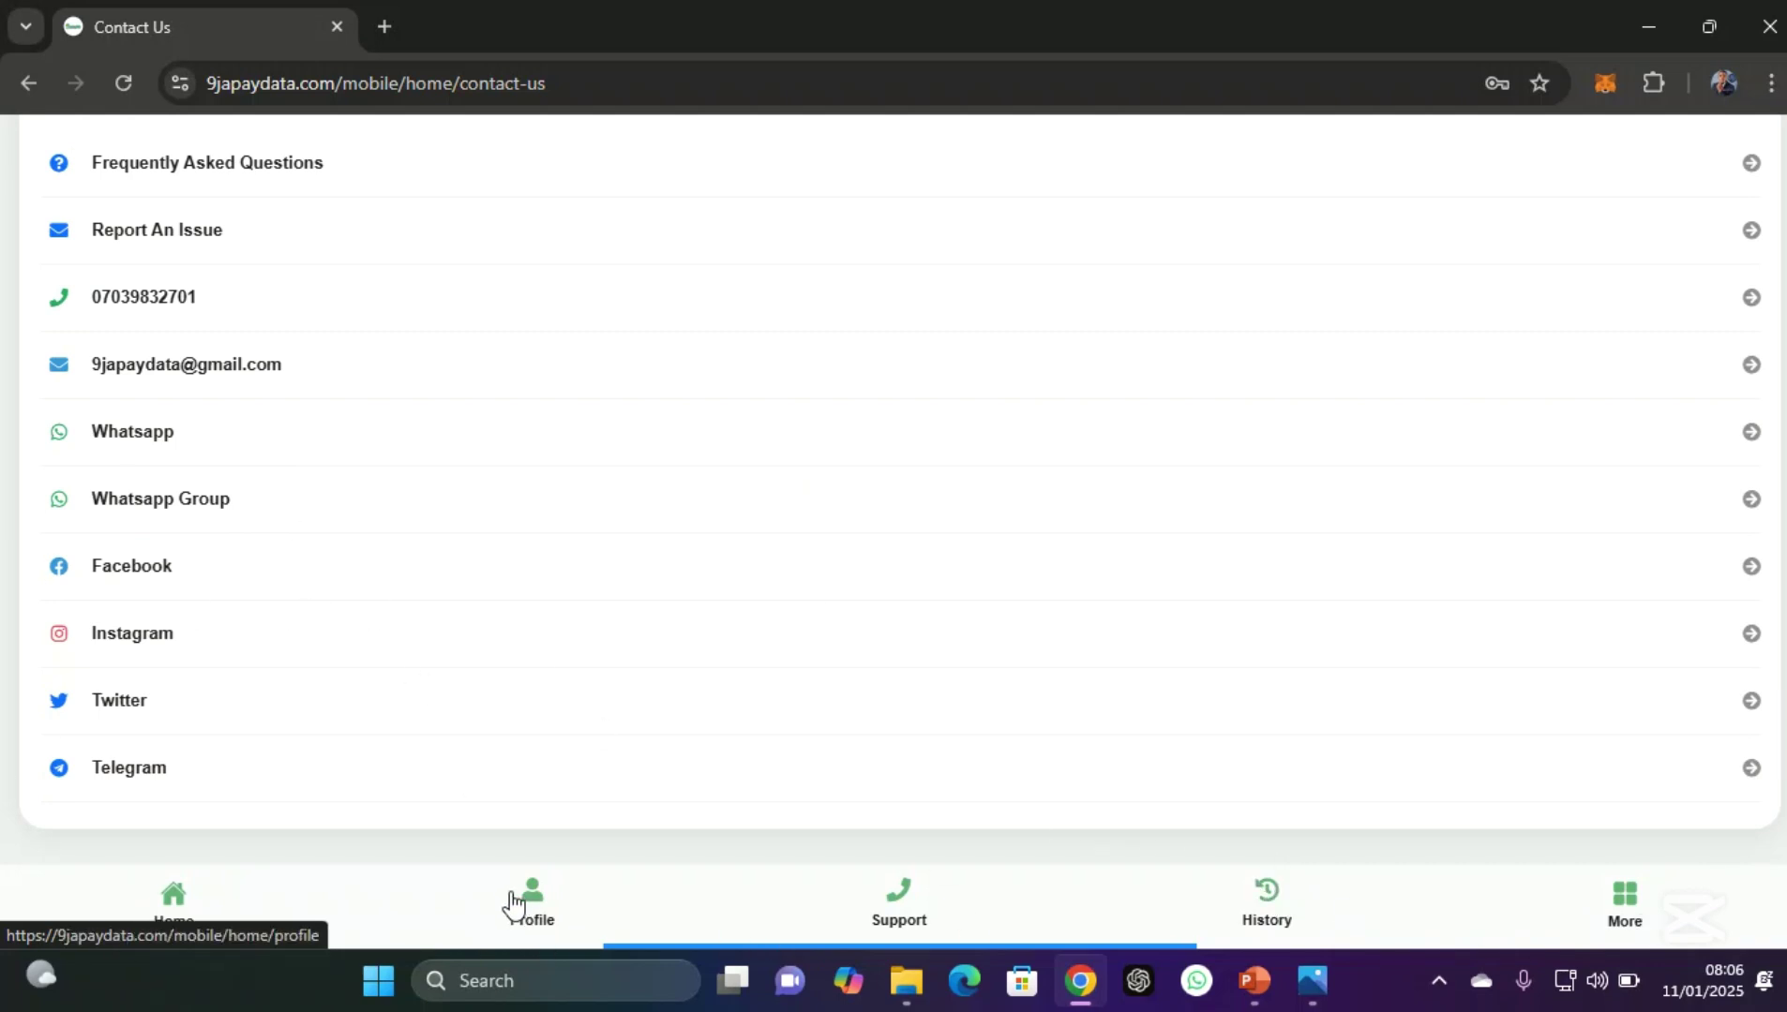
# Step: On the Profile page, leave the Disable Pin status at Enable and go to Referral Link
pyautogui.click(534, 916)
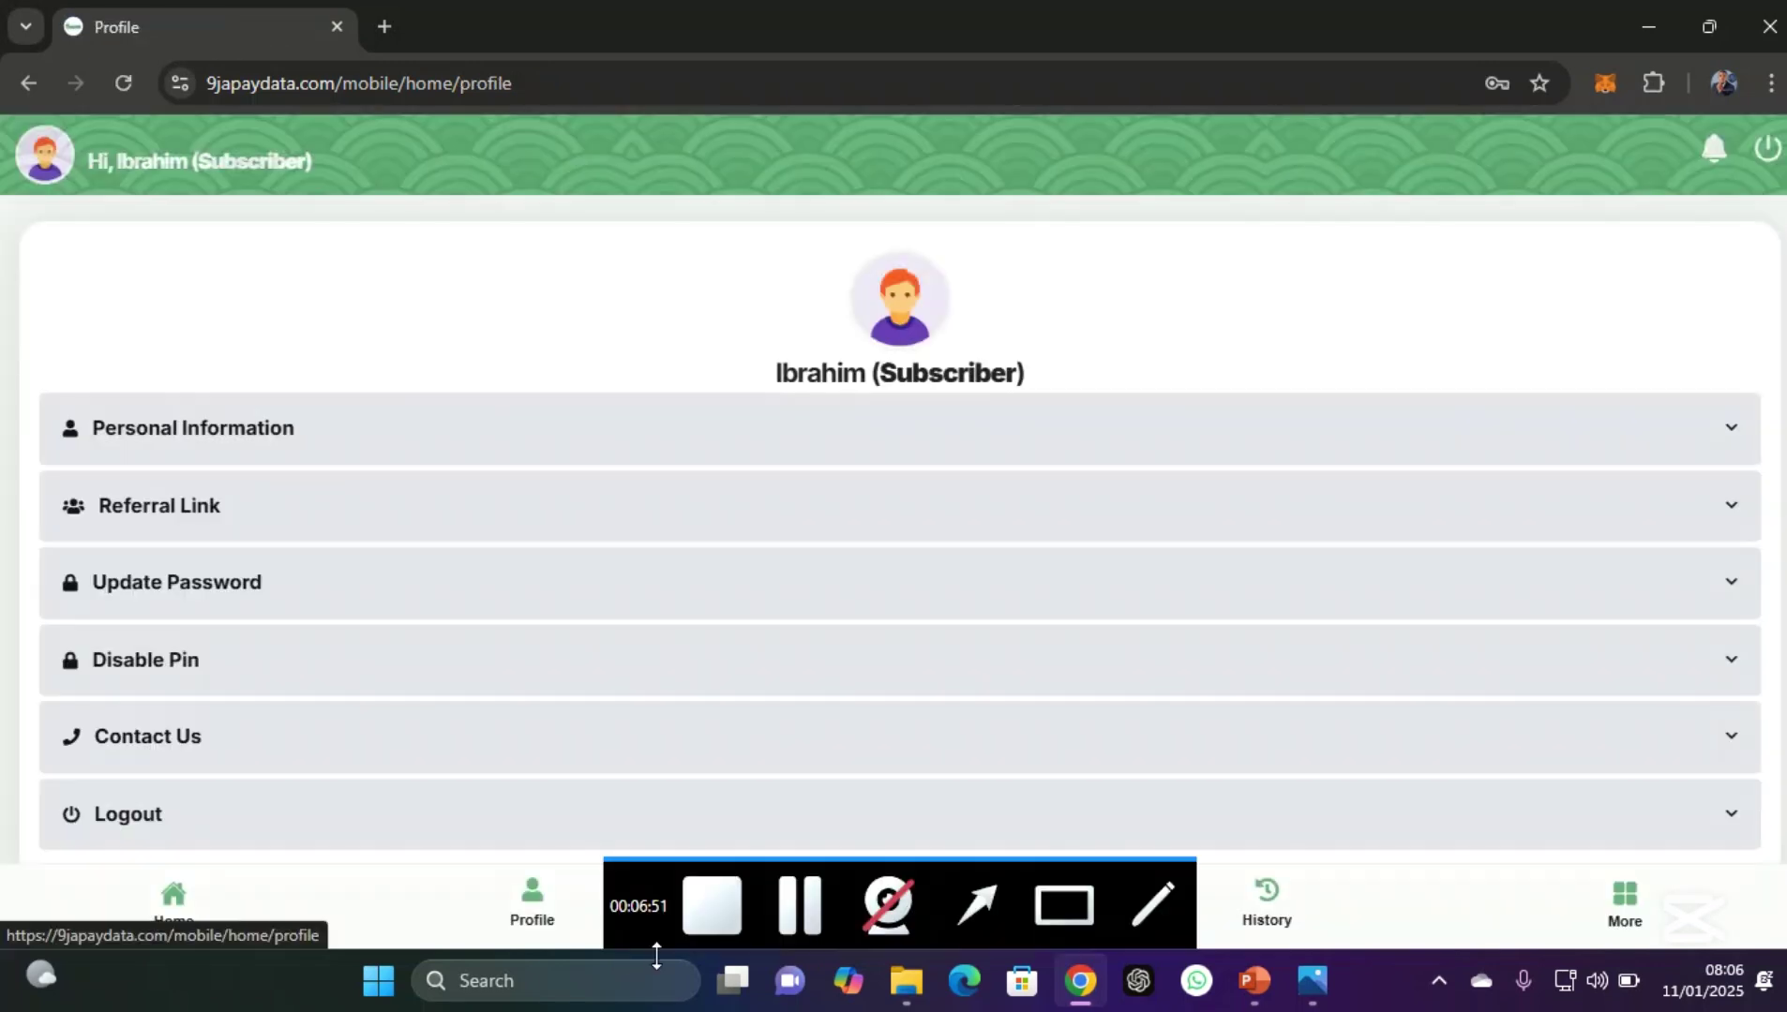
pyautogui.scroll(-1, 705, 562)
pyautogui.click(844, 582)
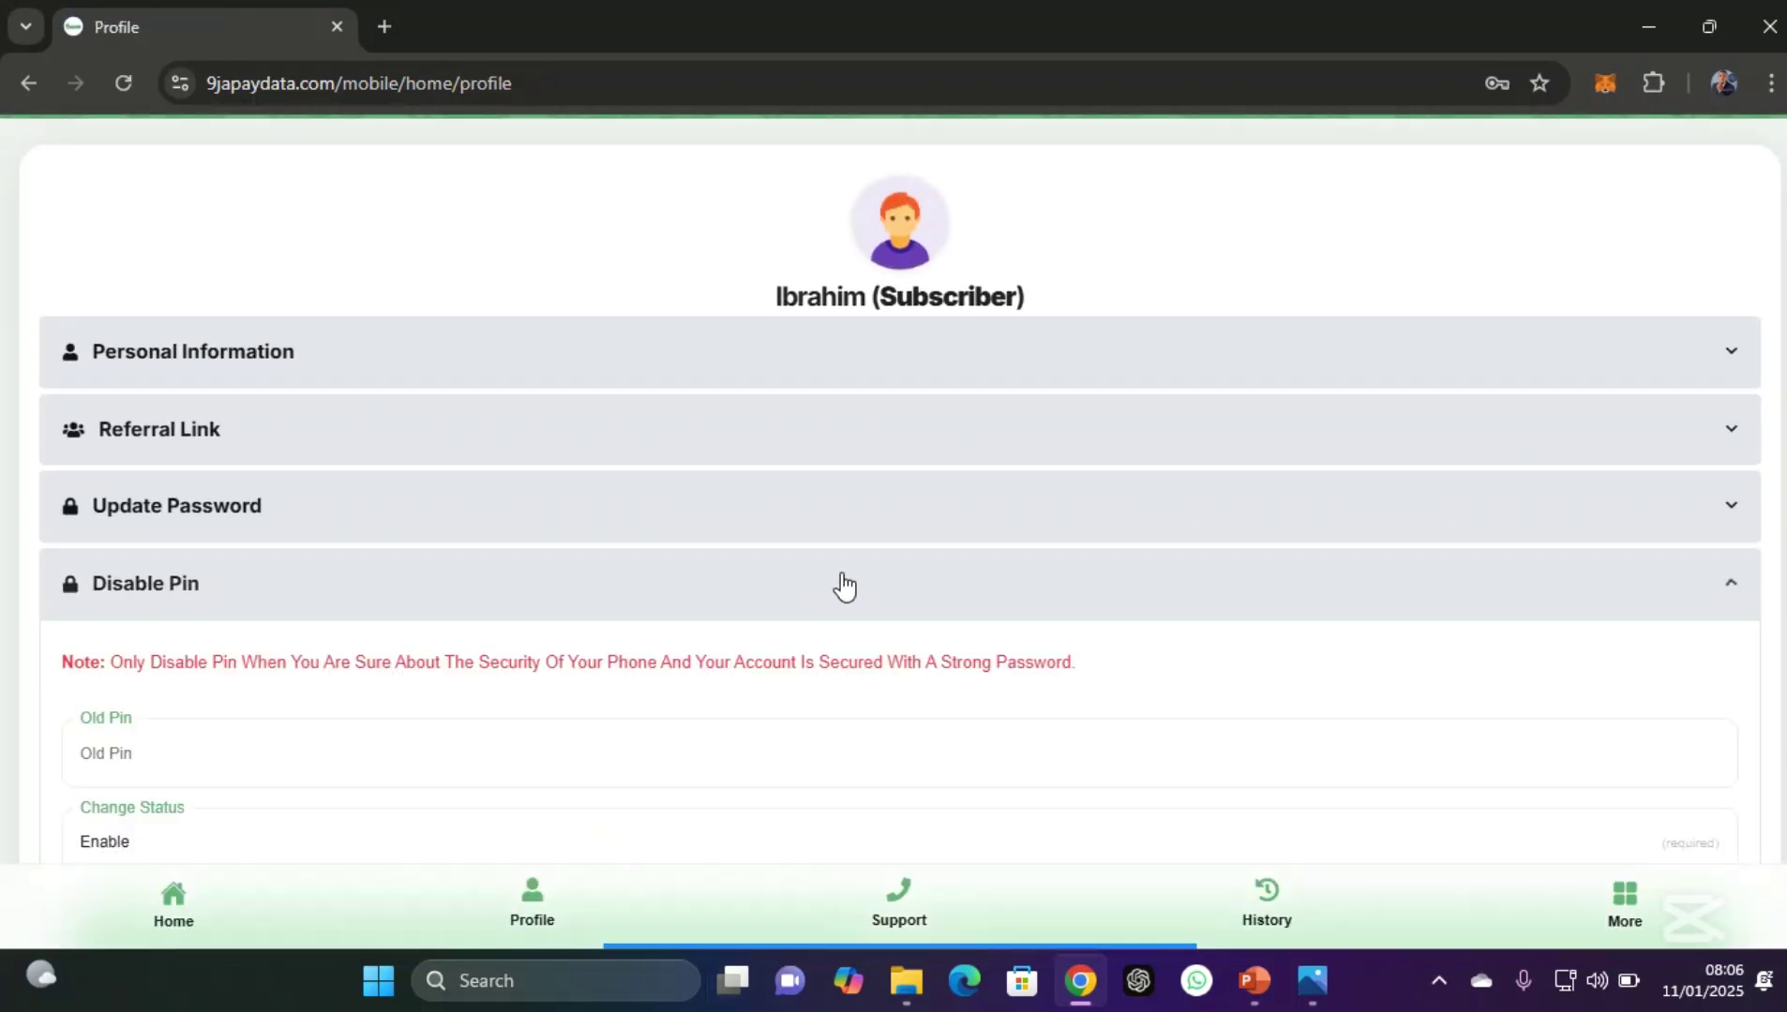
pyautogui.scroll(-3, 738, 650)
pyautogui.click(439, 583)
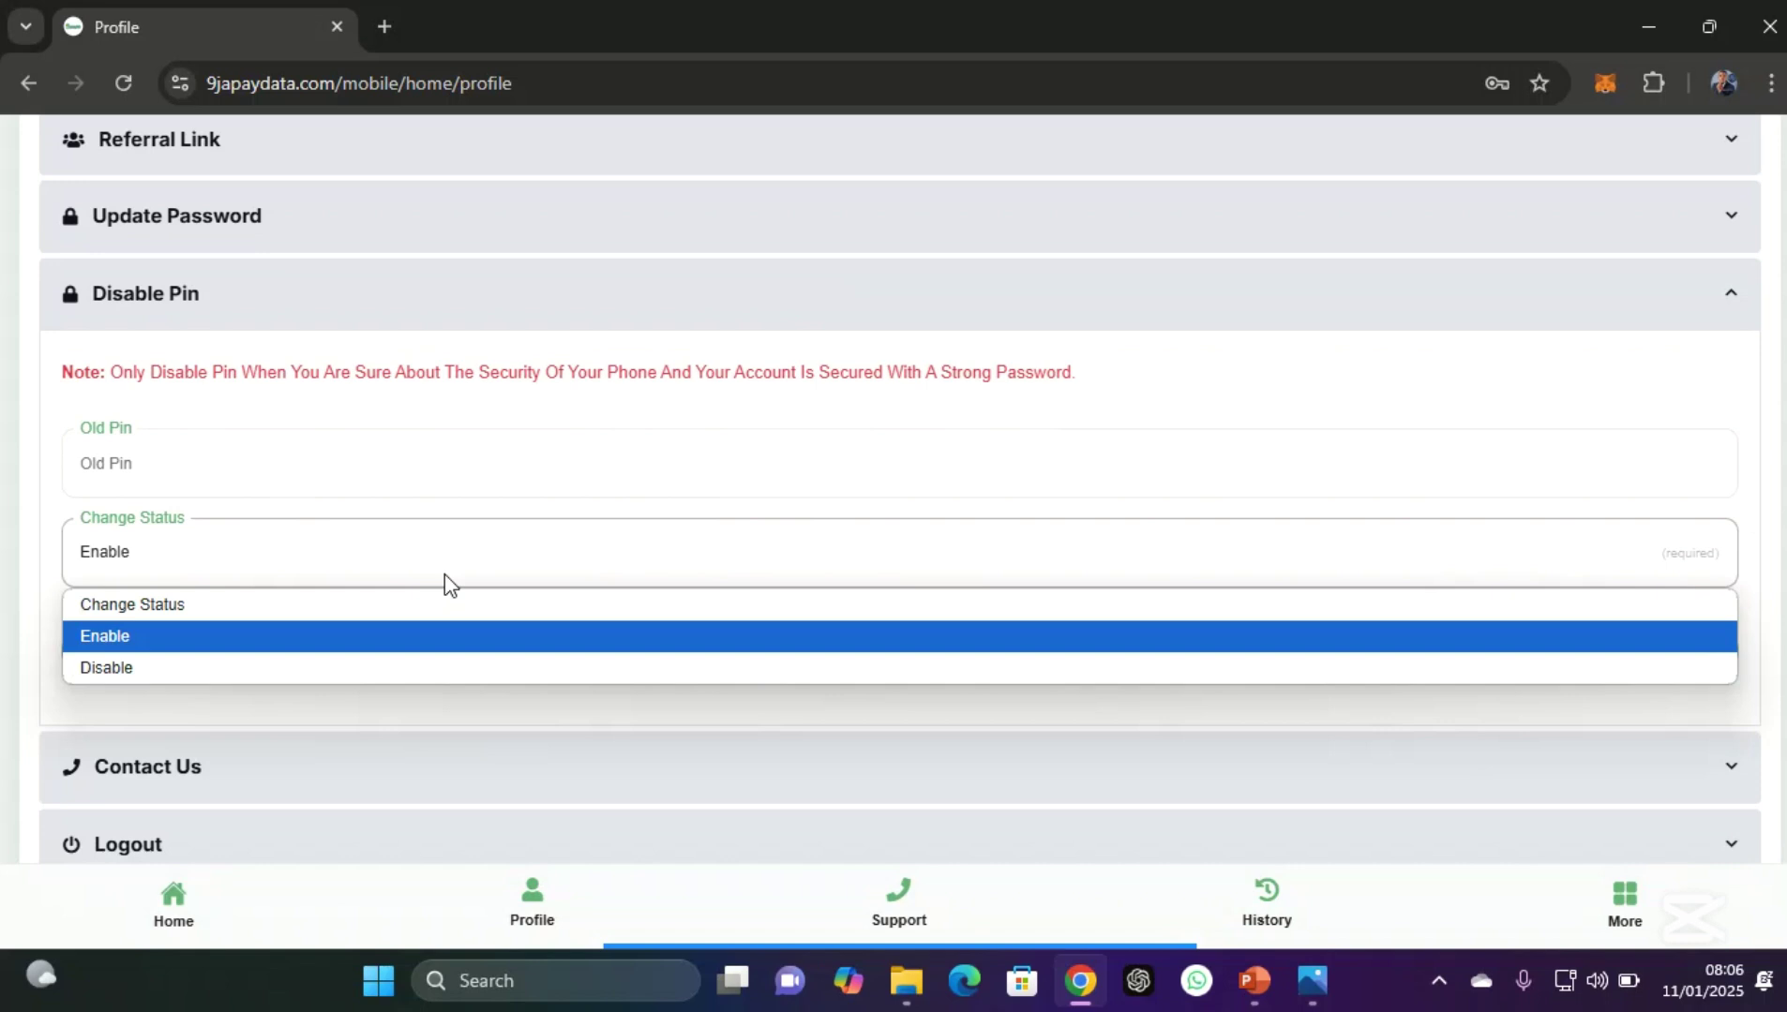
pyautogui.click(346, 384)
pyautogui.scroll(2, 349, 421)
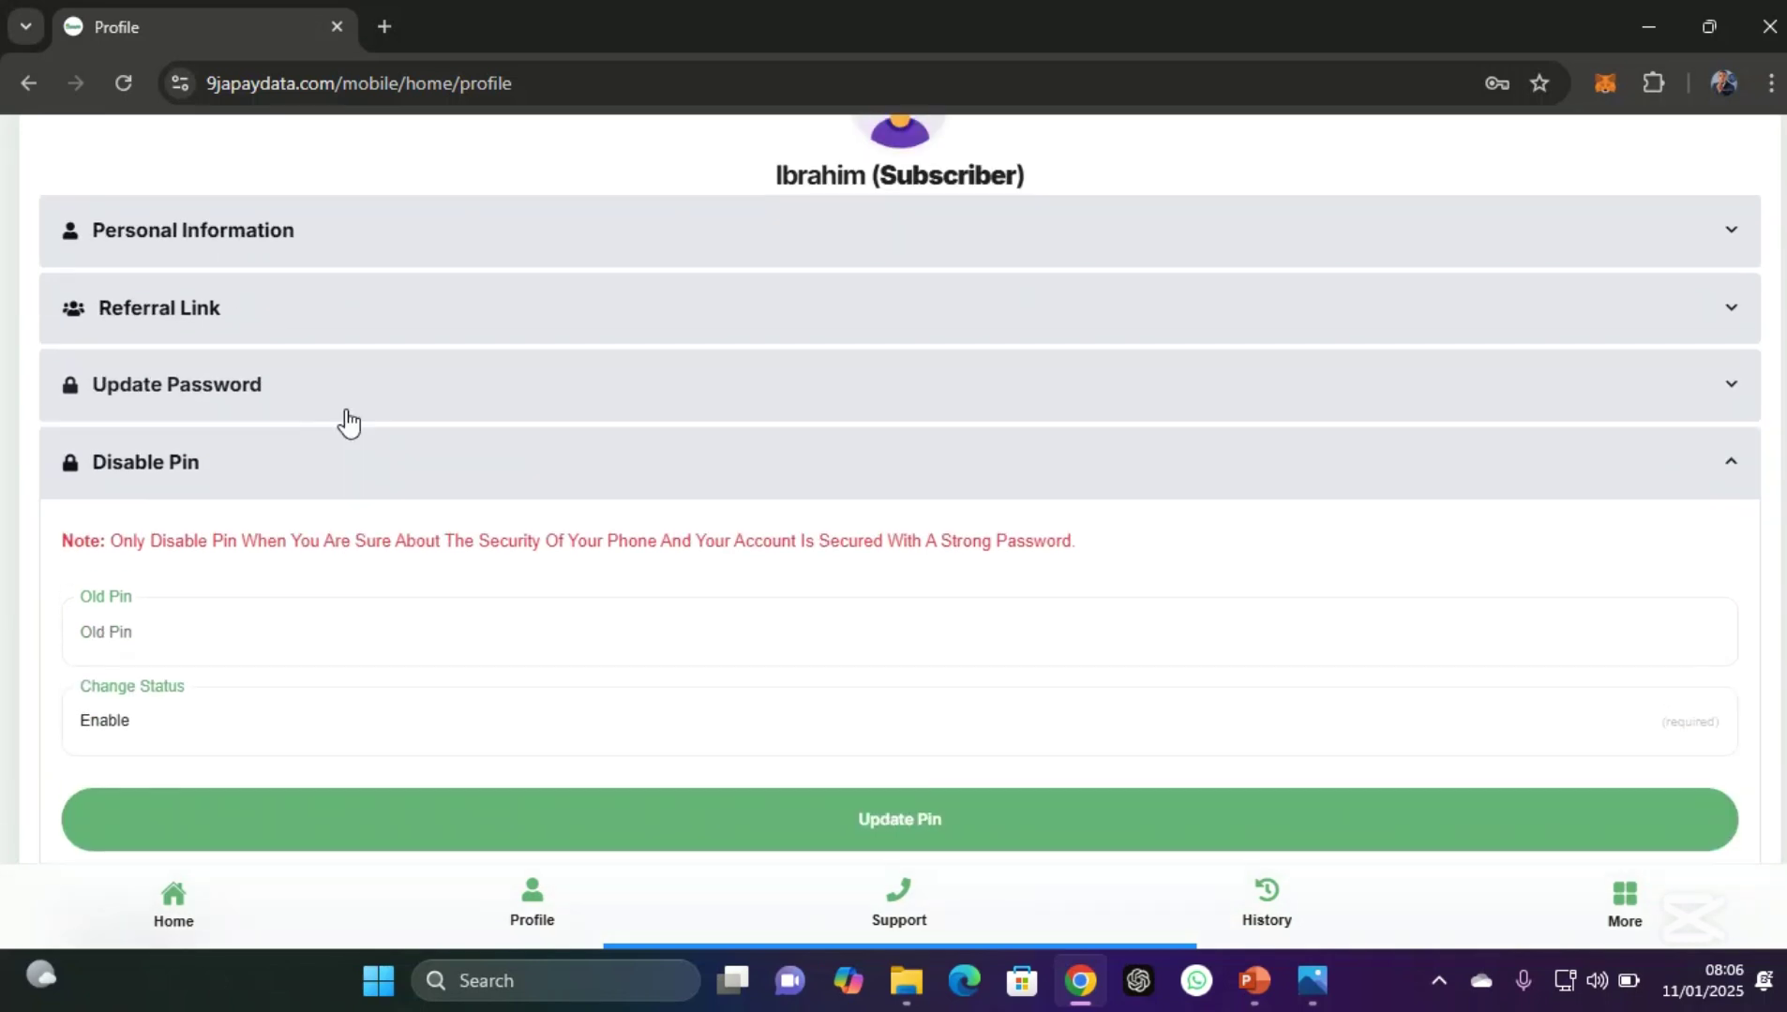
pyautogui.click(945, 328)
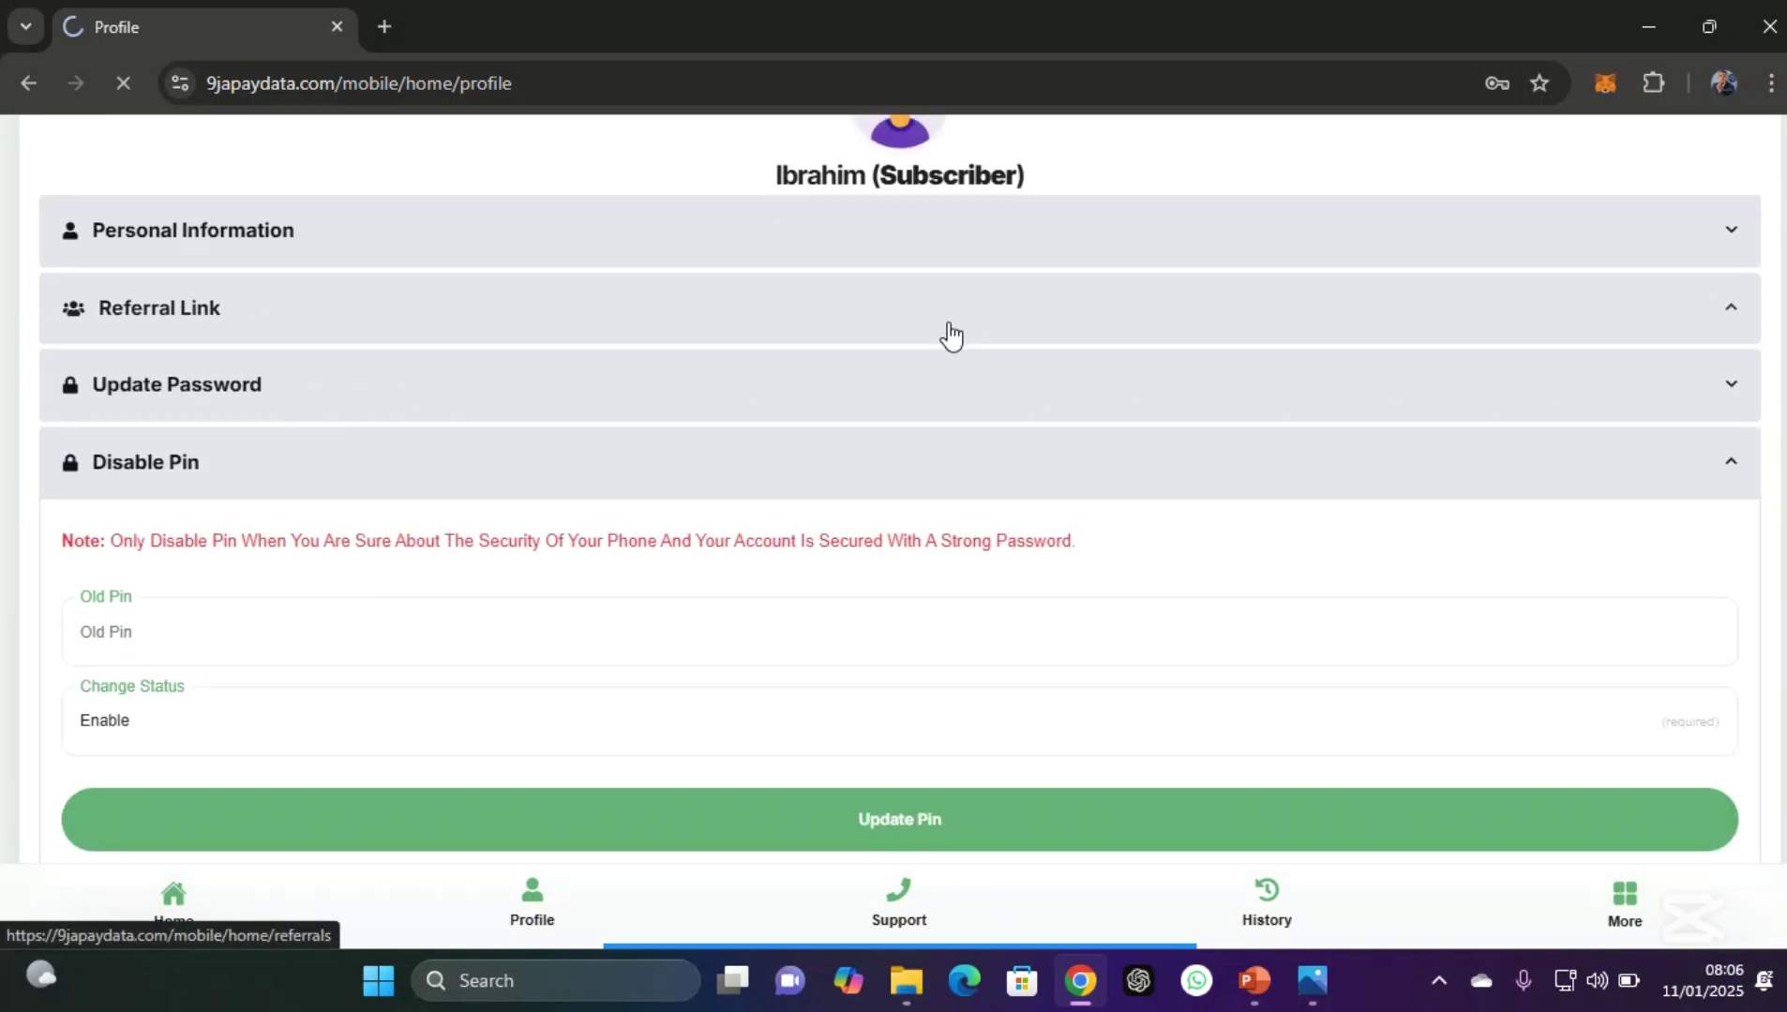
pyautogui.click(1072, 375)
# Step: Copy the referral link to the clipboard and dismiss the confirmation
pyautogui.scroll(-3, 786, 765)
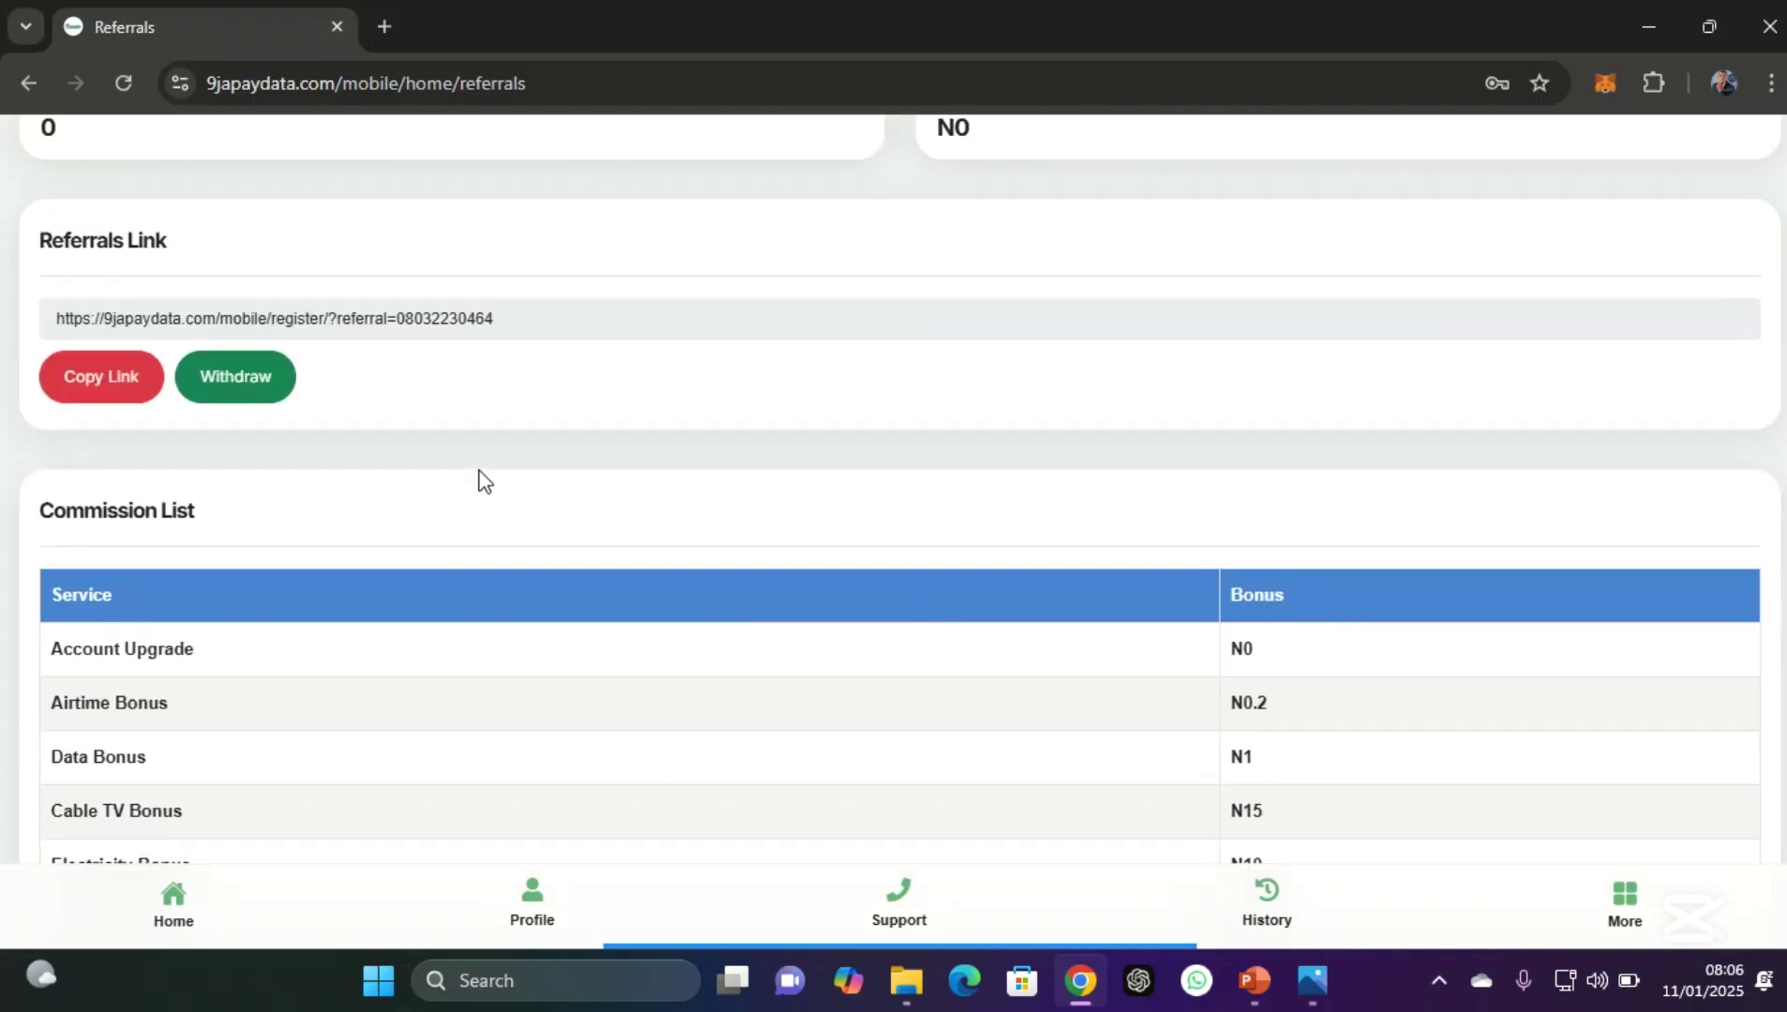
pyautogui.click(105, 339)
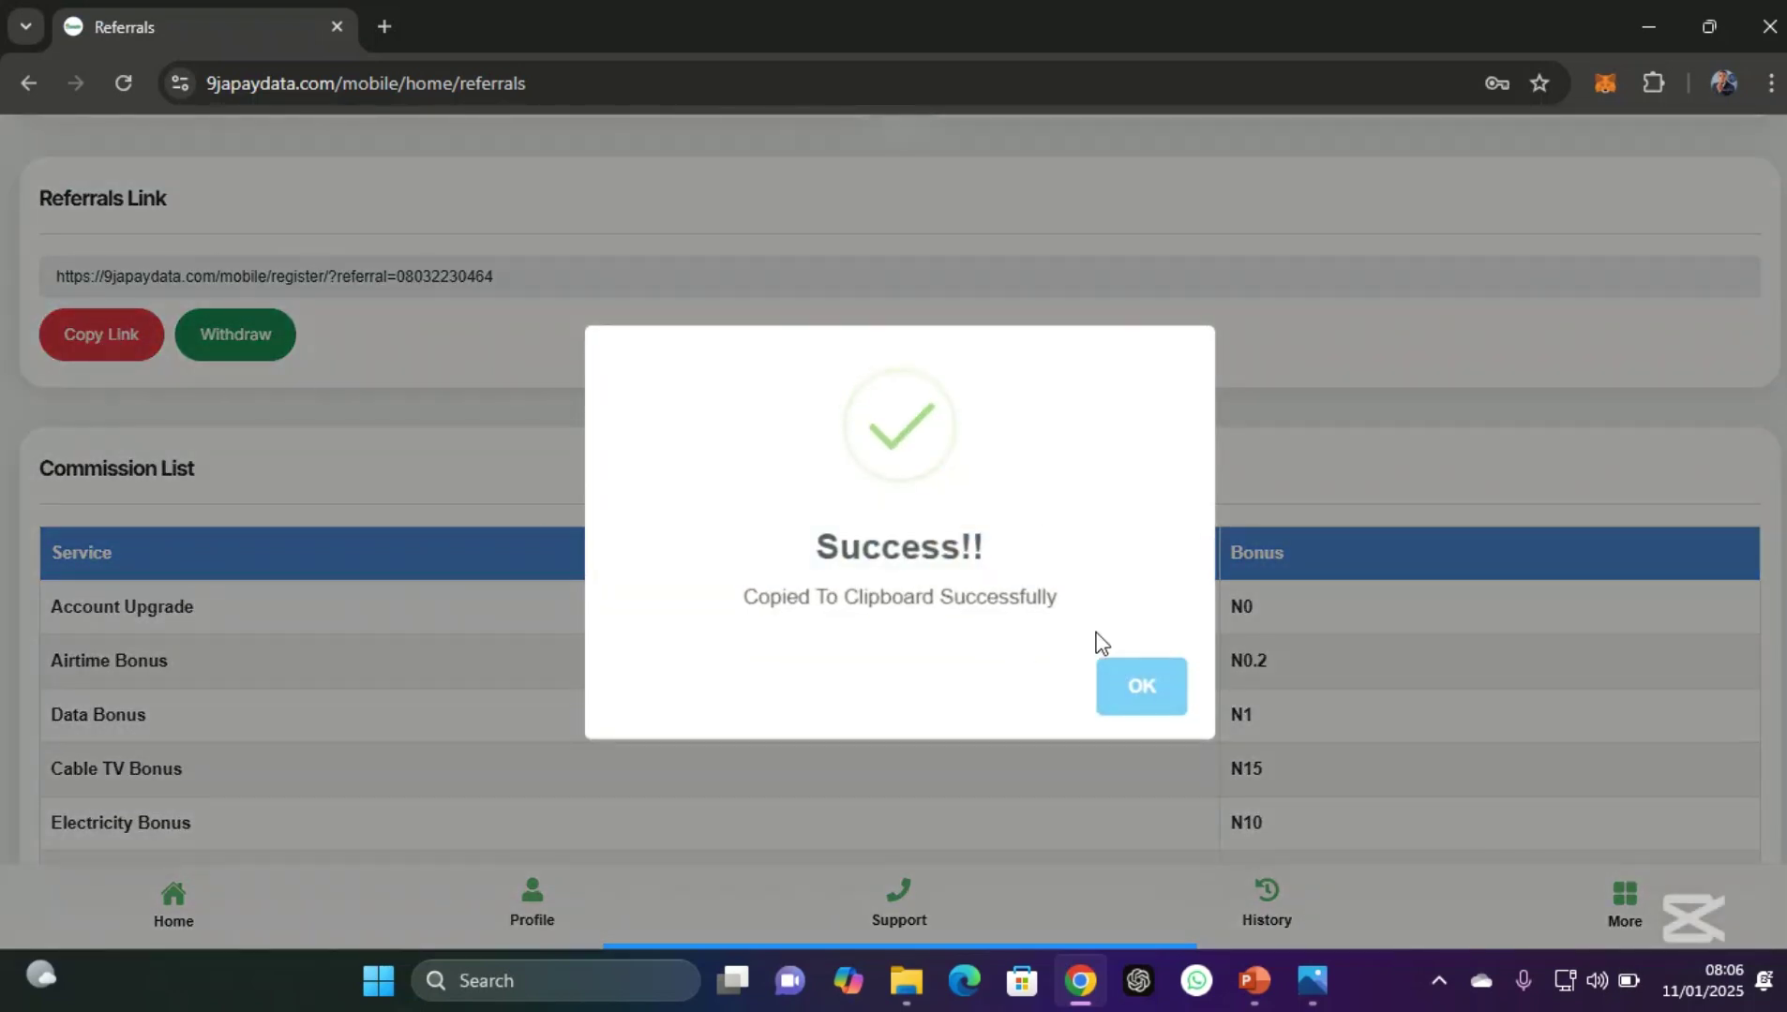
pyautogui.click(1162, 694)
pyautogui.scroll(3, 434, 426)
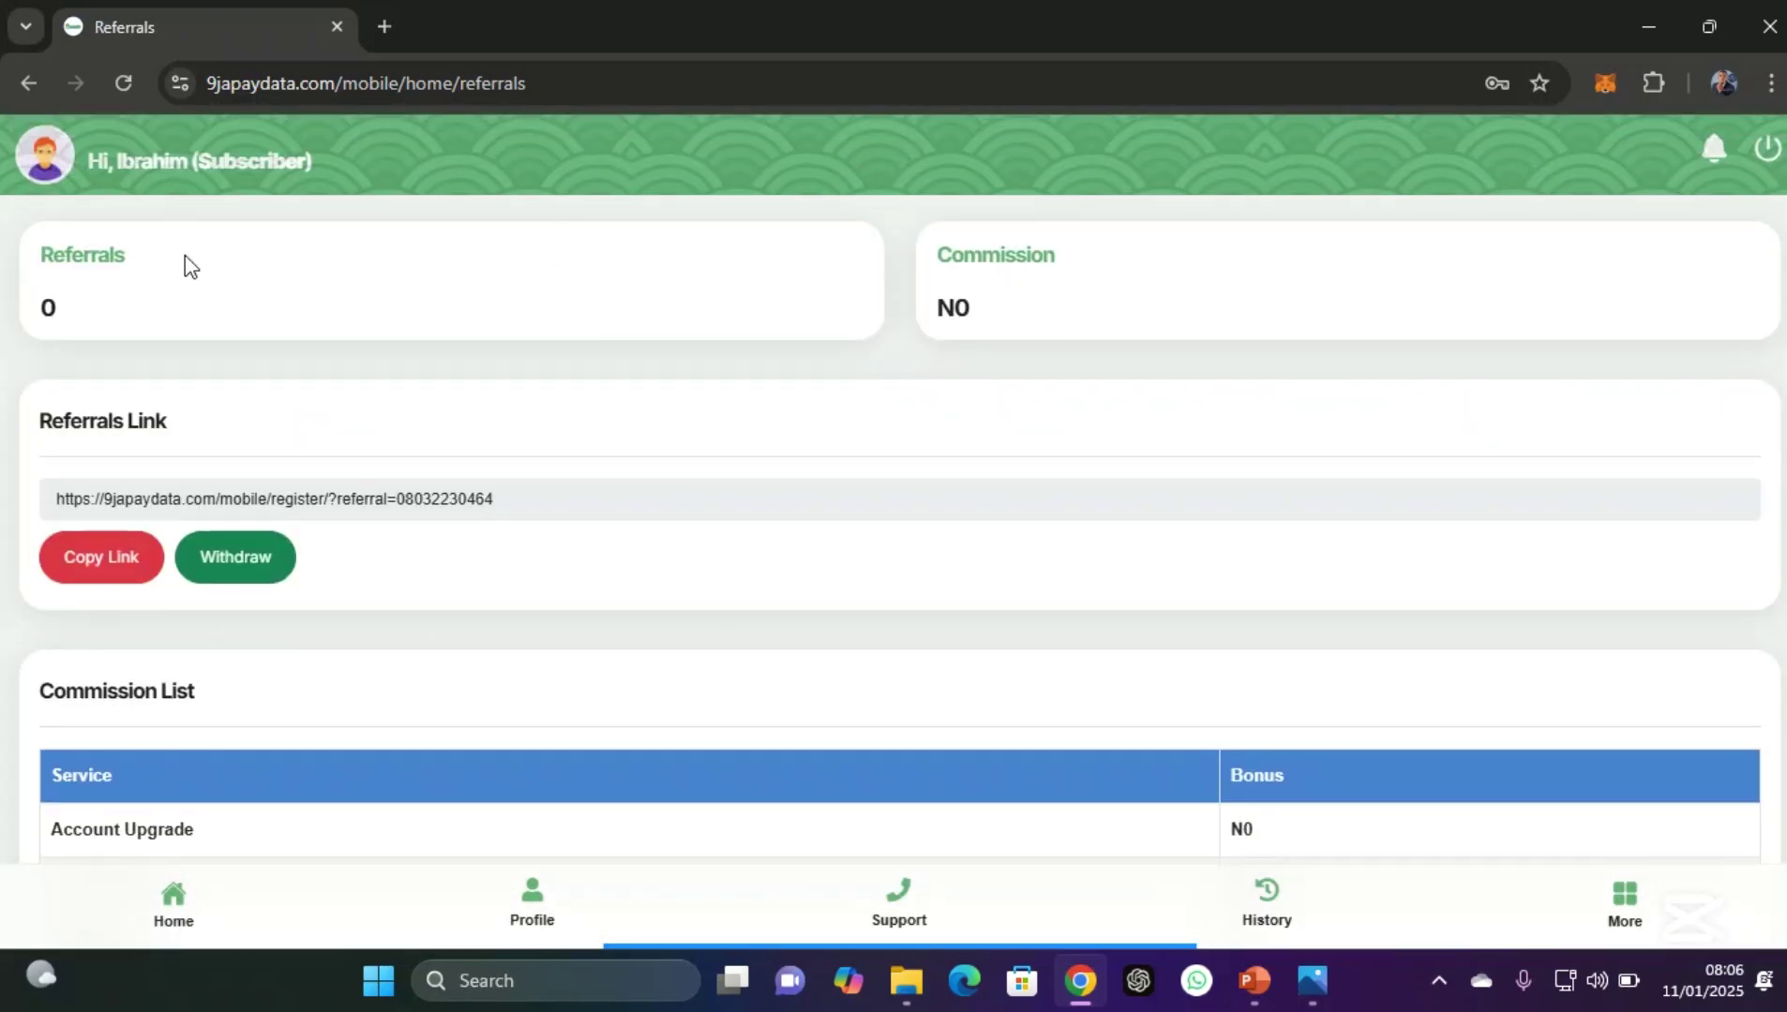
pyautogui.scroll(-4, 1069, 307)
pyautogui.scroll(2, 1069, 306)
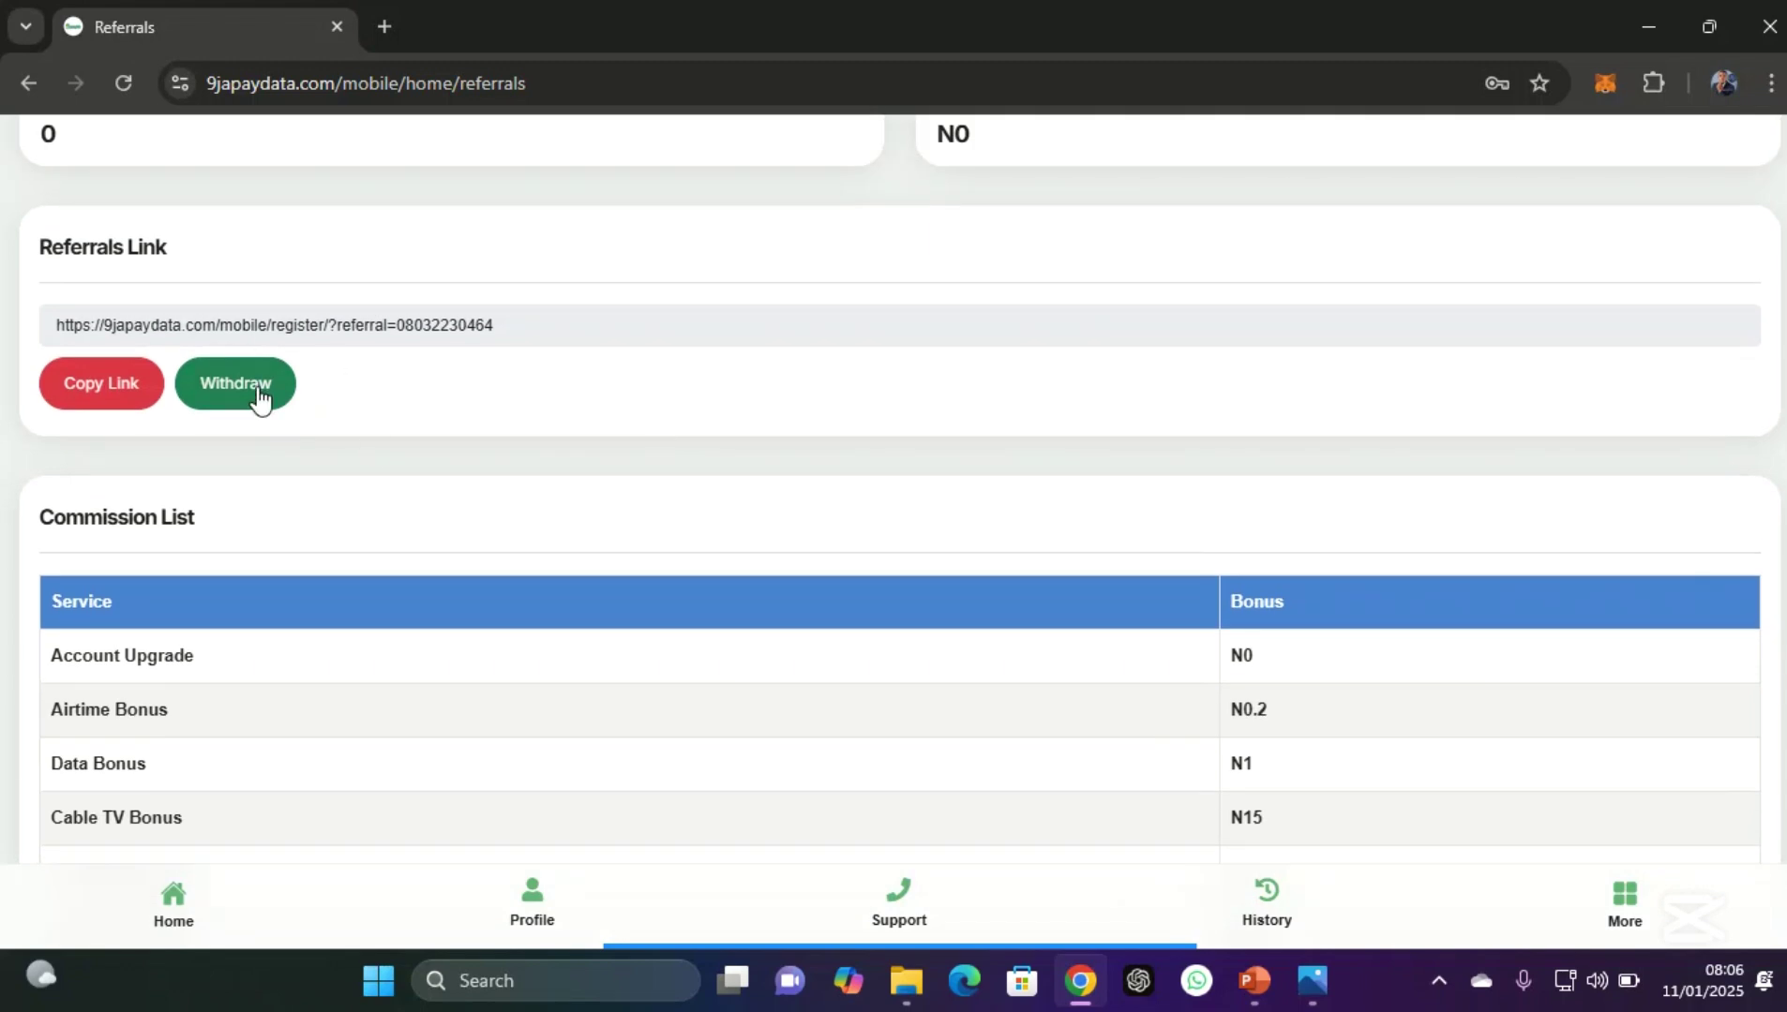
pyautogui.scroll(-2, 699, 373)
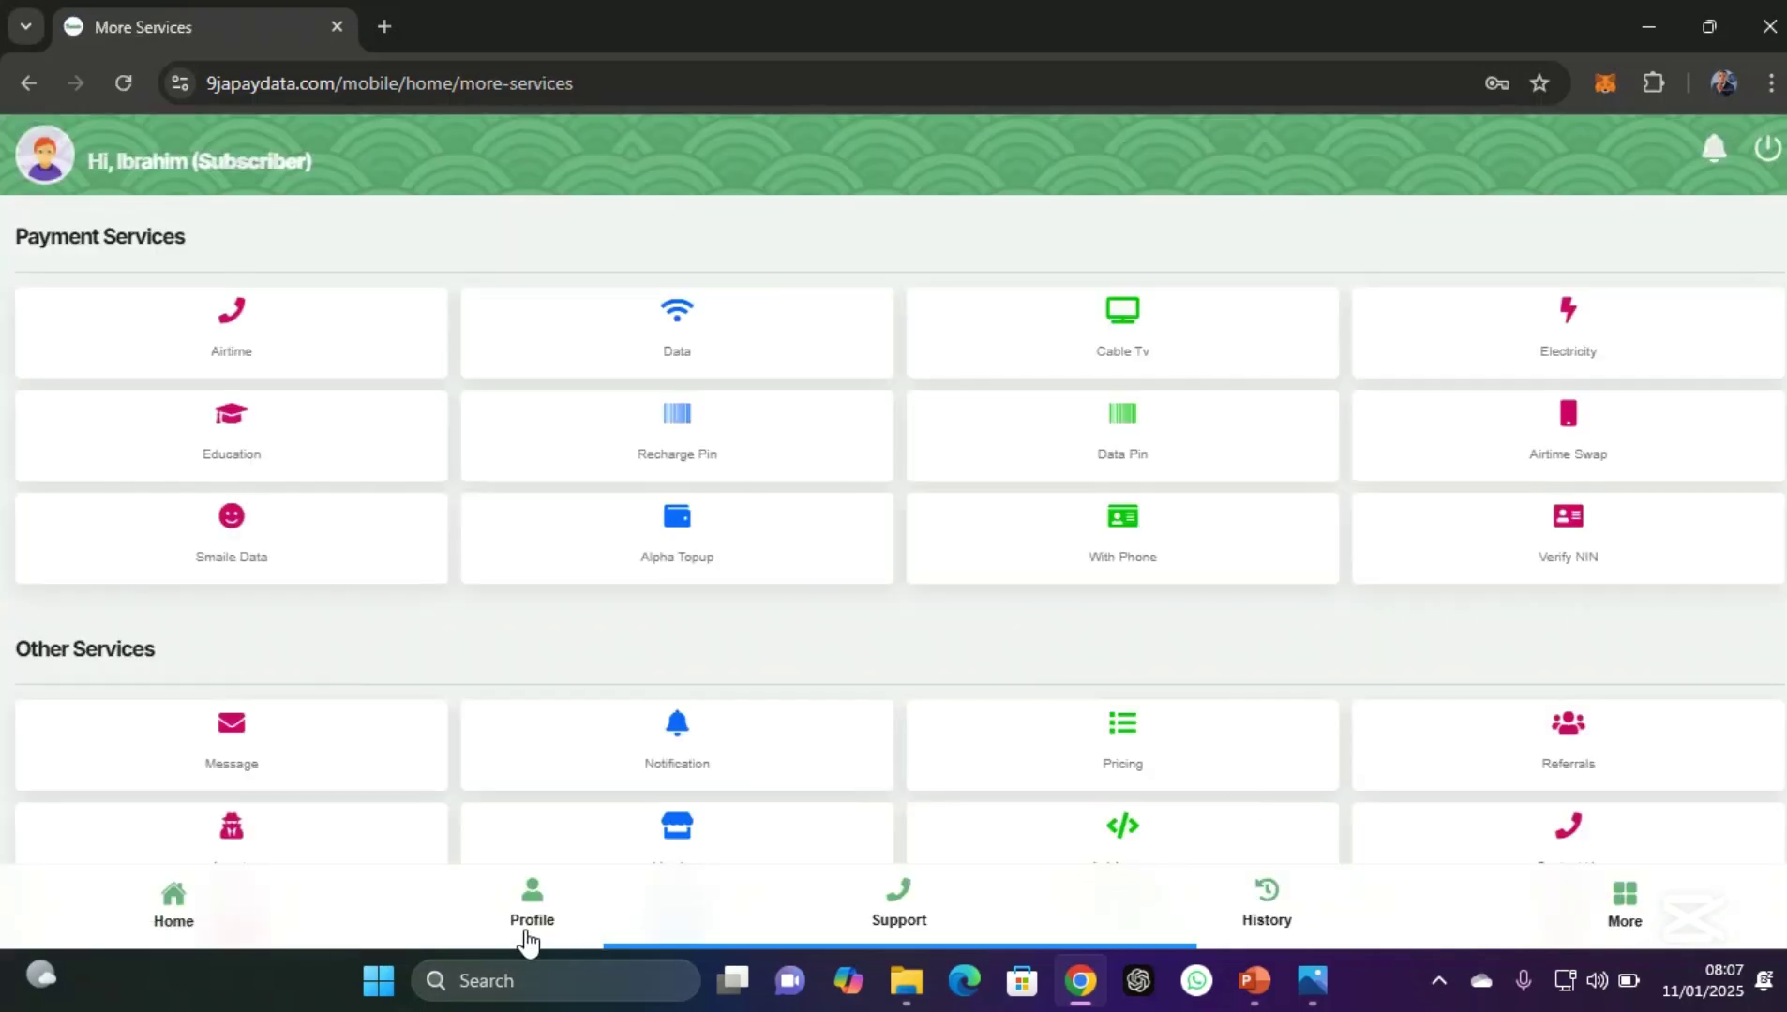
# Step: Expand Personal Information on the Profile page showing state Yobe and ₦100000 limit
pyautogui.click(527, 933)
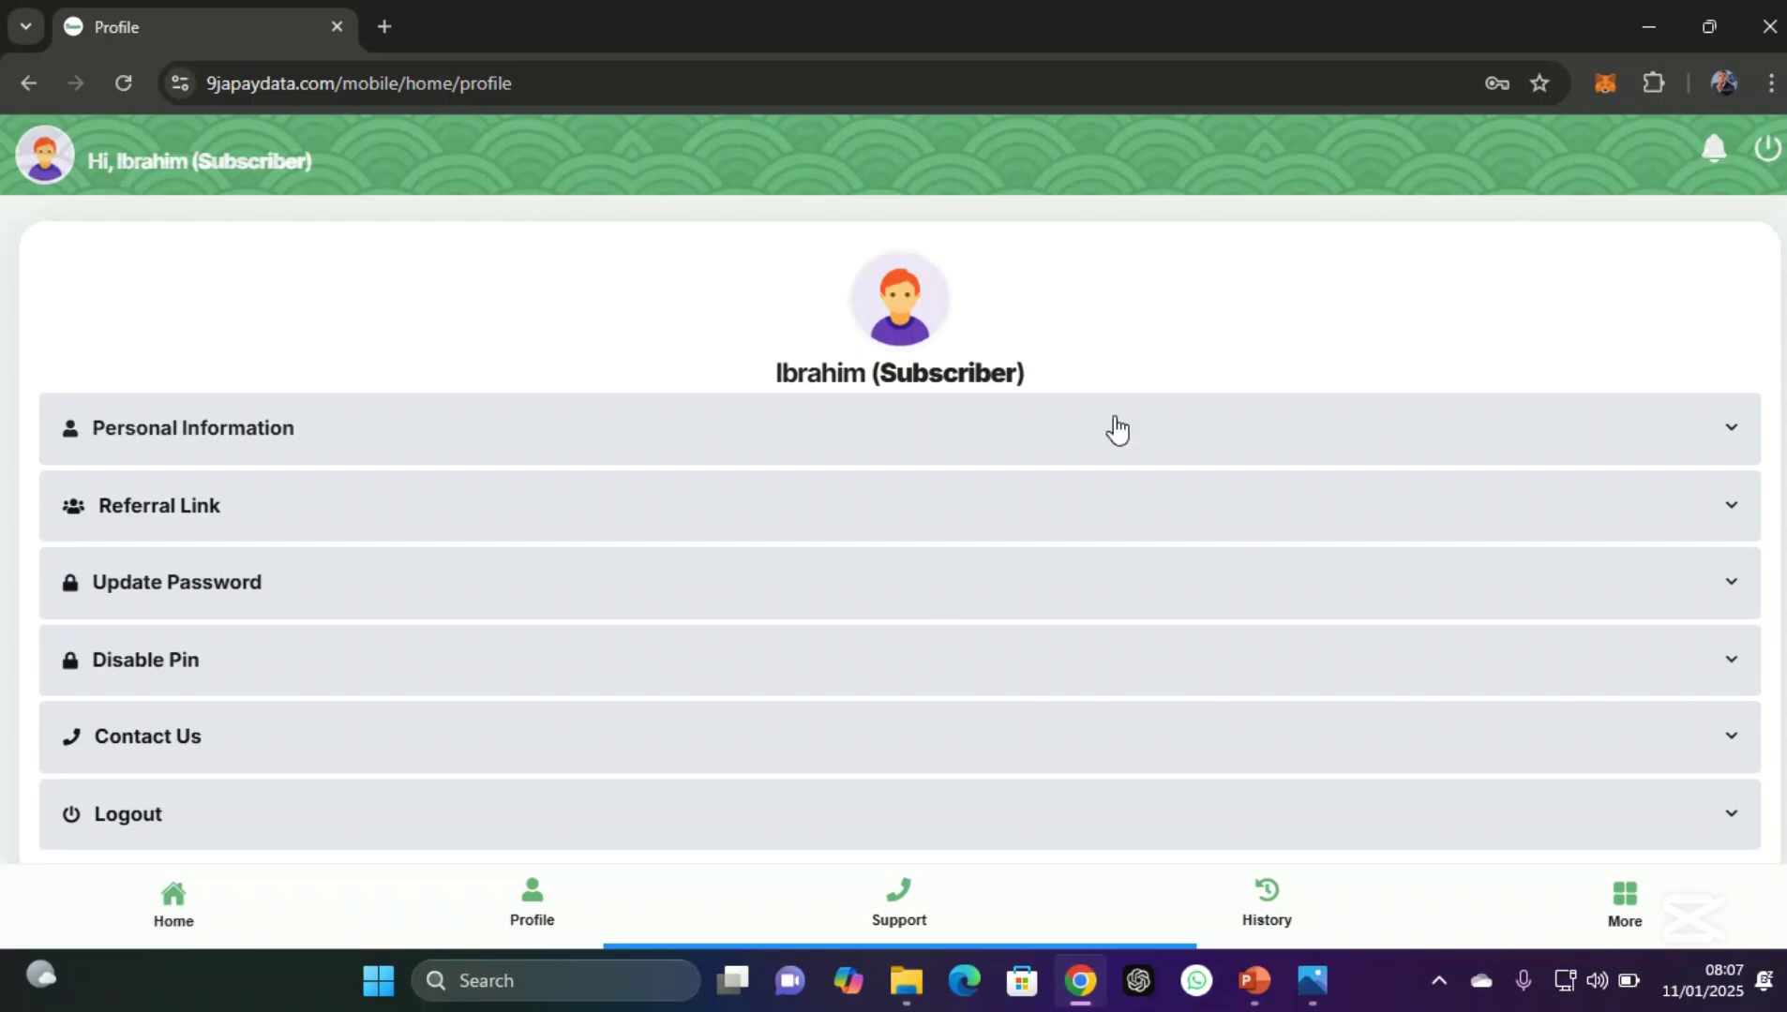
pyautogui.click(1088, 455)
pyautogui.scroll(-2, 1088, 454)
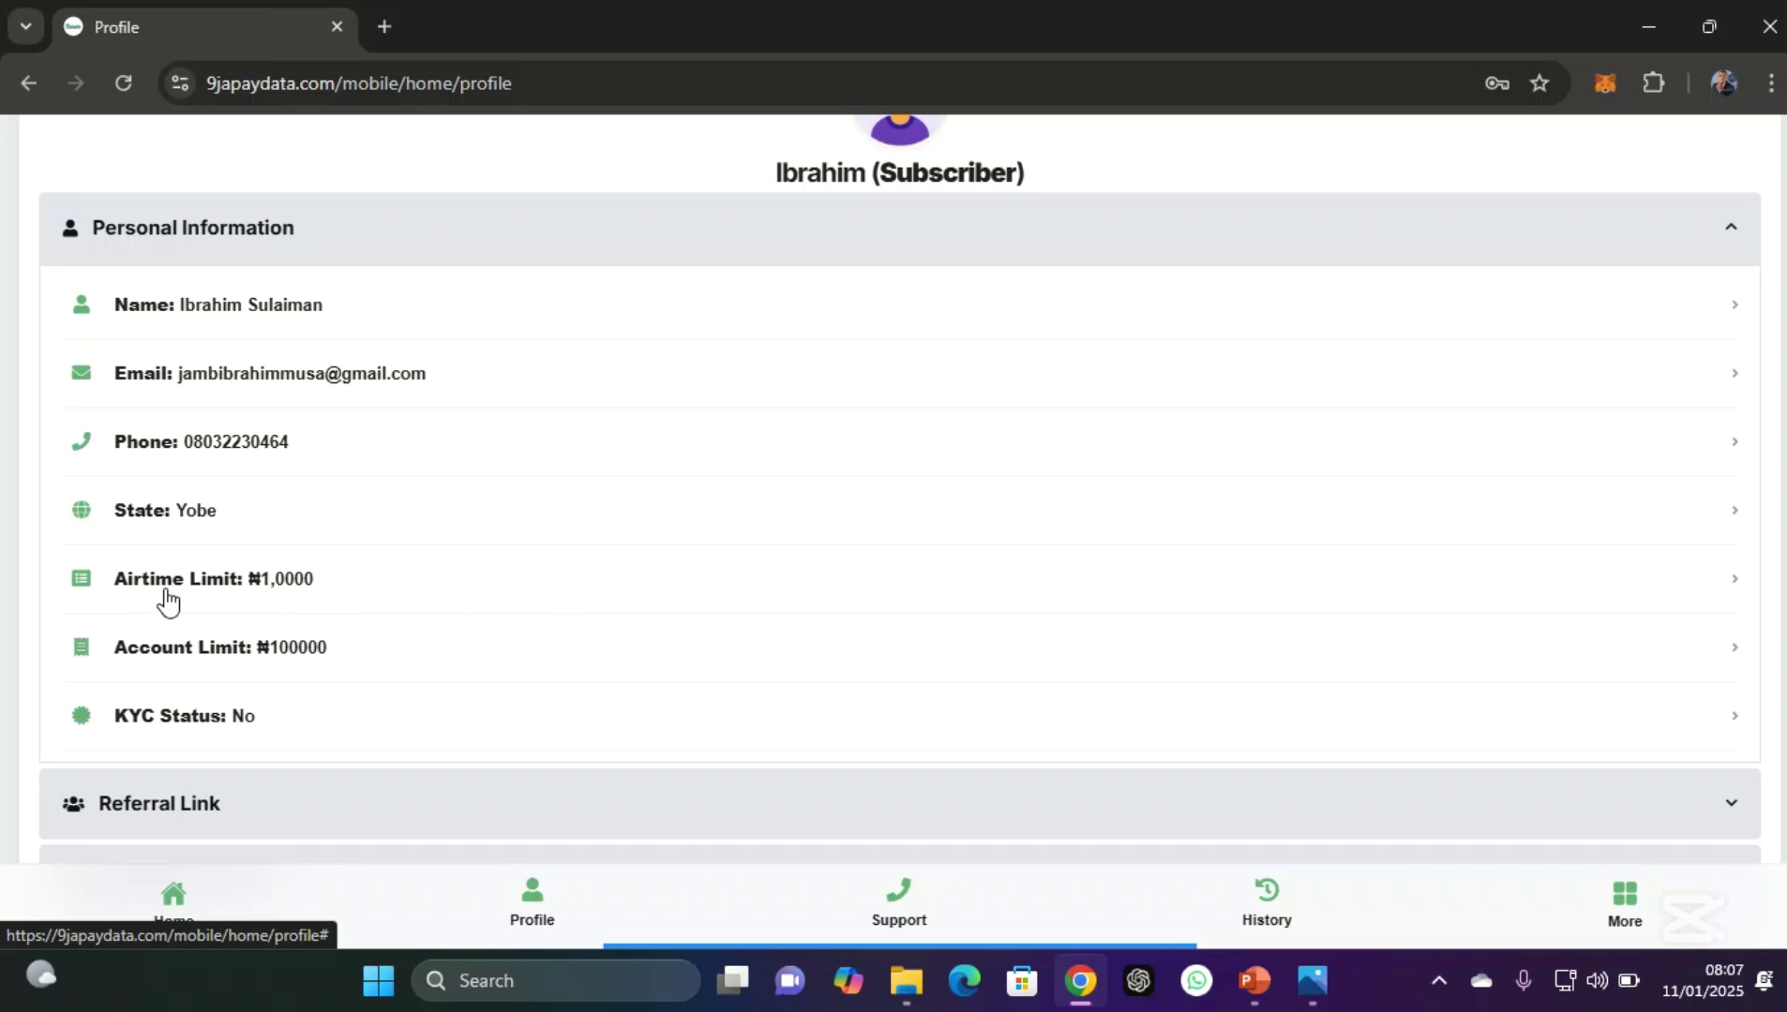
pyautogui.scroll(-1, 499, 542)
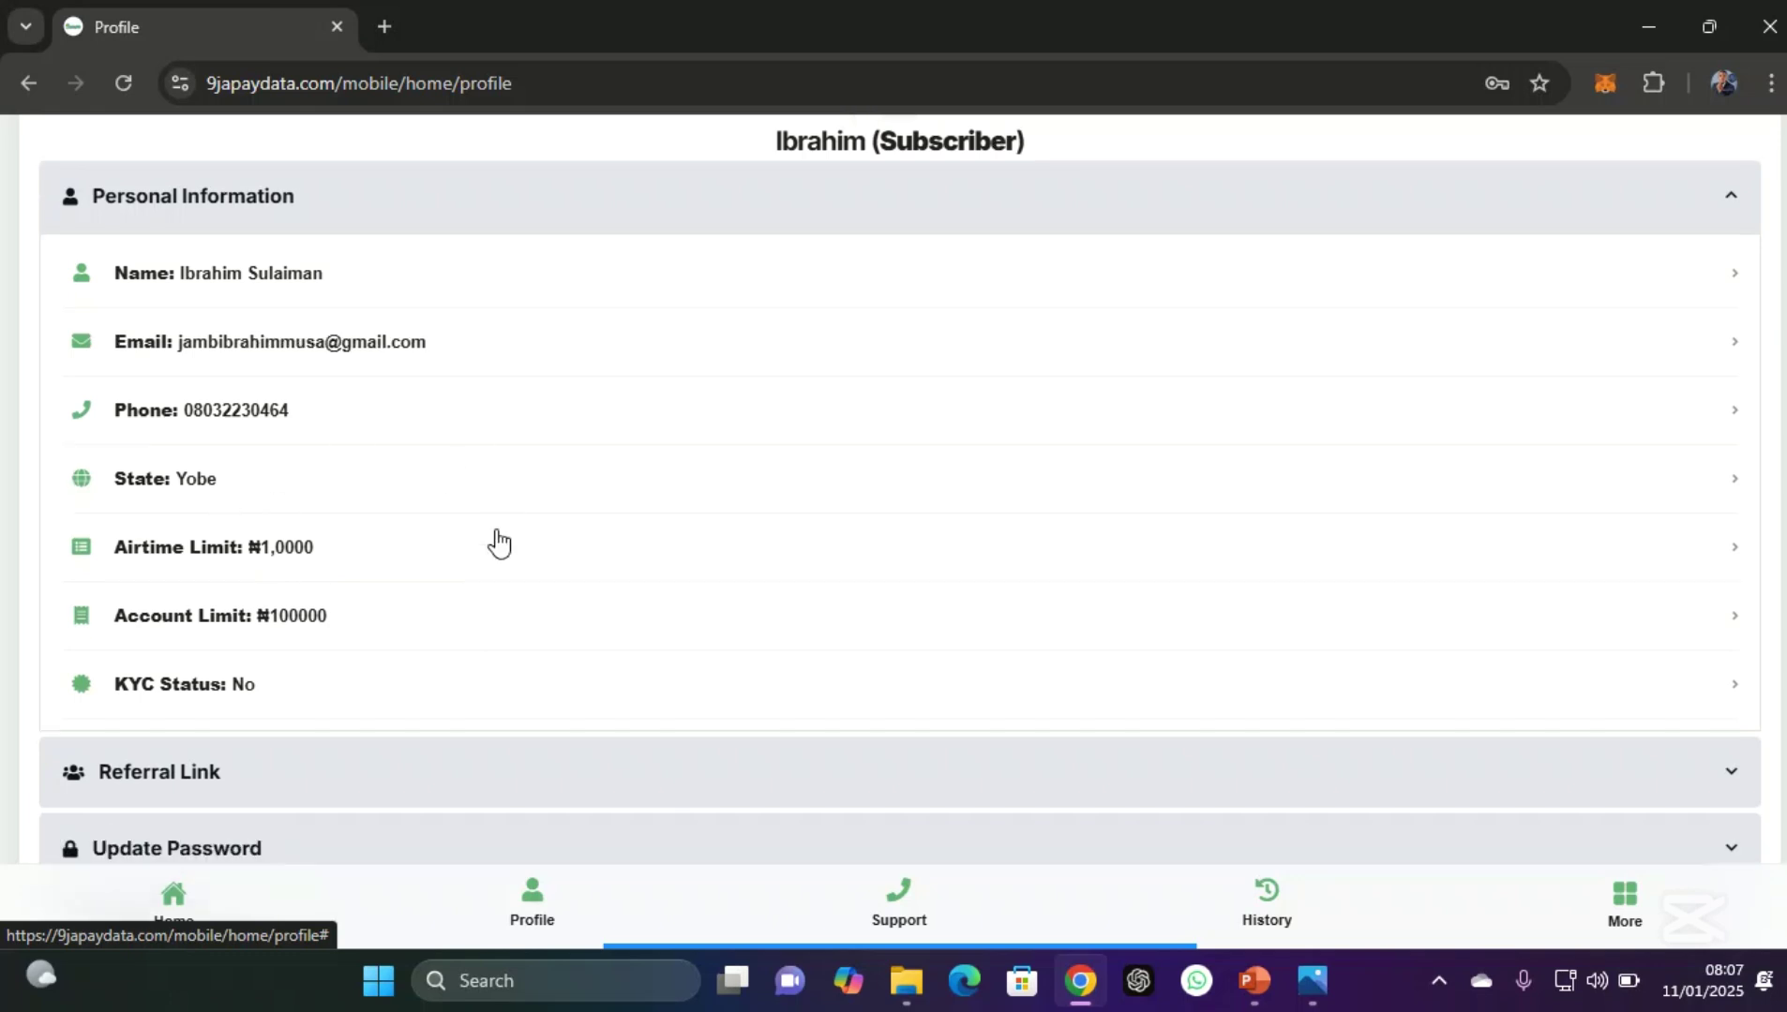
pyautogui.click(340, 92)
pyautogui.click(403, 88)
# Step: Load the site's /admin login page in a new tab using the copied base address
pyautogui.moveTo(403, 88); pyautogui.dragTo(174, 111)
pyautogui.hotkey('ctrl', 'c')
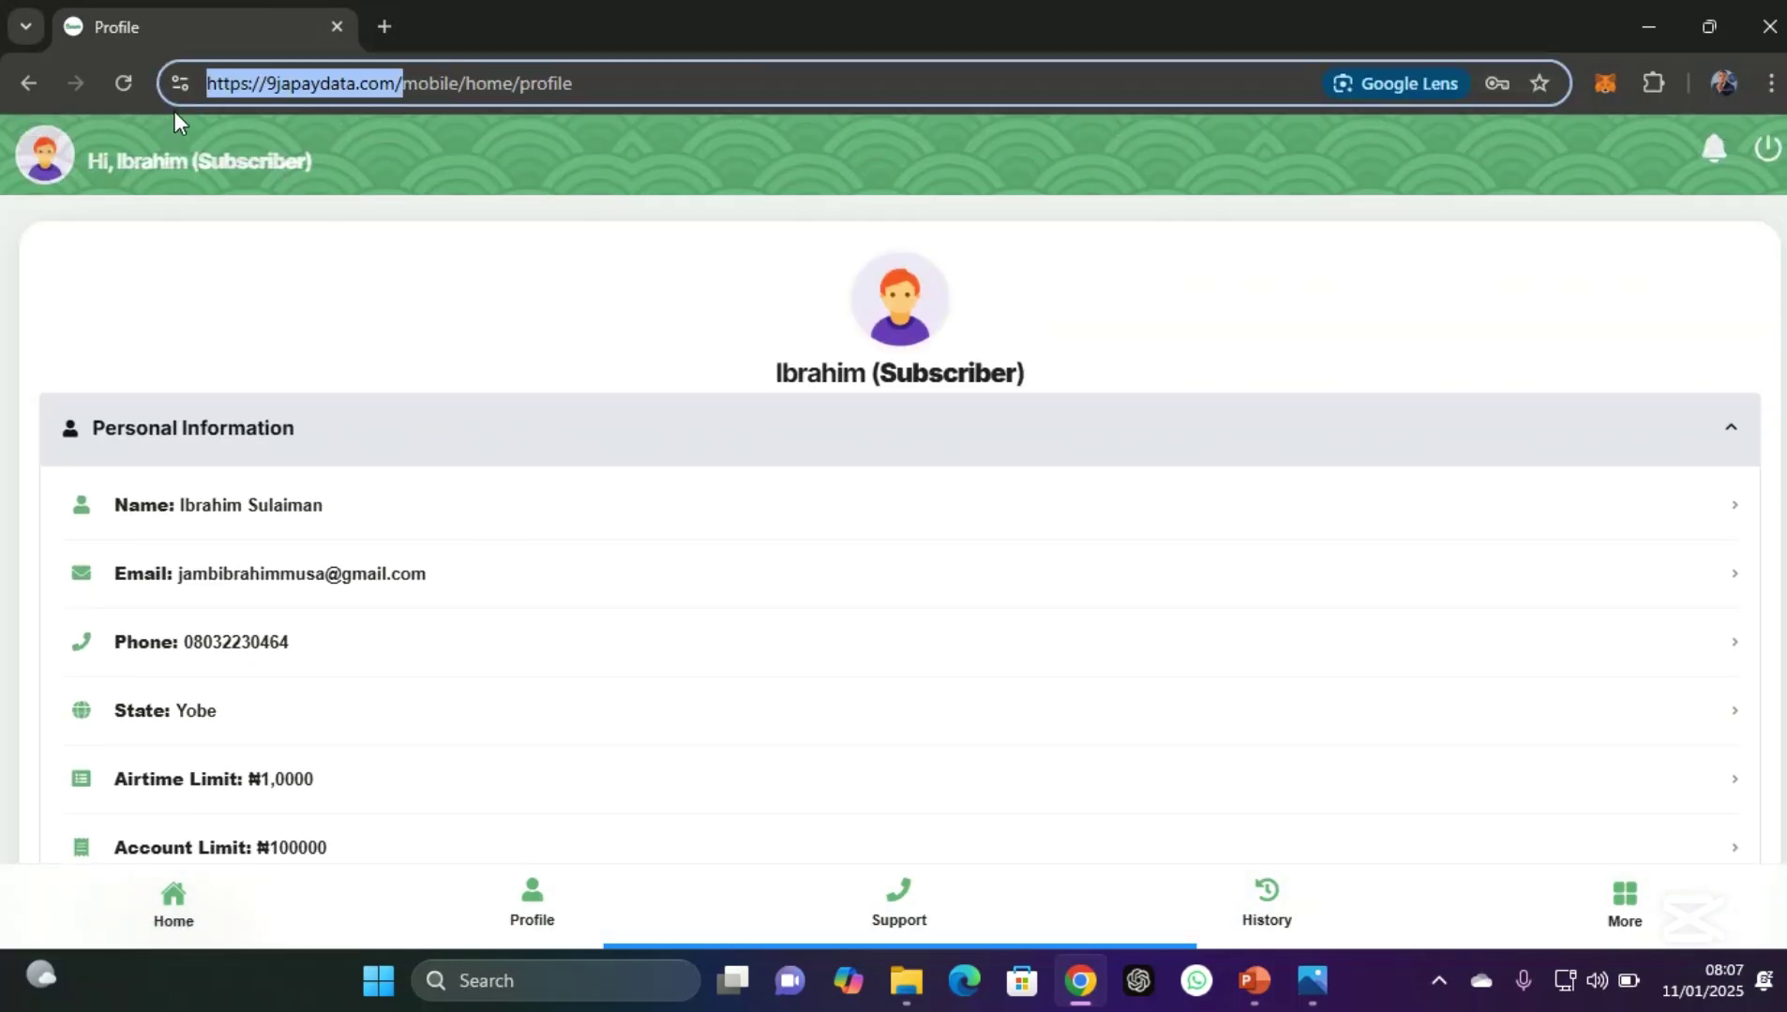
pyautogui.click(375, 32)
pyautogui.hotkey('ctrl', 'v')
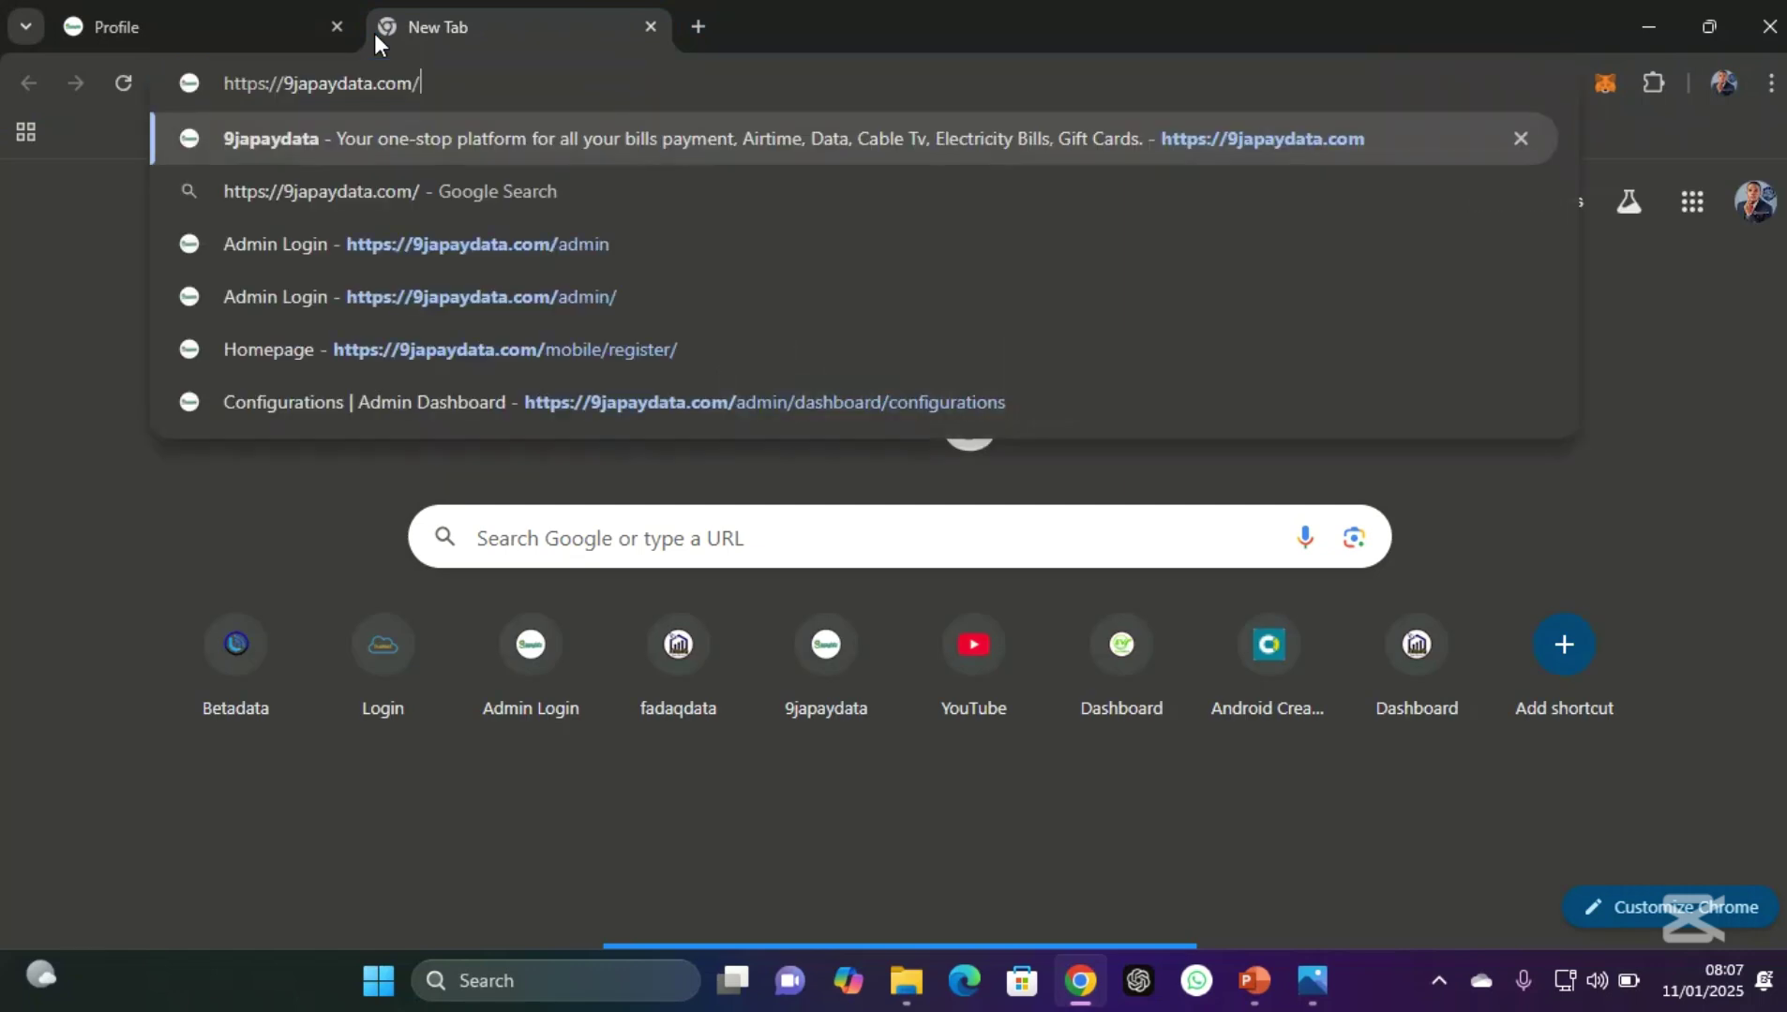
pyautogui.write('admin')
pyautogui.press('Return')
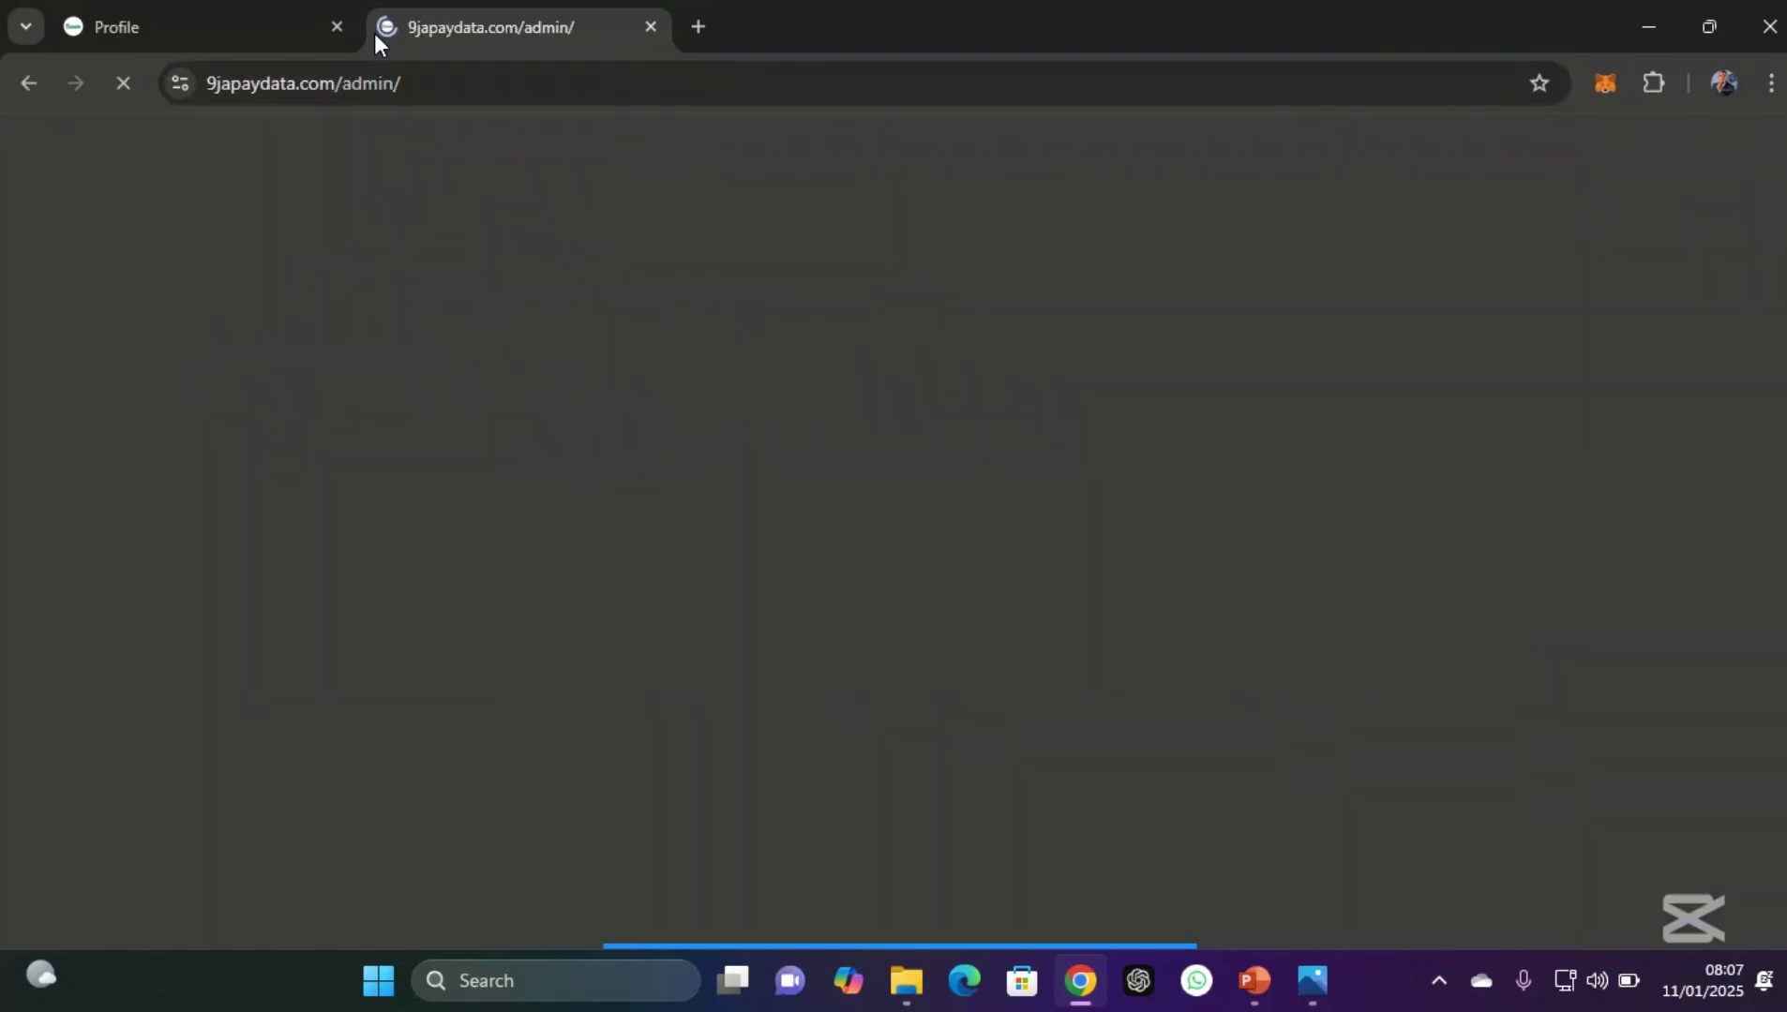
# Step: Log in with the admin username and password and acknowledge the success alert
pyautogui.click(875, 573)
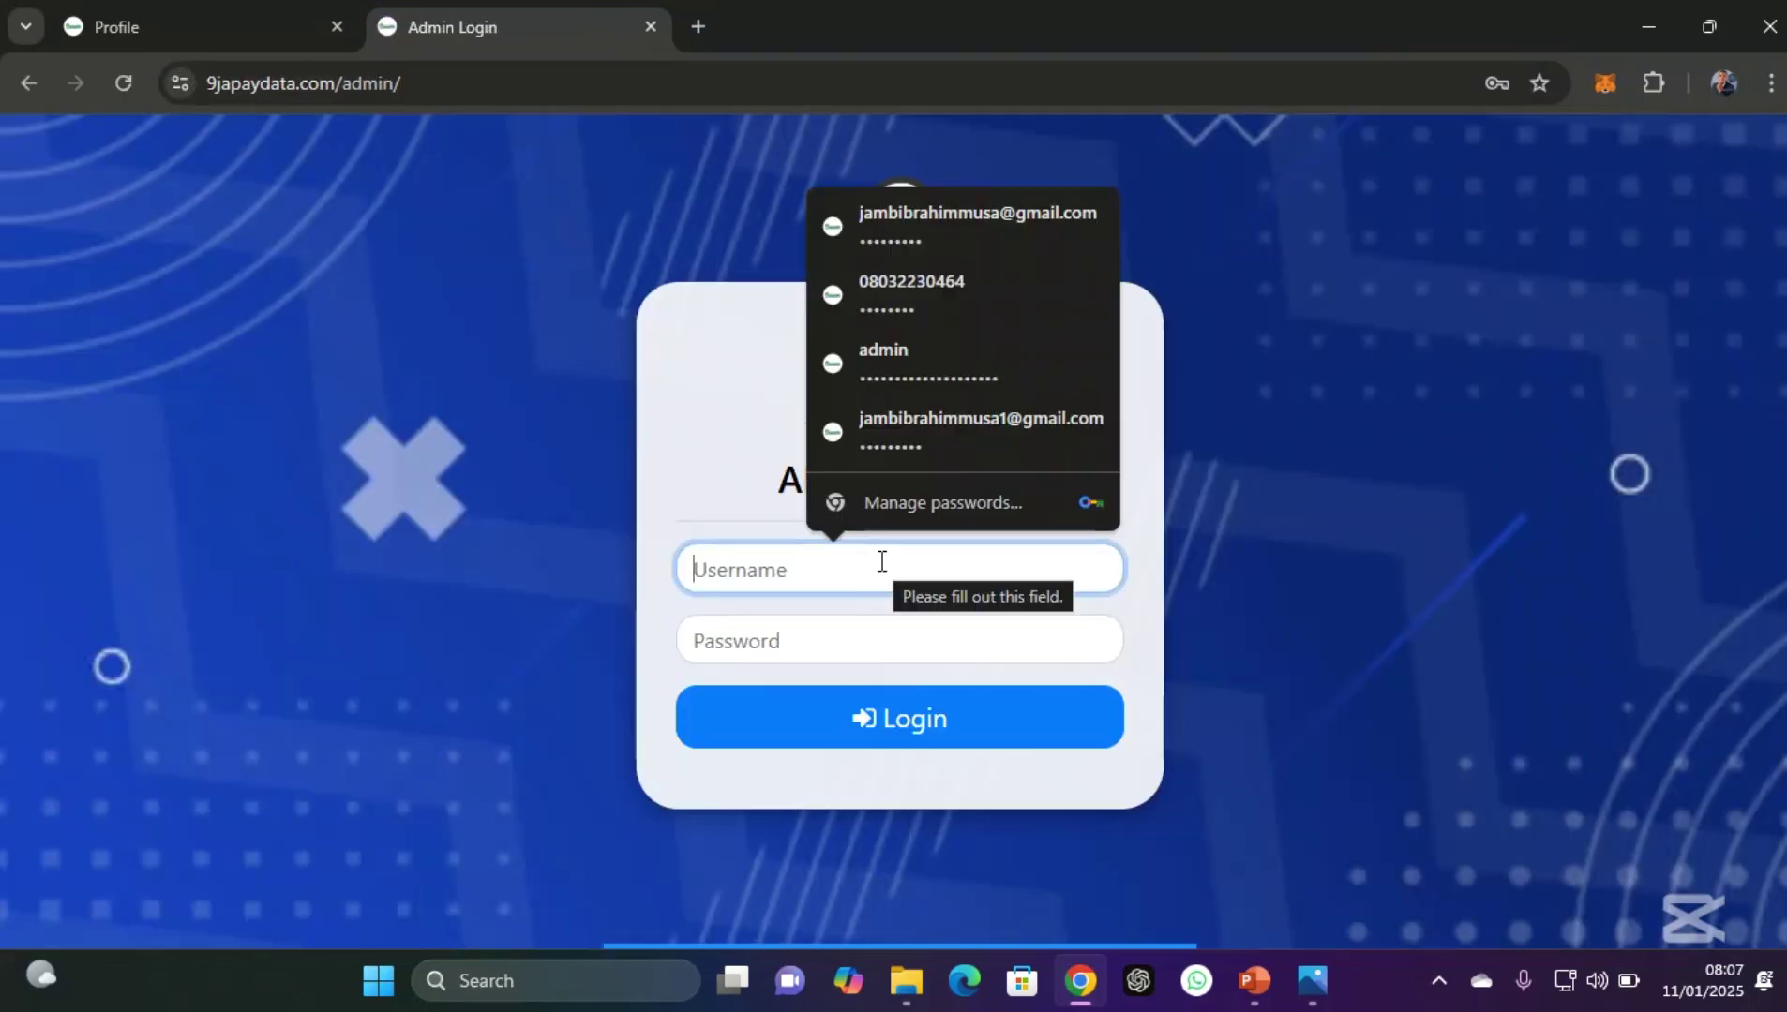
pyautogui.write('admin')
pyautogui.click(719, 637)
pyautogui.write('a')
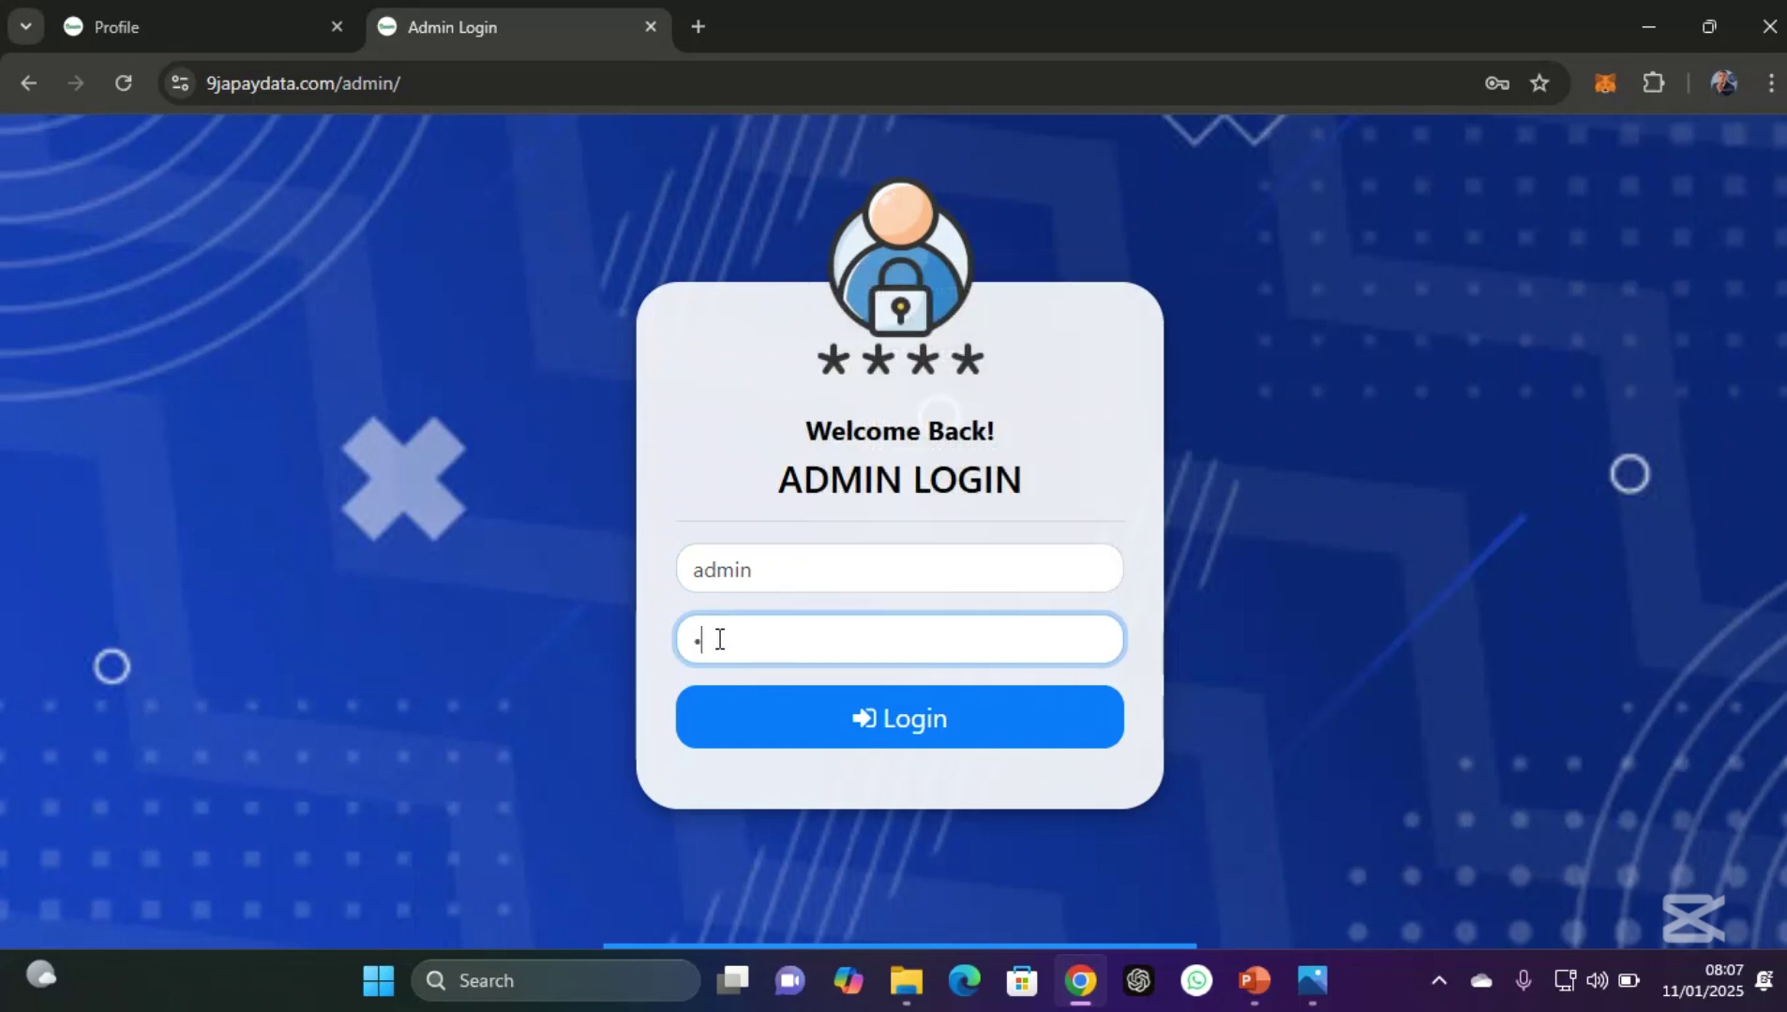
pyautogui.click(869, 720)
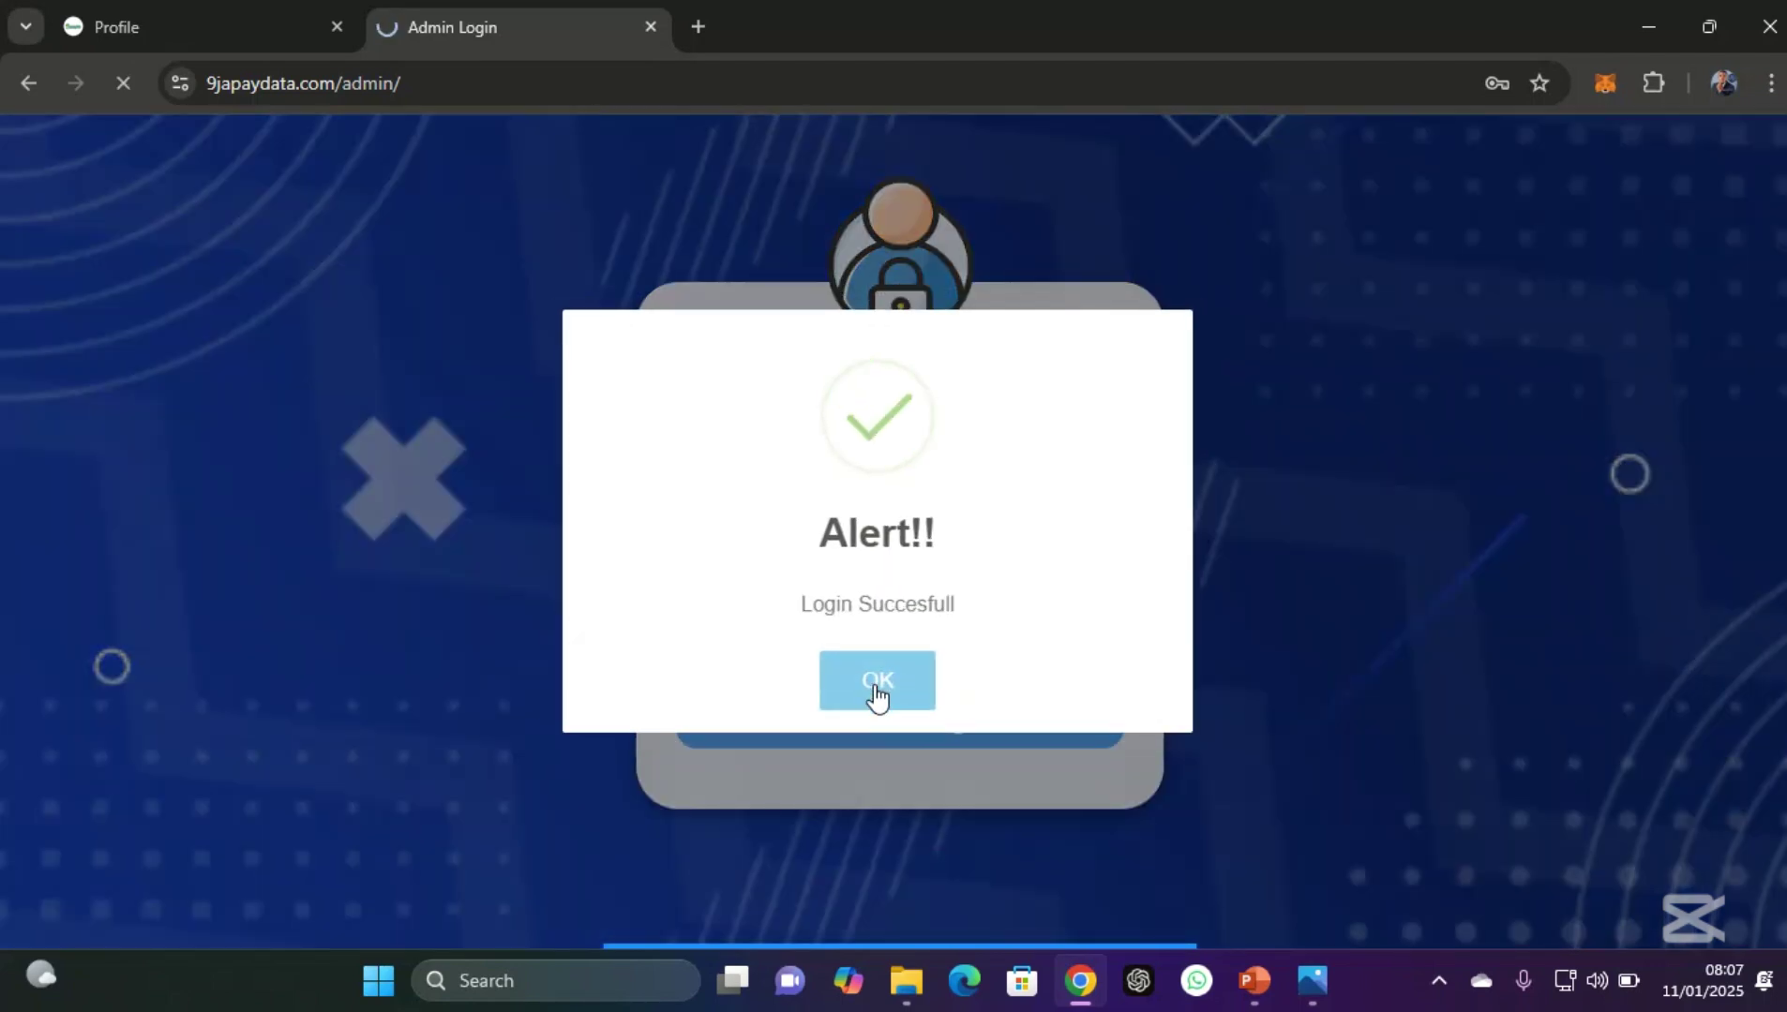
pyautogui.click(874, 686)
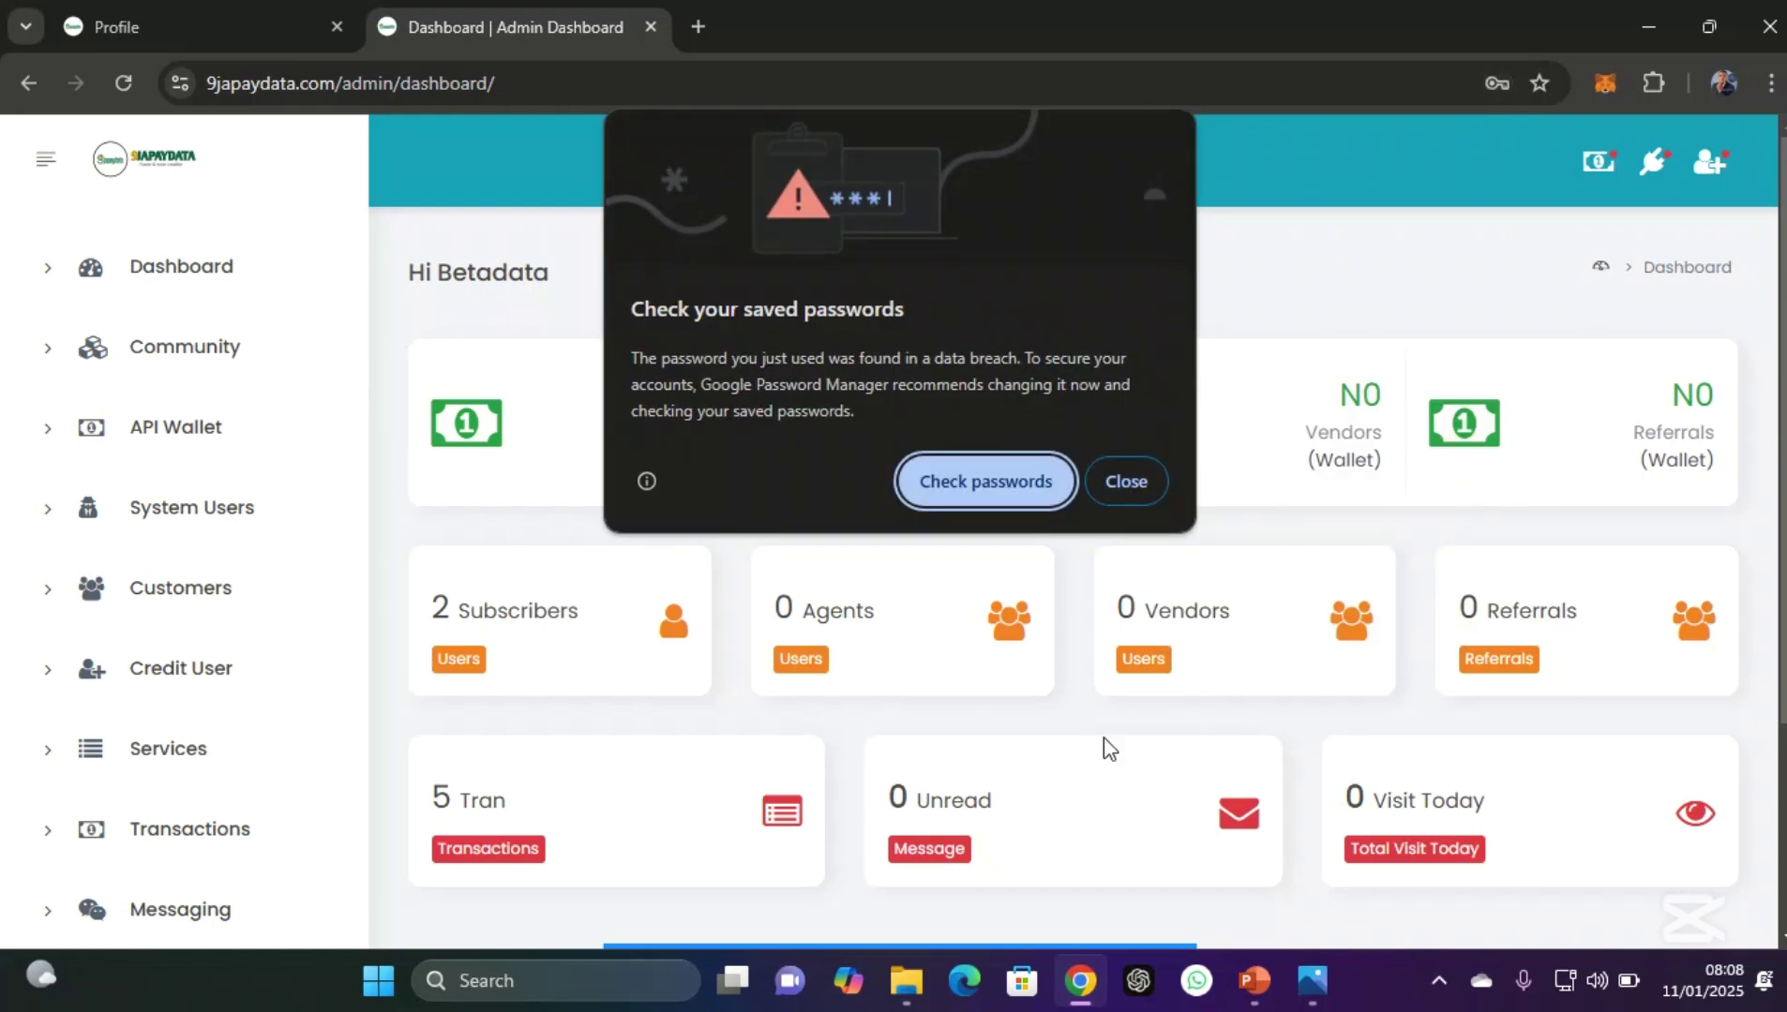
# Step: Dismiss Chrome's password warnings and view API Wallet totals: ₦19,492.00 API, ₦68.00 users
pyautogui.click(1113, 488)
pyautogui.click(1525, 148)
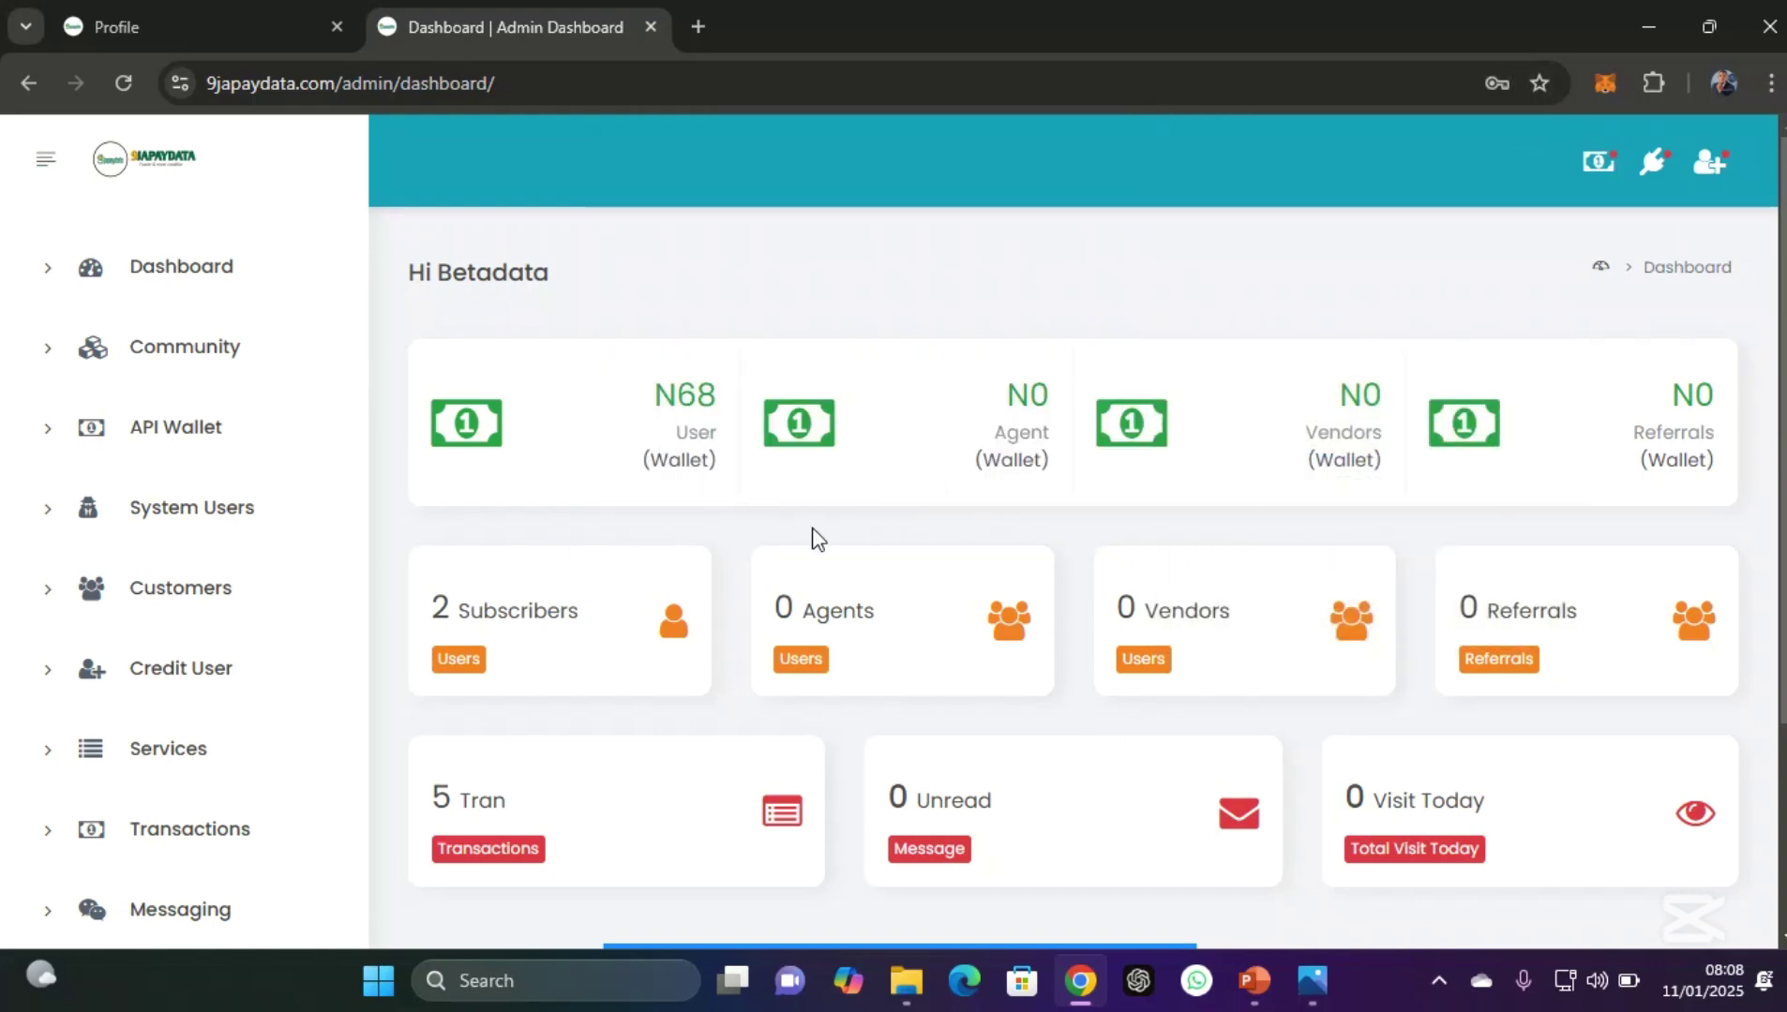
pyautogui.scroll(-3, 816, 538)
pyautogui.scroll(2, 1059, 666)
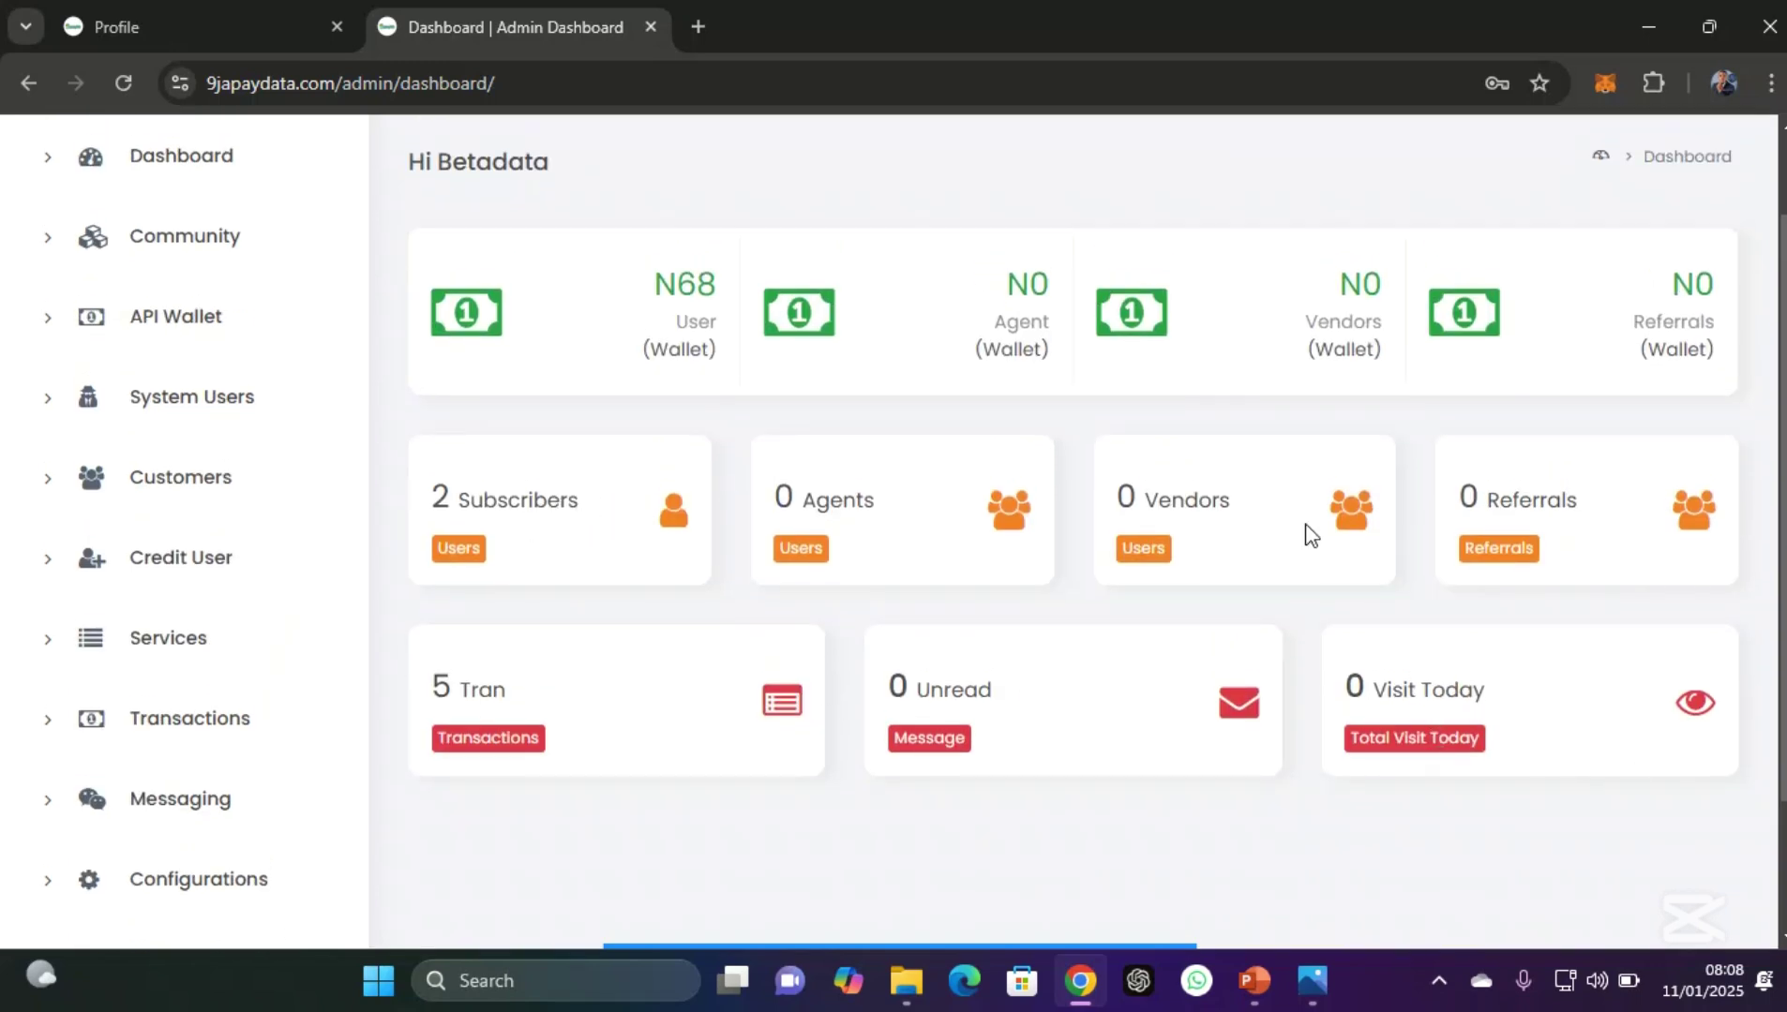
pyautogui.click(219, 323)
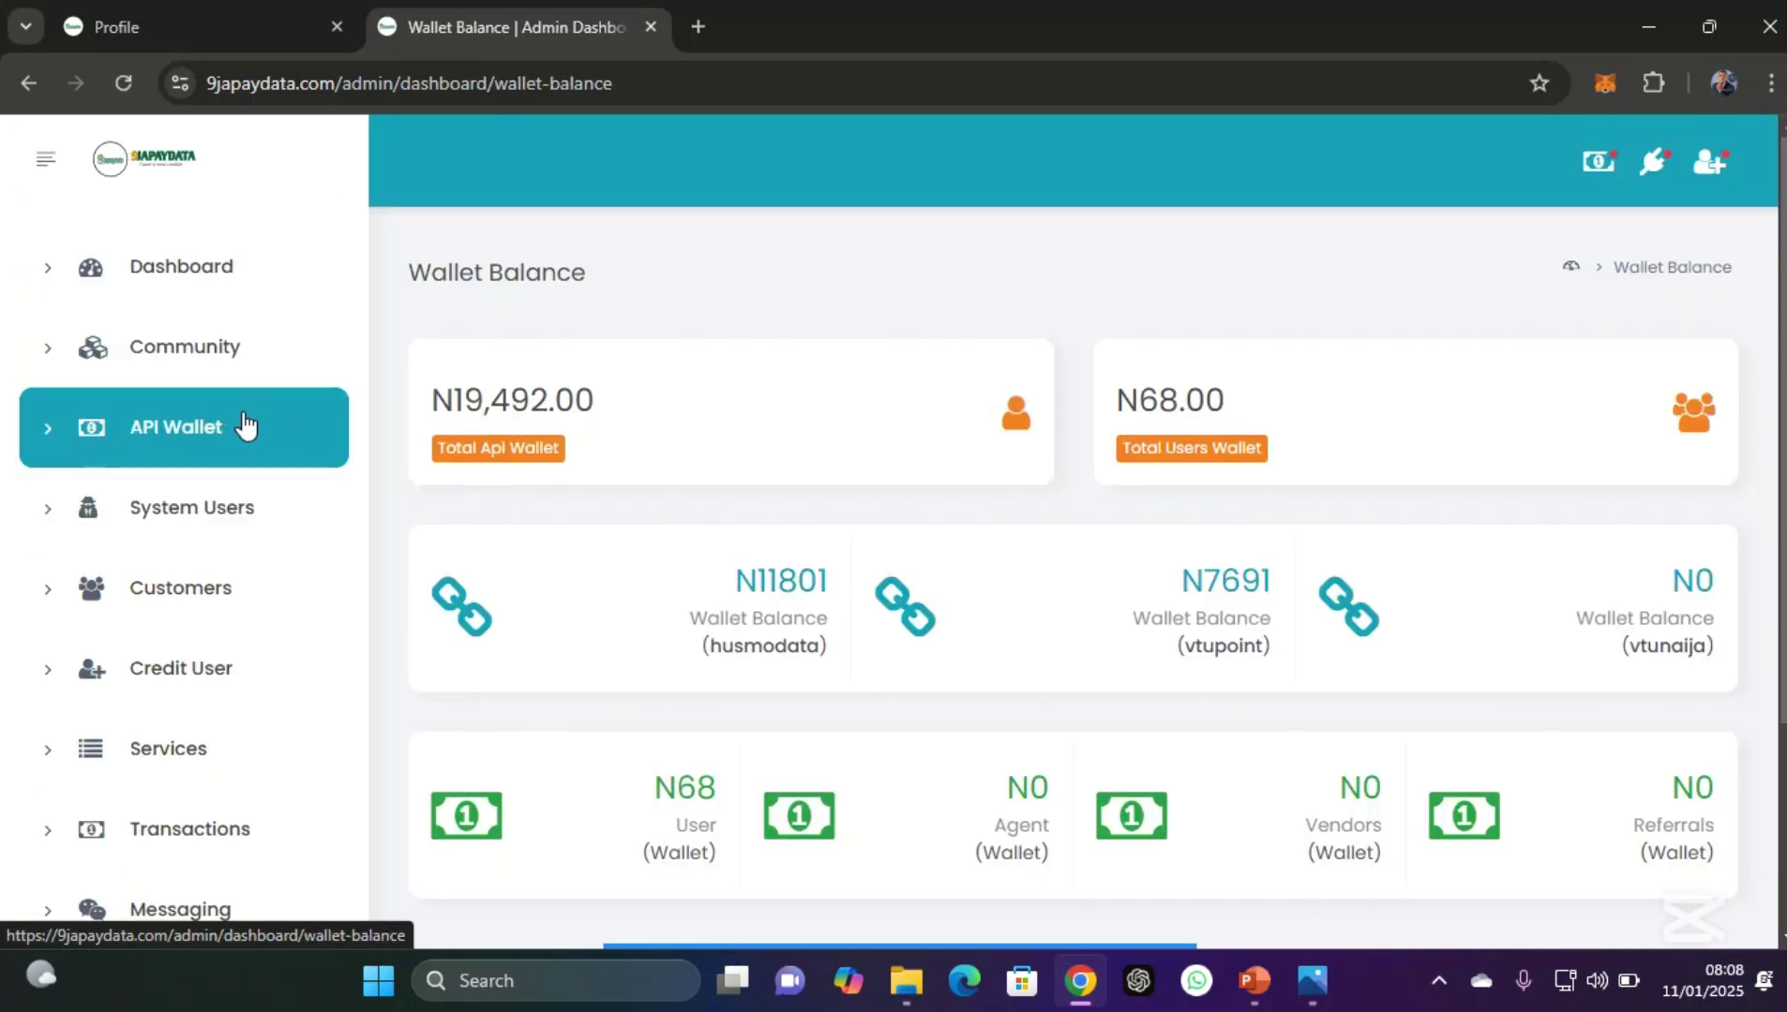
pyautogui.scroll(-1, 826, 483)
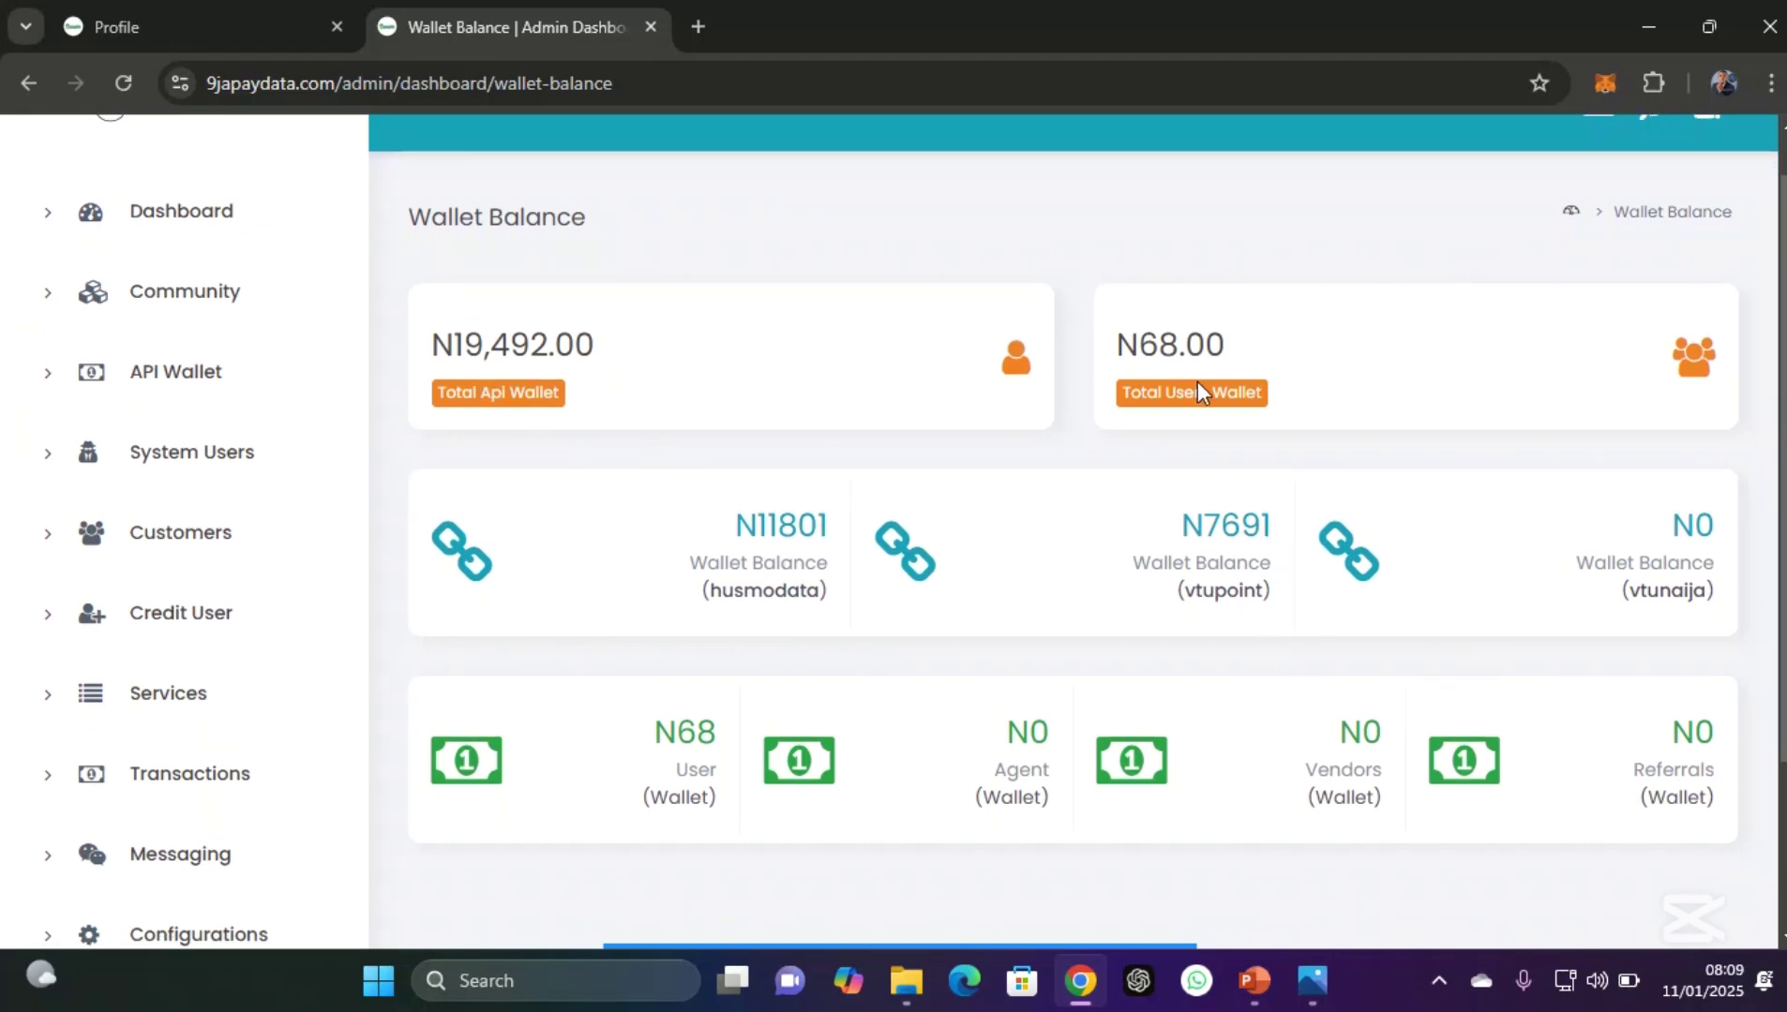
pyautogui.scroll(-3, 913, 614)
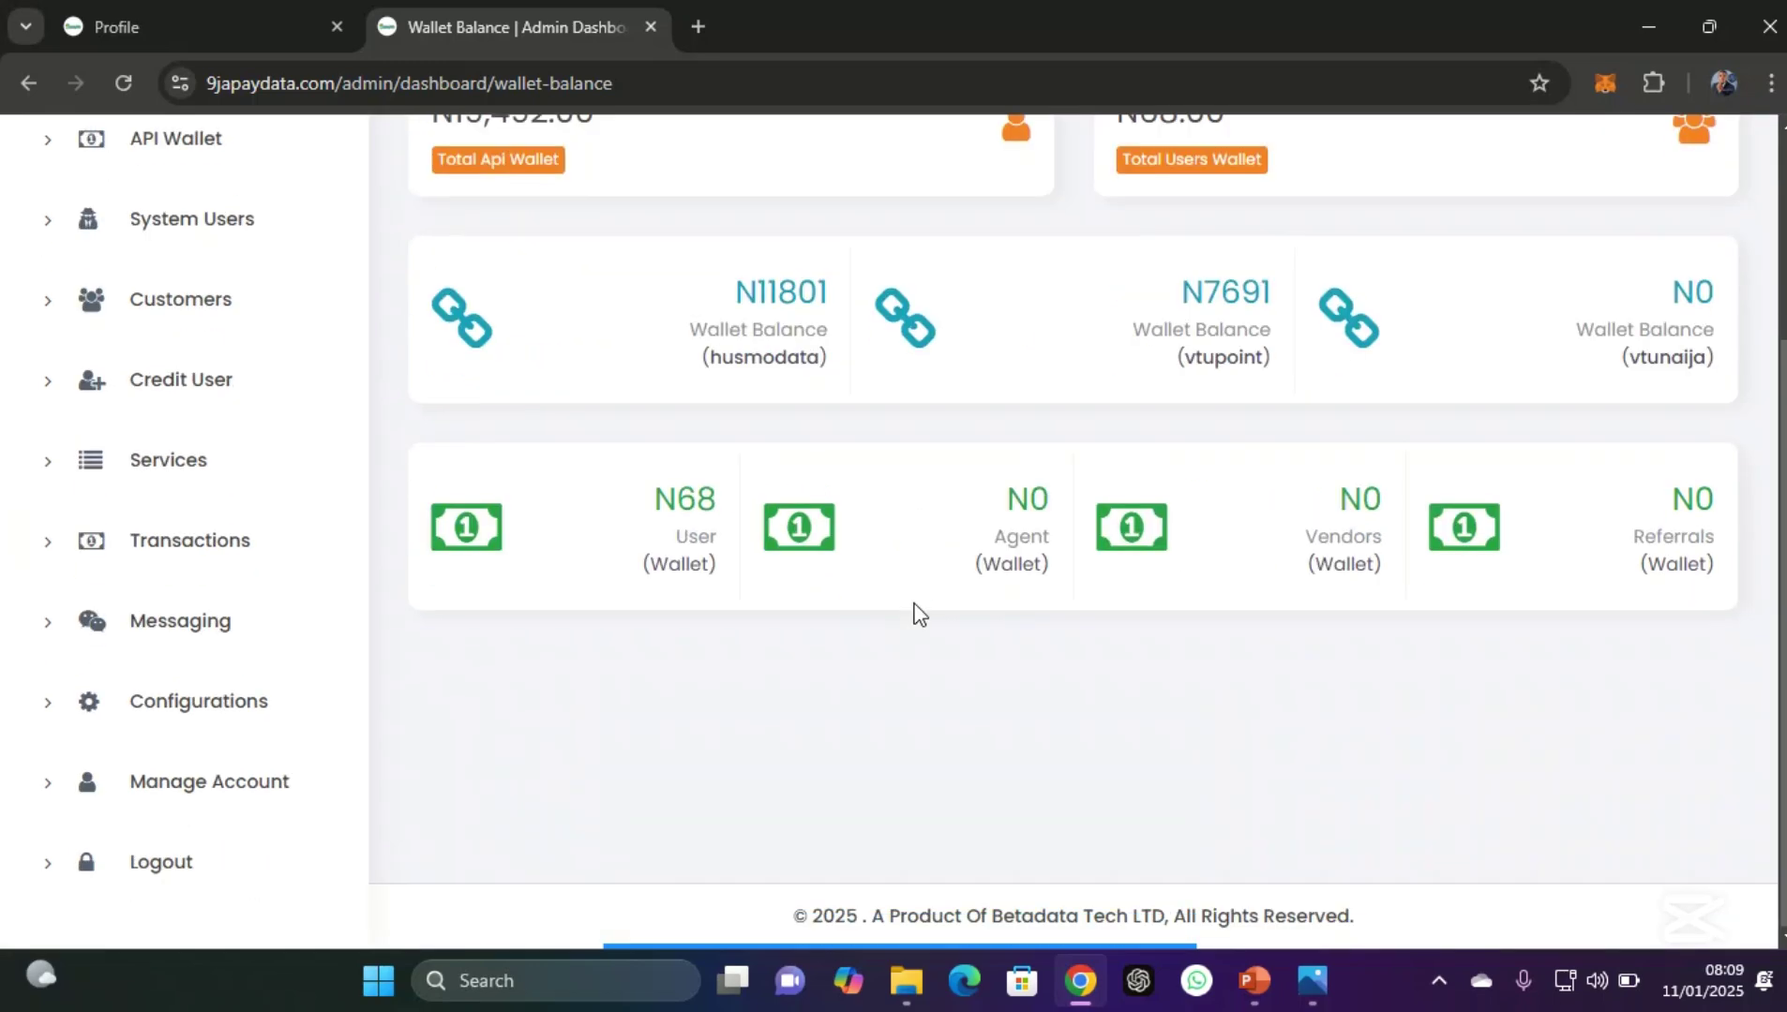
pyautogui.scroll(4, 913, 614)
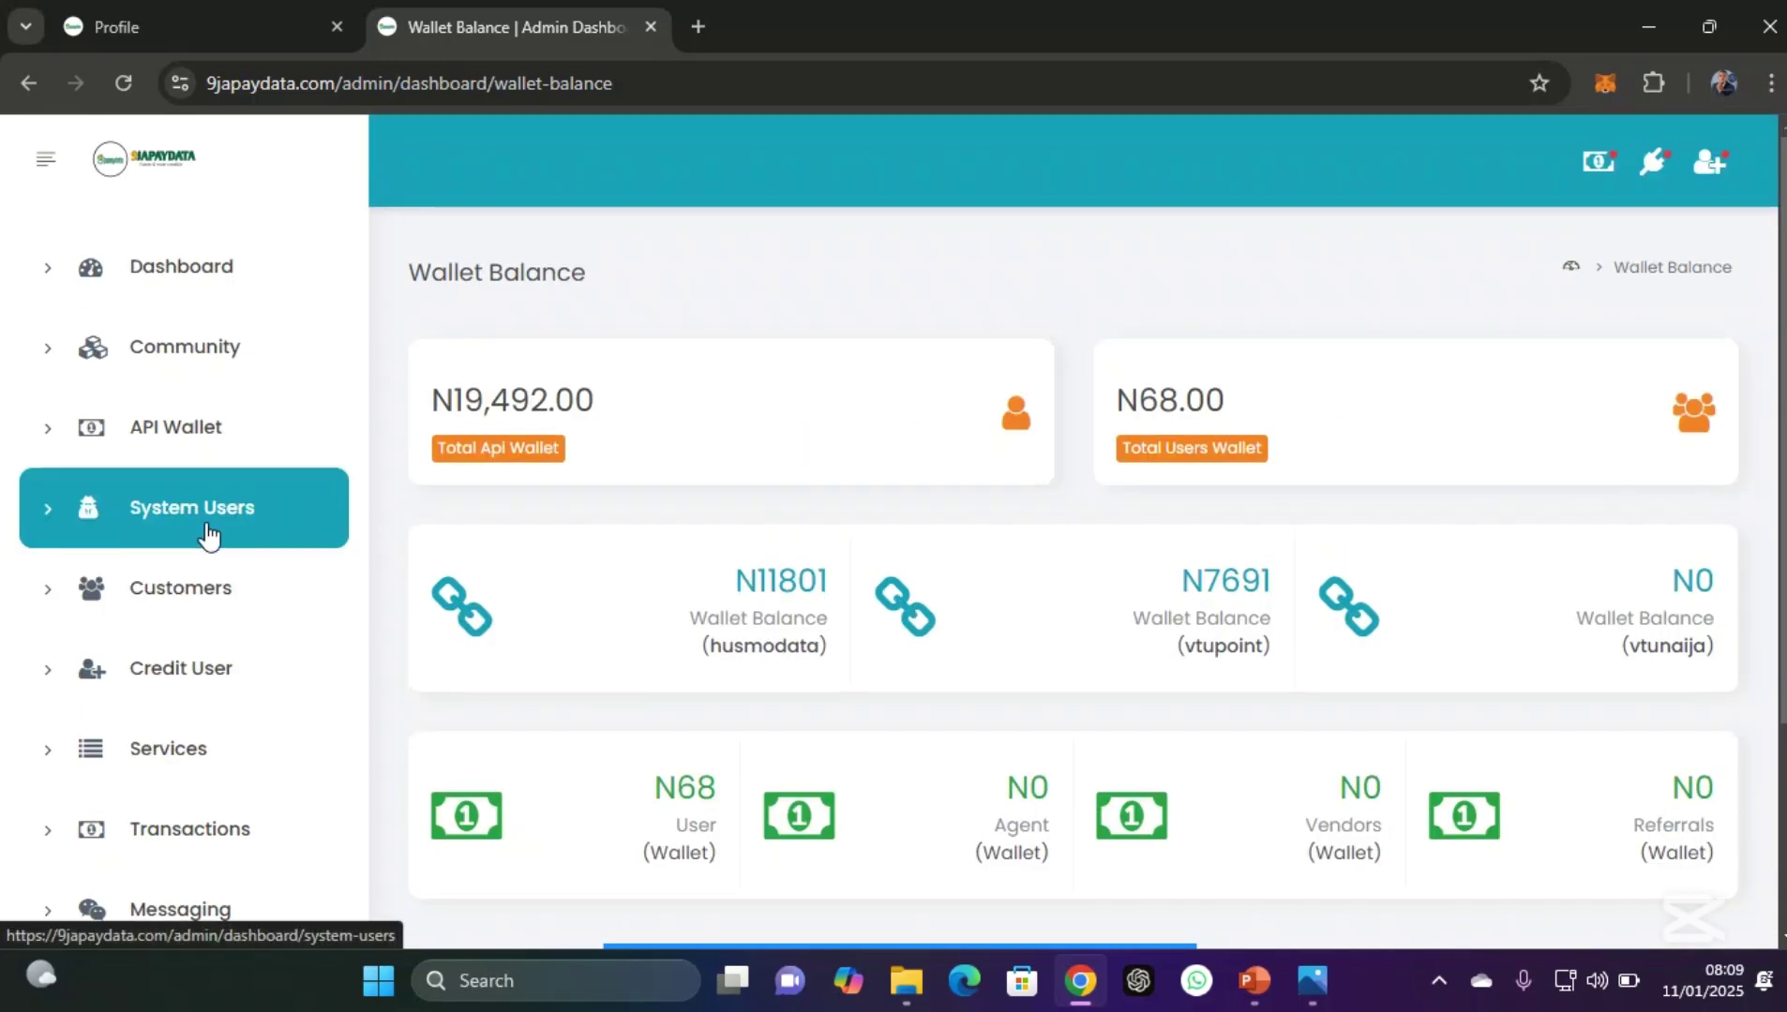
# Step: Review the System Users list and its Add New User form with role choices
pyautogui.click(152, 525)
pyautogui.click(1652, 382)
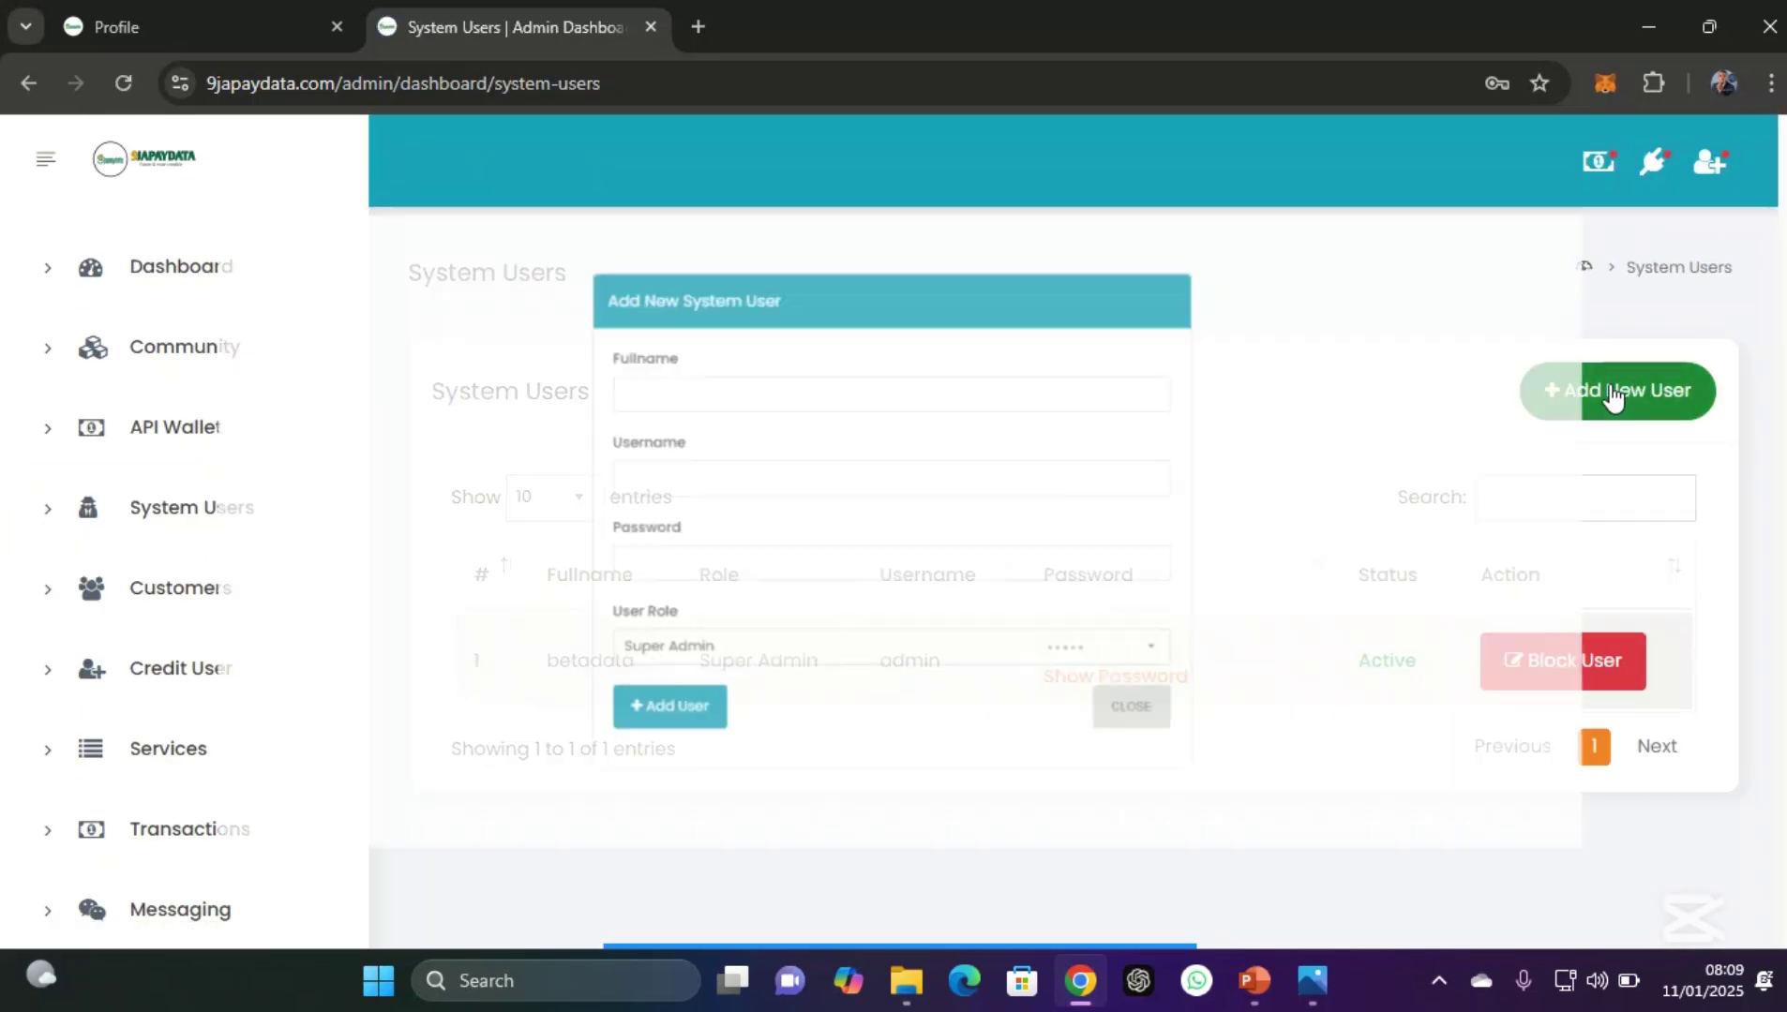
pyautogui.click(735, 710)
pyautogui.click(614, 591)
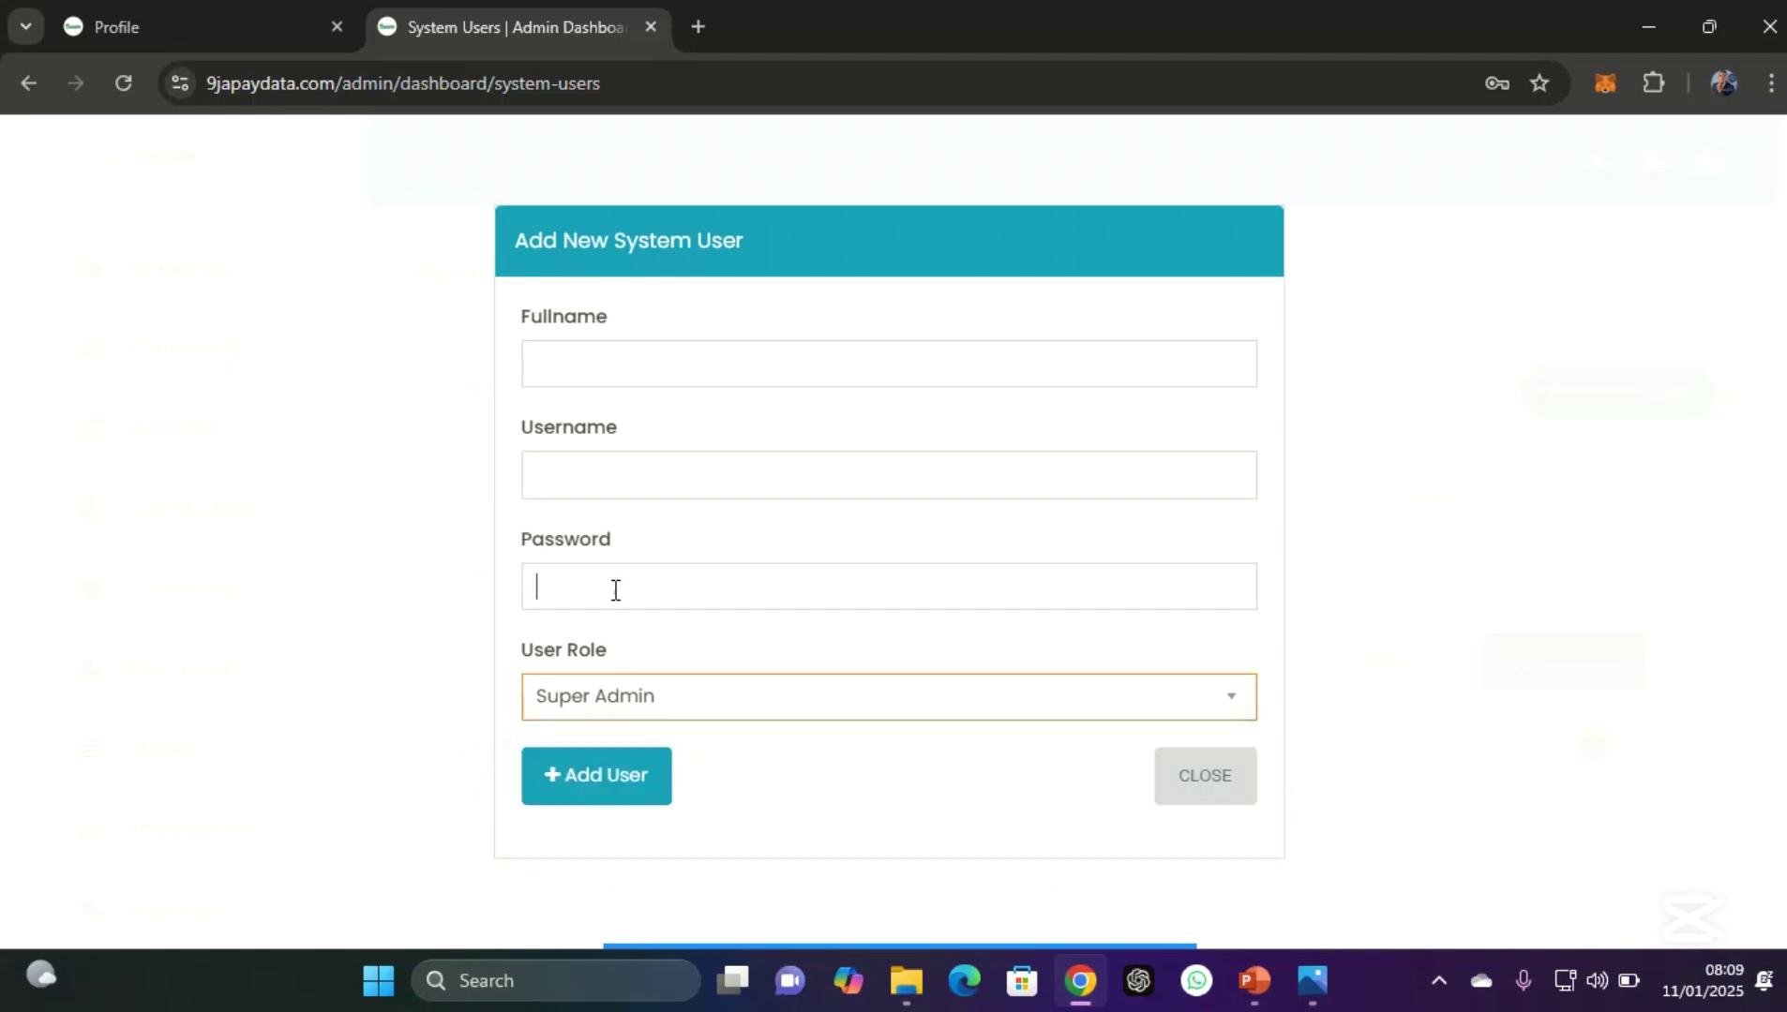
pyautogui.click(1207, 780)
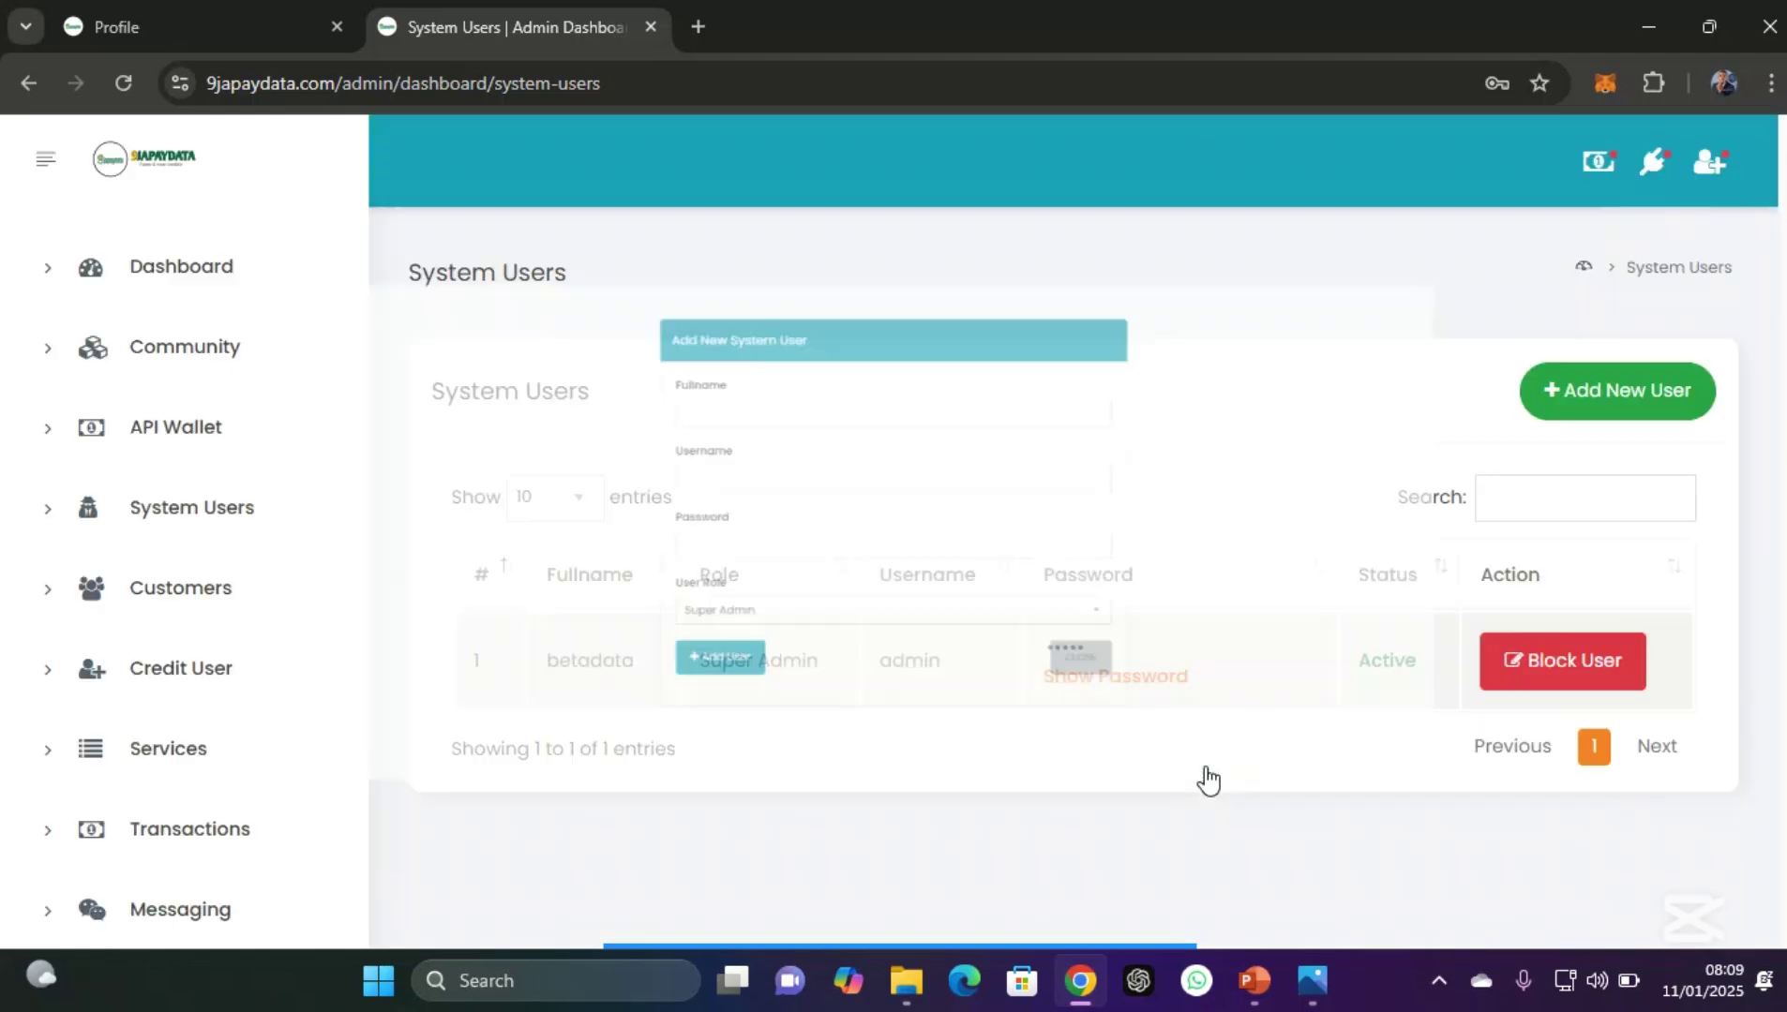
# Step: Look over the Subscribers list and its Add New form, then pick Credit Or Debit for the first subscriber
pyautogui.click(231, 610)
pyautogui.scroll(-4, 715, 668)
pyautogui.scroll(1, 715, 668)
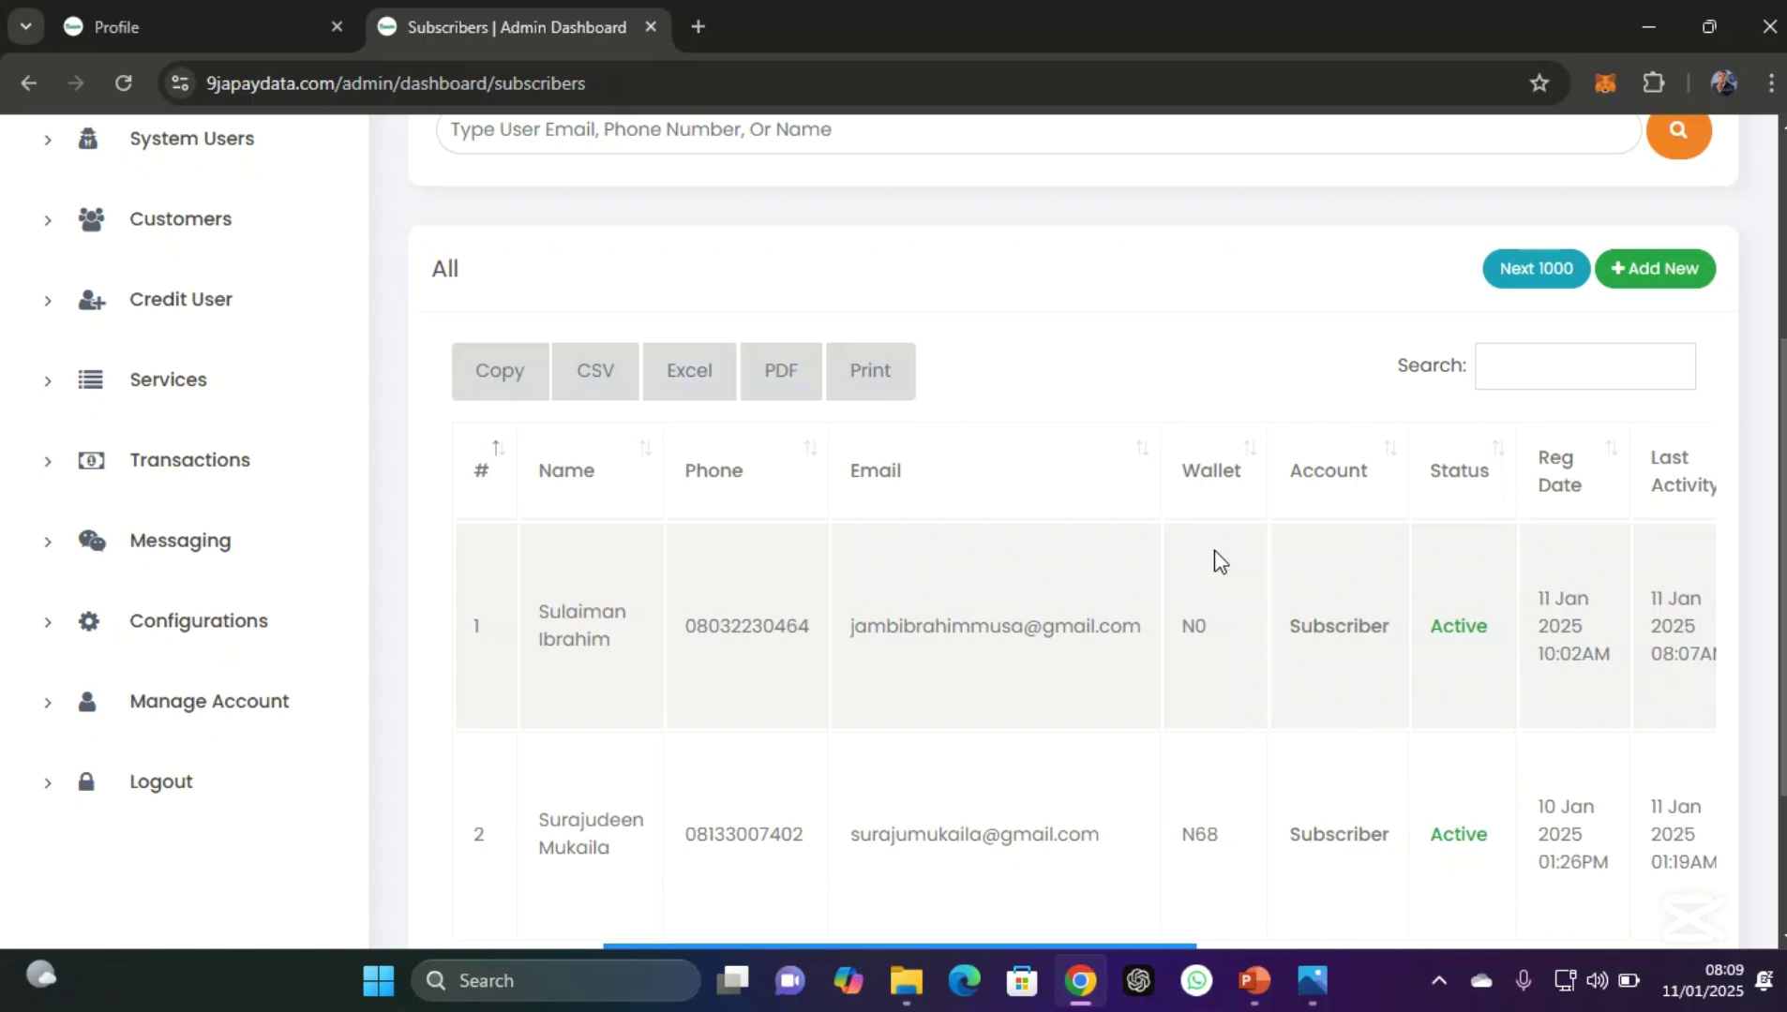
pyautogui.click(1678, 277)
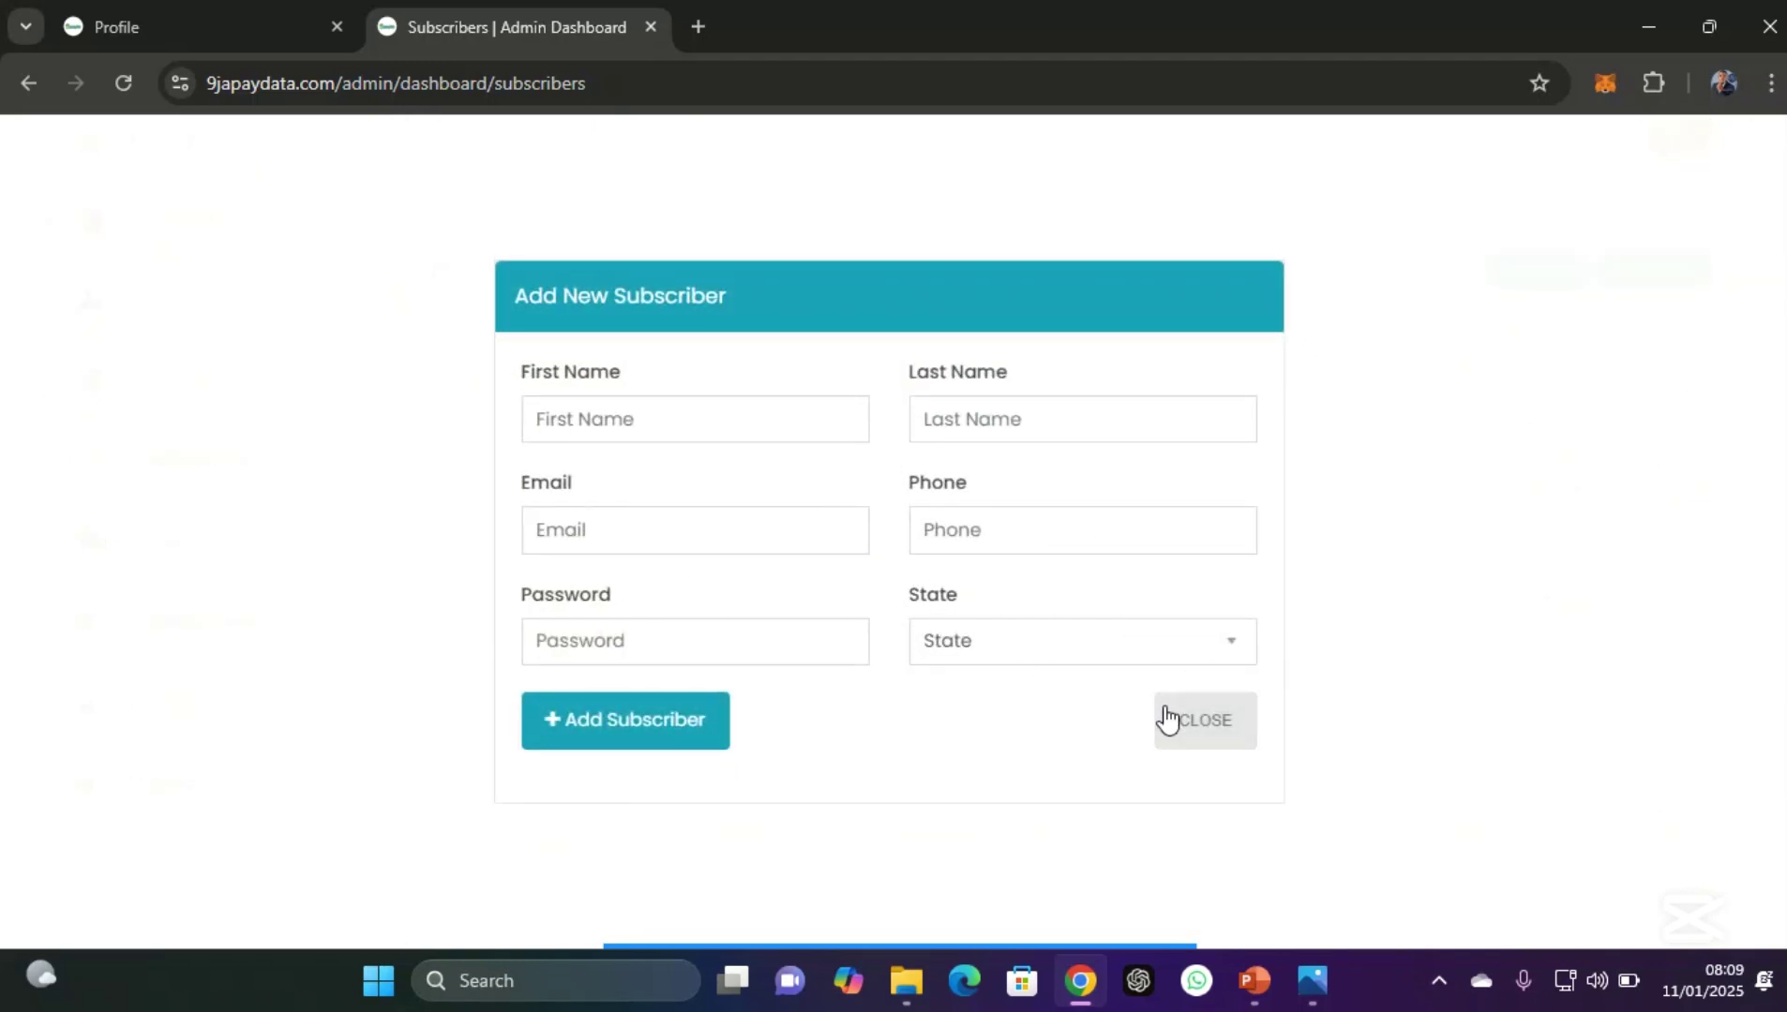
pyautogui.click(1059, 650)
pyautogui.click(1201, 741)
pyautogui.scroll(-3, 973, 676)
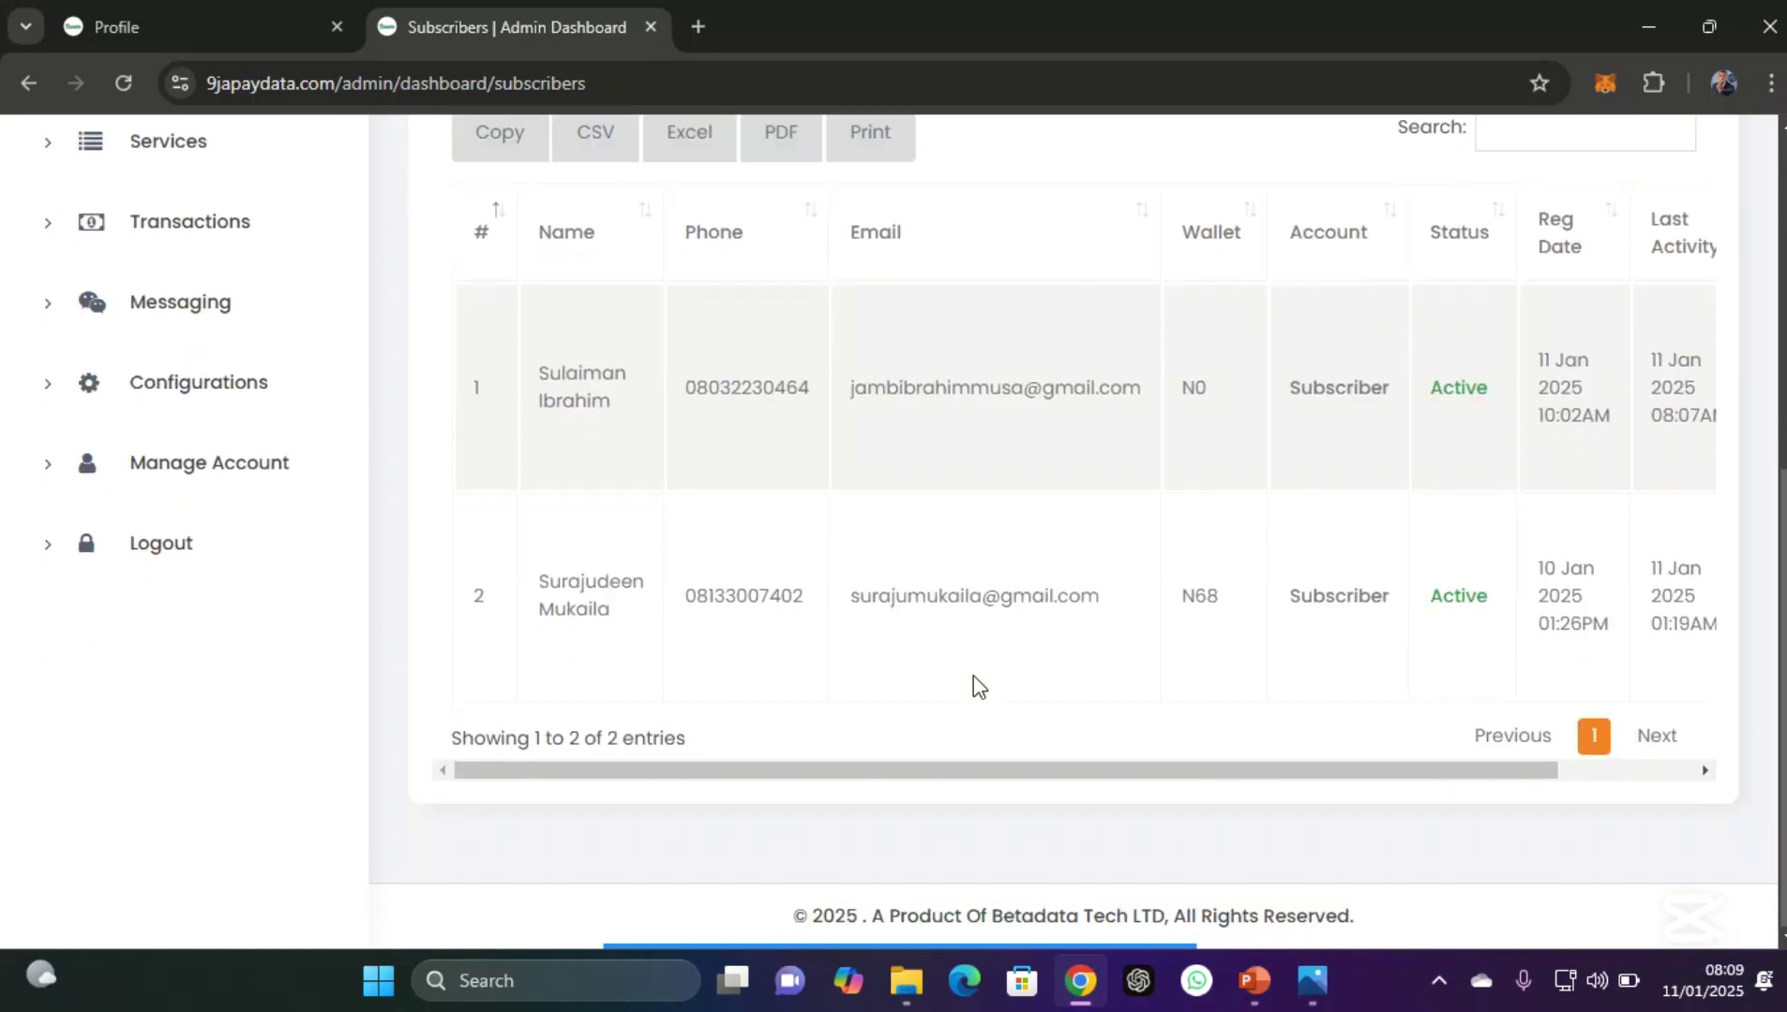
pyautogui.moveTo(1030, 771); pyautogui.dragTo(1164, 771)
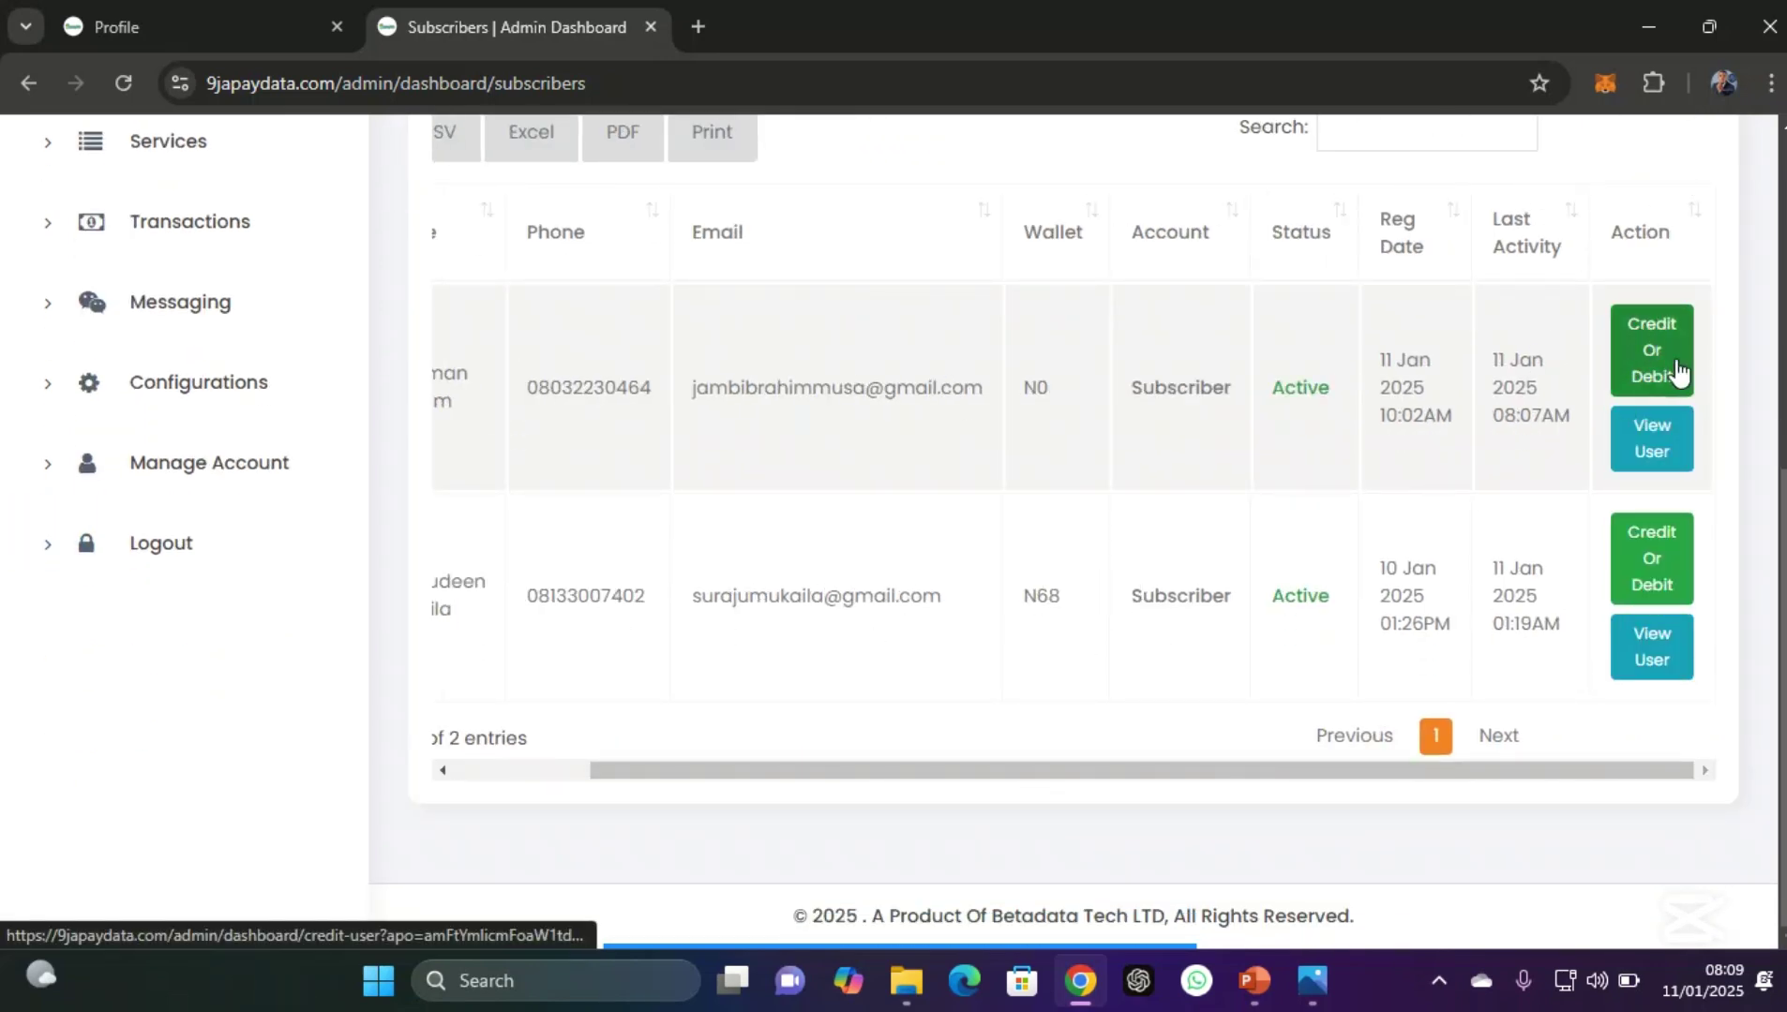
pyautogui.click(1647, 363)
# Step: Credit 100 to the subscriber's wallet with reason 'Manual funding', then return to the subscriber home page
pyautogui.click(678, 605)
pyautogui.click(590, 691)
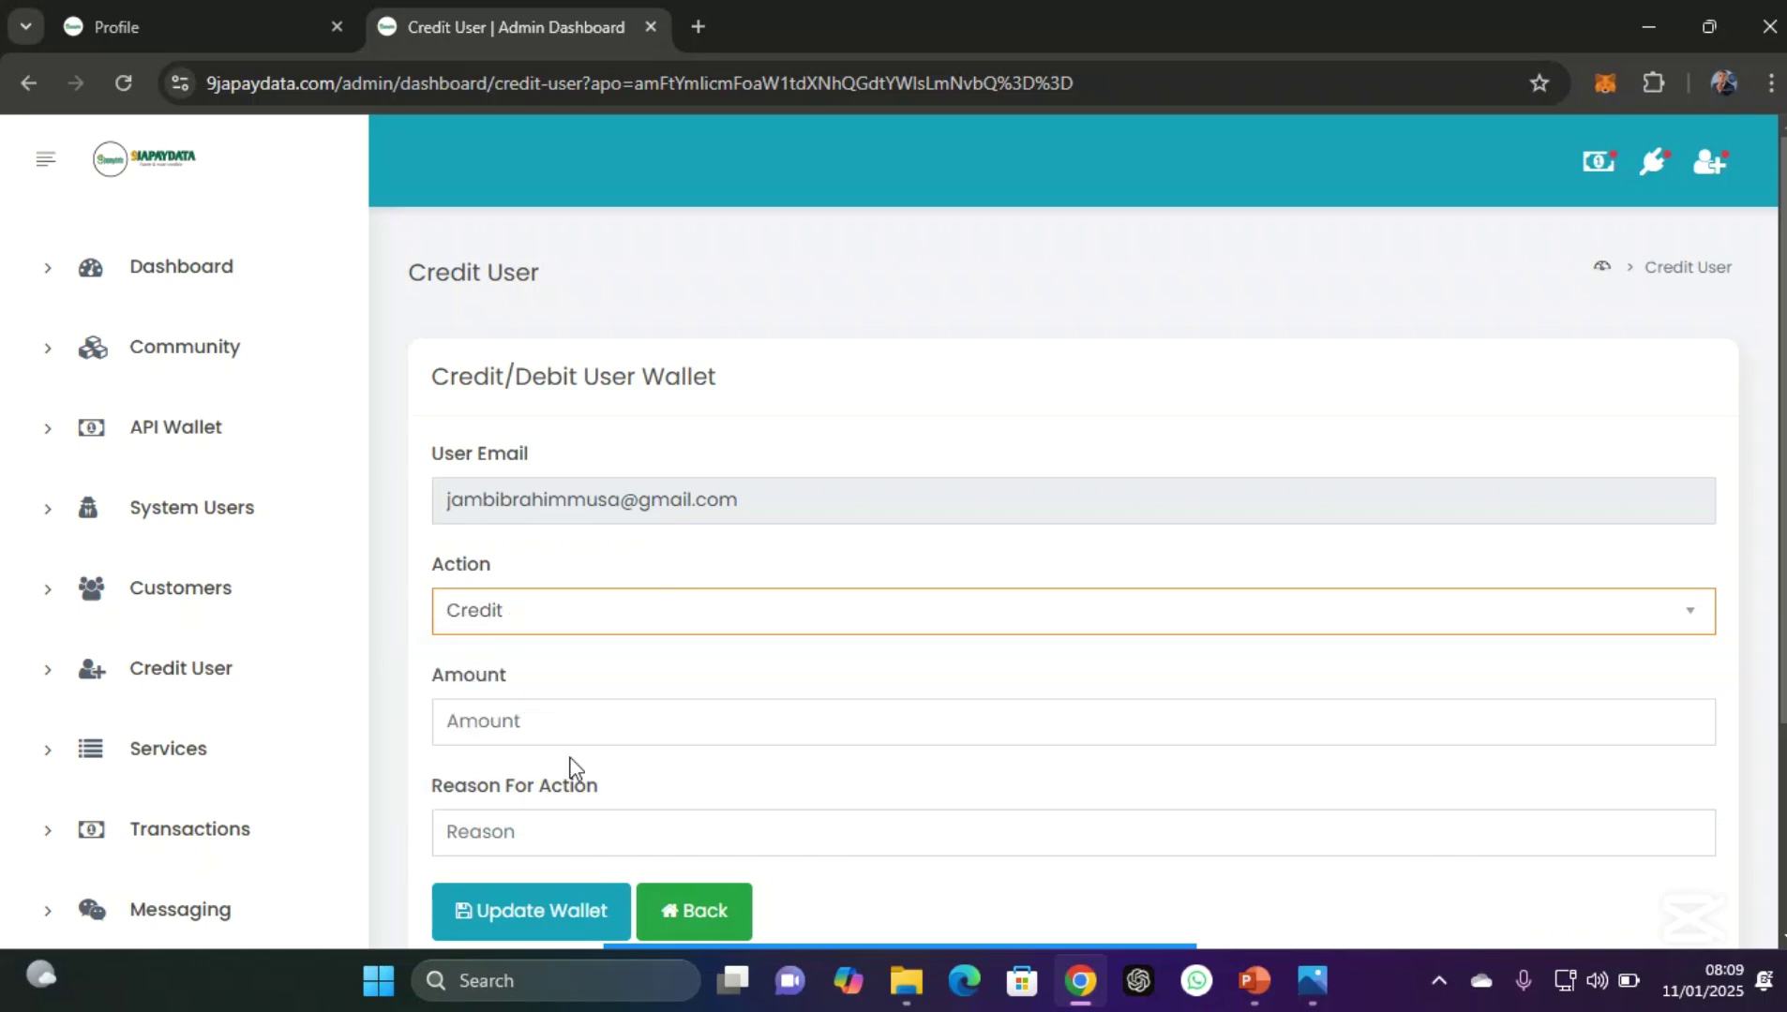
pyautogui.click(549, 712)
pyautogui.write('1')
pyautogui.press('BackSpace')
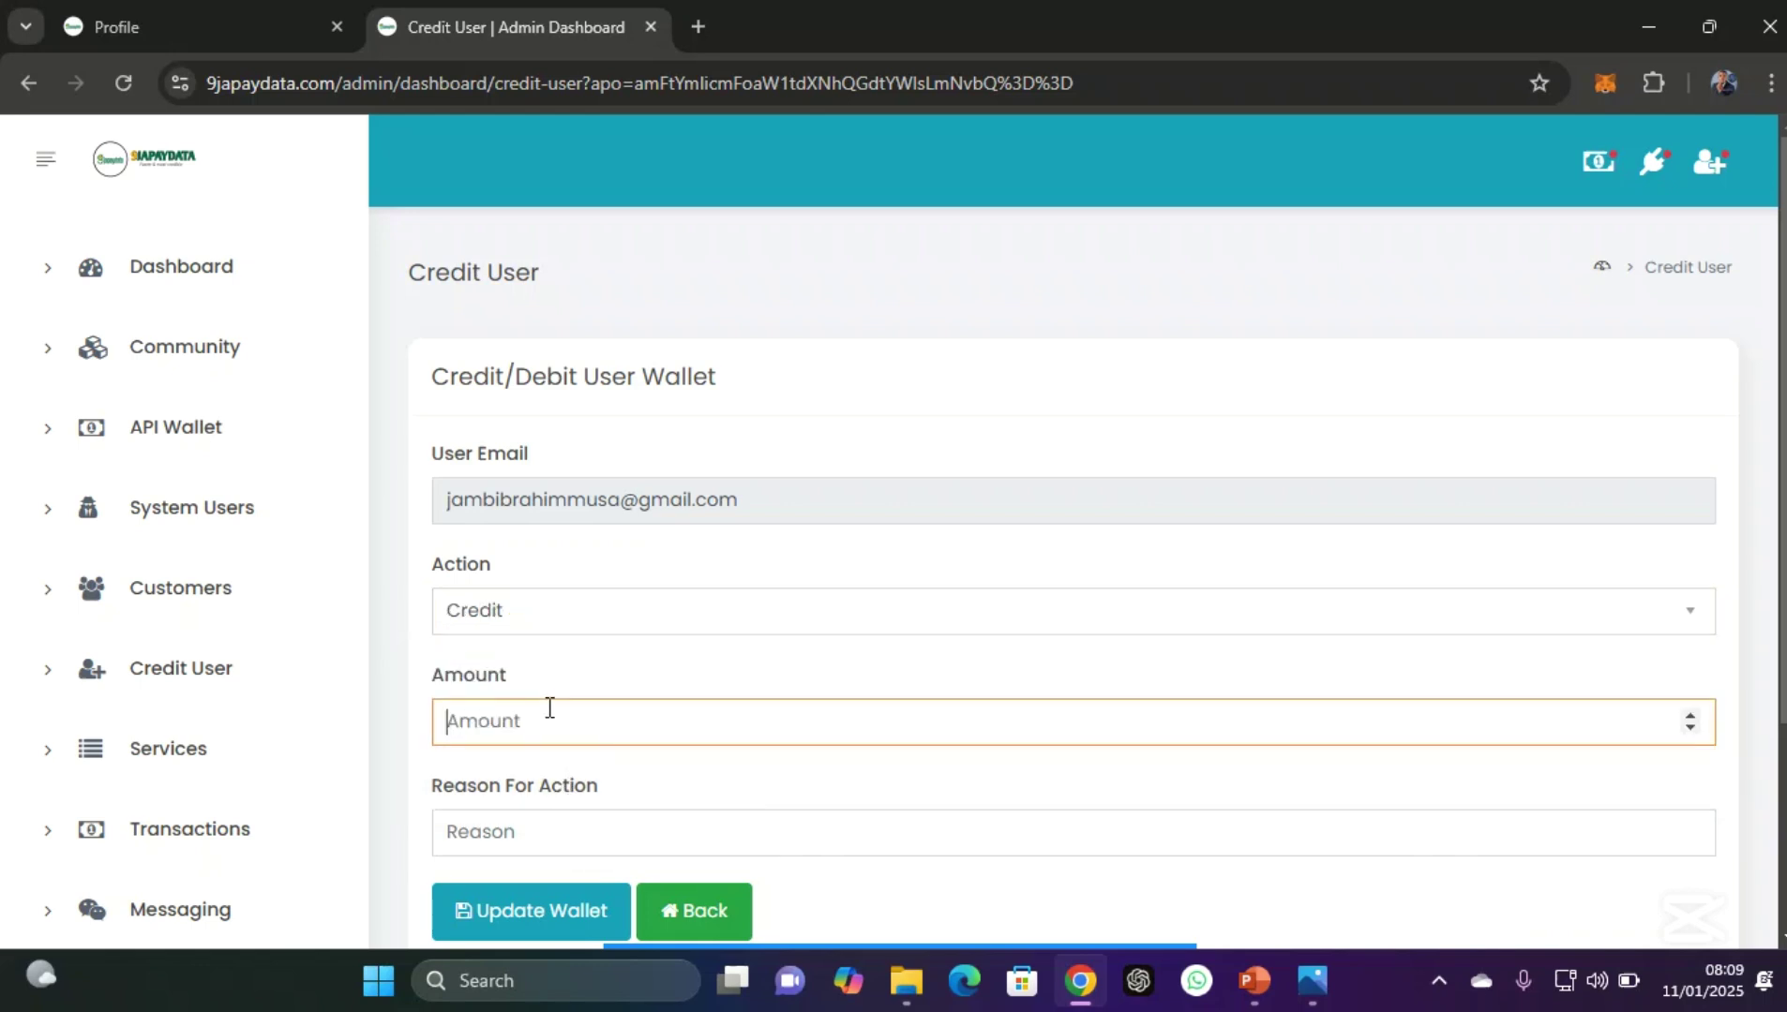
pyautogui.write('100')
pyautogui.click(511, 817)
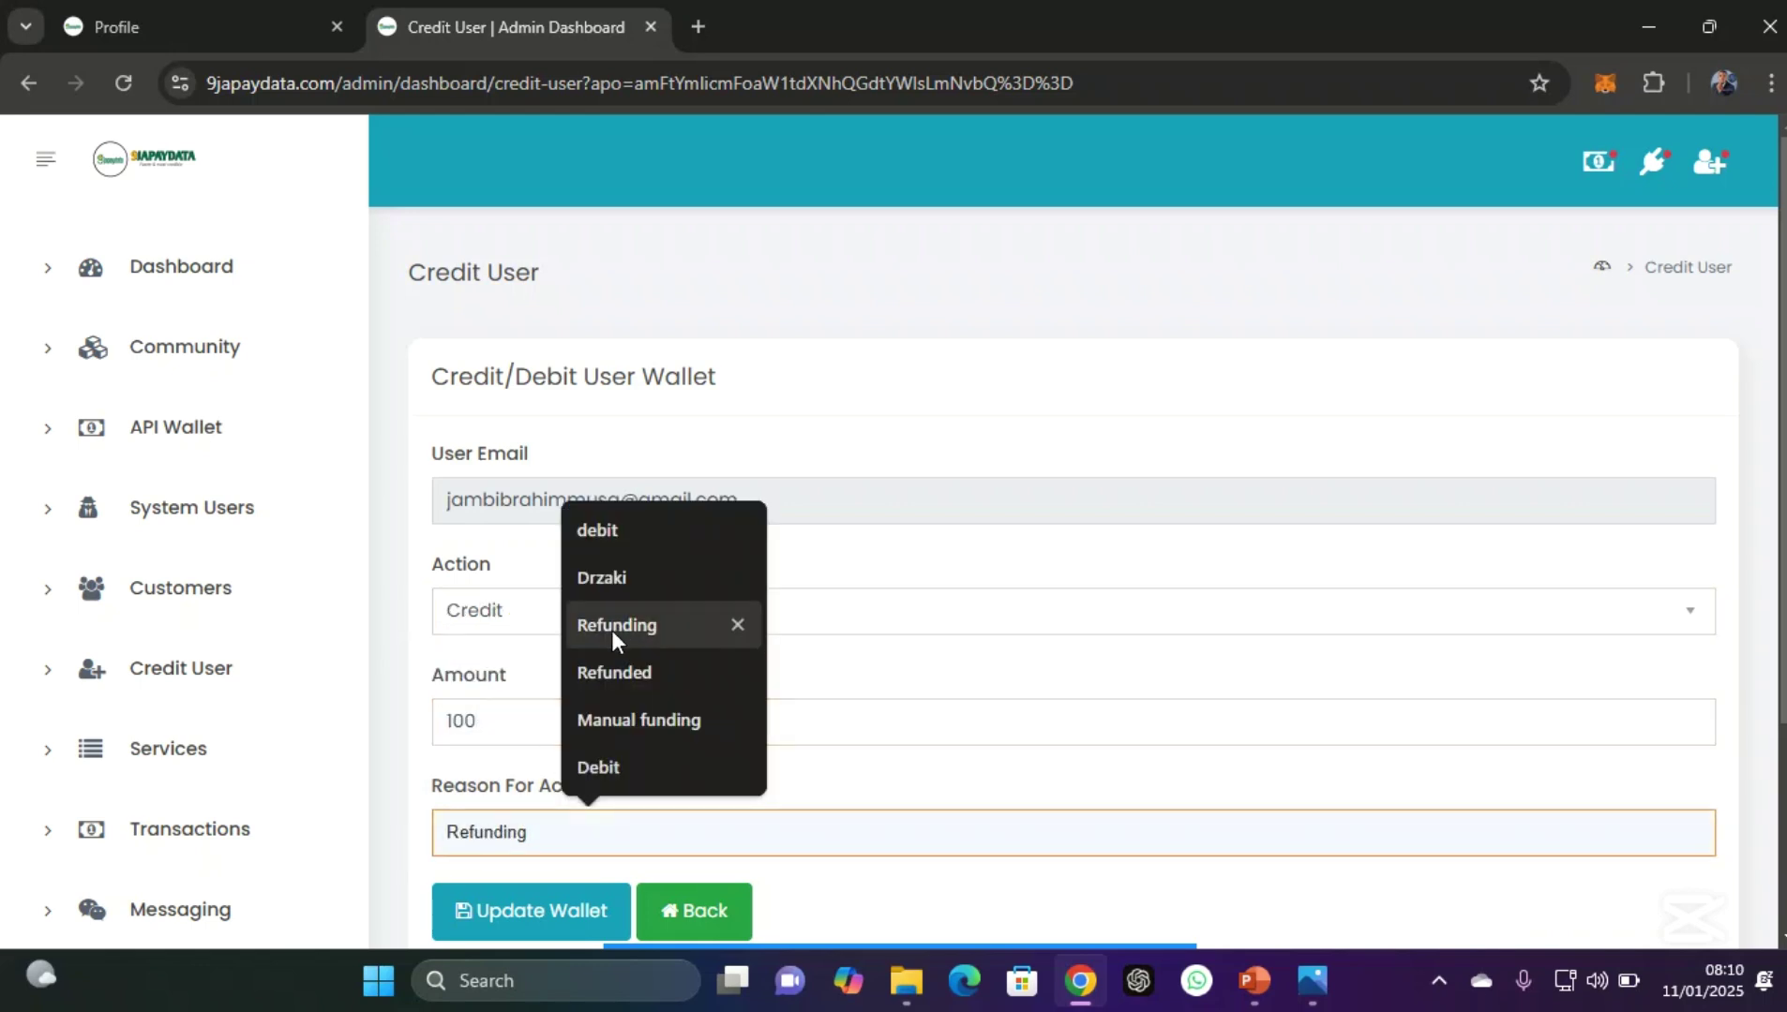
pyautogui.click(631, 717)
pyautogui.click(559, 900)
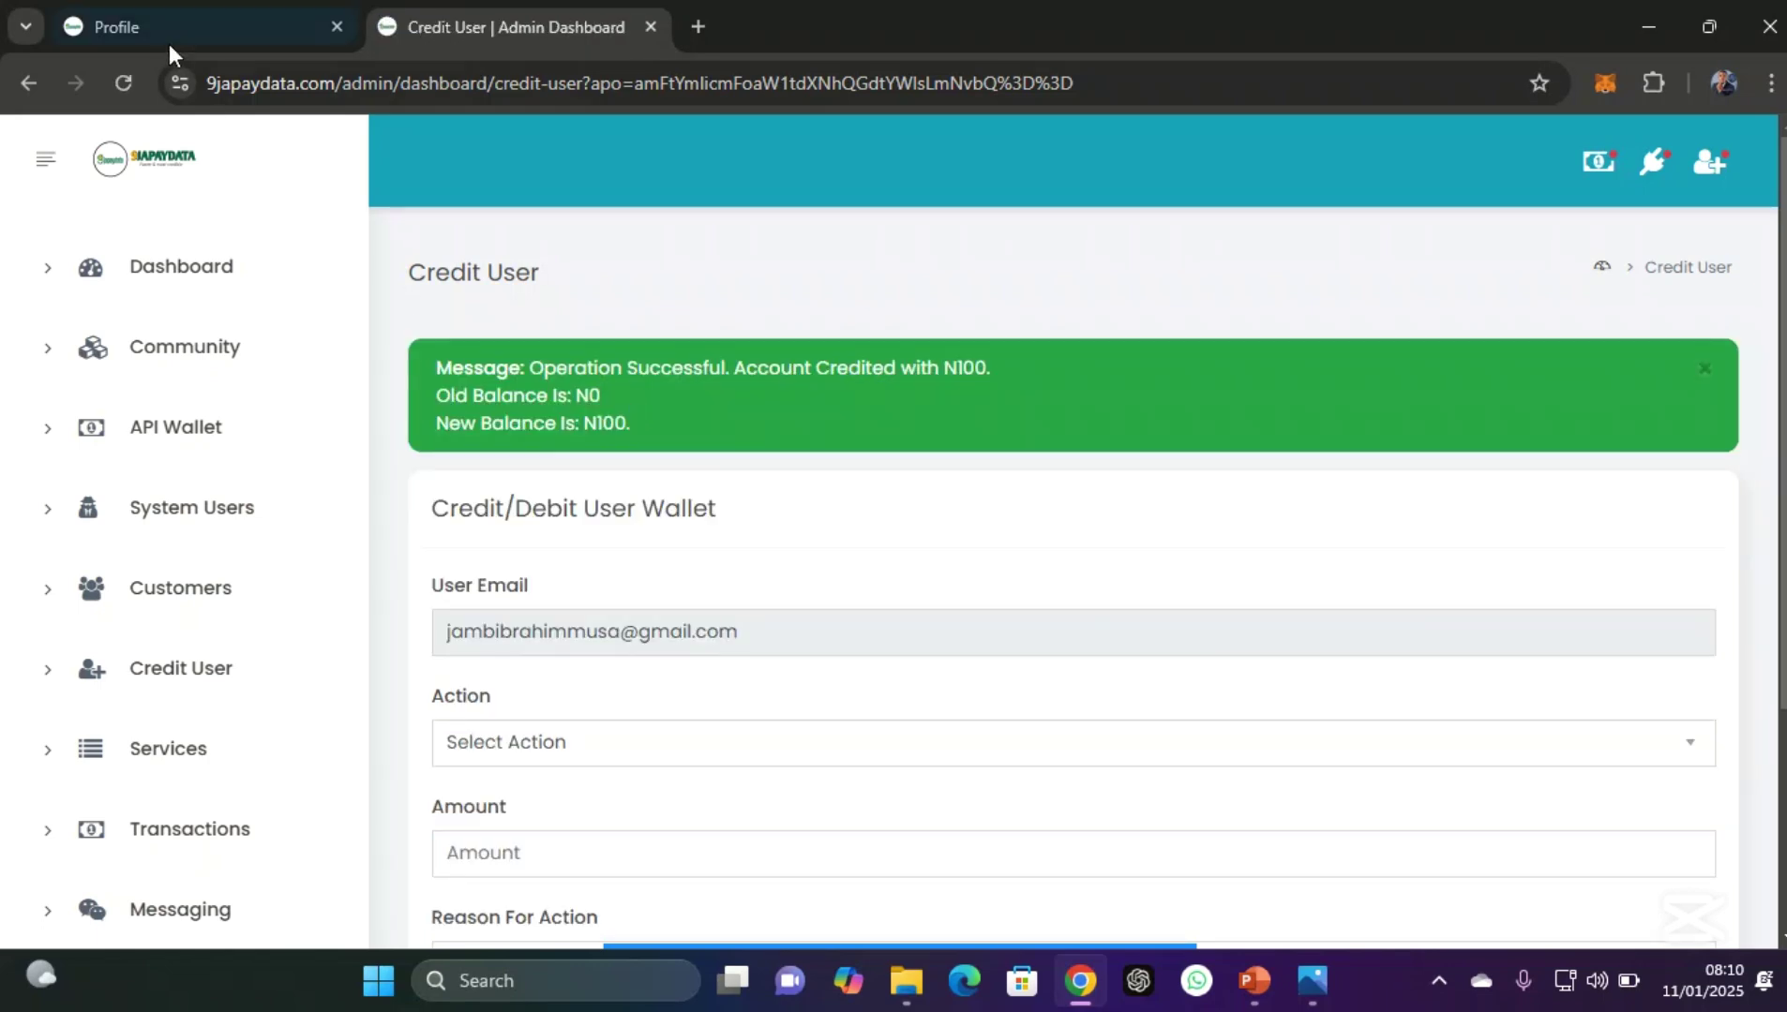
pyautogui.click(169, 38)
pyautogui.click(174, 907)
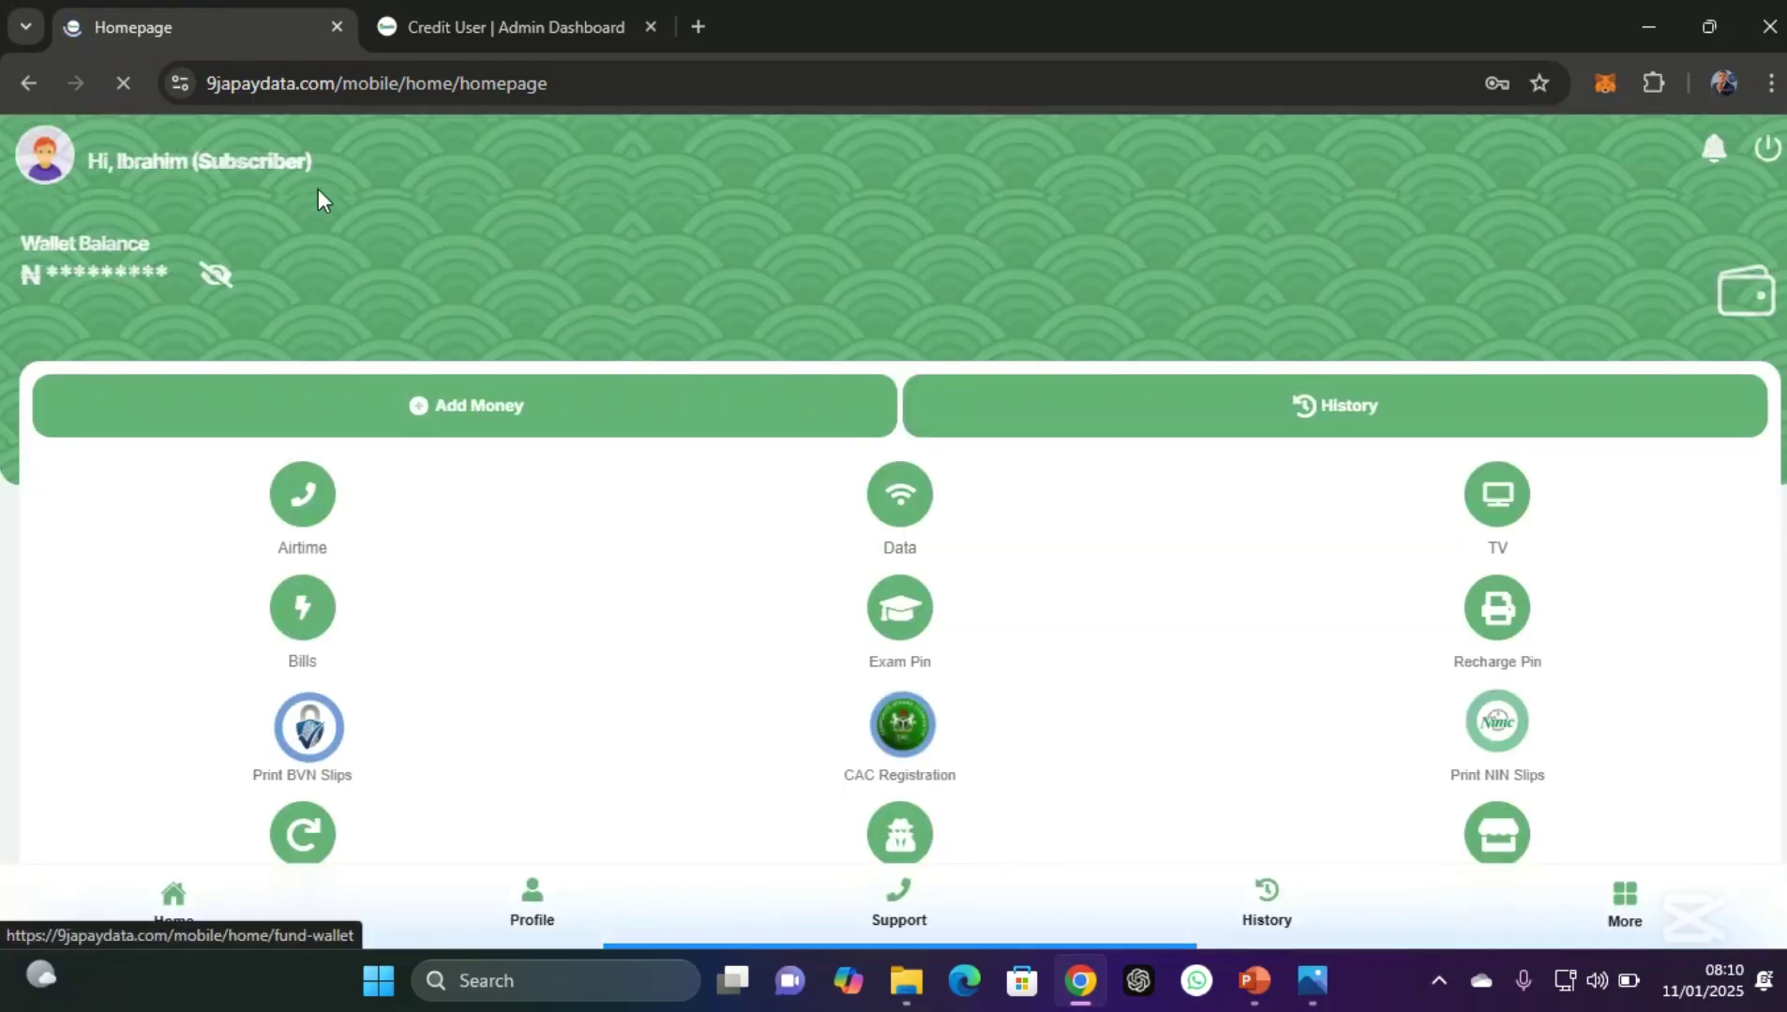
# Step: Check the subscriber's wallet balance and Wallet Credit transaction details, then return to the wallet homepage
pyautogui.click(216, 273)
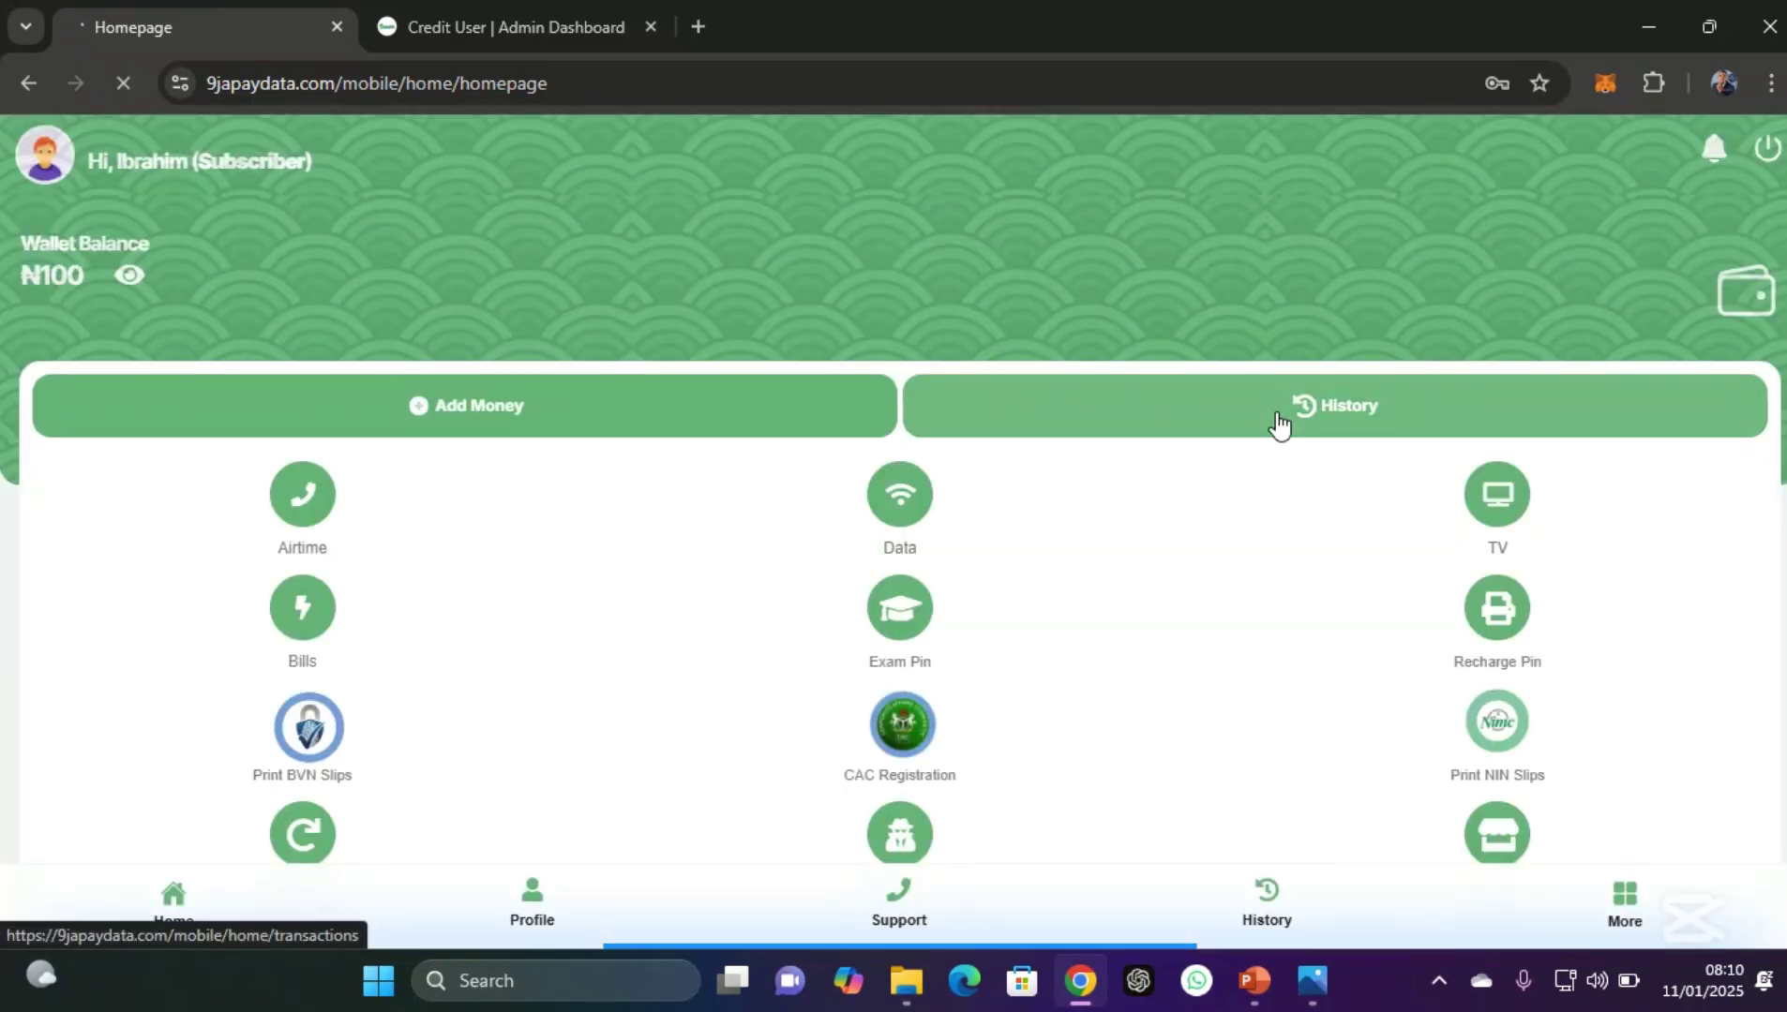
pyautogui.scroll(-2, 1172, 350)
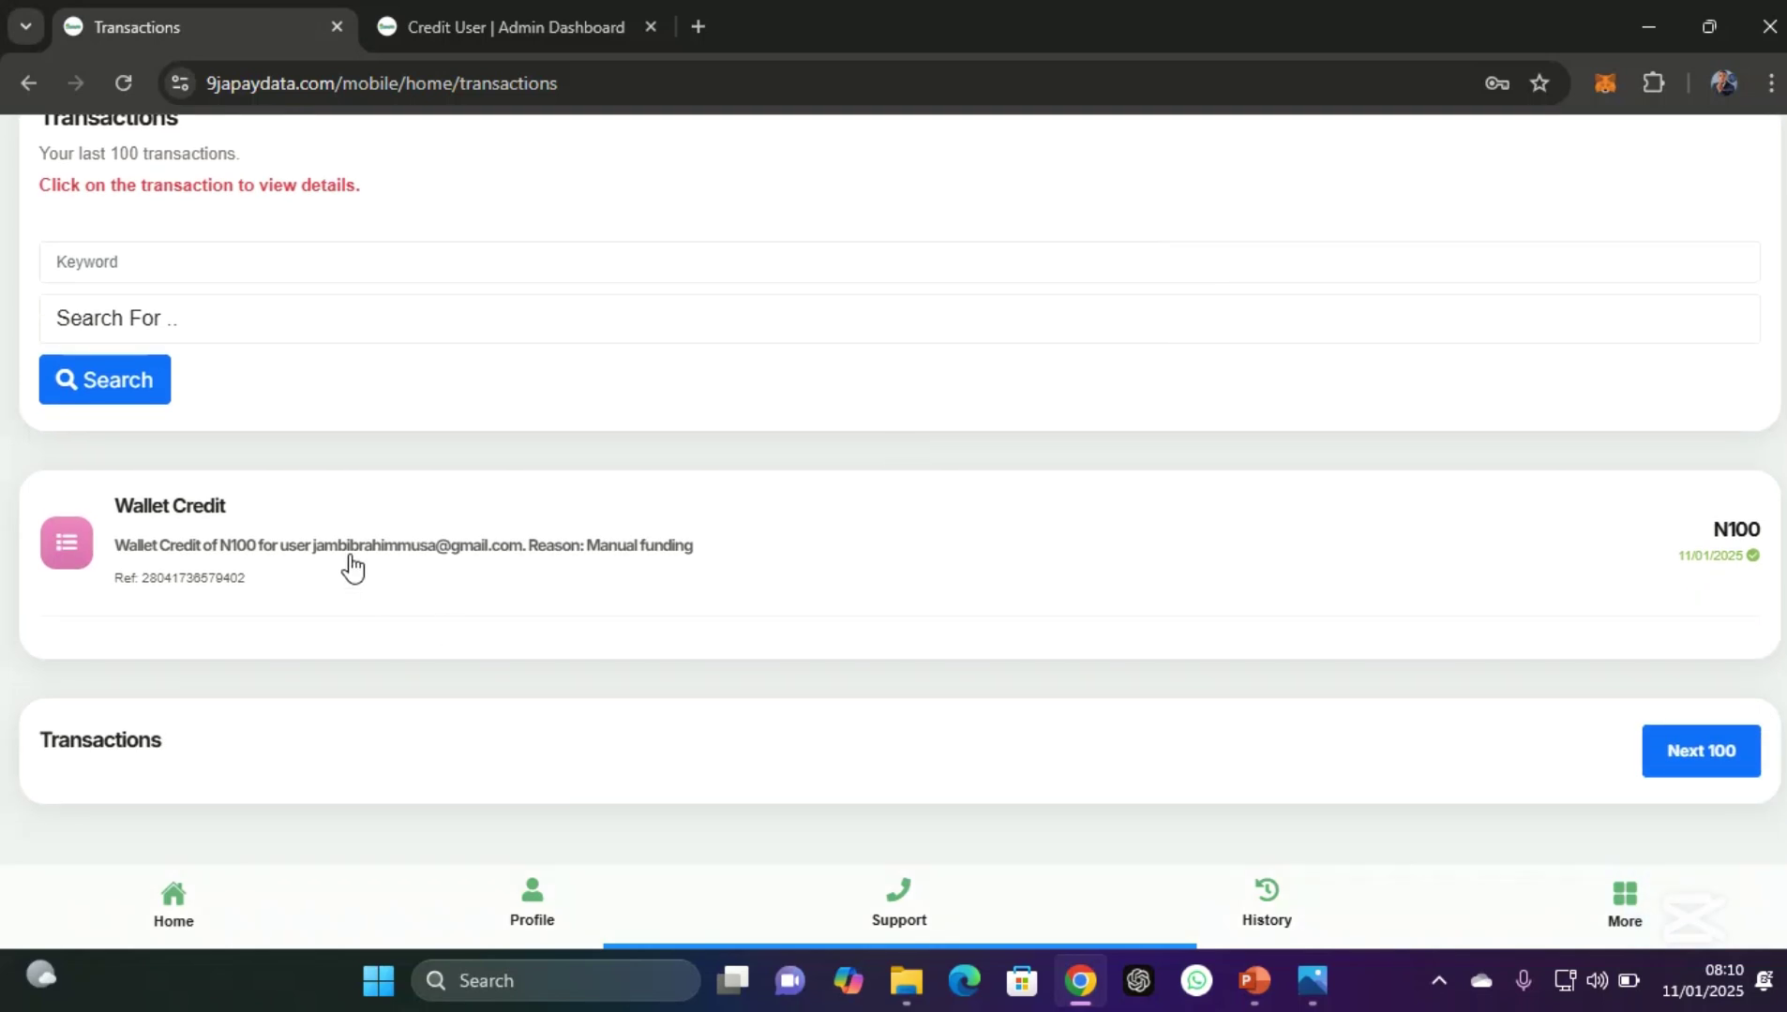
pyautogui.click(352, 565)
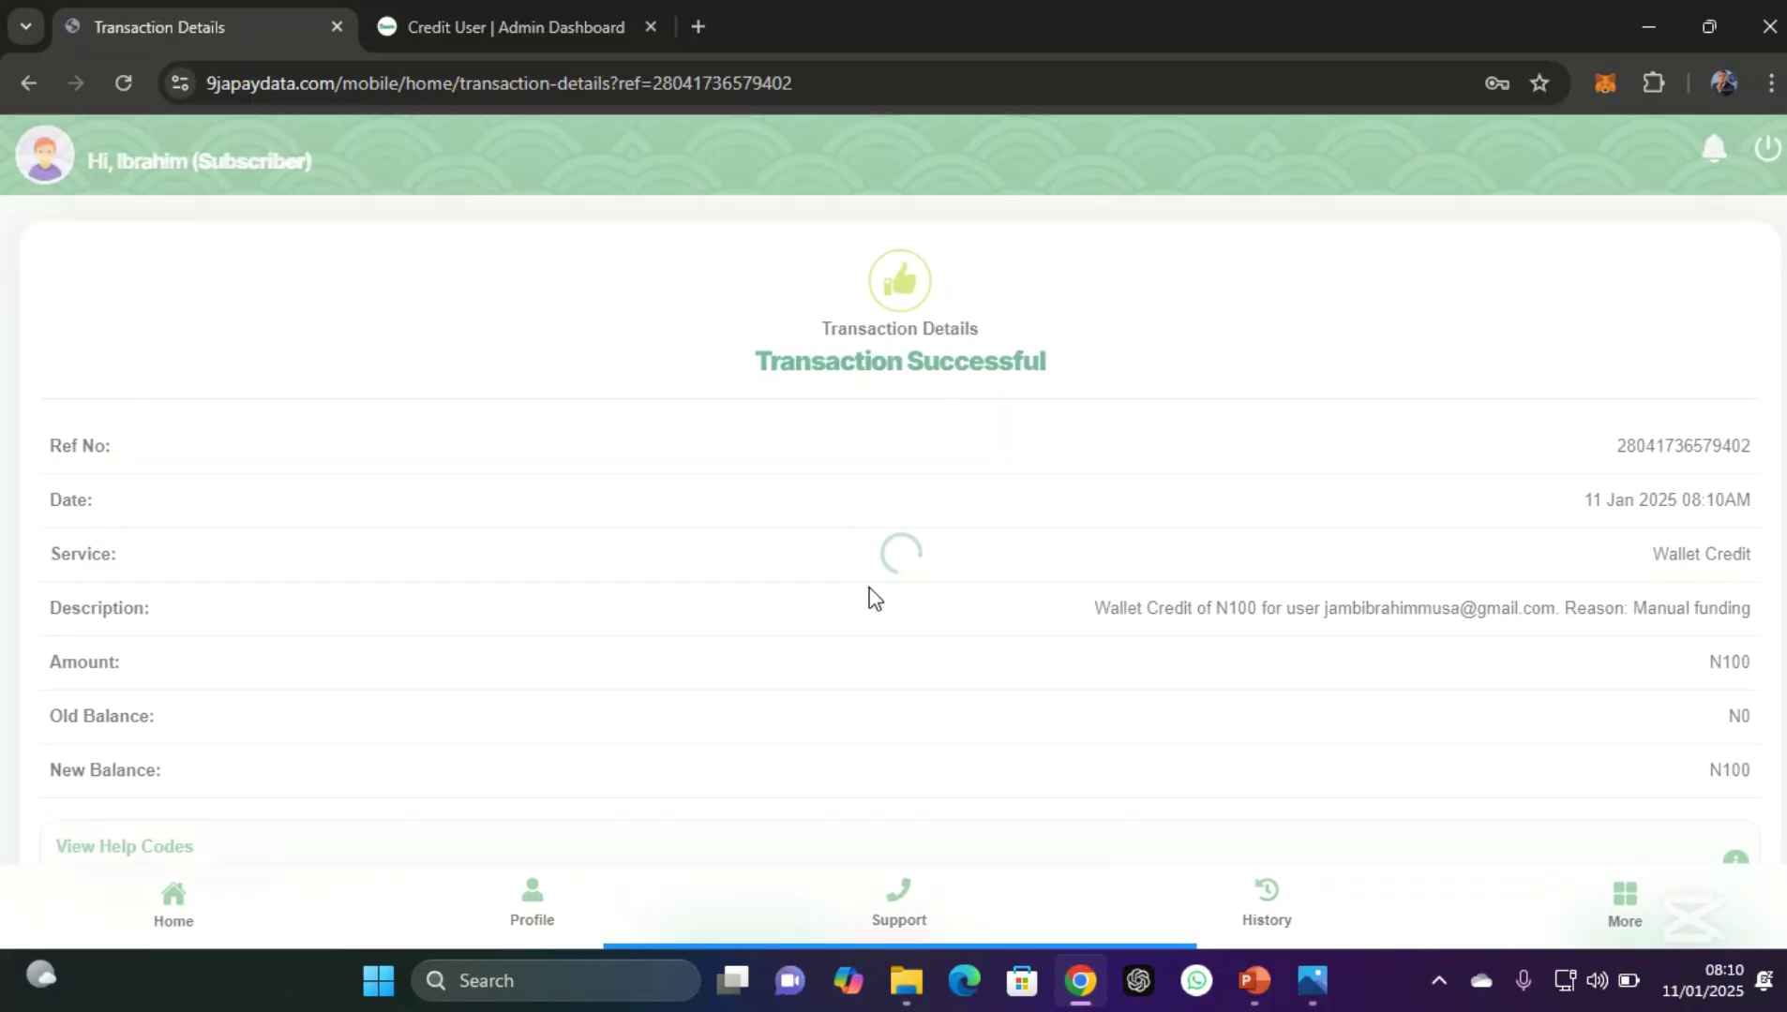
pyautogui.scroll(-3, 872, 600)
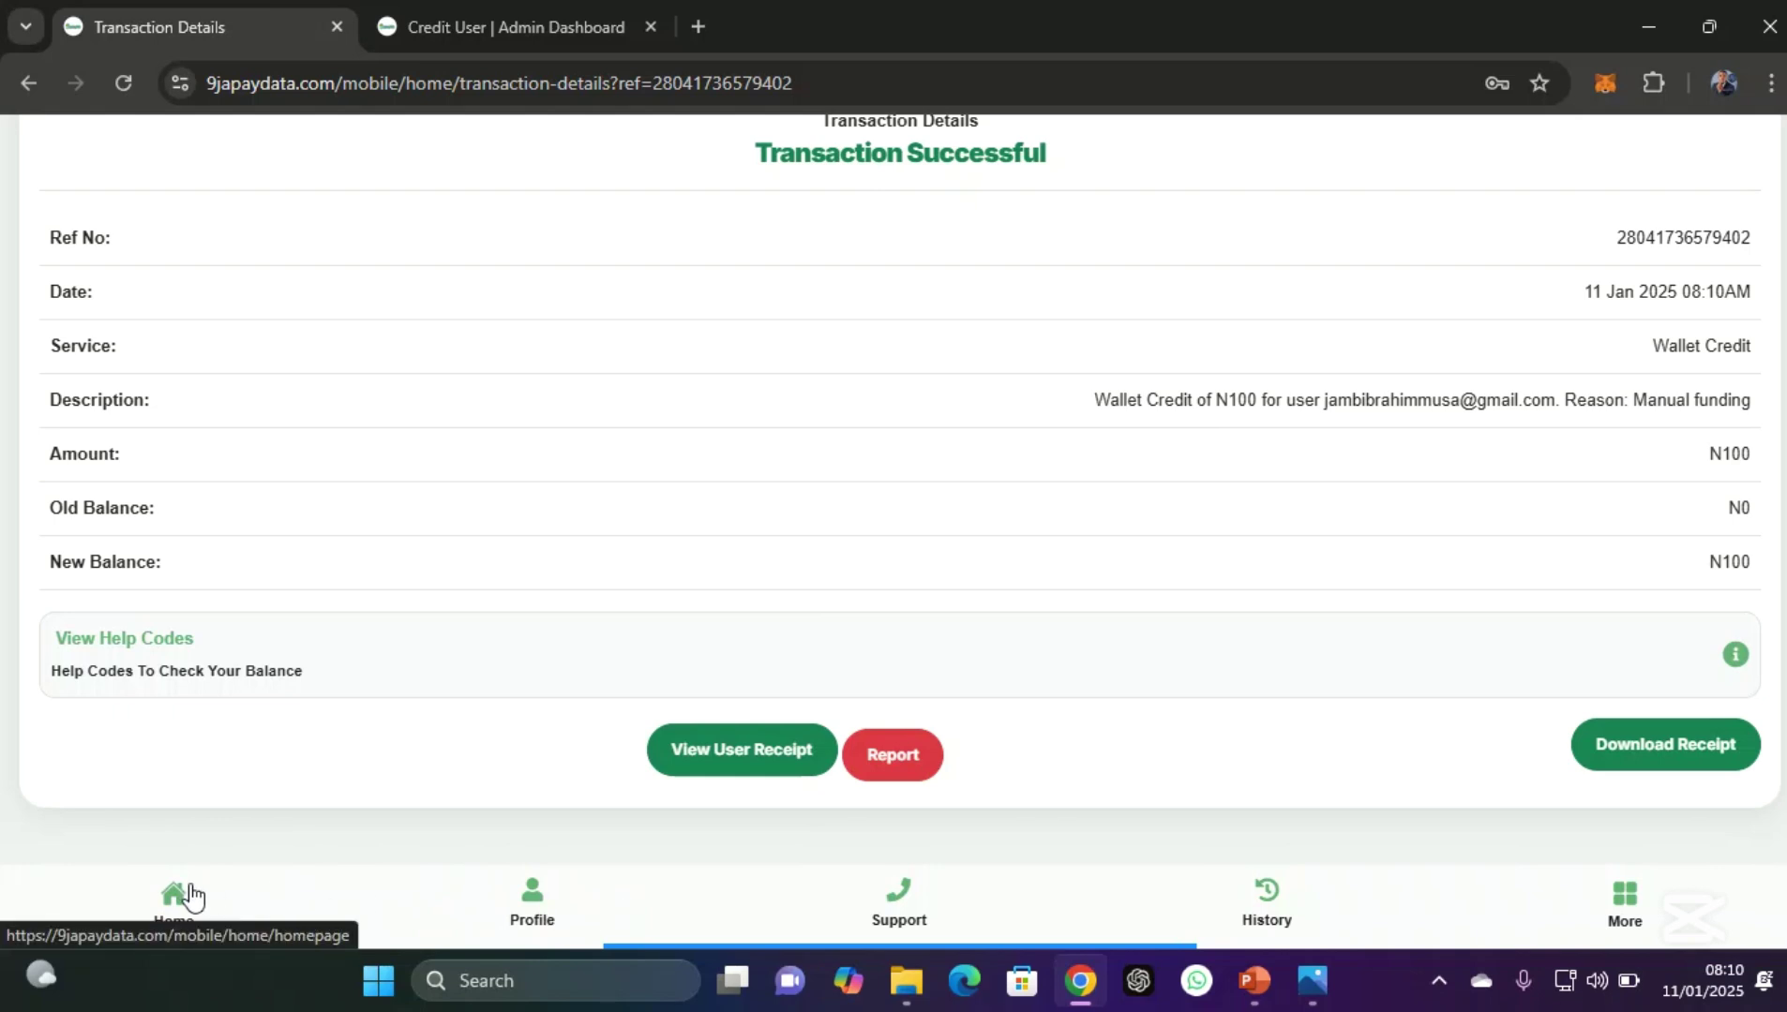
pyautogui.click(403, 11)
pyautogui.click(131, 8)
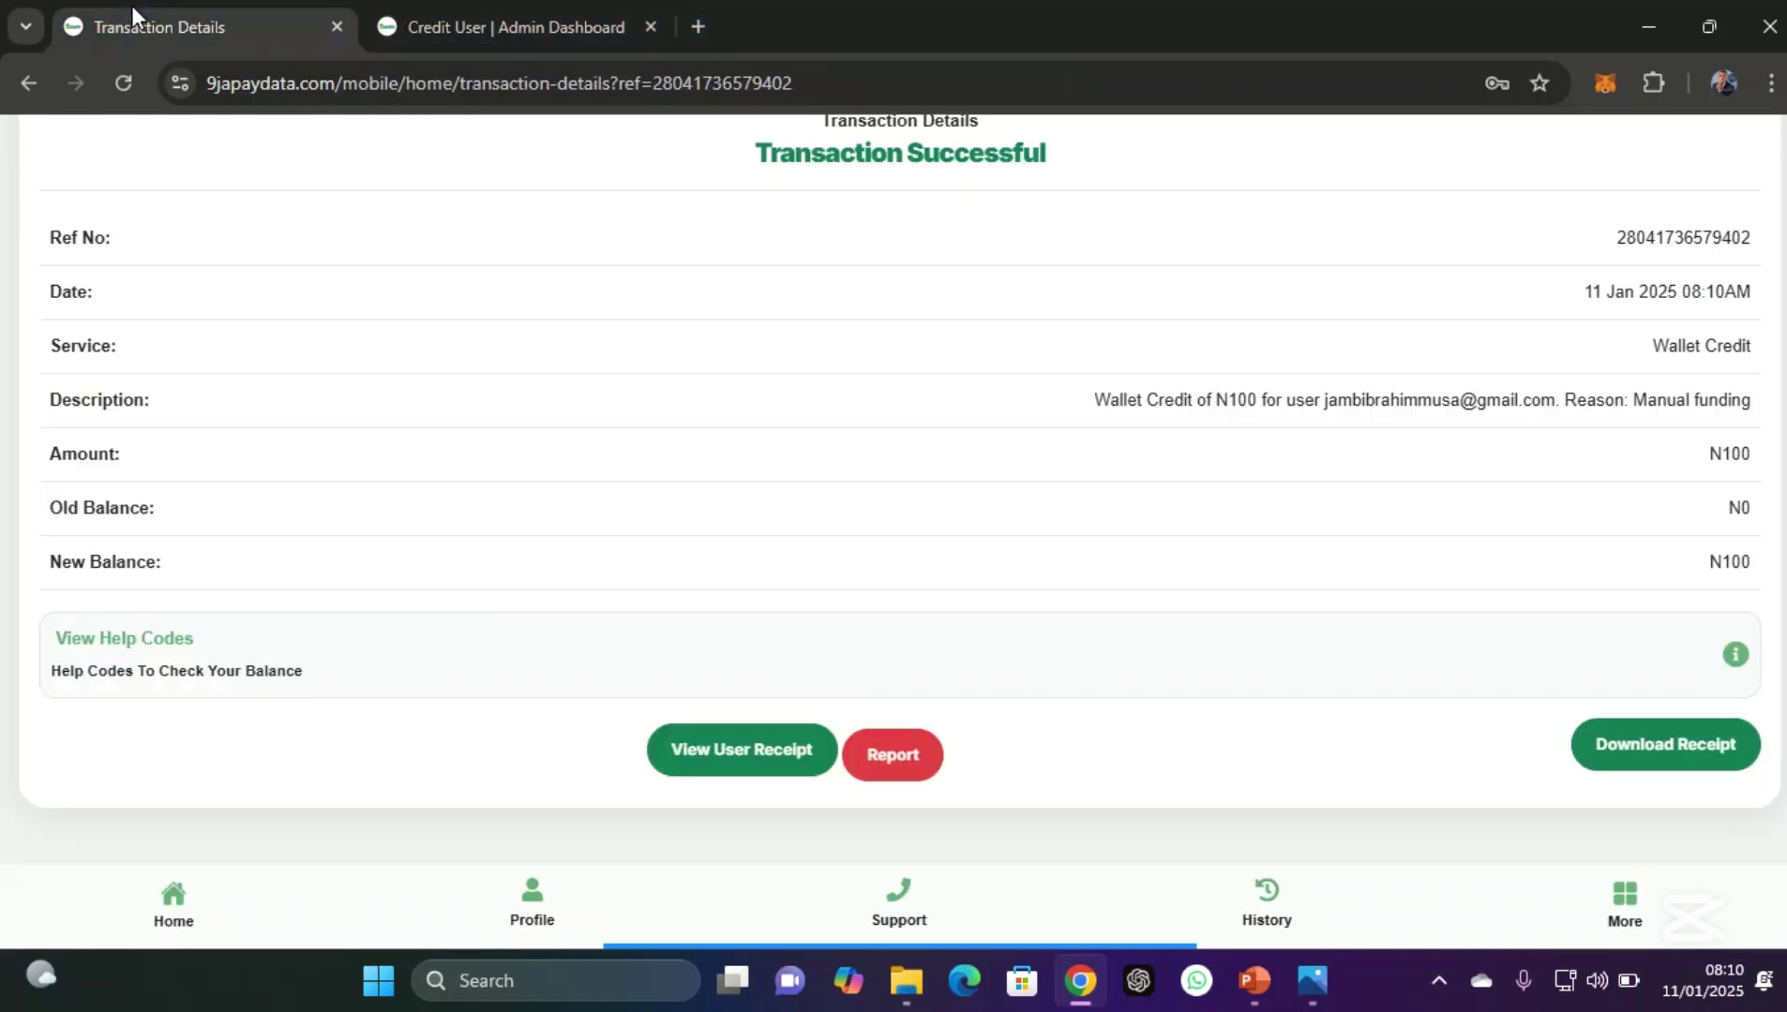
pyautogui.click(162, 907)
# Step: Leave the admin Credit User form unchanged and scroll the subscribers table to its Action column
pyautogui.hotkey('ctrl', 'Tab')
pyautogui.scroll(-3, 814, 583)
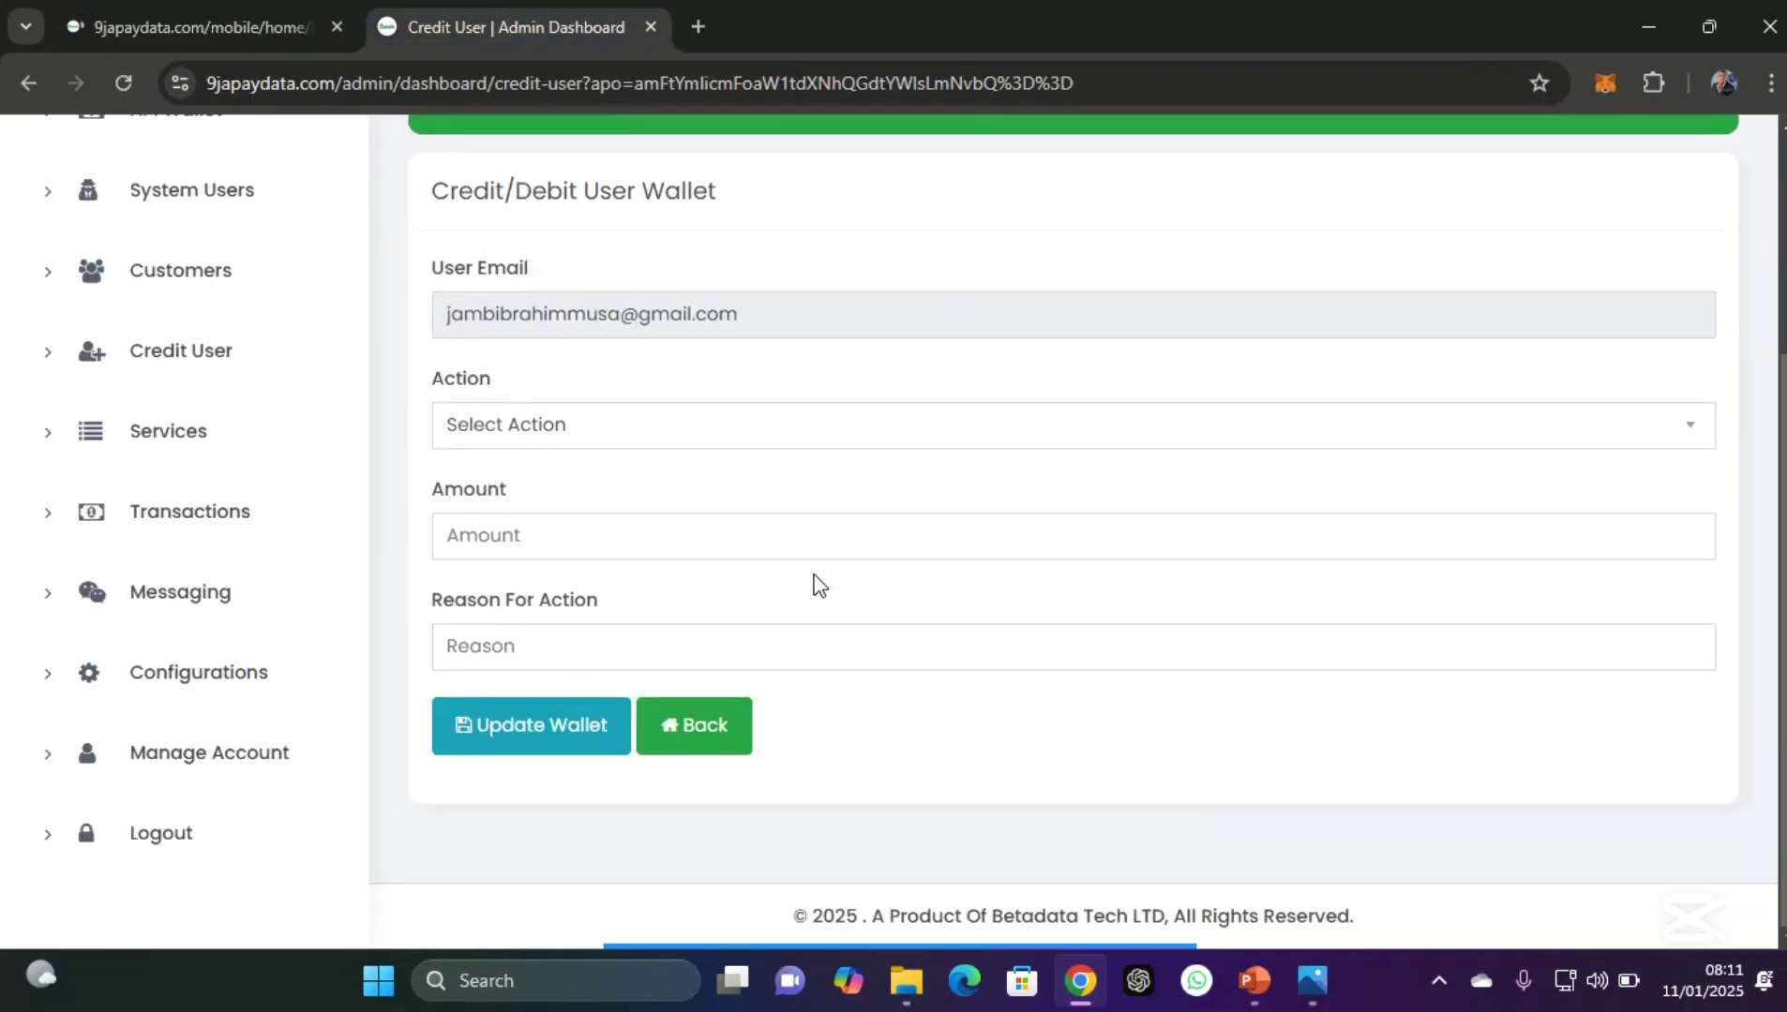
pyautogui.click(699, 443)
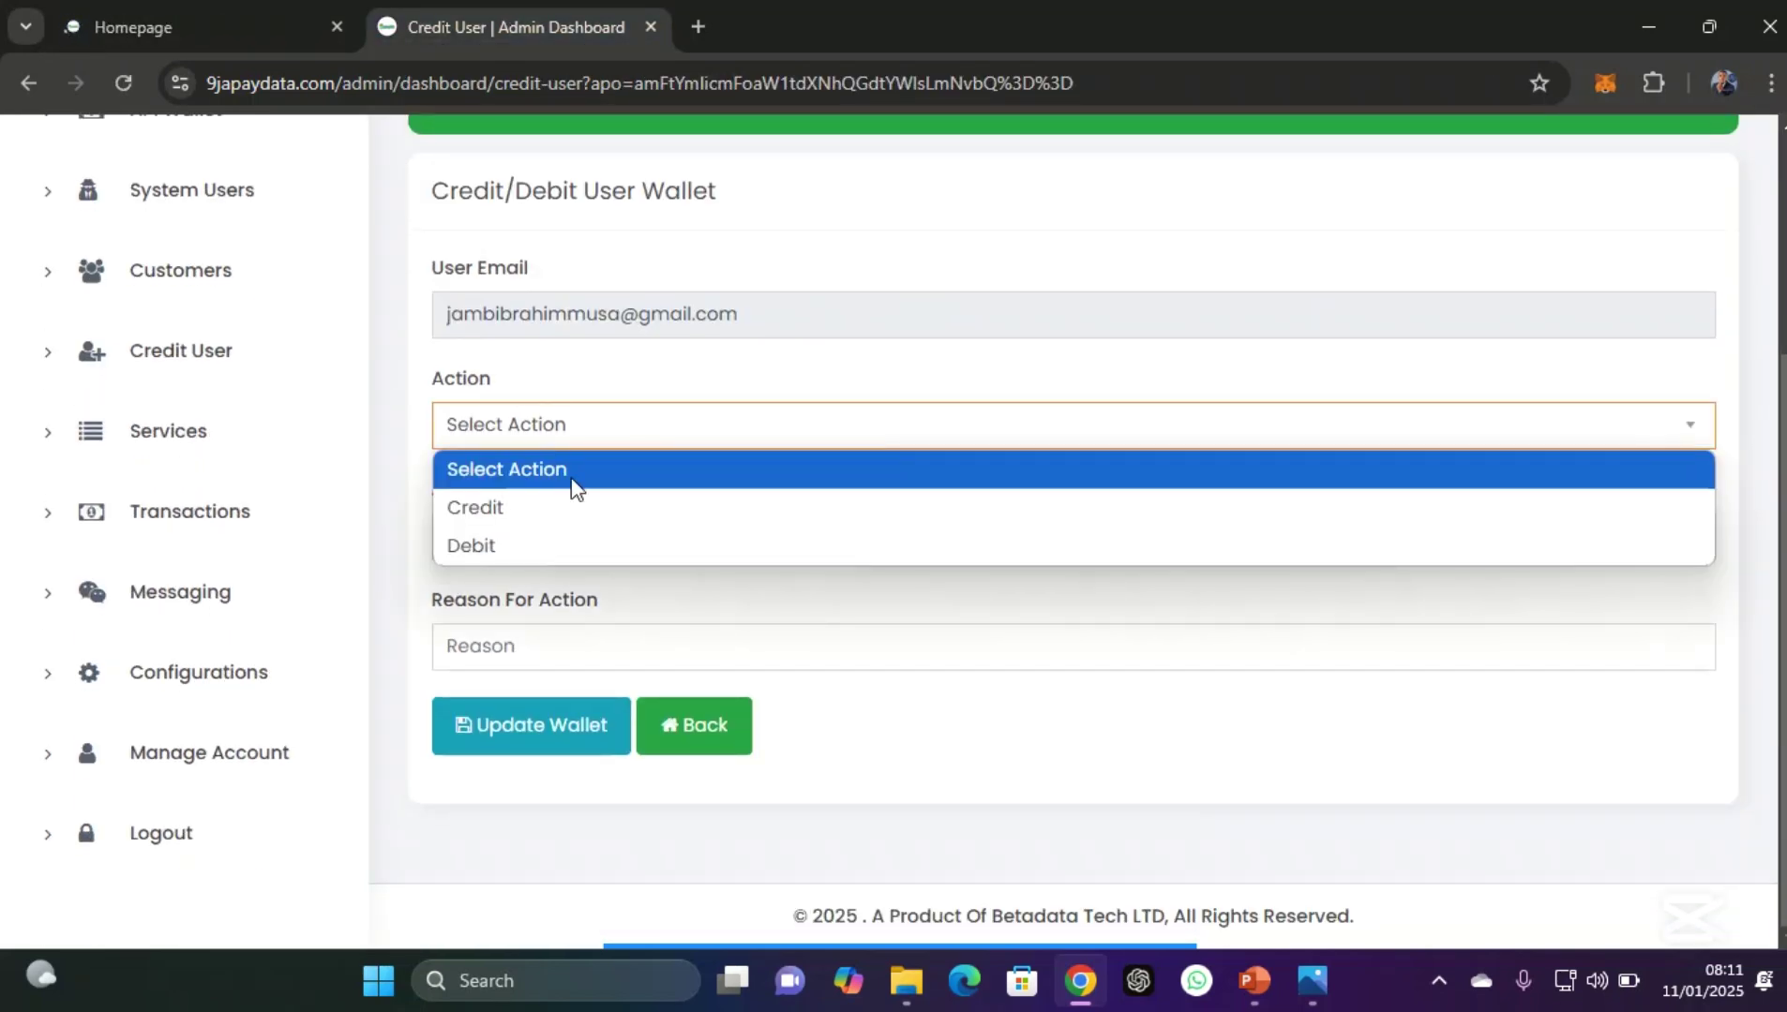
pyautogui.click(887, 610)
pyautogui.click(689, 741)
pyautogui.scroll(-5, 1583, 802)
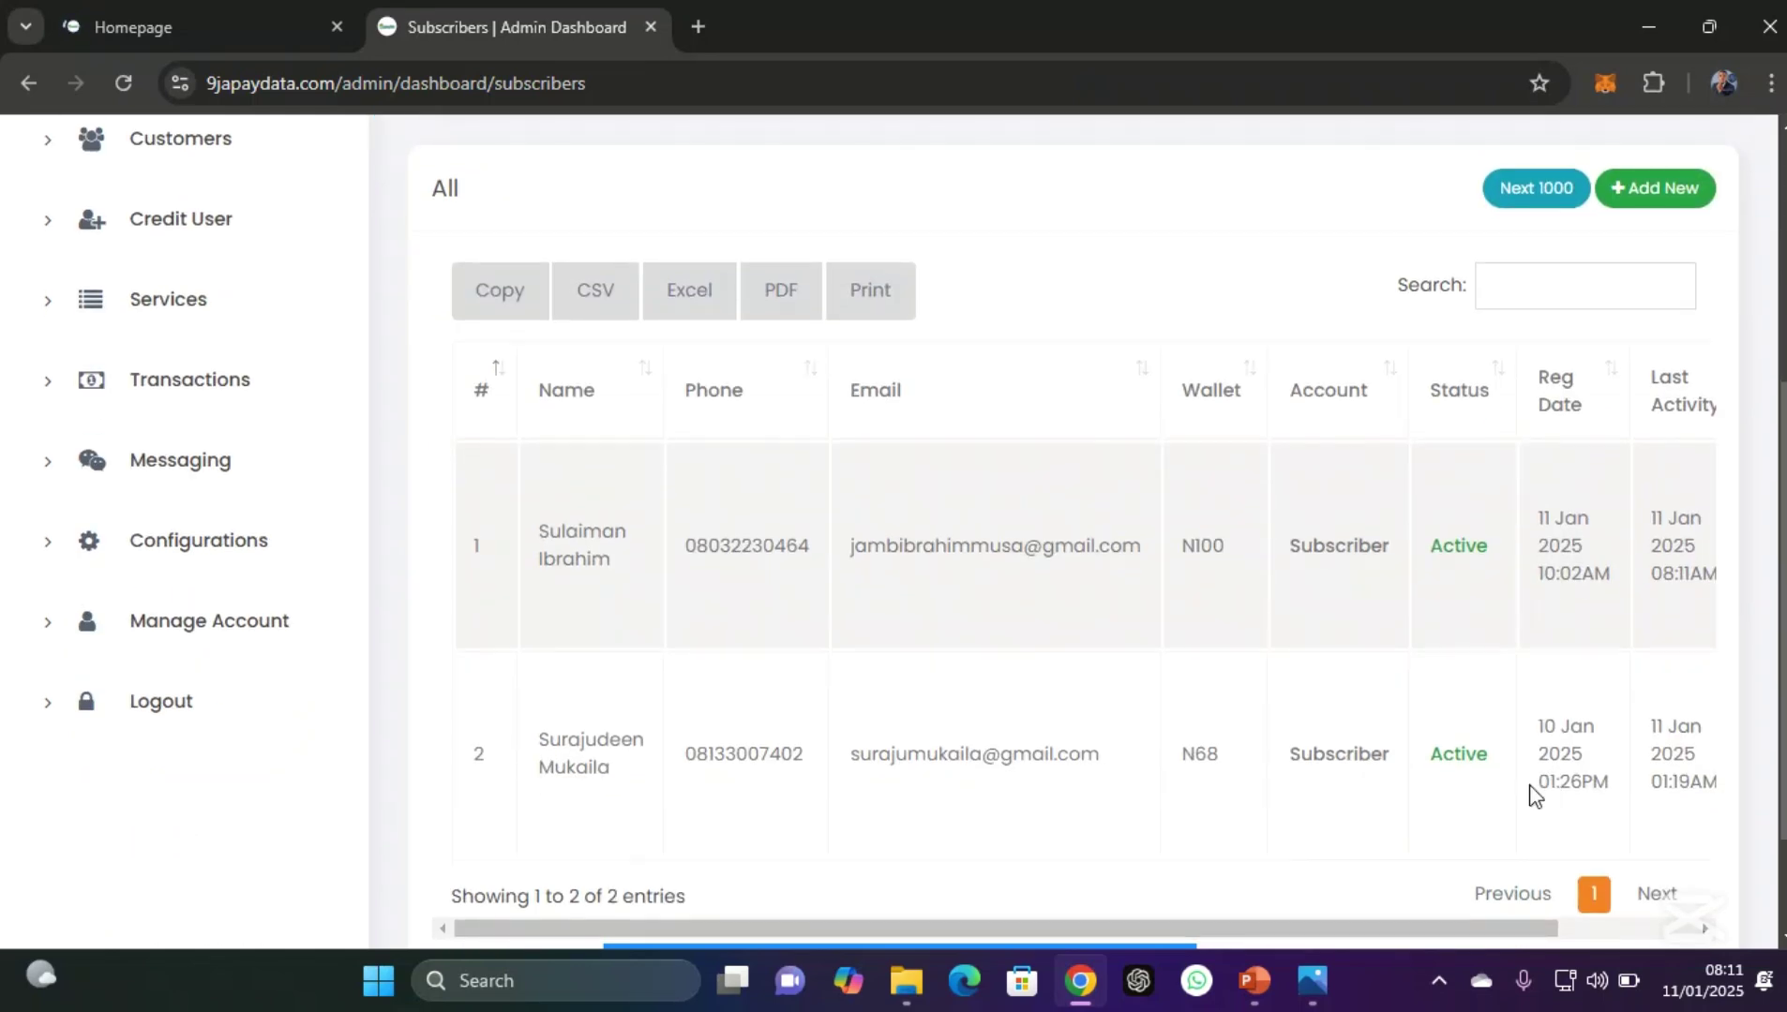
pyautogui.moveTo(1350, 925); pyautogui.dragTo(1649, 901)
# Step: Open View User for the first subscriber and scroll through the Subscriber Details form
pyautogui.click(1651, 596)
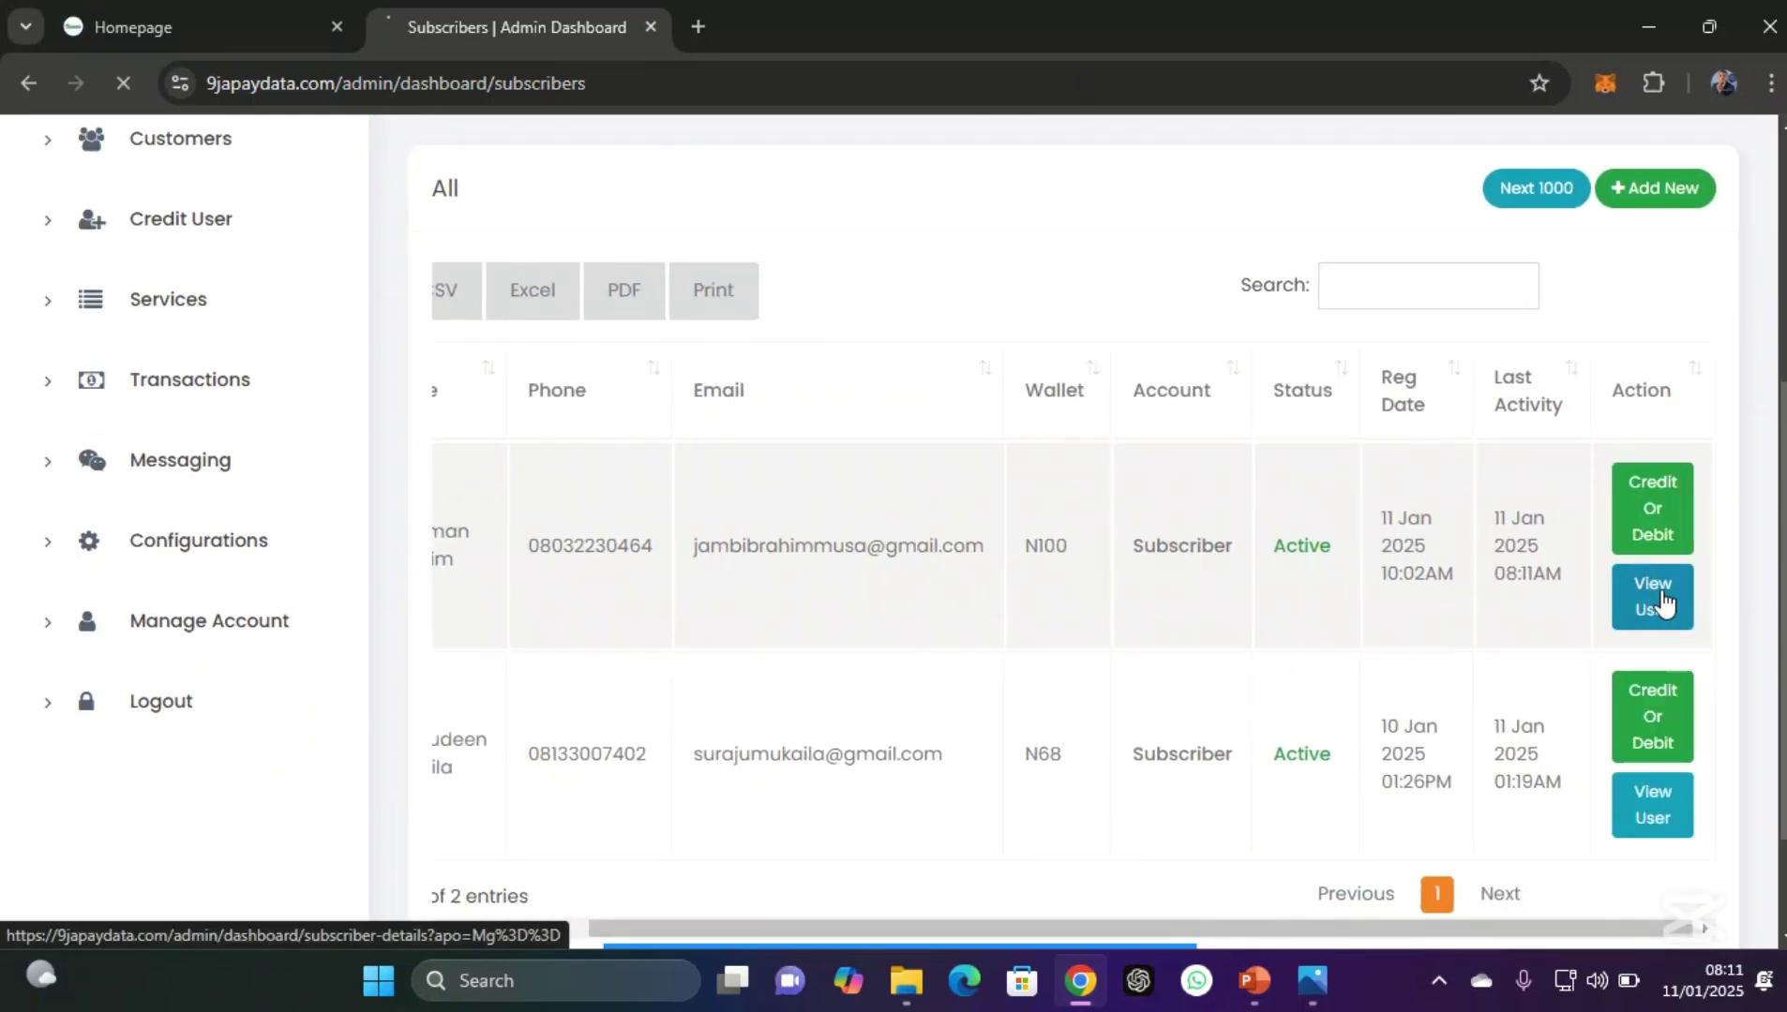
pyautogui.scroll(-3, 1154, 452)
pyautogui.scroll(1, 1154, 452)
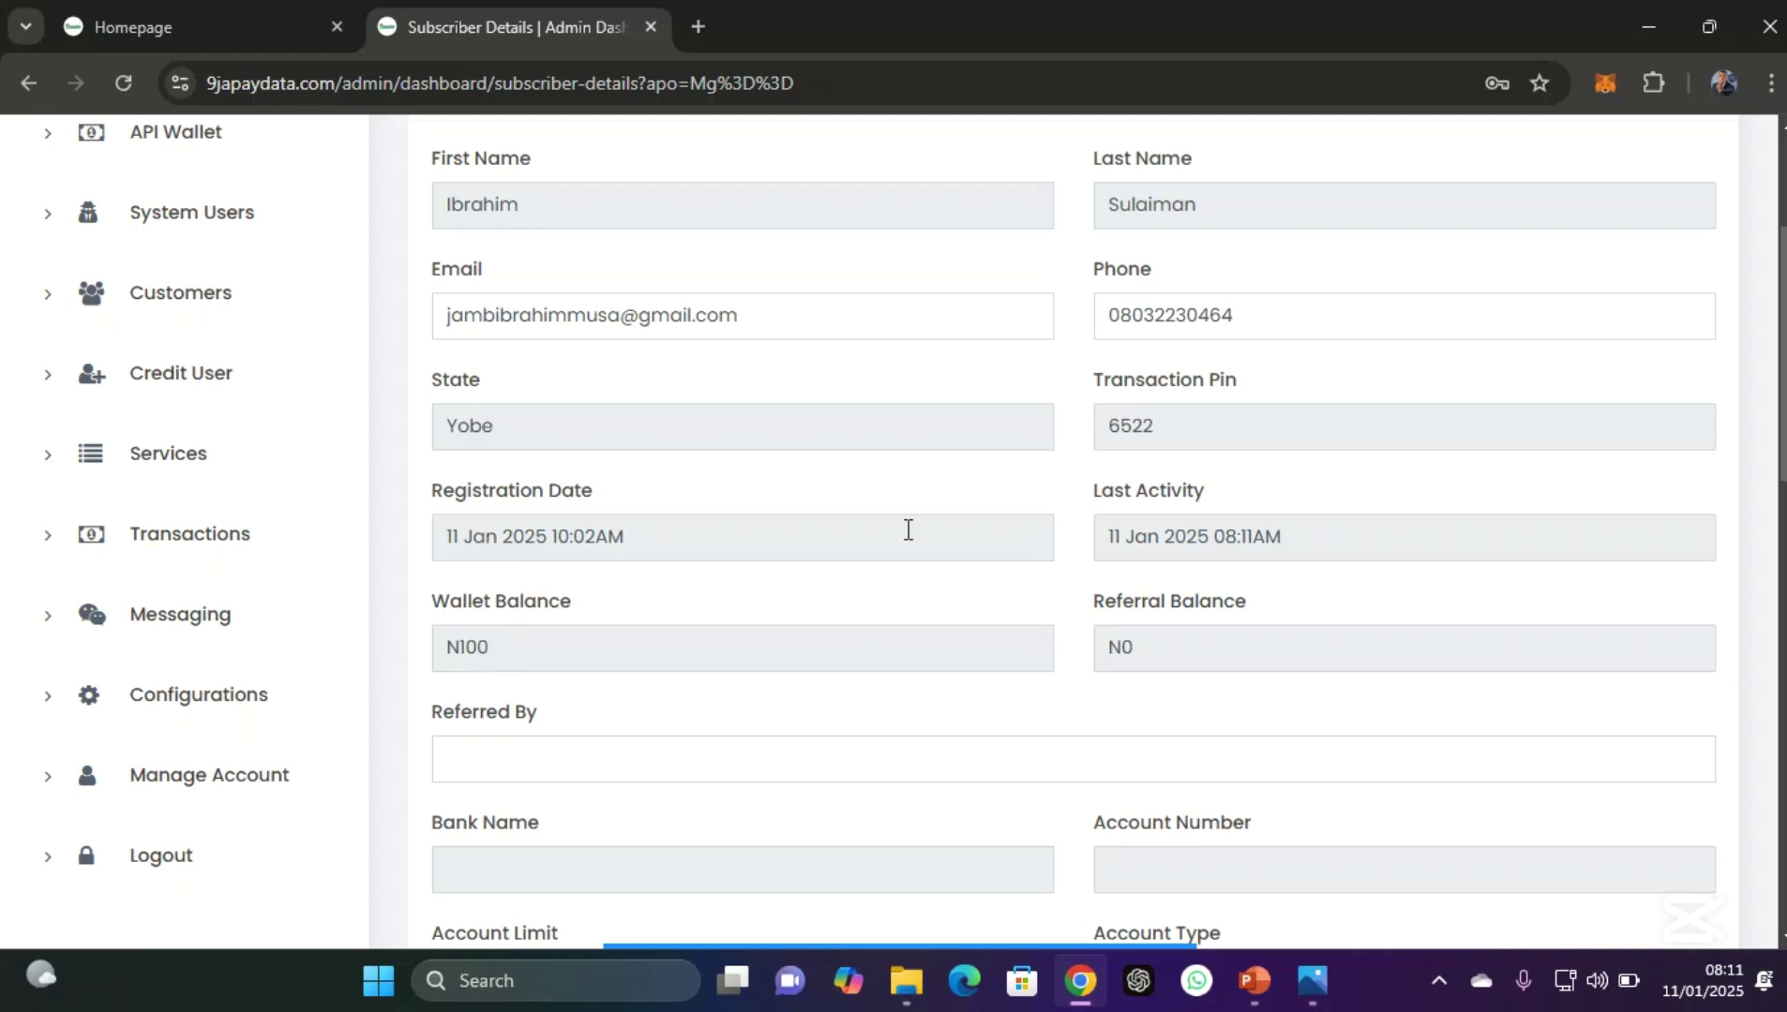
pyautogui.scroll(-3, 1449, 547)
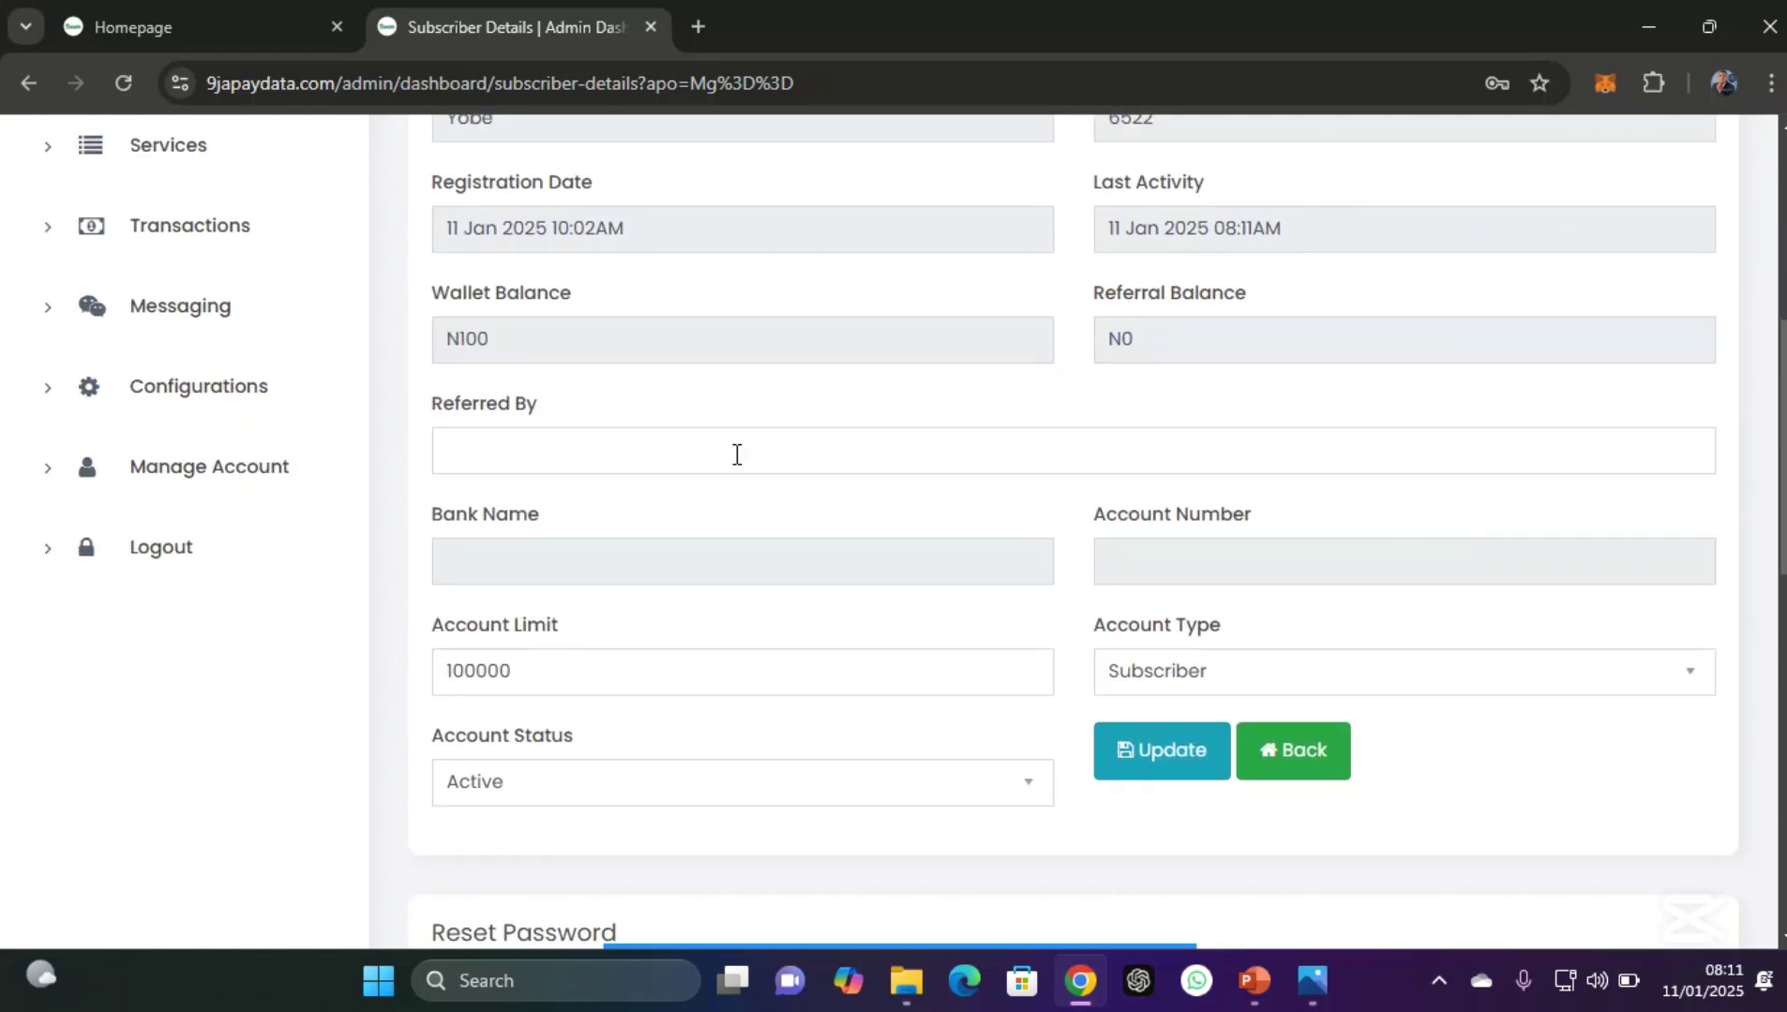
pyautogui.scroll(-2, 1108, 585)
# Step: Inspect the 100000 limit, Active status and Subscriber type fields without changing them
pyautogui.click(693, 500)
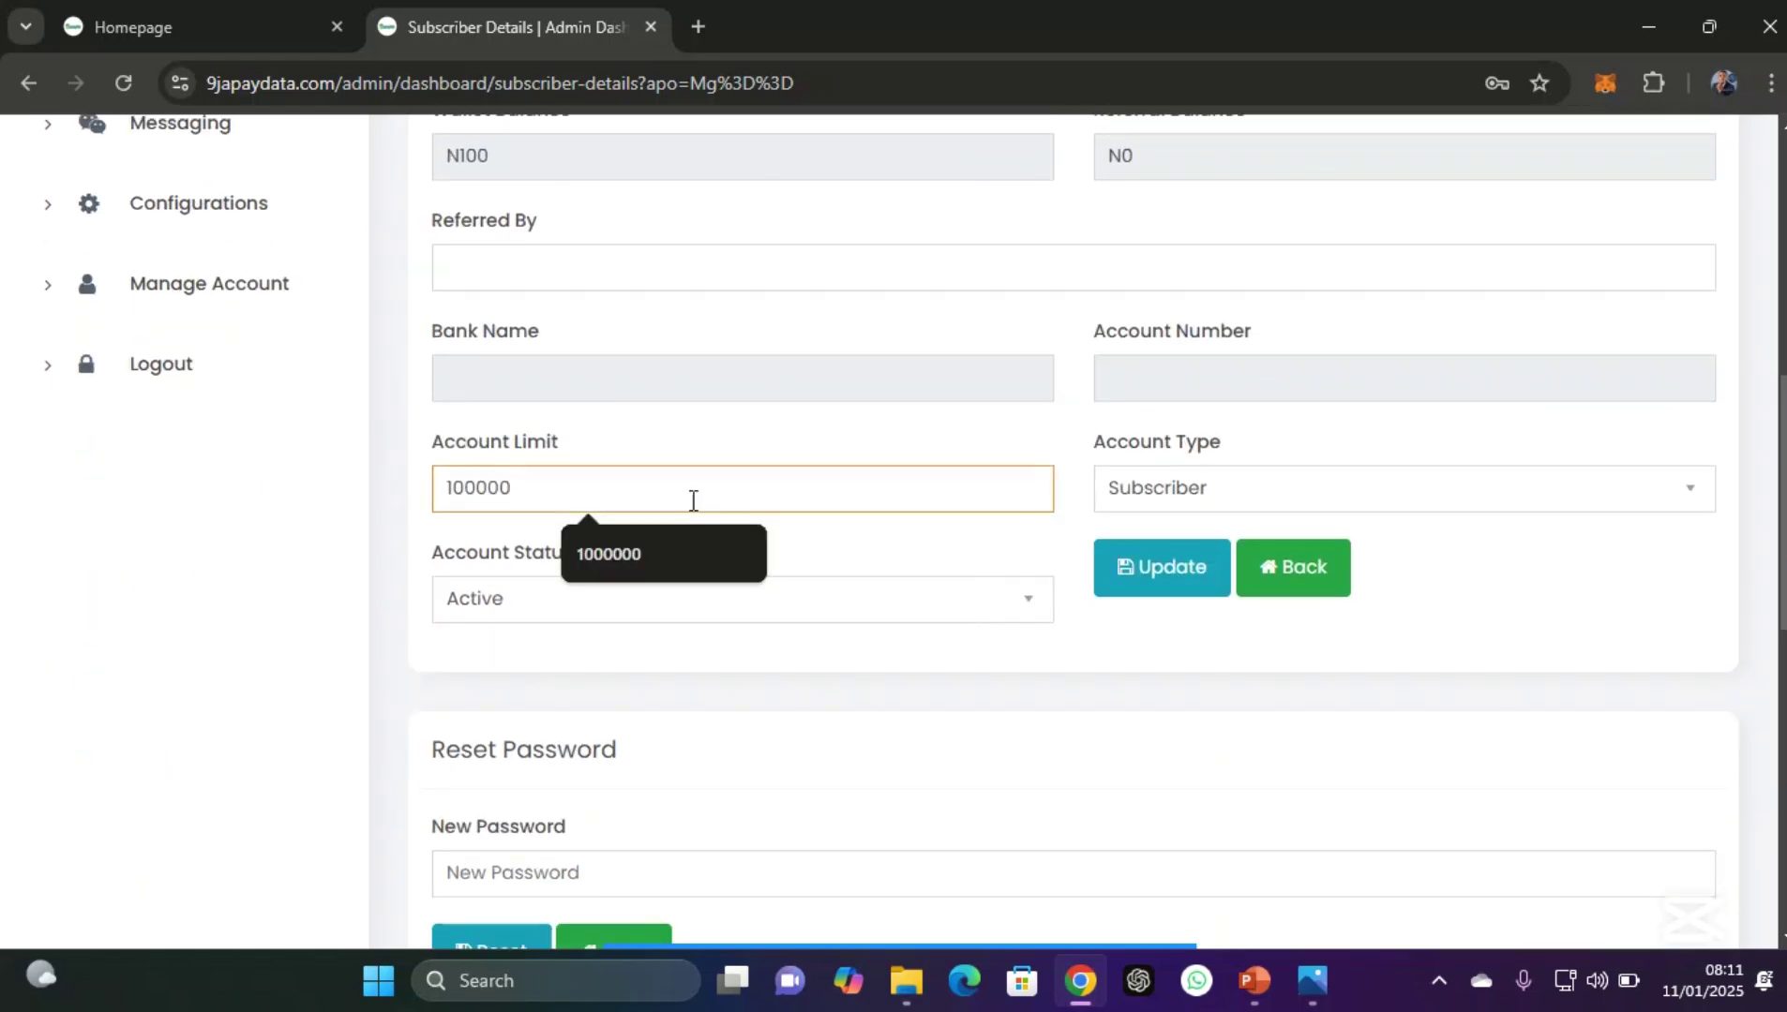
pyautogui.click(883, 596)
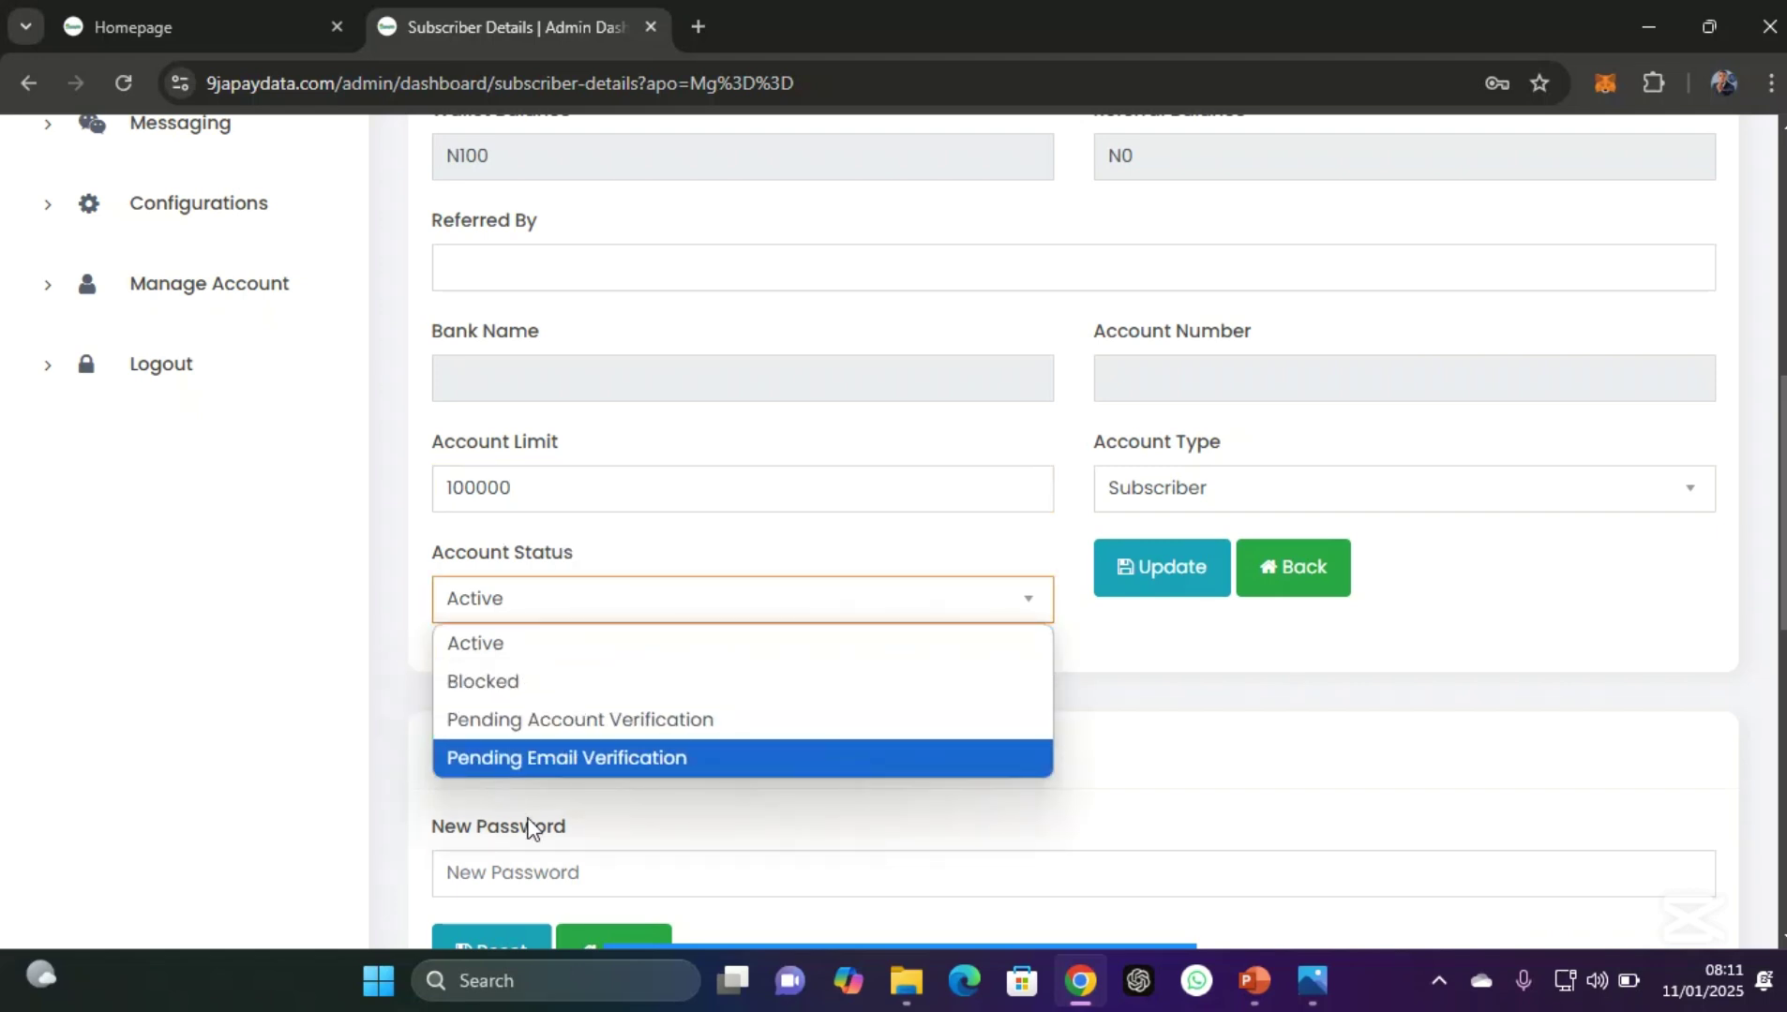
pyautogui.click(1207, 492)
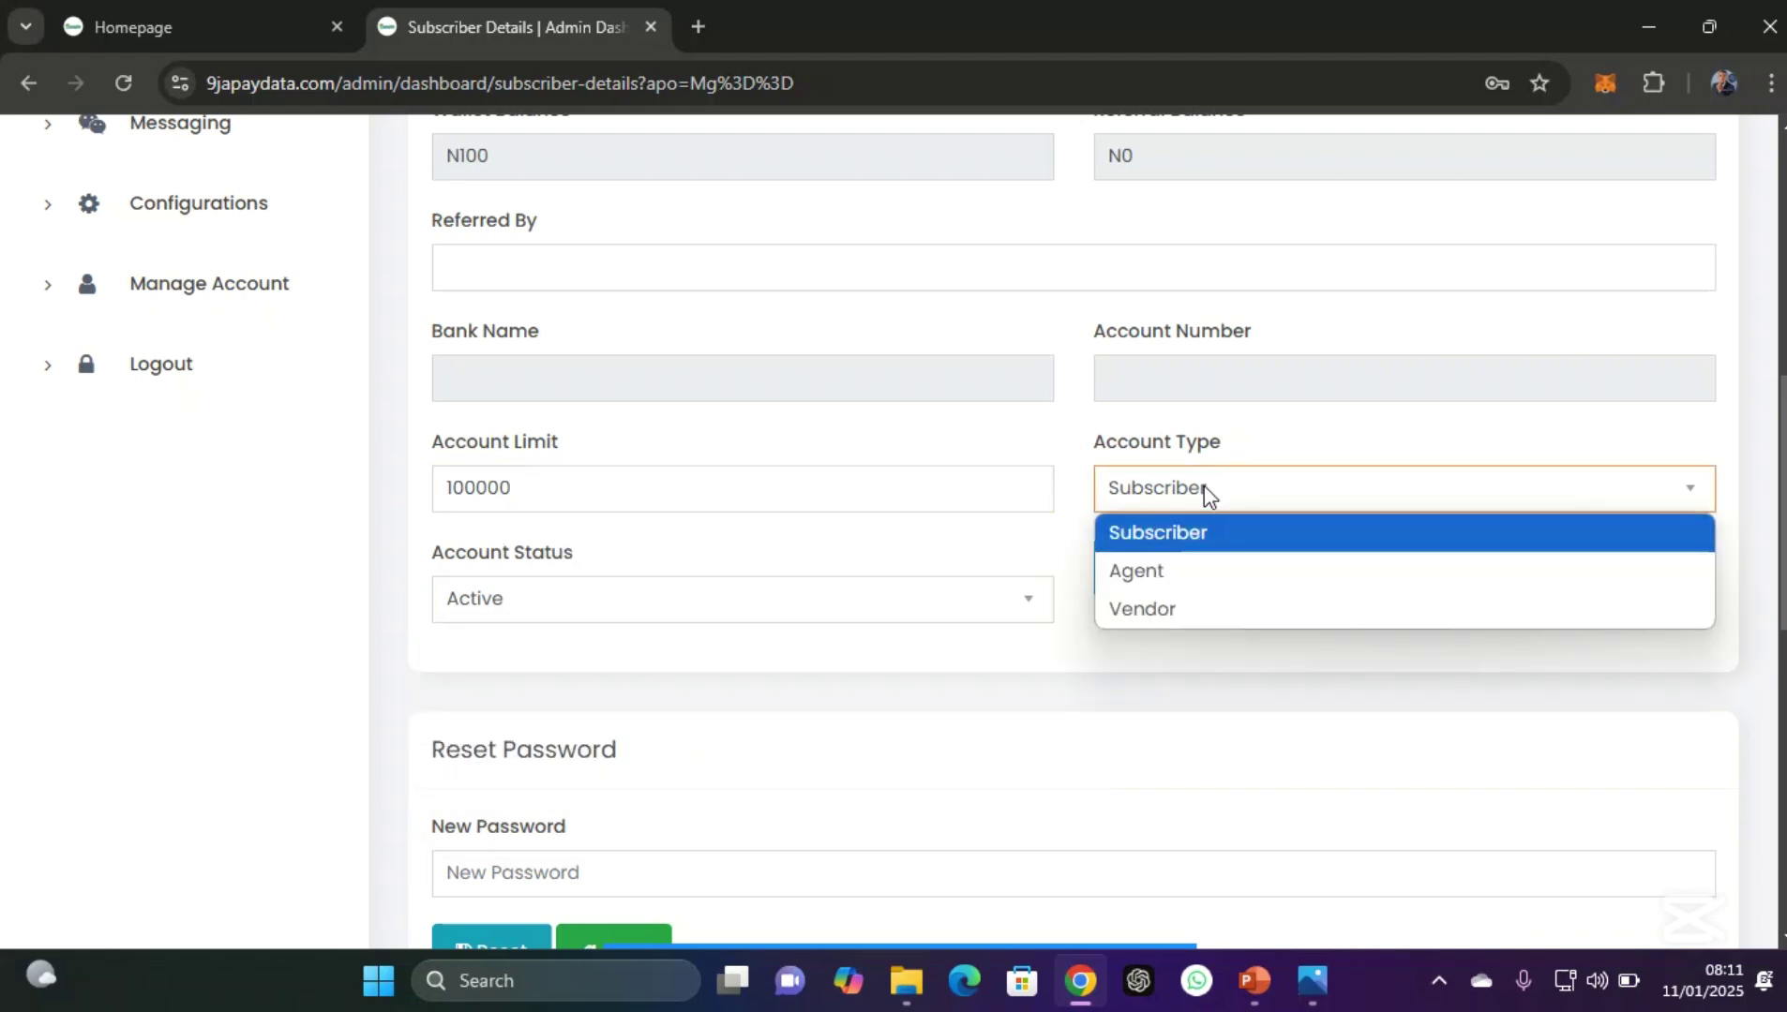
pyautogui.click(1052, 733)
pyautogui.scroll(-1, 1052, 731)
pyautogui.scroll(-5, 1054, 734)
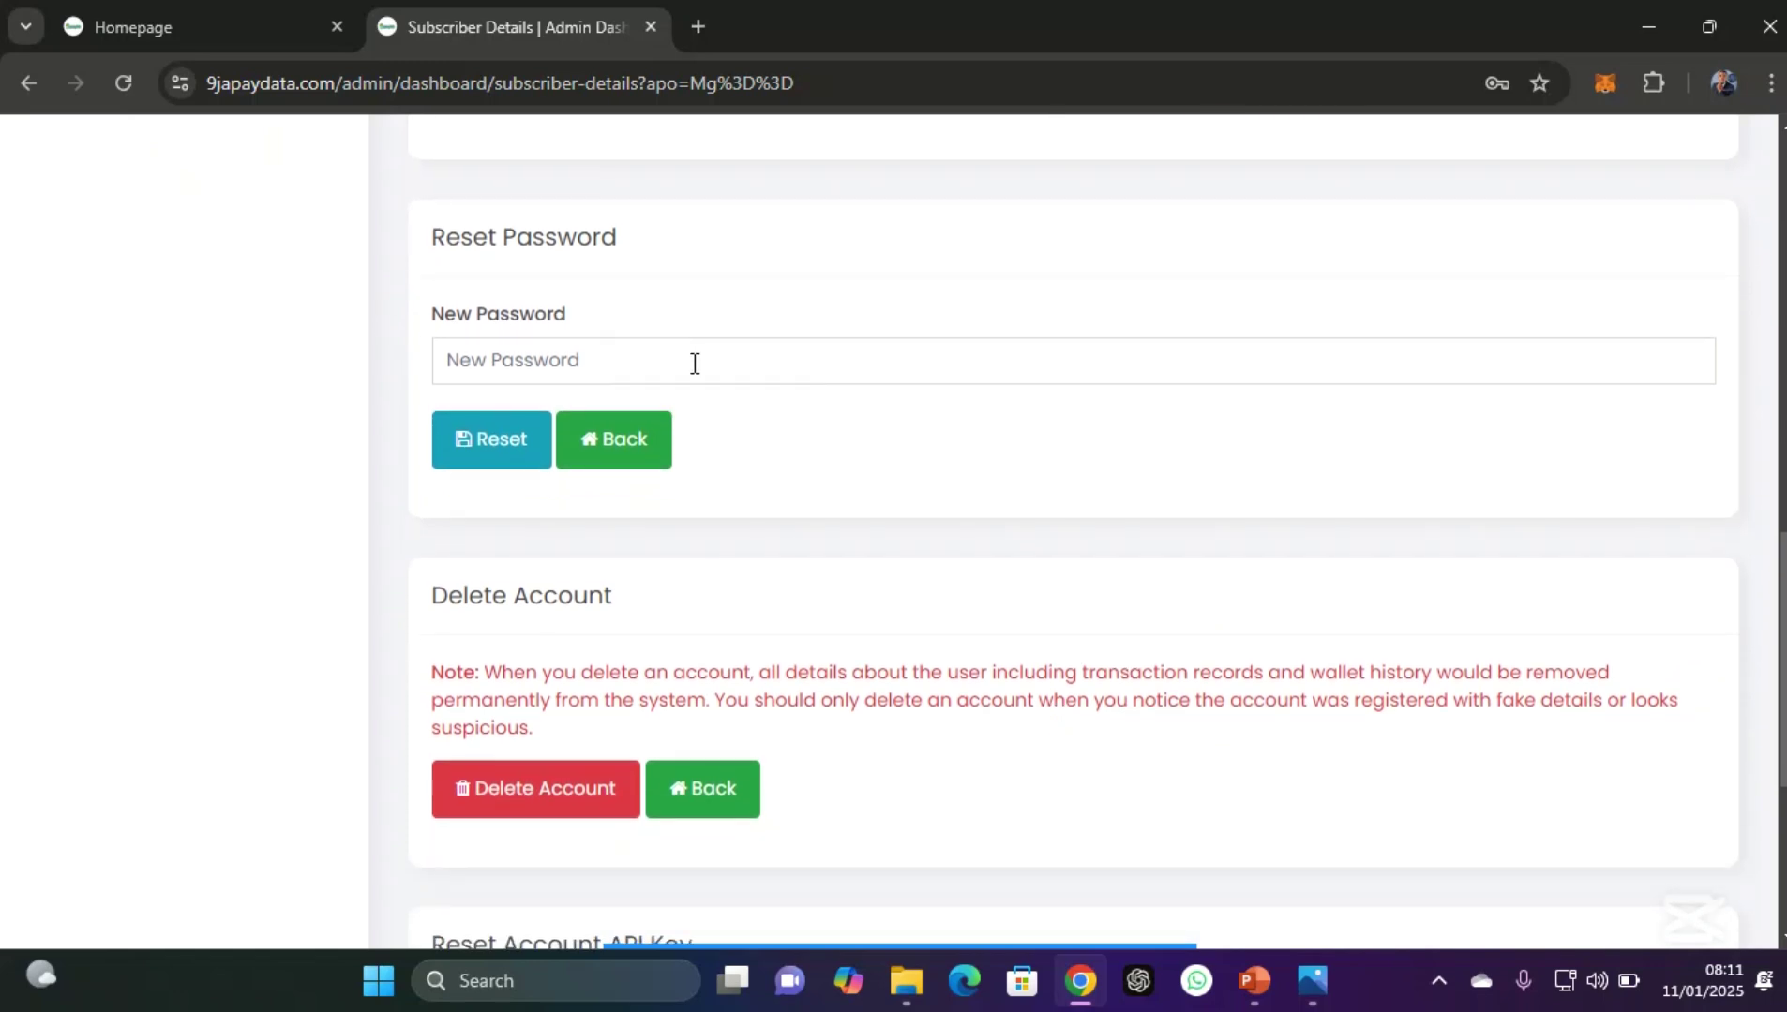
pyautogui.scroll(-5, 941, 605)
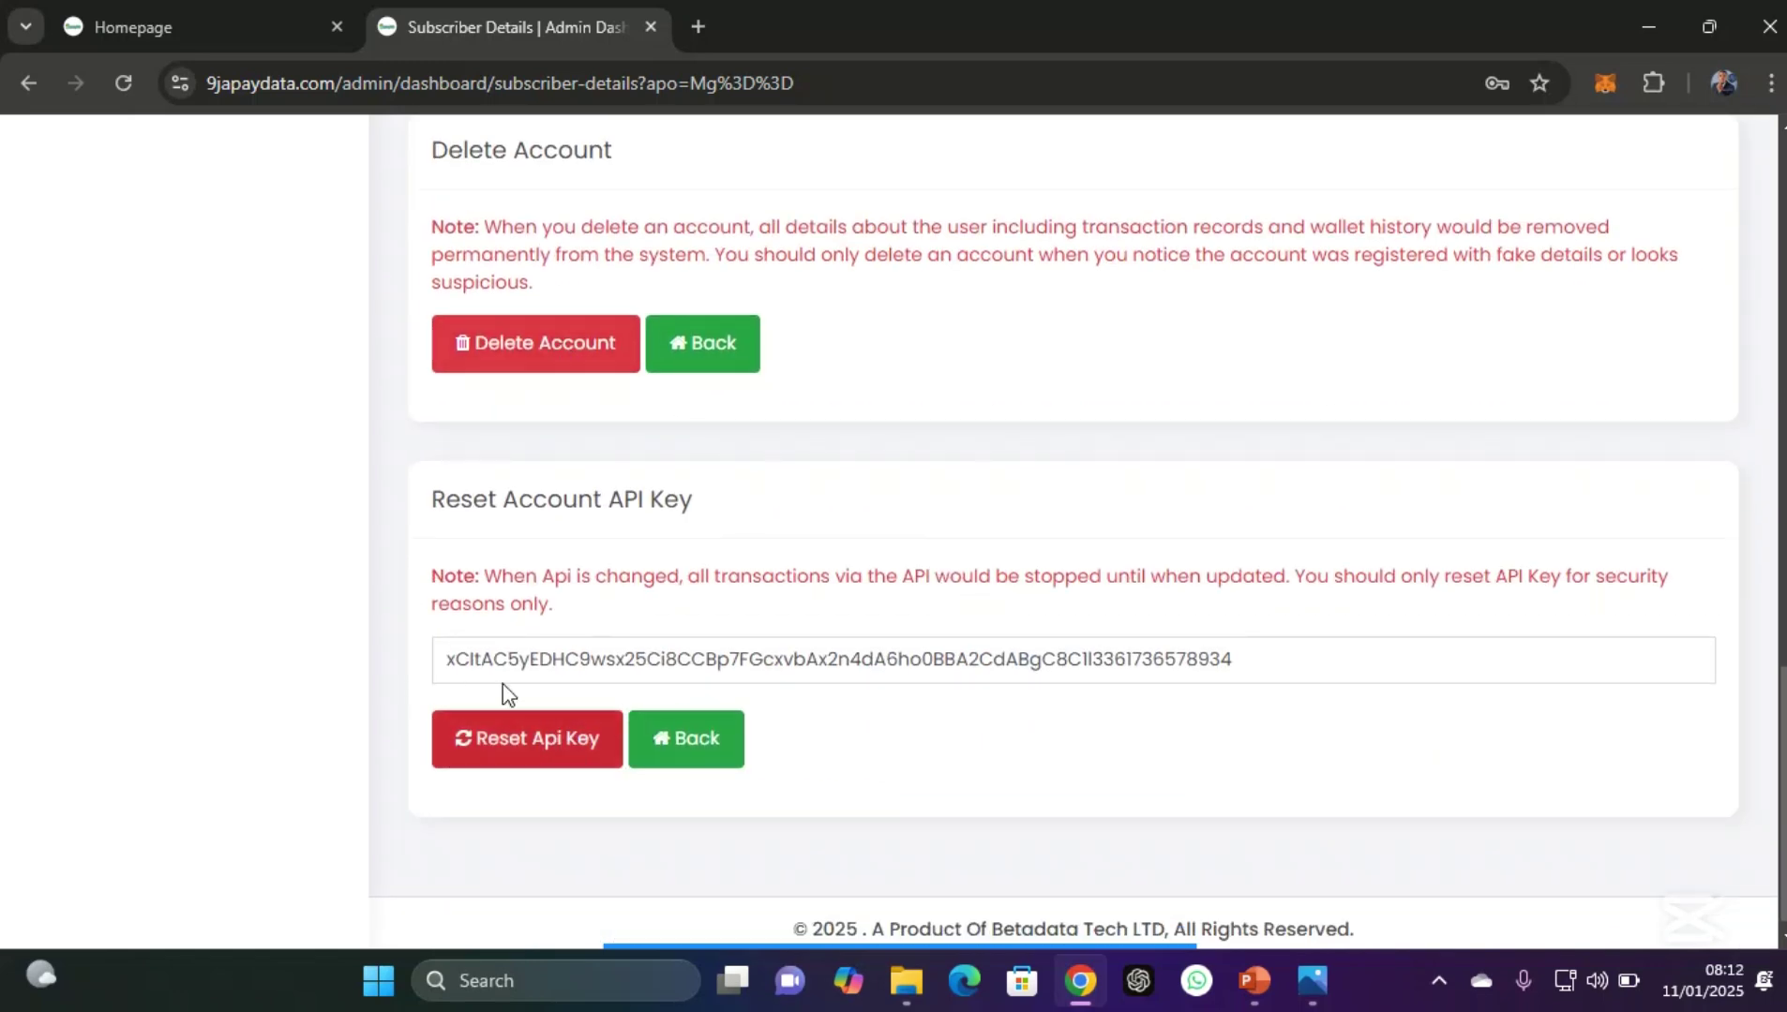
pyautogui.scroll(20, 850, 609)
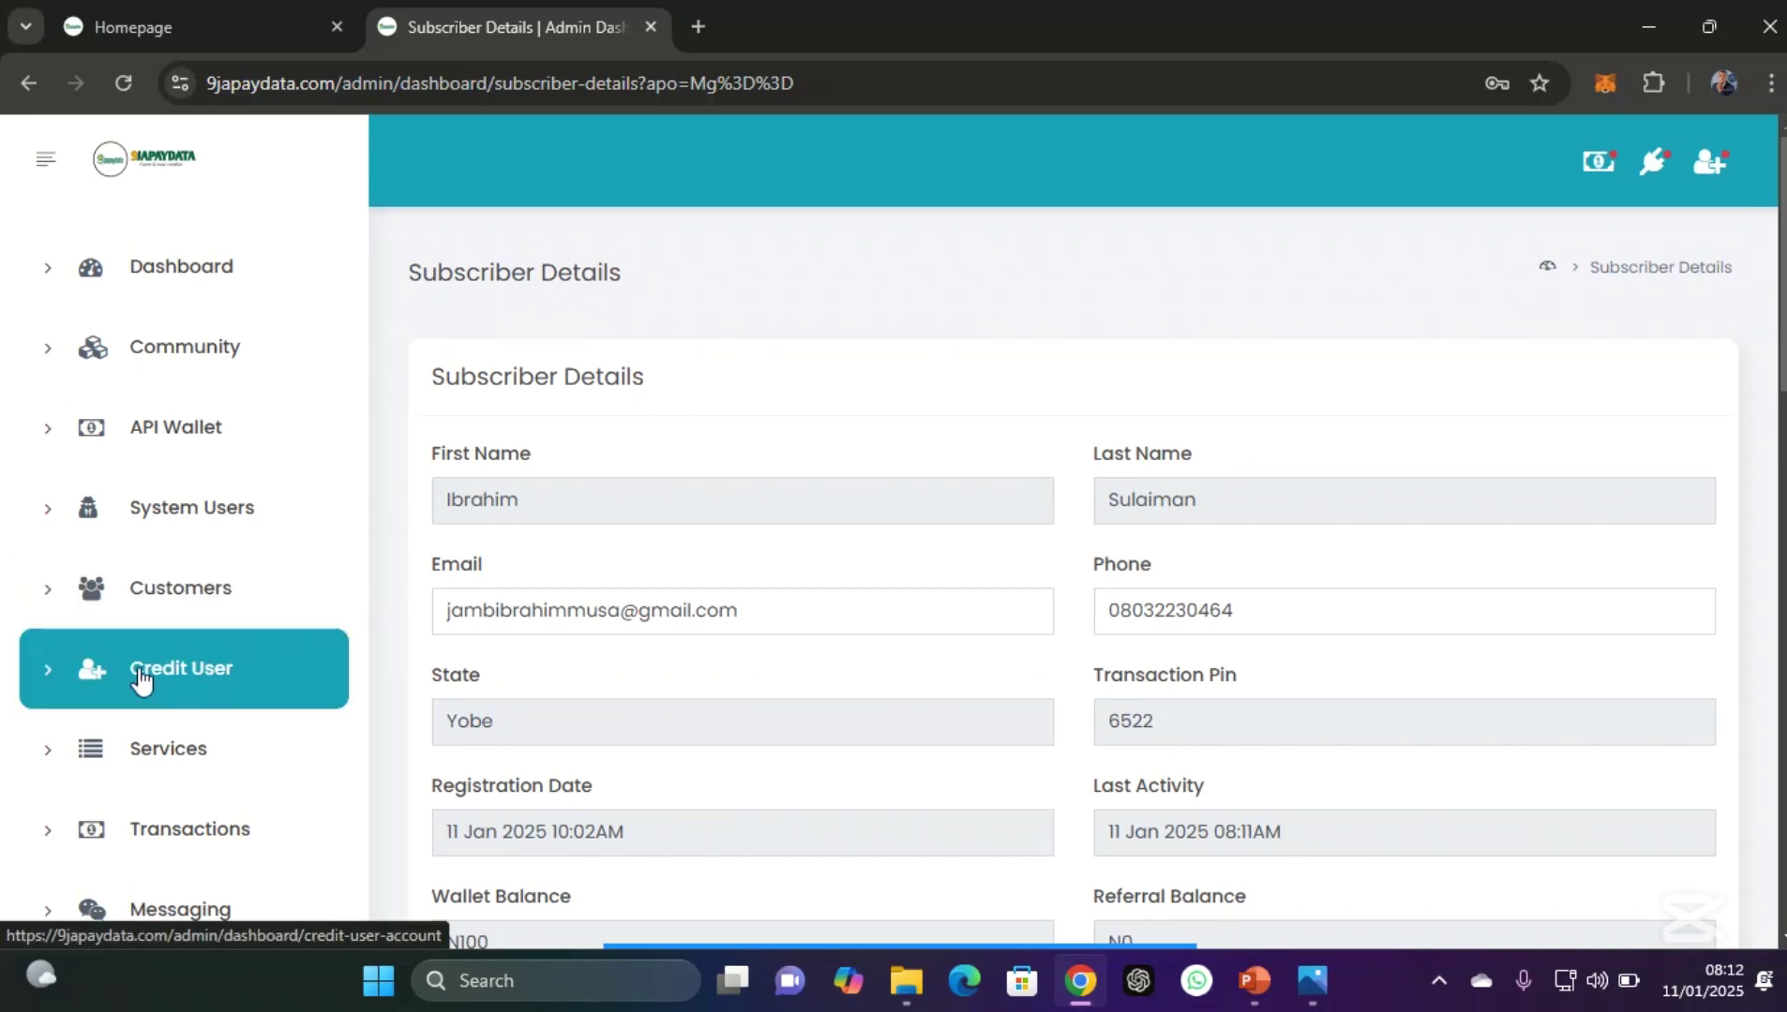
# Step: Credit the subscriber's wallet with 1000 via Credit User, with reason Manual funding
pyautogui.click(248, 692)
pyautogui.click(575, 499)
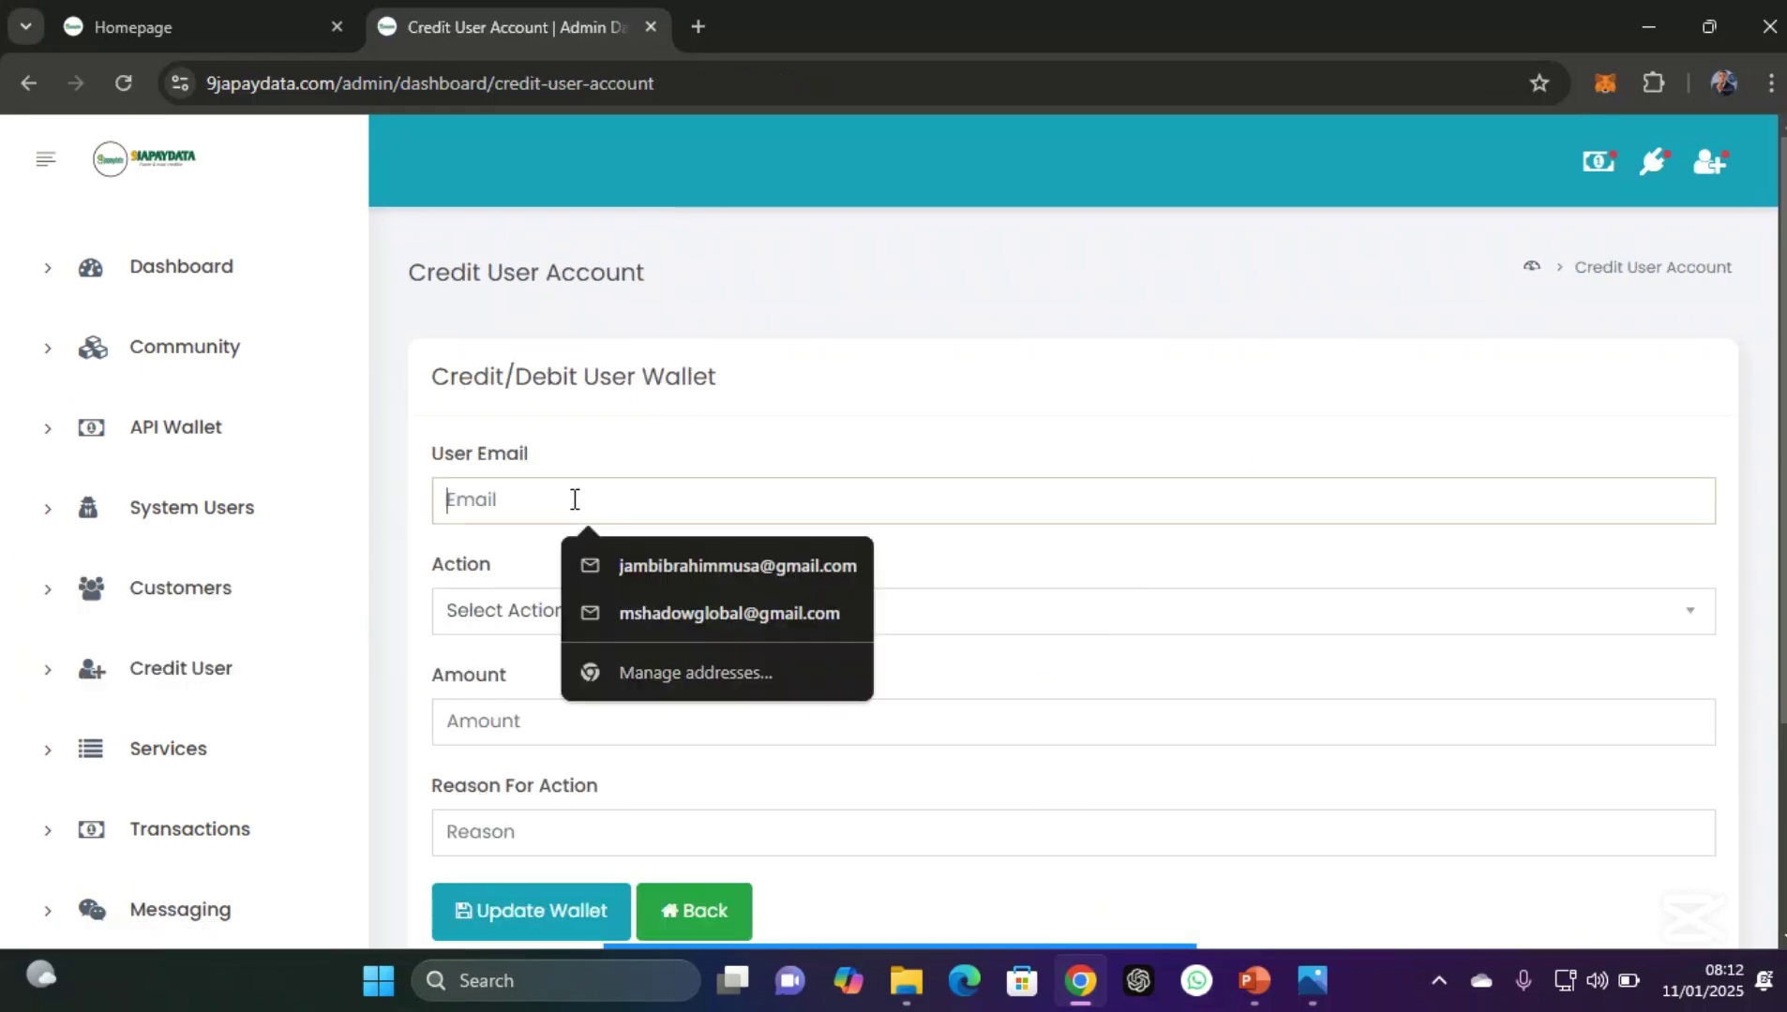
pyautogui.click(703, 580)
pyautogui.click(618, 614)
pyautogui.click(547, 690)
pyautogui.click(590, 731)
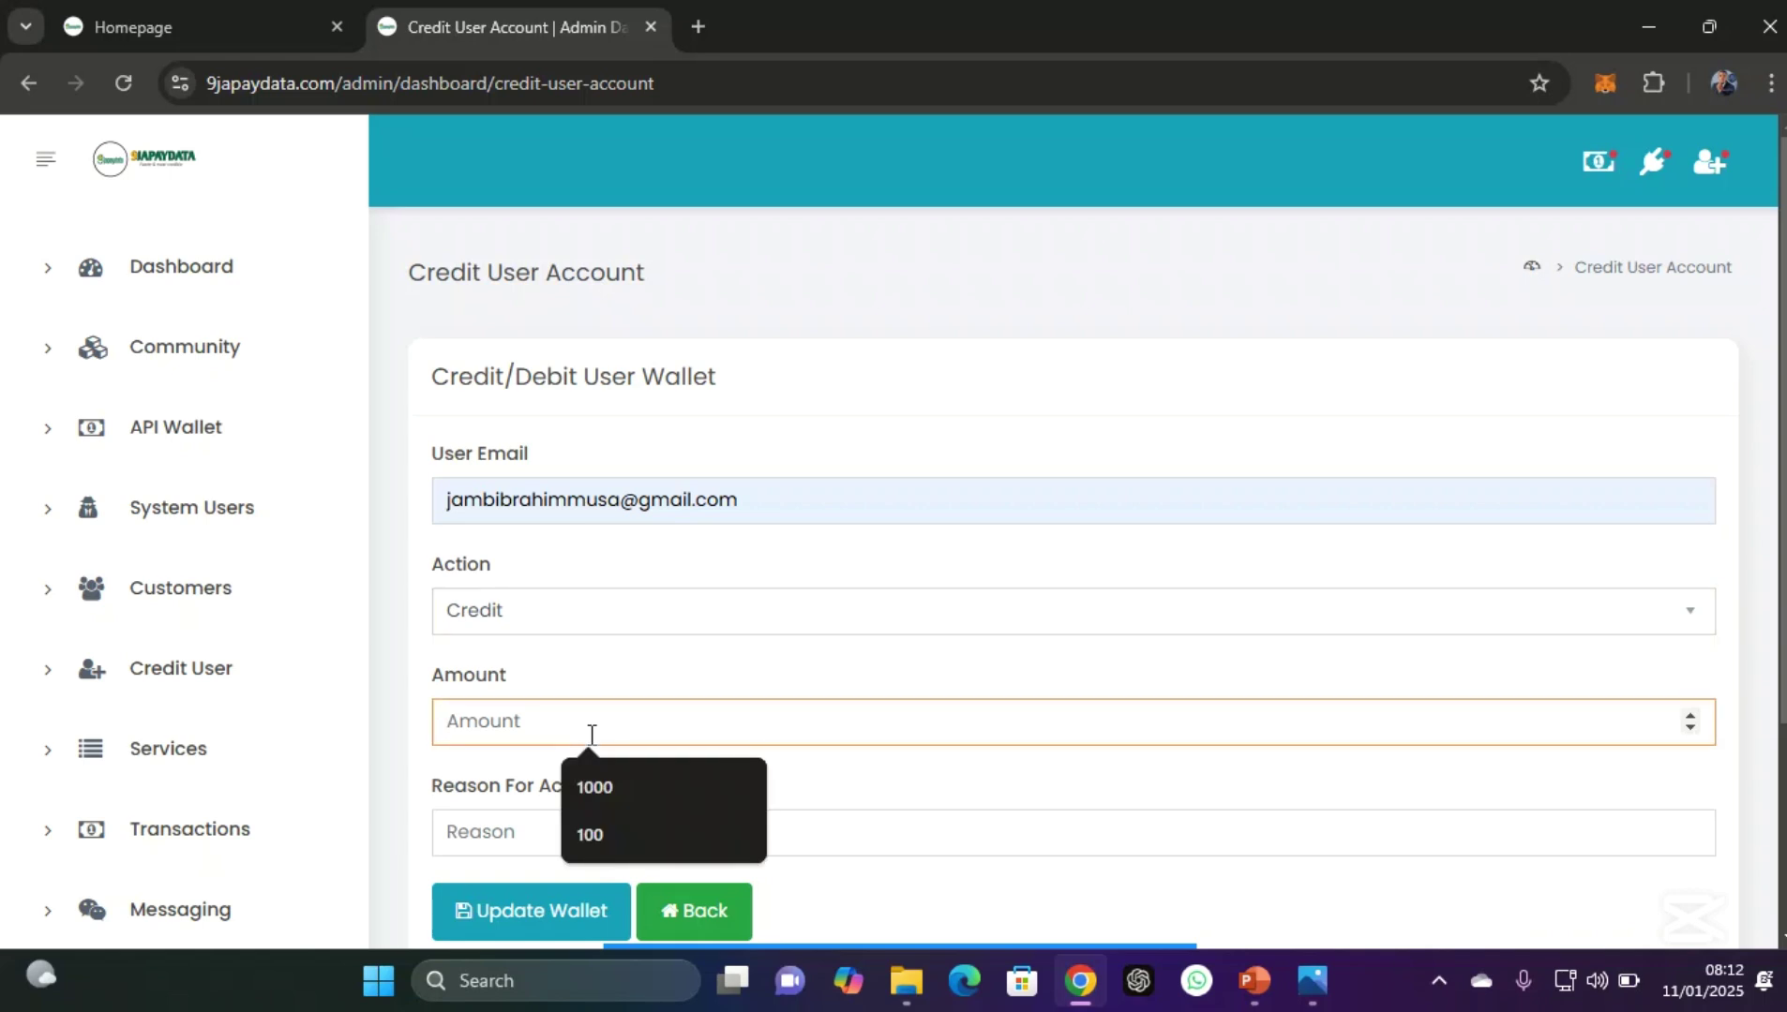
pyautogui.click(592, 787)
pyautogui.click(563, 832)
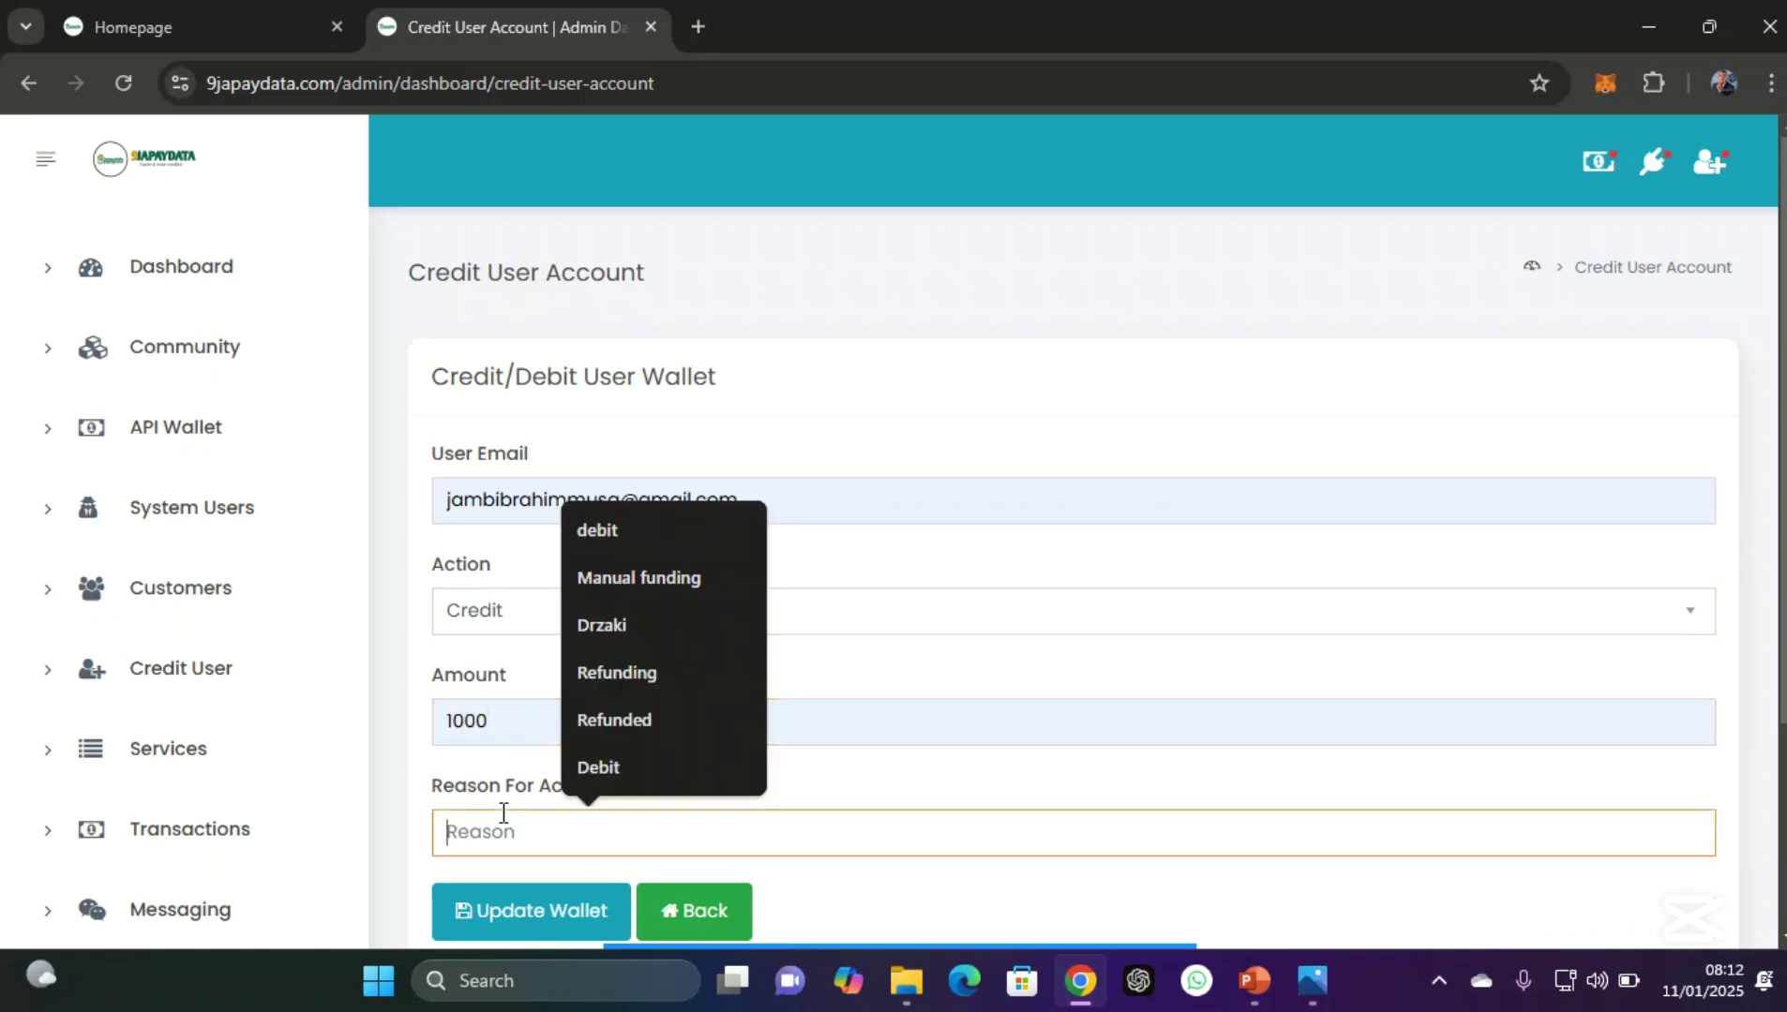
pyautogui.click(583, 575)
pyautogui.click(527, 909)
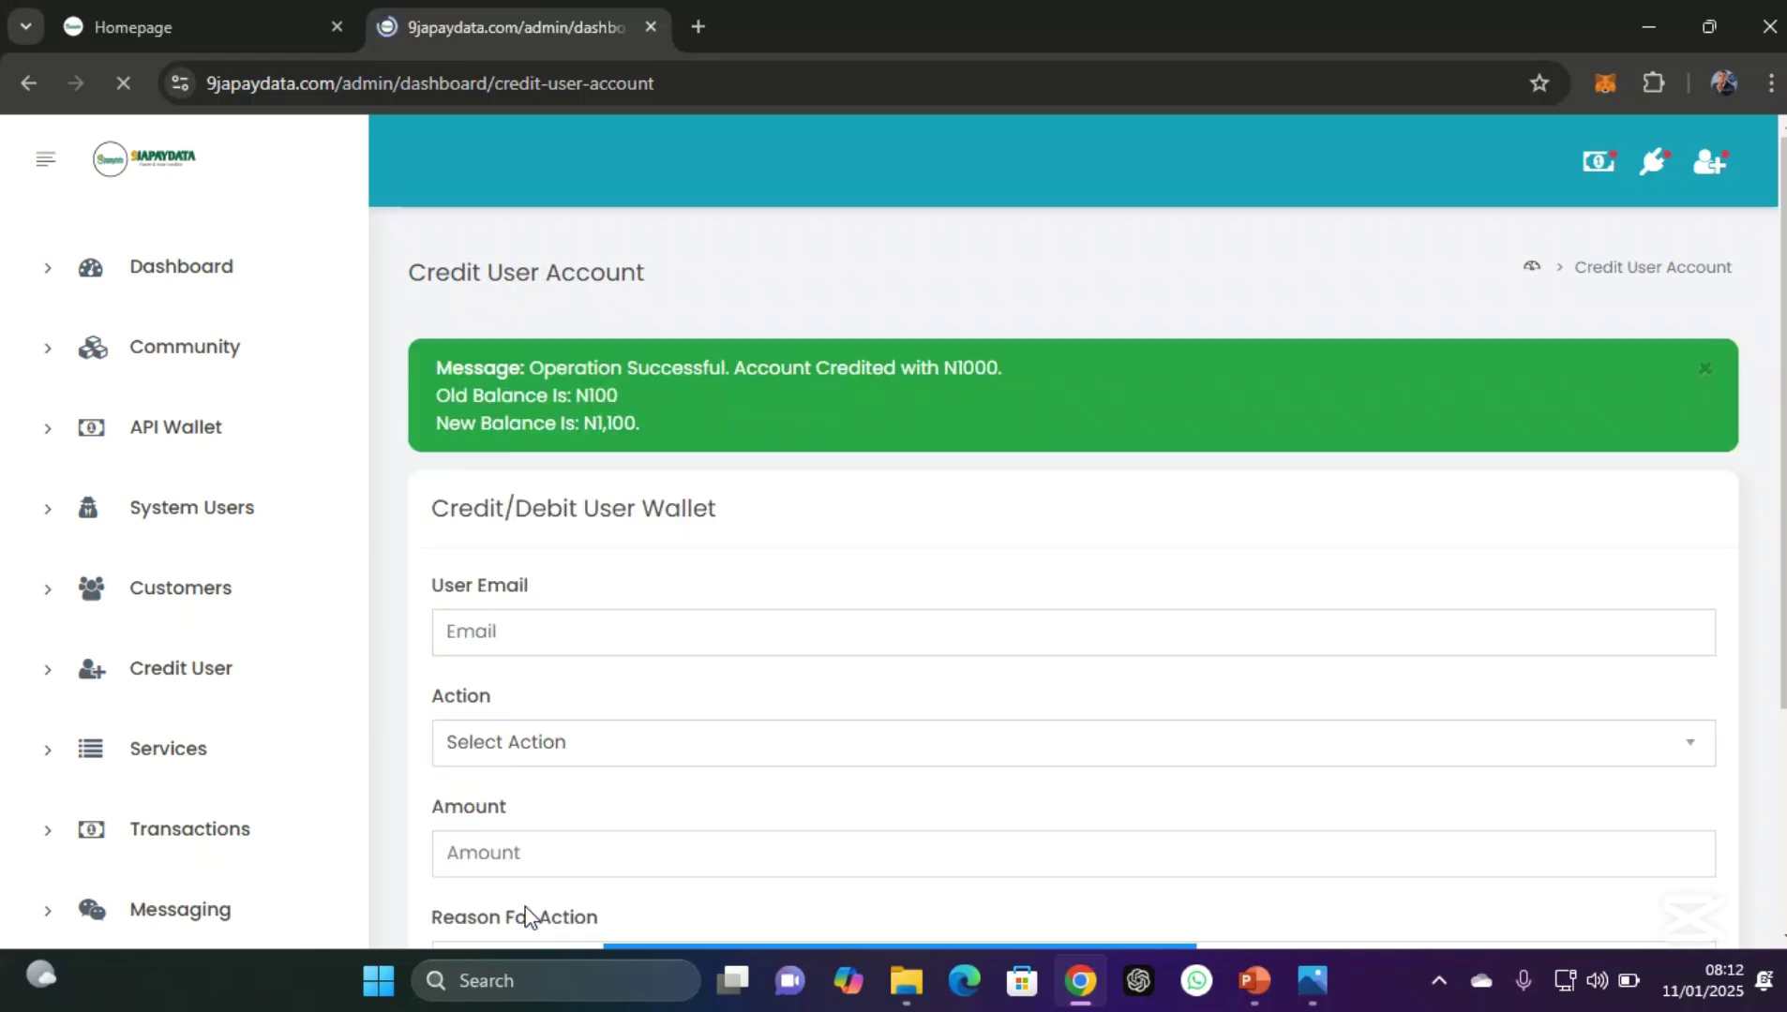
# Step: On the user's Buy Data page, choose MTN and a saved phone number, retyping its trailing digits
pyautogui.click(171, 11)
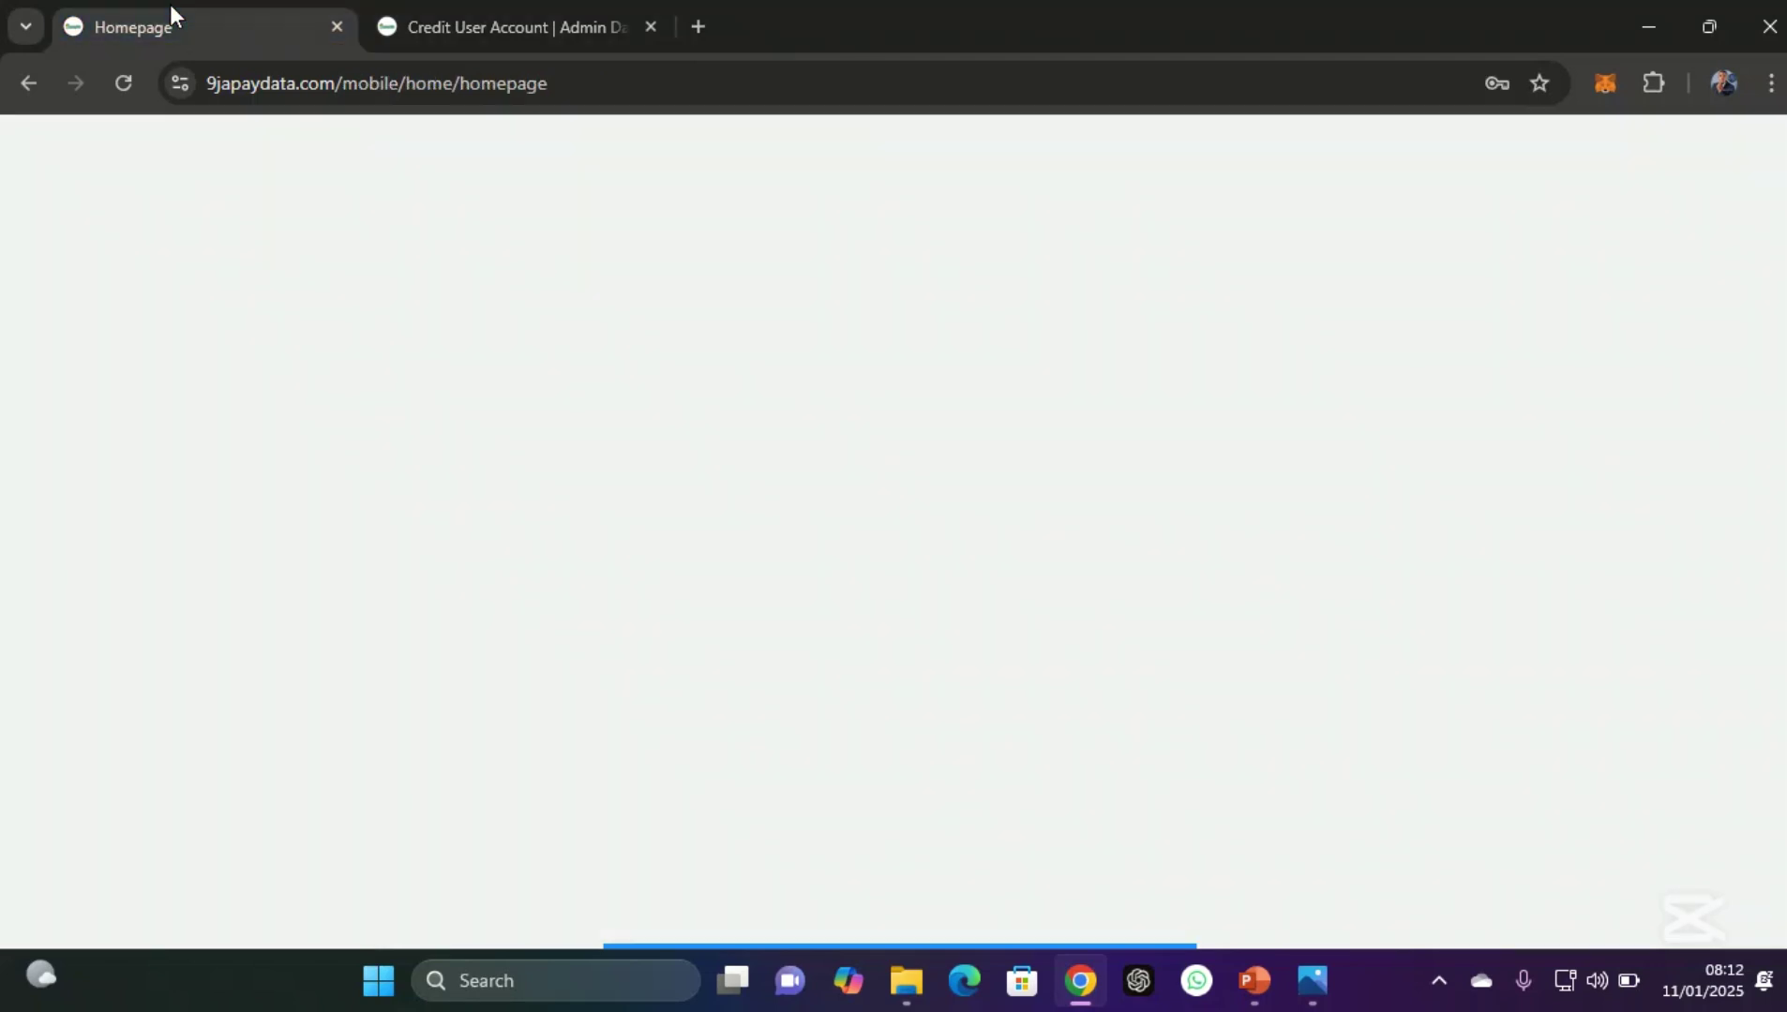
pyautogui.click(912, 389)
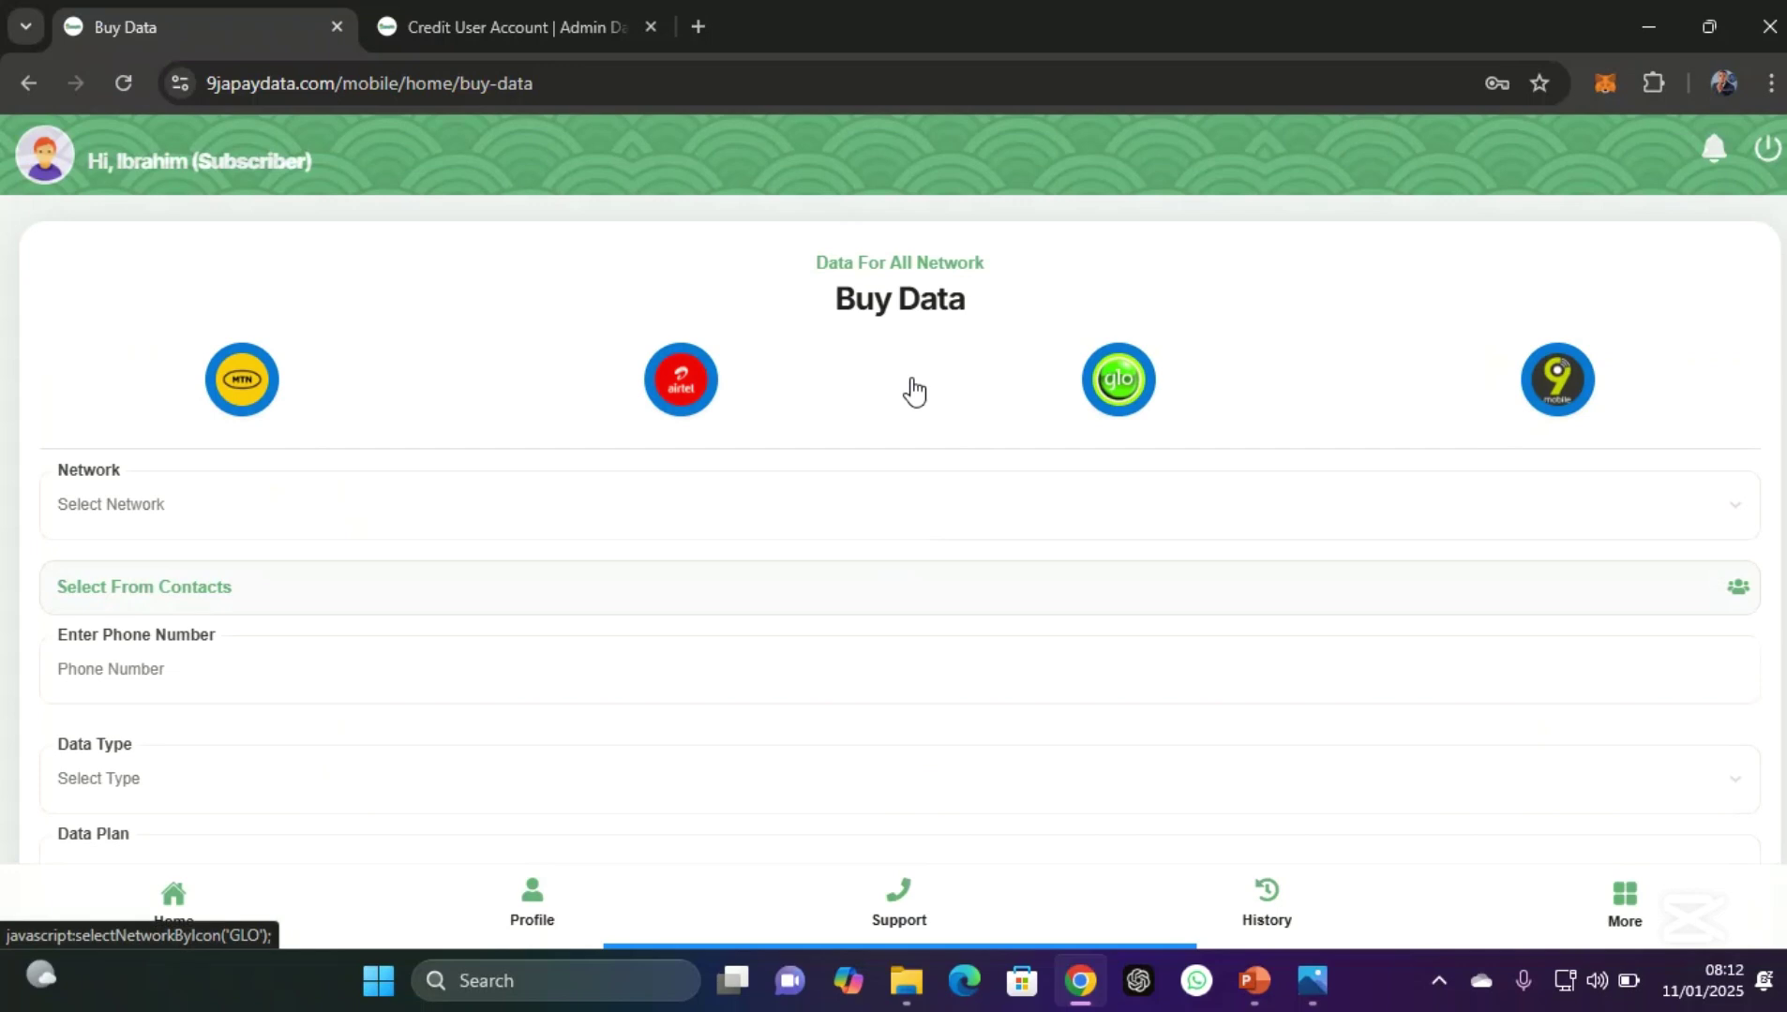
pyautogui.scroll(-2, 909, 391)
pyautogui.click(339, 417)
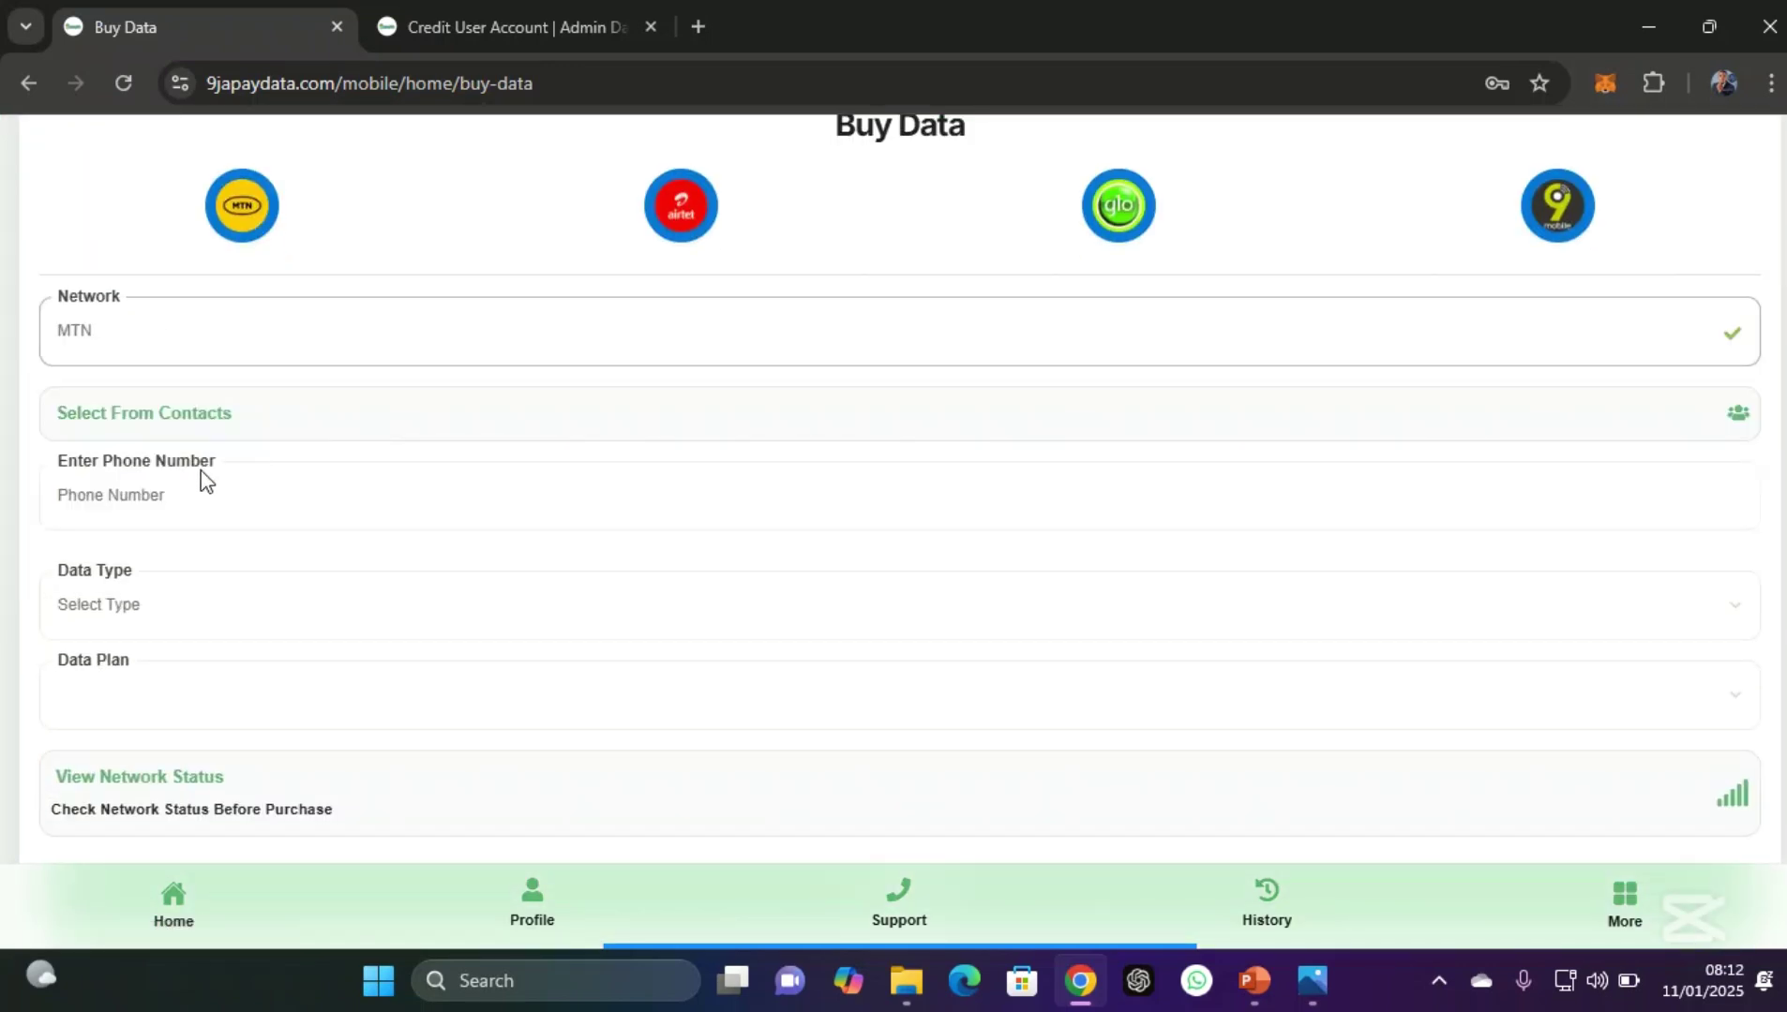
pyautogui.click(168, 495)
pyautogui.click(215, 560)
pyautogui.click(140, 677)
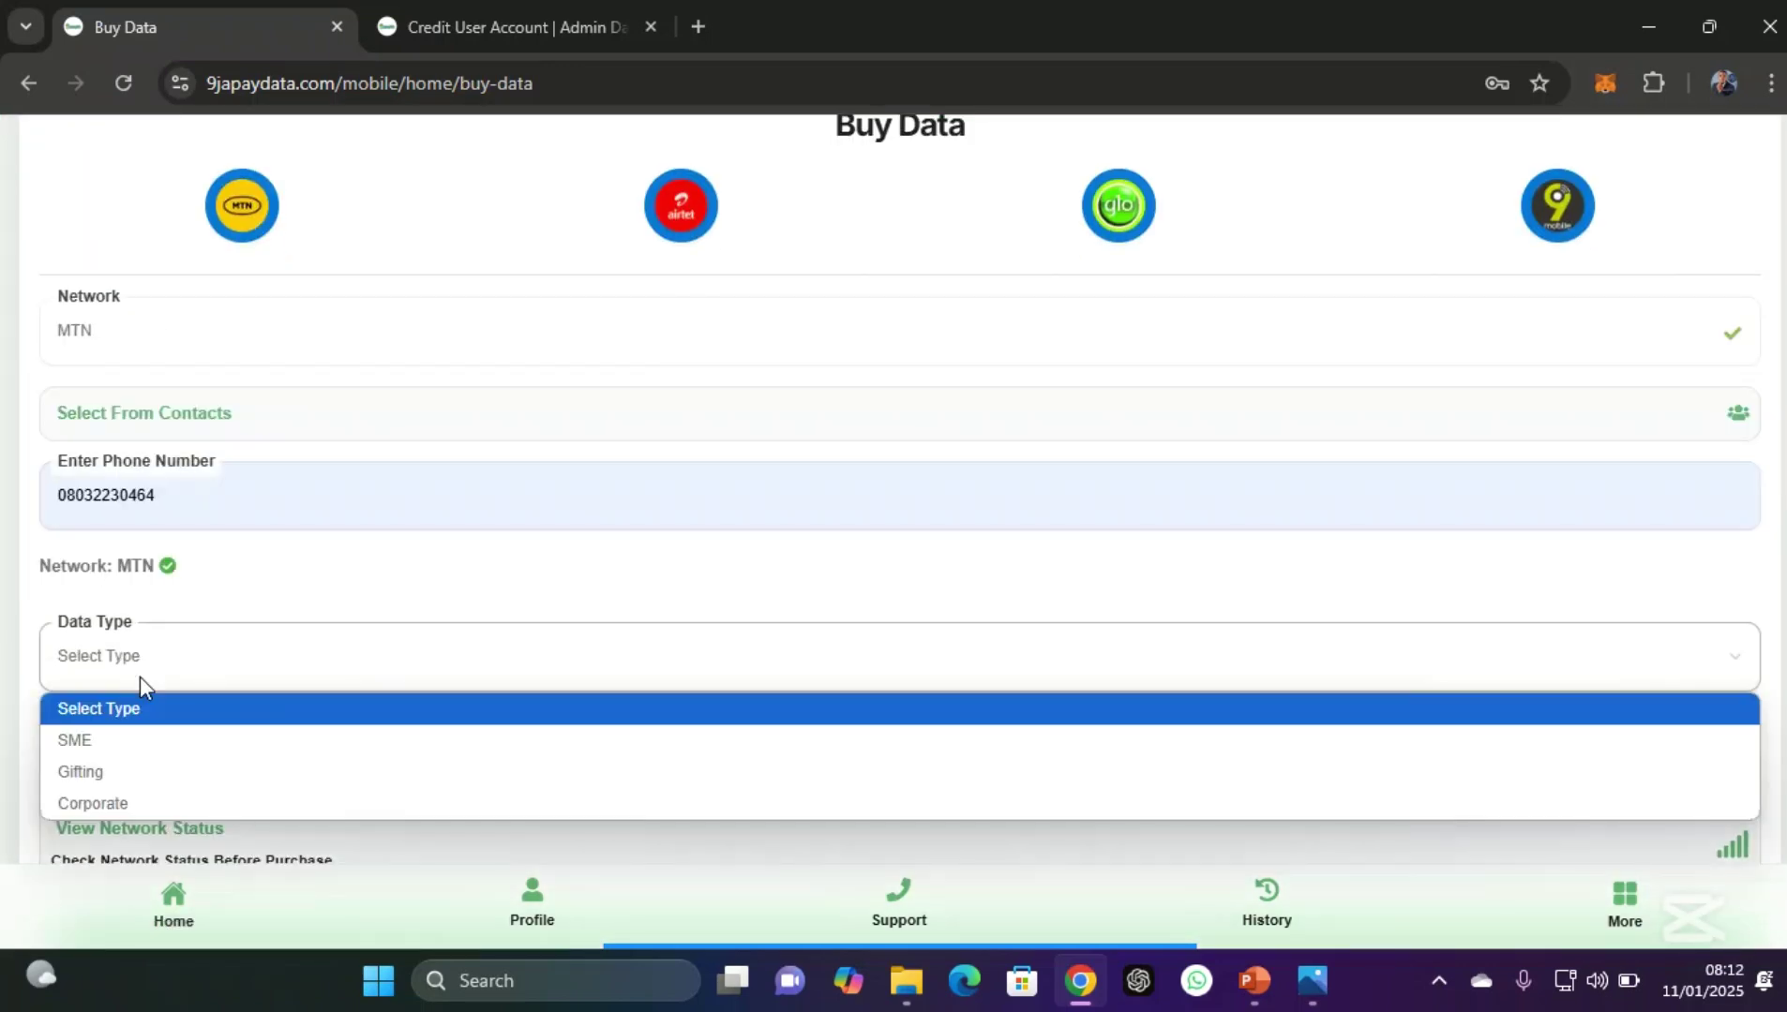
pyautogui.click(128, 507)
pyautogui.moveTo(155, 497); pyautogui.dragTo(84, 520)
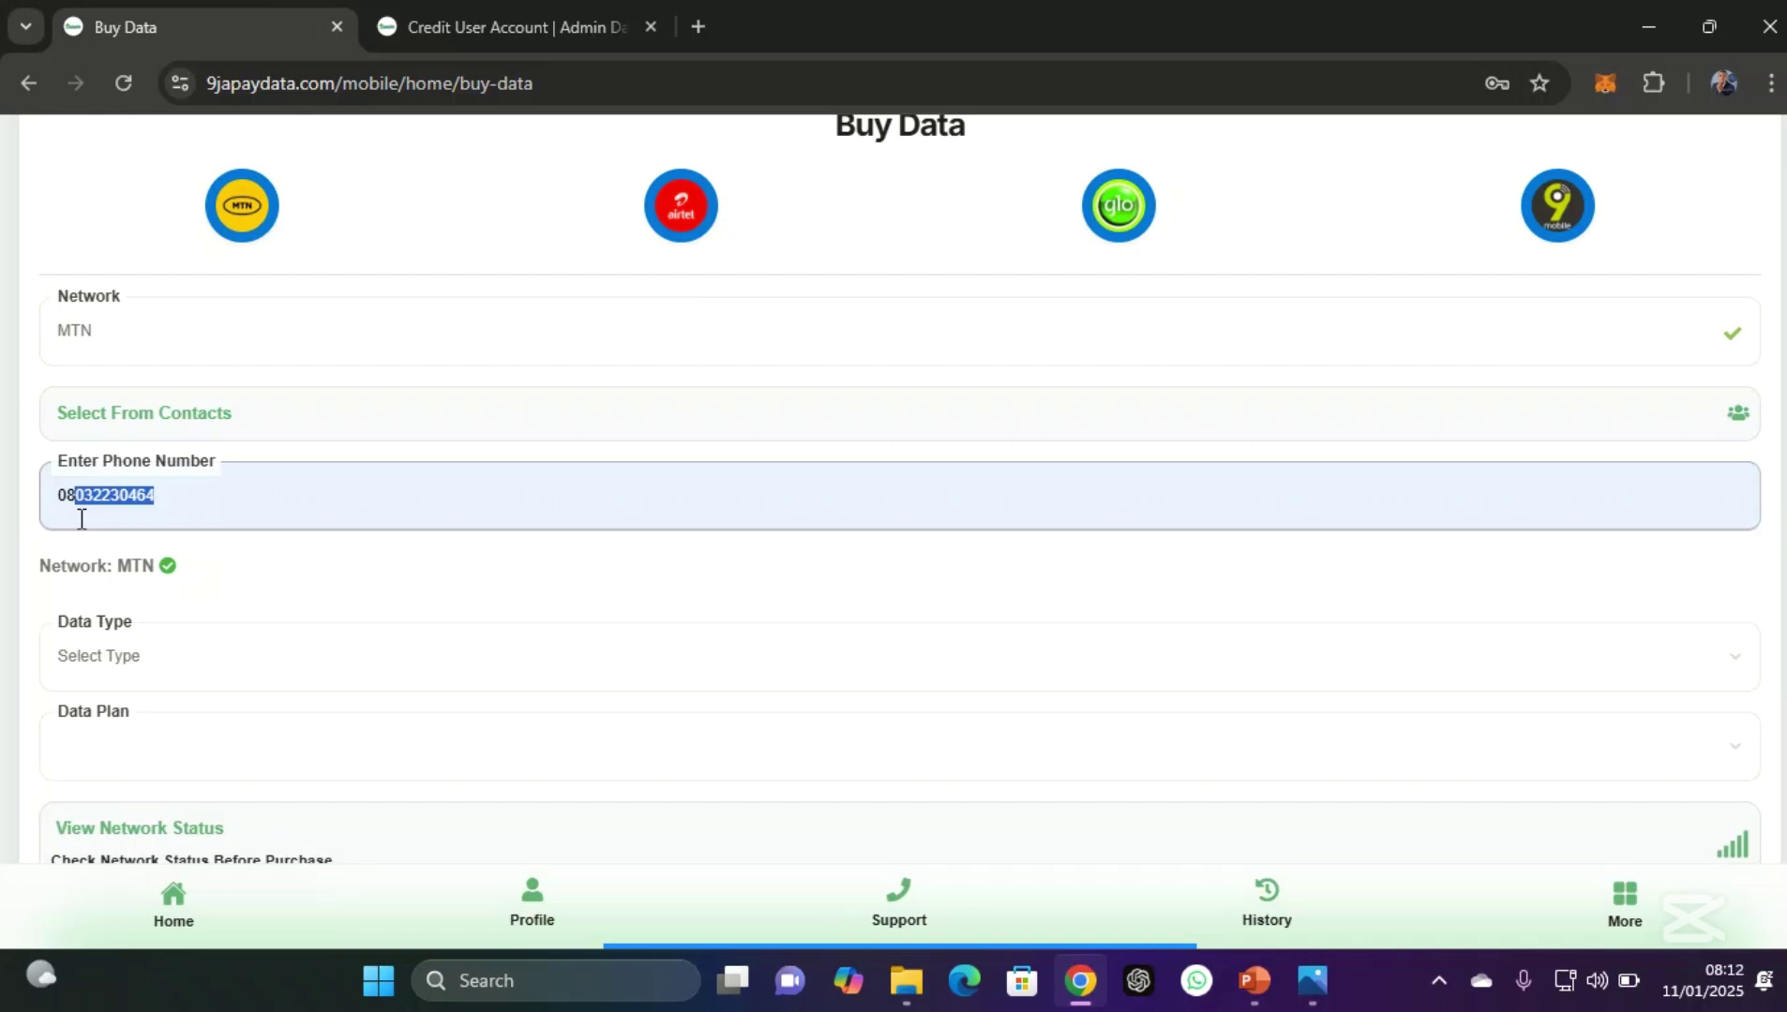
pyautogui.write('1078576')
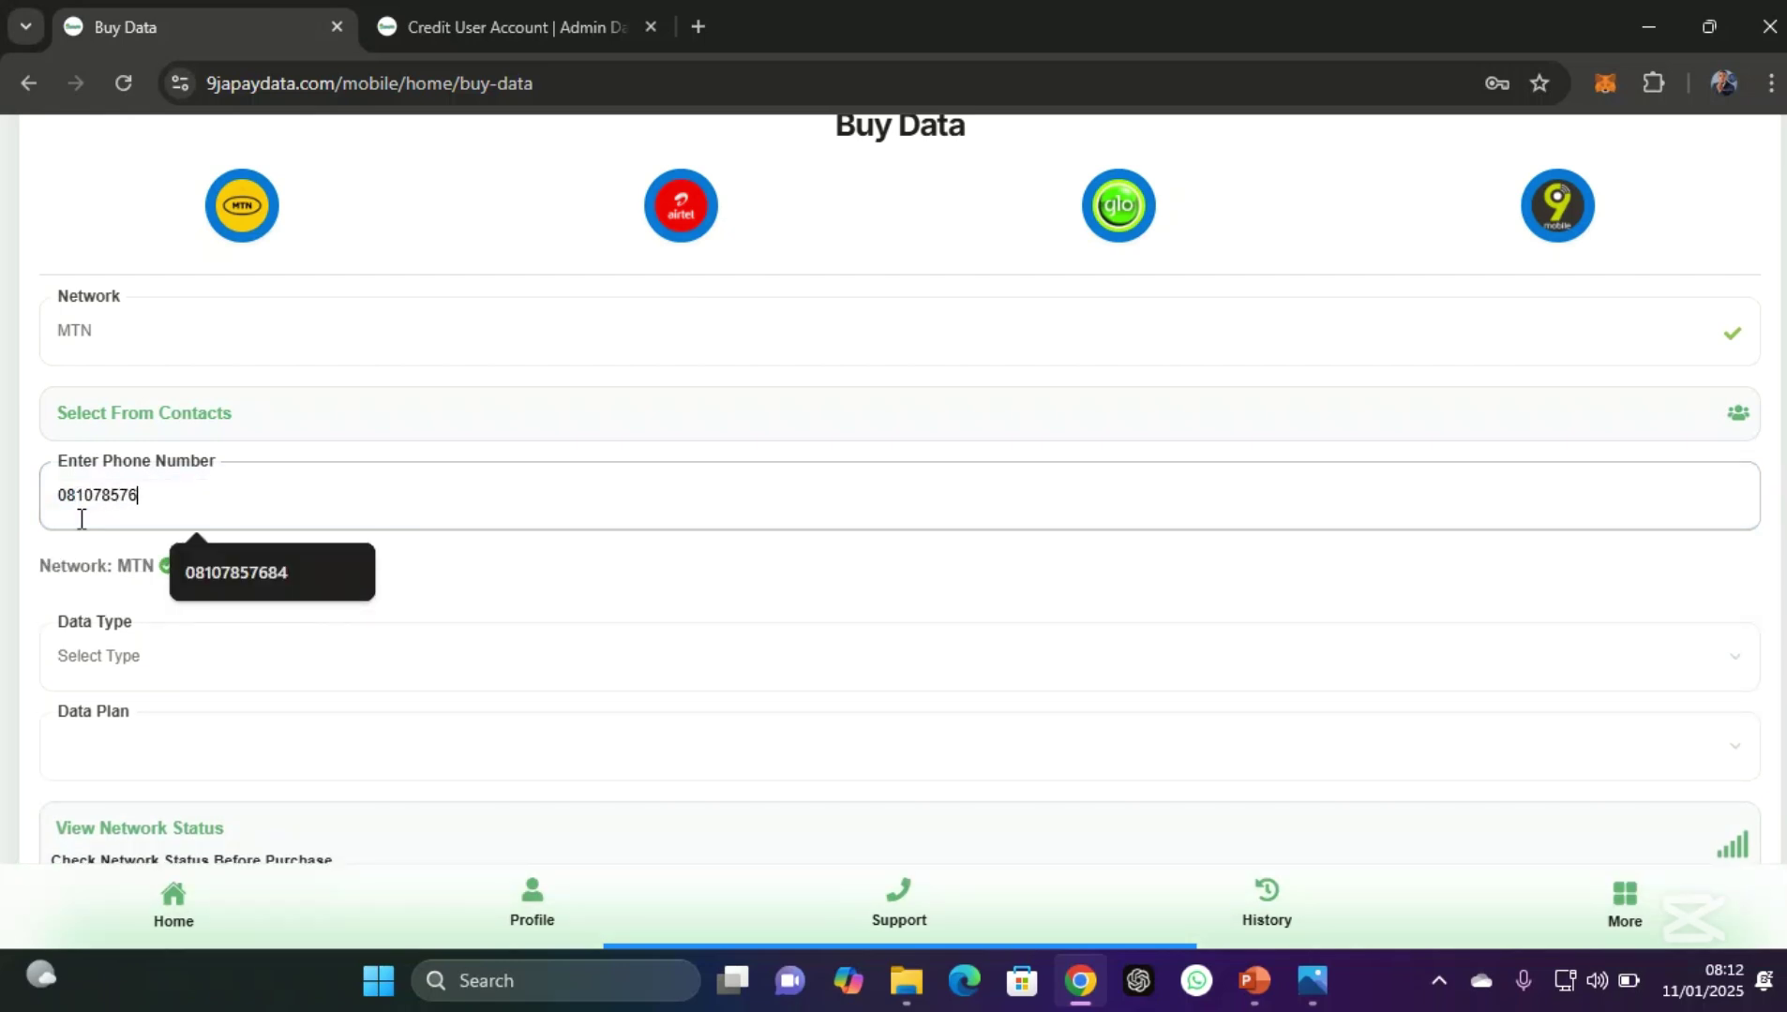
pyautogui.write('84')
# Step: Choose the SME 2GB 30-day plan and submit the purchase with the transaction PIN
pyautogui.scroll(-2, 82, 524)
pyautogui.click(169, 523)
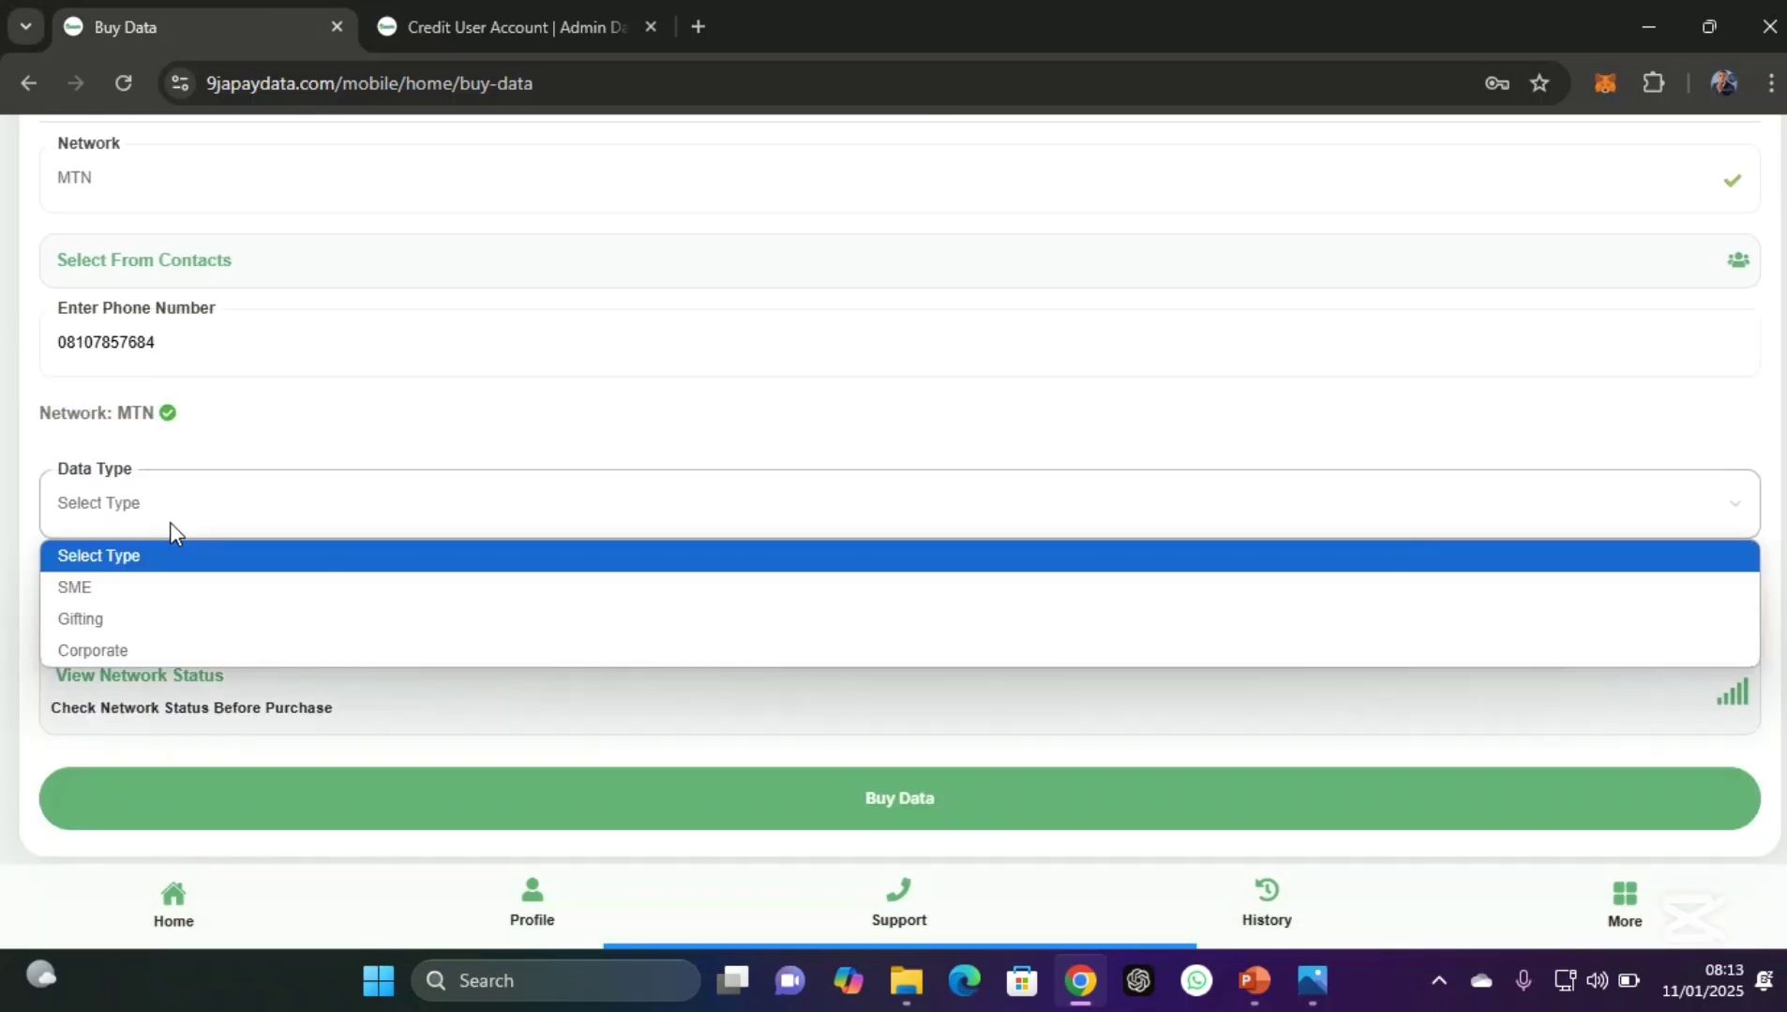
pyautogui.click(147, 595)
pyautogui.click(254, 600)
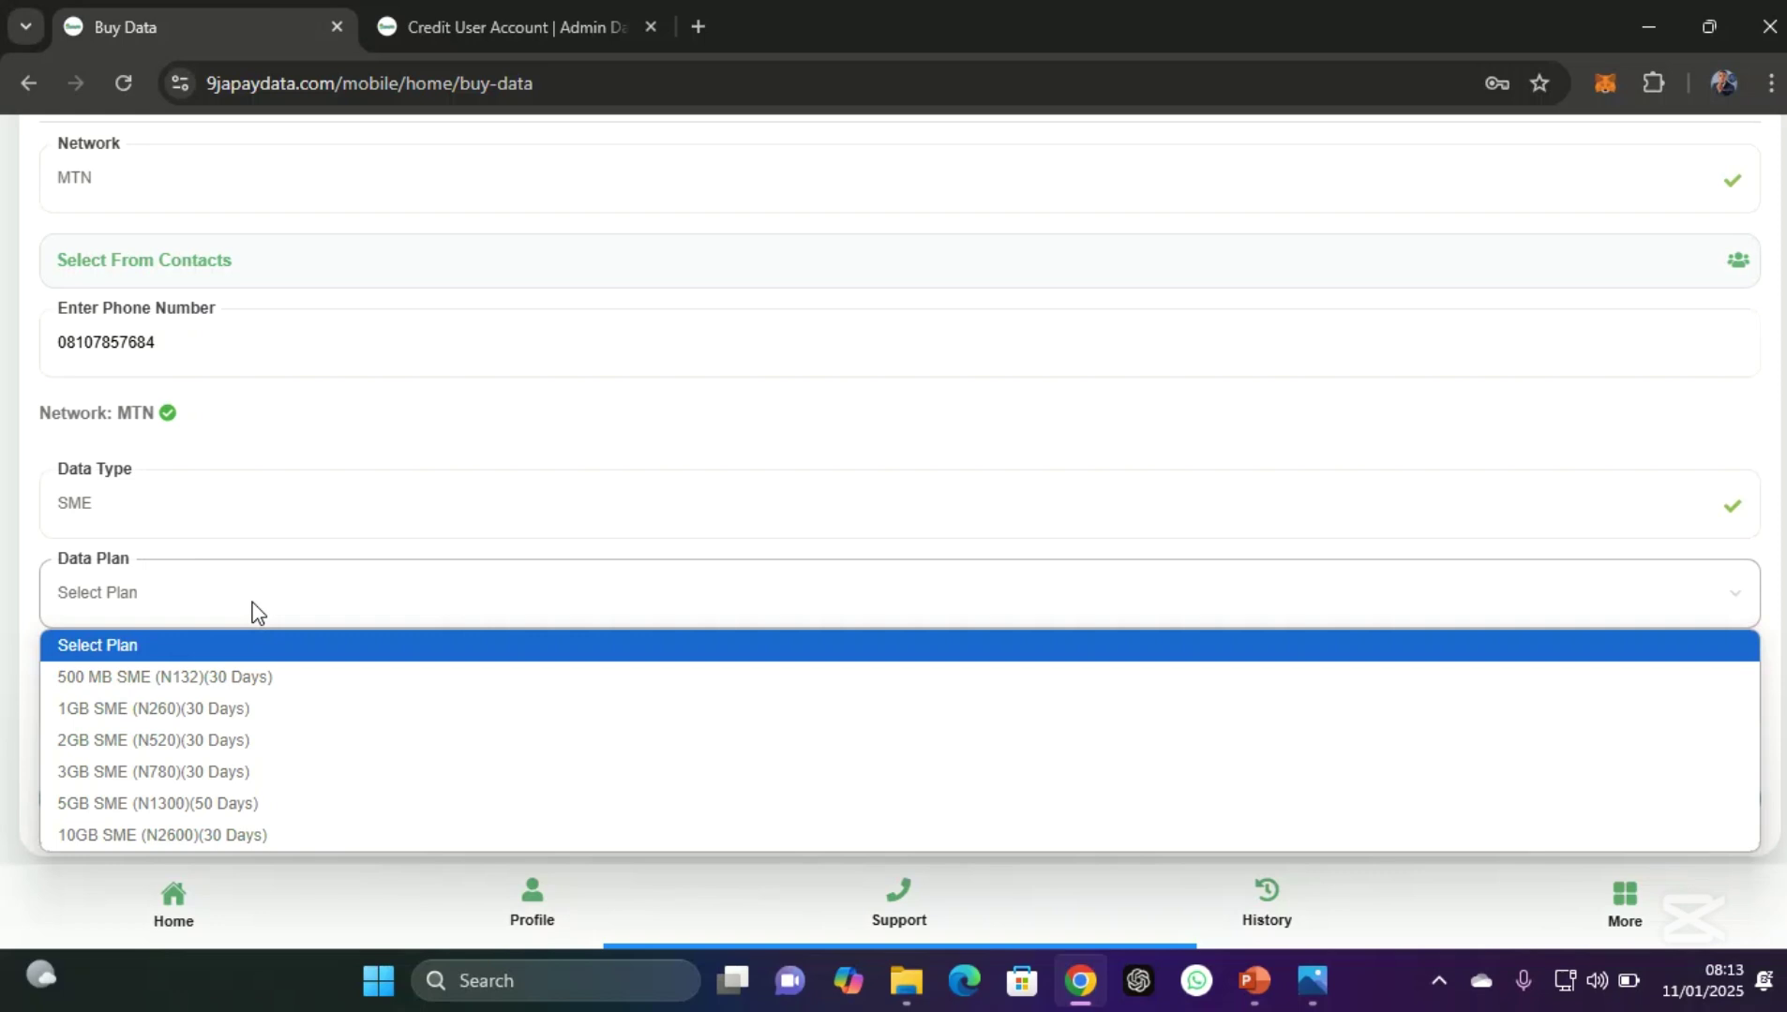
pyautogui.click(239, 741)
pyautogui.click(593, 702)
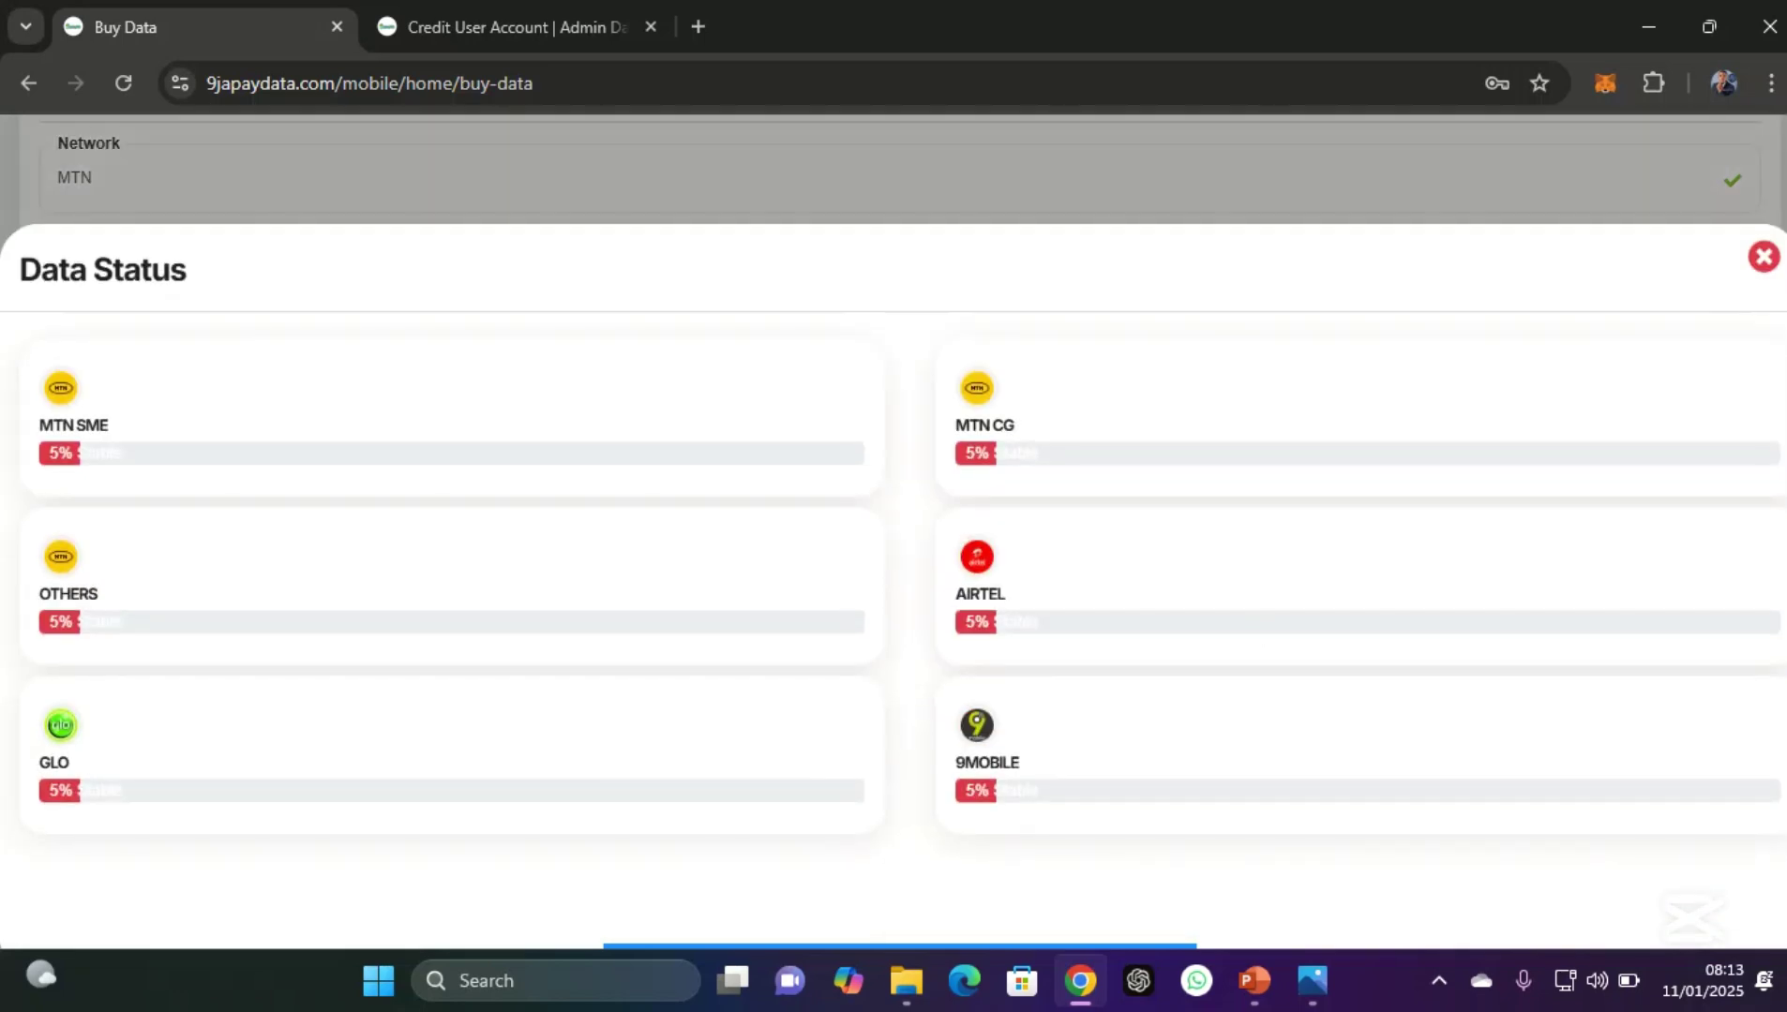
pyautogui.click(1760, 258)
pyautogui.click(750, 818)
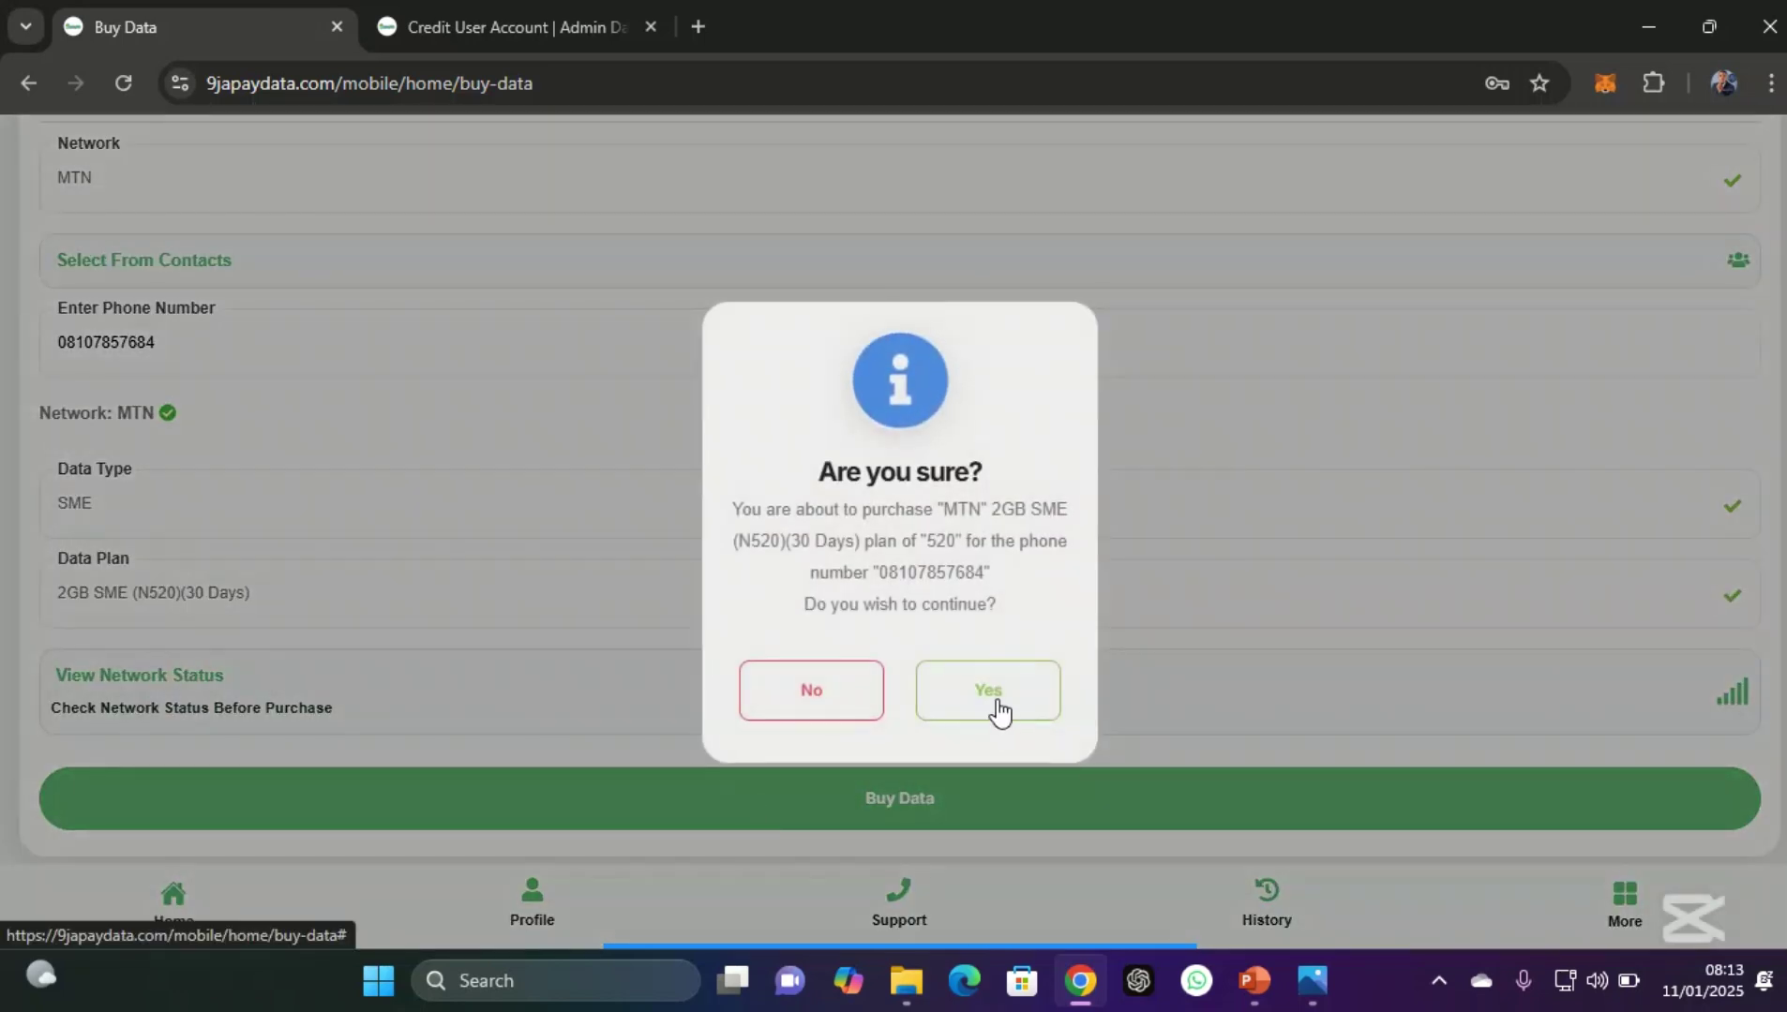
pyautogui.click(992, 708)
pyautogui.click(862, 486)
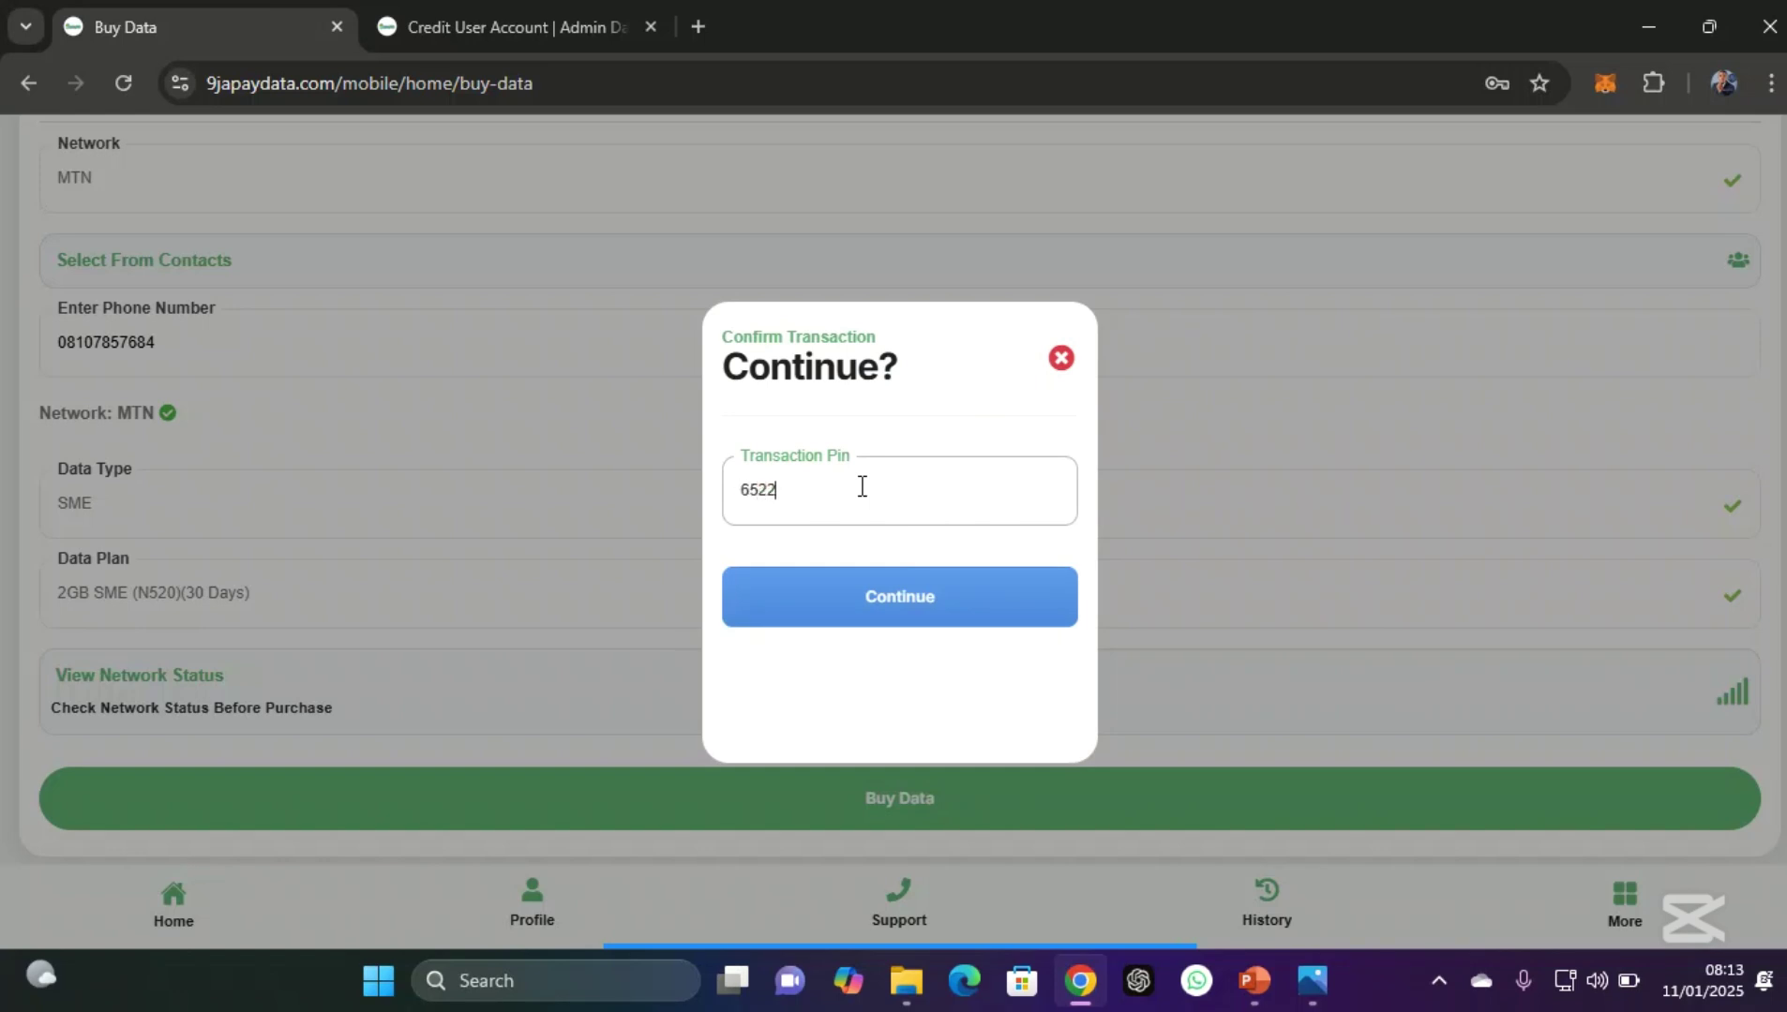
pyautogui.click(918, 596)
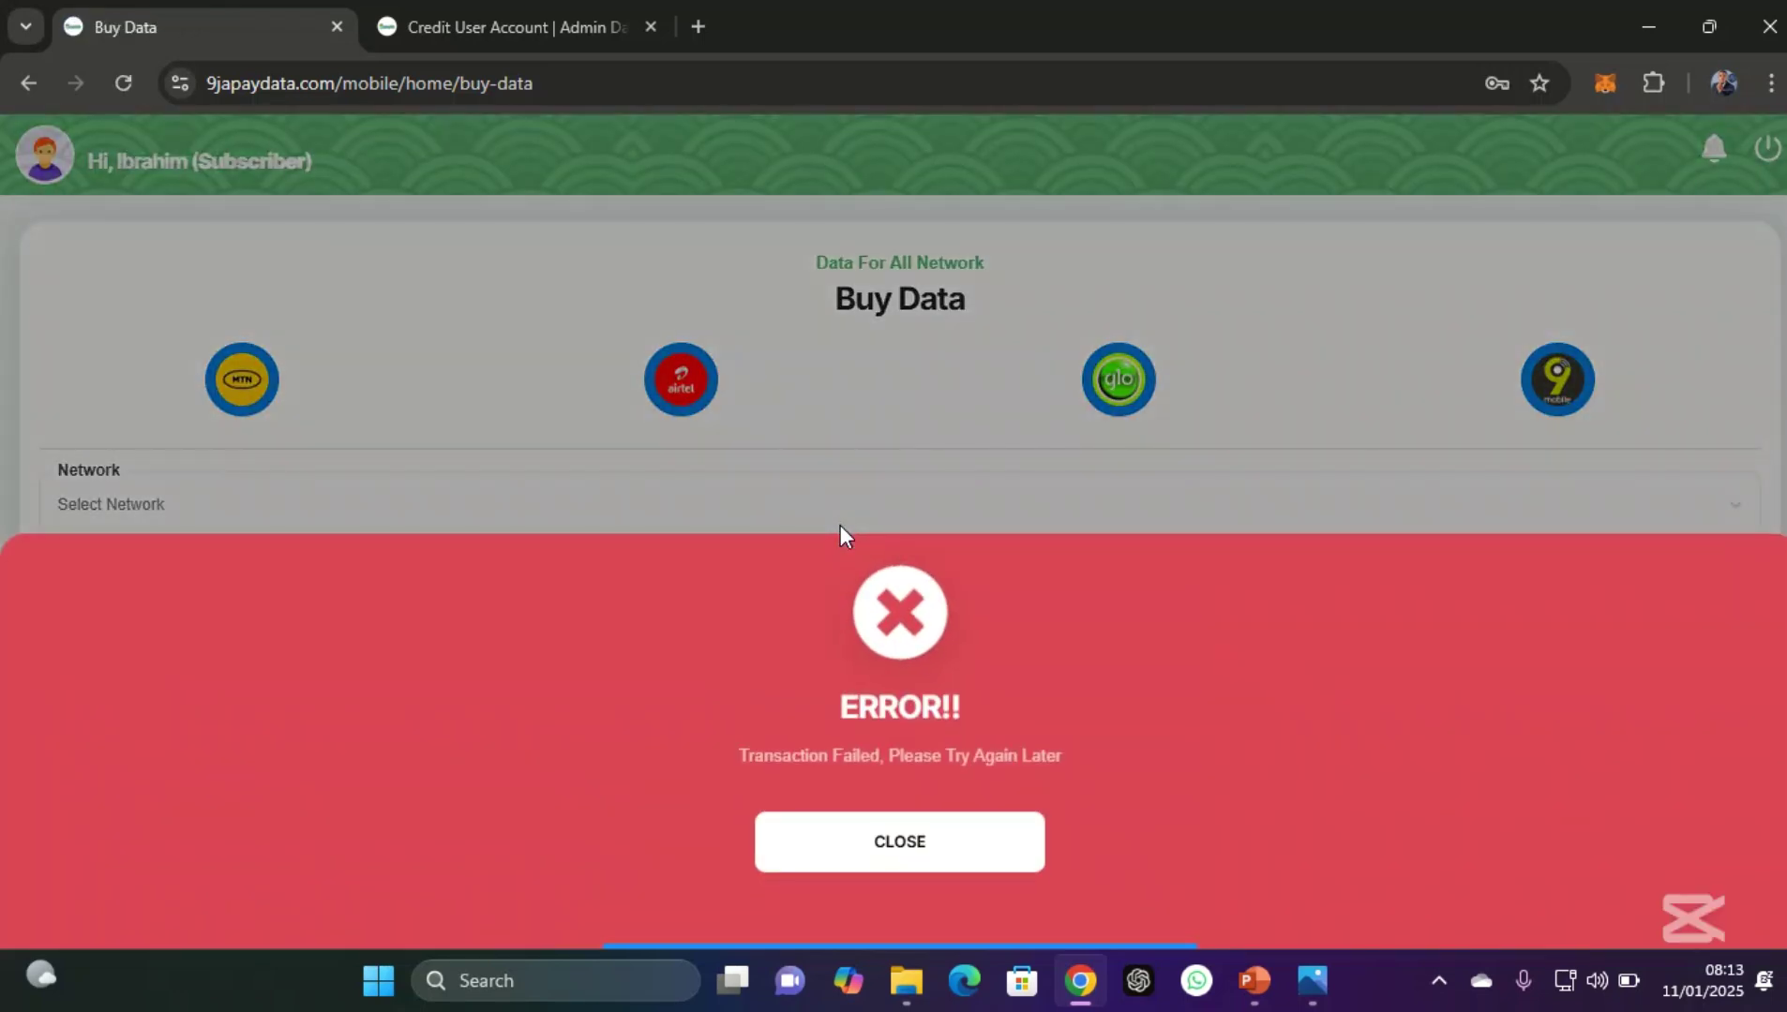
# Step: After the failure, reselect MTN, a saved number, SME and the 1GB (N260) 30-day plan
pyautogui.click(862, 827)
pyautogui.click(630, 506)
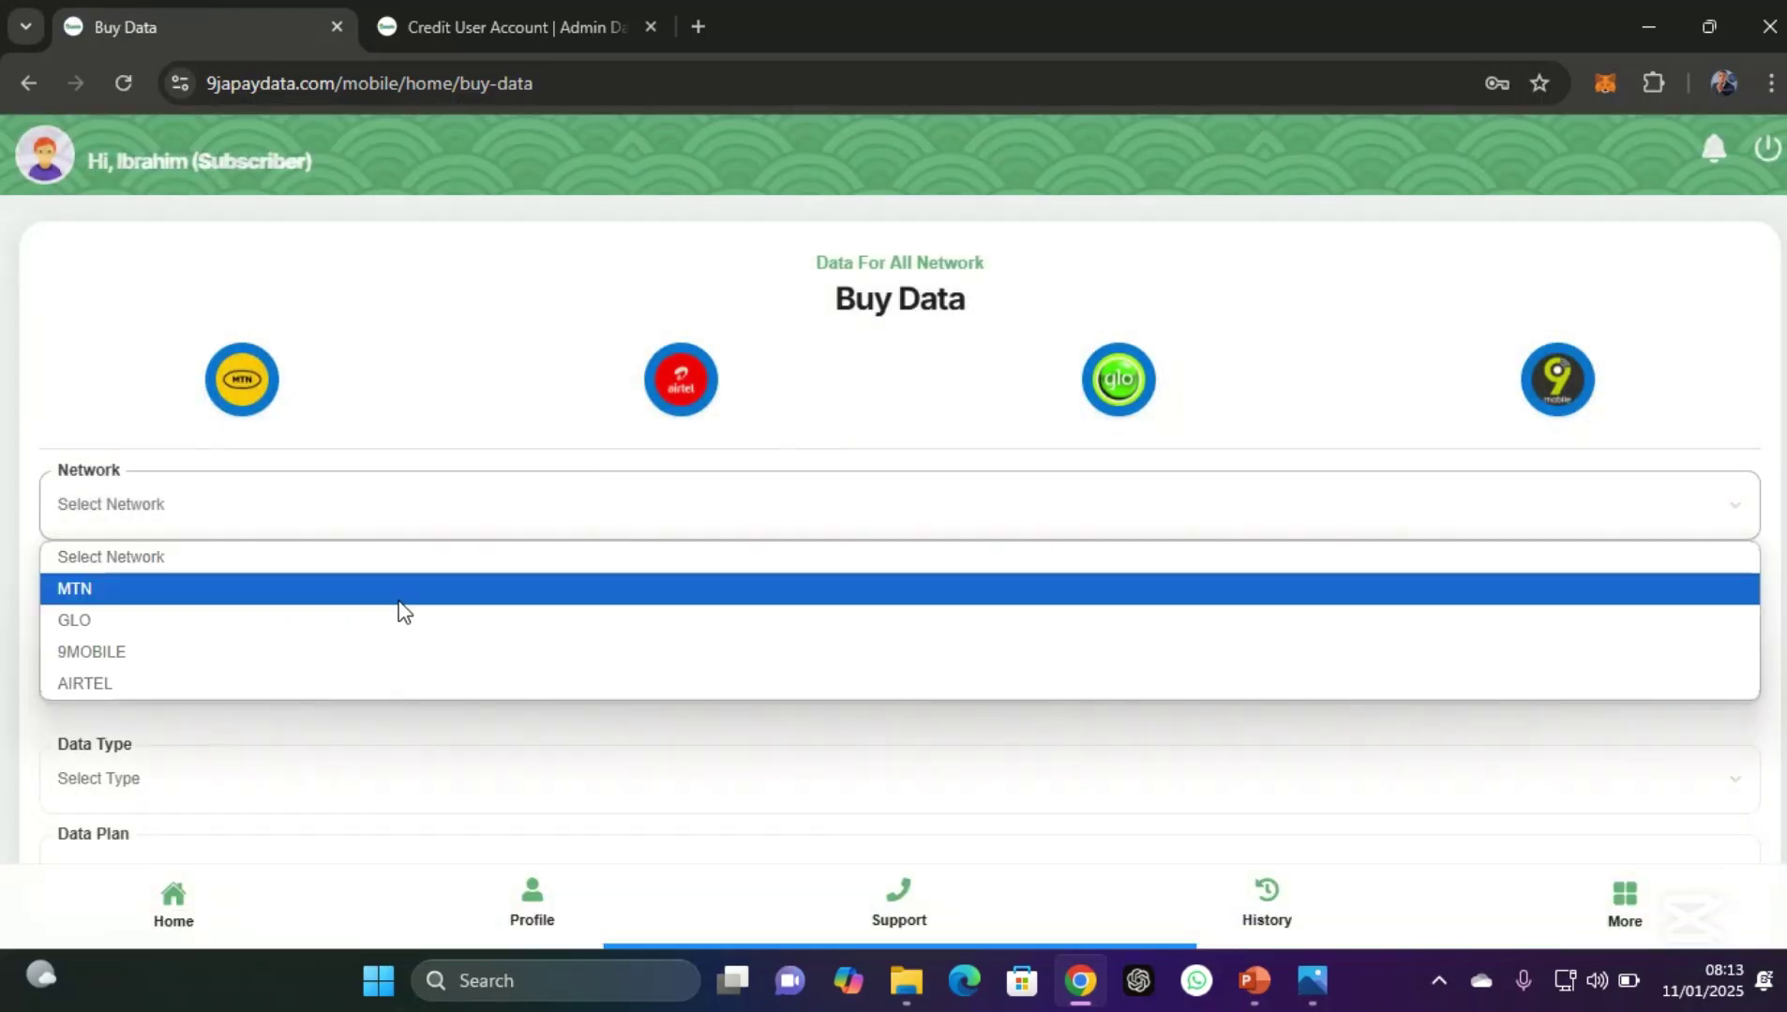
pyautogui.click(394, 593)
pyautogui.click(254, 674)
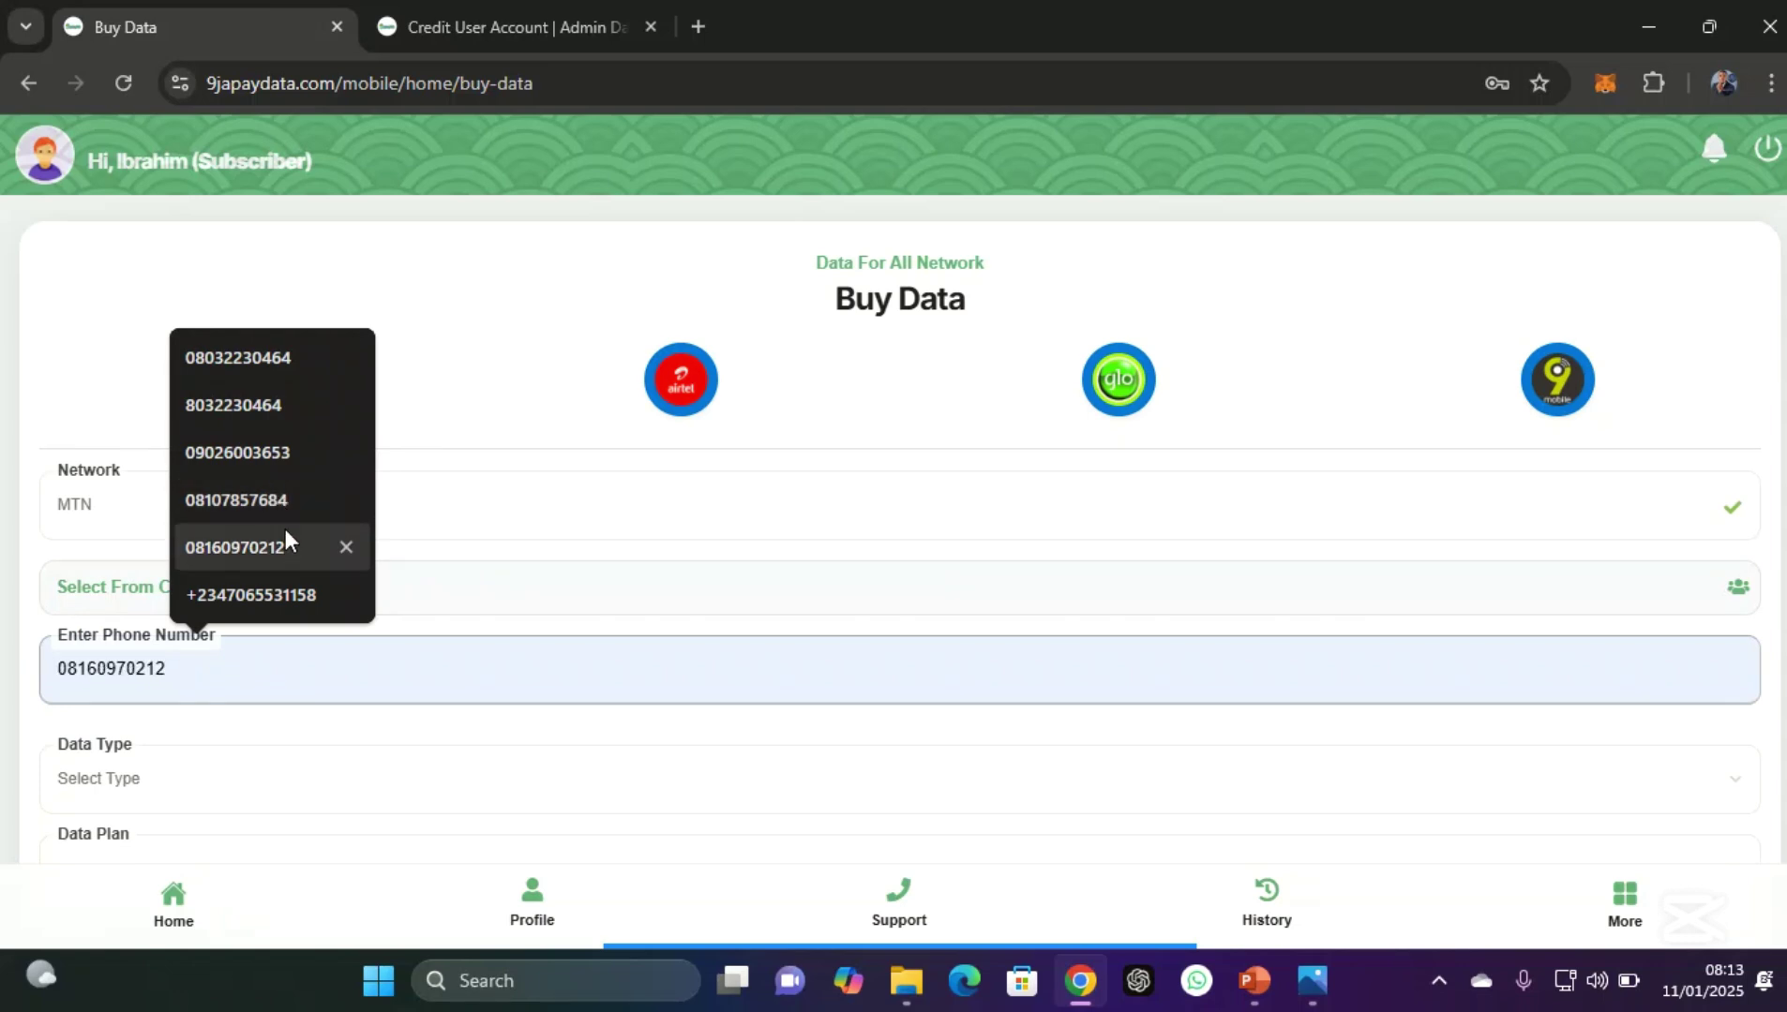
pyautogui.click(272, 498)
pyautogui.scroll(-2, 282, 646)
pyautogui.click(282, 646)
pyautogui.click(94, 750)
pyautogui.scroll(-2, 94, 749)
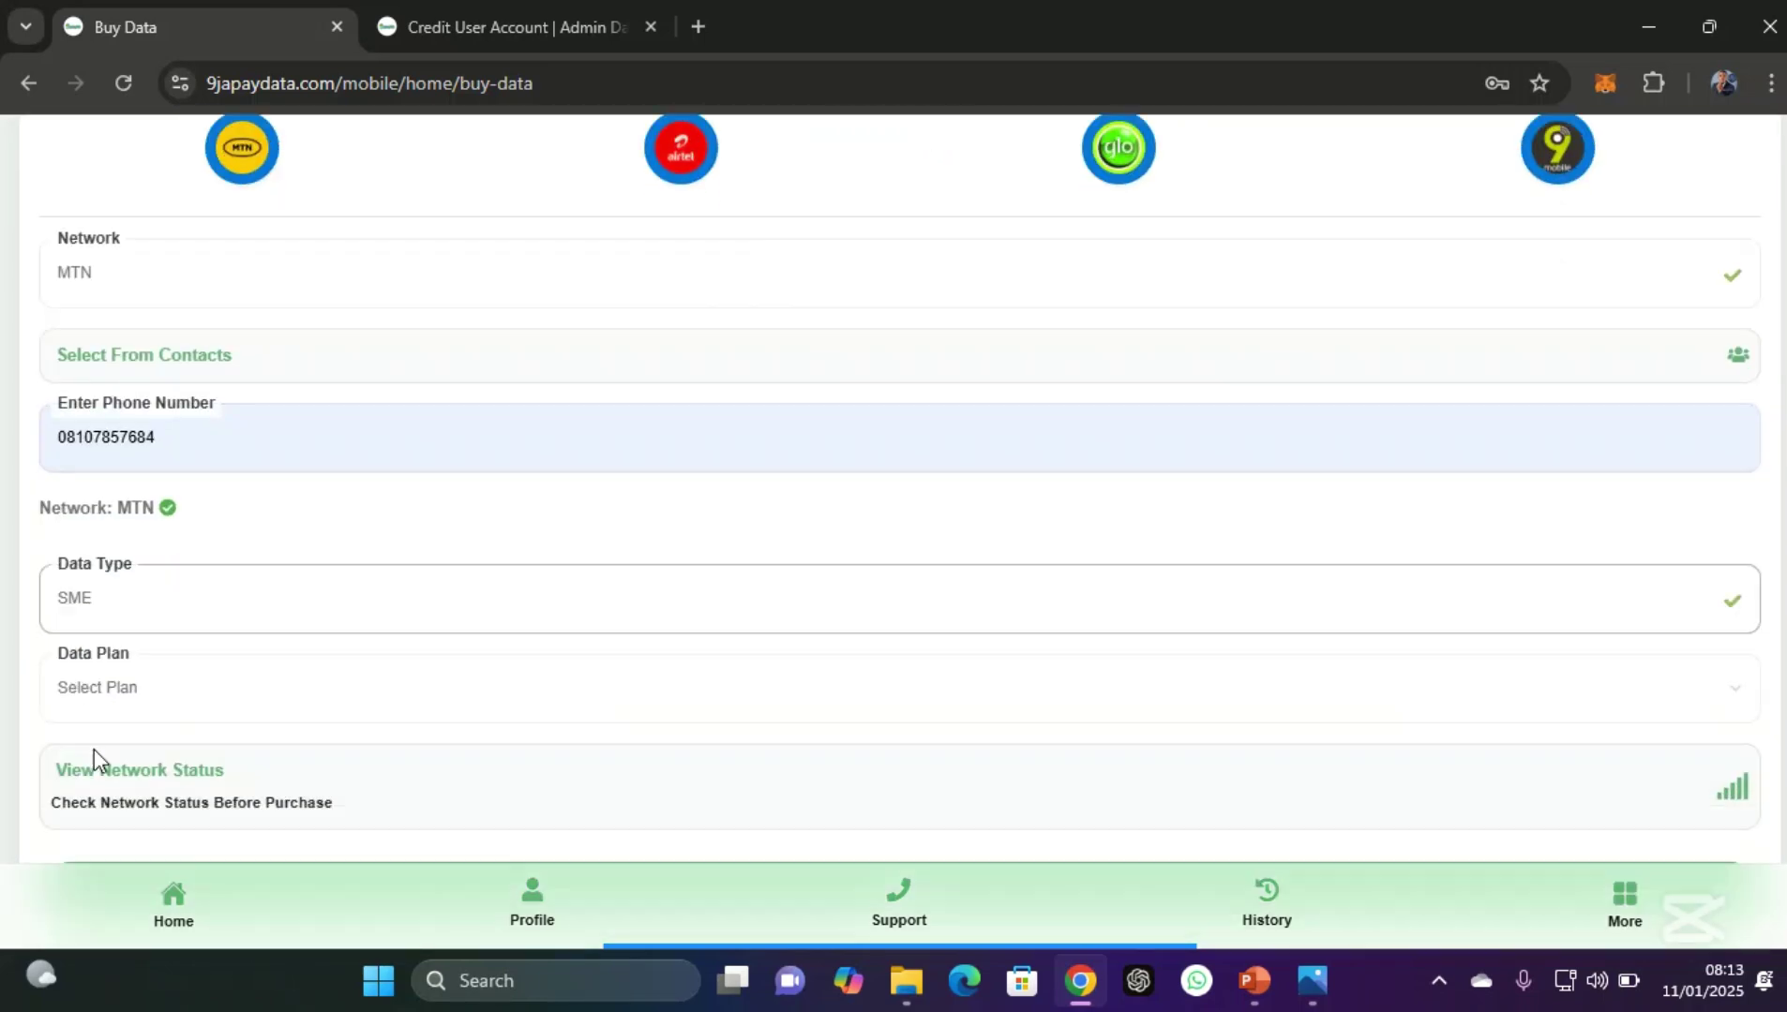
pyautogui.click(150, 604)
pyautogui.click(163, 704)
# Step: Buy the 1GB plan with the PIN, dismiss the failed error, and return to the admin tab
pyautogui.click(694, 806)
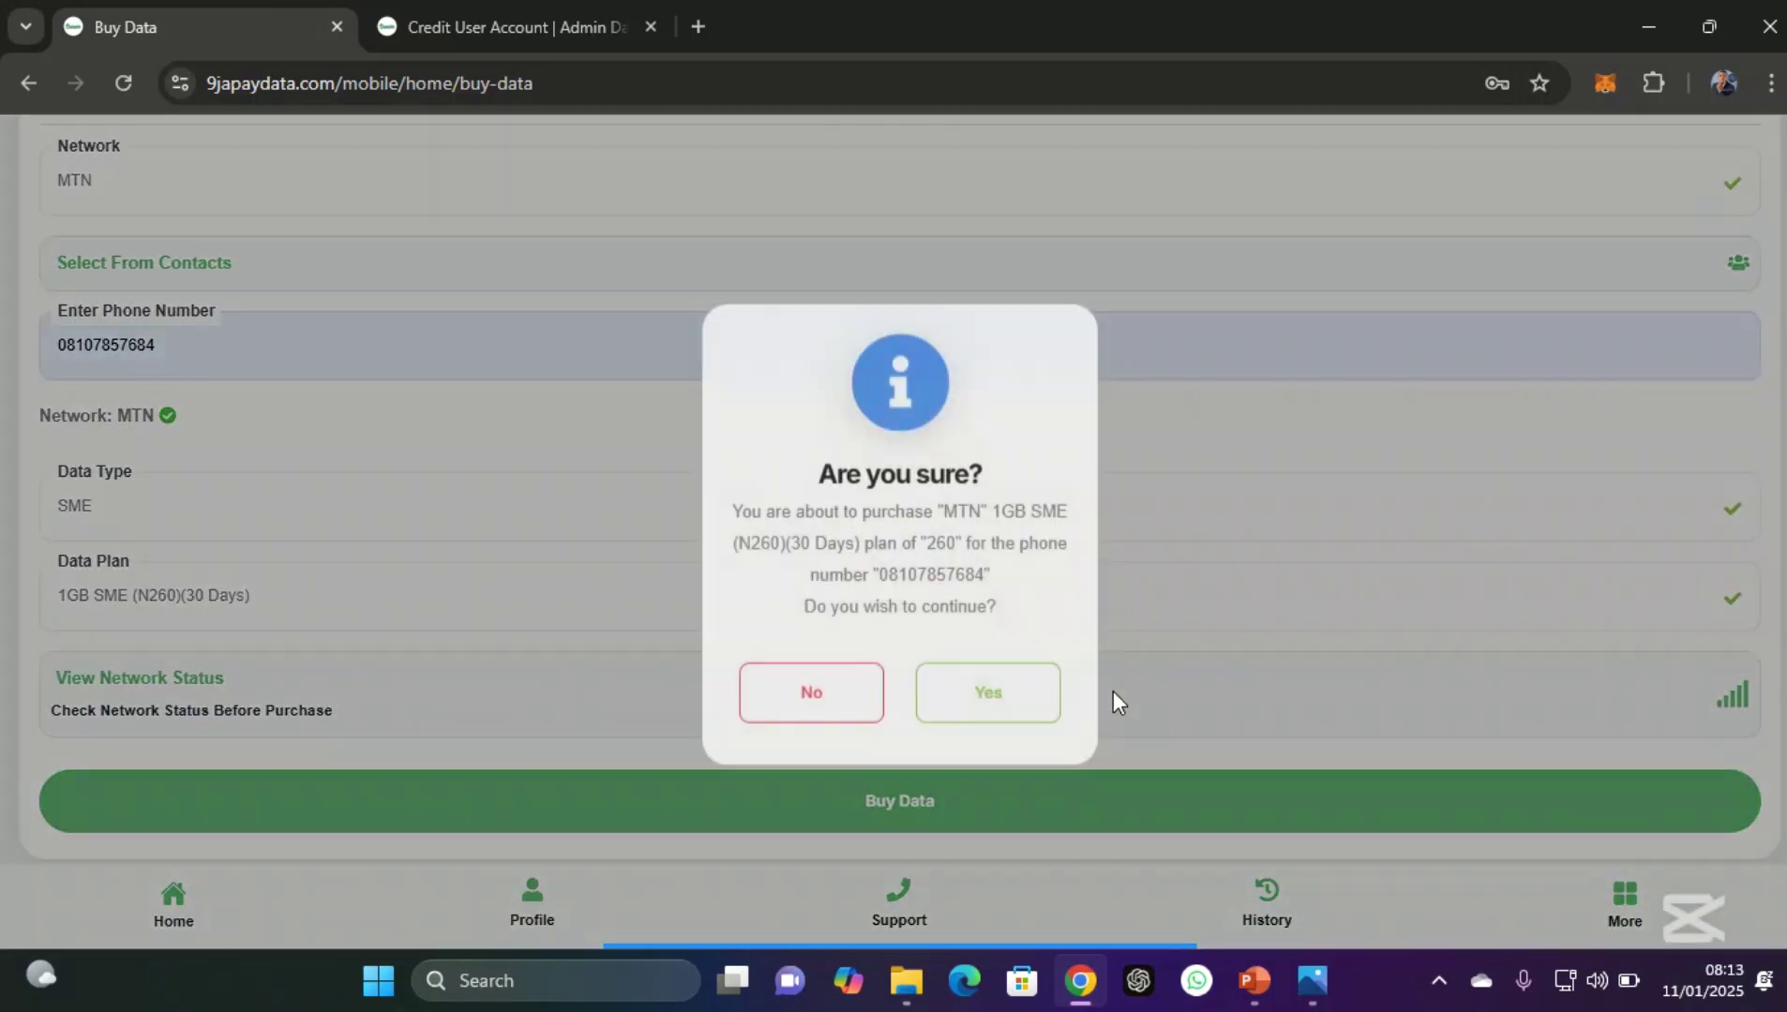
pyautogui.click(1031, 689)
pyautogui.click(870, 489)
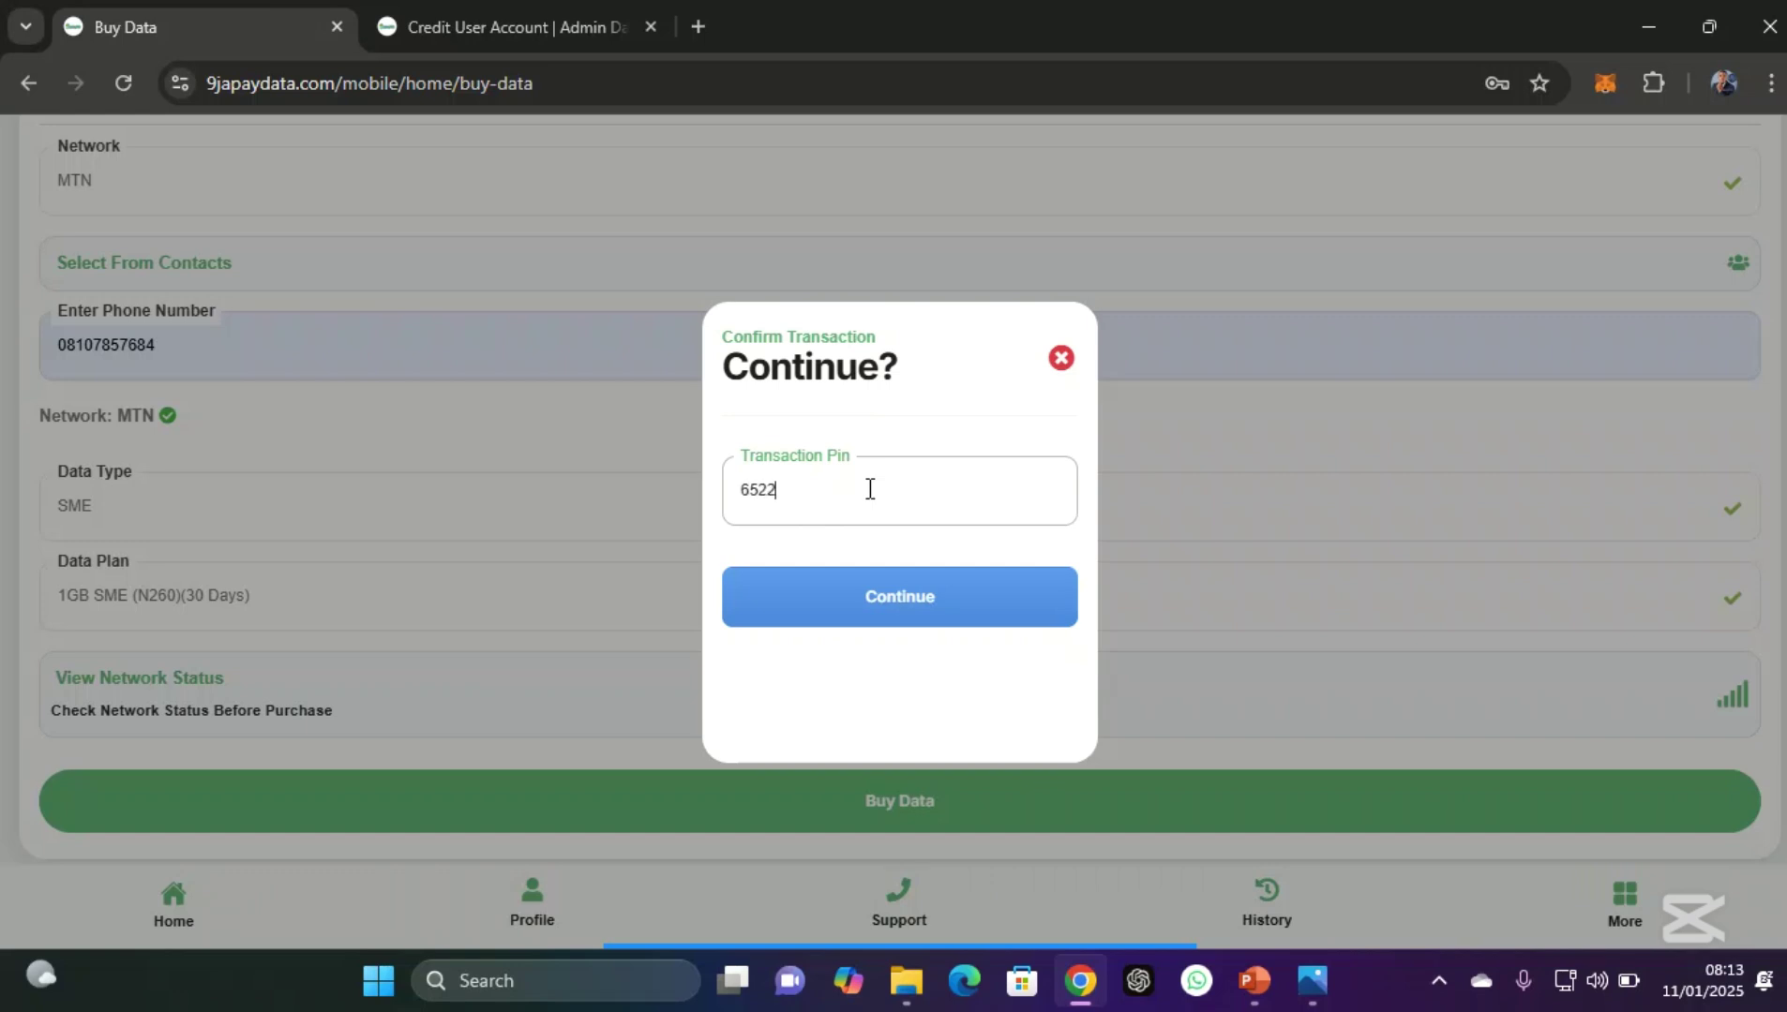
pyautogui.click(934, 607)
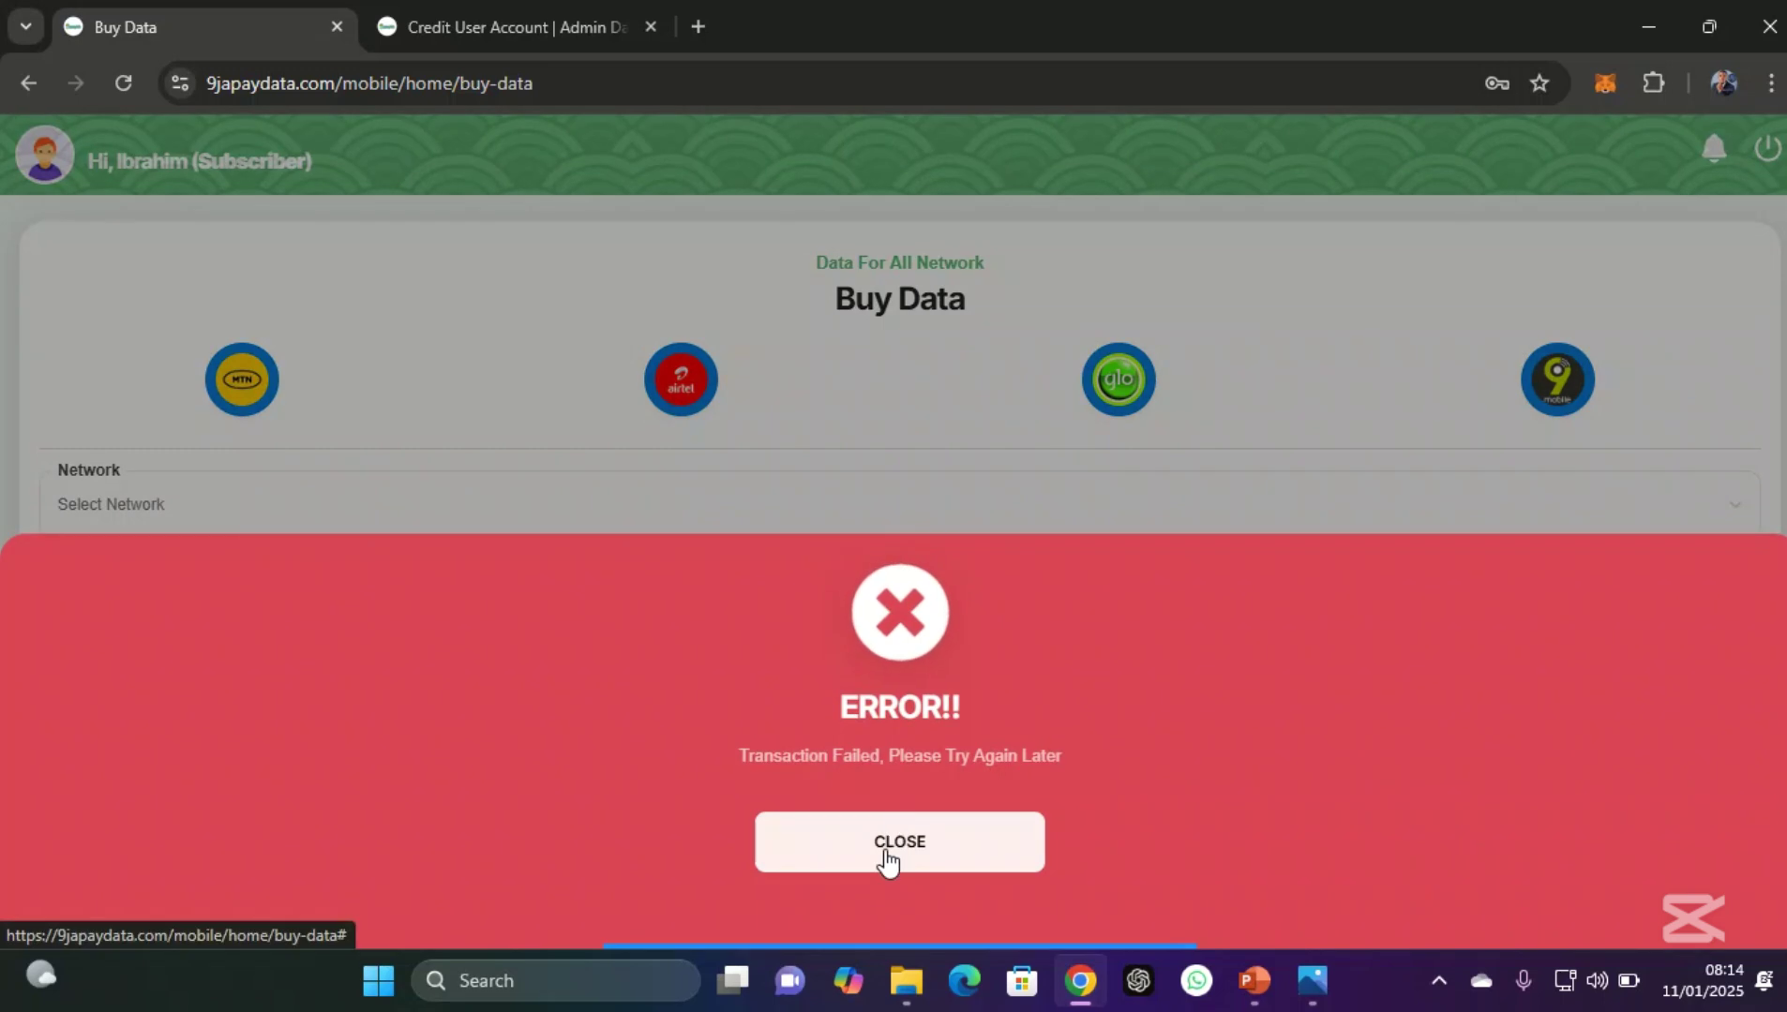
pyautogui.click(887, 841)
pyautogui.click(513, 19)
pyautogui.scroll(-5, 717, 540)
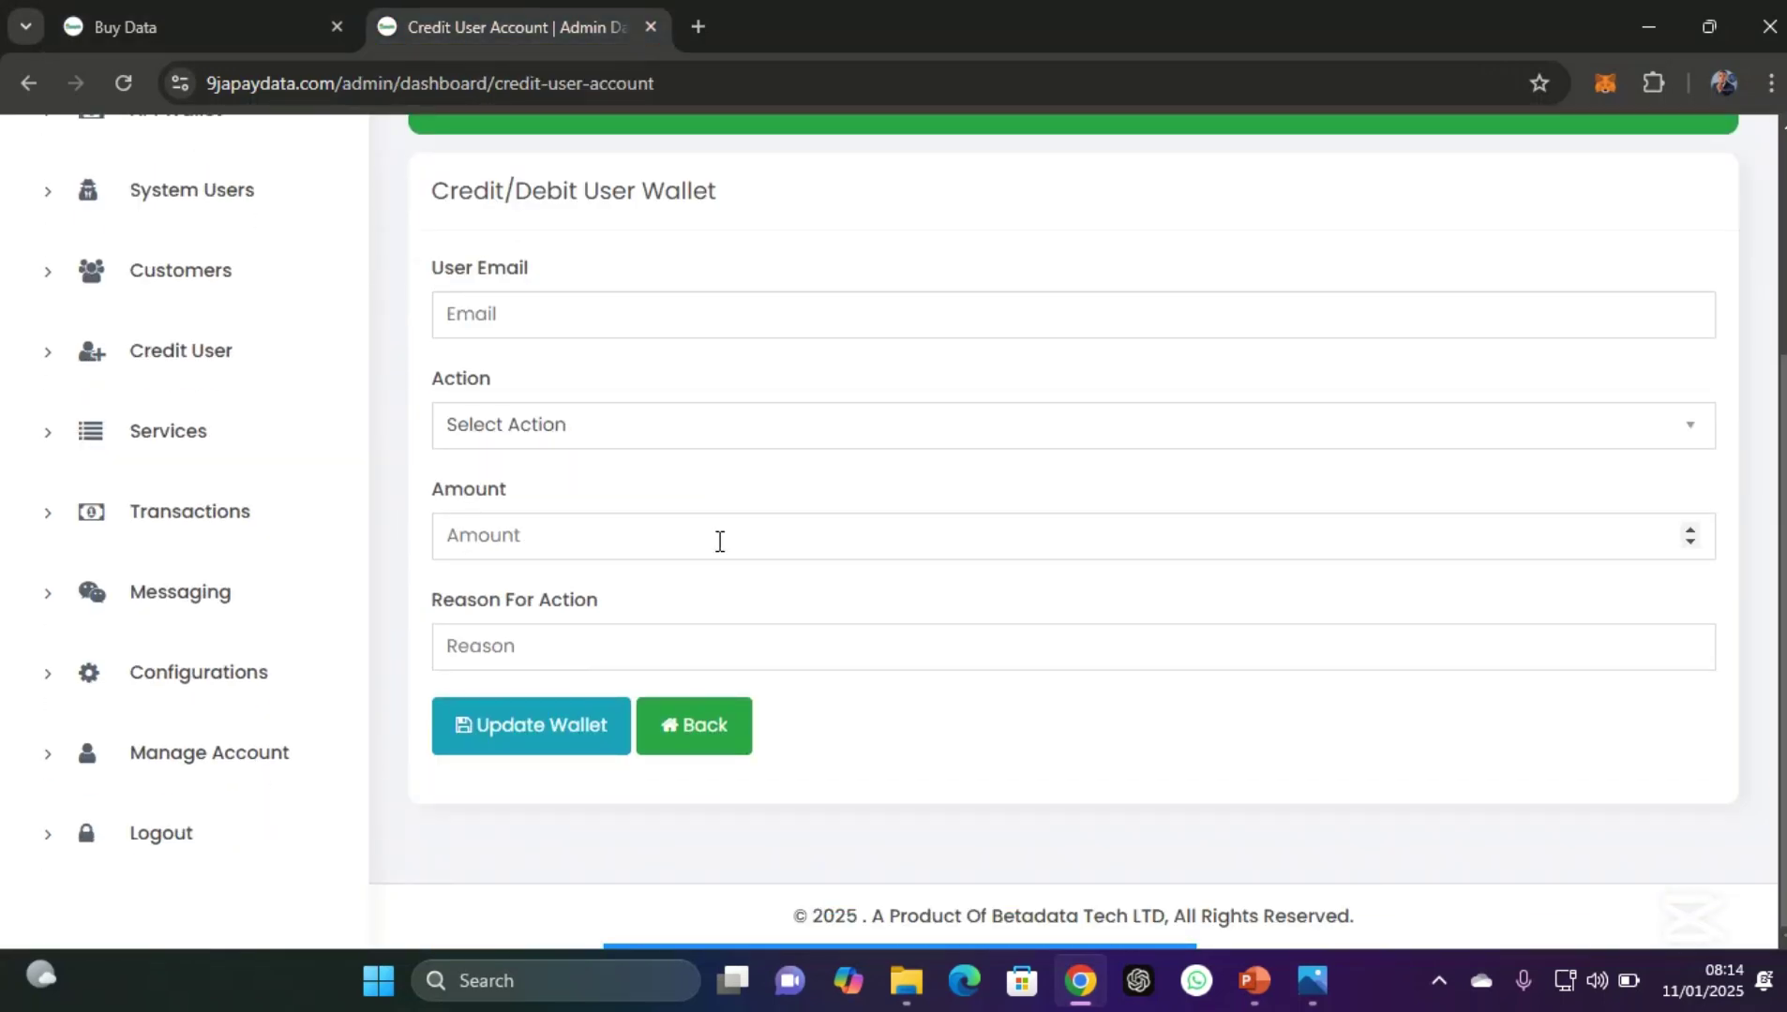
# Step: Open Services, manage Data Plans, and edit the 1GB MTN SME plan
pyautogui.click(236, 429)
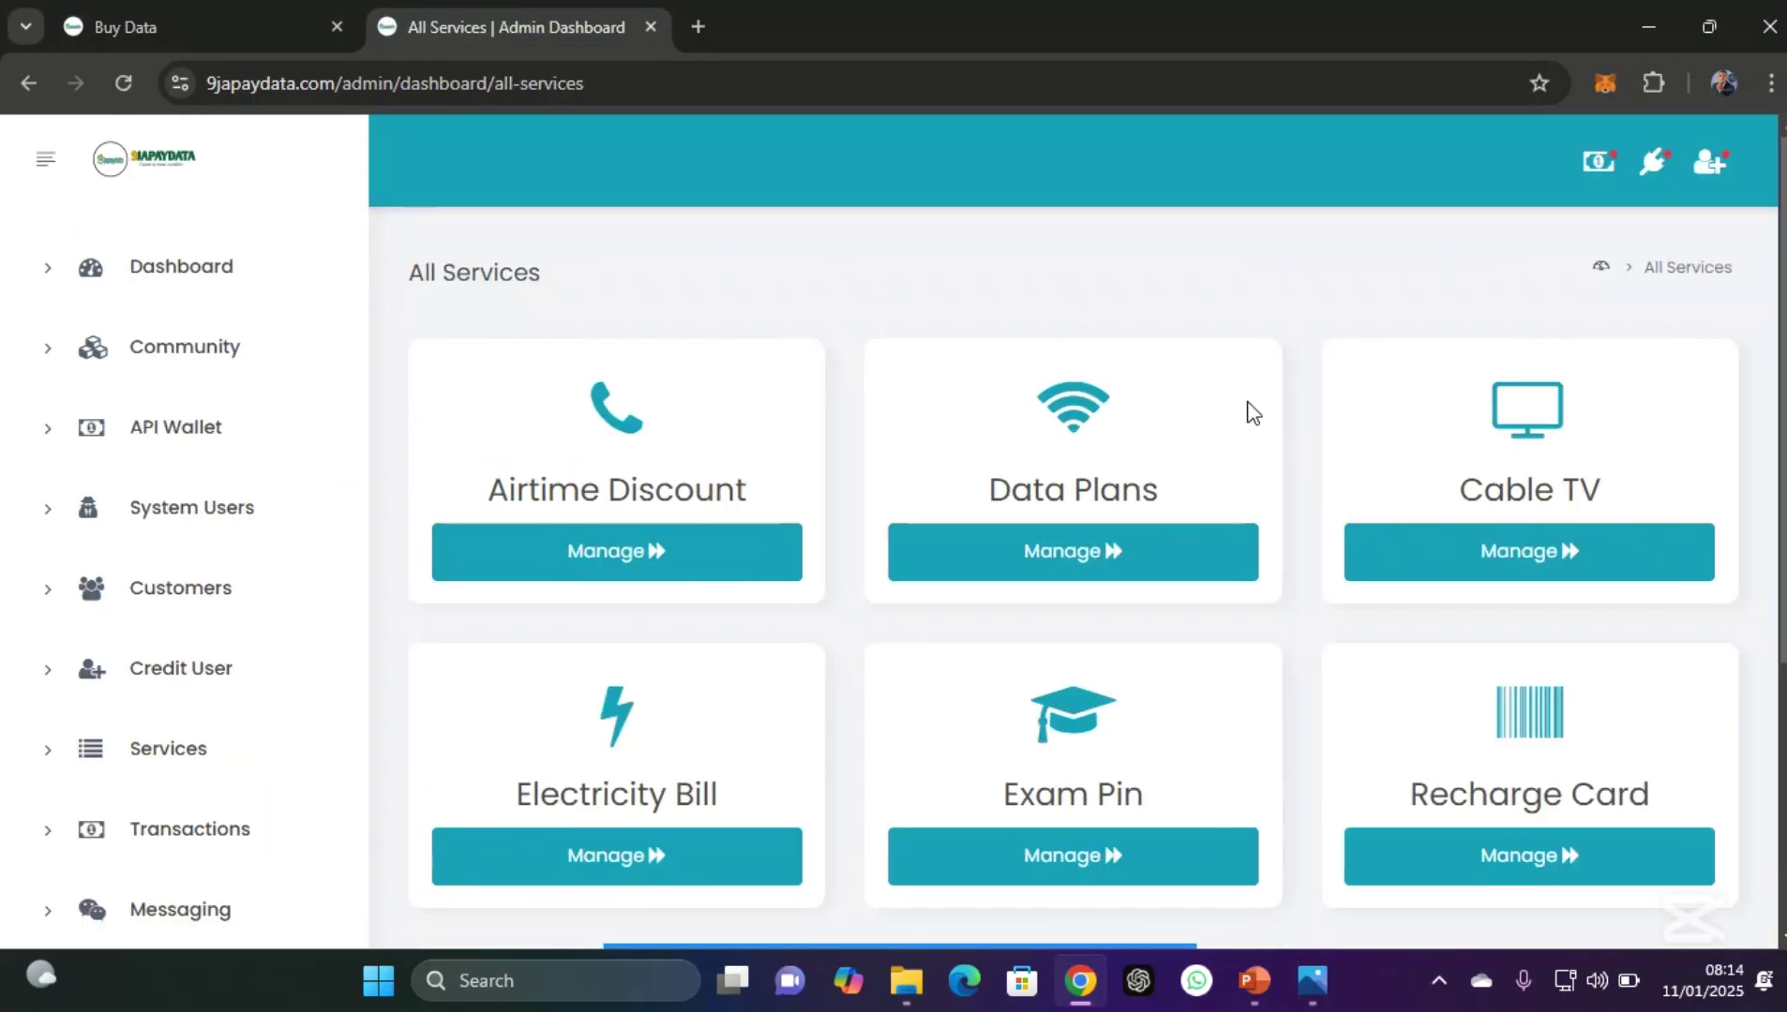
pyautogui.scroll(-3, 1248, 409)
pyautogui.scroll(2, 1248, 411)
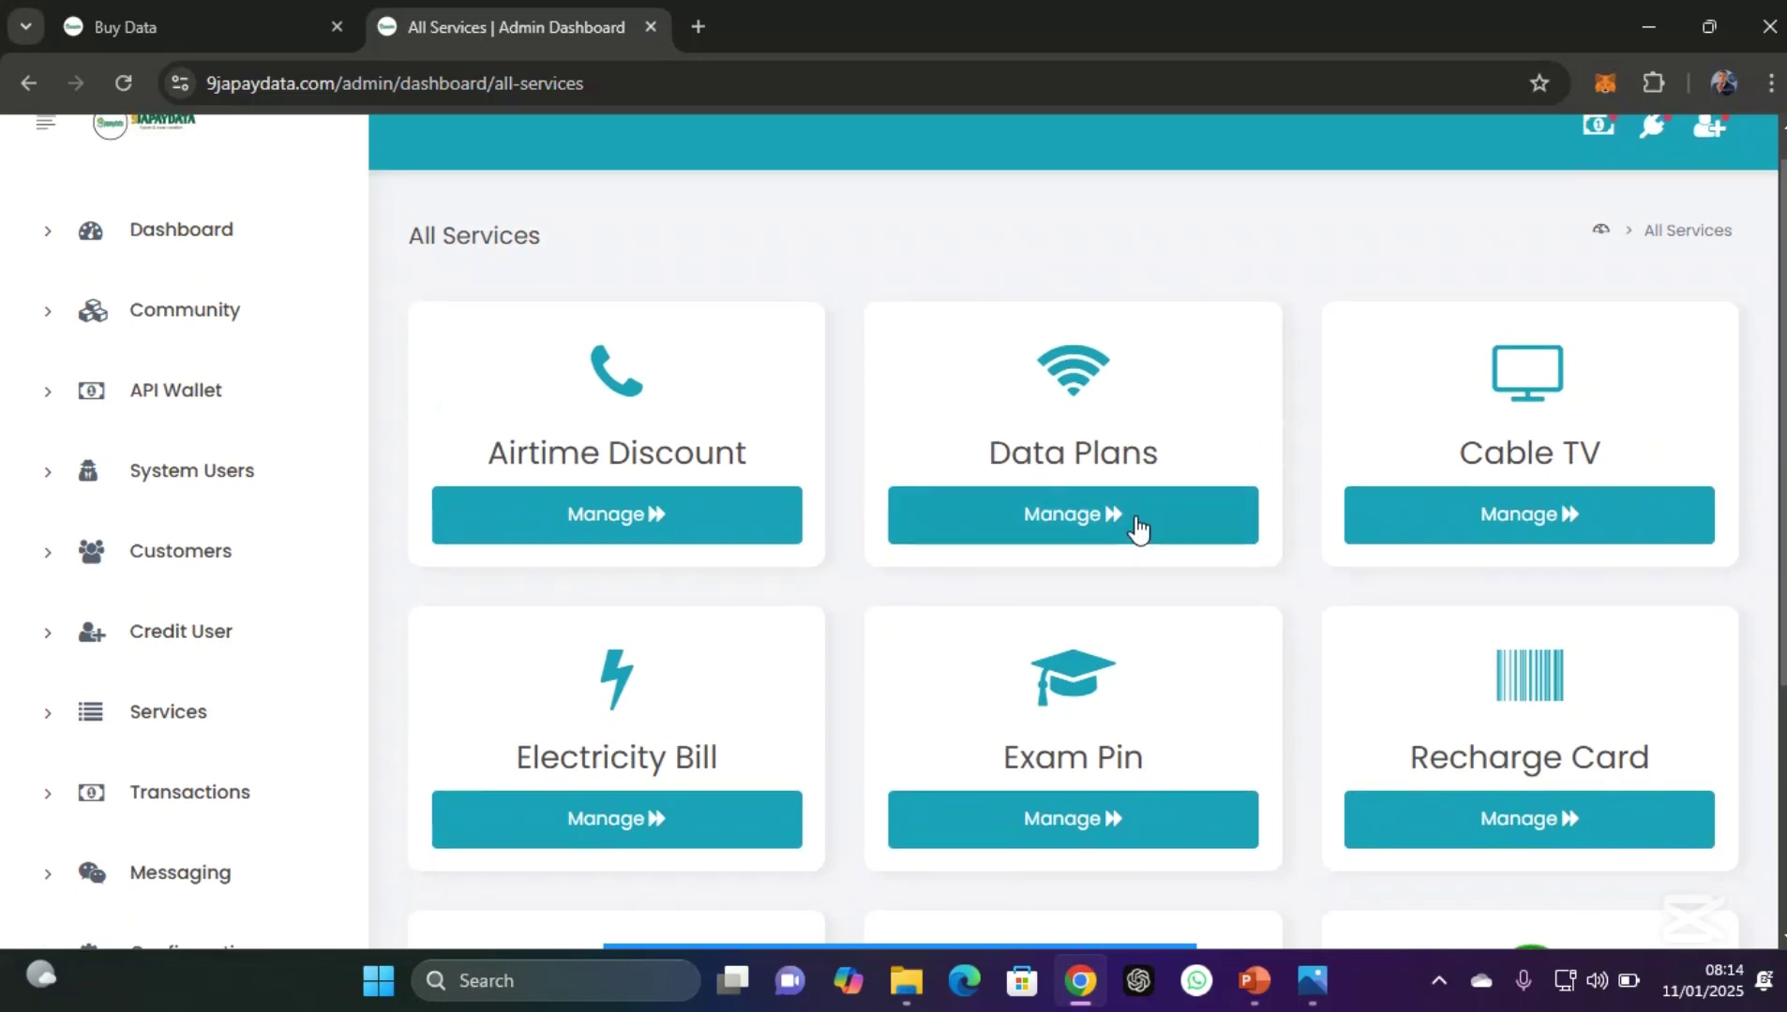
pyautogui.click(1129, 514)
pyautogui.scroll(-3, 1127, 511)
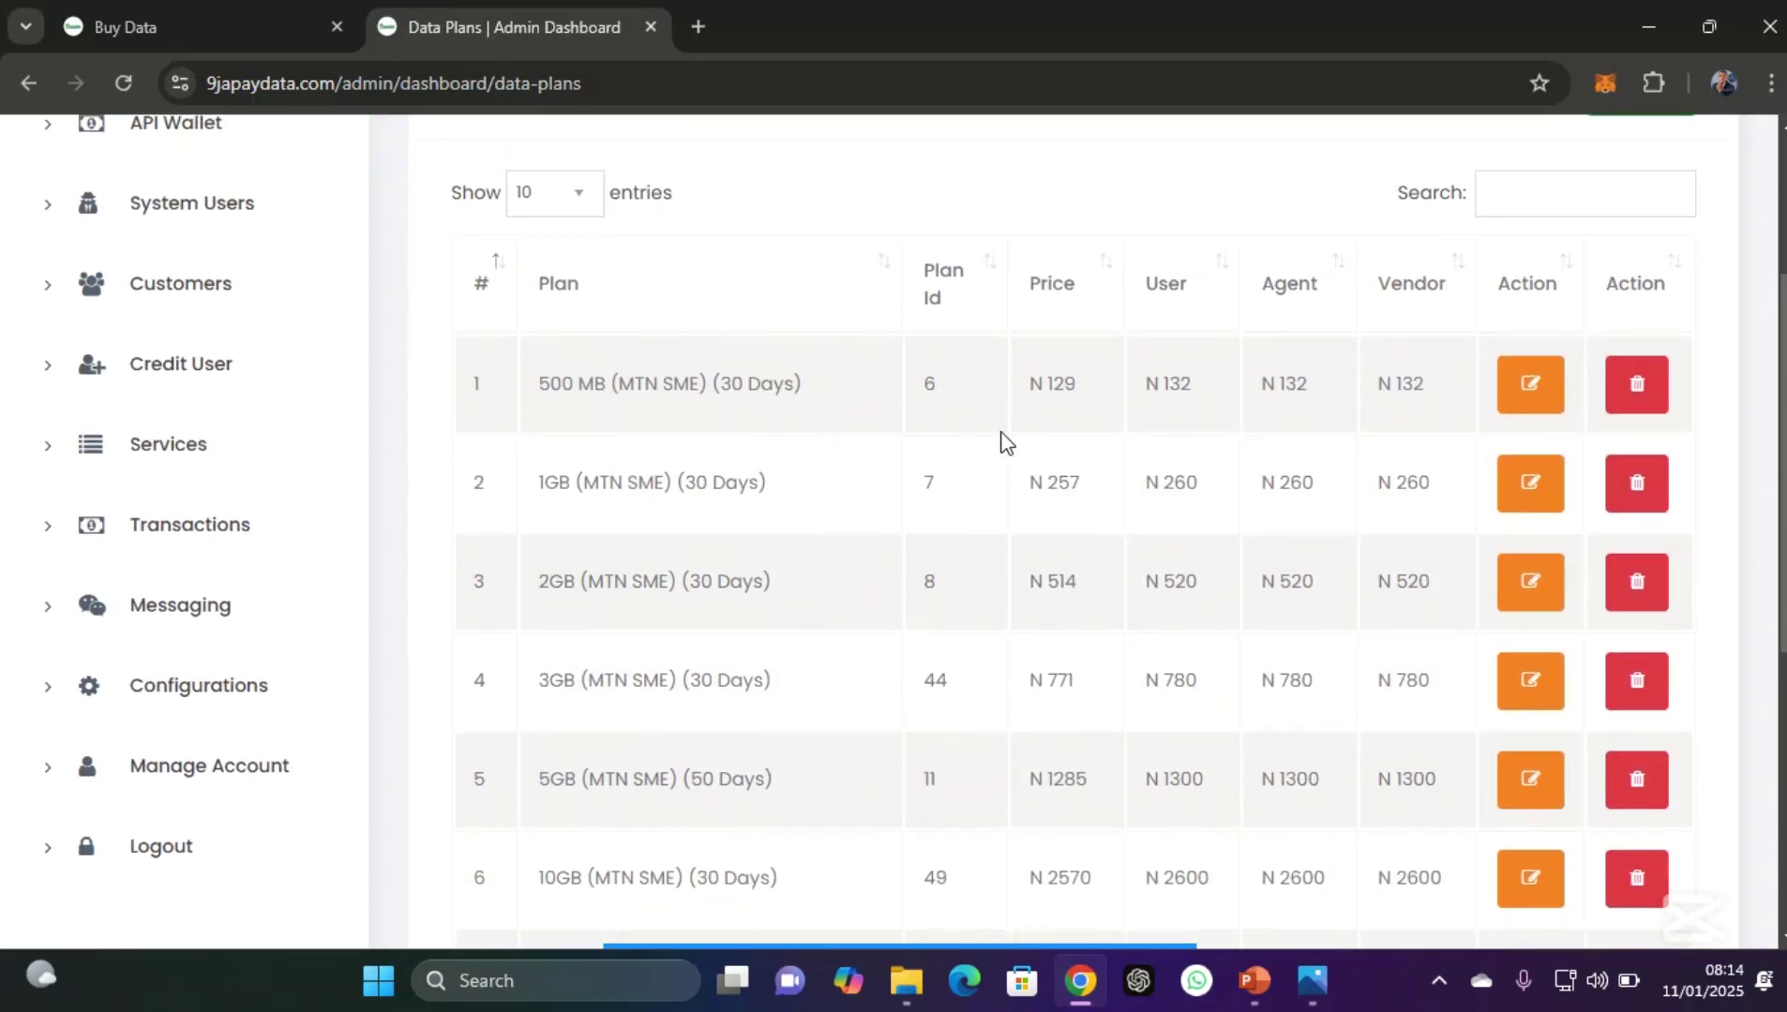
pyautogui.click(1530, 488)
# Step: Review the plan's network, name, ID, duration and prices, then close without saving
pyautogui.click(475, 323)
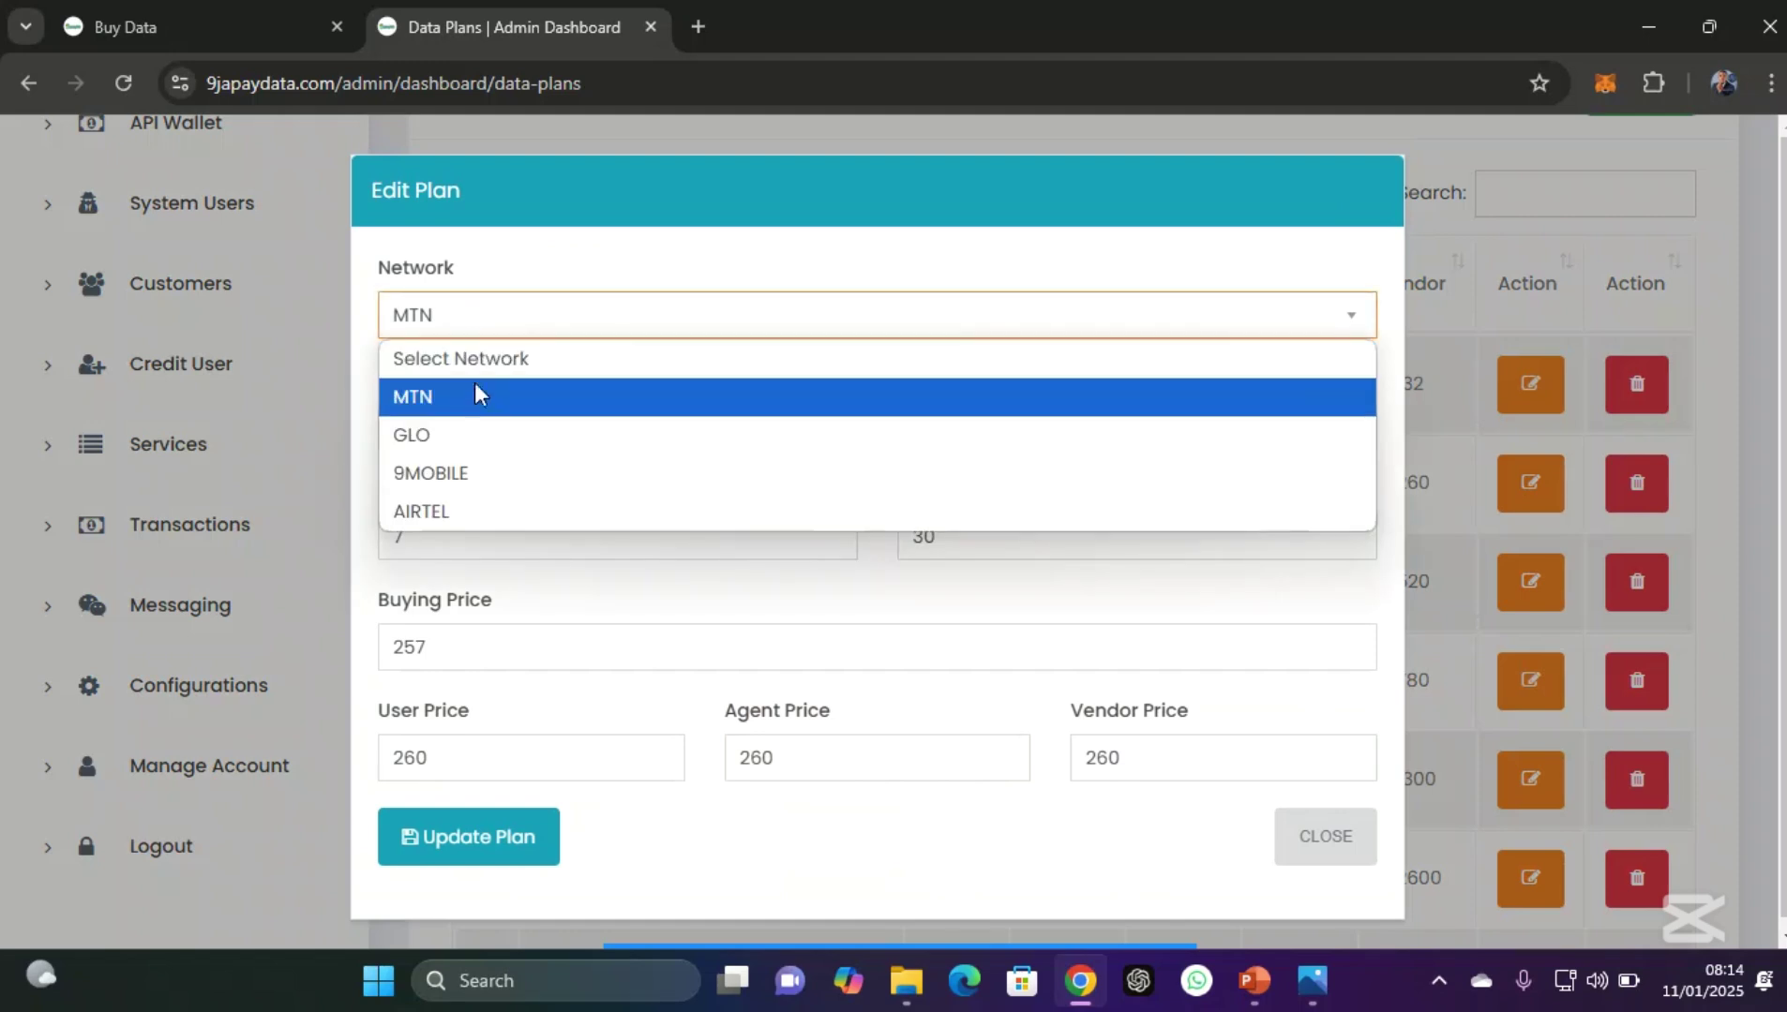
pyautogui.click(476, 392)
pyautogui.click(535, 433)
pyautogui.click(787, 540)
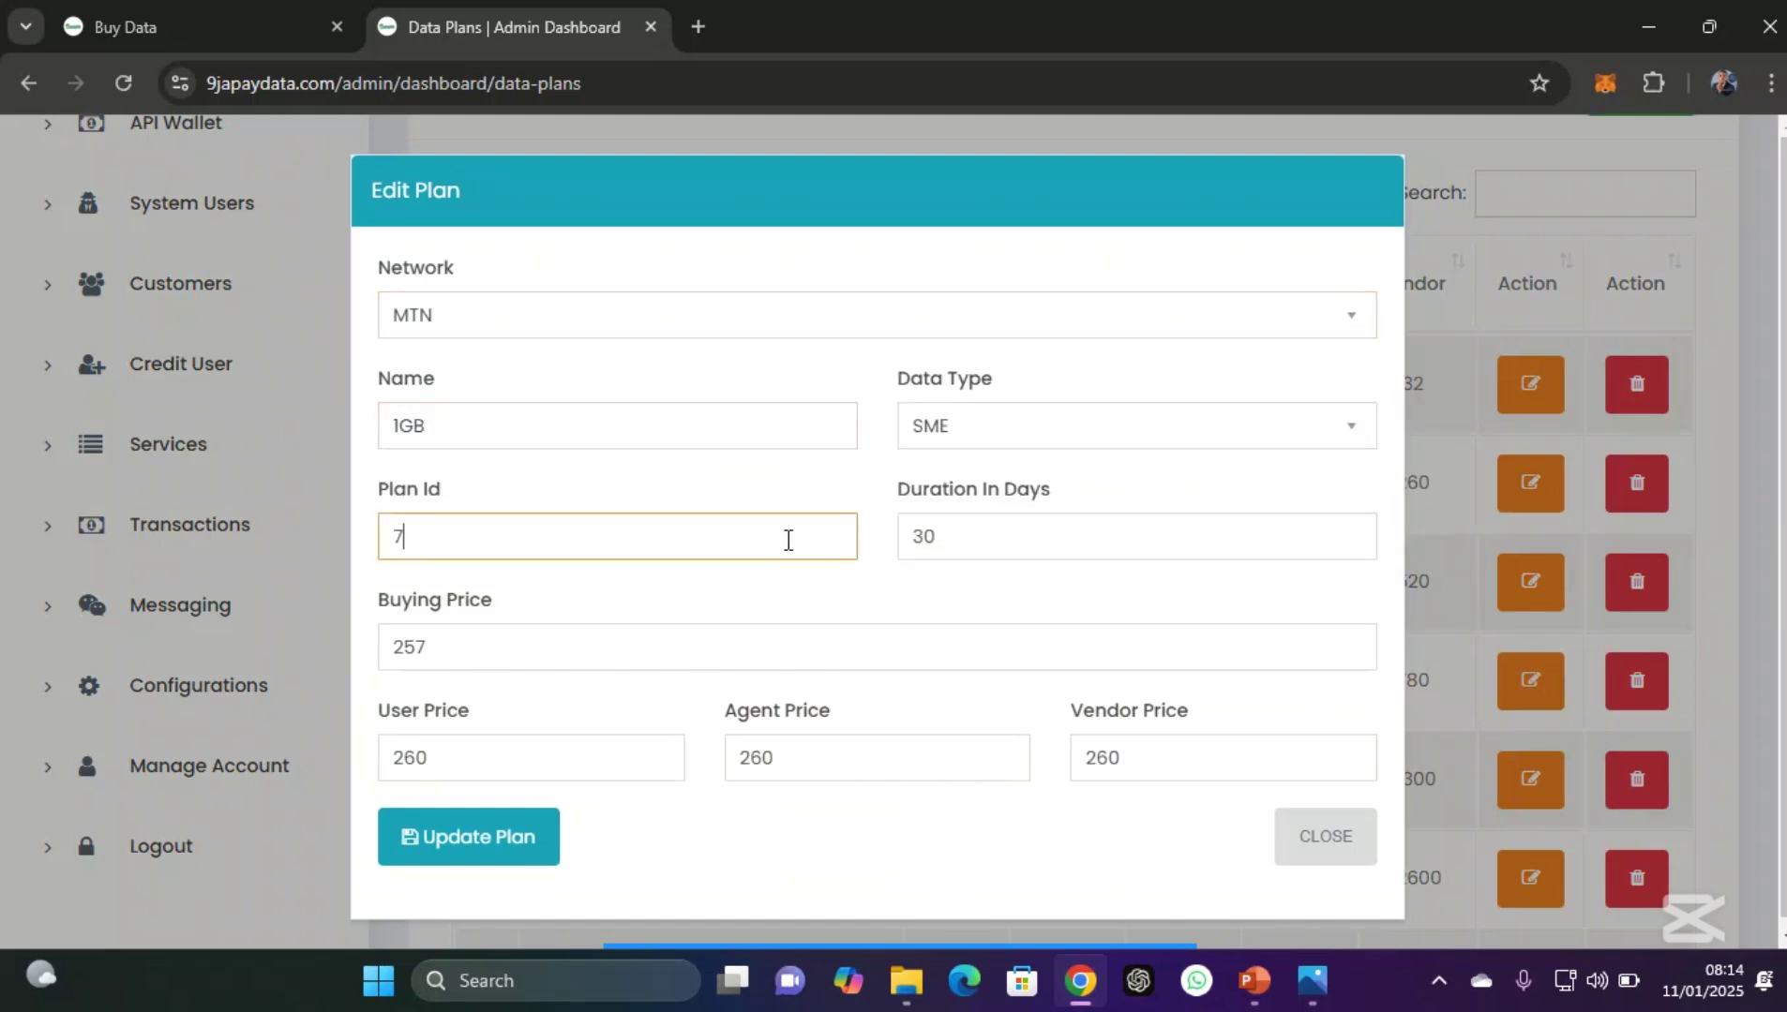
pyautogui.click(1034, 539)
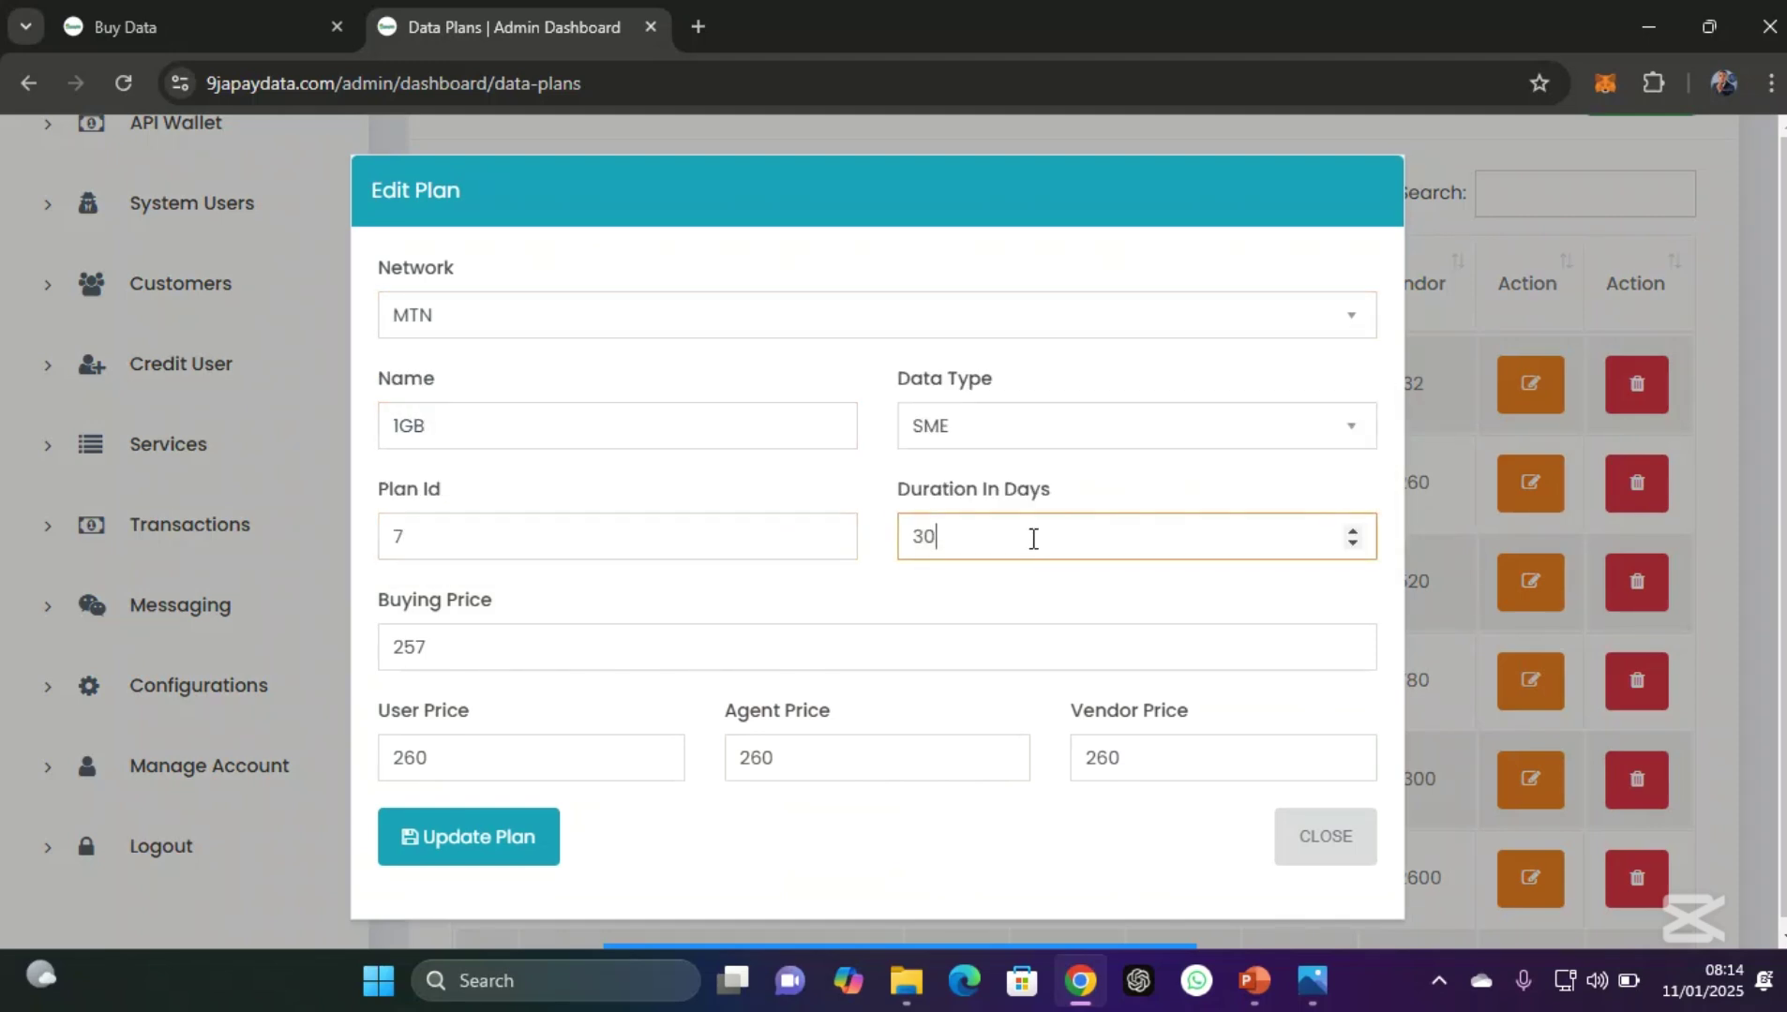
pyautogui.click(450, 656)
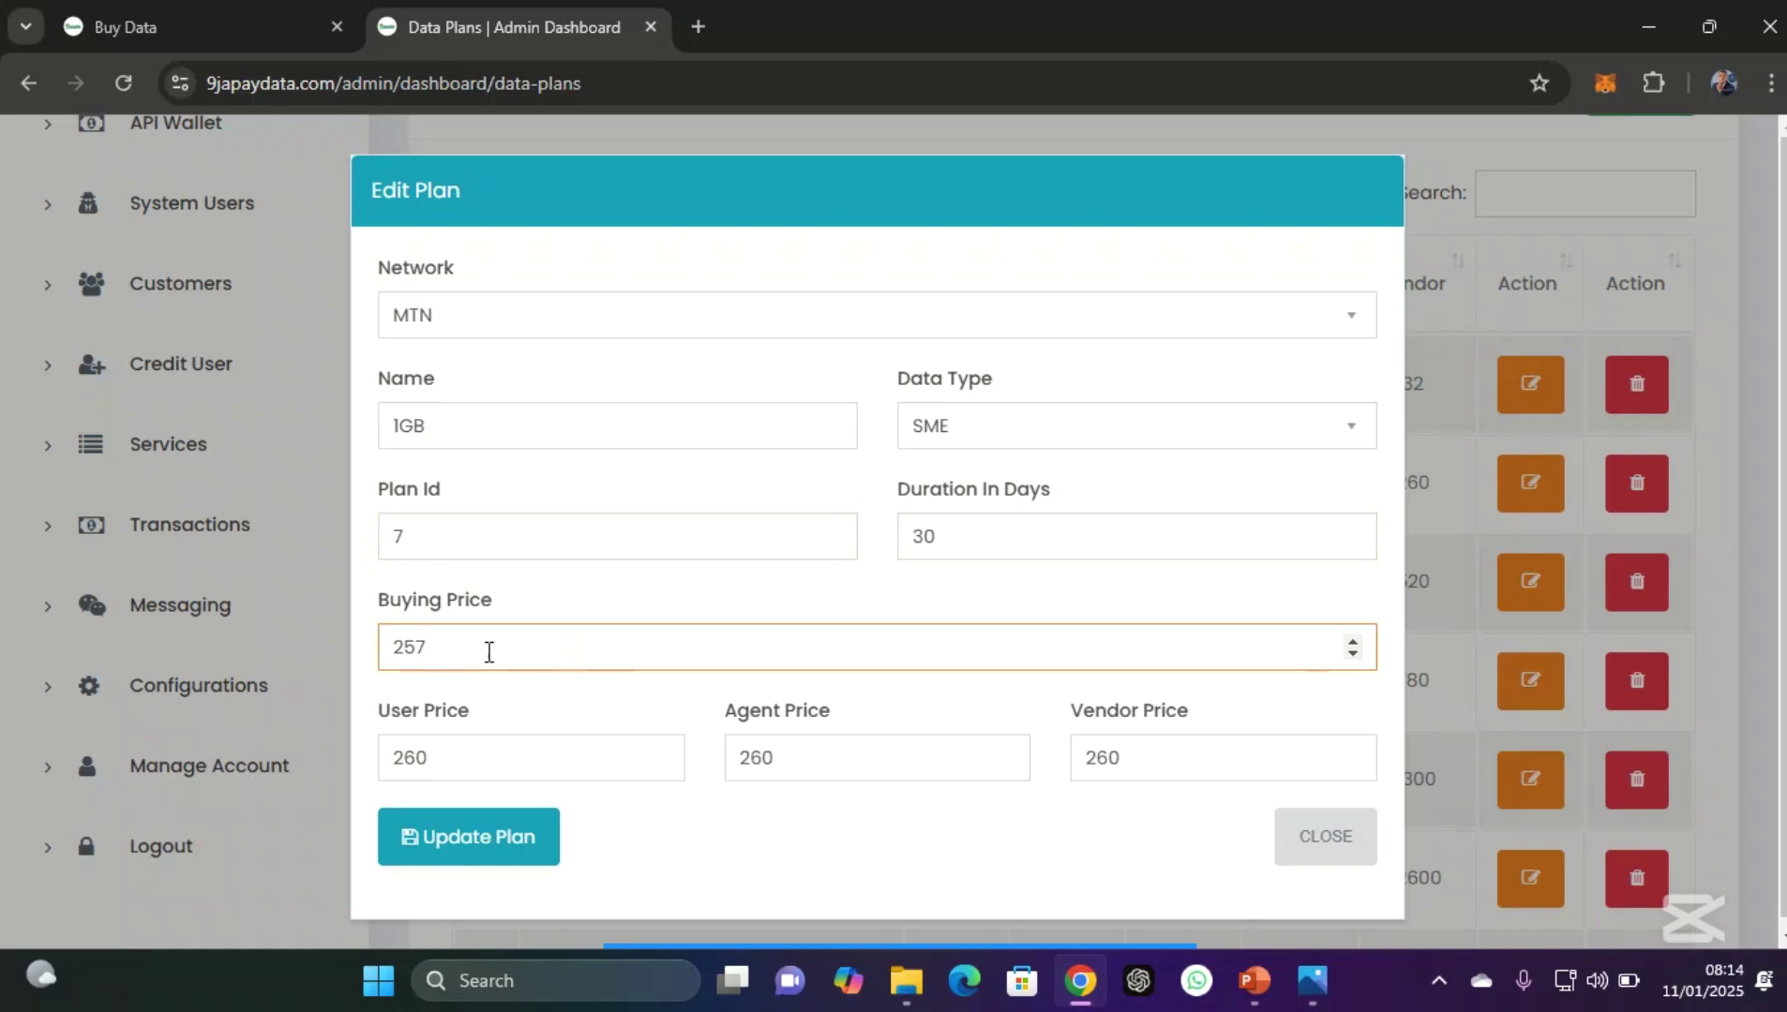
pyautogui.click(563, 762)
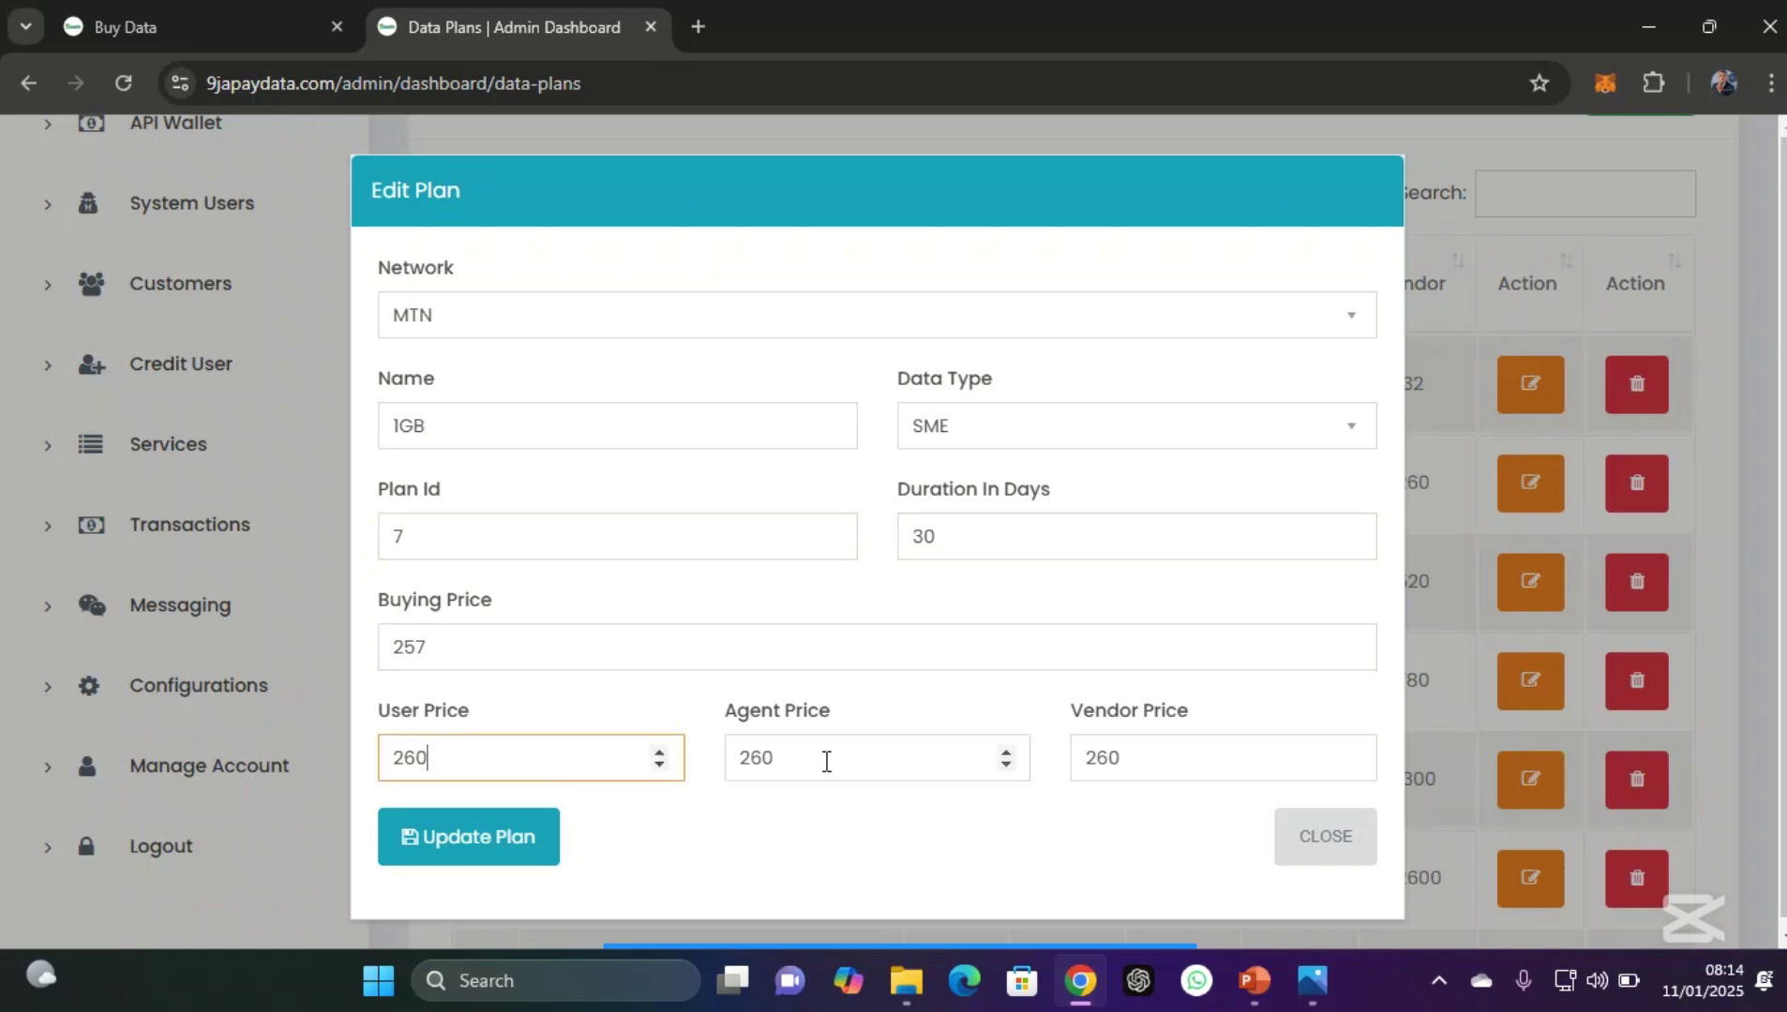
pyautogui.click(844, 758)
pyautogui.click(1103, 759)
pyautogui.click(1371, 832)
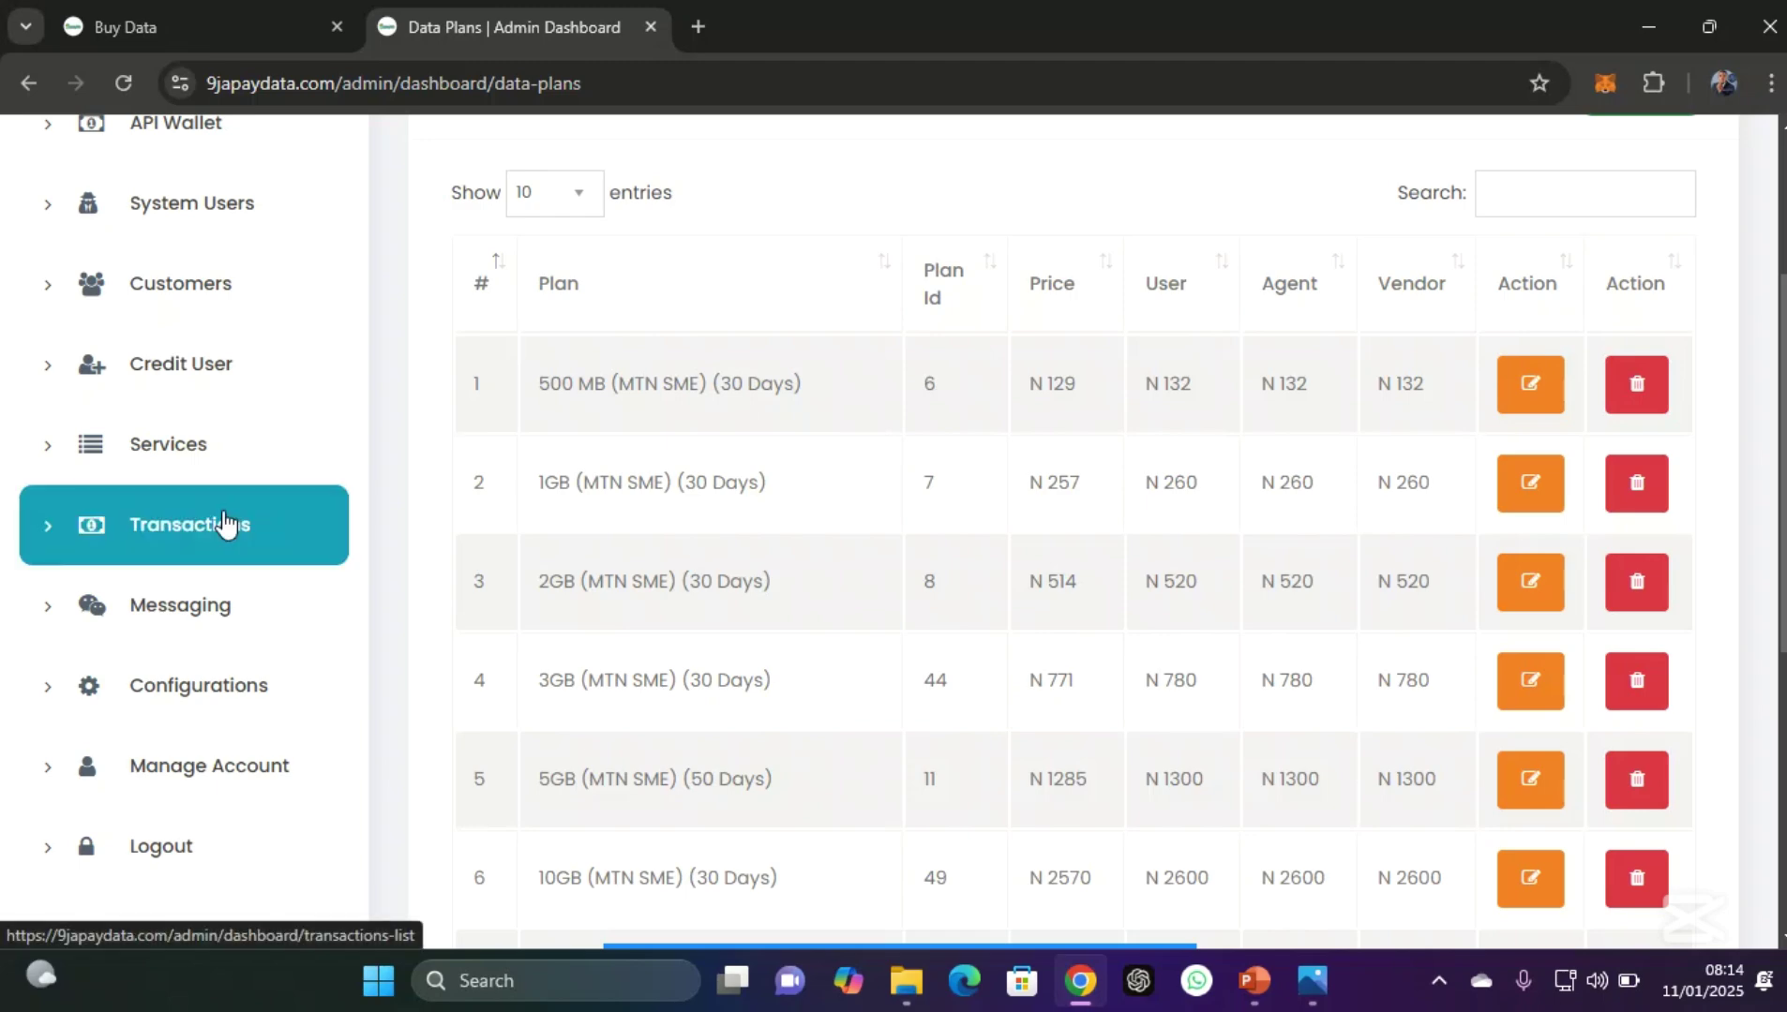
# Step: Open All Transactions and scroll the 9 entries, including failed N260 and N520 data purchases
pyautogui.scroll(1, 1288, 311)
pyautogui.scroll(-2, 1172, 338)
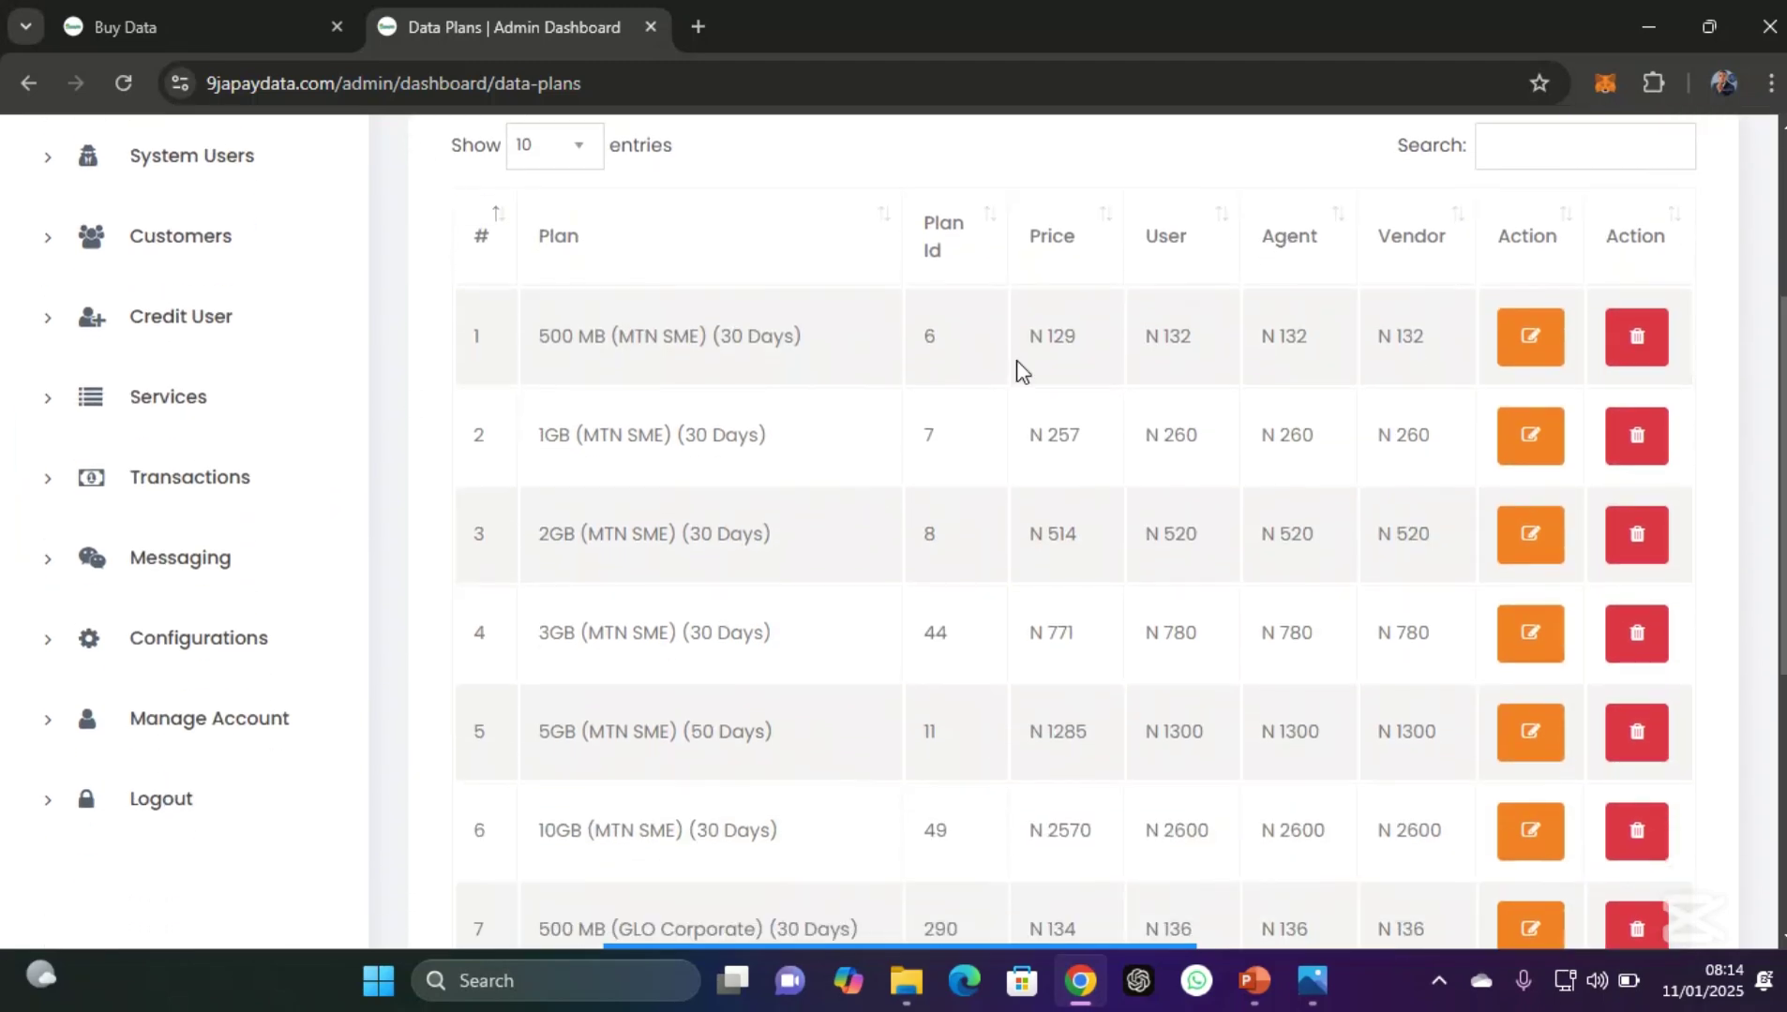
pyautogui.click(263, 480)
pyautogui.click(642, 434)
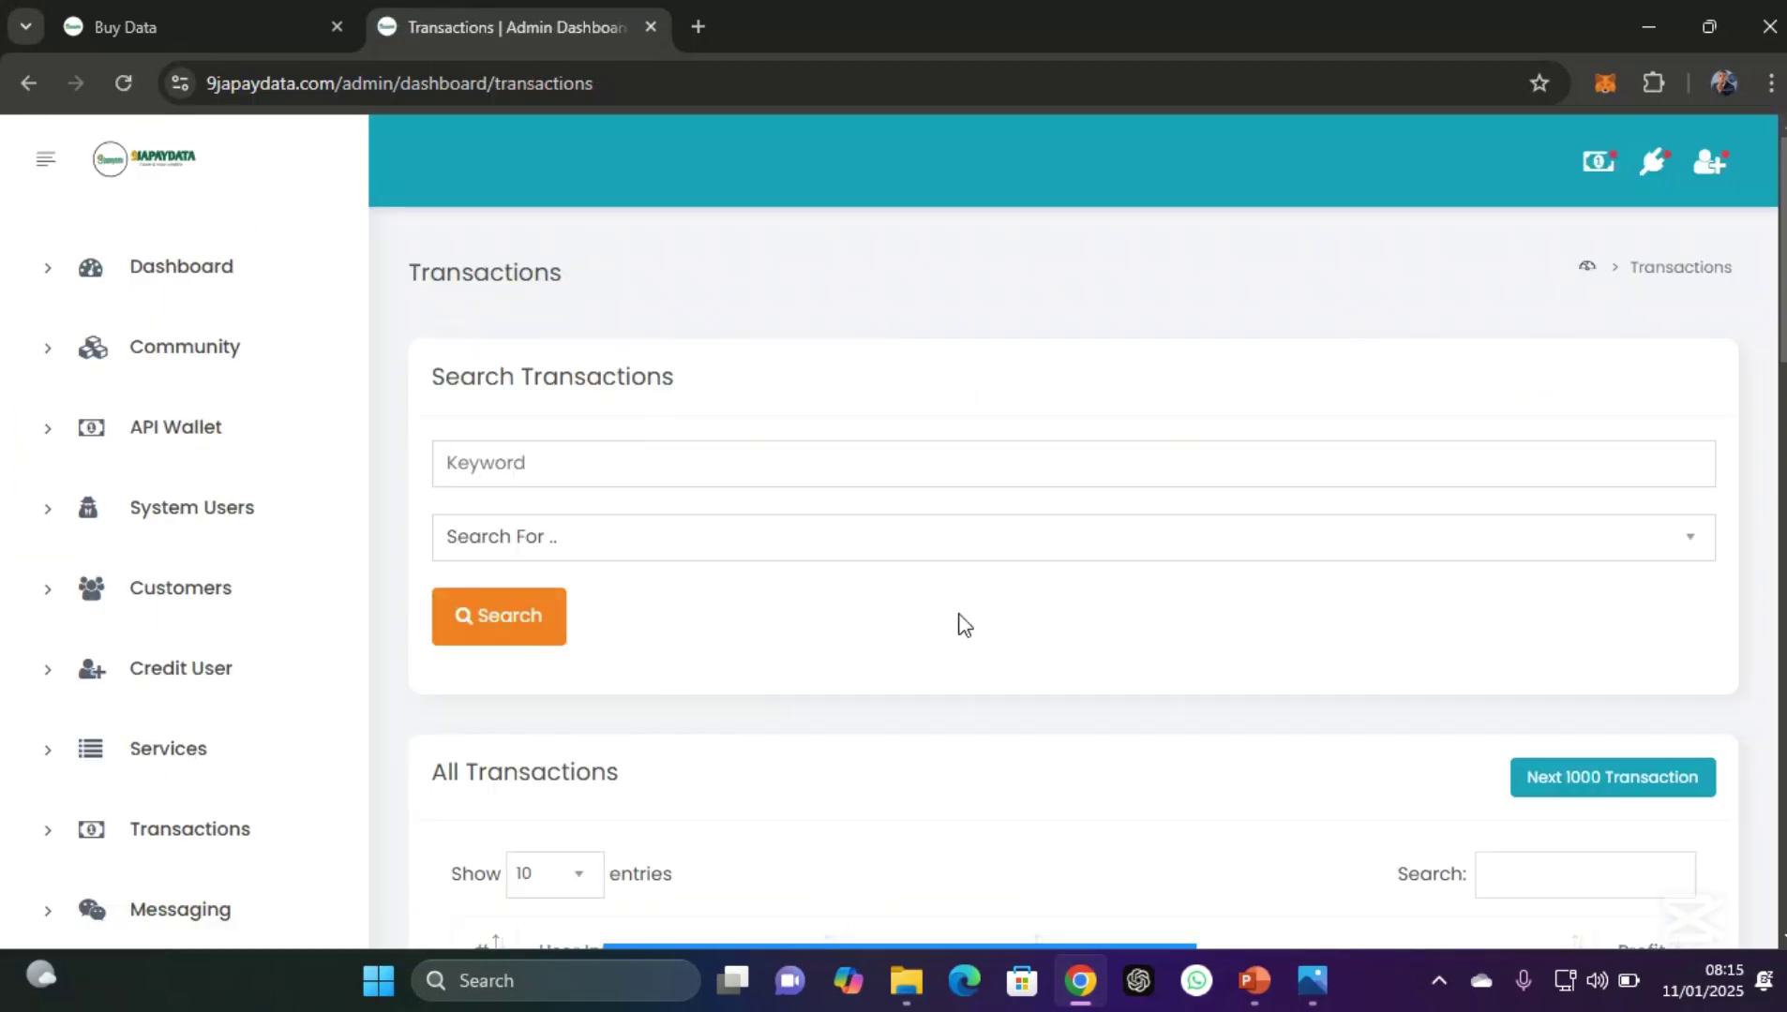
pyautogui.scroll(-5, 958, 619)
pyautogui.scroll(-2, 961, 339)
pyautogui.scroll(-3, 717, 478)
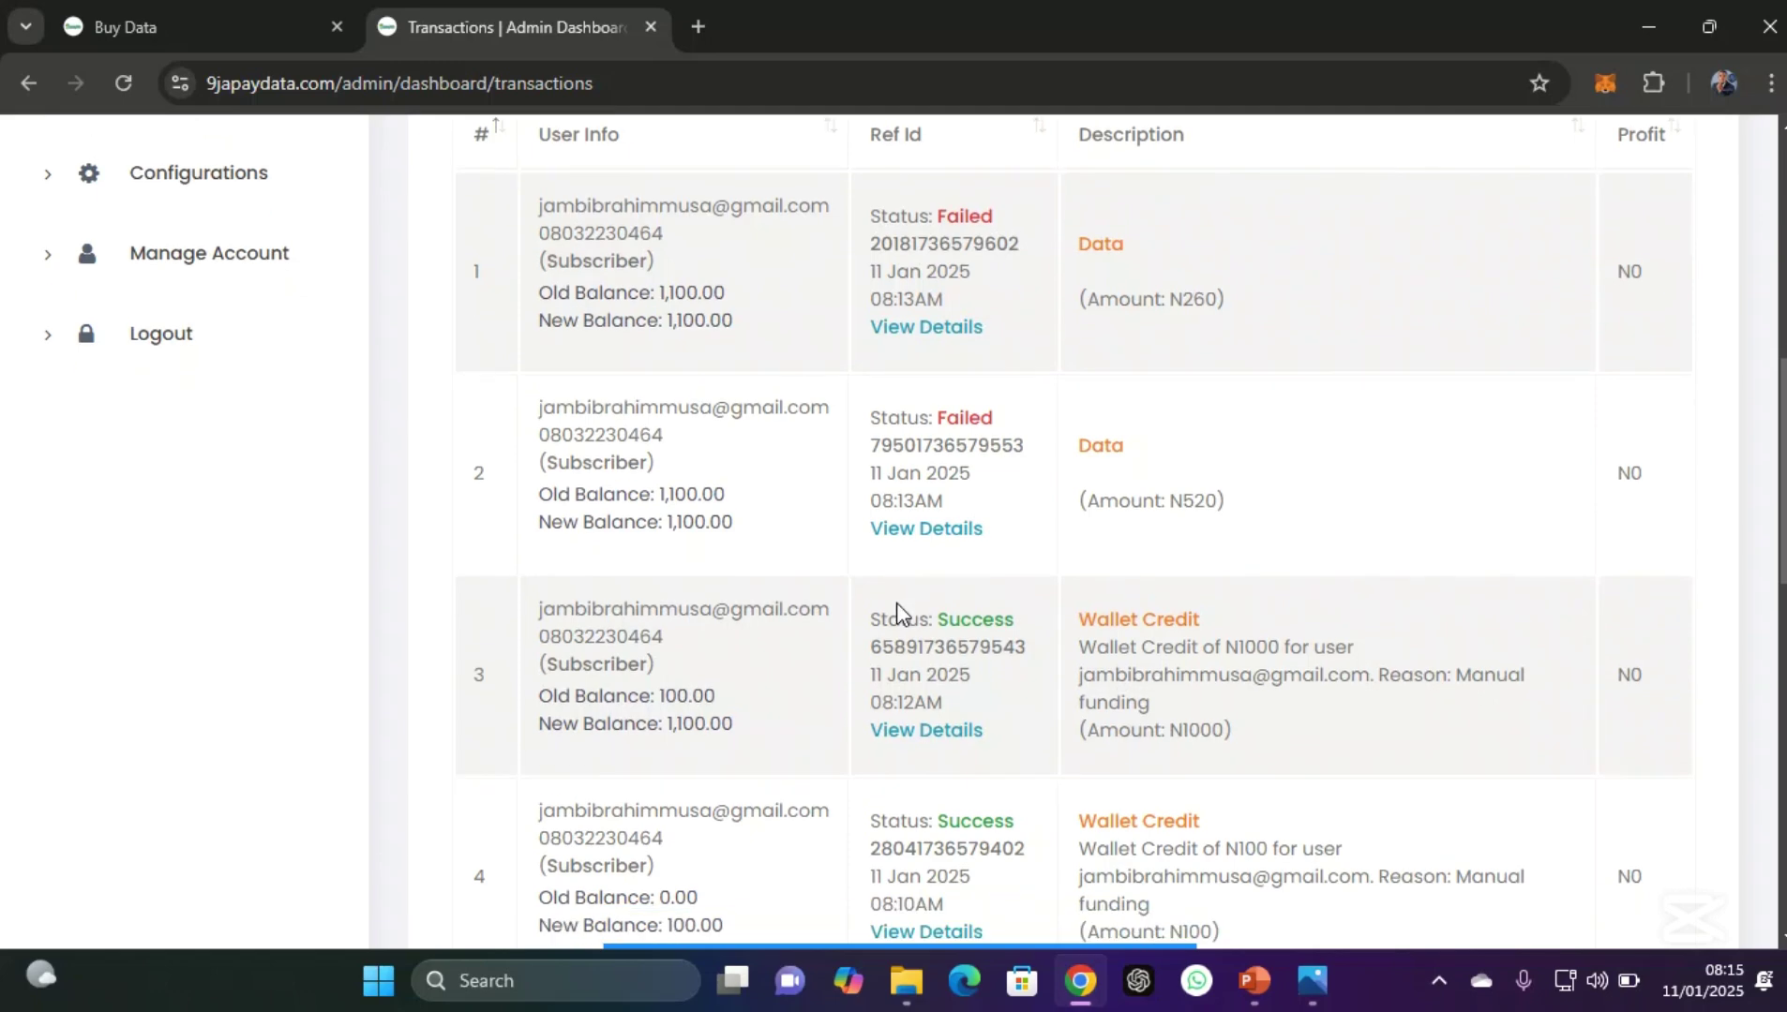
pyautogui.scroll(-8, 857, 759)
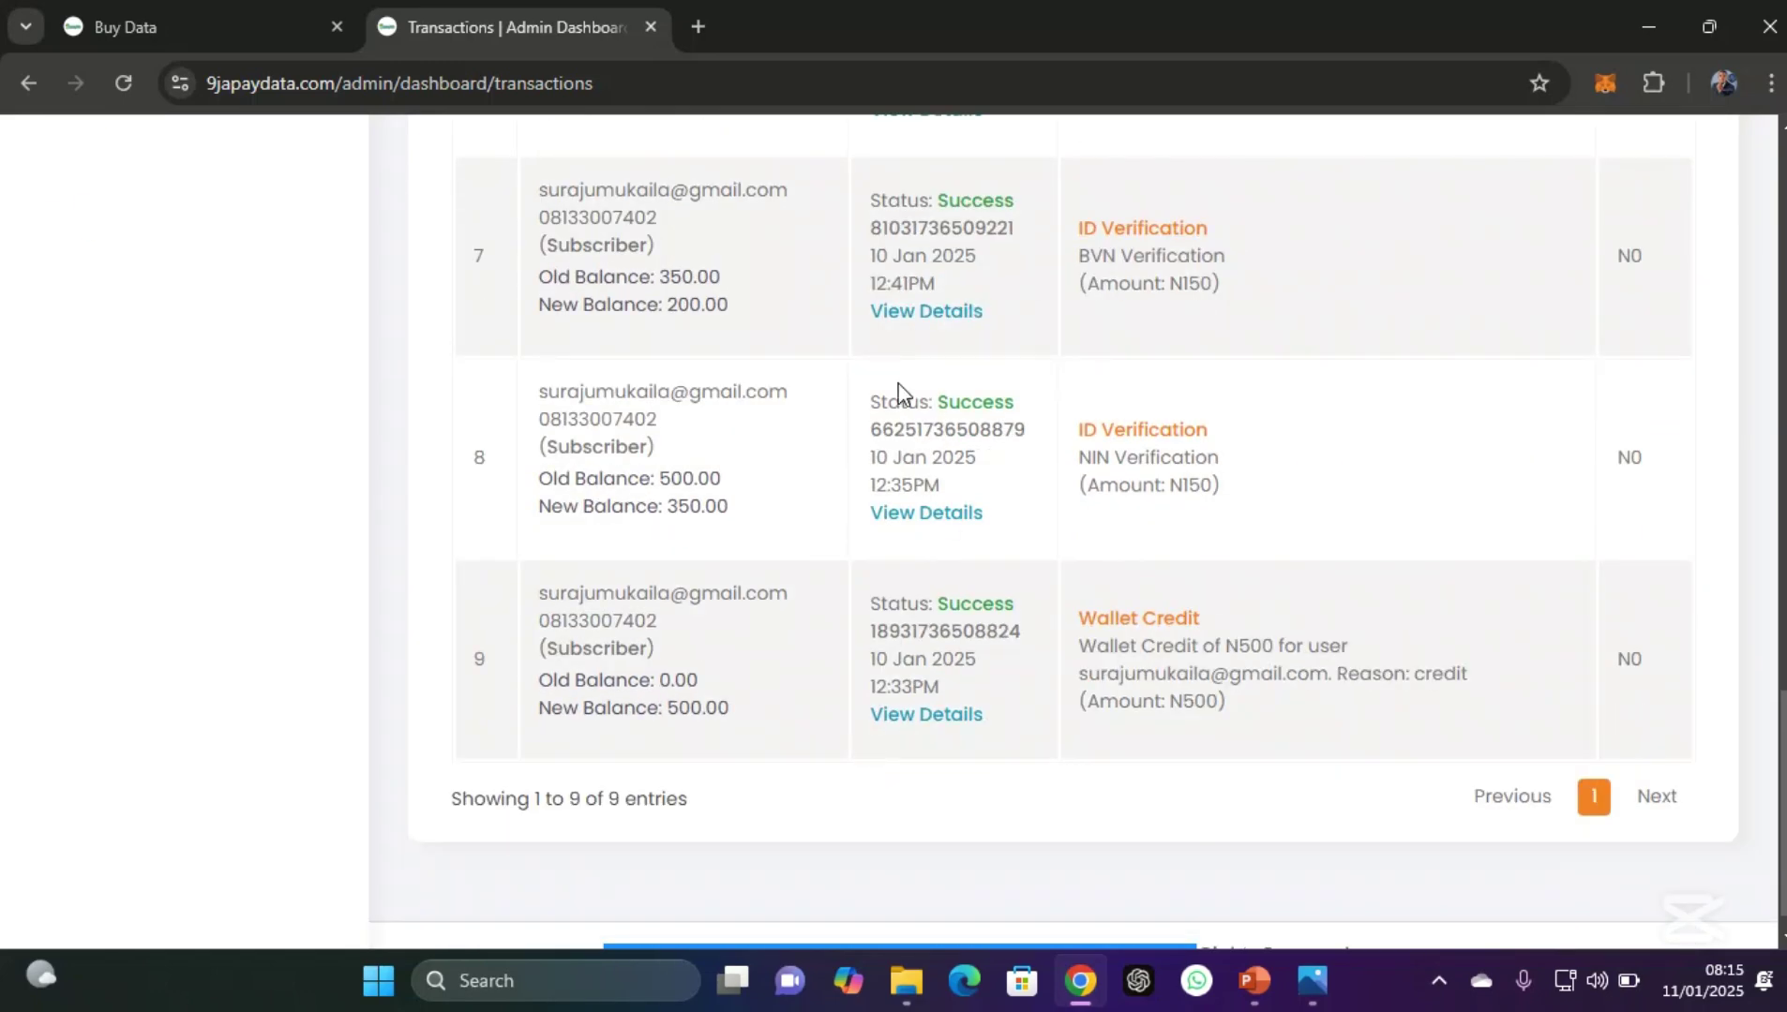
pyautogui.scroll(8, 1033, 515)
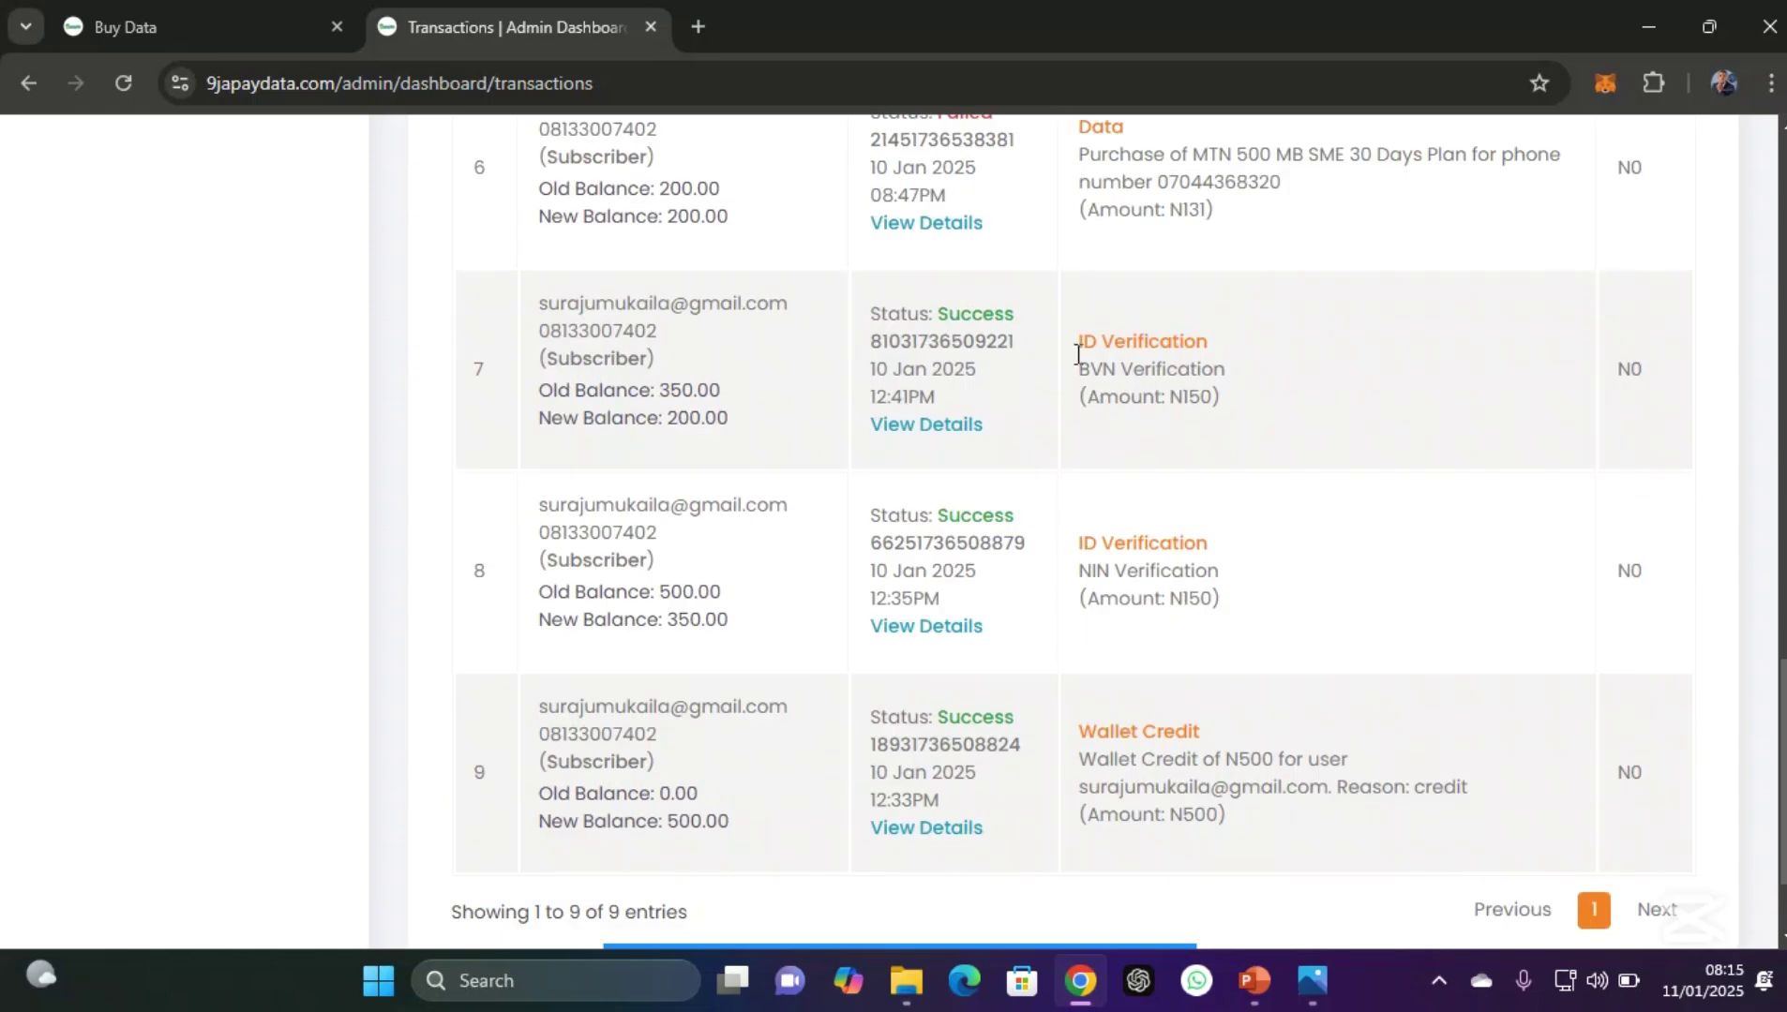
pyautogui.scroll(1, 954, 400)
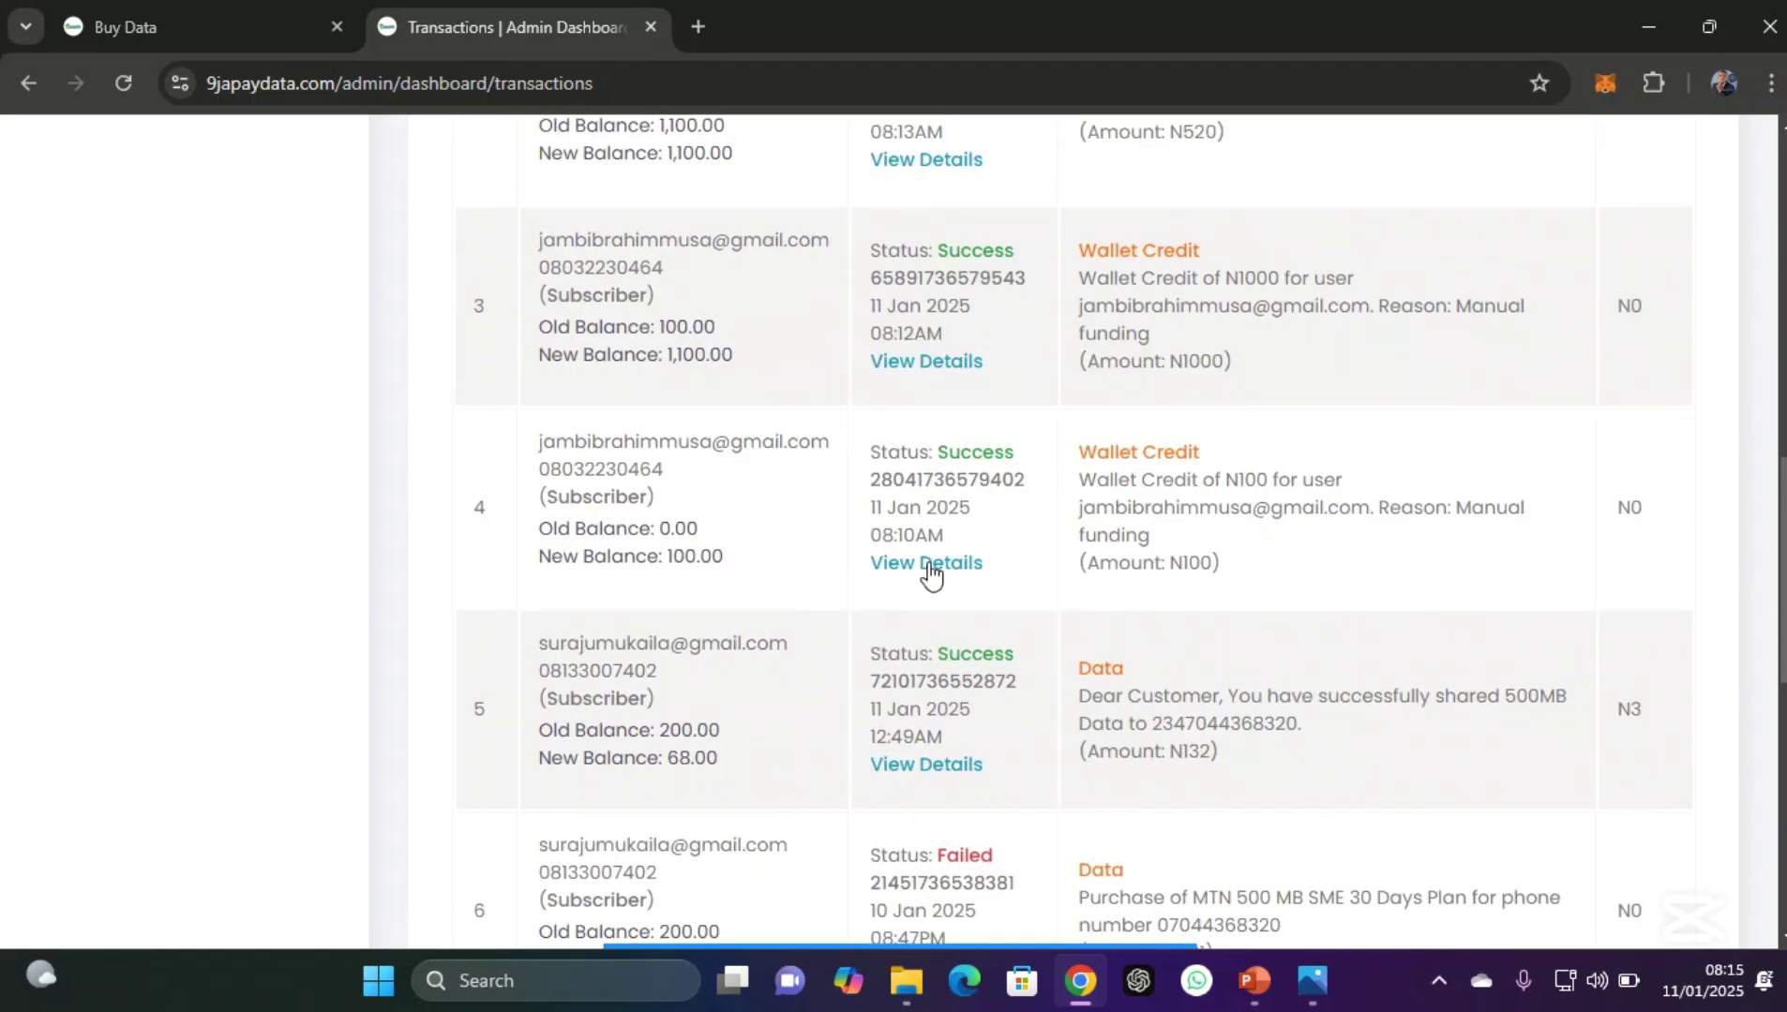
# Step: Inspect the failed N520 data purchase's status options and return to the list unchanged
pyautogui.scroll(1, 931, 572)
pyautogui.scroll(2, 1036, 358)
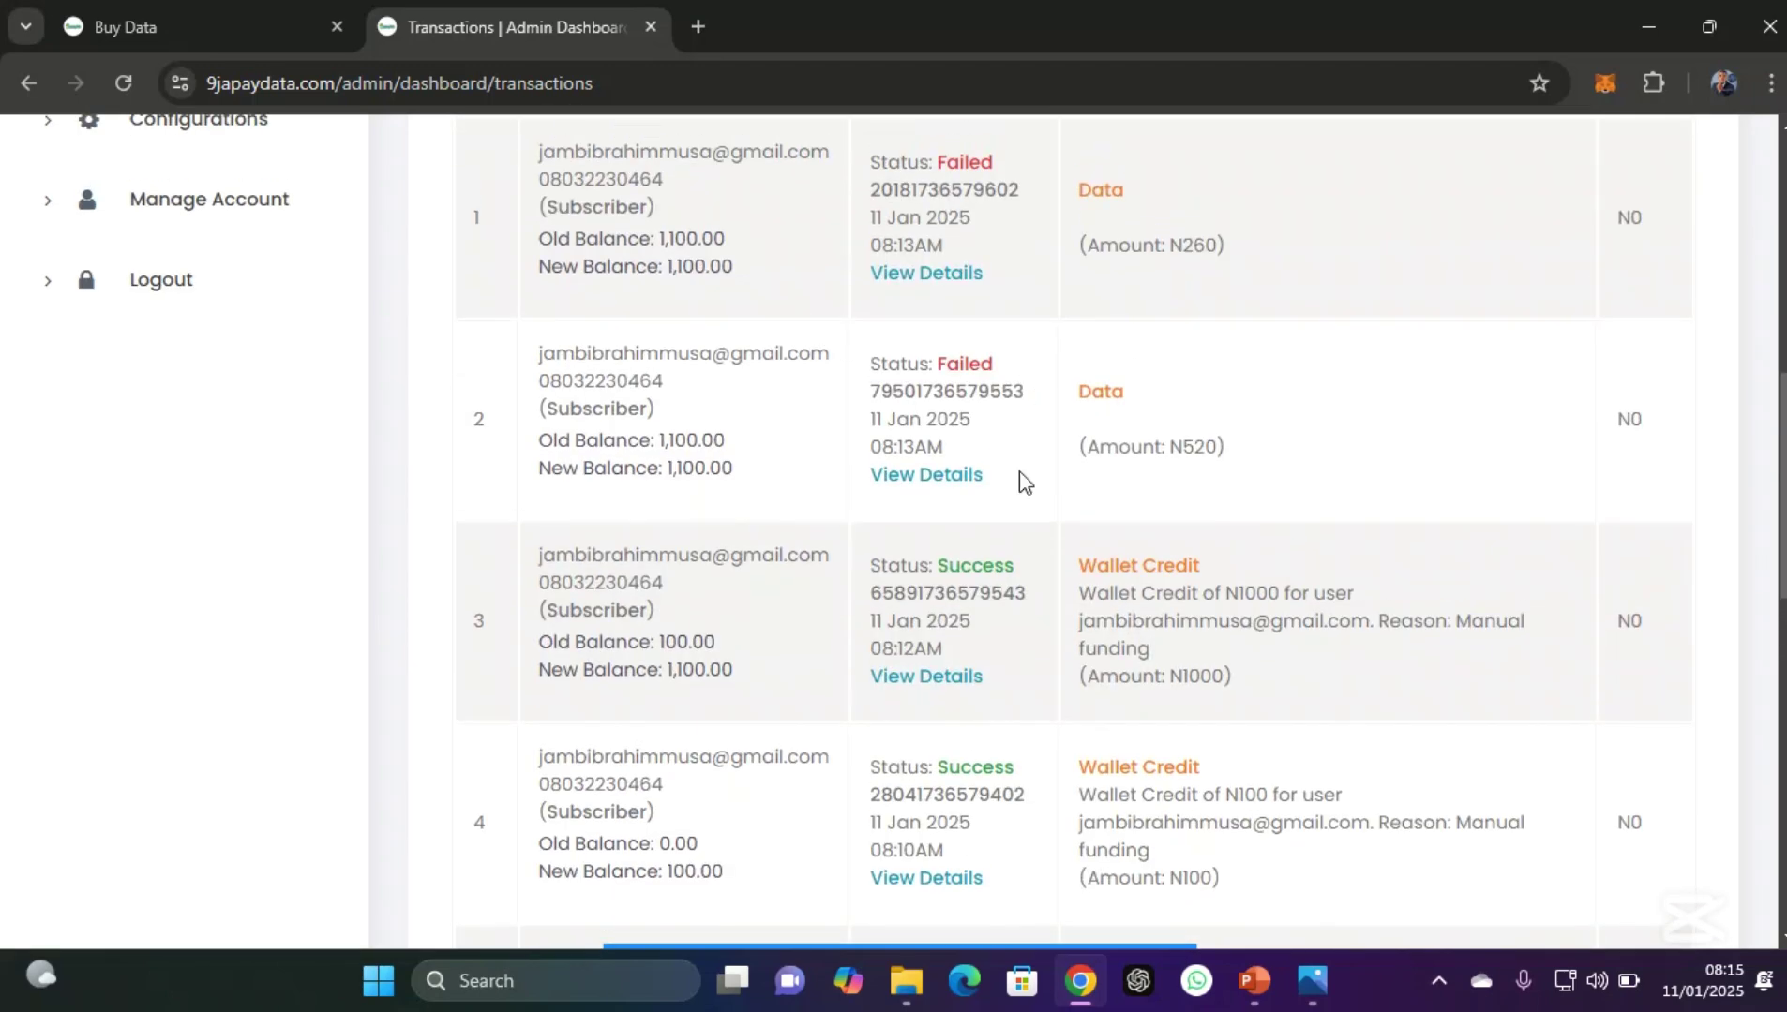
pyautogui.click(958, 475)
pyautogui.scroll(-7, 961, 478)
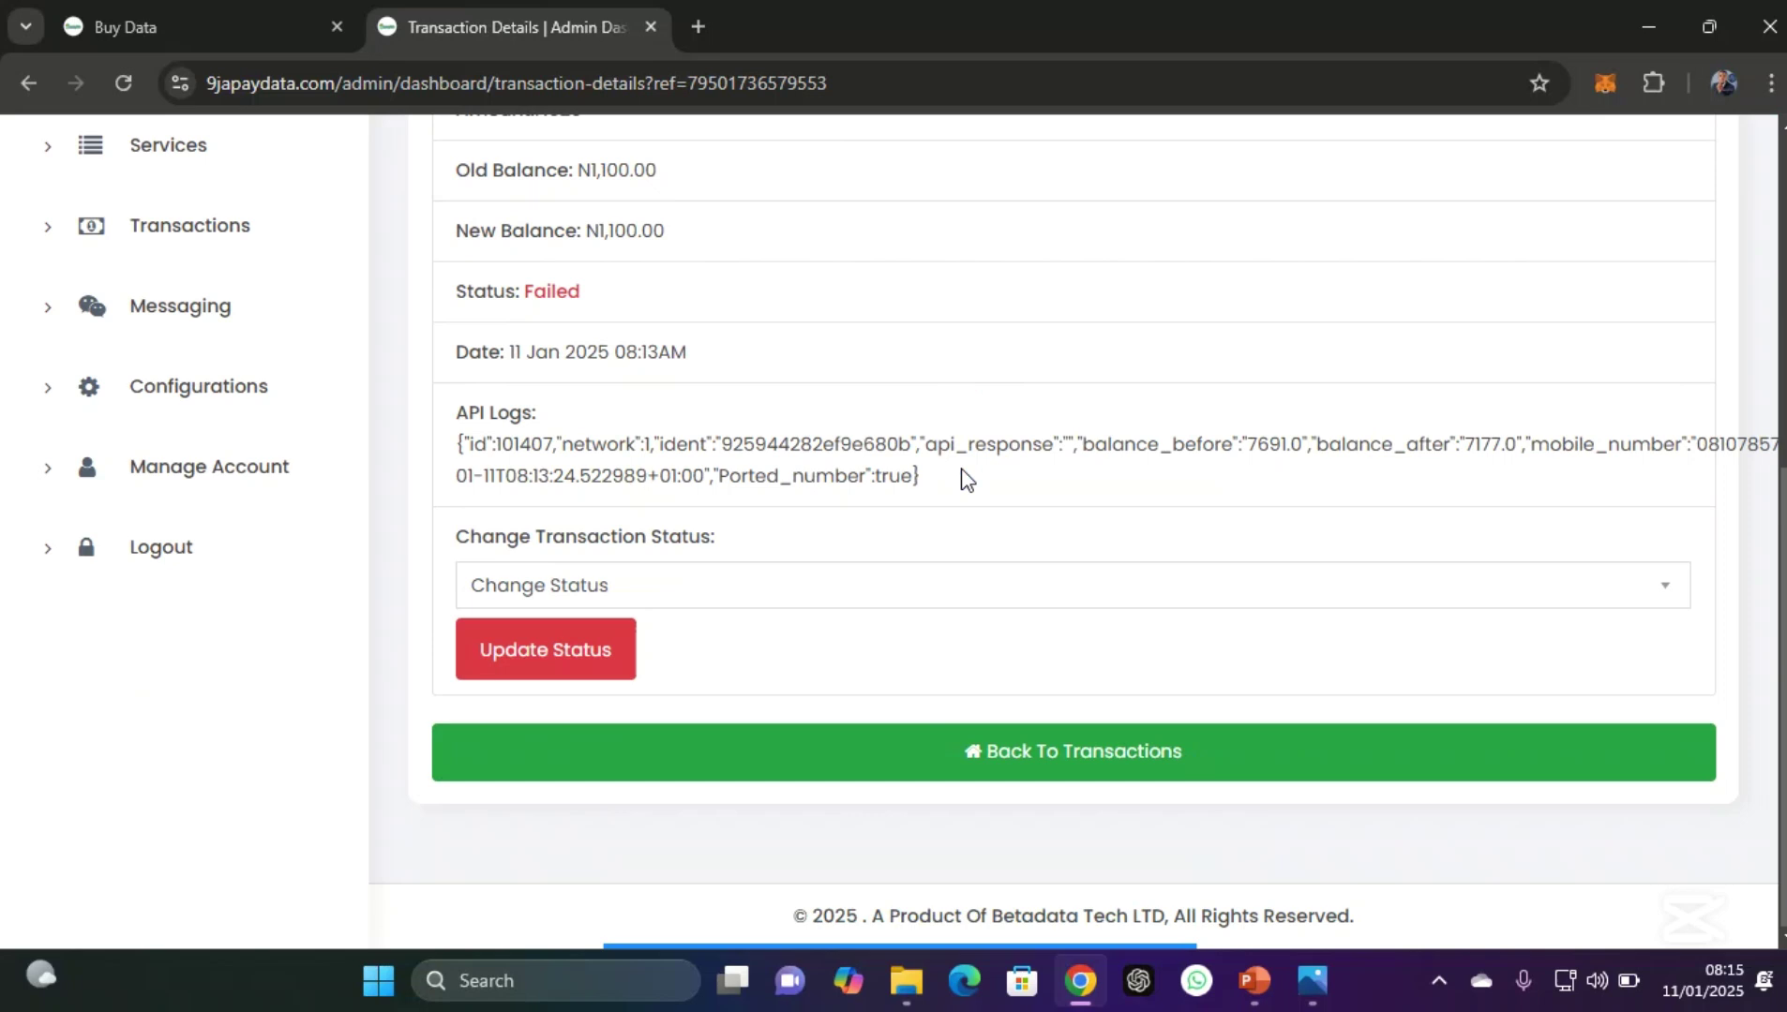
pyautogui.click(792, 590)
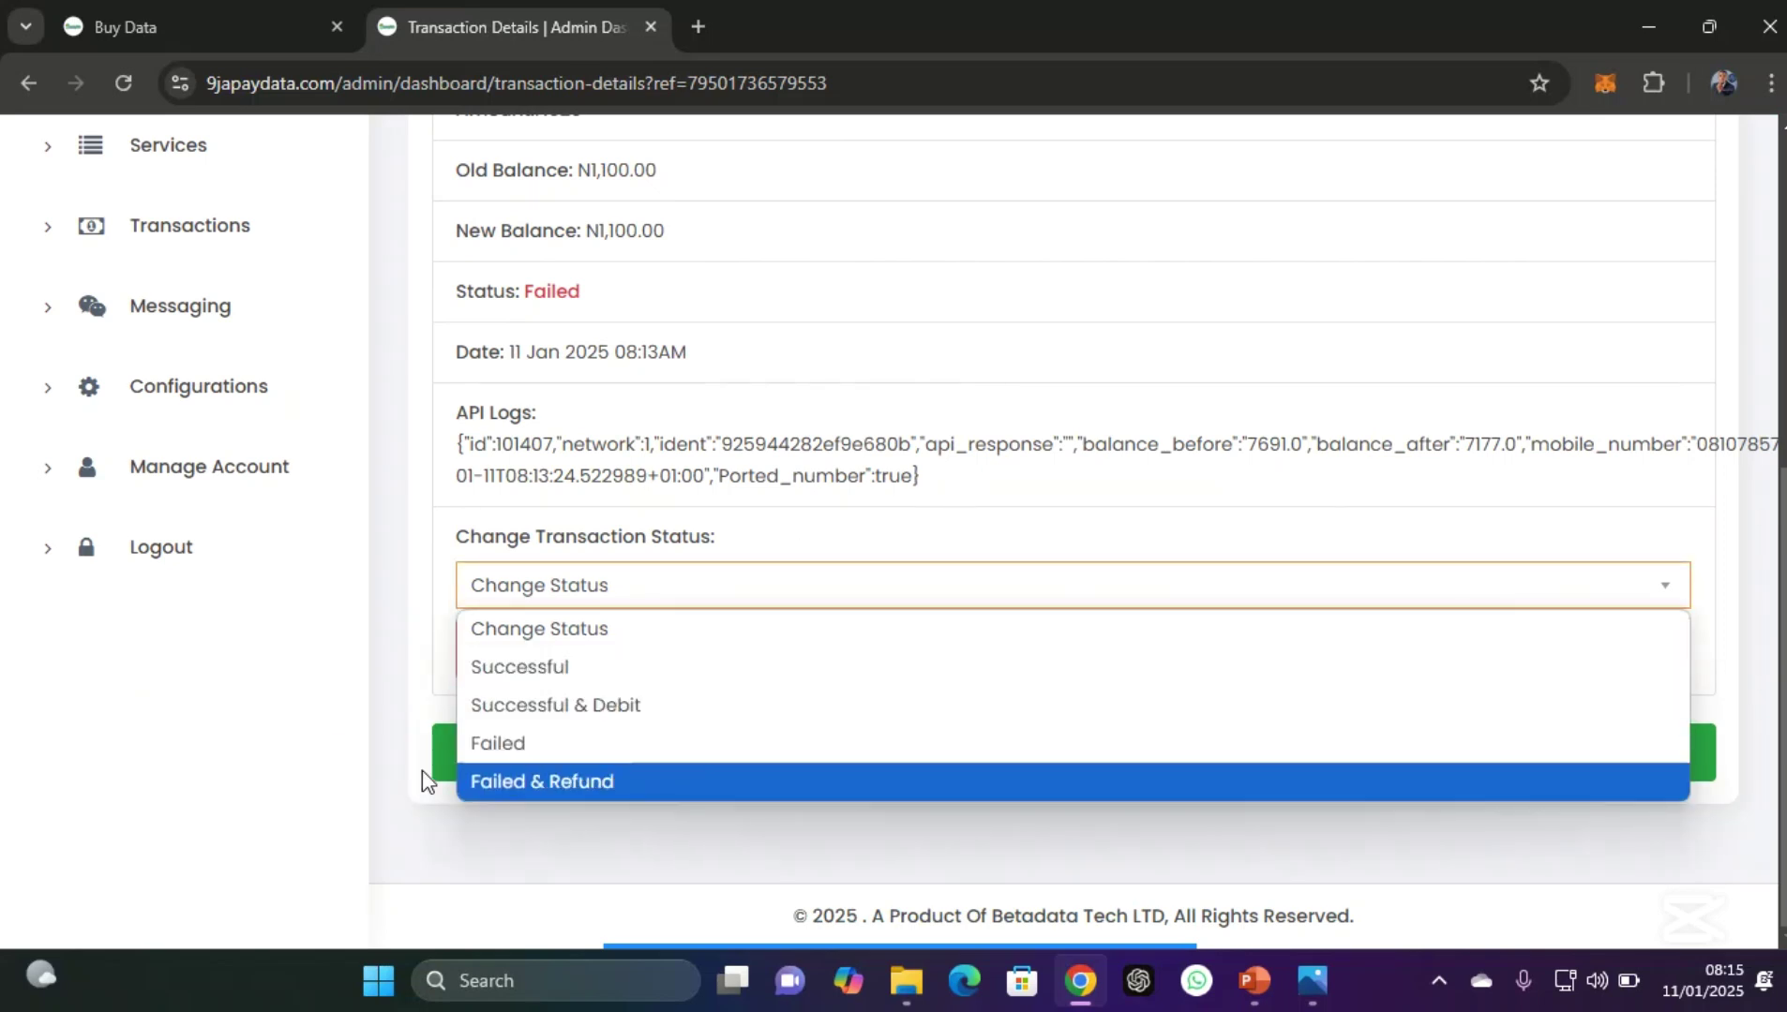
pyautogui.click(1024, 511)
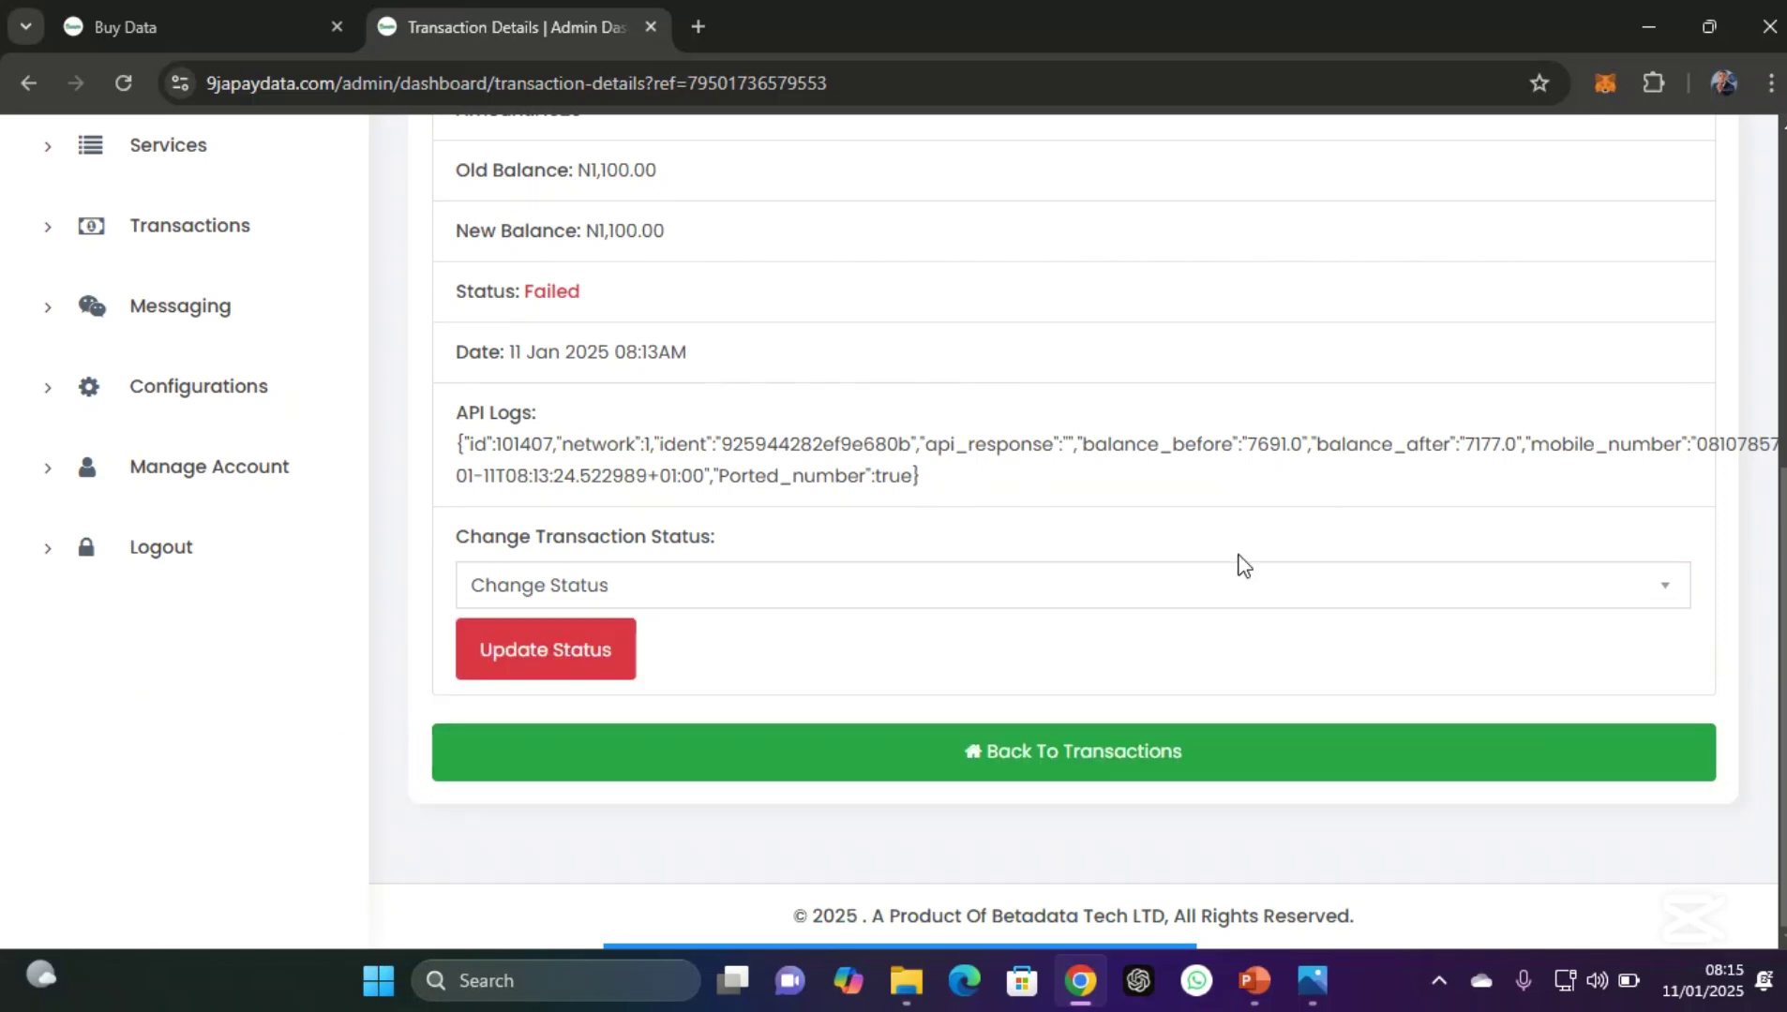
pyautogui.click(856, 752)
# Step: Set the N1000 wallet credit to Failed & Refund and return to all transactions
pyautogui.scroll(-5, 858, 750)
pyautogui.scroll(-1, 856, 755)
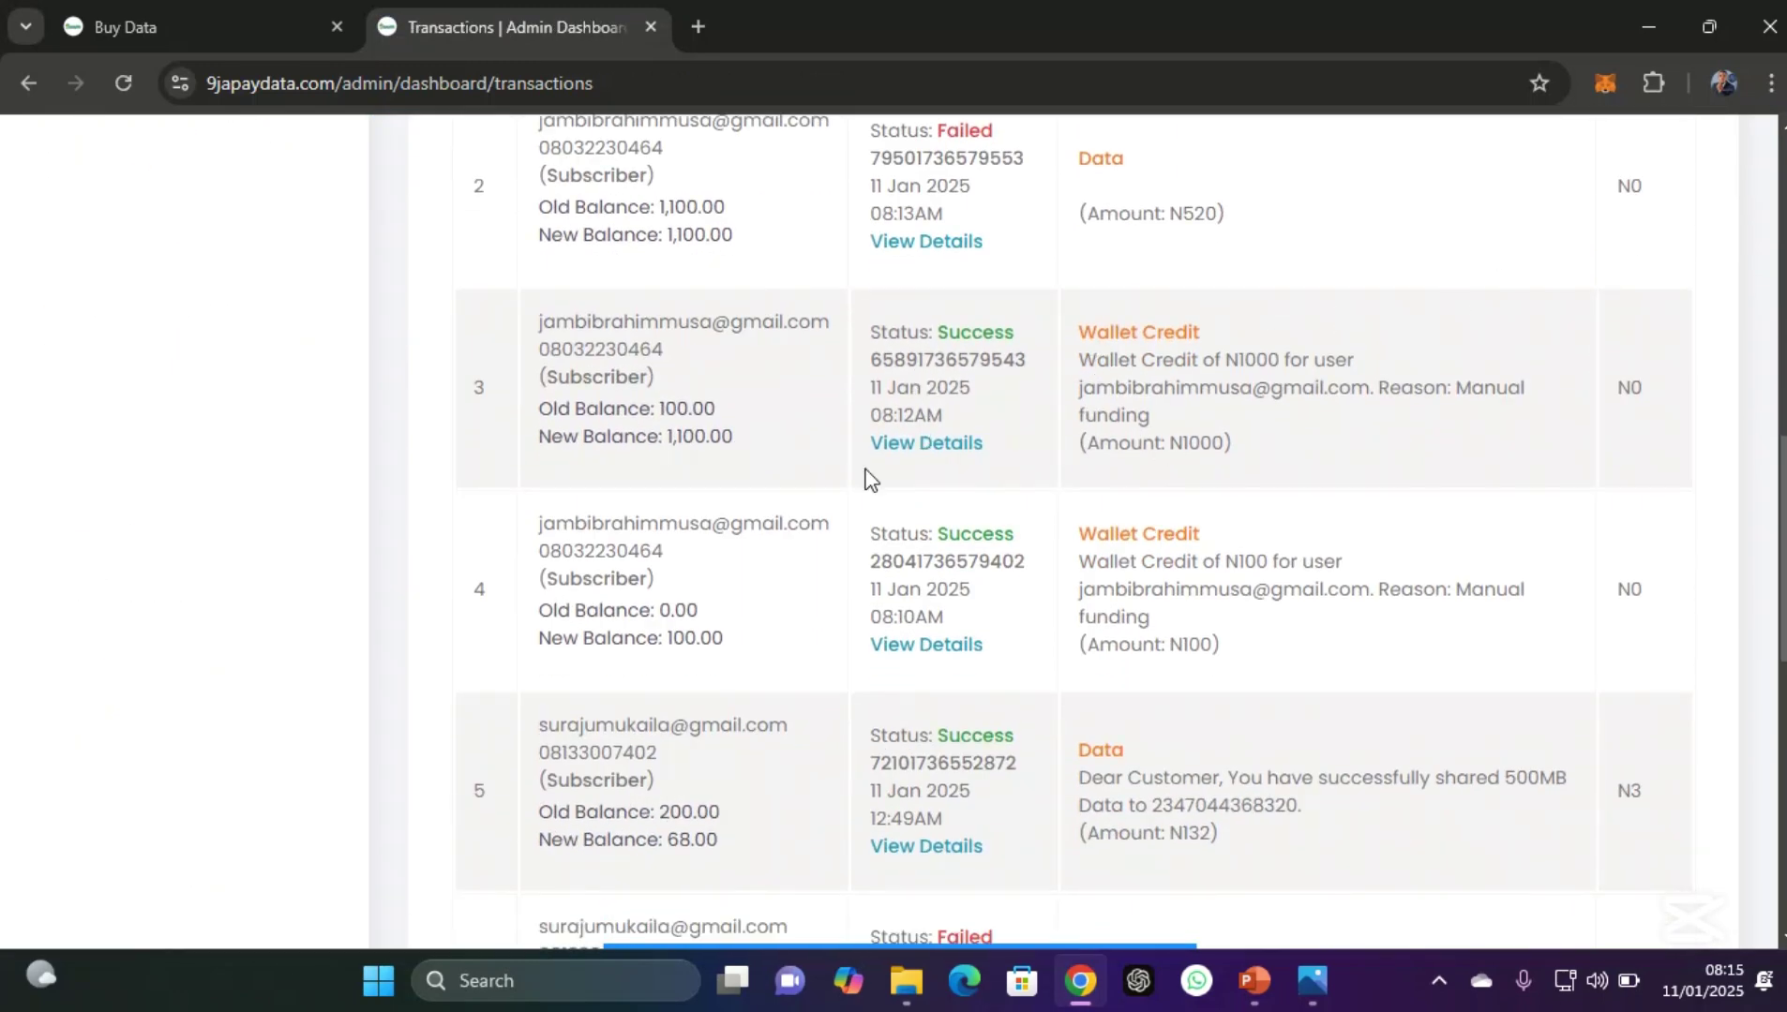
pyautogui.click(893, 444)
pyautogui.scroll(-5, 894, 439)
pyautogui.click(782, 583)
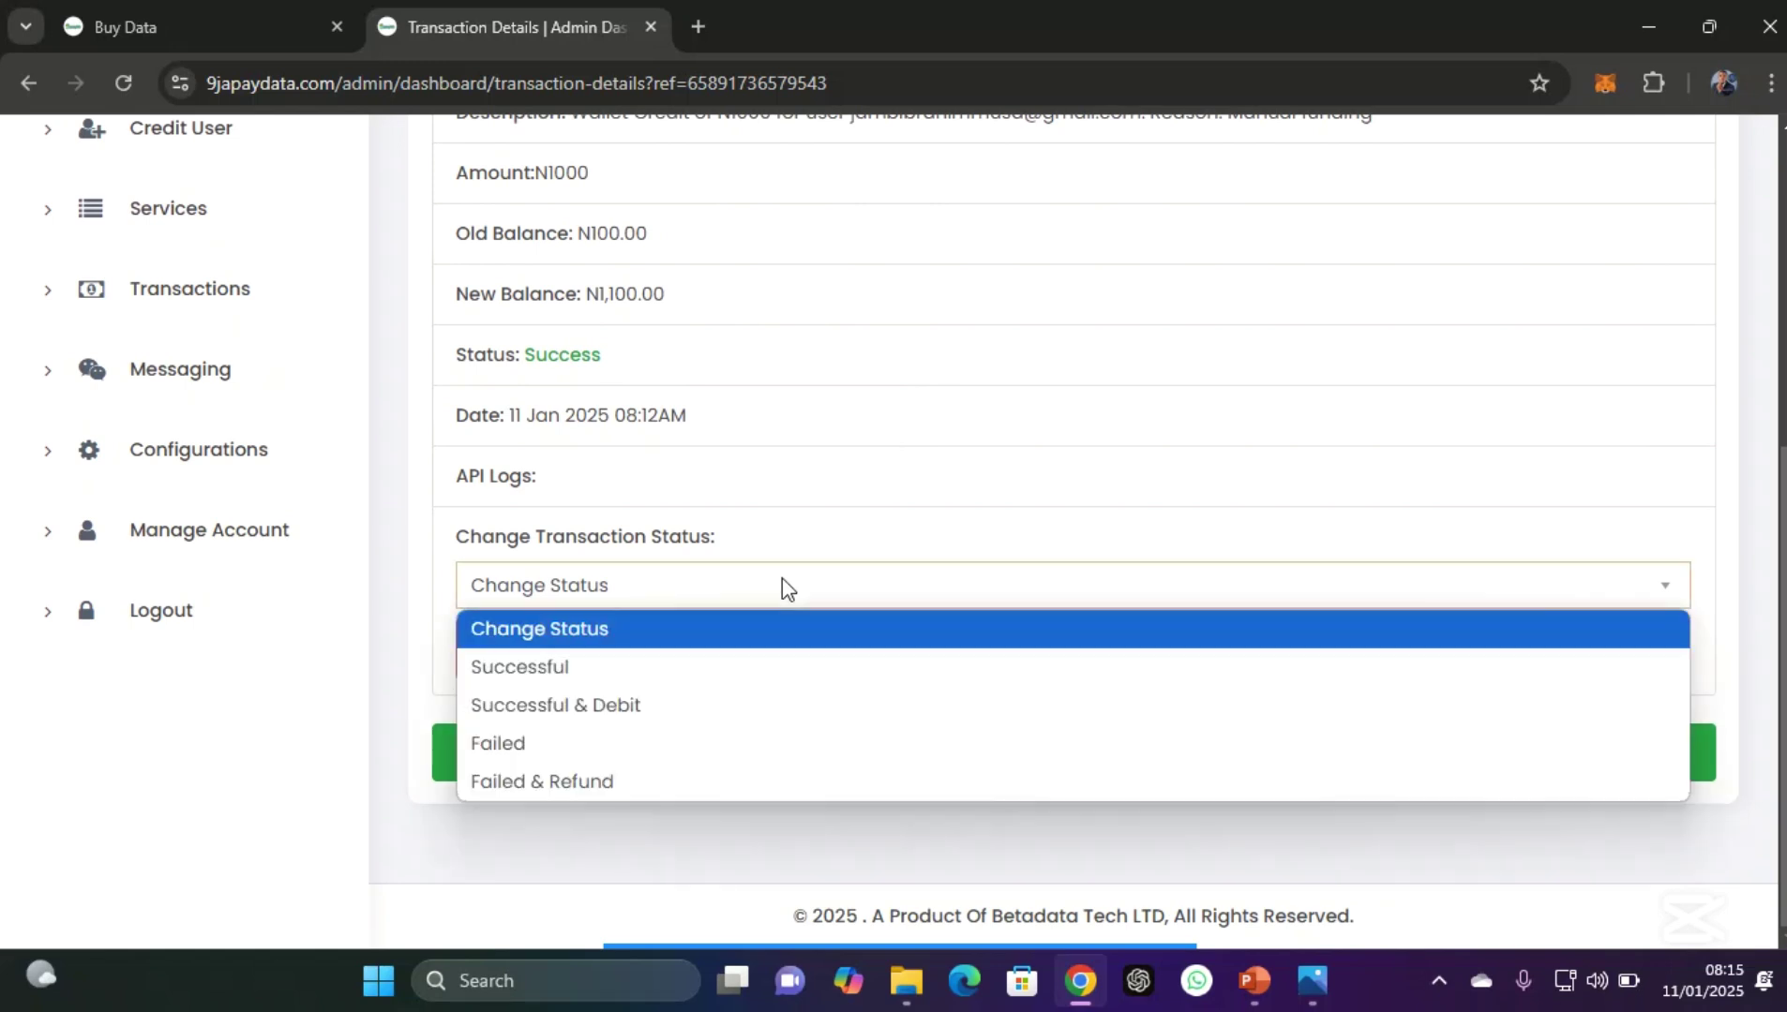
pyautogui.click(601, 788)
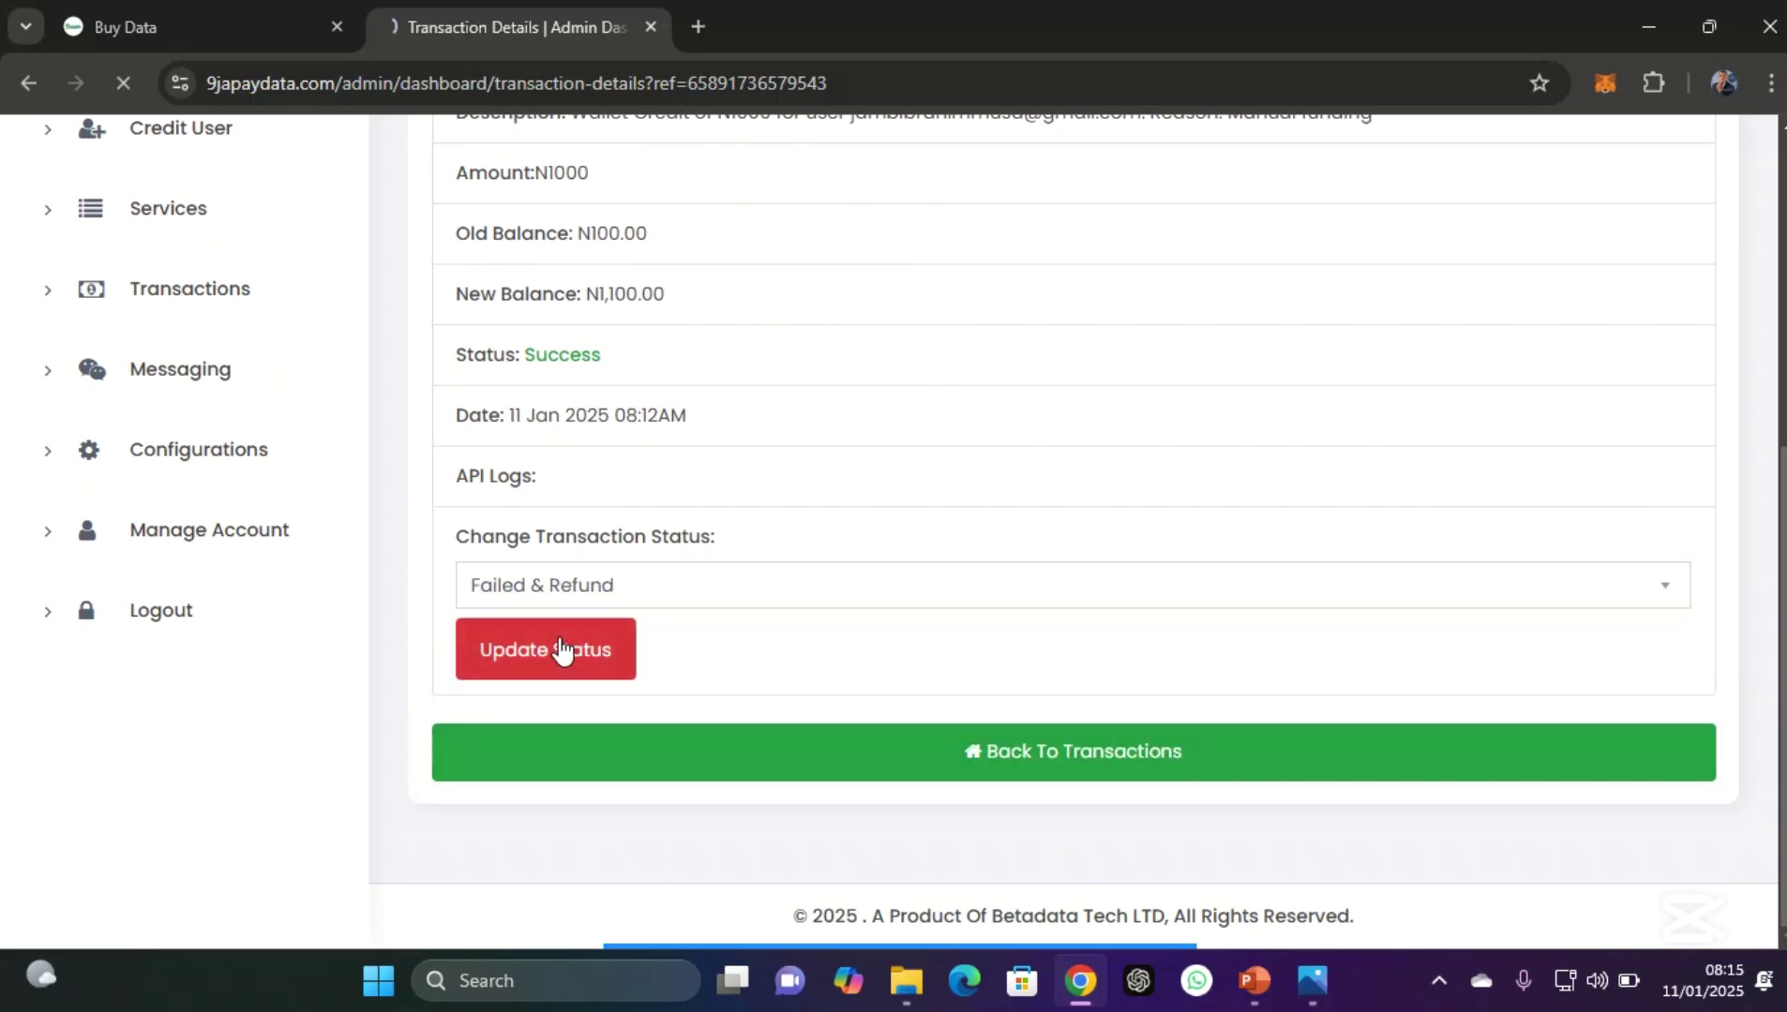
pyautogui.click(483, 649)
pyautogui.scroll(-4, 562, 647)
pyautogui.click(867, 917)
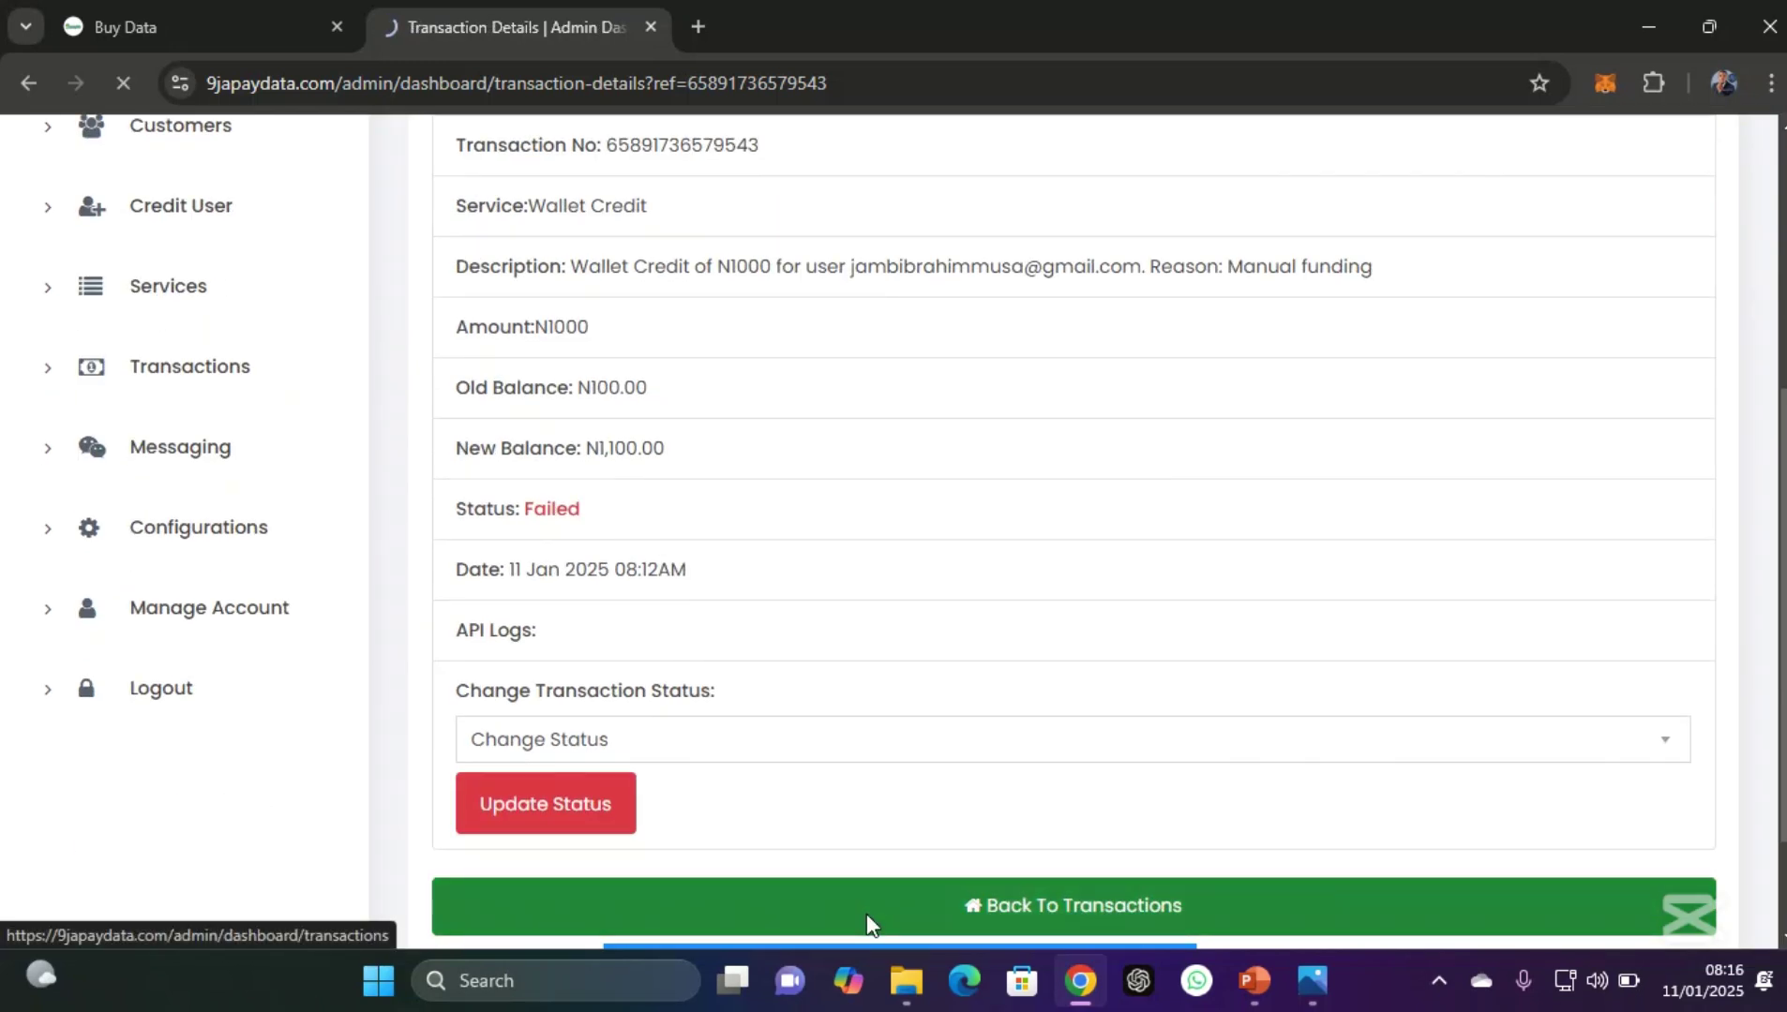
pyautogui.scroll(-4, 628, 842)
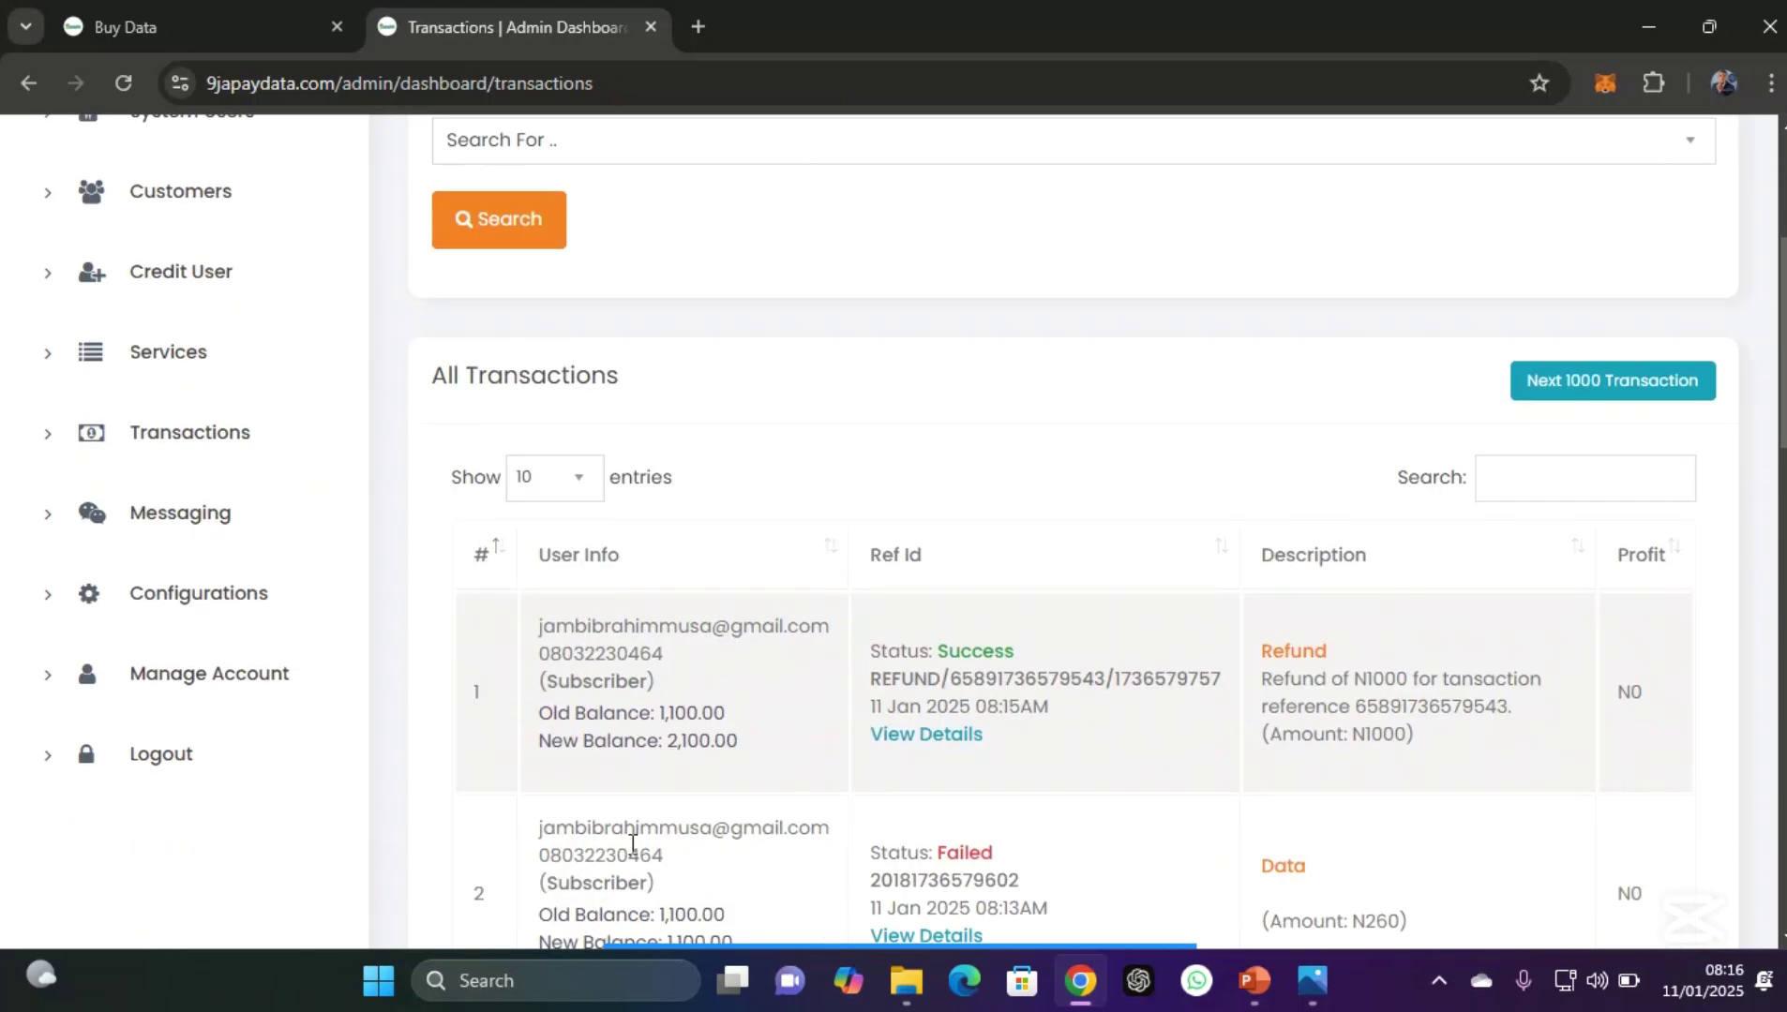
# Step: Enable site notifications under Messaging > Site Notification
pyautogui.click(160, 522)
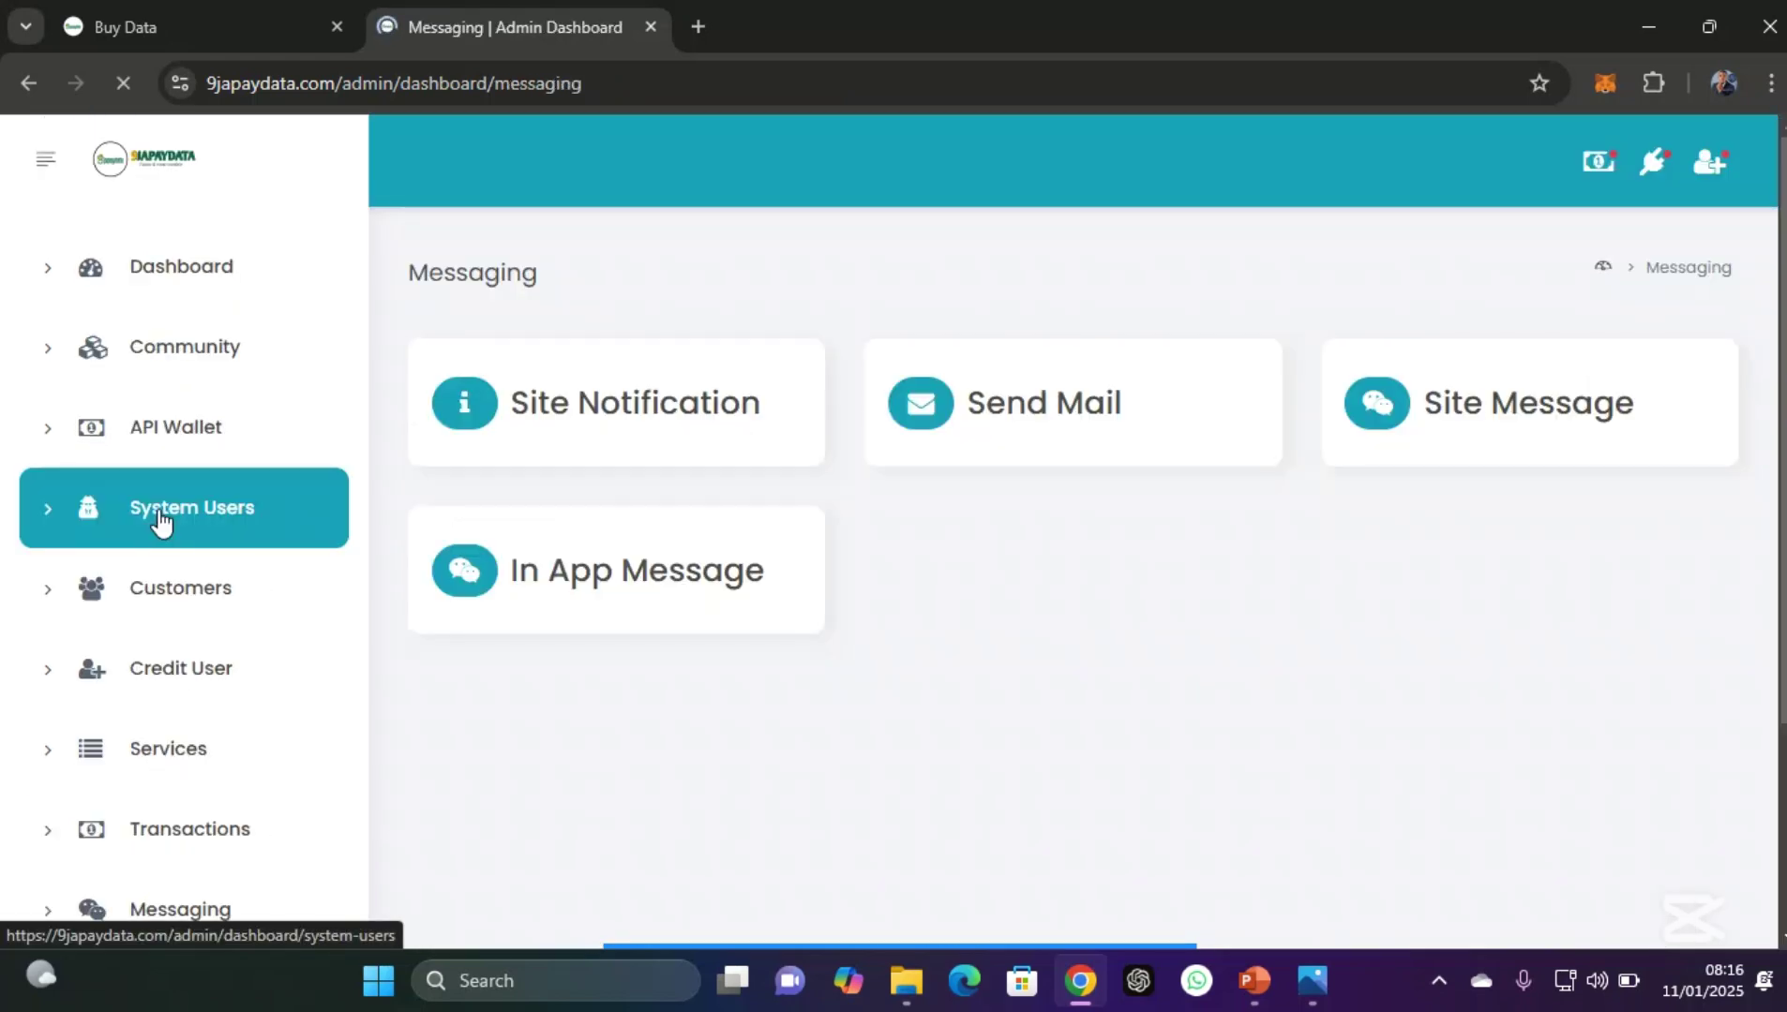
pyautogui.click(587, 408)
pyautogui.scroll(-2, 691, 488)
pyautogui.click(756, 351)
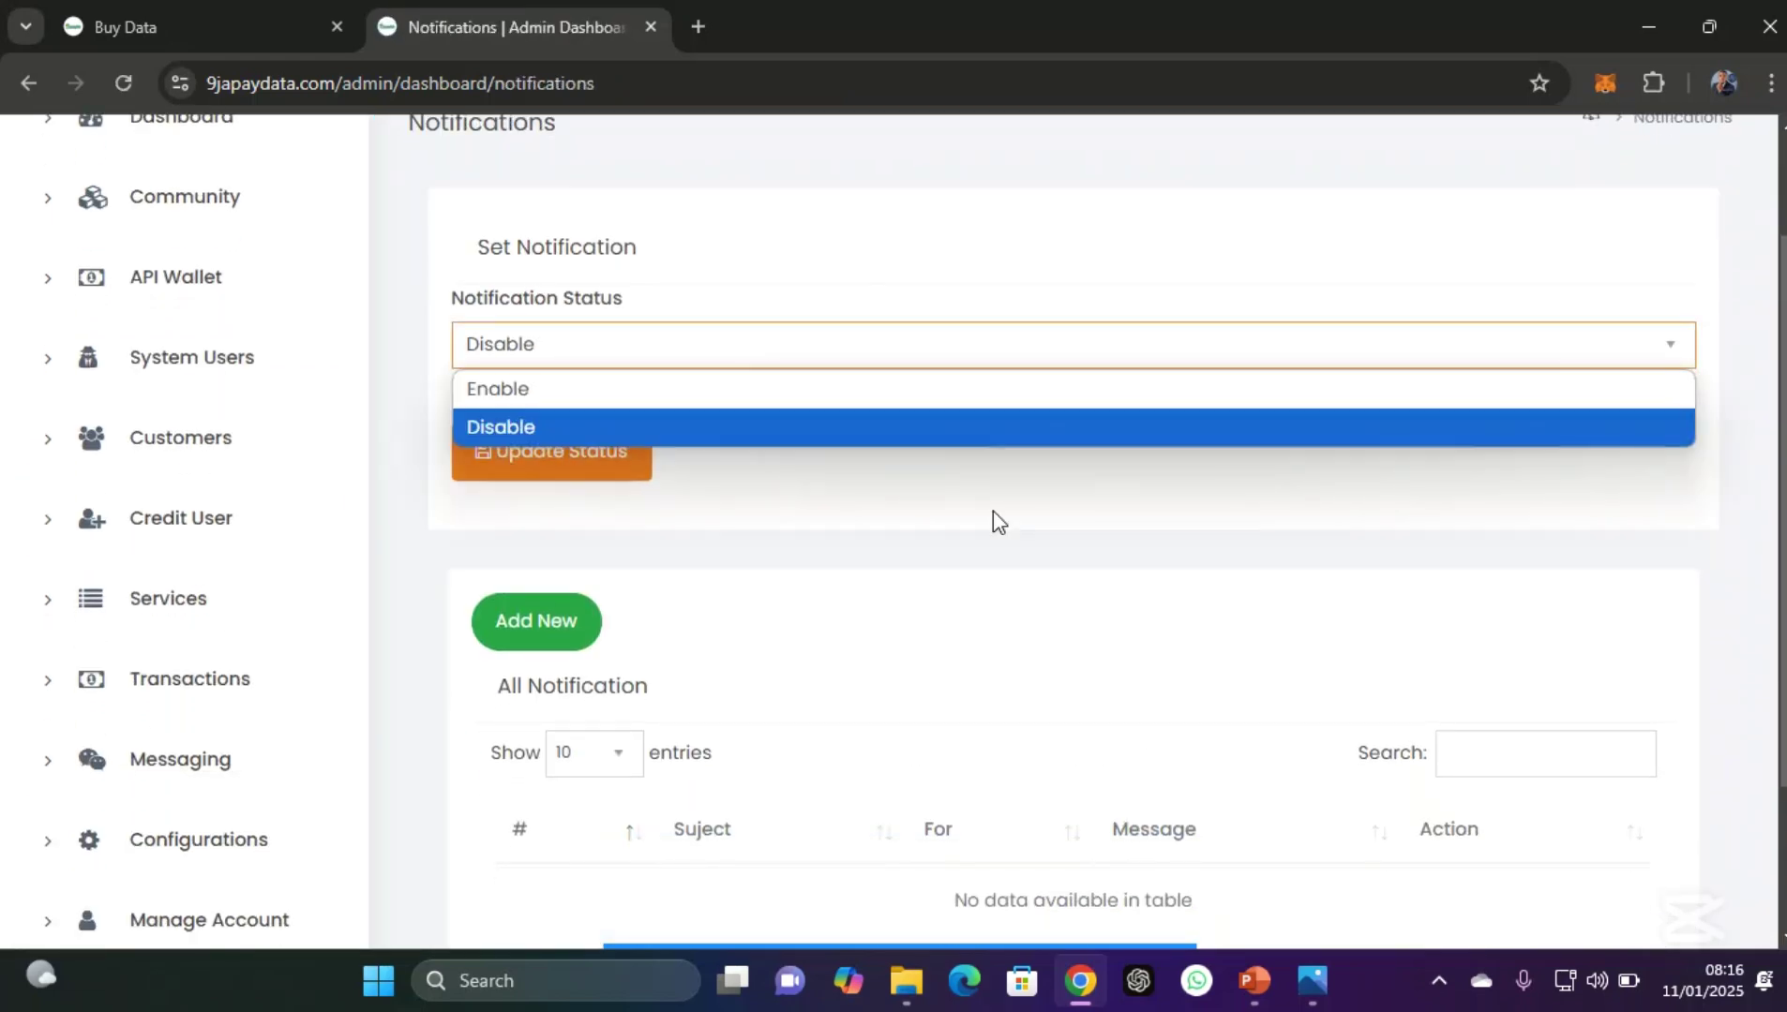
pyautogui.click(830, 389)
pyautogui.scroll(-2, 818, 411)
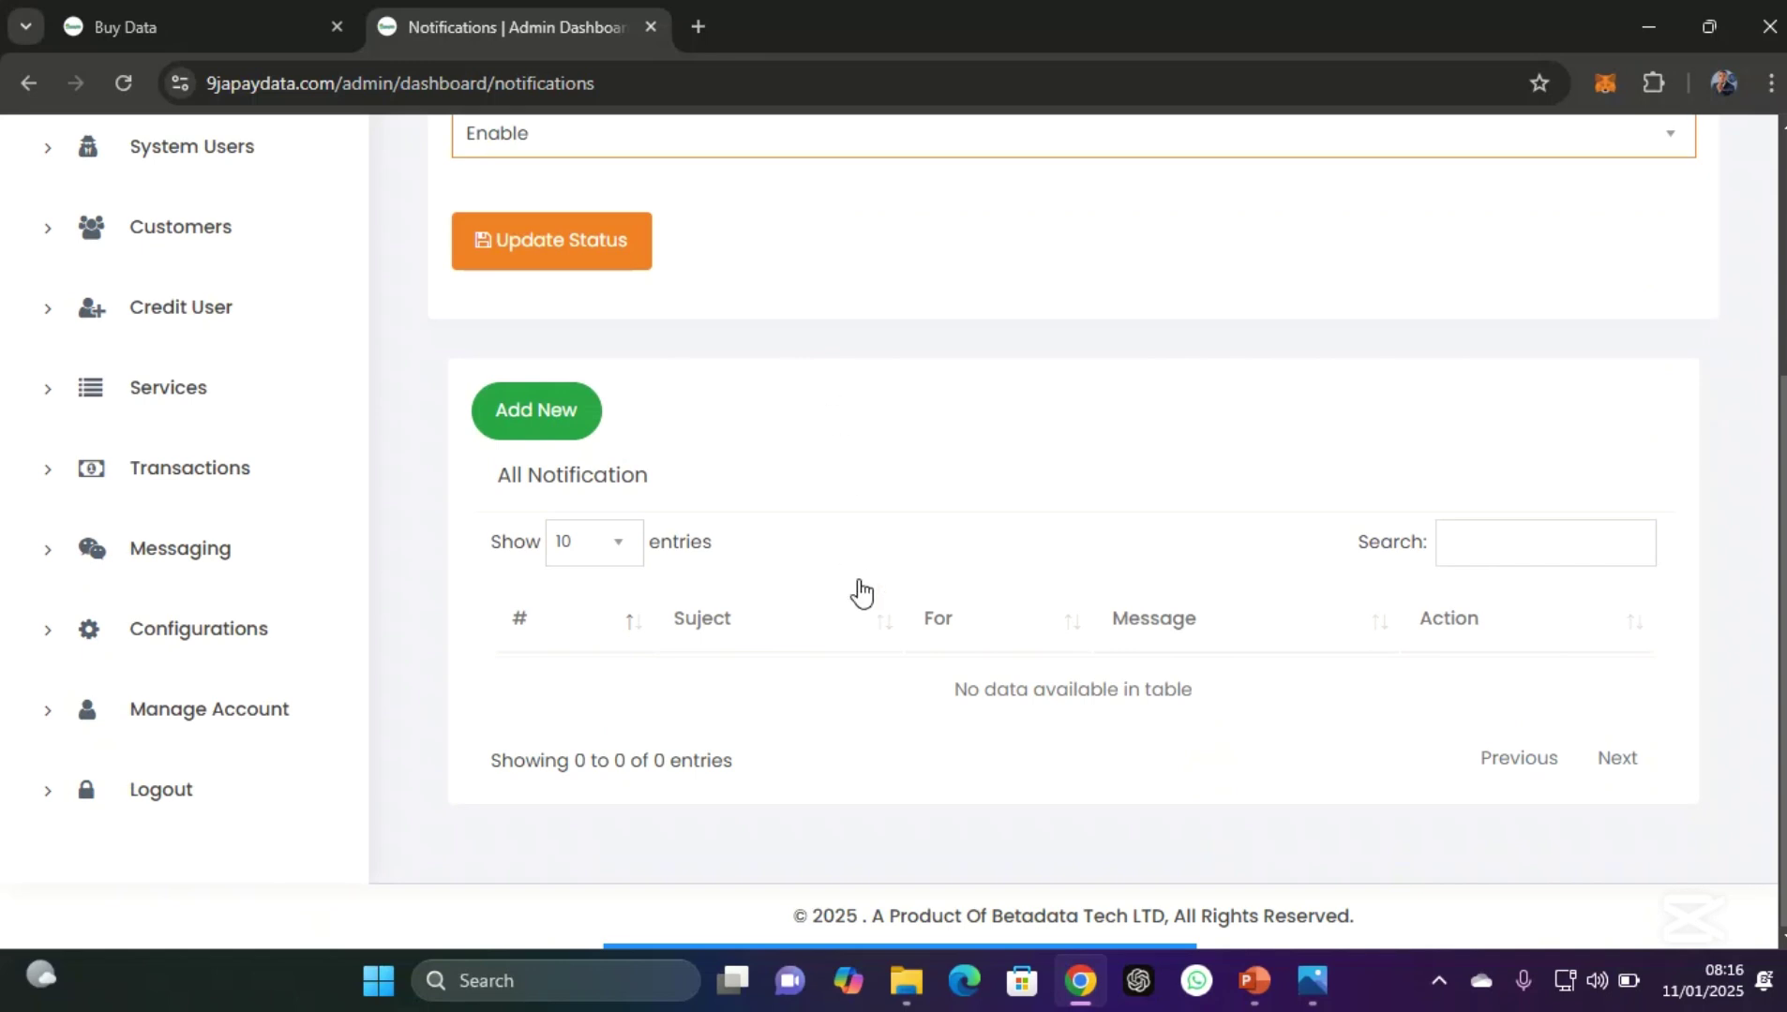
pyautogui.scroll(3, 797, 469)
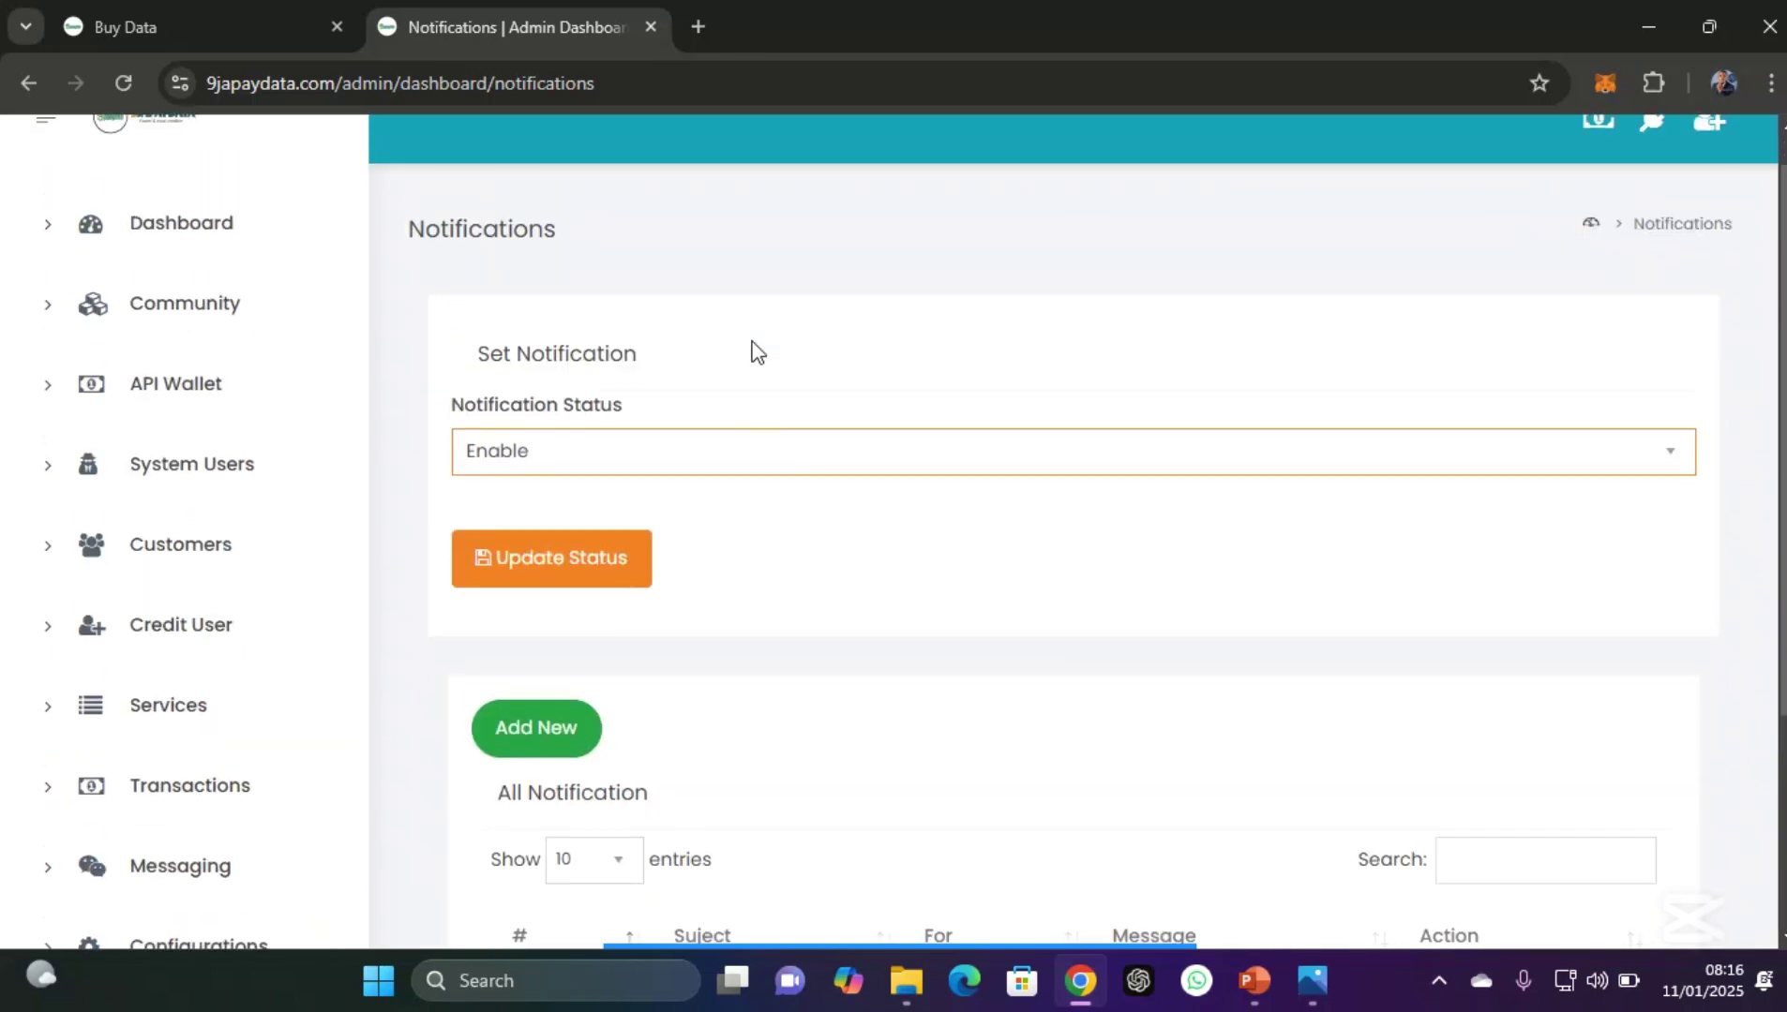
# Step: Add a General notification with subject Welcome message and message 'Welcome'
pyautogui.click(527, 740)
pyautogui.click(699, 313)
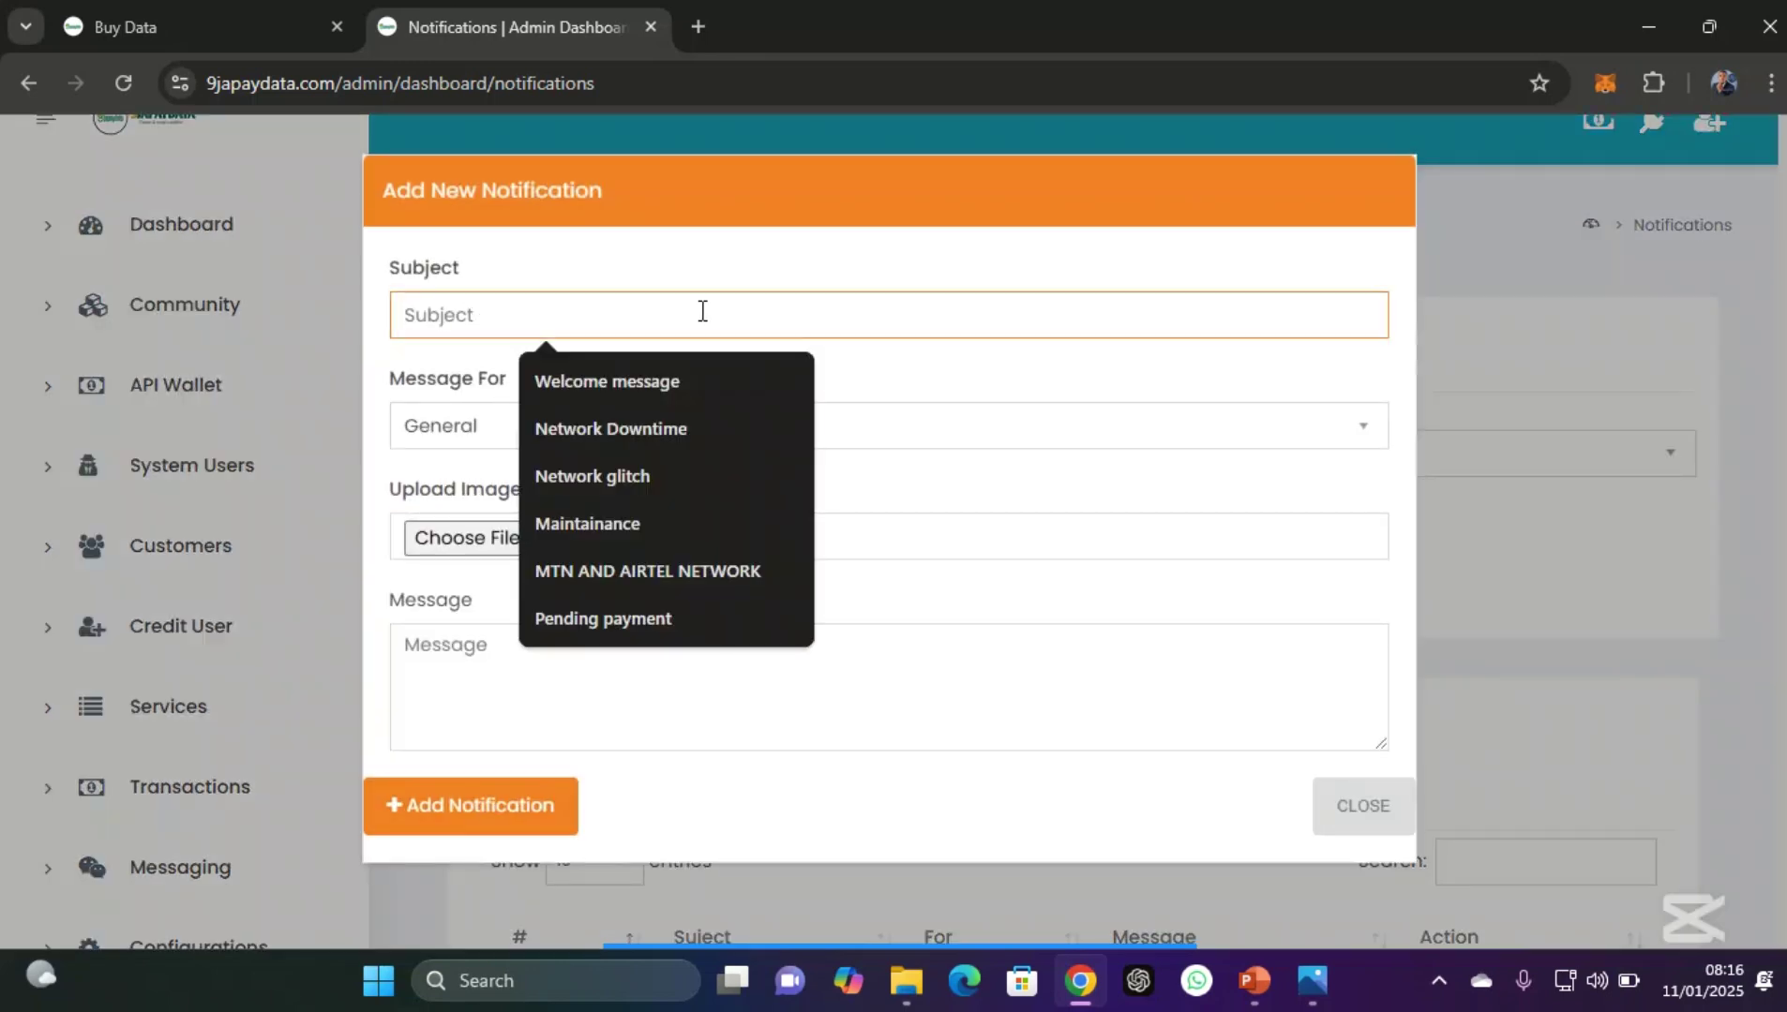
pyautogui.click(628, 385)
pyautogui.click(599, 426)
pyautogui.click(507, 469)
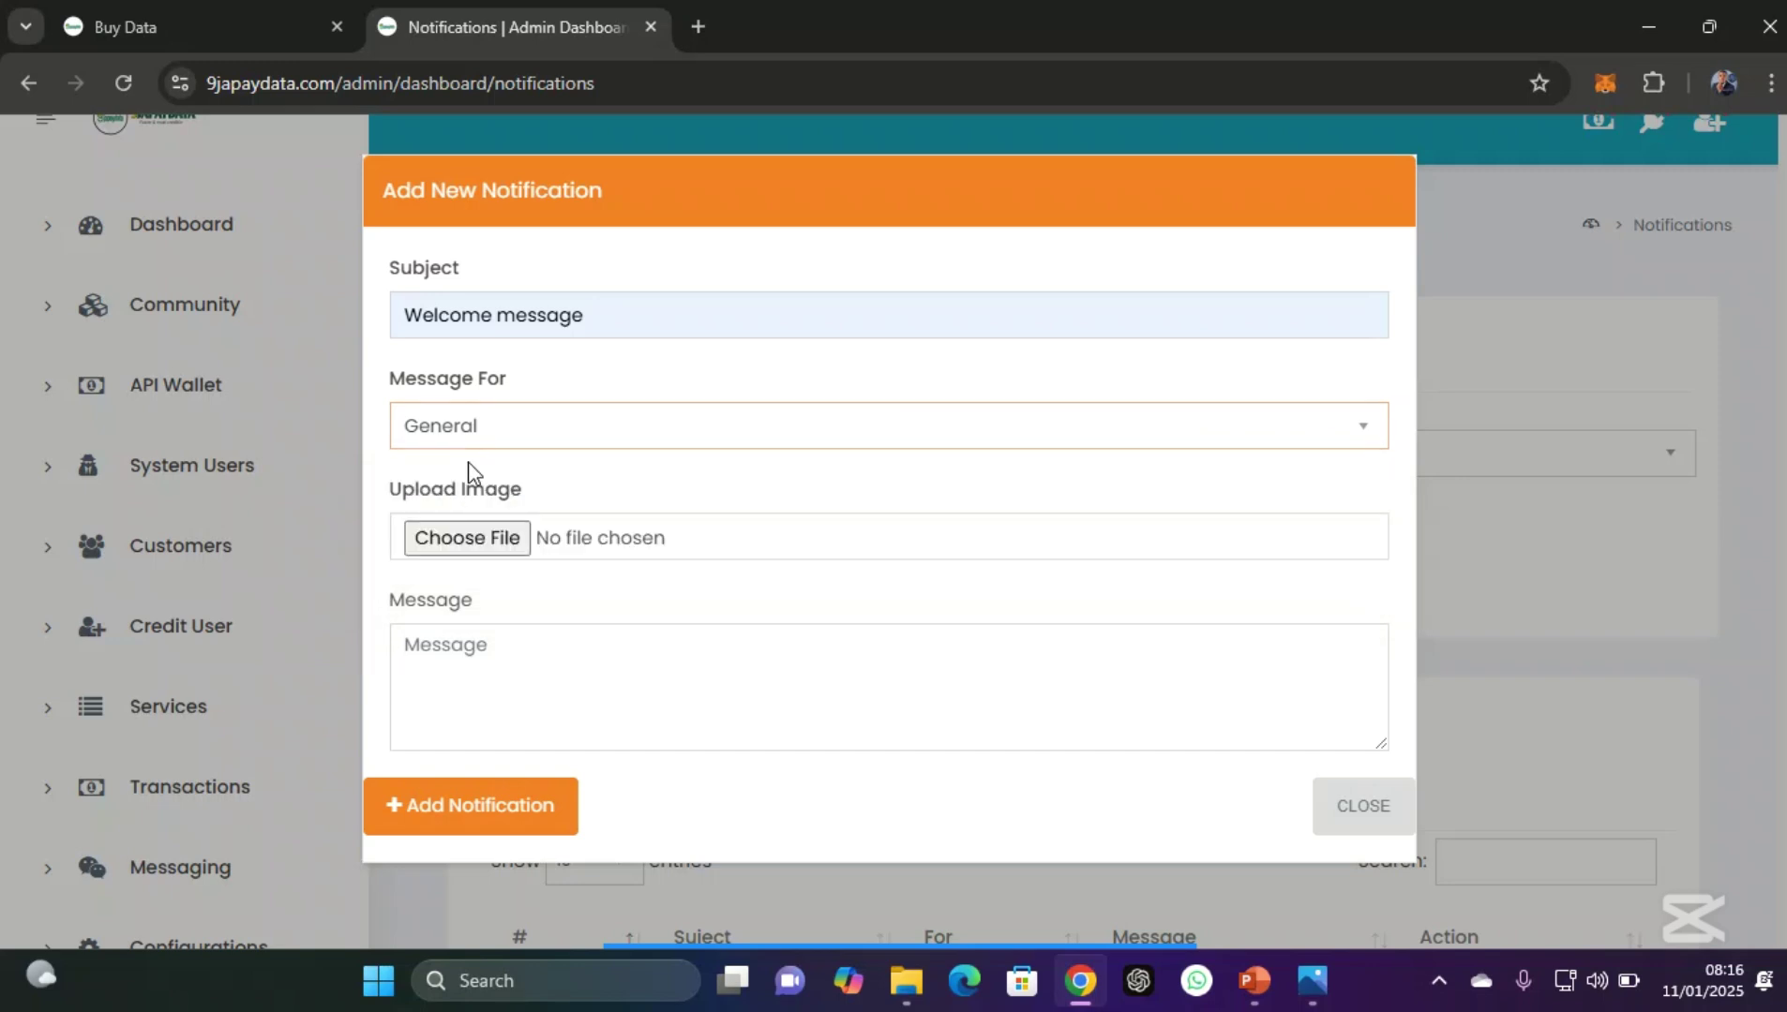
pyautogui.click(459, 426)
pyautogui.click(512, 637)
pyautogui.write('hoyjeokoj')
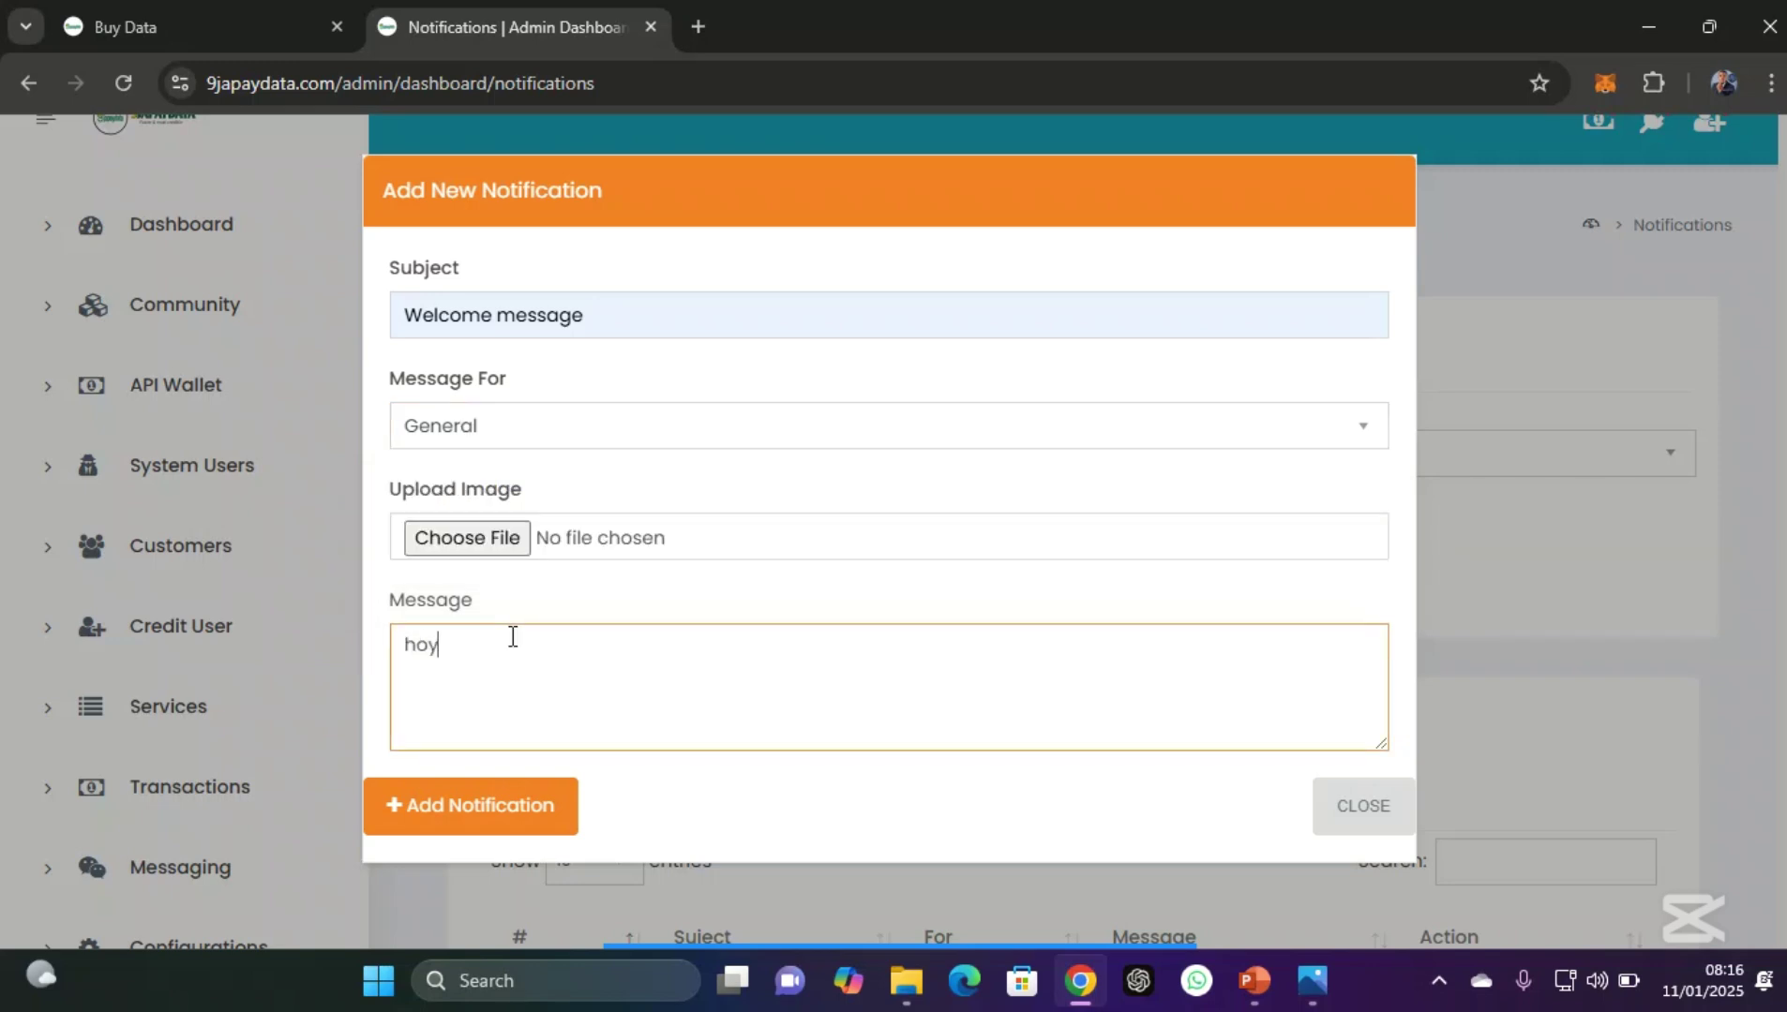
pyautogui.hotkey('ctrl', 'a')
pyautogui.press('BackSpace')
pyautogui.write('Welcome')
pyautogui.click(480, 814)
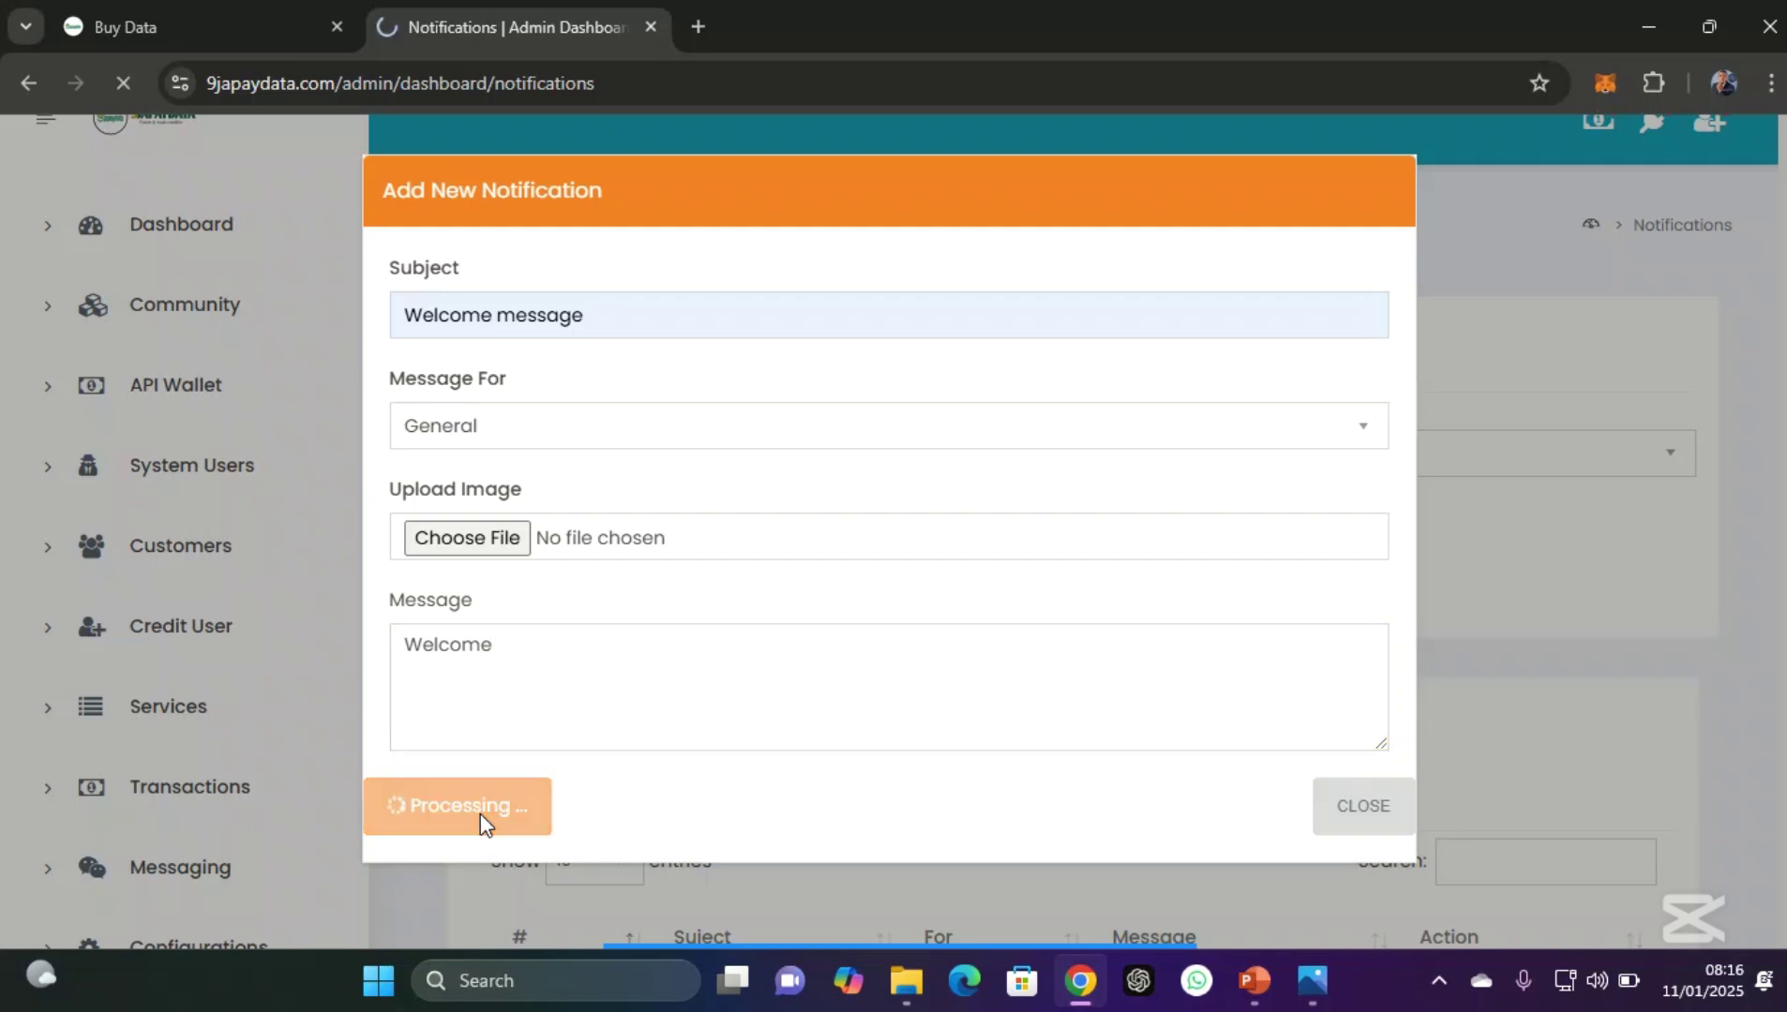
# Step: Go to the customer homepage and reveal the customer's wallet balance
pyautogui.click(141, 11)
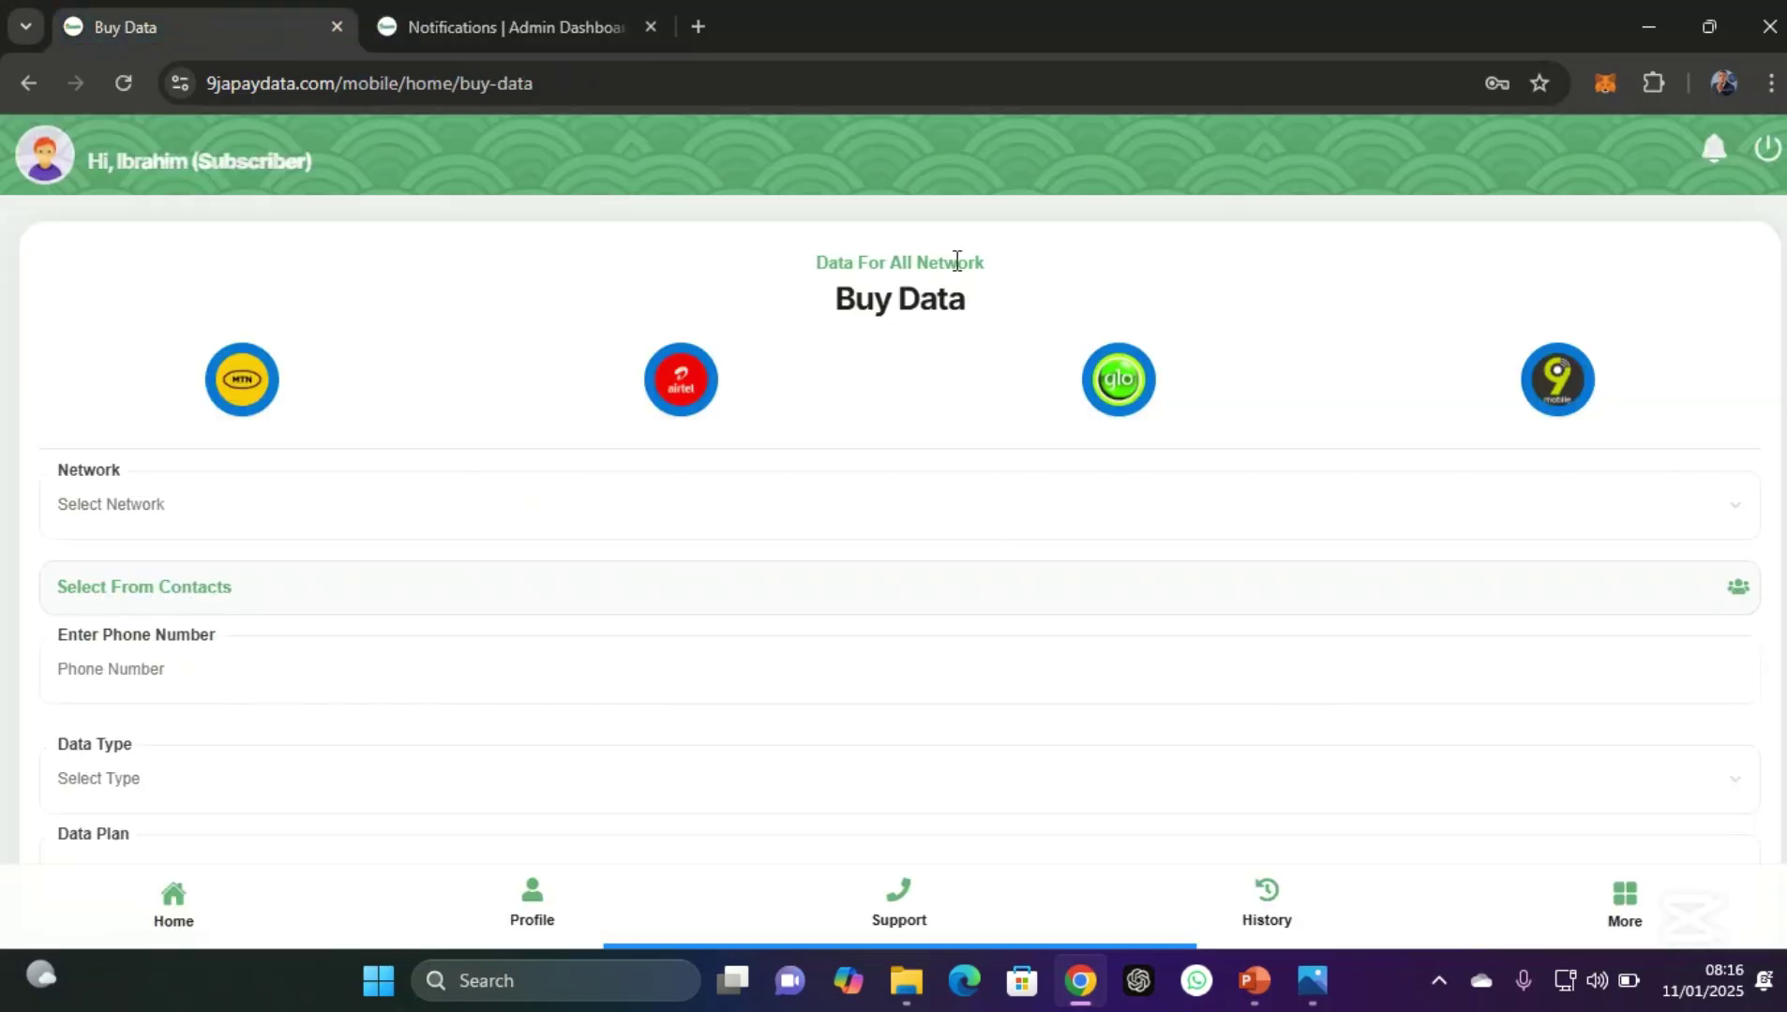
pyautogui.click(186, 926)
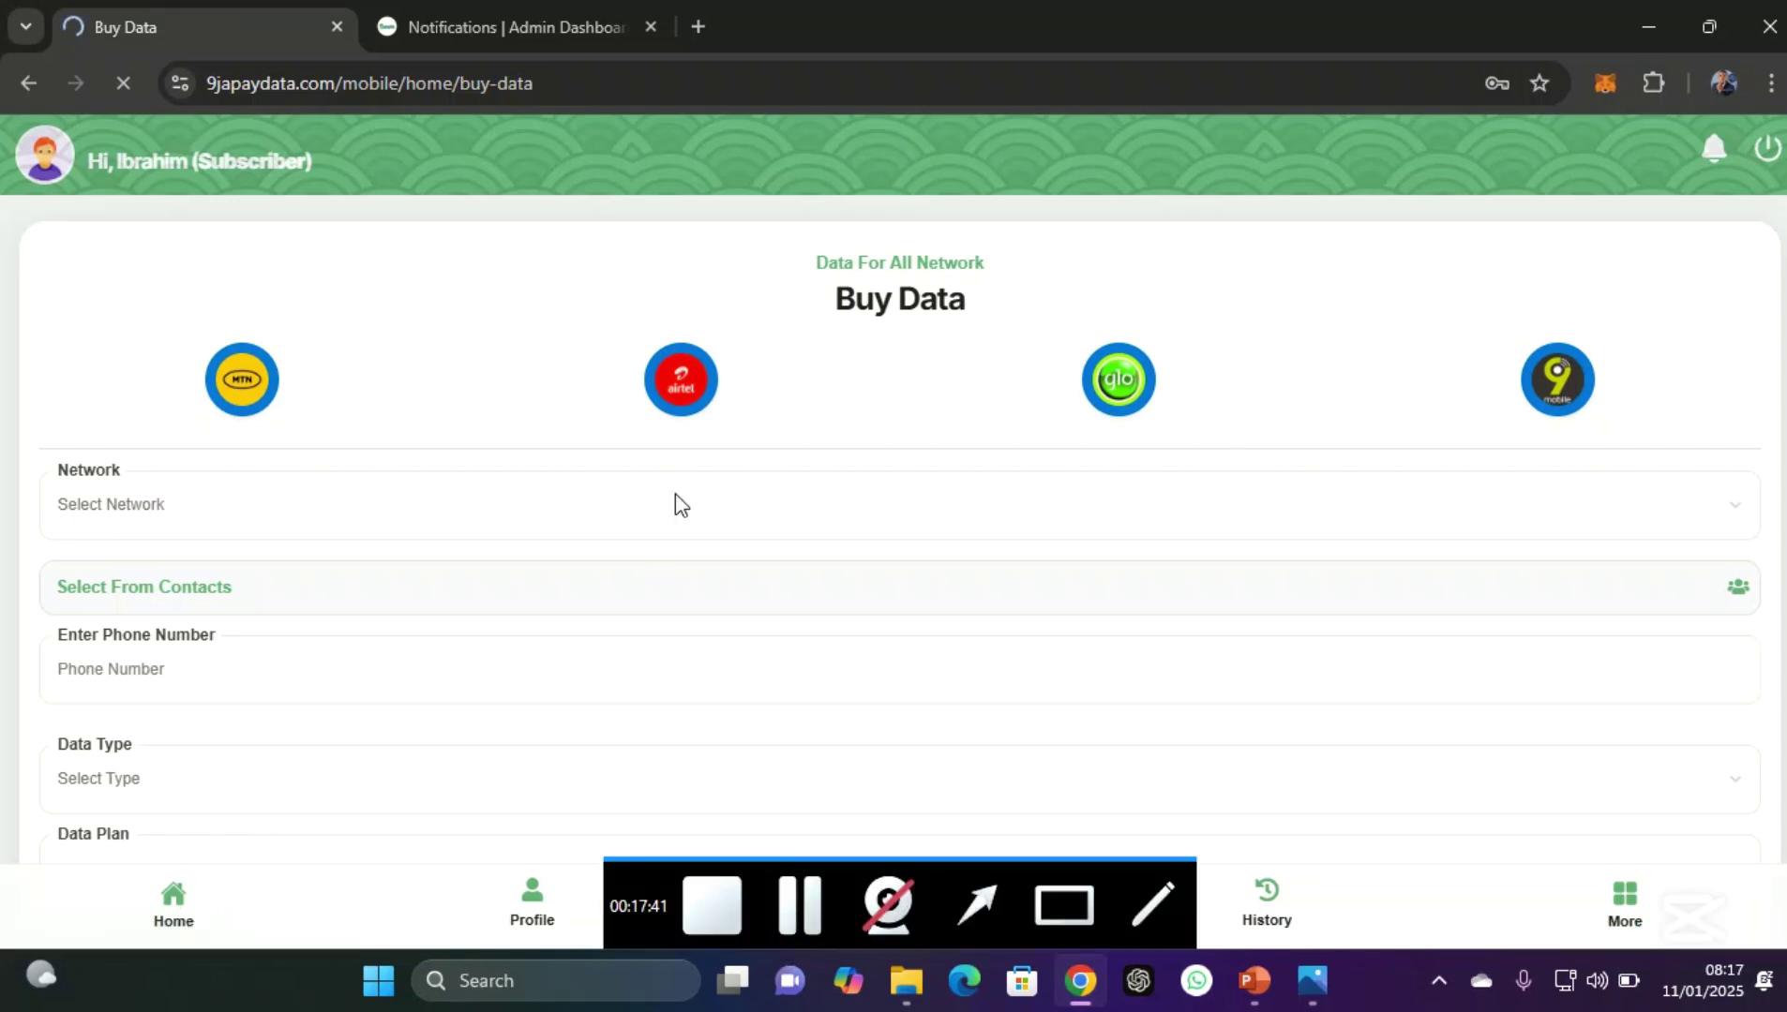
pyautogui.moveTo(780, 914)
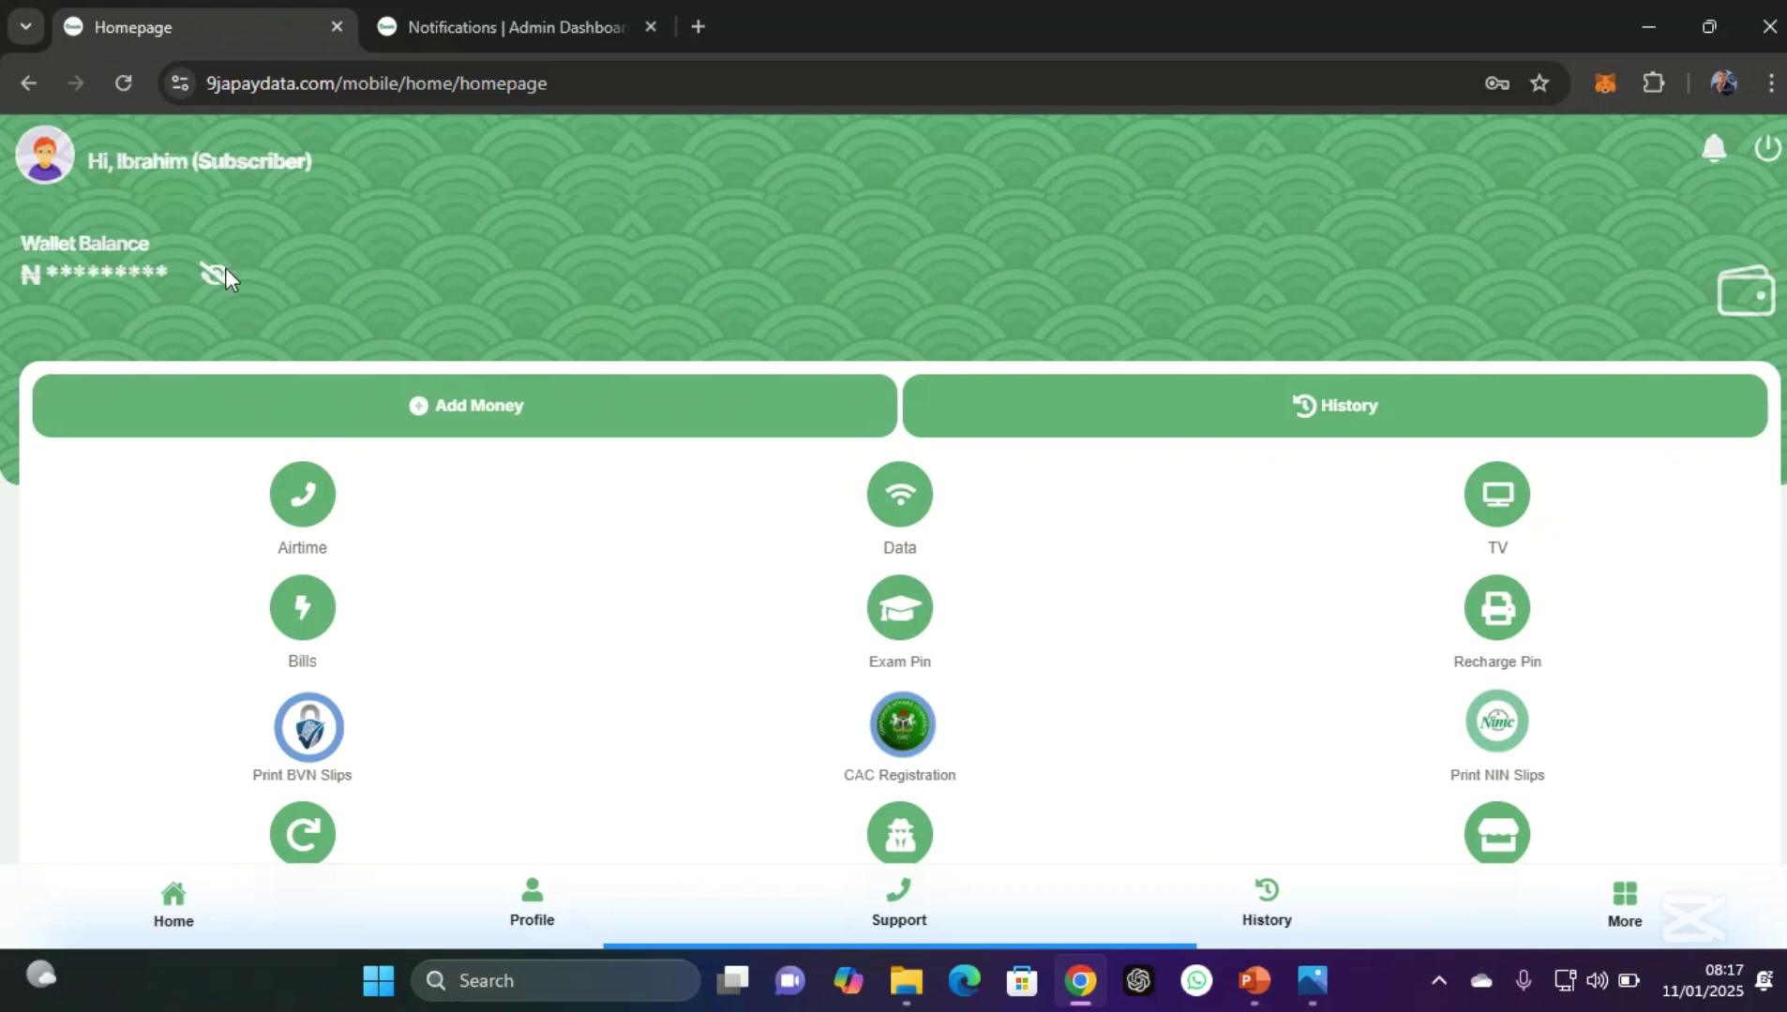
pyautogui.click(225, 269)
# Step: Enable site notifications and confirm the Welcome message pop-up appears on the reloaded customer homepage
pyautogui.click(431, 26)
pyautogui.scroll(-4, 829, 510)
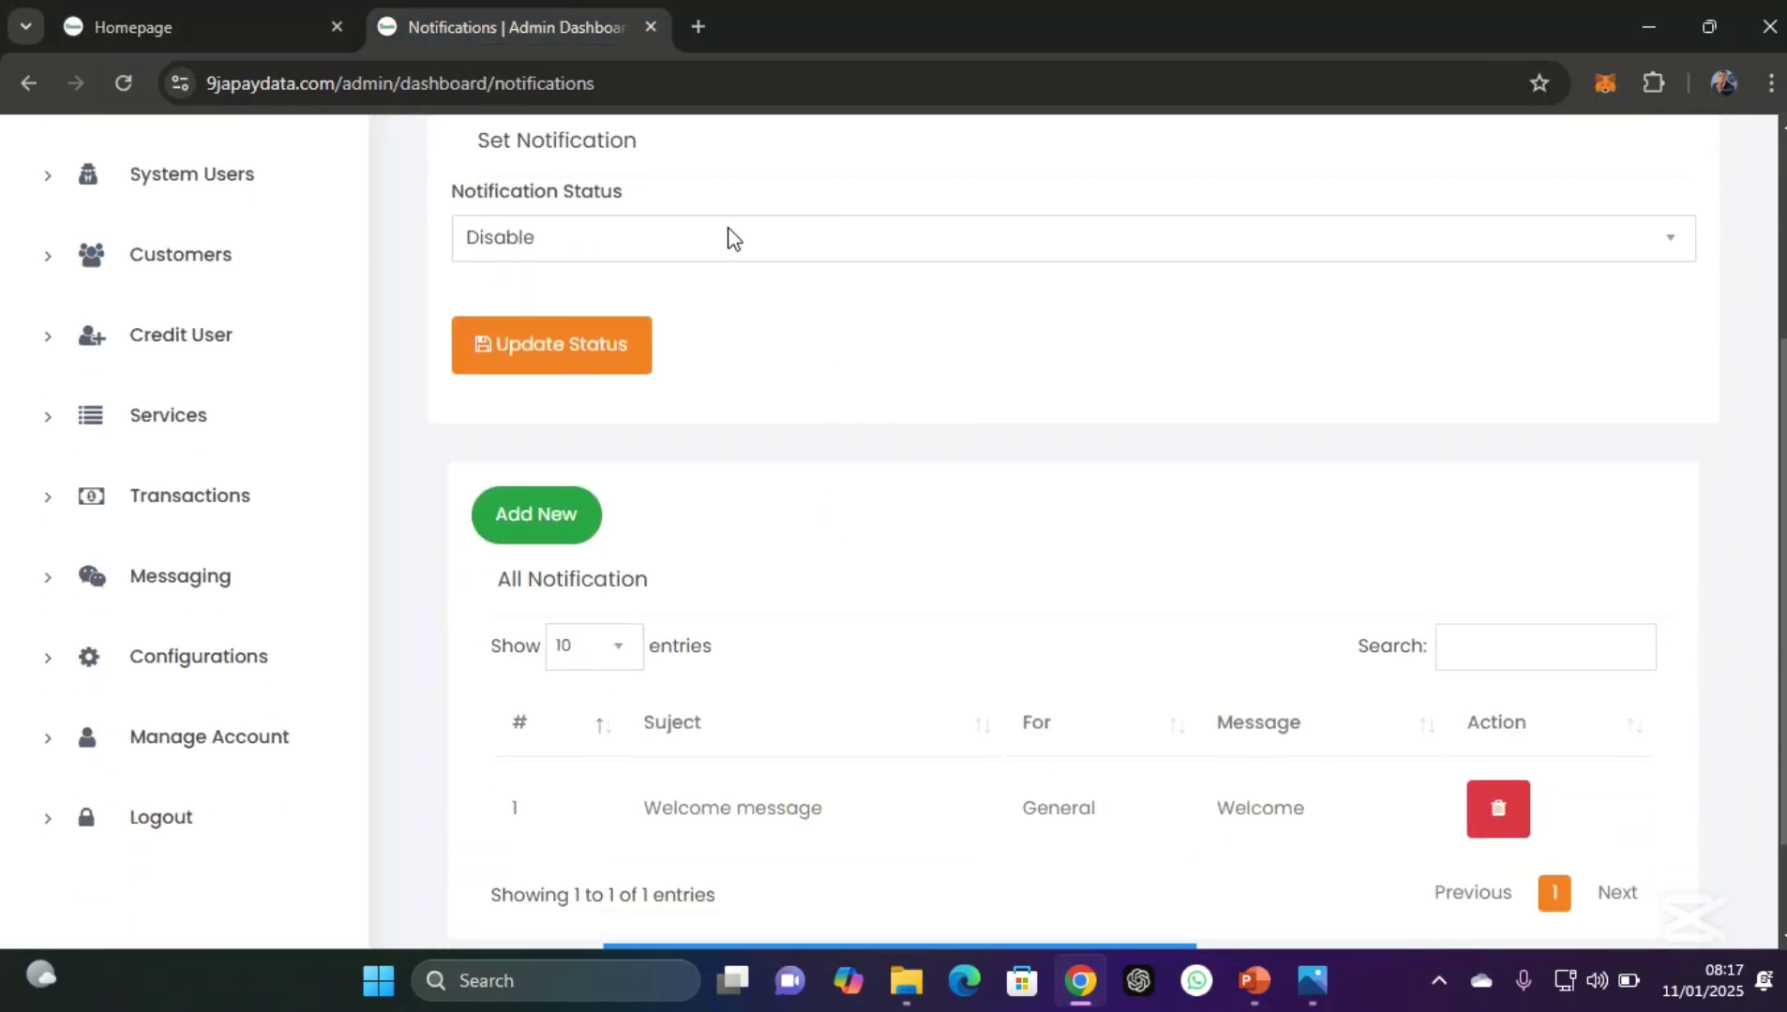
pyautogui.click(732, 239)
pyautogui.click(618, 279)
pyautogui.click(573, 348)
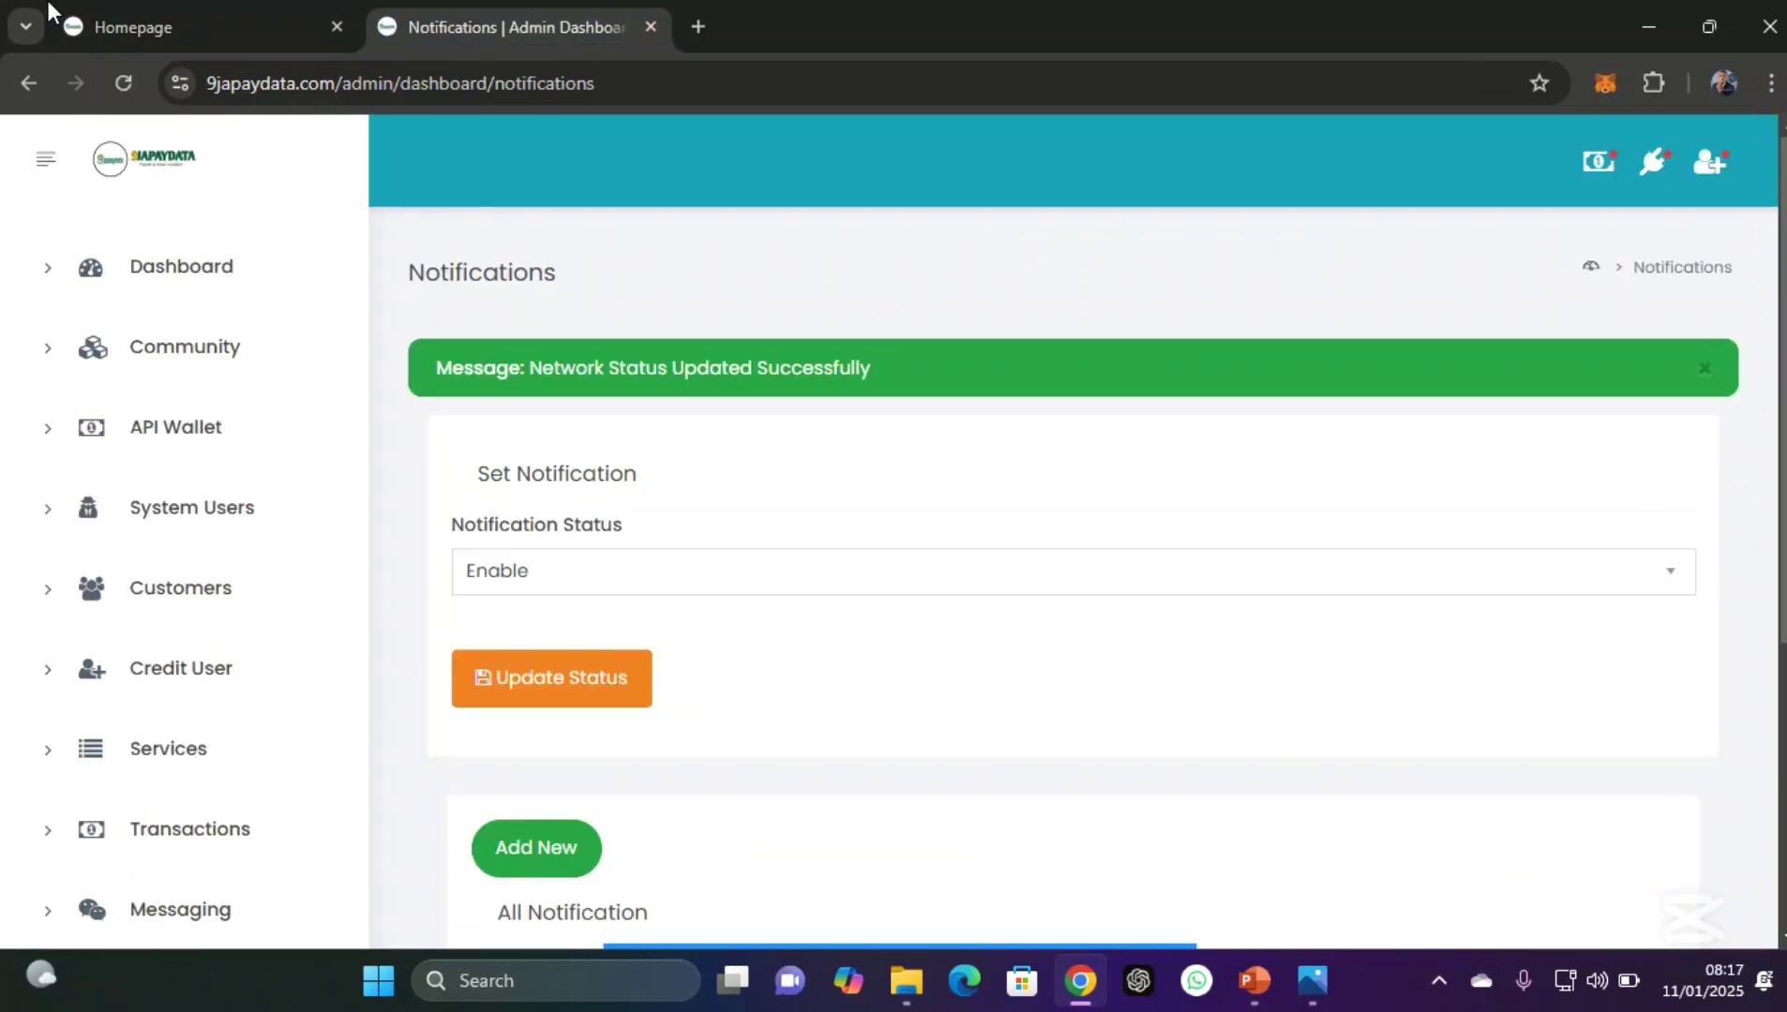
pyautogui.click(54, 16)
pyautogui.click(122, 84)
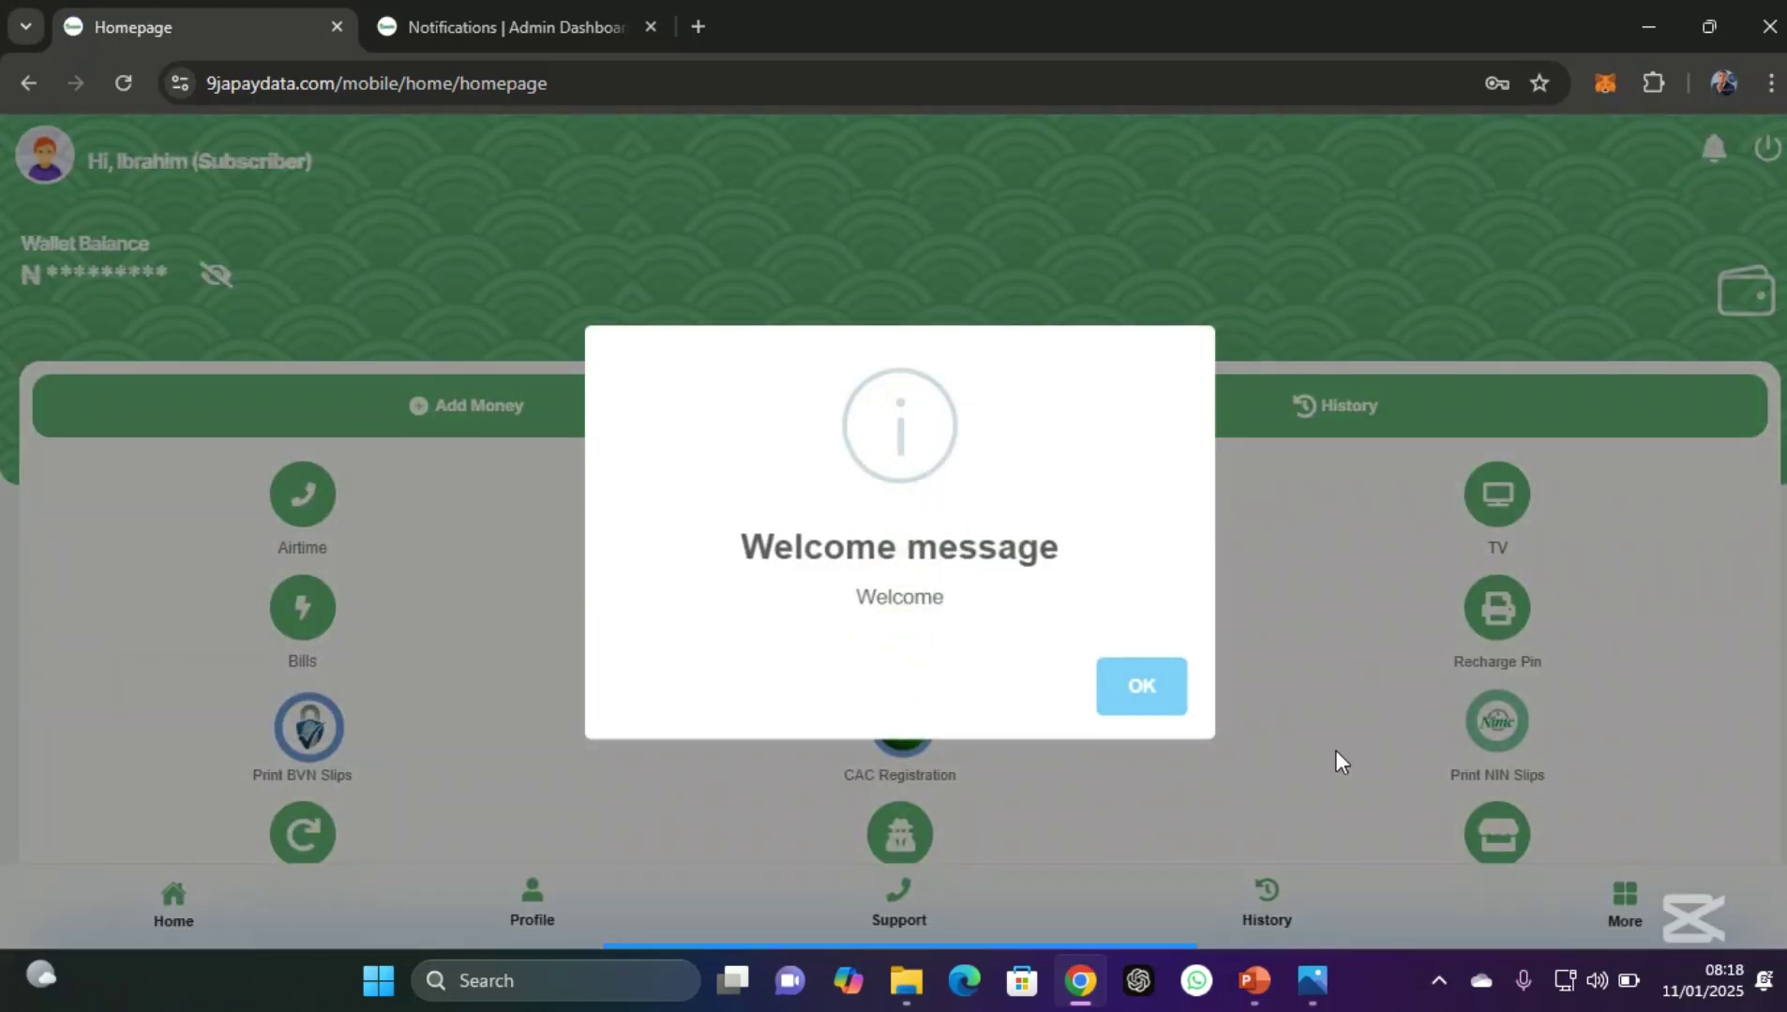
pyautogui.click(1096, 685)
# Step: Set notification status to Disable and delete the Welcome message notification
pyautogui.click(453, 19)
pyautogui.click(707, 566)
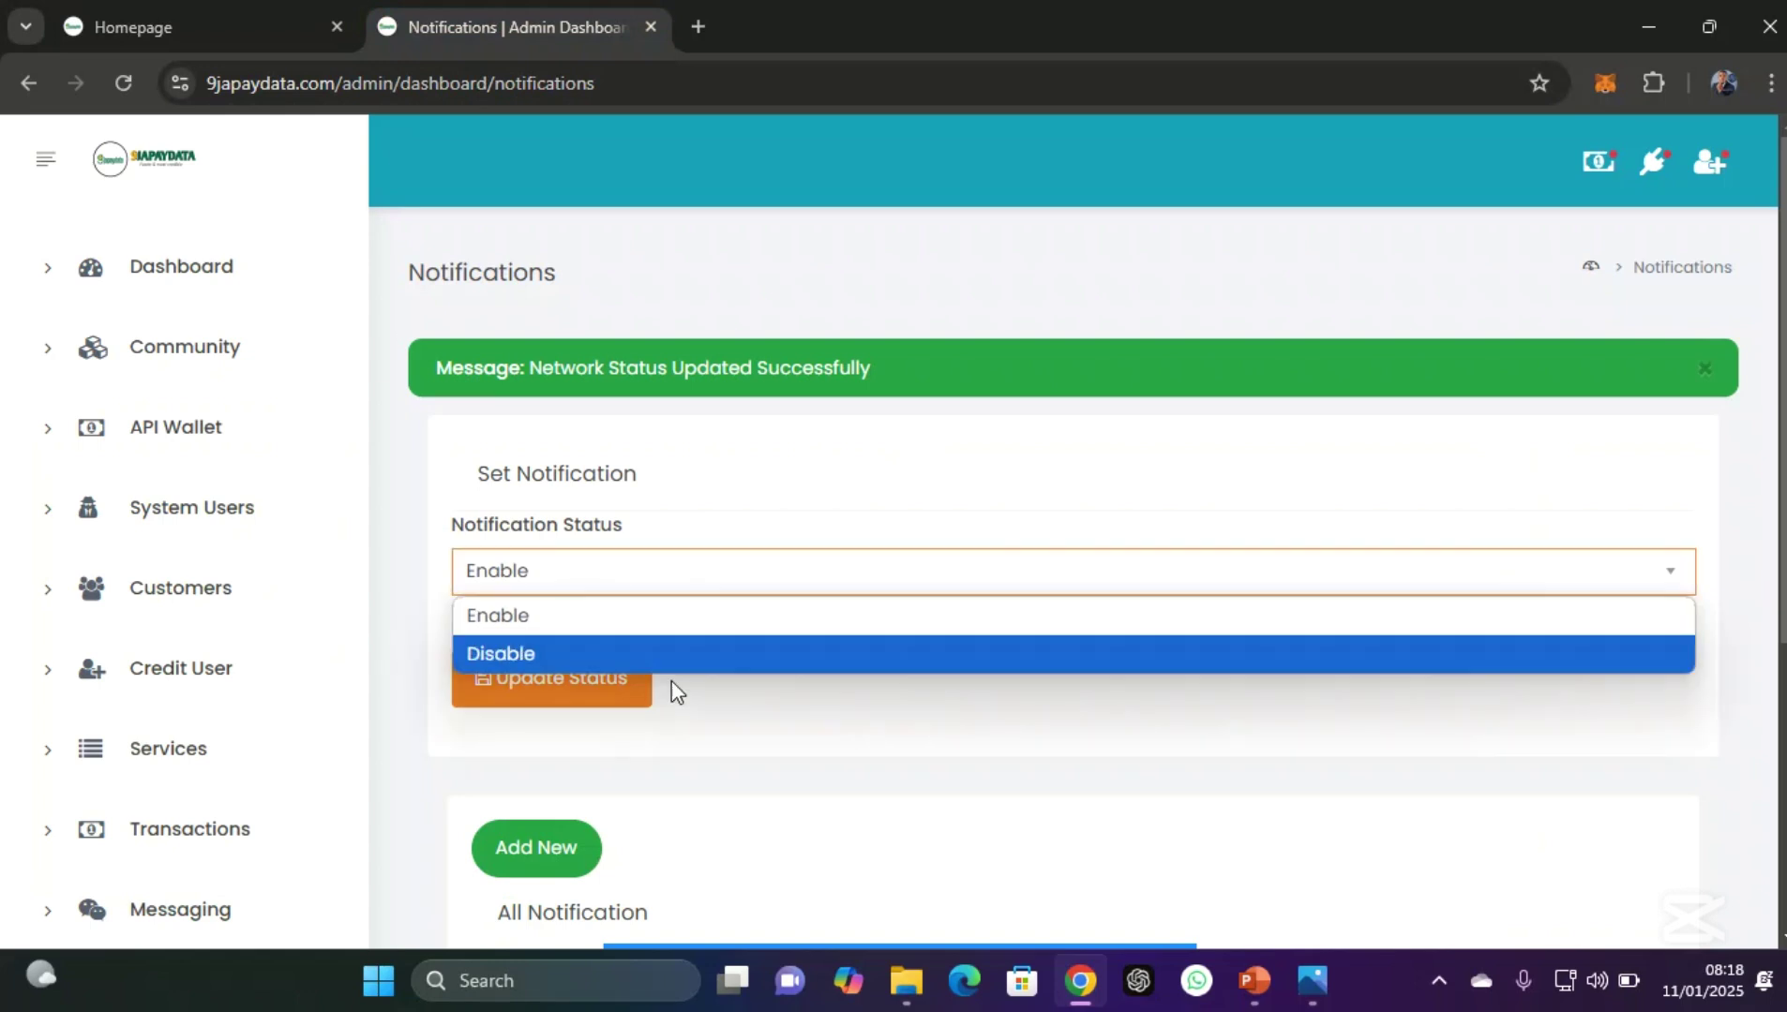
pyautogui.click(572, 660)
pyautogui.scroll(-5, 1105, 773)
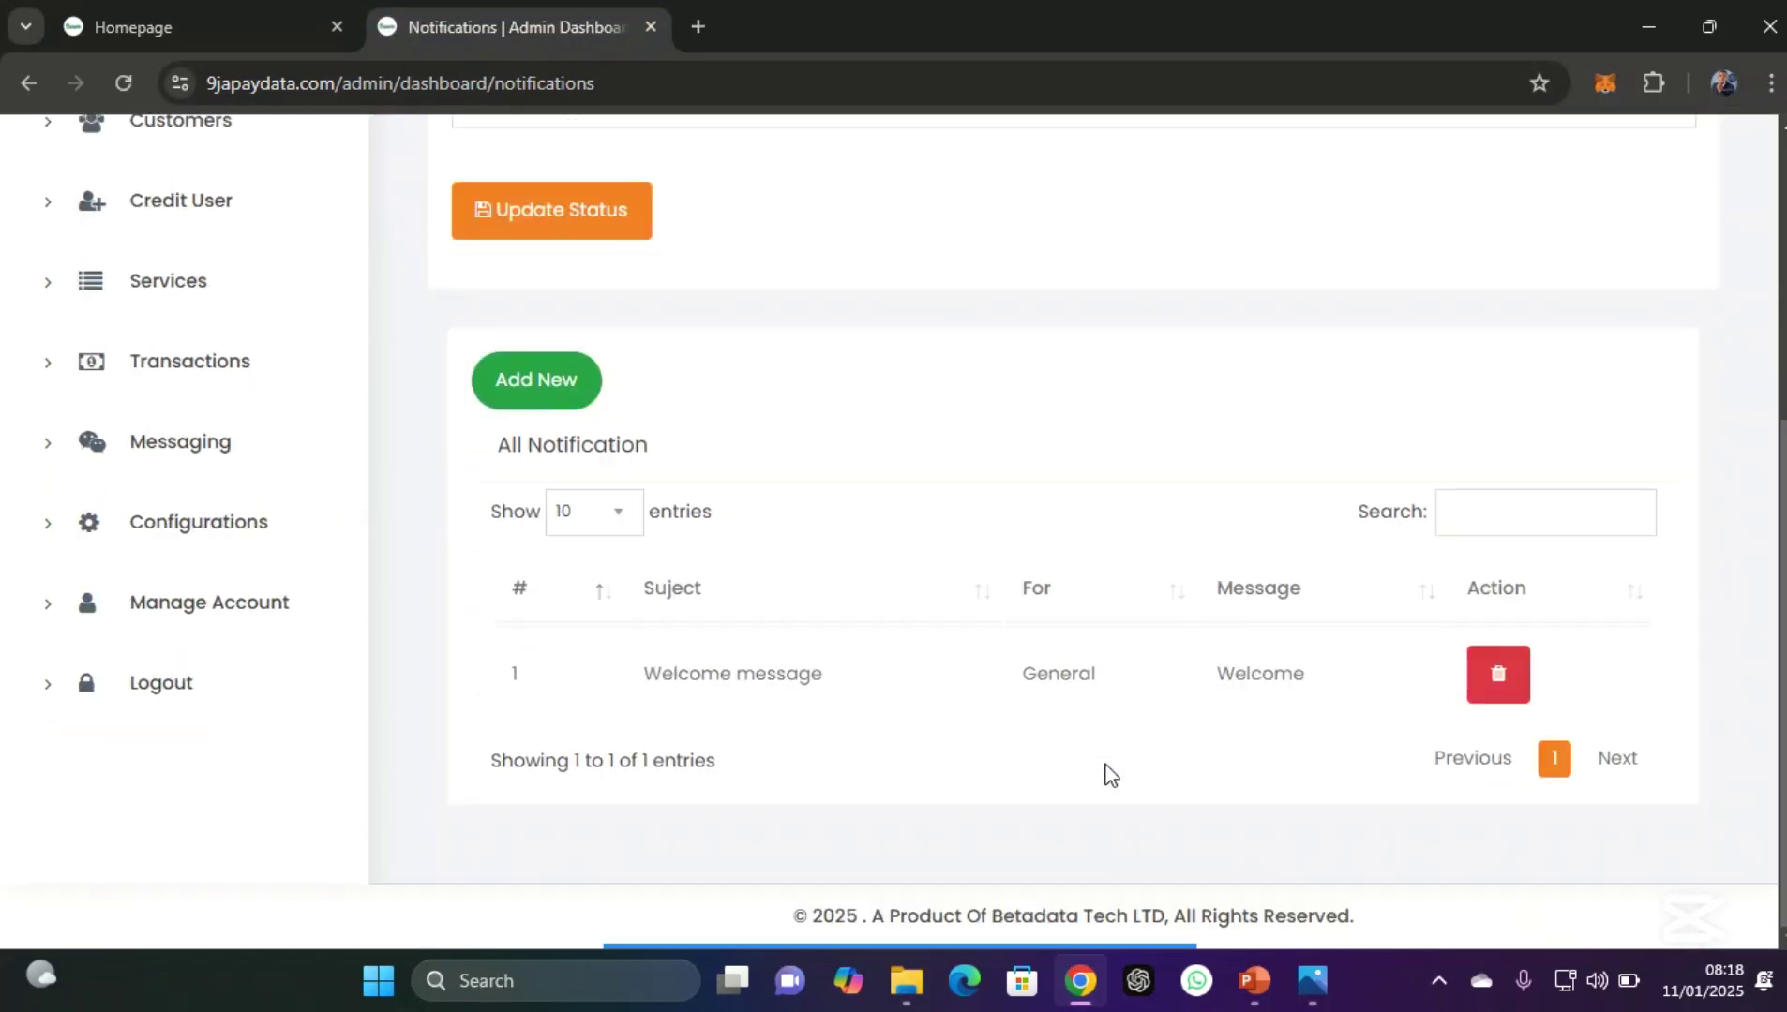
pyautogui.click(1498, 679)
pyautogui.click(932, 681)
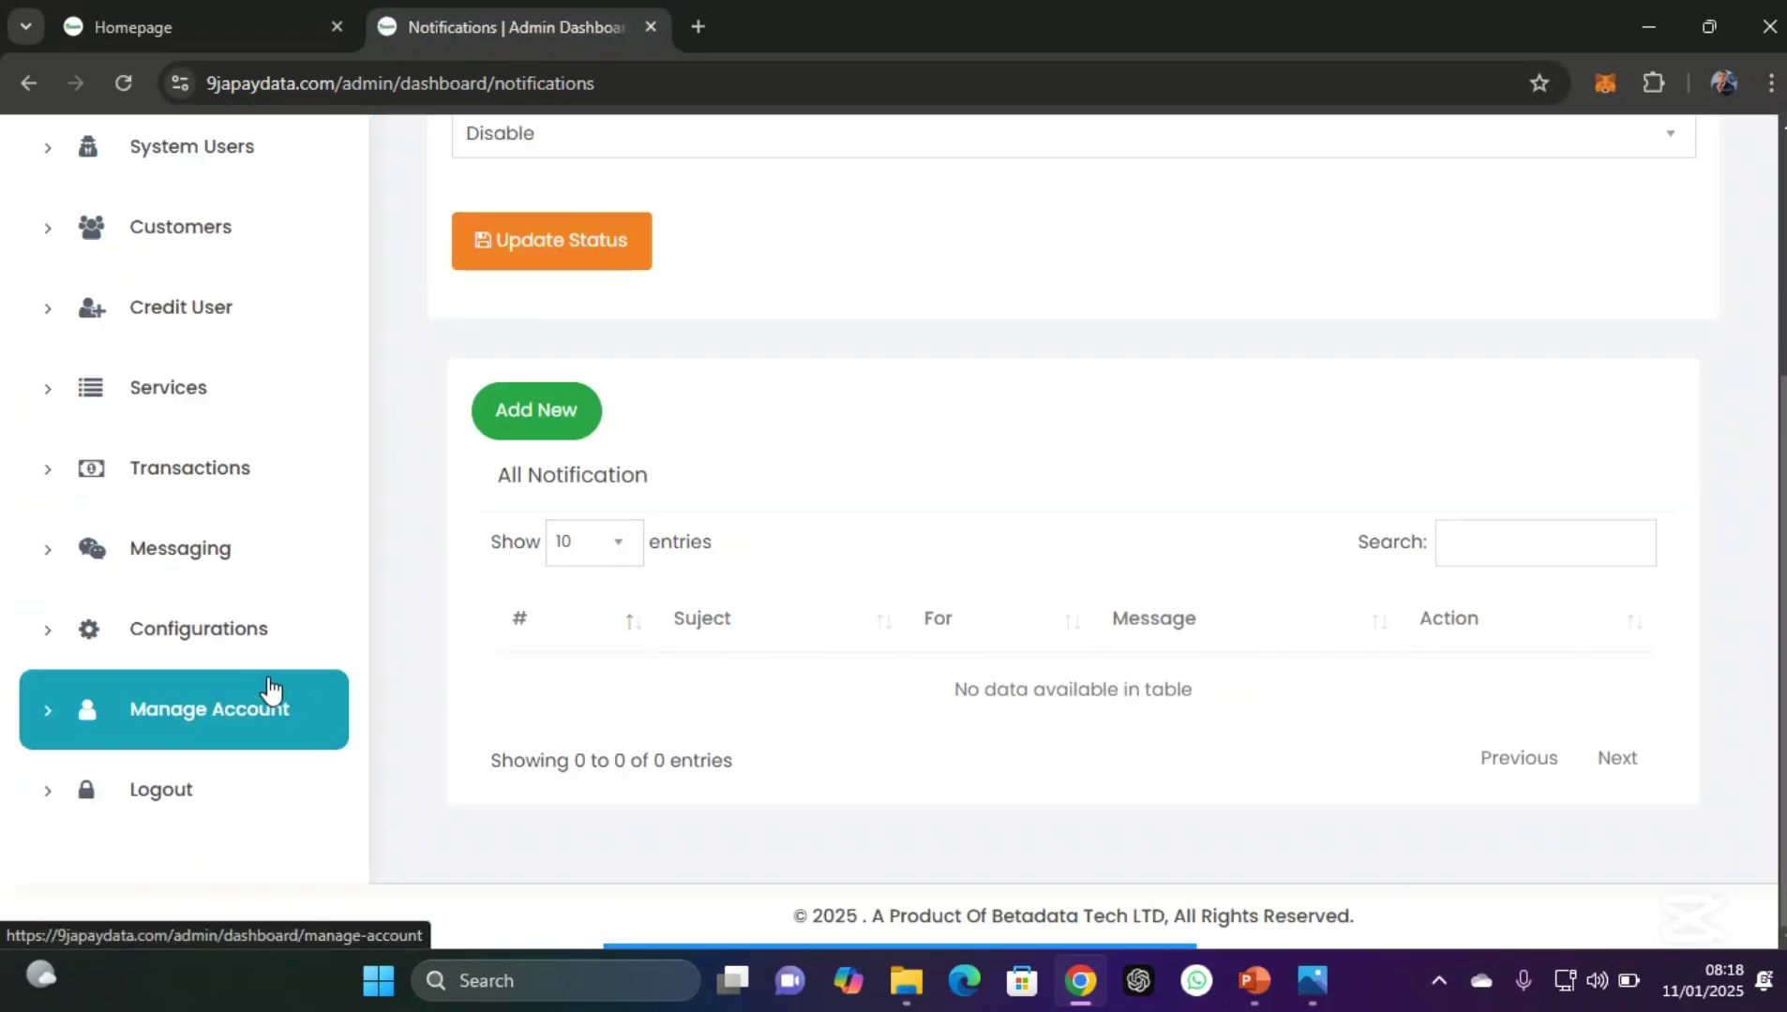
# Step: Open the Send Mail form and look over its subject, recipient and message fields
pyautogui.click(205, 567)
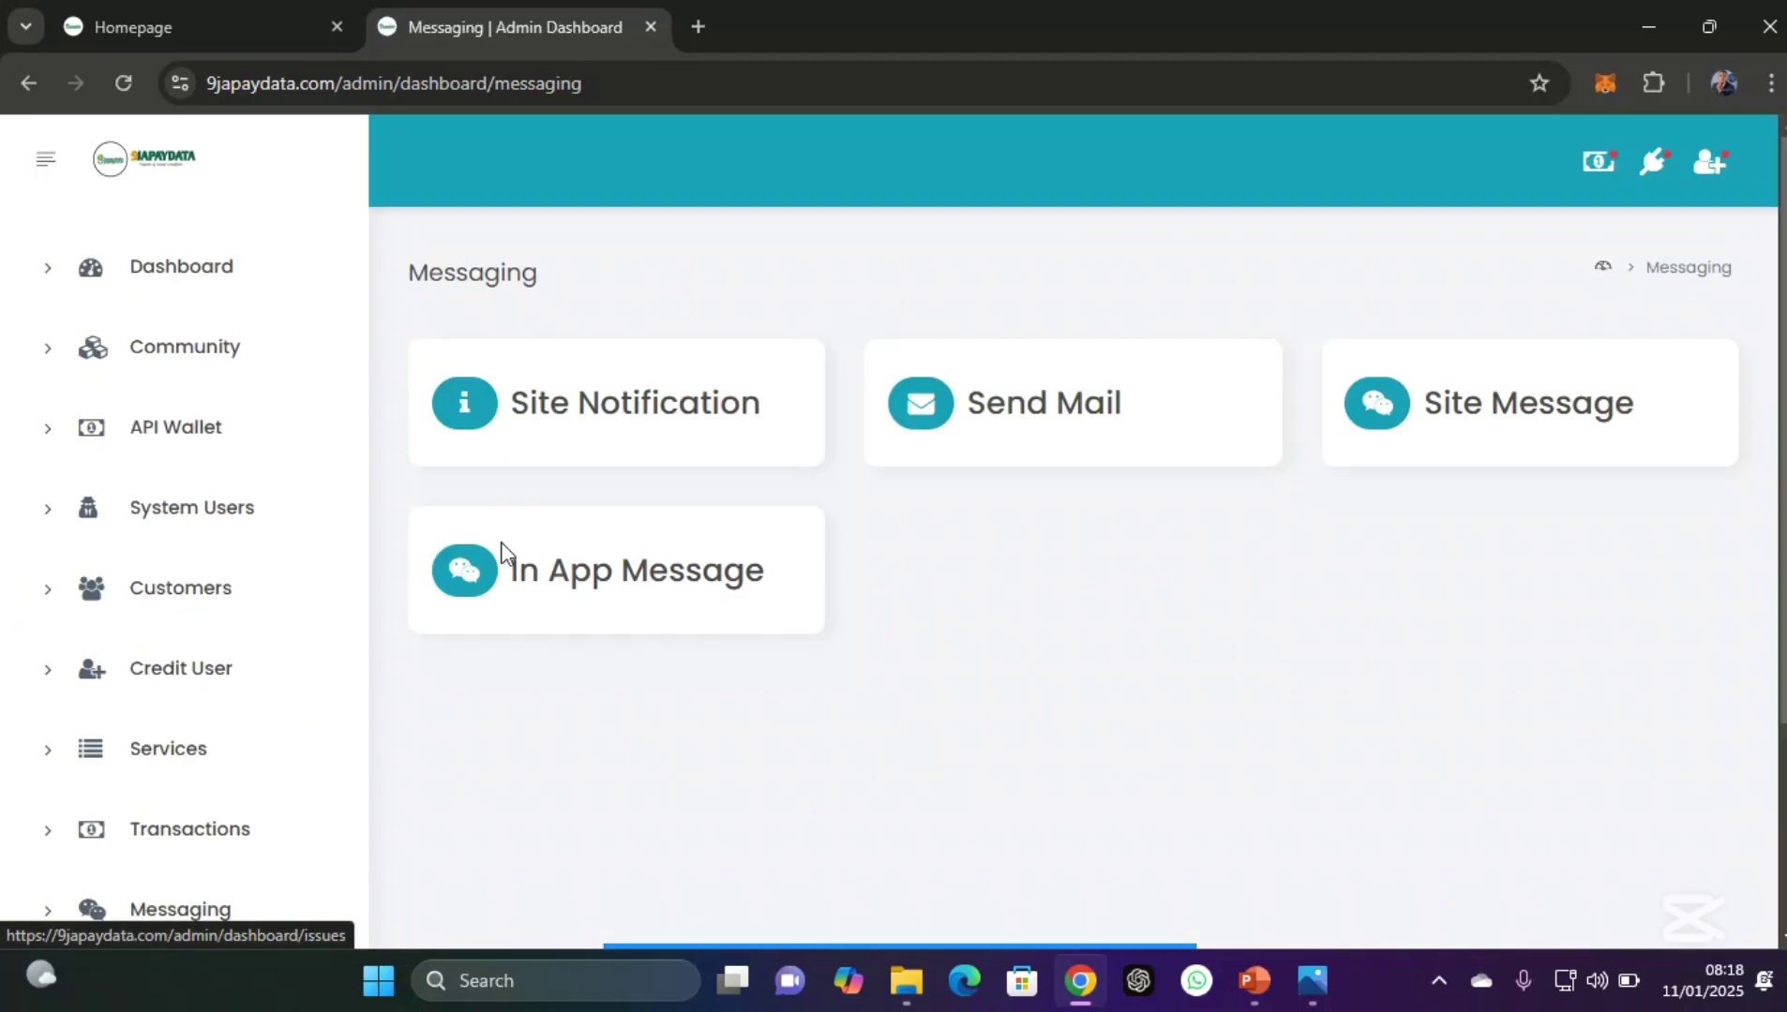
pyautogui.click(983, 412)
pyautogui.click(547, 506)
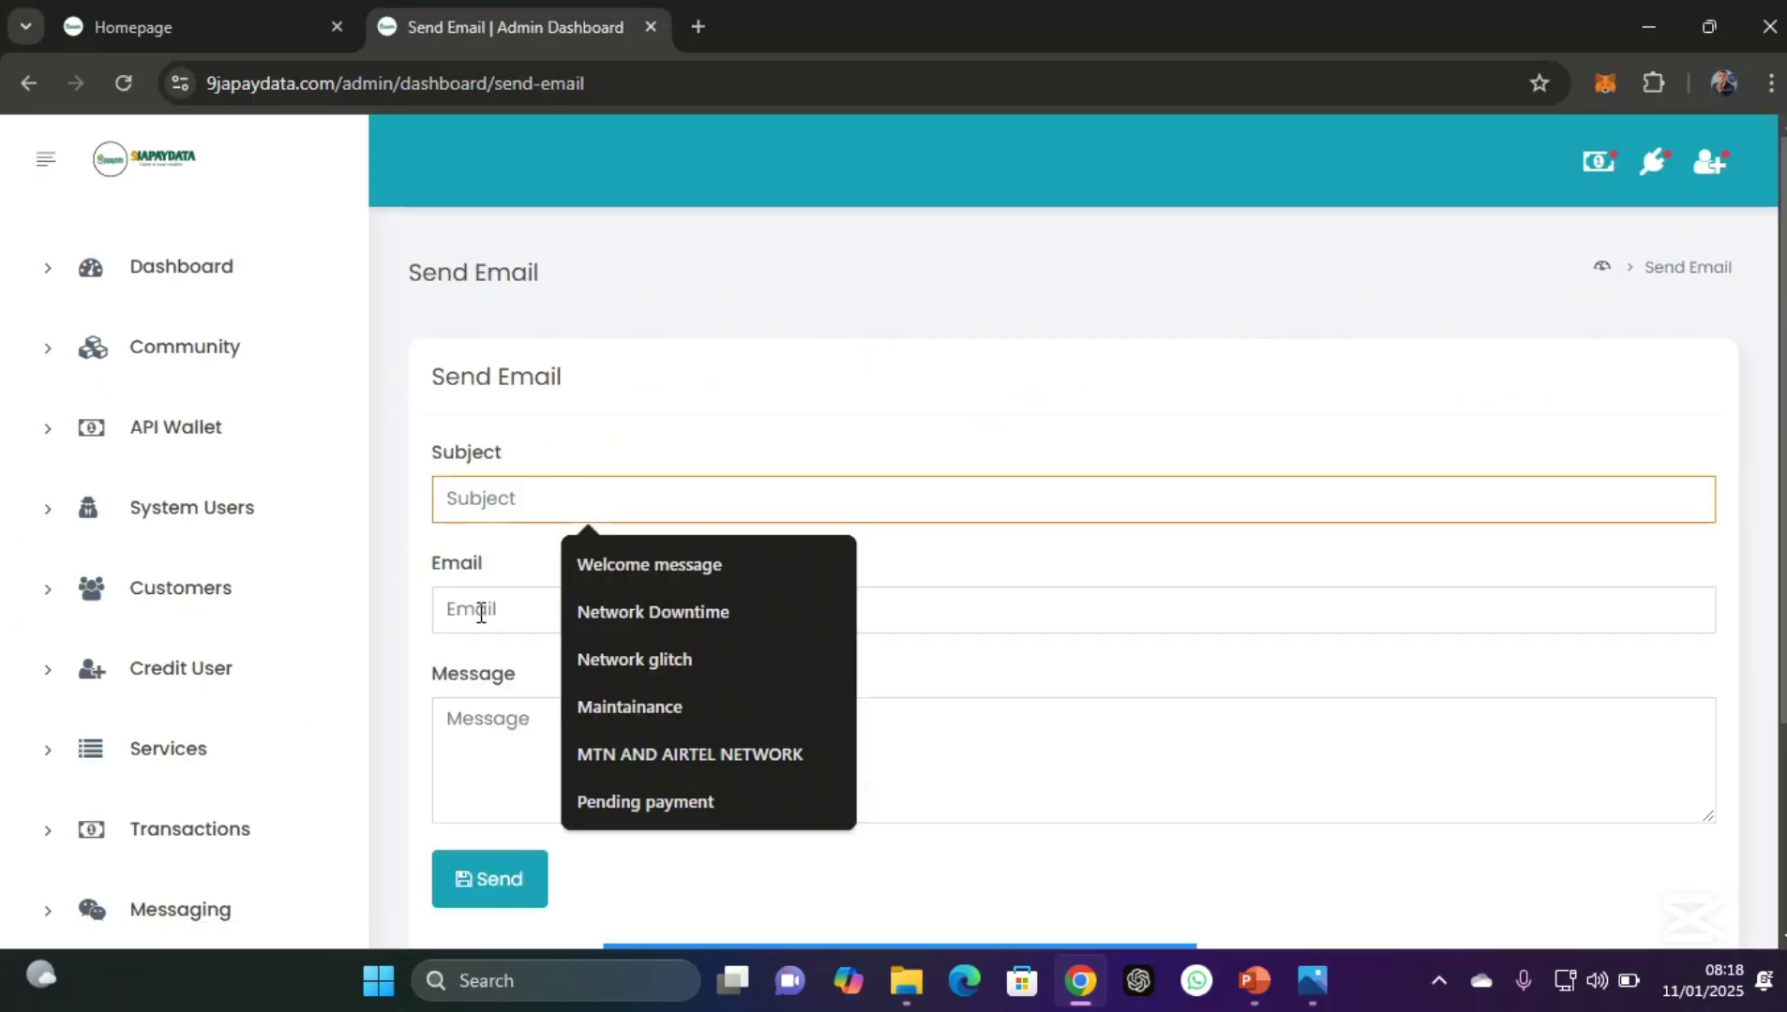
pyautogui.click(474, 610)
pyautogui.click(547, 722)
pyautogui.scroll(-3, 937, 511)
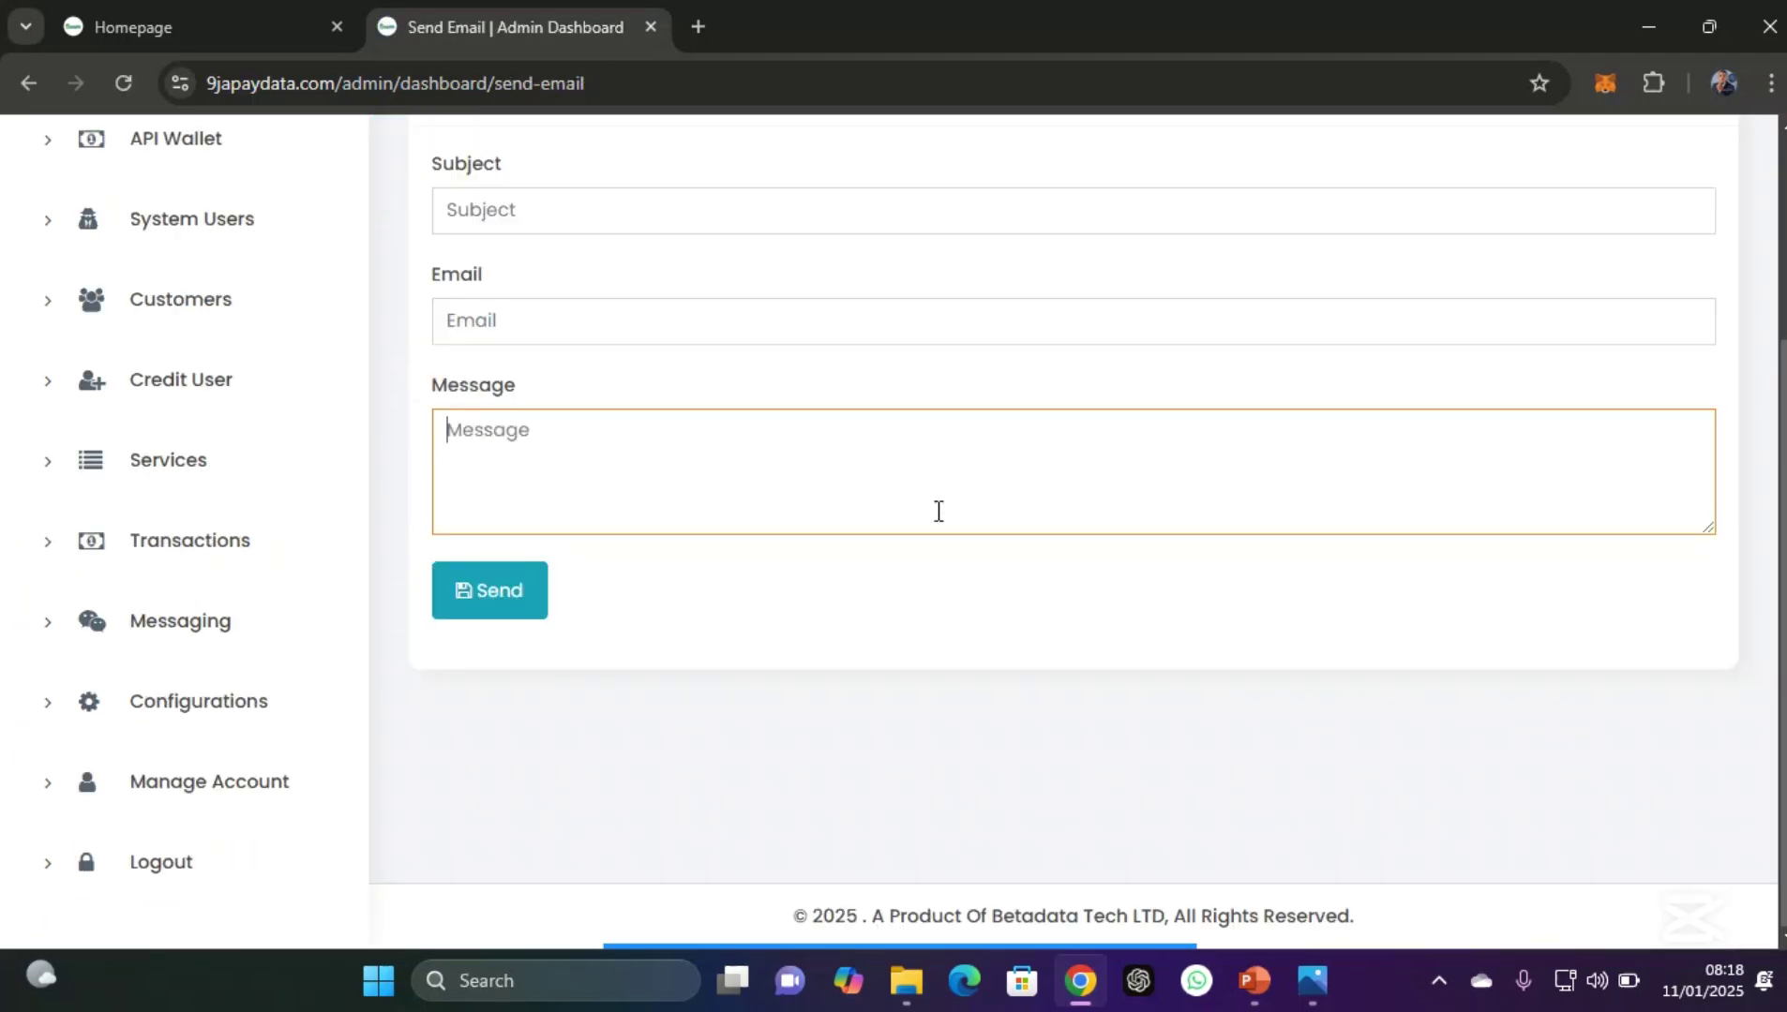
# Step: Check the empty site messages and customer issues lists, then open the customer's Contact Us page
pyautogui.click(295, 643)
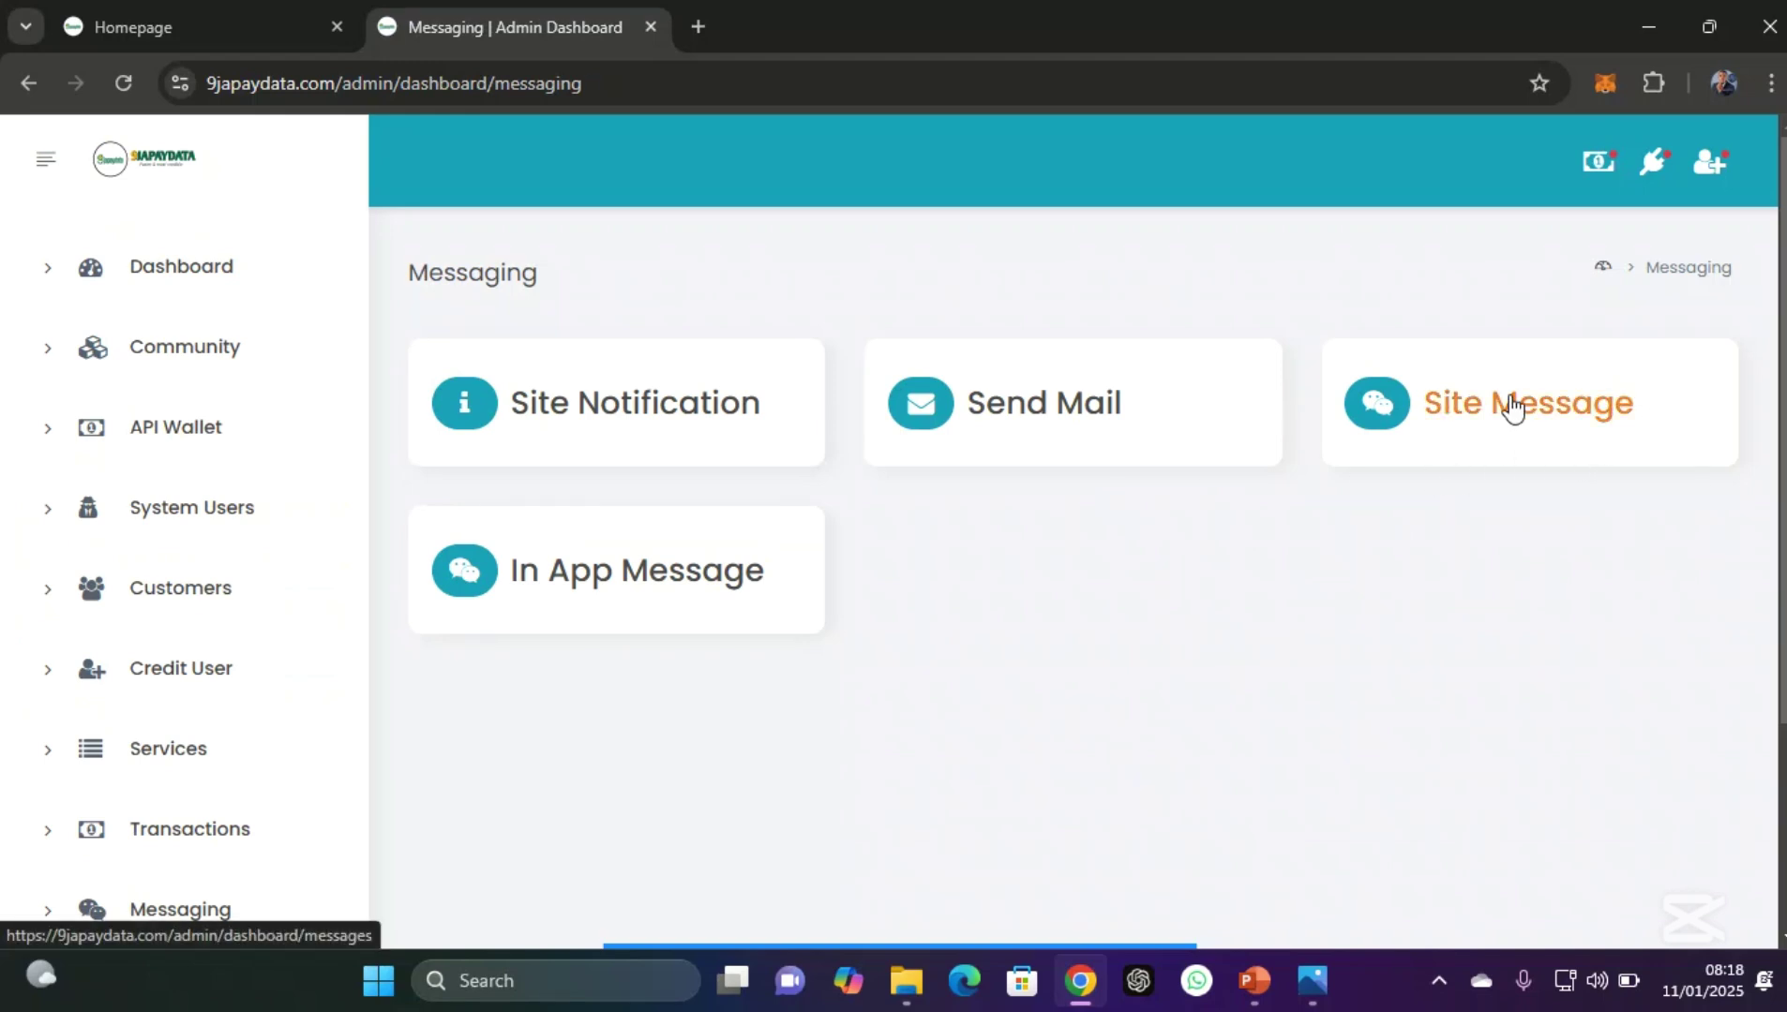
pyautogui.click(1511, 411)
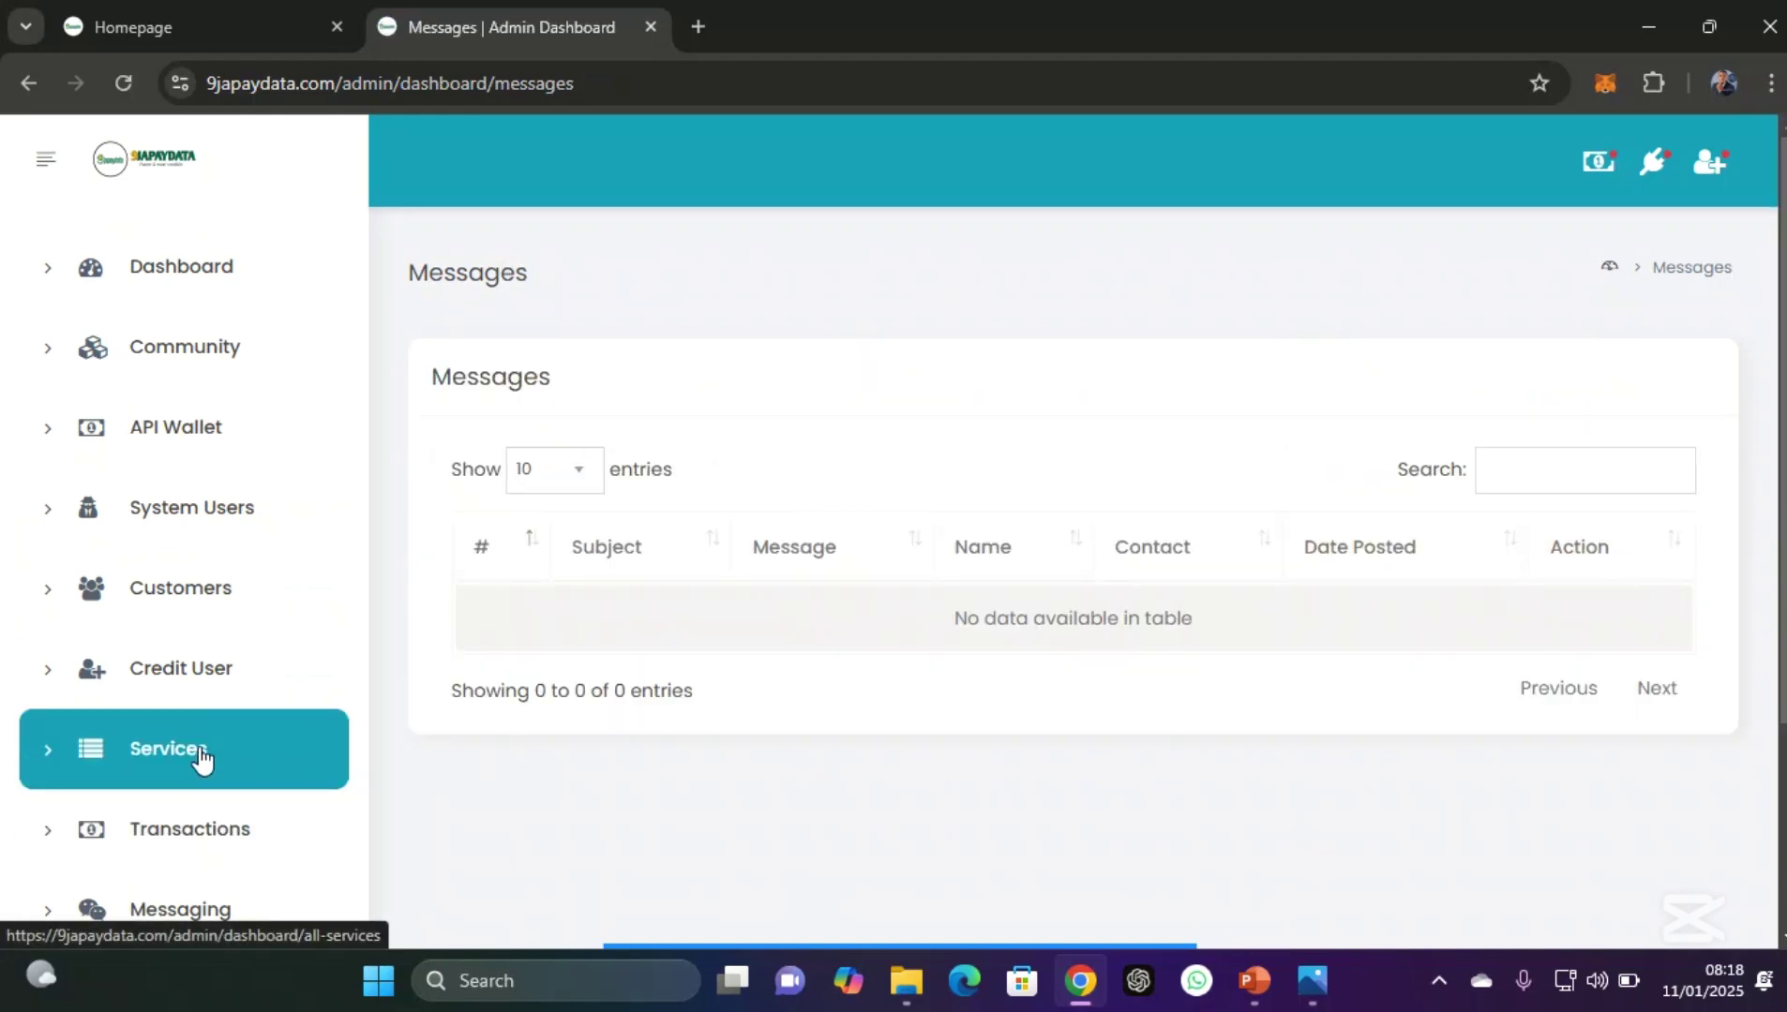
pyautogui.scroll(-3, 200, 758)
pyautogui.click(191, 645)
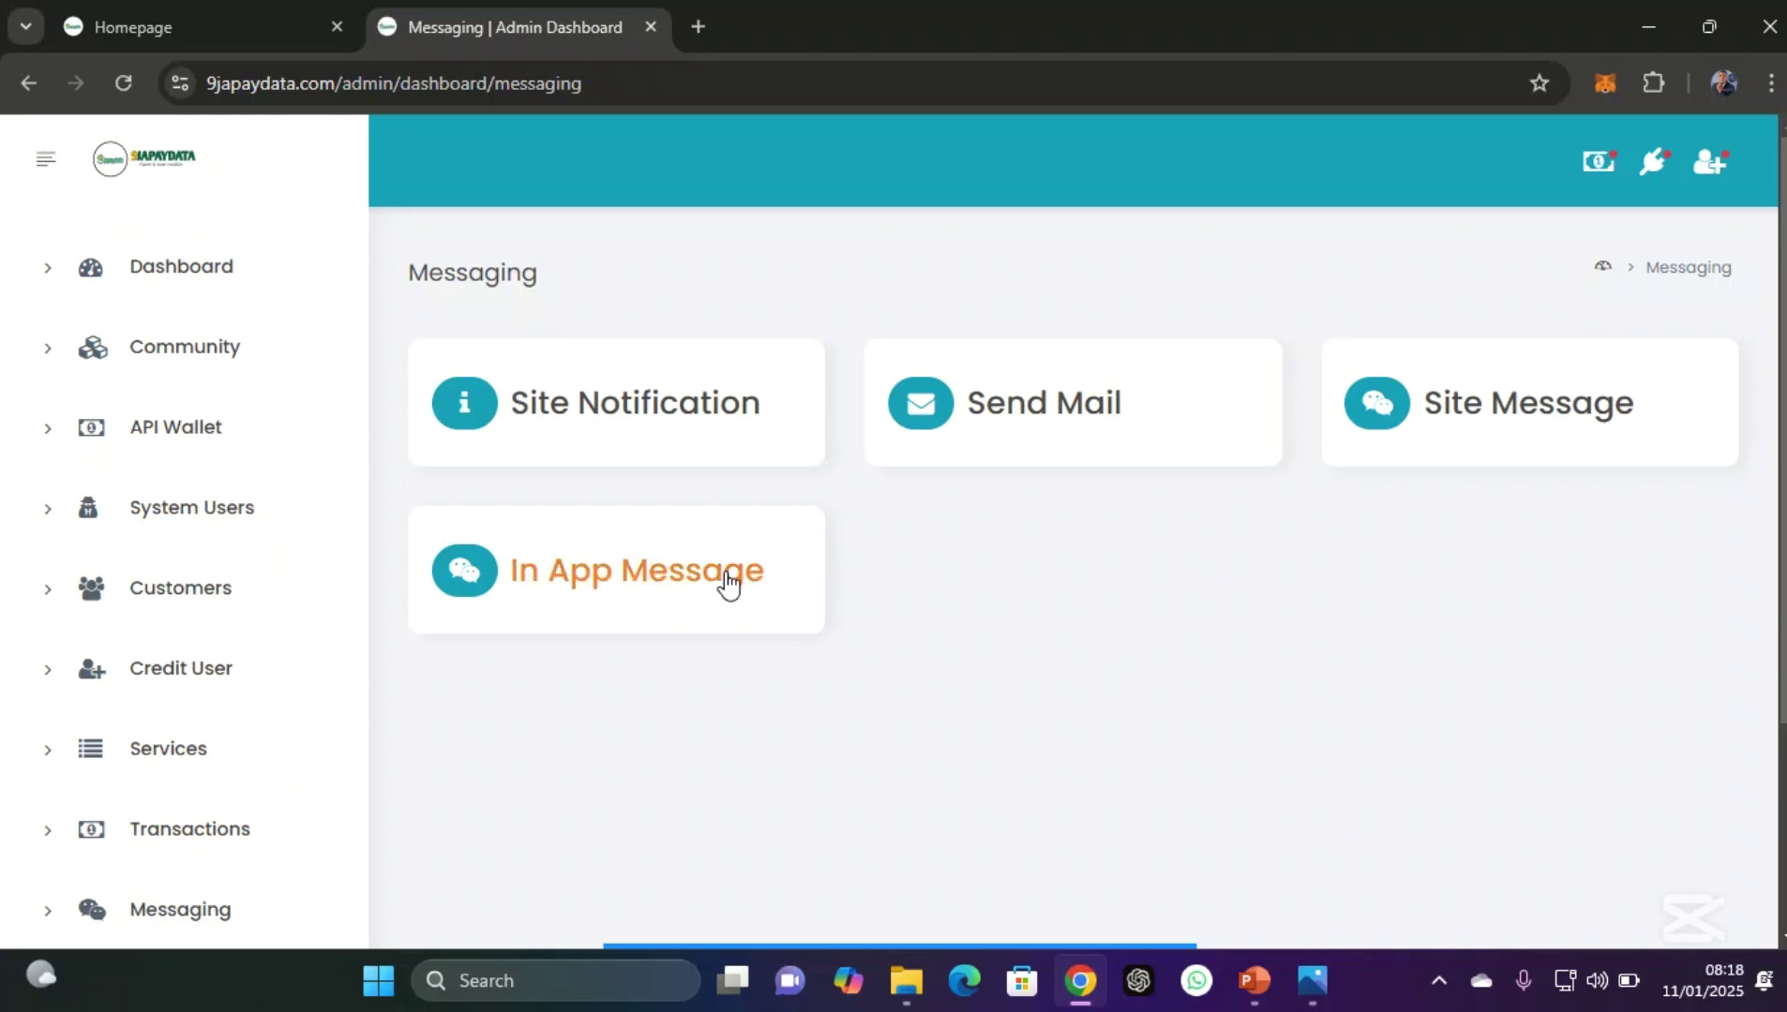
pyautogui.click(730, 582)
pyautogui.scroll(1, 797, 562)
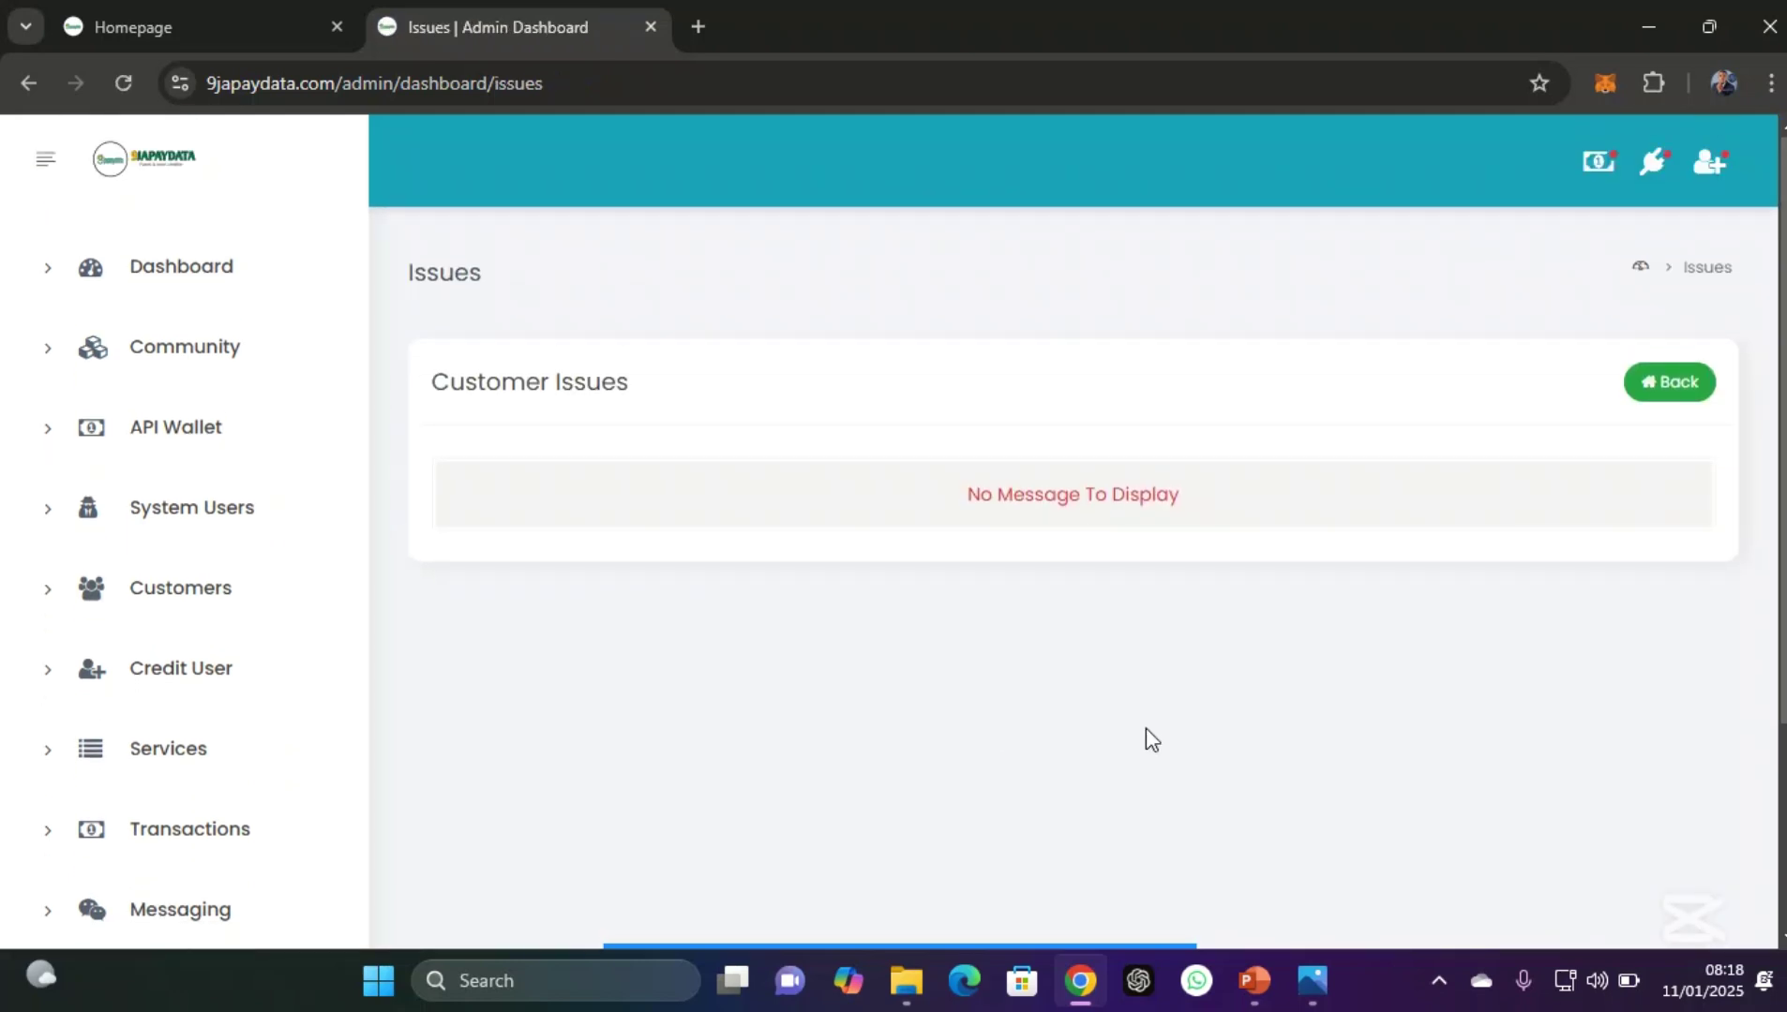
pyautogui.click(166, 14)
pyautogui.click(902, 914)
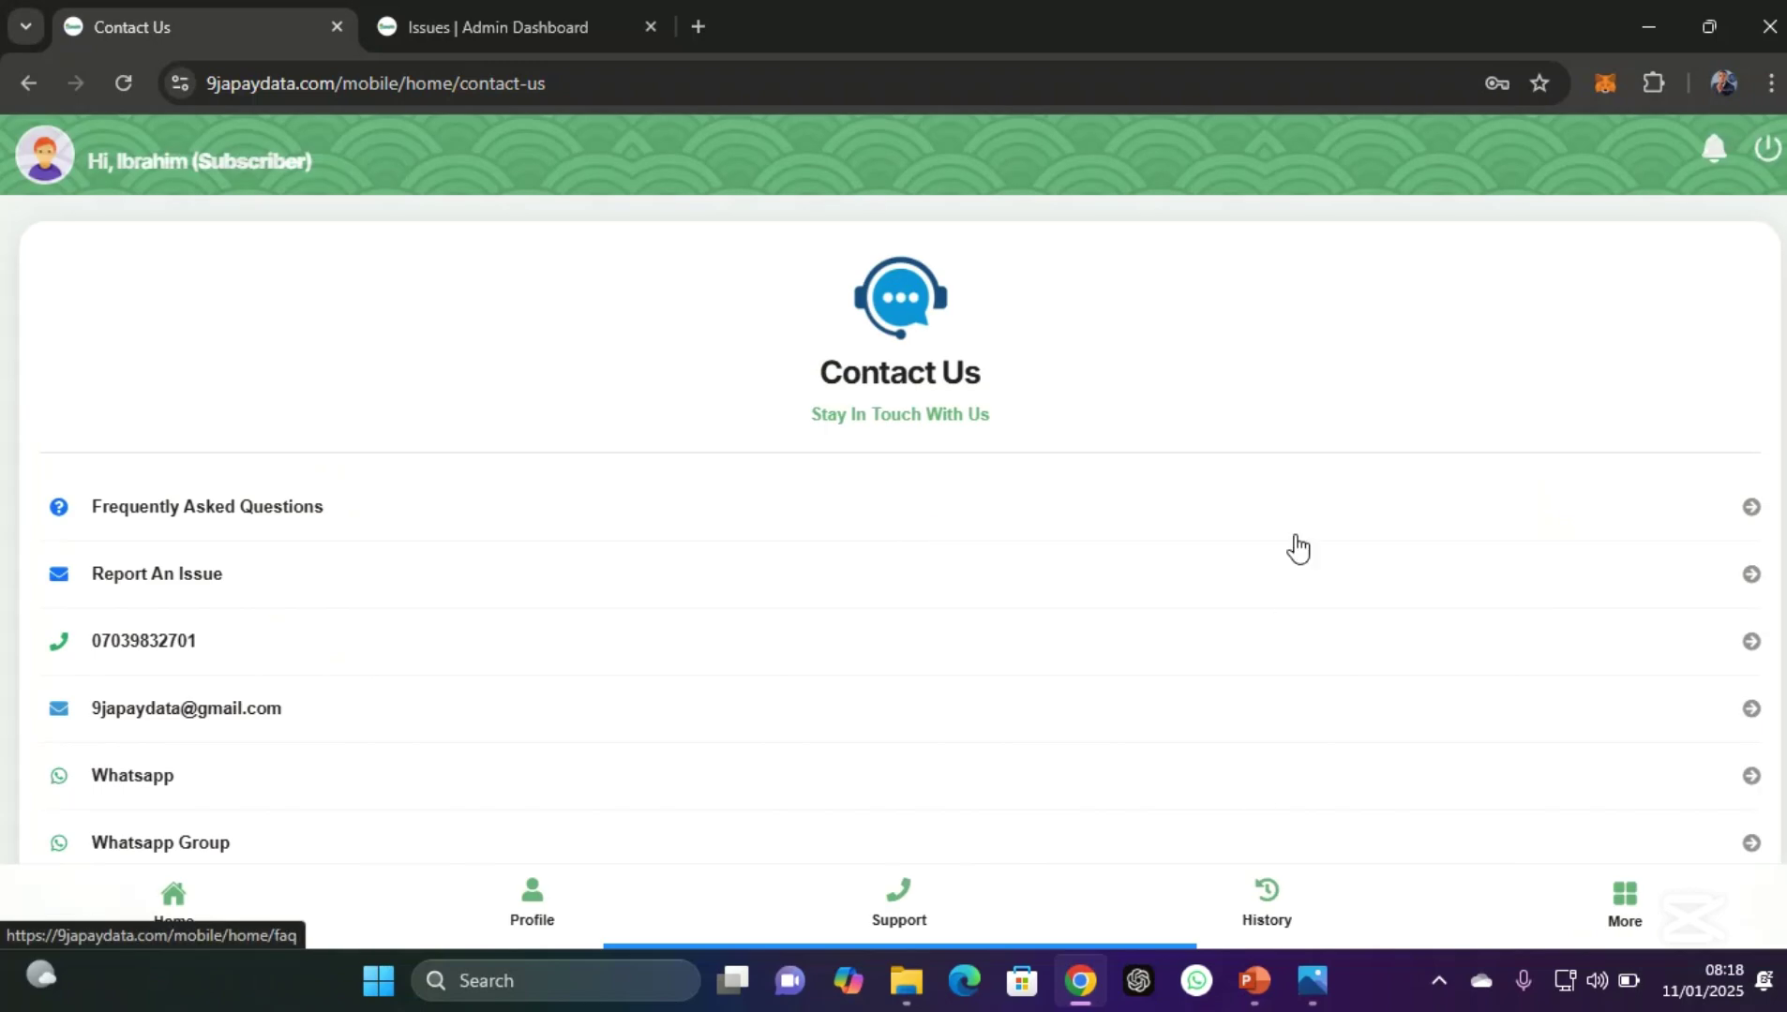
# Step: Submit a new support complaint with the text 'hhokkld'
pyautogui.scroll(-2, 1295, 545)
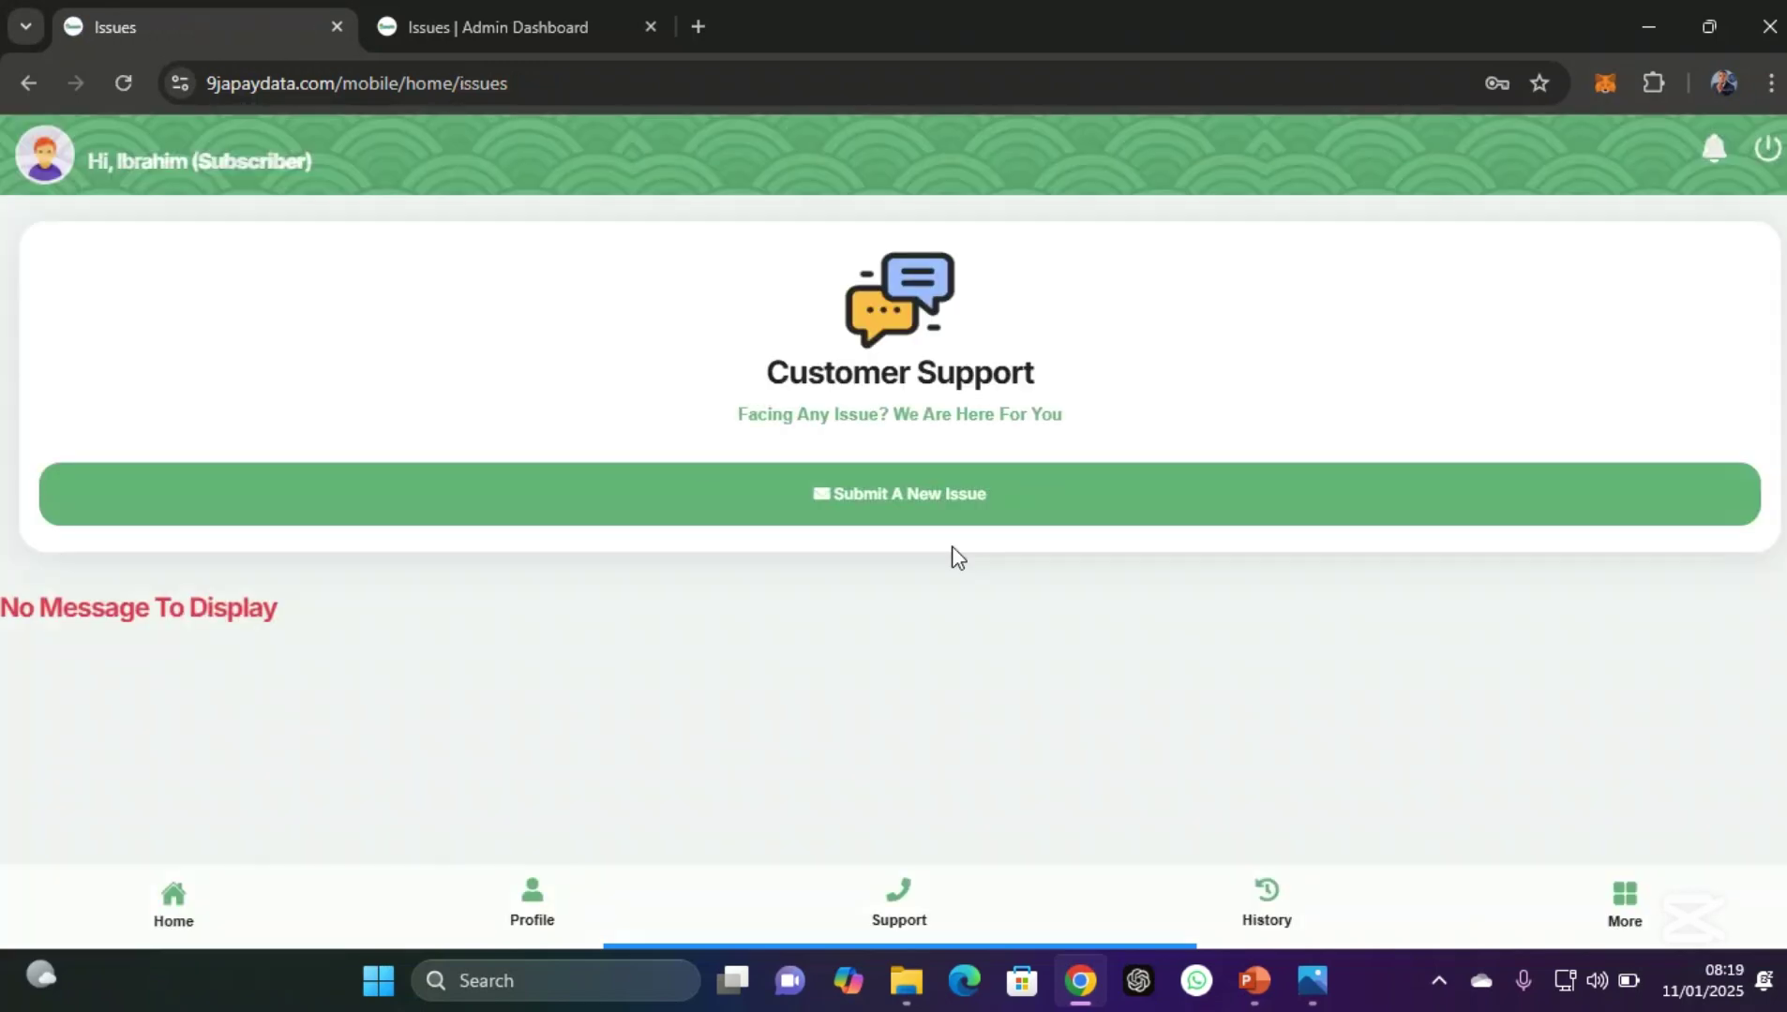
pyautogui.click(910, 497)
pyautogui.click(491, 431)
pyautogui.write('hhokkld')
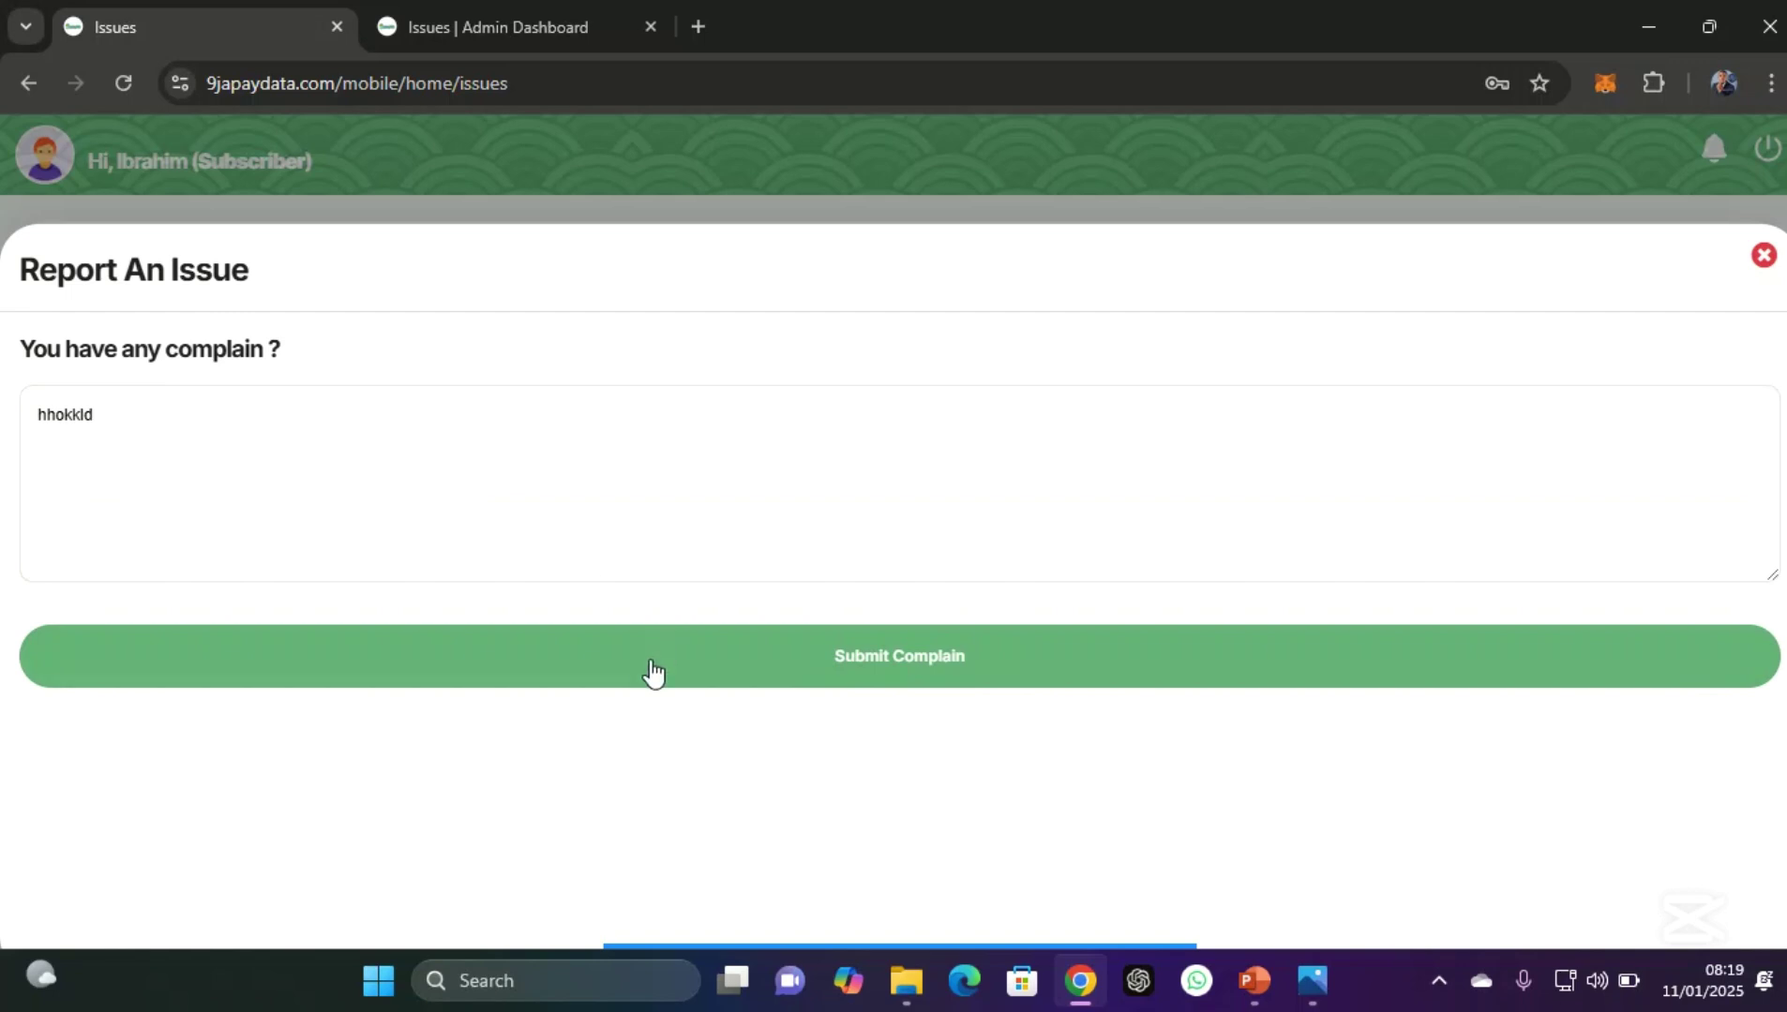
pyautogui.click(654, 672)
pyautogui.click(822, 565)
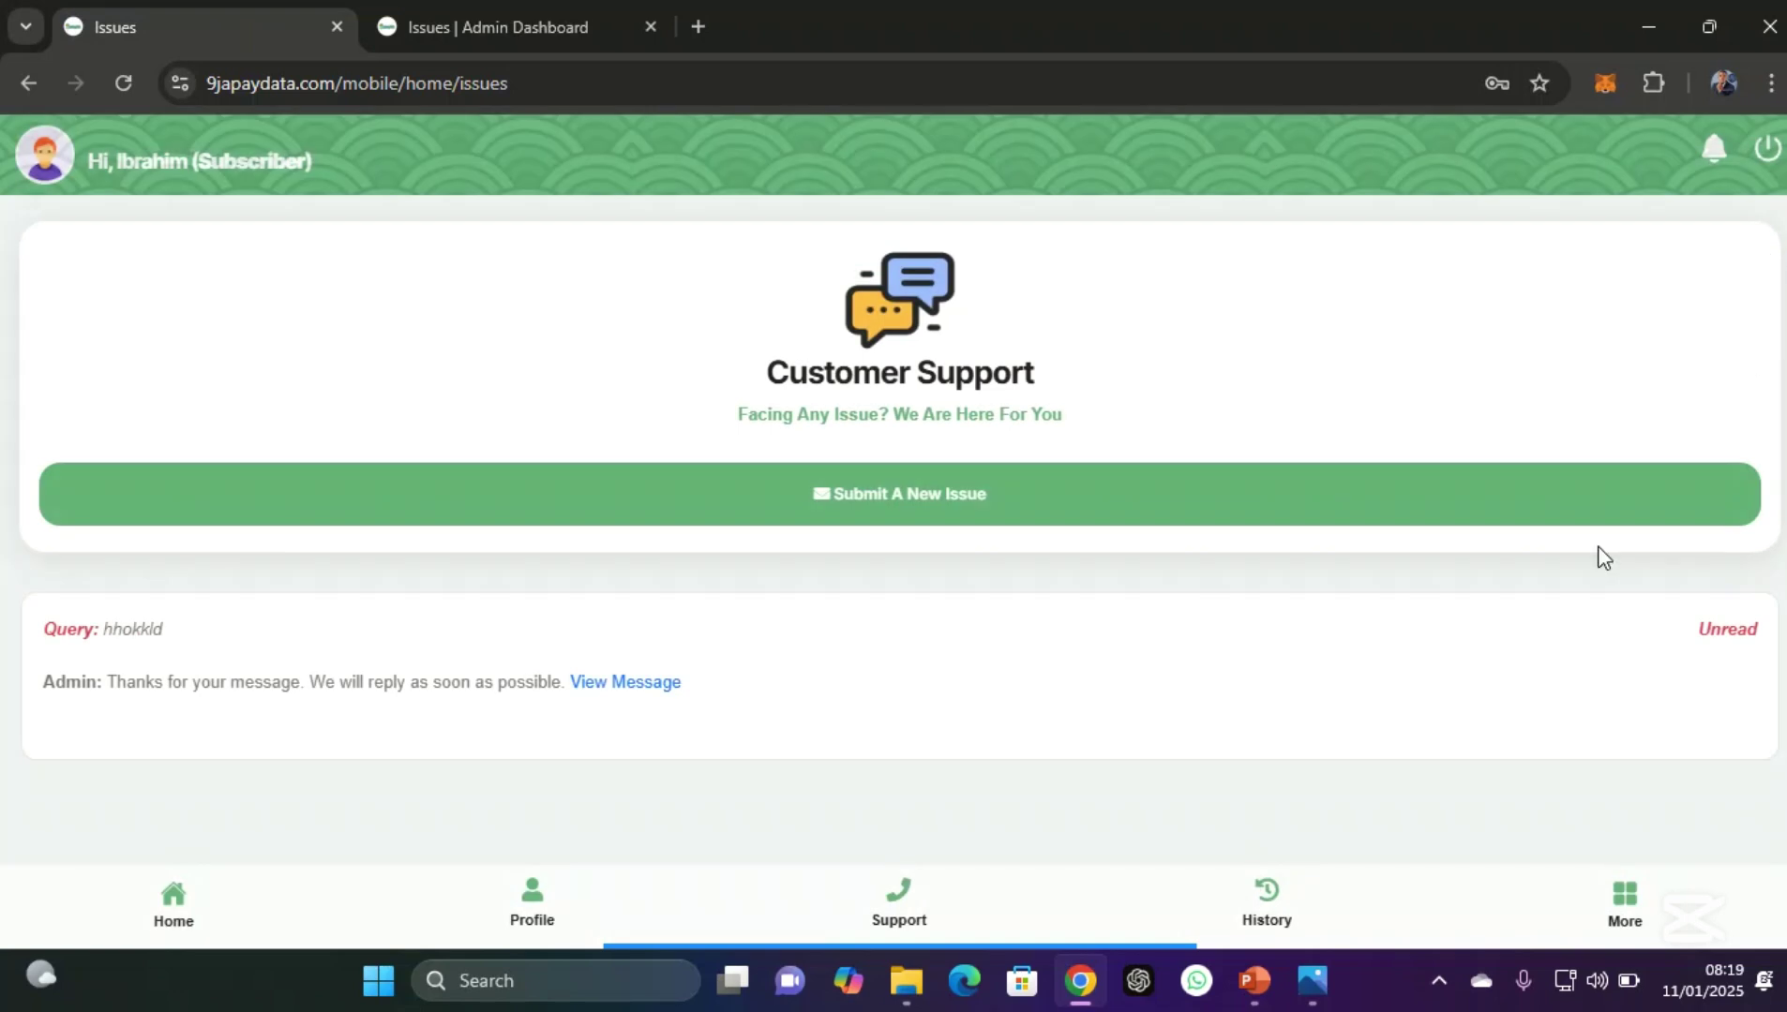
# Step: Report the N1000 Refund transaction to support from its receipt in the history
pyautogui.click(1234, 923)
pyautogui.scroll(-4, 1019, 608)
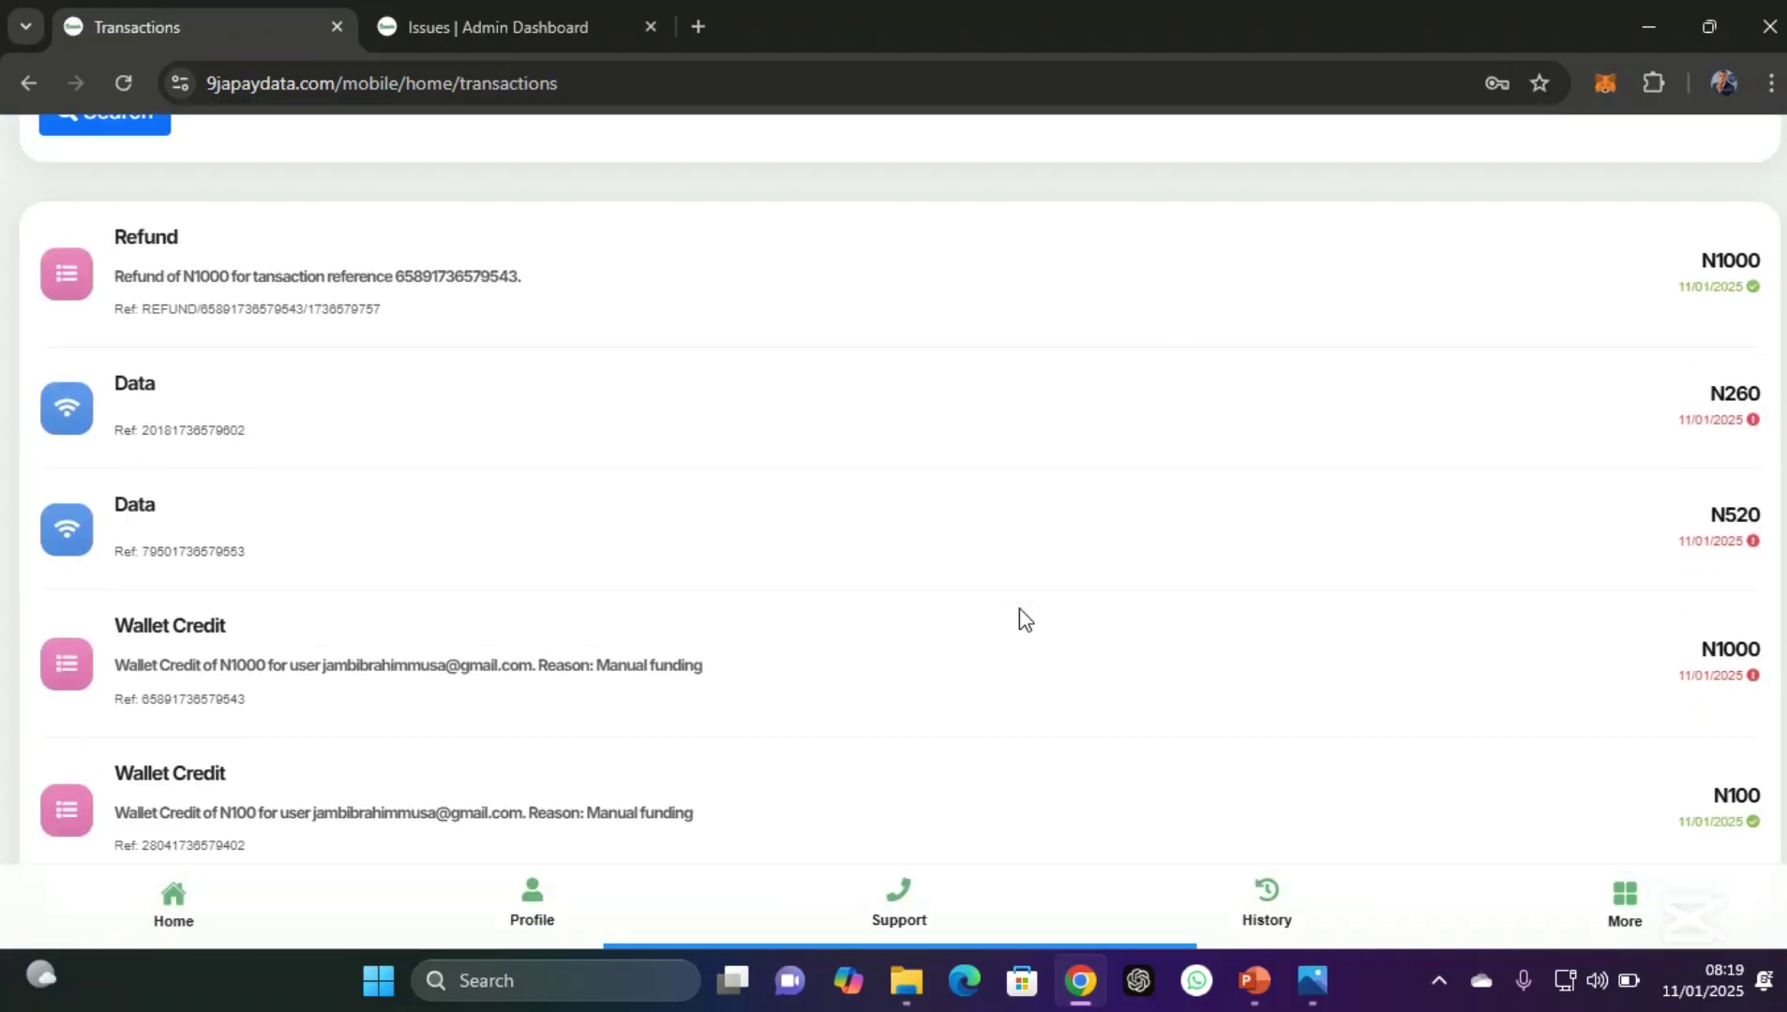
pyautogui.click(300, 294)
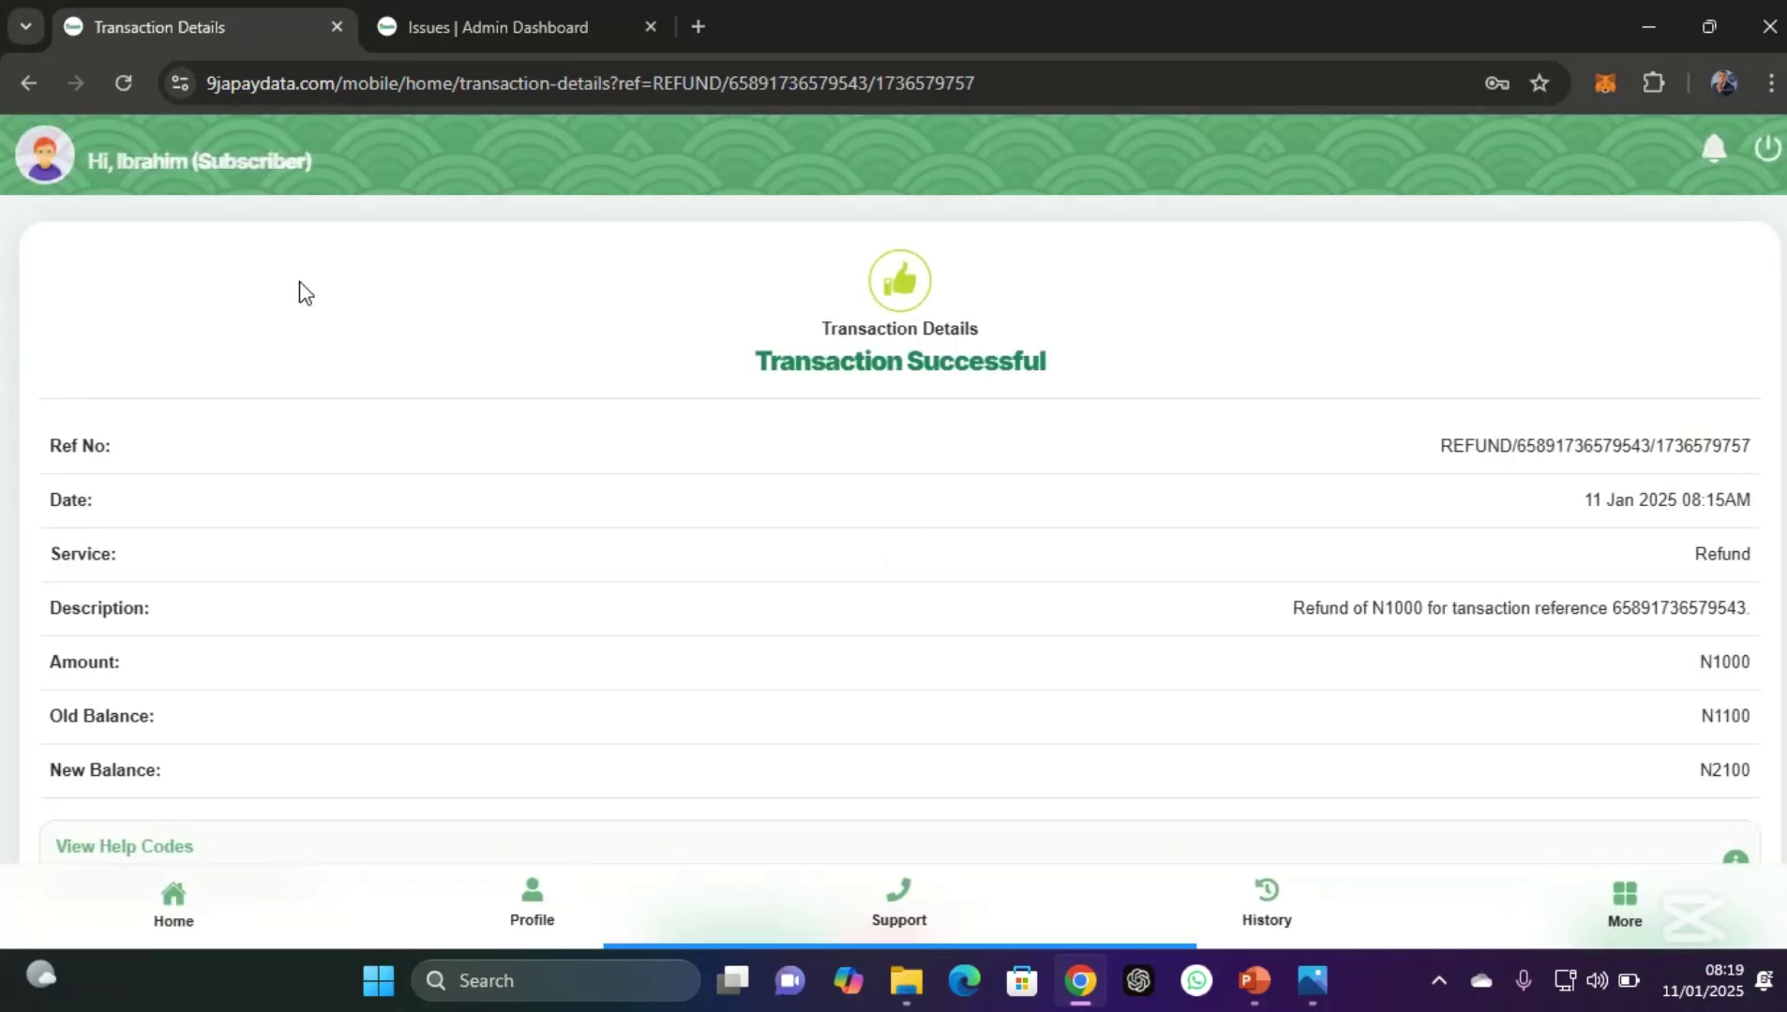
pyautogui.scroll(-2, 590, 349)
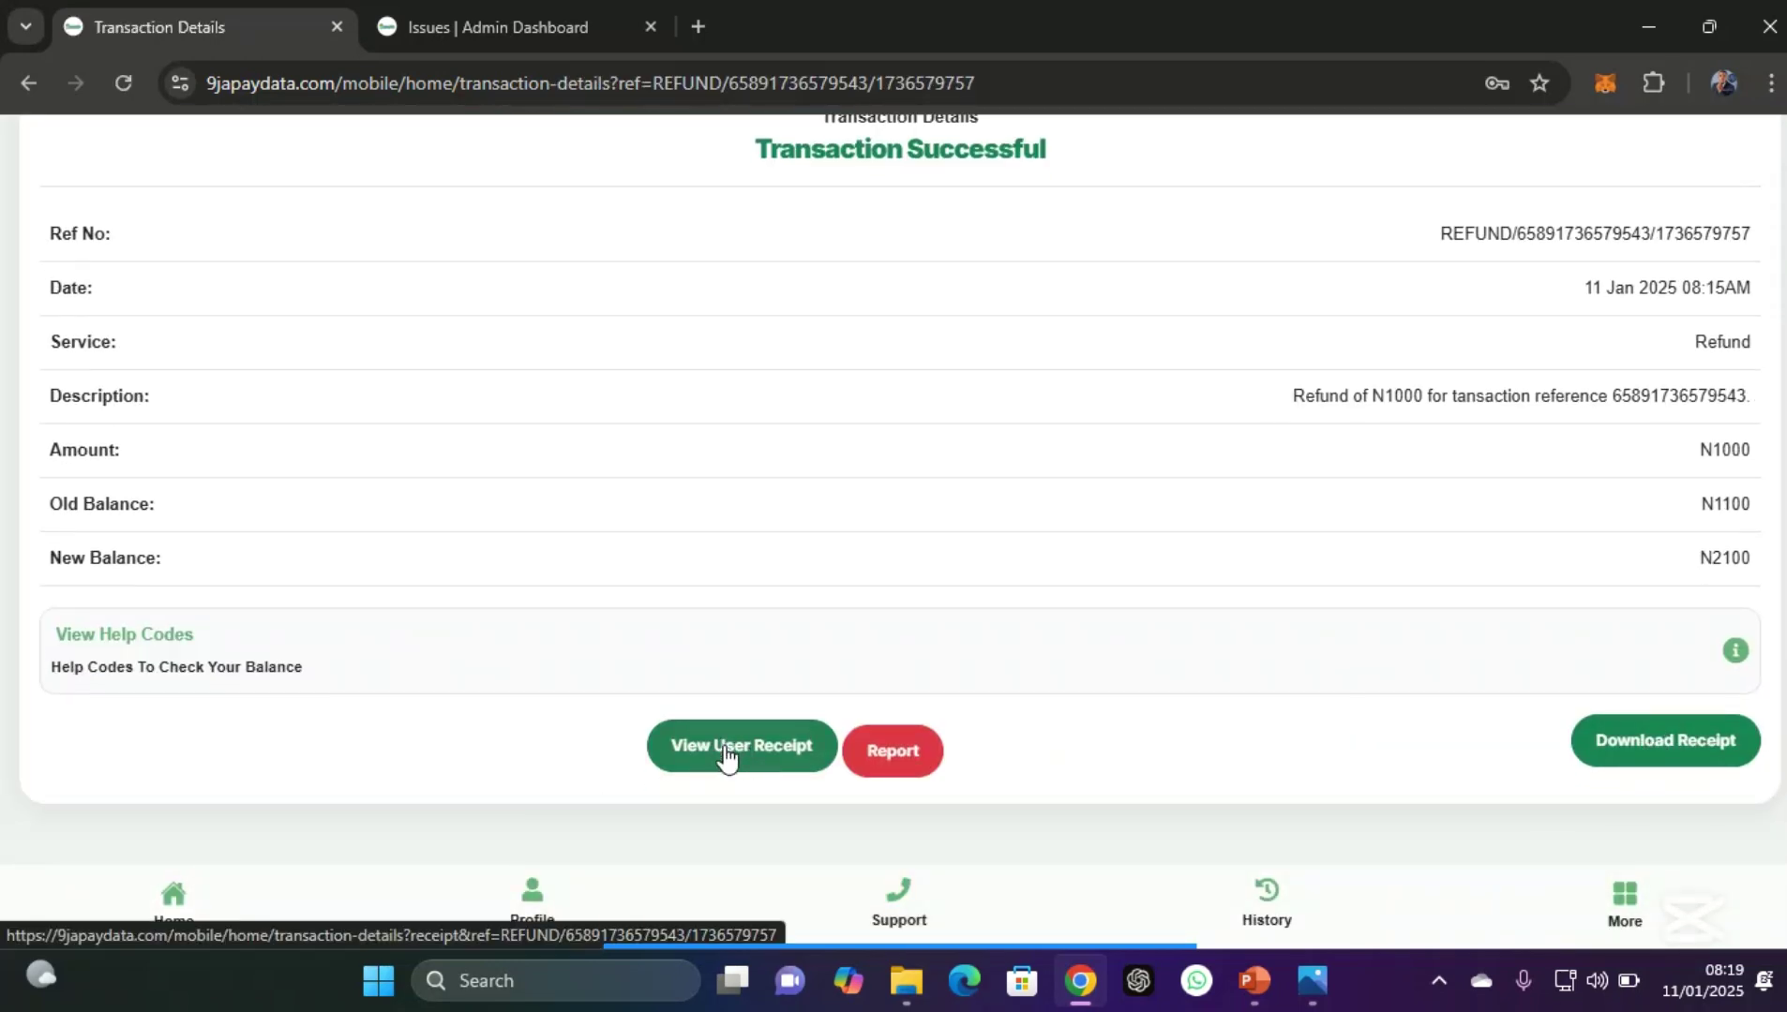
pyautogui.click(1014, 675)
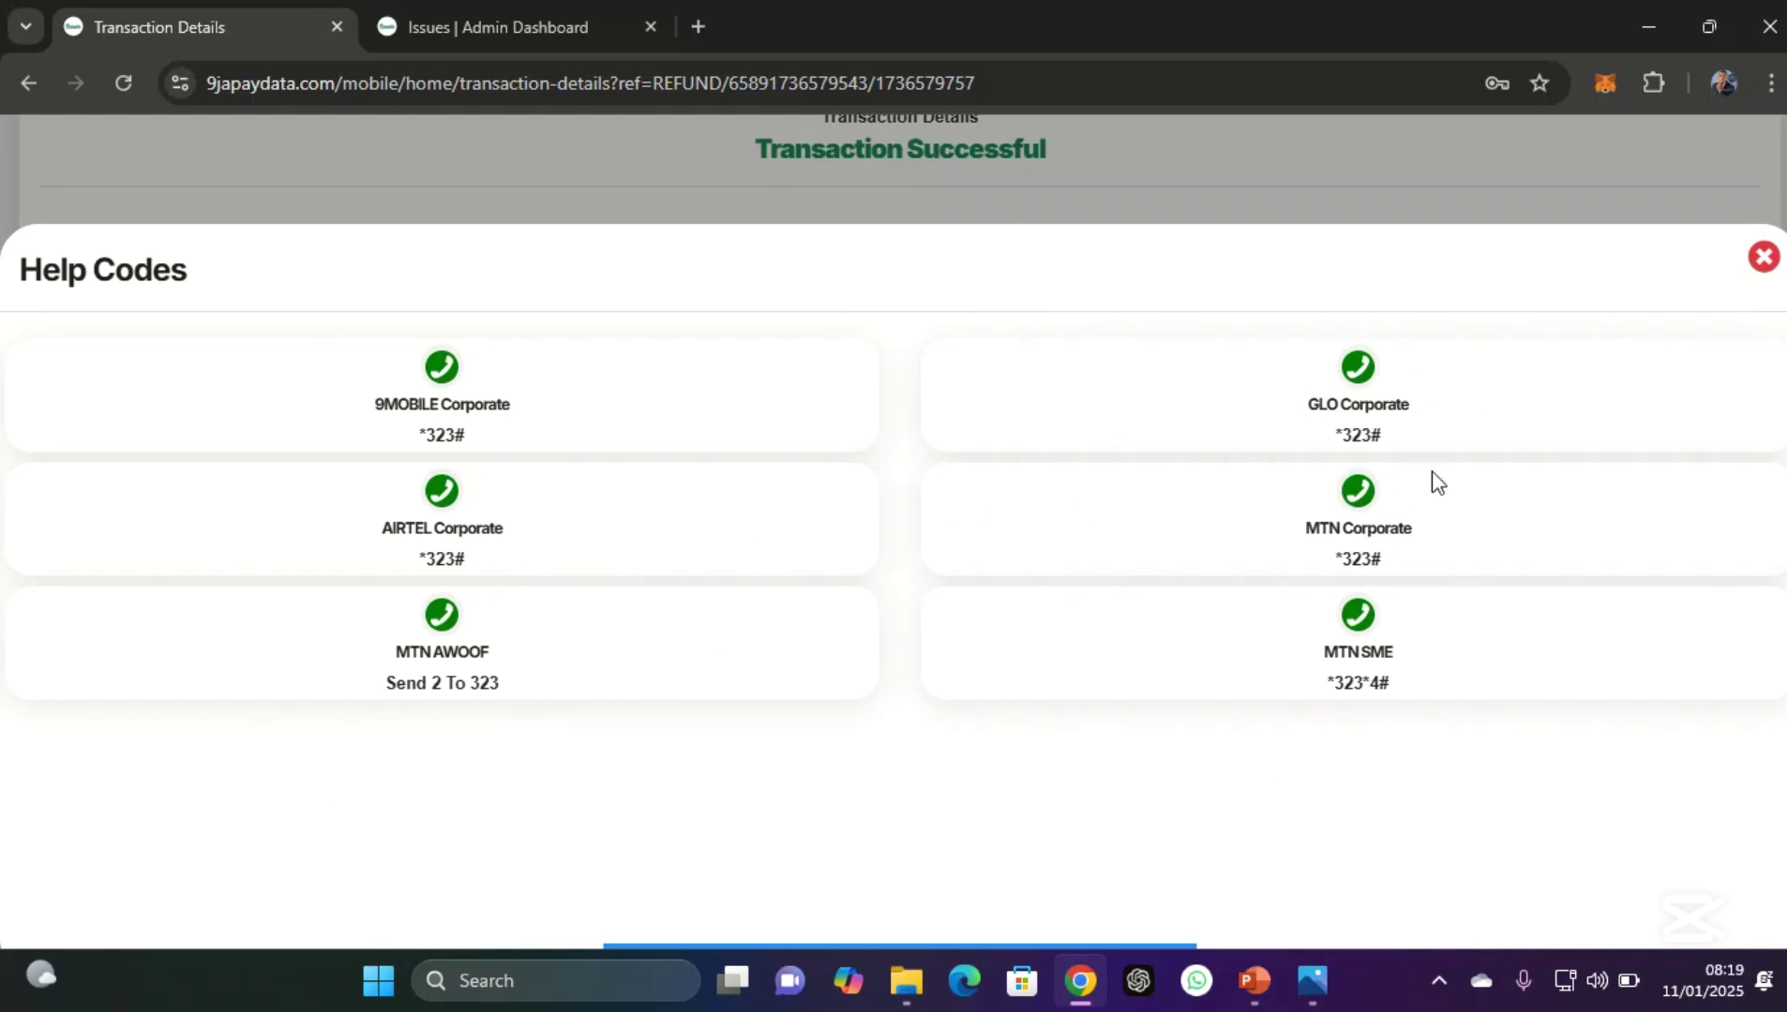
pyautogui.click(1763, 259)
pyautogui.click(745, 758)
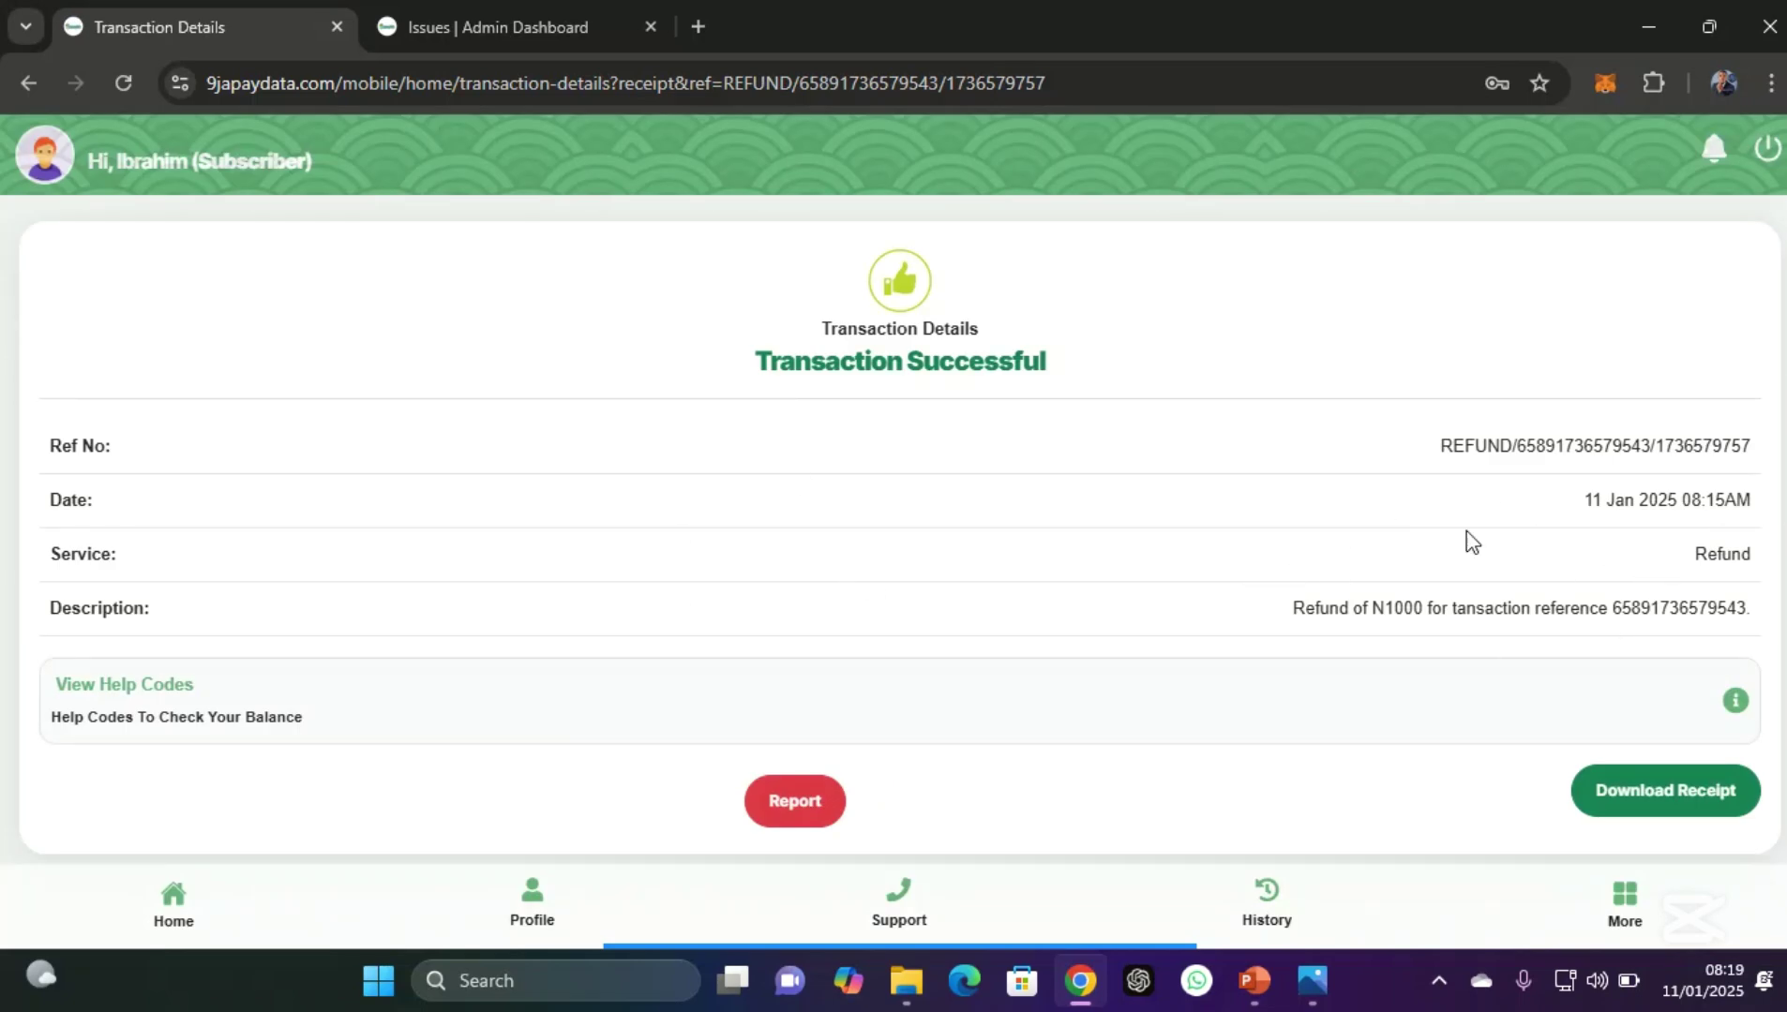
pyautogui.click(797, 804)
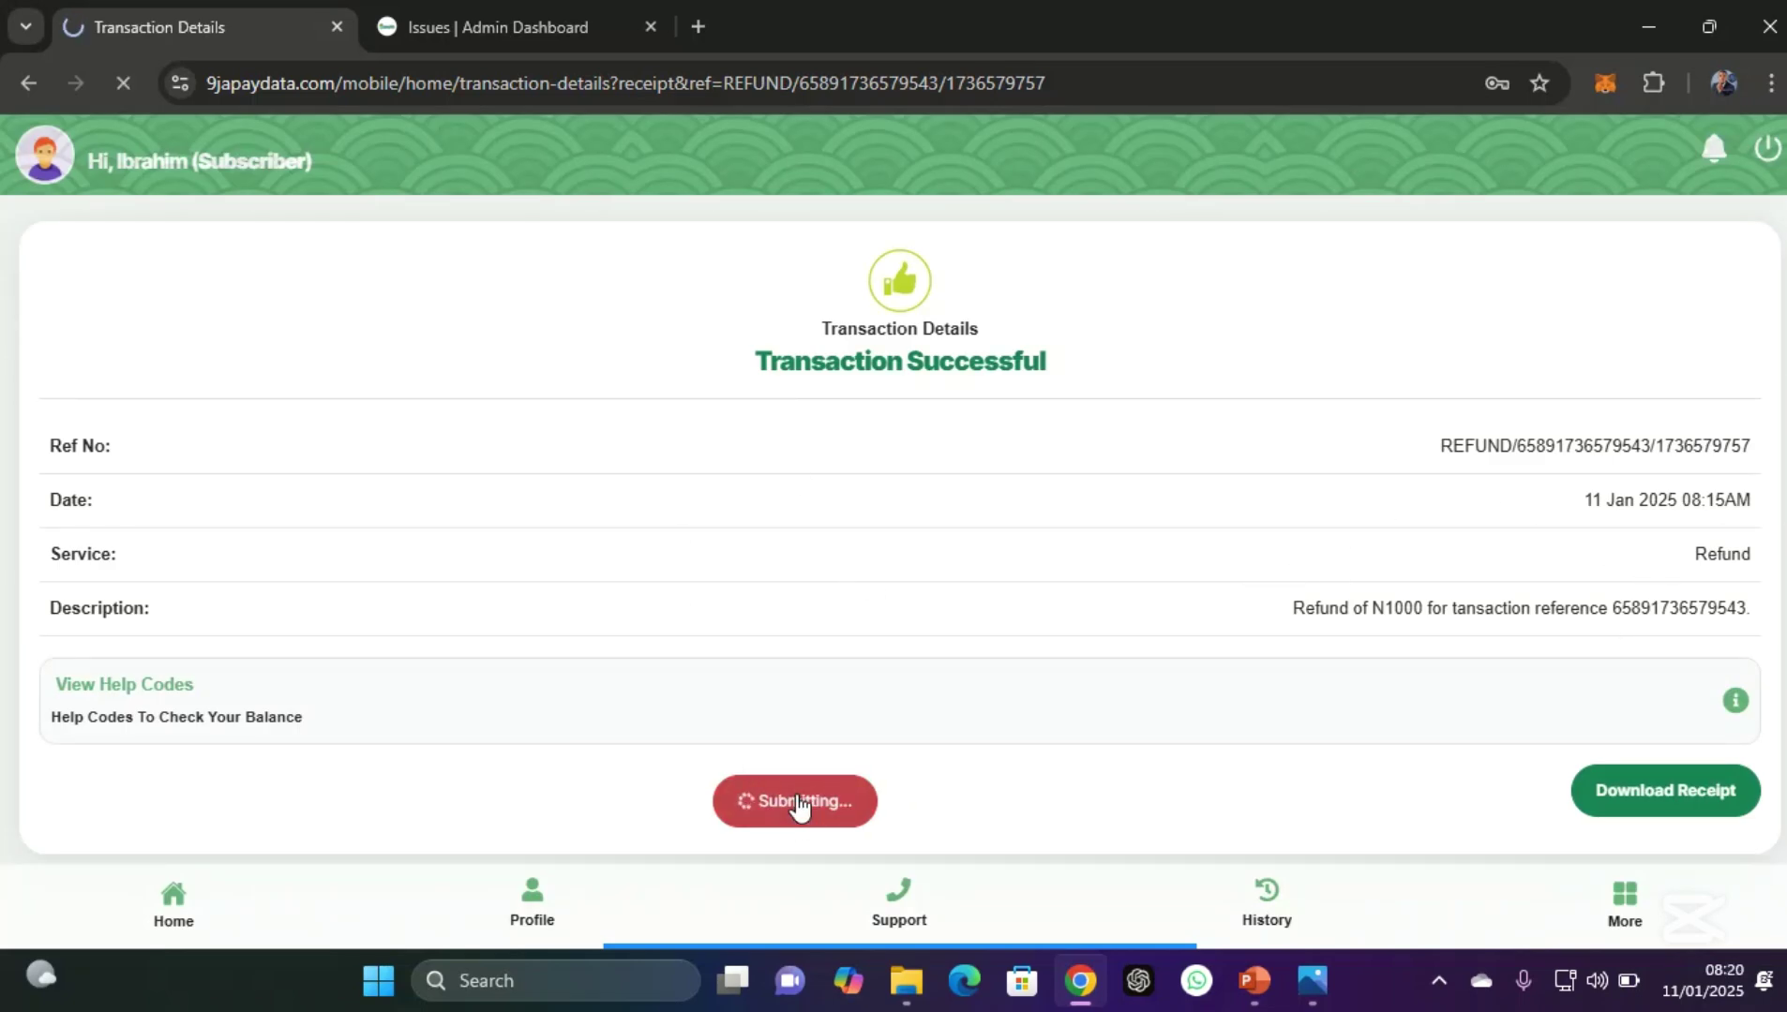
# Step: Reload the admin Customer Issues list to see both new unread issues
pyautogui.click(562, 13)
pyautogui.scroll(-2, 893, 490)
pyautogui.scroll(2, 894, 490)
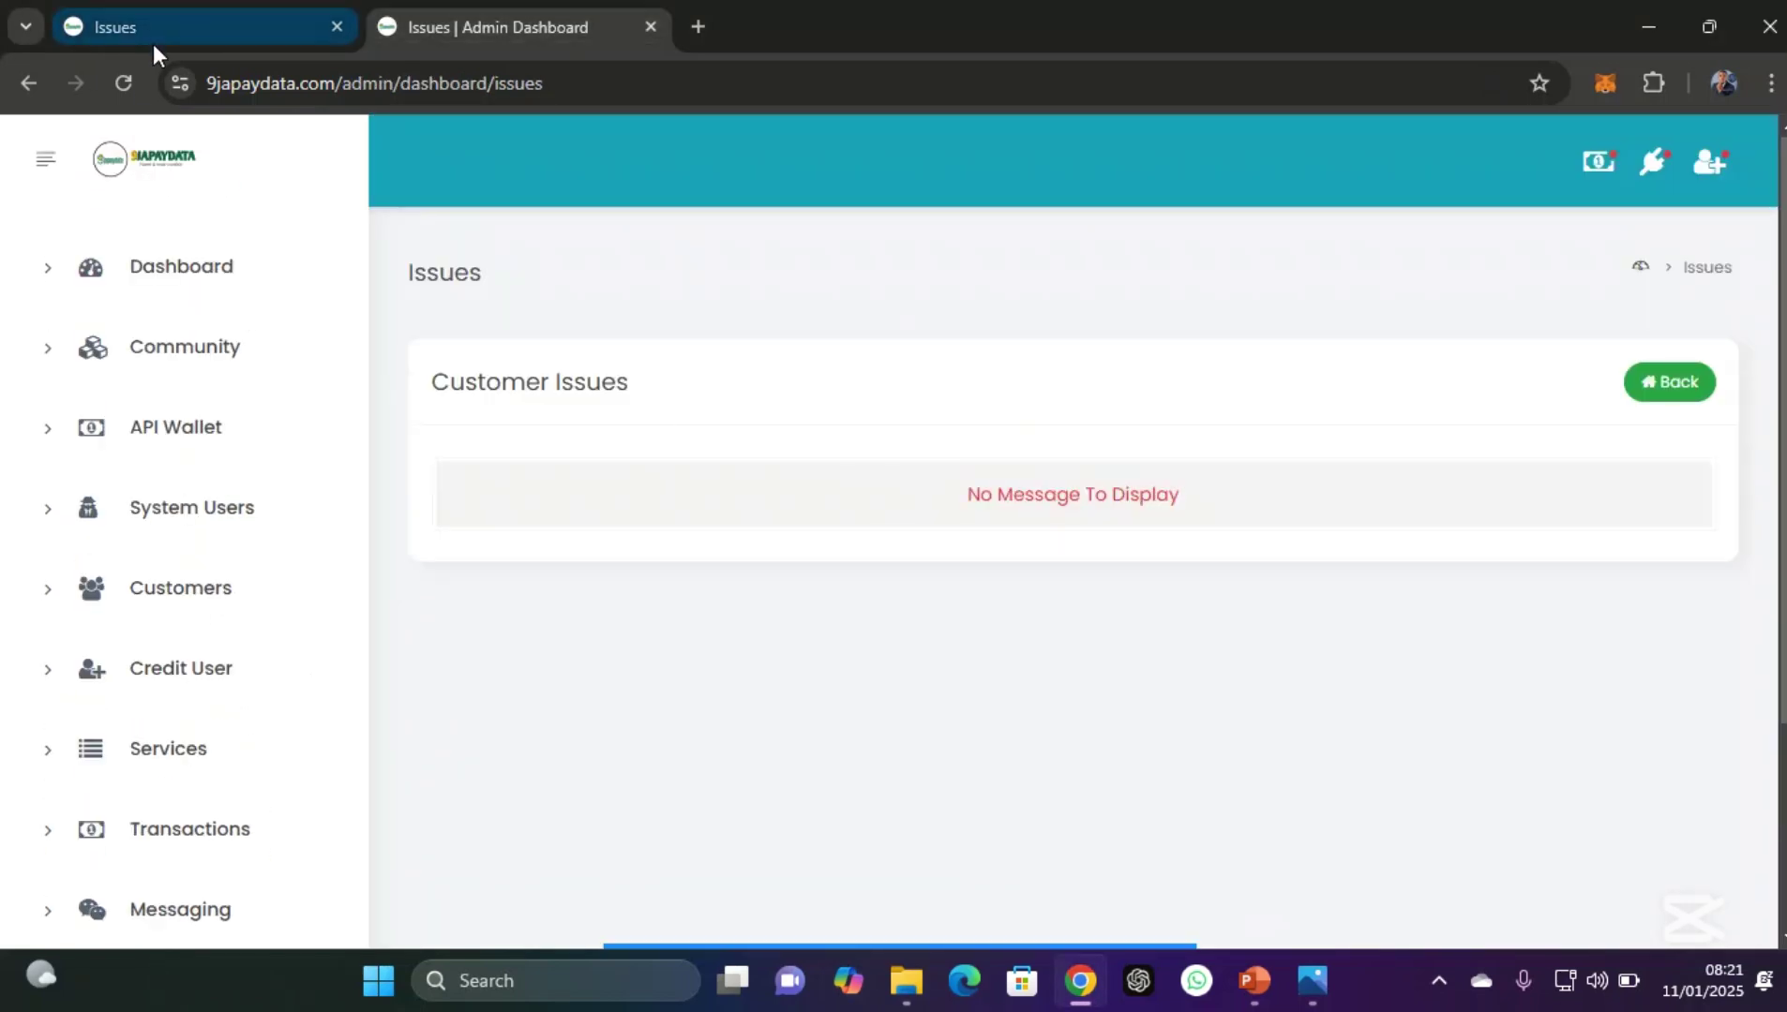
pyautogui.click(125, 83)
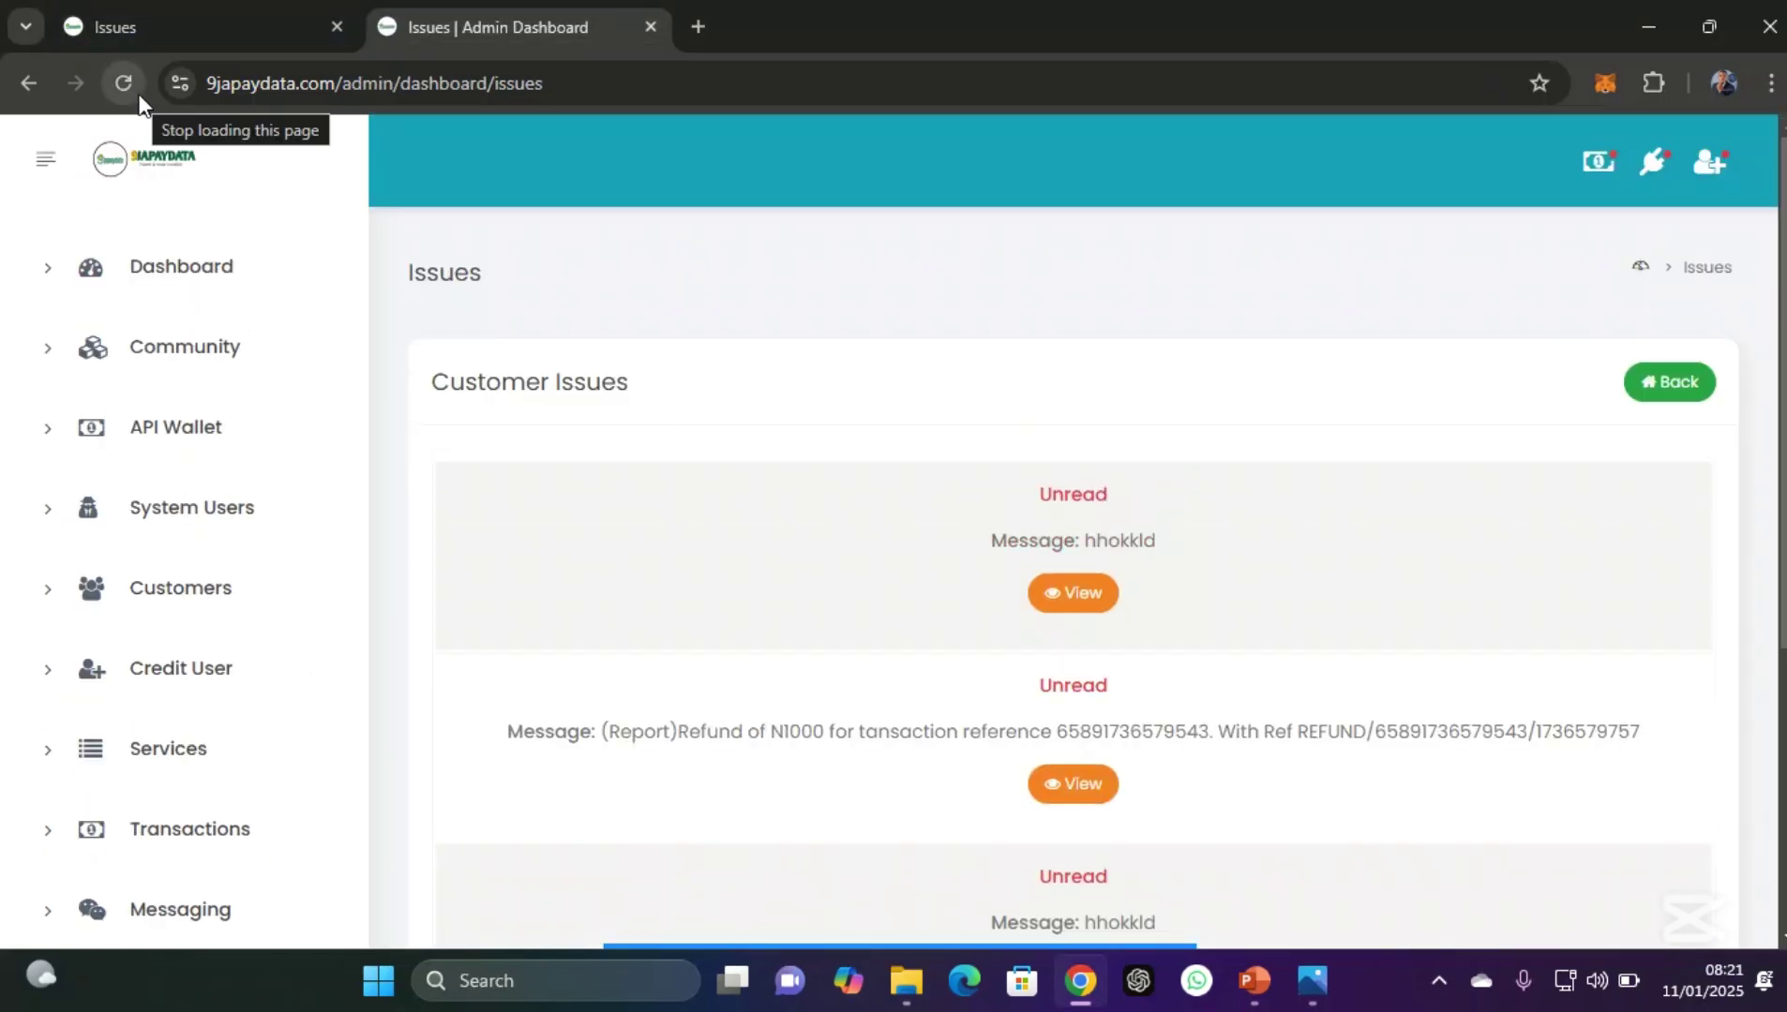
pyautogui.scroll(-5, 998, 511)
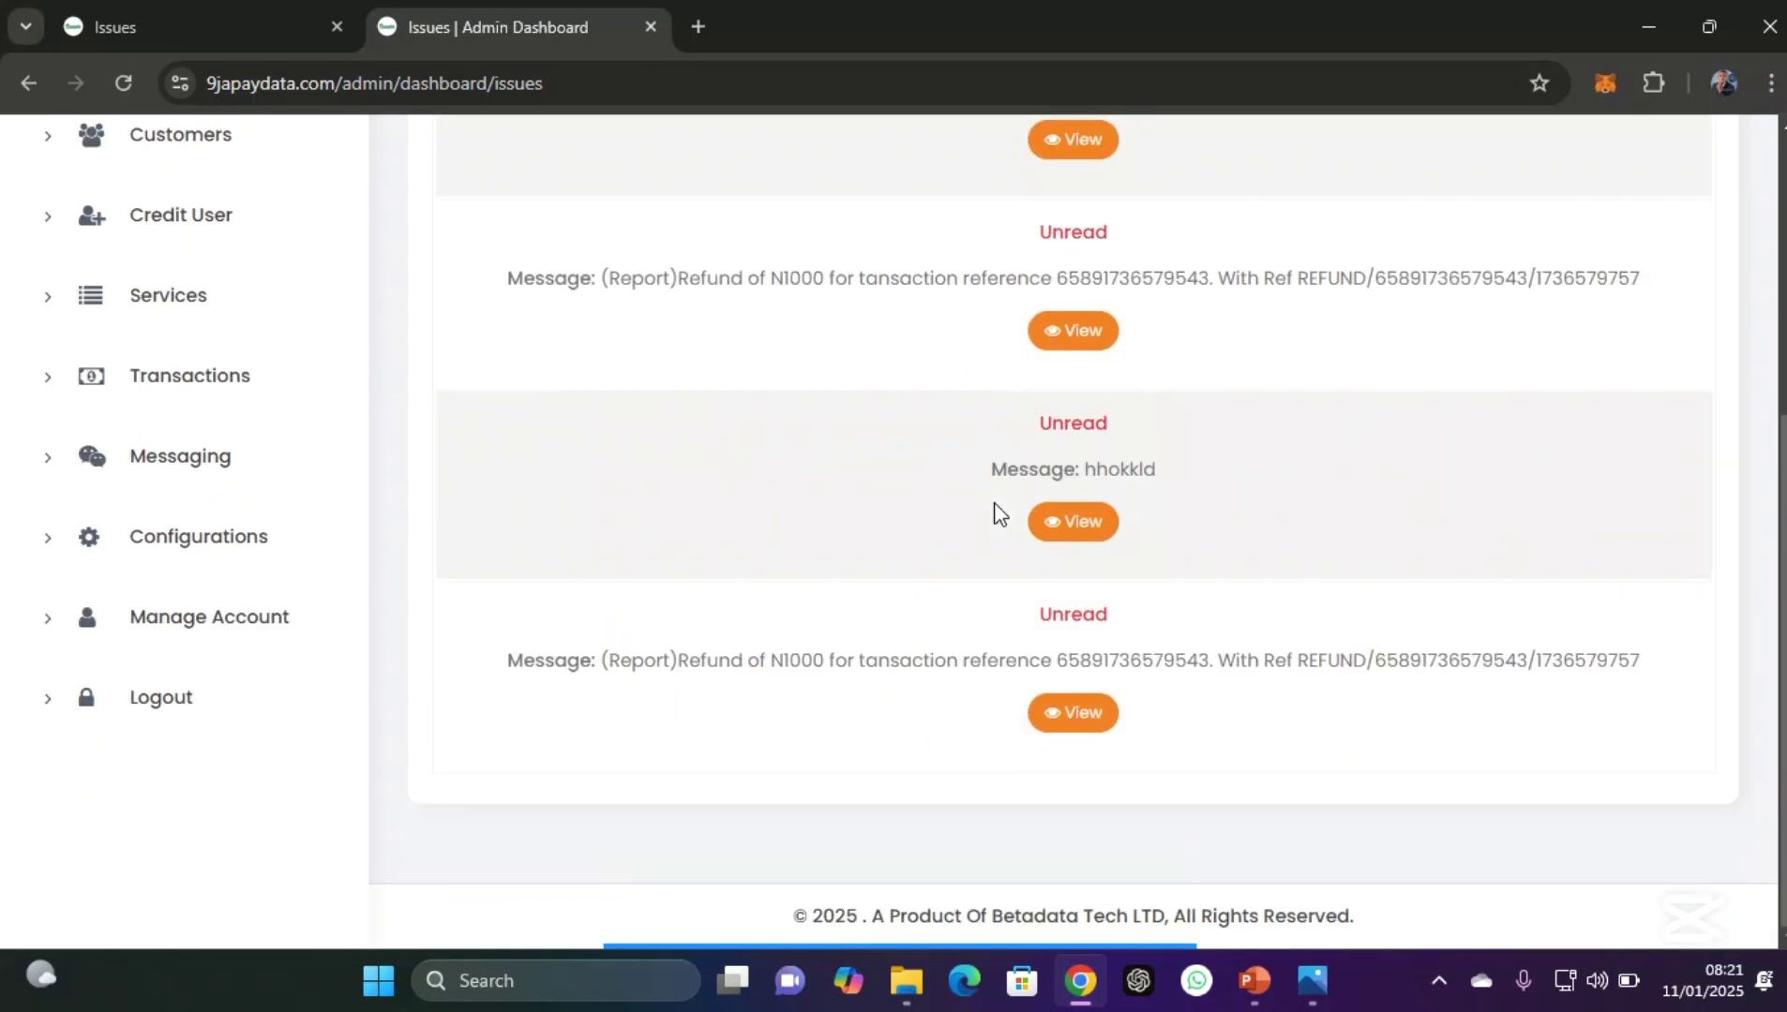
# Step: Open the last customer issue and send the admin reply 'hiagsoks'
pyautogui.scroll(1, 997, 511)
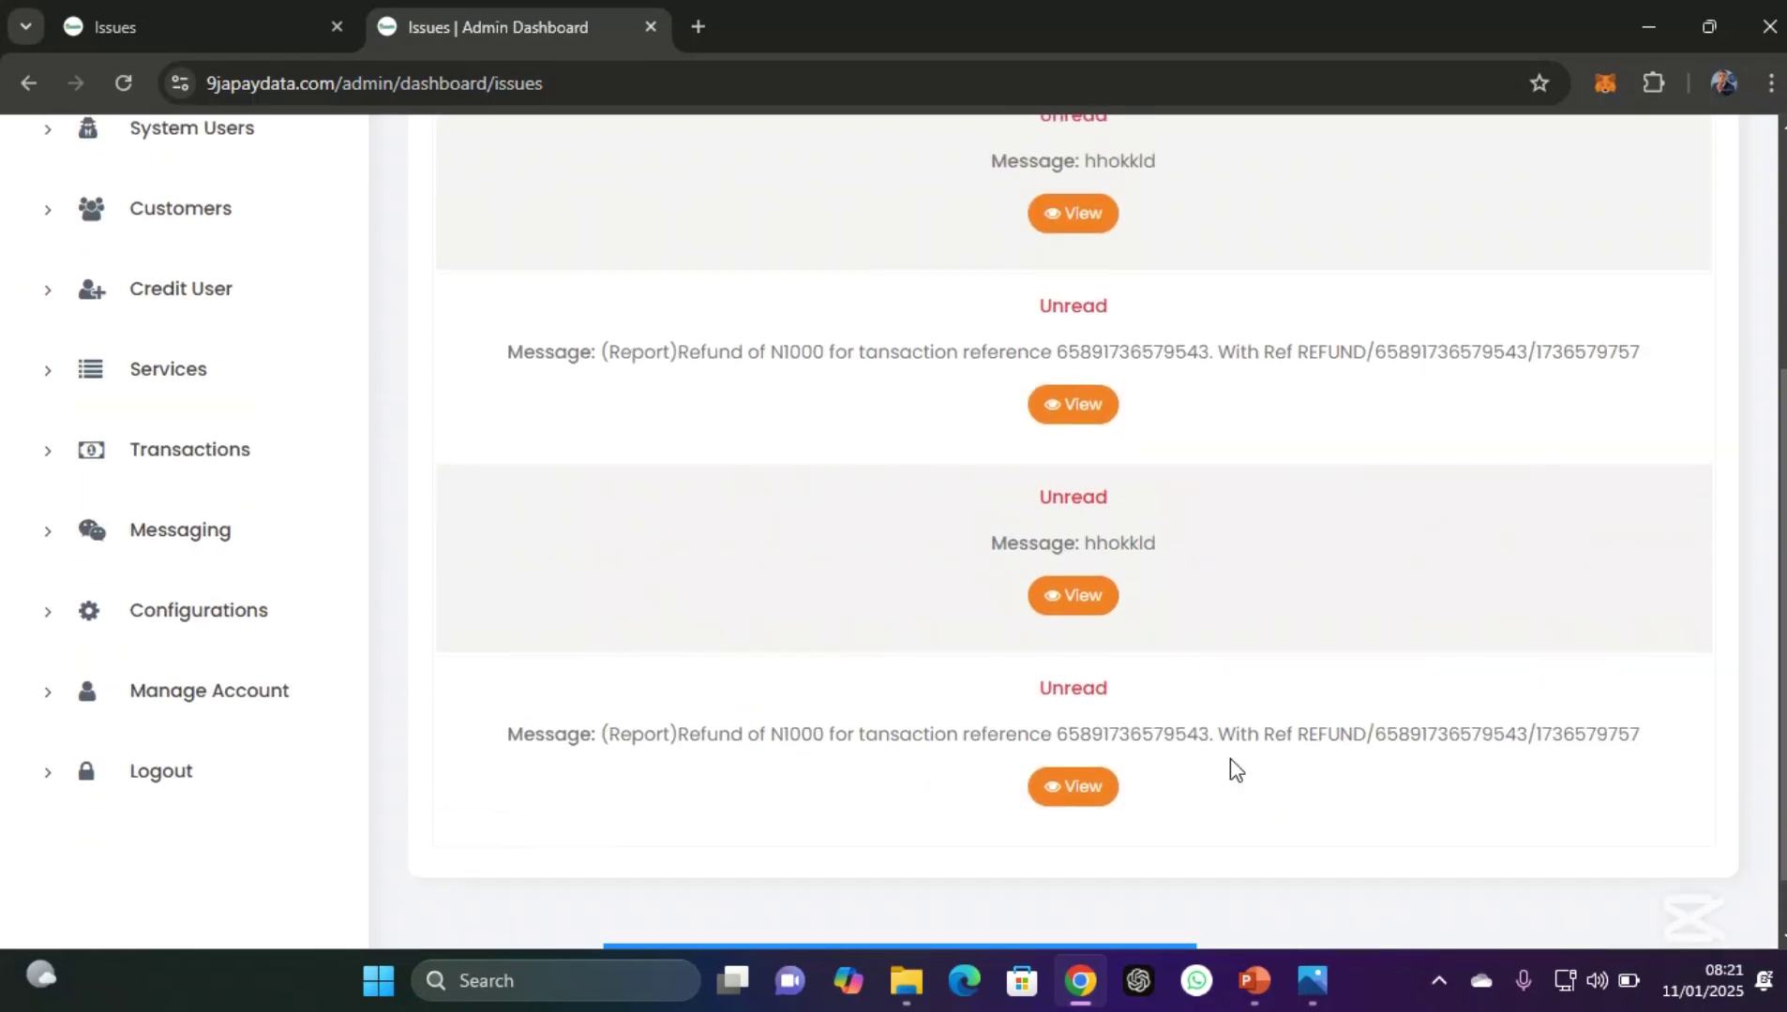
pyautogui.click(1045, 795)
pyautogui.scroll(-4, 919, 478)
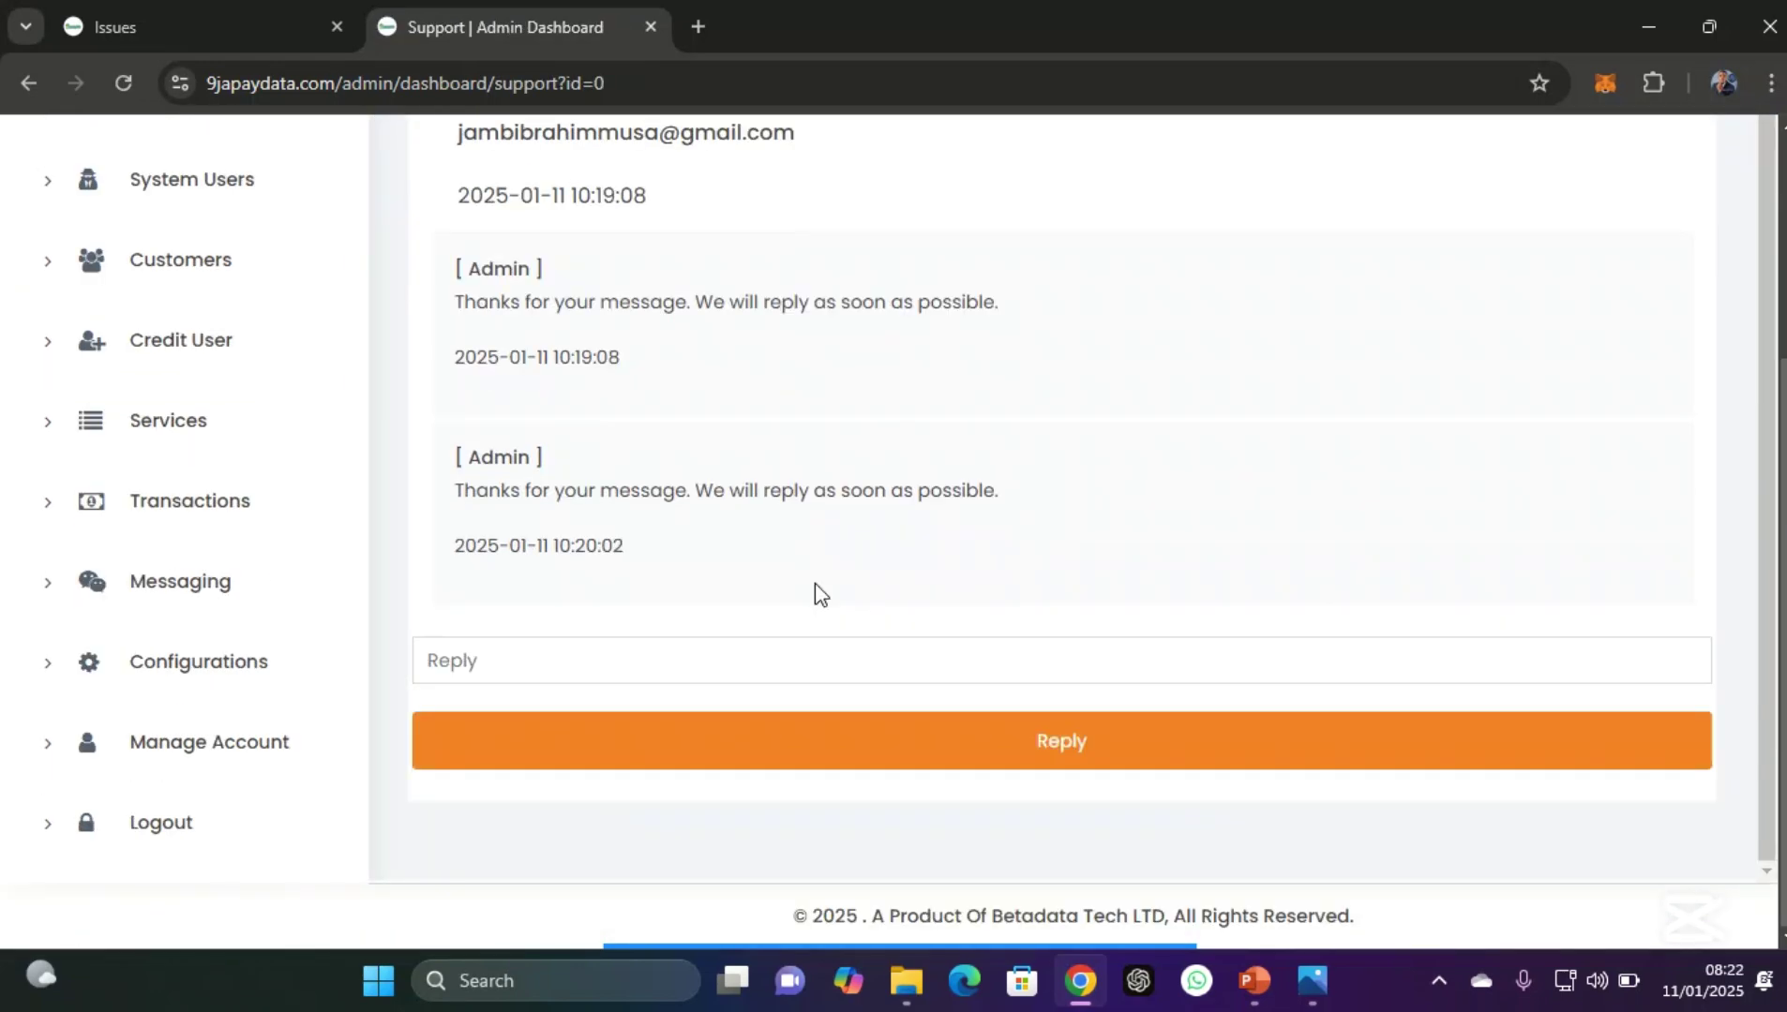
pyautogui.click(737, 658)
pyautogui.write('hiagsoks')
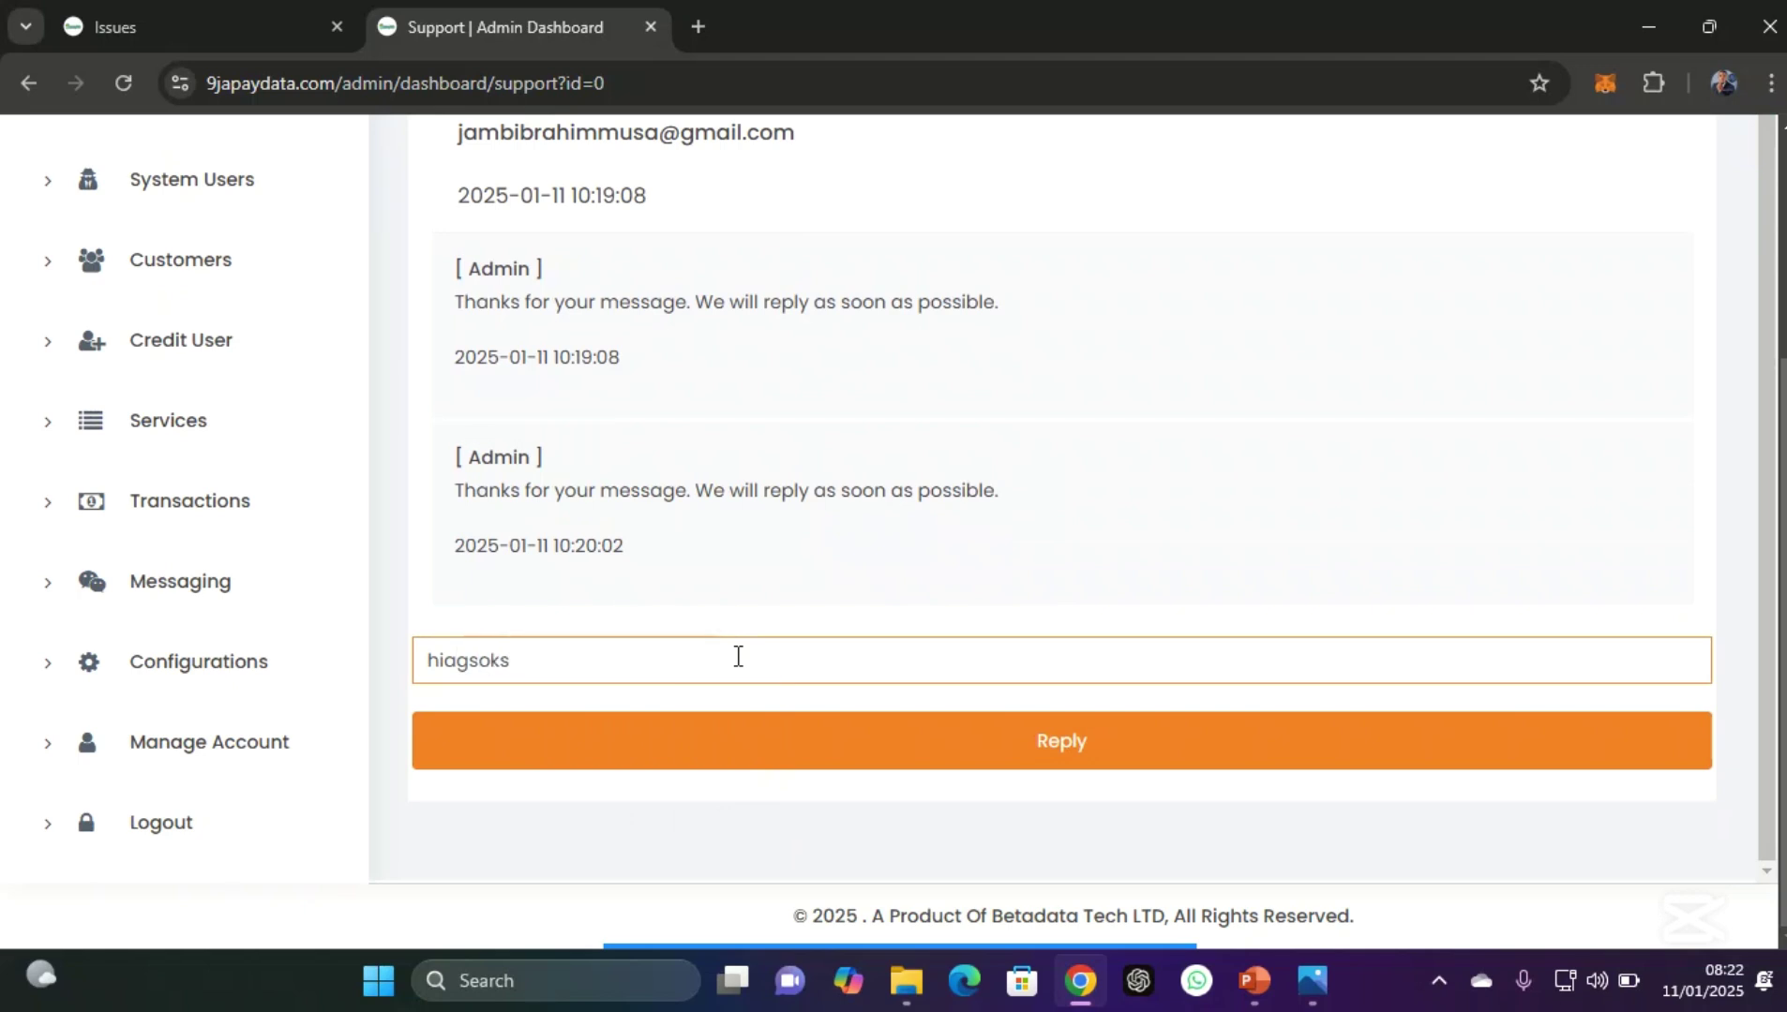
pyautogui.press('Return')
pyautogui.click(347, 11)
# Step: Reload the subscriber's issues page and reply 'juikpdjij' in the last query's conversation
pyautogui.scroll(-5, 722, 757)
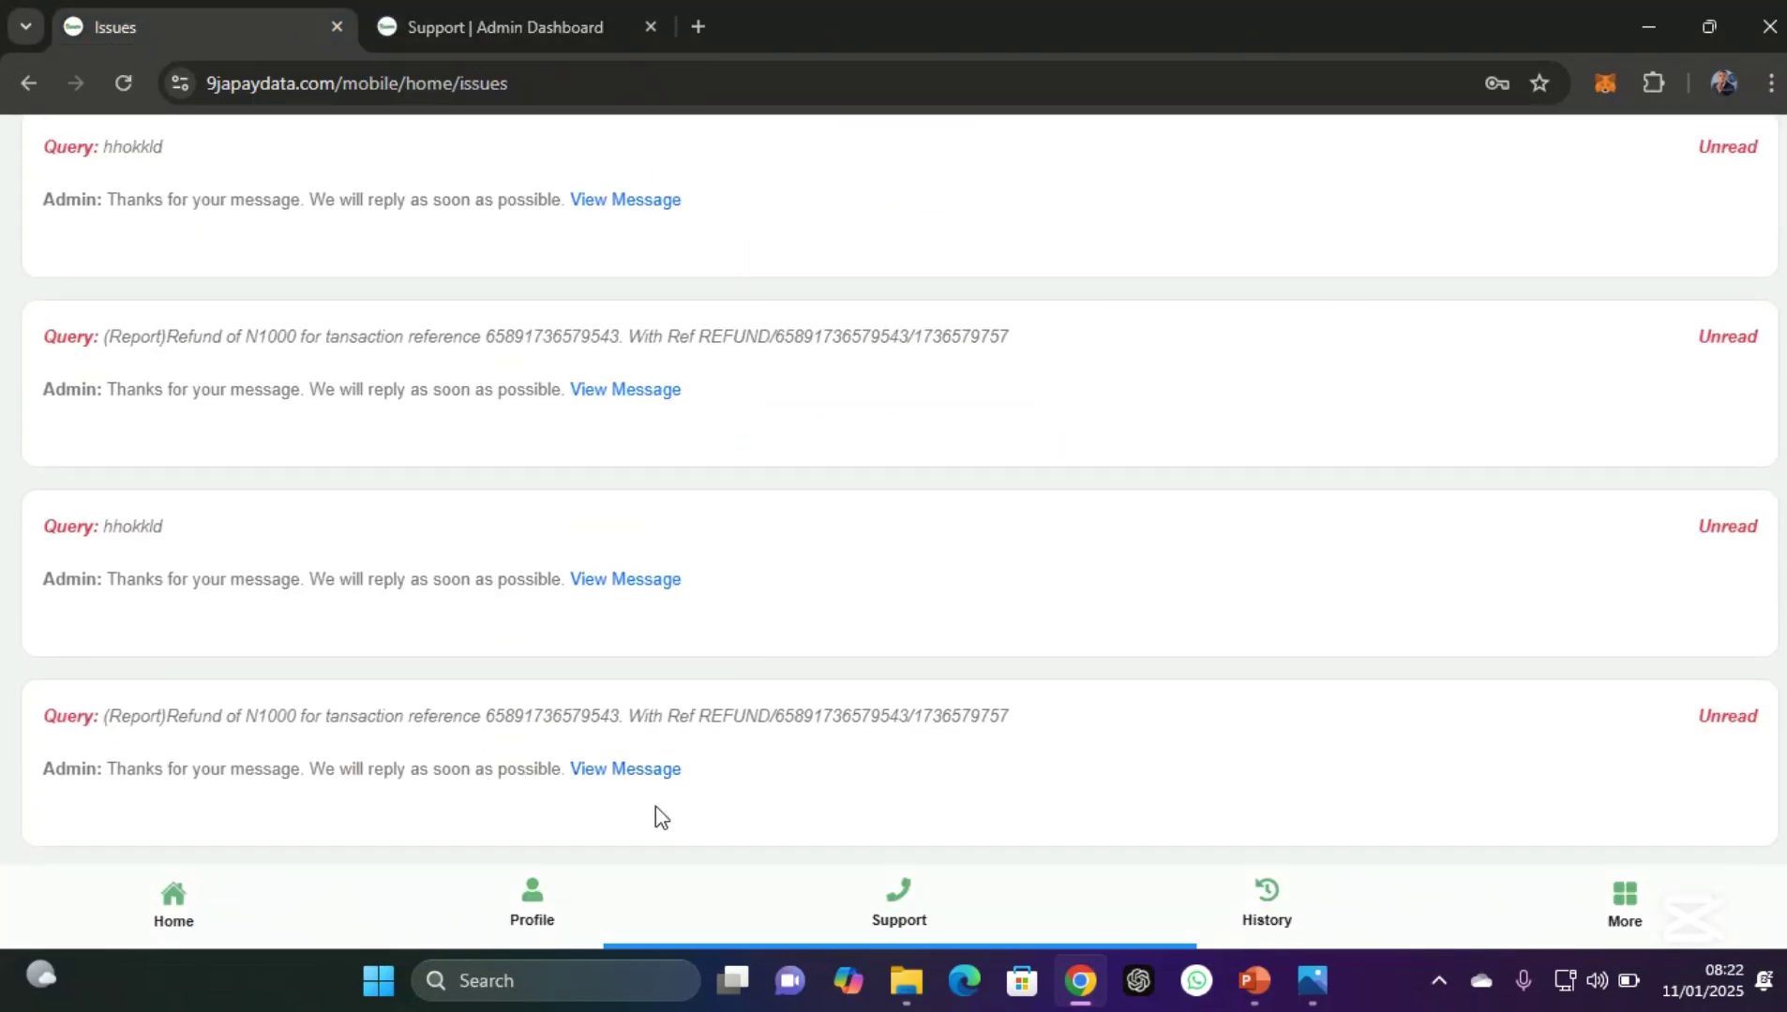
pyautogui.scroll(3, 15, 530)
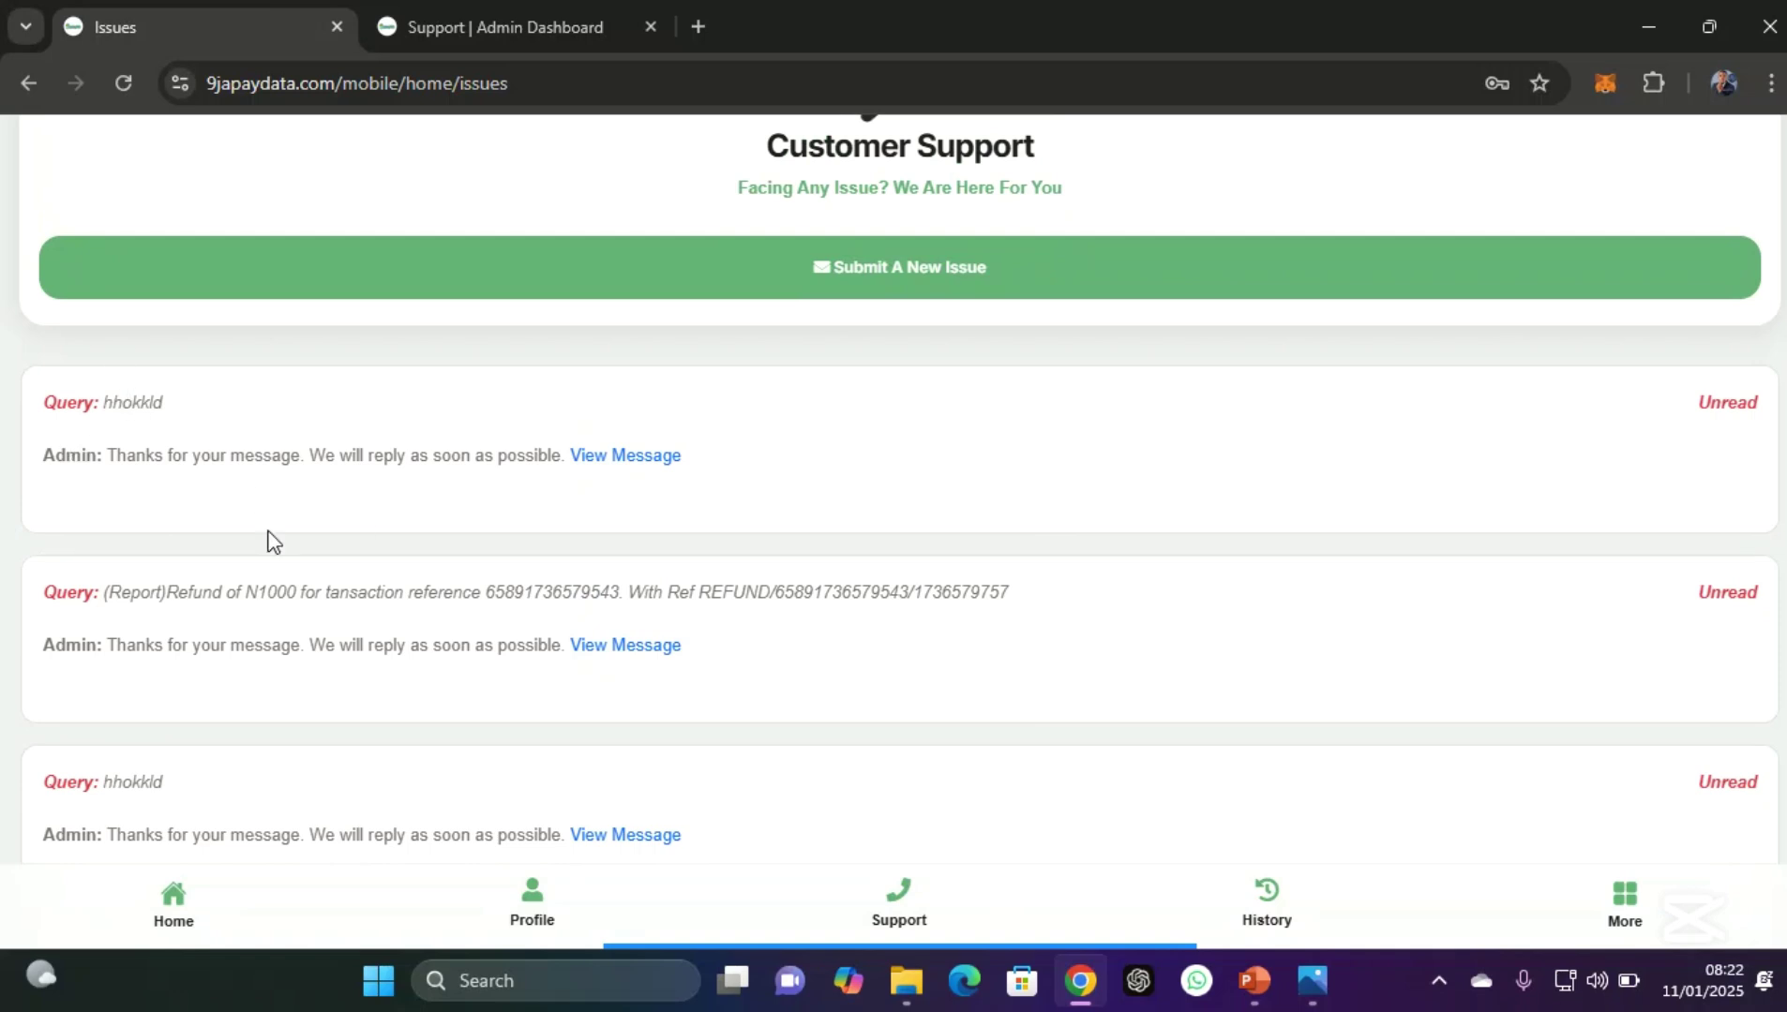
pyautogui.scroll(-1, 267, 538)
pyautogui.scroll(3, 267, 538)
pyautogui.click(124, 84)
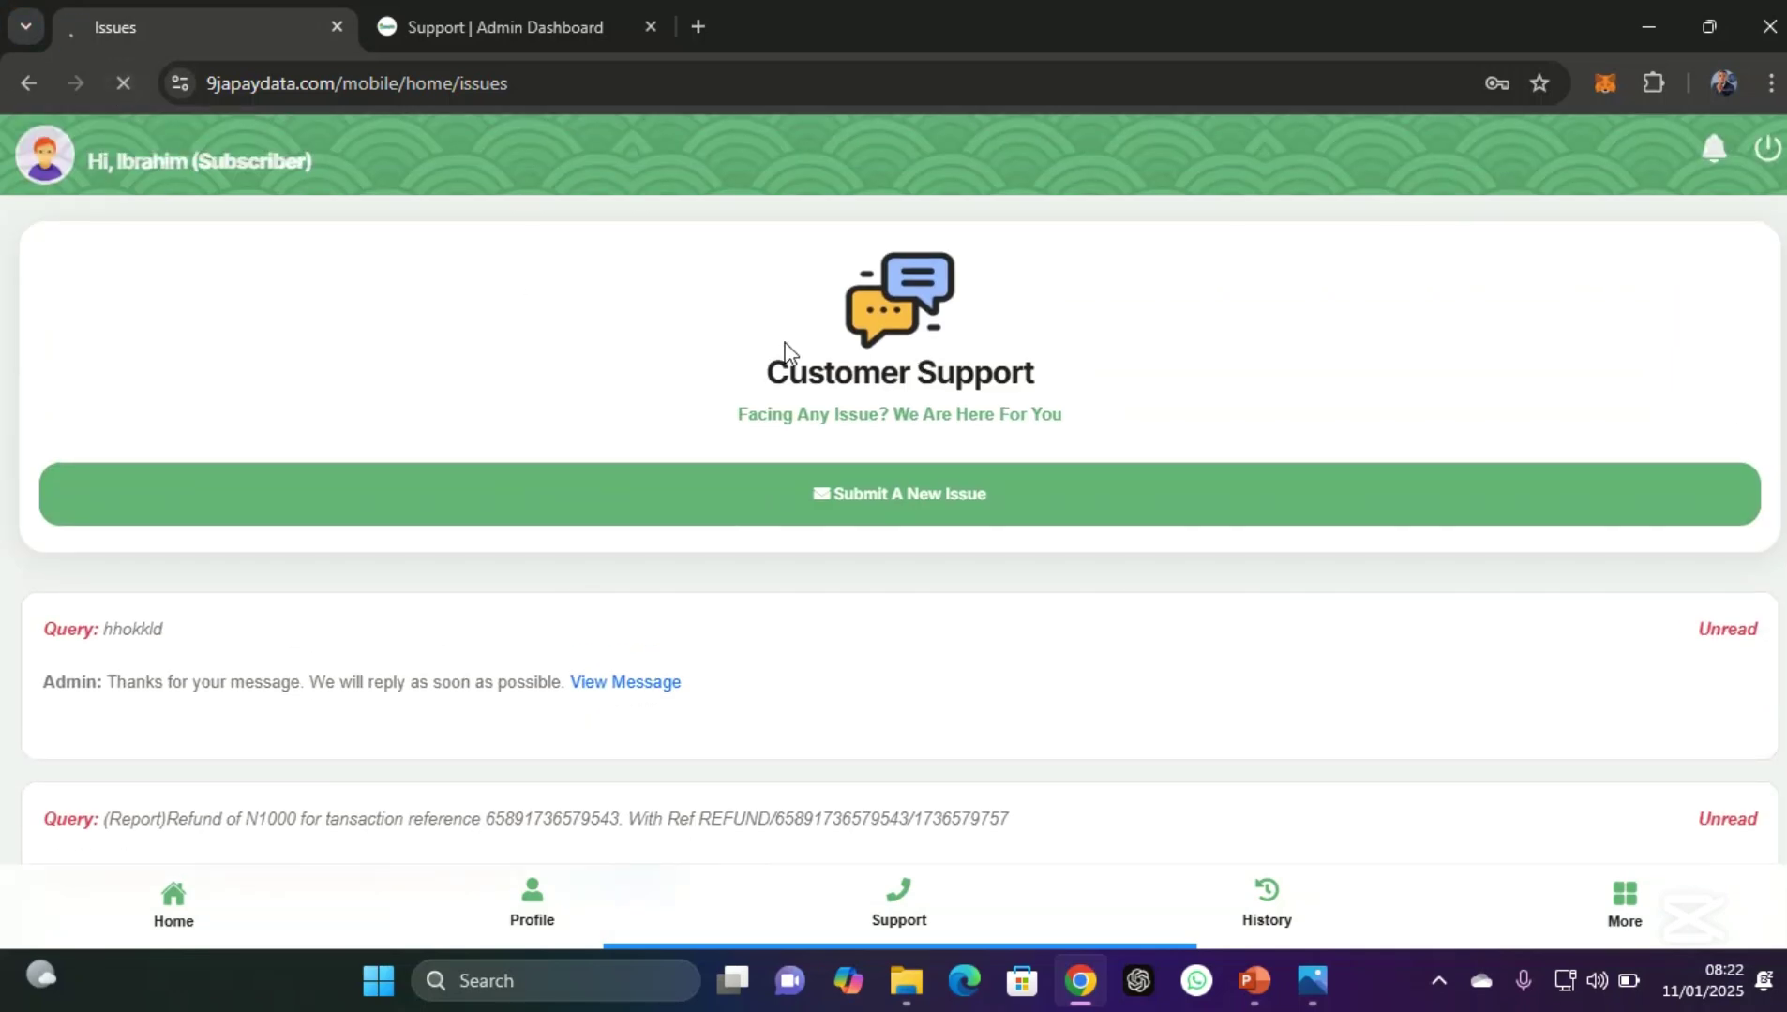
pyautogui.scroll(-5, 785, 353)
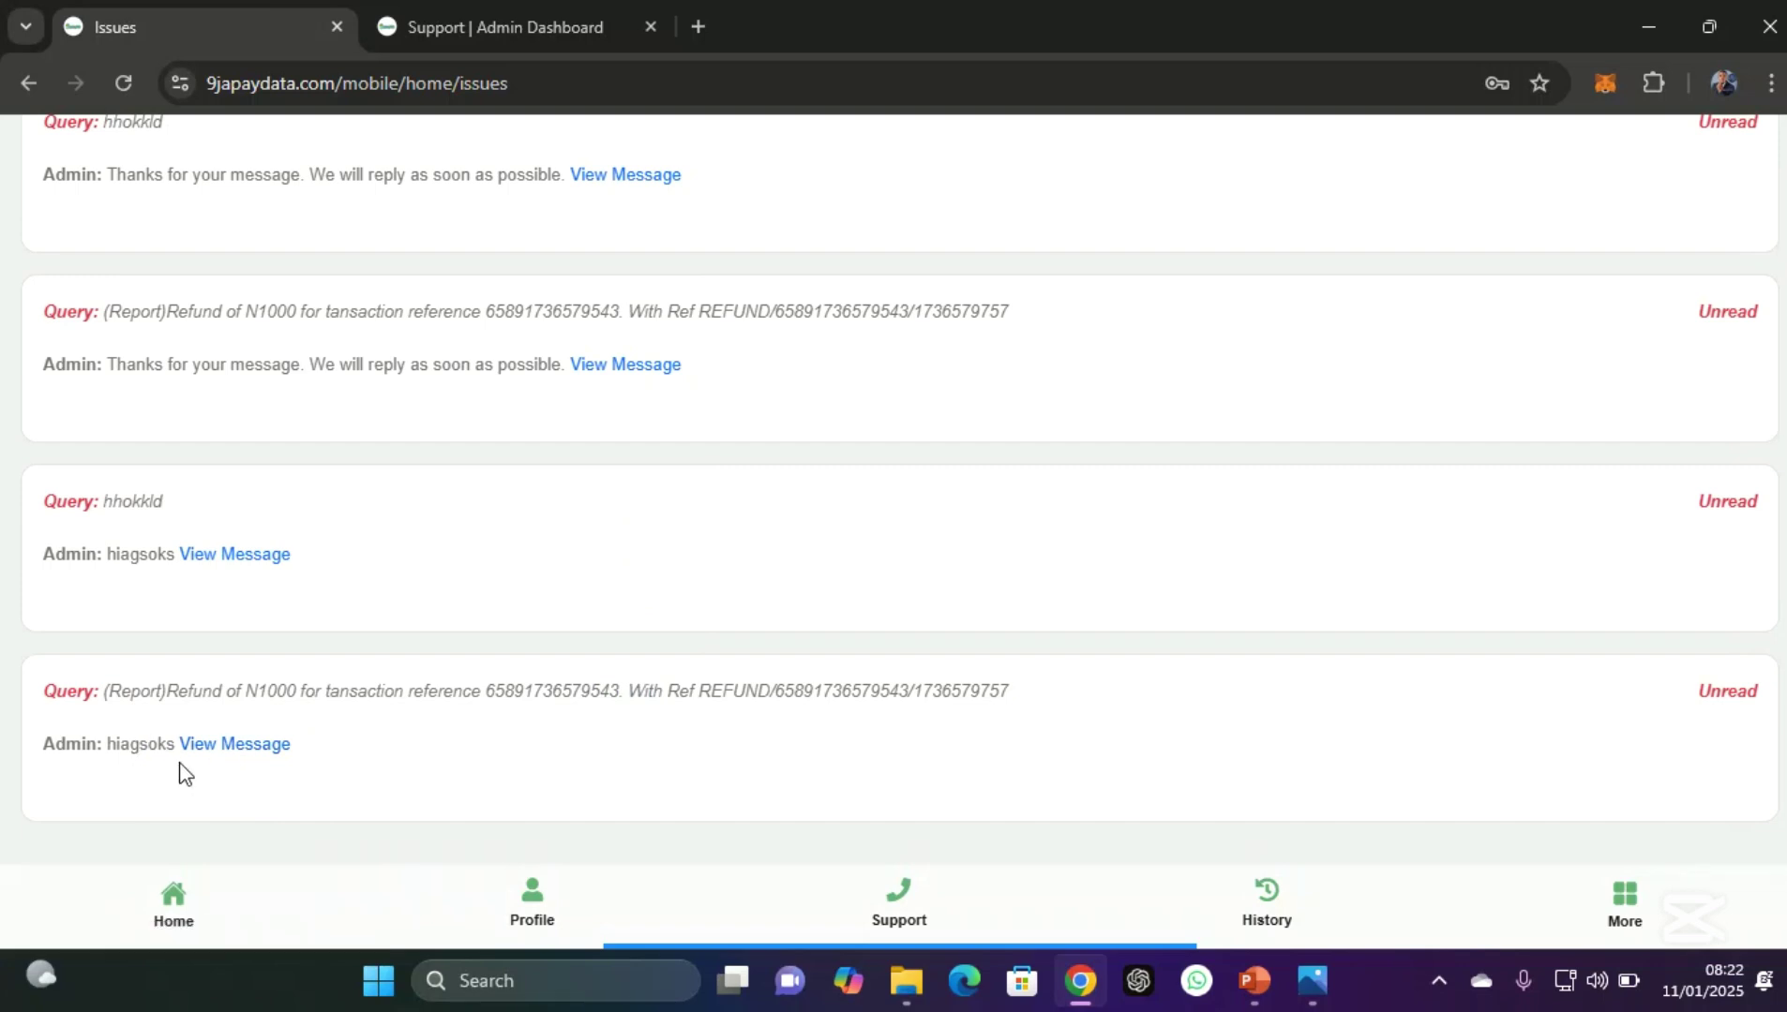
pyautogui.click(230, 755)
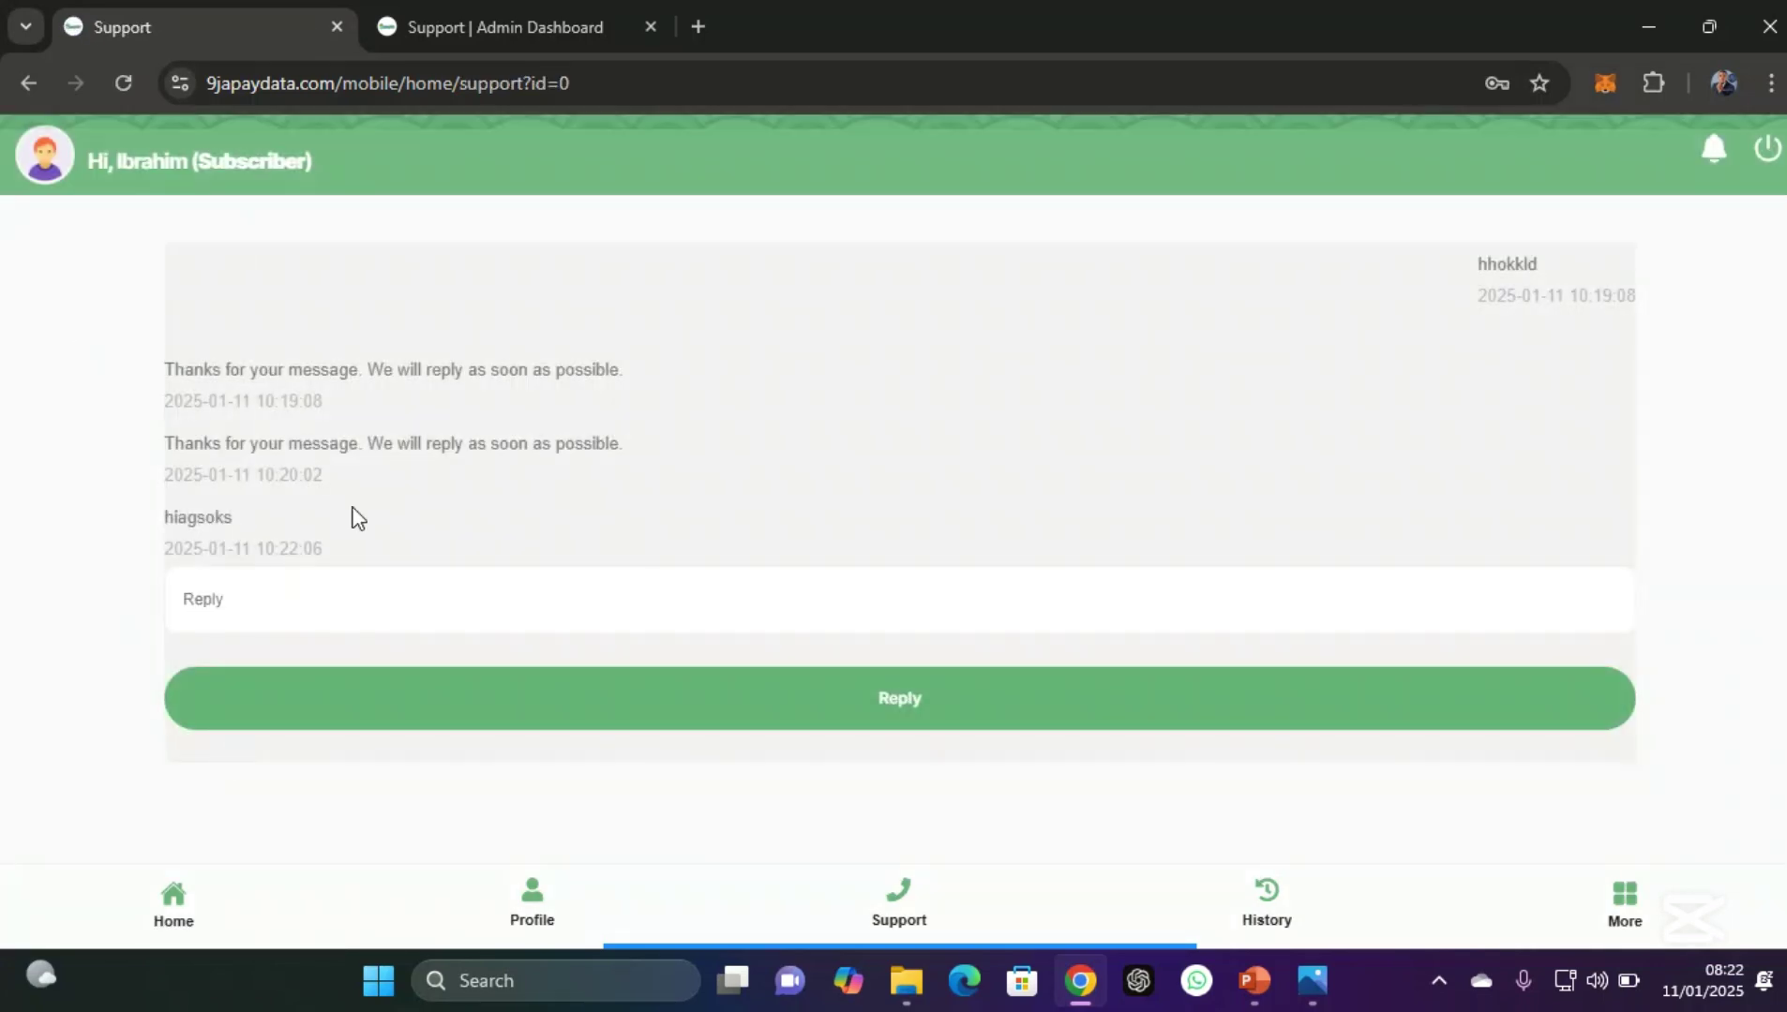
pyautogui.click(642, 607)
pyautogui.write('juikpdjij')
pyautogui.click(816, 722)
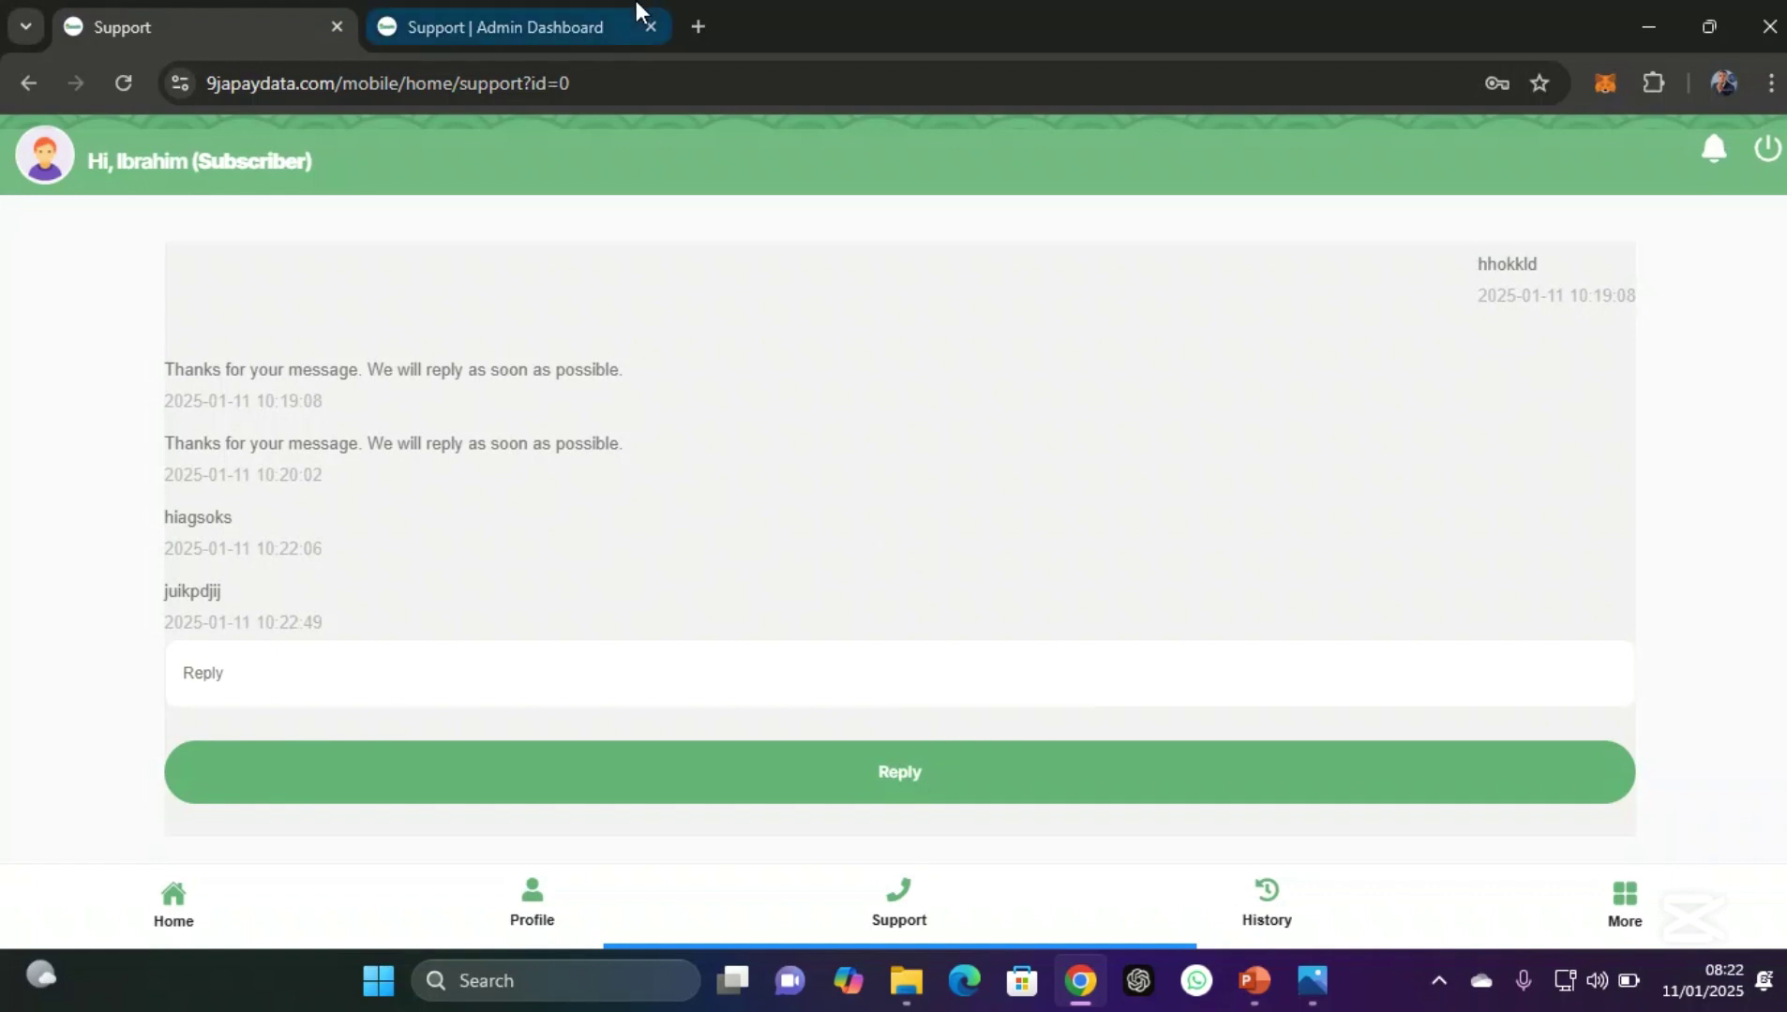
pyautogui.click(600, 19)
pyautogui.scroll(-4, 178, 731)
# Step: Open admin Configurations, then start a new browser tab with the address bar focused
pyautogui.click(178, 589)
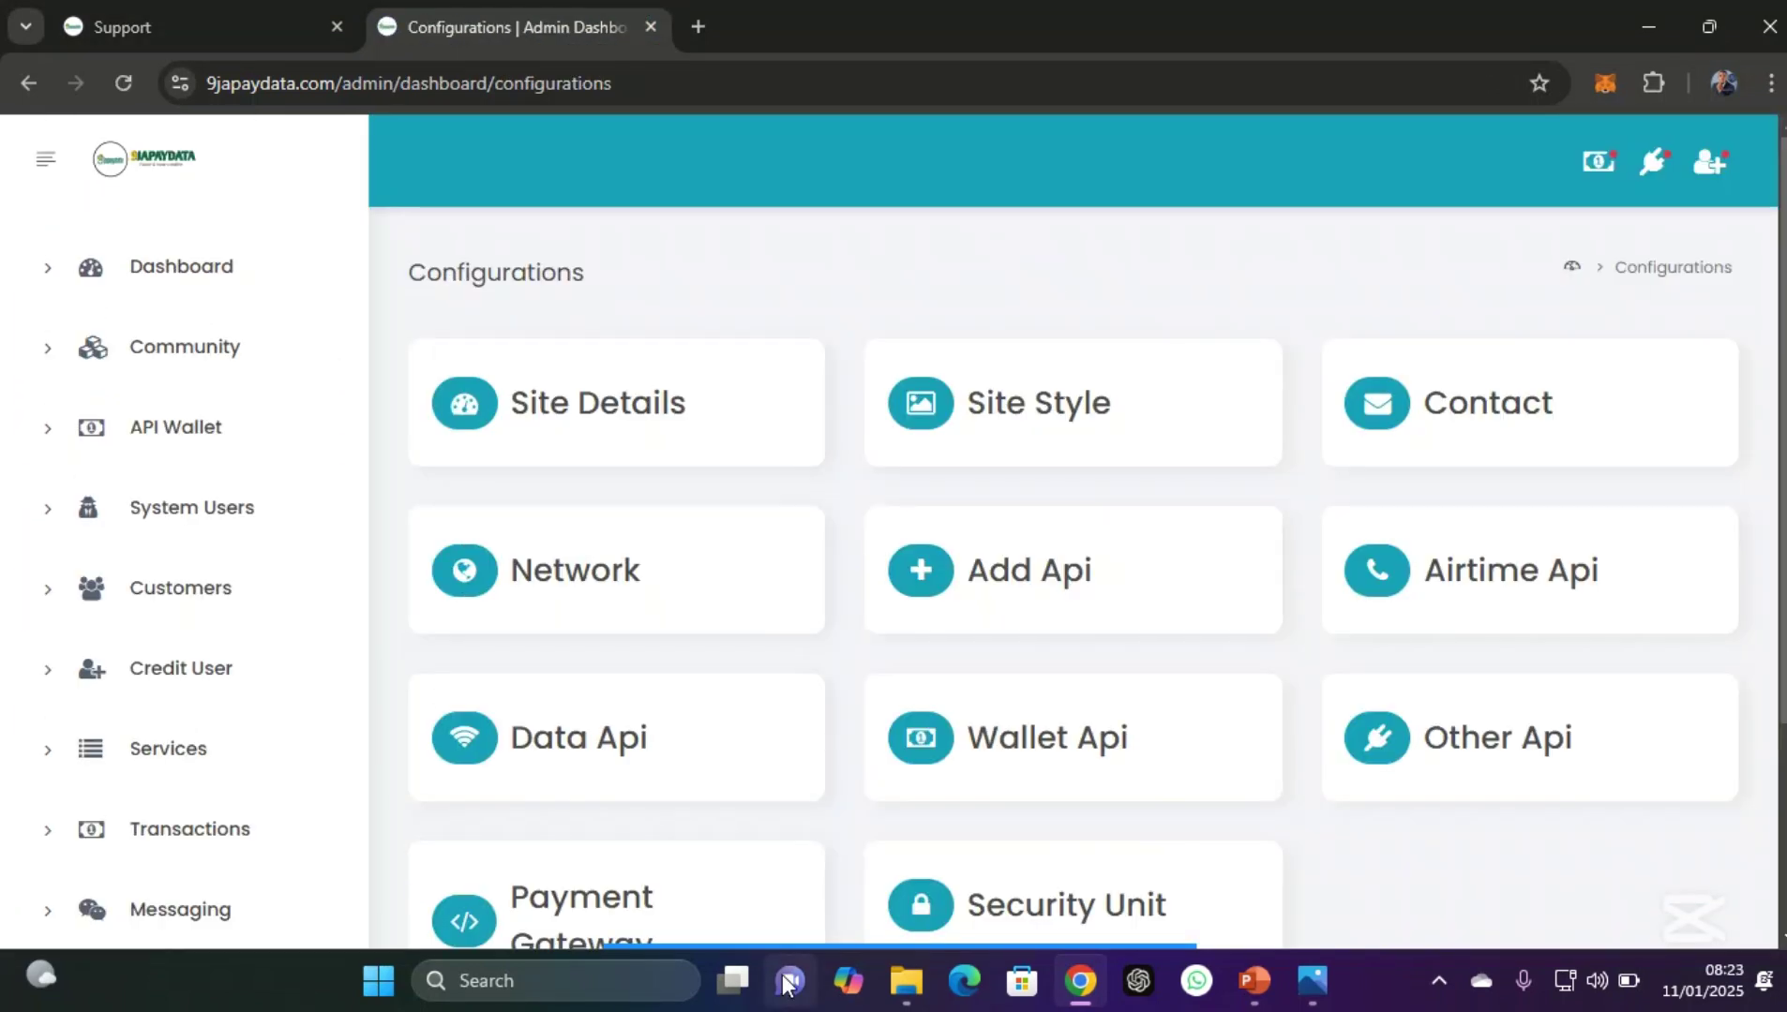
pyautogui.moveTo(765, 914)
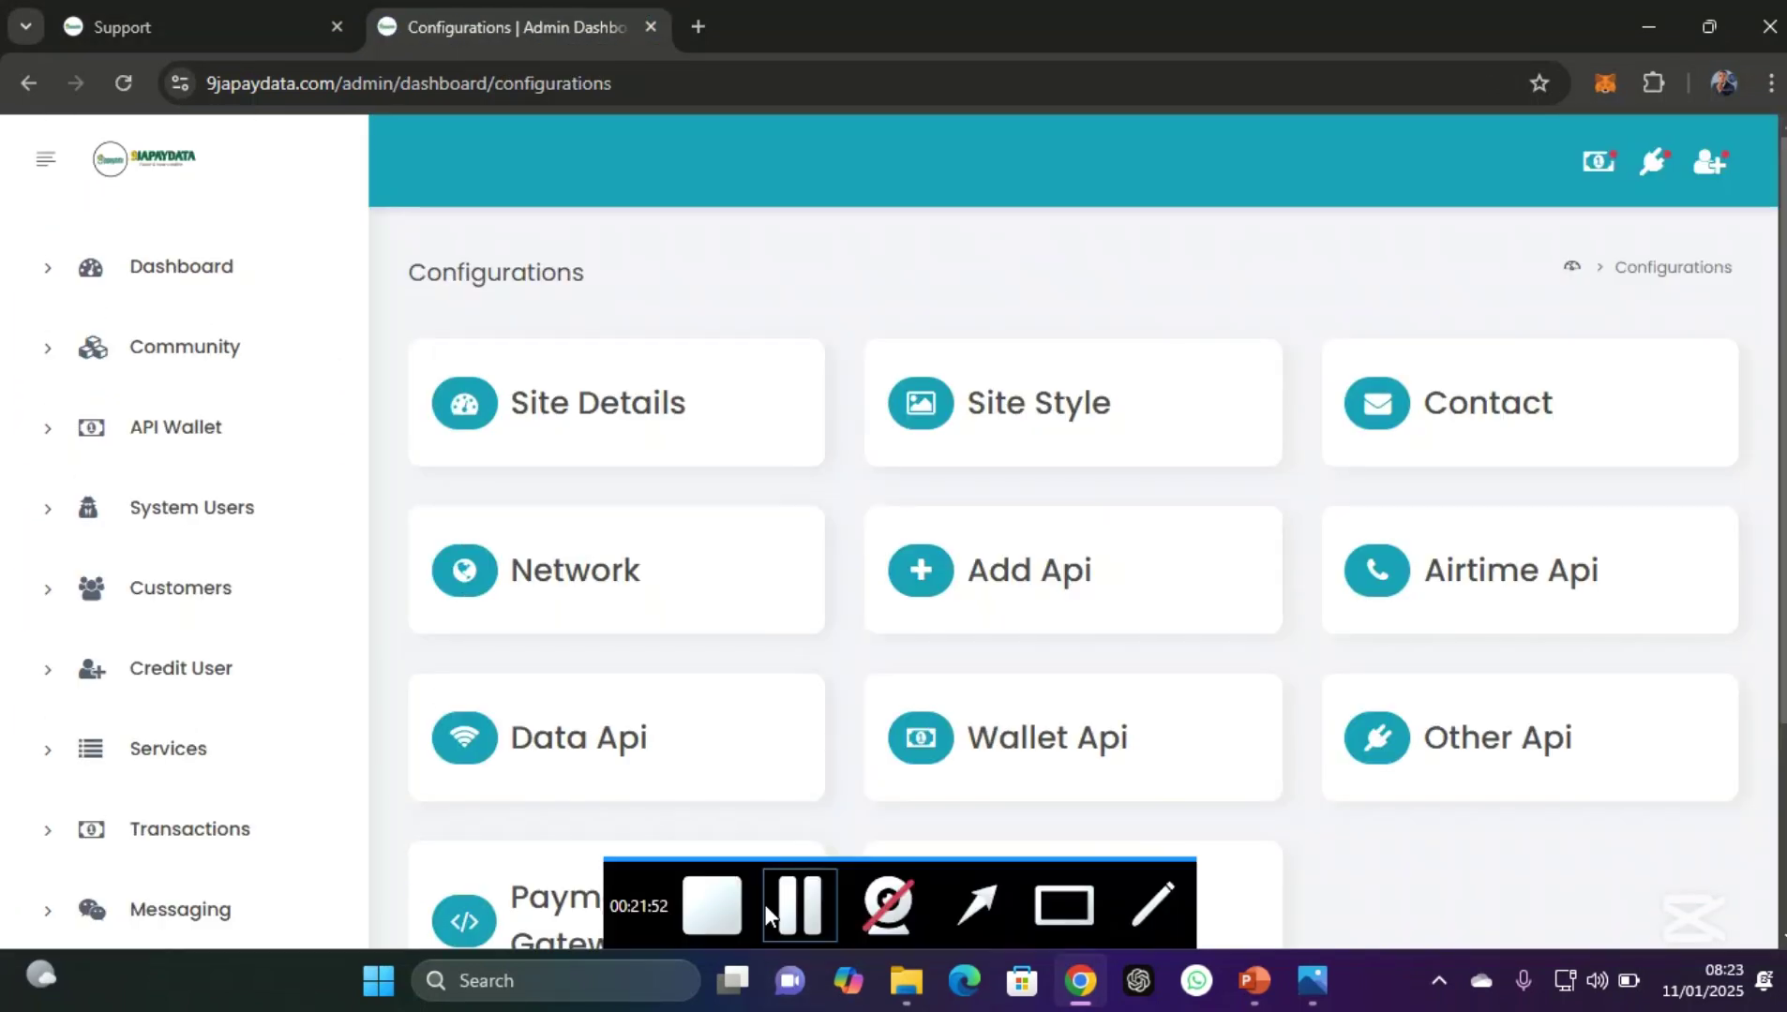
pyautogui.click(697, 27)
pyautogui.click(637, 83)
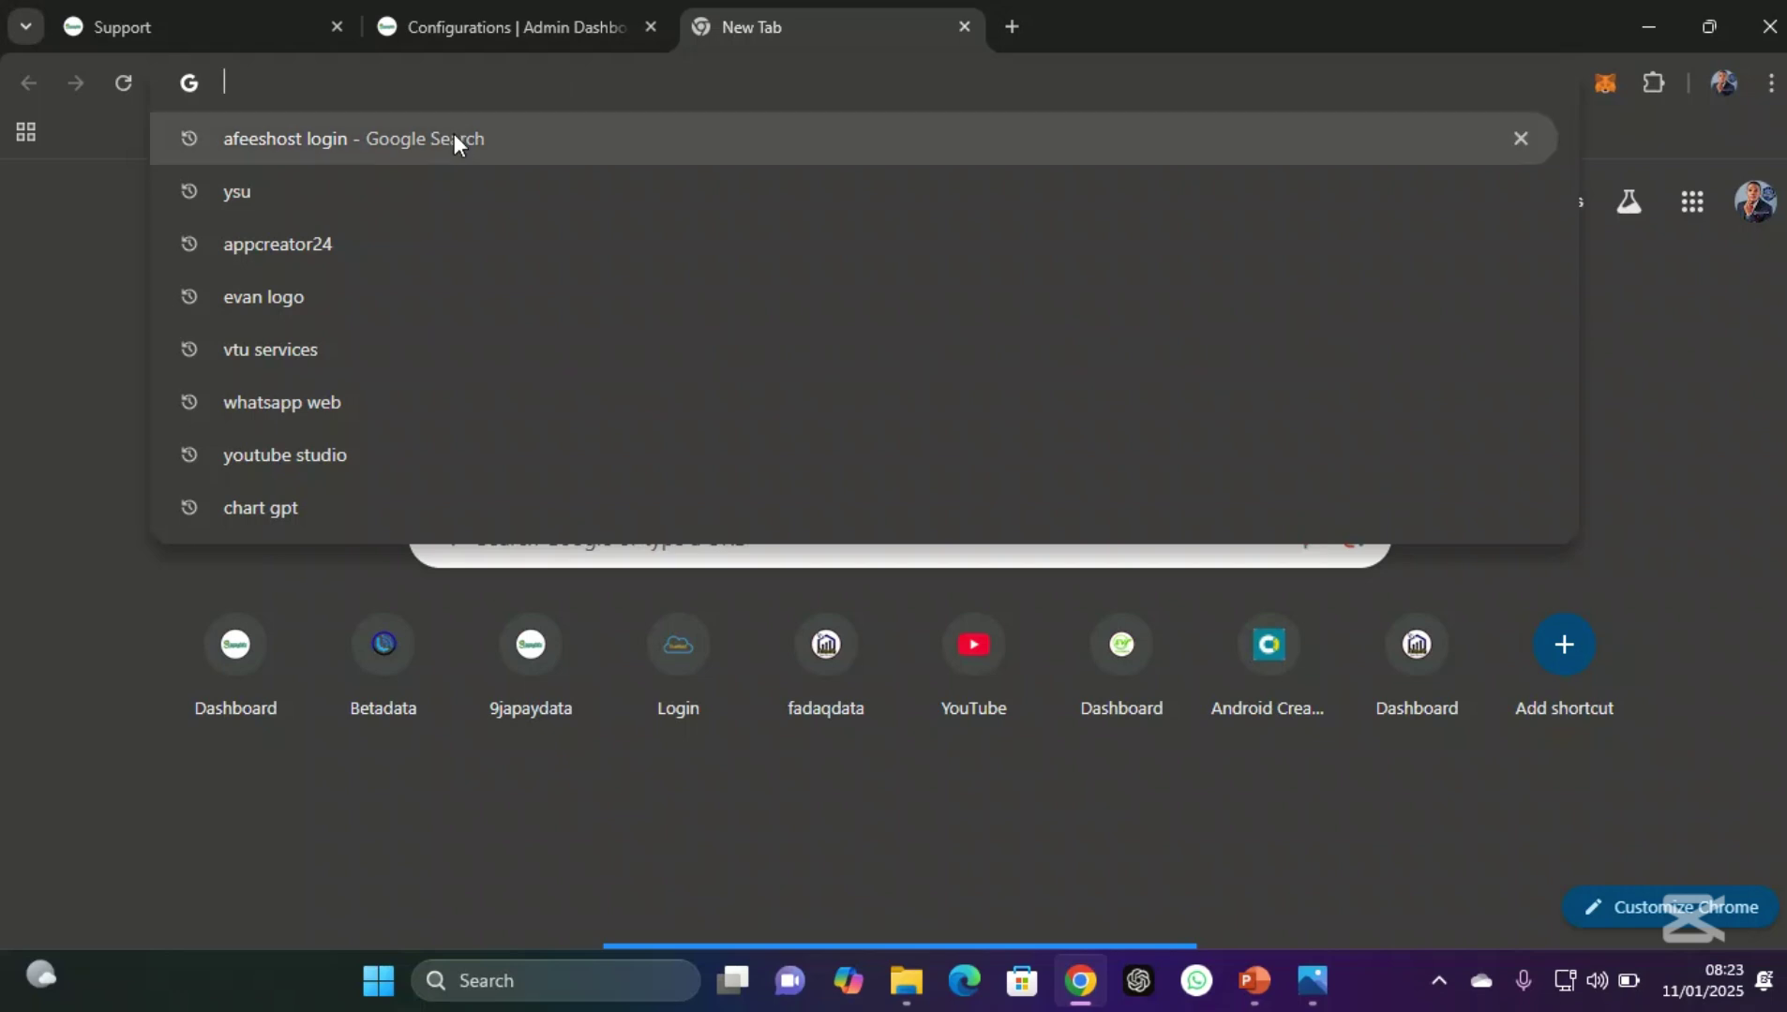
# Step: Search 'afeeshost login', open the AfeesHost login page and go to Create a New Account
pyautogui.click(386, 148)
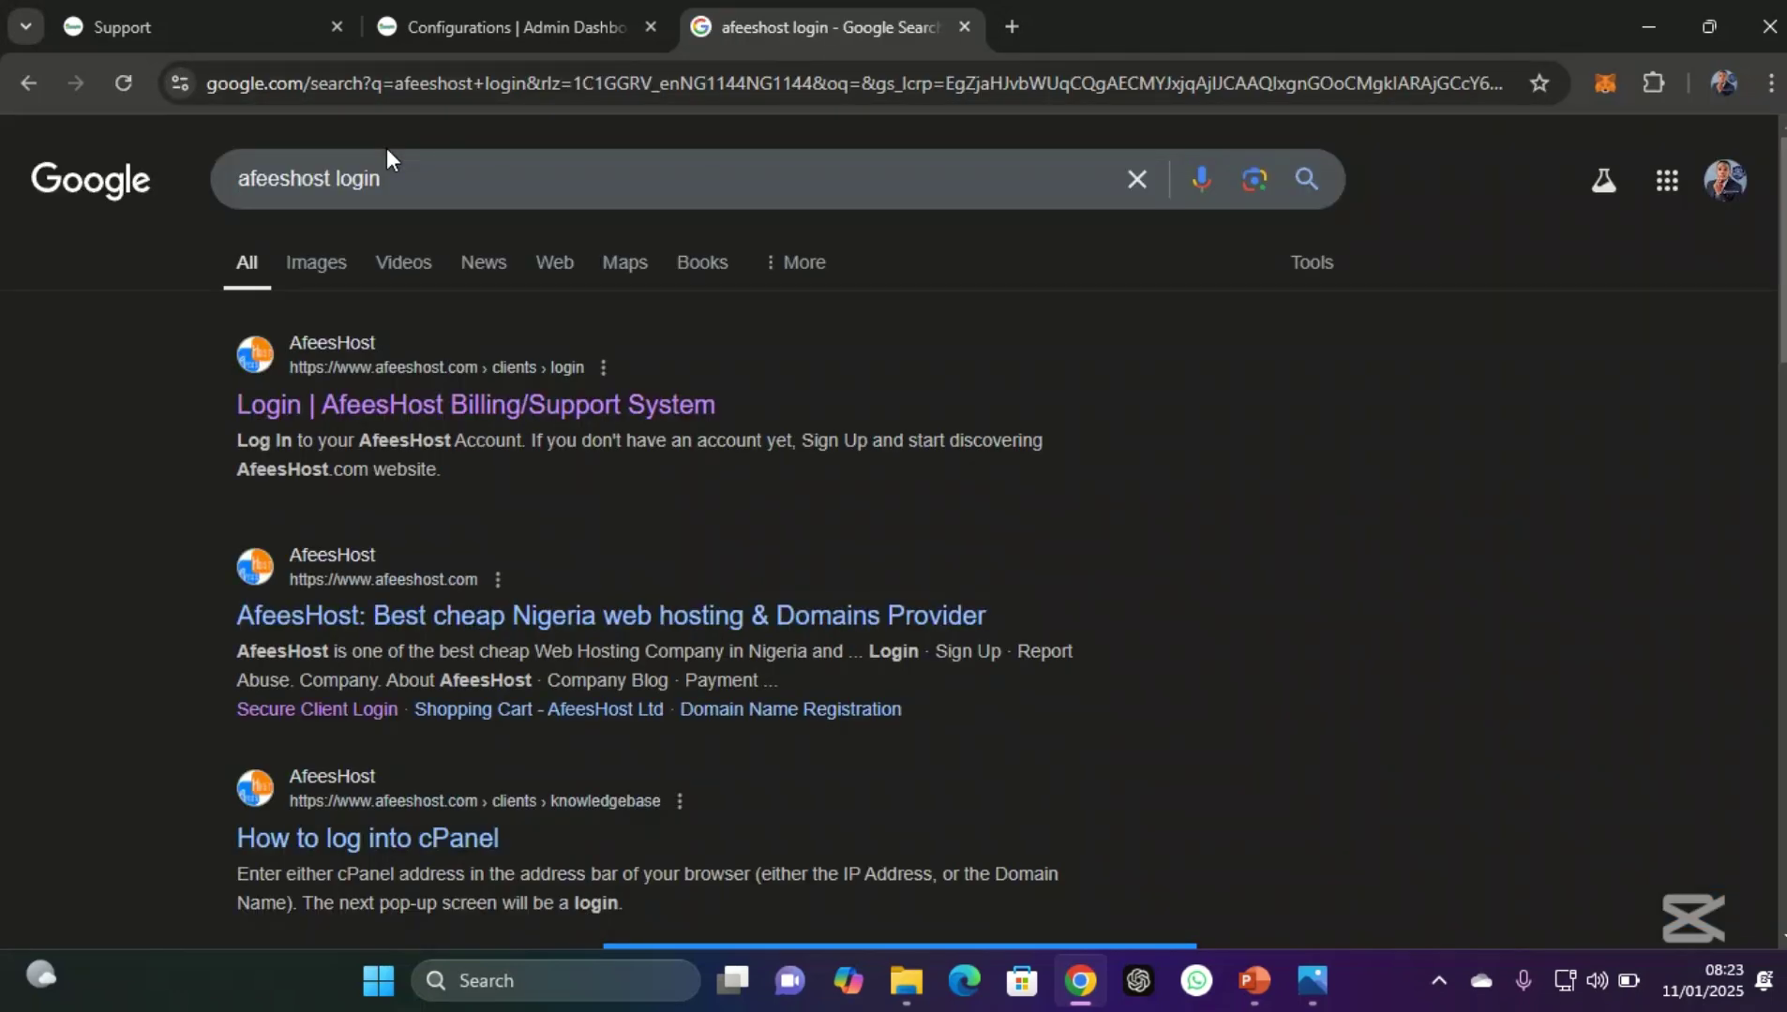
pyautogui.click(361, 401)
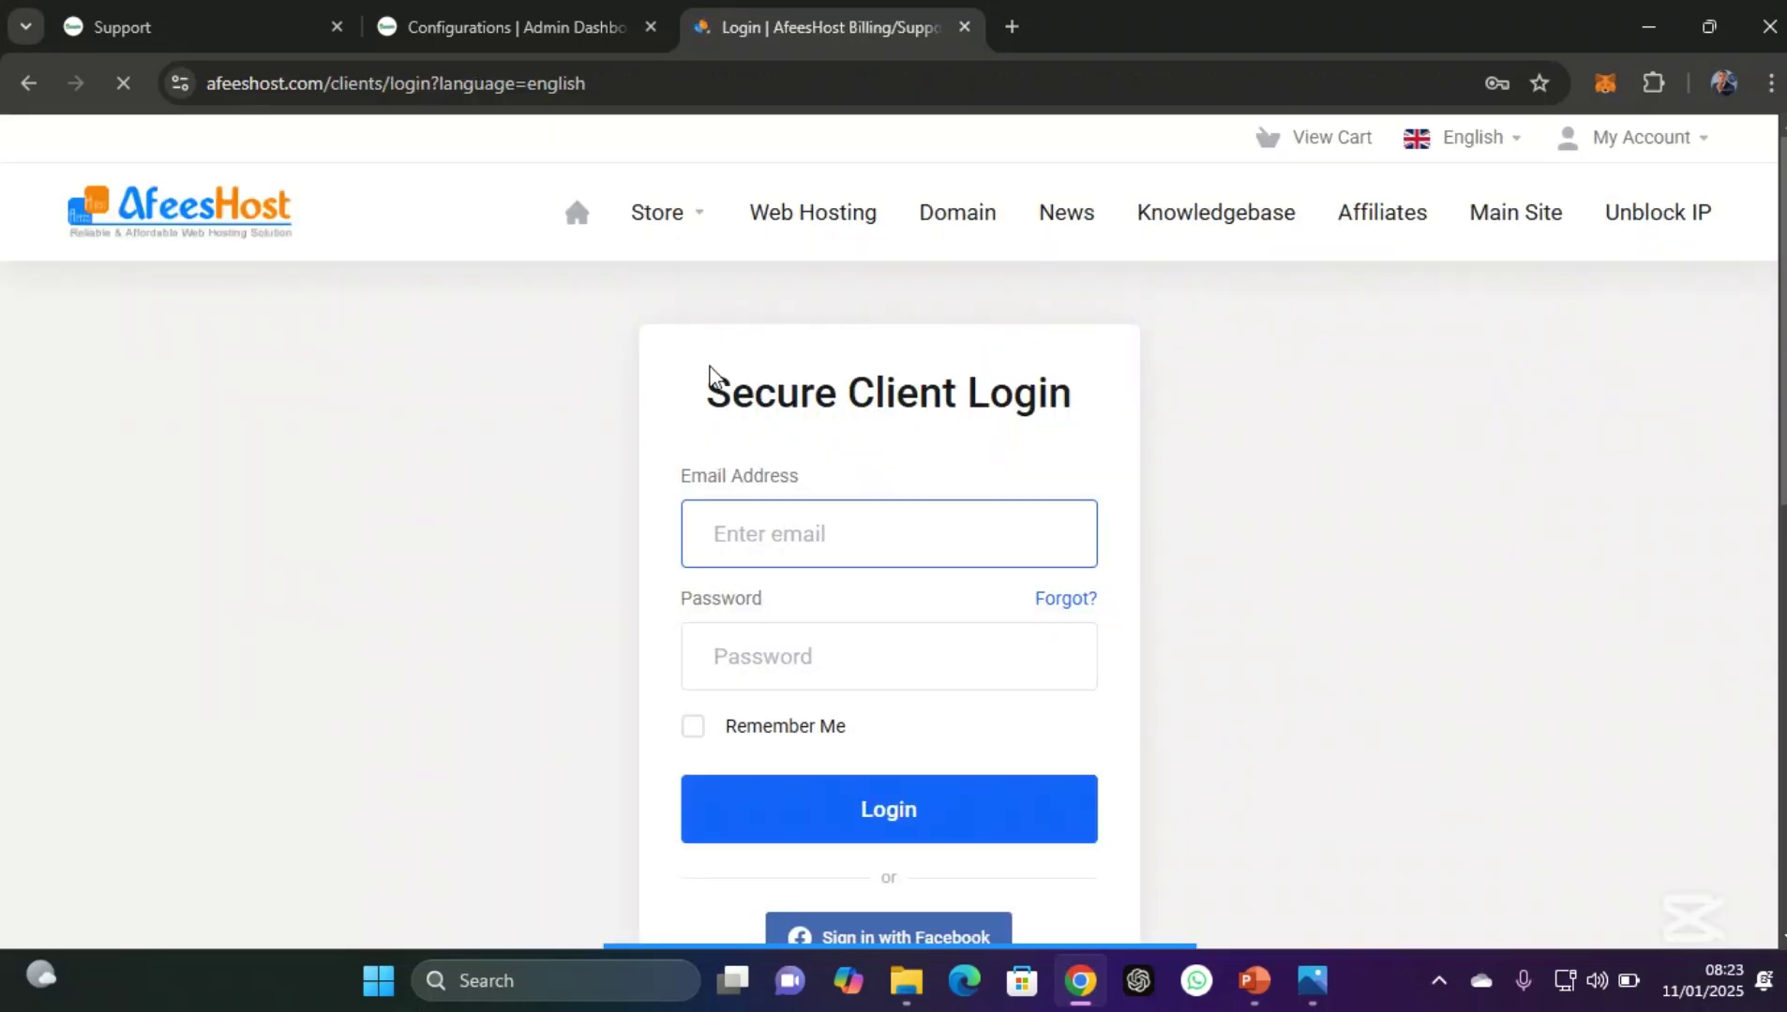
pyautogui.scroll(-3, 710, 377)
pyautogui.scroll(-3, 710, 376)
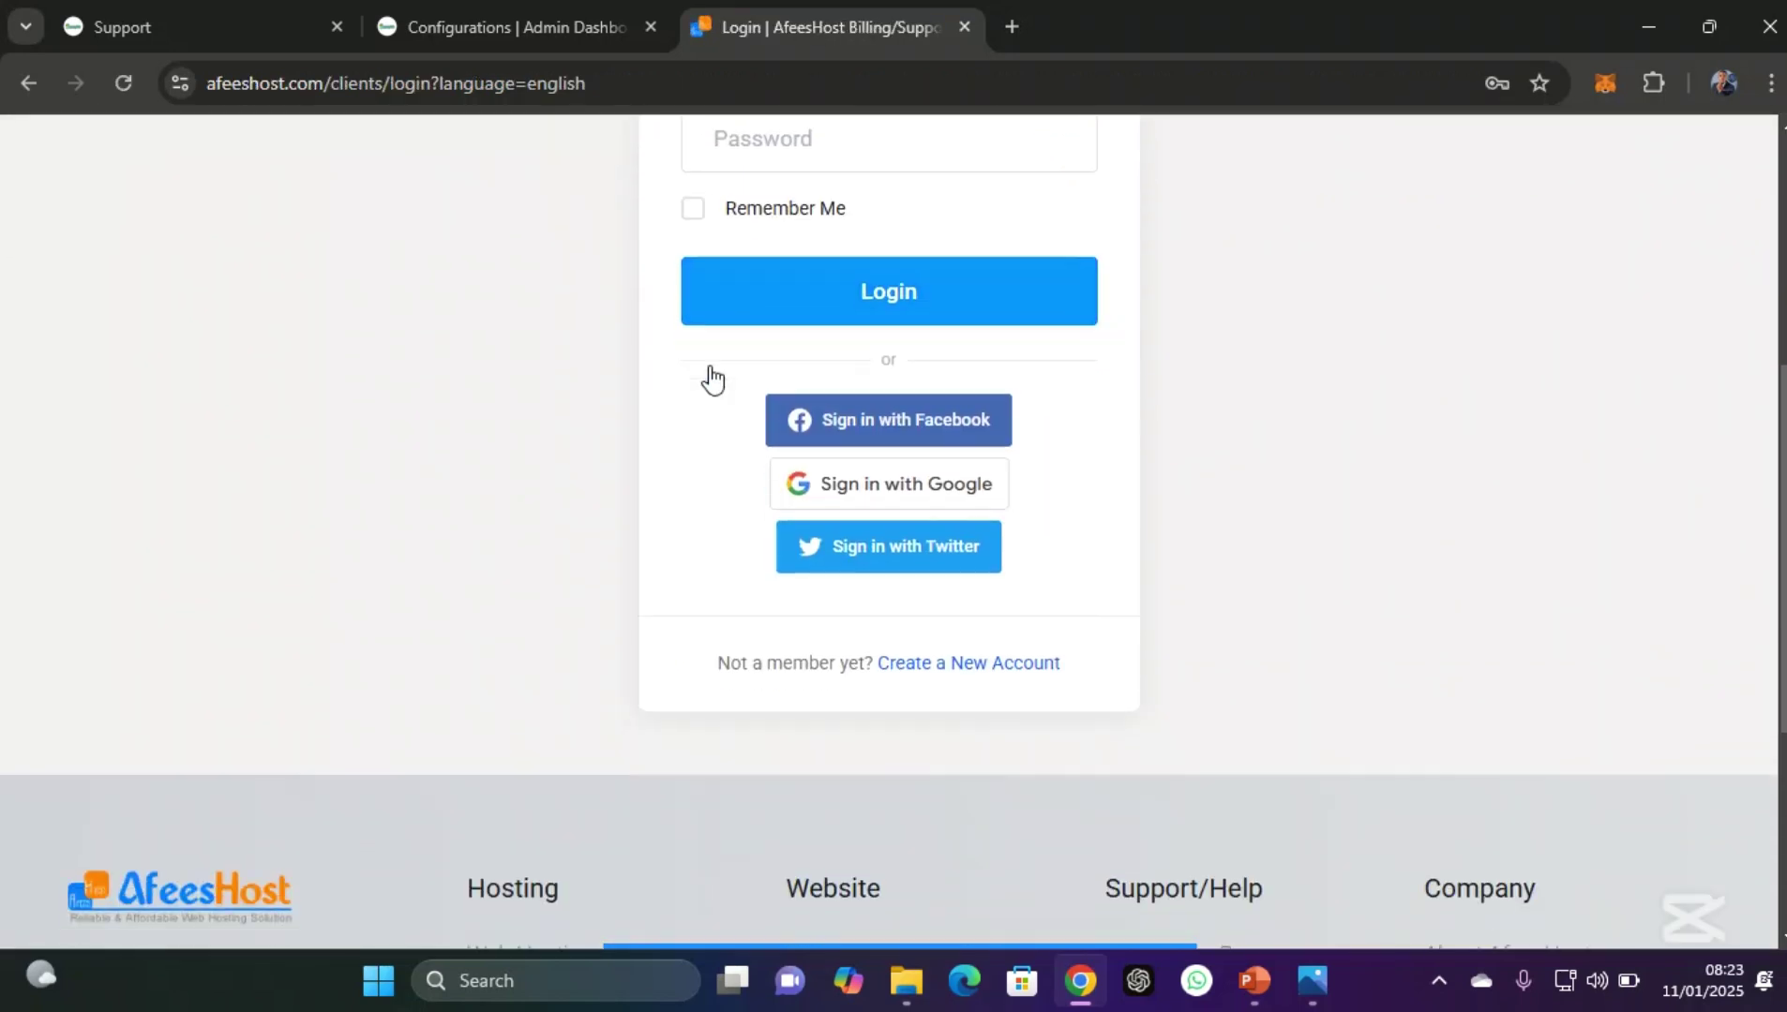
pyautogui.click(952, 661)
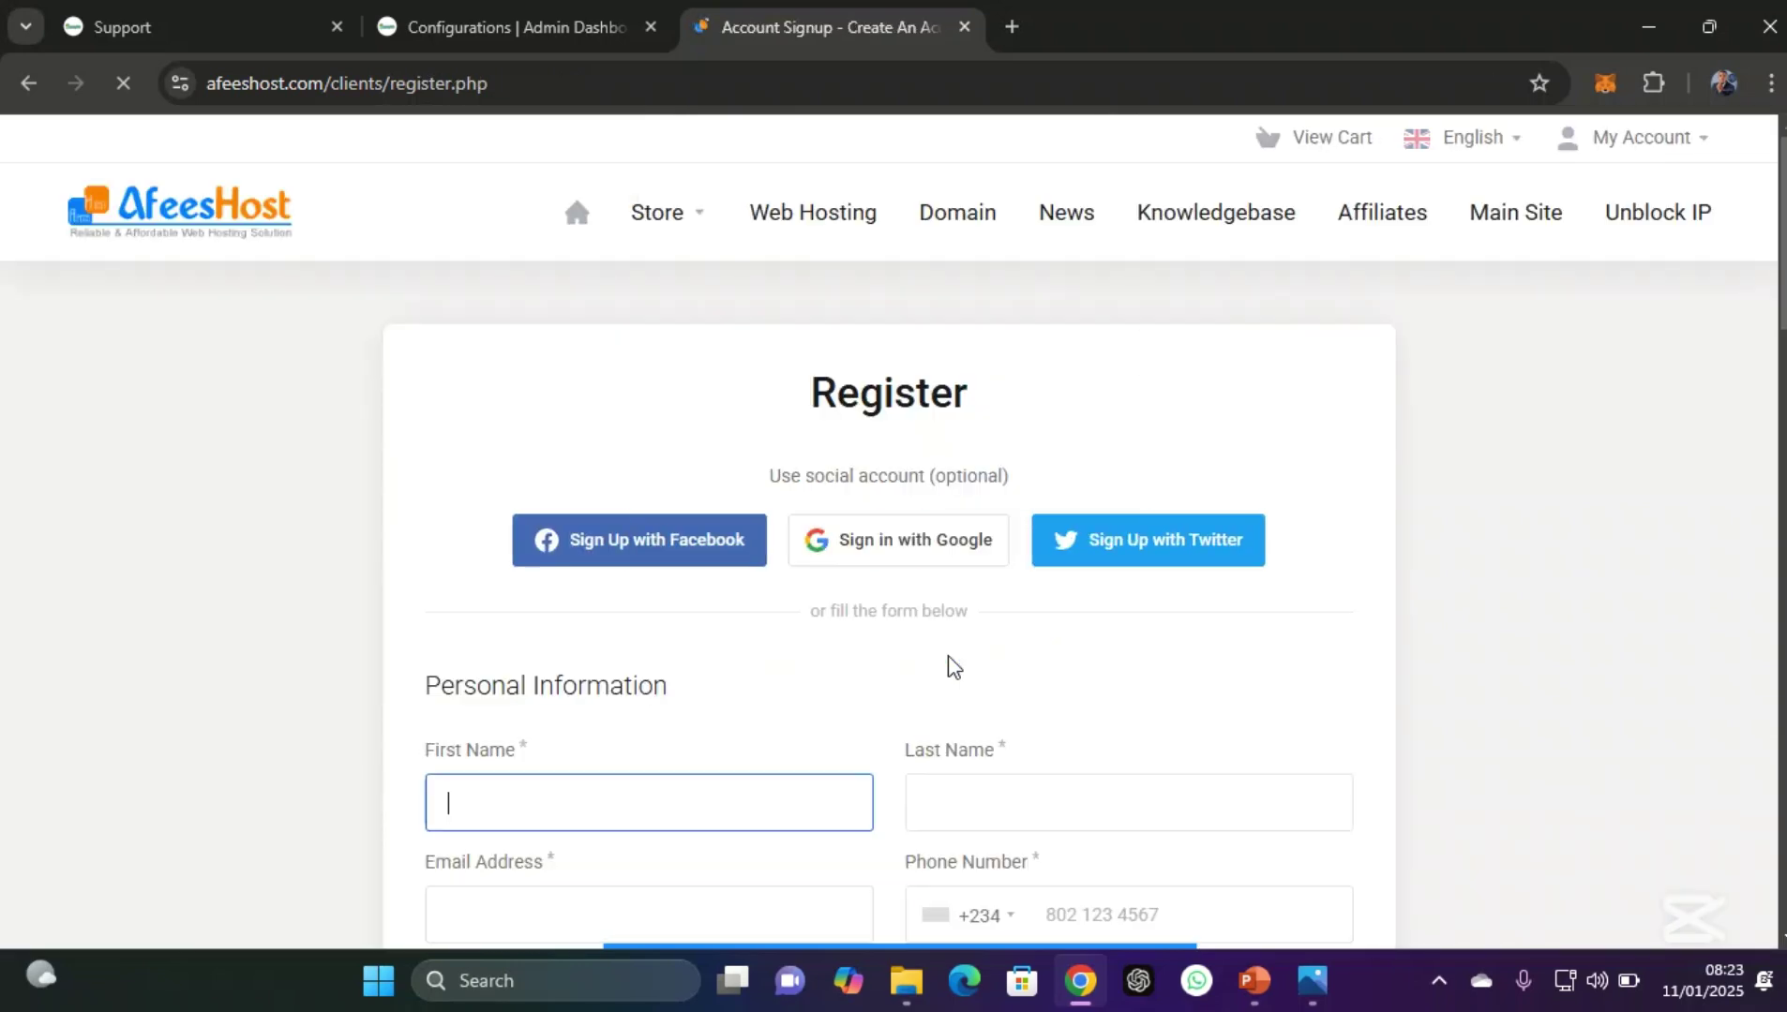
# Step: Complete the AfeesHost signup with Facebook referral, NGN currency and a security question, then register
pyautogui.scroll(-3, 951, 663)
pyautogui.scroll(-2, 951, 663)
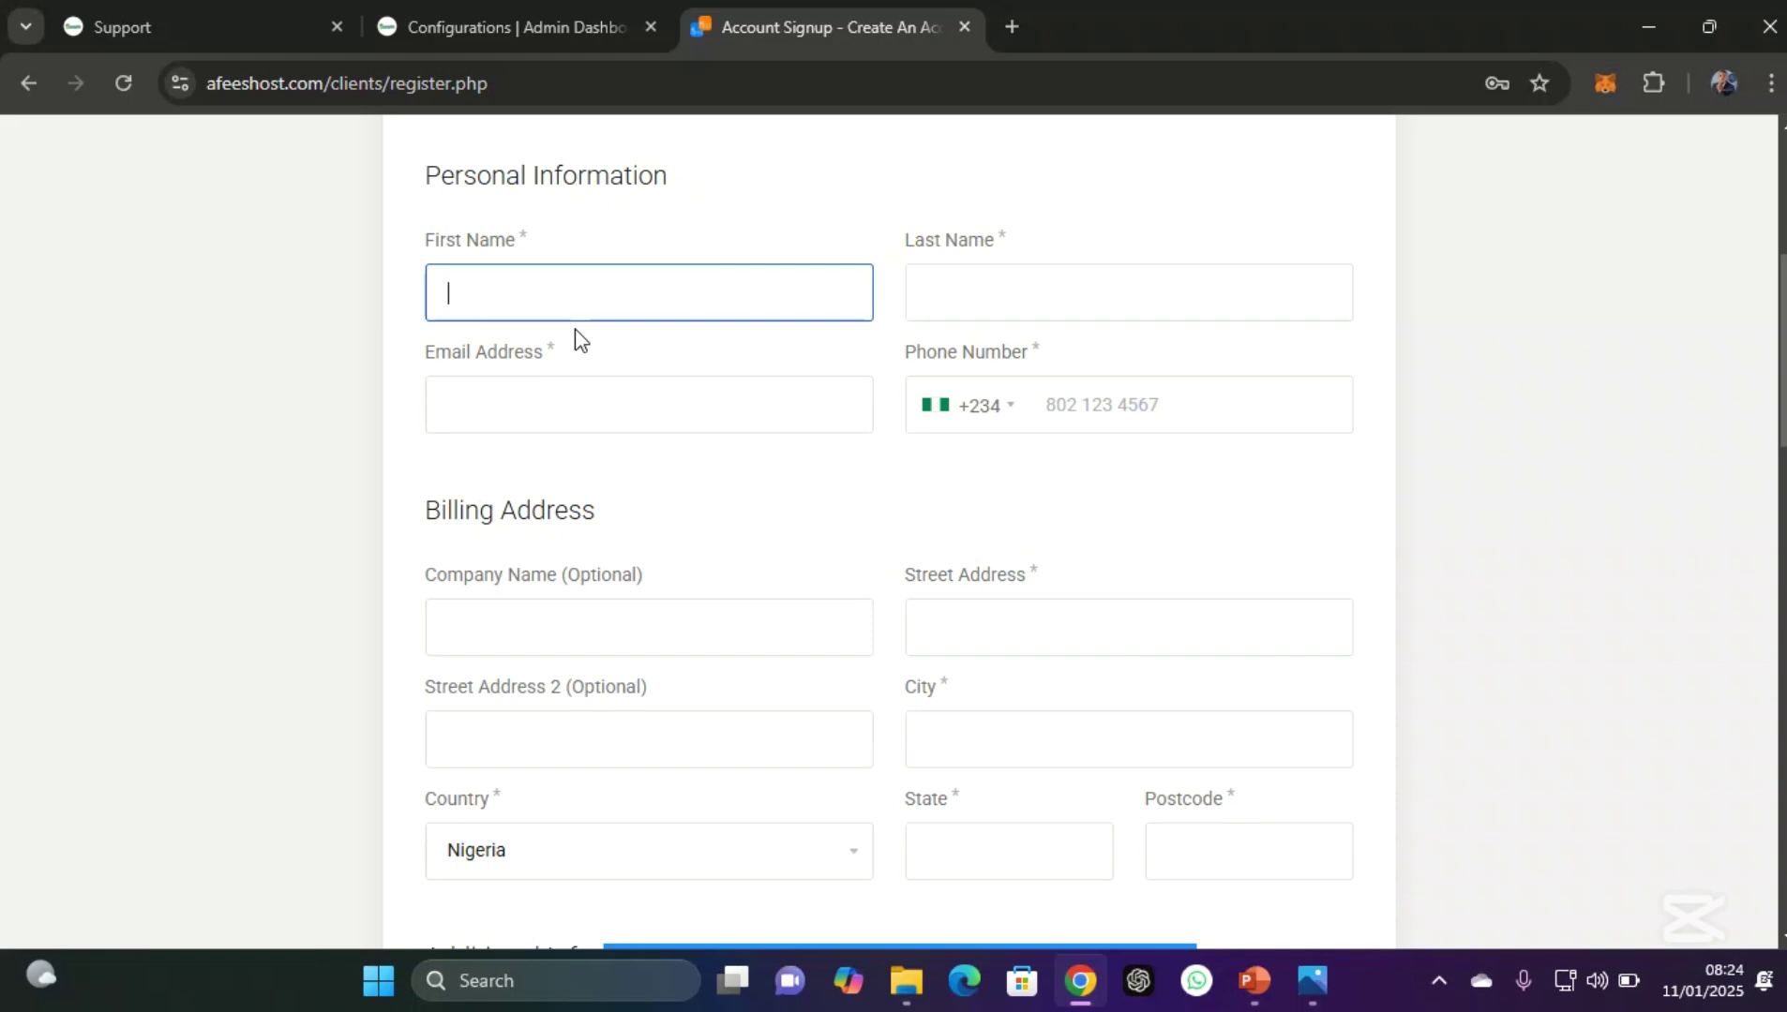
pyautogui.click(816, 939)
pyautogui.click(616, 272)
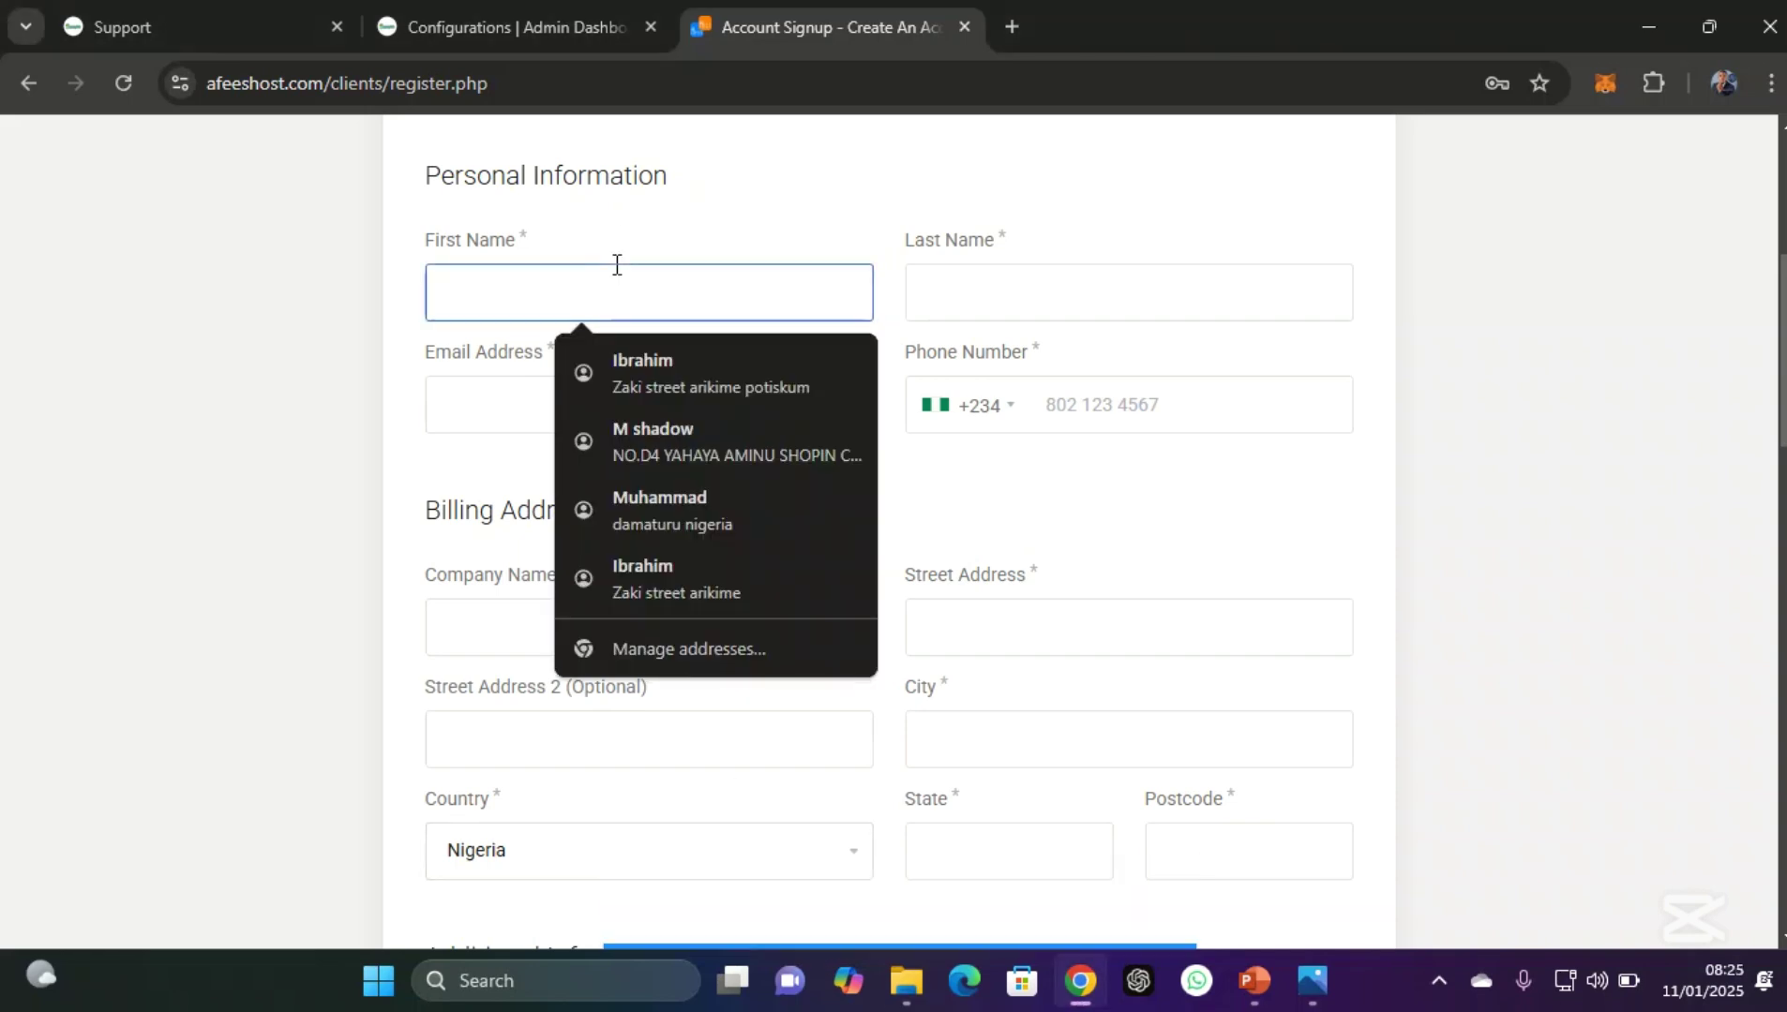
pyautogui.click(799, 925)
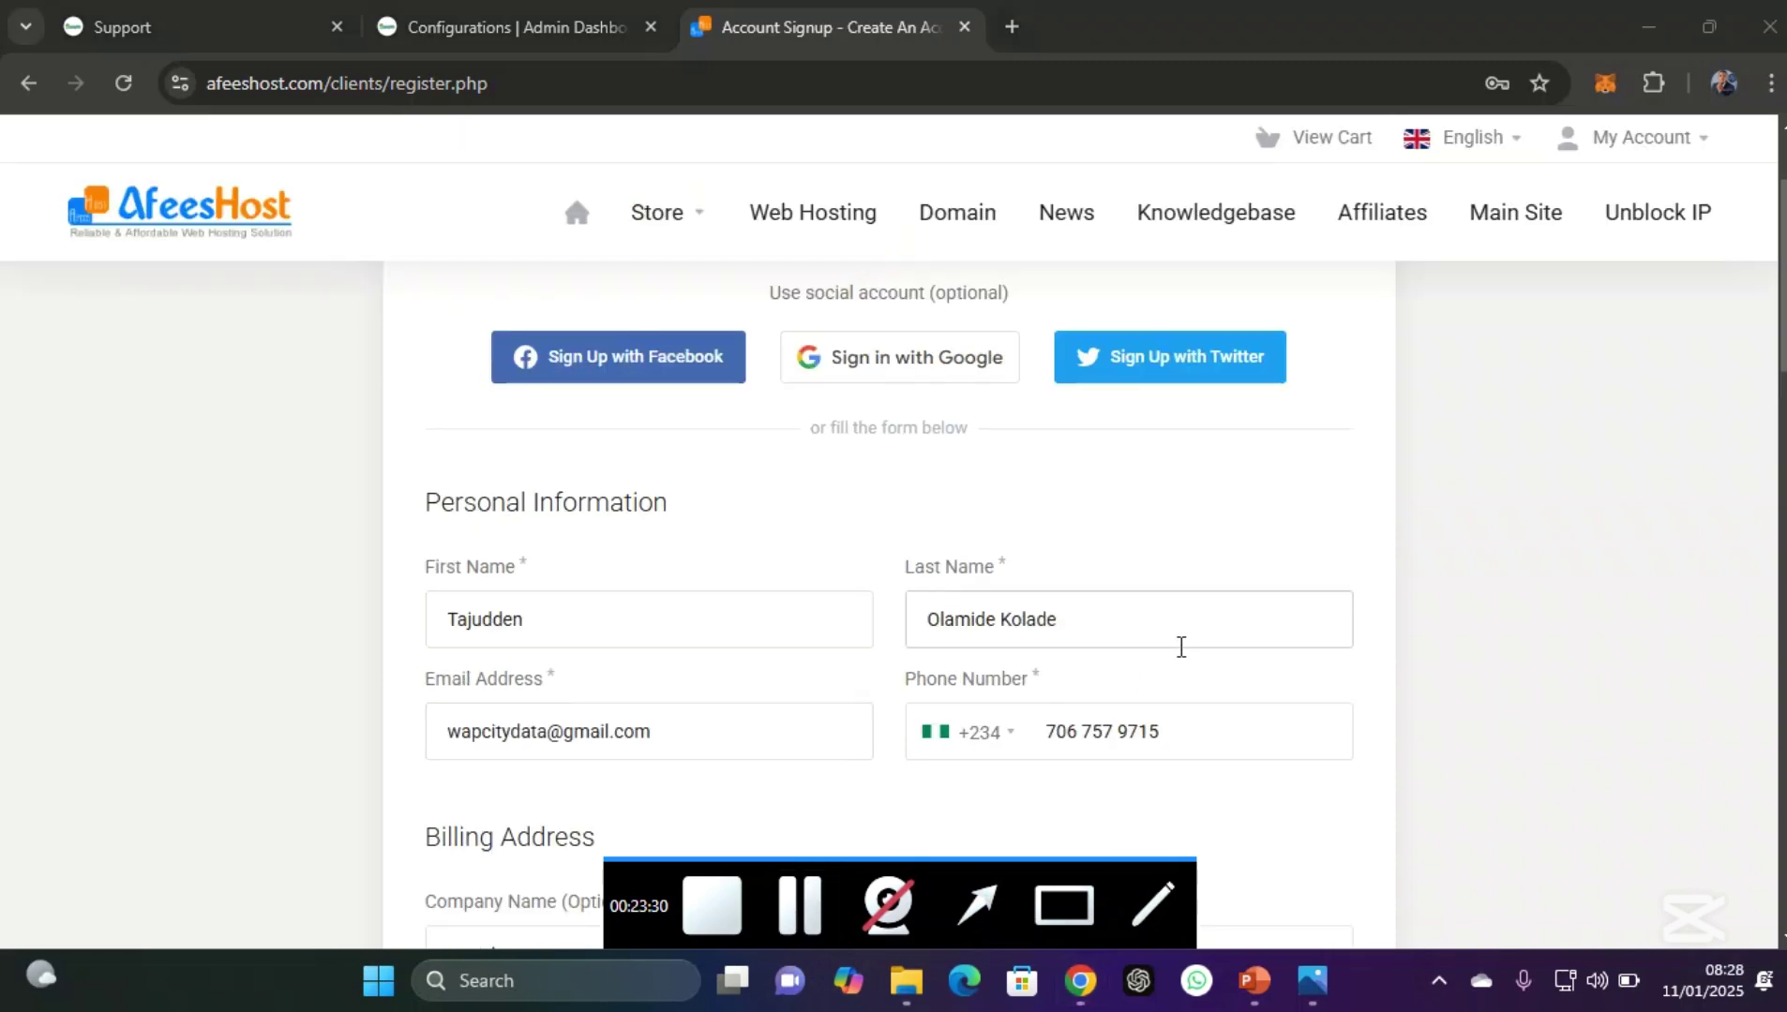
pyautogui.scroll(-15, 1180, 646)
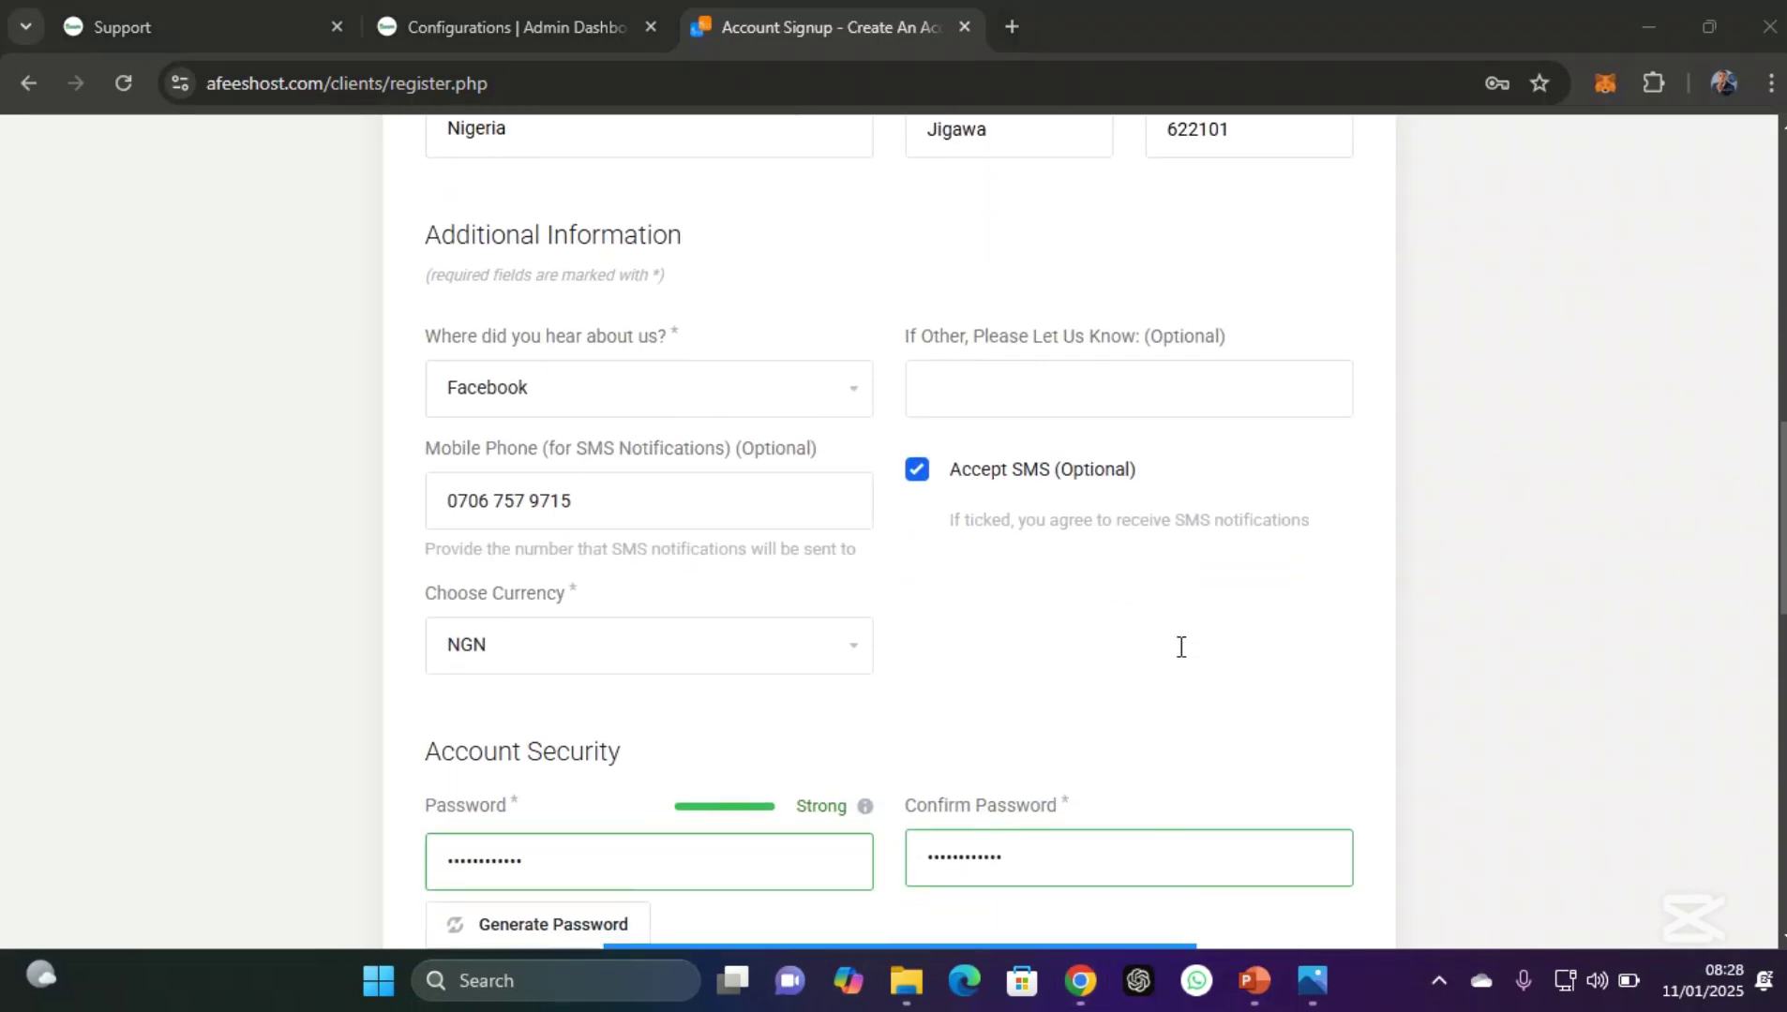
pyautogui.scroll(-3, 1181, 647)
pyautogui.click(868, 679)
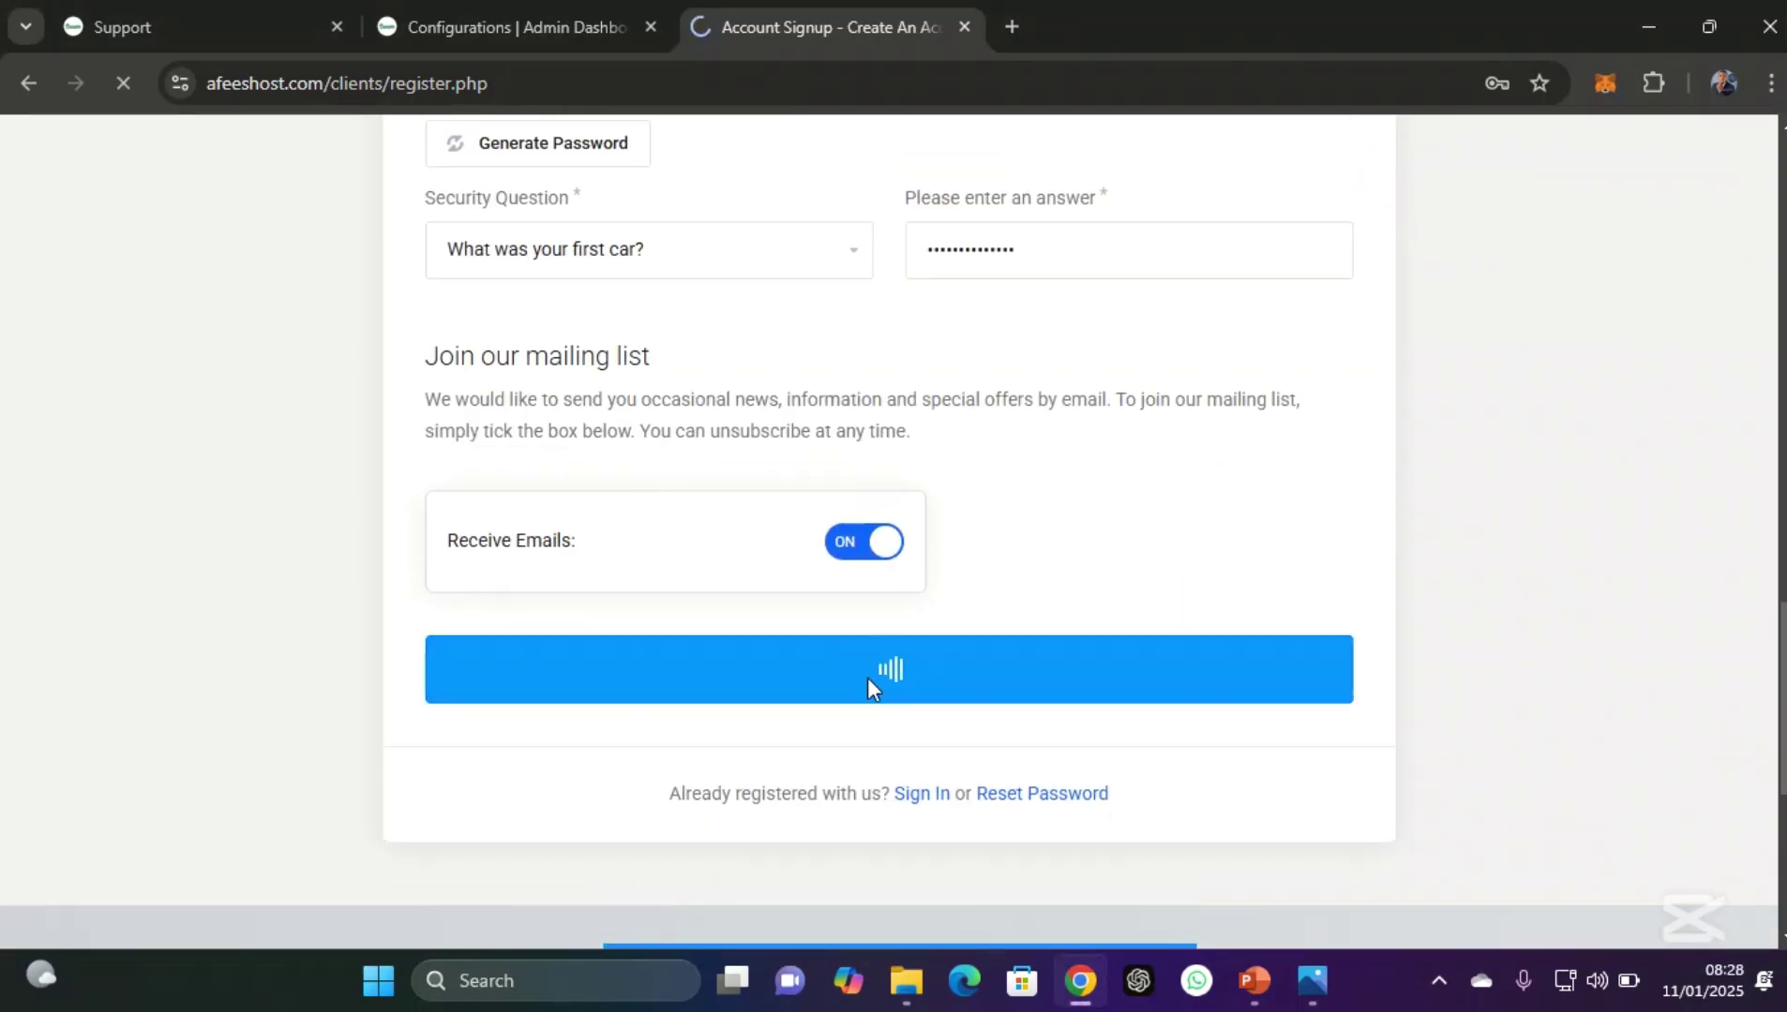
pyautogui.scroll(5, 1087, 471)
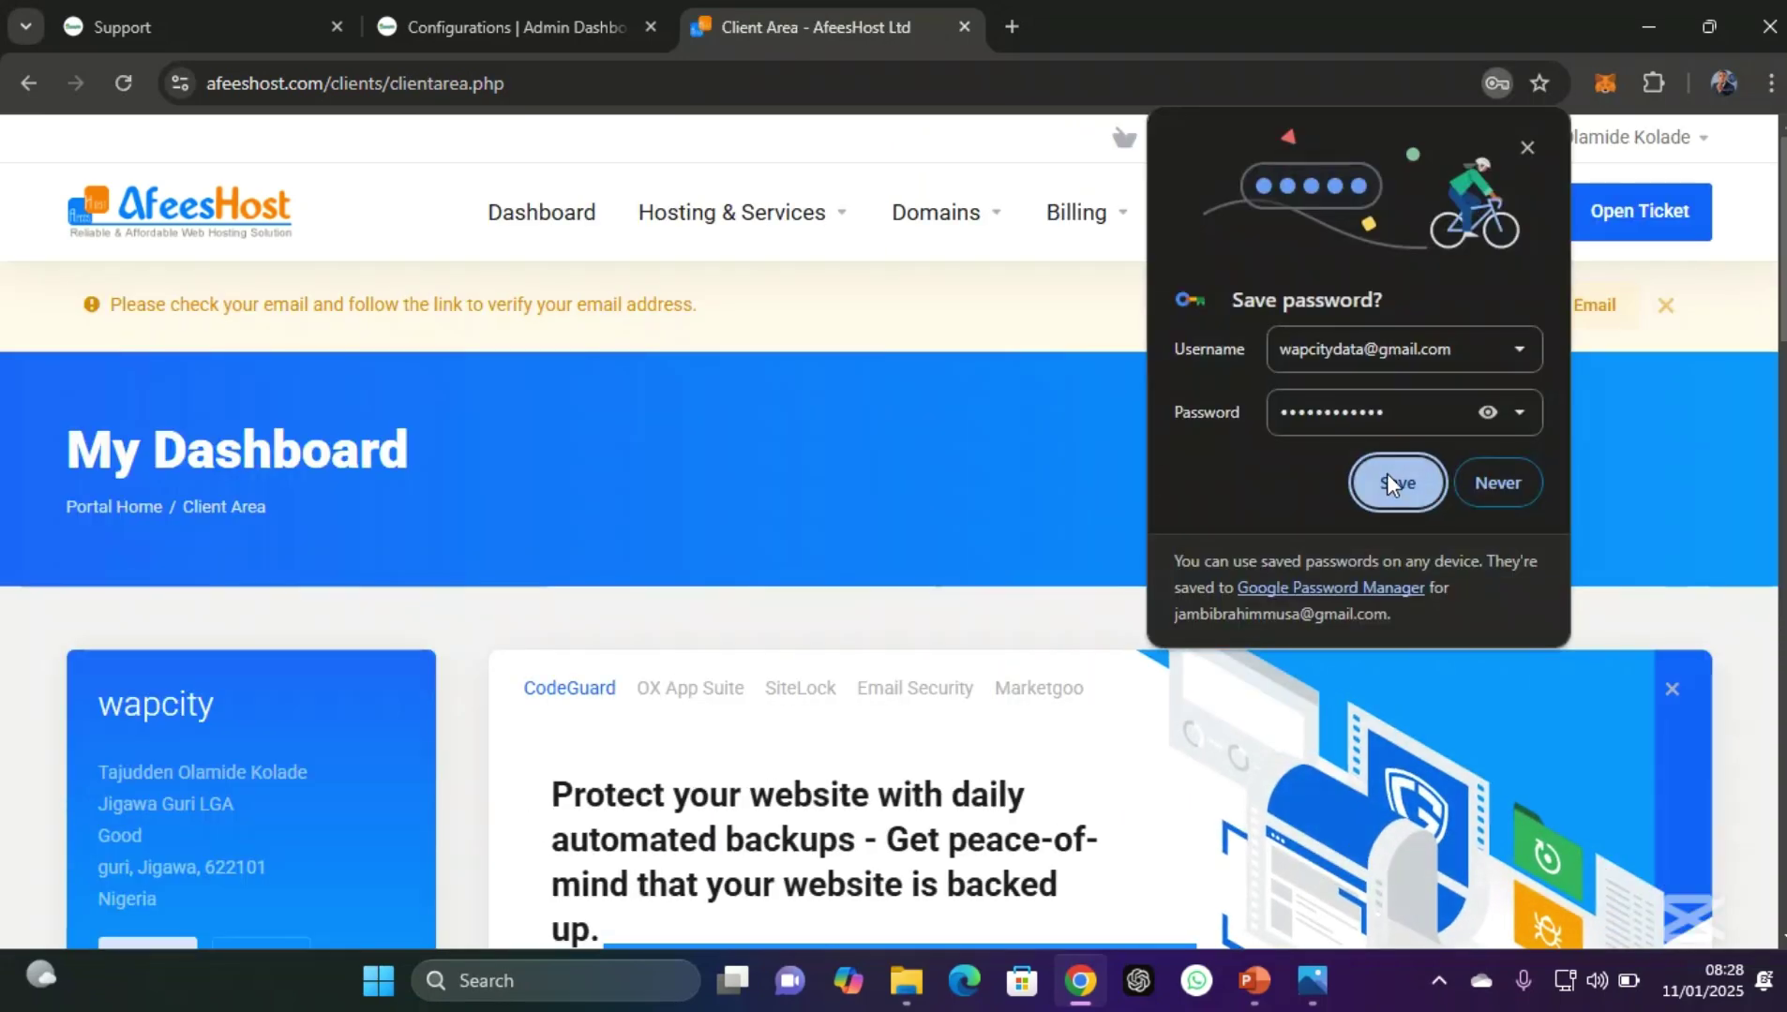
# Step: Save the new AfeesHost account password in Chrome
pyautogui.click(1394, 480)
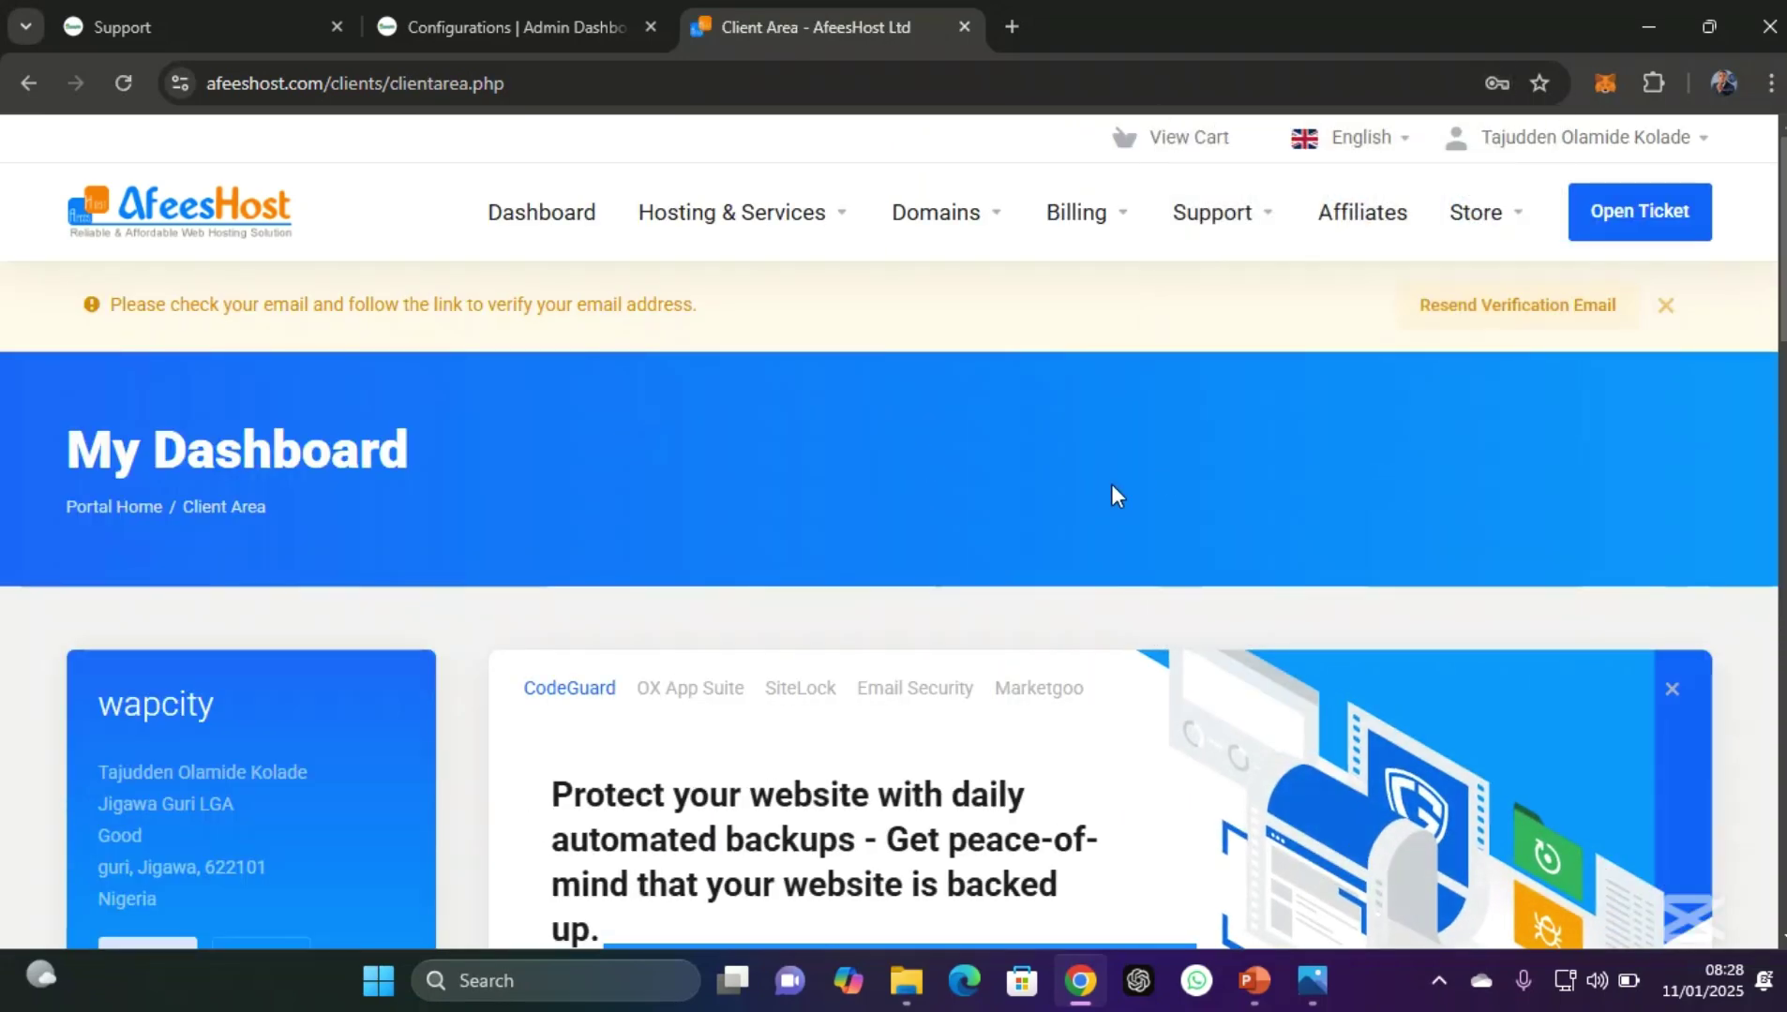
pyautogui.scroll(-5, 1112, 494)
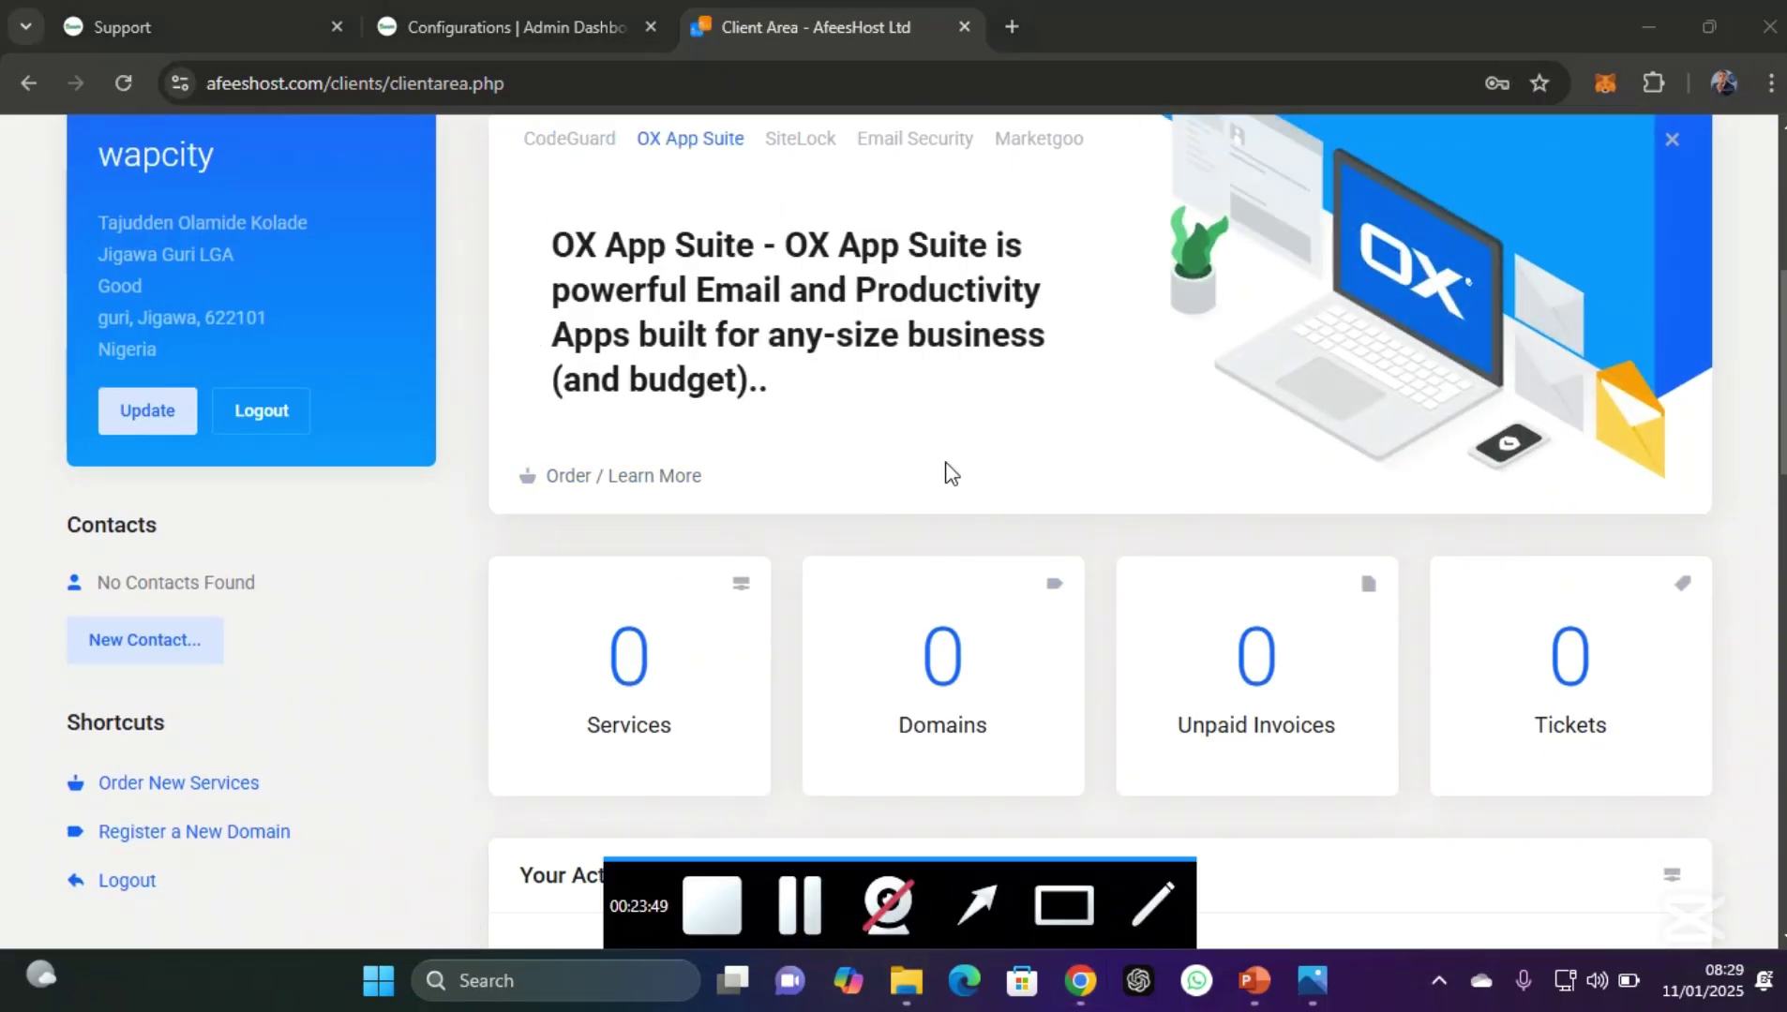
pyautogui.scroll(5, 978, 525)
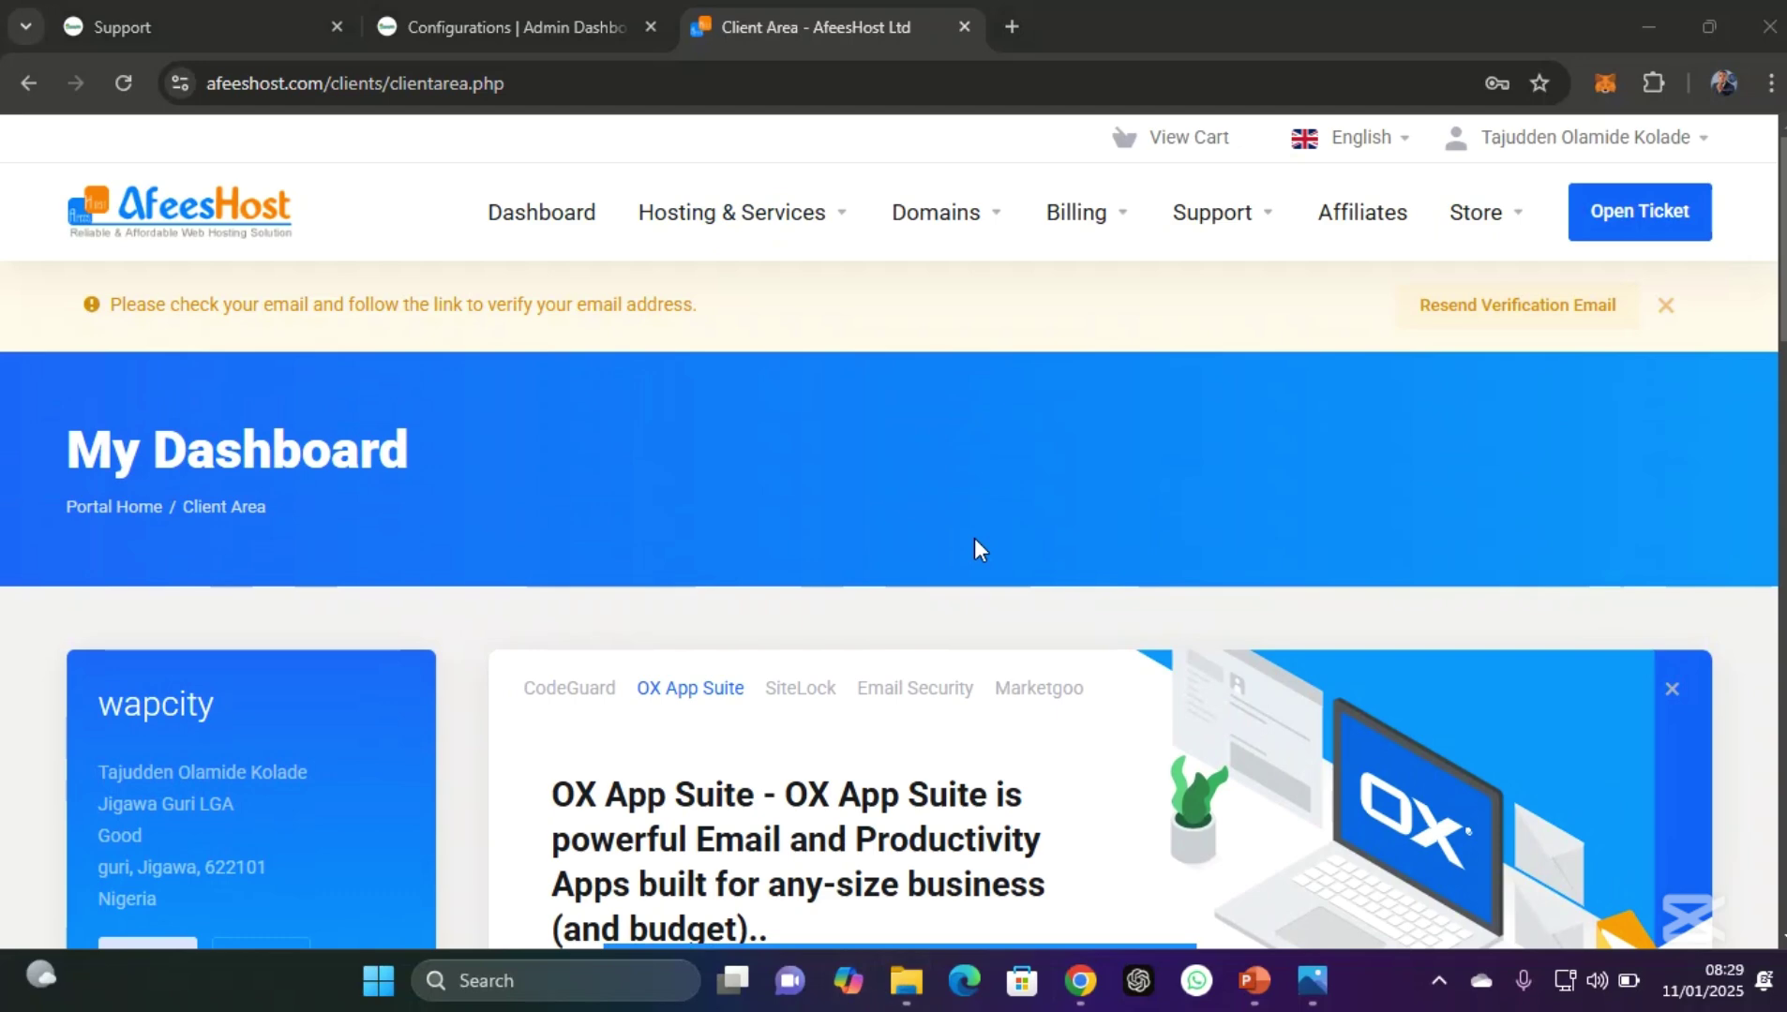
pyautogui.scroll(-5, 975, 542)
pyautogui.scroll(-5, 975, 542)
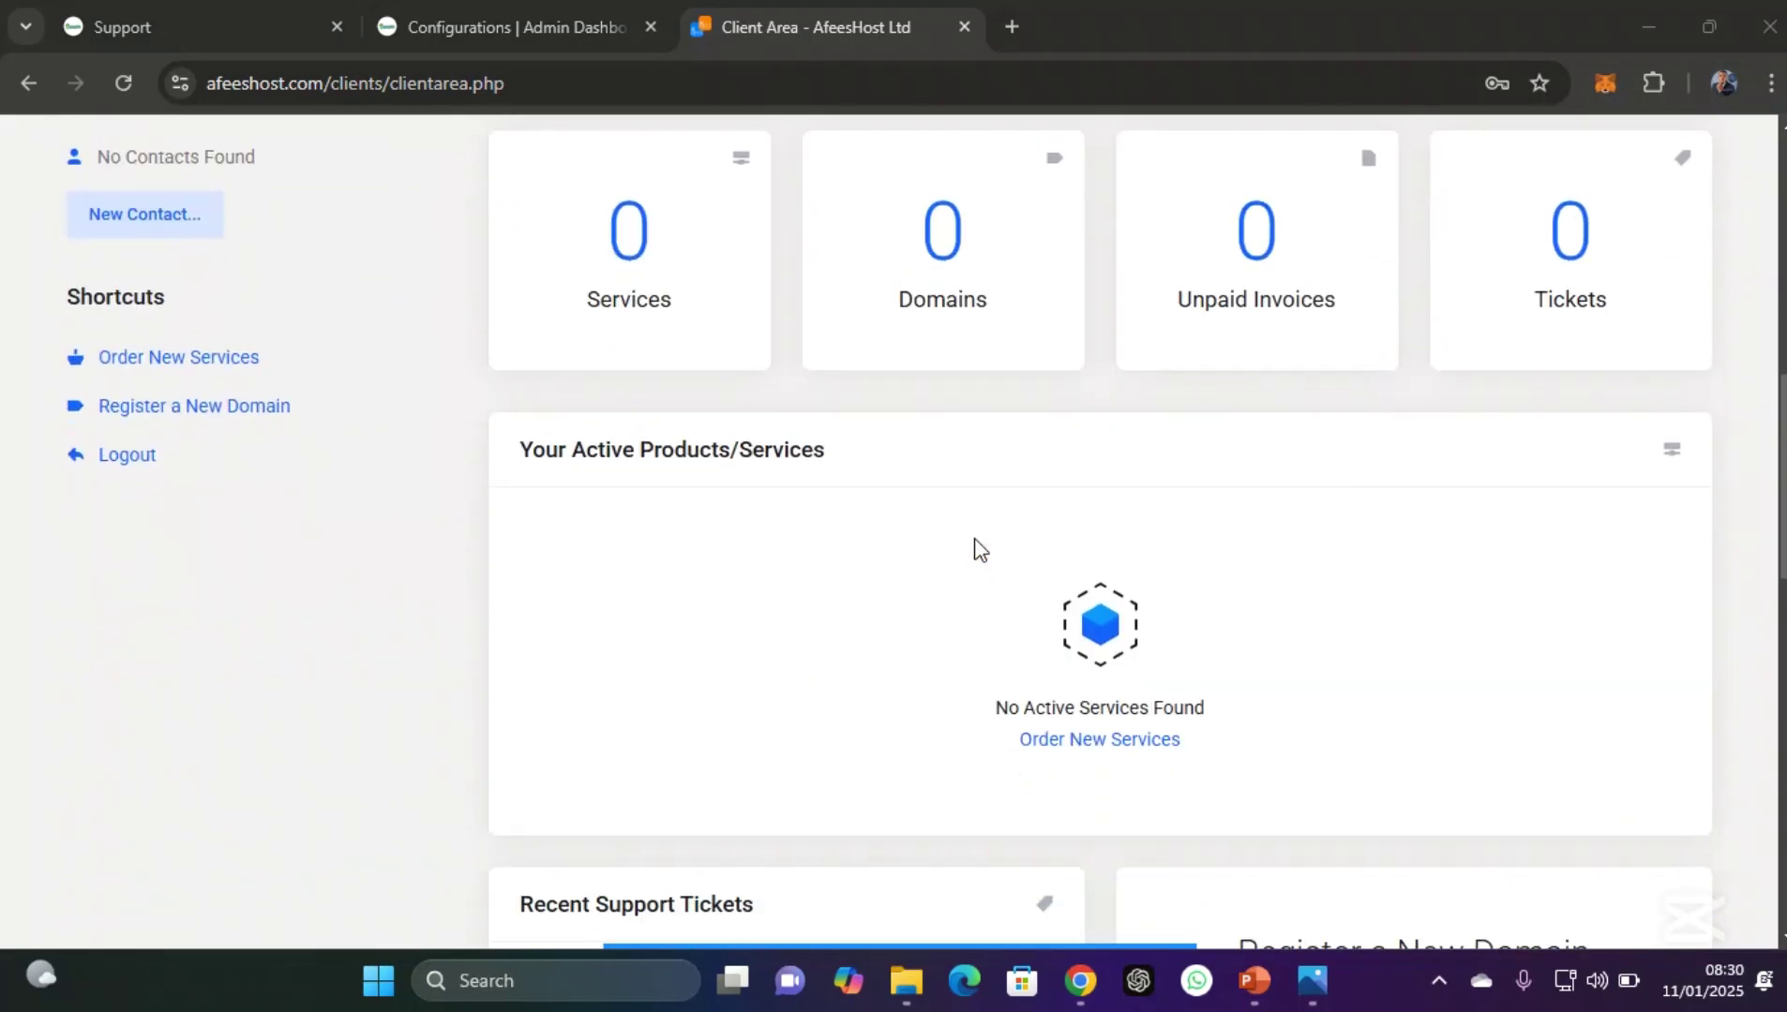
pyautogui.scroll(-6, 972, 547)
pyautogui.scroll(1, 972, 546)
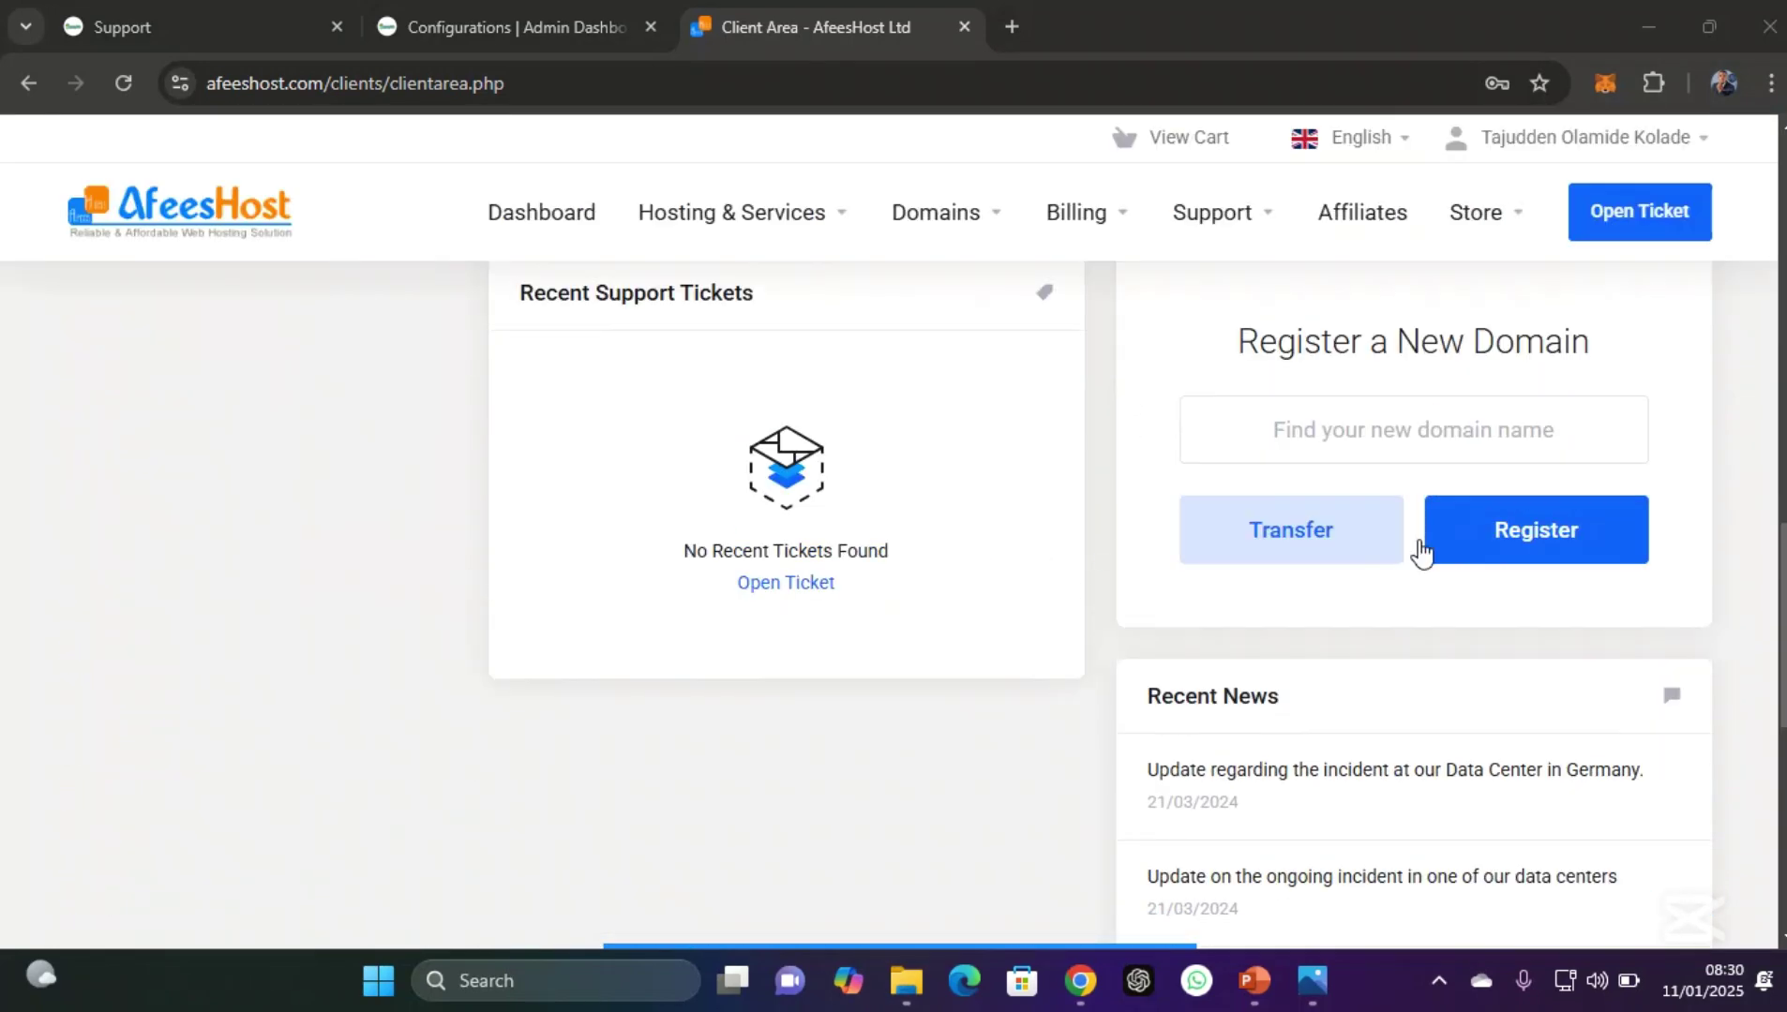
# Step: Enter wapcity.com.ng in the new-domain search and resubmit the lookup after the page error
pyautogui.click(1406, 440)
pyautogui.write('wa')
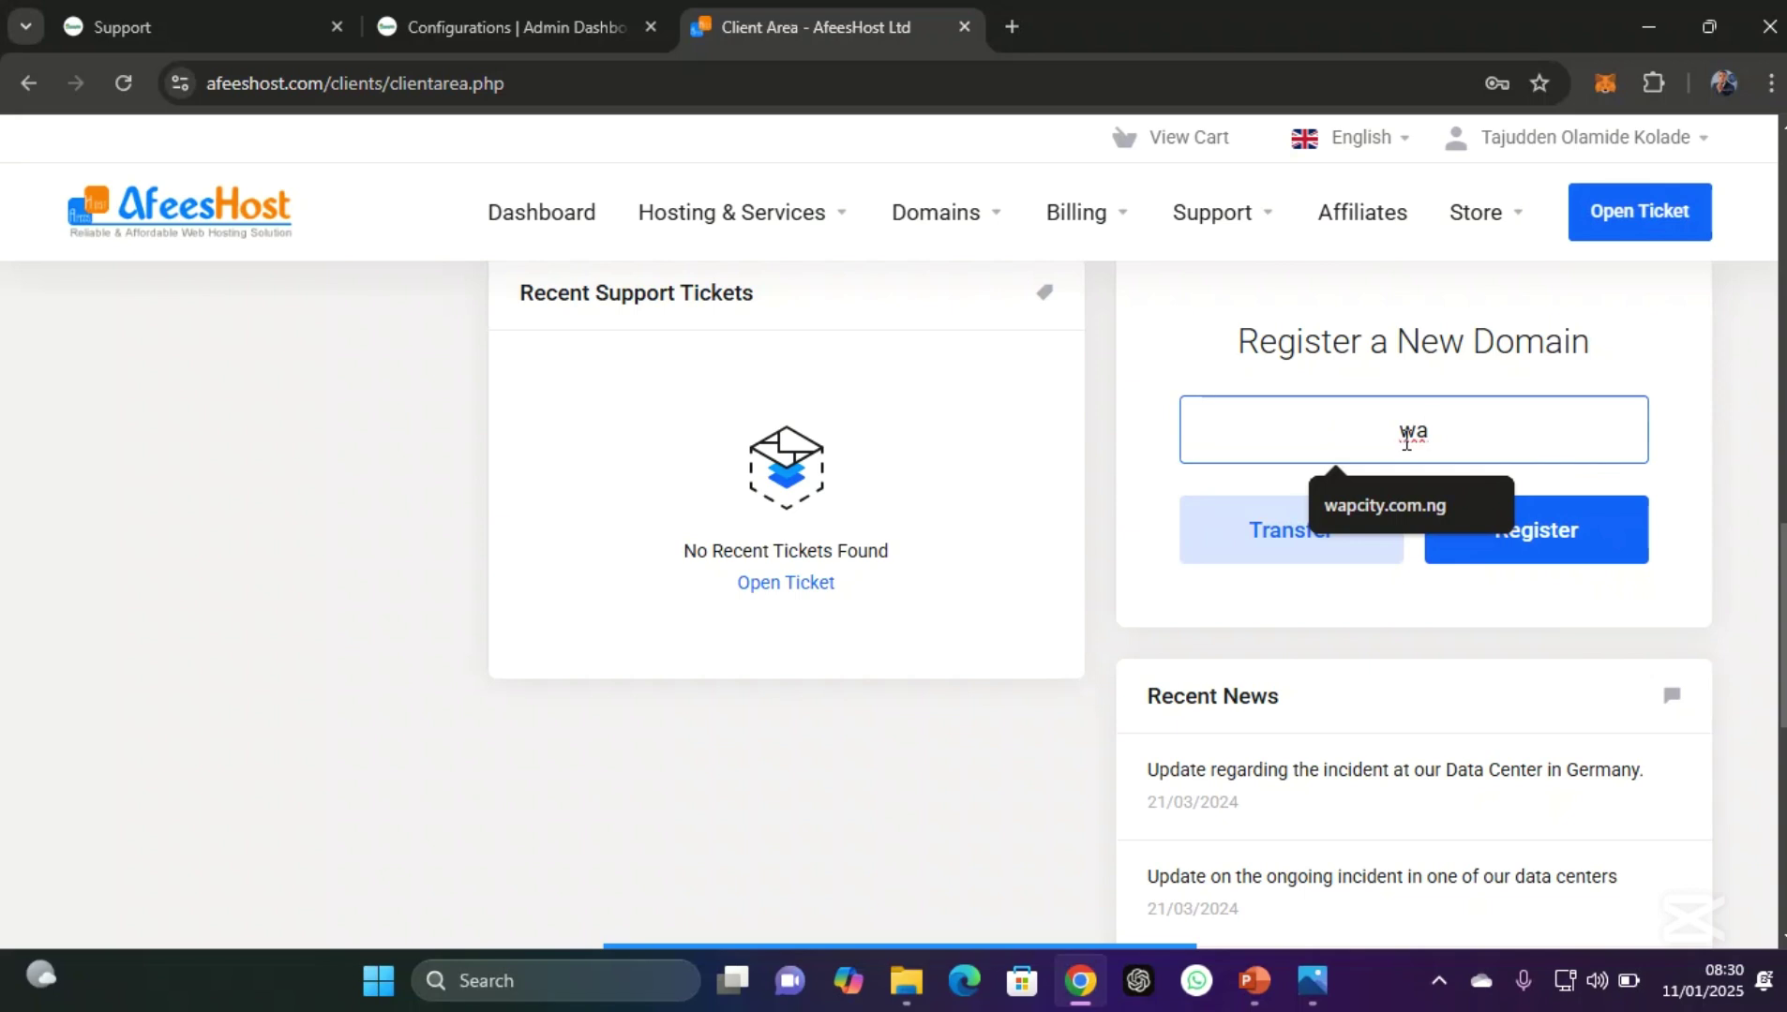
pyautogui.press('Down')
pyautogui.press('Return')
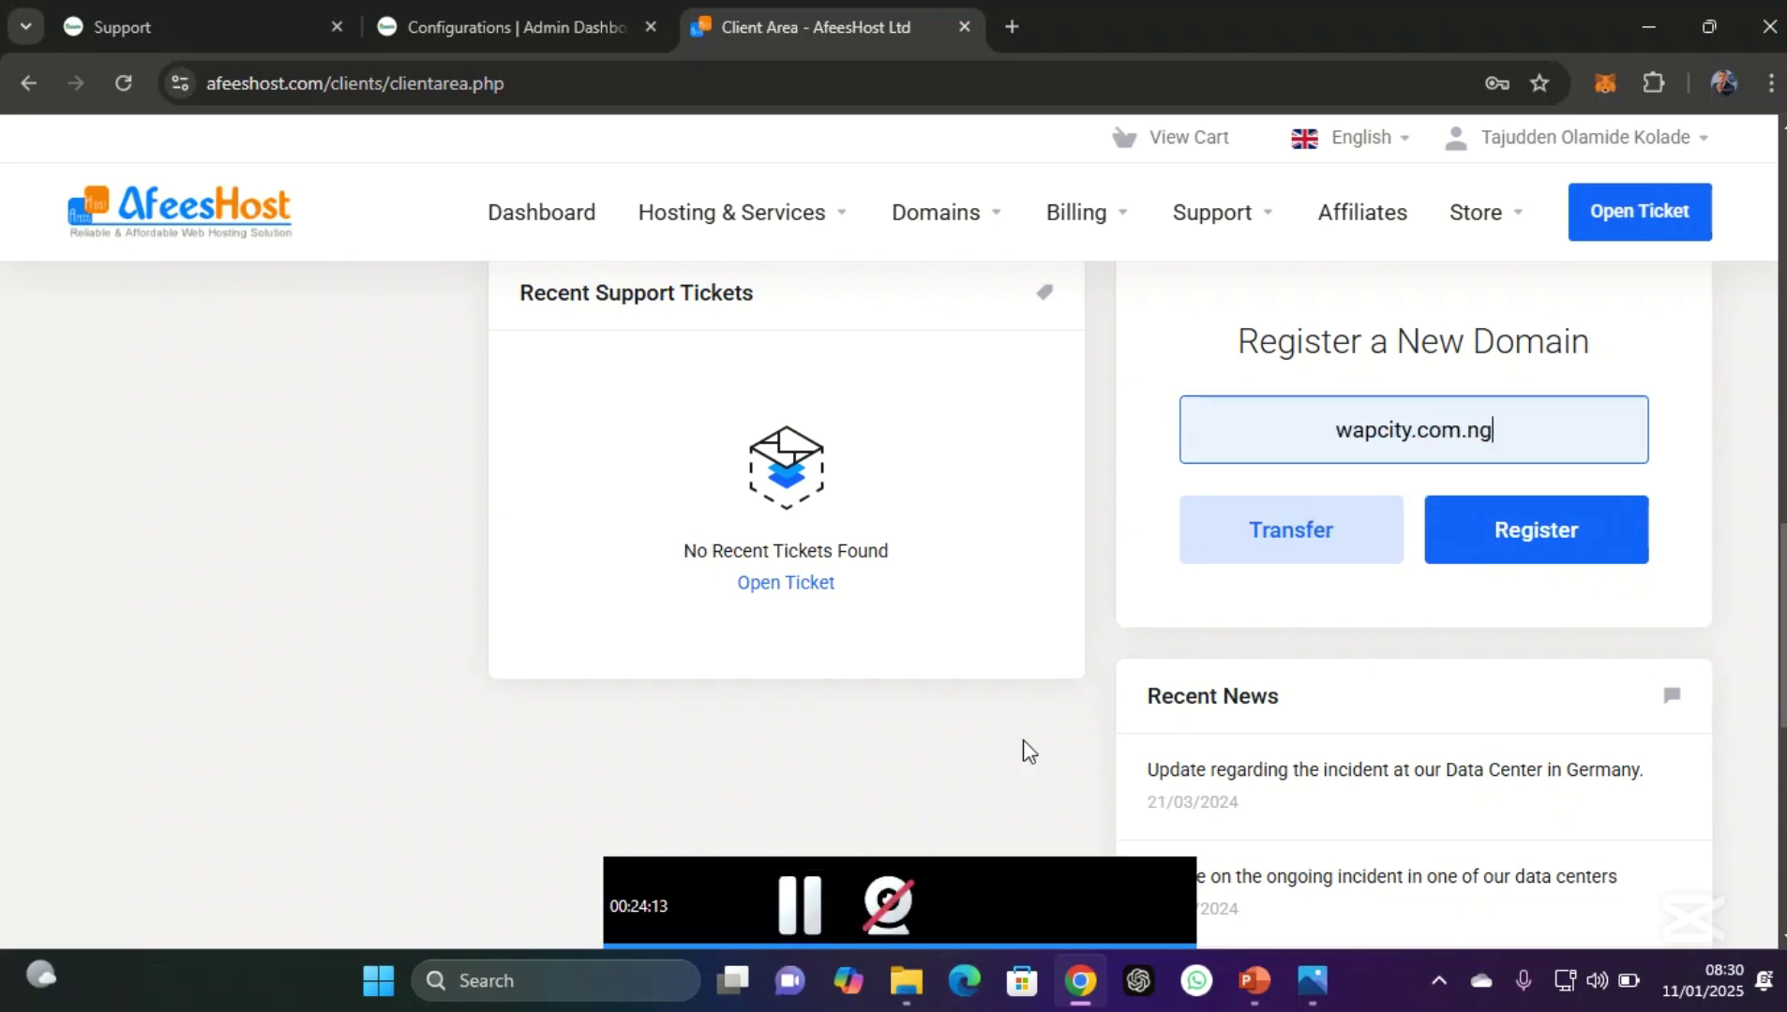
pyautogui.click(1509, 529)
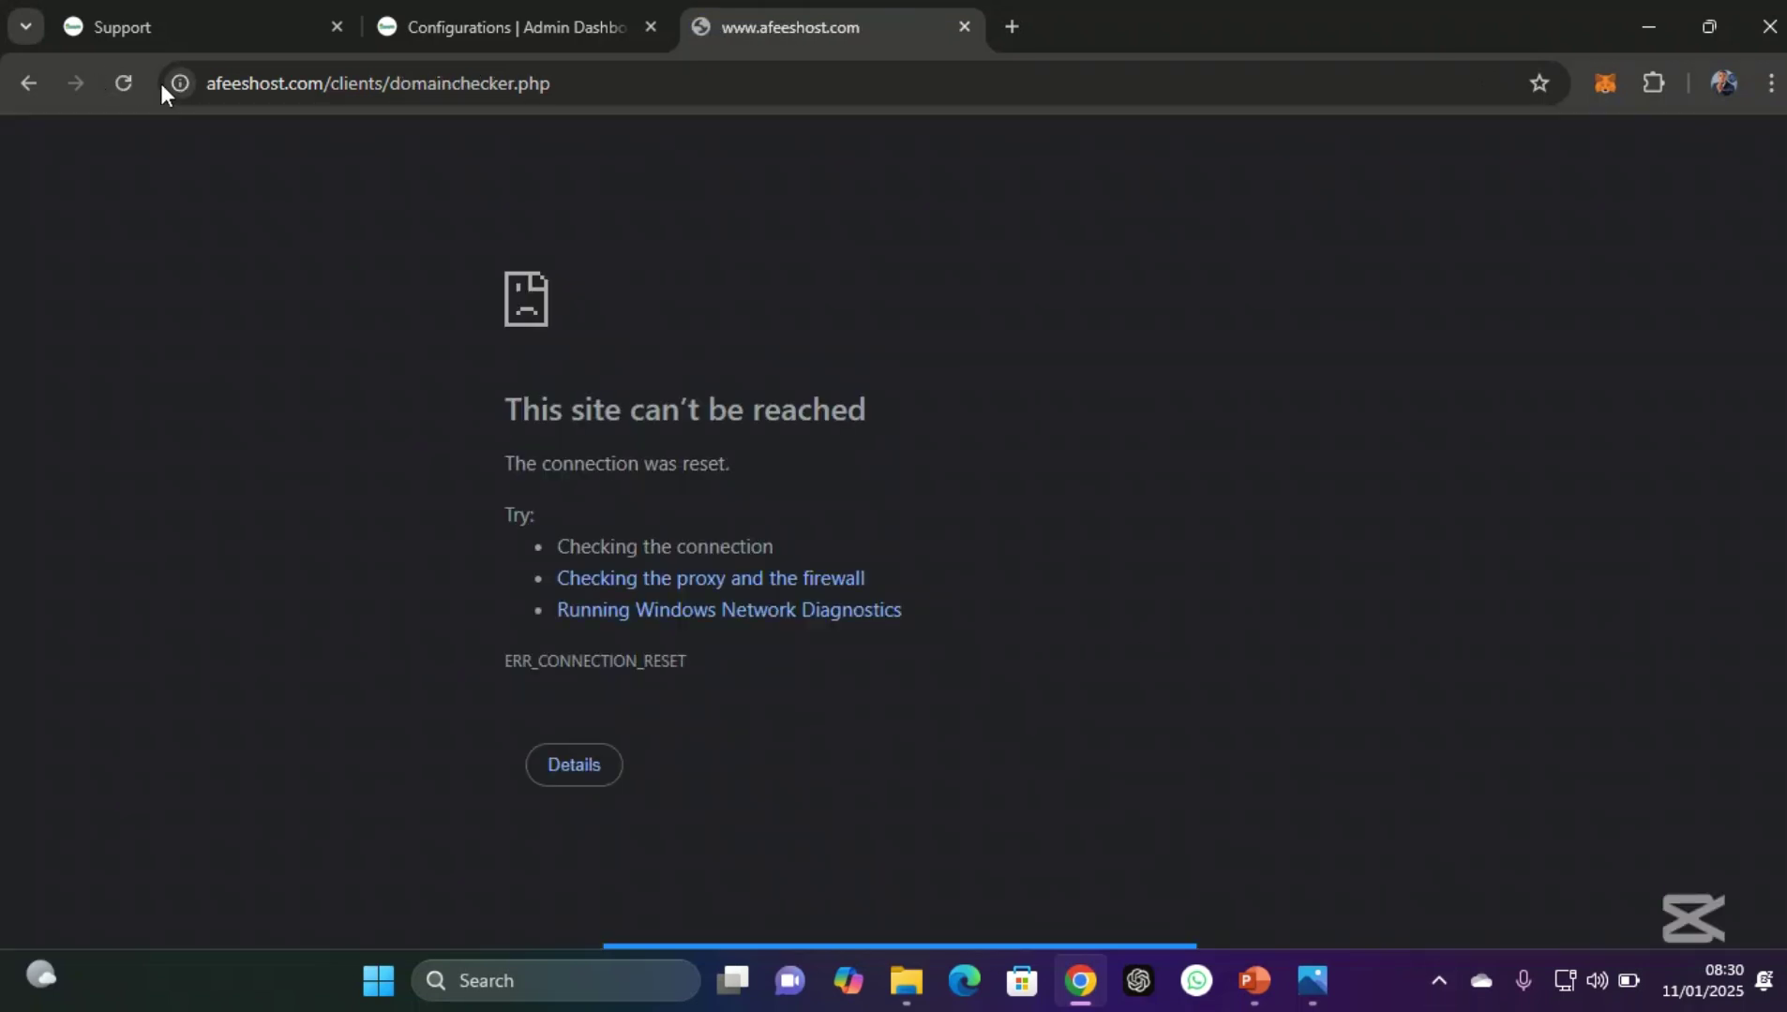
pyautogui.click(124, 84)
pyautogui.click(982, 308)
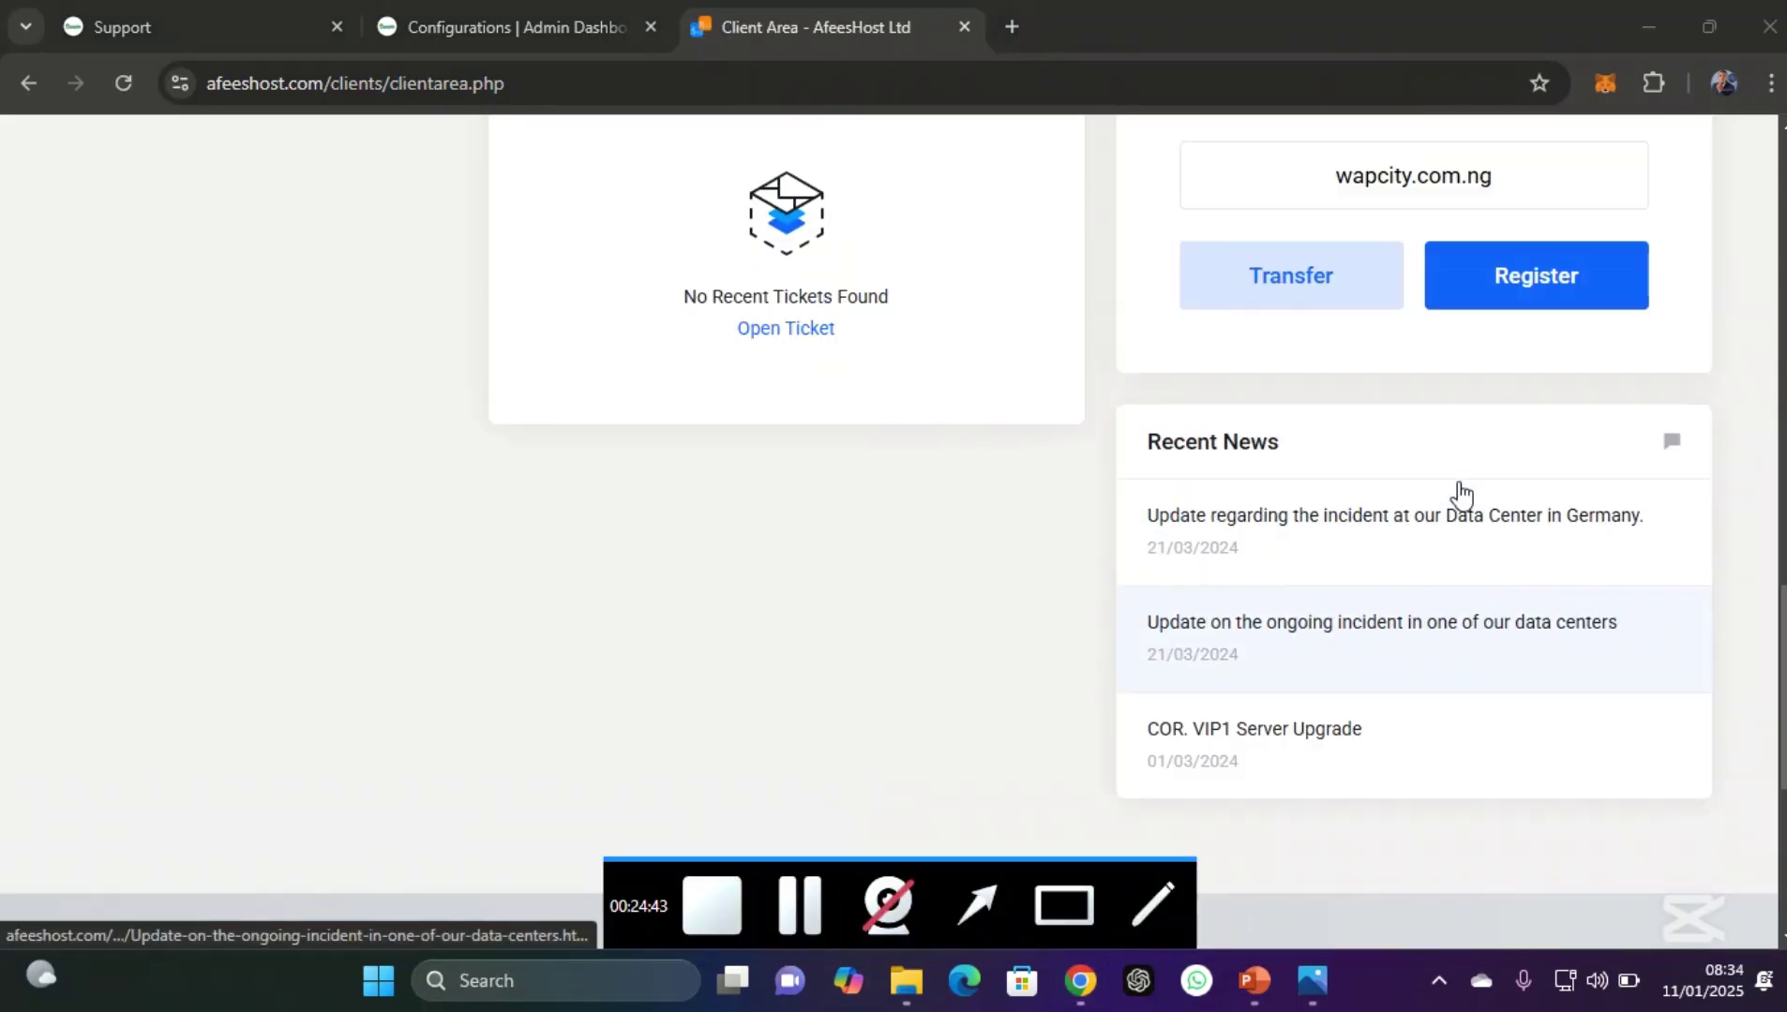
pyautogui.scroll(4, 1461, 492)
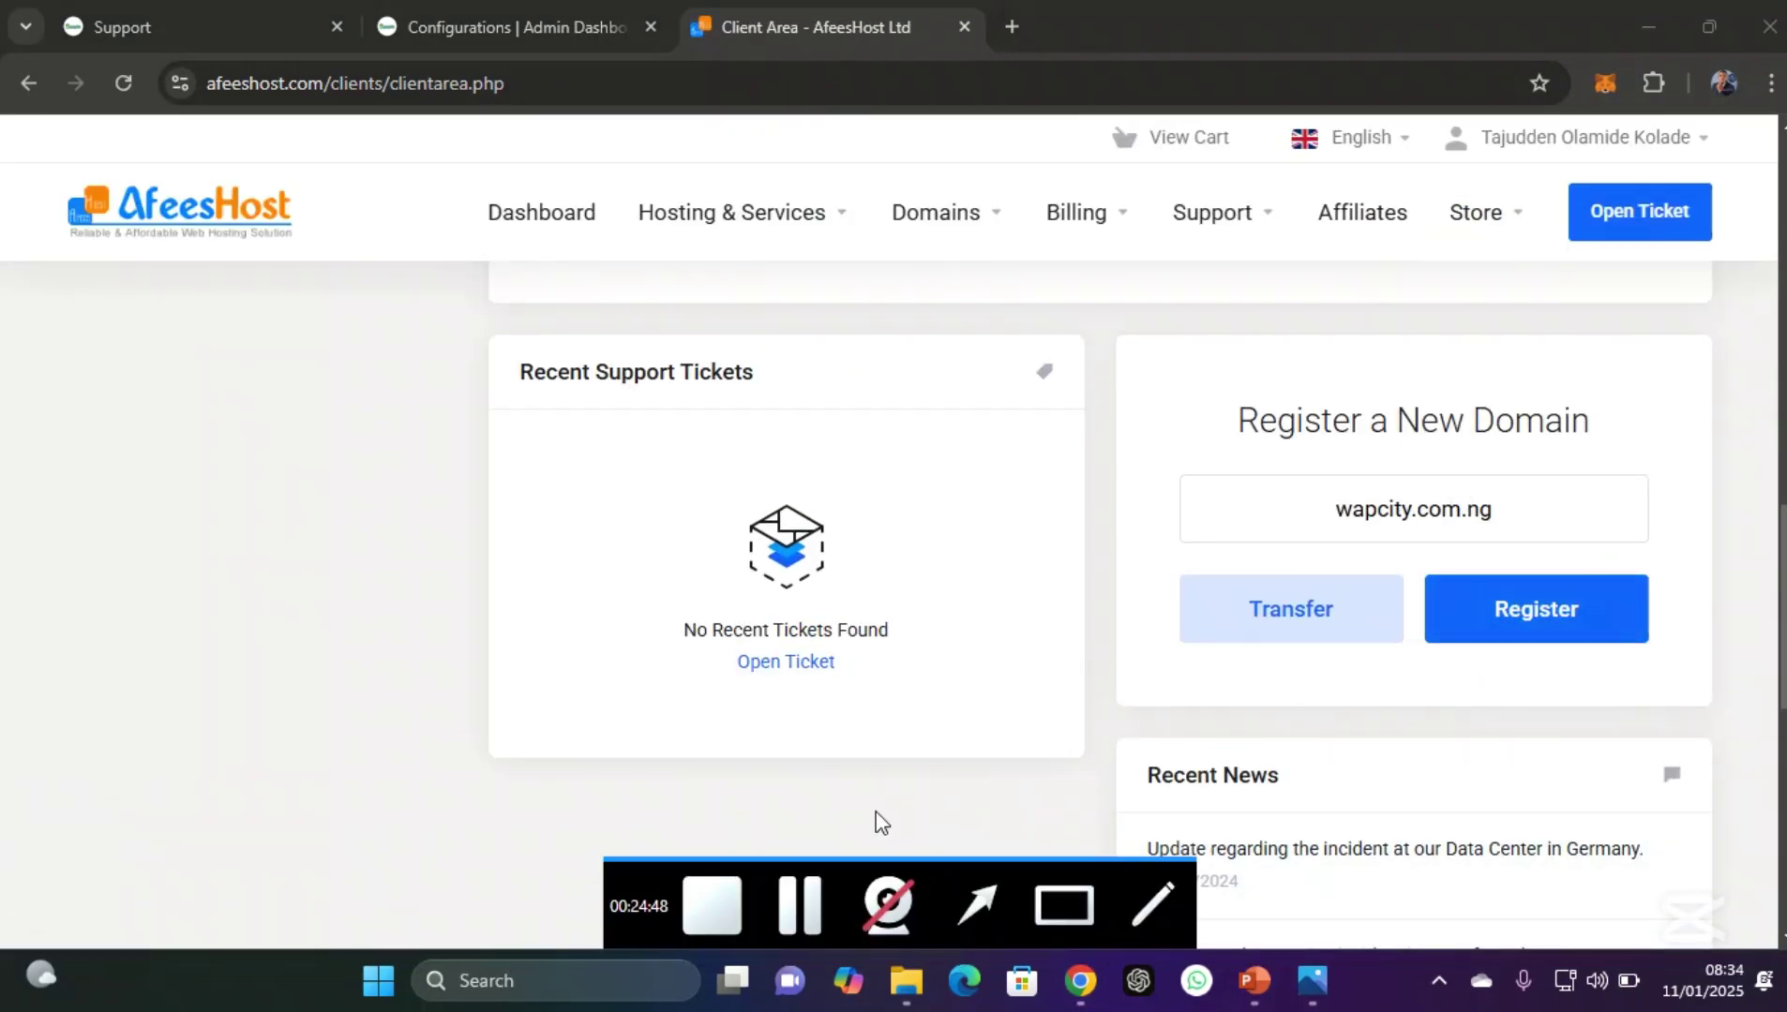
# Step: Check wapcity.com.ng availability, finding it available at ₦2,300.00
pyautogui.click(1066, 909)
pyautogui.moveTo(1413, 536); pyautogui.dragTo(1678, 752)
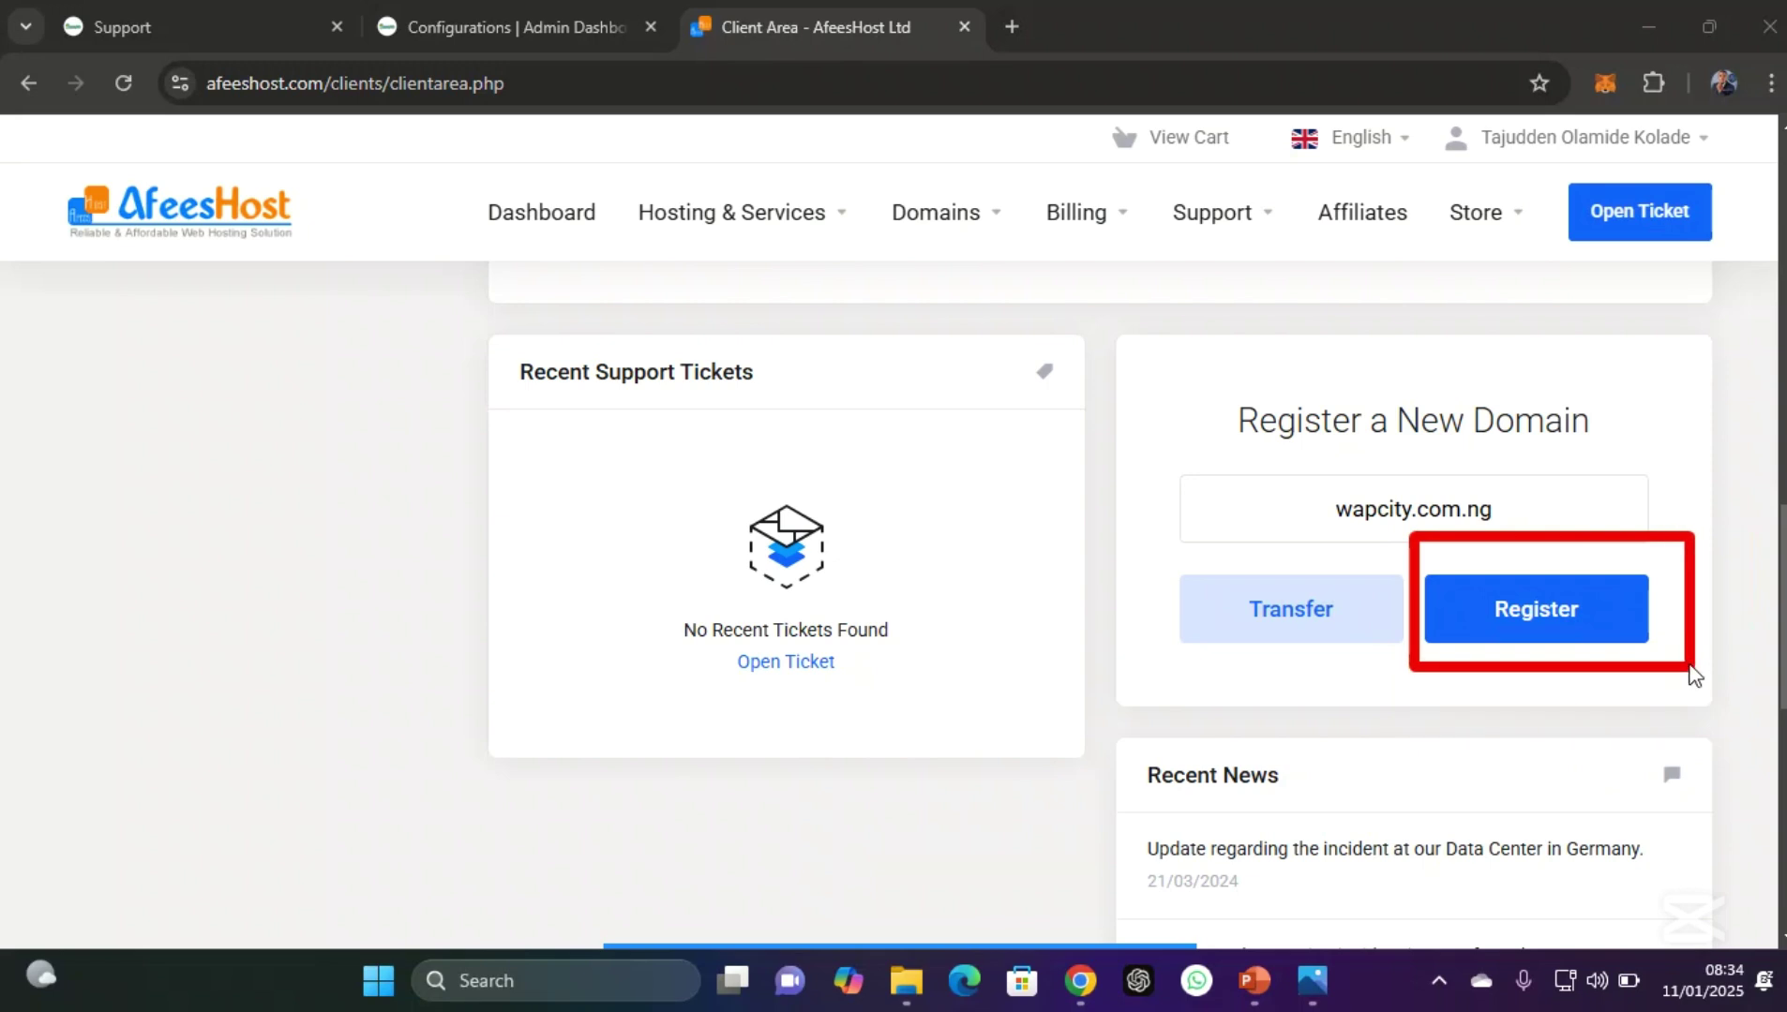
pyautogui.click(1542, 602)
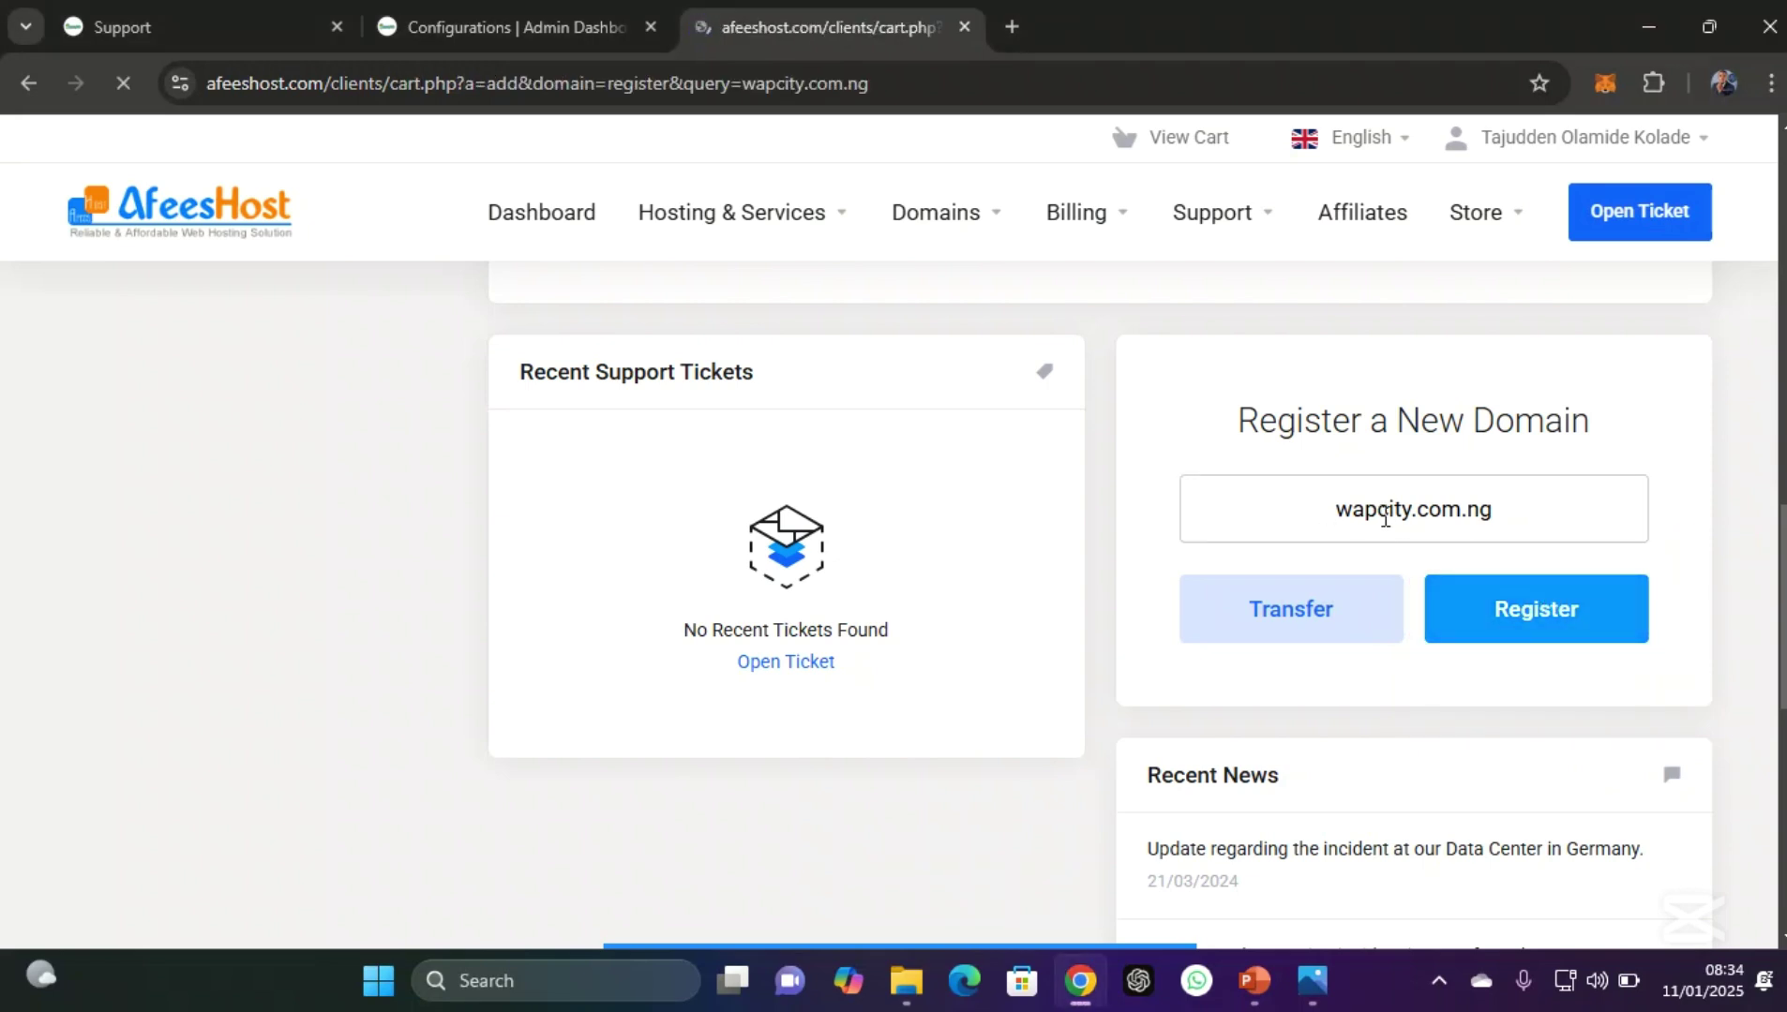
pyautogui.scroll(-3, 831, 493)
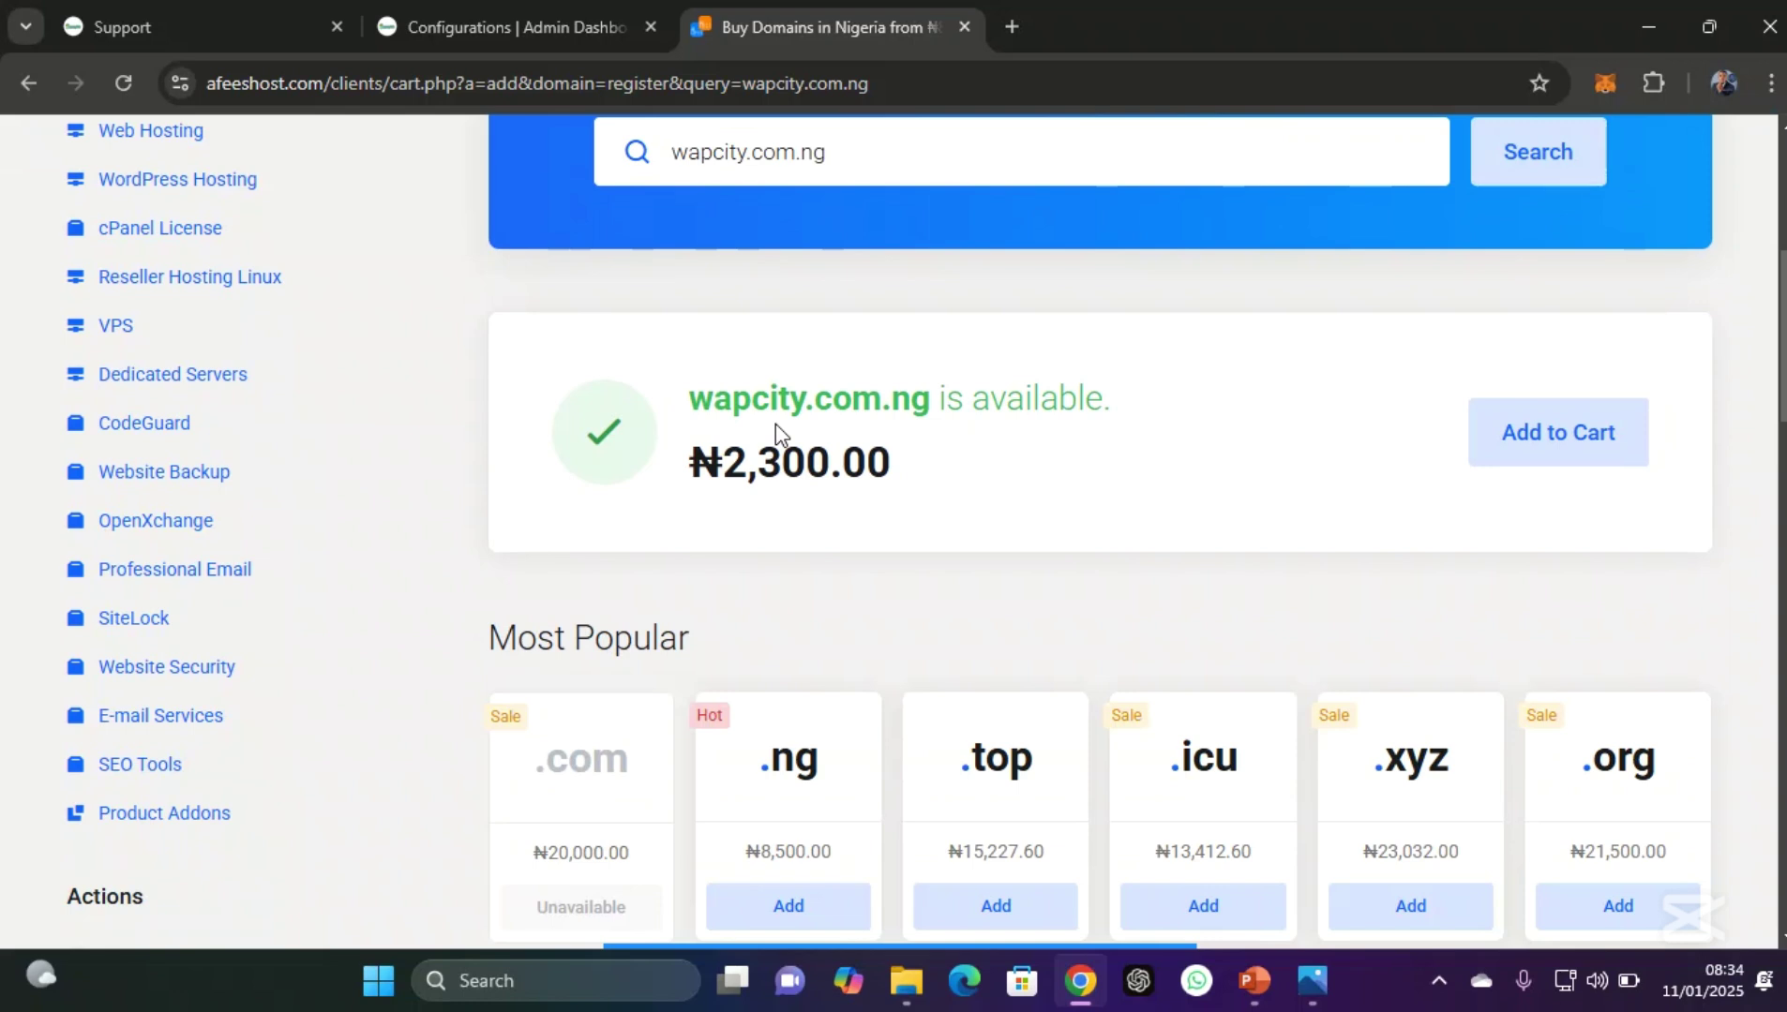
# Step: Add wapcity.com.ng to the cart and continue to Domains Configuration
pyautogui.click(1537, 448)
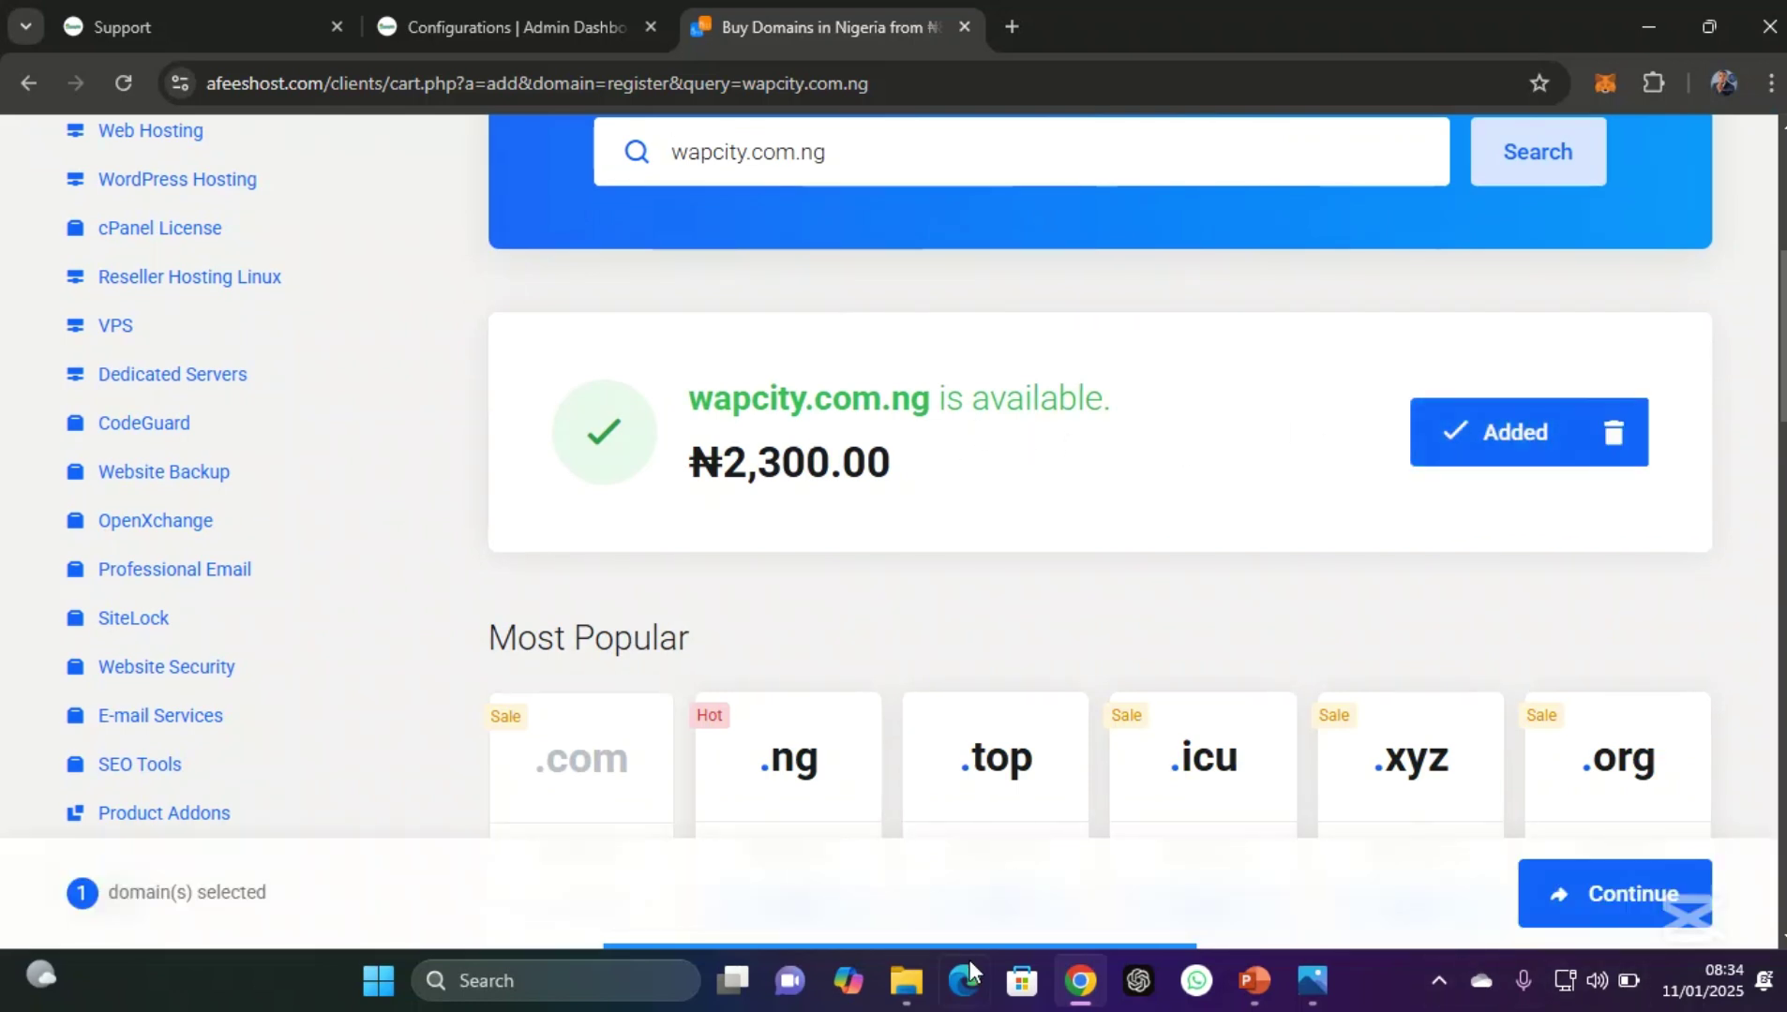
pyautogui.click(1062, 908)
pyautogui.moveTo(1387, 847); pyautogui.dragTo(1781, 940)
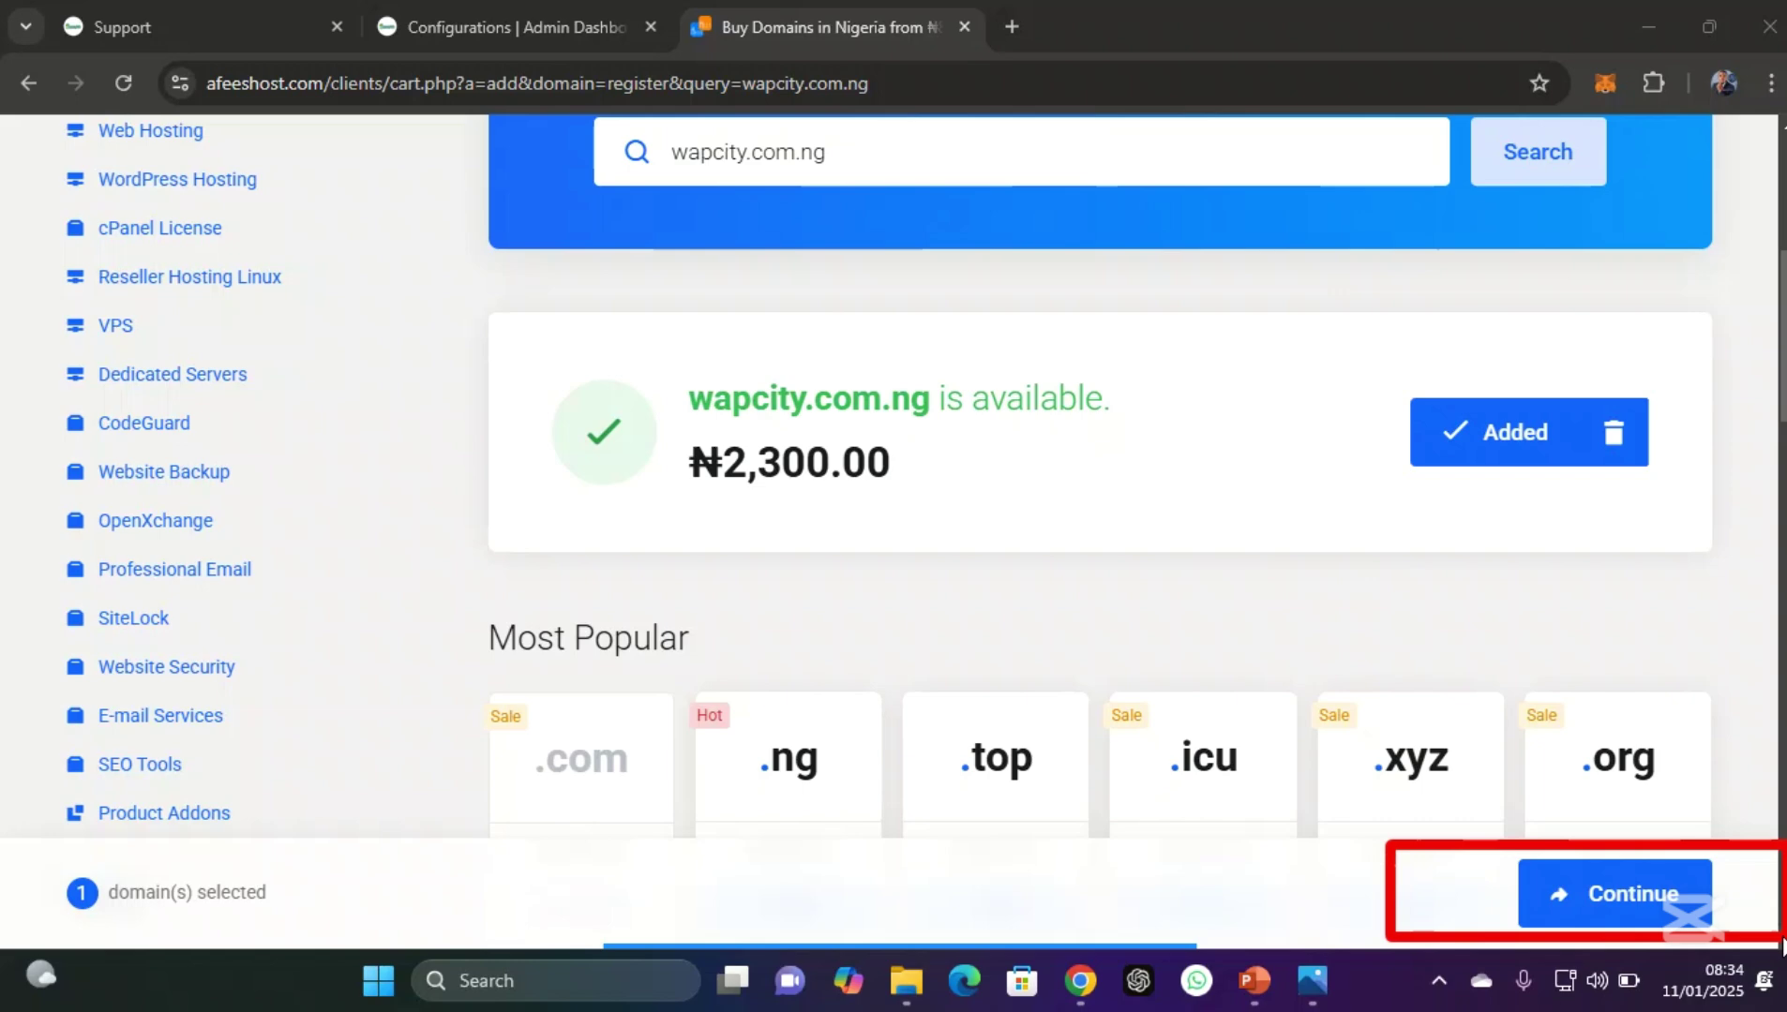
pyautogui.click(1599, 890)
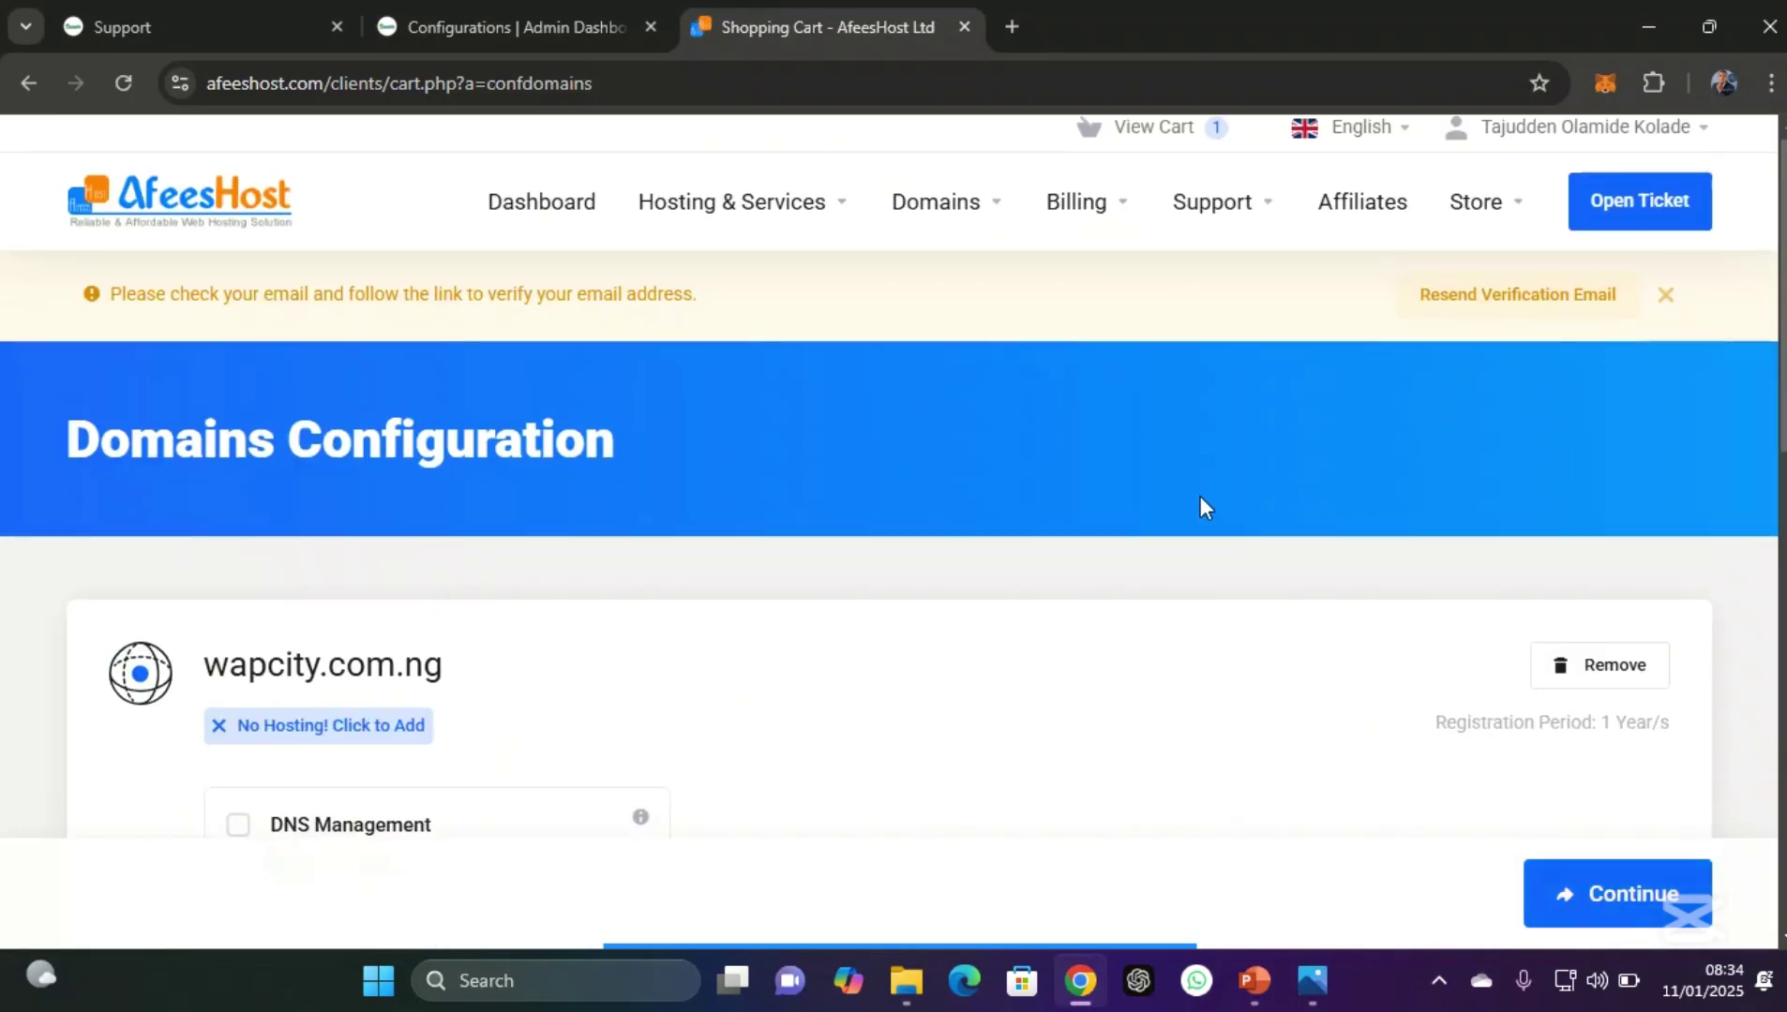
# Step: On the Domains Configuration page, choose to add a hosting package for wapcity.com.ng
pyautogui.scroll(-3, 1201, 501)
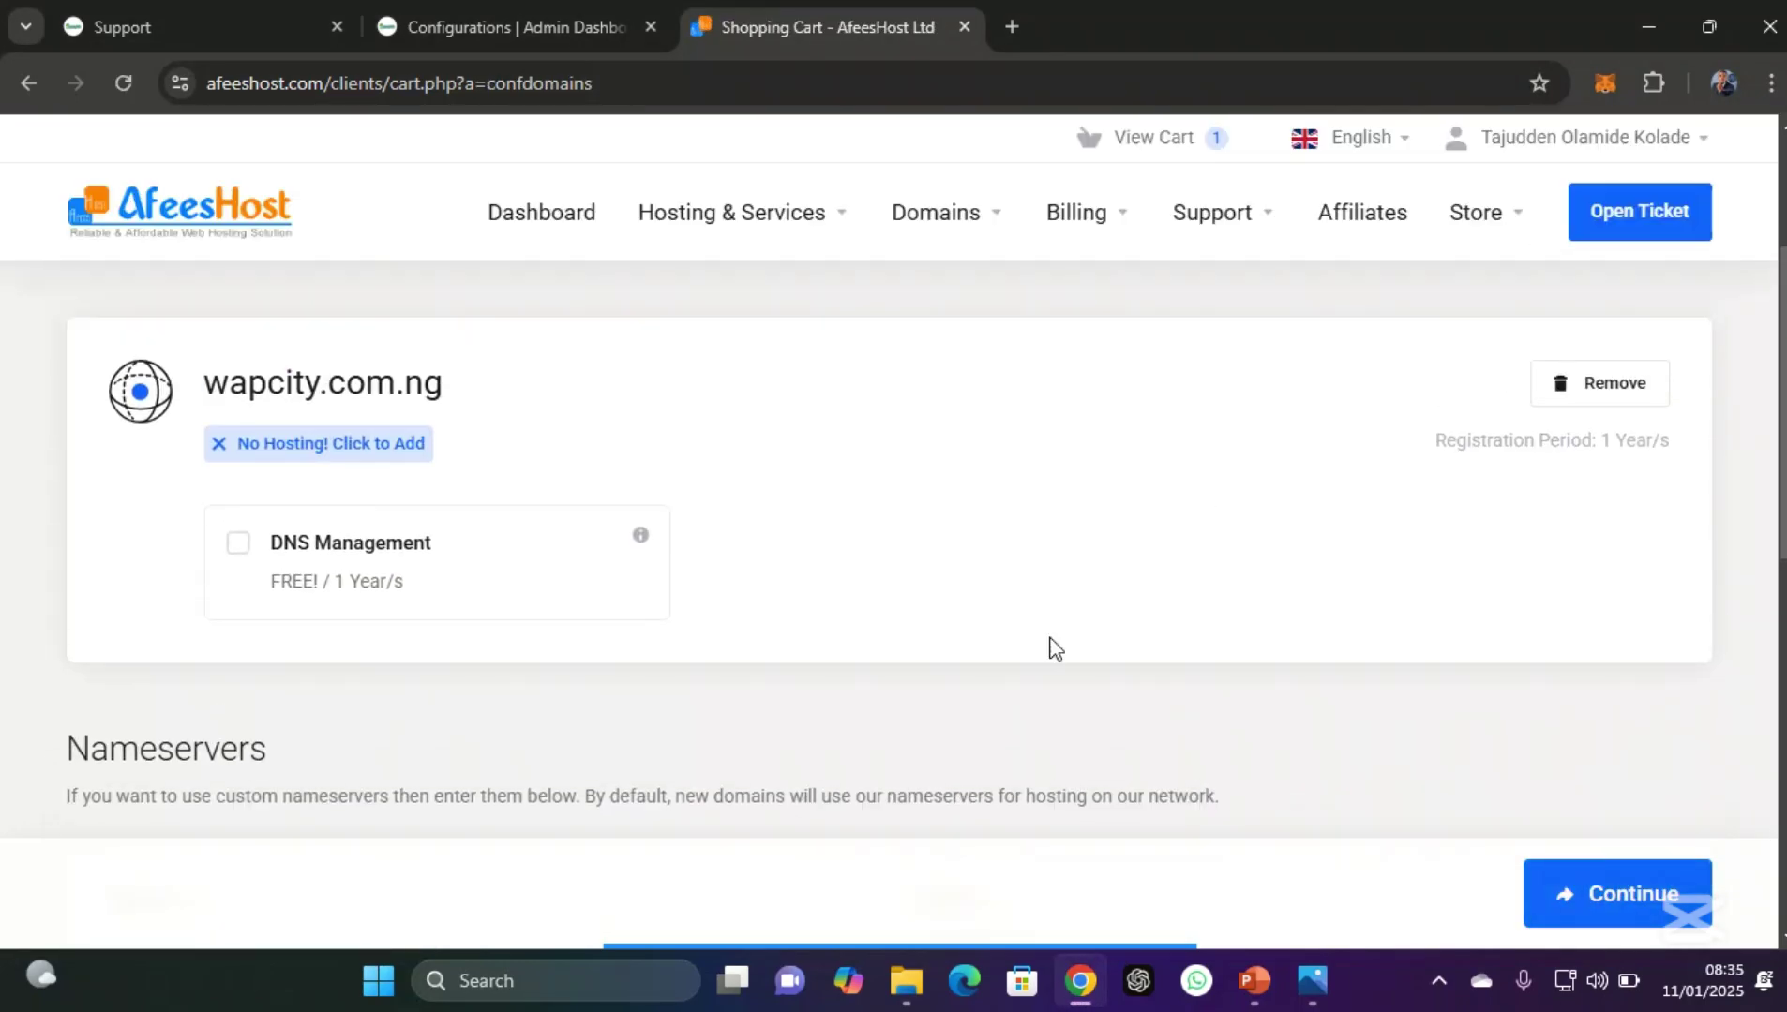
pyautogui.click(1045, 918)
pyautogui.moveTo(471, 354); pyautogui.dragTo(168, 467)
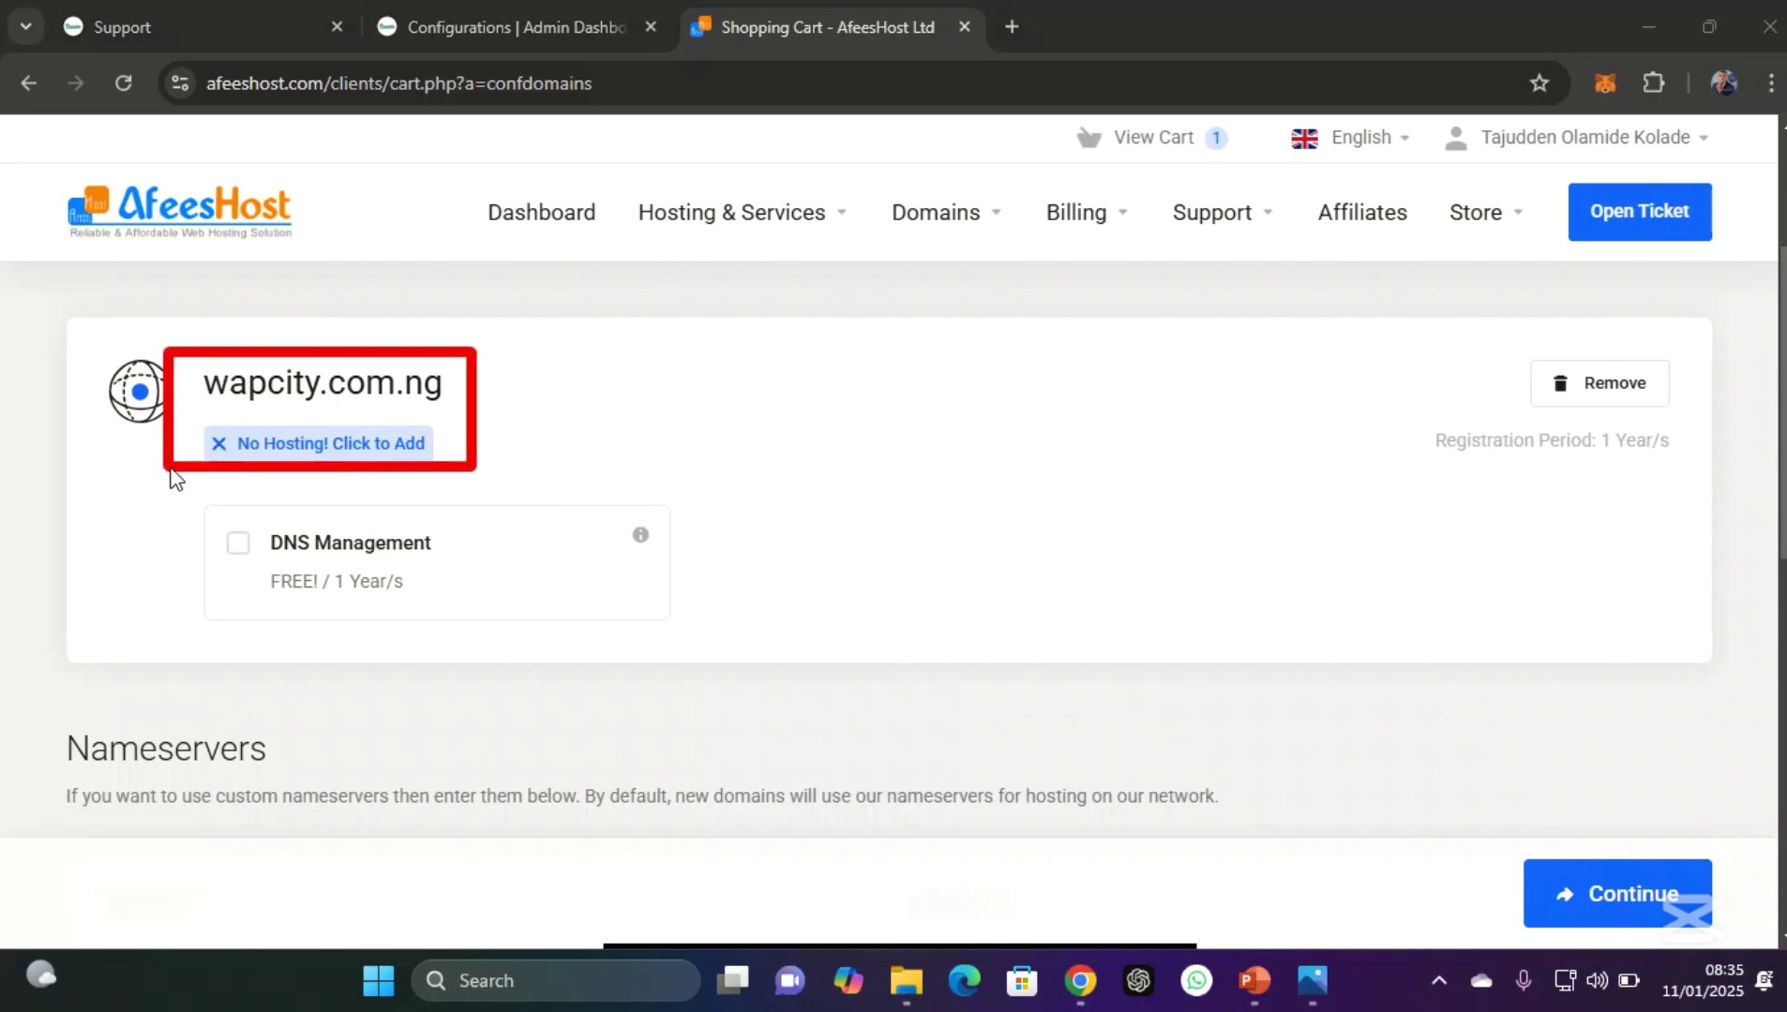
pyautogui.click(269, 443)
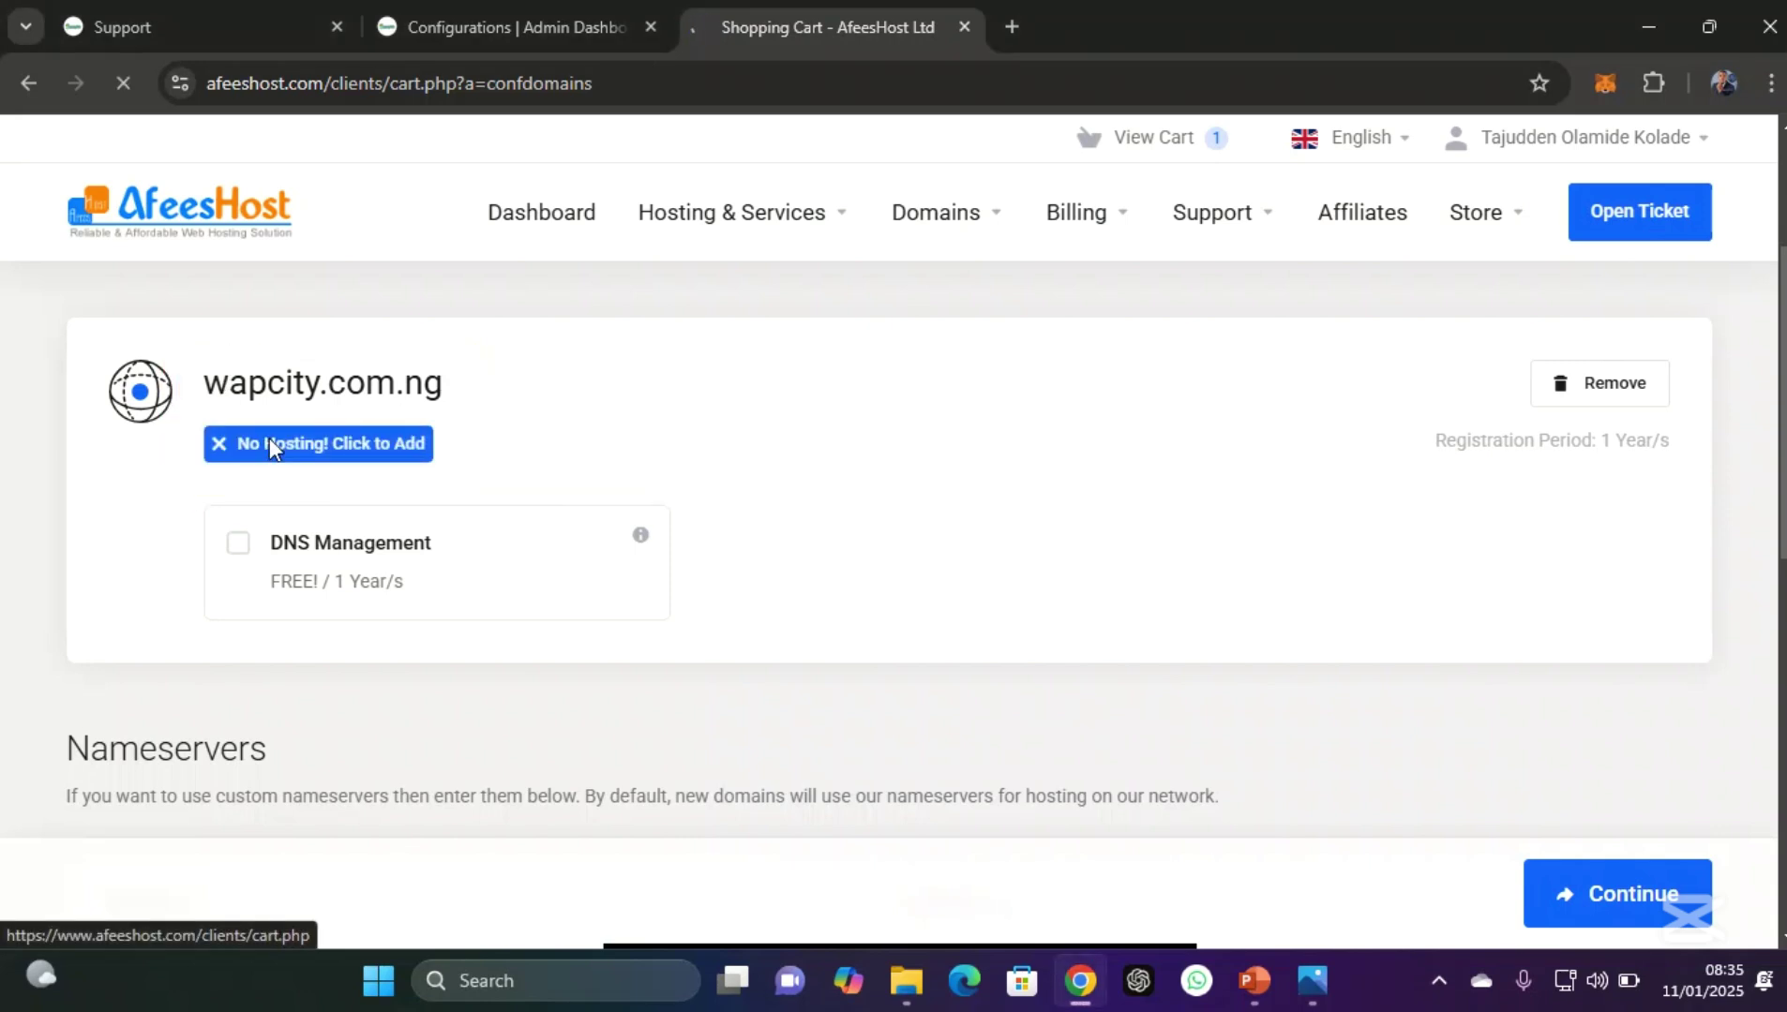
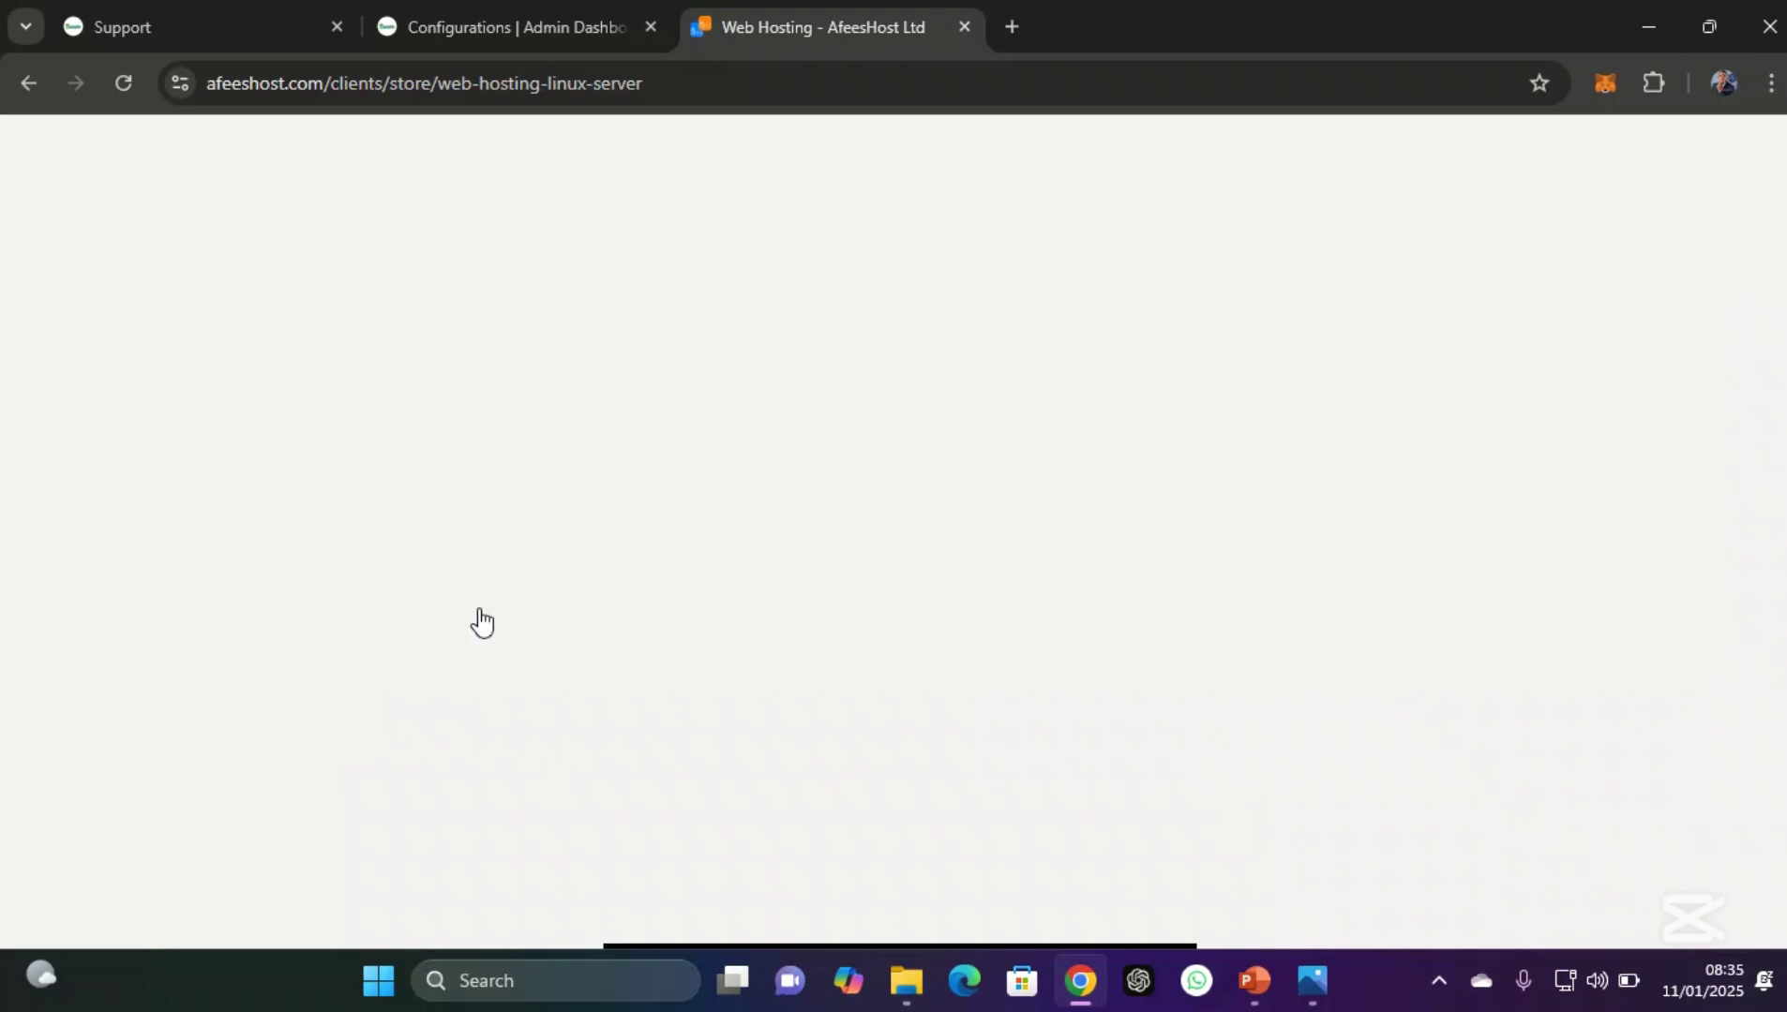
# Step: Reload the Web Hosting plans and order the Starter (5GB) Linux hosting plan
pyautogui.click(124, 85)
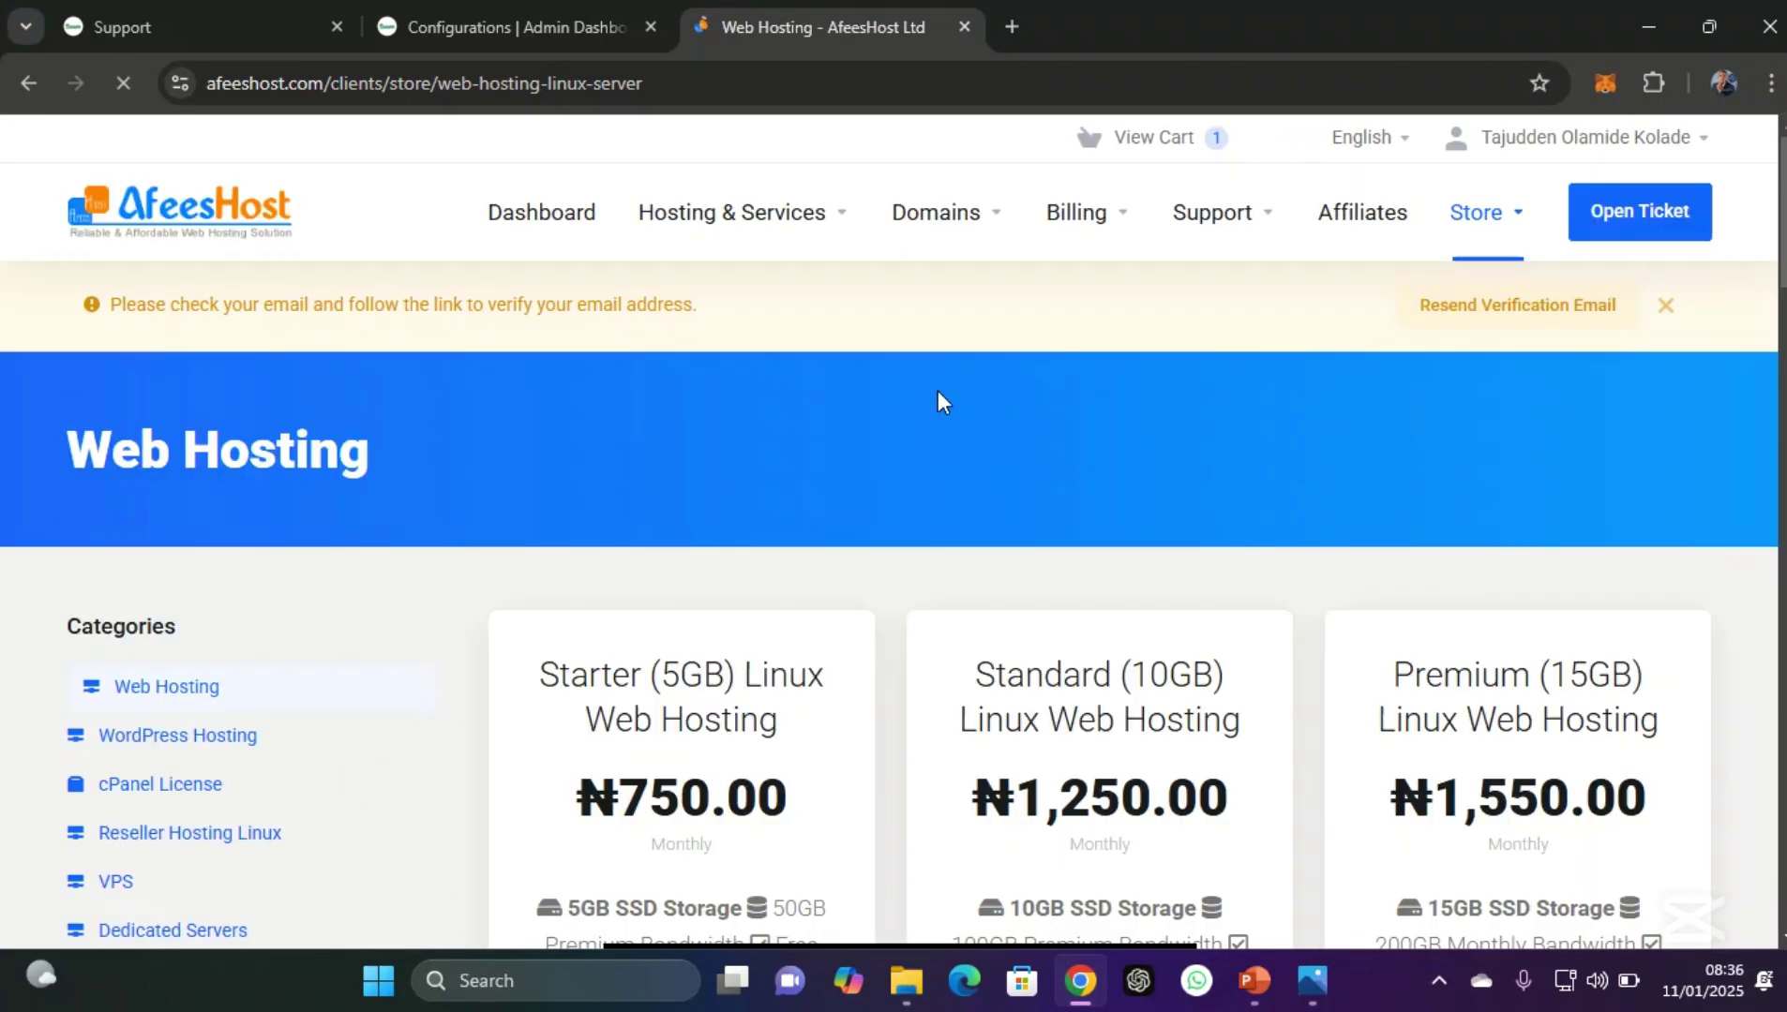
pyautogui.scroll(-3, 938, 391)
pyautogui.scroll(-2, 938, 391)
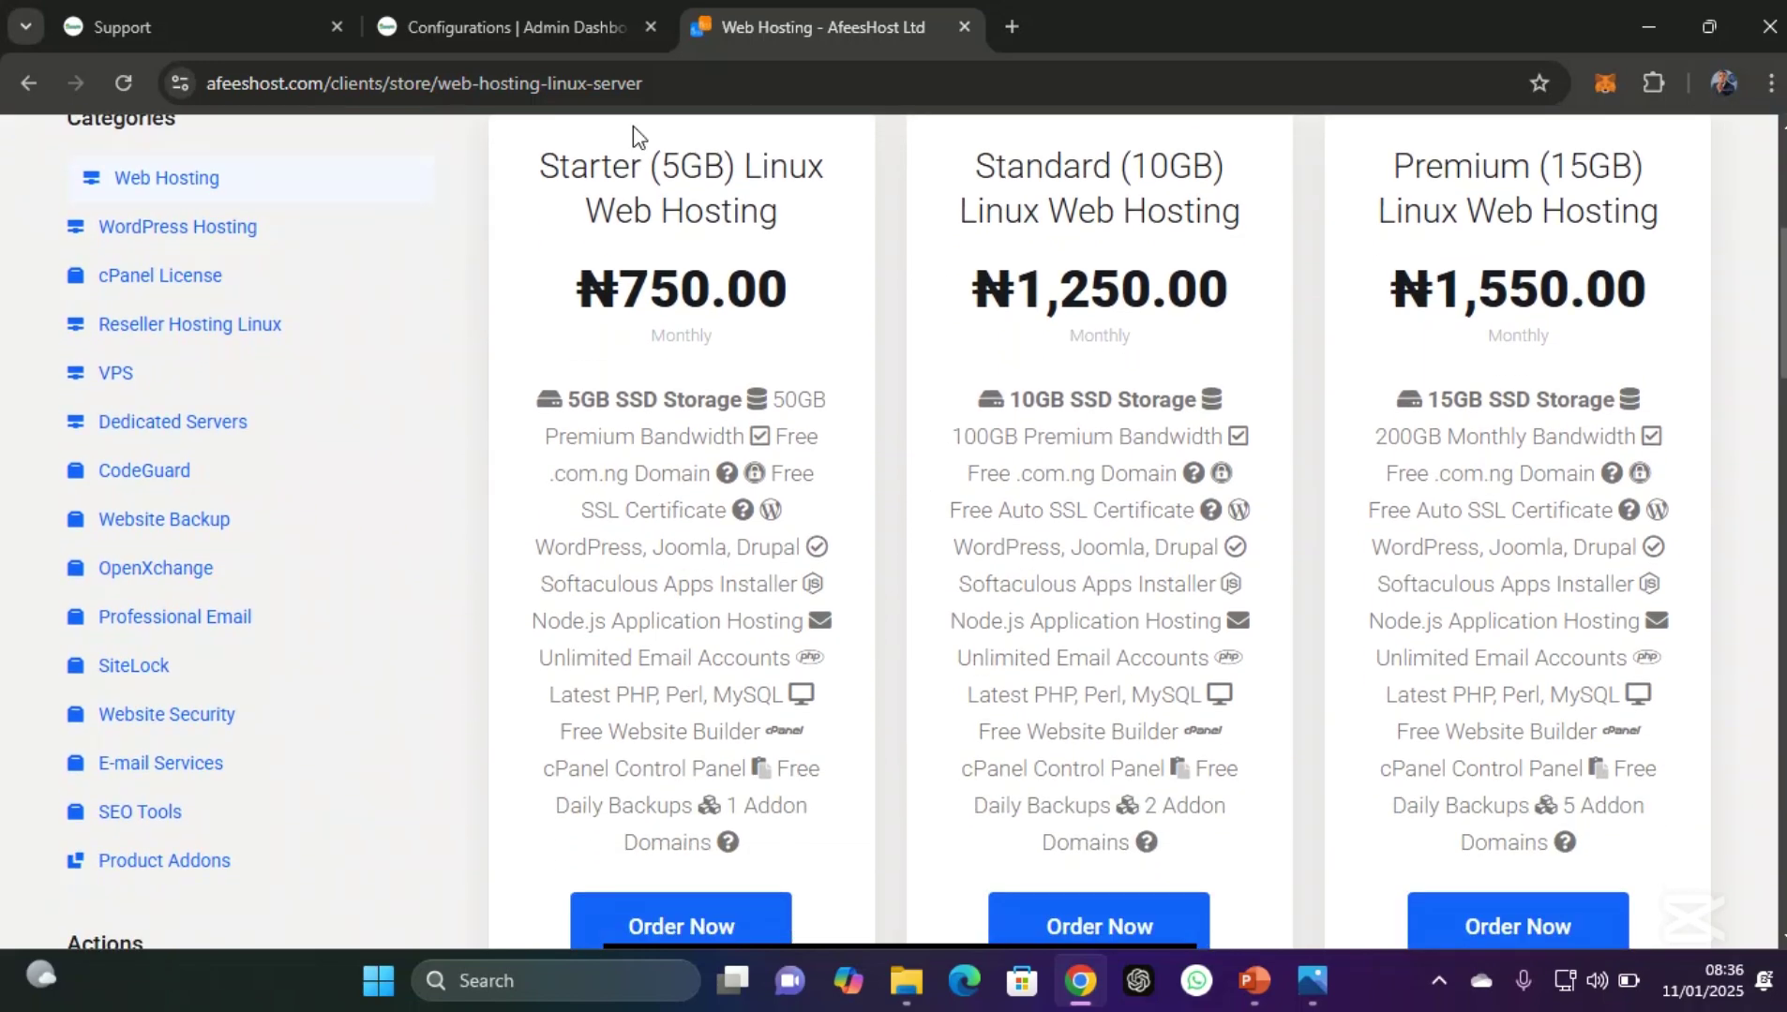
pyautogui.scroll(-2, 699, 610)
pyautogui.click(687, 737)
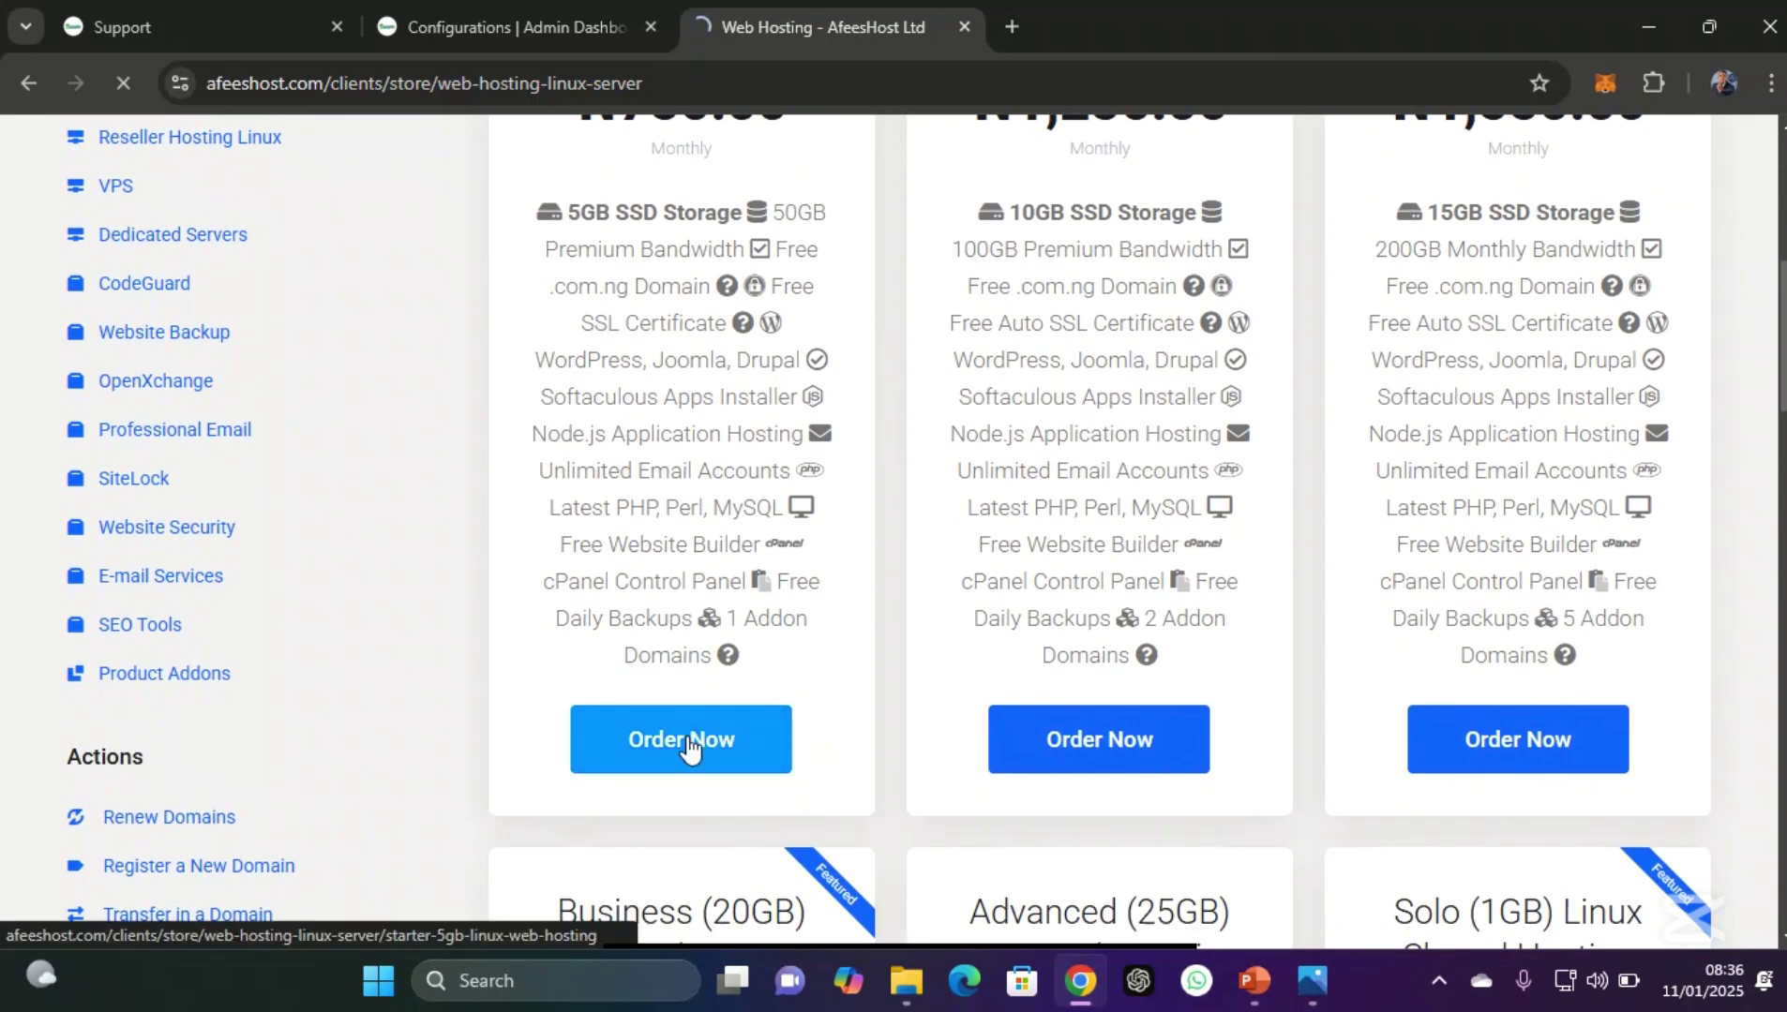
# Step: Use wapcity.com.ng from the shopping cart as the hosting domain
pyautogui.scroll(-2, 689, 746)
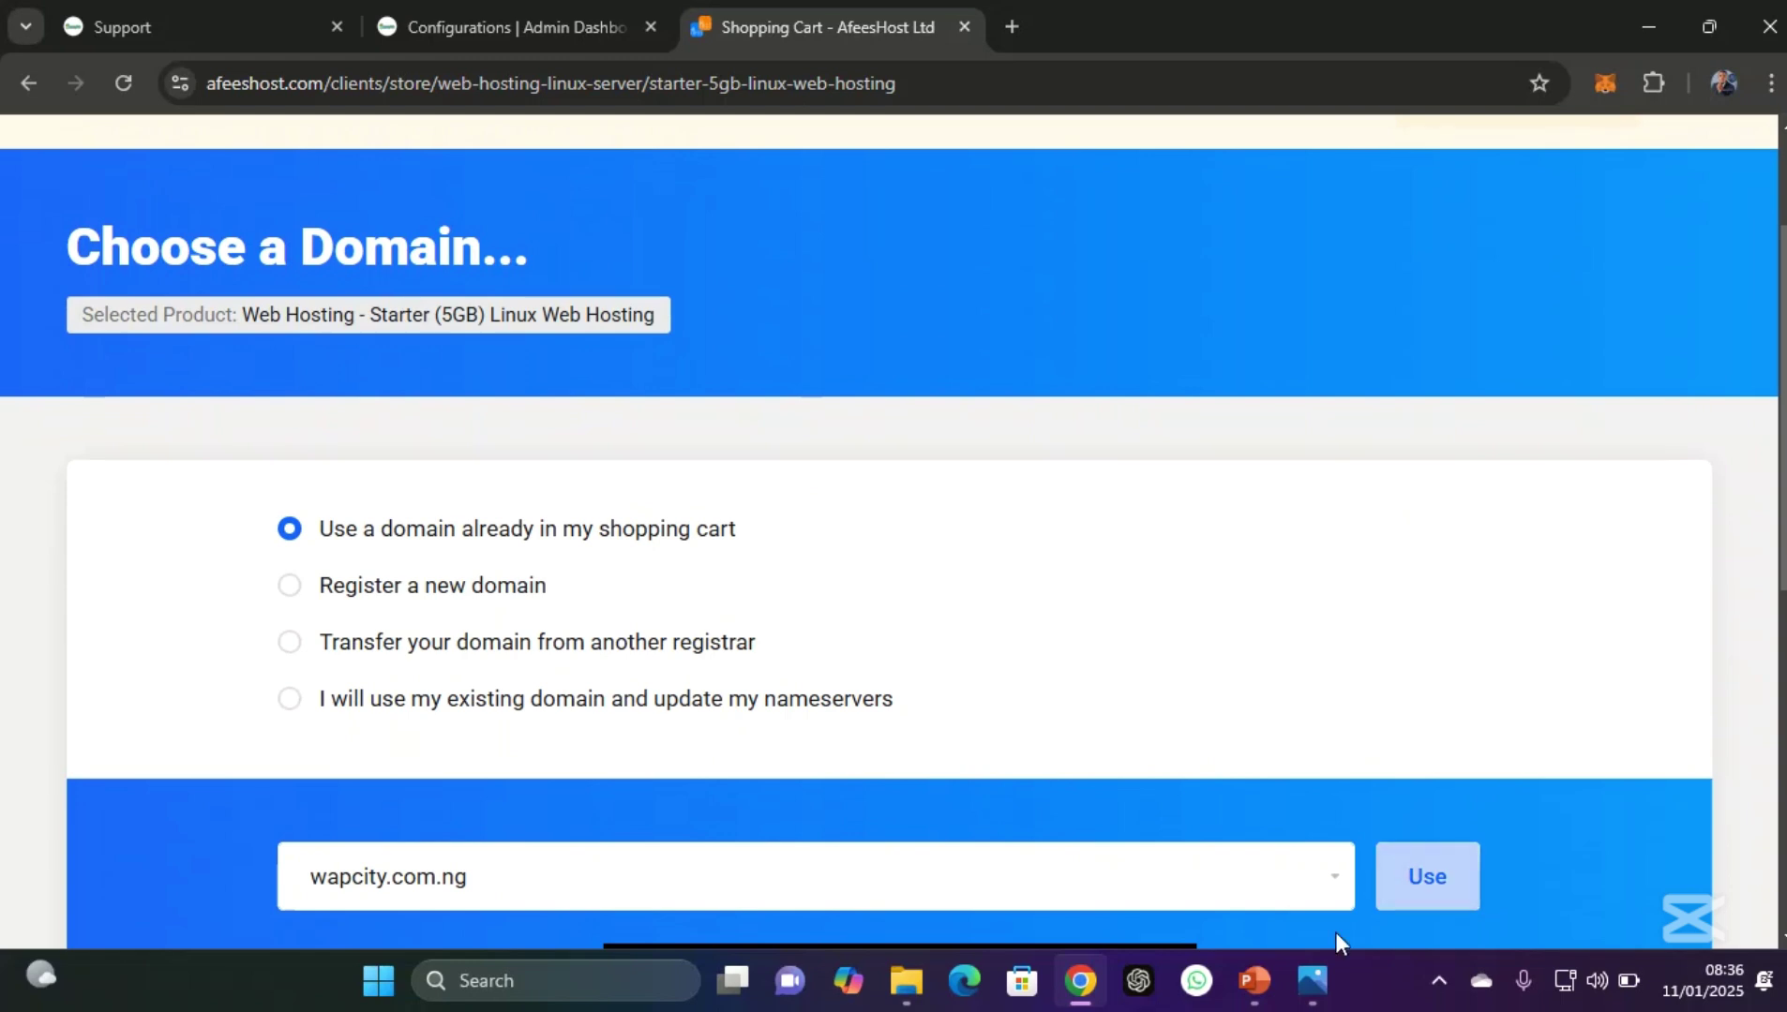
pyautogui.click(1069, 914)
pyautogui.moveTo(240, 448); pyautogui.dragTo(827, 560)
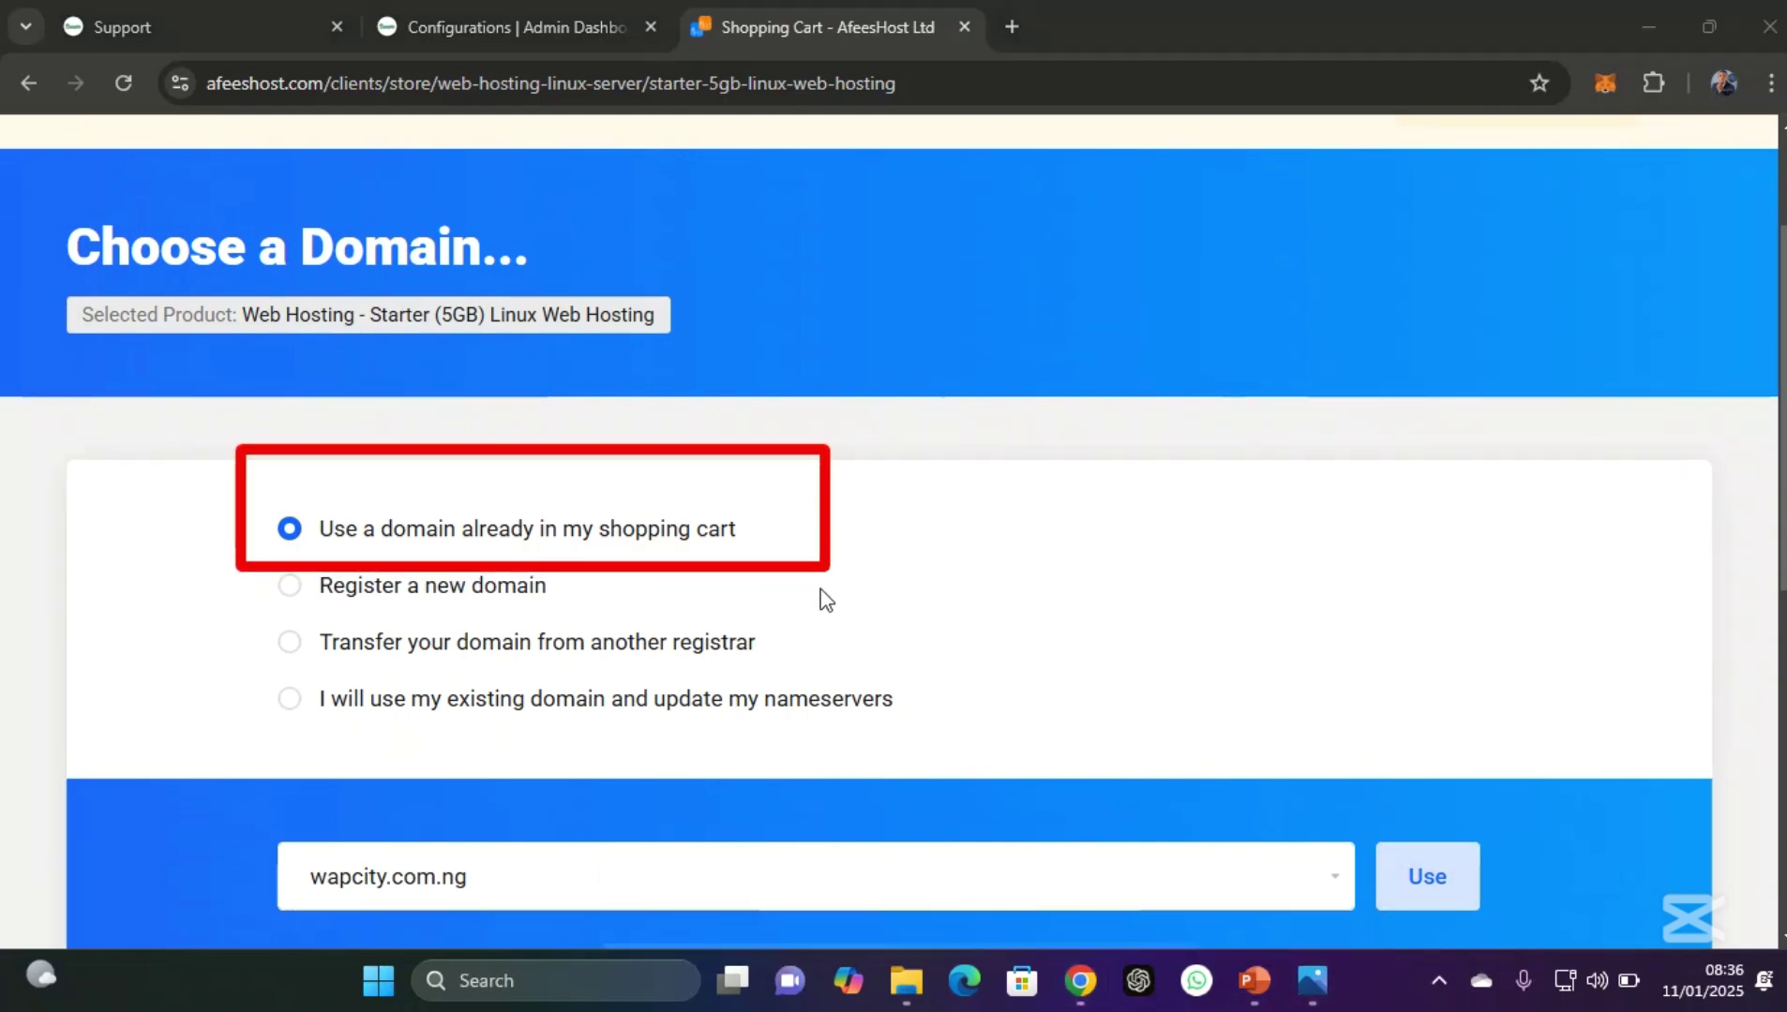
pyautogui.click(1416, 888)
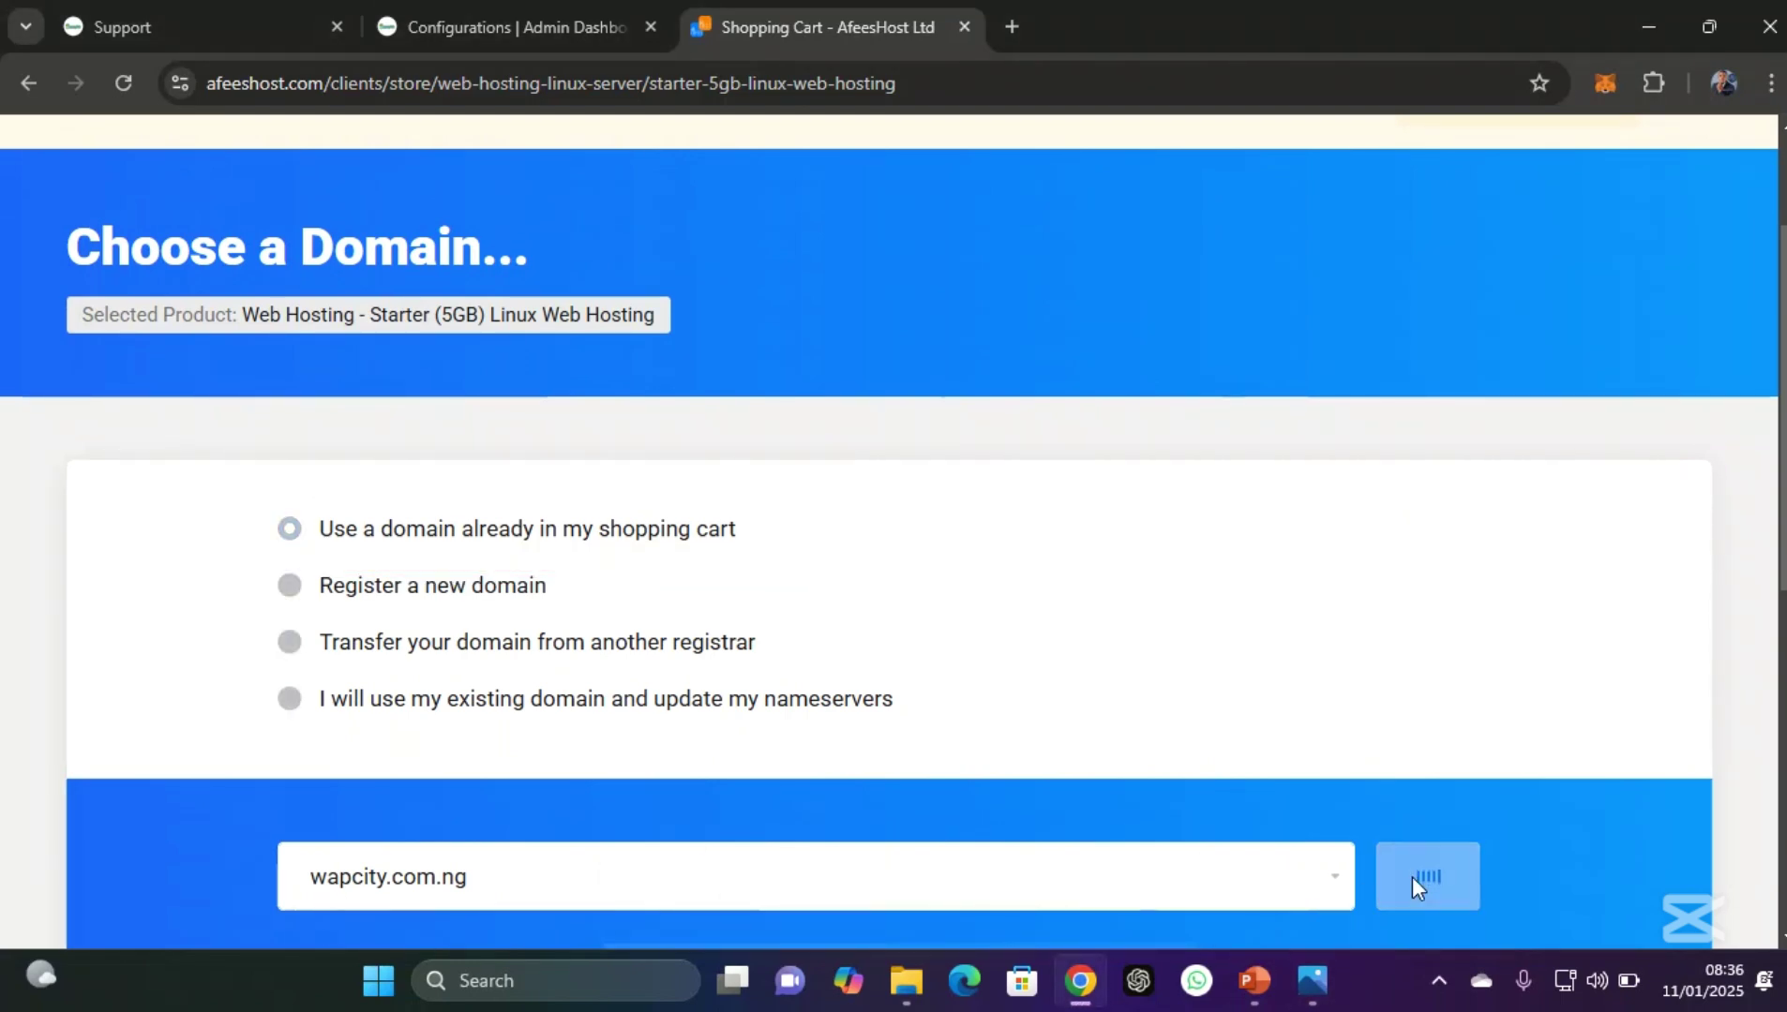
pyautogui.click(1415, 886)
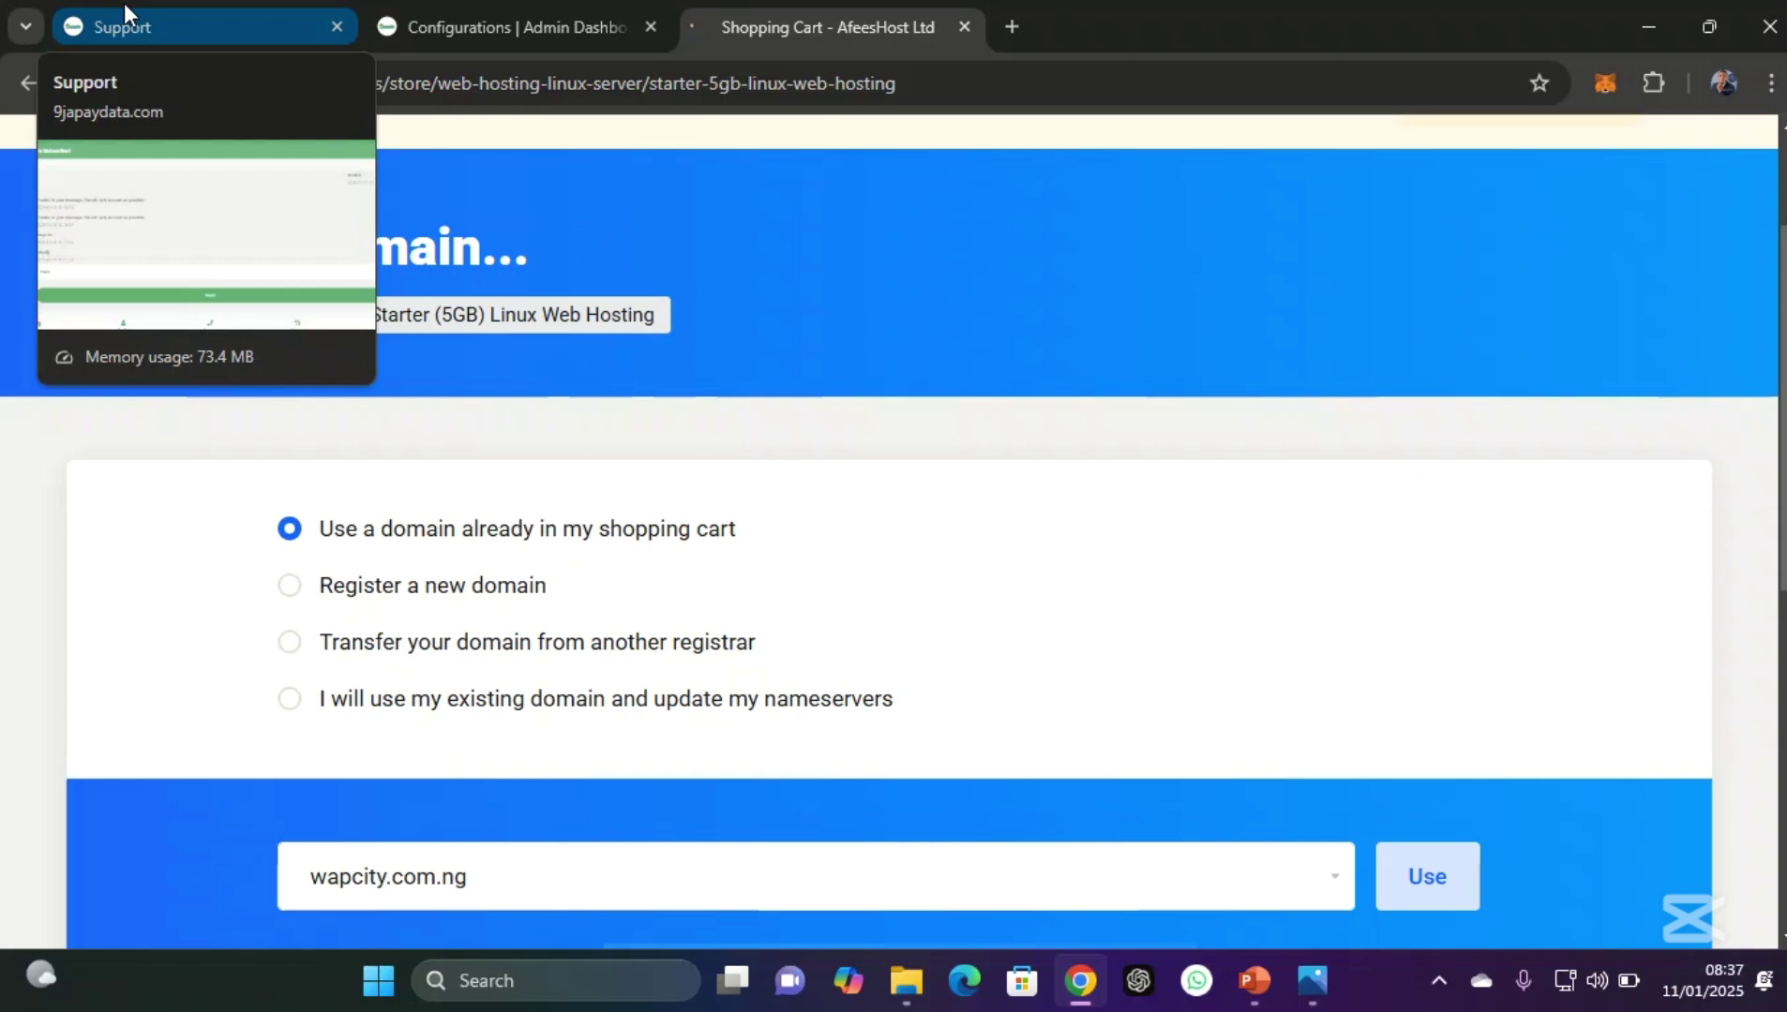
pyautogui.click(1061, 903)
pyautogui.moveTo(1358, 777)
pyautogui.mouseDown()
pyautogui.moveTo(1571, 1006)
pyautogui.moveTo(1539, 926)
pyautogui.mouseUp()
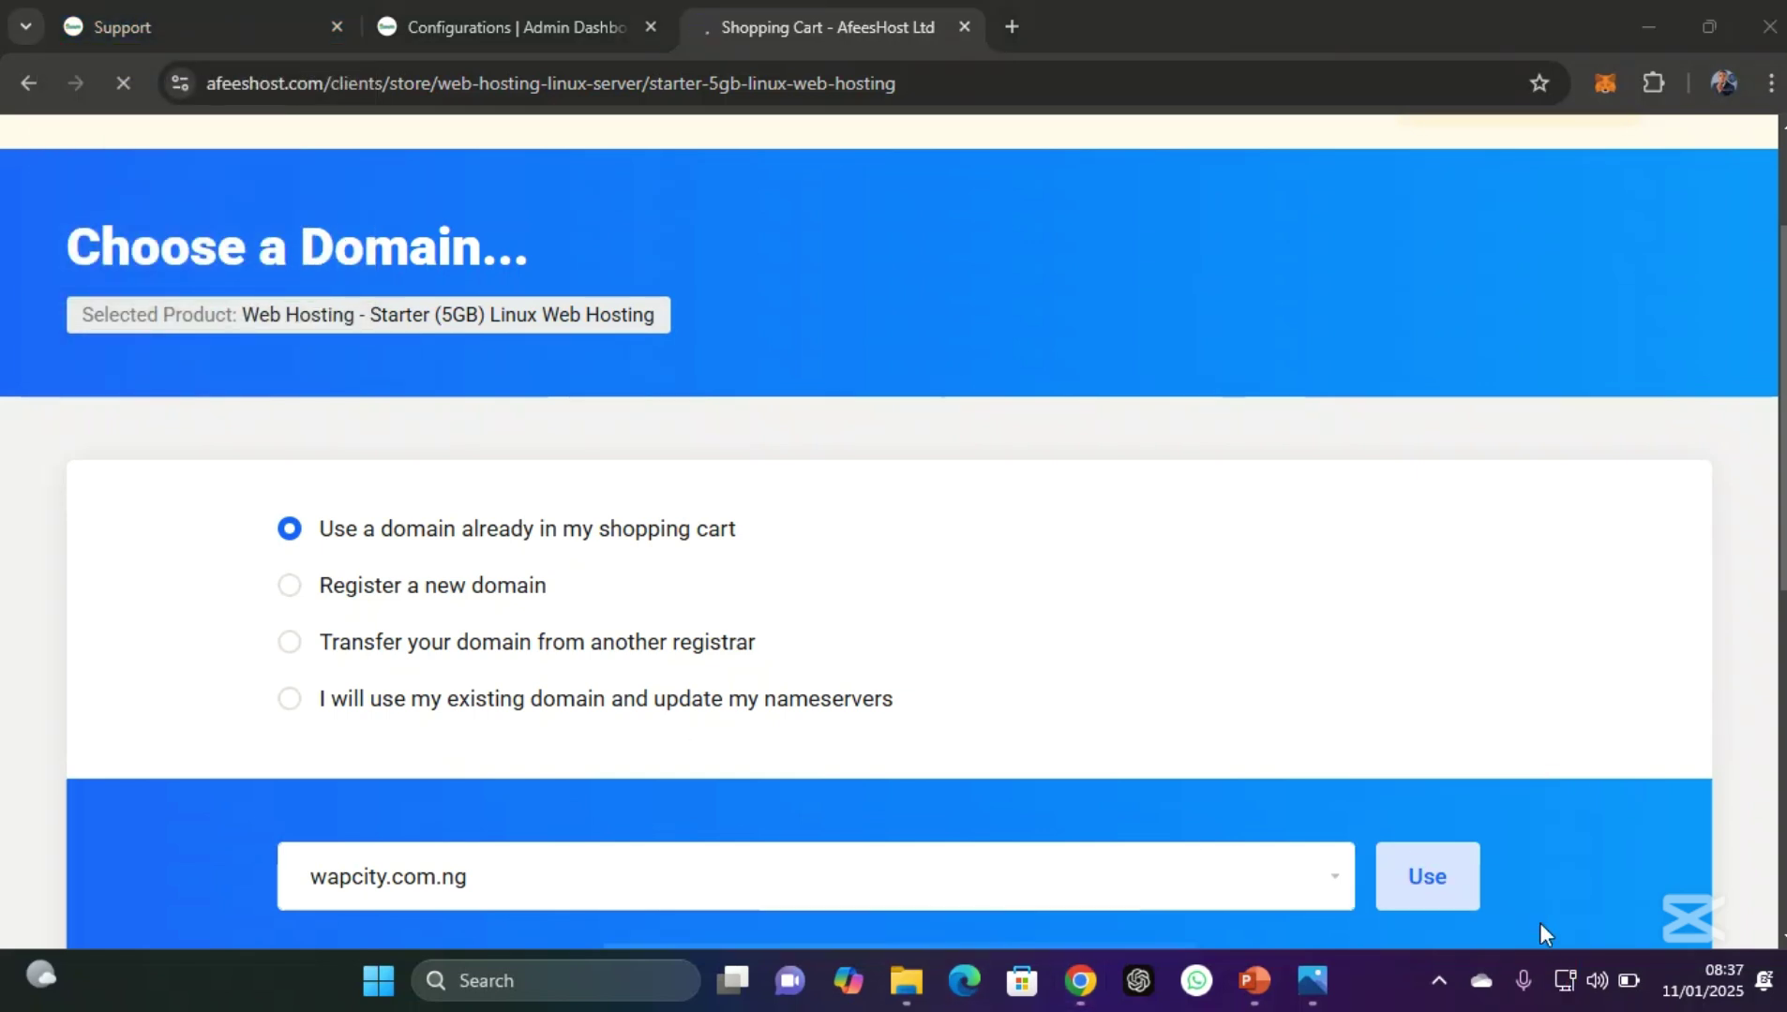
pyautogui.click(1061, 904)
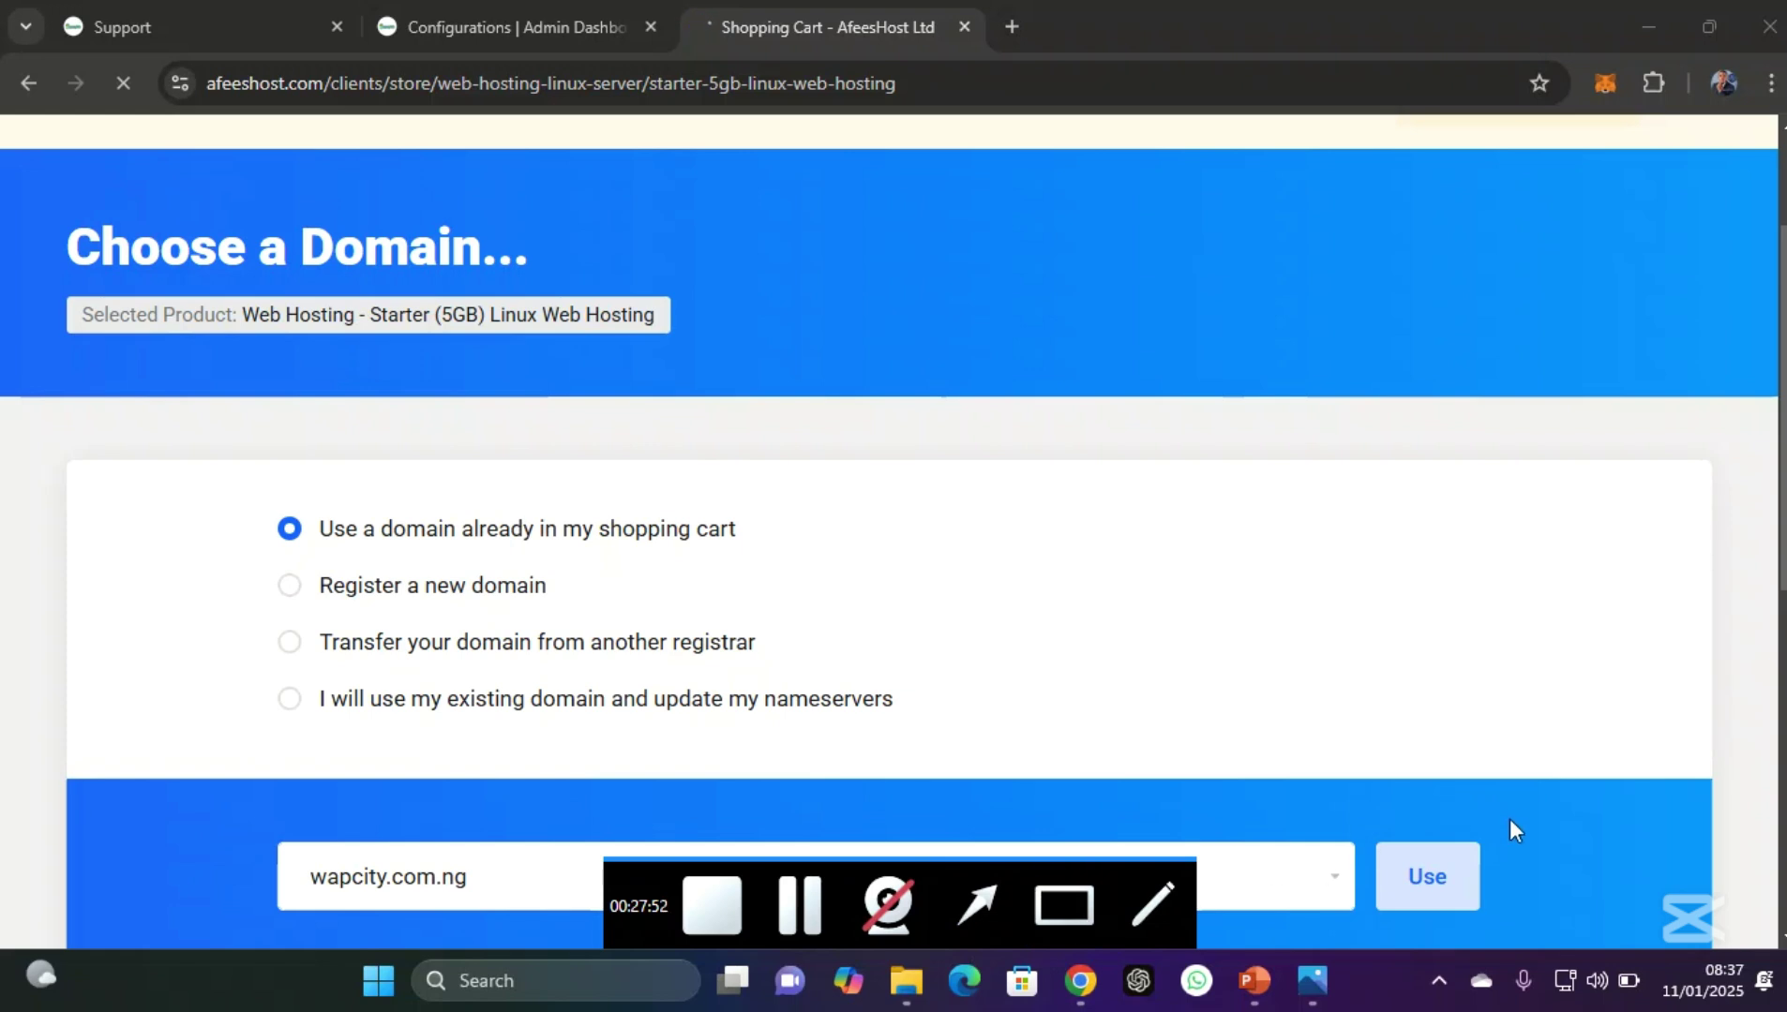
pyautogui.moveTo(1497, 816); pyautogui.dragTo(1365, 919)
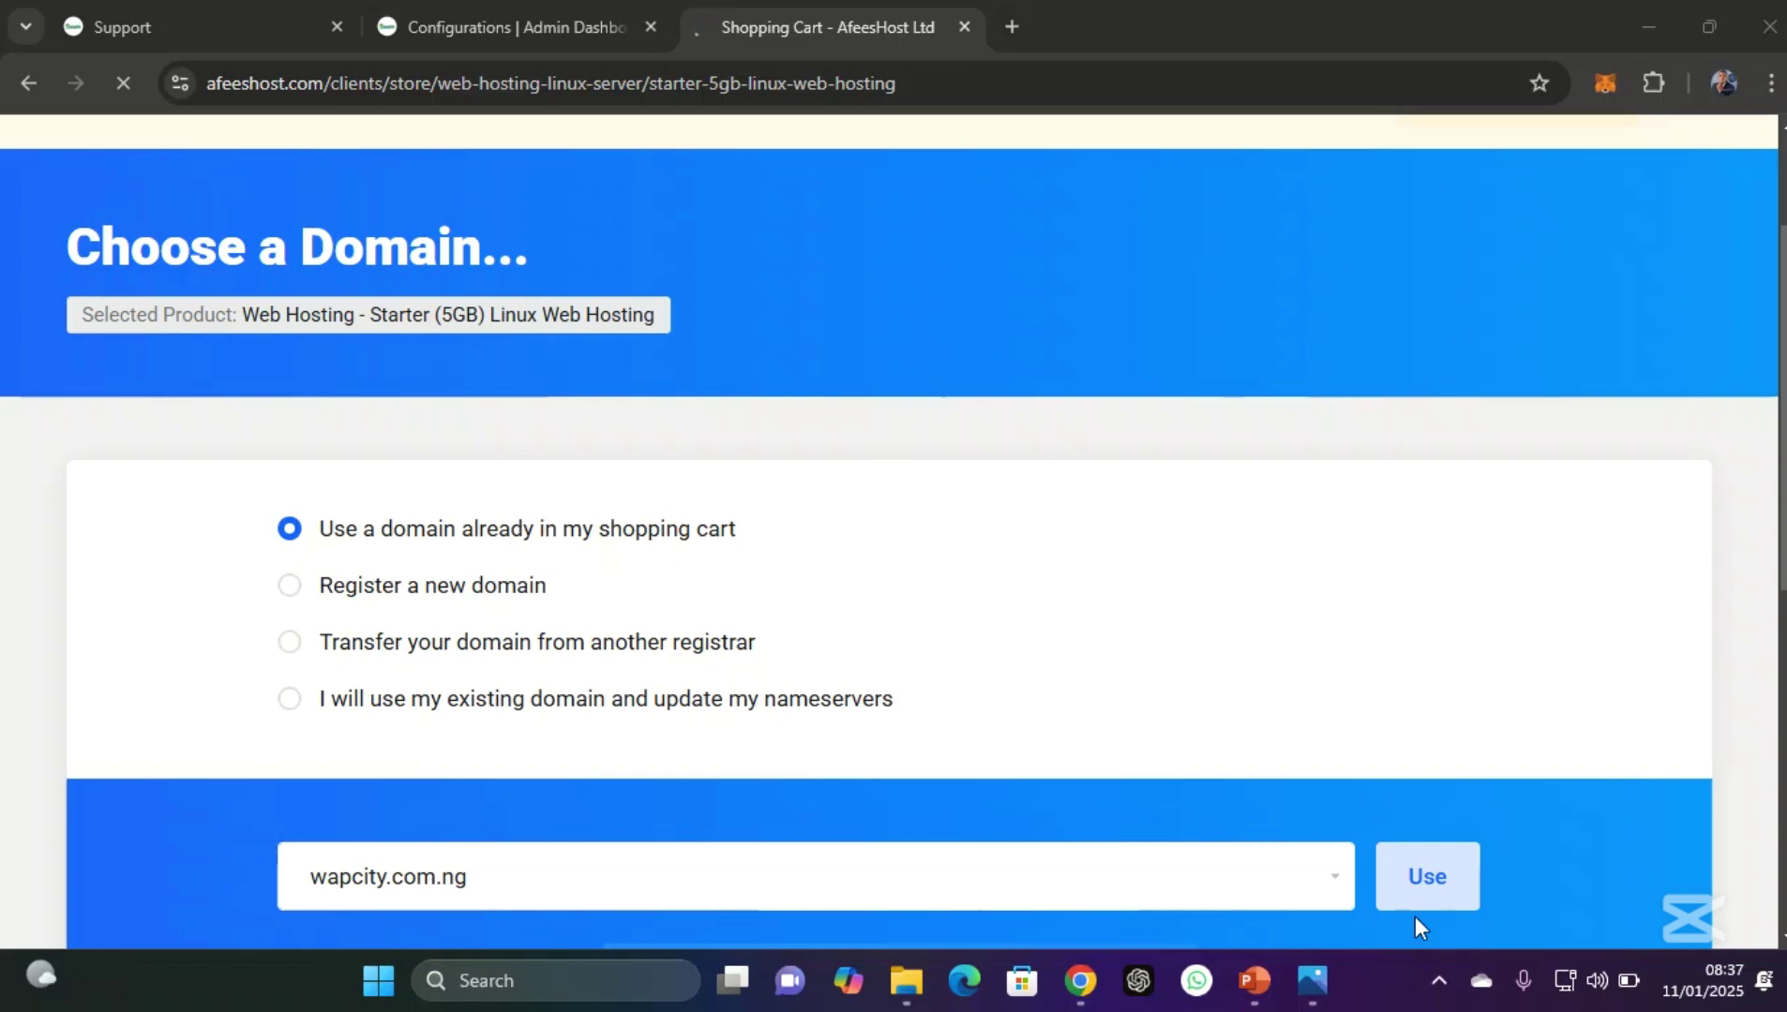
pyautogui.click(1430, 879)
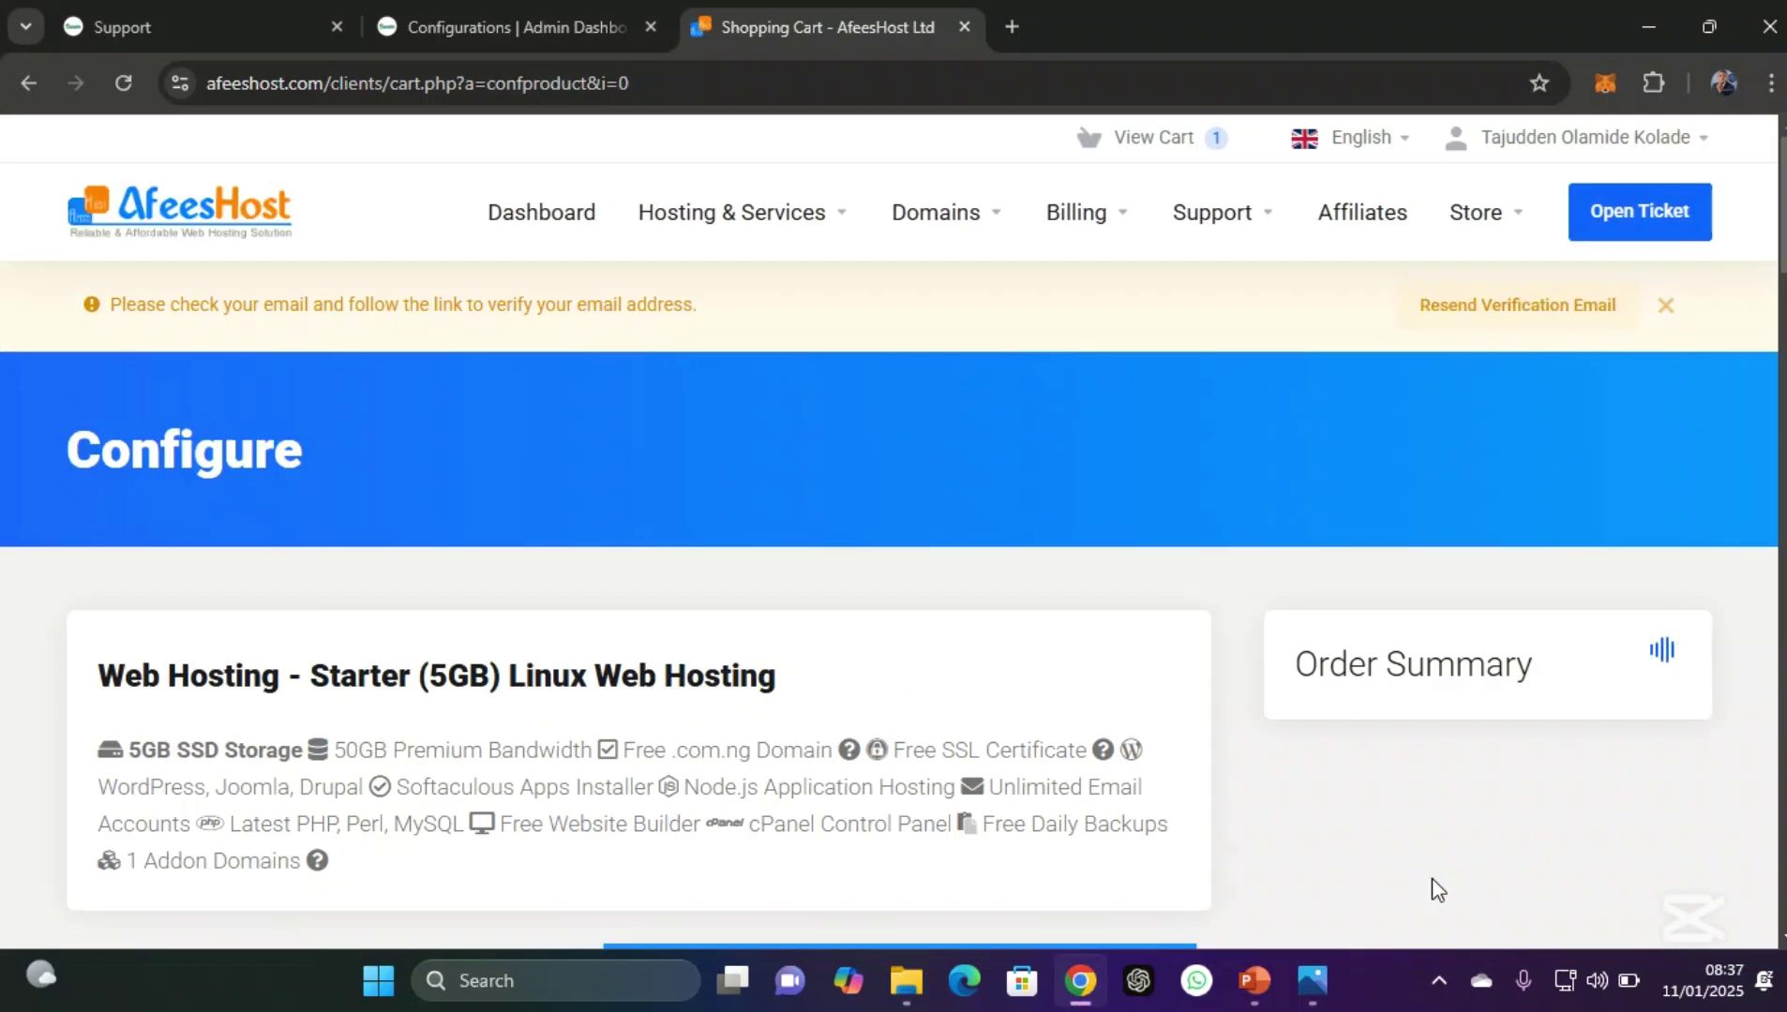
# Step: Choose Annually (₦8,700.00) billing for the Starter plan and continue to domain configuration
pyautogui.scroll(-4, 1406, 614)
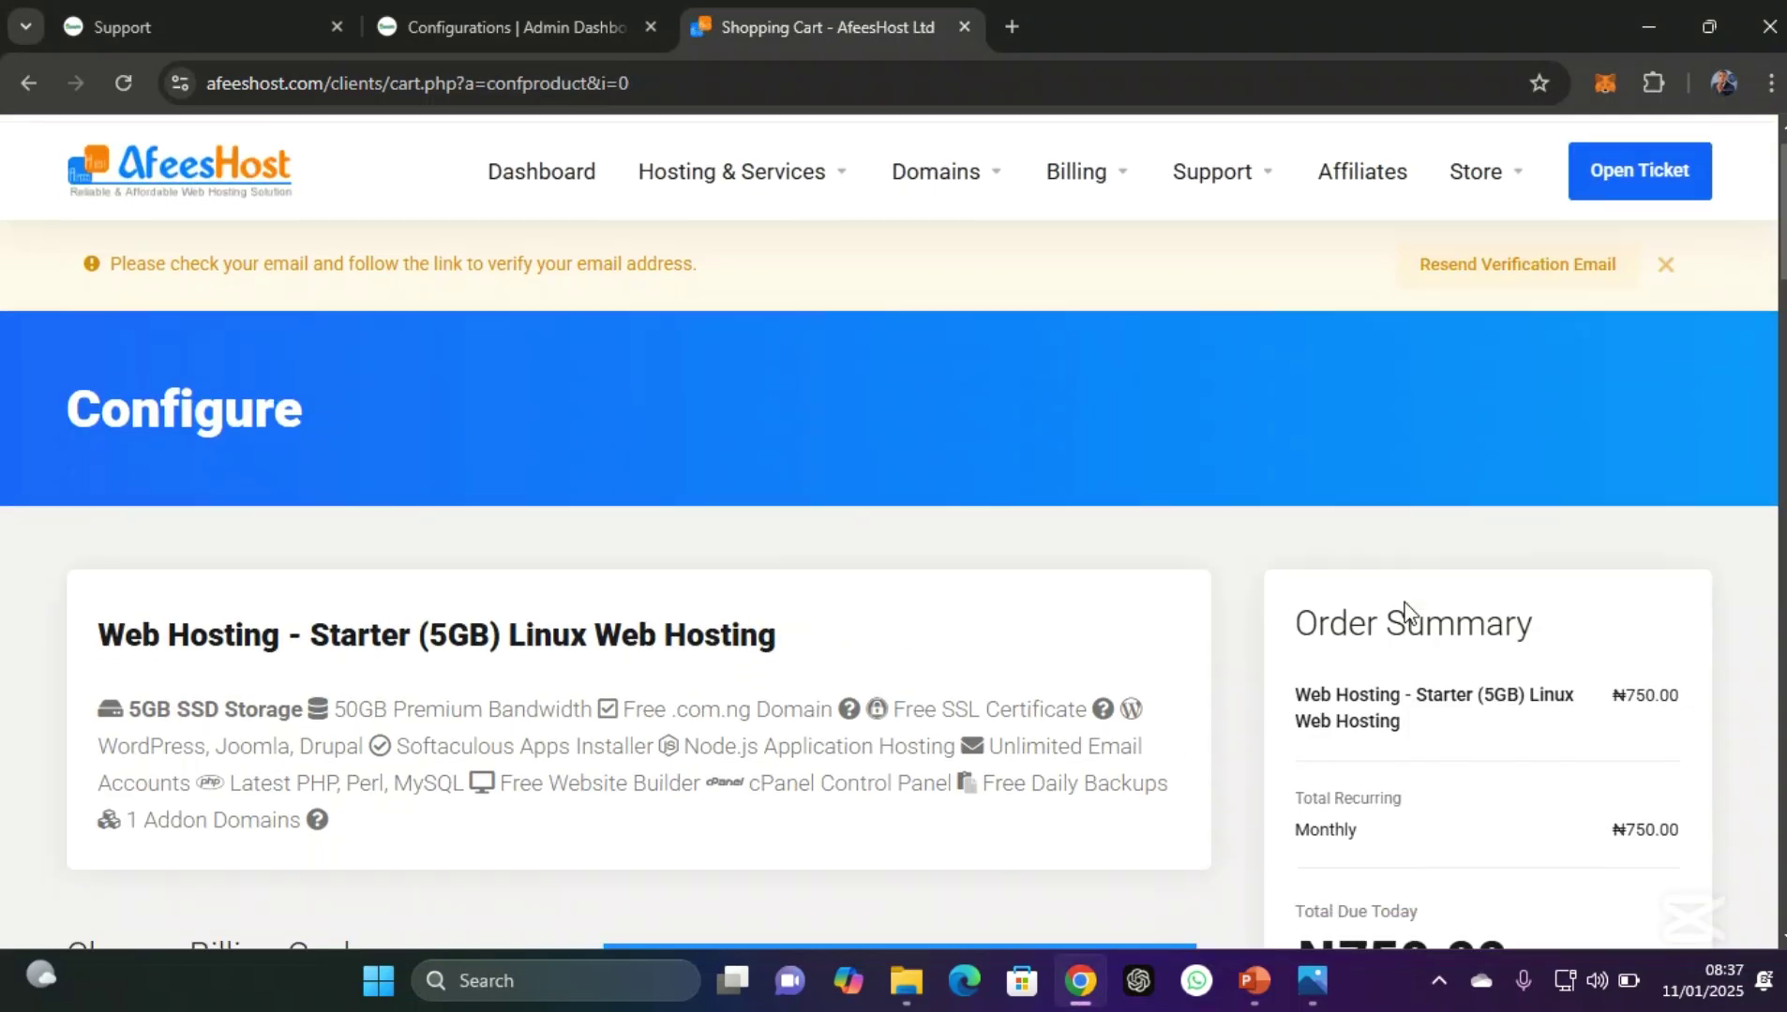
pyautogui.scroll(2, 737, 384)
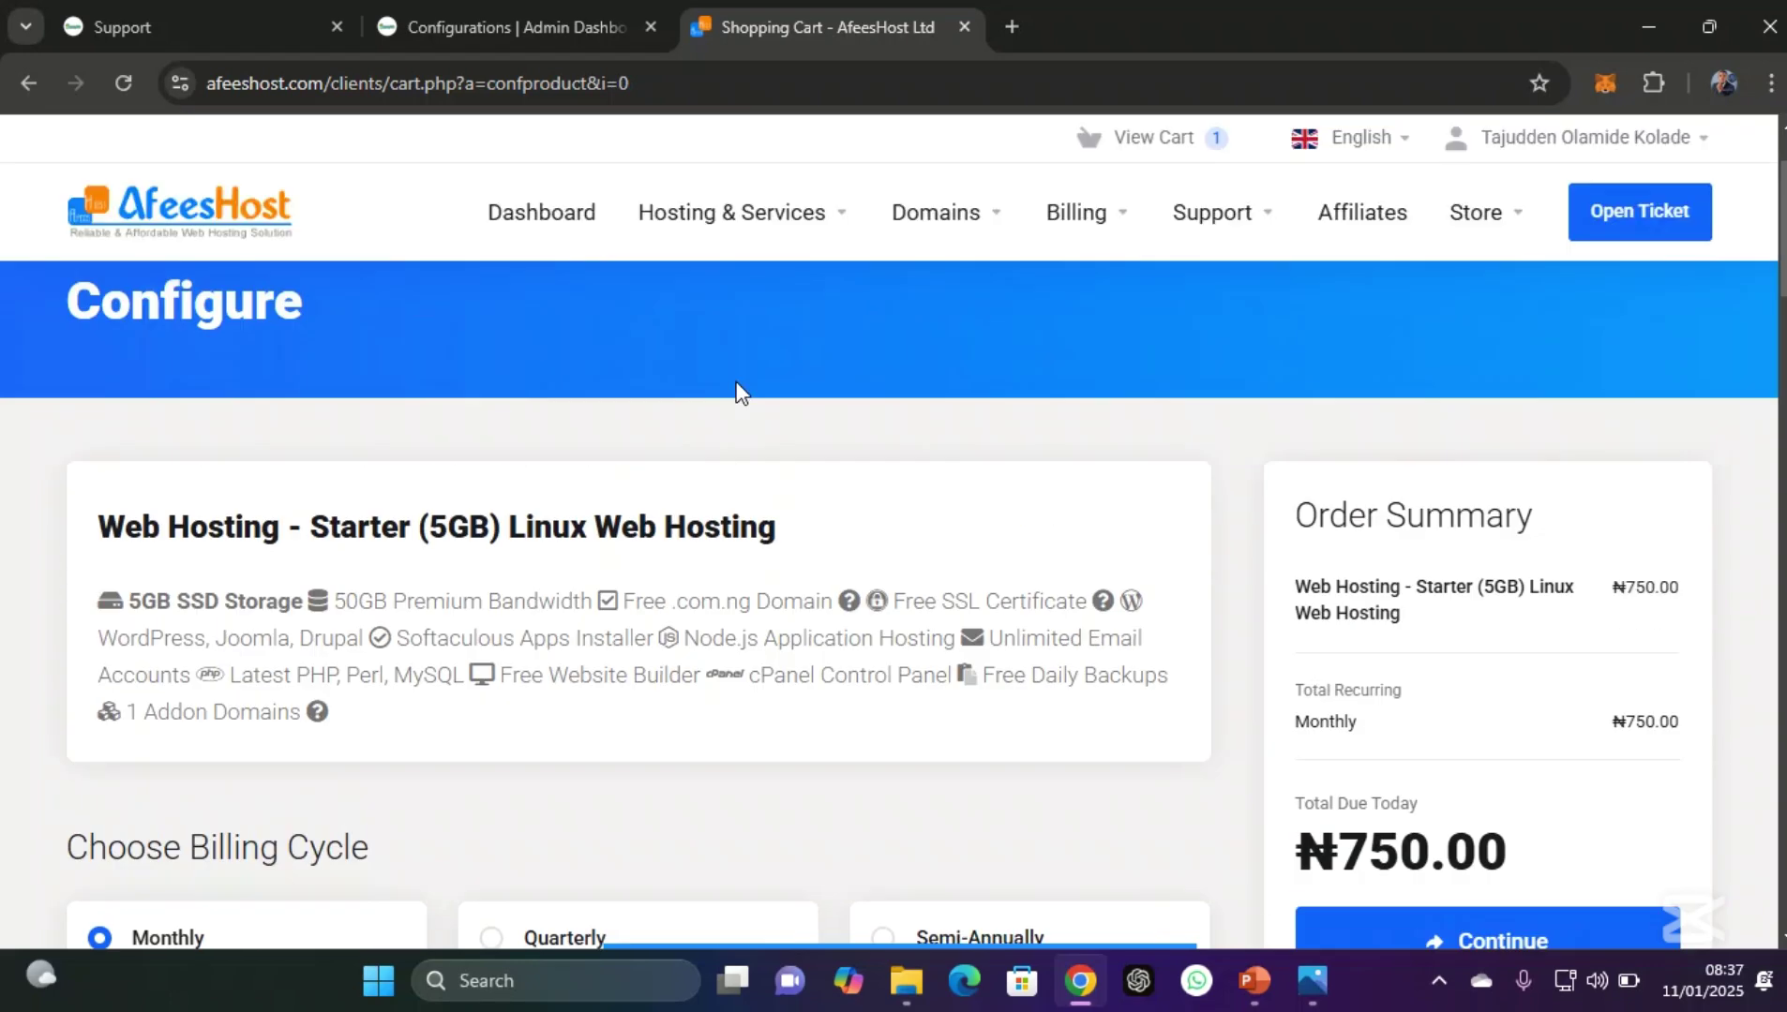
pyautogui.scroll(-5, 734, 387)
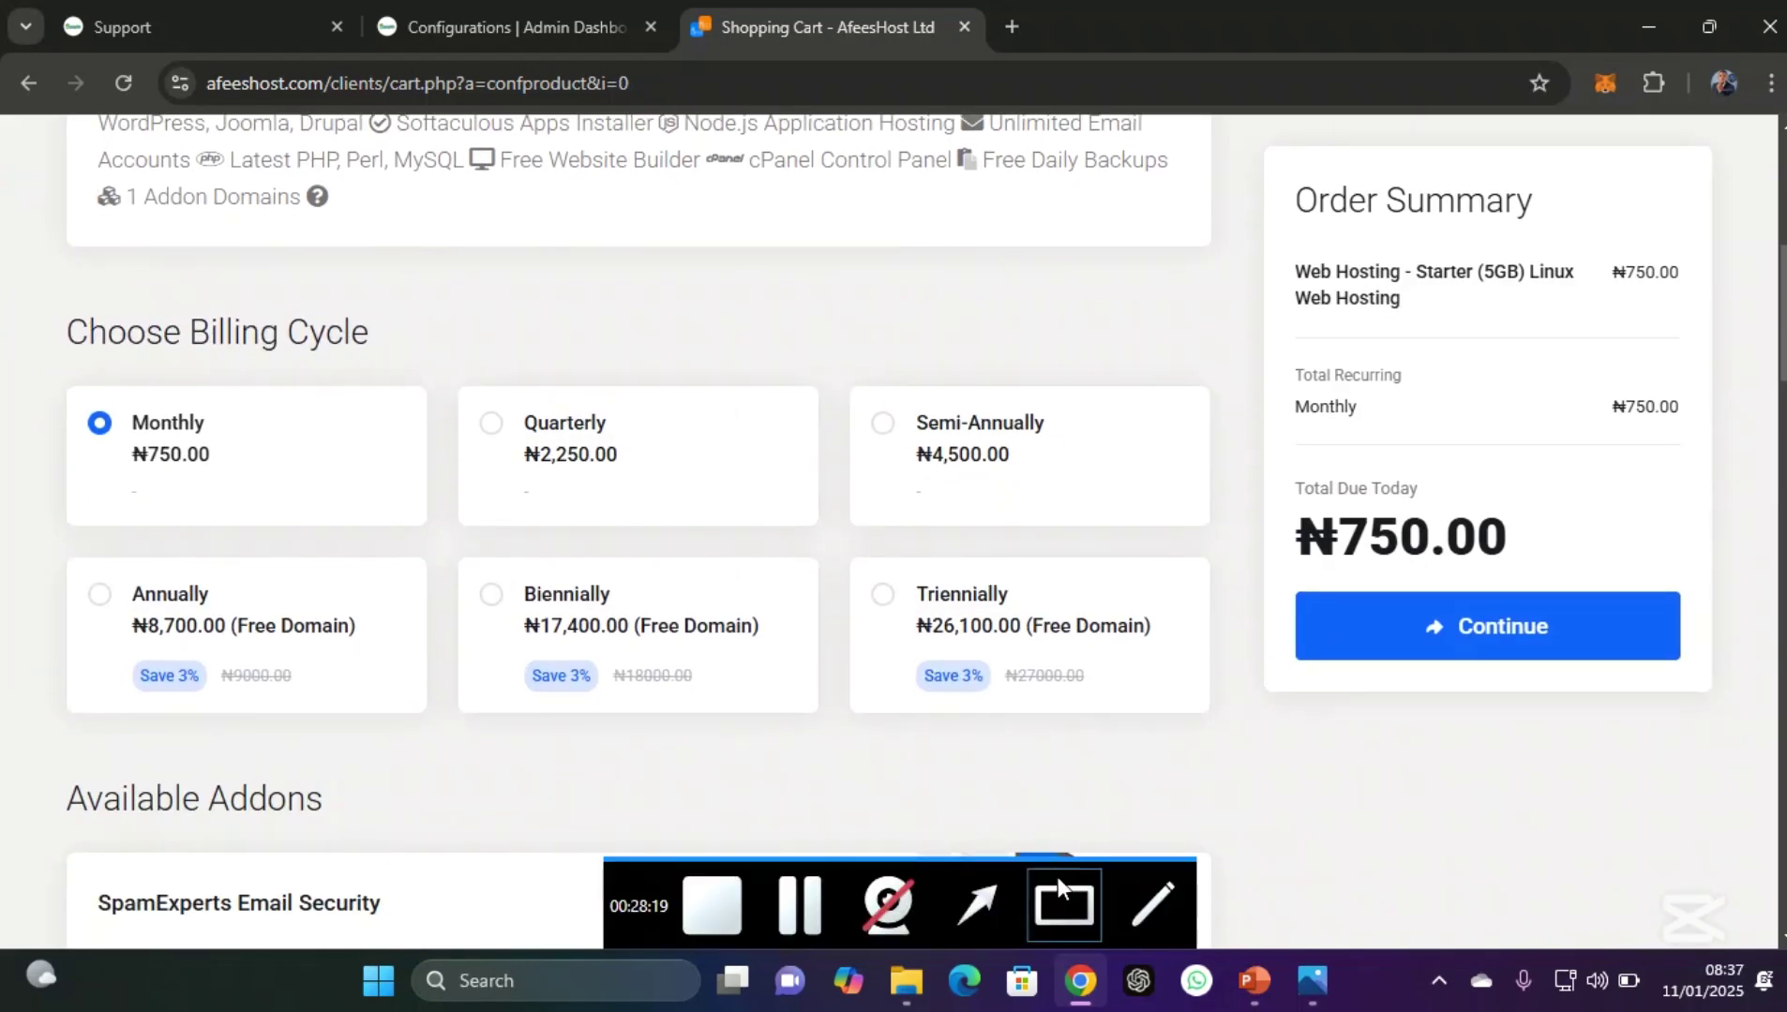
pyautogui.moveTo(62, 371); pyautogui.dragTo(456, 530)
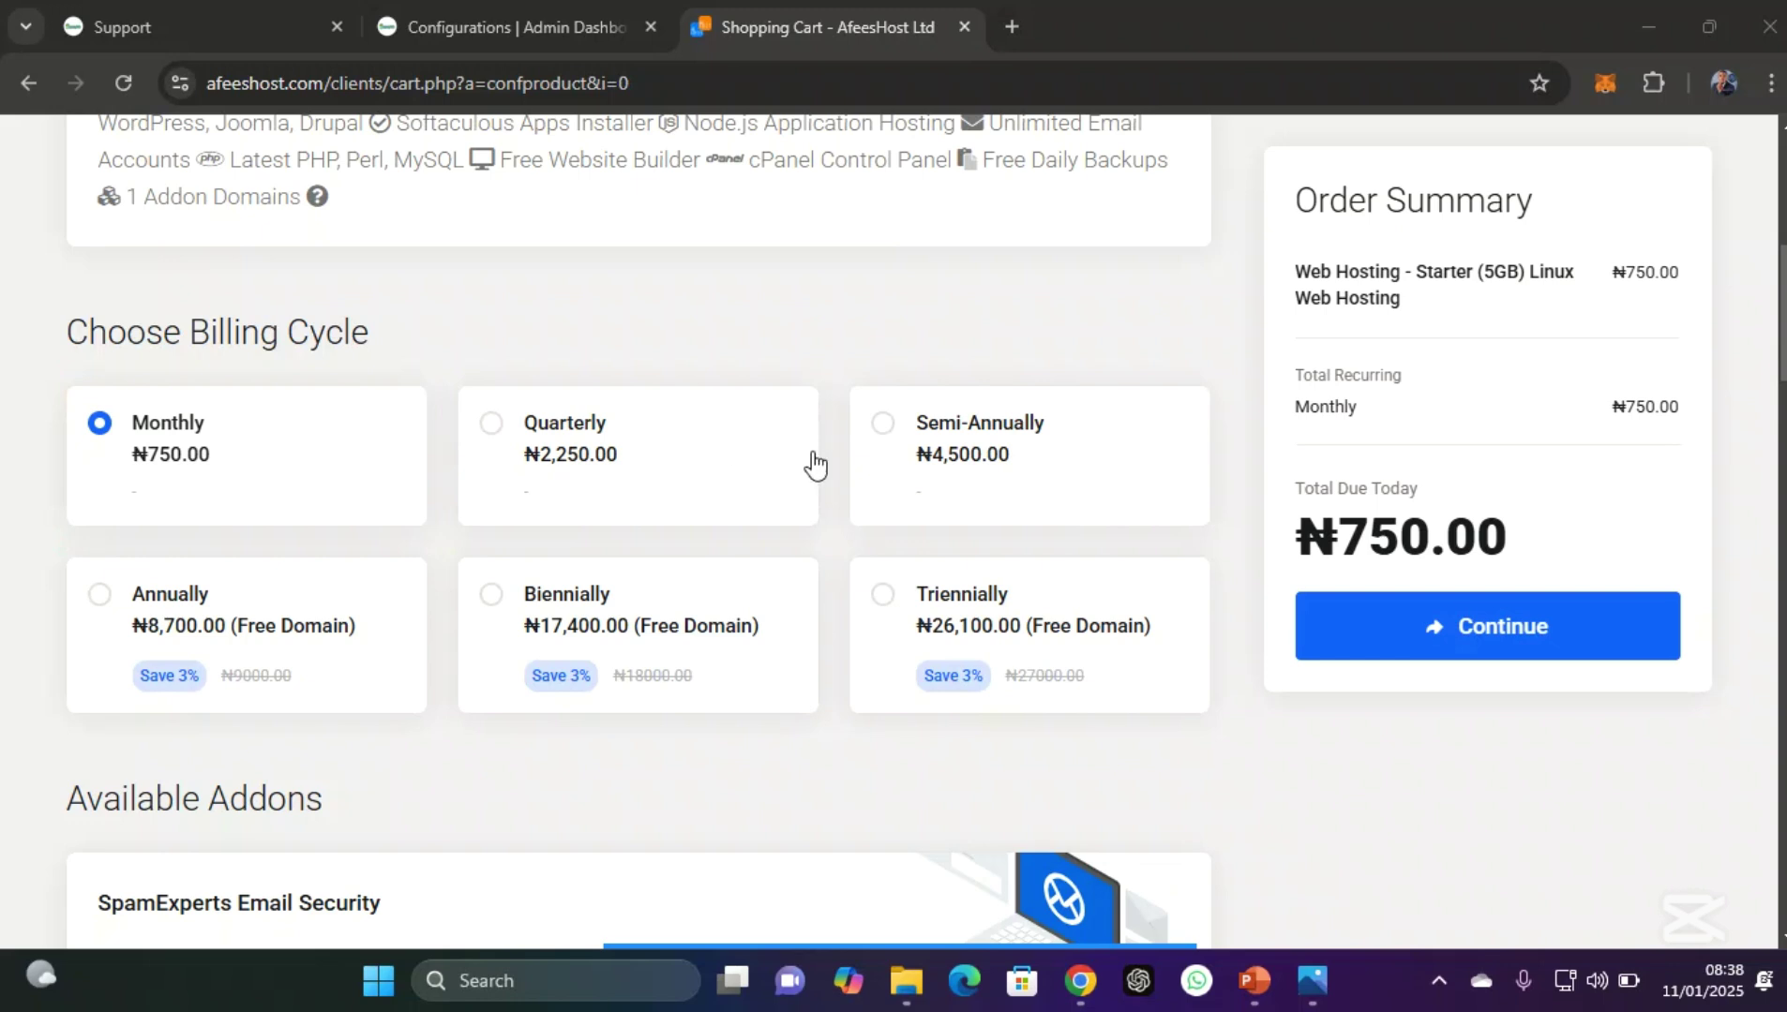
pyautogui.click(500, 423)
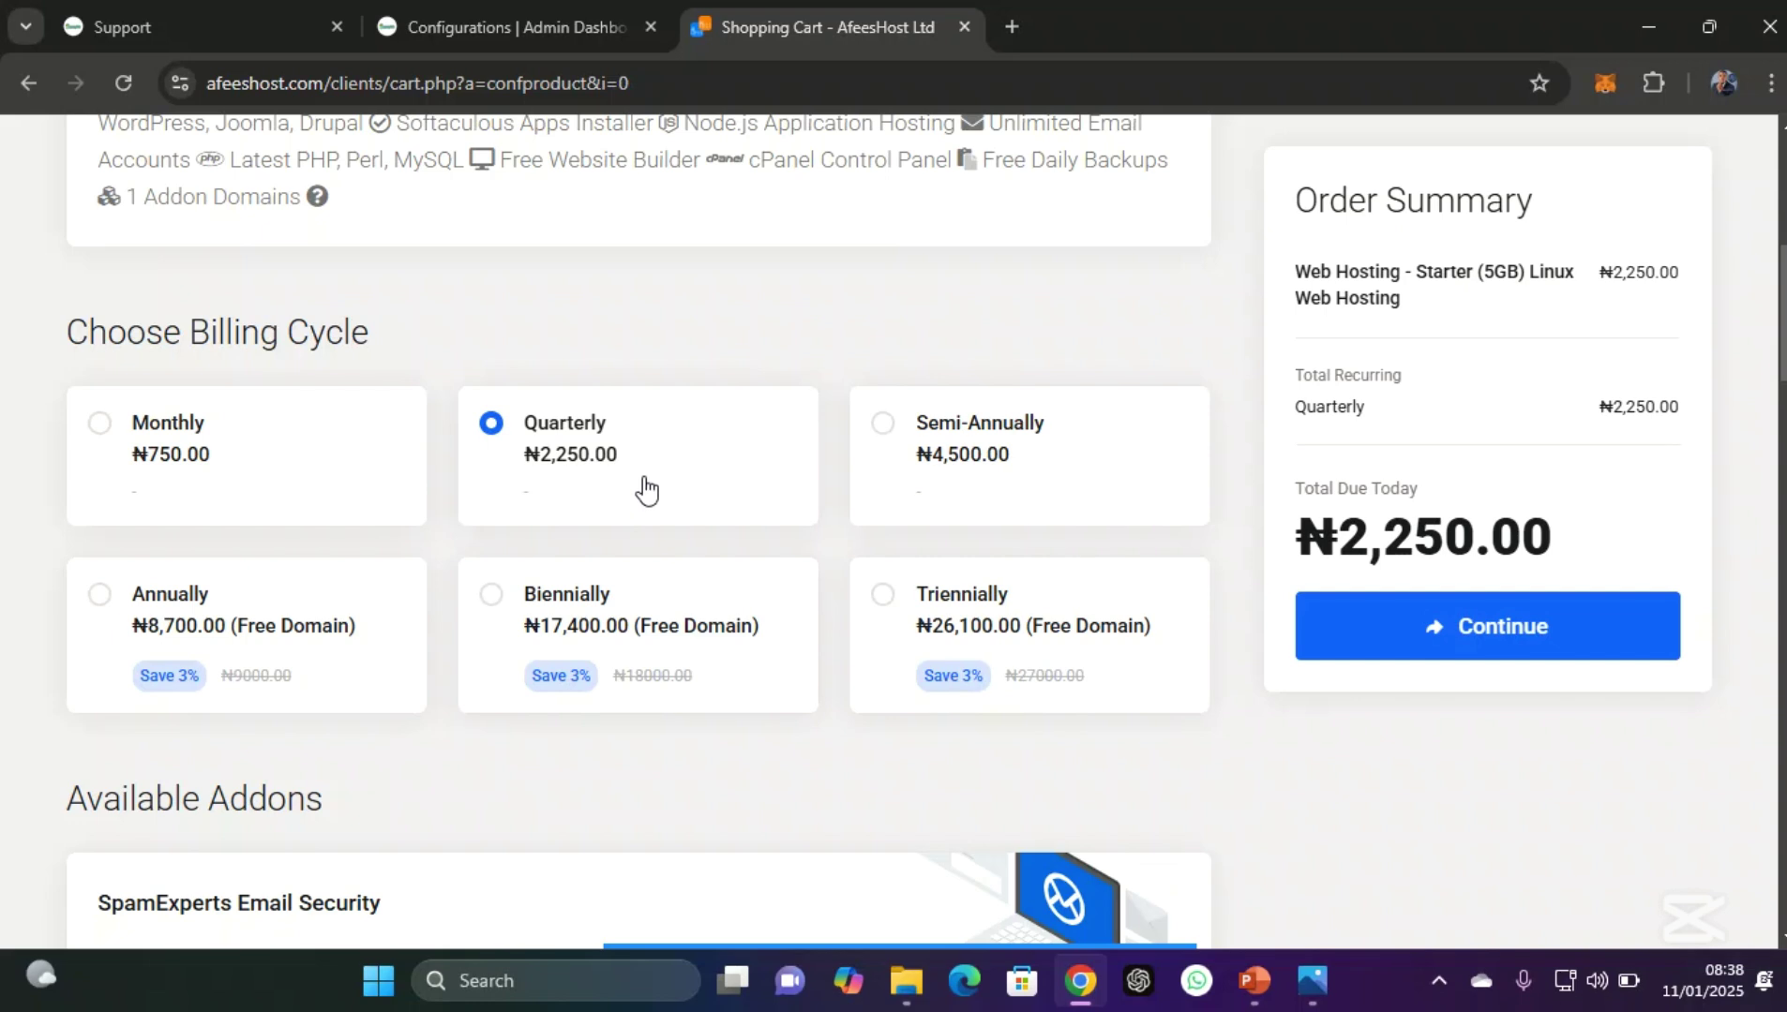
pyautogui.click(86, 600)
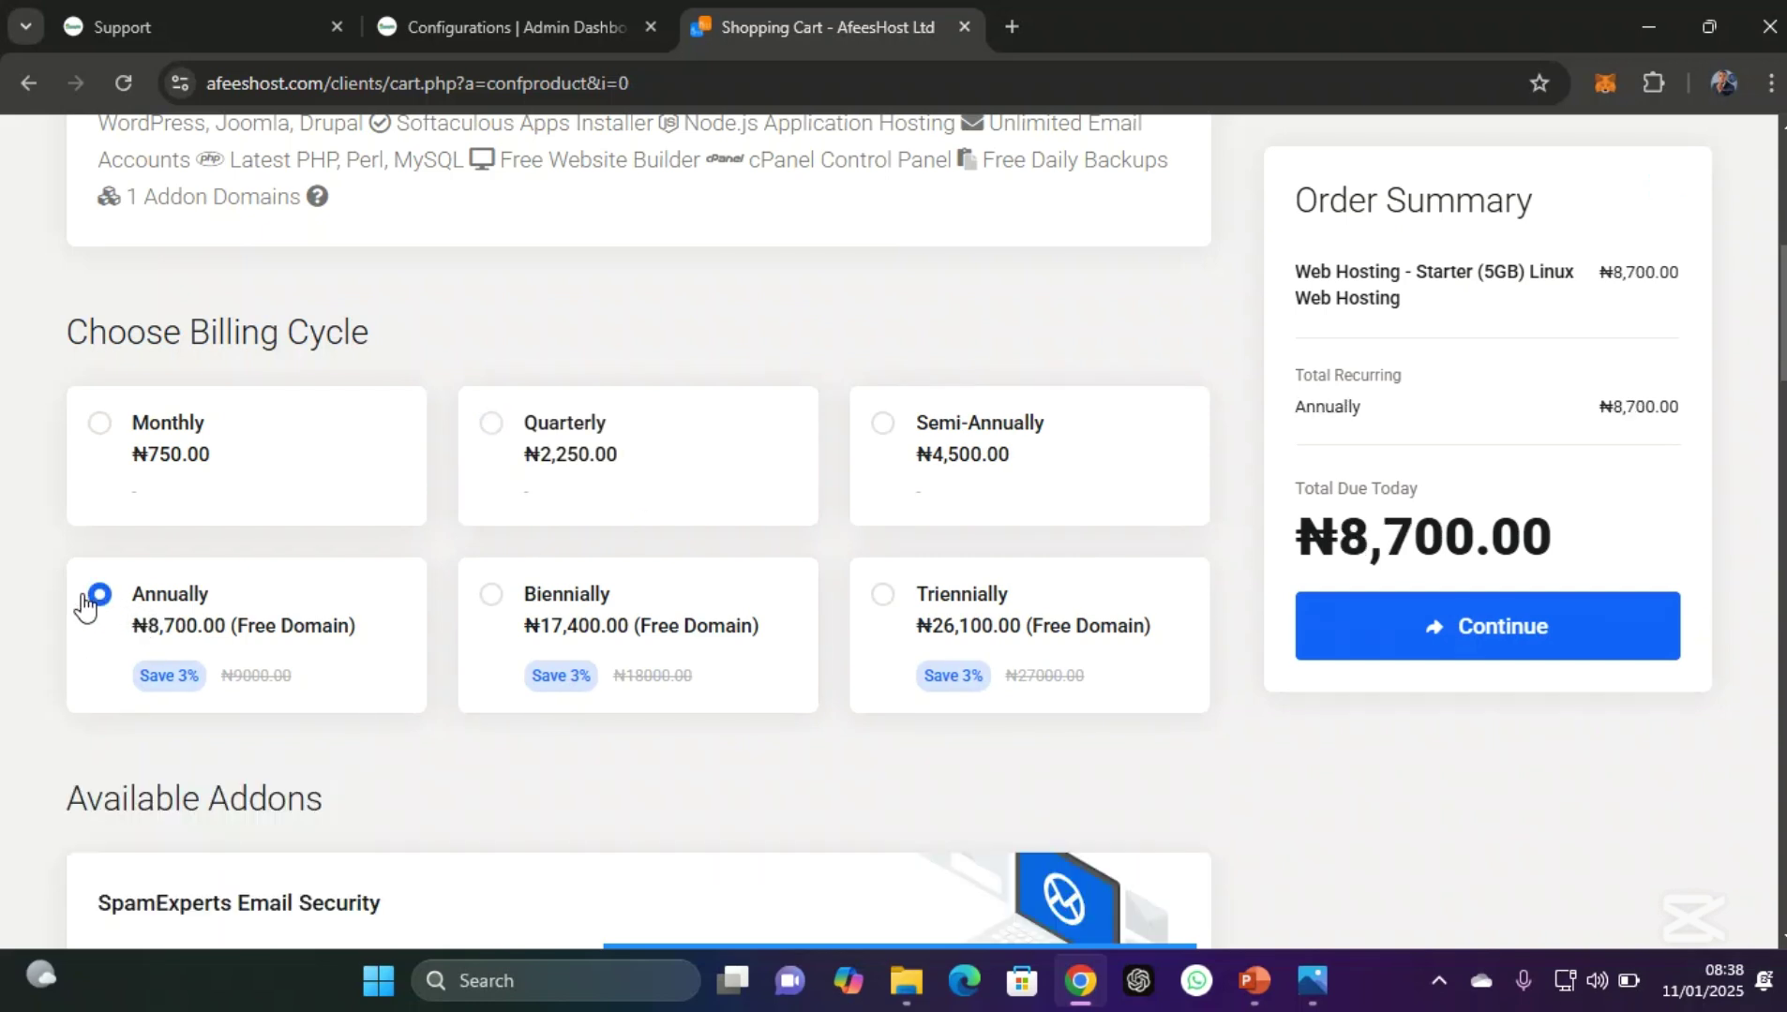
pyautogui.click(1518, 621)
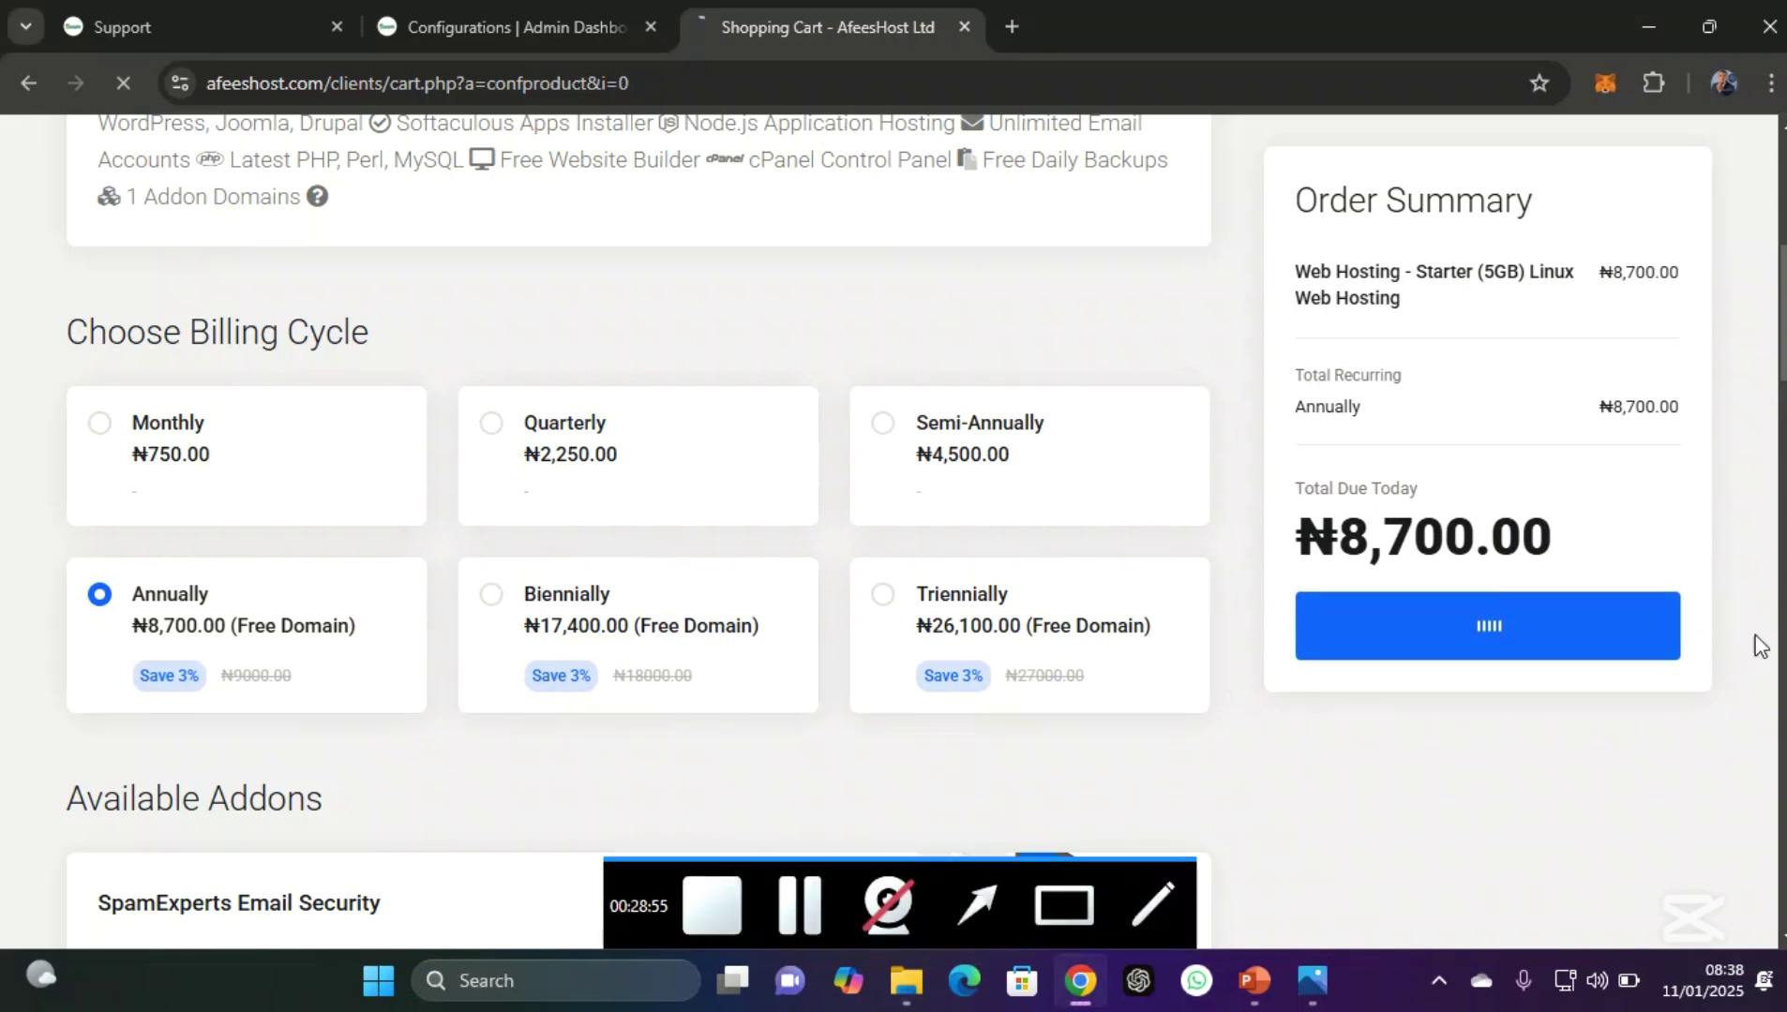
pyautogui.moveTo(814, 589); pyautogui.dragTo(389, 651)
pyautogui.click(1671, 545)
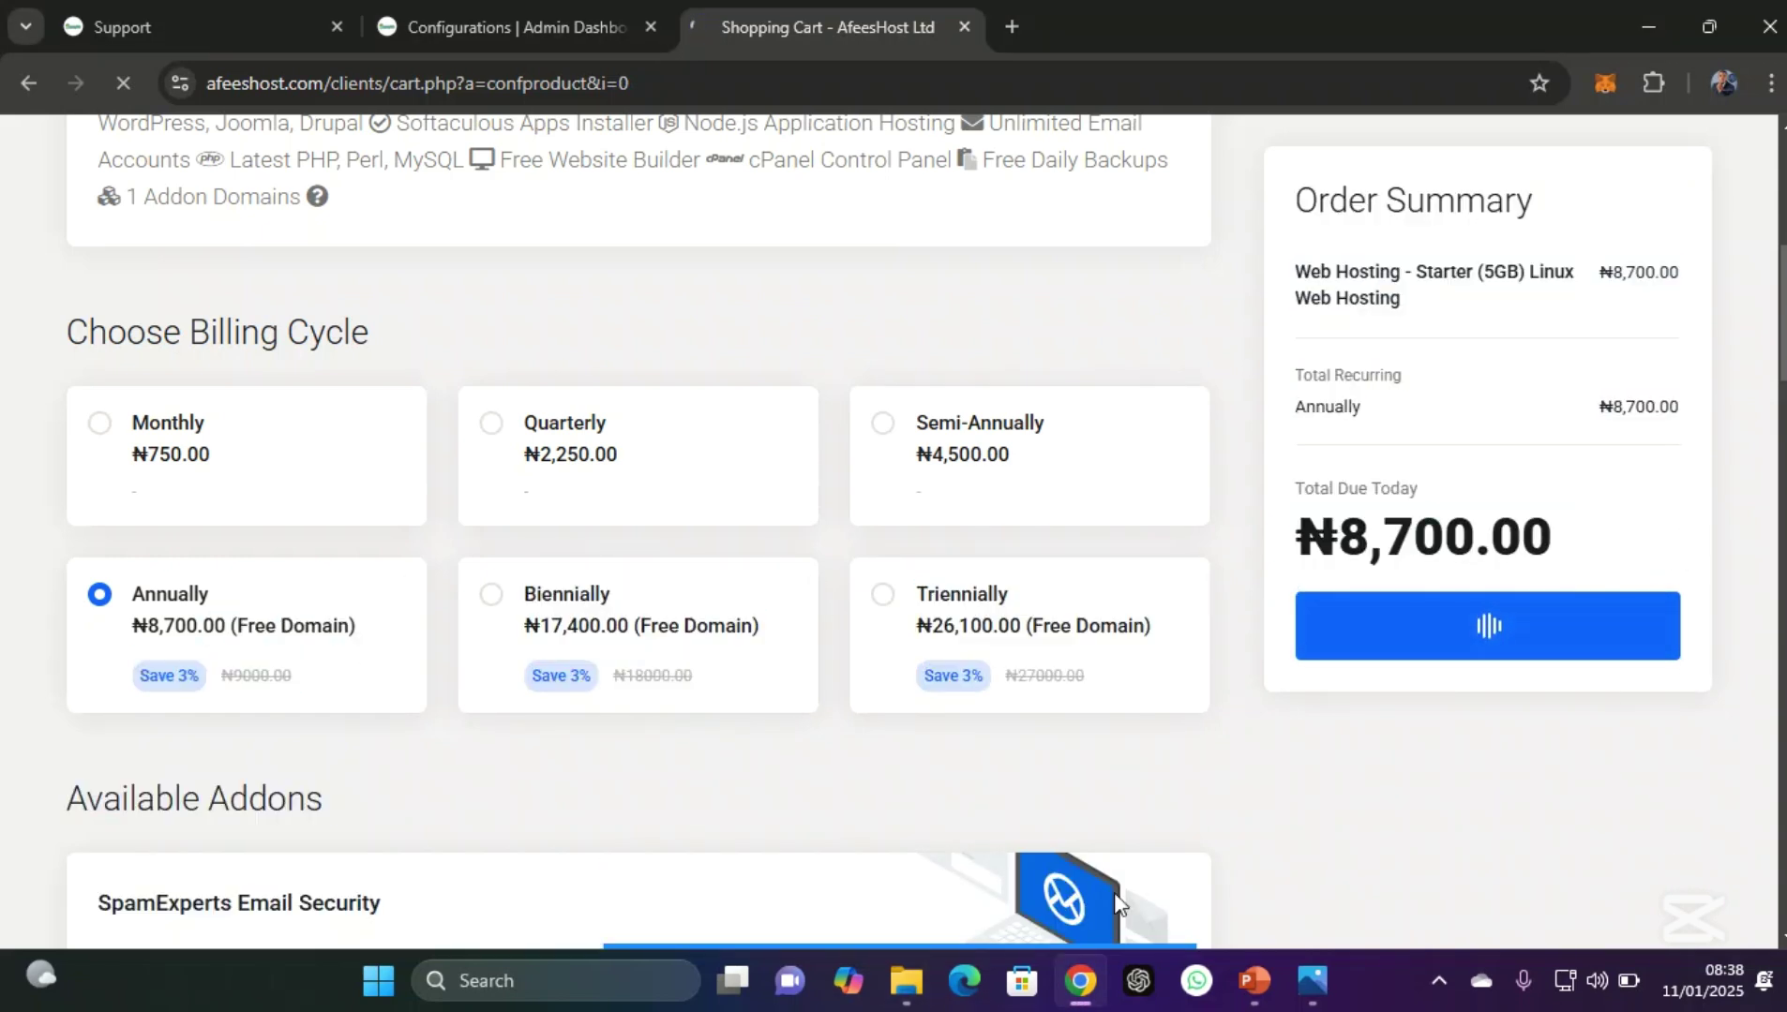
pyautogui.moveTo(956, 905)
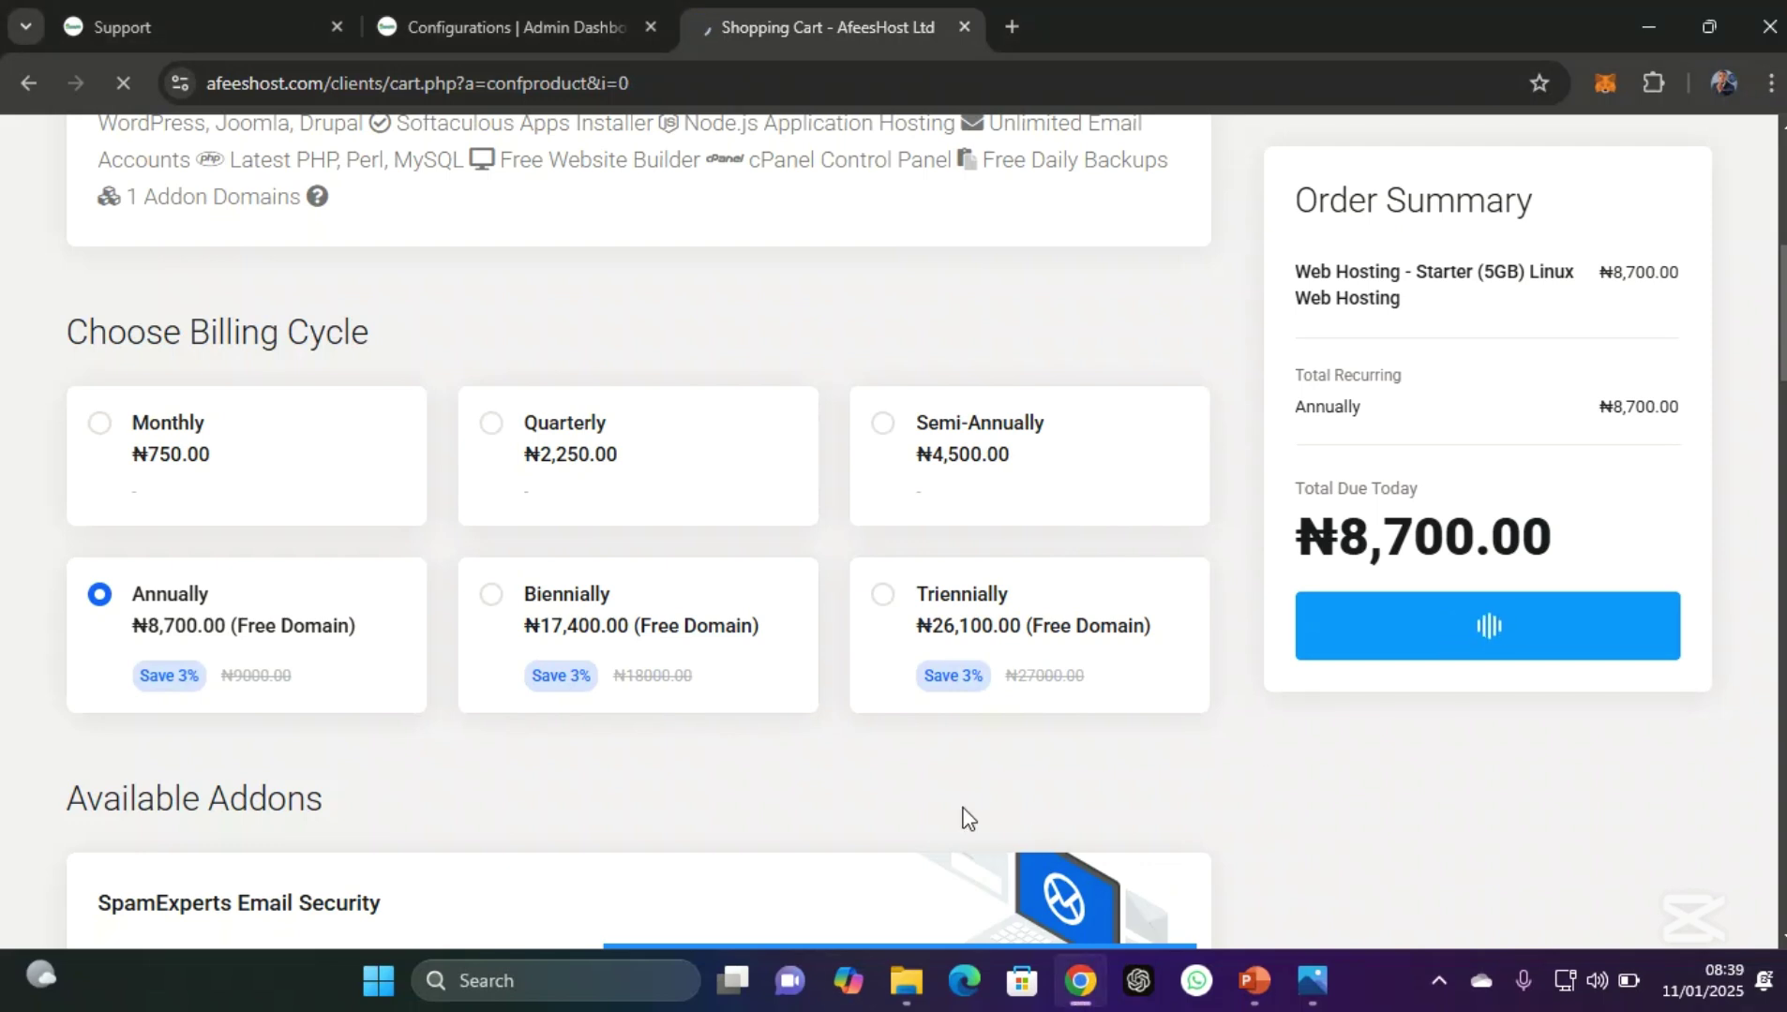
pyautogui.scroll(-3, 966, 638)
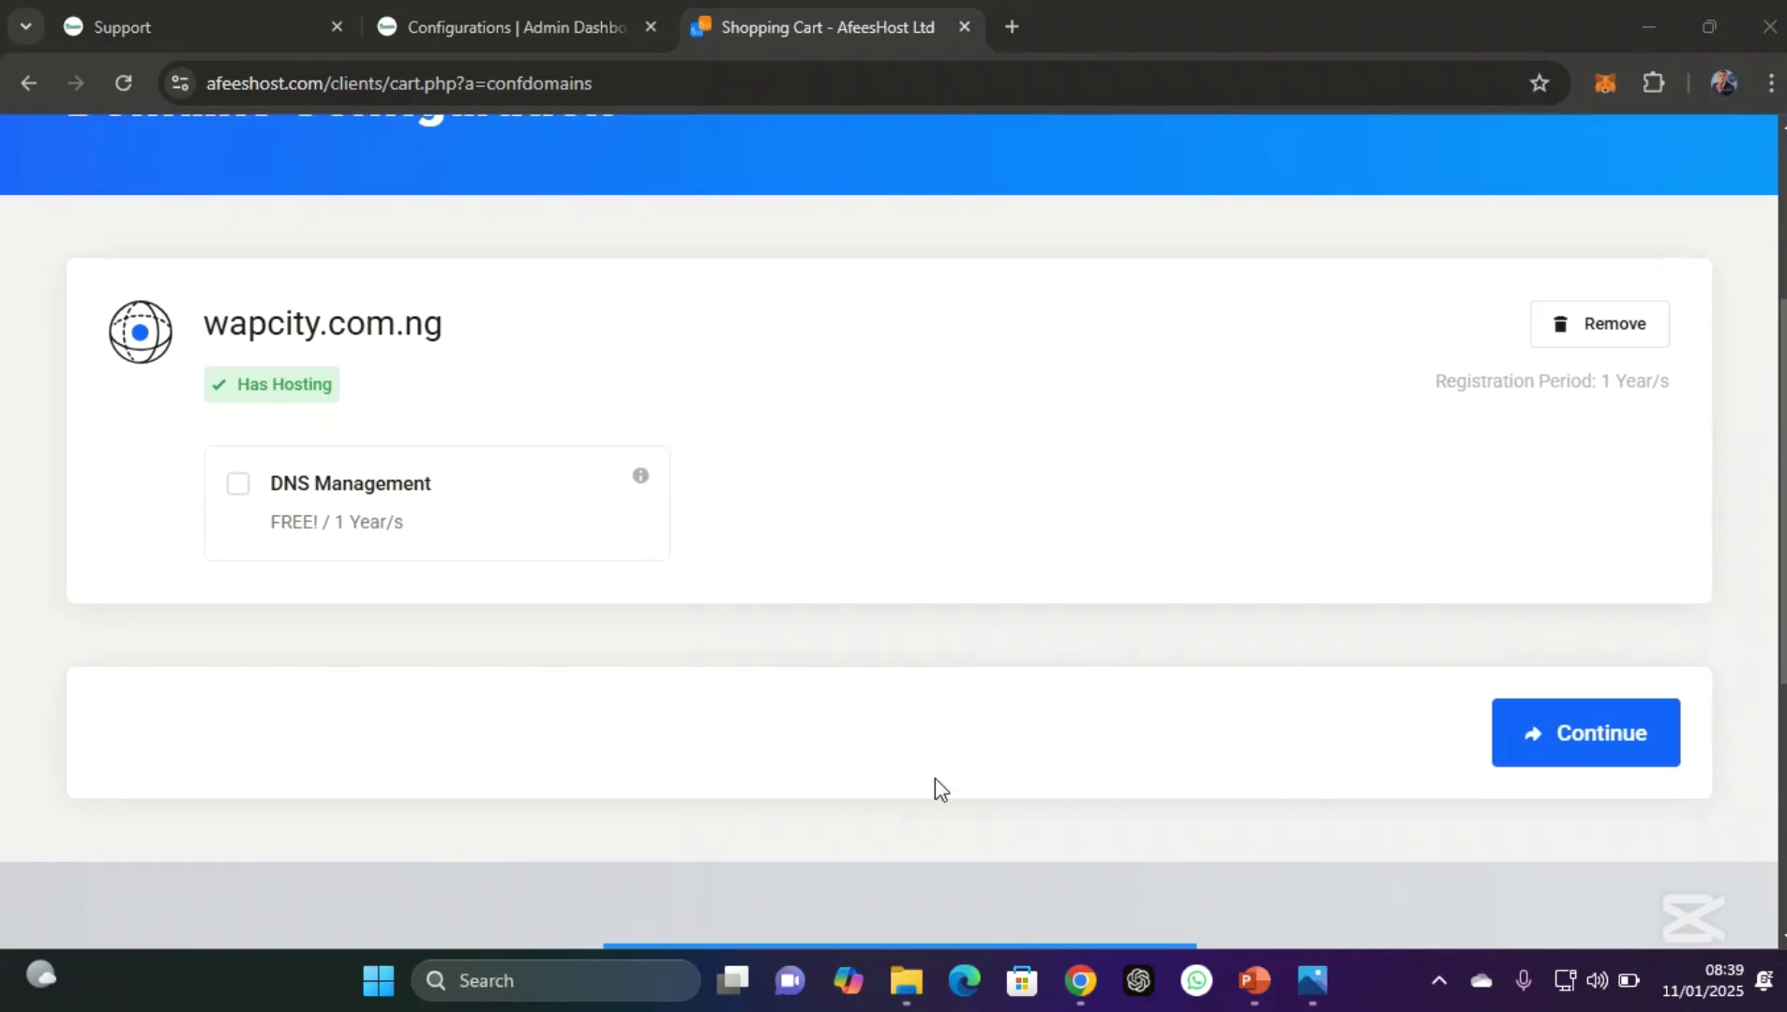
# Step: Add free DNS Management to wapcity.com.ng and continue to review
pyautogui.moveTo(733, 923)
pyautogui.click(1070, 911)
pyautogui.moveTo(720, 426); pyautogui.dragTo(140, 586)
pyautogui.click(237, 486)
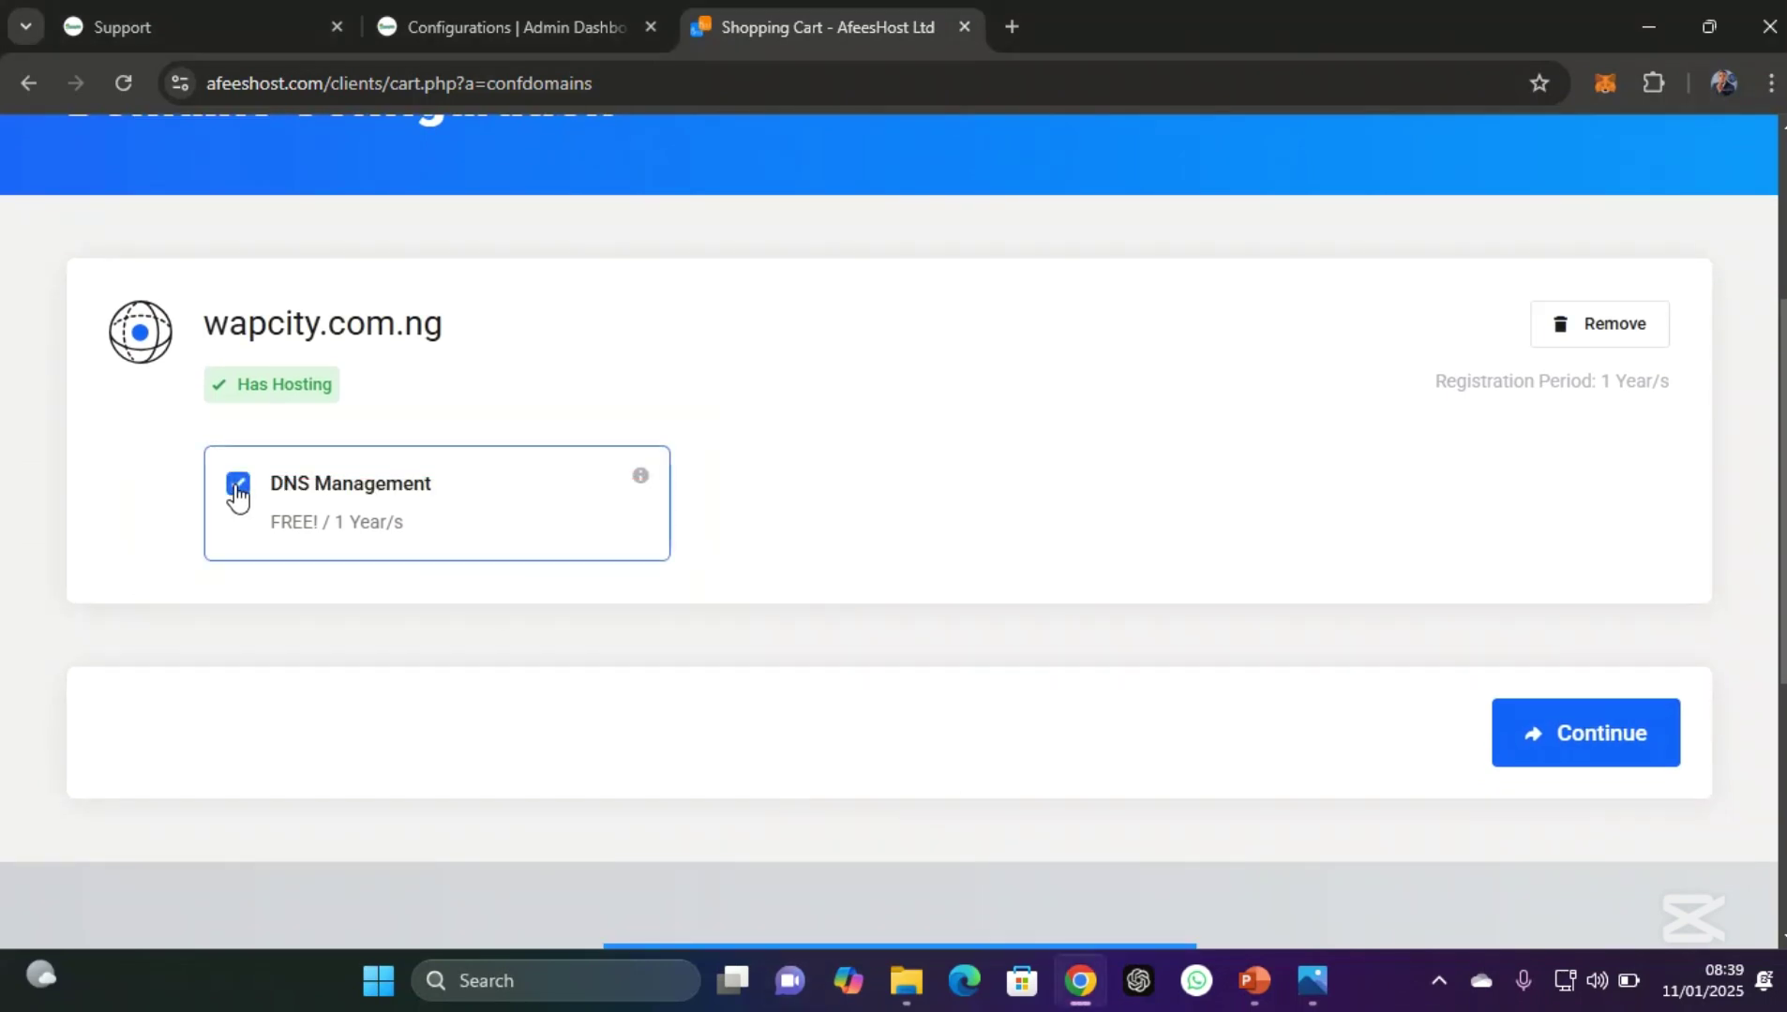
pyautogui.click(1573, 728)
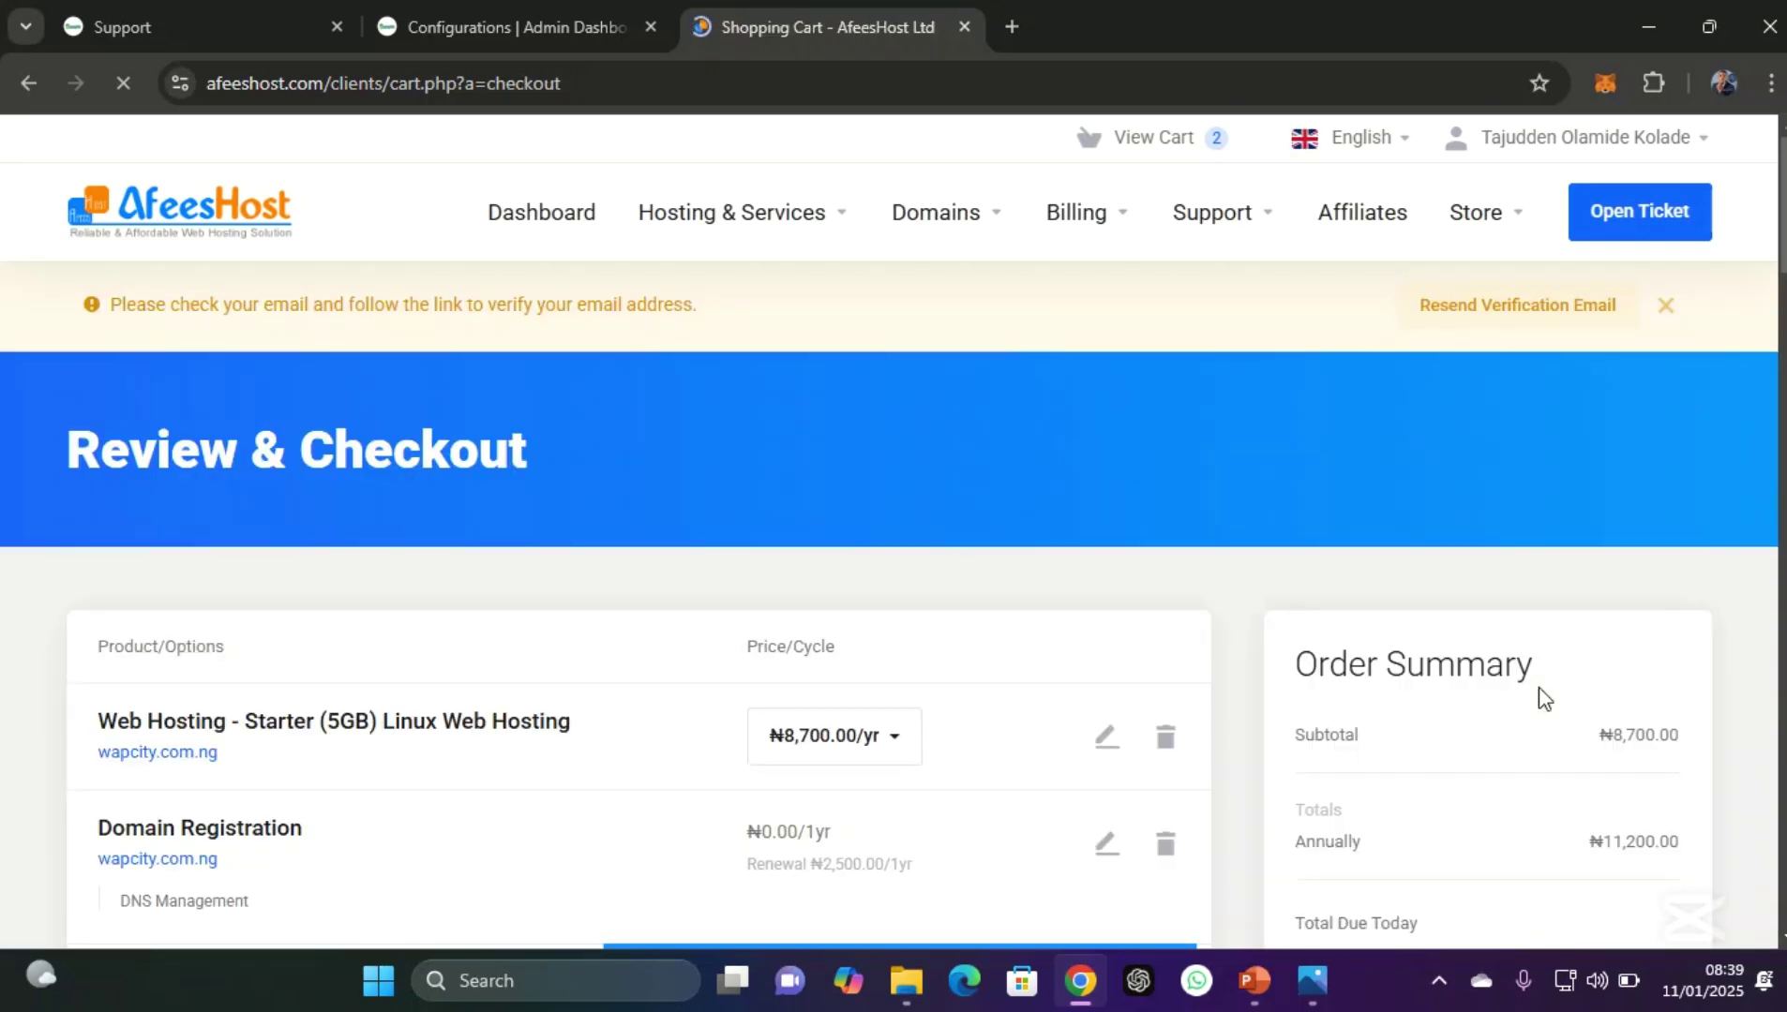
# Step: Review the ₦8,700.00 cart and check out the hosting and domain order
pyautogui.scroll(-1, 1168, 488)
pyautogui.scroll(-3, 1168, 488)
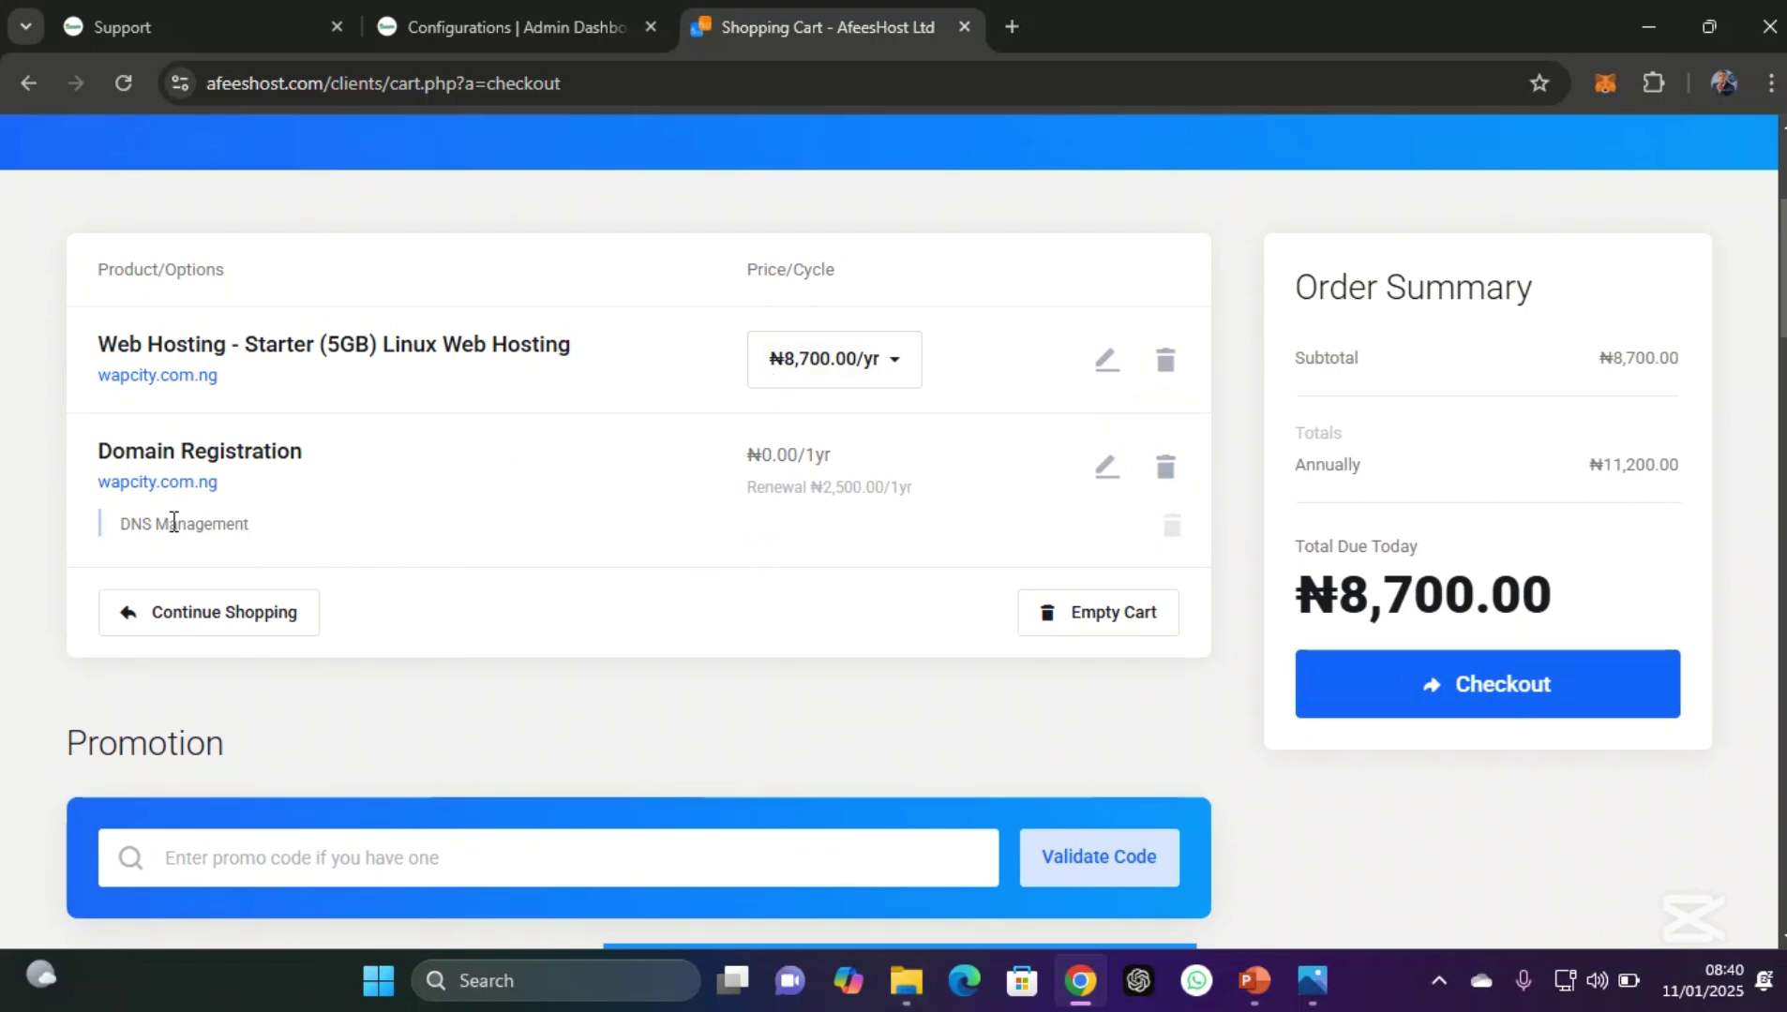
pyautogui.scroll(-1, 867, 728)
pyautogui.scroll(-6, 867, 728)
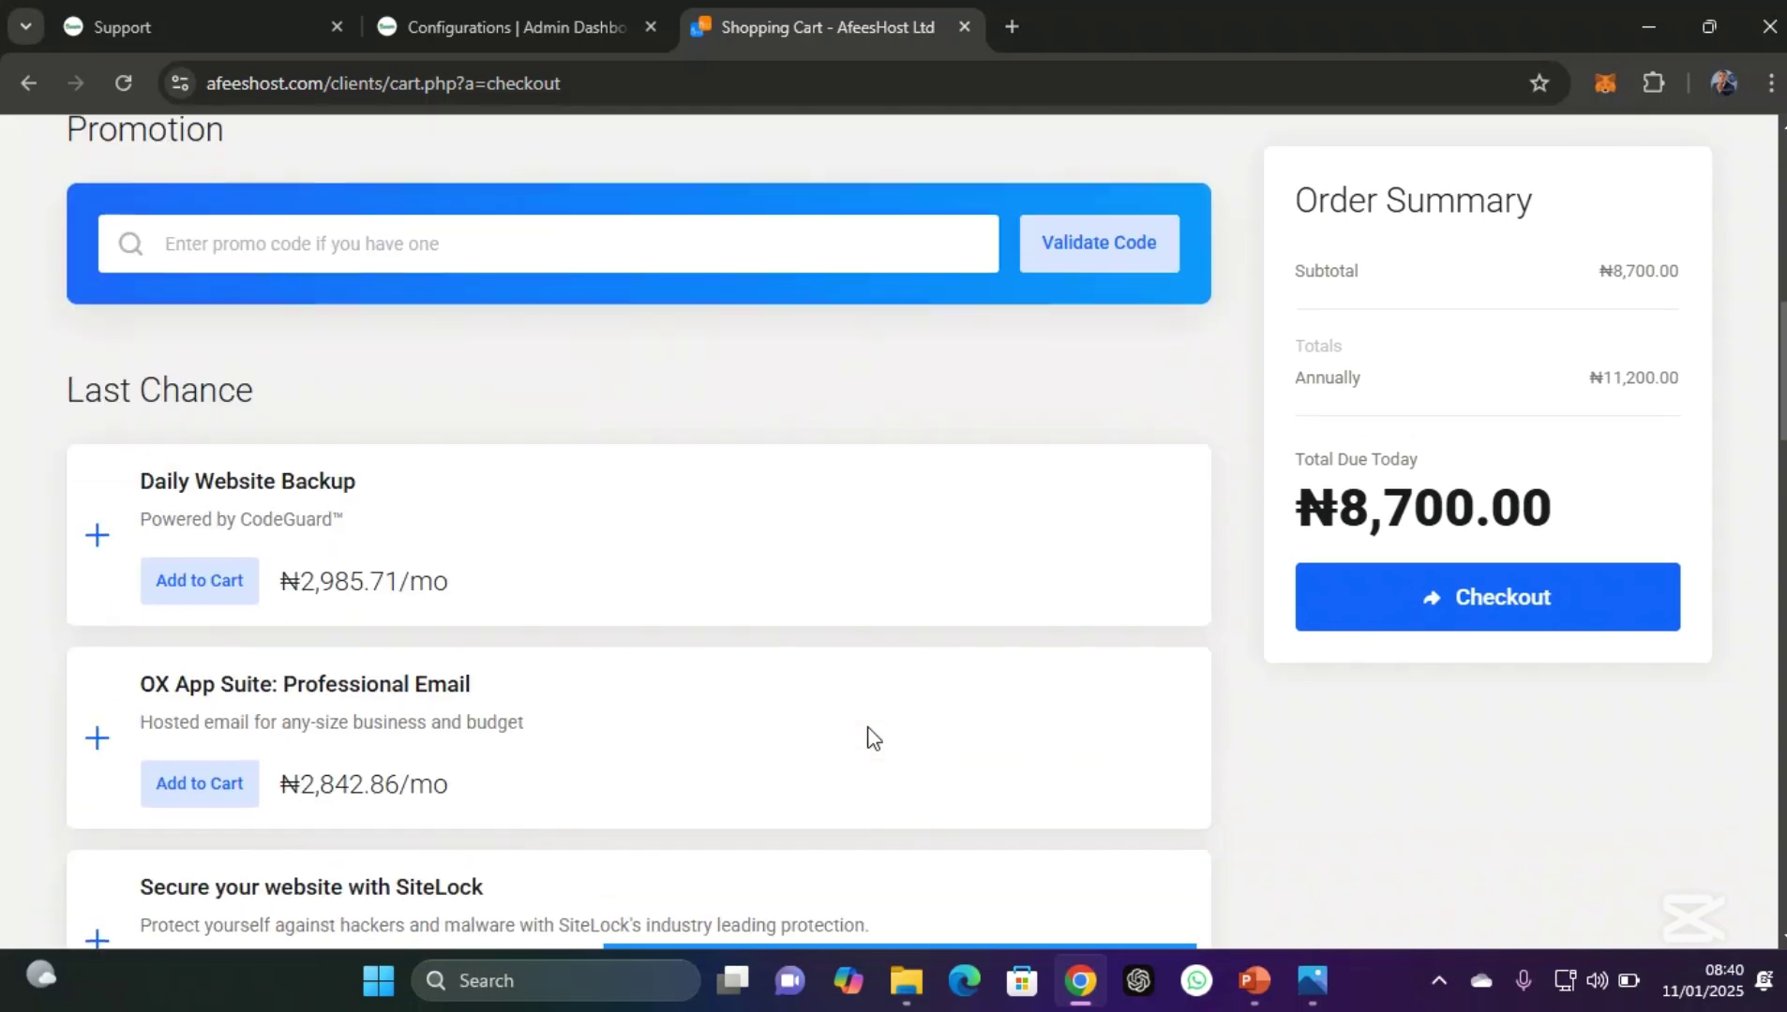
pyautogui.scroll(5, 867, 729)
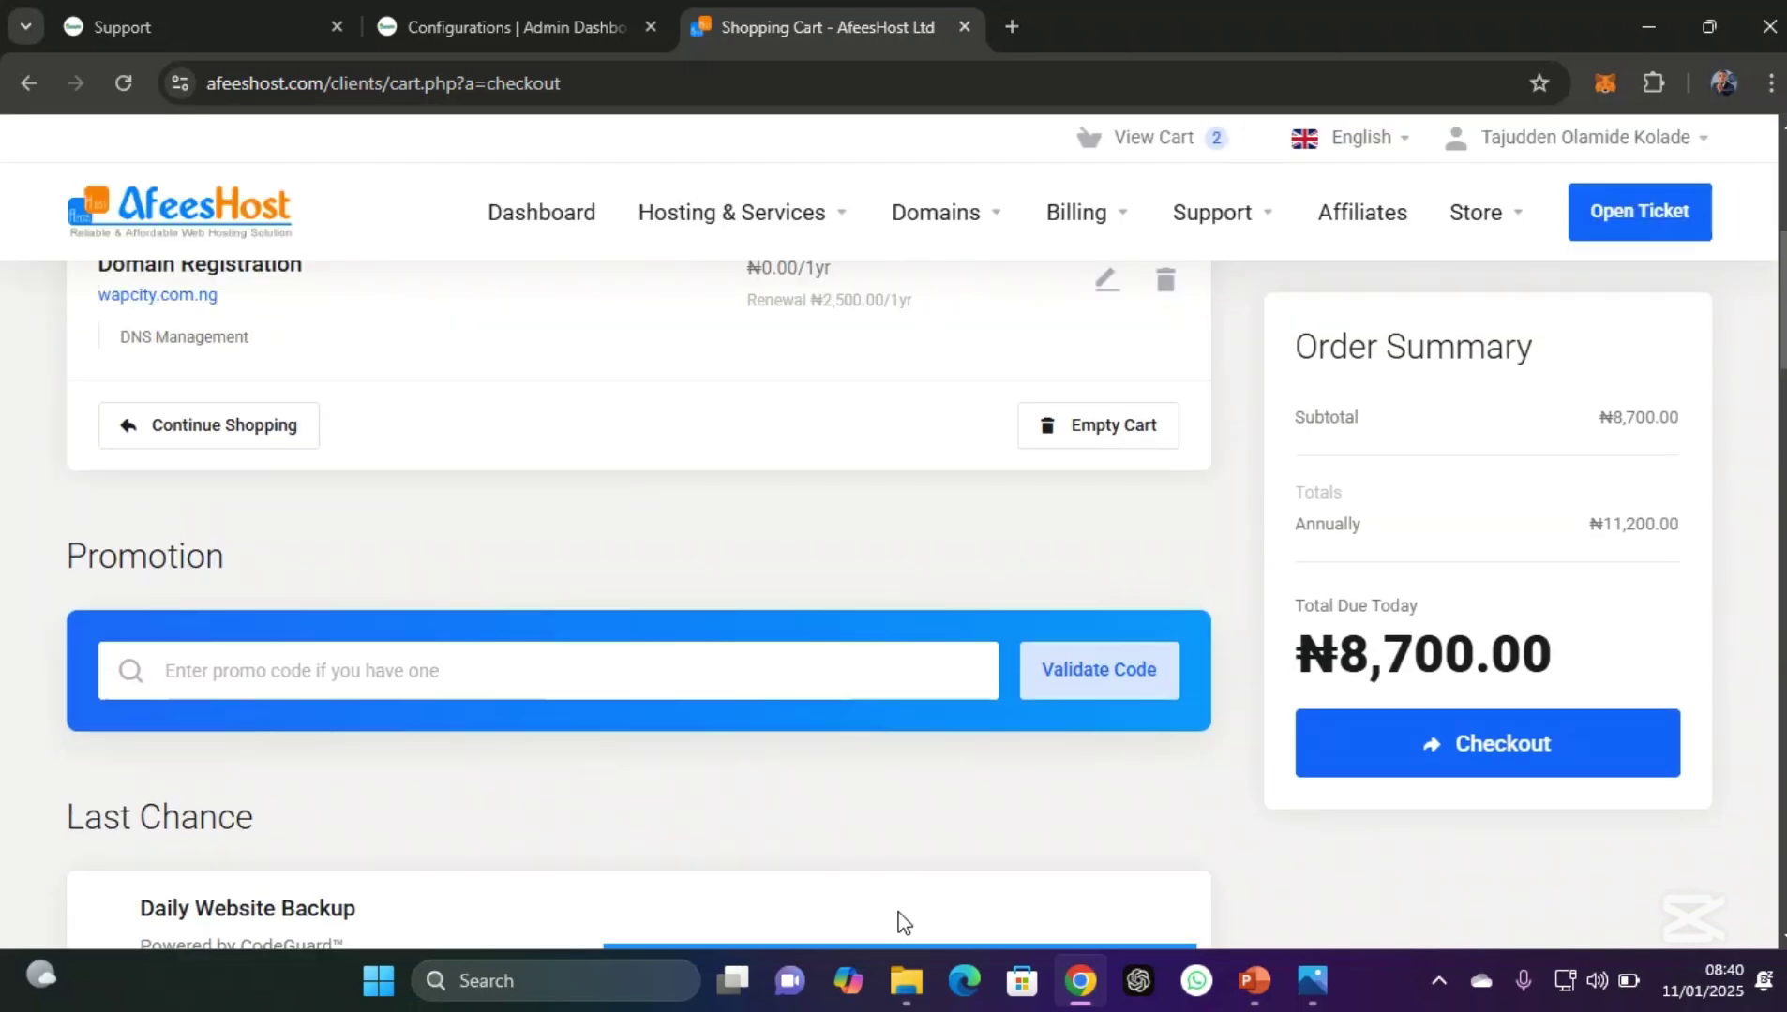
pyautogui.click(1061, 908)
pyautogui.moveTo(1275, 694); pyautogui.dragTo(1734, 792)
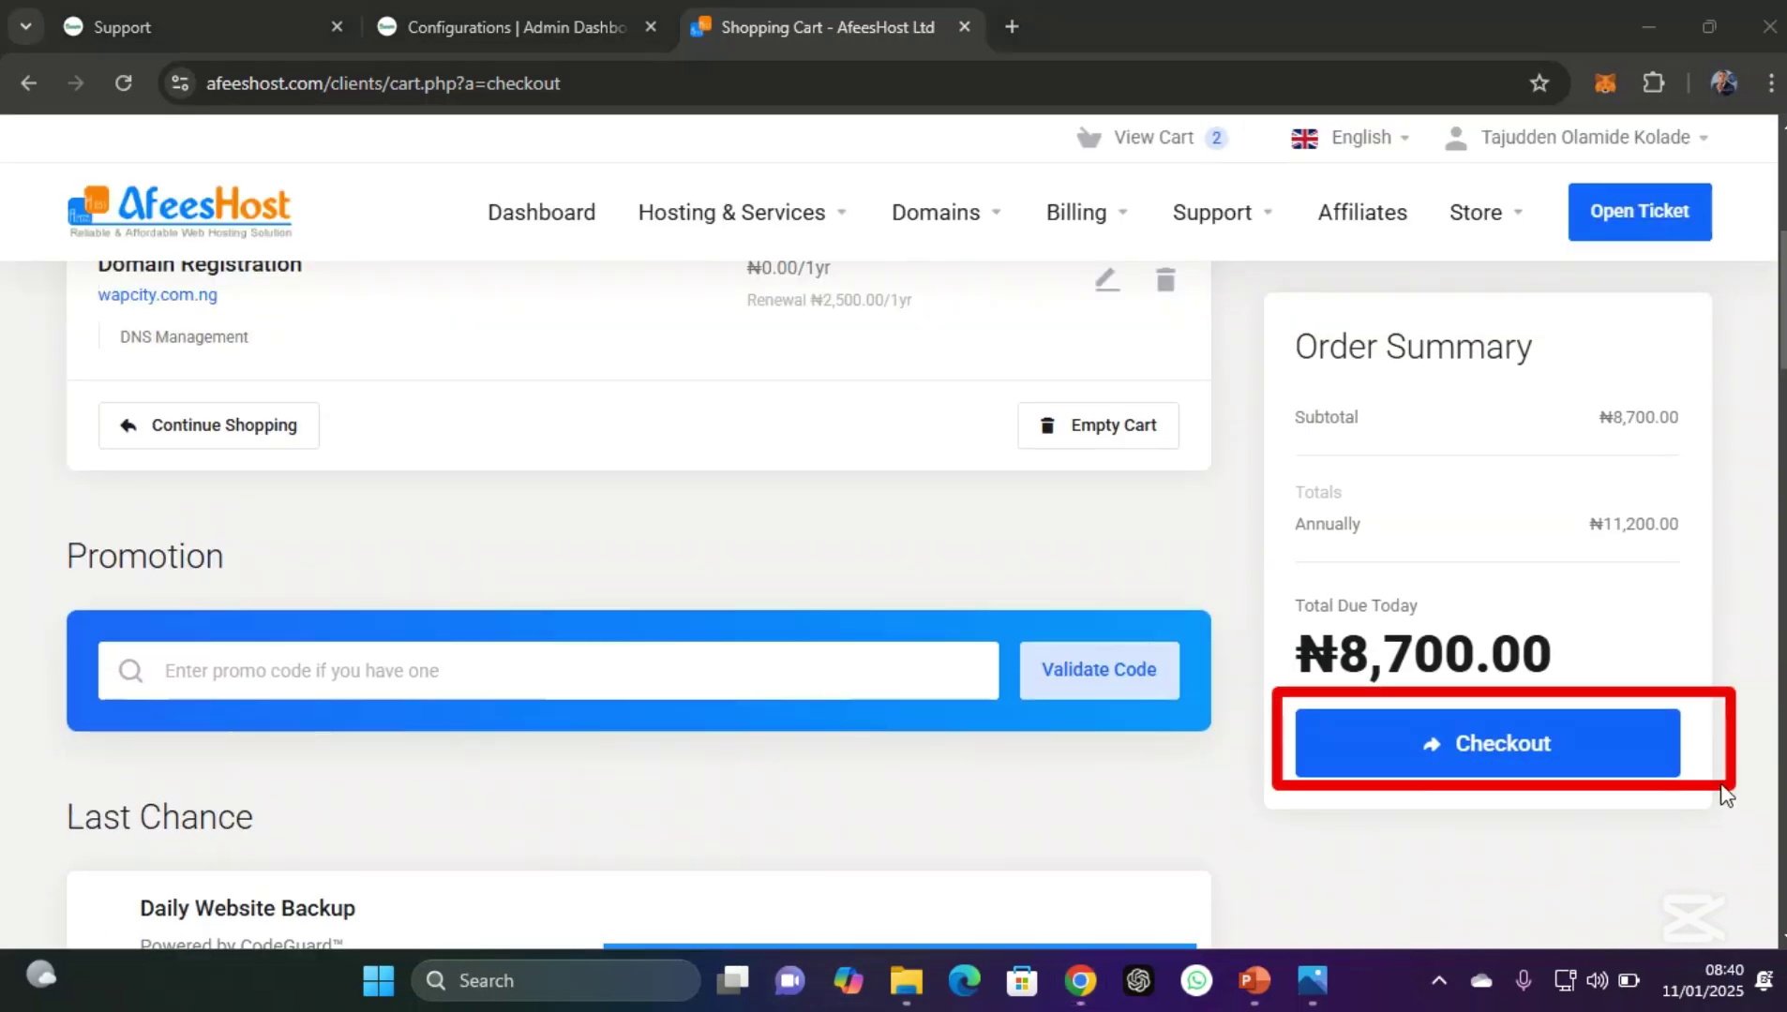
pyautogui.click(1583, 742)
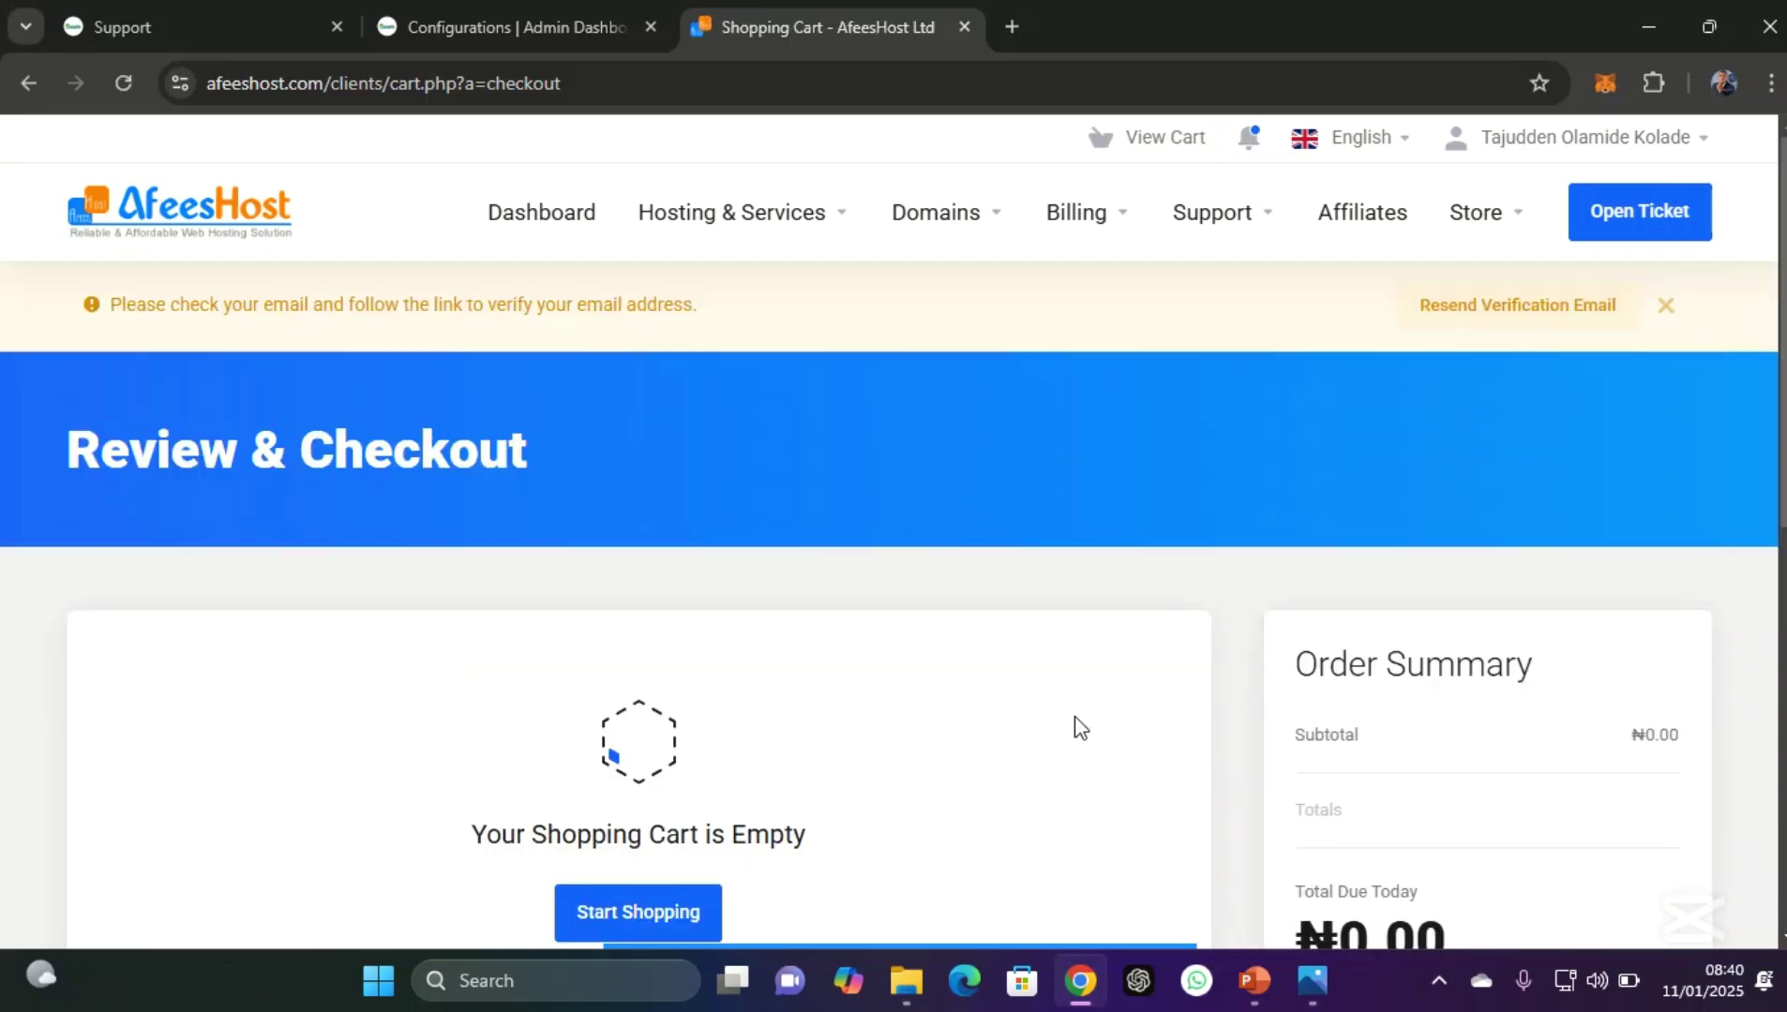
# Step: Review the cart again and continue past the wapcity.com.ng domain configuration
pyautogui.scroll(-2, 1204, 568)
pyautogui.scroll(-5, 1200, 574)
pyautogui.scroll(7, 1200, 574)
pyautogui.scroll(-1, 614, 634)
pyautogui.scroll(-1, 614, 633)
pyautogui.scroll(2, 610, 625)
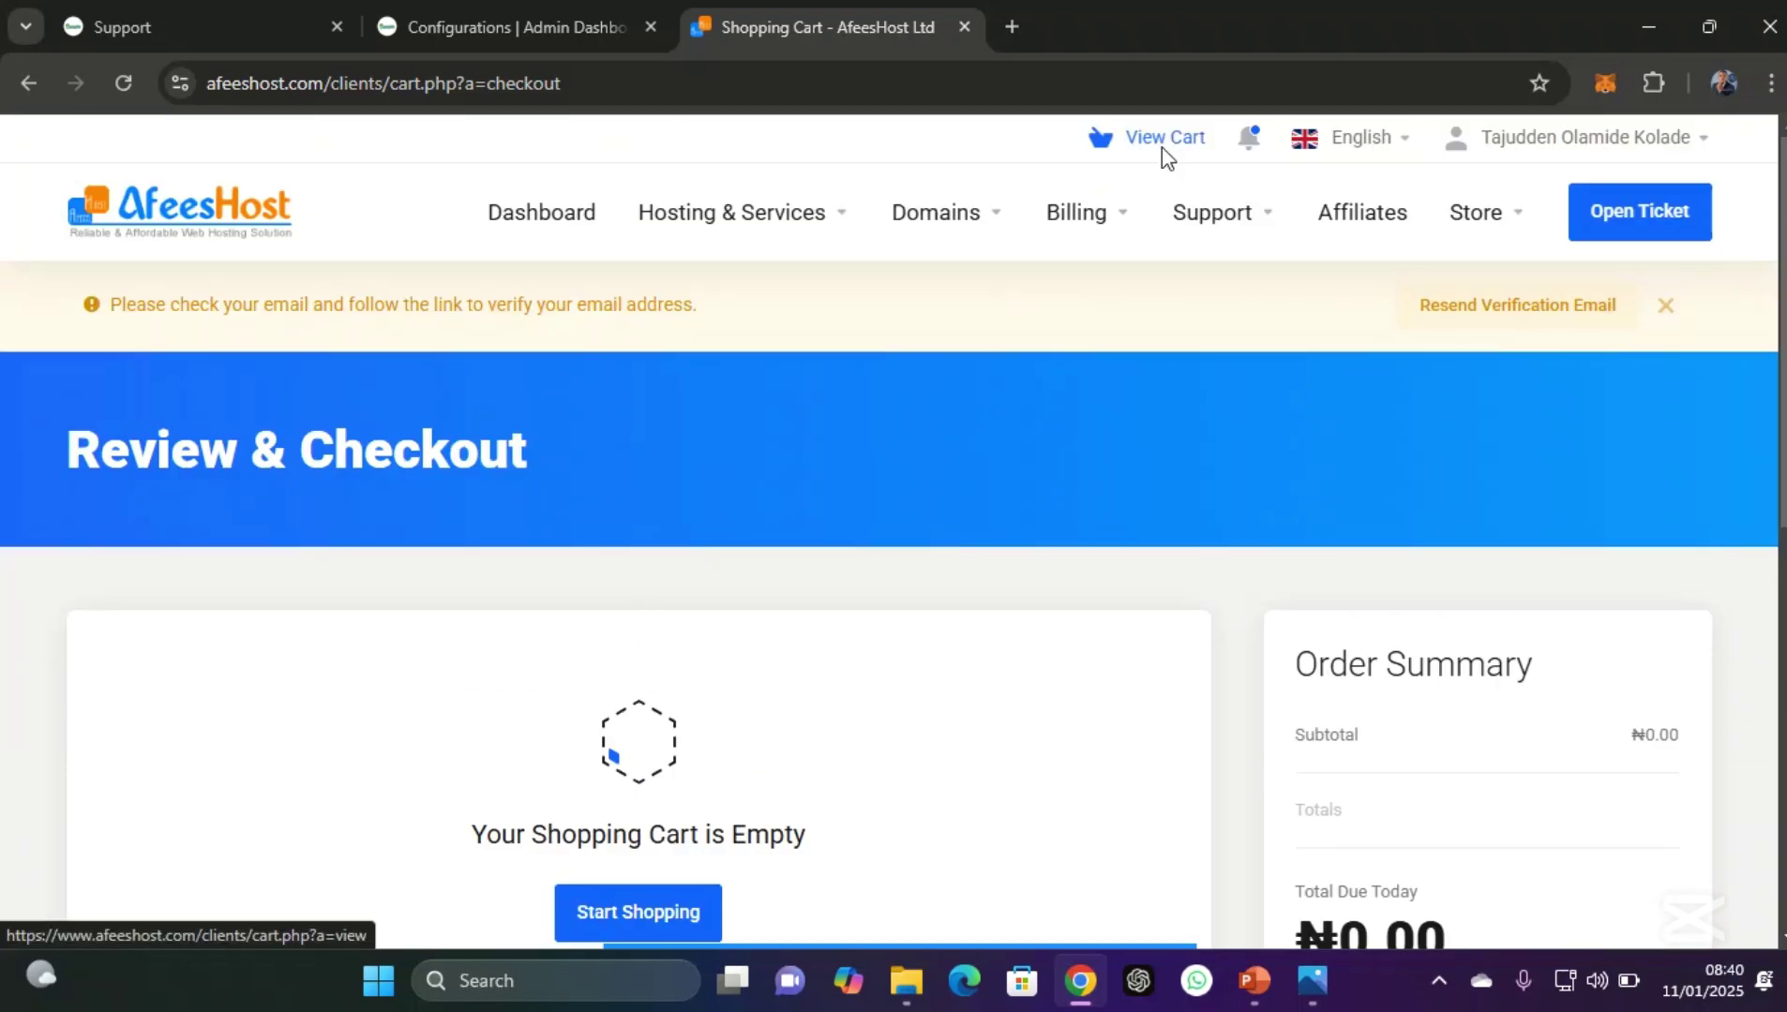
pyautogui.click(973, 906)
pyautogui.moveTo(1019, 429)
pyautogui.mouseDown()
pyautogui.moveTo(1100, 140)
pyautogui.moveTo(1137, 152)
pyautogui.mouseUp()
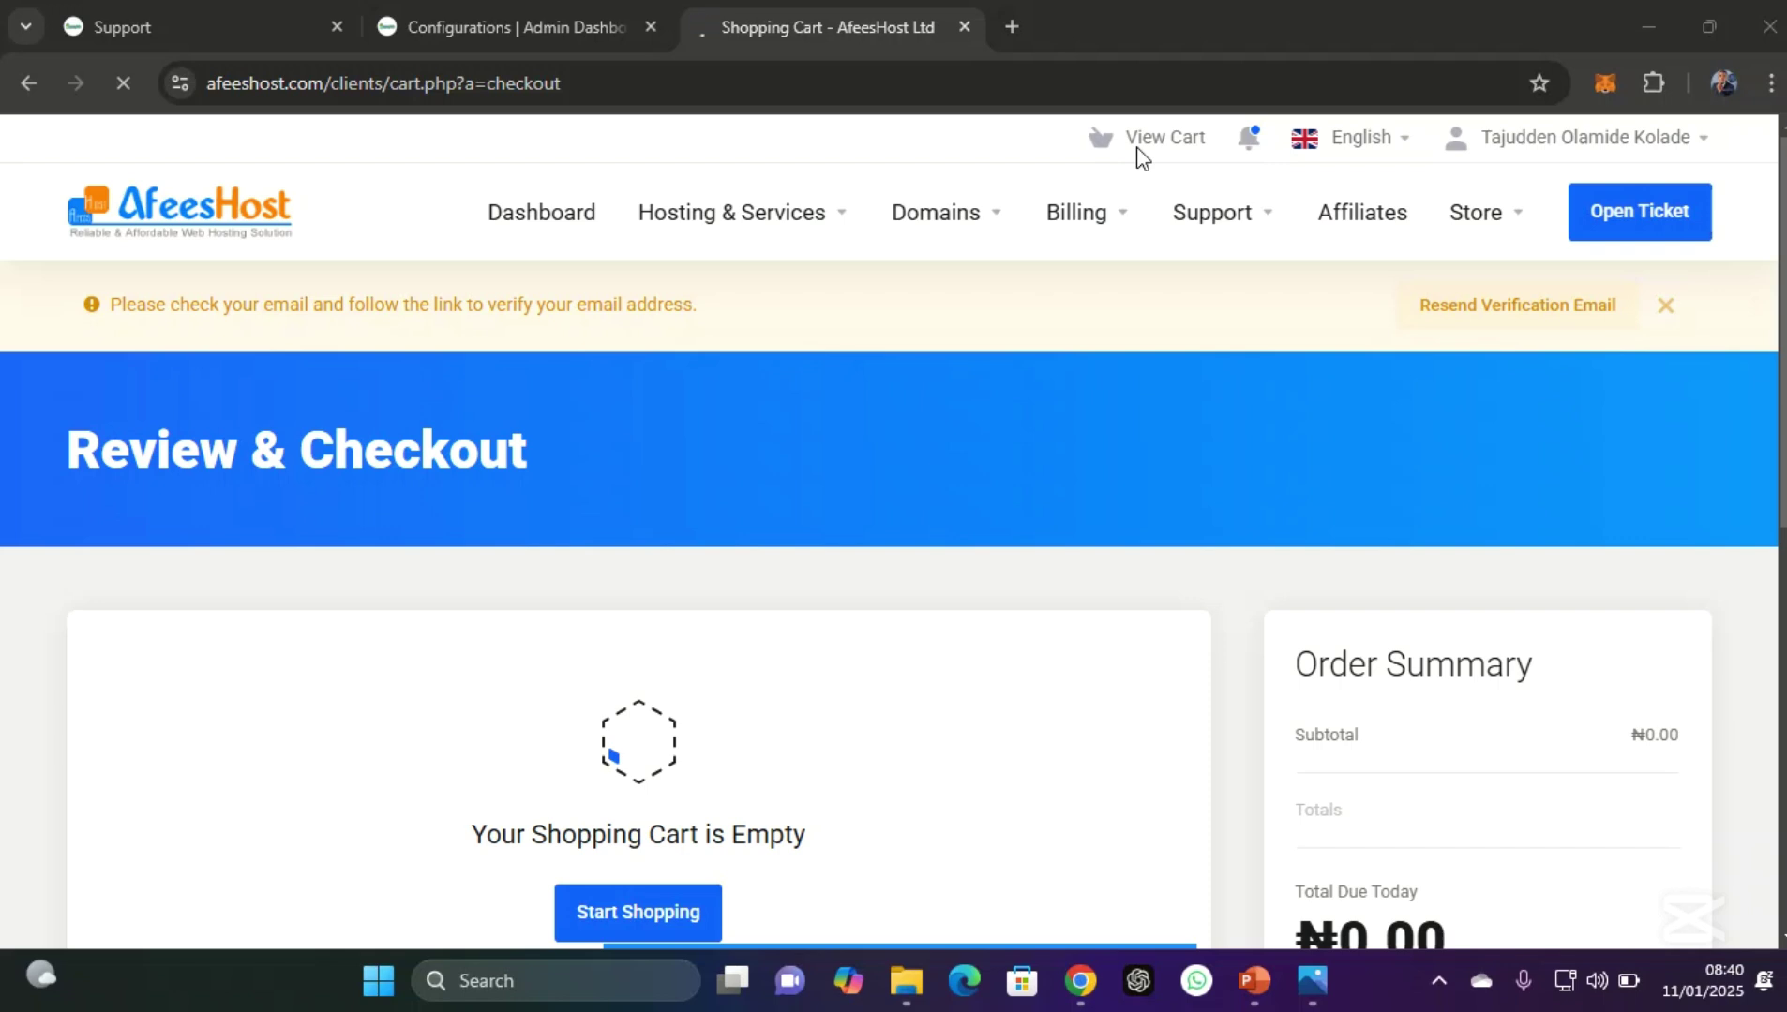
pyautogui.scroll(-9, 813, 585)
pyautogui.moveTo(766, 922)
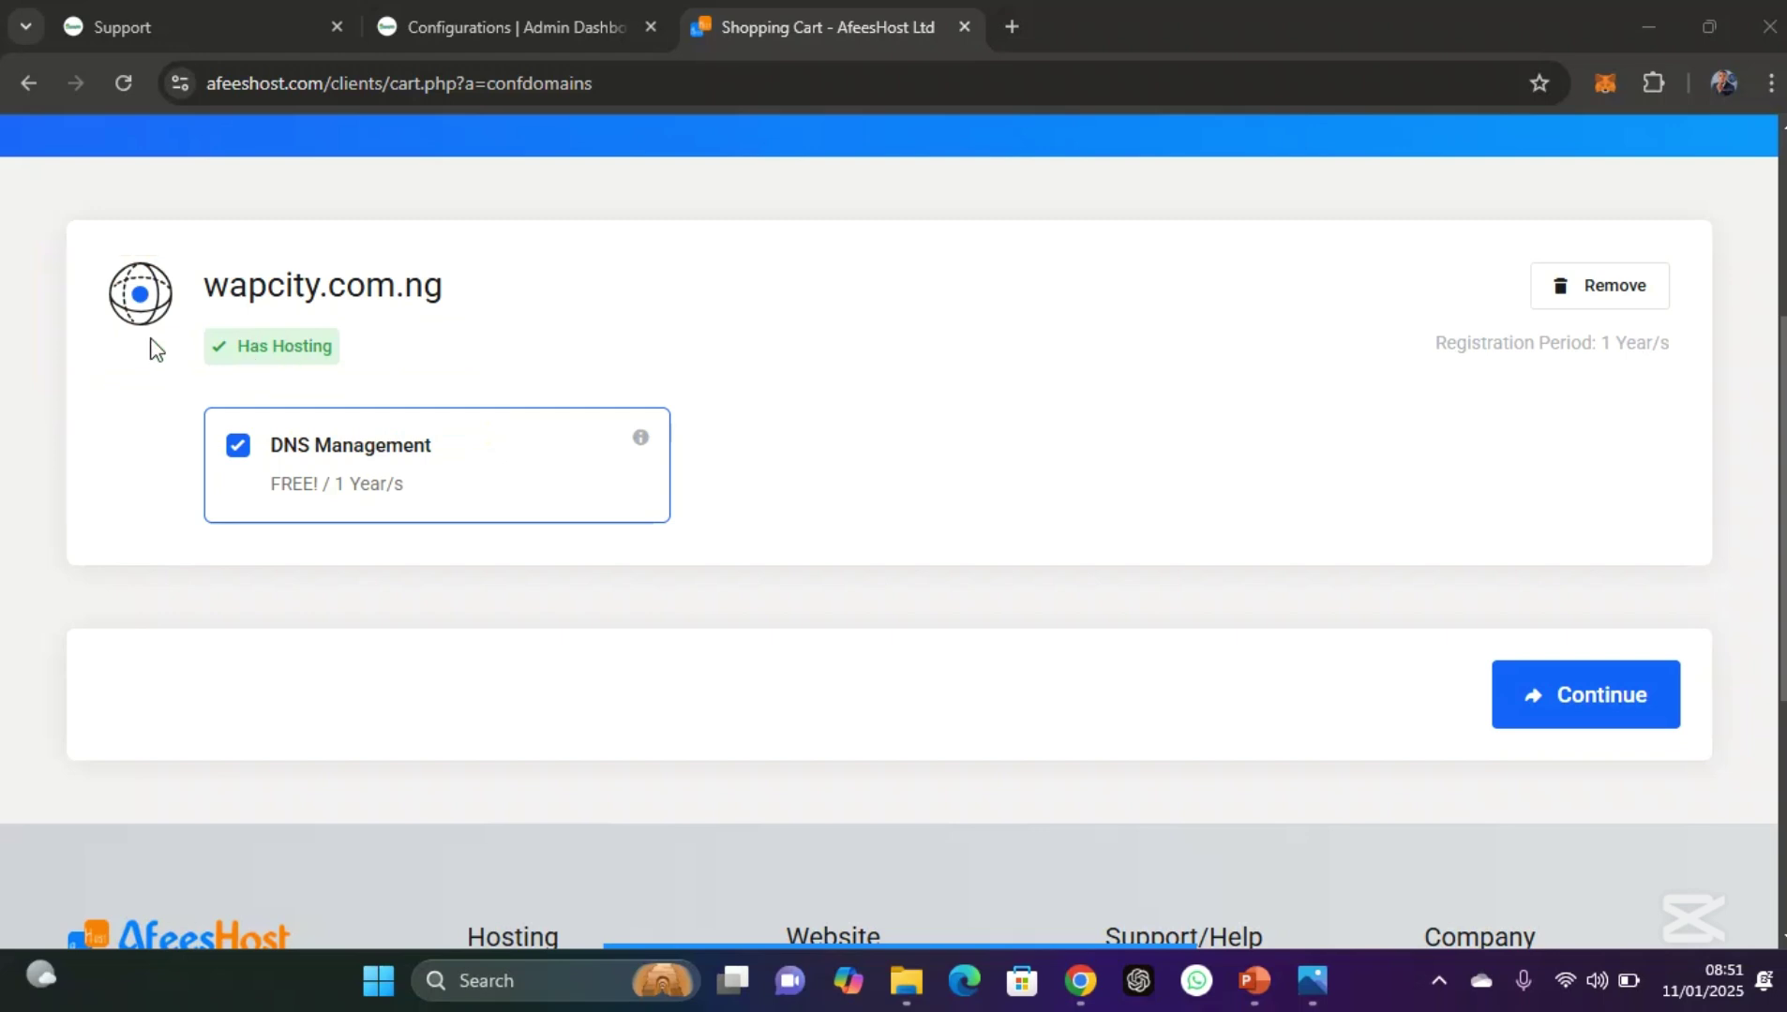
pyautogui.click(1551, 681)
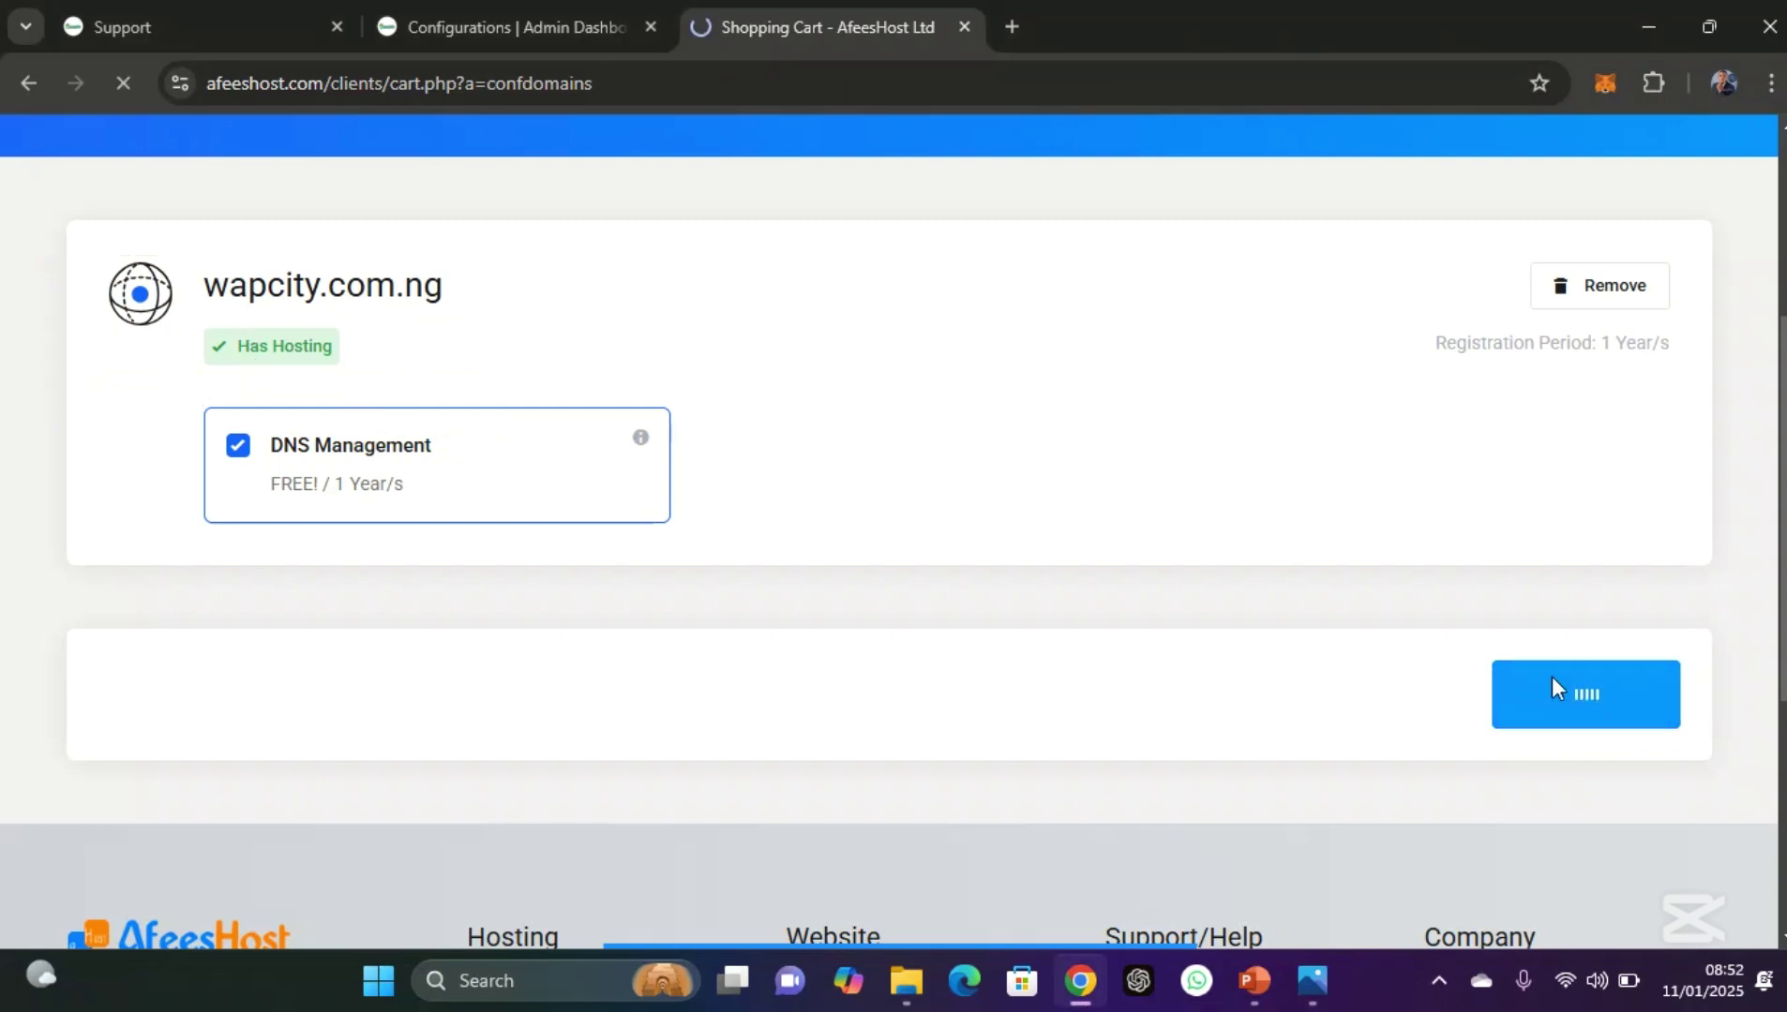
# Step: Check out the ₦8,700.00 Starter hosting and domain order to generate the invoice
pyautogui.click(987, 905)
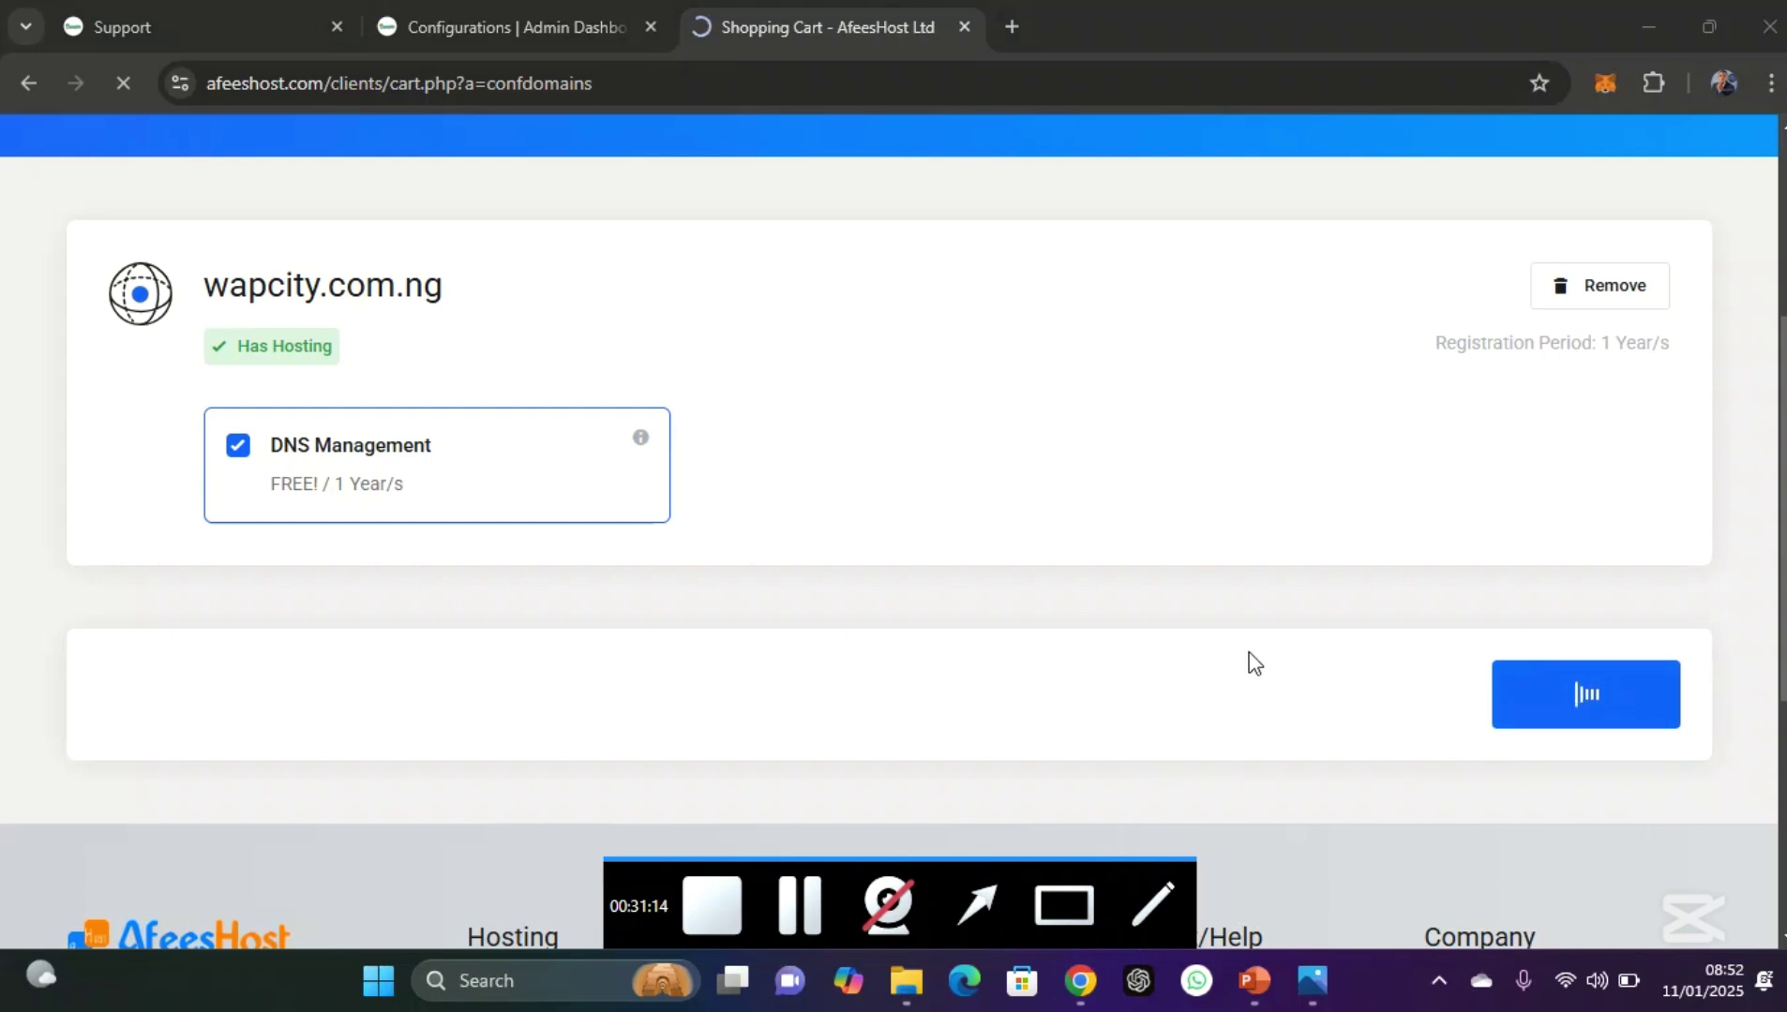
pyautogui.moveTo(1254, 663); pyautogui.dragTo(1540, 952)
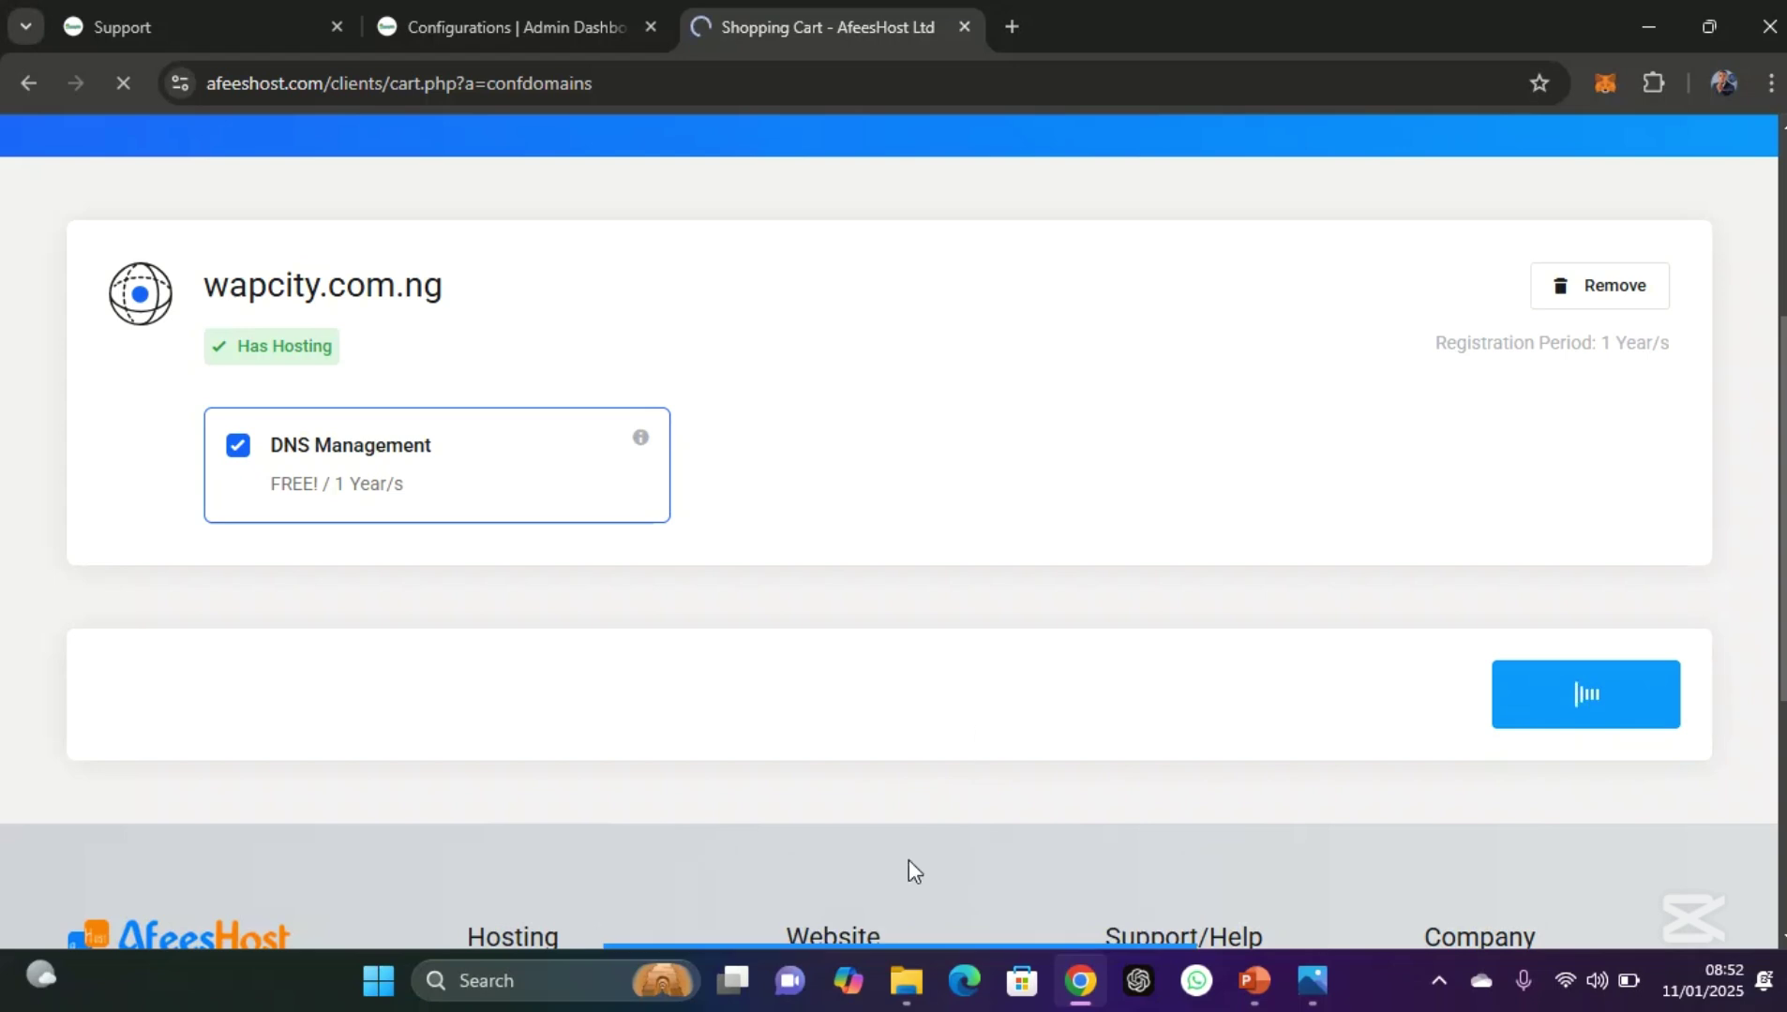
pyautogui.scroll(-5, 1125, 485)
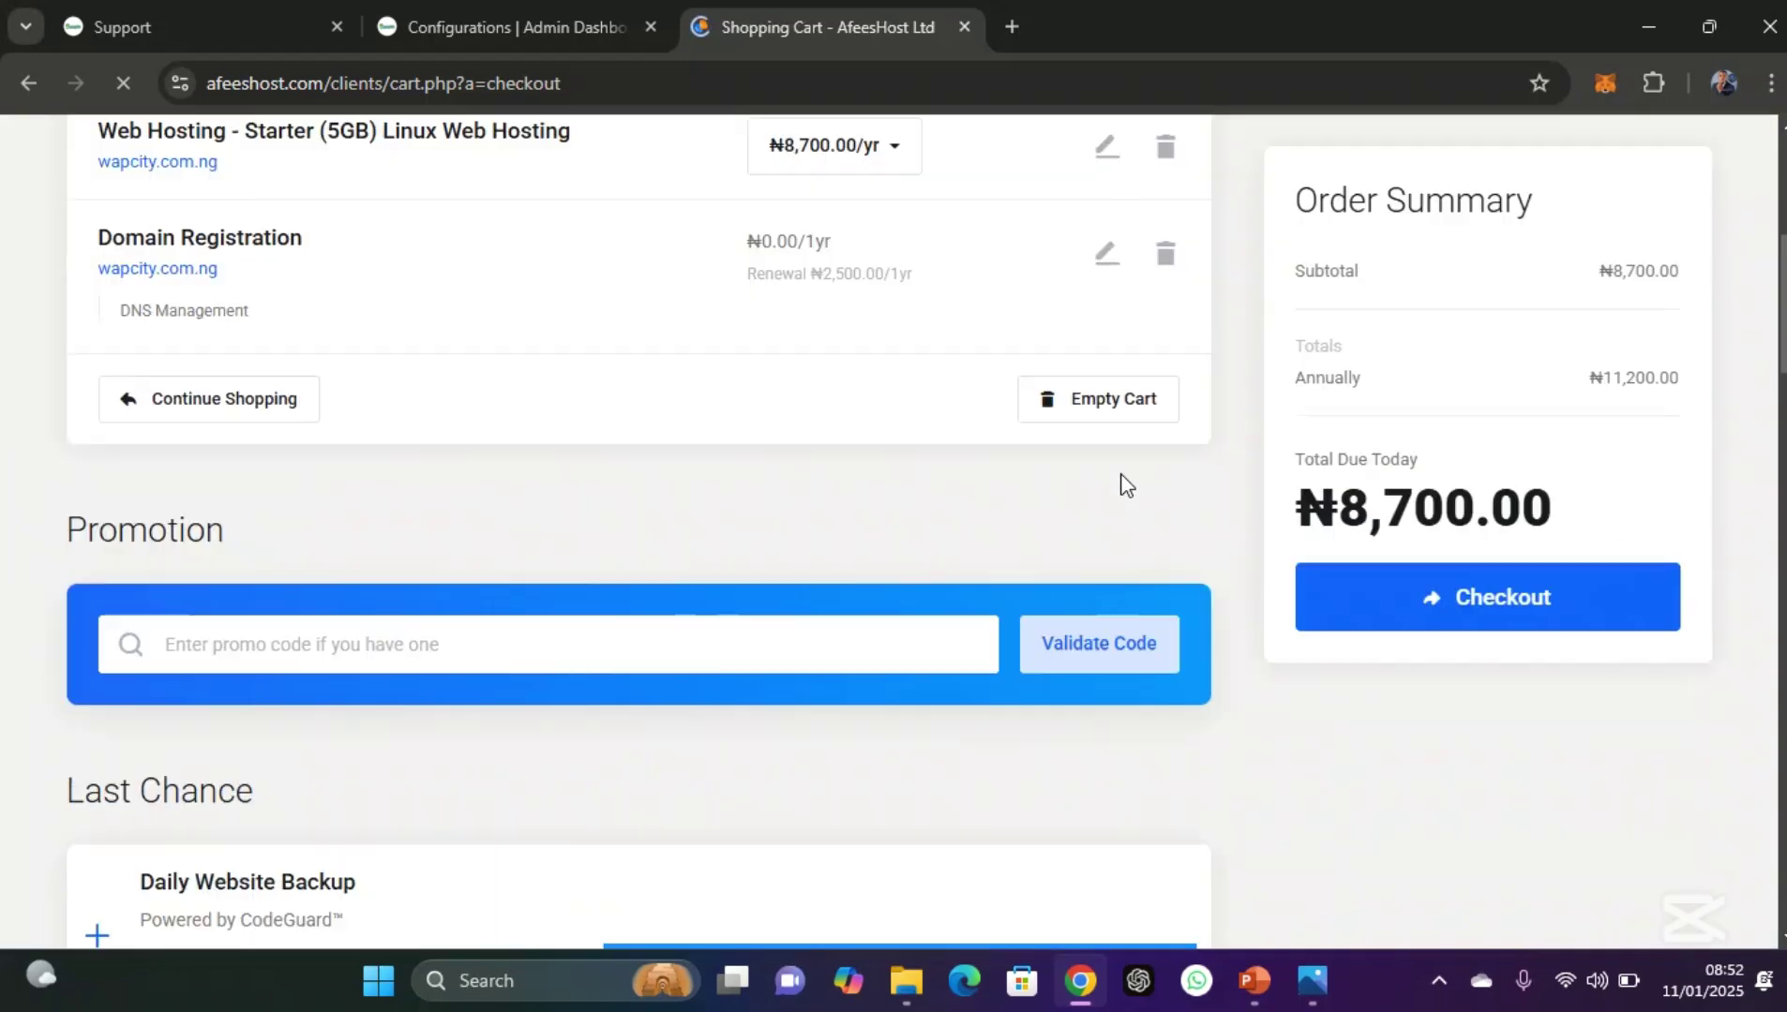
pyautogui.click(1404, 743)
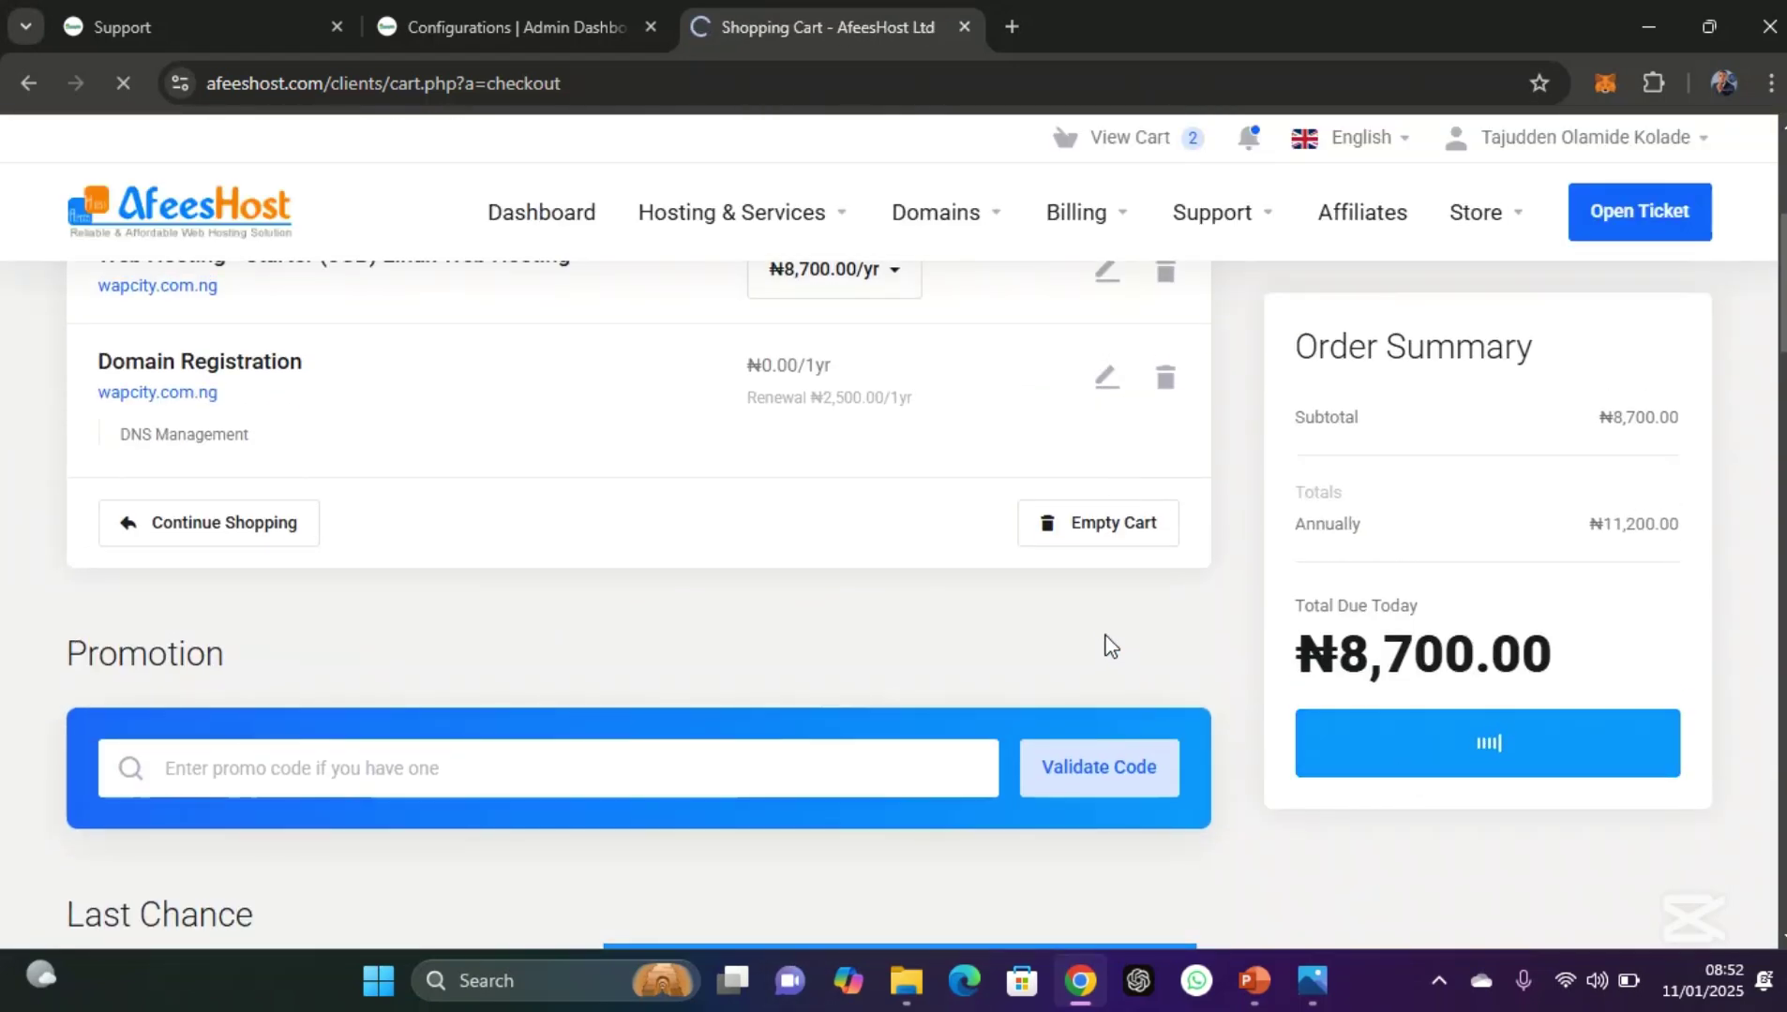
pyautogui.scroll(4, 1132, 646)
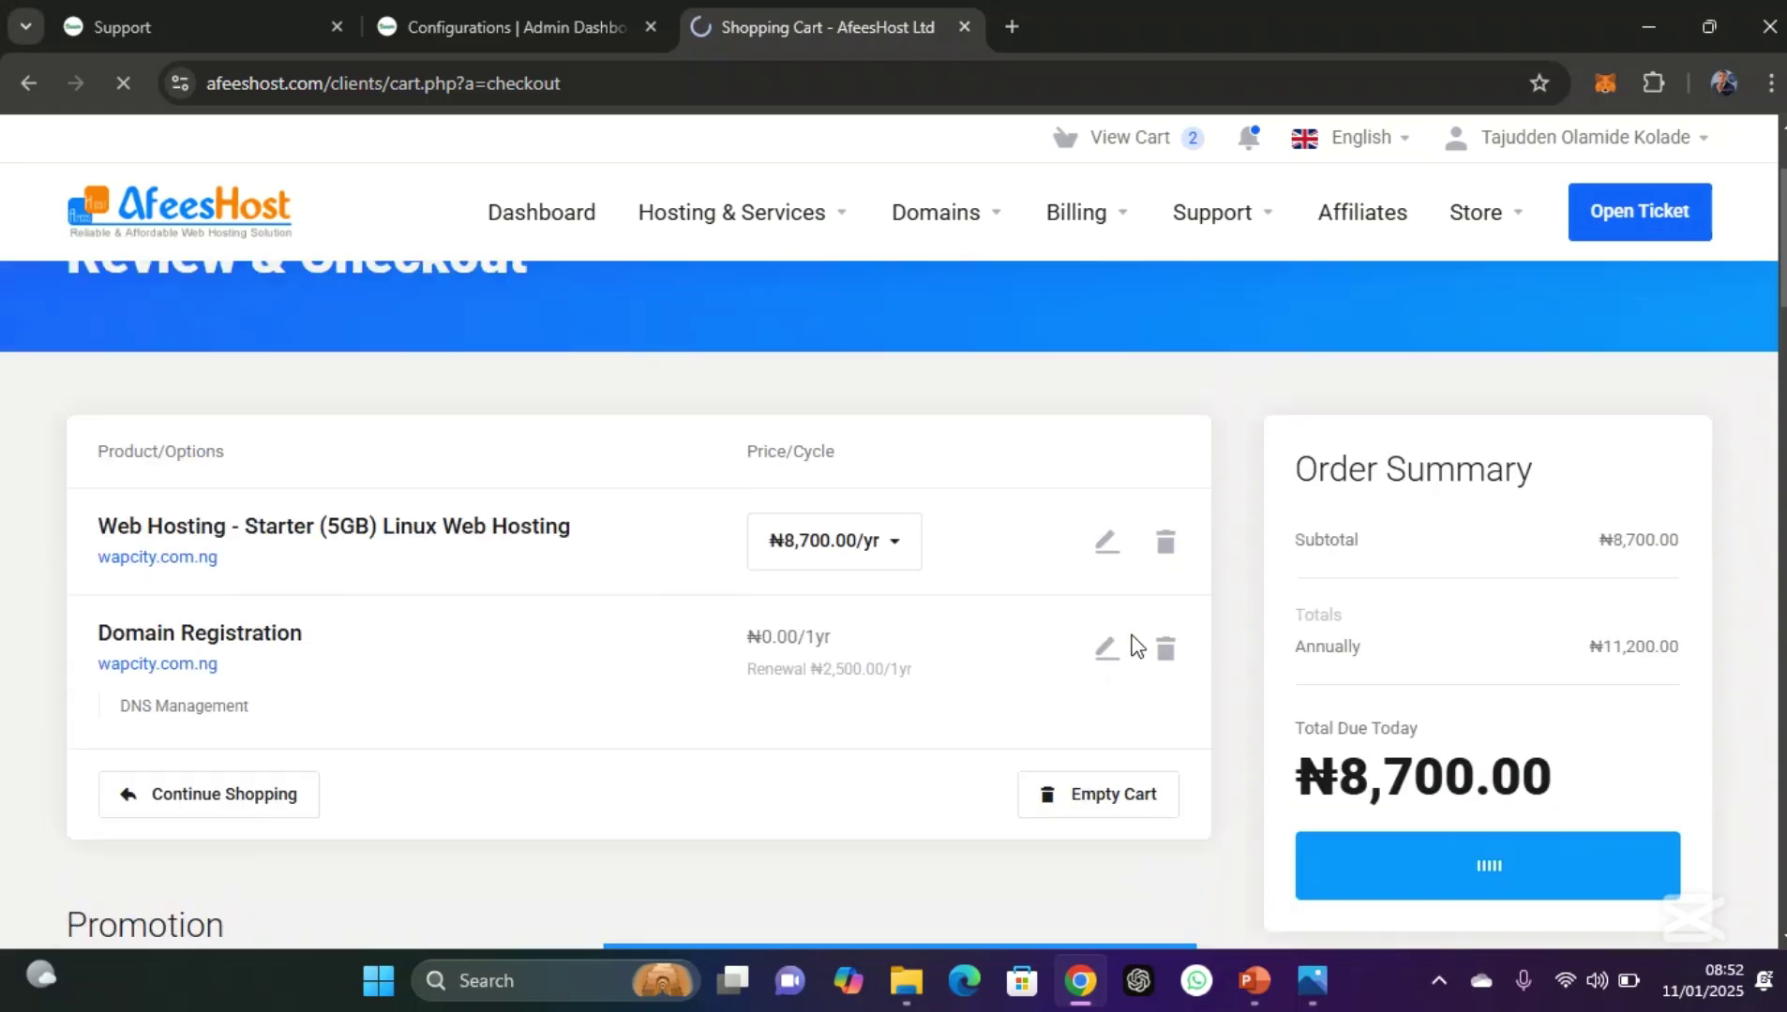
pyautogui.scroll(-10, 1130, 643)
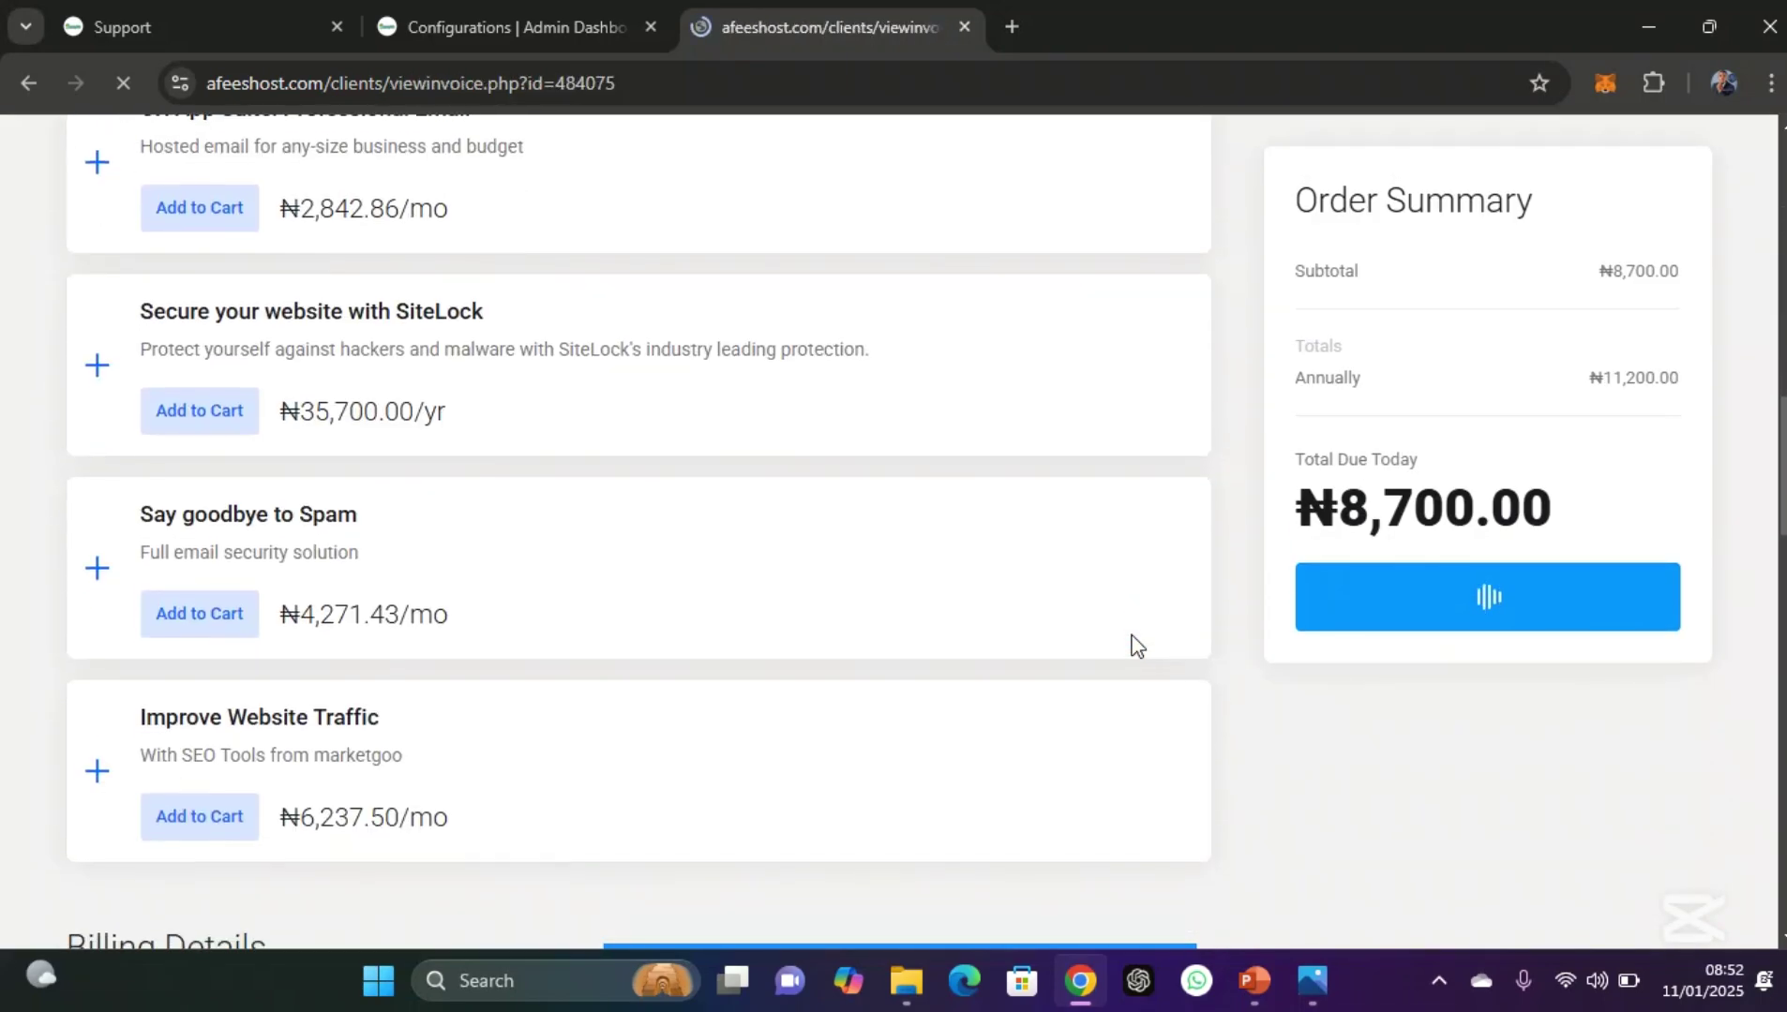
# Step: Set the invoice payment method to Paystack
pyautogui.scroll(-5, 1135, 644)
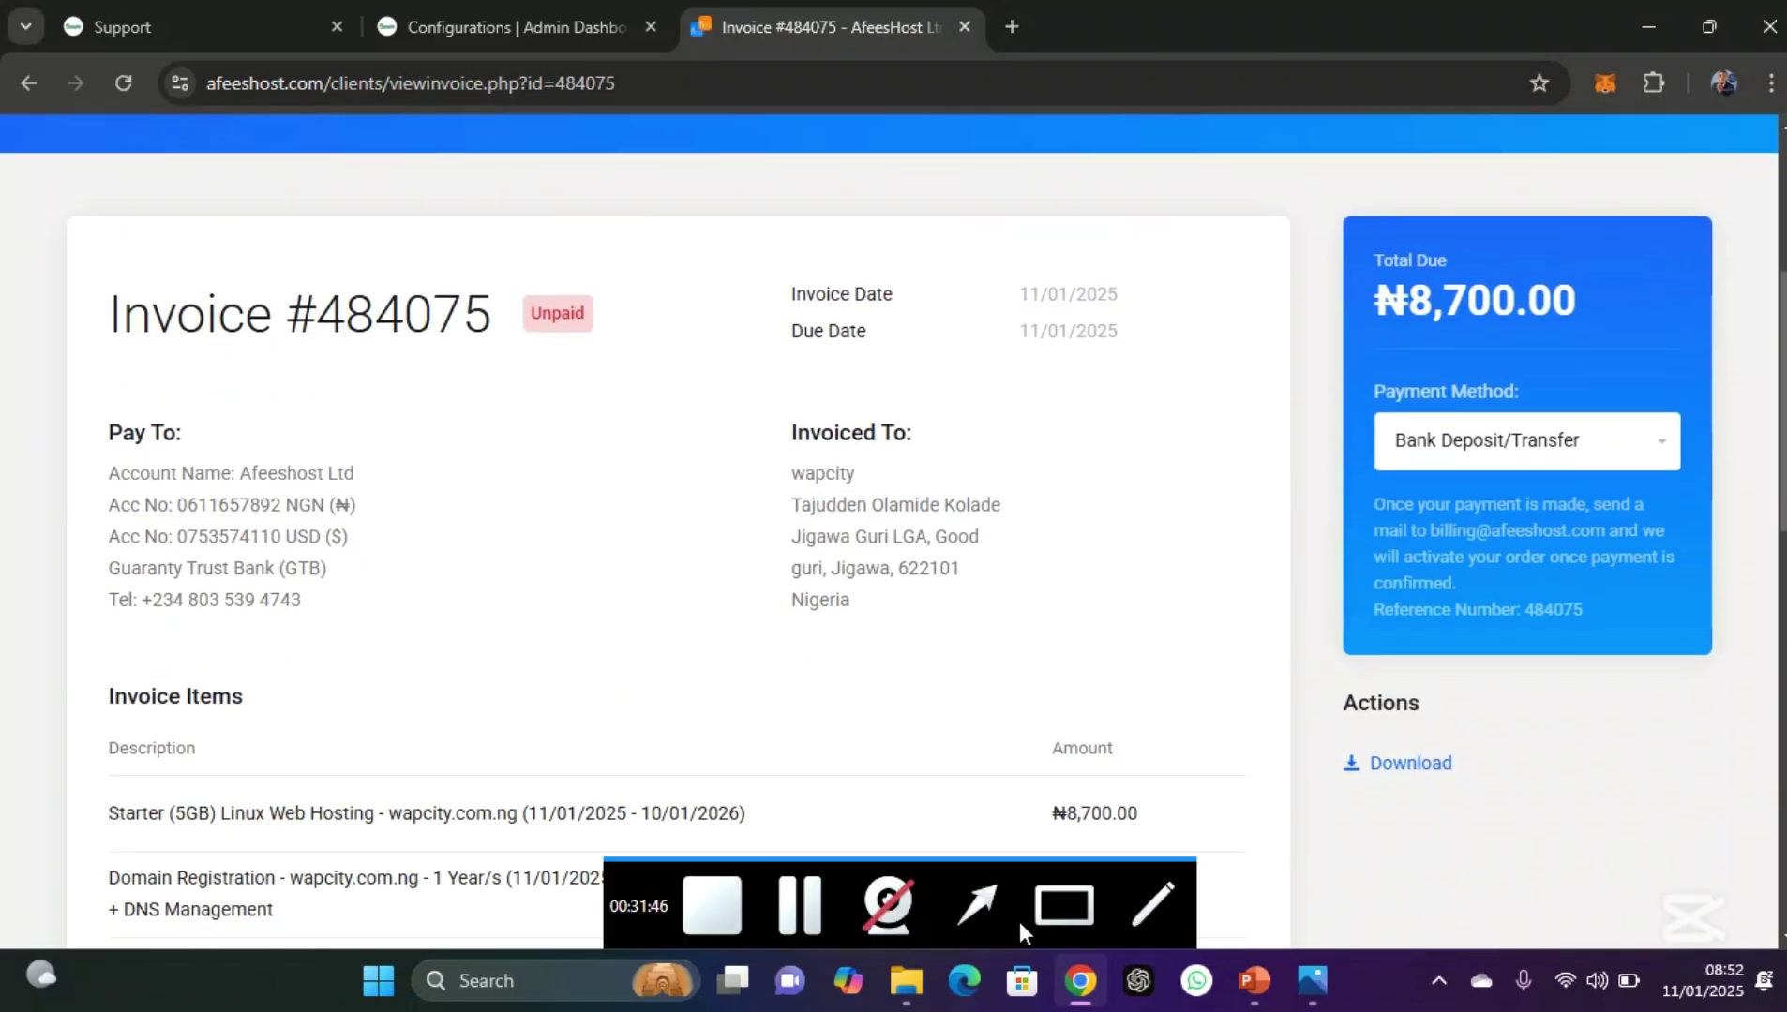
pyautogui.click(1066, 906)
pyautogui.moveTo(502, 267); pyautogui.dragTo(612, 398)
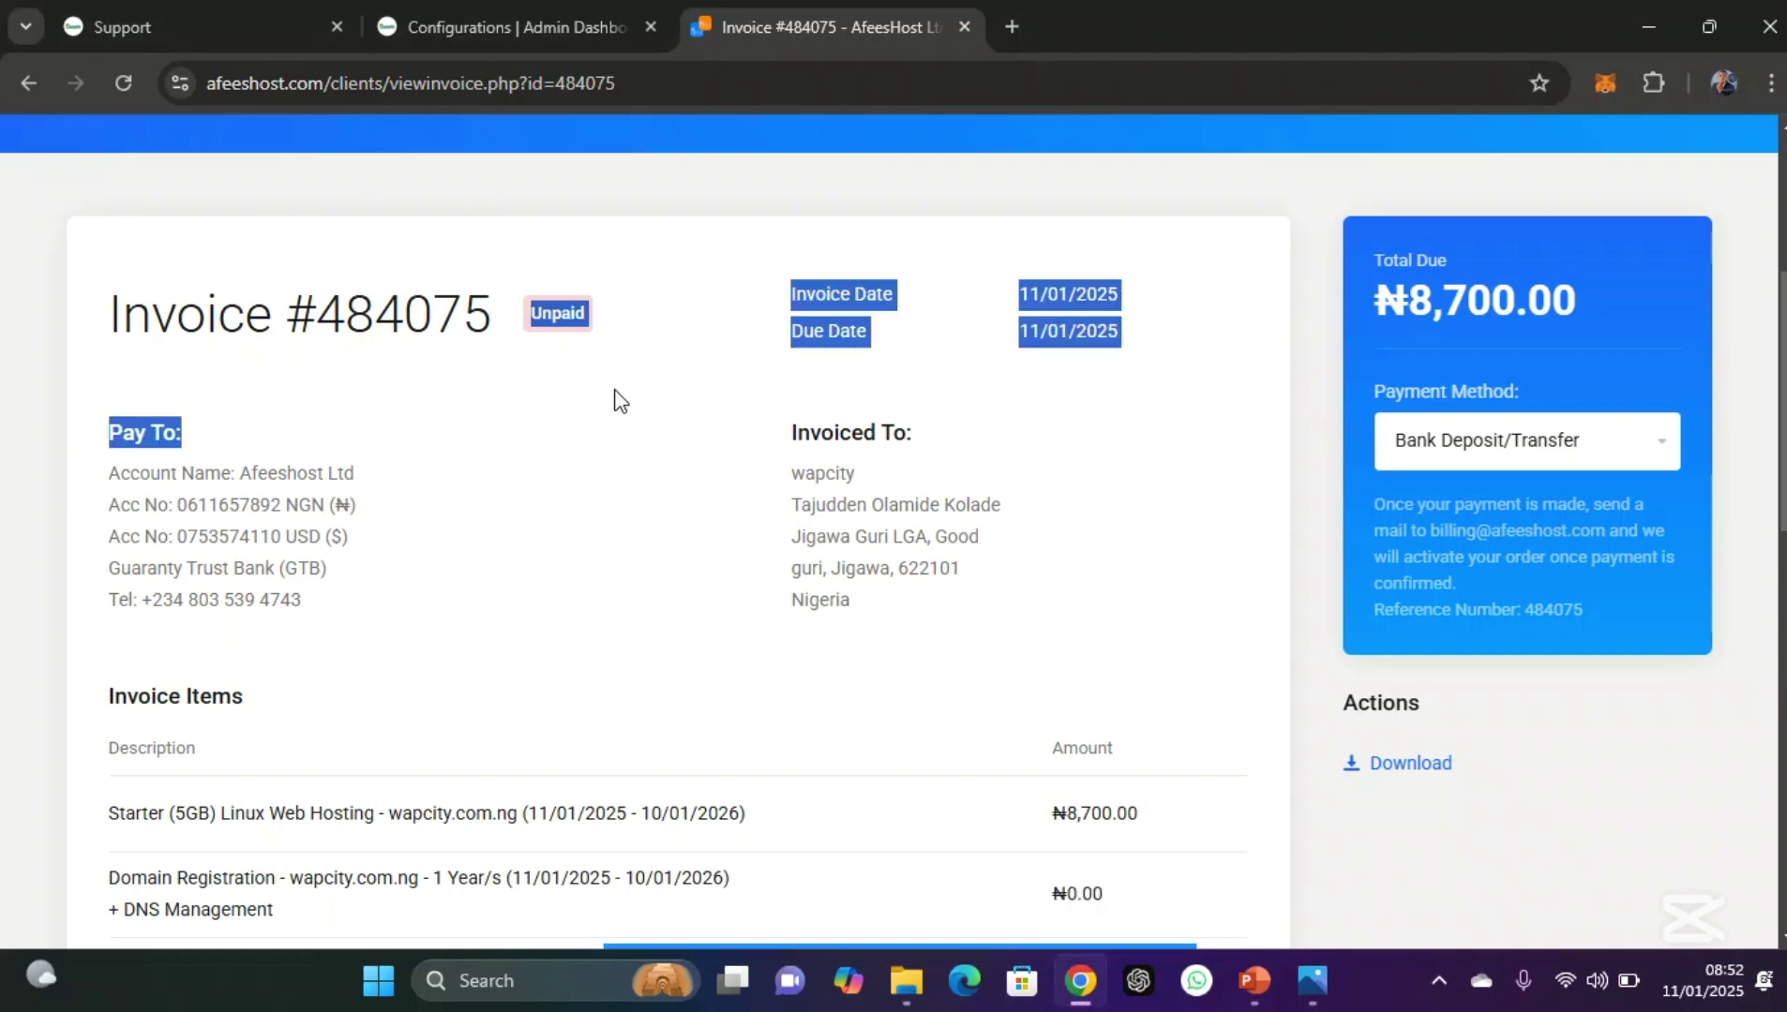
pyautogui.click(1515, 442)
pyautogui.click(825, 679)
pyautogui.click(1462, 450)
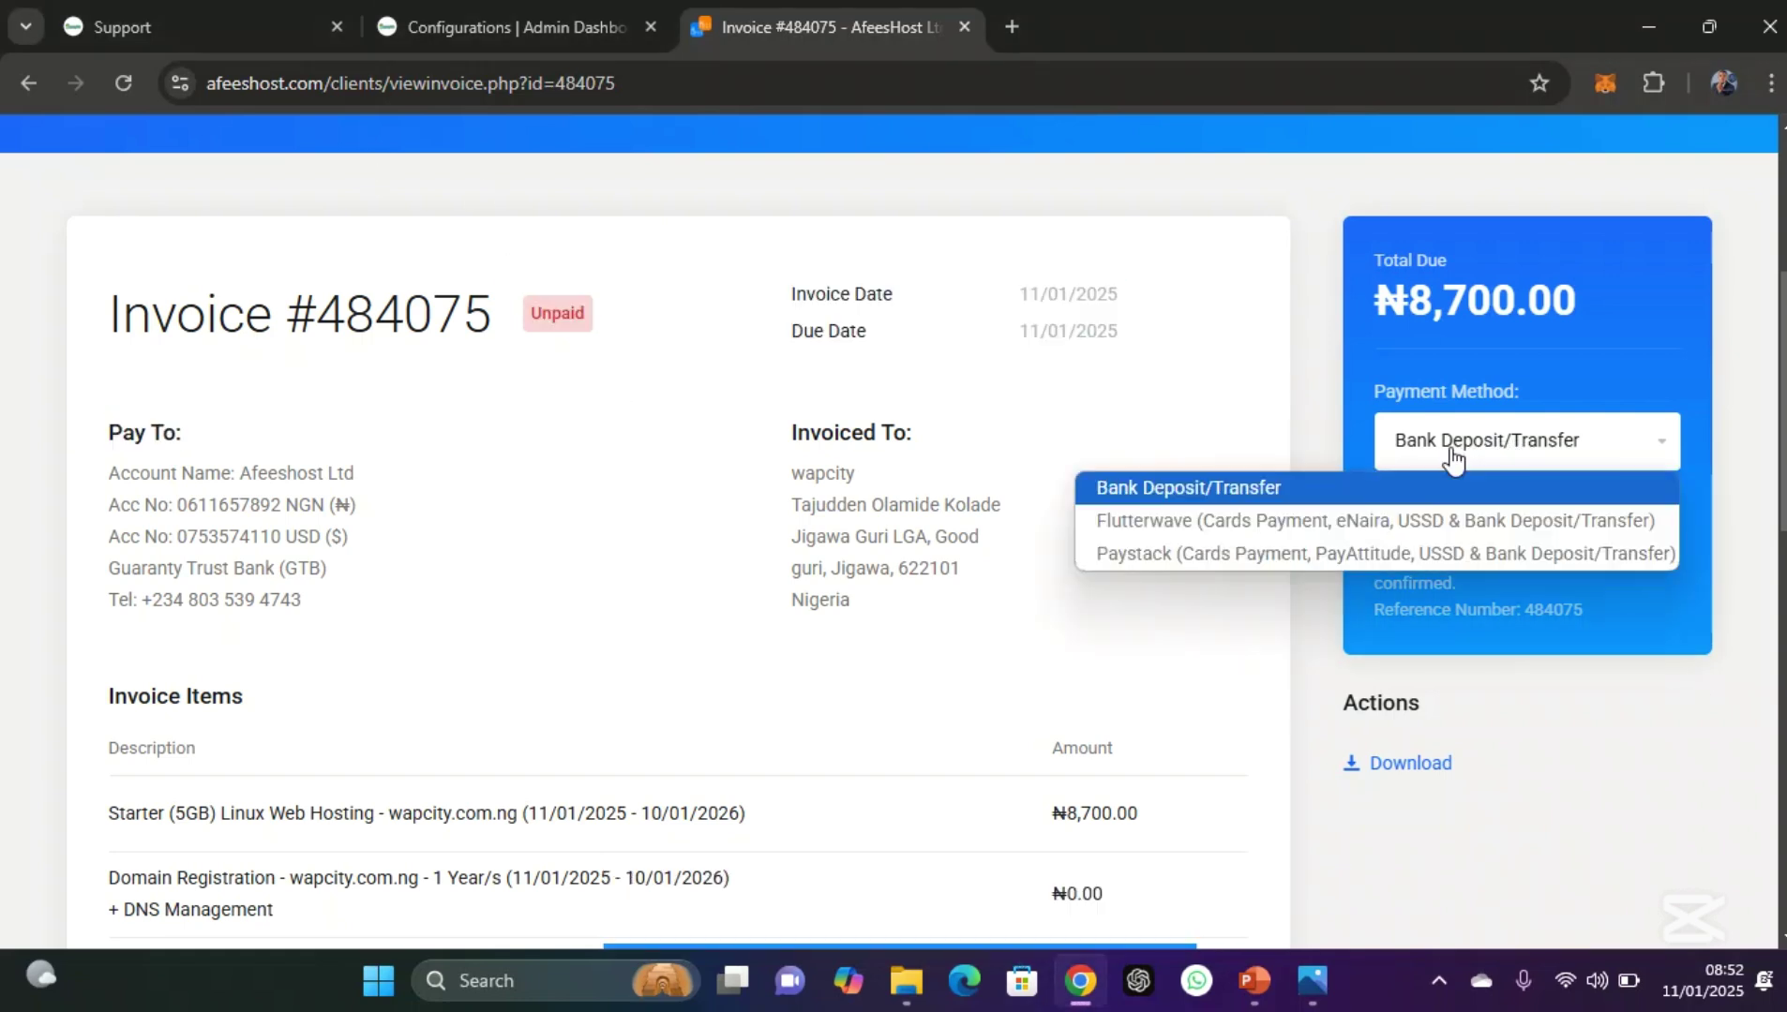
pyautogui.click(1188, 557)
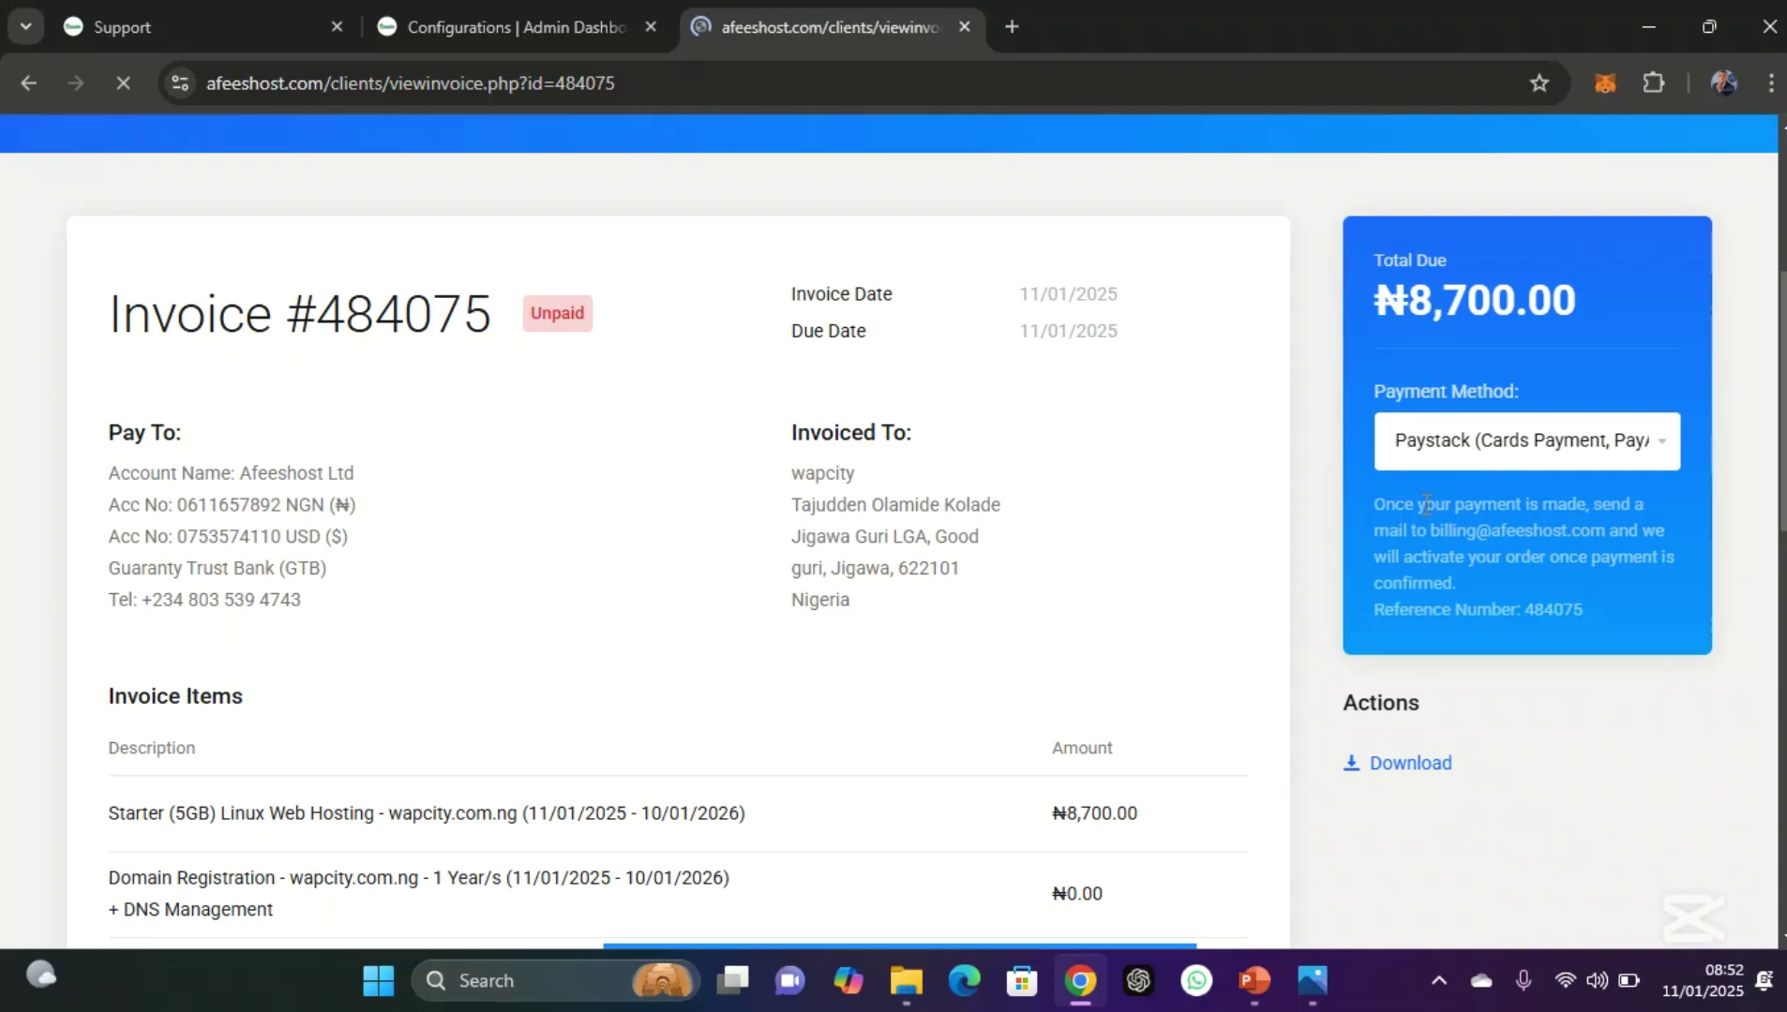
# Step: Pay the ₦8,939.20 invoice by Paystack bank transfer and confirm the money was sent
pyautogui.scroll(-5, 788, 504)
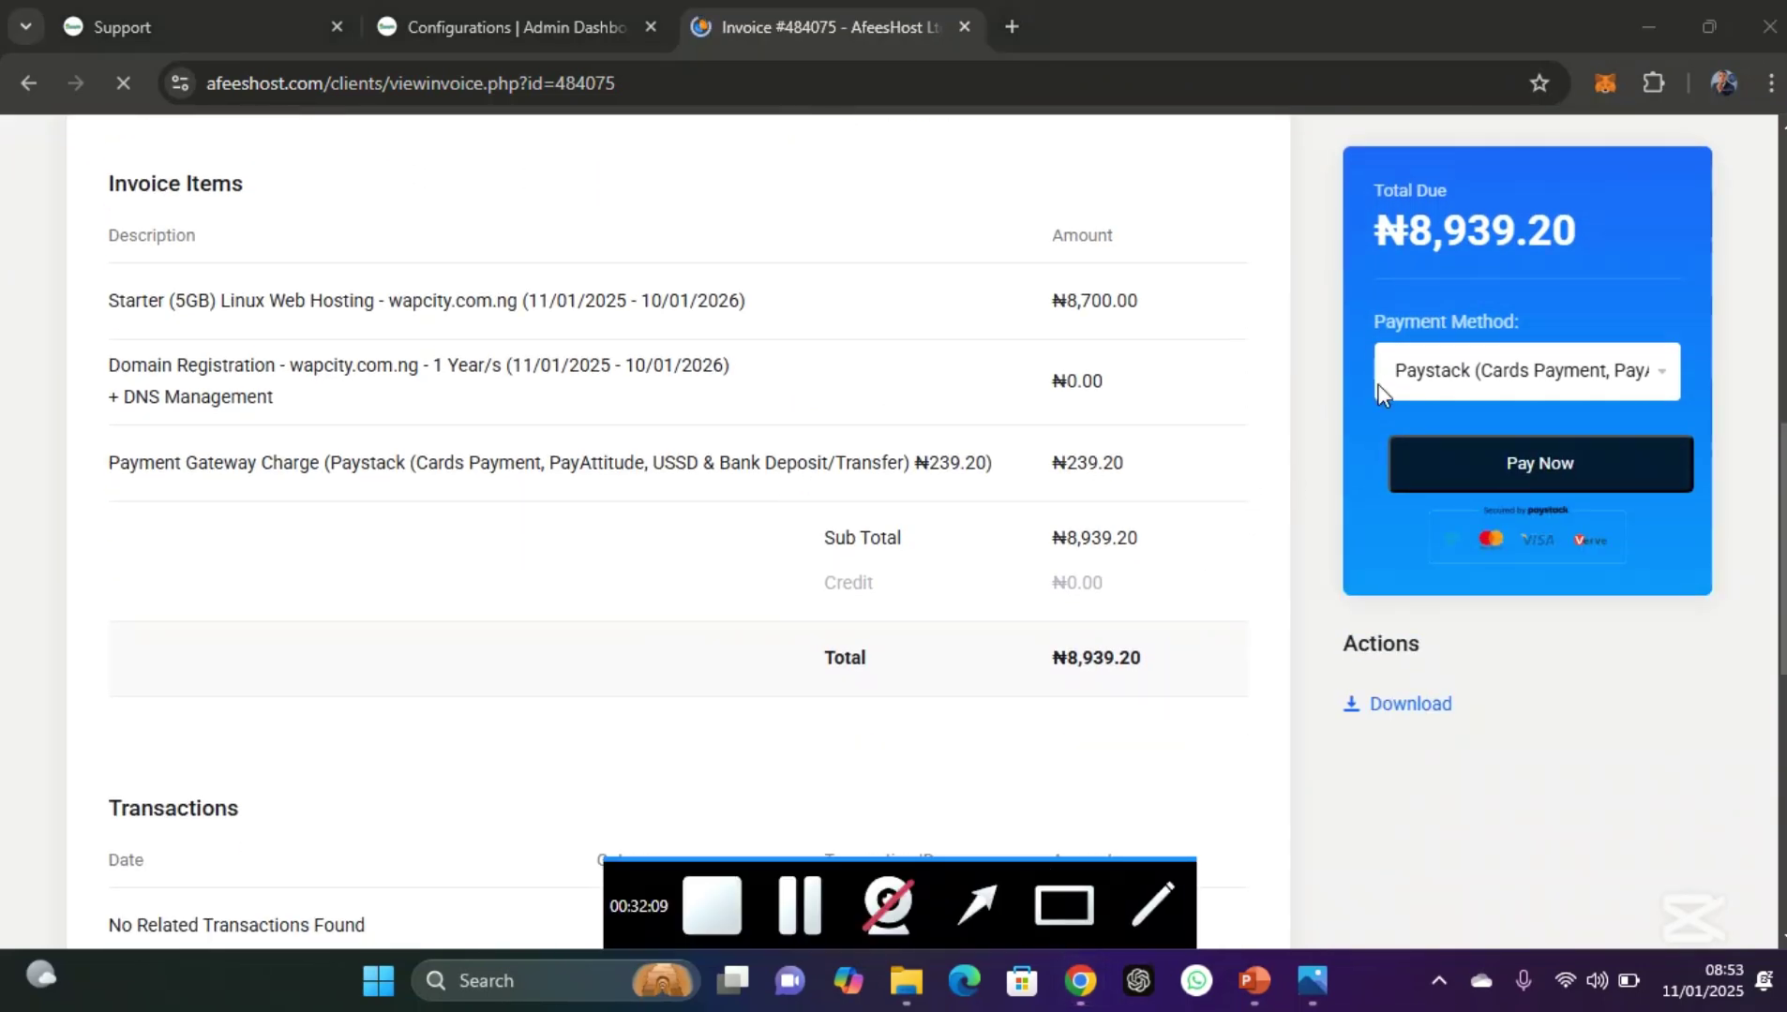
pyautogui.click(1601, 474)
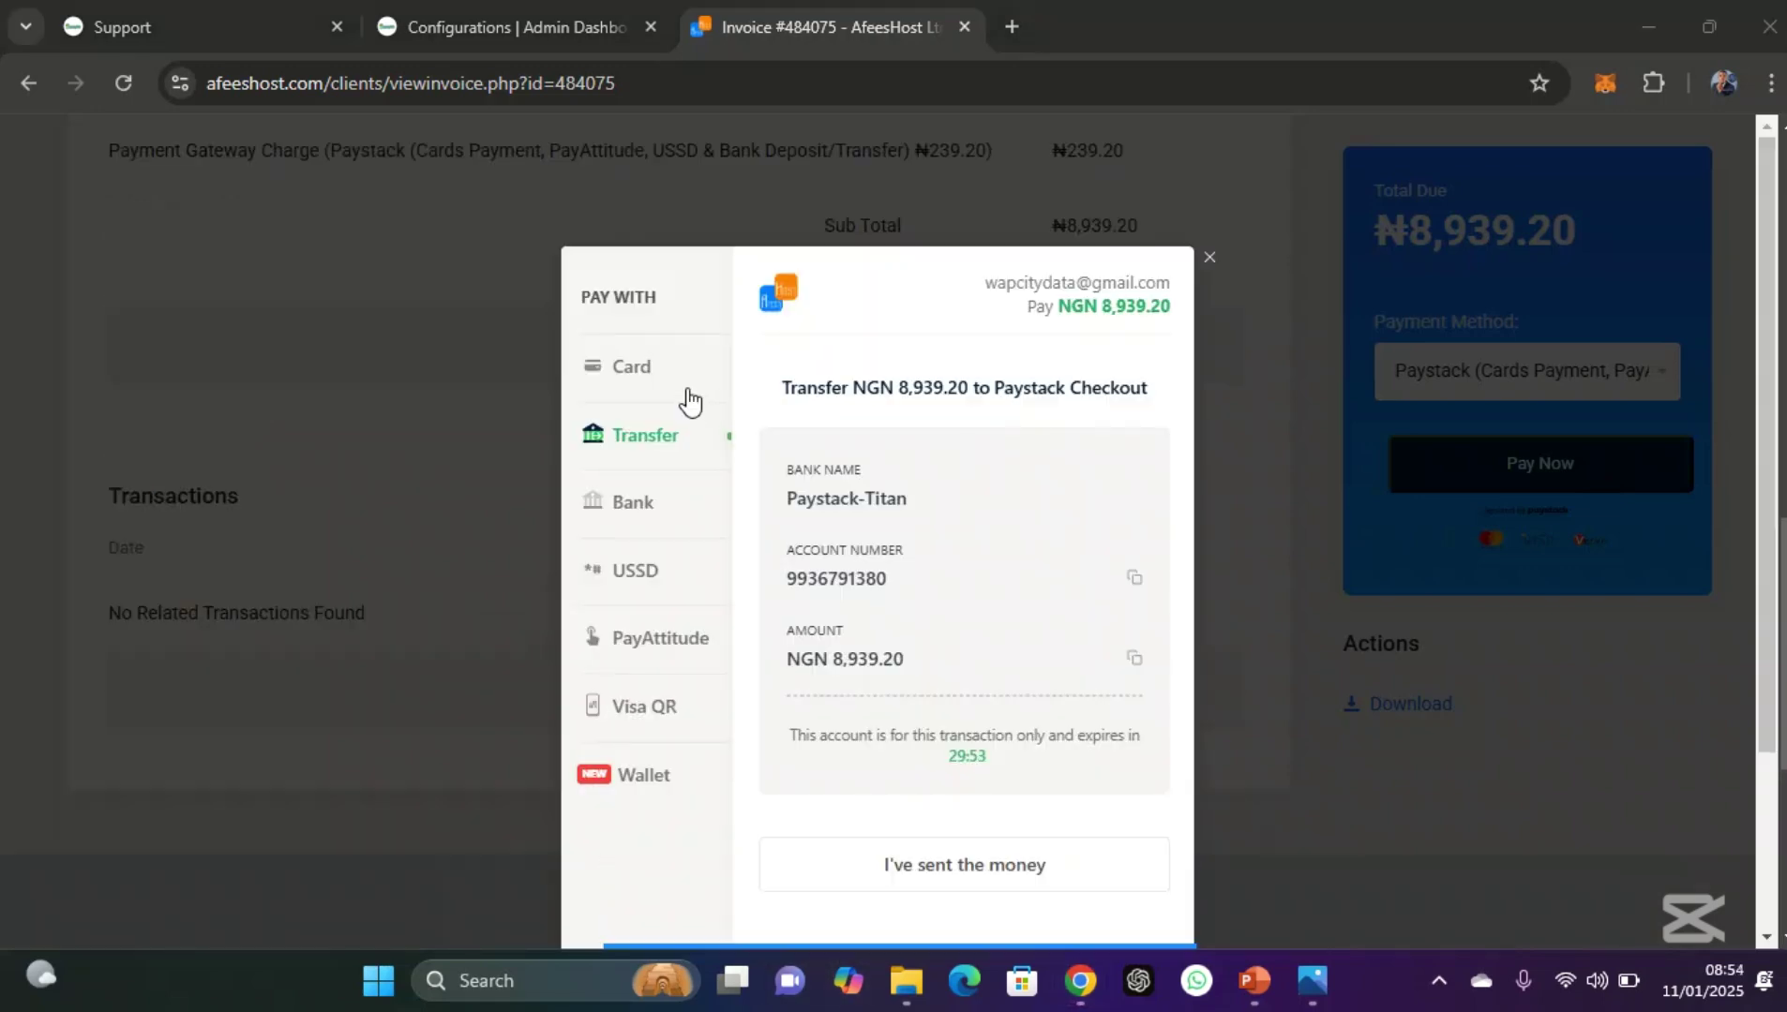
pyautogui.click(632, 373)
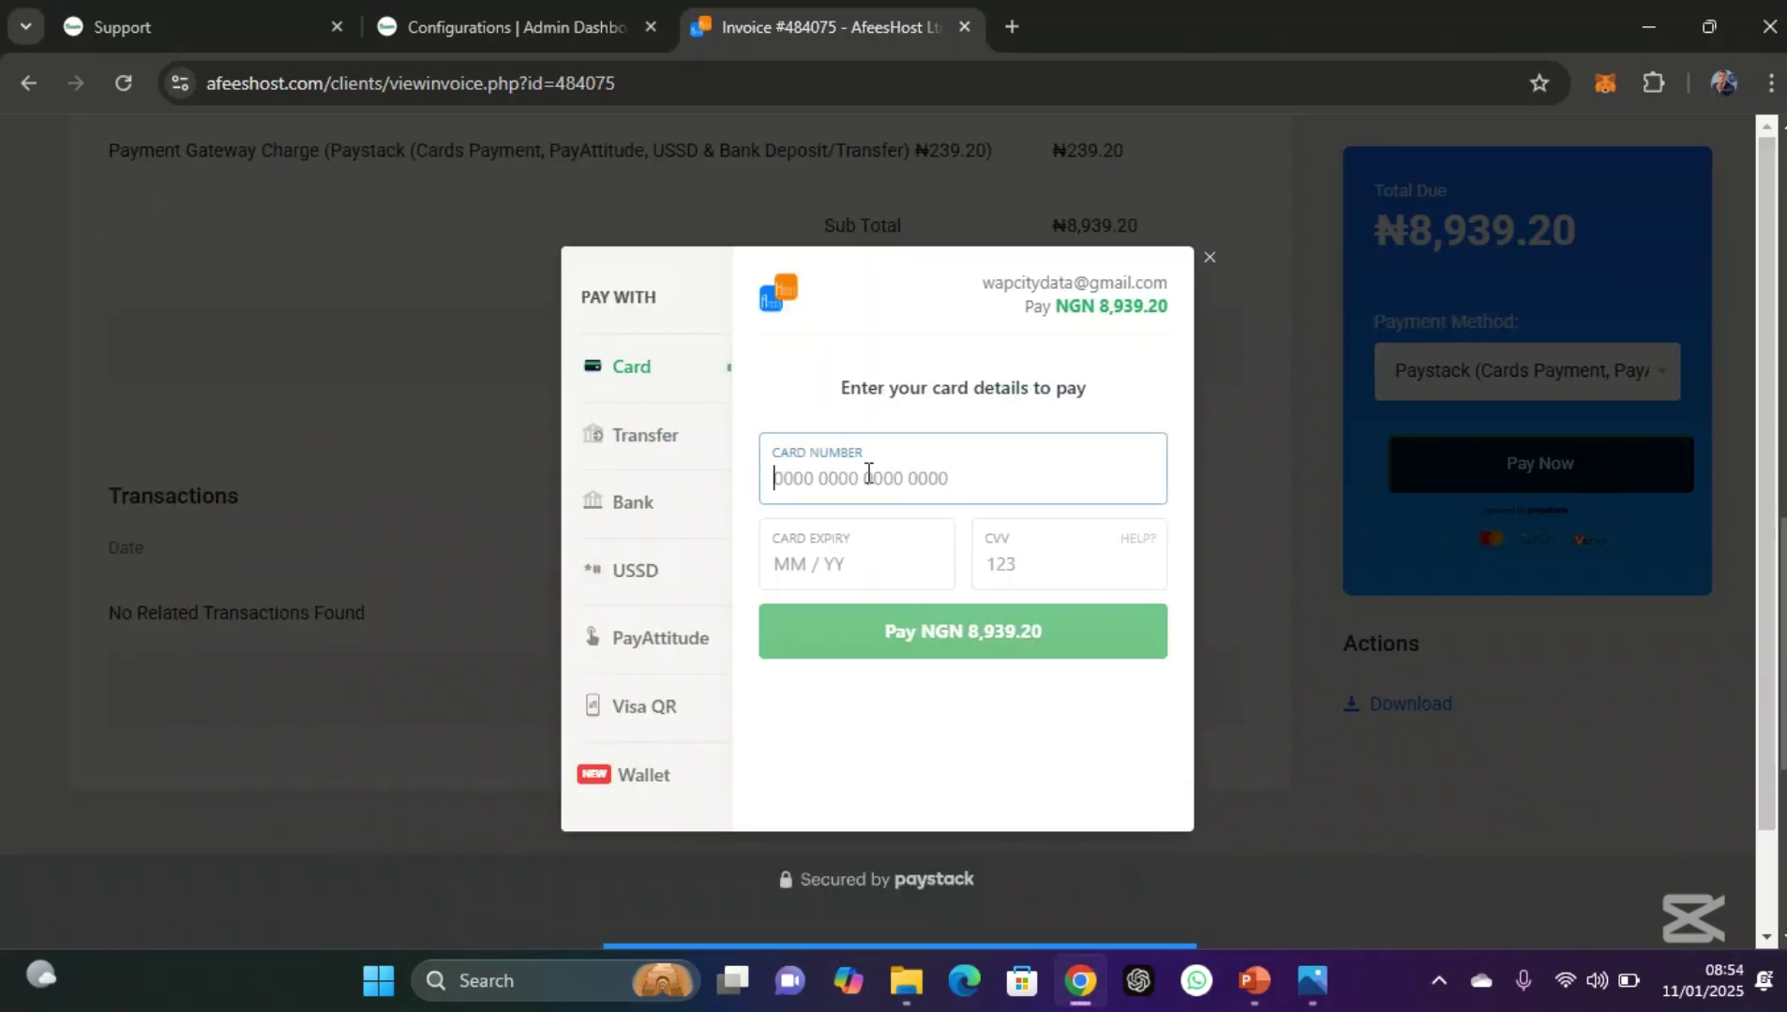
pyautogui.click(637, 511)
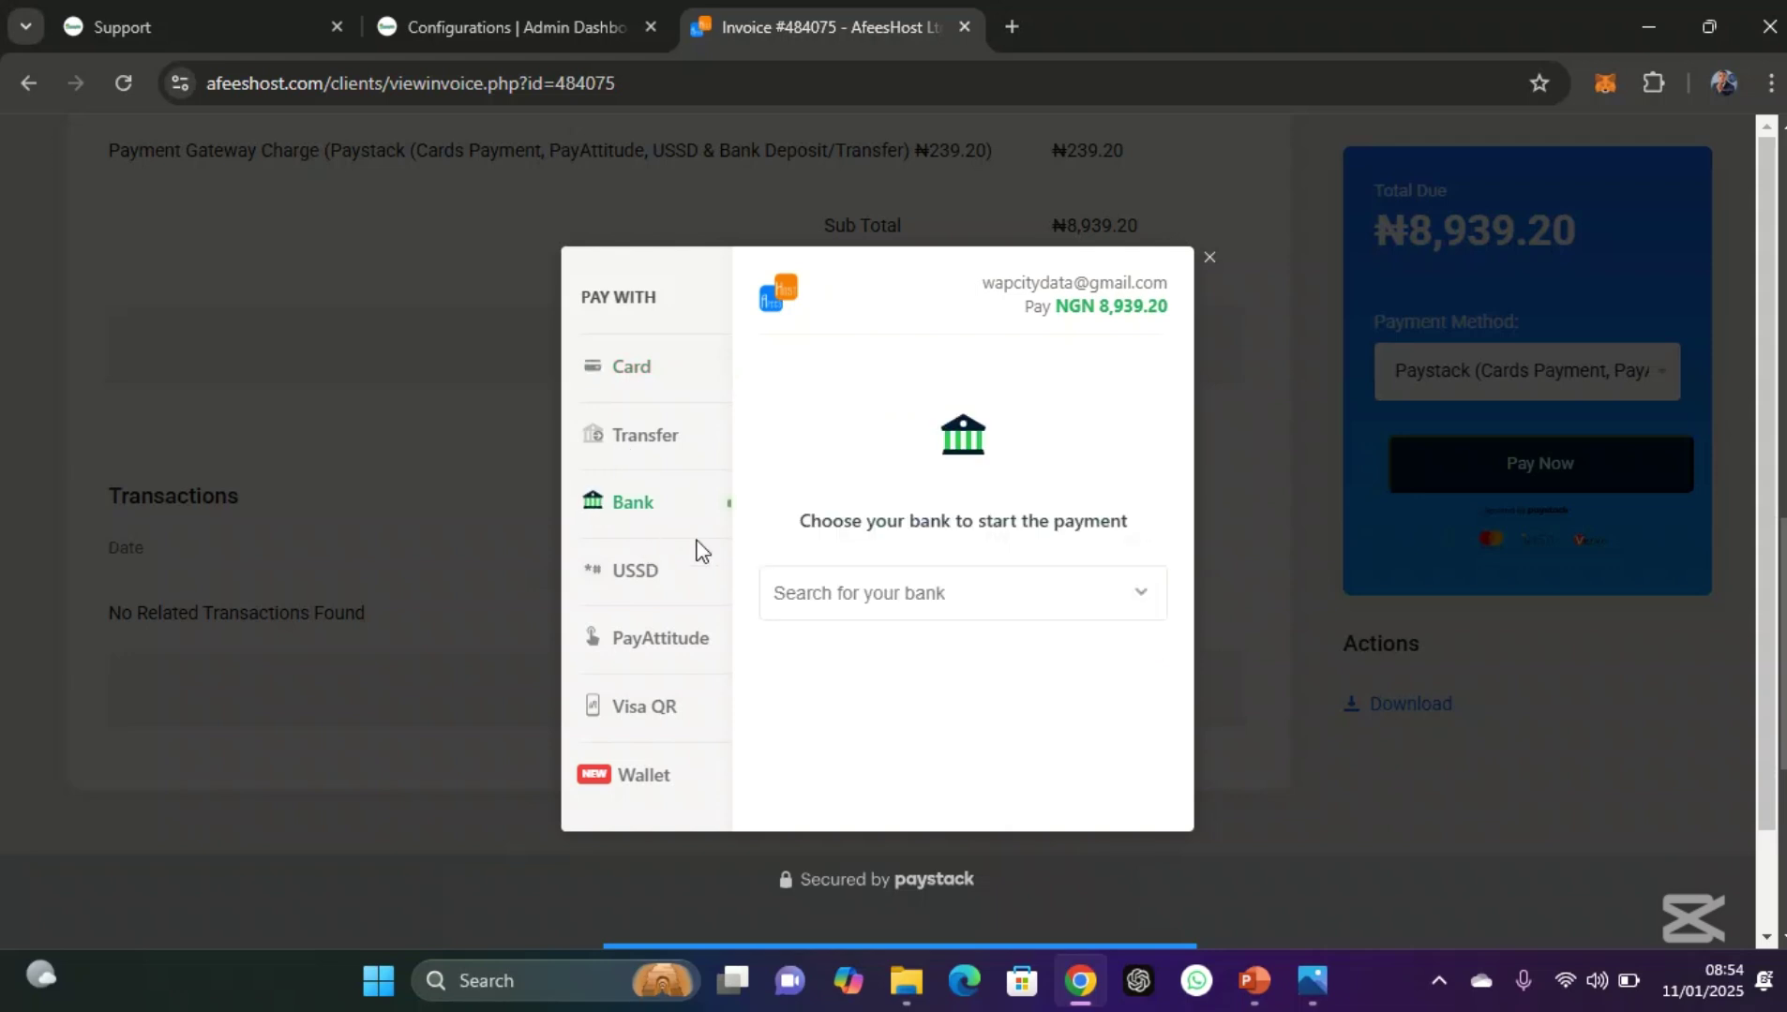
pyautogui.click(659, 442)
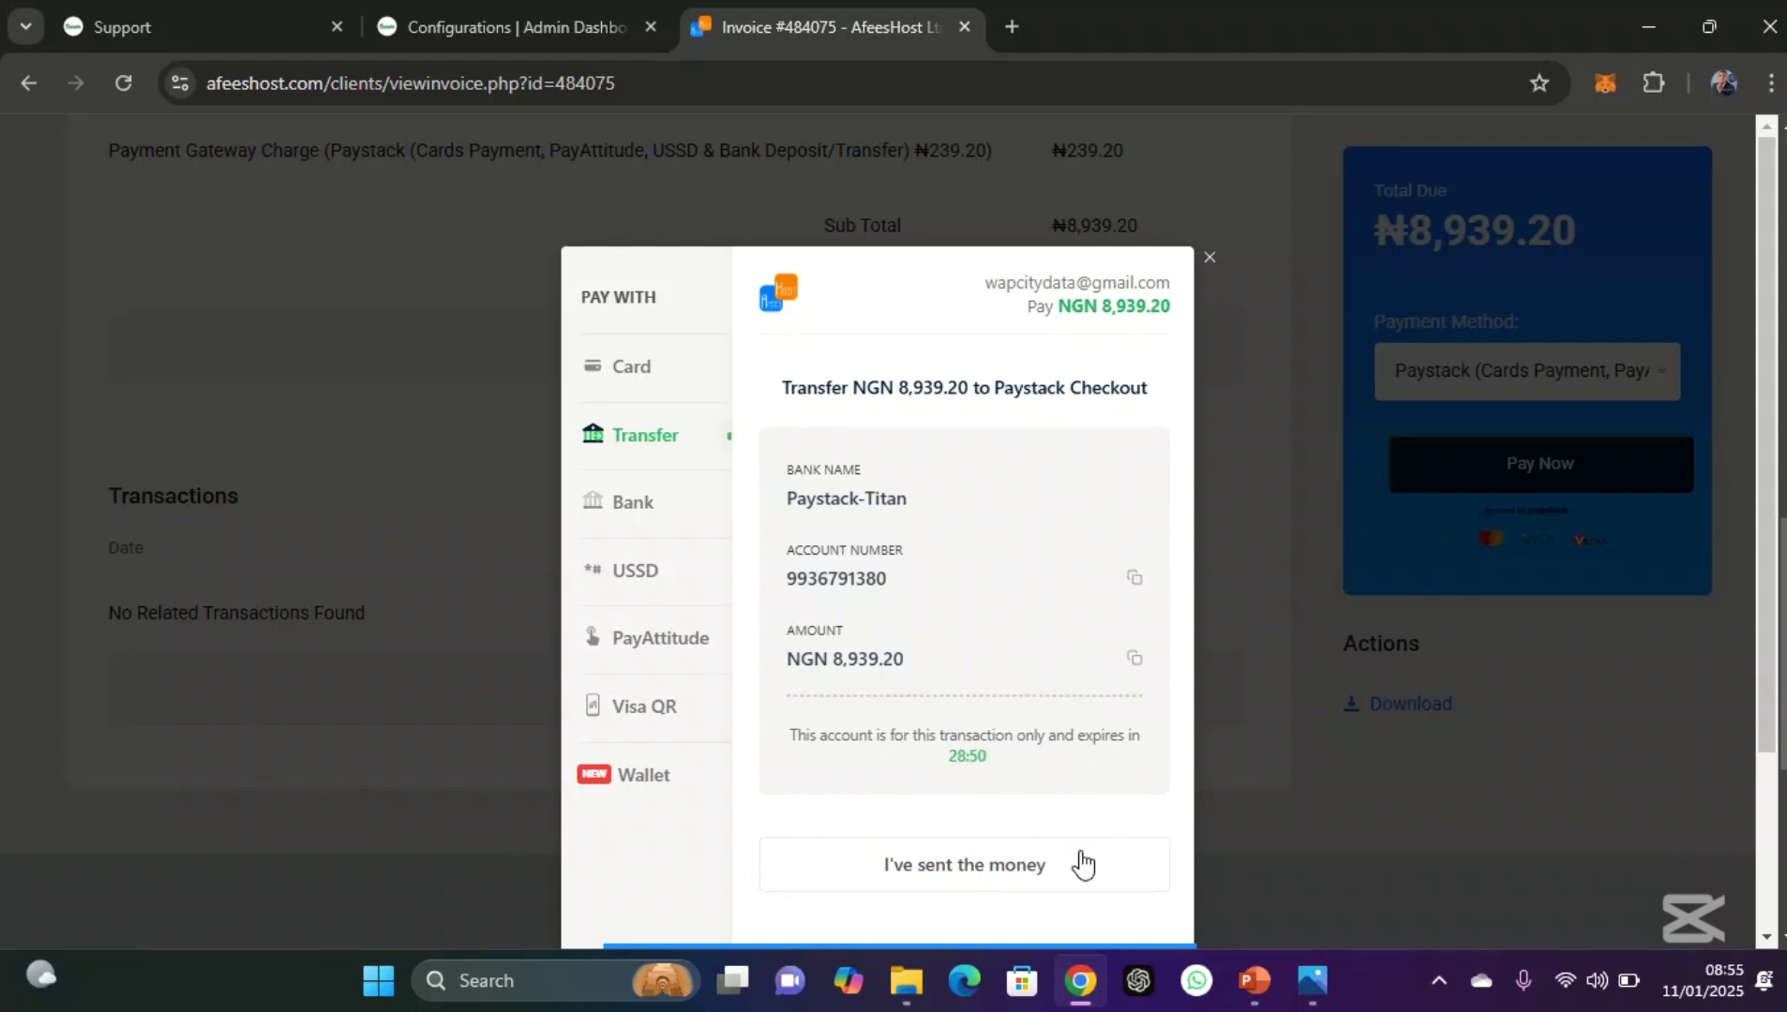
pyautogui.click(949, 855)
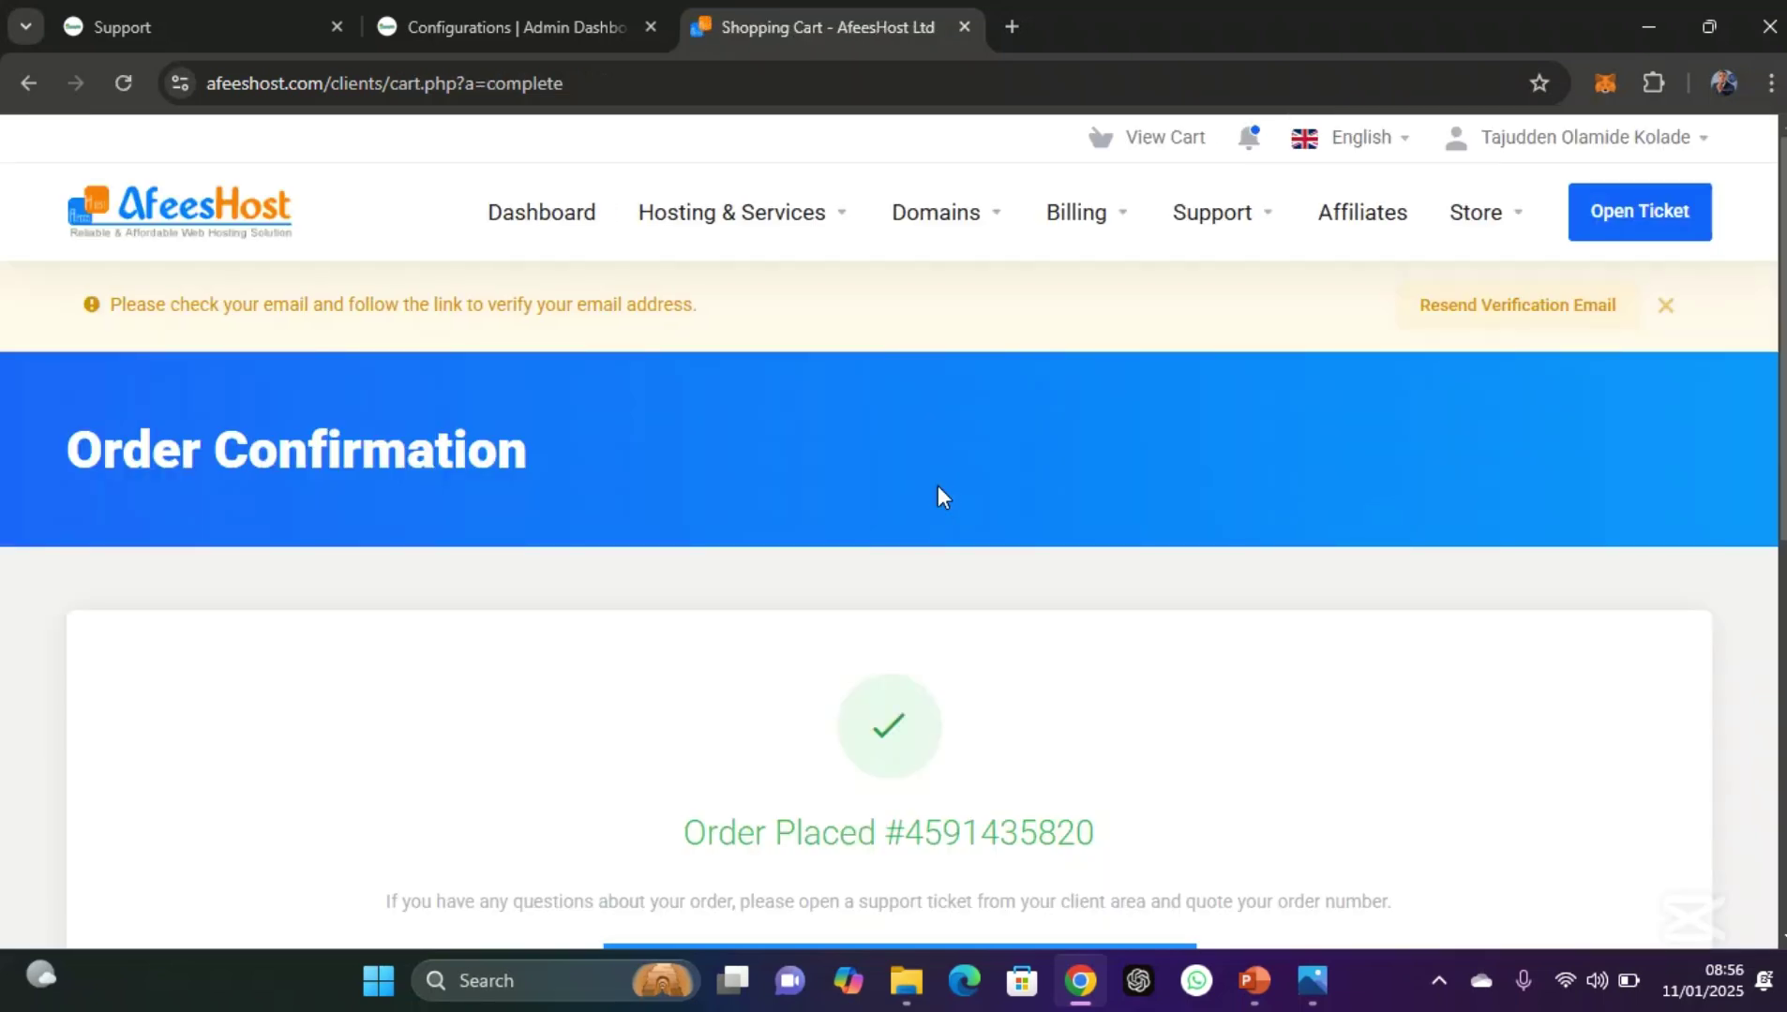
# Step: Check the Pending wapcity.com.ng Starter hosting in My Products & Services, then return to 9japaydata admin
pyautogui.scroll(-3, 933, 494)
pyautogui.click(811, 613)
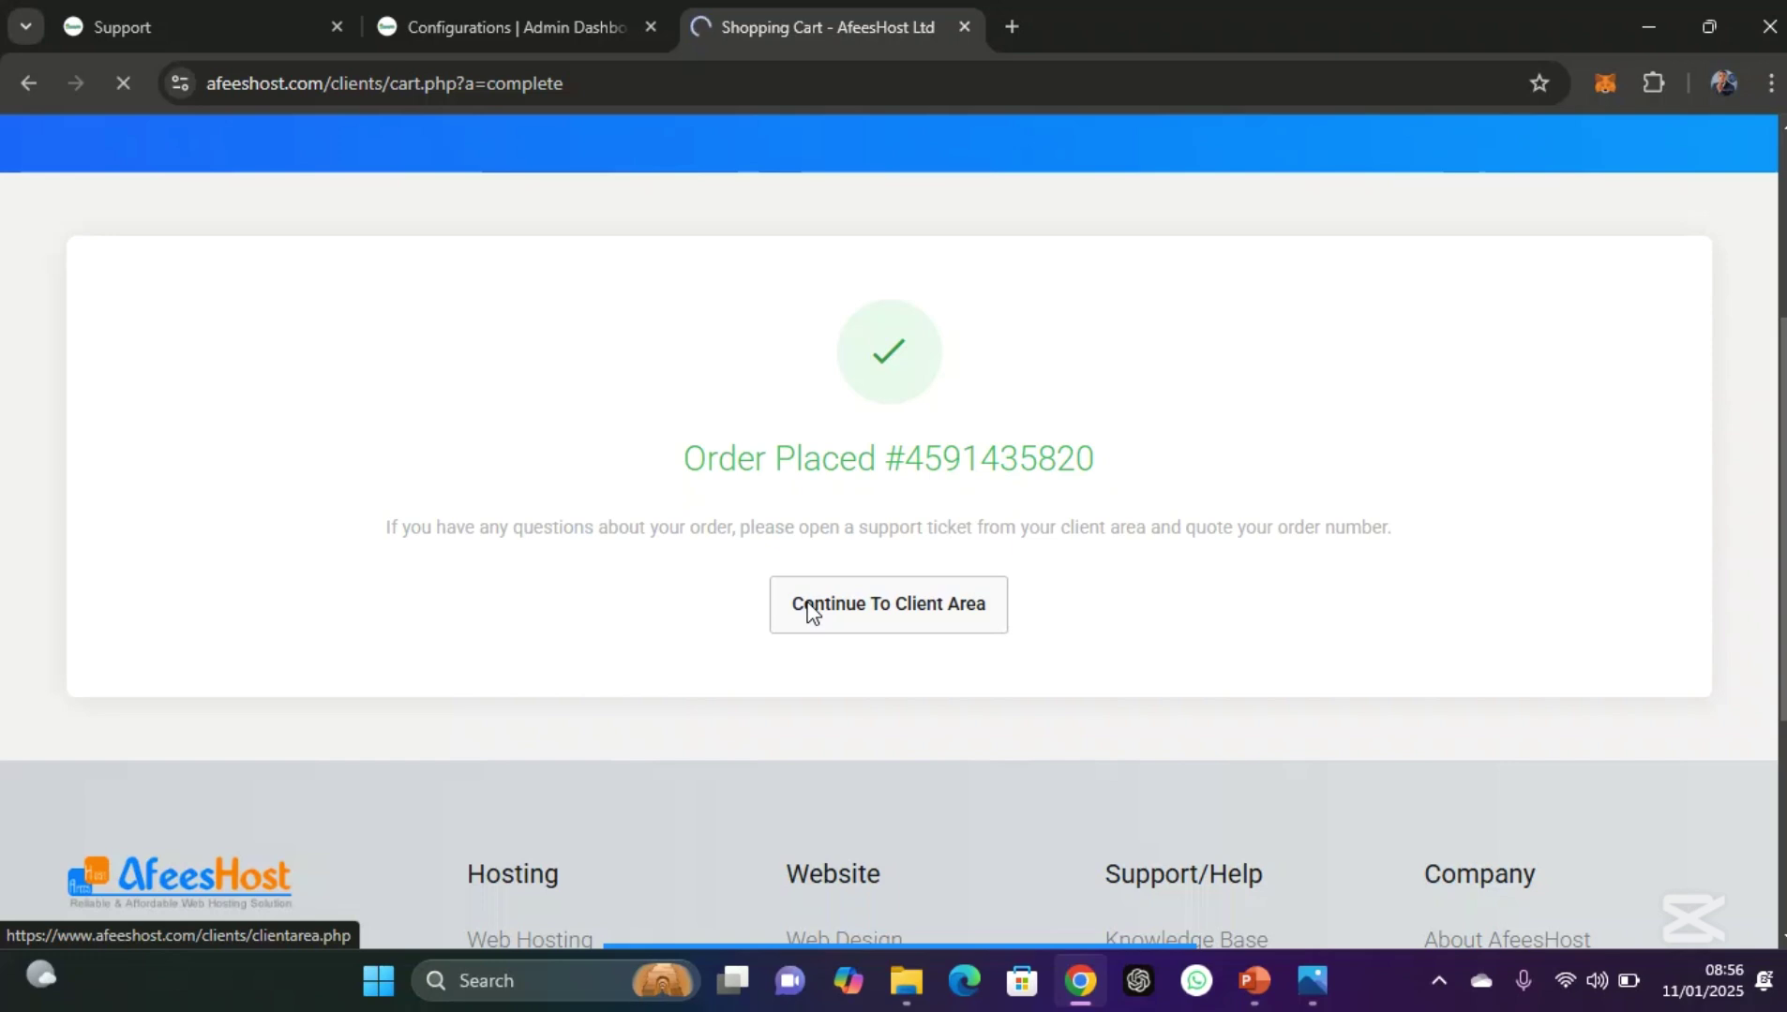
pyautogui.scroll(-10, 812, 614)
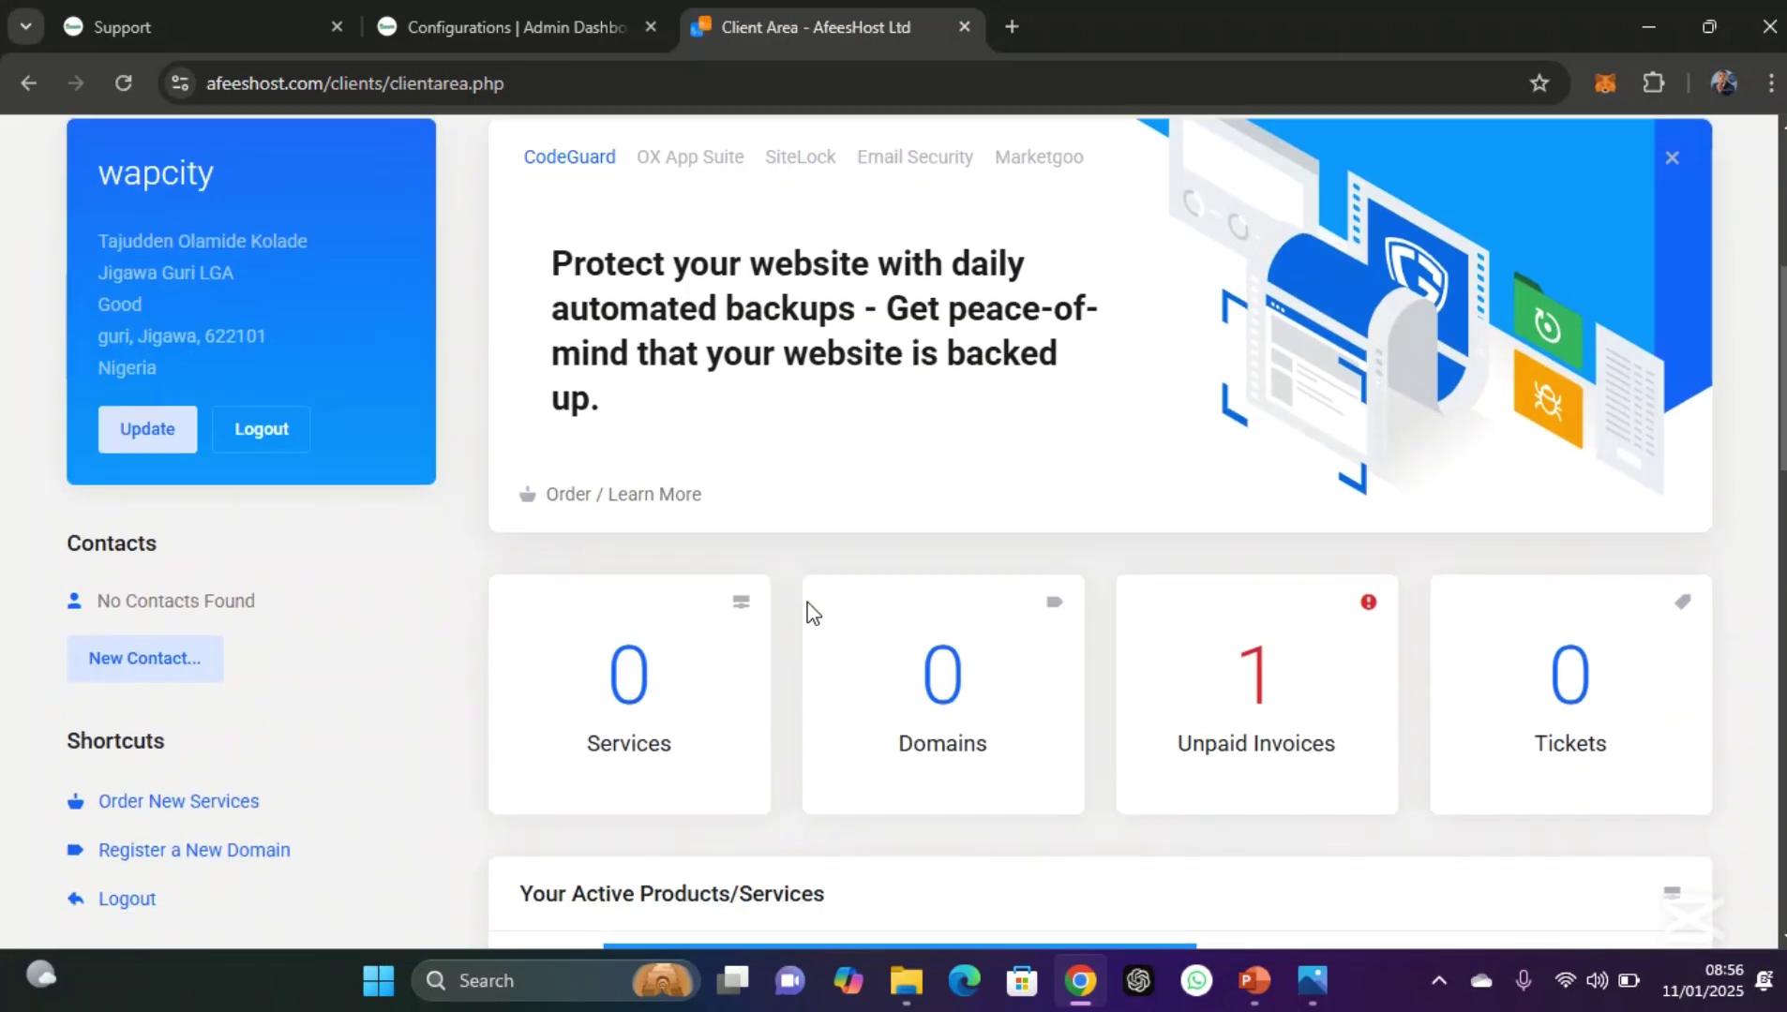
pyautogui.scroll(4, 810, 615)
pyautogui.scroll(-5, 810, 616)
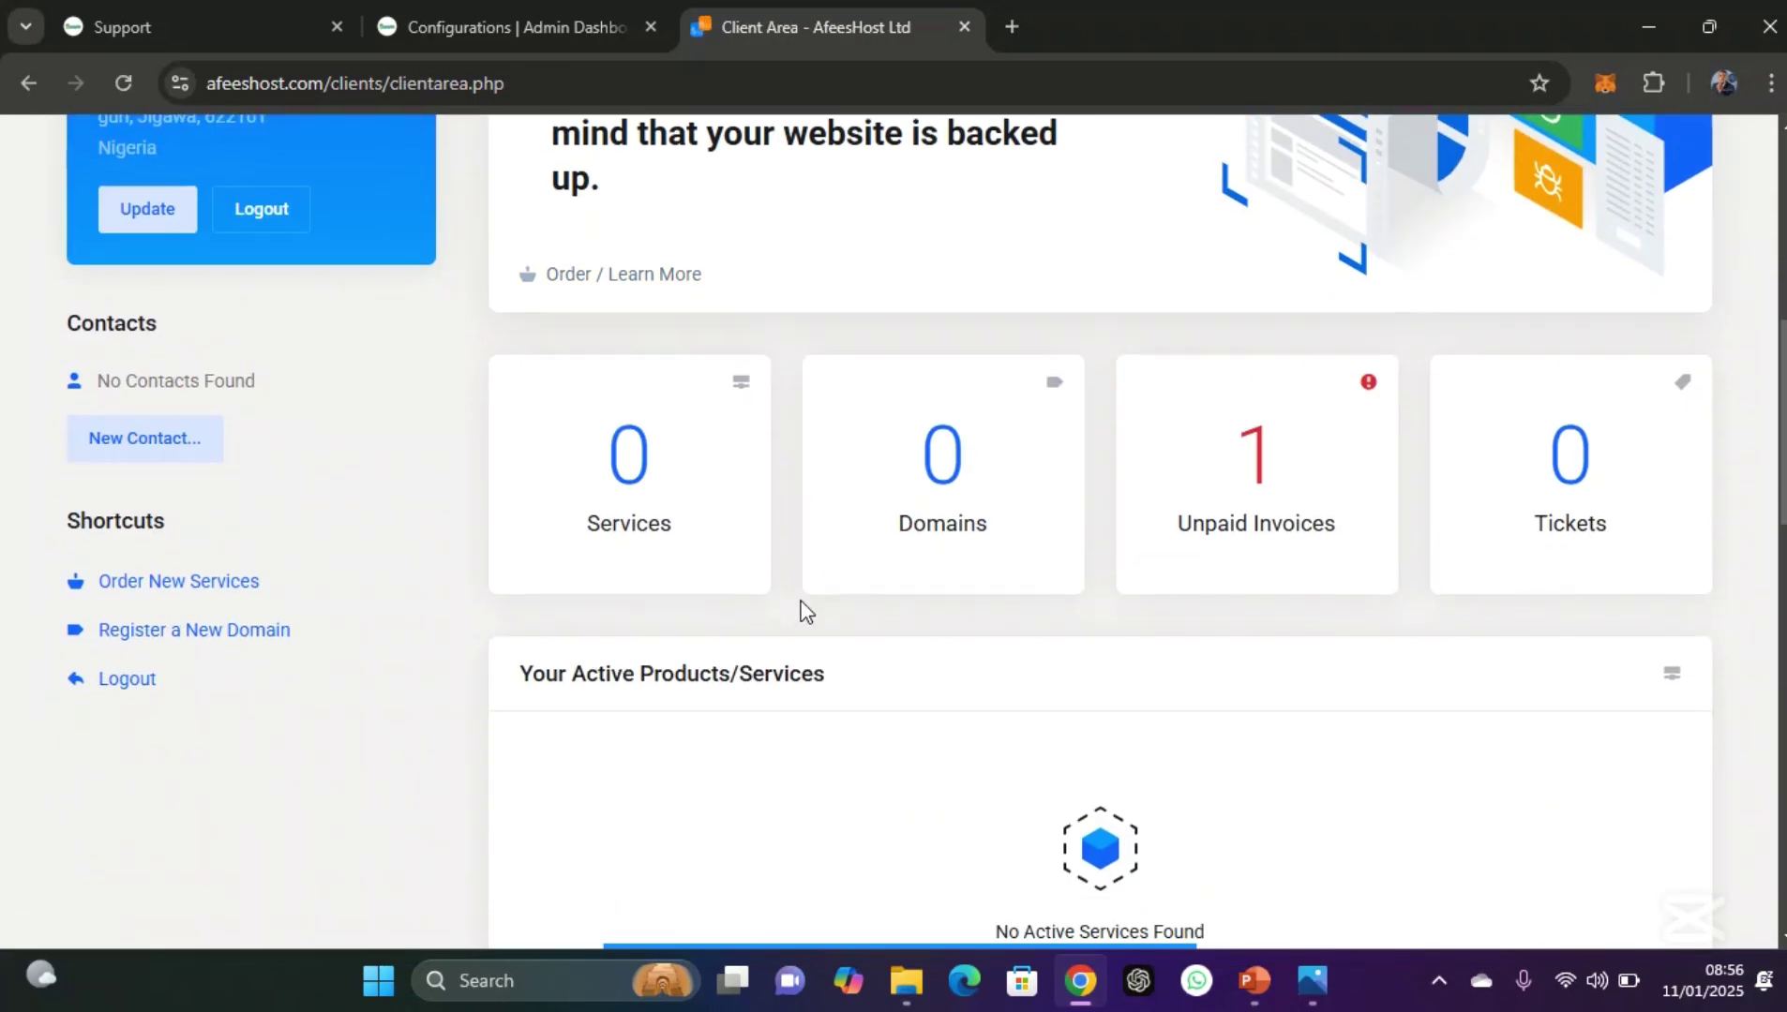
pyautogui.click(626, 511)
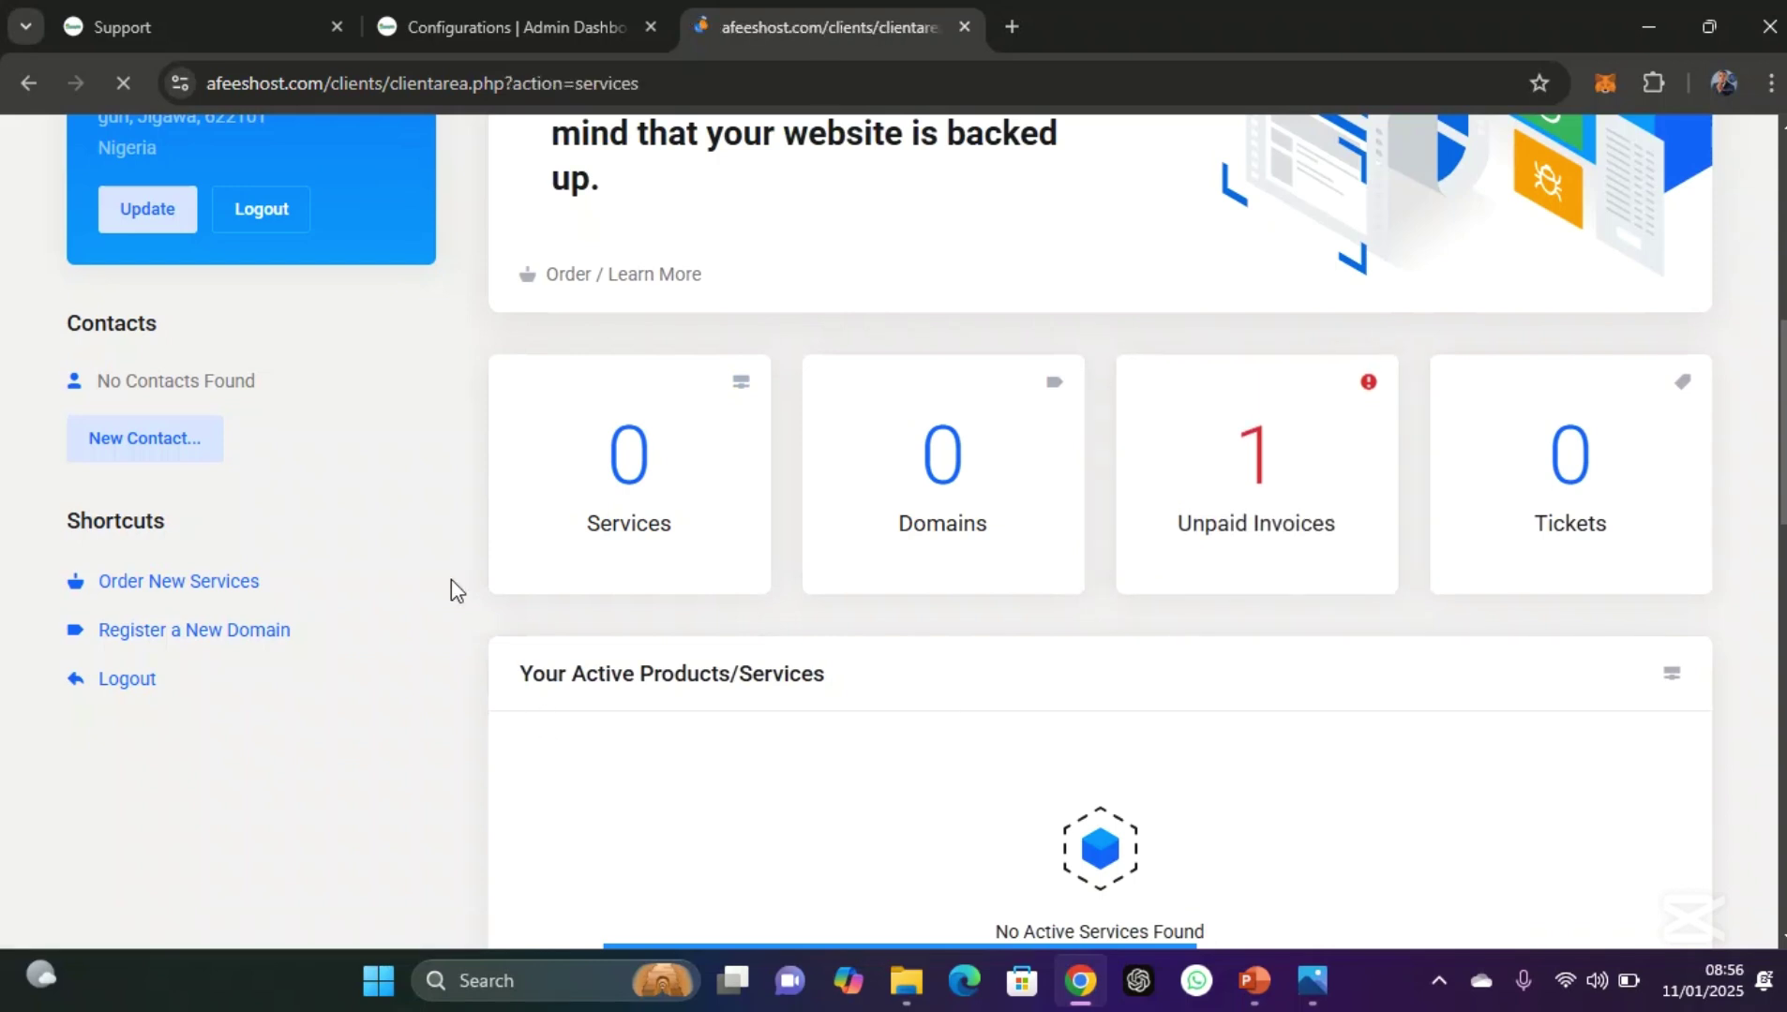
pyautogui.scroll(-4, 451, 581)
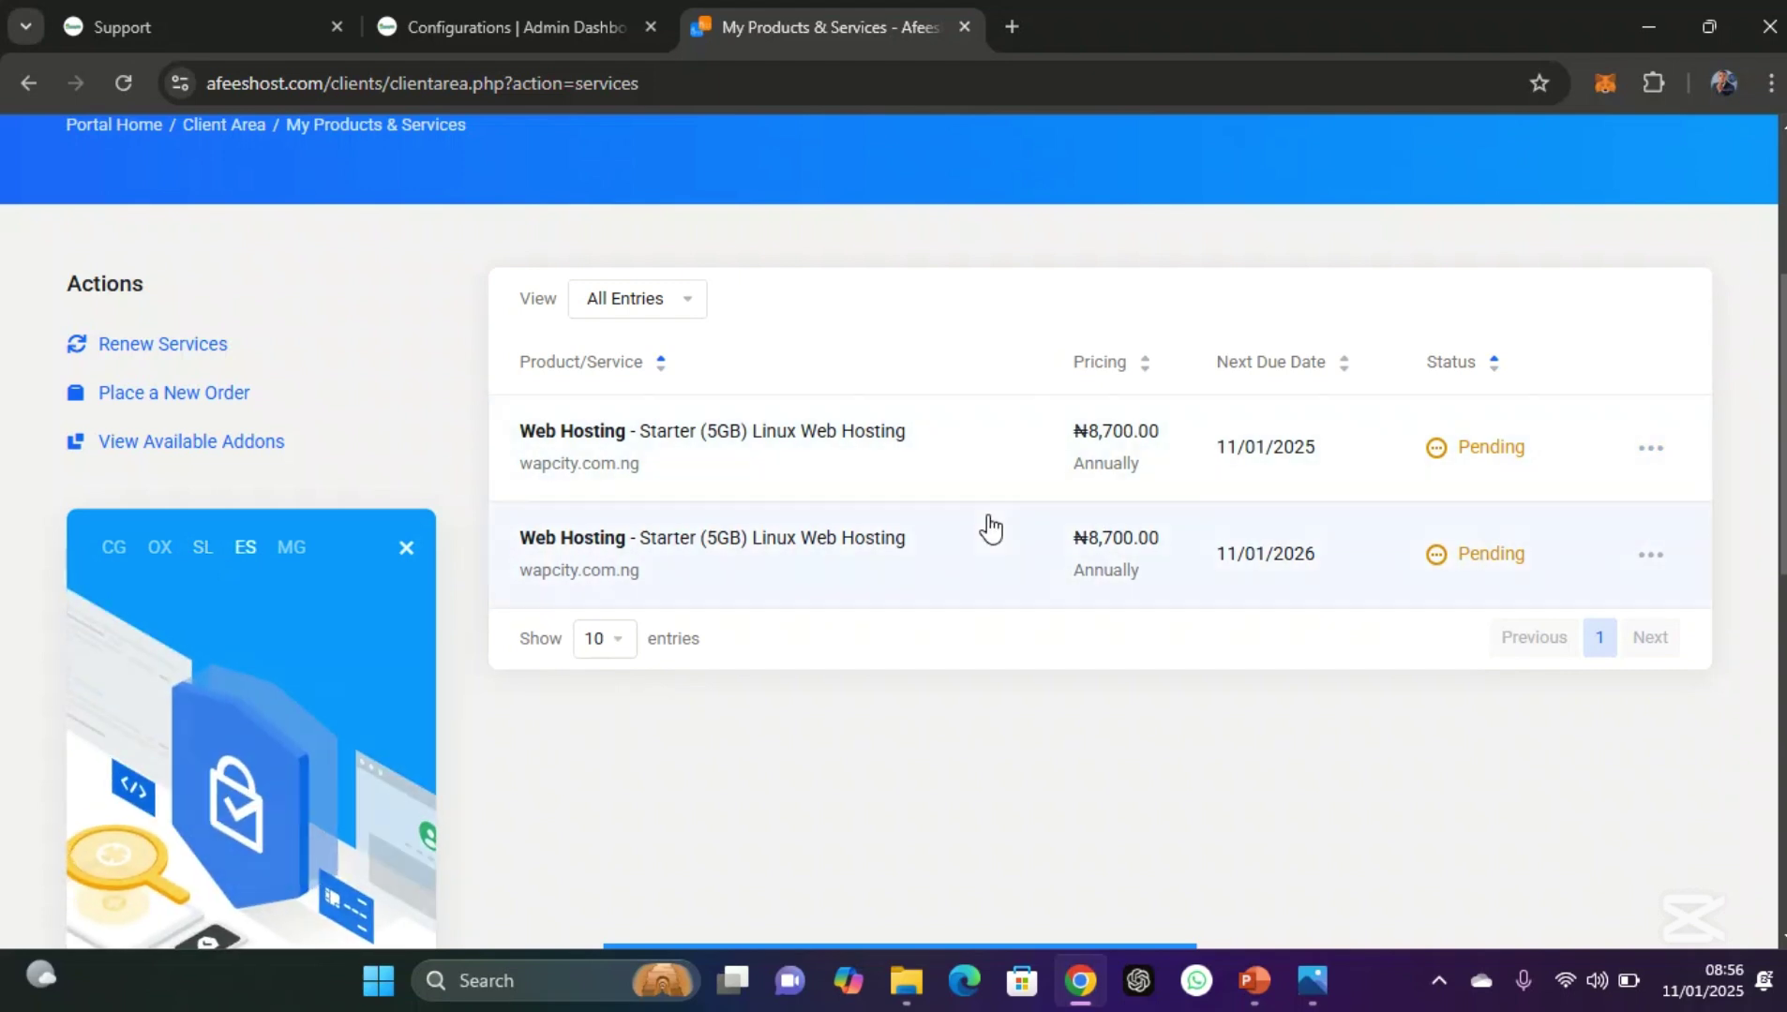
pyautogui.scroll(2, 992, 527)
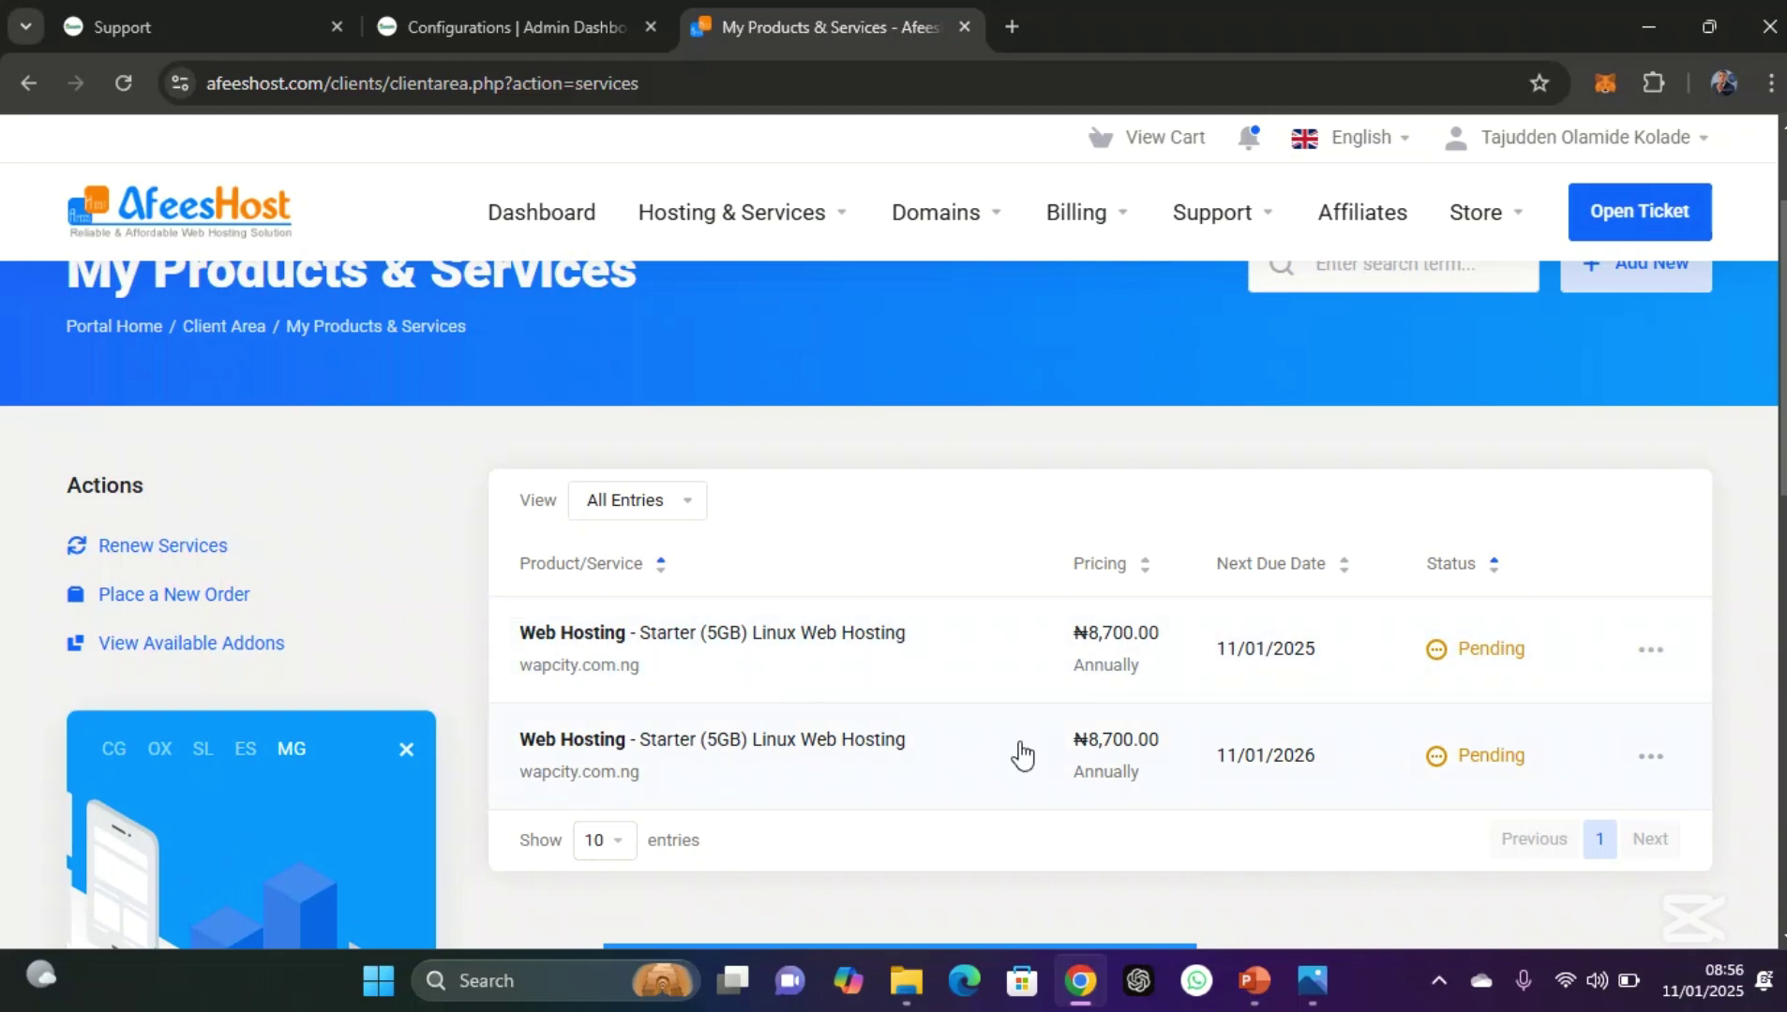
pyautogui.click(572, 4)
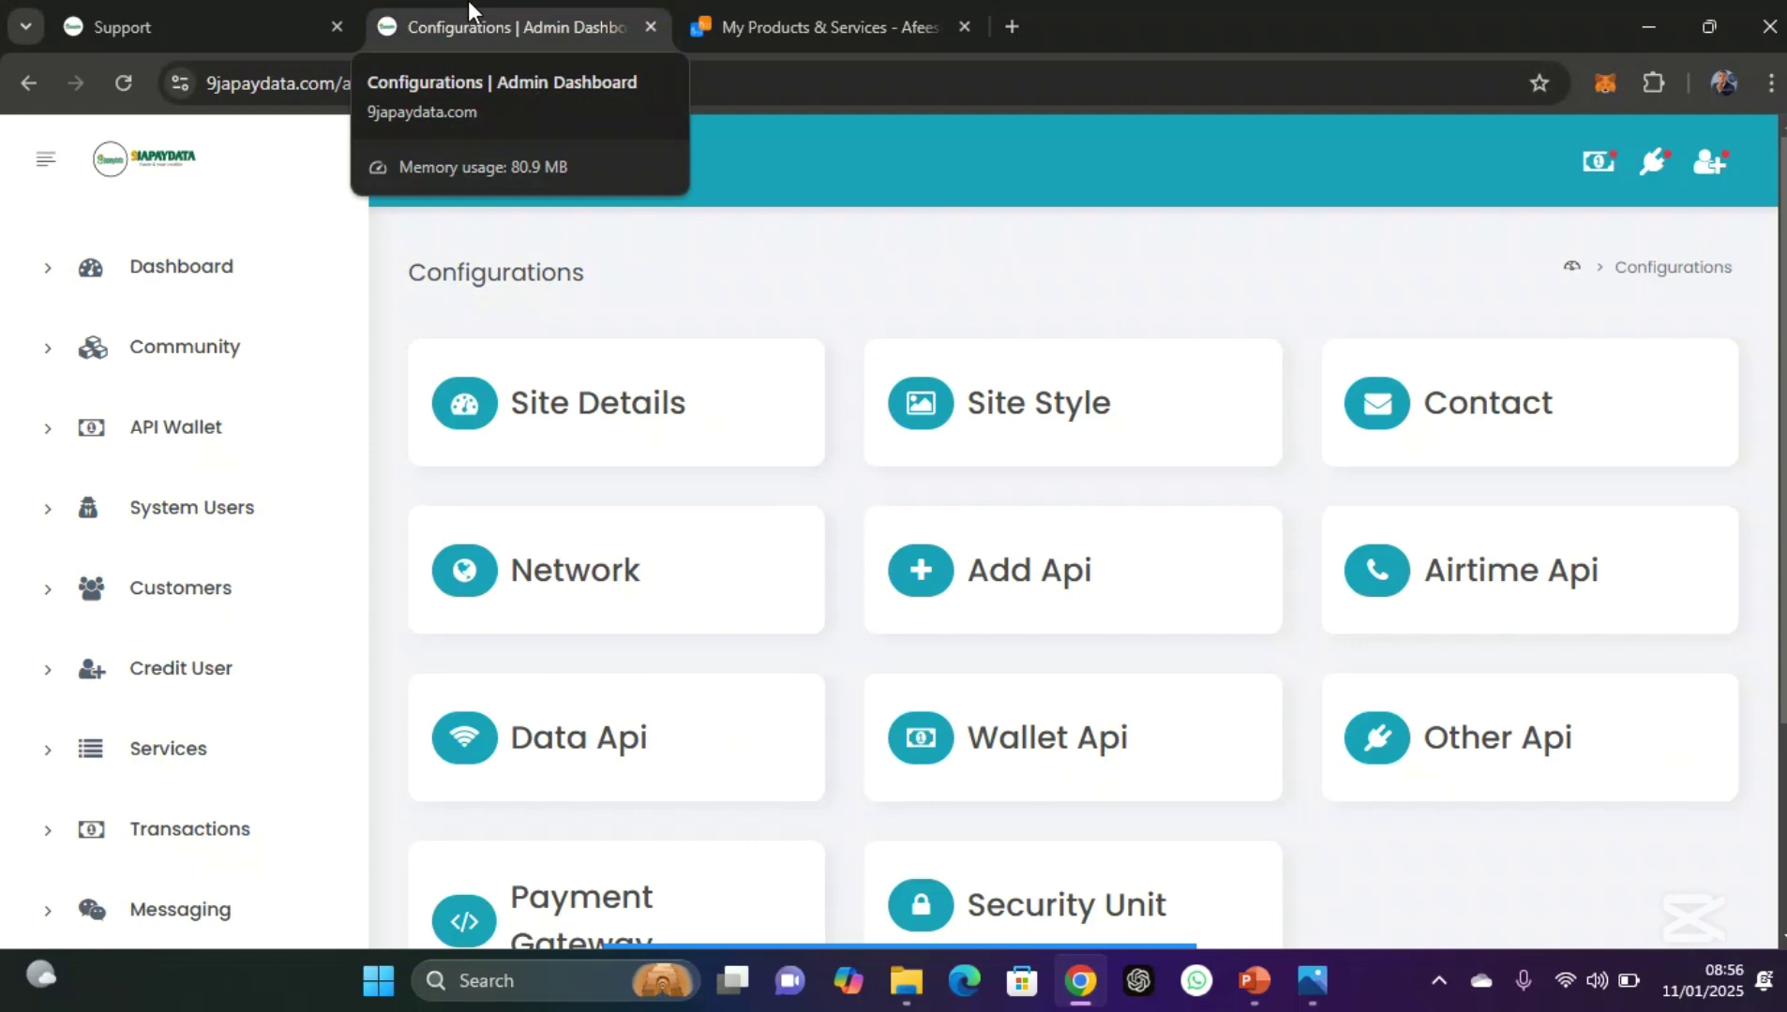
# Step: Open Site Details and look over the Airtime daily limit and wallet transfer charge fields
pyautogui.scroll(-3, 140, 731)
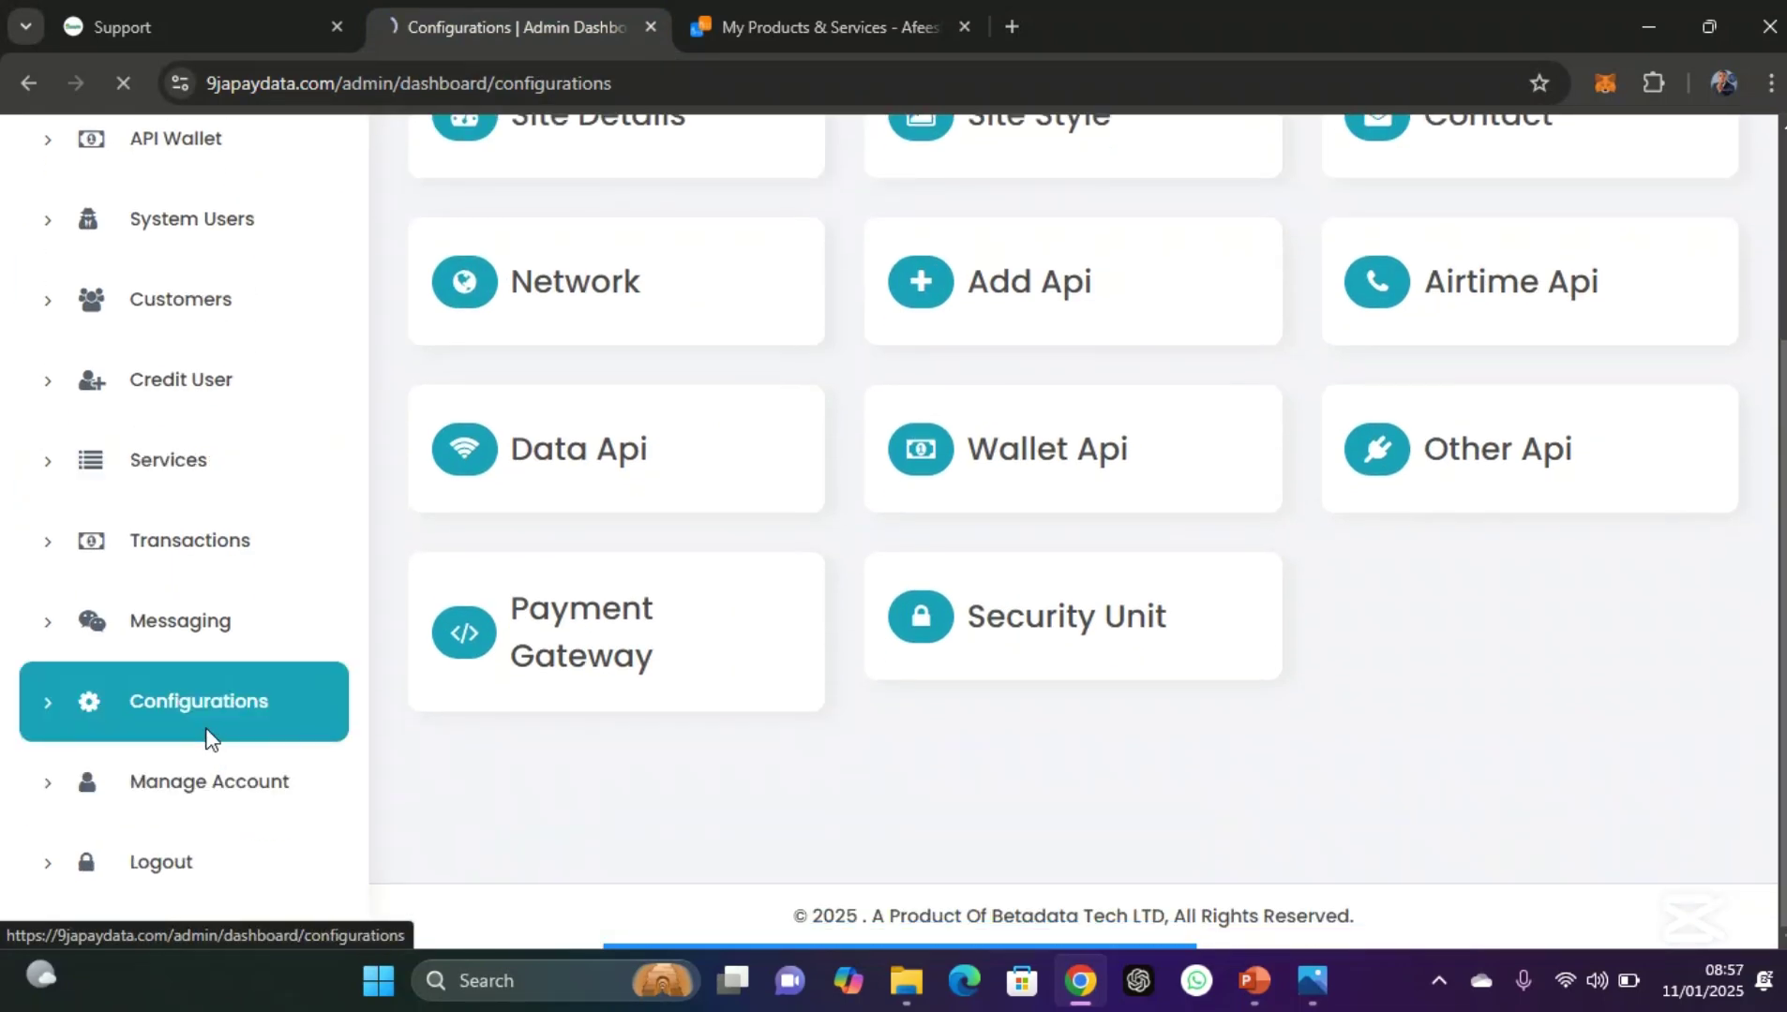
pyautogui.scroll(-2, 761, 264)
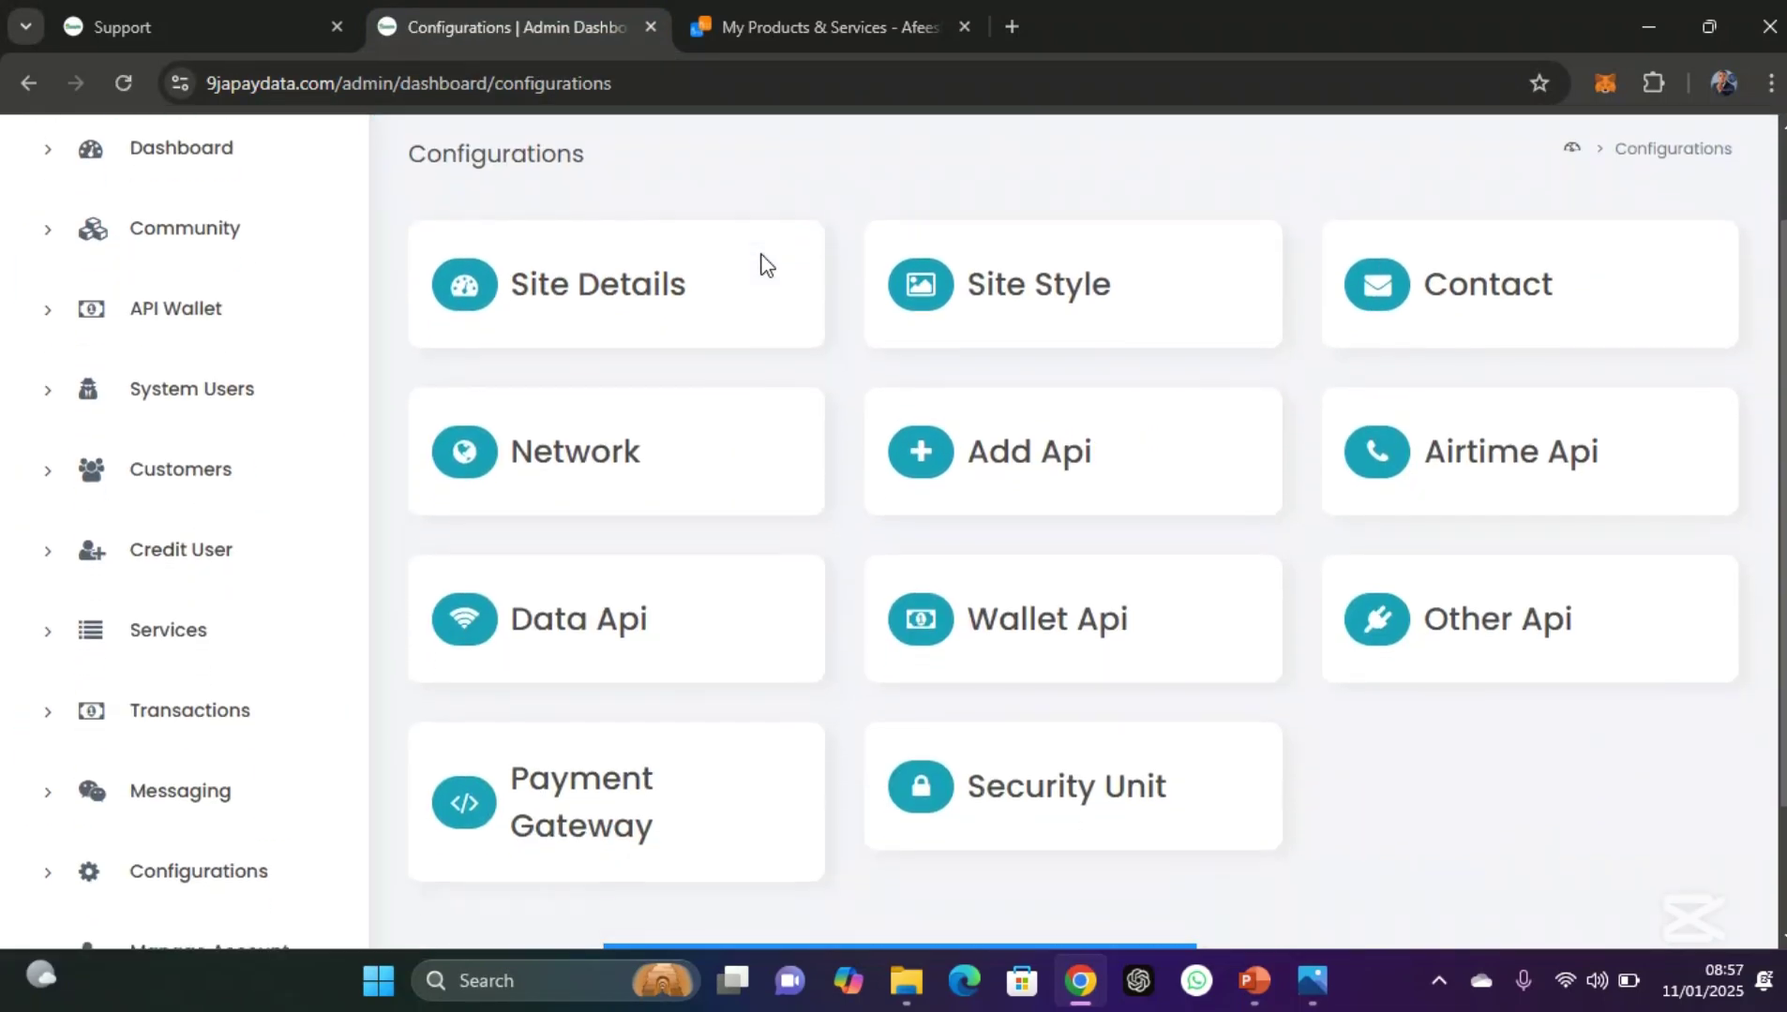
pyautogui.click(570, 273)
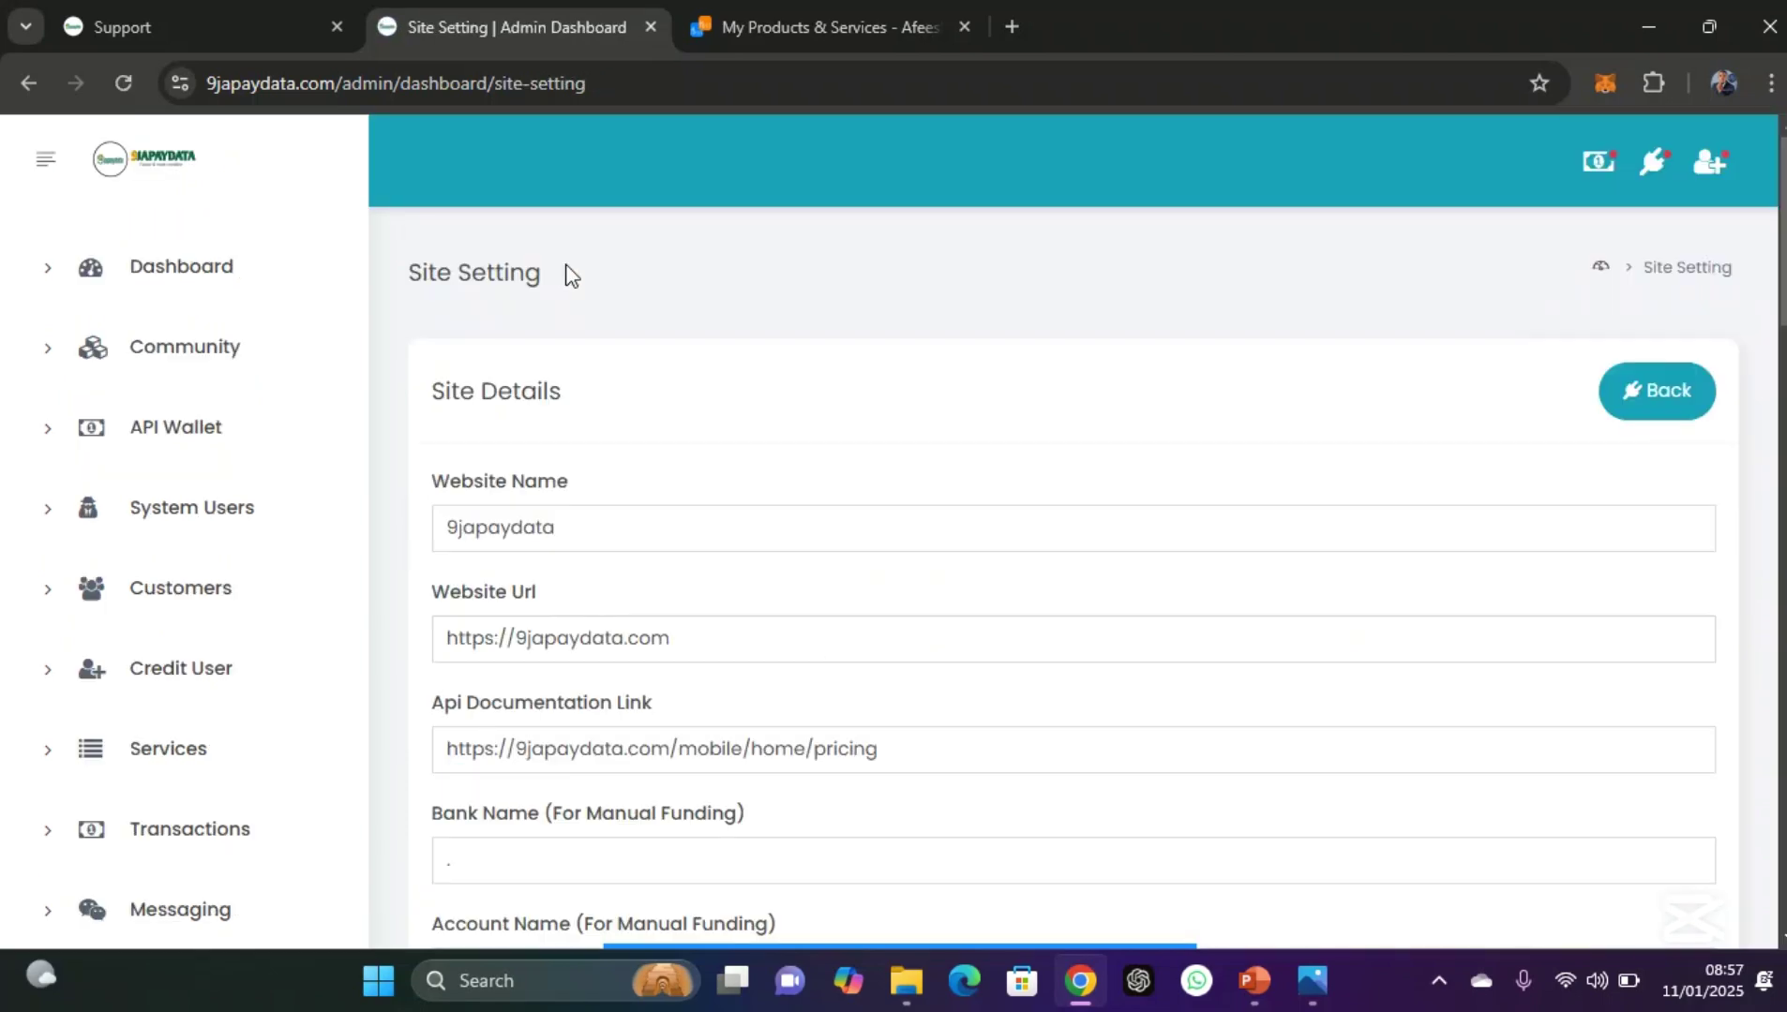
pyautogui.scroll(-4, 831, 457)
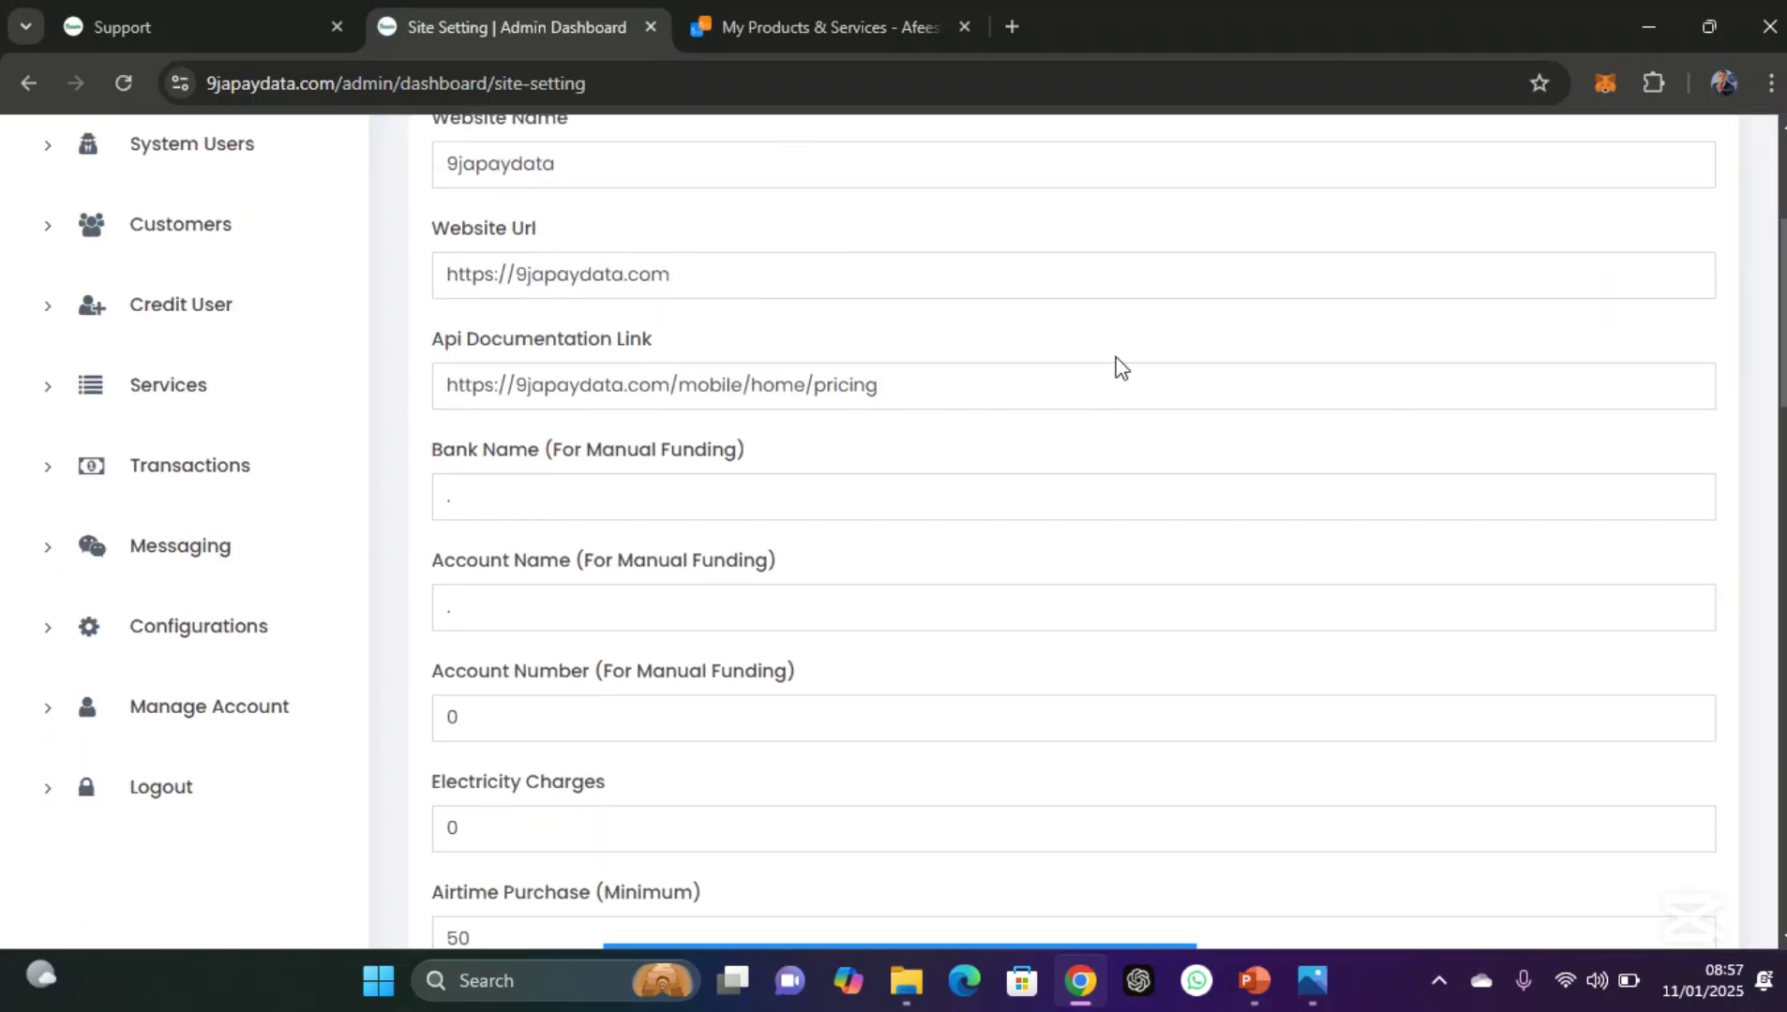
pyautogui.scroll(-1, 759, 567)
pyautogui.scroll(-1, 679, 485)
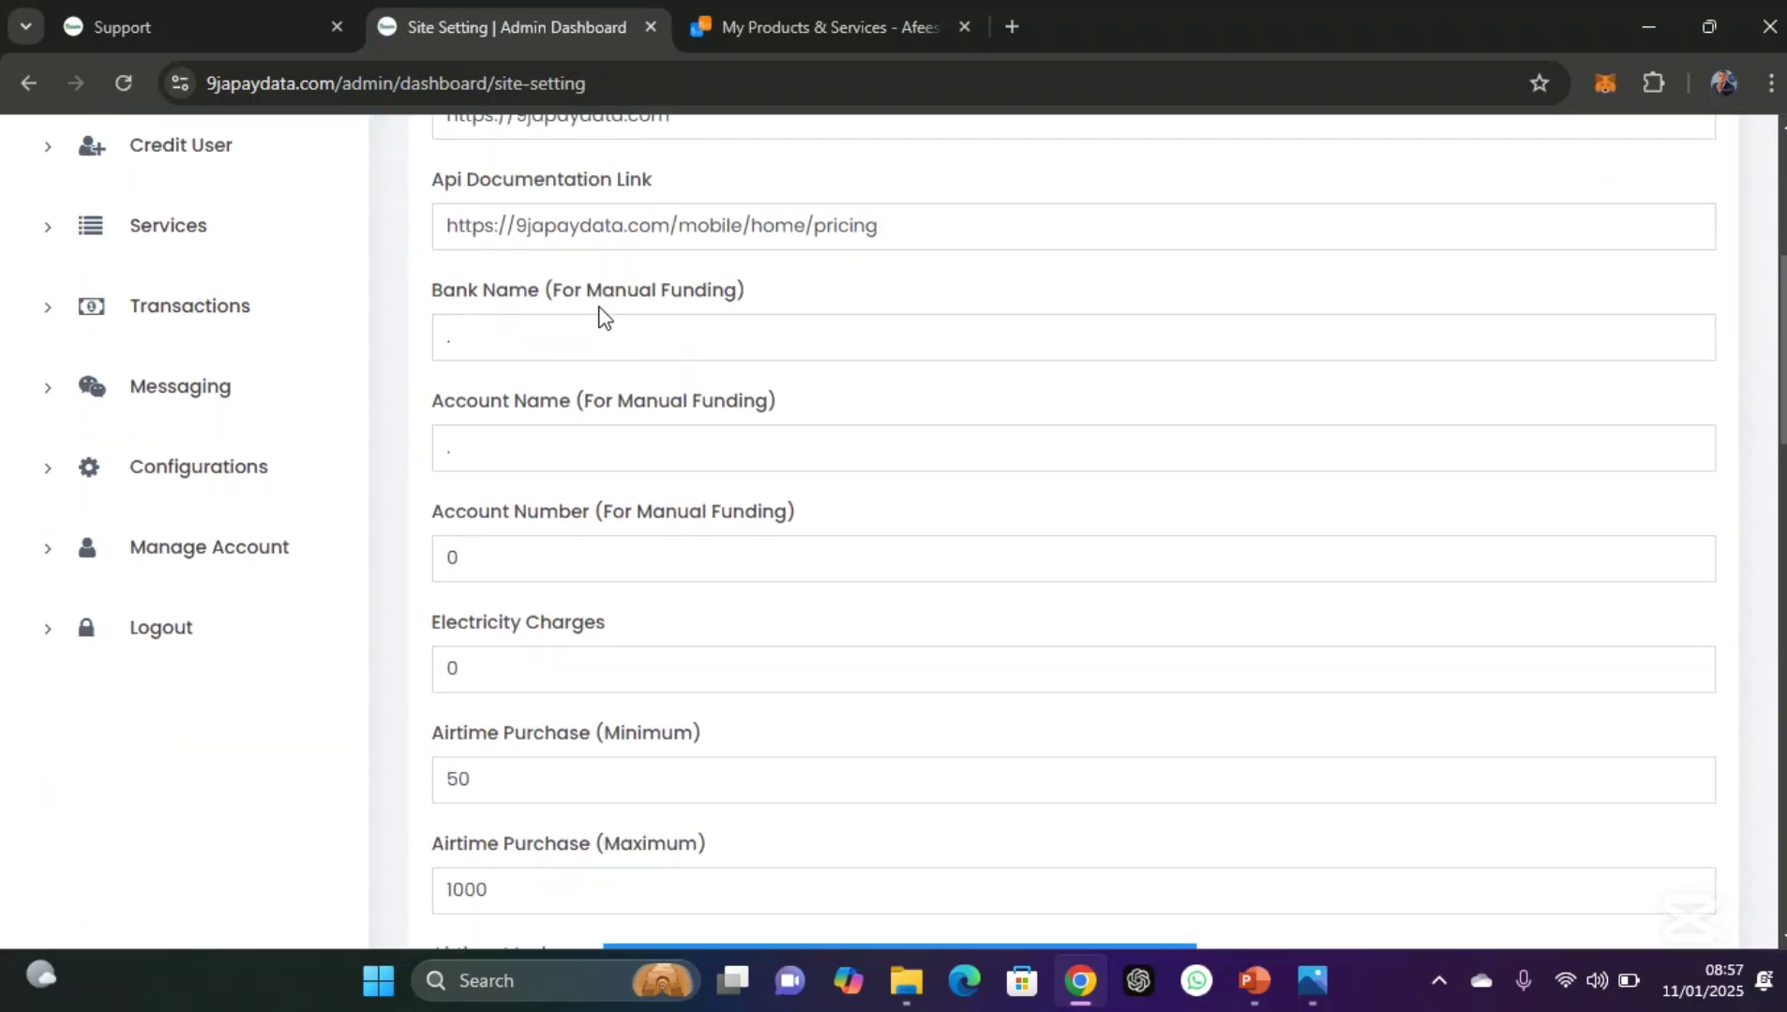
pyautogui.scroll(-5, 581, 605)
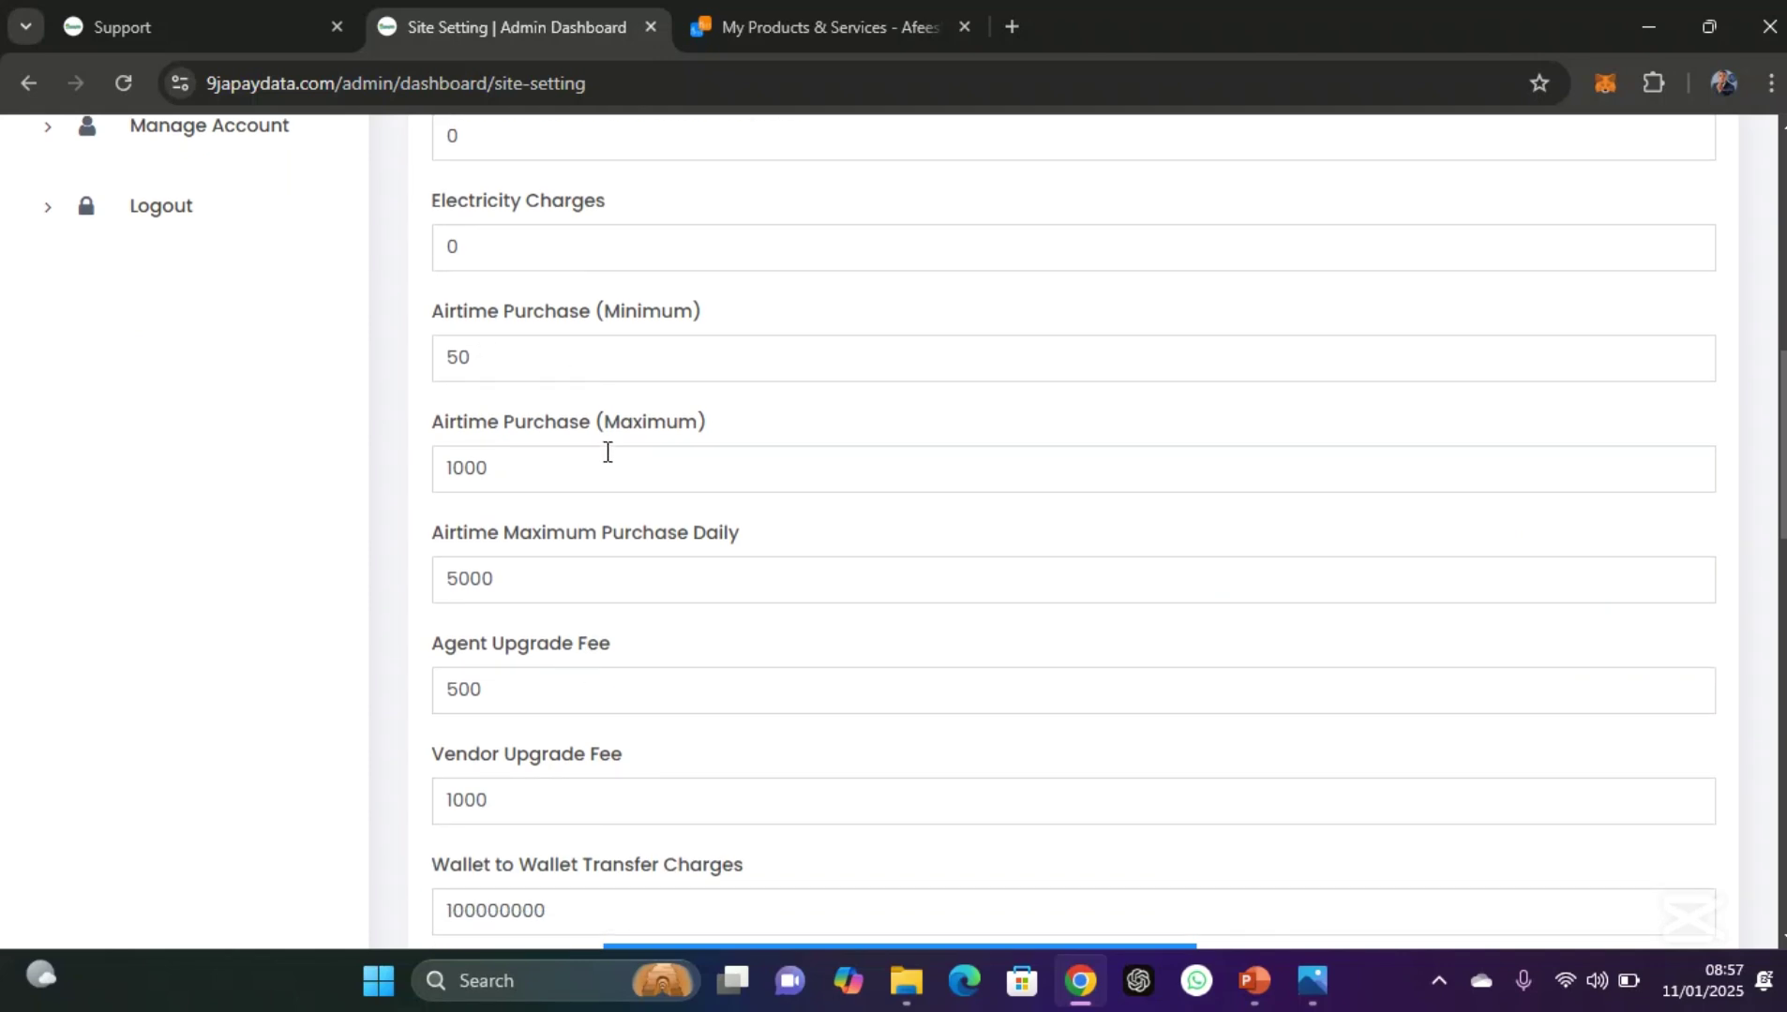
pyautogui.scroll(-2, 524, 577)
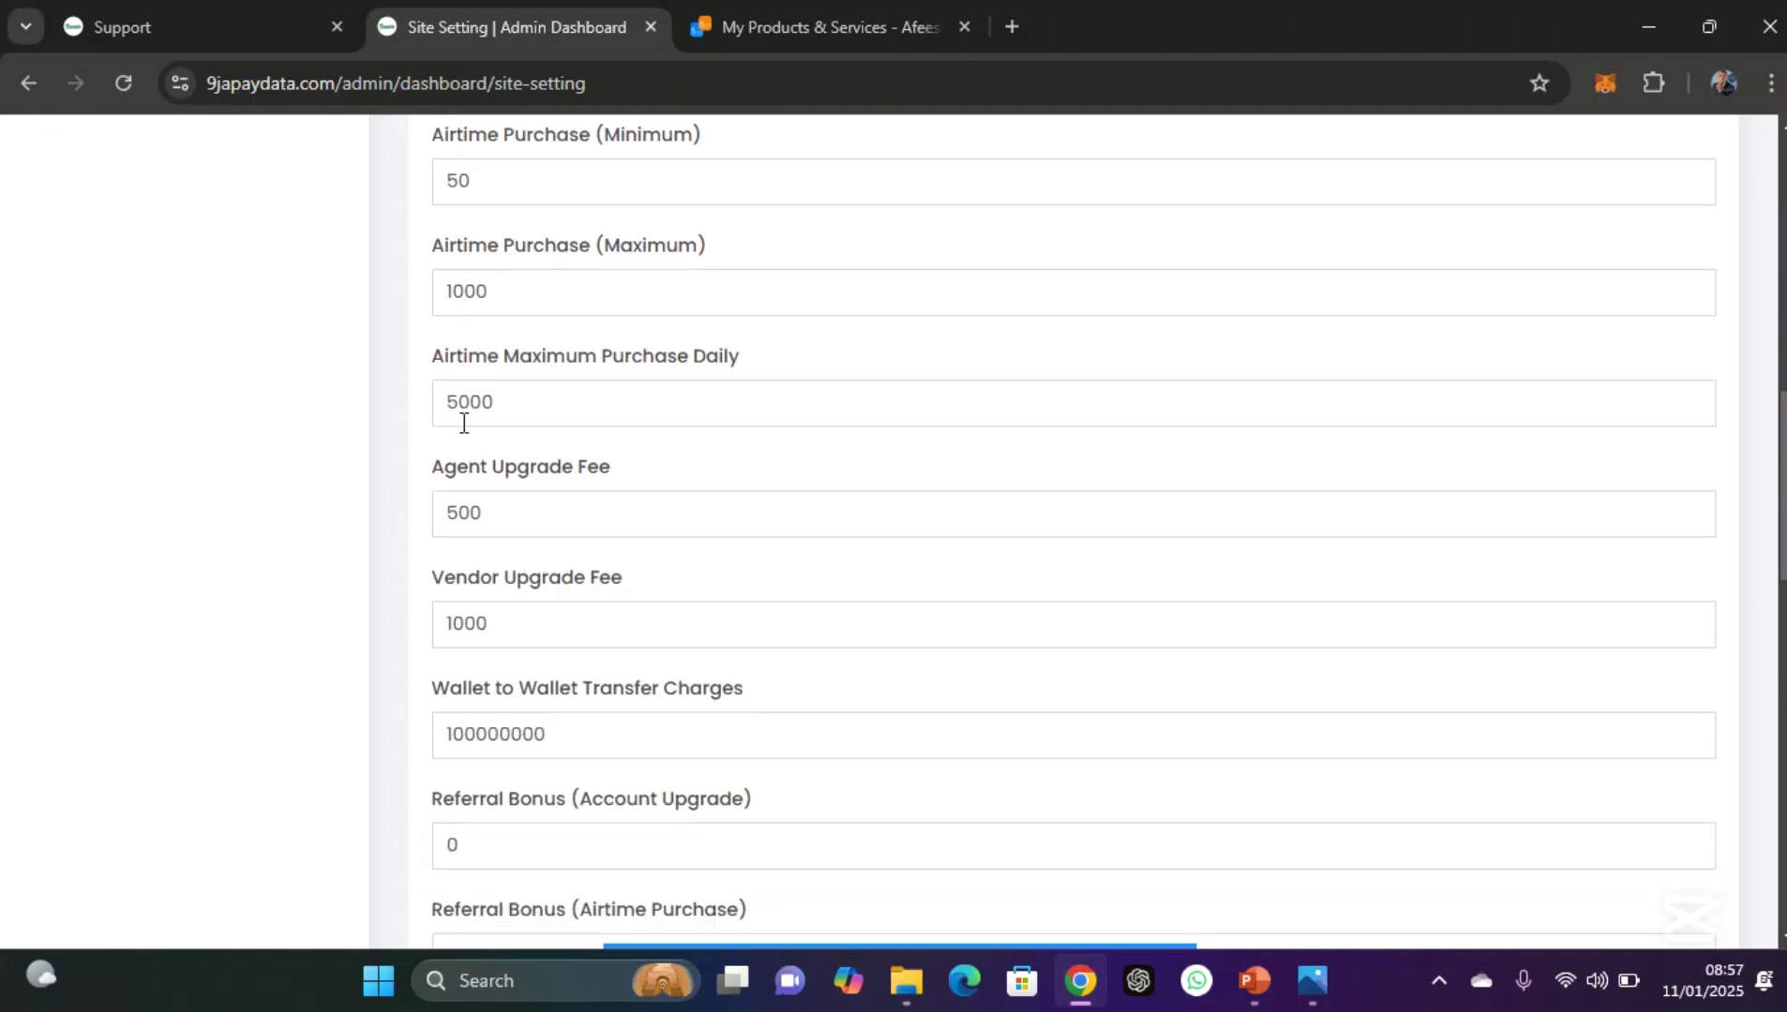
pyautogui.click(606, 407)
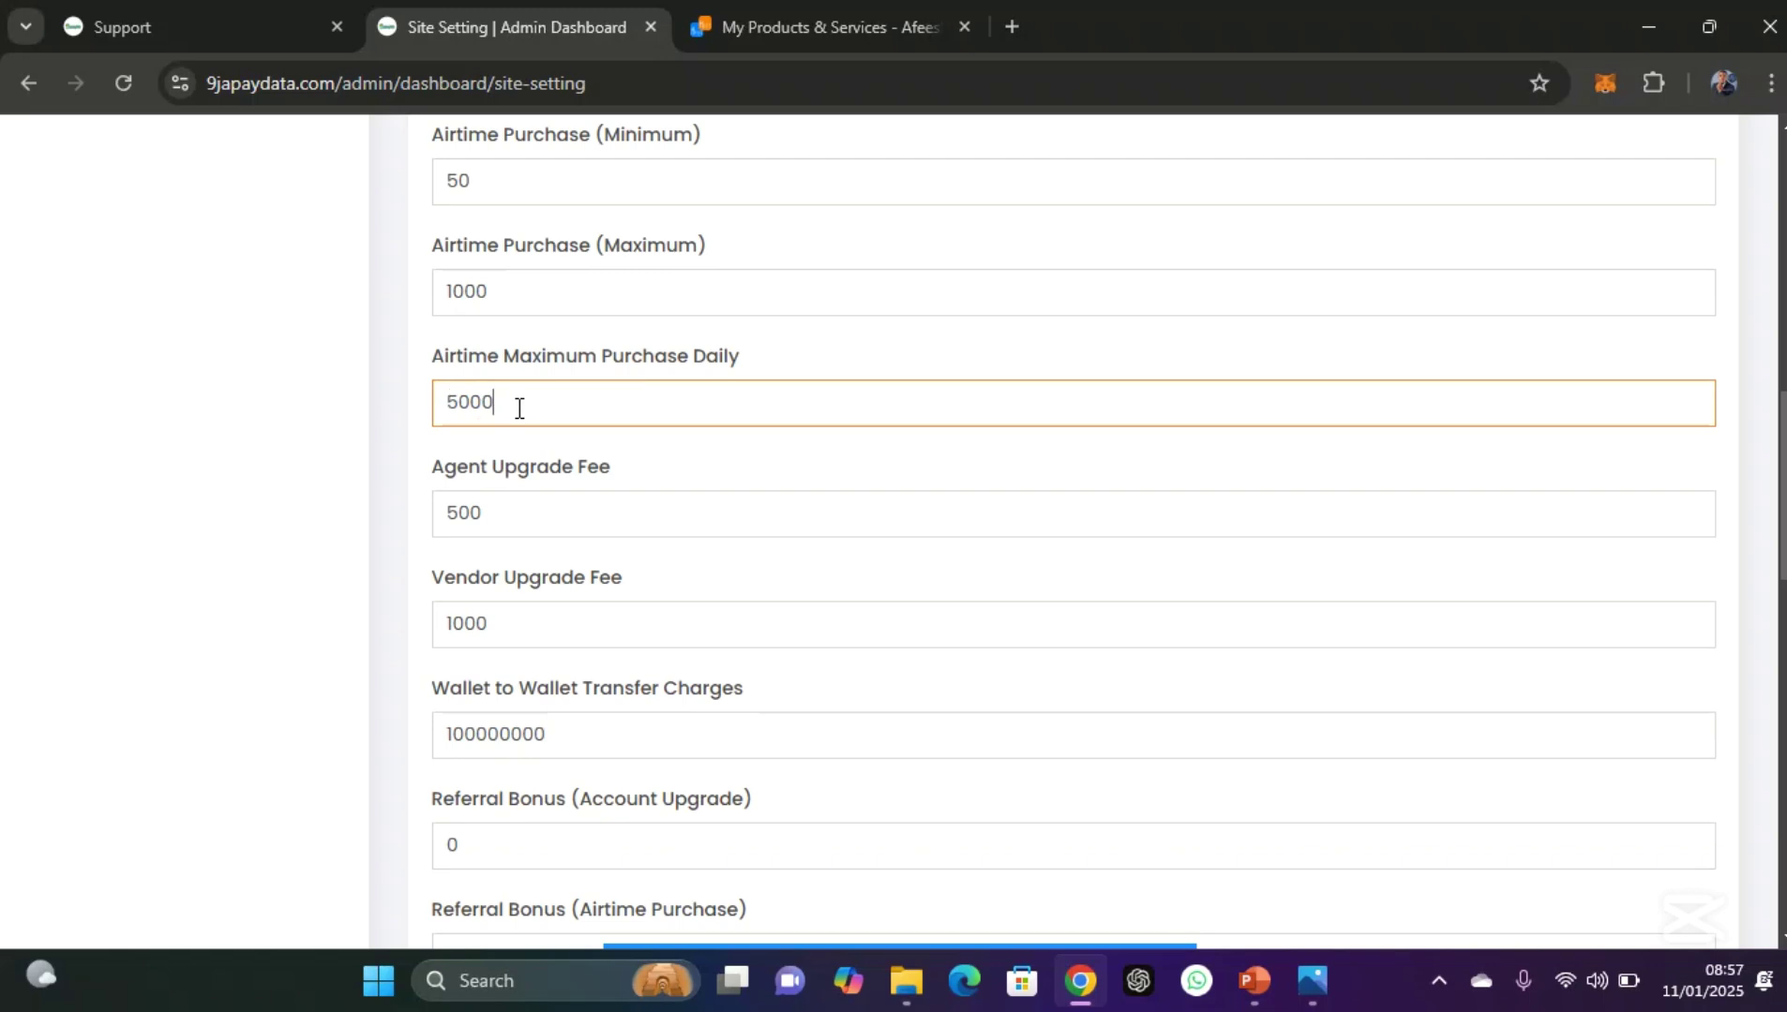
pyautogui.scroll(-1, 519, 408)
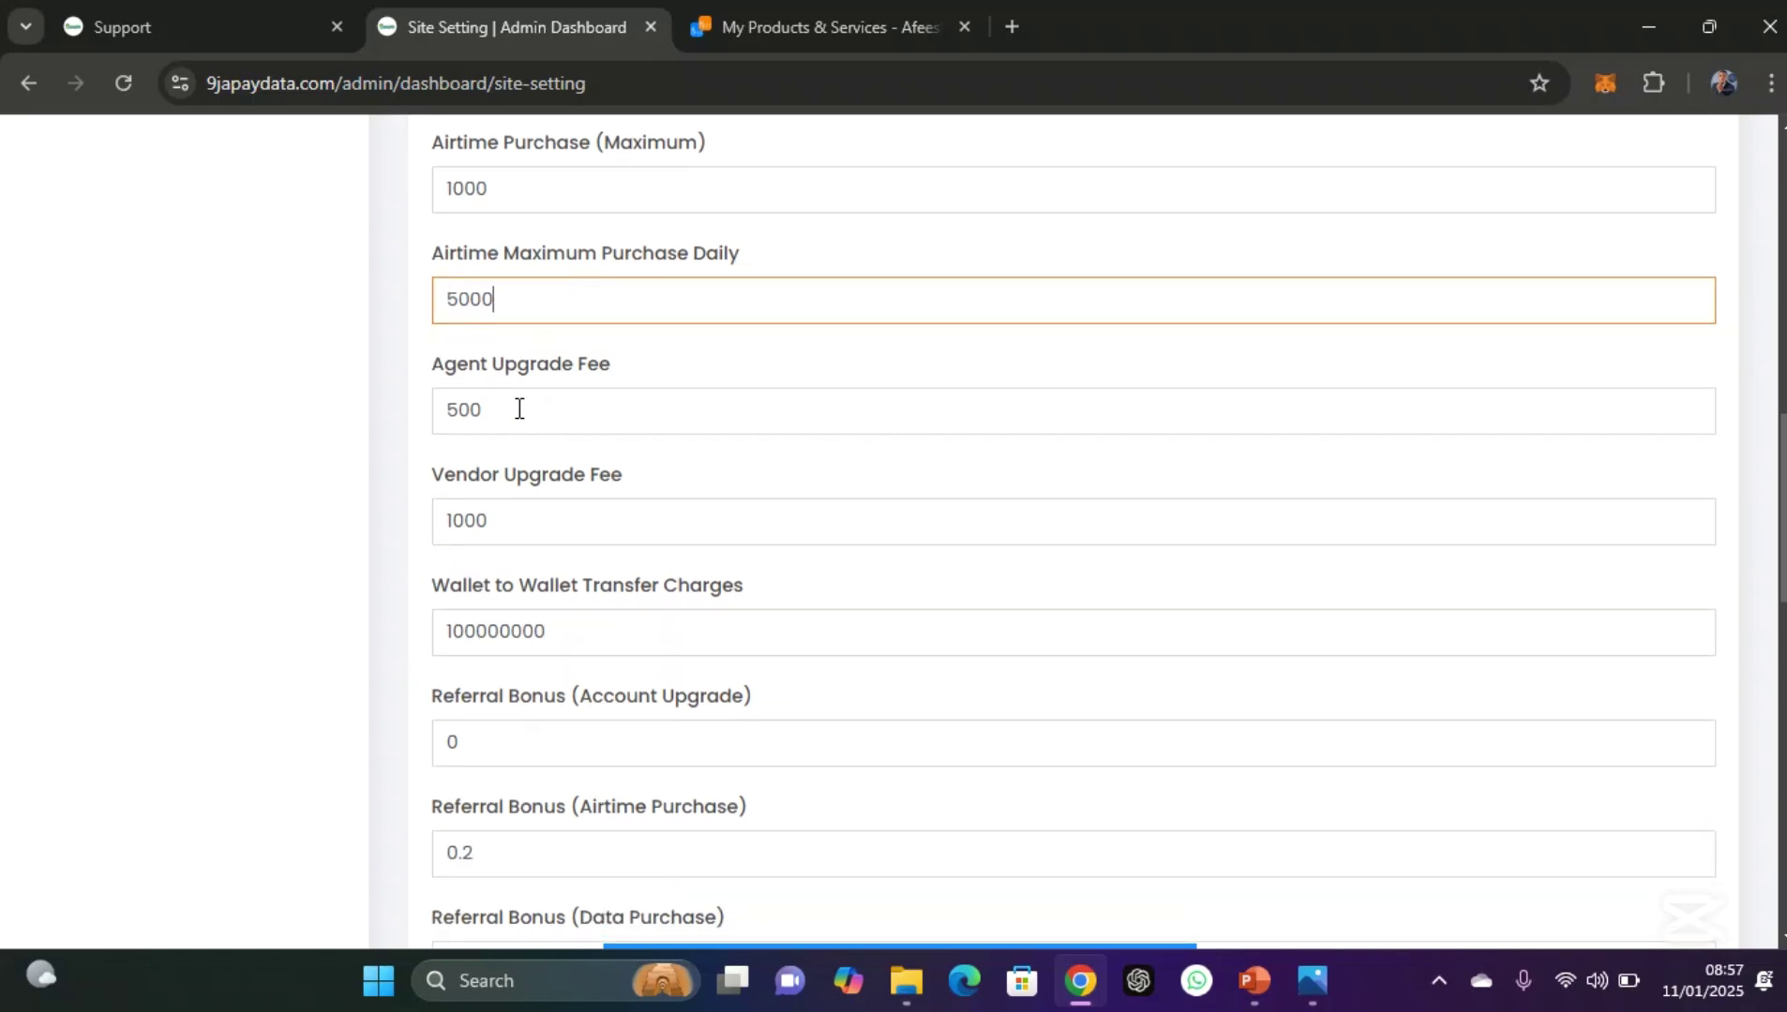
pyautogui.scroll(-3, 518, 409)
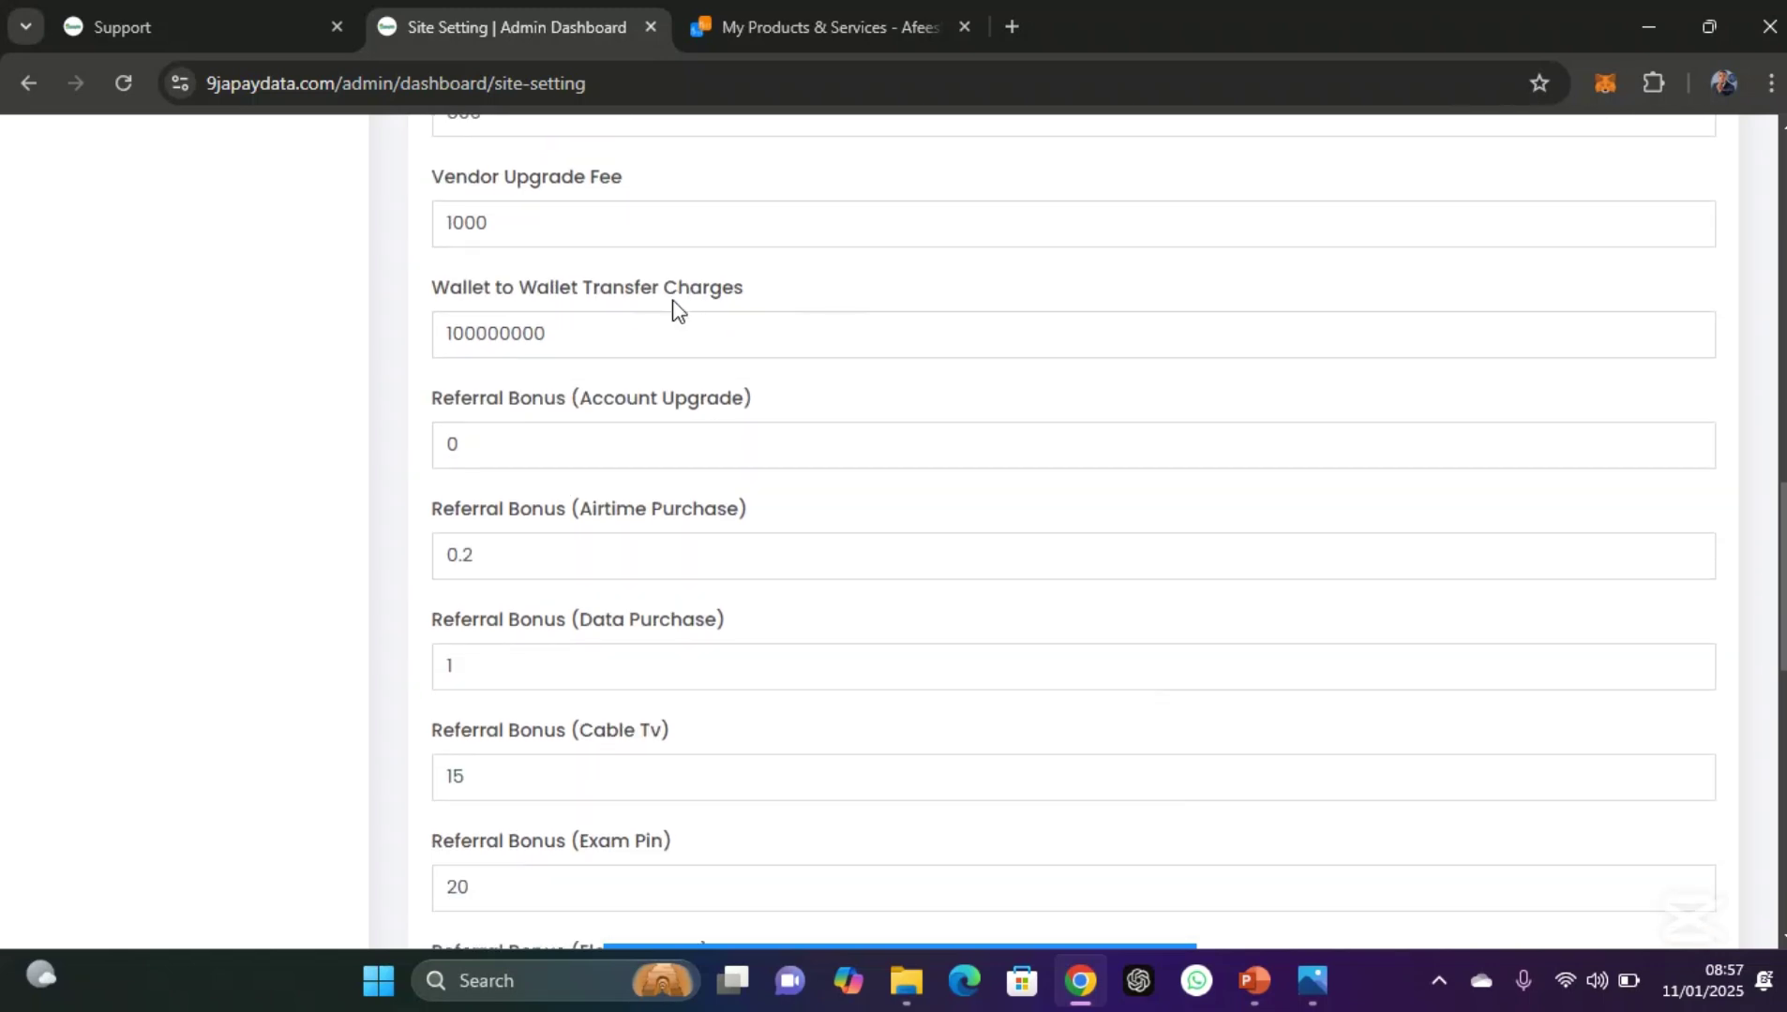
pyautogui.click(663, 322)
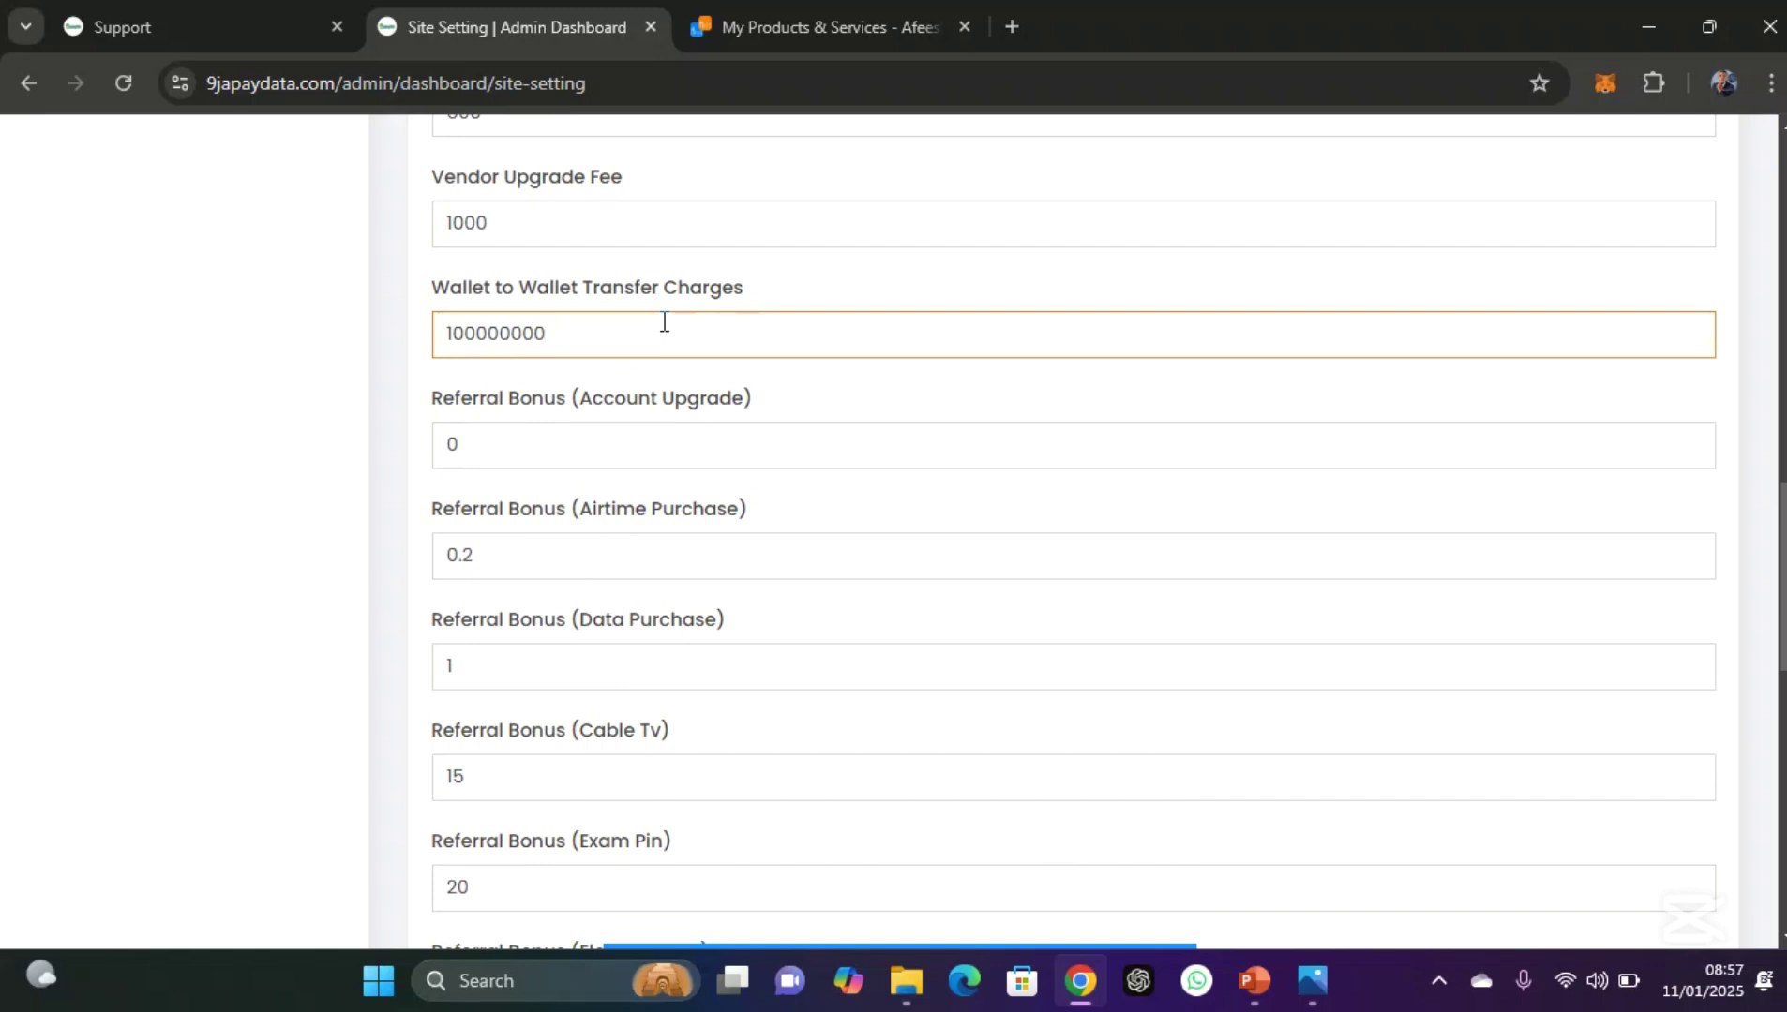
# Step: Set Enable/Disable KYC Verification to Enable and save the site settings
pyautogui.scroll(-4, 664, 322)
pyautogui.scroll(4, 662, 319)
pyautogui.scroll(-1, 609, 318)
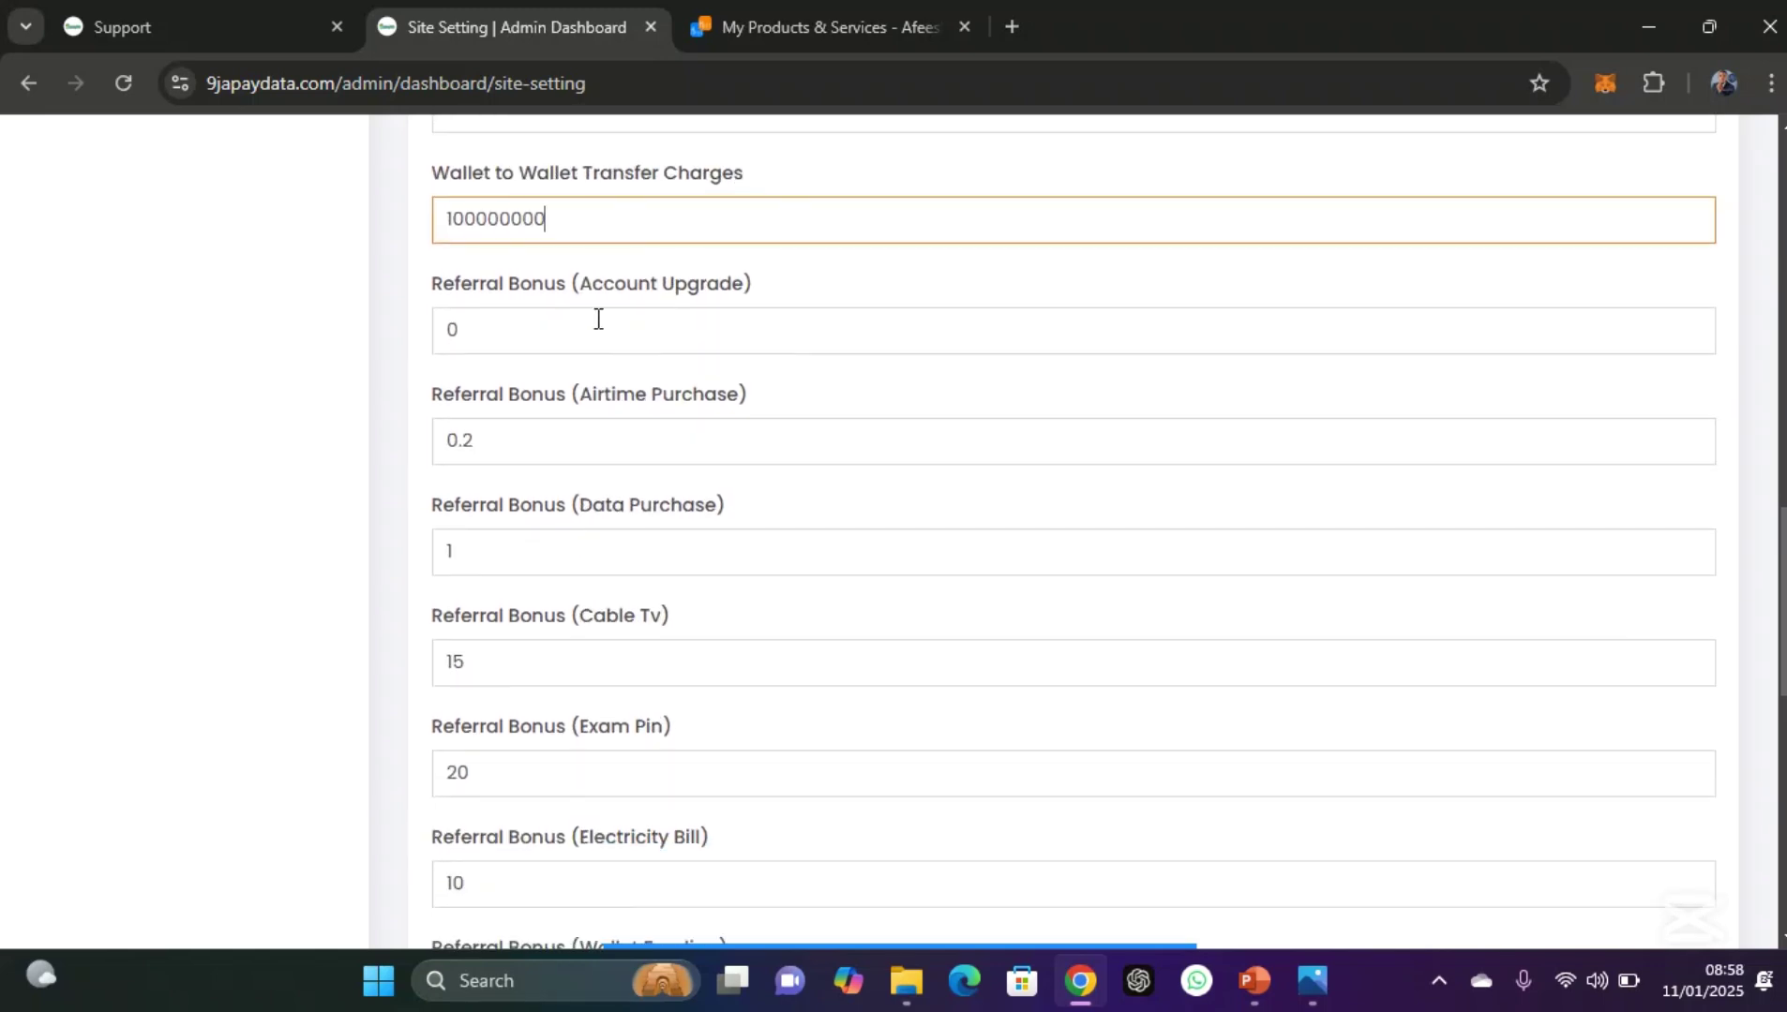
pyautogui.scroll(-10, 645, 478)
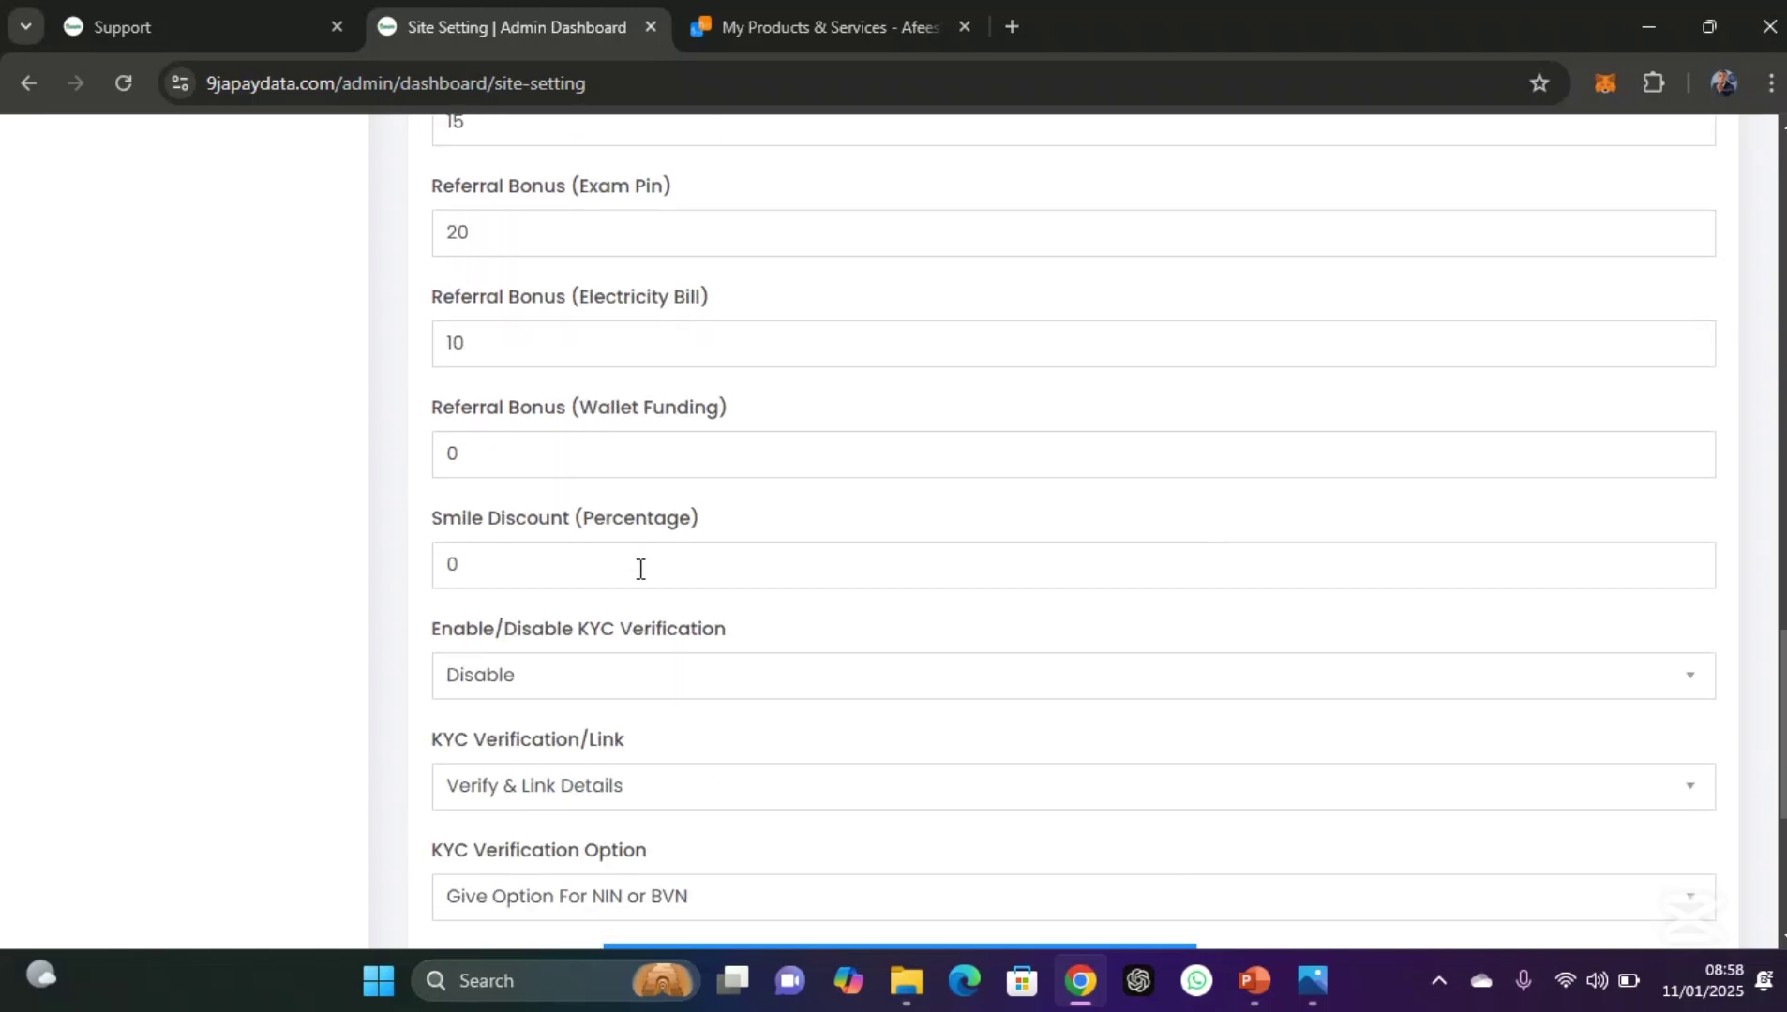
pyautogui.click(603, 259)
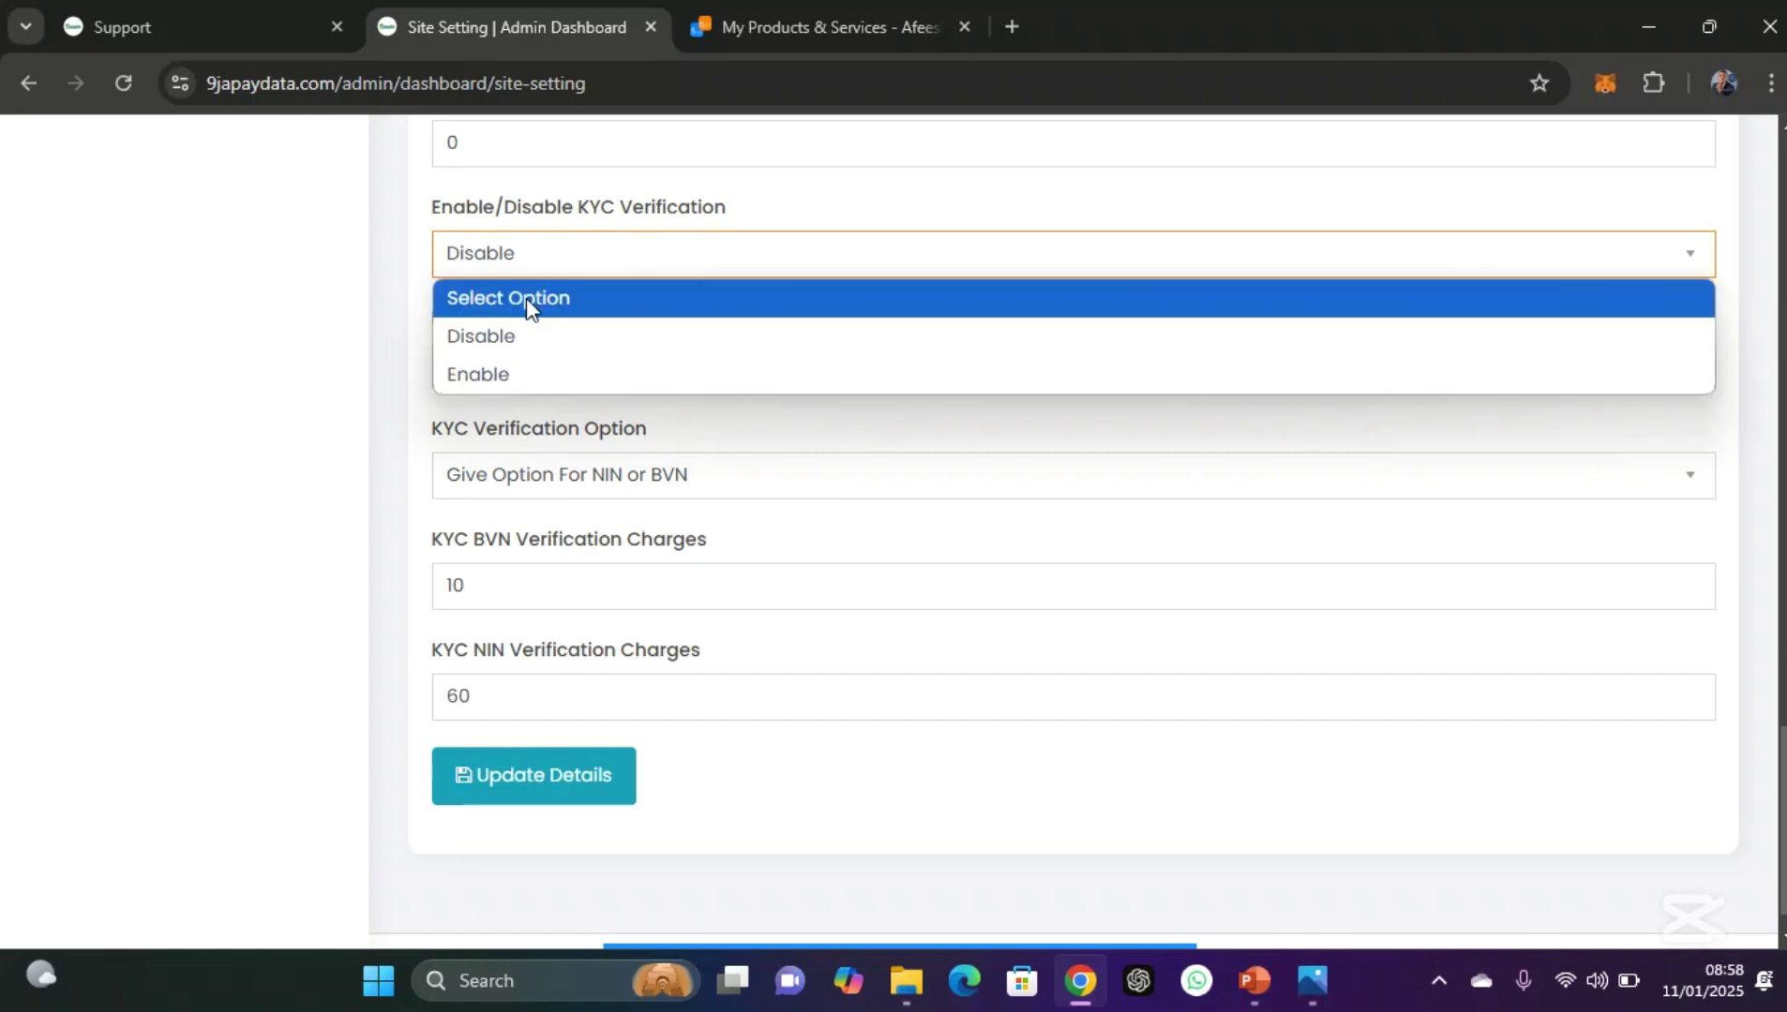
pyautogui.click(528, 384)
pyautogui.click(518, 784)
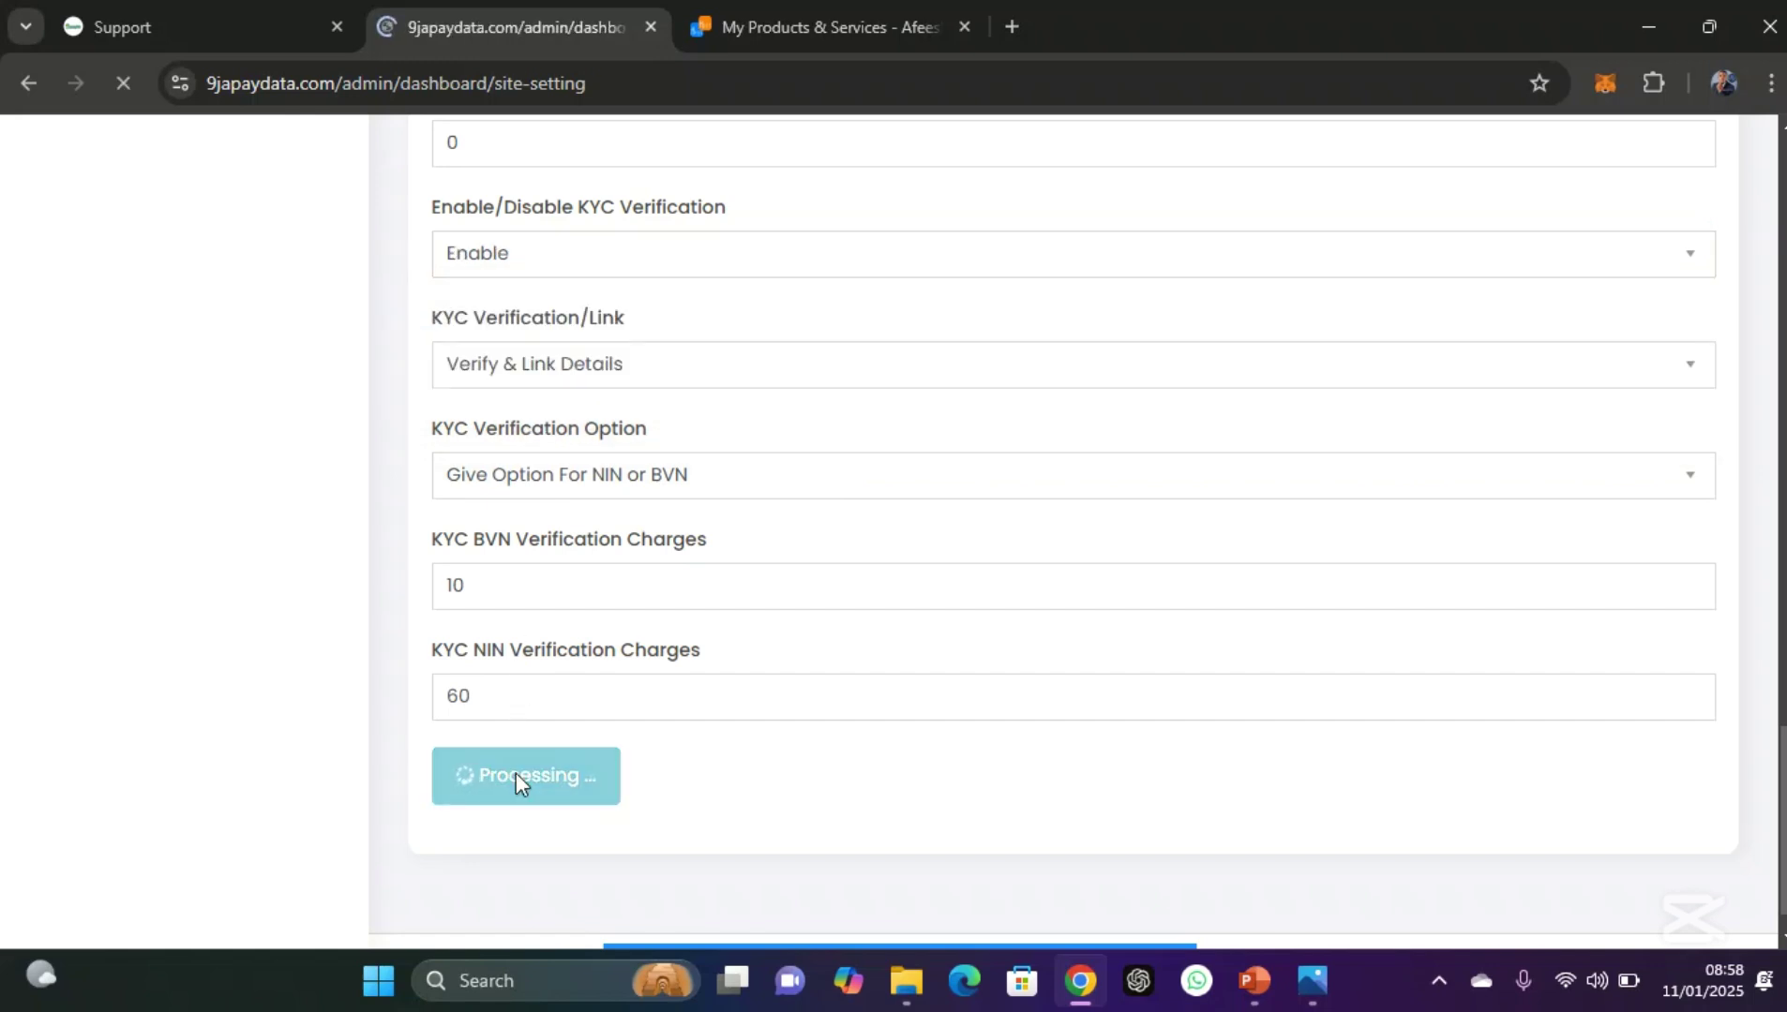
pyautogui.click(157, 8)
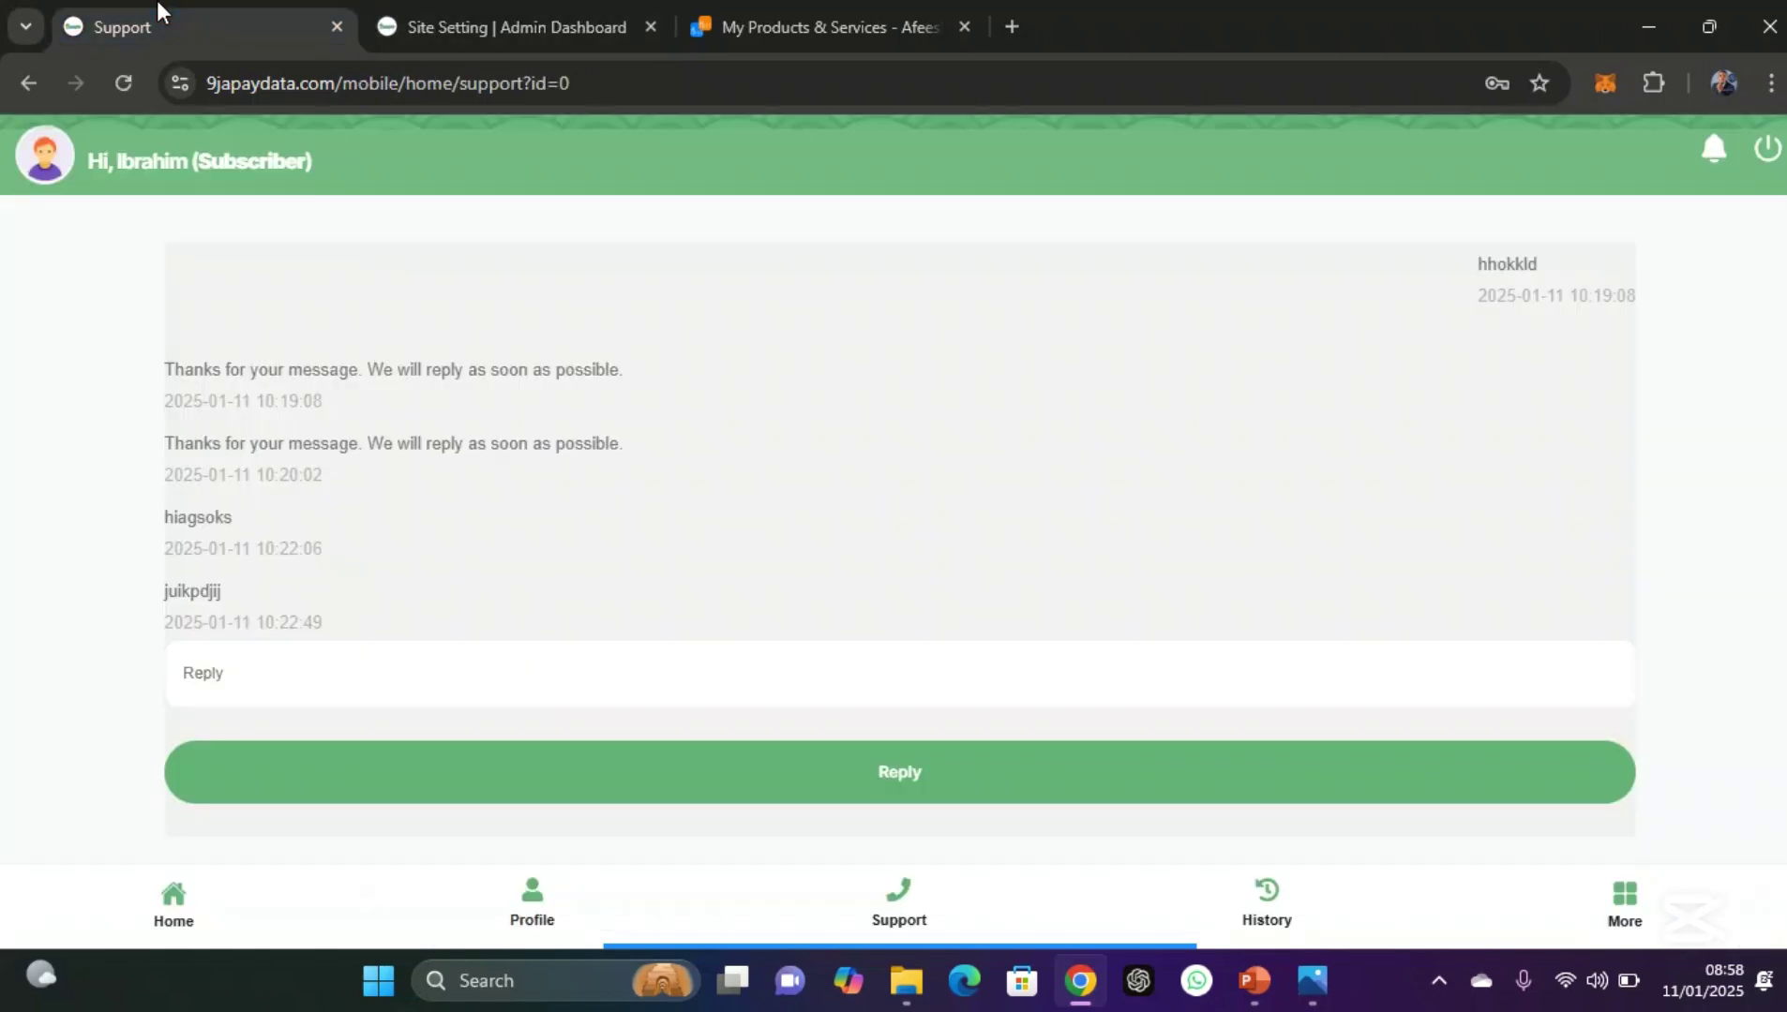
# Step: Go to the user homepage and open the Add Money wallet funding page
pyautogui.click(176, 895)
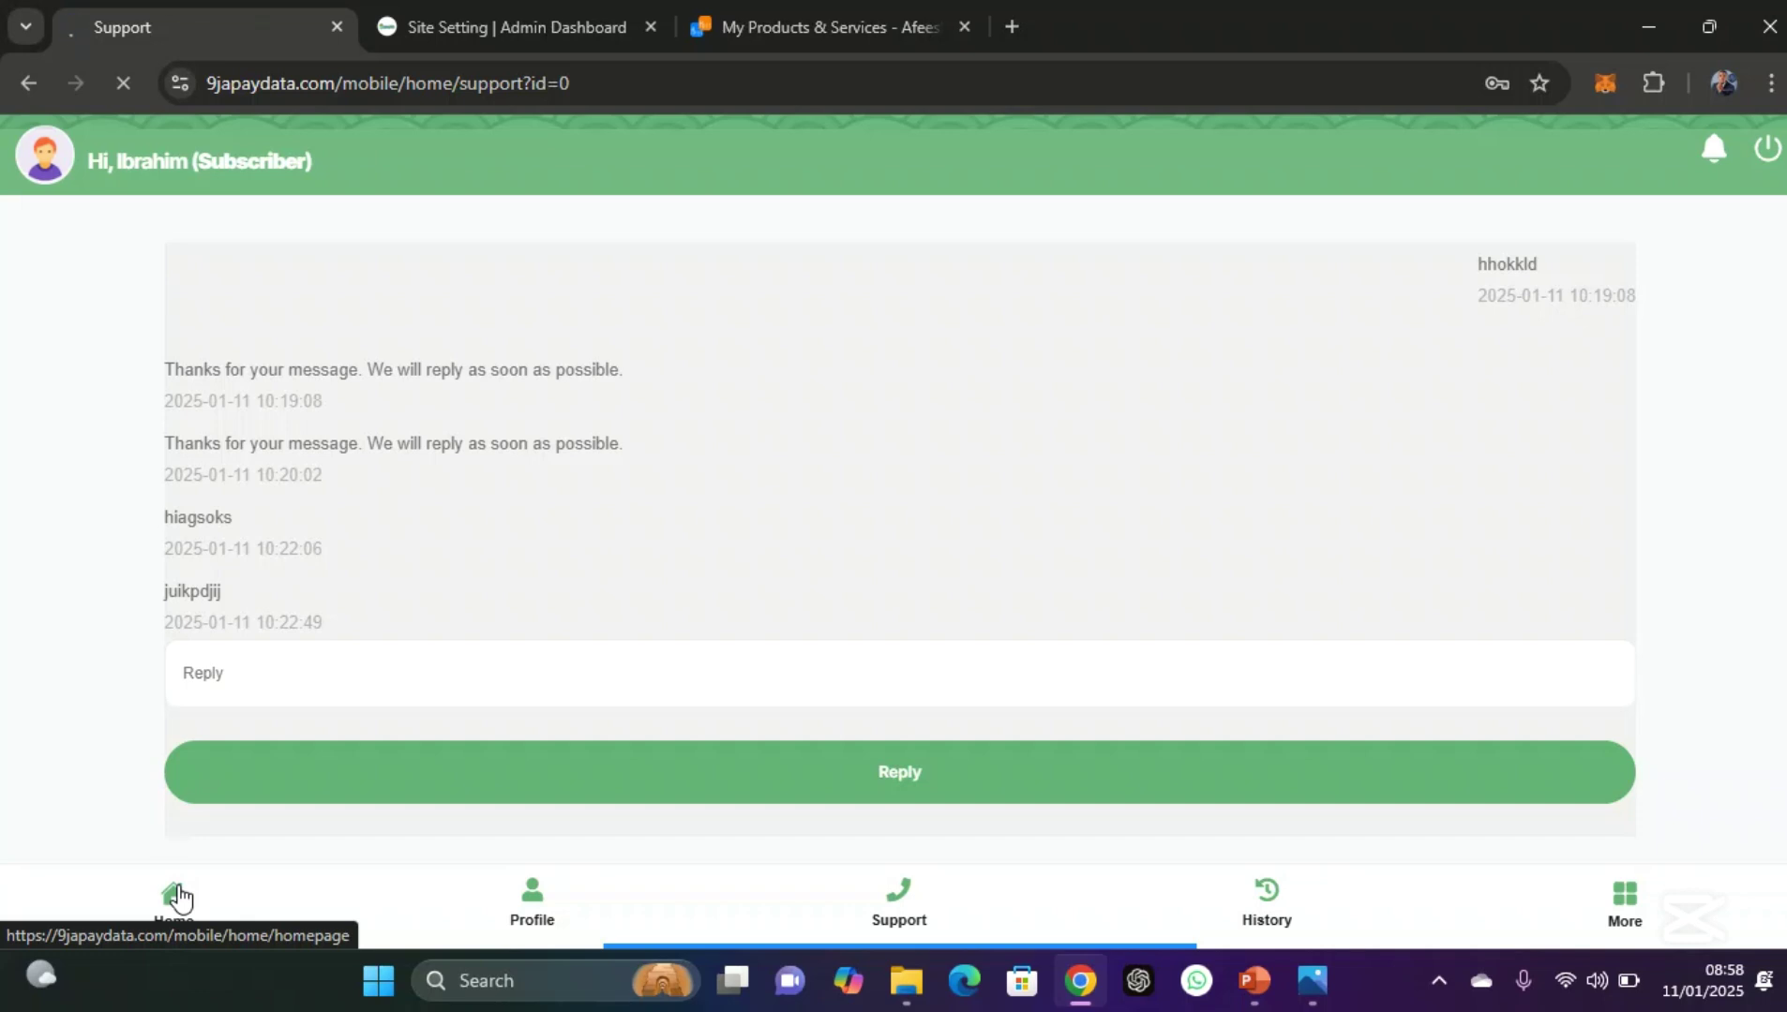
pyautogui.moveTo(785, 923)
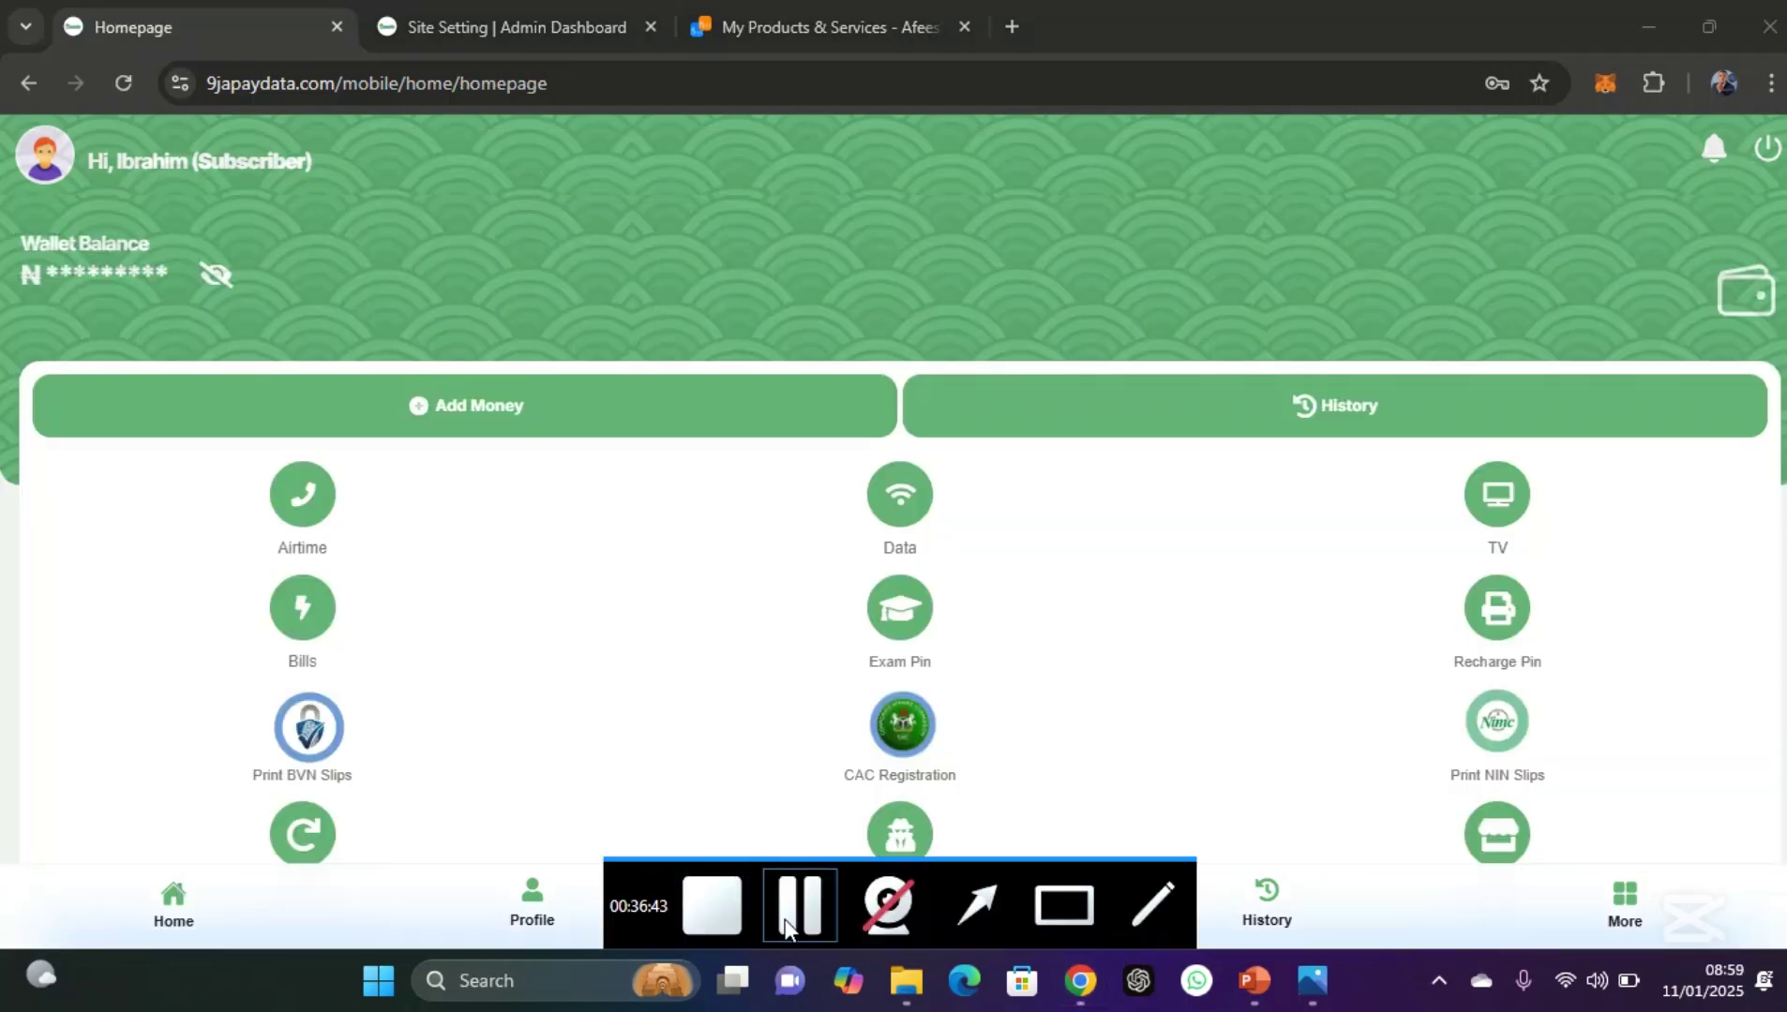
pyautogui.click(357, 422)
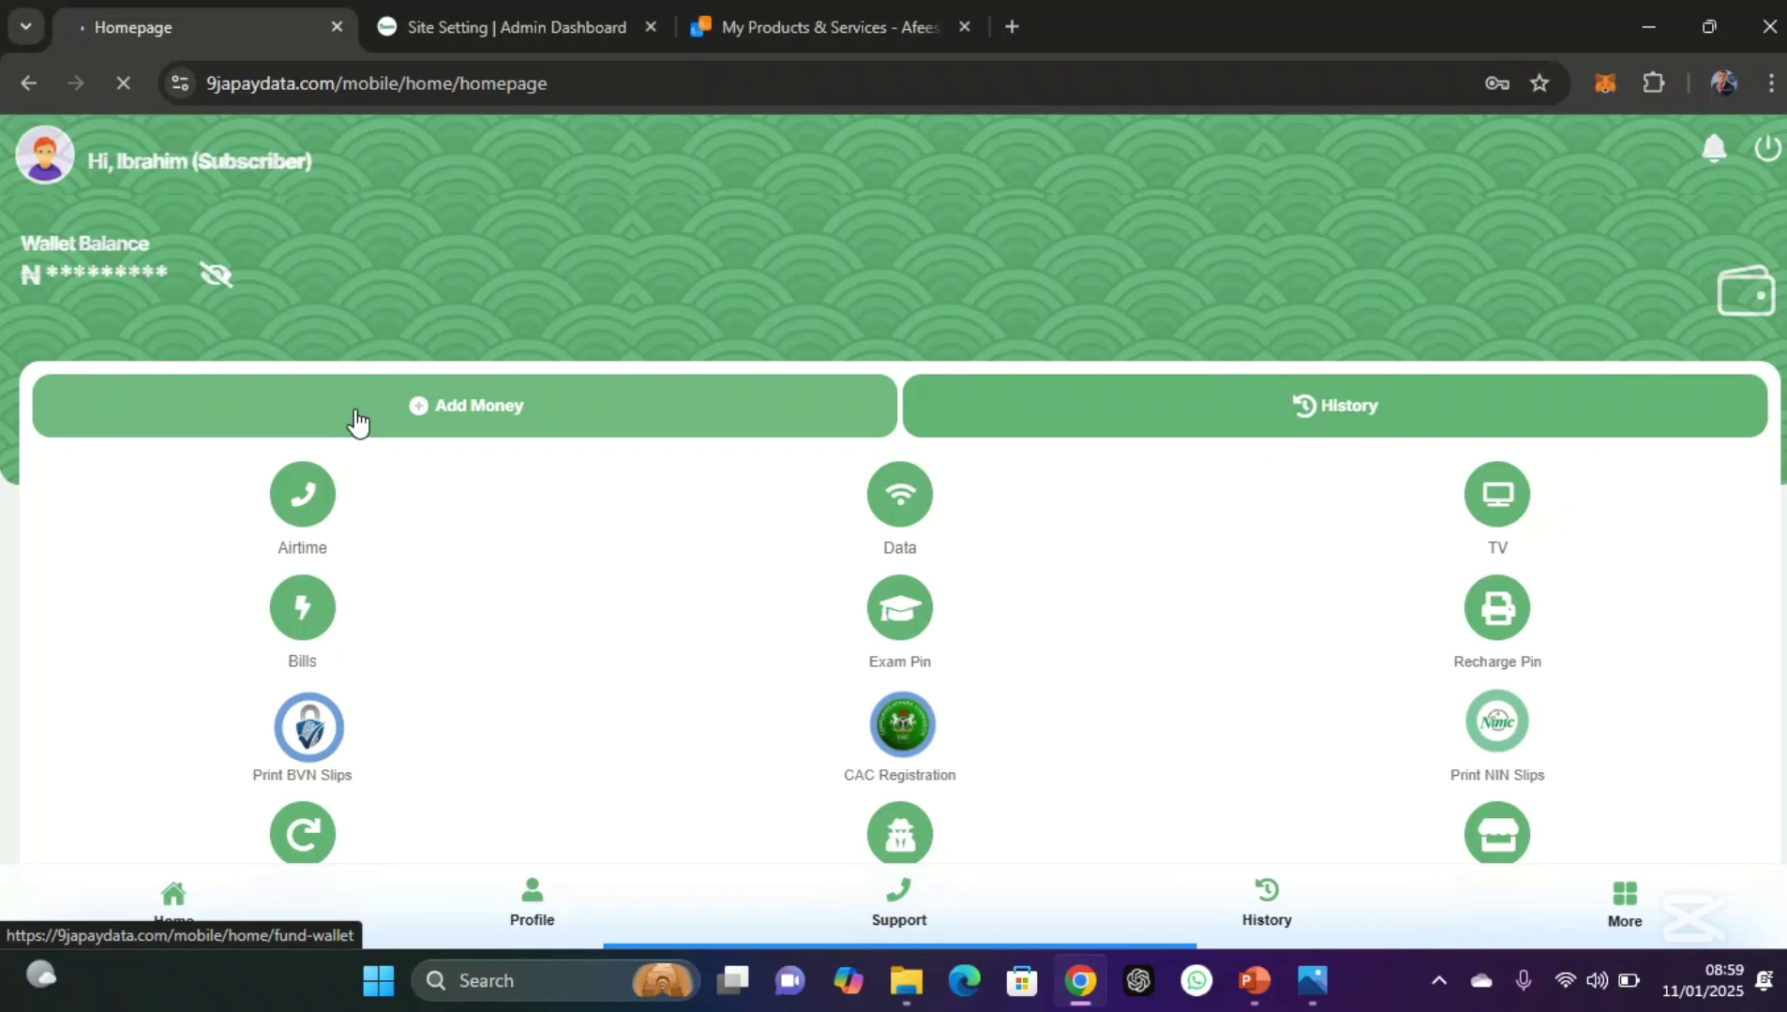
pyautogui.scroll(-10, 356, 412)
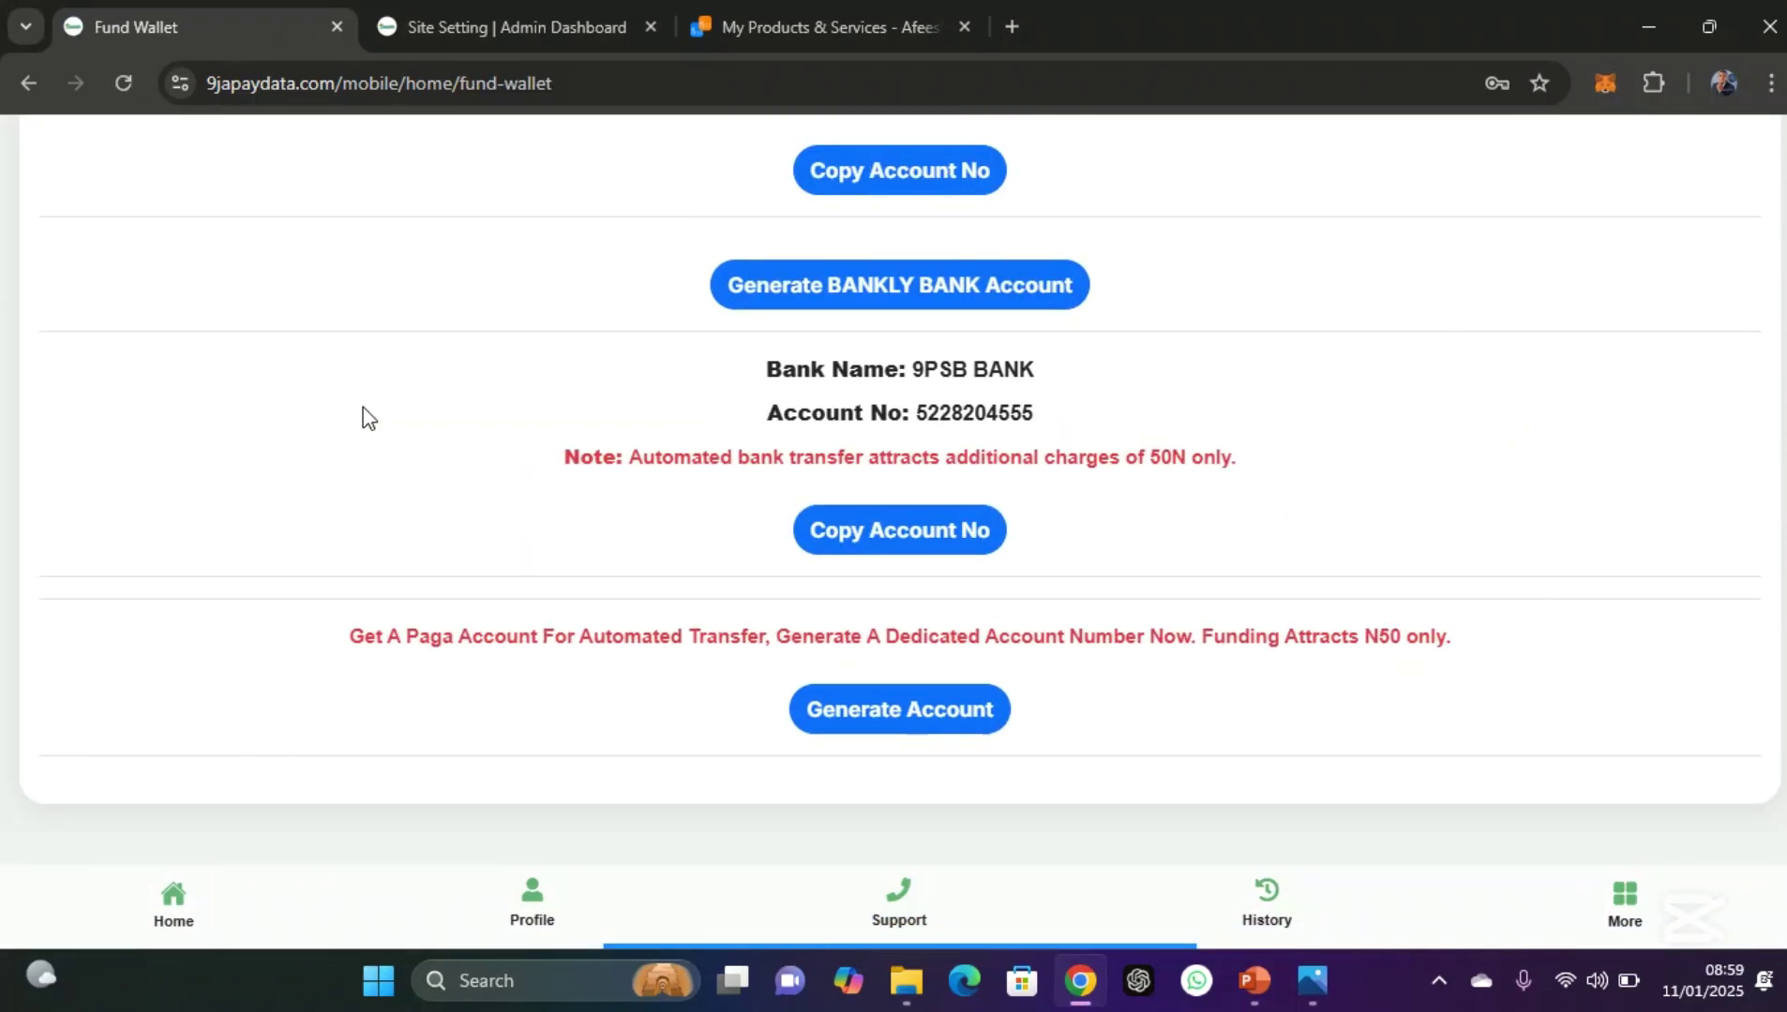
# Step: Reload the funding page and generate a dedicated Paga bank account number
pyautogui.click(445, 19)
pyautogui.click(192, 19)
pyautogui.scroll(8, 909, 320)
pyautogui.scroll(-3, 909, 320)
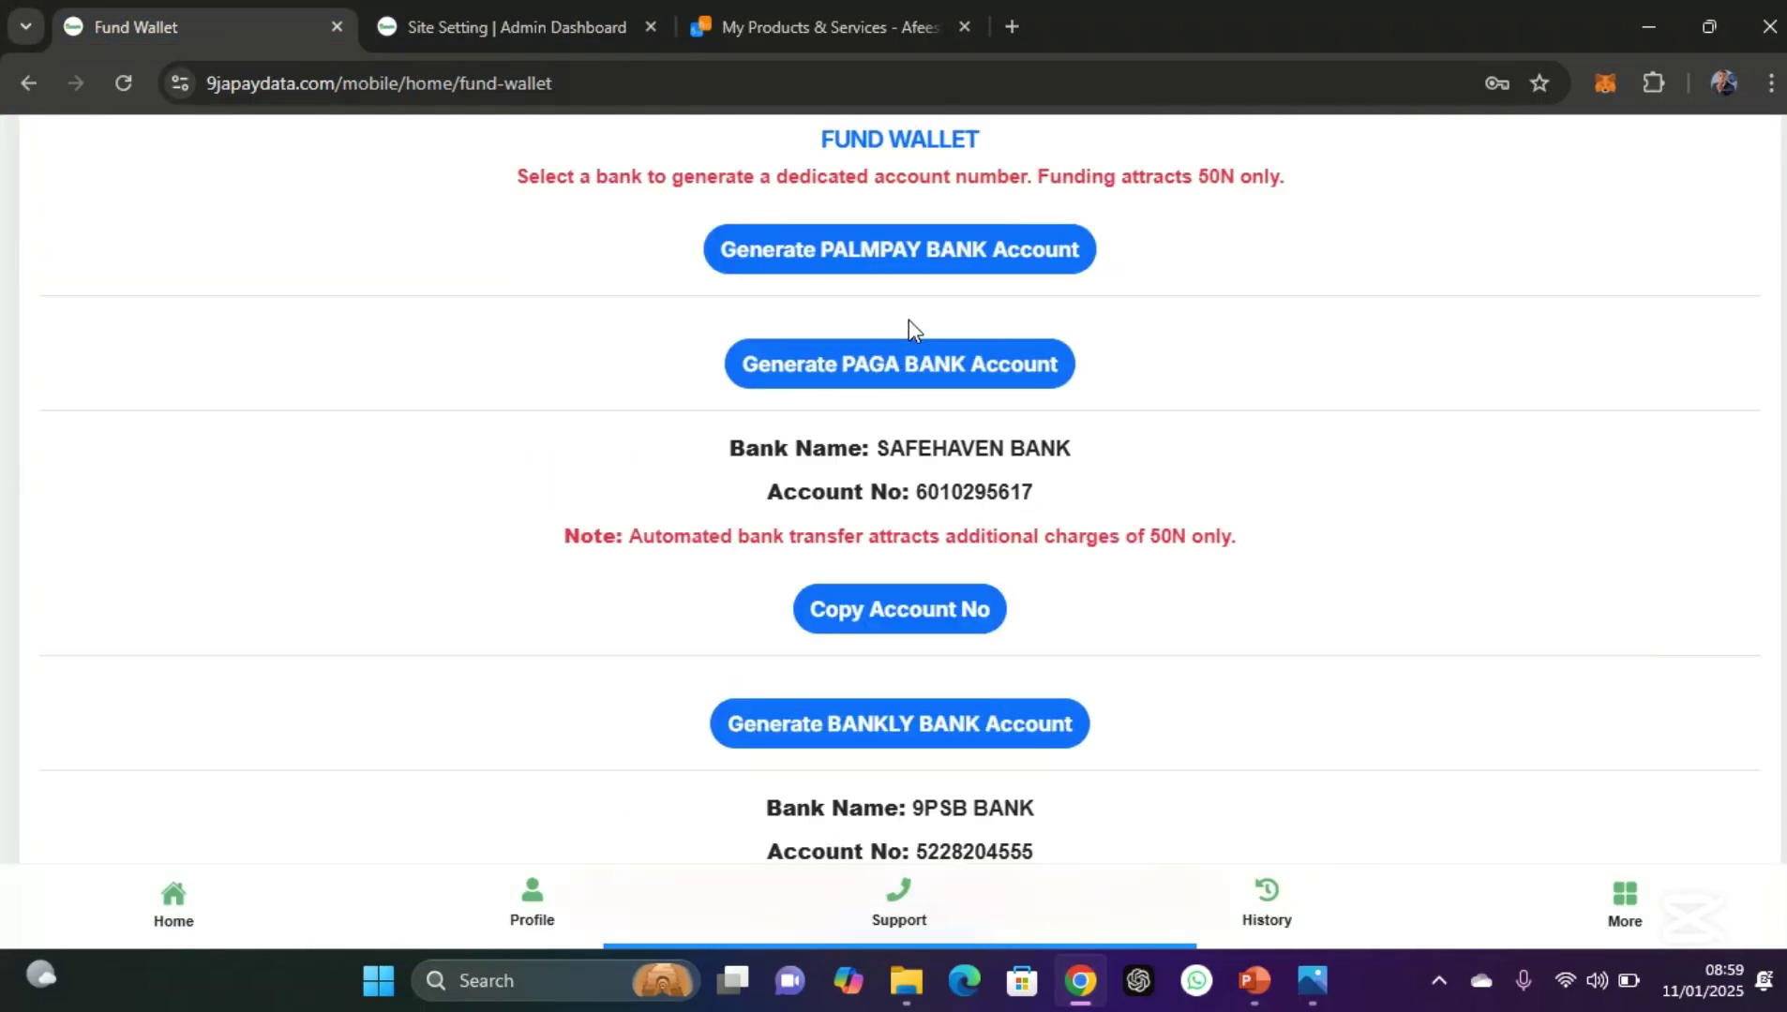
pyautogui.scroll(-2, 908, 319)
pyautogui.scroll(5, 108, 274)
pyautogui.click(142, 86)
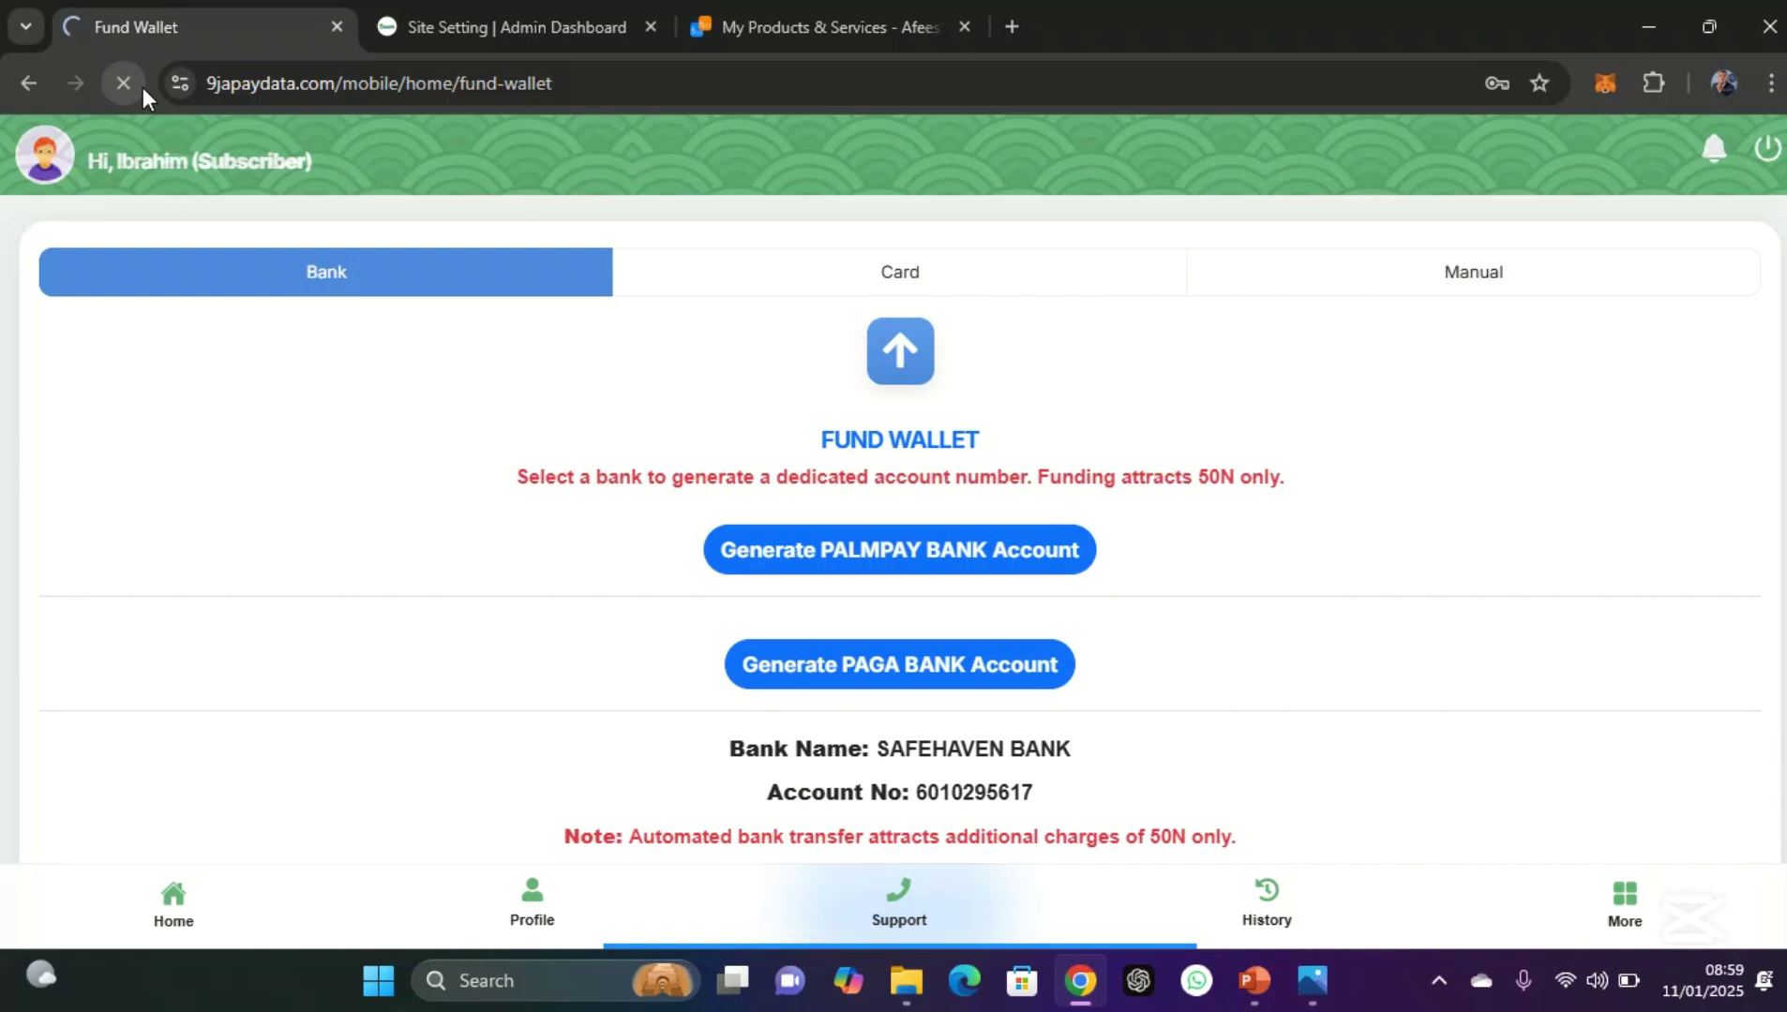
pyautogui.scroll(-8, 1014, 371)
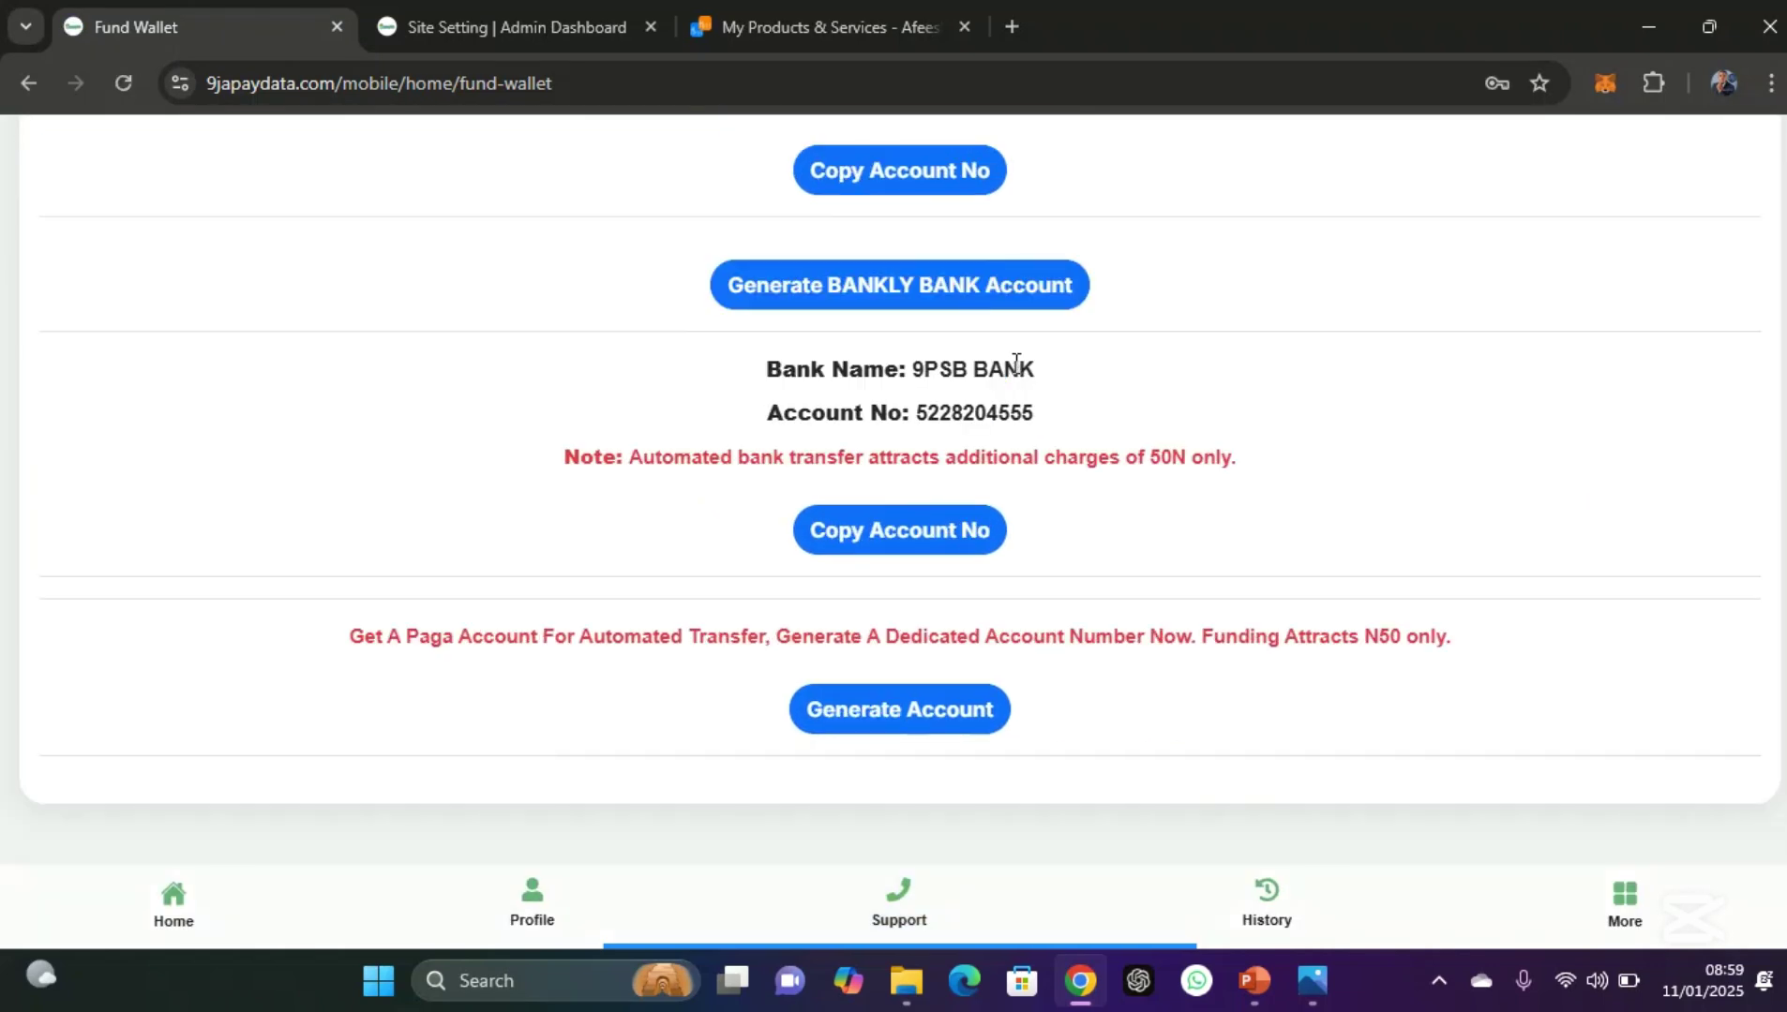
pyautogui.click(882, 728)
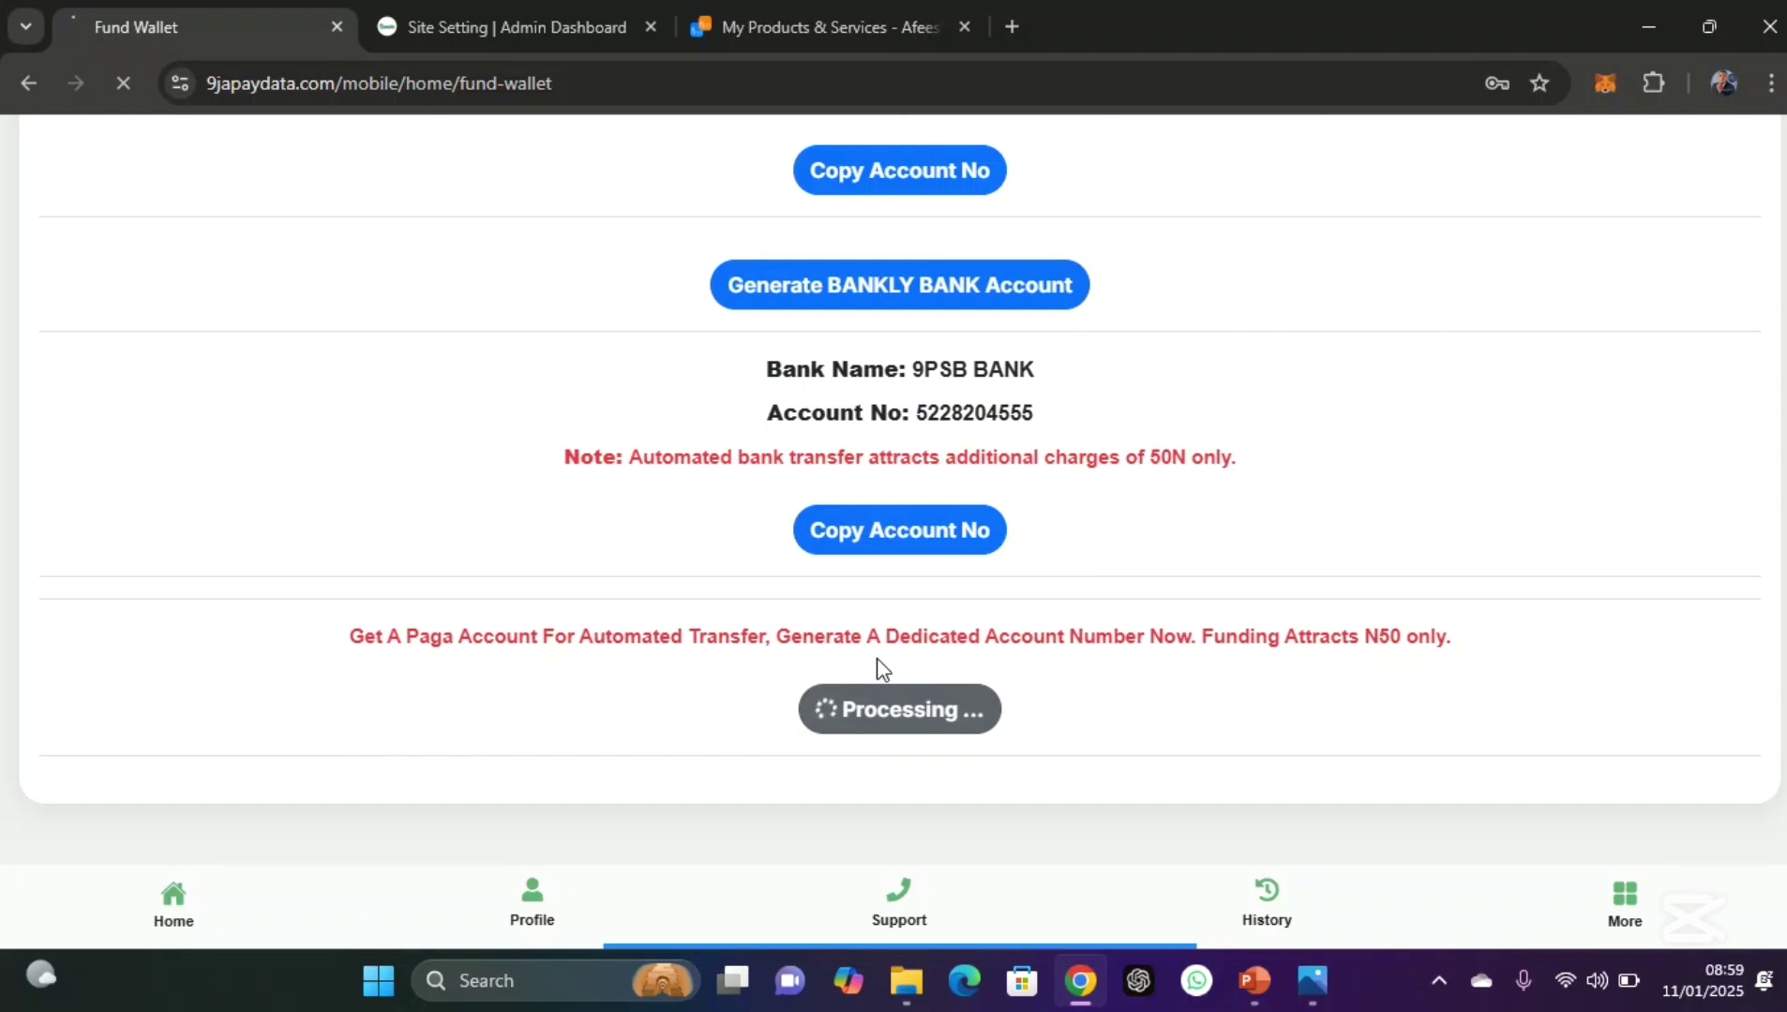
pyautogui.click(766, 14)
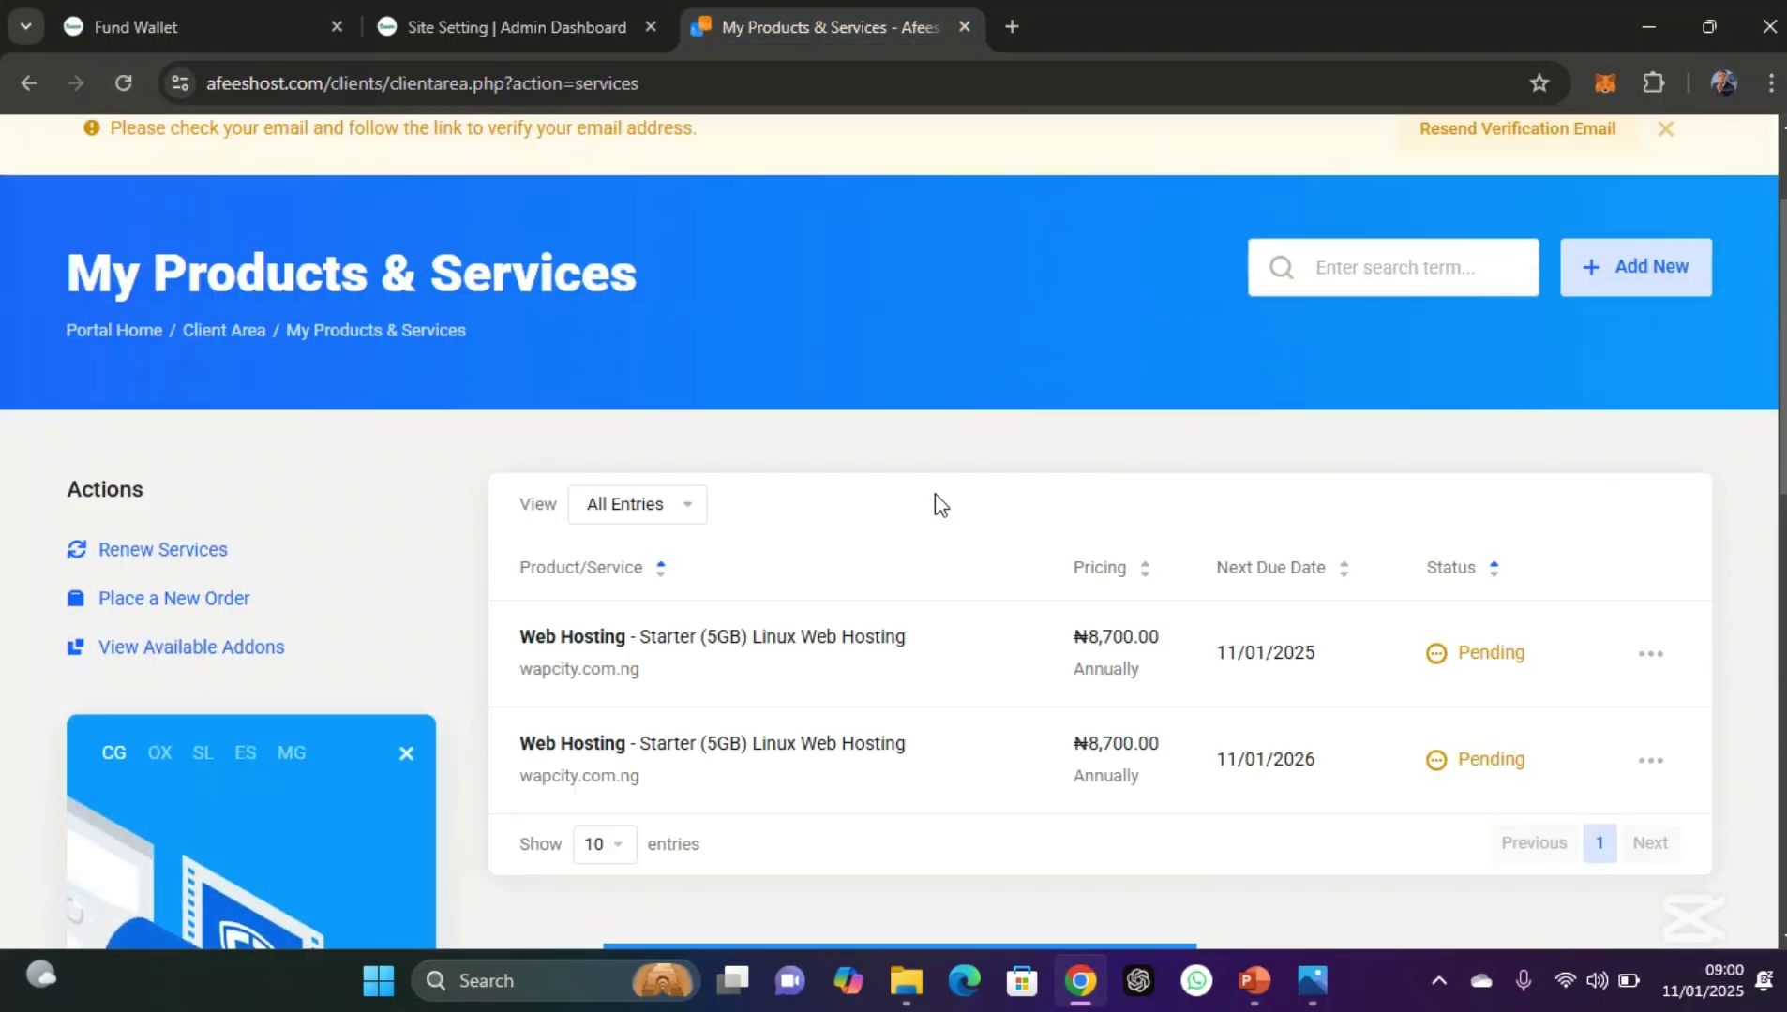
# Step: Open Site Style from Configurations, keeping Design 1 login and Home 1 home page designs
pyautogui.click(486, 23)
pyautogui.click(1661, 486)
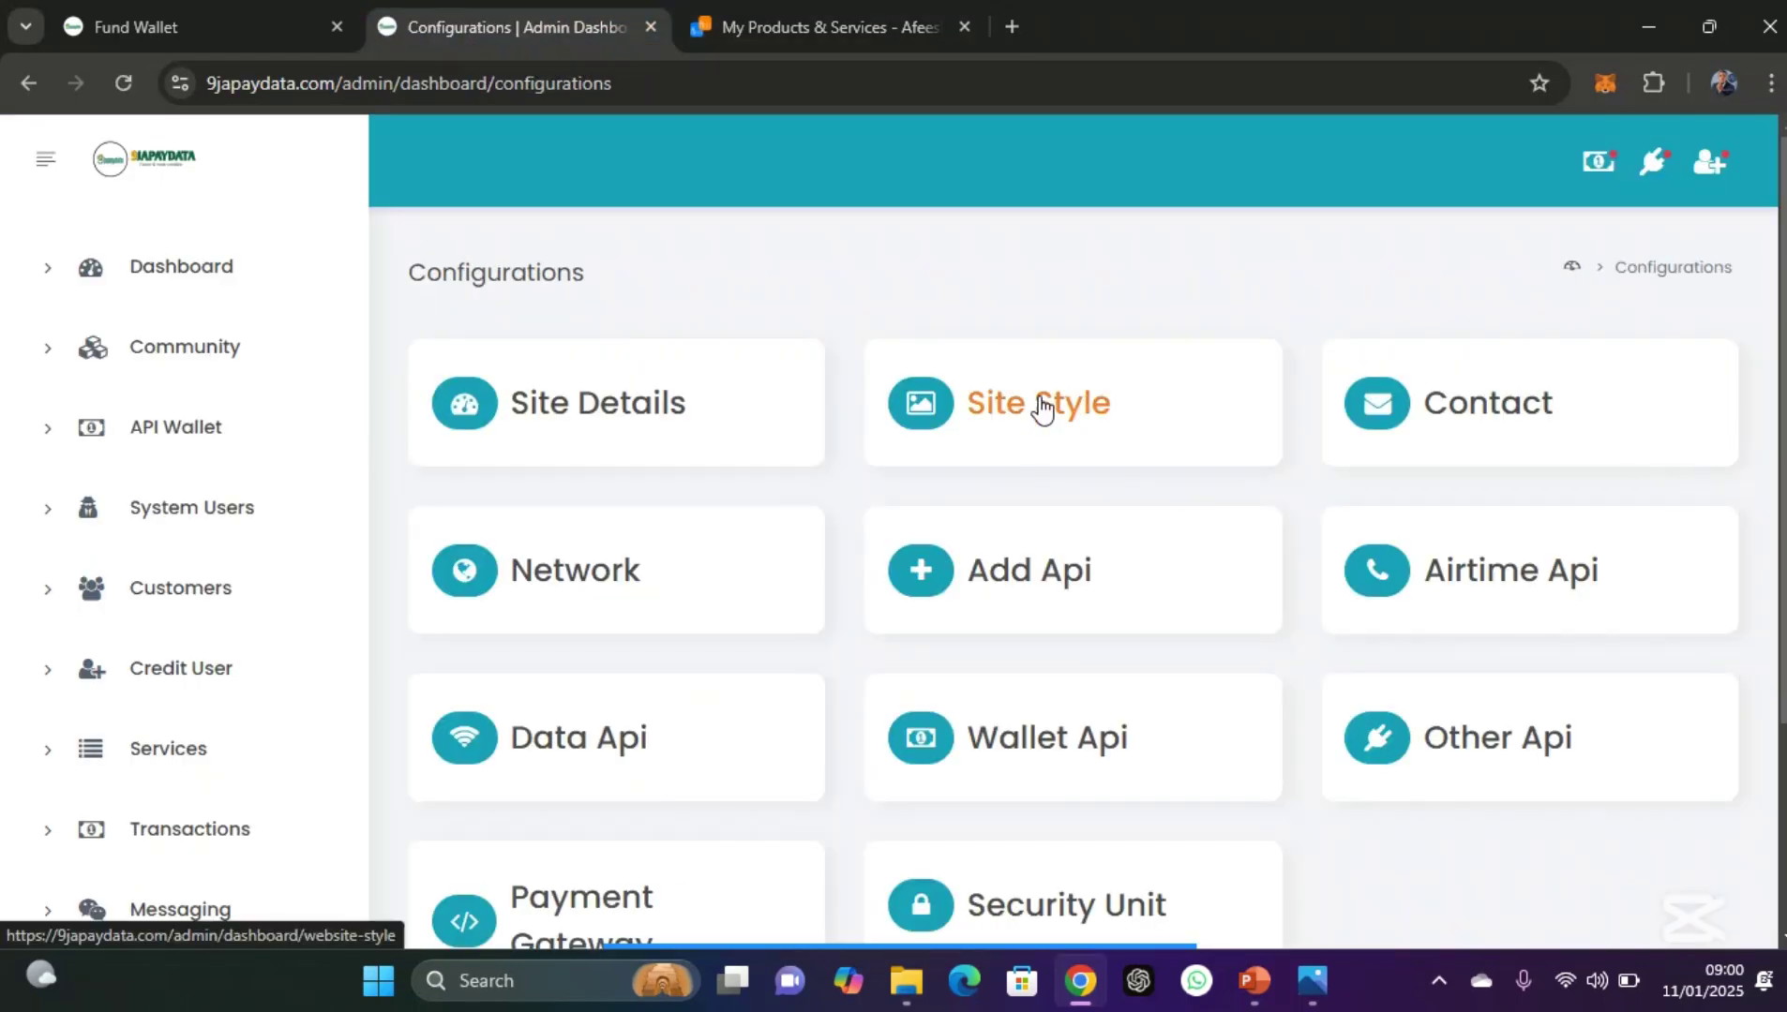
pyautogui.click(1043, 410)
pyautogui.scroll(-3, 733, 379)
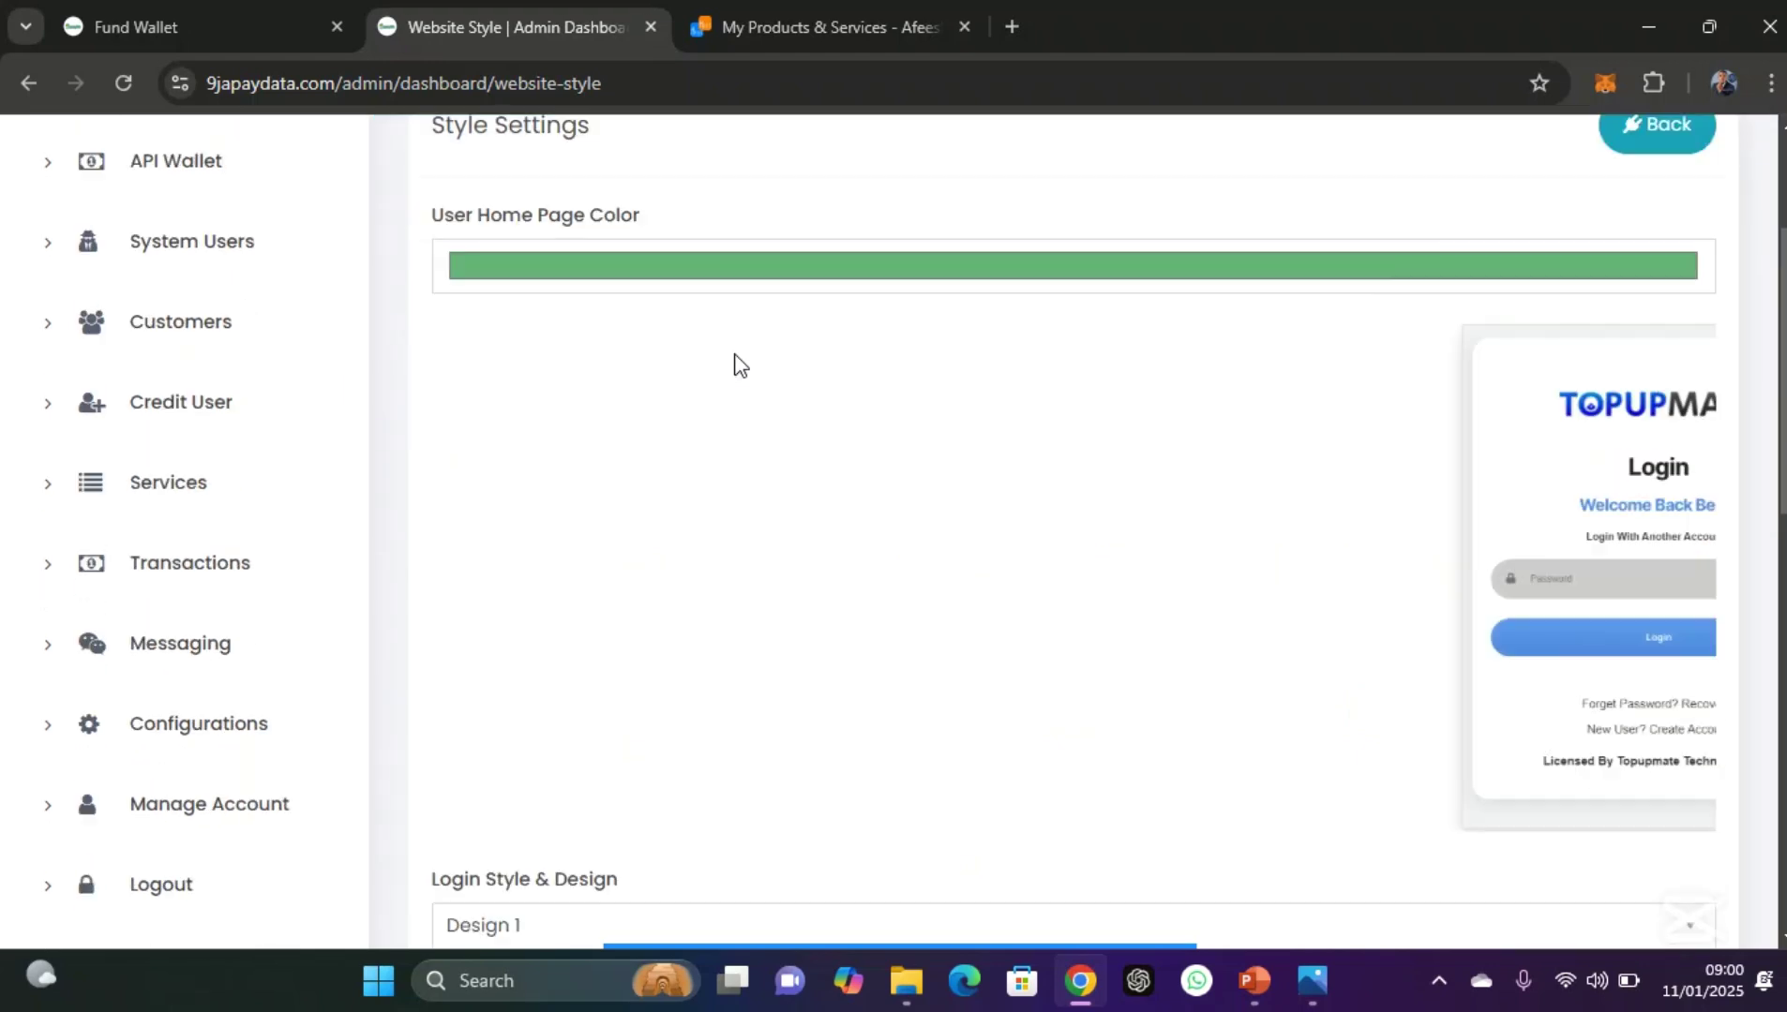
pyautogui.scroll(-3, 734, 362)
pyautogui.scroll(2, 1109, 455)
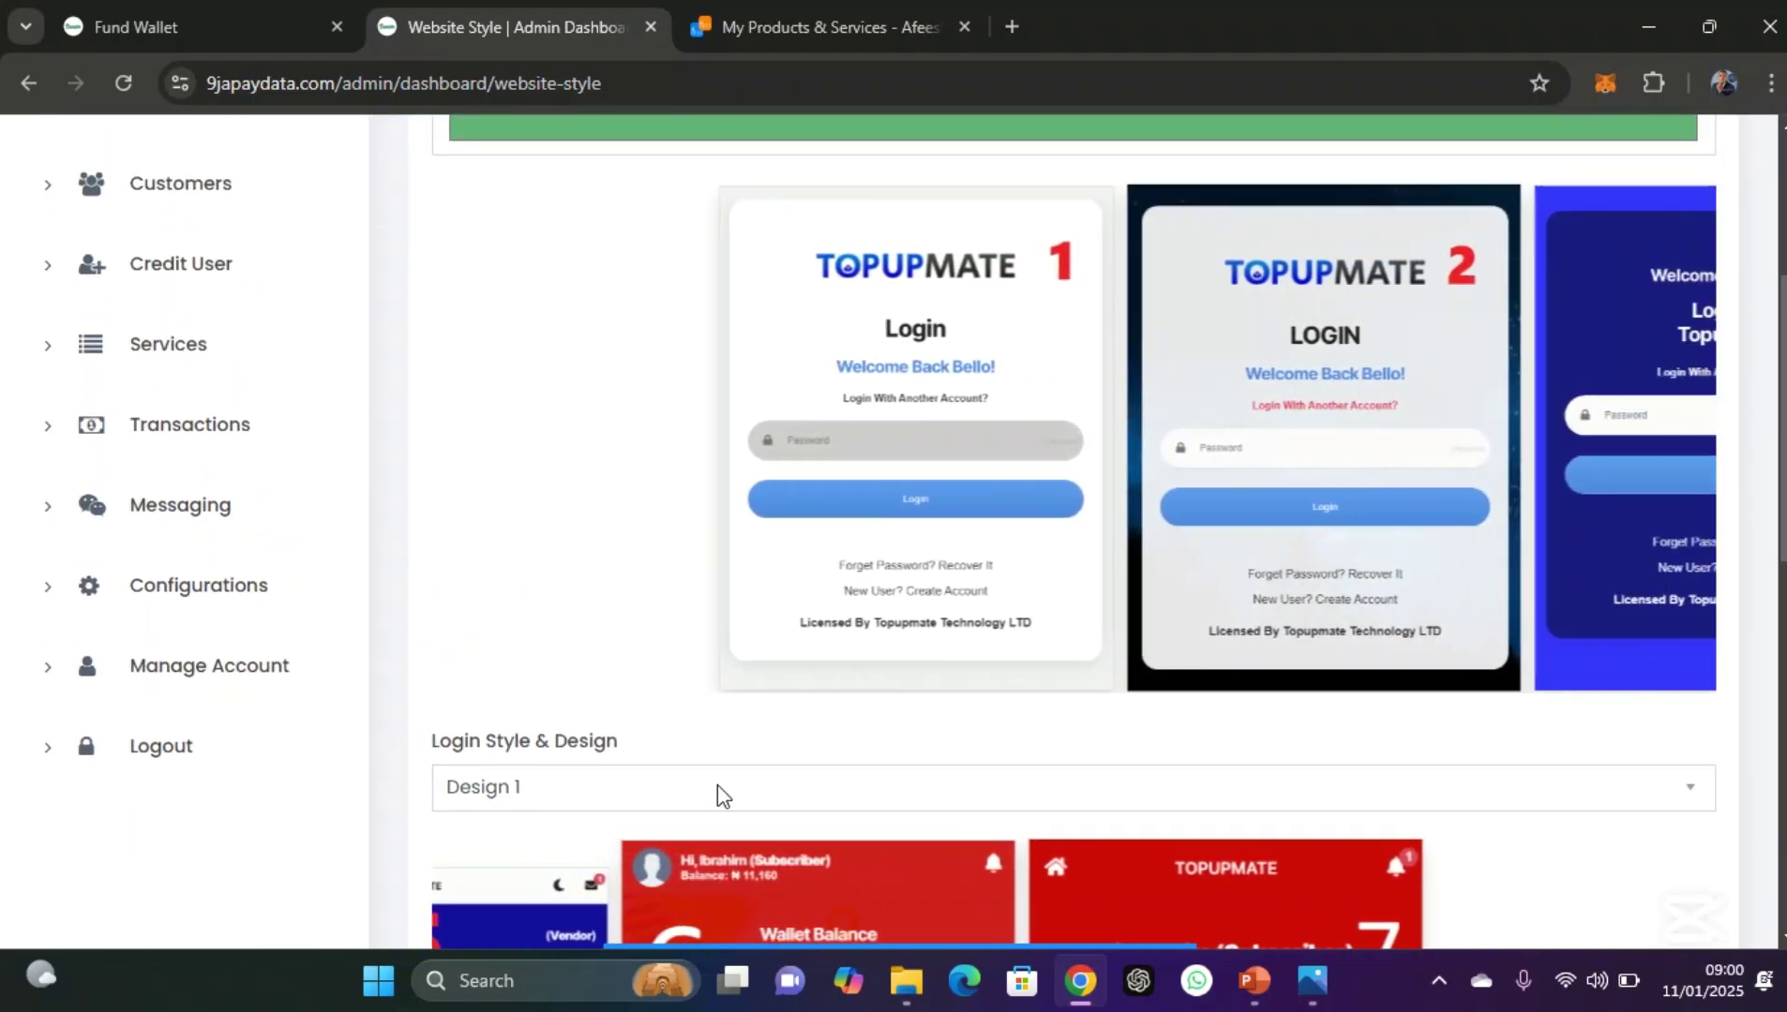
pyautogui.click(717, 788)
pyautogui.click(790, 466)
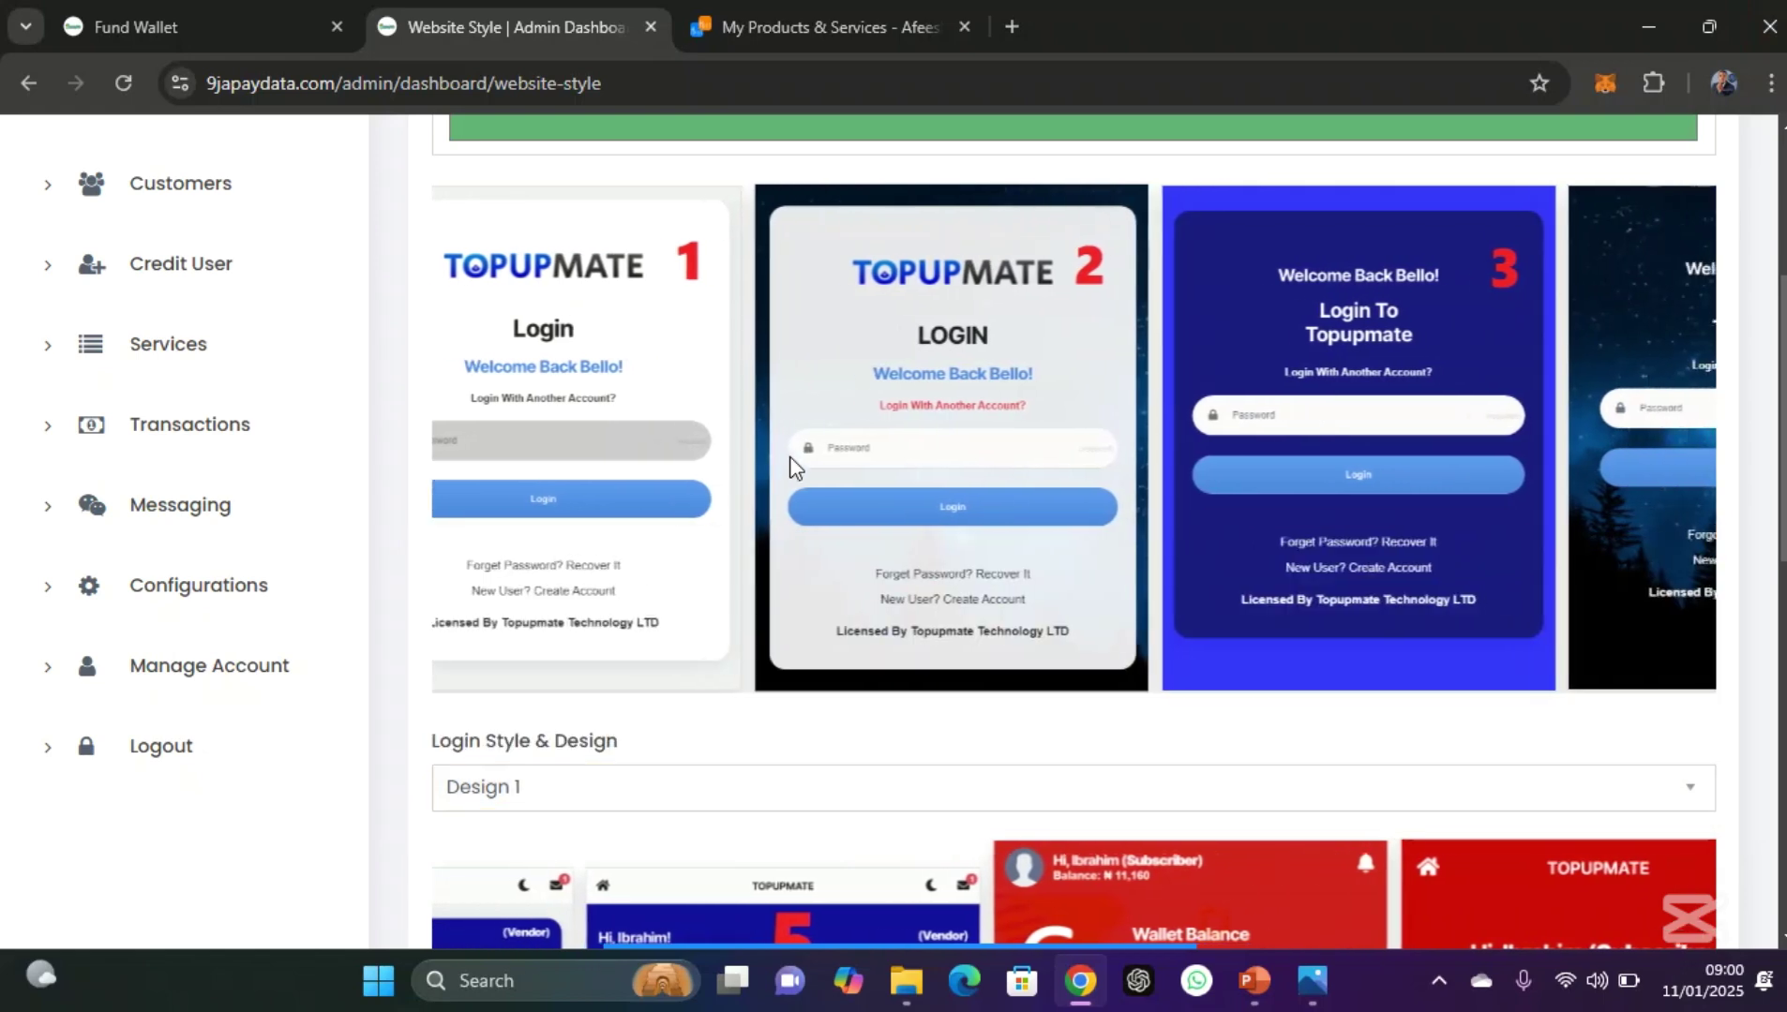
pyautogui.scroll(-10, 790, 466)
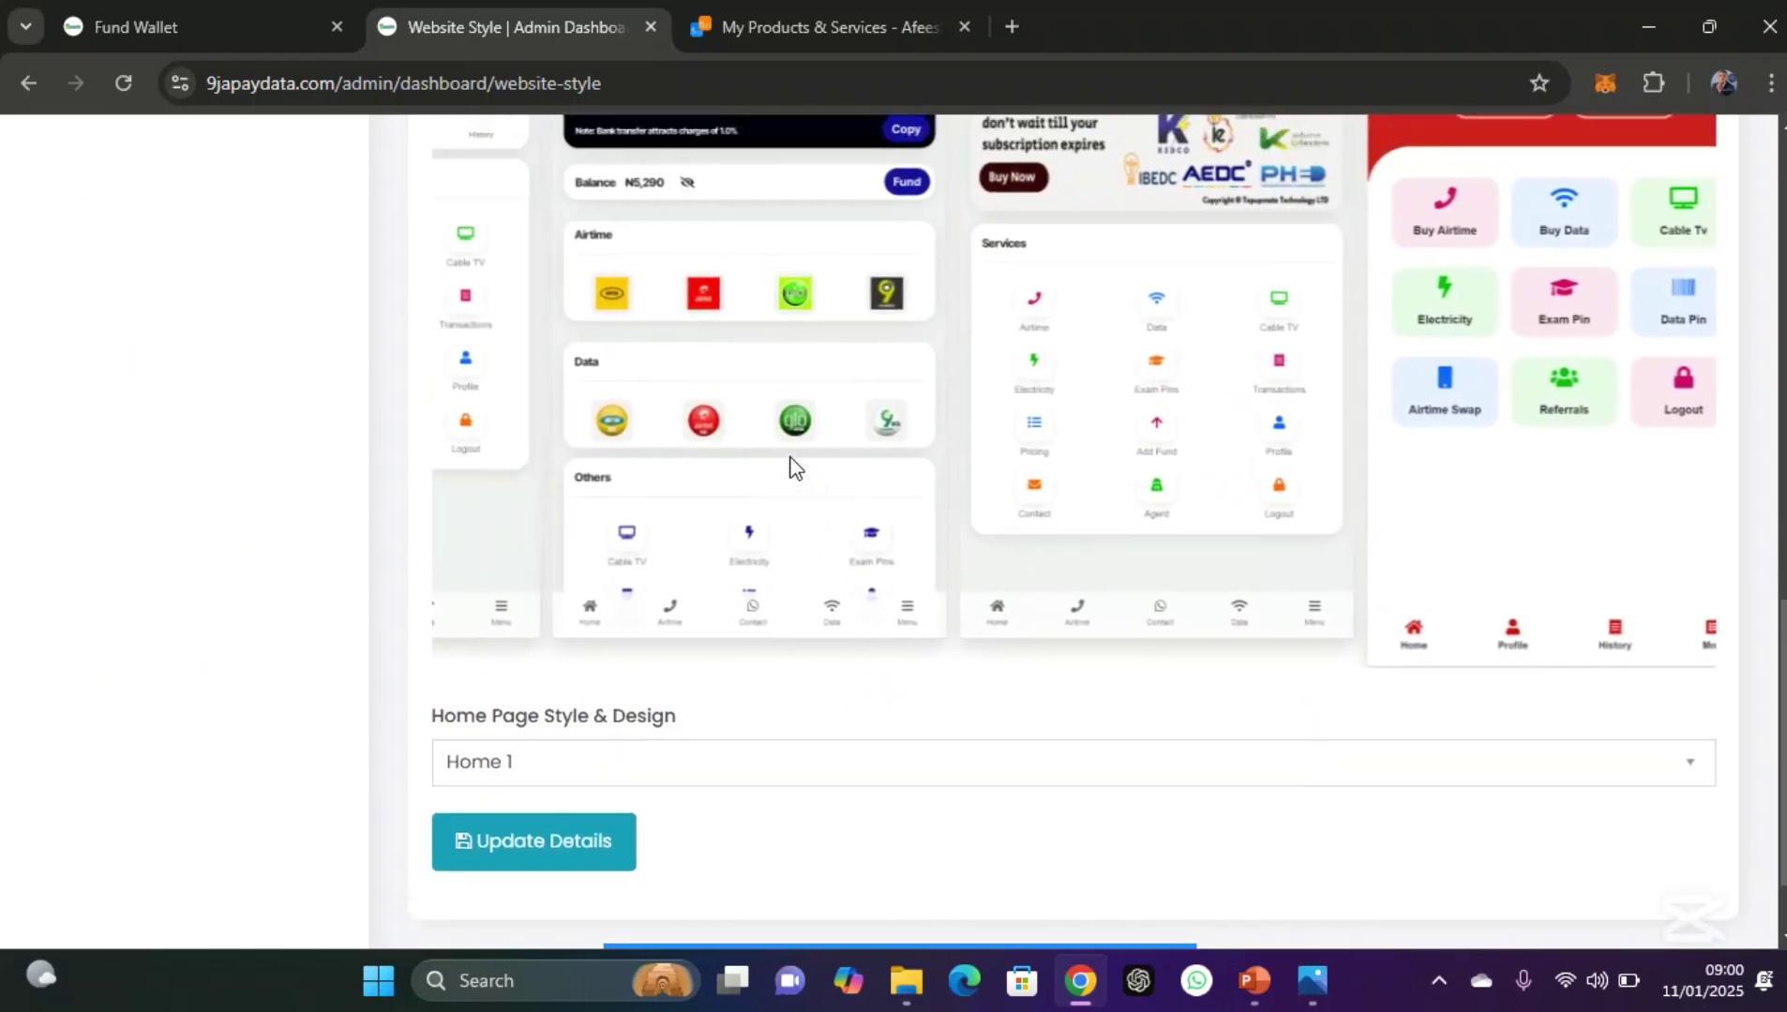
pyautogui.scroll(2, 791, 466)
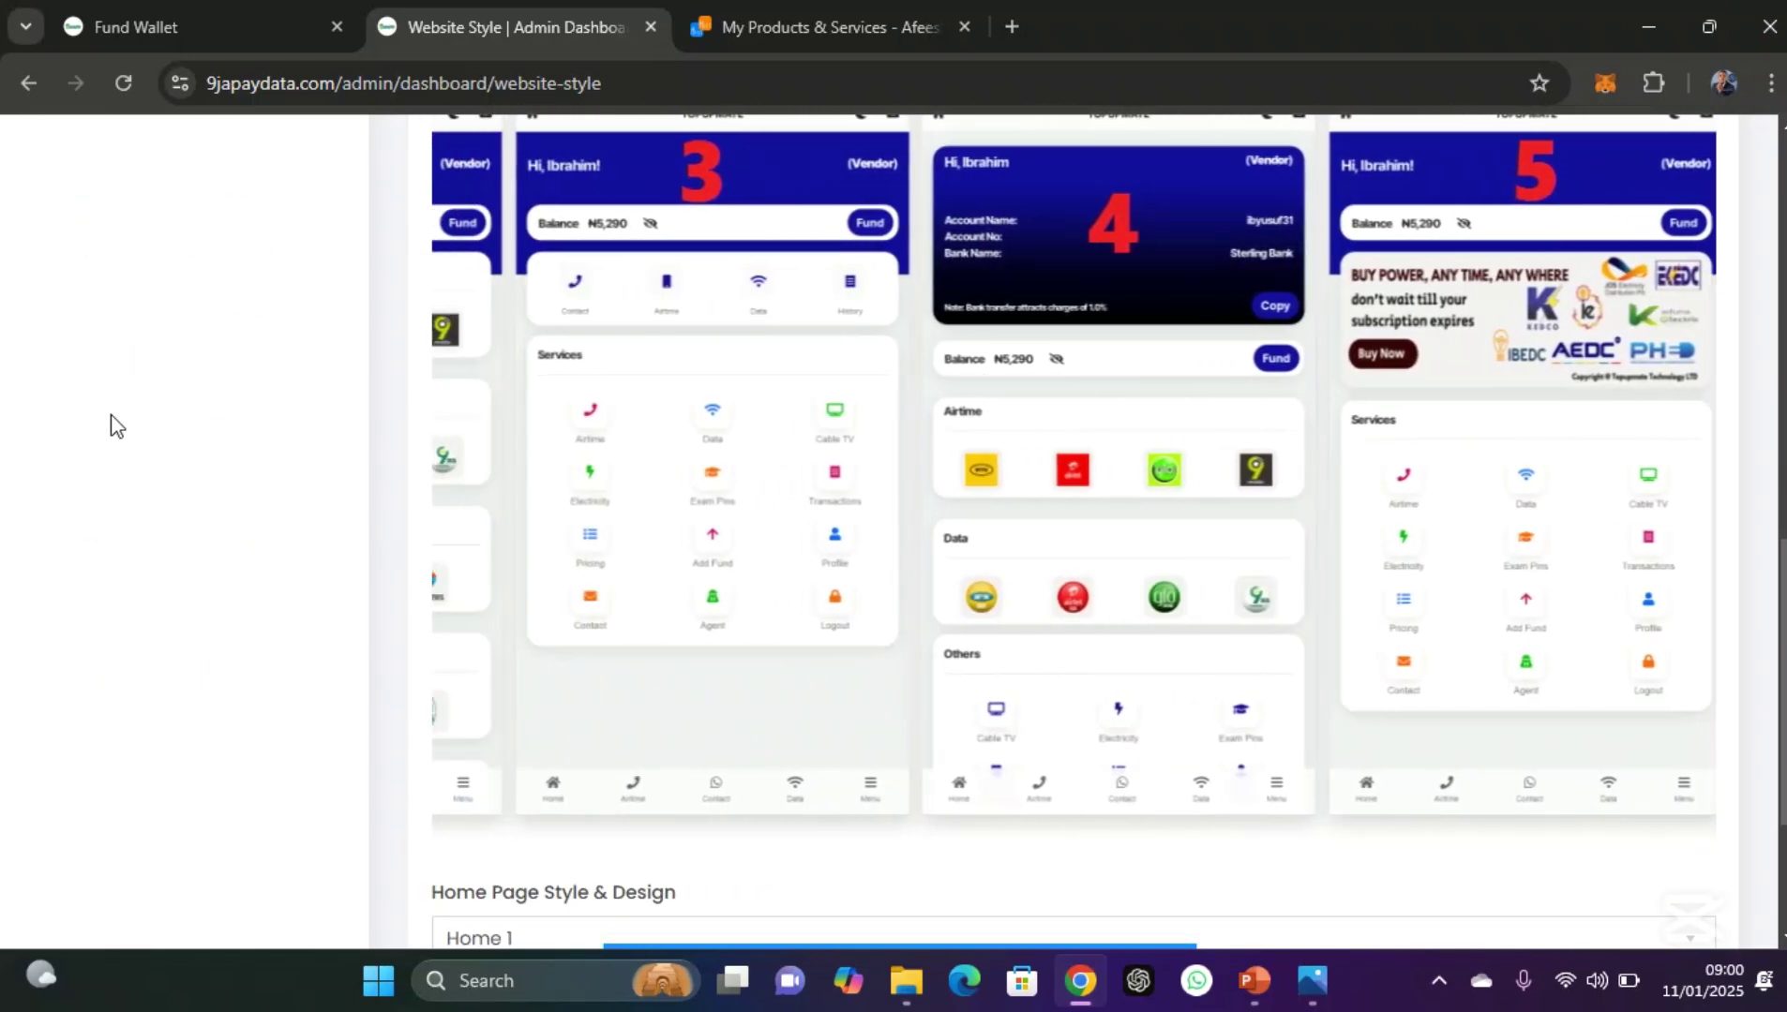
pyautogui.scroll(-1, 822, 662)
pyautogui.click(782, 842)
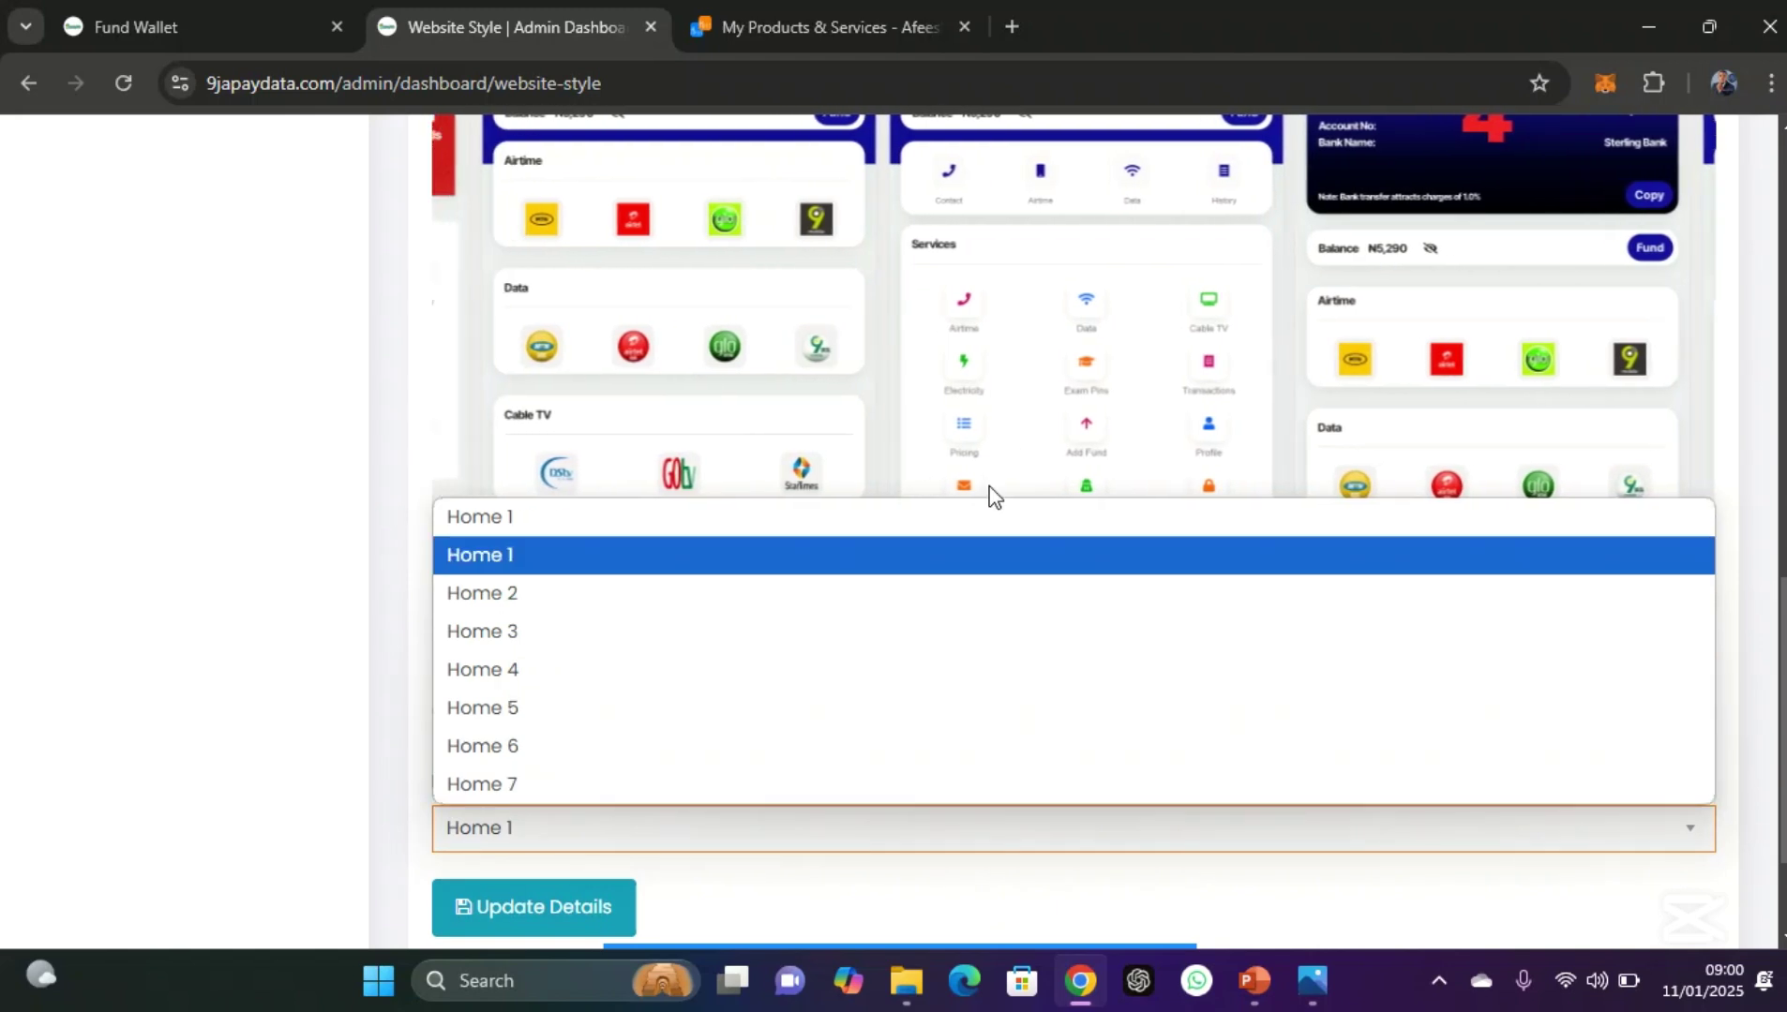
pyautogui.click(818, 825)
pyautogui.scroll(15, 818, 825)
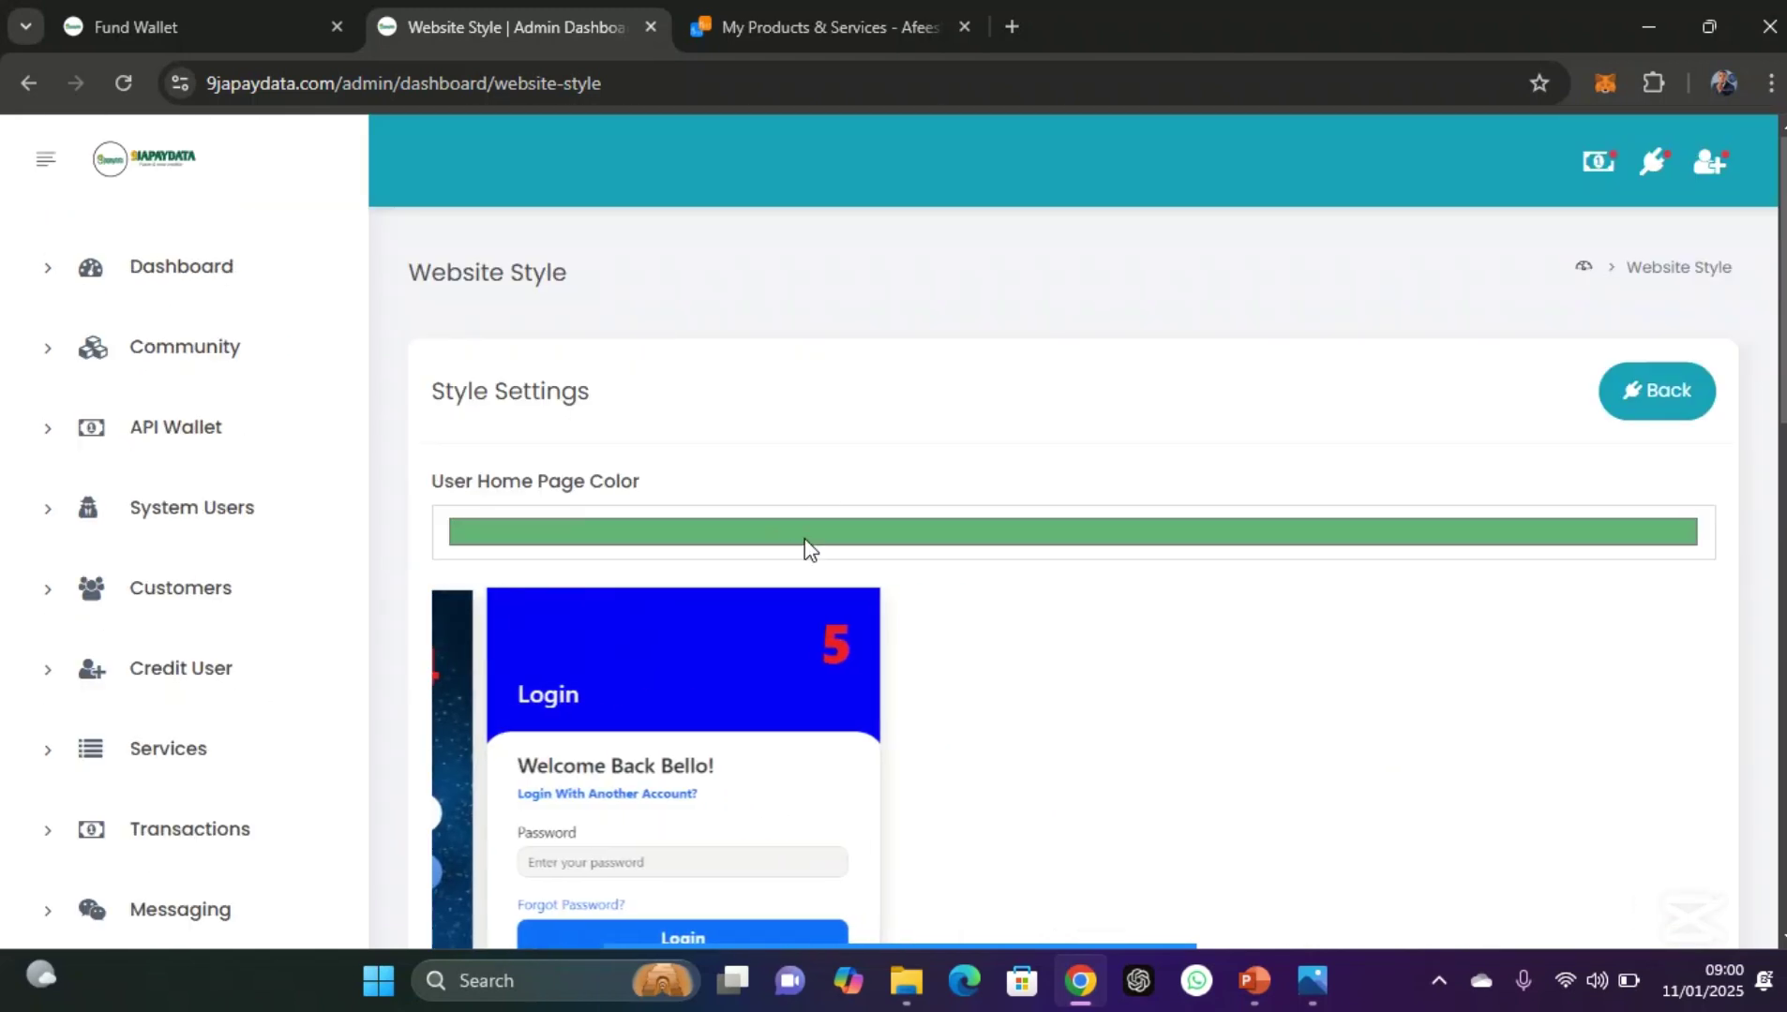
# Step: Set a brighter, more vivid green User Home Page Color and save the website style
pyautogui.click(805, 546)
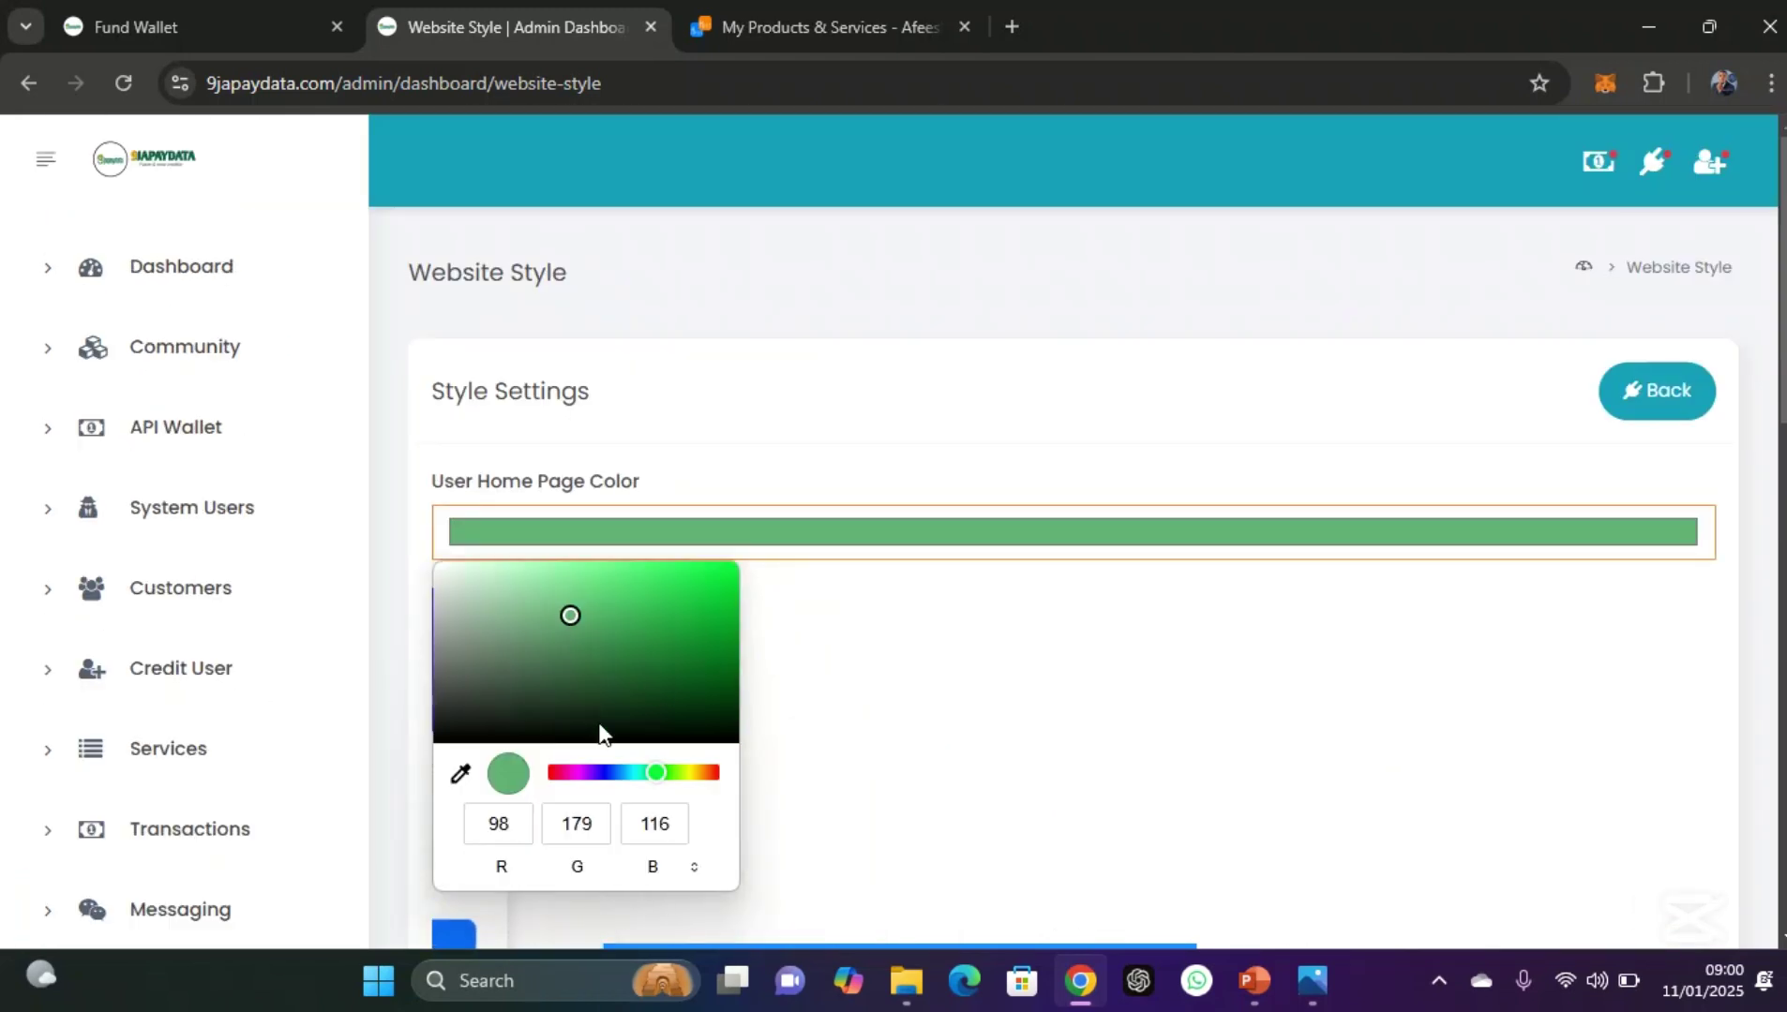
pyautogui.moveTo(599, 771); pyautogui.dragTo(570, 771)
pyautogui.click(658, 775)
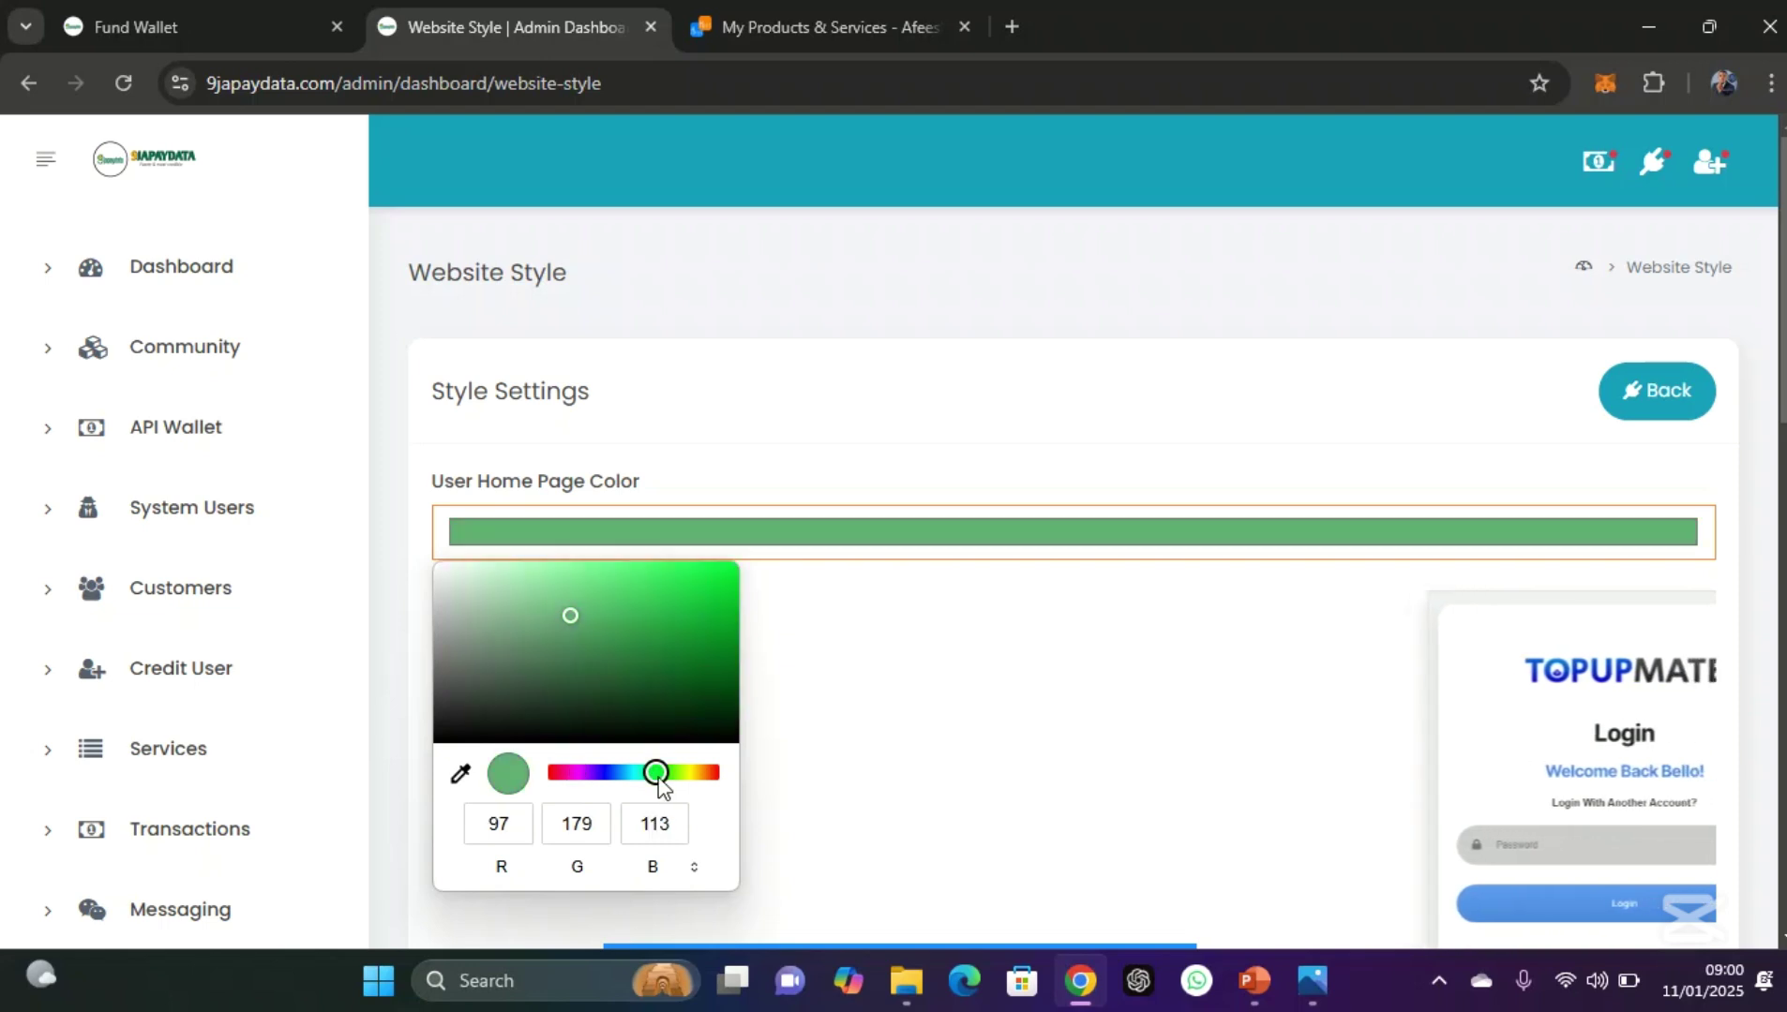
pyautogui.moveTo(639, 598)
pyautogui.mouseDown()
pyautogui.moveTo(714, 618)
pyautogui.moveTo(758, 750)
pyautogui.moveTo(713, 606)
pyautogui.moveTo(614, 562)
pyautogui.moveTo(740, 588)
pyautogui.mouseUp()
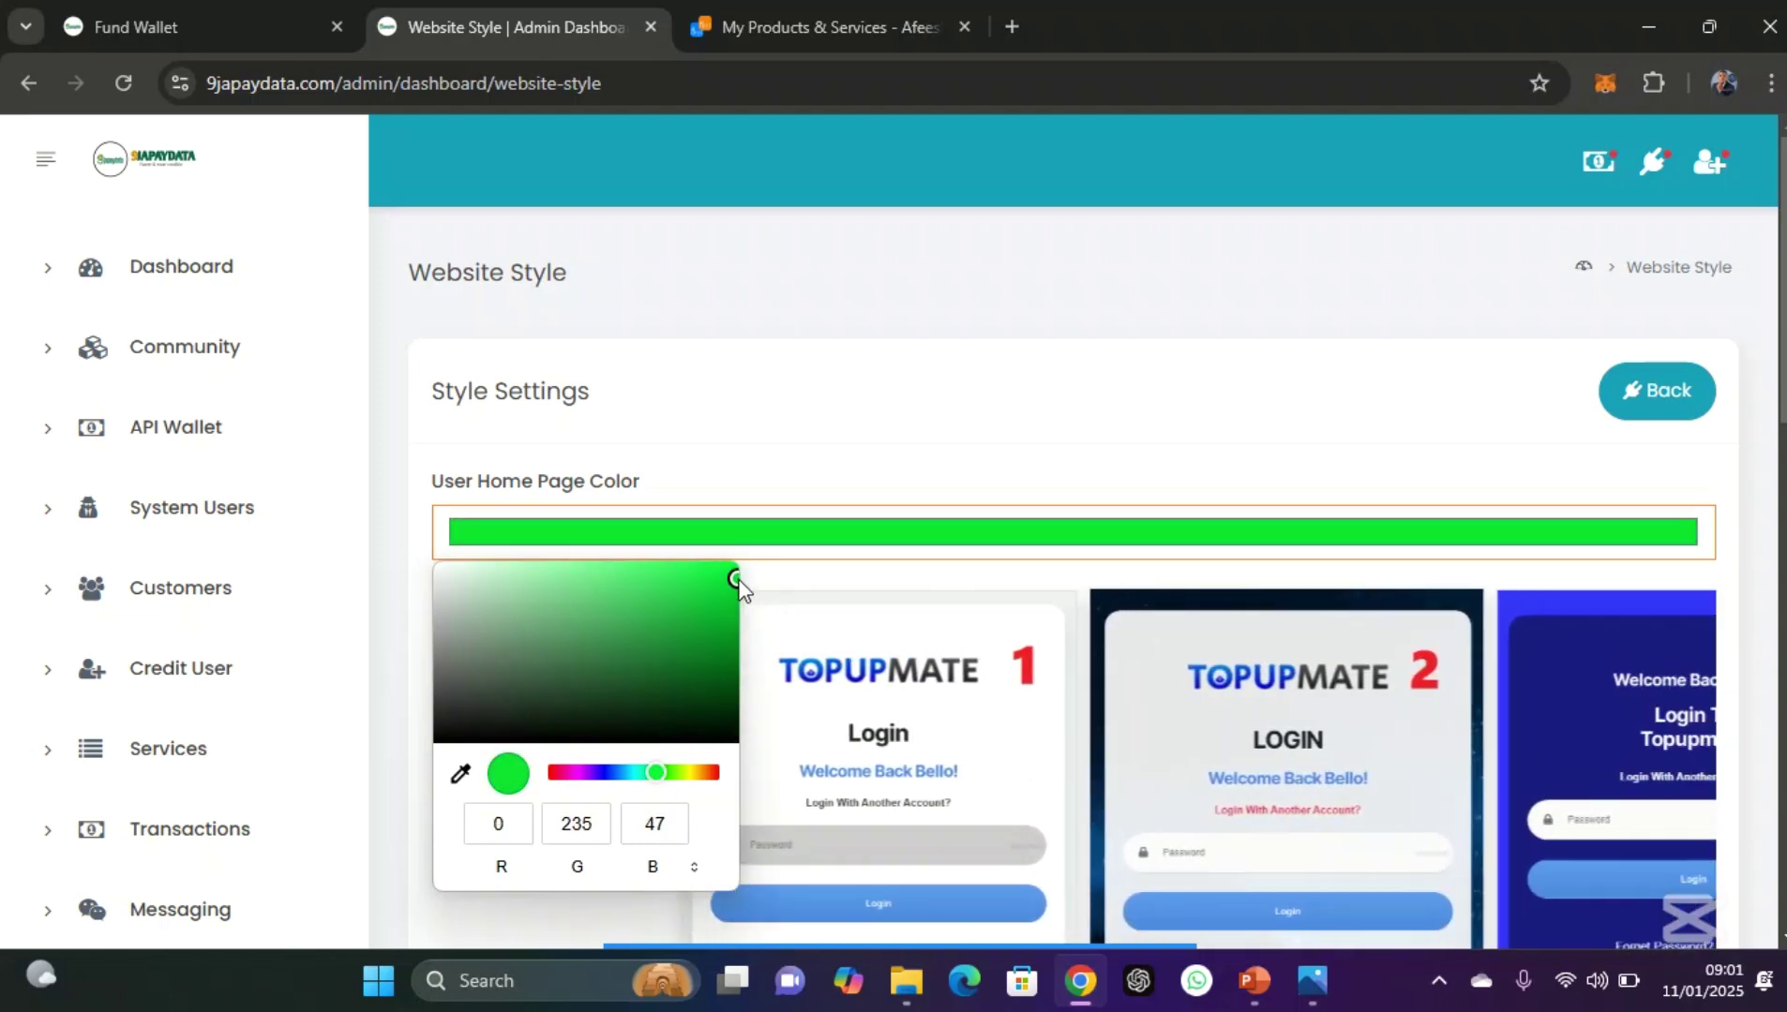
pyautogui.scroll(-15, 1360, 375)
pyautogui.click(531, 725)
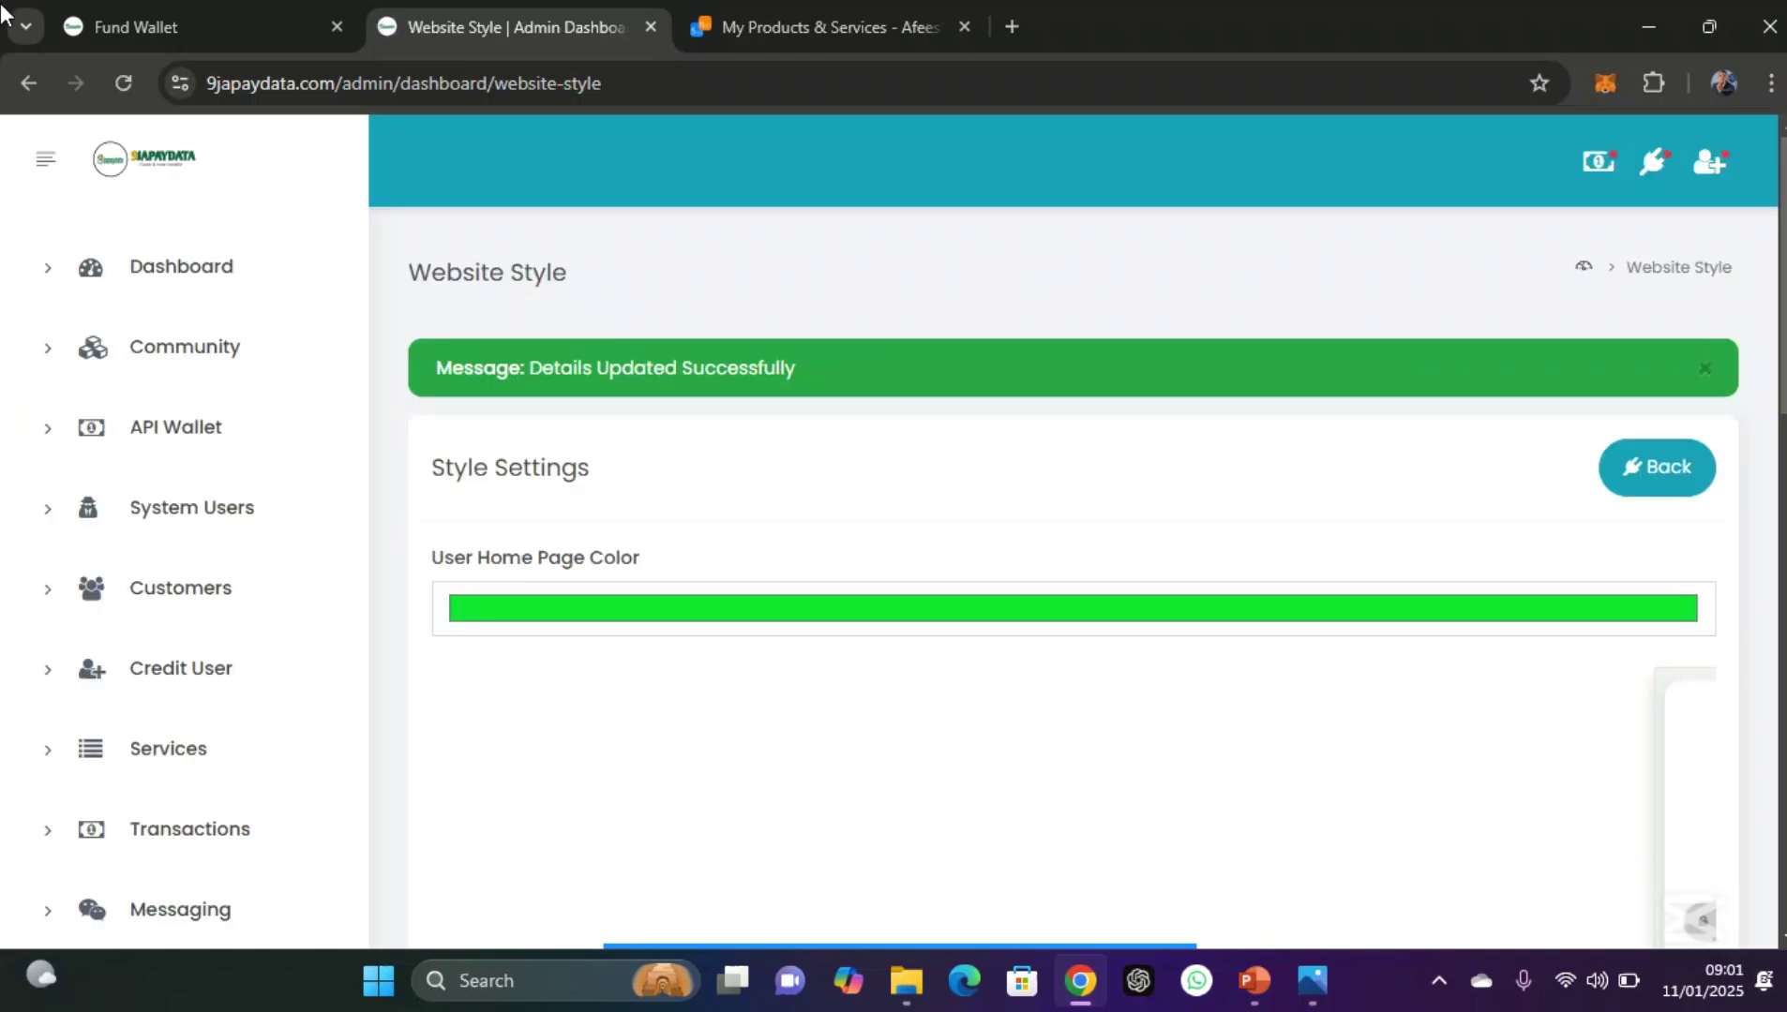
pyautogui.click(131, 26)
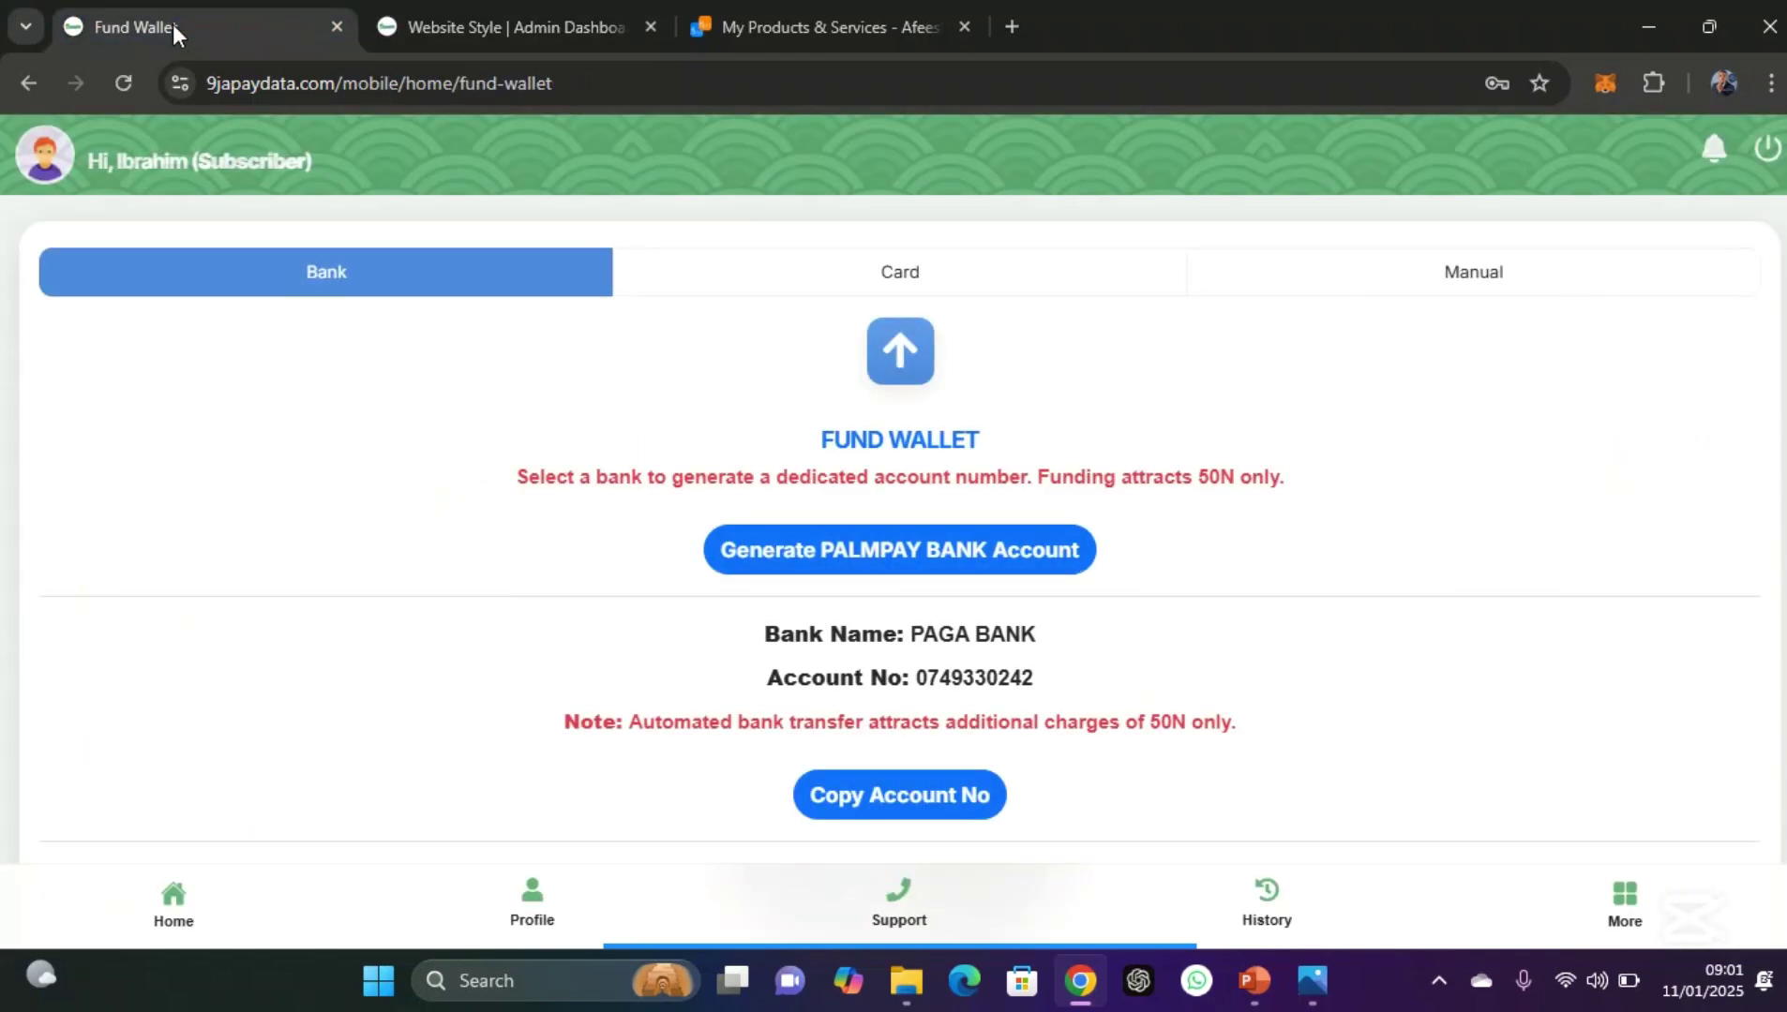
# Step: Reload the user homepage to see the bright green theme and Statistics, then return to admin Configurations
pyautogui.click(113, 84)
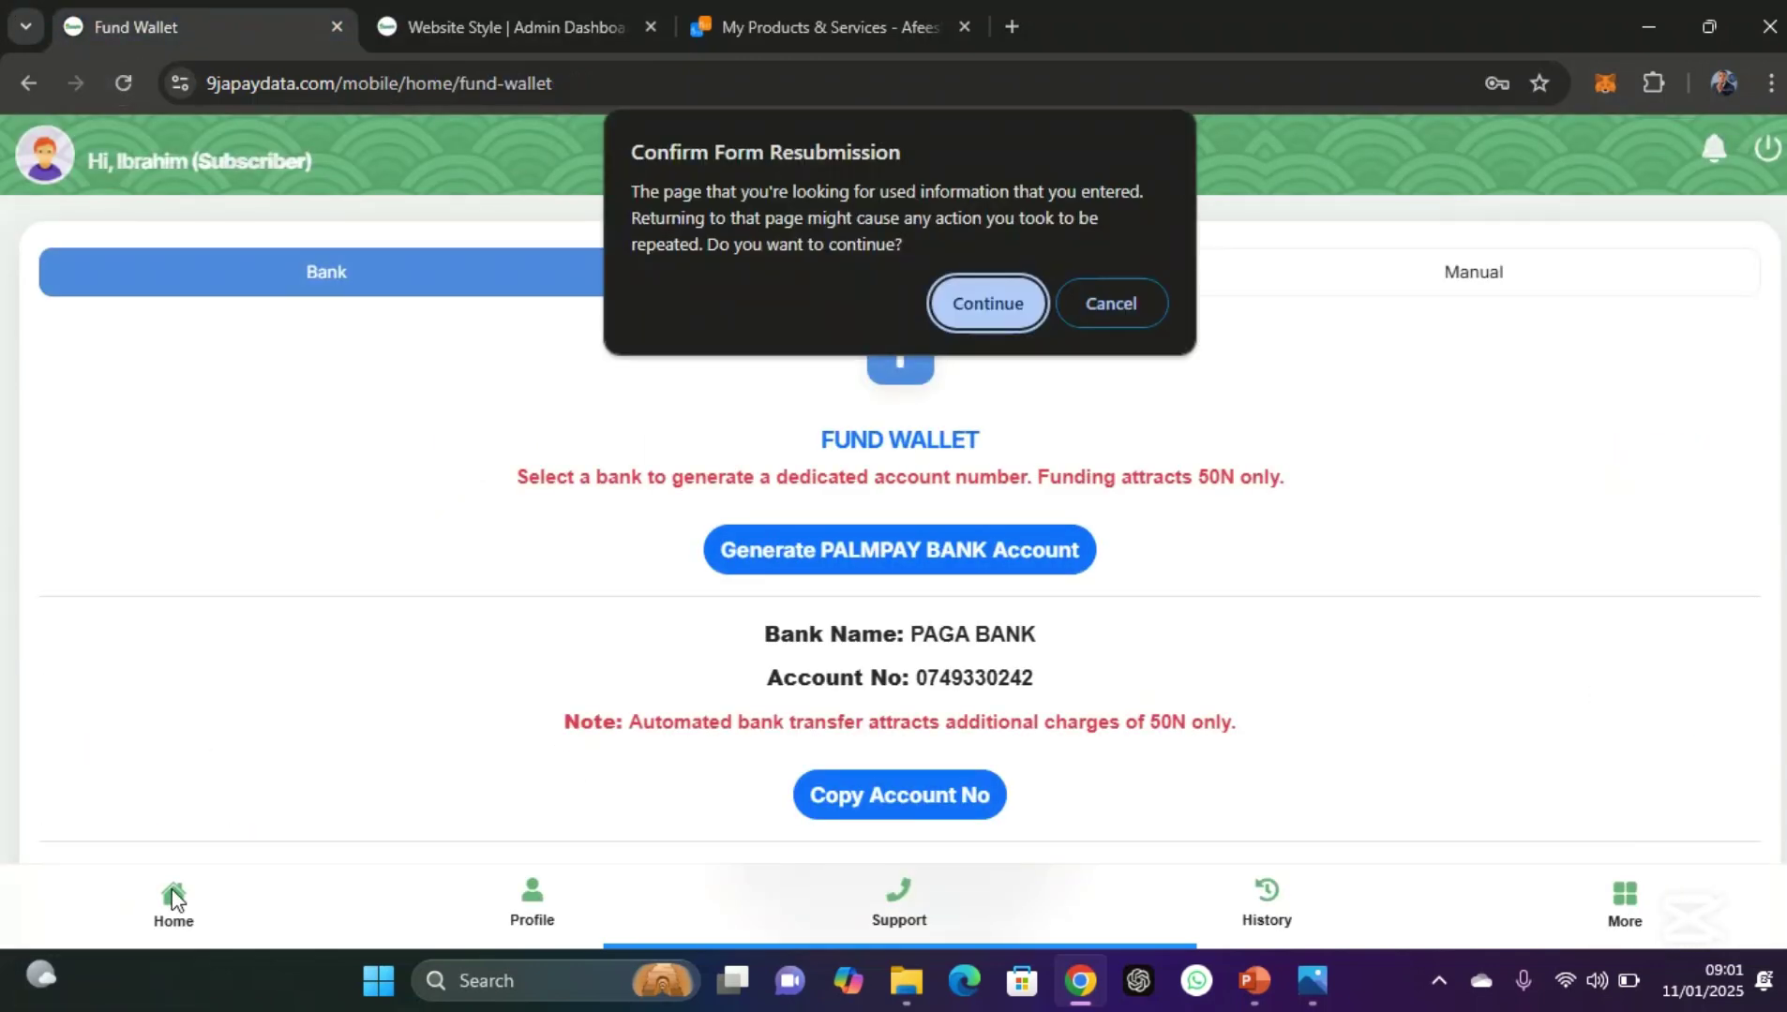
pyautogui.click(1014, 315)
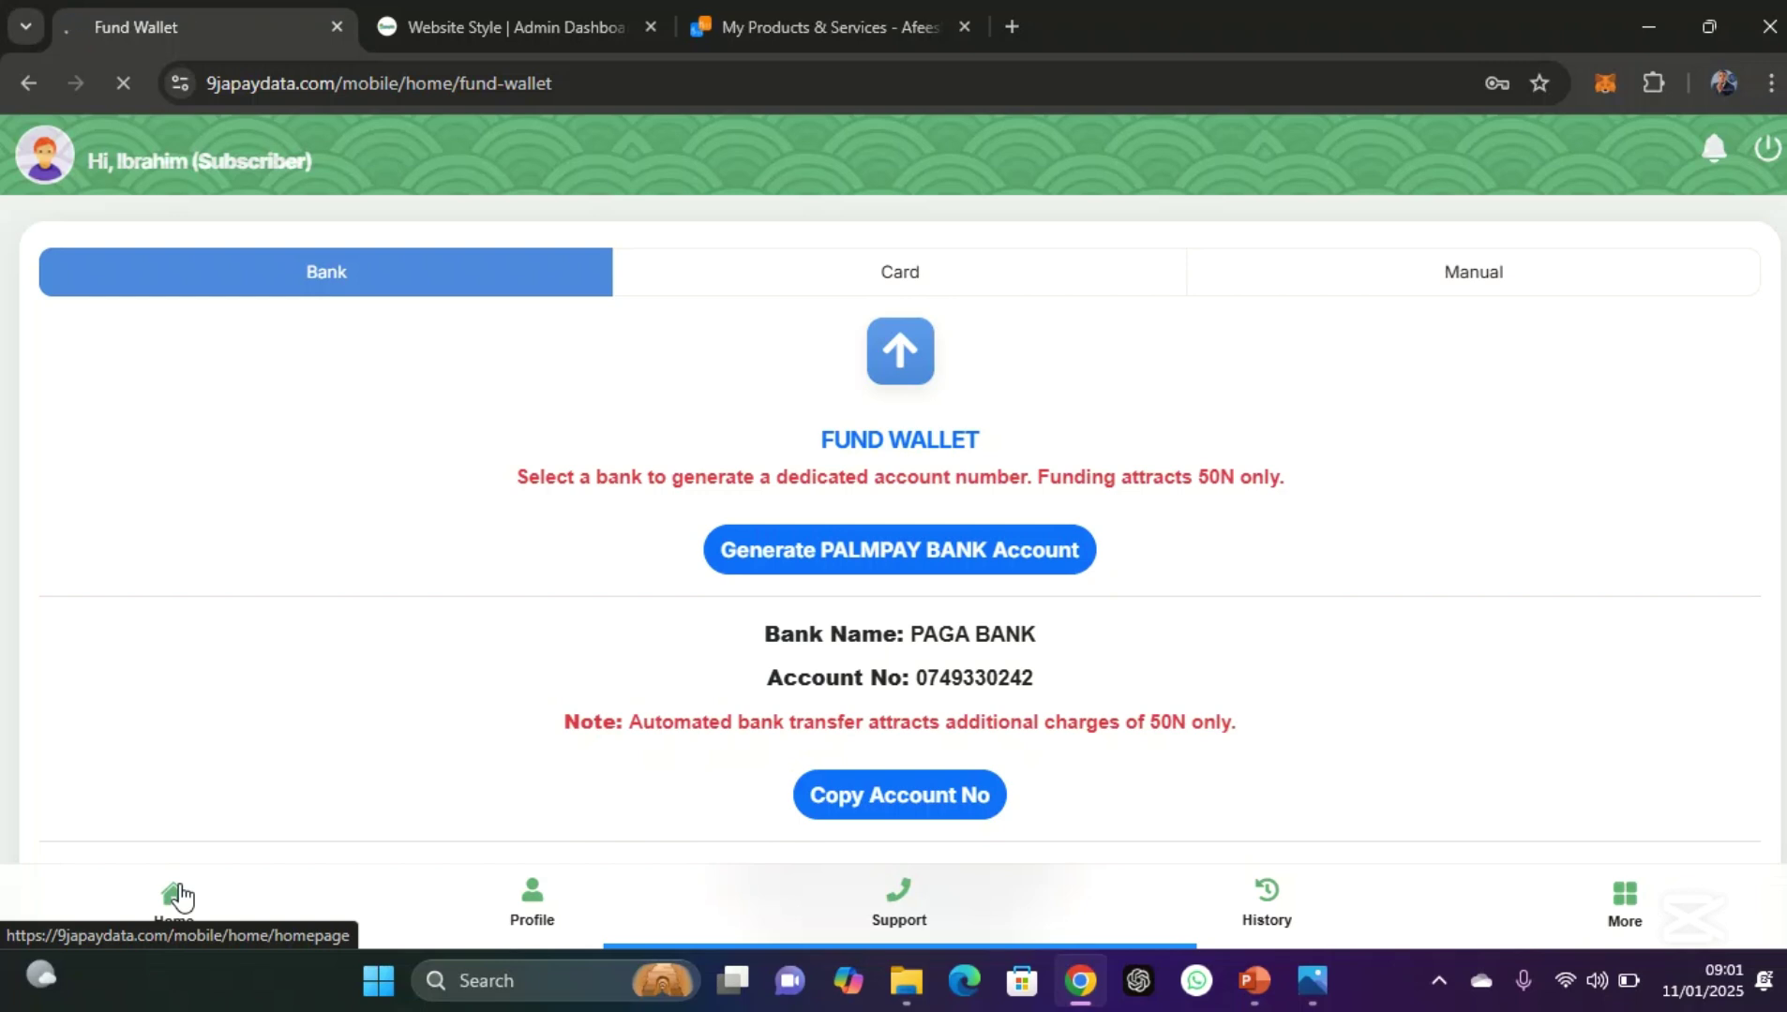
pyautogui.click(178, 898)
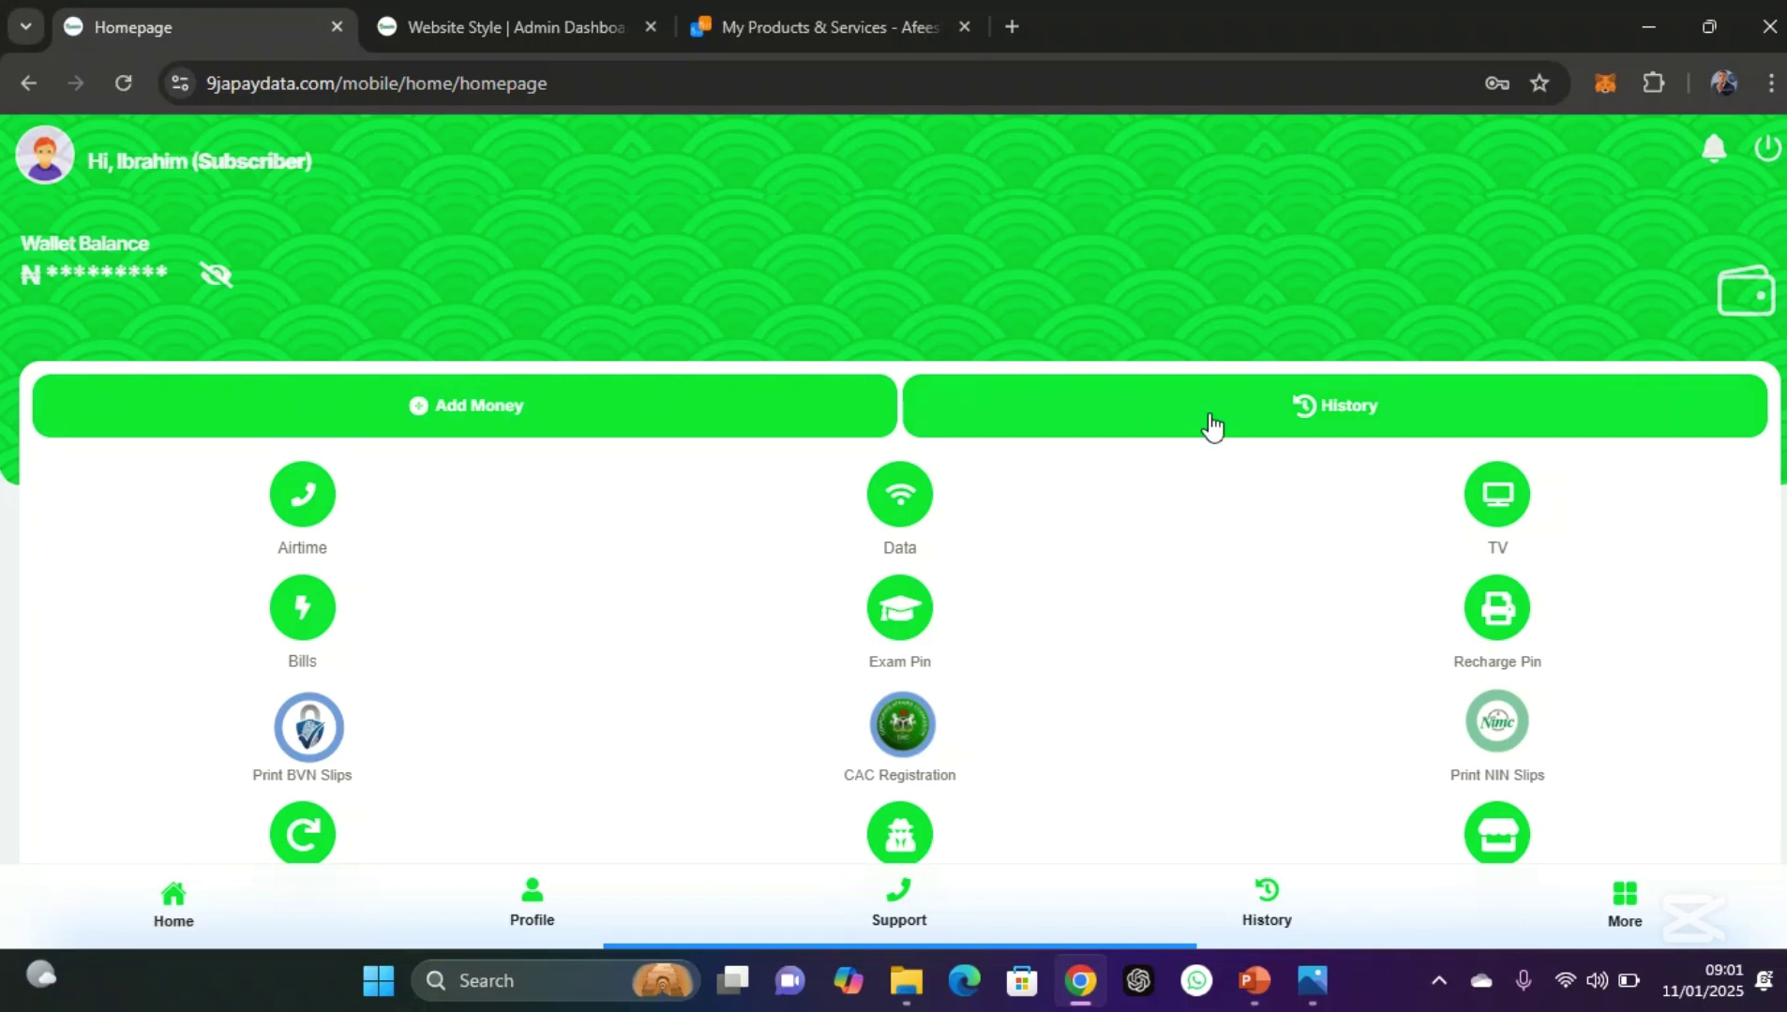
pyautogui.scroll(-5, 467, 510)
pyautogui.scroll(4, 467, 510)
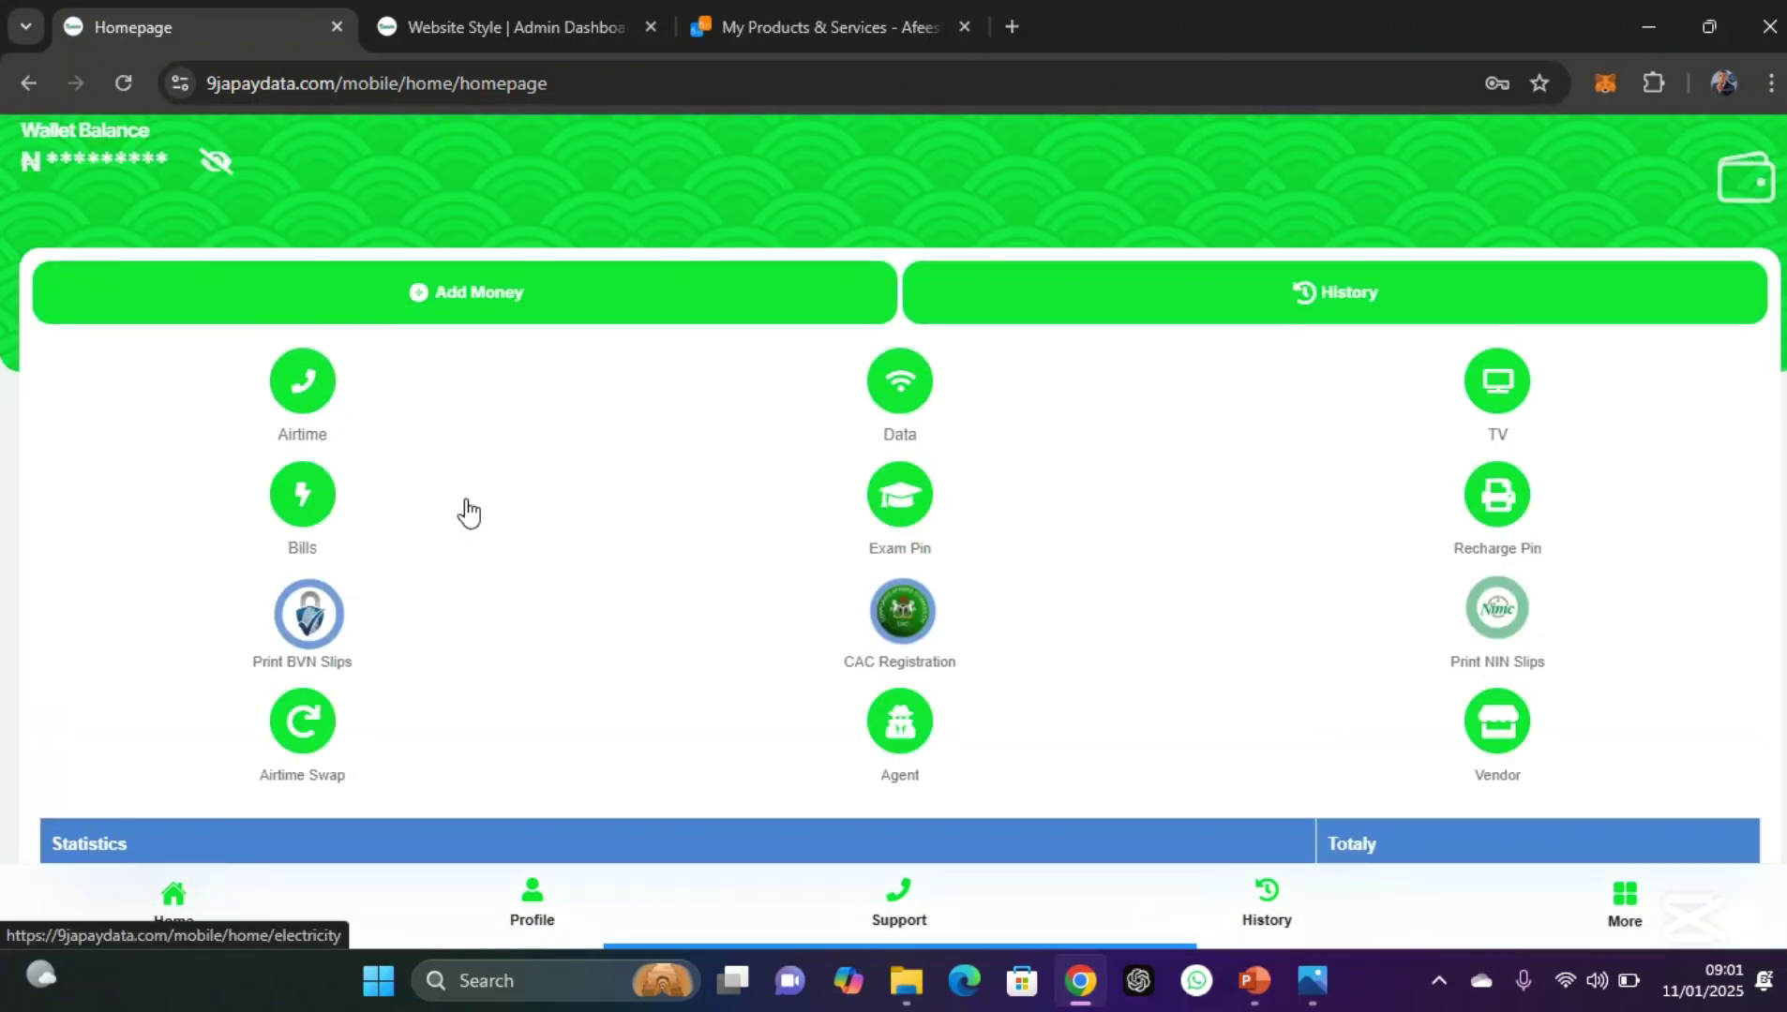
pyautogui.scroll(-5, 469, 513)
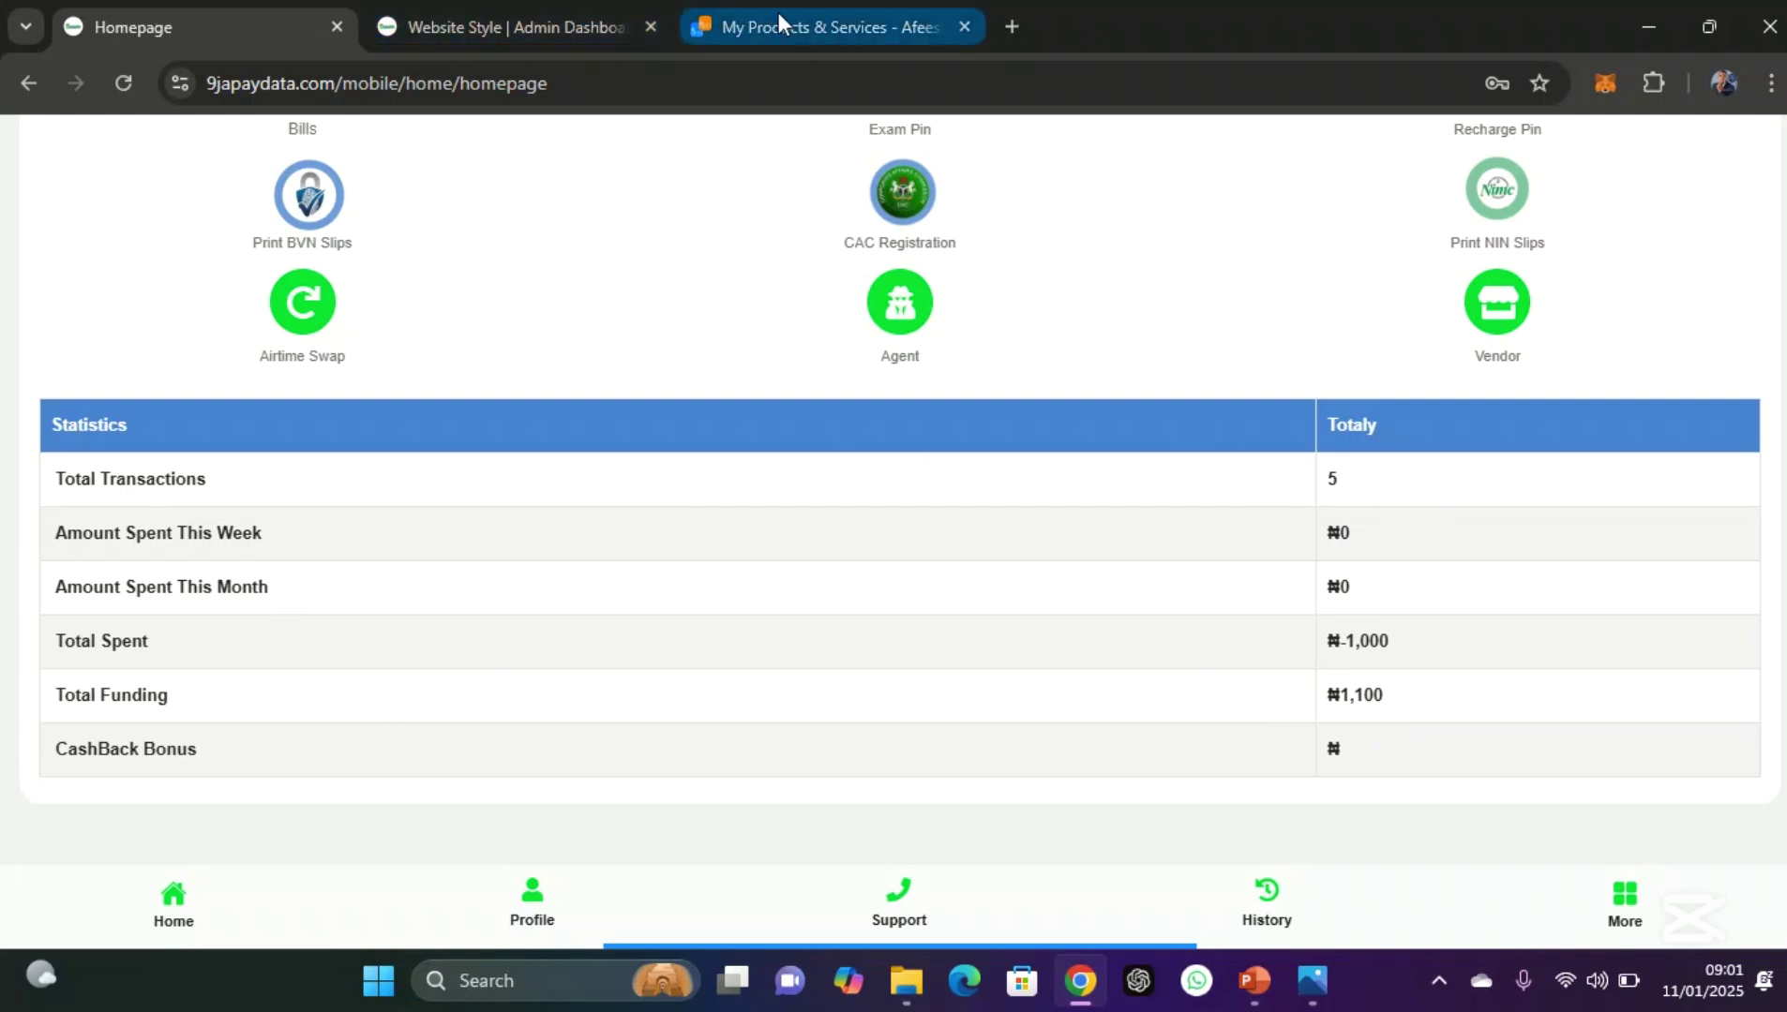
pyautogui.click(518, 21)
pyautogui.click(1652, 483)
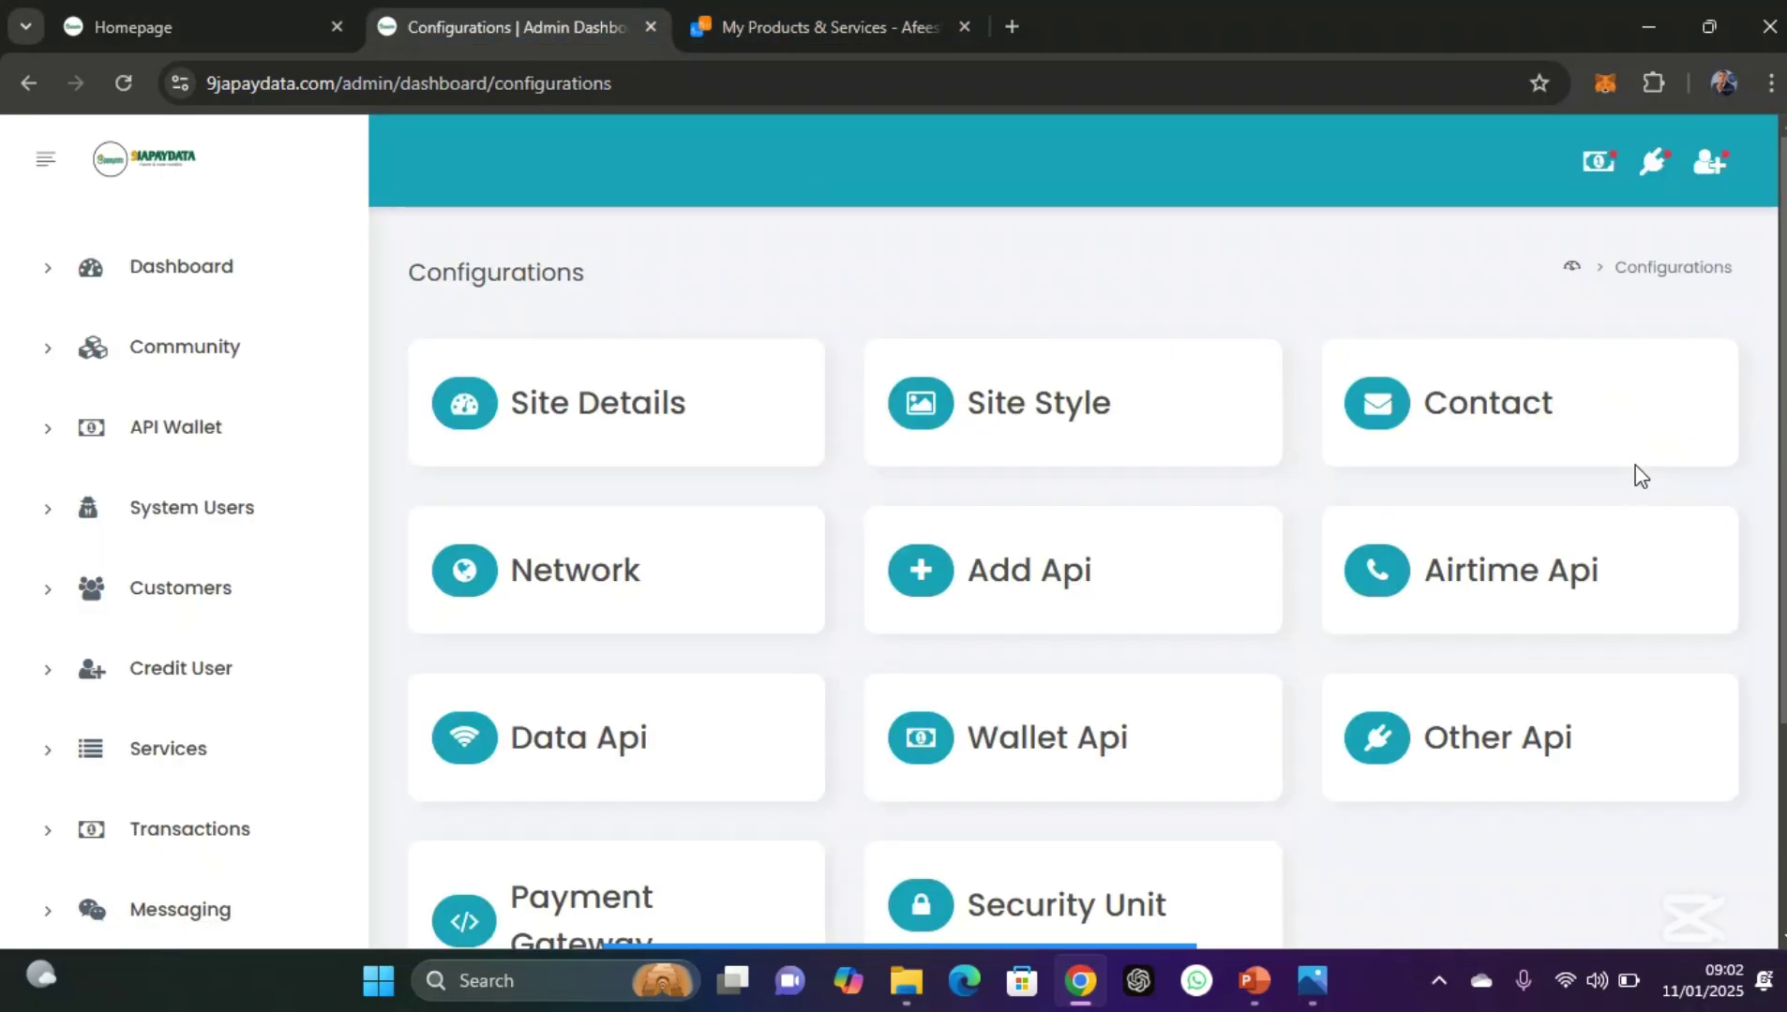
# Step: Save the Contact details unchanged and go back to the Configurations overview
pyautogui.click(1444, 431)
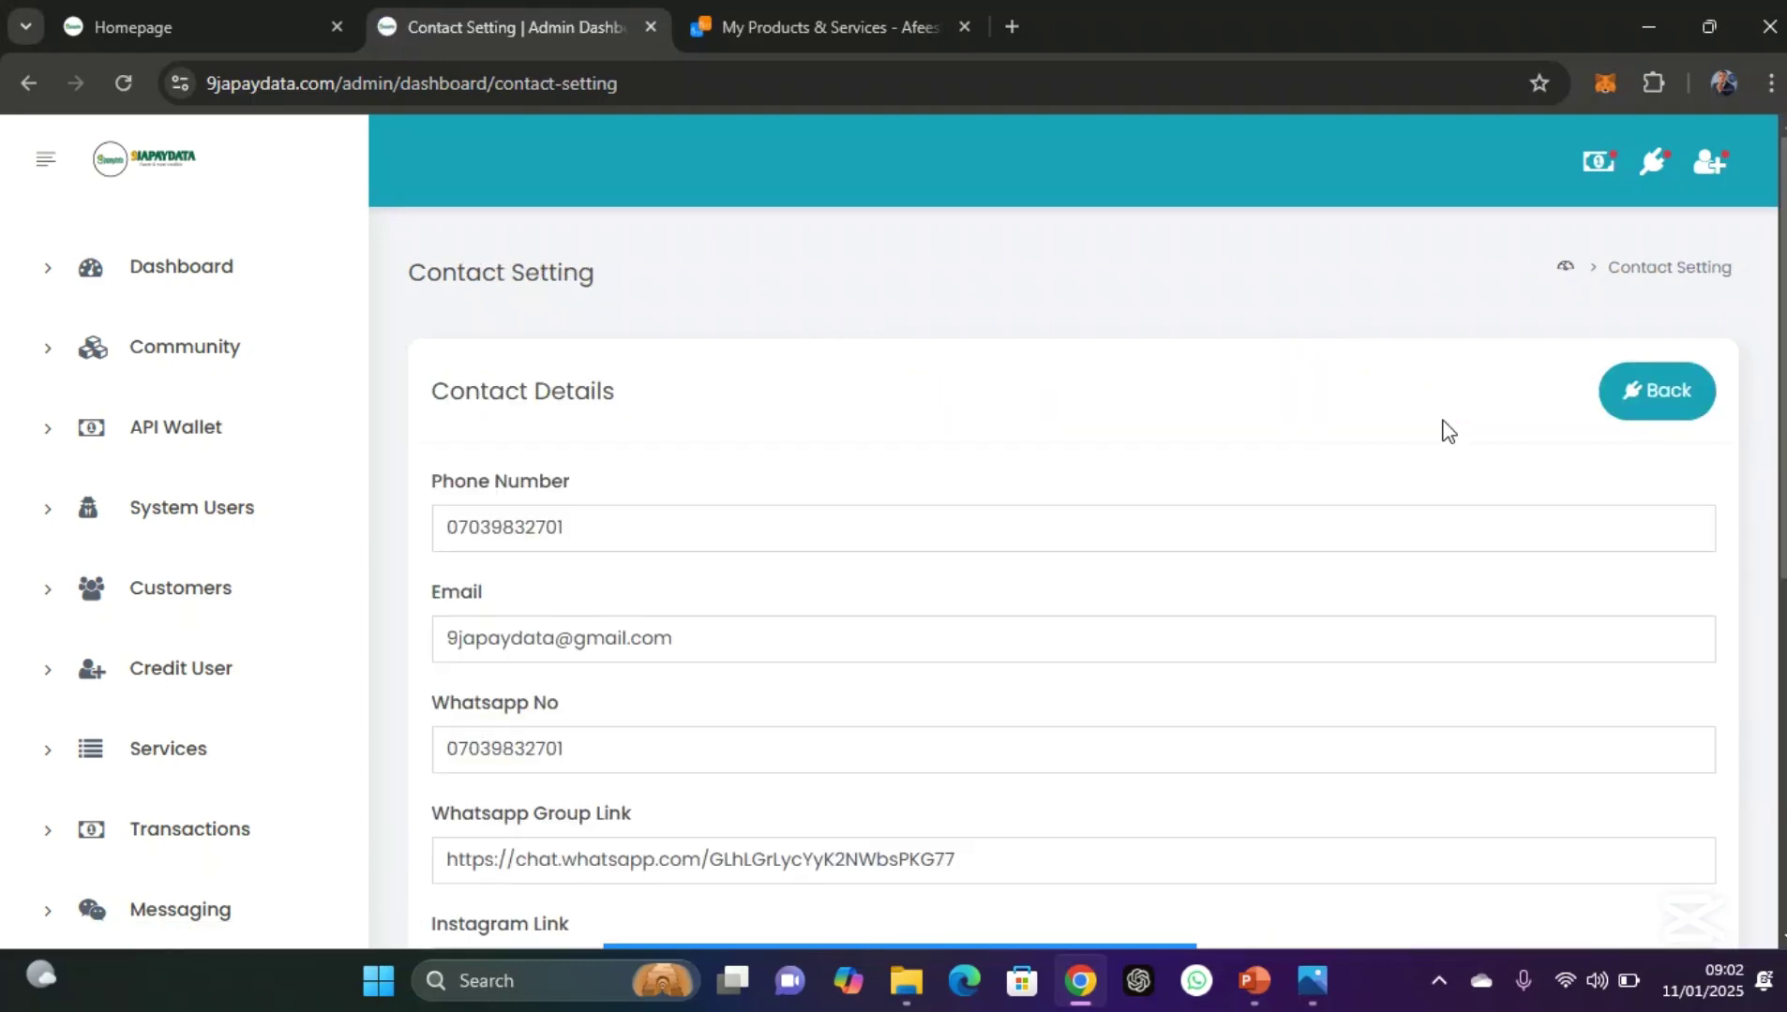
pyautogui.scroll(-3, 656, 476)
pyautogui.click(129, 26)
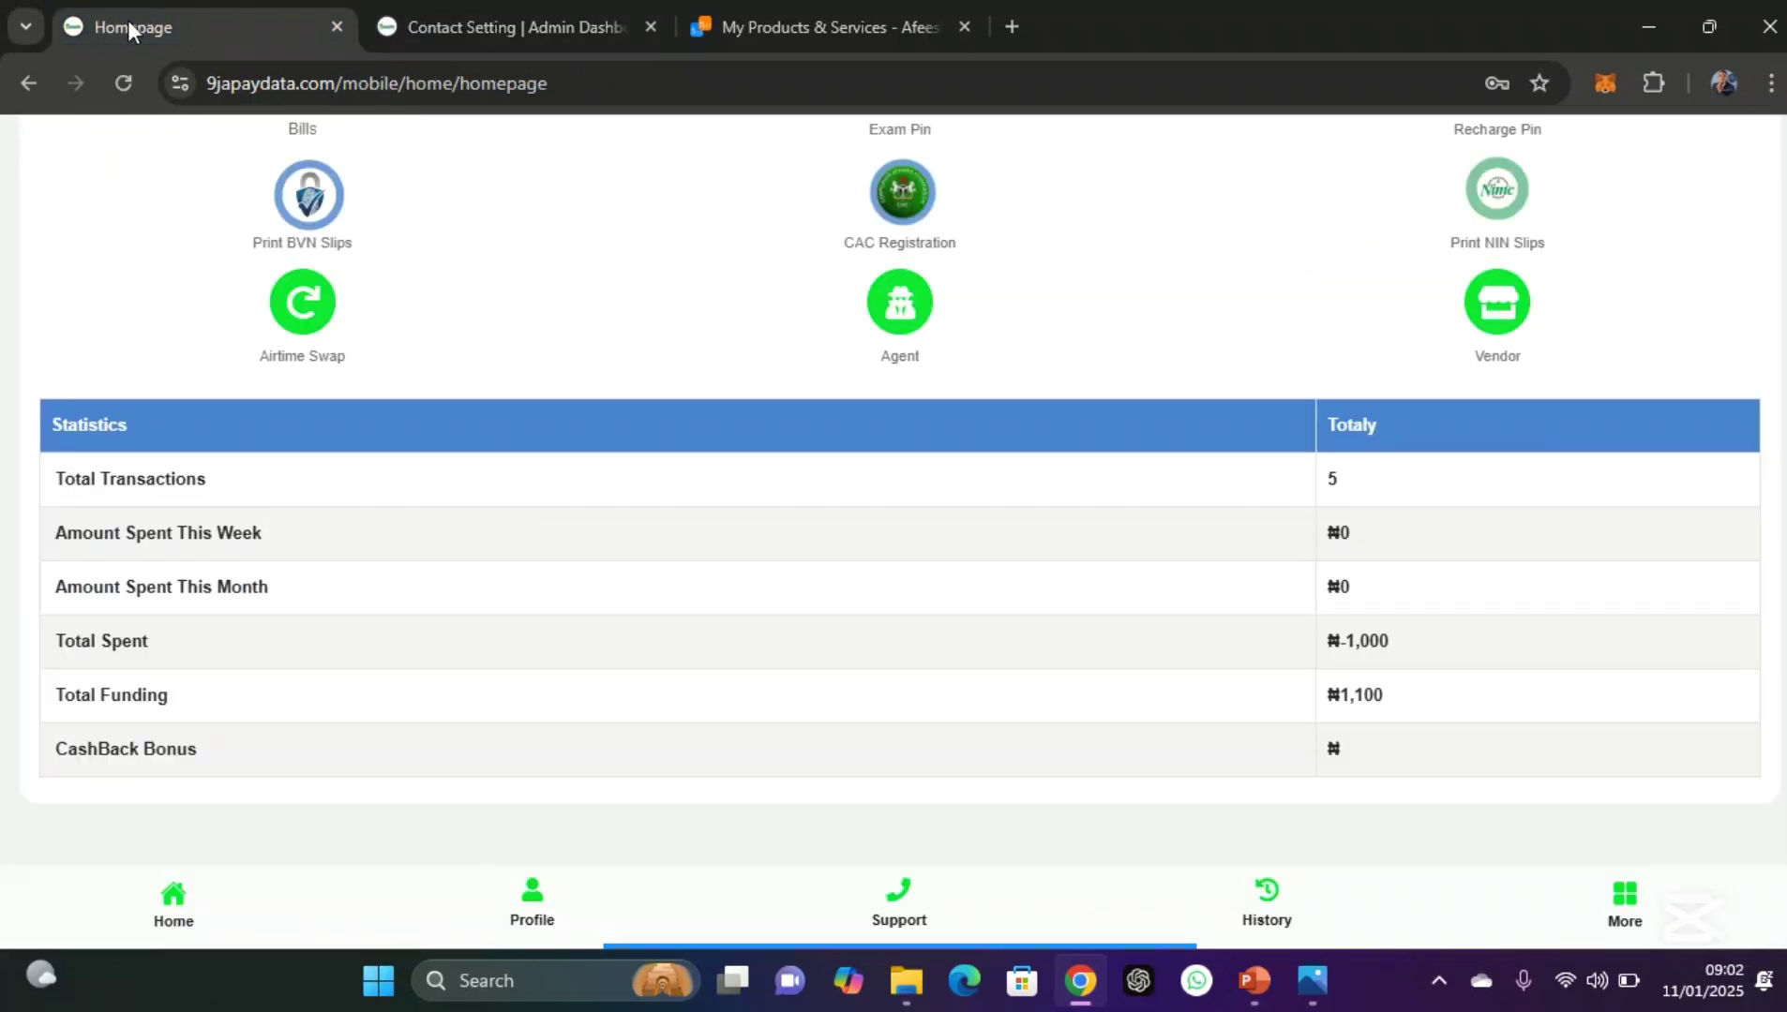
pyautogui.click(820, 27)
pyautogui.click(411, 19)
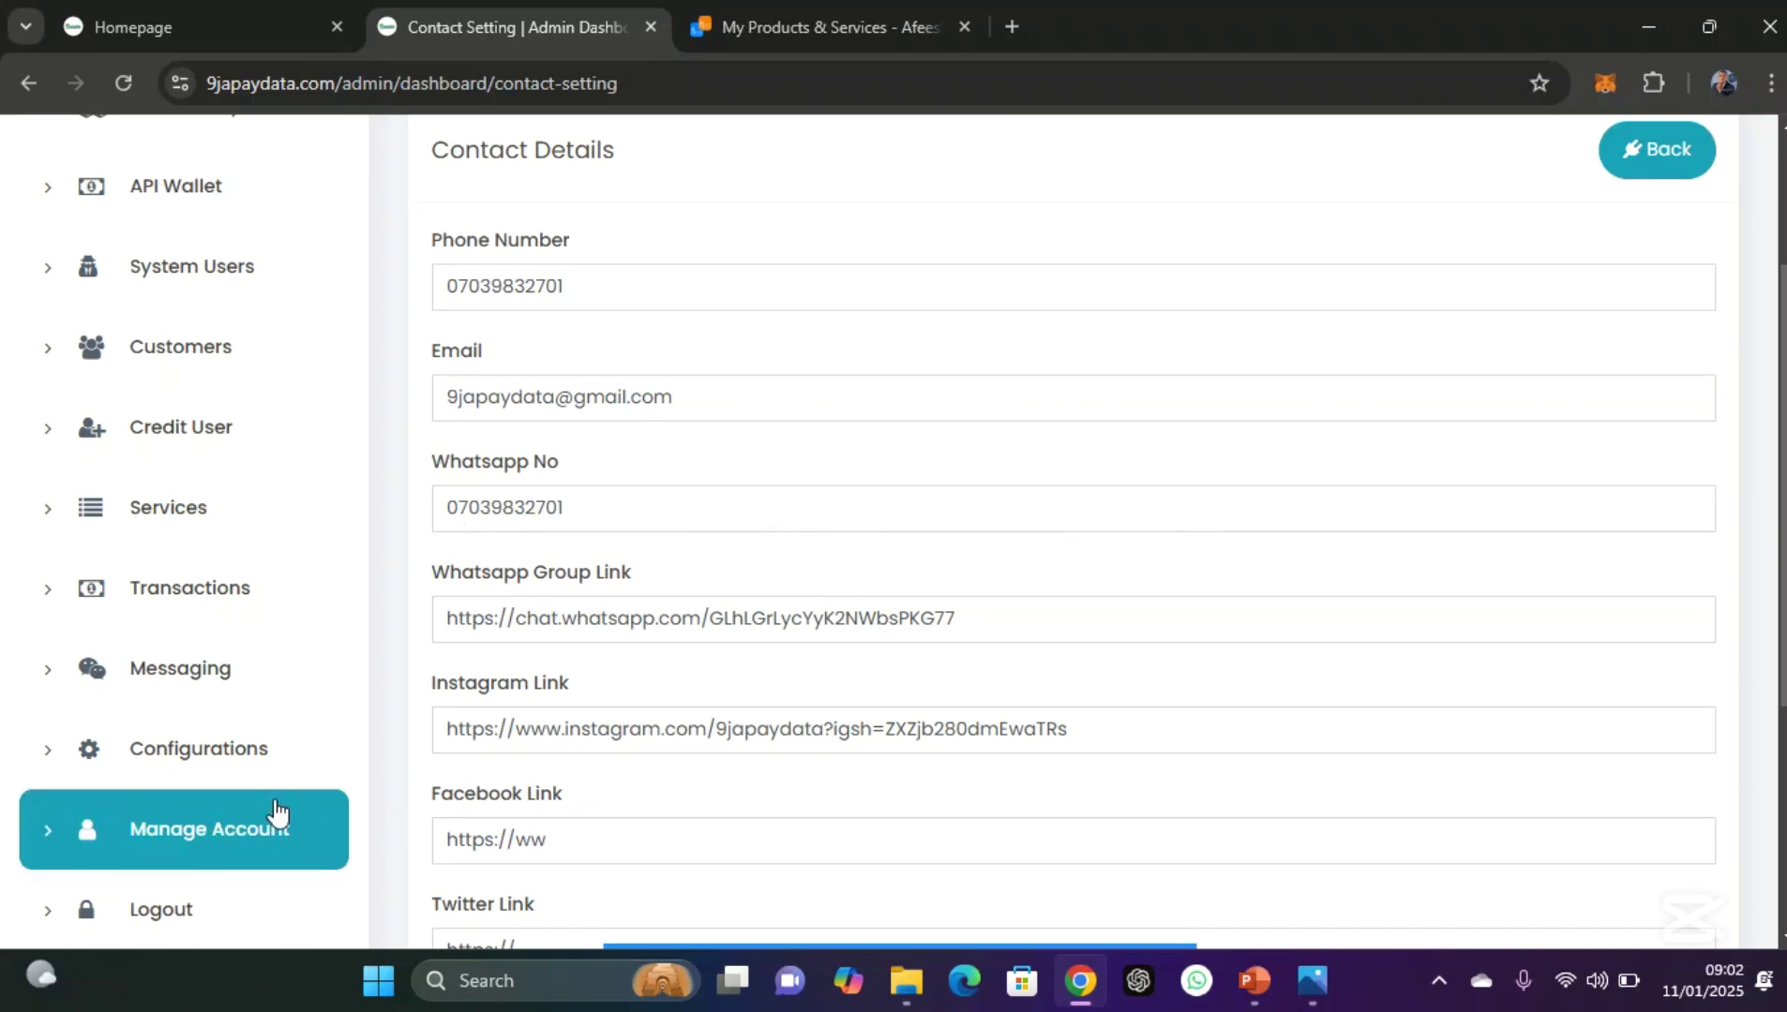
pyautogui.scroll(-4, 567, 786)
pyautogui.click(569, 734)
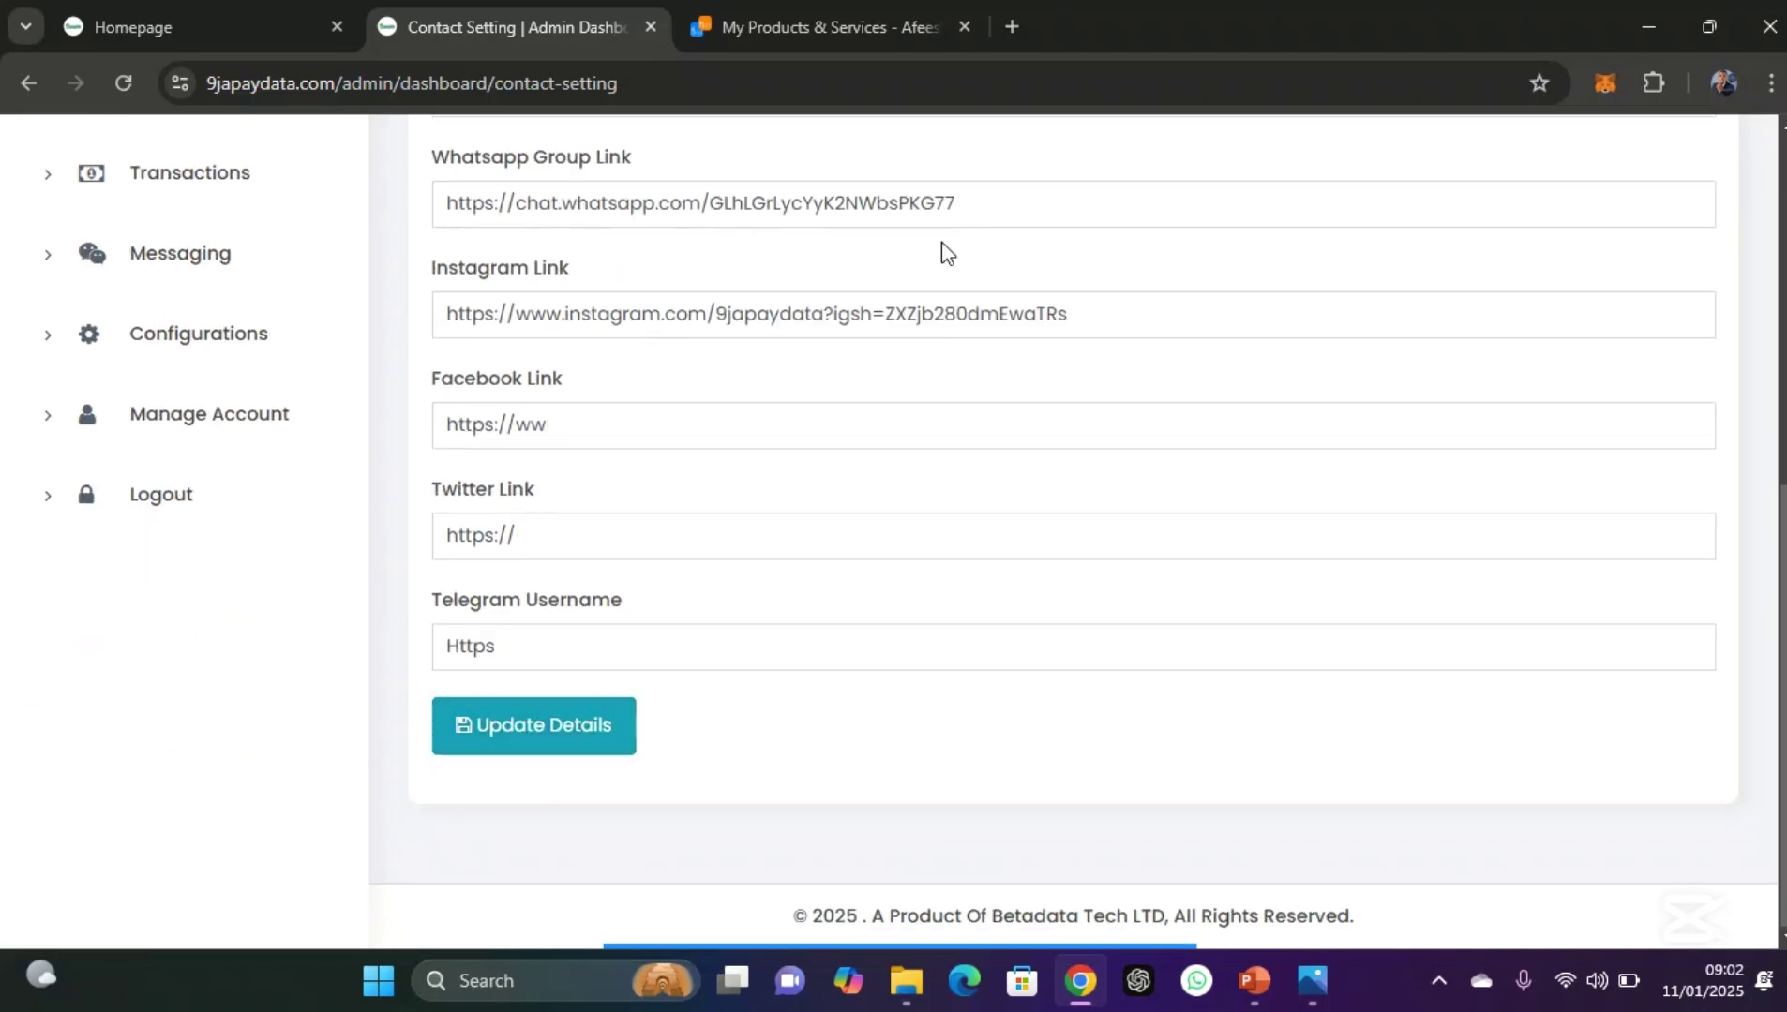
pyautogui.click(1641, 223)
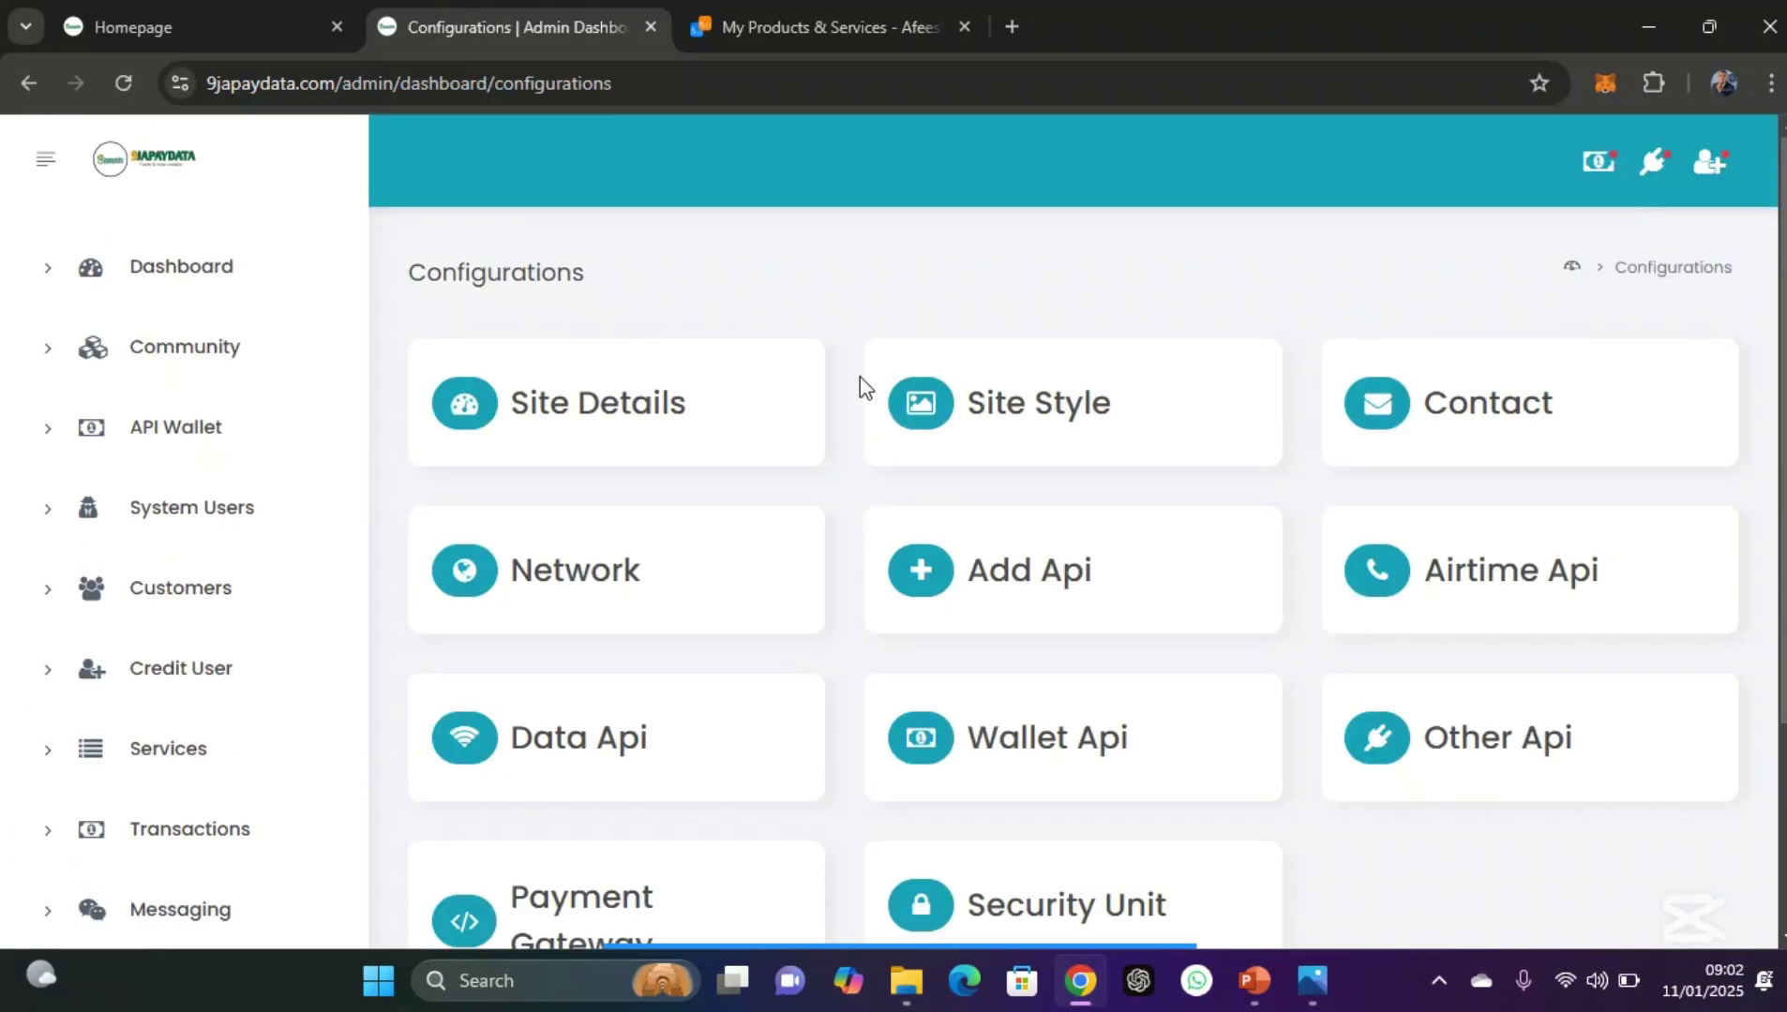
# Step: Check the MTN service statuses, keeping General, Airtime (VTU) and SME enabled
pyautogui.click(551, 569)
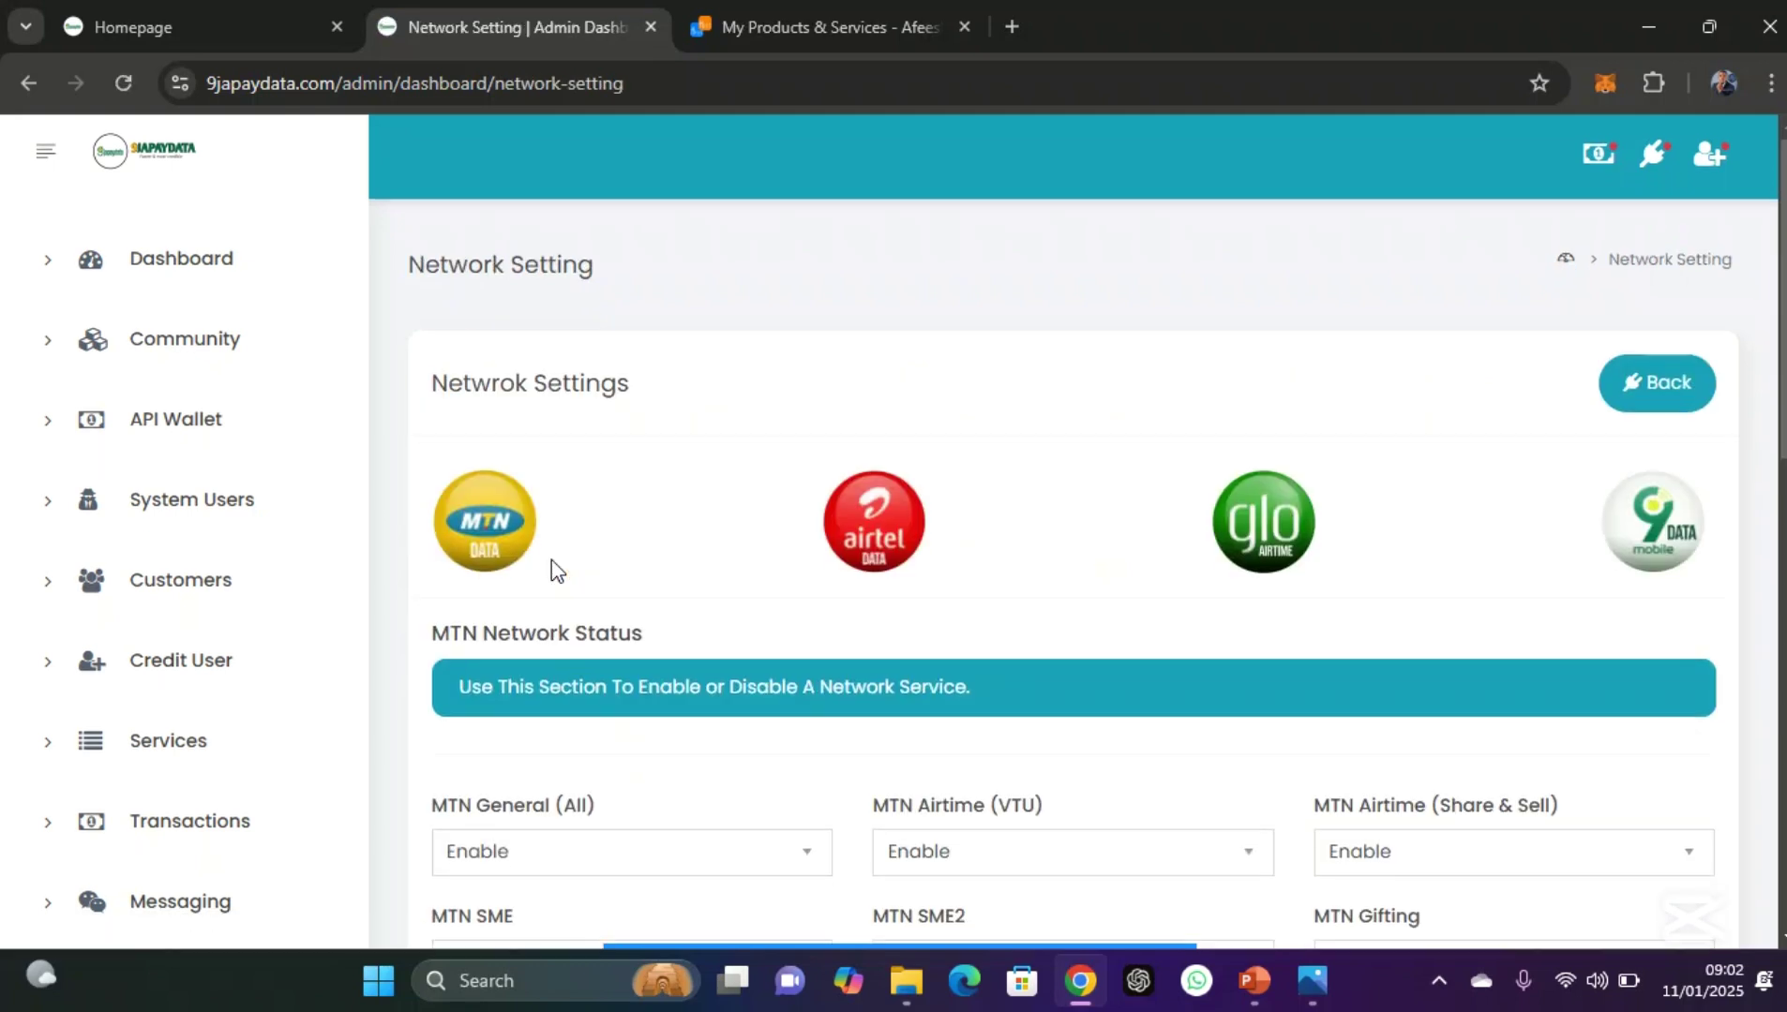
pyautogui.scroll(-3, 551, 560)
pyautogui.click(552, 553)
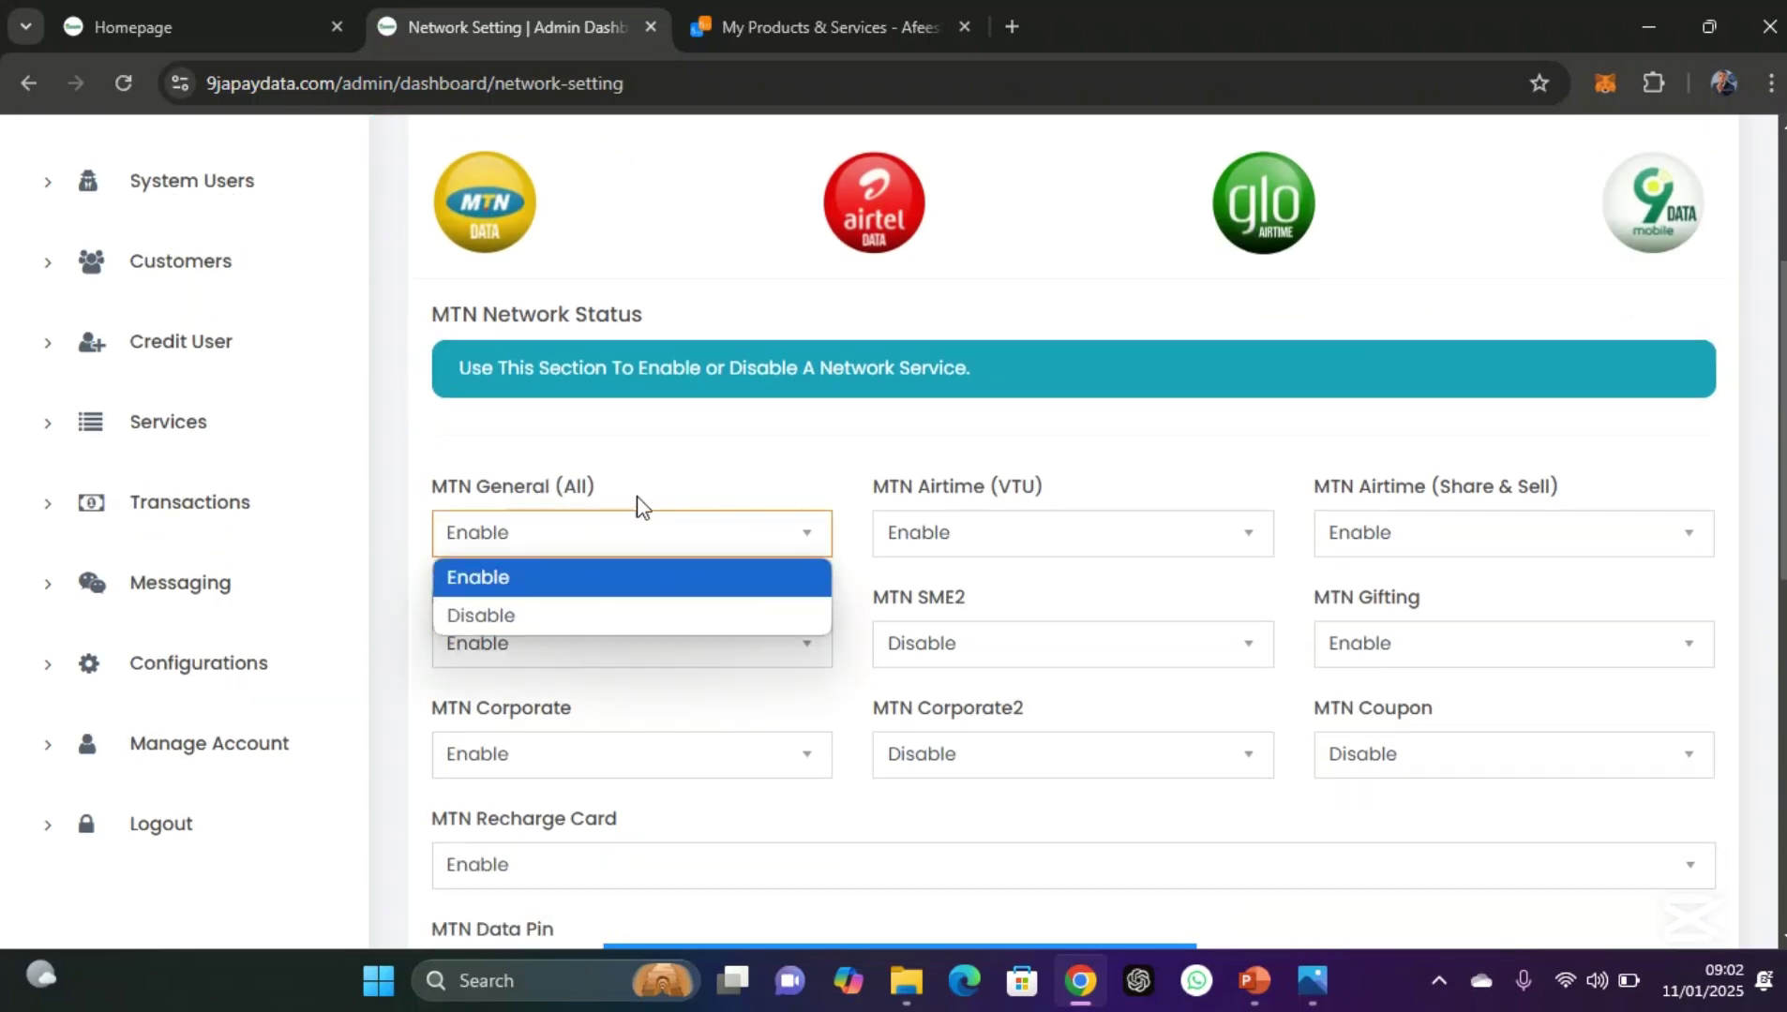
pyautogui.click(770, 452)
pyautogui.click(973, 523)
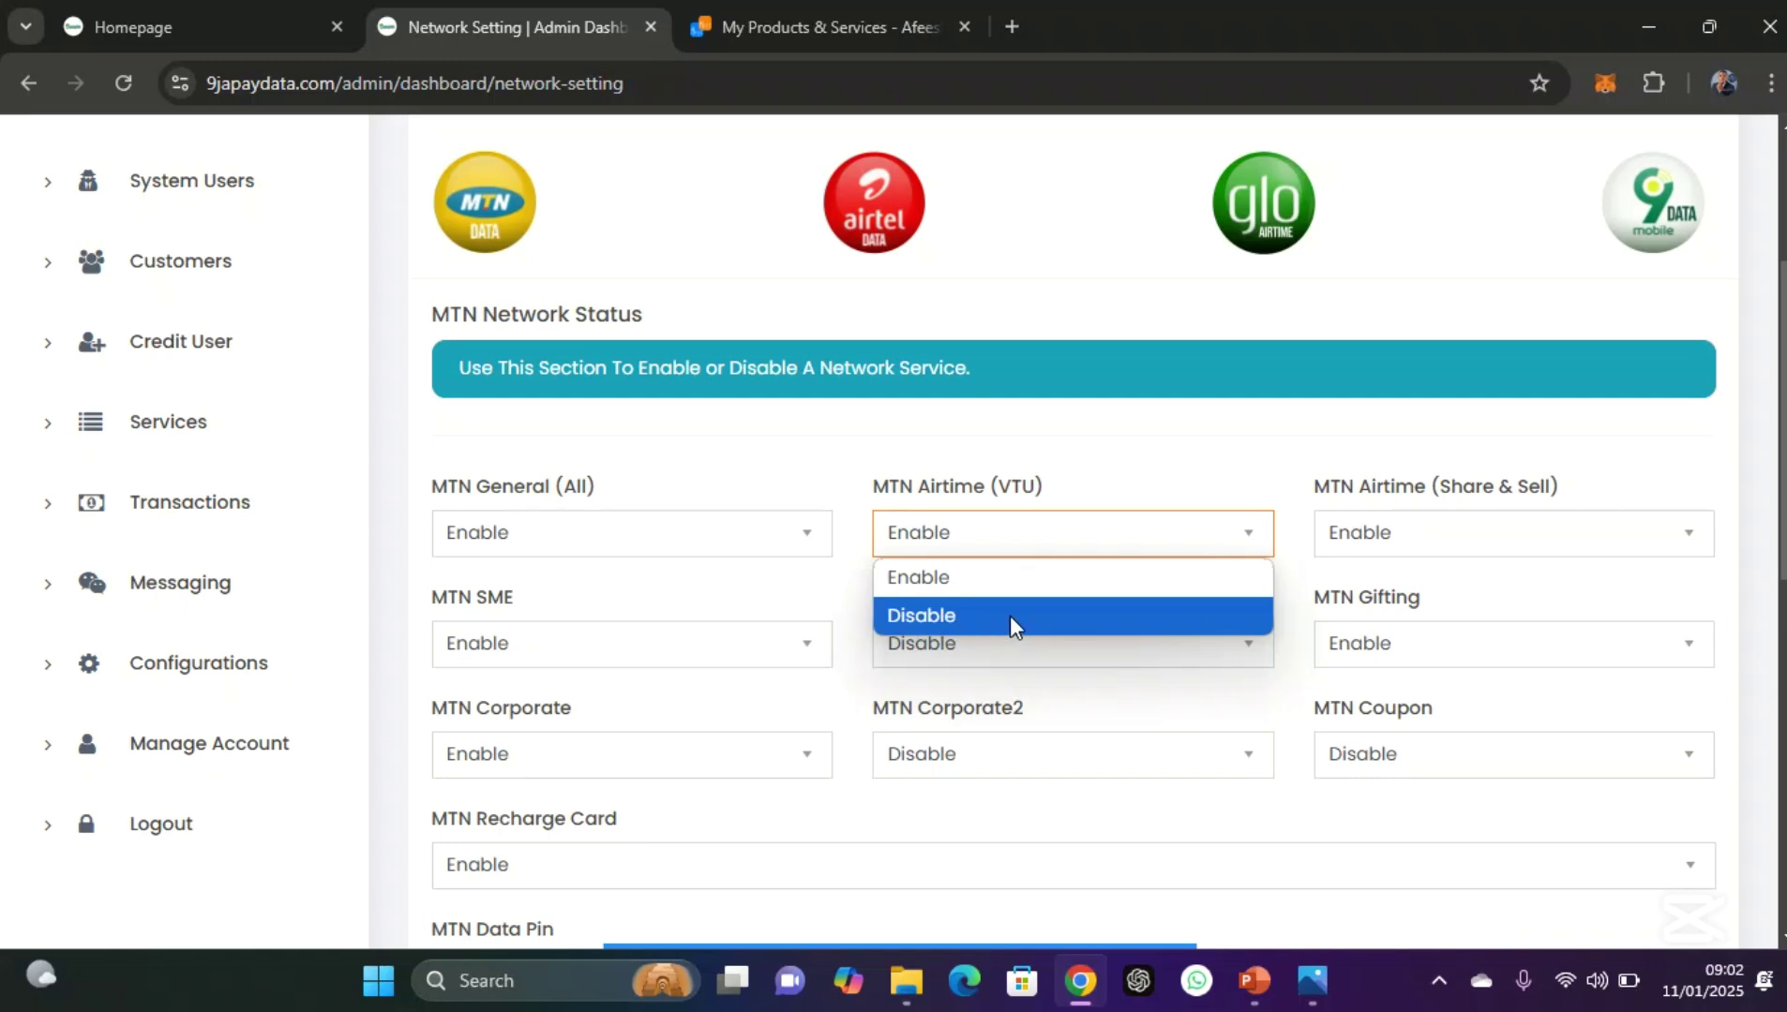
pyautogui.click(1464, 532)
pyautogui.click(398, 622)
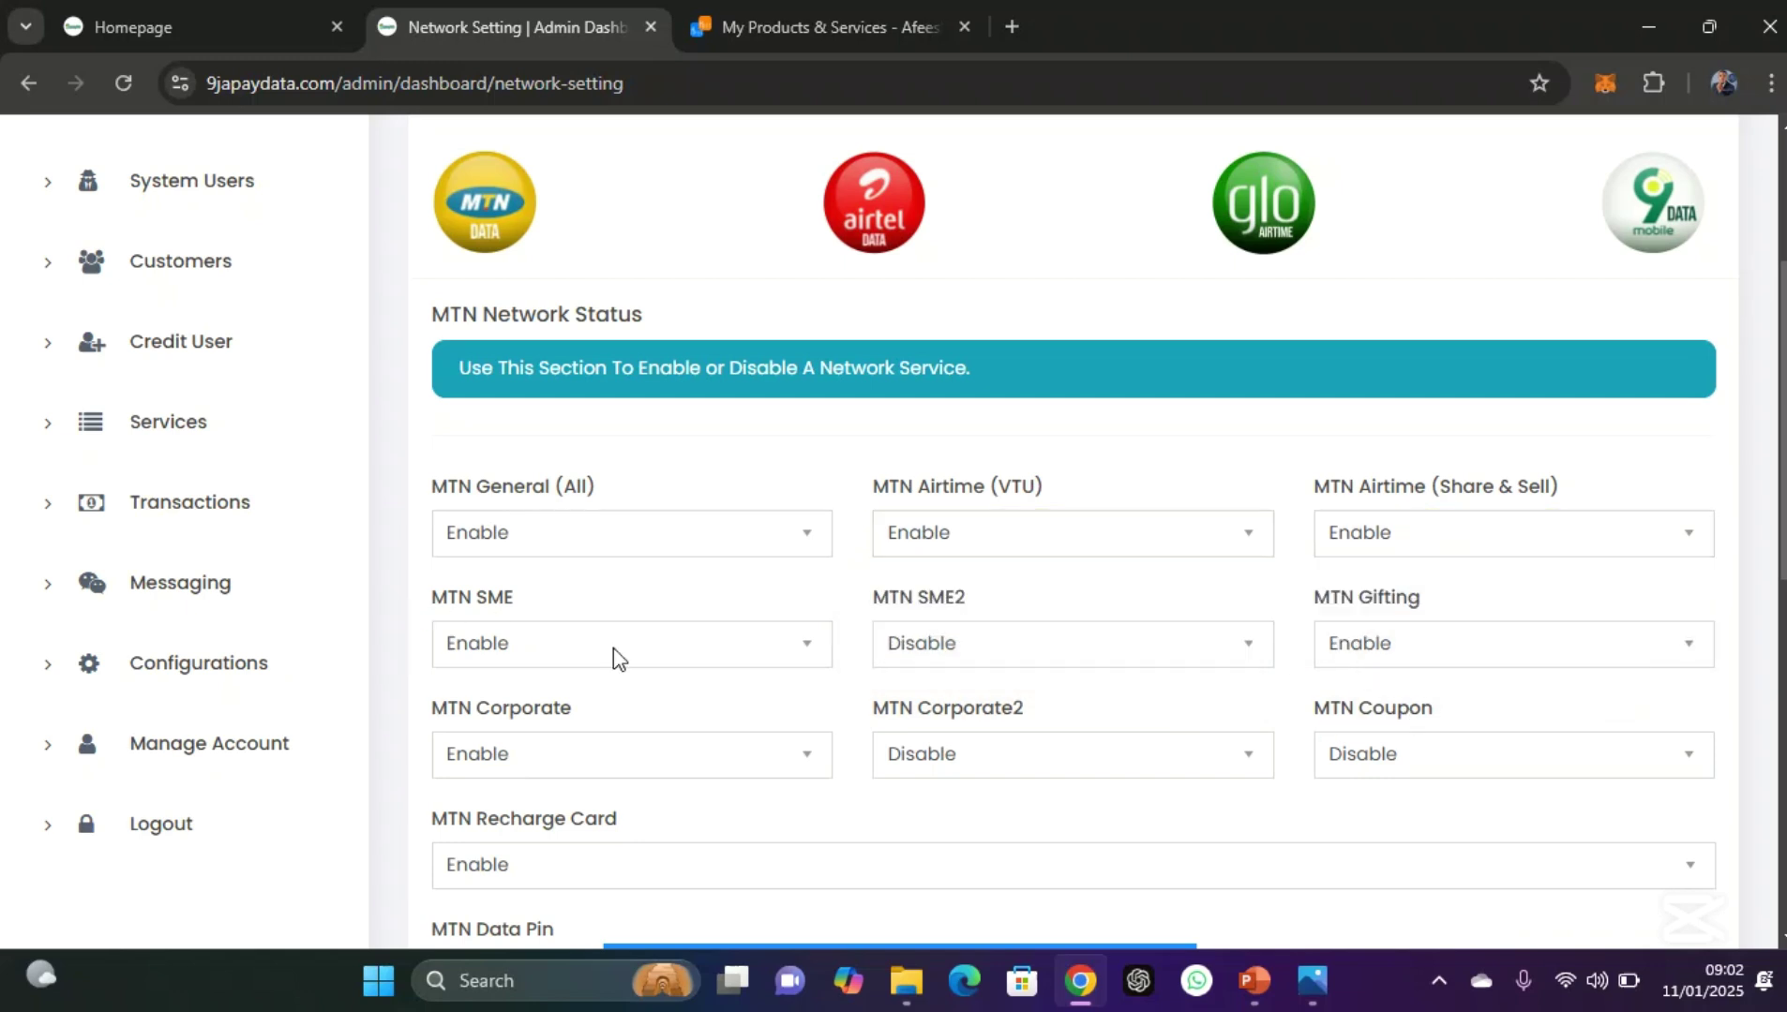
pyautogui.click(614, 648)
pyautogui.click(1004, 637)
pyautogui.click(1004, 637)
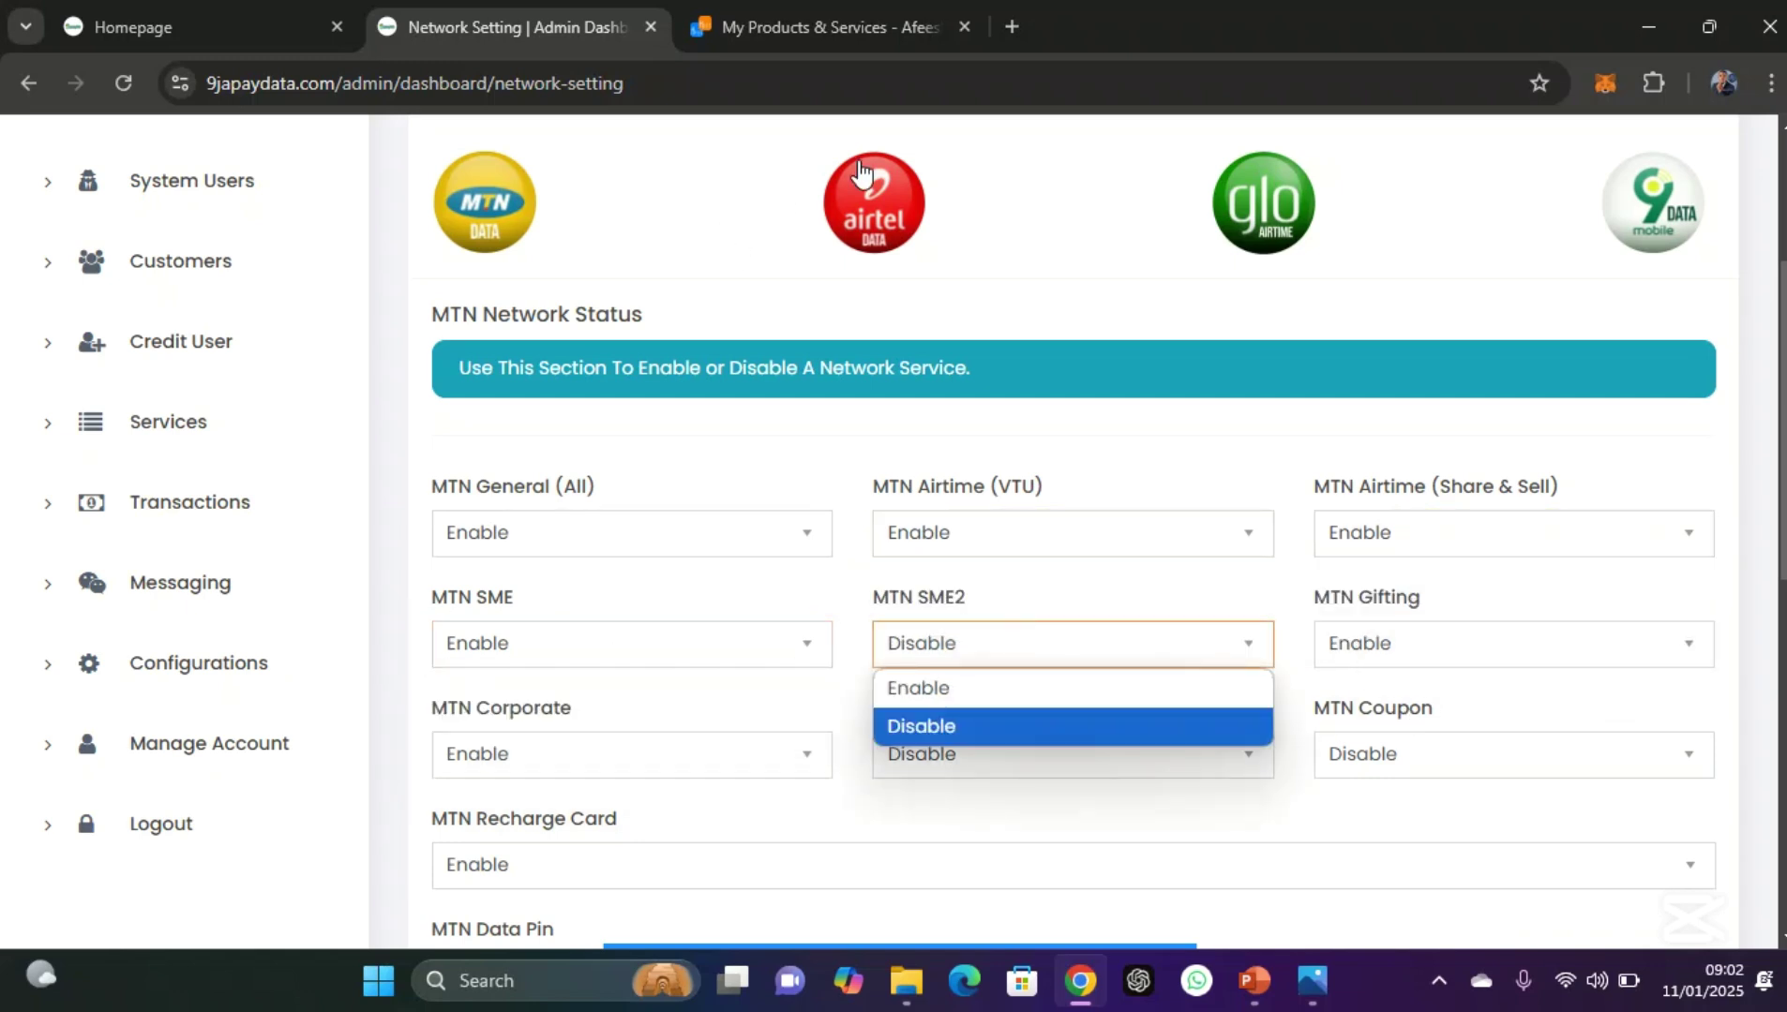
# Step: View the Airtel, GLO and 9mobile network status settings
pyautogui.click(862, 174)
pyautogui.click(1224, 514)
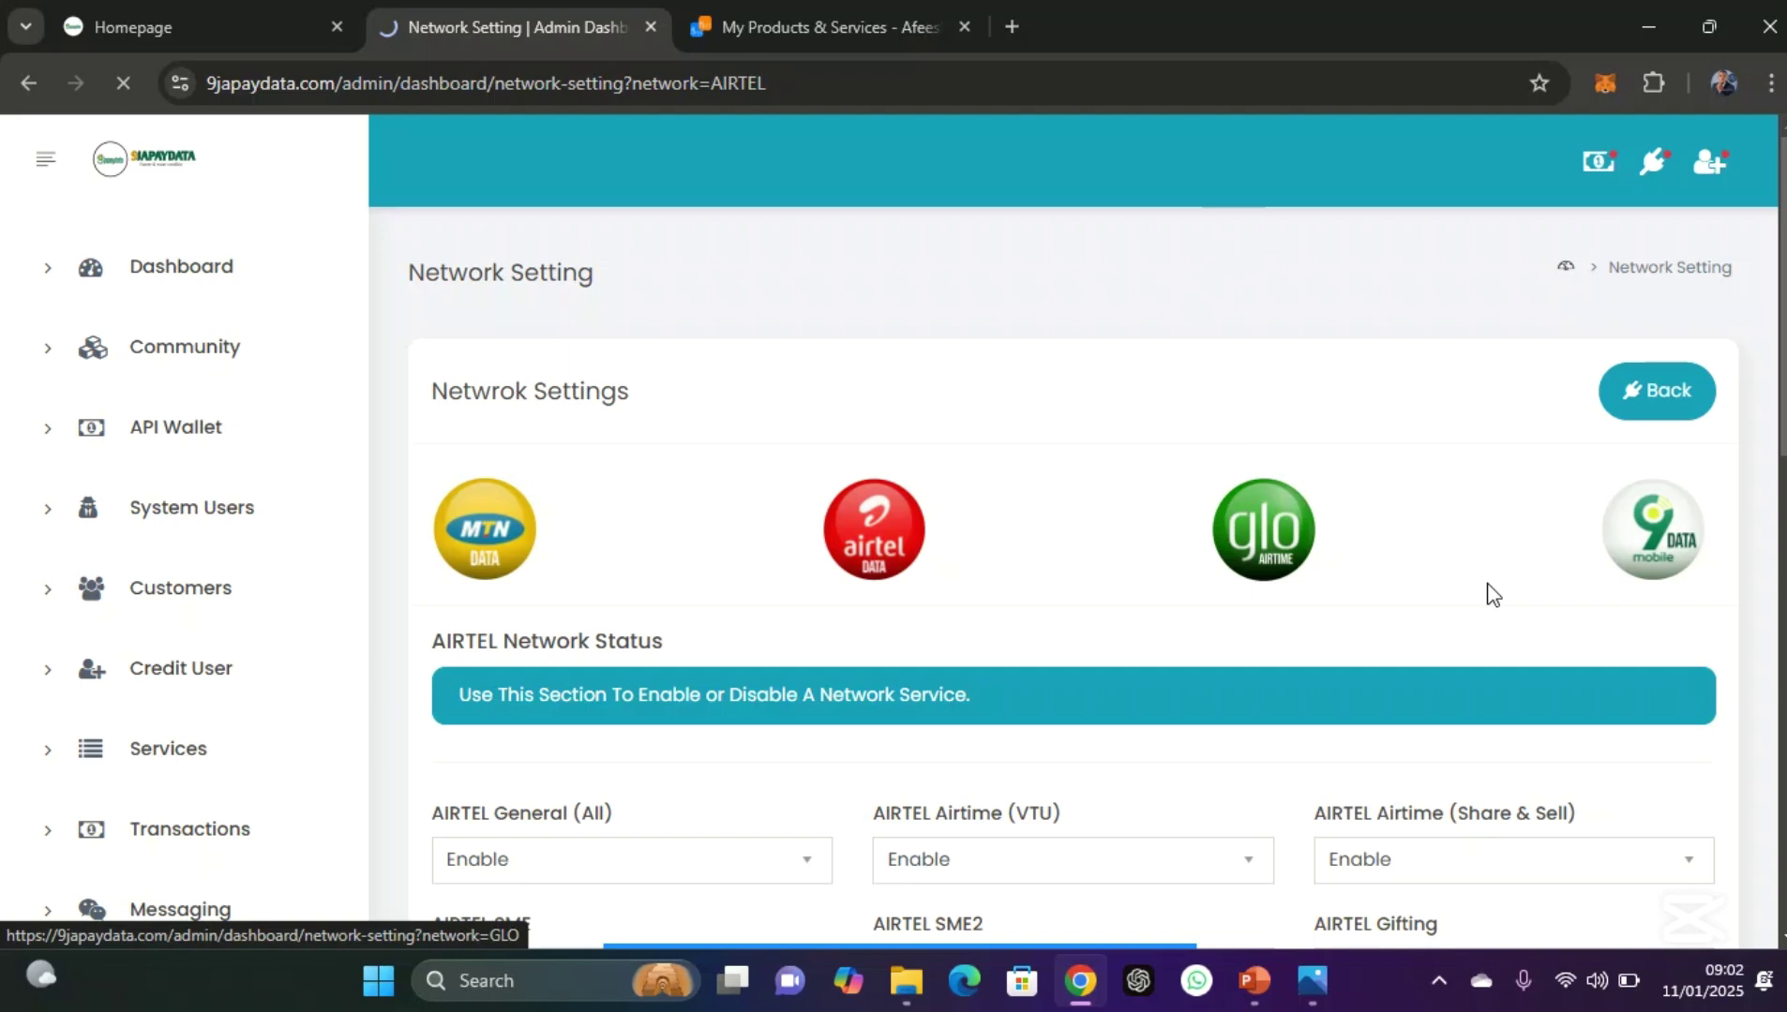
pyautogui.click(1624, 567)
# Step: Start a new API entry with provider name Betadata and the cable verify endpoint URL
pyautogui.click(1715, 392)
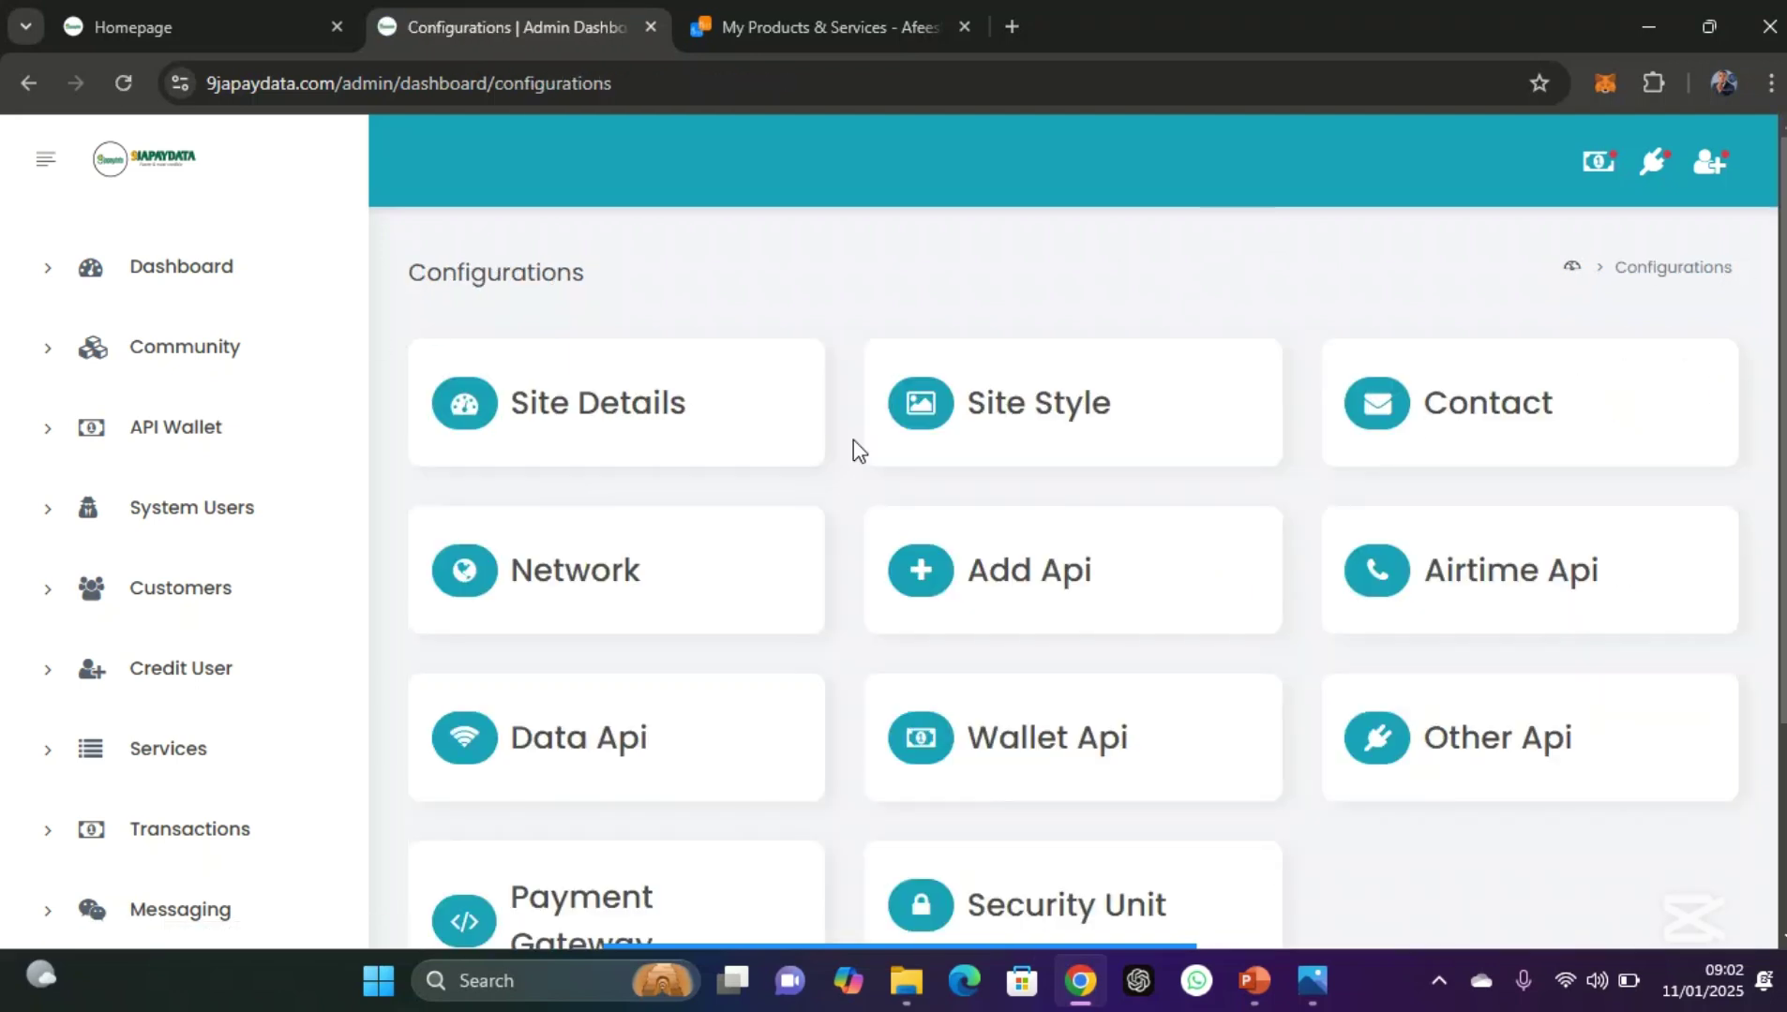
pyautogui.click(1045, 596)
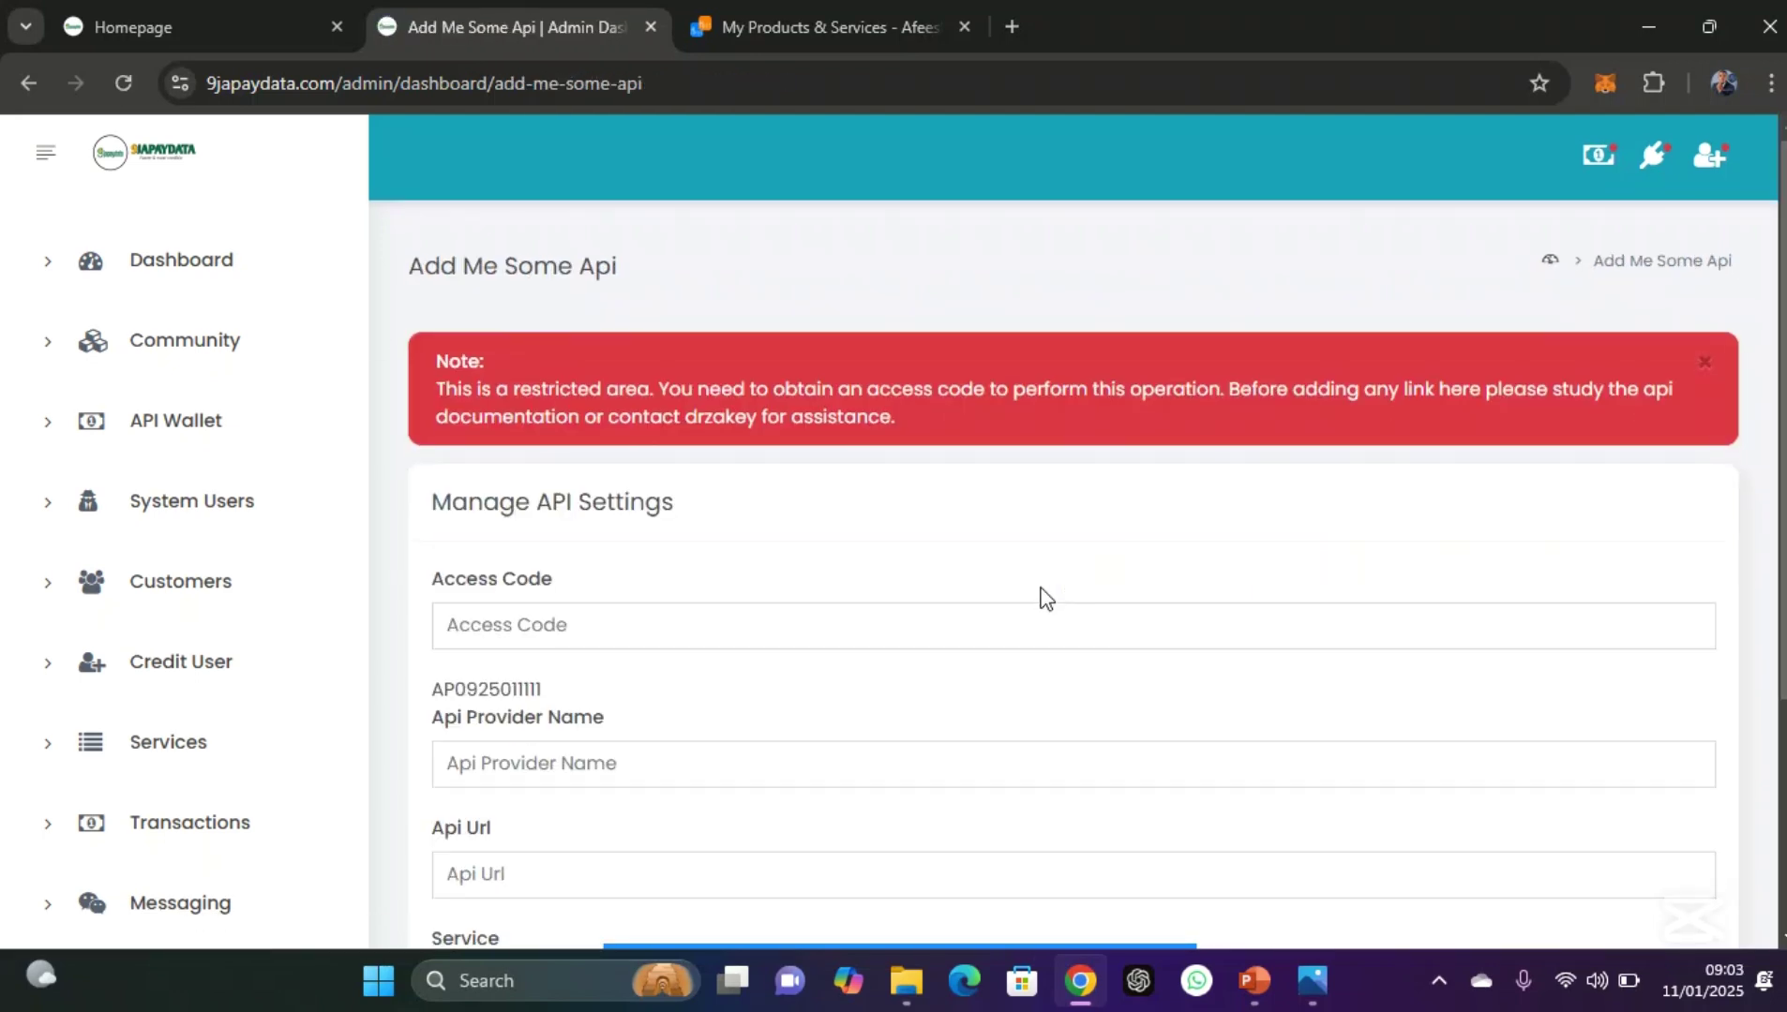
pyautogui.scroll(-3, 1031, 597)
pyautogui.click(634, 384)
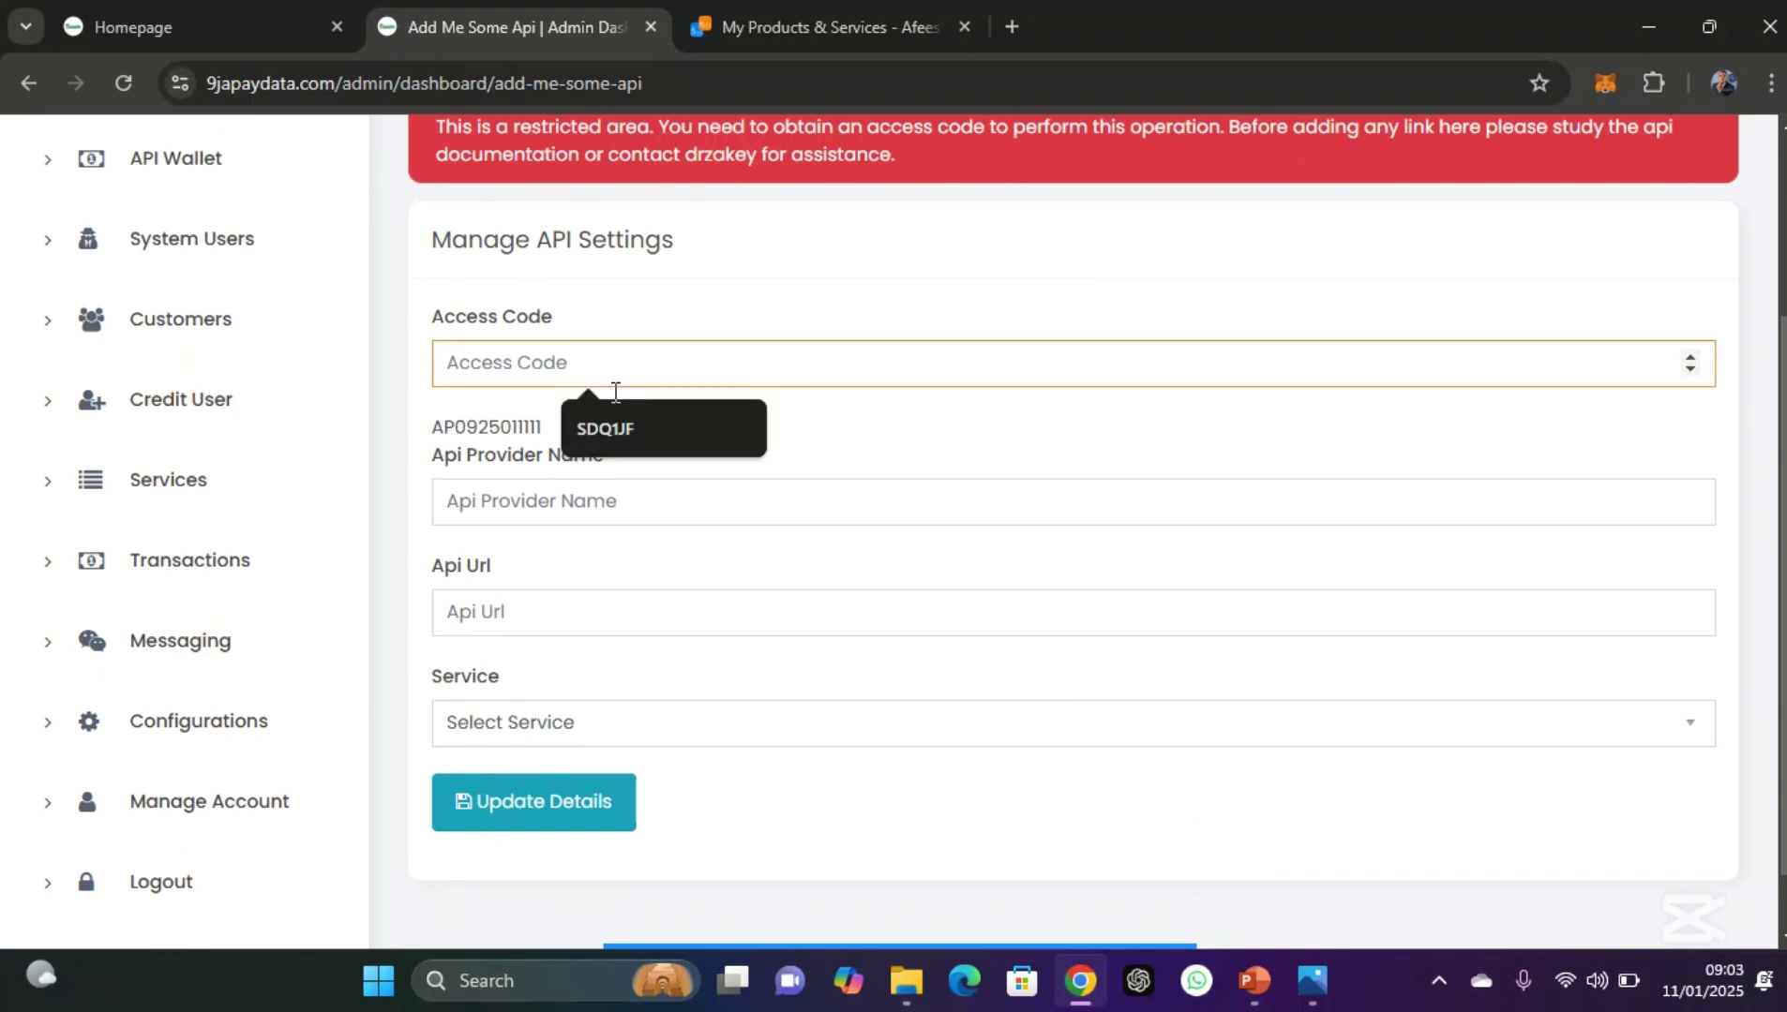
pyautogui.doubleClick(539, 428)
pyautogui.click(607, 489)
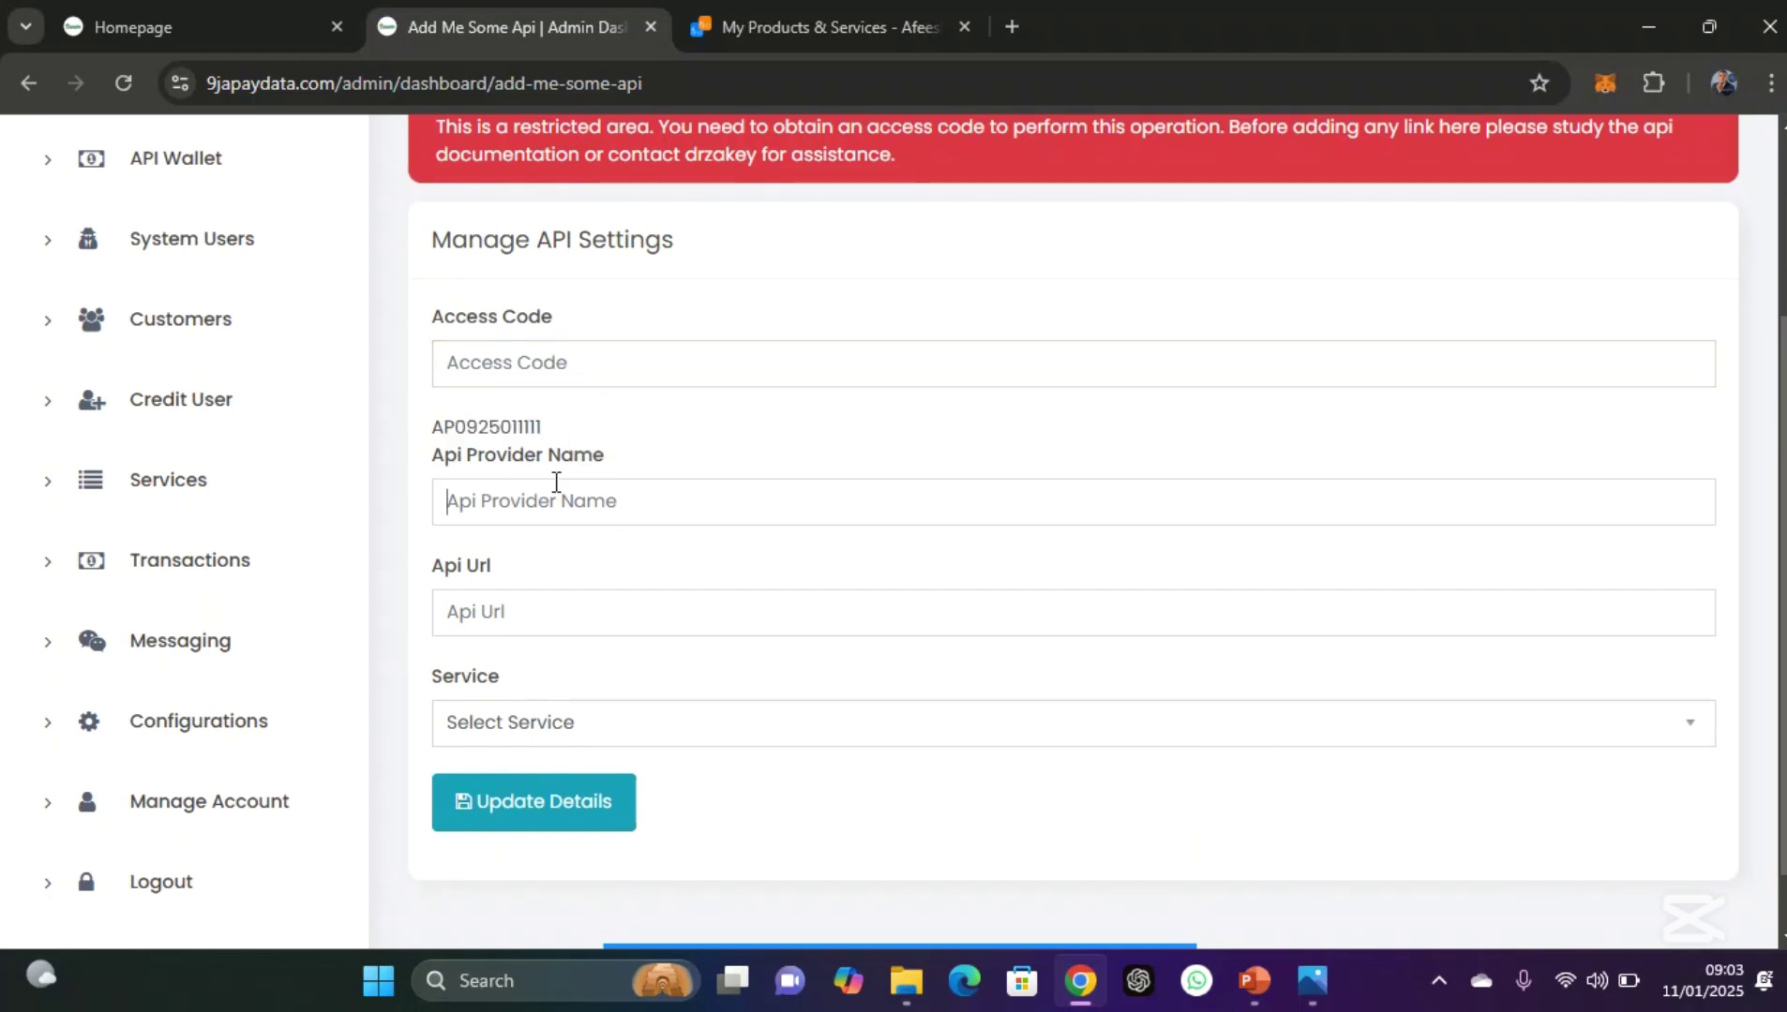
pyautogui.click(603, 568)
pyautogui.click(510, 611)
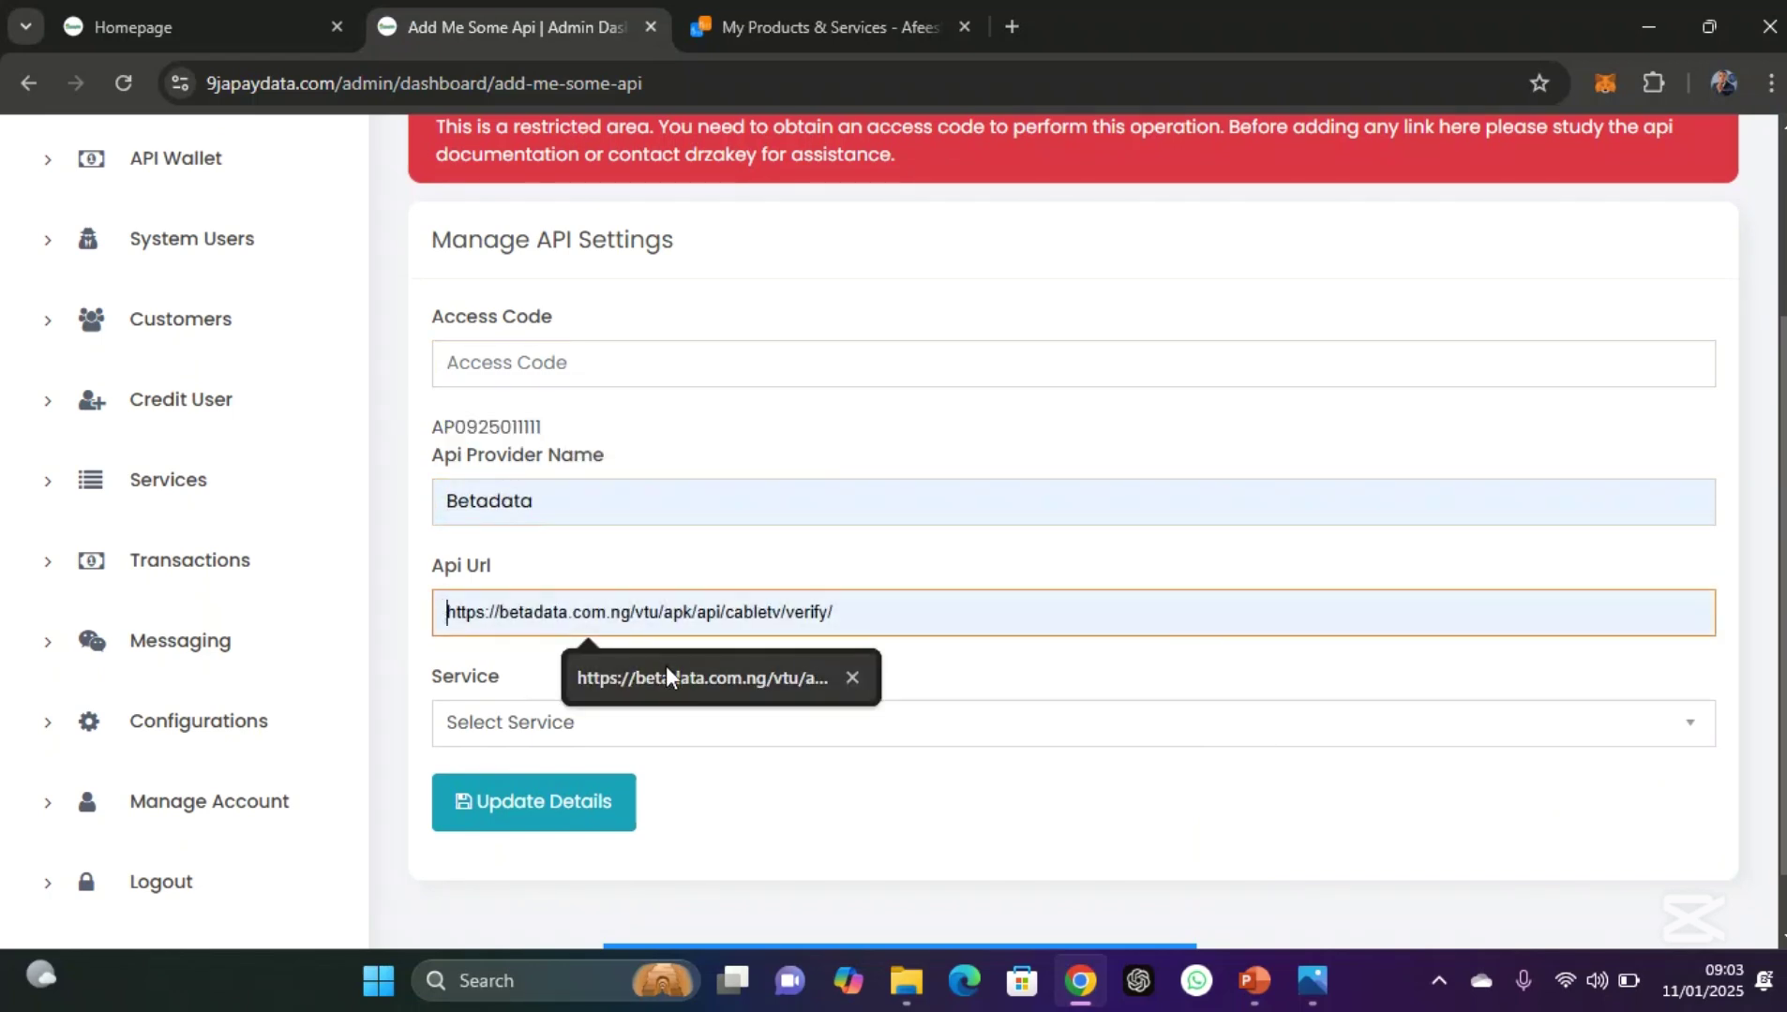
pyautogui.click(666, 666)
# Step: Set the service to Cable Verification, submit, and dismiss the restricted-area warning
pyautogui.click(733, 734)
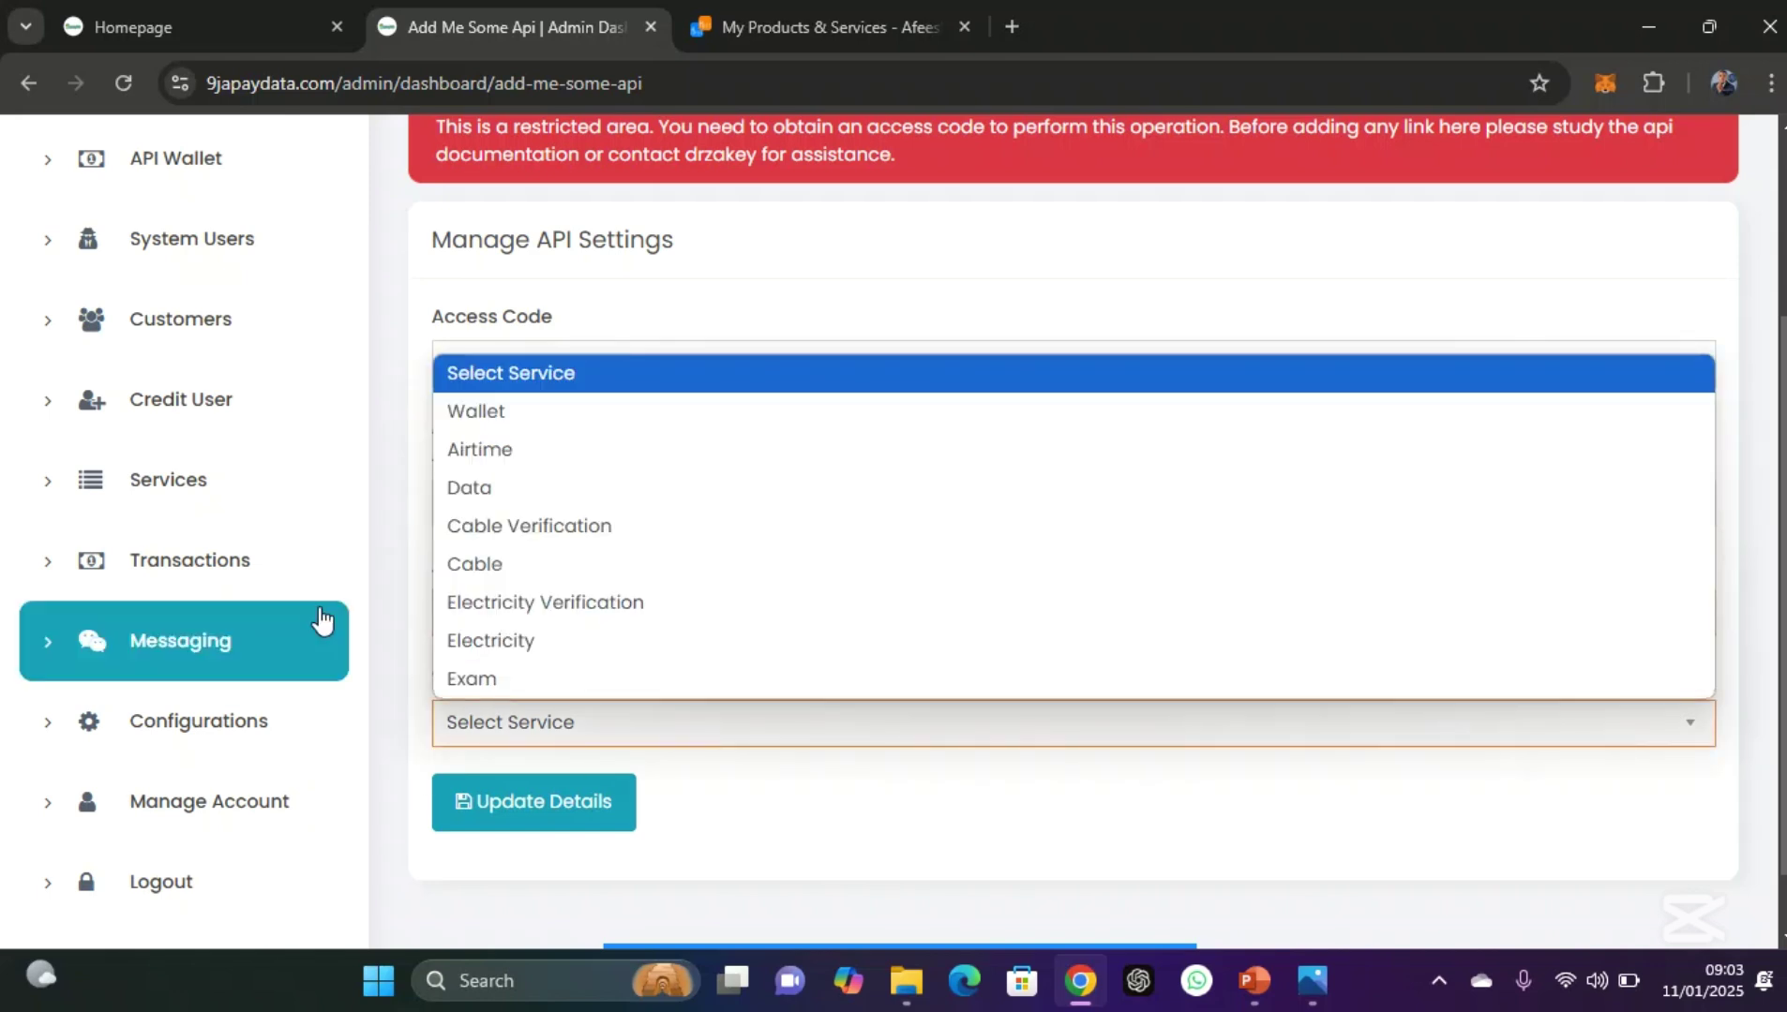
pyautogui.click(534, 568)
pyautogui.click(657, 722)
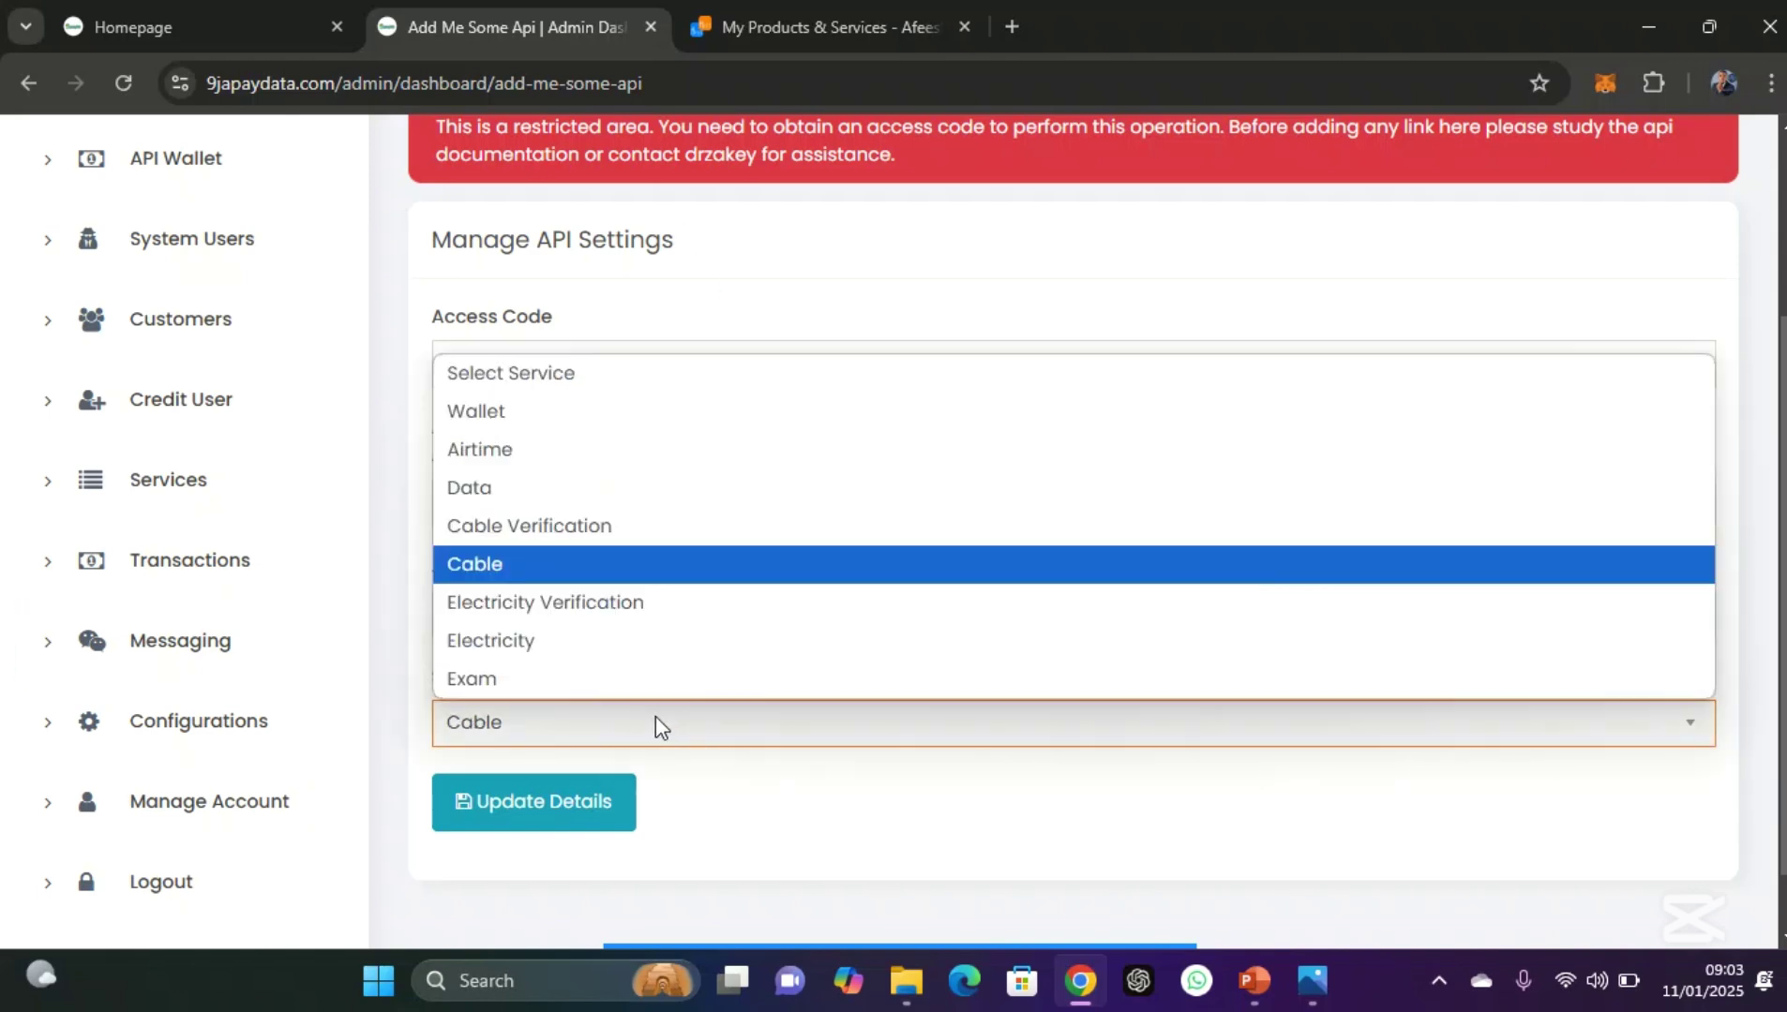
pyautogui.click(585, 522)
pyautogui.click(585, 830)
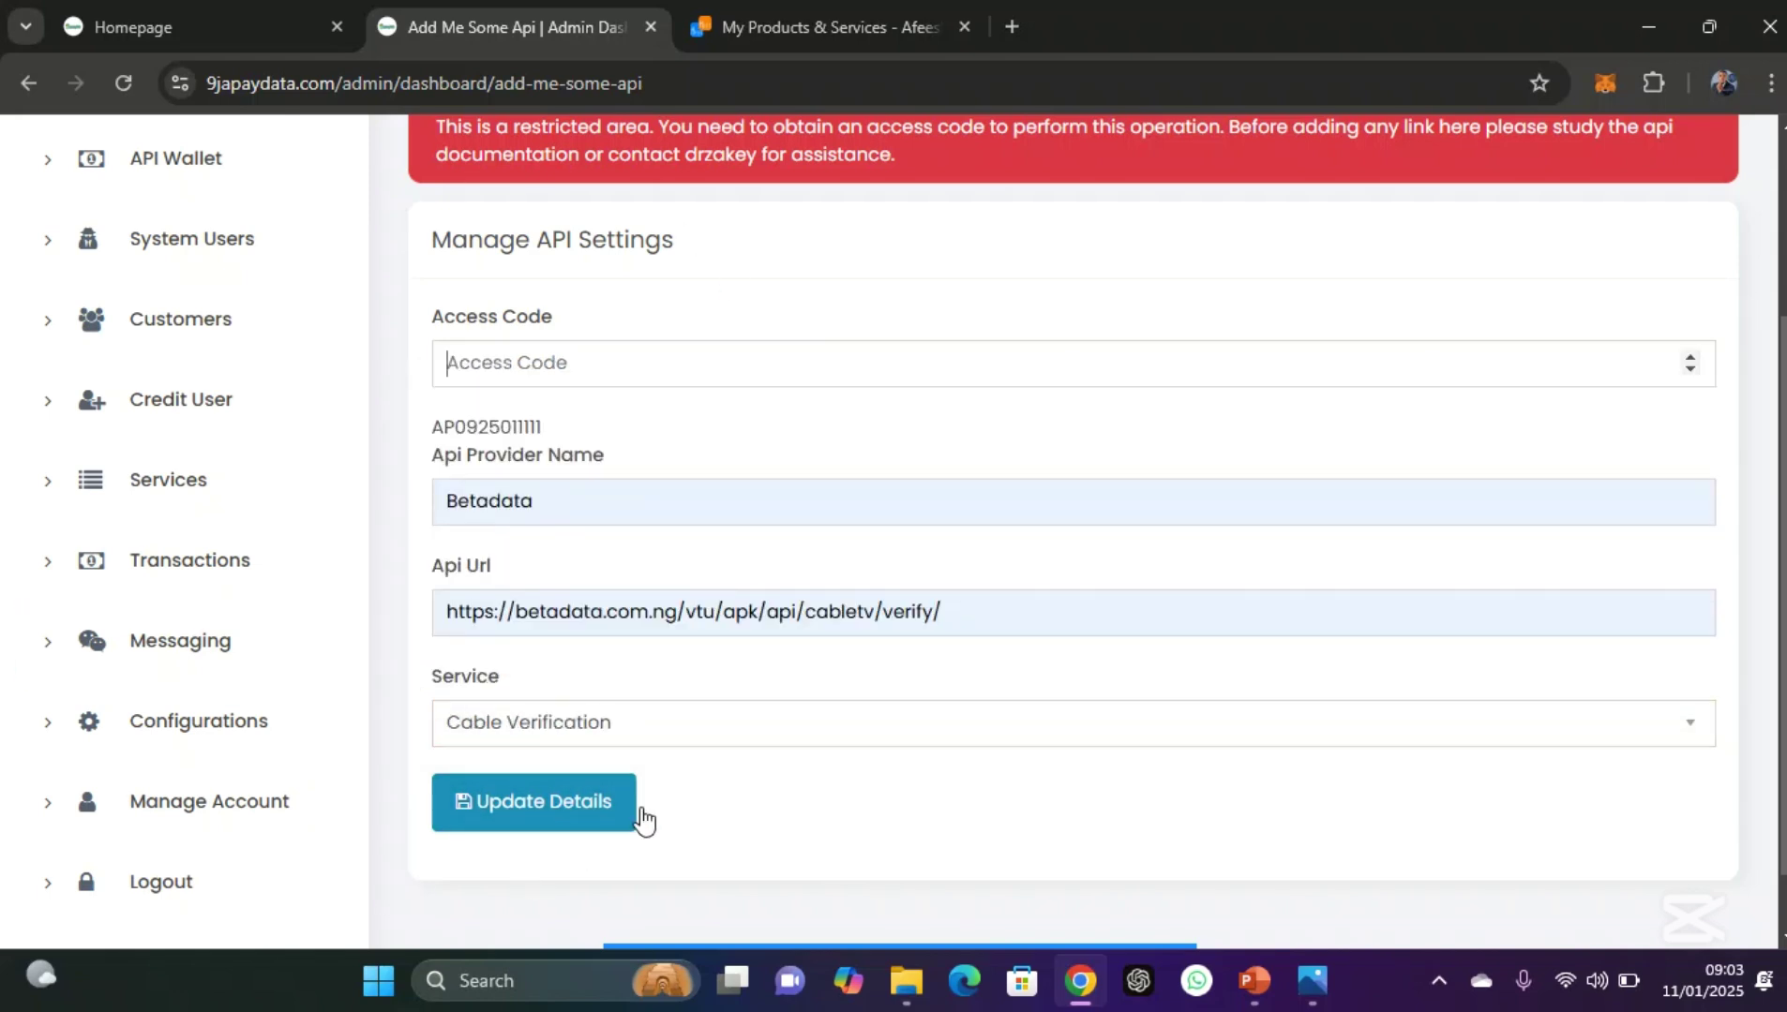
pyautogui.scroll(3, 1638, 567)
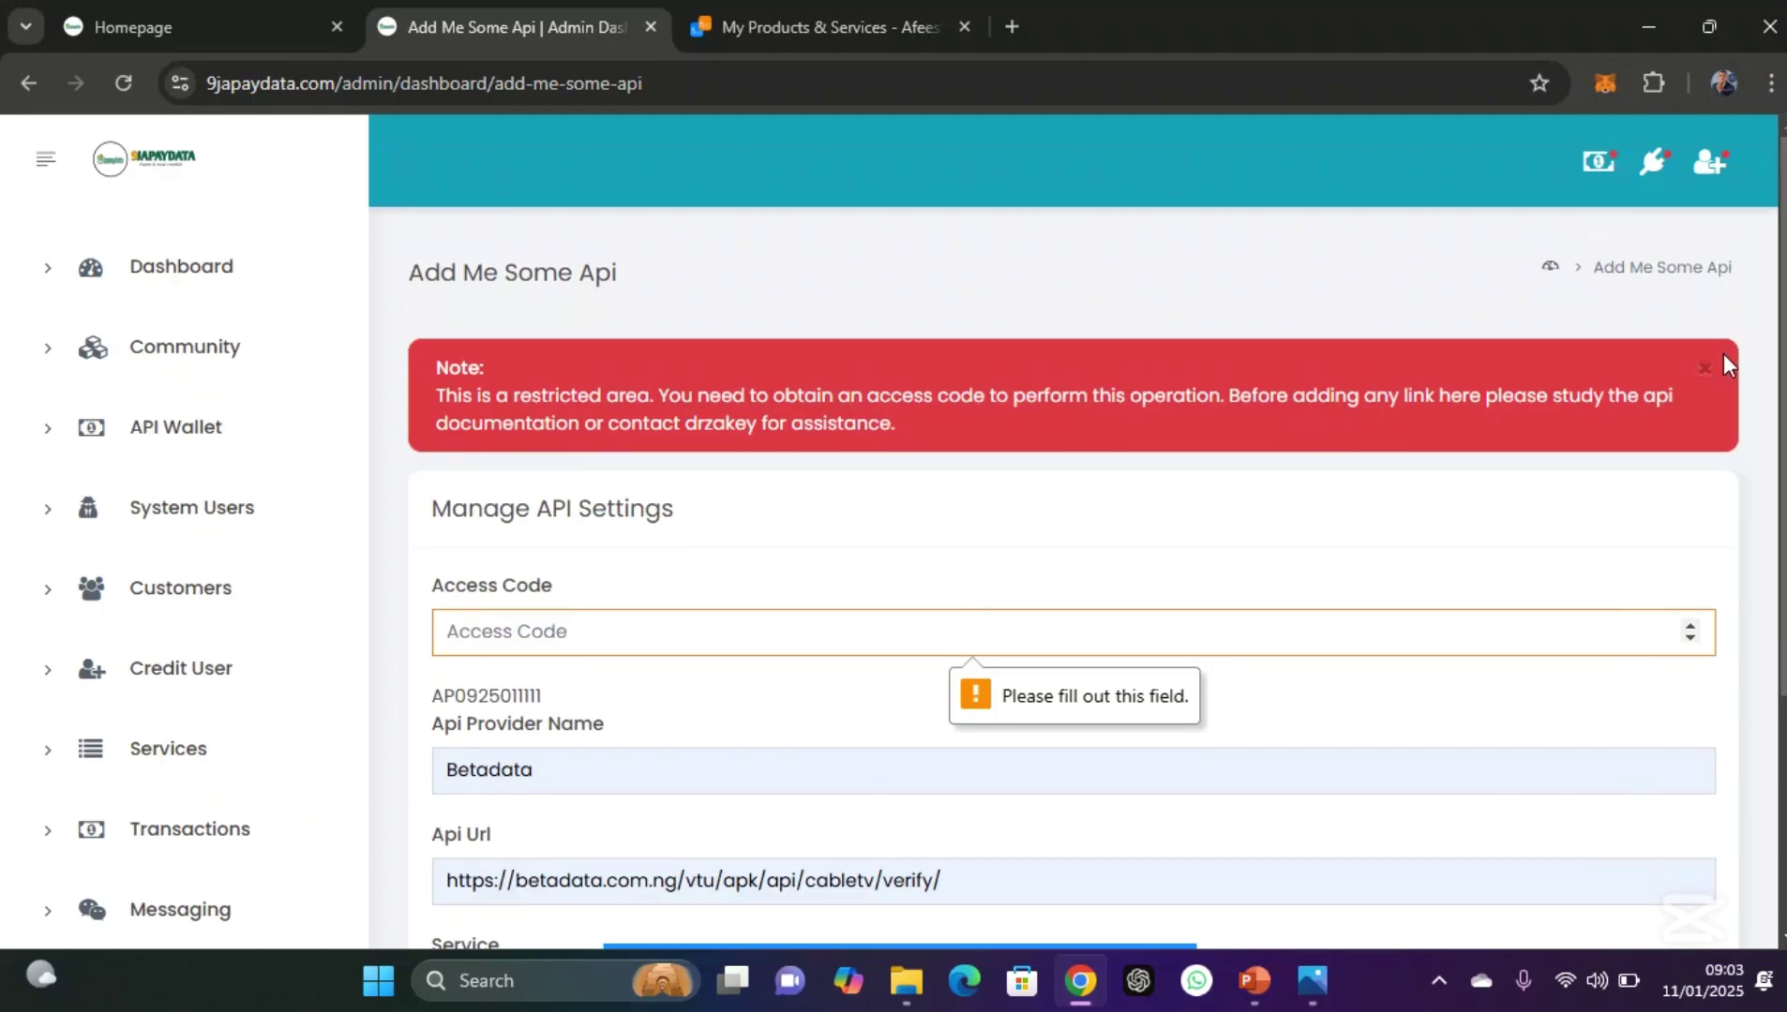
pyautogui.click(1723, 355)
# Step: Go back to Configurations and open the Airtime Api settings
pyautogui.scroll(-3, 215, 833)
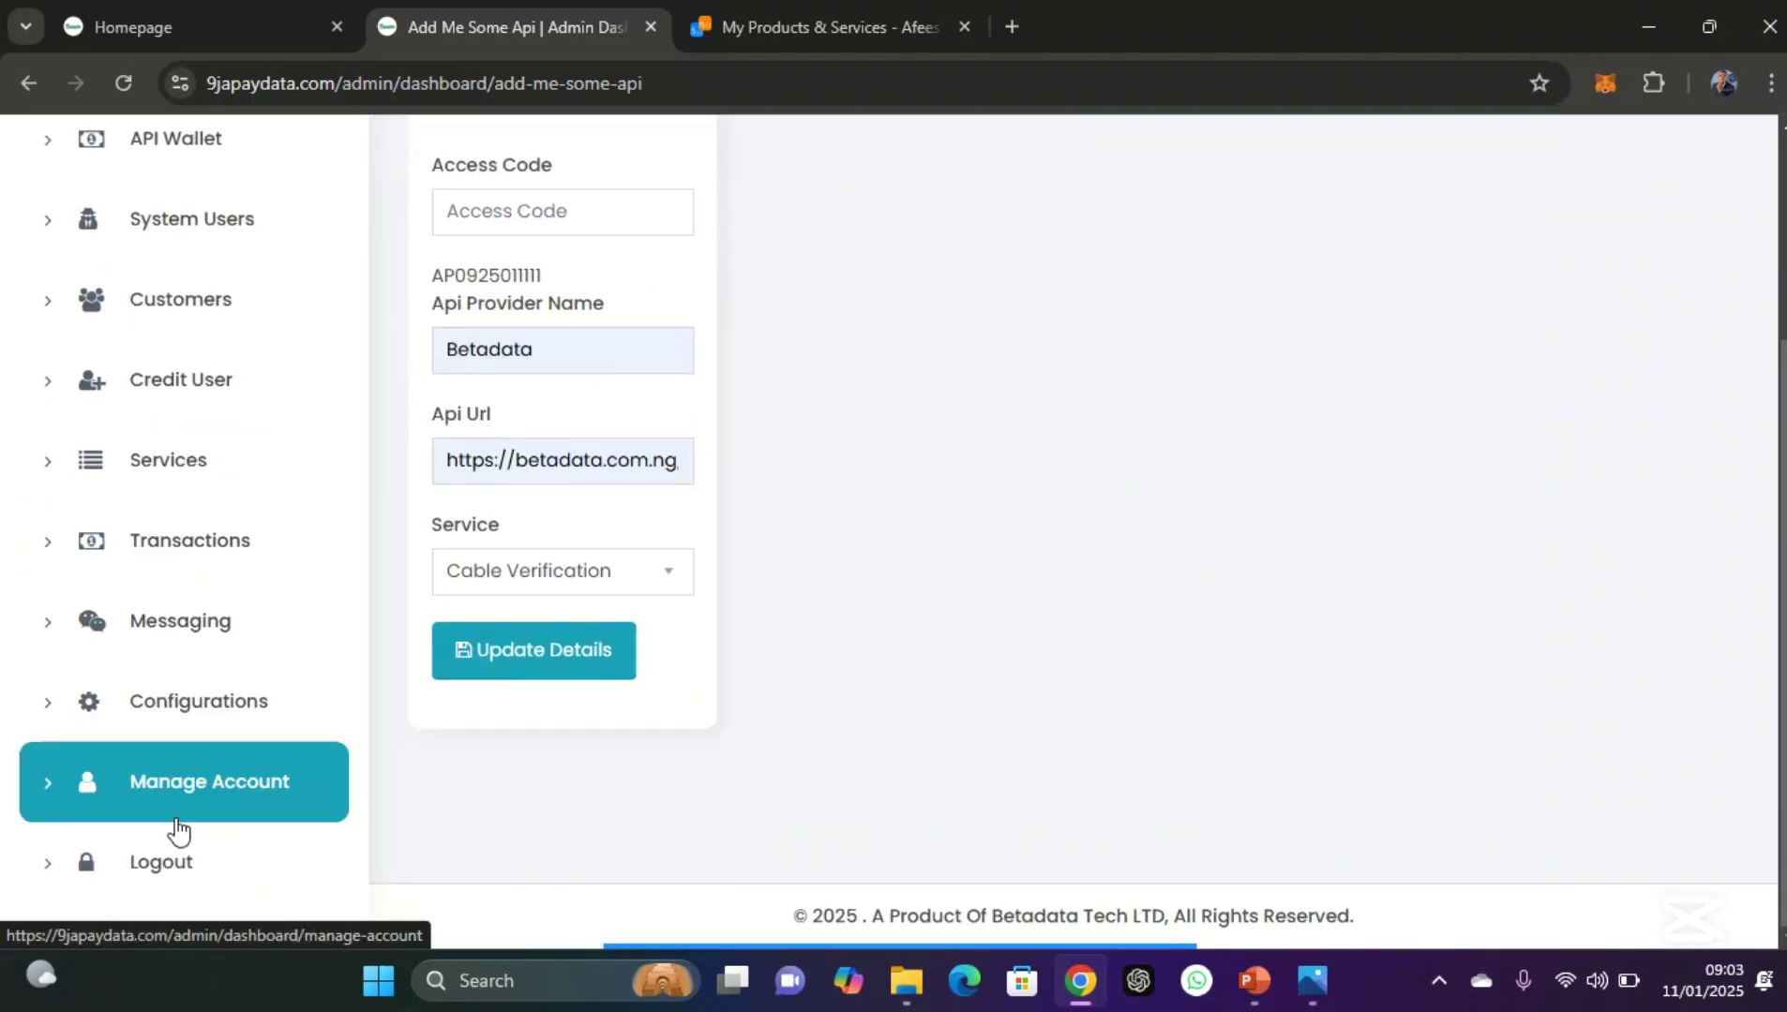
pyautogui.click(182, 720)
pyautogui.scroll(-3, 622, 618)
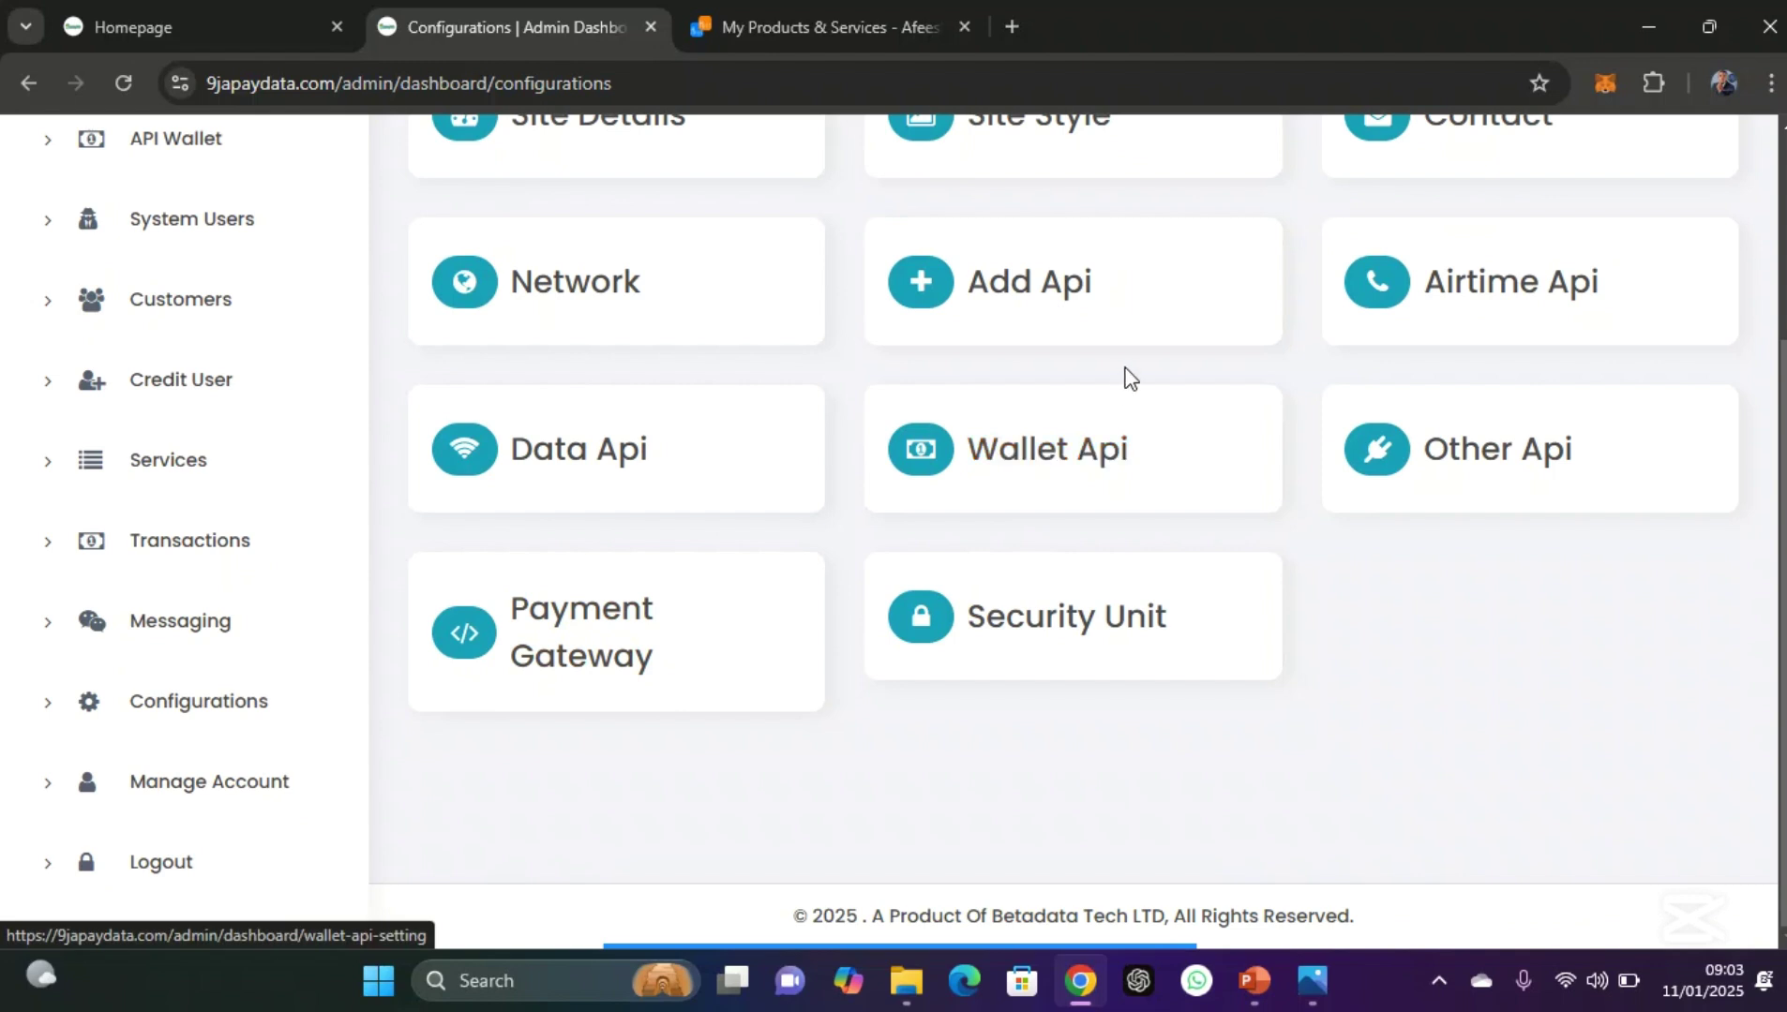
pyautogui.click(1467, 302)
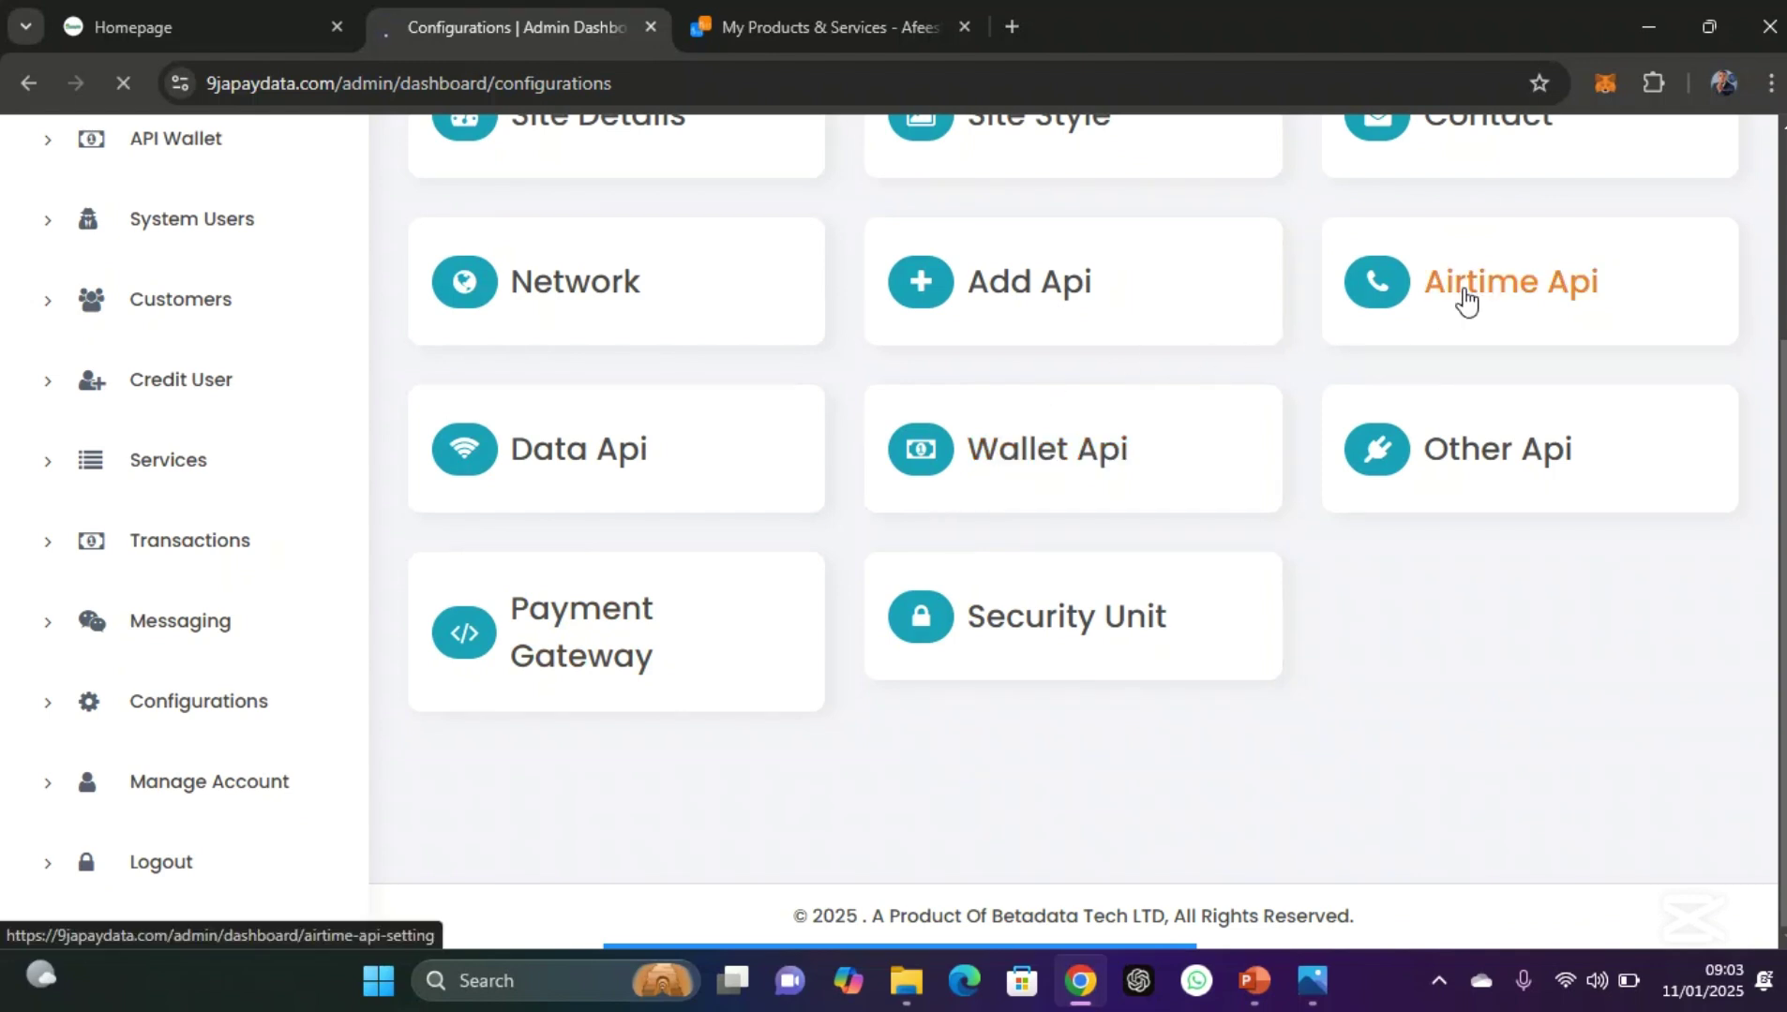
pyautogui.scroll(-5, 1126, 310)
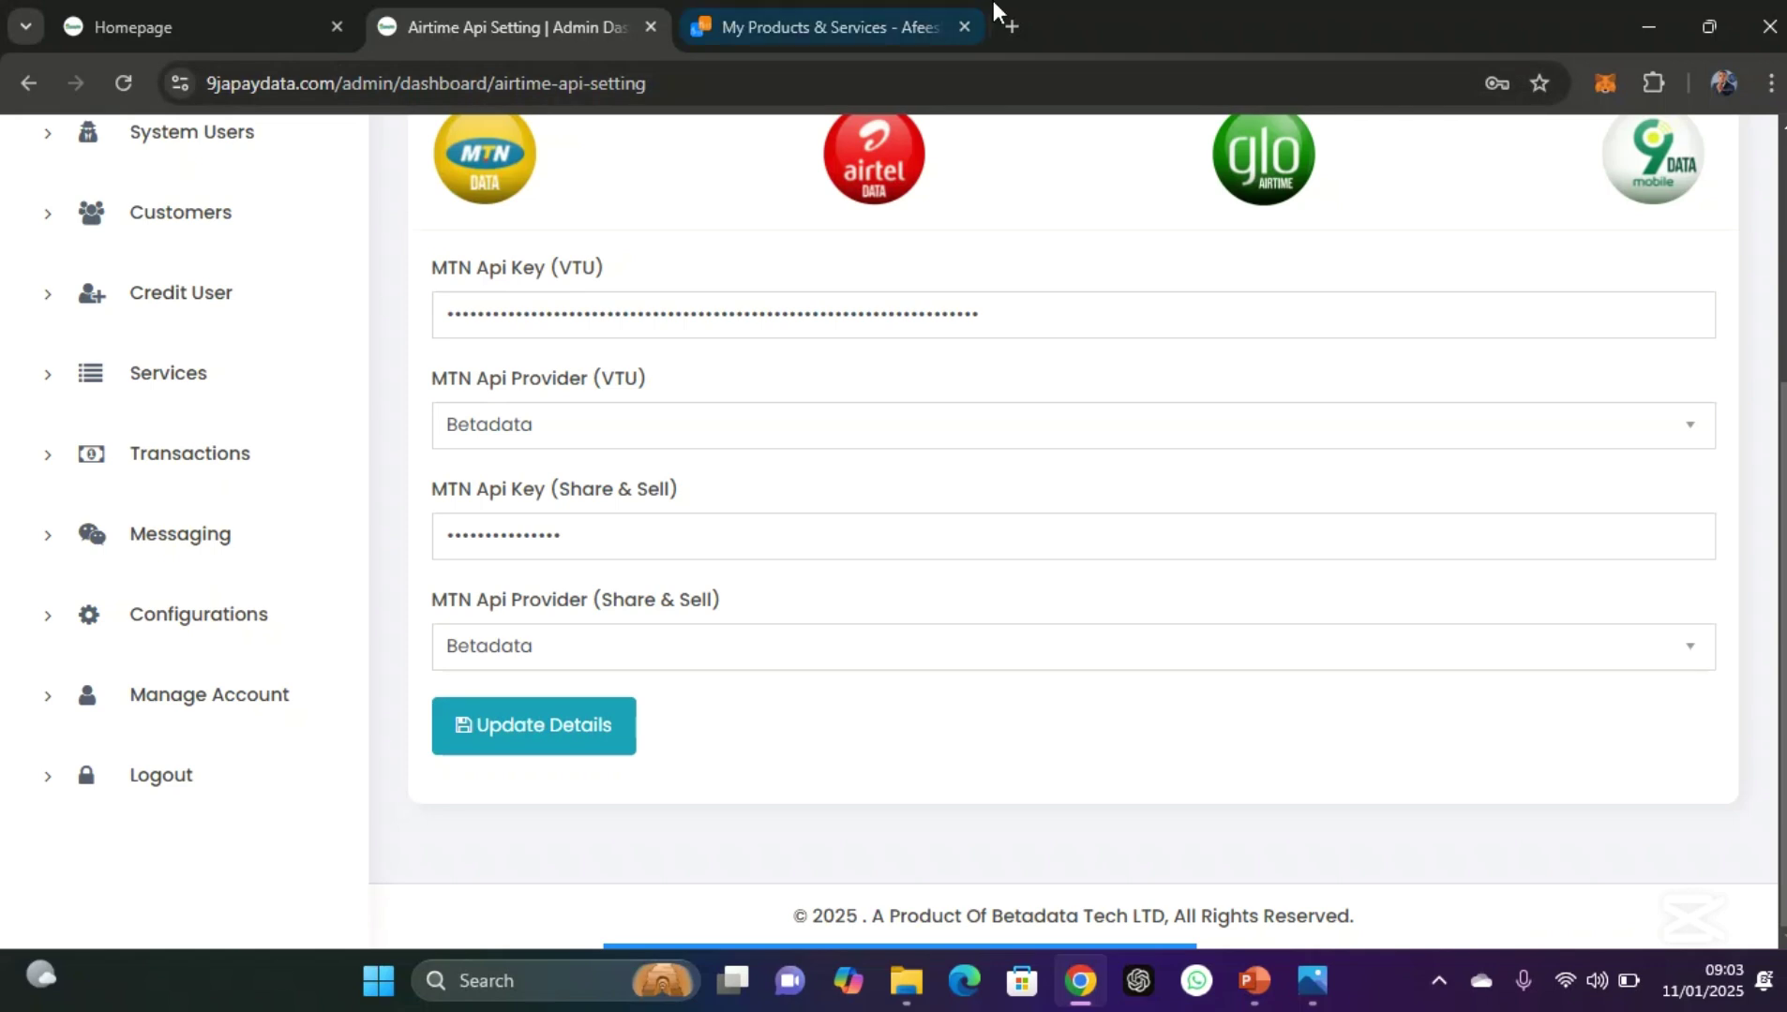
# Step: Load betadata.com.ng in a new tab and go to its VTU landing page
pyautogui.click(1012, 28)
pyautogui.write('bet')
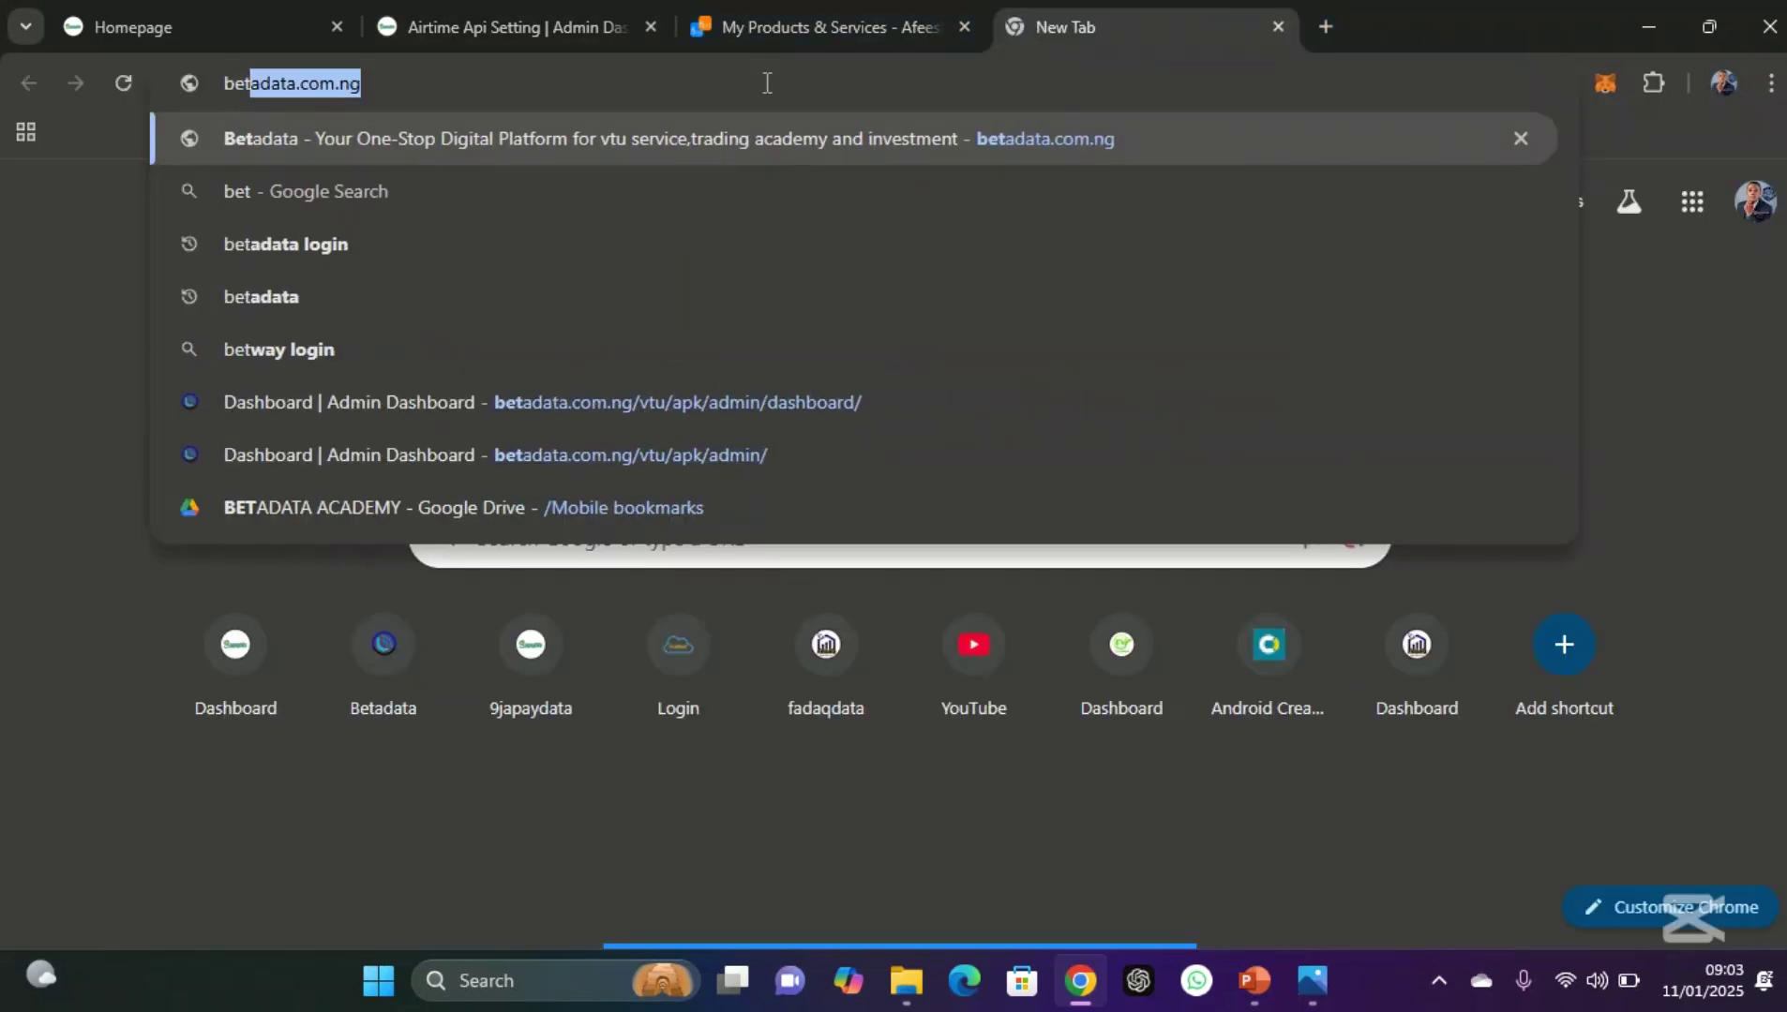
pyautogui.press('Right')
pyautogui.press('Return')
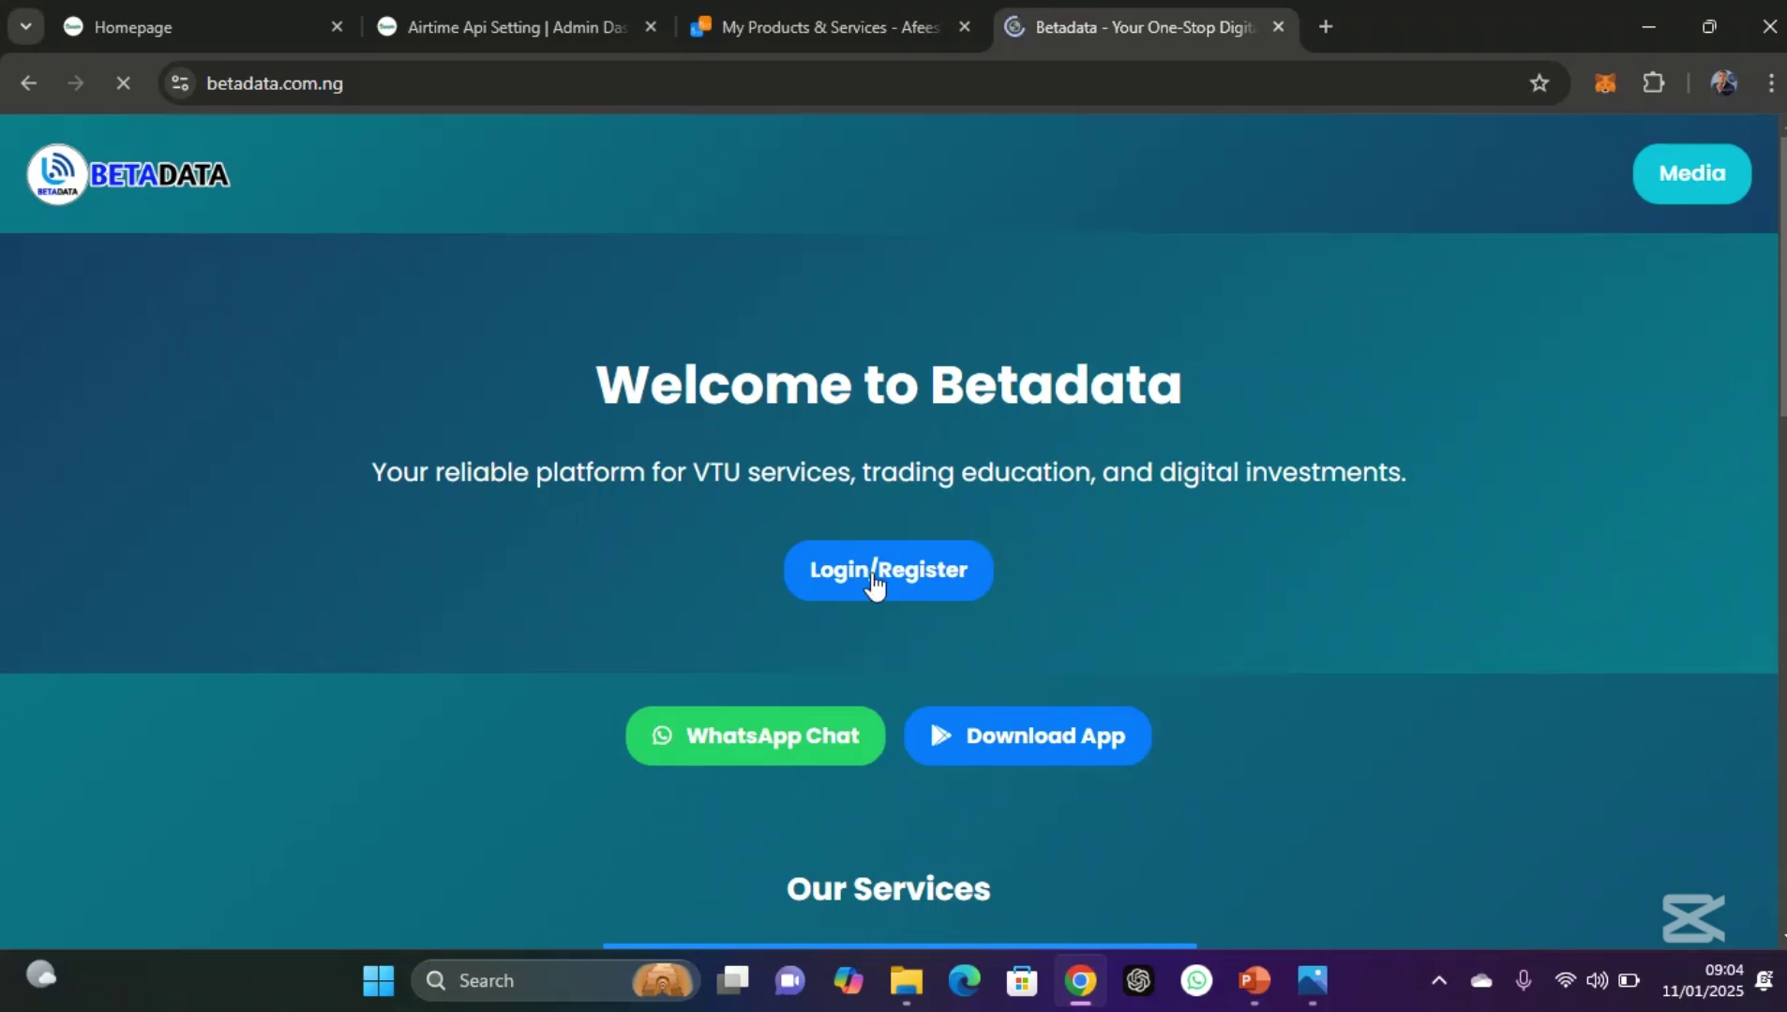
pyautogui.click(871, 573)
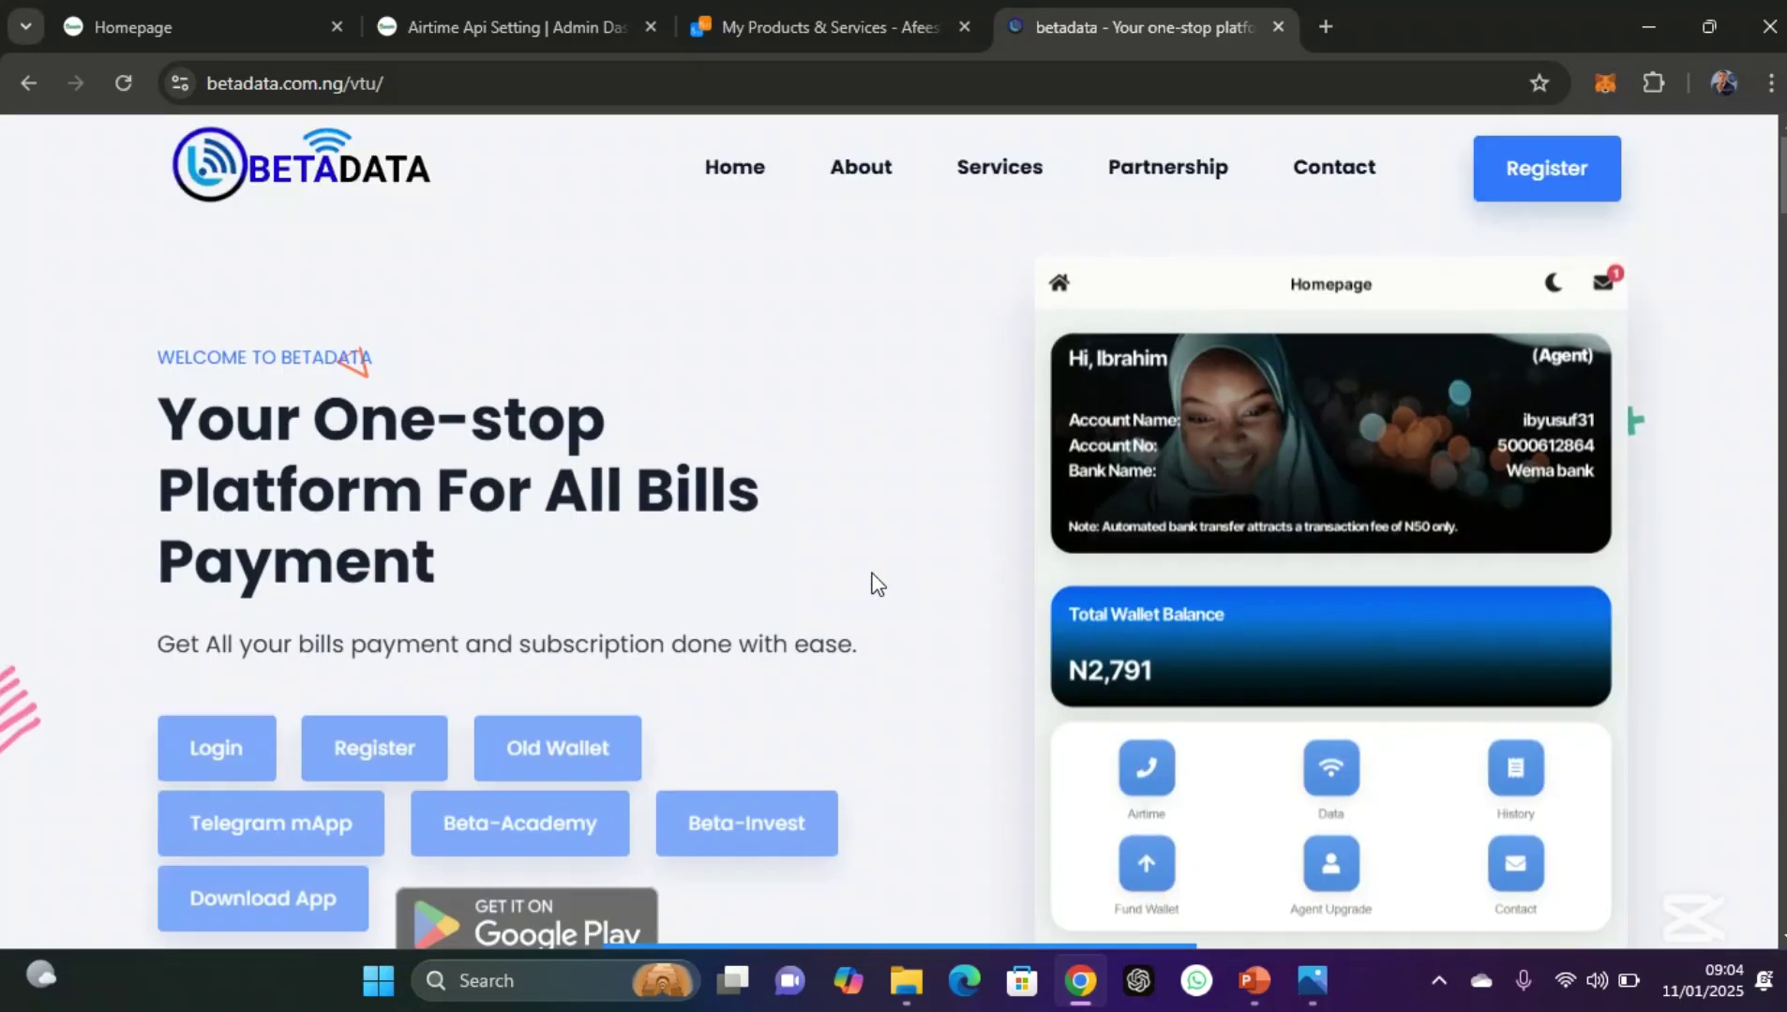
# Step: Sign in to the Betadata account with its password and dismiss the welcome messages
pyautogui.click(178, 754)
pyautogui.click(637, 530)
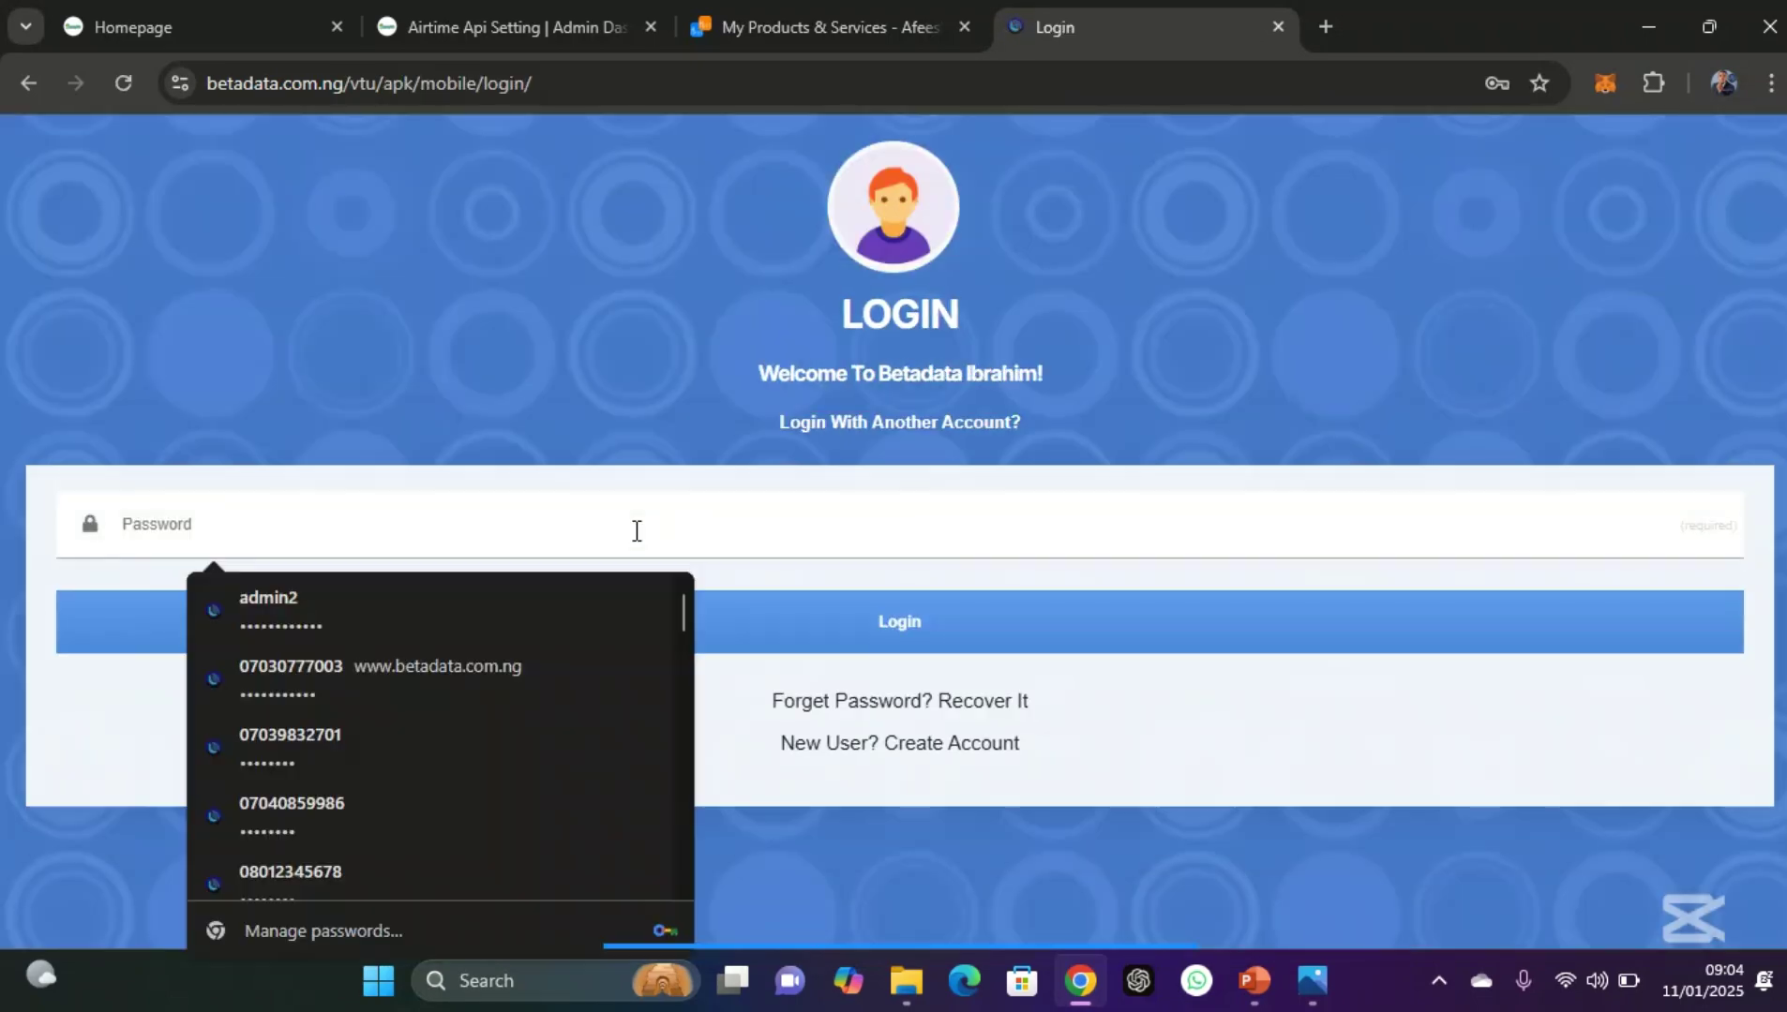
pyautogui.write('****')
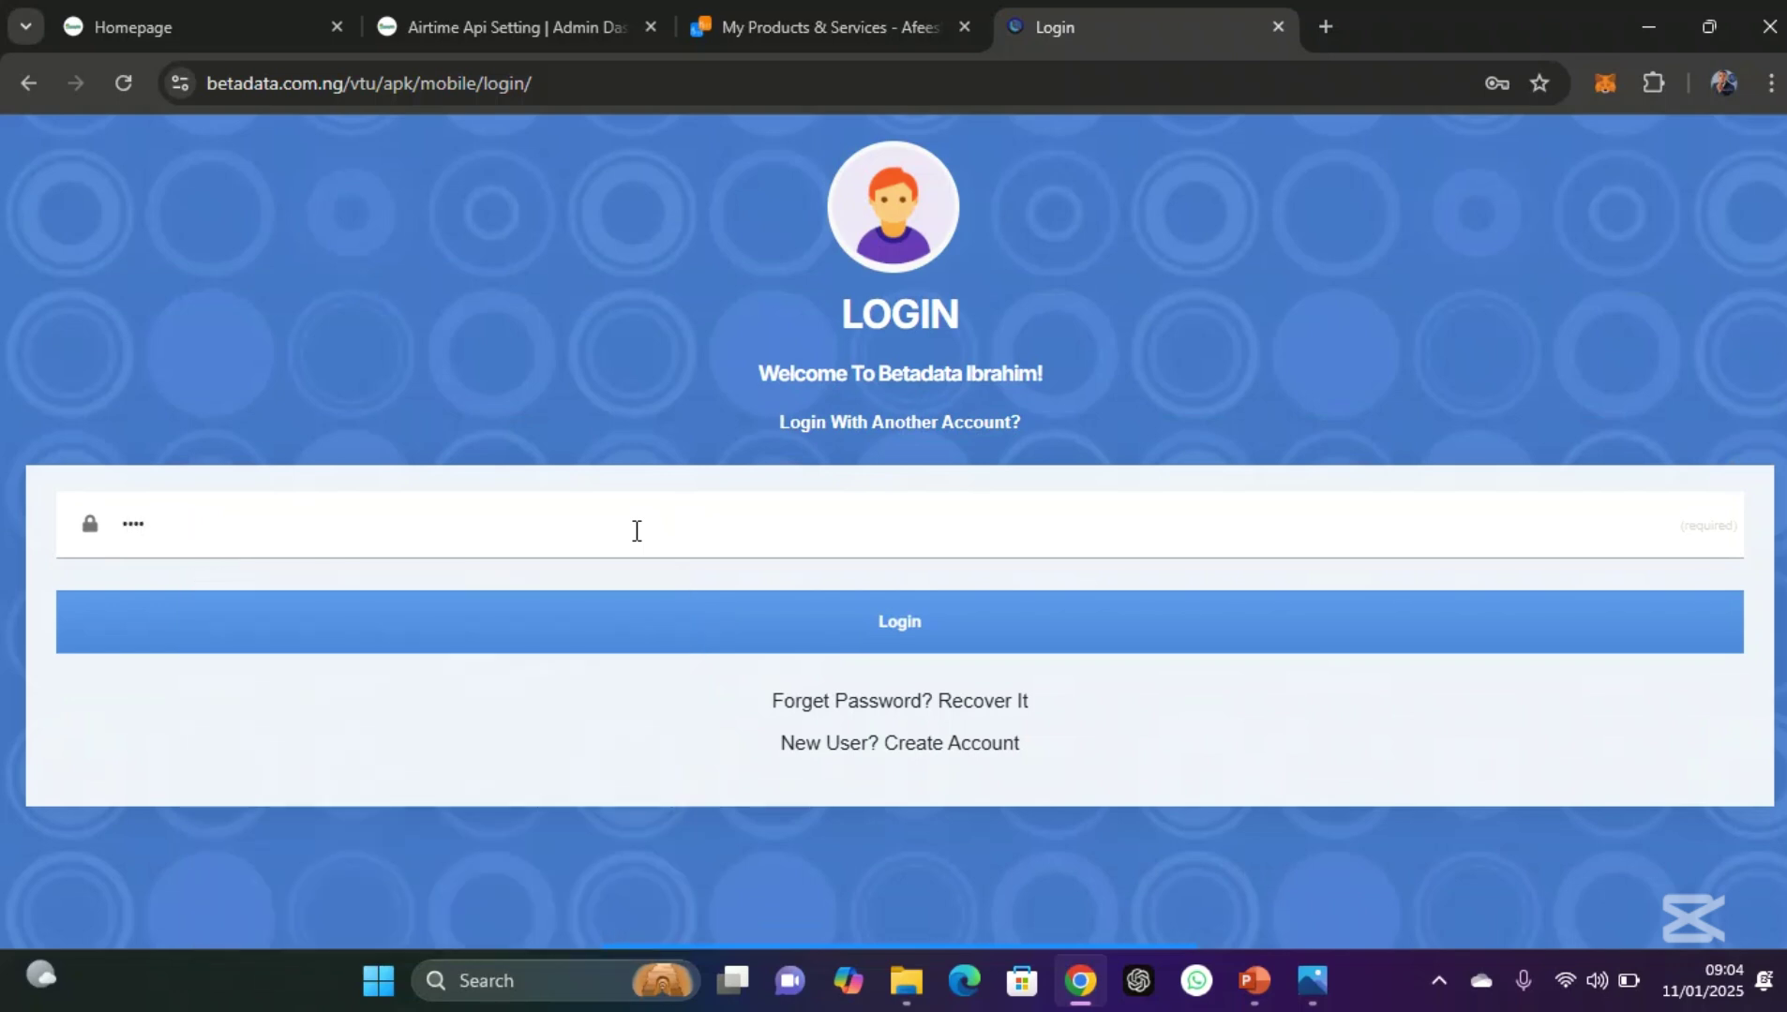
pyautogui.click(695, 638)
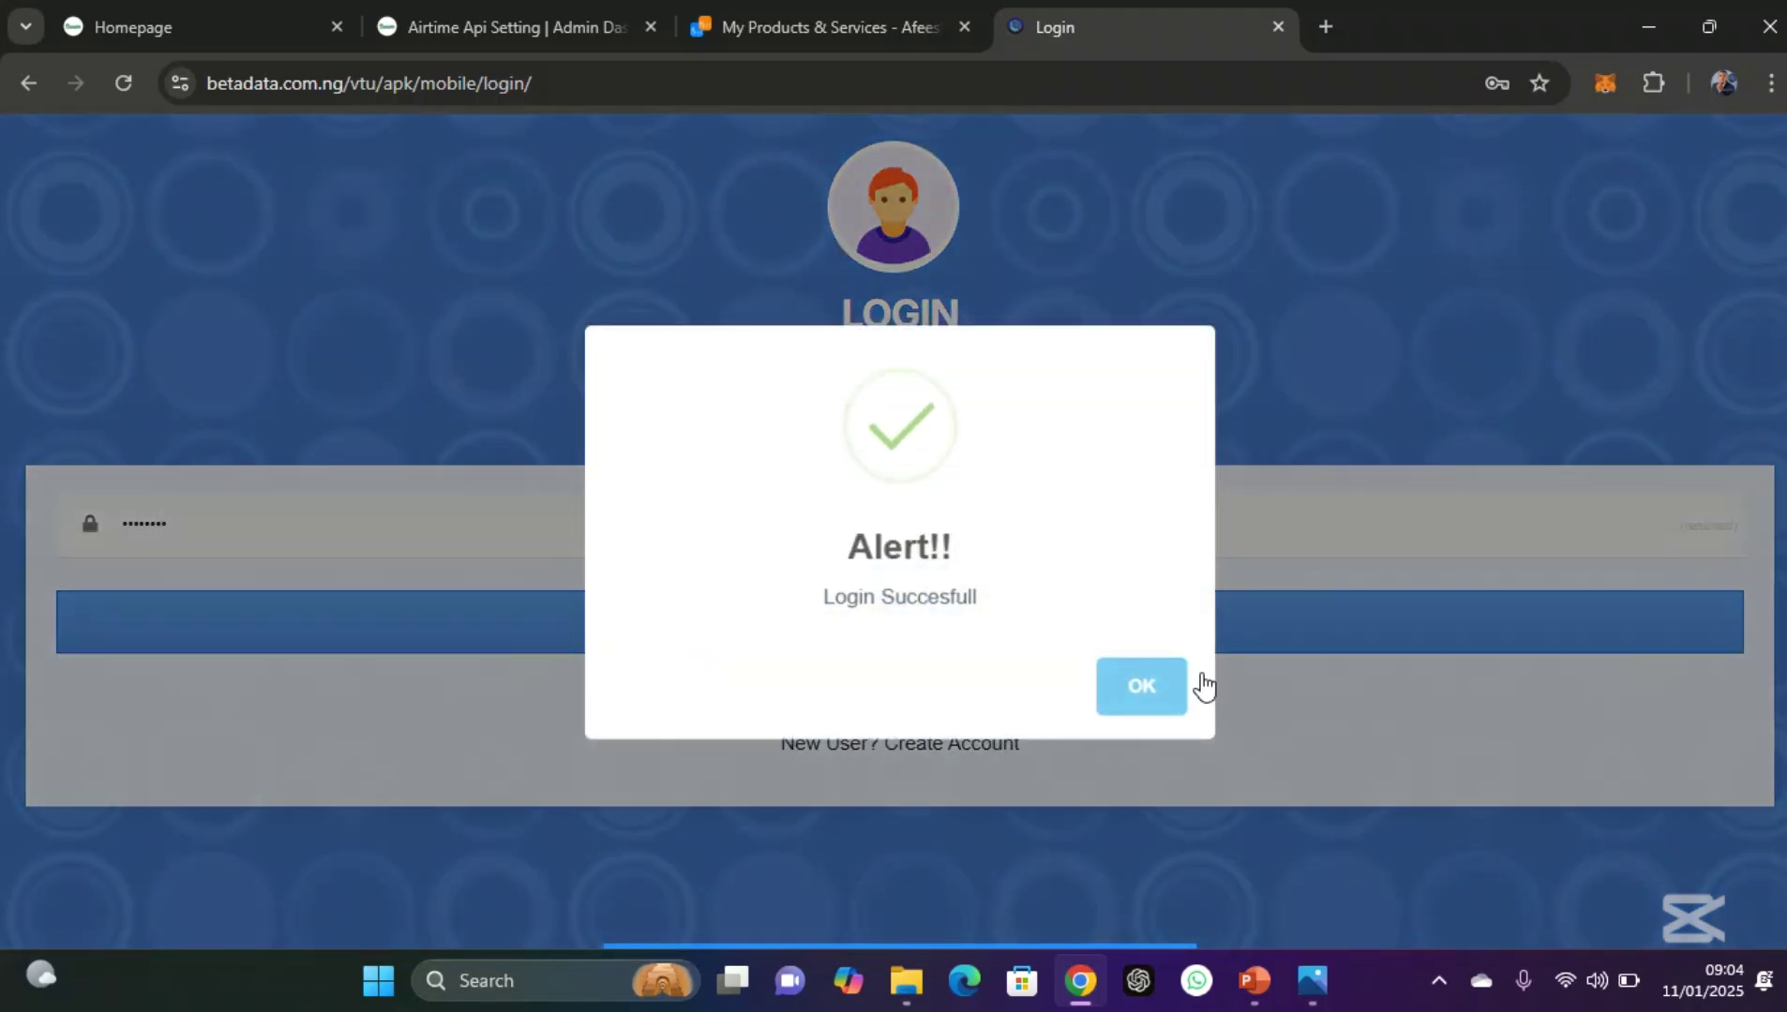
pyautogui.click(1183, 692)
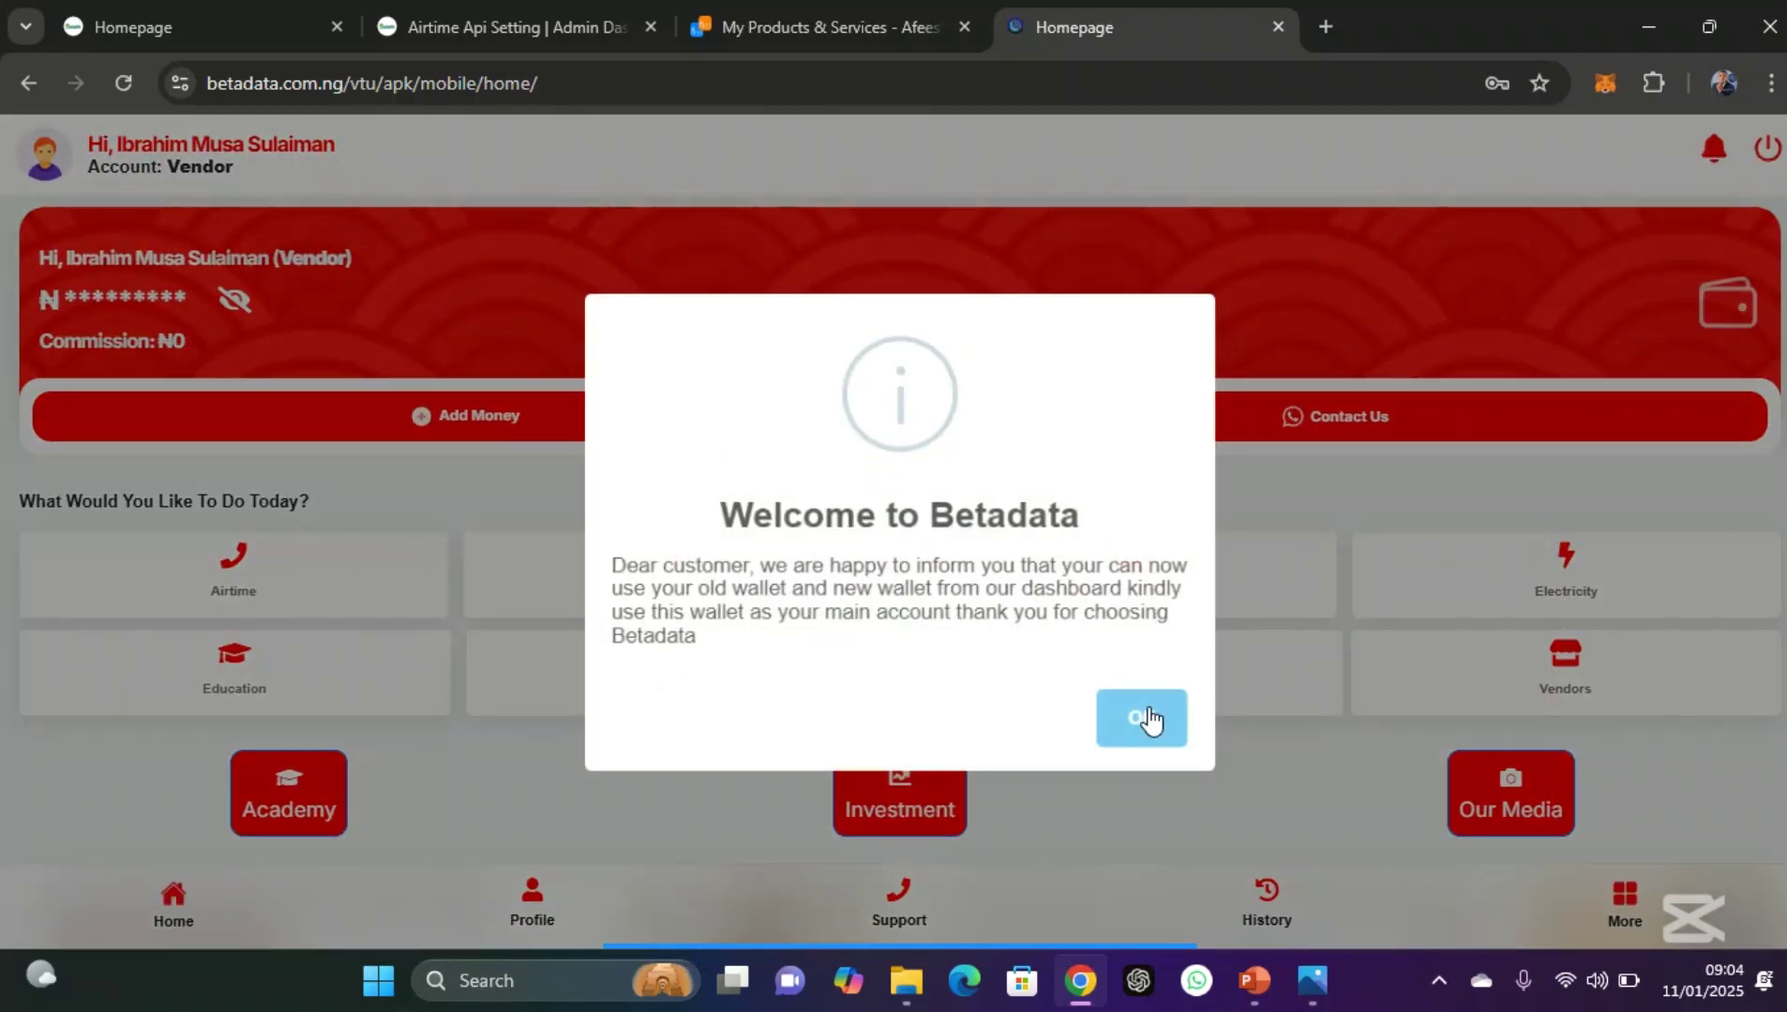
pyautogui.click(1148, 718)
# Step: Reveal the wallet balance, note the N1000 Vendor upgrade charge, and show all services
pyautogui.click(247, 302)
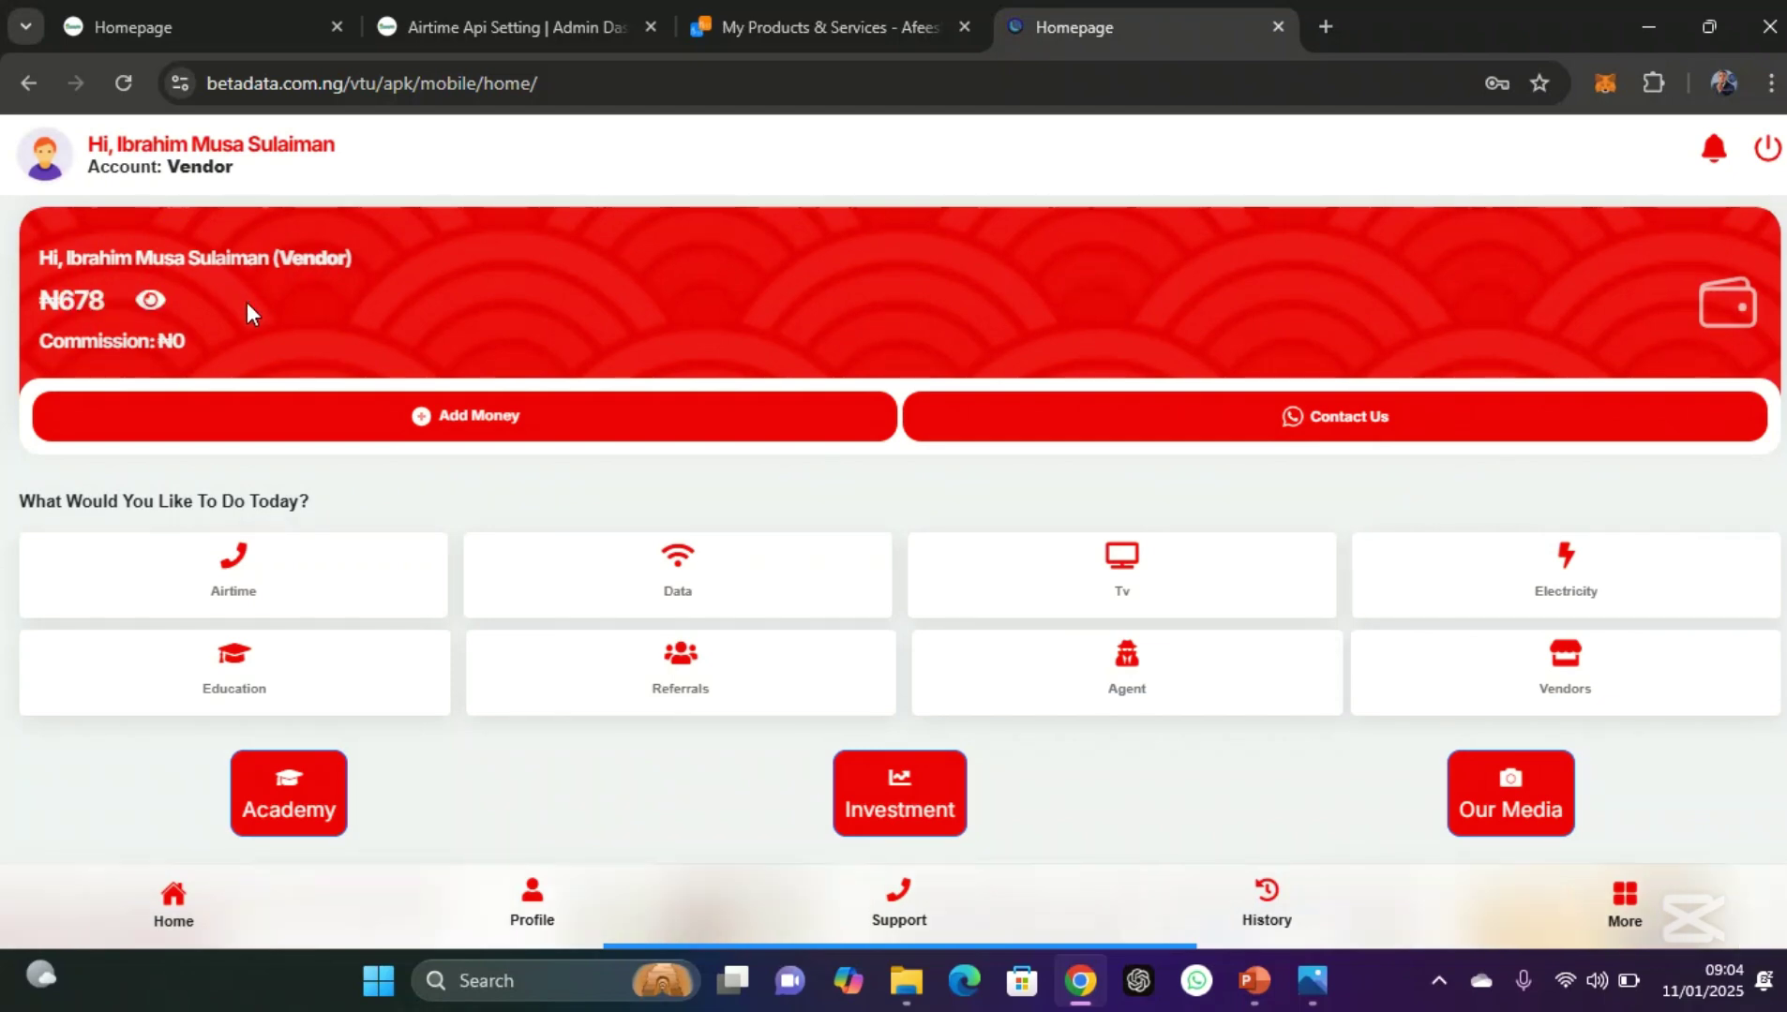
pyautogui.moveTo(165, 172); pyautogui.dragTo(242, 184)
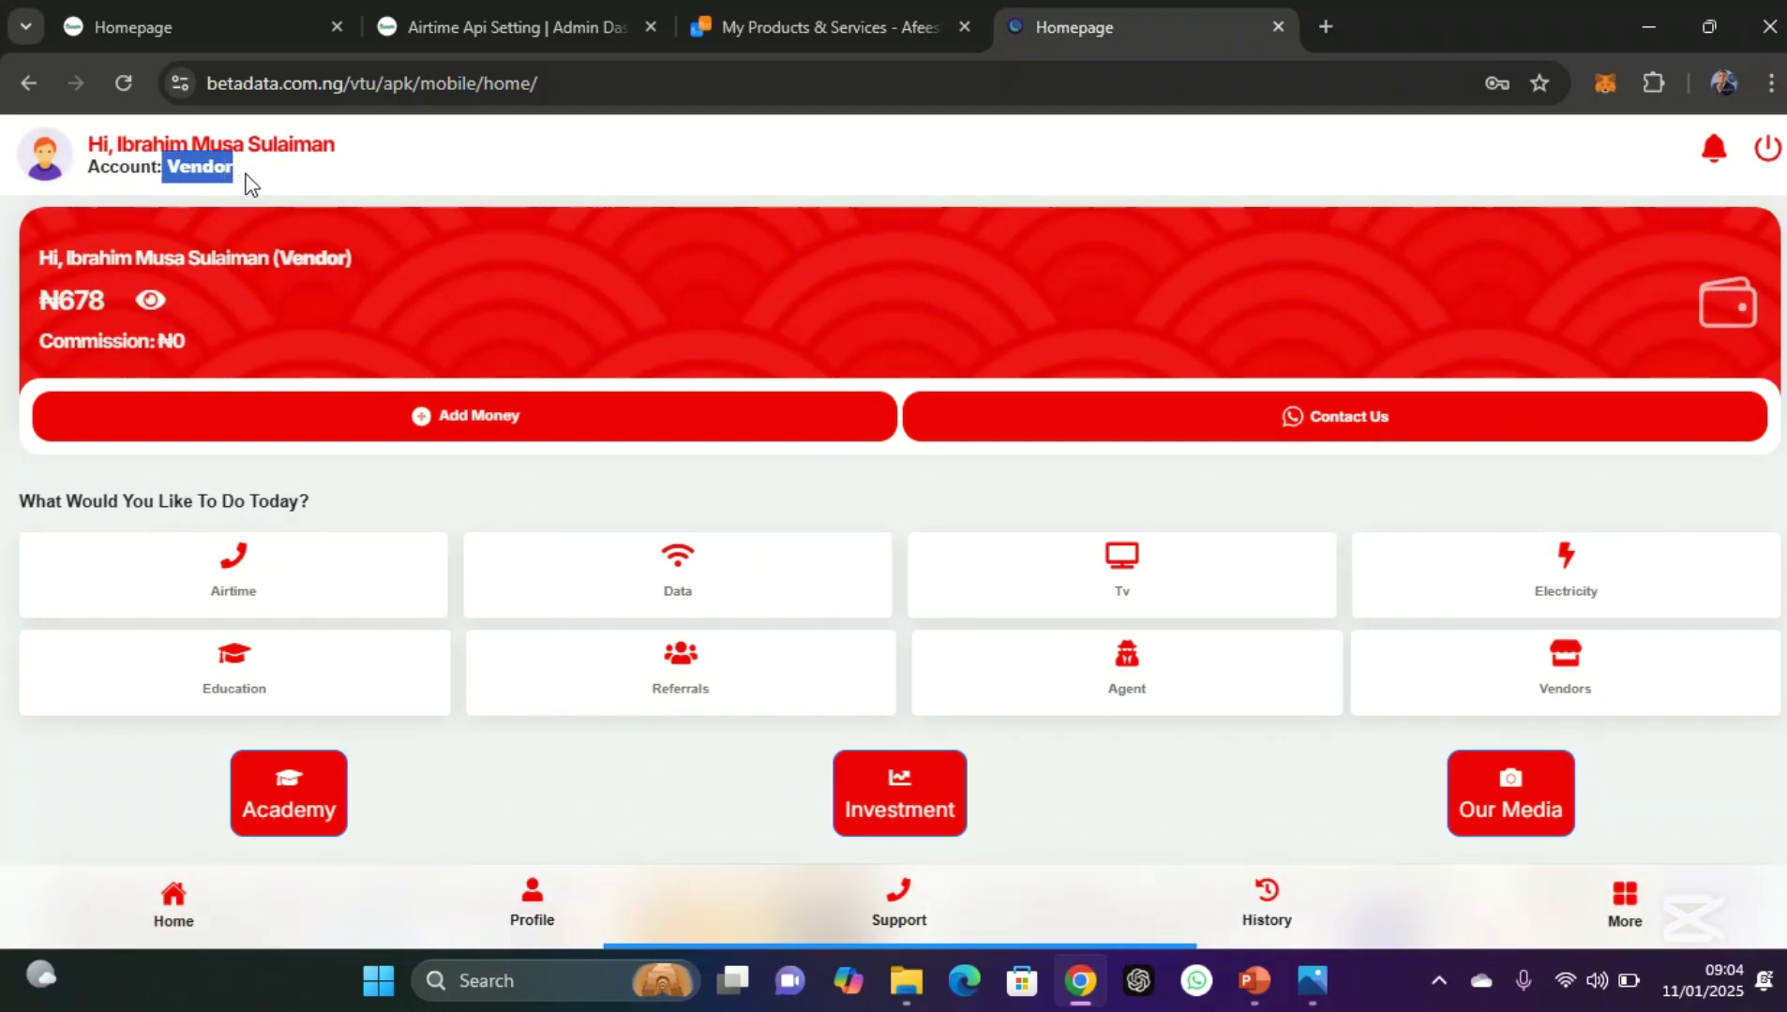
pyautogui.click(249, 183)
pyautogui.click(1556, 694)
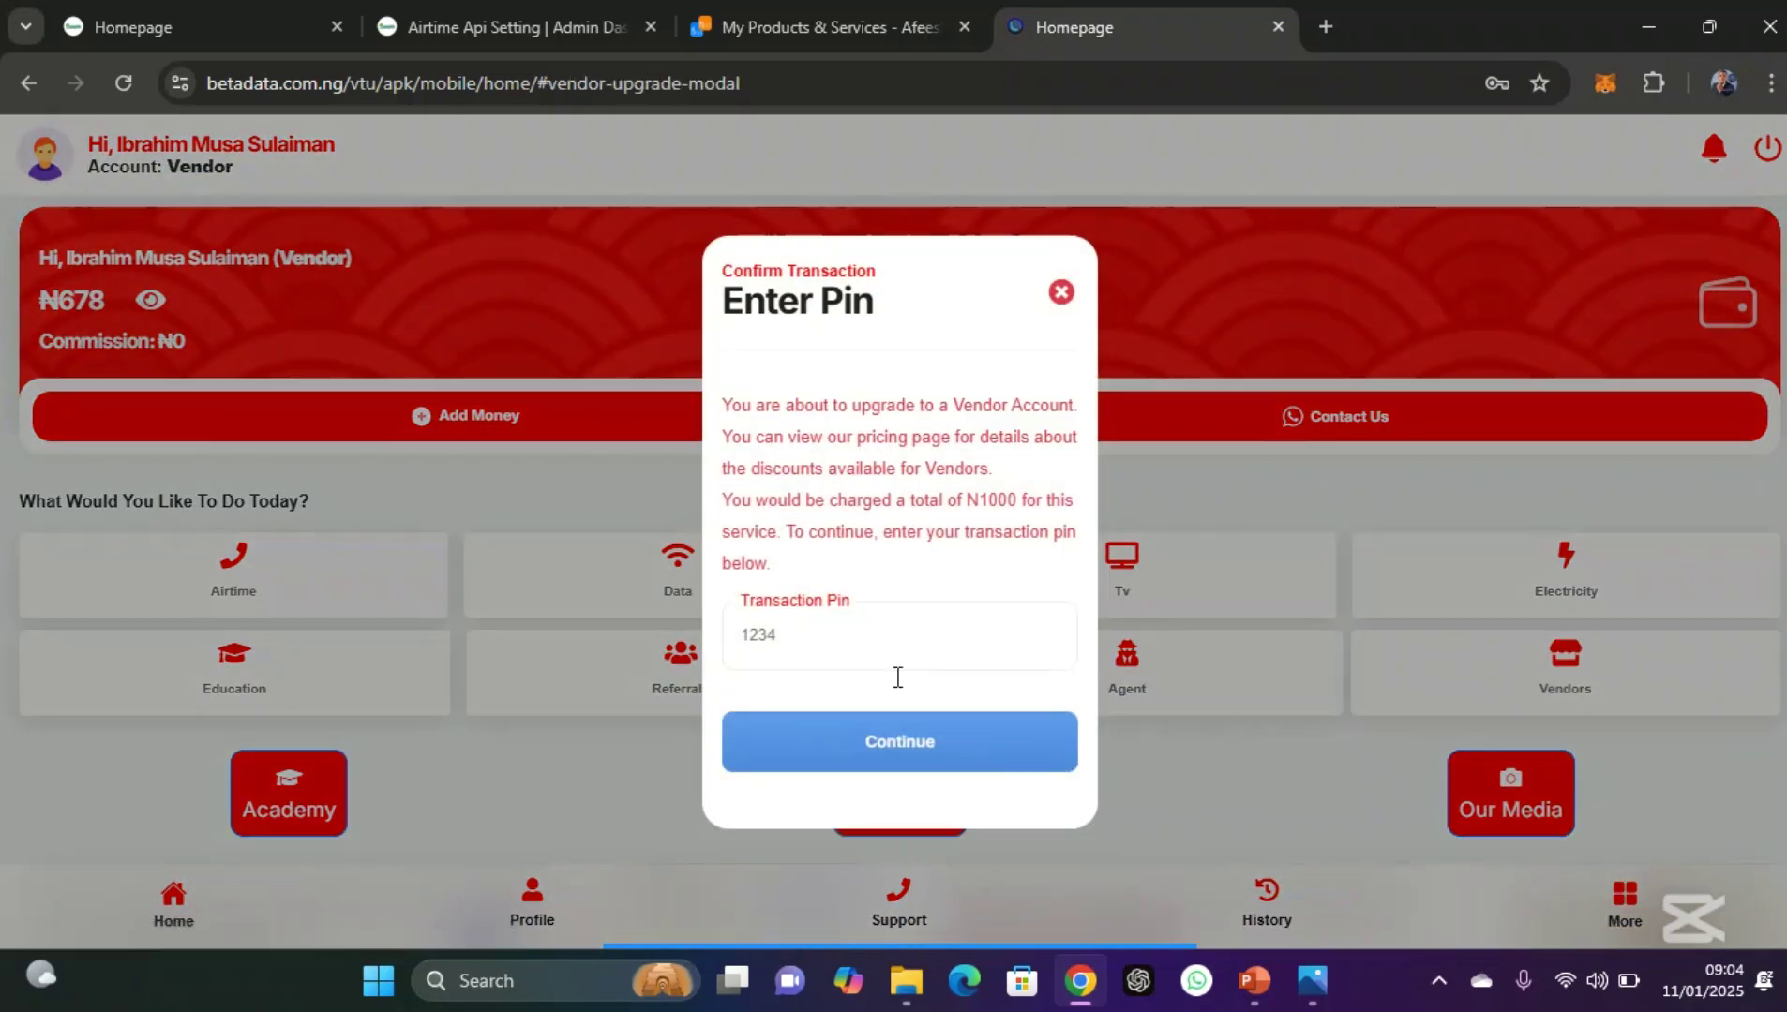
pyautogui.moveTo(981, 499); pyautogui.dragTo(1017, 506)
pyautogui.click(1061, 293)
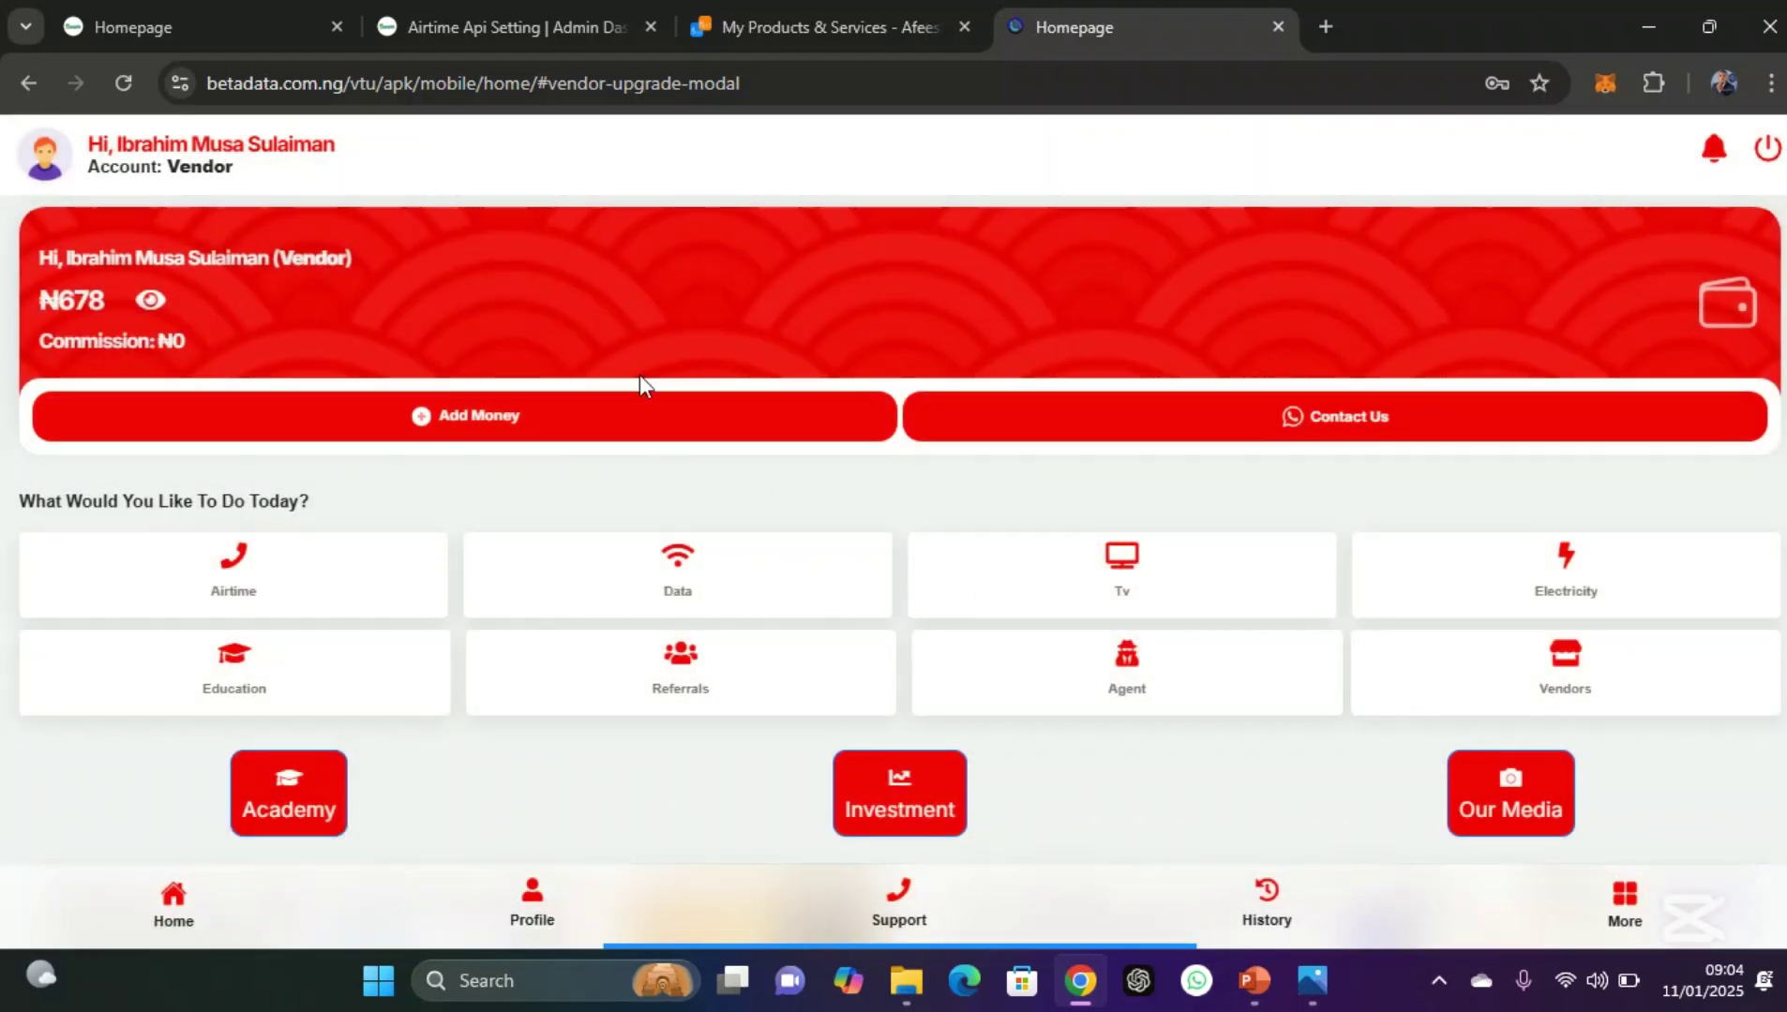
pyautogui.click(1625, 900)
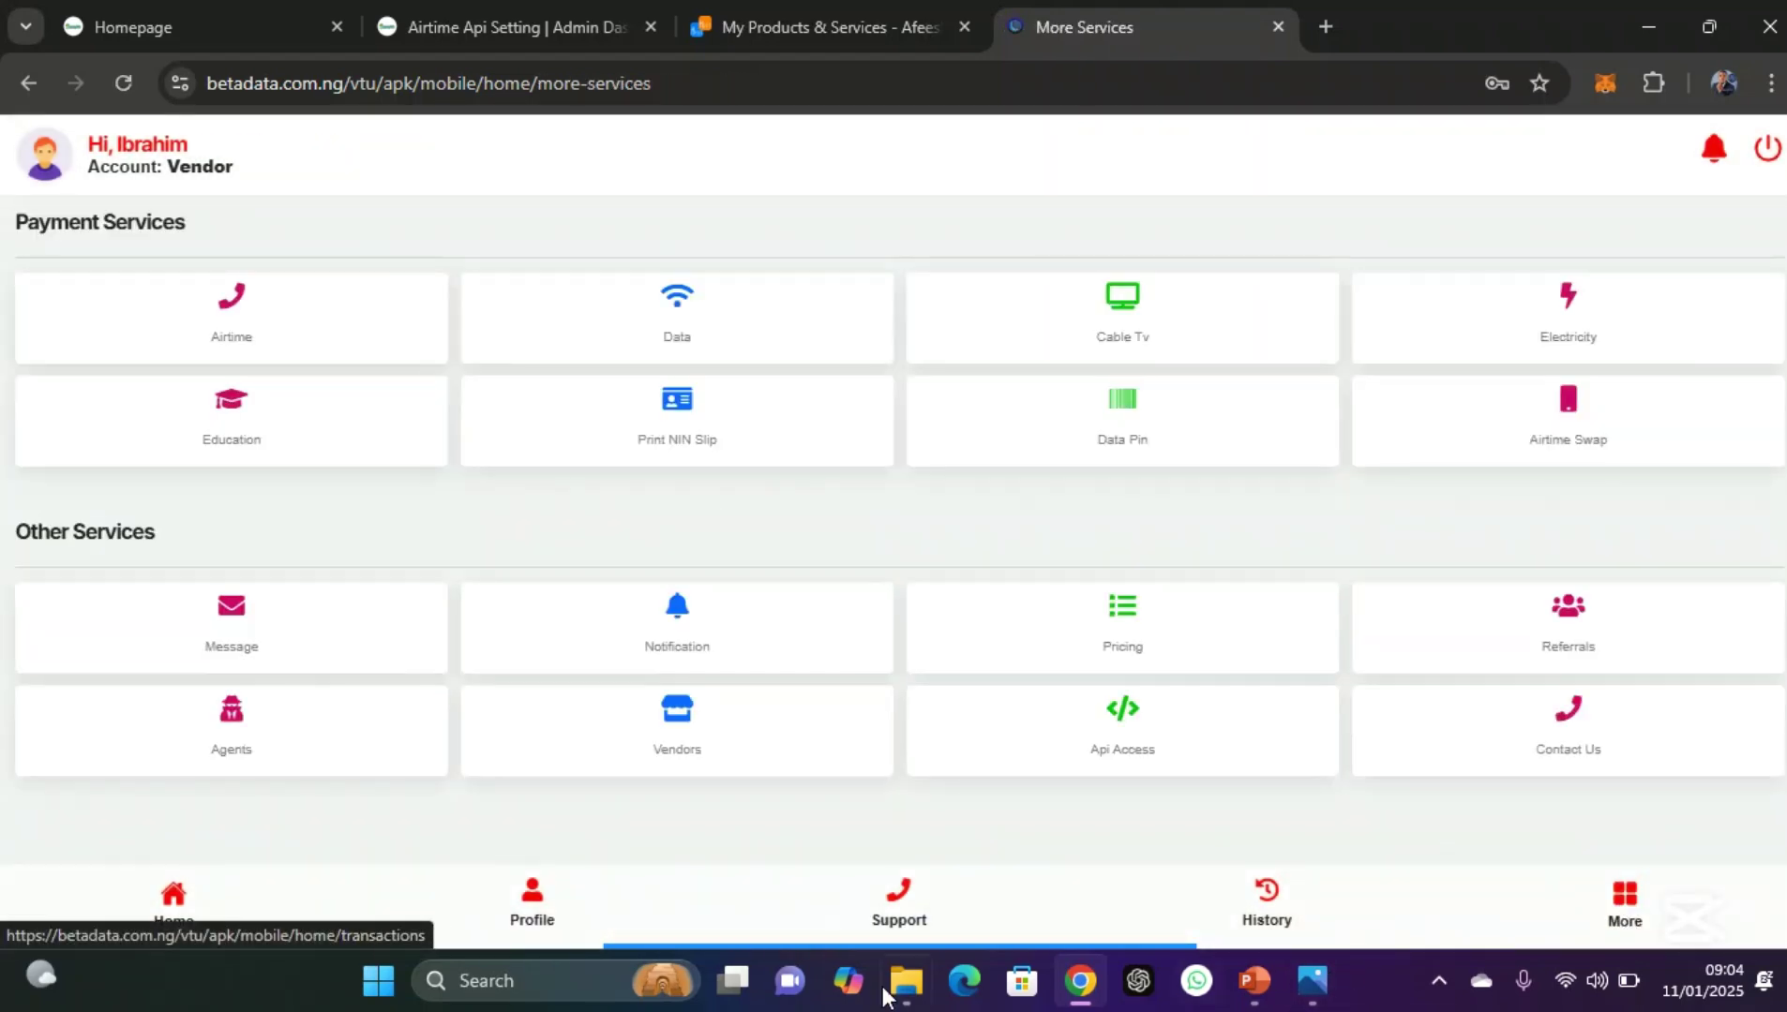
# Step: Copy the account's API key from the API Access section of the profile
pyautogui.moveTo(831, 928)
pyautogui.click(1064, 906)
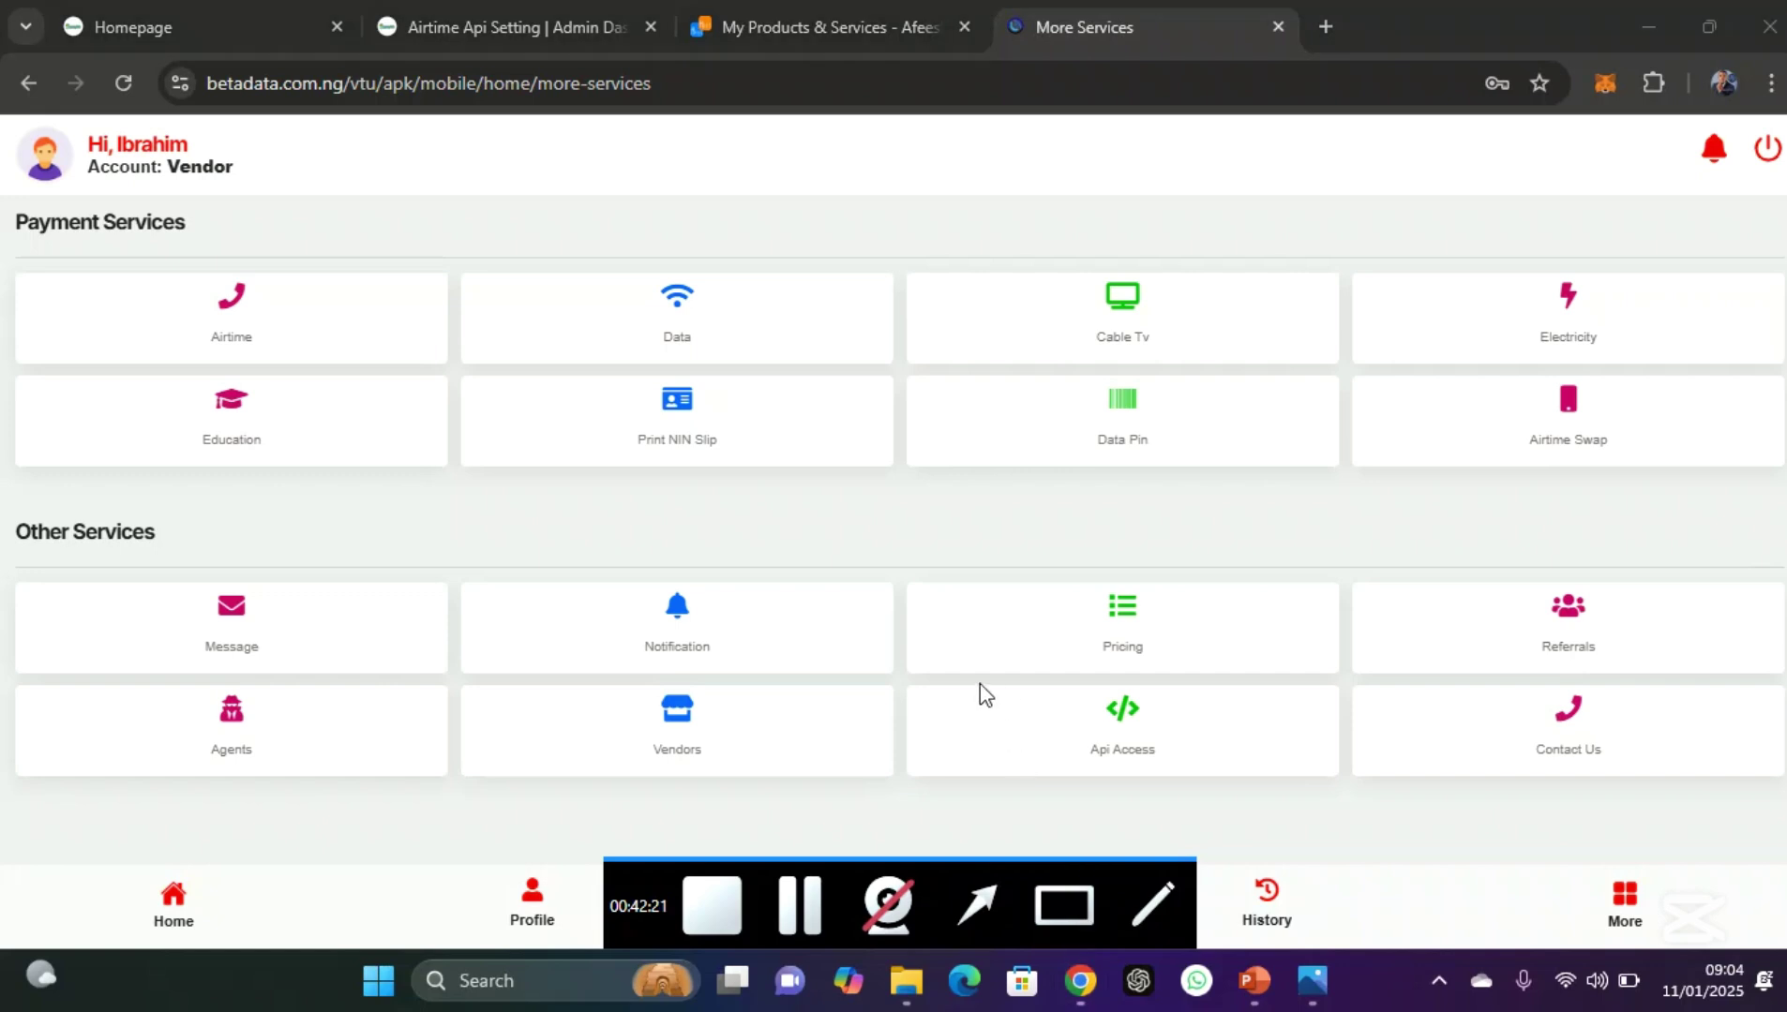
pyautogui.moveTo(974, 682); pyautogui.dragTo(1285, 789)
pyautogui.click(1132, 750)
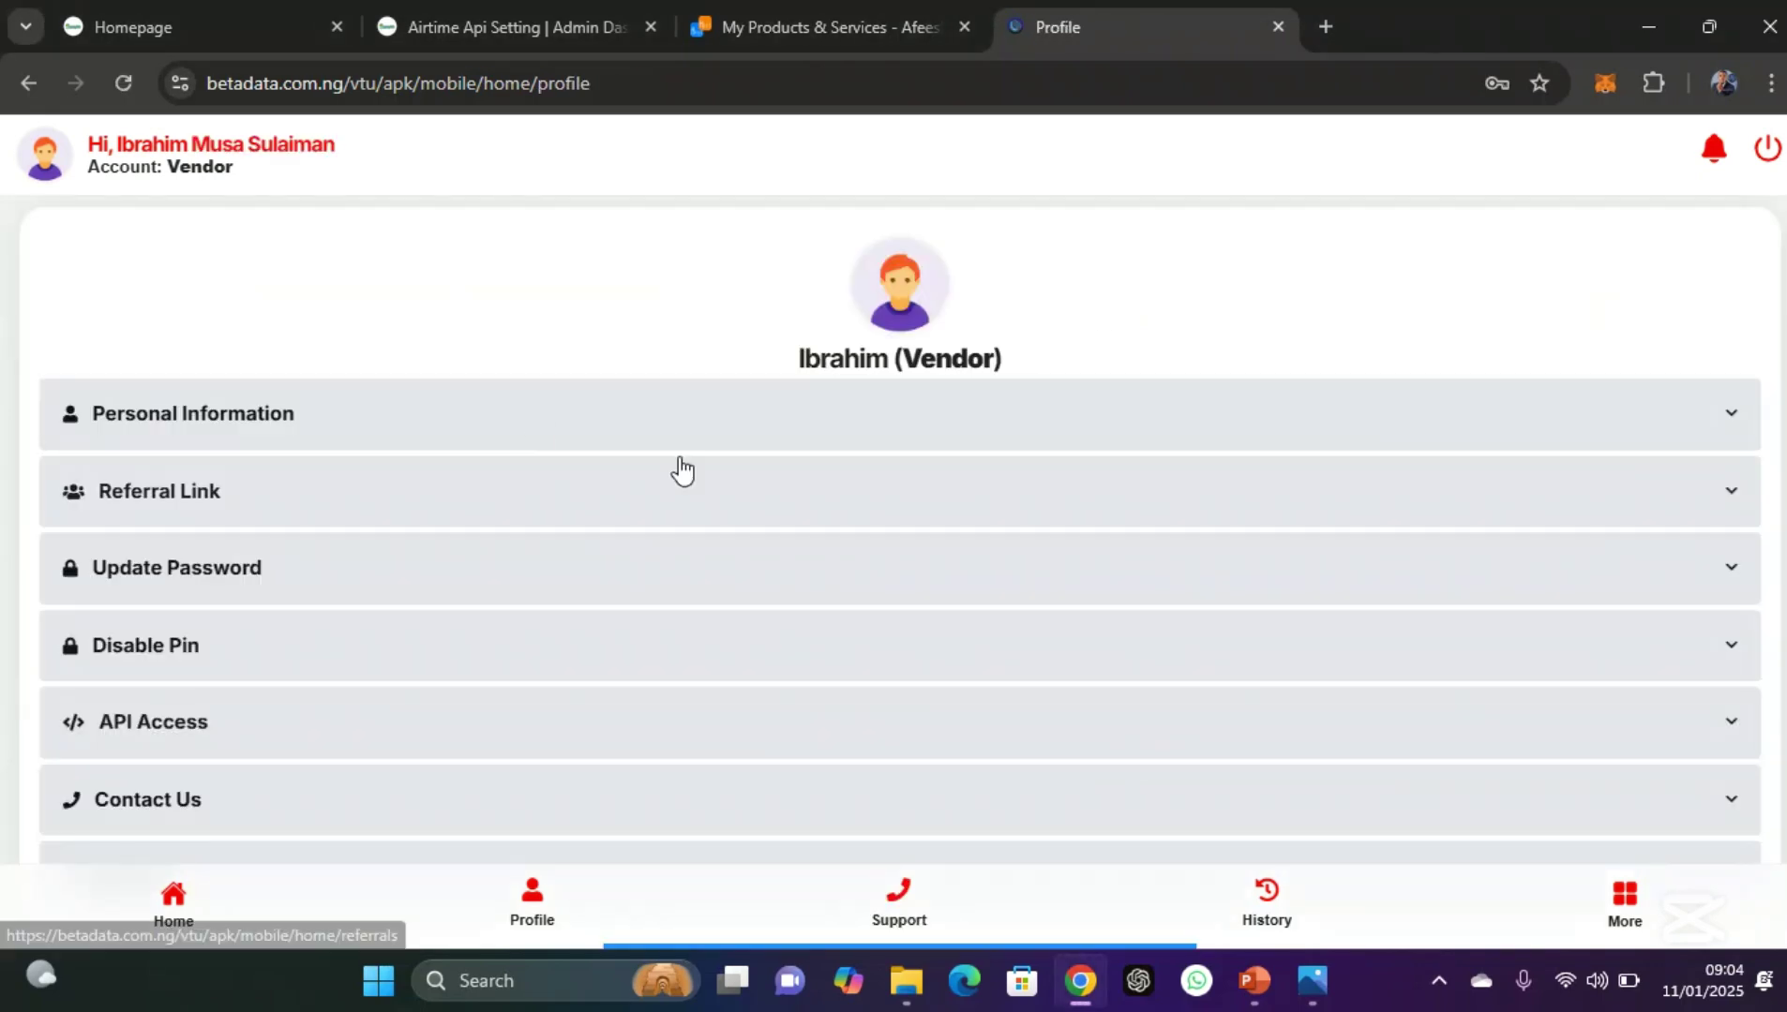
pyautogui.scroll(-2, 682, 464)
pyautogui.click(713, 598)
pyautogui.scroll(-3, 478, 659)
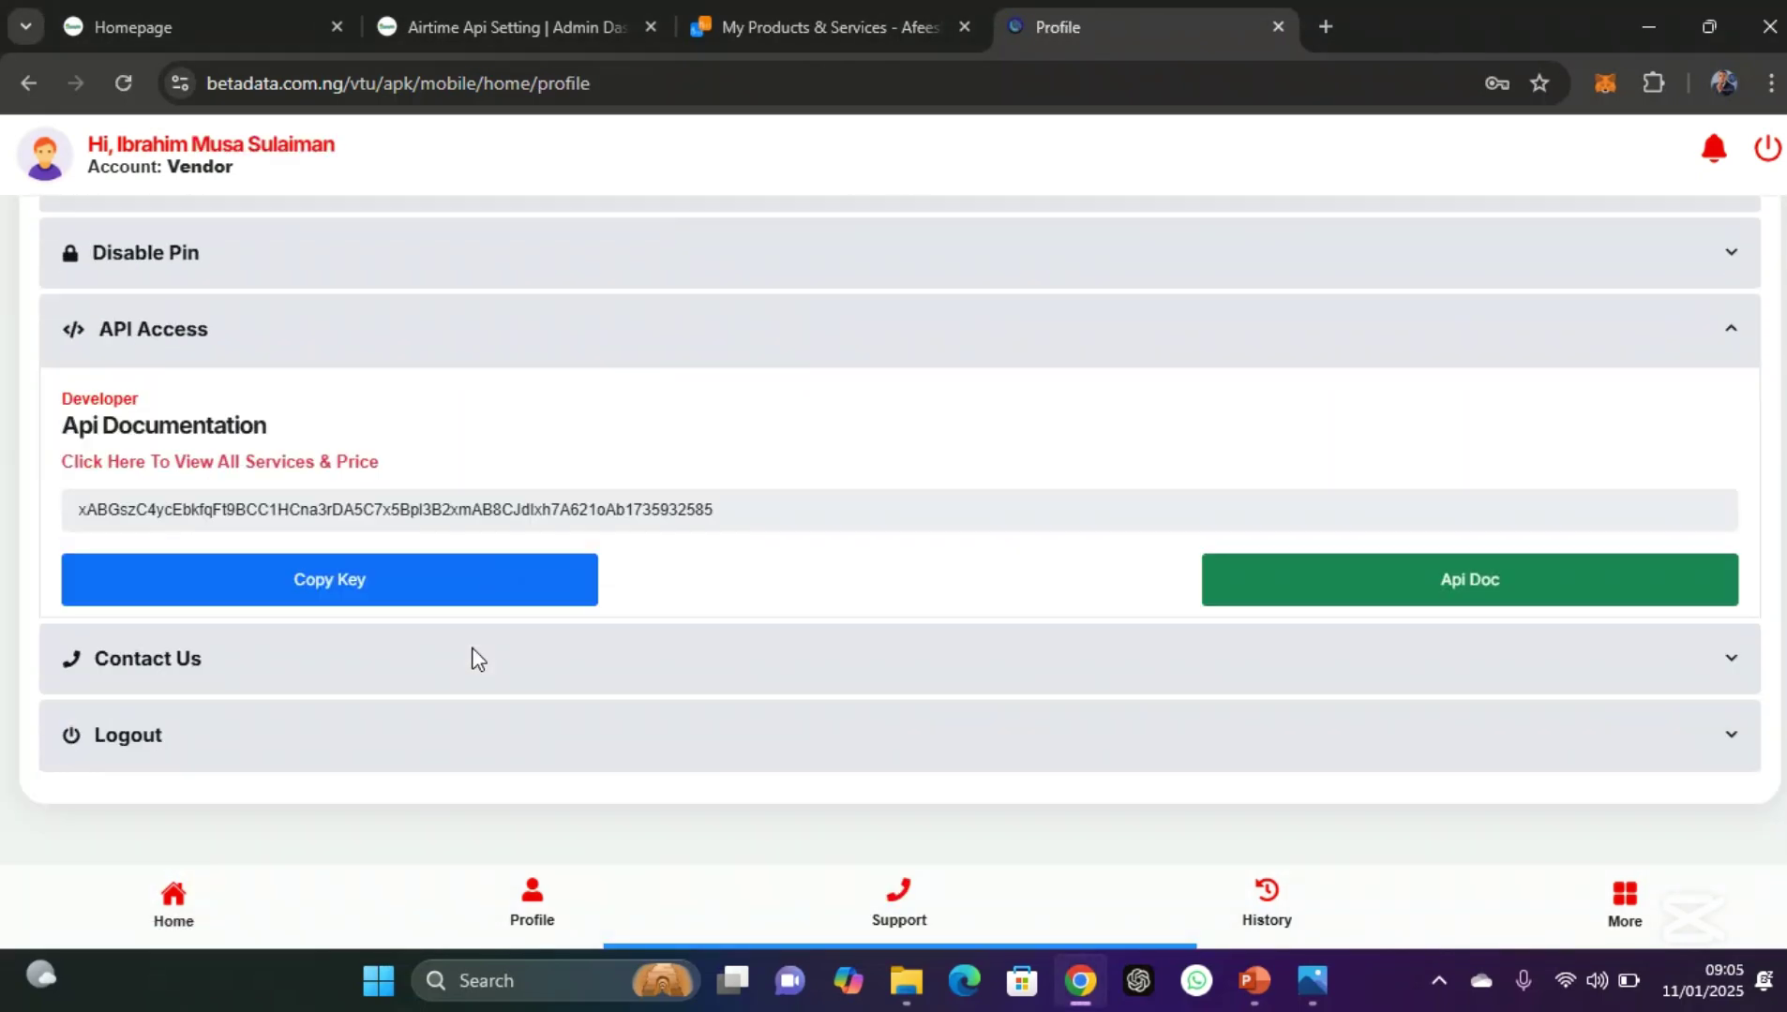
pyautogui.click(259, 589)
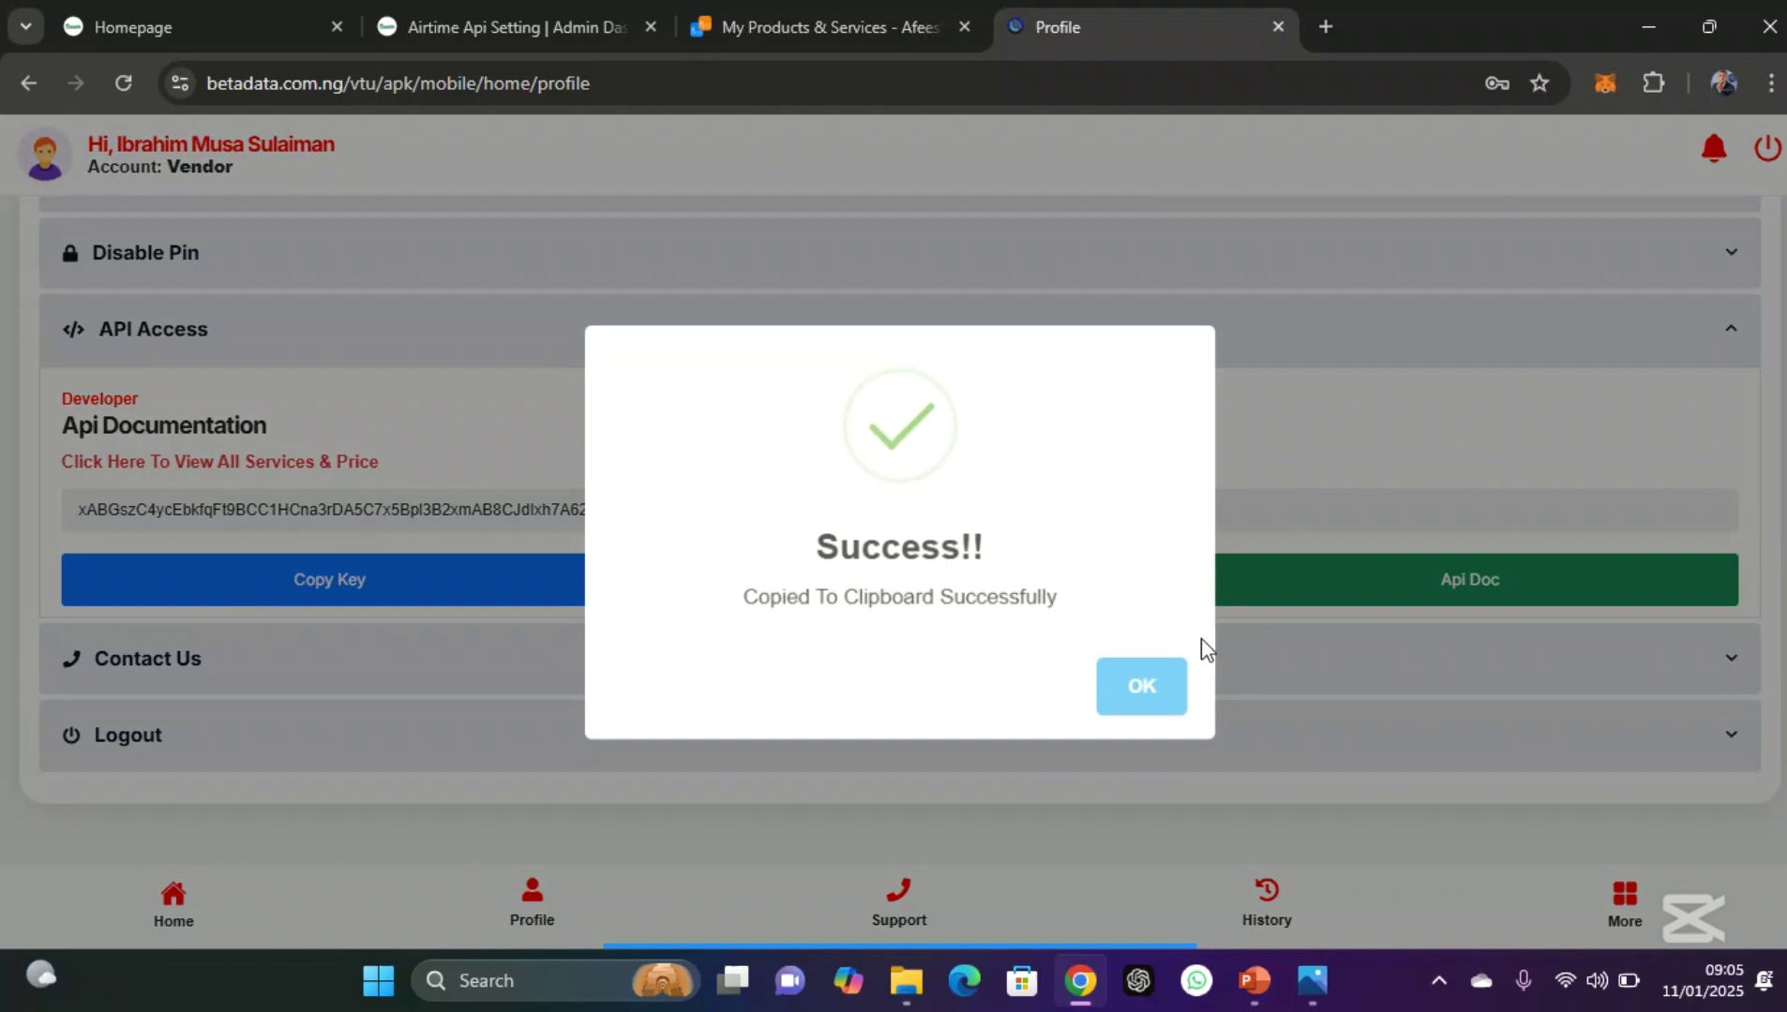
pyautogui.click(1155, 686)
# Step: Review the data plan pricing, noting MTN plan id 20 at N258 for vendors
pyautogui.click(1421, 587)
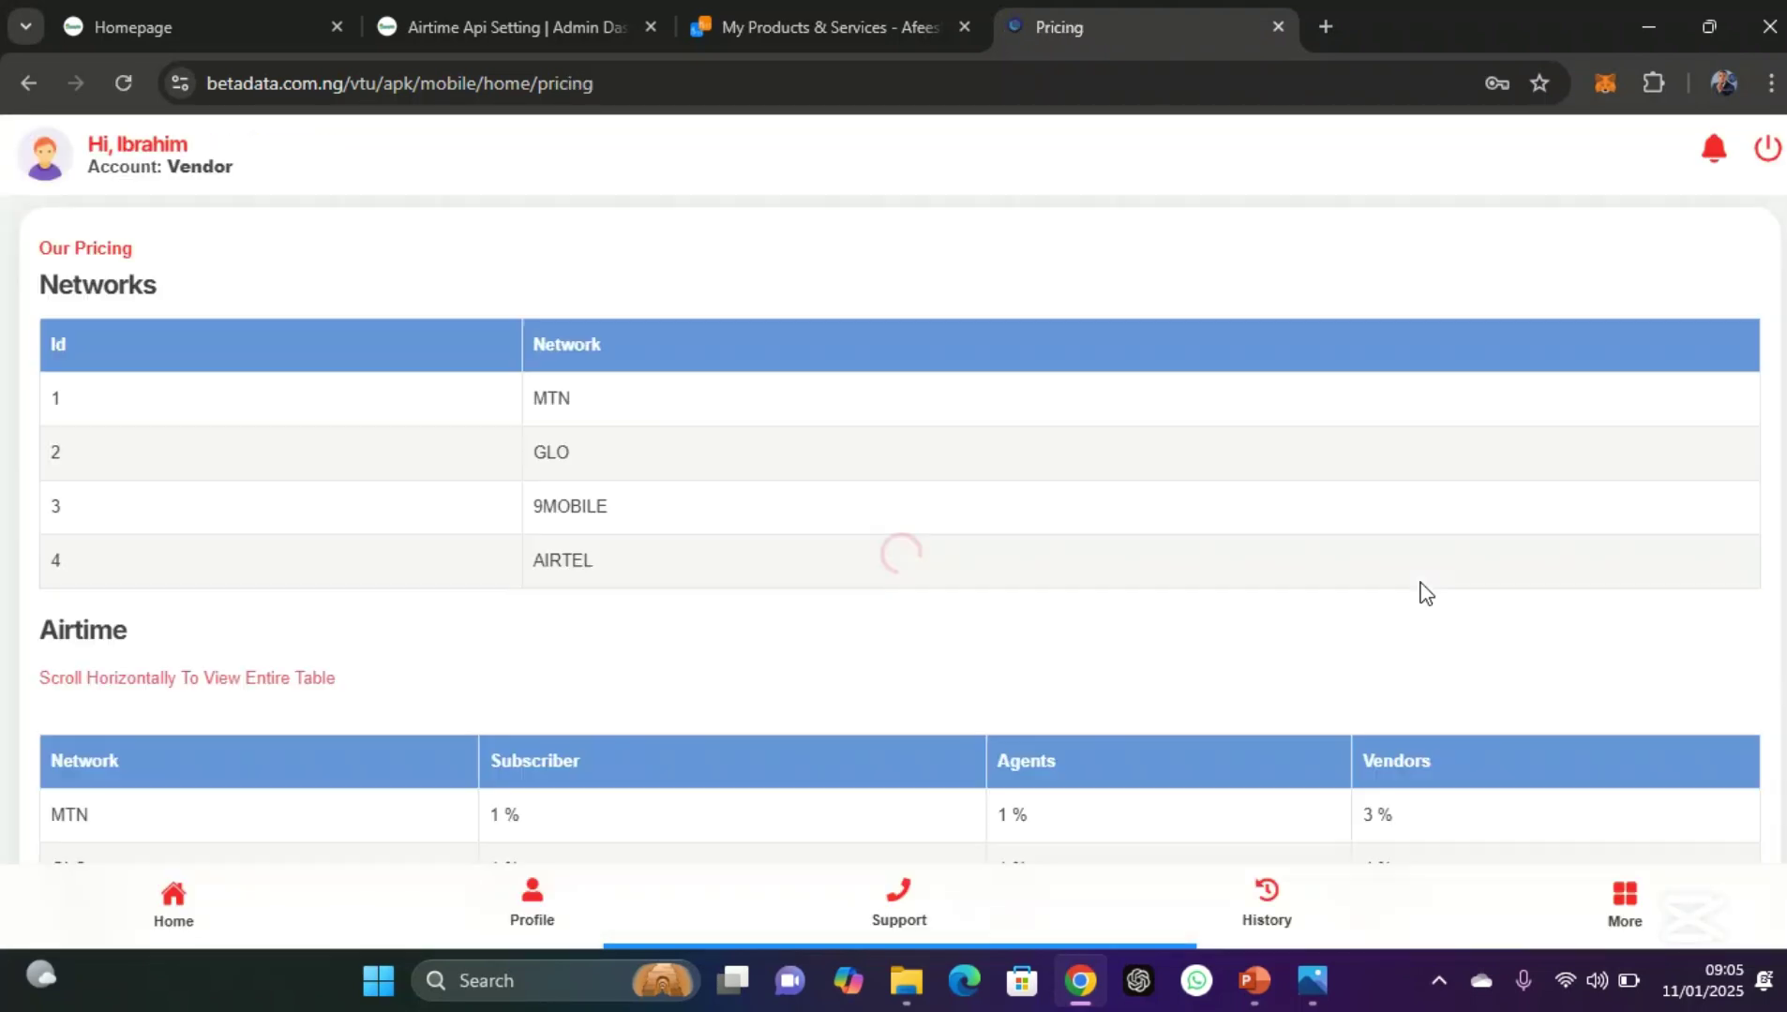
pyautogui.scroll(-5, 777, 333)
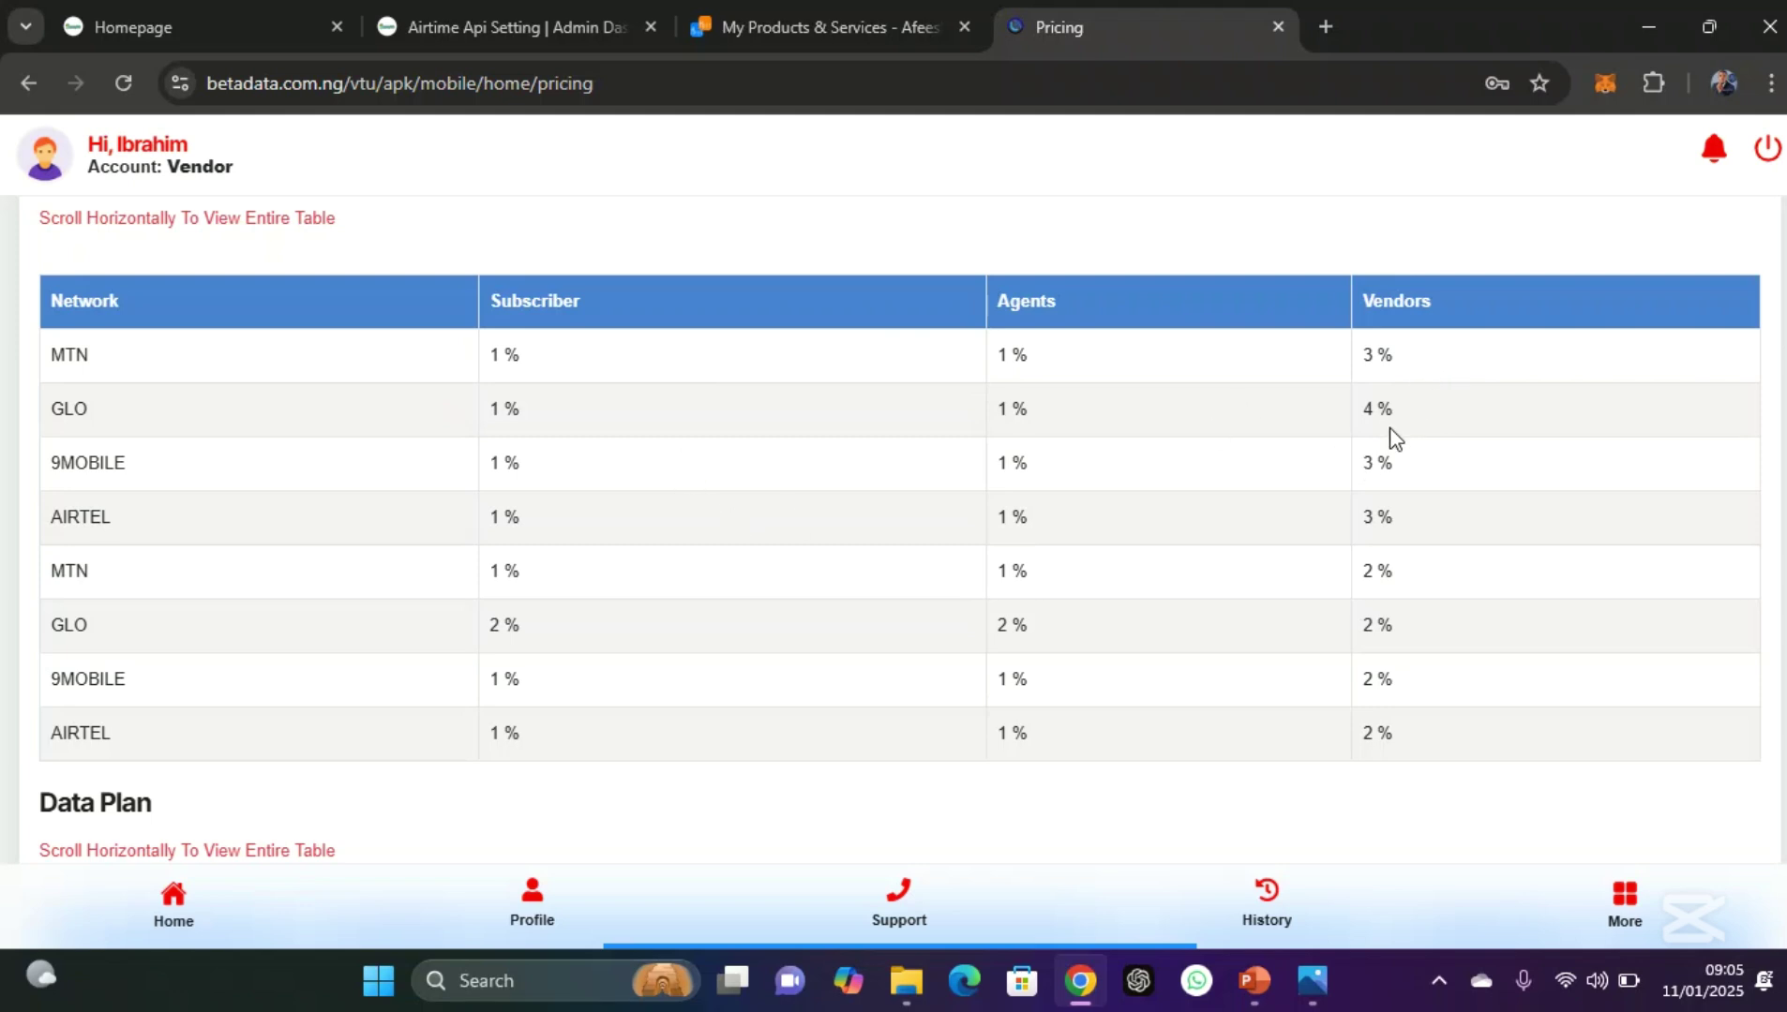
pyautogui.scroll(-6, 1394, 438)
pyautogui.scroll(-6, 145, 673)
pyautogui.scroll(8, 145, 673)
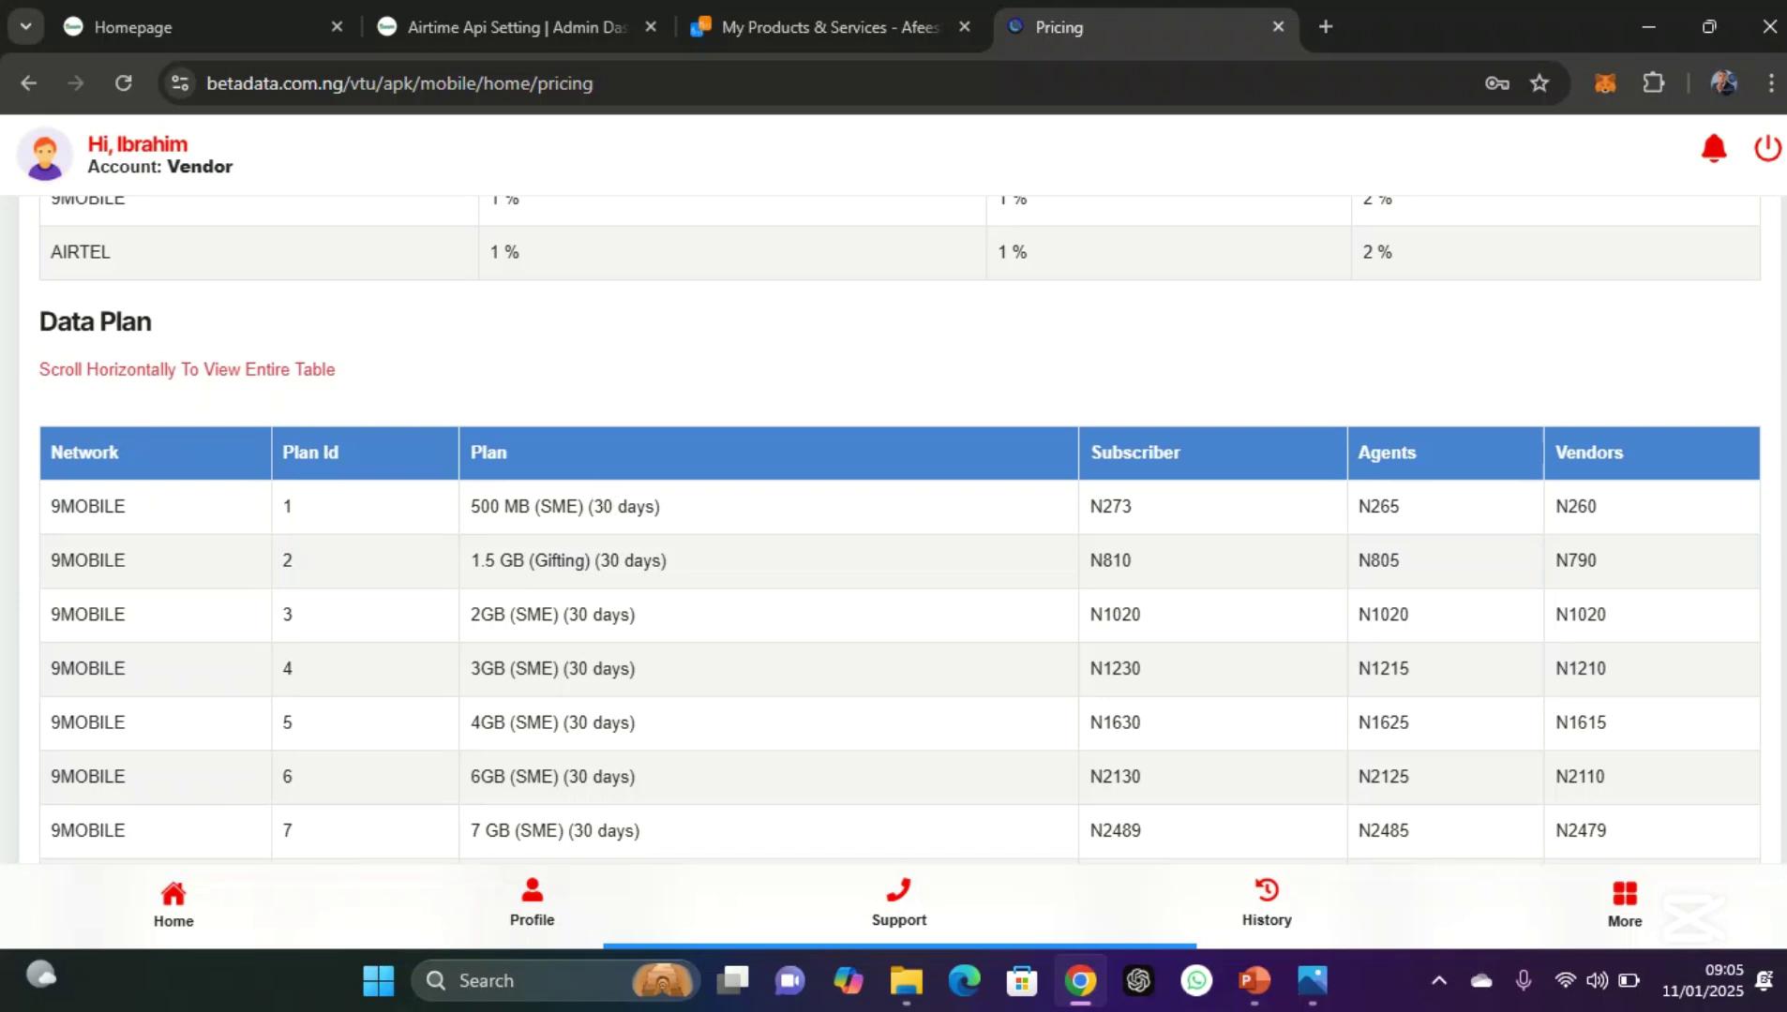
pyautogui.scroll(-12, 471, 627)
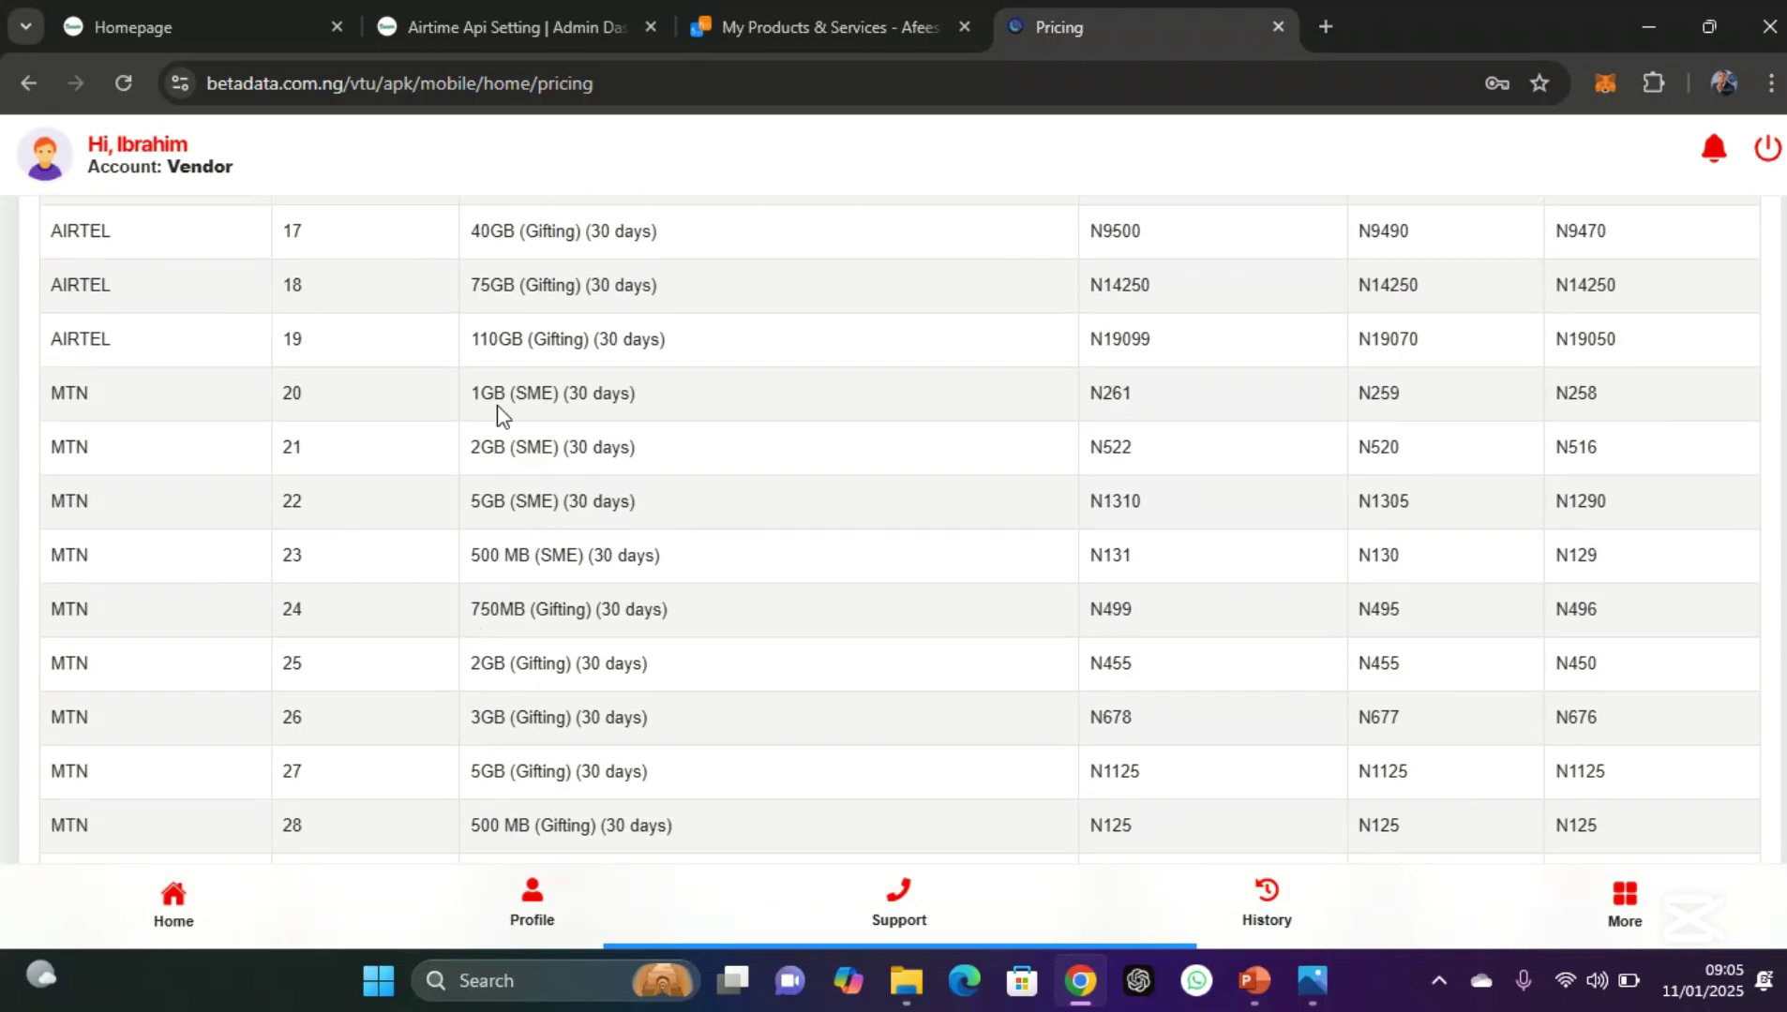
pyautogui.moveTo(292, 393); pyautogui.dragTo(498, 416)
pyautogui.moveTo(1610, 401); pyautogui.dragTo(1551, 392)
pyautogui.doubleClick(296, 409)
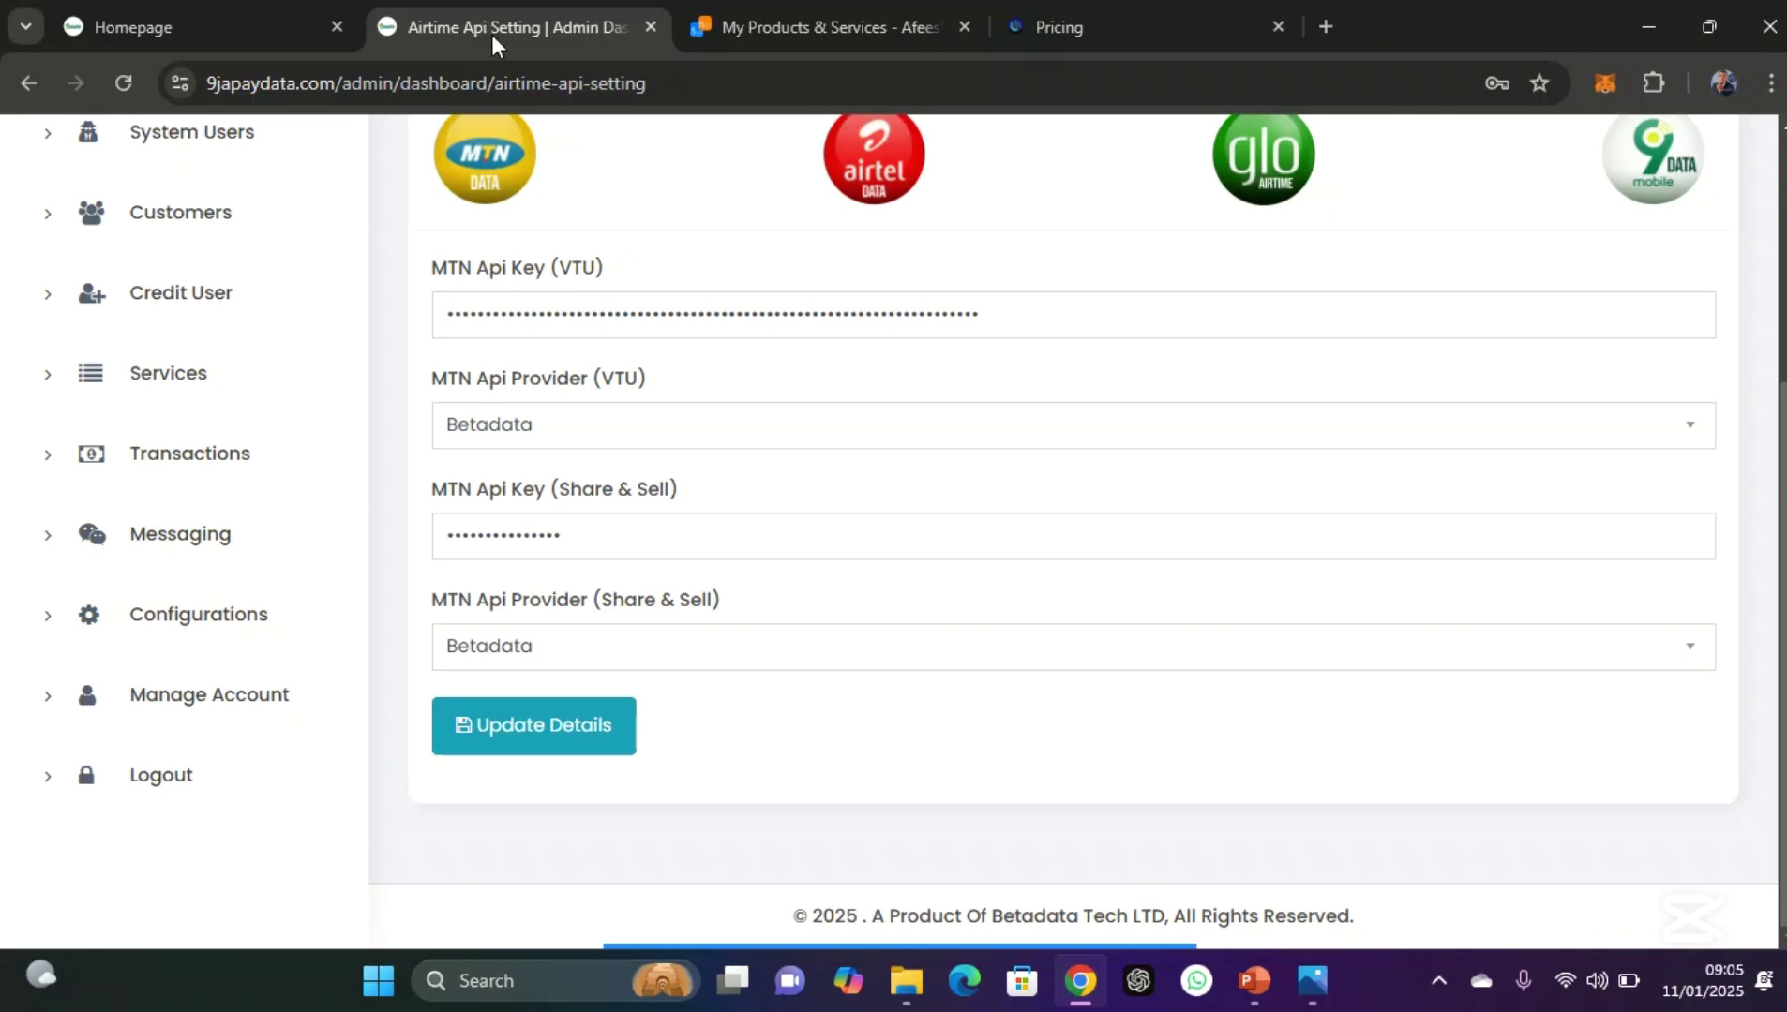
# Step: Set Betadata with the copied key as MTN VTU and Share & Sell airtime provider, and save
pyautogui.moveTo(1031, 306); pyautogui.dragTo(366, 364)
pyautogui.press('End')
pyautogui.click(587, 424)
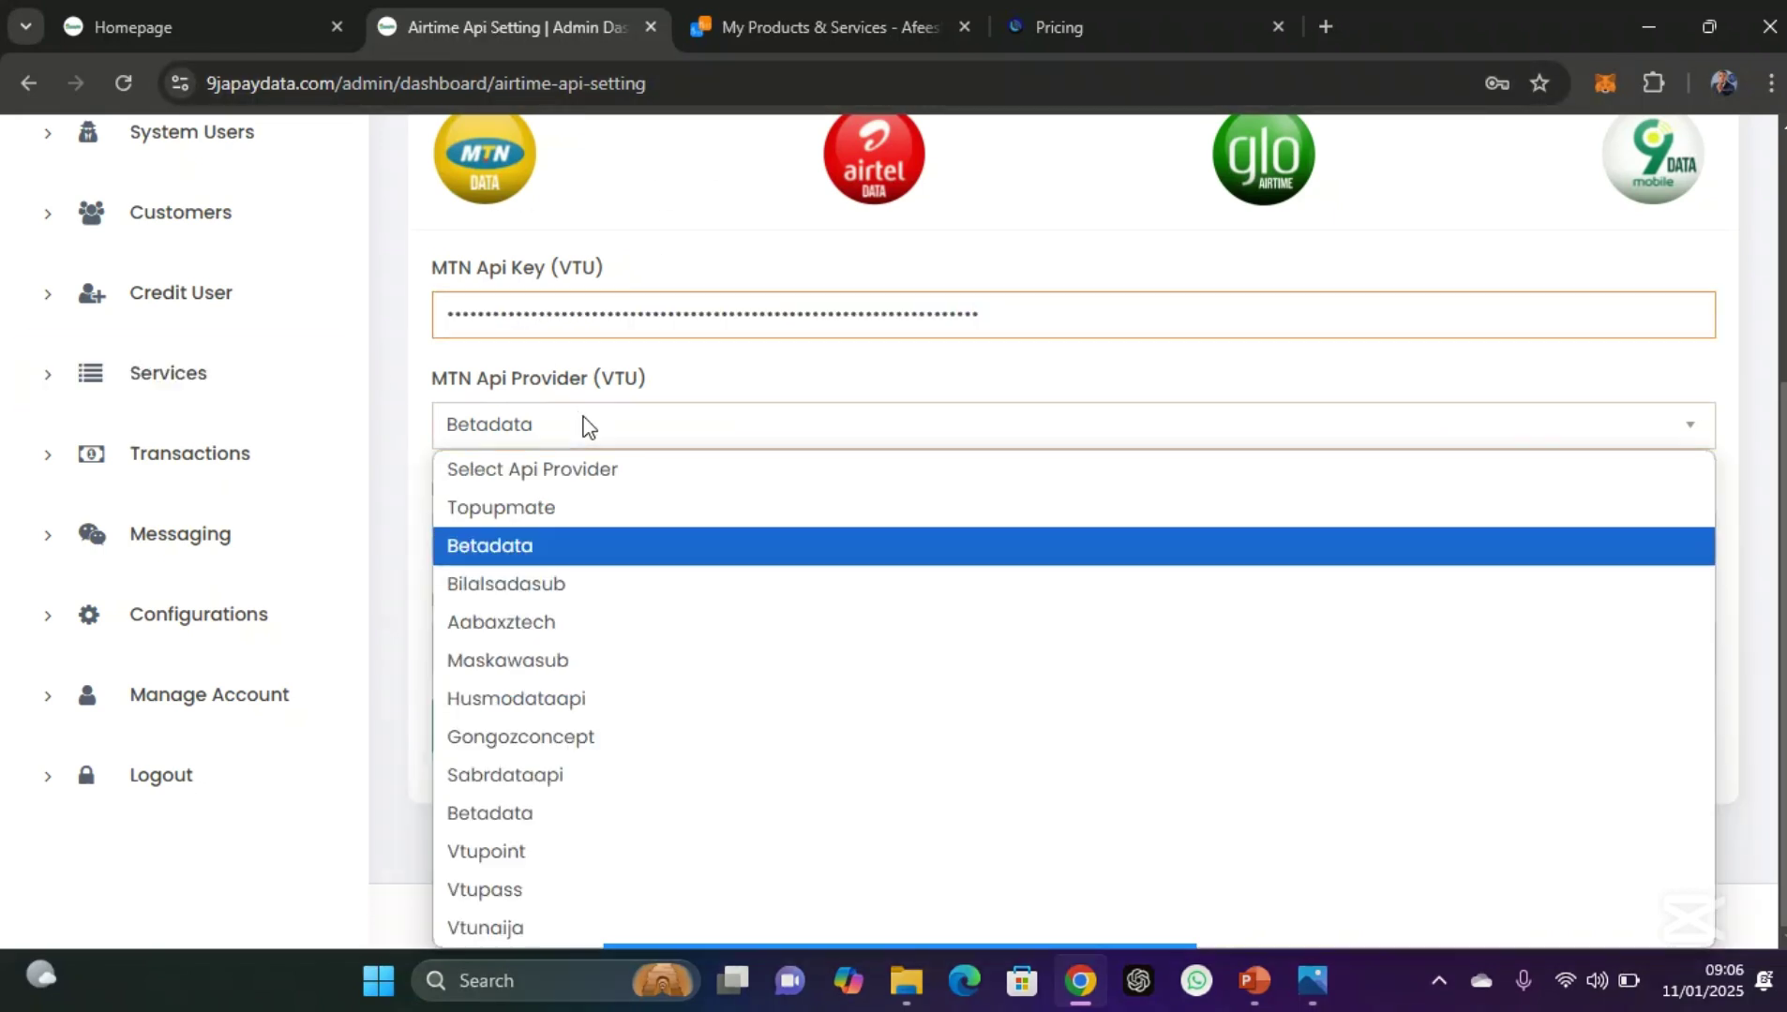
pyautogui.click(524, 546)
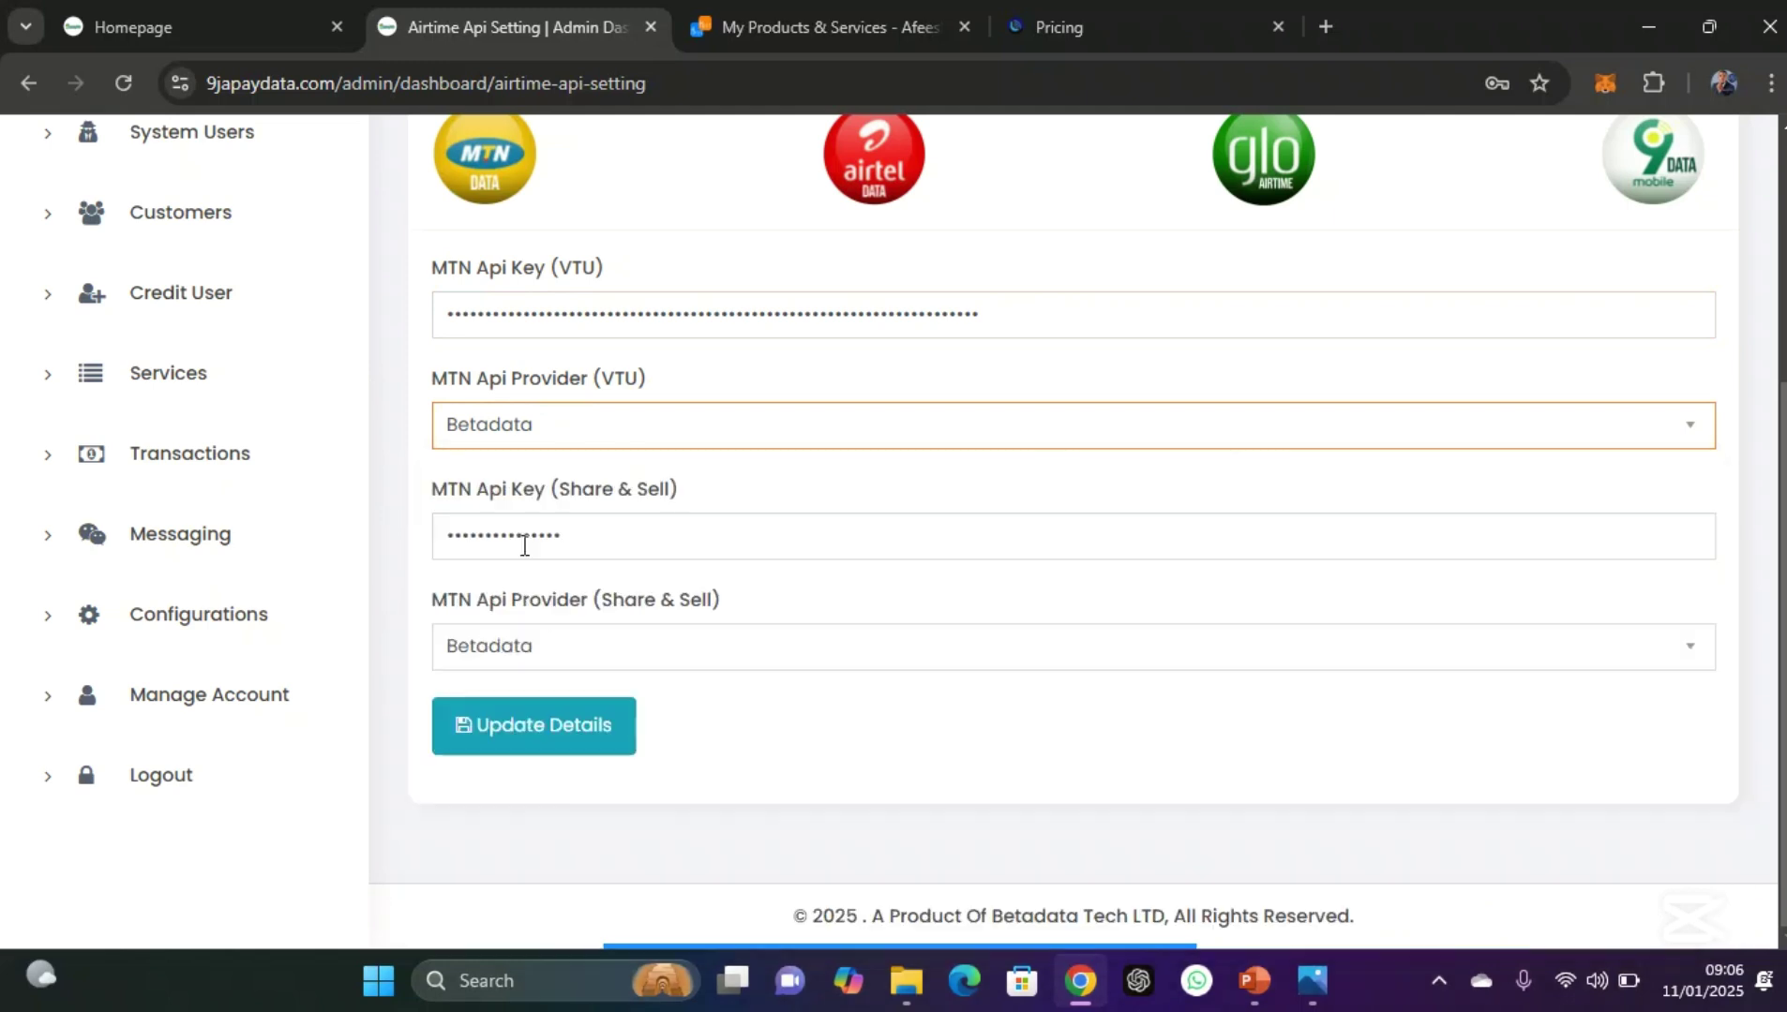
pyautogui.moveTo(646, 532); pyautogui.dragTo(383, 548)
pyautogui.press('BackSpace')
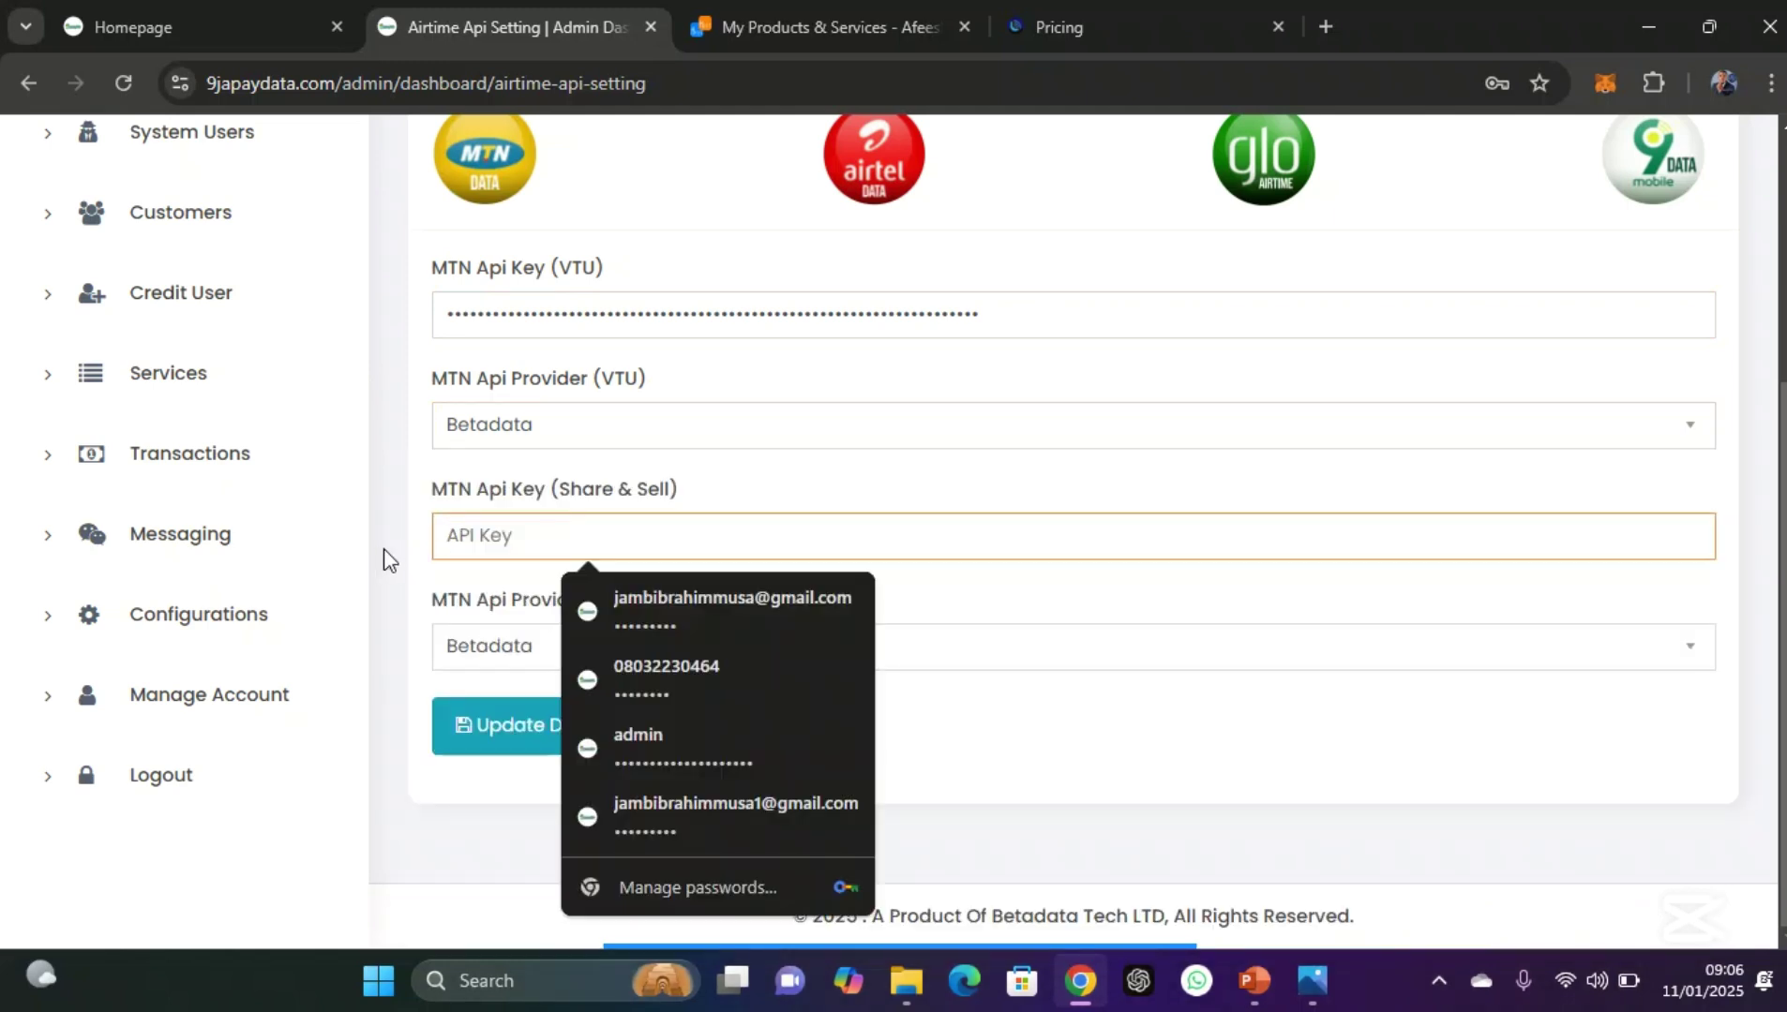
pyautogui.hotkey('ctrl', 'v')
pyautogui.click(662, 646)
pyautogui.click(554, 556)
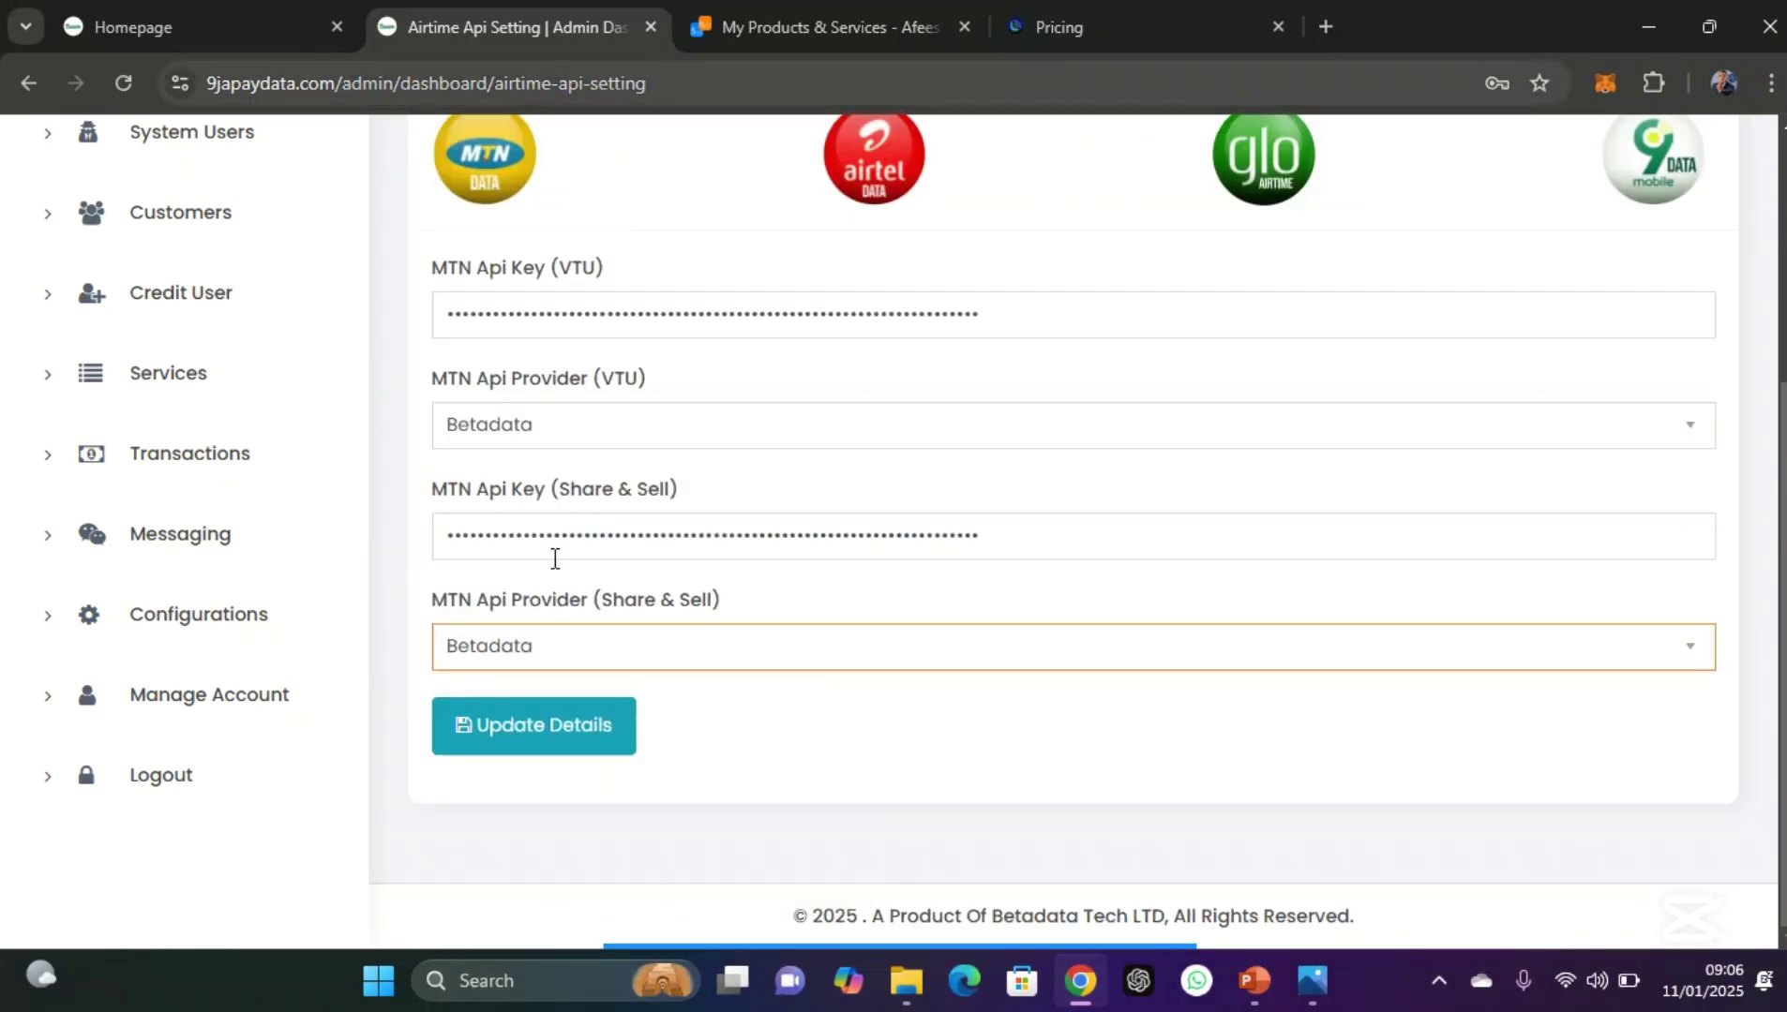
pyautogui.click(517, 711)
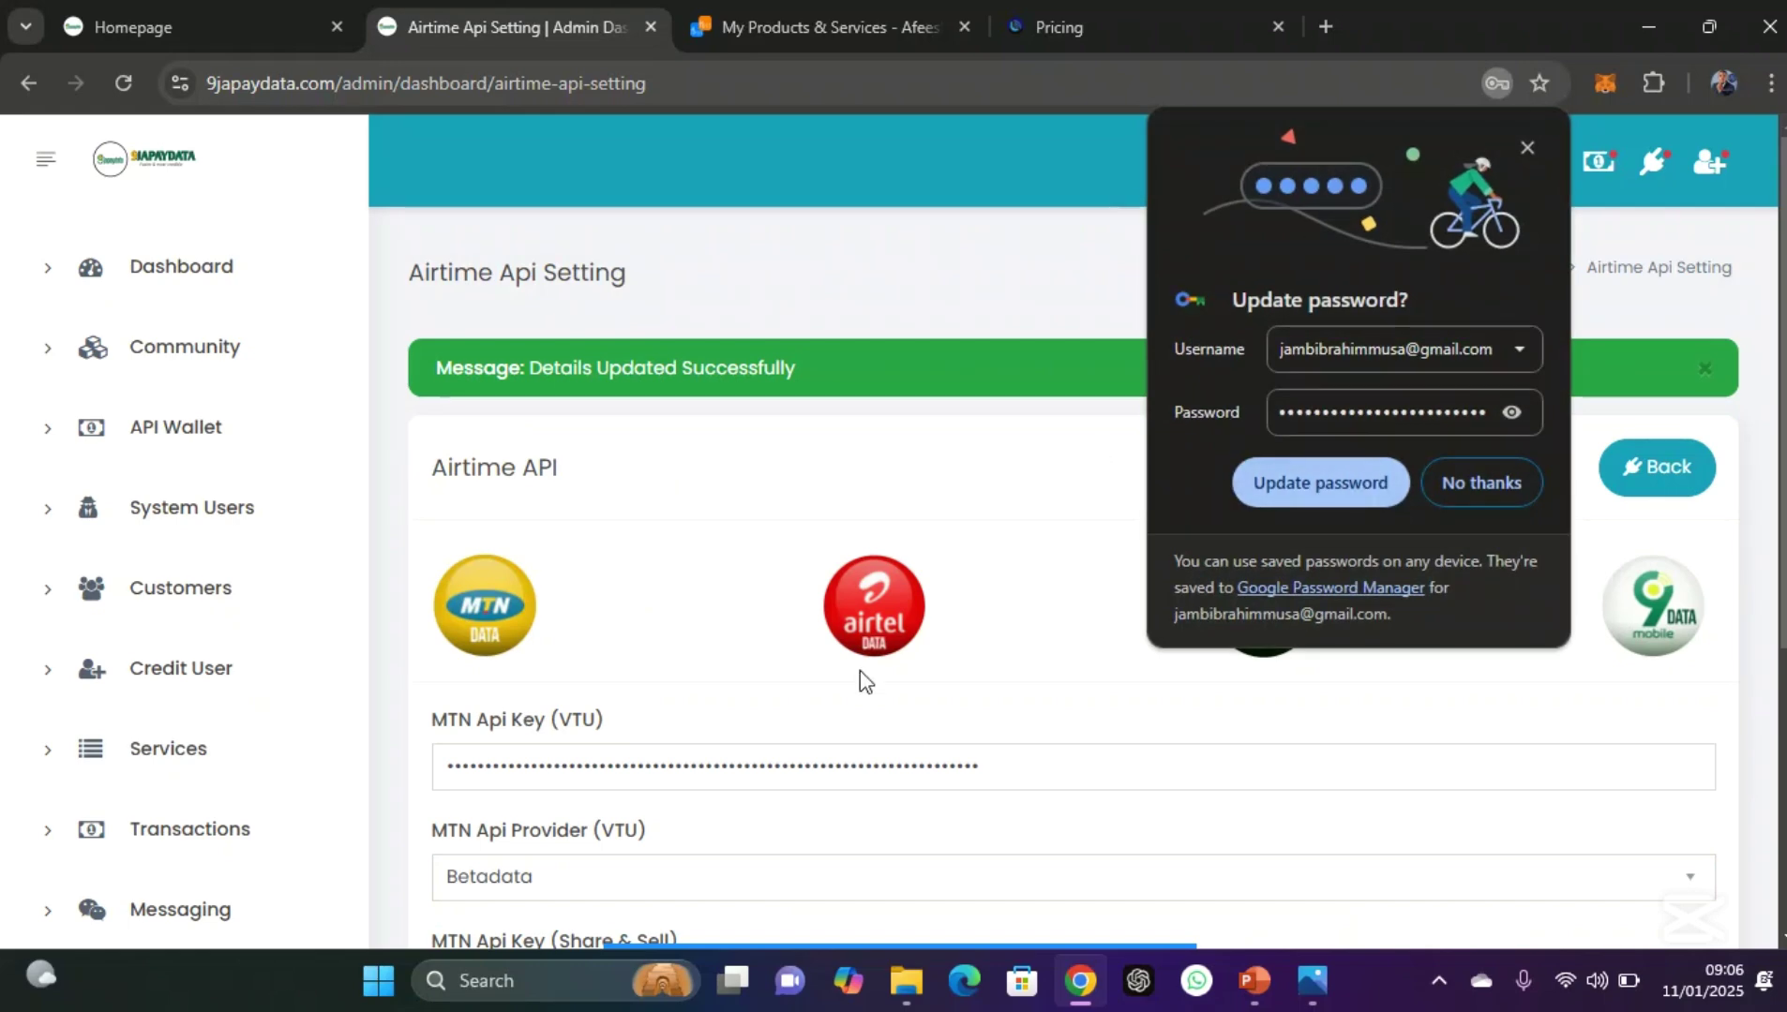
# Step: In the Data Api settings, make Betadata the MTN SME DATA provider with the pasted key
pyautogui.click(895, 621)
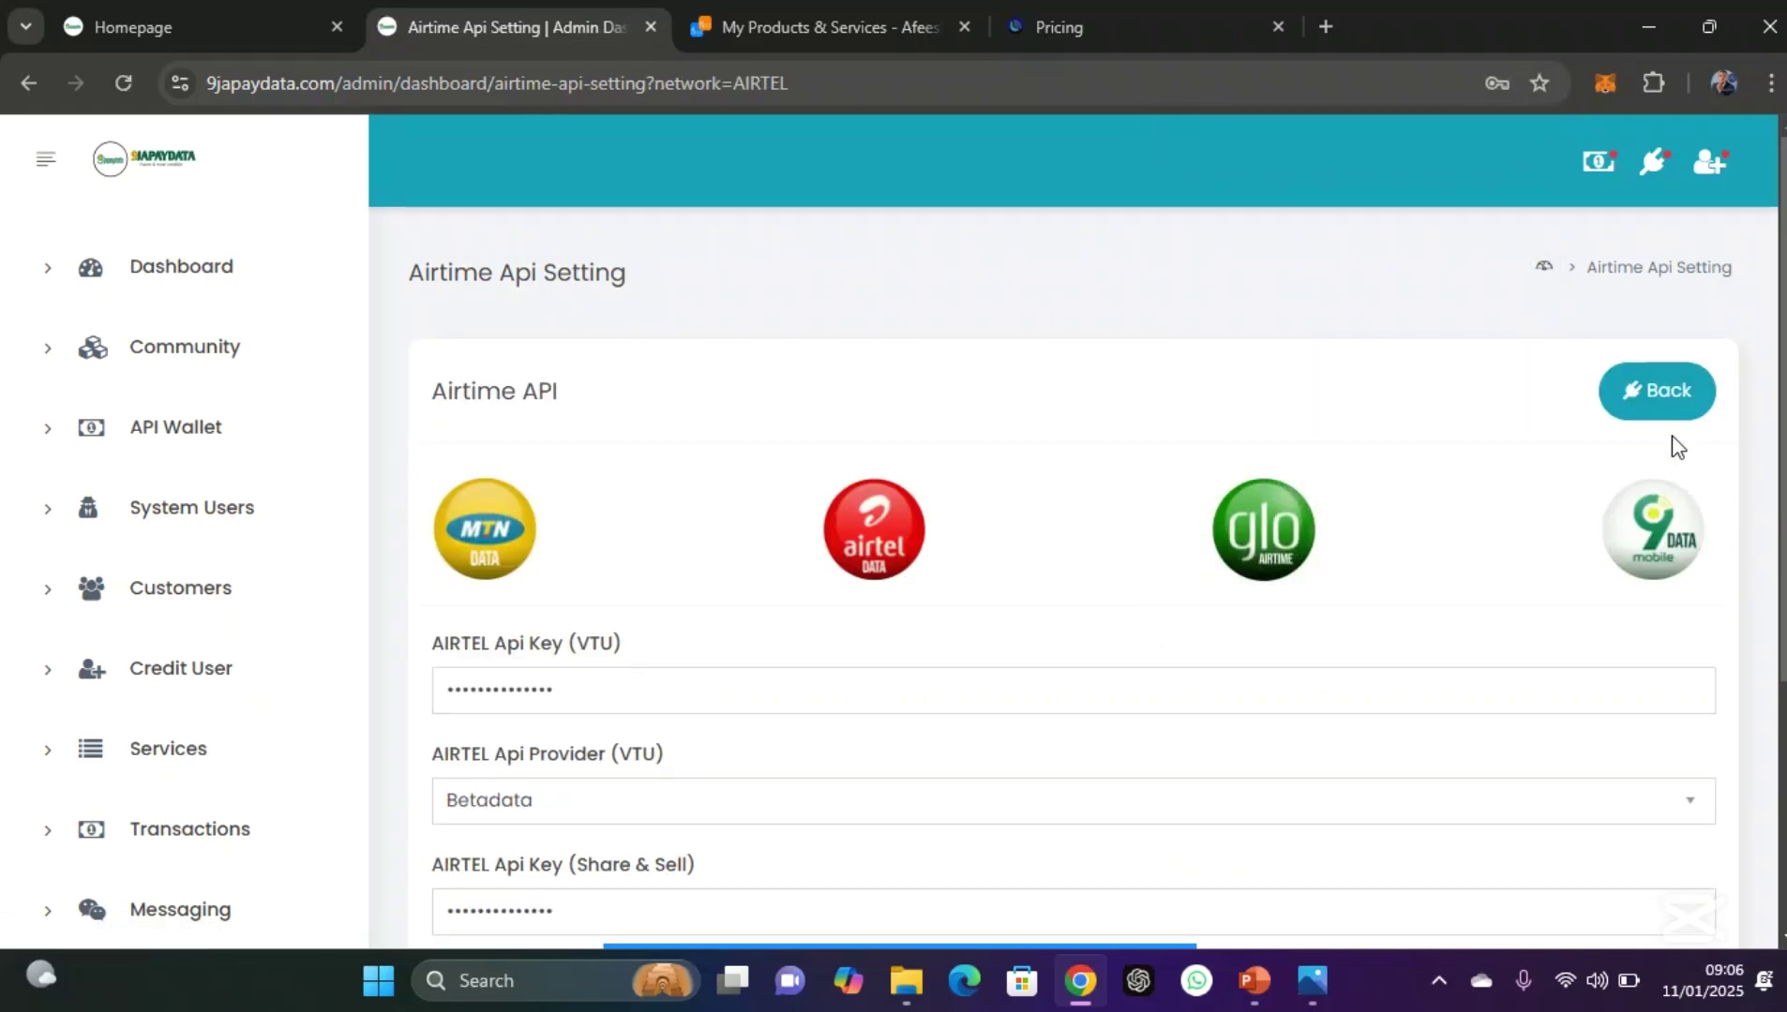
pyautogui.click(1656, 394)
pyautogui.scroll(-3, 671, 536)
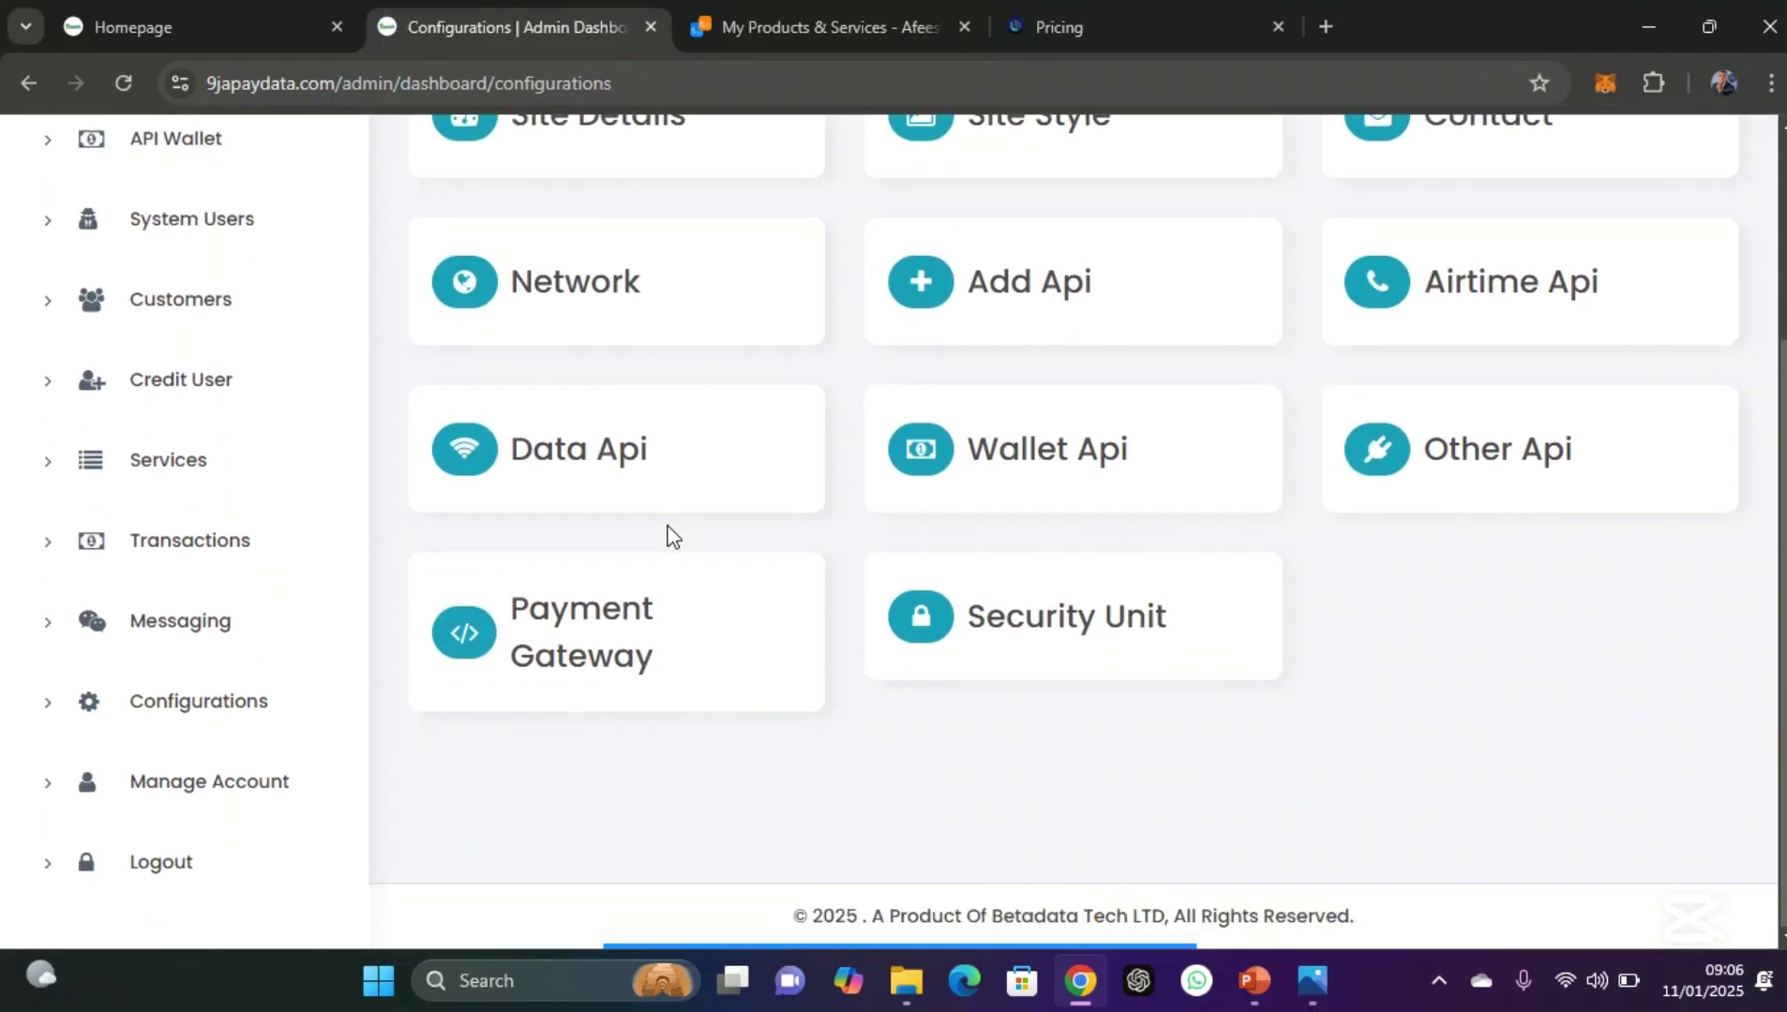
pyautogui.click(598, 462)
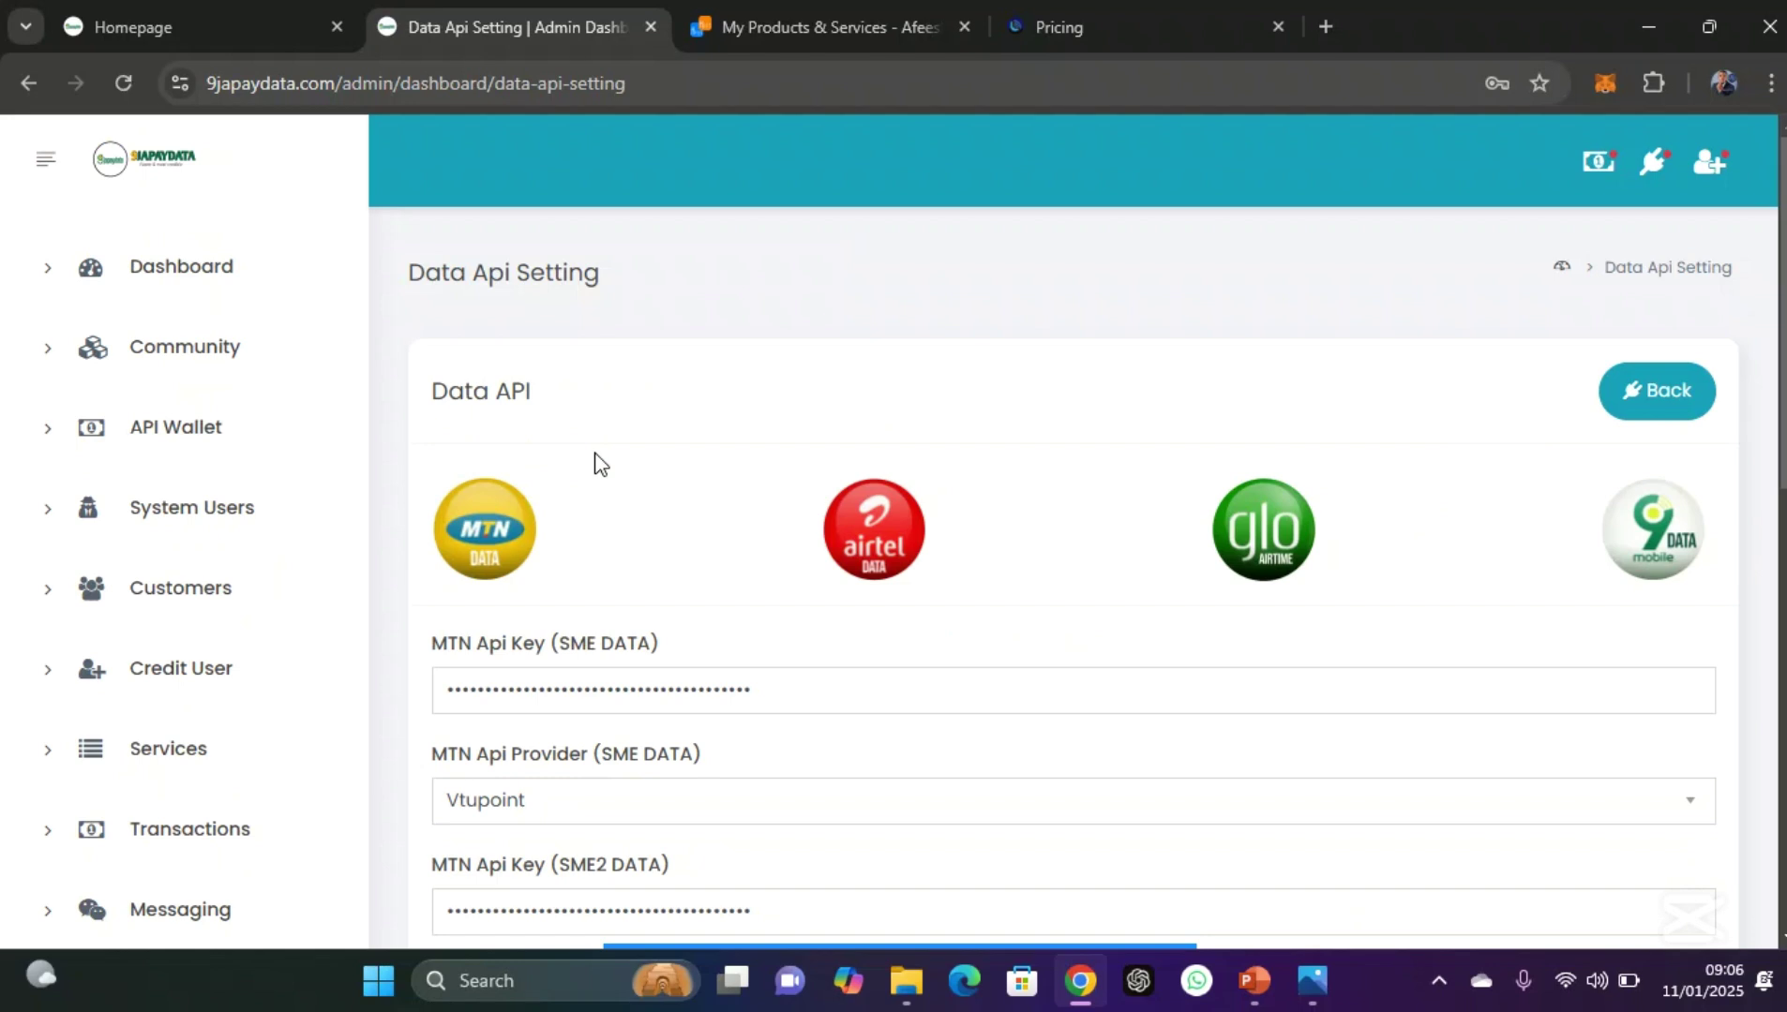
pyautogui.scroll(-2, 566, 341)
pyautogui.scroll(-2, 565, 340)
pyautogui.hotkey('ctrl', 'a')
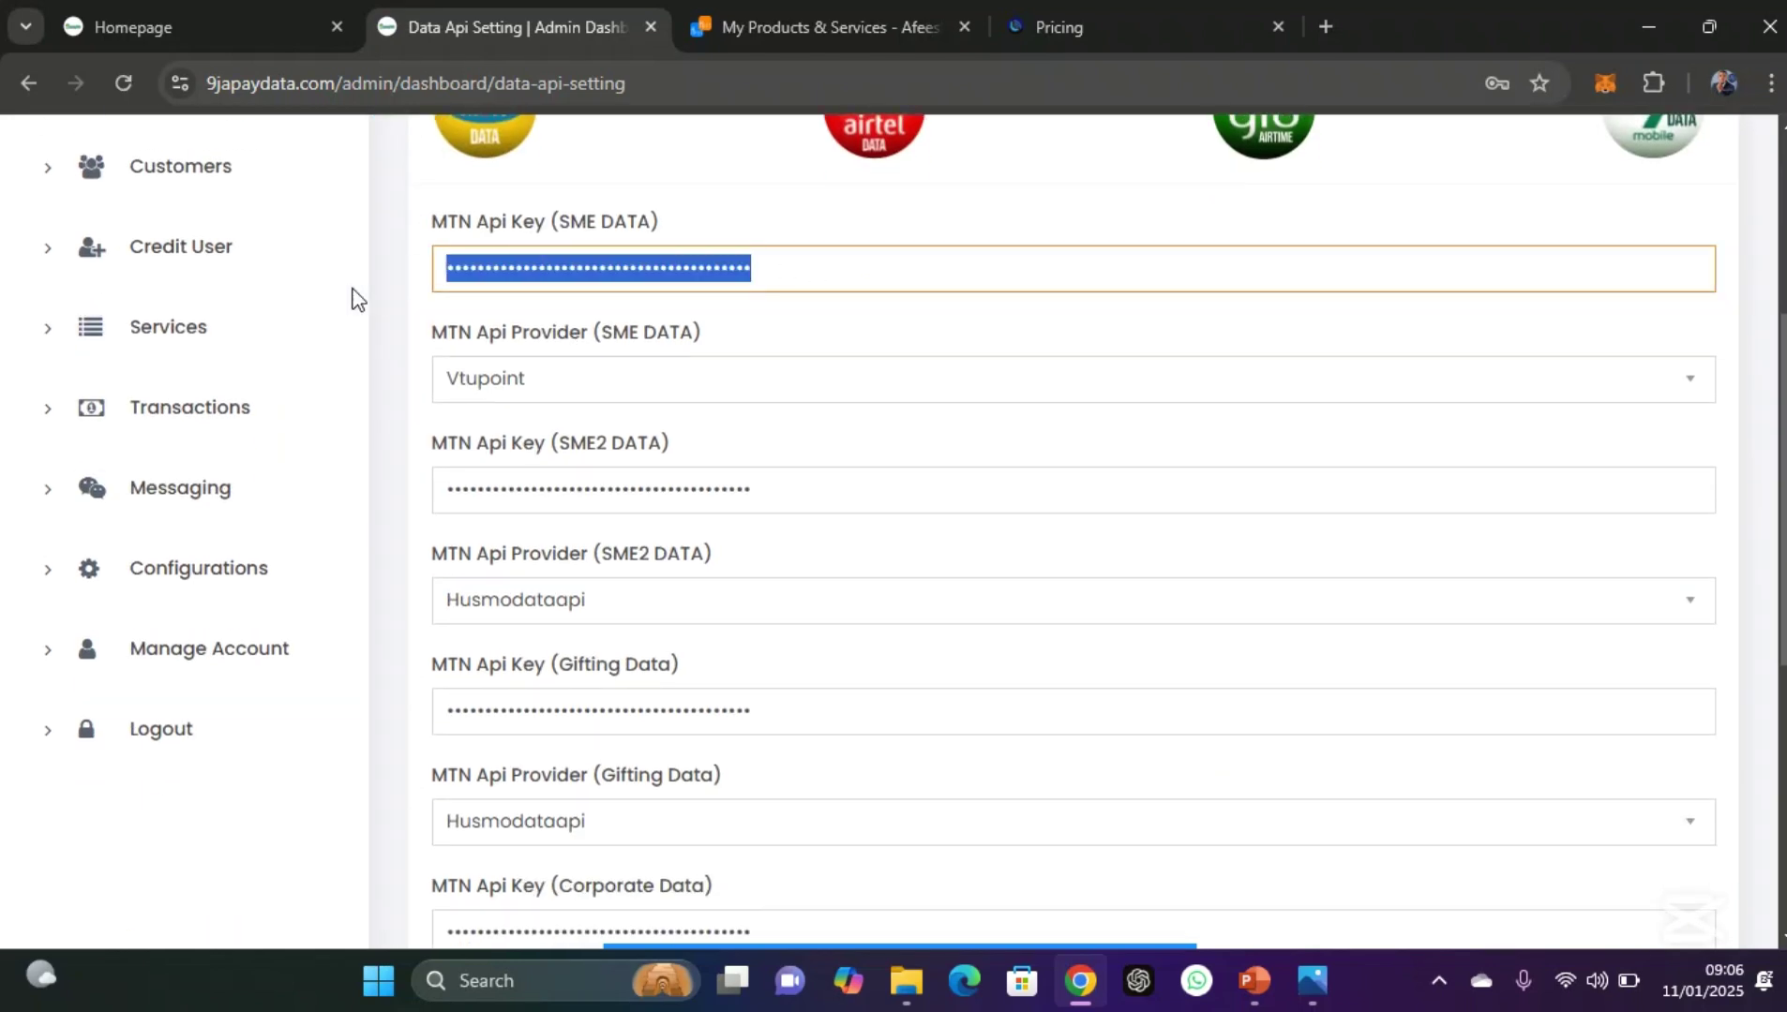
pyautogui.hotkey('ctrl', 'v')
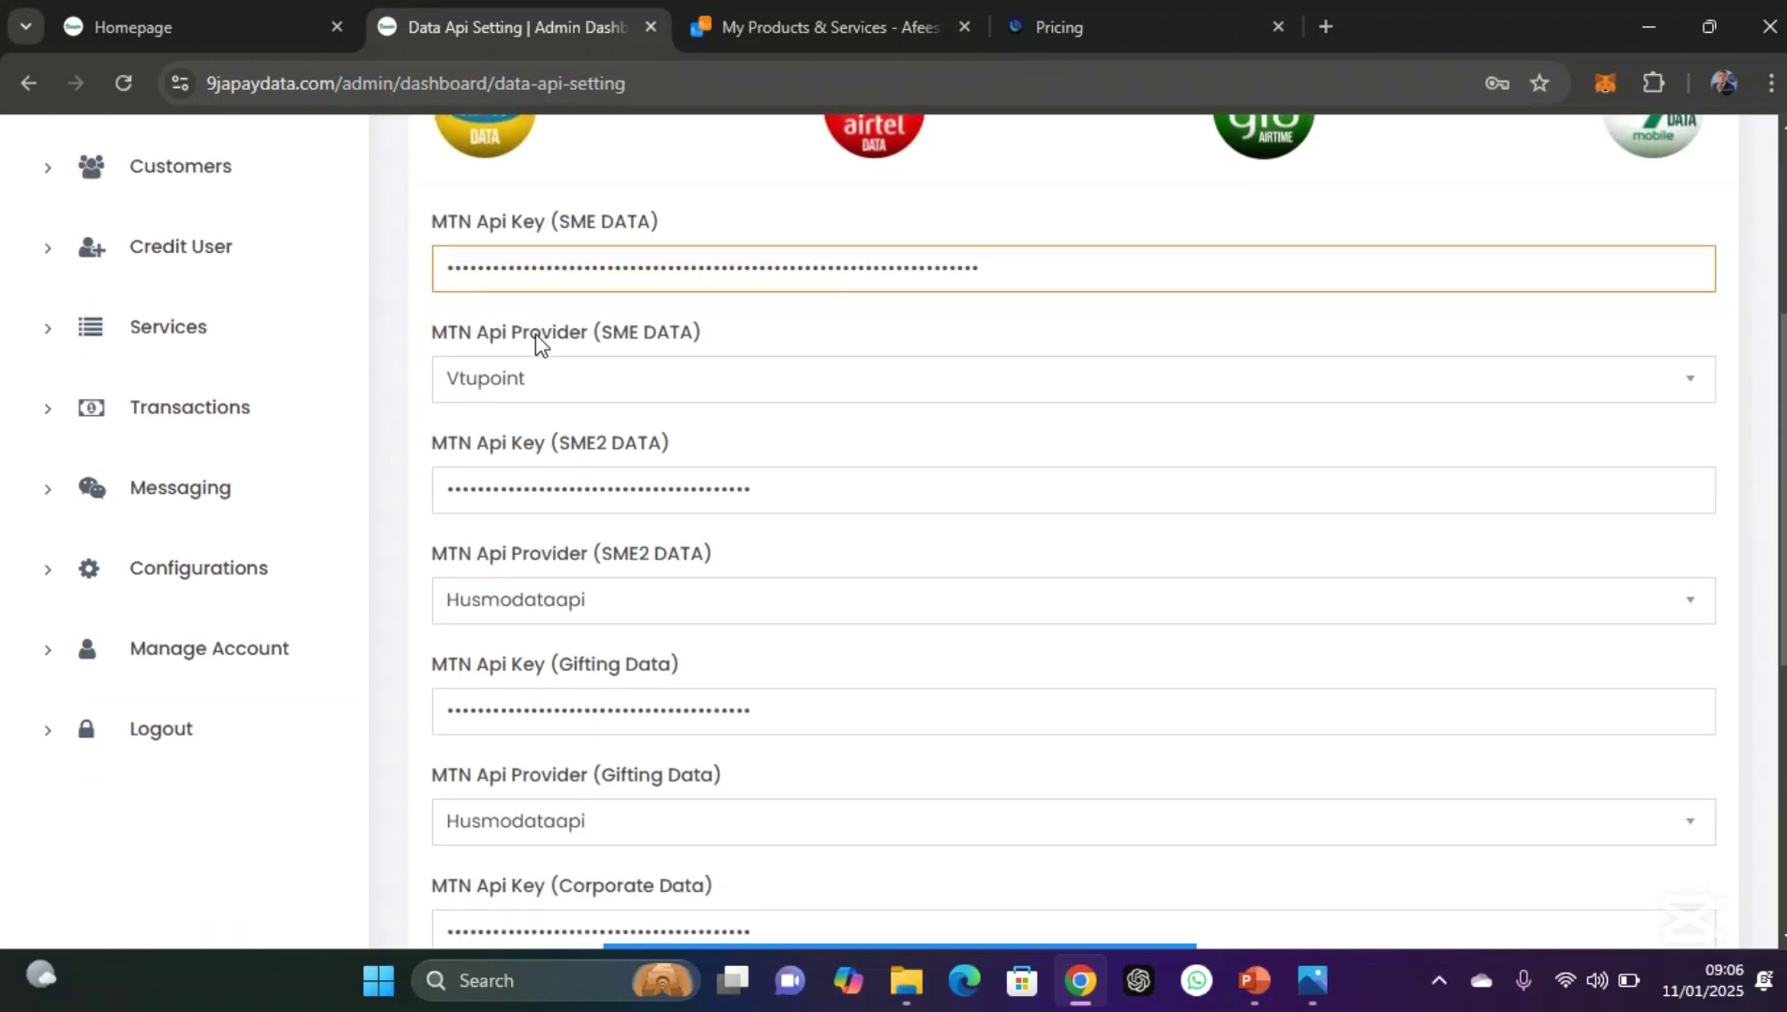
pyautogui.click(566, 383)
pyautogui.click(570, 497)
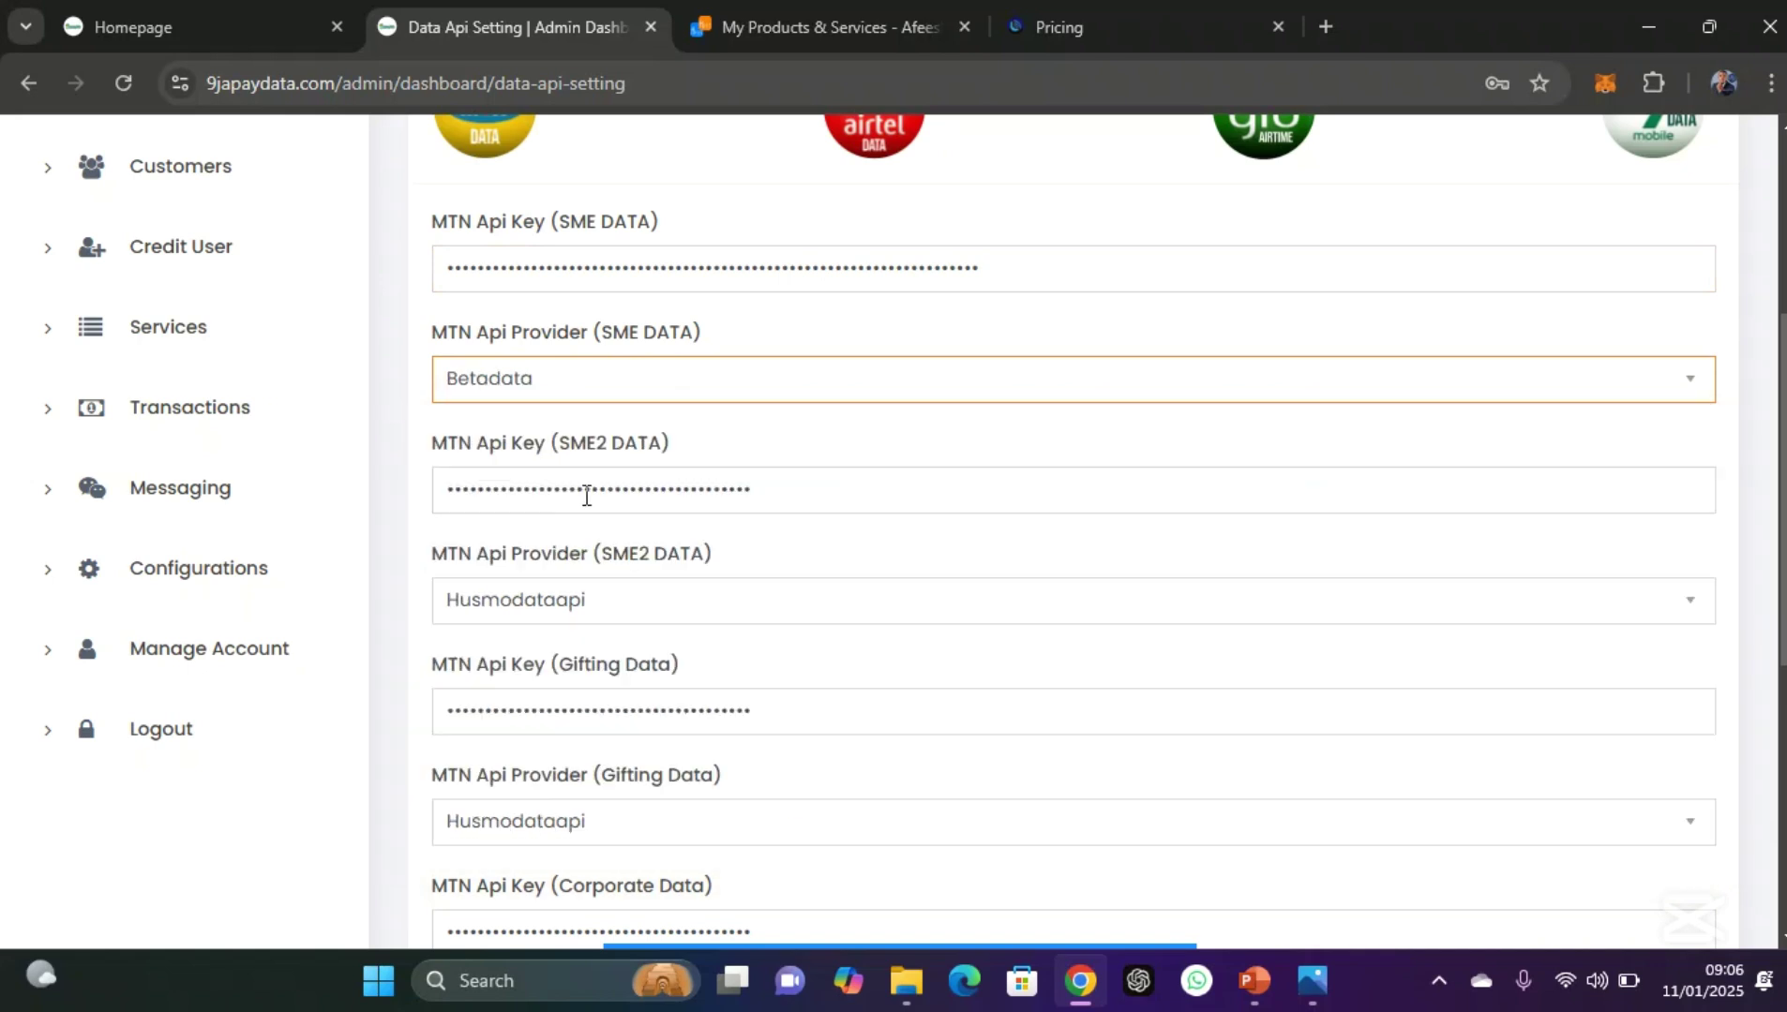
pyautogui.scroll(-6, 732, 480)
# Step: Set Betadata with the same key as MTN Coupon Data provider and save the data settings
pyautogui.click(583, 540)
pyautogui.hotkey('ctrl', 'v')
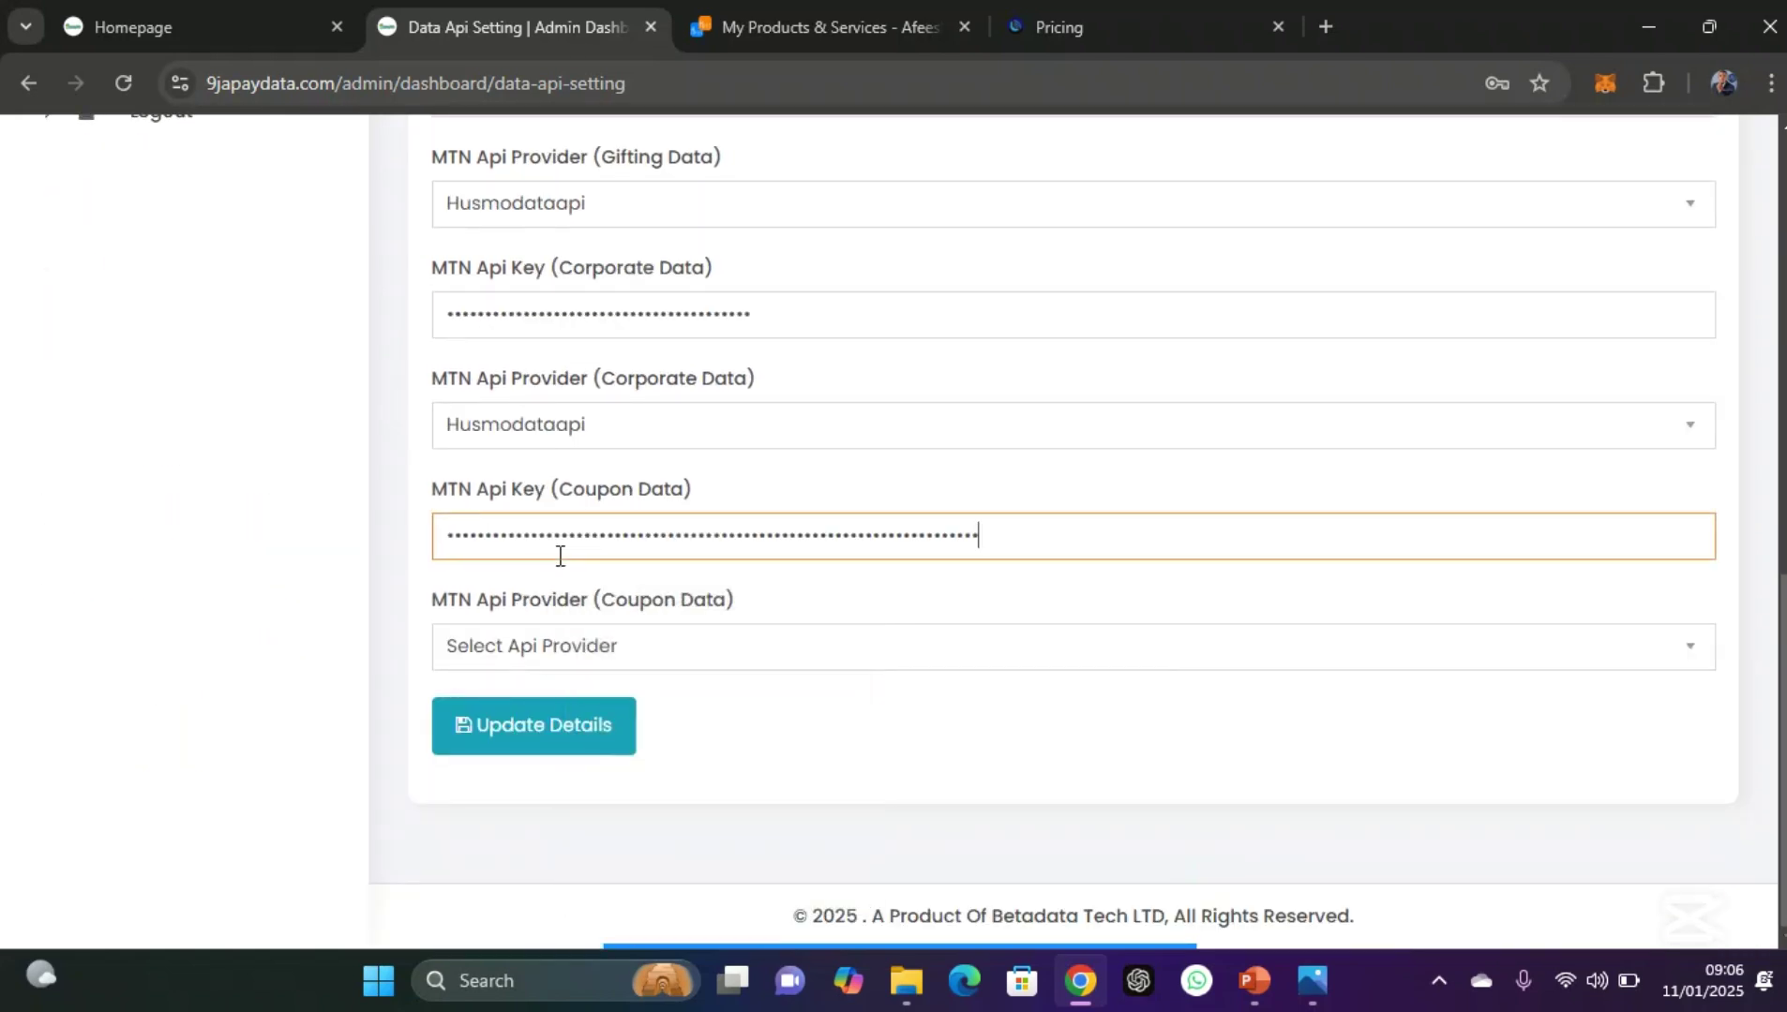
pyautogui.click(506, 651)
pyautogui.click(515, 305)
pyautogui.click(520, 715)
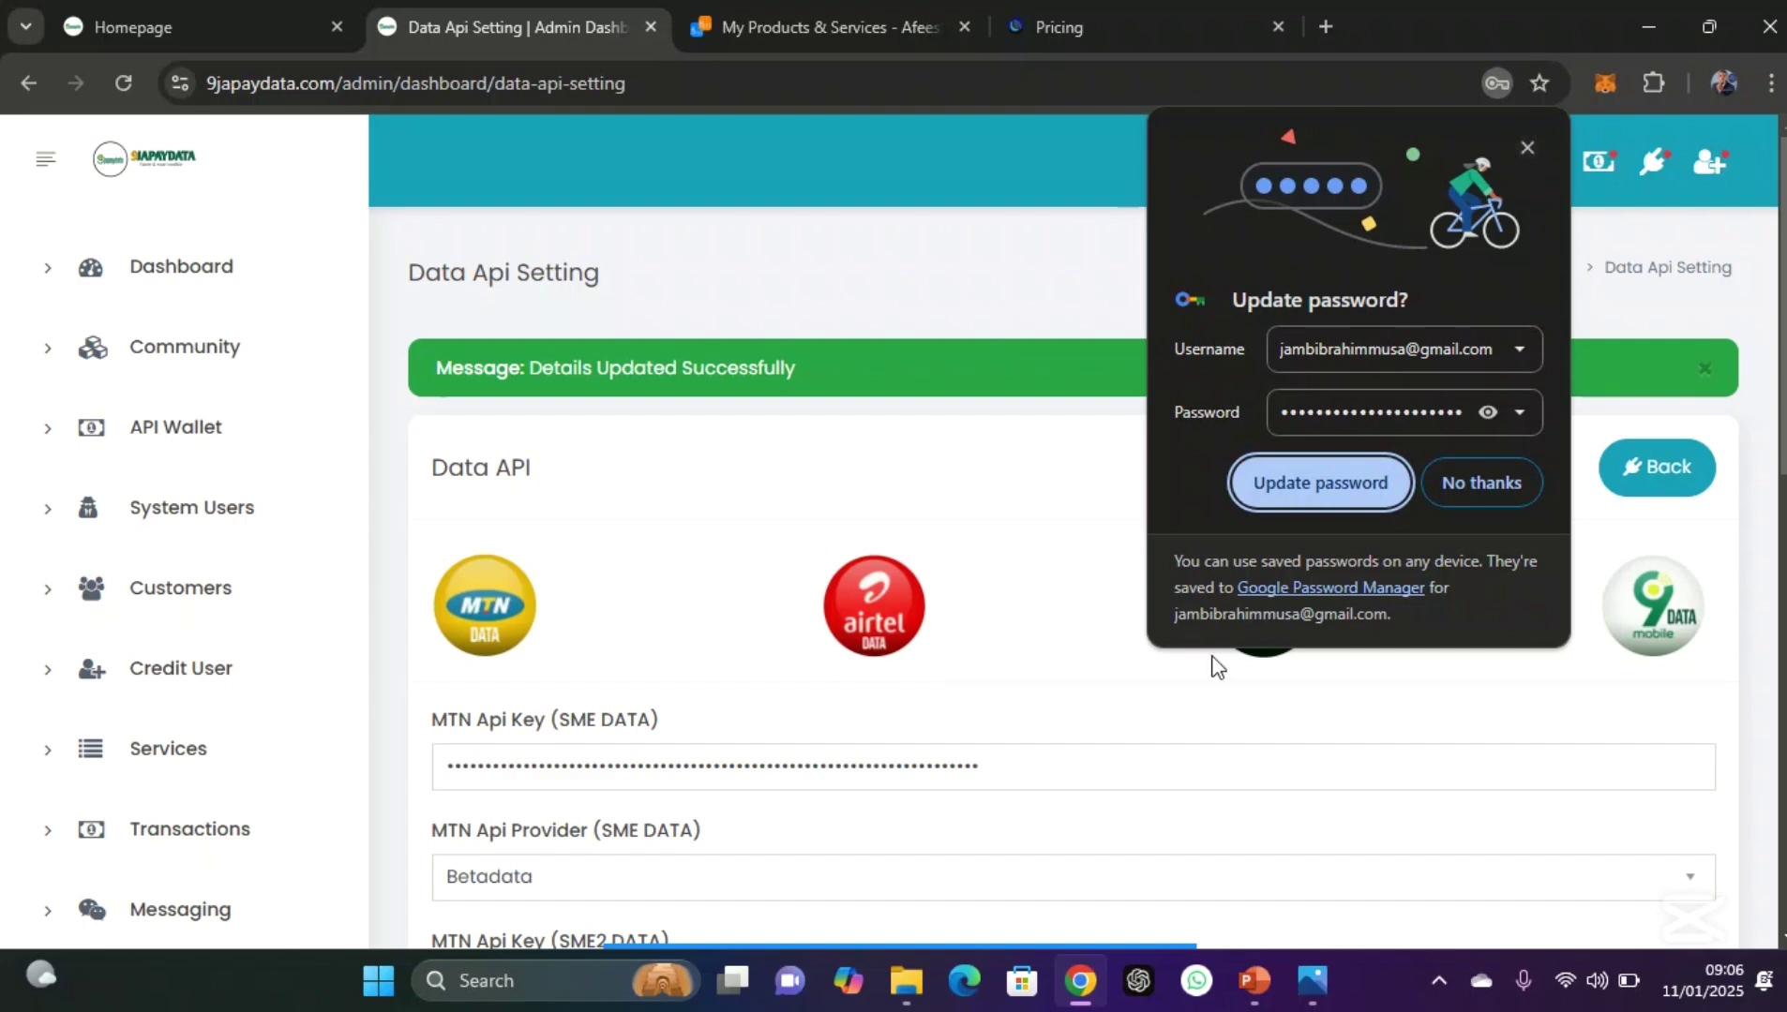
pyautogui.click(1665, 473)
pyautogui.click(1526, 140)
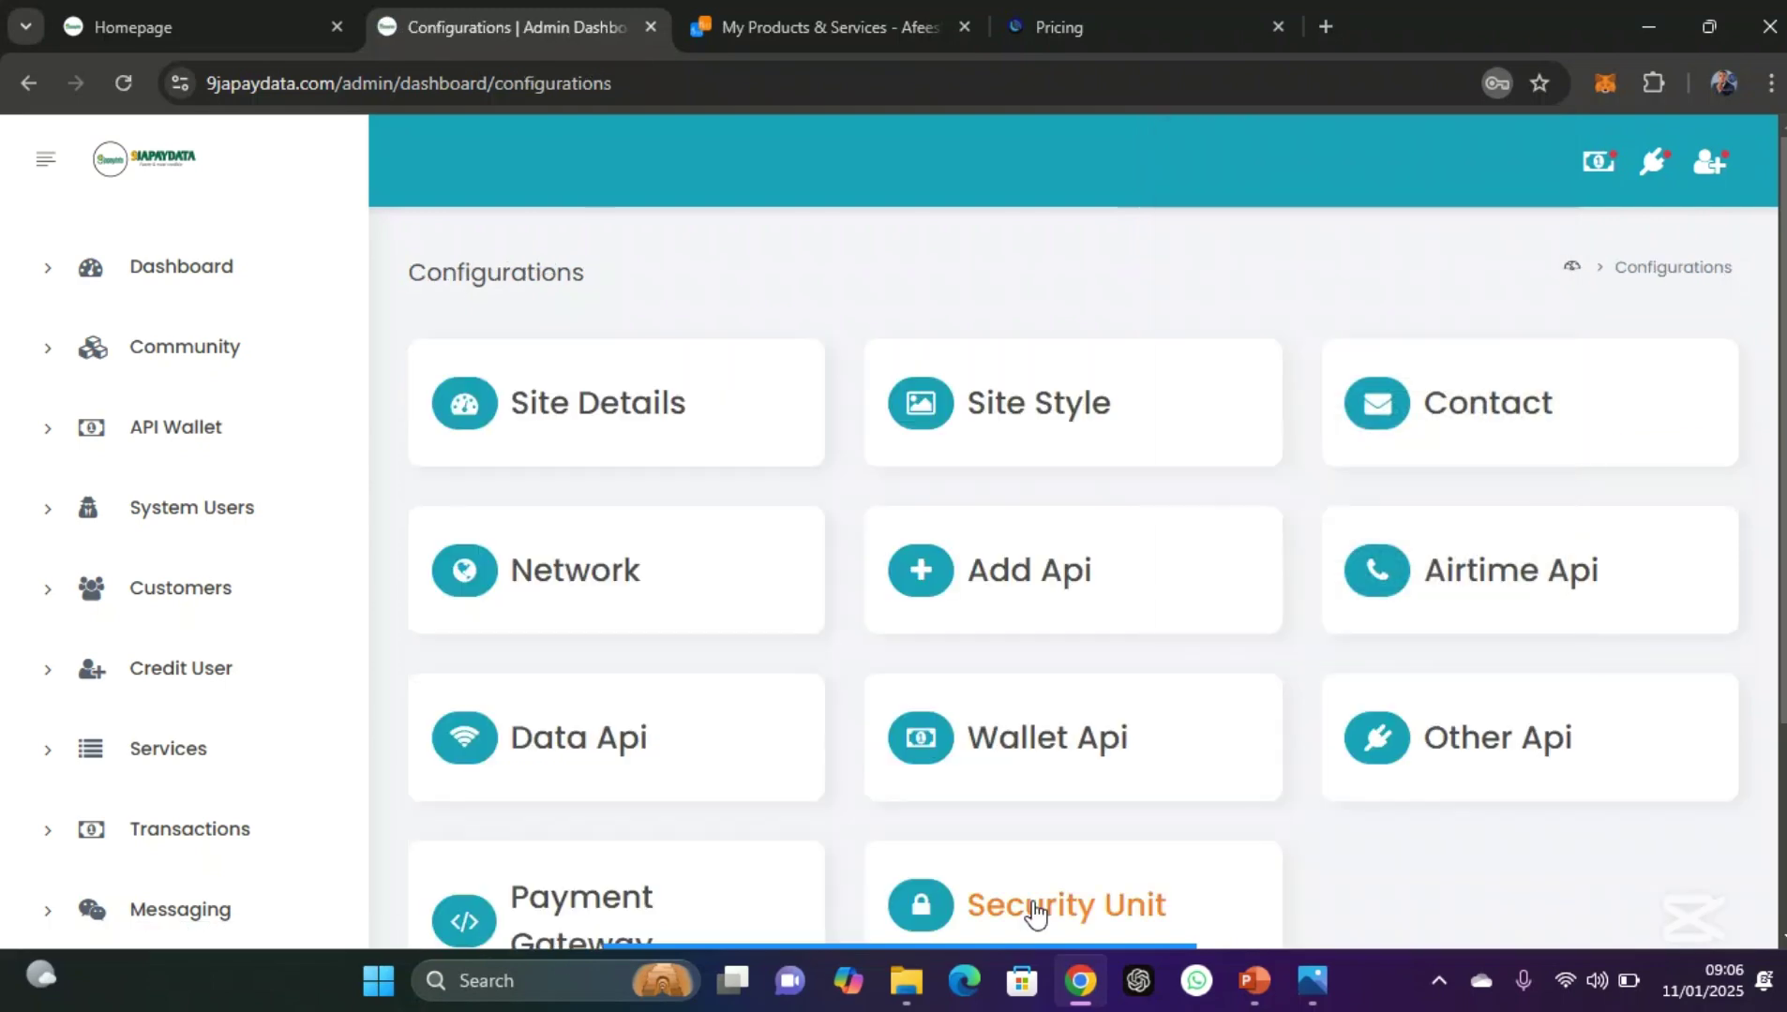
# Step: Paste the new Wallet Three API key, choose Bekodata as provider, and save the wallet settings
pyautogui.click(1040, 762)
pyautogui.scroll(-6, 957, 539)
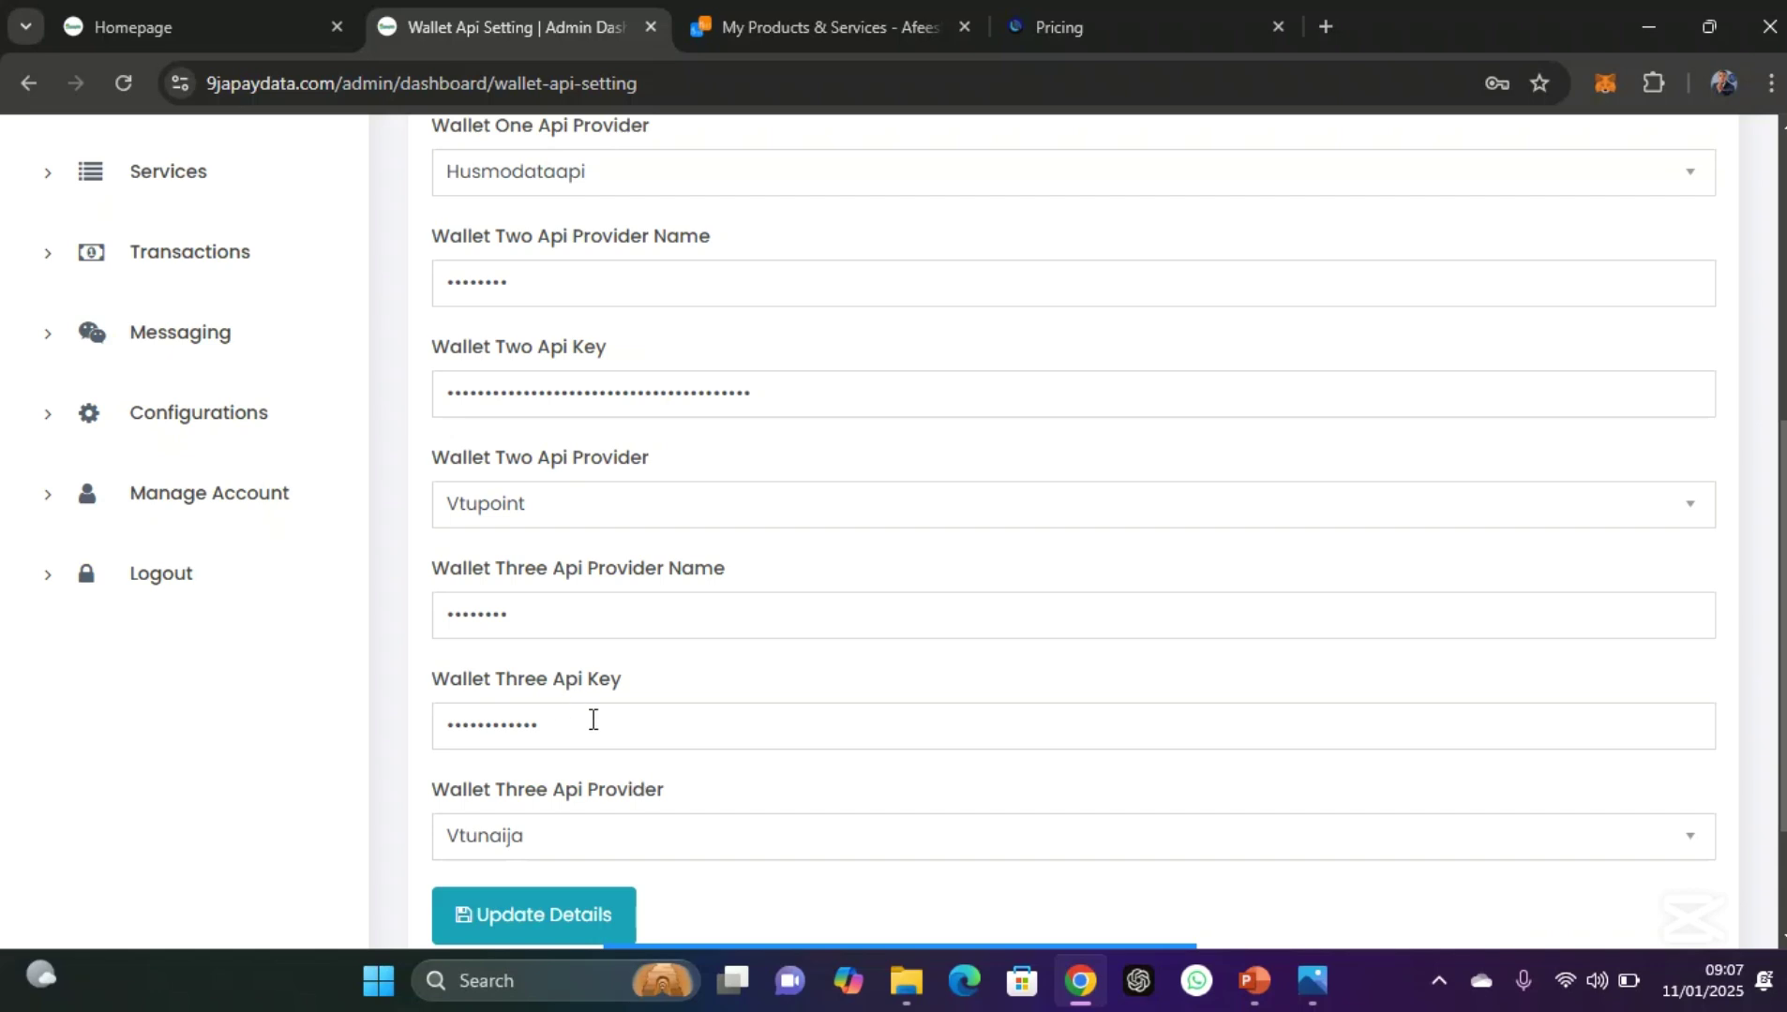
pyautogui.moveTo(590, 718); pyautogui.dragTo(414, 738)
pyautogui.hotkey('ctrl', 'v')
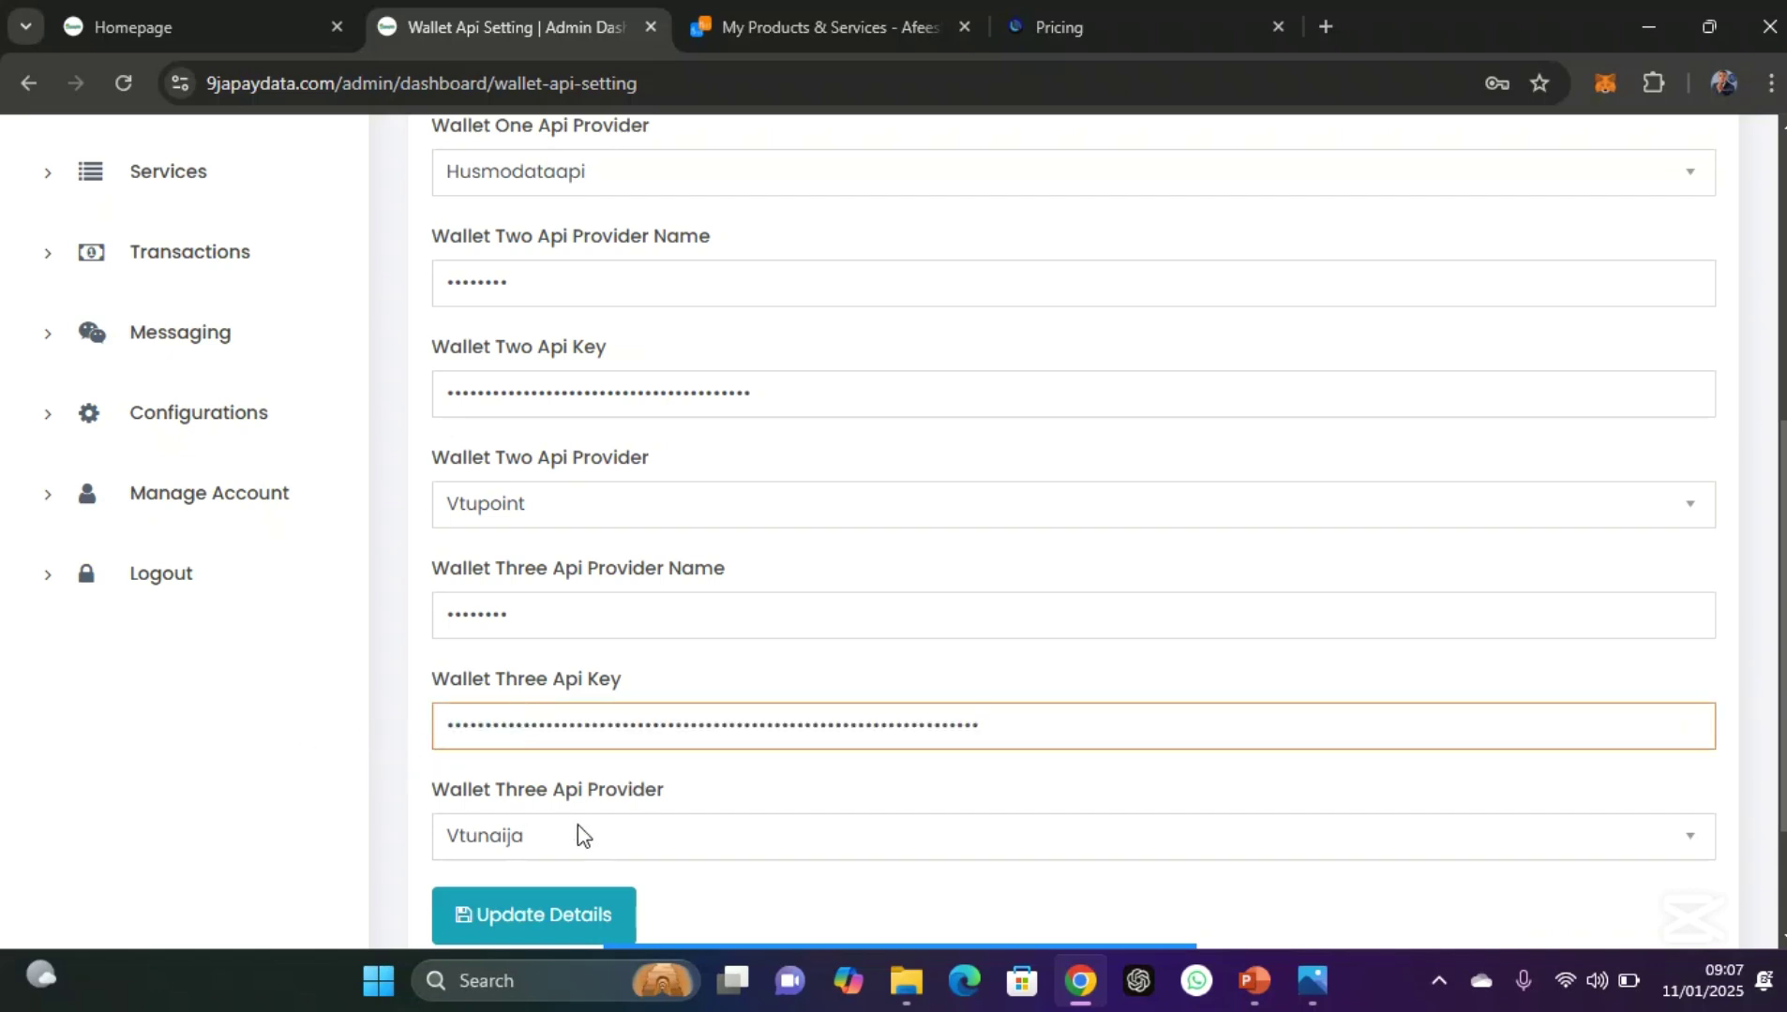
pyautogui.click(578, 825)
pyautogui.click(575, 407)
pyautogui.click(610, 917)
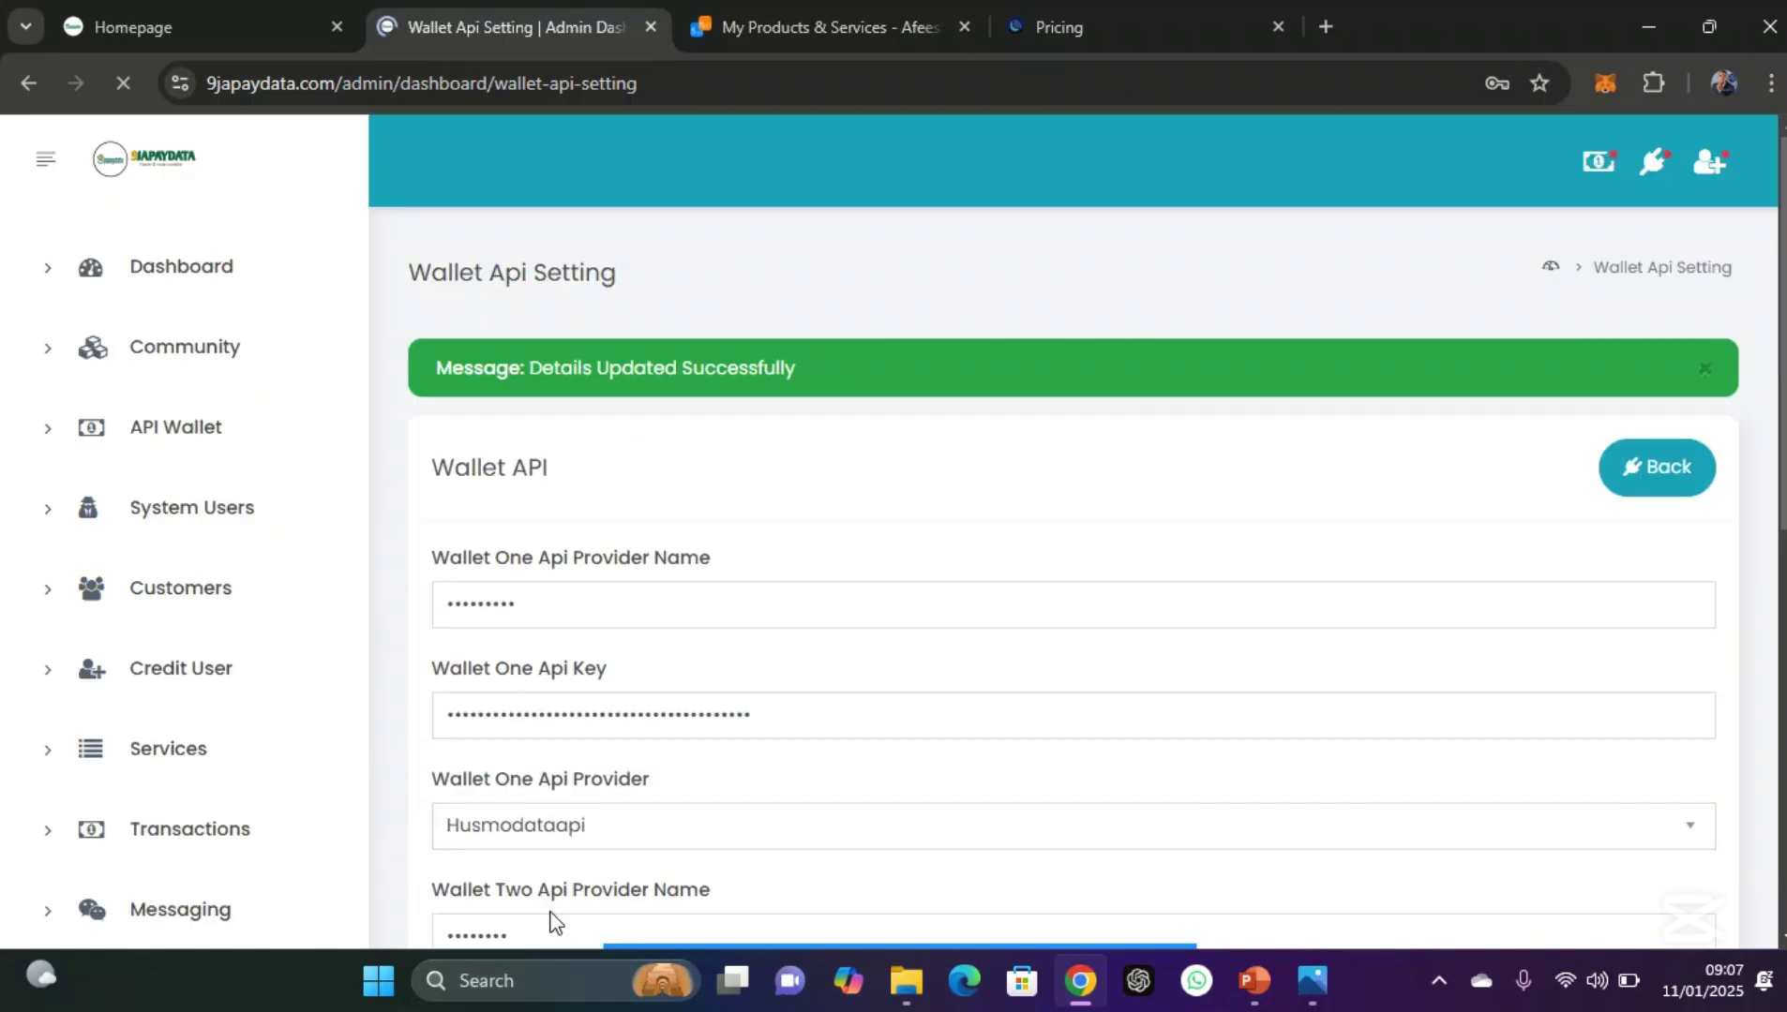
pyautogui.click(1537, 147)
pyautogui.click(1647, 473)
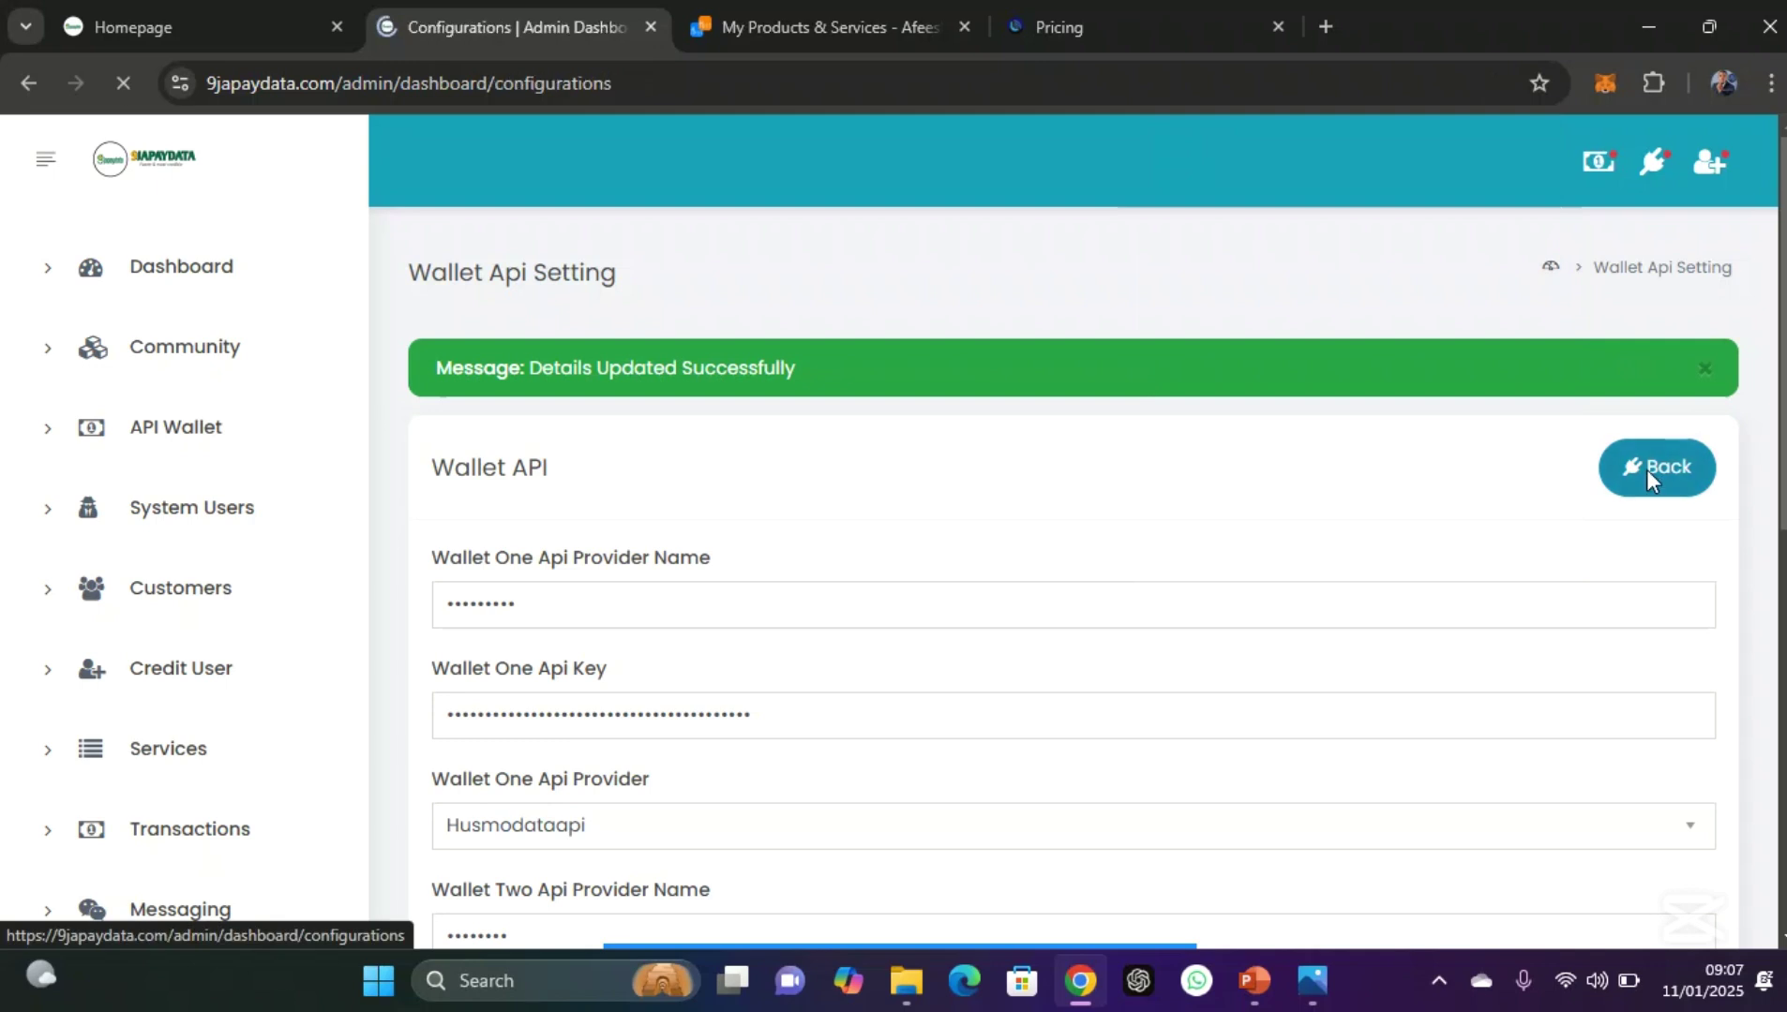
# Step: Review the Other Api Cable TV IUC verification provider without changes, then return to Configurations
pyautogui.scroll(-3, 1401, 595)
pyautogui.click(1498, 484)
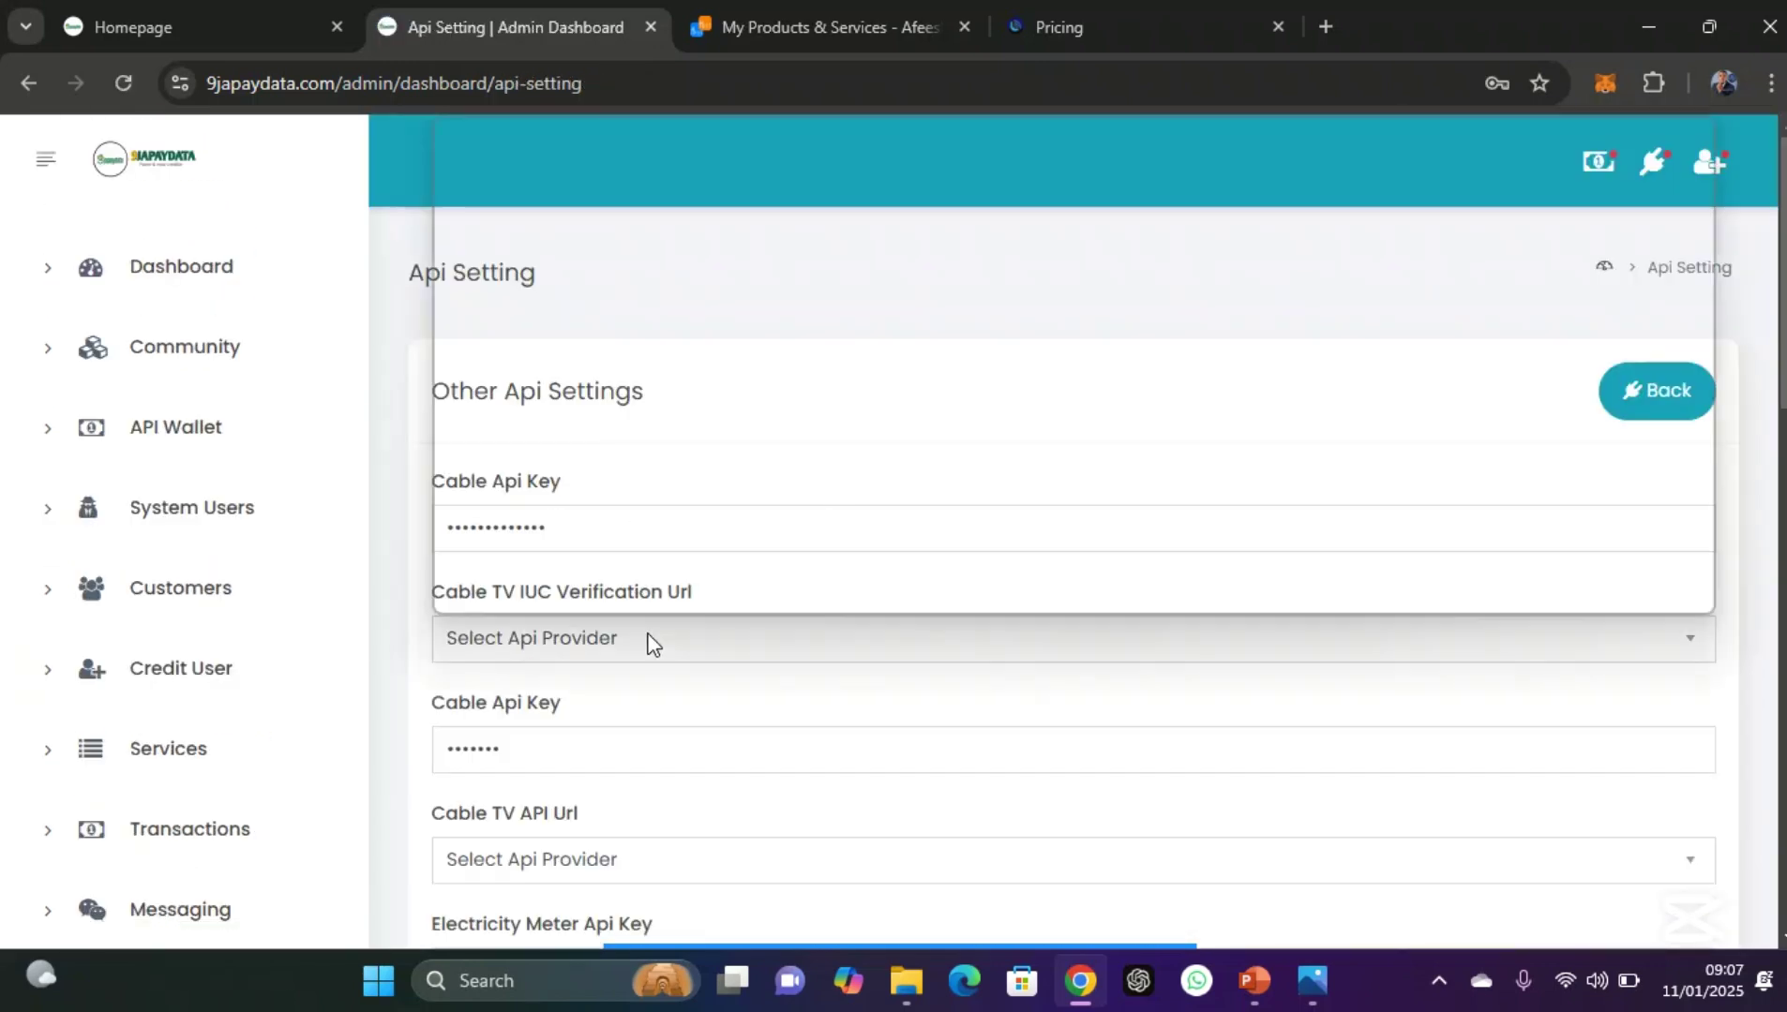
pyautogui.click(659, 633)
pyautogui.click(659, 633)
pyautogui.scroll(-6, 1444, 616)
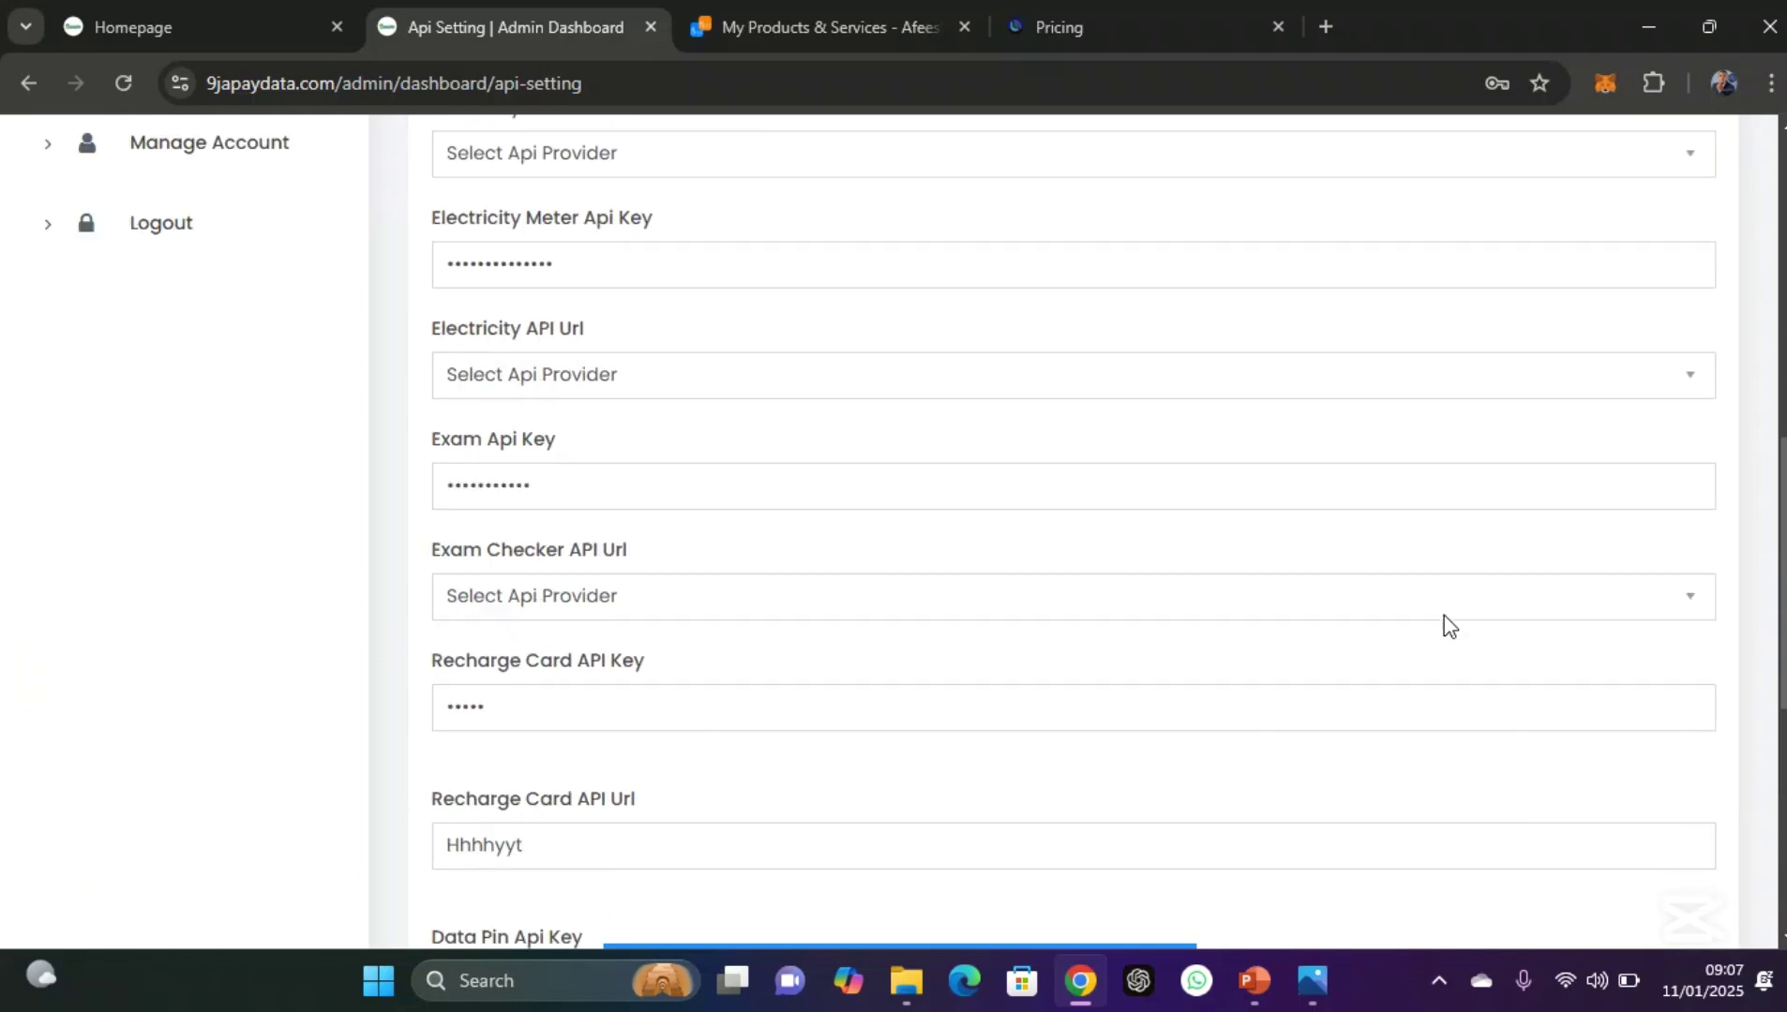
pyautogui.scroll(10, 1444, 619)
pyautogui.click(1664, 406)
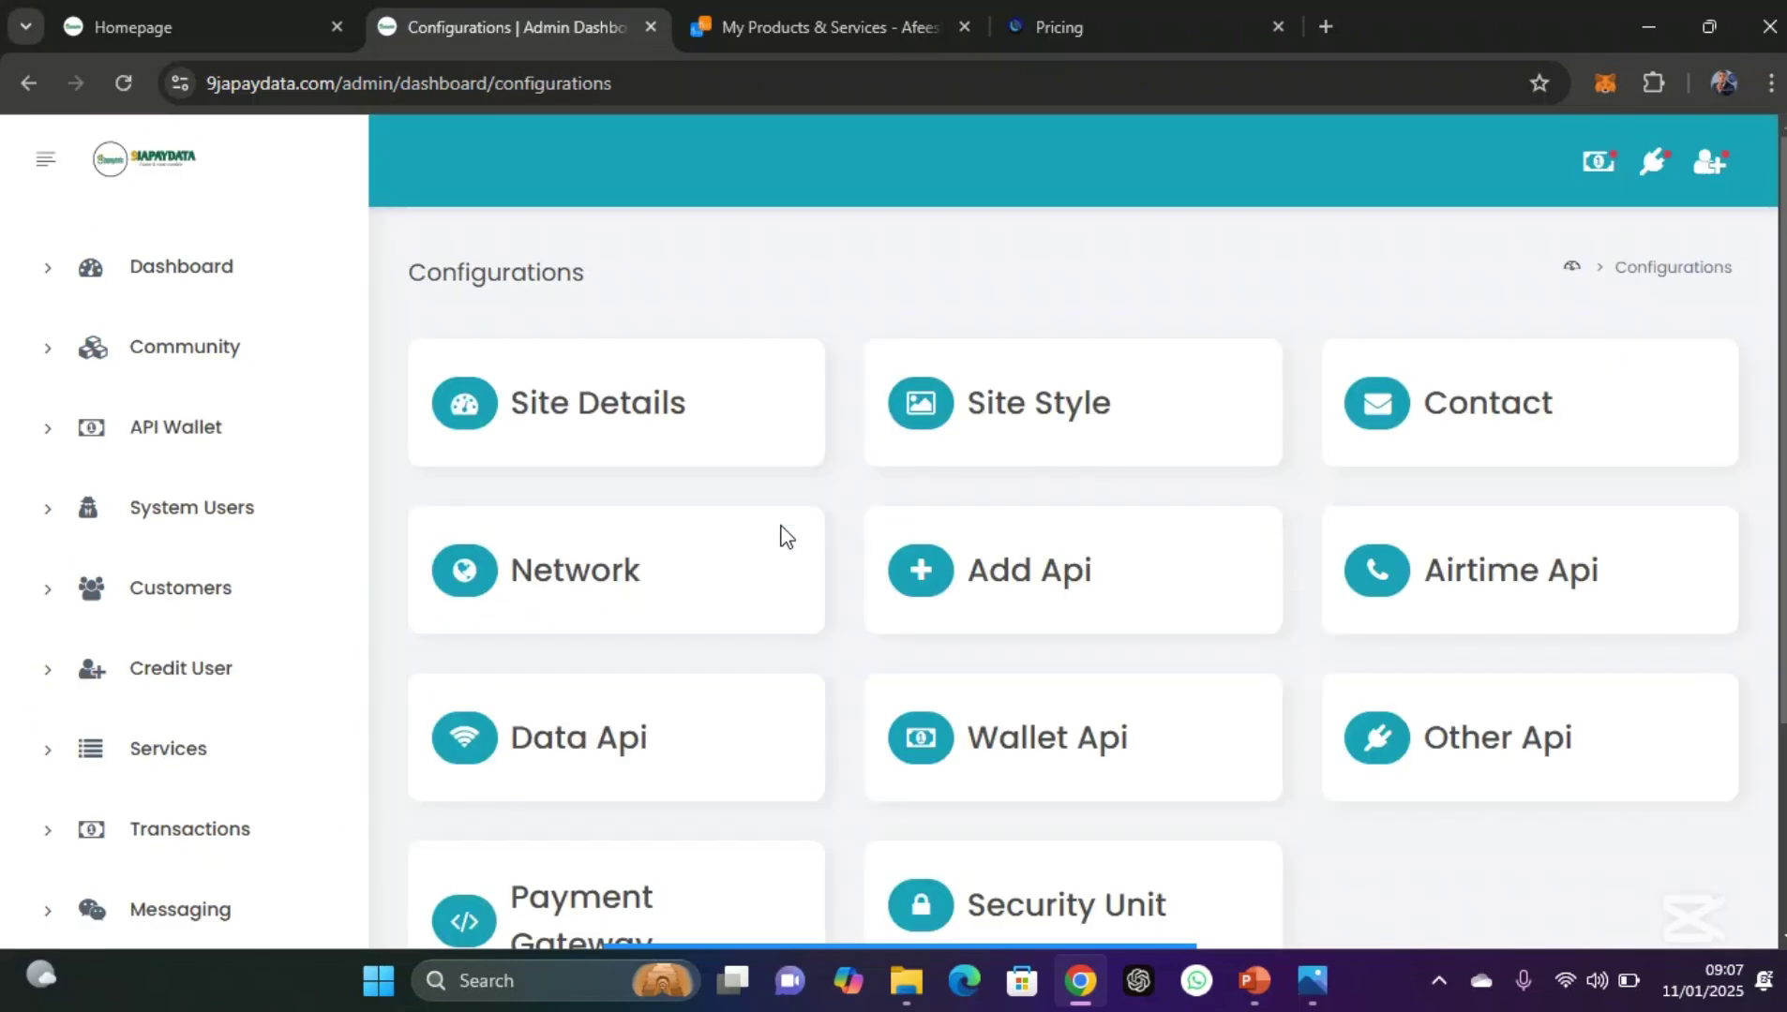
# Step: Save the Monnify payment gateway settings without changing the Monnify Activation choice
pyautogui.scroll(-3, 712, 600)
pyautogui.click(630, 610)
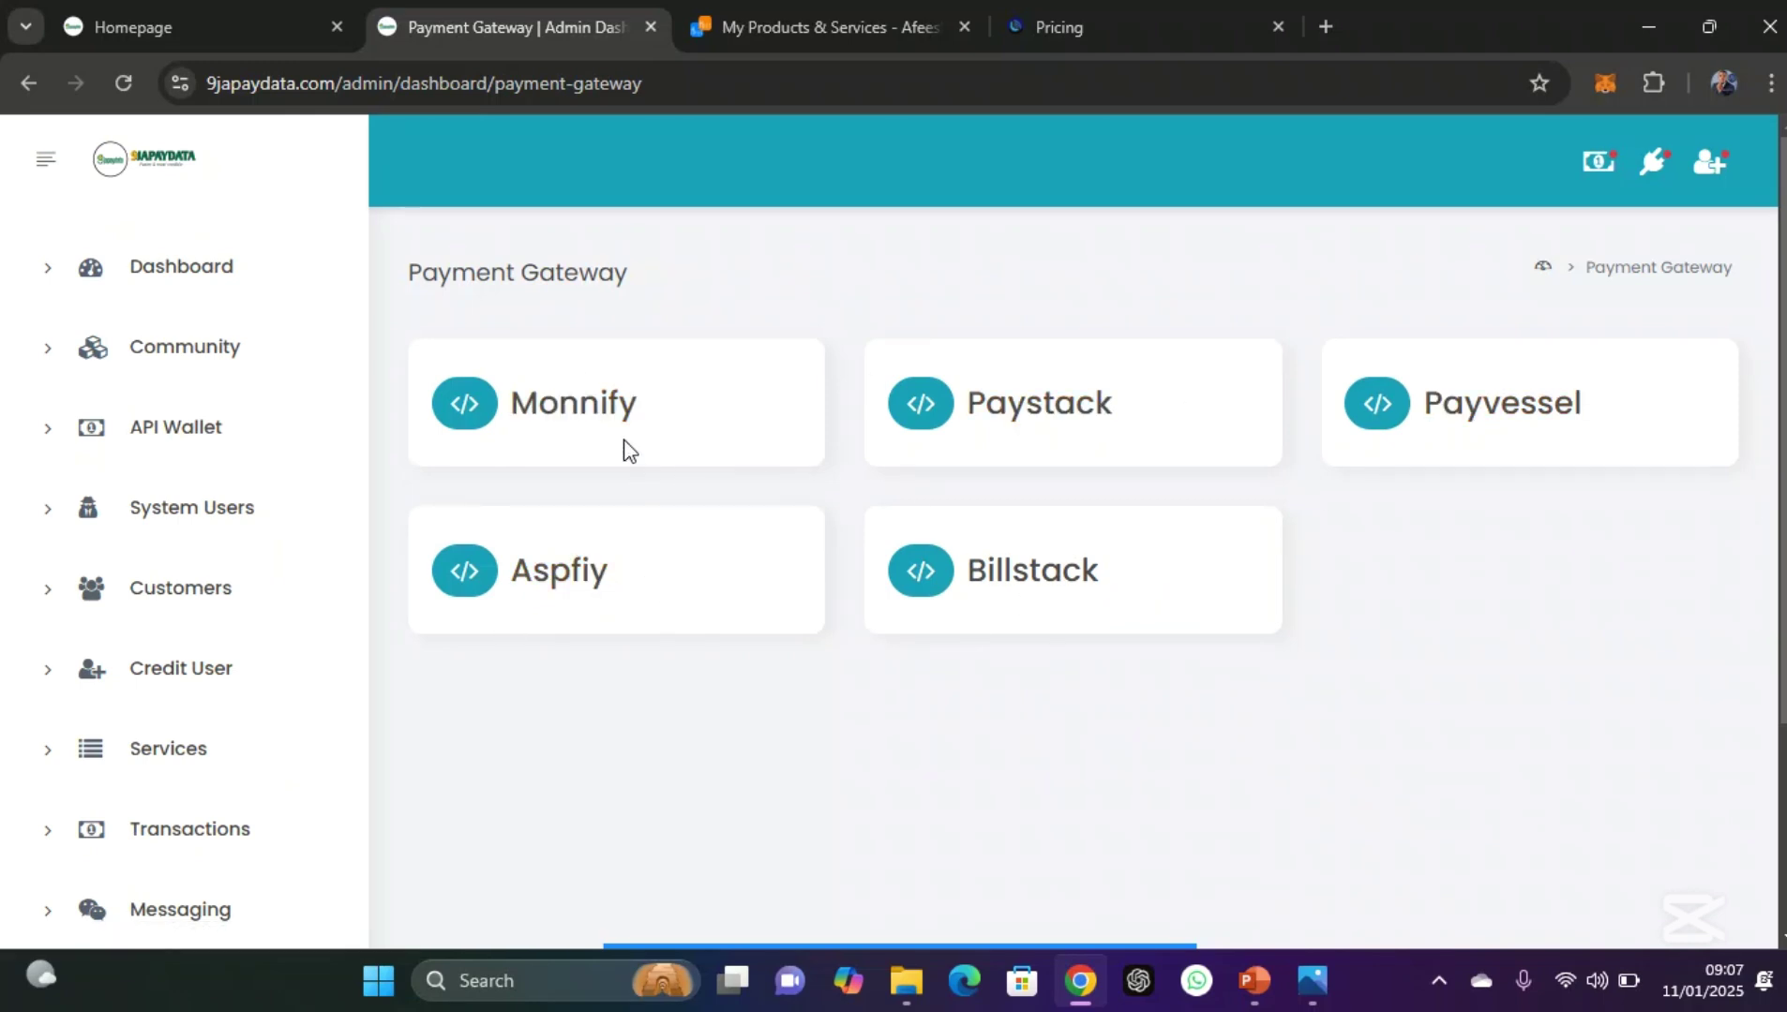
pyautogui.click(598, 417)
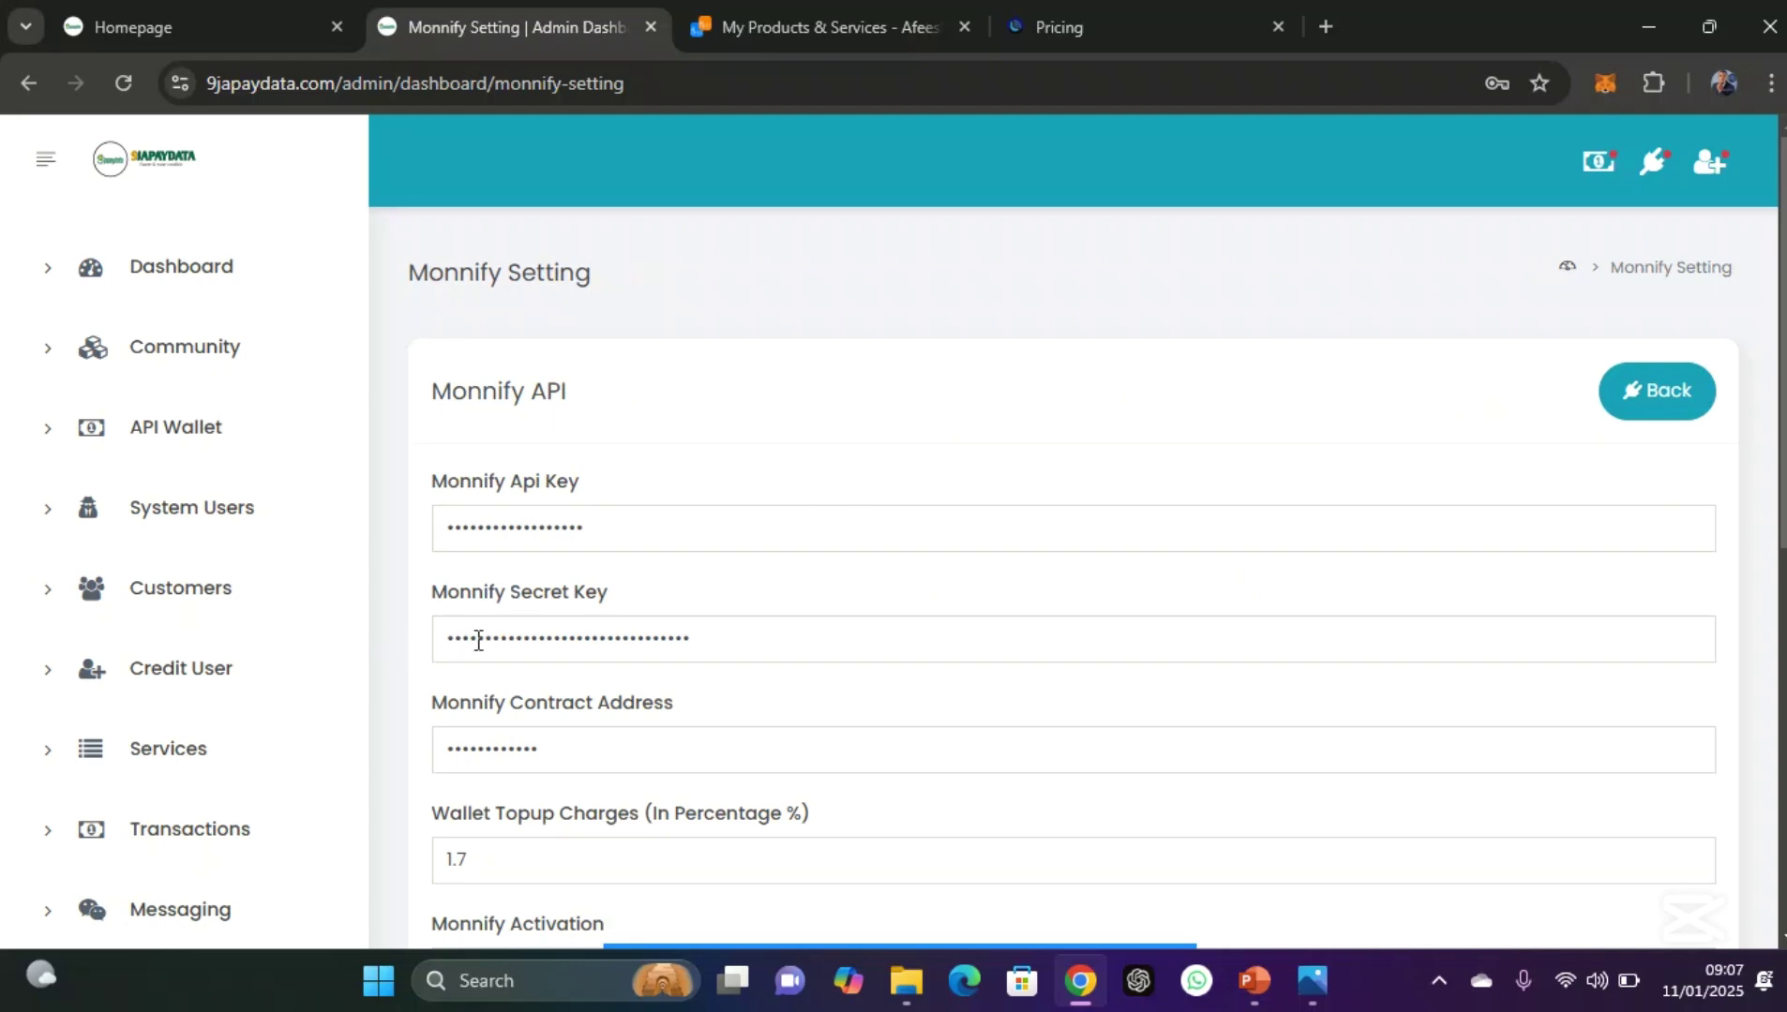
pyautogui.scroll(-6, 815, 768)
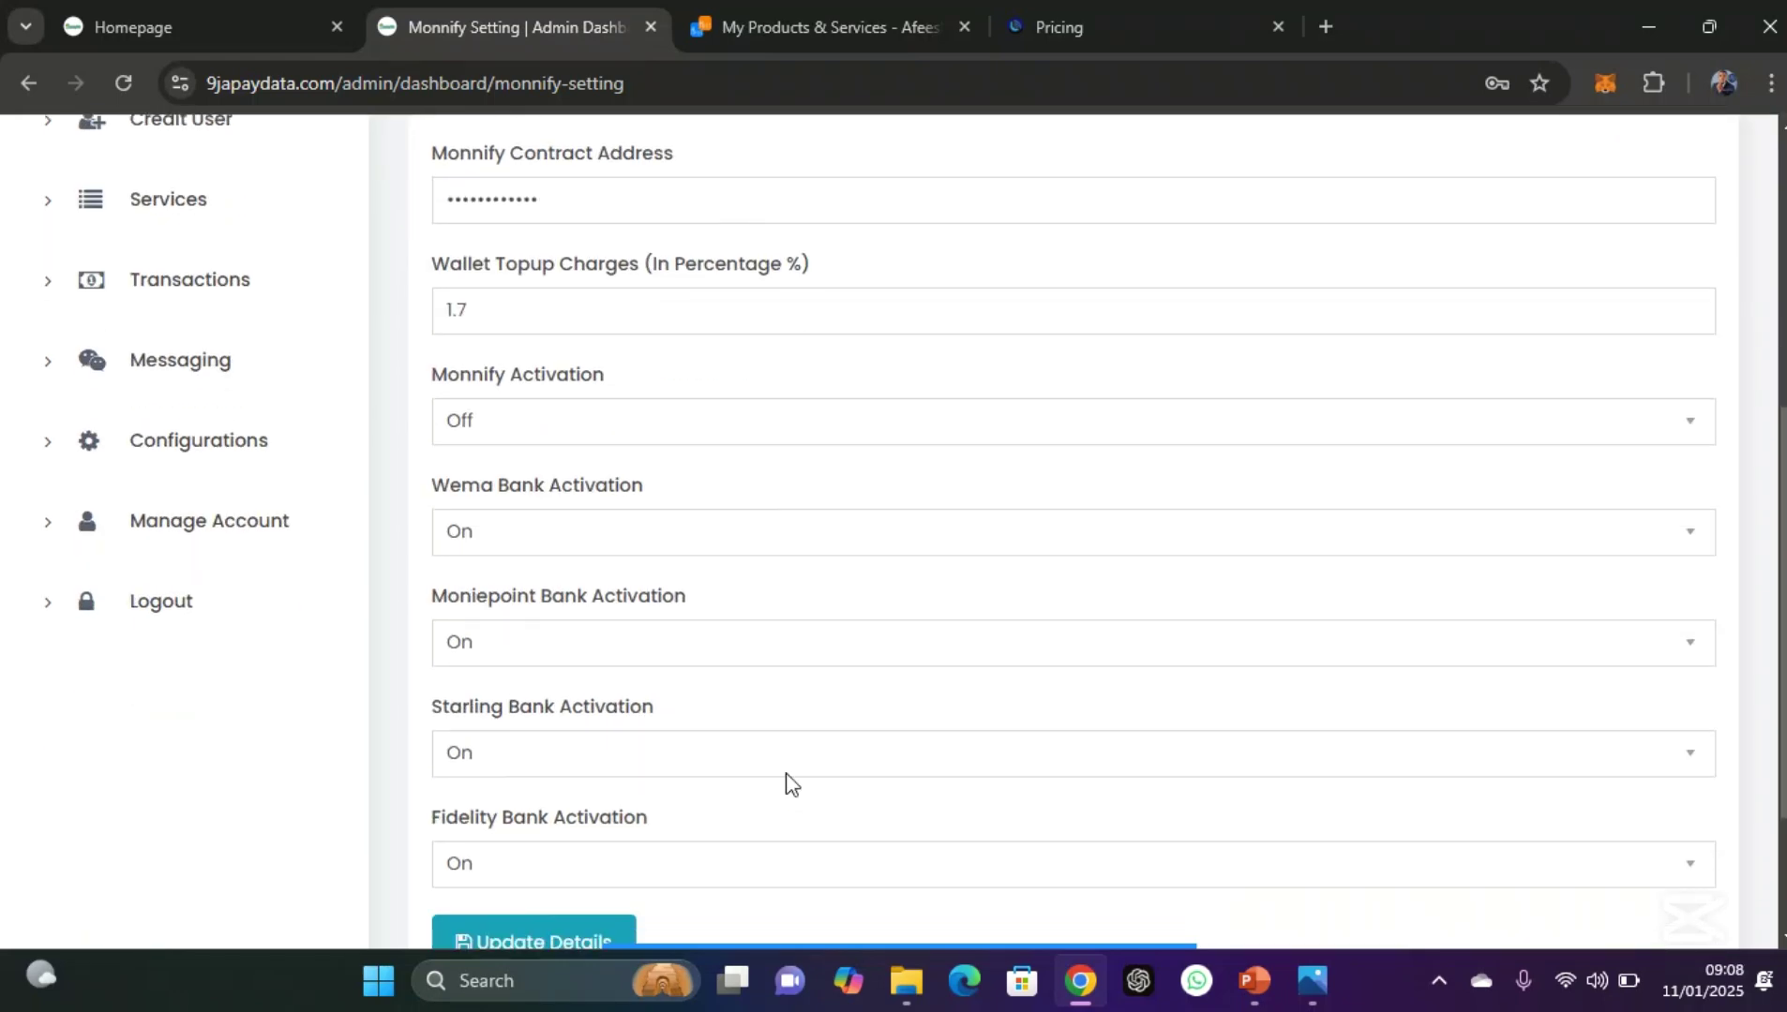
pyautogui.click(647, 431)
pyautogui.click(676, 386)
pyautogui.click(635, 426)
pyautogui.click(630, 423)
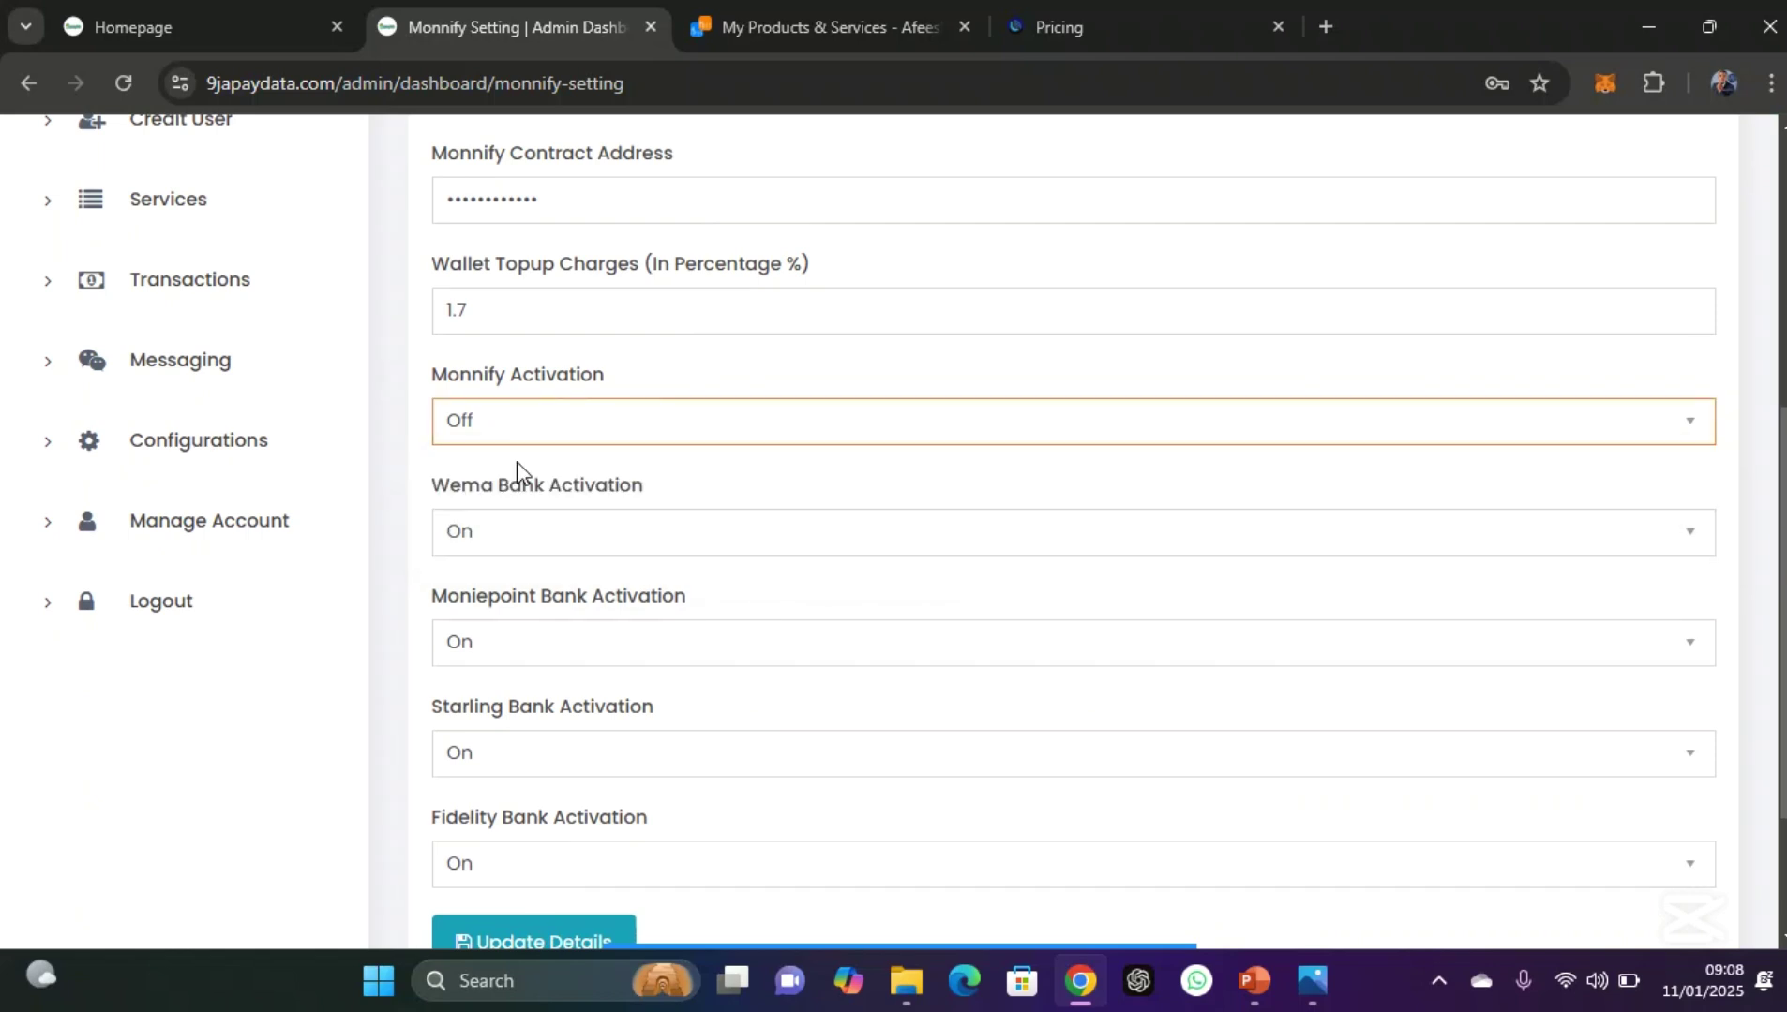
pyautogui.click(556, 942)
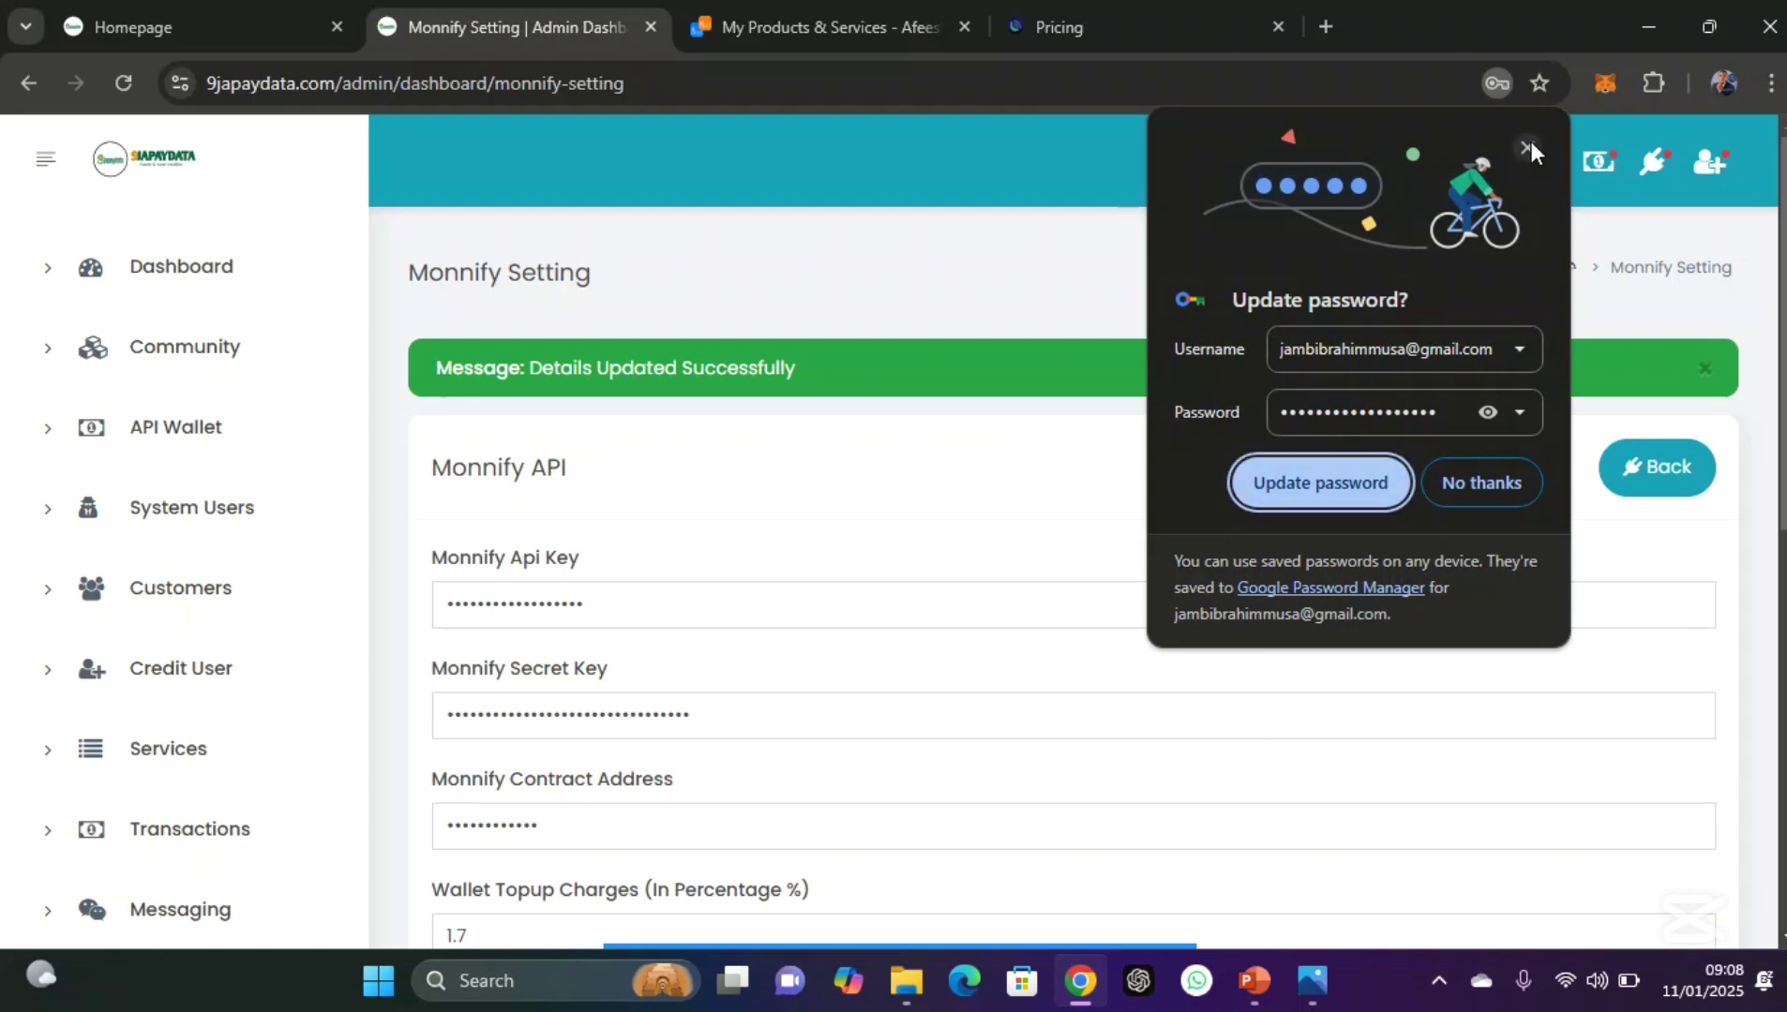
pyautogui.click(1528, 147)
# Step: Go back to the configurations overview and open the Security Unit Blacklist Setting page
pyautogui.click(1641, 483)
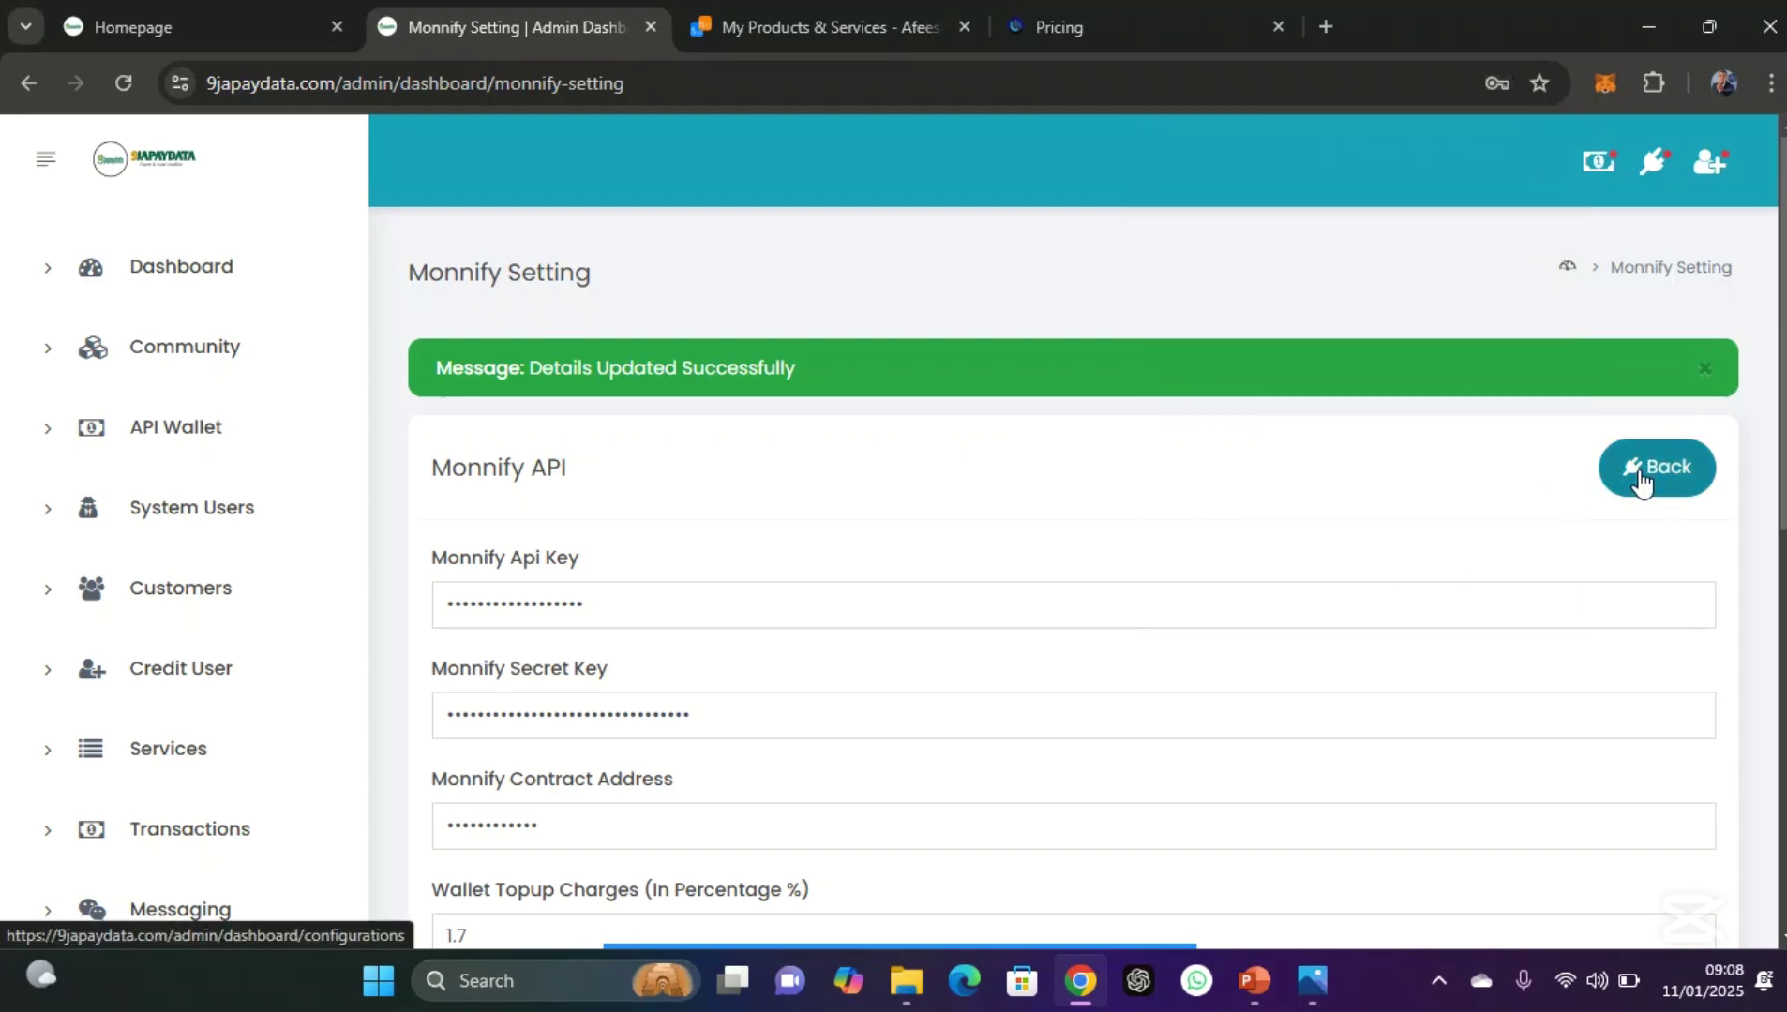
pyautogui.scroll(-3, 925, 657)
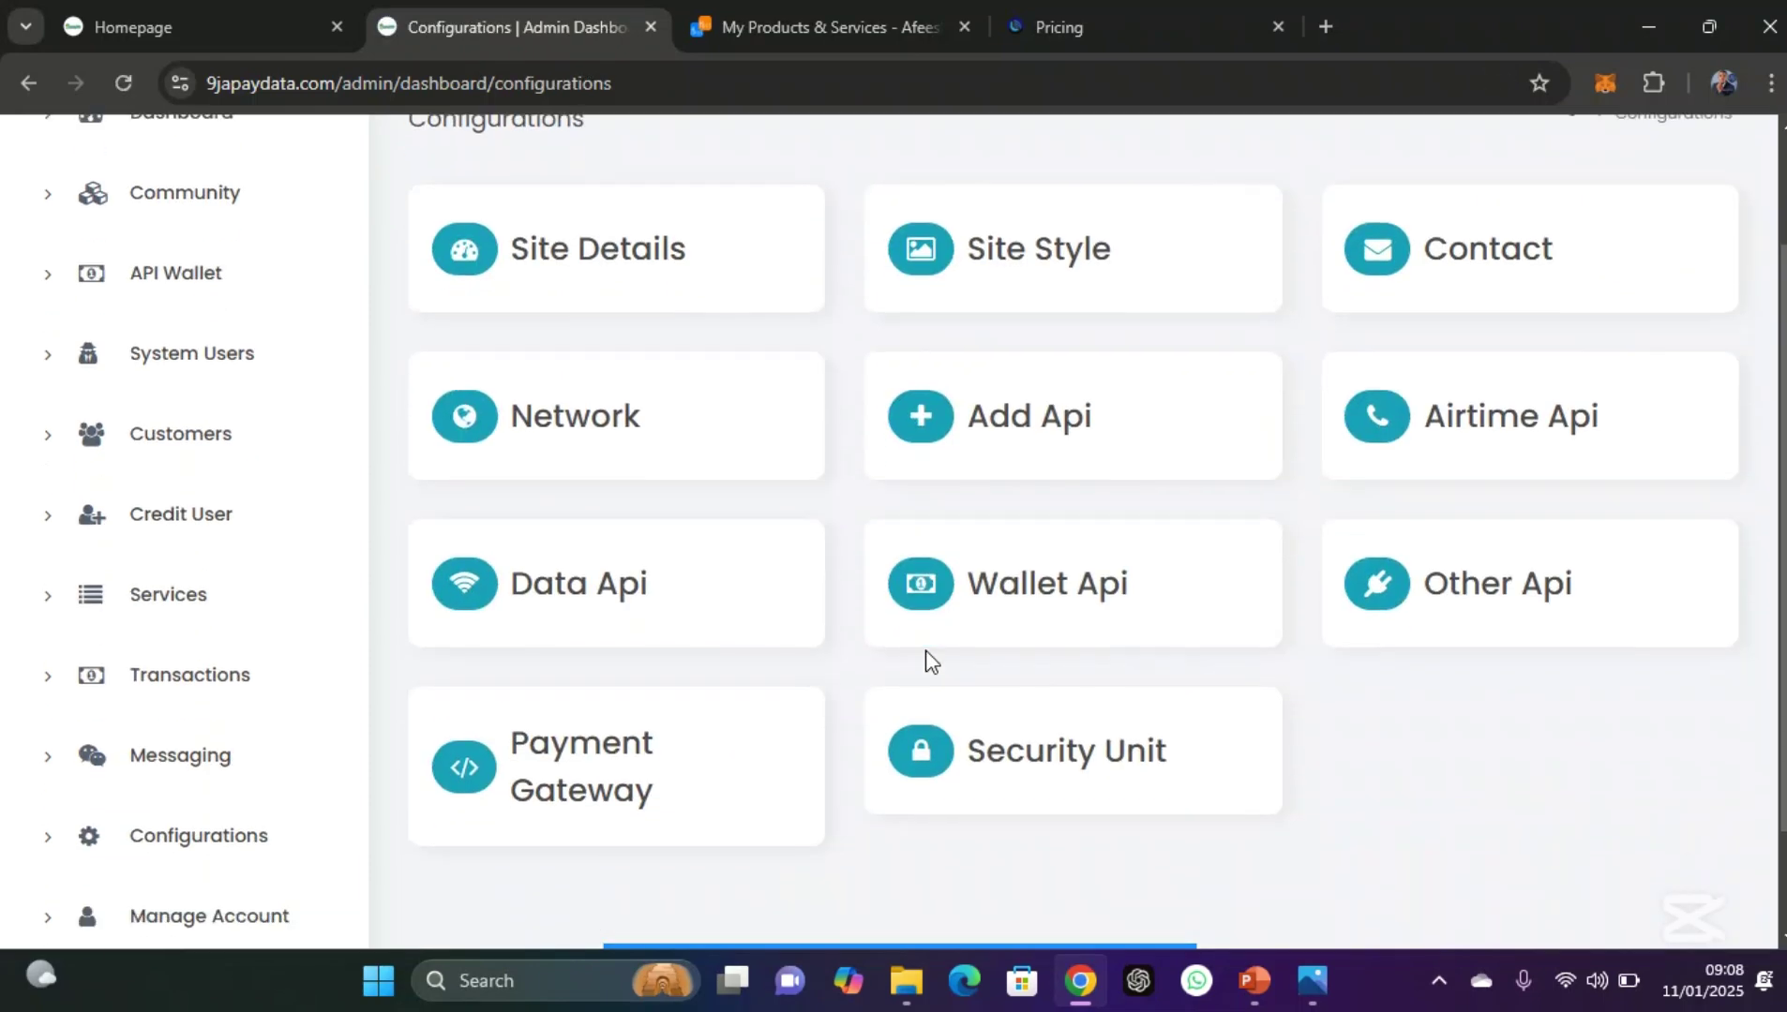
pyautogui.click(1048, 630)
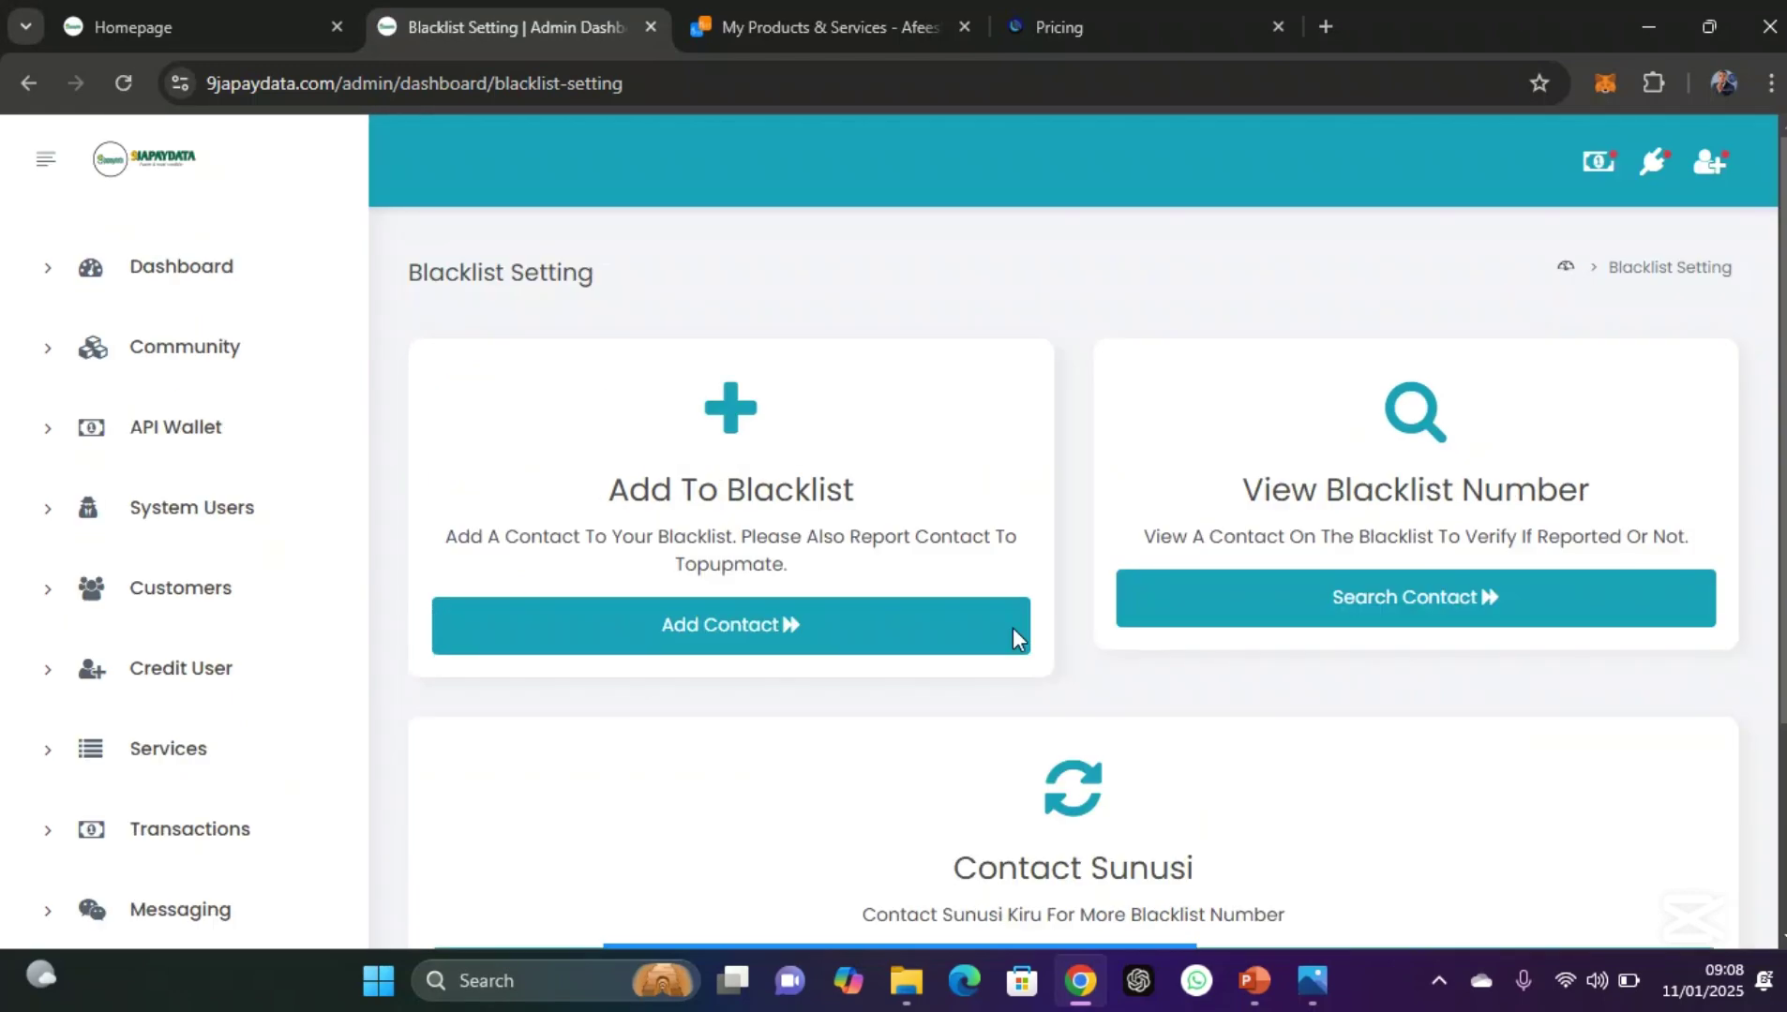
pyautogui.scroll(-3, 1535, 486)
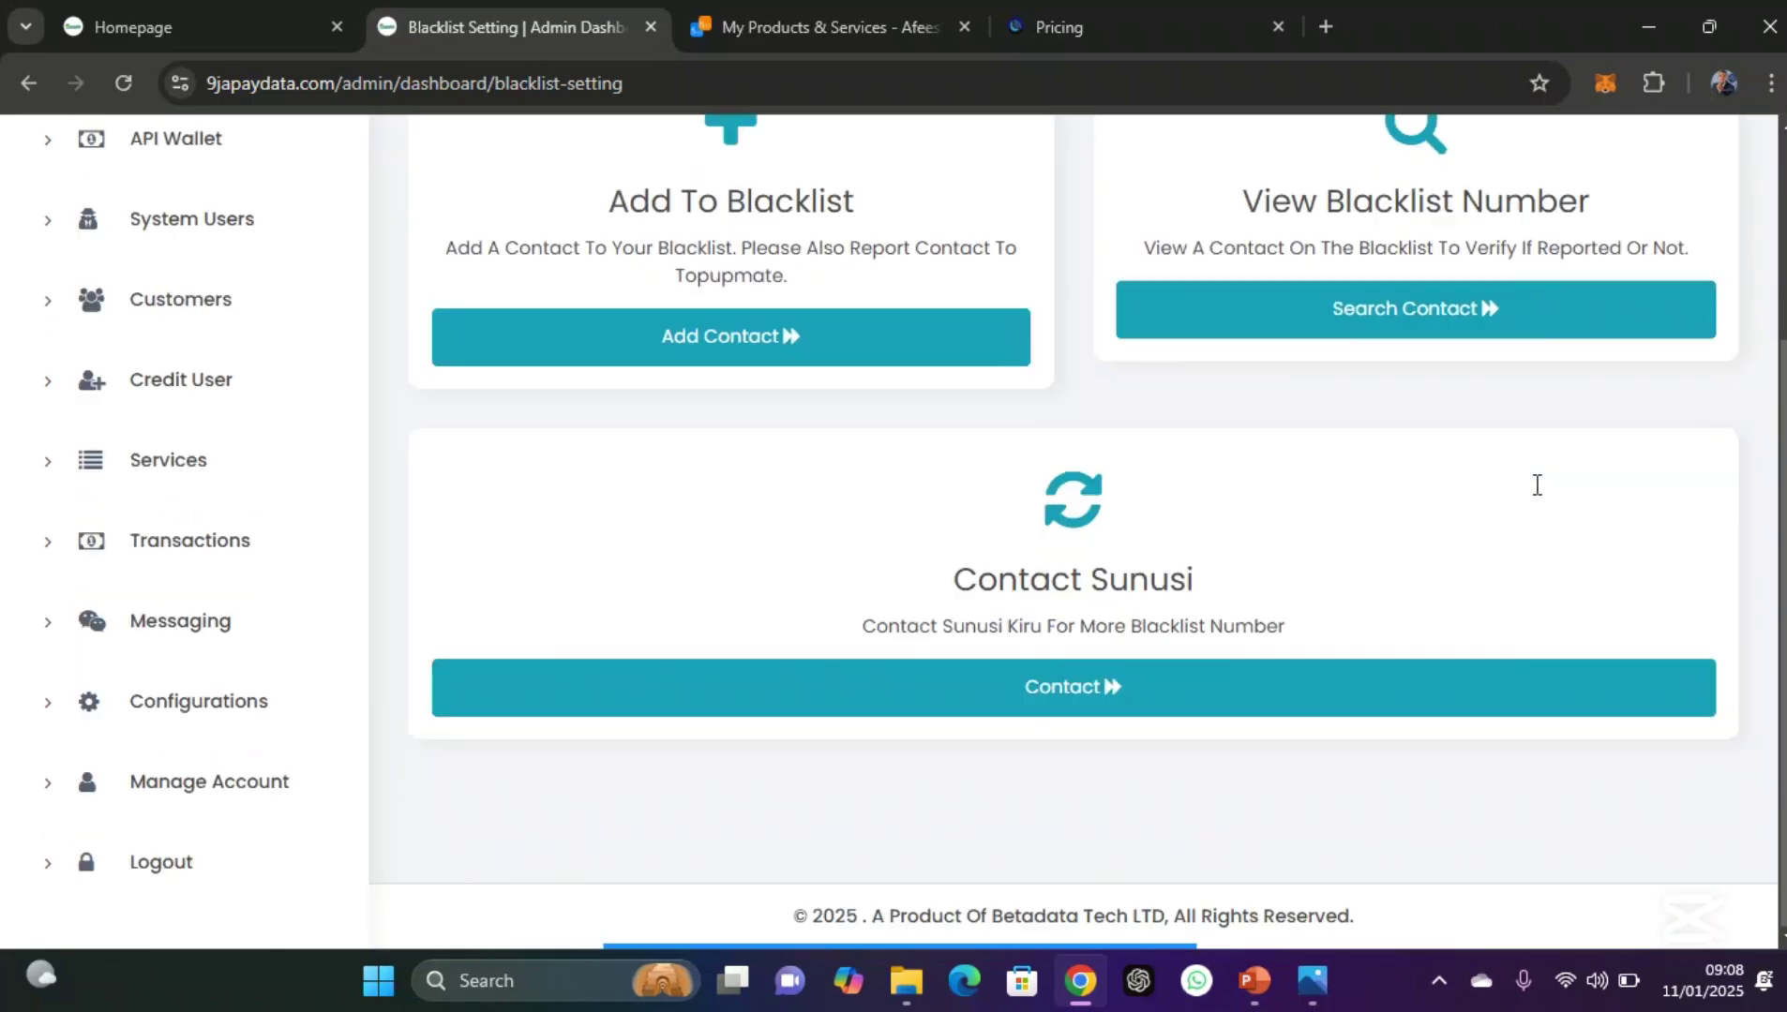
pyautogui.scroll(3, 1471, 490)
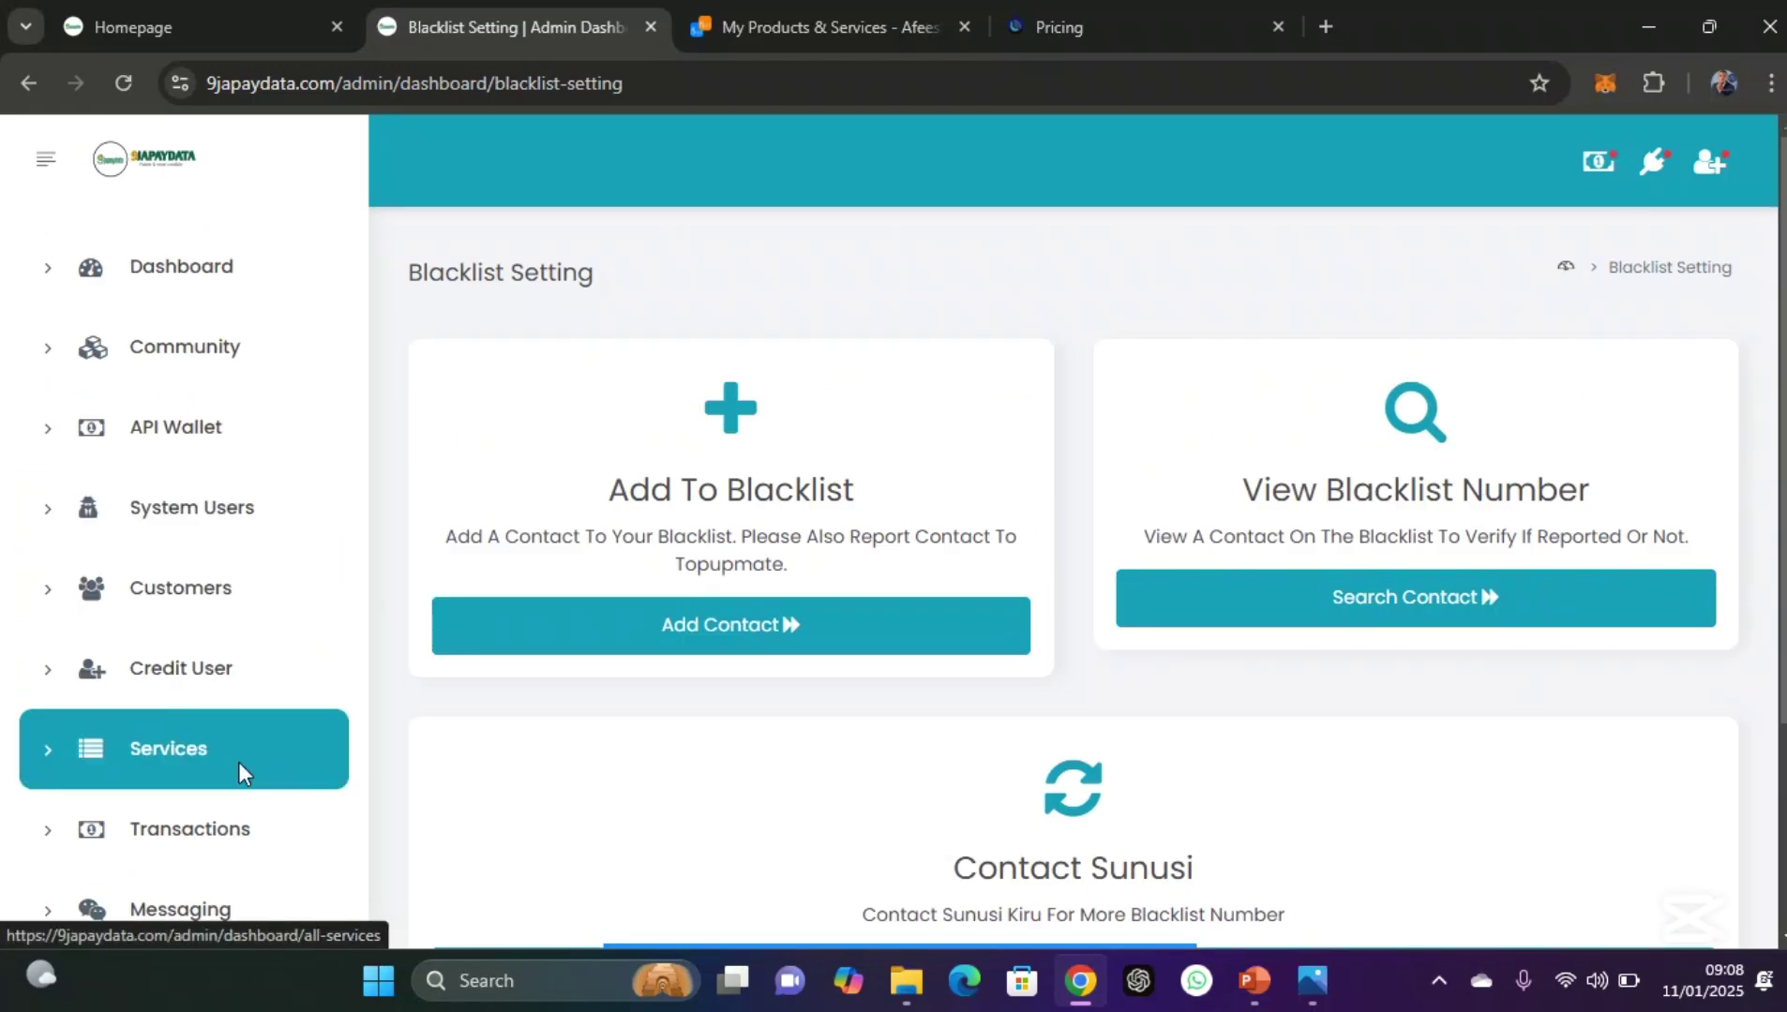
# Step: Open Data Plans Manage from Services, after a detour to Airtime Discount Manage, to show MTN SME prices
pyautogui.click(234, 764)
pyautogui.click(667, 561)
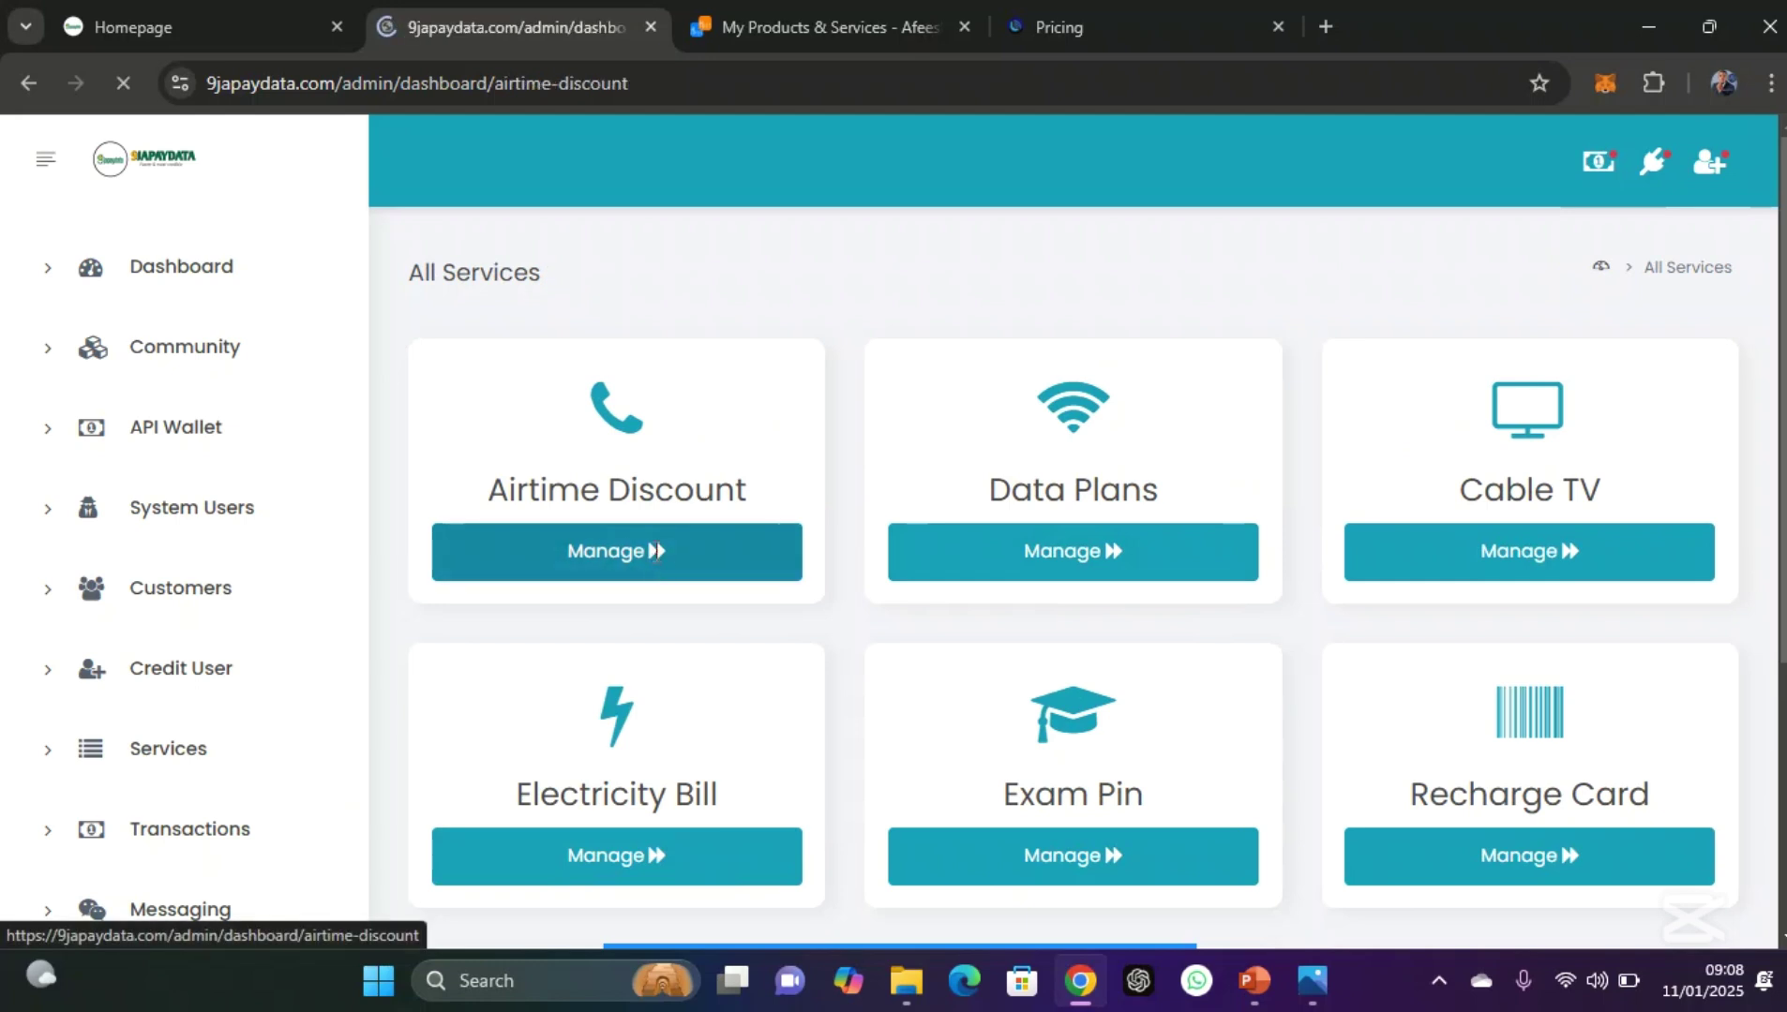
pyautogui.scroll(-4, 765, 646)
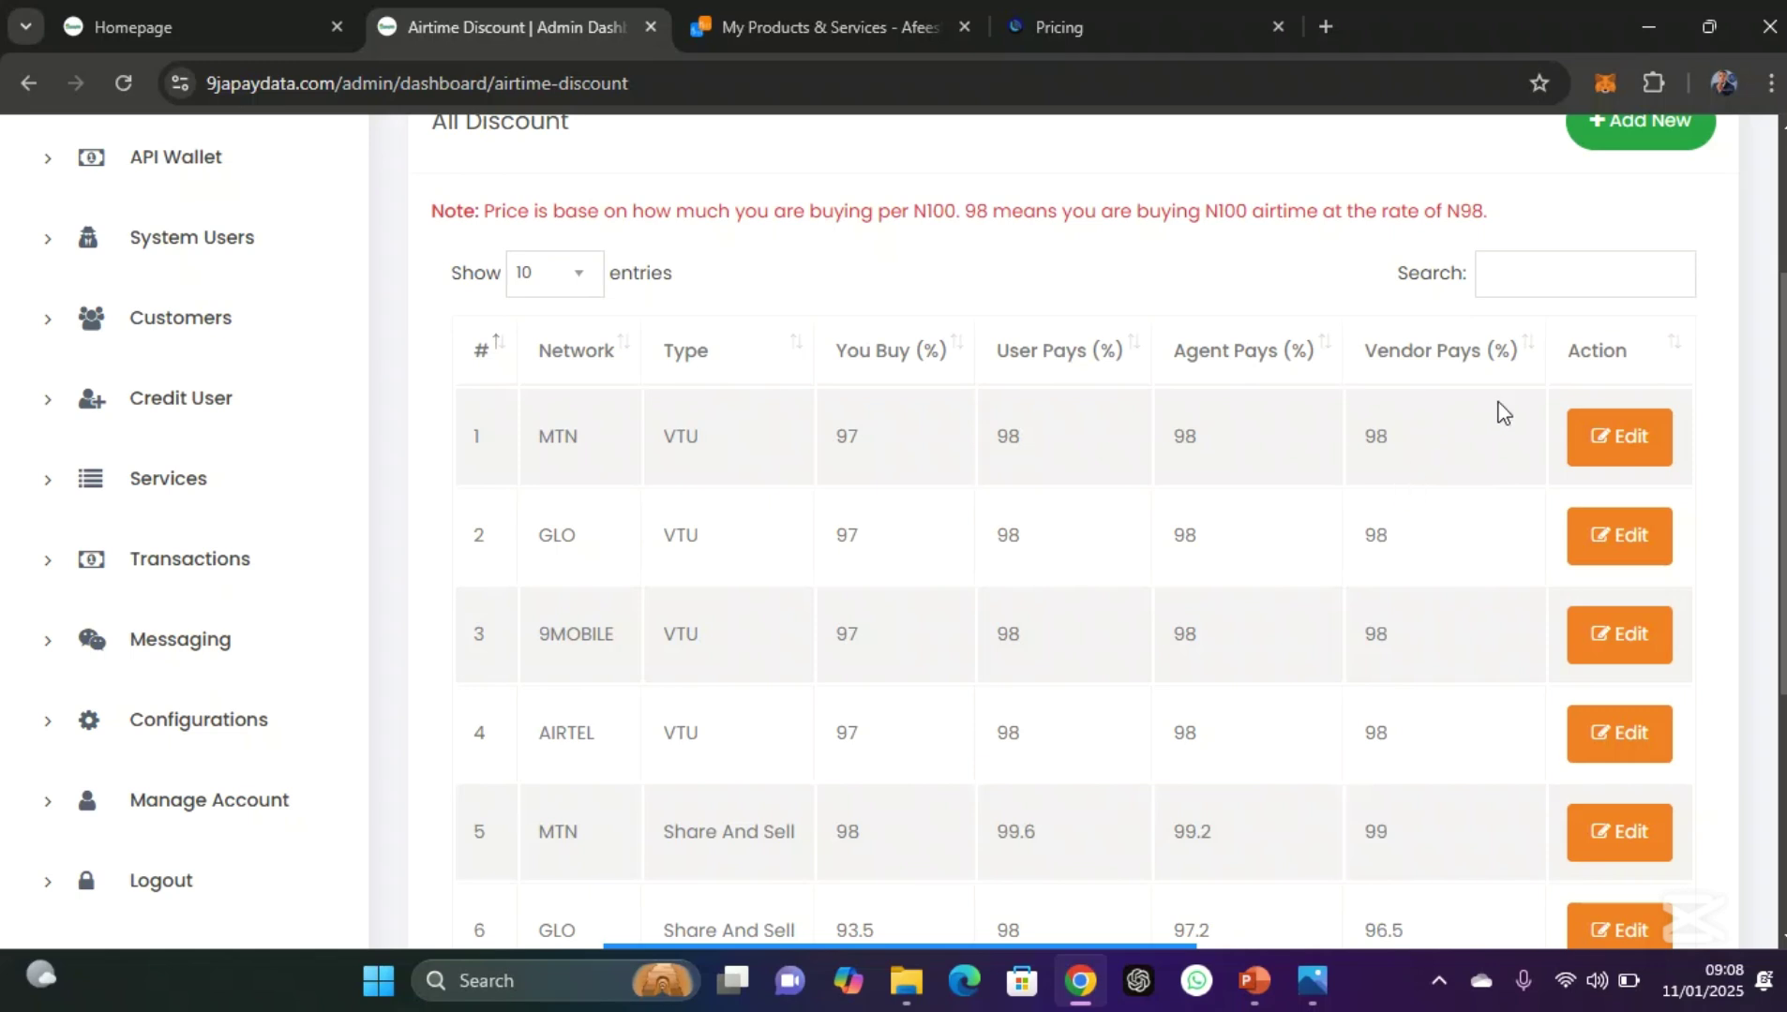
pyautogui.click(298, 507)
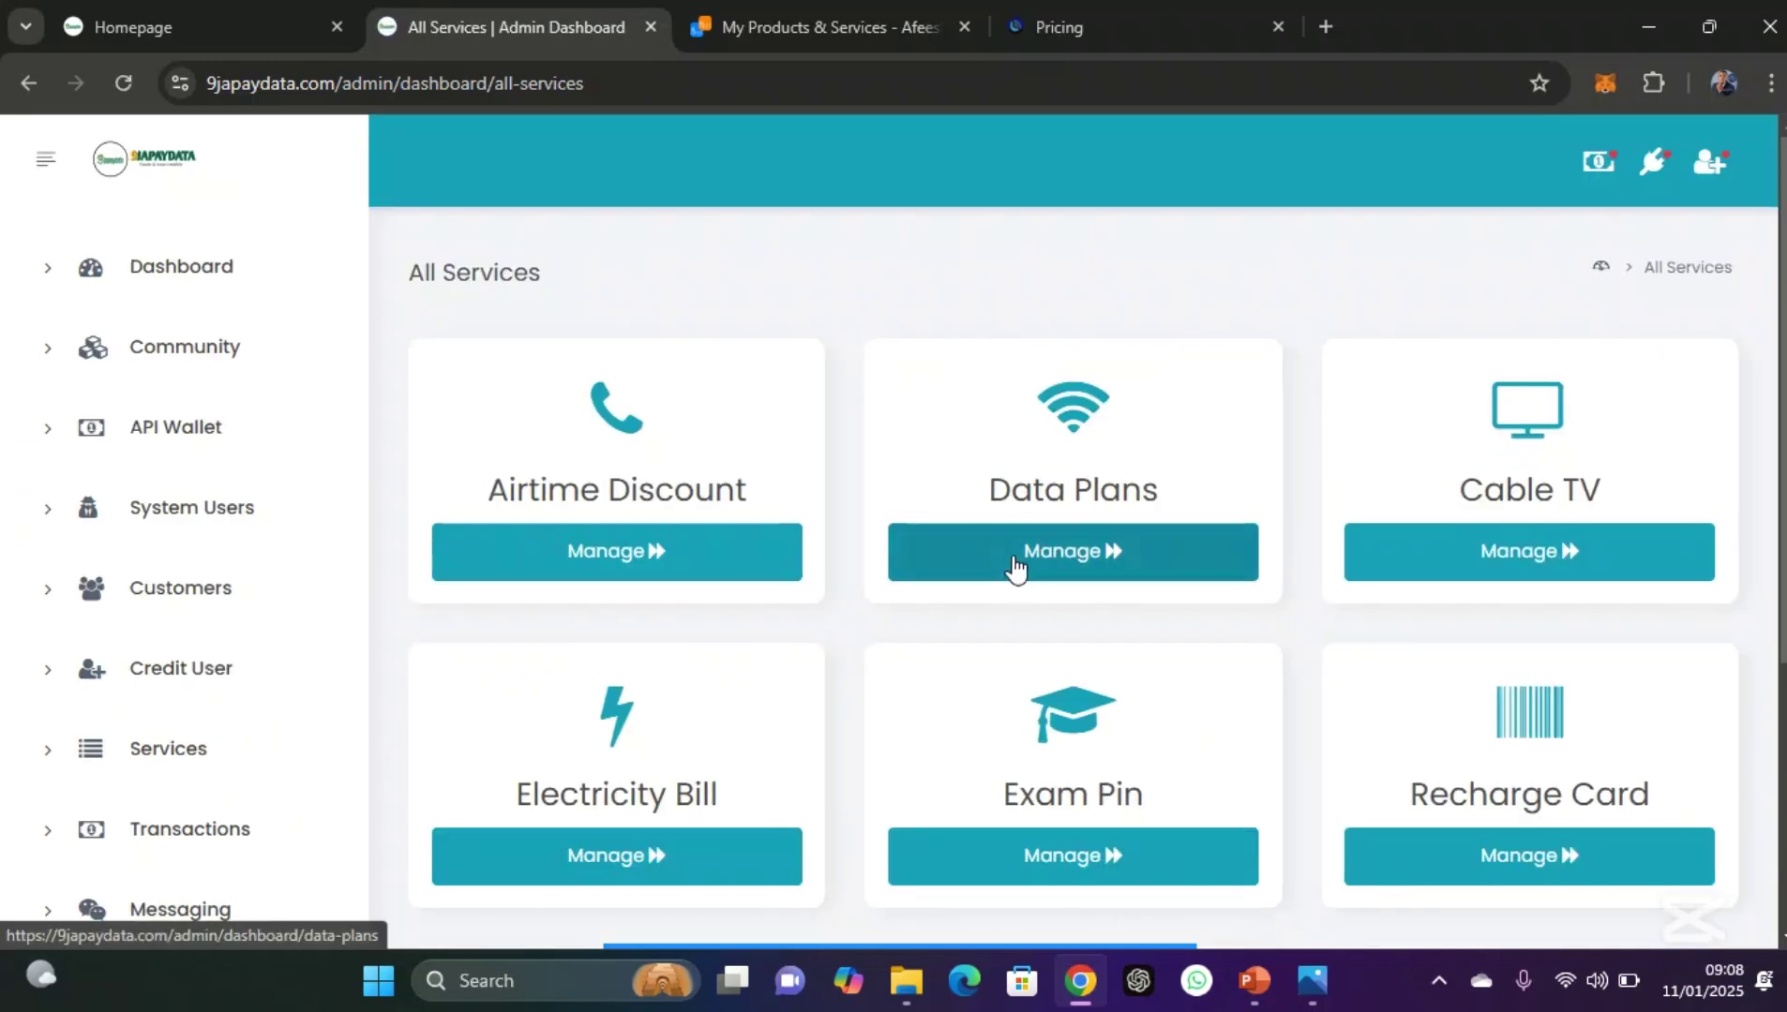
pyautogui.click(1014, 567)
pyautogui.scroll(-1, 1017, 609)
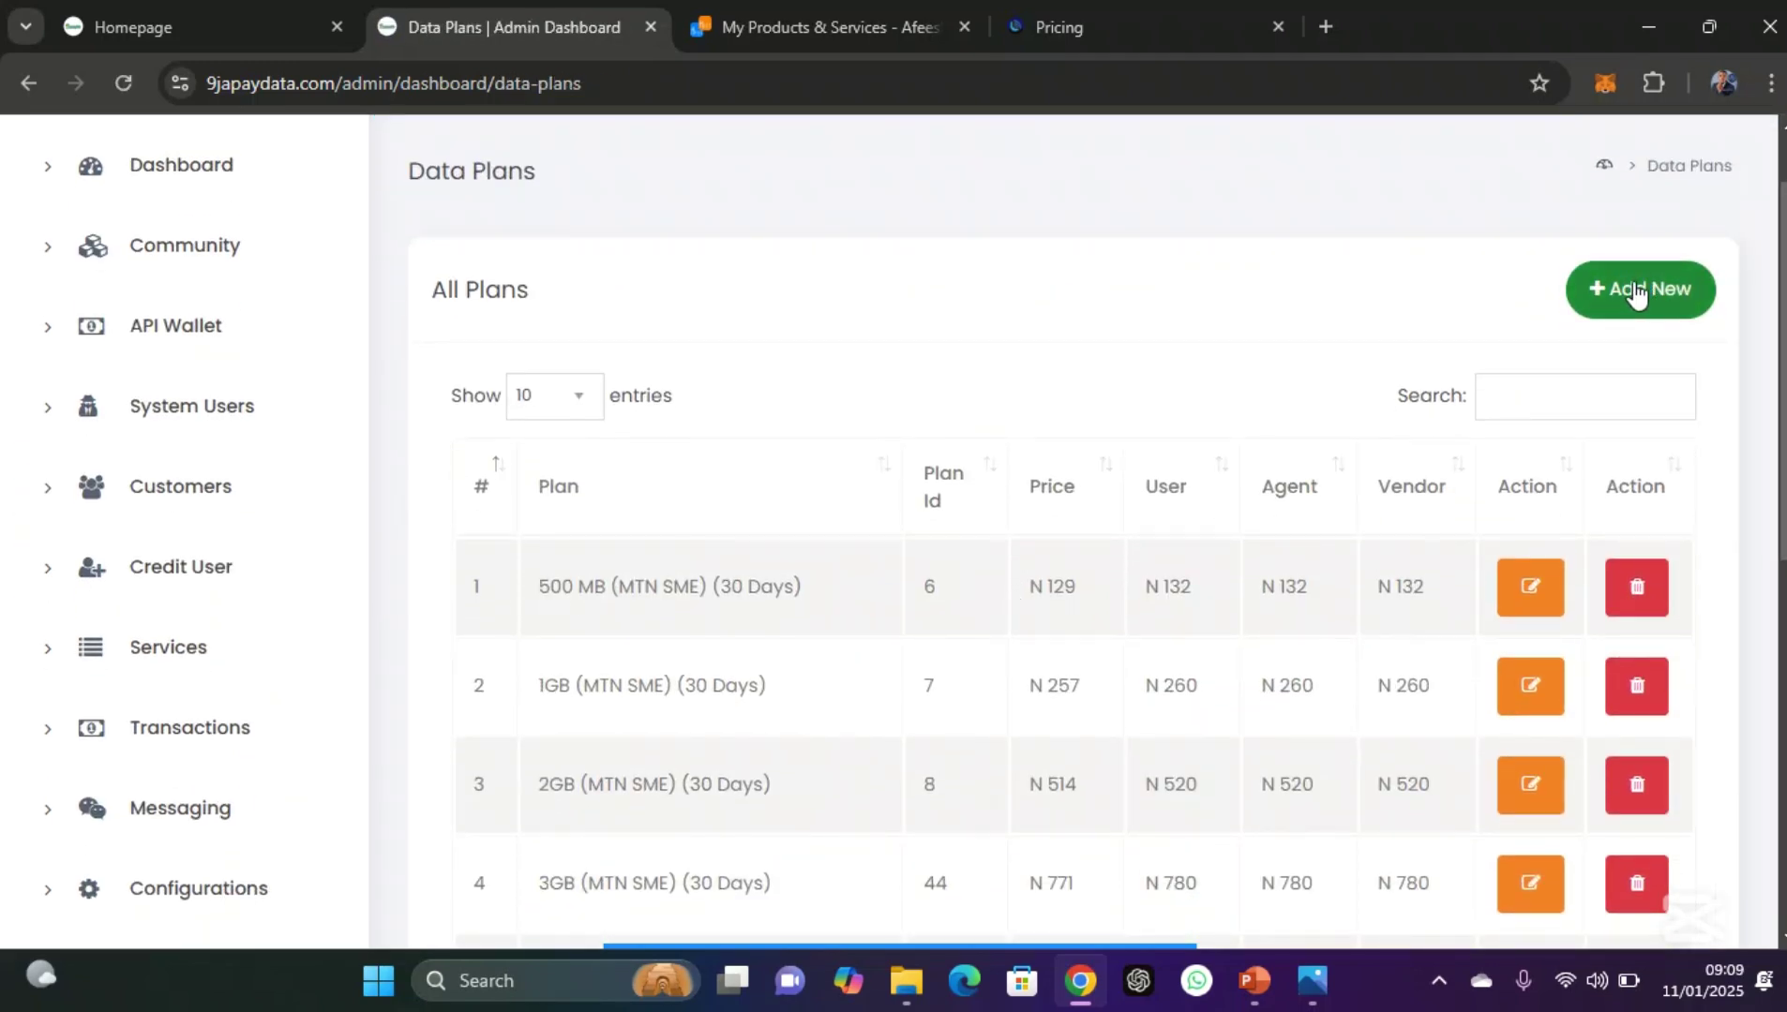
pyautogui.click(1511, 392)
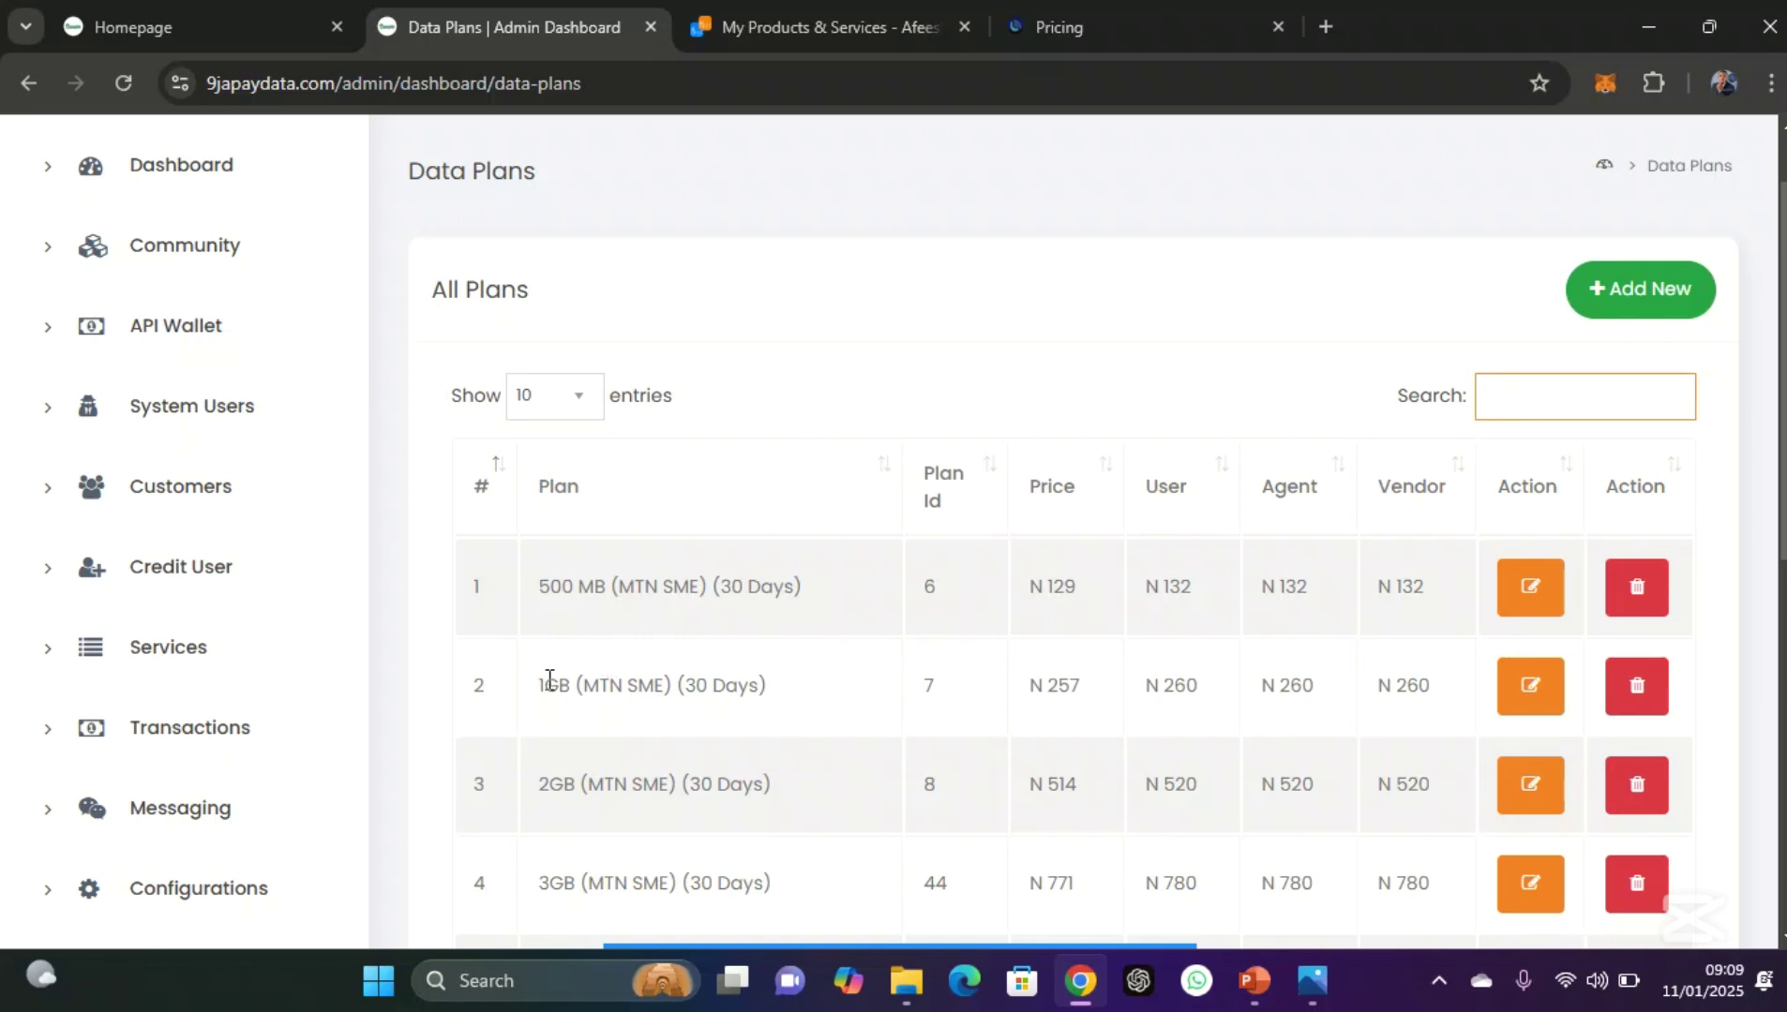
# Step: Edit the 1GB MTN SME plan, keeping network MTN, with Plan Id 20 and buying price 258
pyautogui.click(1532, 689)
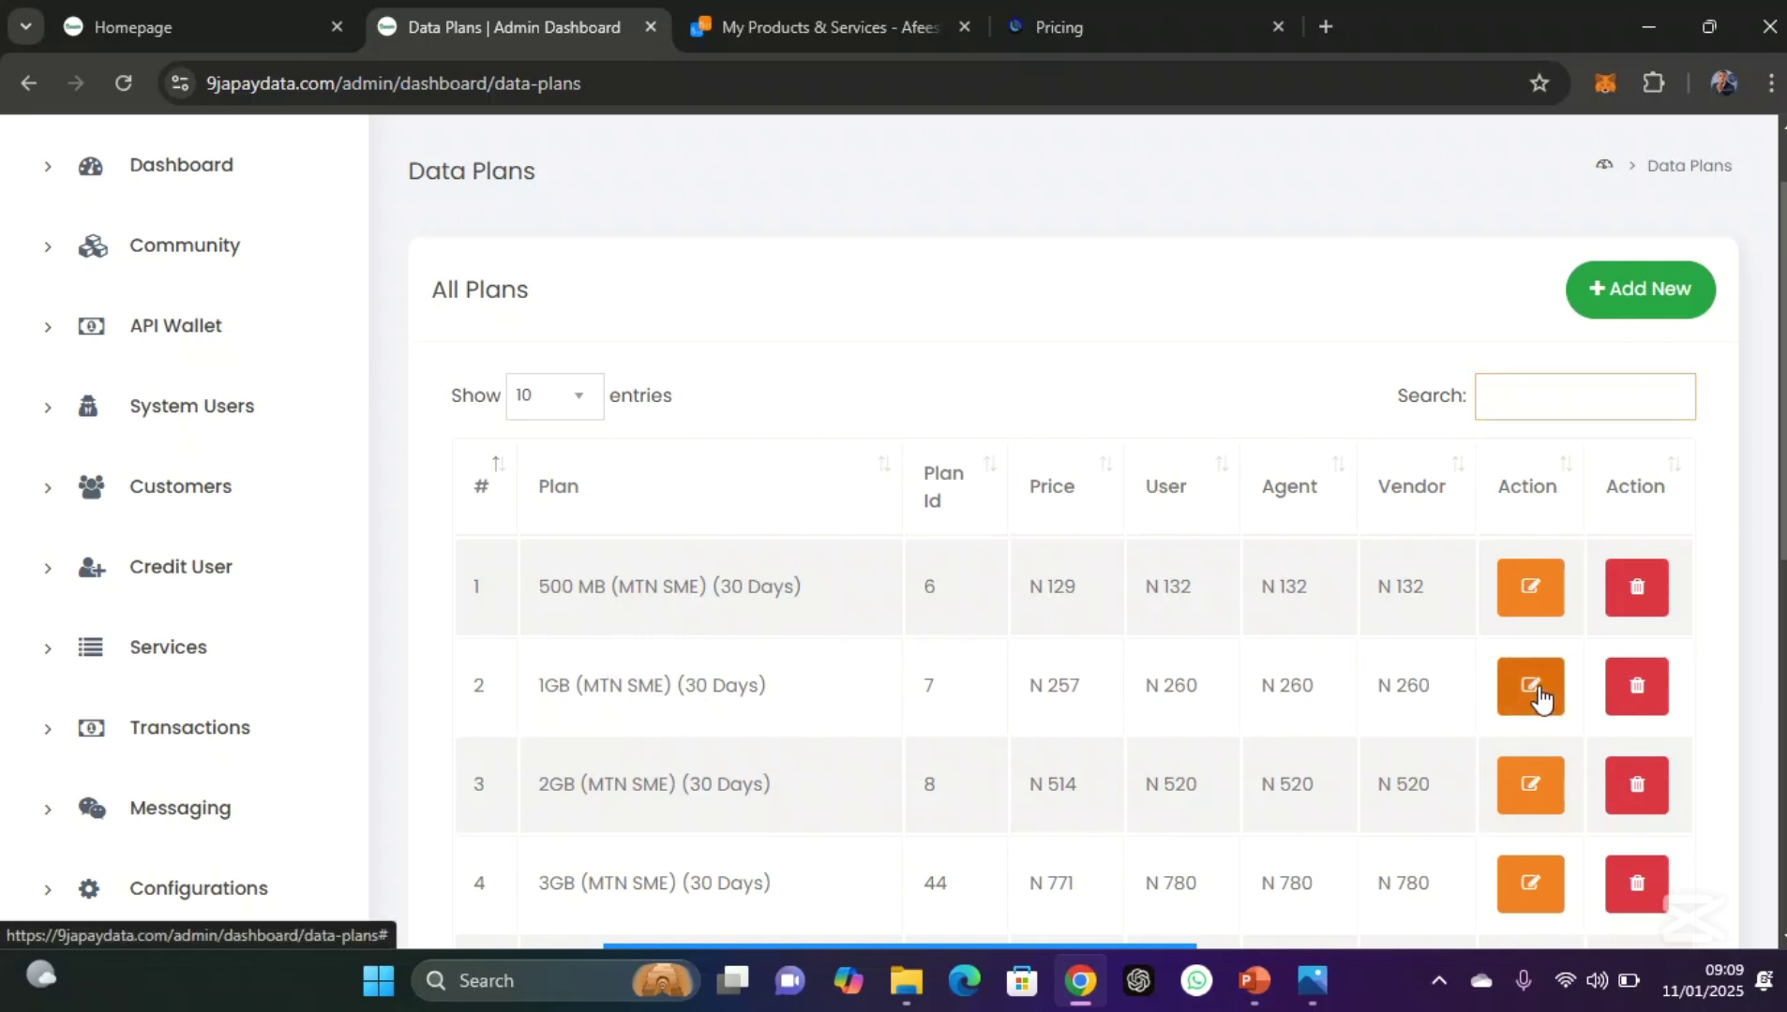
pyautogui.click(581, 314)
pyautogui.click(555, 399)
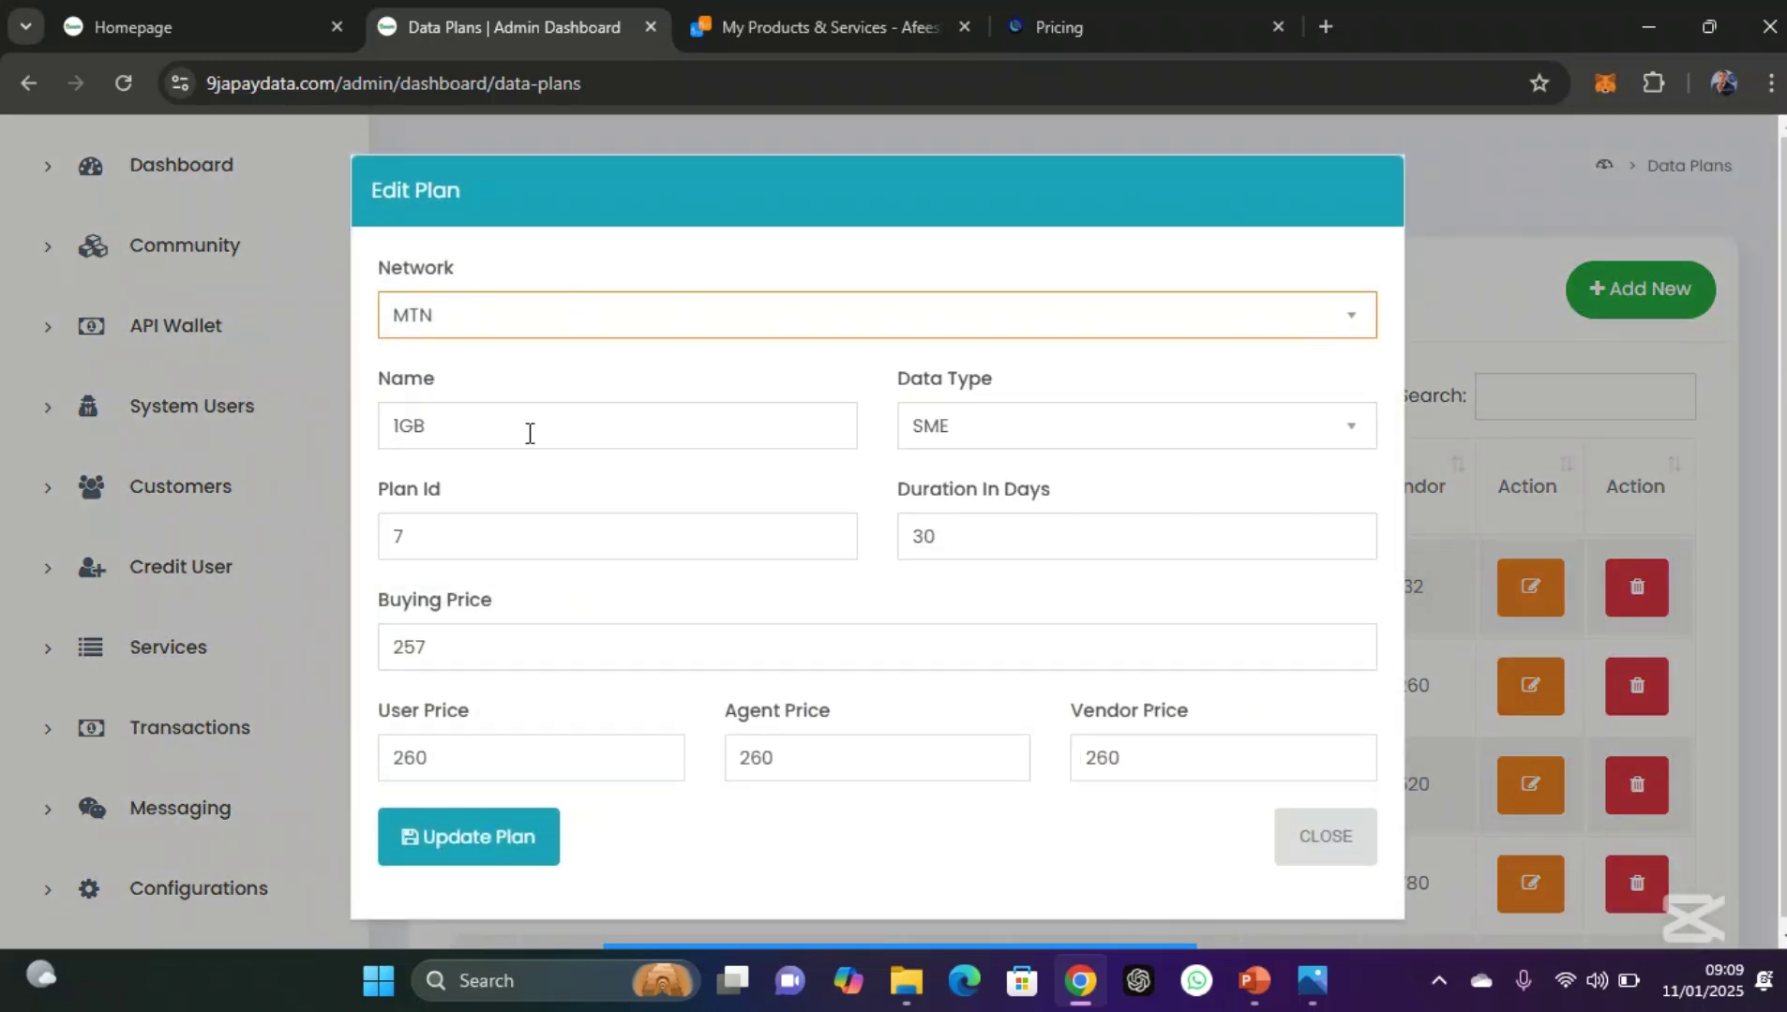
pyautogui.click(516, 523)
pyautogui.write('20')
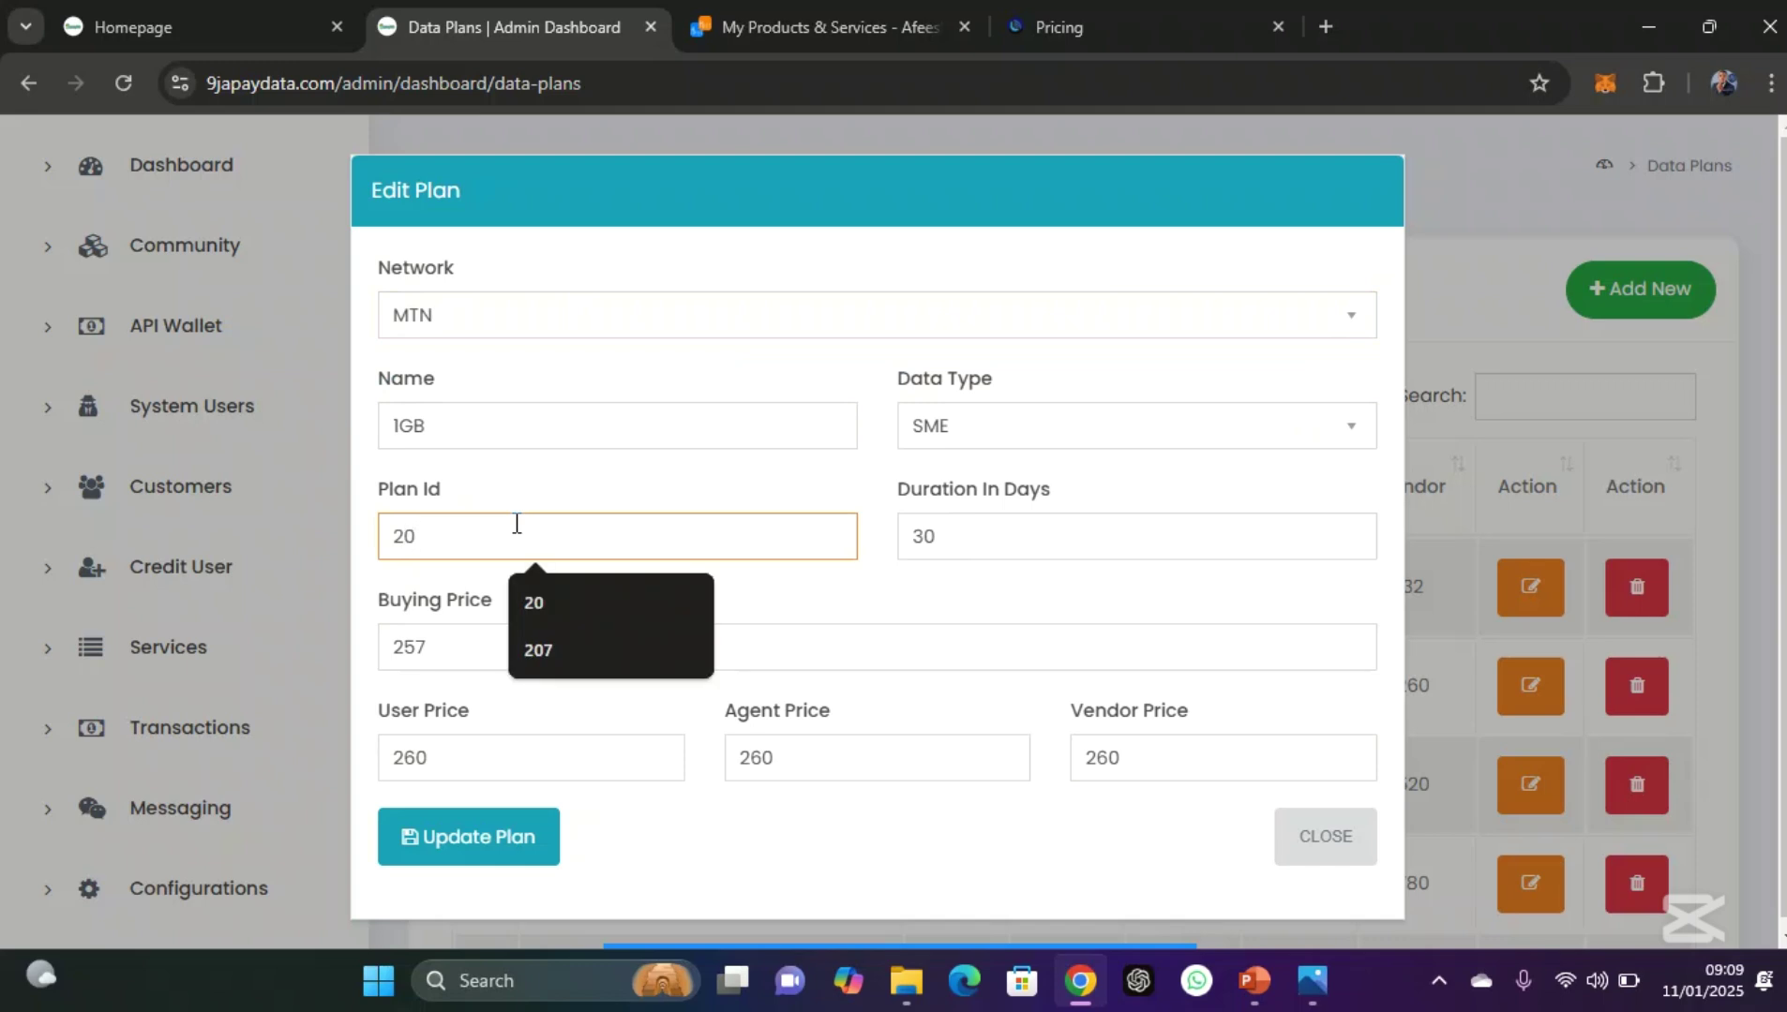
pyautogui.click(442, 649)
pyautogui.press('BackSpace')
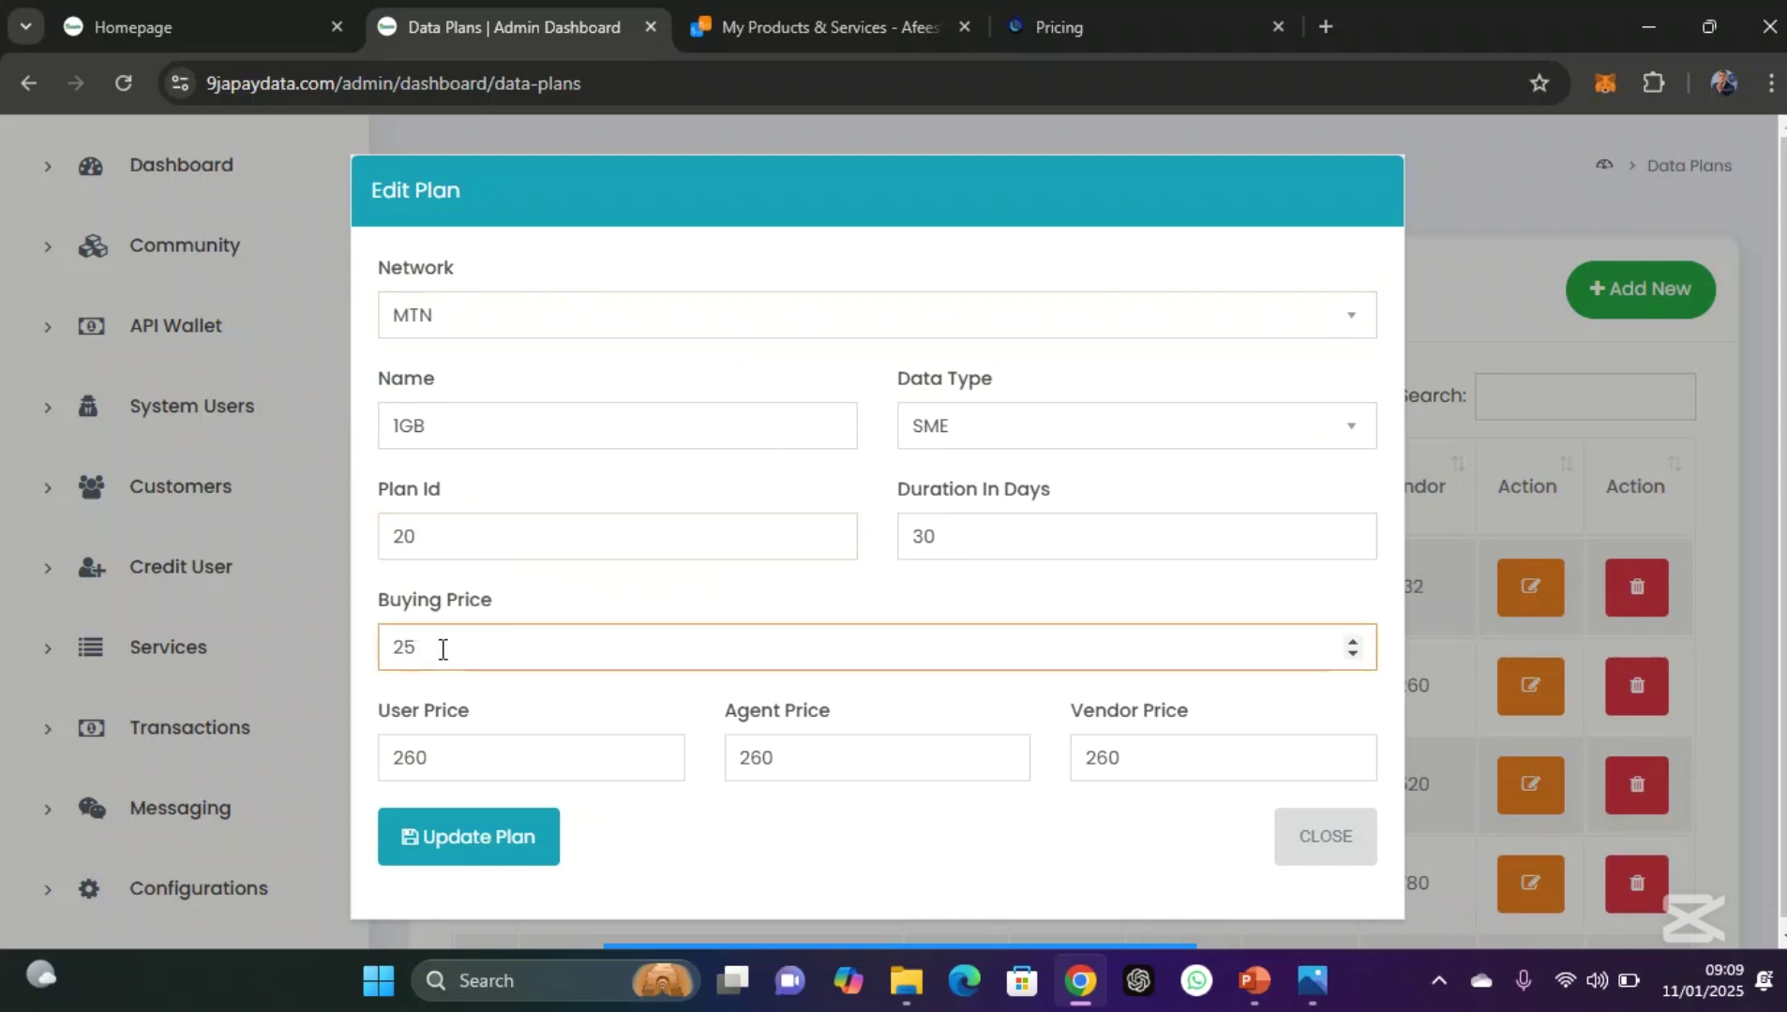
pyautogui.write('8')
# Step: Set the agent price to 259 with vendor at 258, save the plan, and return to the user homepage
pyautogui.click(491, 756)
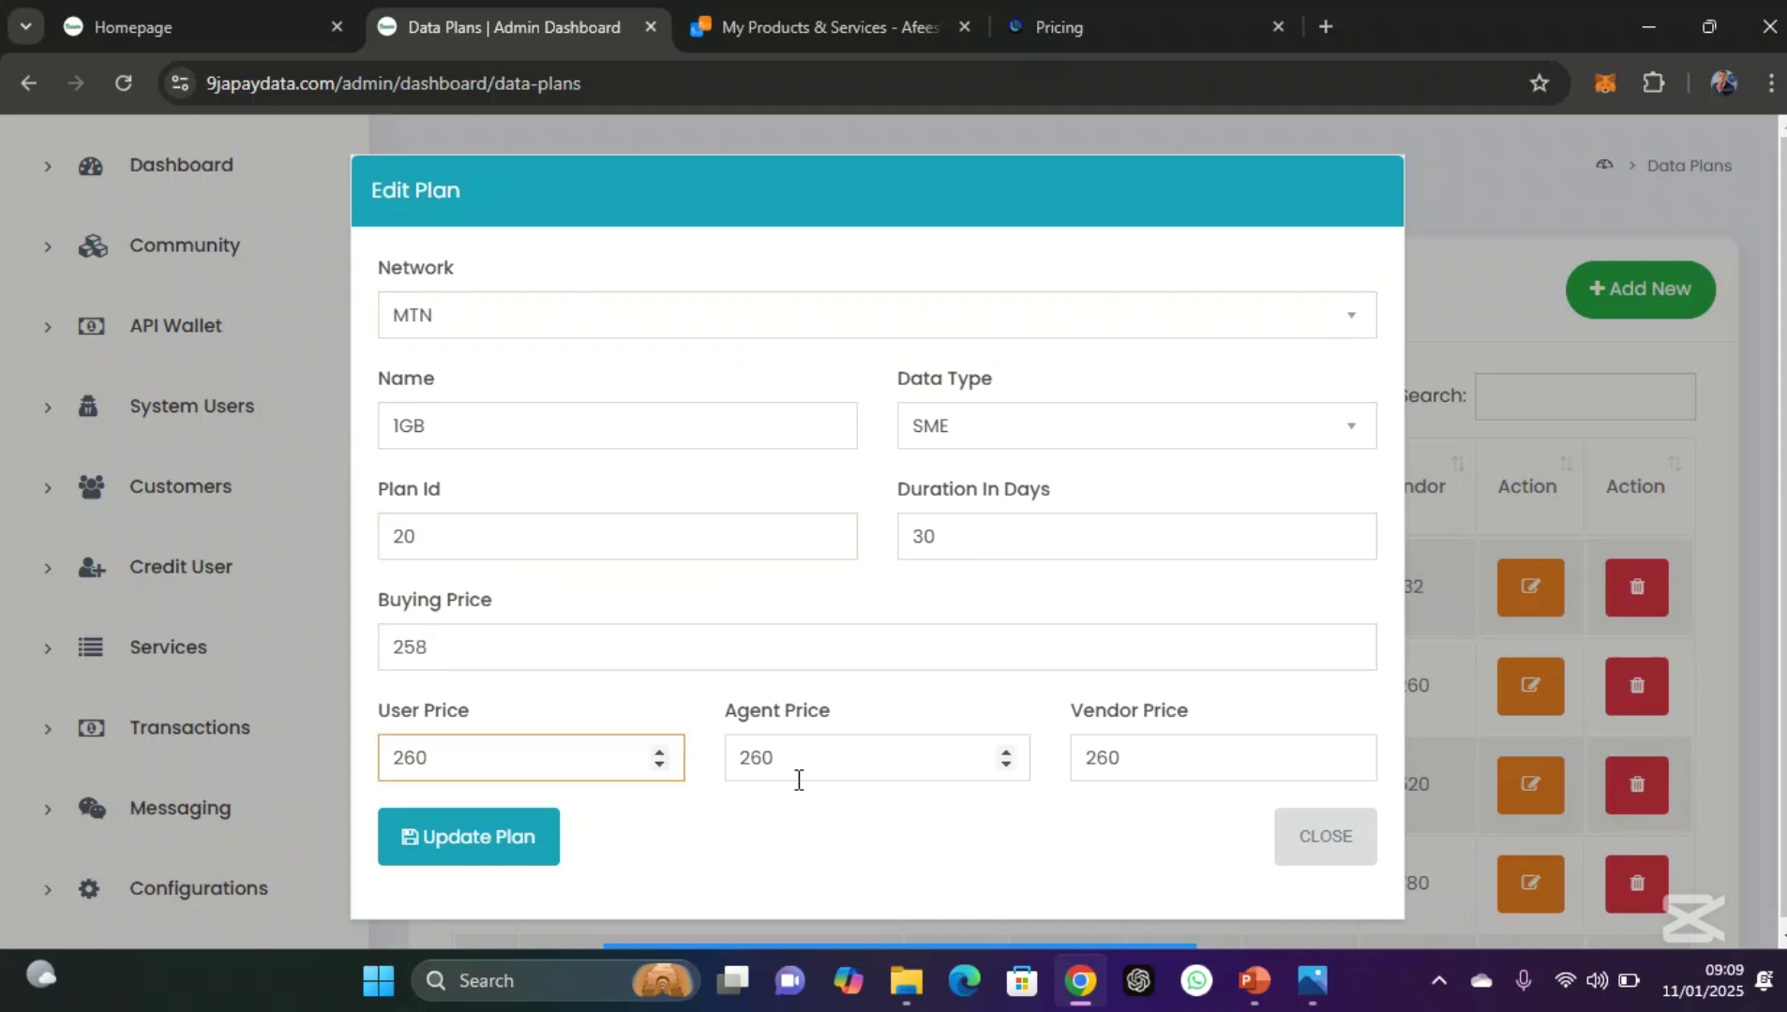
pyautogui.click(818, 748)
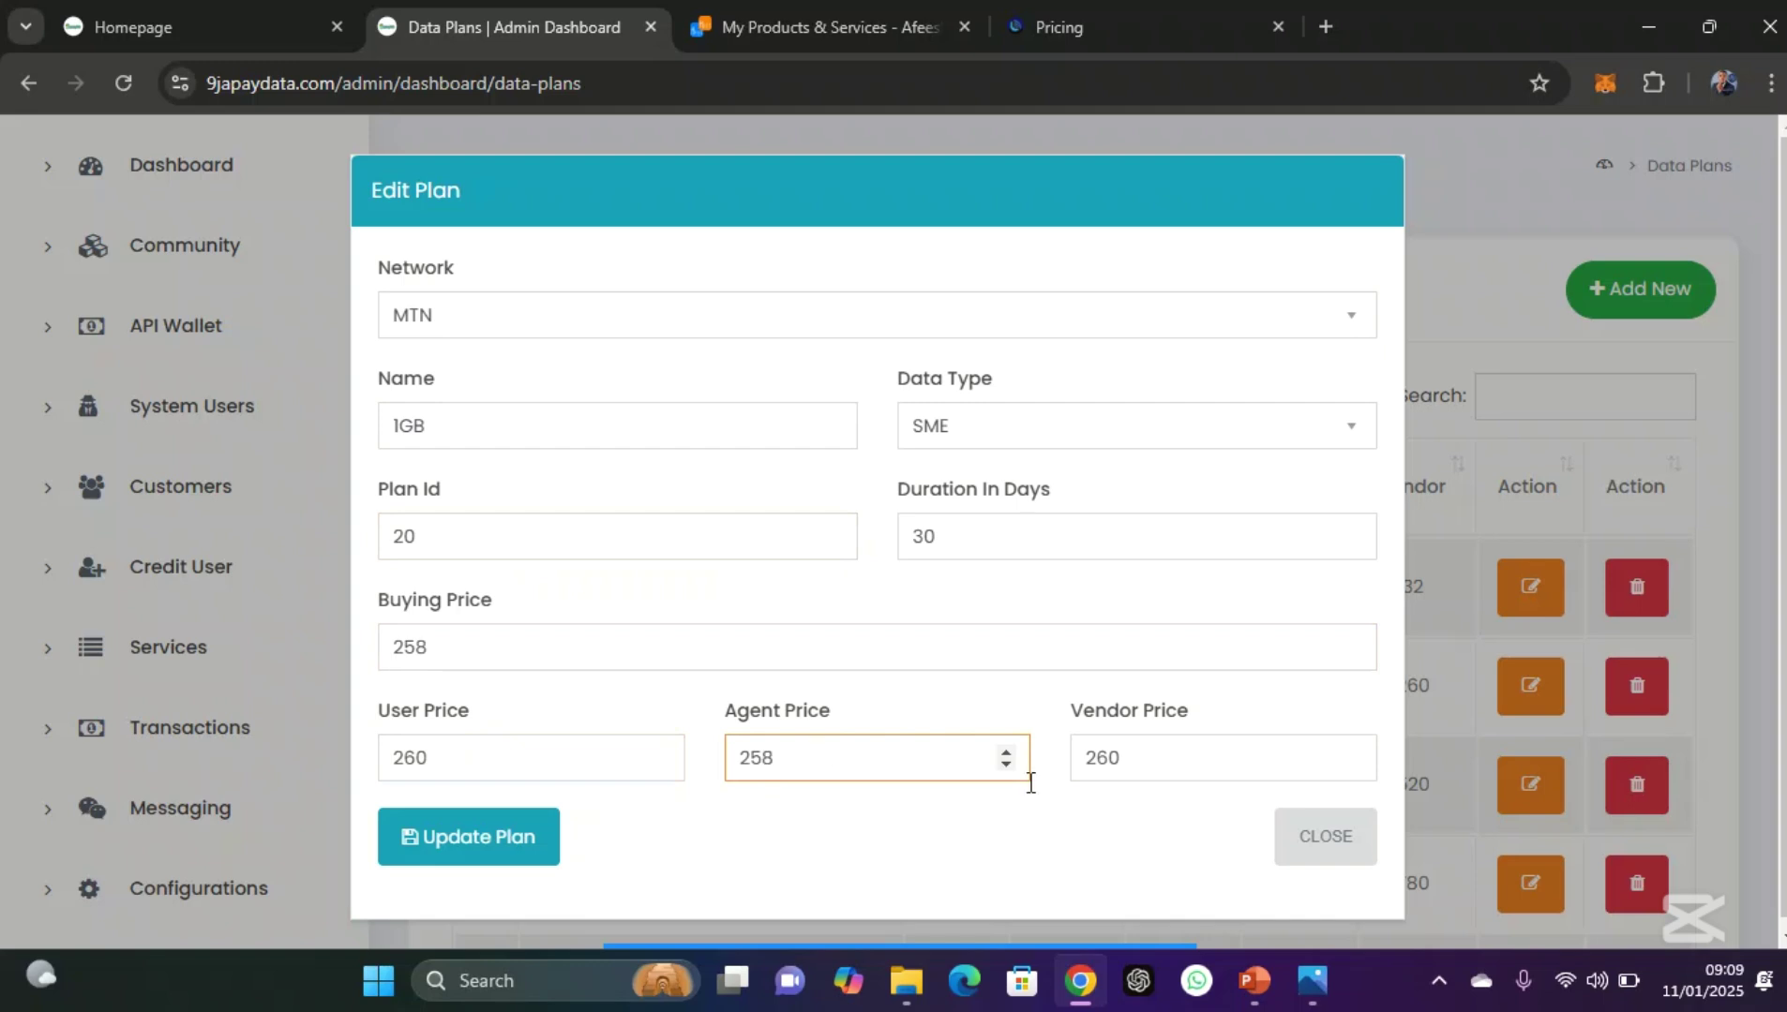
pyautogui.click(1198, 755)
pyautogui.click(863, 762)
pyautogui.press('BackSpace')
pyautogui.write('9')
pyautogui.click(1149, 751)
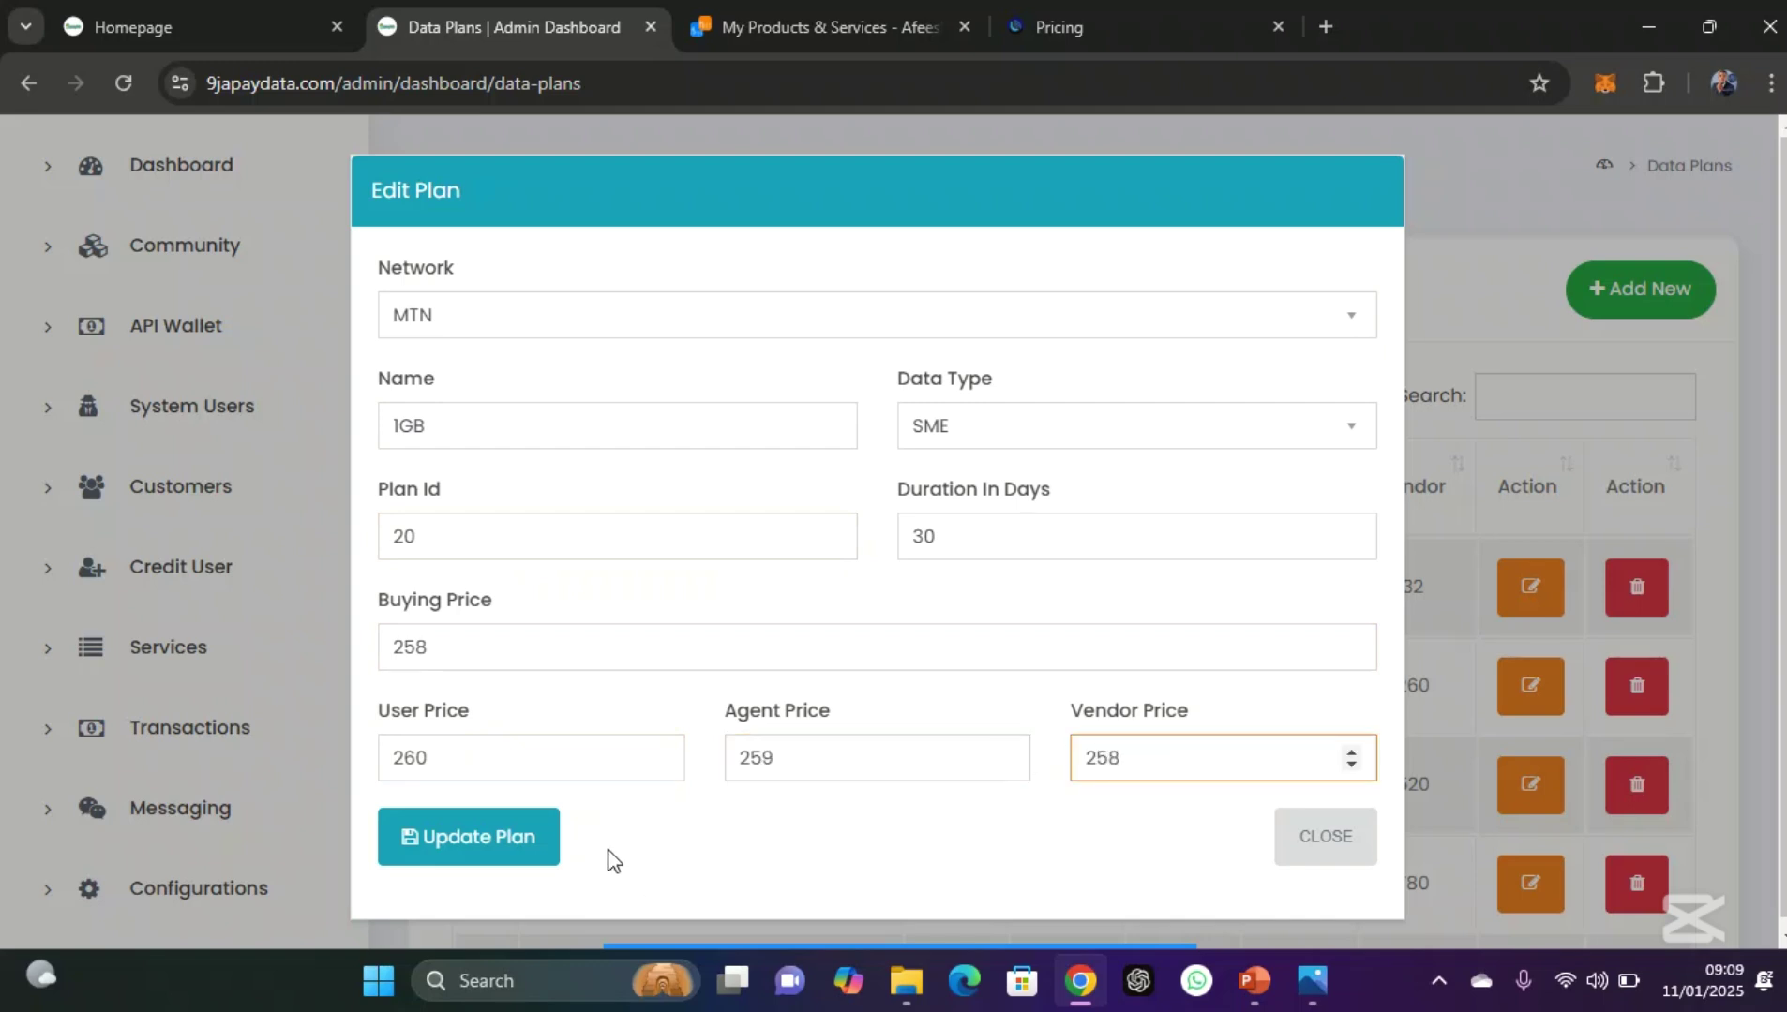
pyautogui.click(549, 835)
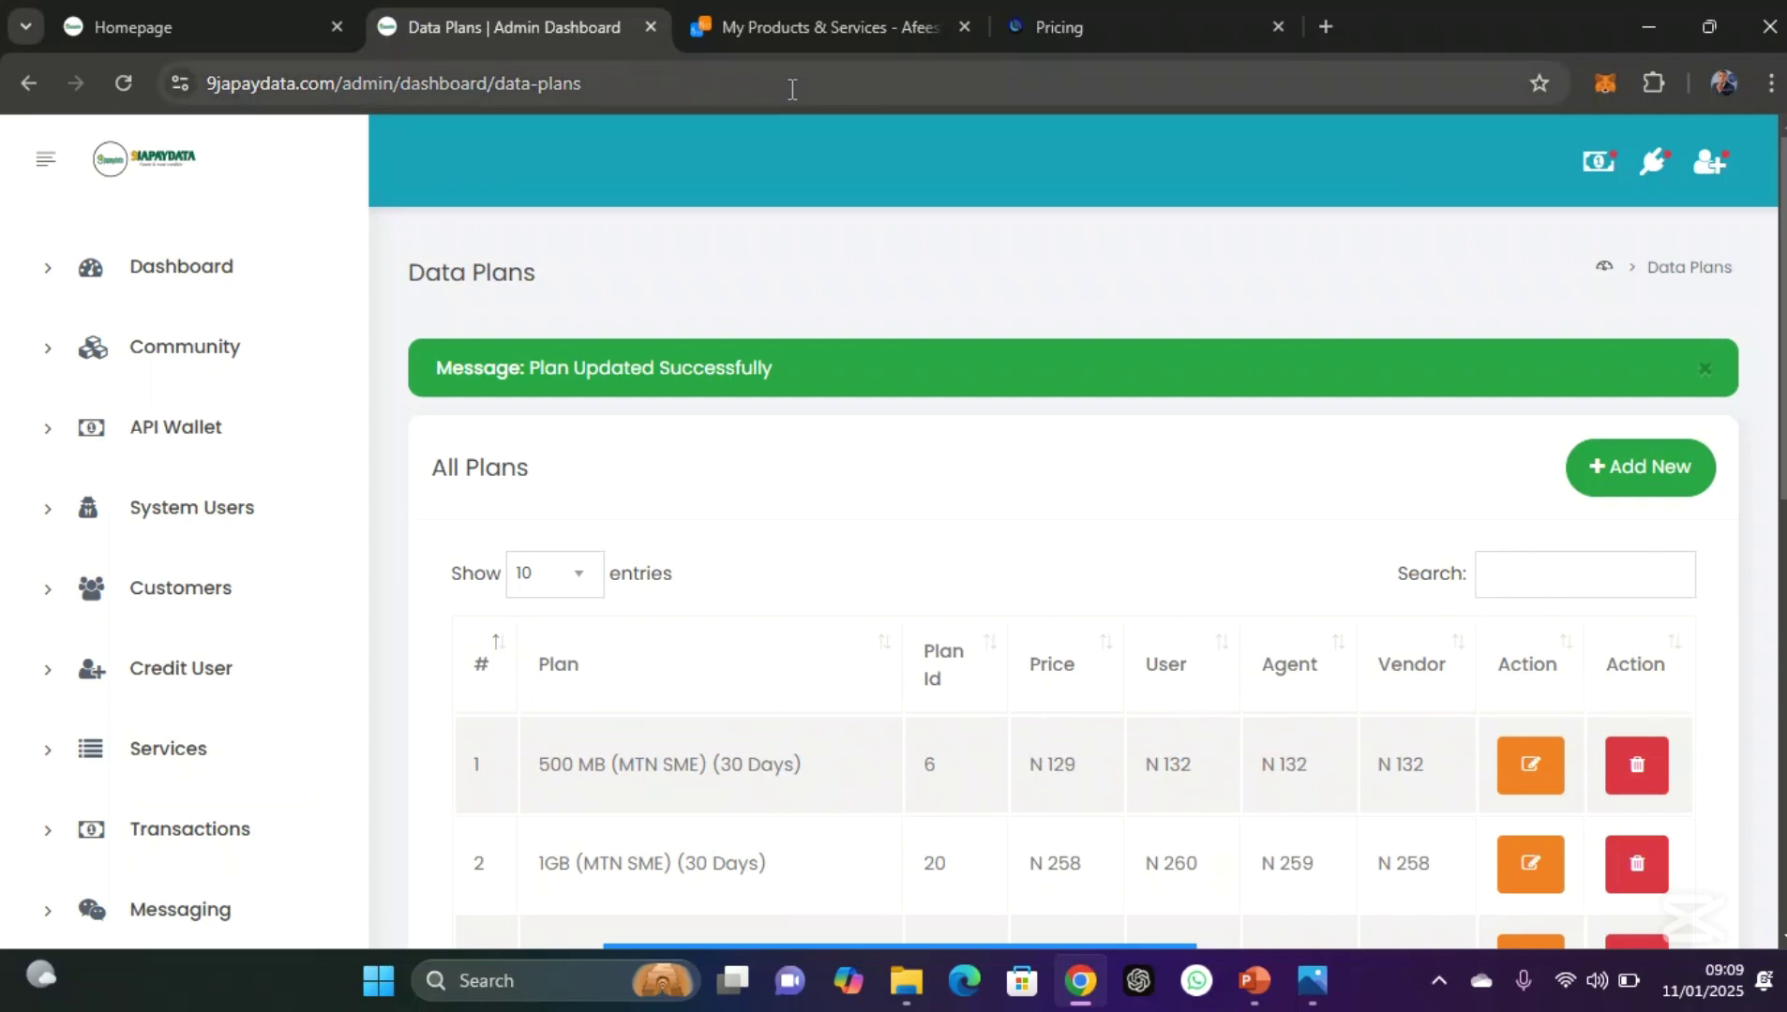
pyautogui.click(179, 14)
pyautogui.scroll(5, 305, 395)
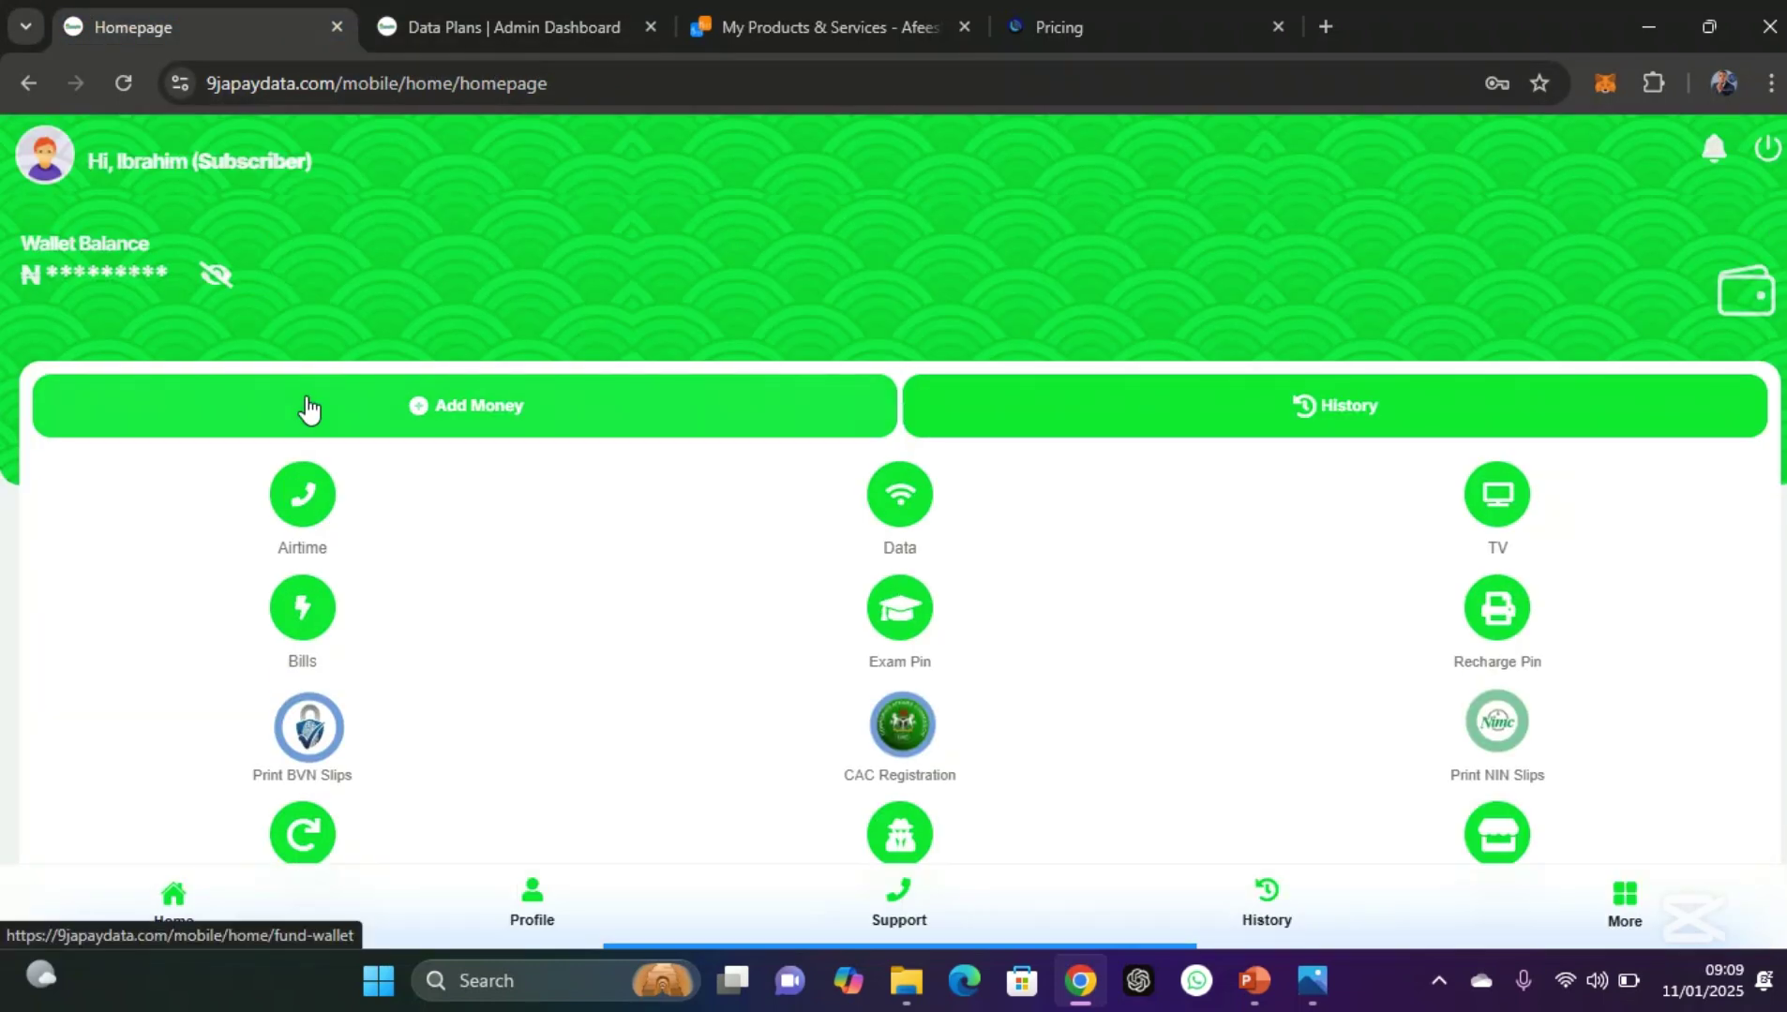
# Step: Reveal the wallet balance and generate a temporary Wema funding account on the Fund Wallet page
pyautogui.click(208, 272)
pyautogui.click(490, 427)
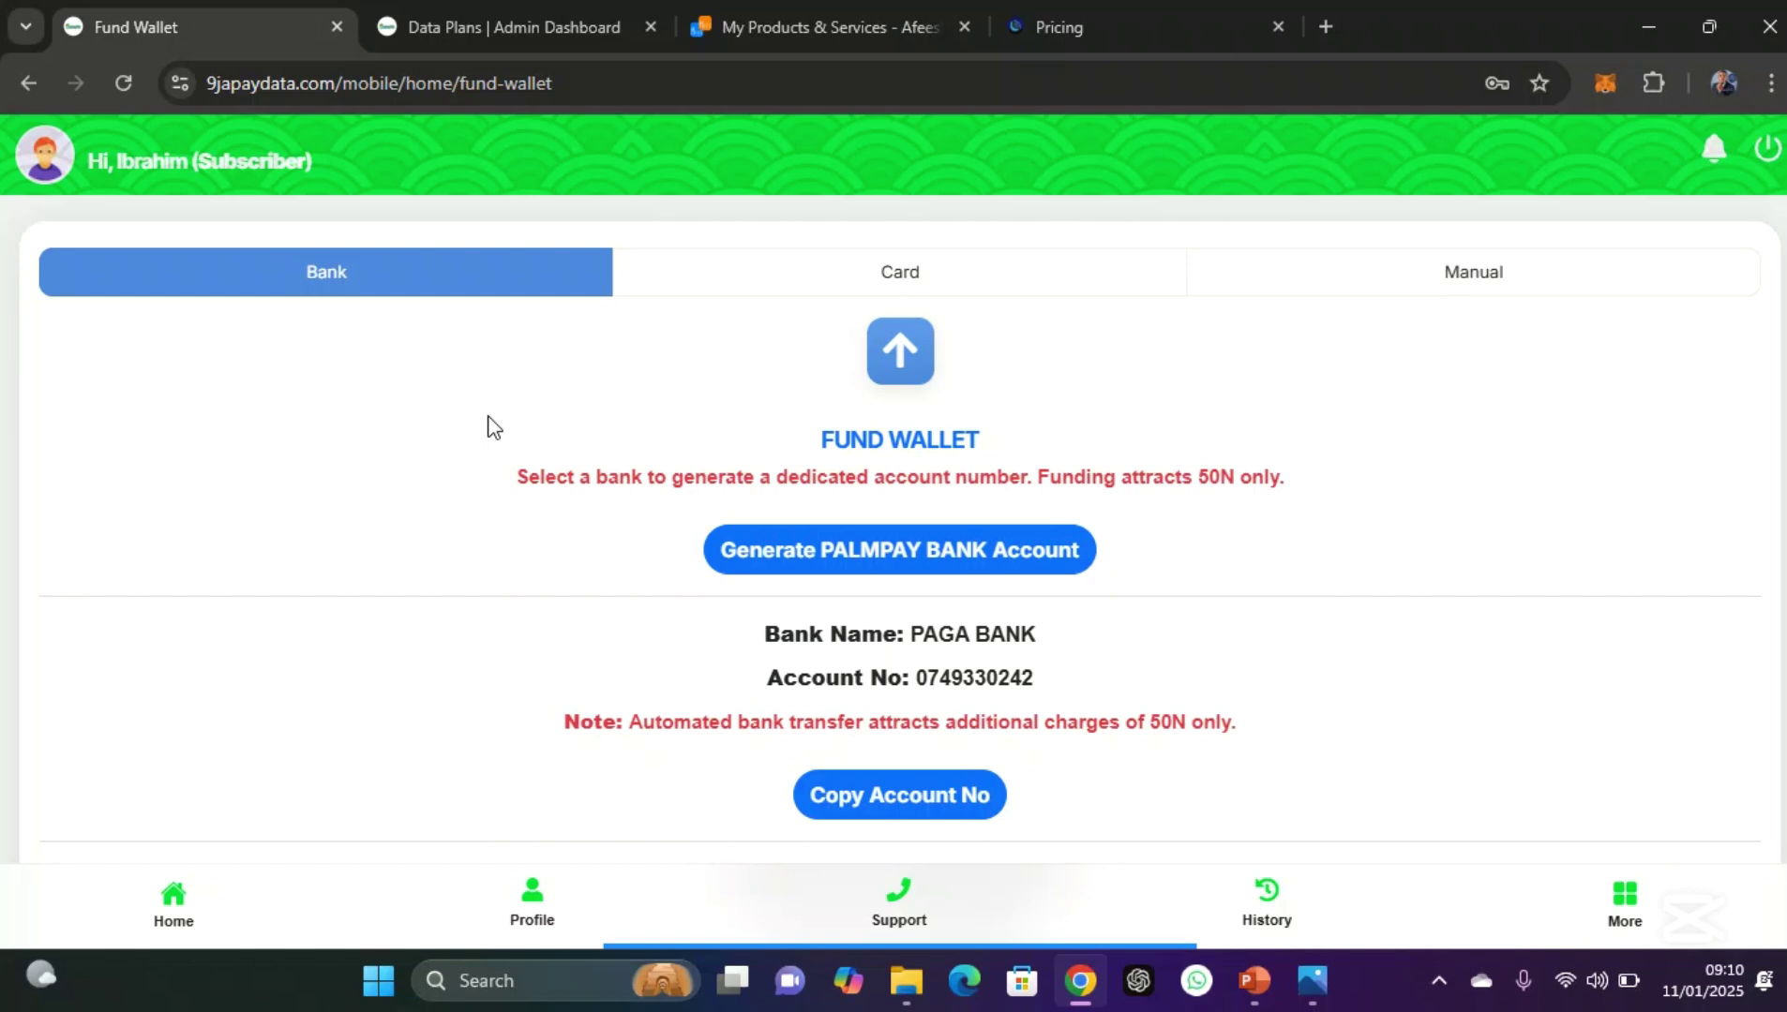
pyautogui.scroll(-10, 531, 436)
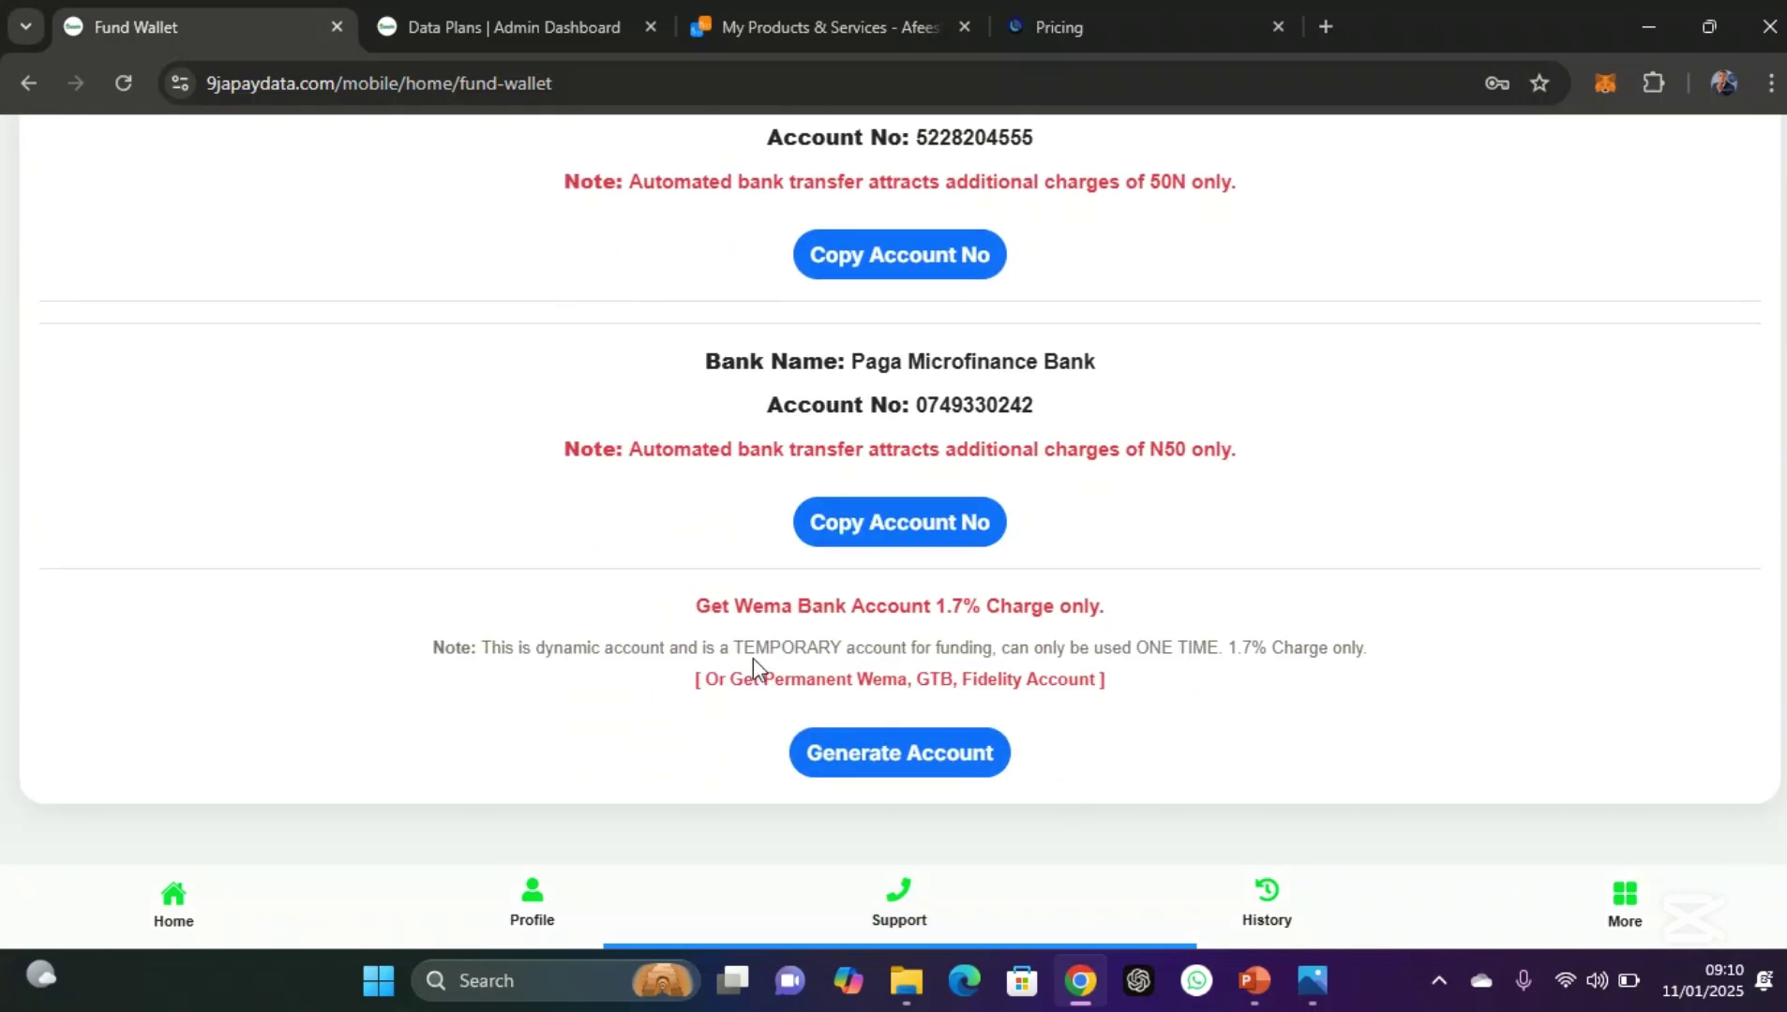
pyautogui.click(881, 754)
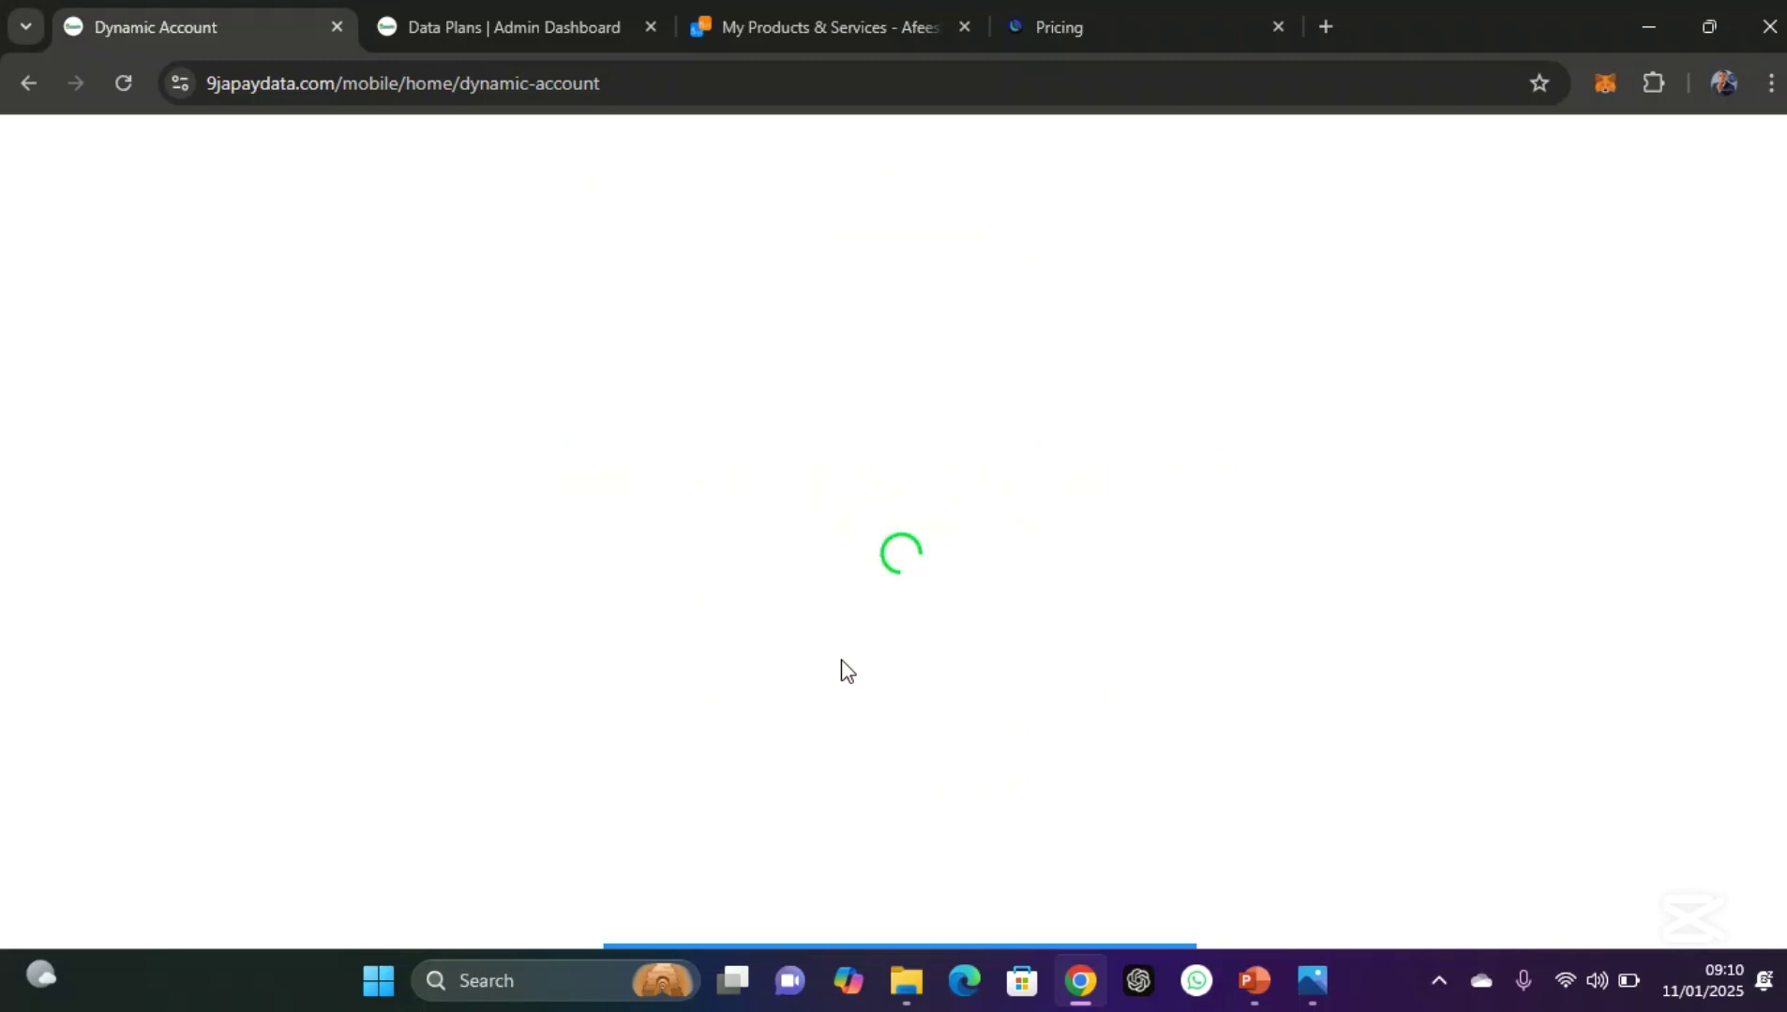
# Step: Leave the Fund Wallet page, return to the homepage, and open the Buy Data form
pyautogui.click(28, 82)
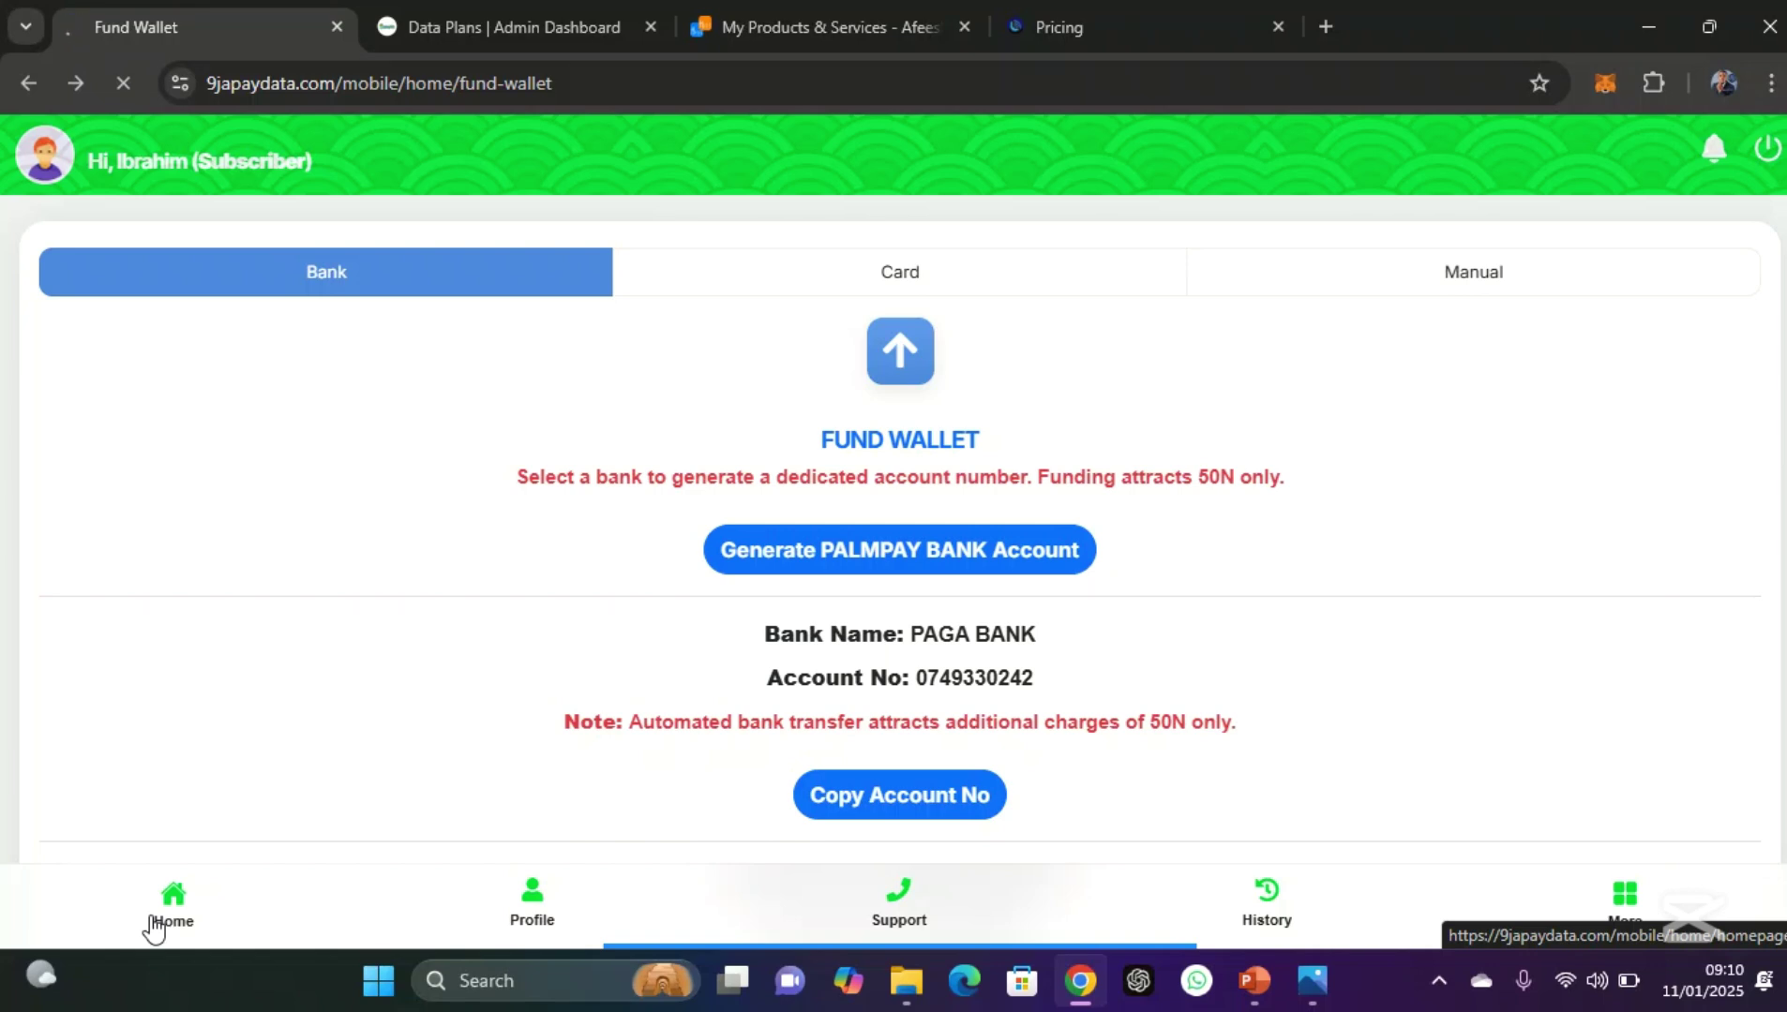
pyautogui.click(155, 923)
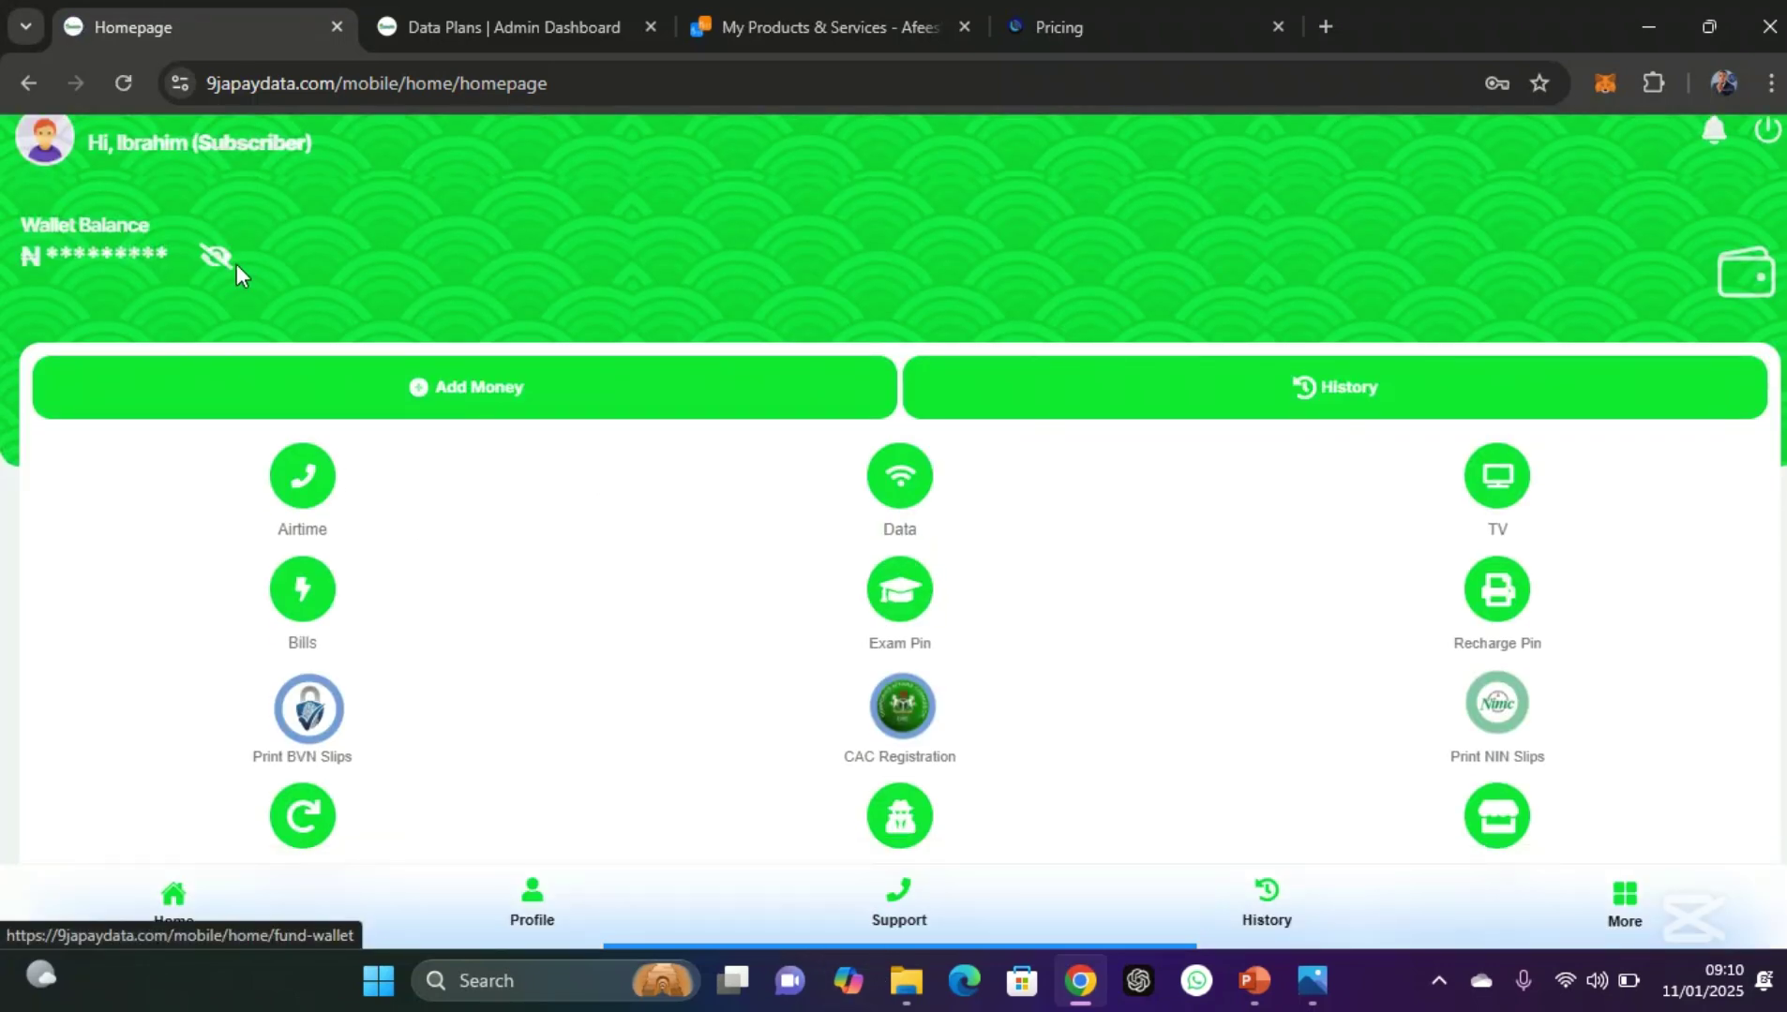
pyautogui.click(897, 497)
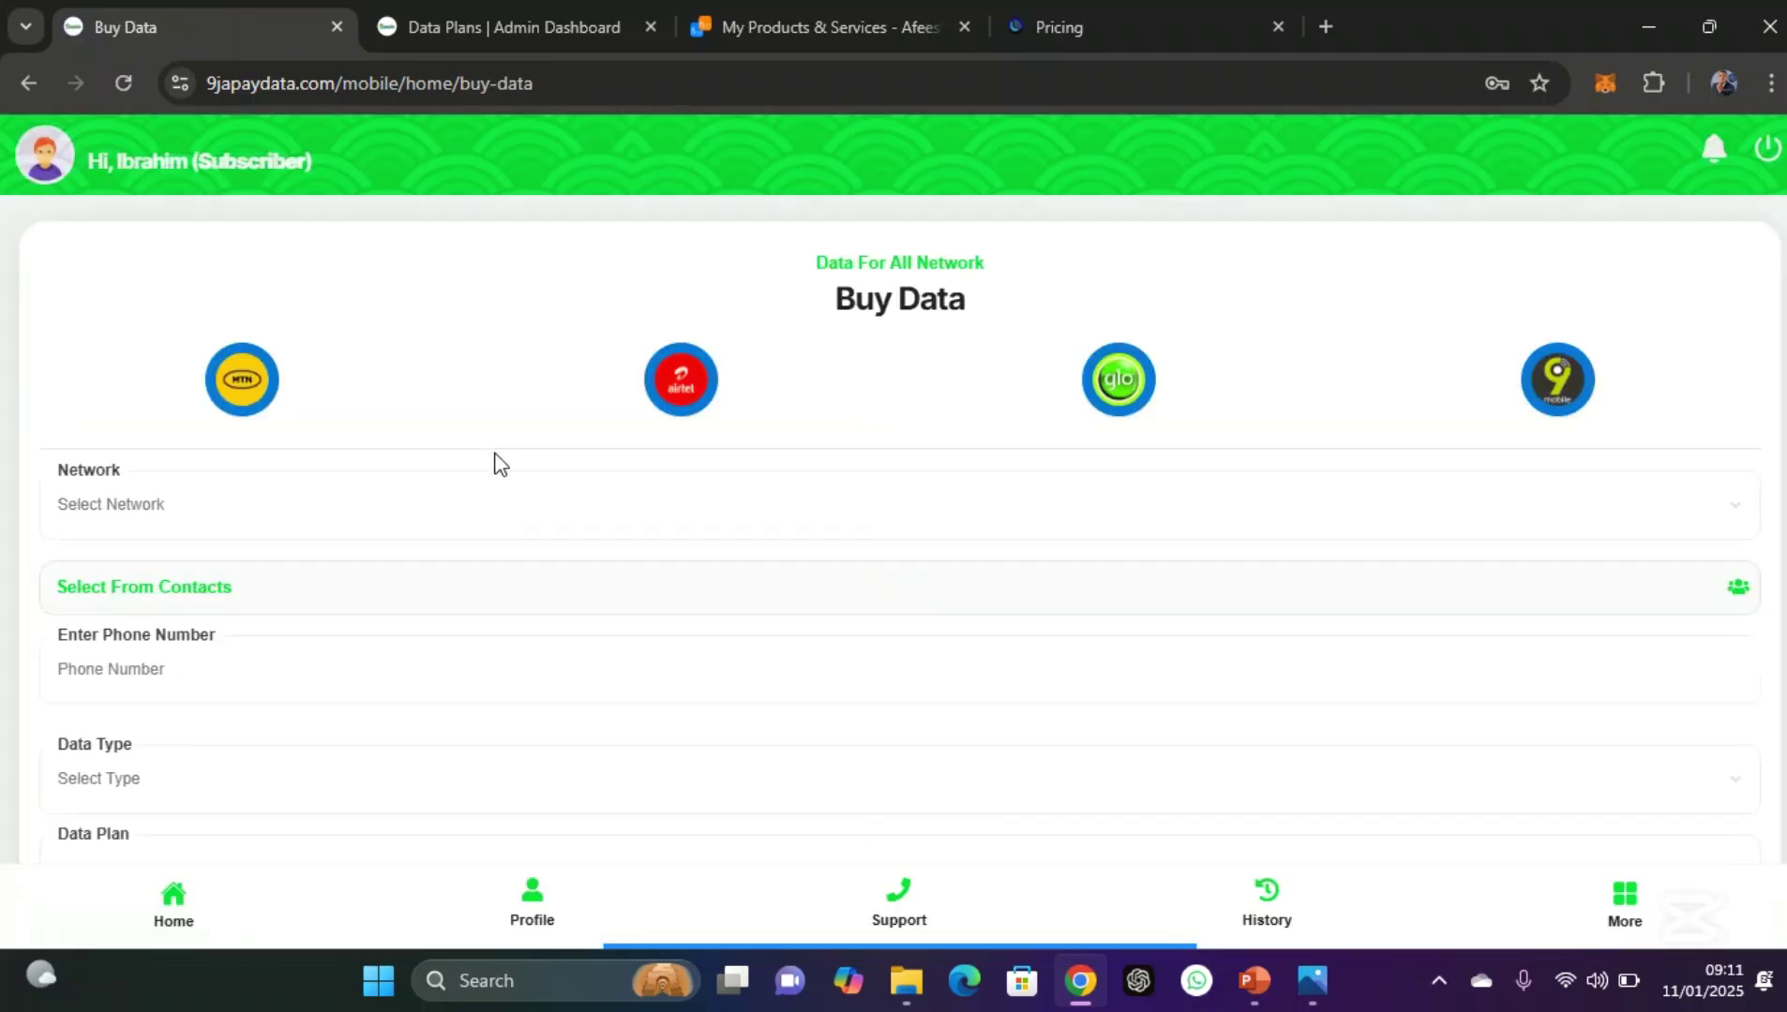
# Step: Fill the Buy Data form with MTN, a saved phone number, SME type and the 1GB SME (N260) 30-day plan
pyautogui.click(220, 523)
pyautogui.click(138, 588)
pyautogui.click(173, 659)
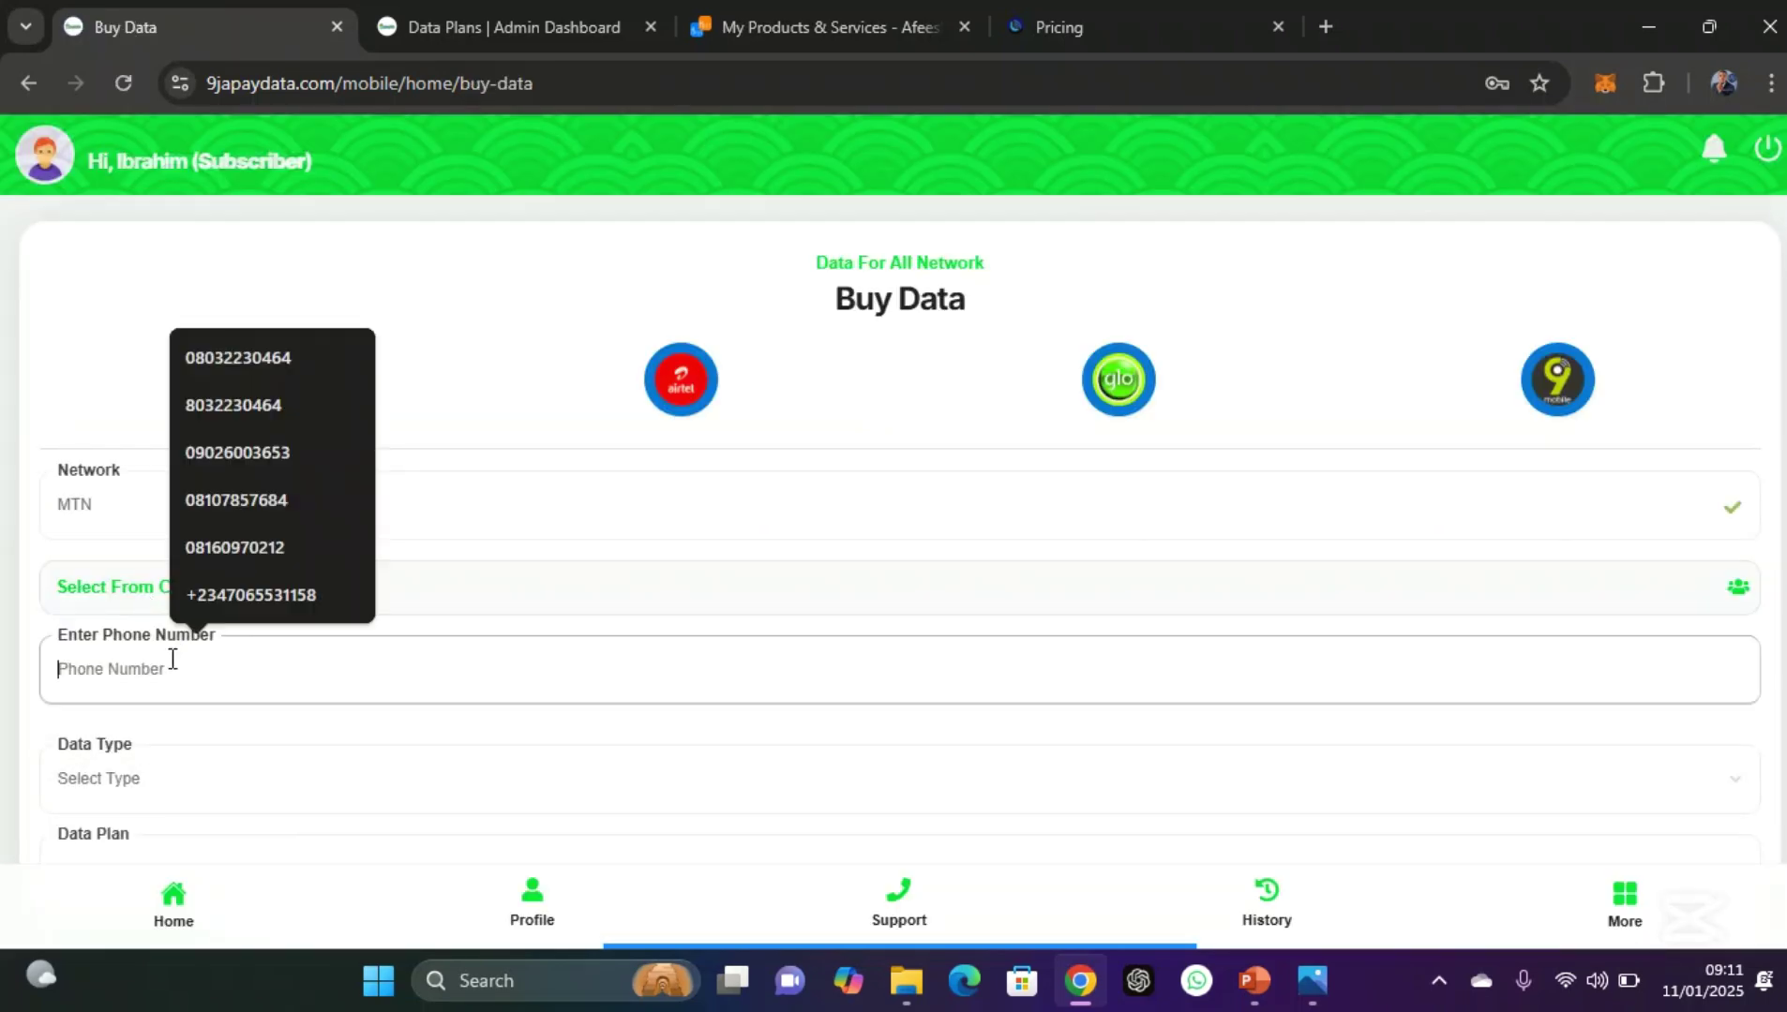
pyautogui.click(251, 518)
pyautogui.scroll(-2, 195, 686)
pyautogui.click(162, 652)
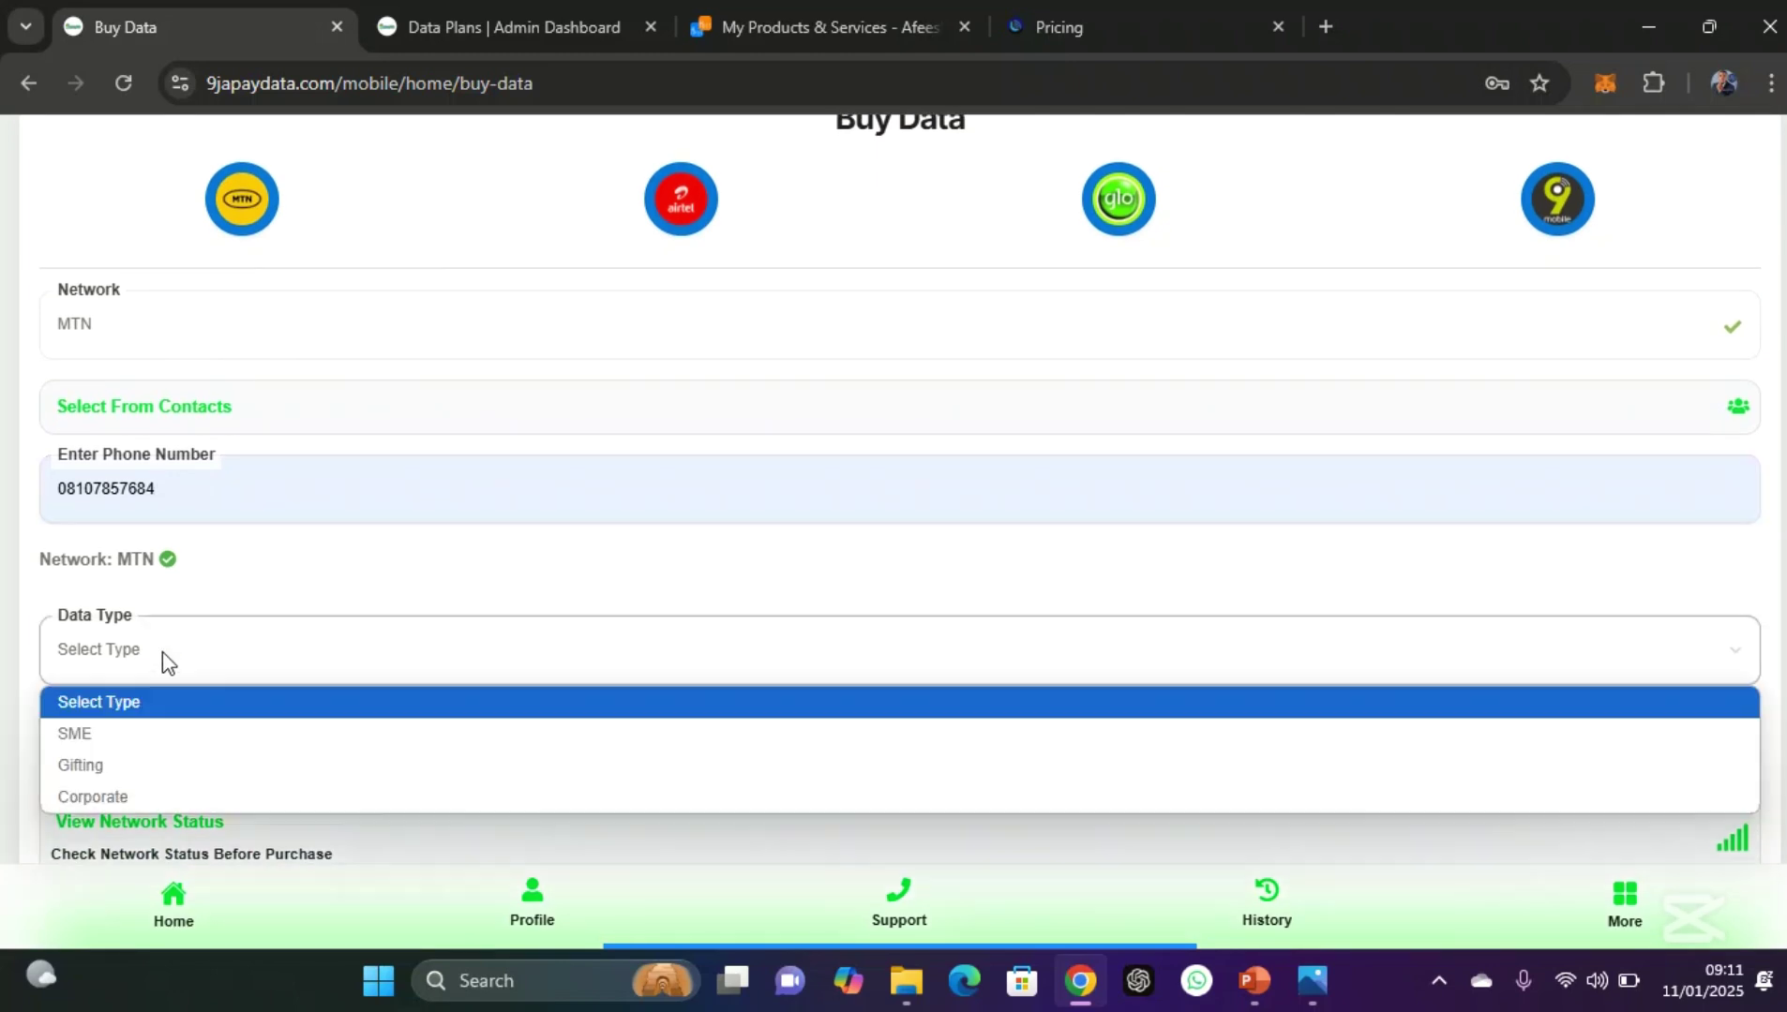
pyautogui.click(141, 743)
pyautogui.click(179, 746)
pyautogui.click(146, 556)
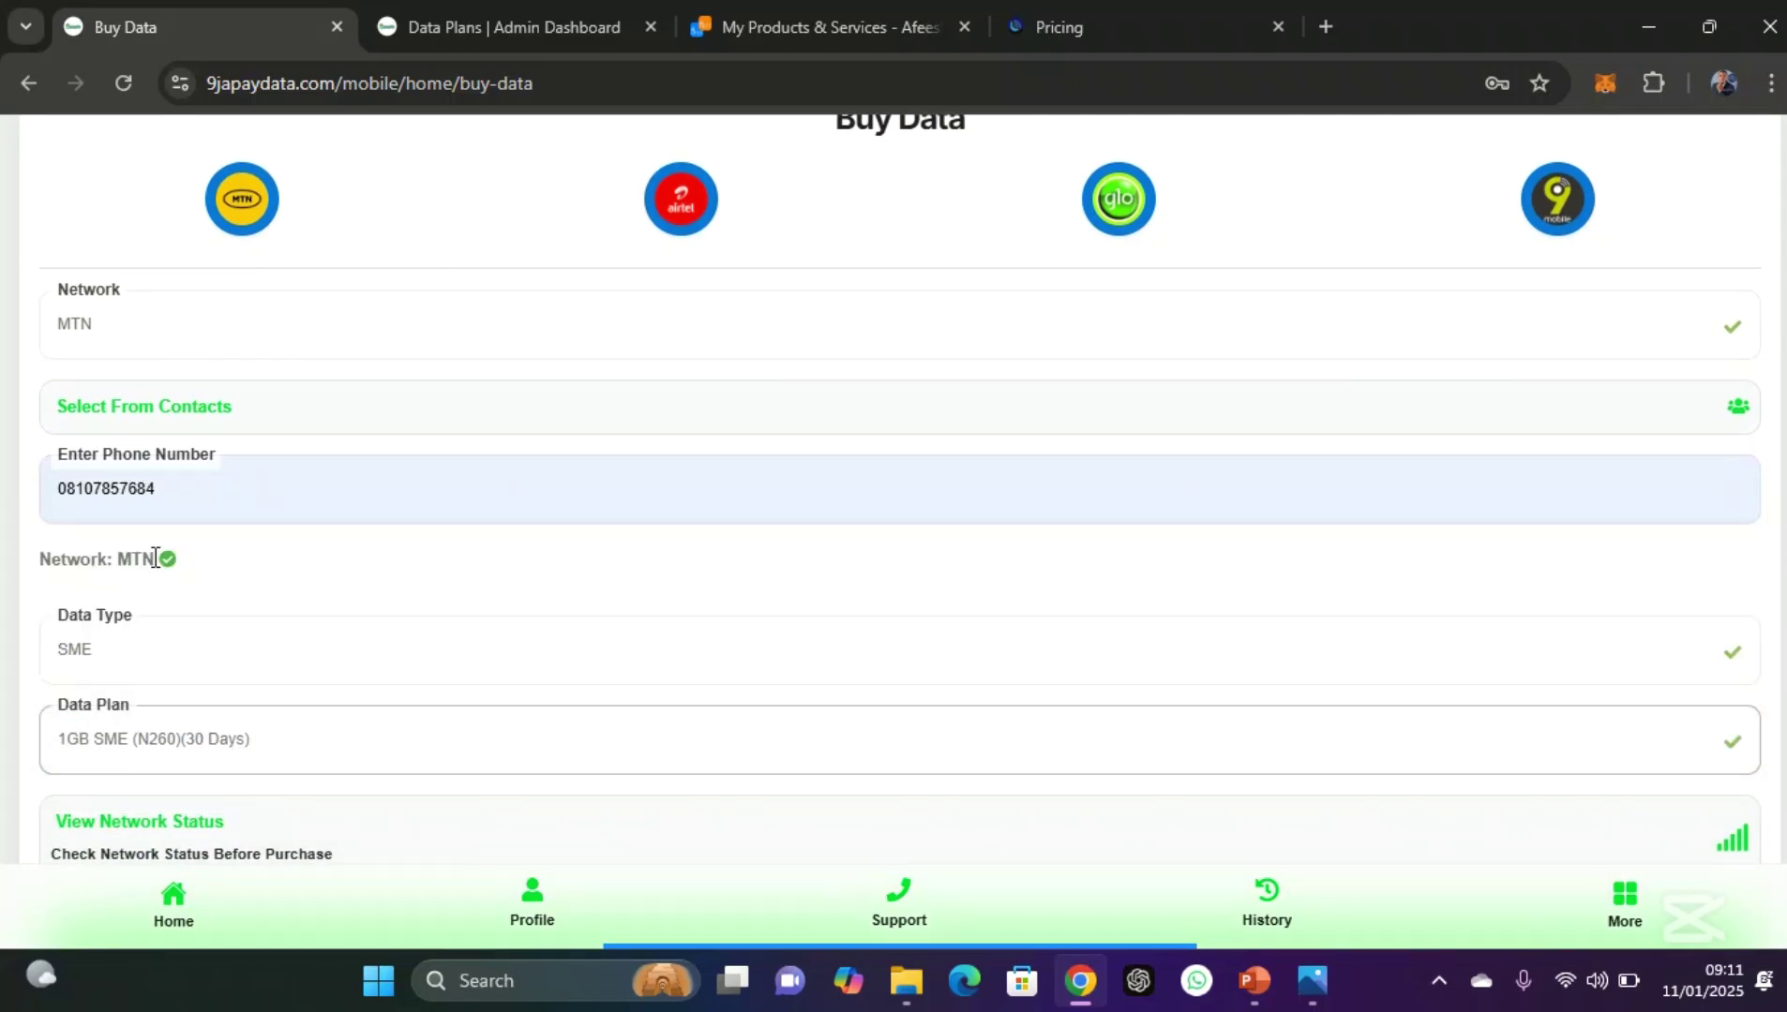
pyautogui.scroll(-2, 145, 556)
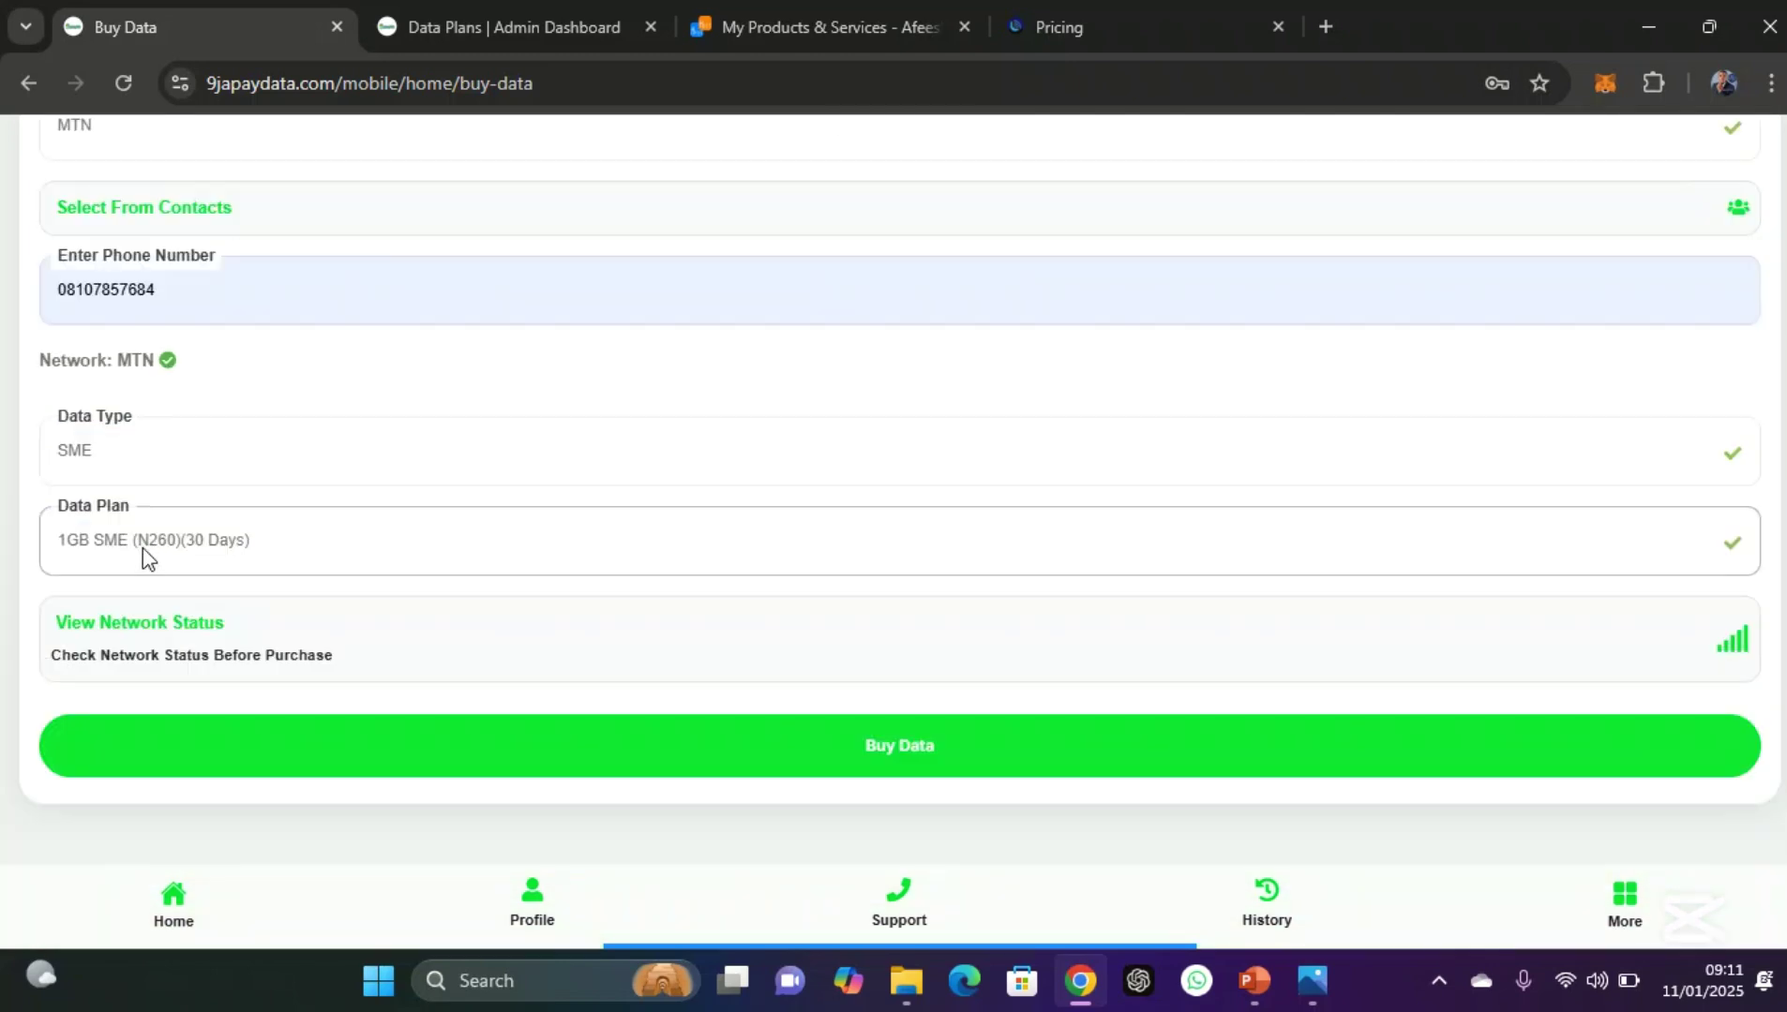
# Step: Submit the data purchase, confirm it, and authorise it with the transaction PIN
pyautogui.click(782, 766)
pyautogui.click(985, 690)
pyautogui.click(856, 520)
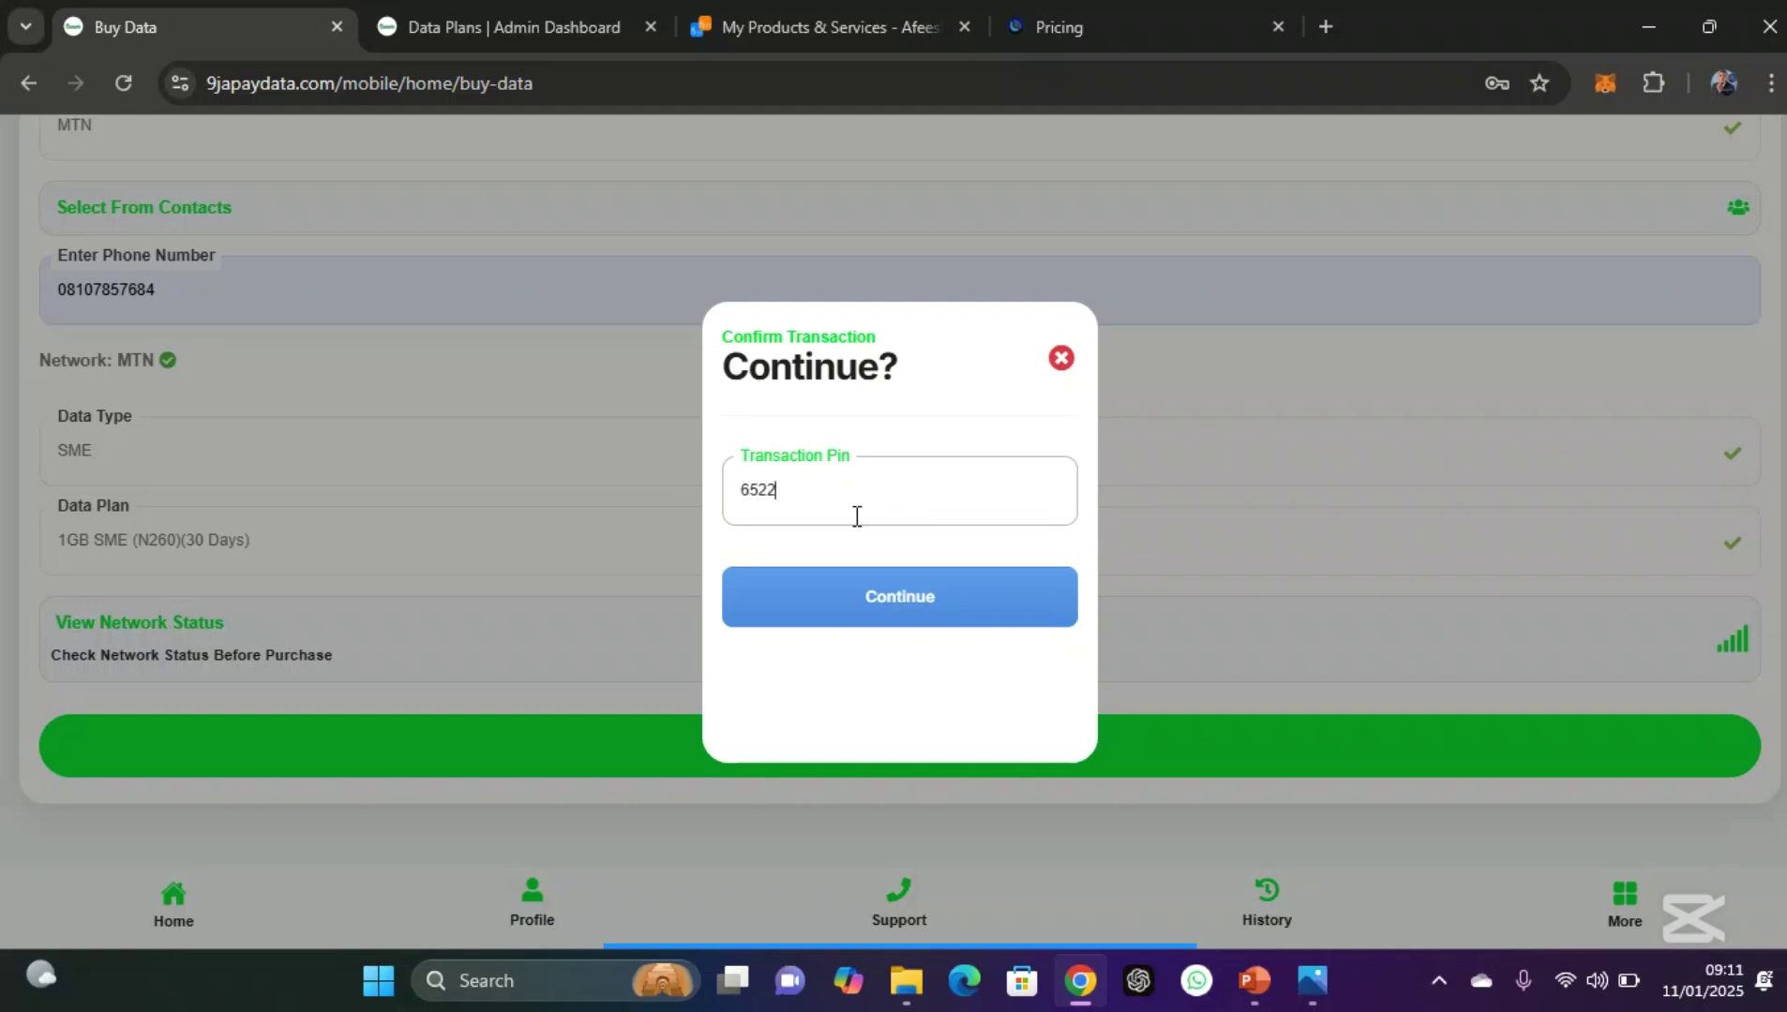
pyautogui.click(878, 592)
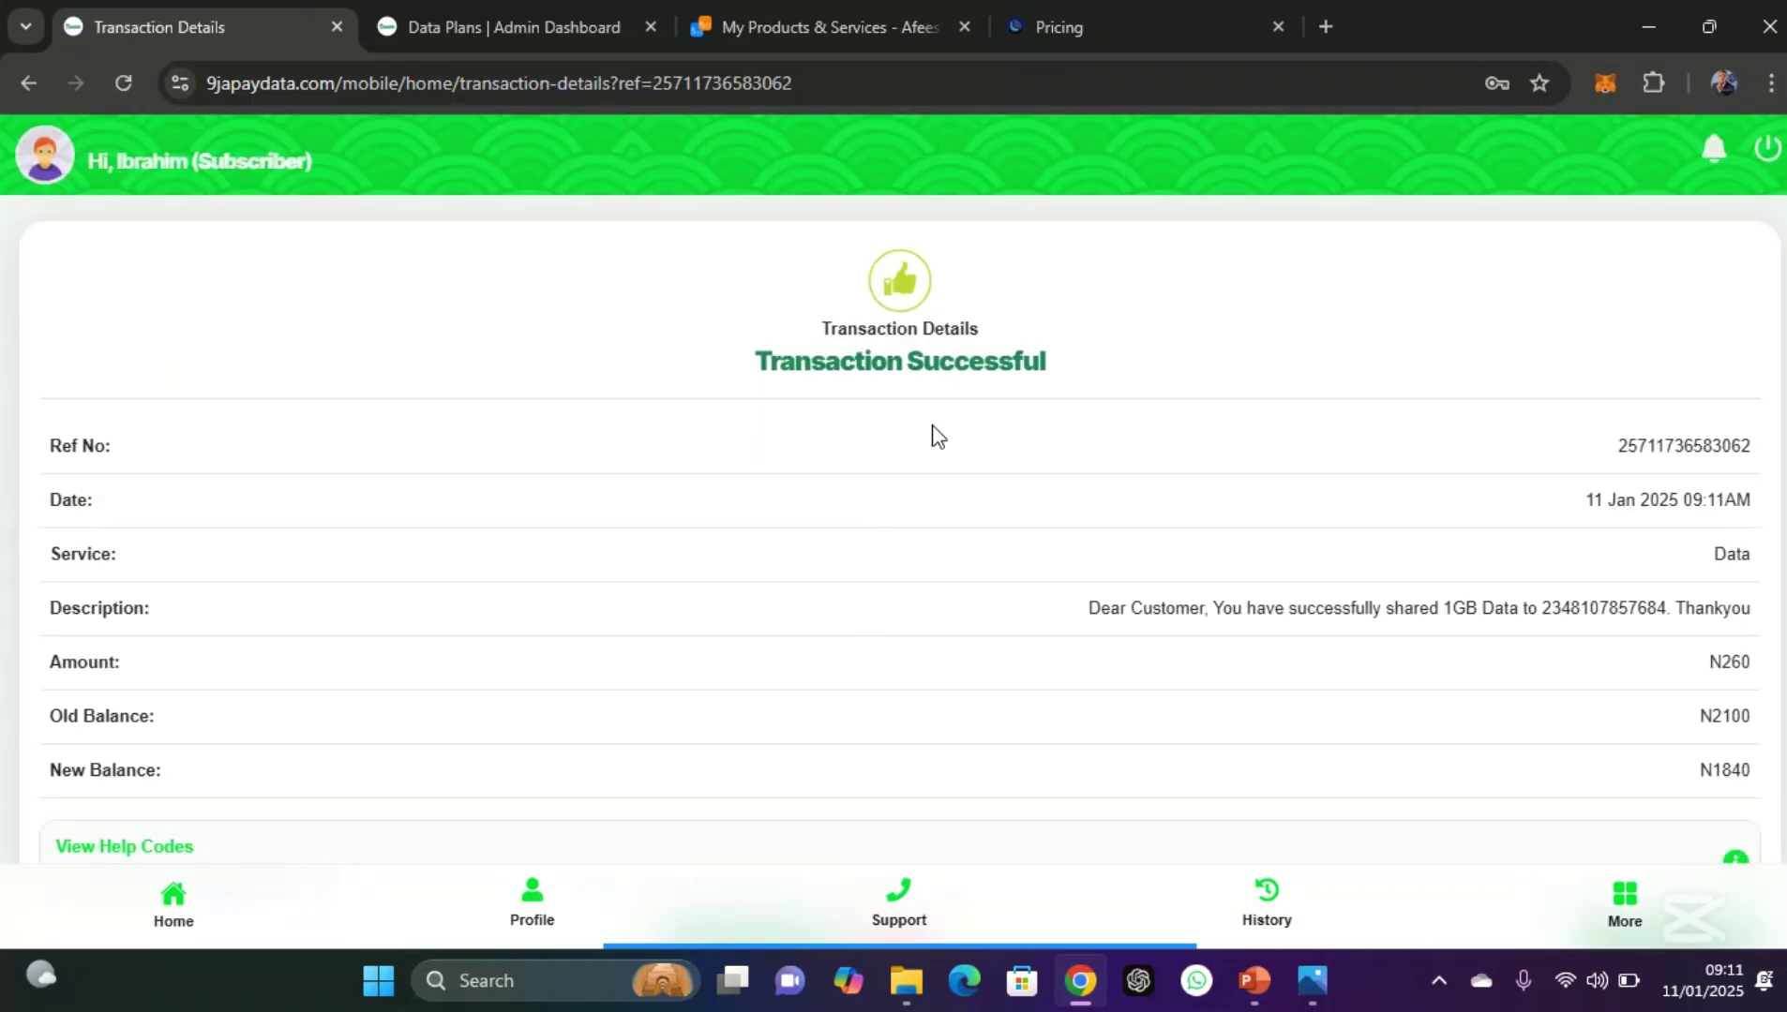
# Step: Review the transaction details and select the transaction reference number
pyautogui.scroll(-2, 970, 426)
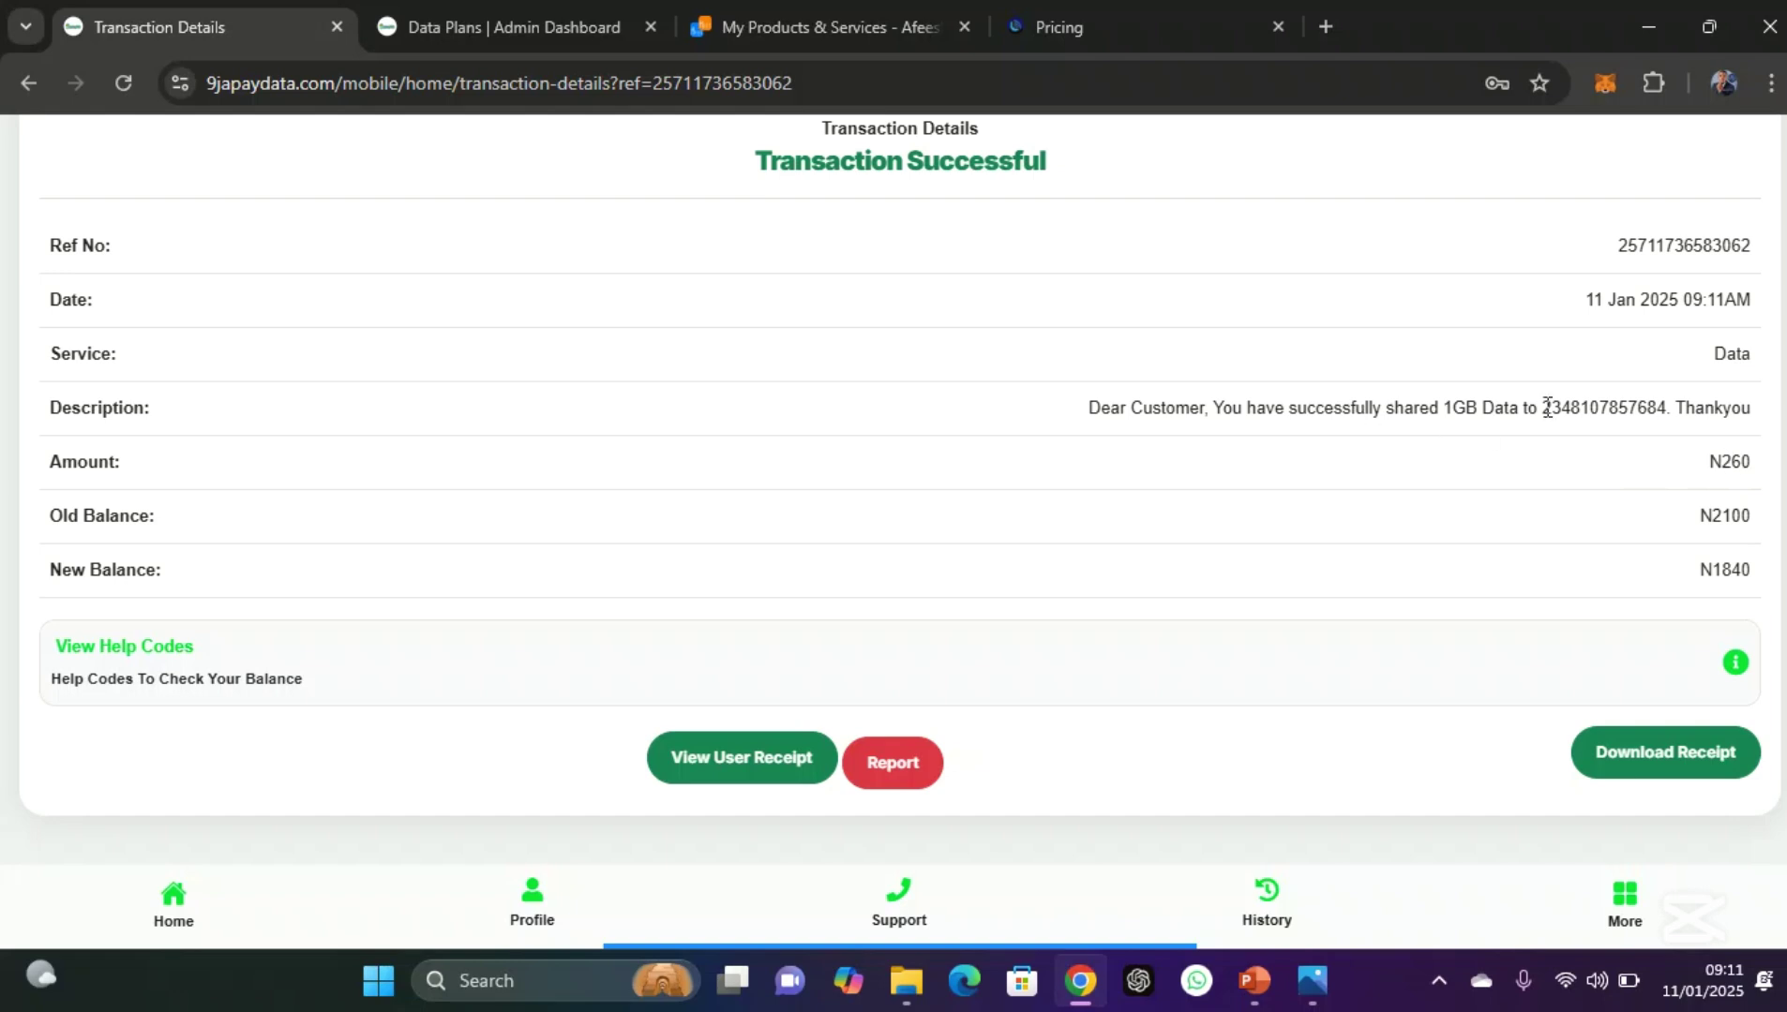
pyautogui.moveTo(1602, 245); pyautogui.dragTo(1752, 574)
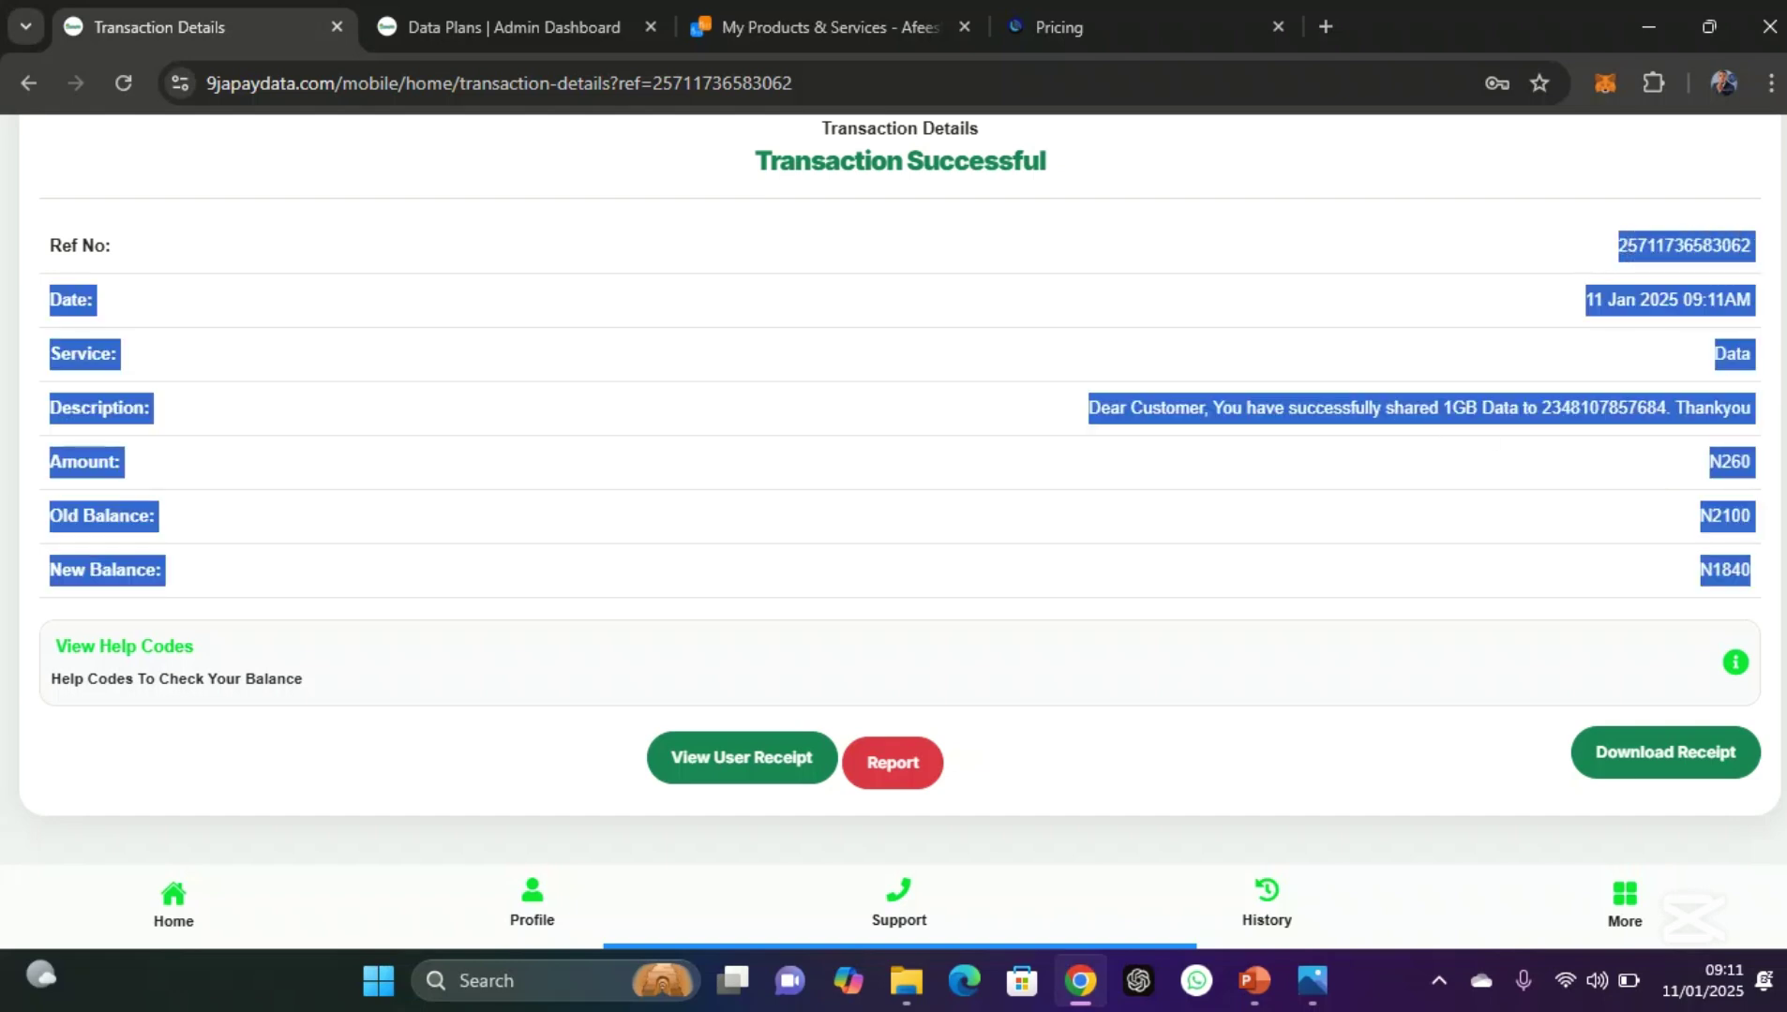
pyautogui.click(1368, 211)
pyautogui.moveTo(1622, 247); pyautogui.dragTo(1755, 248)
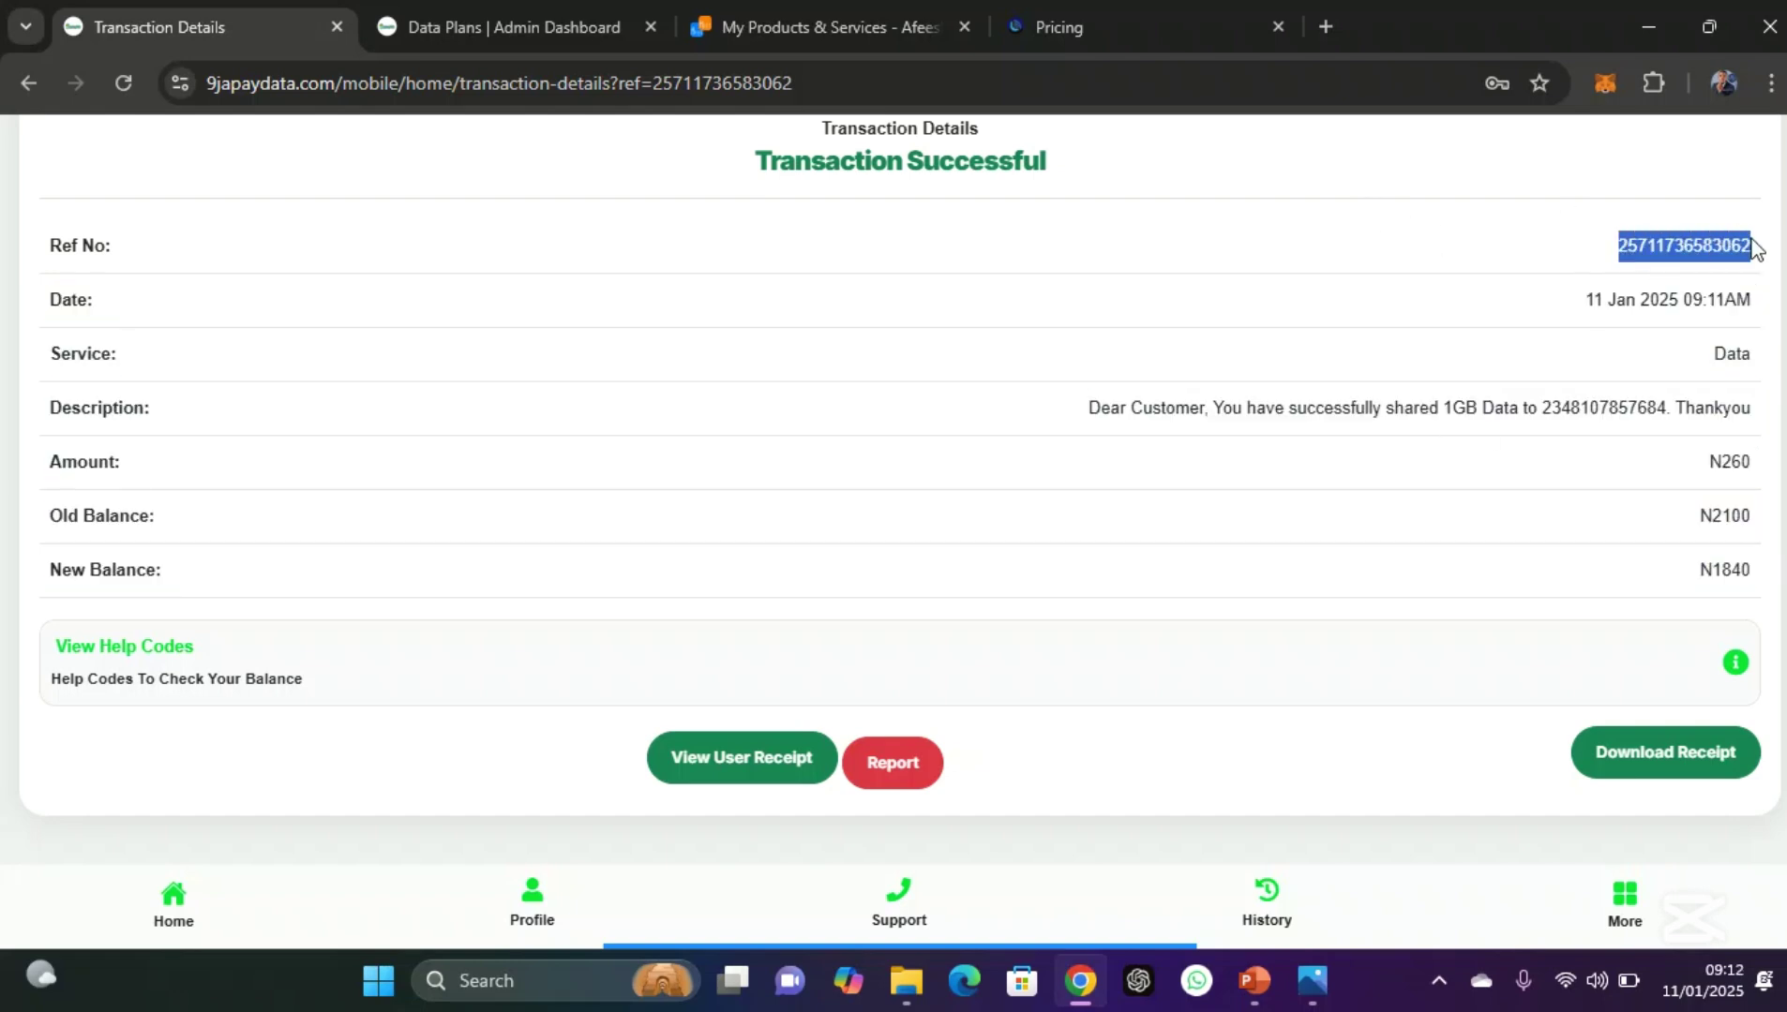
# Step: Try downloading the receipt, cancel printing, view the user receipt, then return to the homepage
pyautogui.click(1635, 758)
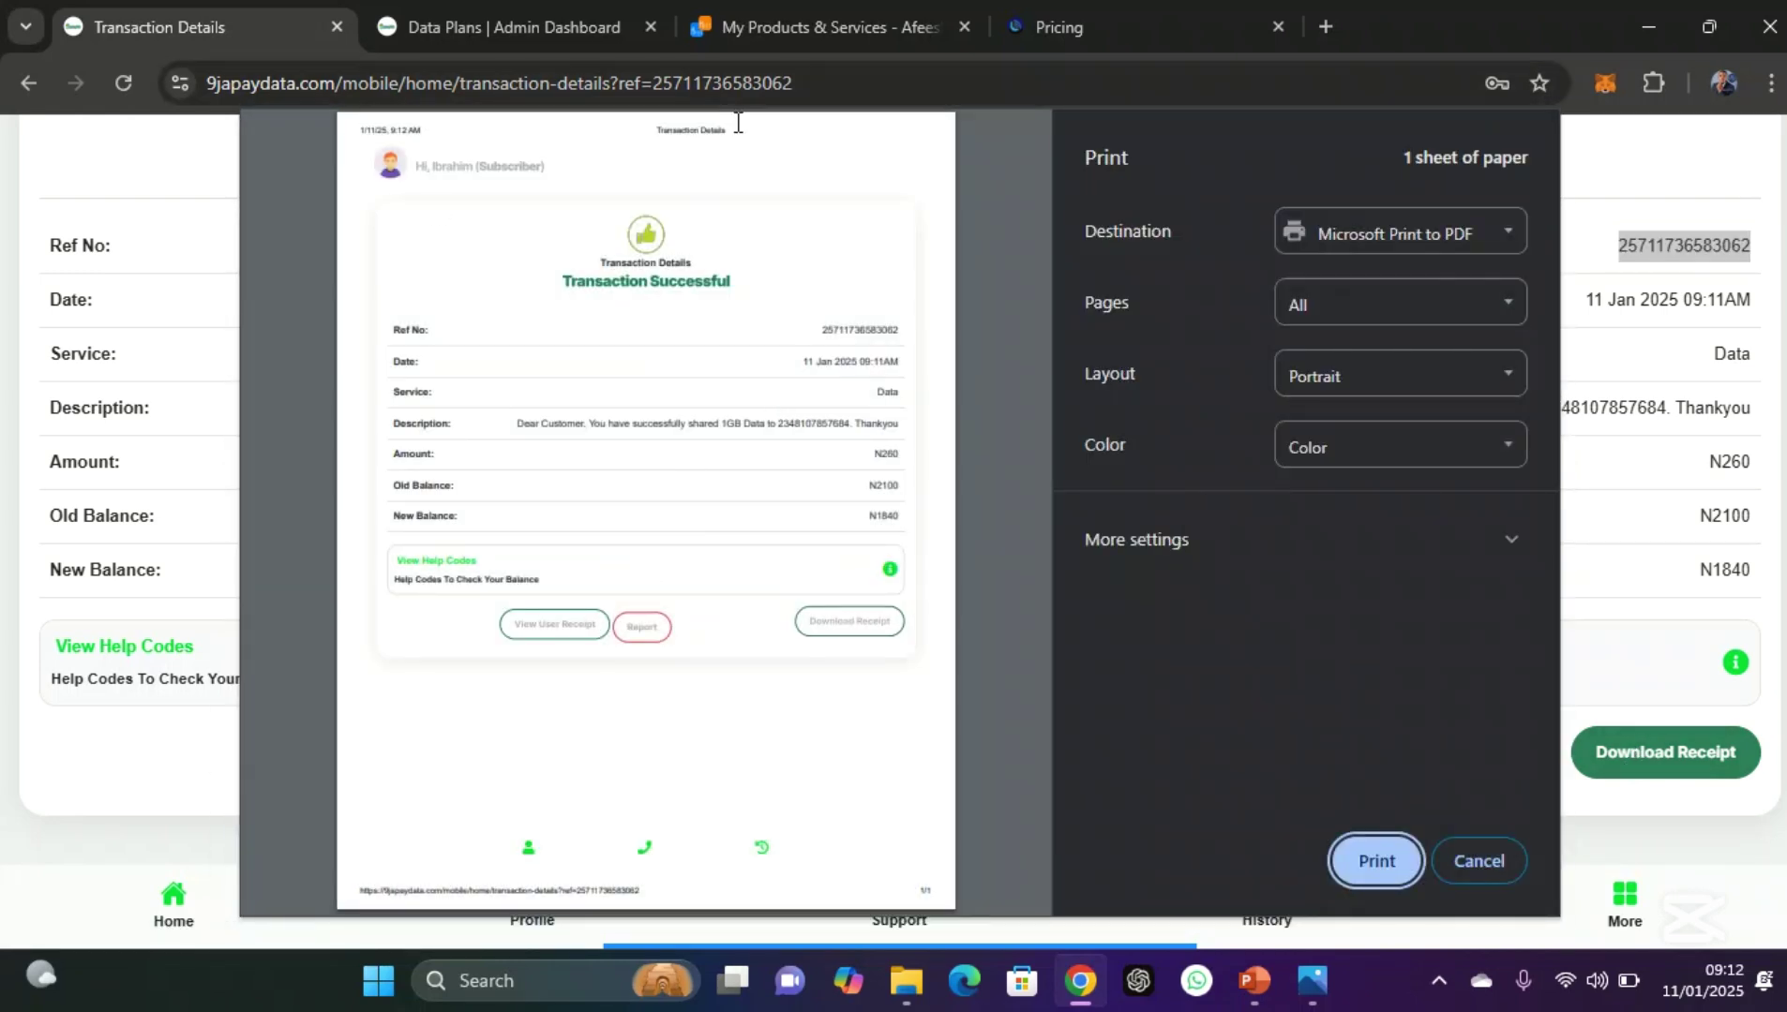
pyautogui.click(1490, 865)
pyautogui.click(754, 757)
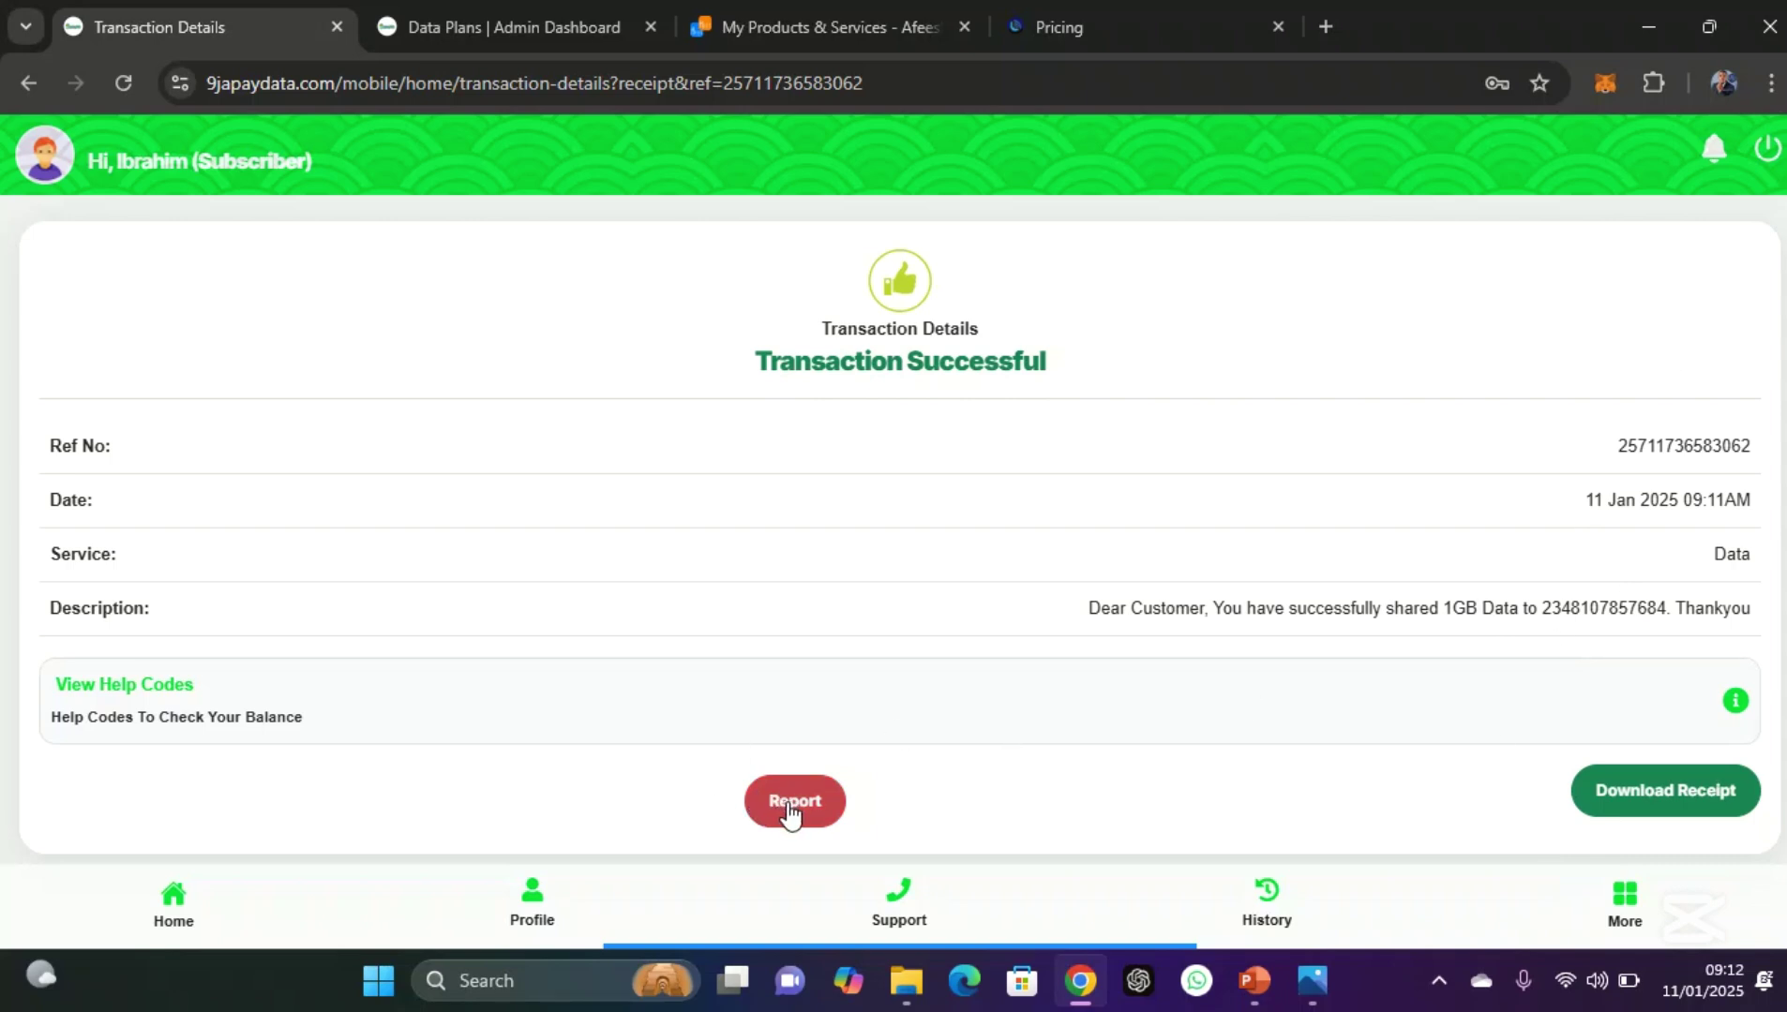
pyautogui.click(197, 902)
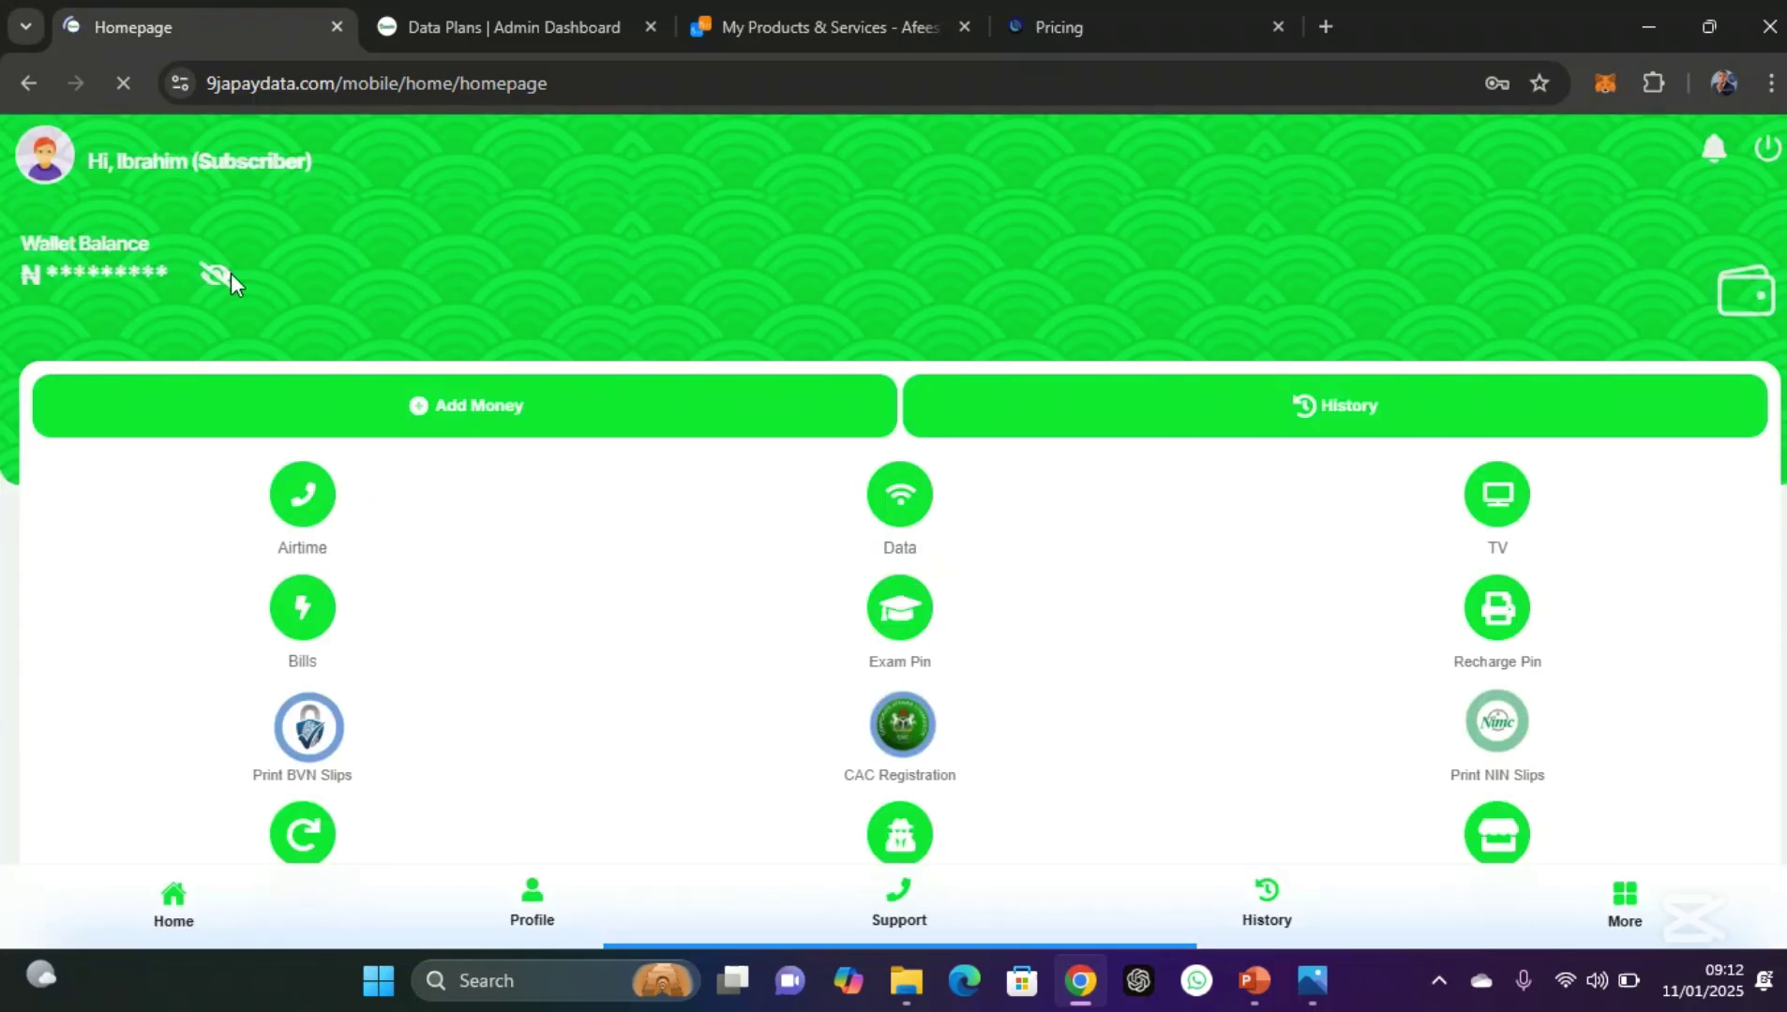
# Step: Reveal the wallet balance and set up an airtime purchase for MTN, a saved number, VTU type
pyautogui.click(229, 274)
pyautogui.click(326, 503)
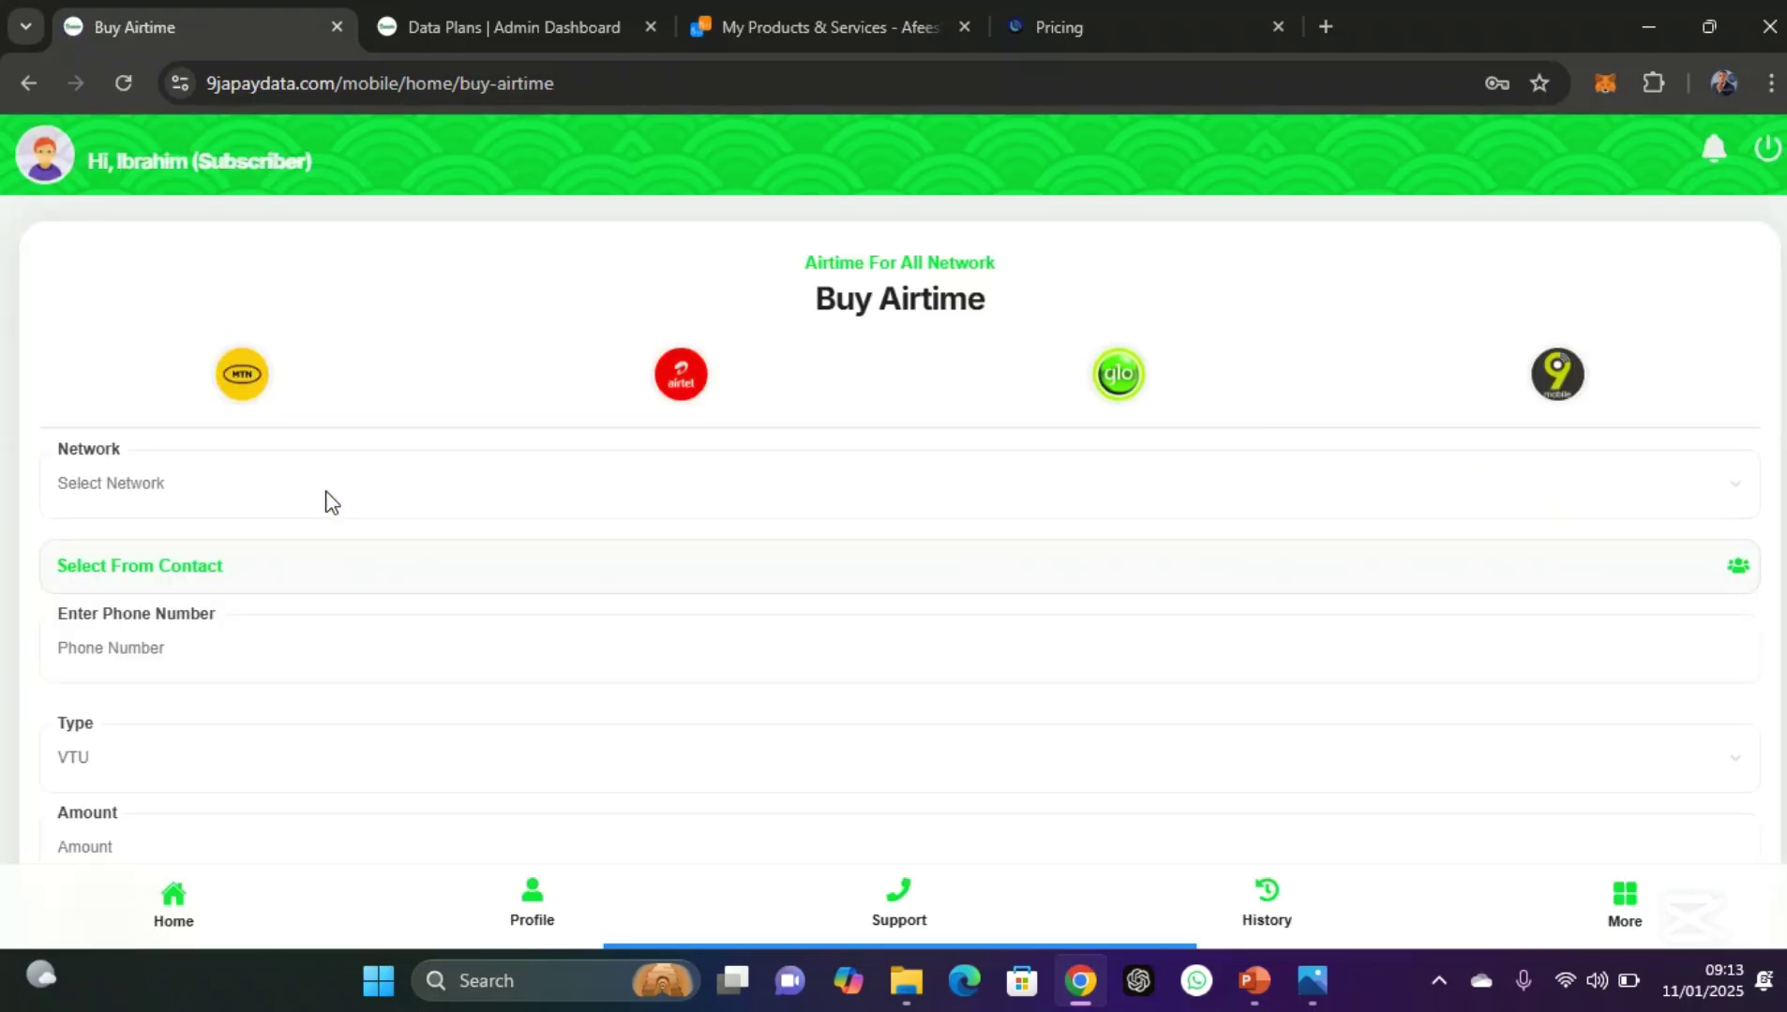
pyautogui.click(262, 482)
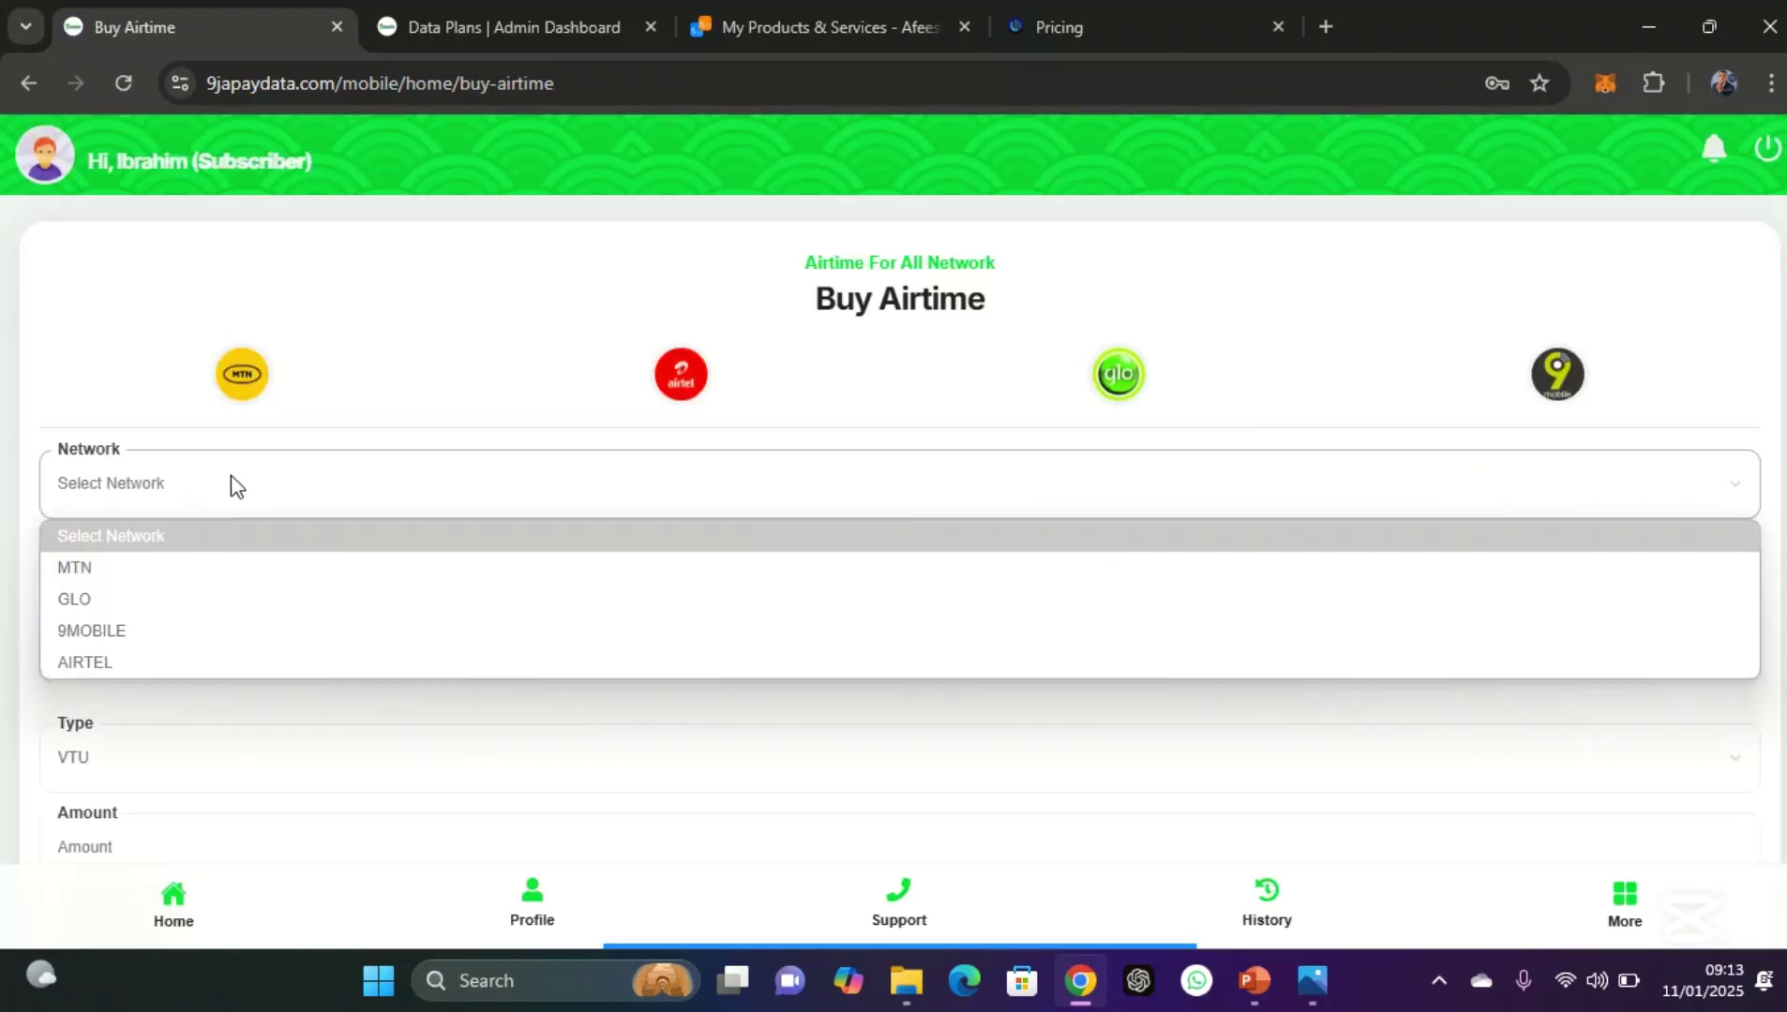
pyautogui.click(65, 562)
pyautogui.click(179, 654)
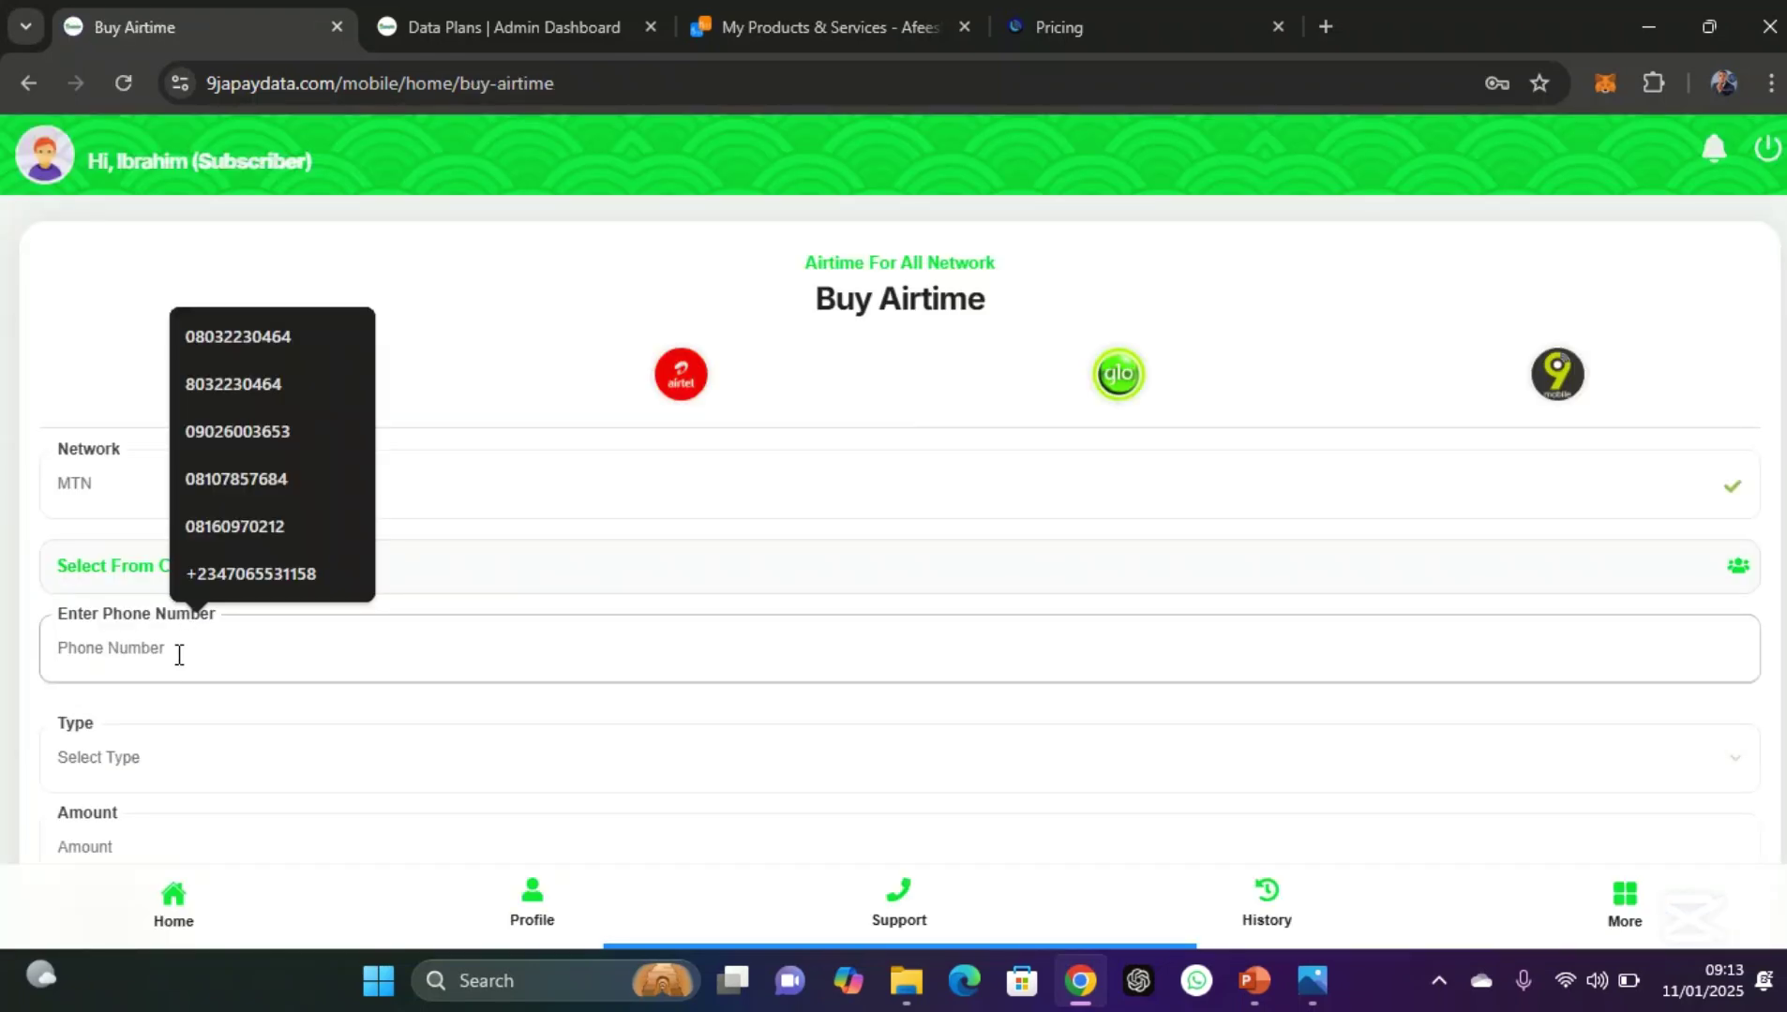
pyautogui.click(228, 336)
pyautogui.click(162, 804)
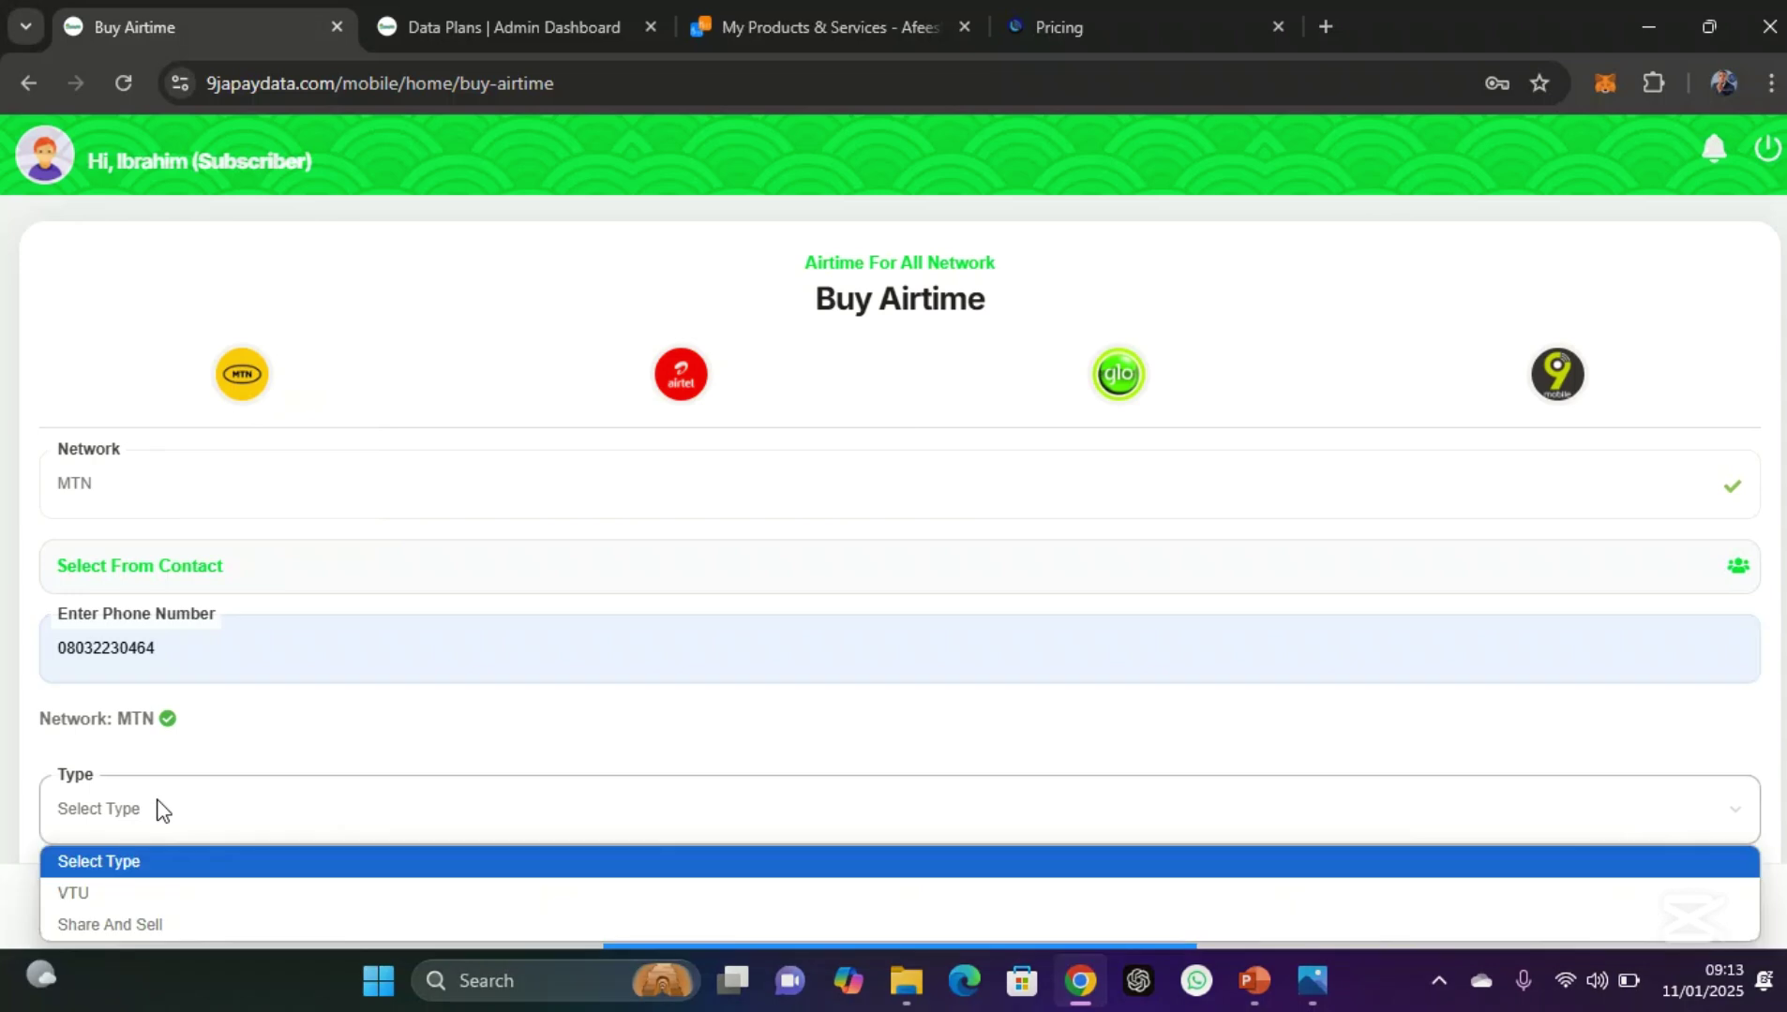
pyautogui.click(128, 892)
# Step: Enter an amount of 100, submit and confirm the airtime purchase, and authorise it with the PIN
pyautogui.scroll(-4, 204, 710)
pyautogui.click(179, 538)
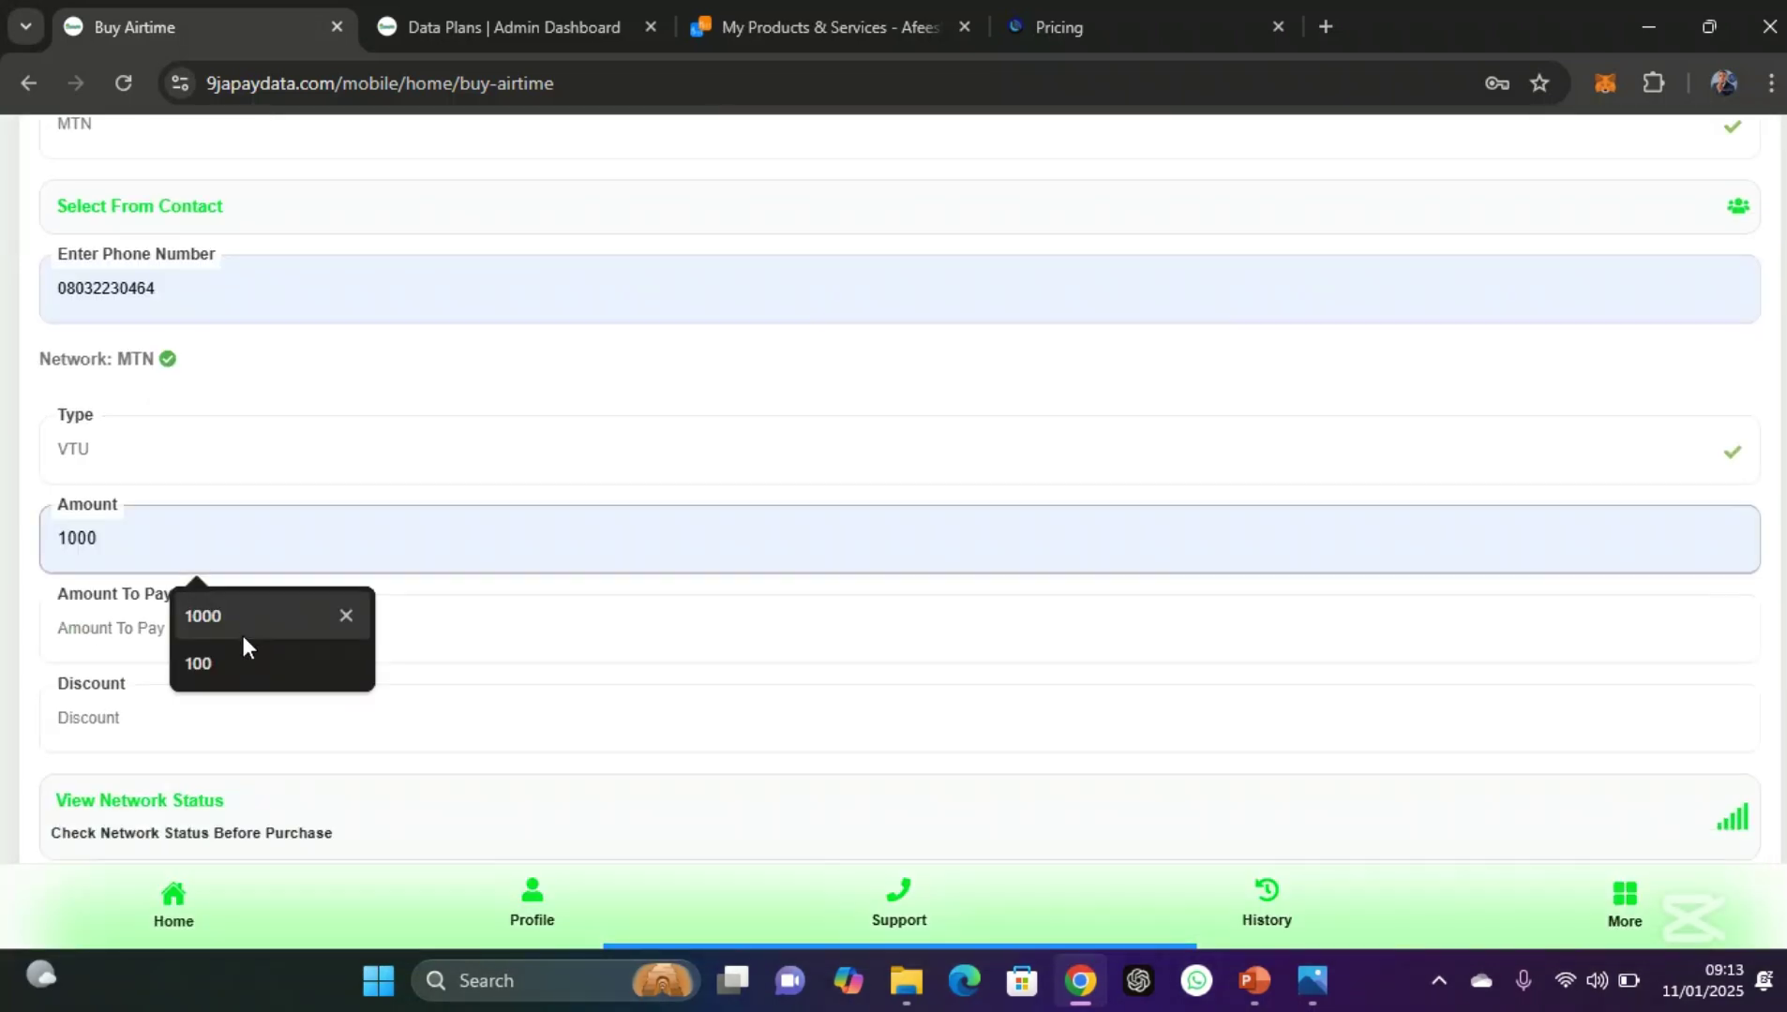
pyautogui.click(223, 677)
pyautogui.moveTo(108, 539); pyautogui.dragTo(14, 558)
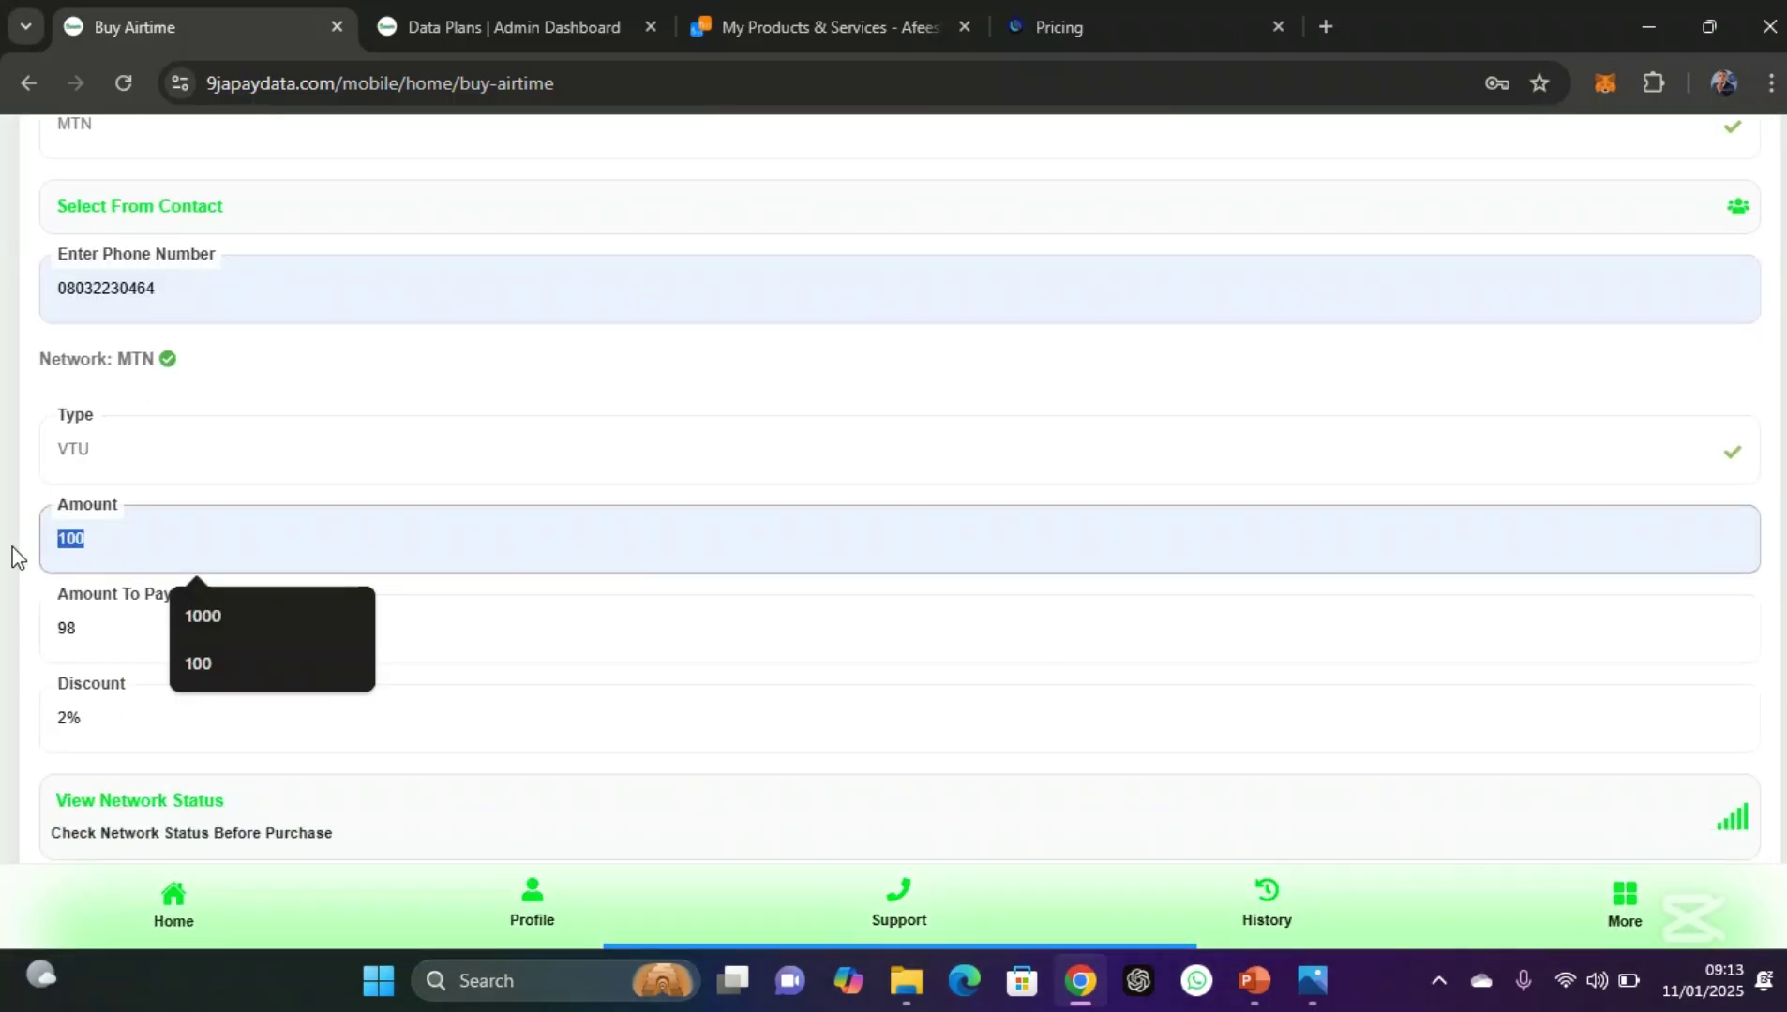
pyautogui.scroll(-2, 125, 761)
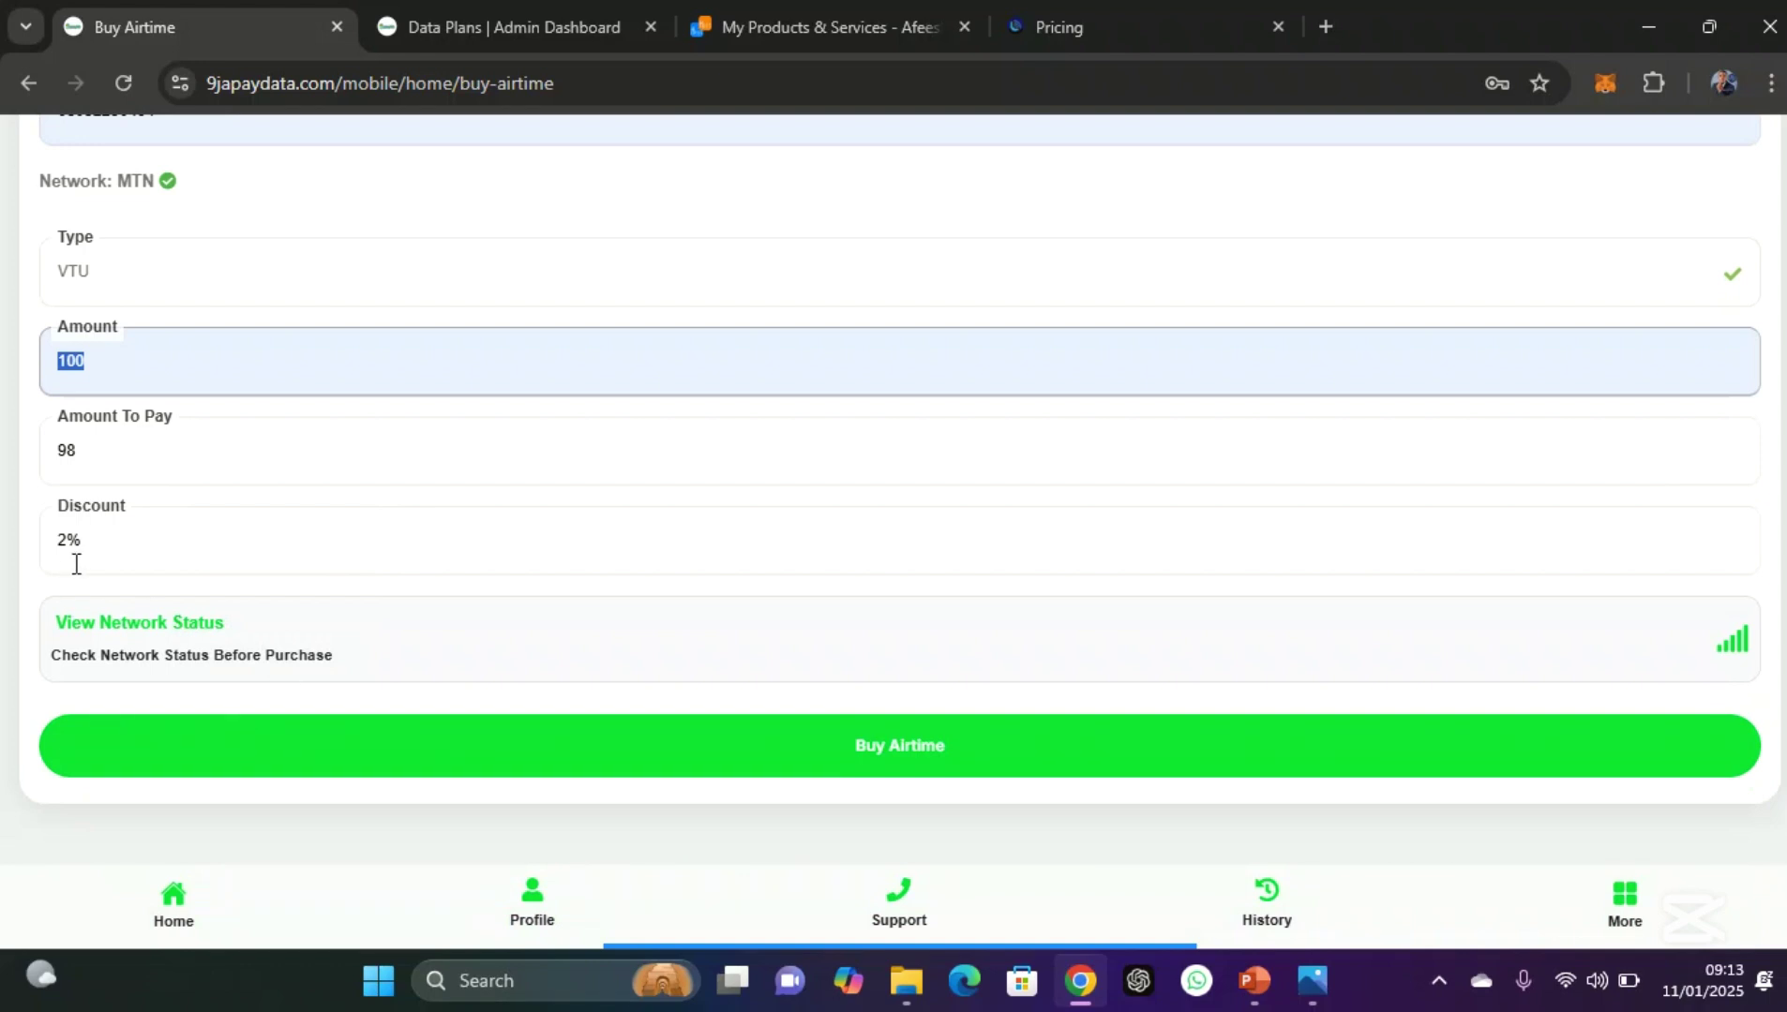
pyautogui.click(827, 765)
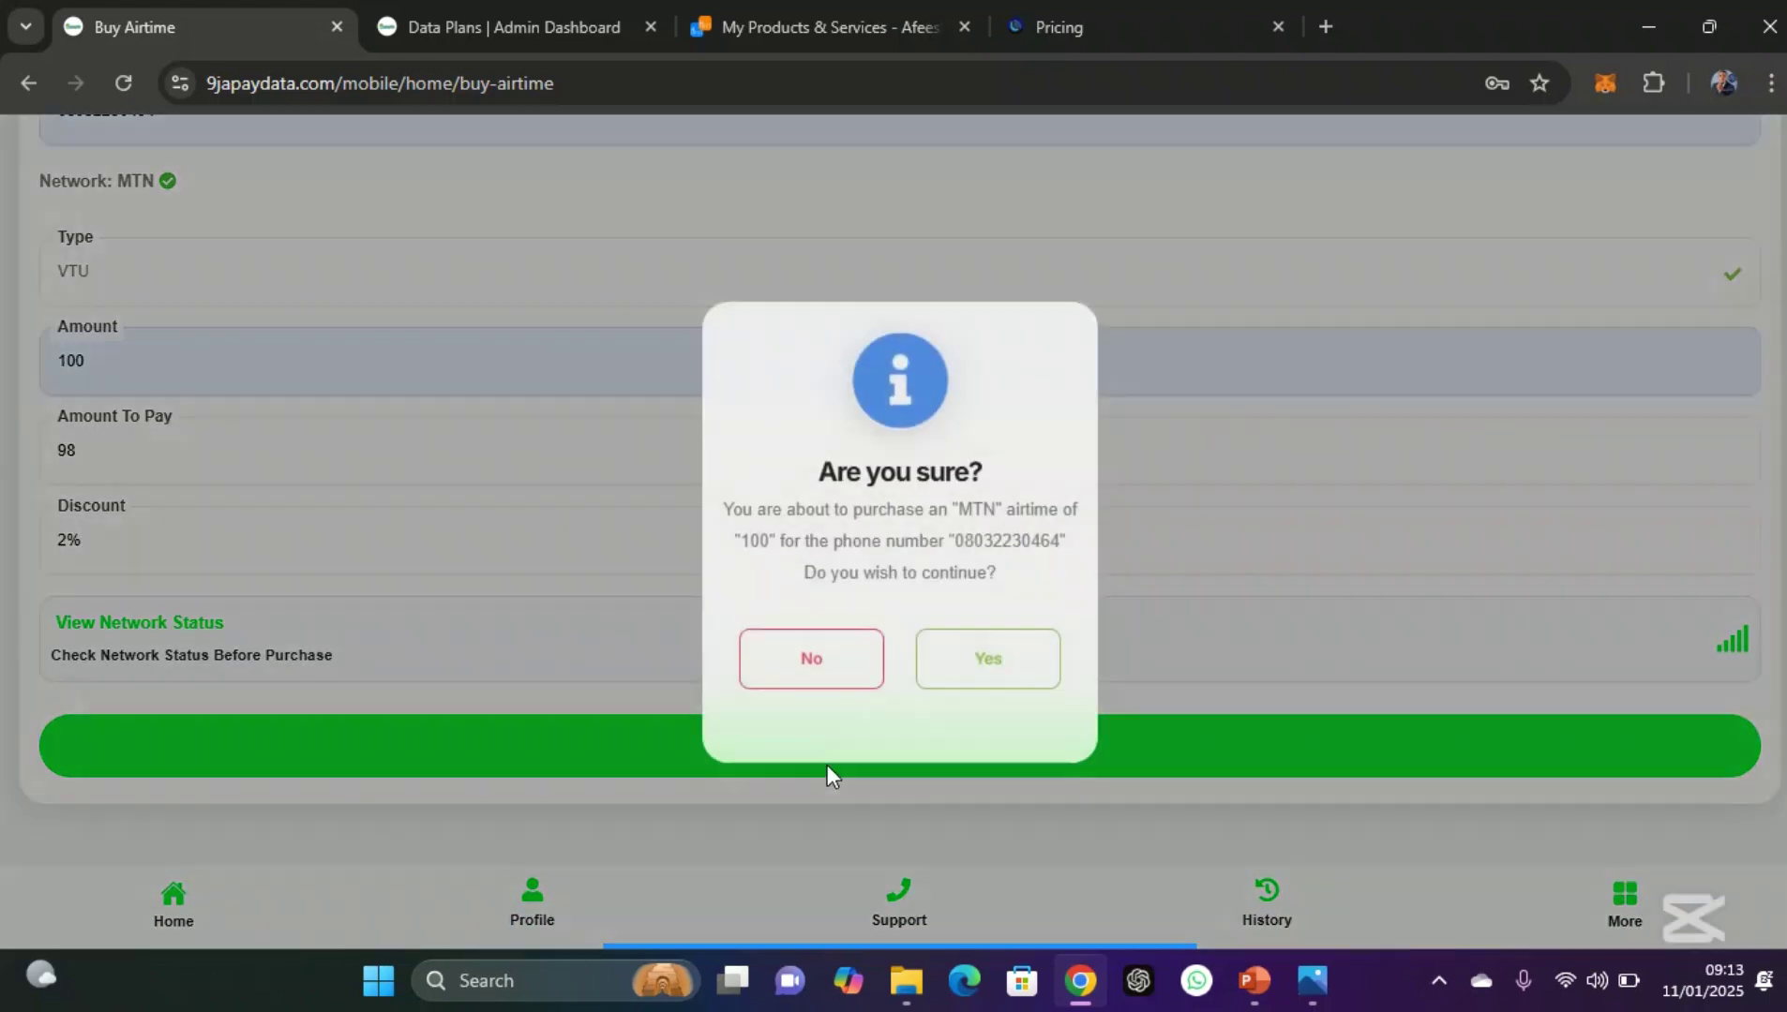
pyautogui.click(983, 654)
pyautogui.click(884, 504)
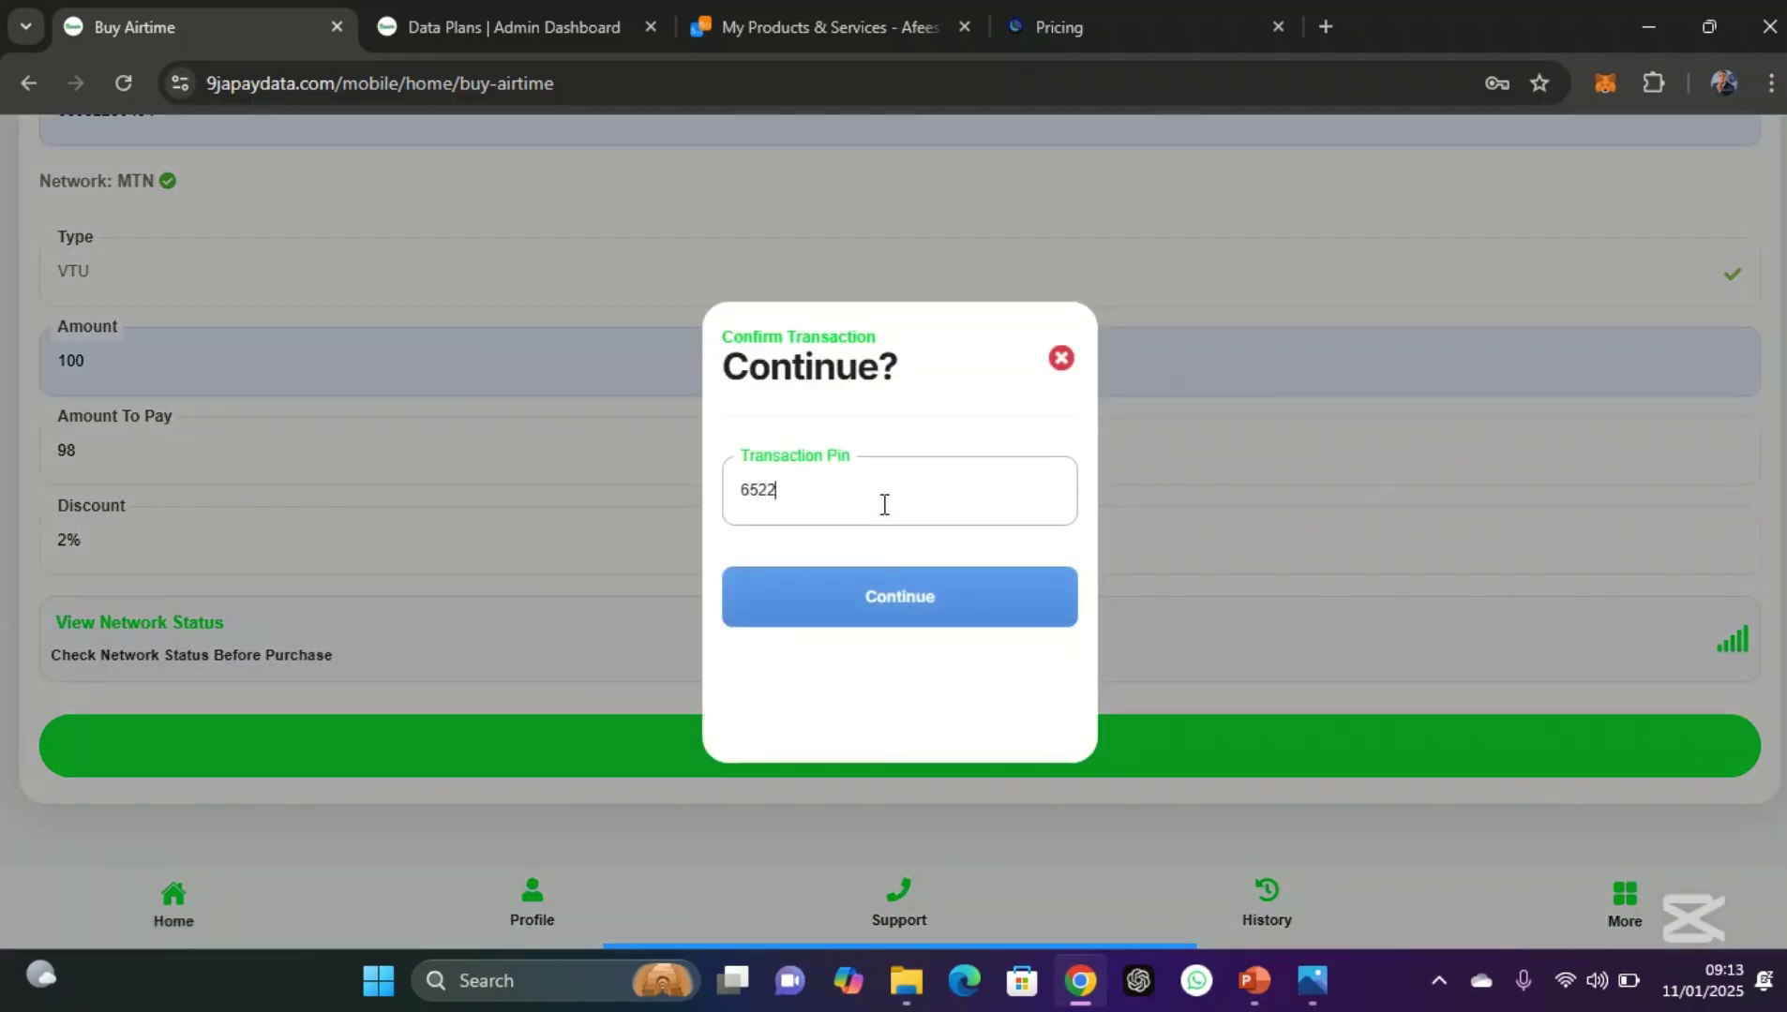
pyautogui.click(911, 596)
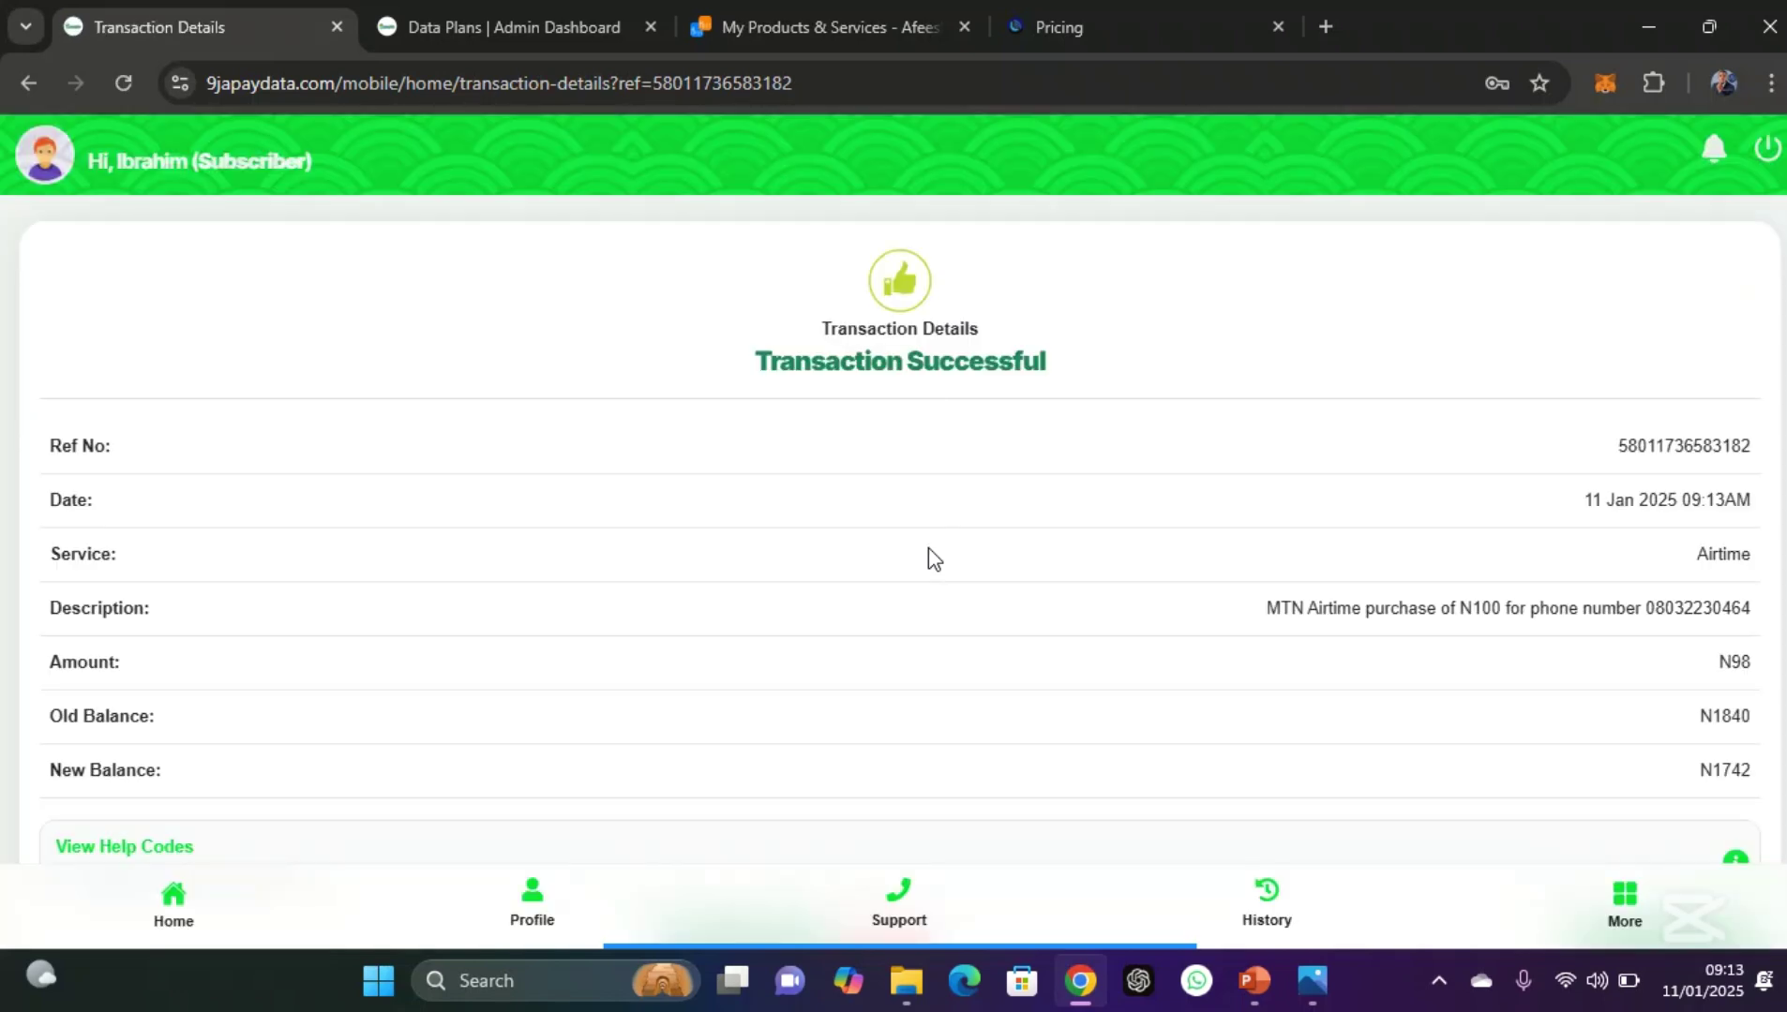
# Step: Return to the dashboard homepage and switch to the AfeesHost products and services list
pyautogui.scroll(-3, 928, 548)
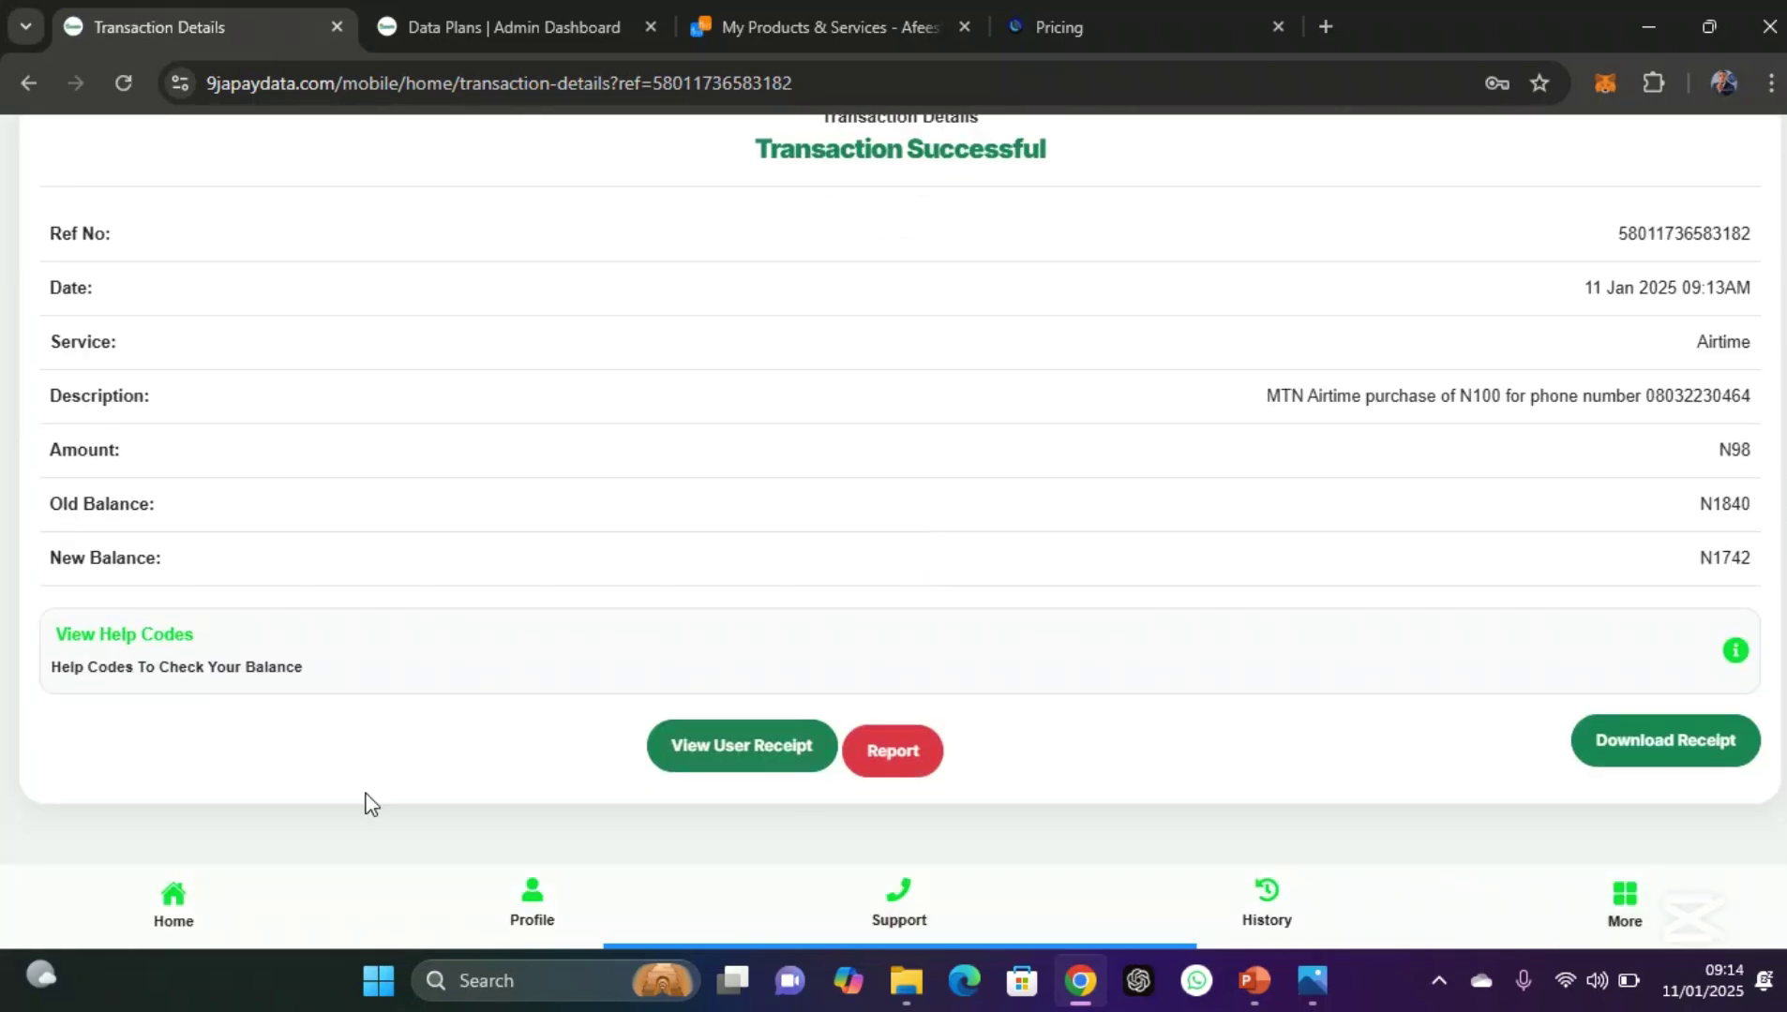
pyautogui.click(156, 923)
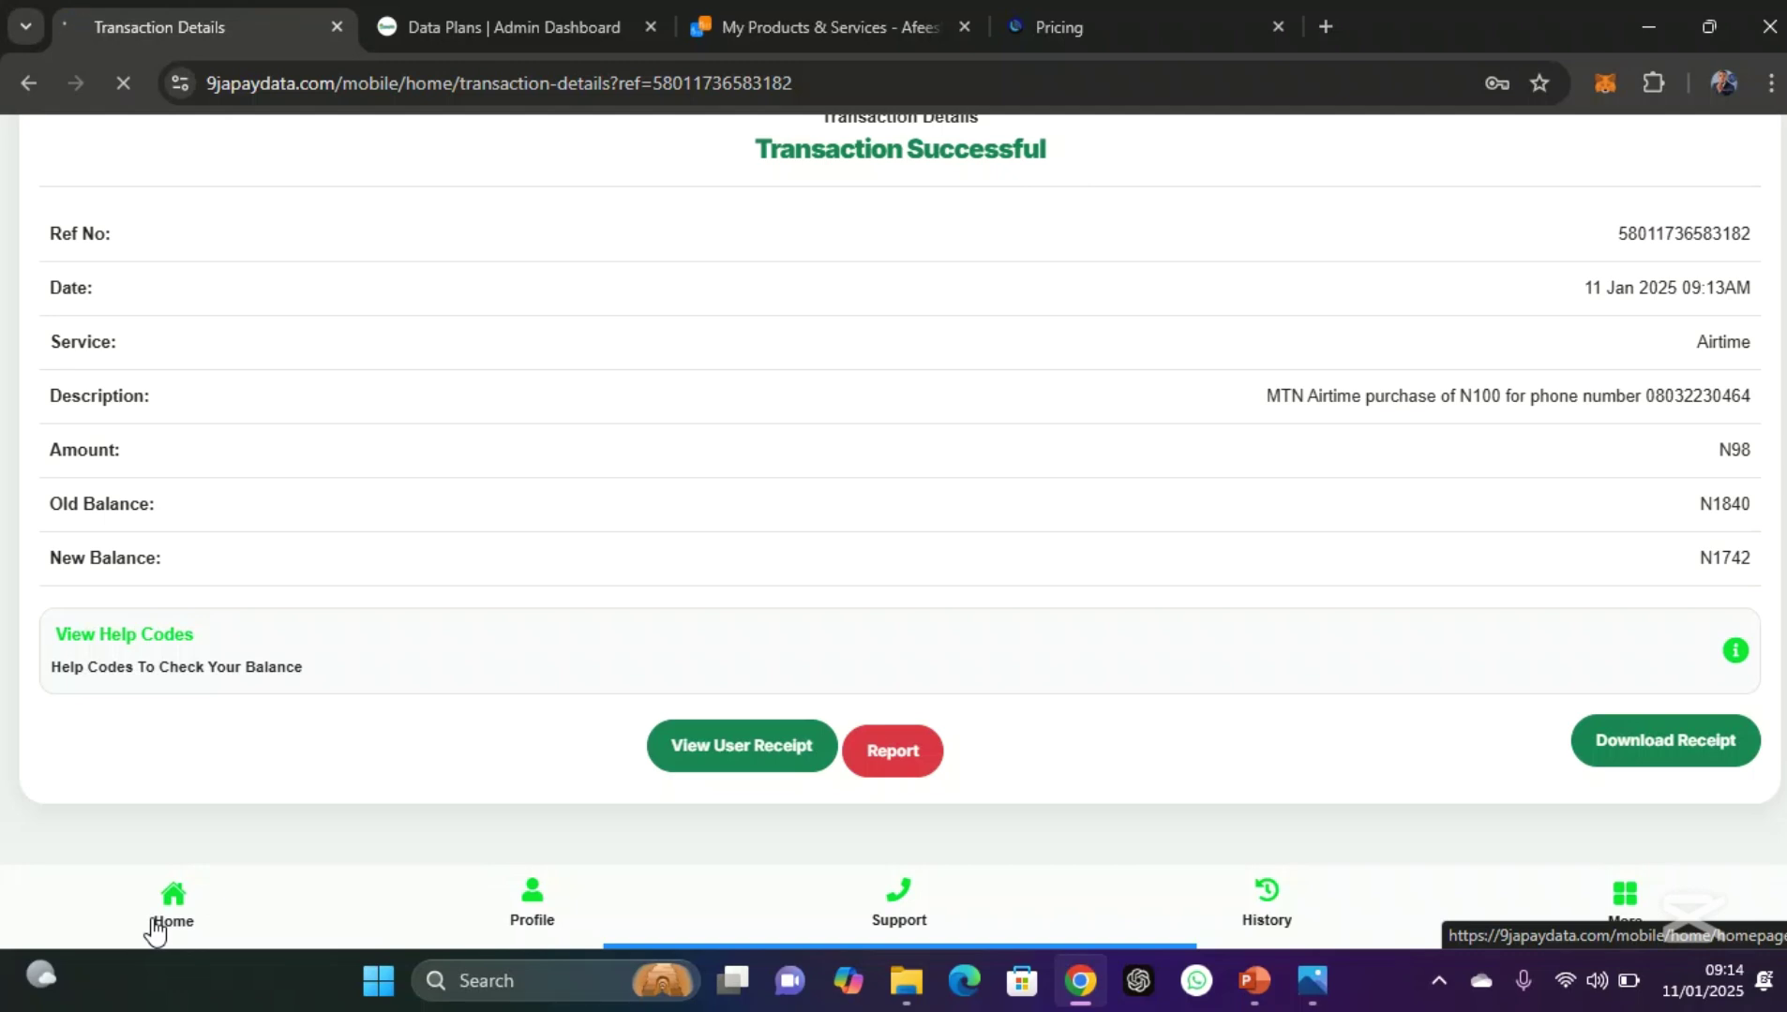
pyautogui.click(779, 14)
pyautogui.scroll(-2, 1051, 557)
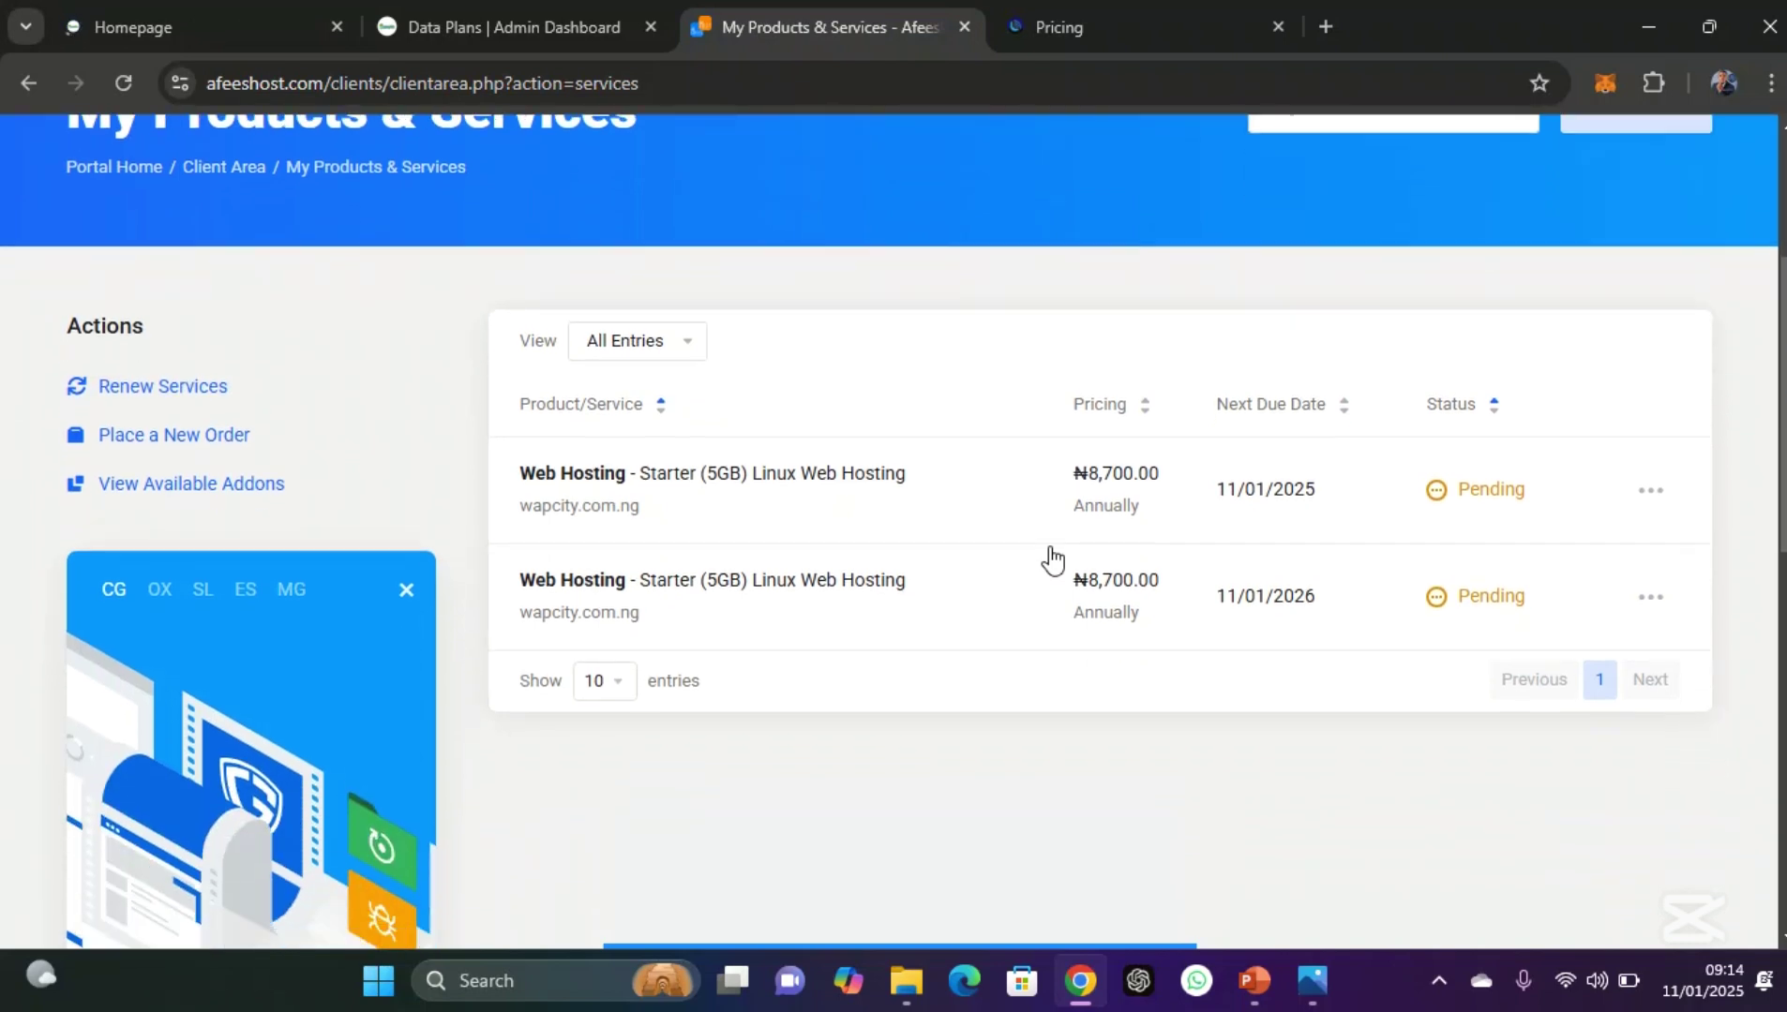
pyautogui.scroll(-1, 1052, 557)
pyautogui.moveTo(659, 920)
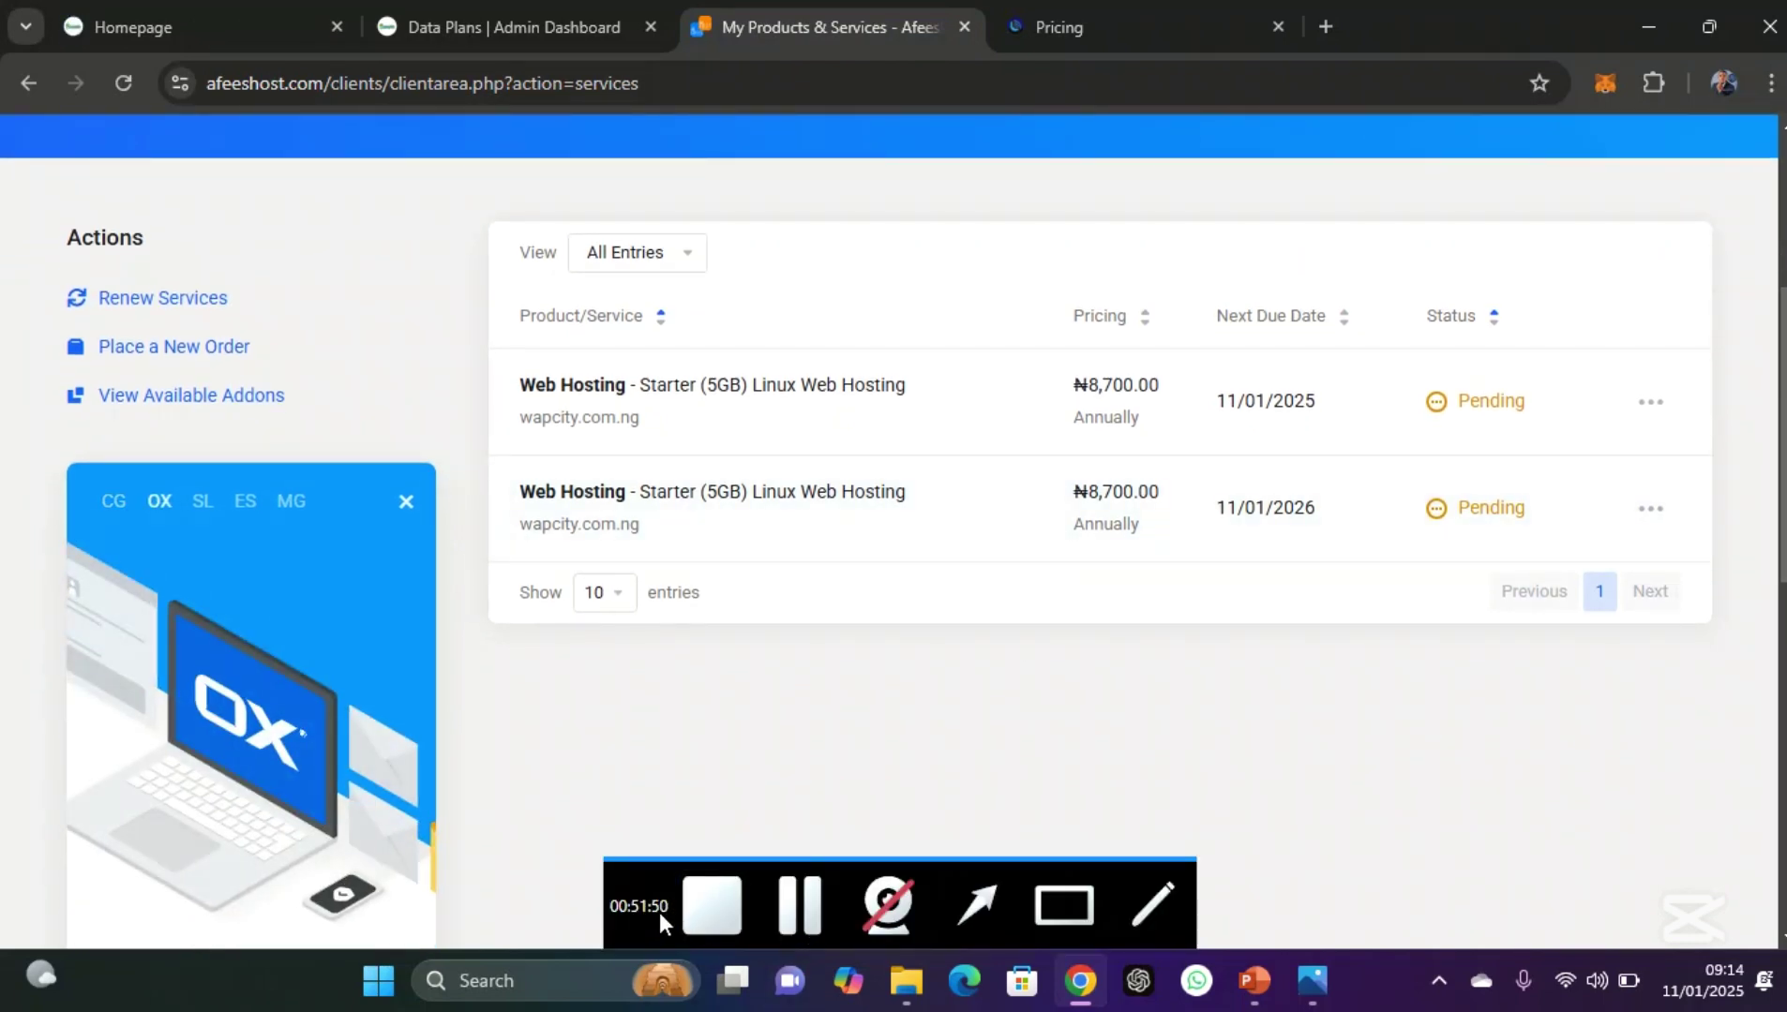
pyautogui.click(124, 83)
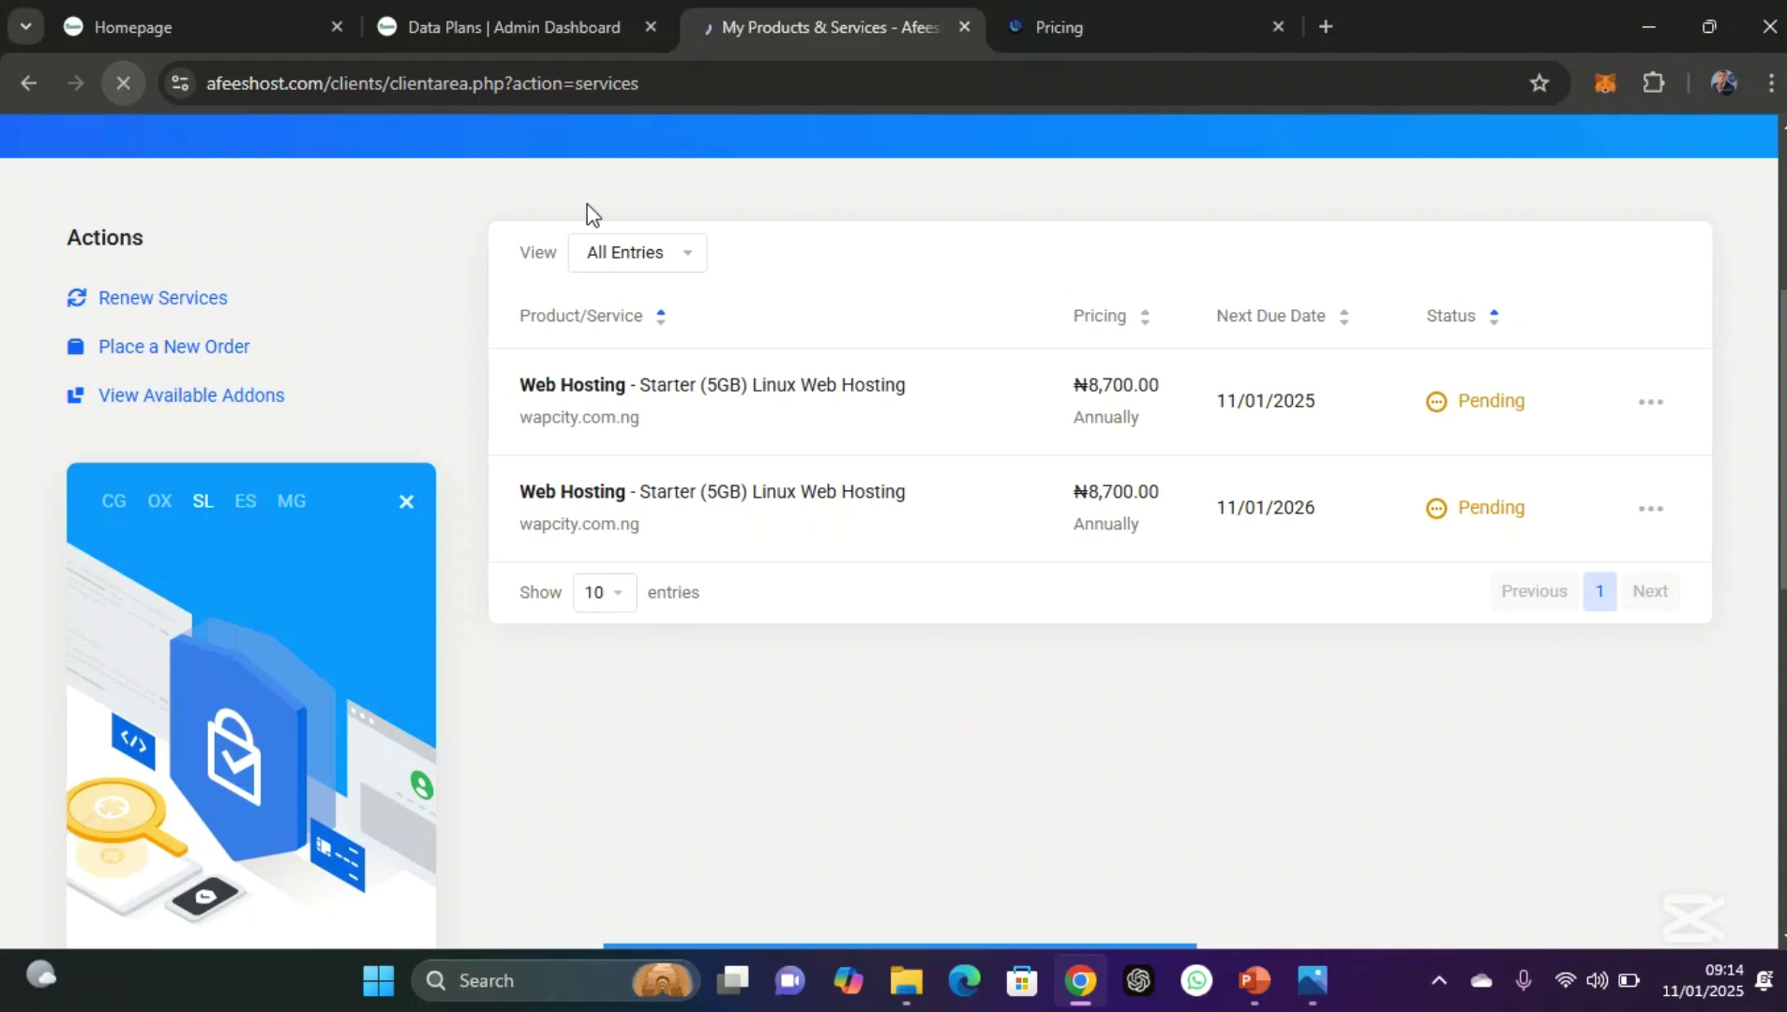
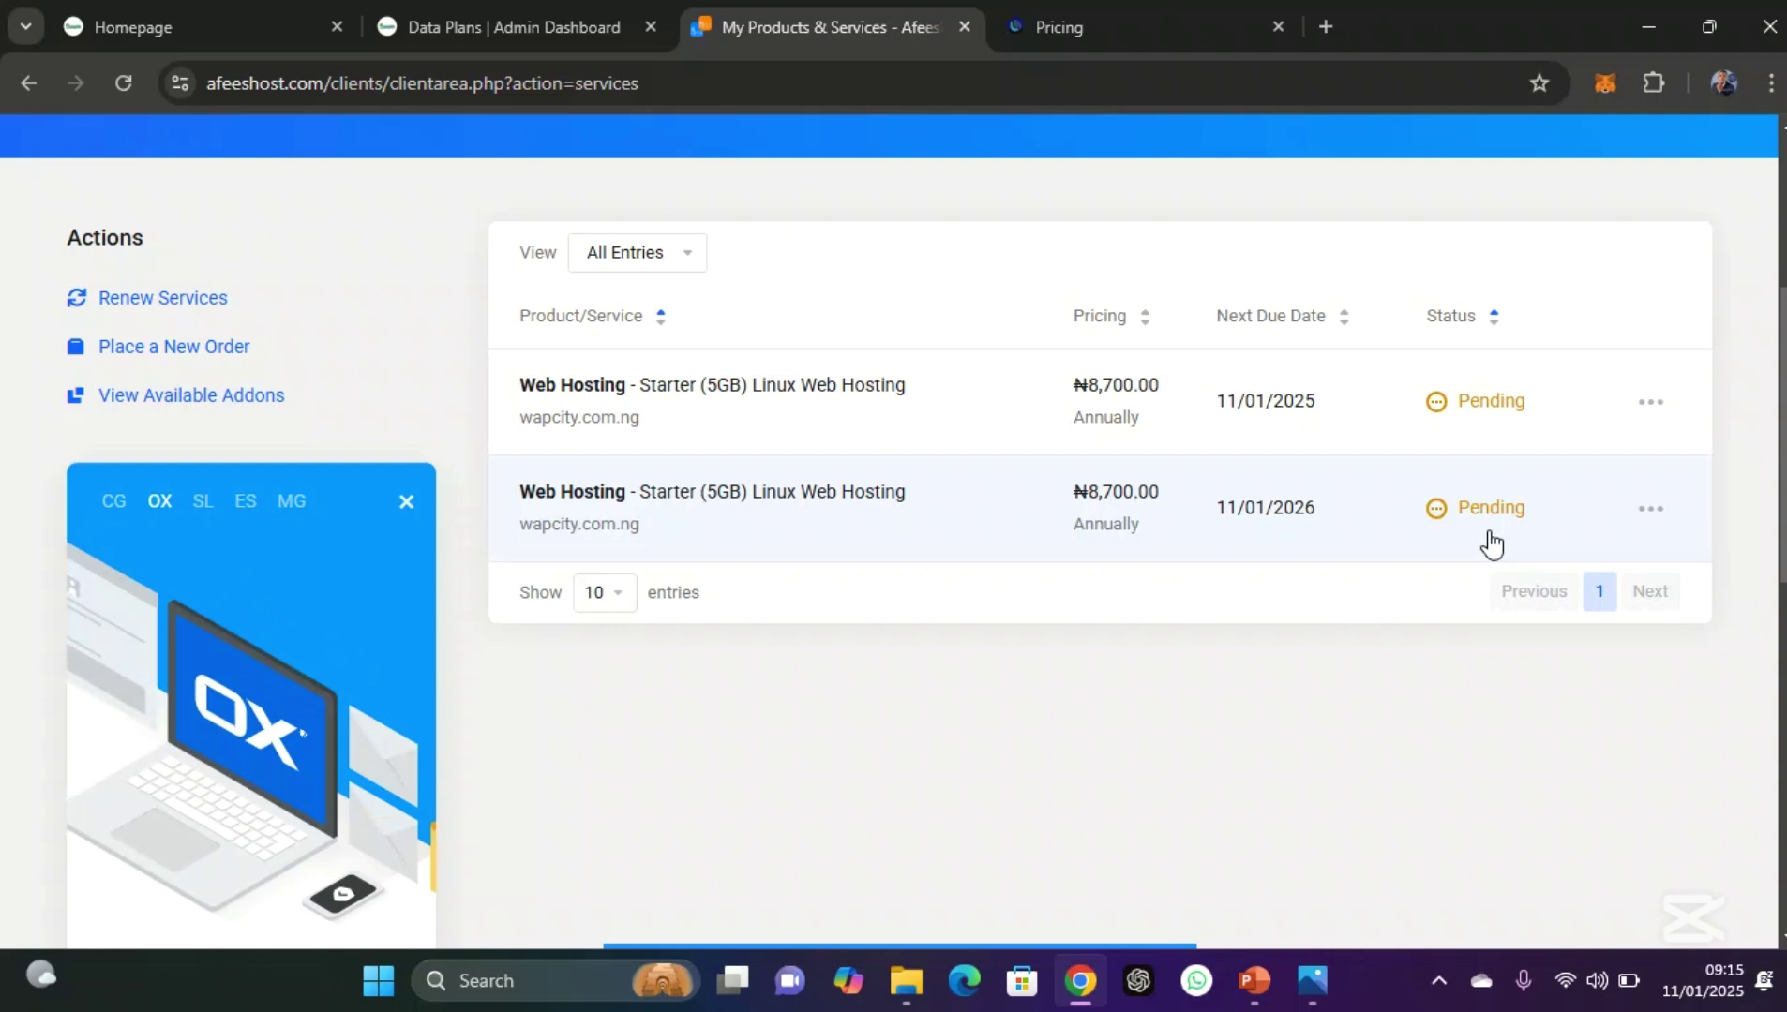
# Step: Bring up the 'Steps to Create VTU website' slide in PowerPoint
pyautogui.click(1254, 981)
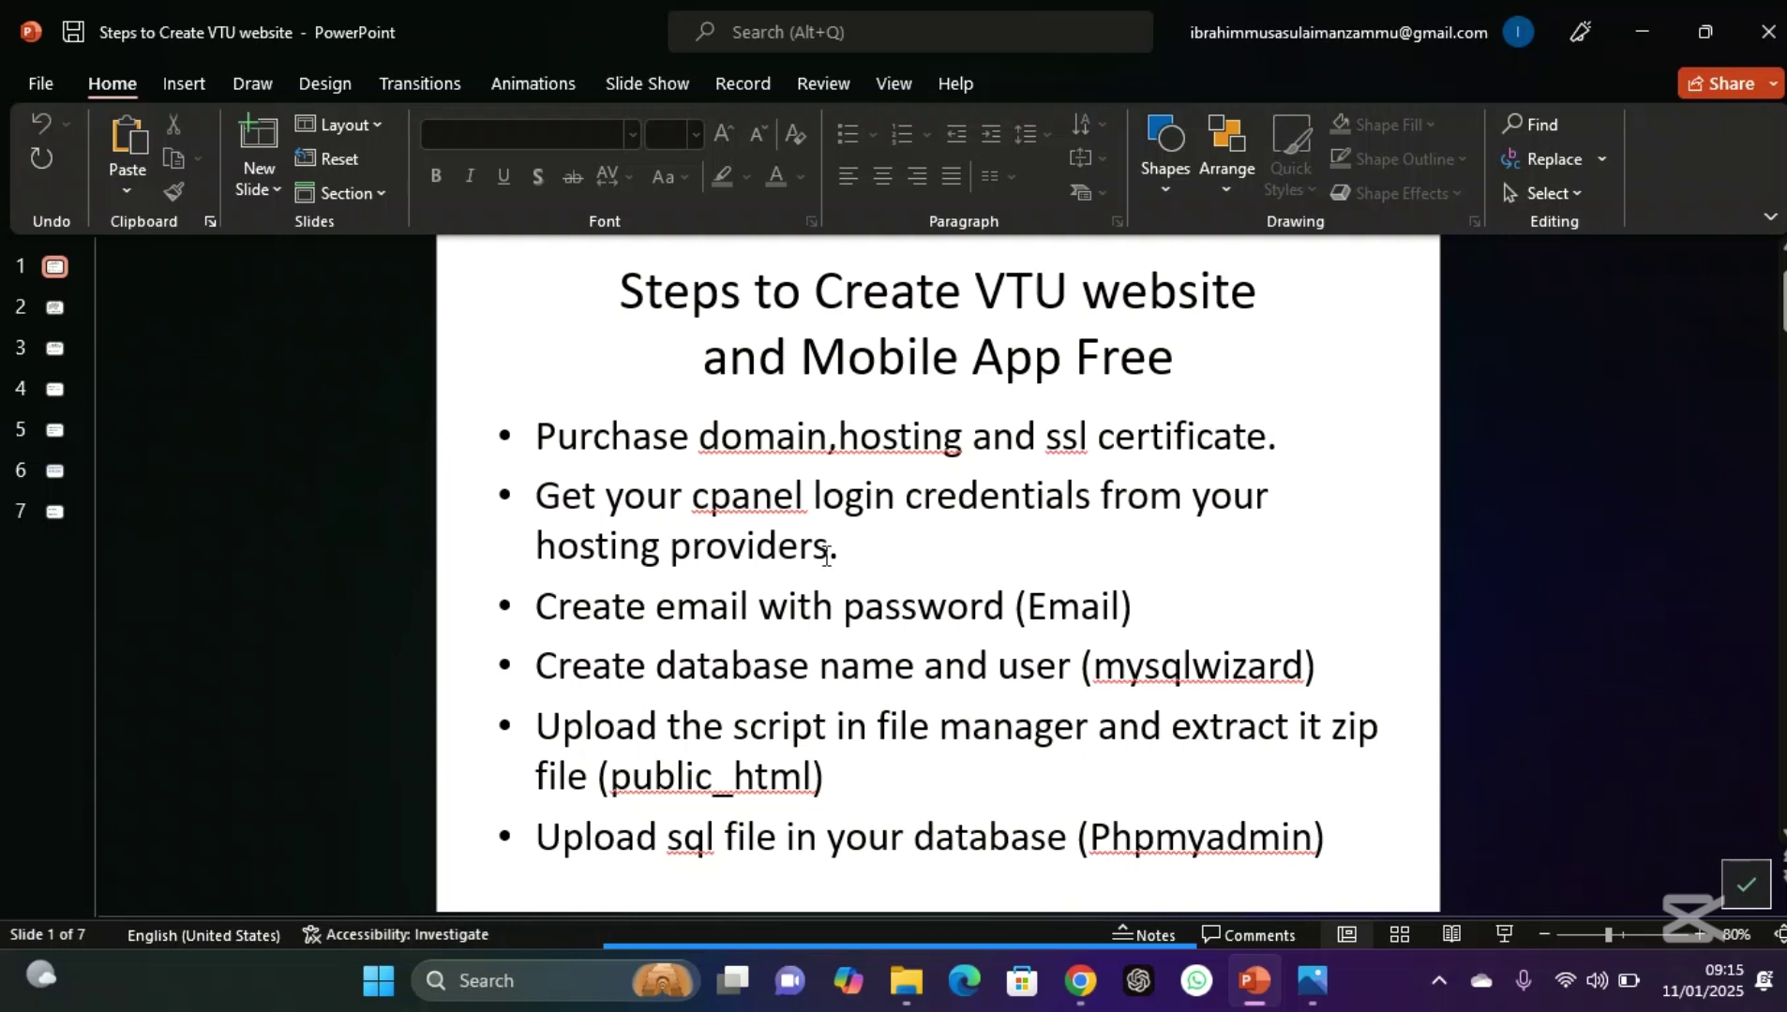
# Step: Highlight the first two steps on the slide, then switch to the V6.1-SCRIPT folder
pyautogui.moveTo(843, 546); pyautogui.dragTo(506, 446)
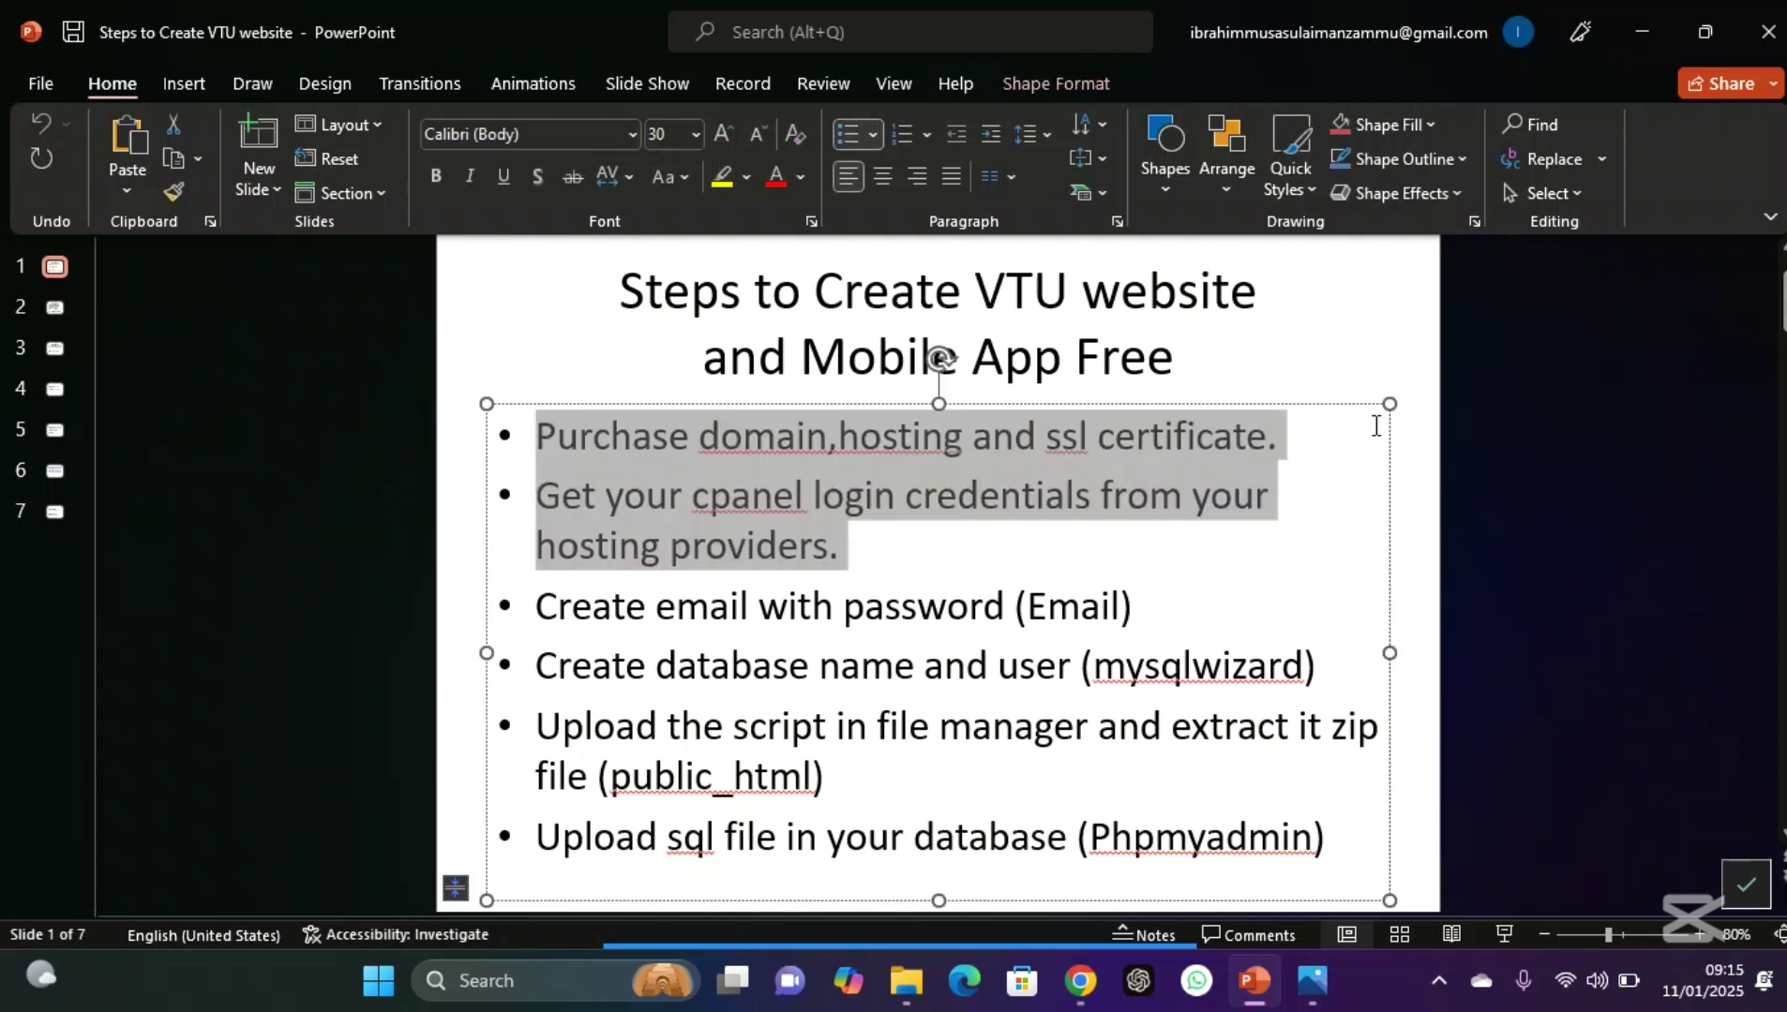
pyautogui.click(1298, 441)
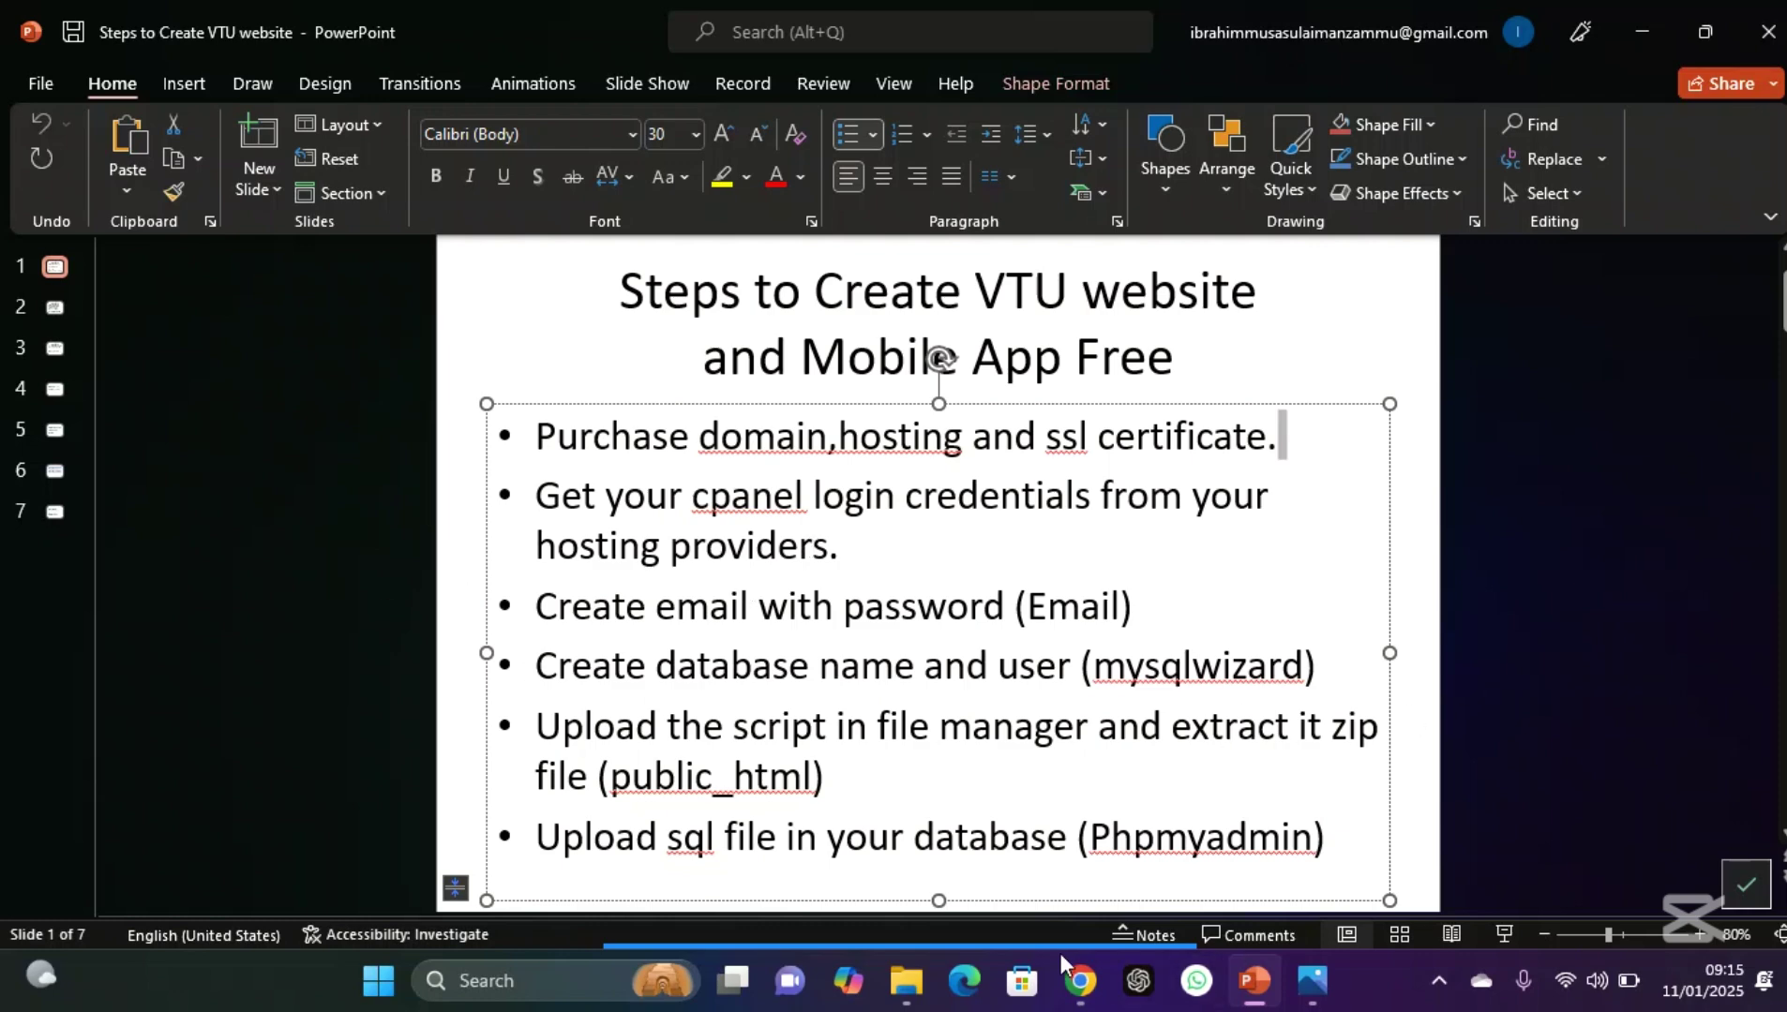
pyautogui.click(907, 980)
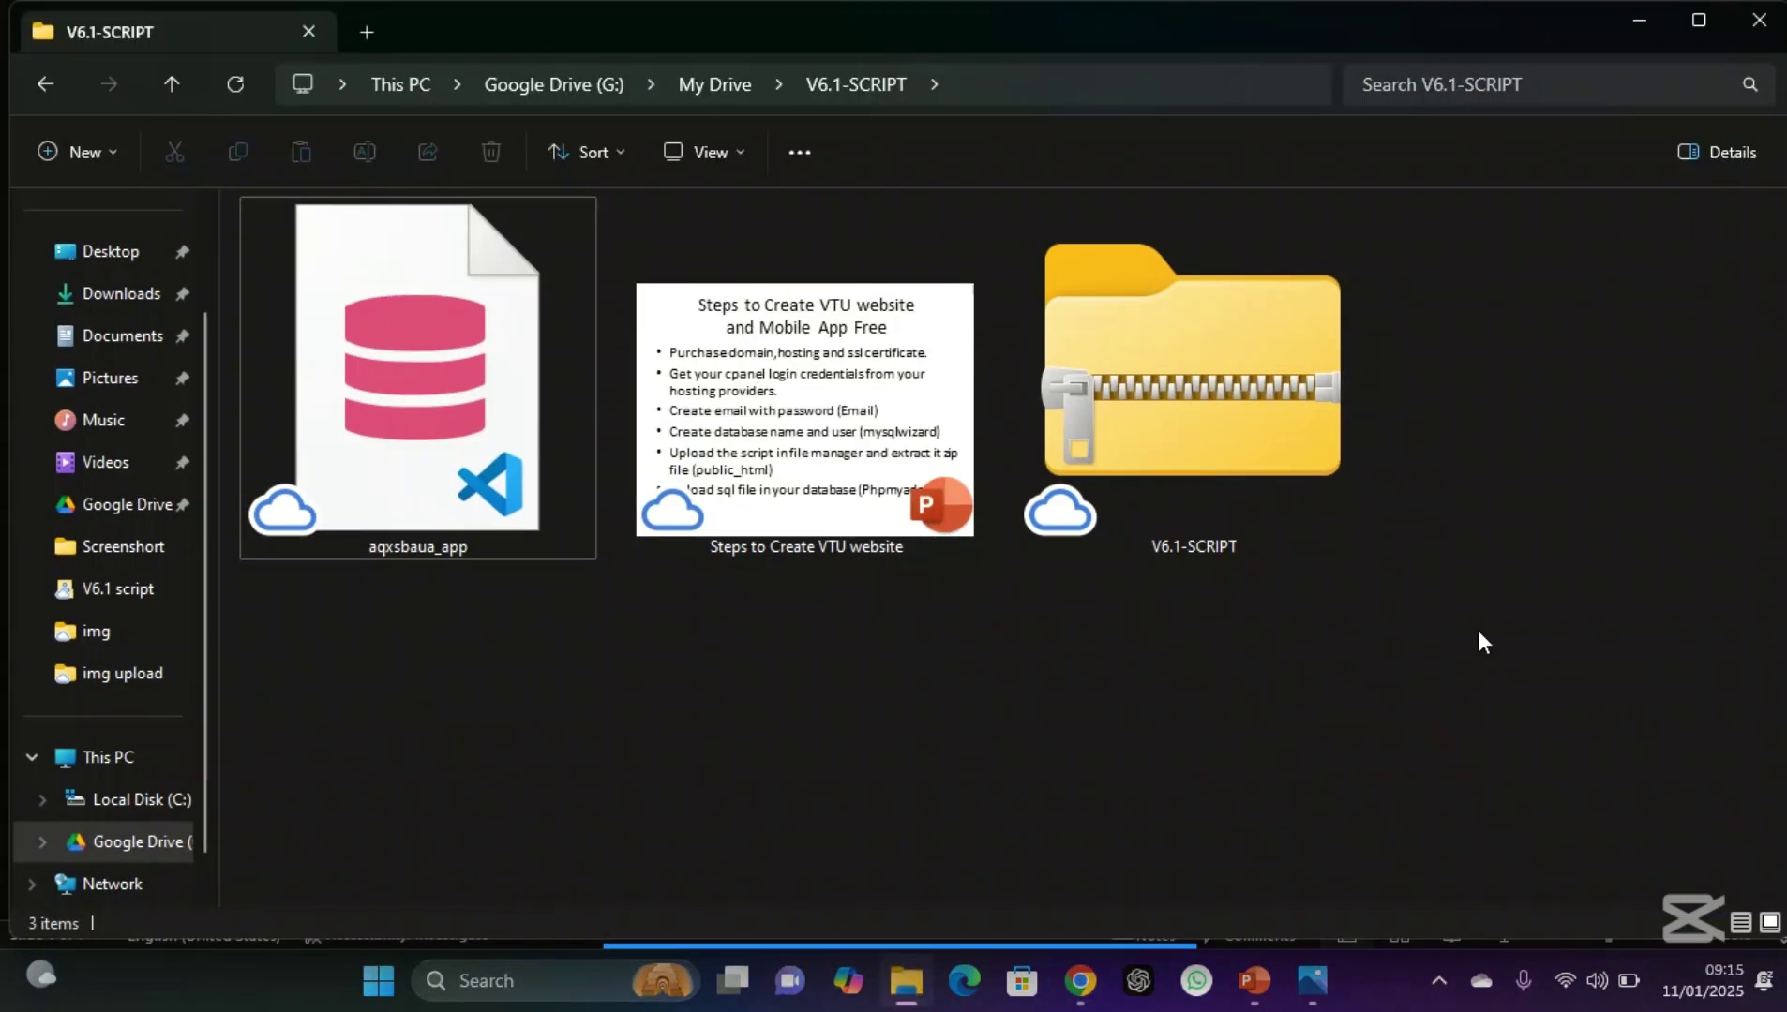
# Step: Inspect the V6.1-SCRIPT zip and aqxsbaua_app files, then view the VTU app promo image 20250110_105208.jpg
pyautogui.click(1065, 350)
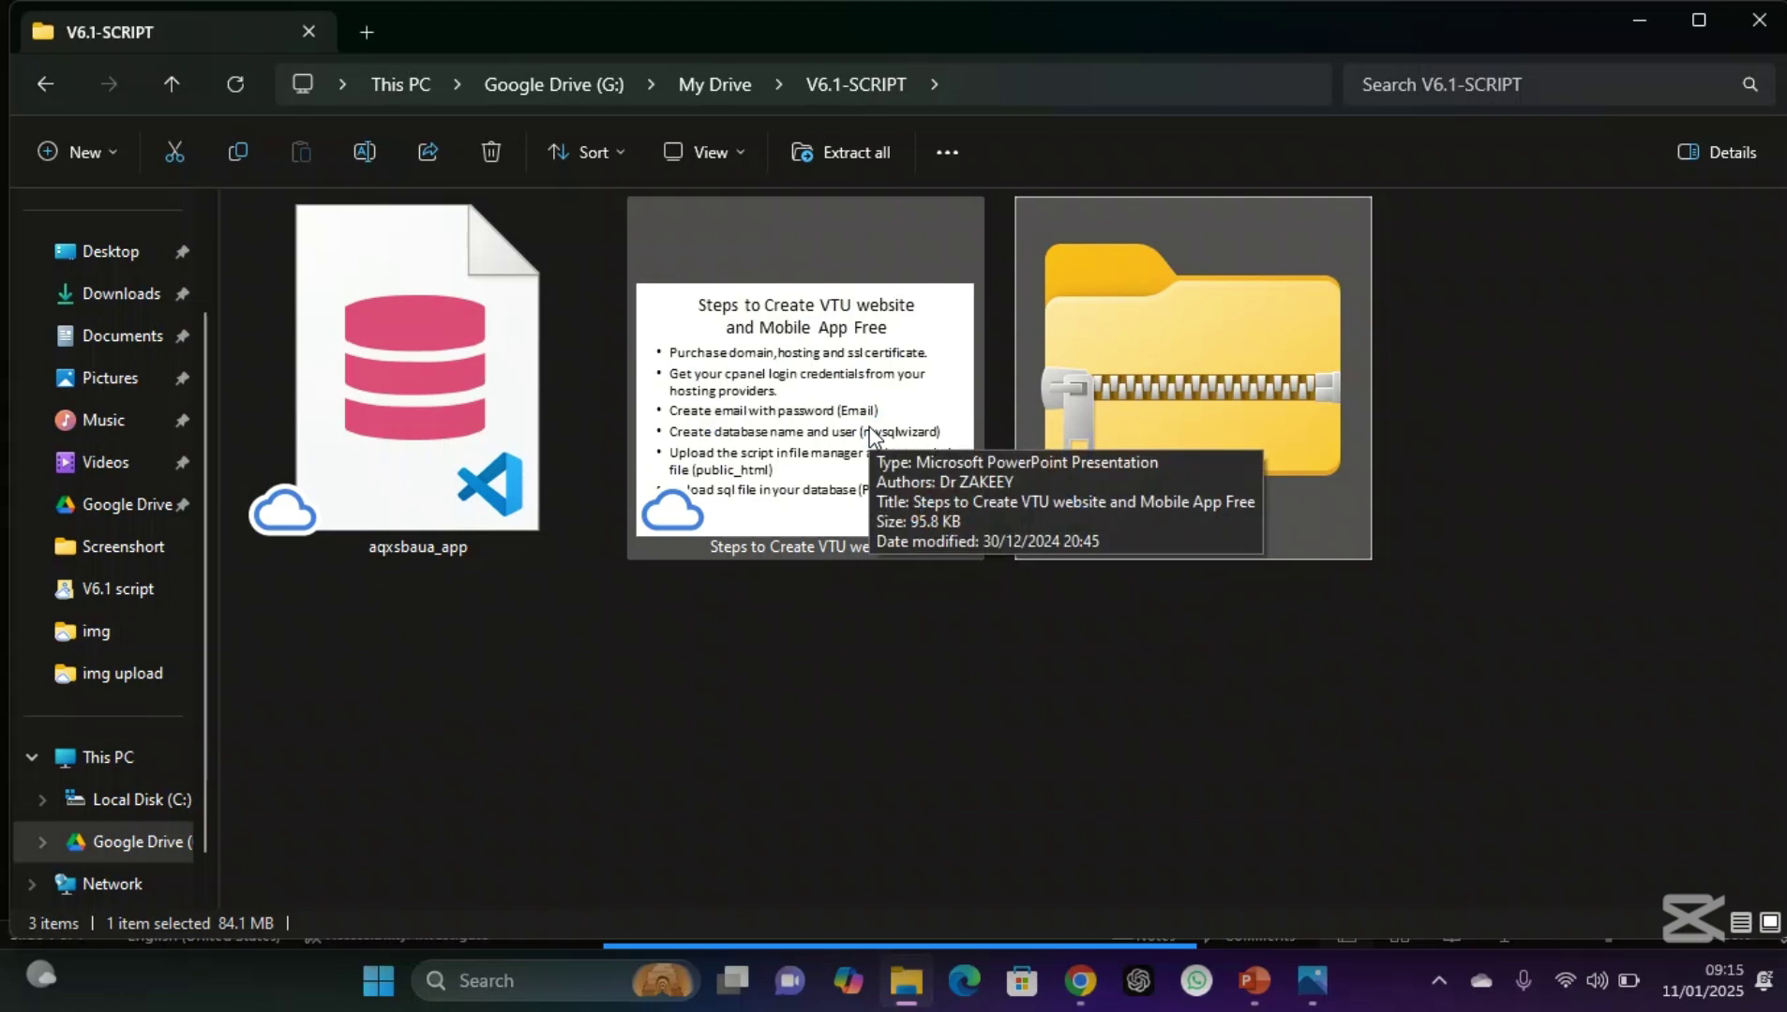
pyautogui.click(445, 526)
pyautogui.click(580, 614)
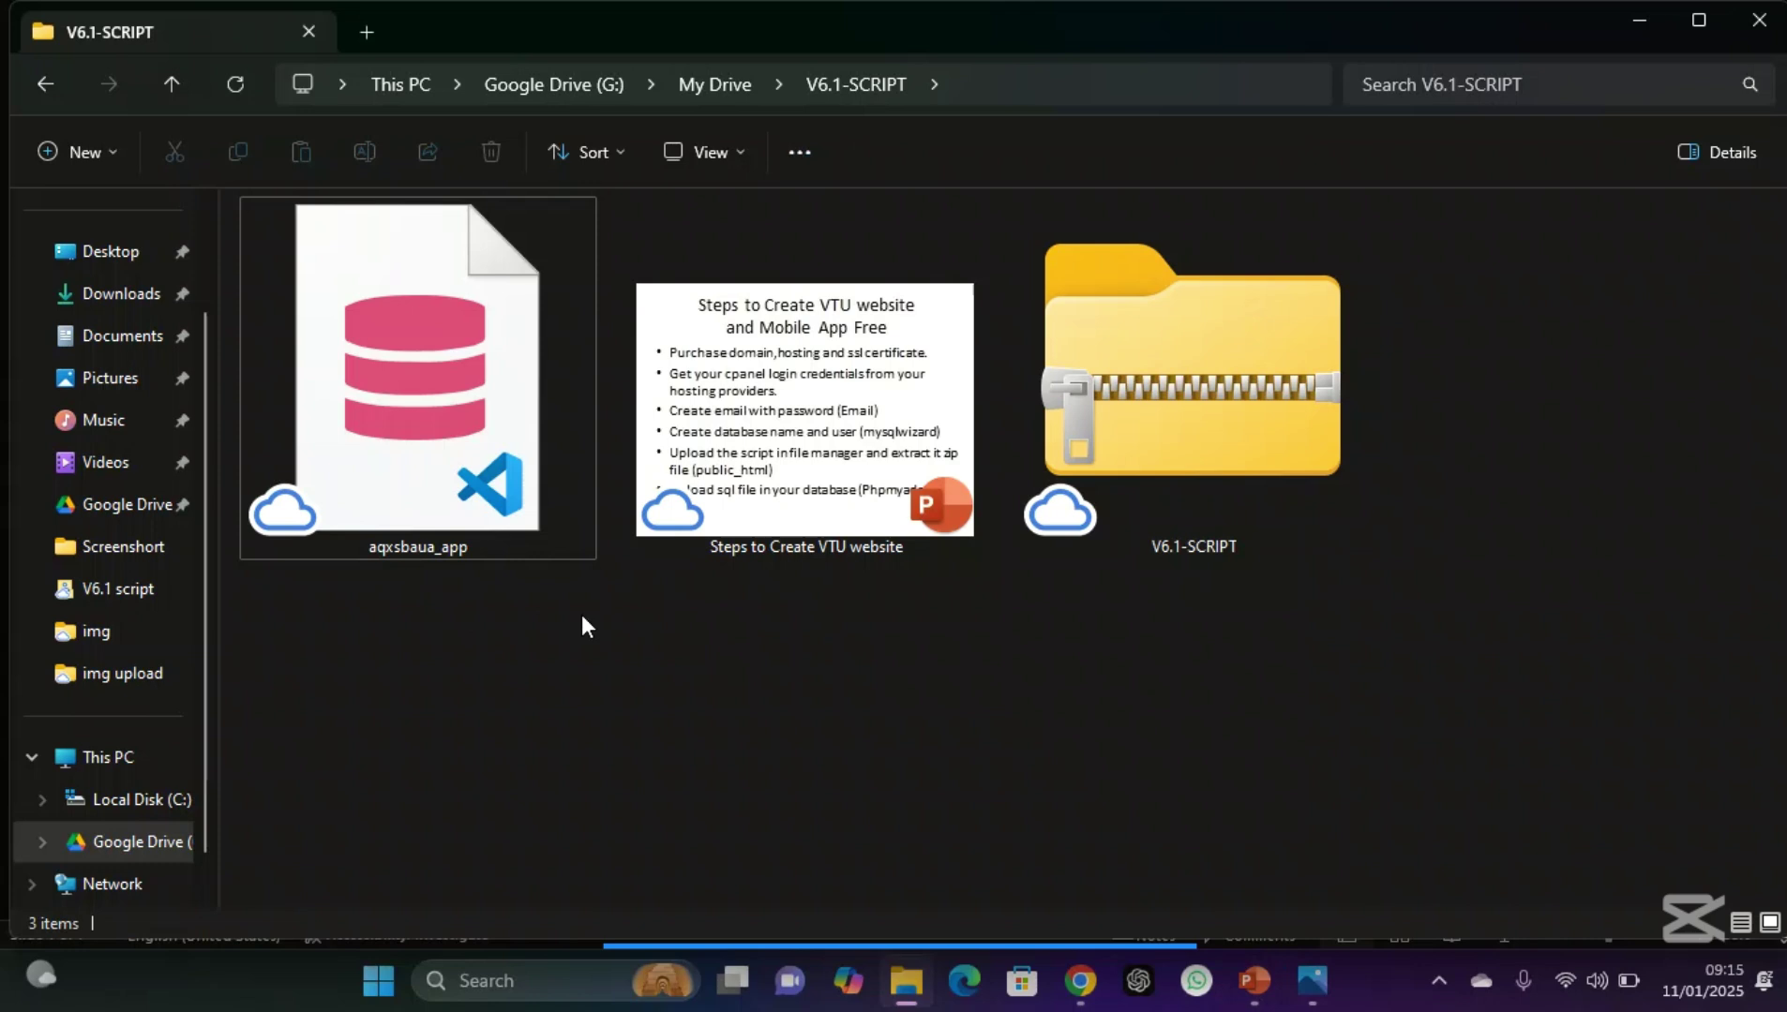
pyautogui.moveTo(850, 953)
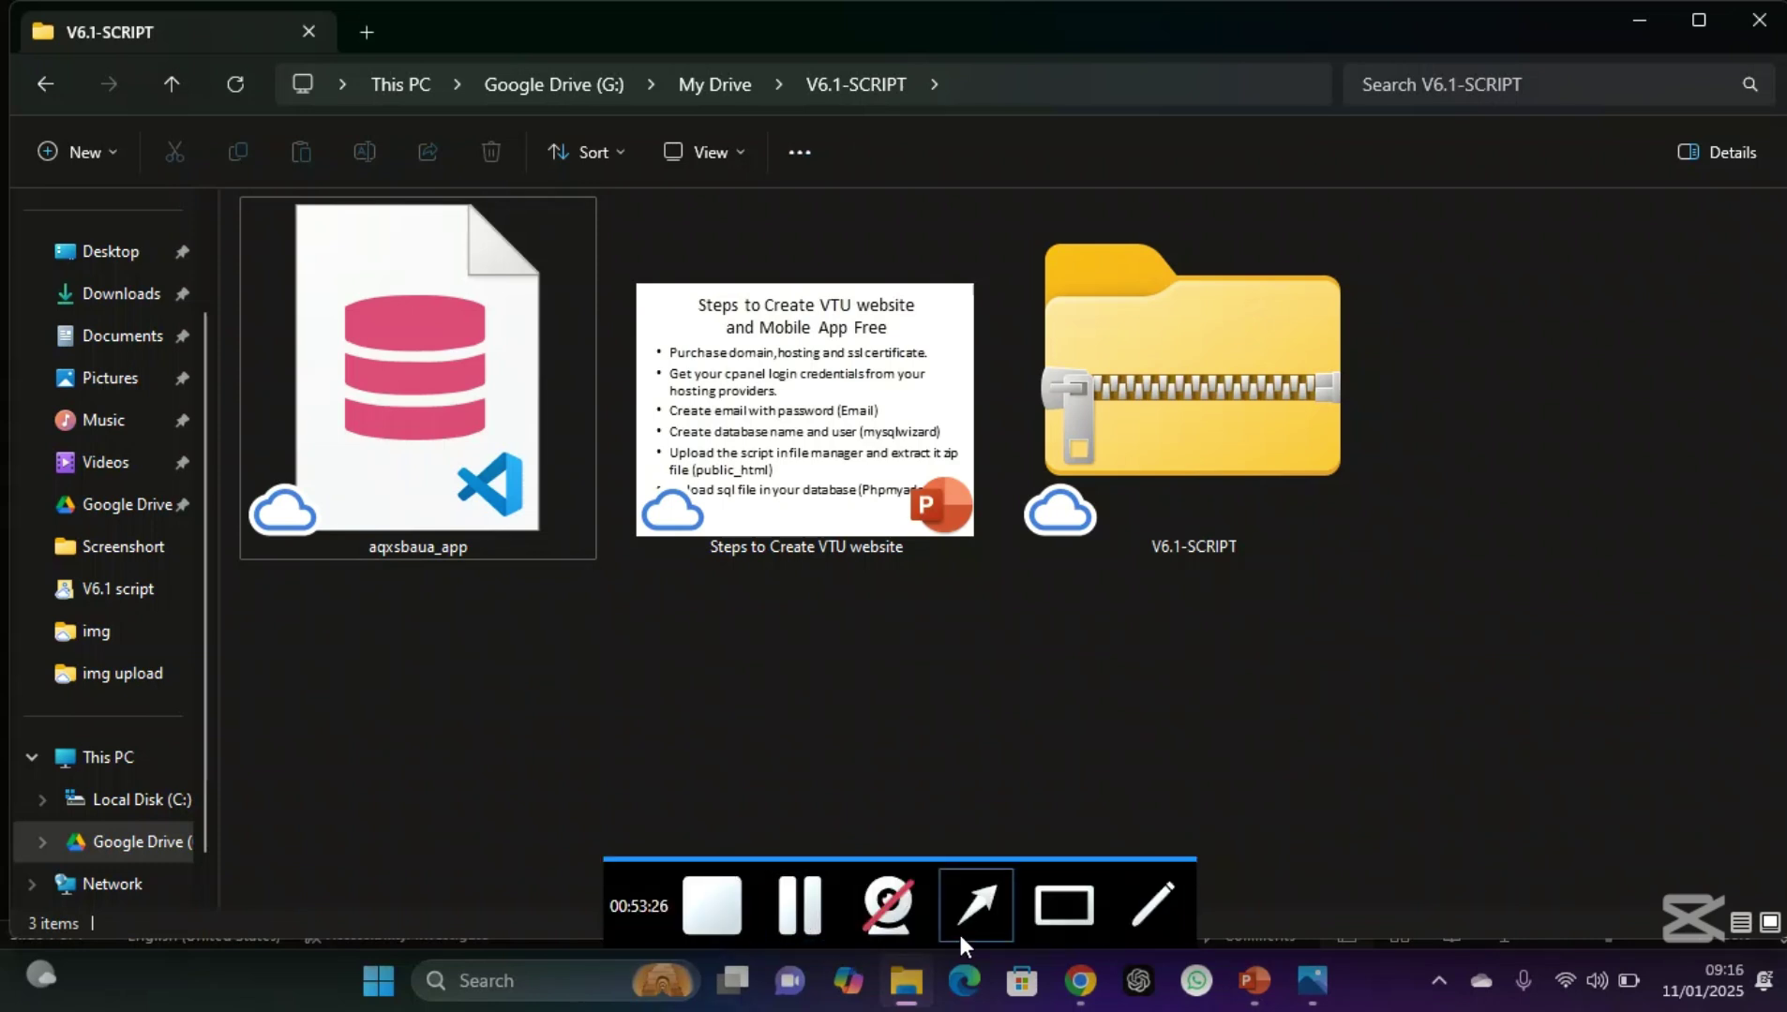
pyautogui.click(1307, 990)
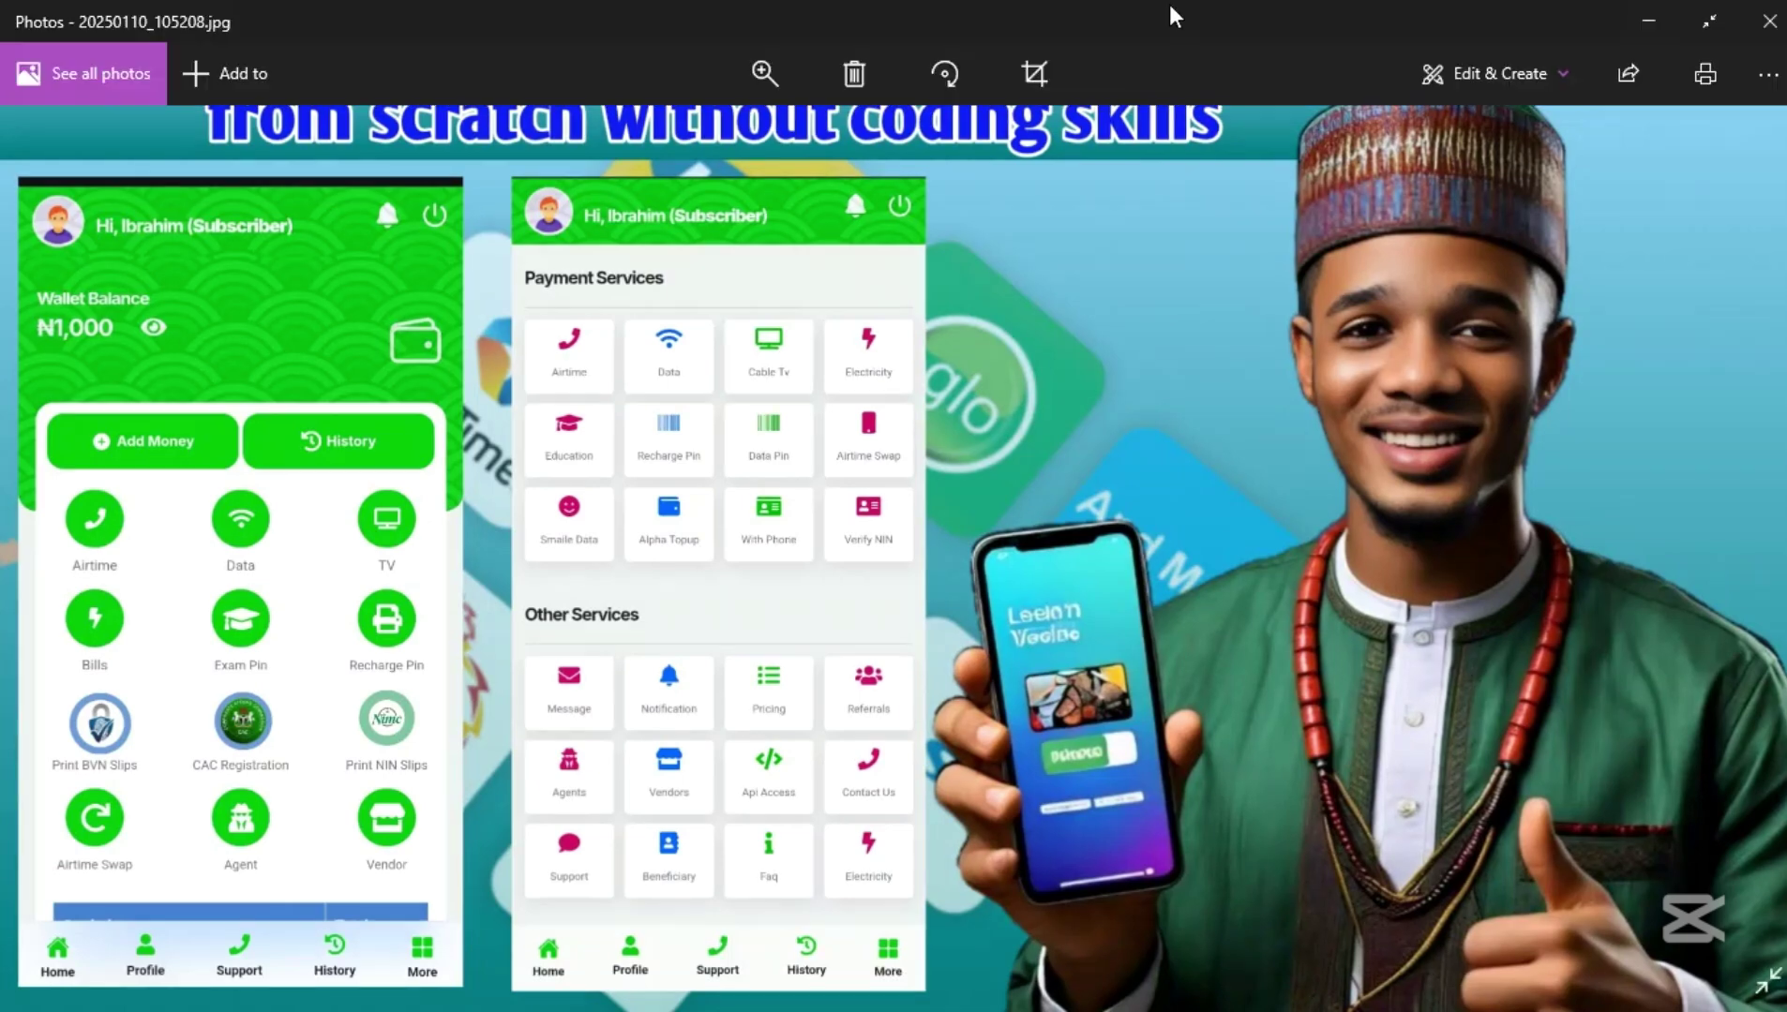
# Step: Open details of the active wapcity.com.ng hosting service and launch its one-click cPanel login
pyautogui.click(1655, 20)
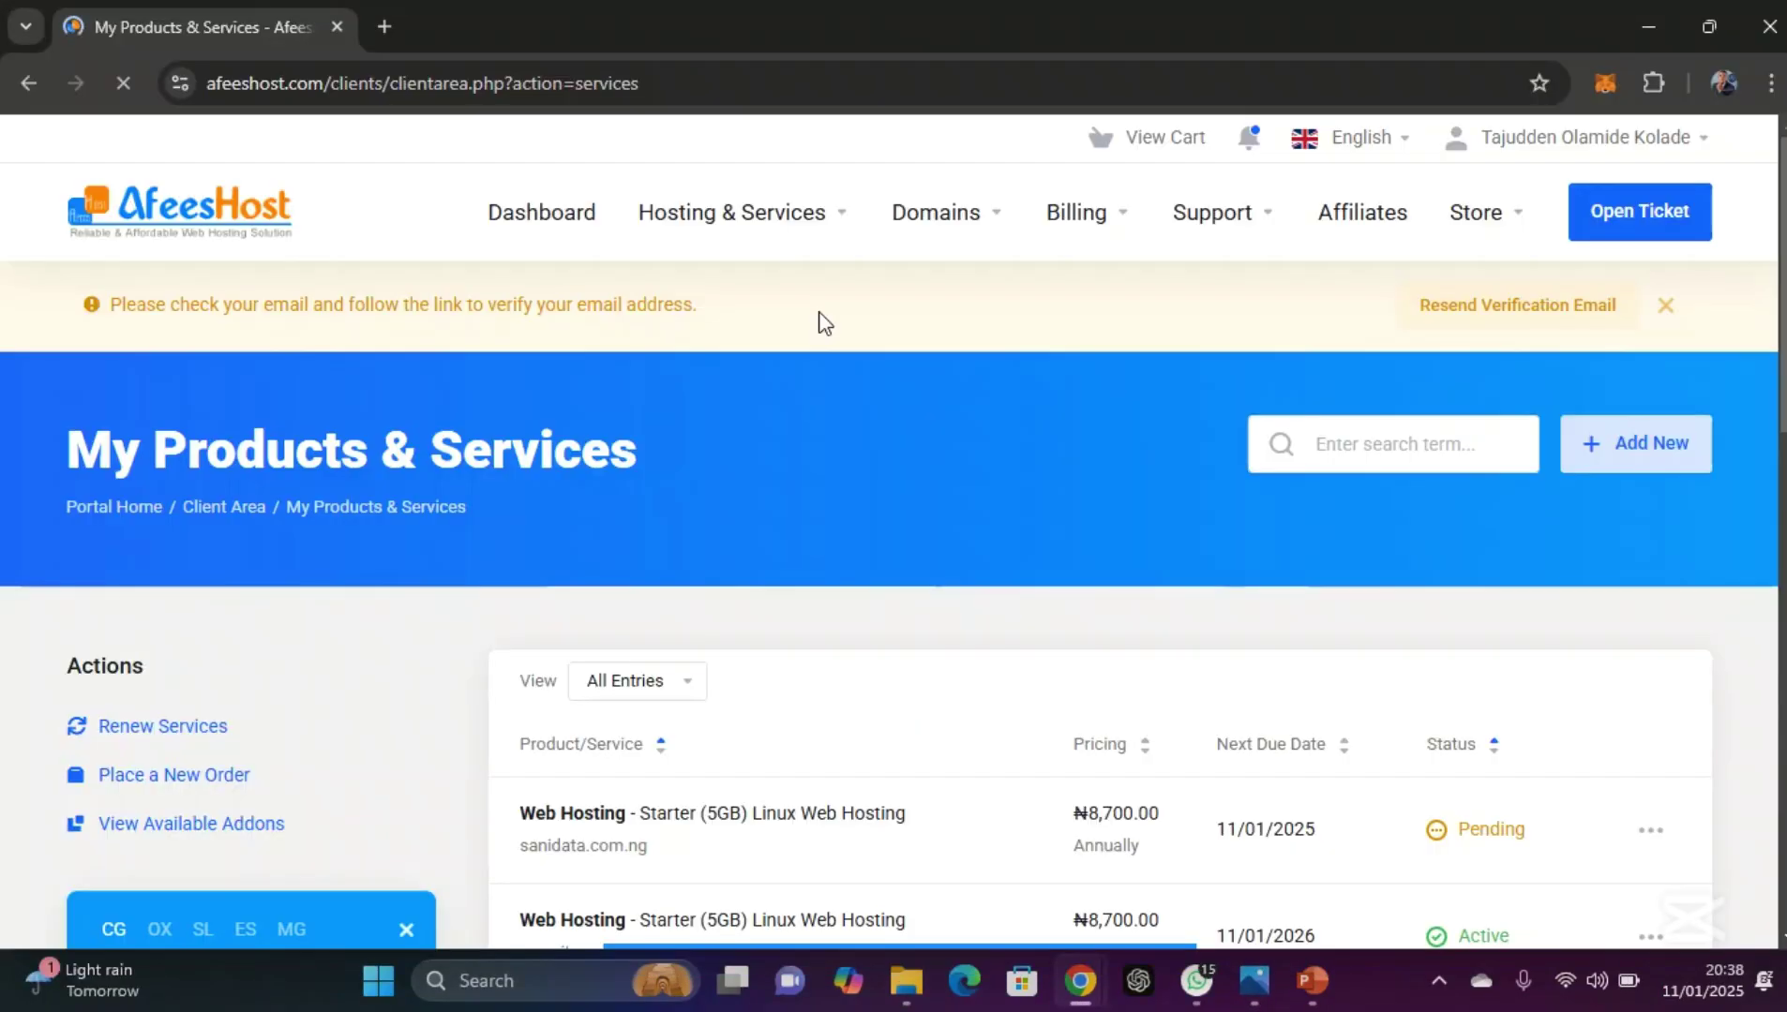
pyautogui.scroll(-5, 818, 319)
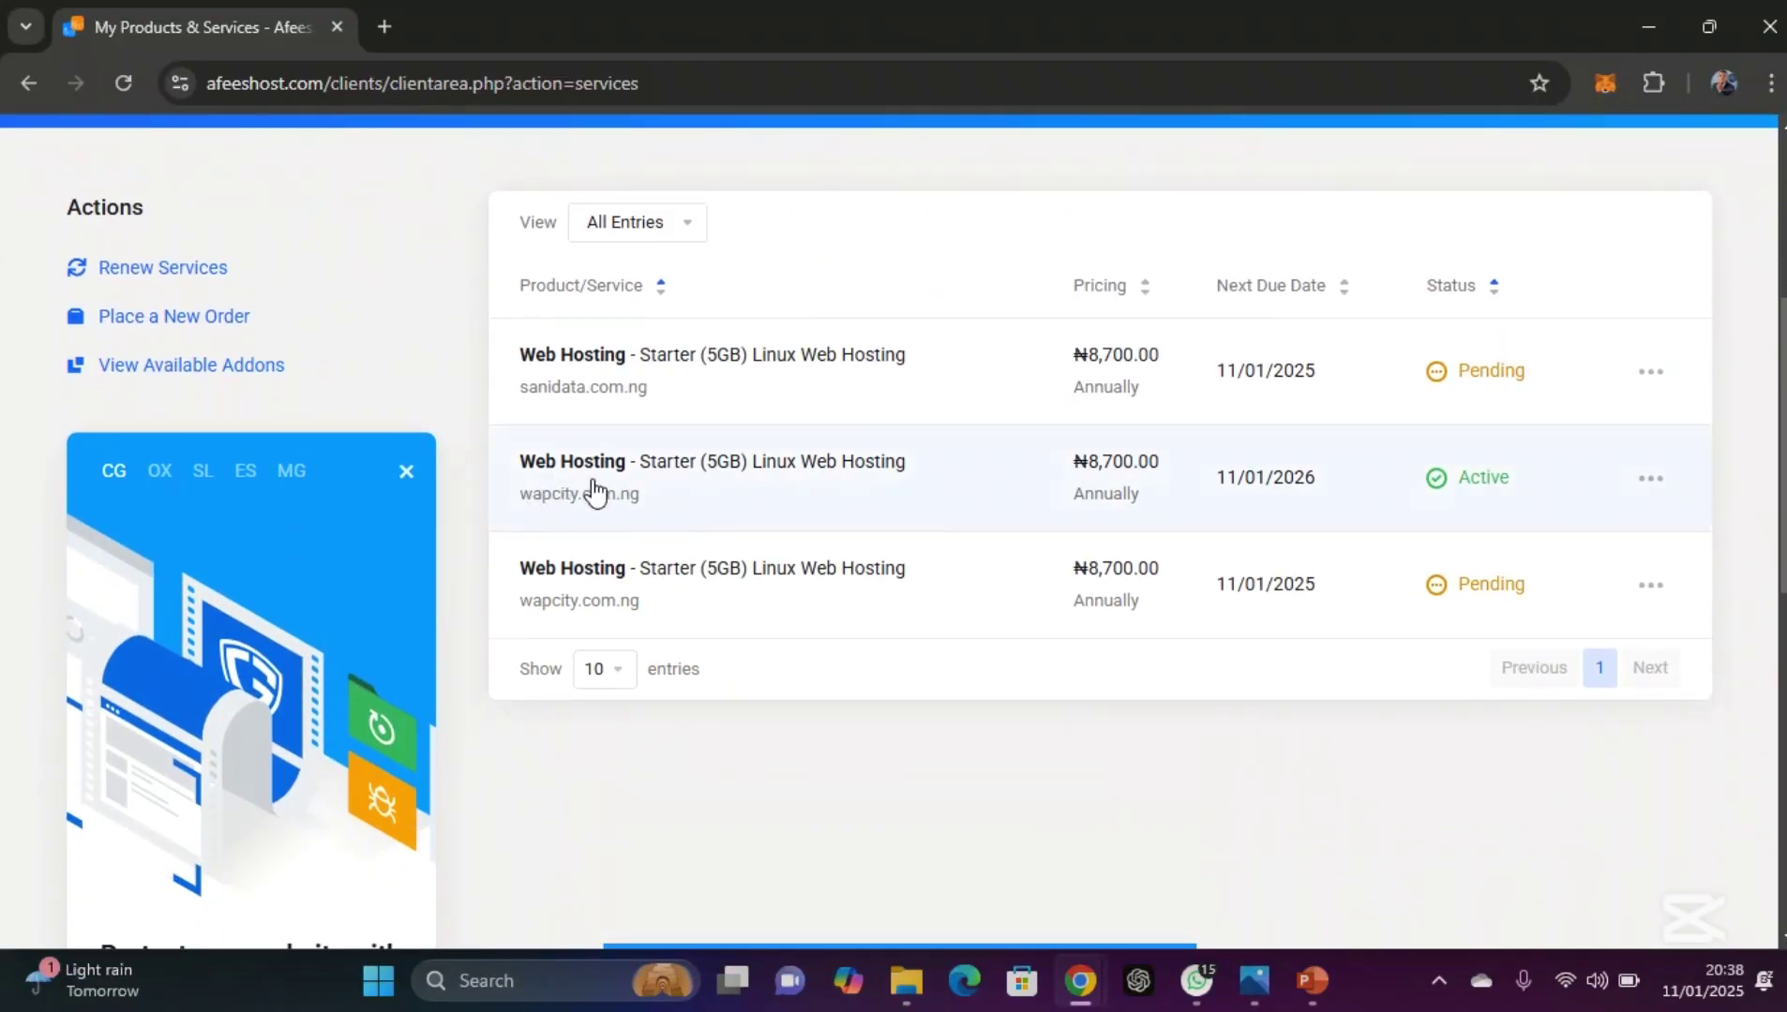
pyautogui.click(1648, 483)
pyautogui.click(1498, 548)
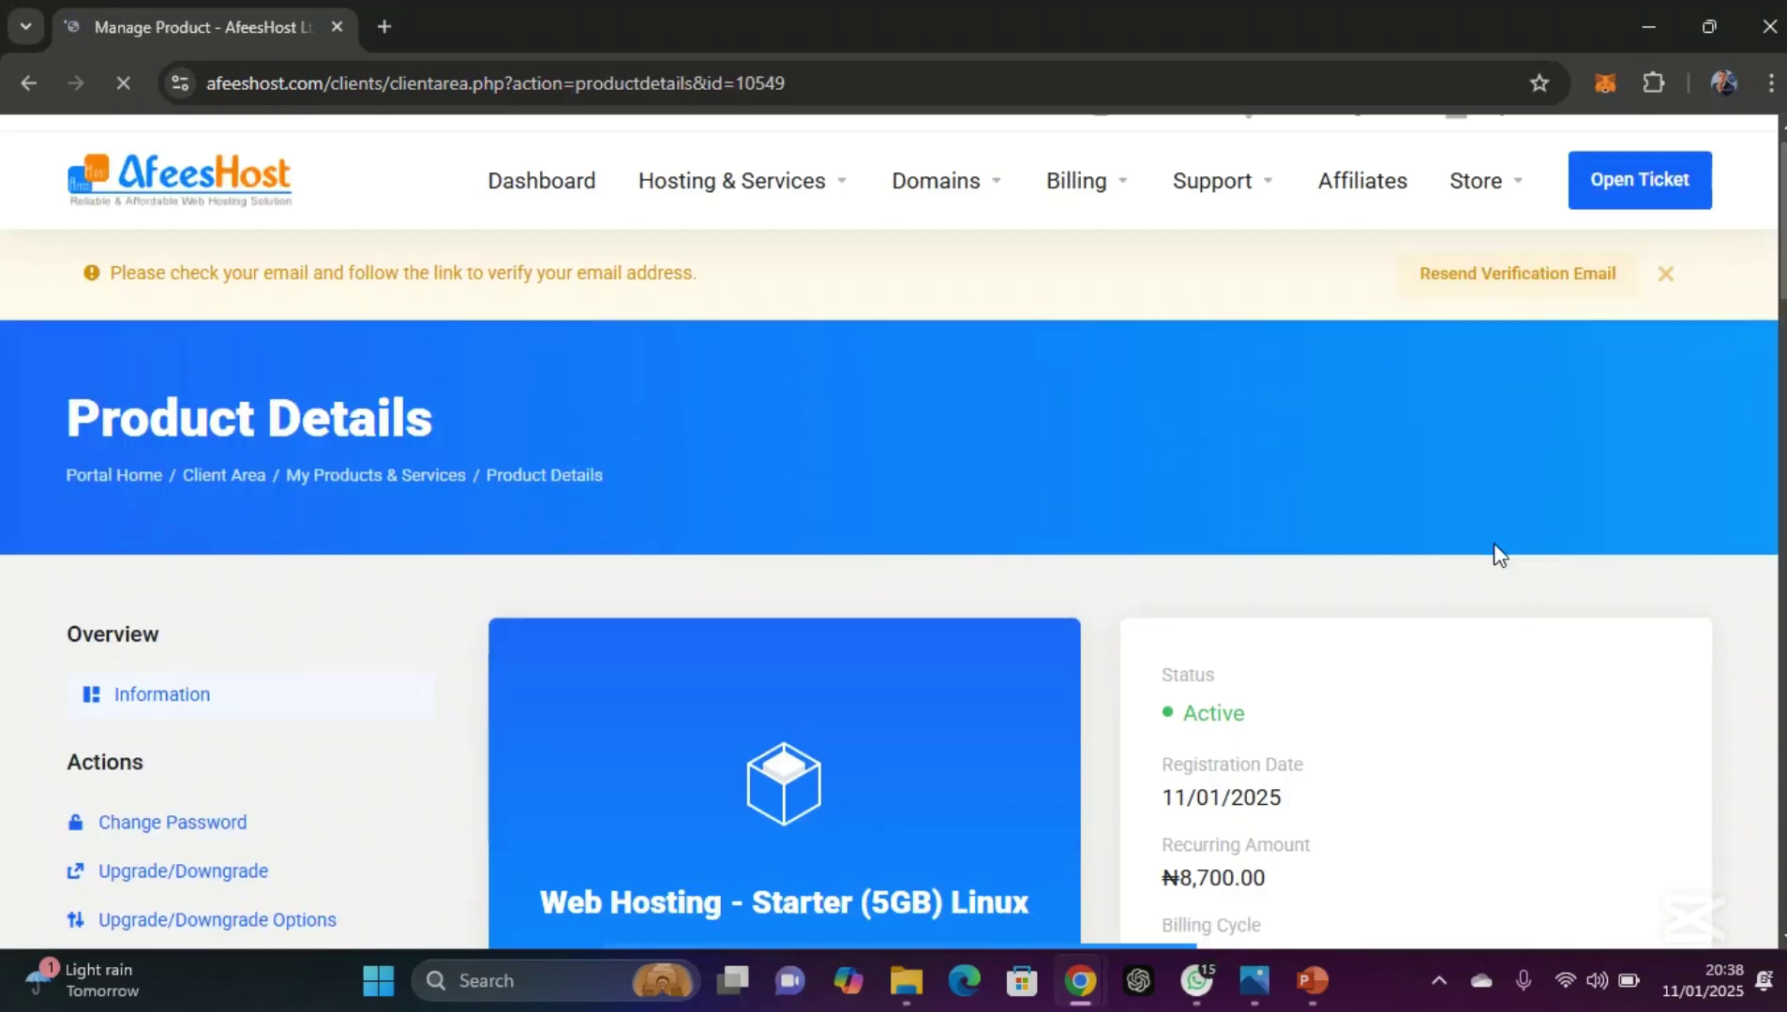
pyautogui.scroll(-4, 1498, 555)
pyautogui.scroll(-15, 1498, 555)
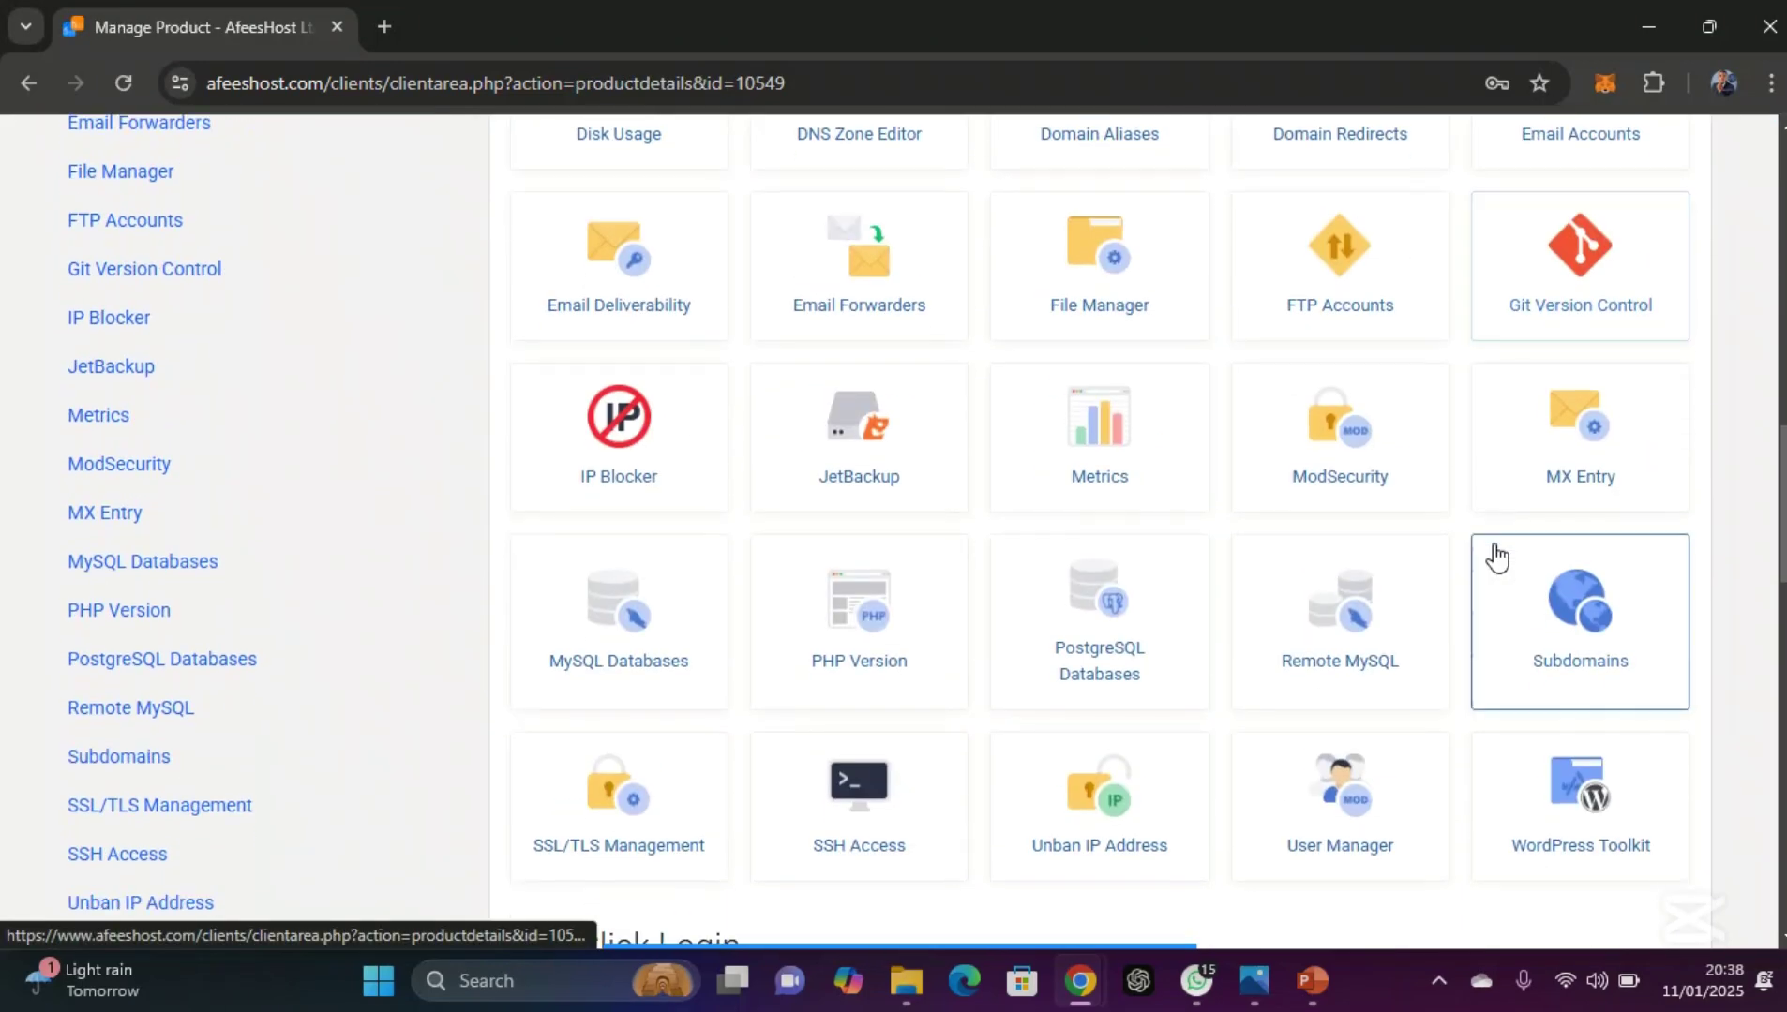
pyautogui.scroll(-2, 1497, 557)
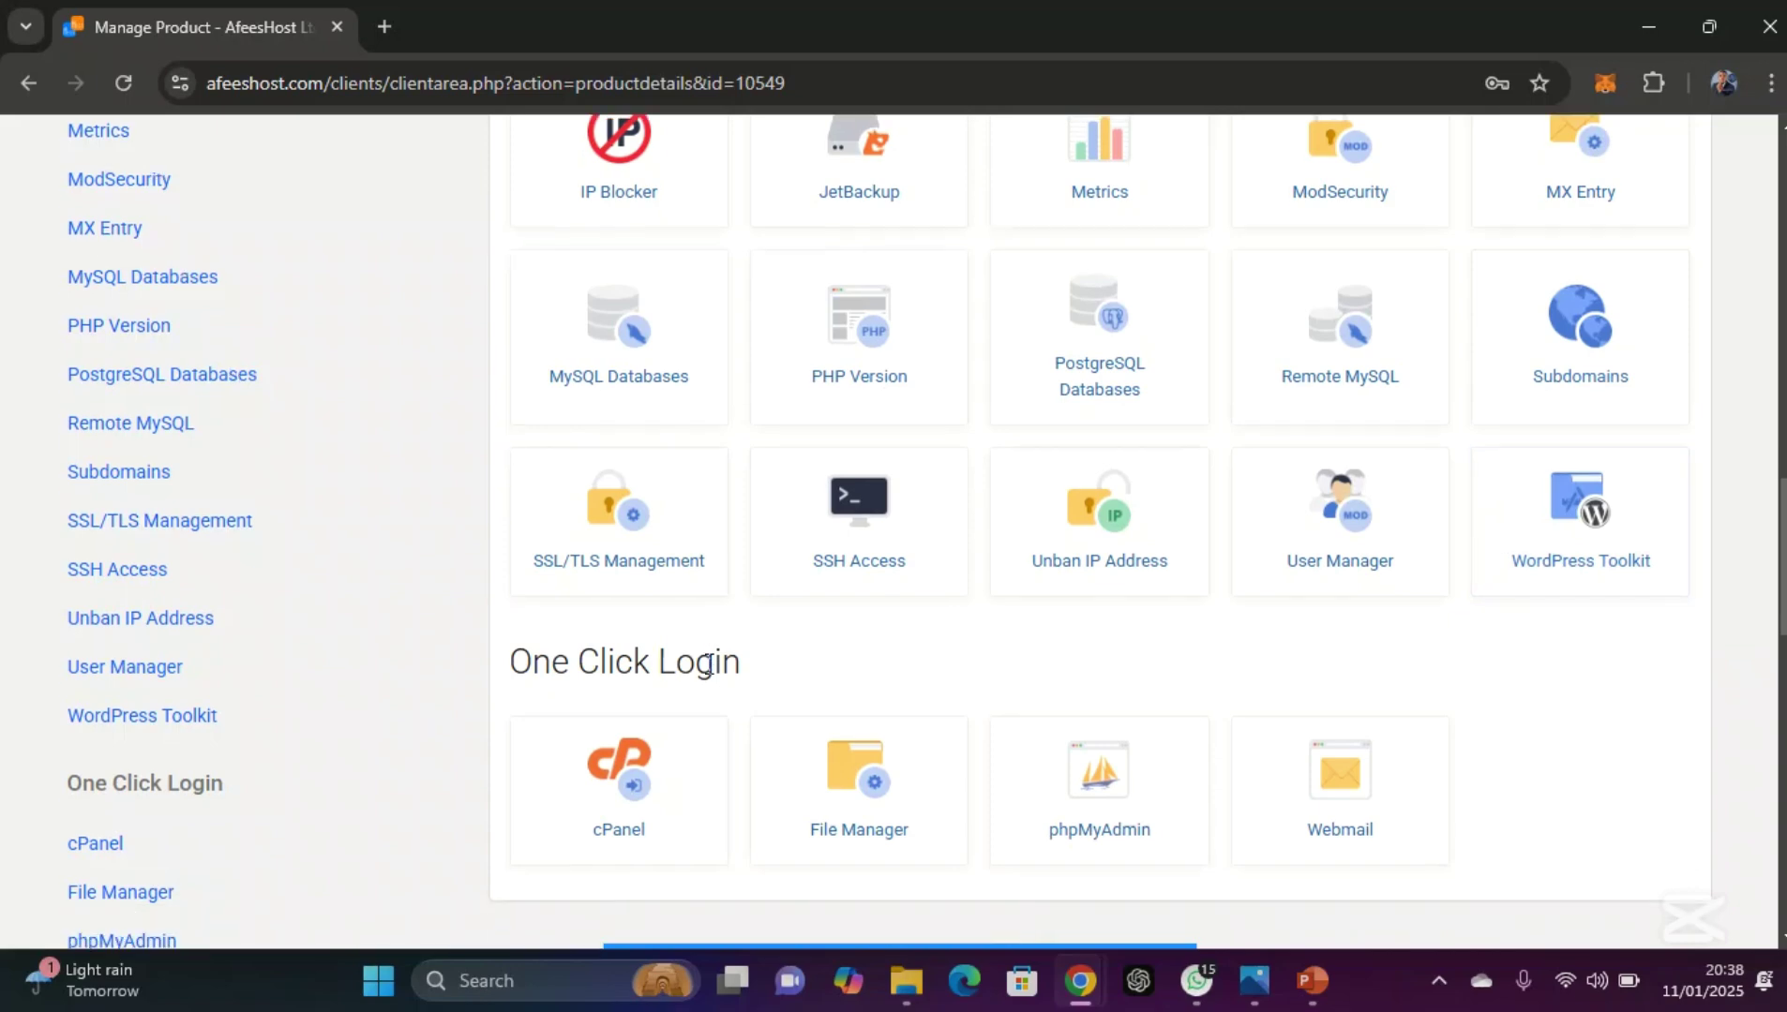
pyautogui.click(594, 665)
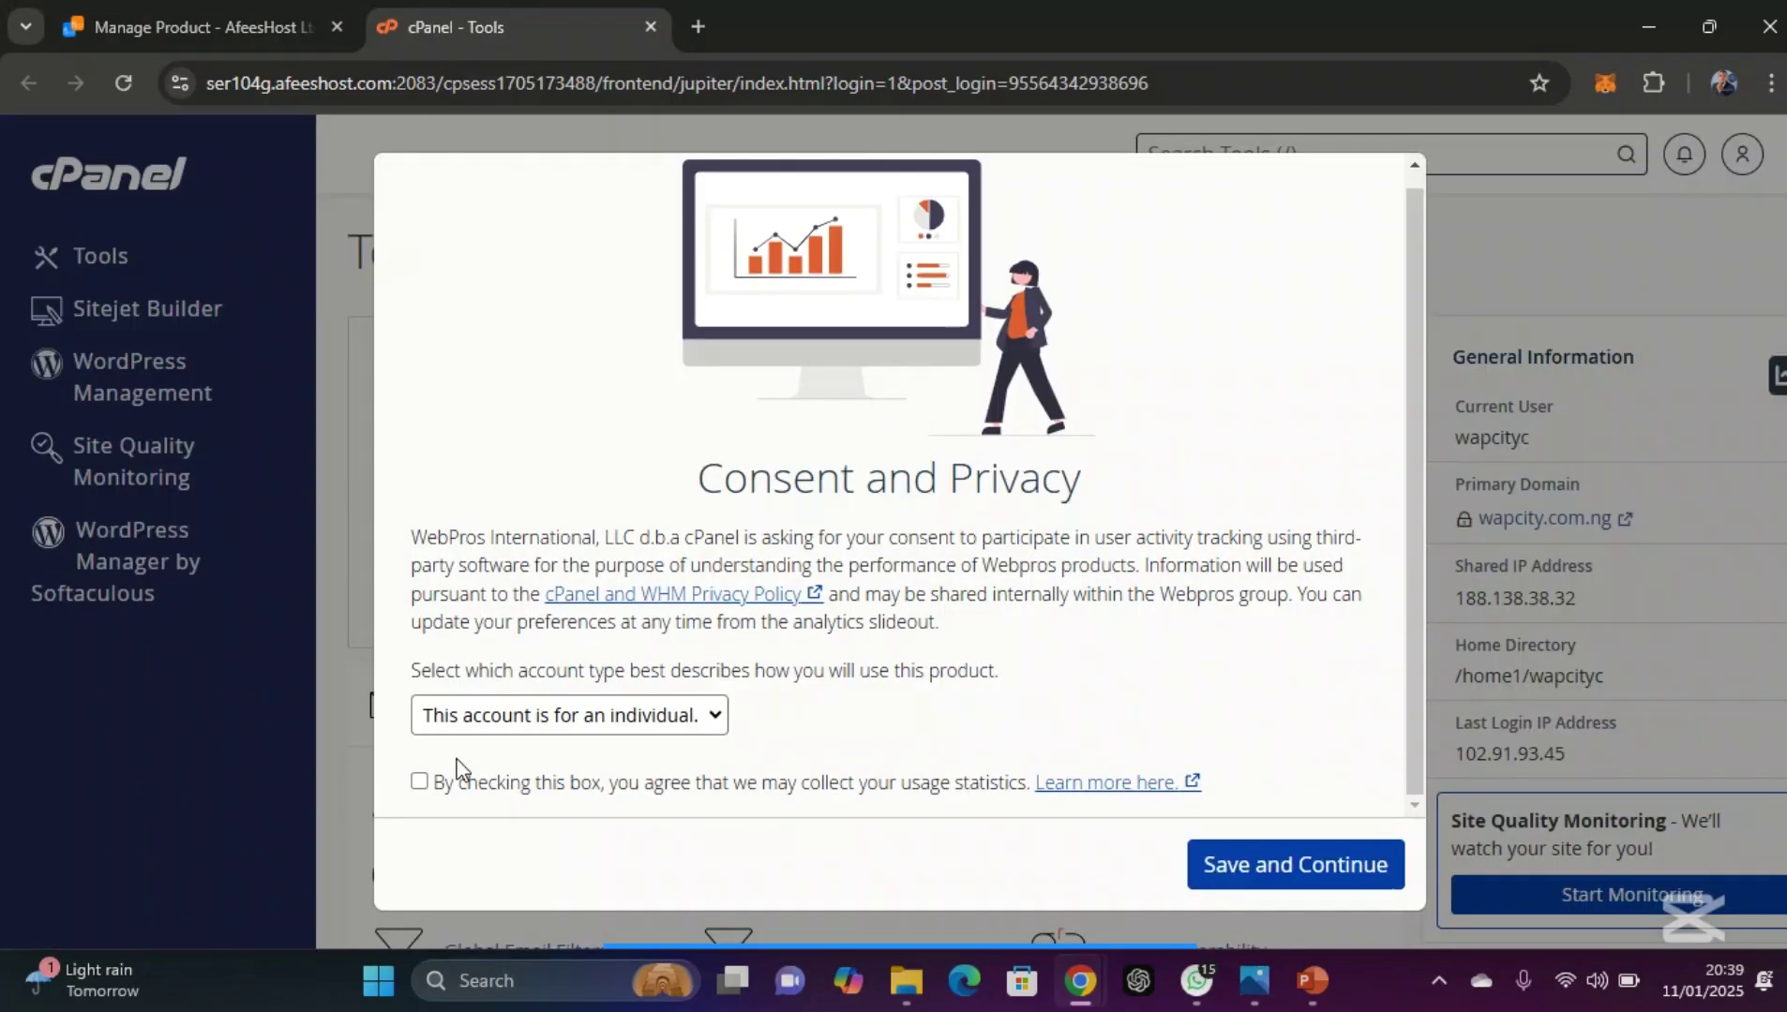
# Step: Accept the usage-statistics consent and scroll the cPanel Tools page down to Databases
pyautogui.click(419, 784)
pyautogui.click(1316, 881)
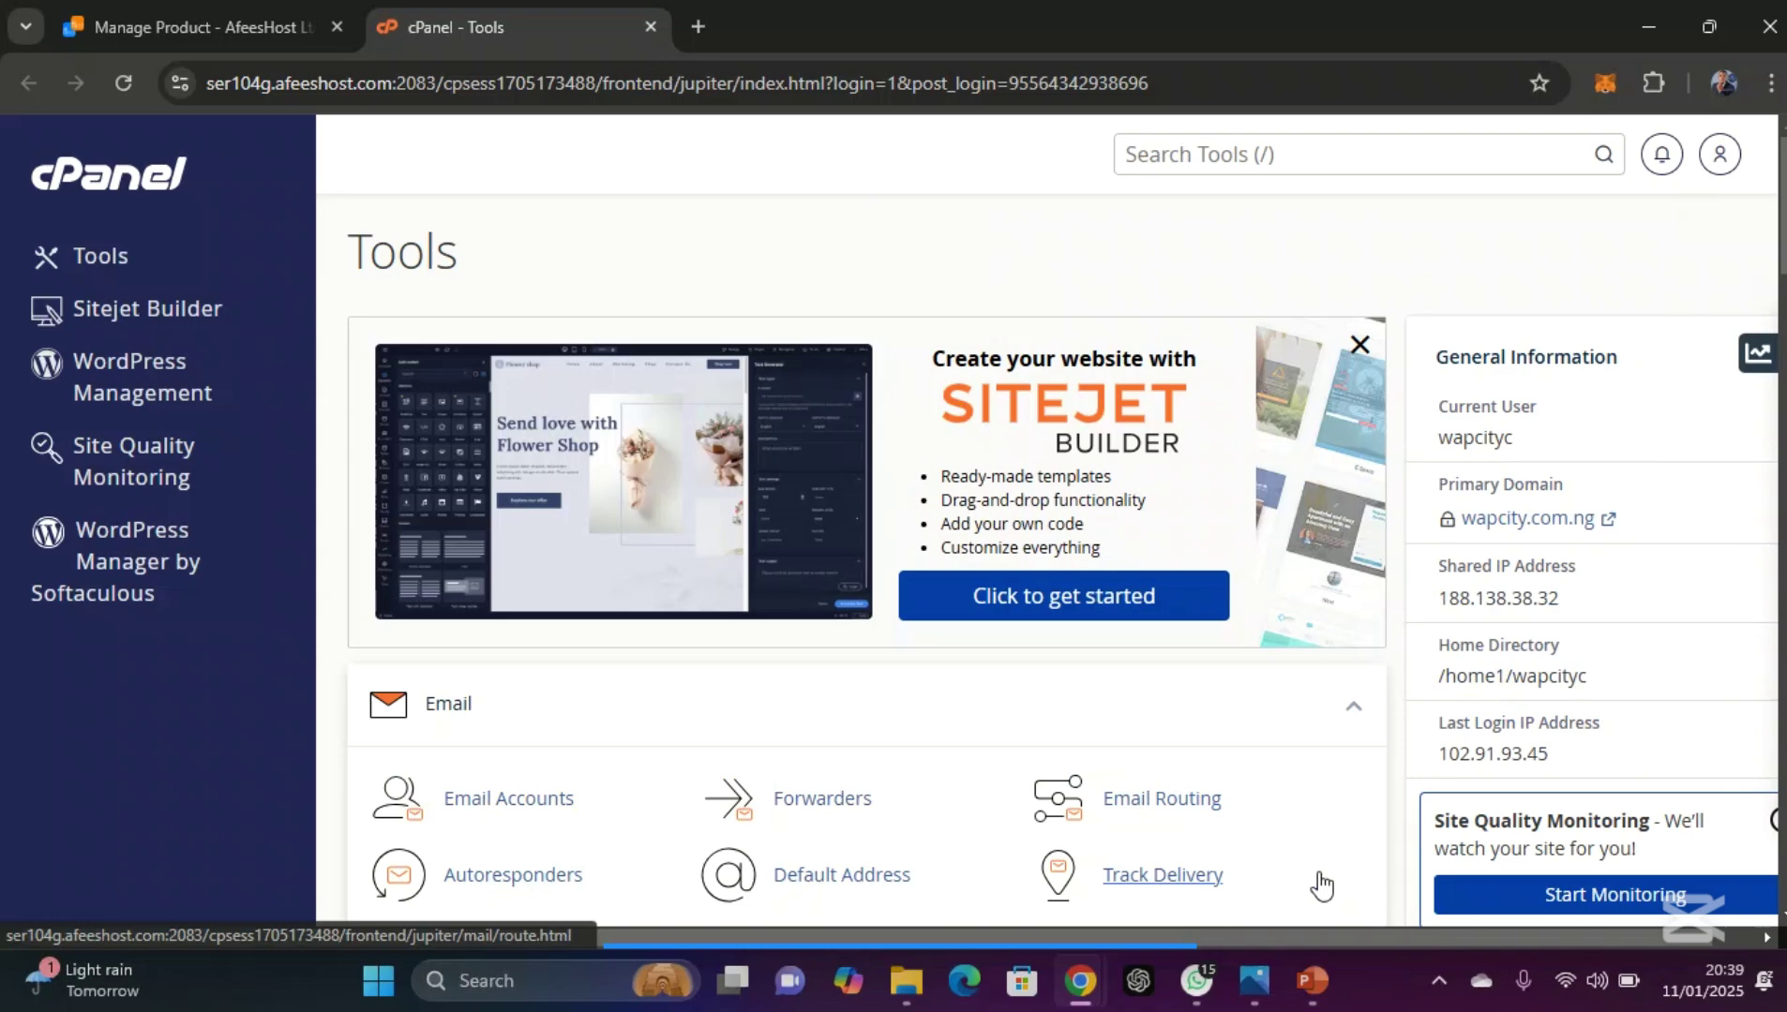
pyautogui.click(1312, 980)
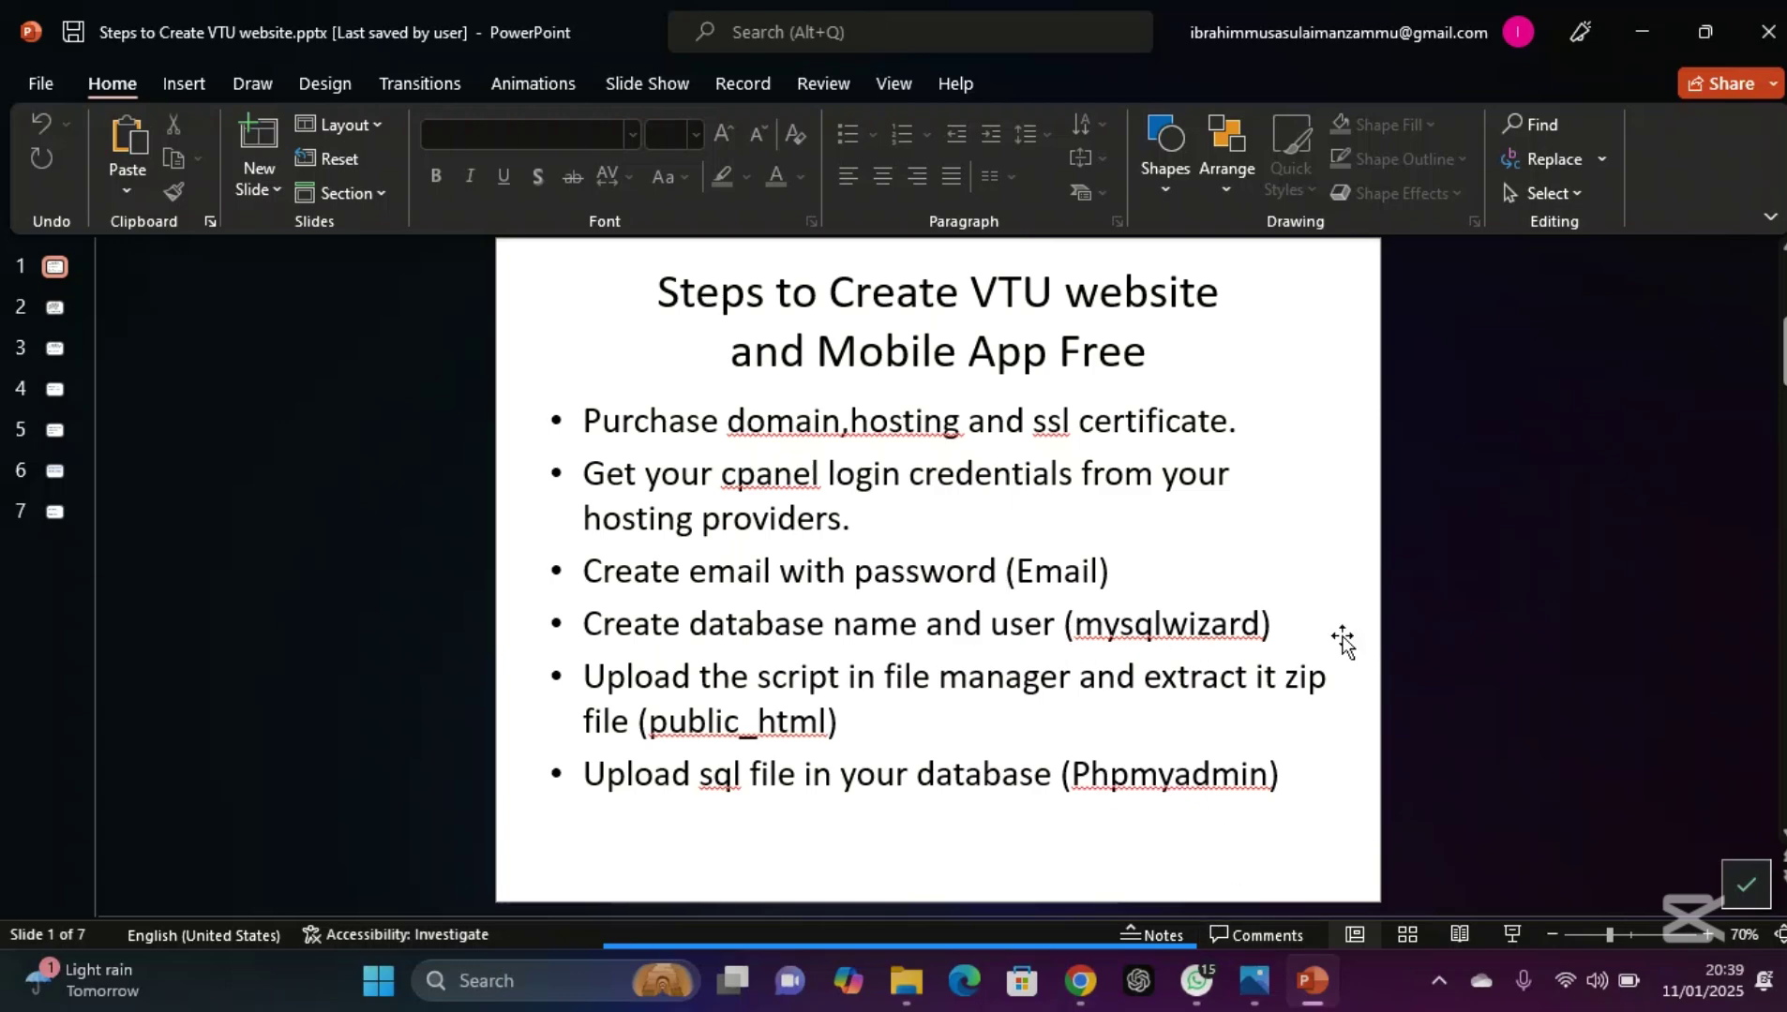
pyautogui.click(1097, 1002)
pyautogui.click(1191, 905)
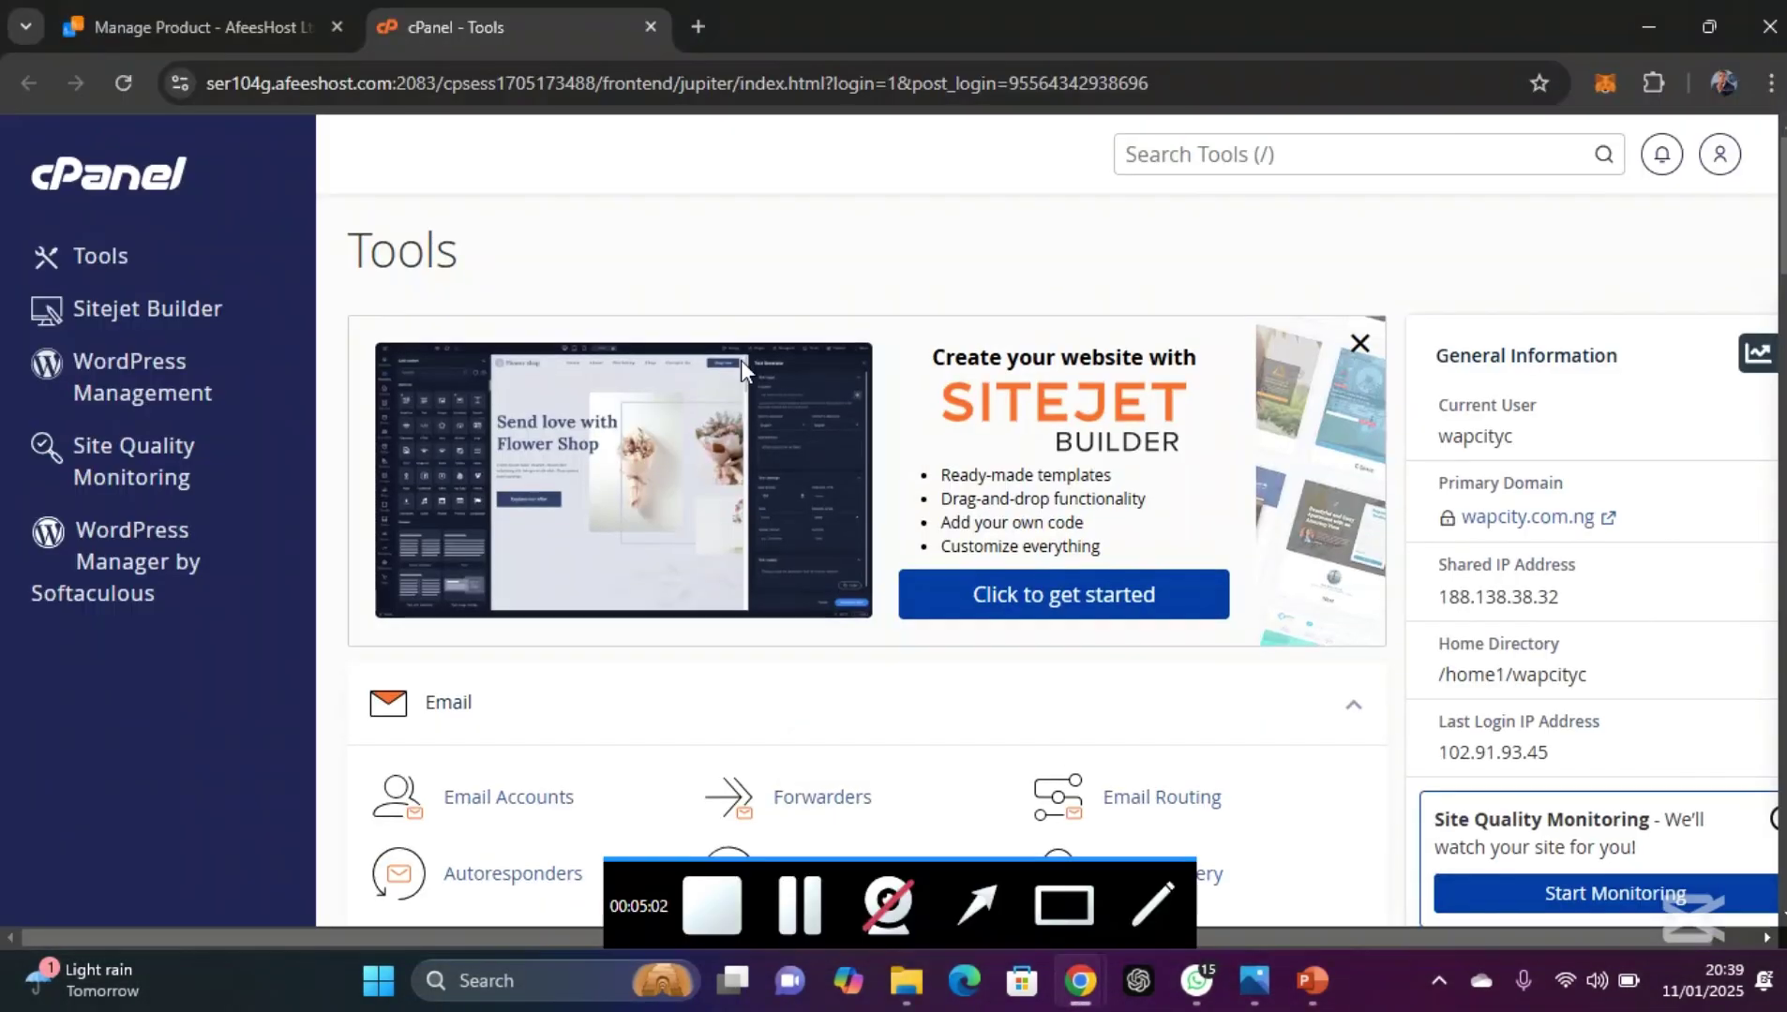
pyautogui.scroll(-10, 743, 366)
pyautogui.scroll(-3, 742, 370)
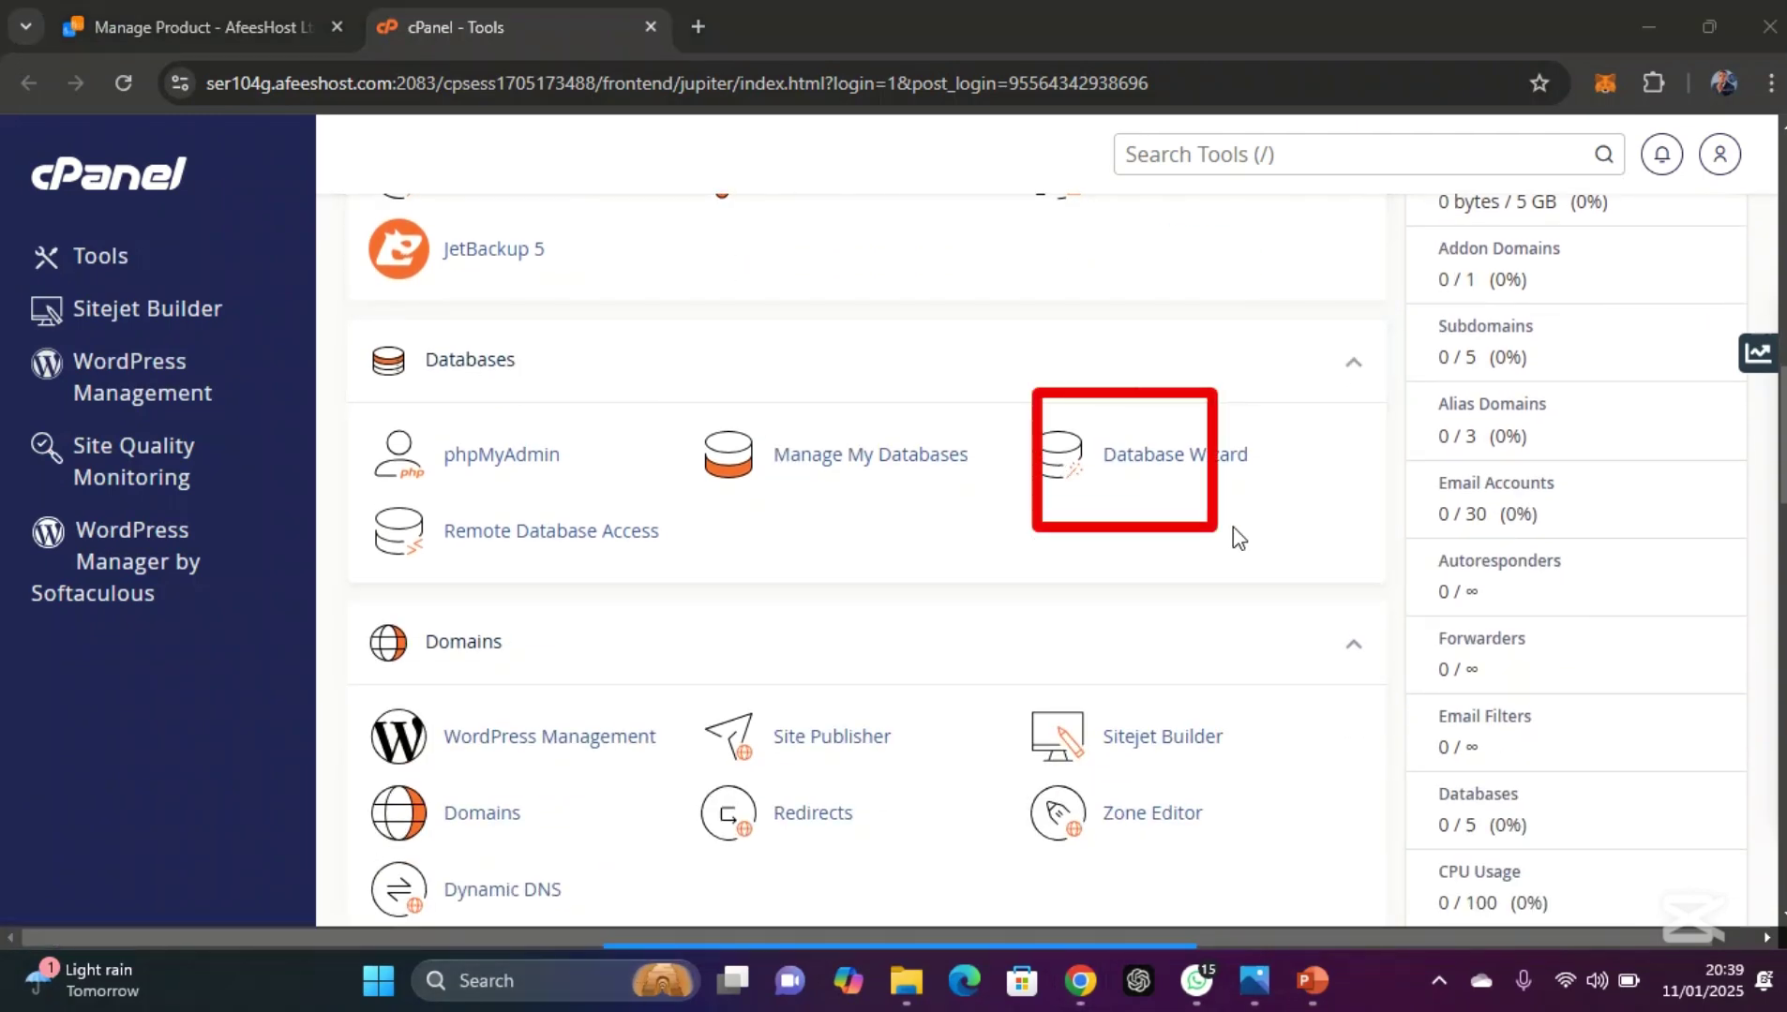
# Step: Create the database 'app' (wapcityc_app) in the Database Wizard
pyautogui.click(1165, 458)
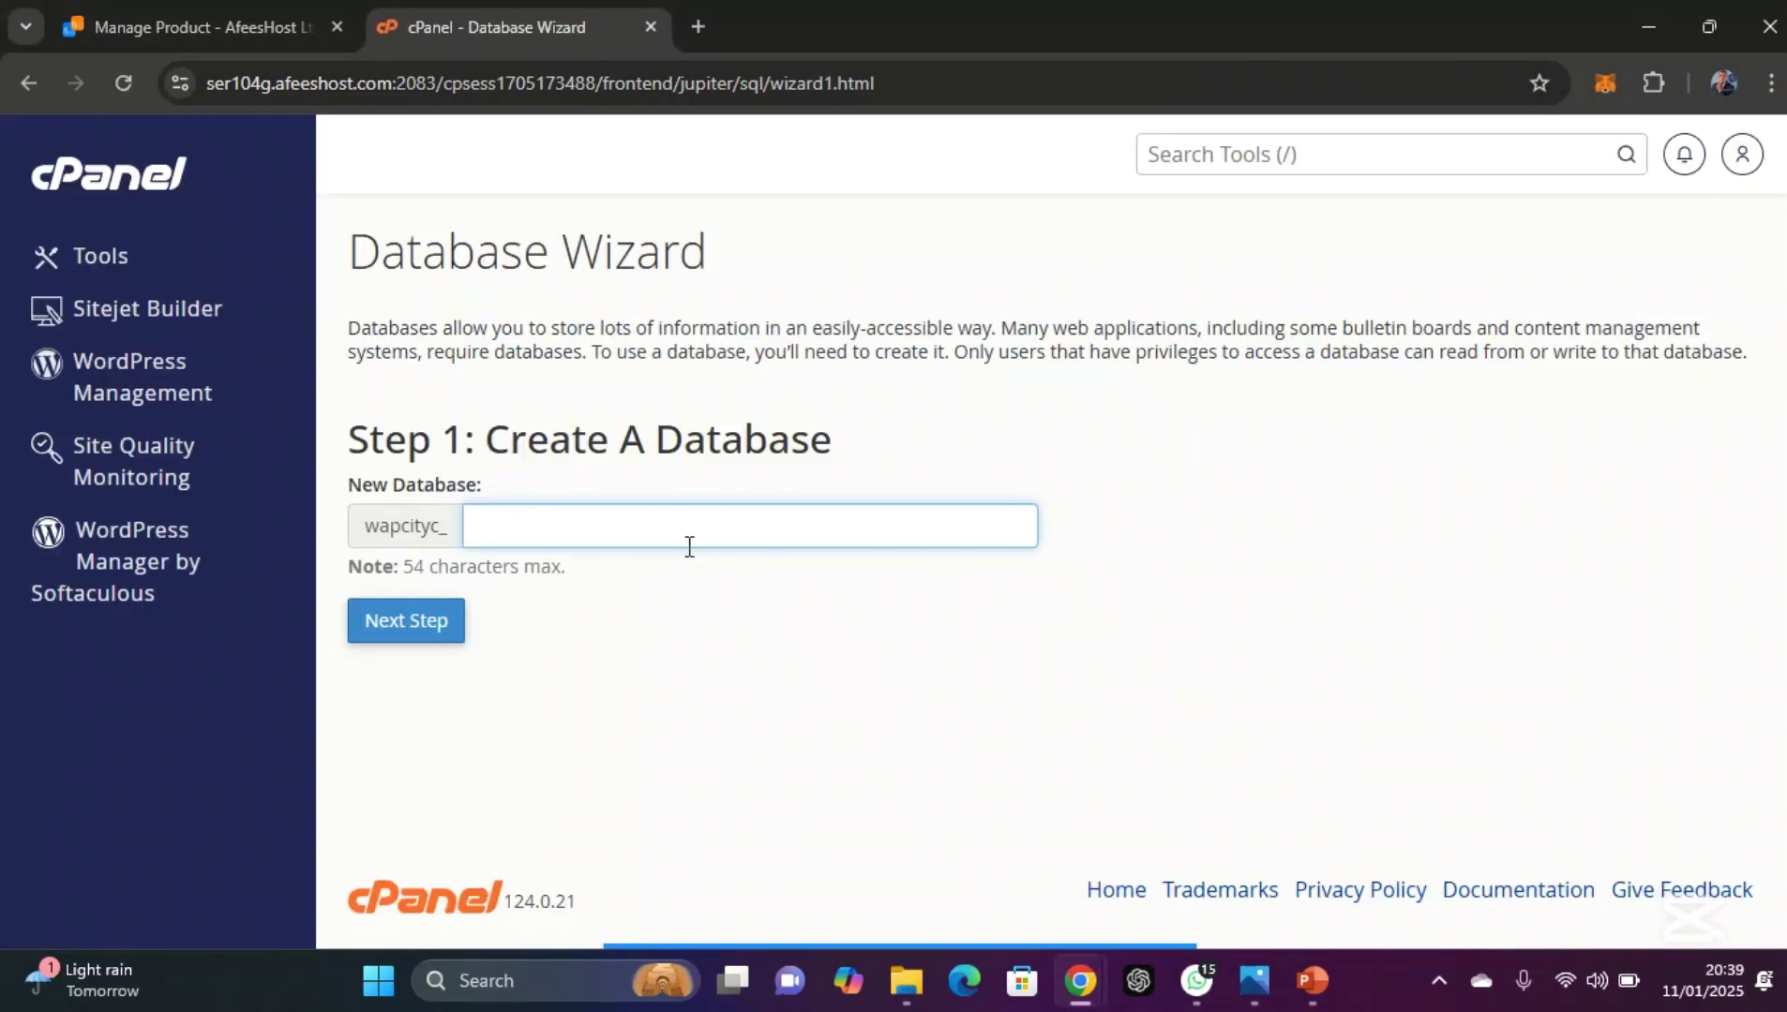
pyautogui.click(685, 535)
pyautogui.click(647, 590)
pyautogui.click(419, 616)
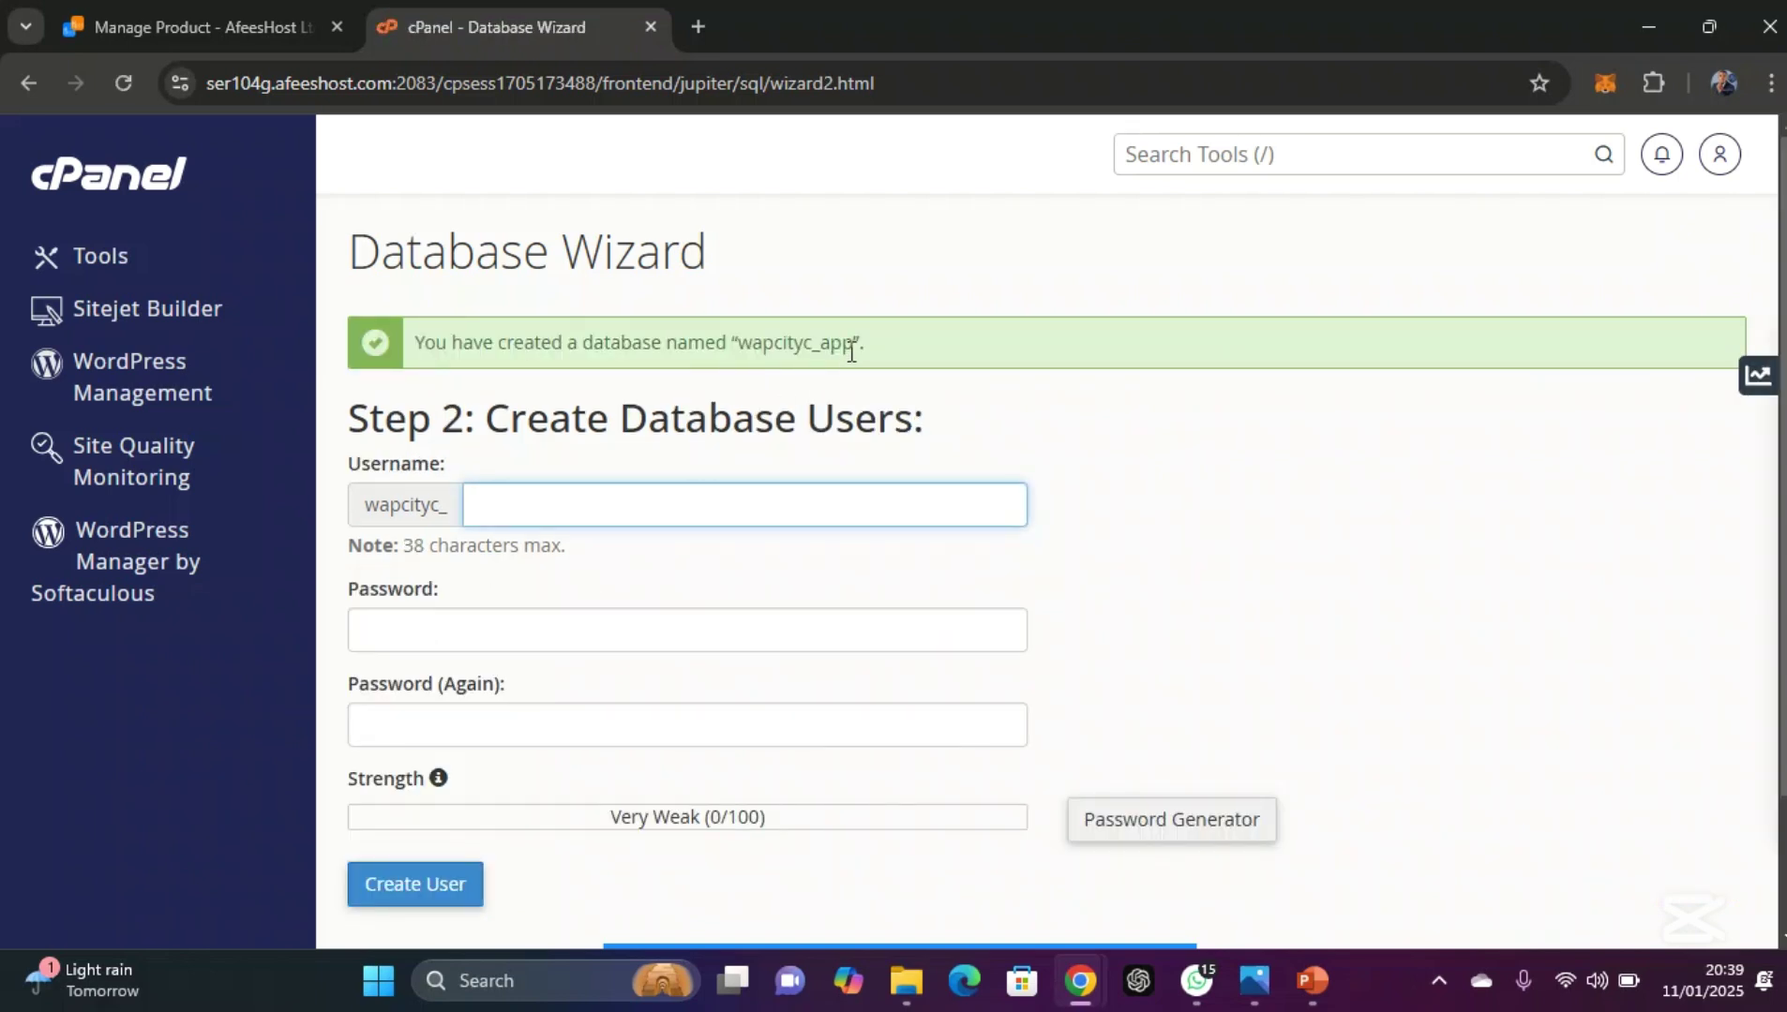
pyautogui.moveTo(851, 344); pyautogui.dragTo(741, 370)
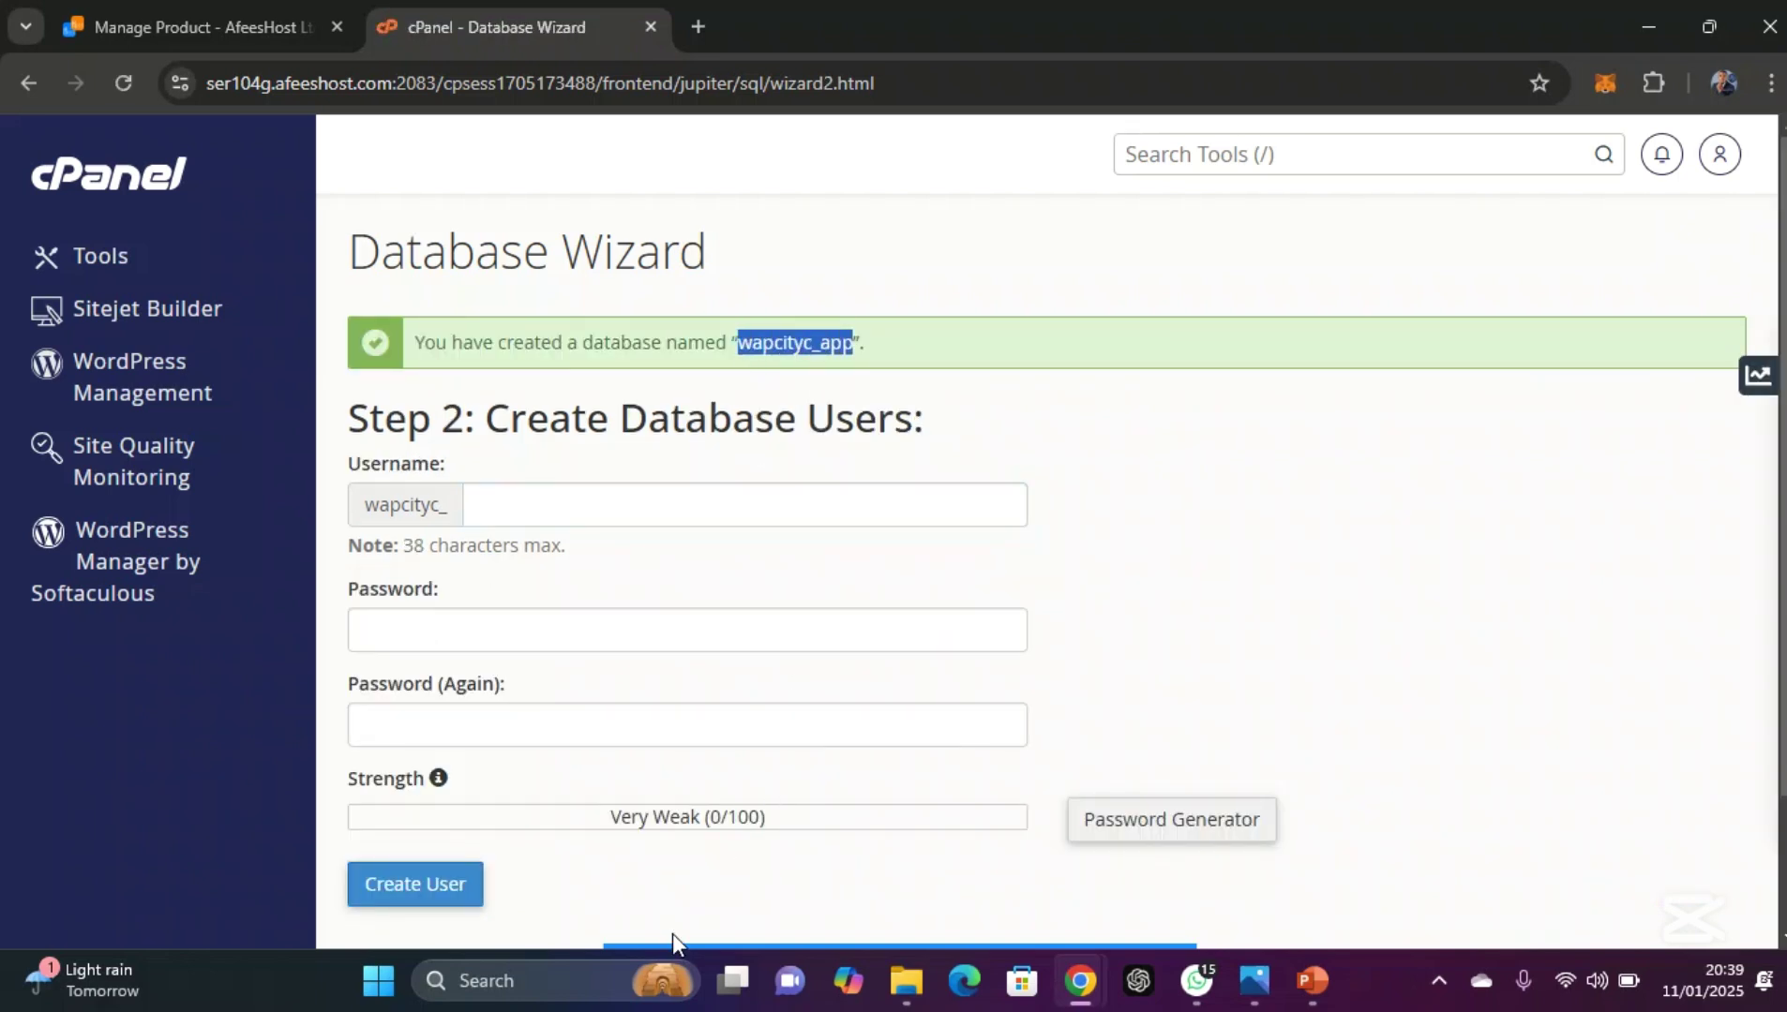
# Step: Create database user 'app' with the pasted password
pyautogui.click(562, 498)
pyautogui.write('app')
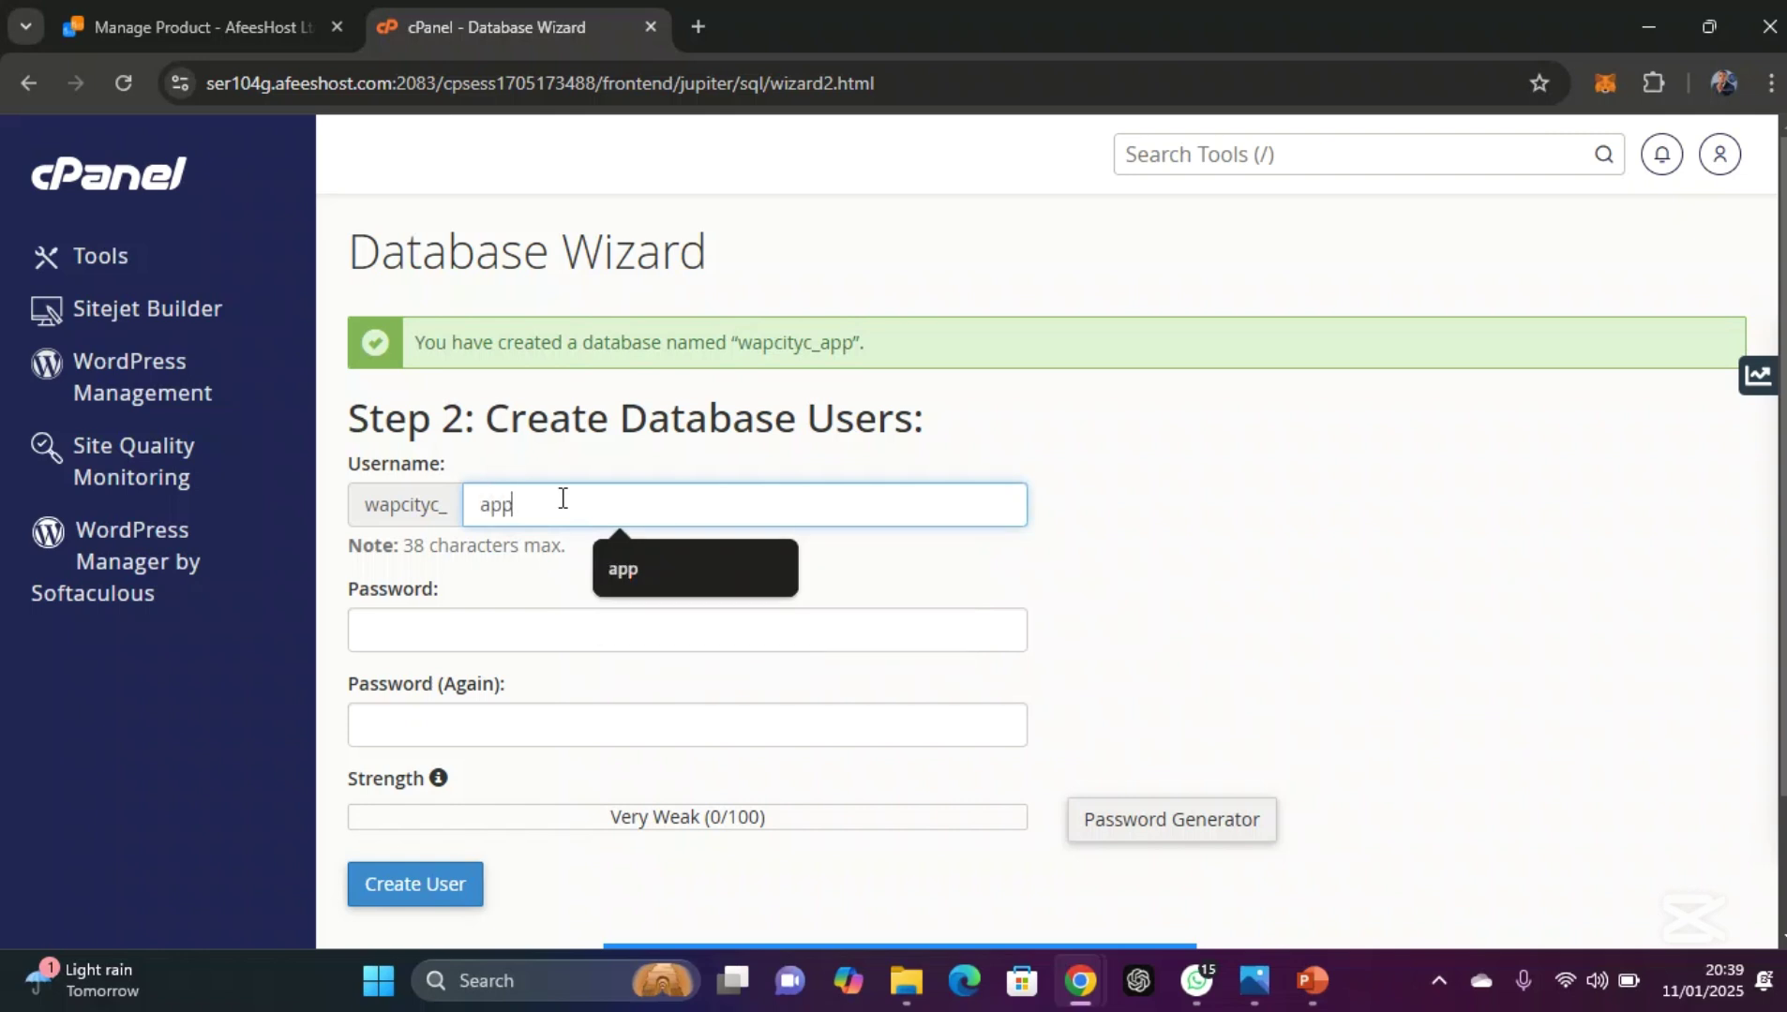
pyautogui.click(504, 621)
pyautogui.hotkey('ctrl', 'v')
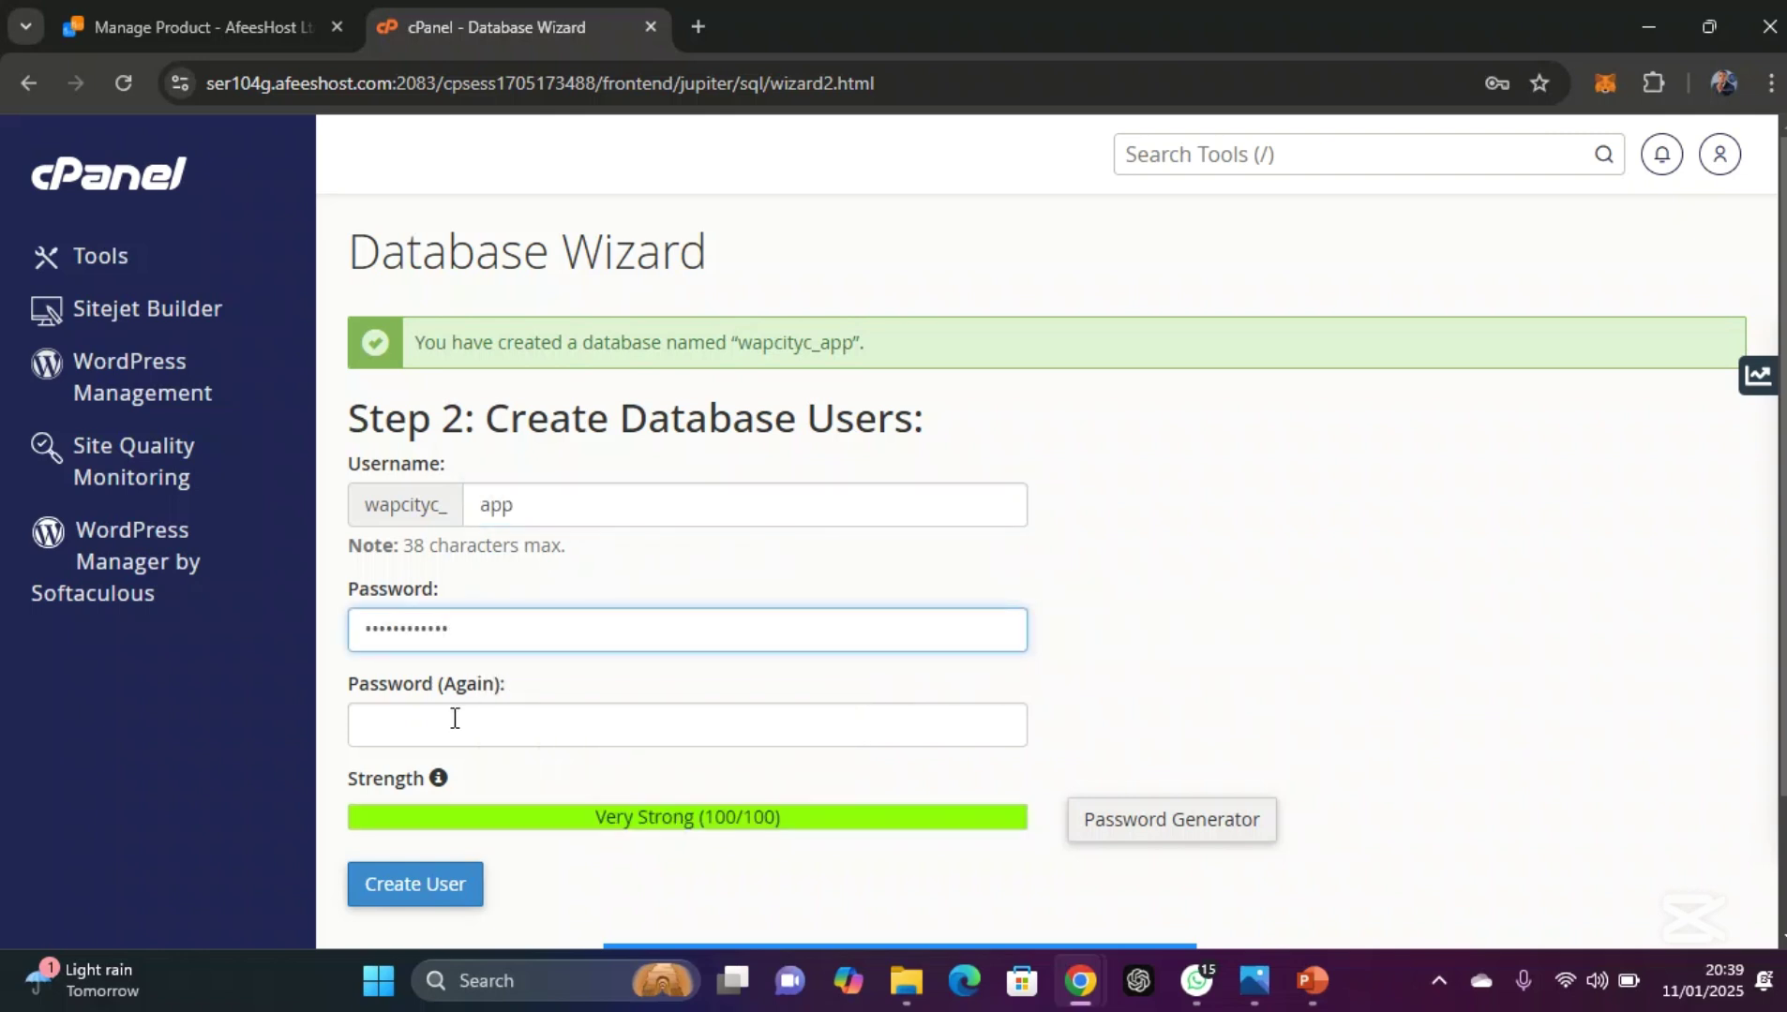
pyautogui.click(451, 720)
pyautogui.hotkey('ctrl', 'v')
pyautogui.click(431, 912)
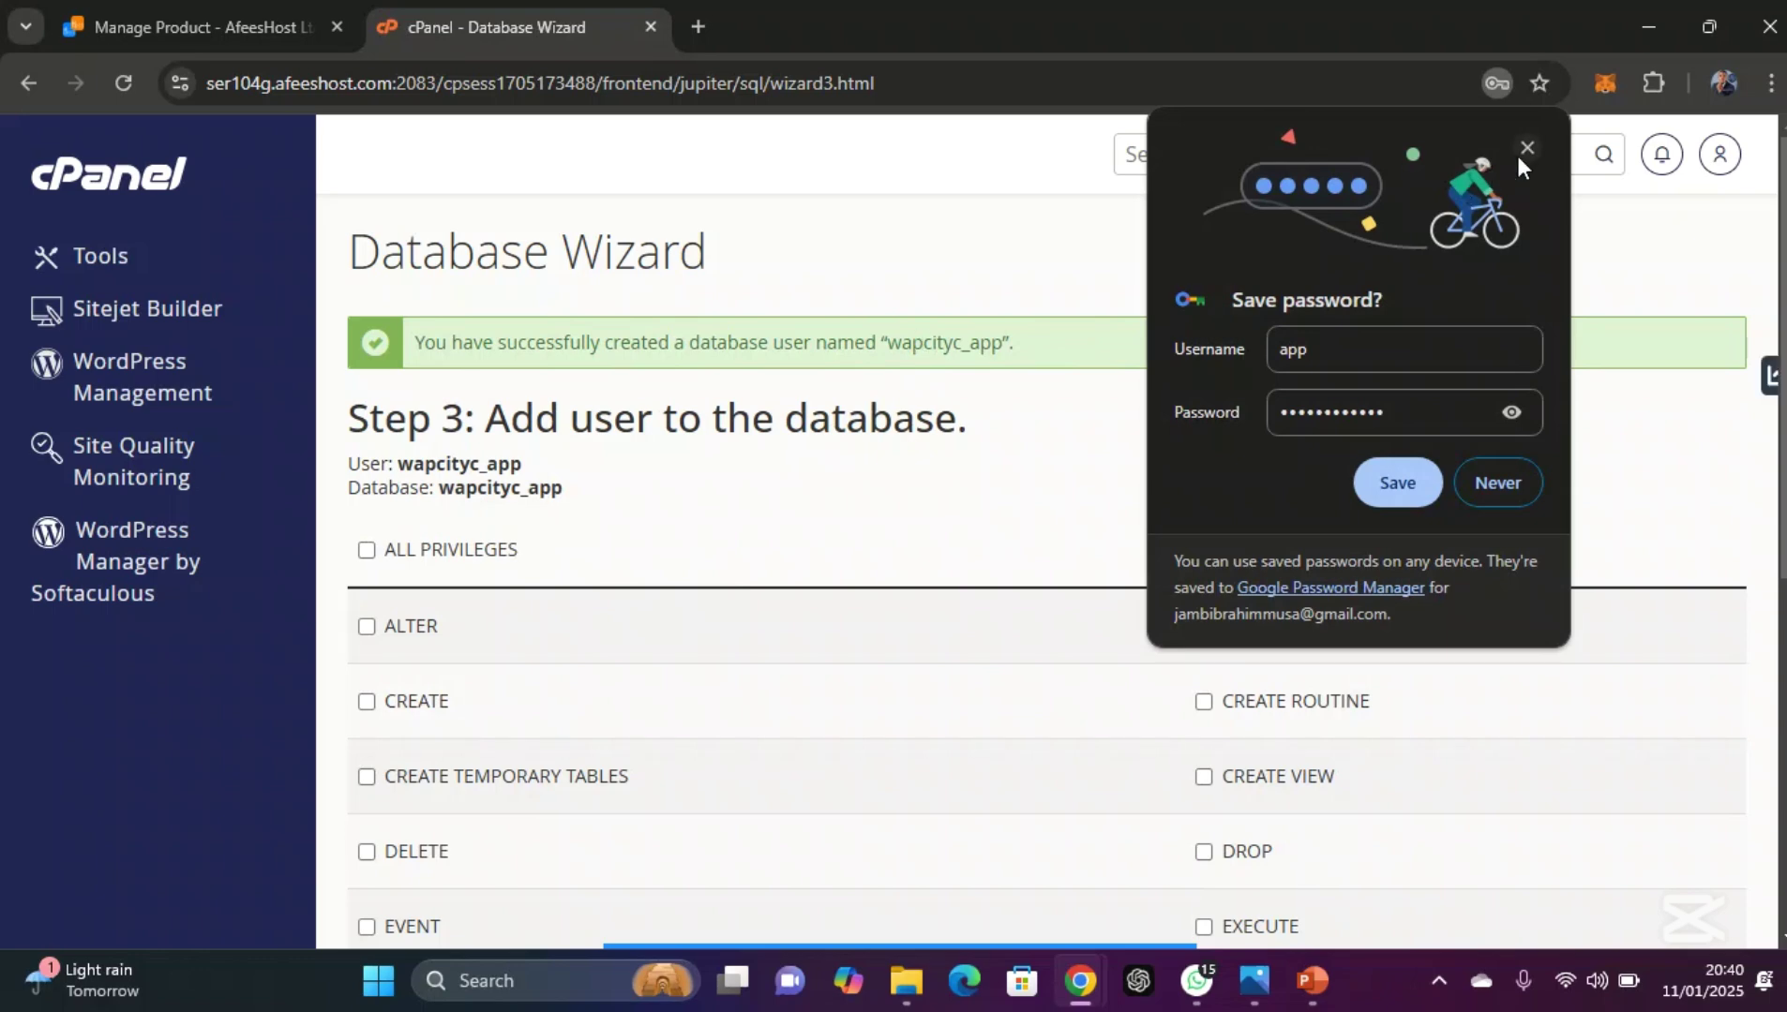
pyautogui.click(1525, 150)
# Step: Grant the wapcityc_app user ALL PRIVILEGES on the wapcityc_app database
pyautogui.click(972, 906)
pyautogui.moveTo(767, 737); pyautogui.dragTo(392, 589)
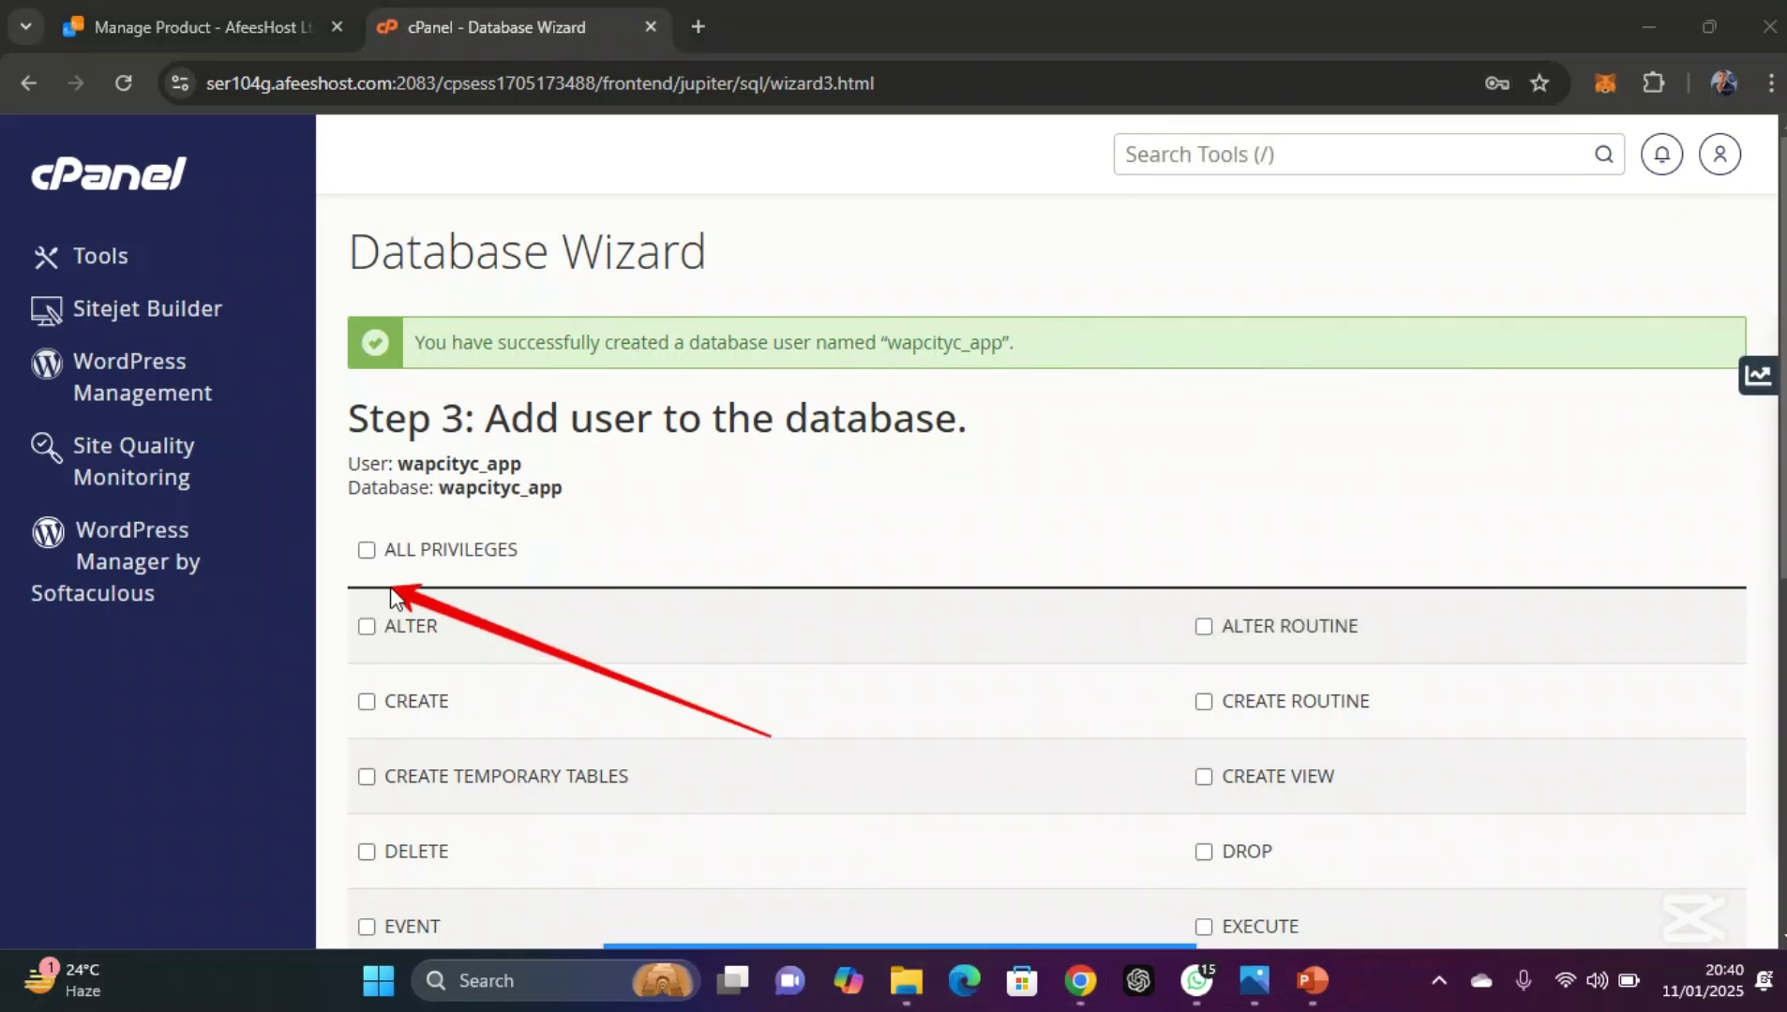
pyautogui.click(365, 550)
pyautogui.scroll(-6, 684, 606)
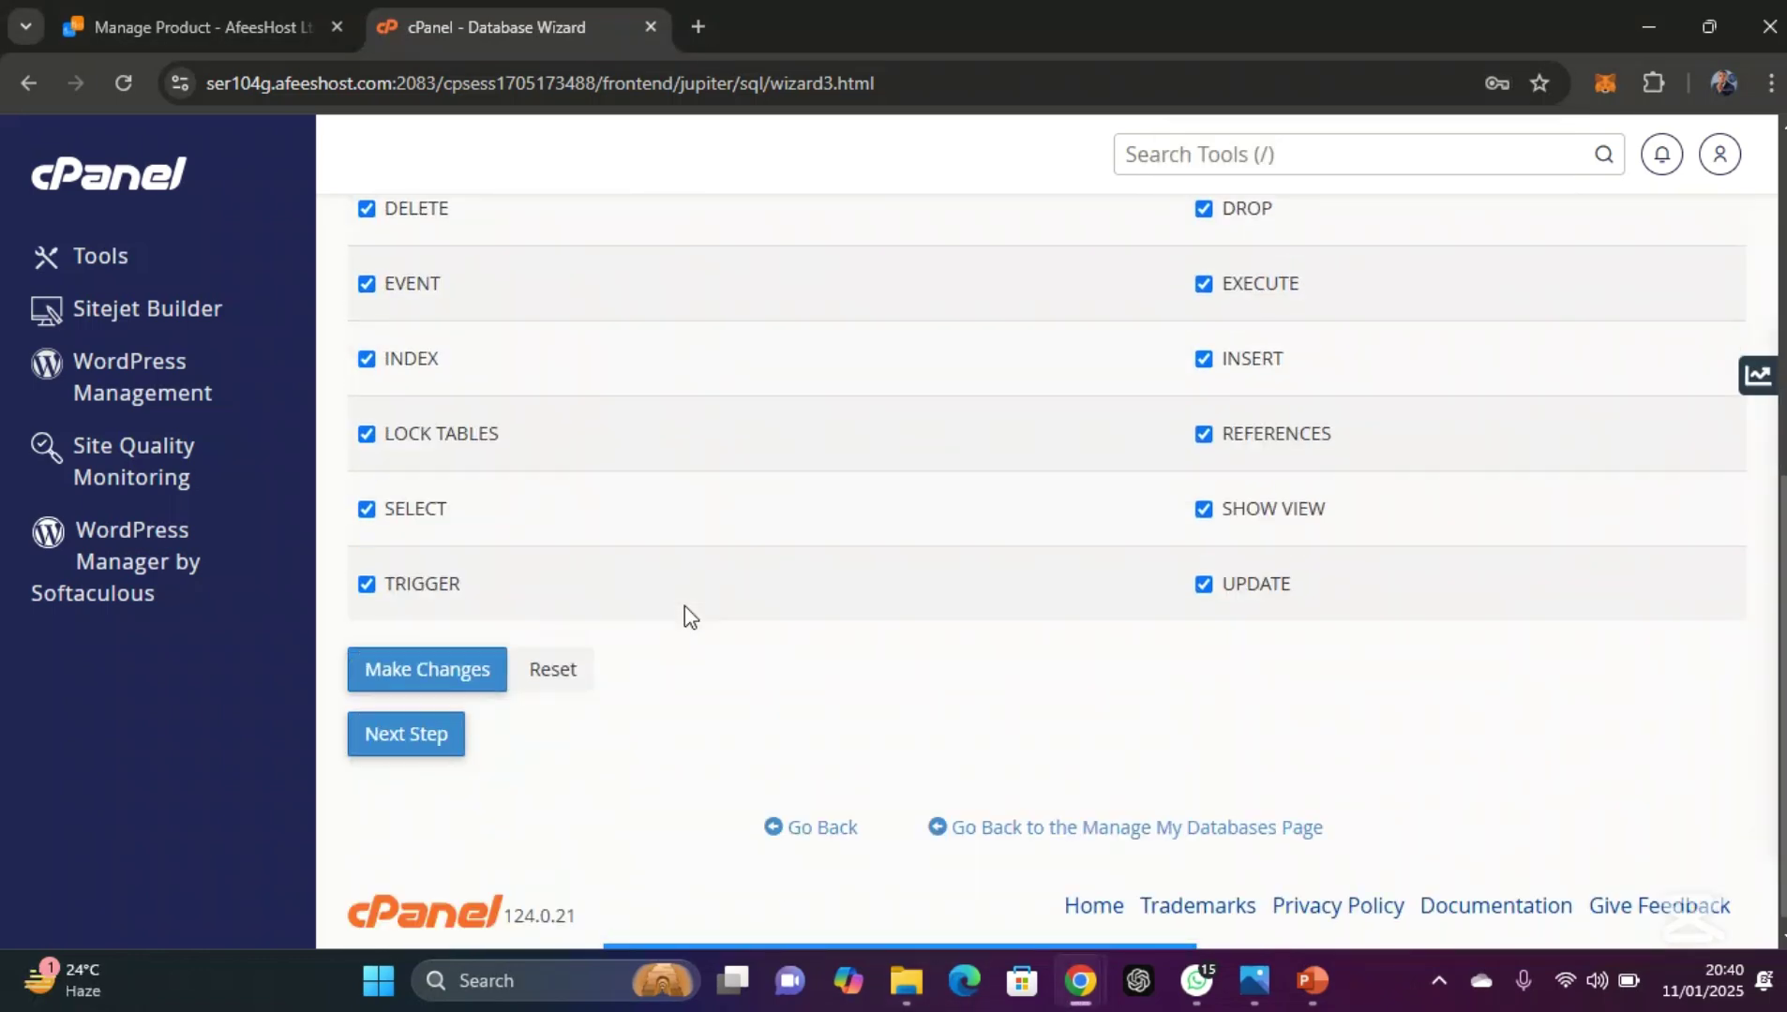
pyautogui.scroll(5, 729, 391)
pyautogui.moveTo(568, 370); pyautogui.dragTo(335, 347)
pyautogui.hotkey('ctrl', 'c')
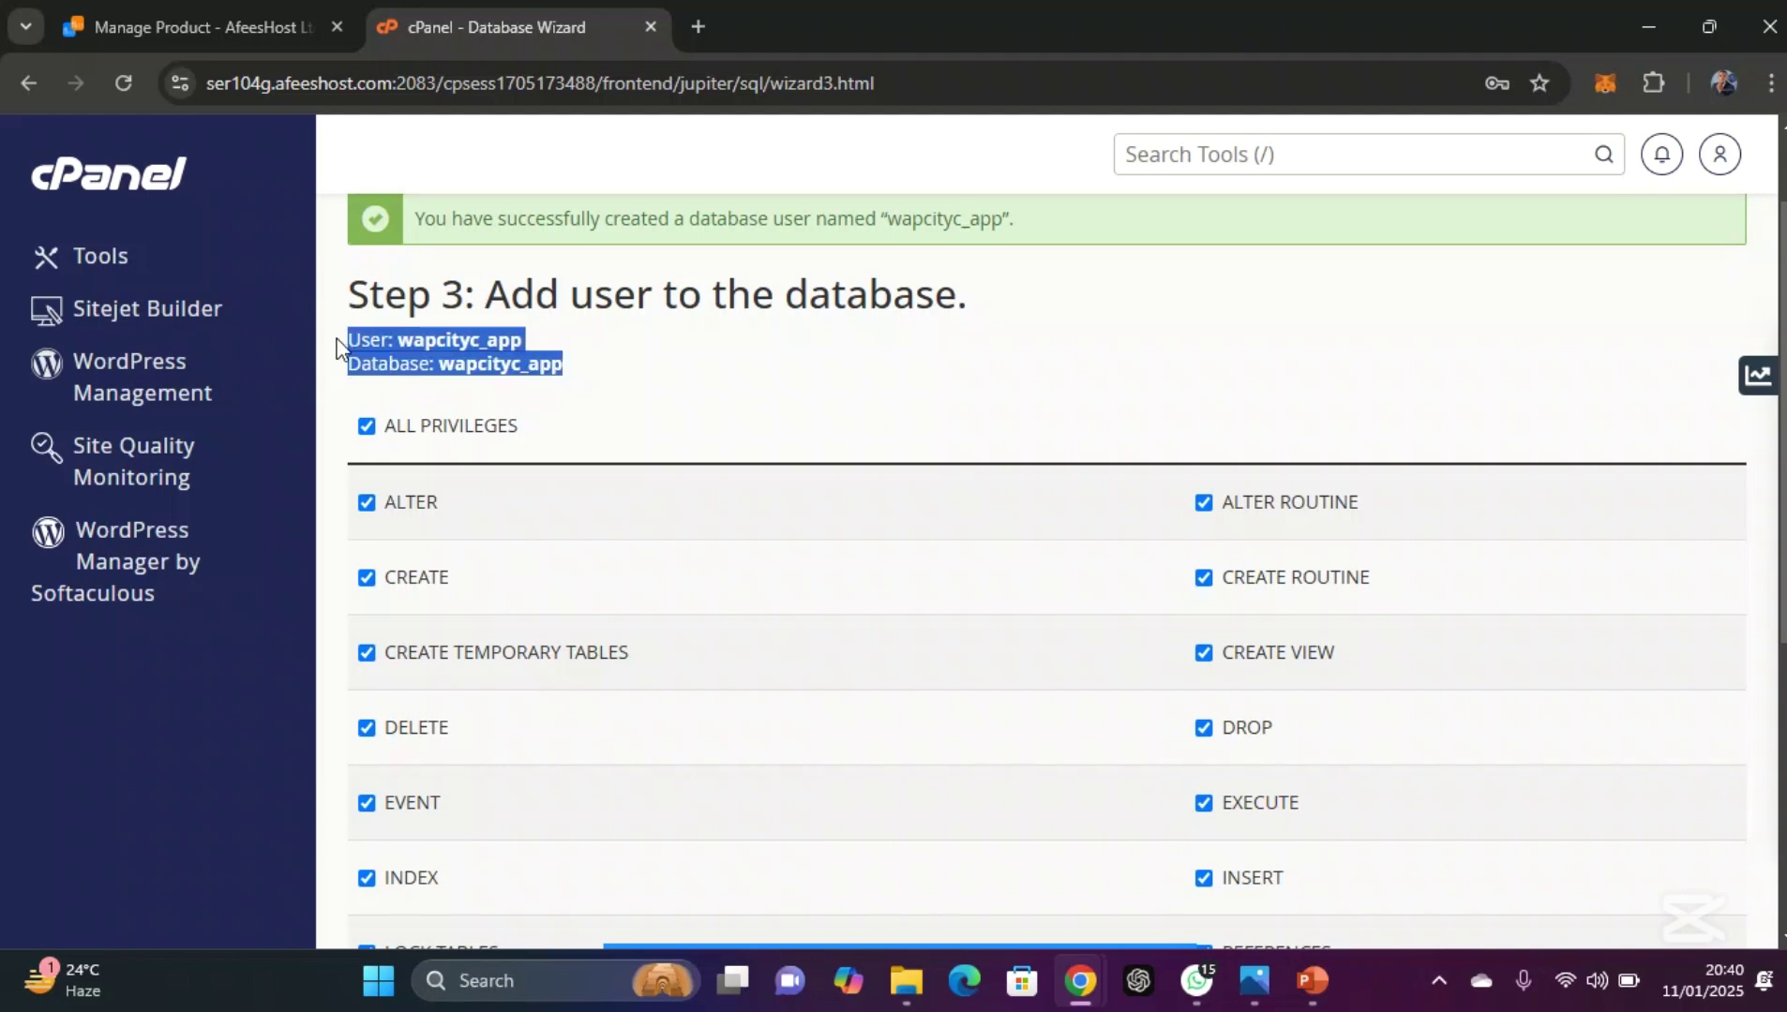
pyautogui.scroll(-5, 1025, 439)
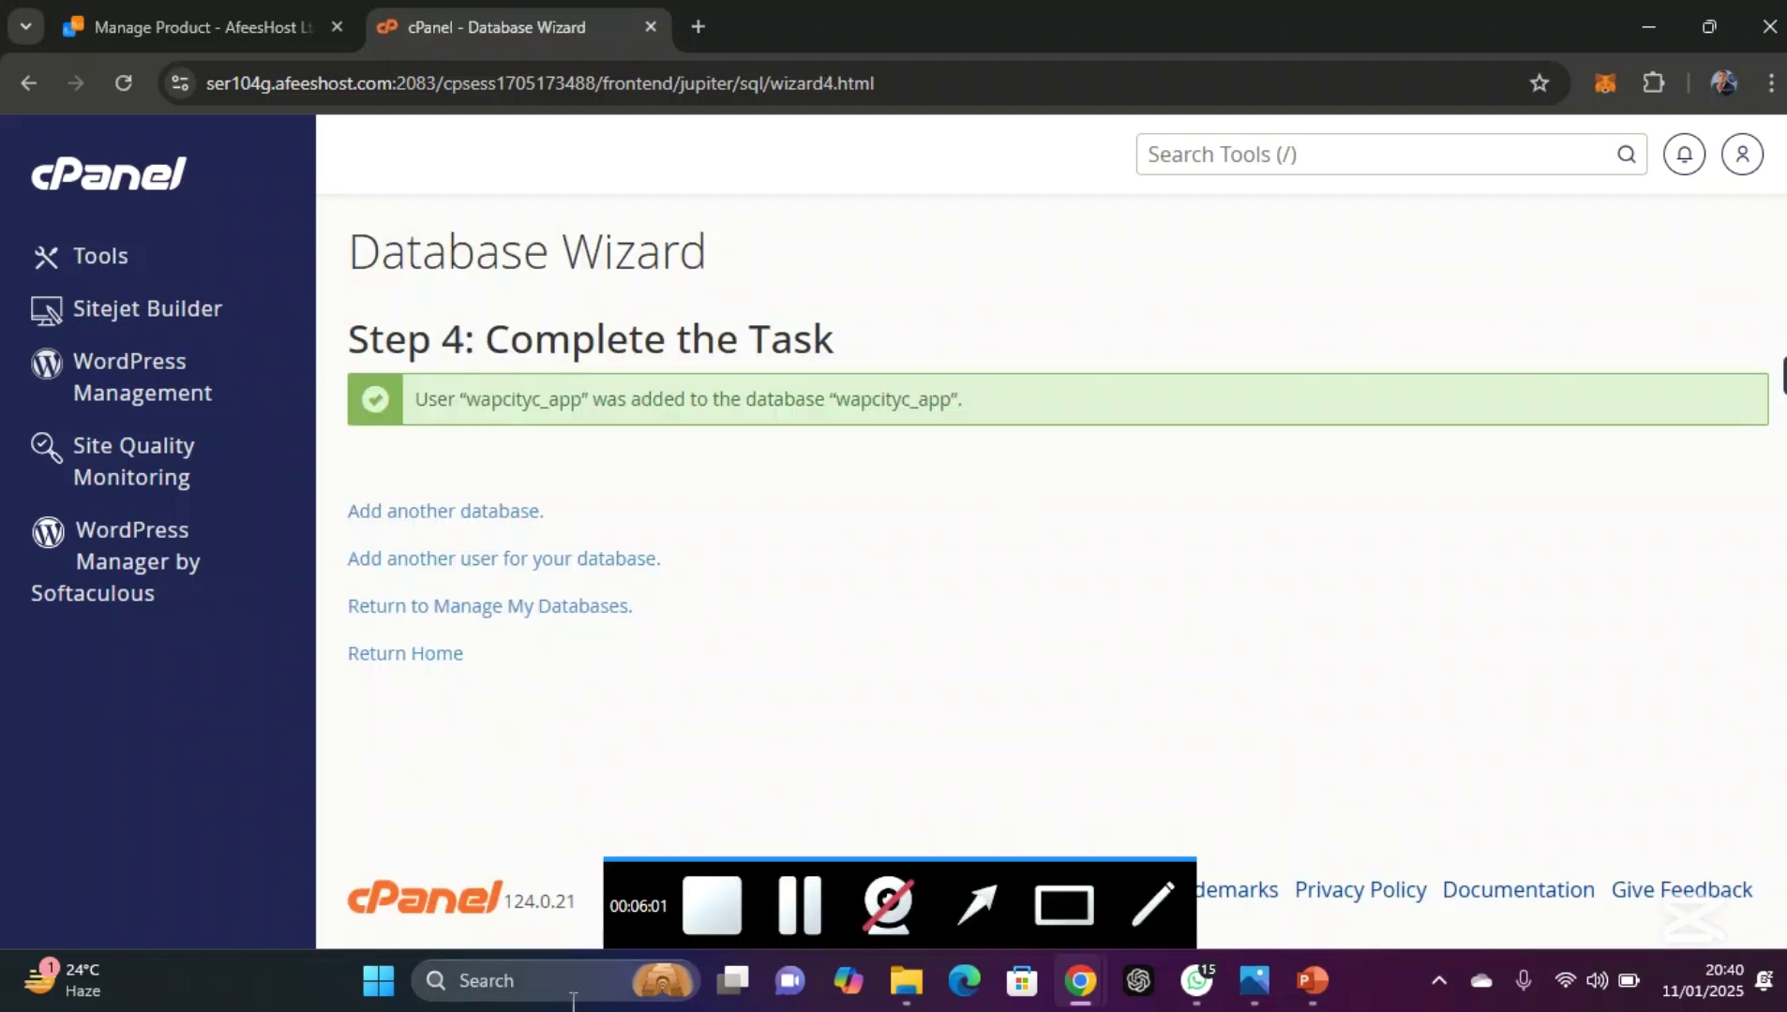
# Step: Launch Notepad, paste the wapcityc_app user and database names, and minimize it
pyautogui.click(518, 982)
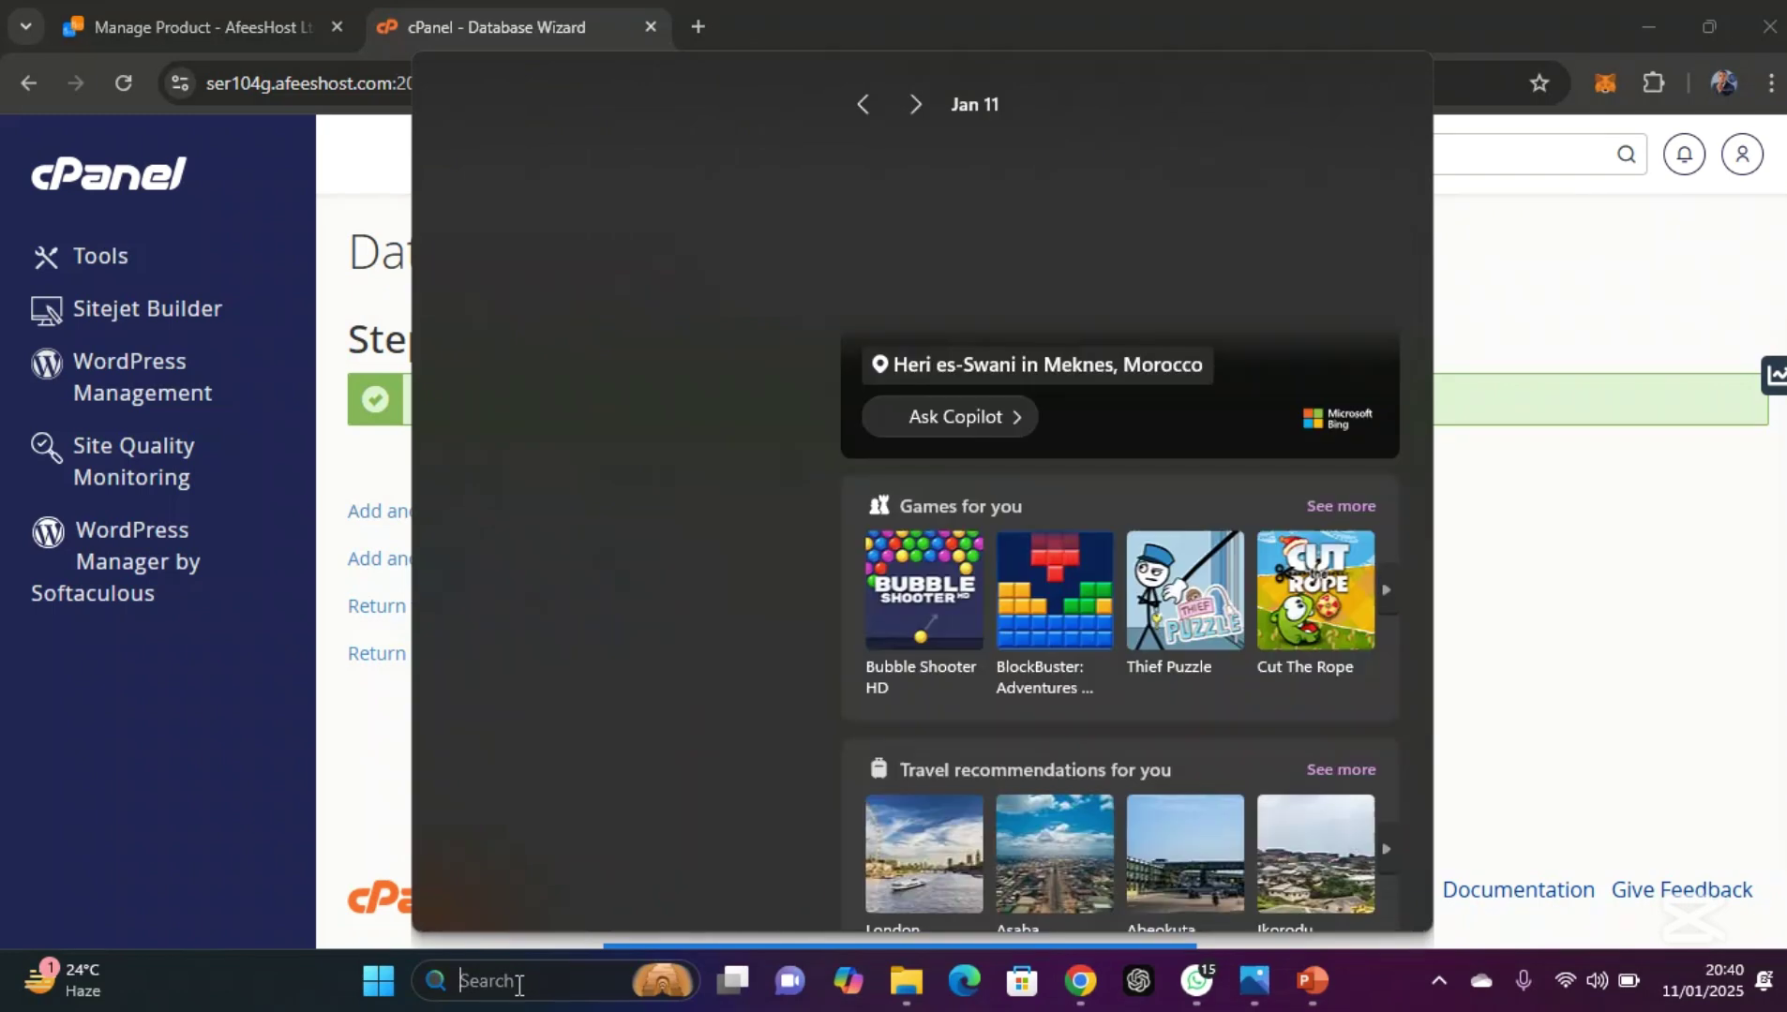
pyautogui.write('notepad')
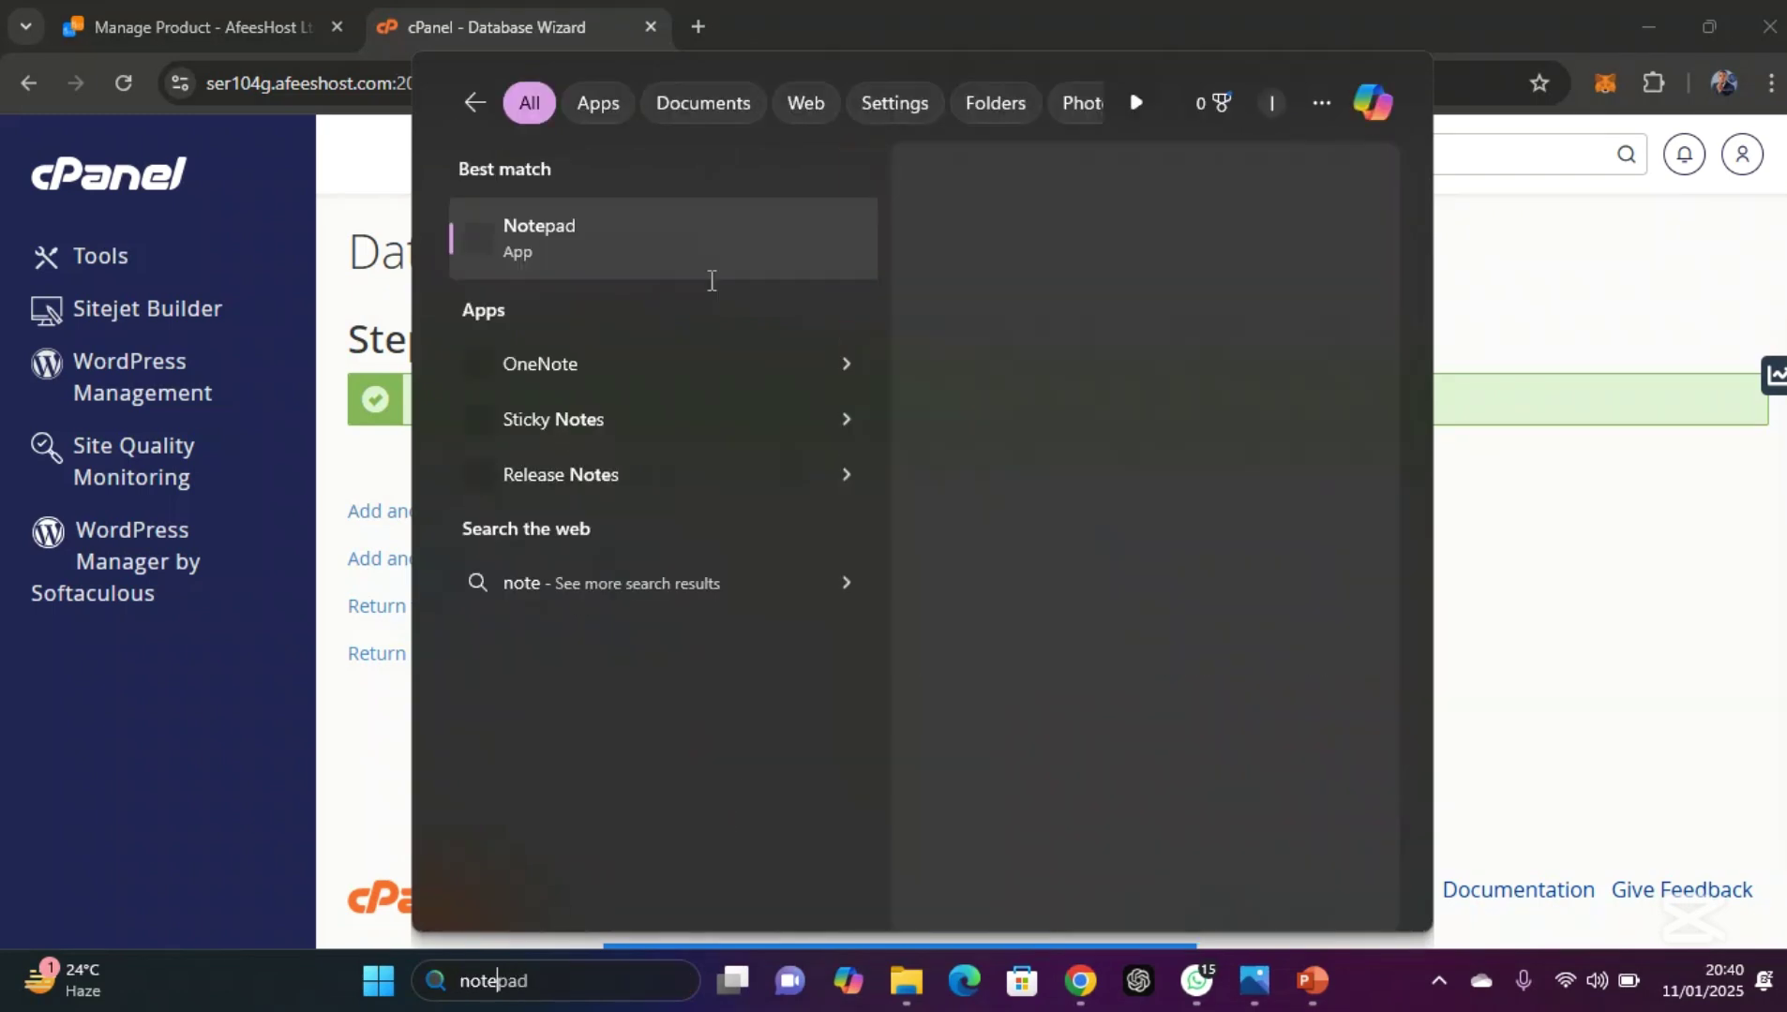
pyautogui.press('Return')
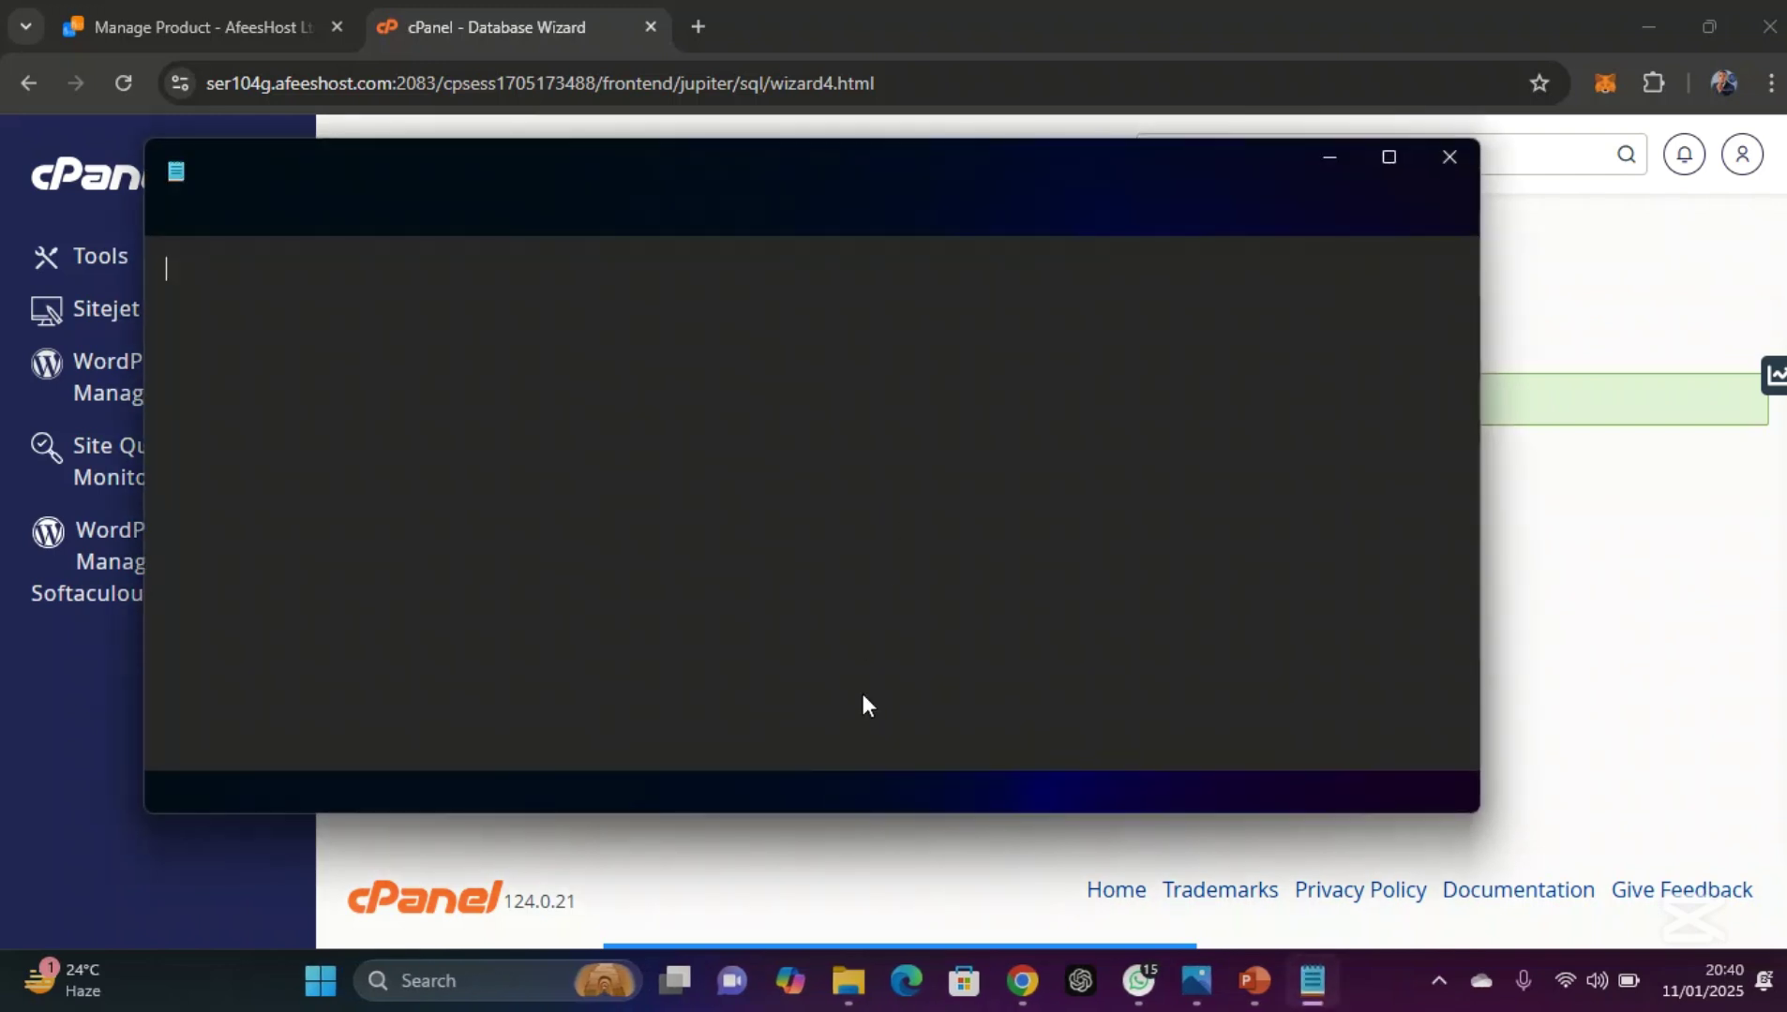
pyautogui.click(594, 333)
pyautogui.hotkey('ctrl', 'v')
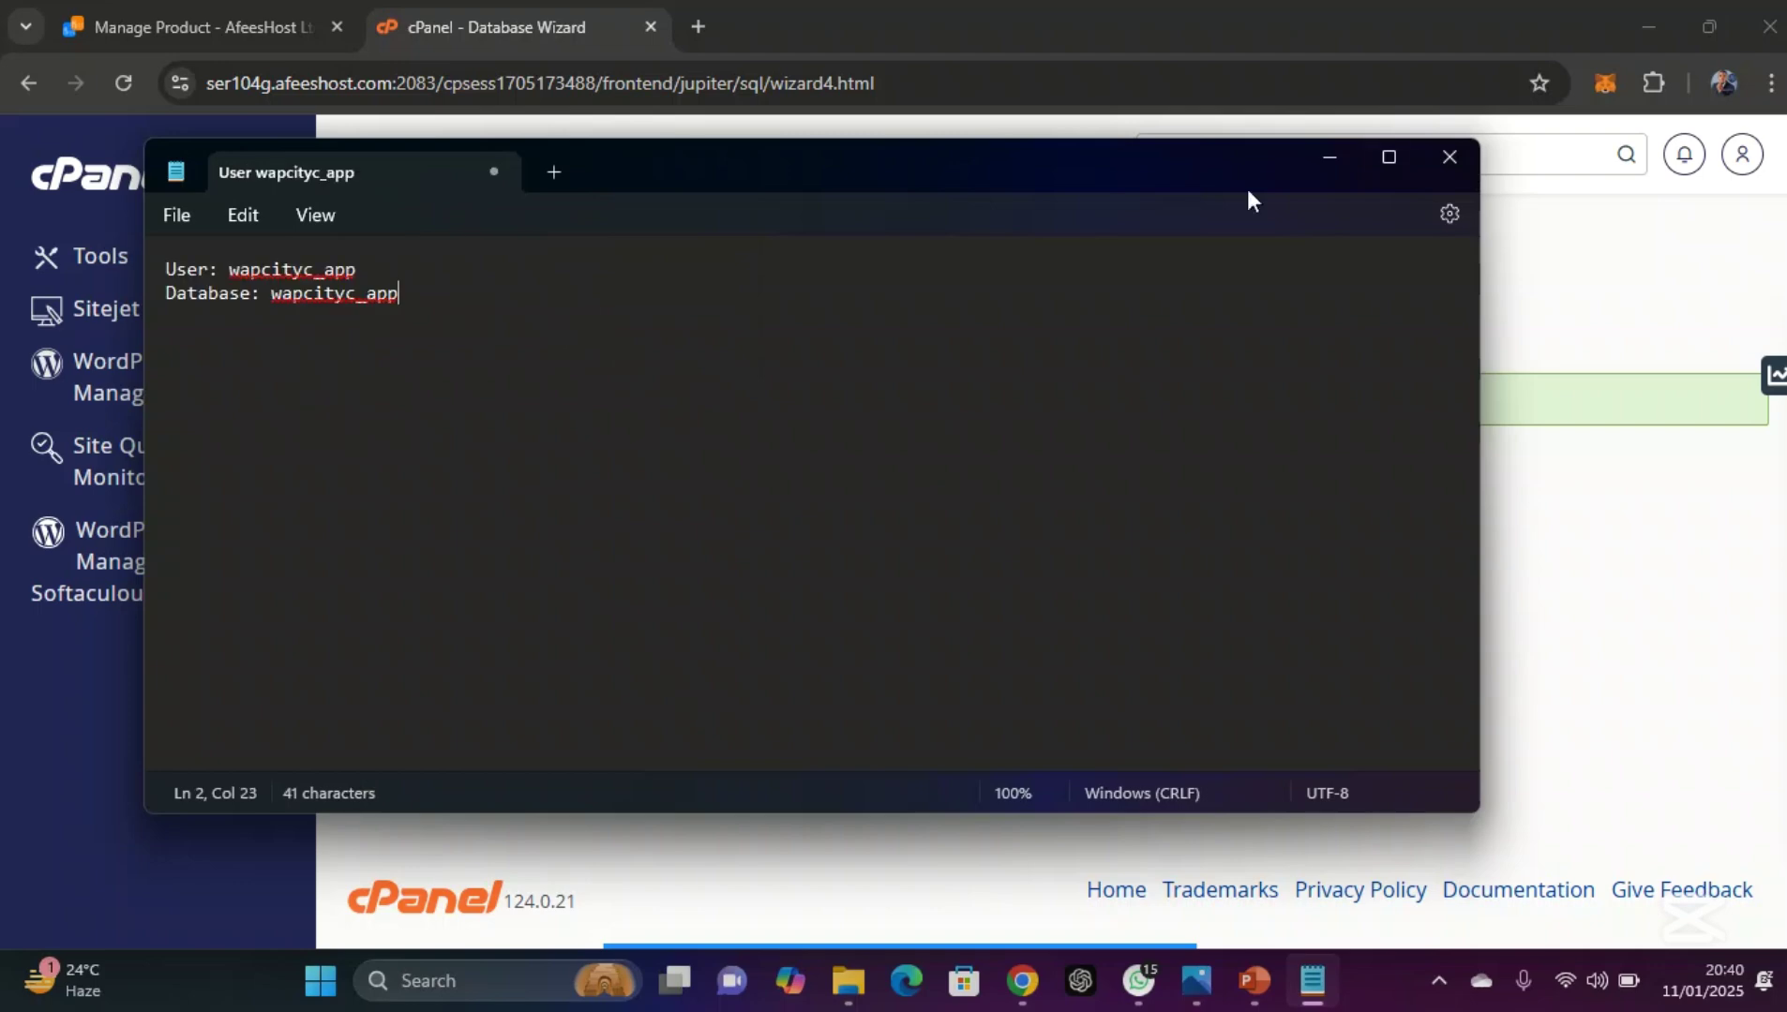
pyautogui.click(1329, 156)
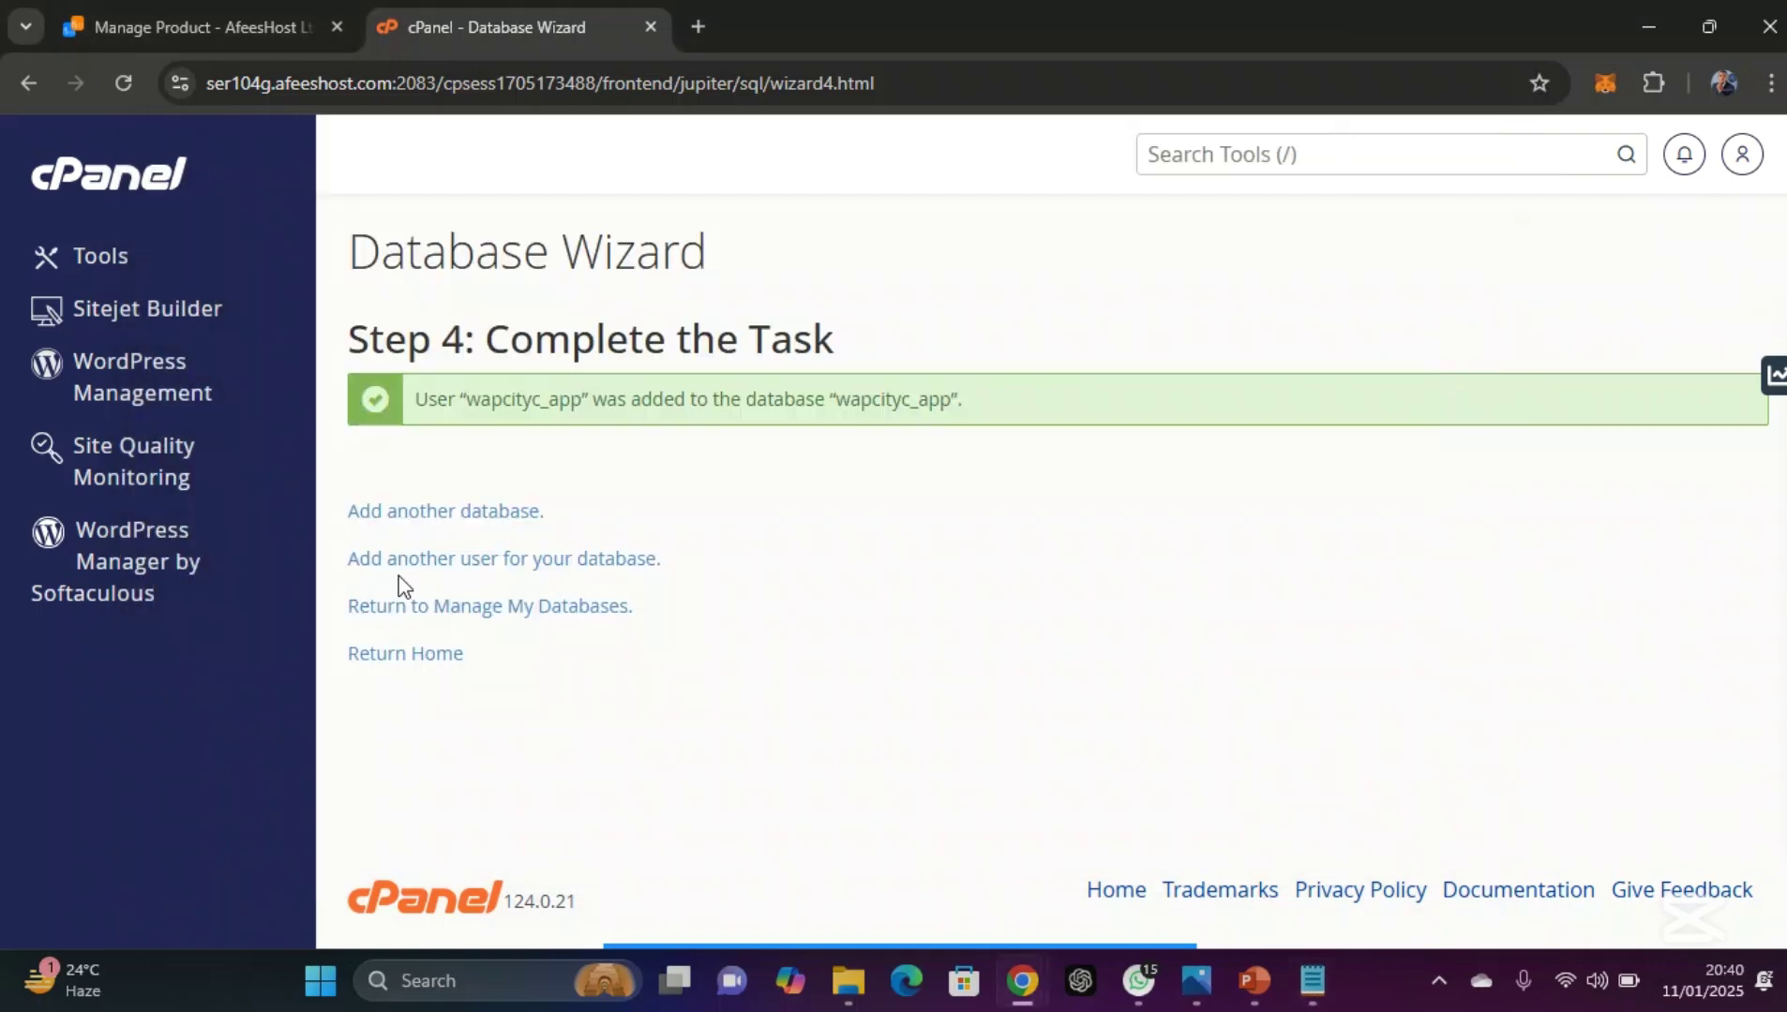
# Step: Open Email Accounts from the cPanel home and start a new account
pyautogui.click(399, 666)
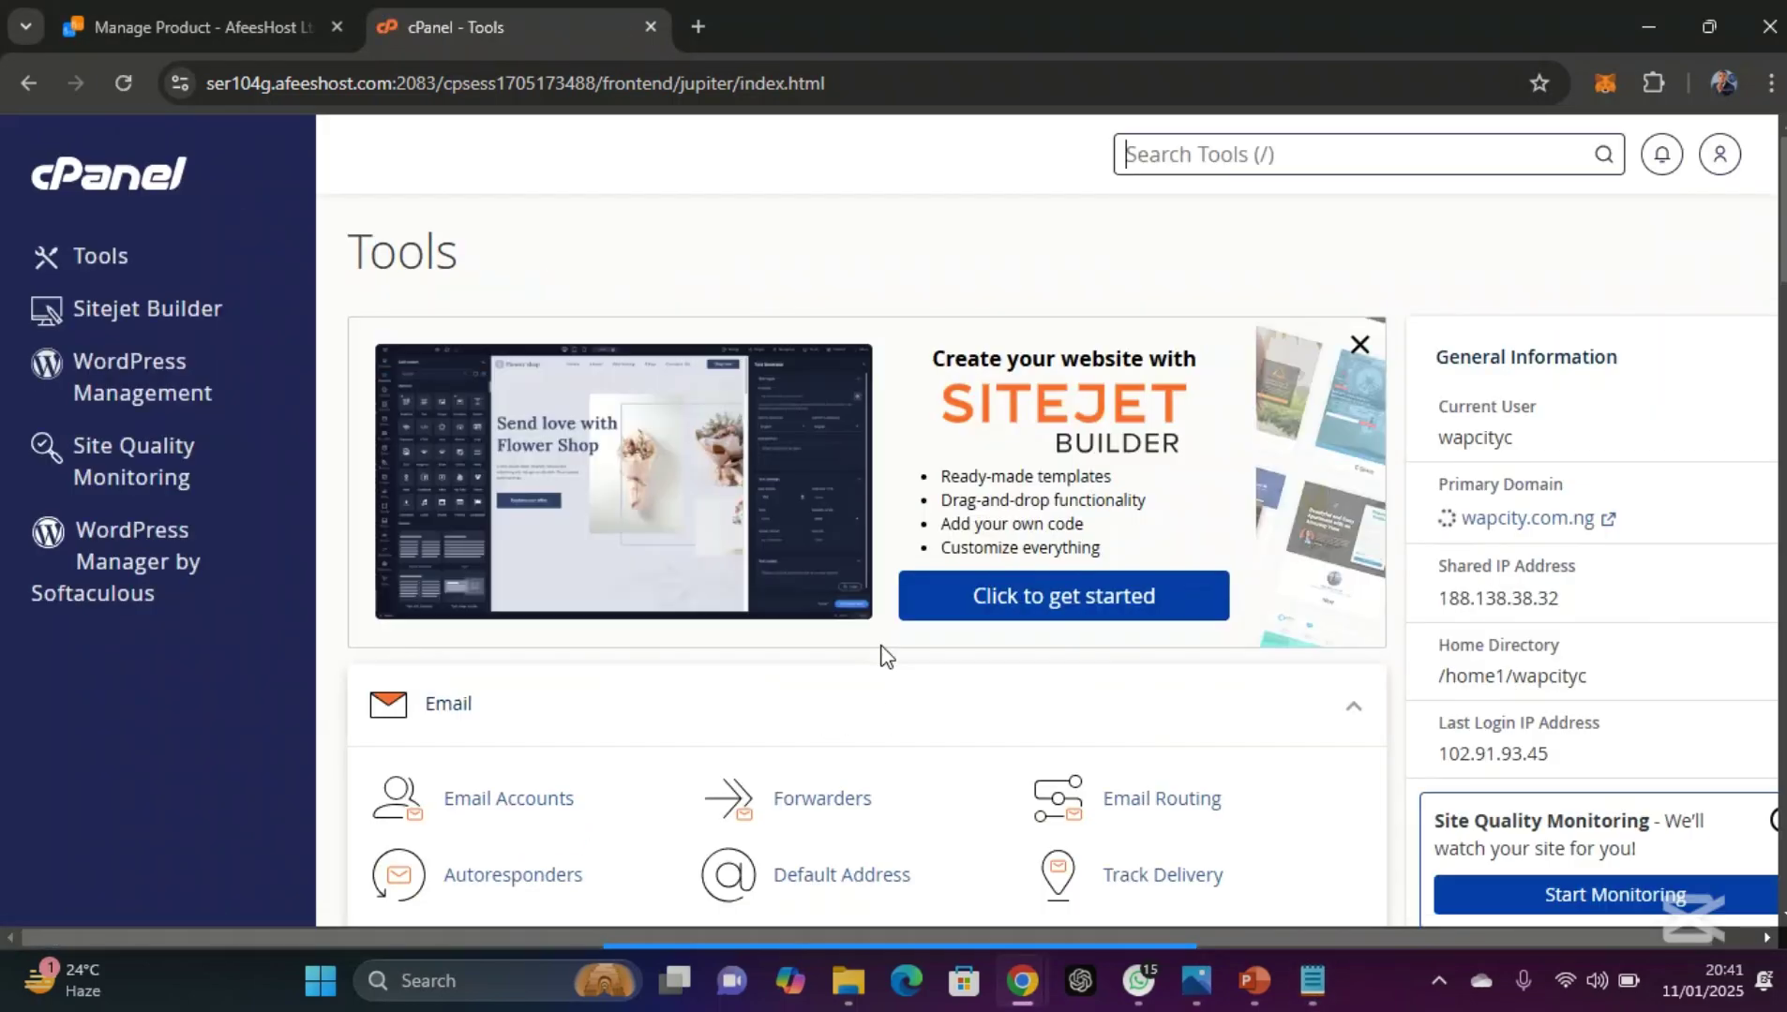
pyautogui.scroll(-3, 881, 656)
pyautogui.moveTo(965, 948)
pyautogui.click(1061, 908)
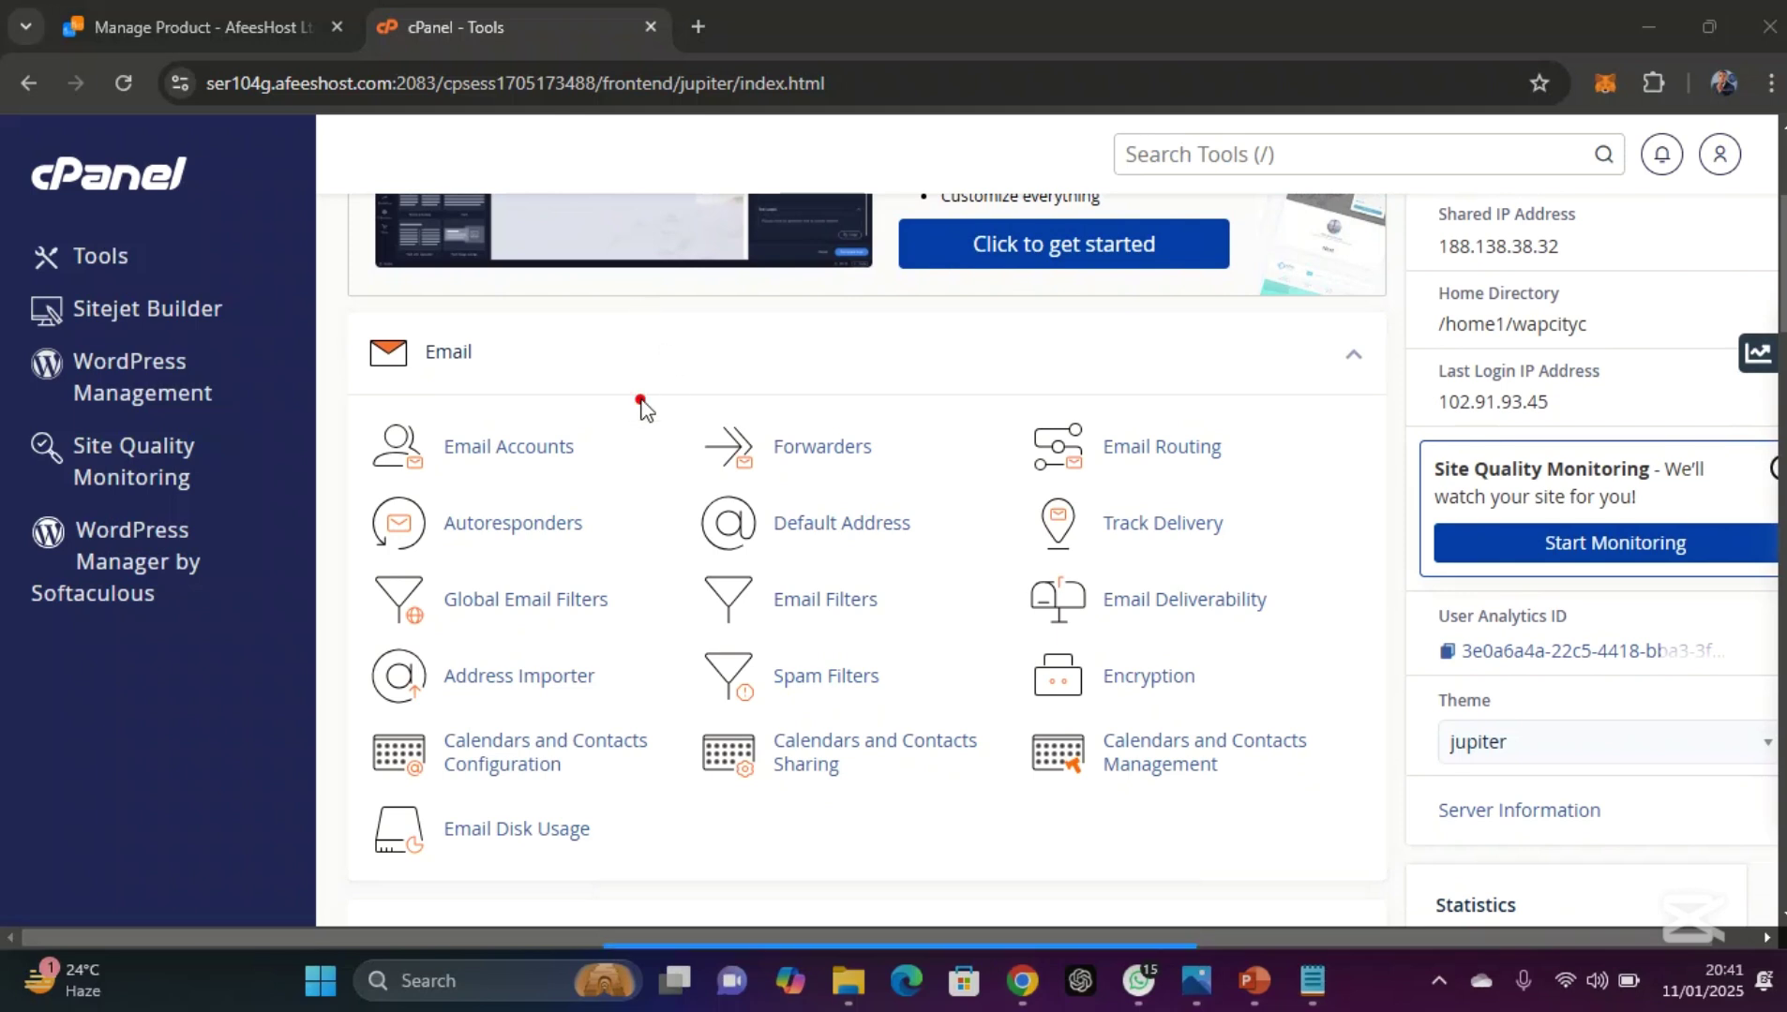
pyautogui.moveTo(643, 398); pyautogui.dragTo(345, 493)
pyautogui.click(539, 448)
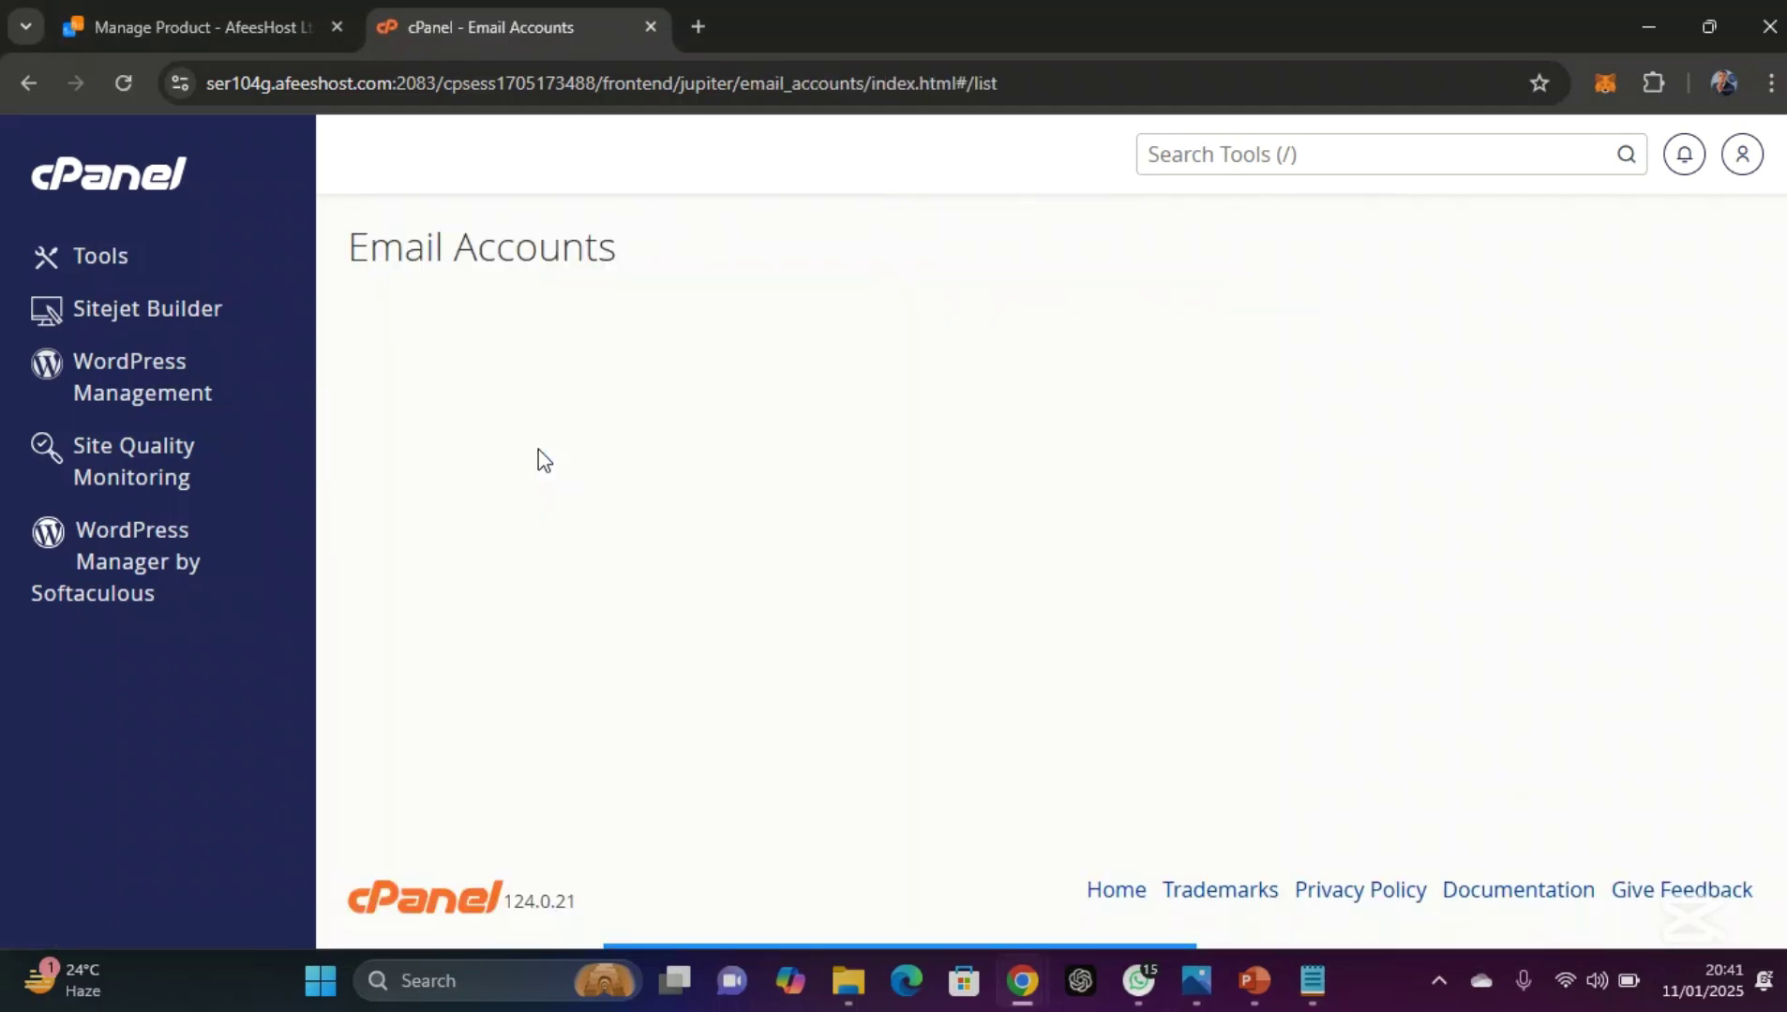
pyautogui.click(1061, 908)
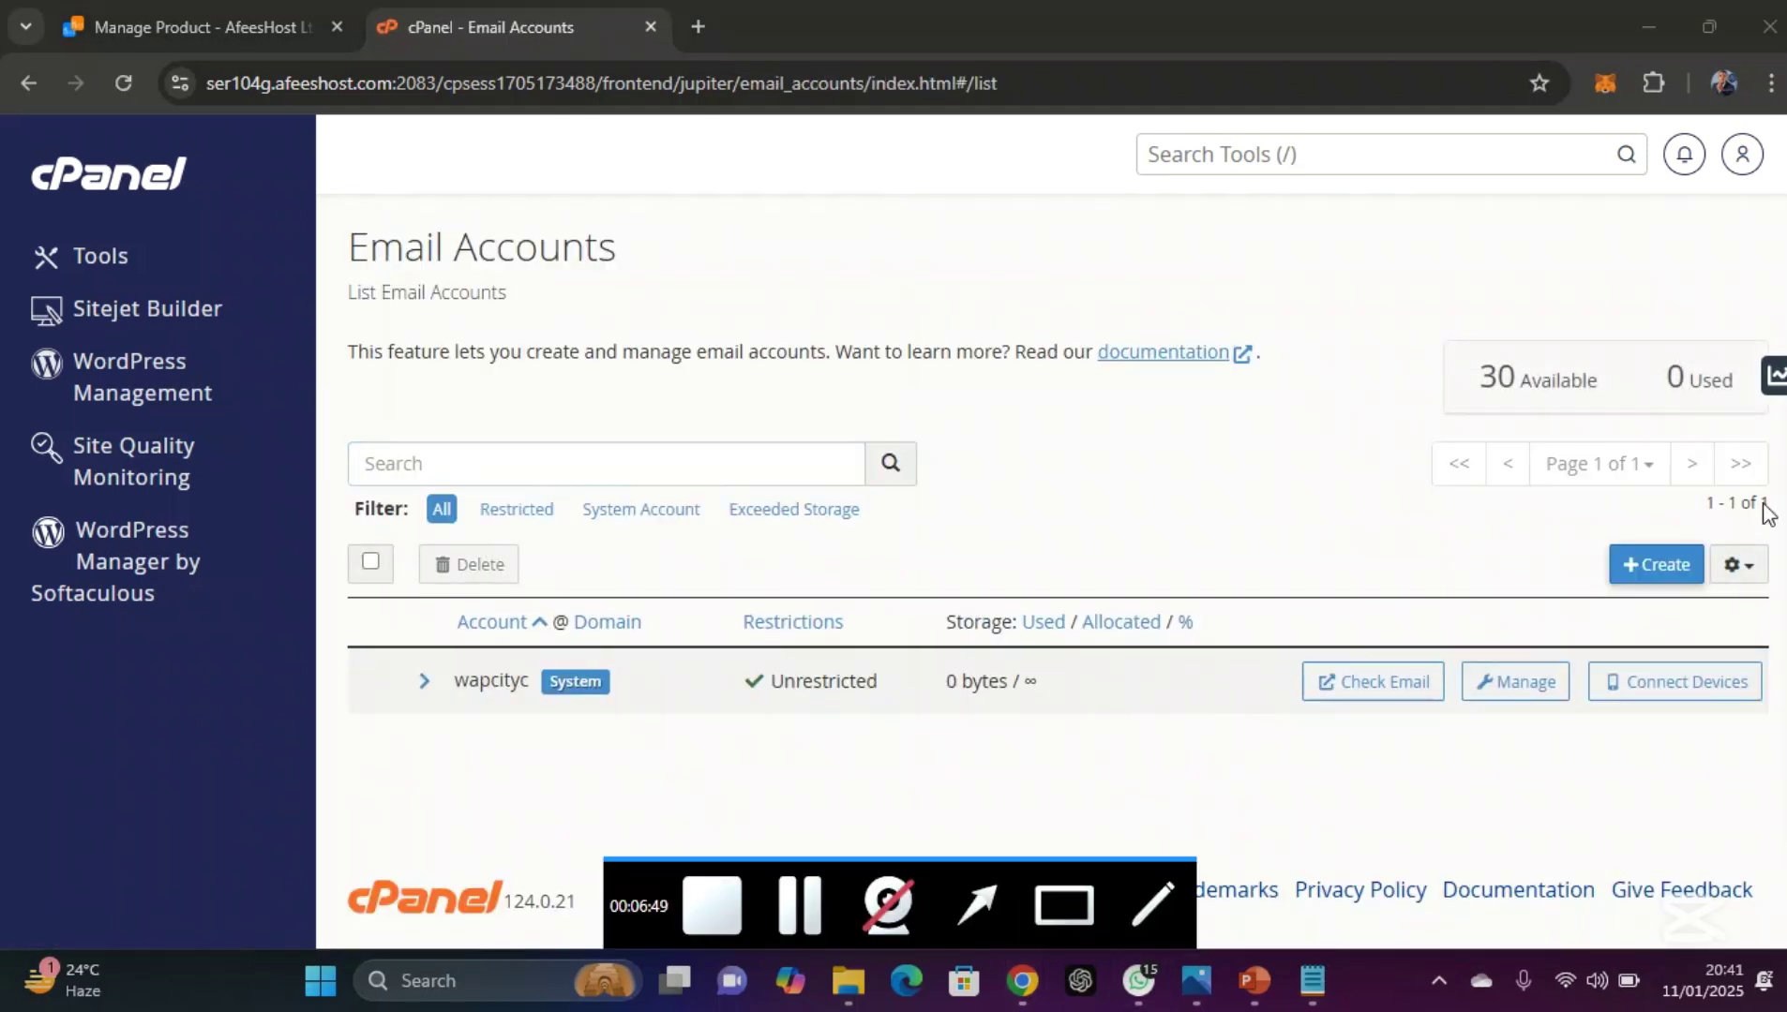
pyautogui.moveTo(1558, 528); pyautogui.dragTo(1772, 586)
pyautogui.click(1655, 564)
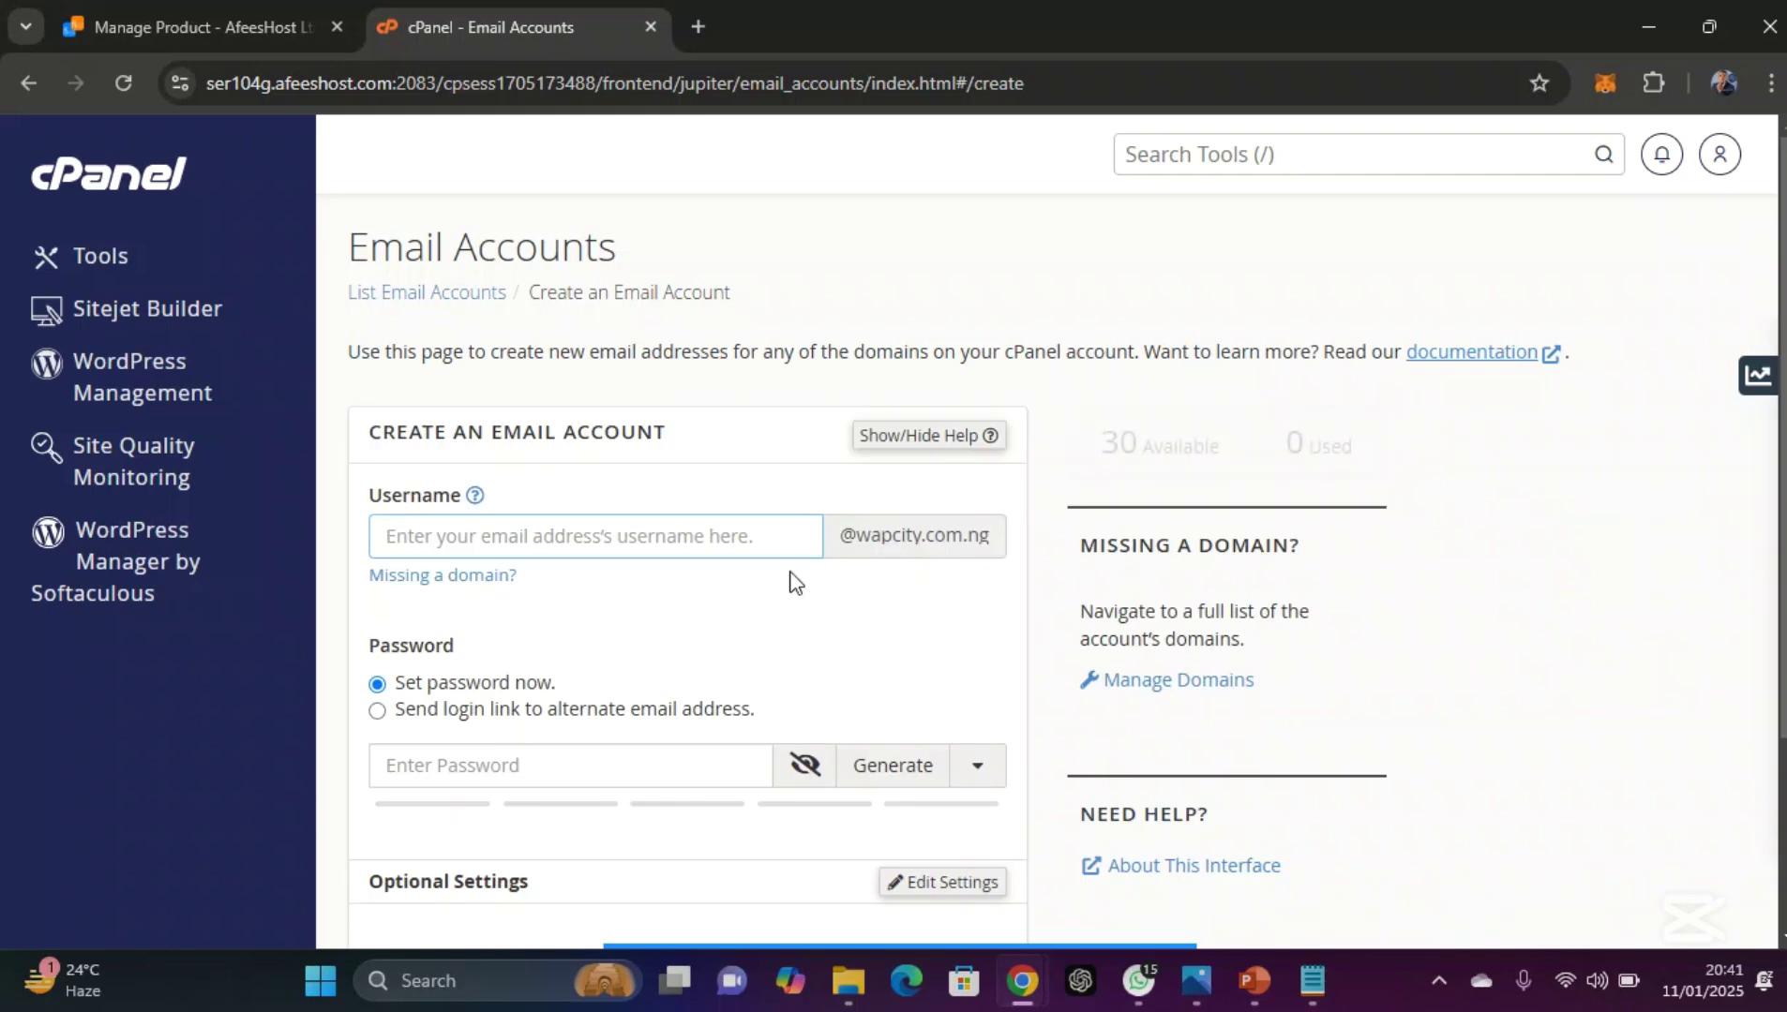
# Step: Create the 'support' email account with the password copied from the notes
pyautogui.write('suppo')
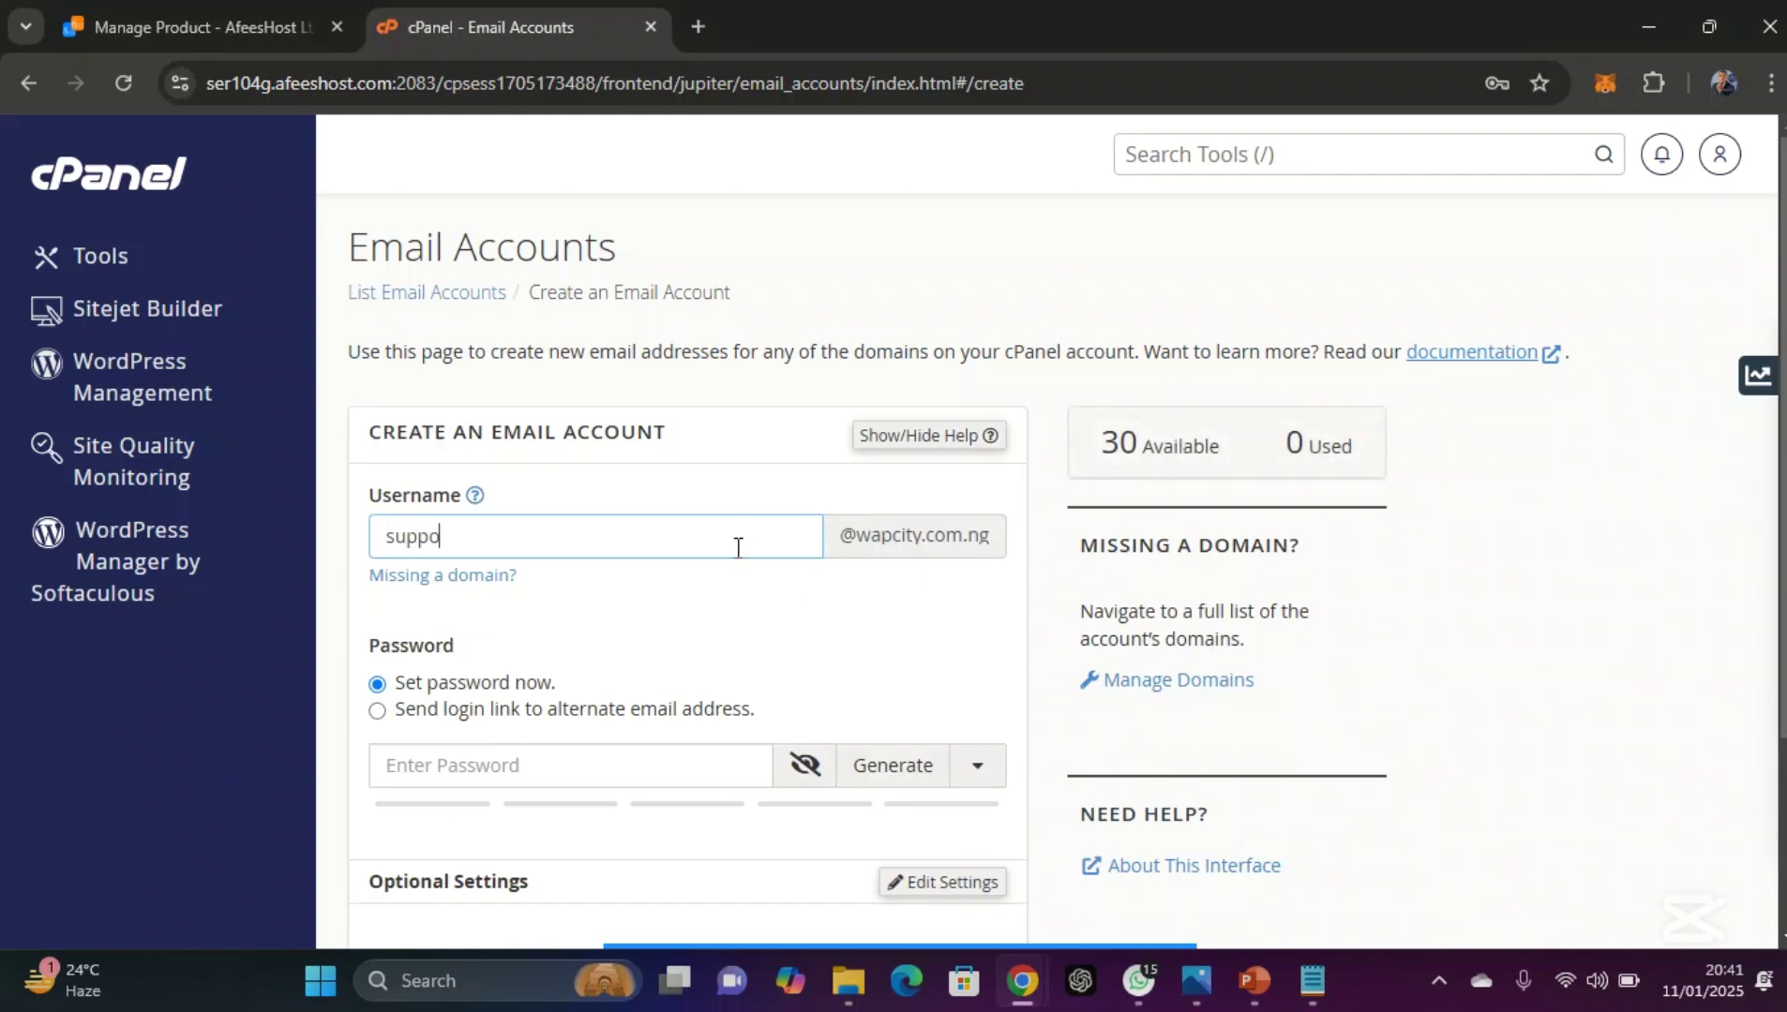
pyautogui.write('rt')
pyautogui.scroll(-2, 769, 487)
pyautogui.click(476, 537)
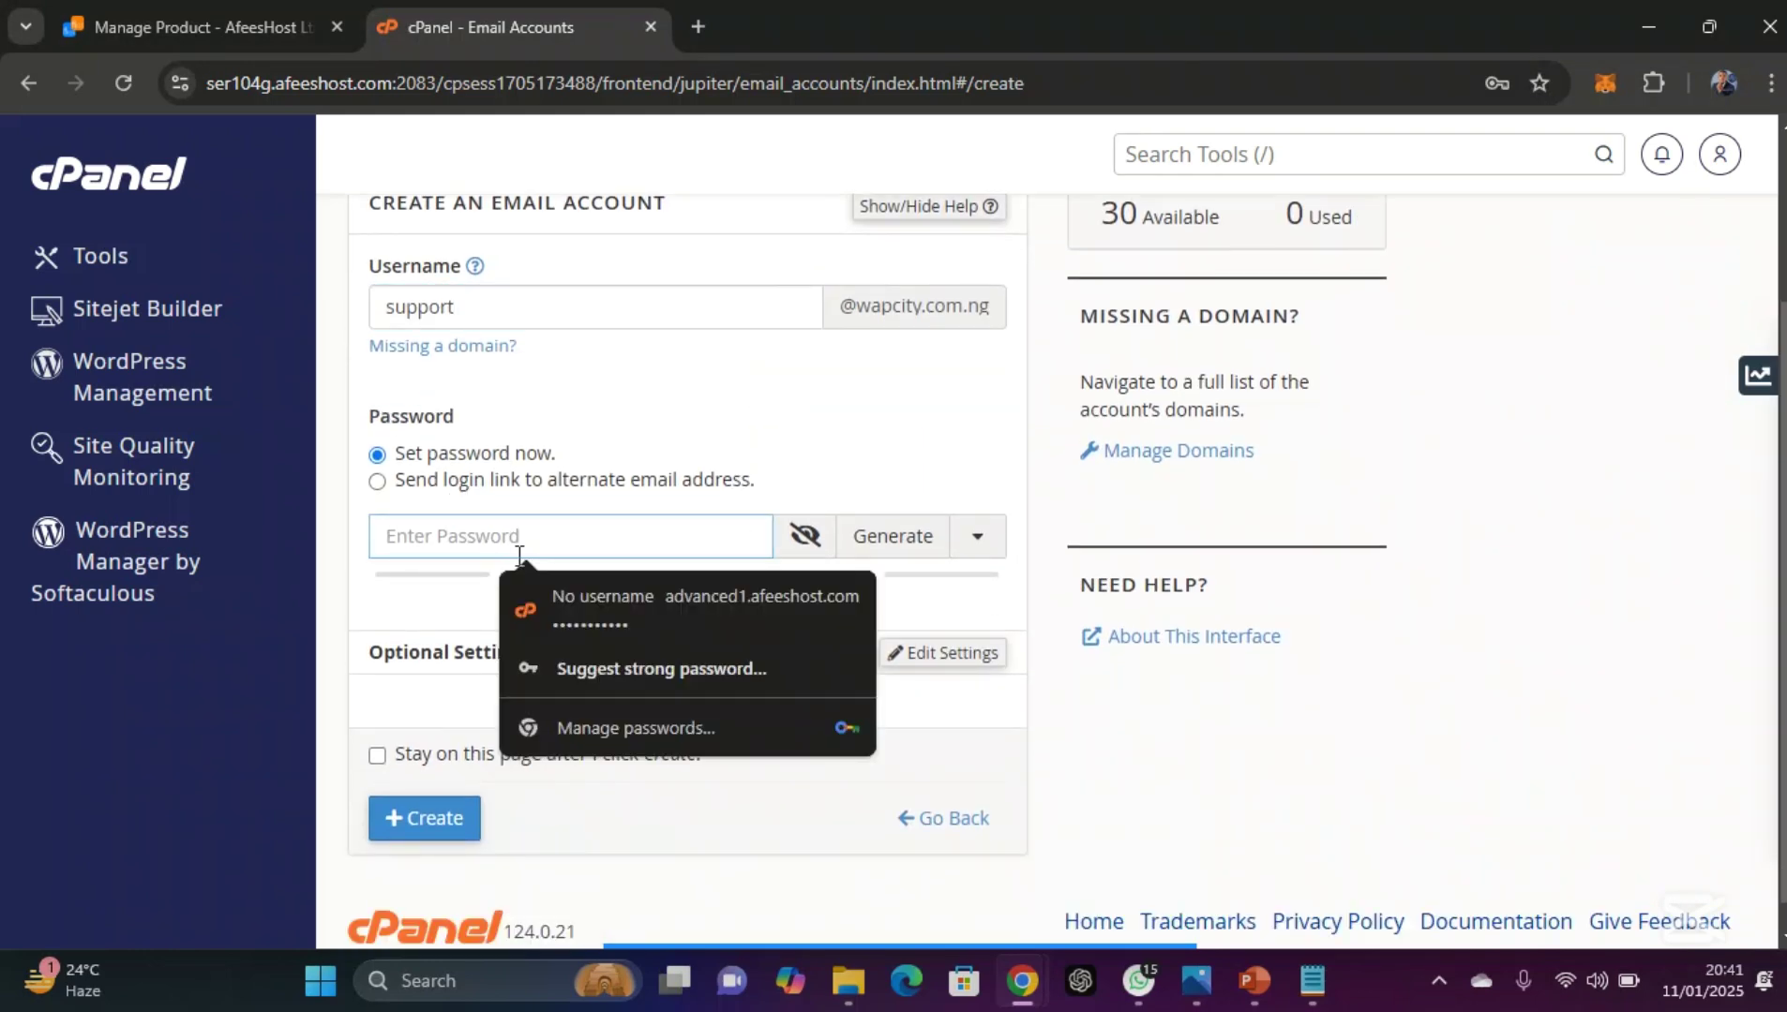
pyautogui.moveTo(843, 894)
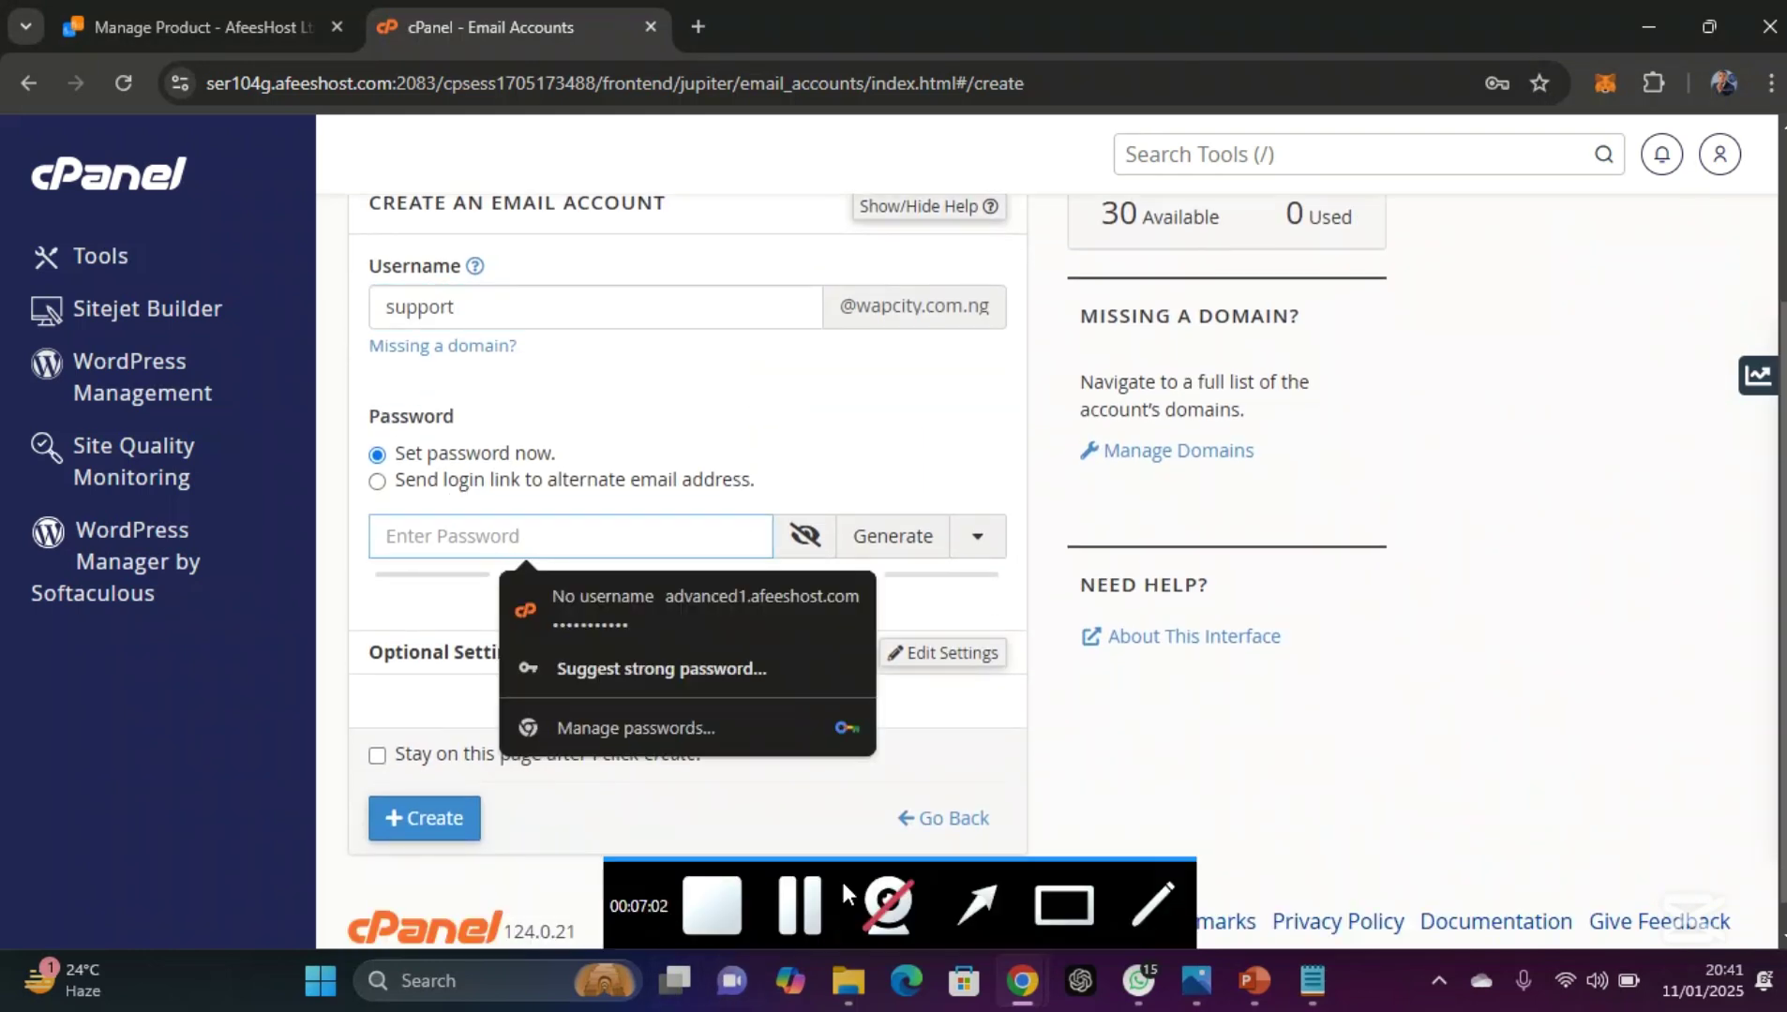
pyautogui.click(1312, 981)
pyautogui.moveTo(453, 303); pyautogui.dragTo(274, 323)
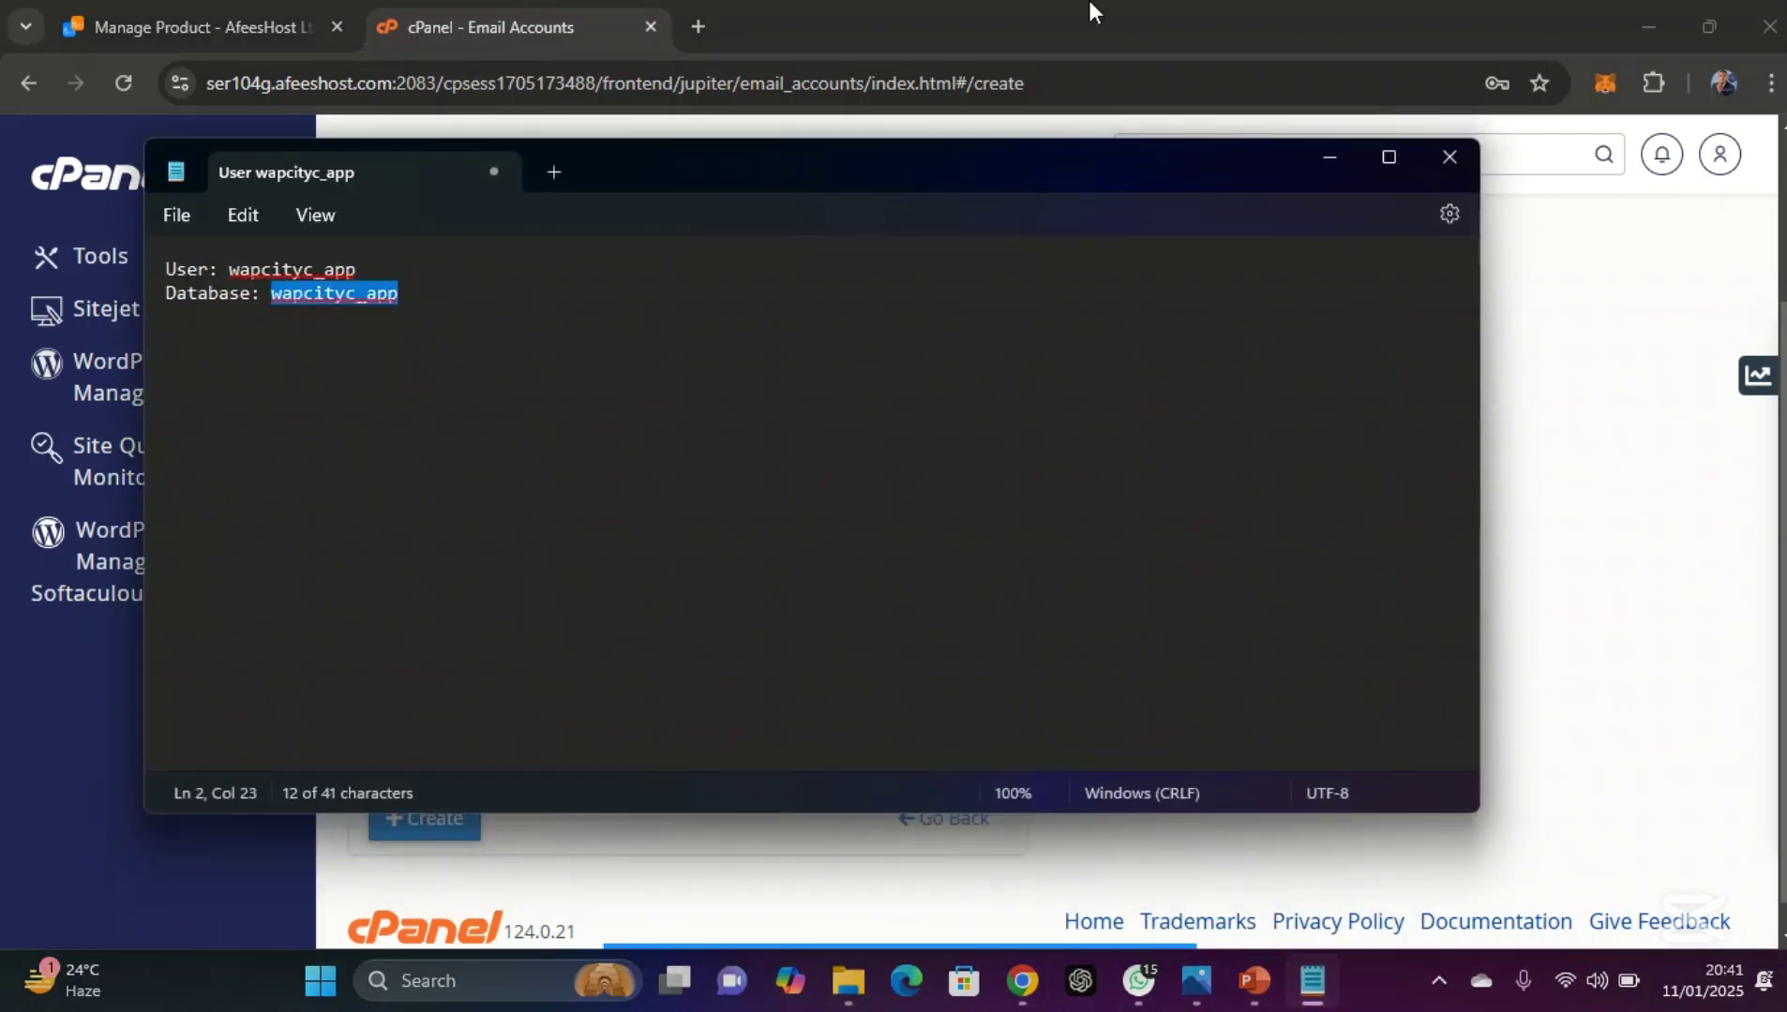
pyautogui.click(1326, 159)
pyautogui.click(487, 535)
pyautogui.hotkey('ctrl', 'v')
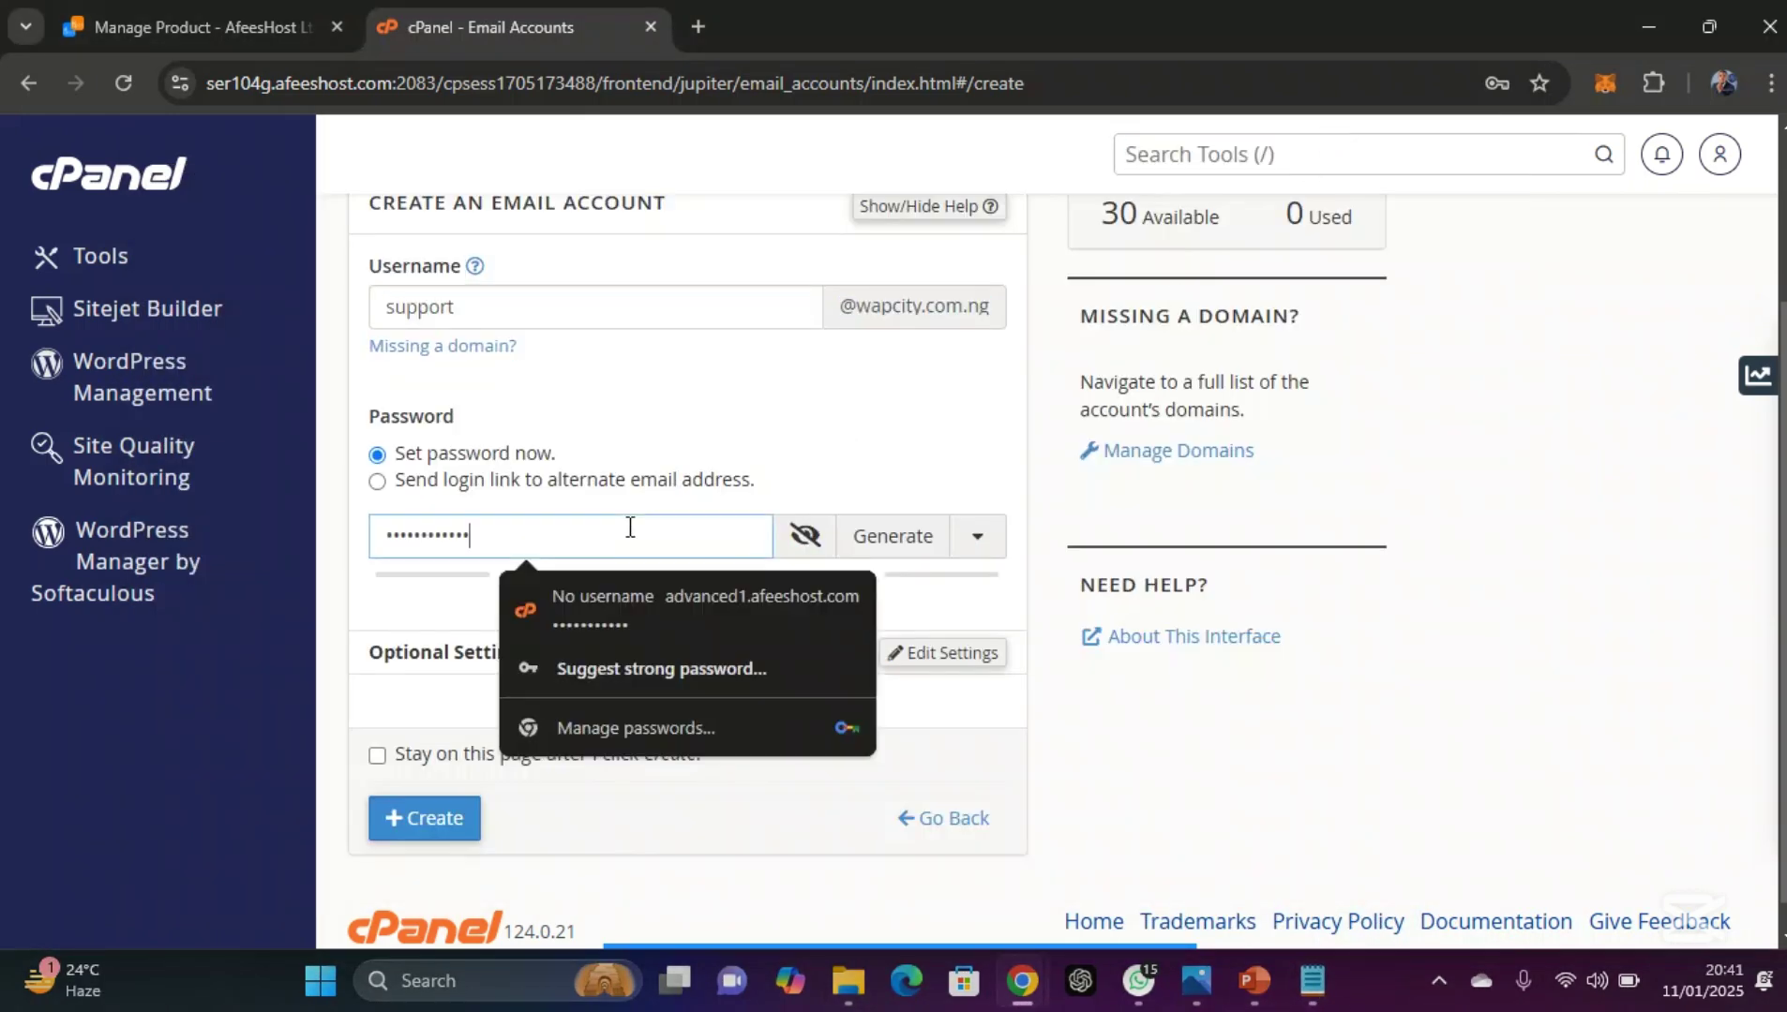
pyautogui.click(377, 802)
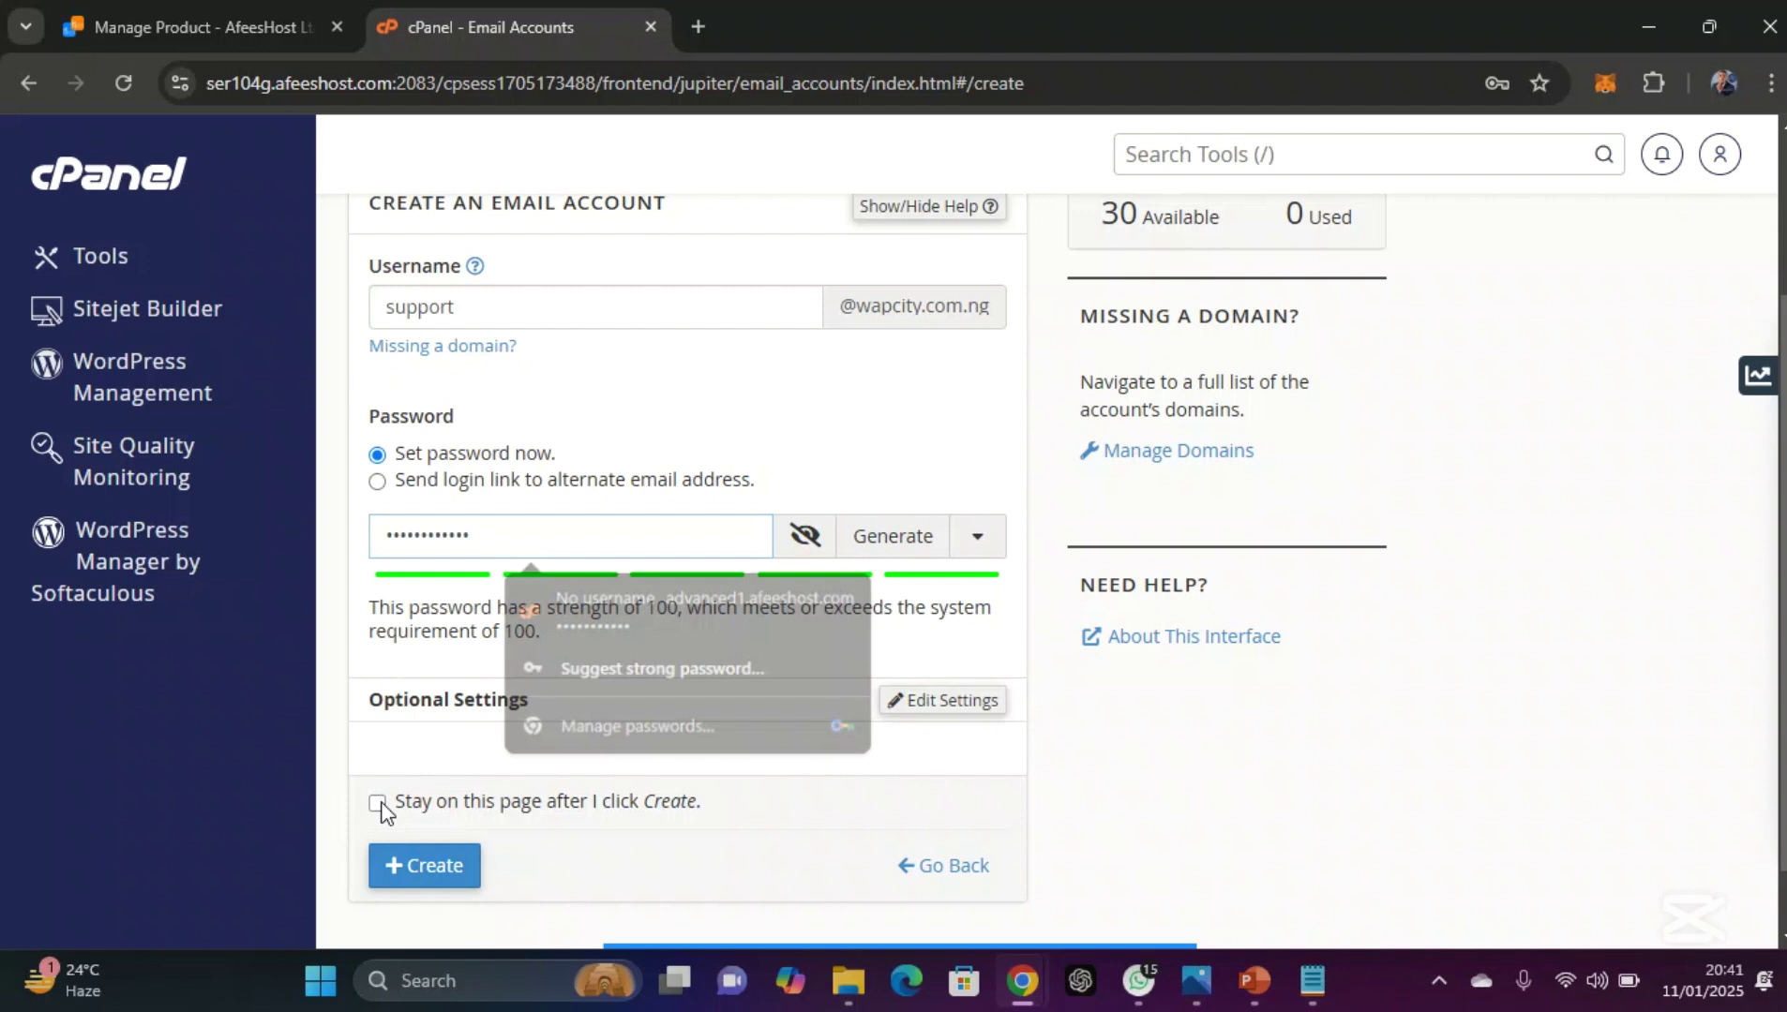
pyautogui.click(441, 862)
# Step: Copy the new support email address into the Notepad note
pyautogui.moveTo(1650, 231); pyautogui.dragTo(1444, 228)
pyautogui.hotkey('ctrl', 'c')
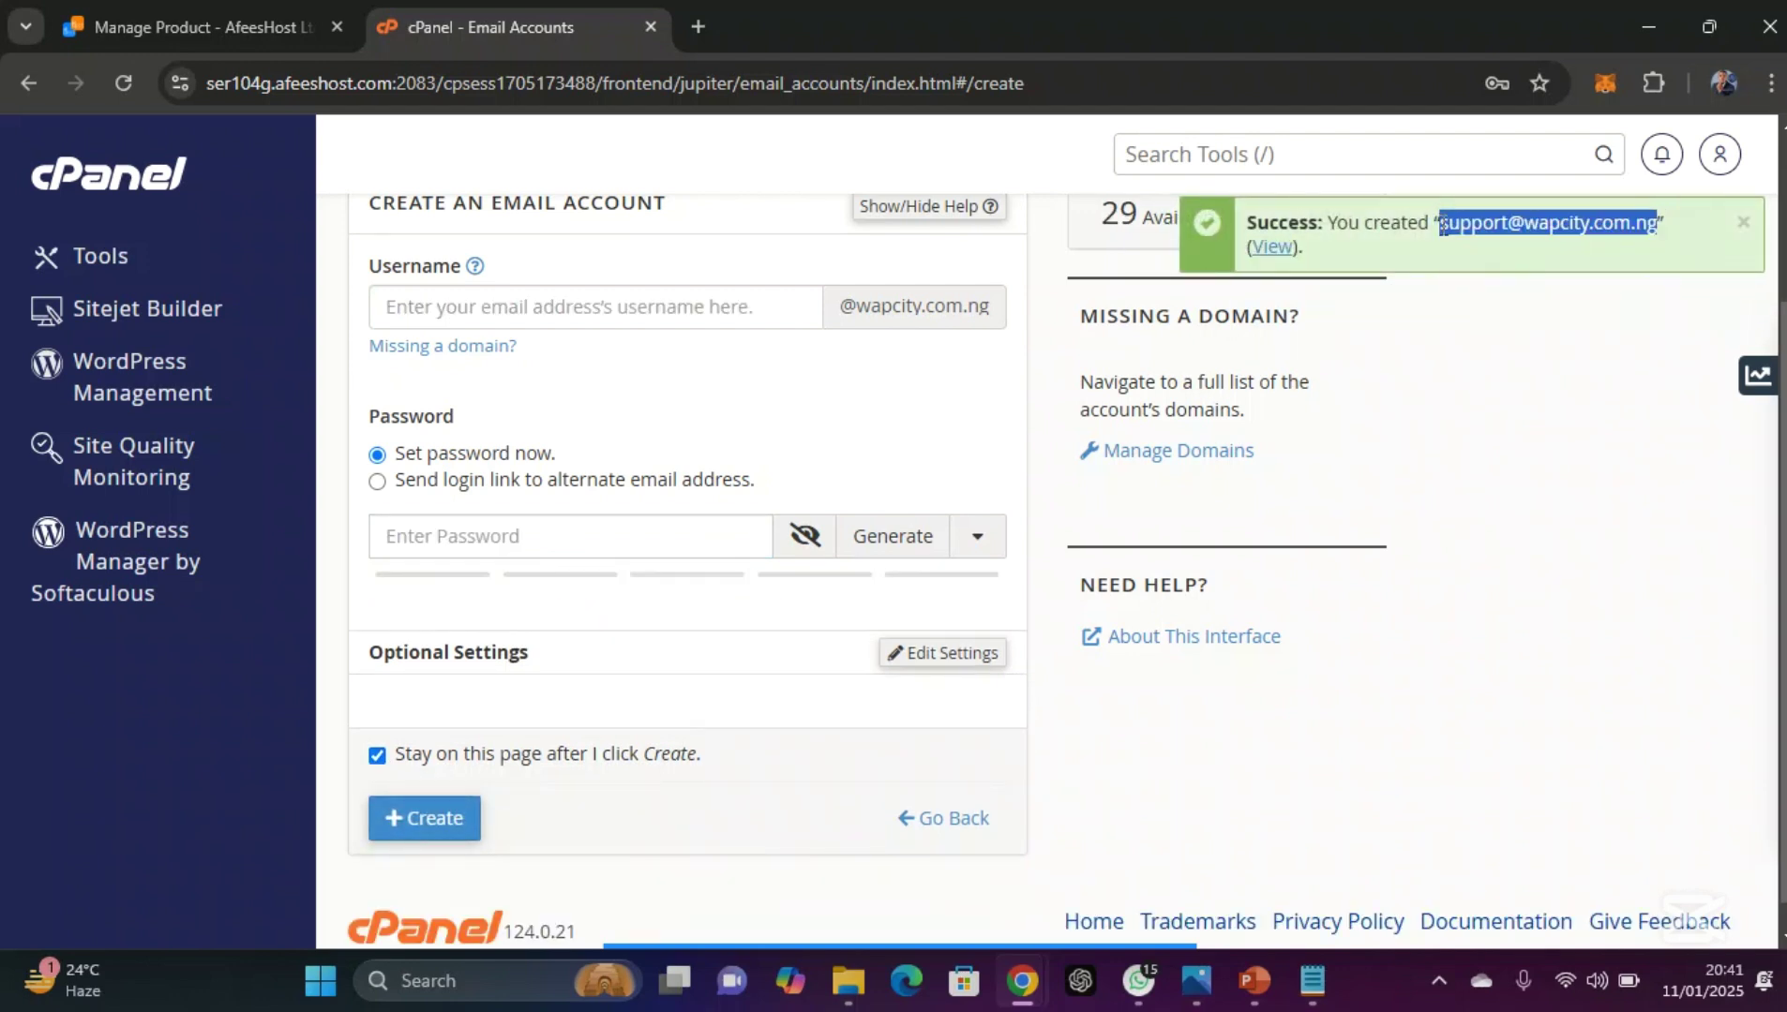
pyautogui.hotkey('alt', 'Tab')
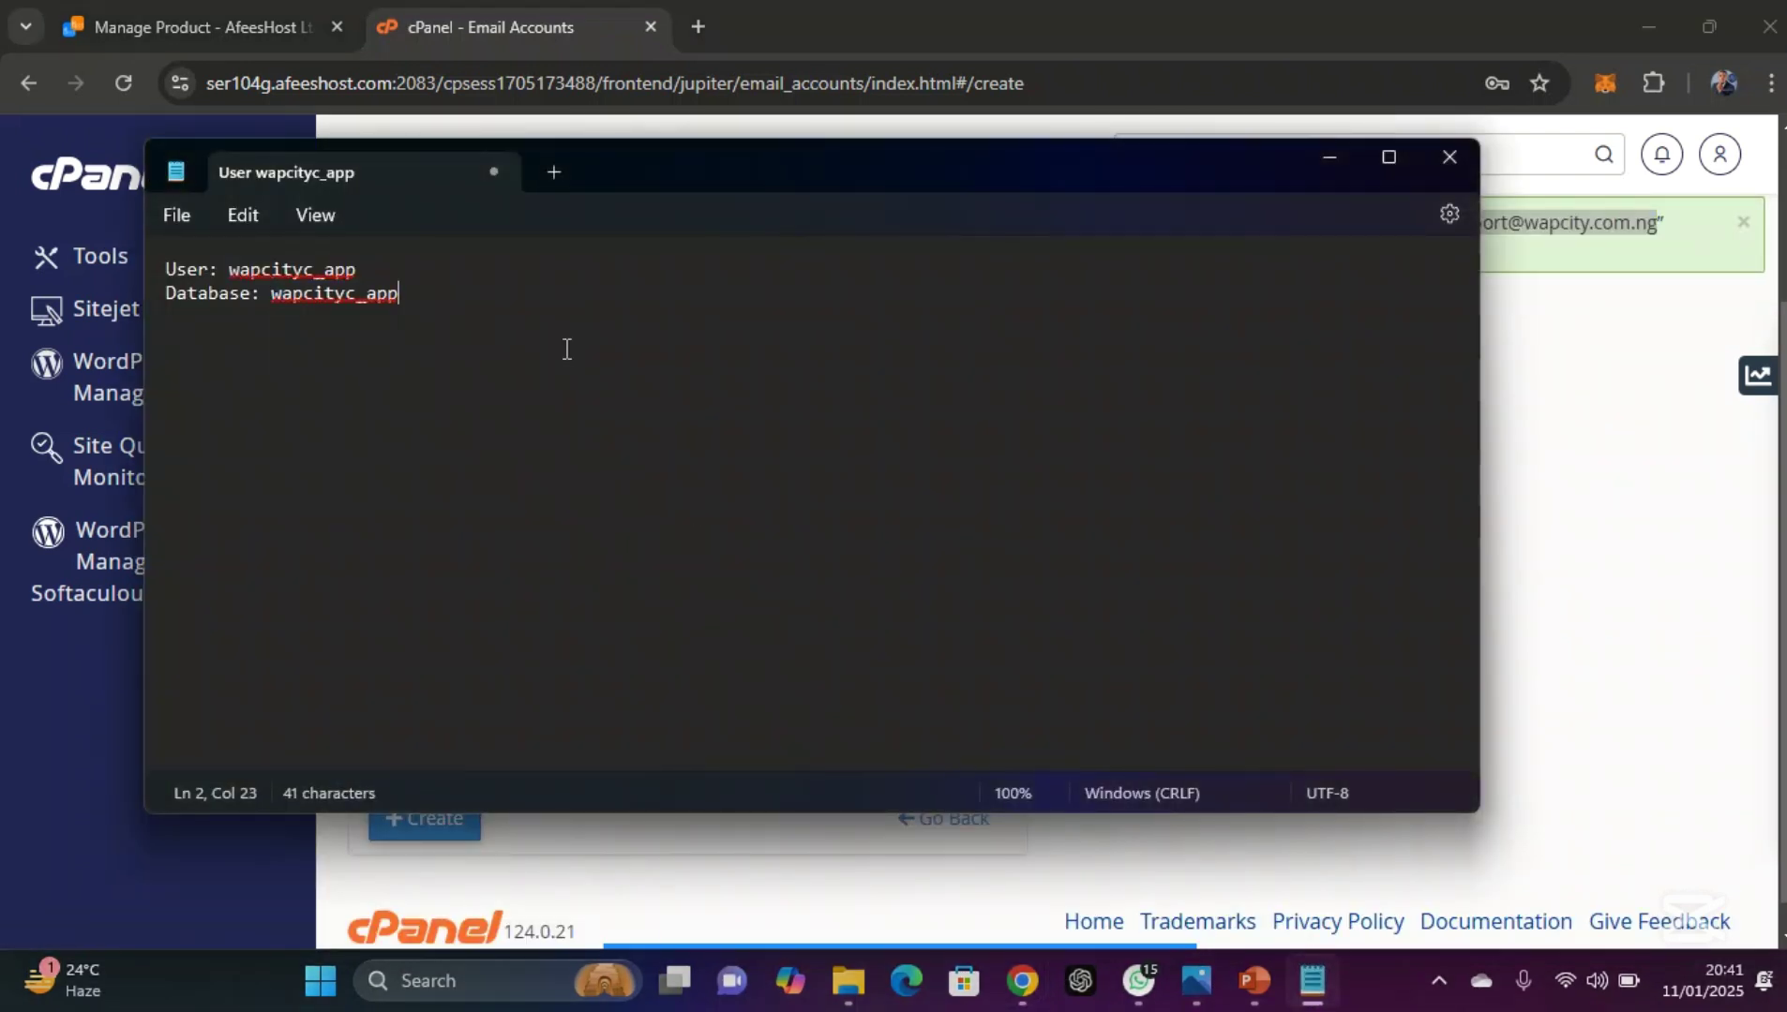
pyautogui.hotkey('ctrl', 'v')
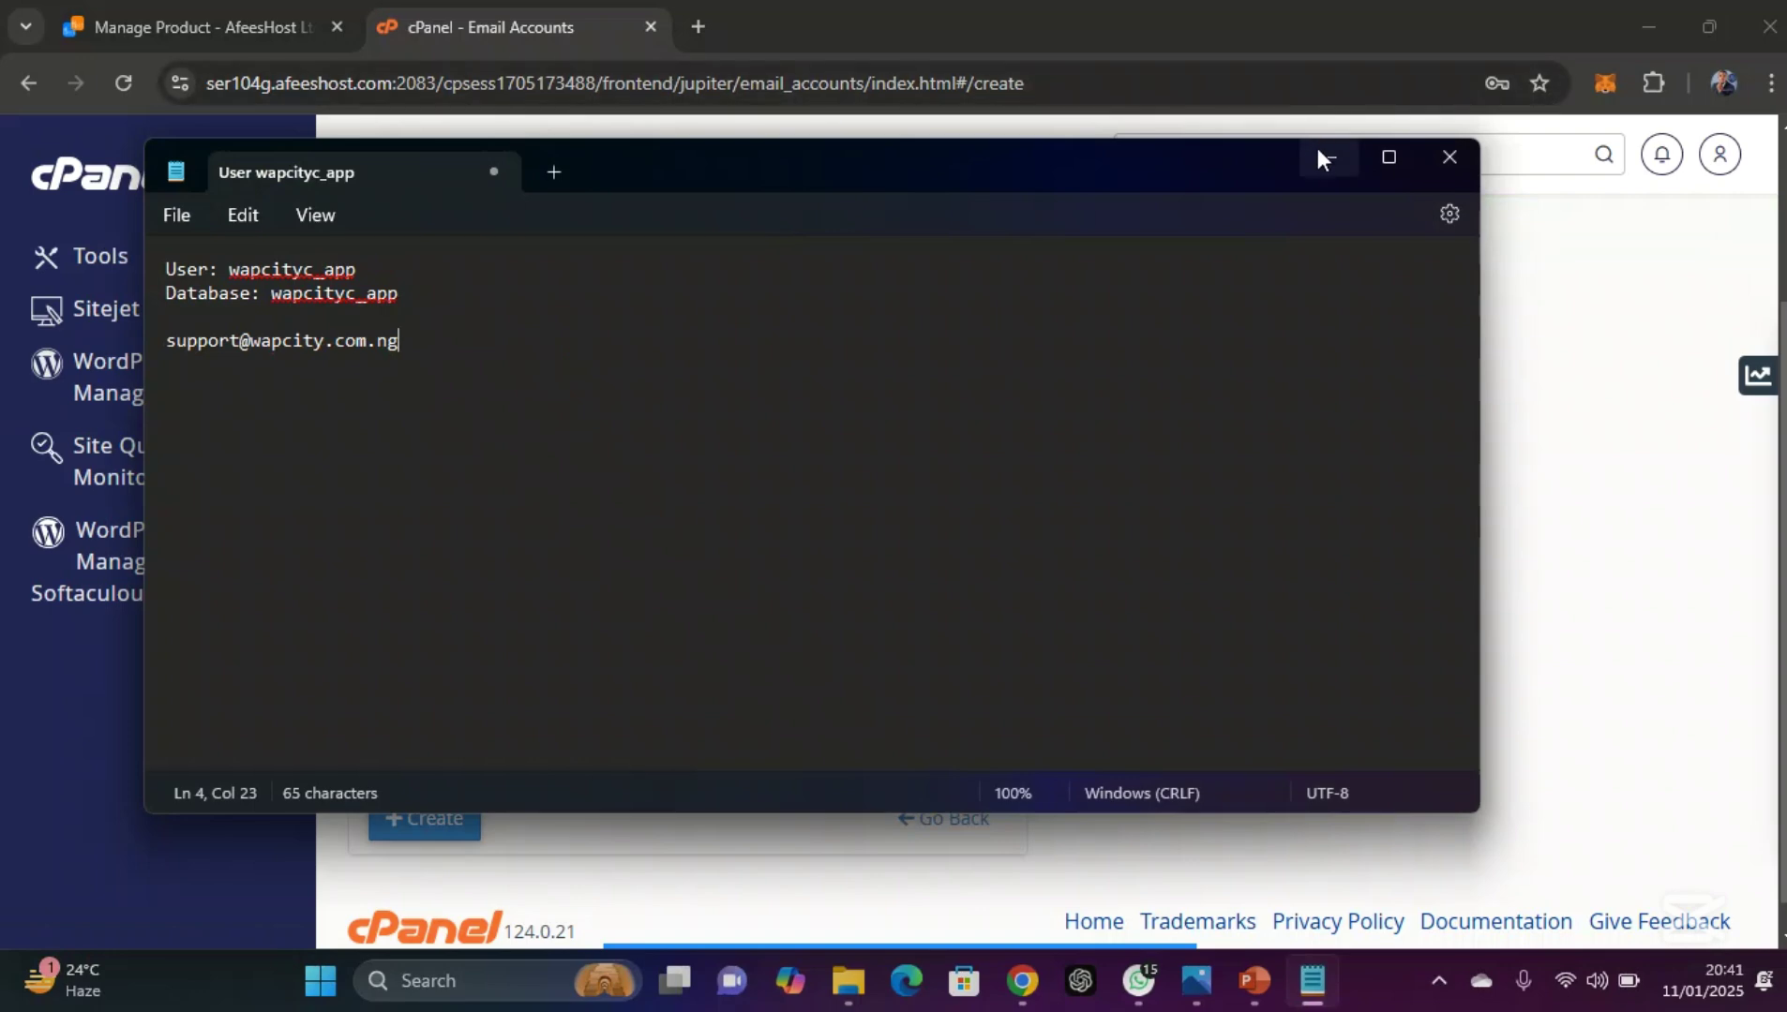
# Step: Mark the upload-the-script step on the slide and return to cPanel
pyautogui.click(1329, 157)
pyautogui.click(80, 255)
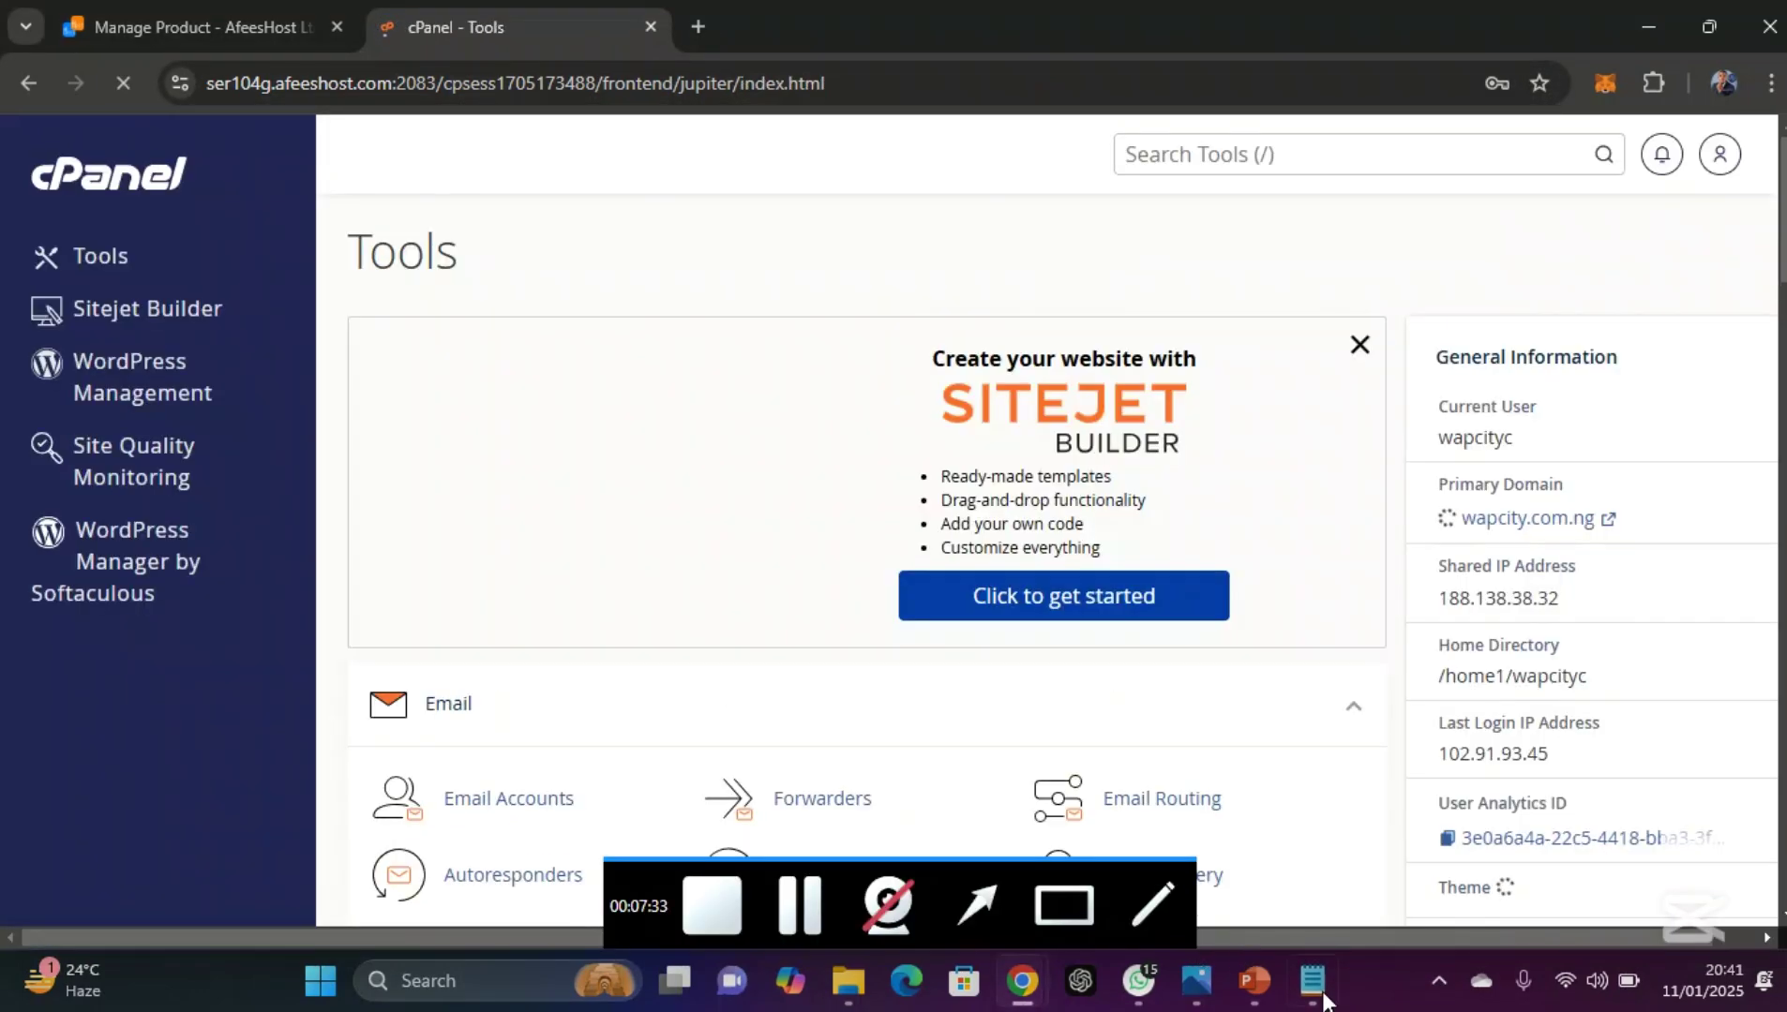
pyautogui.click(1256, 995)
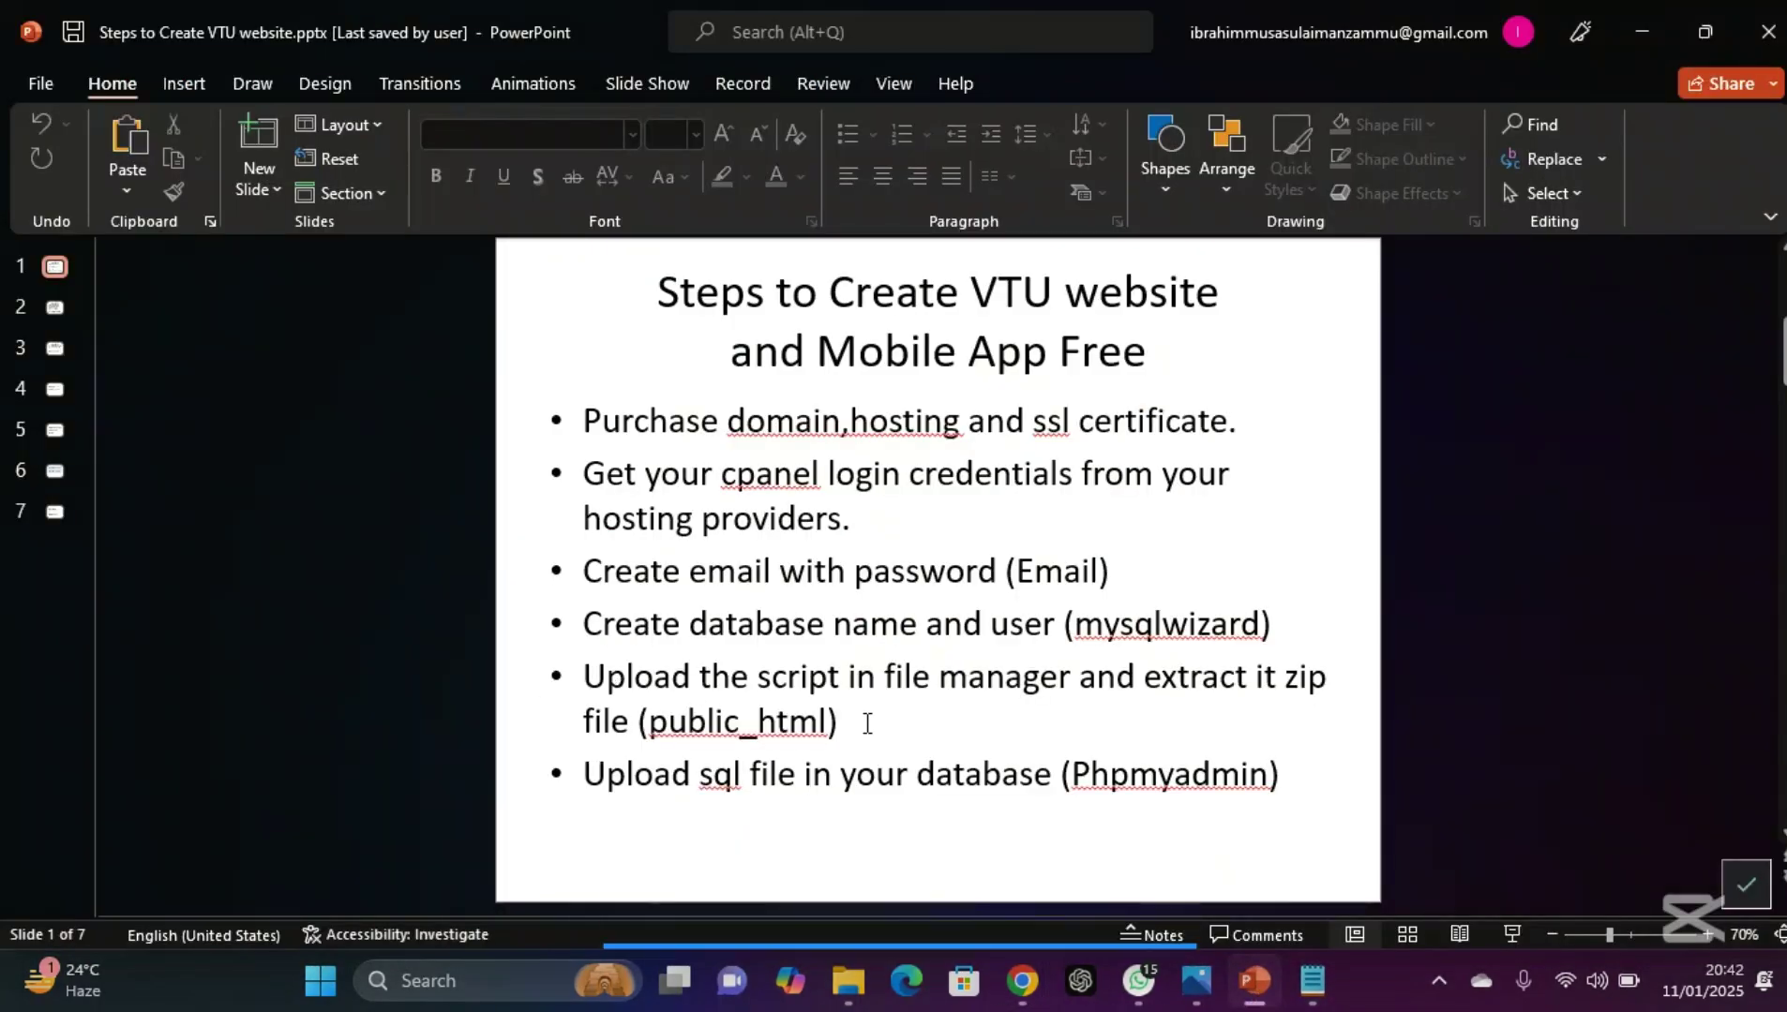
pyautogui.tripleClick(723, 723)
pyautogui.click(1022, 981)
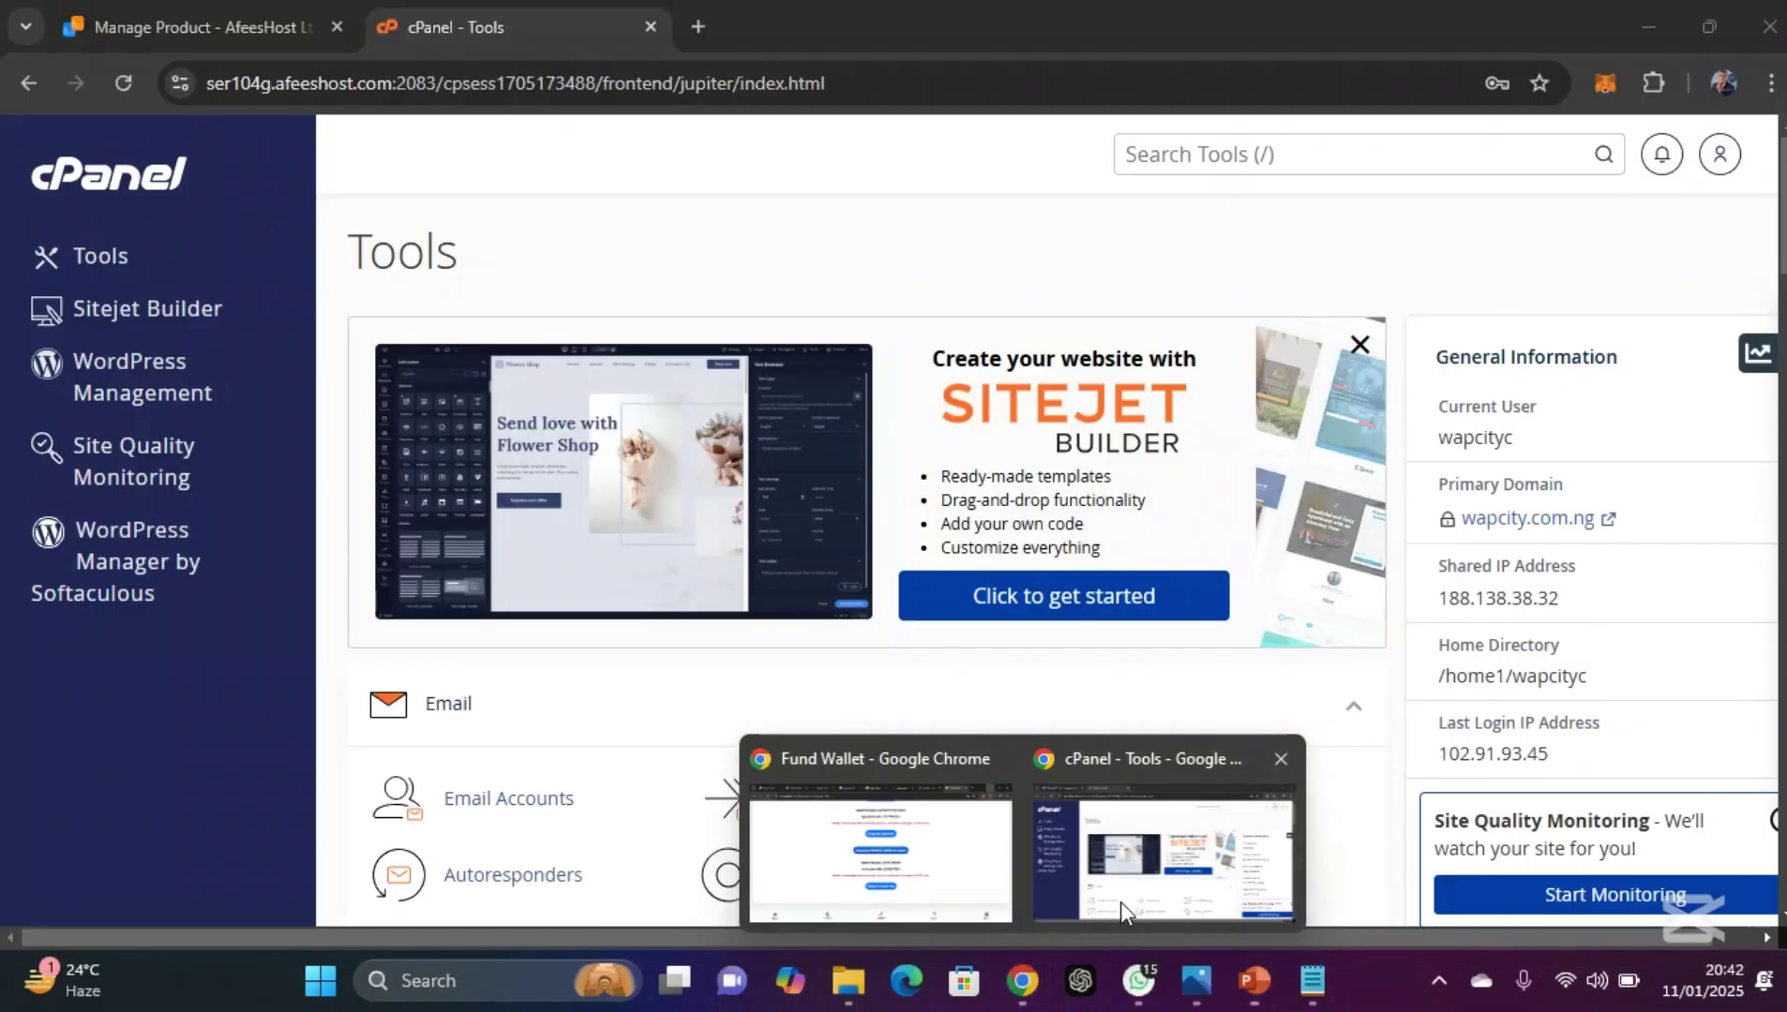
pyautogui.click(1121, 901)
# Step: Open File Manager and delete all default files in public_html
pyautogui.scroll(-5, 643, 509)
pyautogui.scroll(-5, 643, 499)
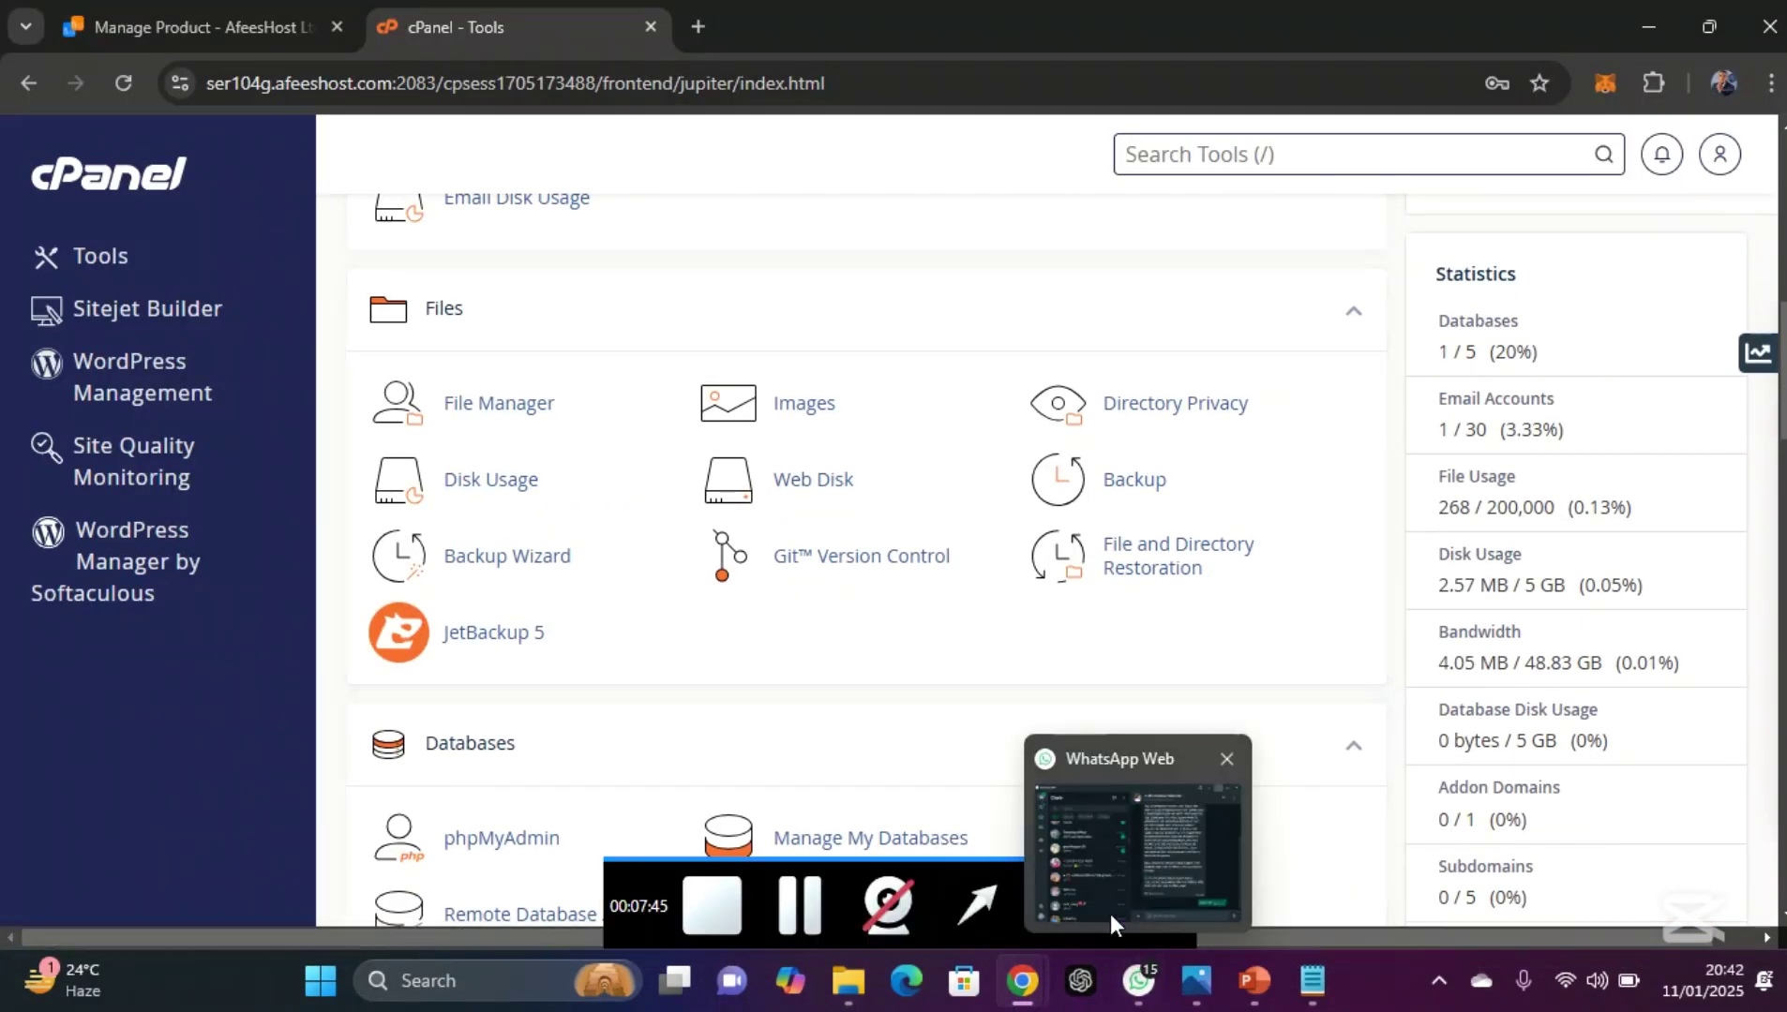
pyautogui.click(1034, 906)
pyautogui.moveTo(603, 341); pyautogui.dragTo(368, 448)
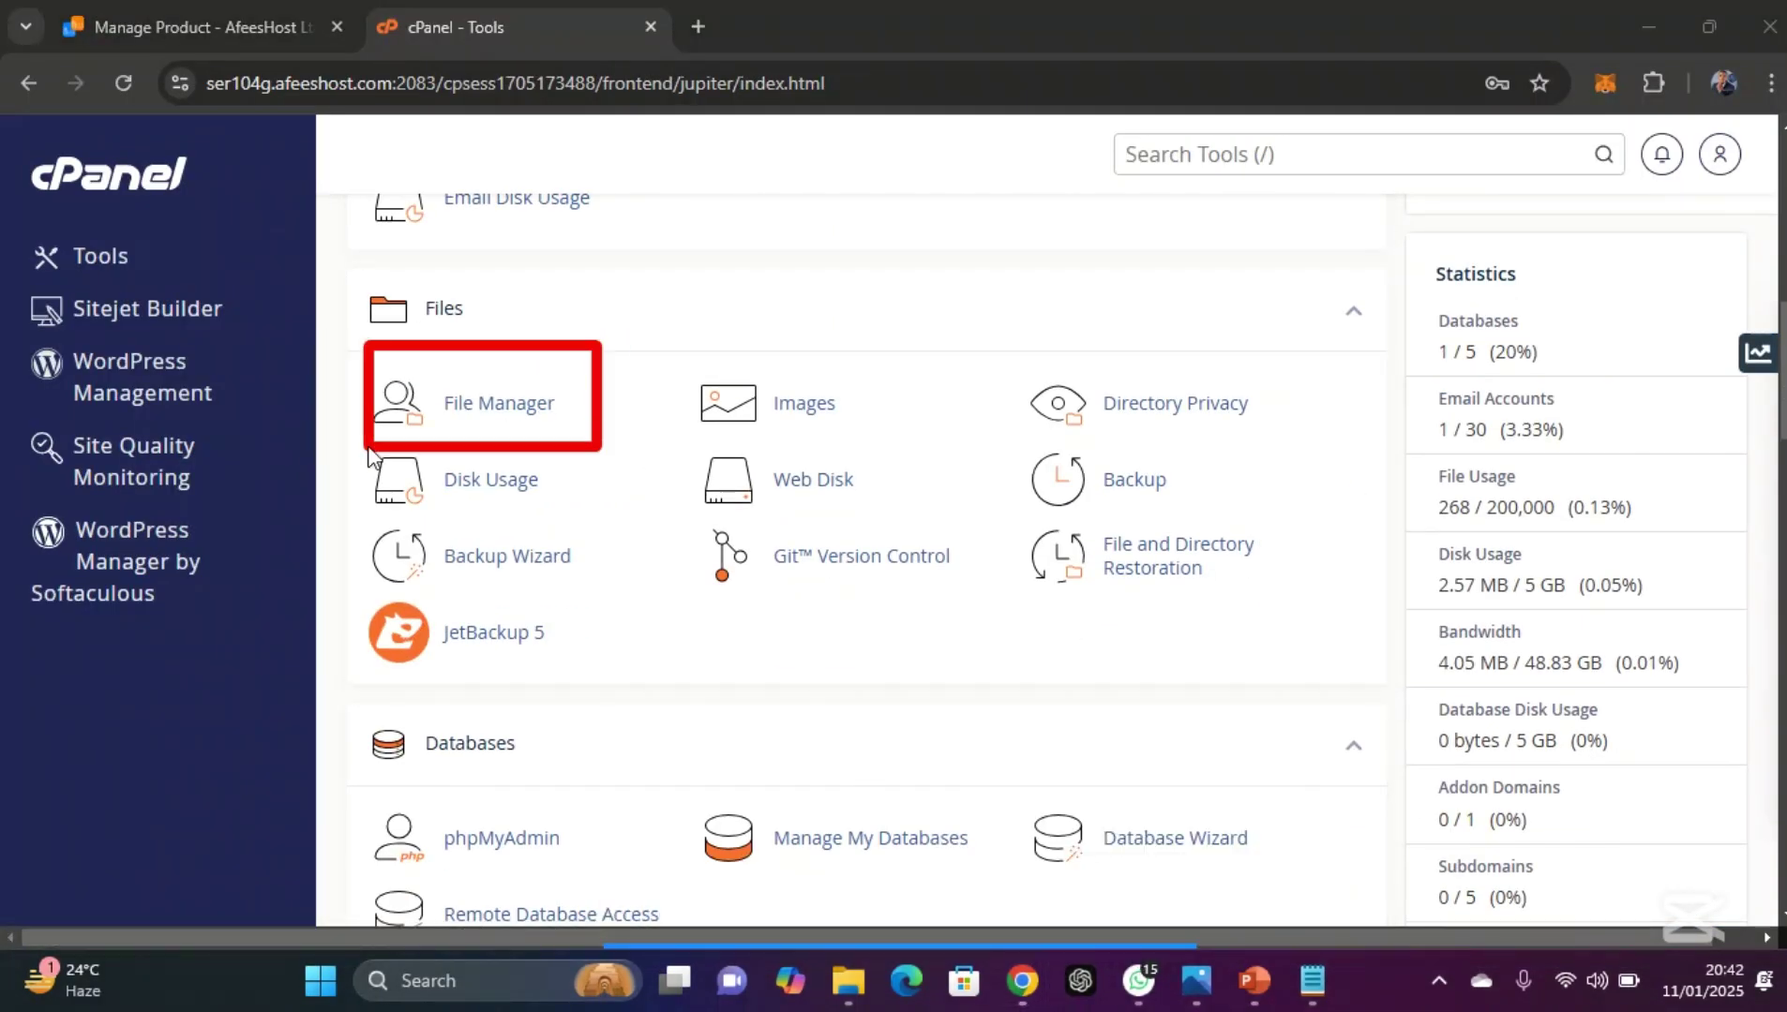
pyautogui.click(495, 403)
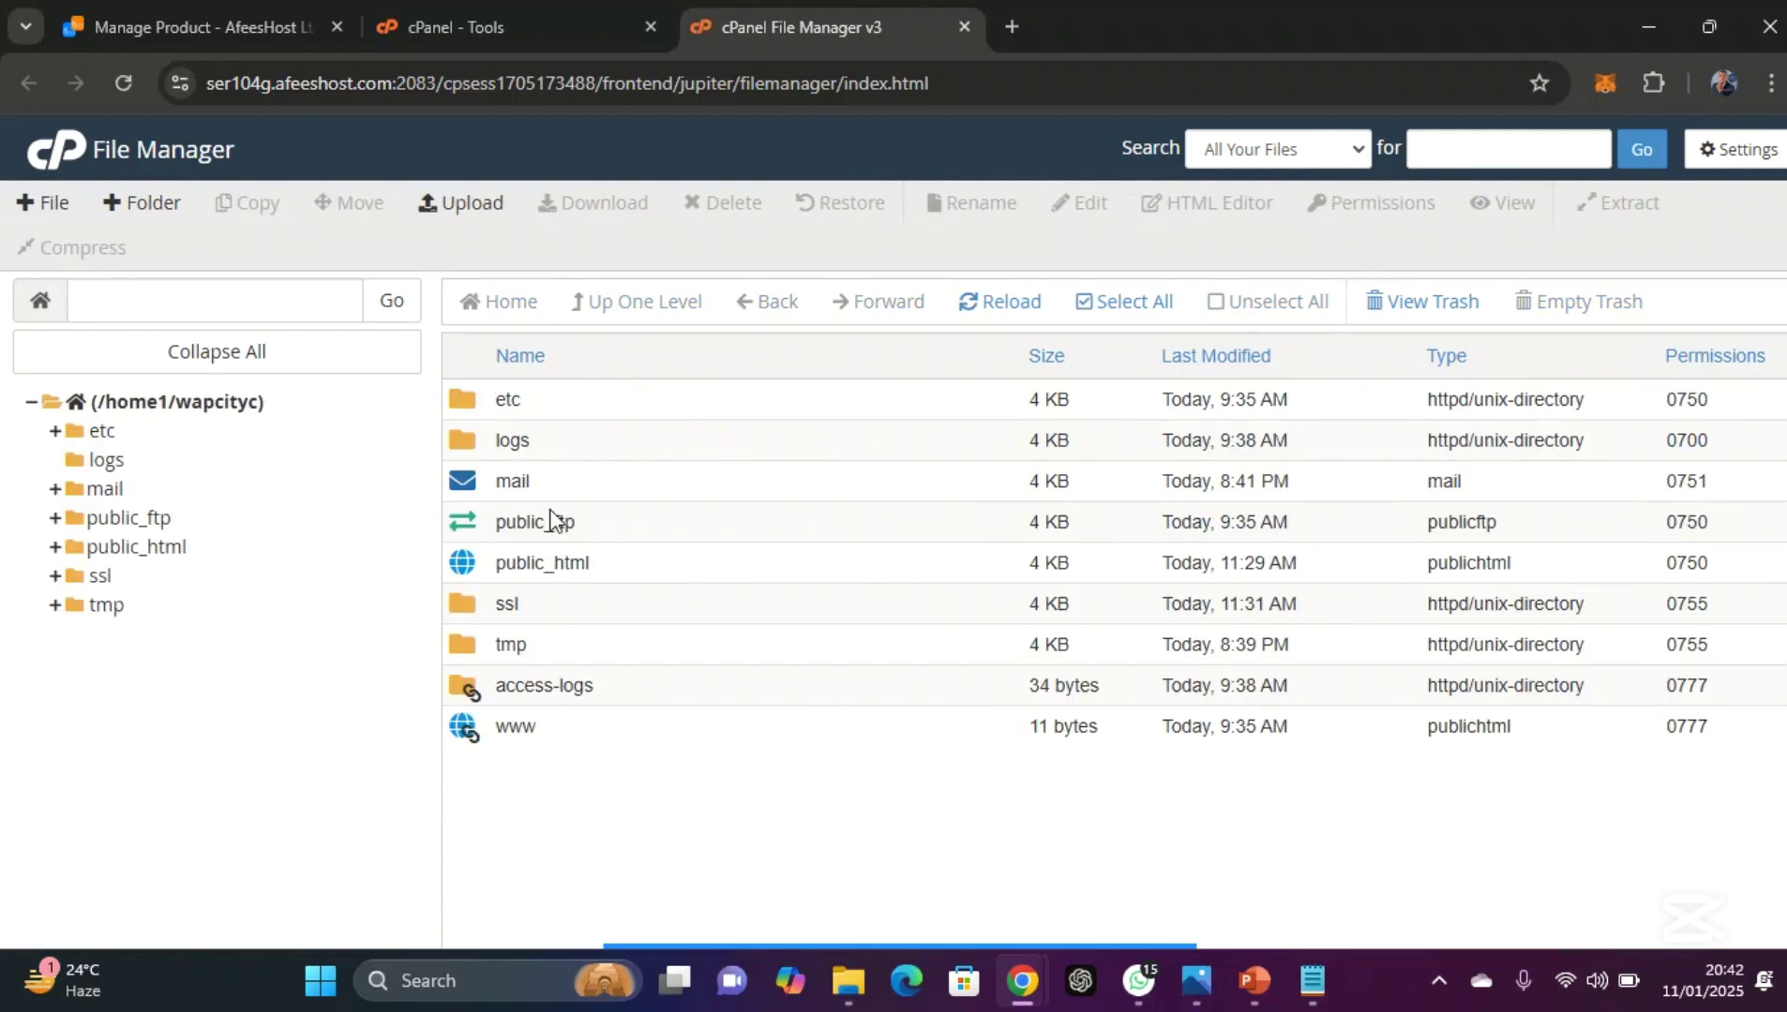
pyautogui.doubleClick(616, 566)
pyautogui.click(1092, 302)
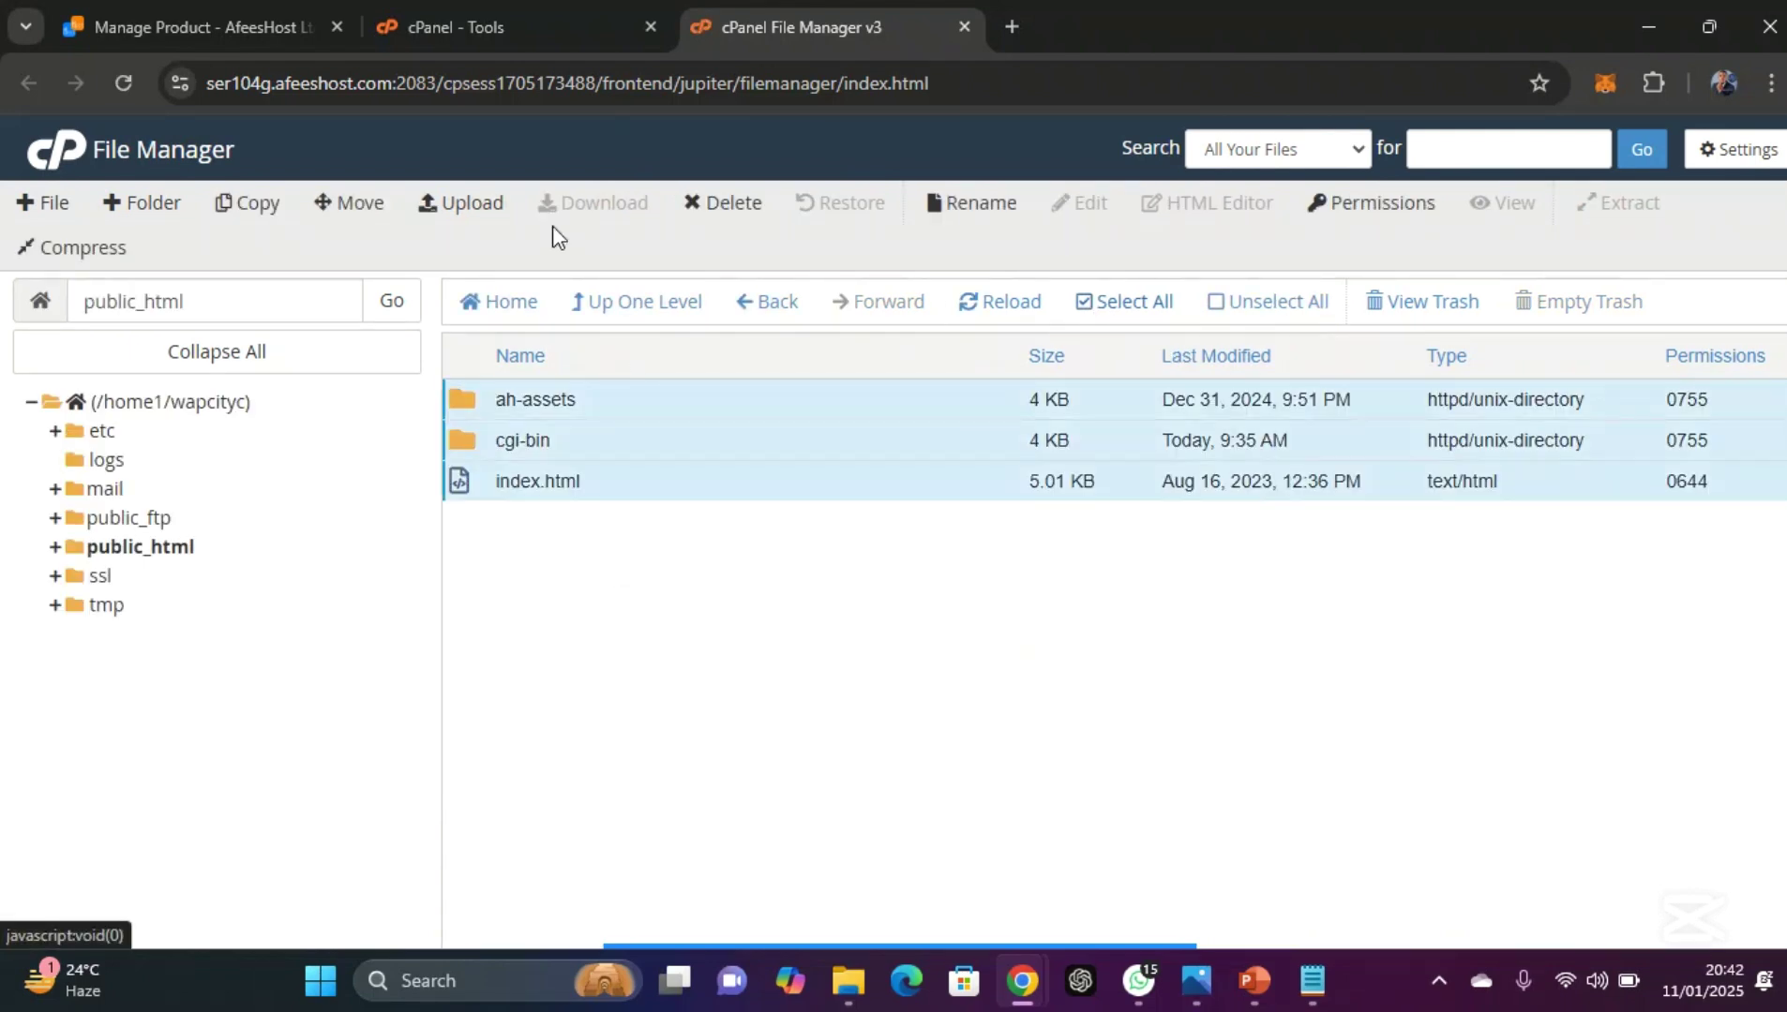
pyautogui.click(724, 202)
pyautogui.click(1125, 635)
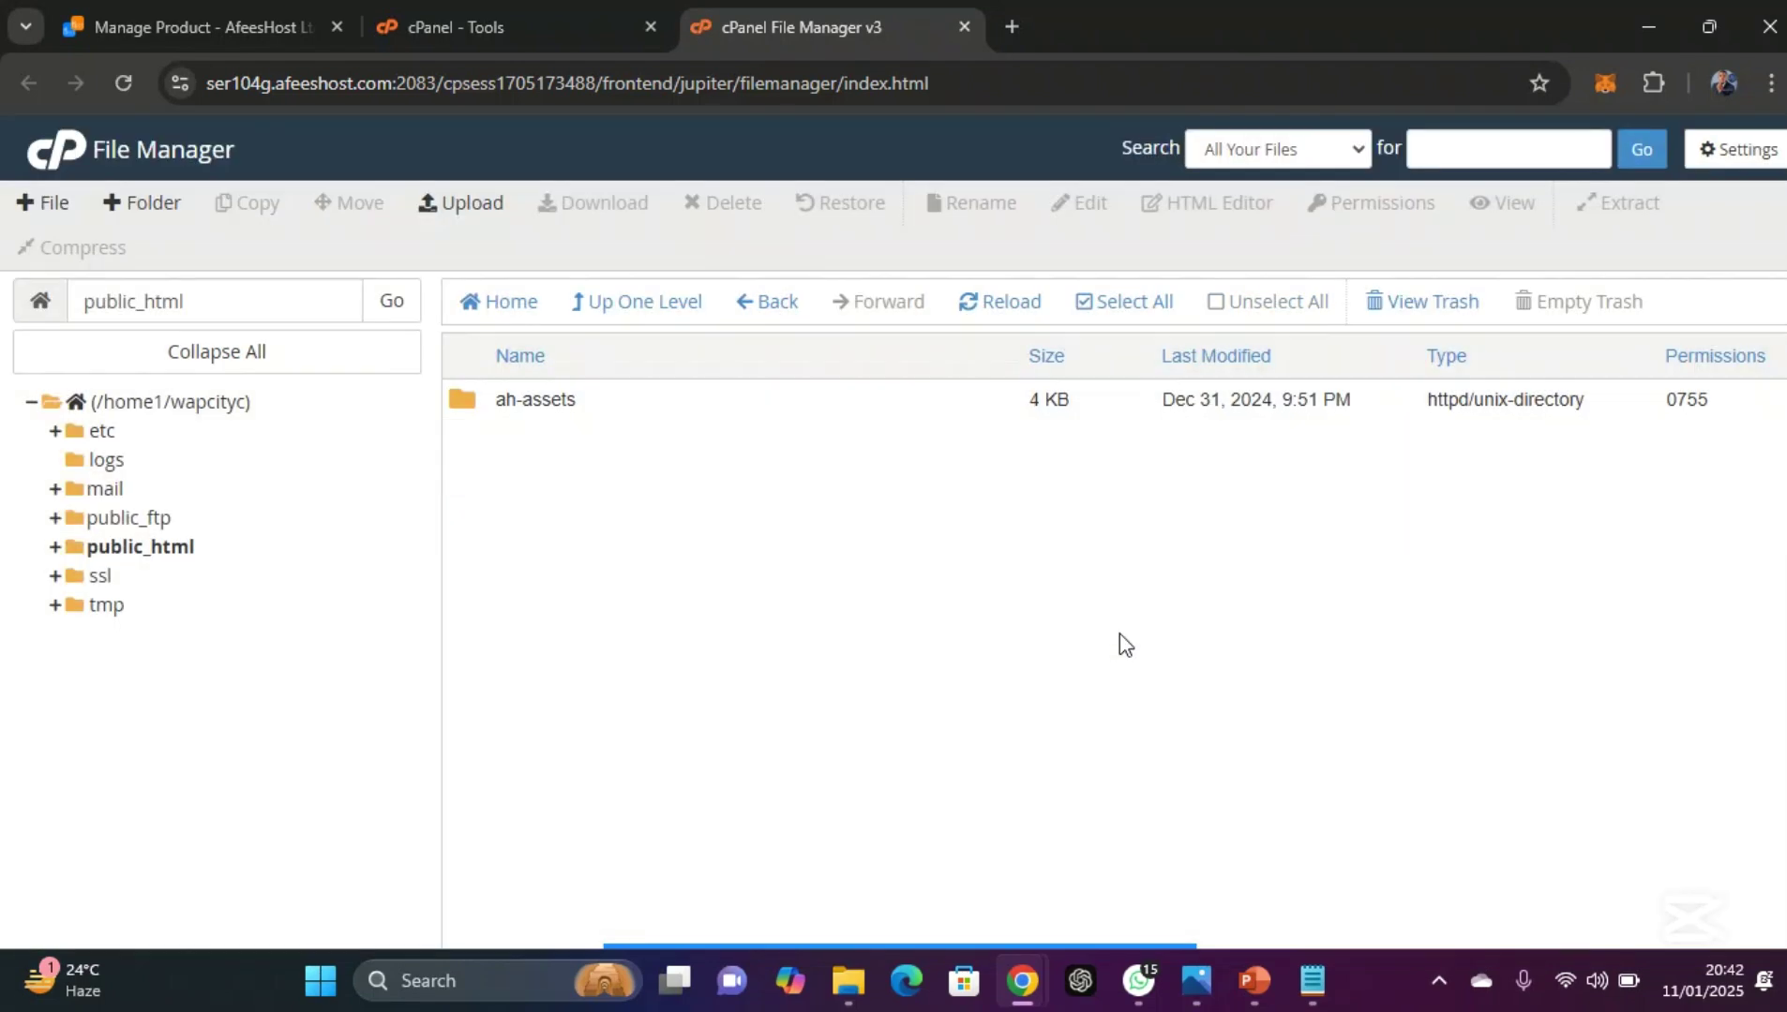
# Step: Upload V6.1-SCRIPT.zip from My Drive into public_html
pyautogui.click(468, 204)
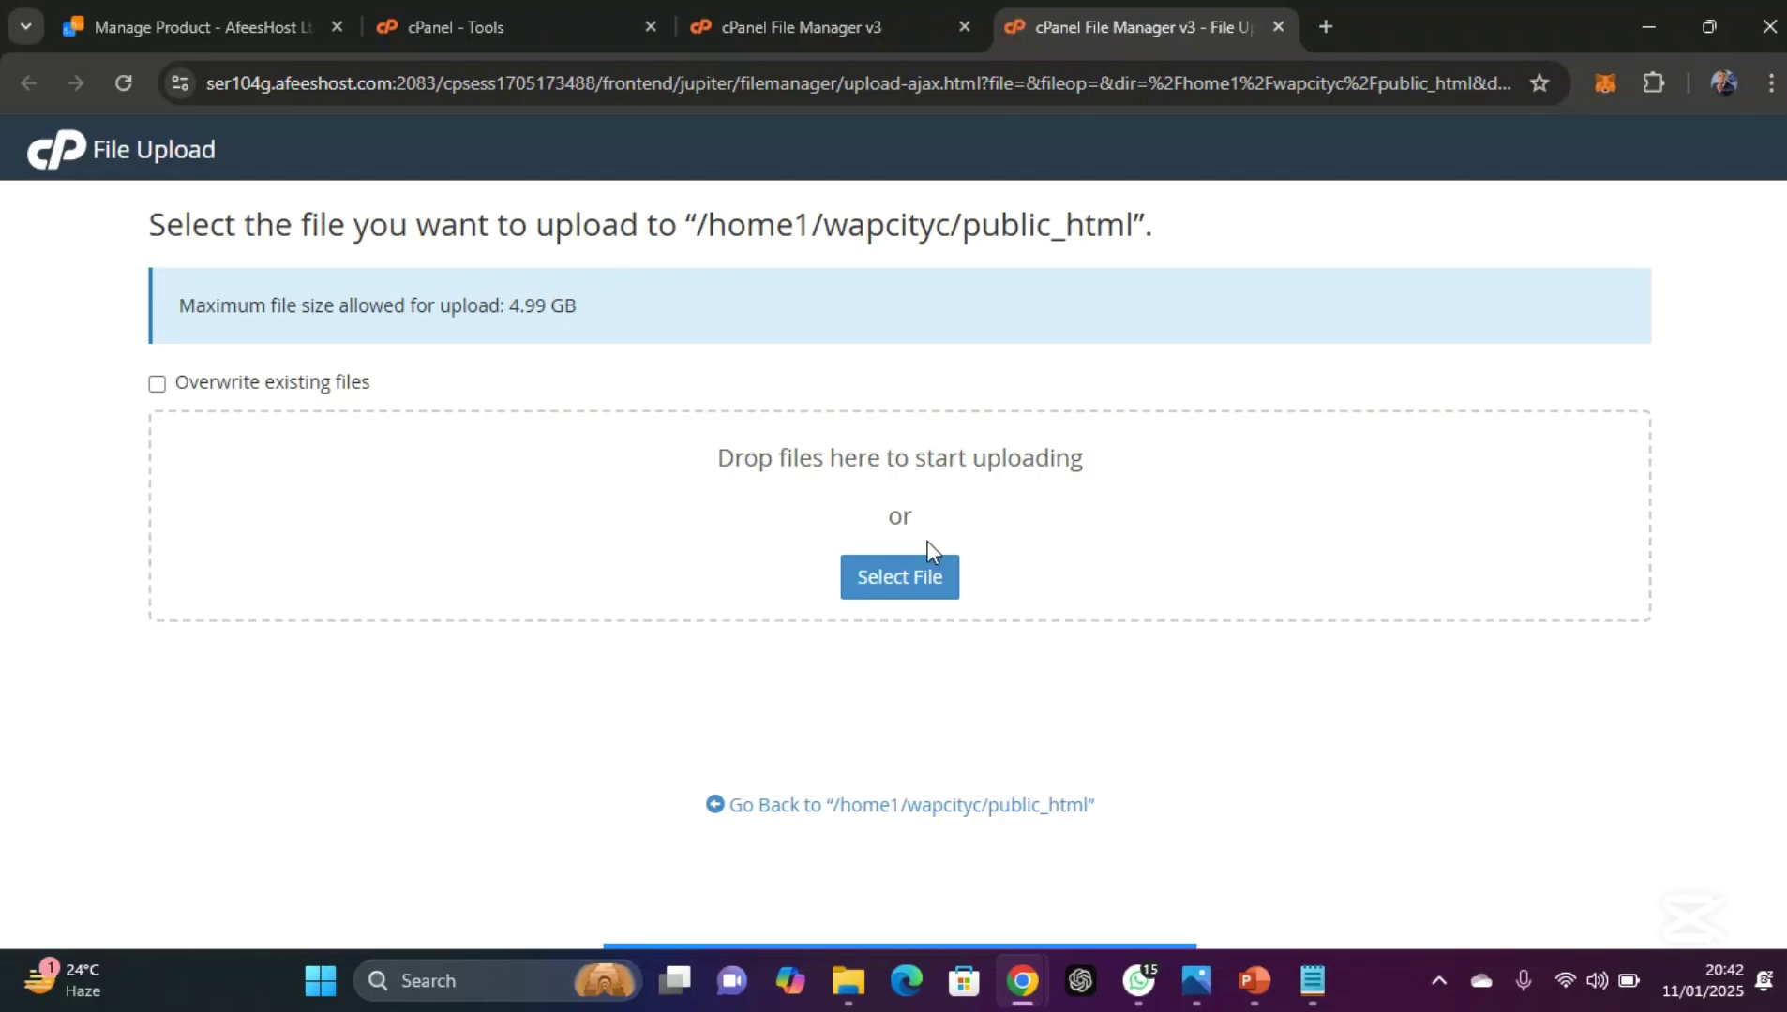
pyautogui.click(874, 578)
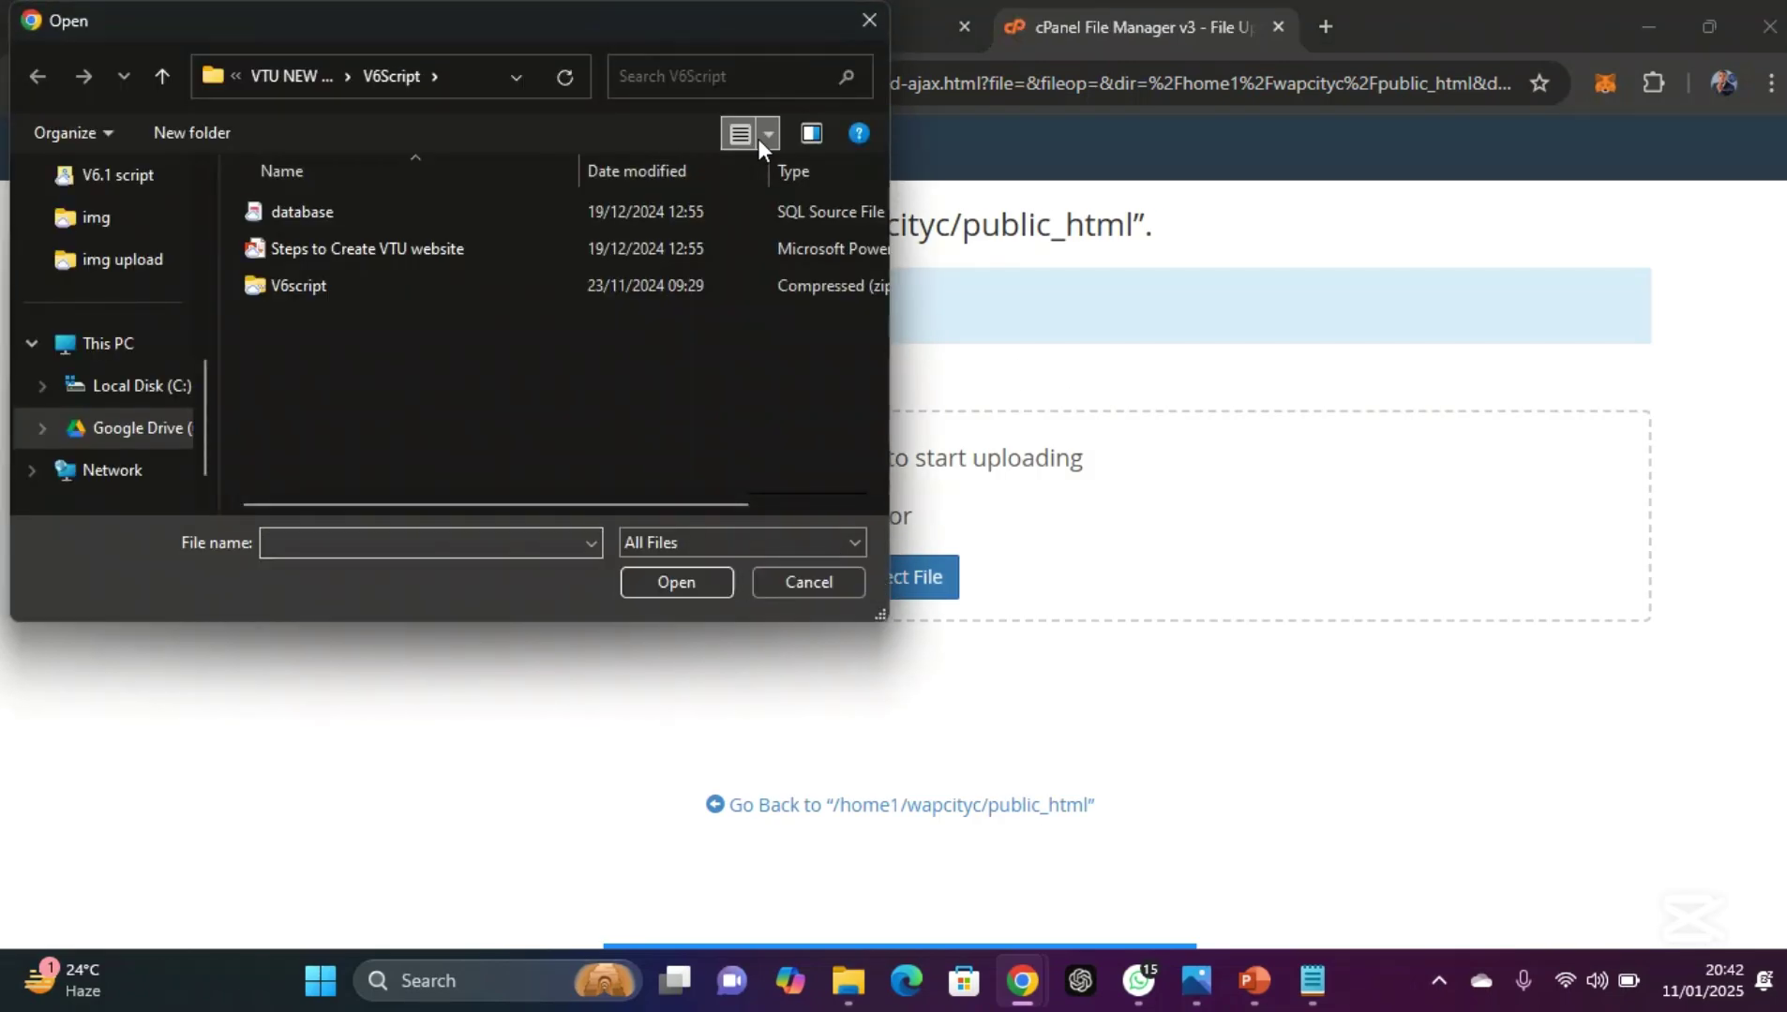
pyautogui.click(766, 135)
pyautogui.click(806, 314)
pyautogui.click(378, 335)
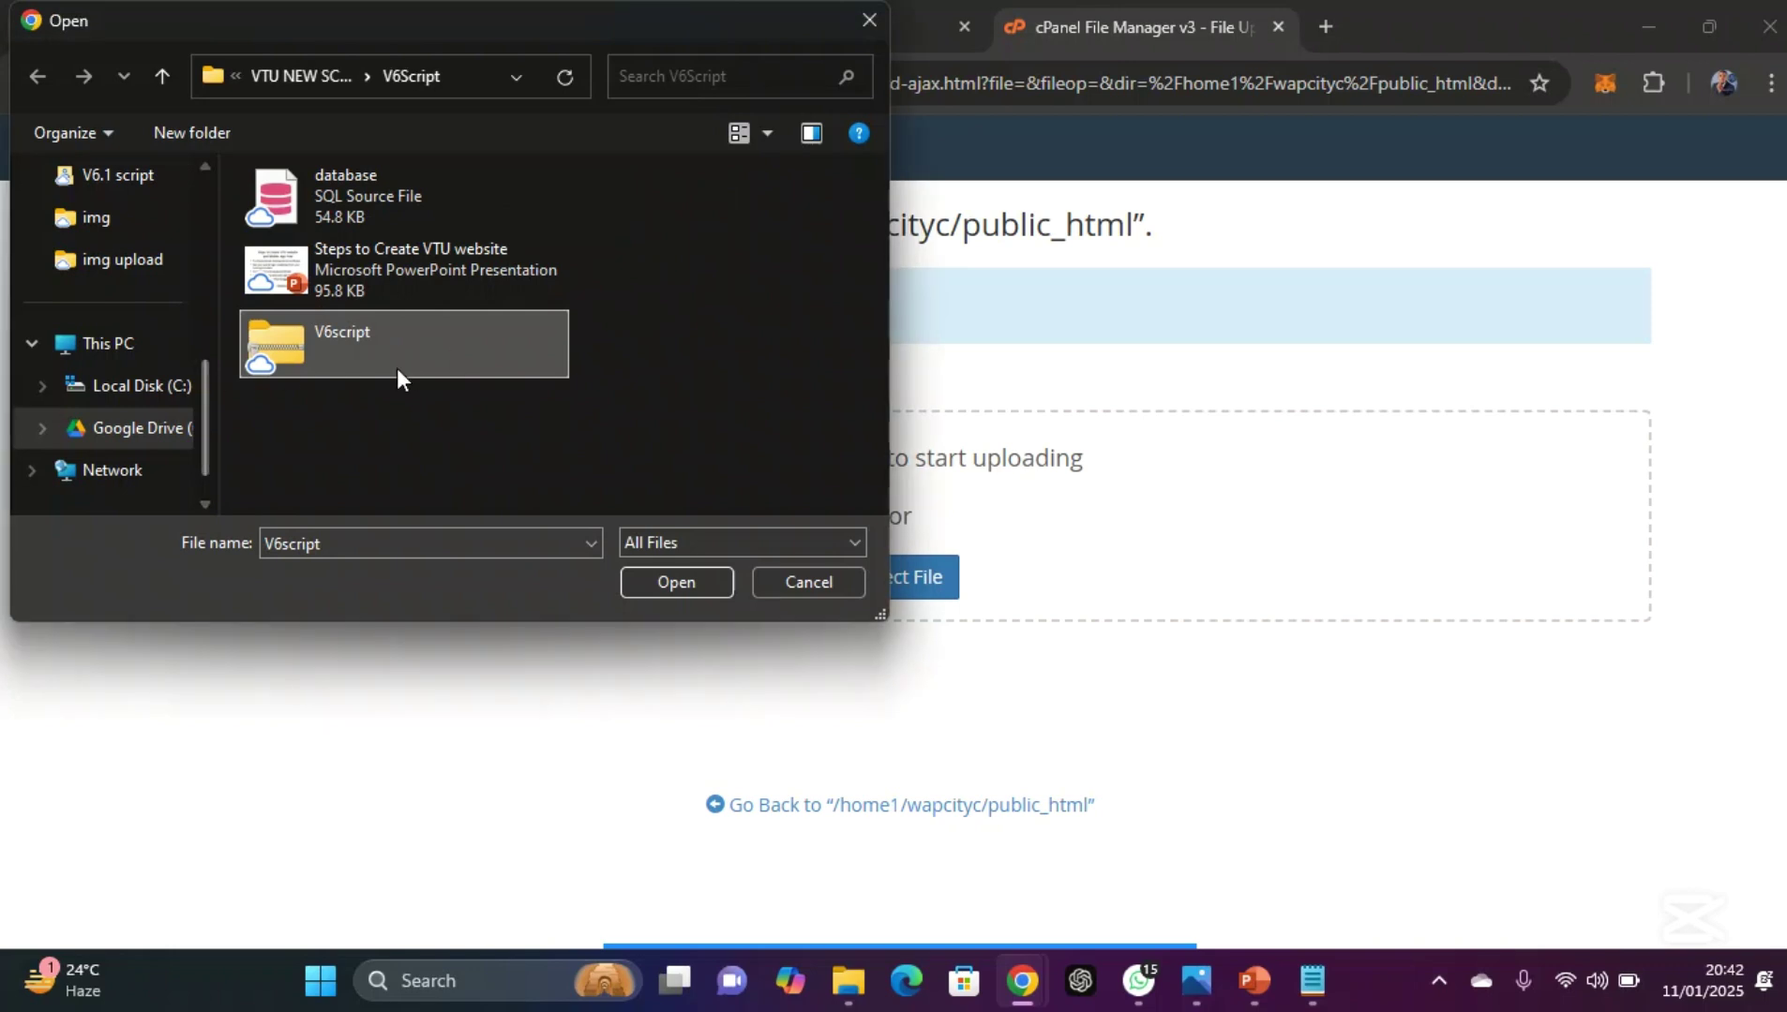
pyautogui.click(143, 427)
pyautogui.doubleClick(308, 215)
pyautogui.scroll(-4, 497, 385)
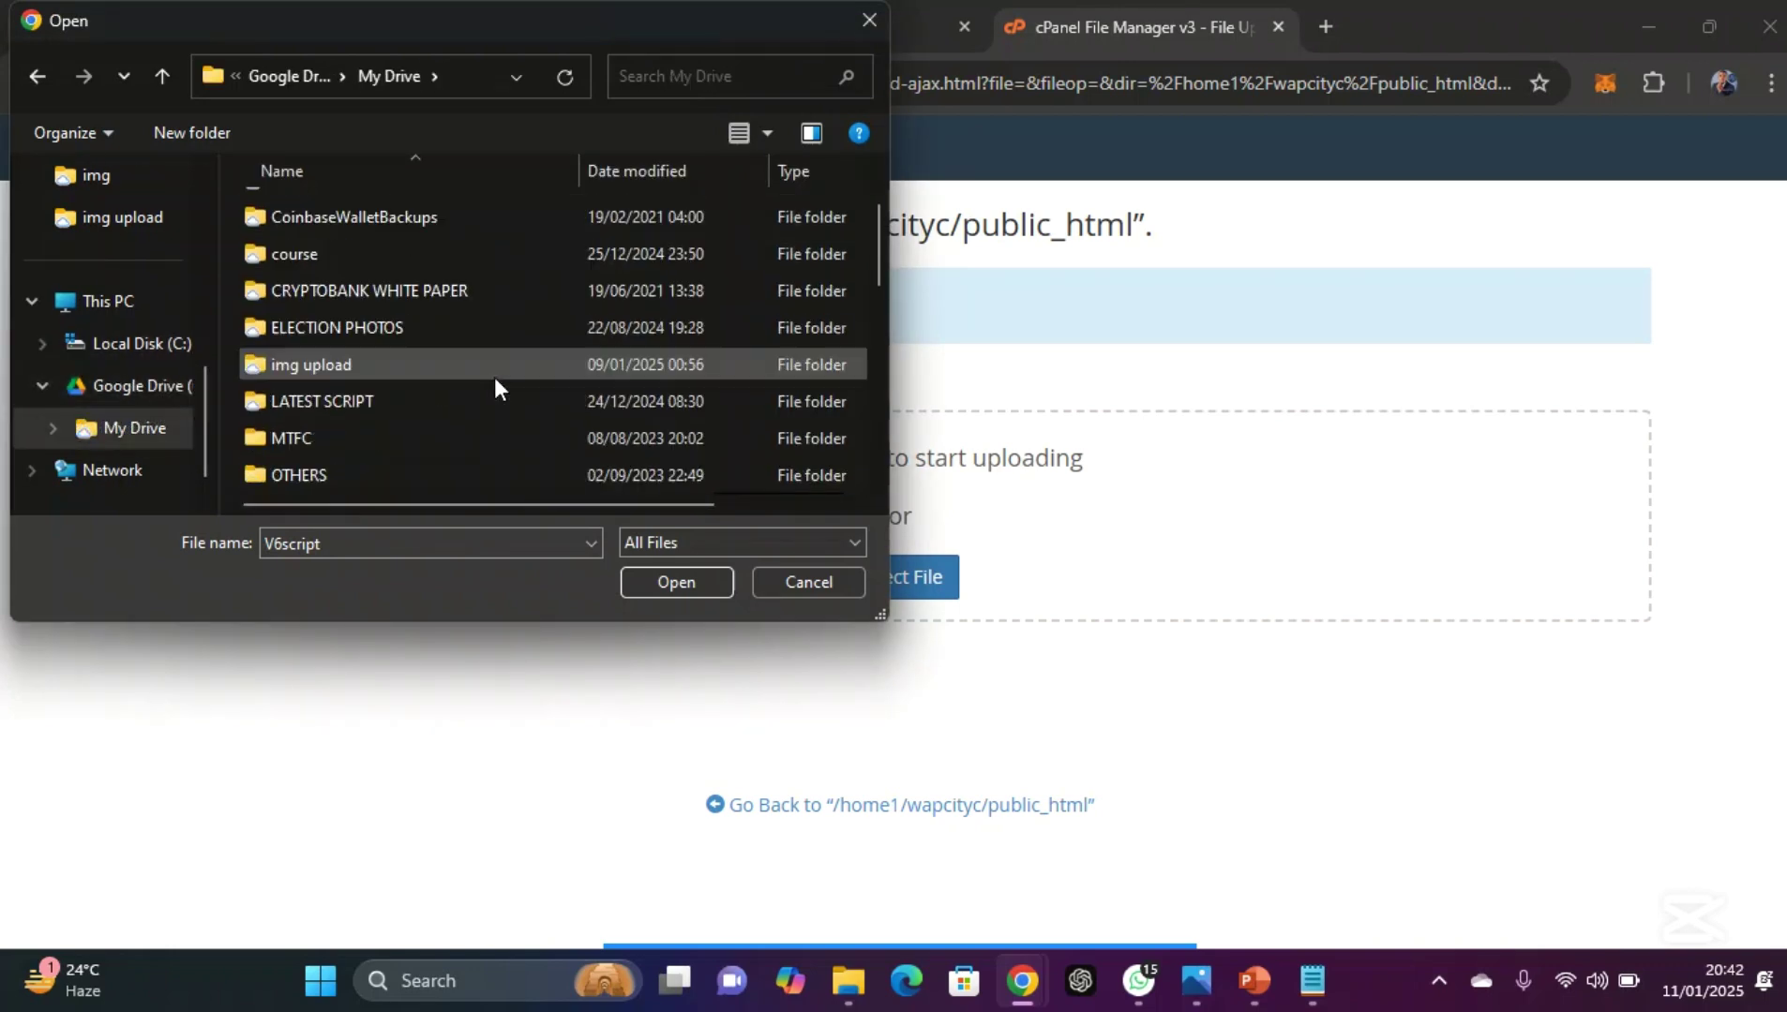
pyautogui.doubleClick(399, 401)
pyautogui.click(600, 286)
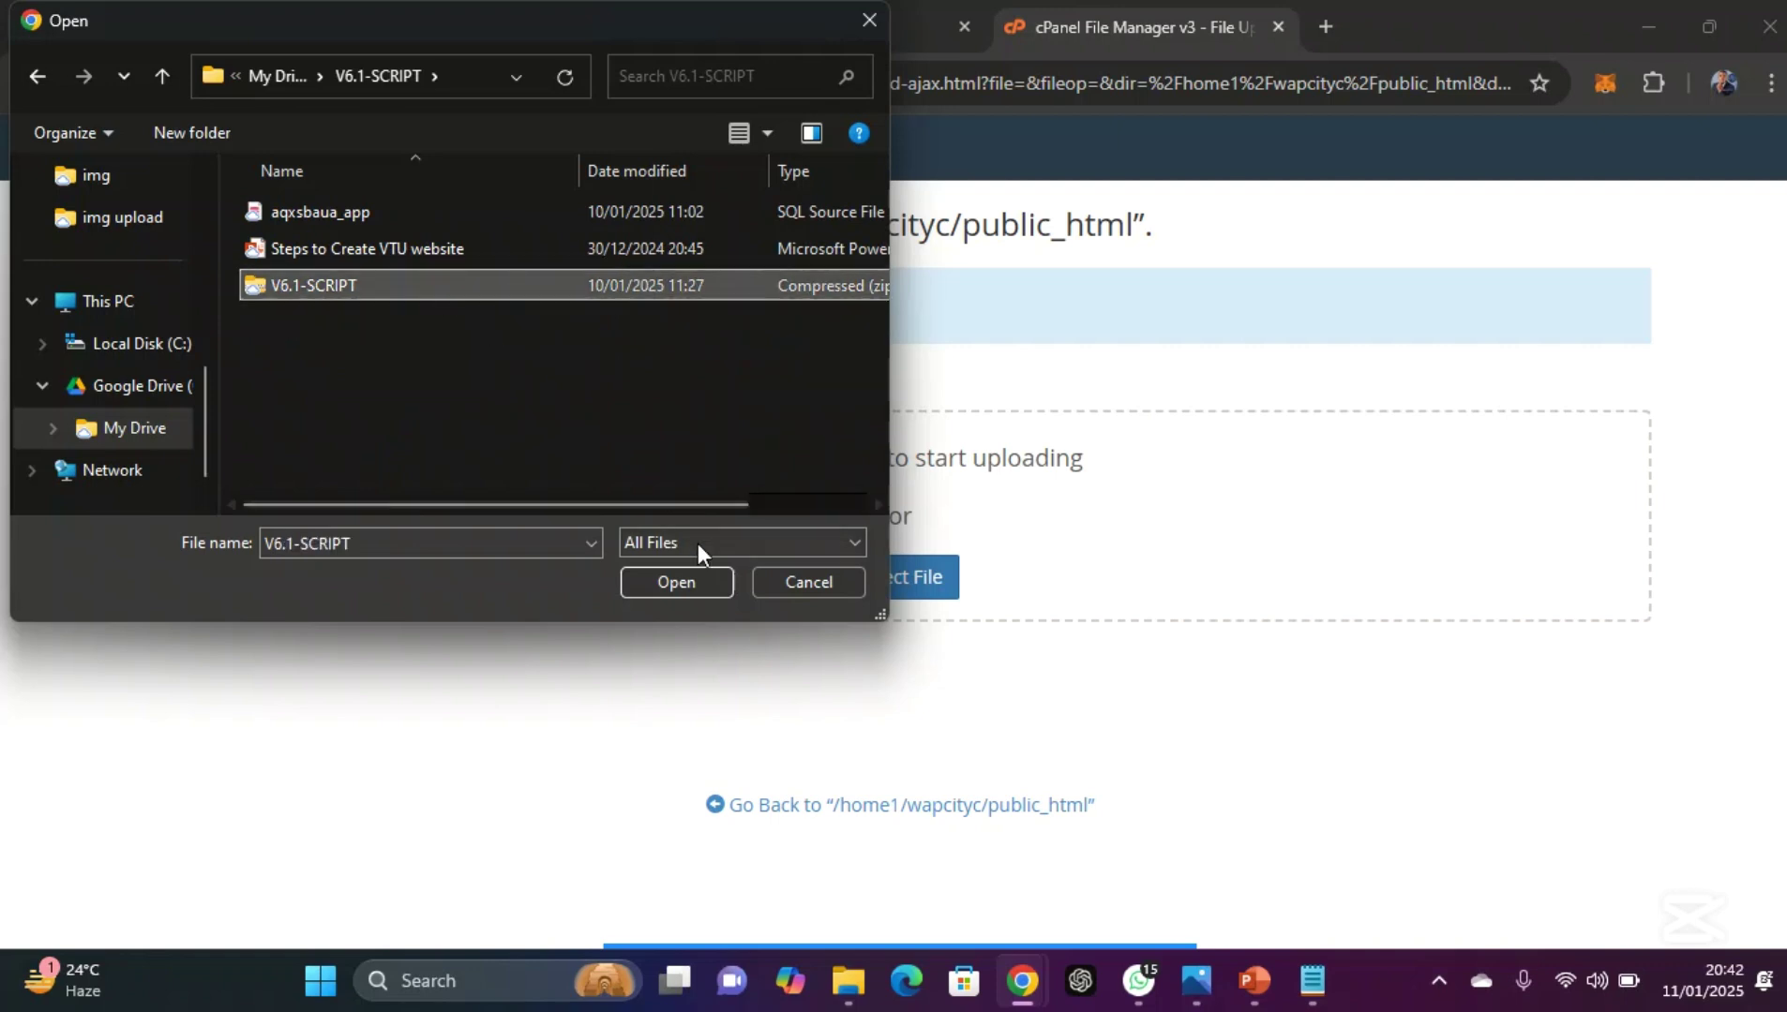
pyautogui.click(669, 586)
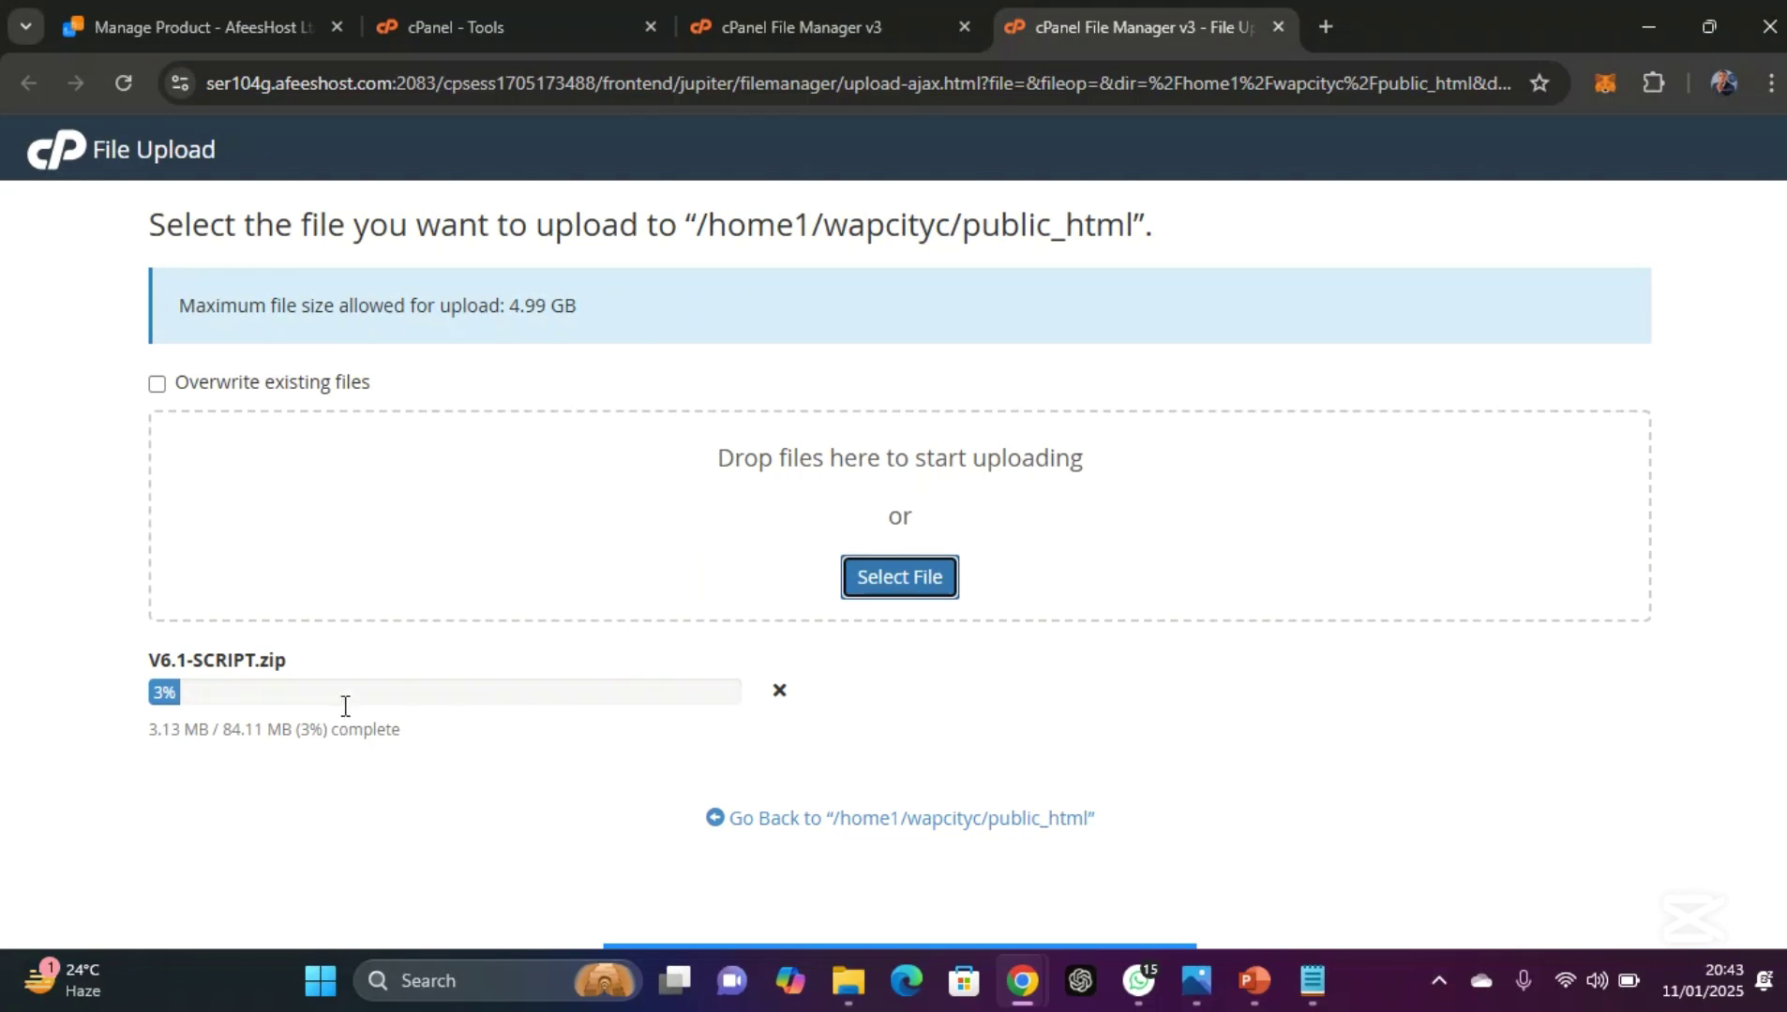
# Step: Clear the slide mark and open phpMyAdmin from cPanel
pyautogui.click(1253, 980)
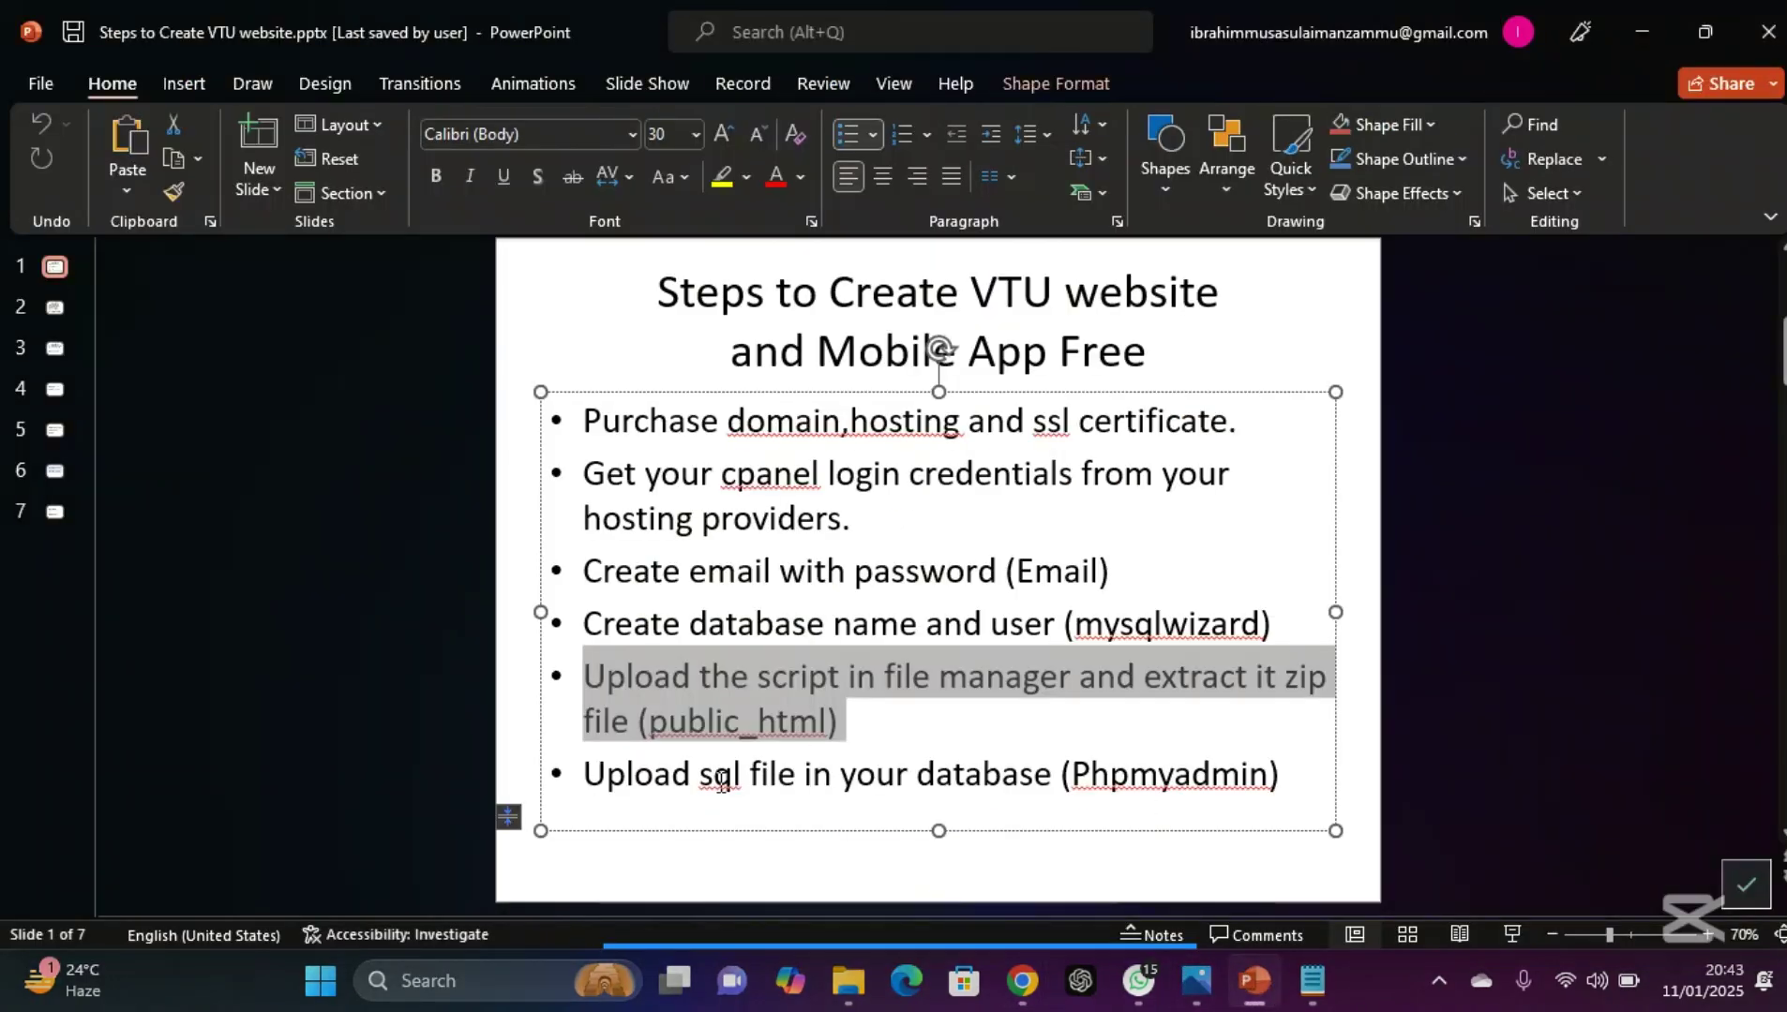
pyautogui.click(1249, 808)
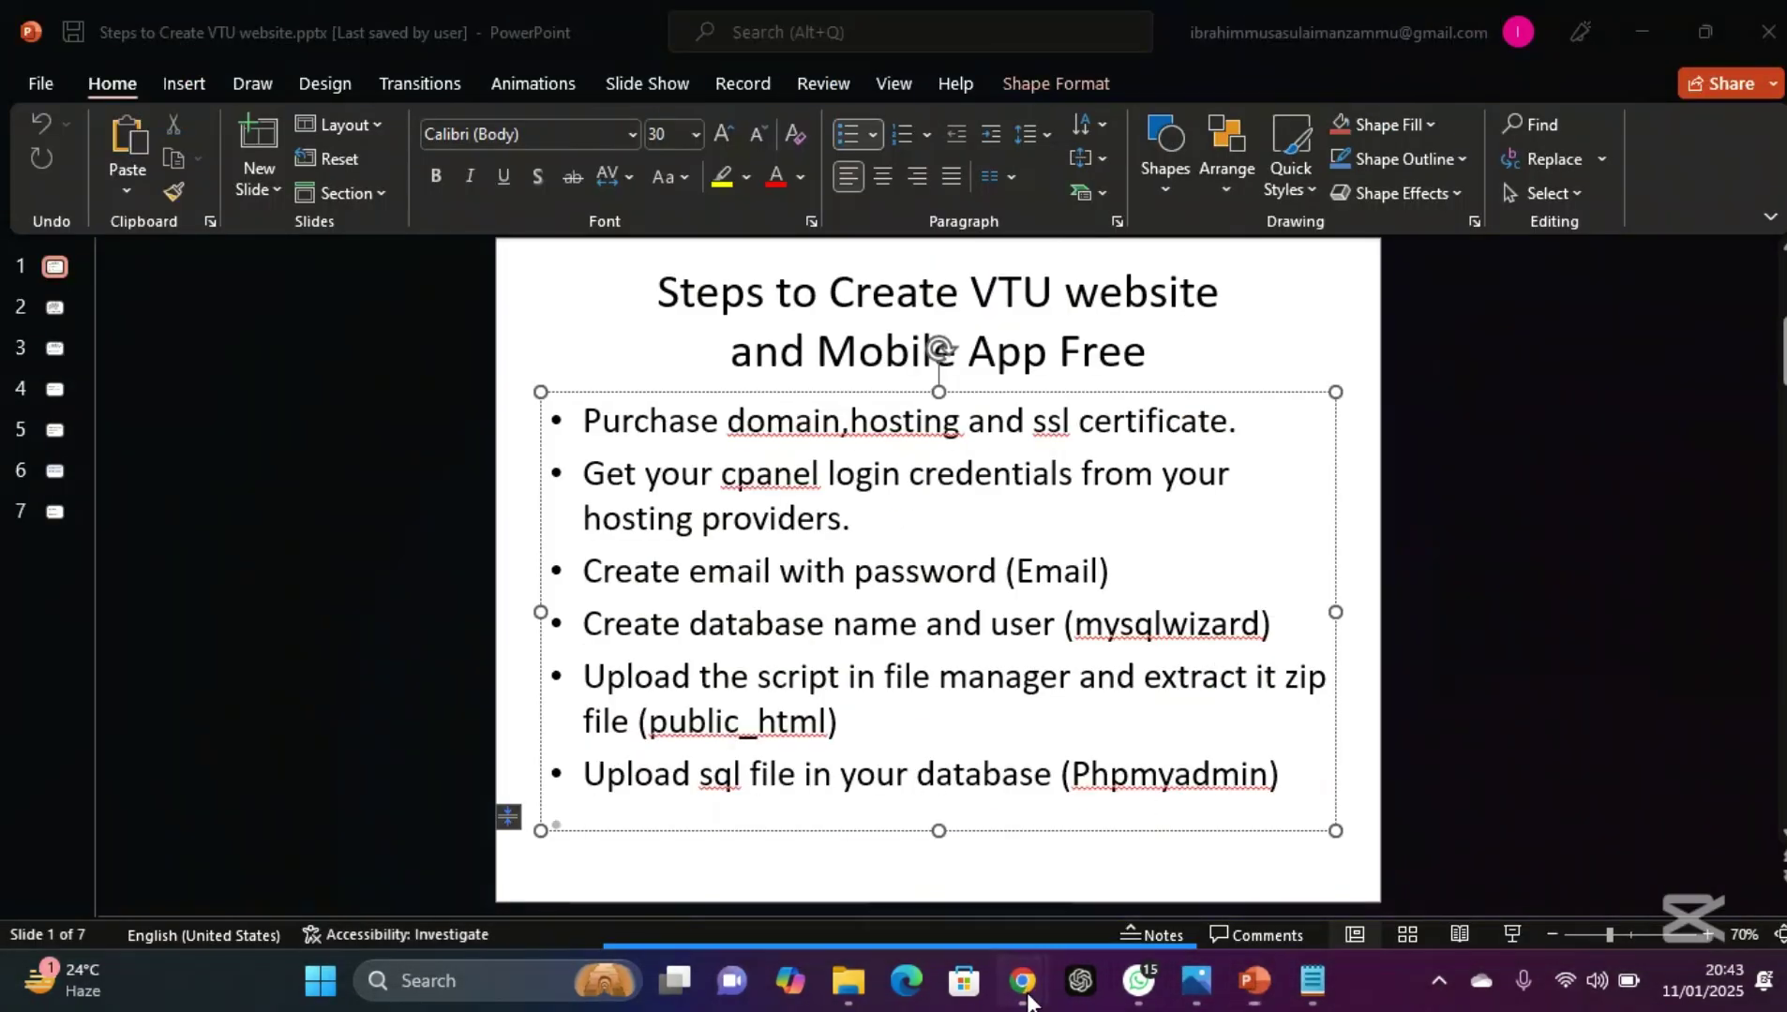
pyautogui.moveTo(1022, 980)
pyautogui.click(1109, 900)
pyautogui.click(542, 19)
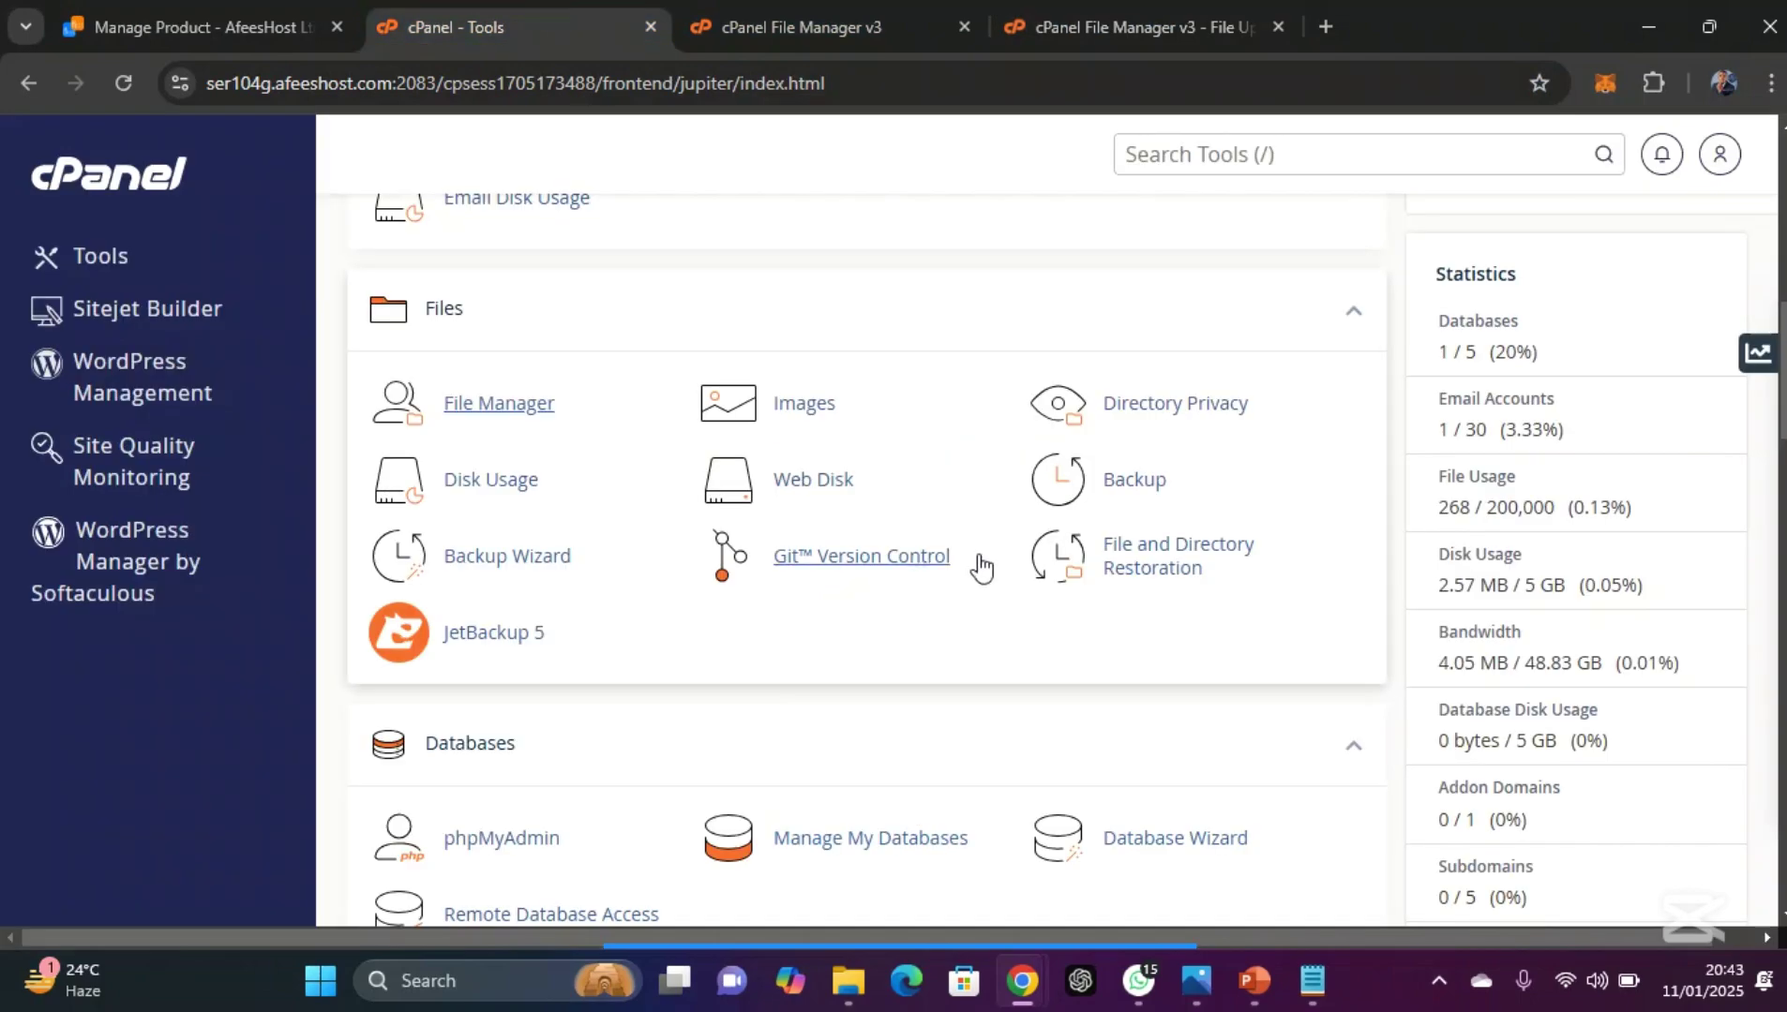
pyautogui.scroll(-12, 978, 566)
pyautogui.scroll(2, 981, 568)
pyautogui.scroll(8, 981, 567)
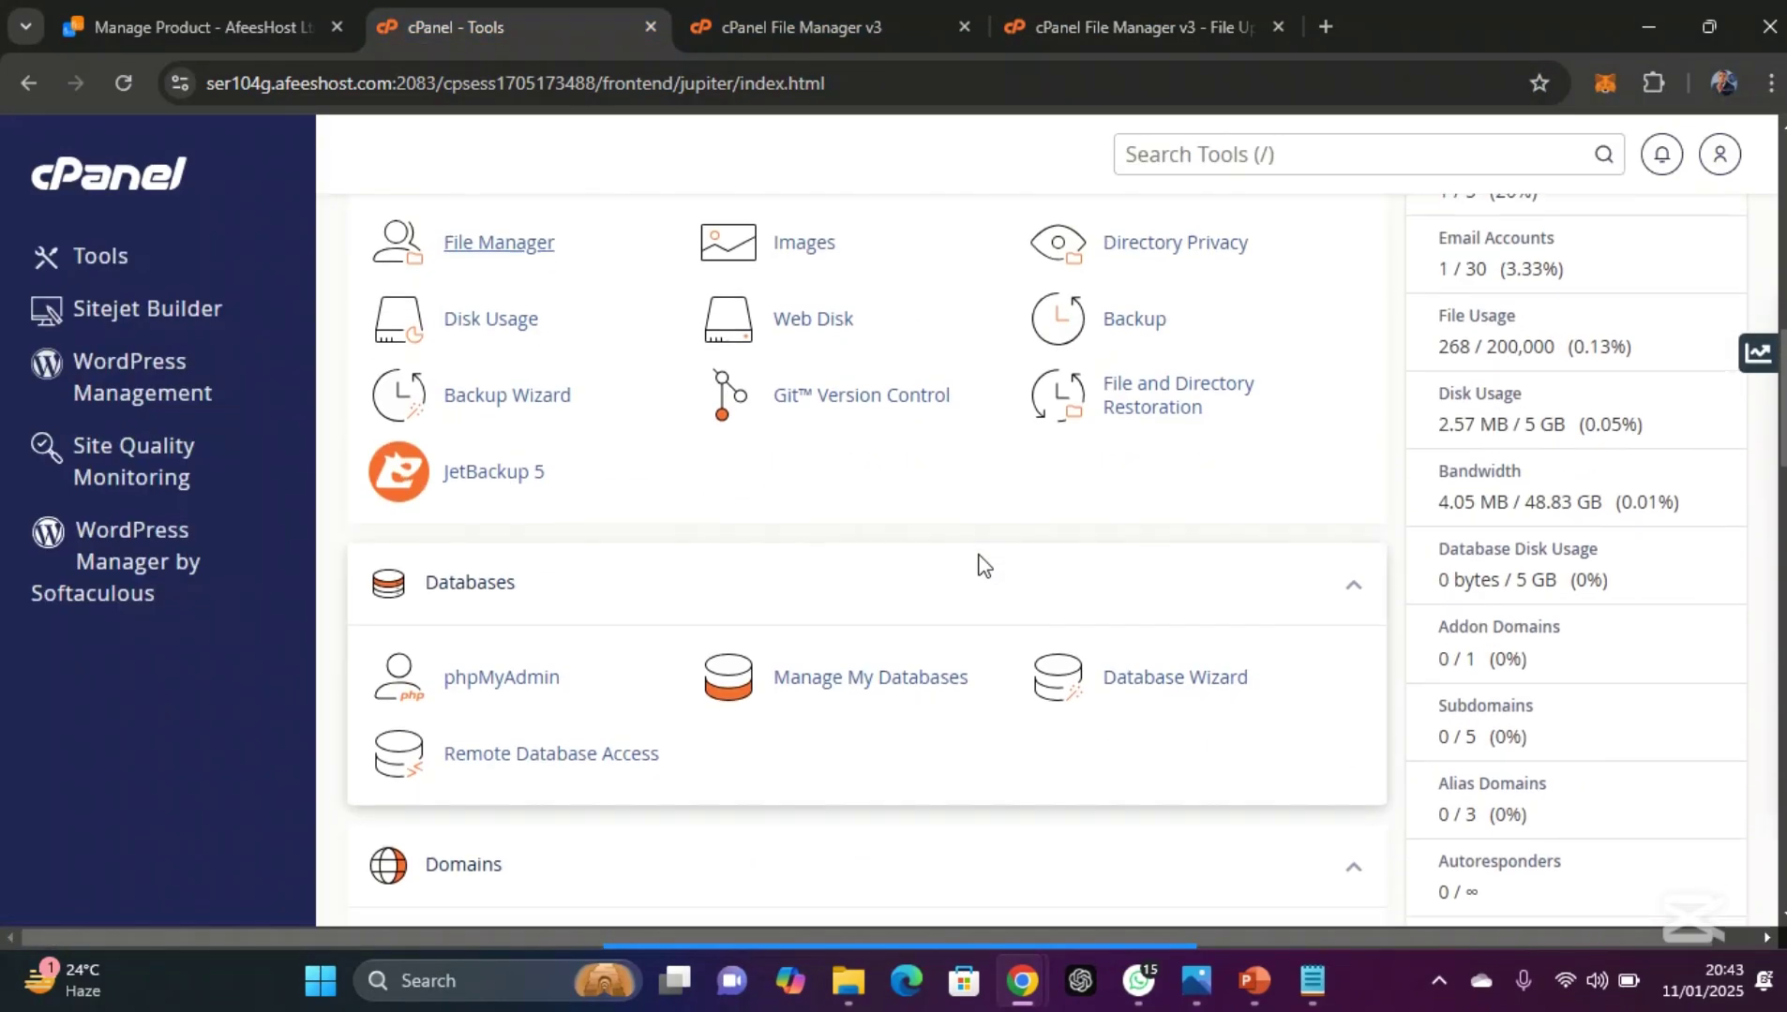
pyautogui.click(1061, 906)
pyautogui.moveTo(589, 611); pyautogui.dragTo(349, 694)
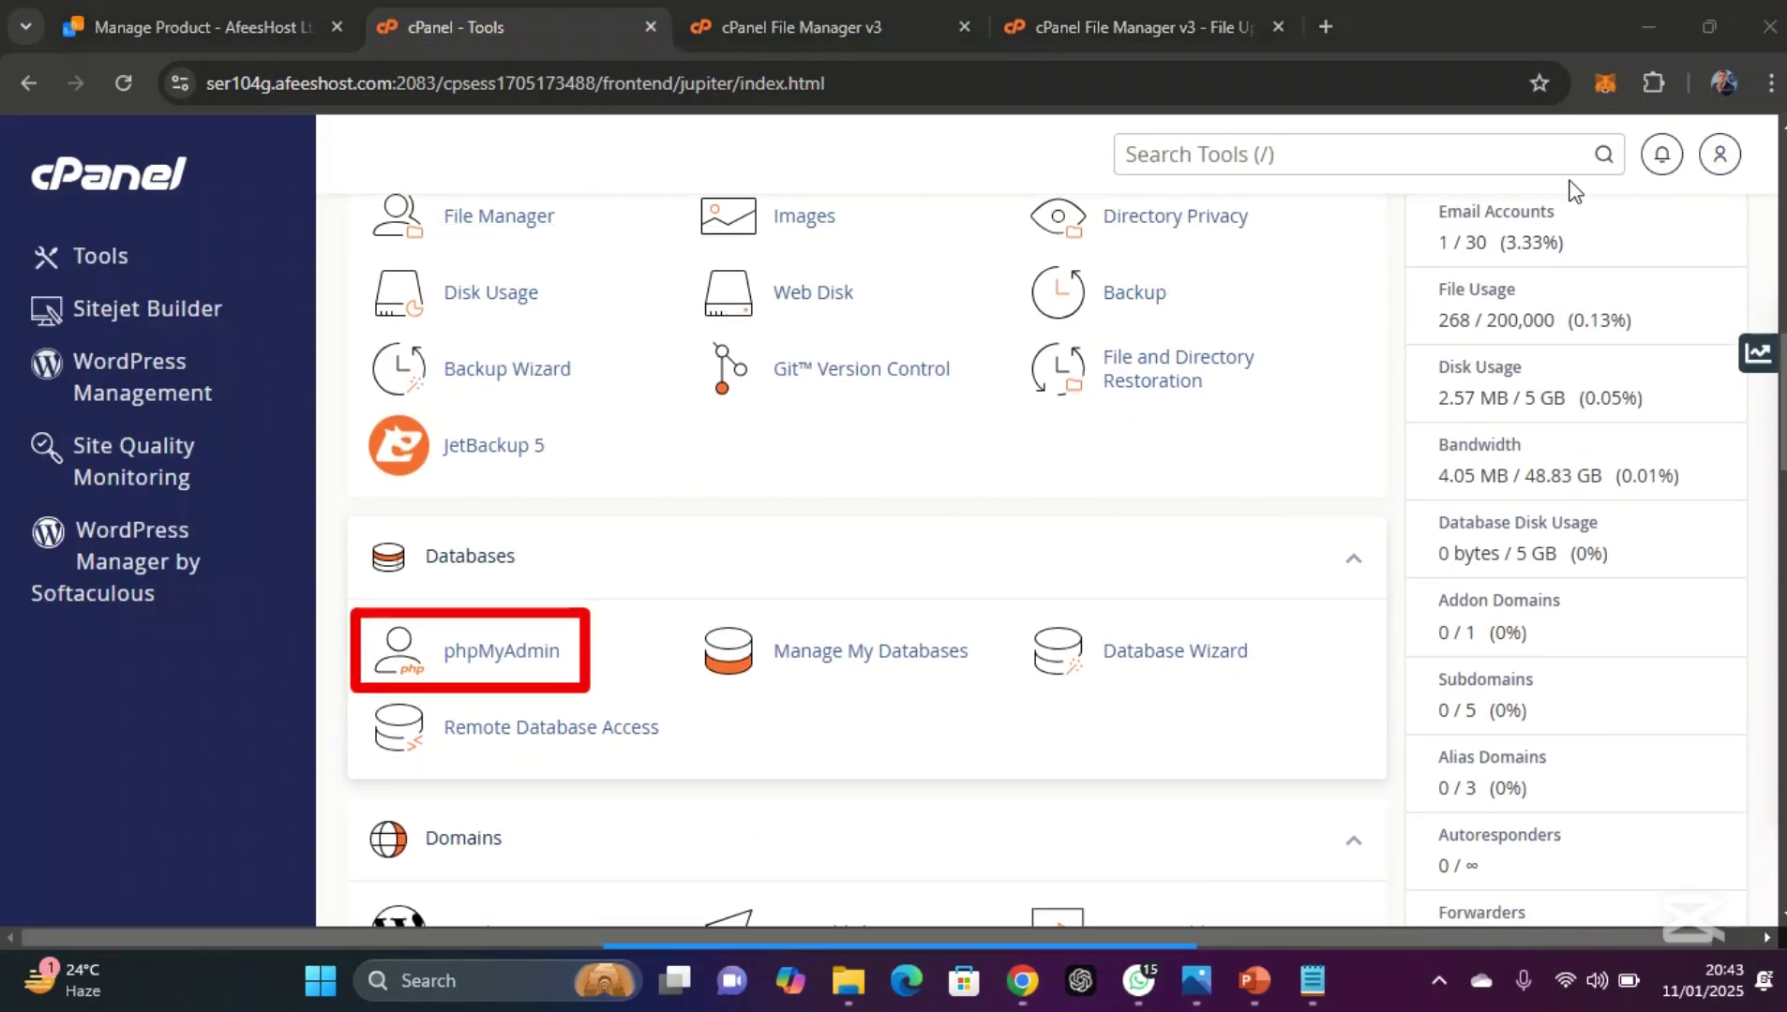
pyautogui.click(504, 656)
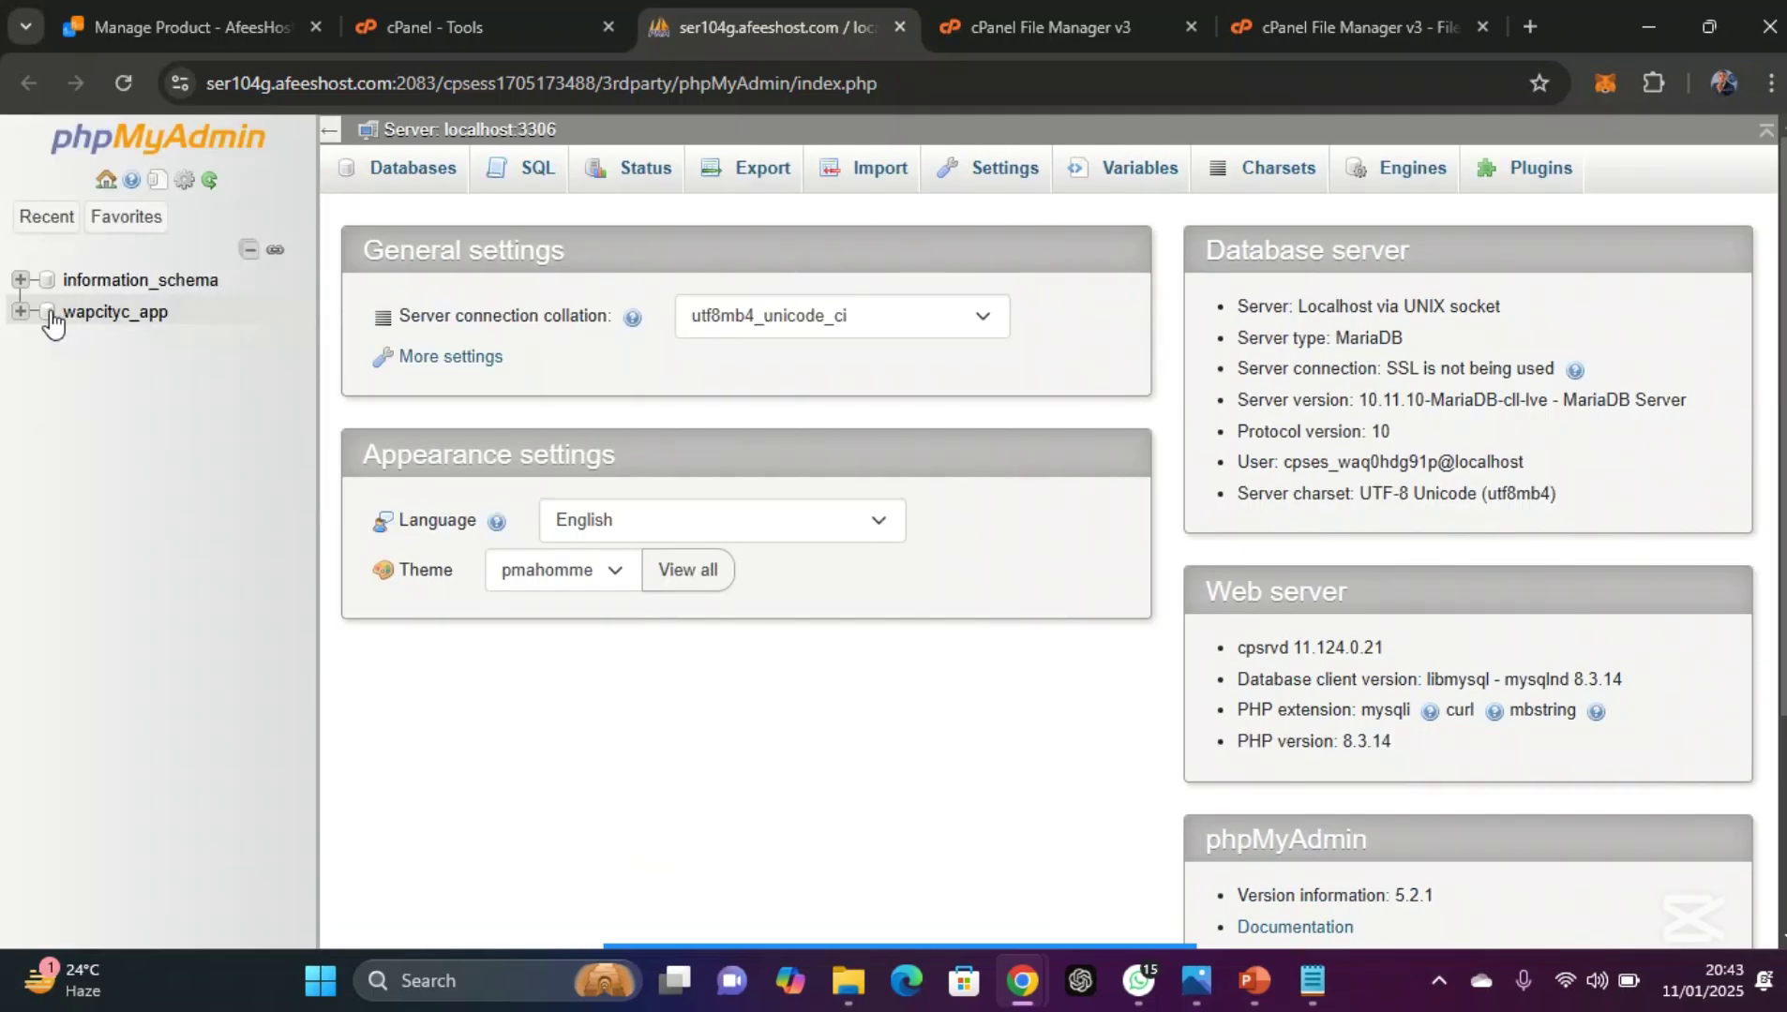
# Step: Import aqxsbaua_app.sql into the wapcityc_app database
pyautogui.click(90, 321)
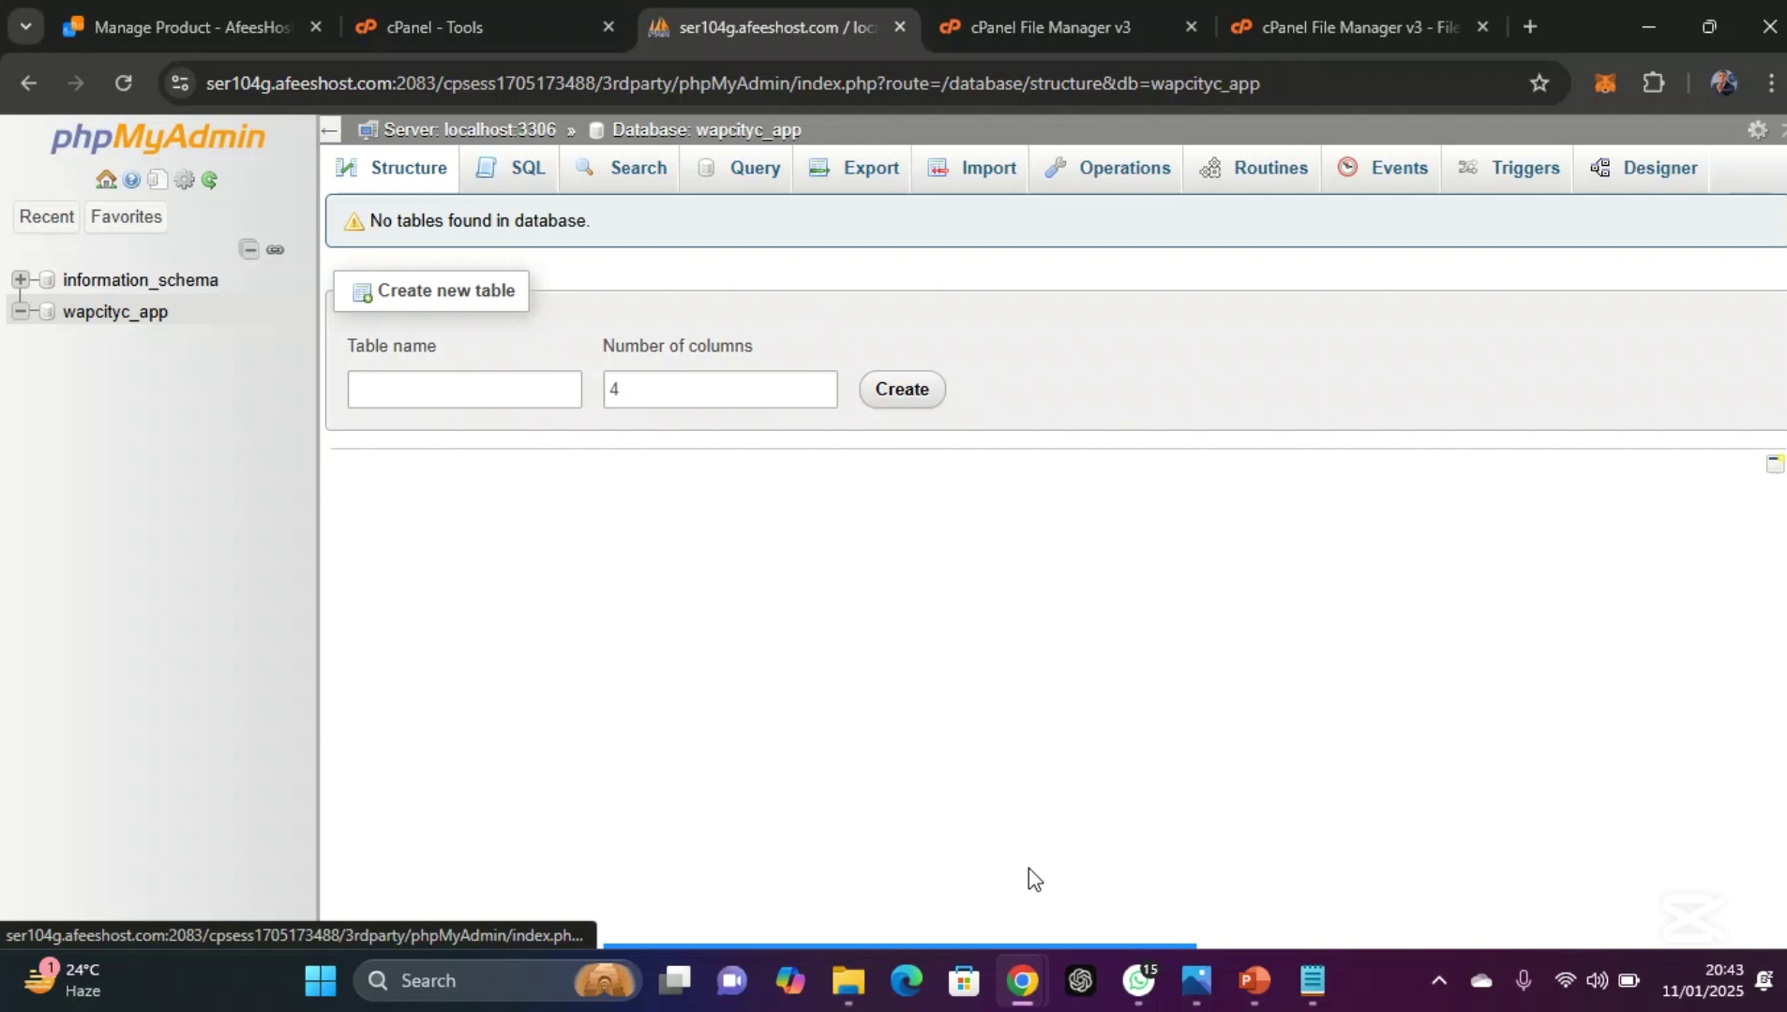
pyautogui.moveTo(1052, 951)
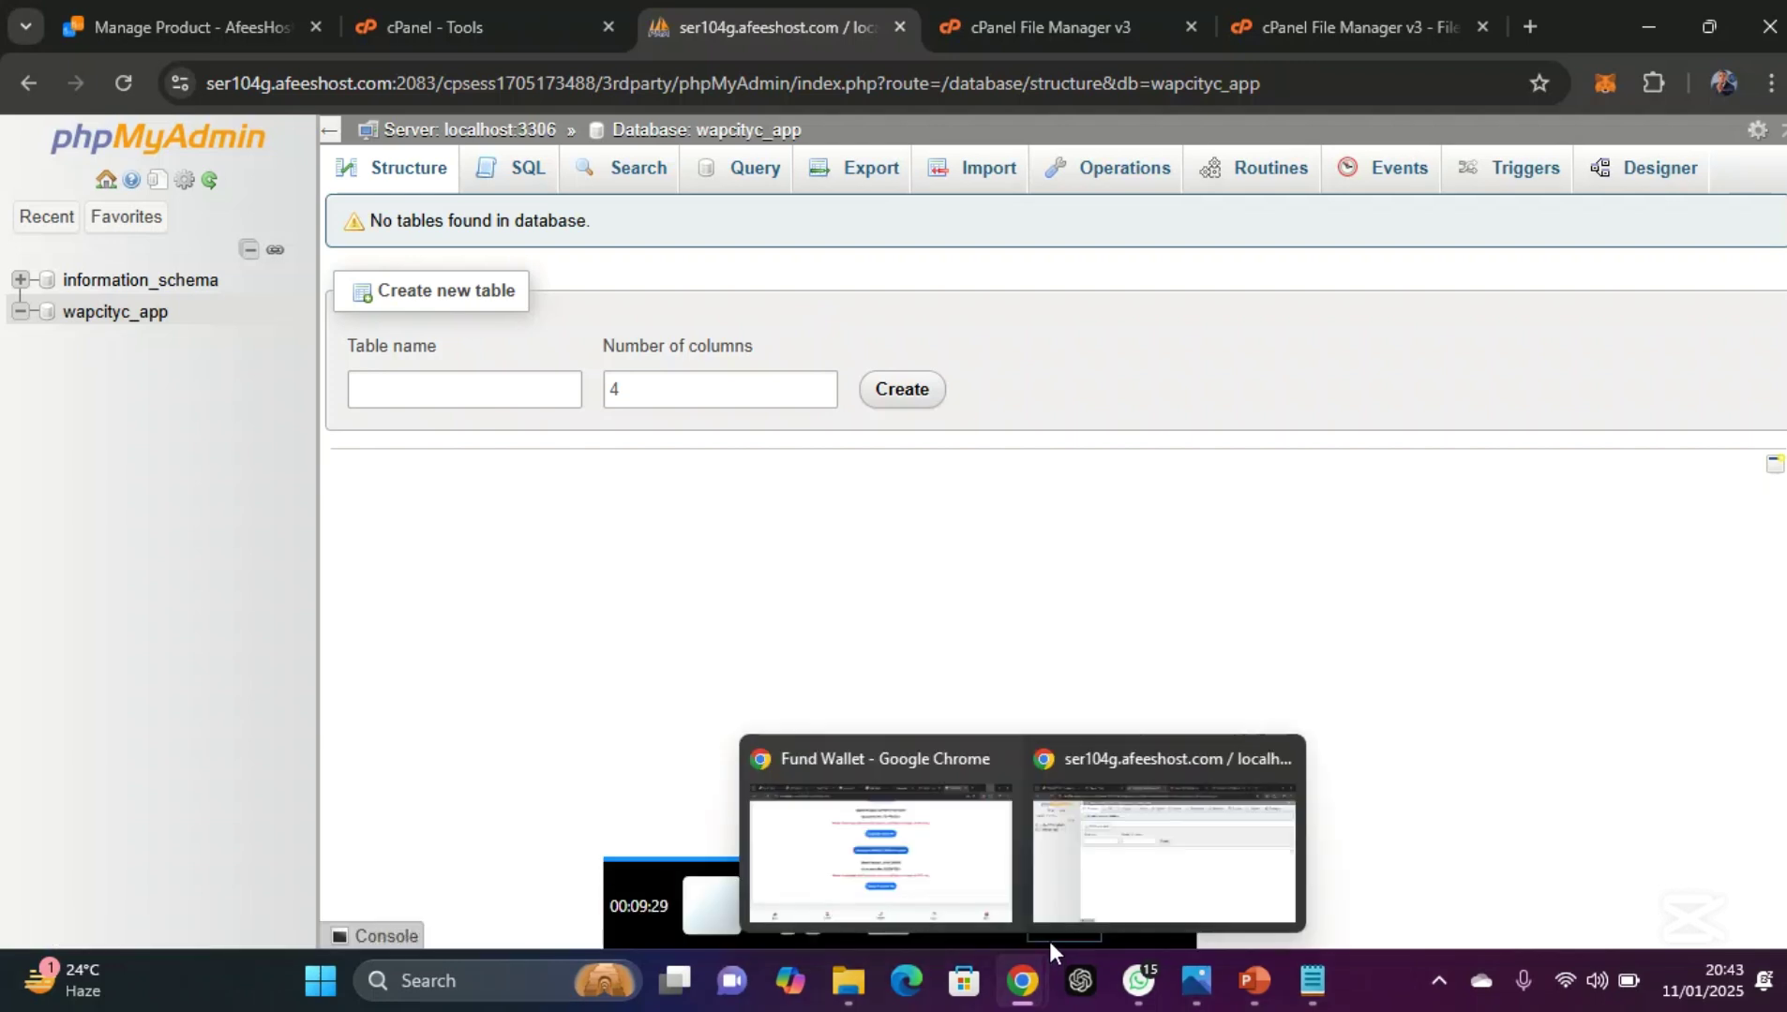
pyautogui.moveTo(957, 947)
pyautogui.click(977, 905)
pyautogui.moveTo(1060, 545); pyautogui.dragTo(984, 187)
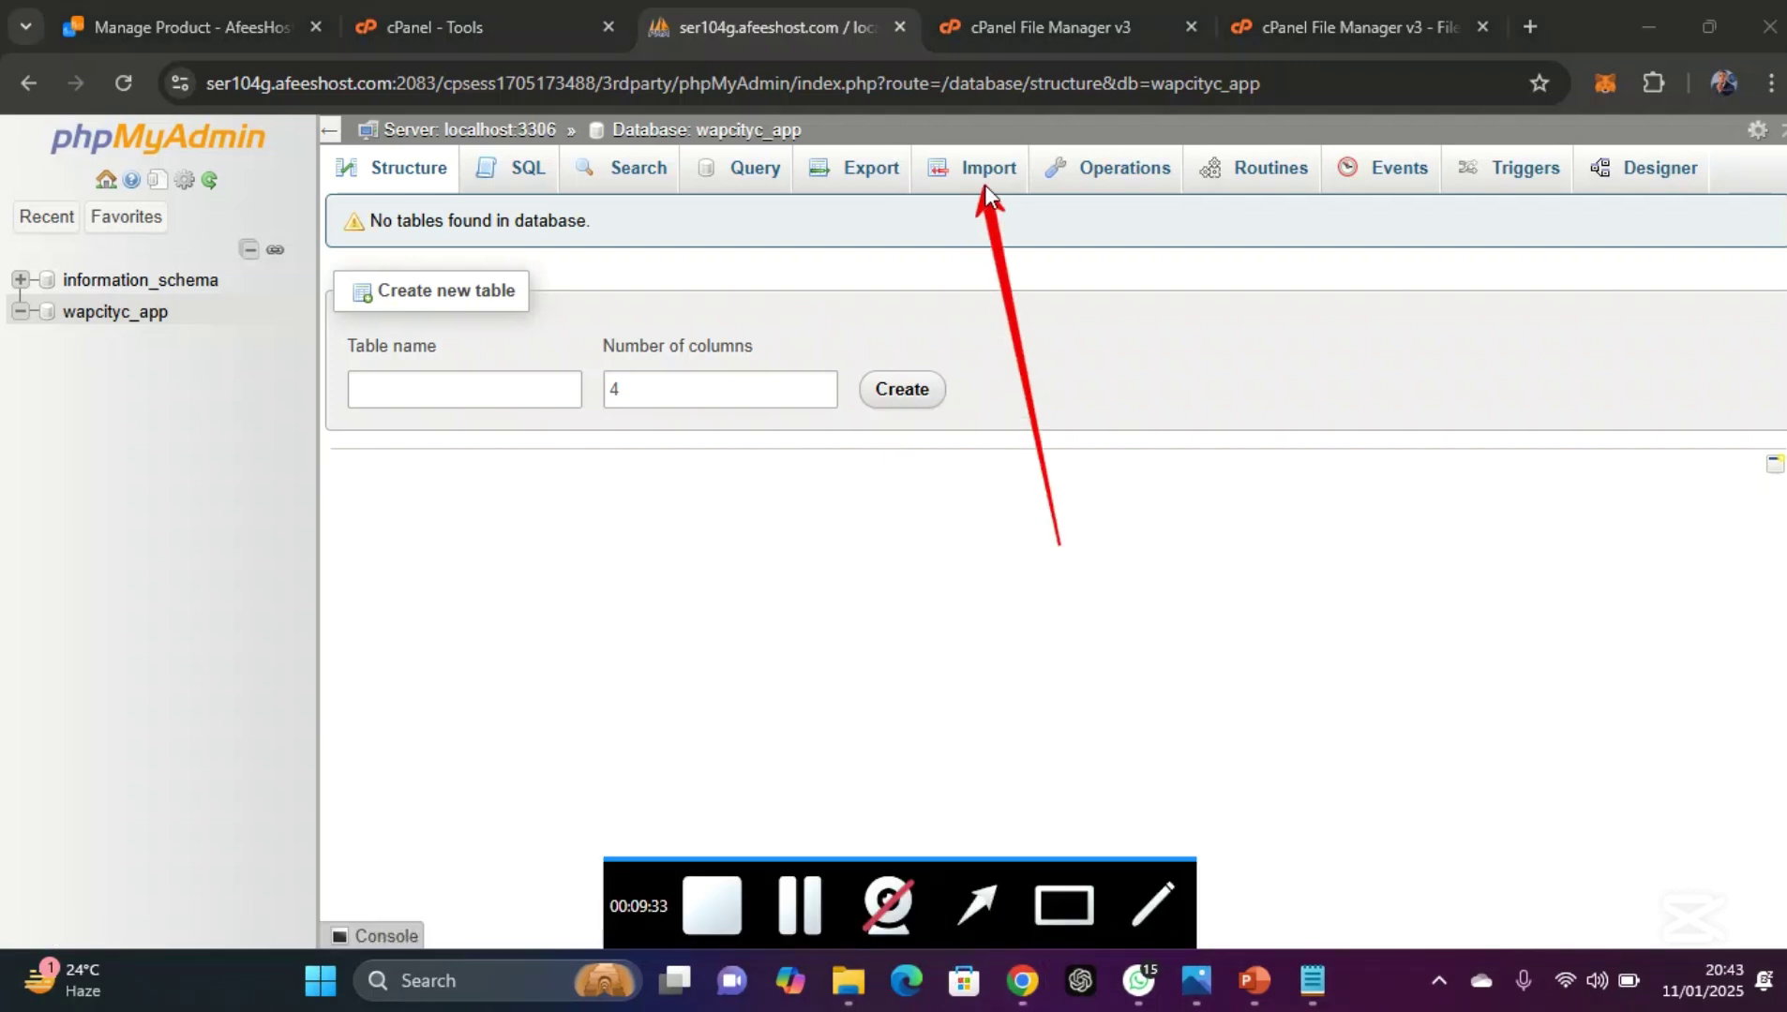
pyautogui.click(984, 185)
pyautogui.click(442, 512)
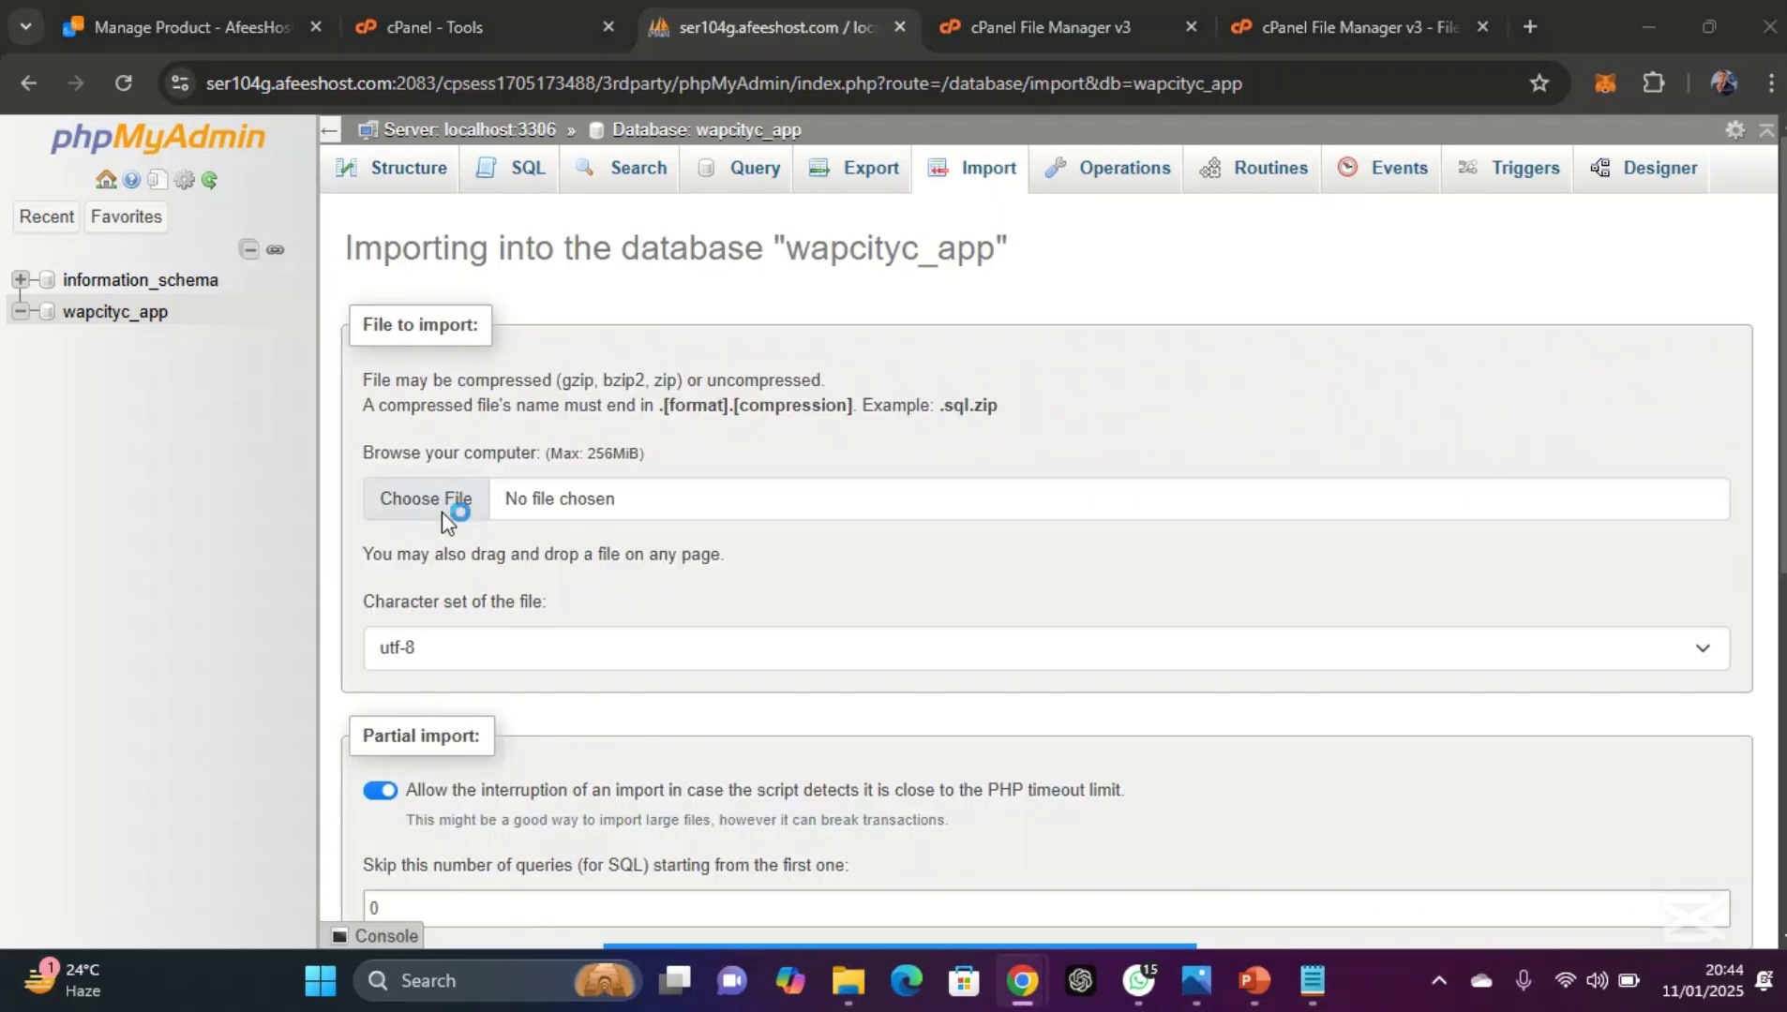
pyautogui.click(293, 210)
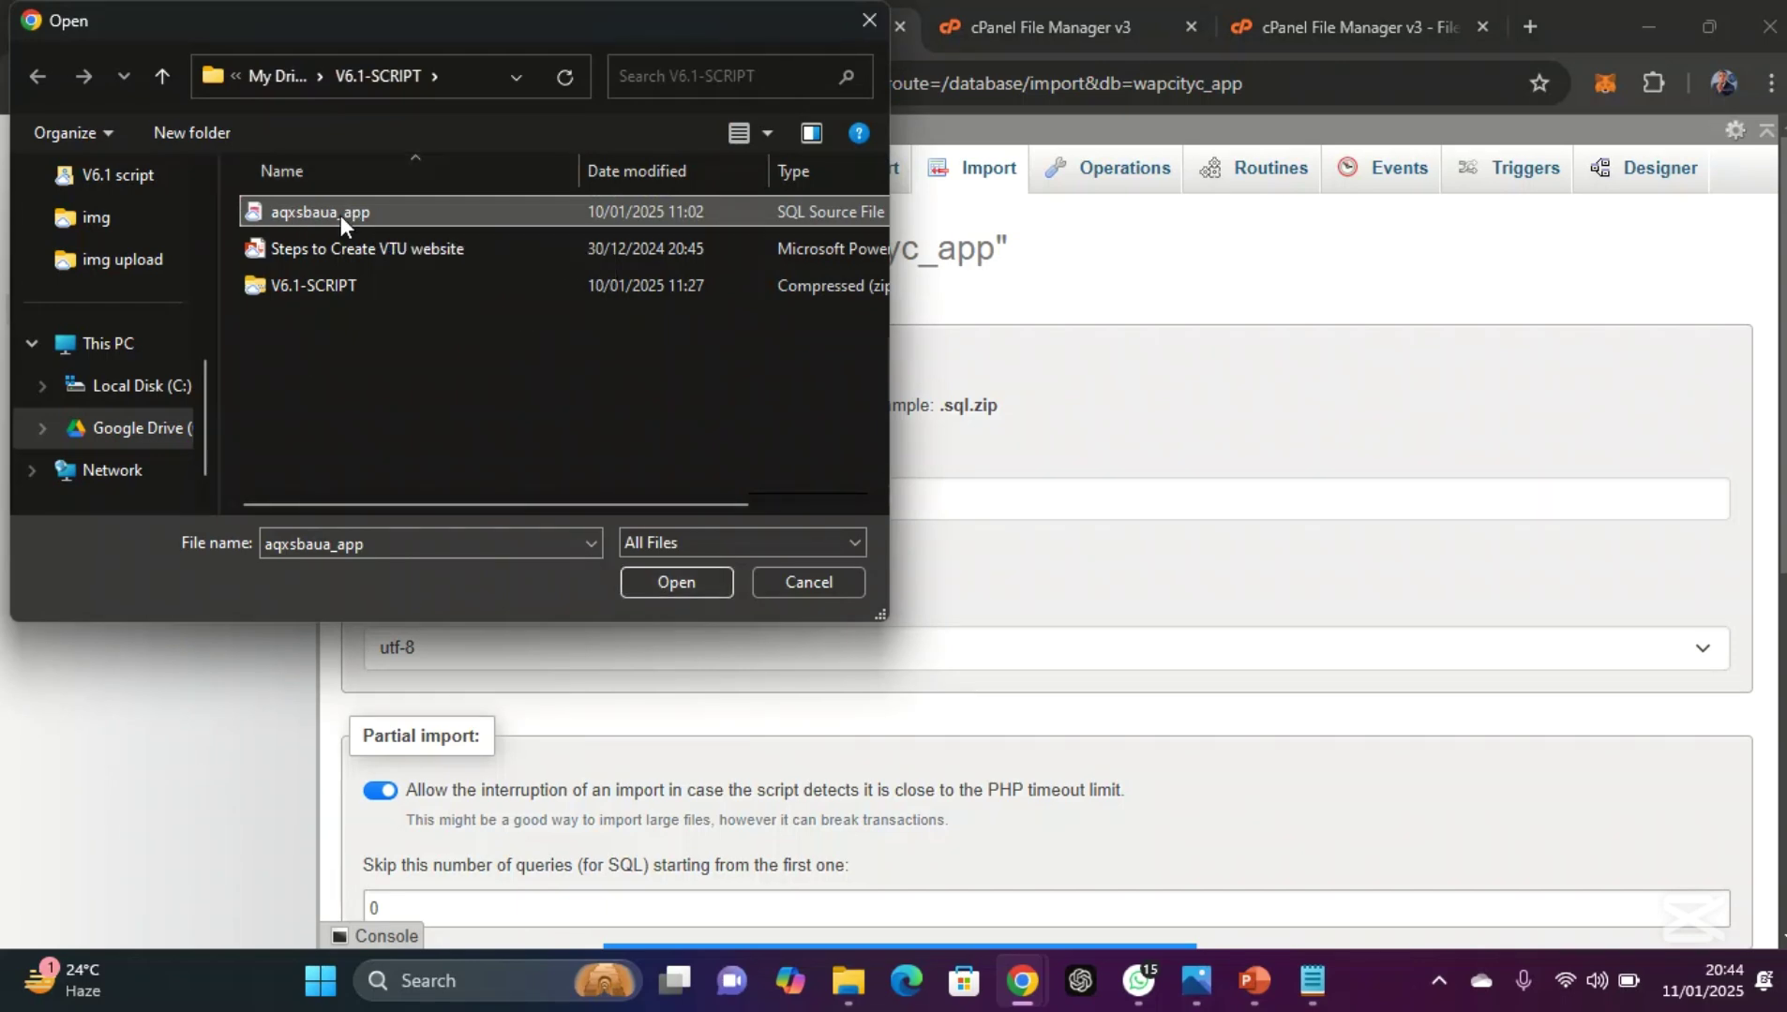
pyautogui.click(669, 583)
pyautogui.scroll(-7, 668, 600)
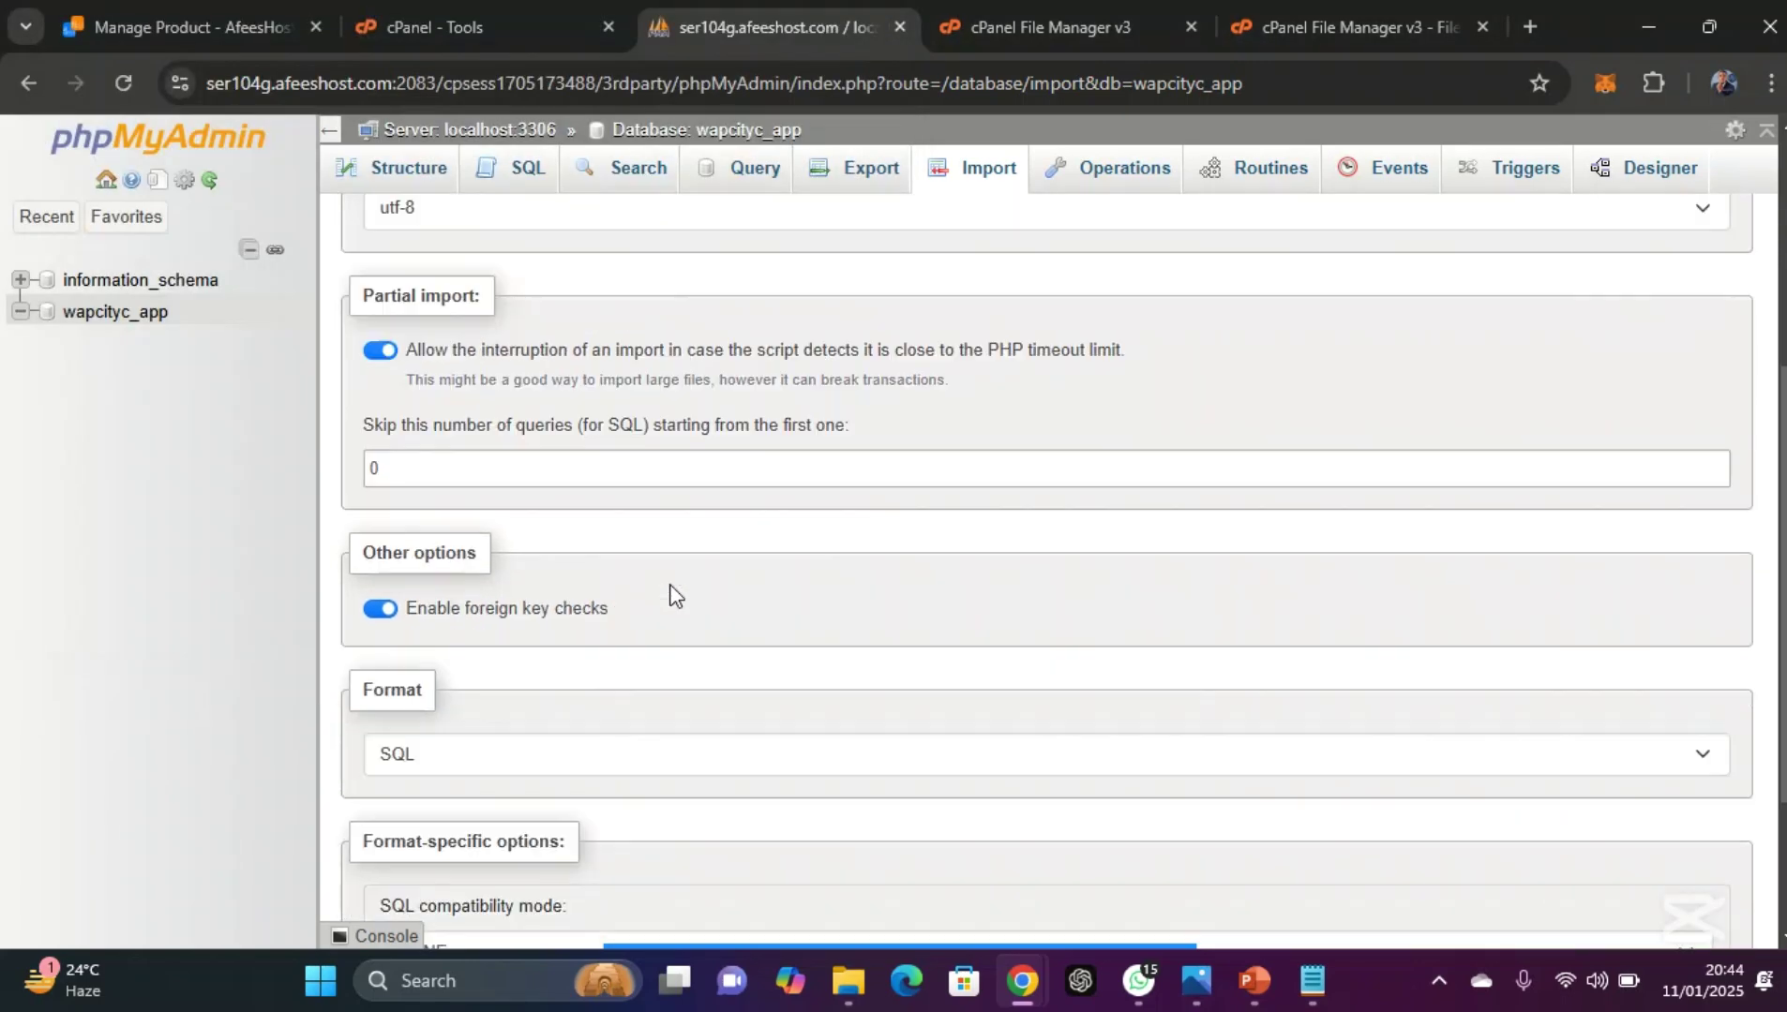
pyautogui.click(395, 858)
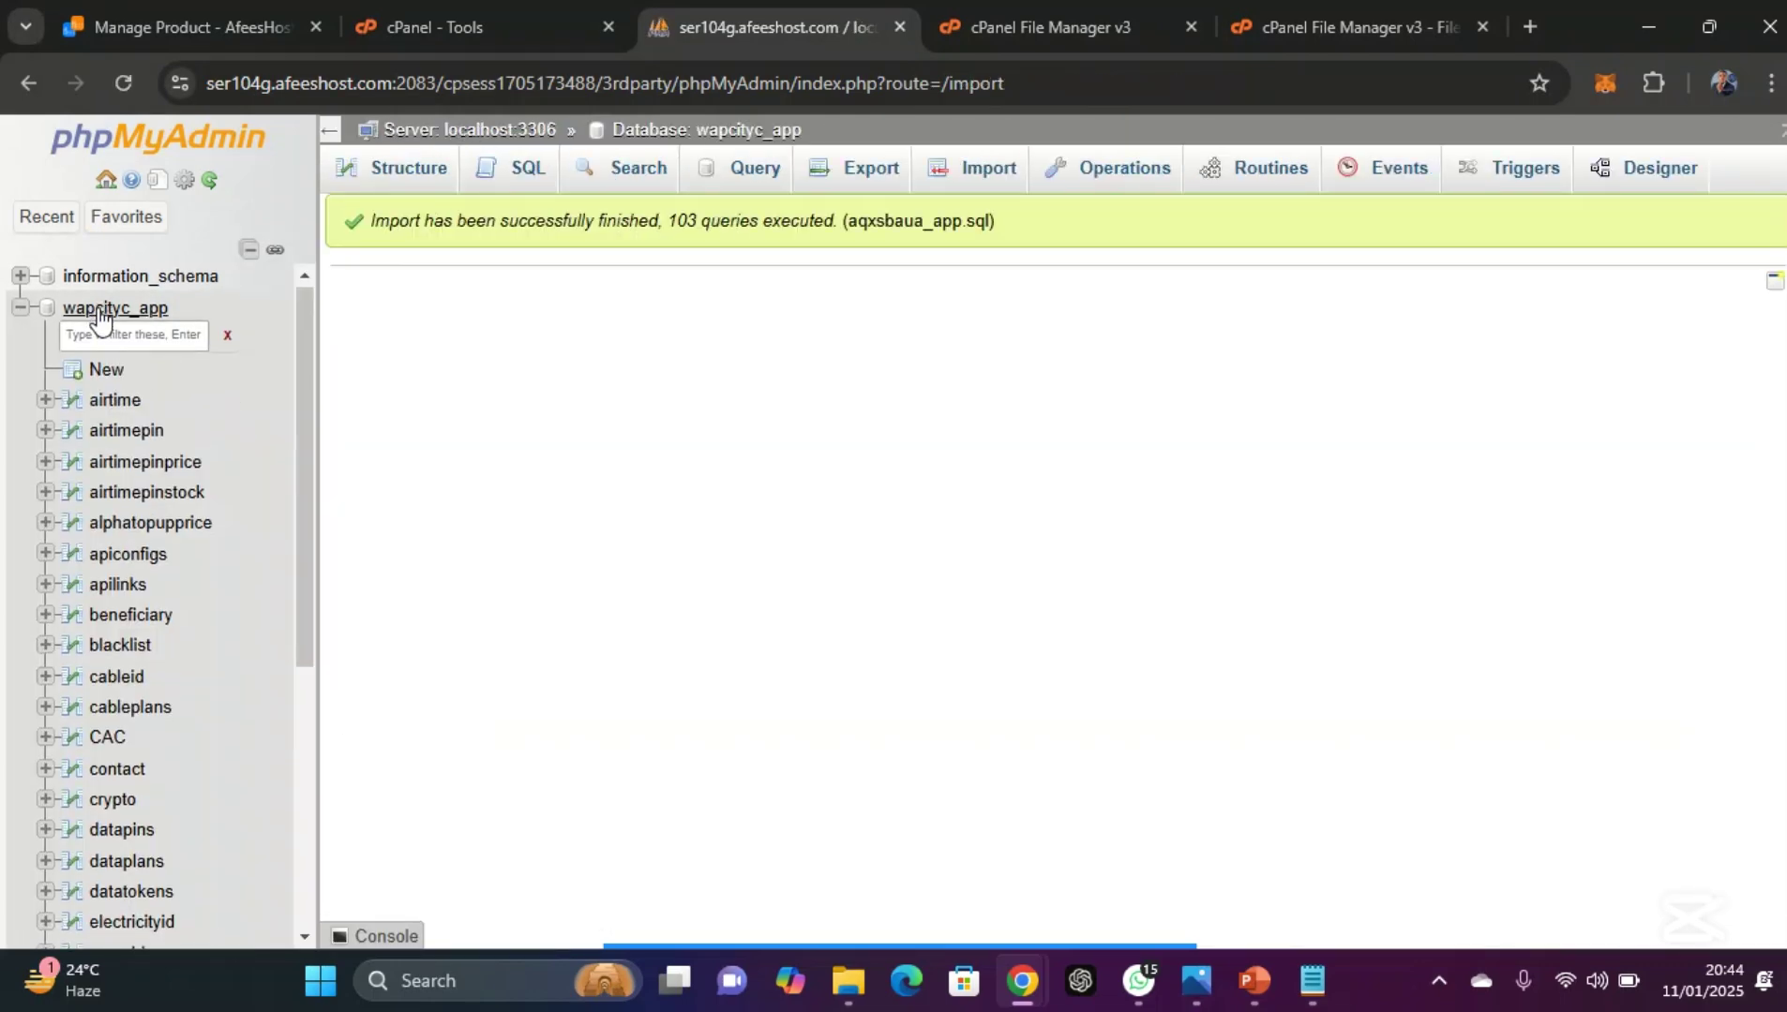
# Step: Refresh wapcityc_app to confirm its 33 tables and check the zip upload progress
pyautogui.click(102, 311)
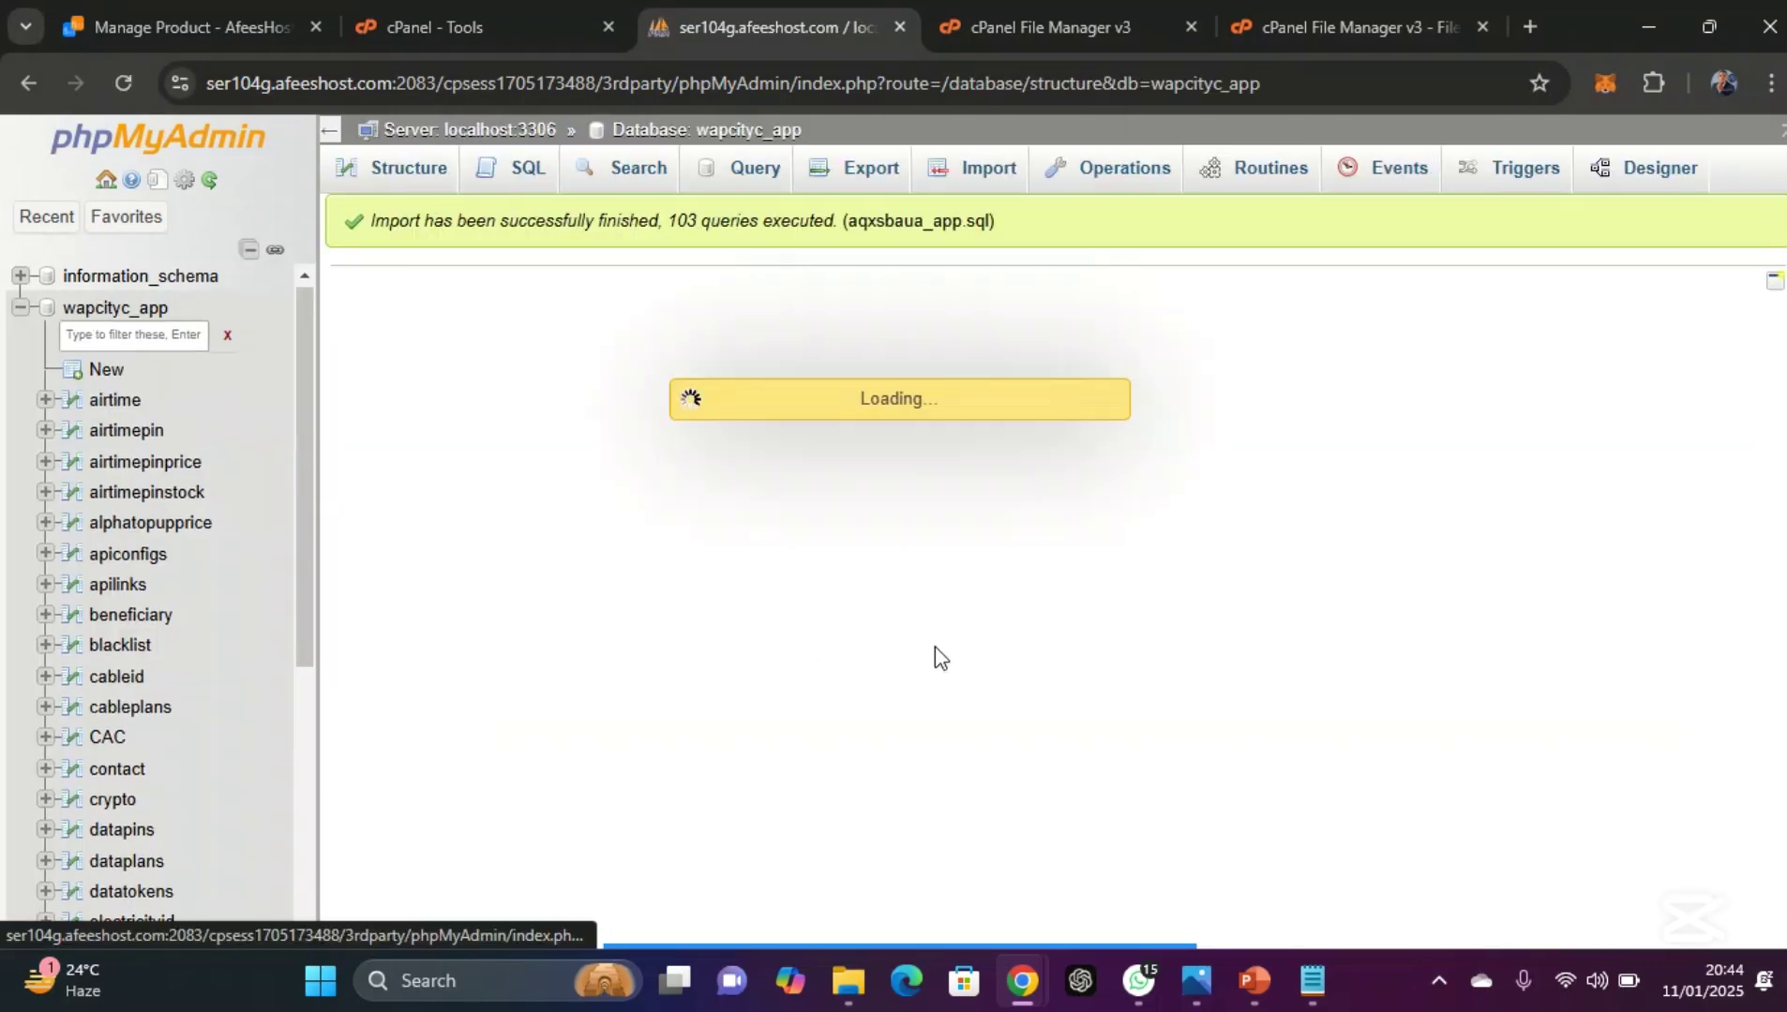
pyautogui.scroll(-10, 750, 561)
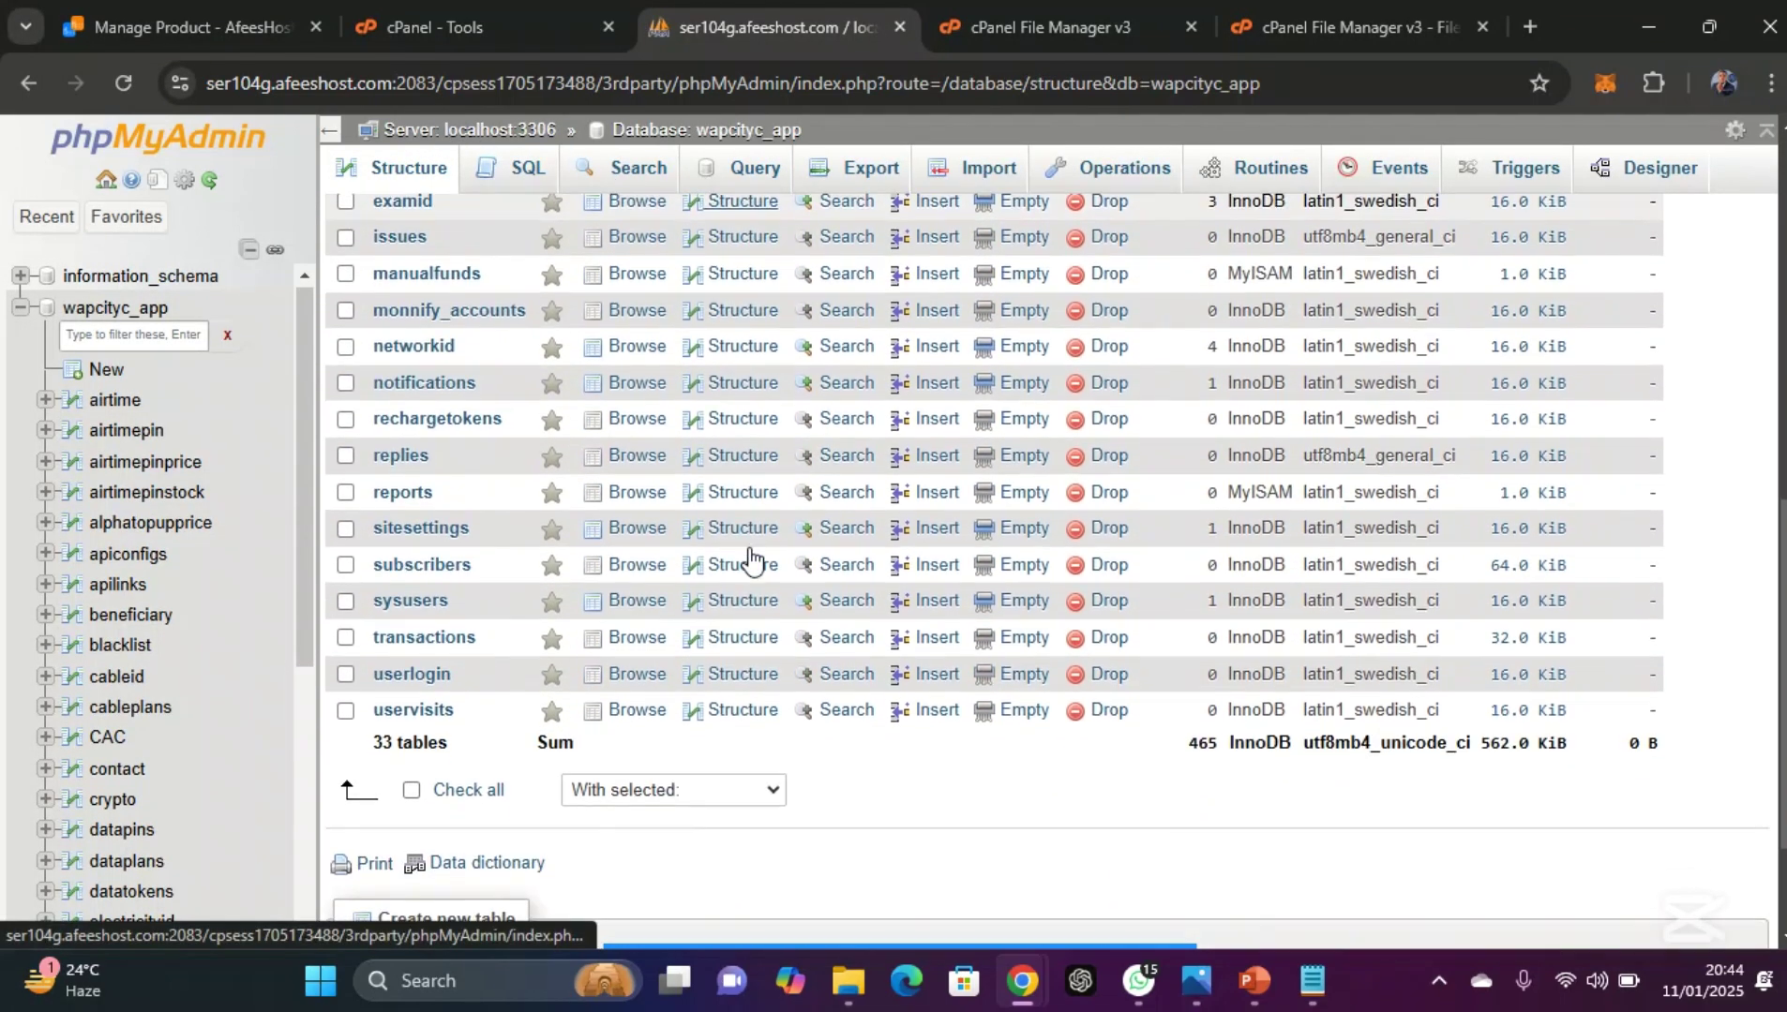
pyautogui.scroll(3, 750, 561)
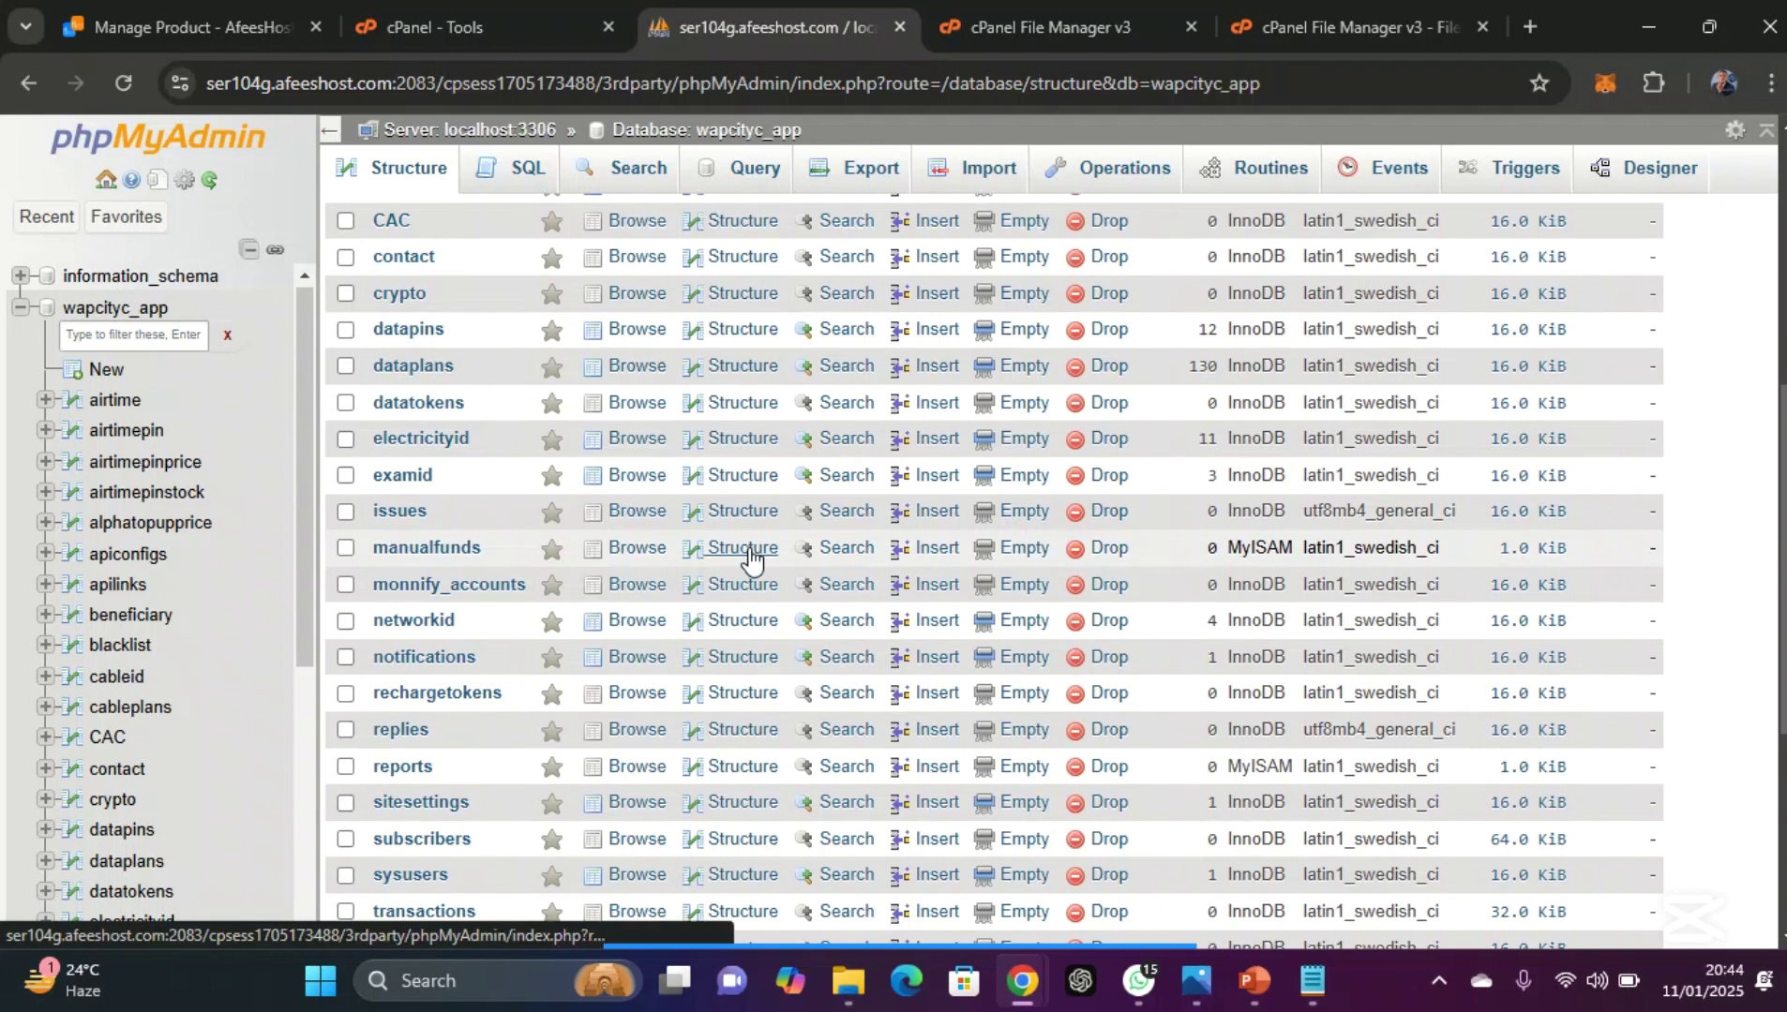
pyautogui.scroll(5, 750, 559)
pyautogui.click(1384, 7)
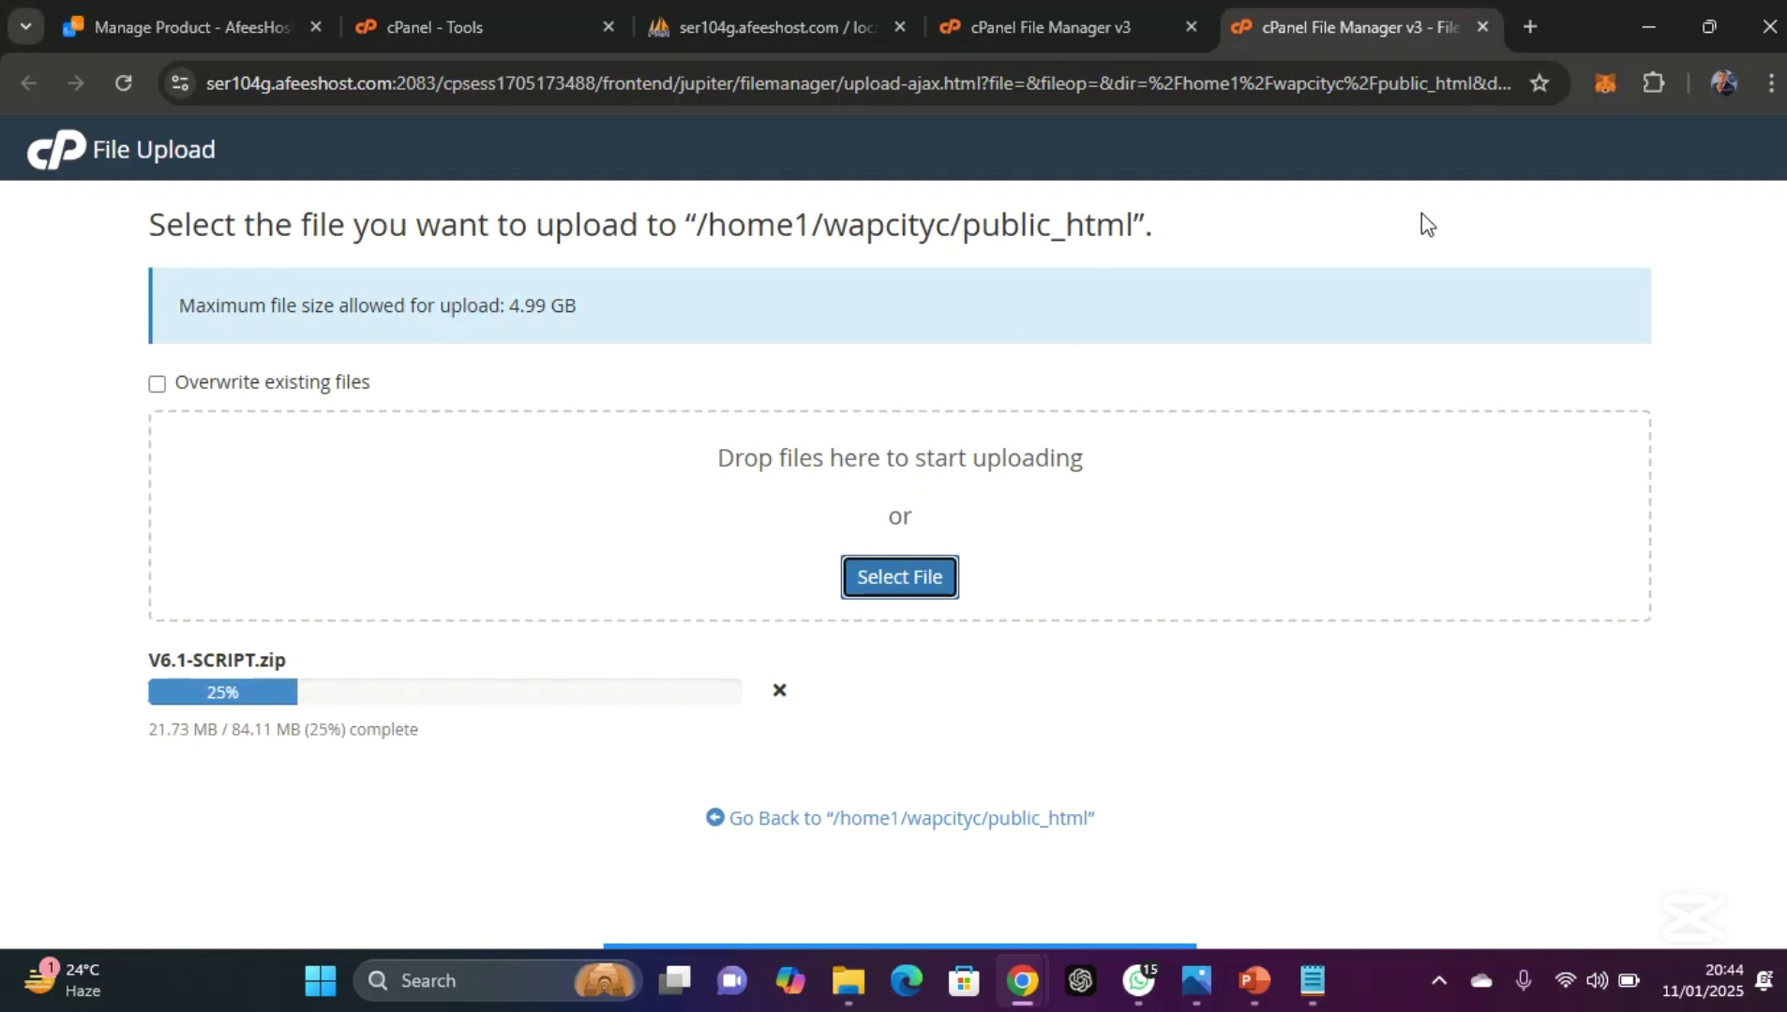
# Step: Load wapcity.com.ng in a new browser tab and reload it
pyautogui.click(1519, 9)
pyautogui.write('wa')
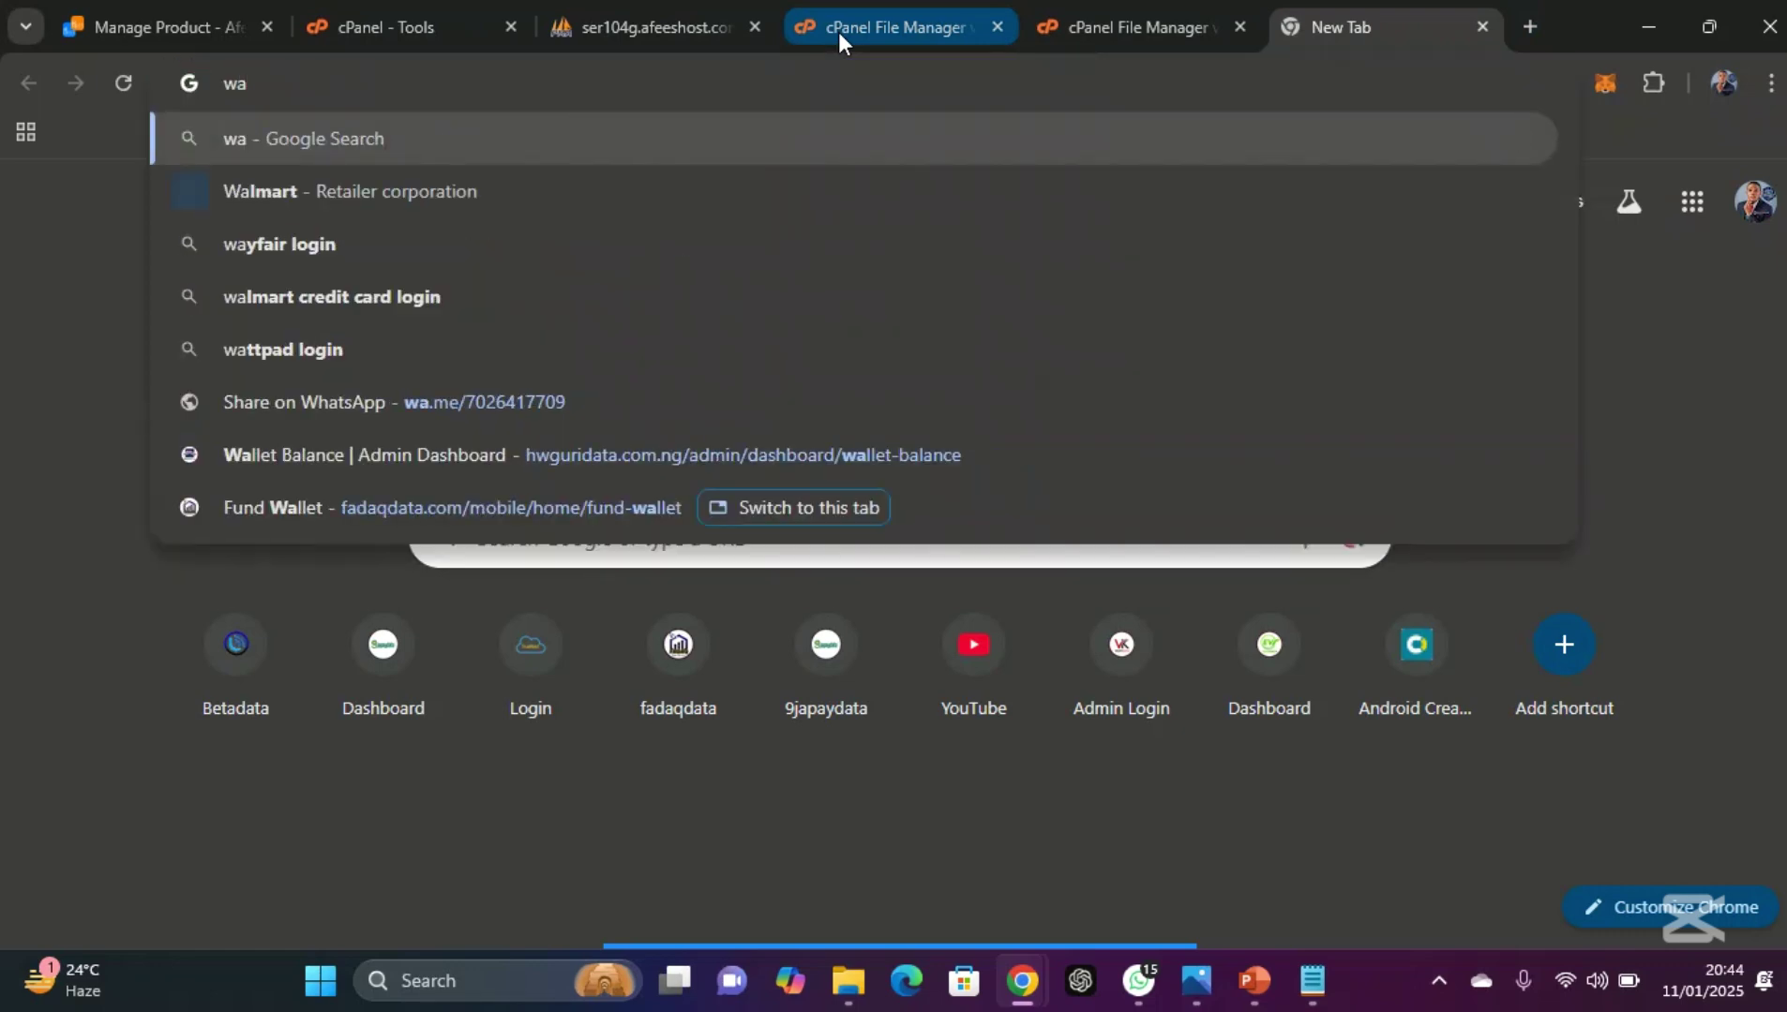
pyautogui.write('pcity.com')
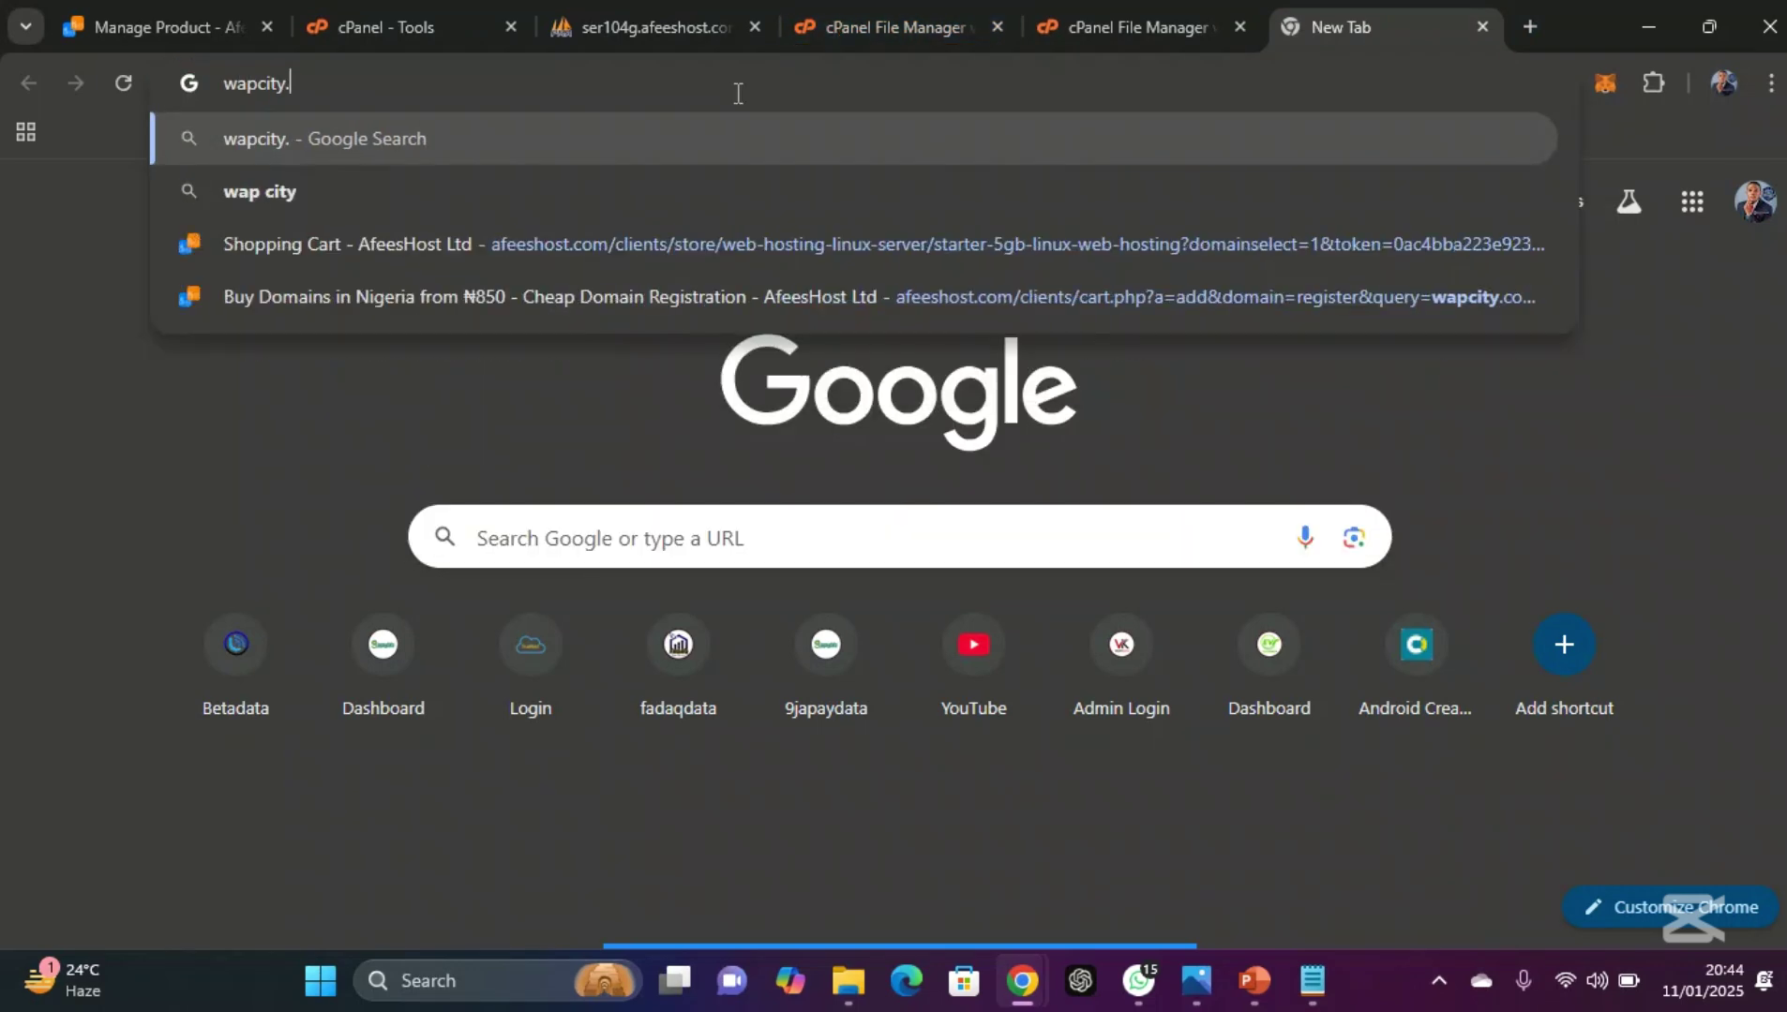
pyautogui.write('.ng')
pyautogui.press('Return')
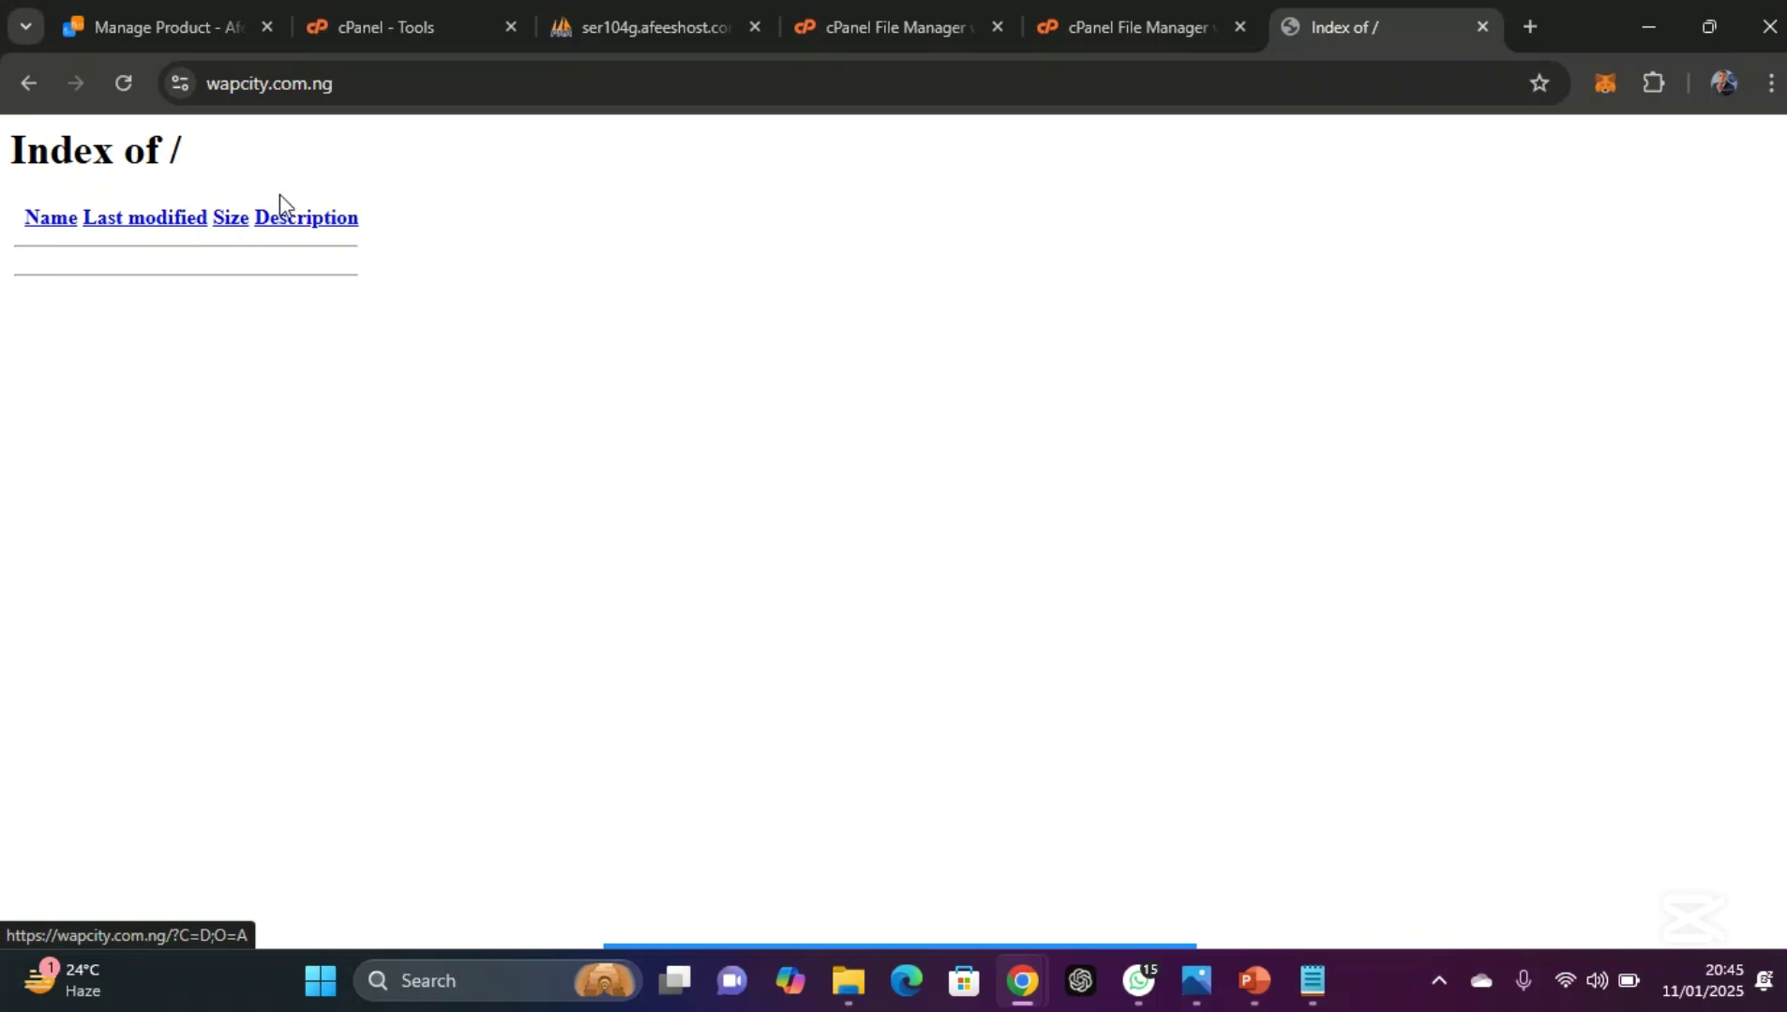
pyautogui.click(359, 83)
pyautogui.press('Return')
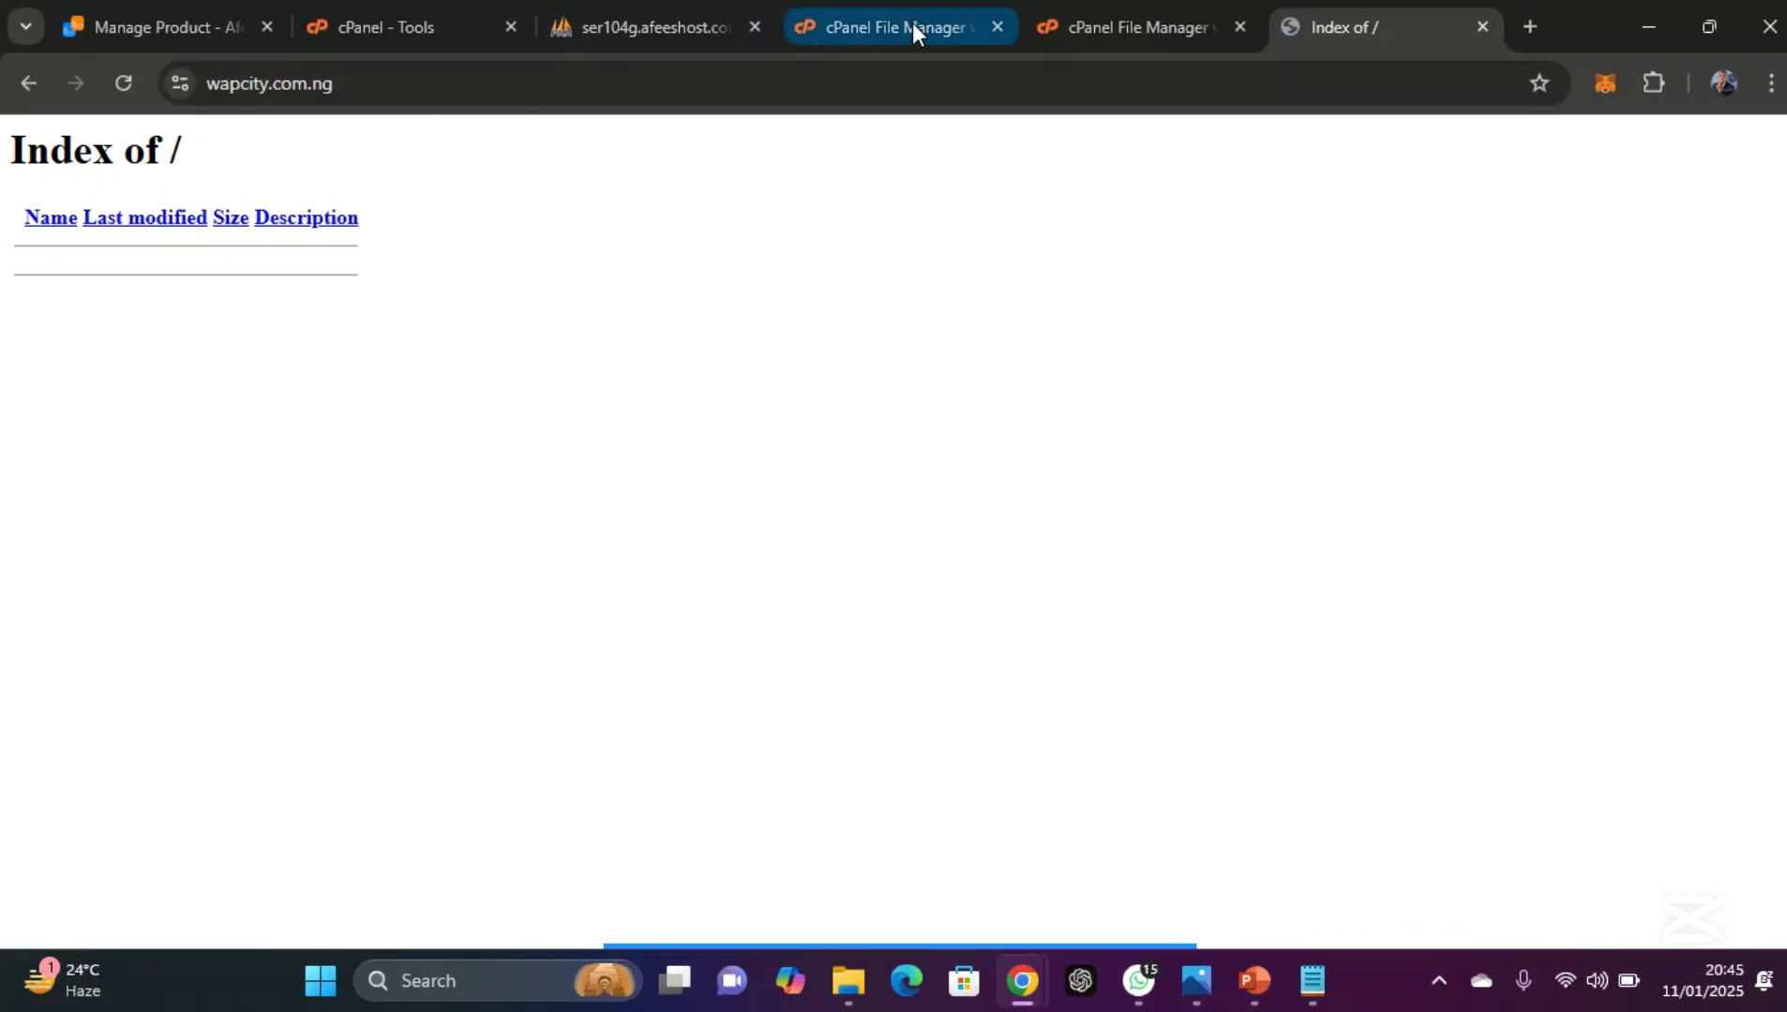
# Step: Confirm V6.1-SCRIPT.zip finished uploading, return to public_html, and refresh wapcity.com.ng to see it listed
pyautogui.click(1180, 13)
pyautogui.moveTo(798, 914)
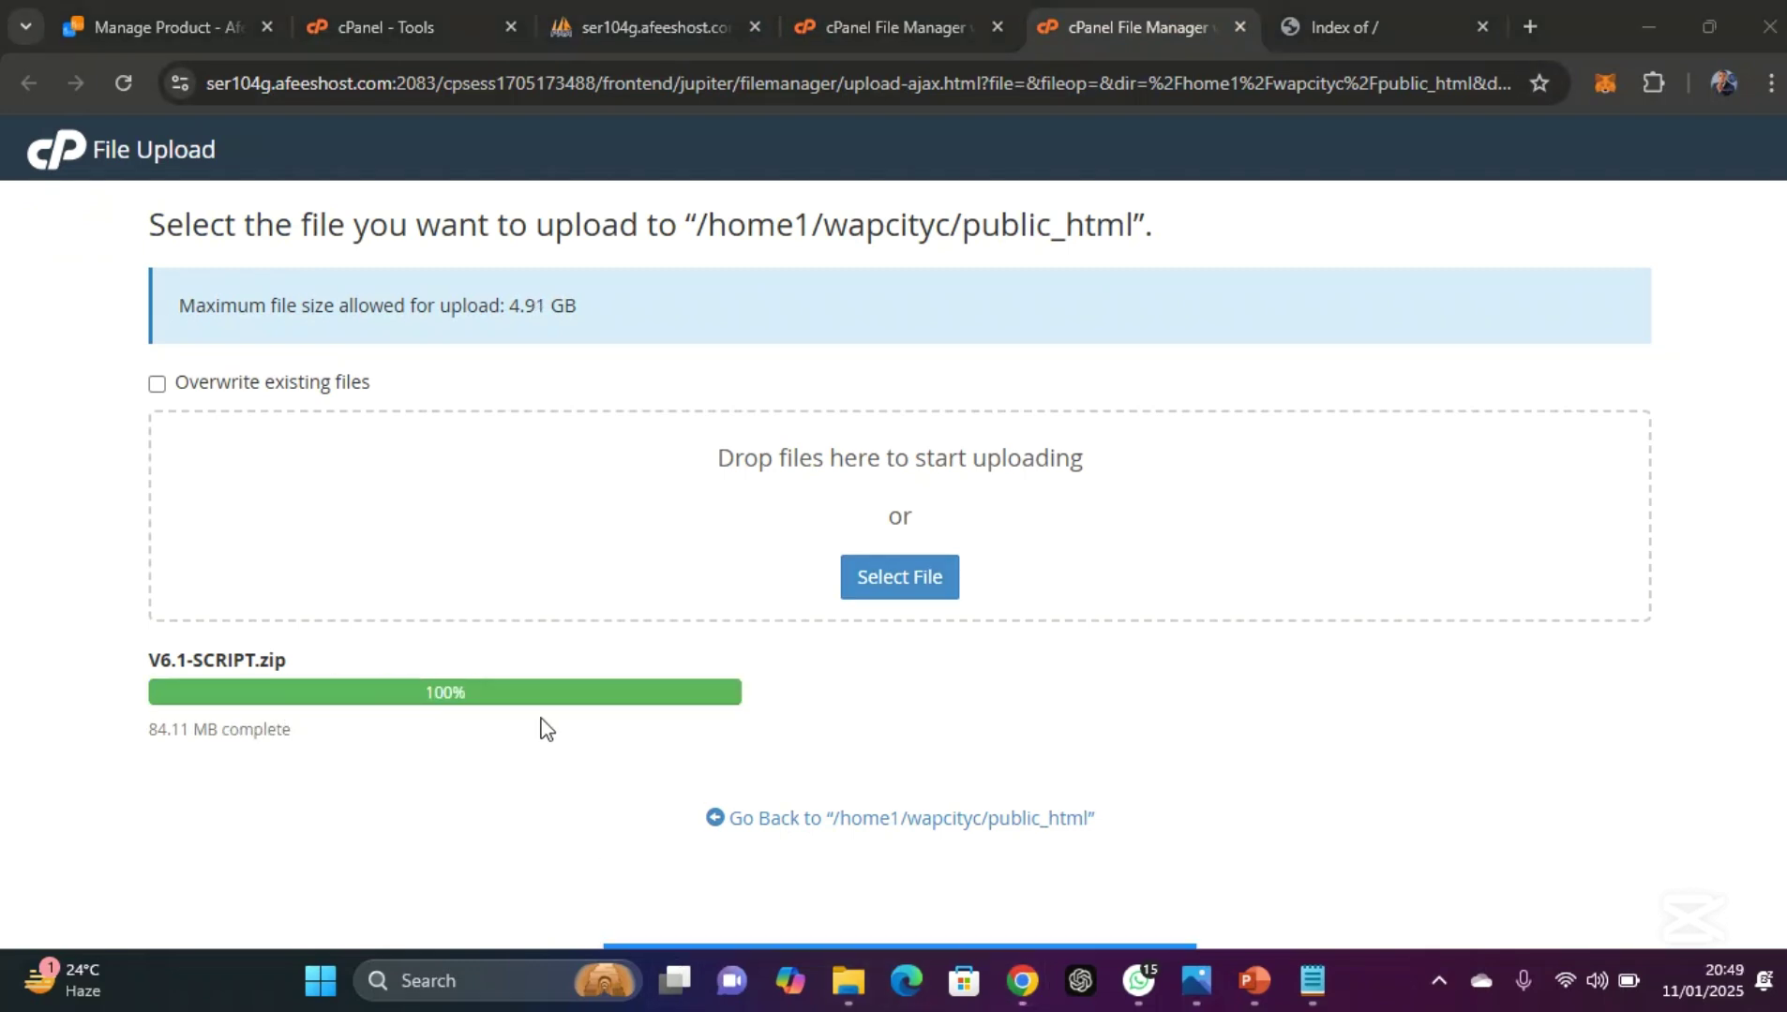
pyautogui.click(819, 821)
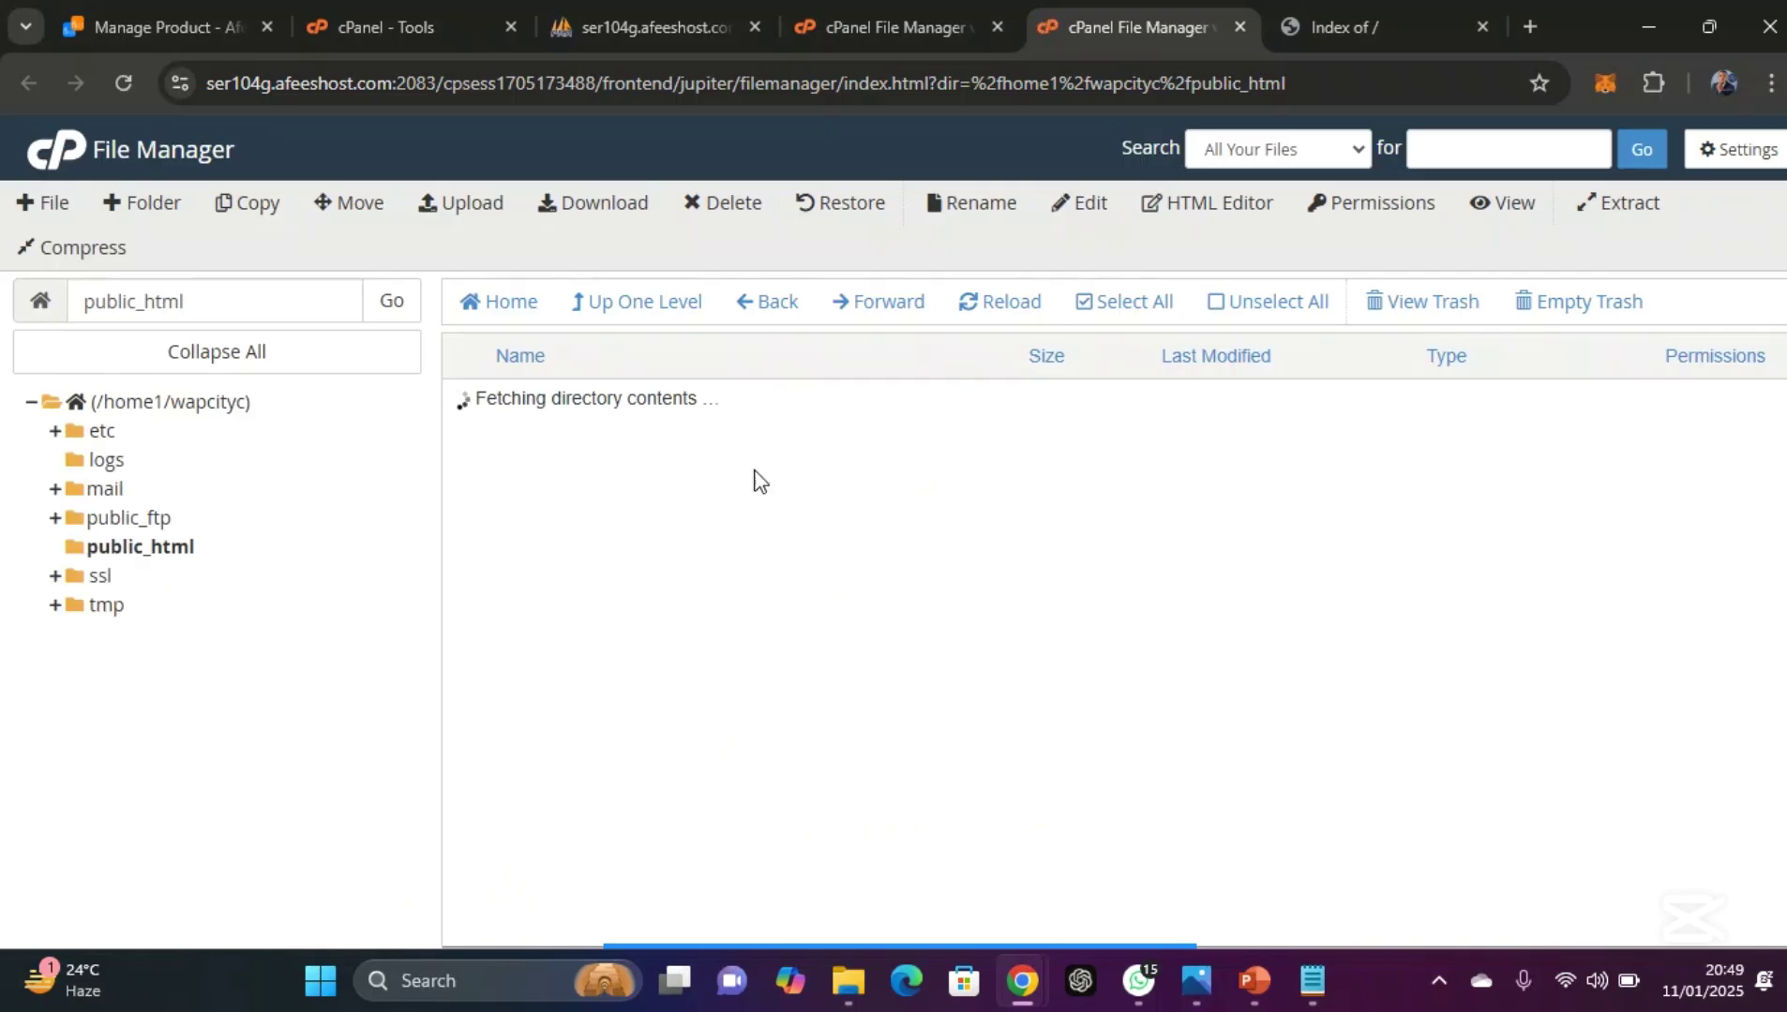
pyautogui.click(1419, 1)
pyautogui.press('F5')
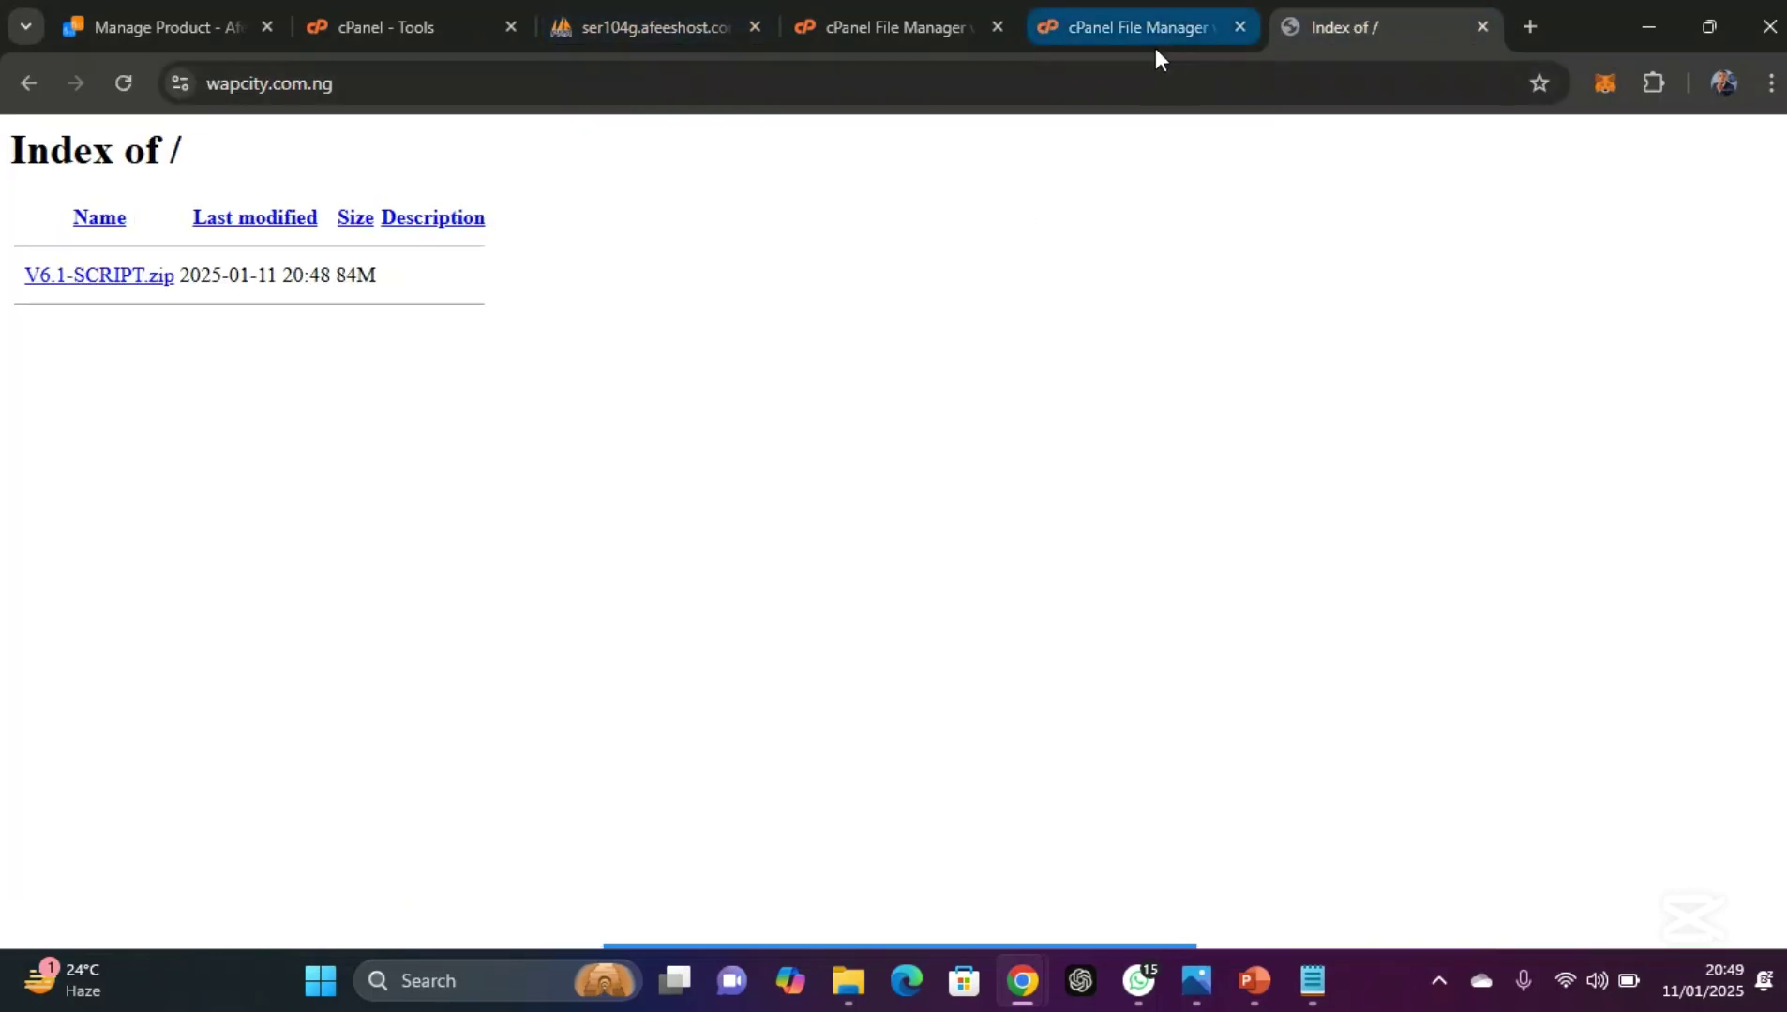
pyautogui.click(1253, 981)
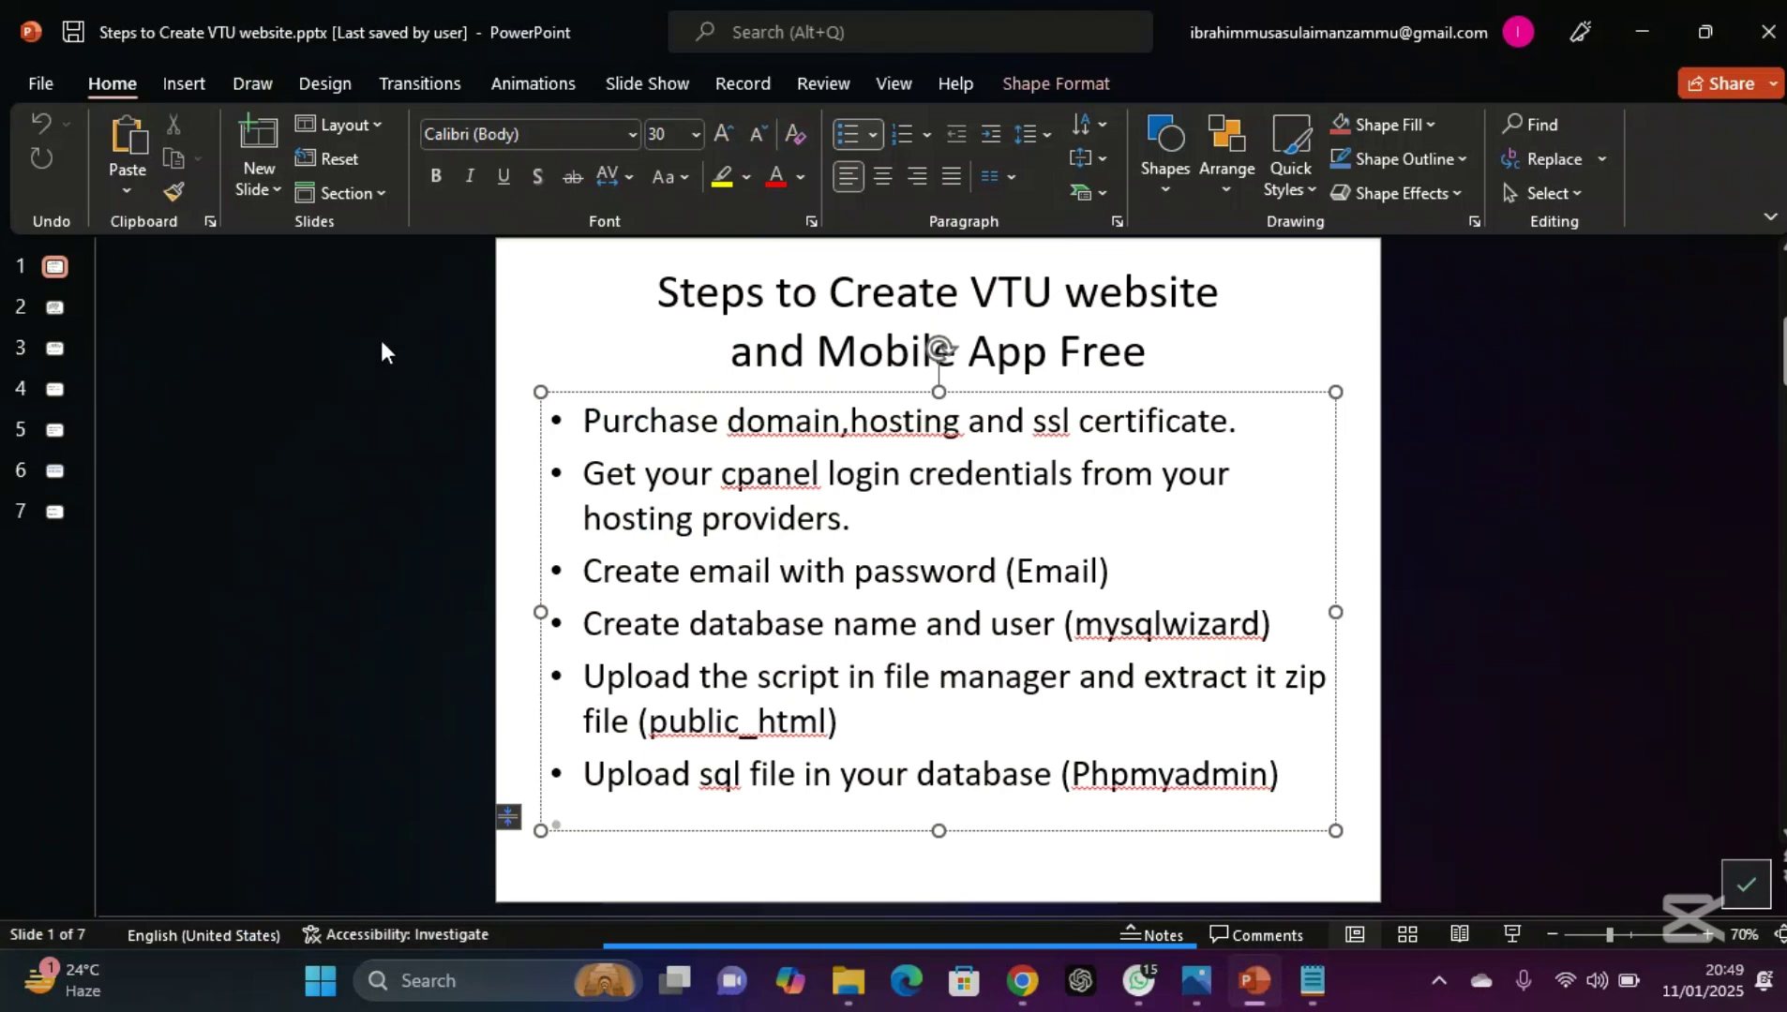
# Step: Show slide 2's database and script setup steps, then switch back to wapcity.com.ng in Chrome
pyautogui.click(56, 308)
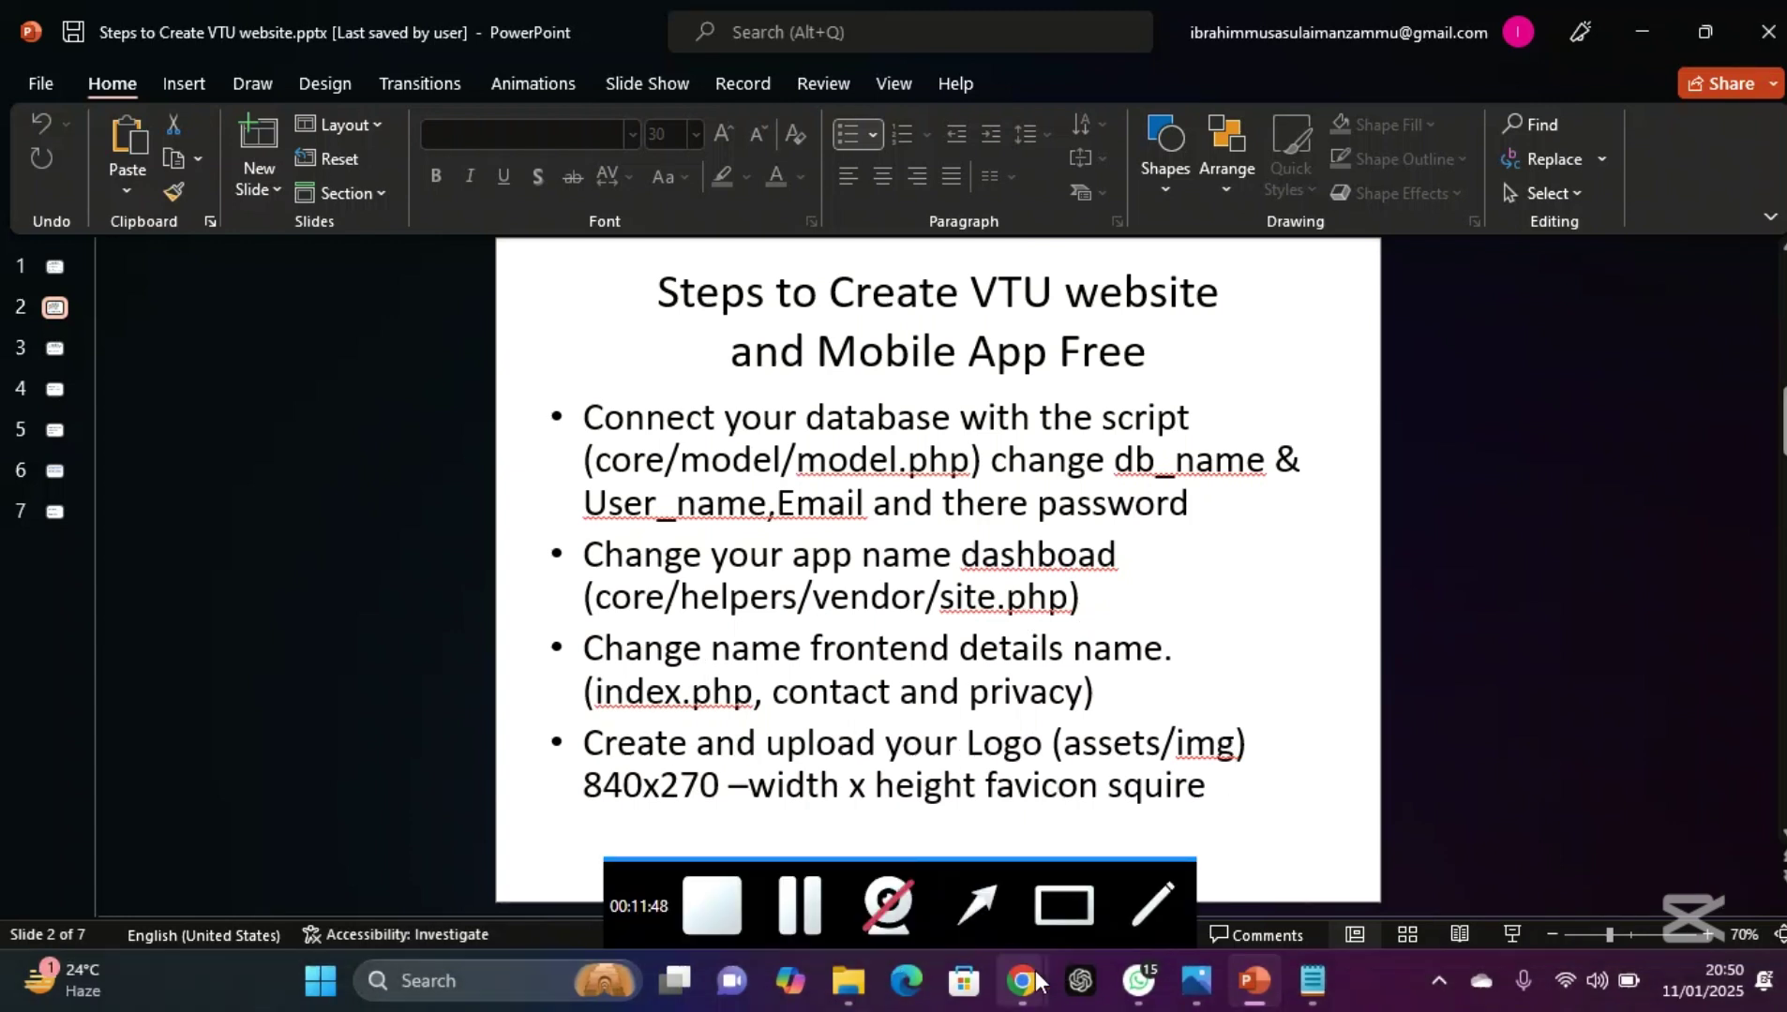
pyautogui.moveTo(1022, 981)
pyautogui.click(1163, 848)
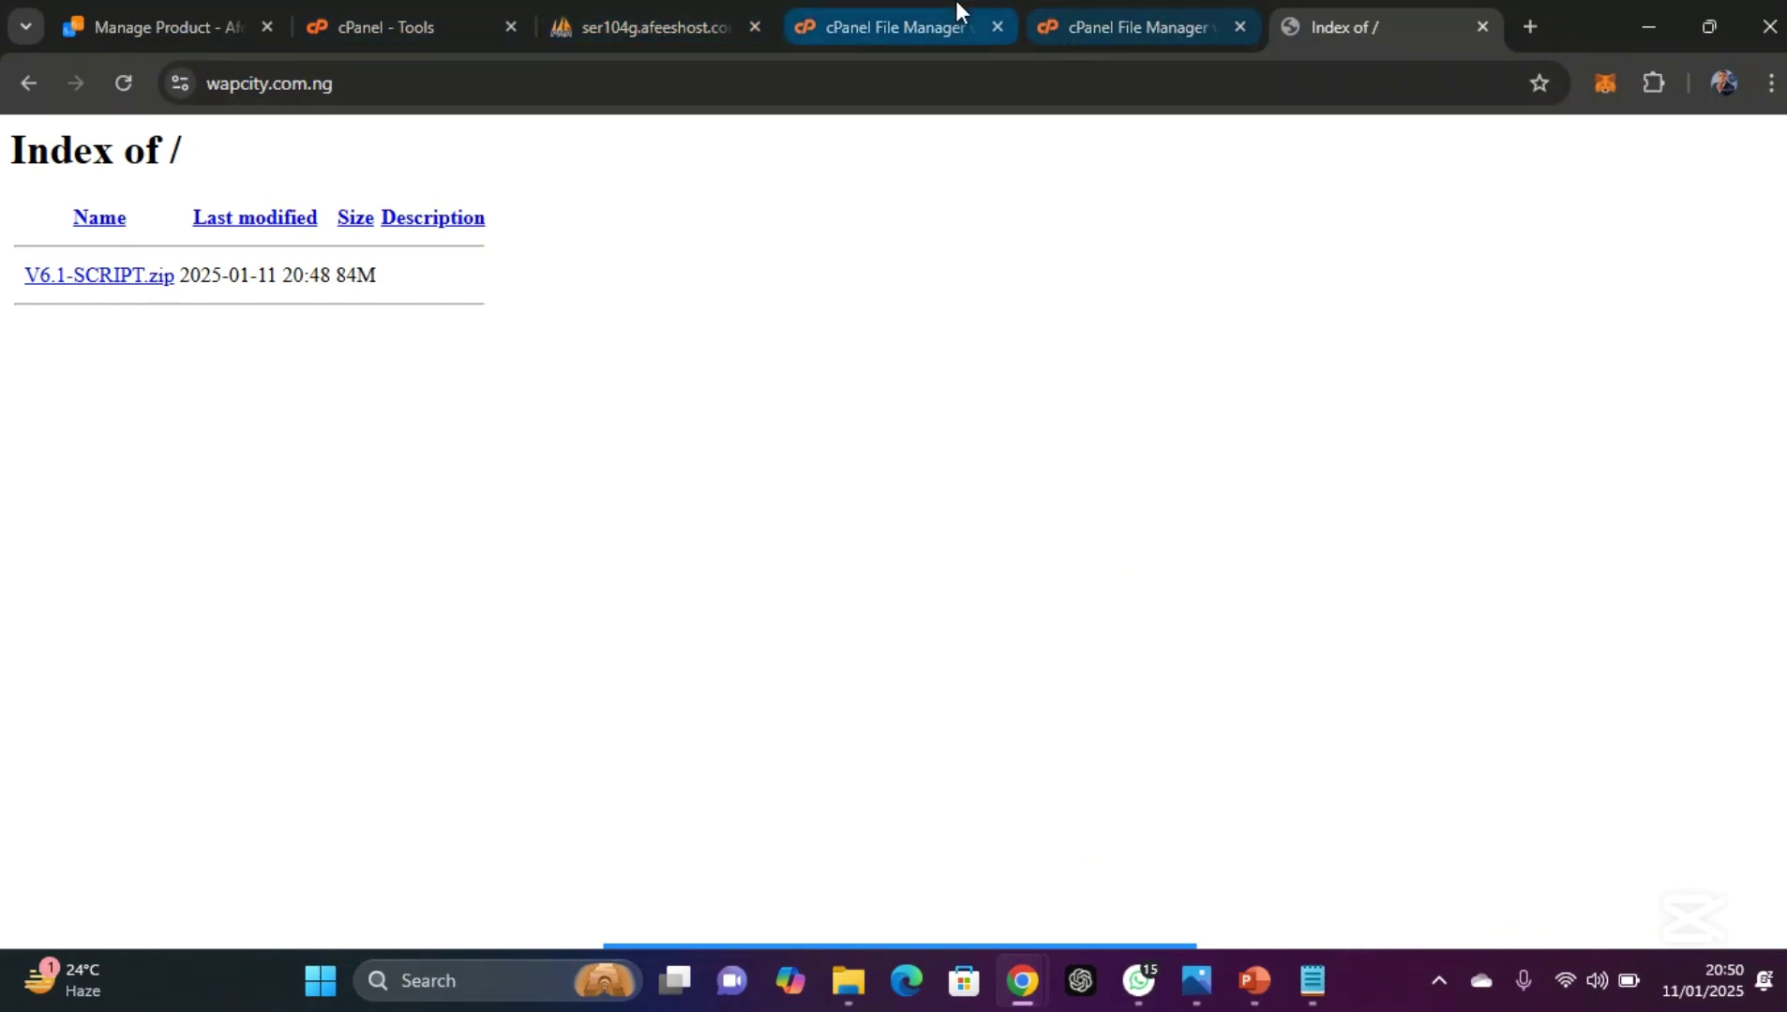
# Step: Extract V6.1-SCRIPT.zip into public_html and reload wapcity.com.ng to see the 9japaydata homepage
pyautogui.click(1099, 25)
pyautogui.click(646, 403)
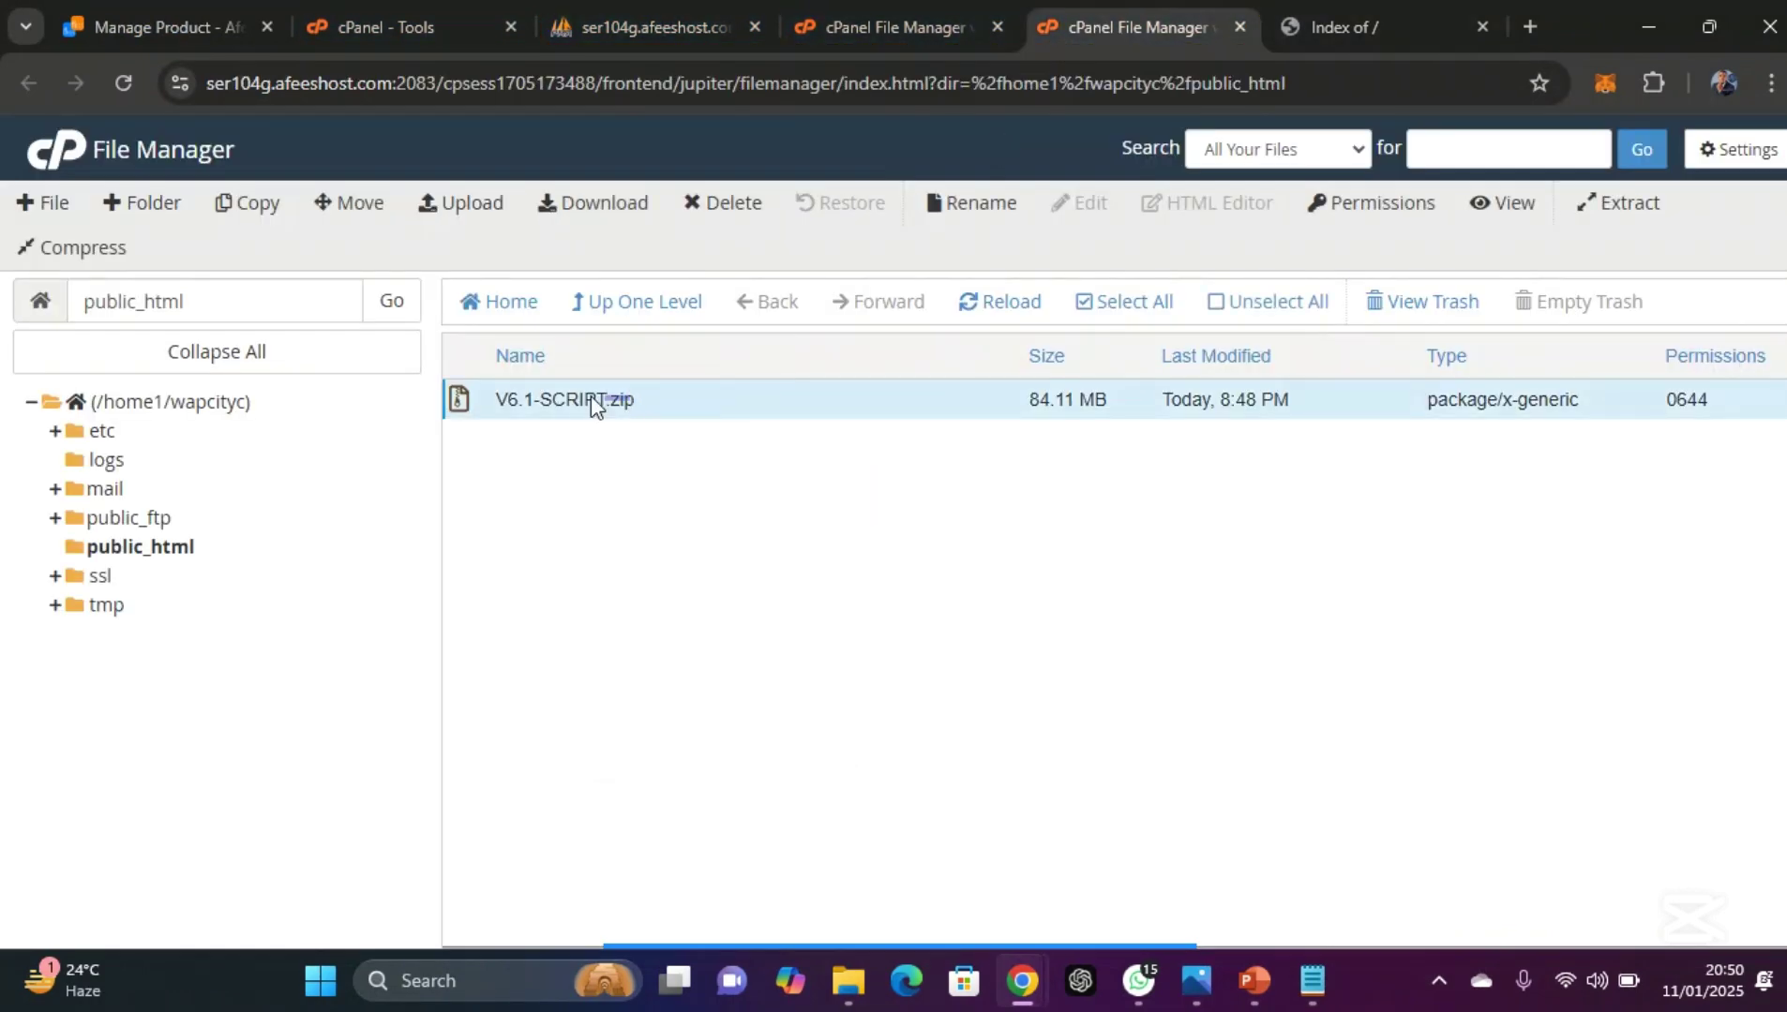
pyautogui.rightClick(591, 401)
pyautogui.click(649, 694)
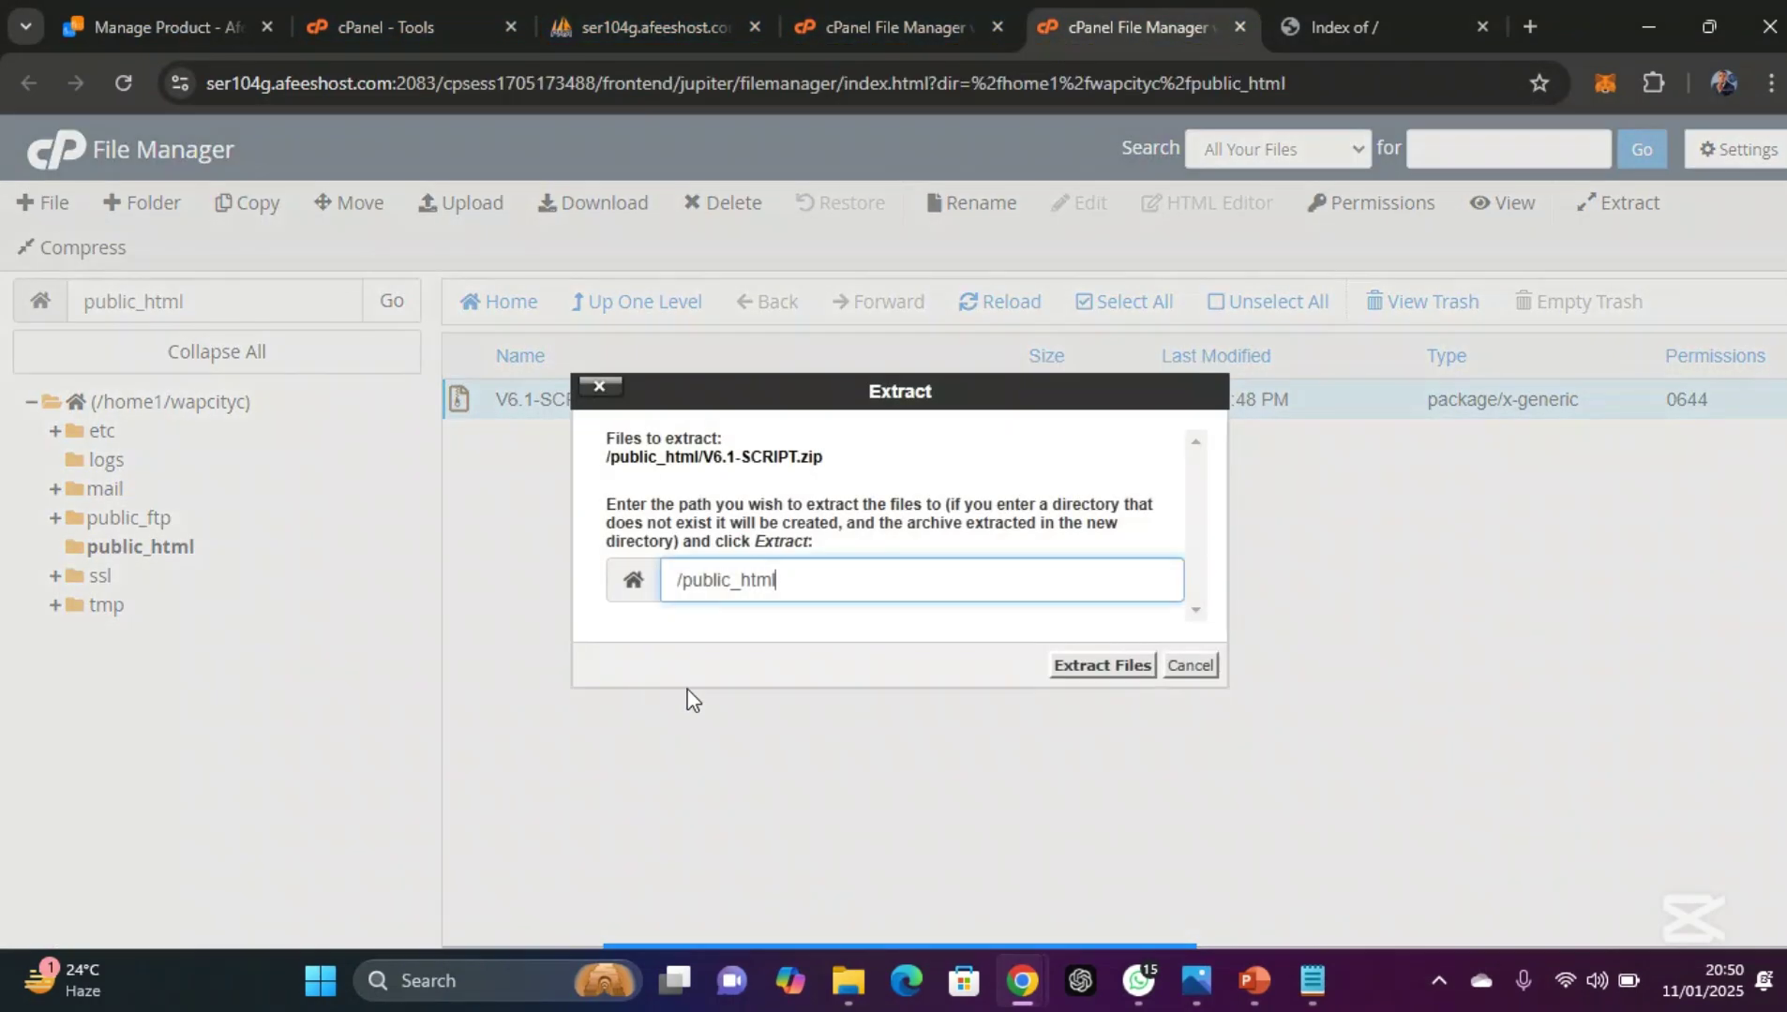
pyautogui.click(1106, 666)
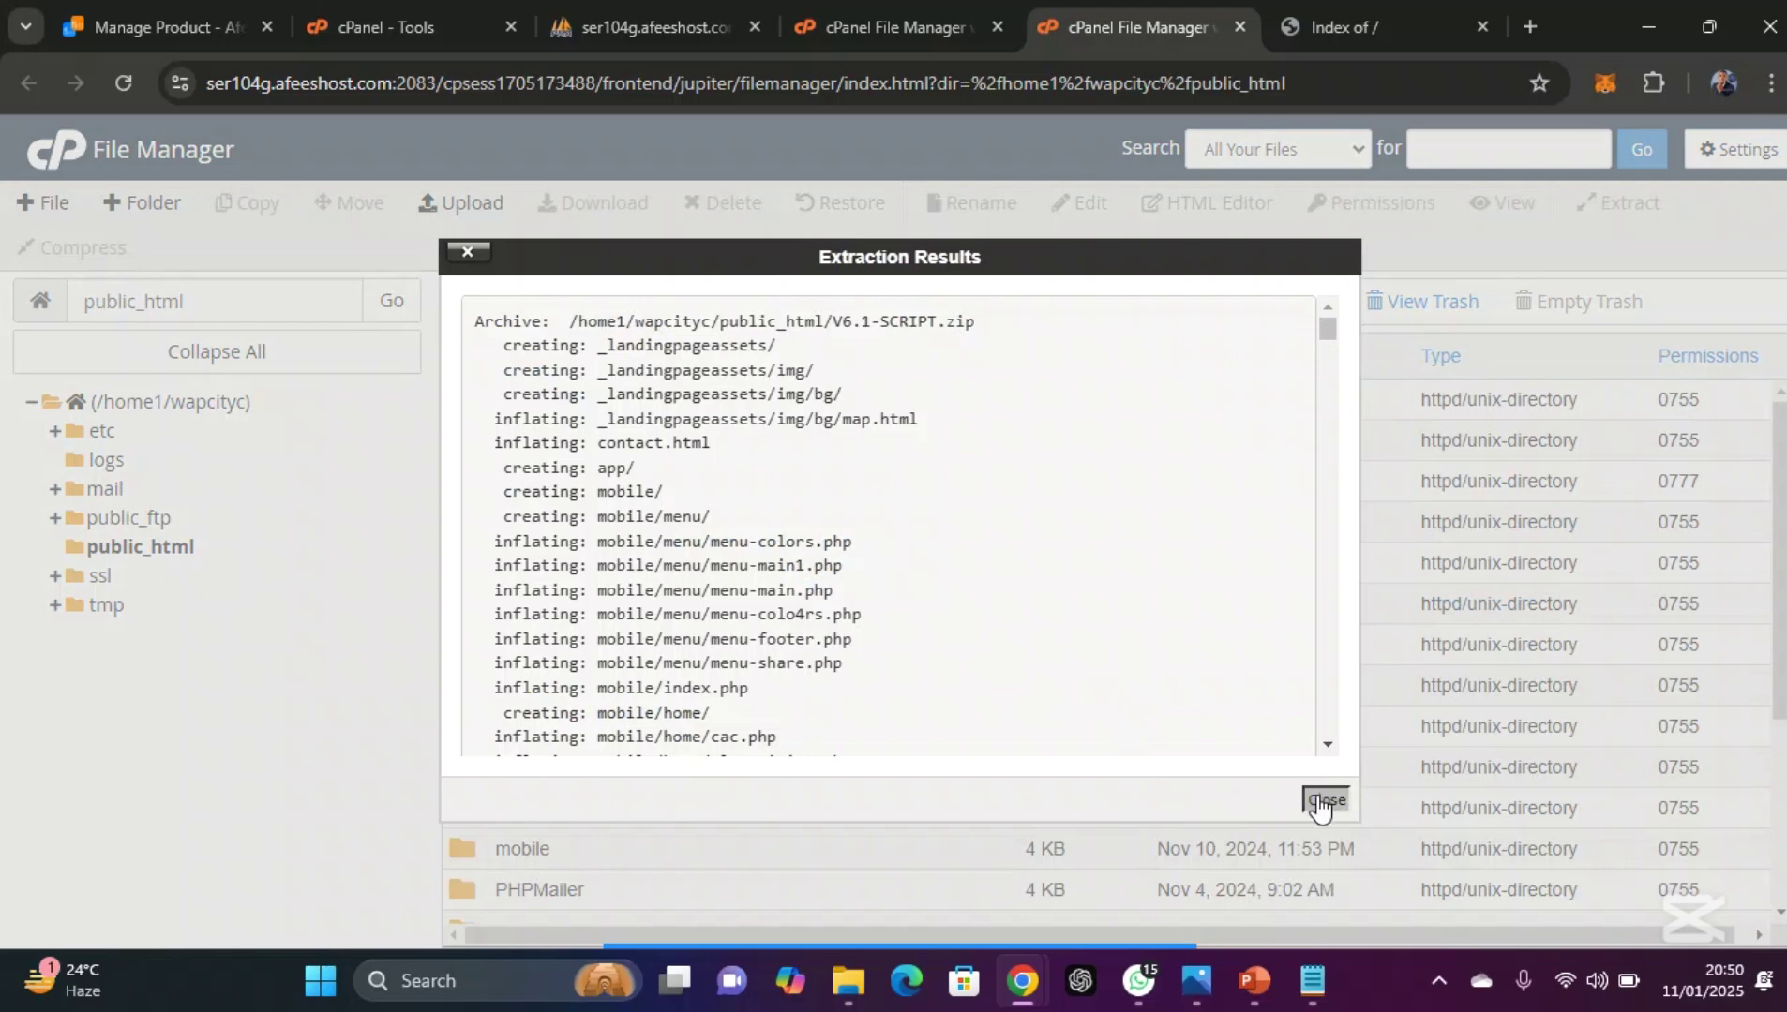
pyautogui.click(1322, 802)
pyautogui.click(1285, 19)
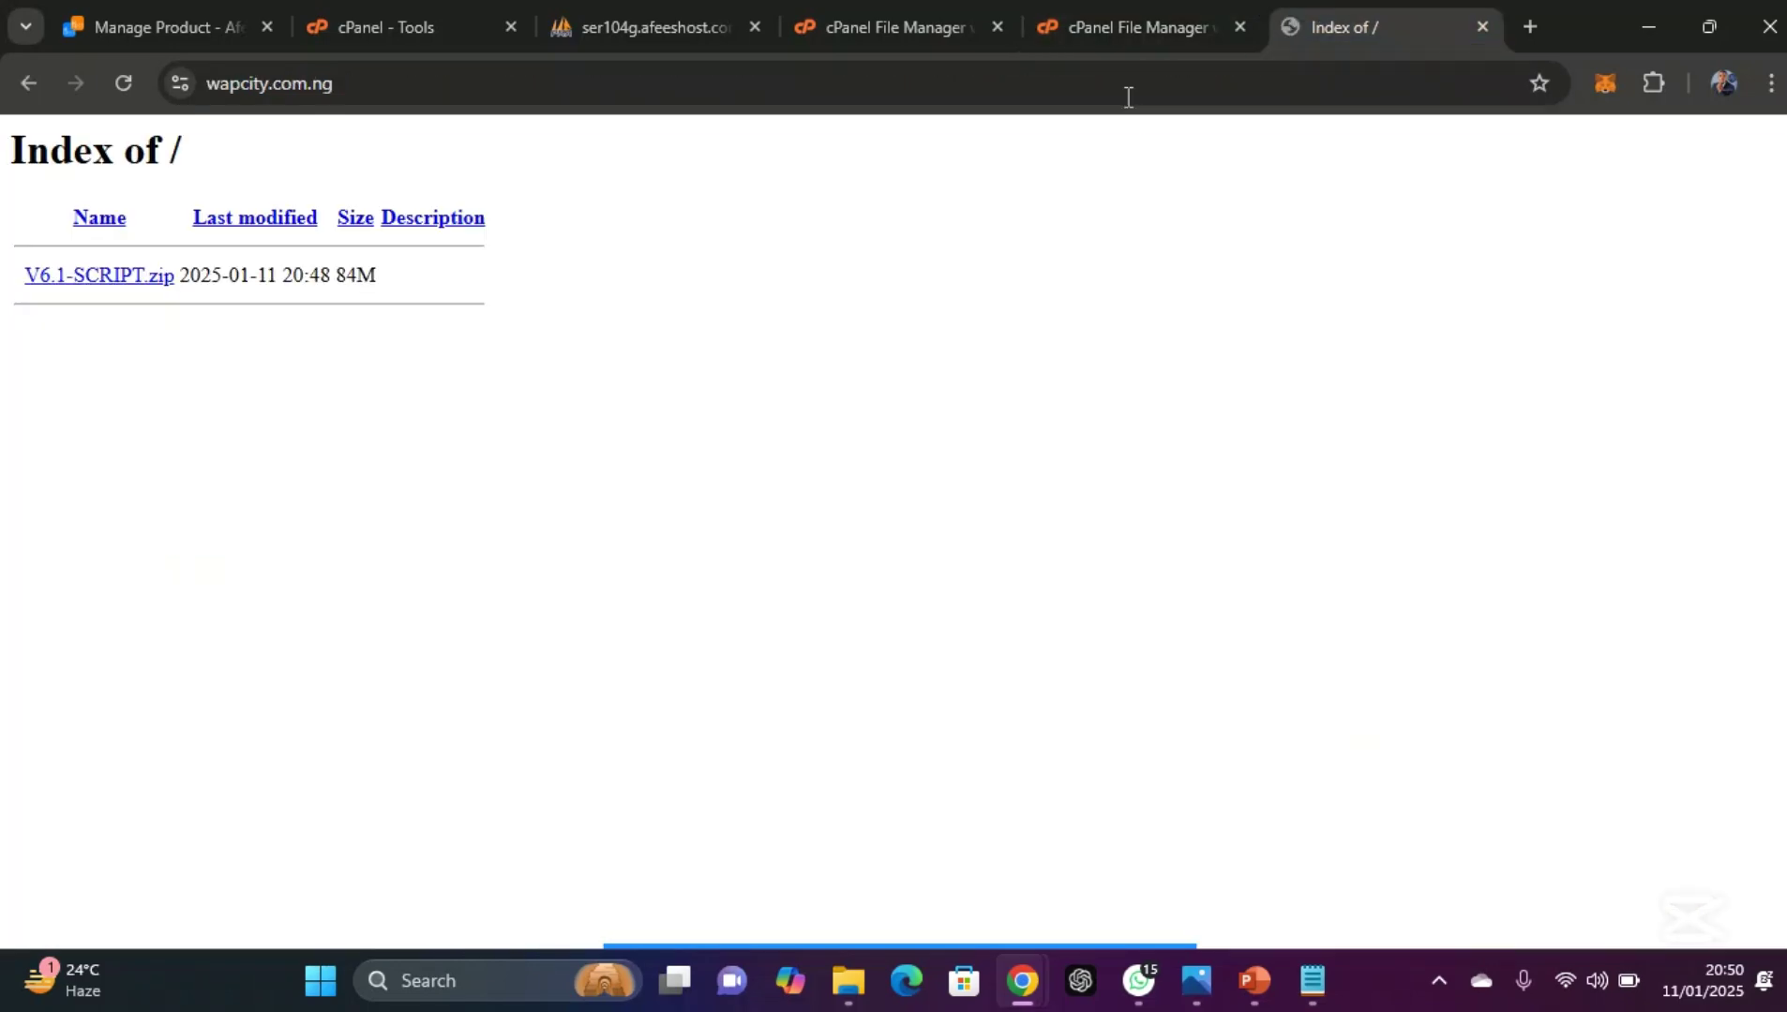
pyautogui.press('F5')
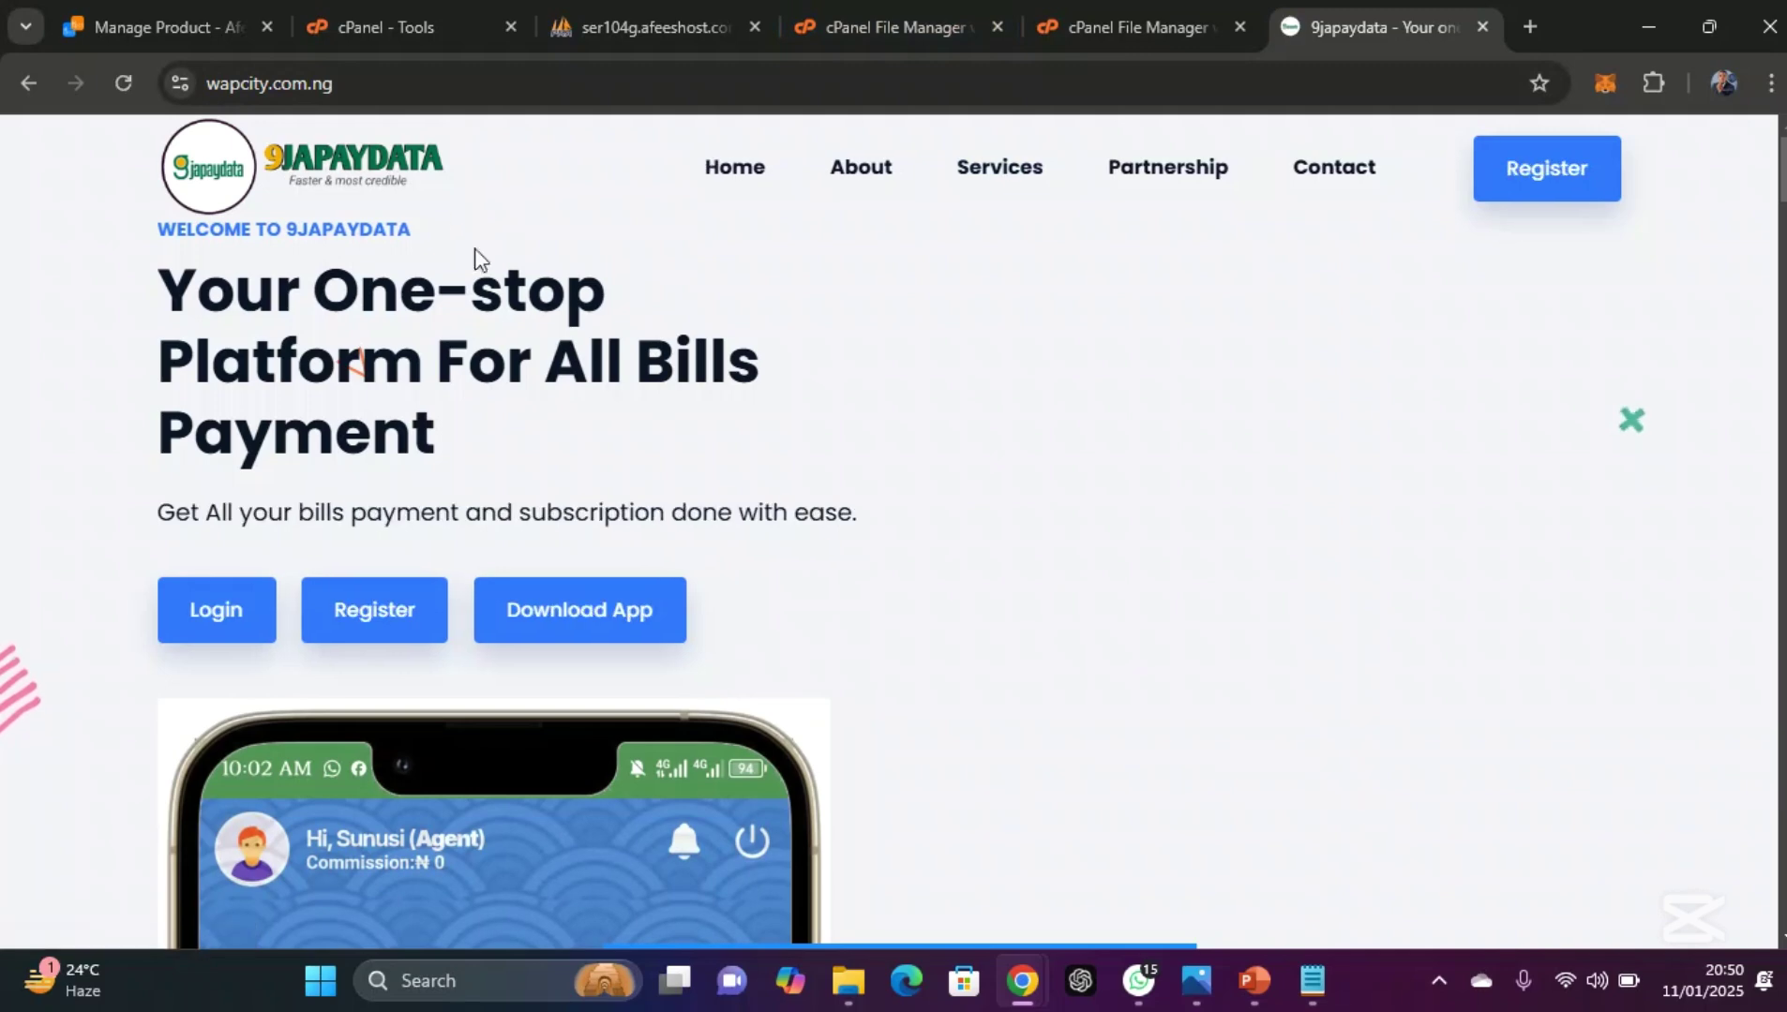
pyautogui.click(1134, 26)
# Step: Permanently delete V6.1-SCRIPT.zip from public_html, skipping the trash
pyautogui.scroll(-4, 804, 598)
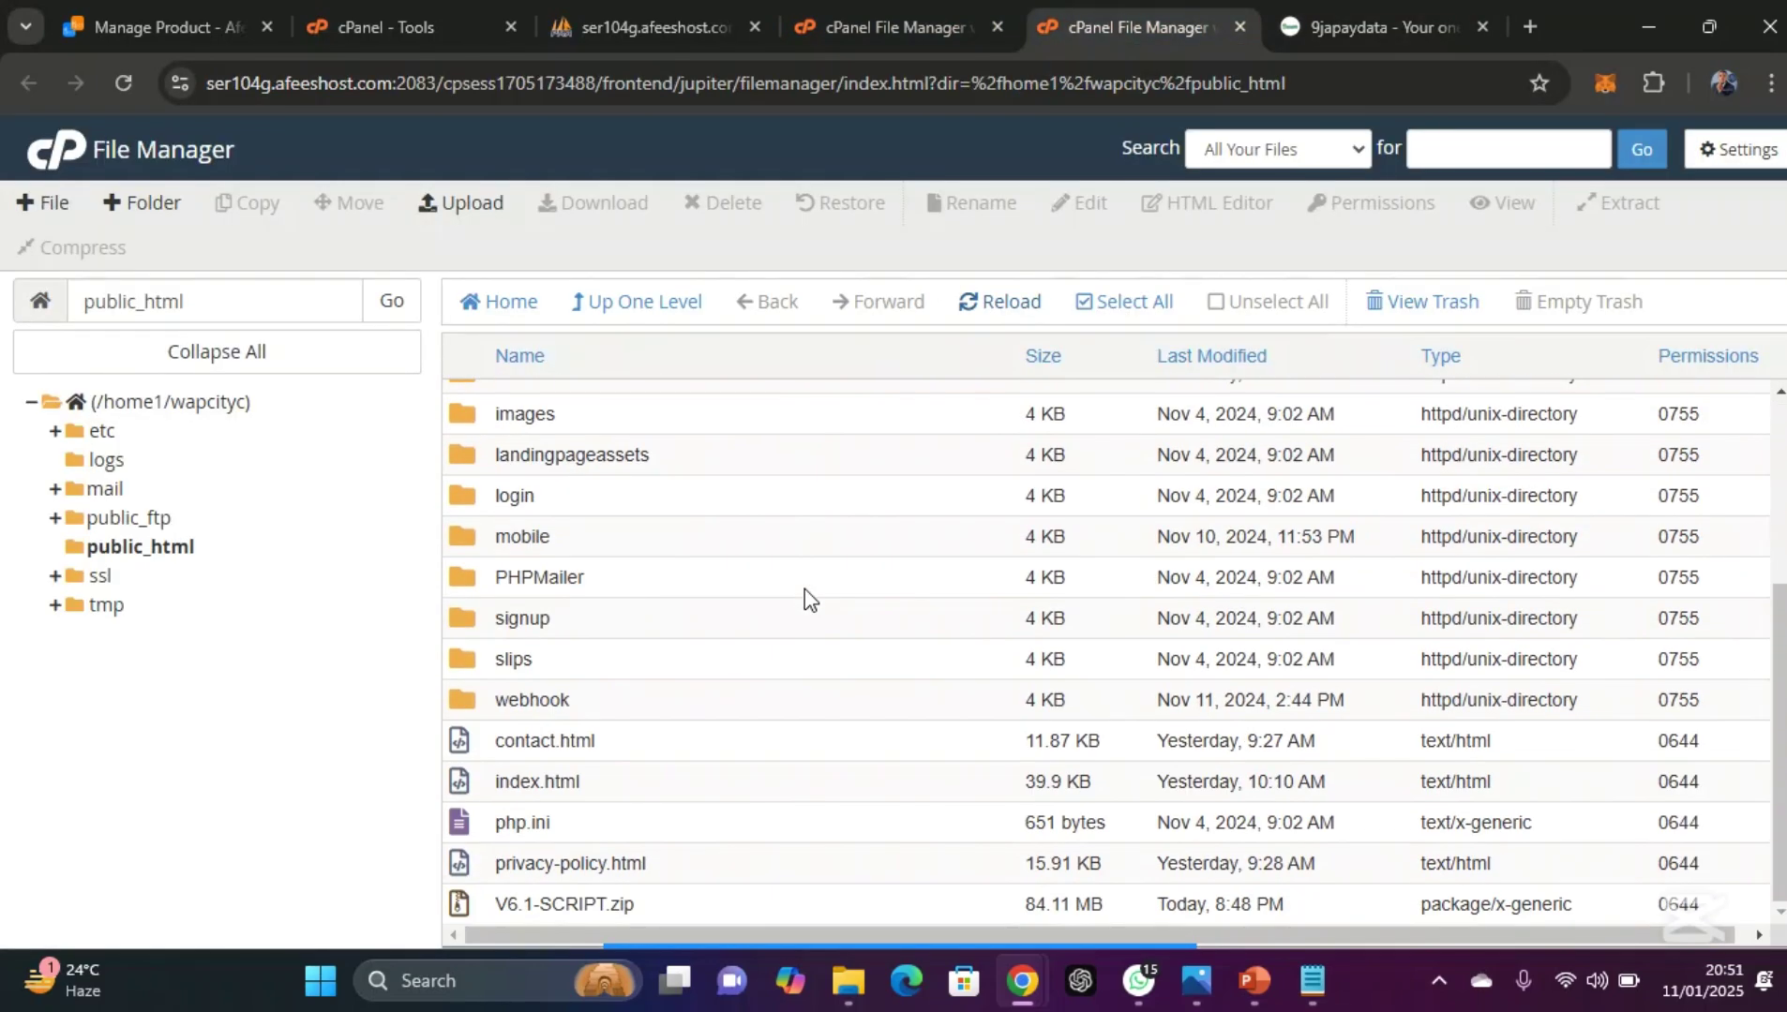
pyautogui.rightClick(750, 908)
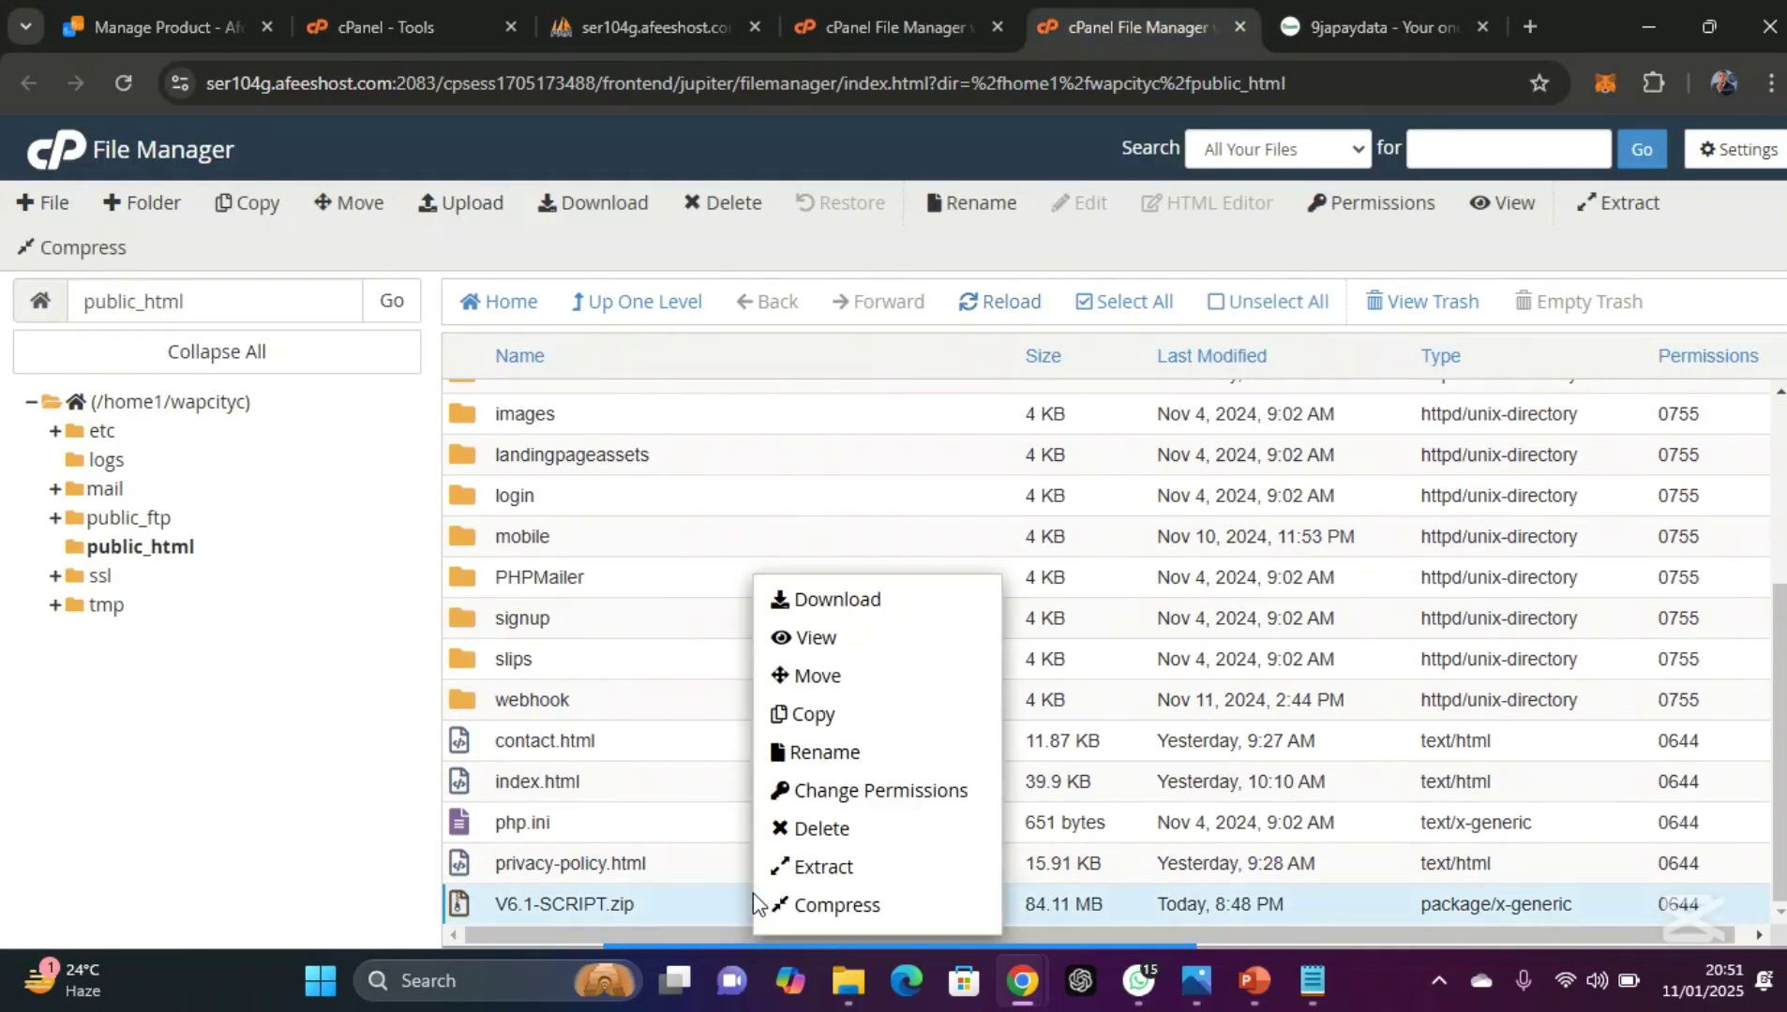
pyautogui.click(848, 829)
pyautogui.click(630, 542)
pyautogui.click(1121, 615)
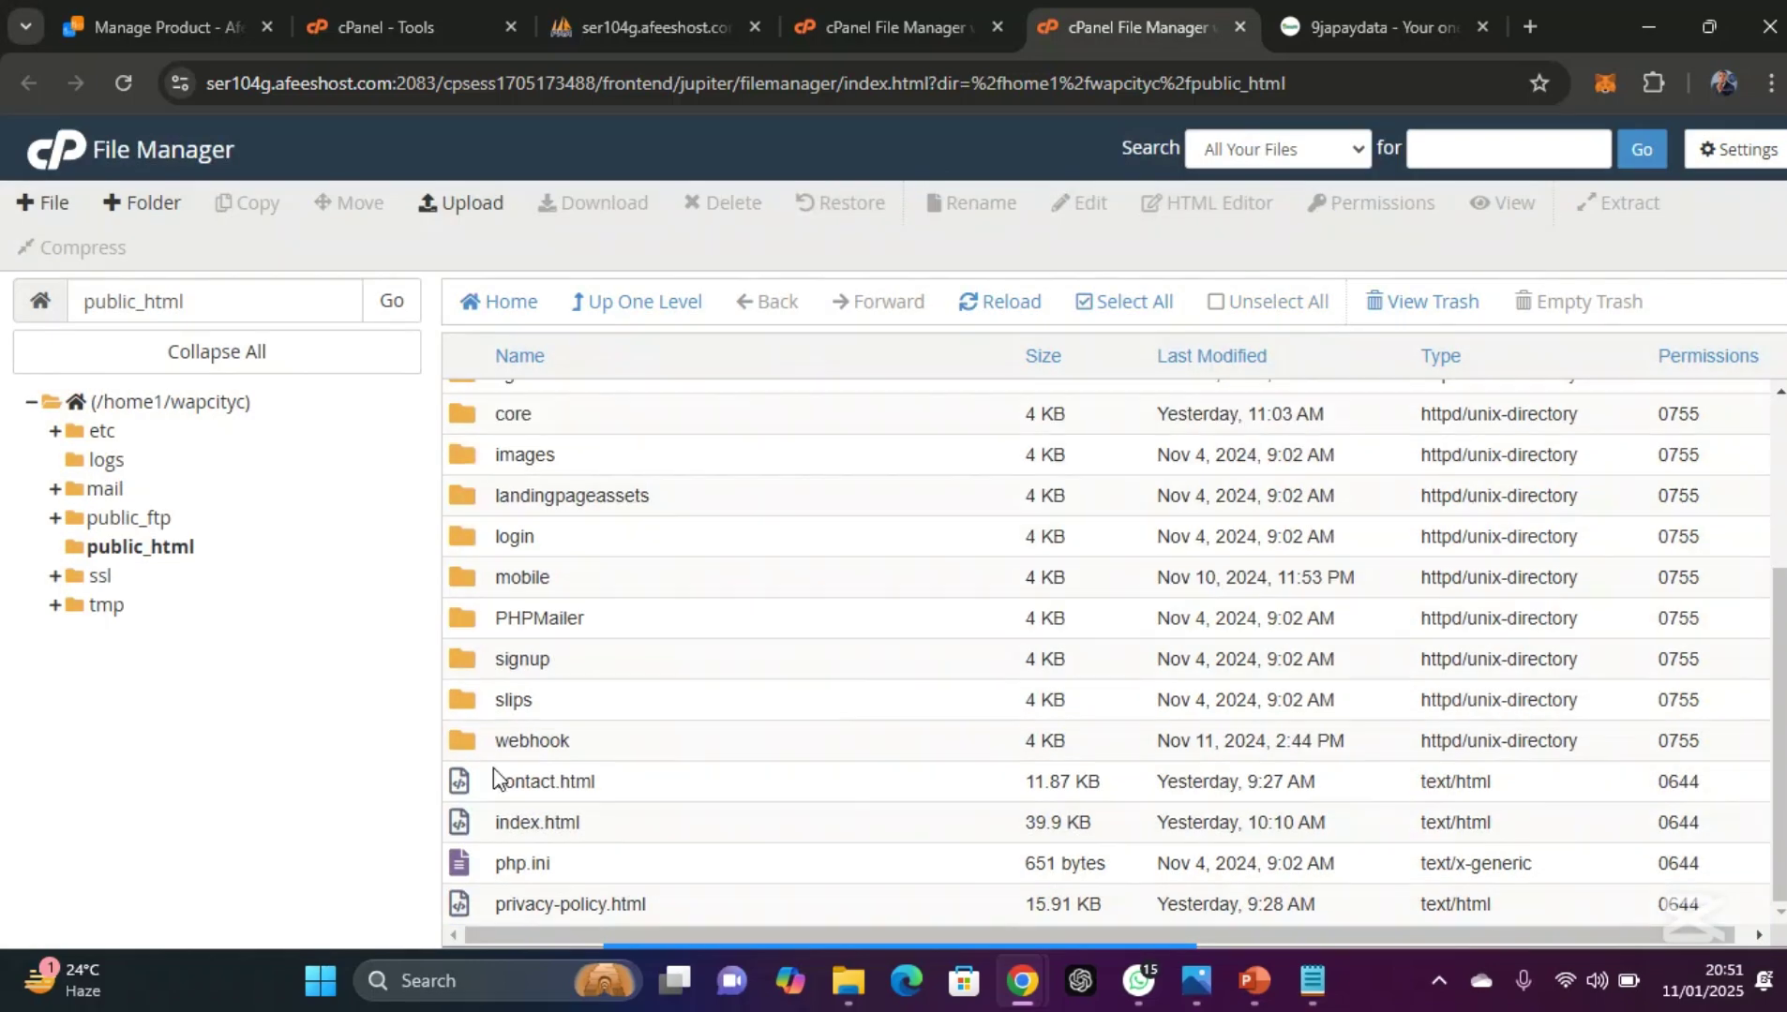
# Step: Open core/Models/Model.php in the code editor
pyautogui.scroll(5, 769, 697)
pyautogui.doubleClick(559, 610)
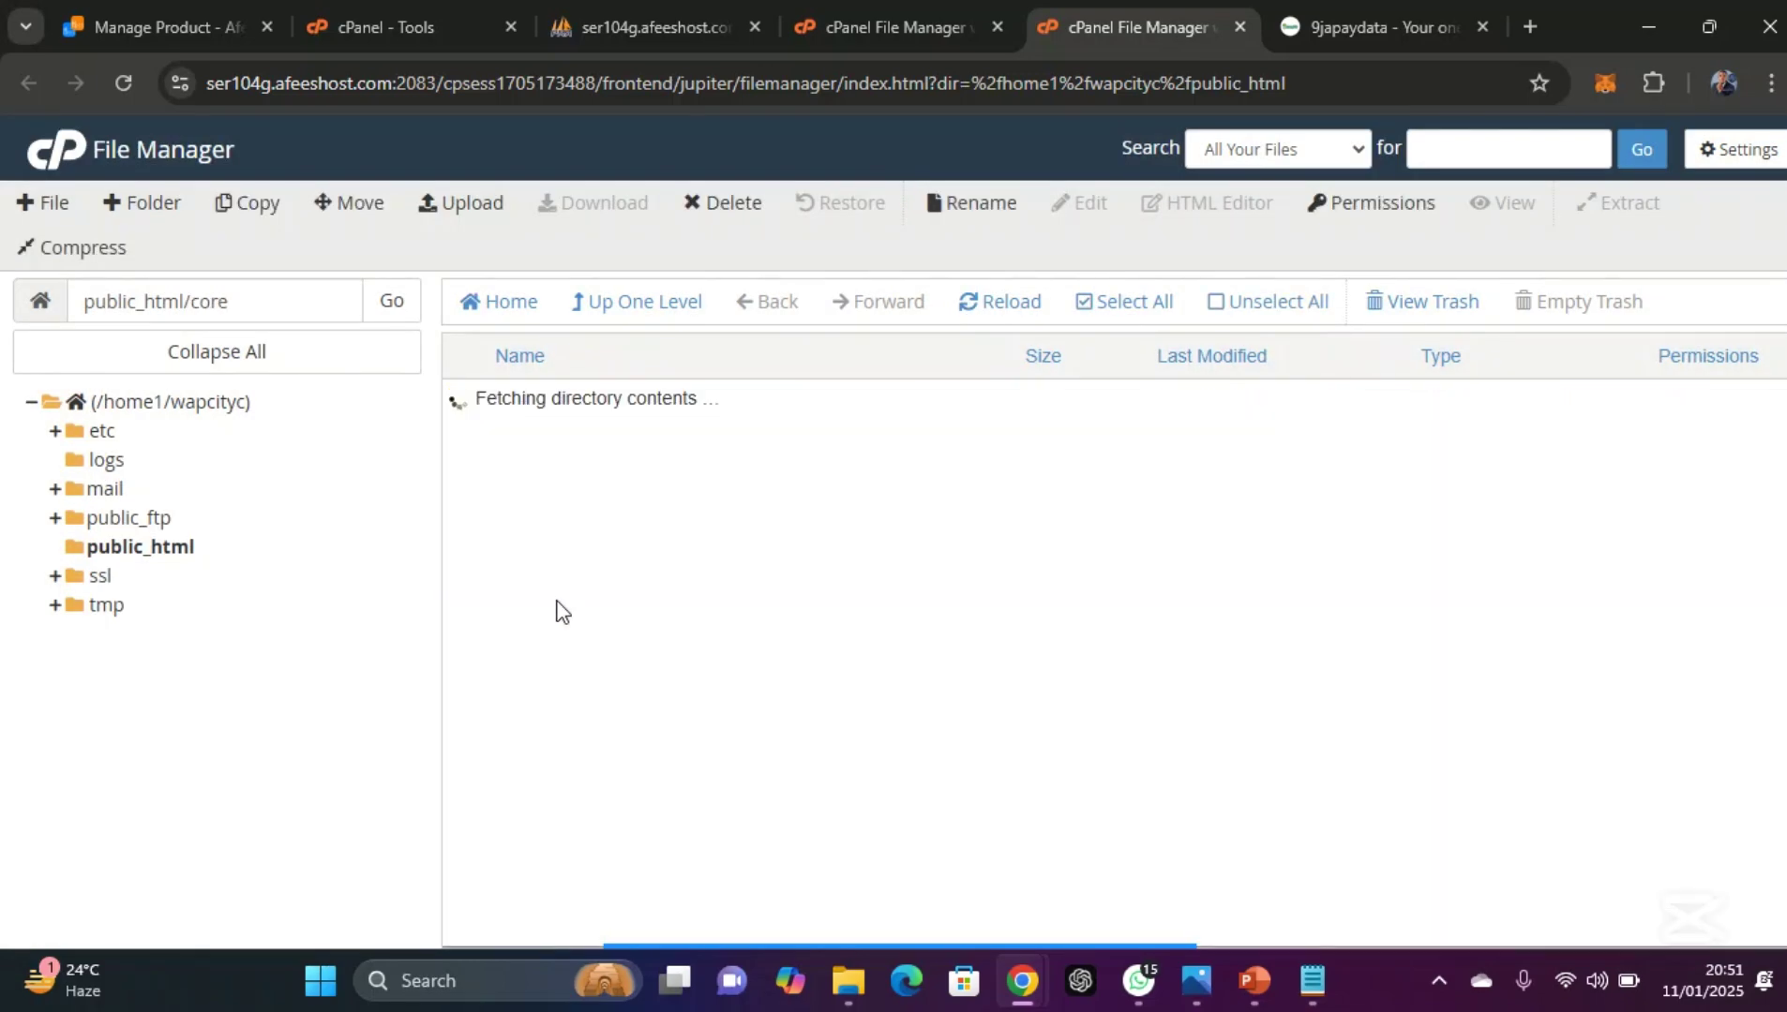
pyautogui.doubleClick(600, 522)
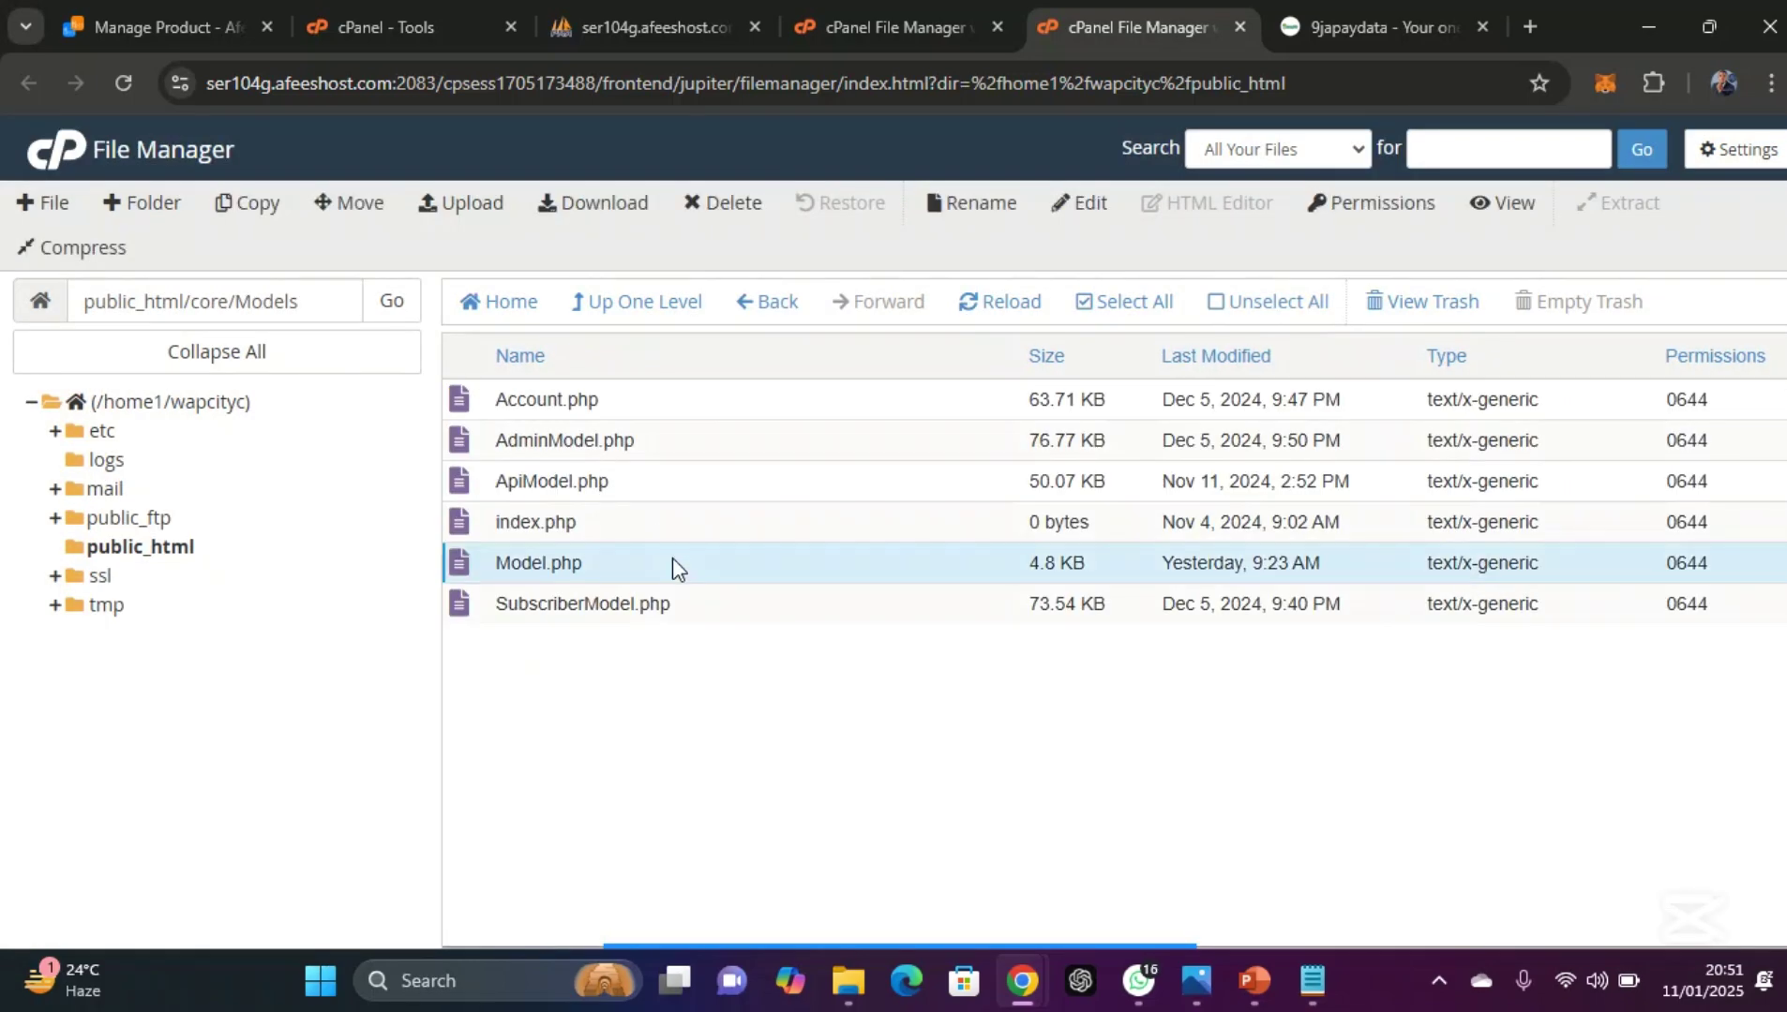
pyautogui.rightClick(678, 563)
pyautogui.click(757, 661)
pyautogui.click(1129, 728)
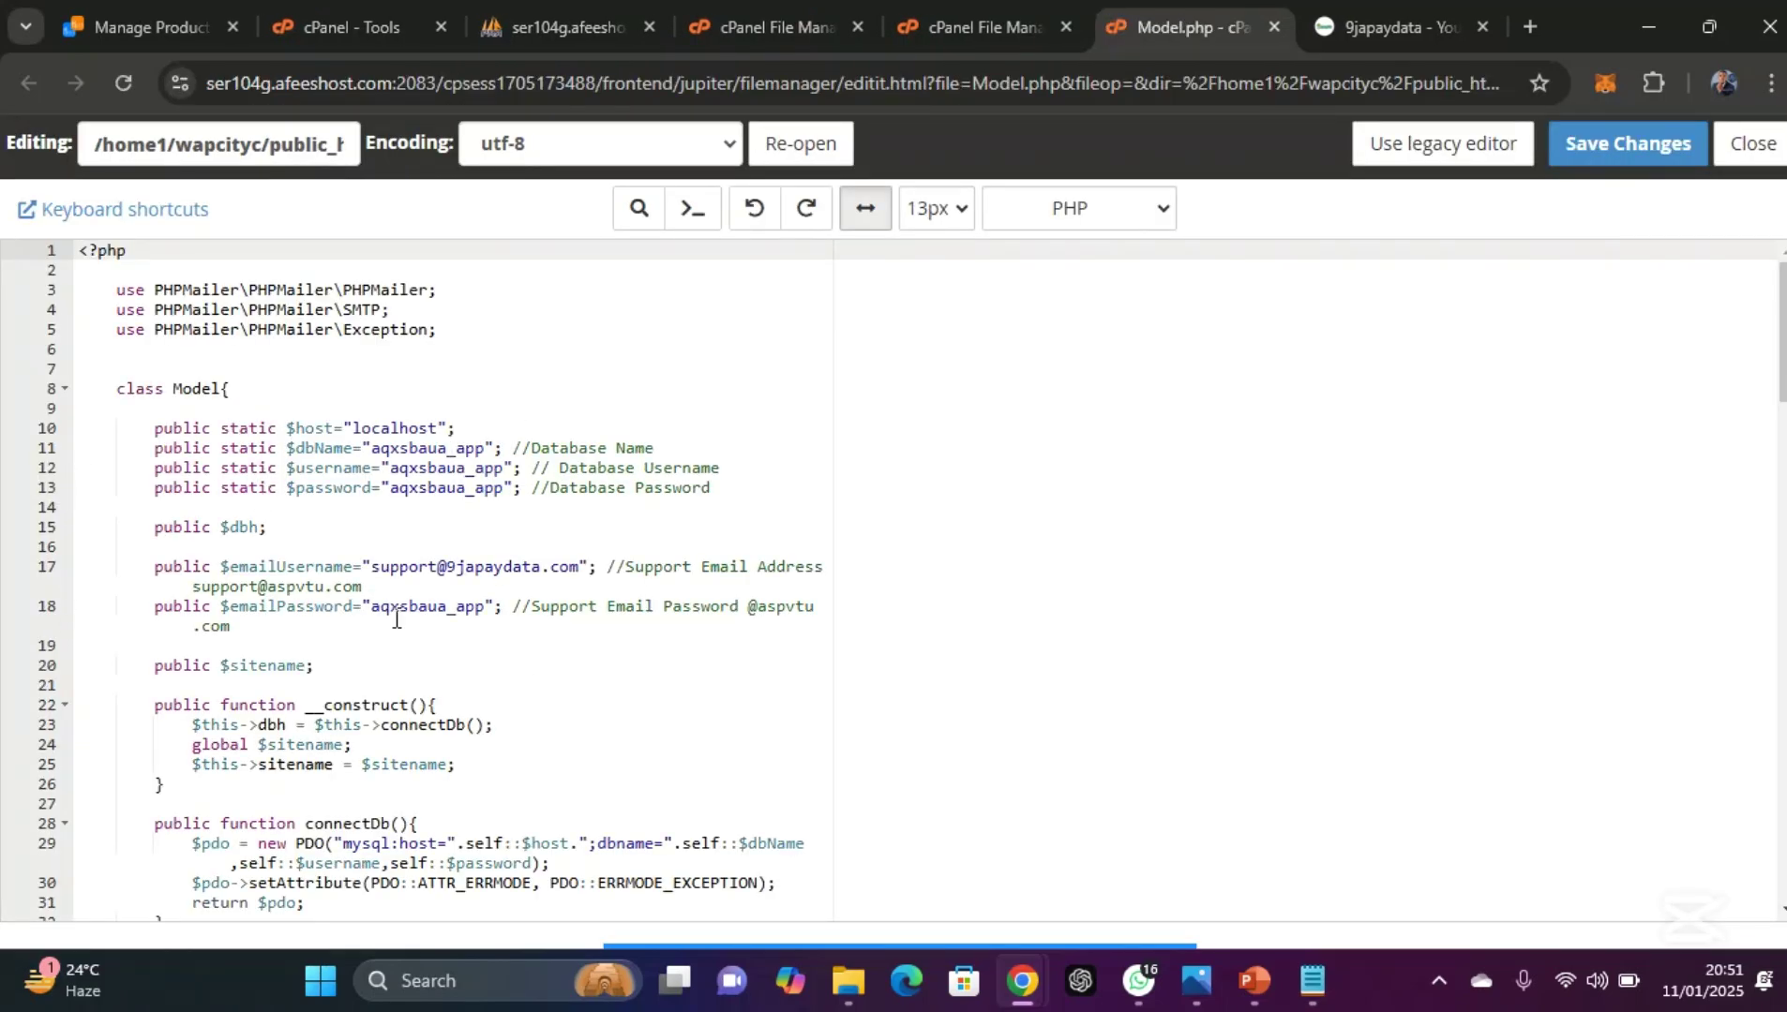
# Step: Replace Model.php's database name, username and e-mail password with the new values from the notes
pyautogui.click(1312, 981)
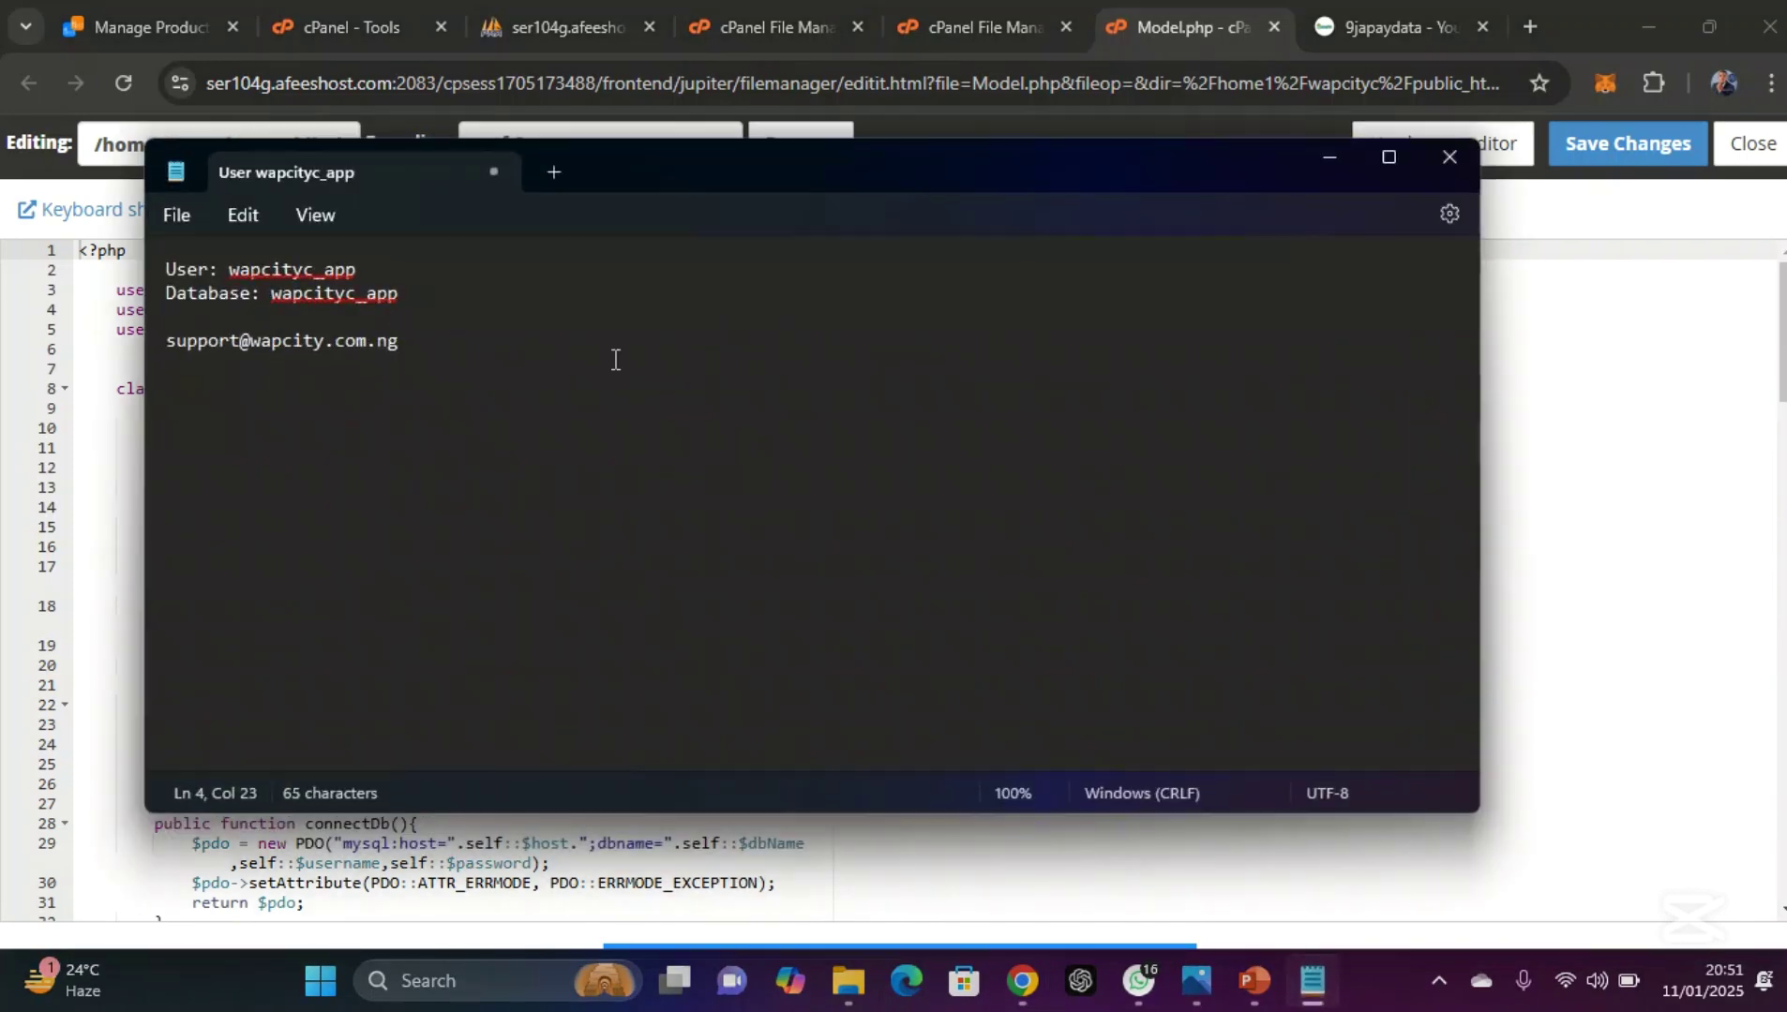
pyautogui.moveTo(405, 296); pyautogui.dragTo(272, 293)
pyautogui.hotkey('ctrl', 'c')
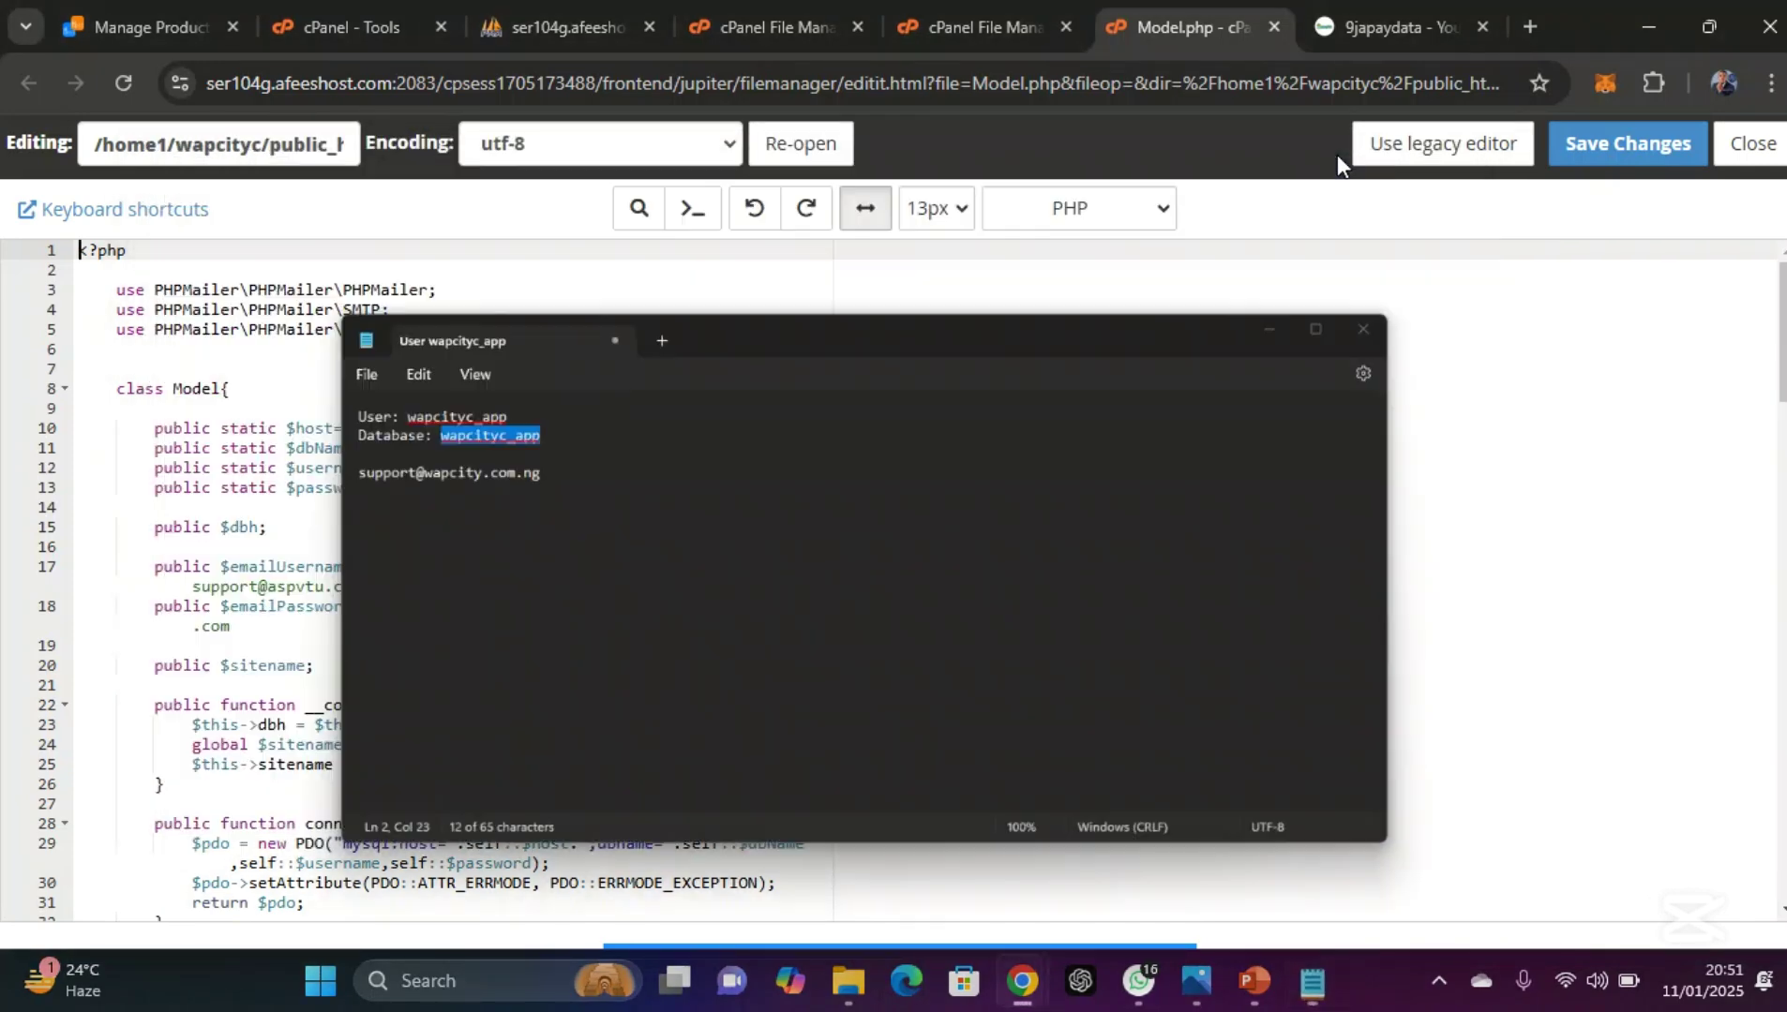
pyautogui.click(1335, 157)
pyautogui.moveTo(484, 448)
pyautogui.mouseDown()
pyautogui.moveTo(374, 458)
pyautogui.moveTo(509, 470)
pyautogui.mouseUp()
pyautogui.hotkey('ctrl', 'v')
pyautogui.hotkey('ctrl', 'v')
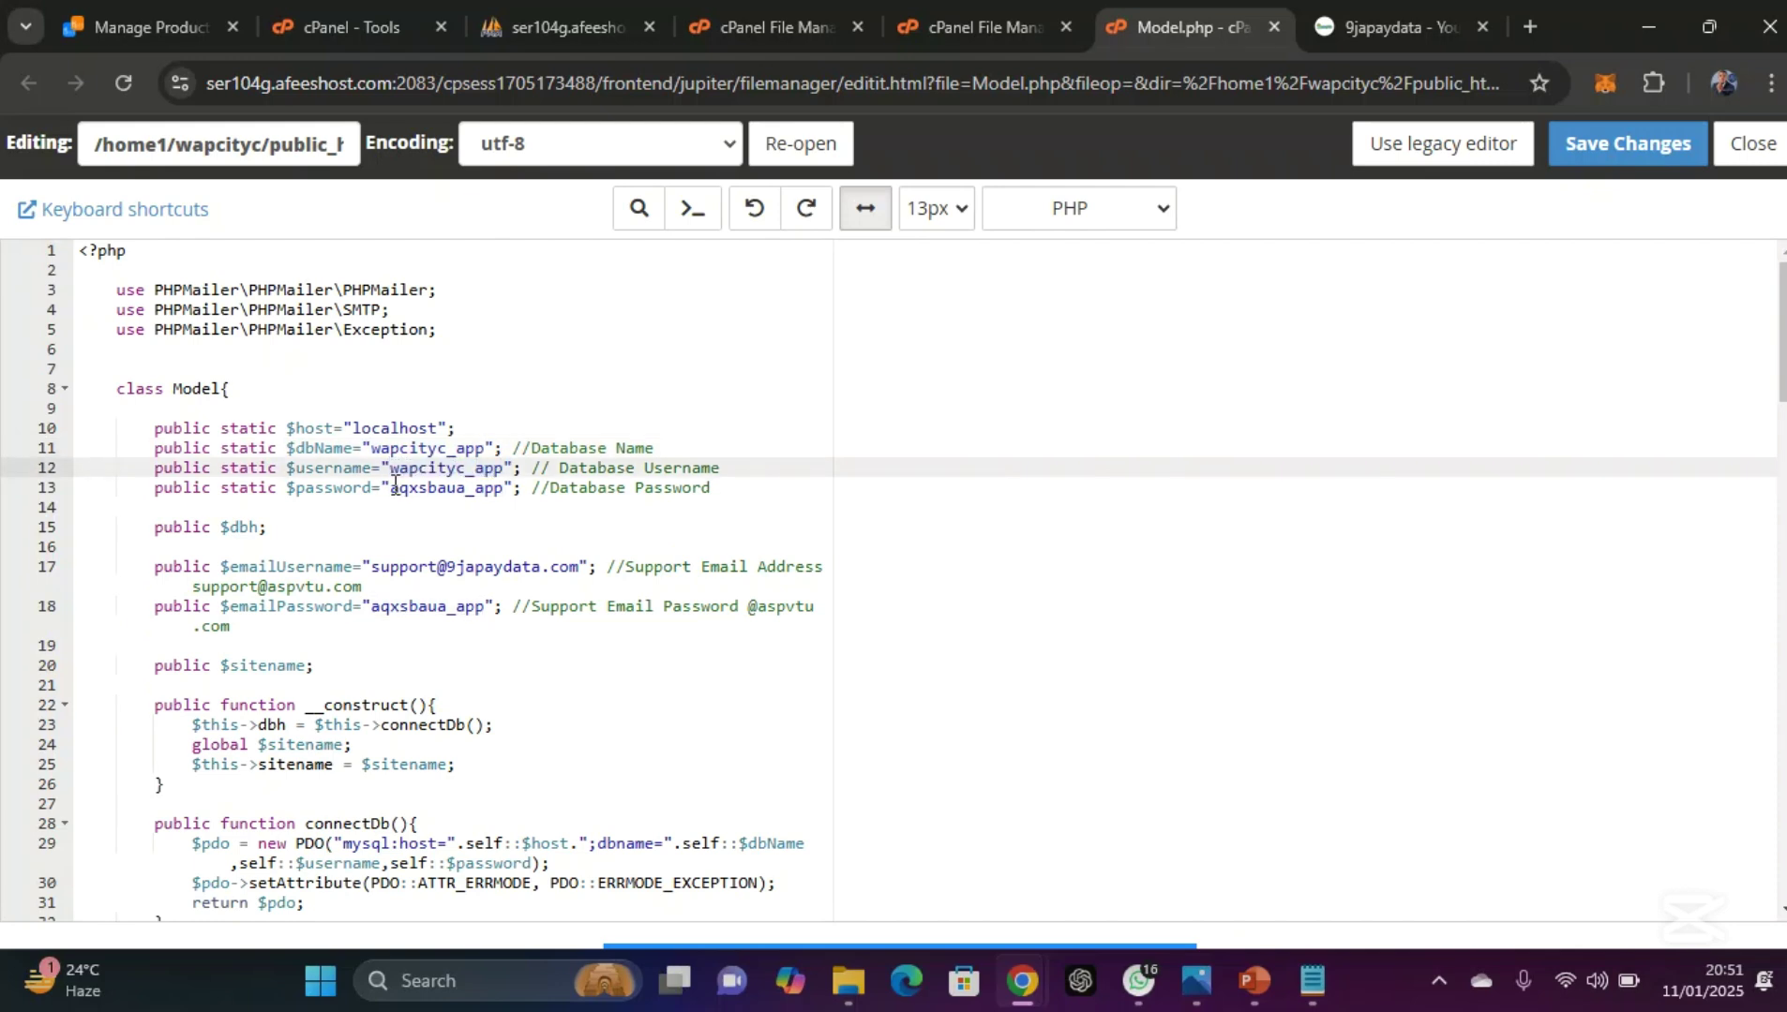
pyautogui.moveTo(392, 486); pyautogui.dragTo(506, 488)
pyautogui.hotkey('ctrl', 'v')
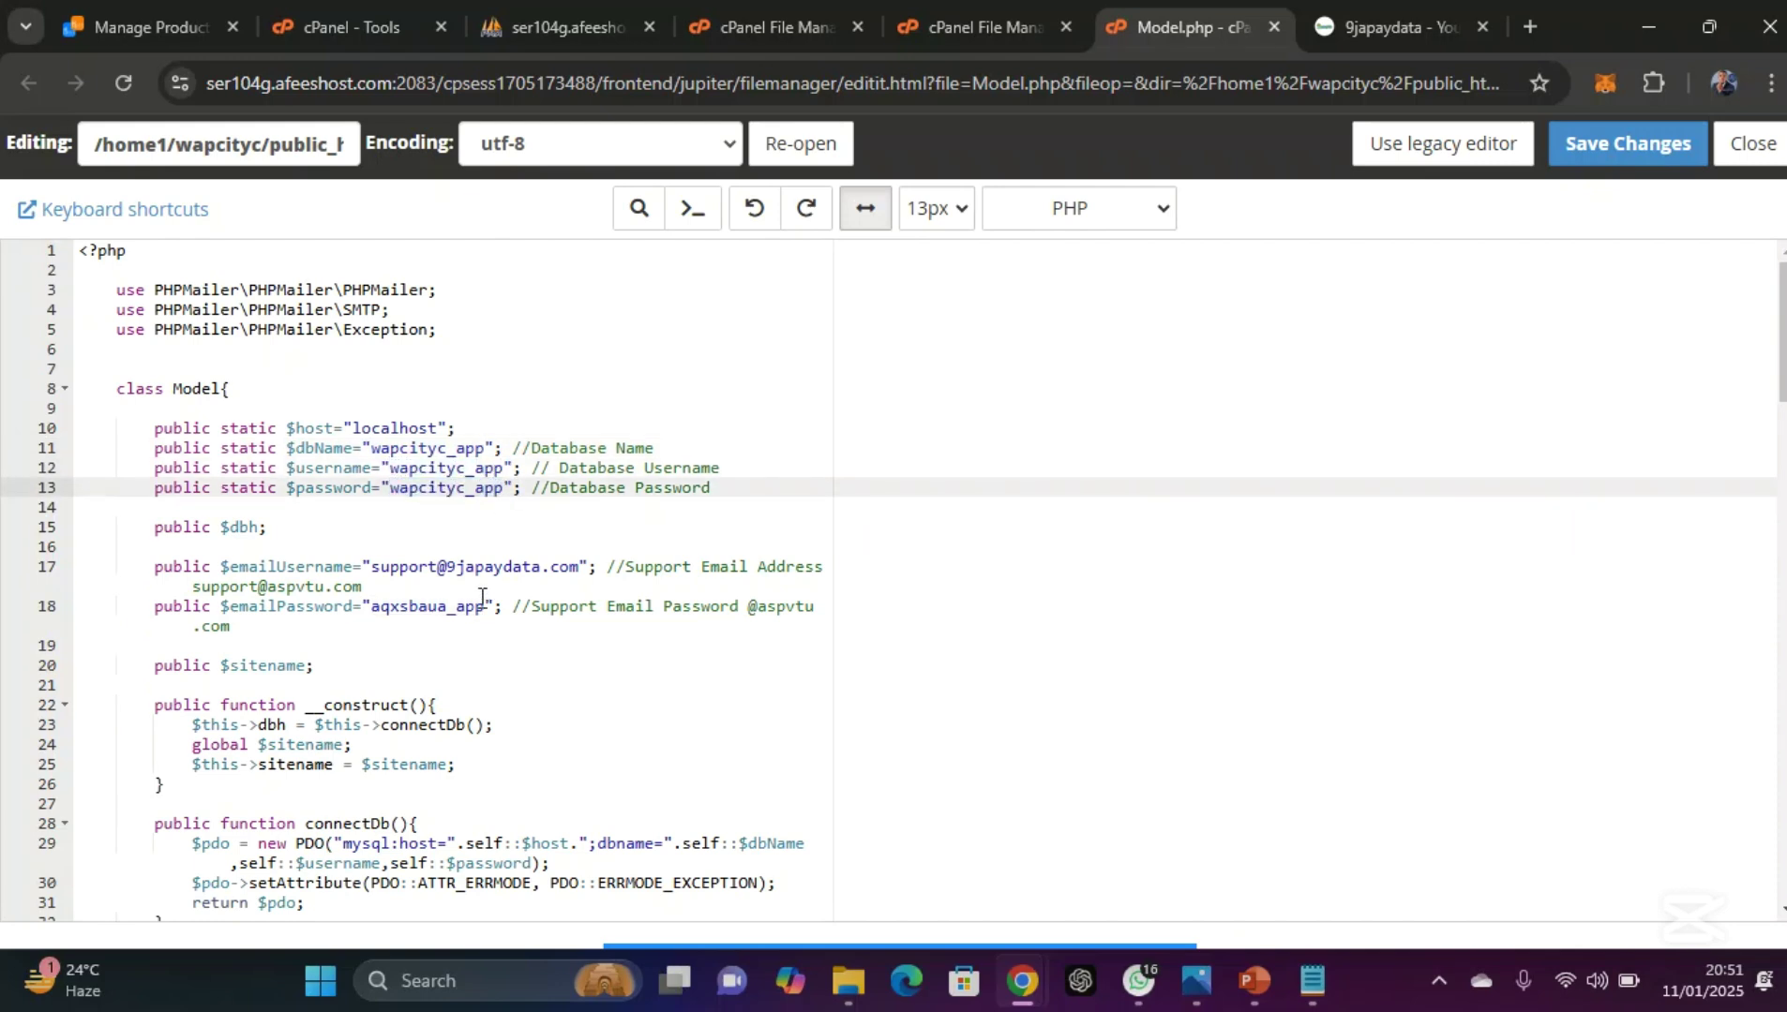
pyautogui.moveTo(489, 614); pyautogui.dragTo(373, 611)
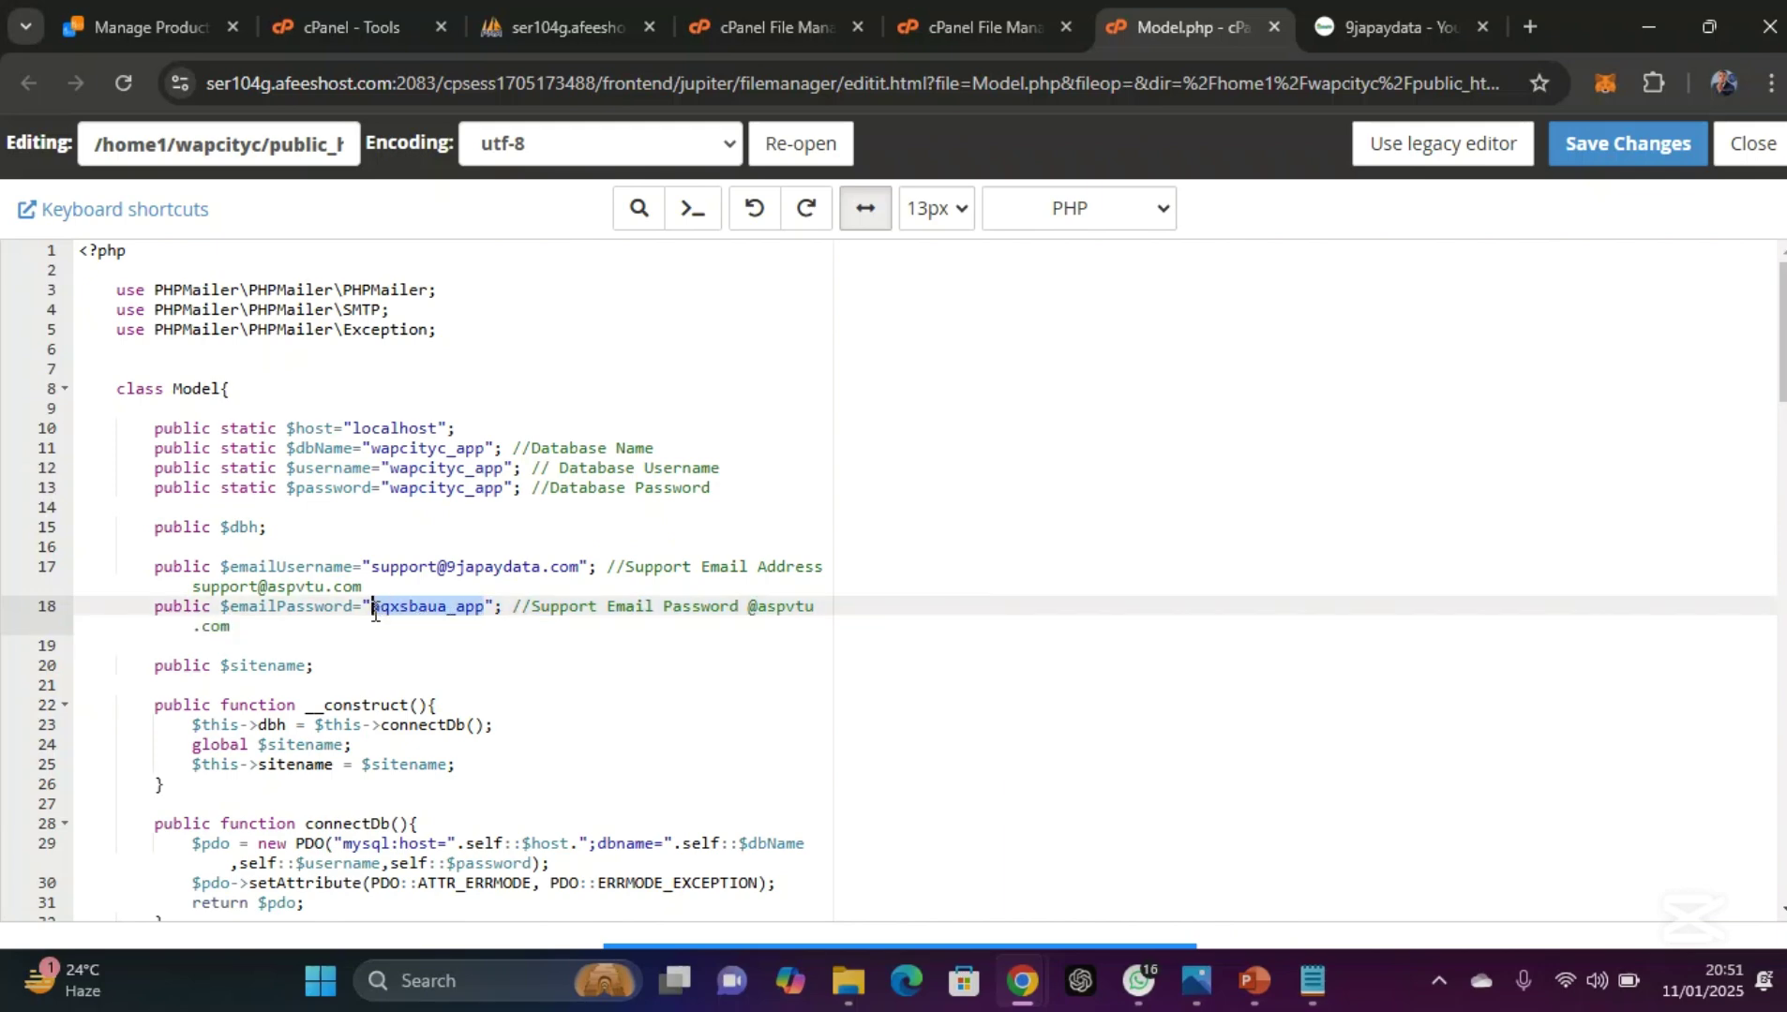
pyautogui.hotkey('ctrl', 'v')
# Step: Replace the support e-mail on line 17 with the Wapcity address and save Model.php
pyautogui.click(1313, 980)
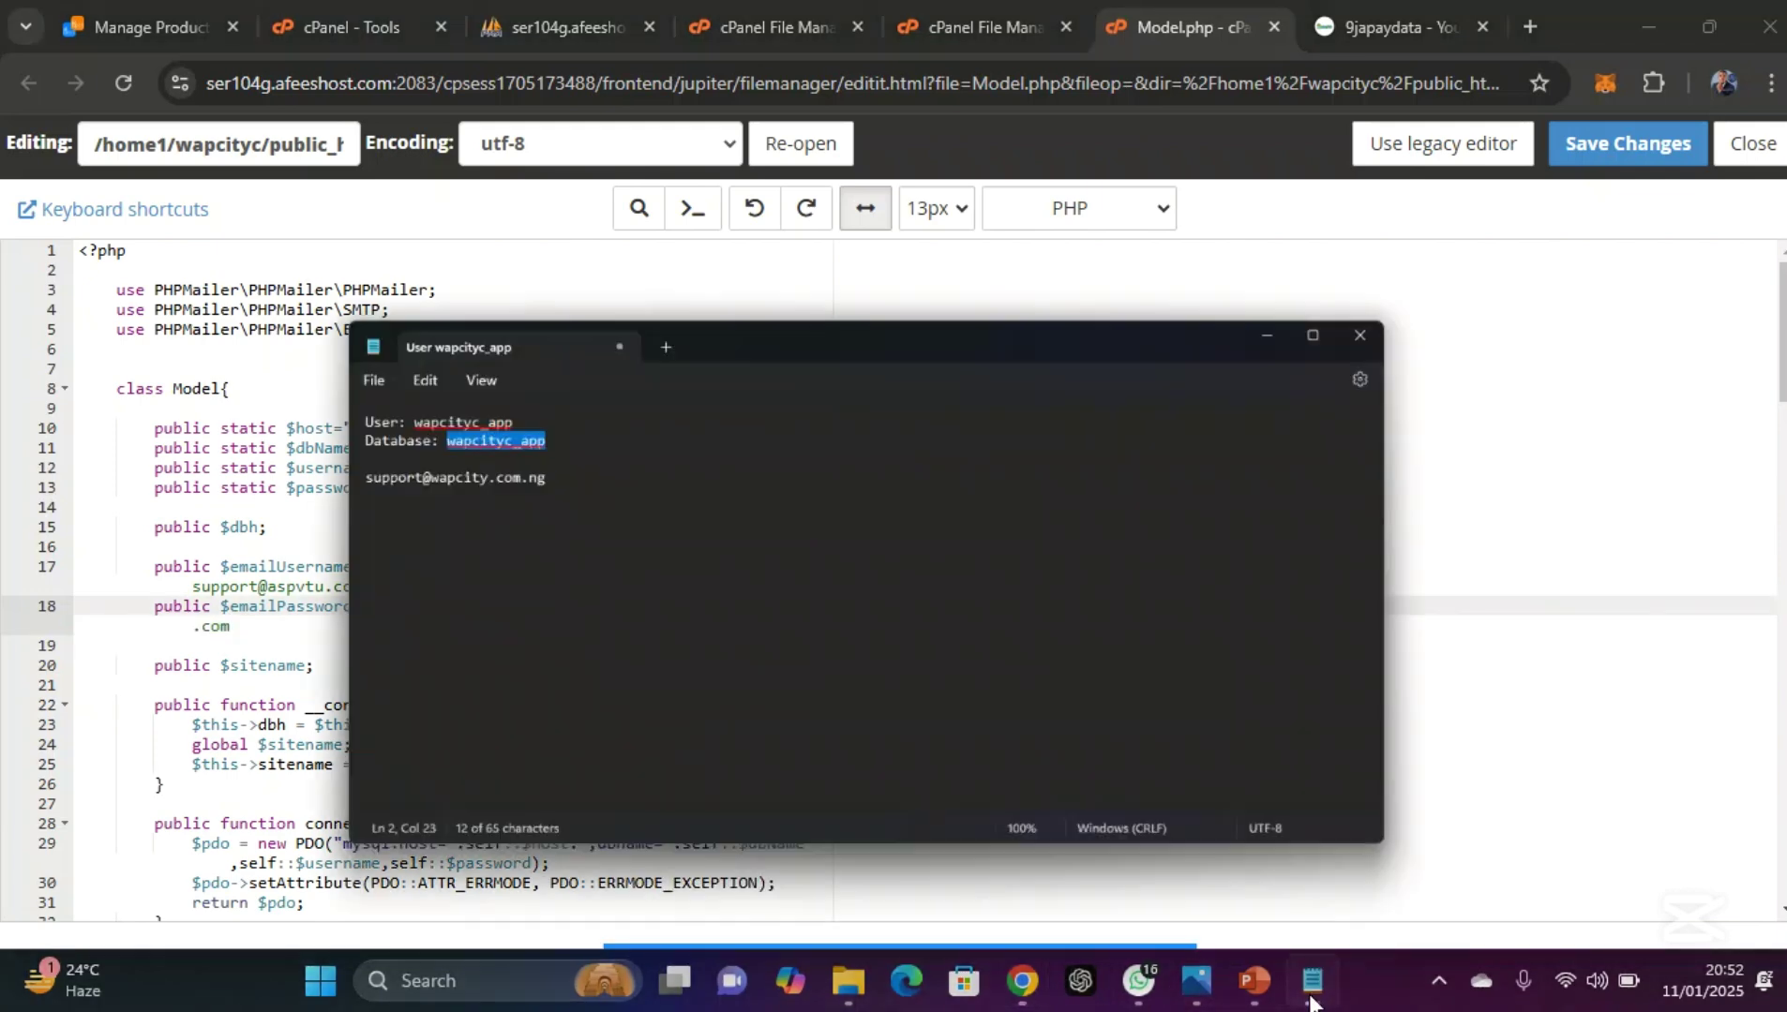
pyautogui.moveTo(417, 345); pyautogui.dragTo(139, 348)
pyautogui.hotkey('ctrl', 'c')
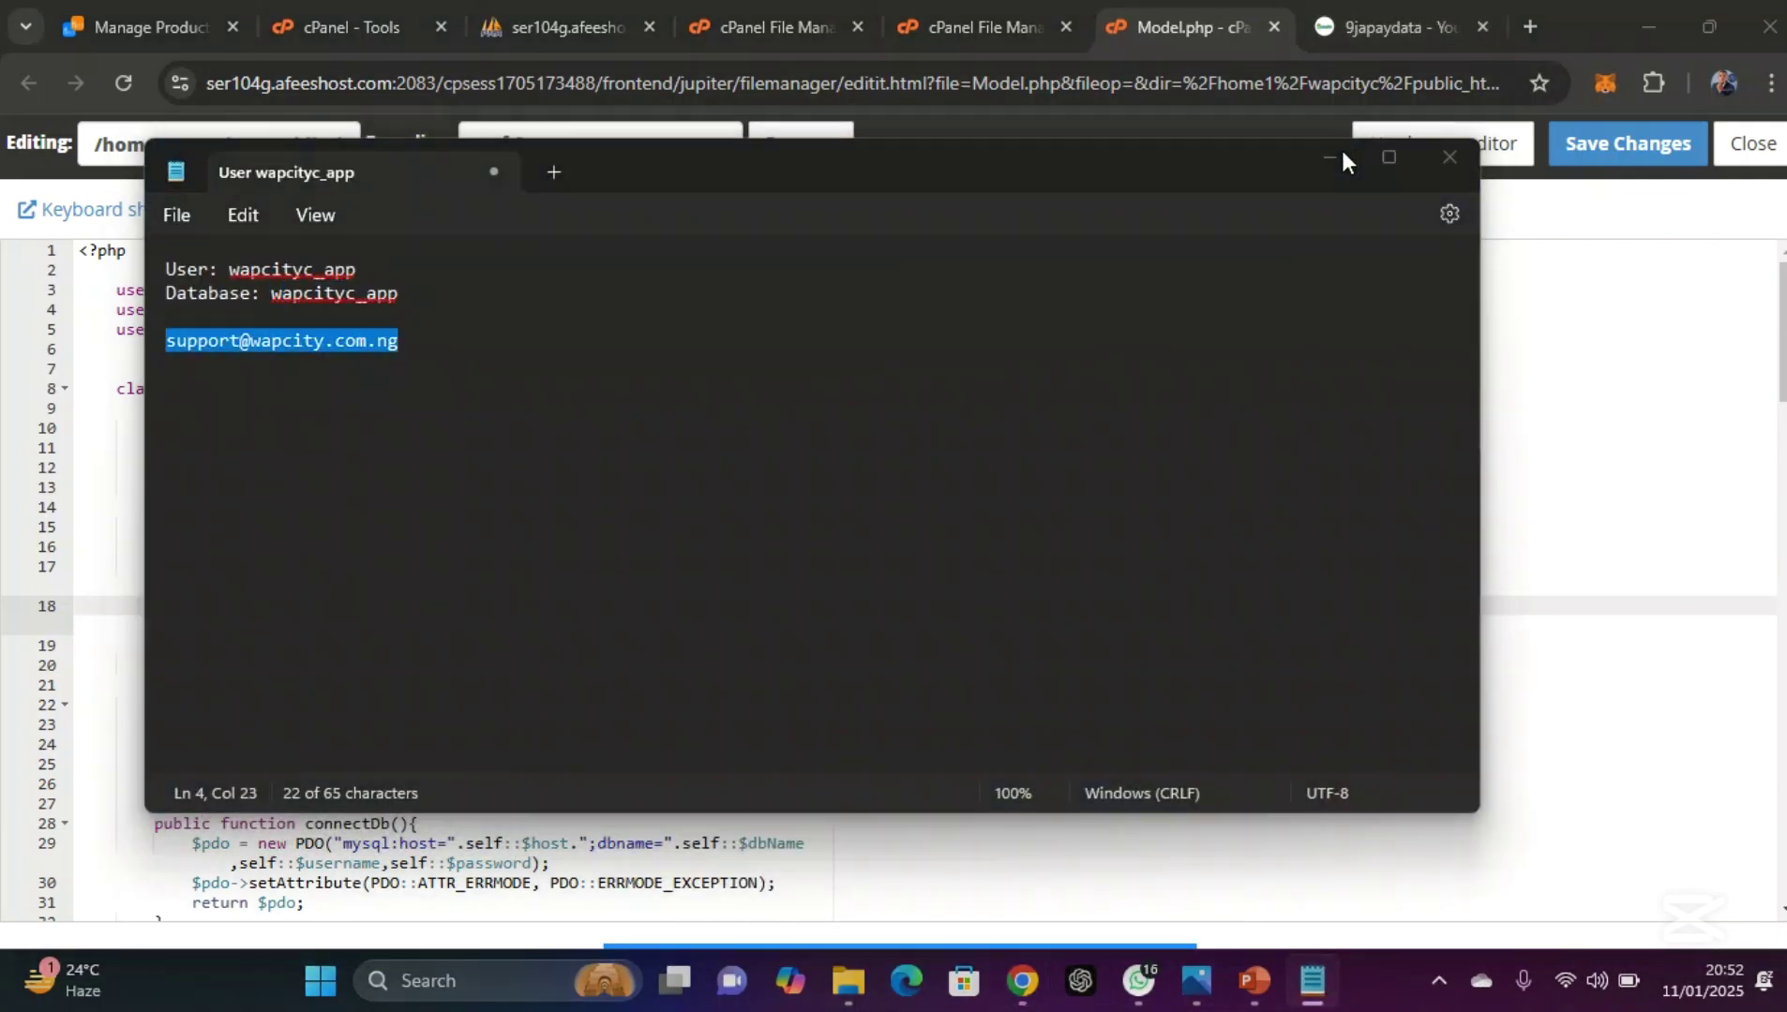
pyautogui.click(1329, 157)
pyautogui.moveTo(576, 568); pyautogui.dragTo(373, 568)
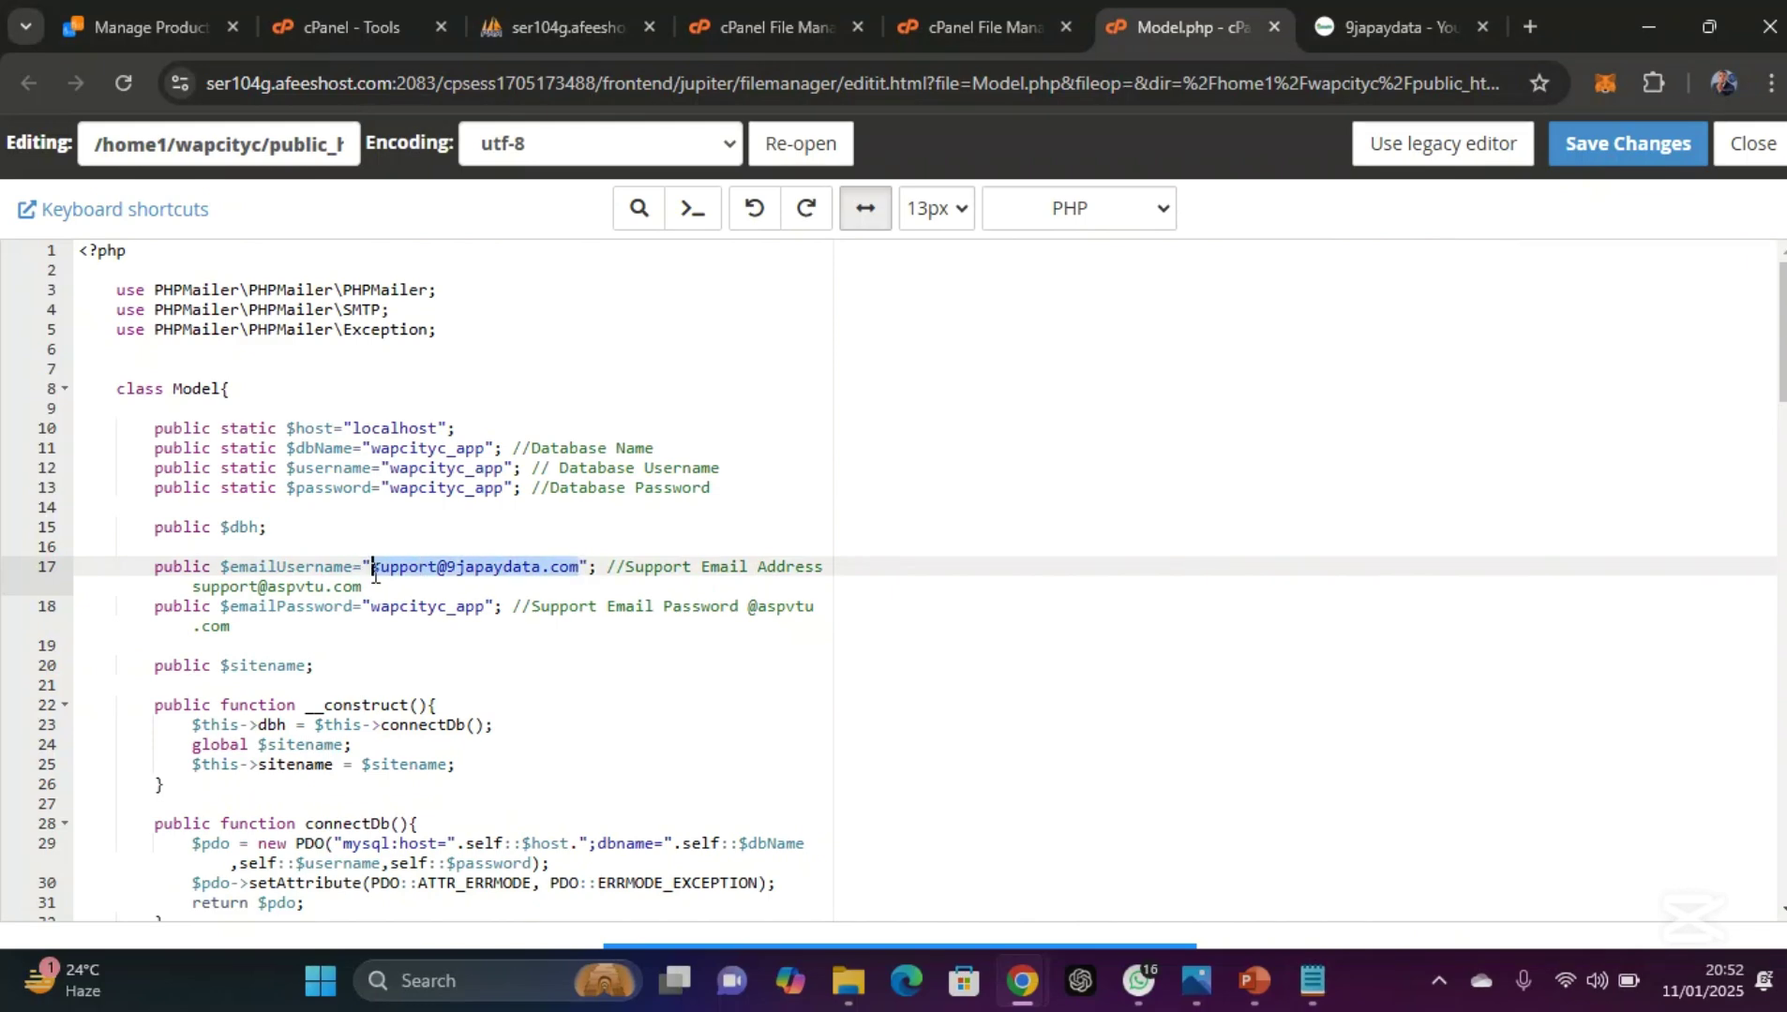
pyautogui.hotkey('ctrl', 'v')
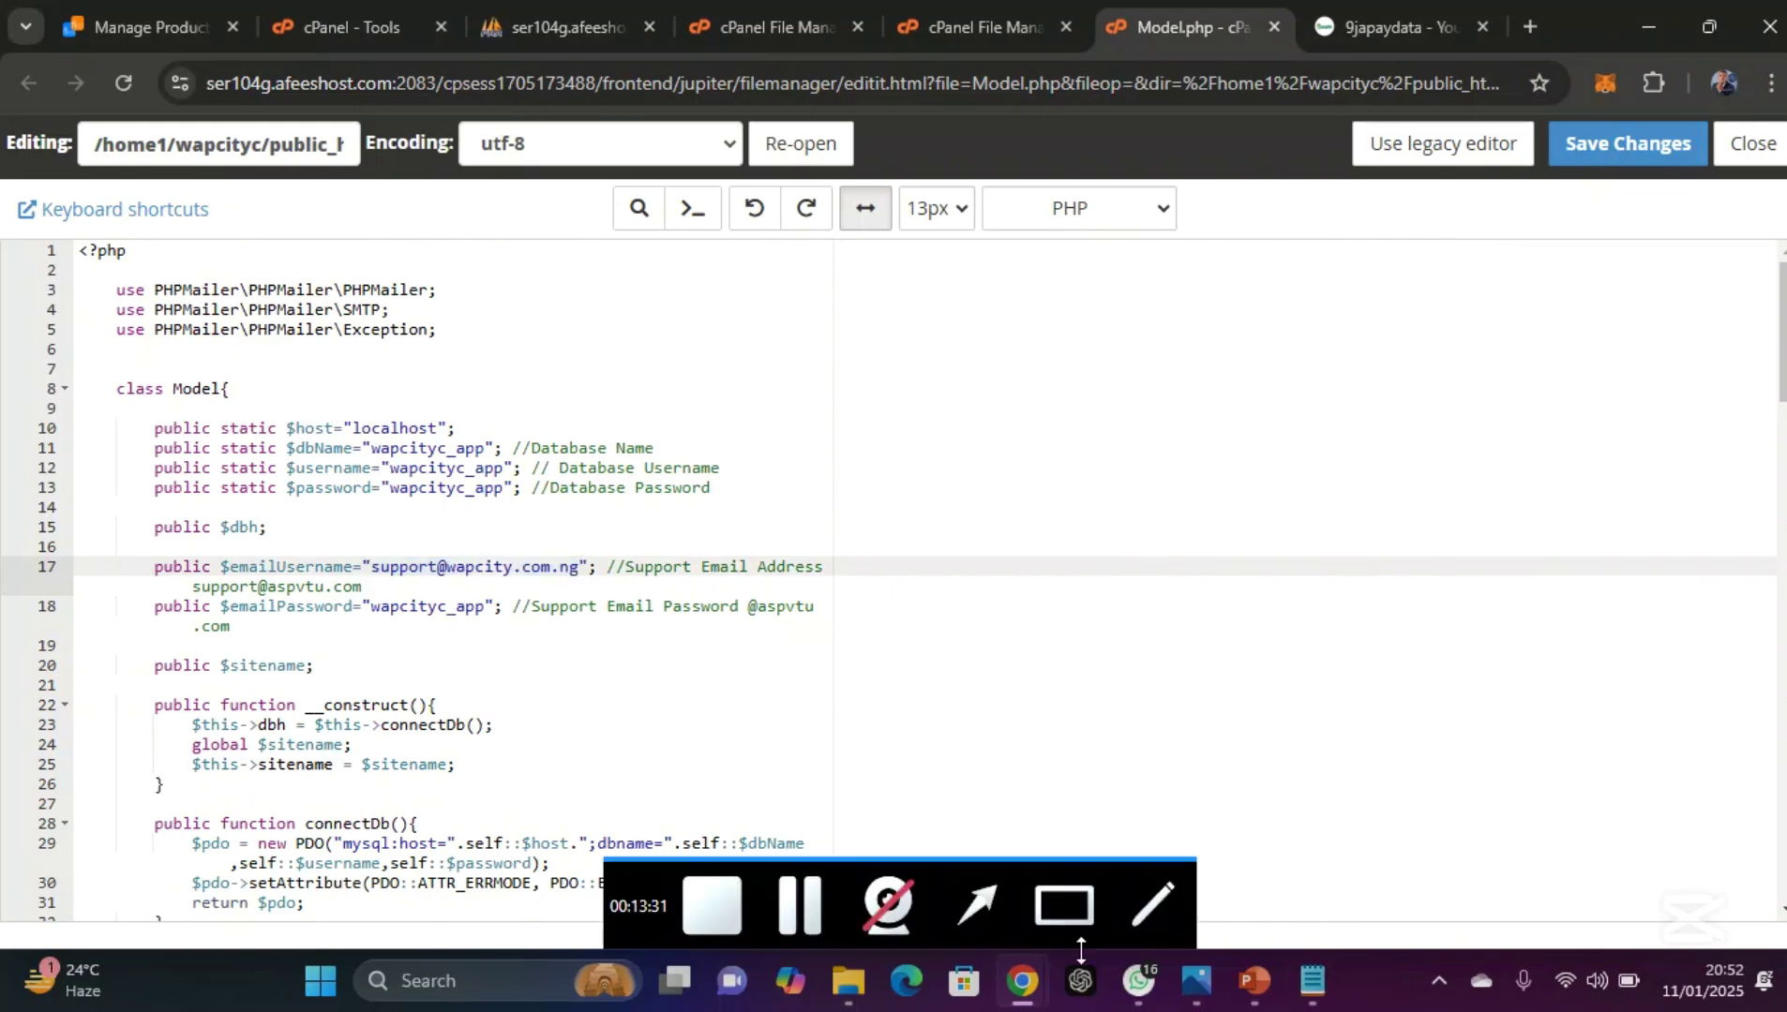
pyautogui.click(976, 904)
pyautogui.moveTo(1321, 520)
pyautogui.mouseDown()
pyautogui.moveTo(1456, 371)
pyautogui.moveTo(1584, 173)
pyautogui.mouseUp()
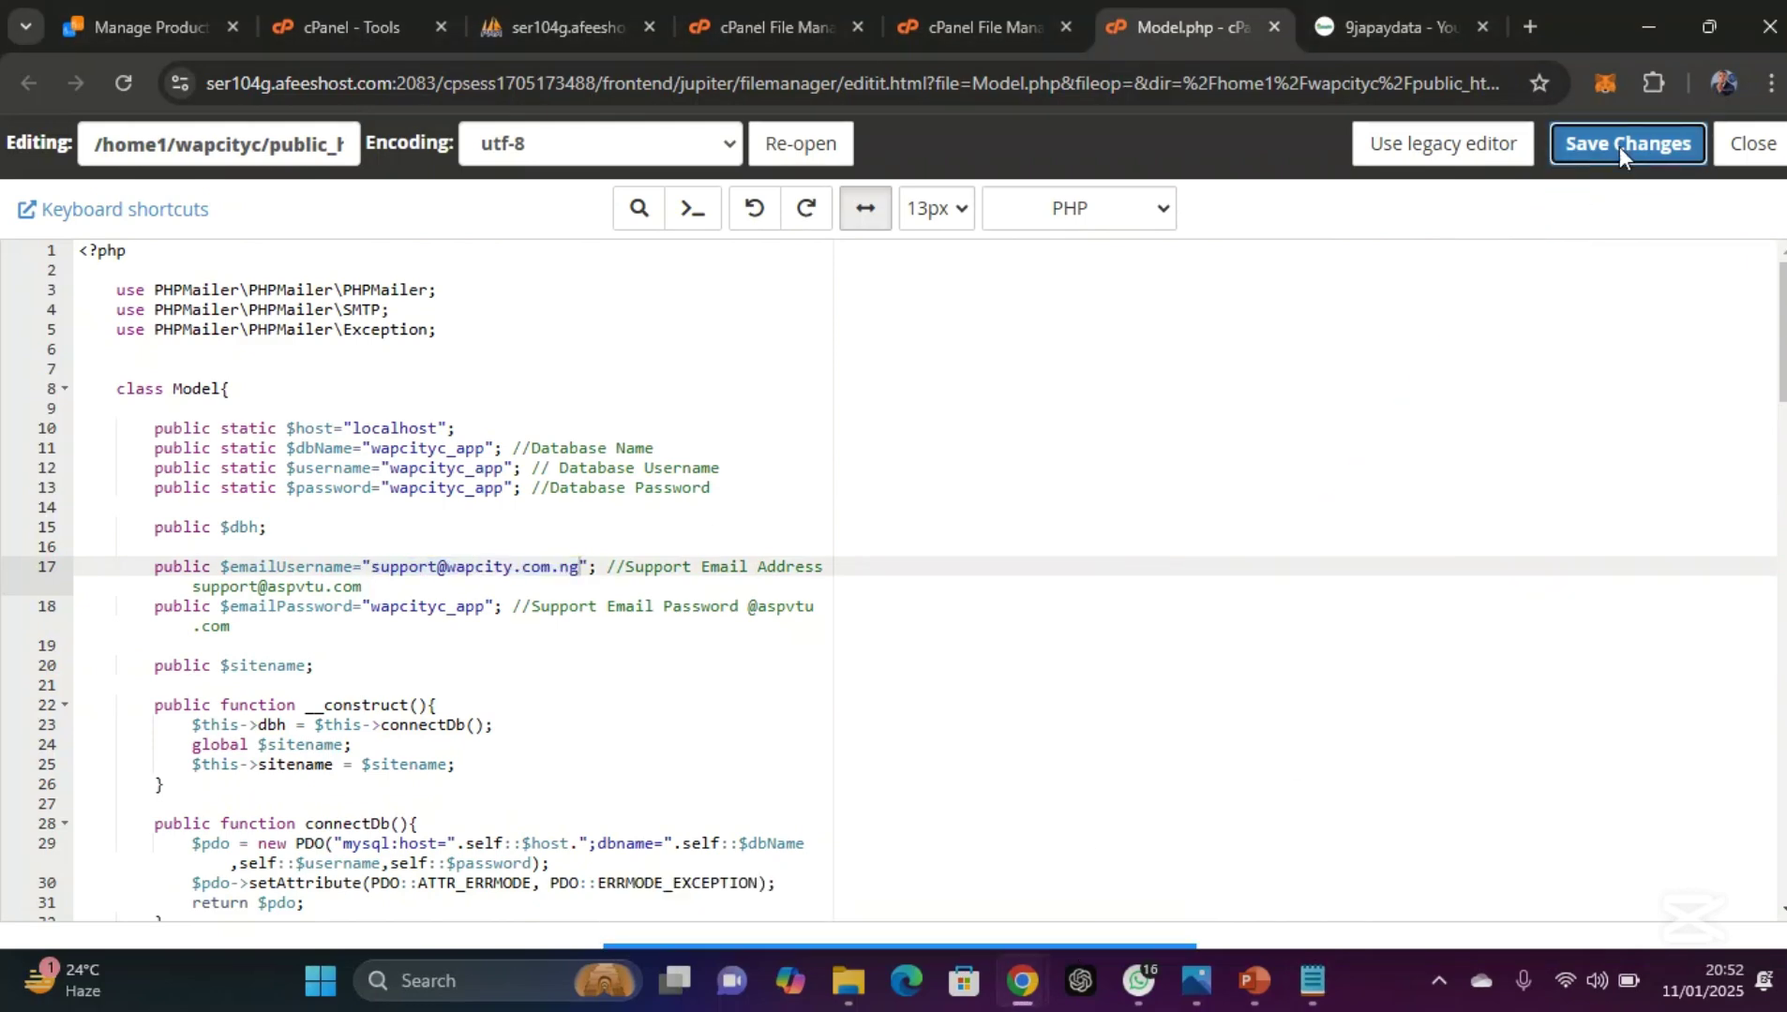
pyautogui.click(1619, 146)
# Step: Set $sitename to "Wapcity" in core/site.php and save it
pyautogui.click(1747, 147)
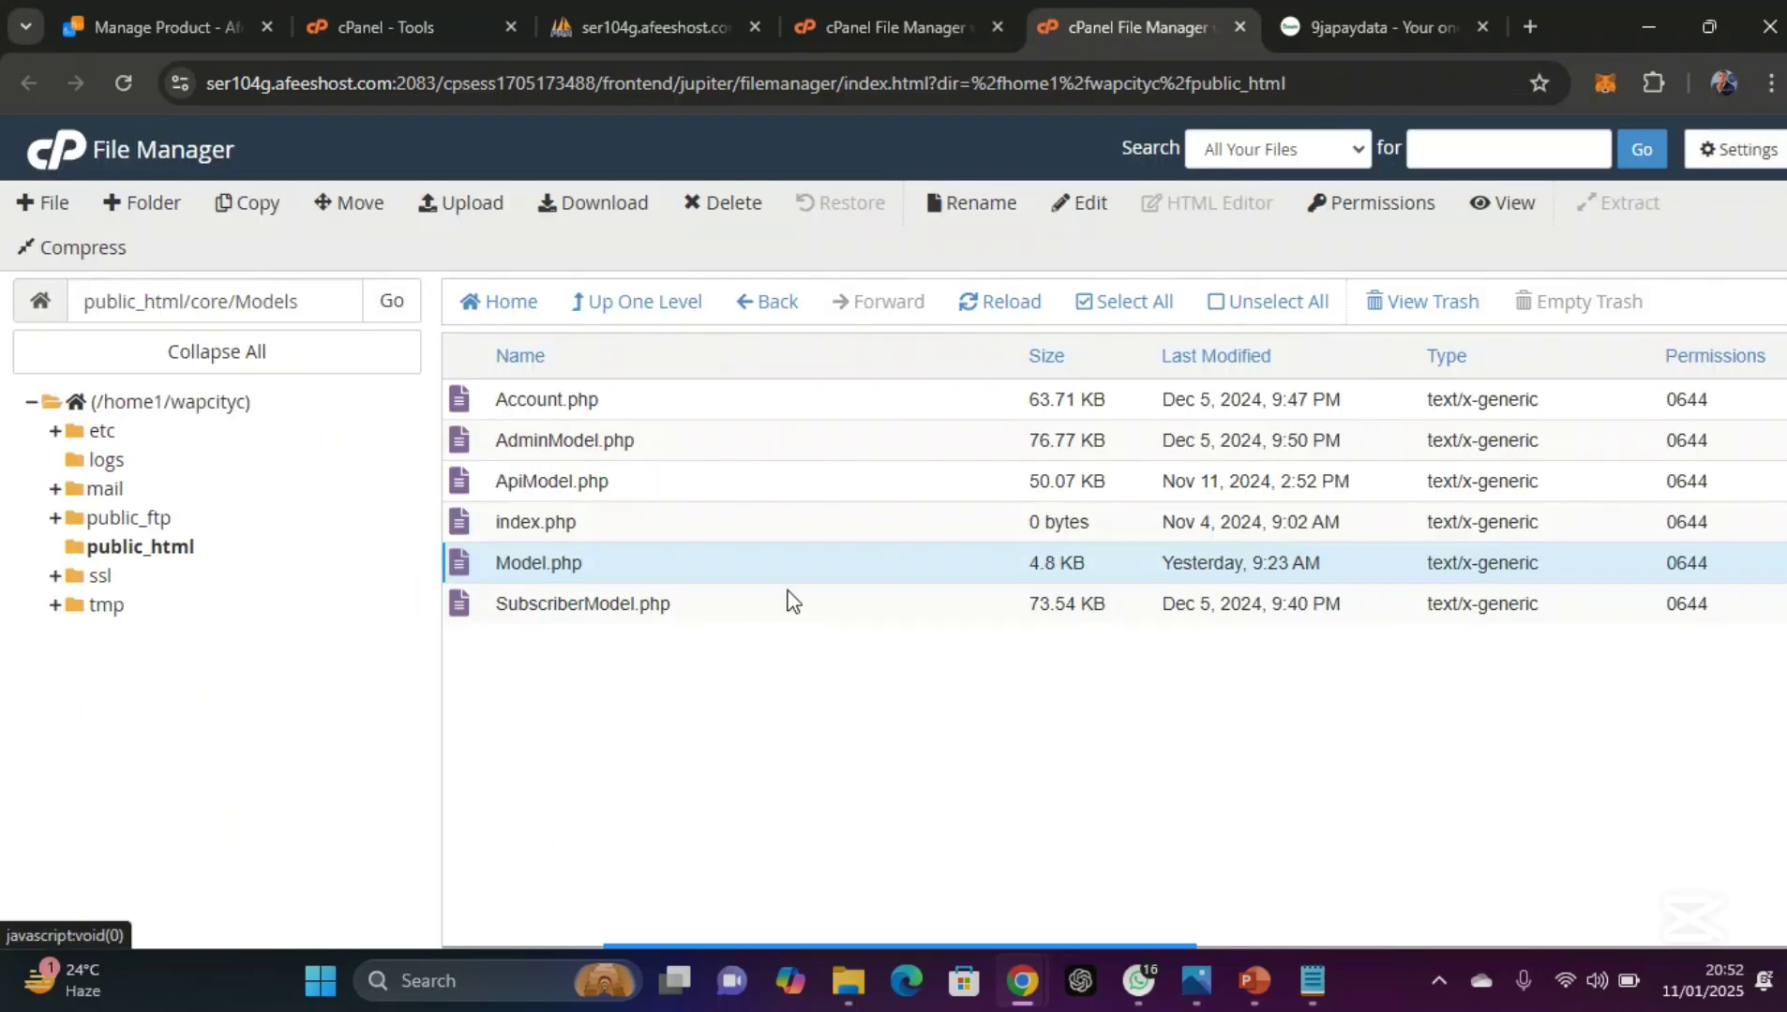
pyautogui.click(607, 304)
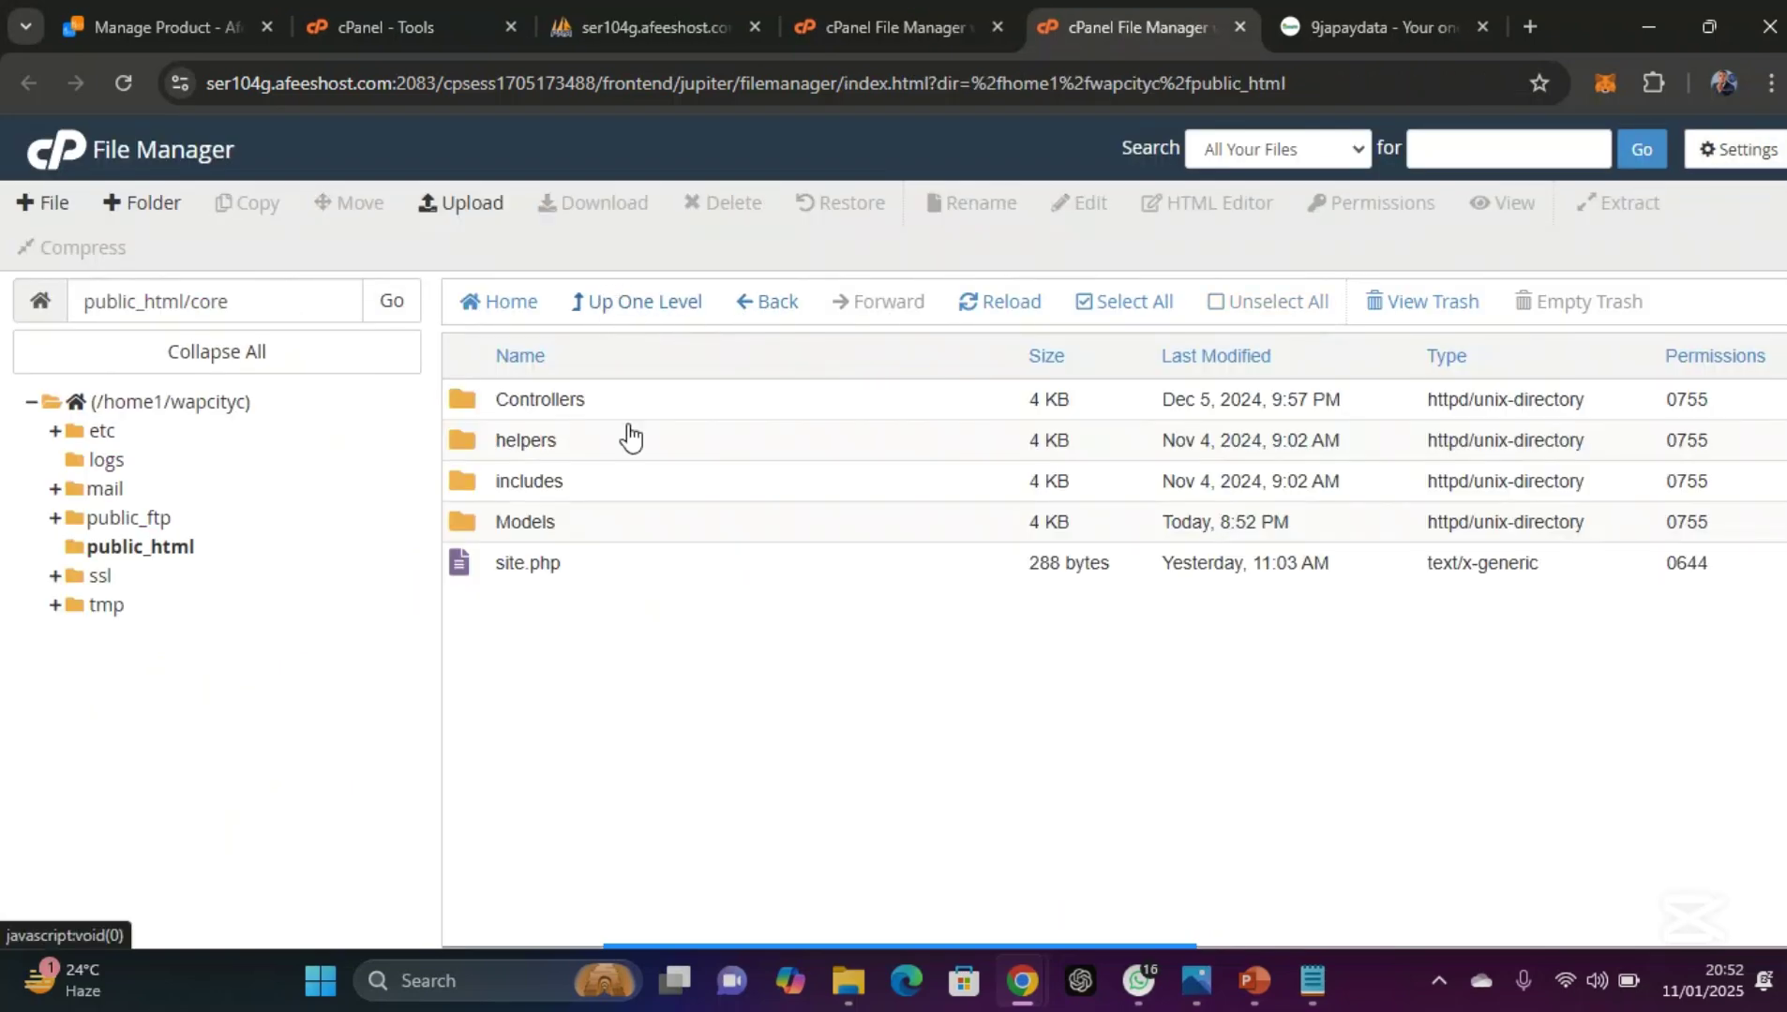
pyautogui.click(528, 562)
pyautogui.rightClick(555, 567)
pyautogui.click(605, 668)
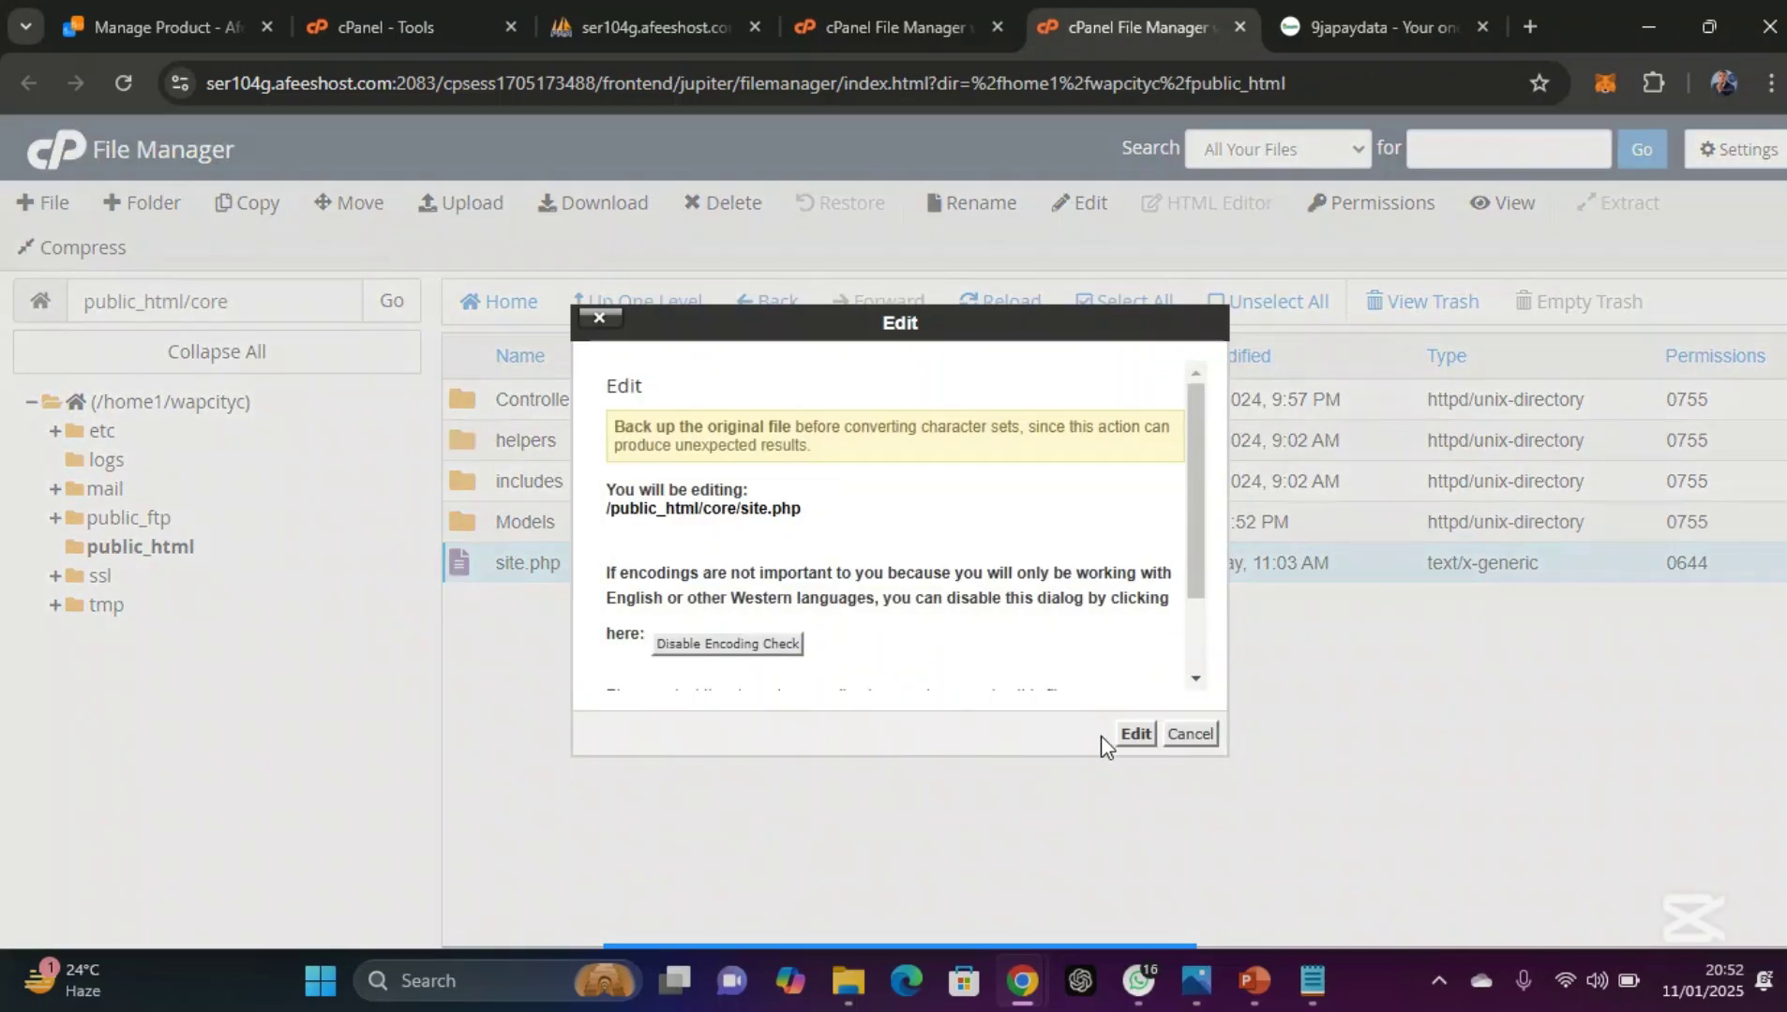
pyautogui.click(1133, 734)
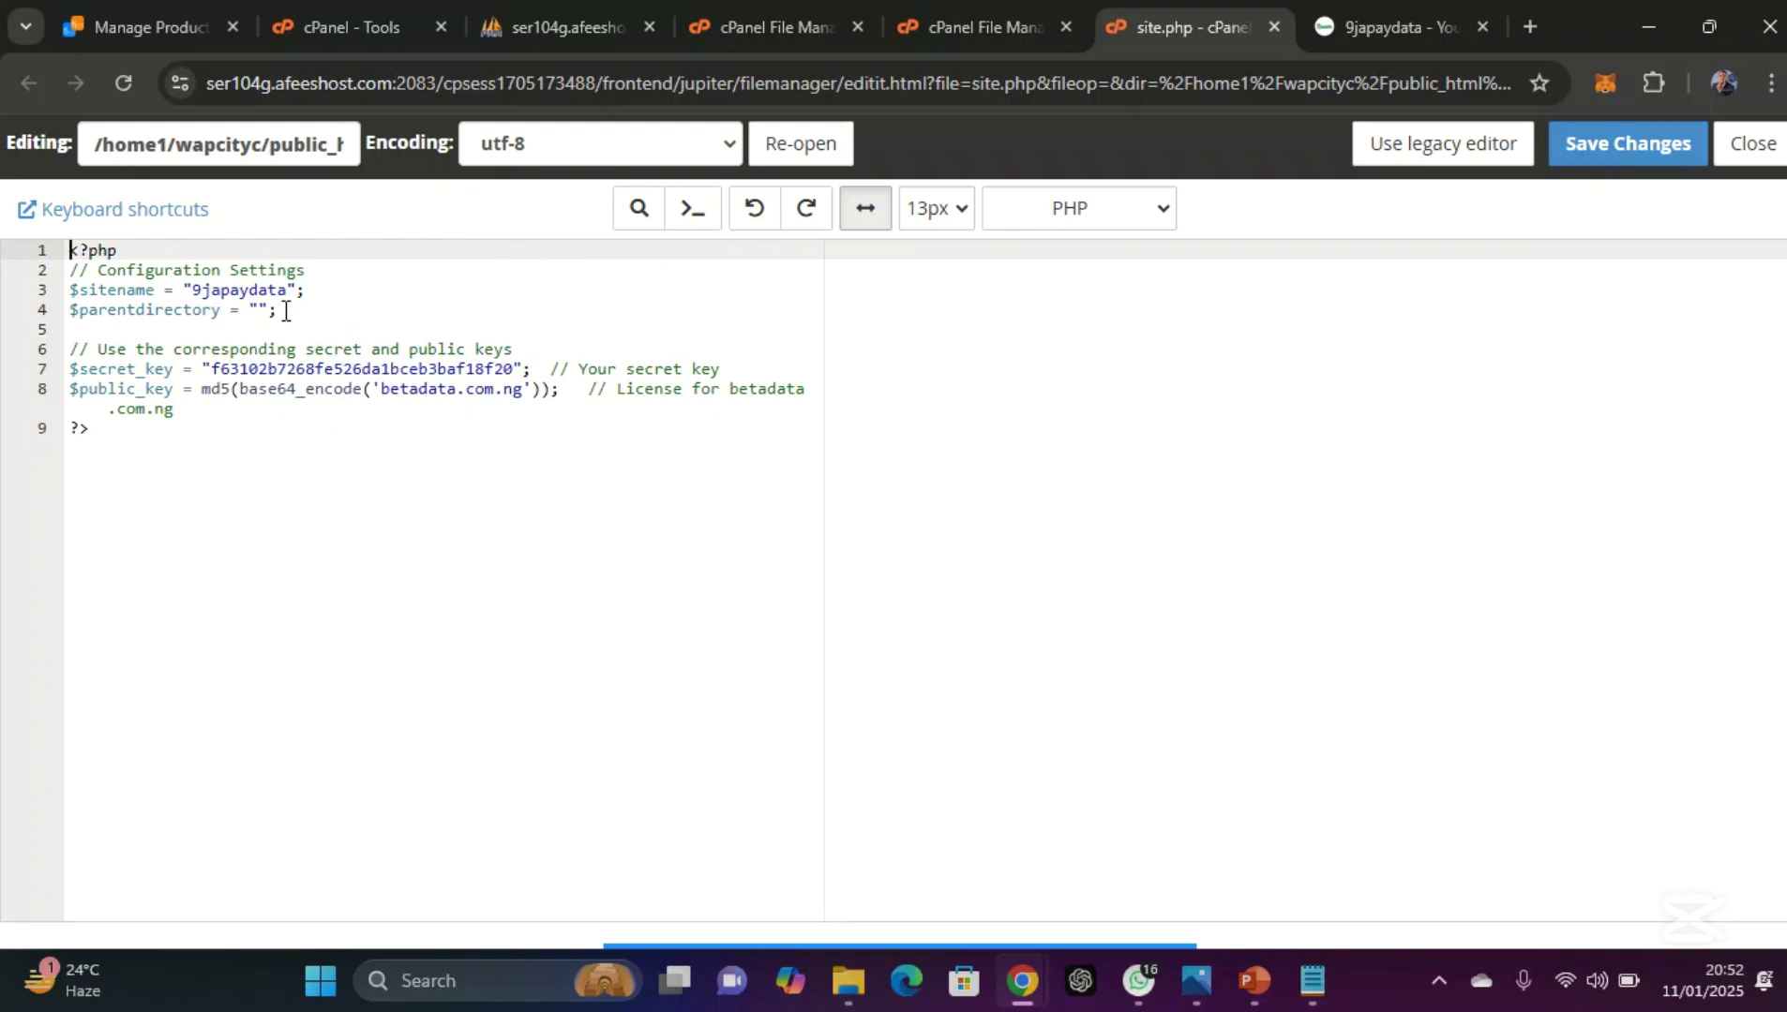
pyautogui.click(289, 291)
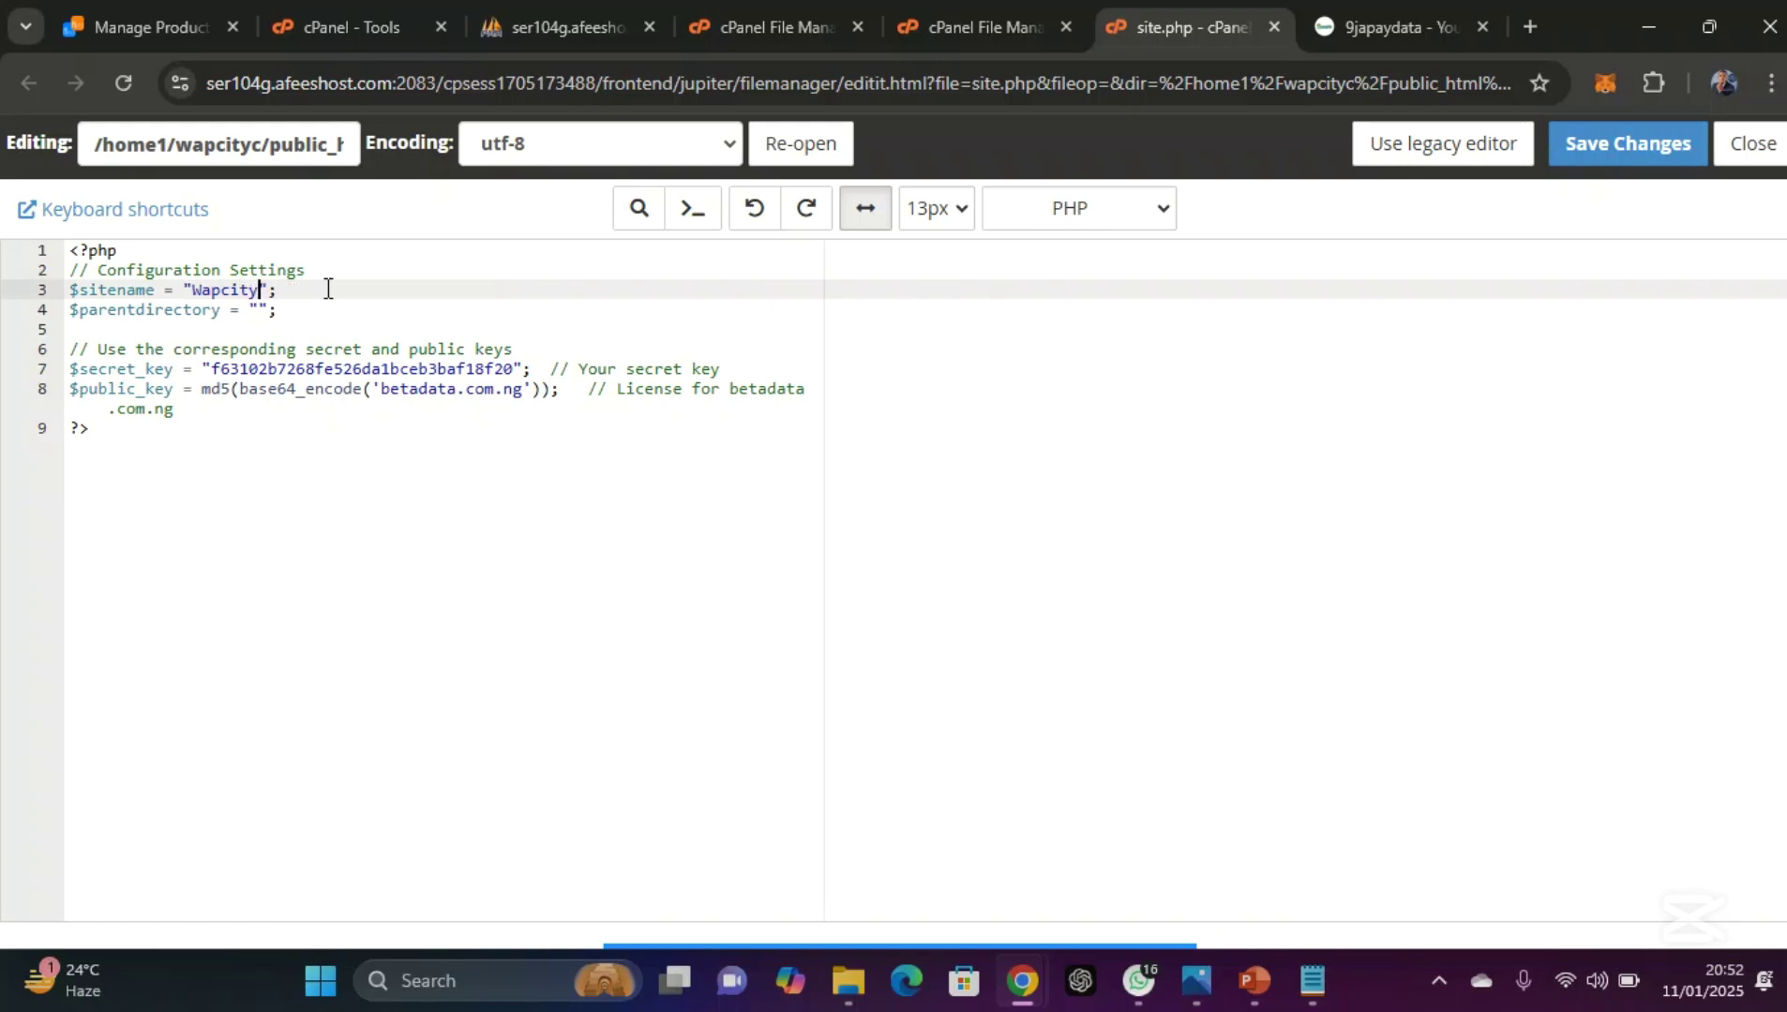
pyautogui.click(1627, 144)
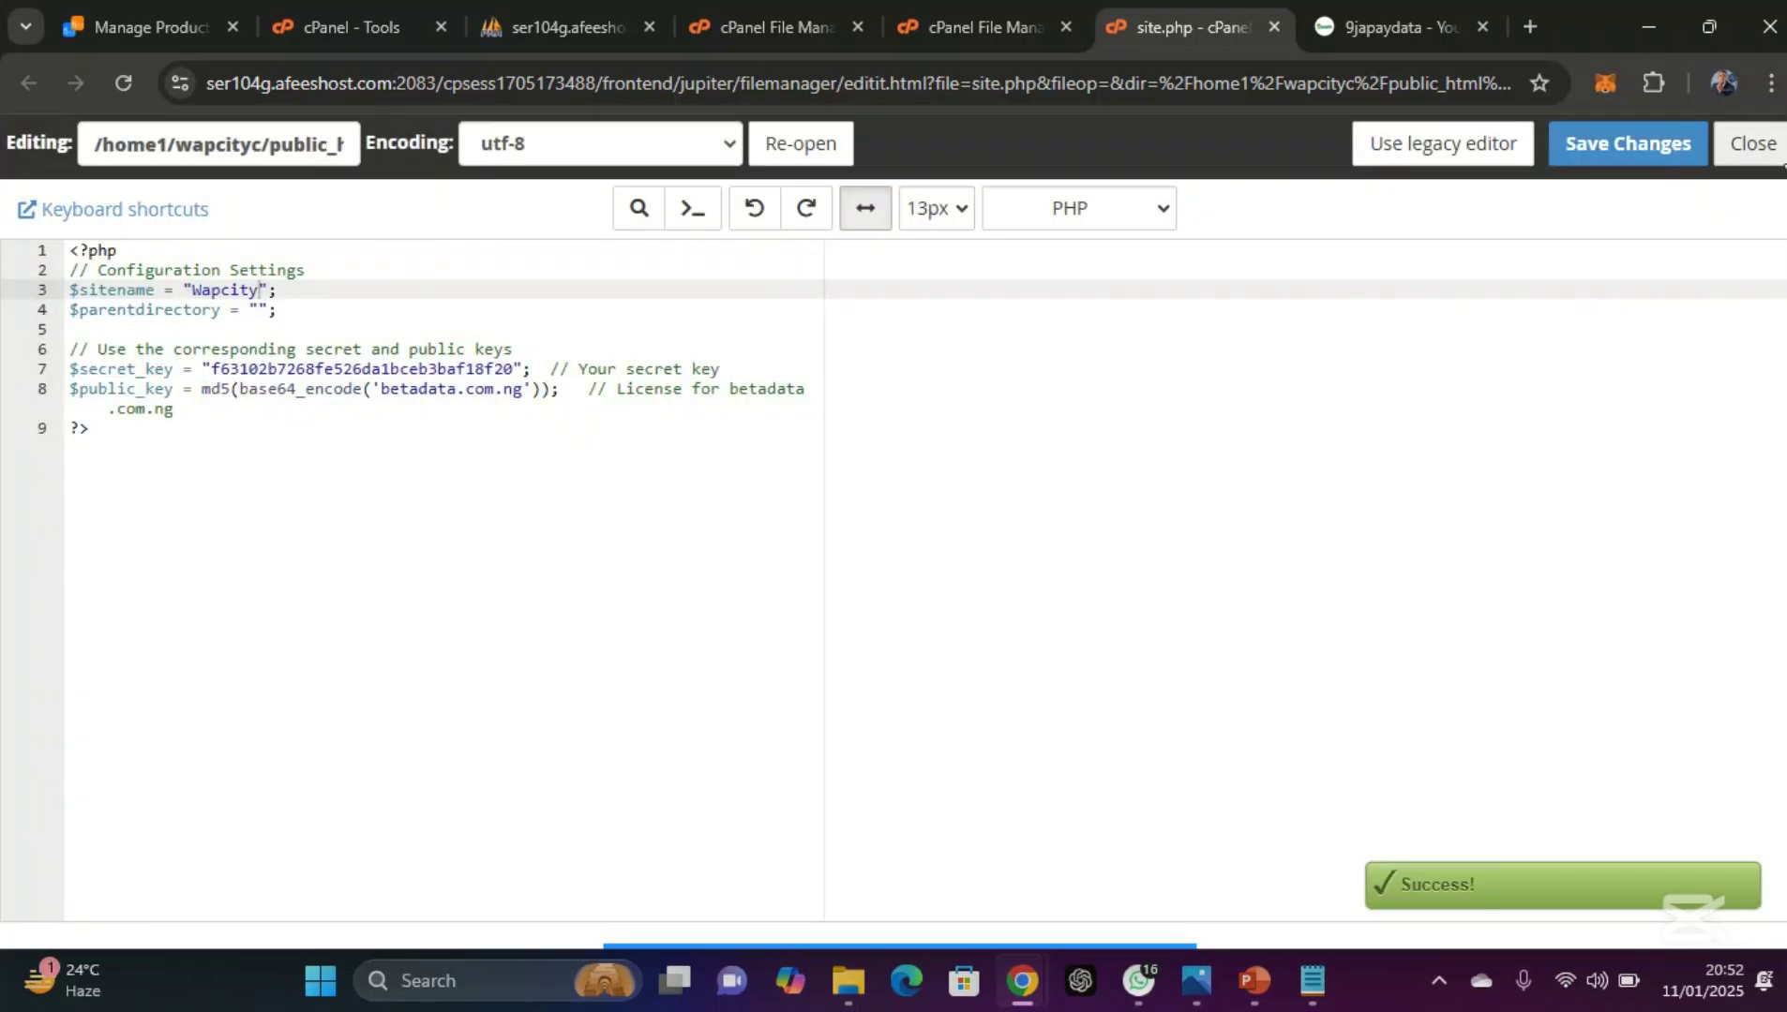
pyautogui.click(1752, 143)
# Step: Set $sitename to "Wapcity" in core/helpers/vendor/site.php, save, and return to public_html
pyautogui.doubleClick(638, 448)
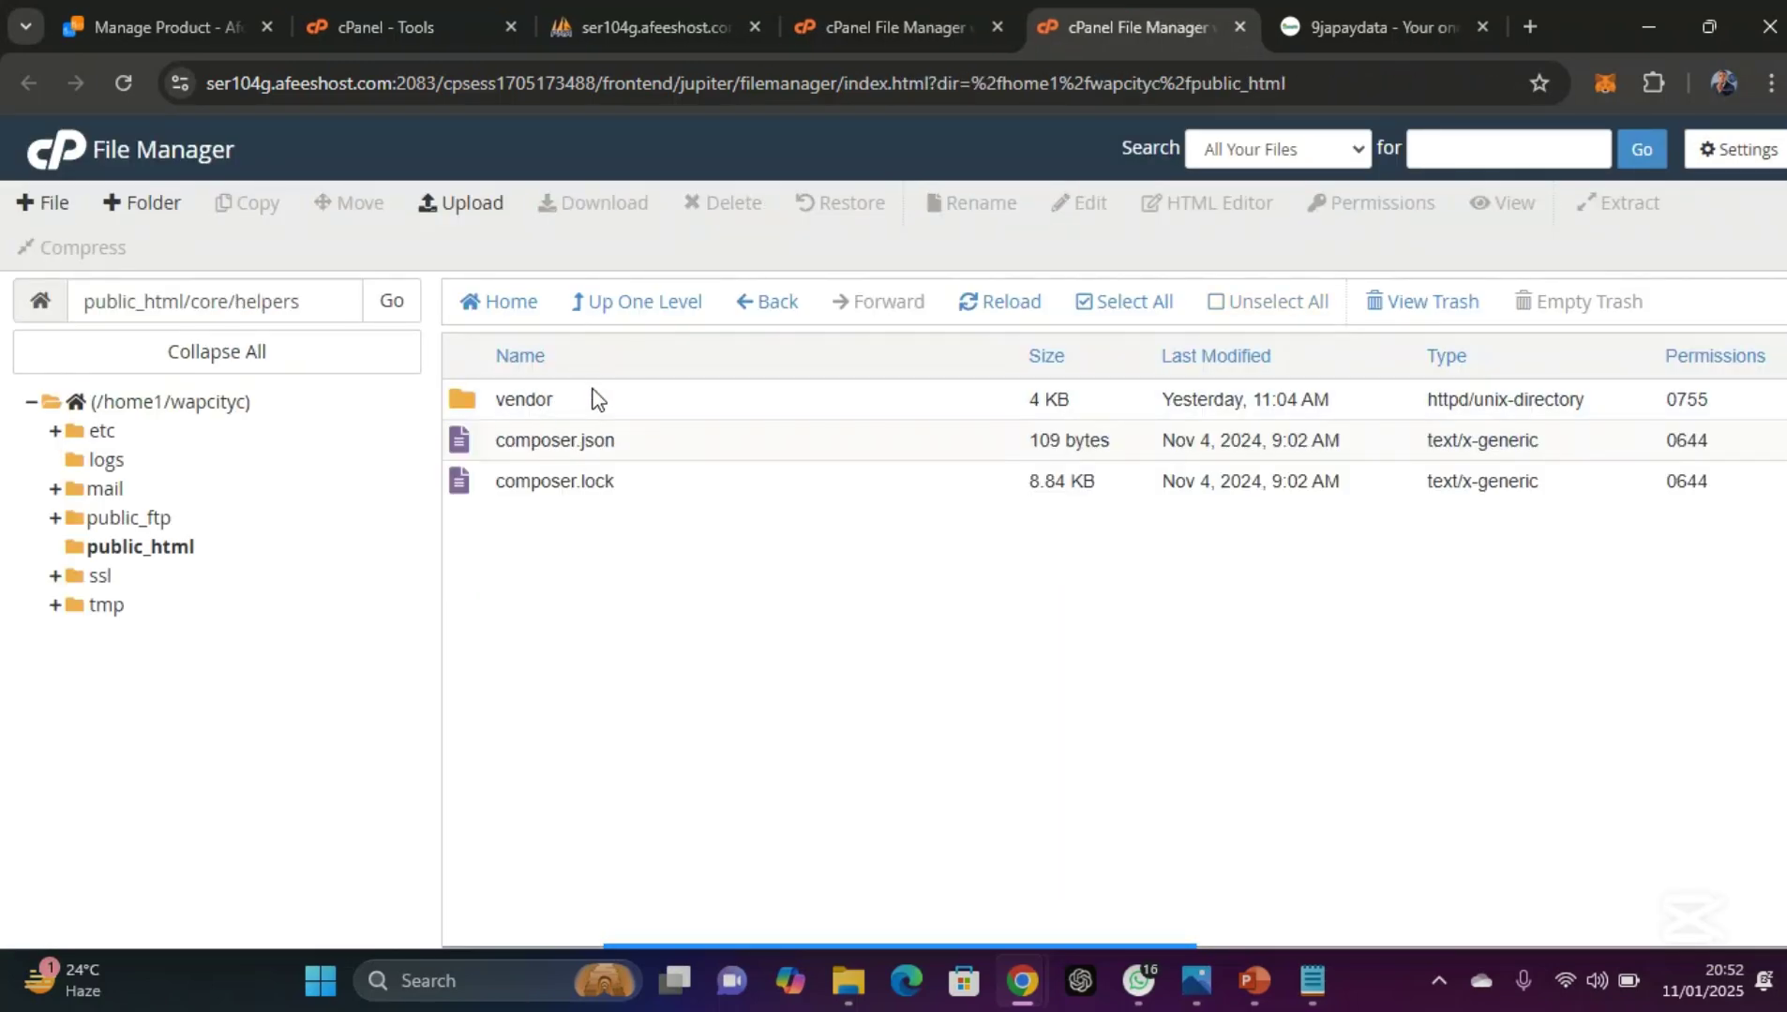
pyautogui.doubleClick(594, 399)
pyautogui.click(591, 689)
pyautogui.rightClick(591, 689)
pyautogui.click(1076, 701)
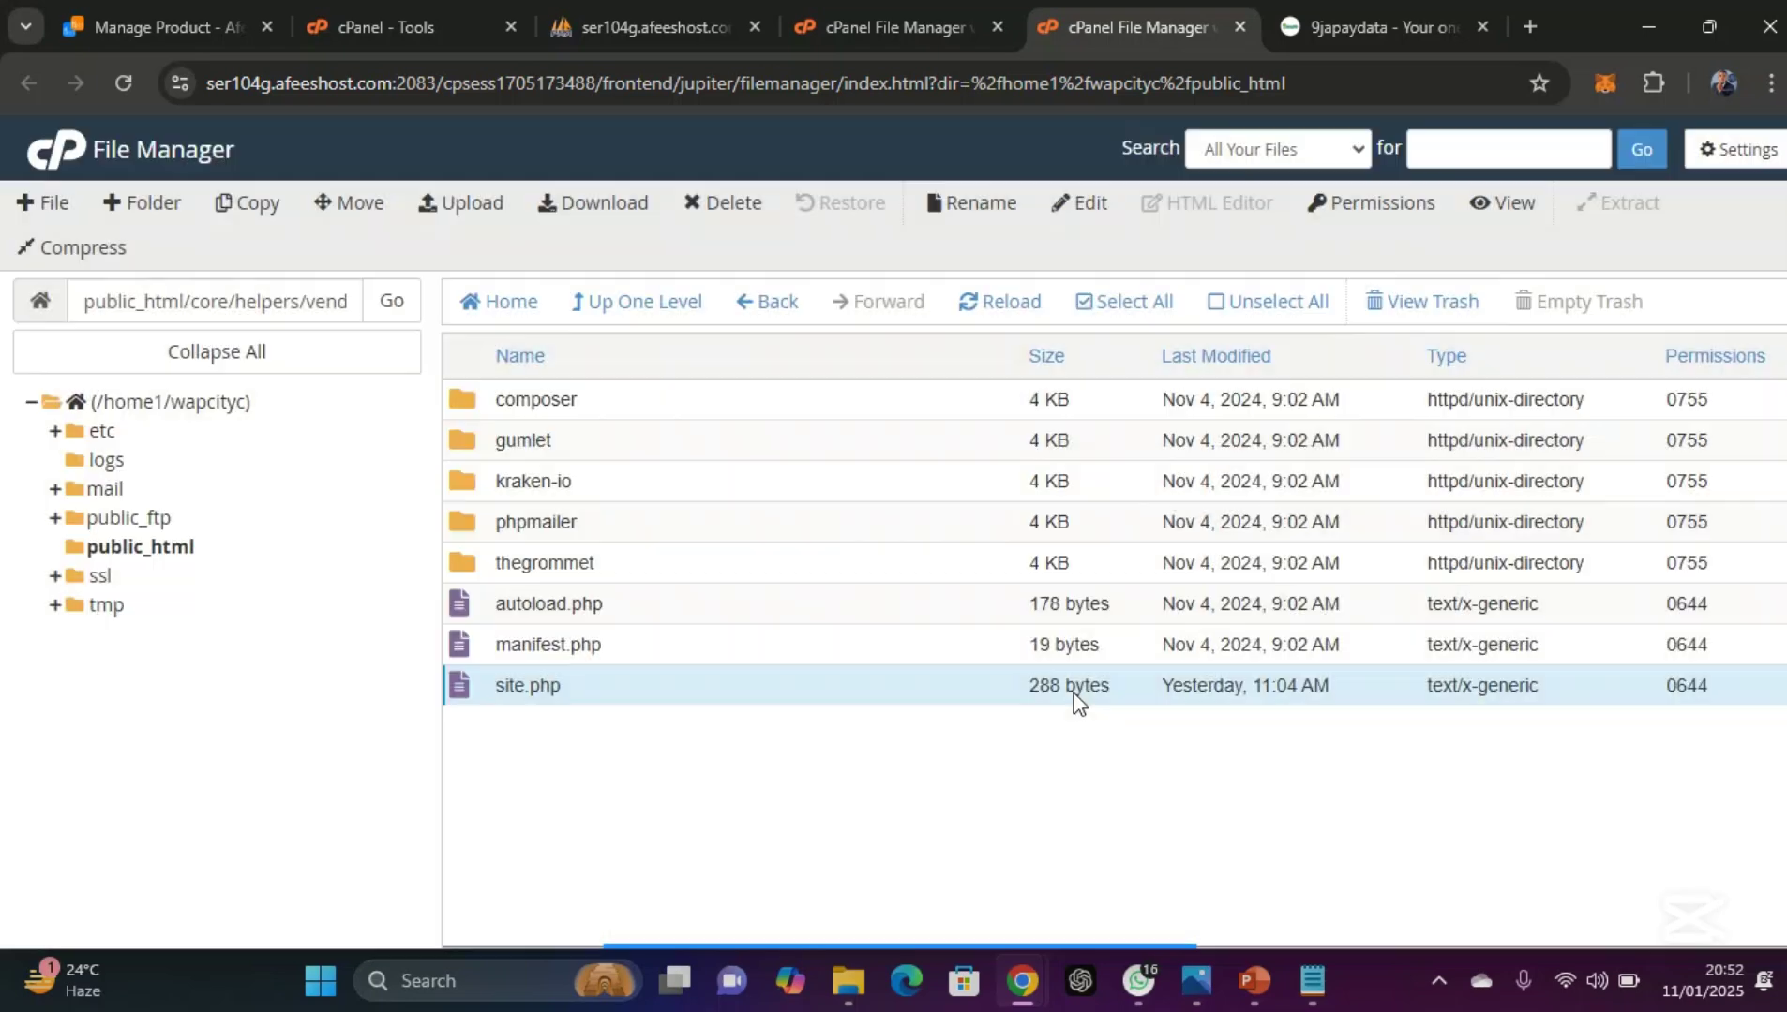
pyautogui.click(1133, 733)
pyautogui.click(286, 307)
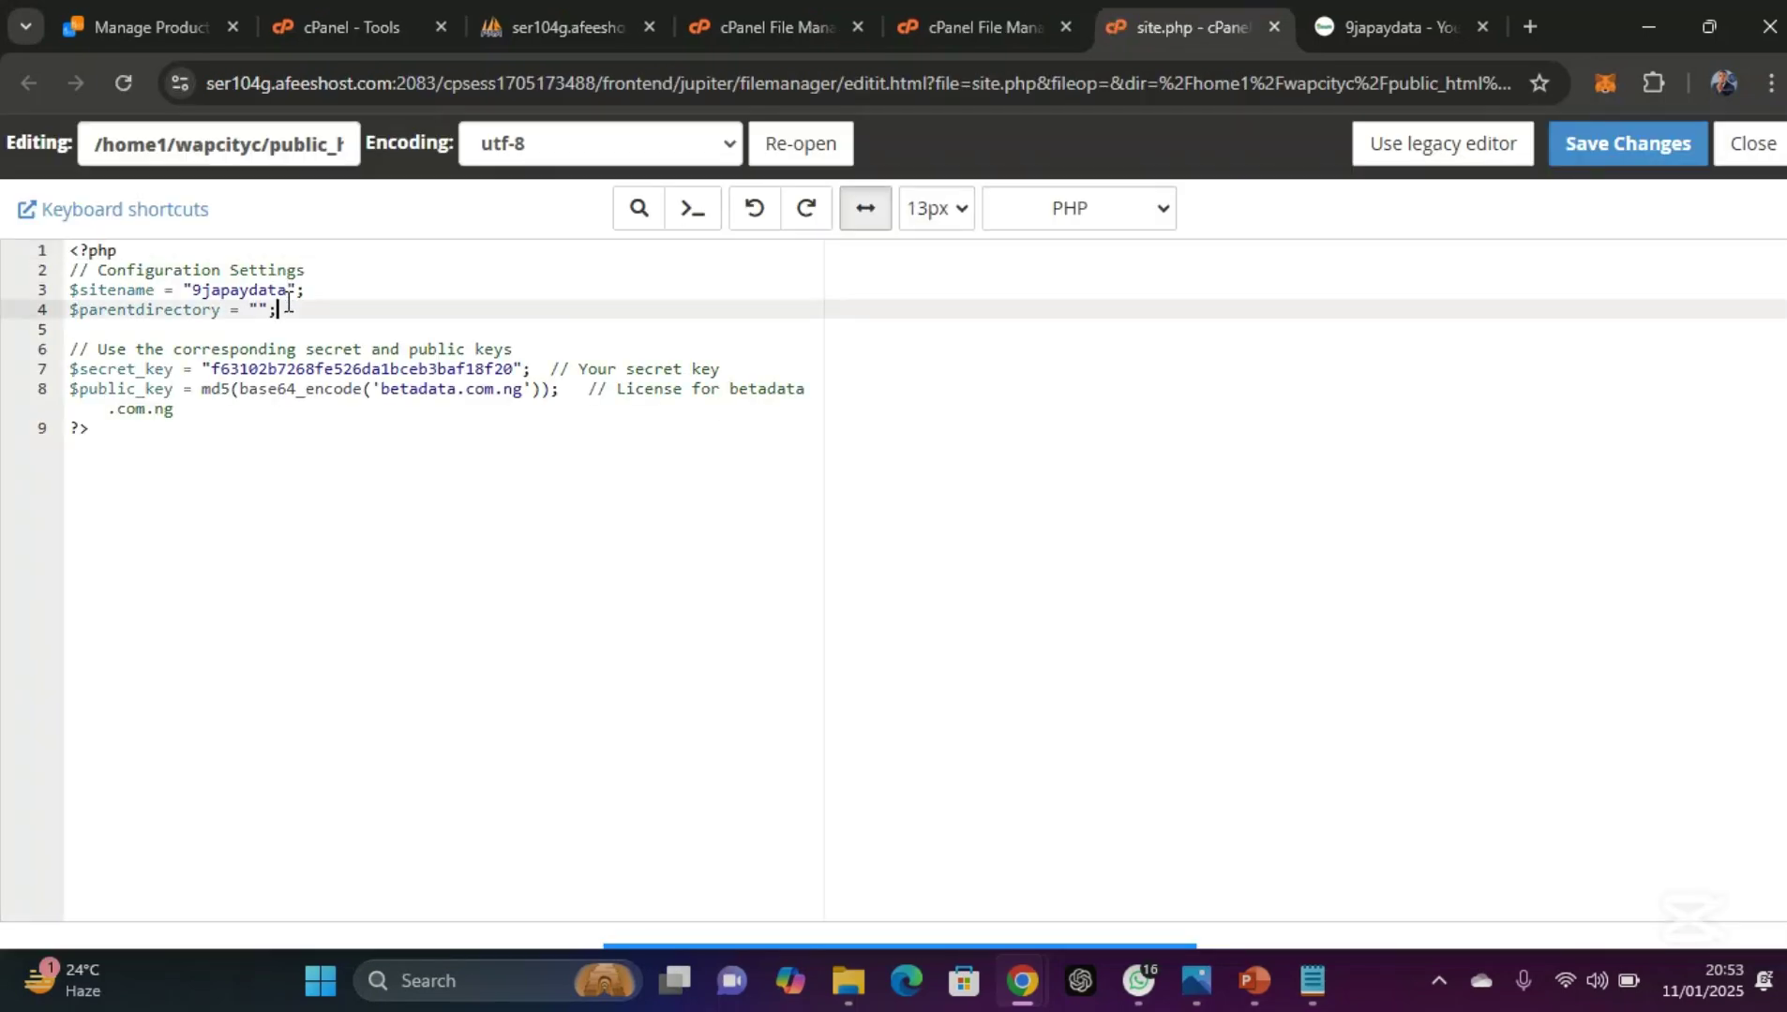
pyautogui.moveTo(287, 291); pyautogui.dragTo(208, 291)
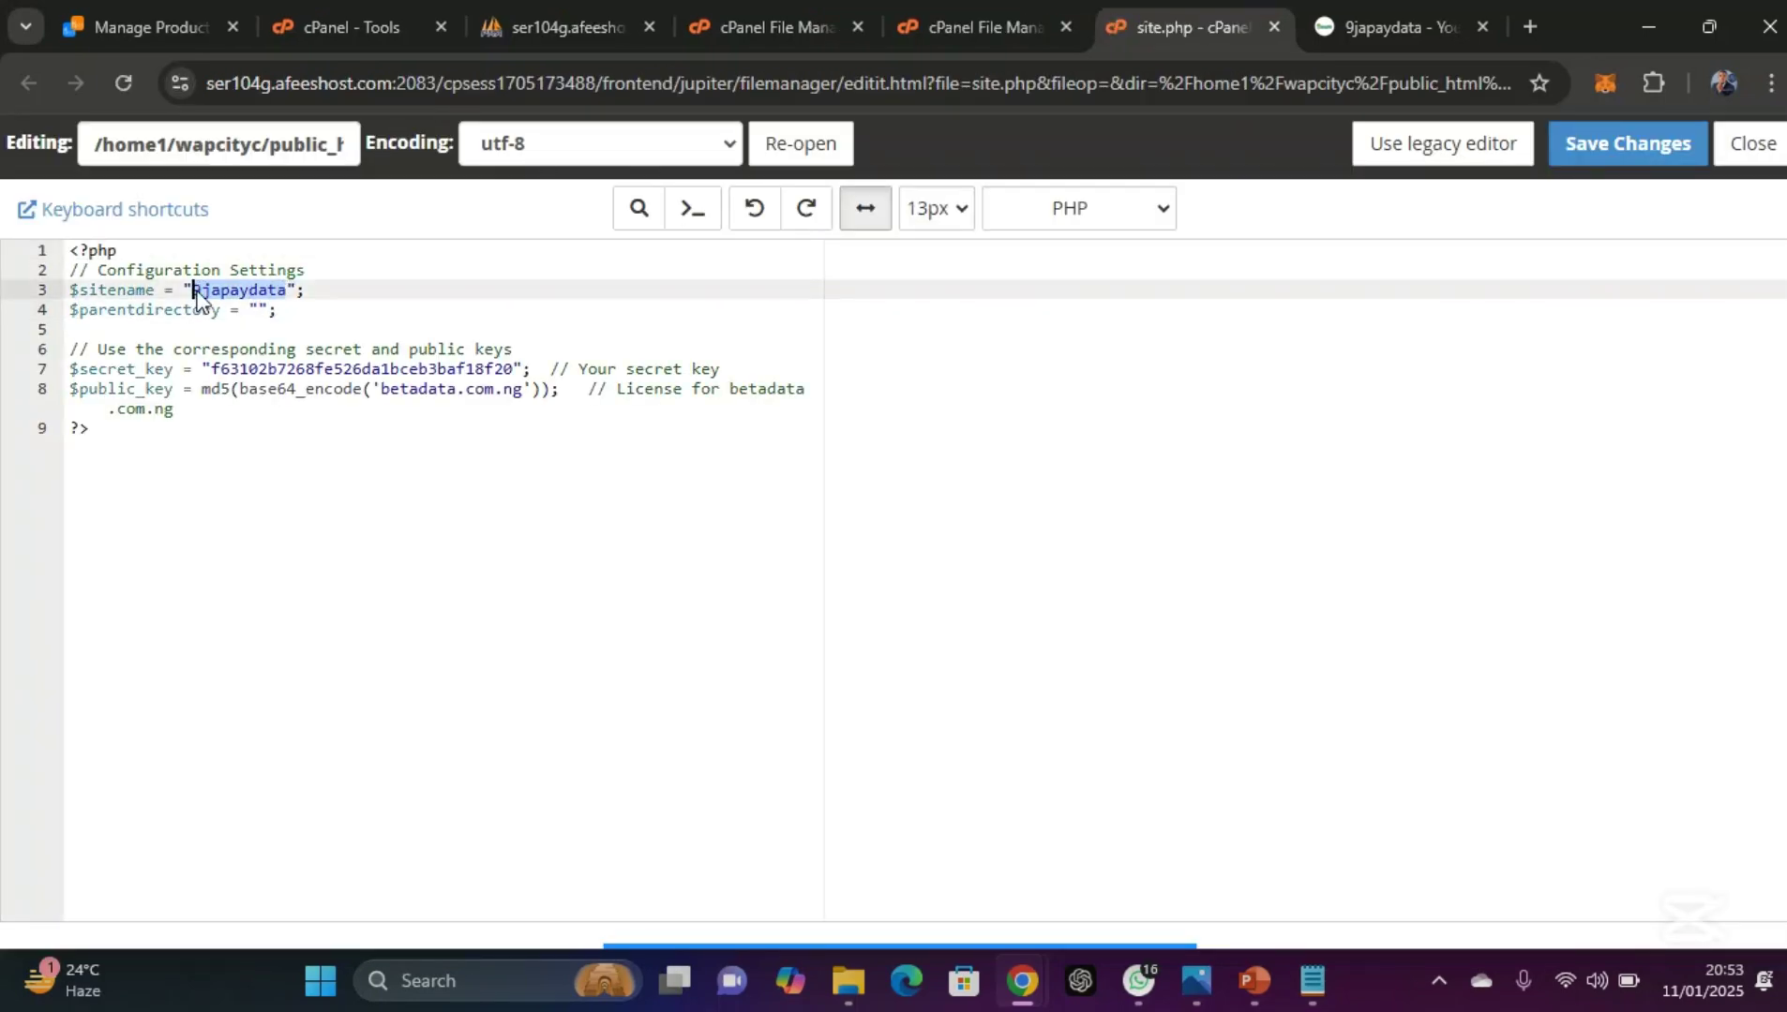
pyautogui.write('Wapcit')
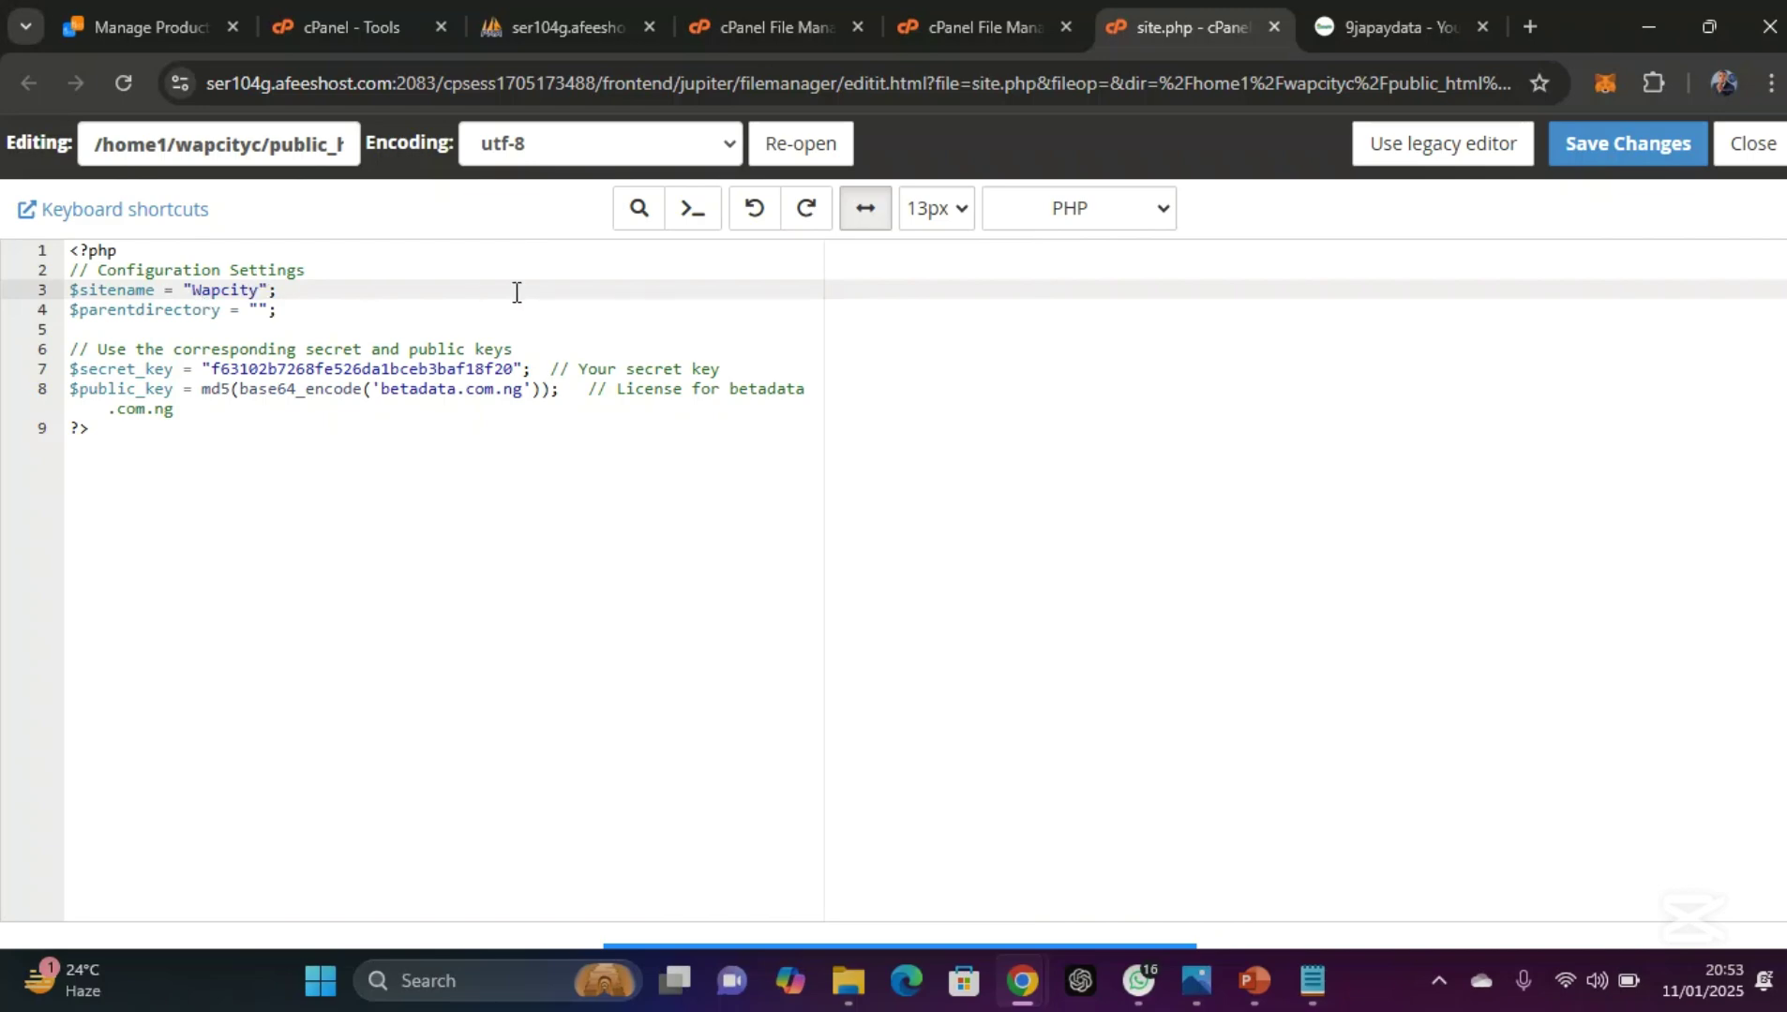
pyautogui.click(1627, 144)
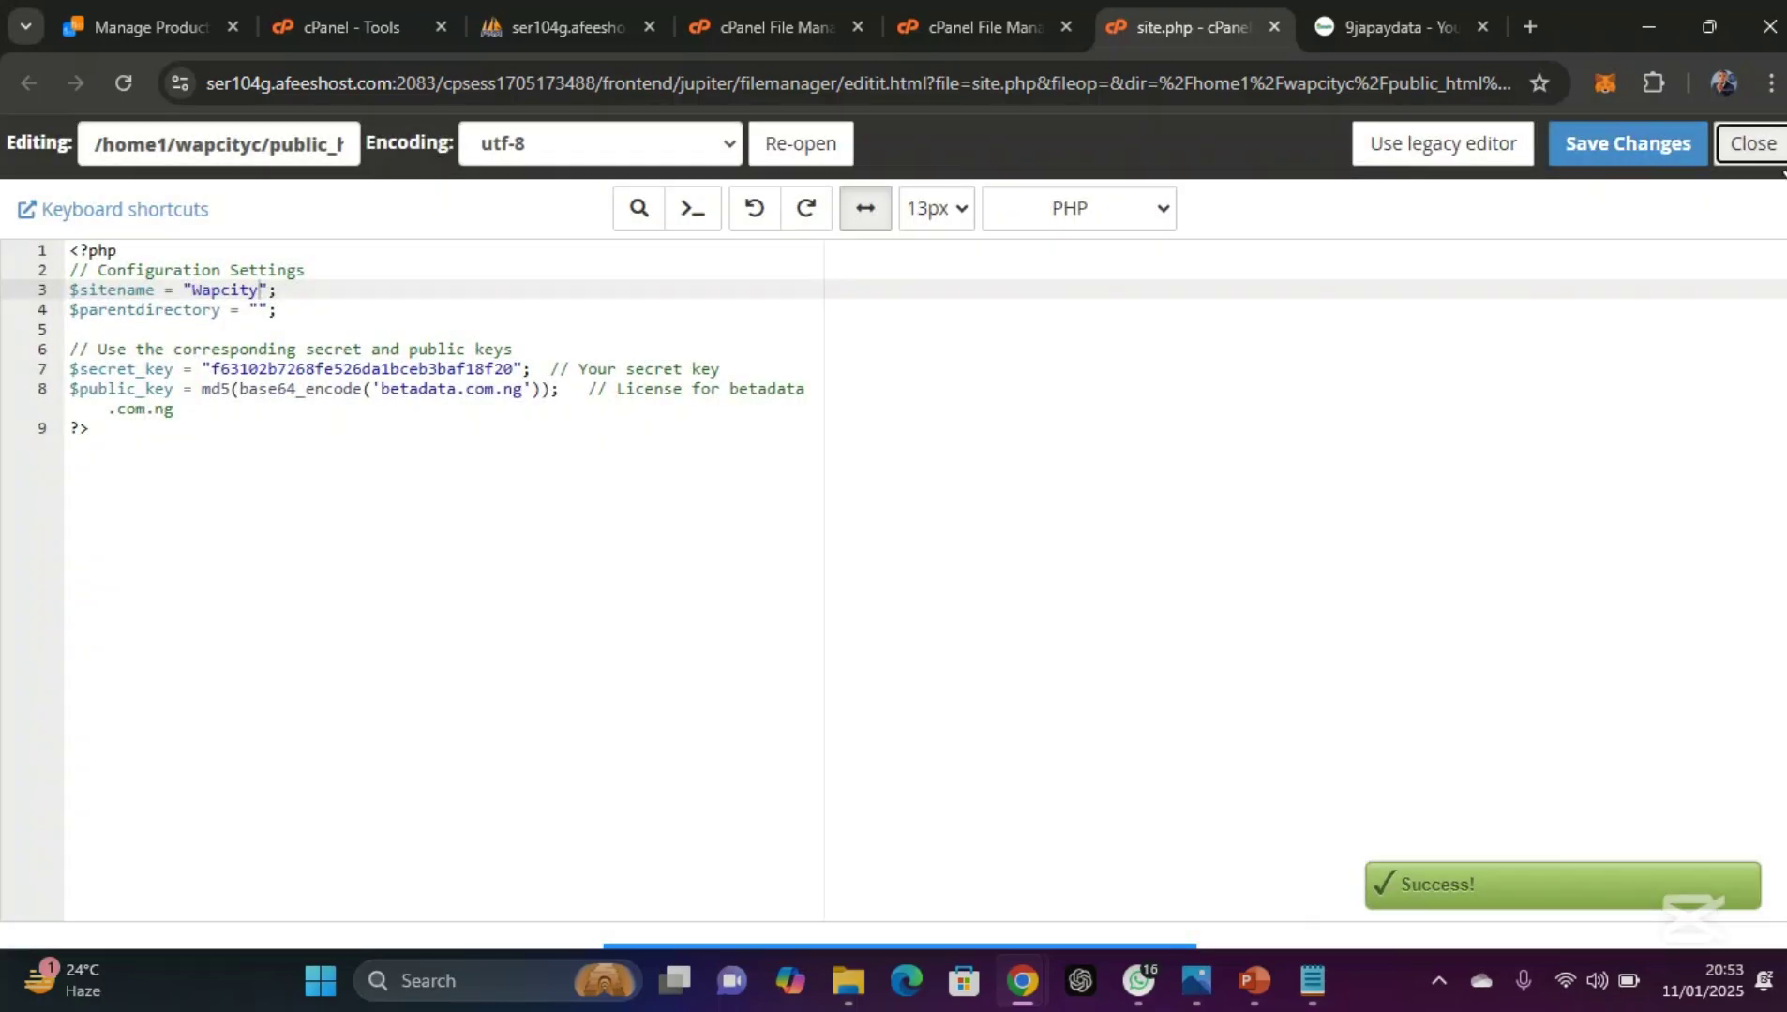
pyautogui.click(1752, 144)
pyautogui.click(117, 552)
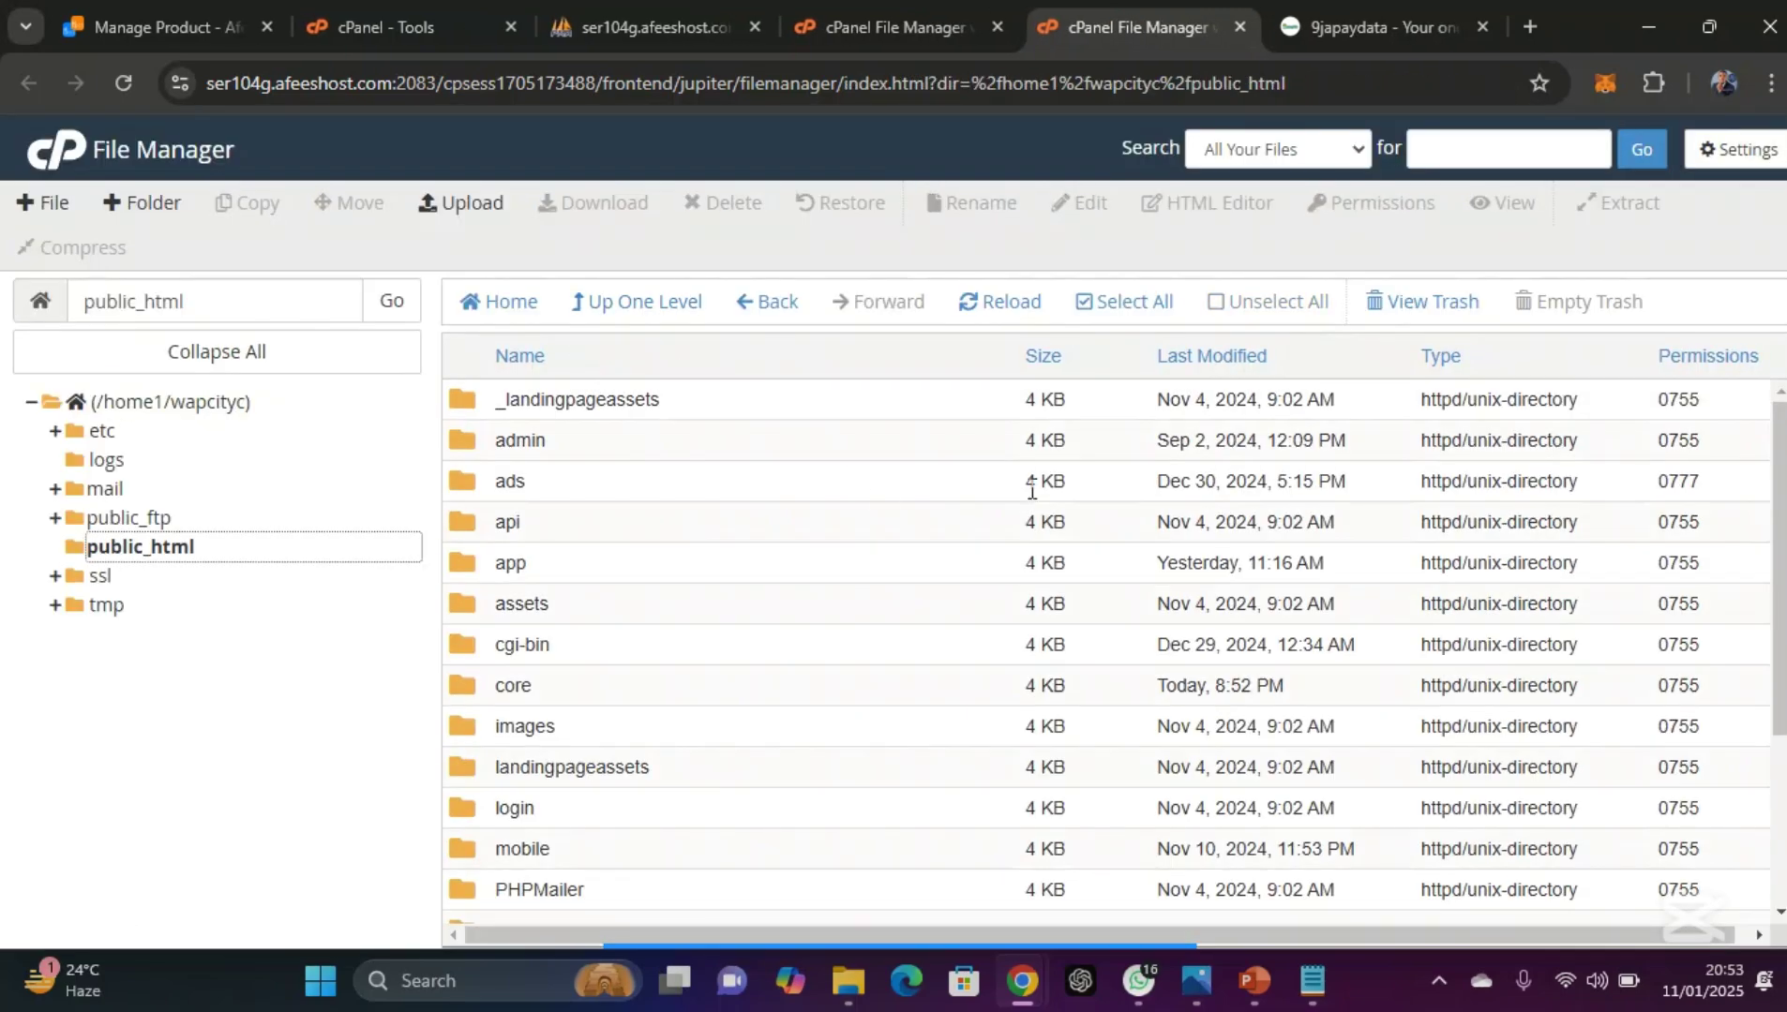
pyautogui.scroll(-3, 1033, 504)
pyautogui.click(1373, 26)
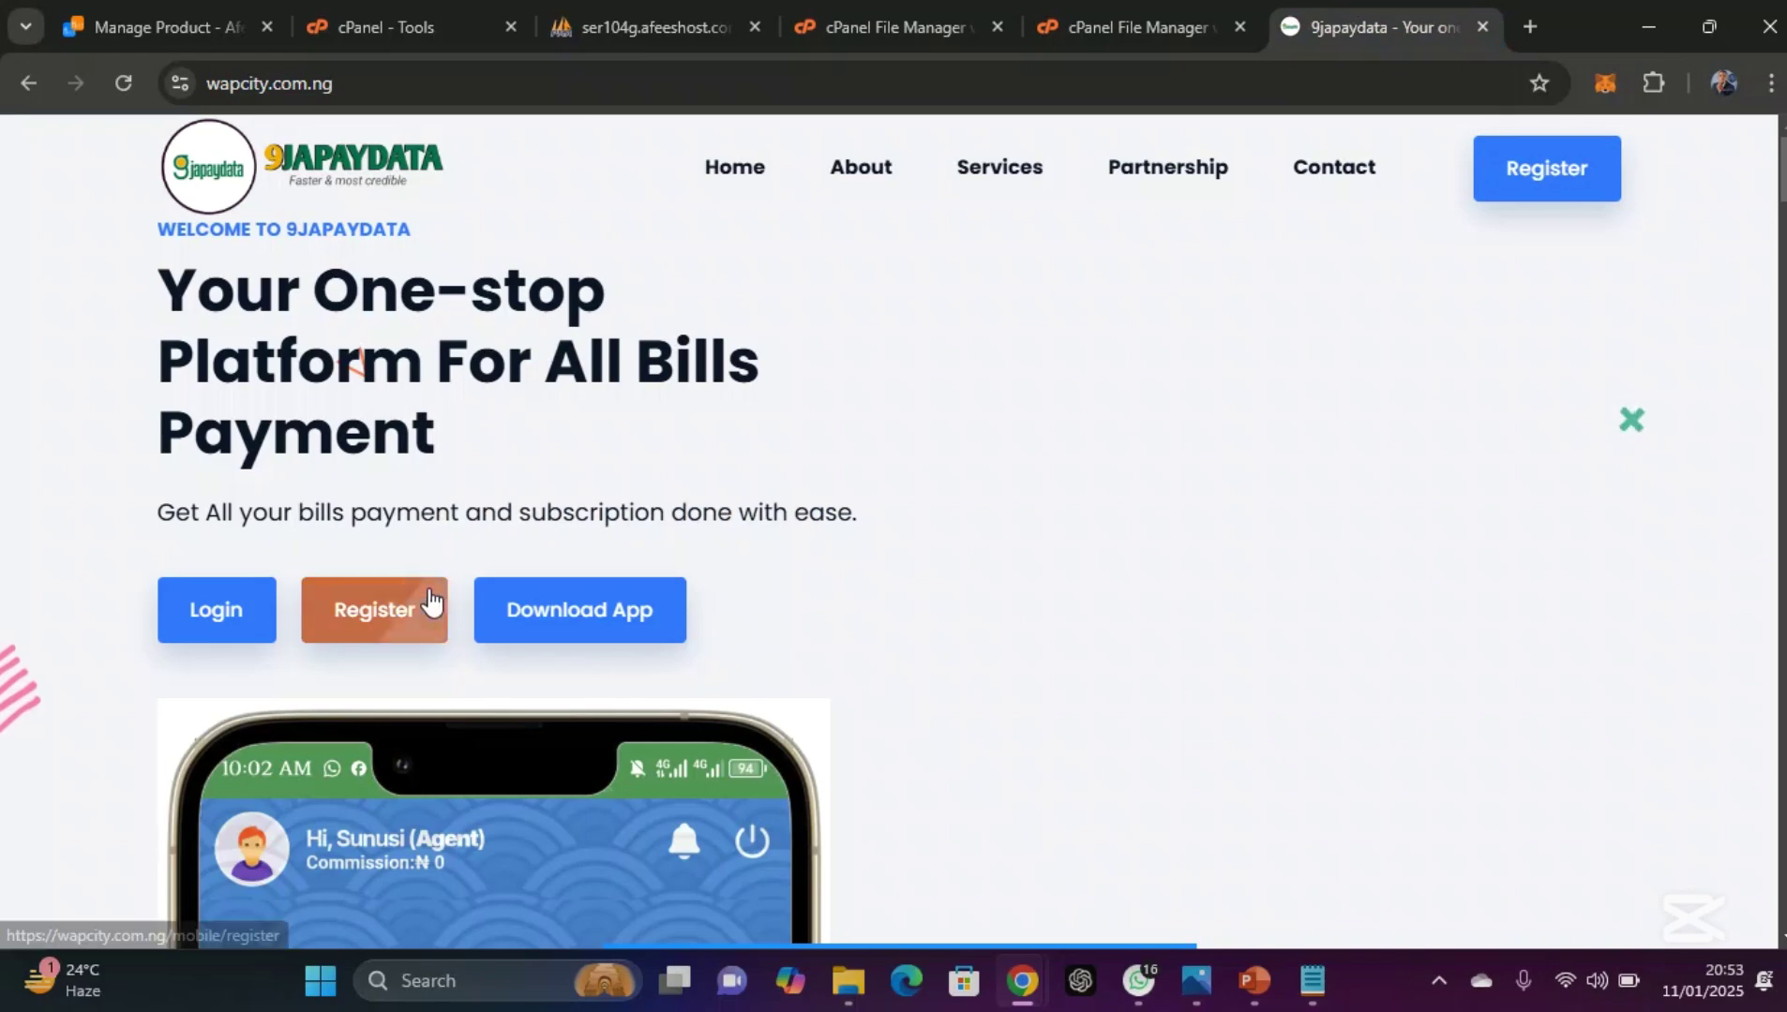
pyautogui.click(242, 617)
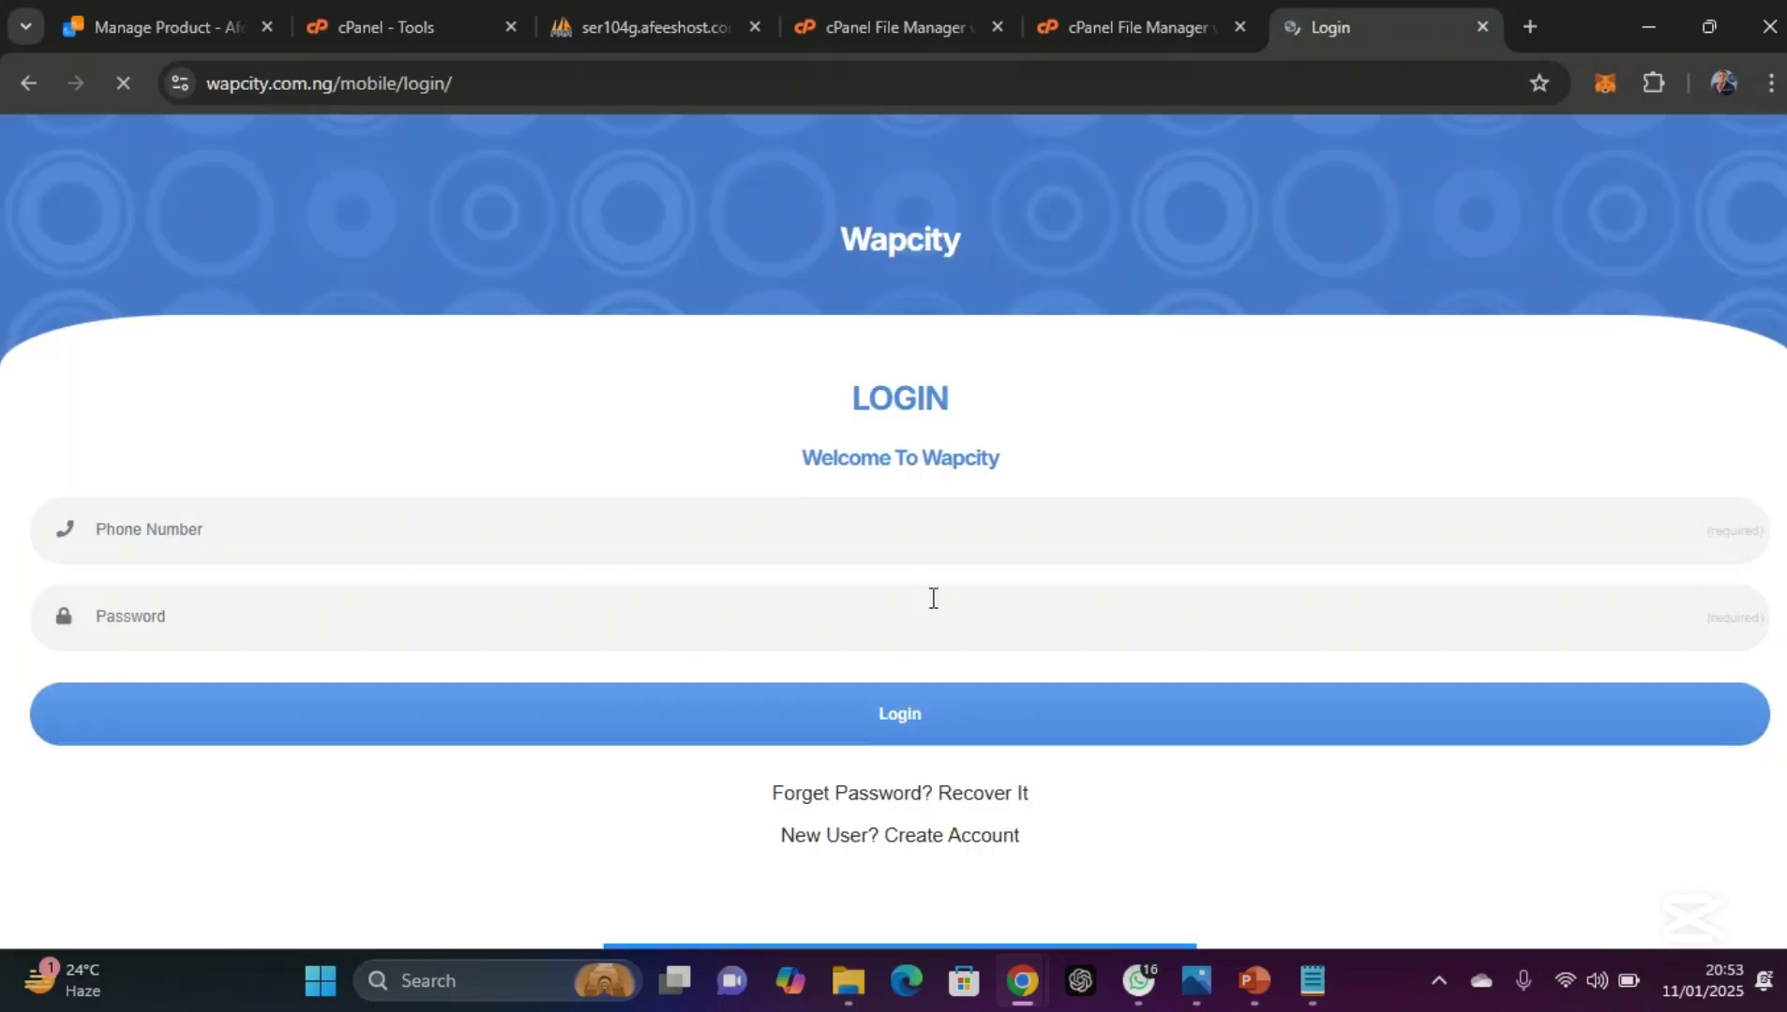
pyautogui.moveTo(1003, 477); pyautogui.dragTo(923, 464)
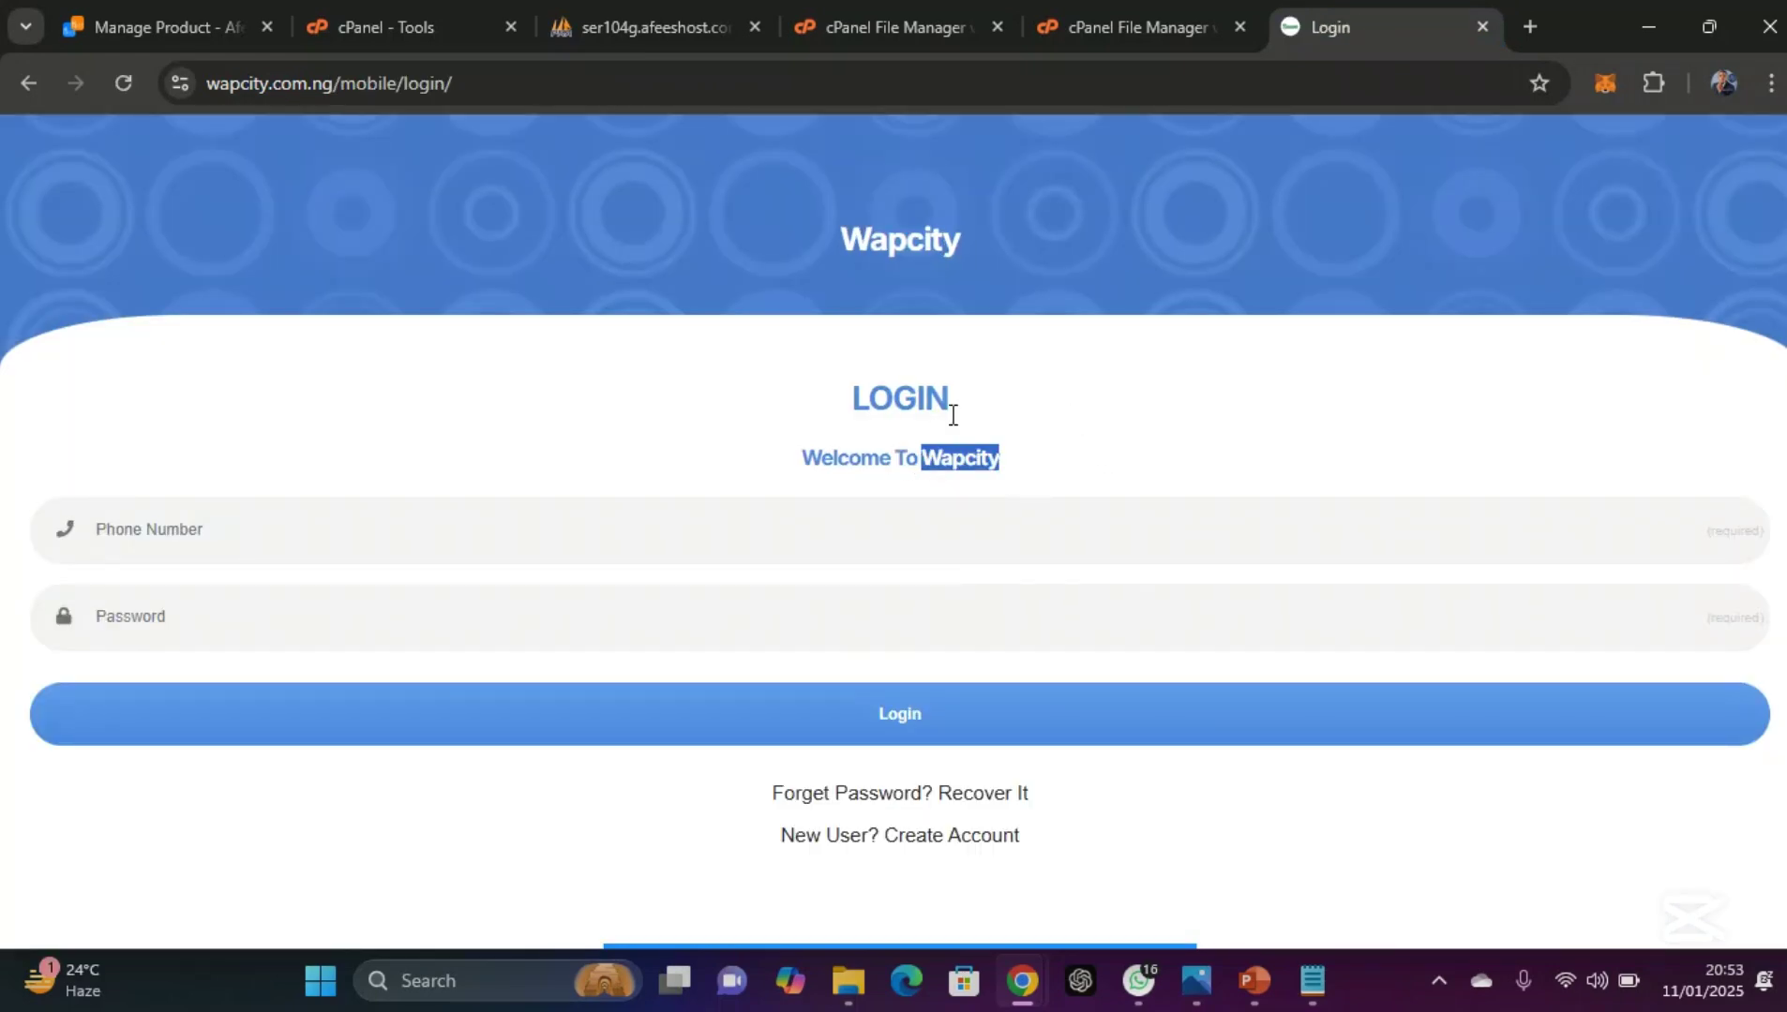
pyautogui.click(1134, 26)
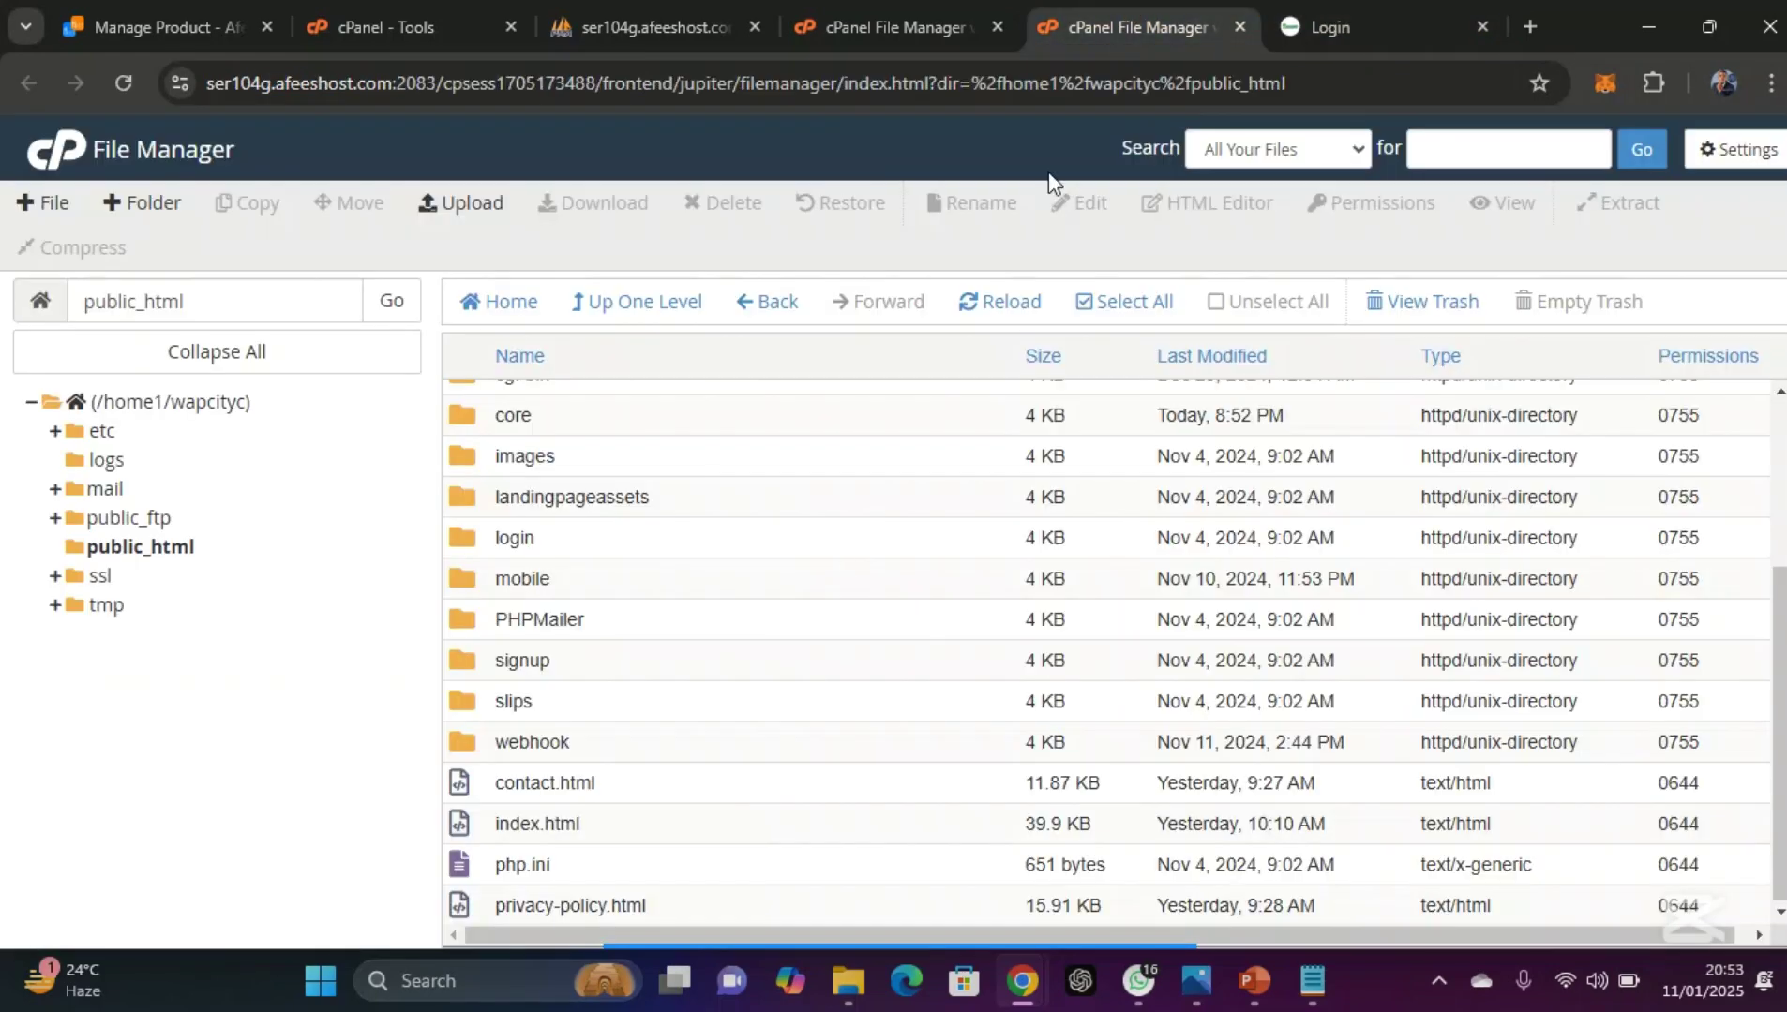
# Step: Open public_html/index.html in the code editor
pyautogui.click(630, 837)
pyautogui.rightClick(630, 837)
pyautogui.click(742, 640)
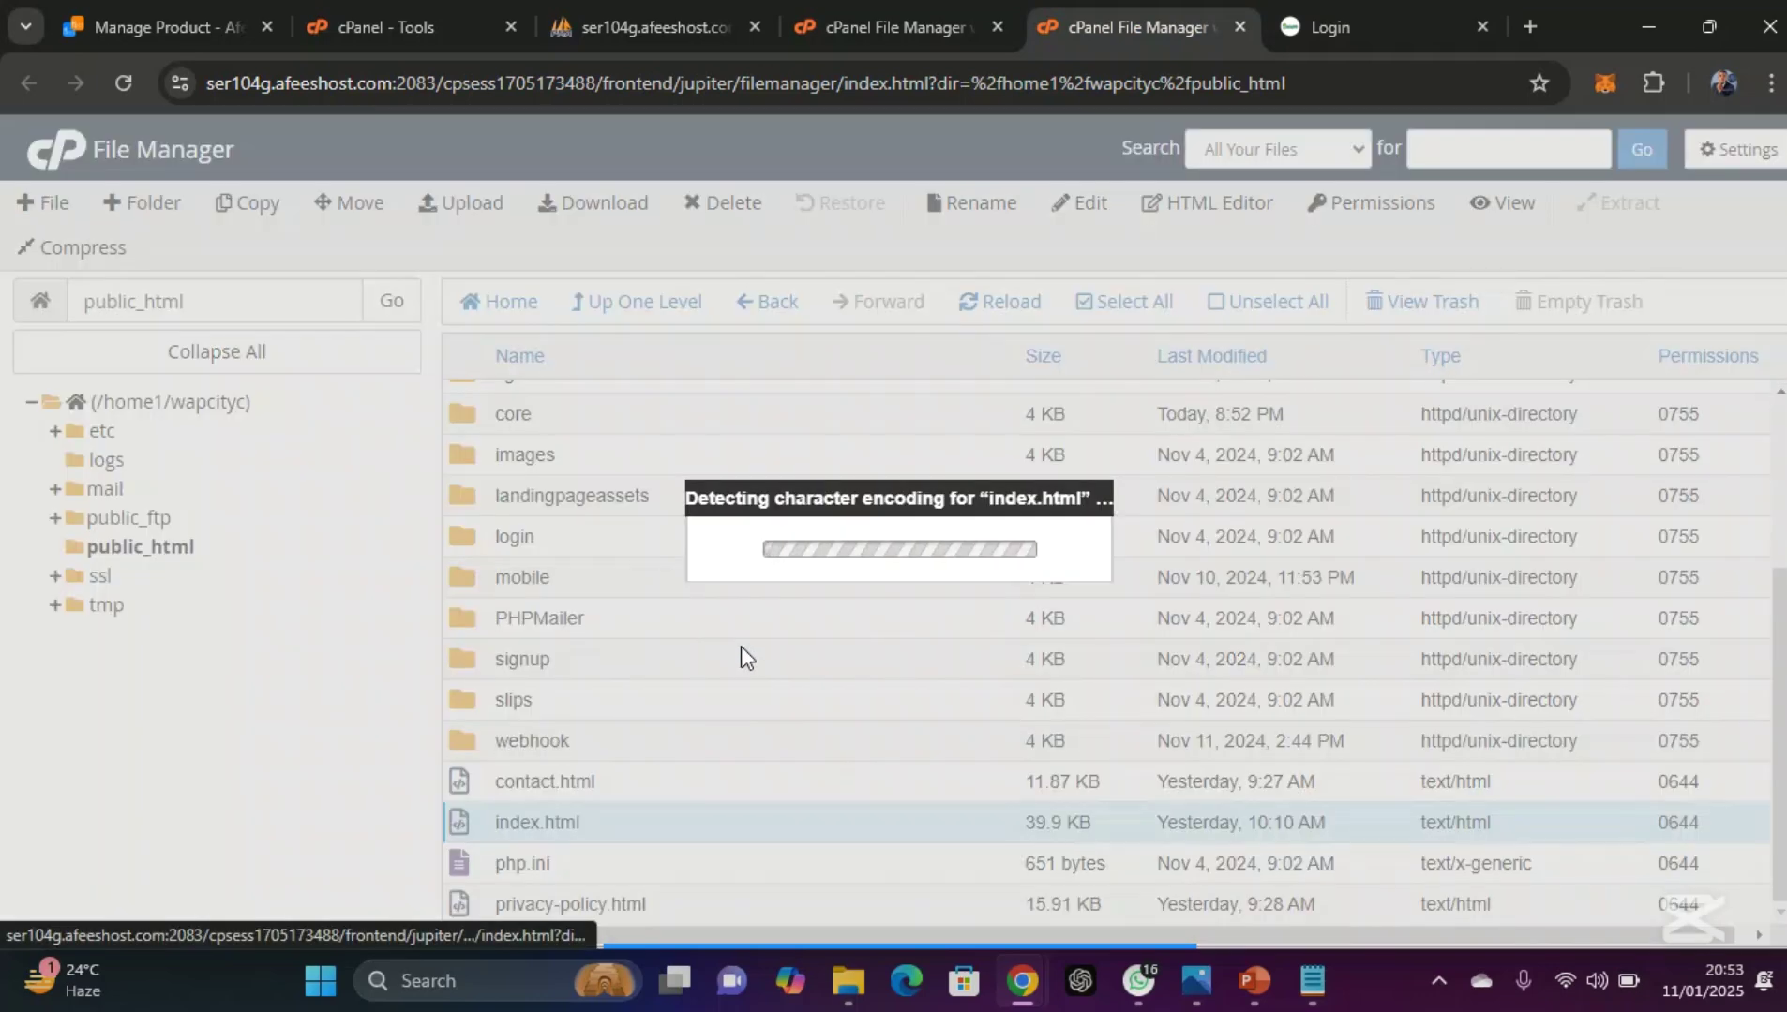
pyautogui.click(1139, 730)
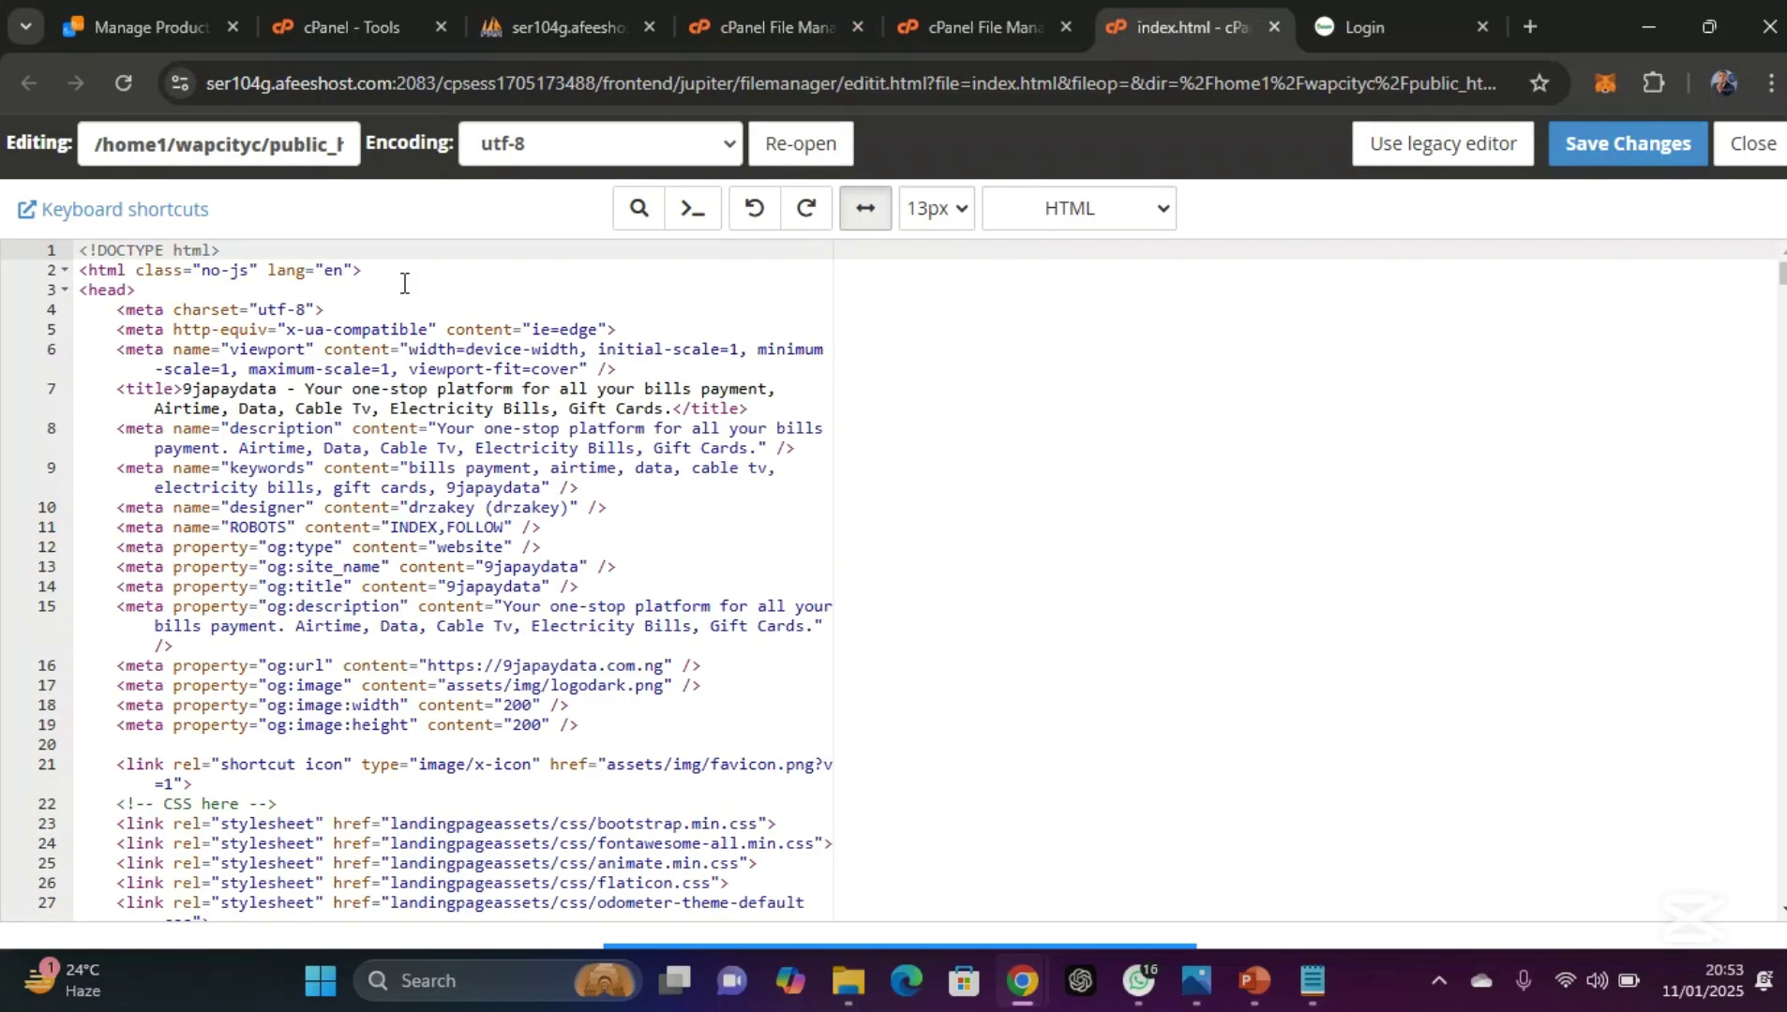
pyautogui.click(978, 906)
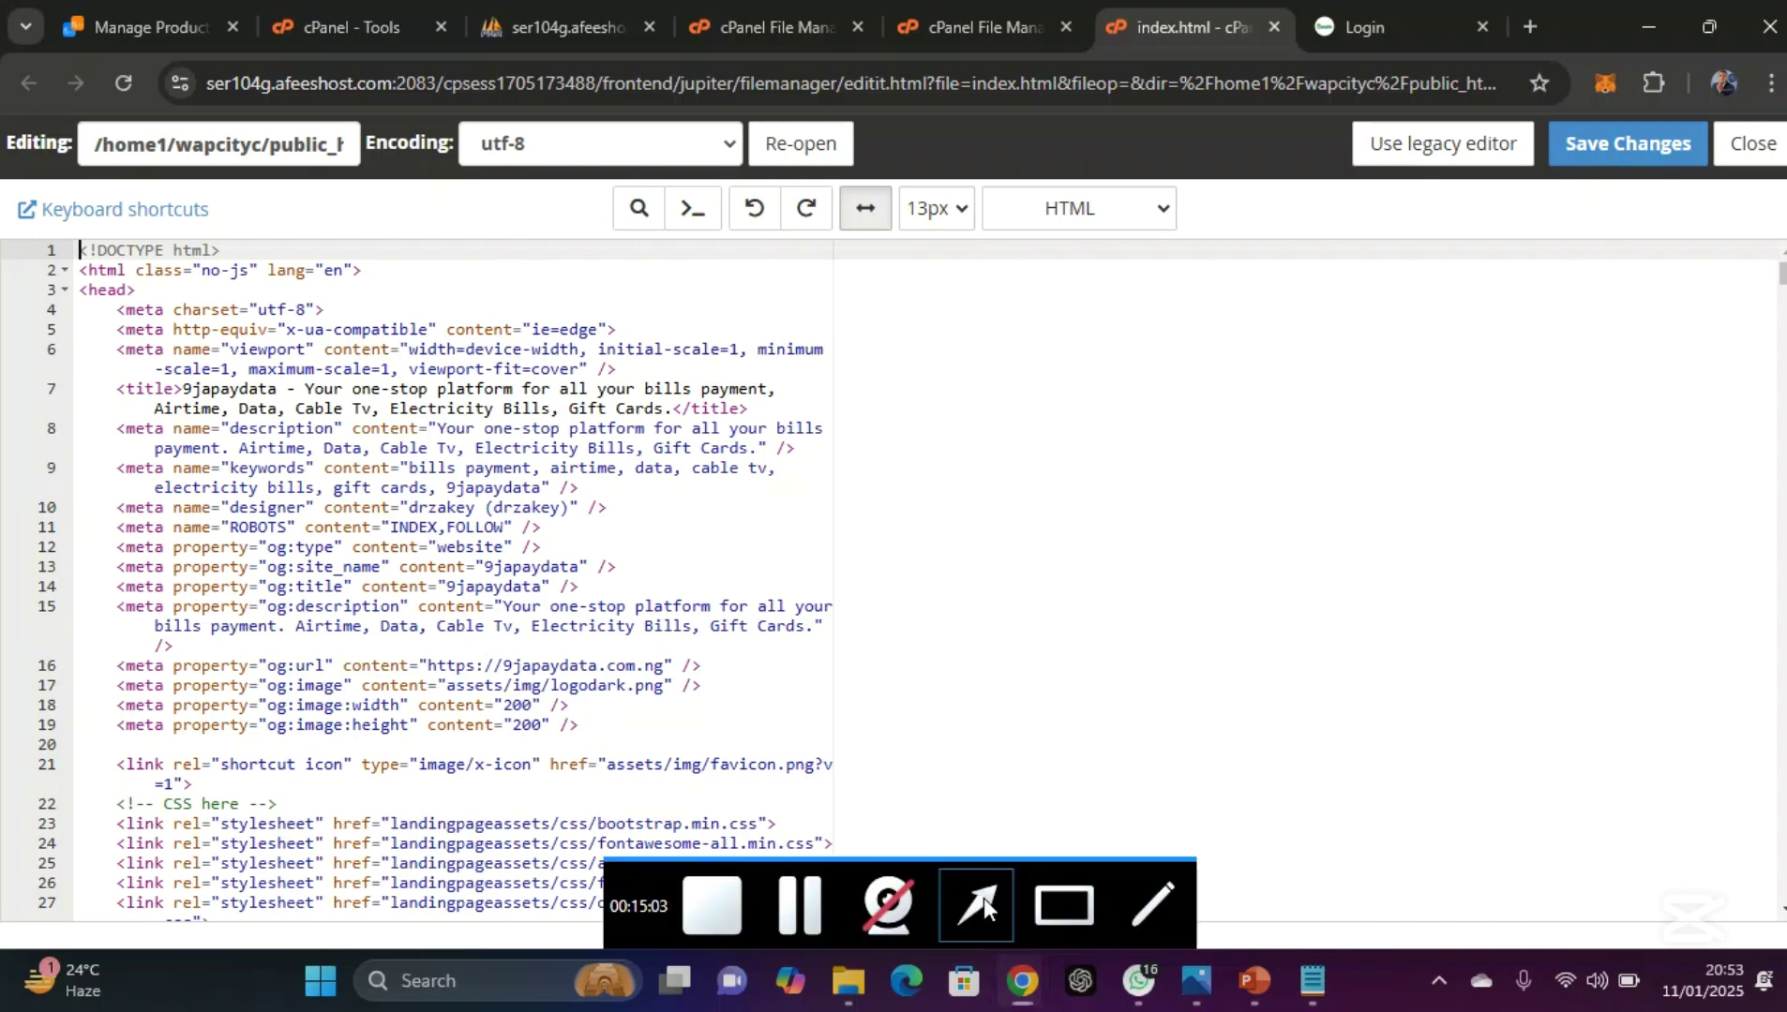
pyautogui.moveTo(792, 521); pyautogui.dragTo(650, 255)
# Step: Replace all occurrences of 9japaydata with wapcity in index.html
pyautogui.click(638, 210)
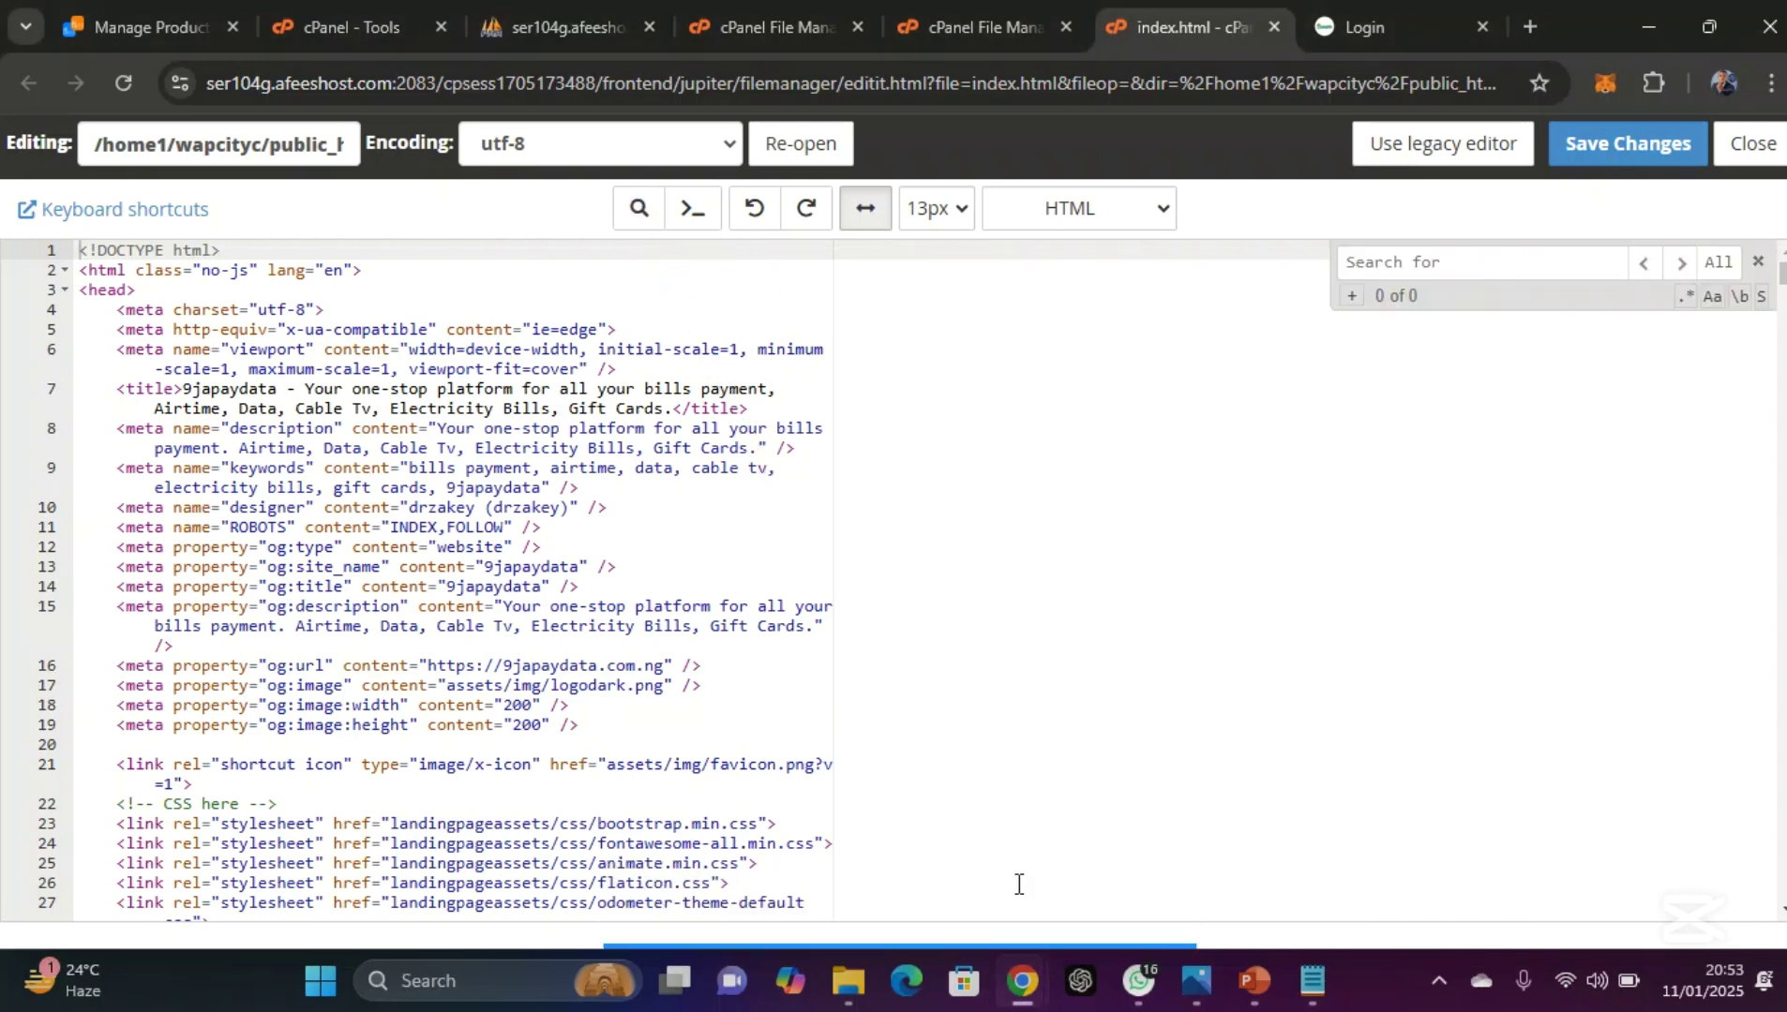
pyautogui.write('9japaydata')
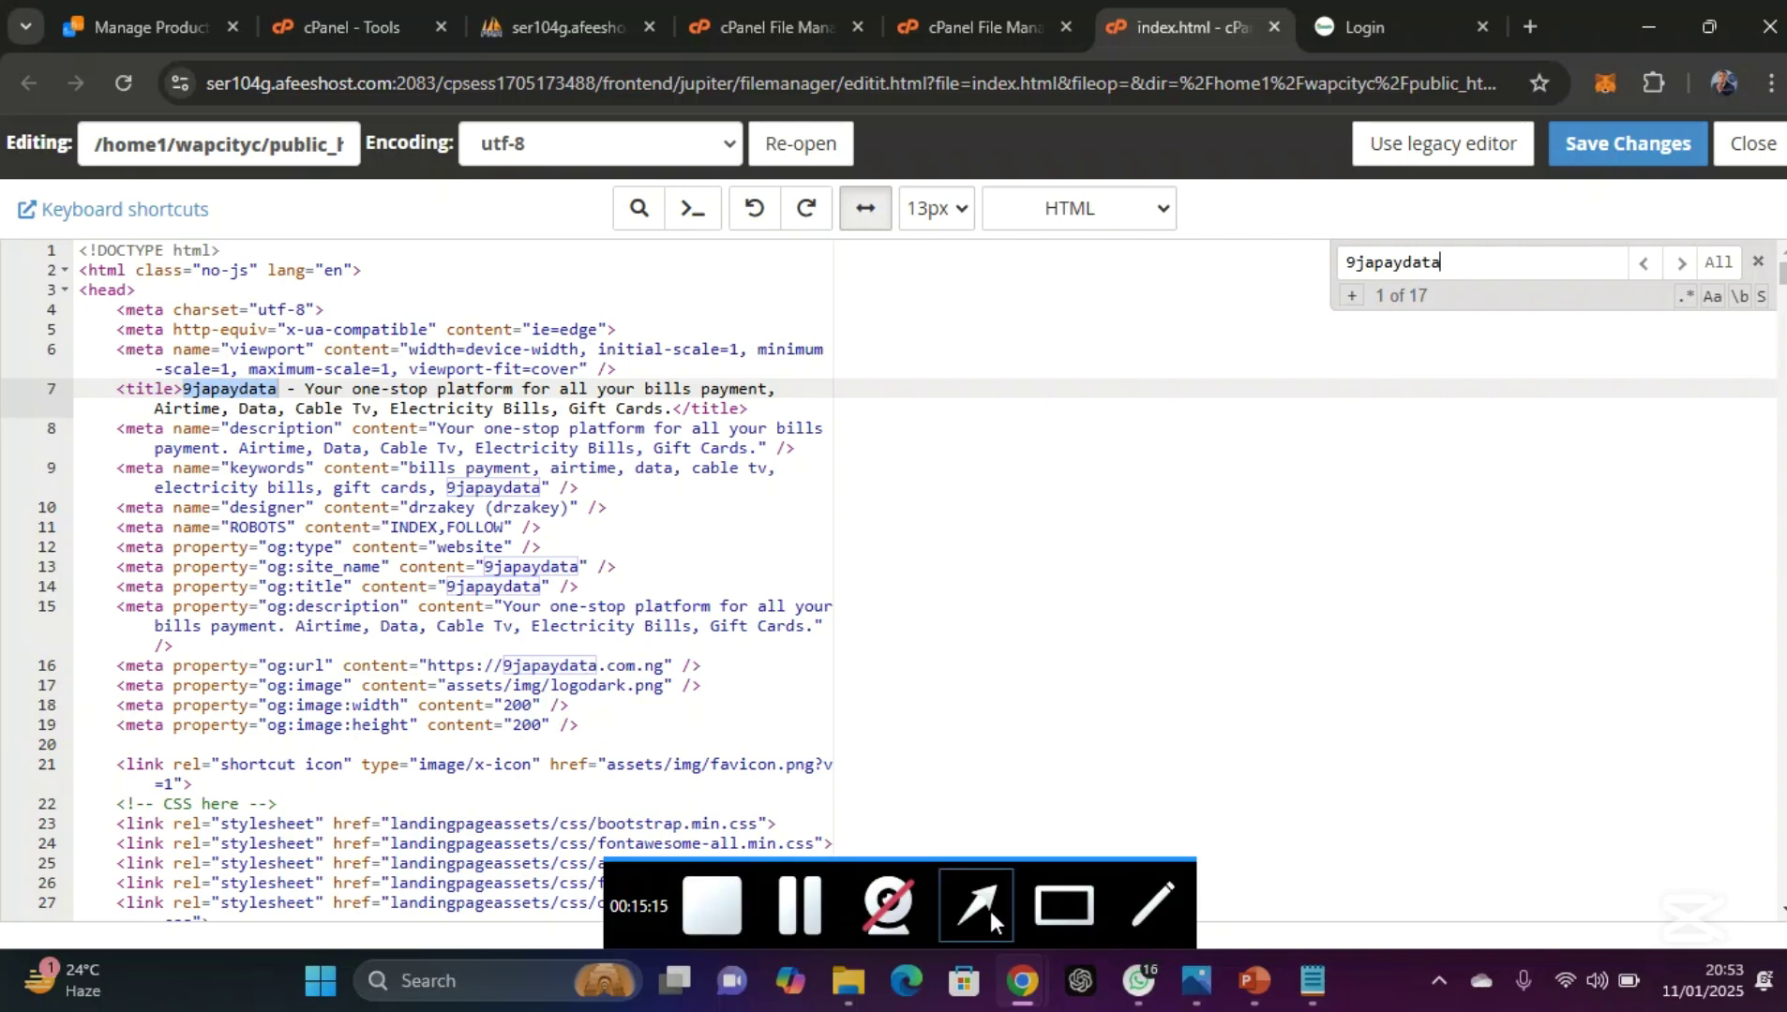
pyautogui.moveTo(1150, 668); pyautogui.dragTo(1350, 305)
pyautogui.click(1351, 298)
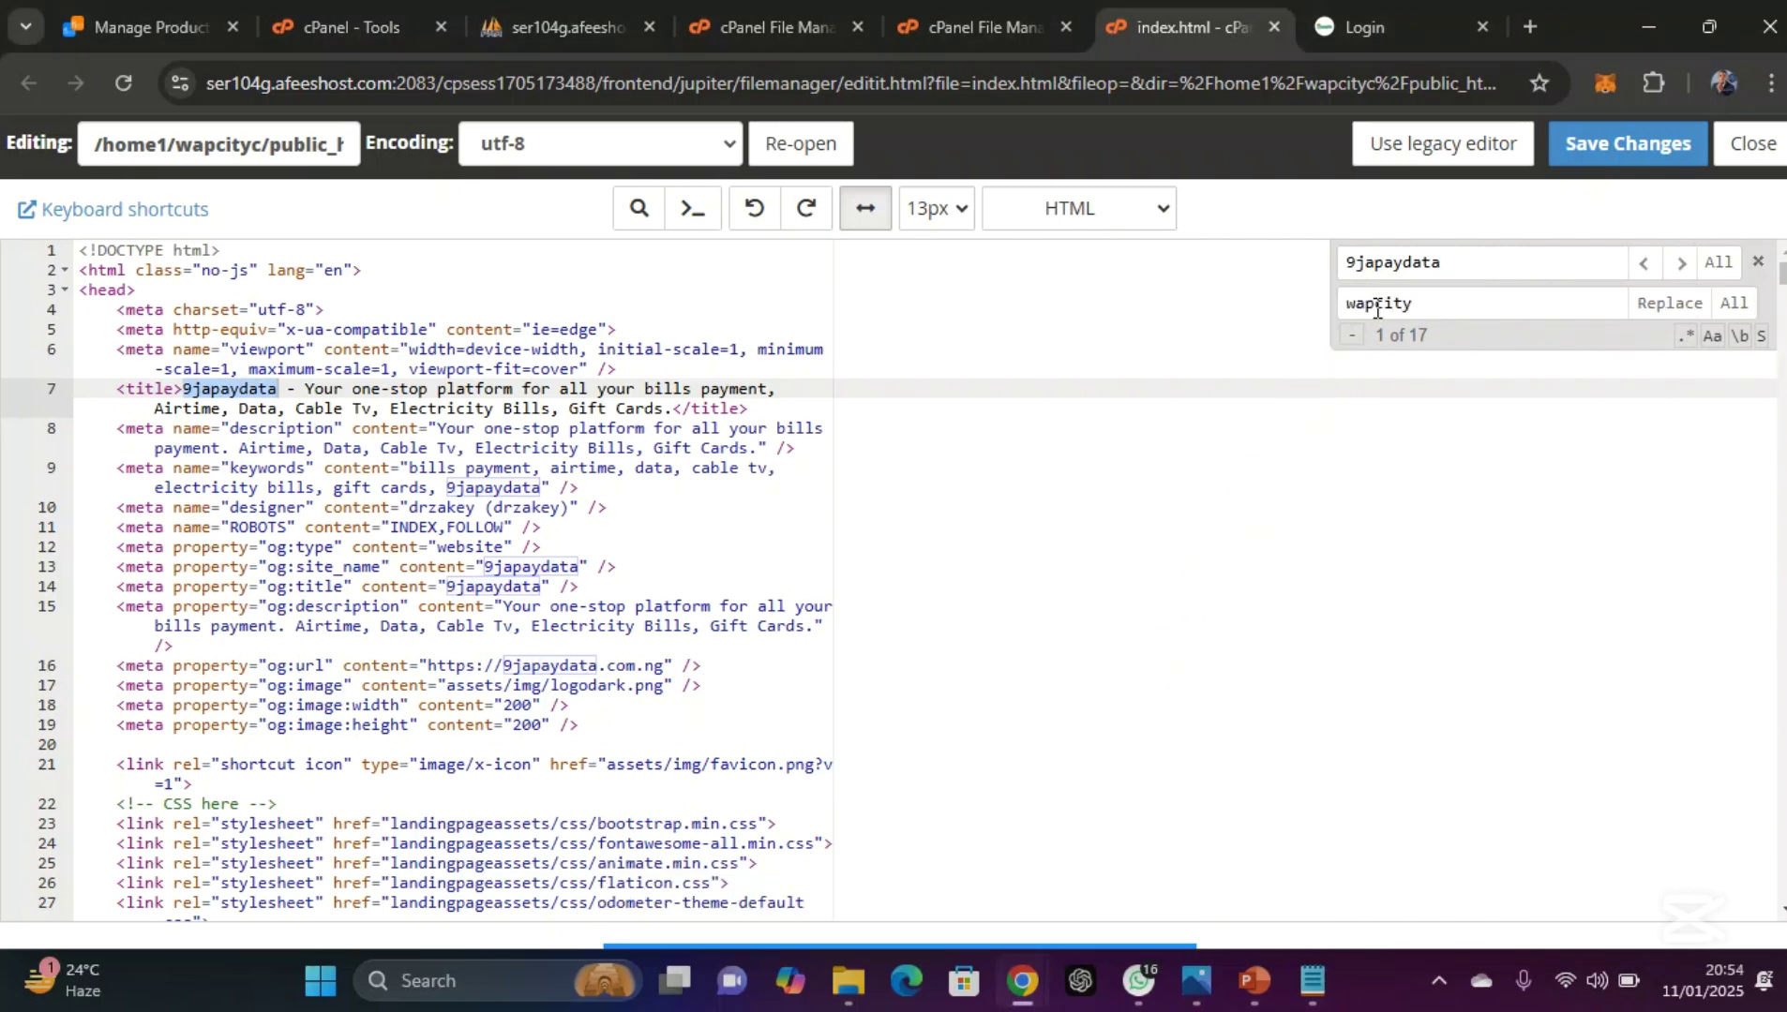
pyautogui.click(1736, 304)
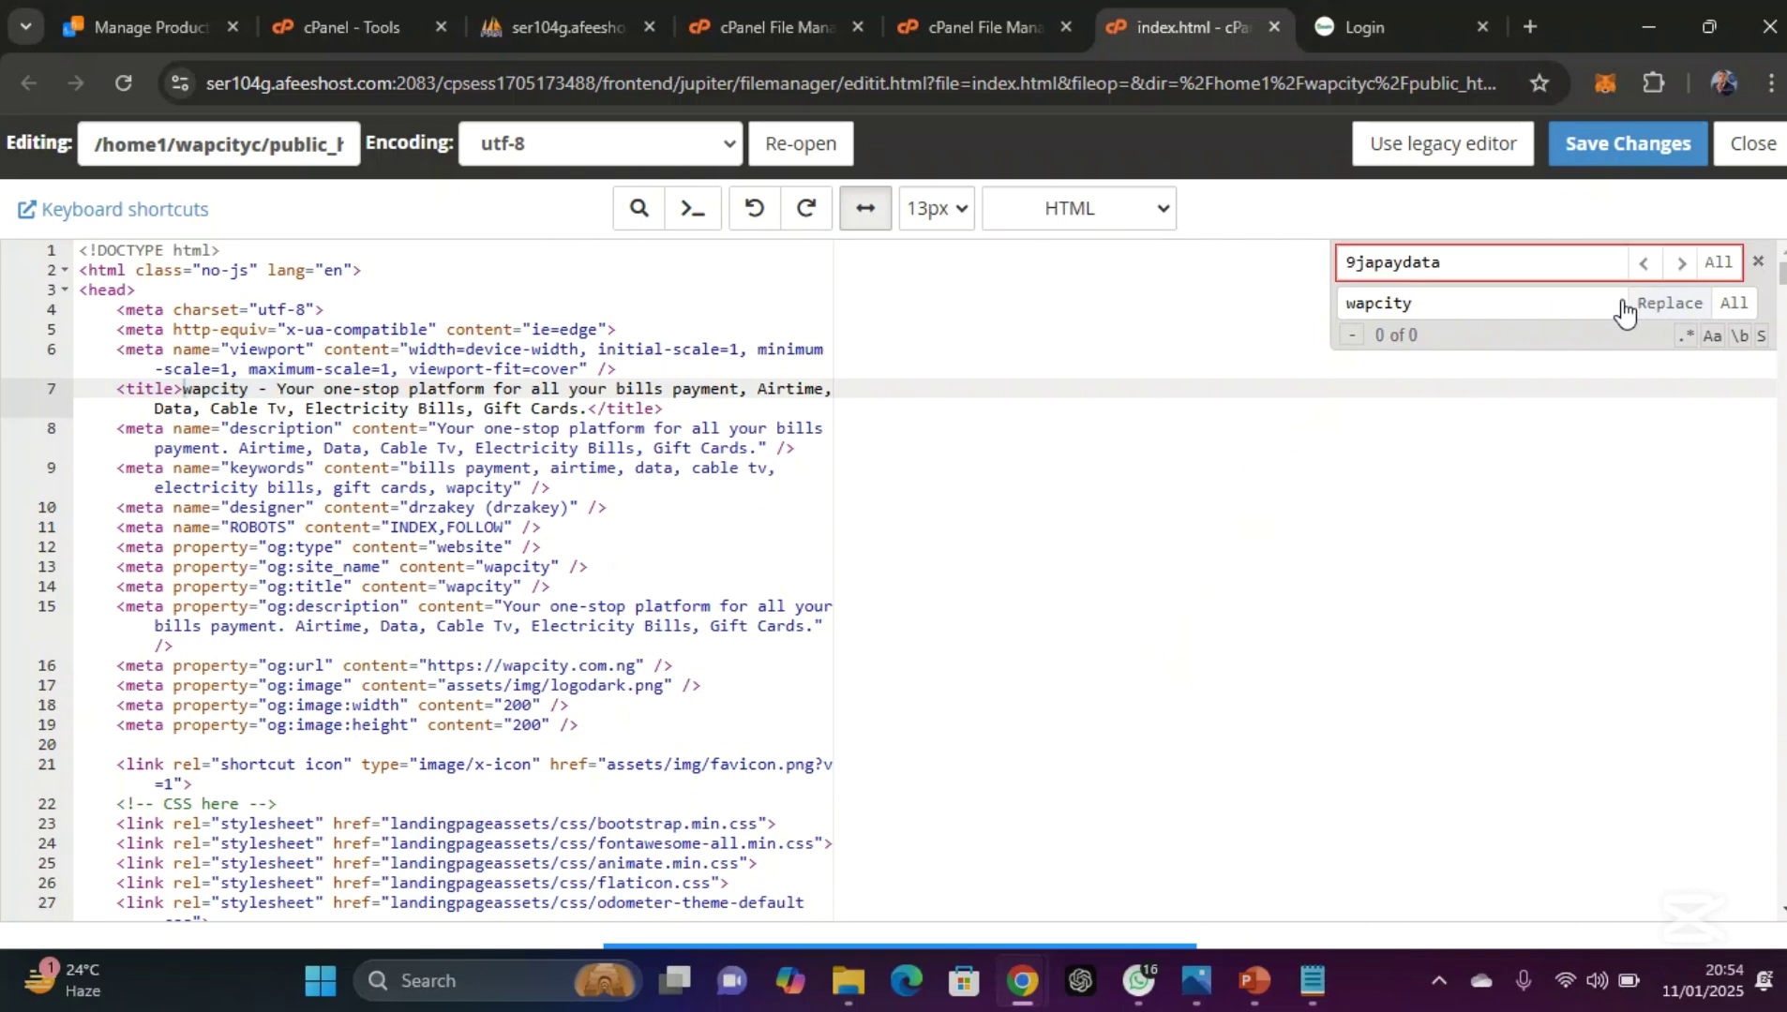
# Step: Edit the search and replacement fields further, close find and replace, and save index.html
pyautogui.moveTo(1504, 267); pyautogui.dragTo(1374, 267)
pyautogui.hotkey('ctrl', 'a')
pyautogui.write('.com')
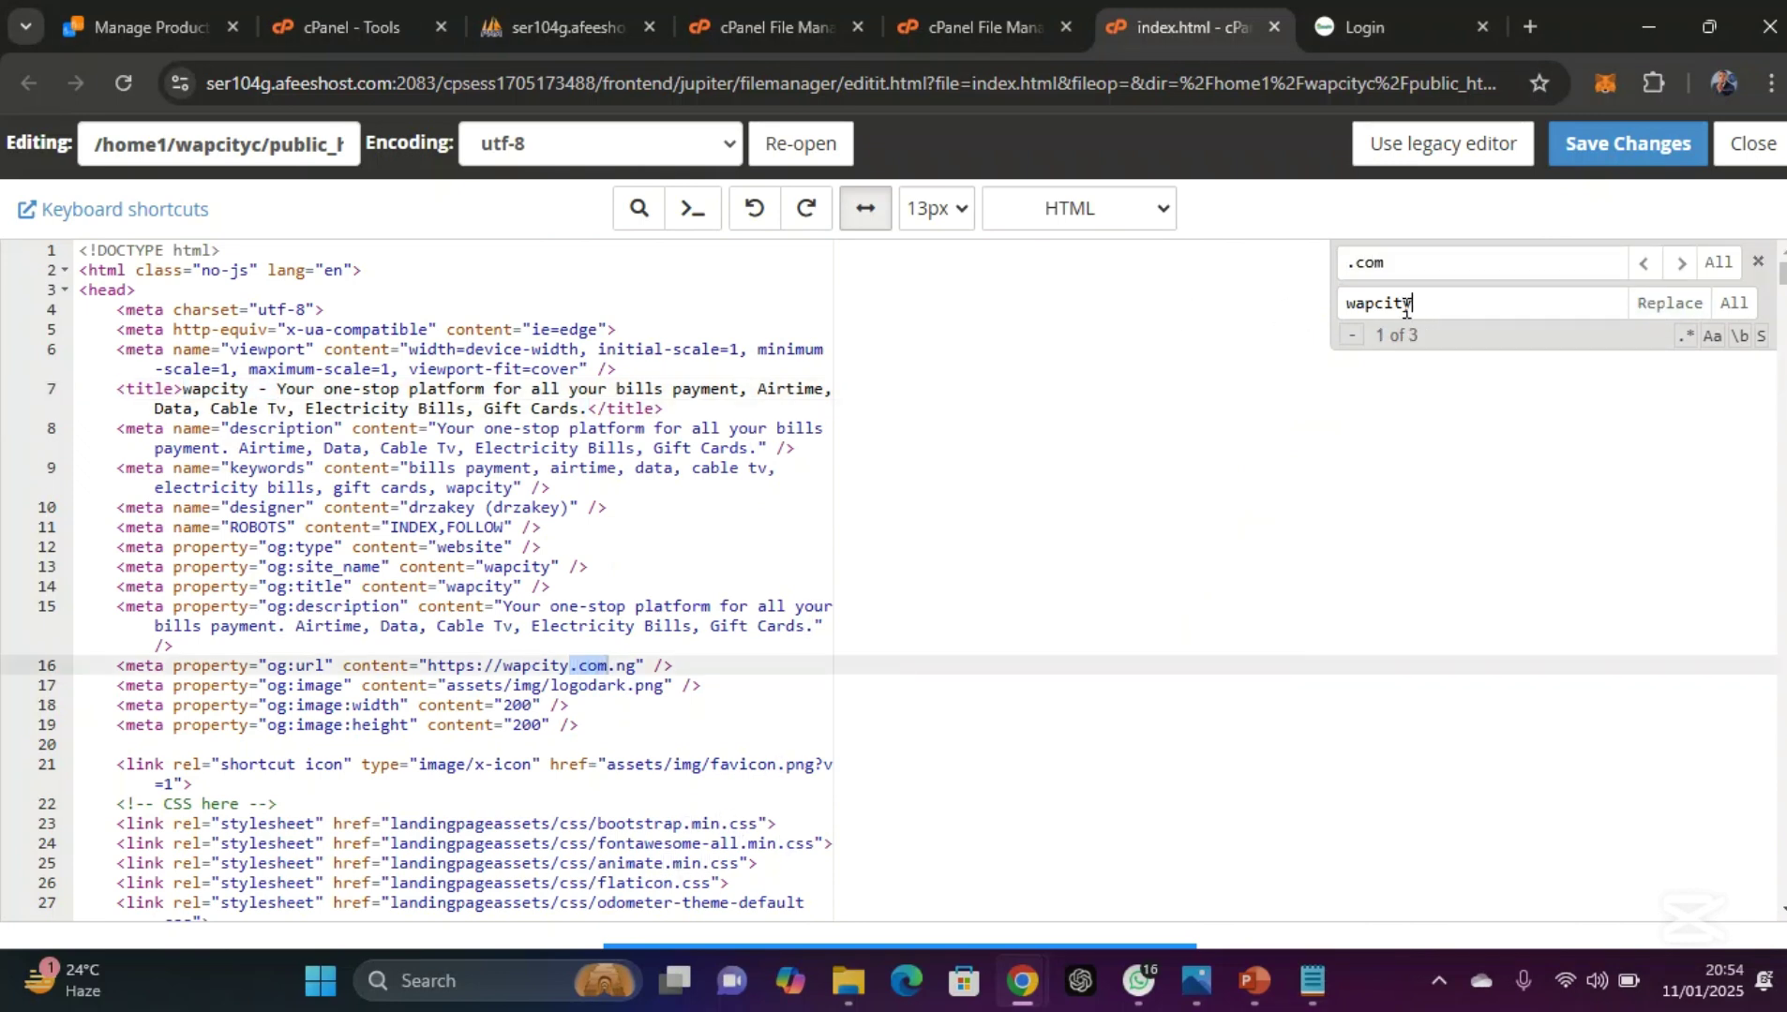
pyautogui.moveTo(1405, 311); pyautogui.dragTo(1256, 327)
pyautogui.write('.com')
pyautogui.click(1760, 260)
pyautogui.scroll(-2, 1239, 390)
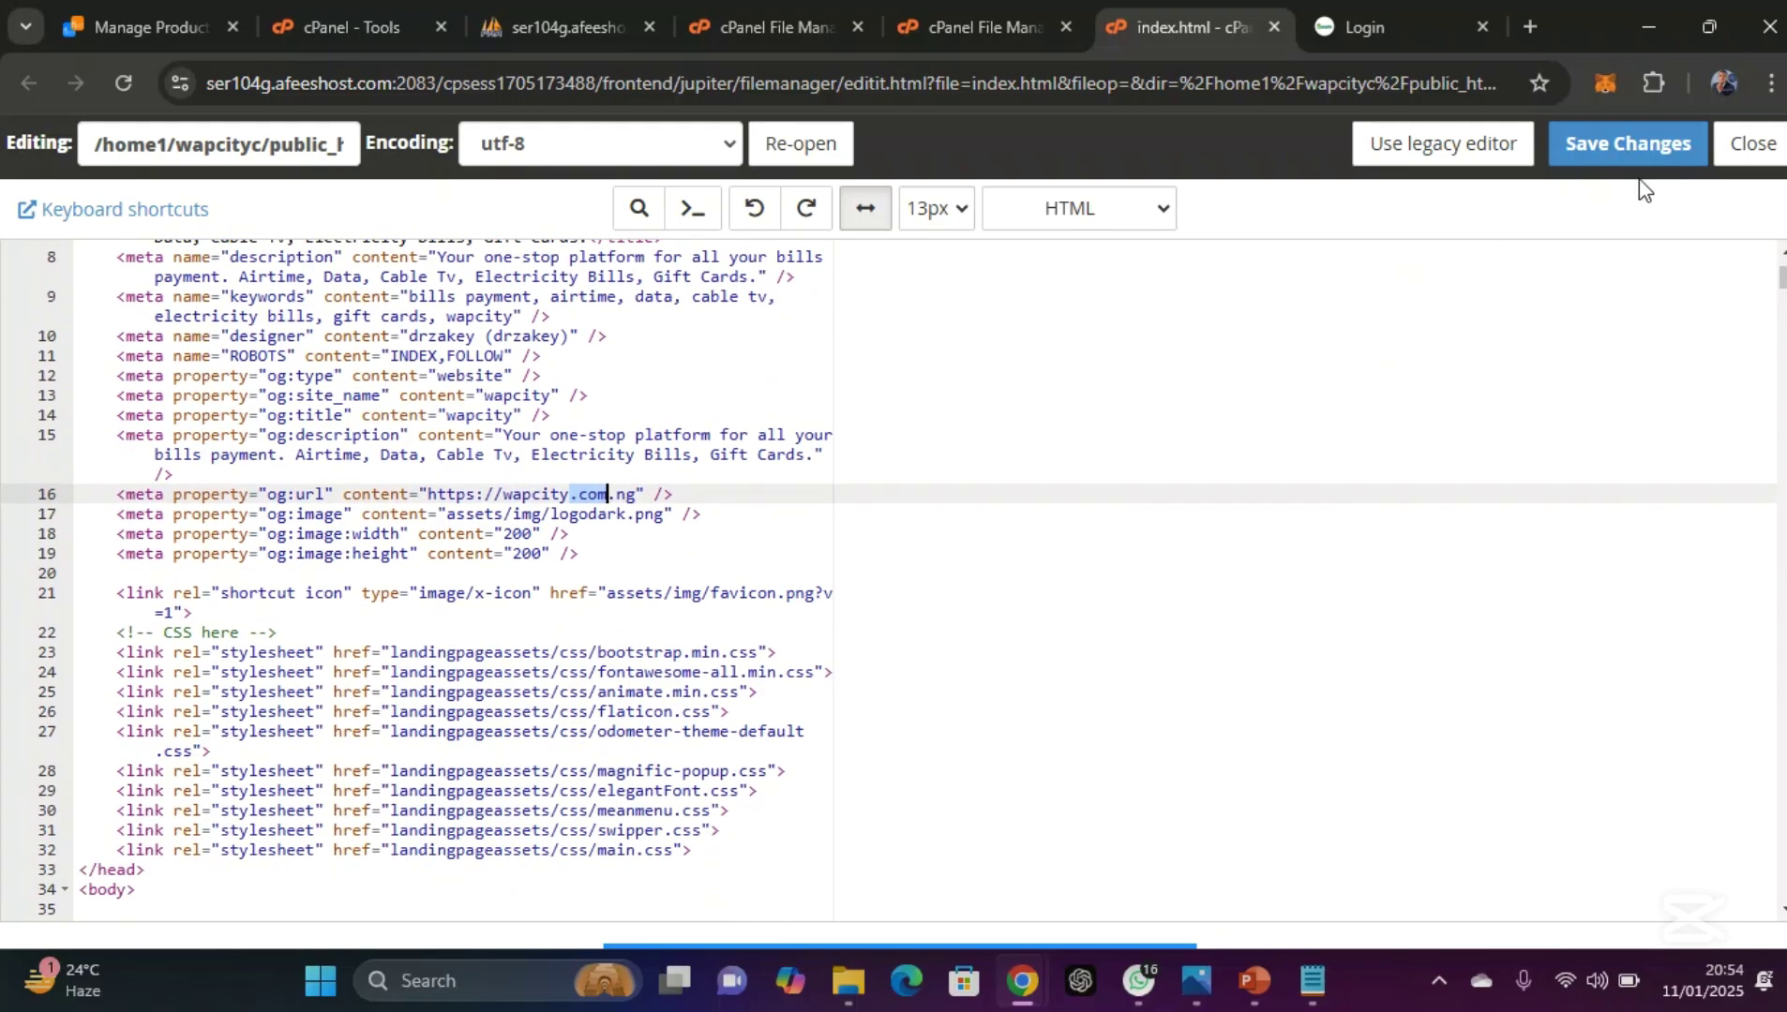
pyautogui.click(1635, 137)
# Step: Open contact.html in the code editor
pyautogui.click(1775, 160)
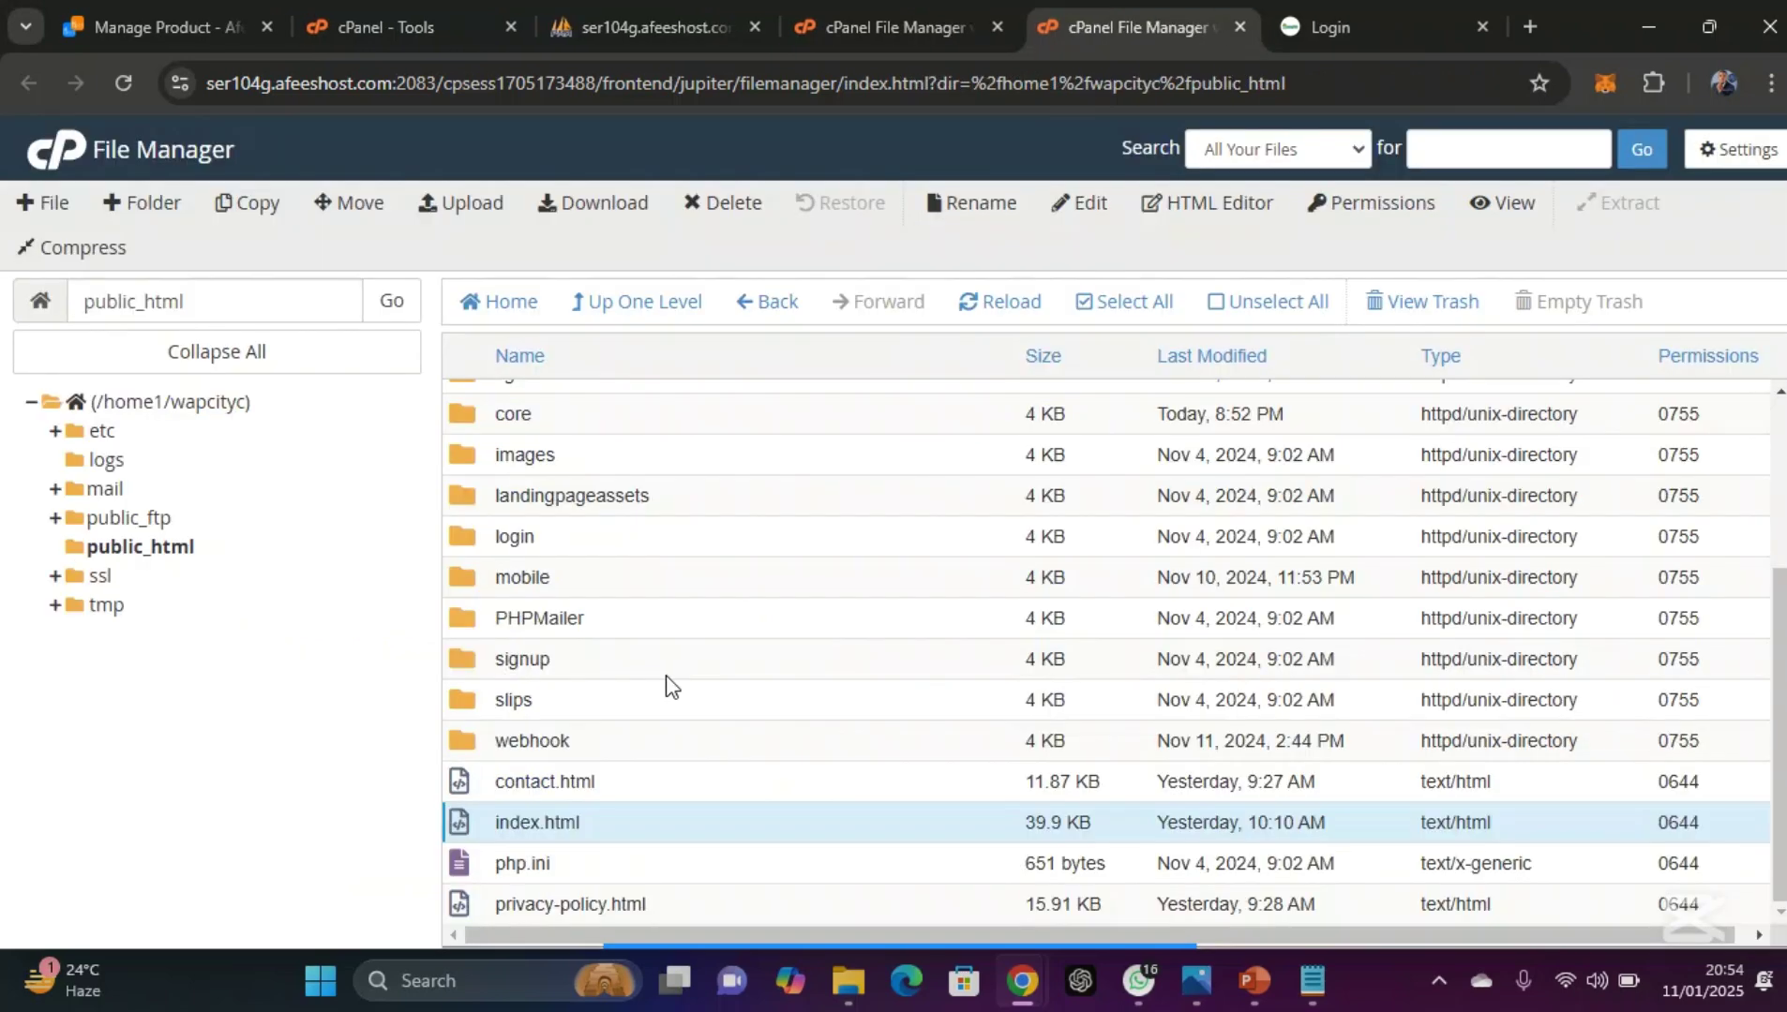
pyautogui.click(620, 779)
pyautogui.rightClick(619, 780)
pyautogui.click(677, 638)
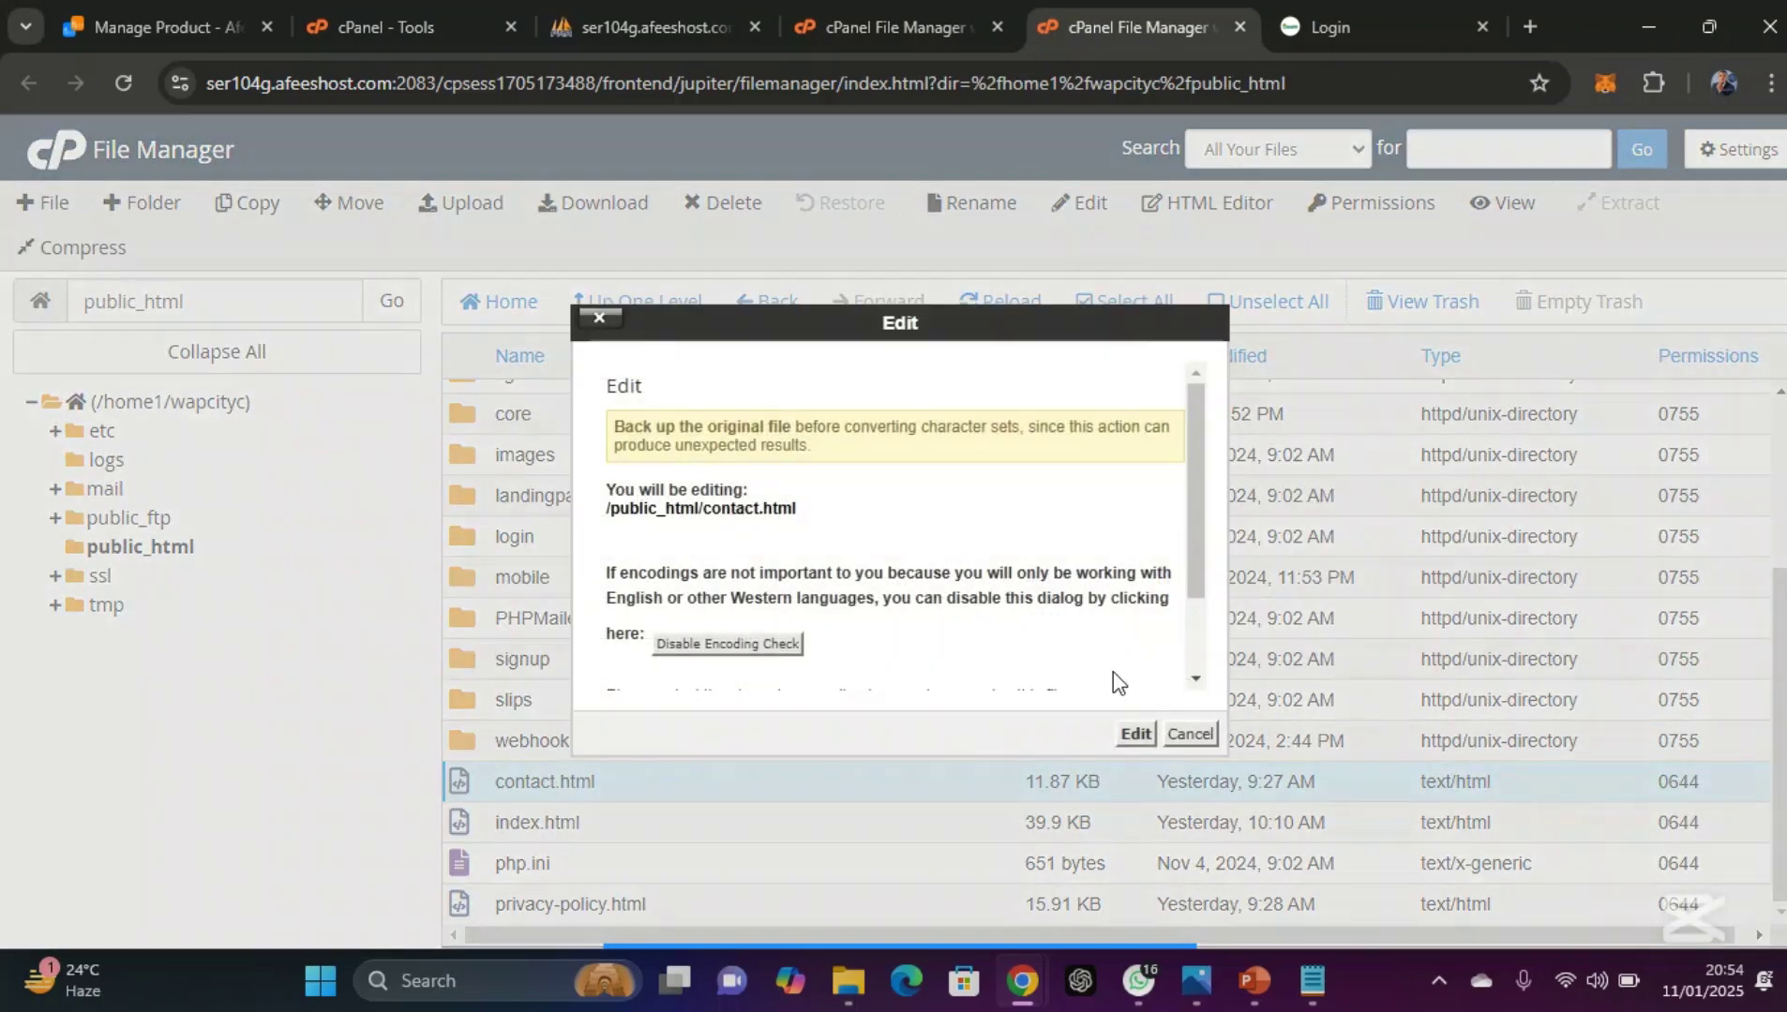
pyautogui.click(1124, 736)
# Step: Replace all six 9japaydata mentions with wapcity in contact.html, save, and close the editor
pyautogui.hotkey('ctrl', 'f')
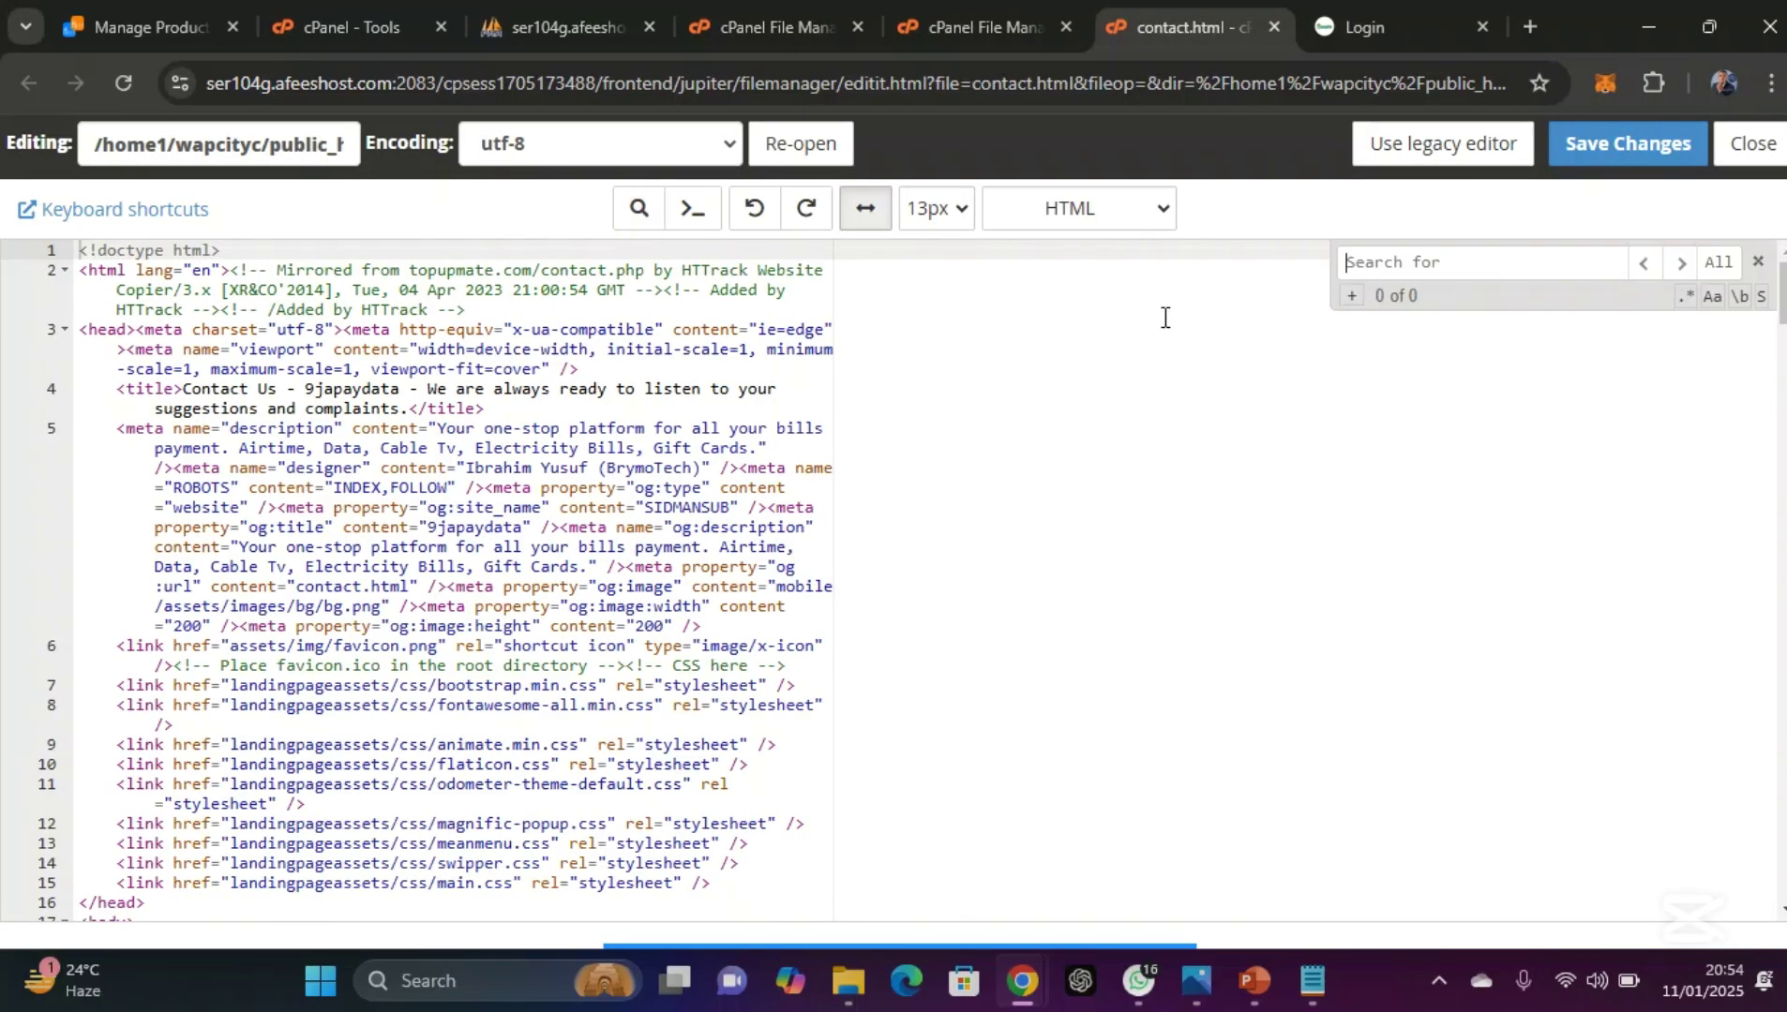
pyautogui.write('9japaydata')
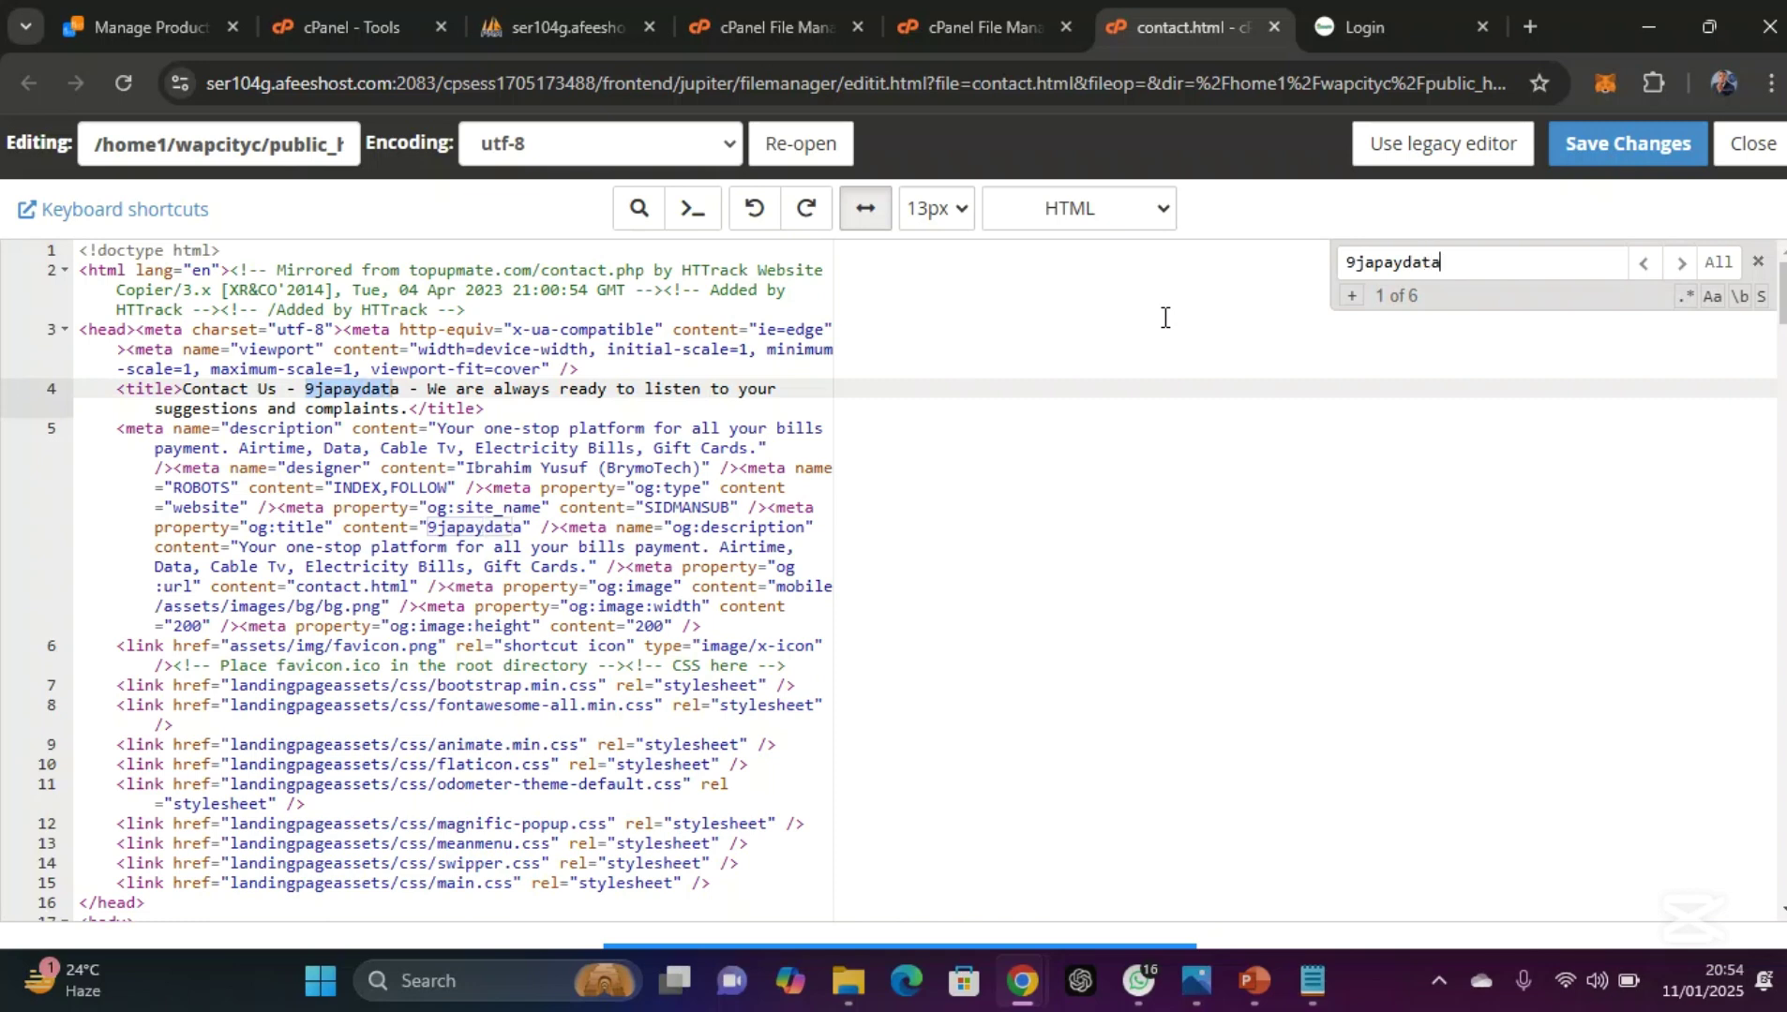
pyautogui.click(1350, 297)
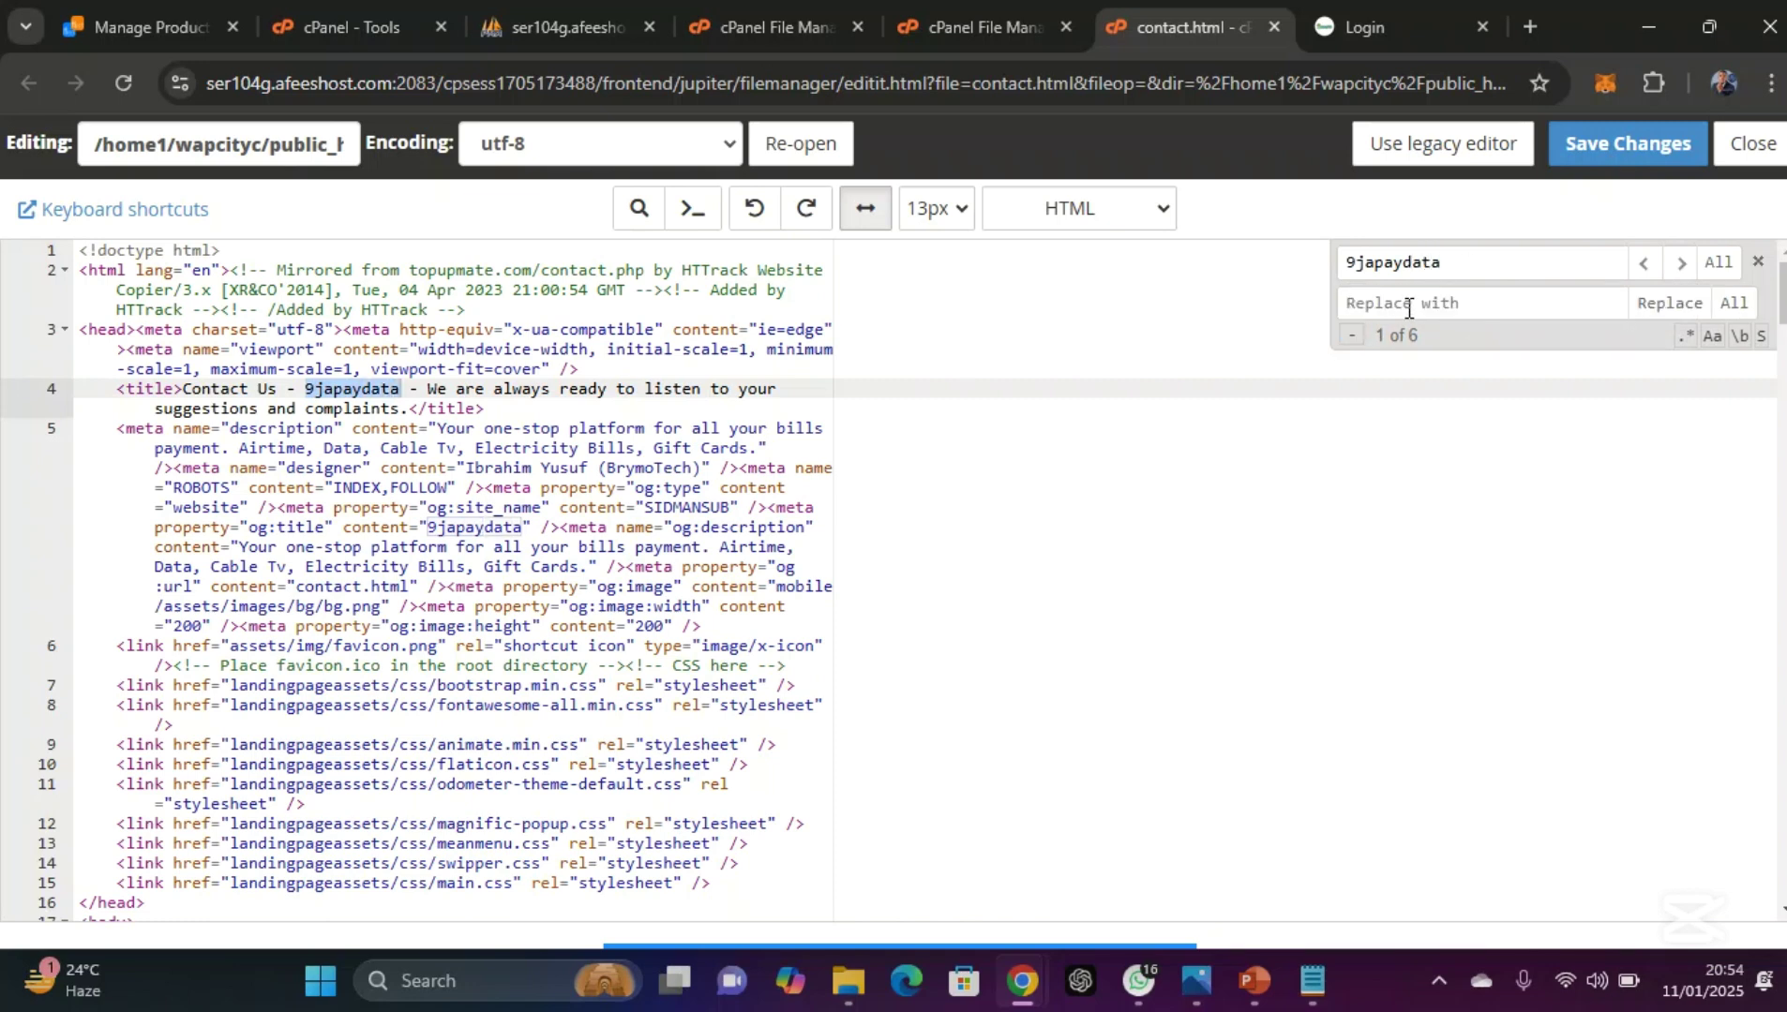
pyautogui.write('wapcity')
pyautogui.click(1733, 303)
pyautogui.click(1637, 147)
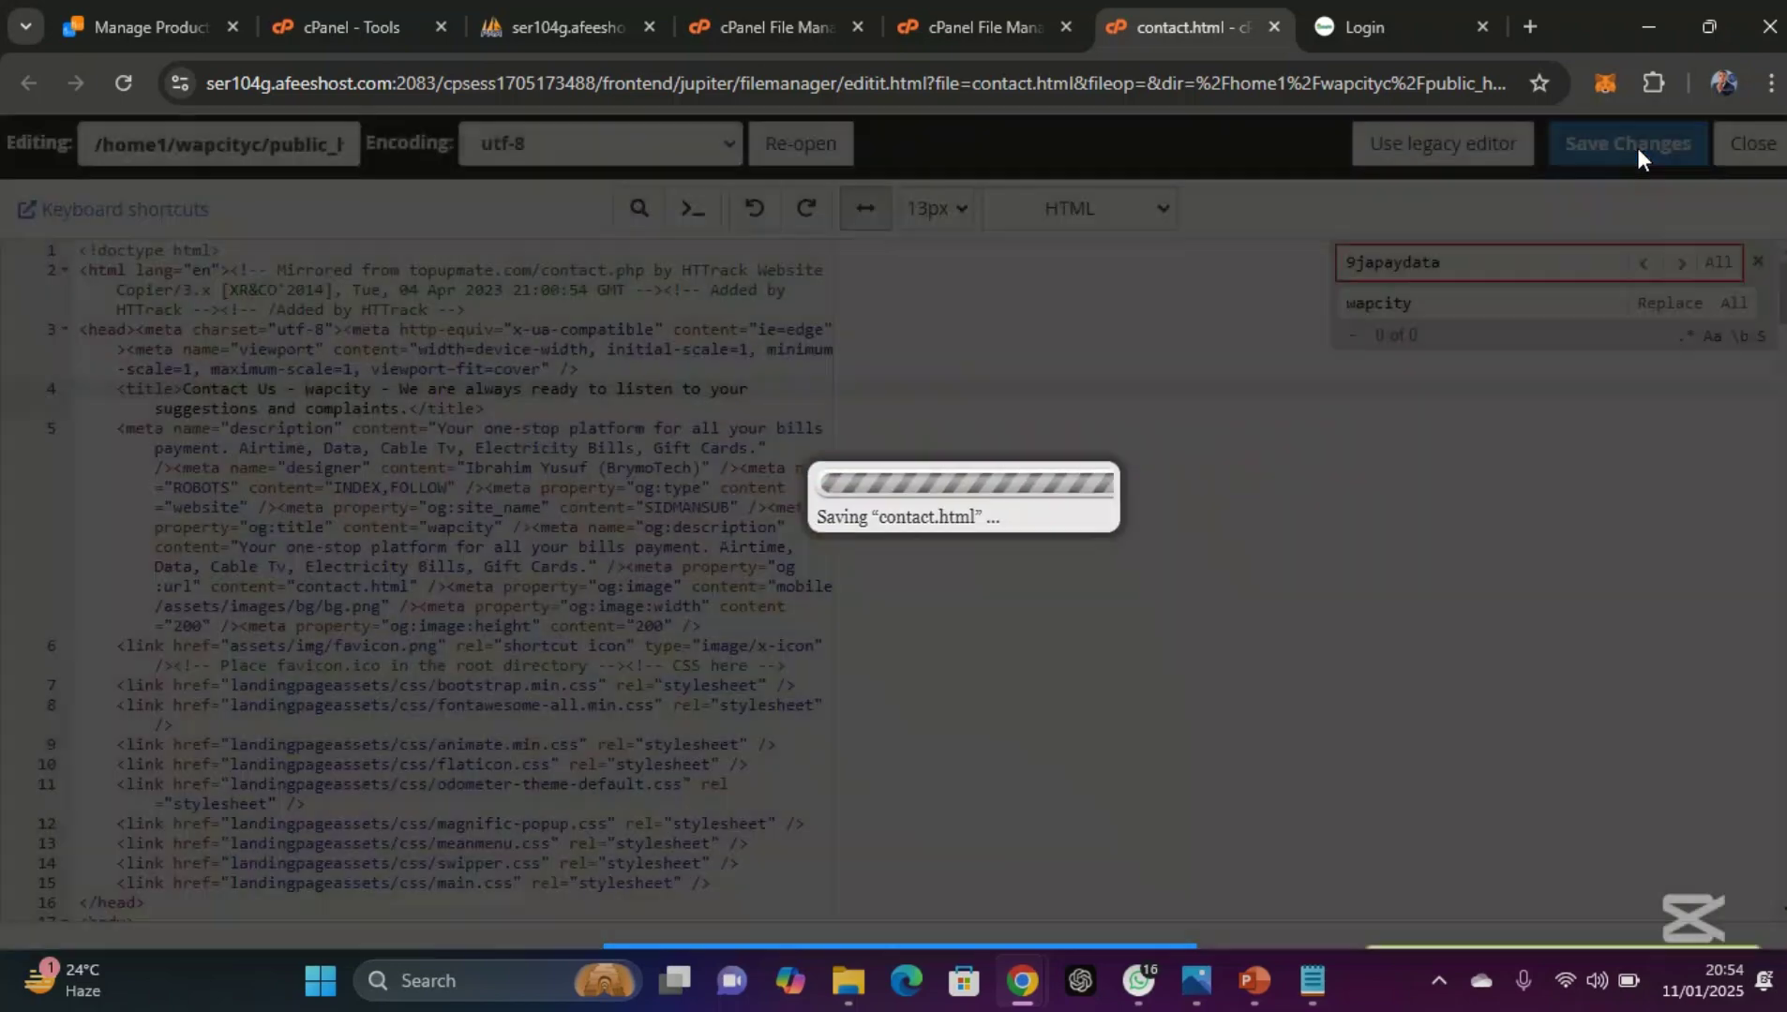
pyautogui.click(1753, 144)
pyautogui.click(701, 900)
# Step: Replace all 13 9japaydata mentions in privacy-policy.html with wapcity, save, and close the editor
pyautogui.rightClick(702, 900)
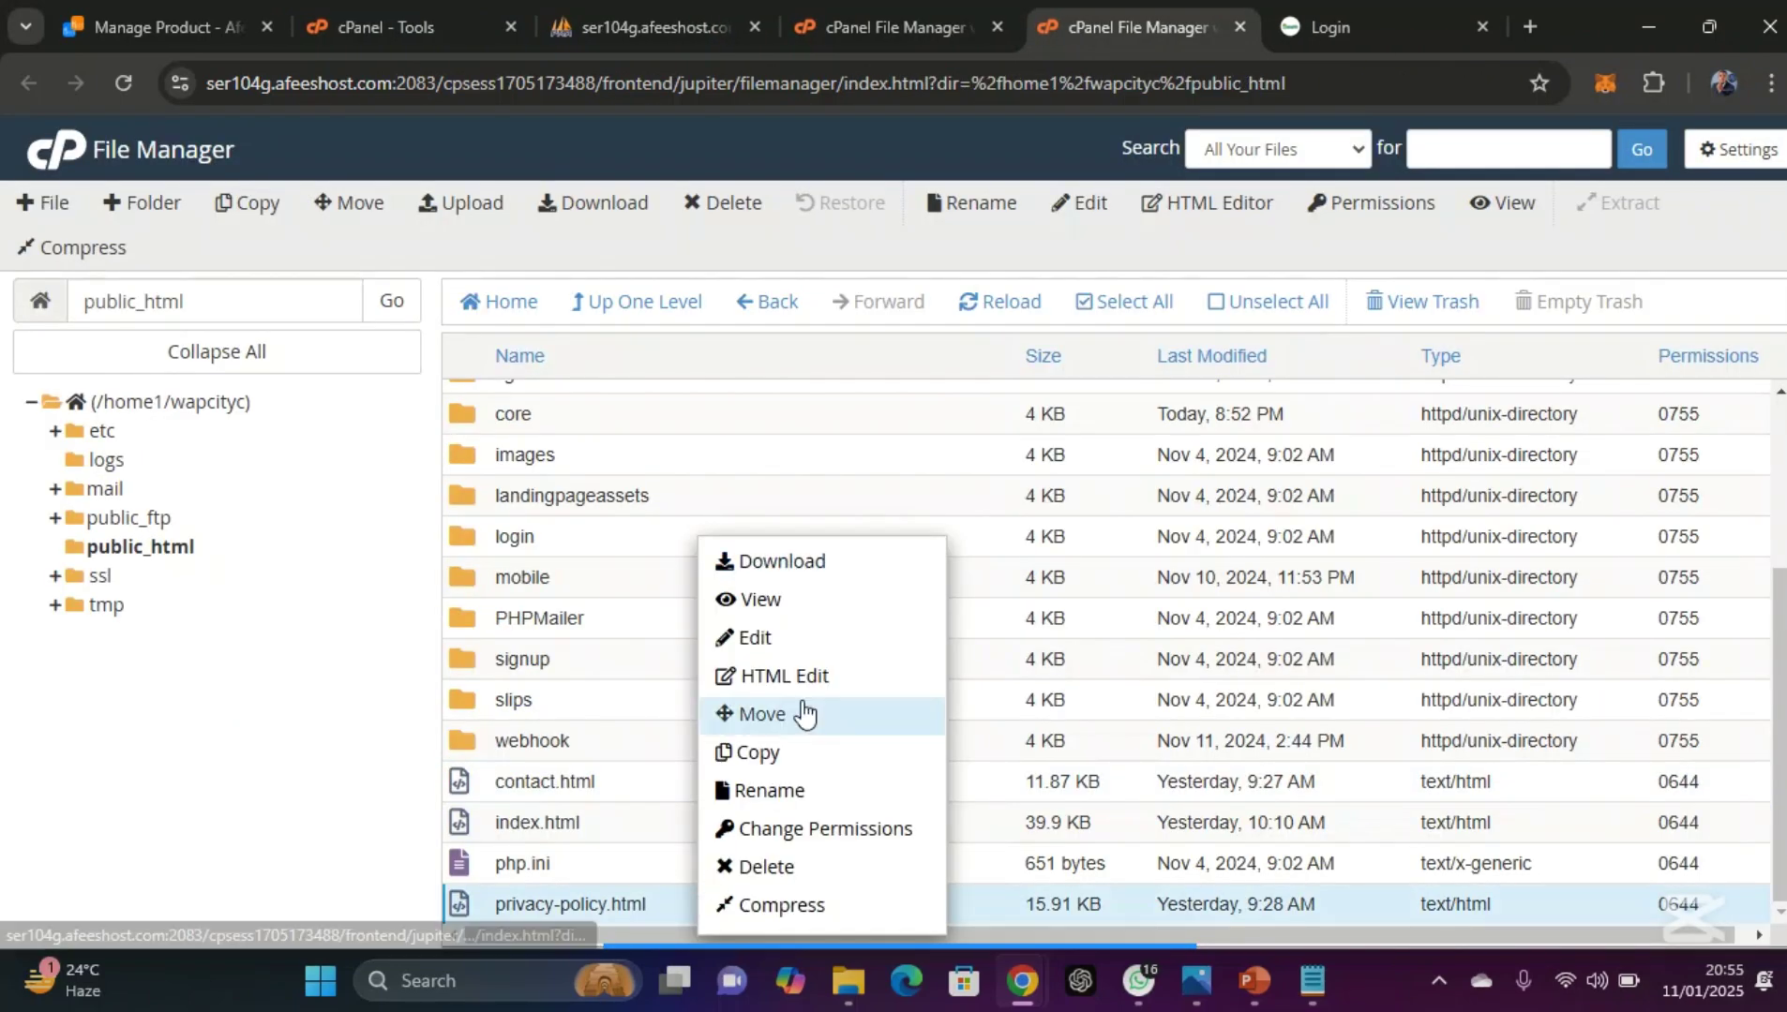
pyautogui.click(754, 637)
pyautogui.click(1134, 734)
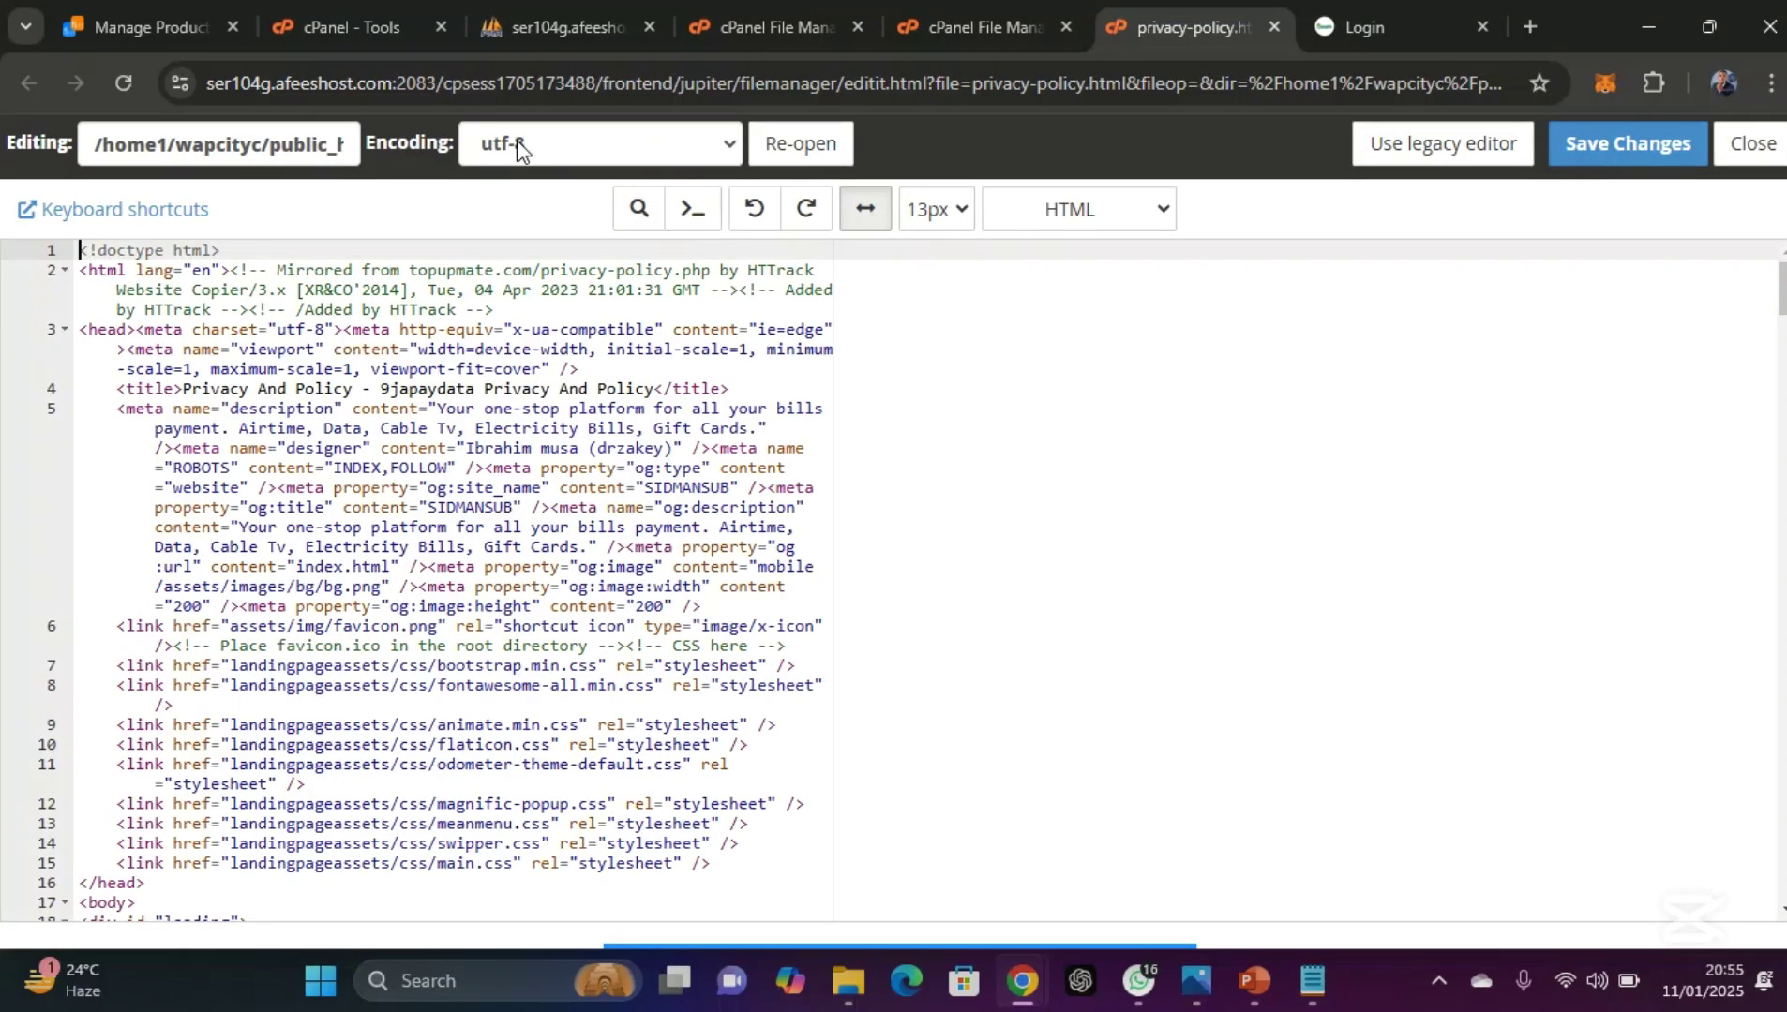
pyautogui.click(639, 210)
pyautogui.write('9japaydata')
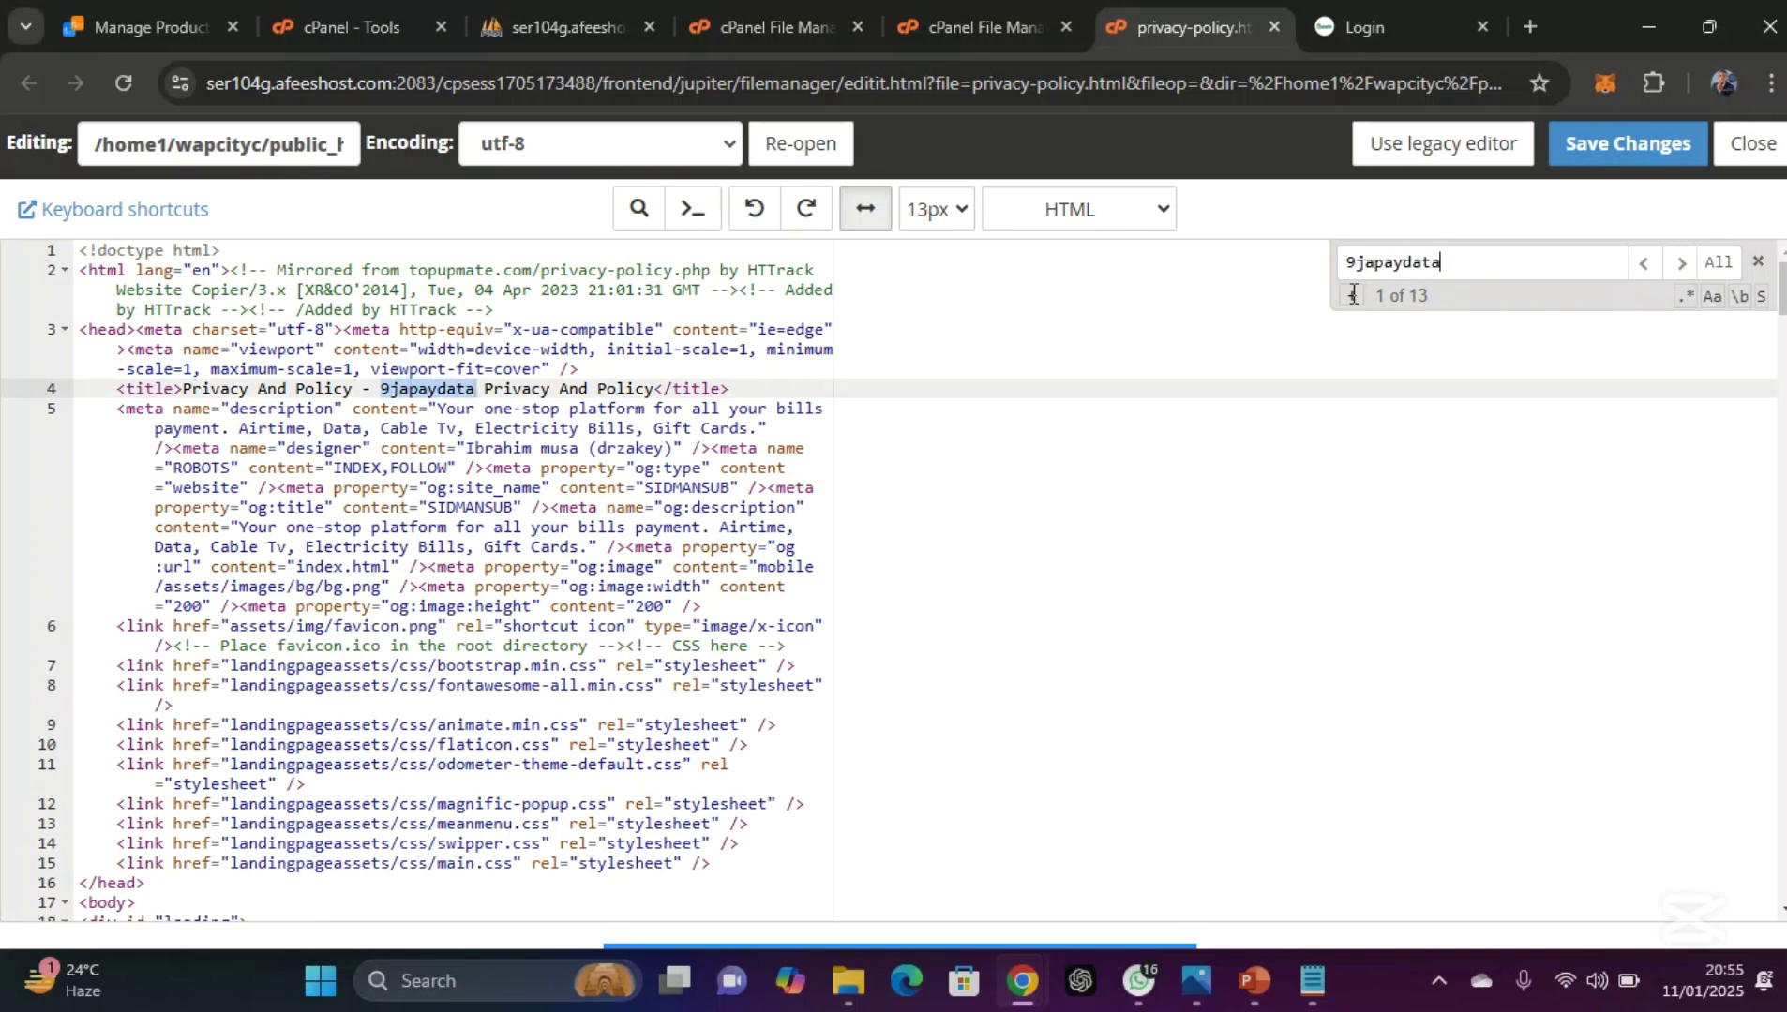
pyautogui.click(1352, 295)
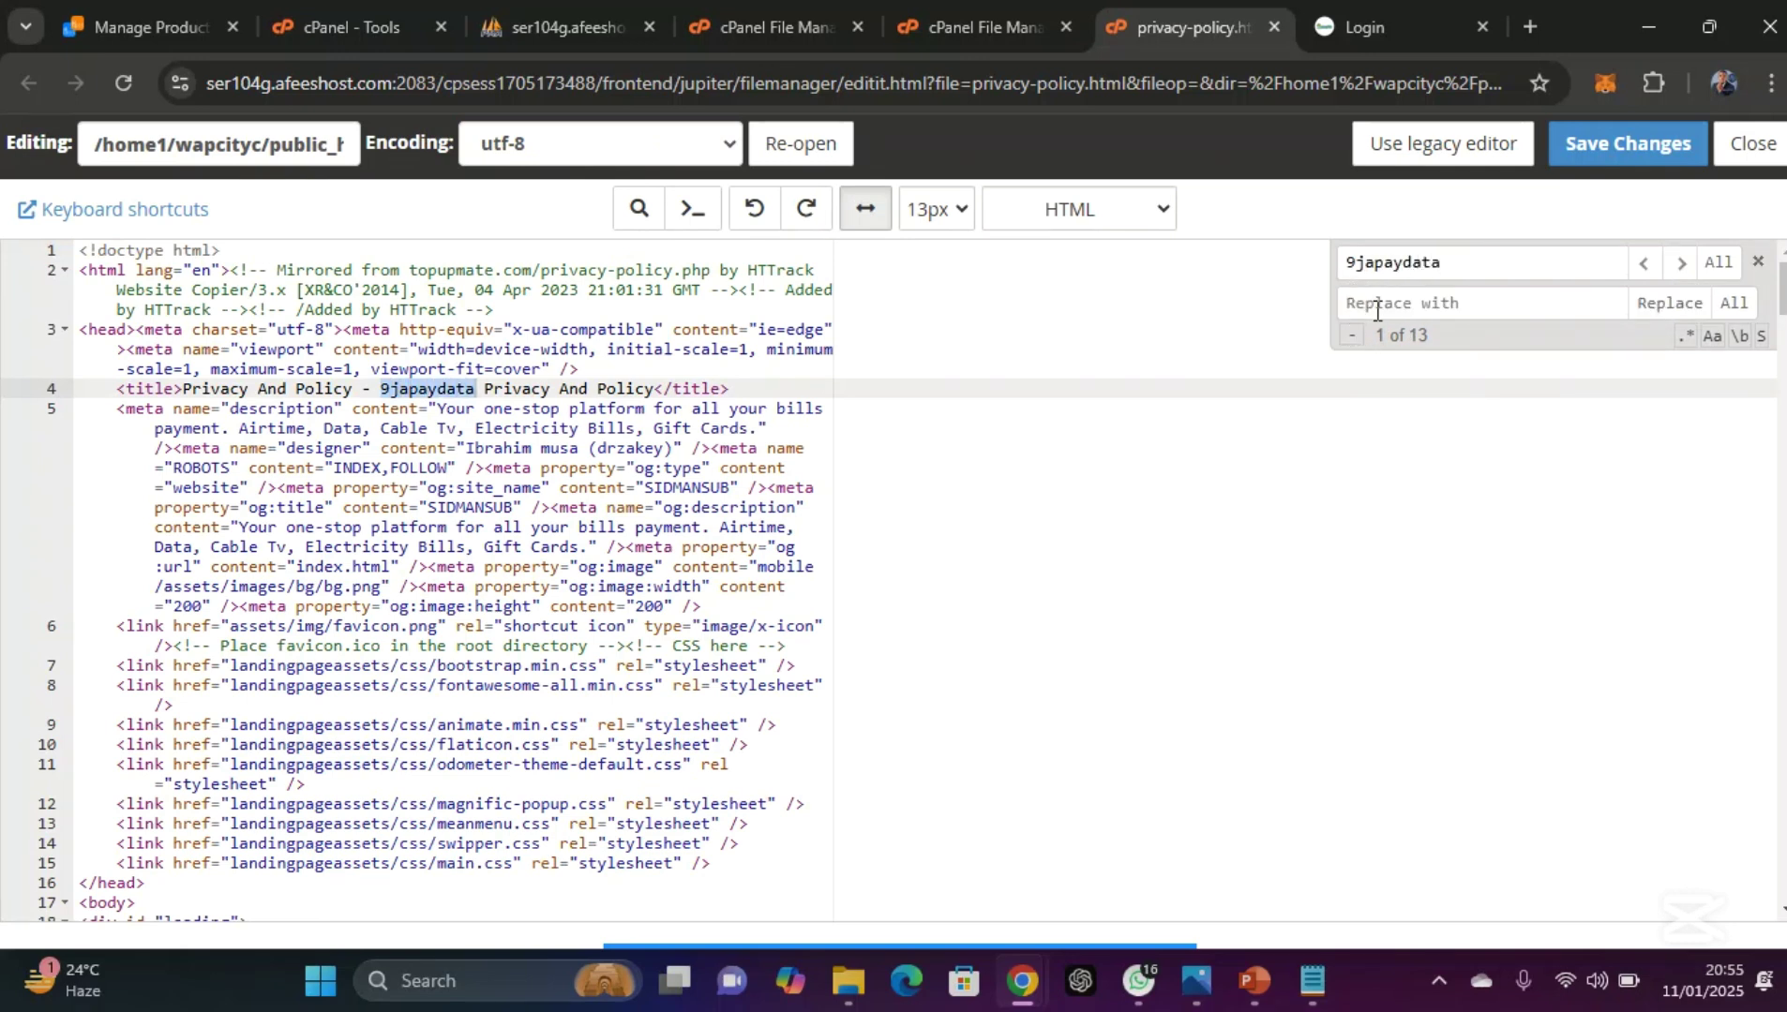
pyautogui.click(1376, 312)
pyautogui.write('wapcity')
pyautogui.click(1734, 303)
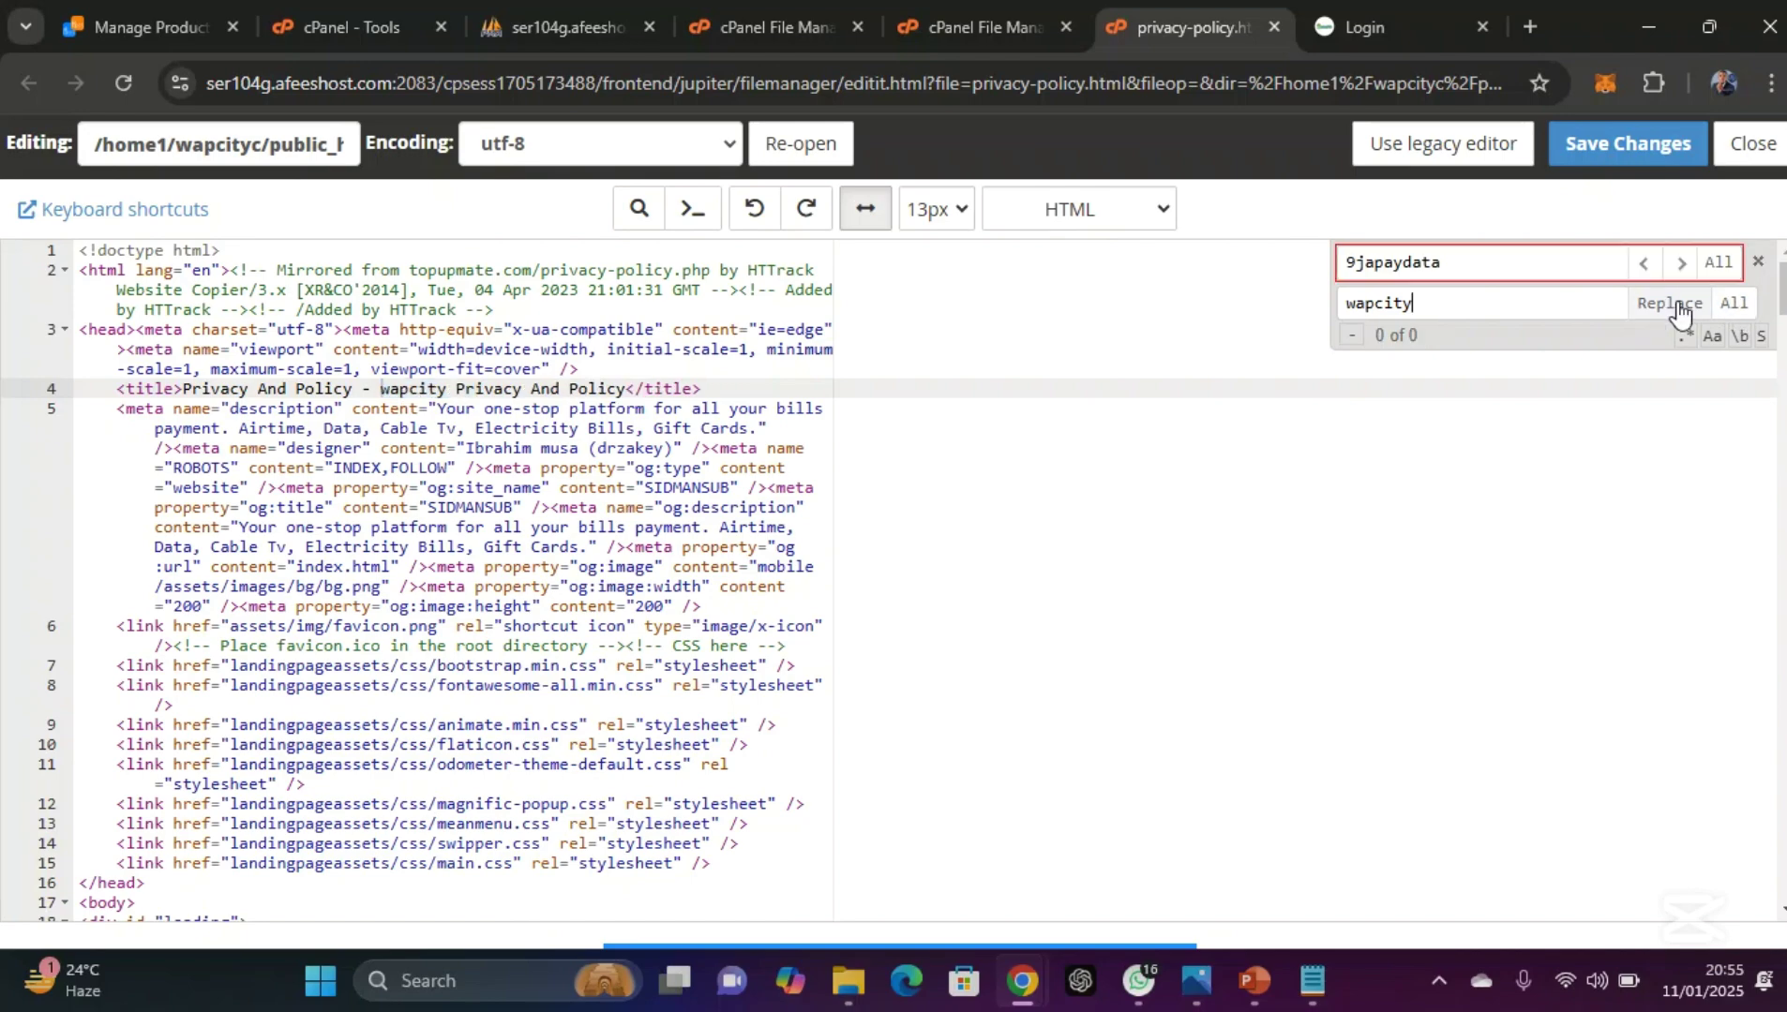
pyautogui.click(1628, 147)
pyautogui.click(1752, 143)
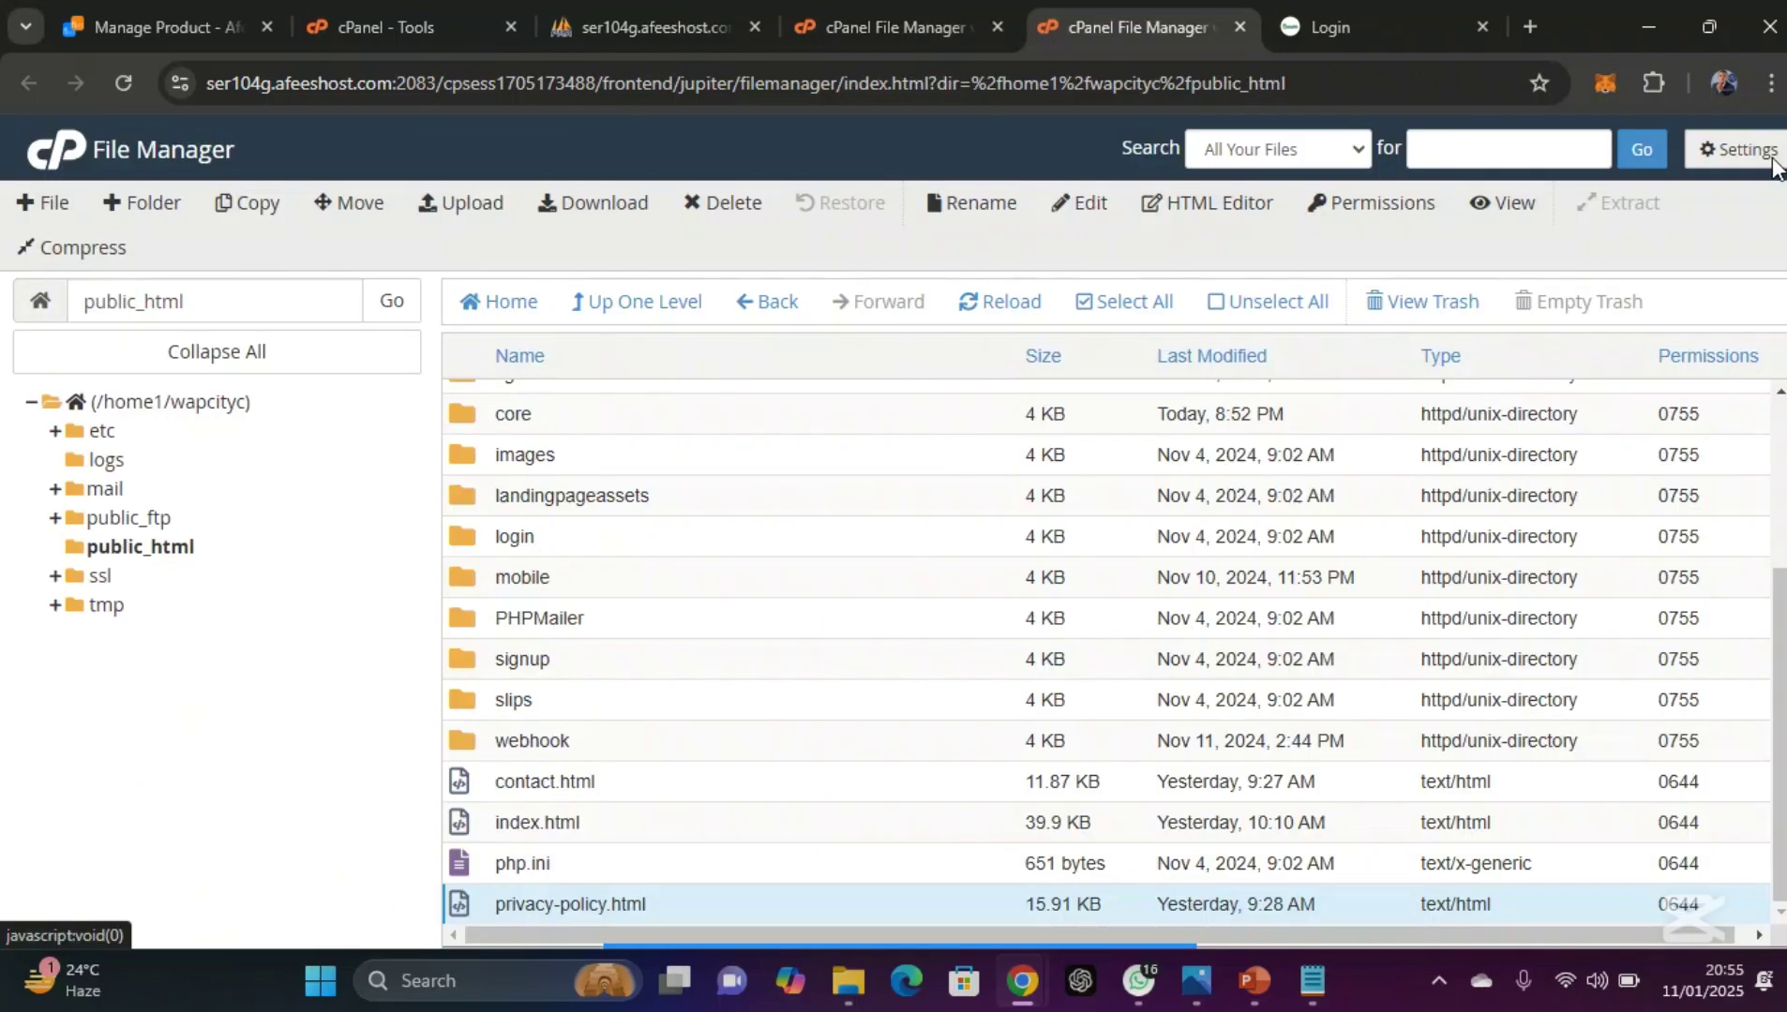
# Step: Load the Wapcity homepage without /mobile/login/ and check About Us now mentions wapcity
pyautogui.click(1388, 26)
pyautogui.click(519, 80)
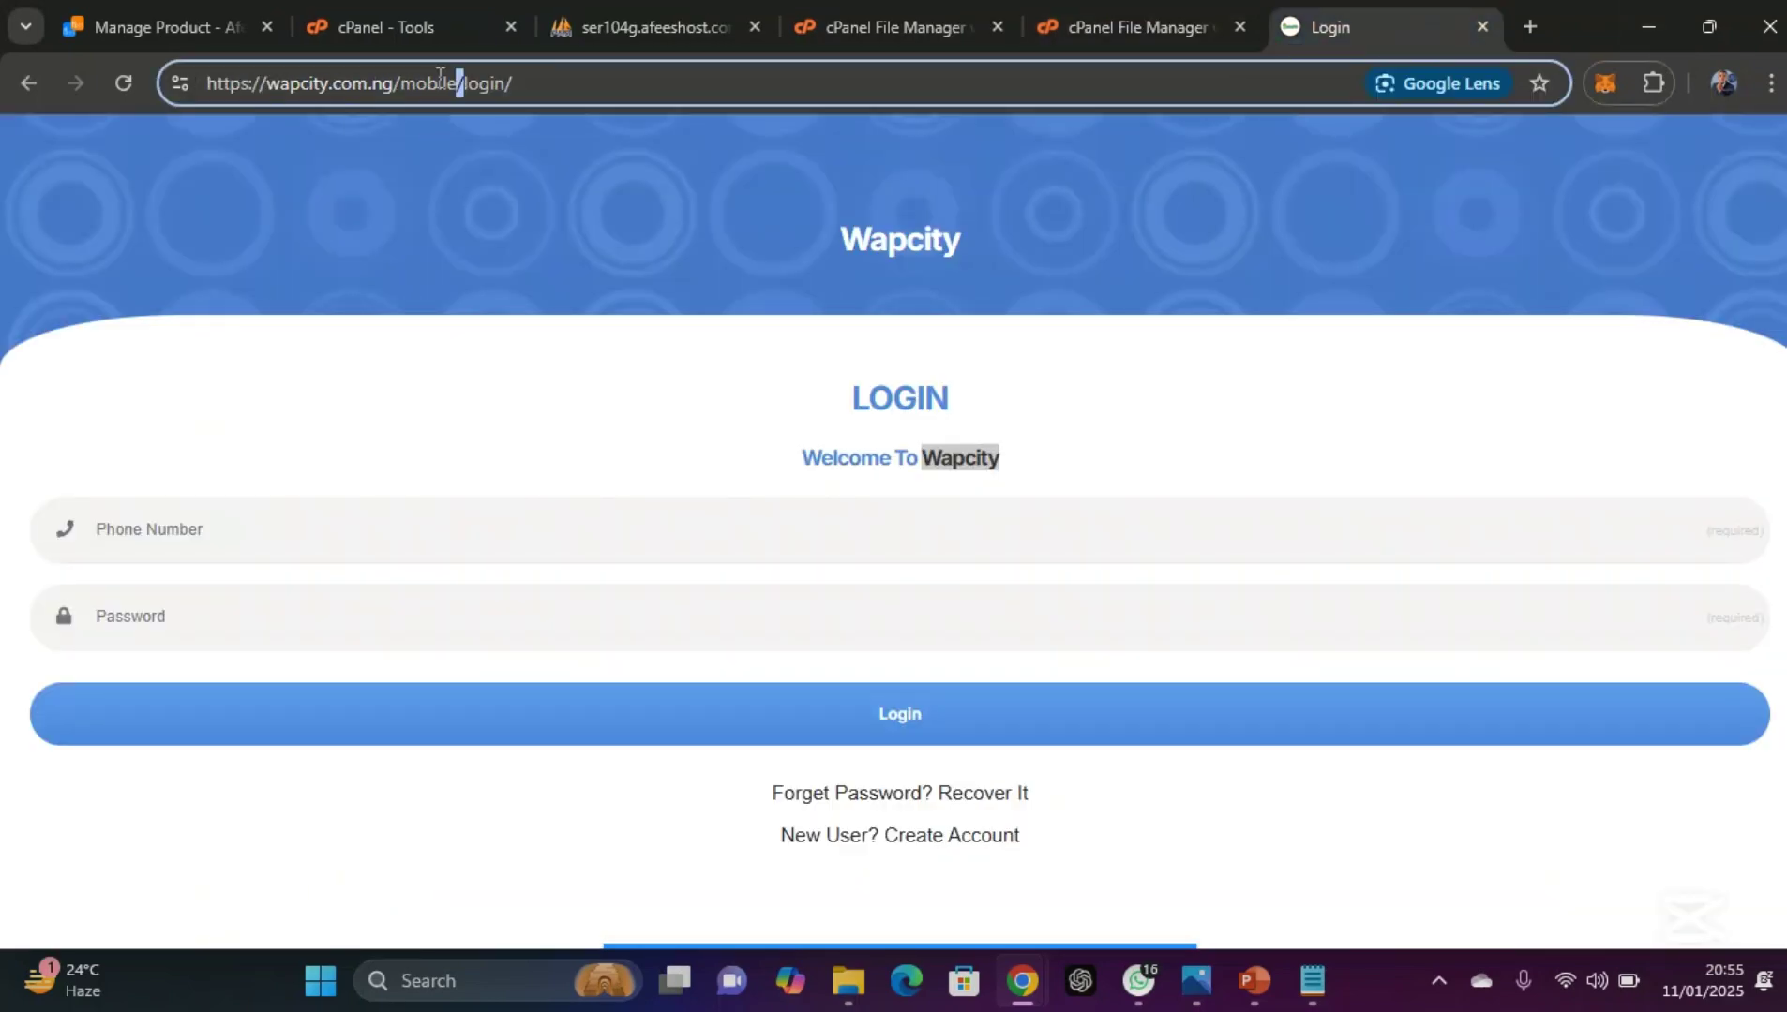
pyautogui.moveTo(516, 84); pyautogui.dragTo(392, 94)
pyautogui.press('BackSpace')
pyautogui.press('Return')
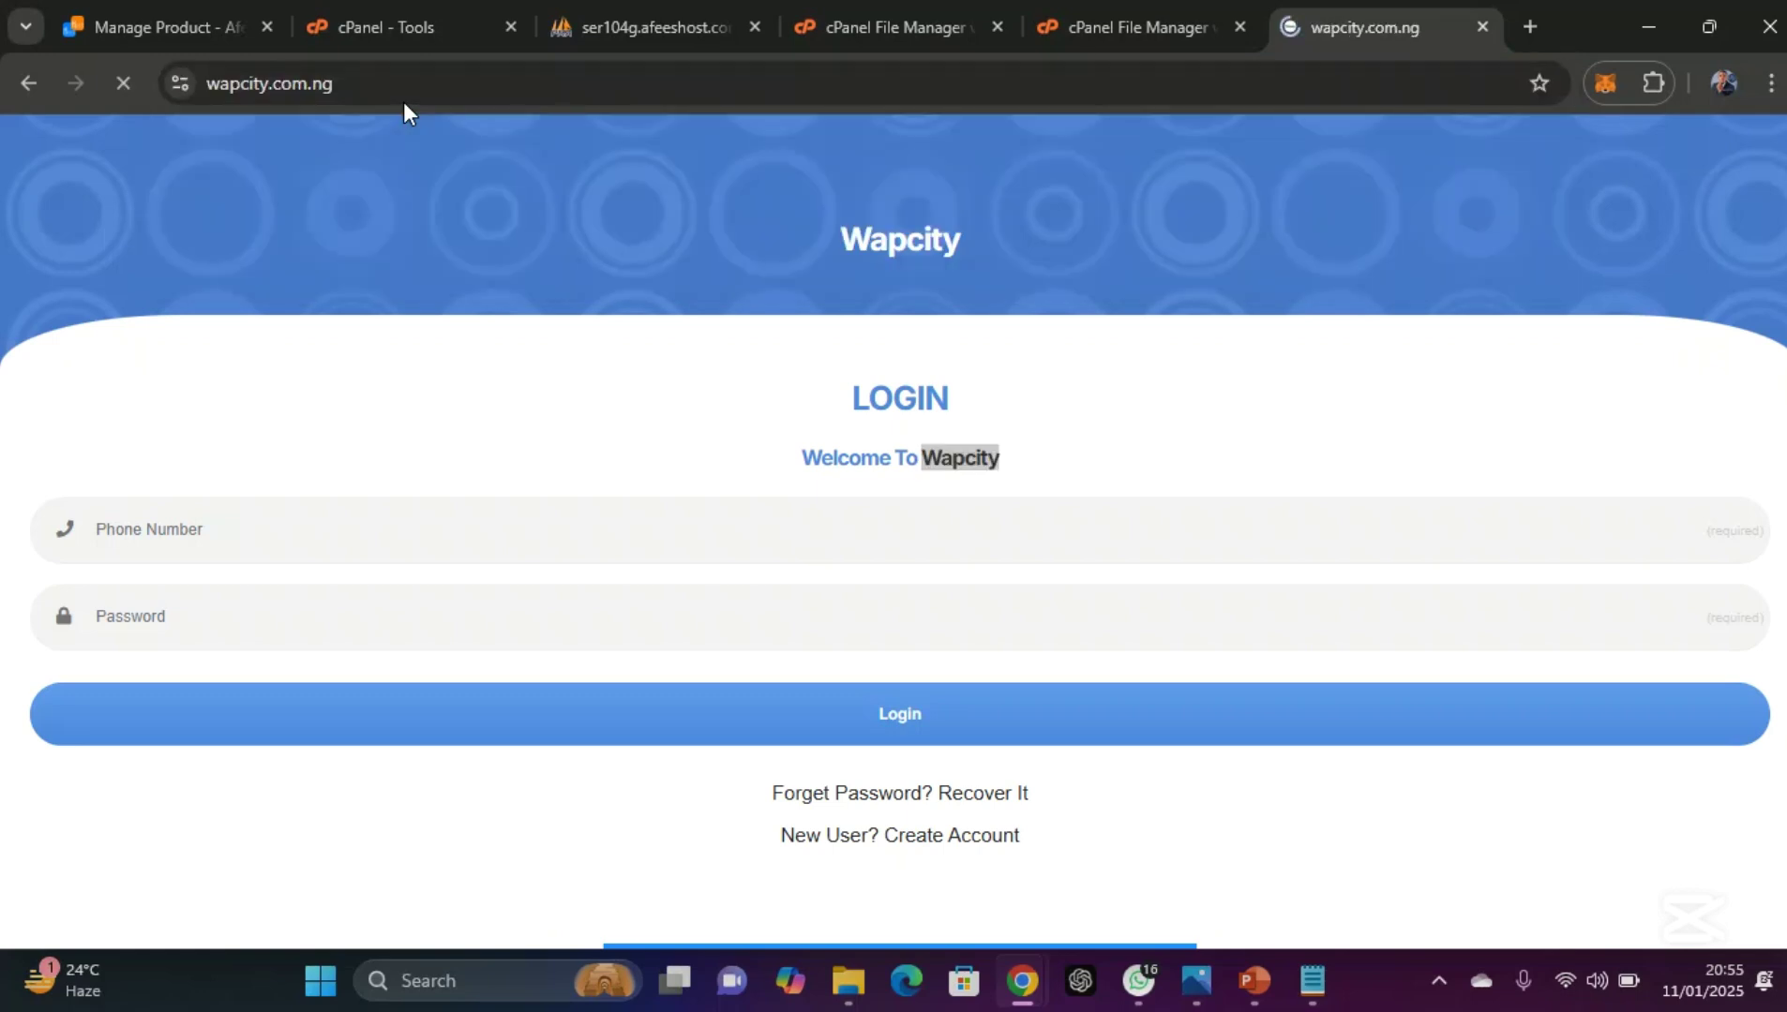
pyautogui.click(125, 83)
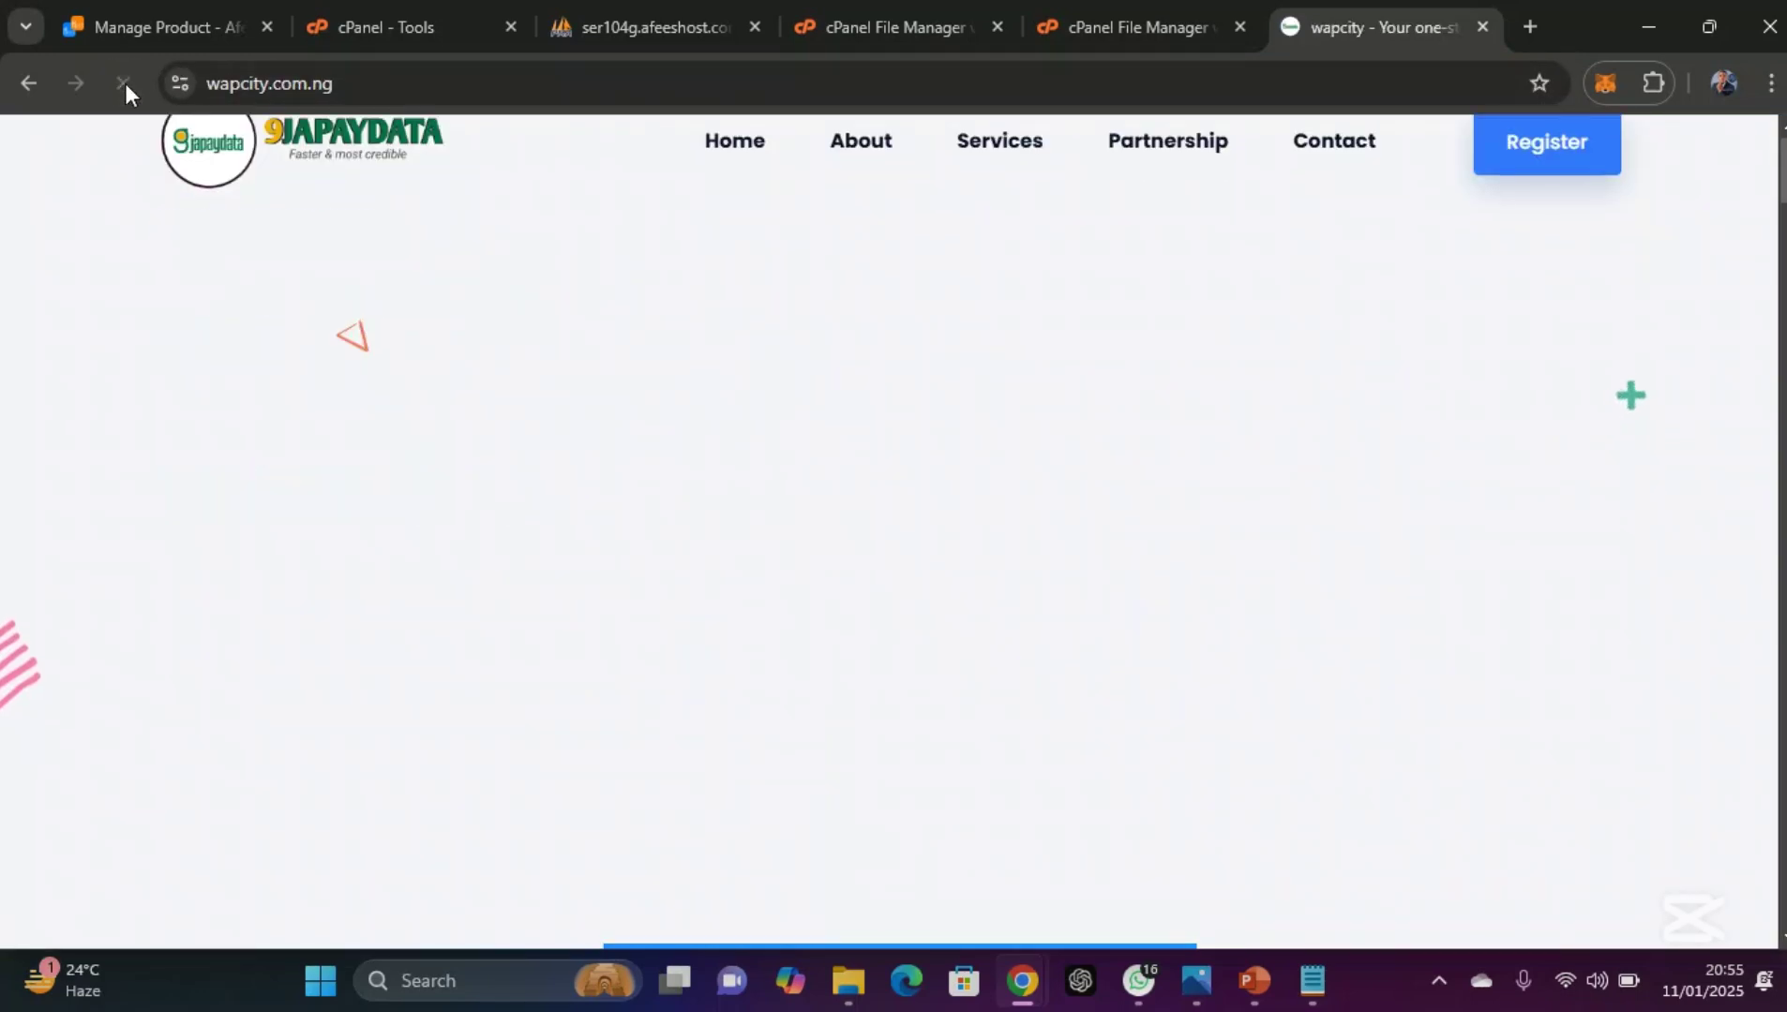
pyautogui.scroll(-10, 504, 460)
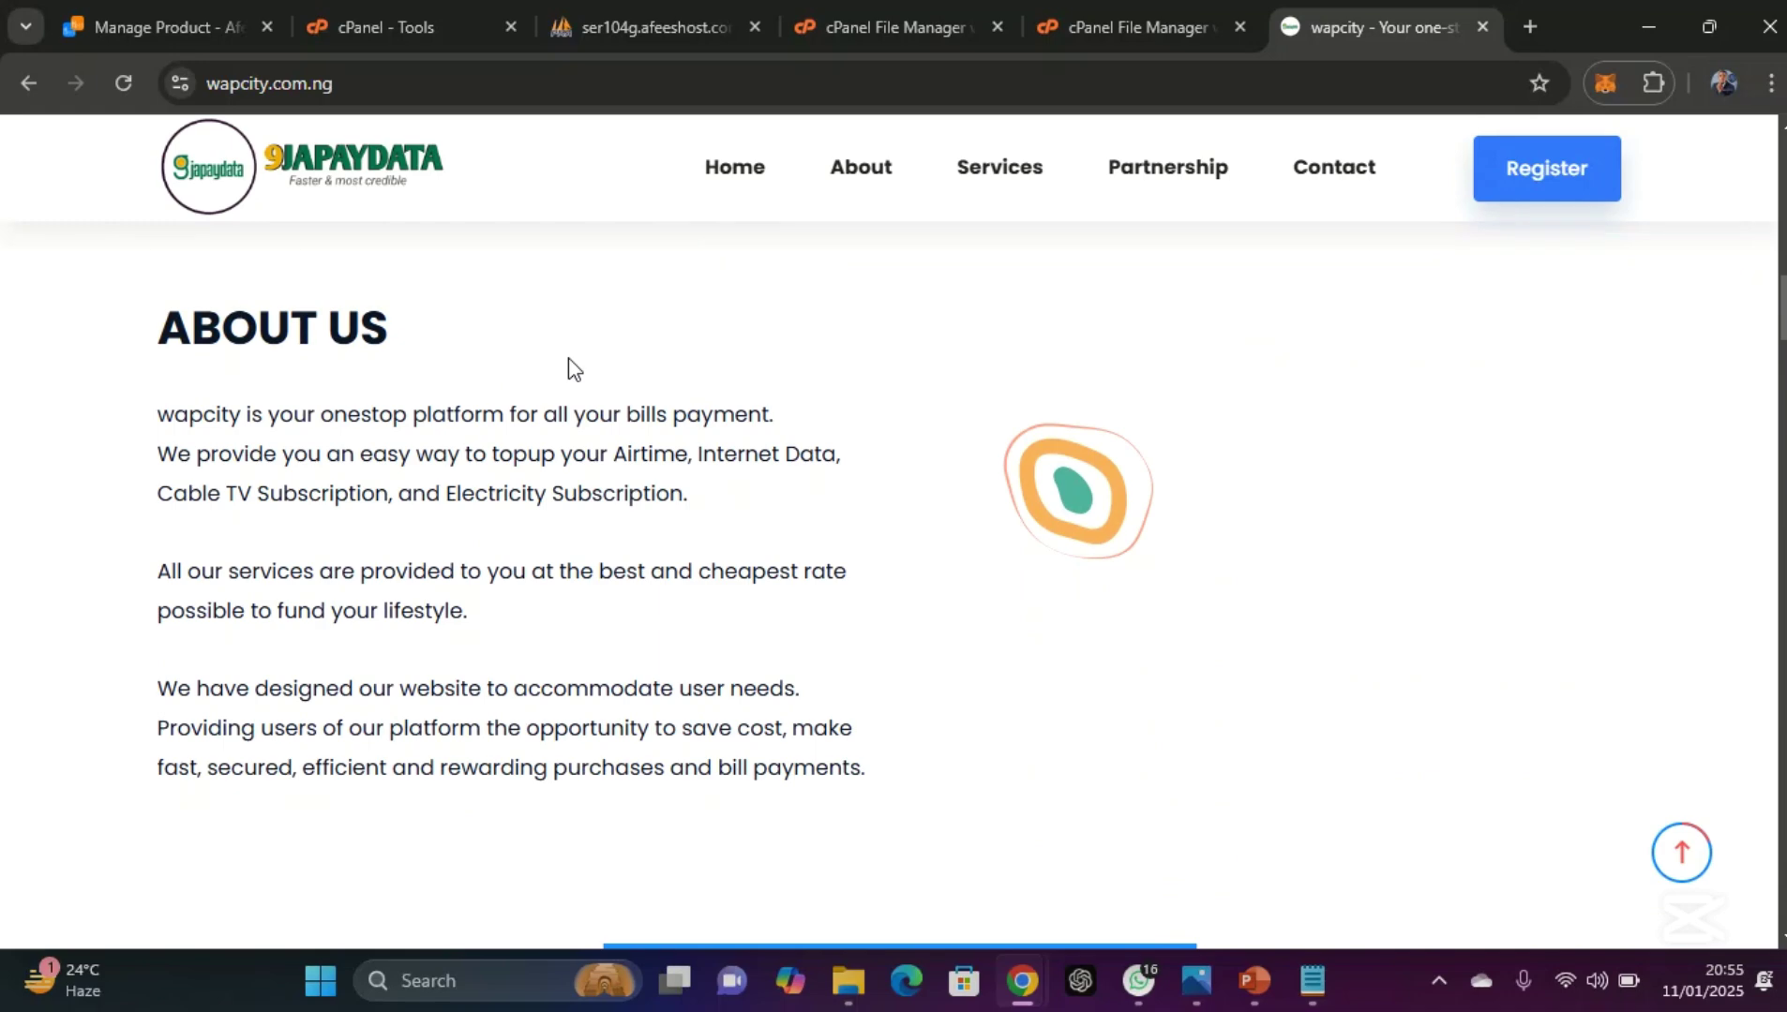
pyautogui.scroll(10, 568, 357)
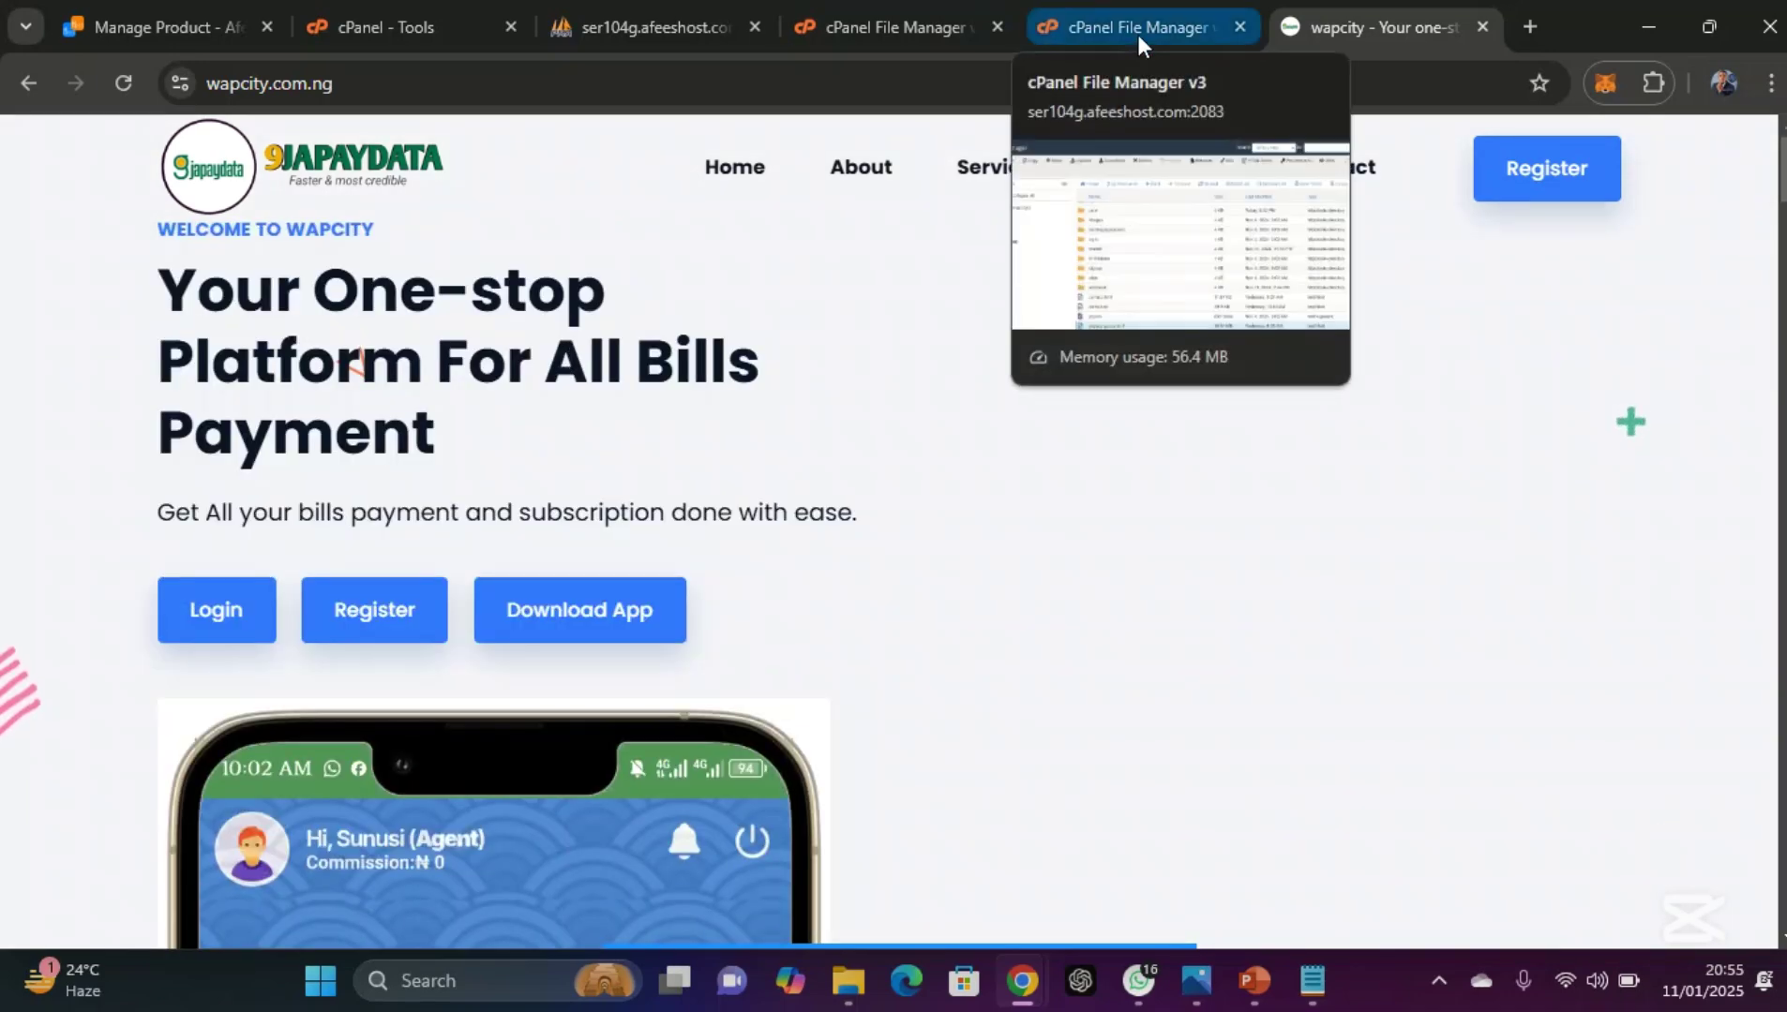
pyautogui.click(1140, 29)
# Step: Open public_html/assets/img and start a file upload there
pyautogui.scroll(3, 691, 574)
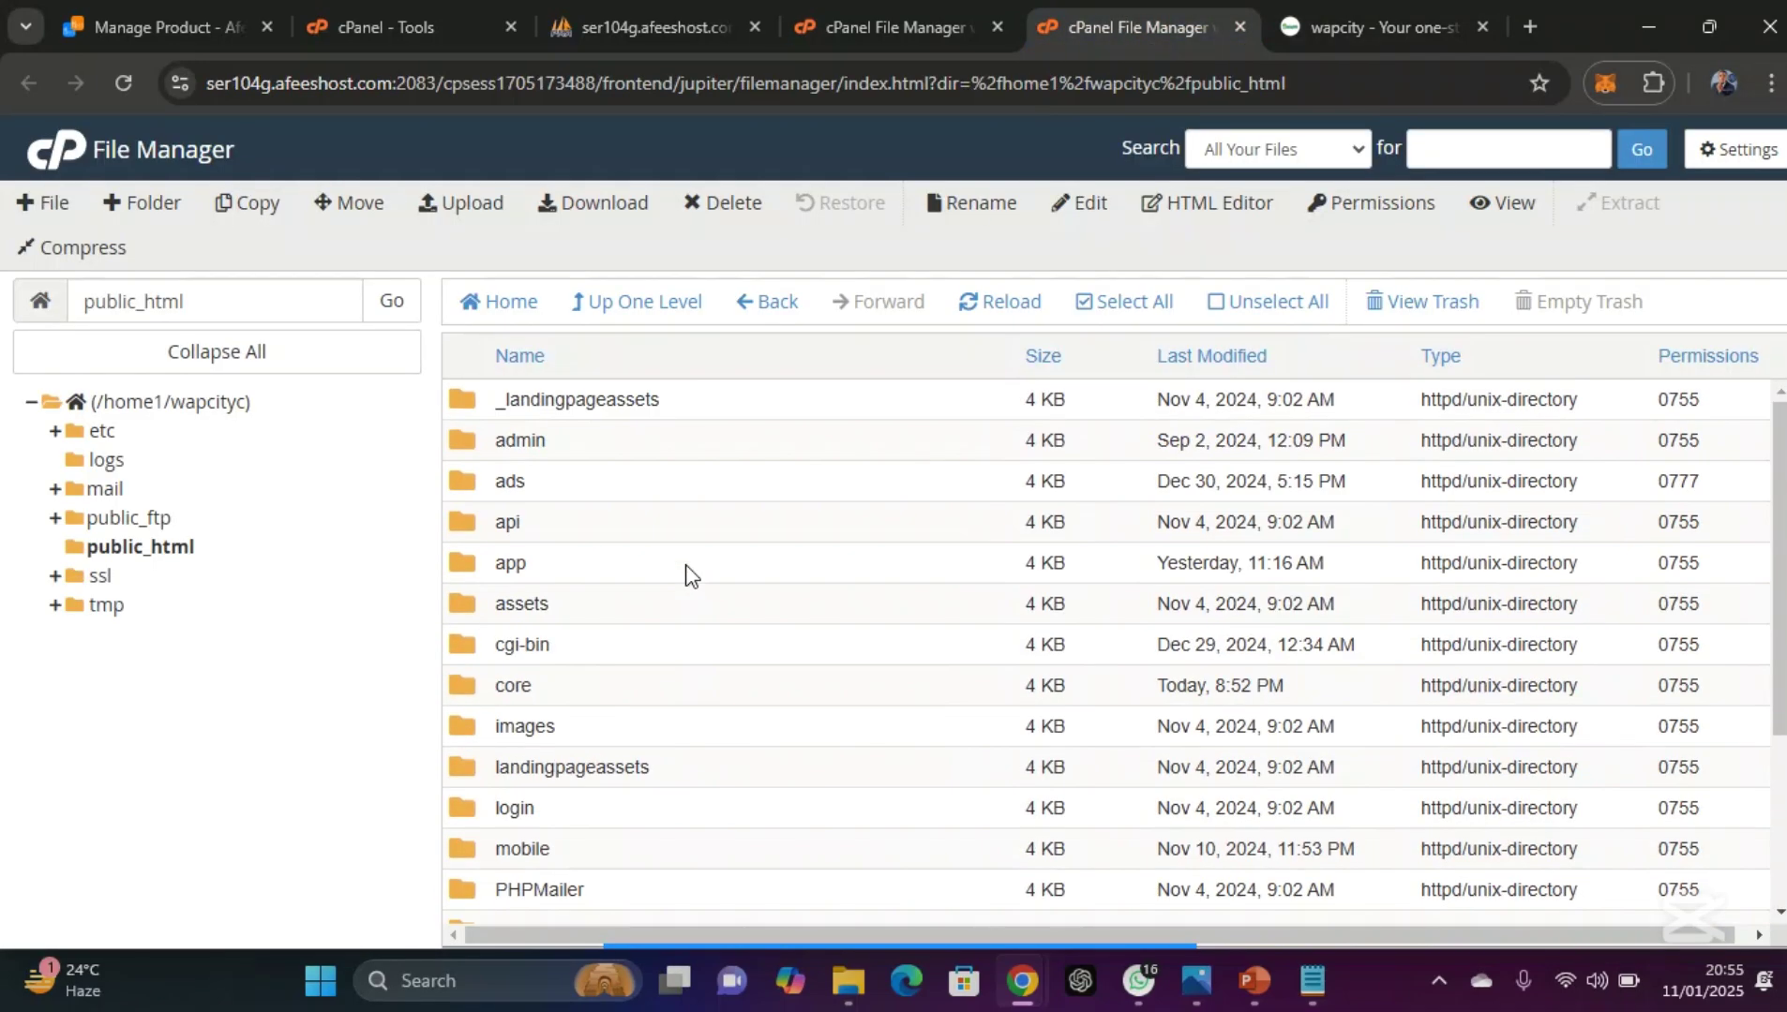
pyautogui.doubleClick(586, 604)
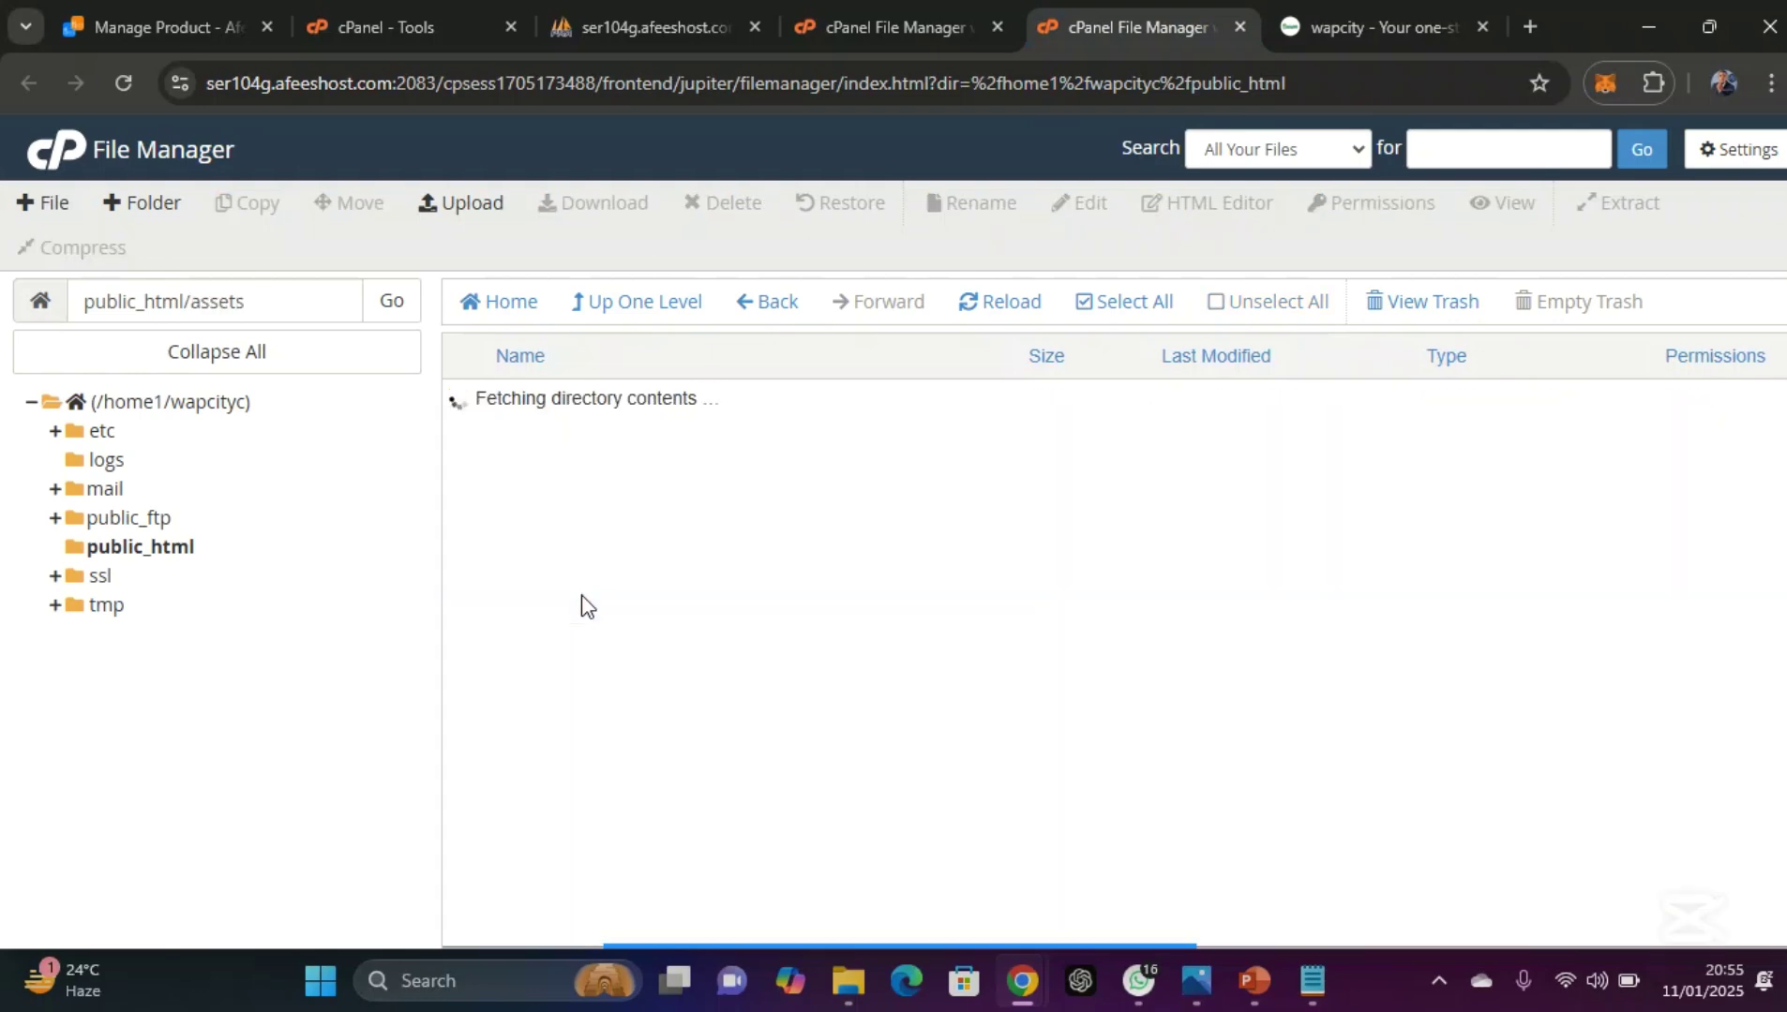
pyautogui.doubleClick(546, 522)
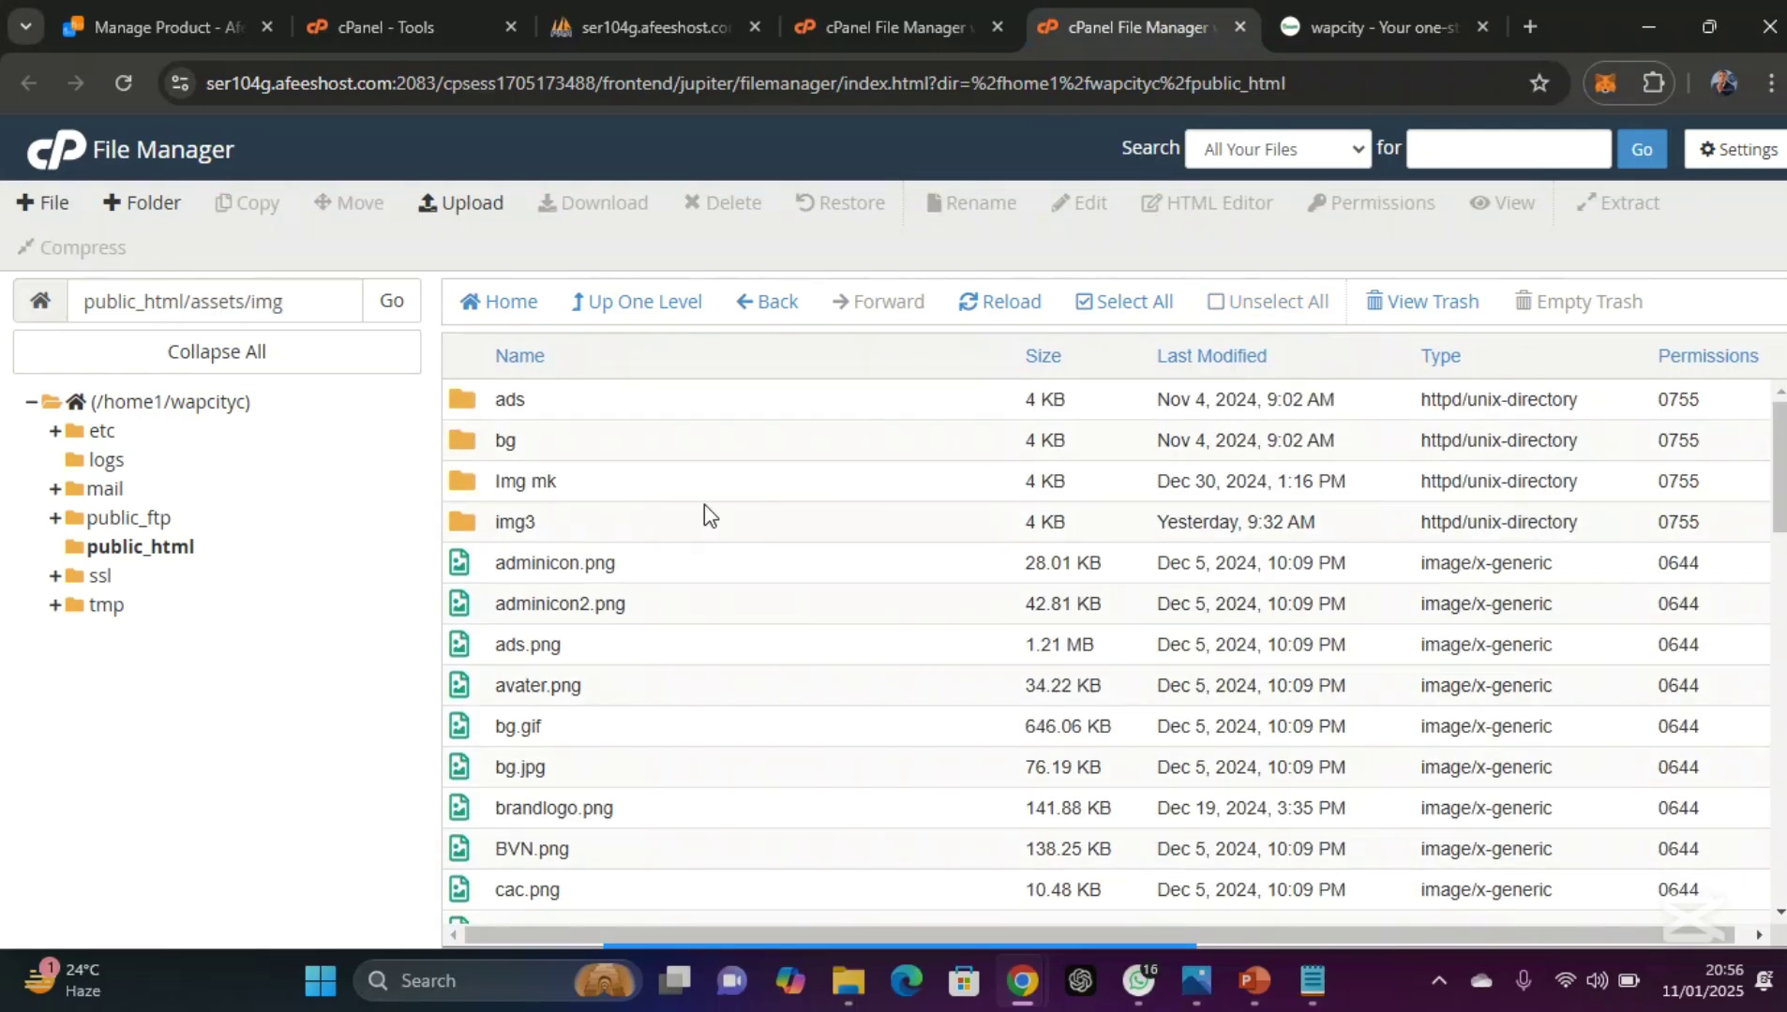
pyautogui.click(455, 203)
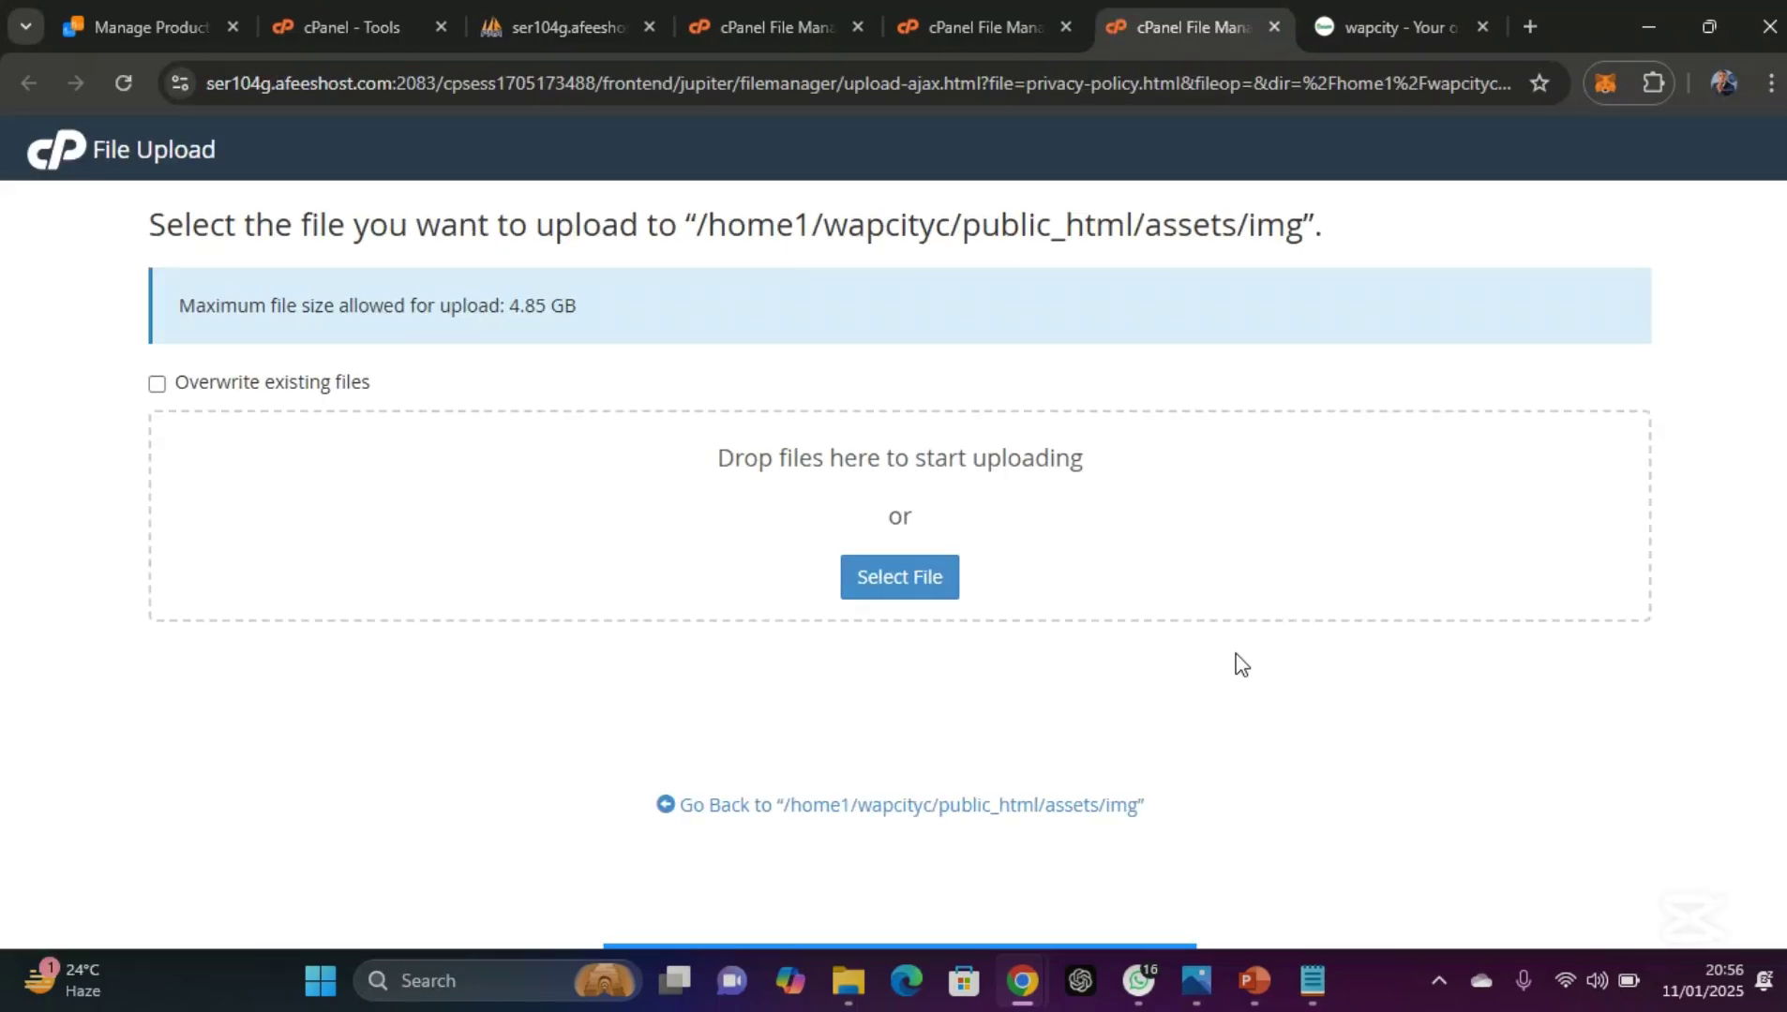
pyautogui.click(896, 568)
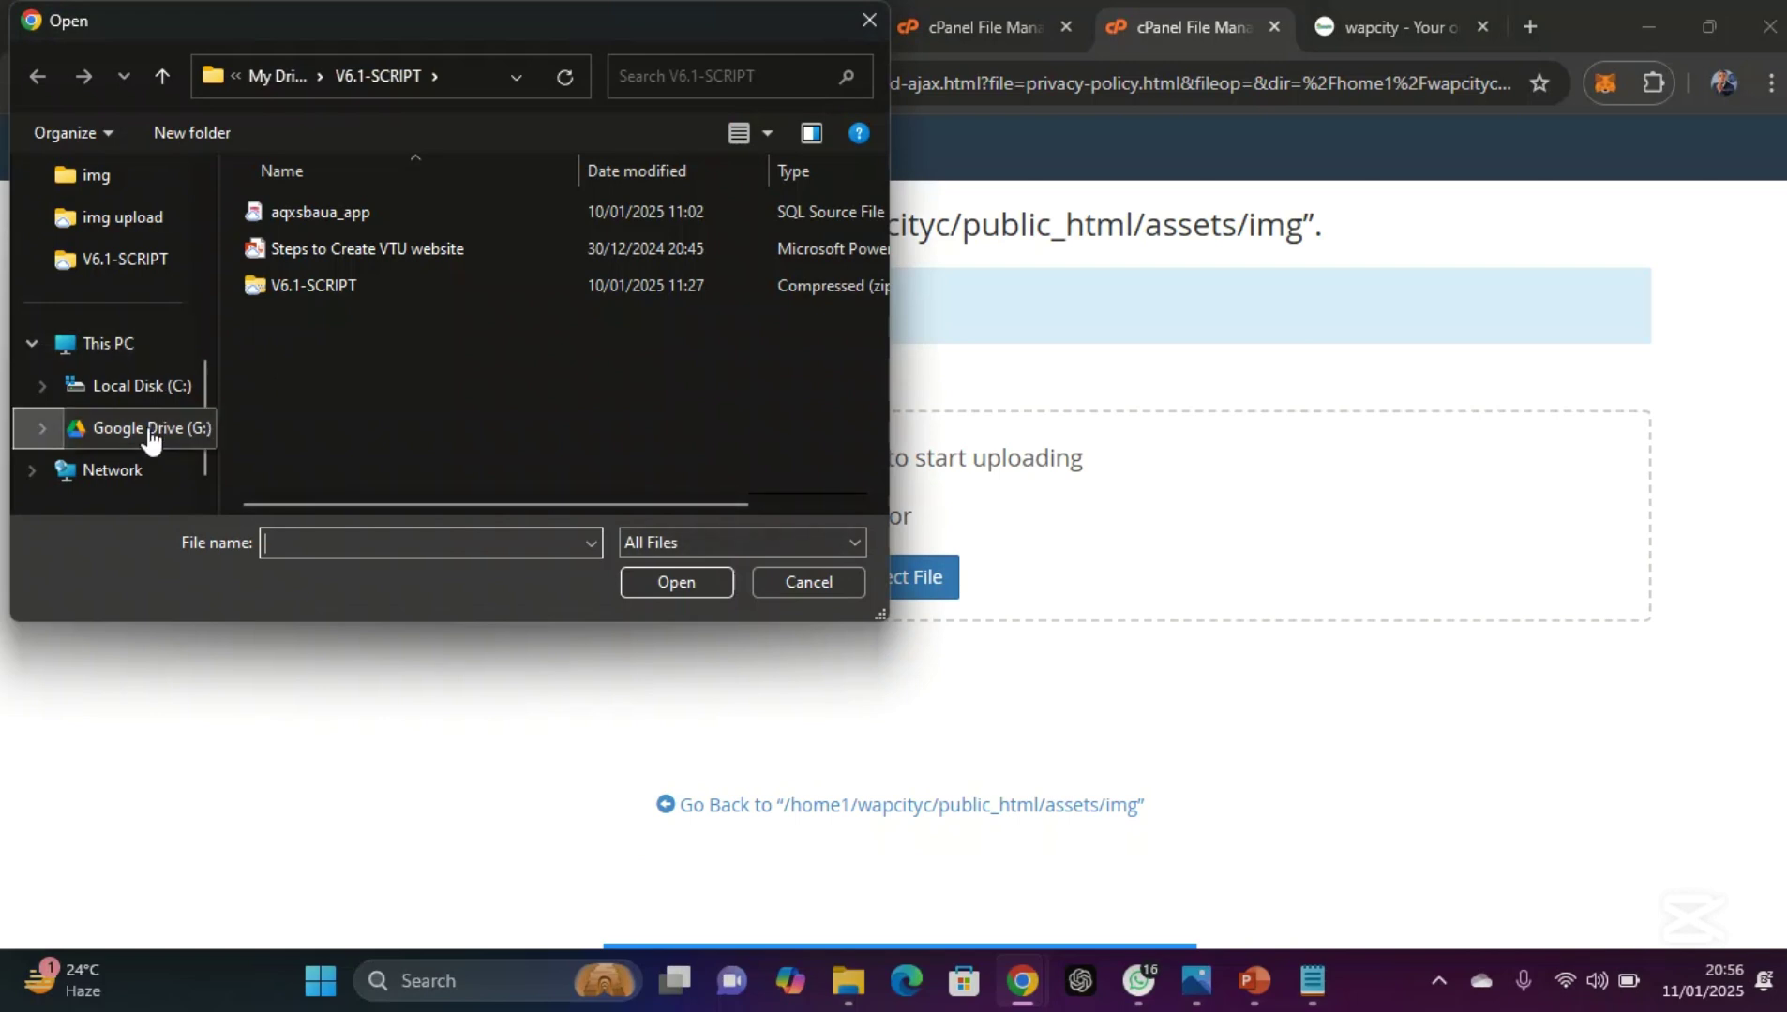
# Step: Pick img.zip from the img folder in Google Drive's My Drive
pyautogui.click(150, 431)
pyautogui.doubleClick(323, 217)
pyautogui.scroll(-2, 385, 394)
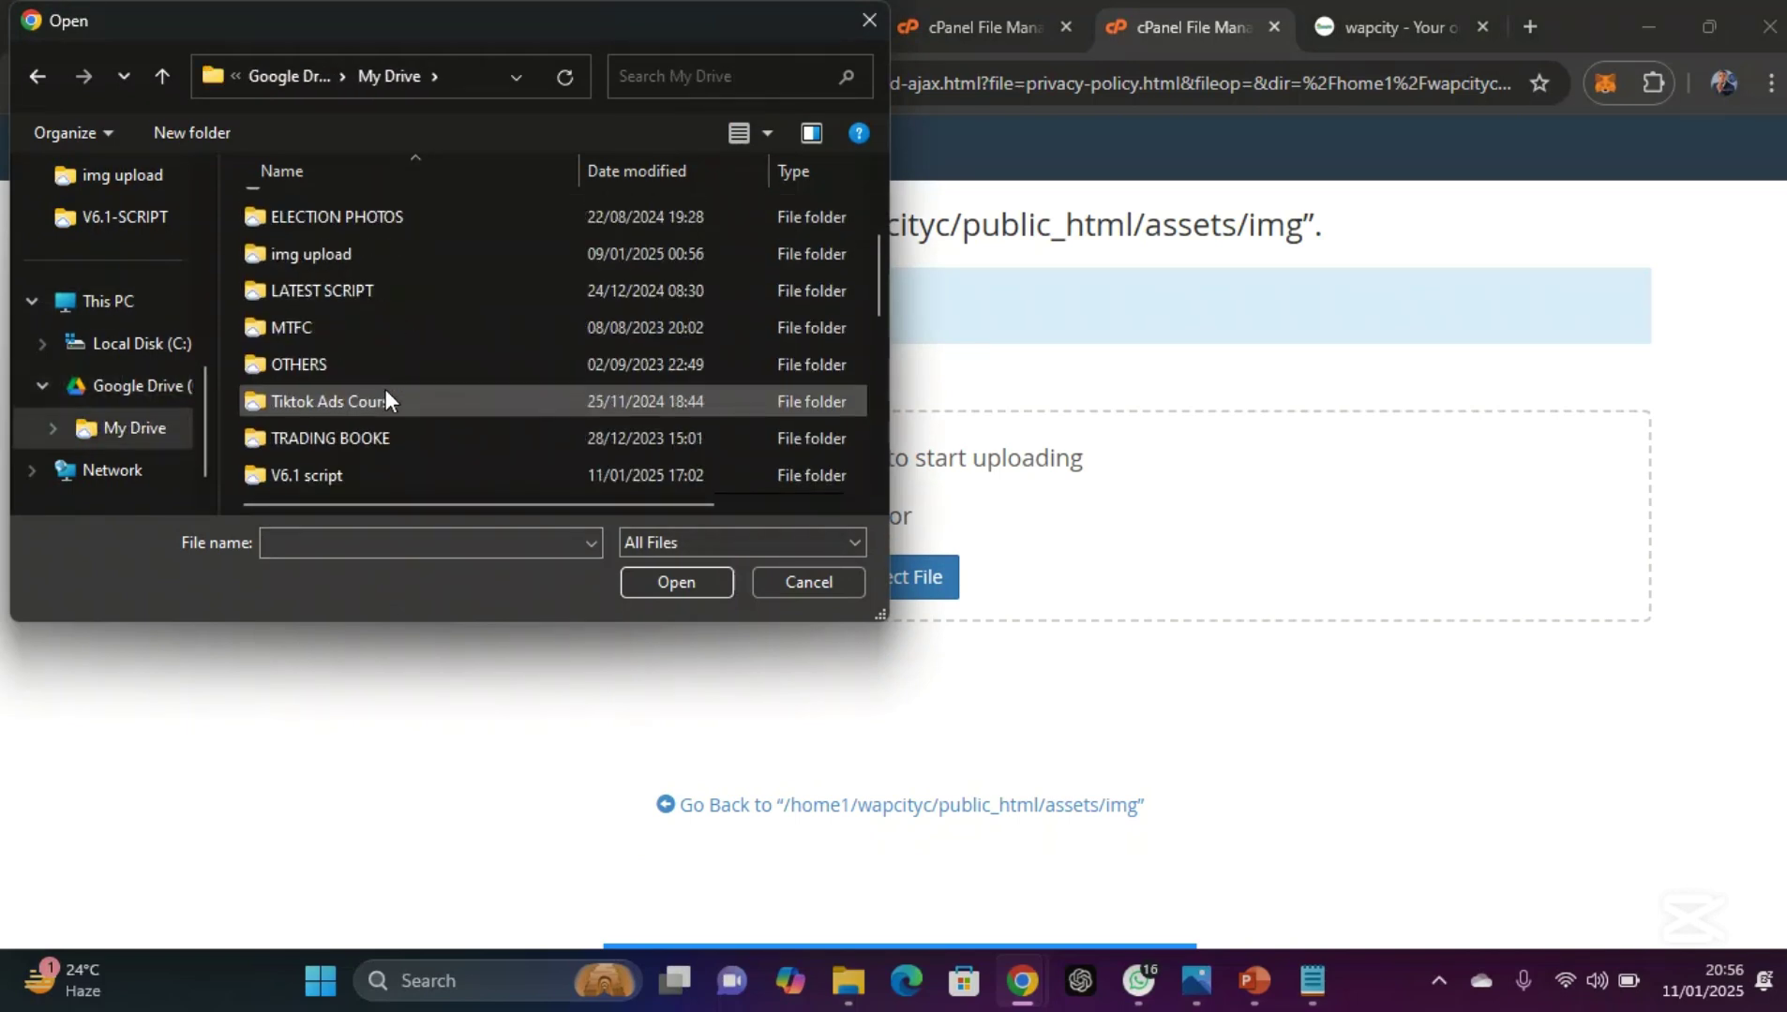
pyautogui.doubleClick(342, 258)
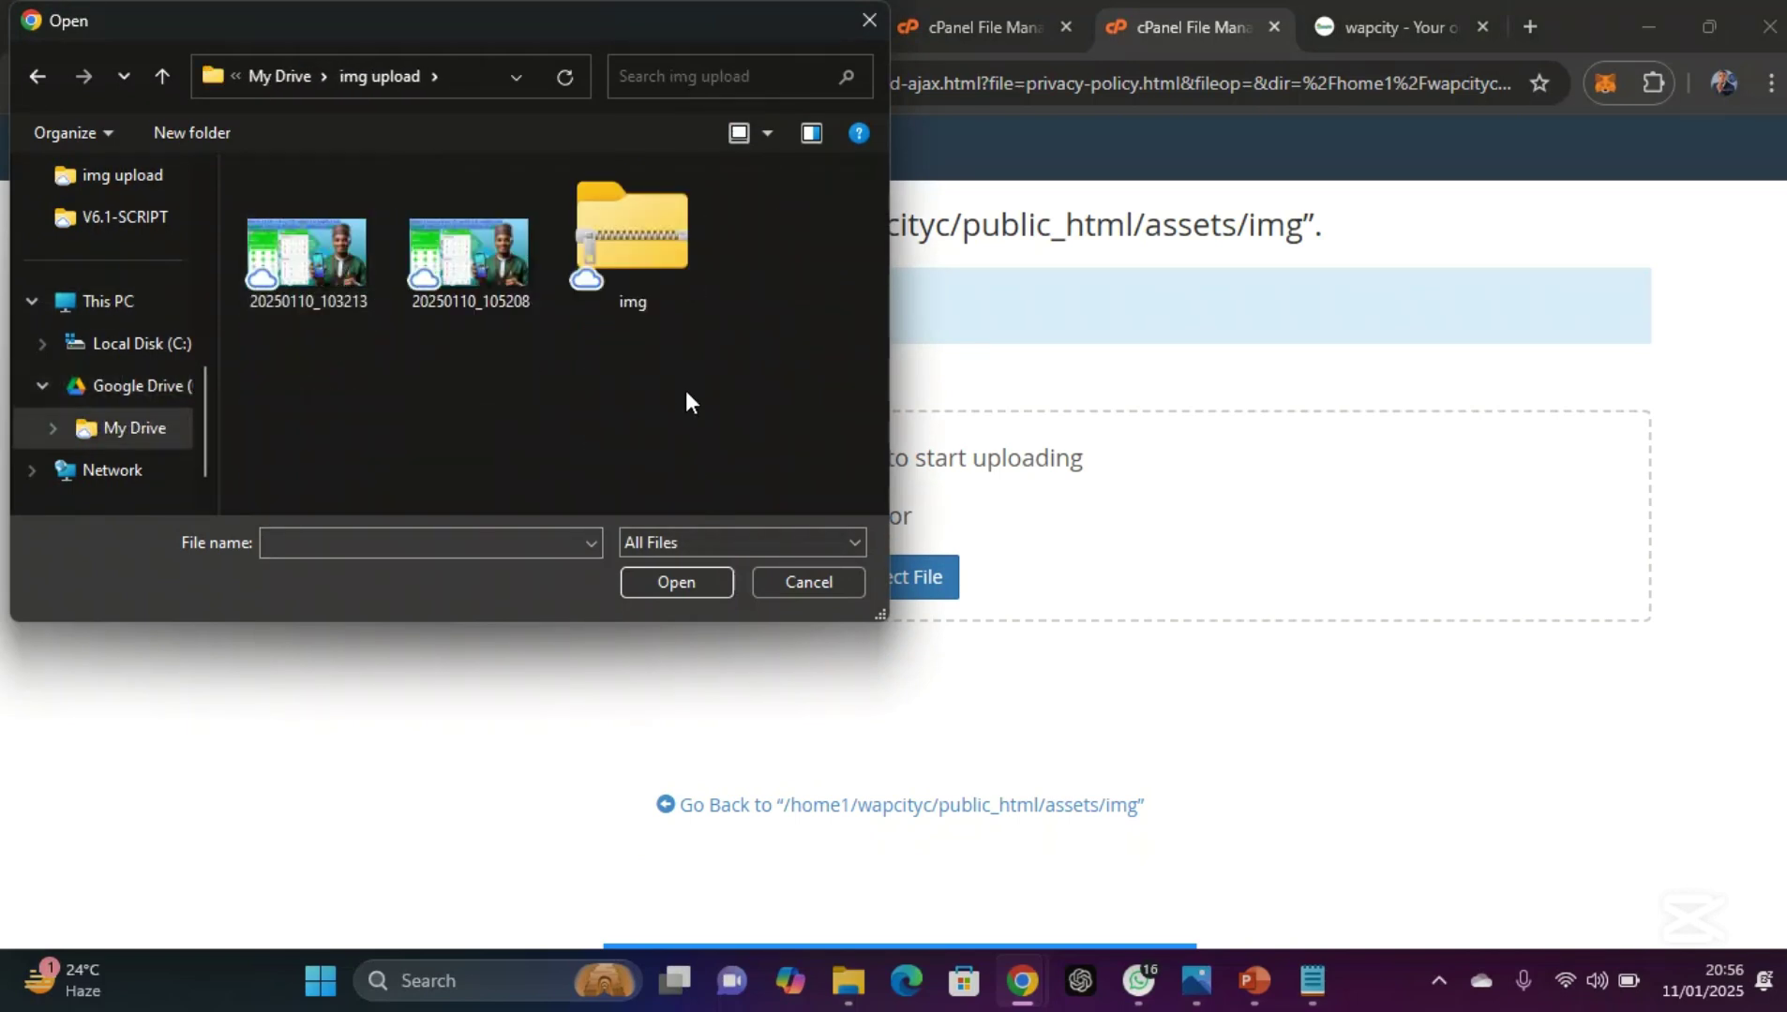
pyautogui.click(638, 281)
pyautogui.click(675, 581)
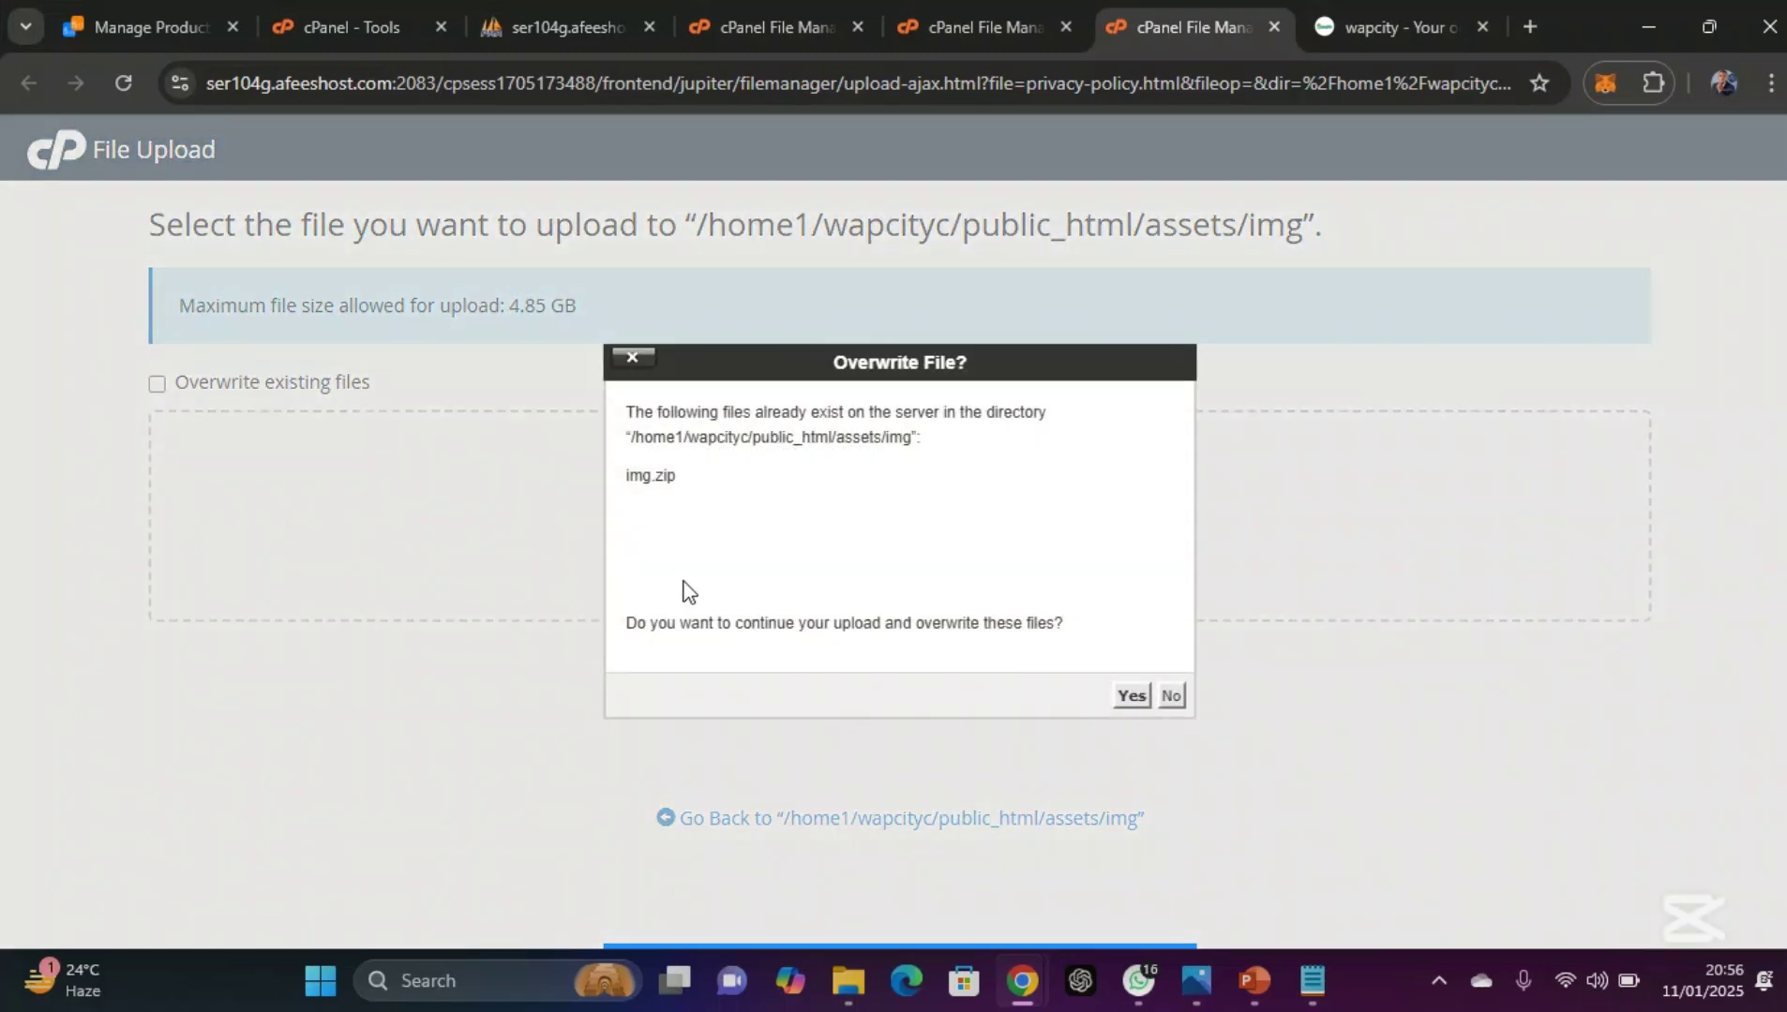
# Step: Overwrite the existing img.zip and return to the assets/img listing once uploaded
pyautogui.click(1130, 696)
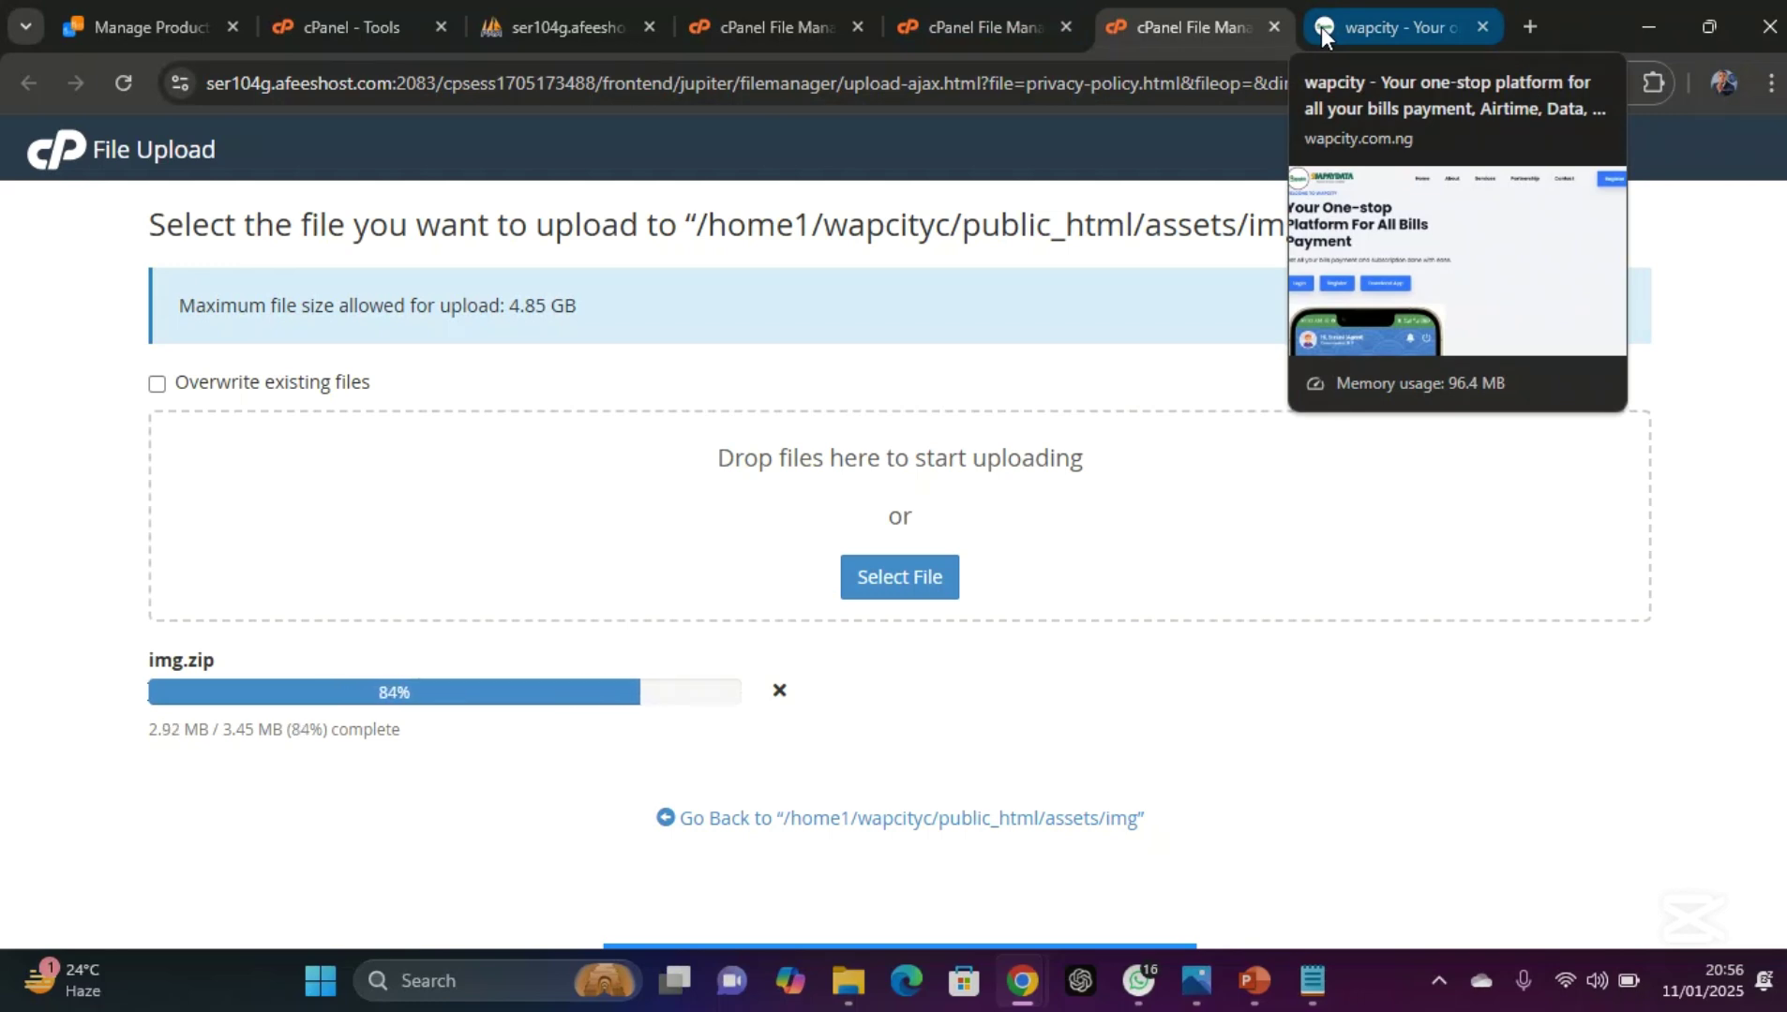
pyautogui.click(1381, 15)
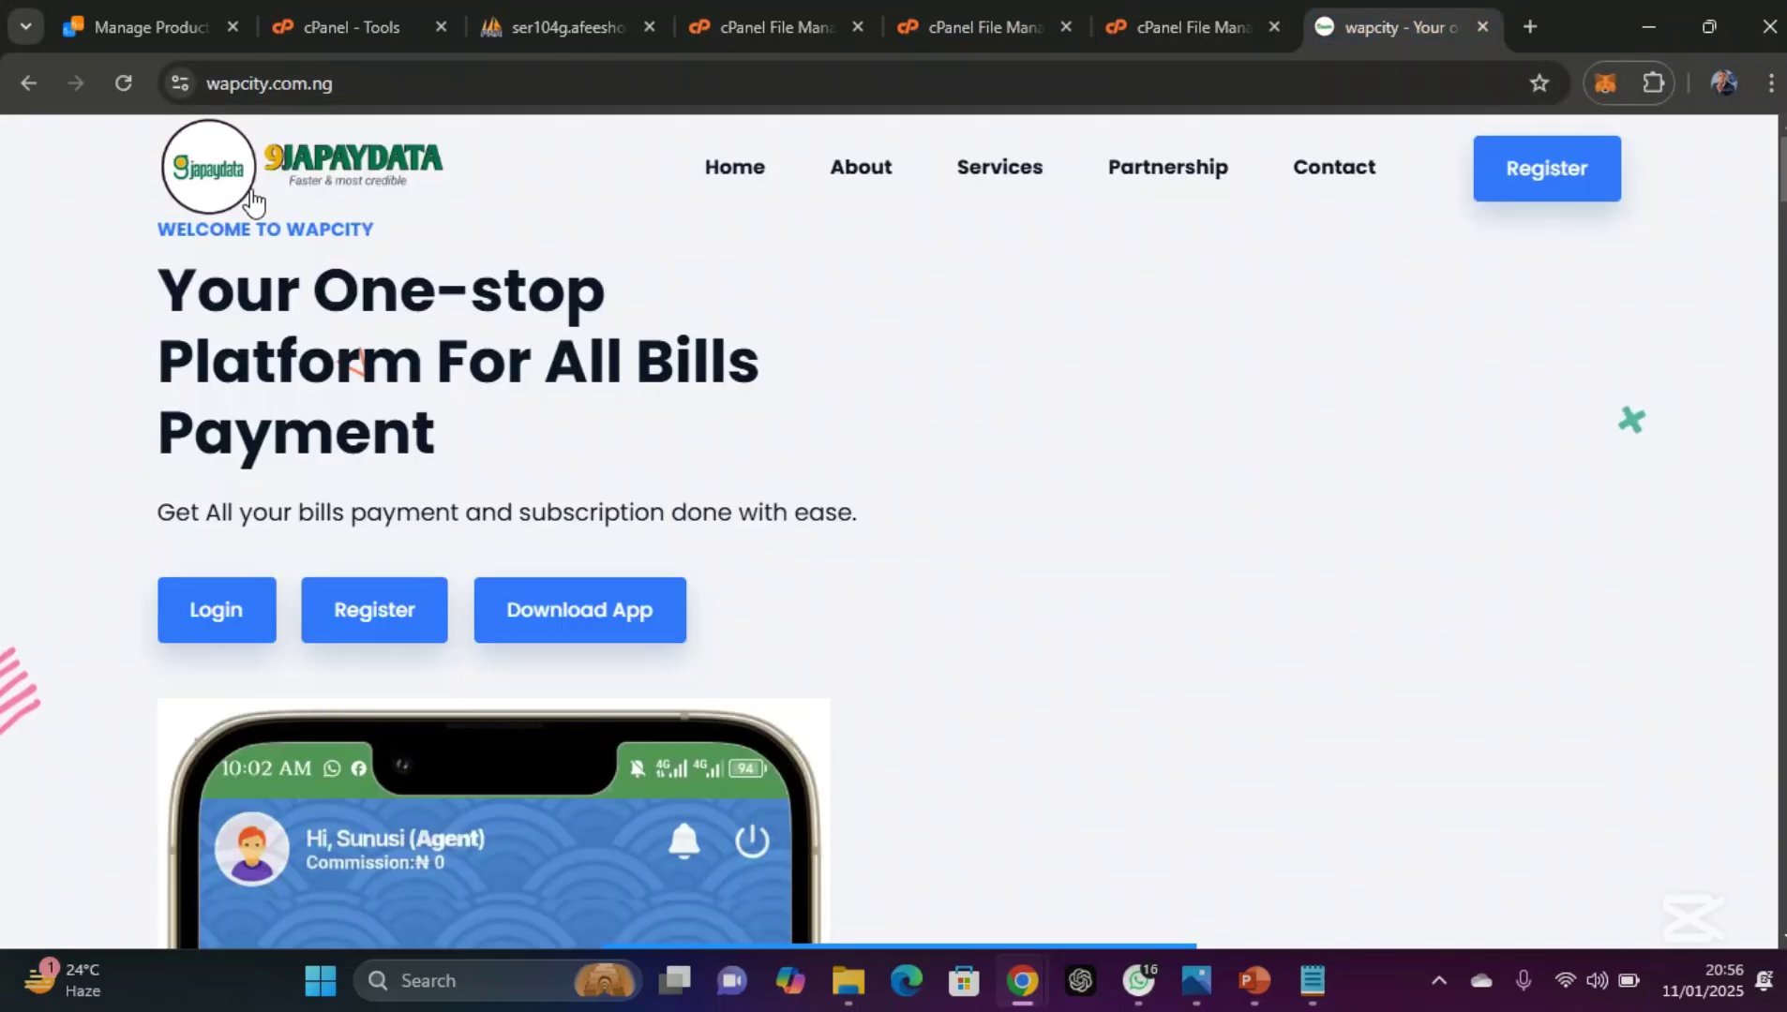
pyautogui.click(1209, 41)
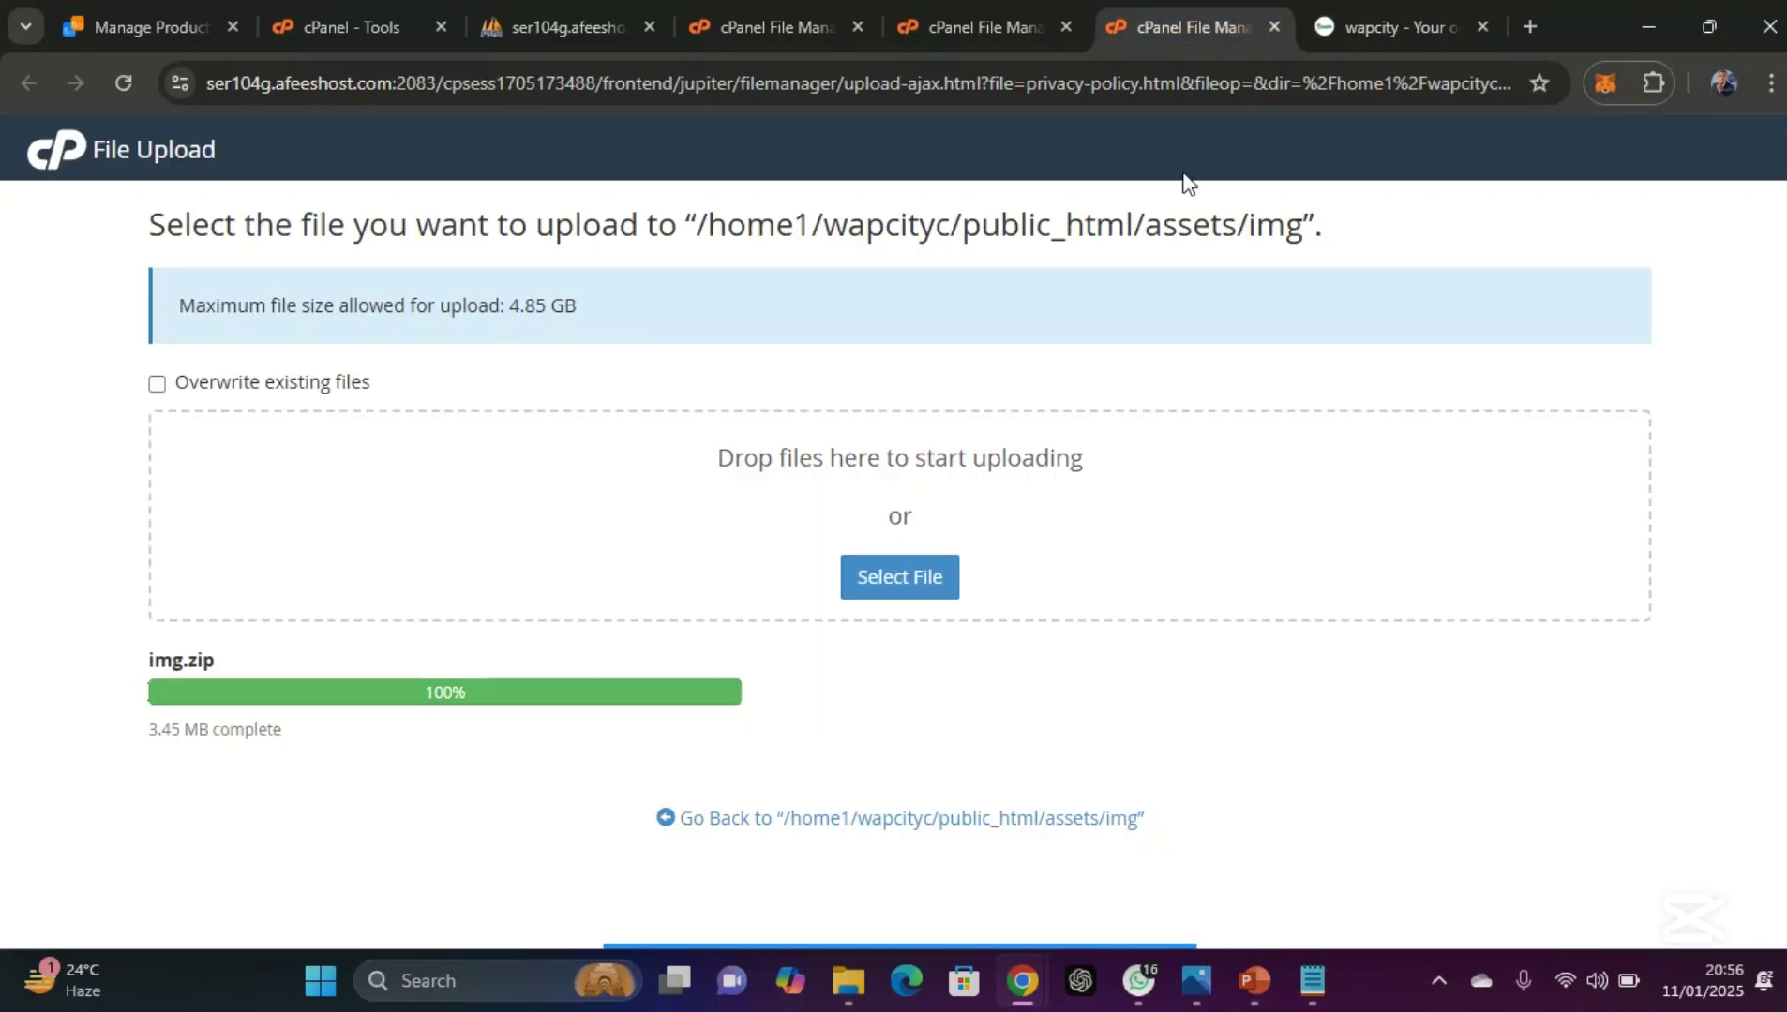
pyautogui.click(832, 829)
# Step: Extract img.zip into assets/img and open the newly created img folder
pyautogui.scroll(-9, 785, 506)
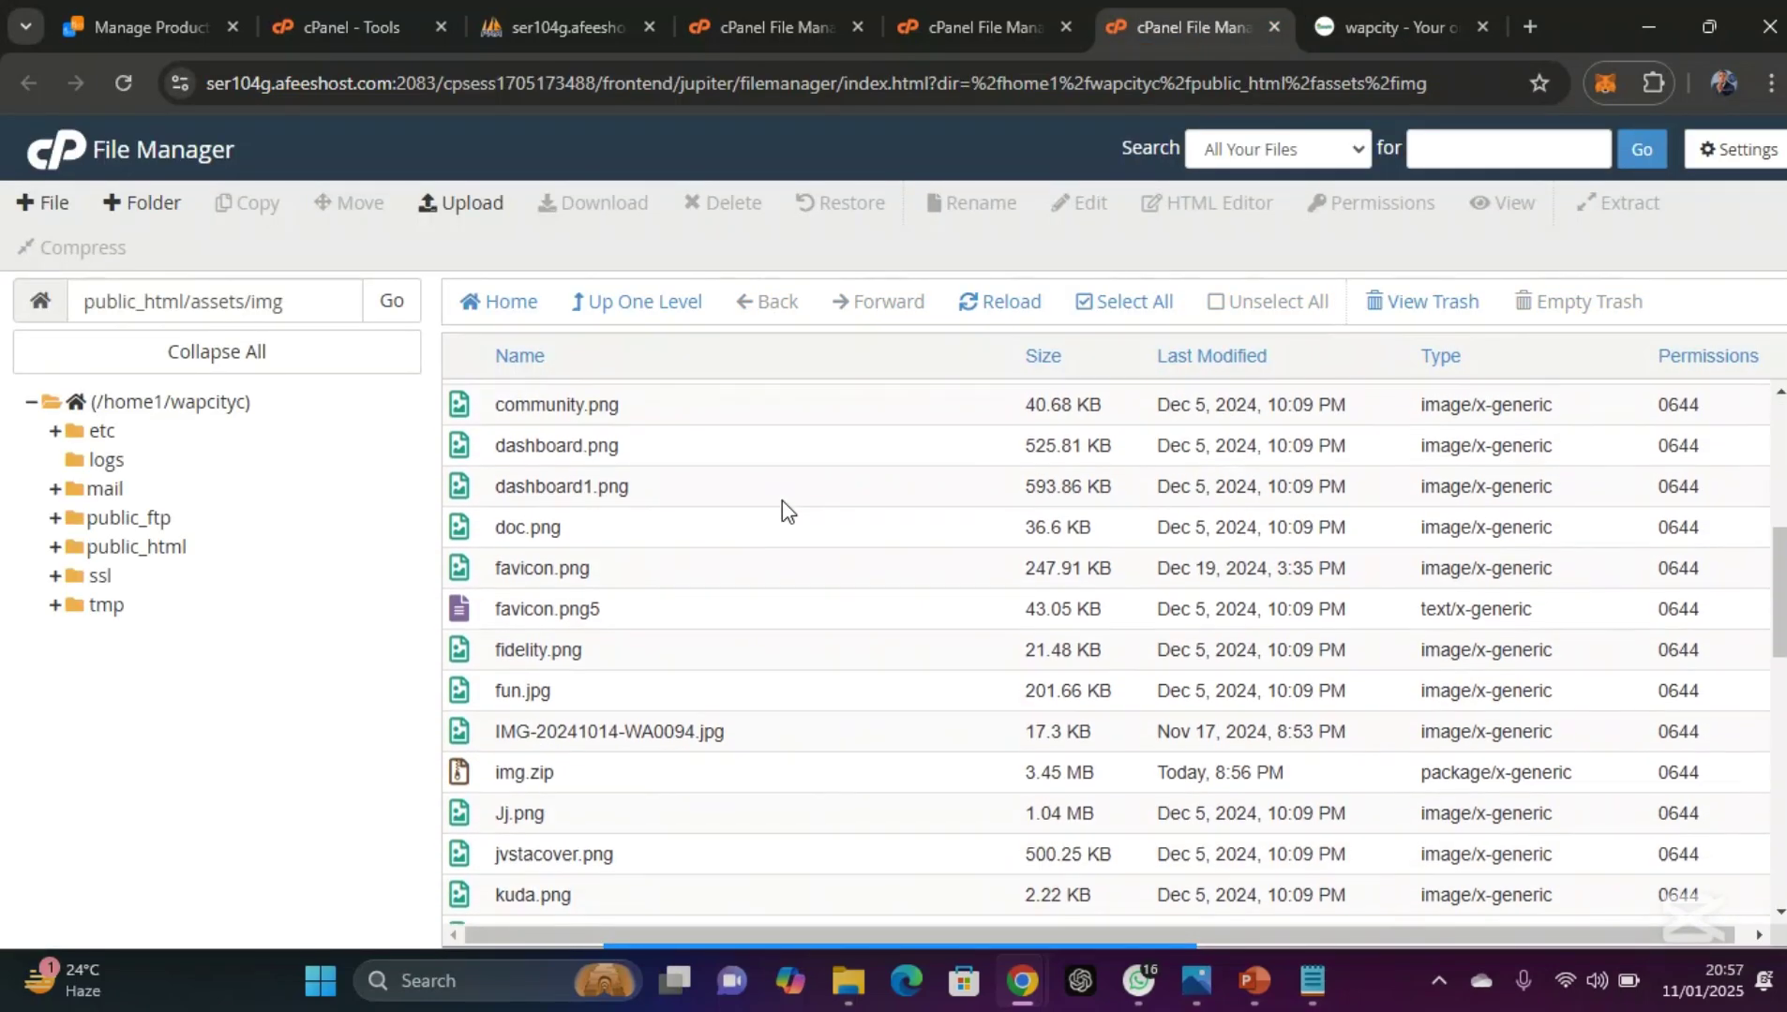
pyautogui.rightClick(605, 628)
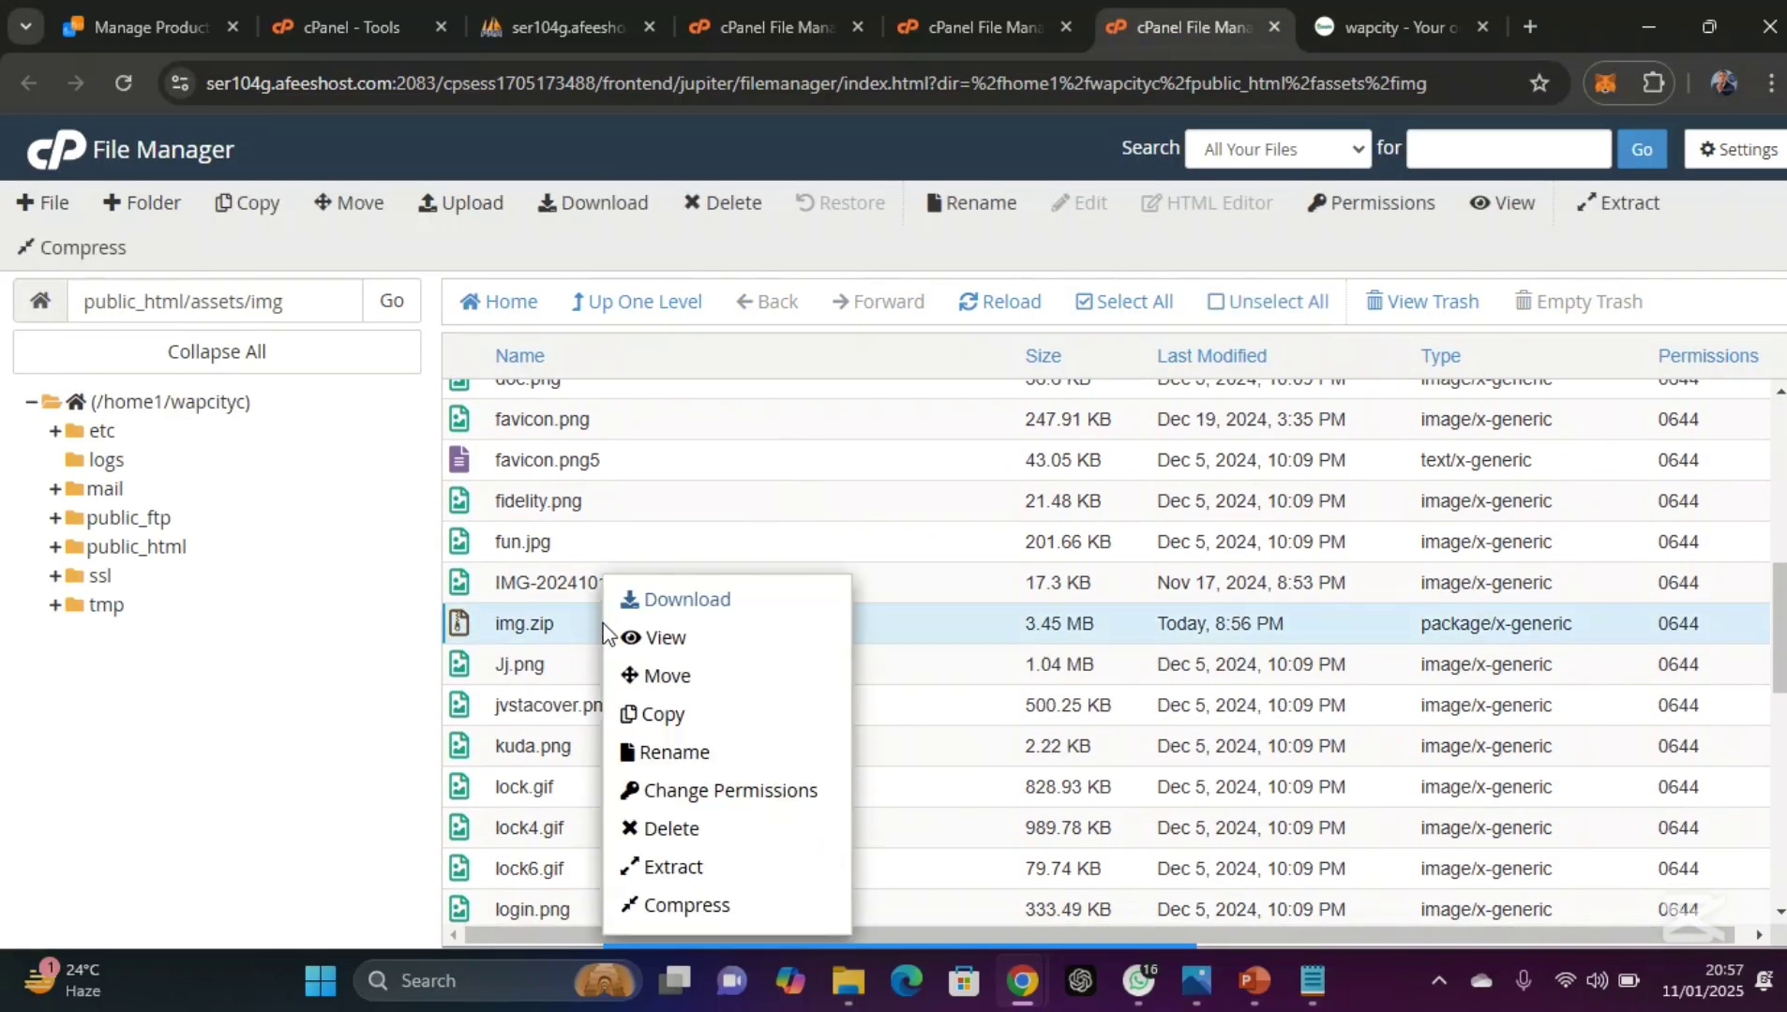
pyautogui.click(688, 871)
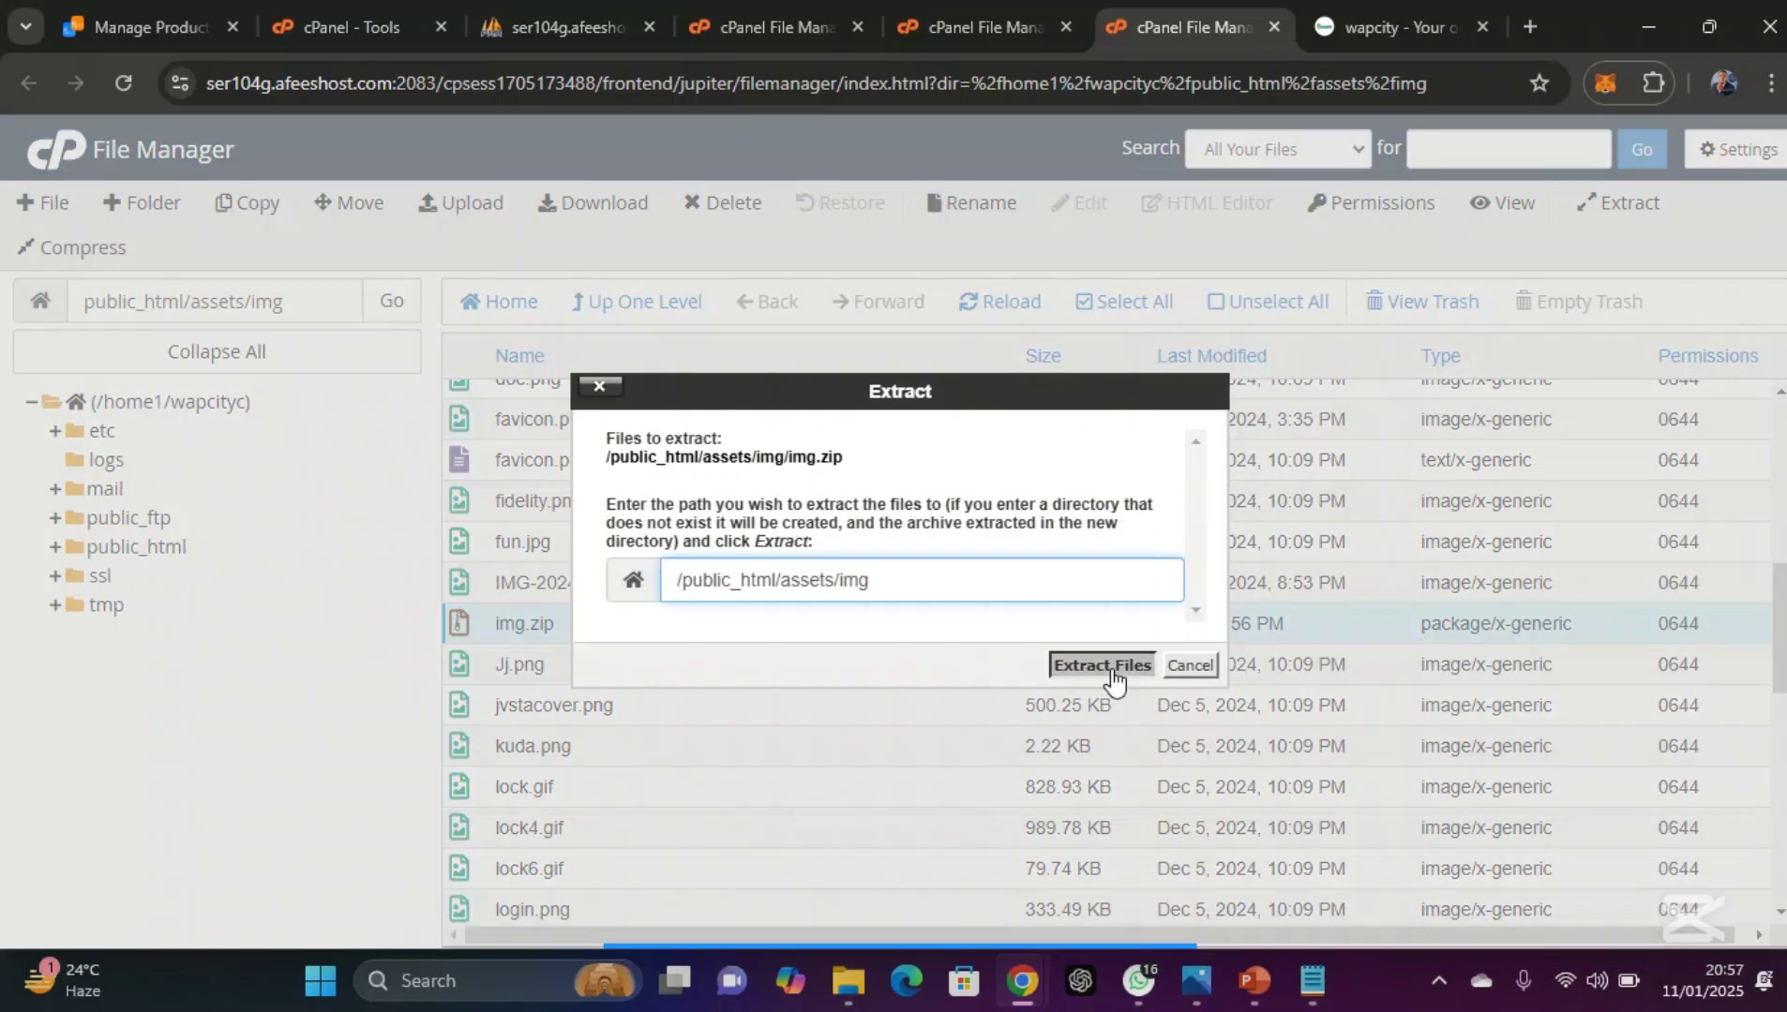
pyautogui.click(1114, 672)
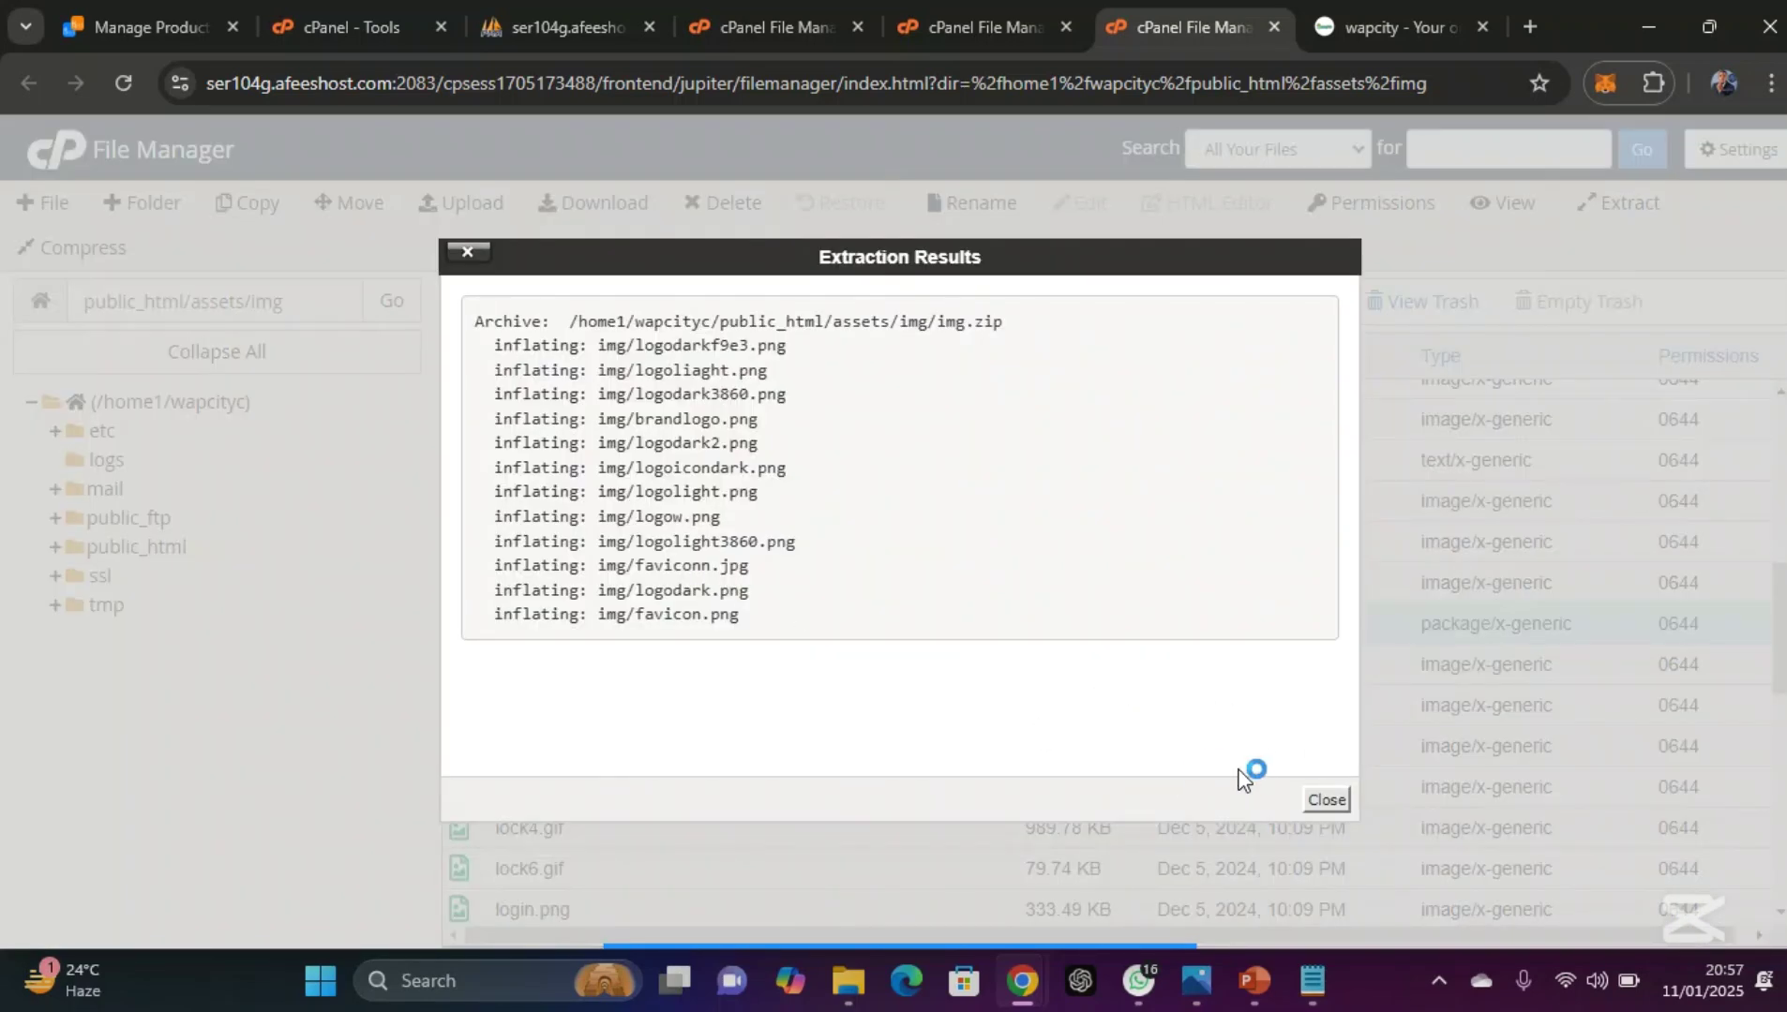
pyautogui.click(1324, 800)
pyautogui.click(998, 302)
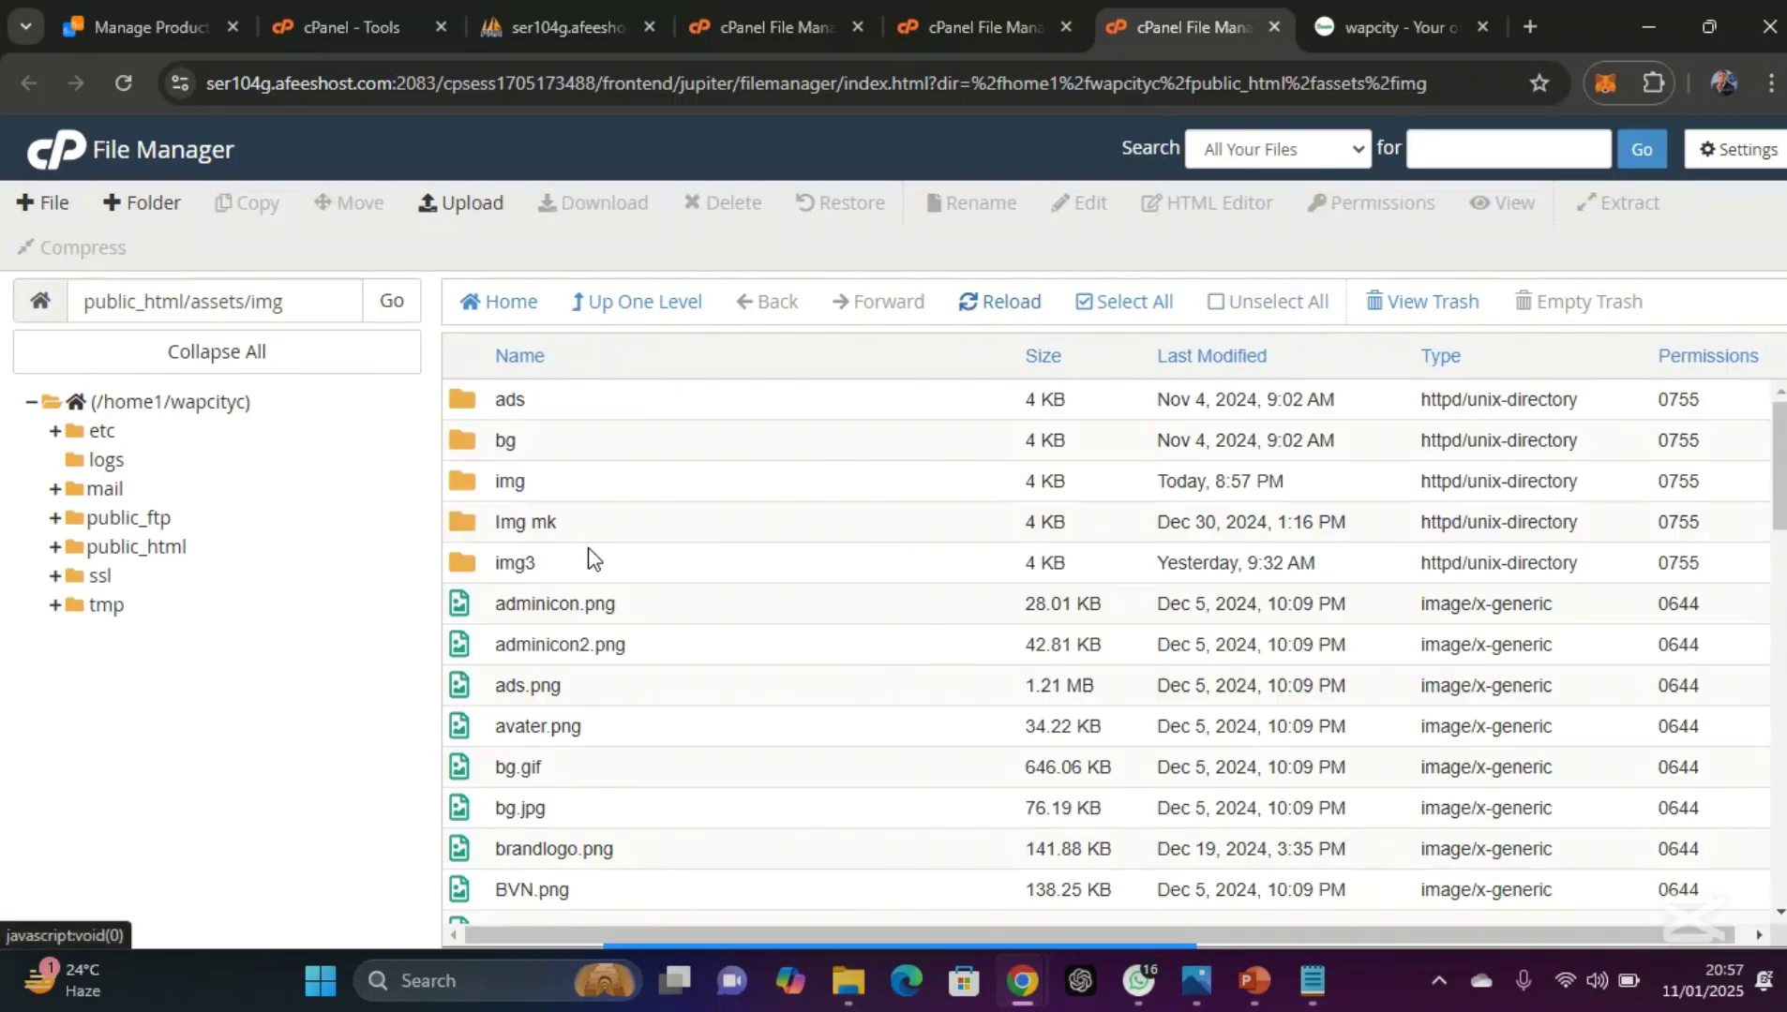
pyautogui.doubleClick(577, 483)
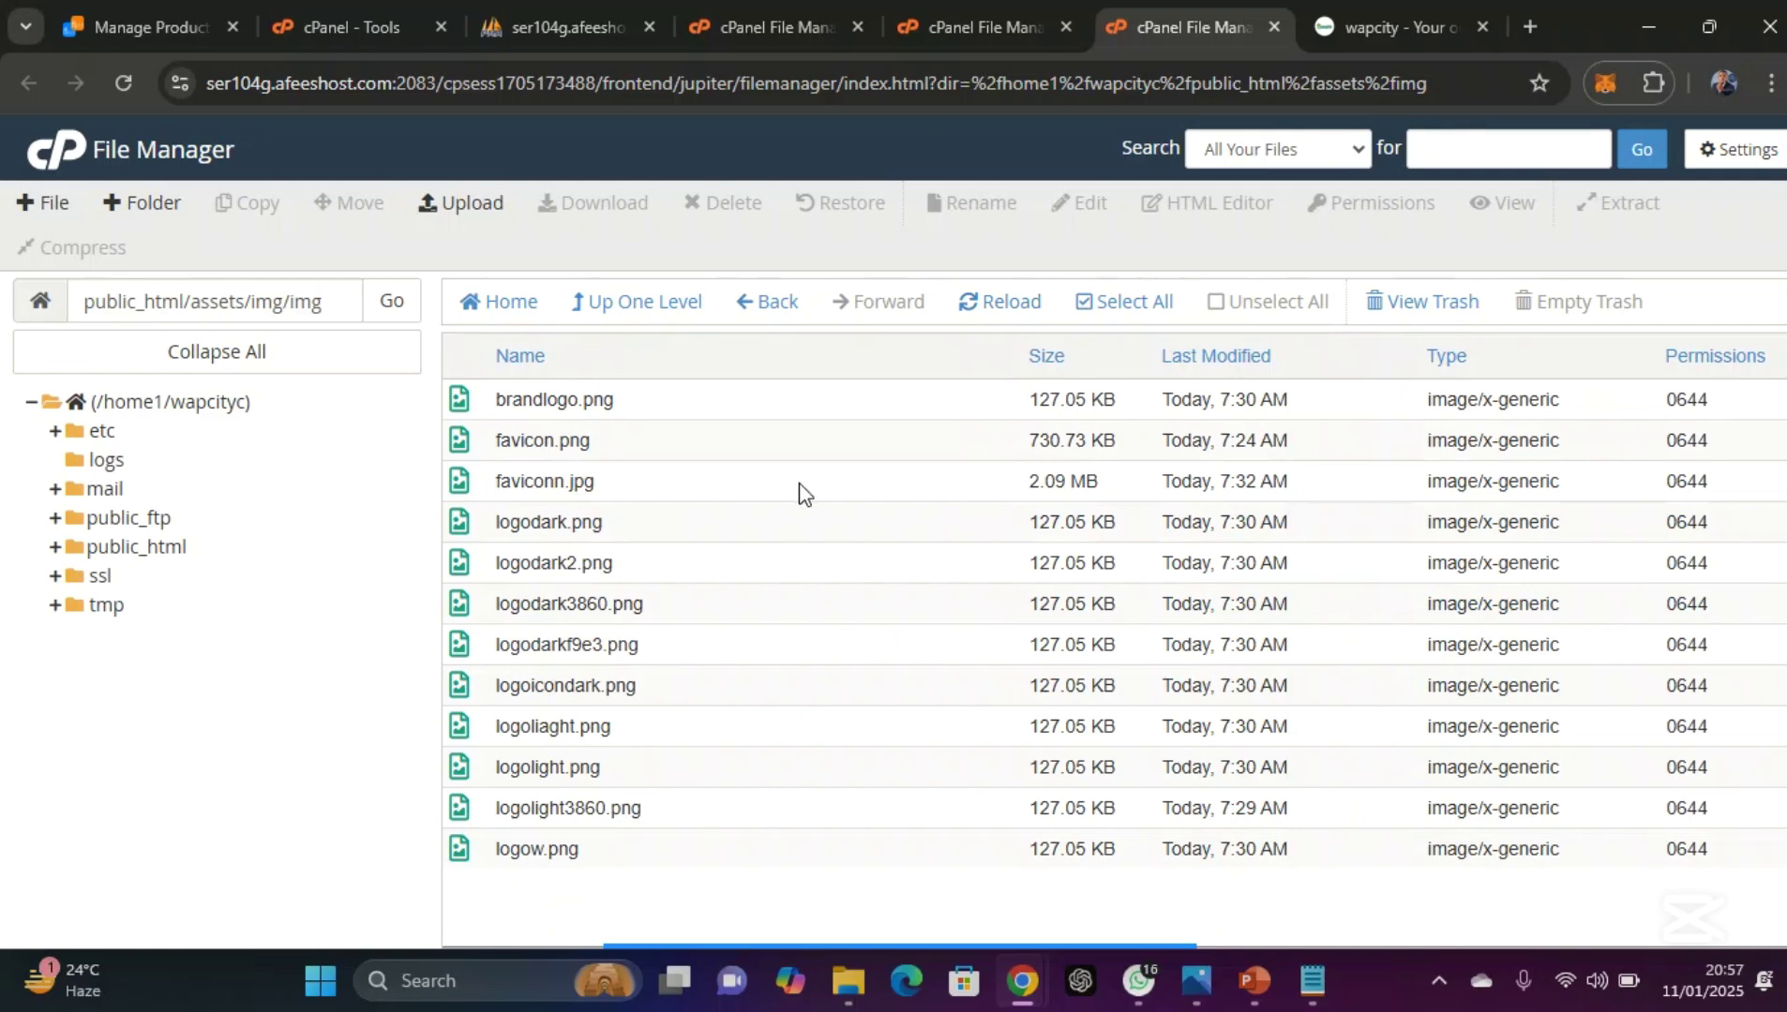
# Step: Preview brandlogo.png and favicon.png to confirm they show the new WAPCITY-DATA logo
pyautogui.rightClick(654, 403)
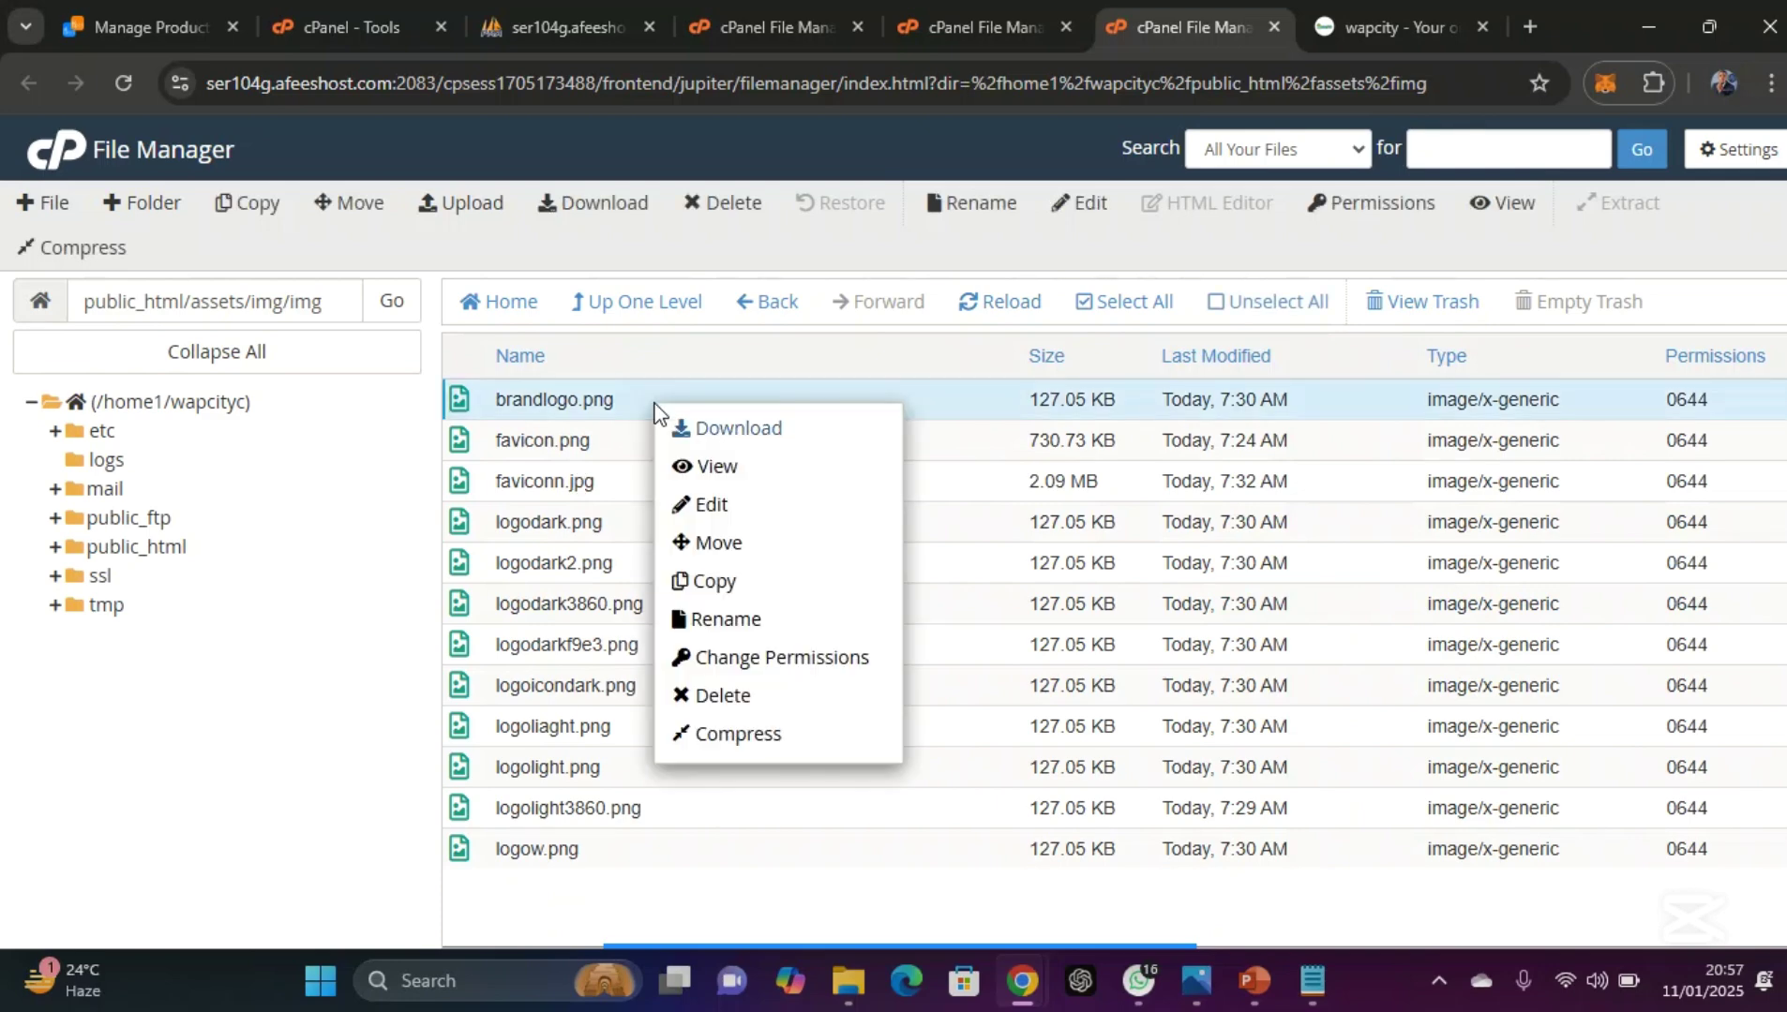
pyautogui.click(743, 466)
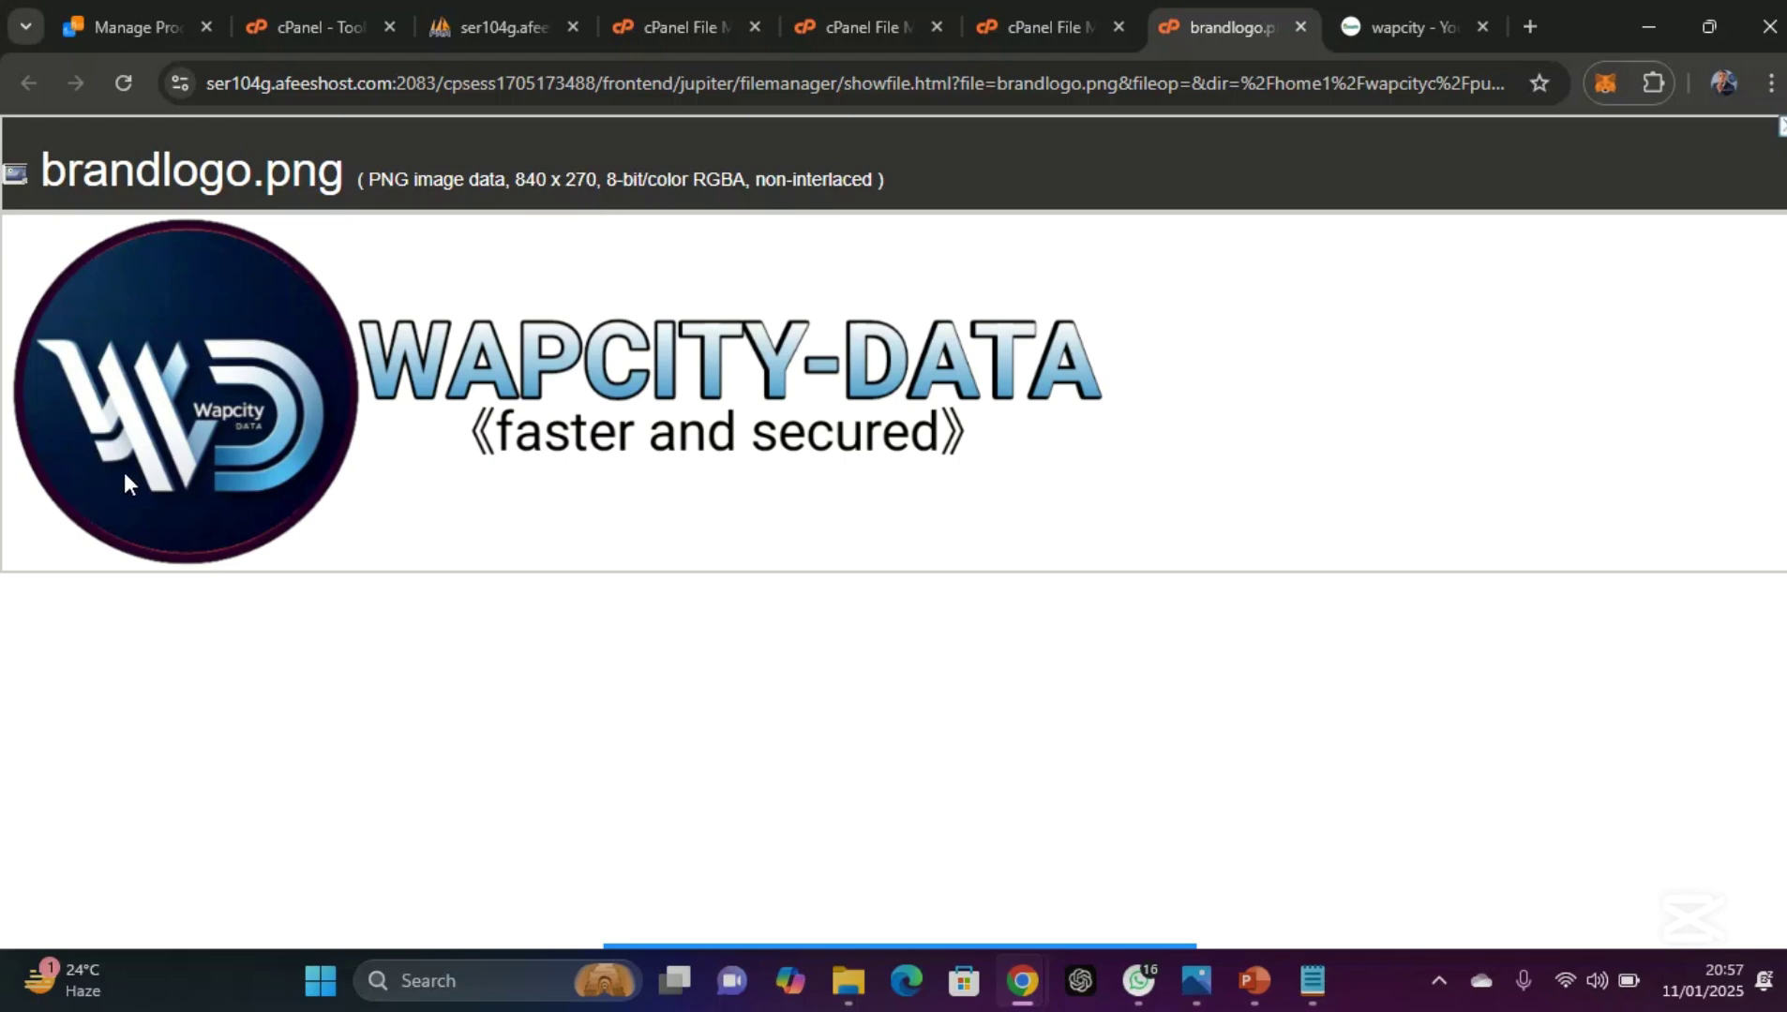
pyautogui.hotkey('ctrl', 'w')
pyautogui.rightClick(639, 448)
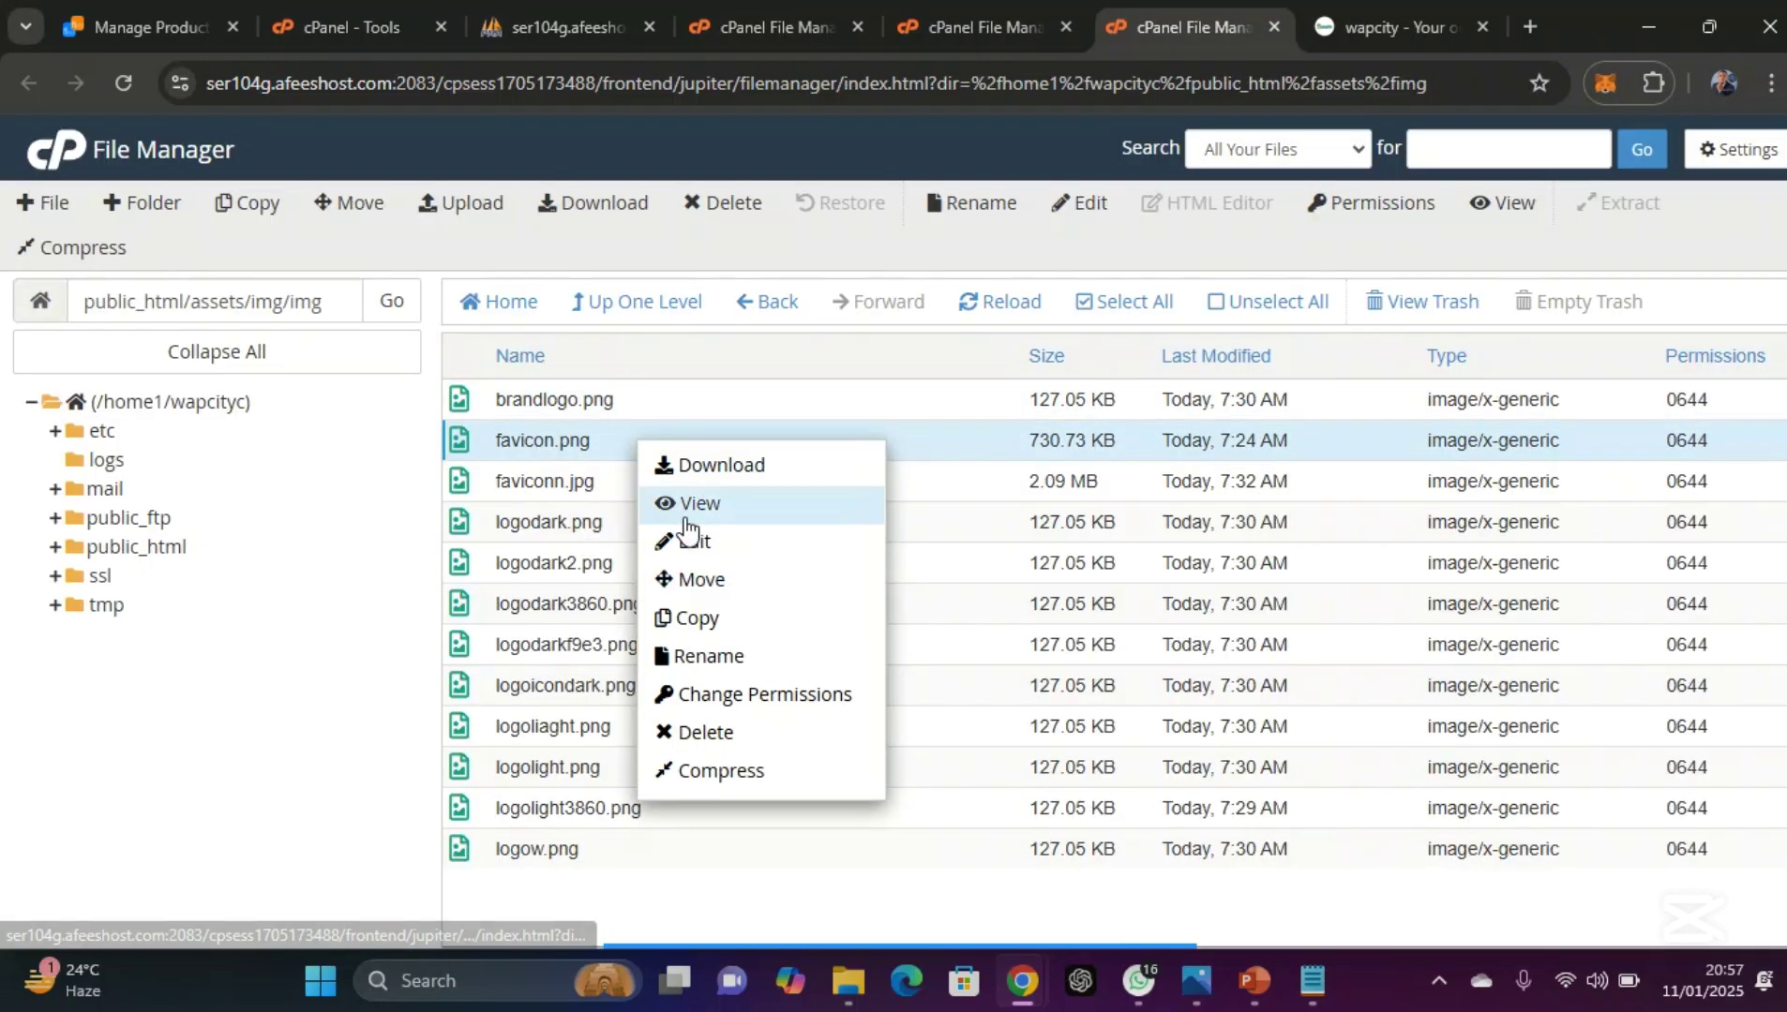
pyautogui.click(692, 507)
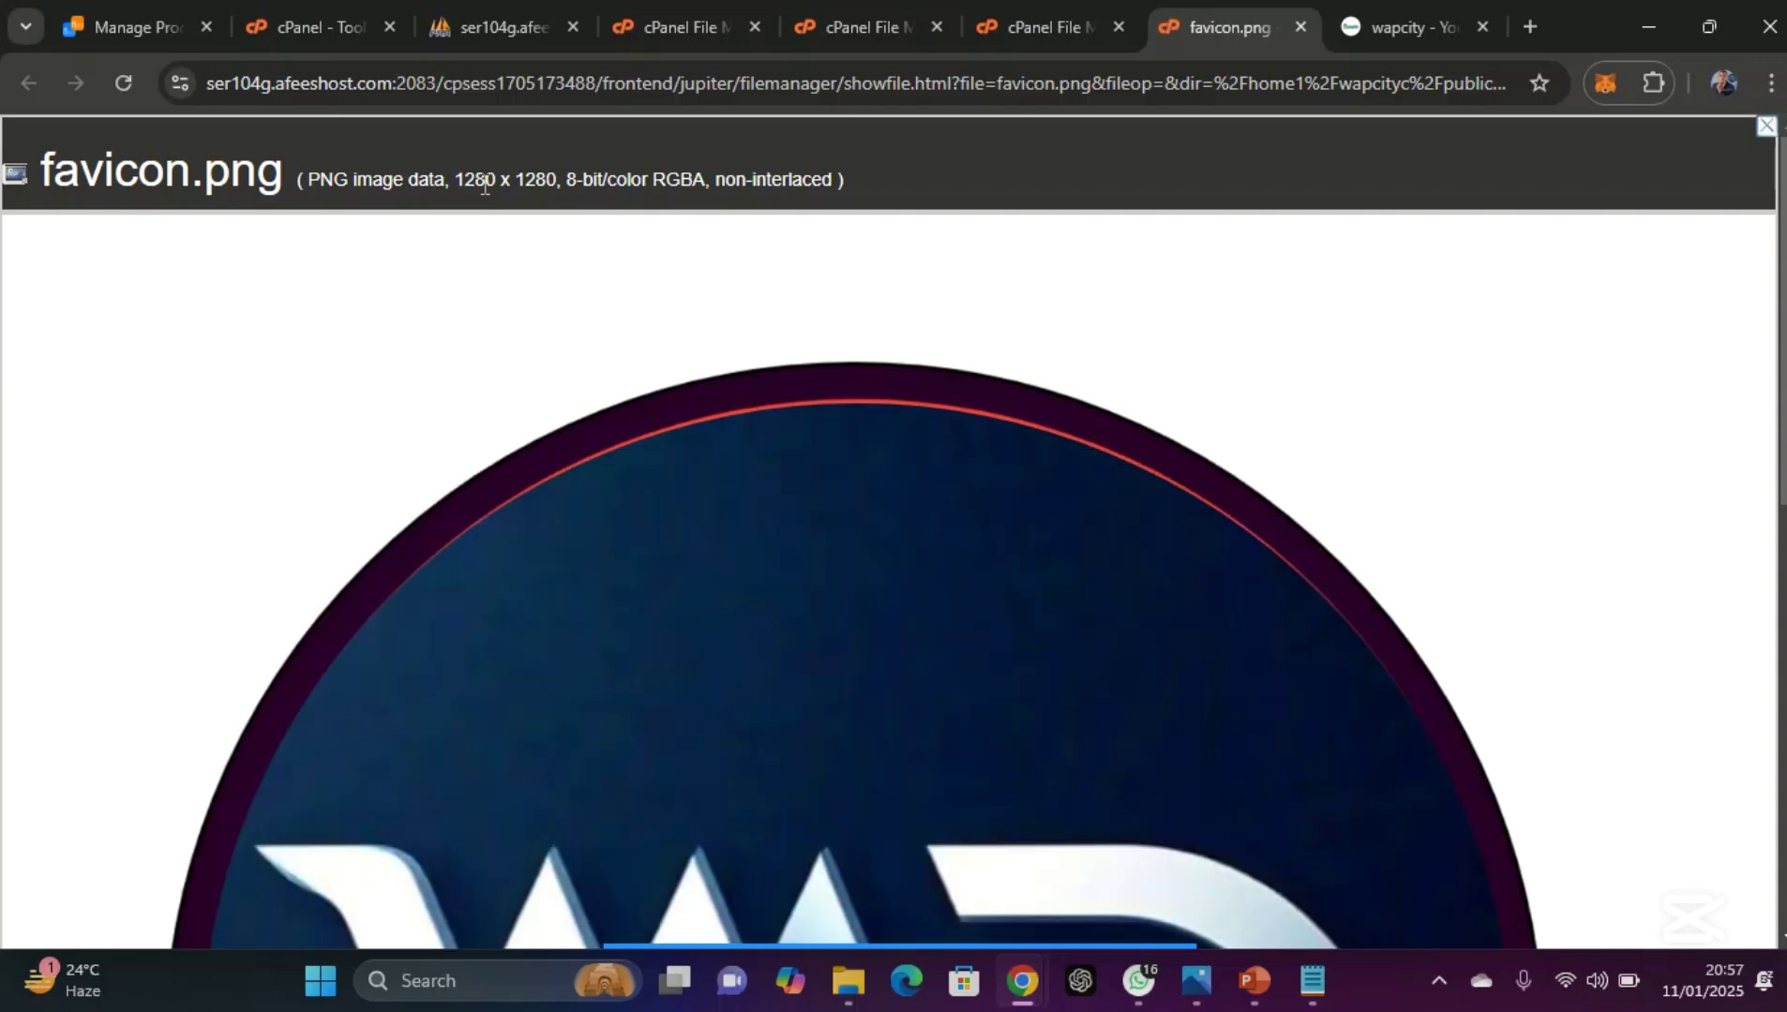
pyautogui.scroll(-5, 906, 470)
pyautogui.scroll(6, 905, 470)
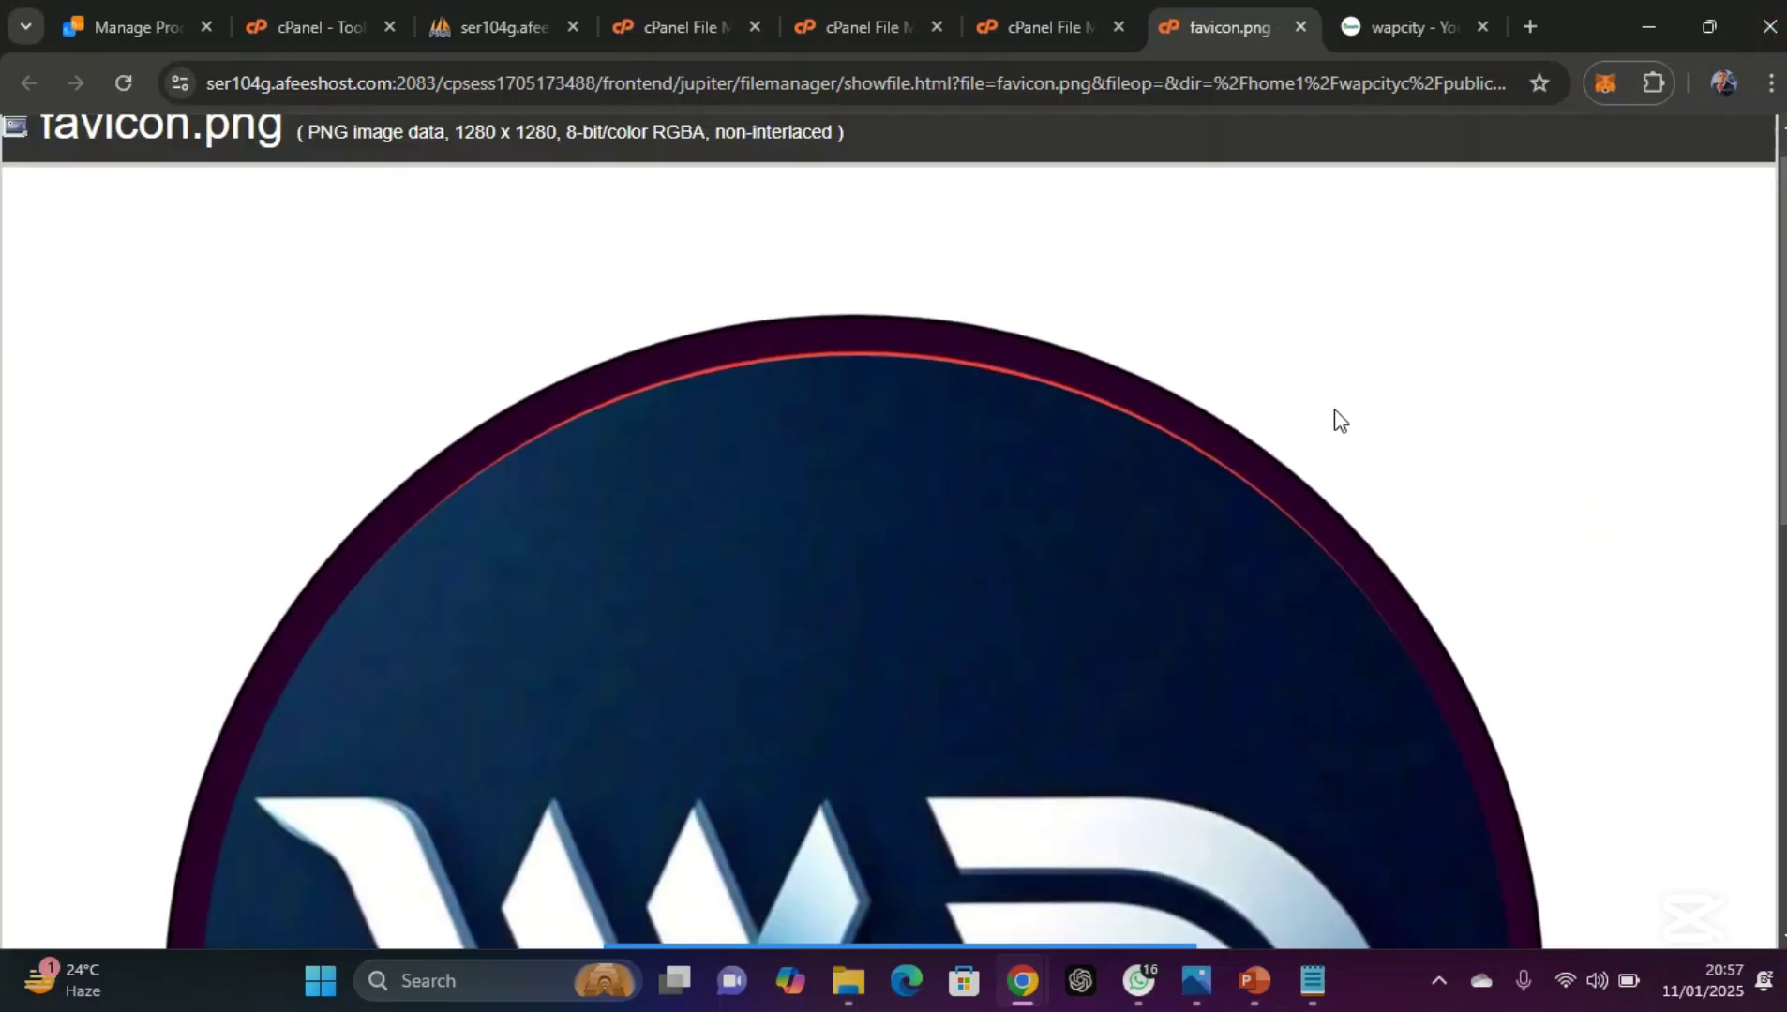
pyautogui.click(1768, 127)
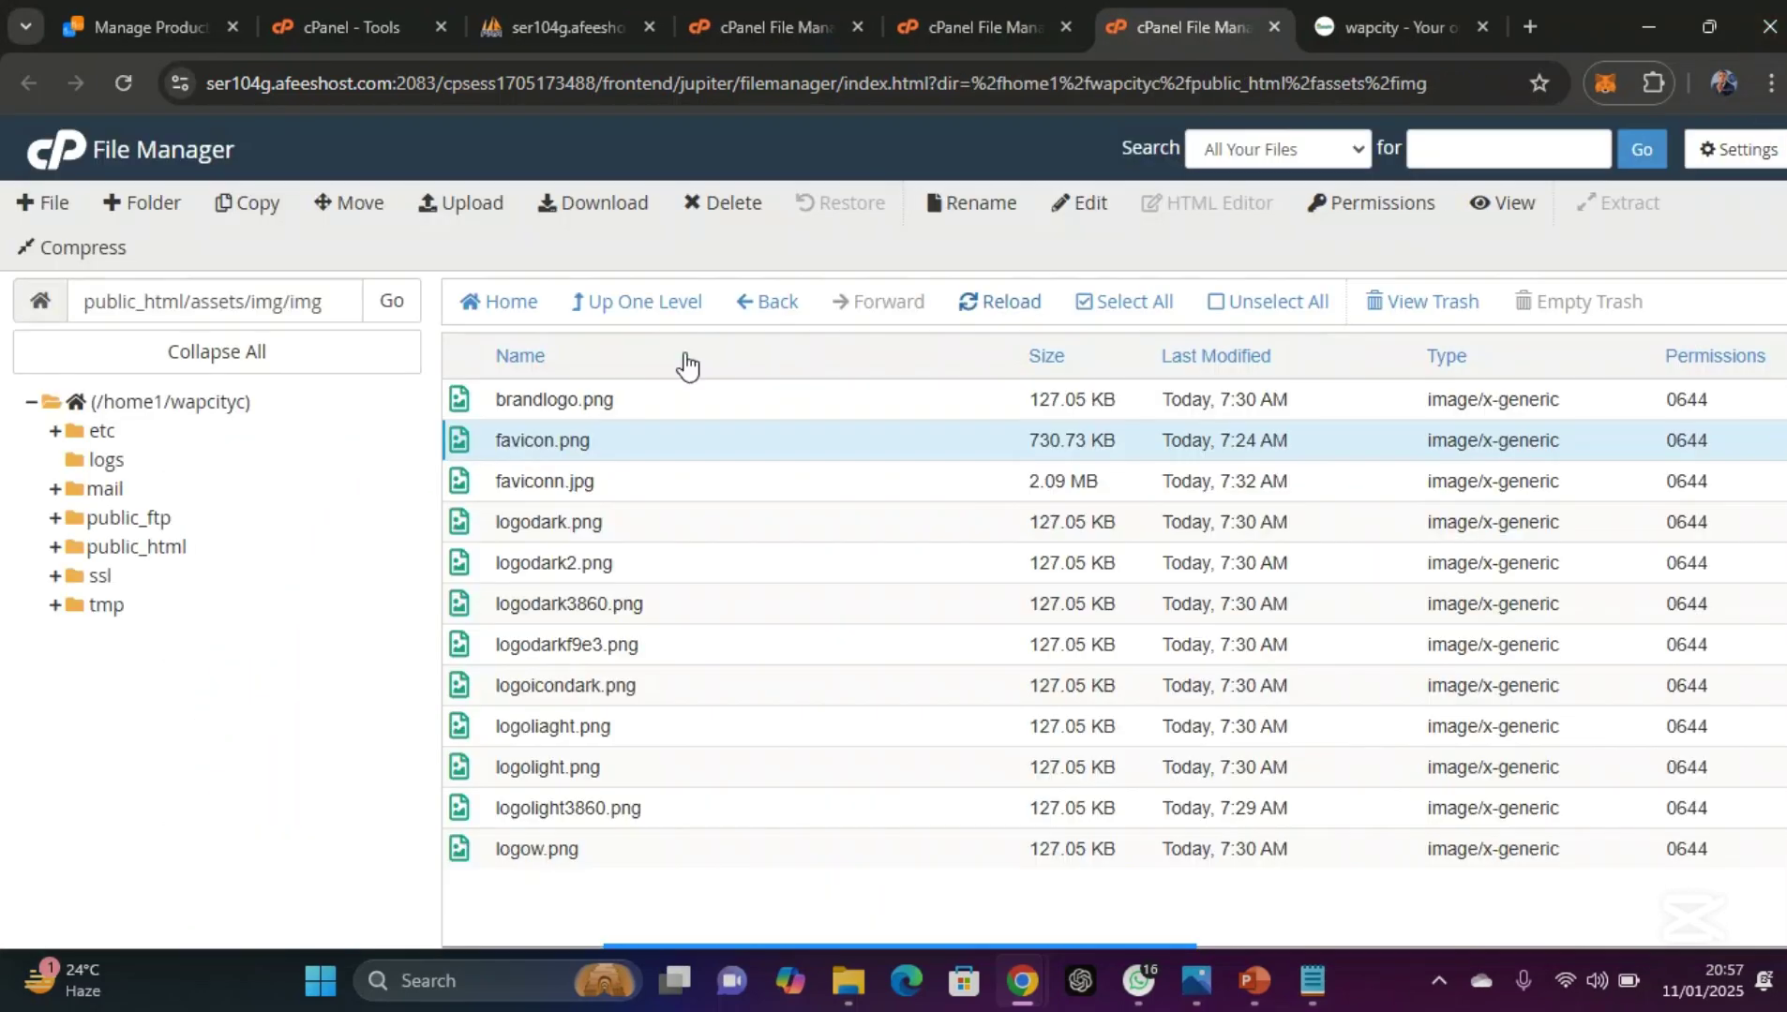
# Step: Move all the extracted logo files up into public_html/assets/img
pyautogui.click(1092, 305)
pyautogui.click(348, 204)
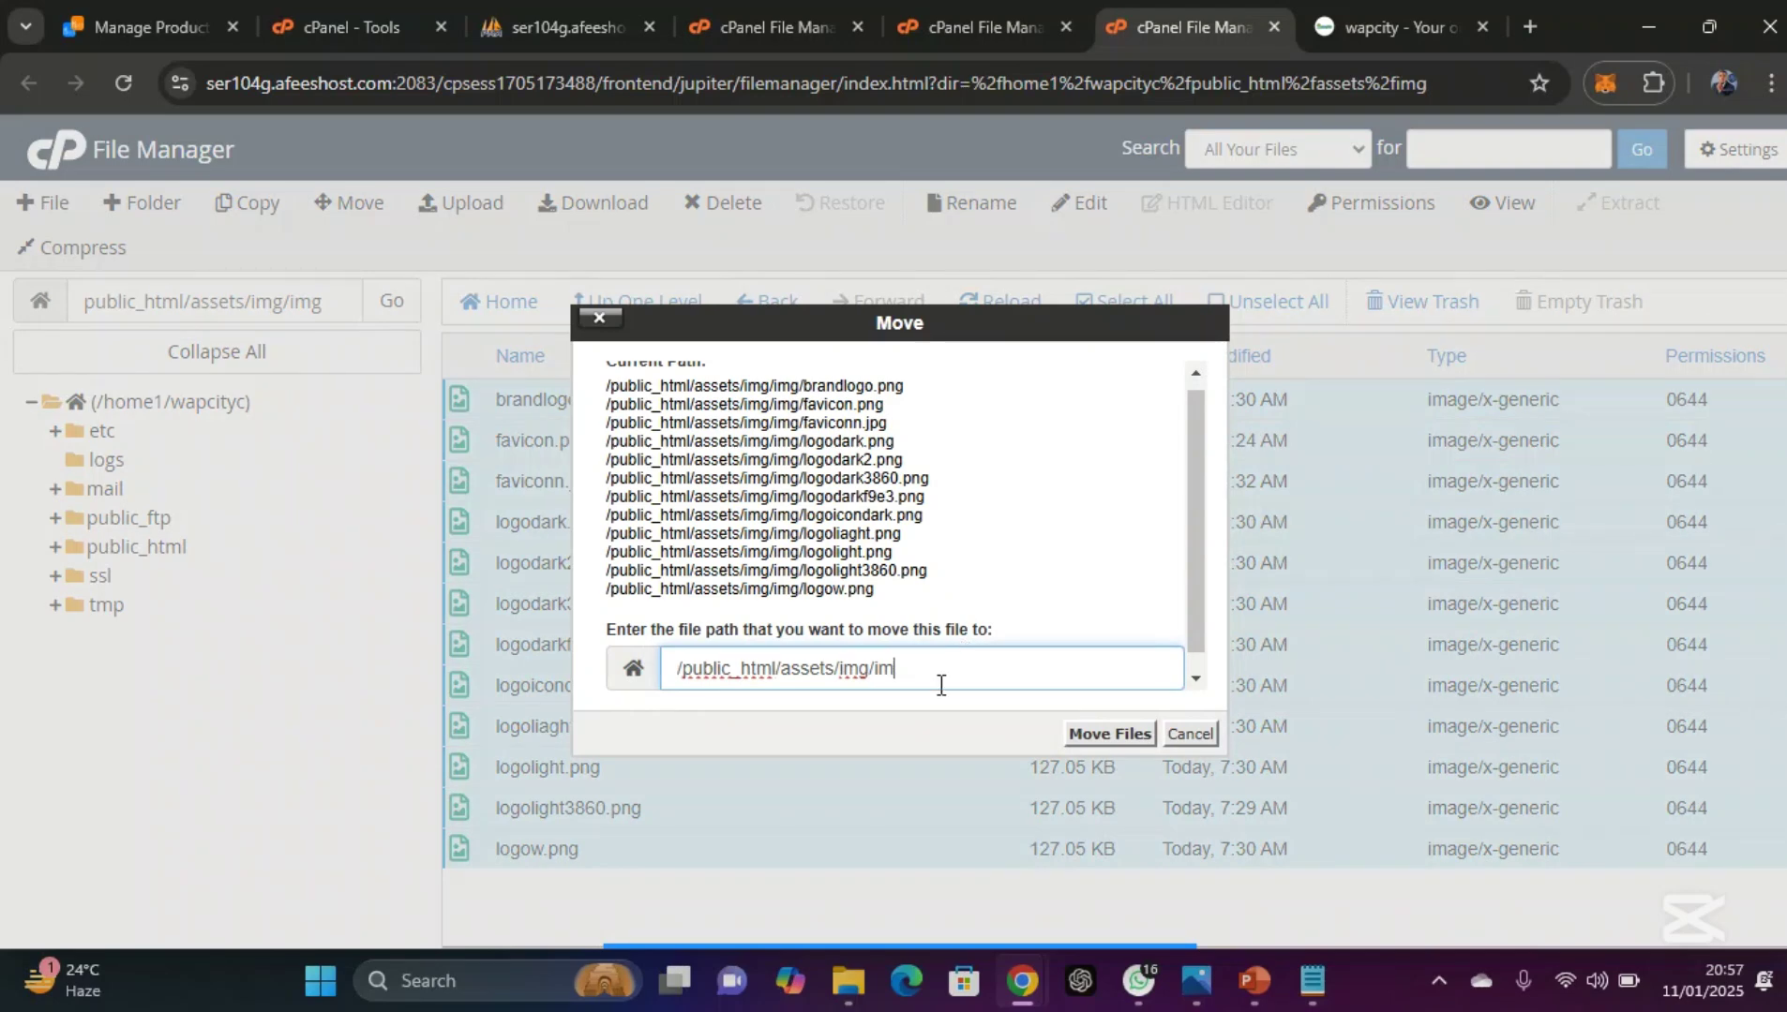
pyautogui.click(1102, 733)
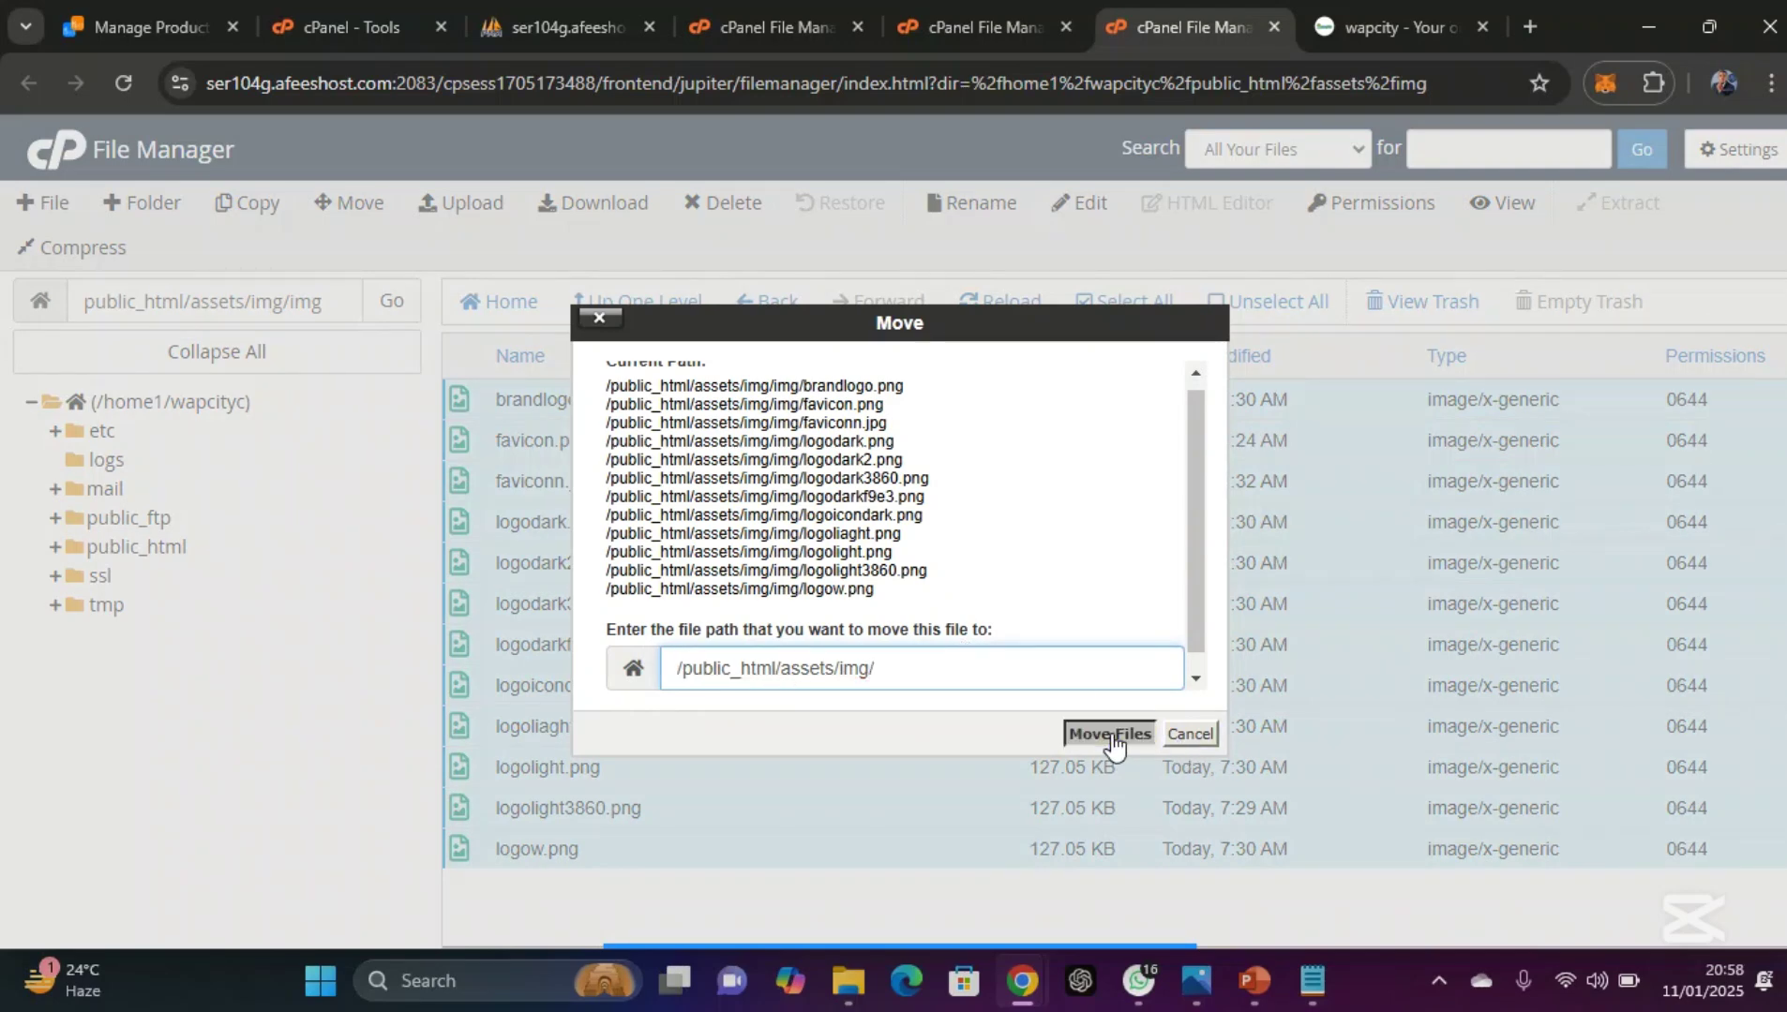
pyautogui.click(661, 304)
# Step: Move faviconn.jpg into the public_html/ads folder
pyautogui.scroll(-3, 938, 502)
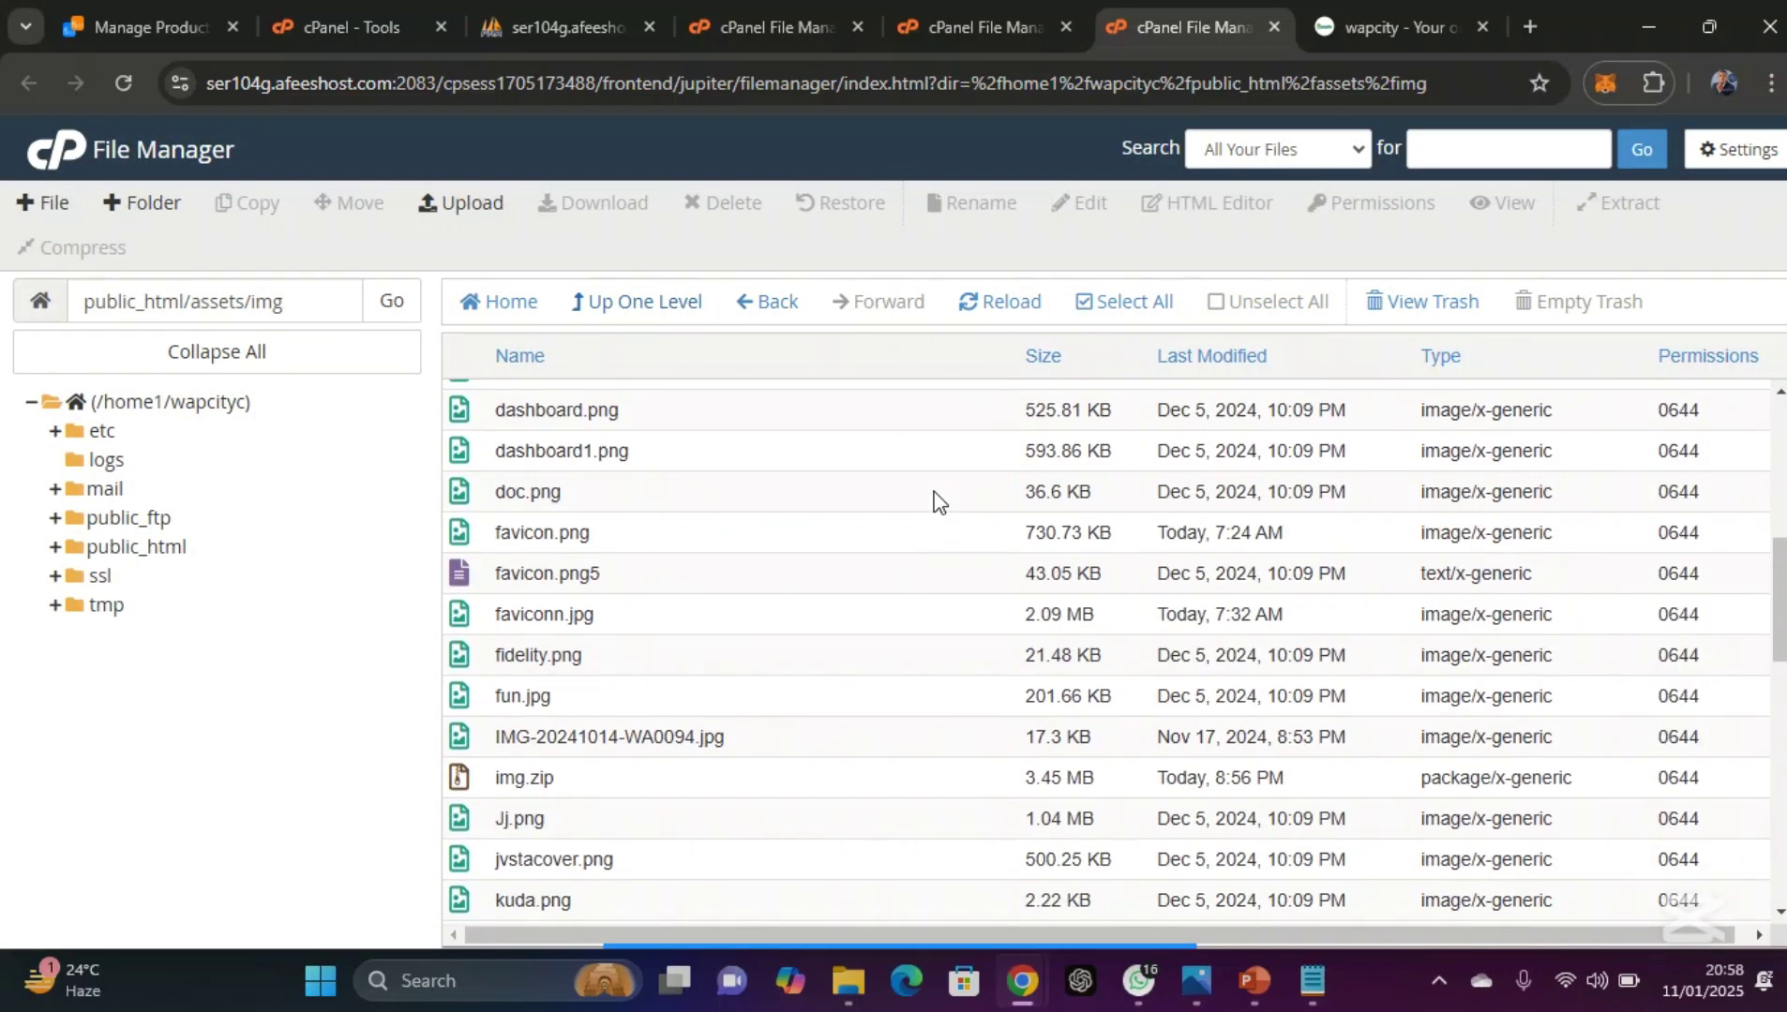
pyautogui.click(654, 525)
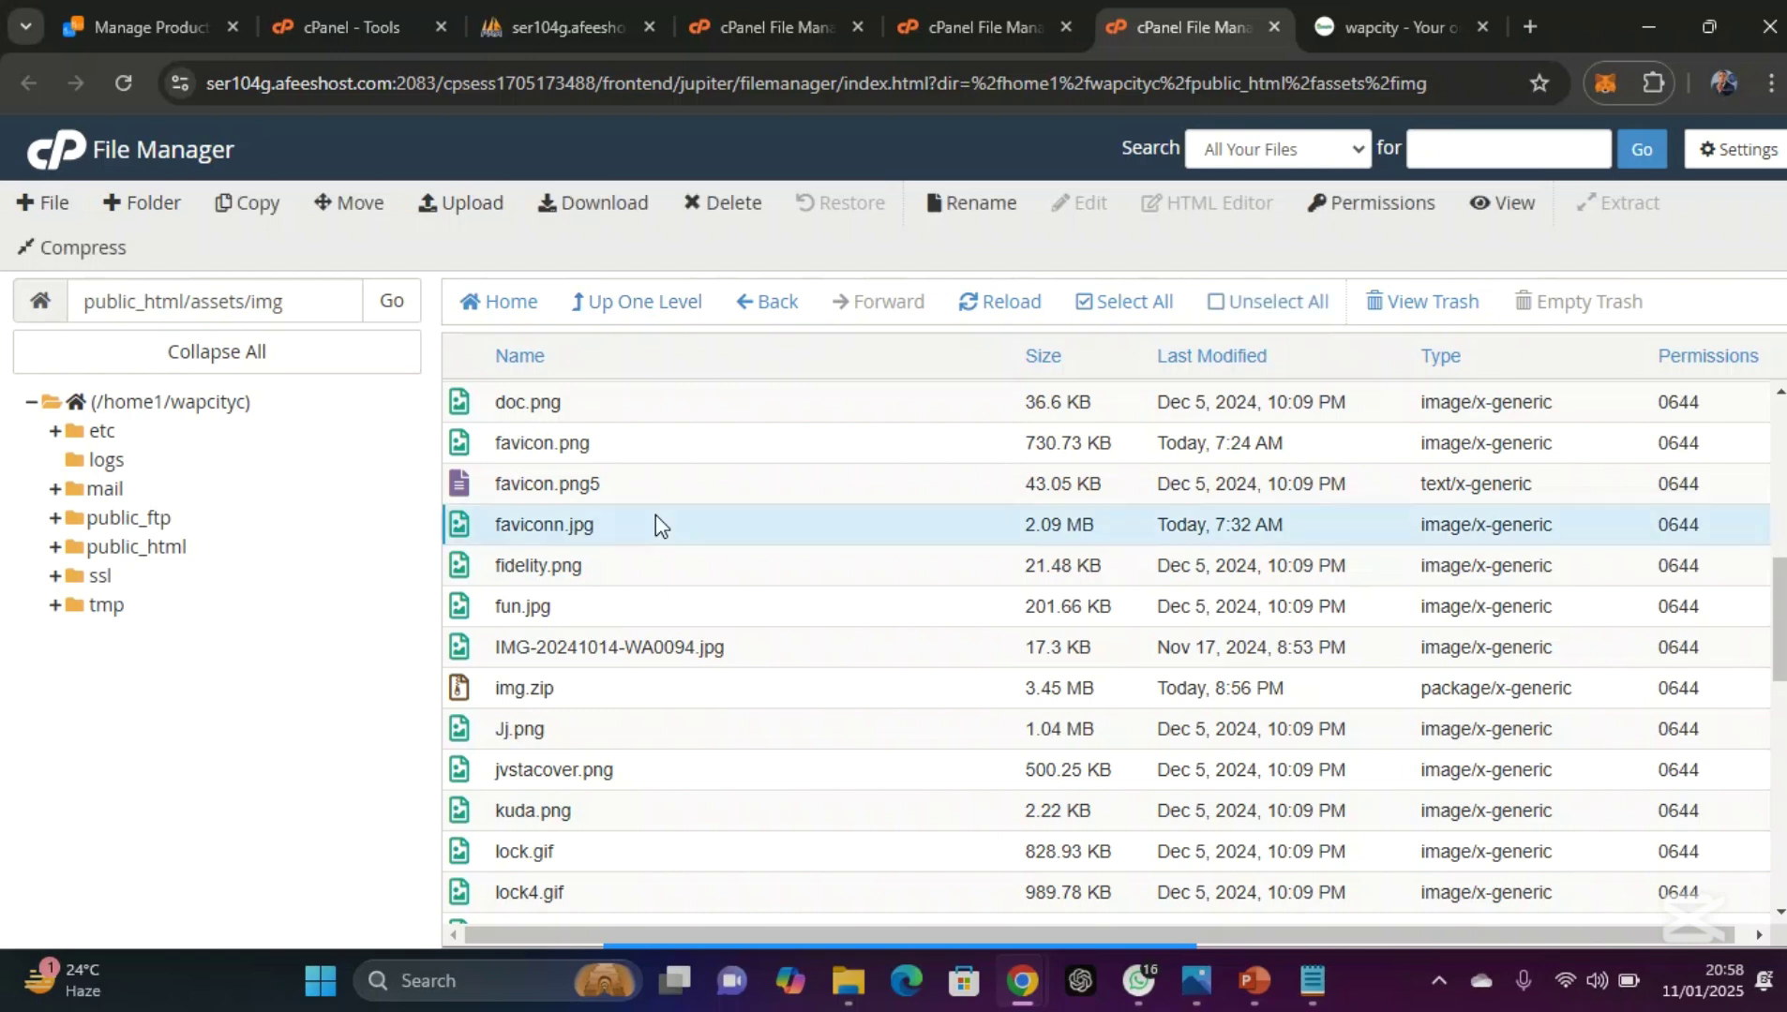
pyautogui.rightClick(610, 442)
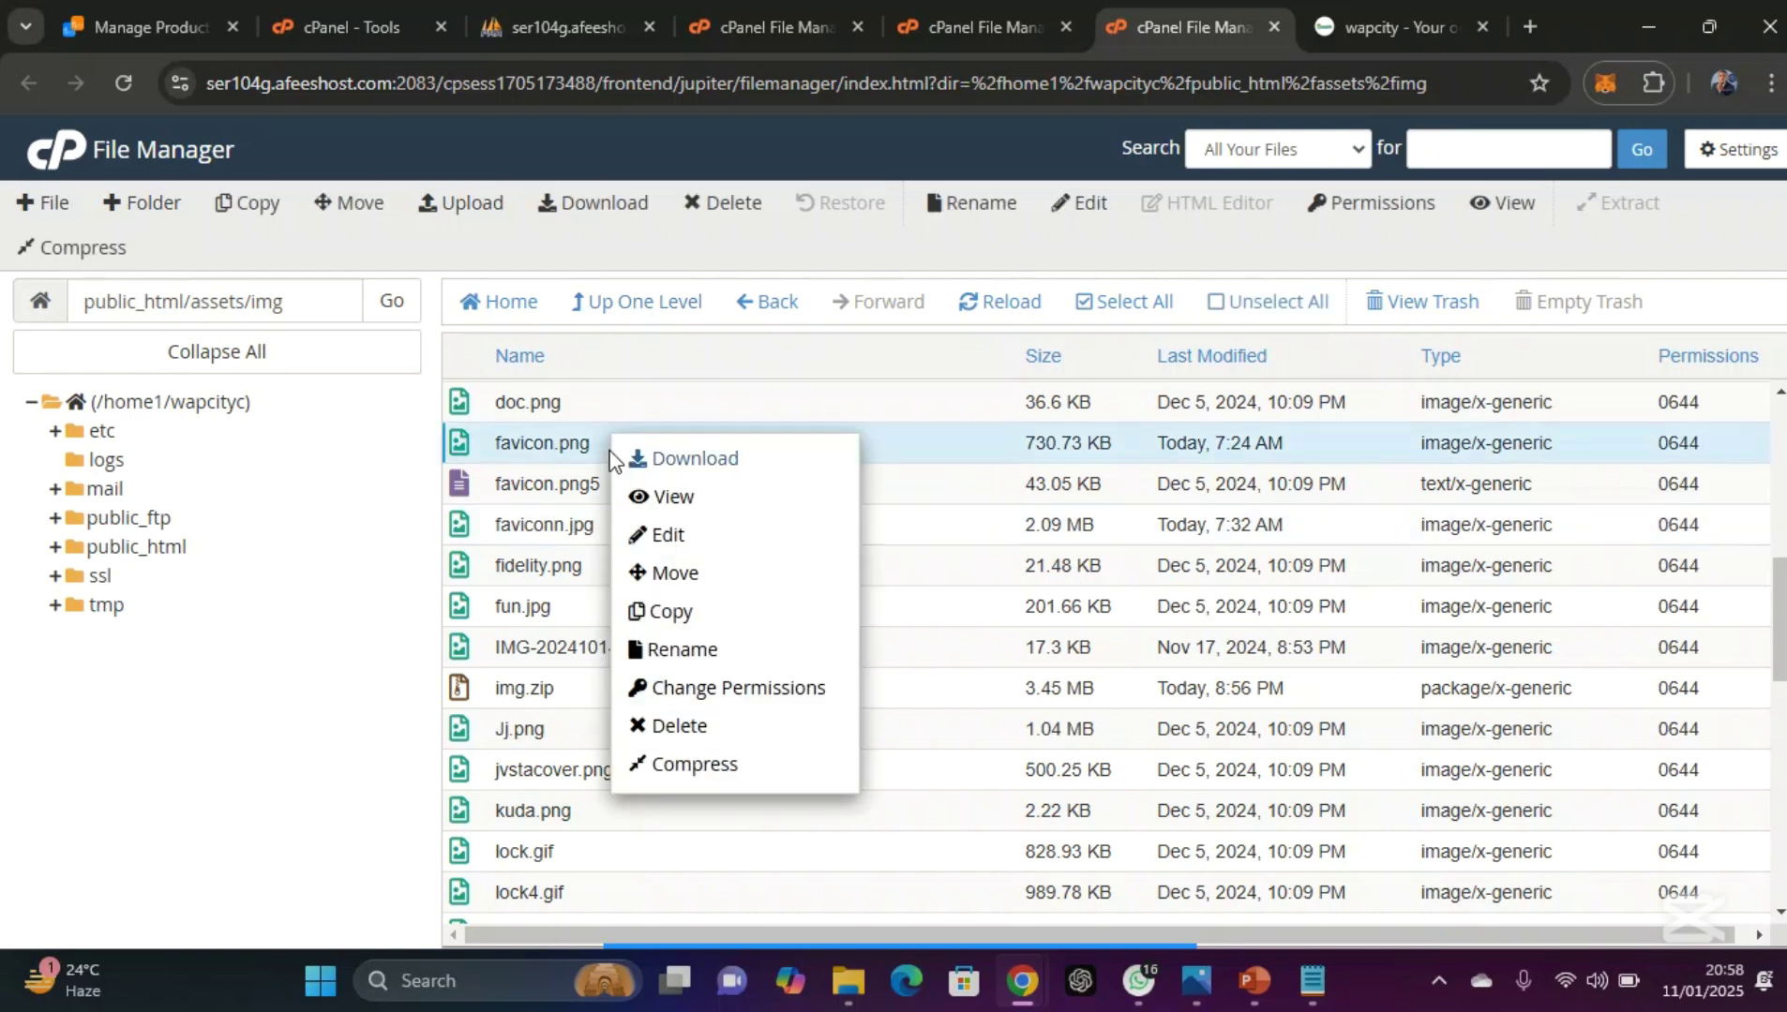
pyautogui.click(600, 530)
pyautogui.rightClick(600, 538)
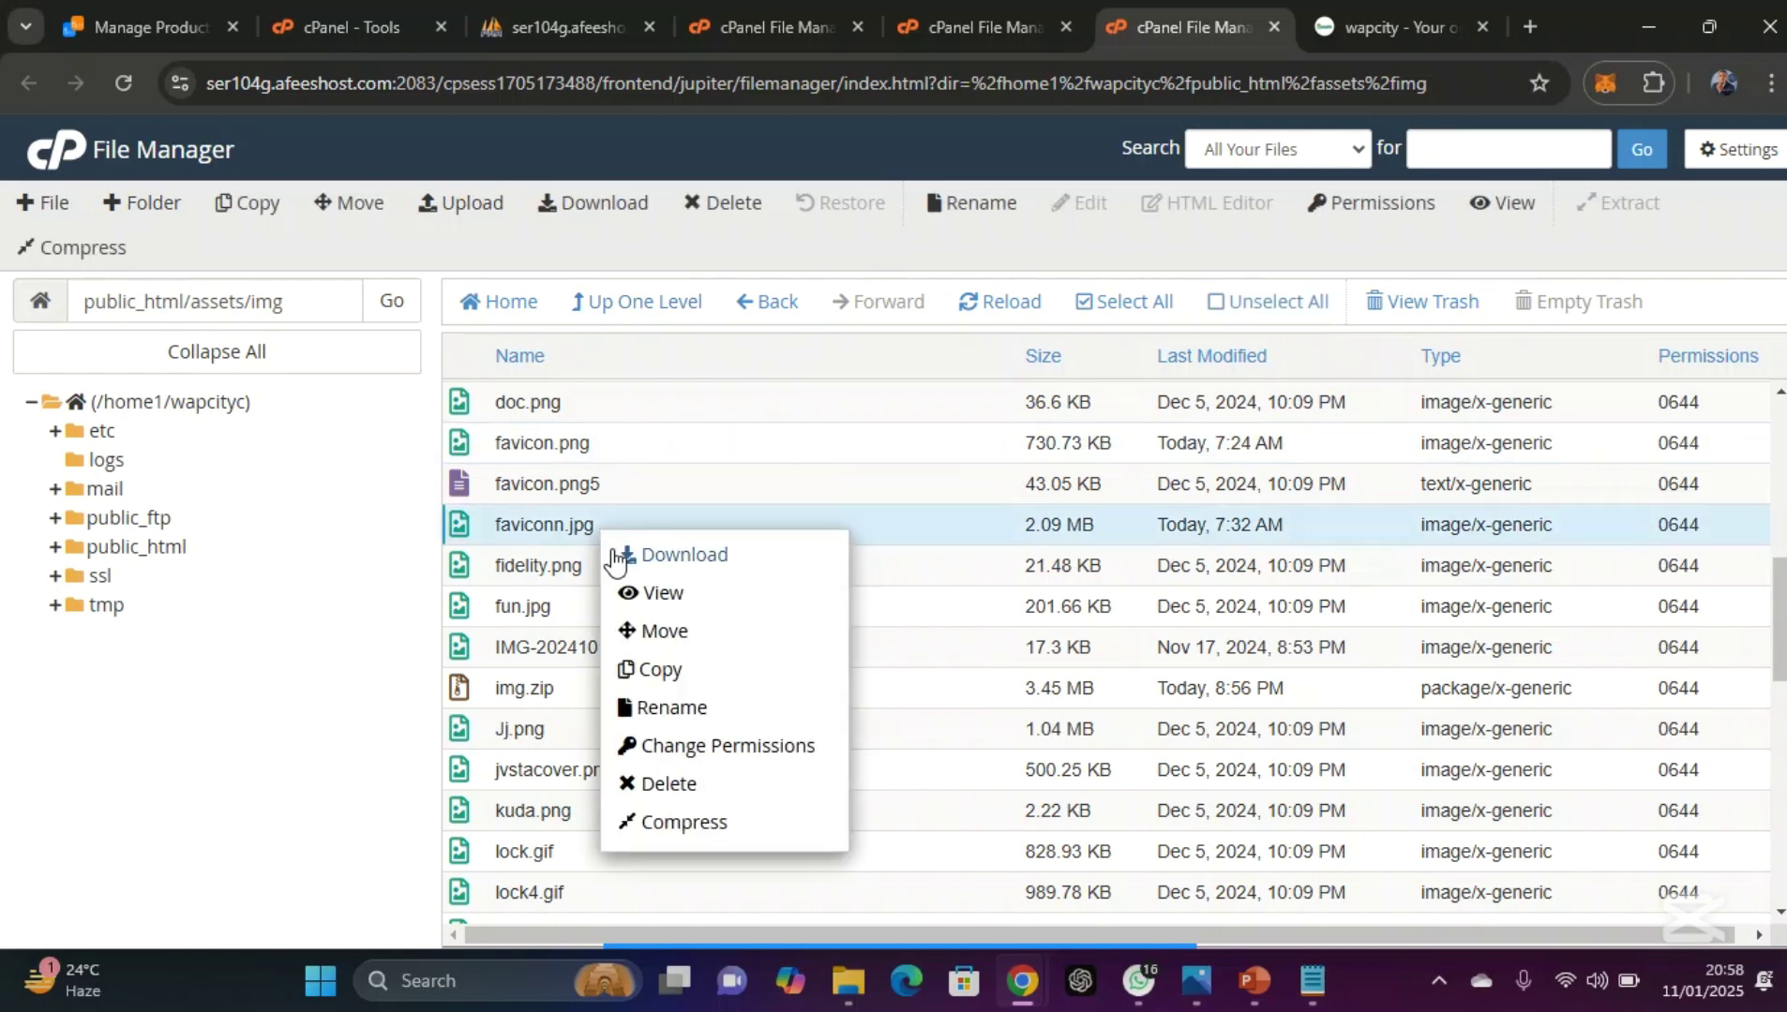
pyautogui.click(664, 632)
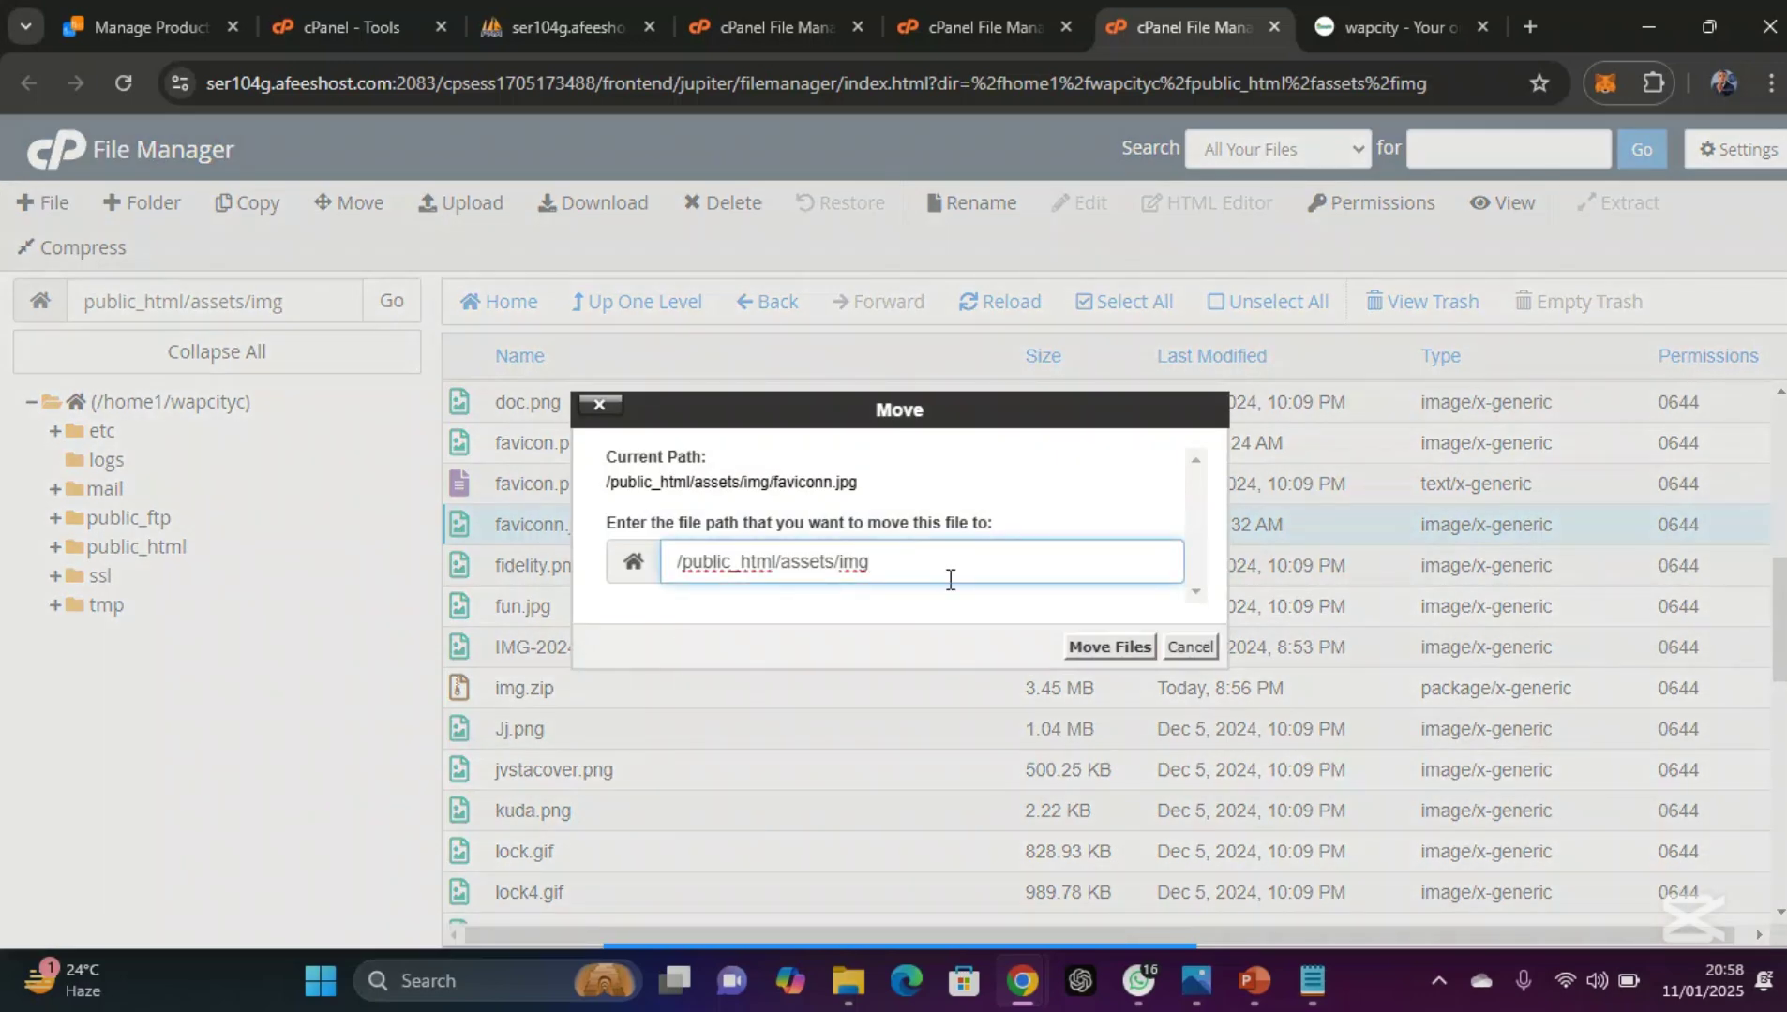
pyautogui.press('BackSpace')
pyautogui.press('BackSpace')
pyautogui.press('BackSpace')
pyautogui.press('BackSpace')
pyautogui.press('BackSpace')
pyautogui.write('img')
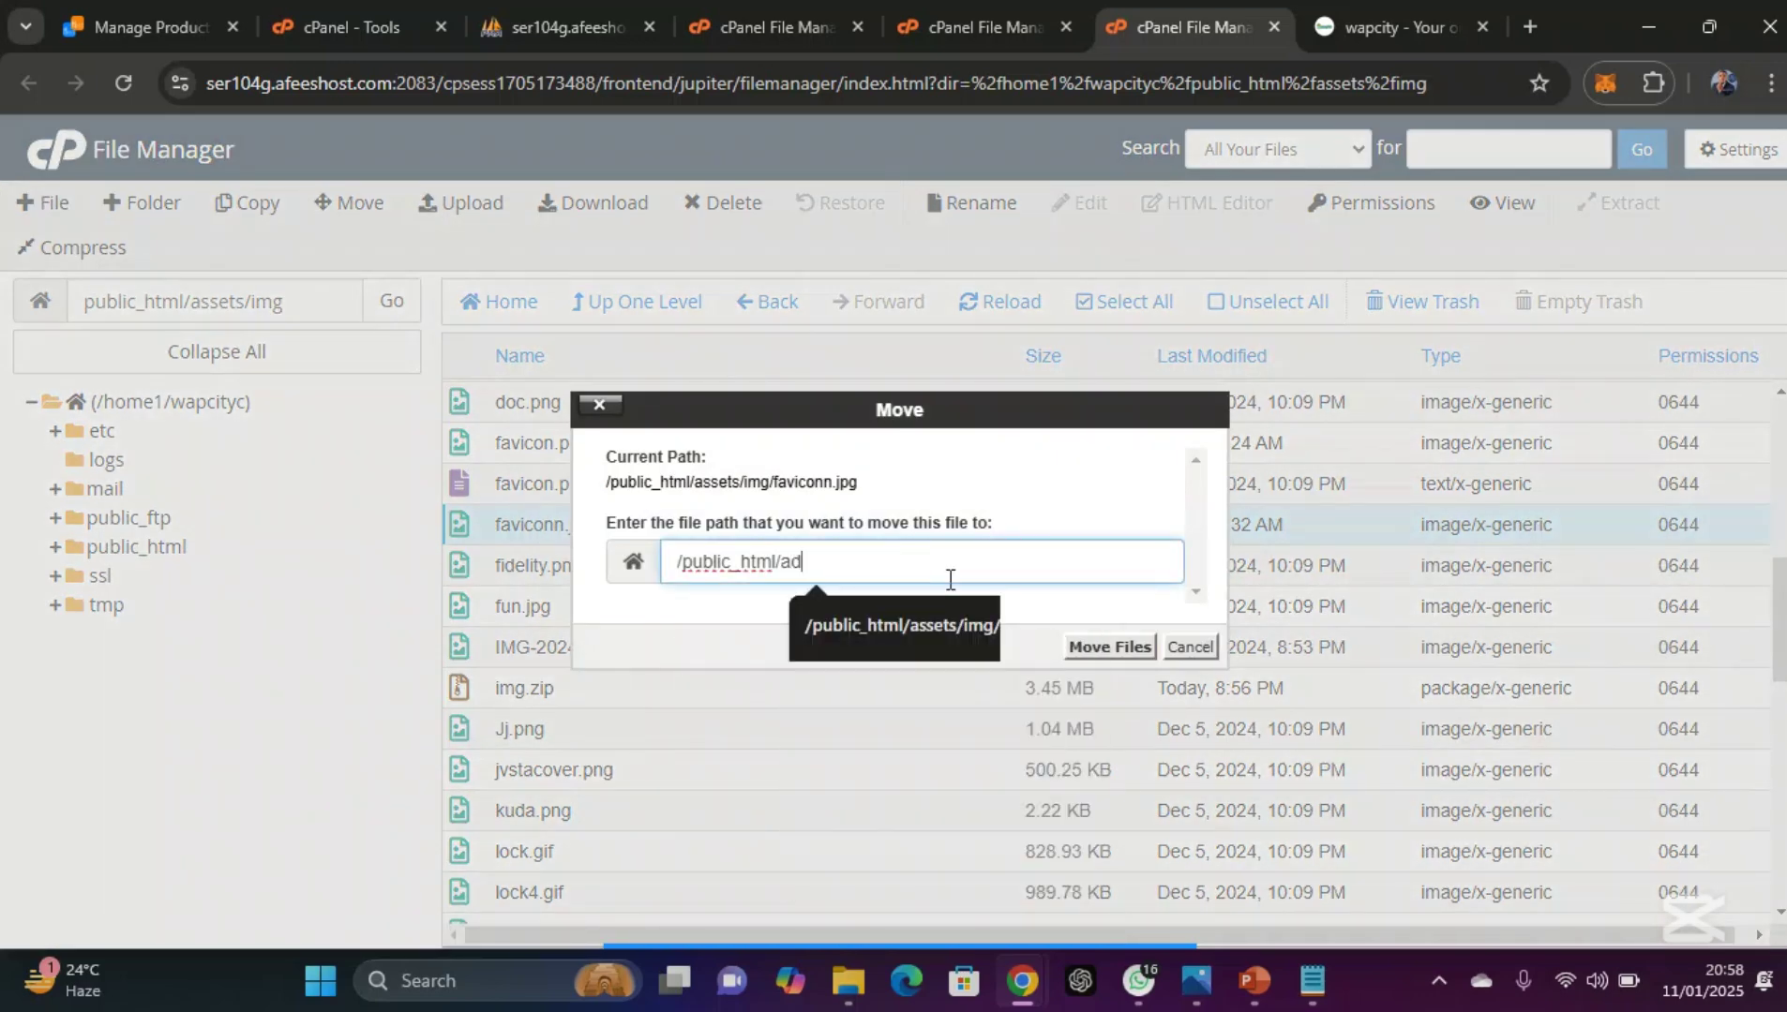
pyautogui.click(1099, 651)
# Step: Delete the old favicon.png in public_html/ads and begin renaming faviconn.jpg
pyautogui.click(672, 319)
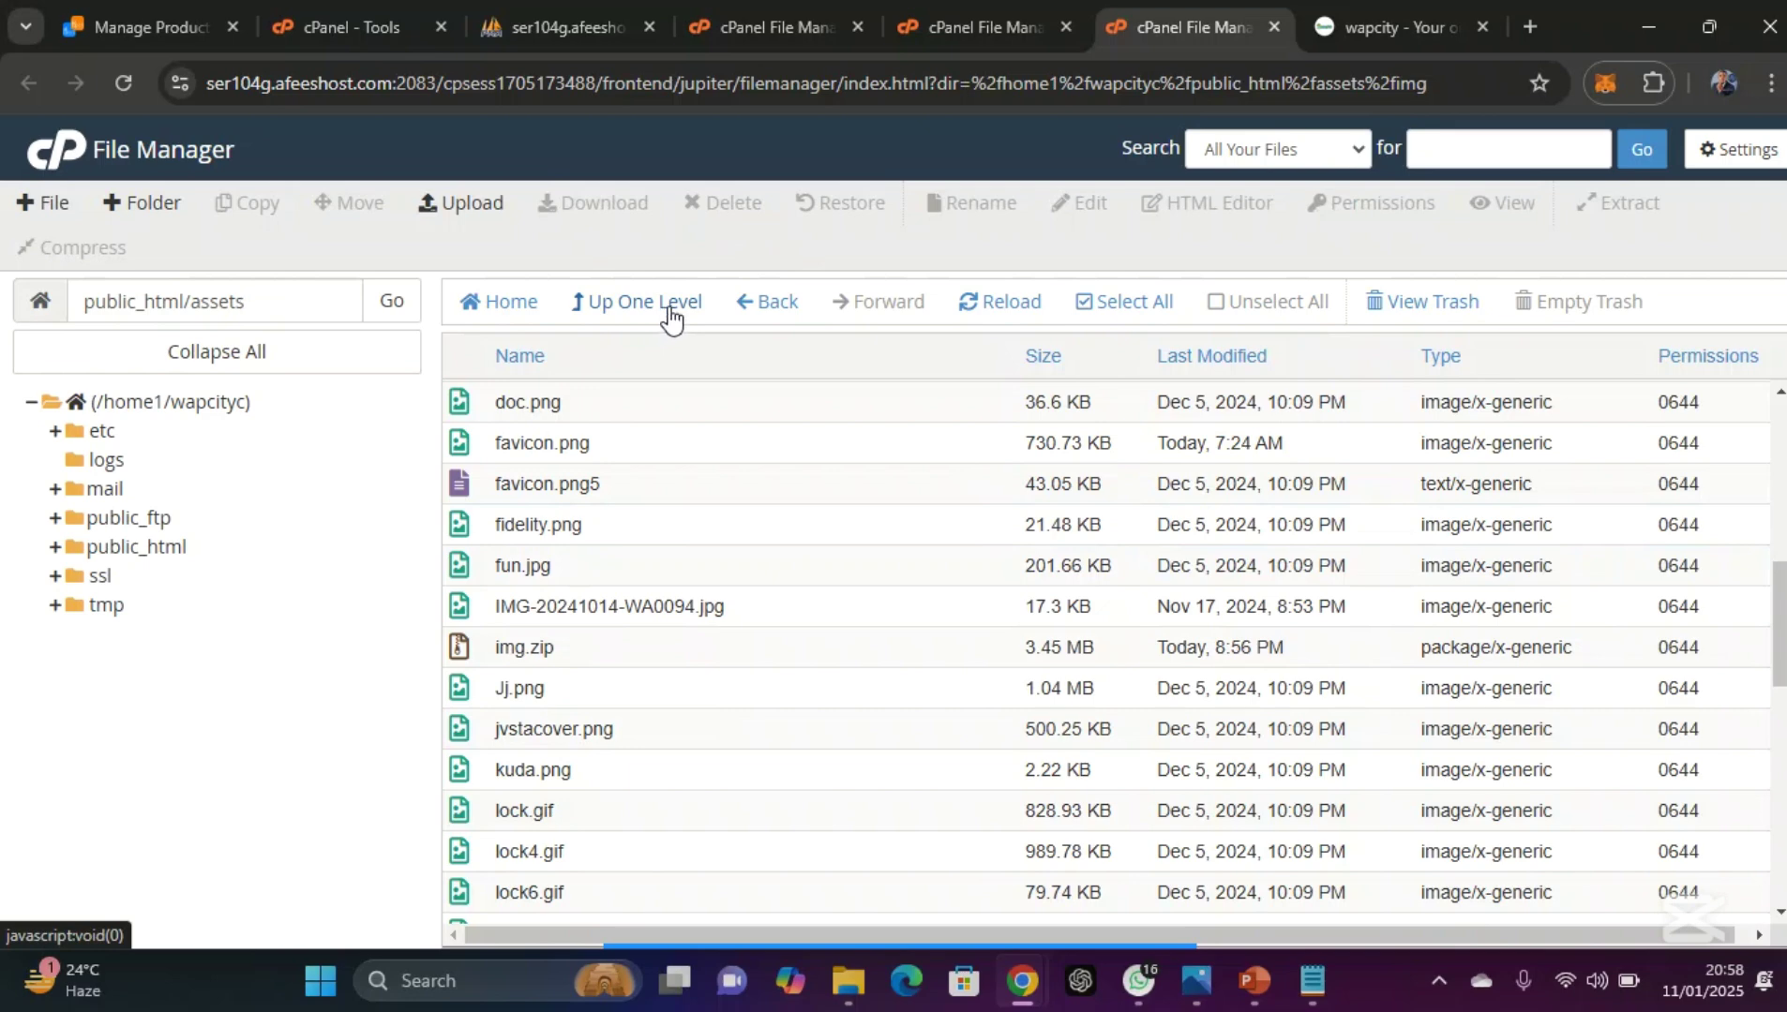
pyautogui.click(671, 319)
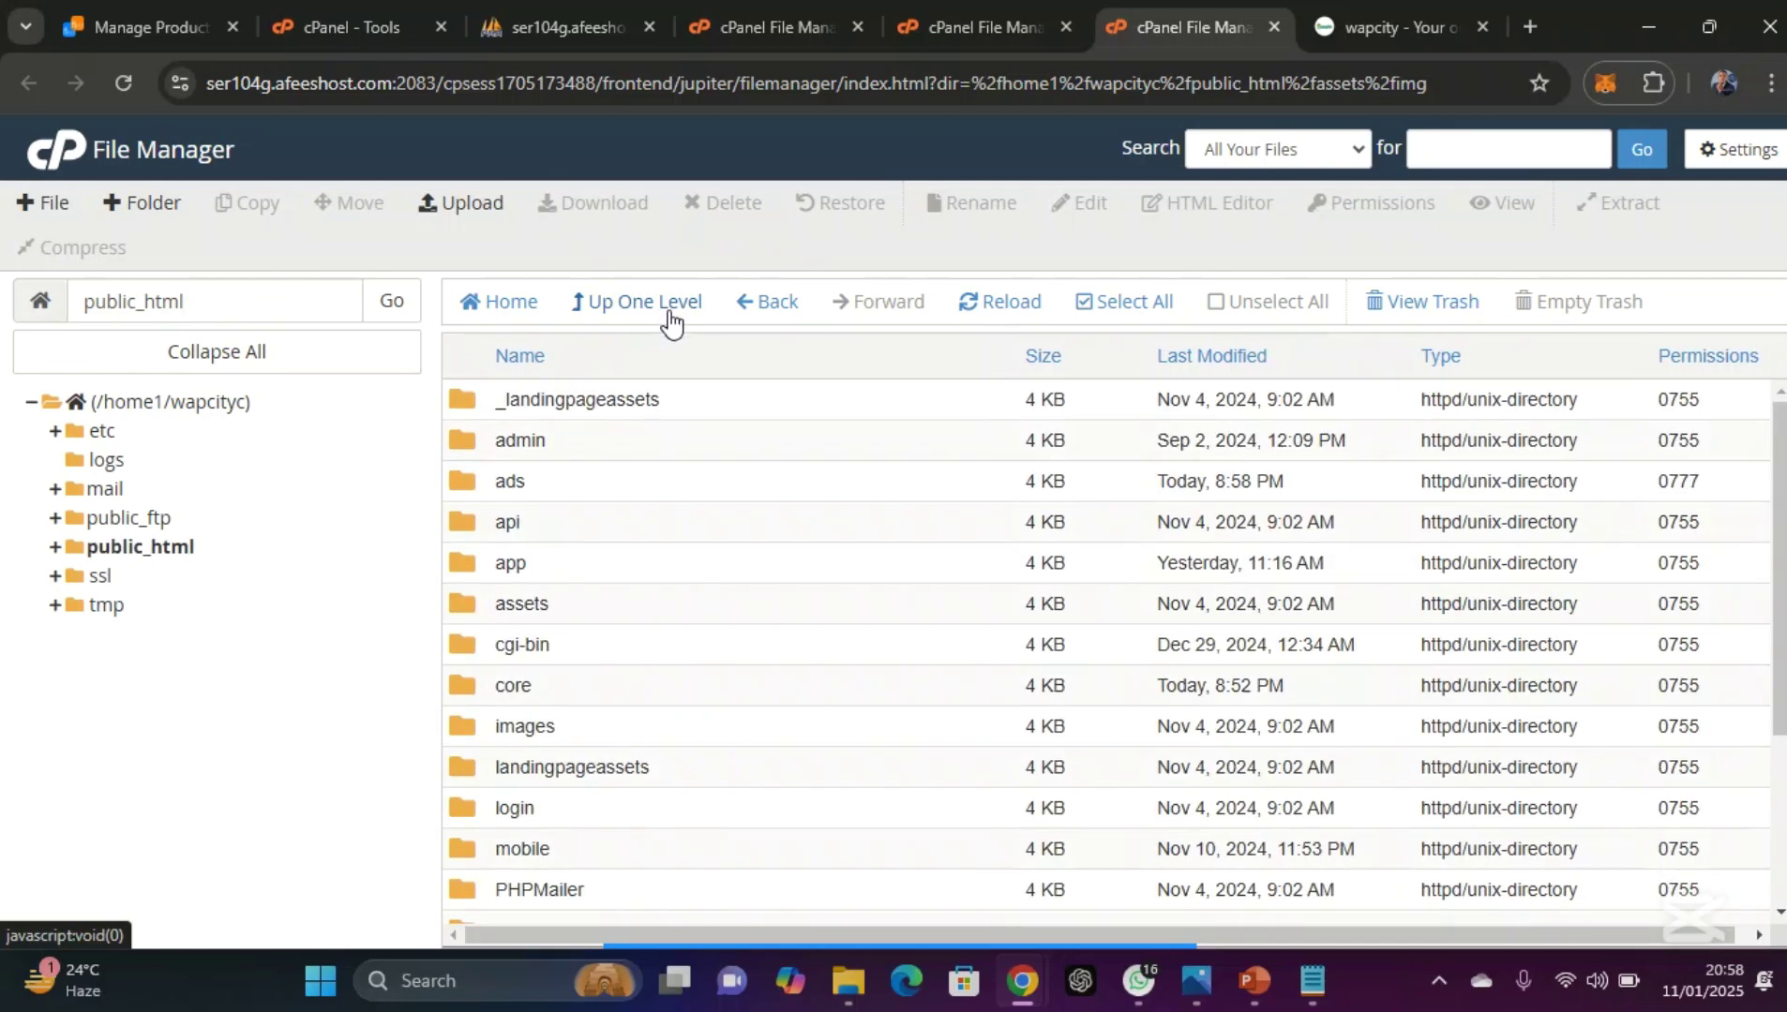
pyautogui.doubleClick(548, 476)
pyautogui.rightClick(618, 563)
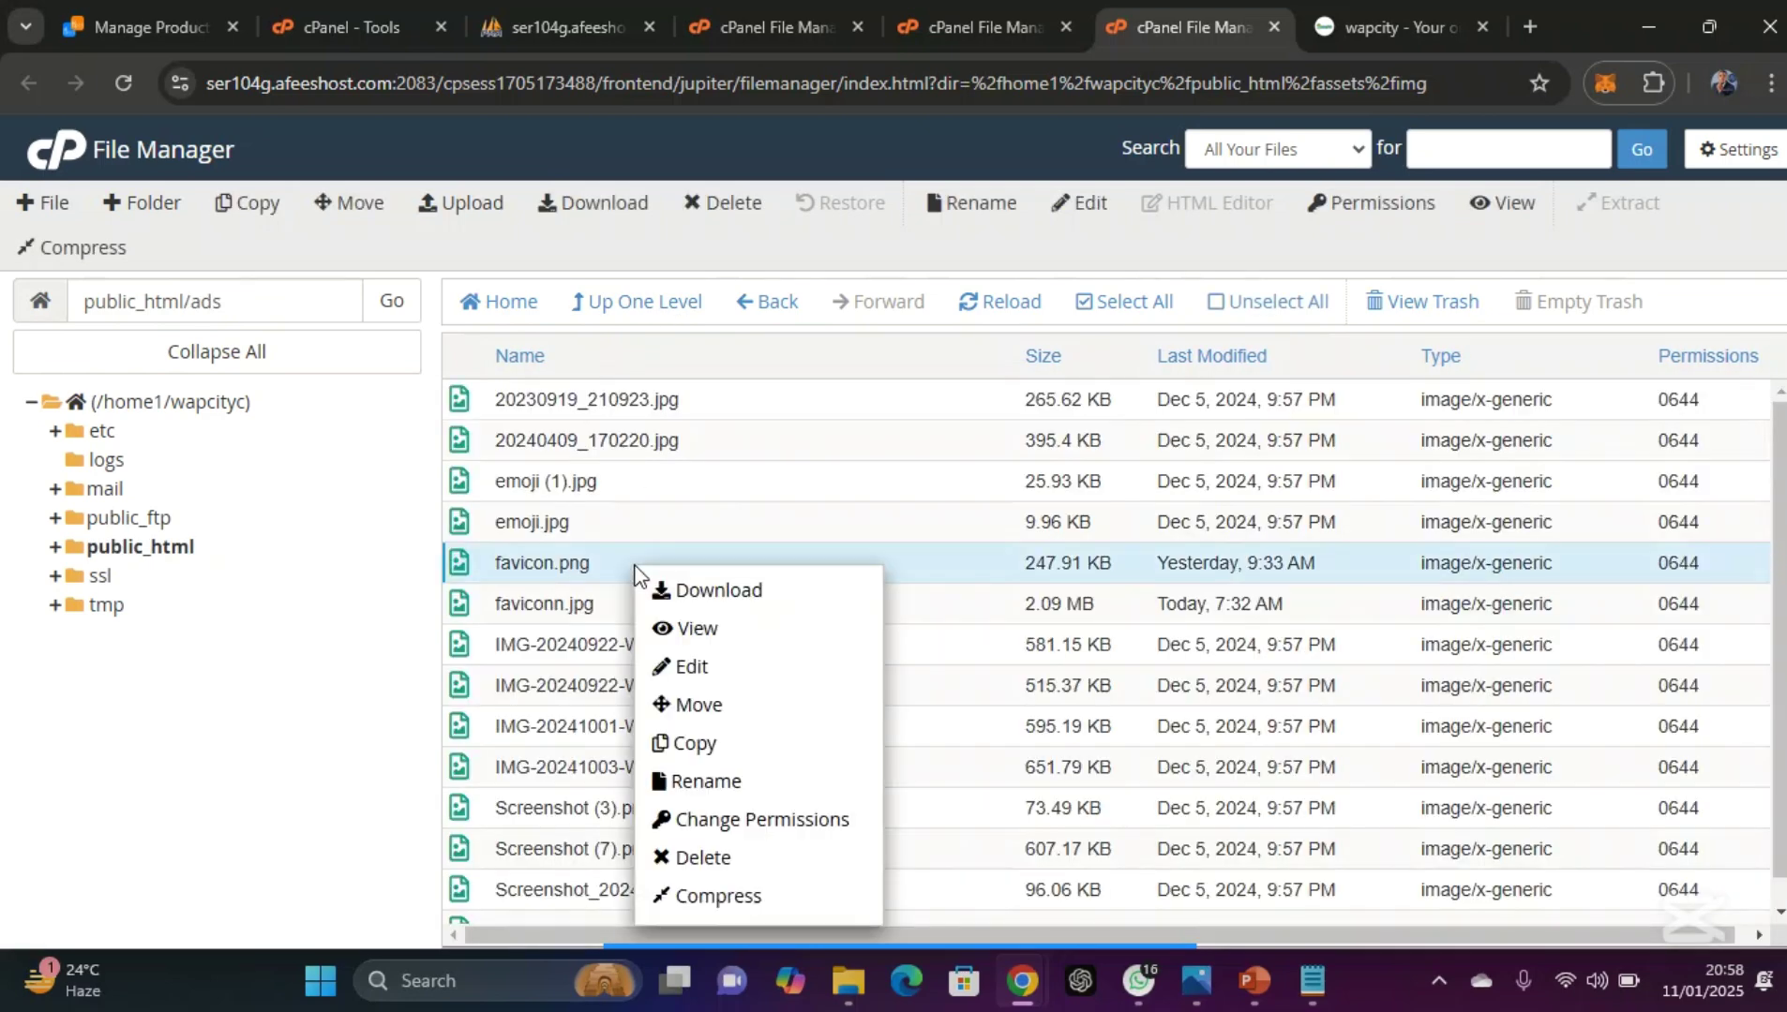
pyautogui.click(706, 854)
pyautogui.click(1120, 615)
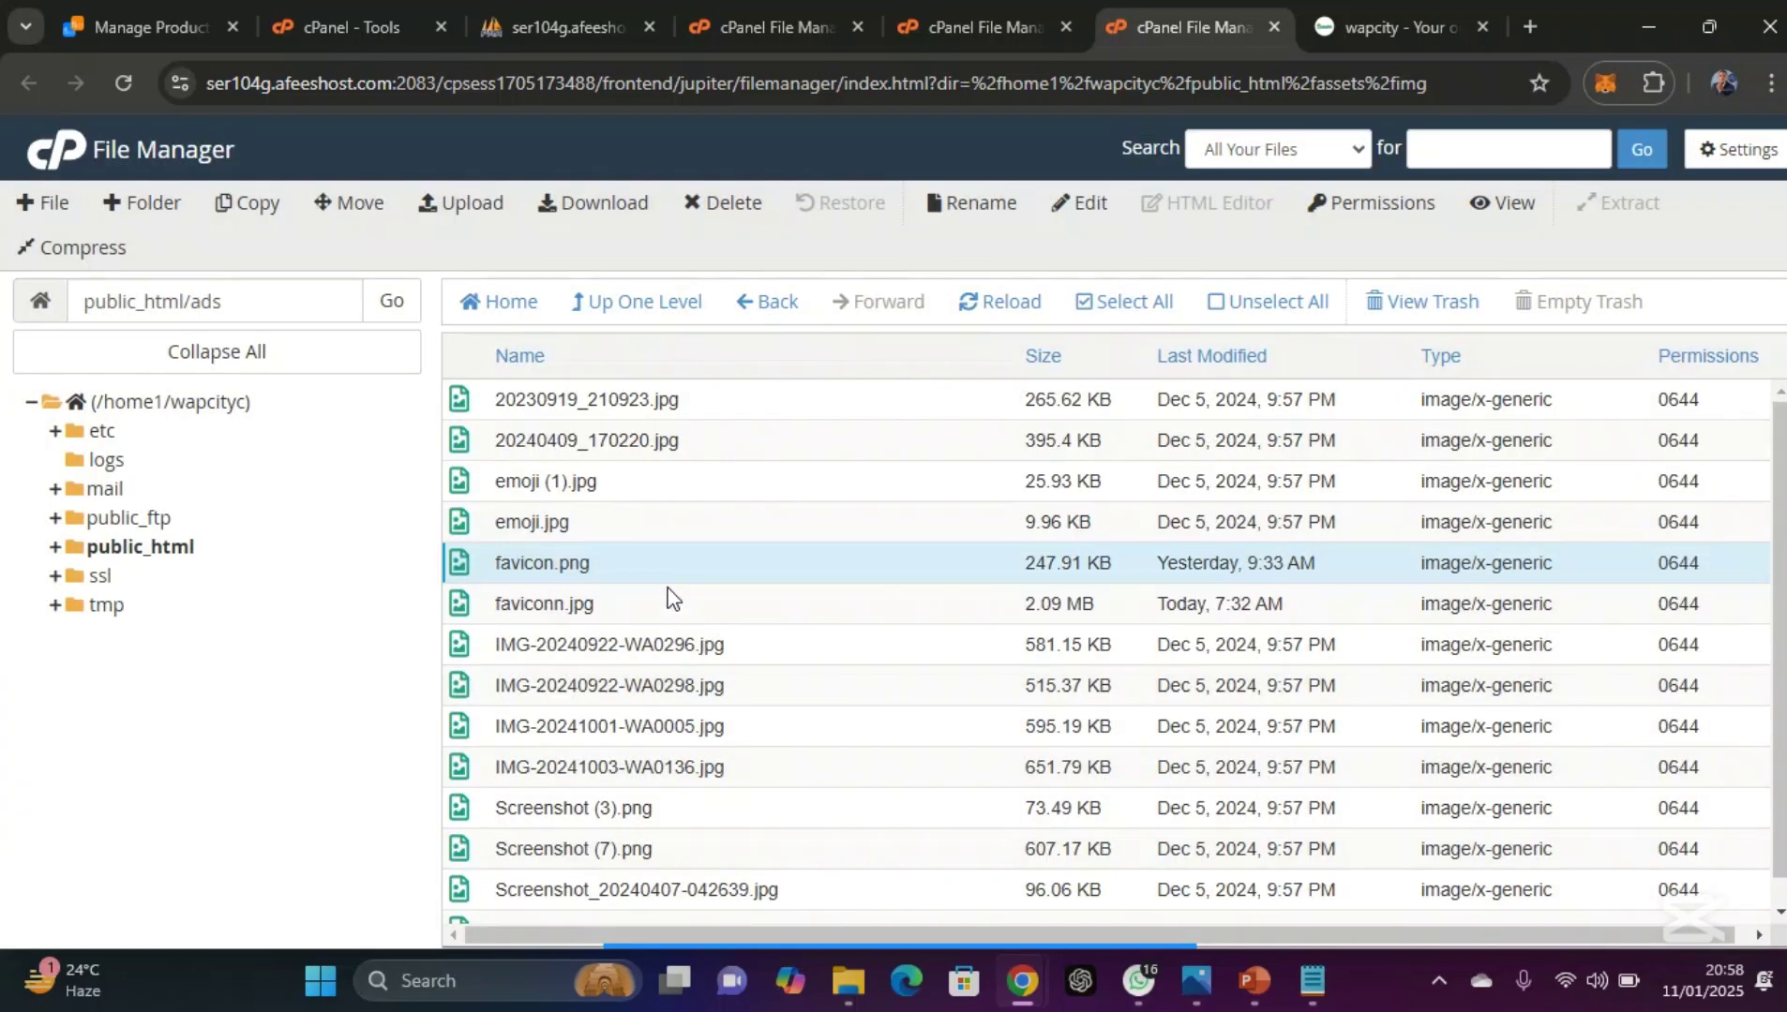
pyautogui.rightClick(635, 564)
pyautogui.click(705, 729)
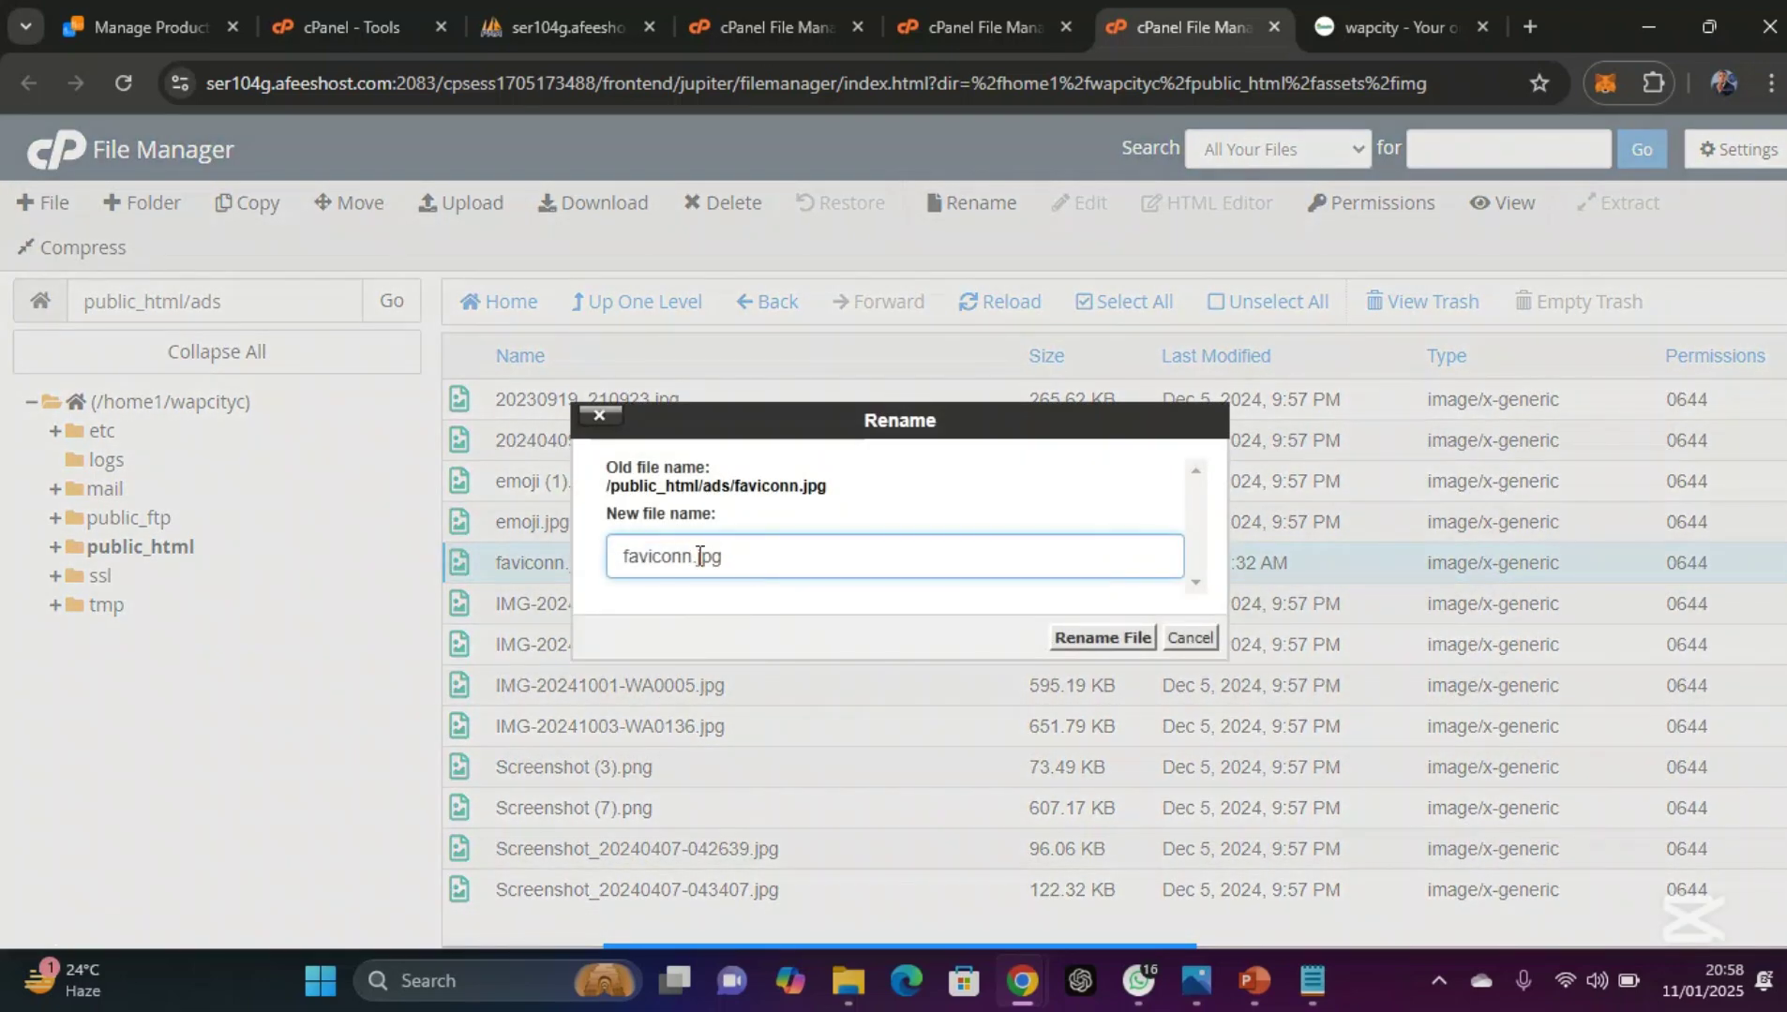
# Step: Rename faviconn.jpg to favicon.png
pyautogui.moveTo(744, 563); pyautogui.dragTo(680, 581)
pyautogui.write('.png')
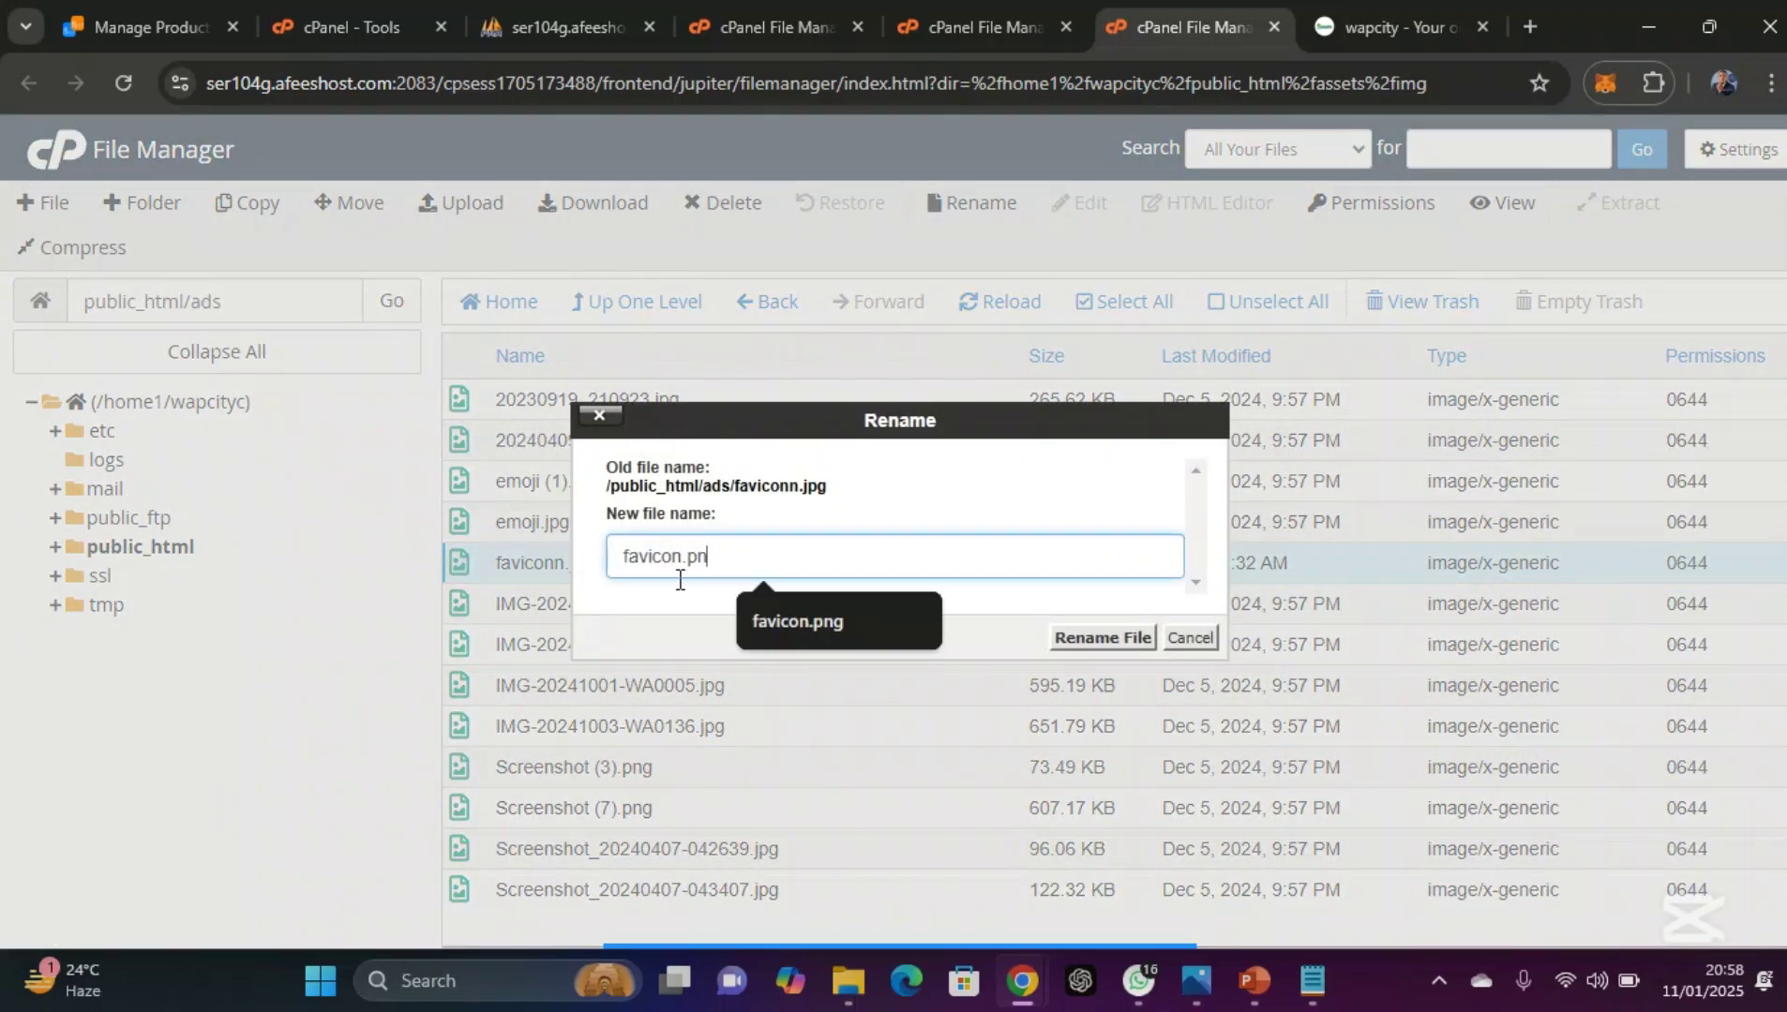
pyautogui.click(1103, 637)
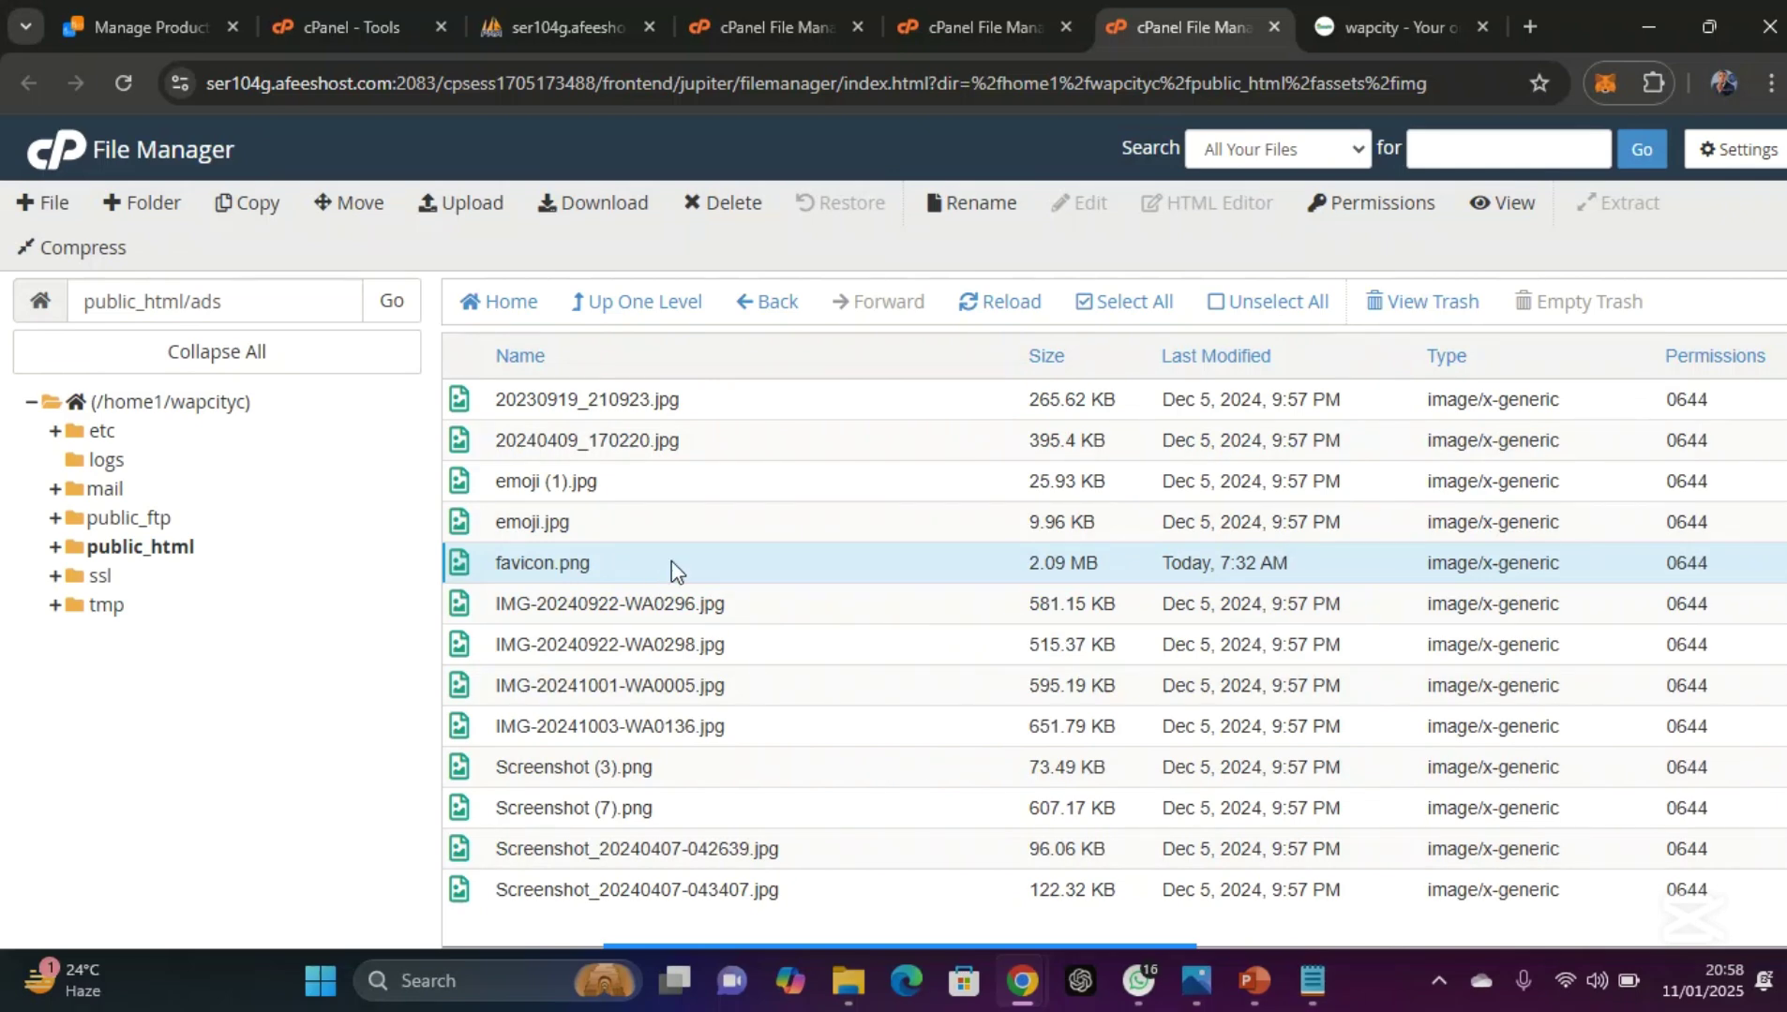
# Step: Preview the renamed favicon.png showing the Wapcity logo, then return to File Manager one folder up
pyautogui.rightClick(619, 565)
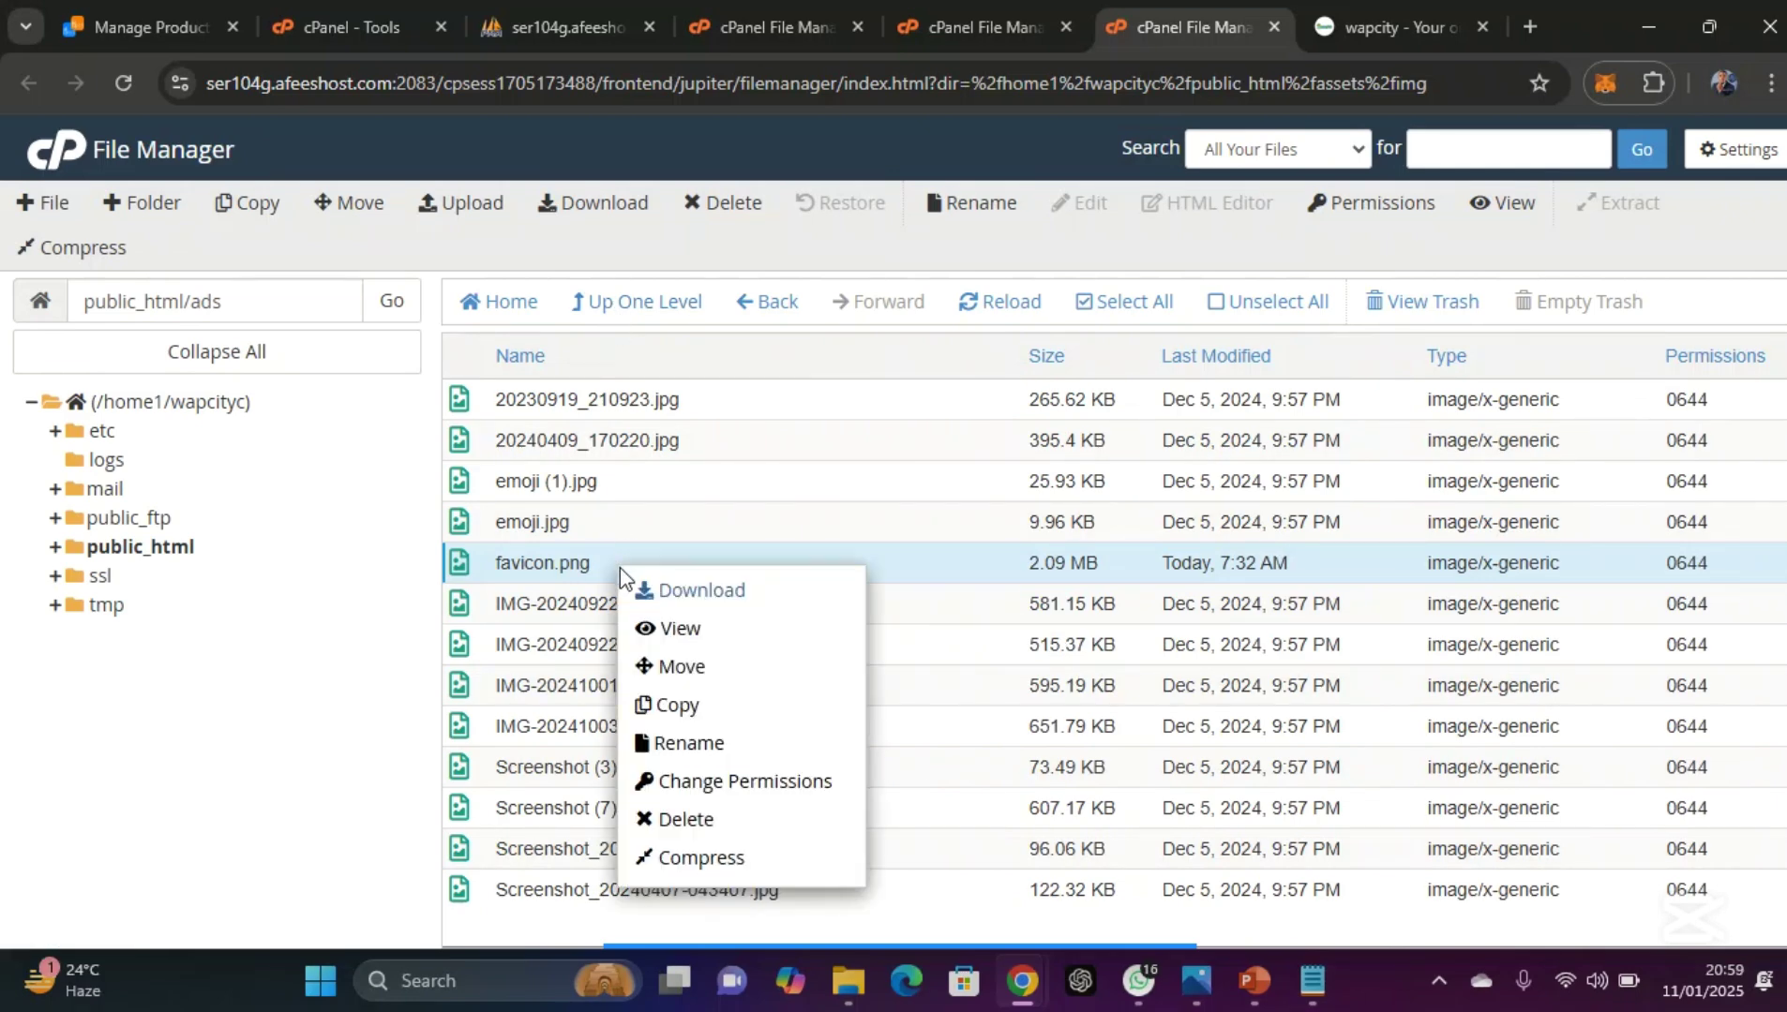
pyautogui.click(679, 630)
pyautogui.scroll(-3, 1406, 358)
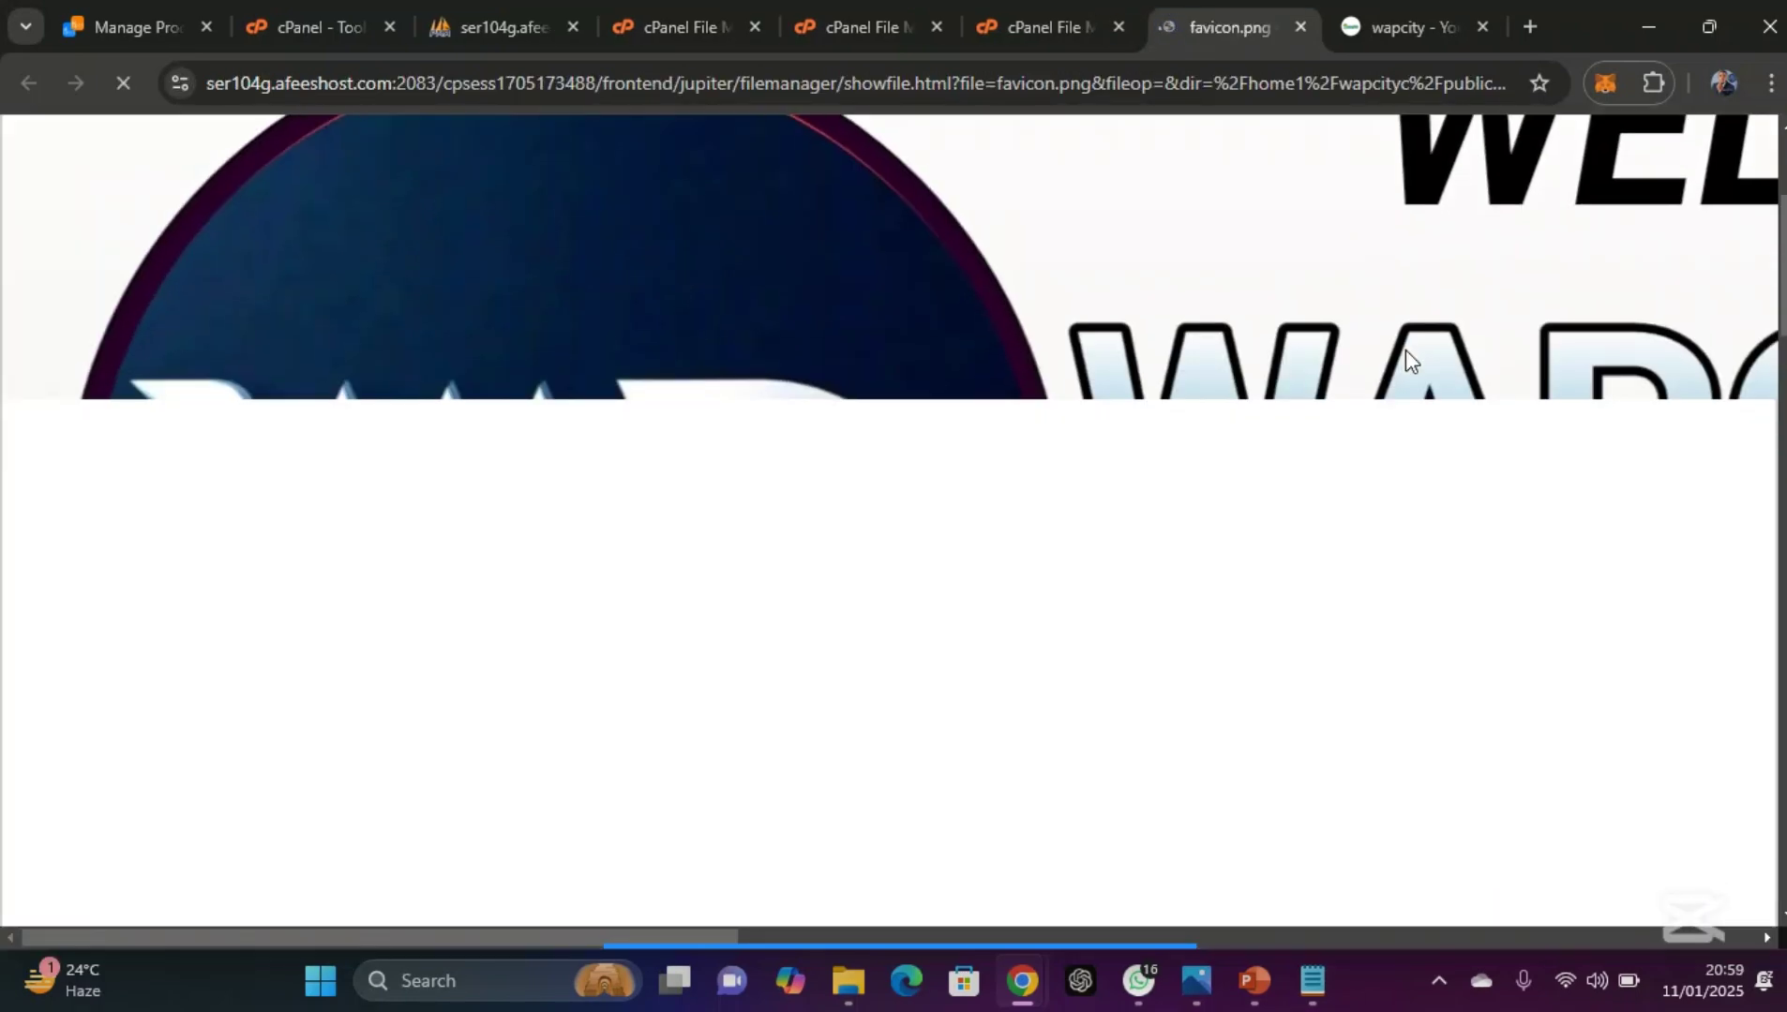
pyautogui.scroll(-1, 1405, 349)
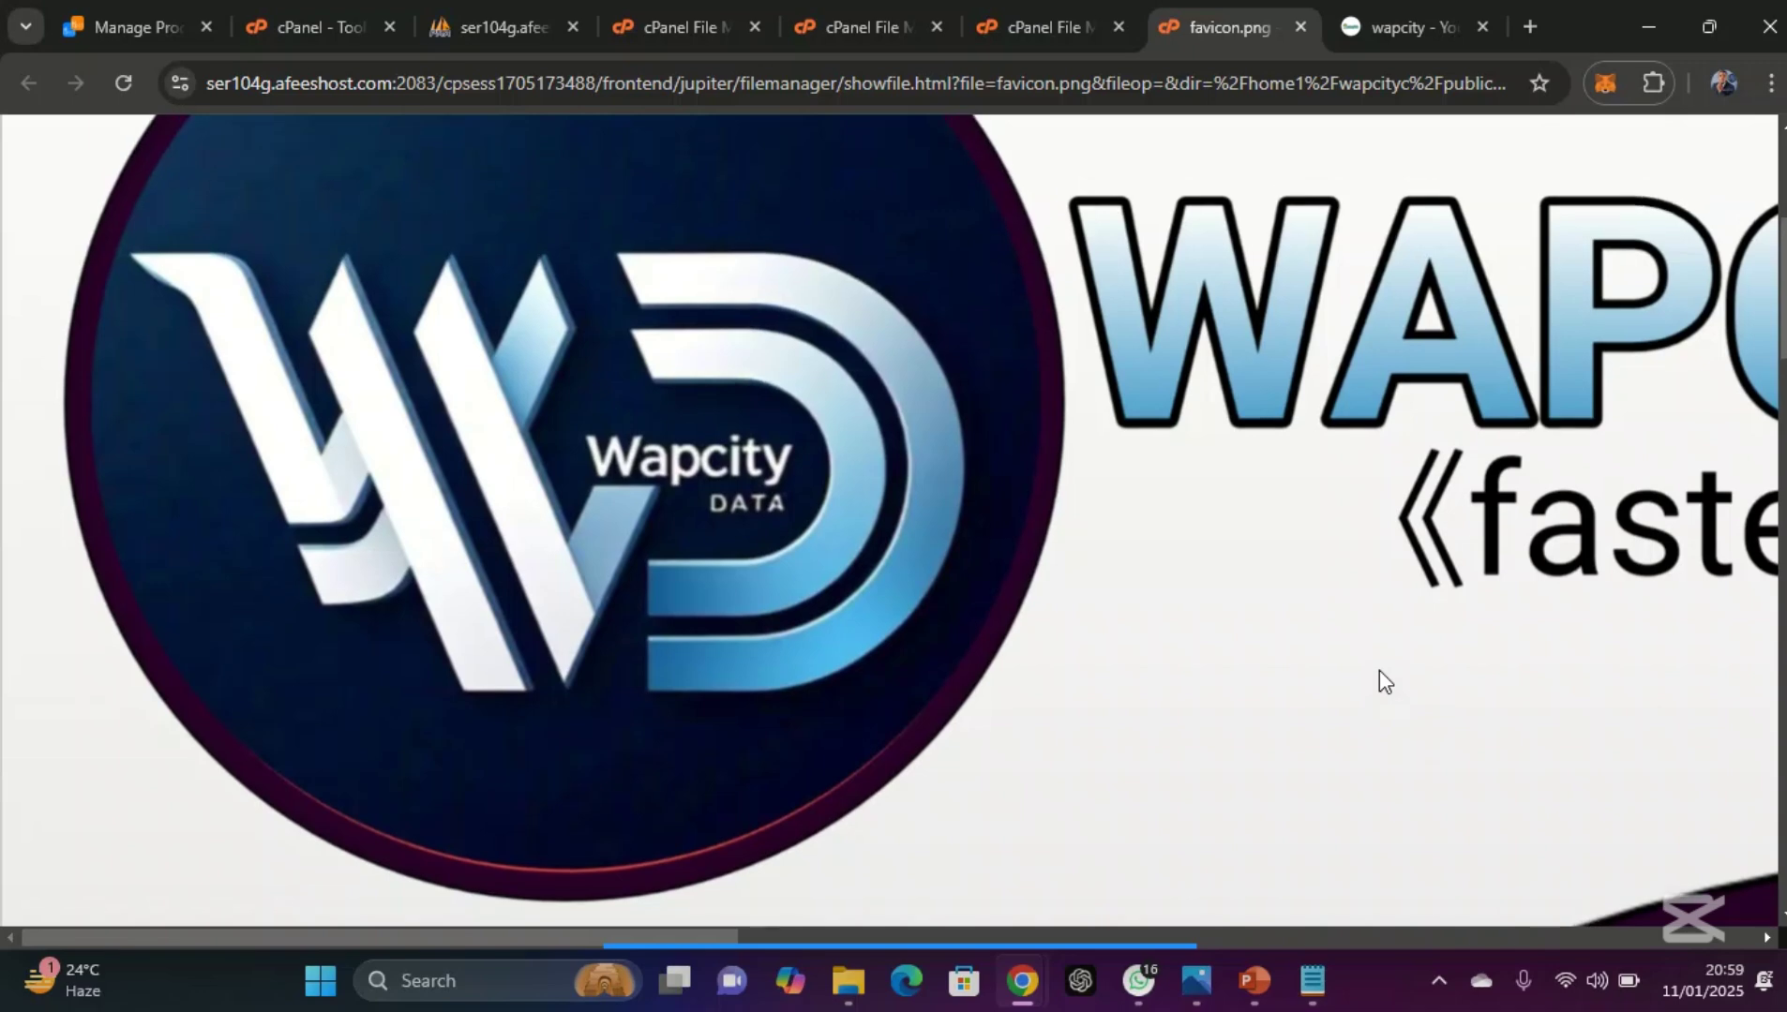
pyautogui.scroll(1, 1379, 670)
pyautogui.keyDown('ctrl'); pyautogui.scroll(5, 1374, 675); pyautogui.keyUp('ctrl')
pyautogui.scroll(-2, 1609, 370)
pyautogui.keyDown('ctrl'); pyautogui.scroll(-5, 1610, 370); pyautogui.keyUp('ctrl')
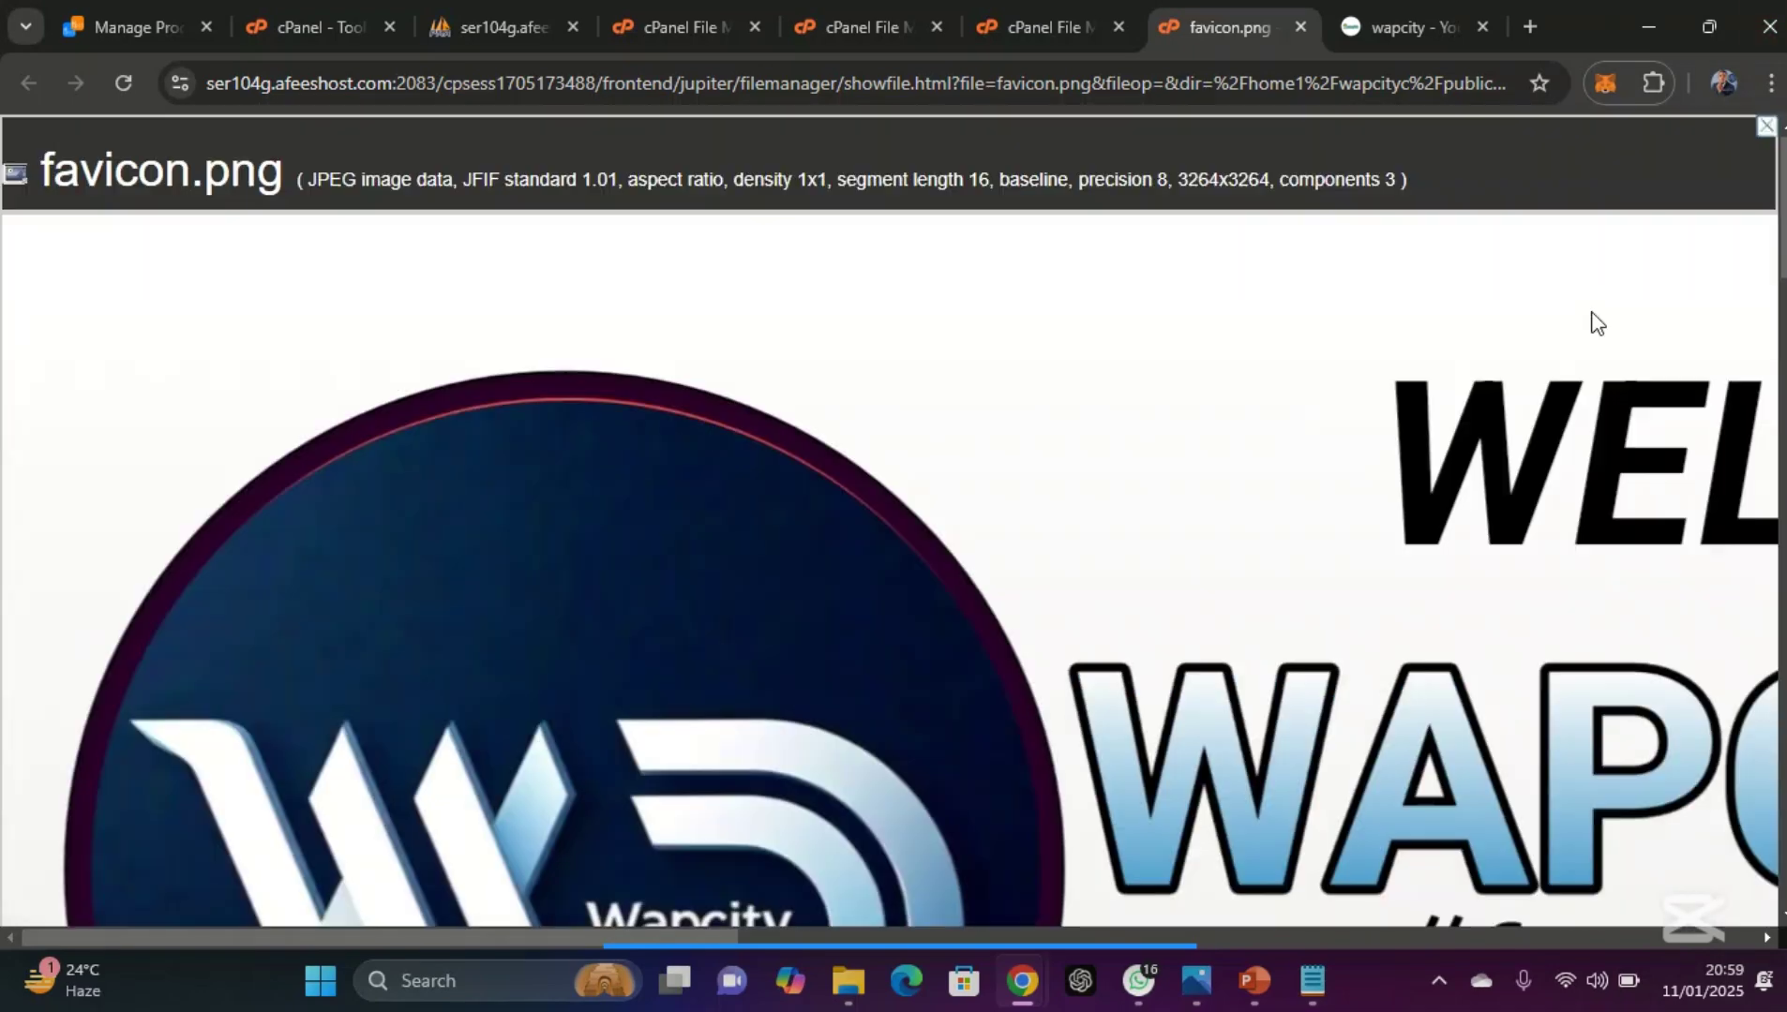
pyautogui.hotkey('alt', 'Left')
pyautogui.click(640, 302)
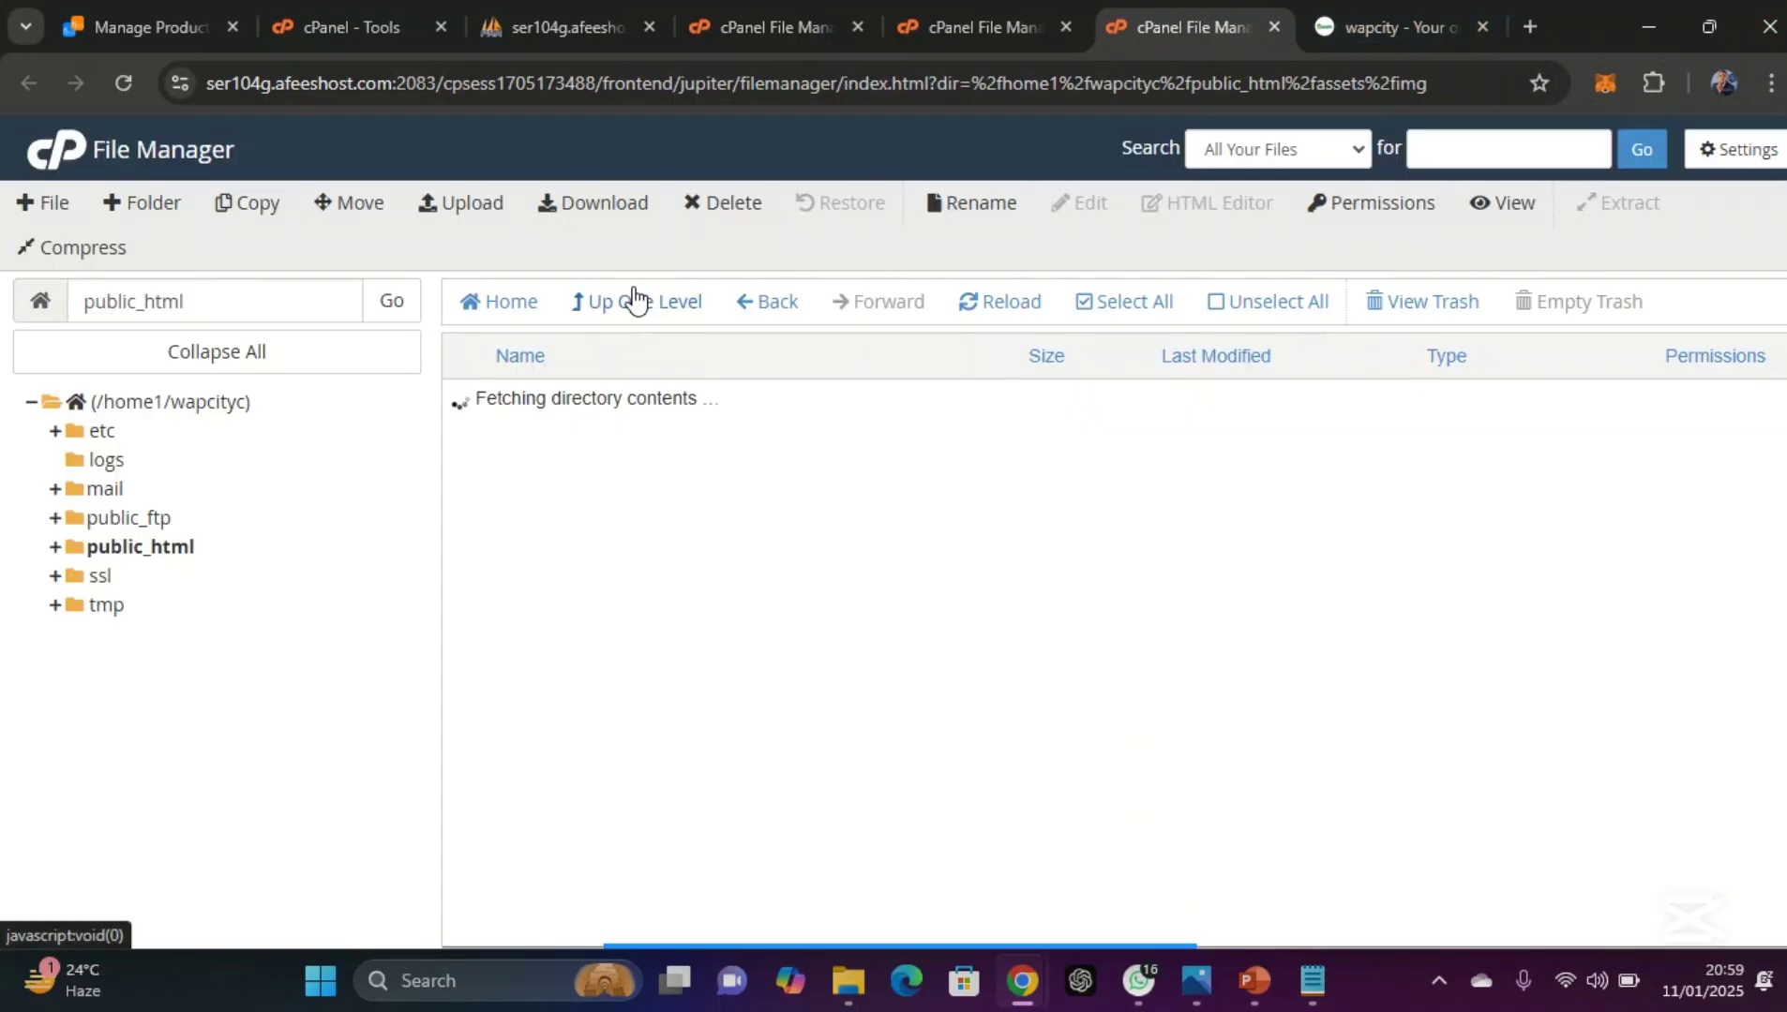
# Step: Reload the Wapcity site and reopen its address in Edge to confirm the new WAPCITY-DATA logo
pyautogui.click(1367, 32)
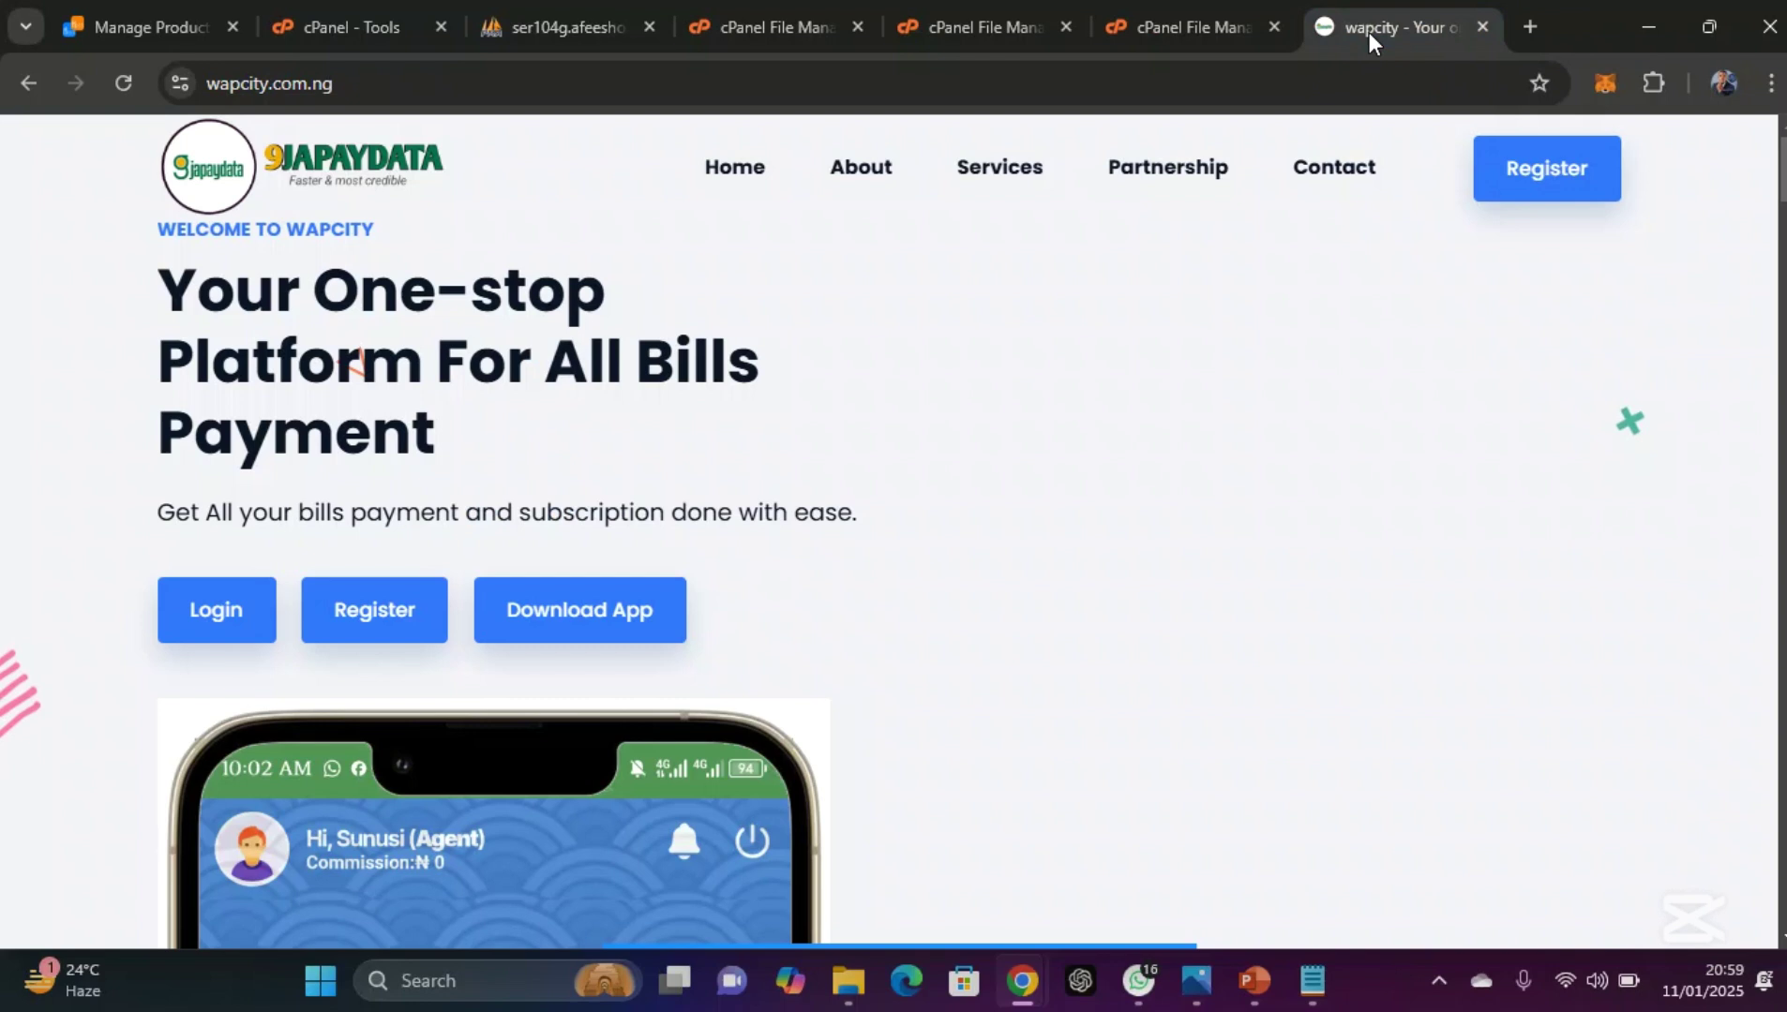
pyautogui.click(126, 99)
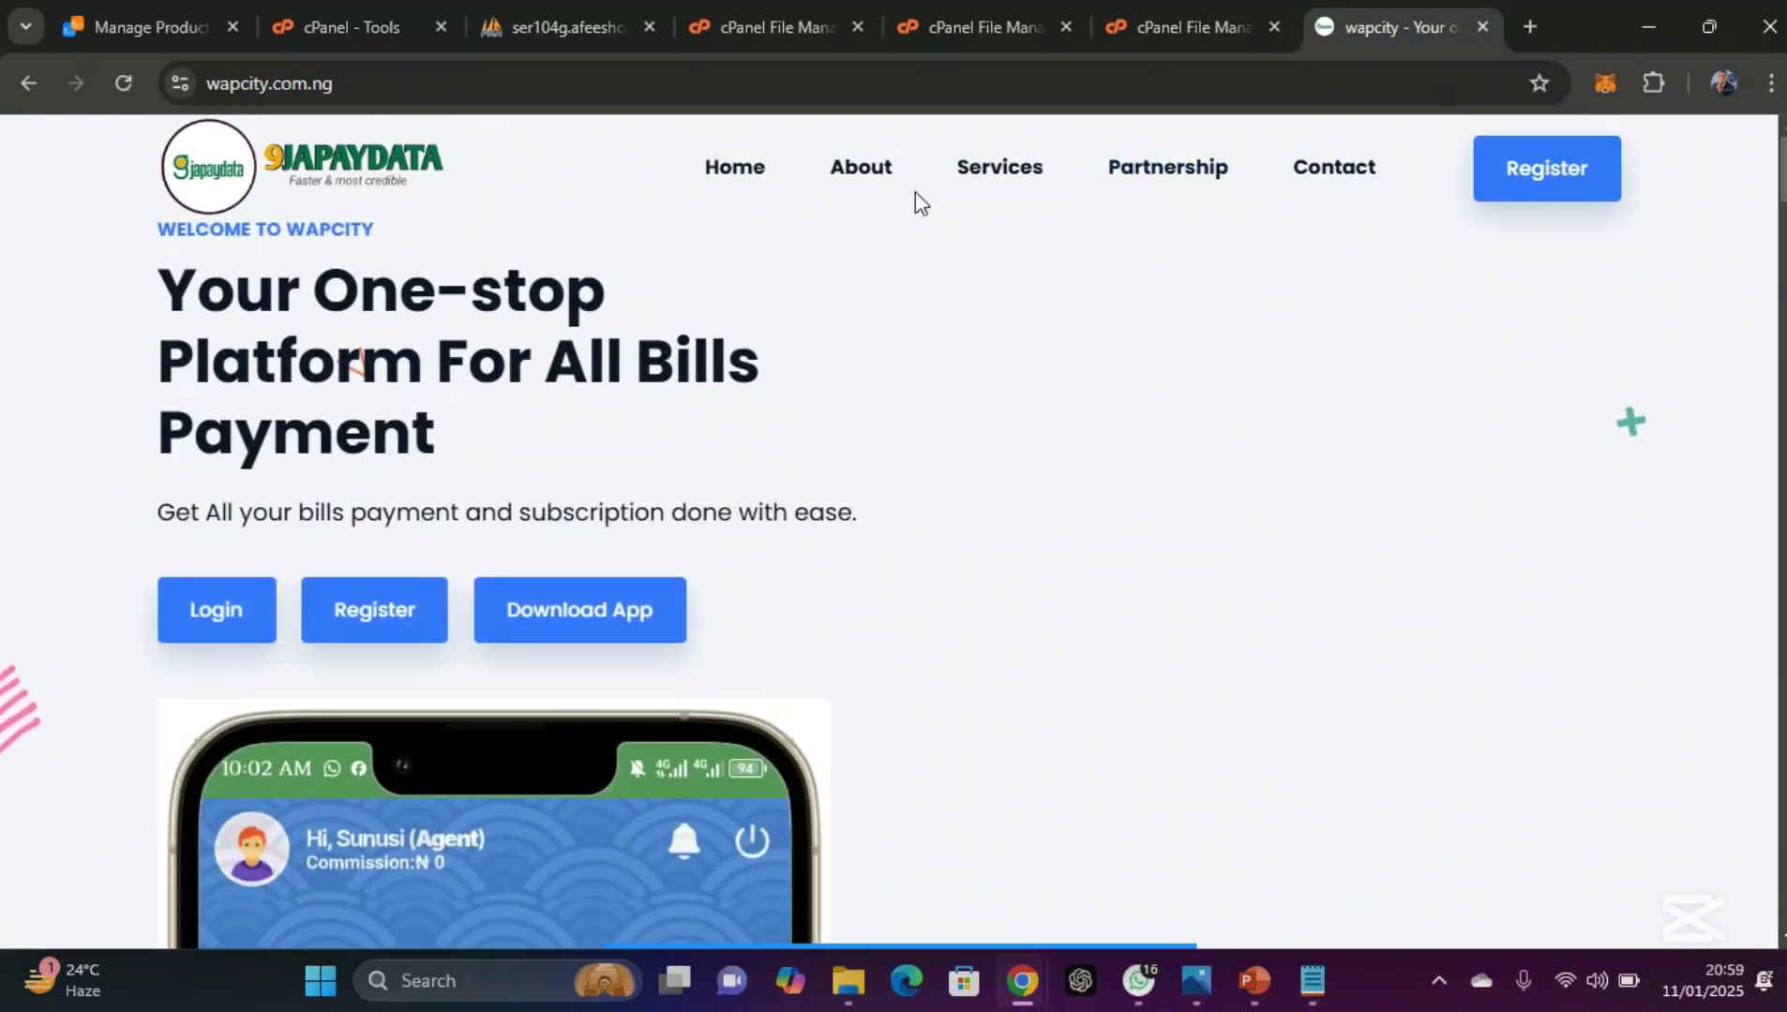
pyautogui.click(383, 80)
pyautogui.hotkey('ctrl', 'c')
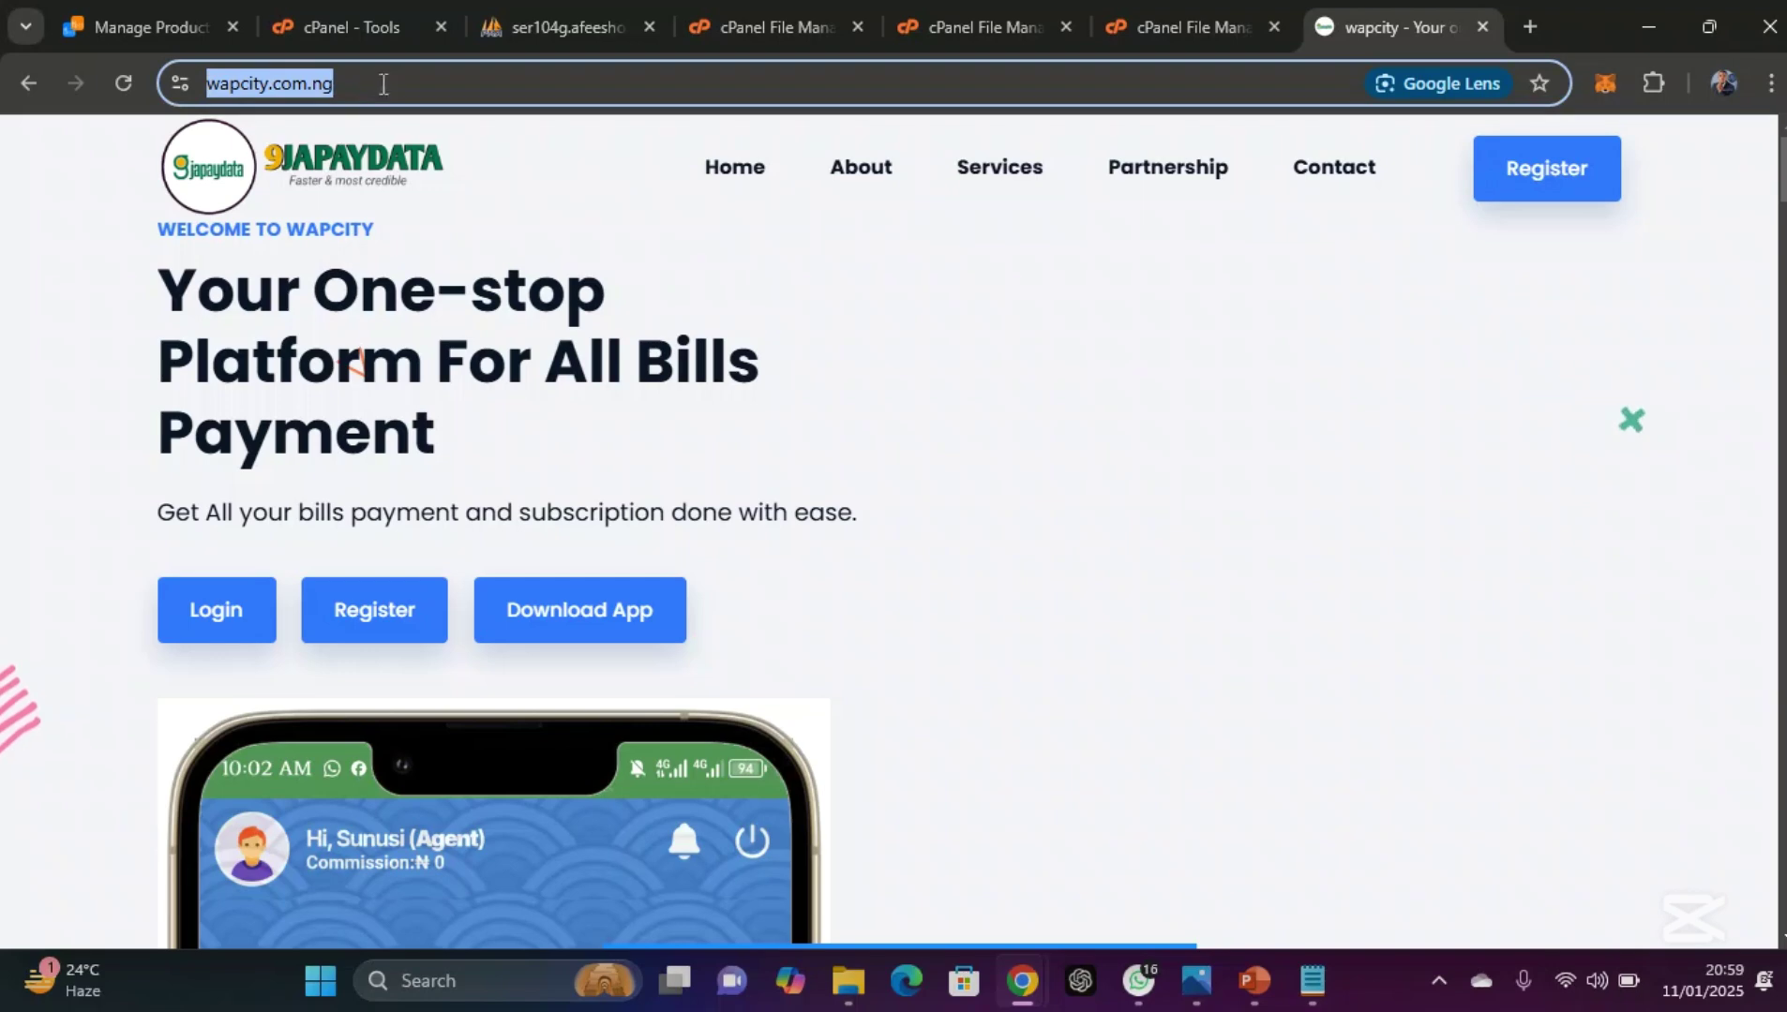
pyautogui.click(906, 980)
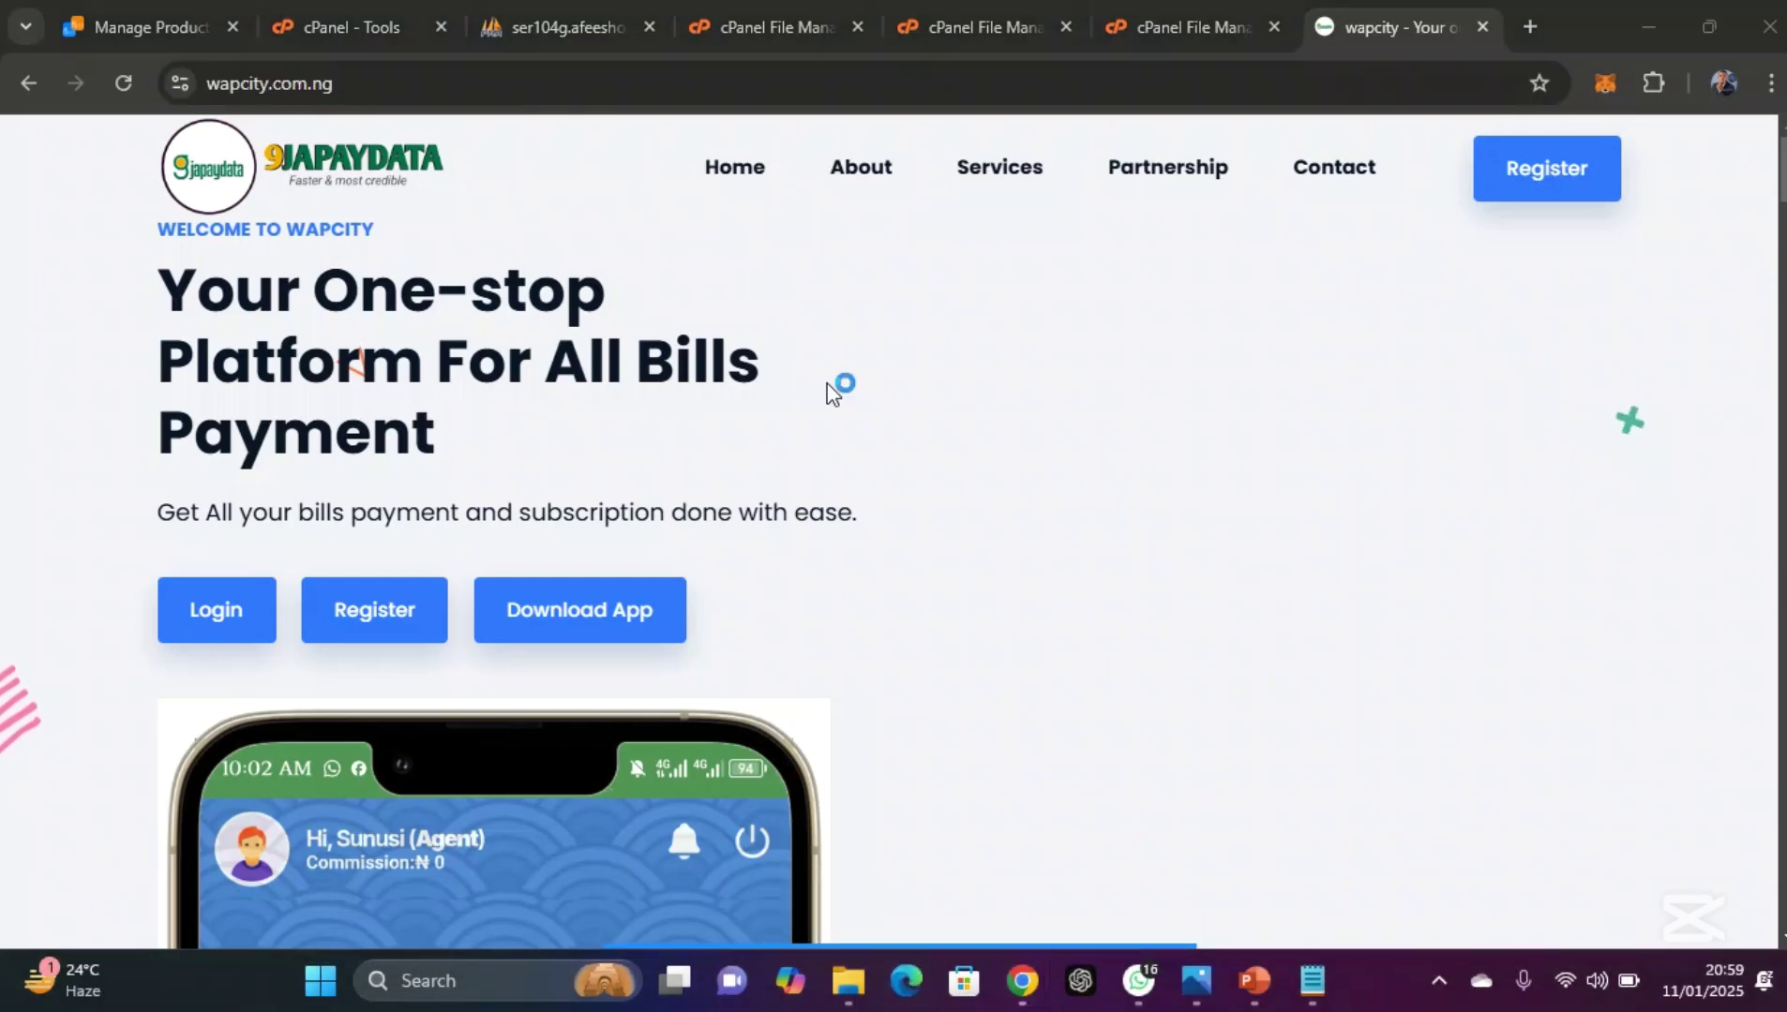
pyautogui.hotkey('ctrl', 'v')
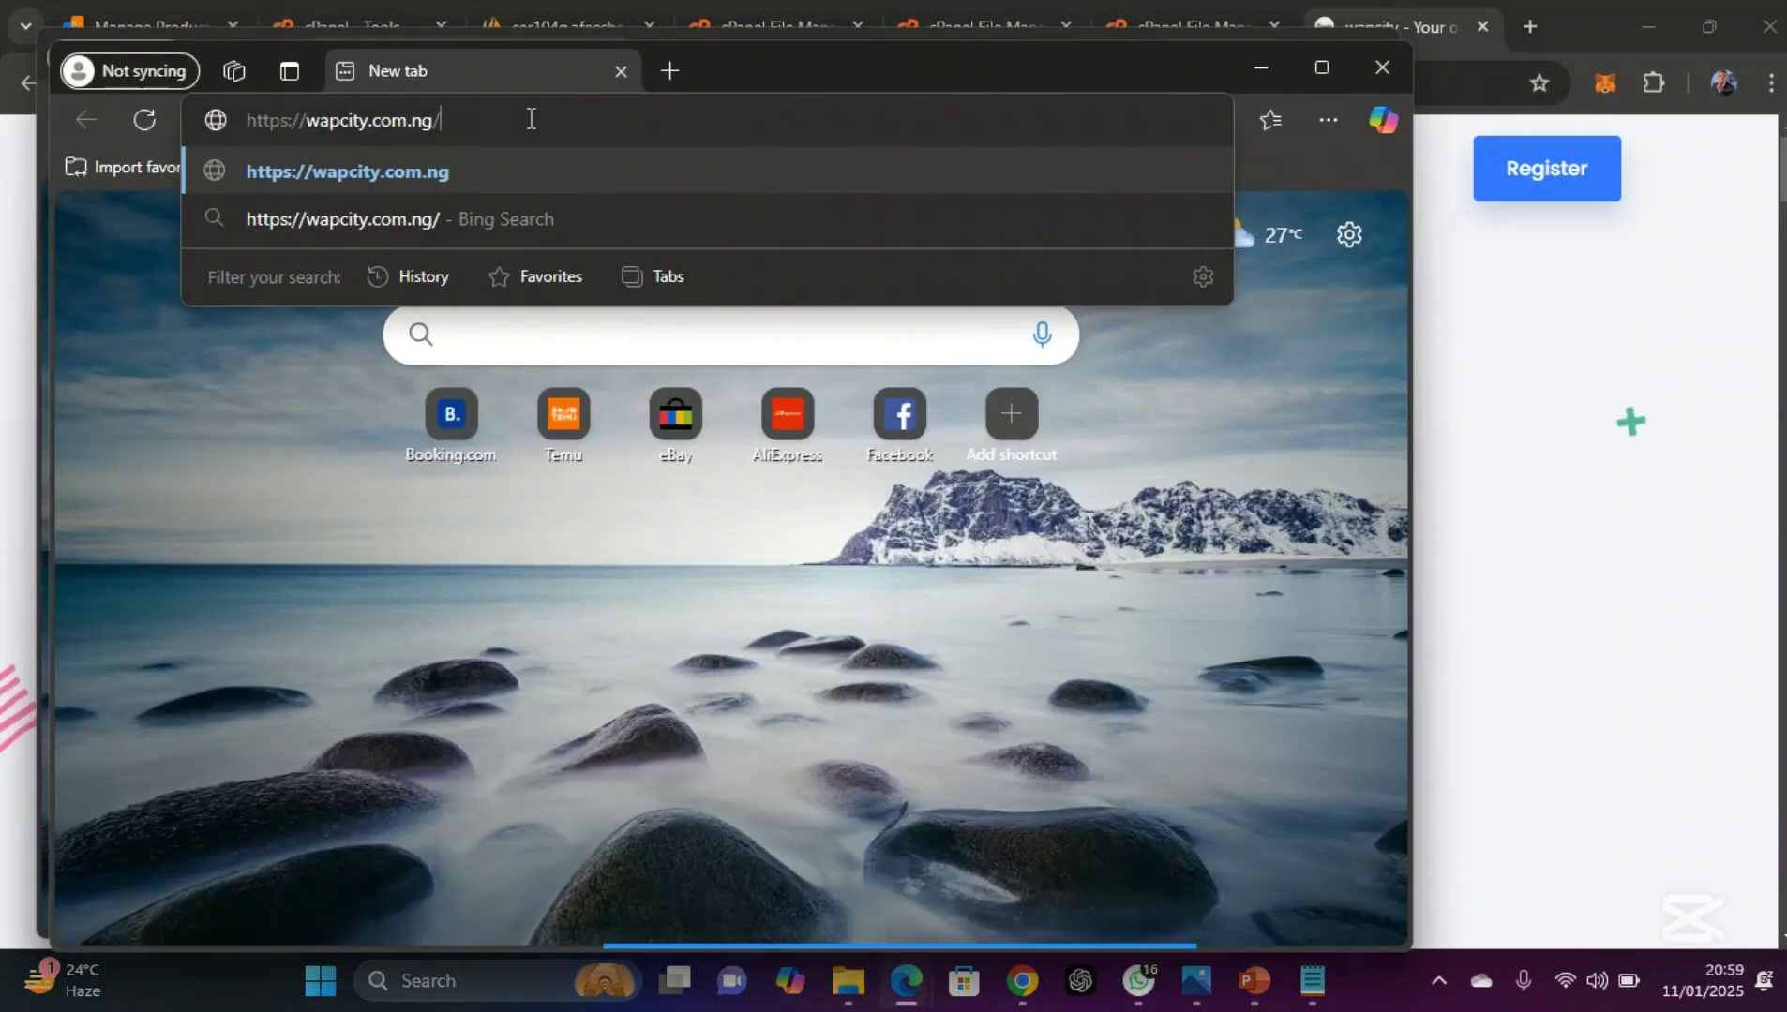
pyautogui.press('Return')
pyautogui.click(1322, 66)
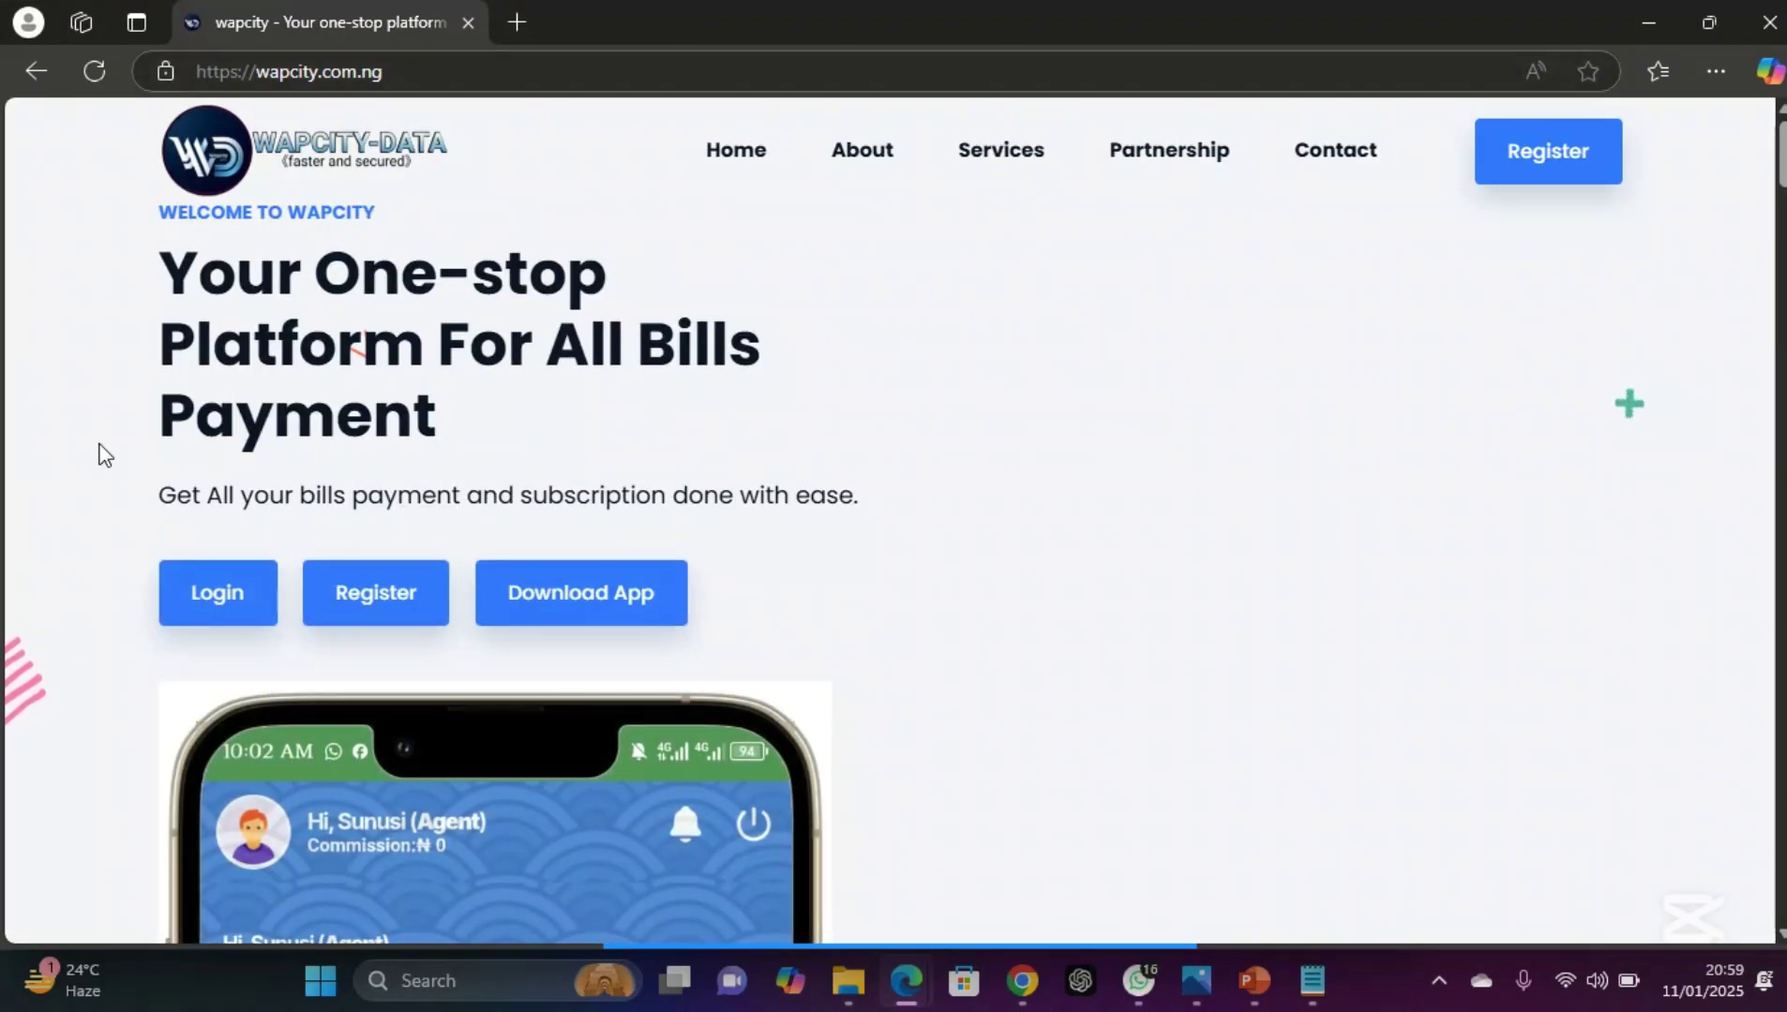
pyautogui.scroll(-20, 905, 471)
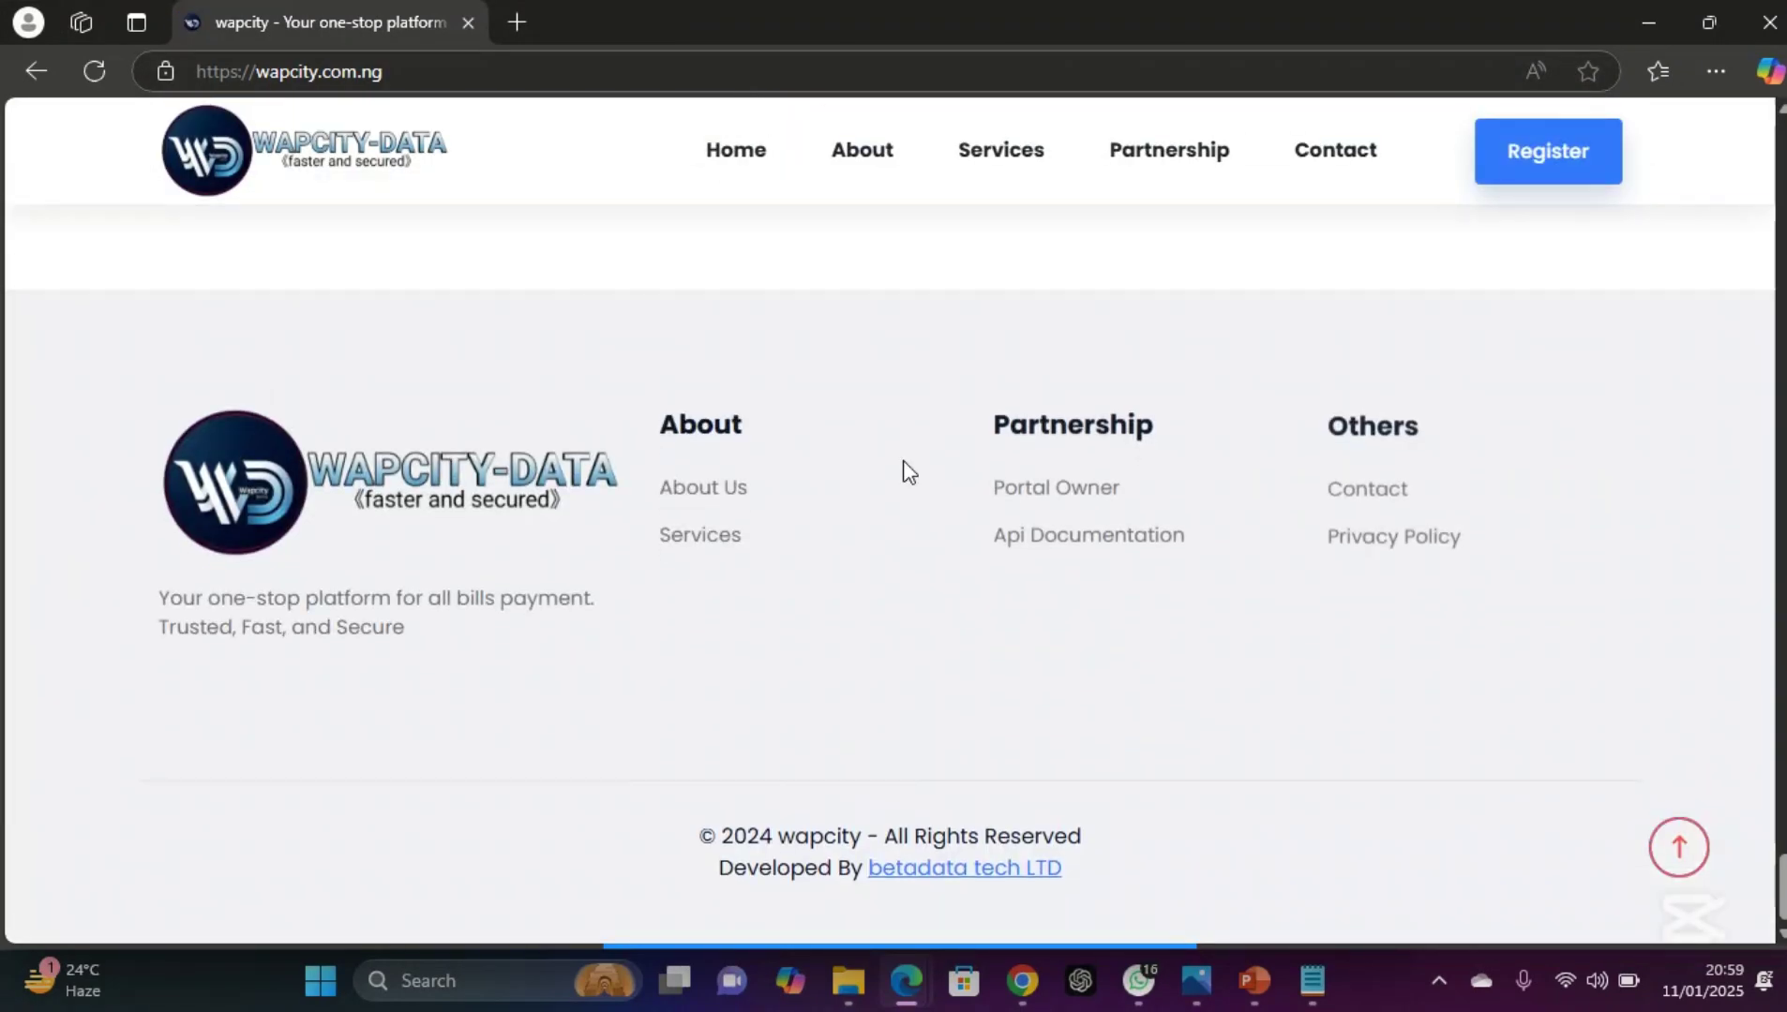
pyautogui.click(1662, 854)
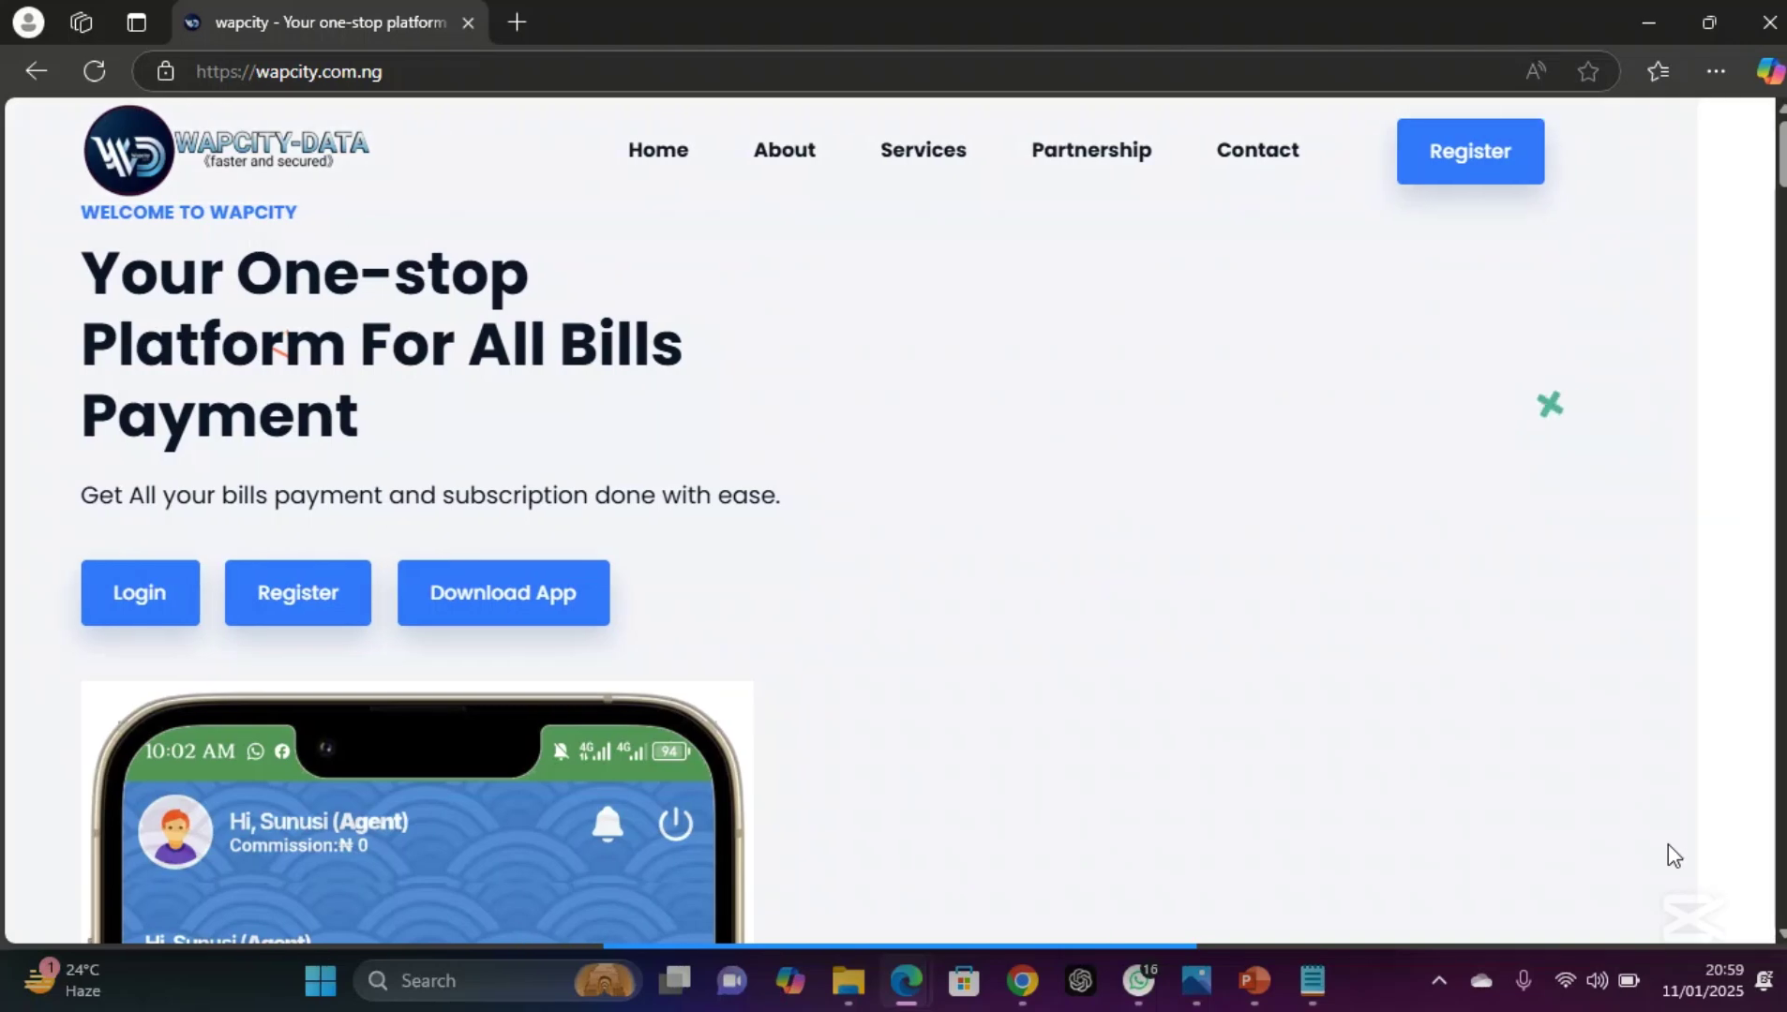
pyautogui.click(1769, 21)
pyautogui.click(1361, 47)
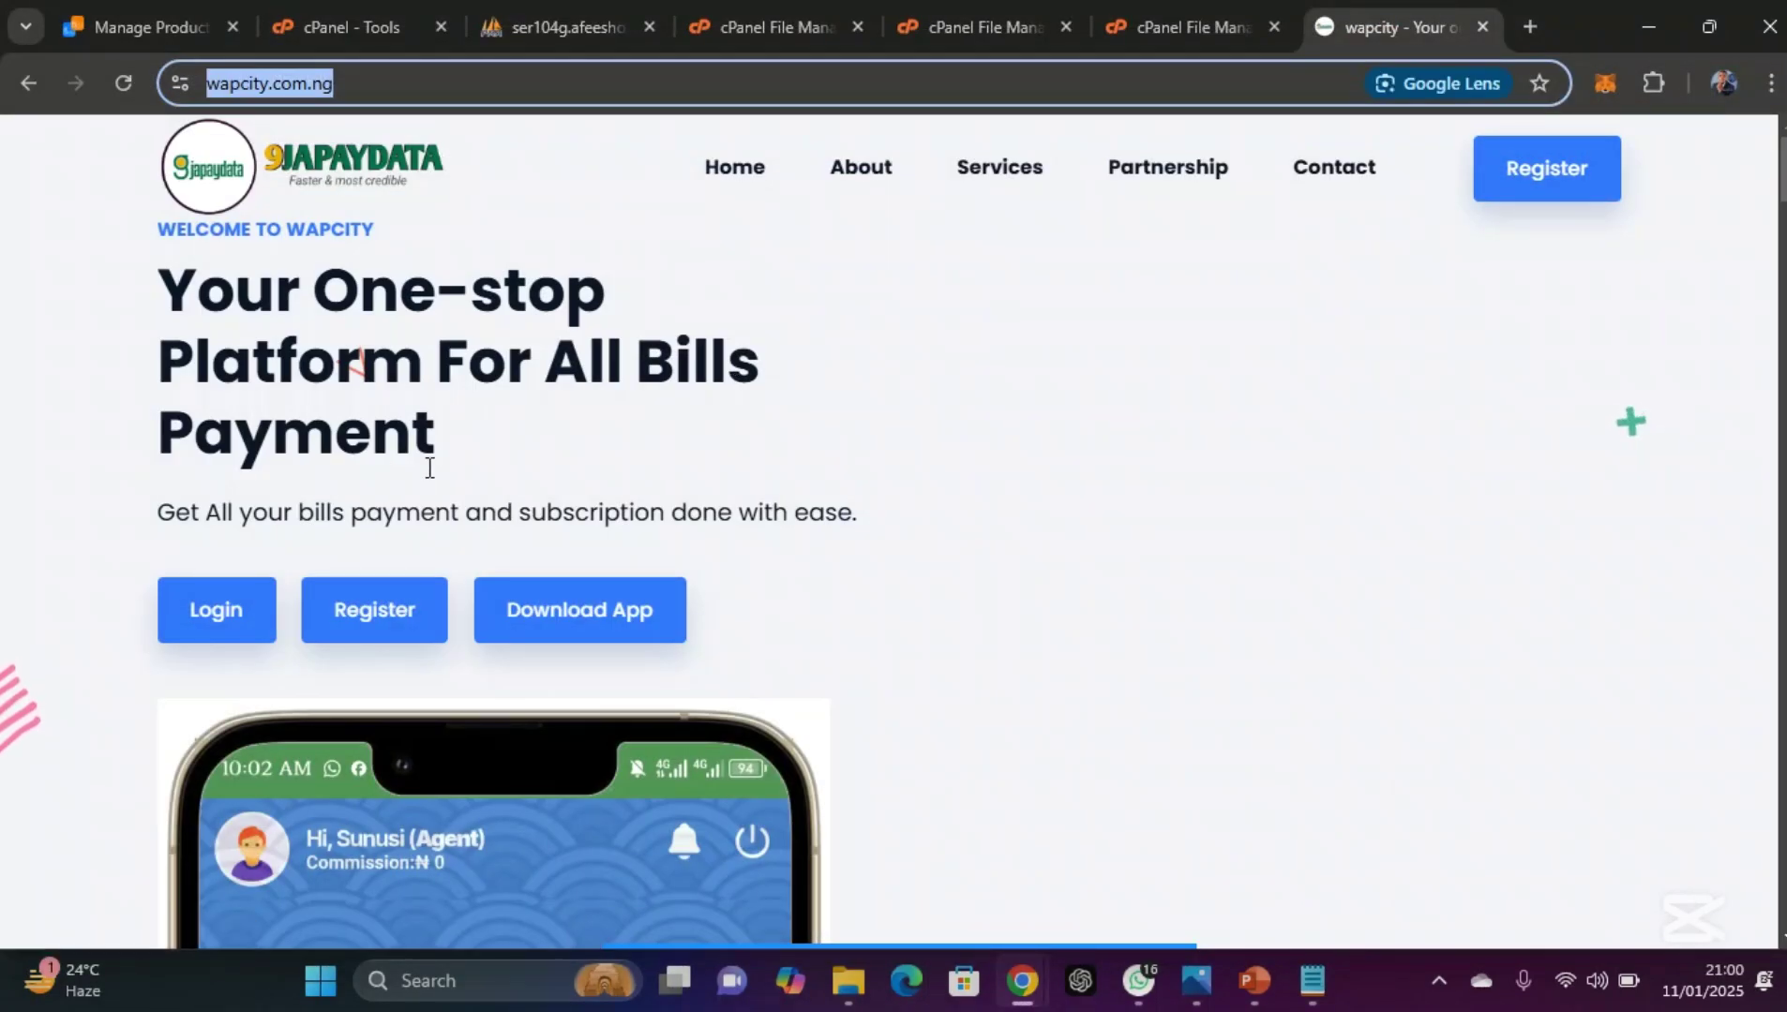
# Step: Open the site's Login page and click into the phone number field
pyautogui.click(389, 609)
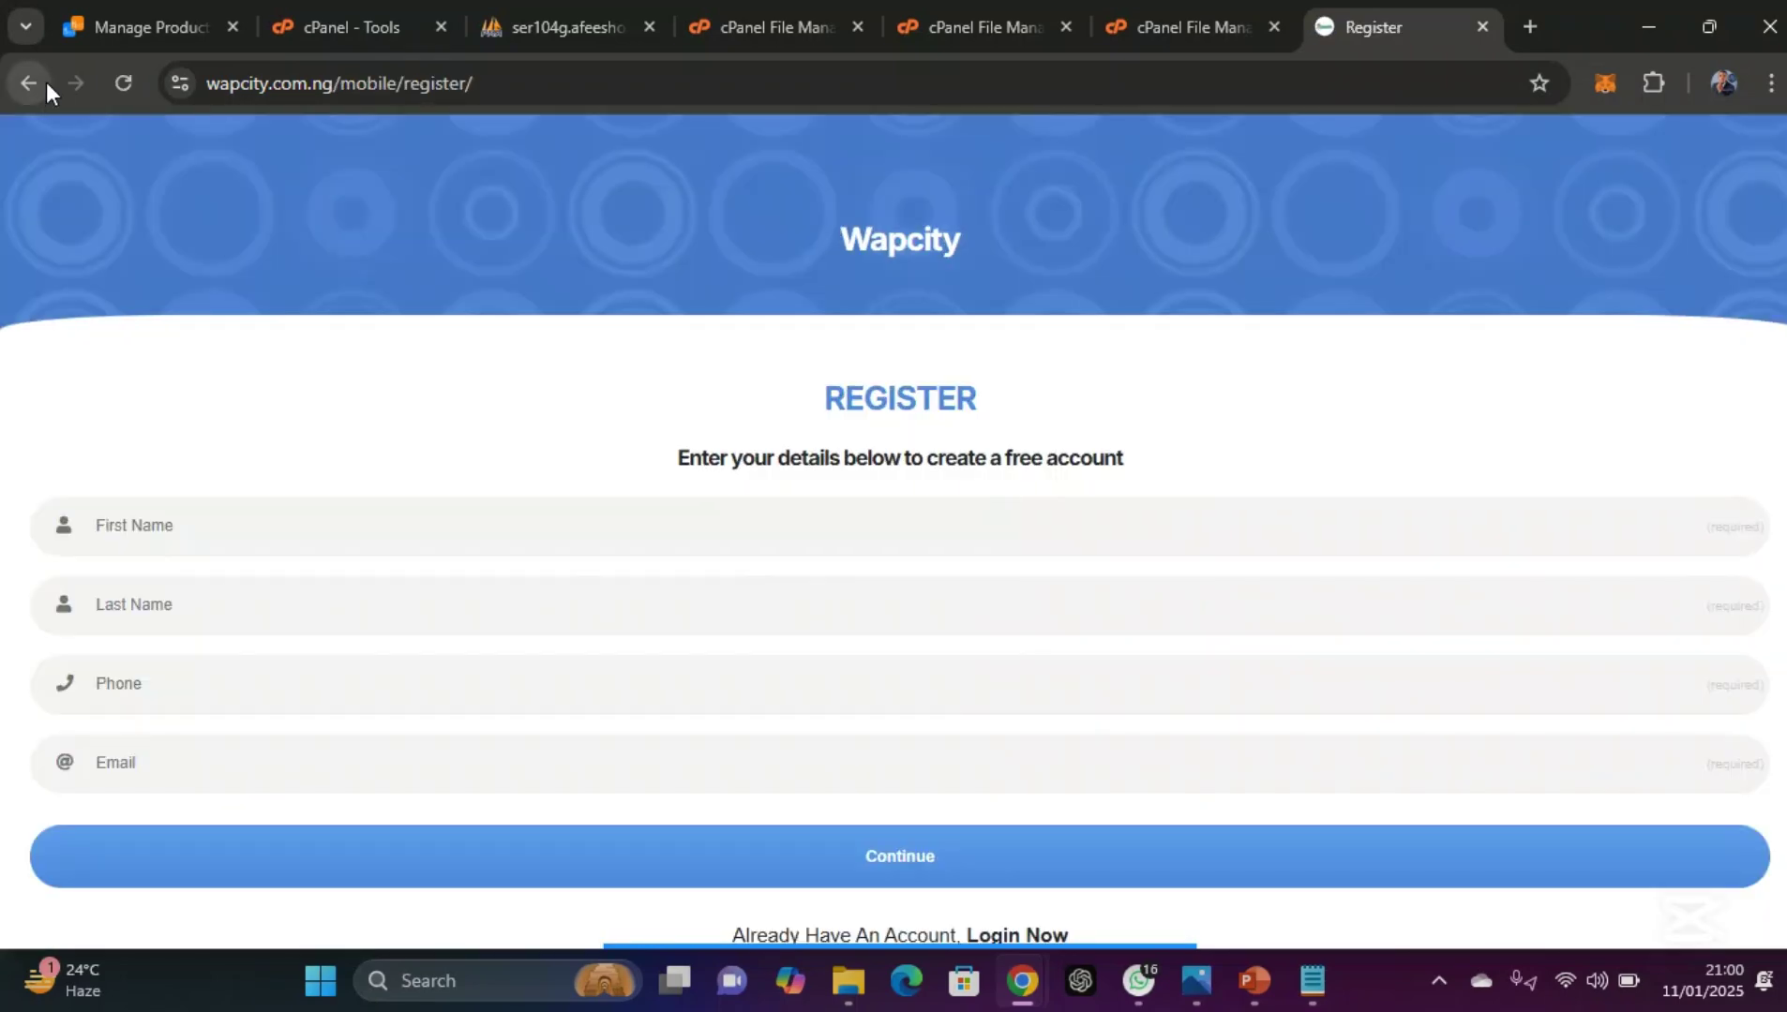
pyautogui.click(38, 82)
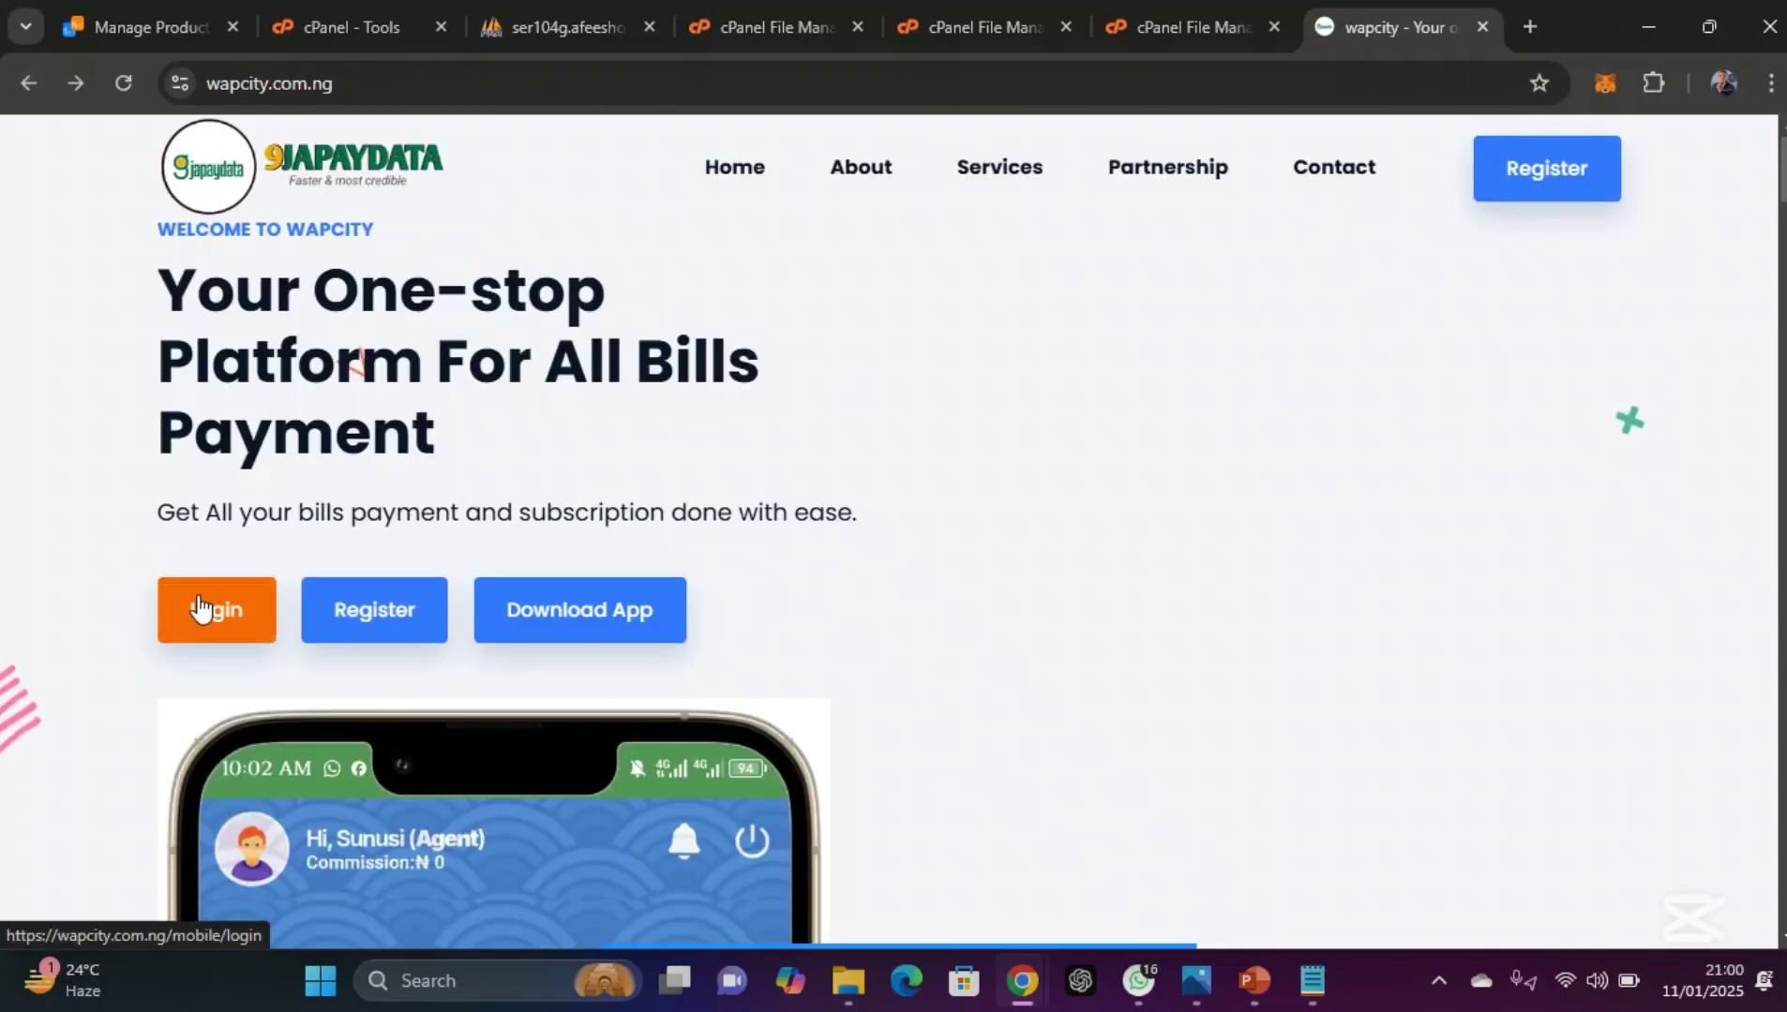
pyautogui.click(200, 608)
pyautogui.click(421, 554)
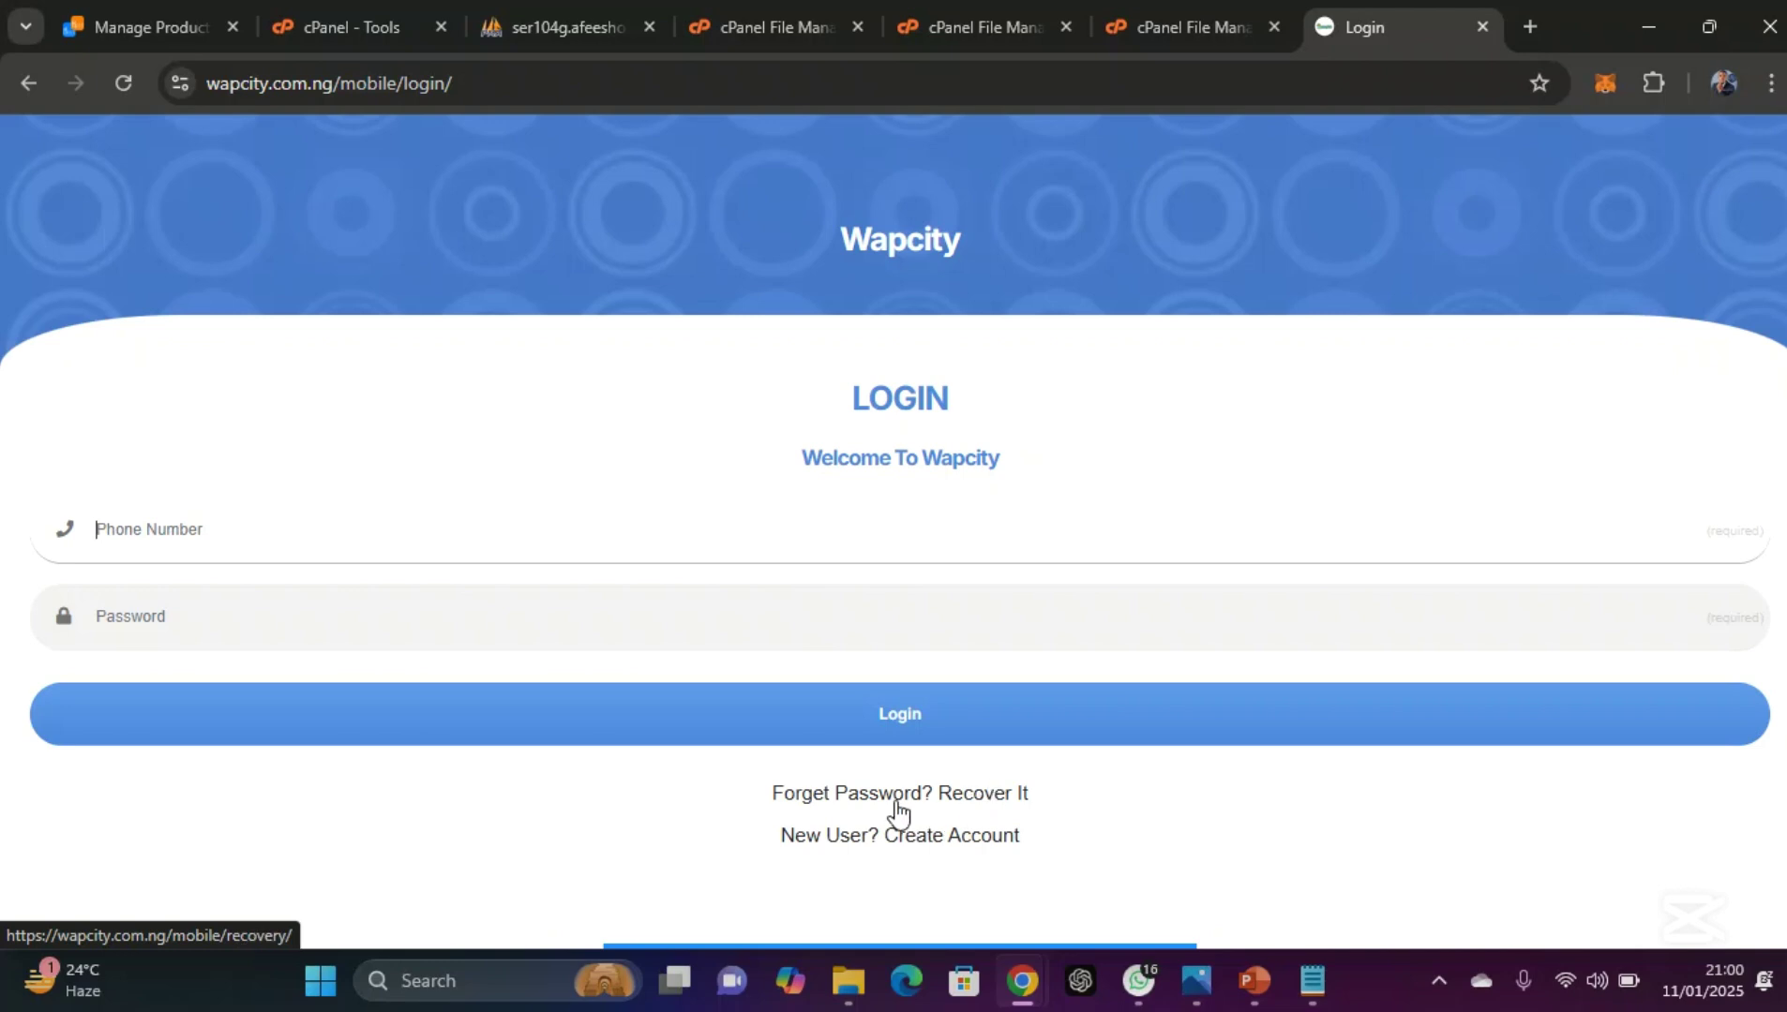
# Step: On Create Account, fill in the name, phone number and e-mail, then continue
pyautogui.click(844, 837)
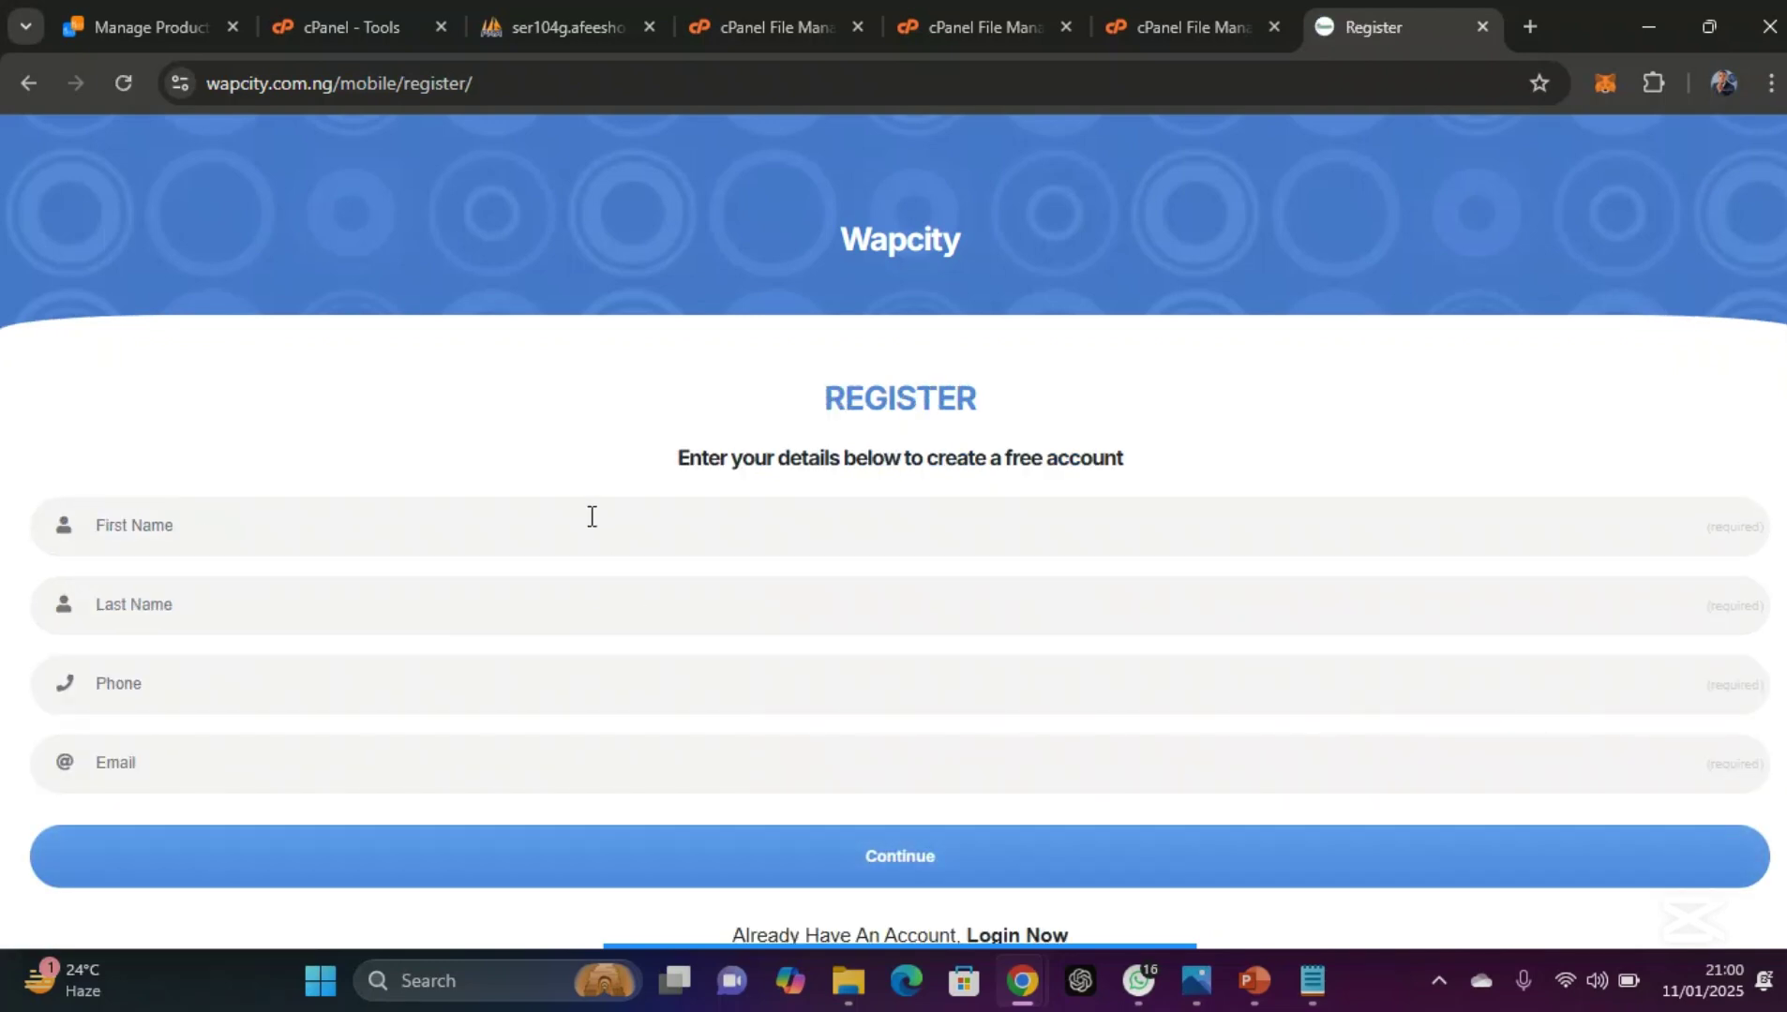
pyautogui.click(590, 520)
pyautogui.click(302, 608)
pyautogui.click(216, 696)
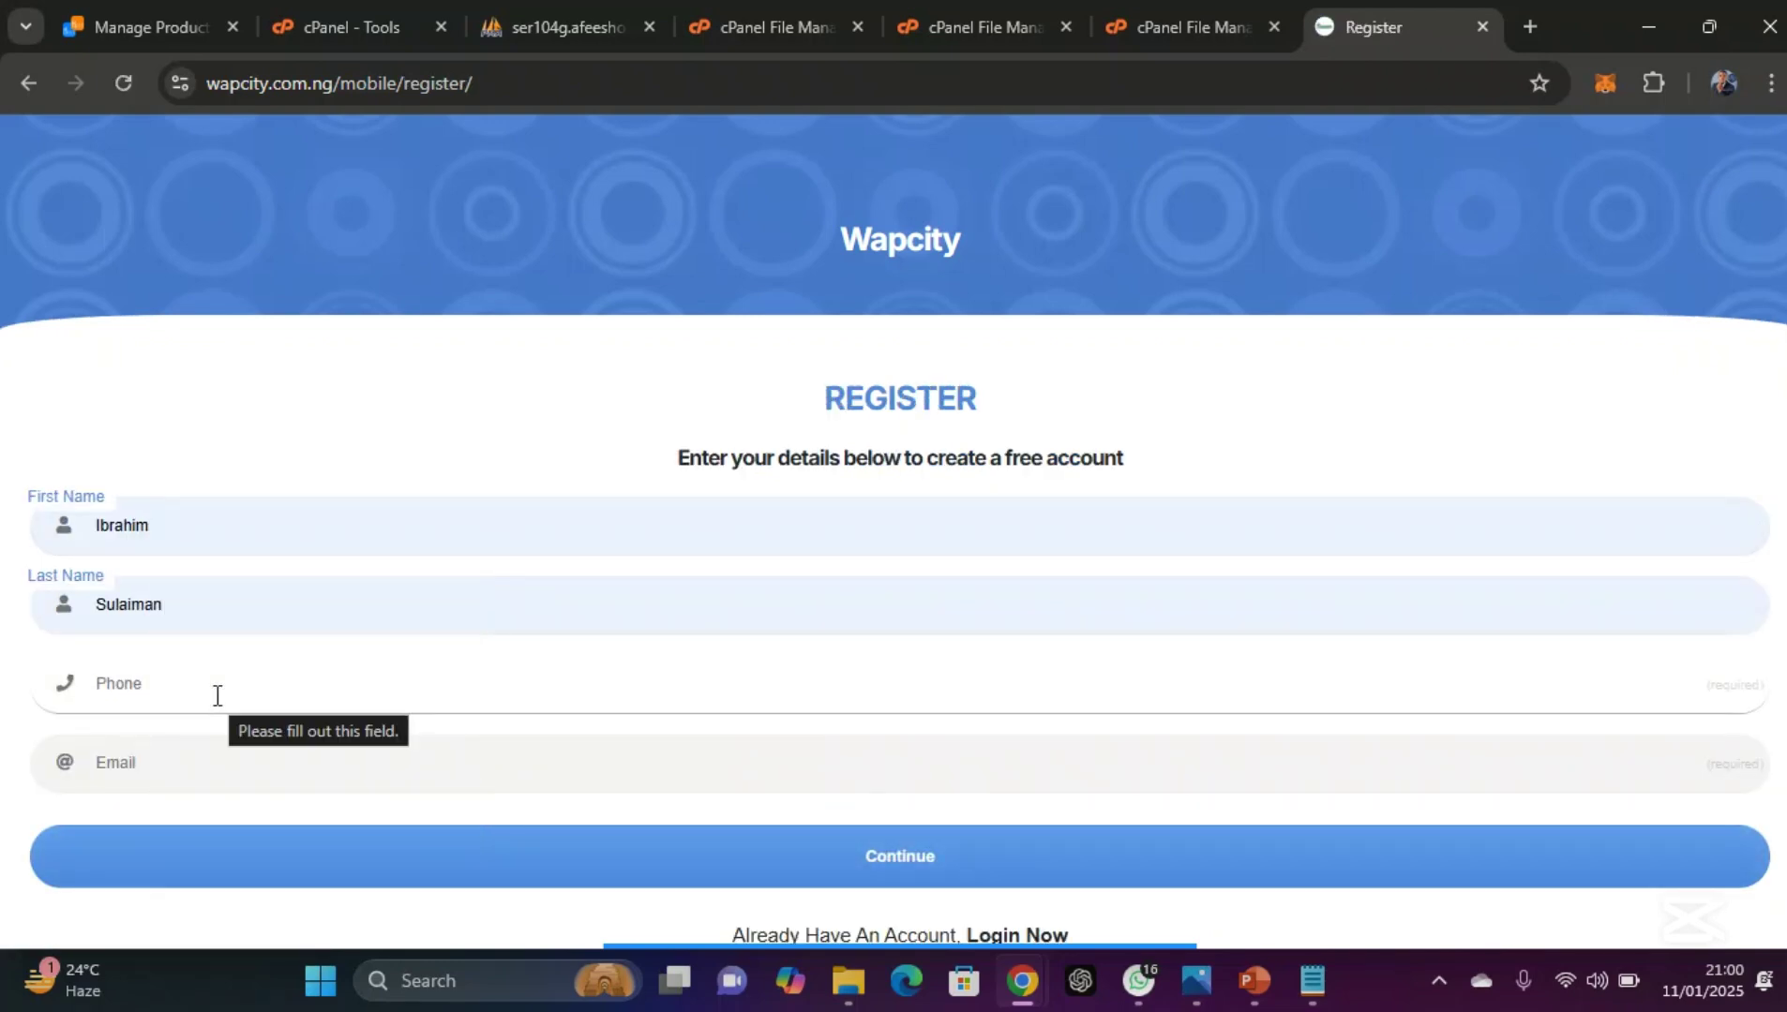
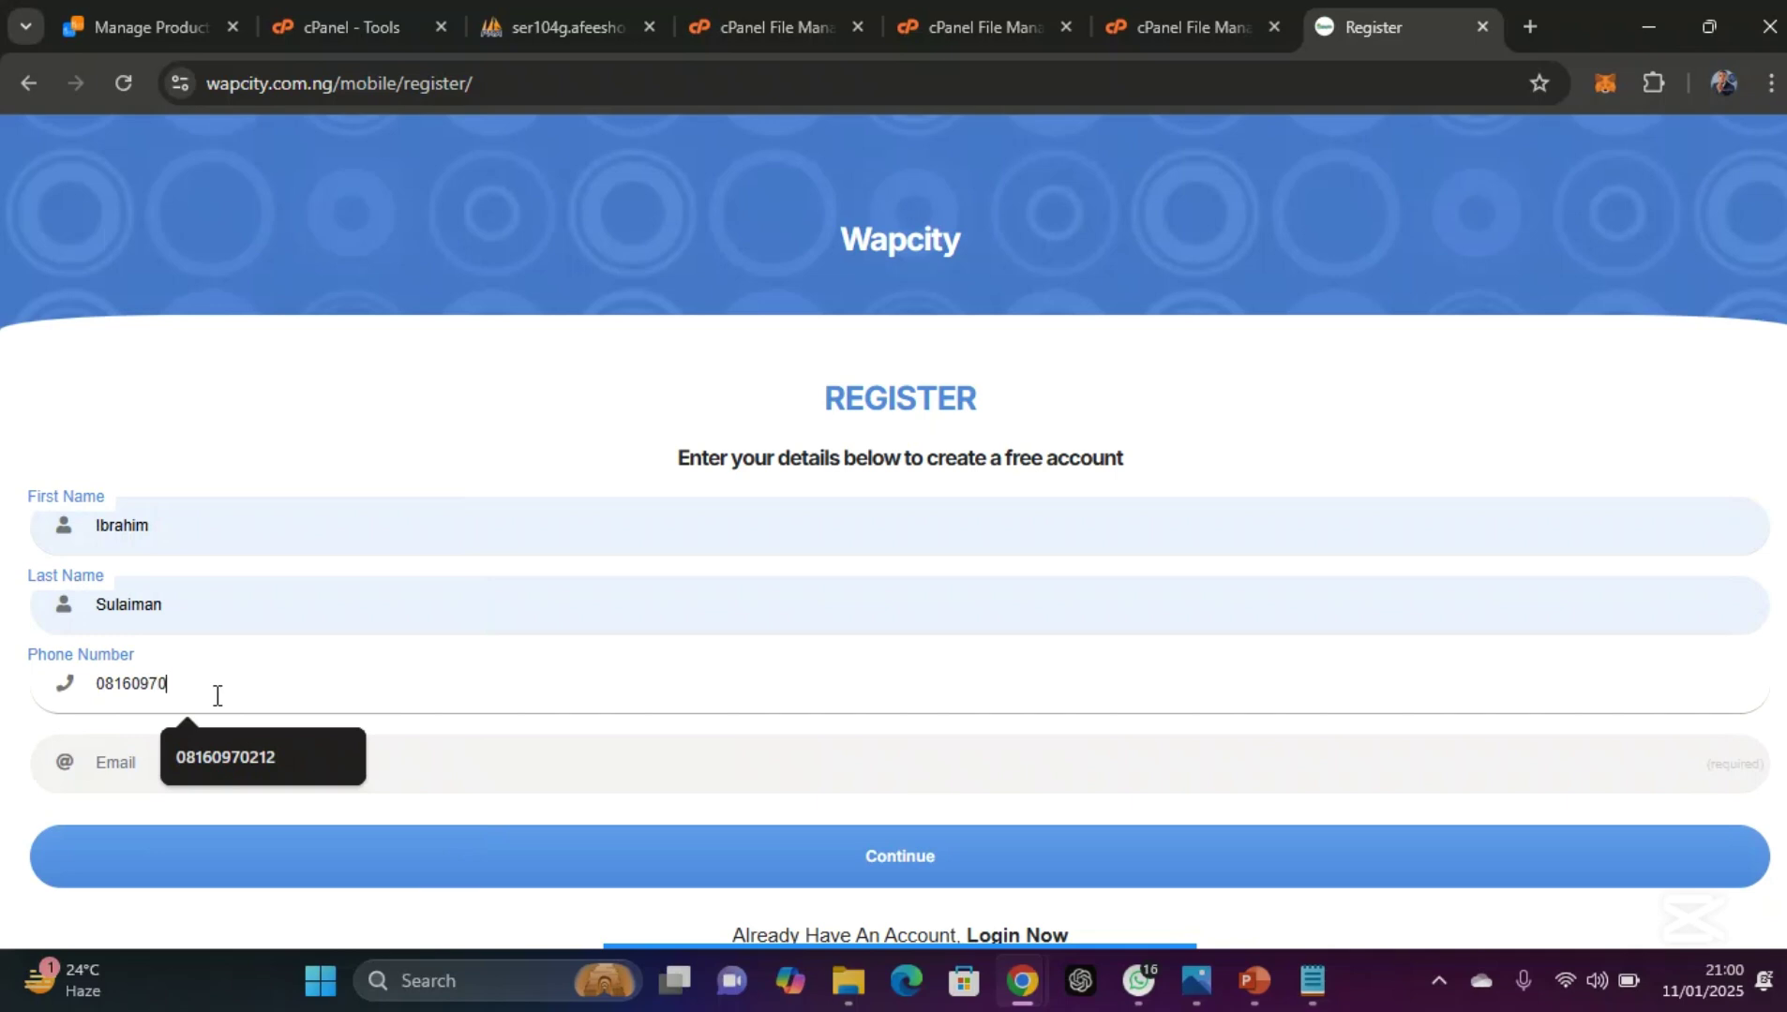
pyautogui.click(236, 747)
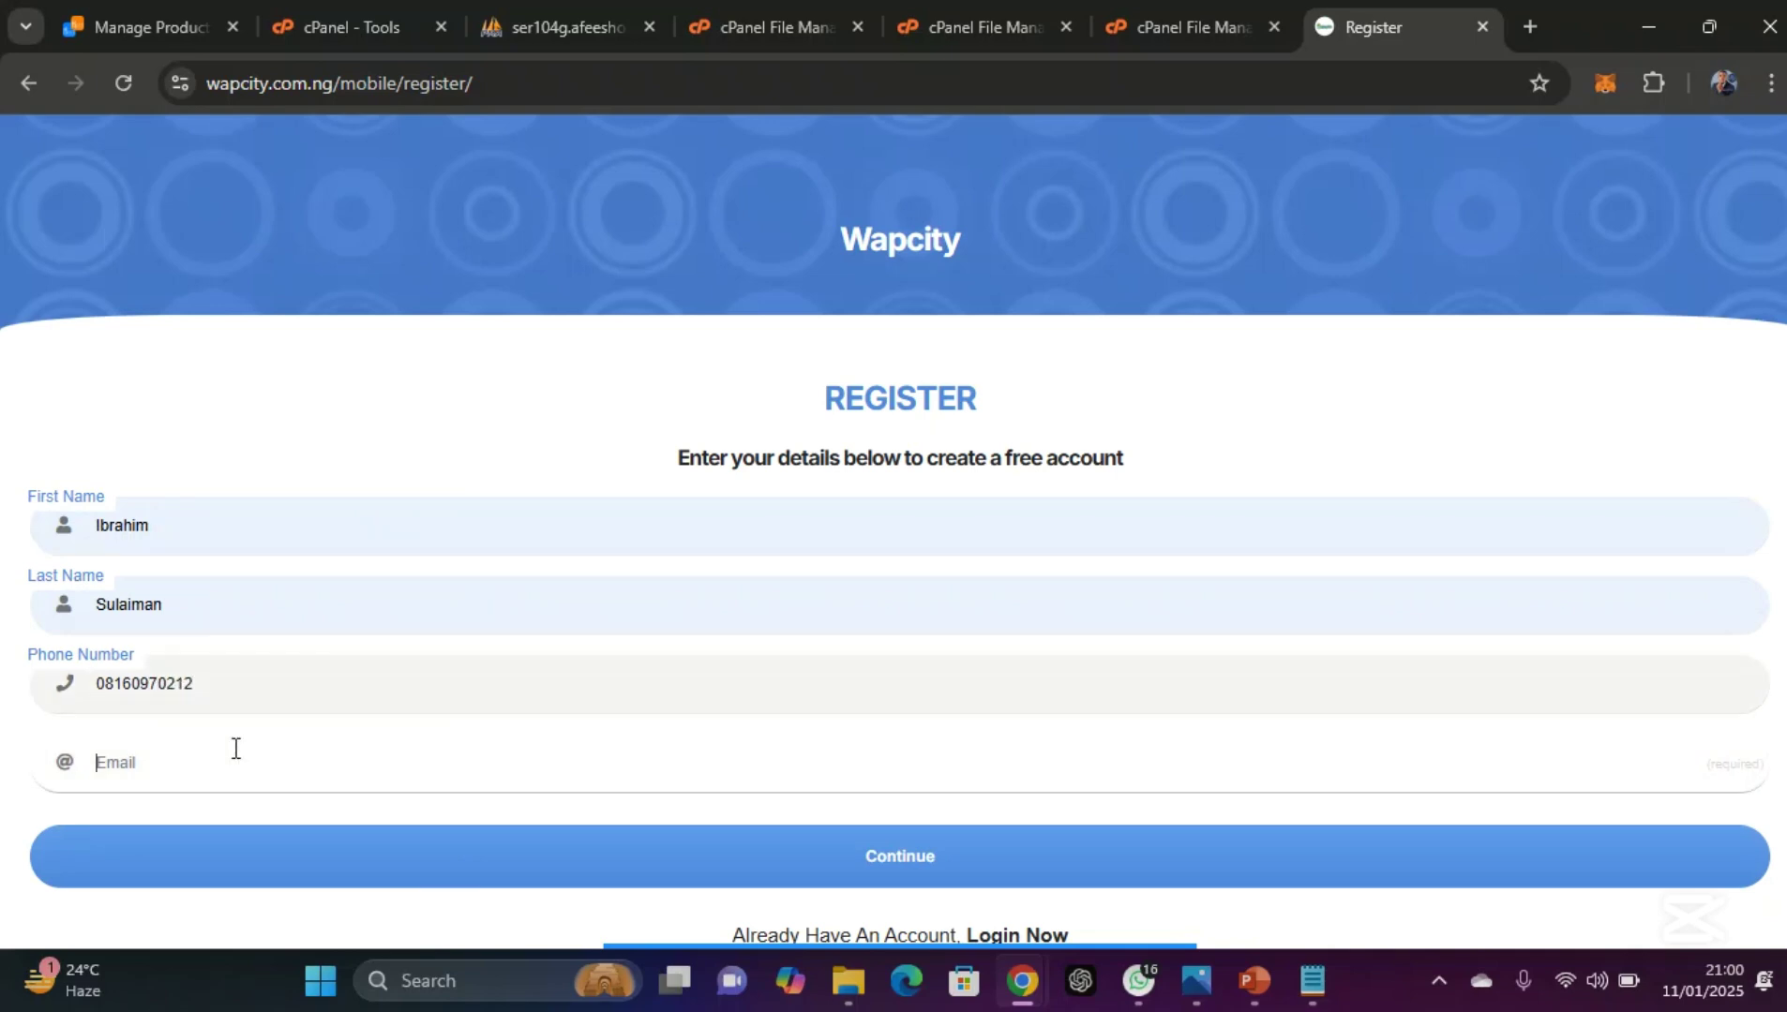
pyautogui.write('bet')
pyautogui.click(299, 665)
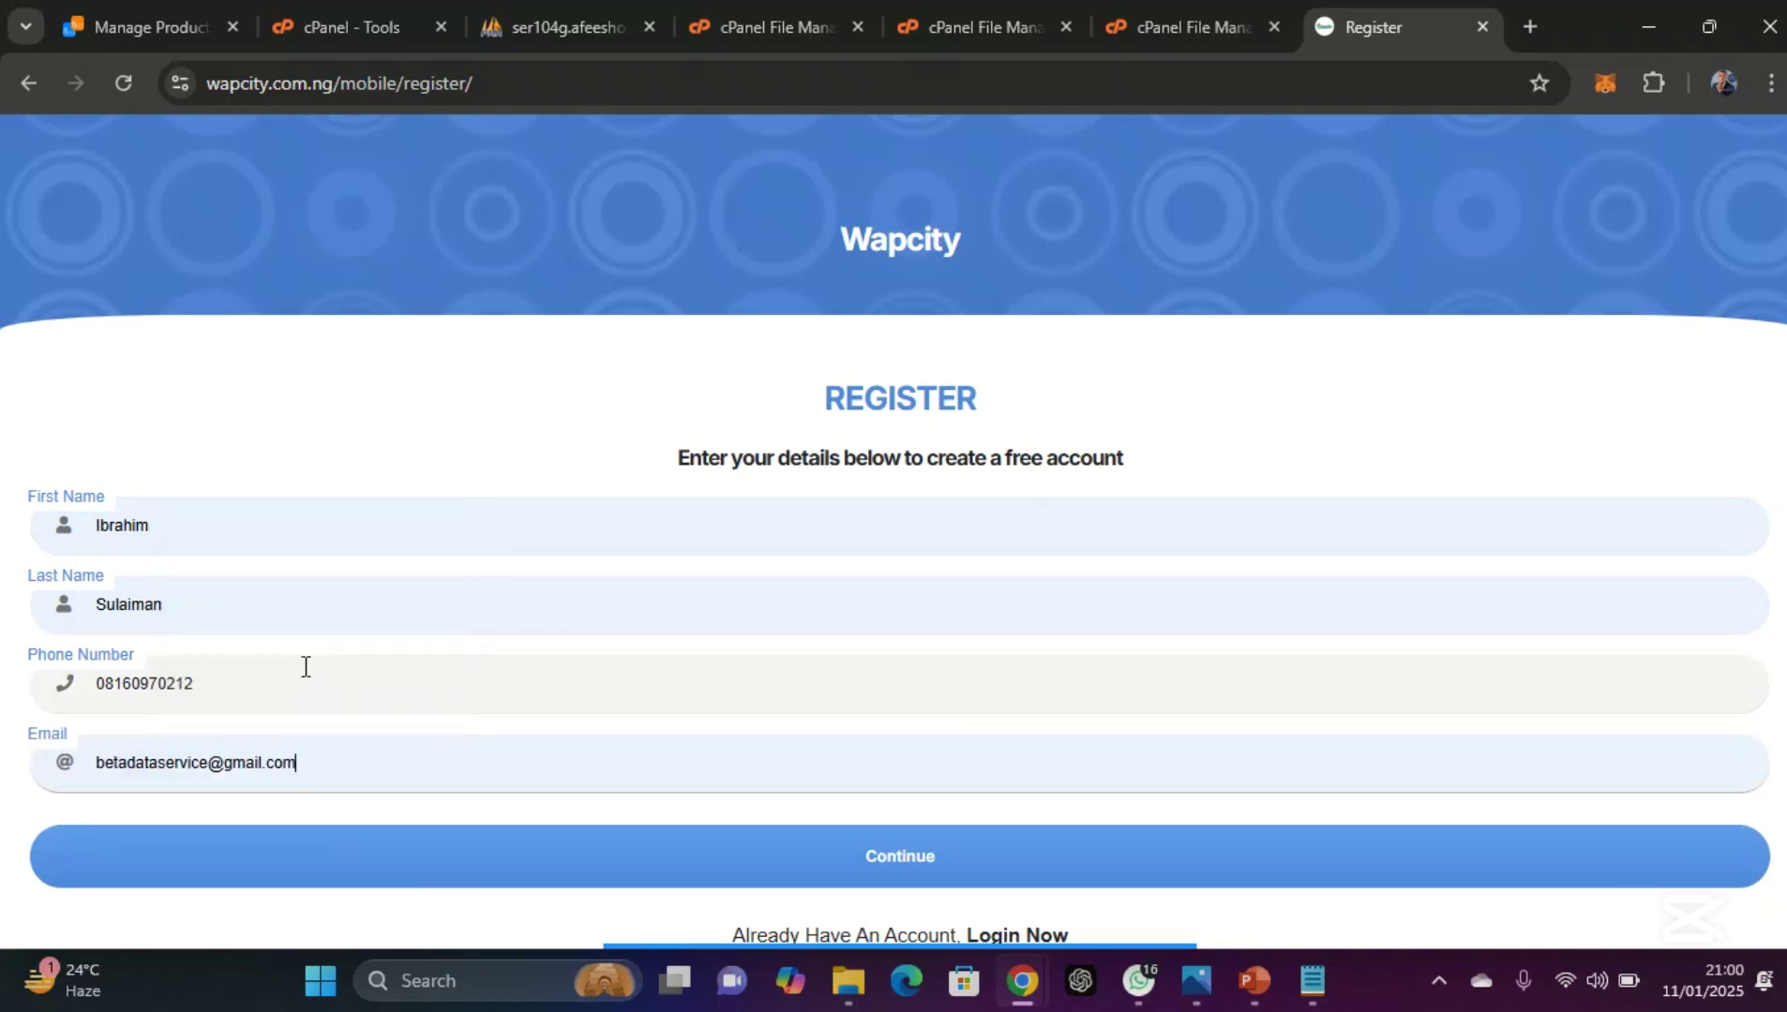
pyautogui.click(778, 858)
# Step: Enter and confirm the account password and a four-digit transaction PIN, then register
pyautogui.click(295, 605)
pyautogui.write('*****')
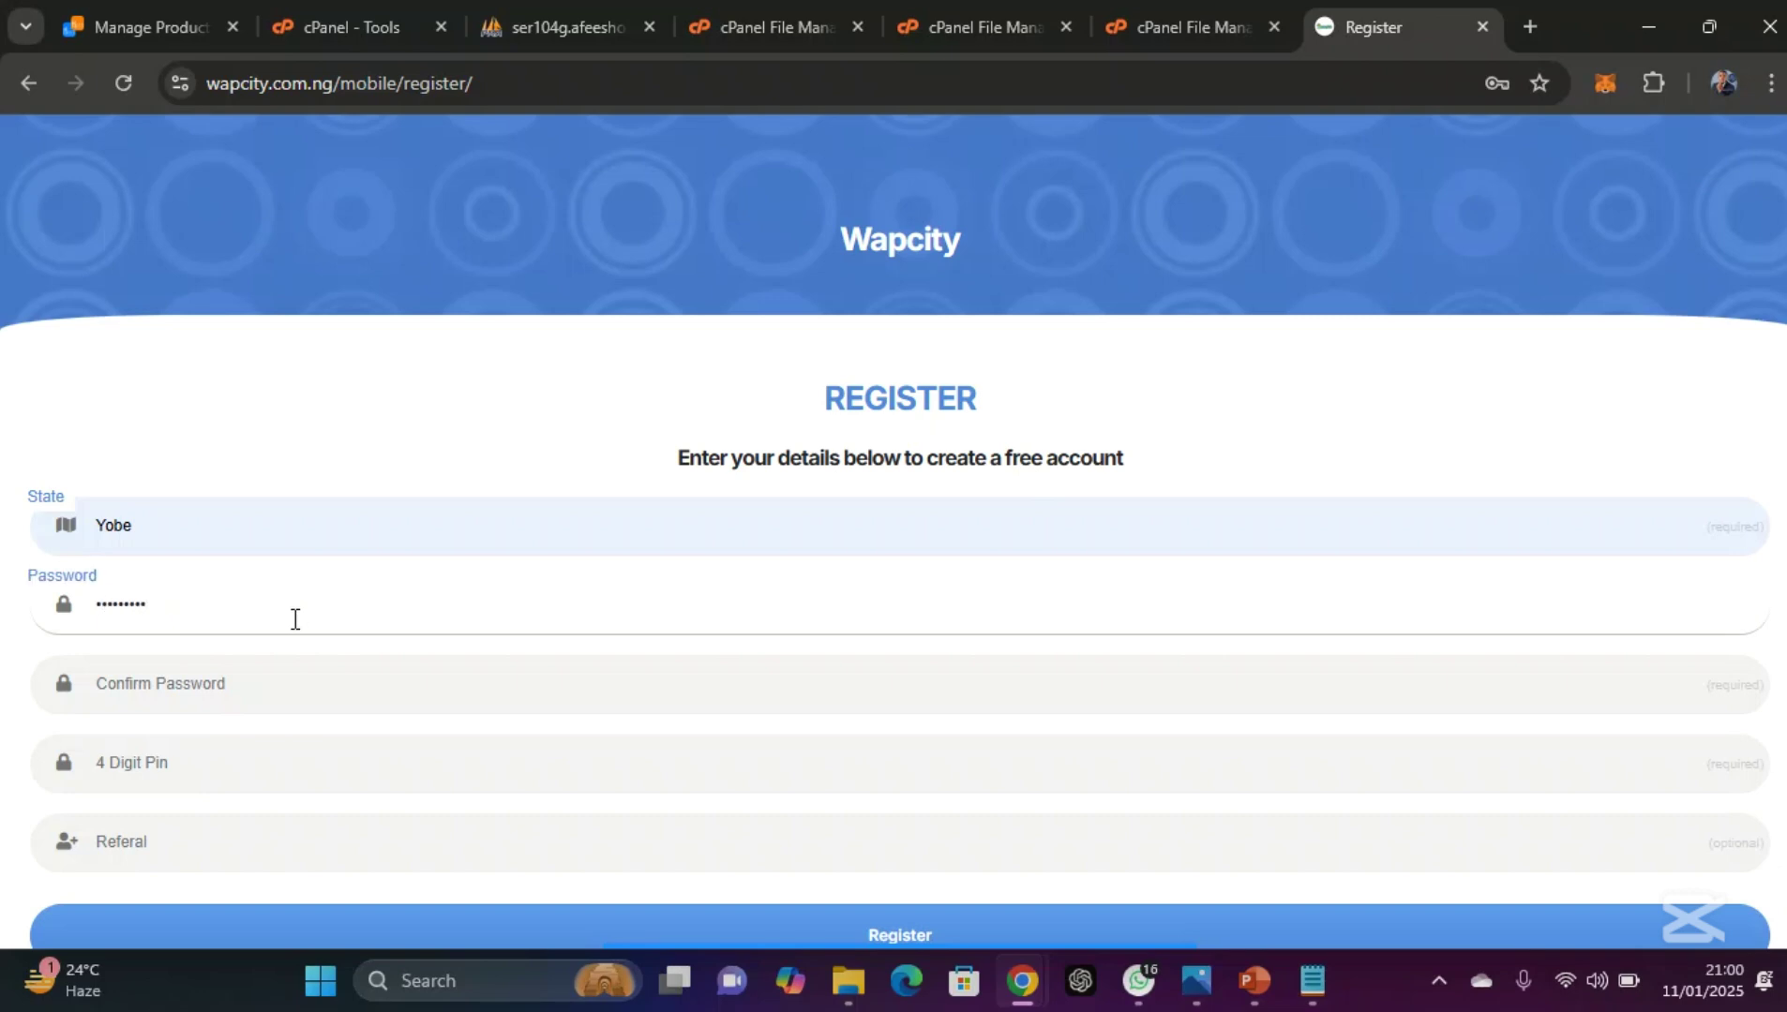
pyautogui.click(287, 662)
pyautogui.write('**')
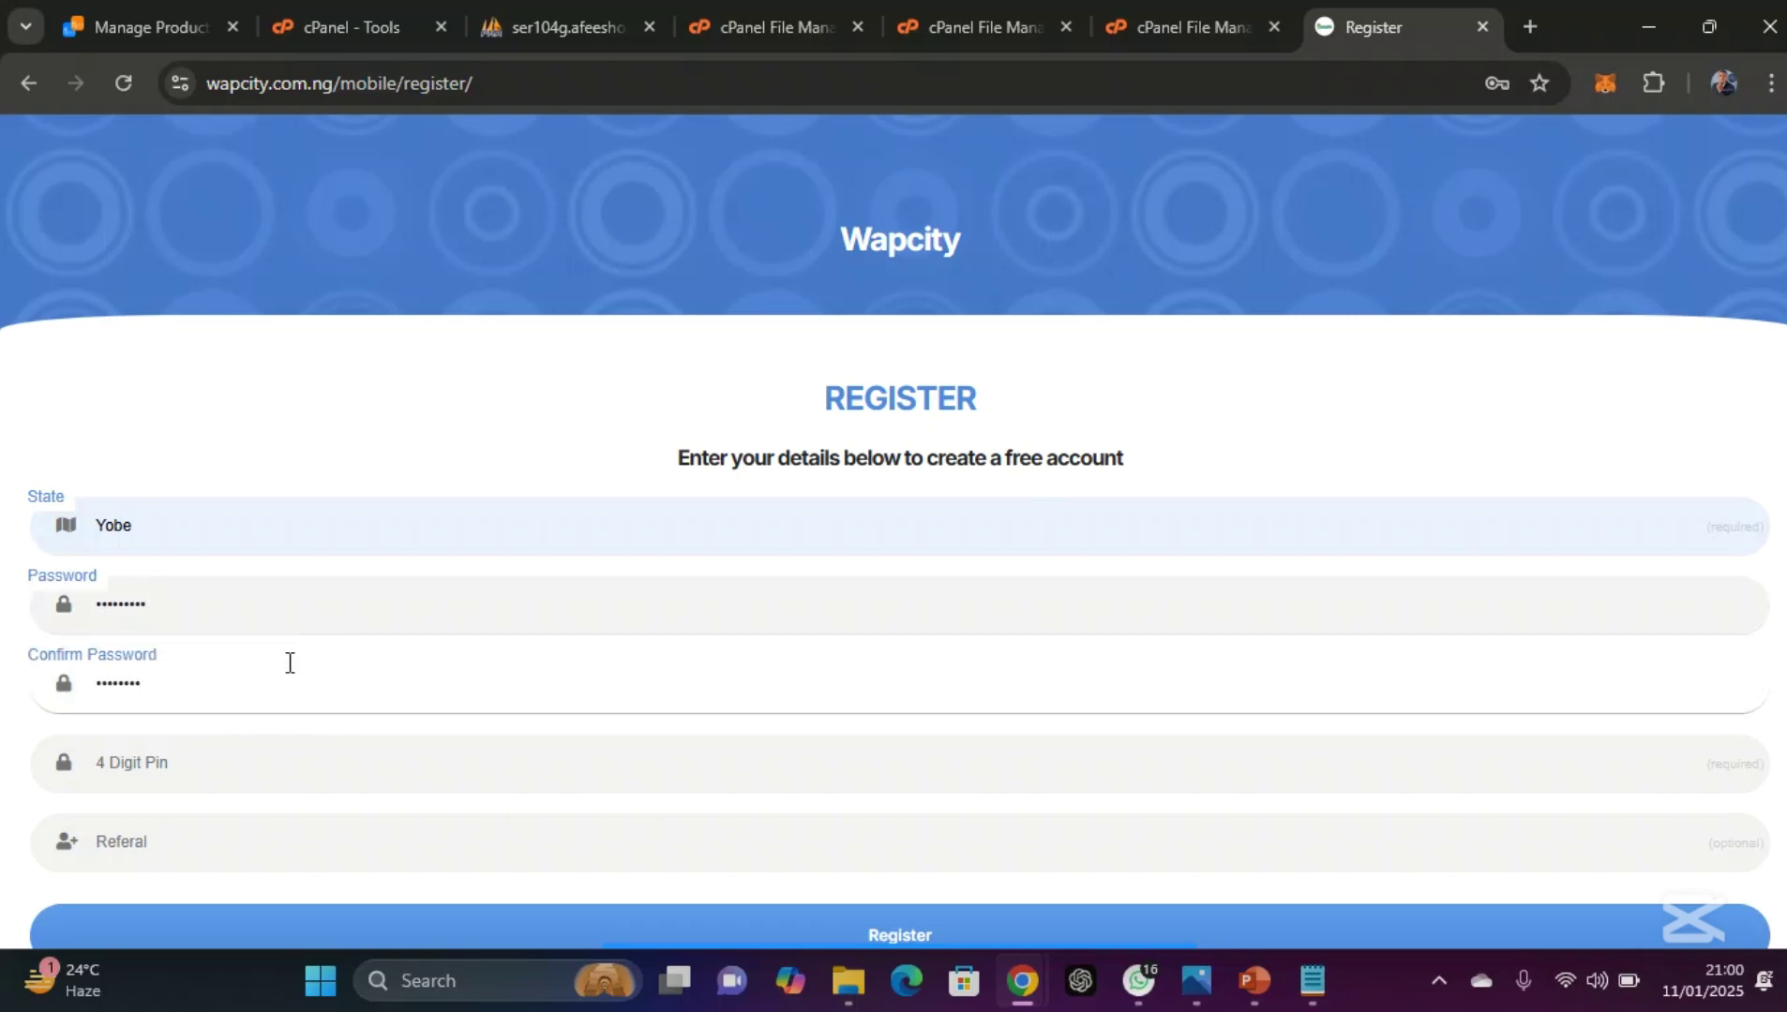
pyautogui.click(265, 762)
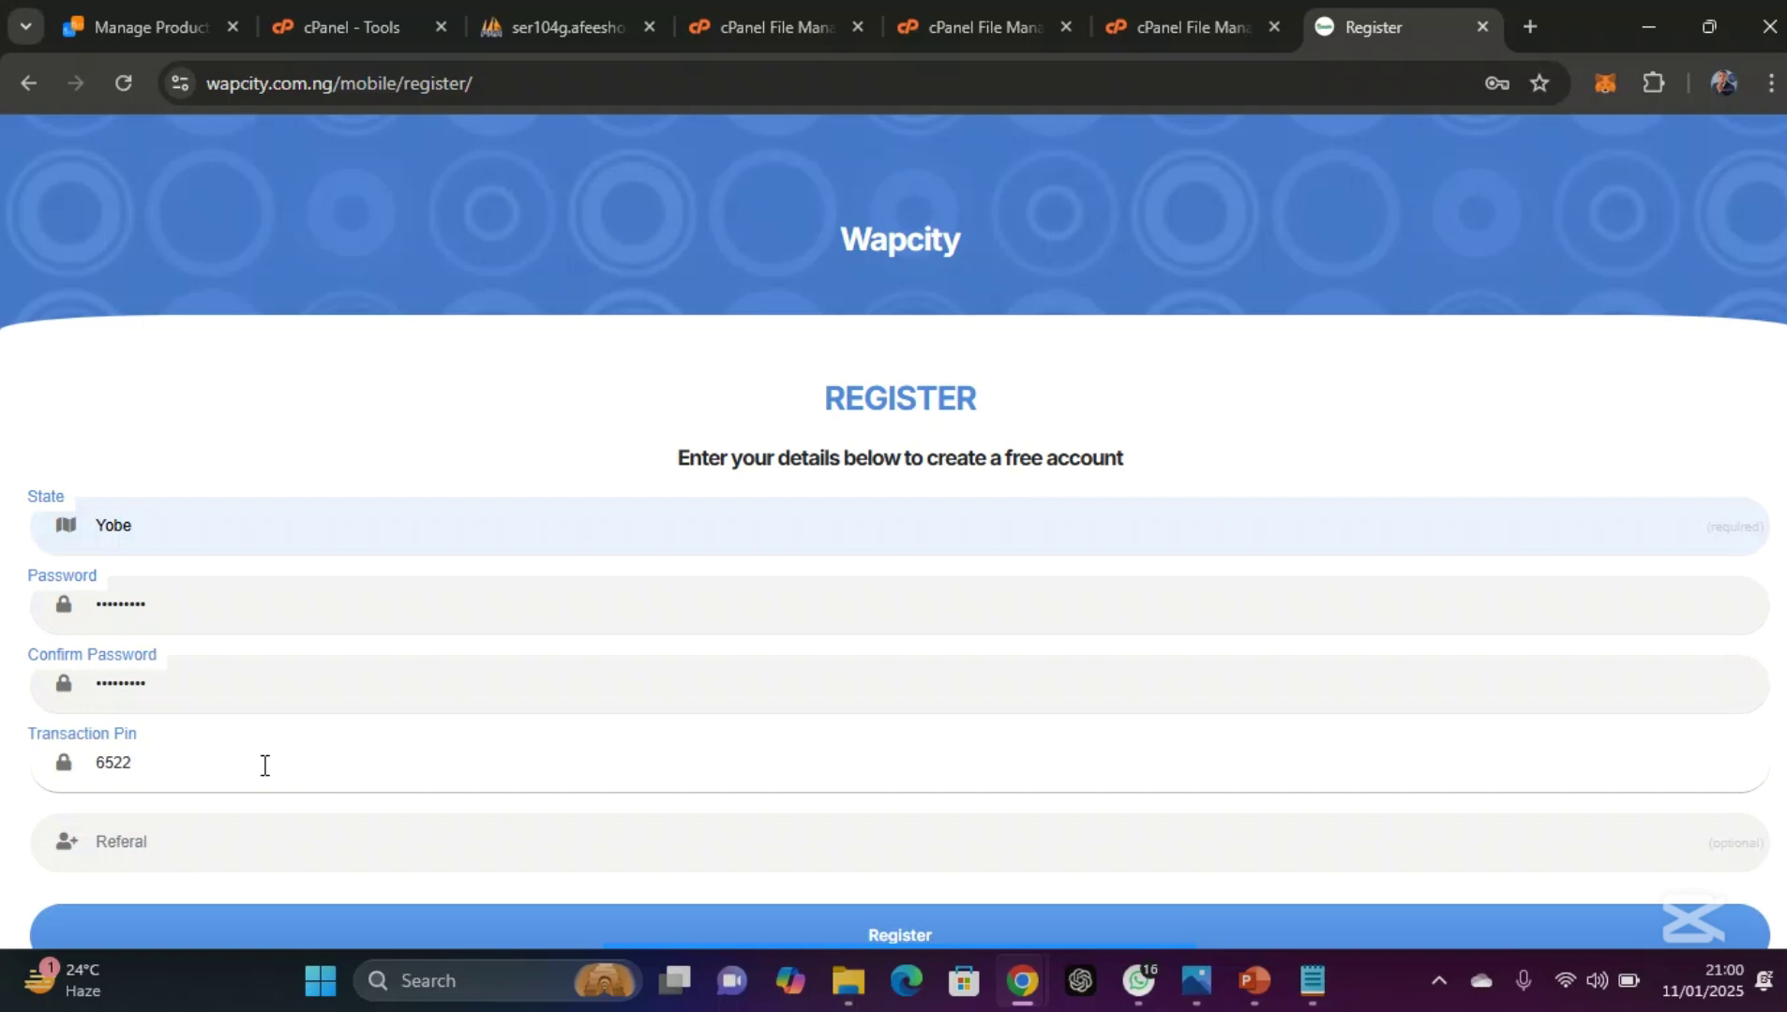
pyautogui.click(358, 841)
pyautogui.scroll(-2, 358, 841)
pyautogui.click(678, 789)
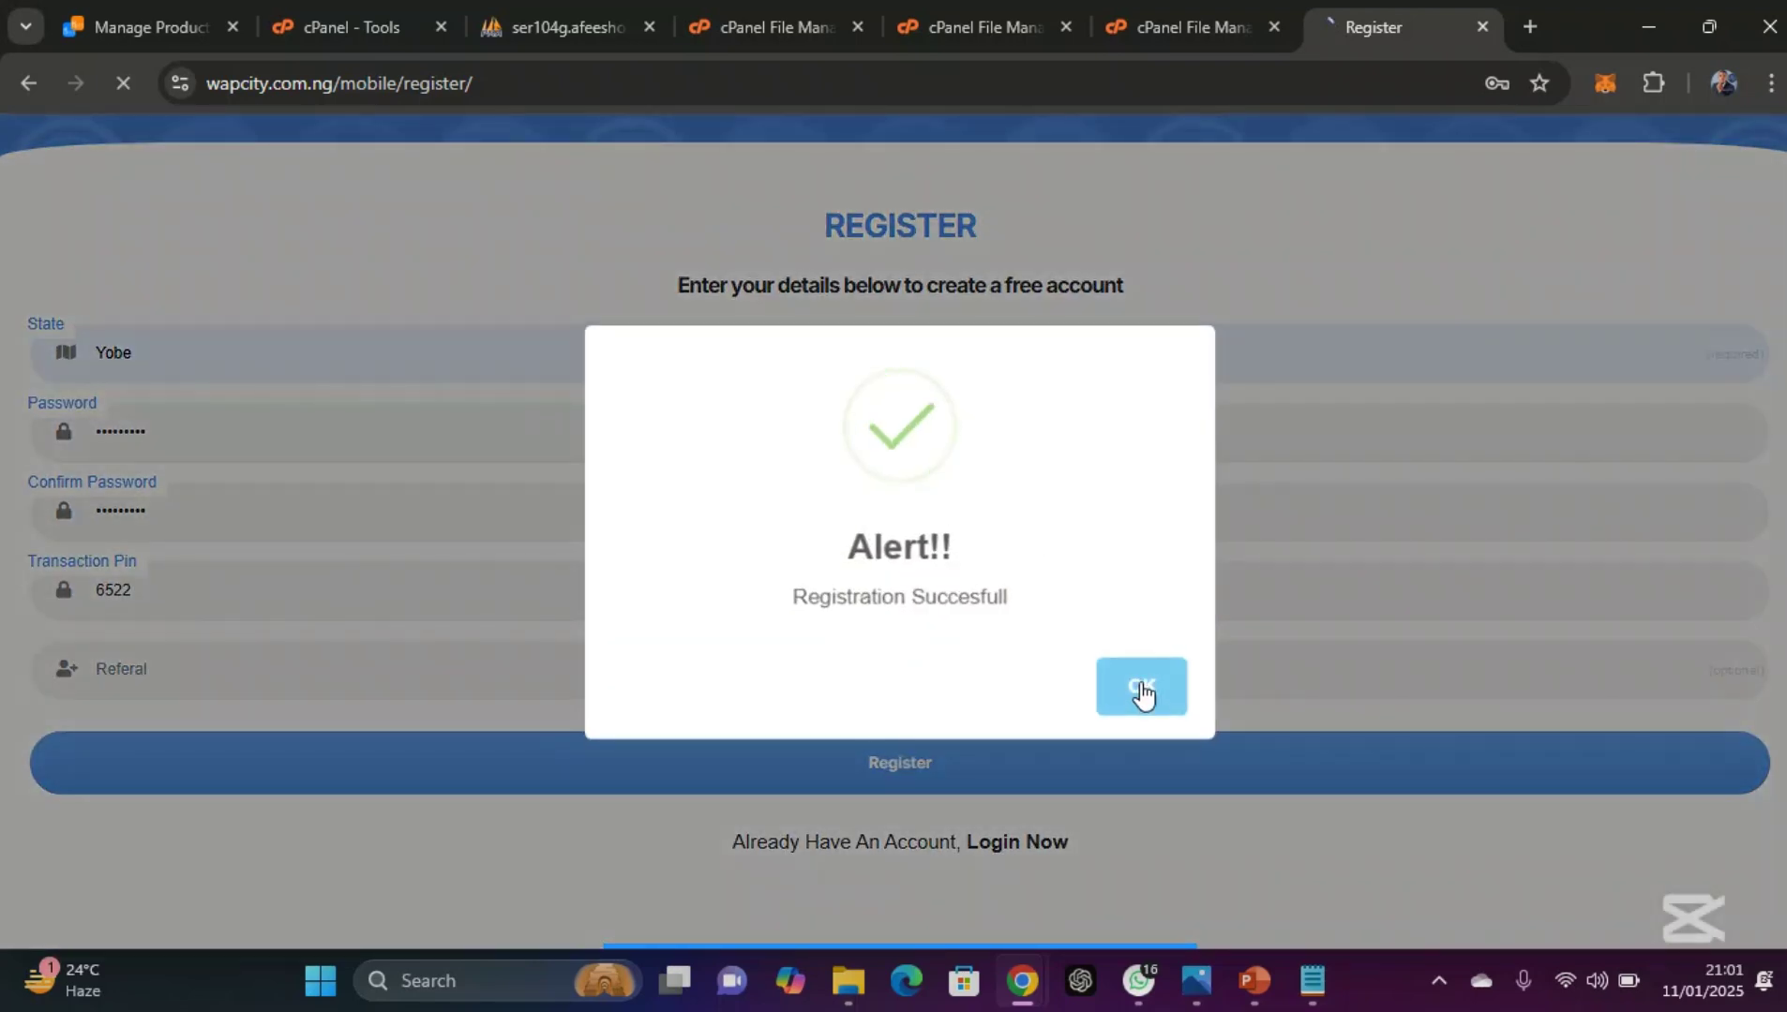
pyautogui.click(1147, 694)
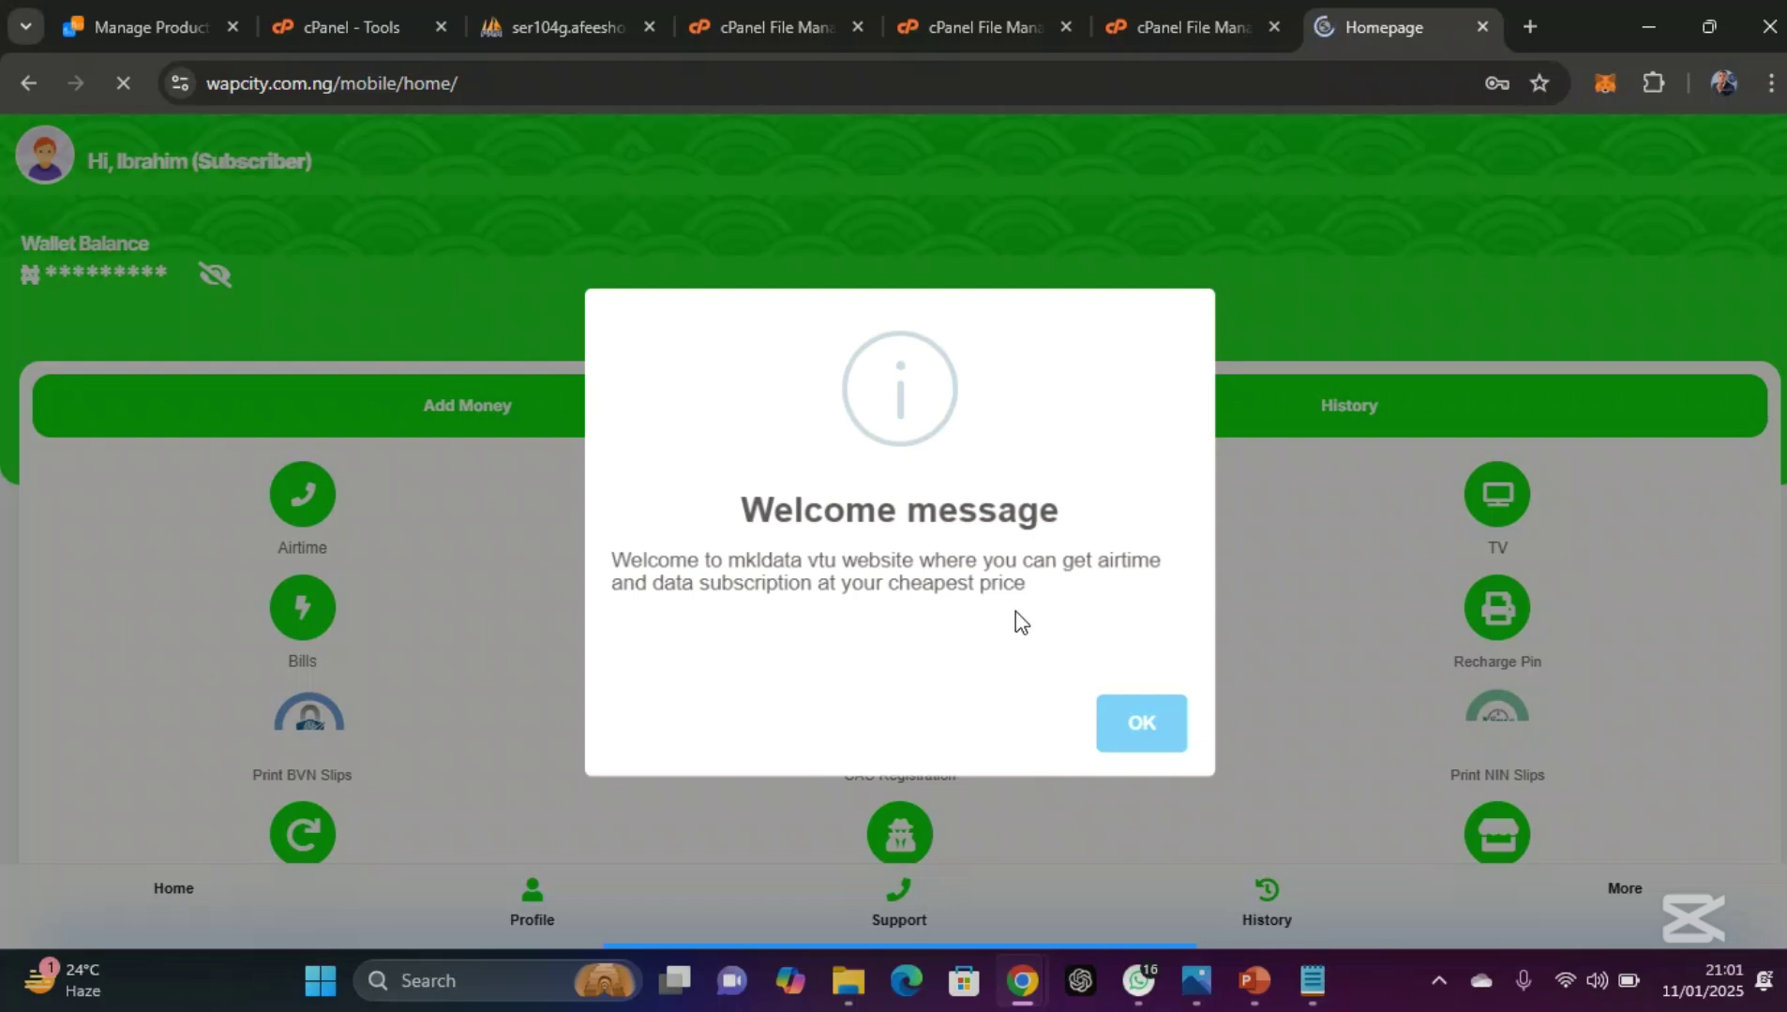
# Step: Dismiss the welcome message, reveal the wallet balance and save the login password in the browser
pyautogui.click(1142, 728)
pyautogui.click(215, 275)
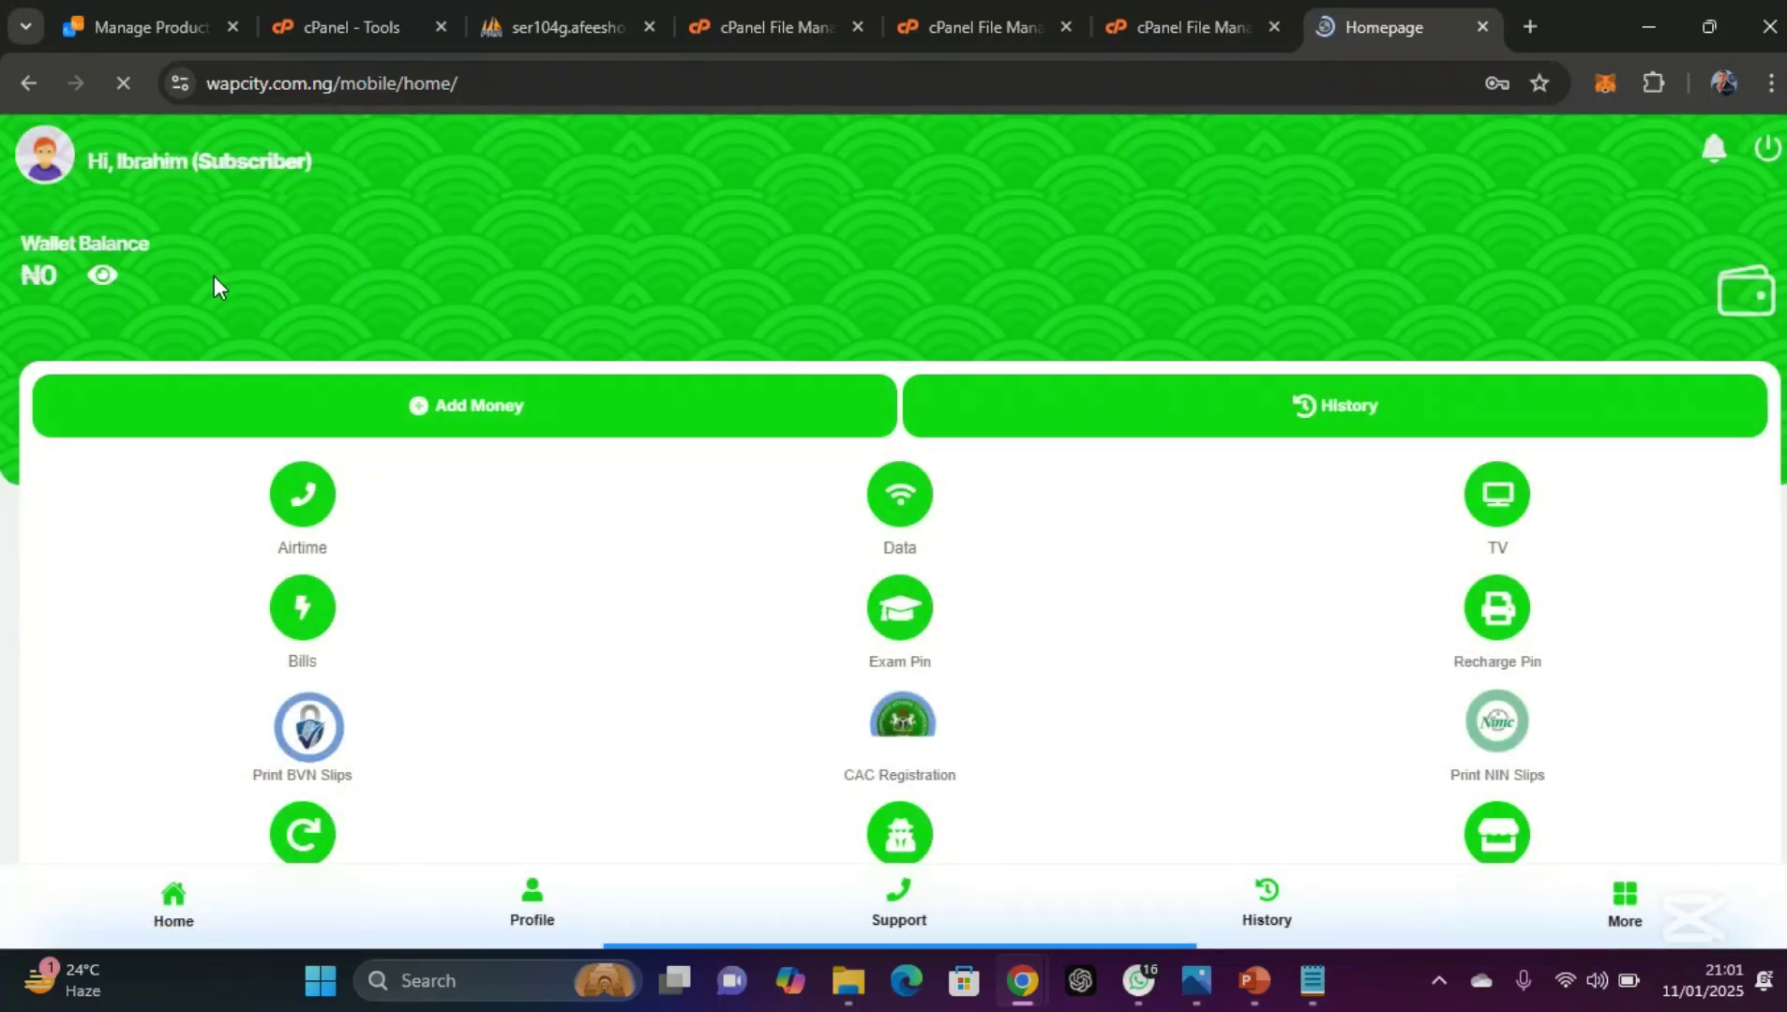
pyautogui.scroll(-5, 745, 487)
pyautogui.scroll(5, 742, 486)
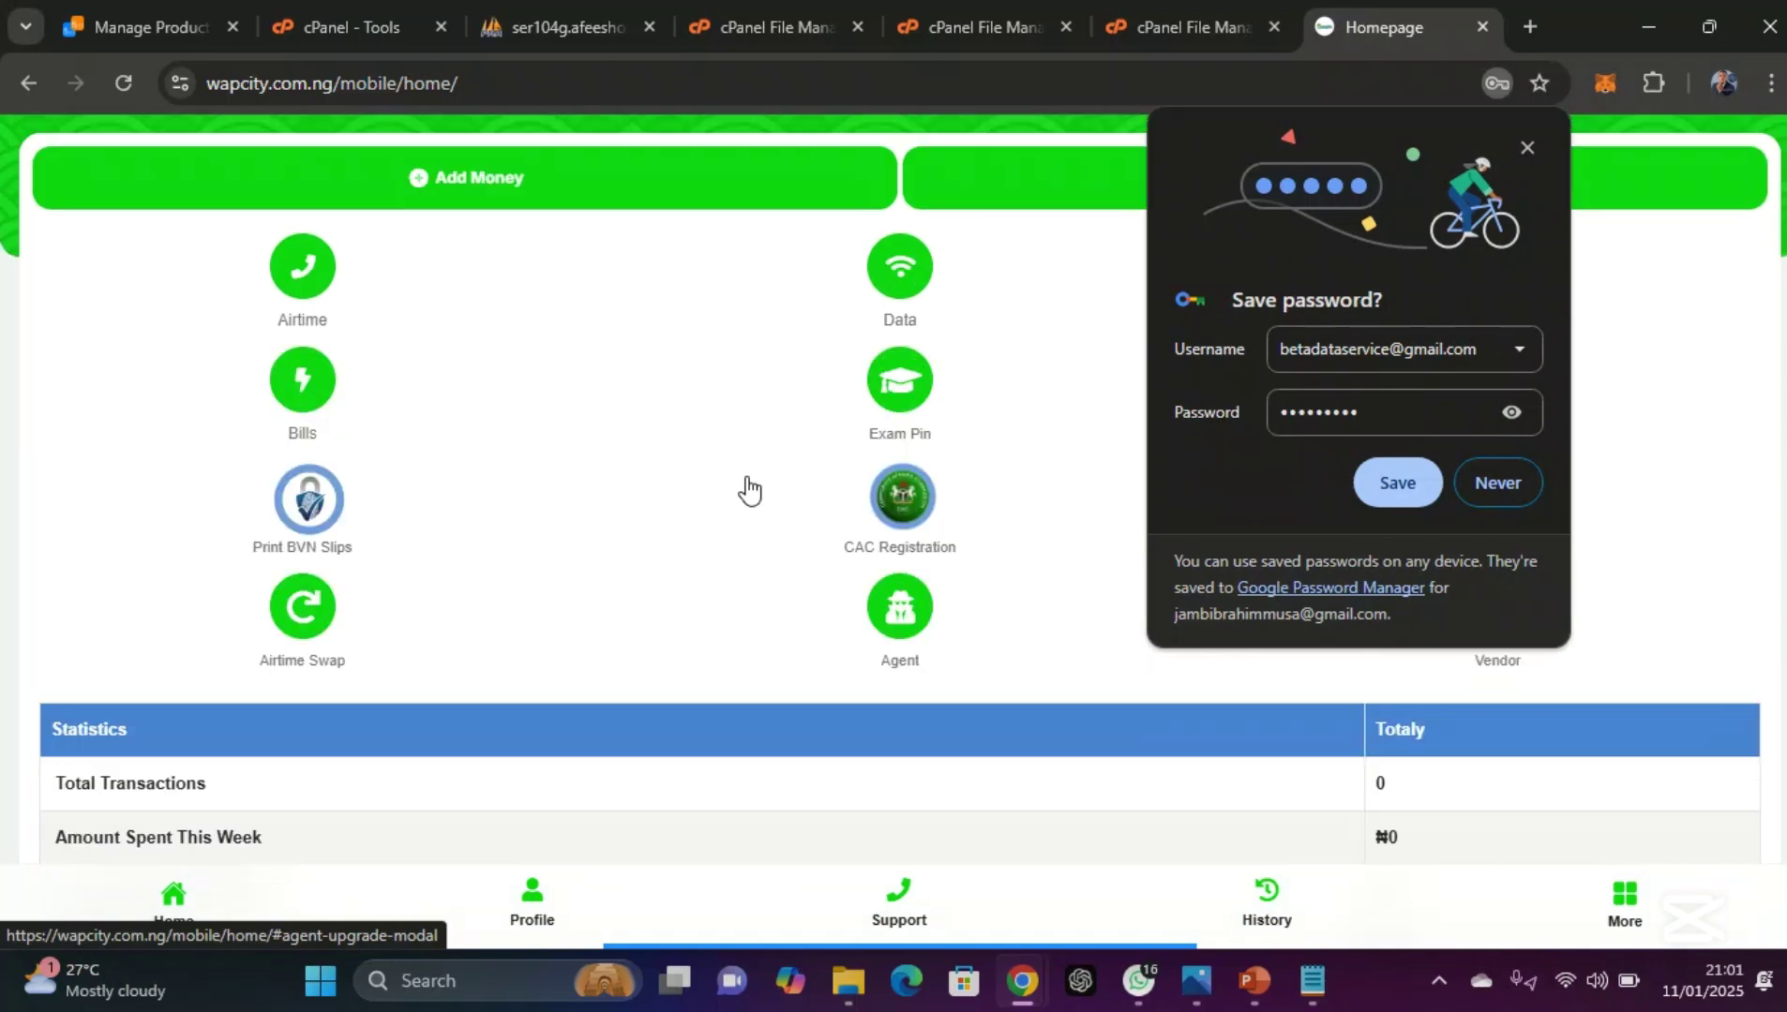
pyautogui.click(1411, 485)
pyautogui.scroll(-5, 506, 558)
pyautogui.scroll(5, 506, 557)
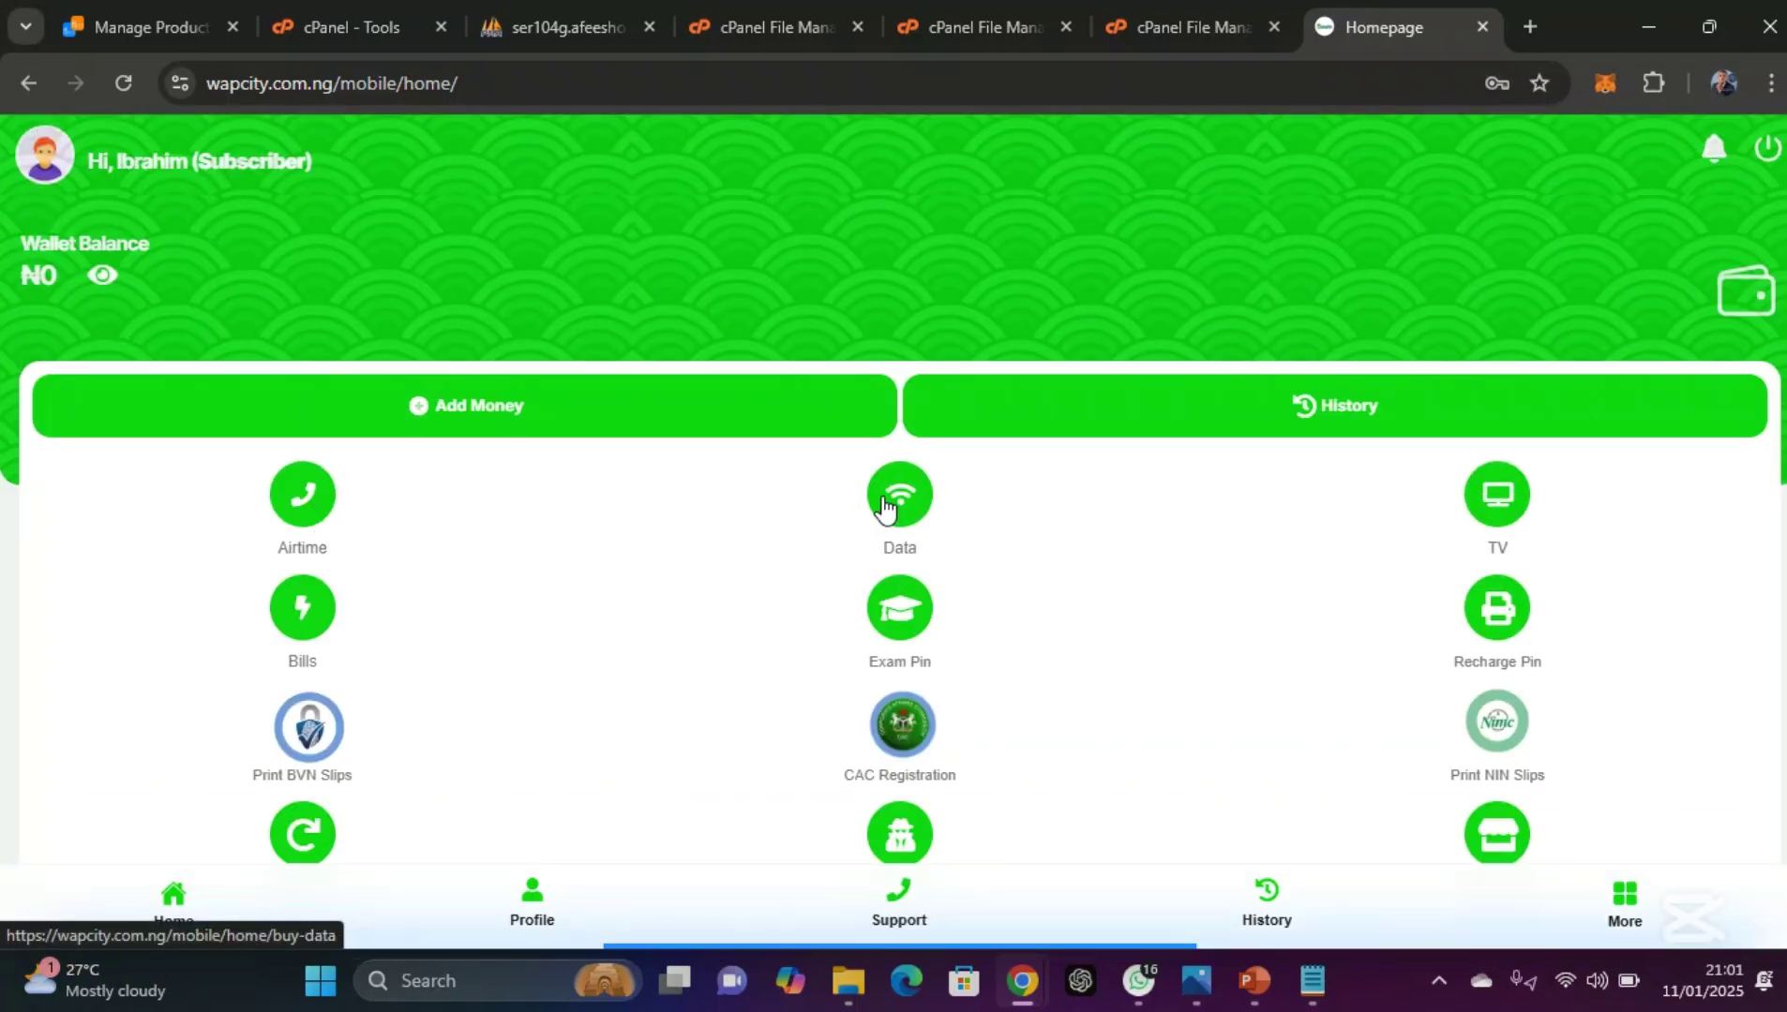
pyautogui.scroll(-3, 901, 506)
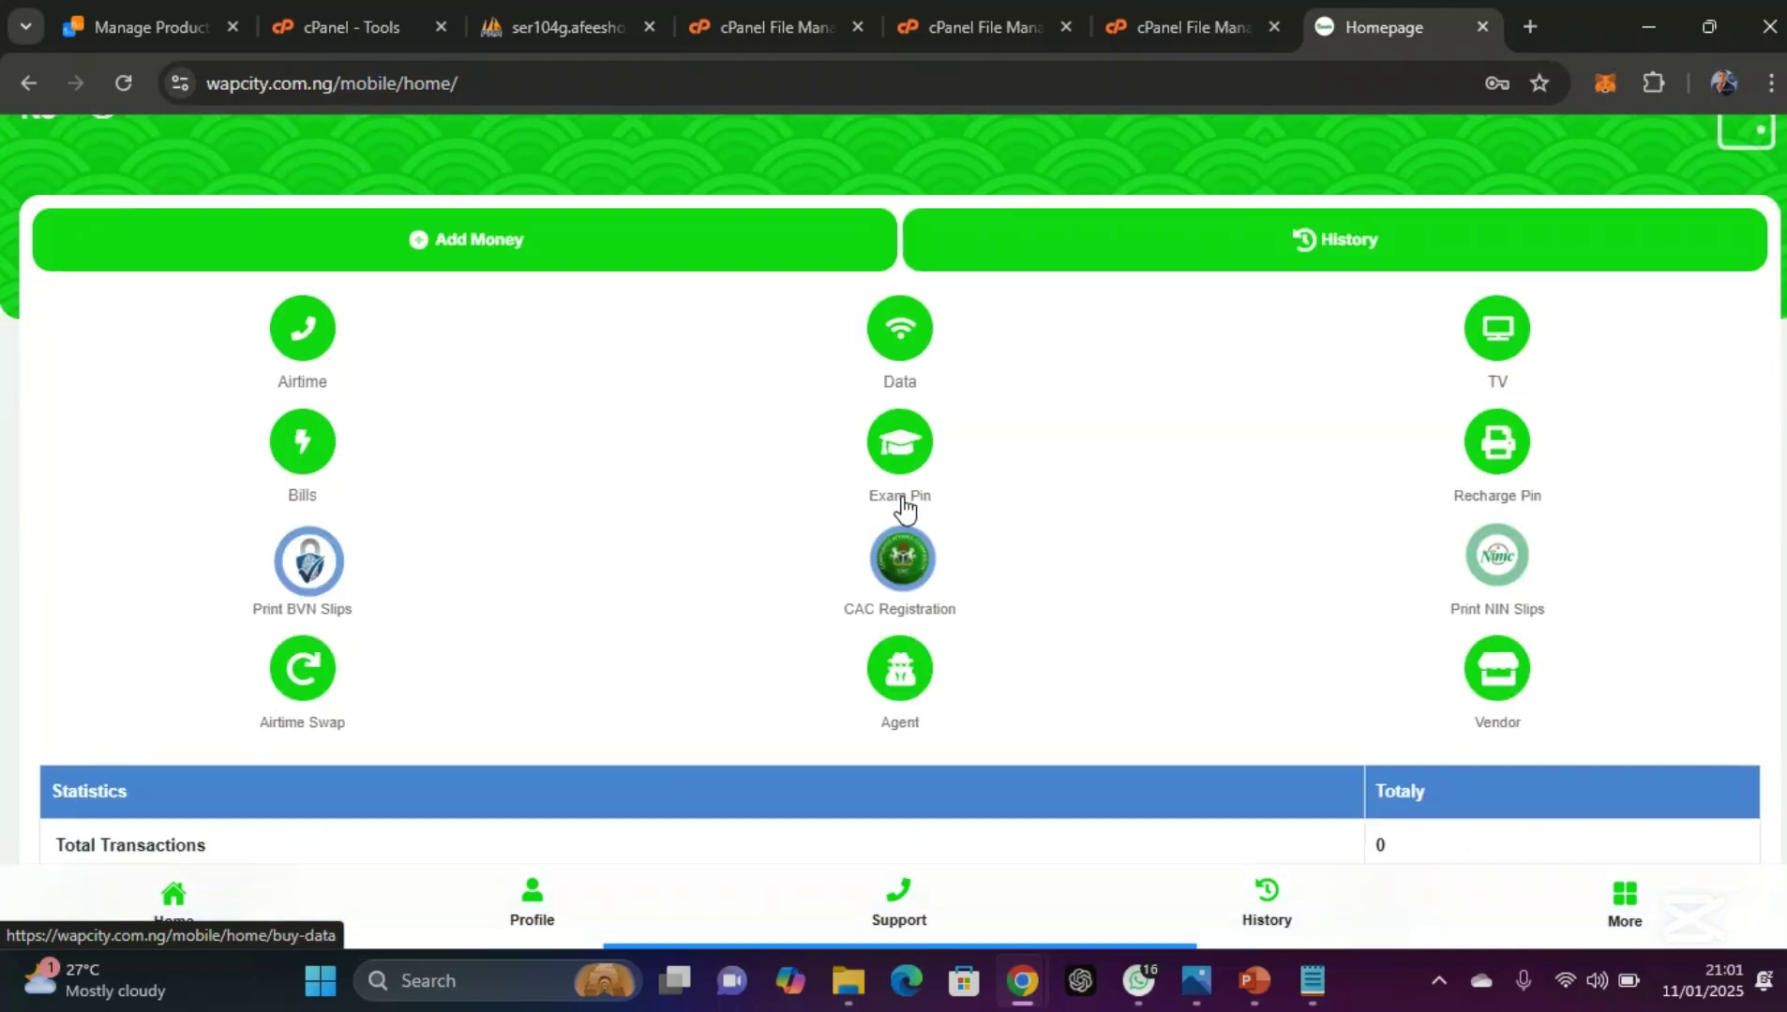
pyautogui.scroll(-3, 1509, 591)
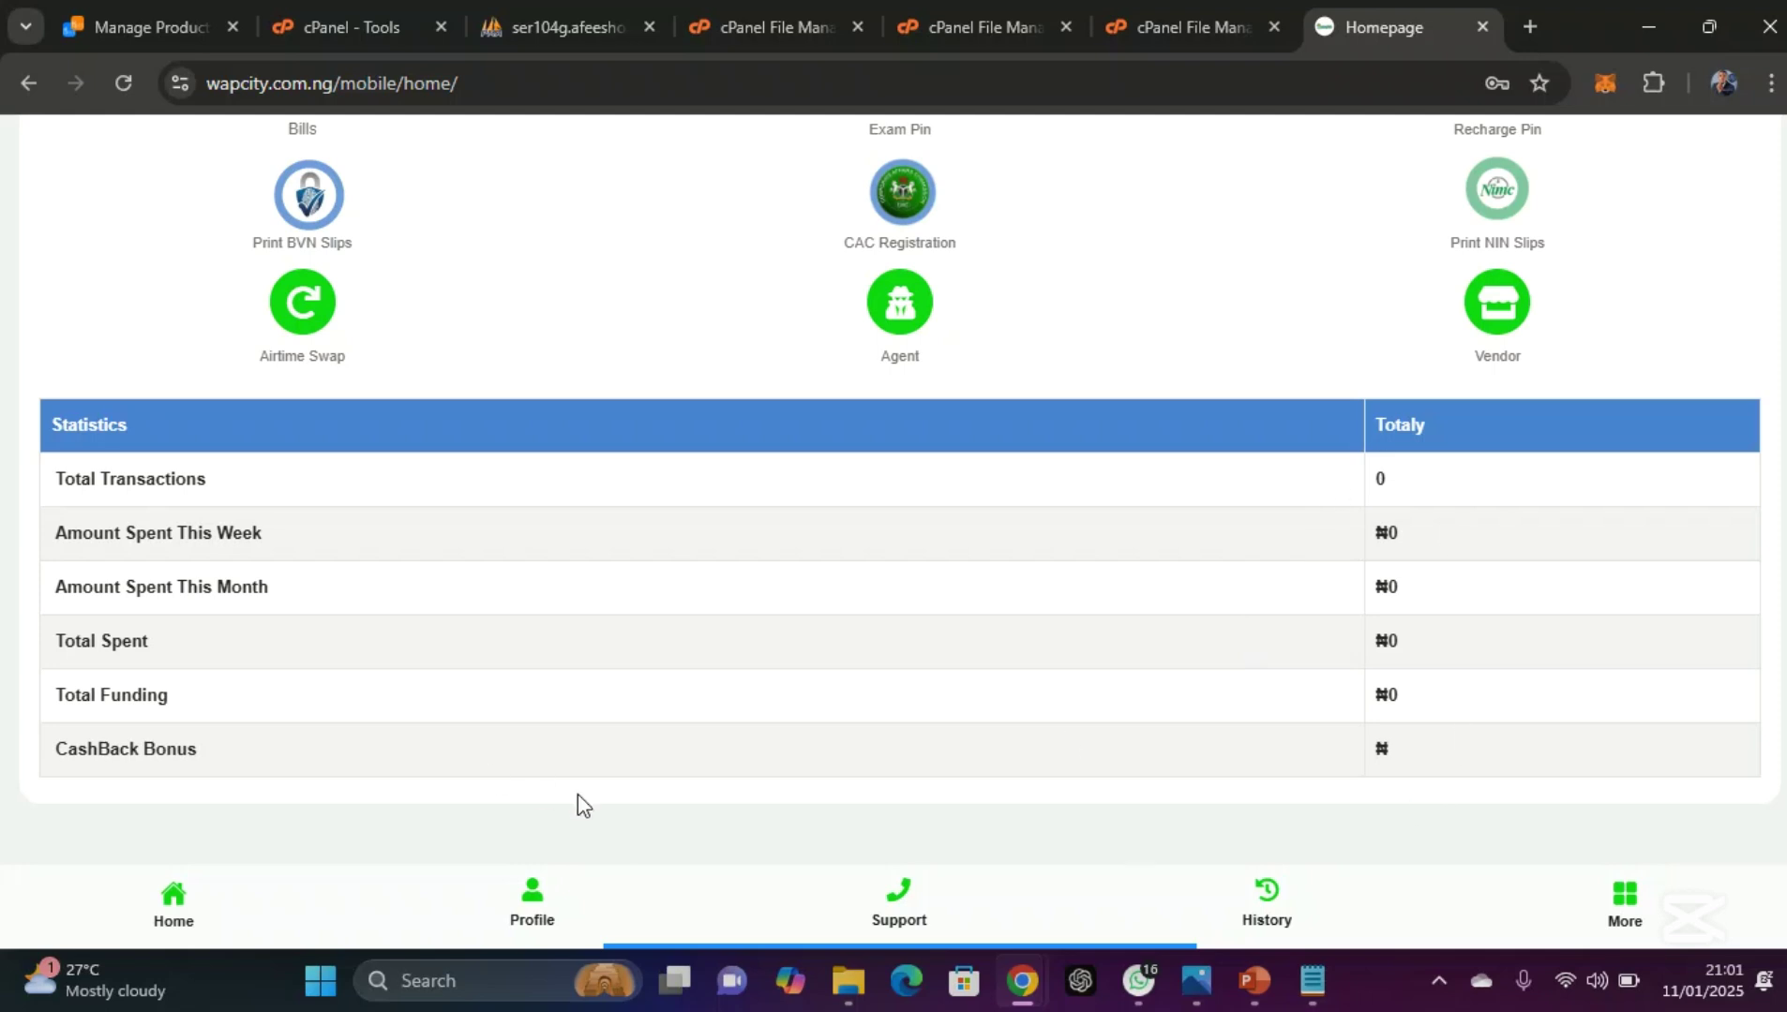
# Step: Look over the More Services list, then bring the setup-steps PowerPoint presentation forward
pyautogui.click(1621, 914)
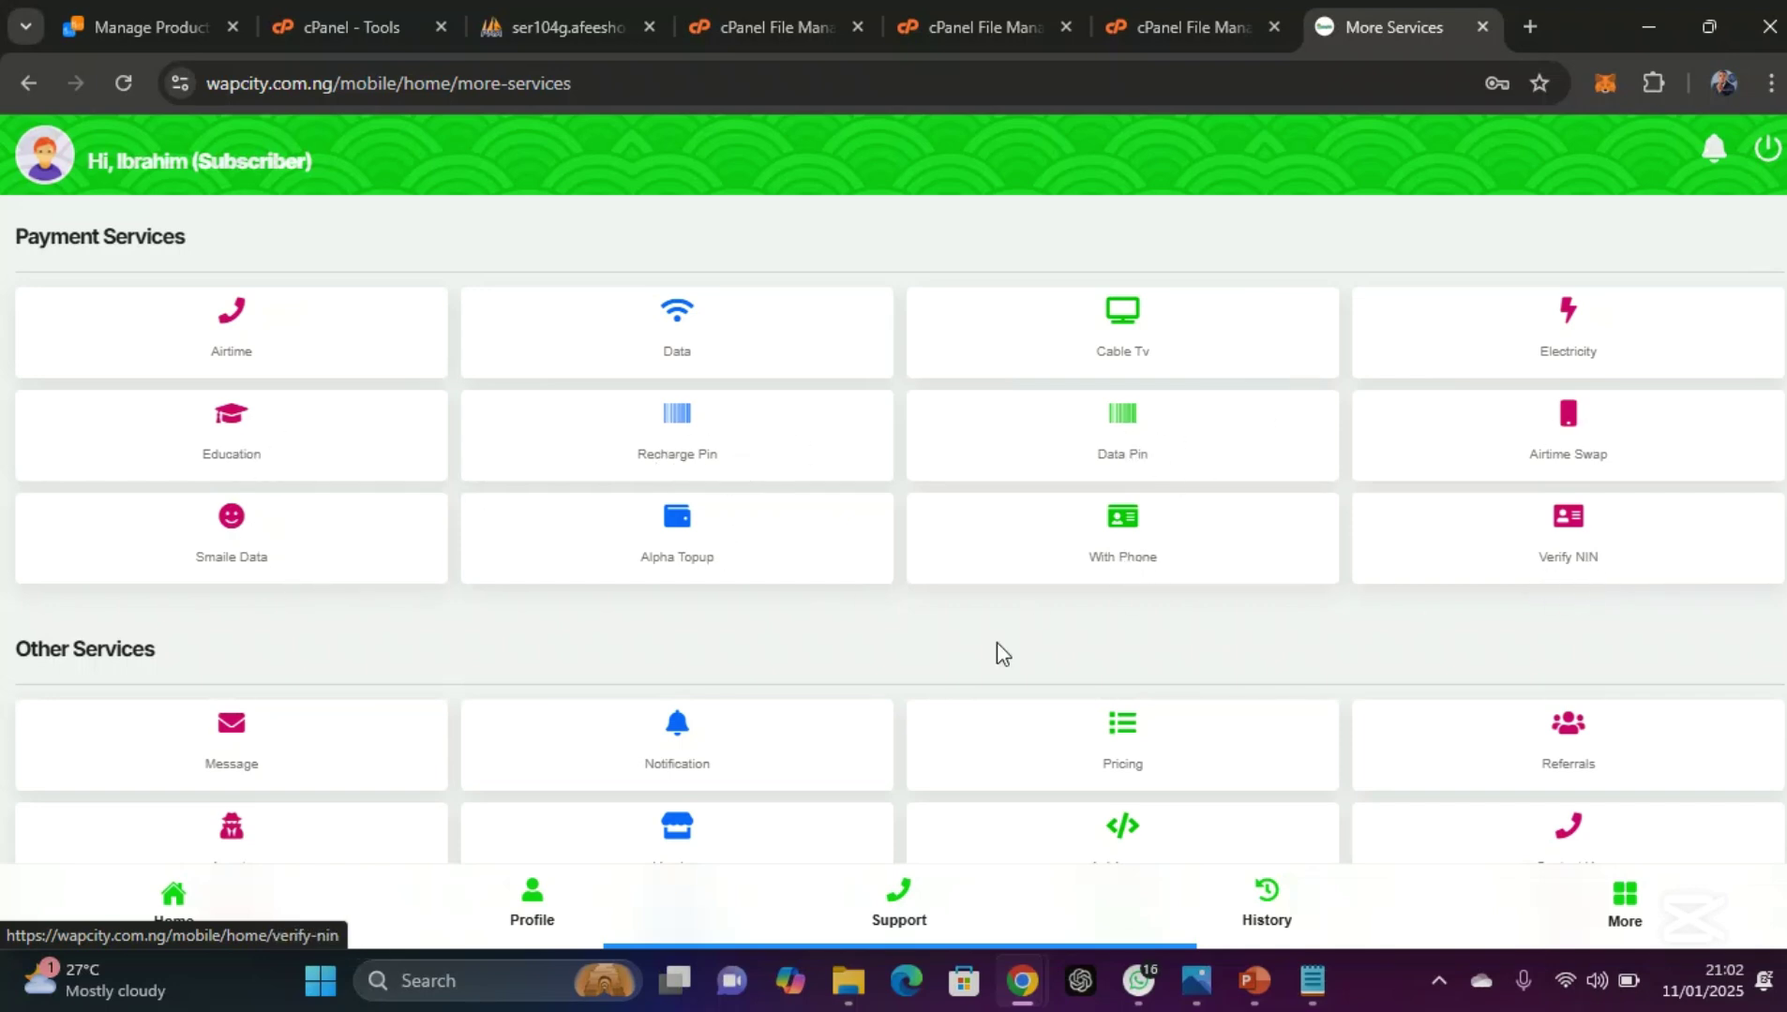
pyautogui.scroll(-3, 996, 642)
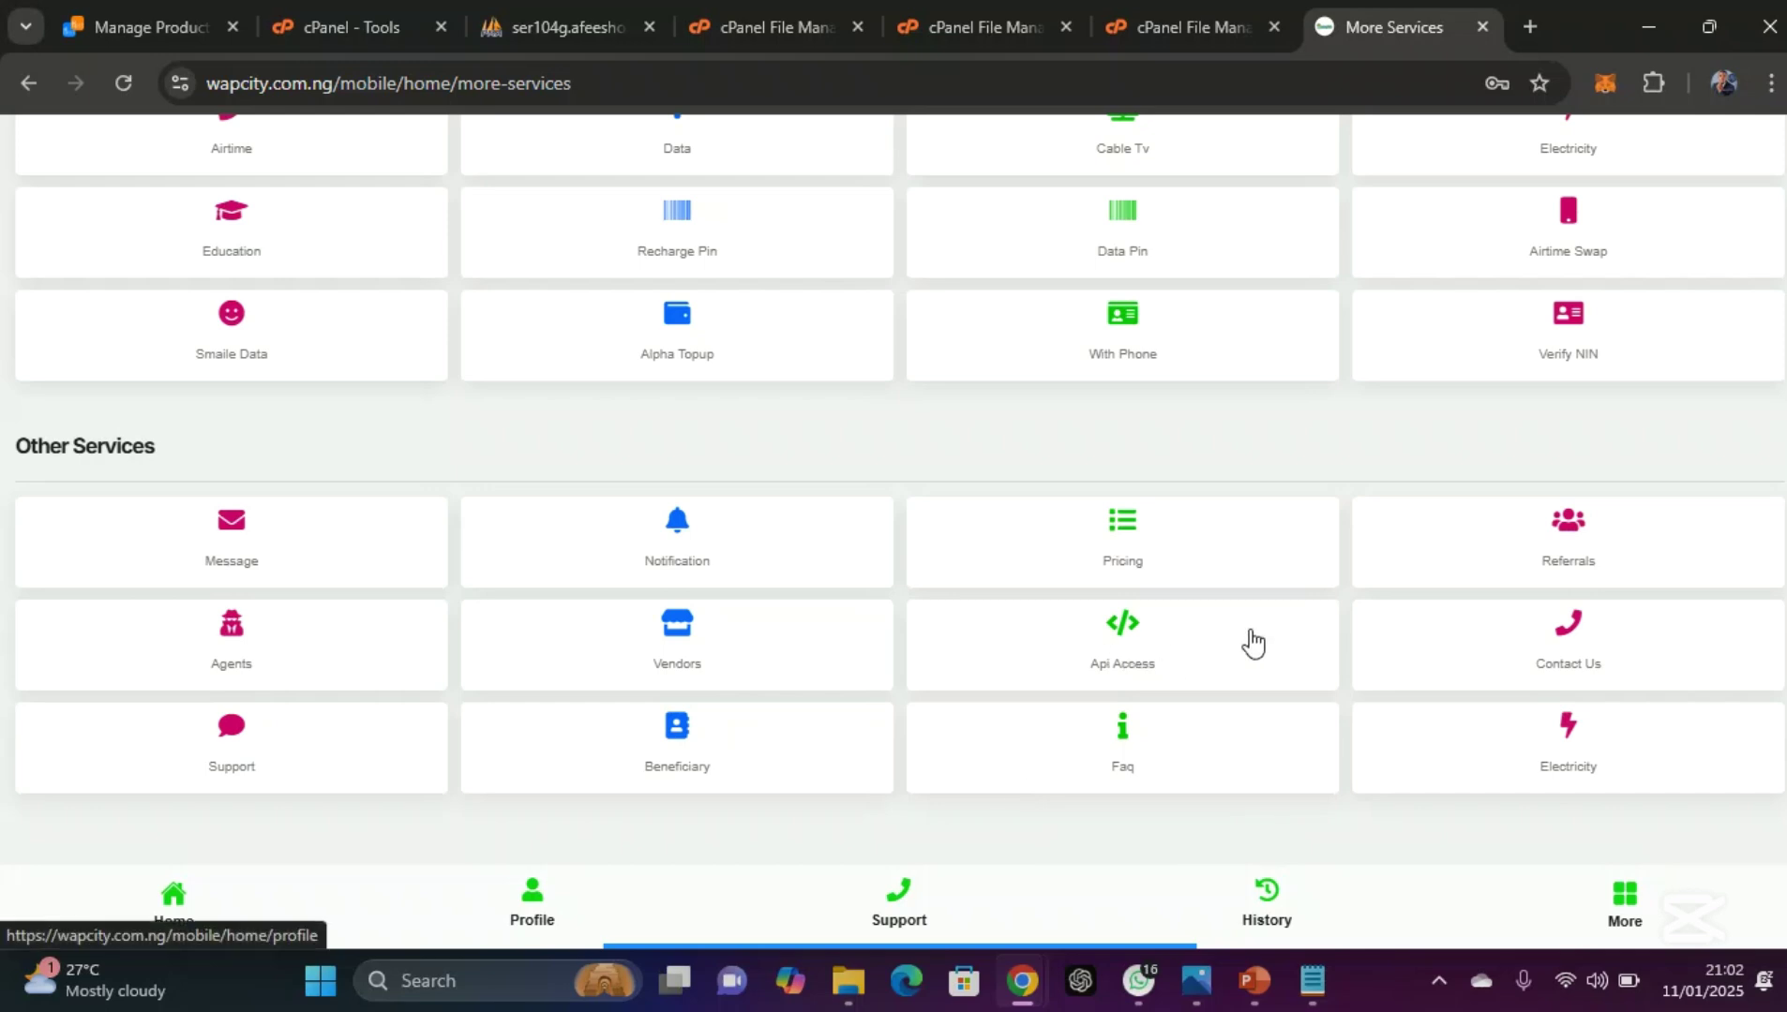
pyautogui.scroll(3, 199, 576)
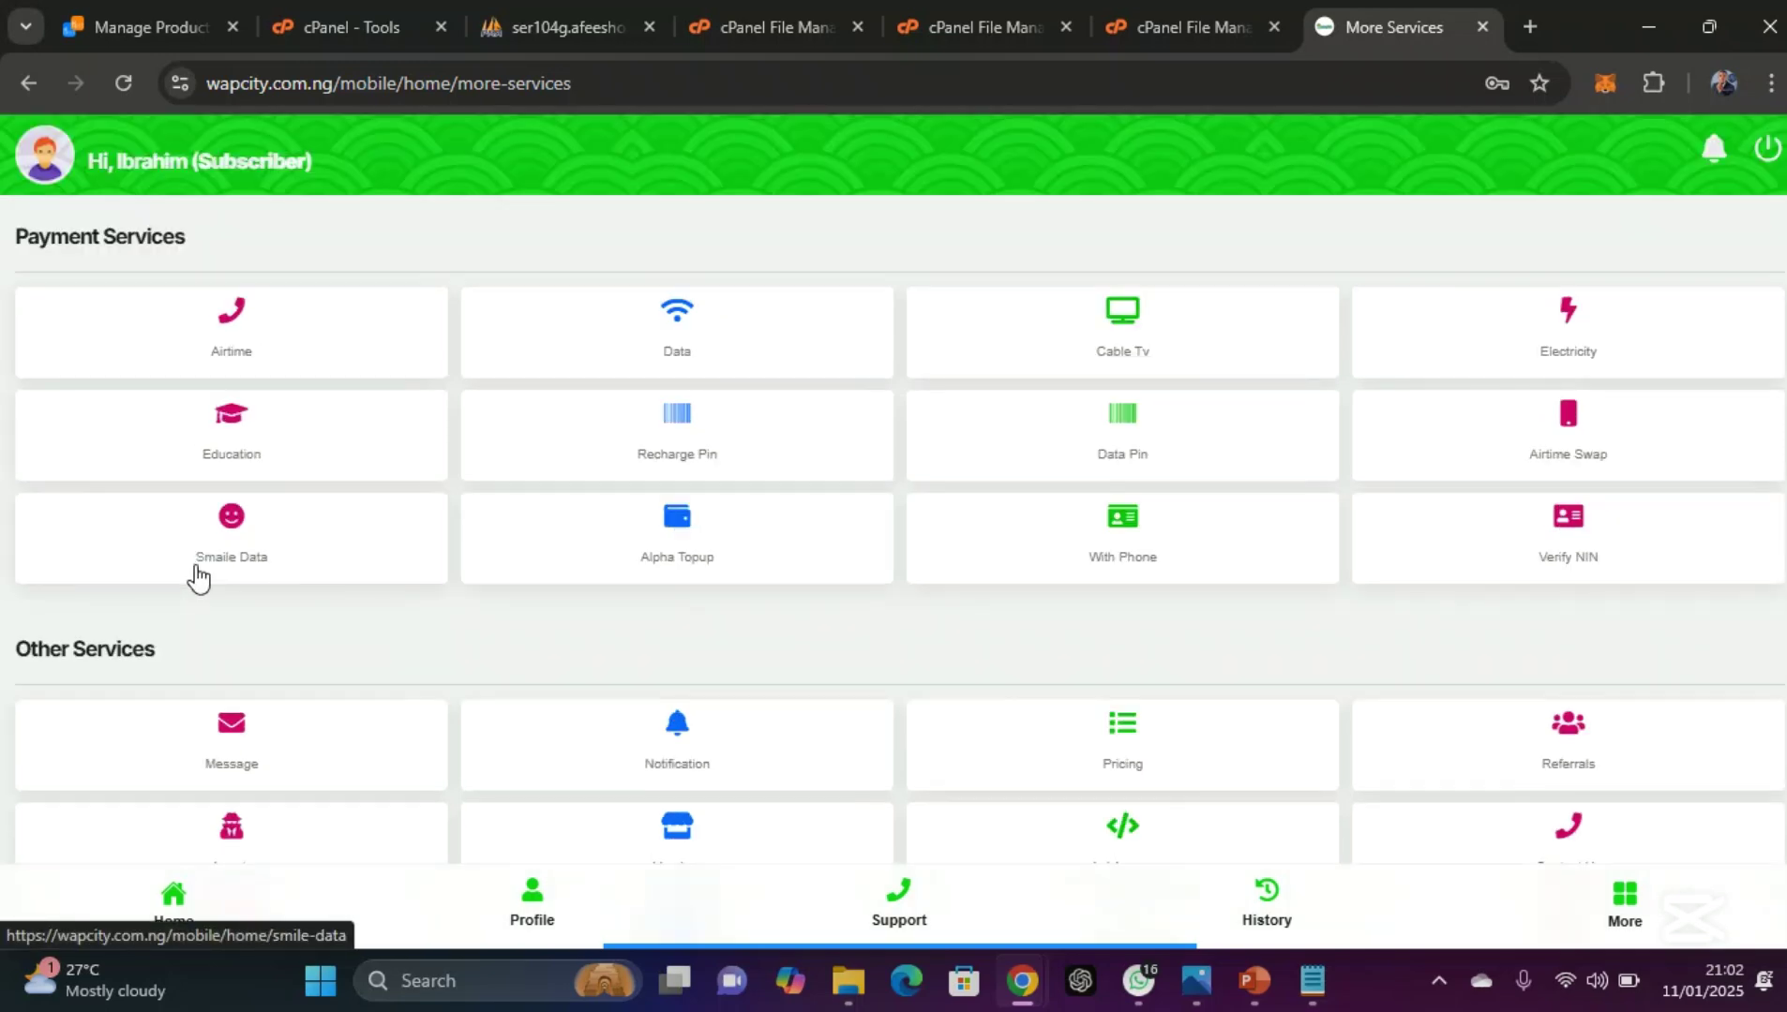
pyautogui.moveTo(775, 930)
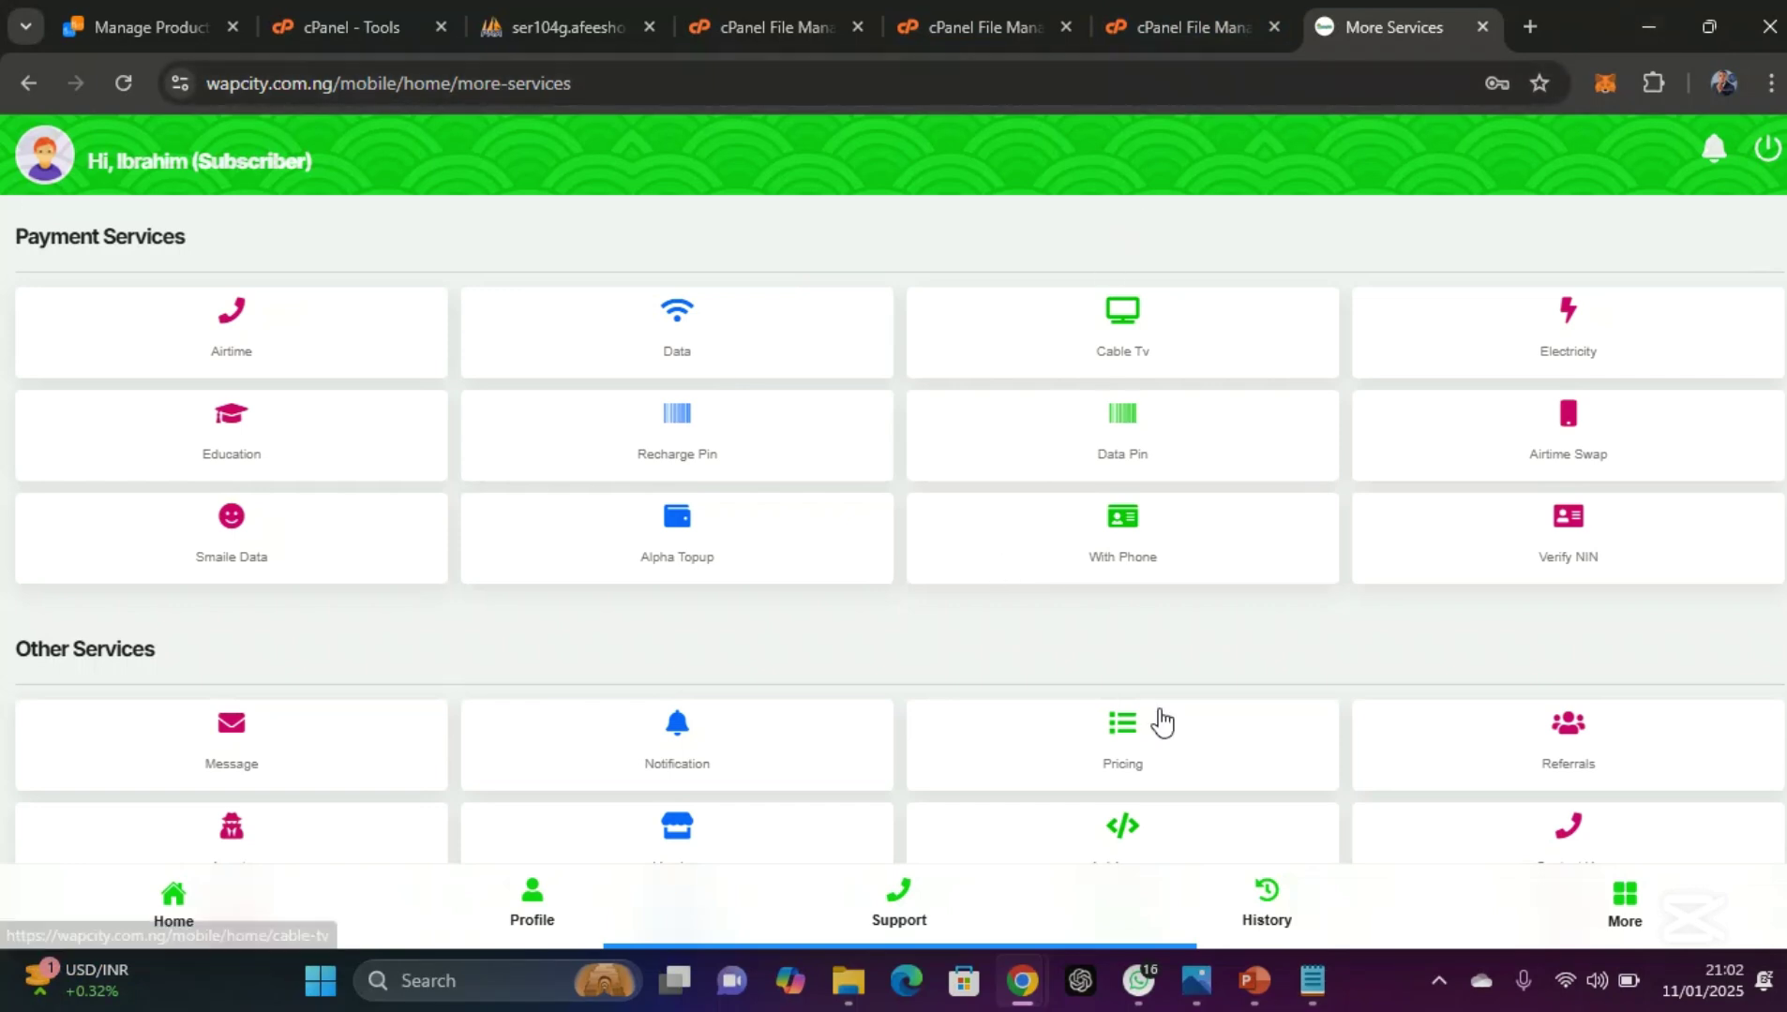
pyautogui.click(1254, 980)
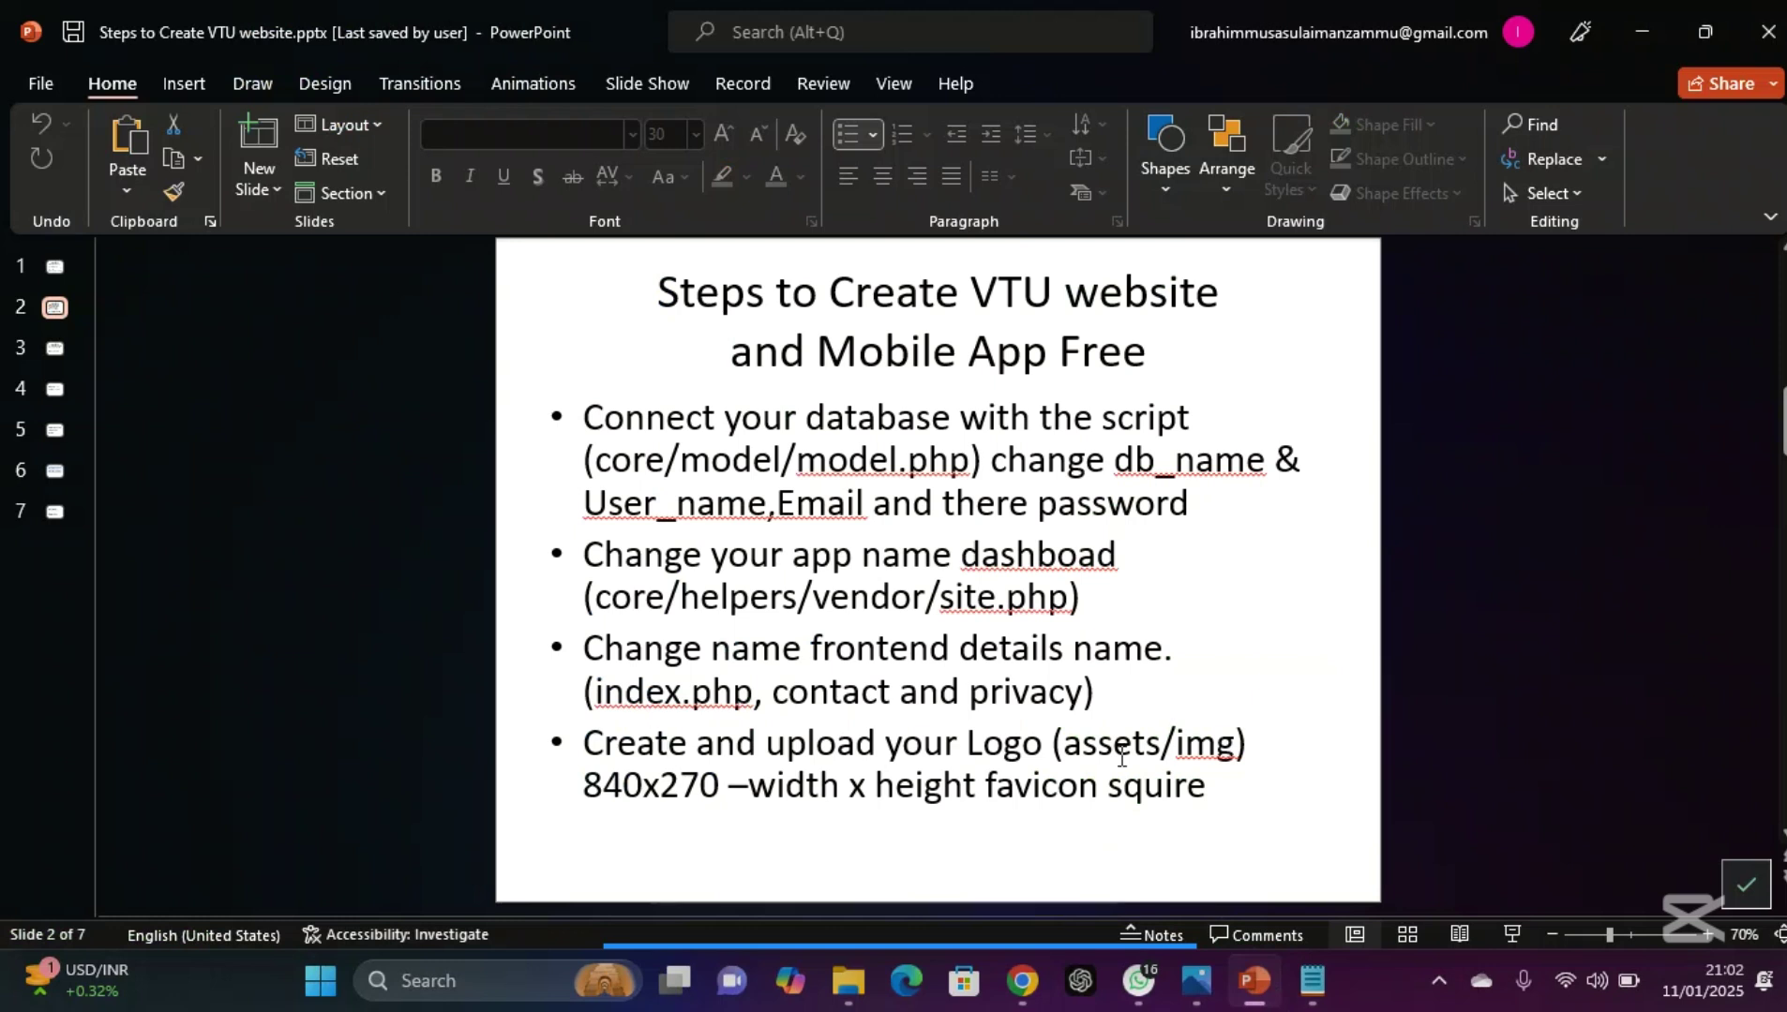
# Step: Show slide 3 with the app, API and admin steps, then minimize PowerPoint
pyautogui.click(54, 349)
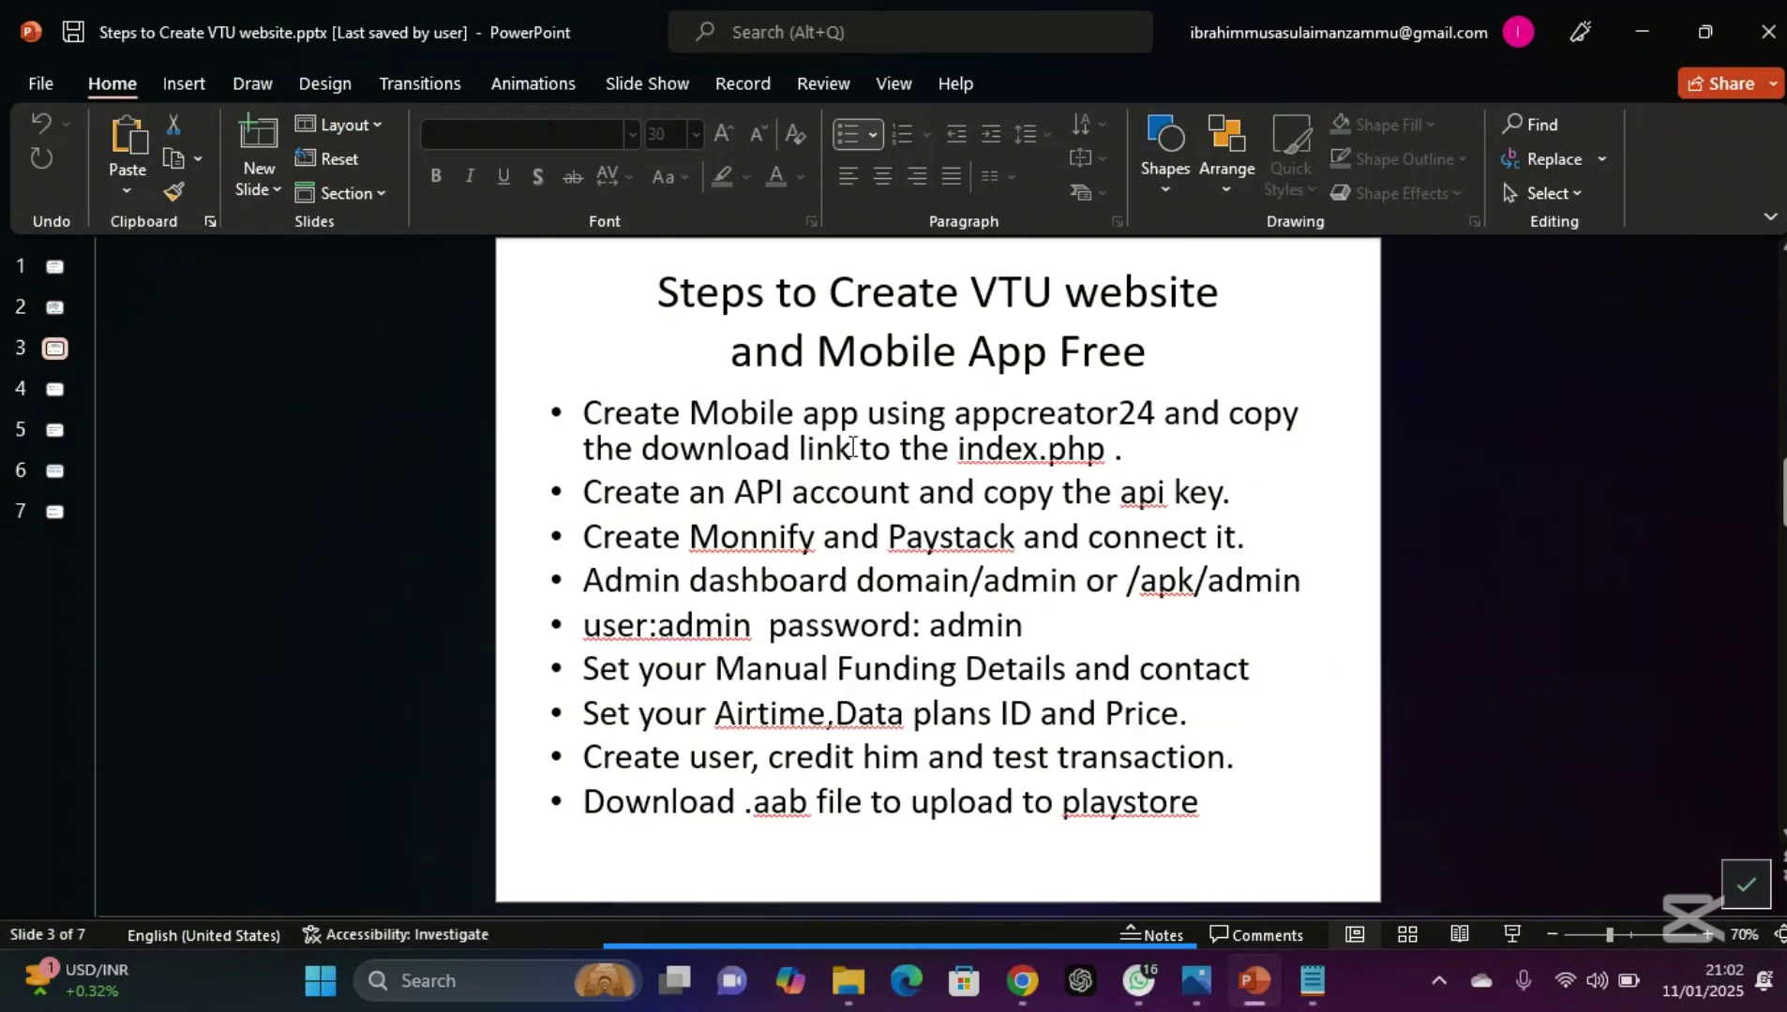
pyautogui.click(1266, 1005)
# Step: Load appcreator24.com in a new tab and sign in with the saved login and Windows PIN
pyautogui.click(1528, 26)
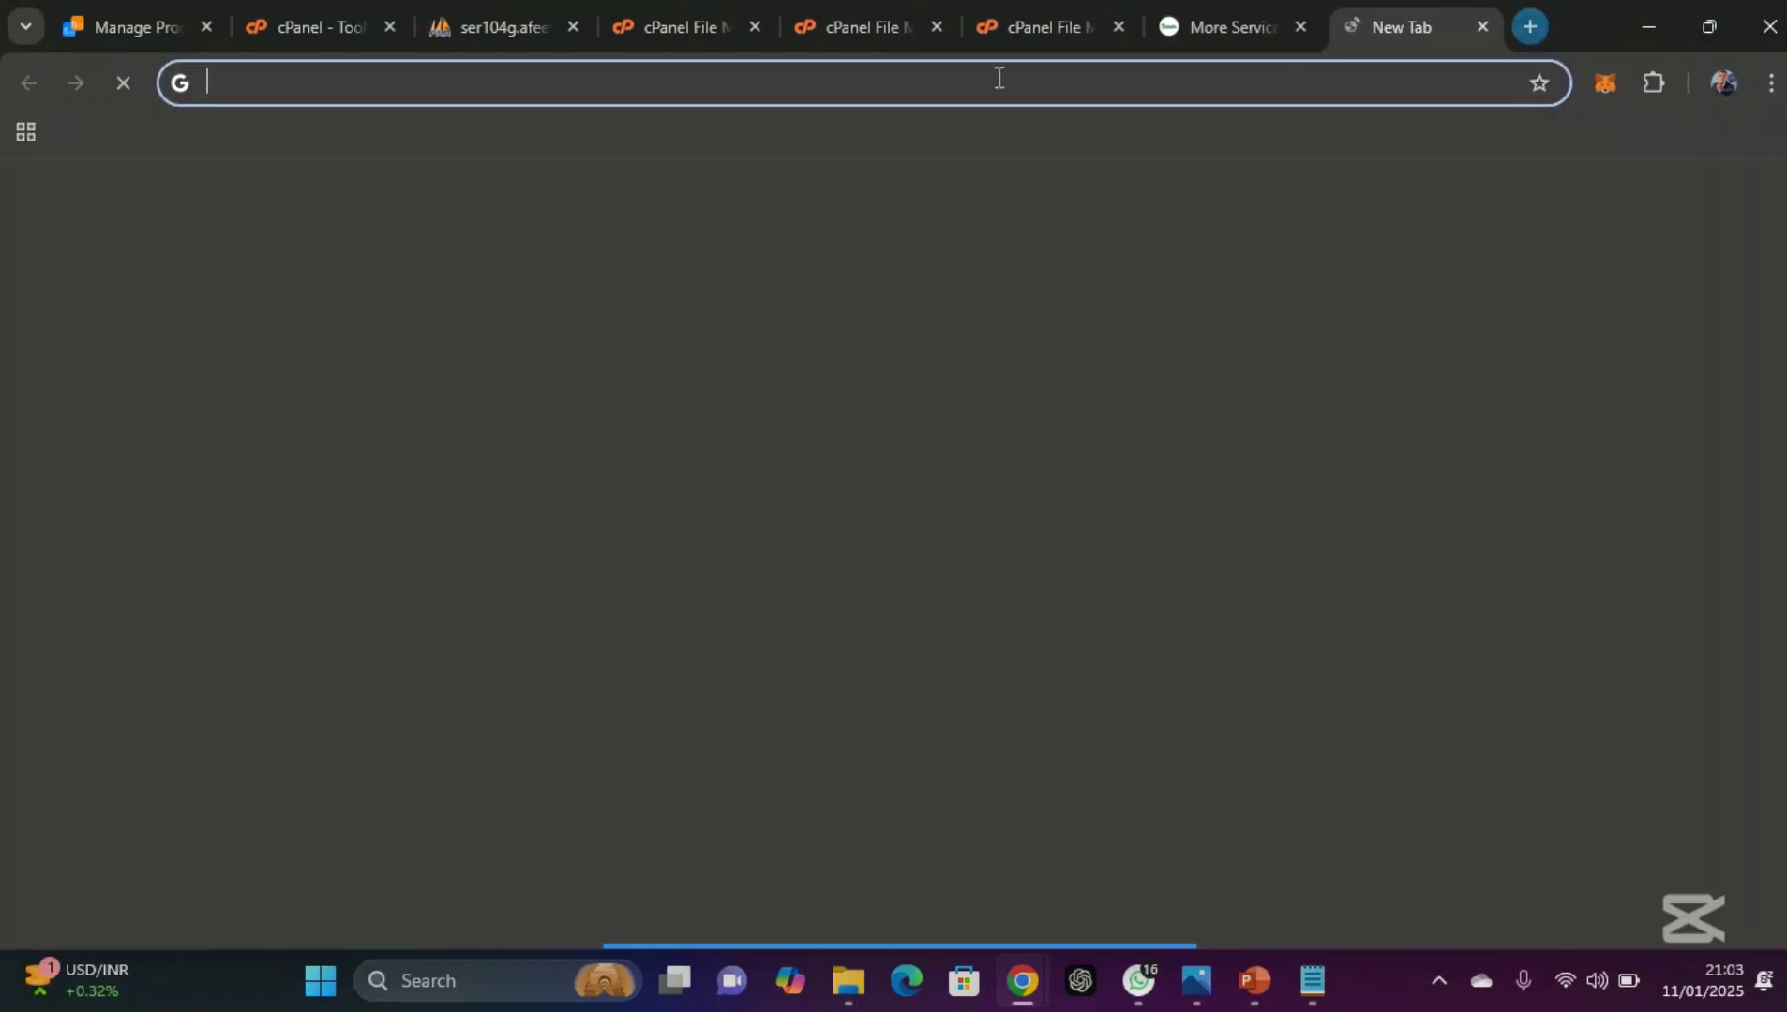
pyautogui.write('appcreator24.com')
pyautogui.press('Return')
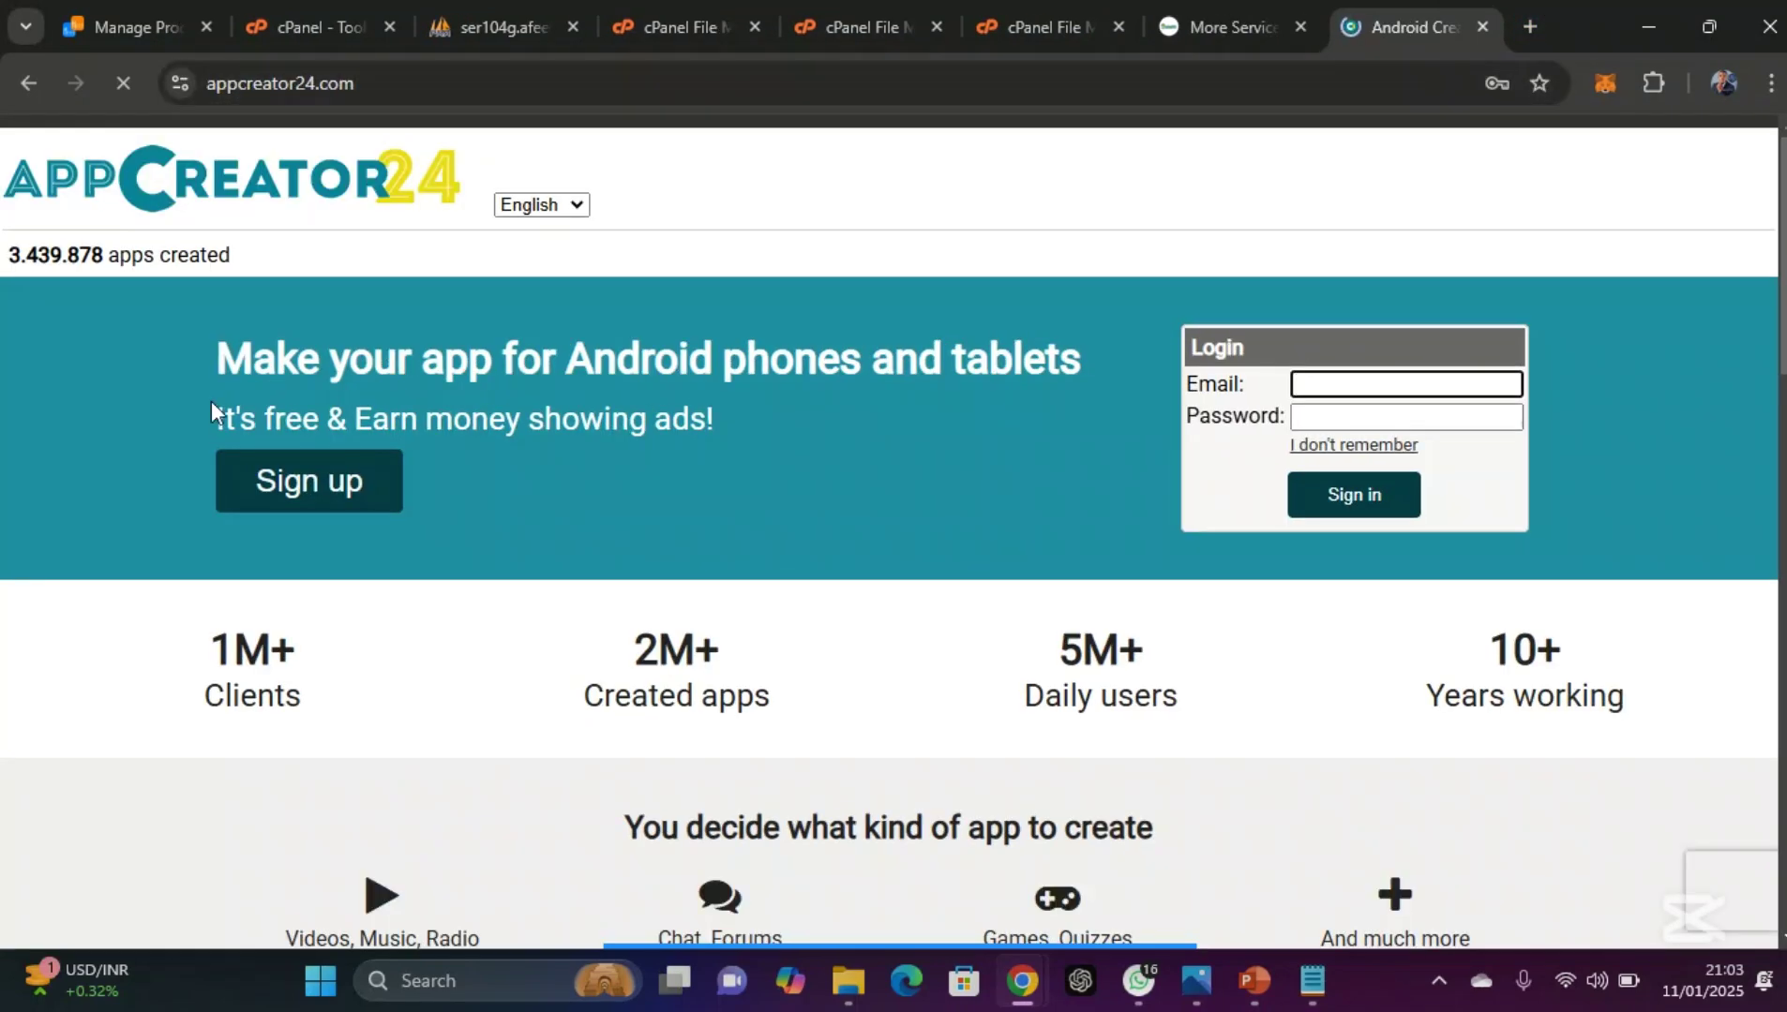
pyautogui.moveTo(453, 419); pyautogui.dragTo(414, 485)
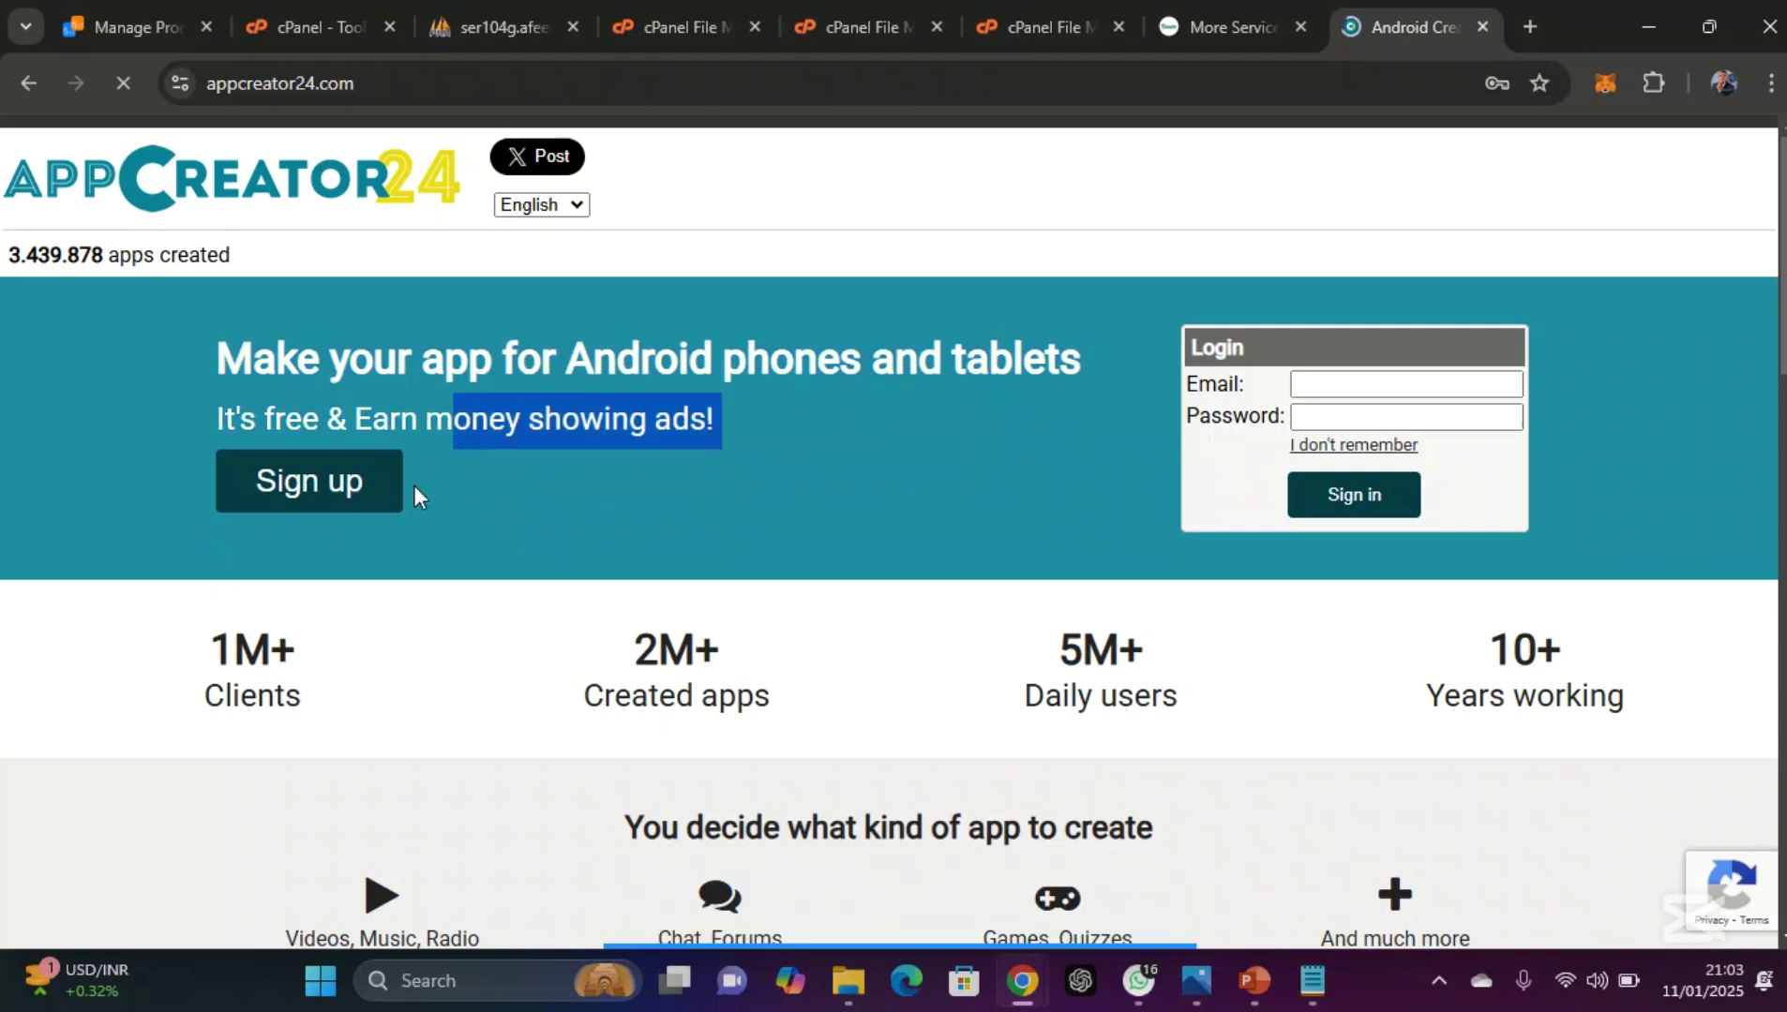
pyautogui.click(1063, 909)
pyautogui.moveTo(444, 545); pyautogui.dragTo(170, 433)
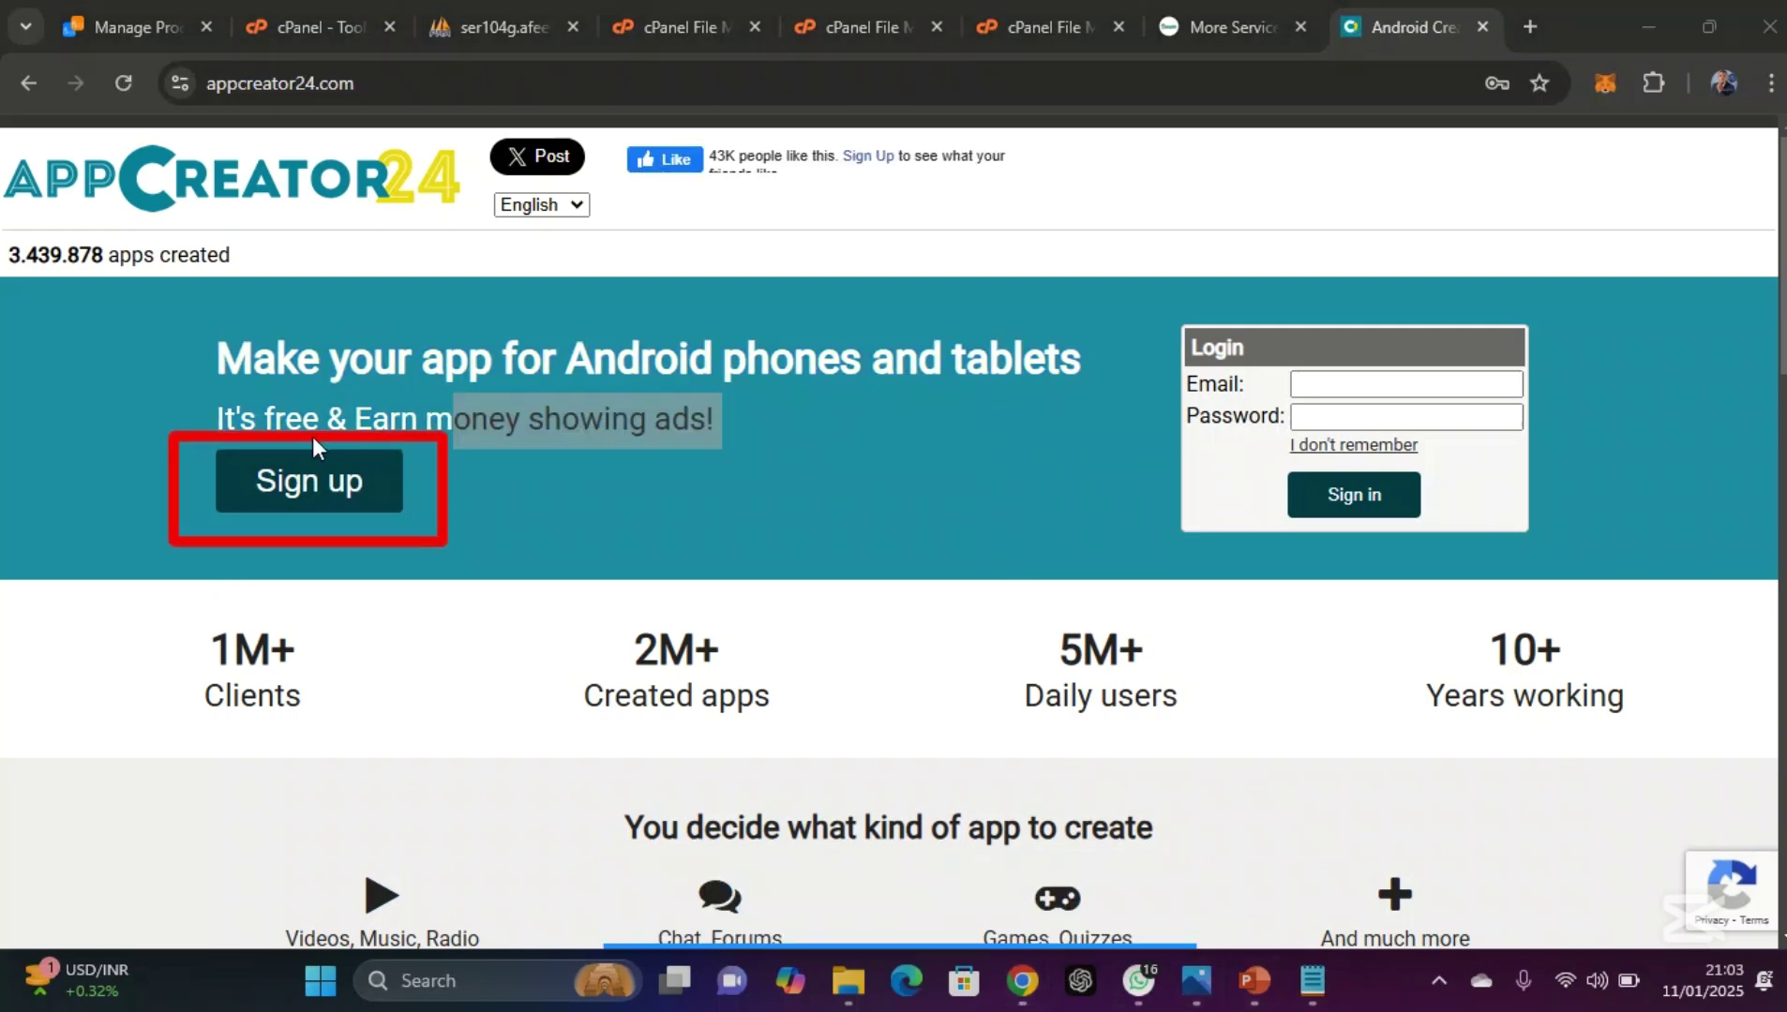
pyautogui.click(1302, 410)
pyautogui.click(1084, 158)
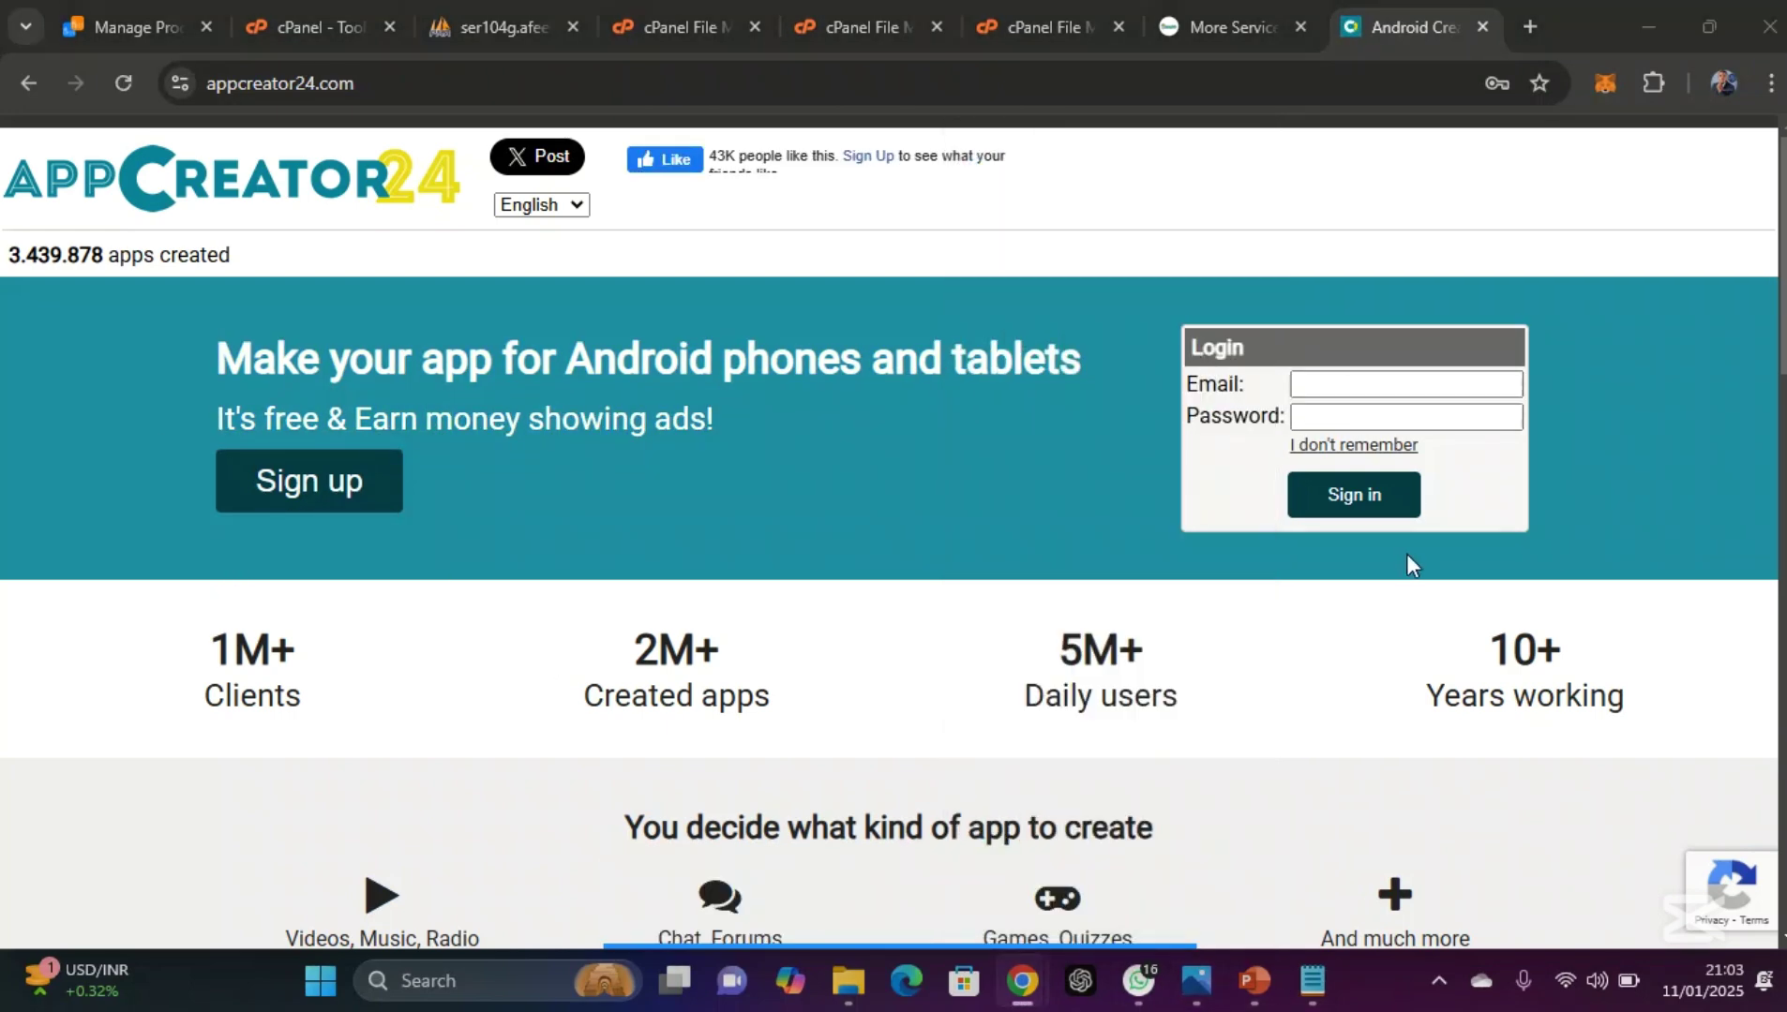
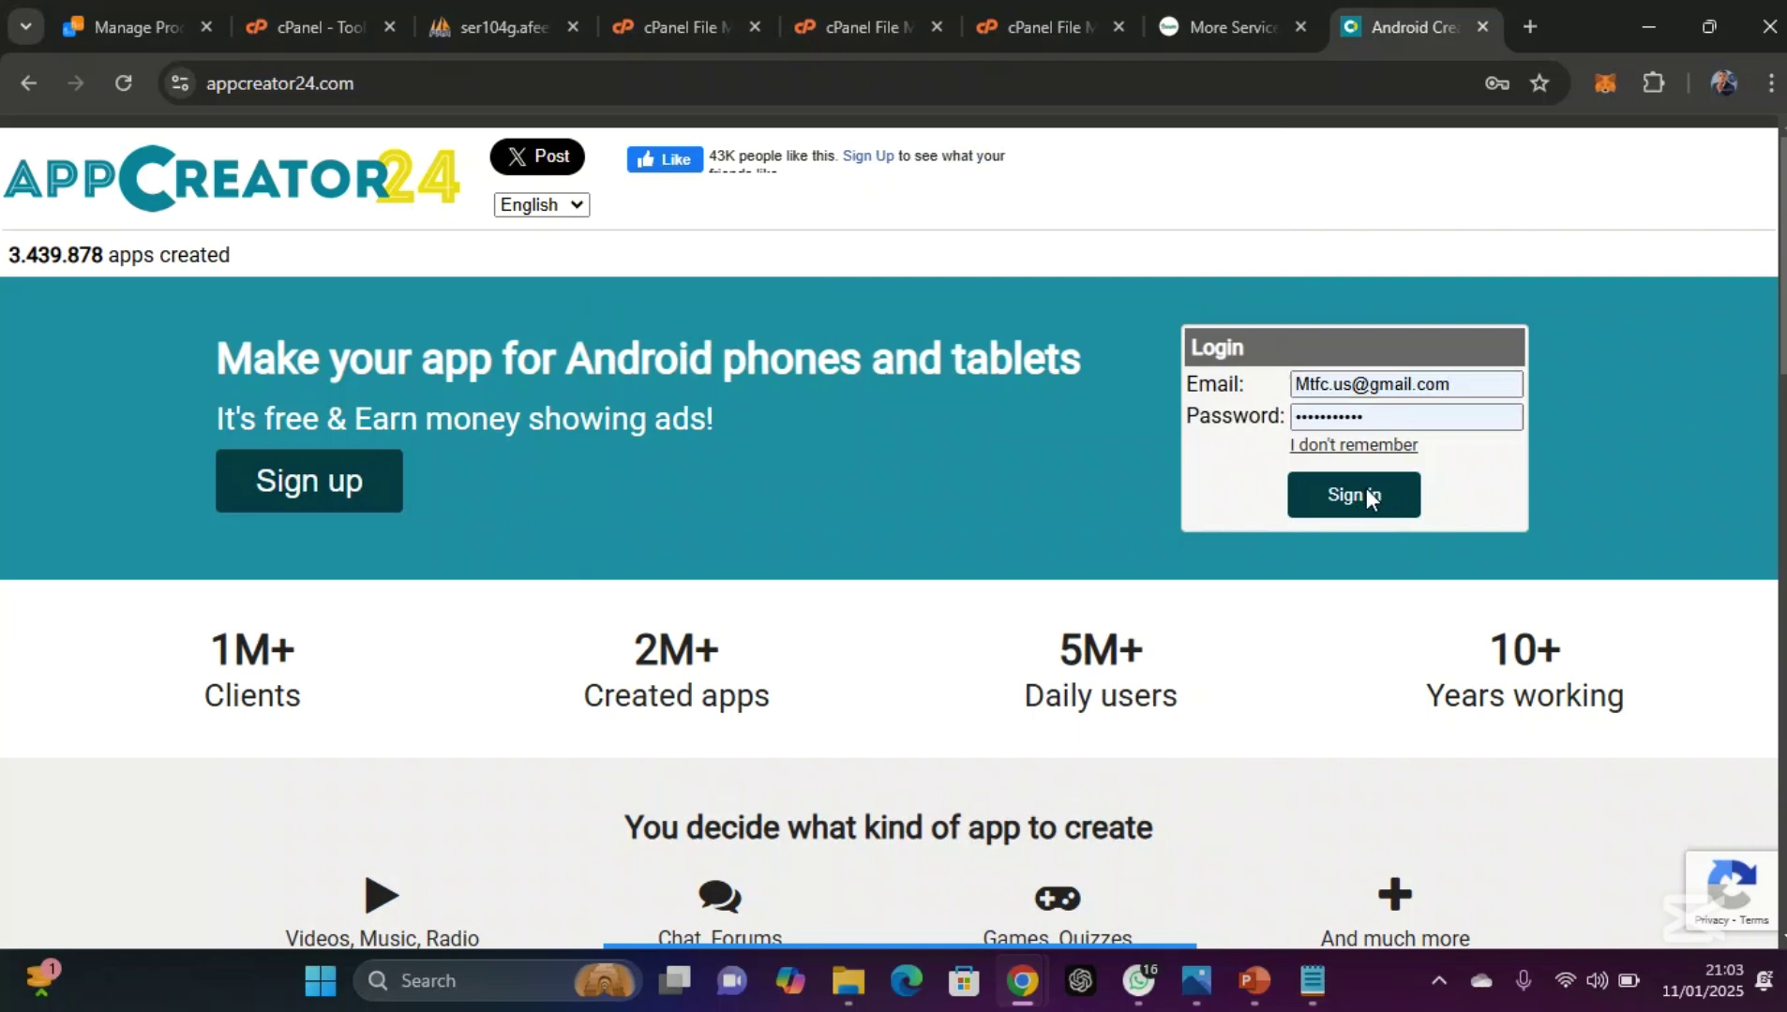
pyautogui.click(1365, 489)
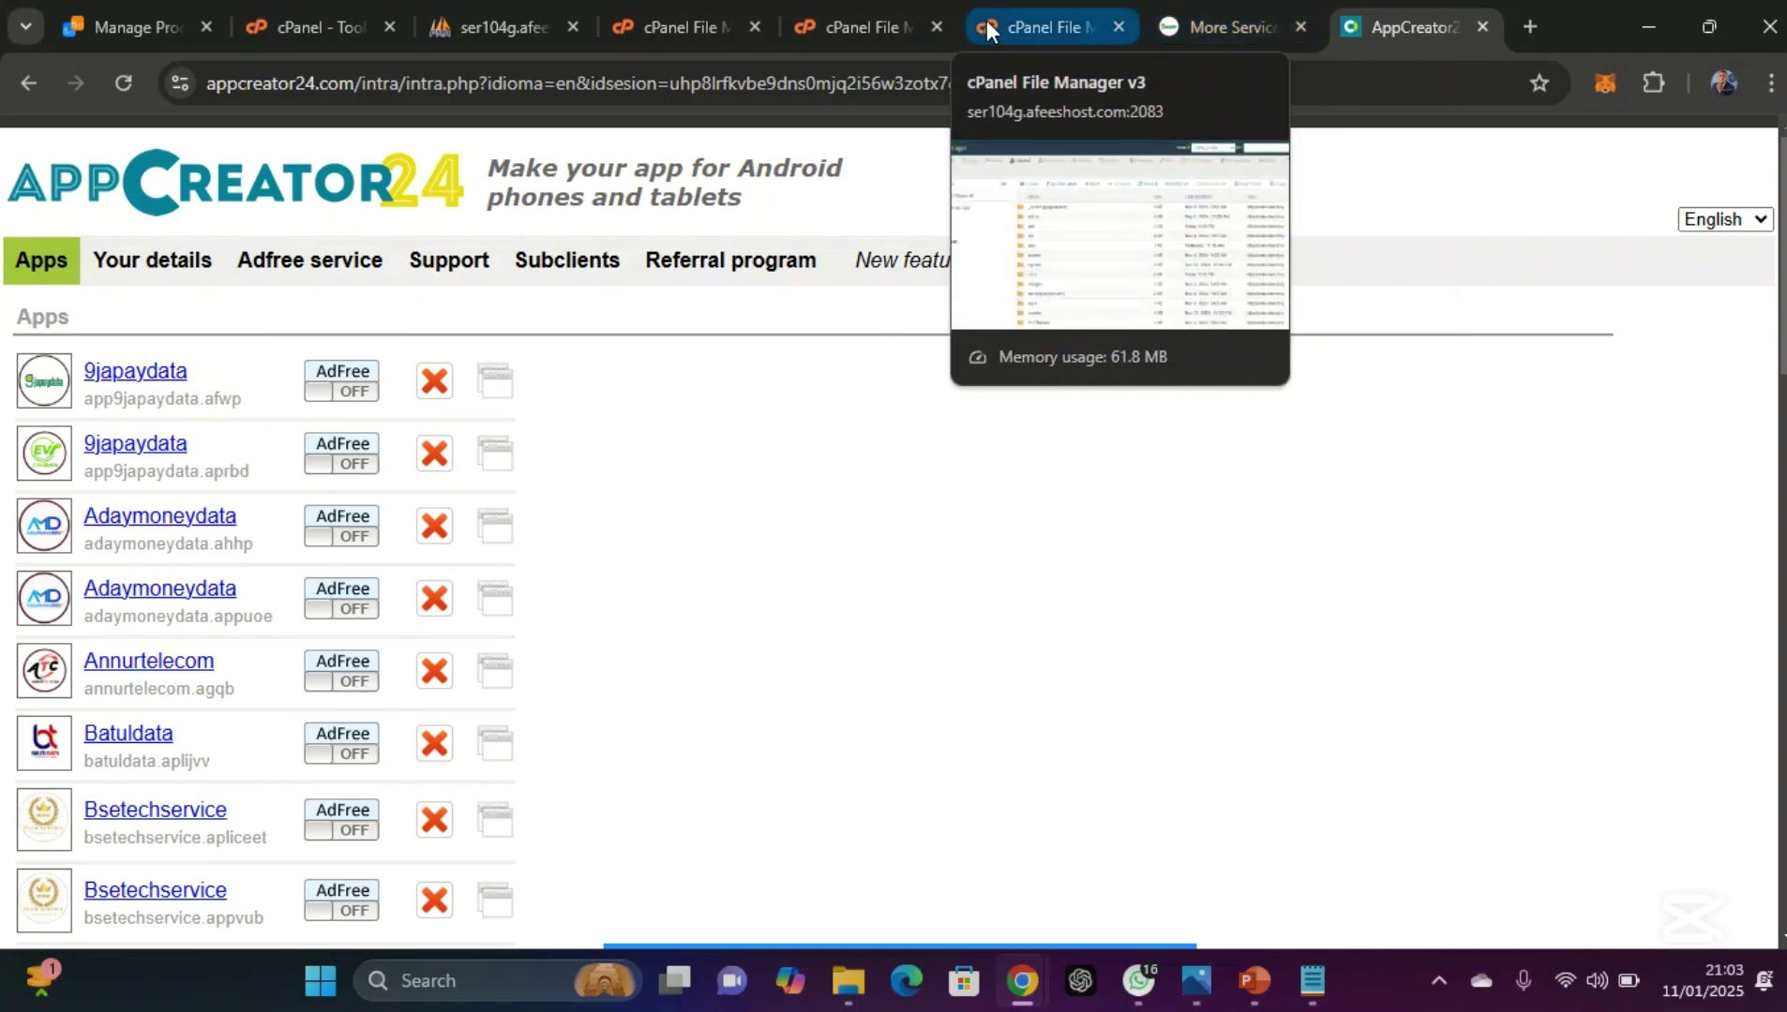
# Step: Start a new app named Wapcity with favicon.png from Downloads as its icon
pyautogui.scroll(-1, 616, 541)
pyautogui.scroll(-10, 616, 541)
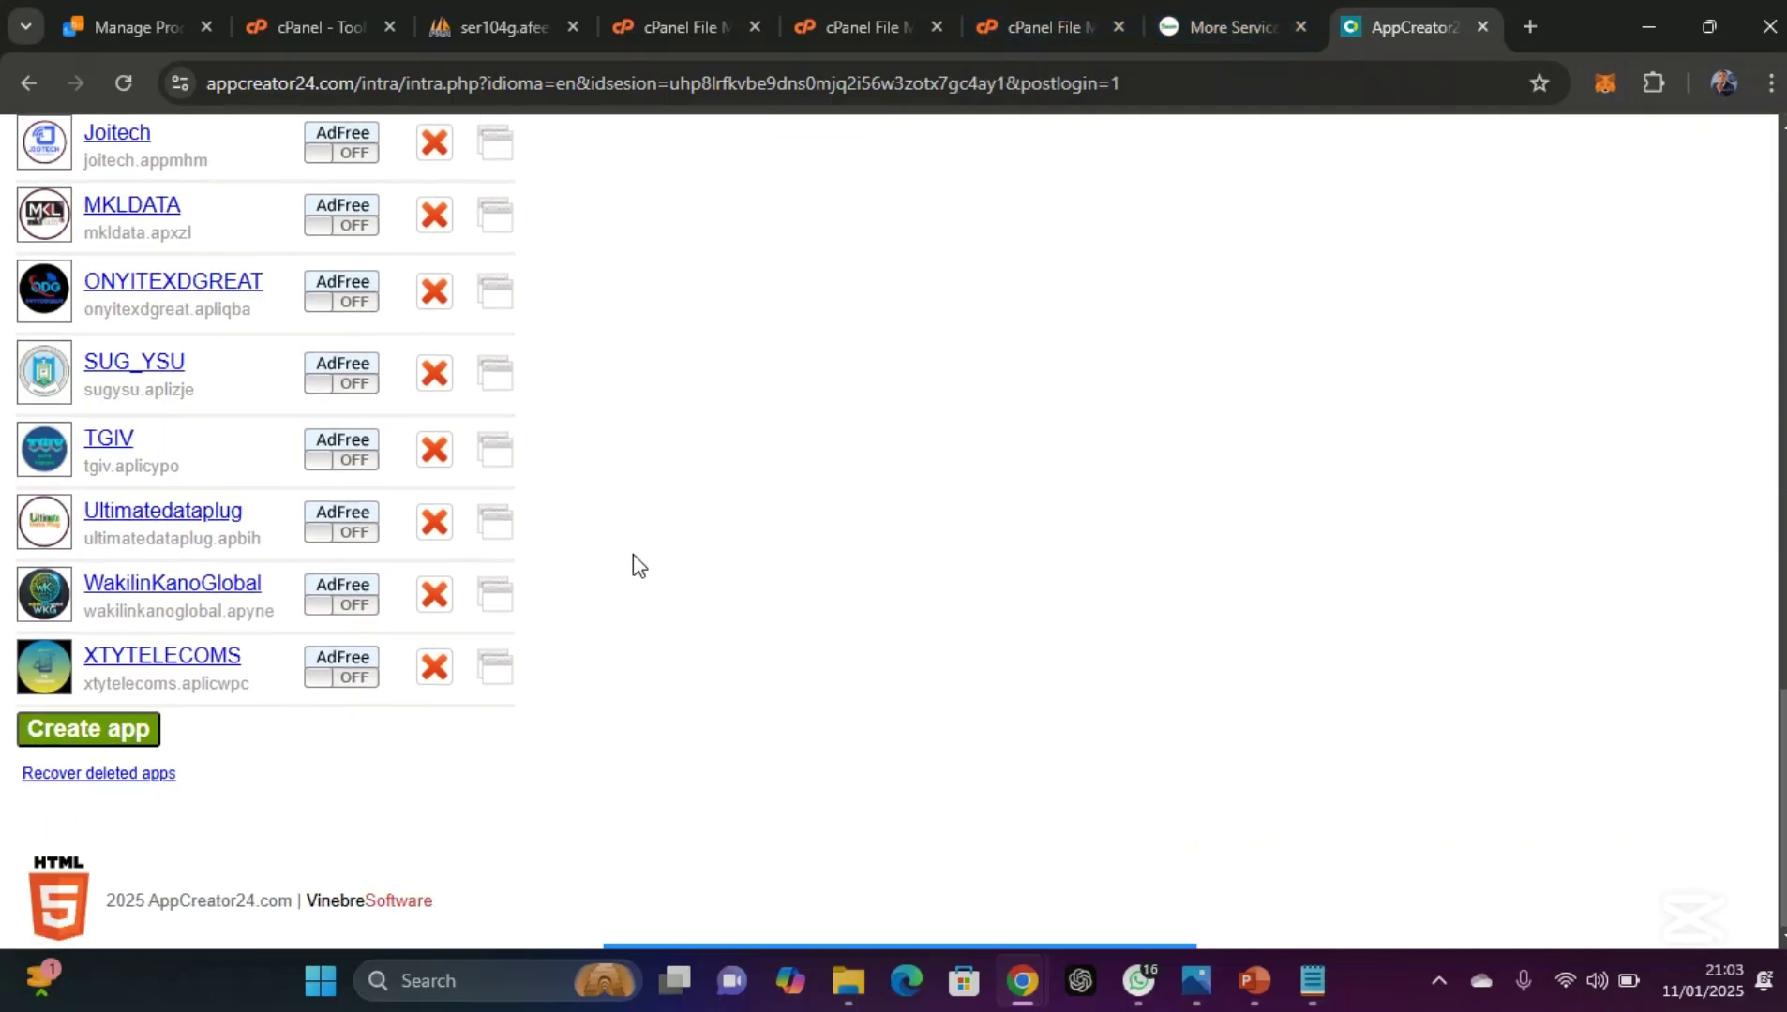
pyautogui.moveTo(1057, 940)
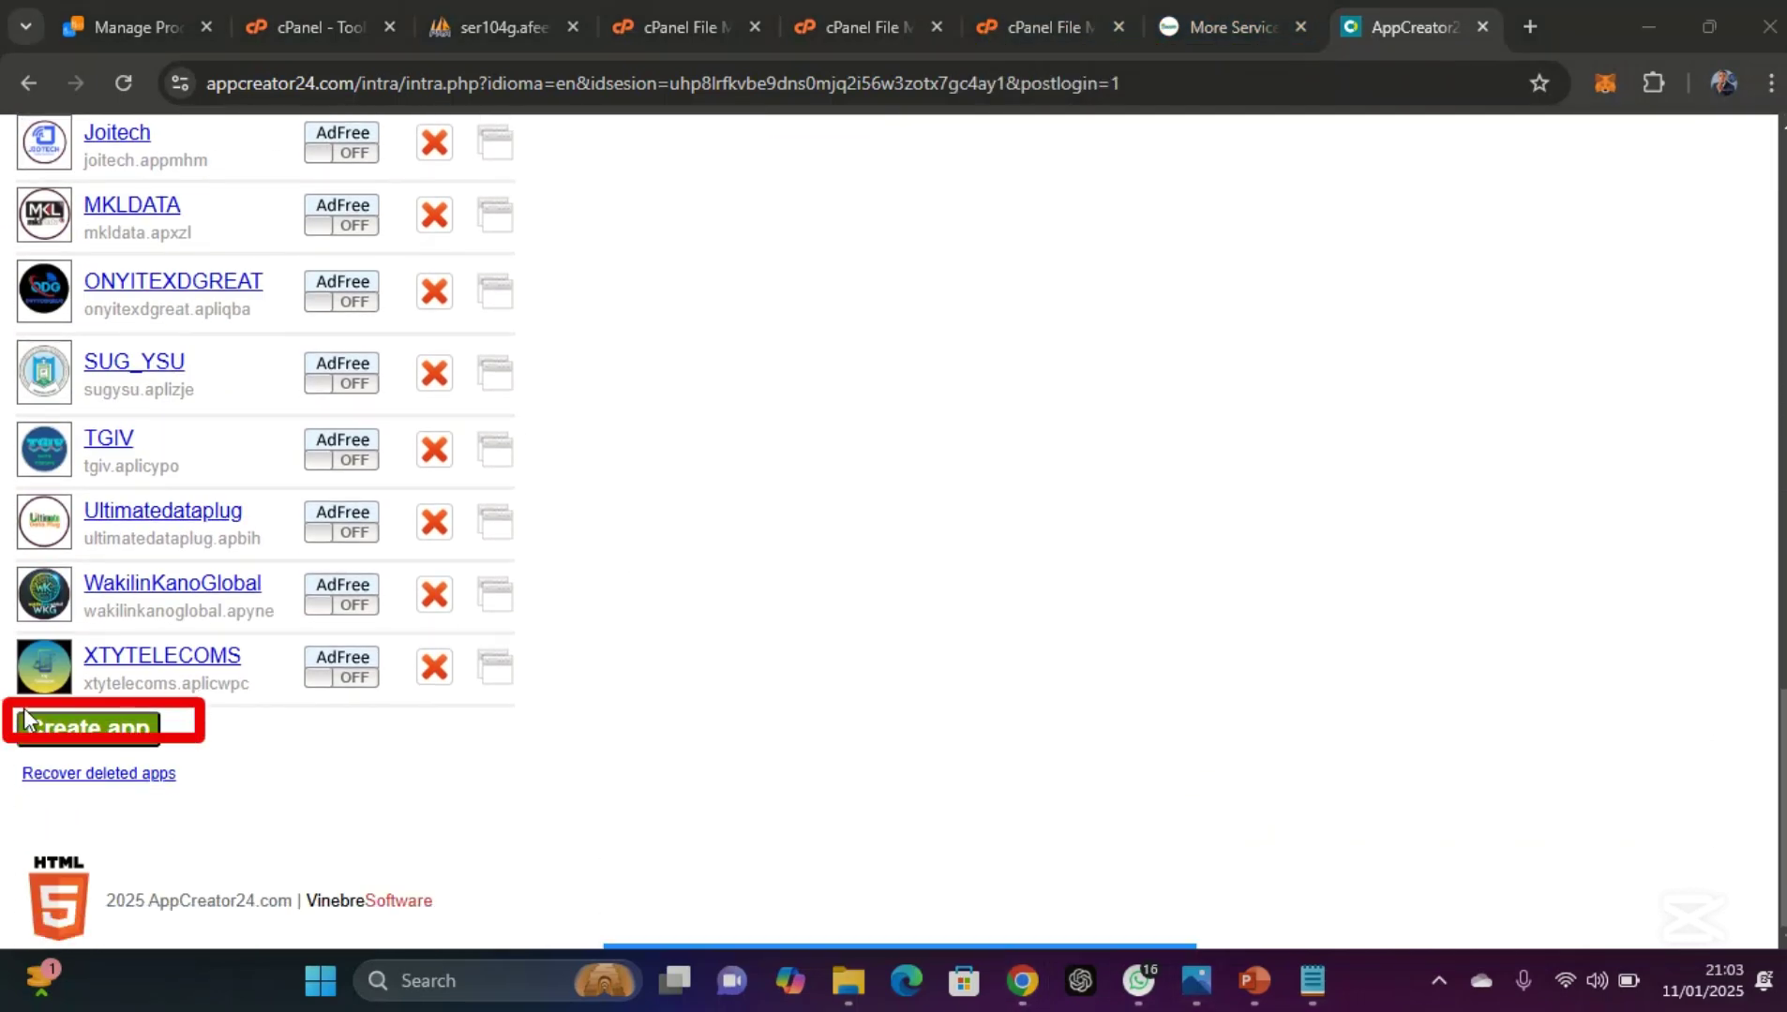
pyautogui.click(91, 729)
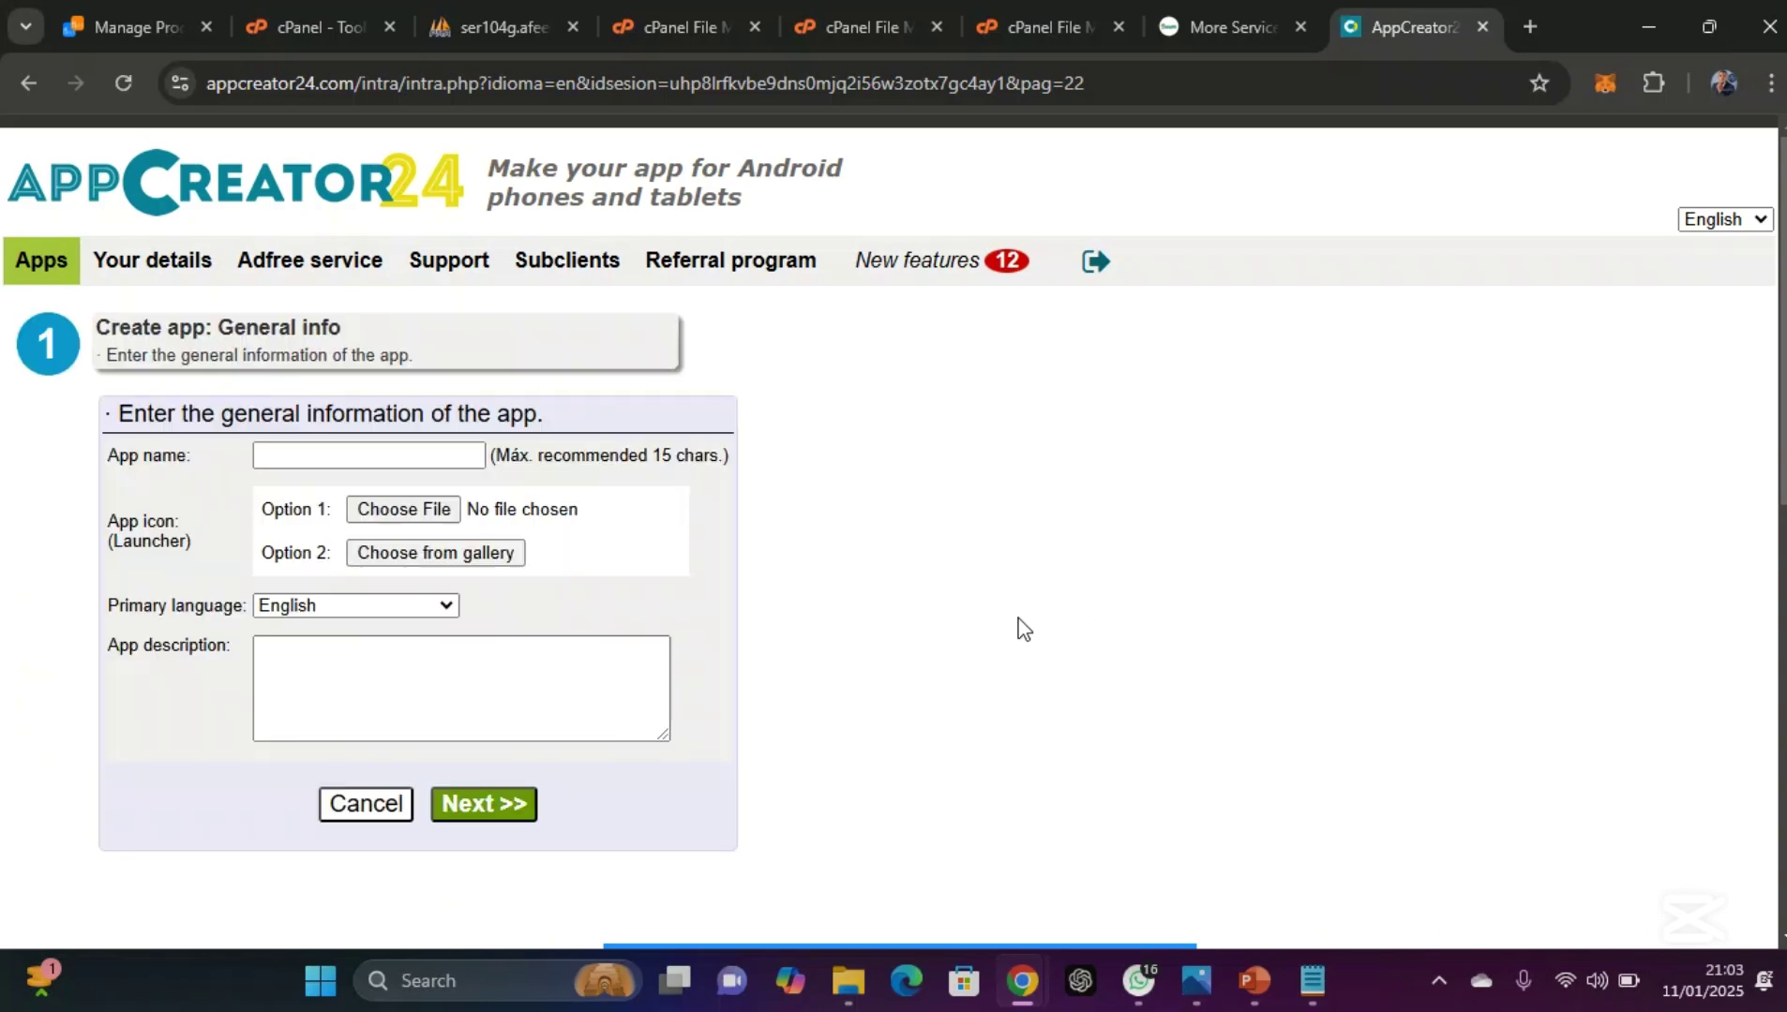
pyautogui.click(379, 456)
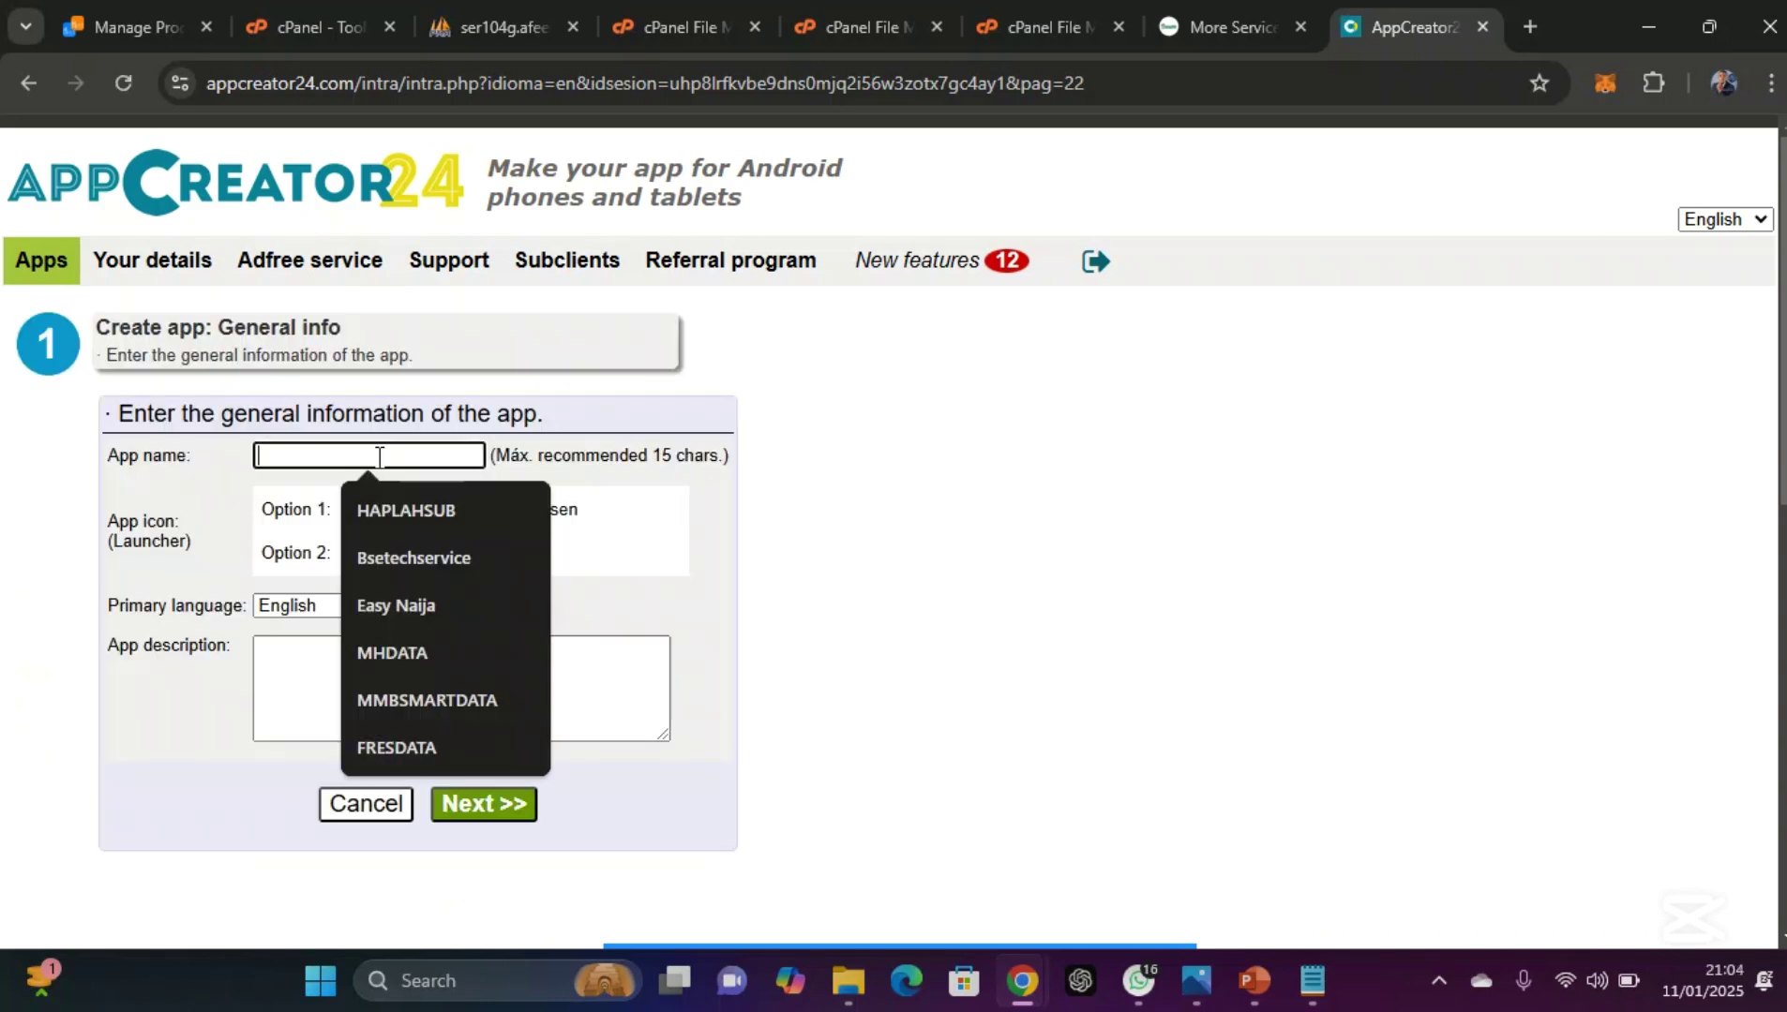
pyautogui.write('Wapcity')
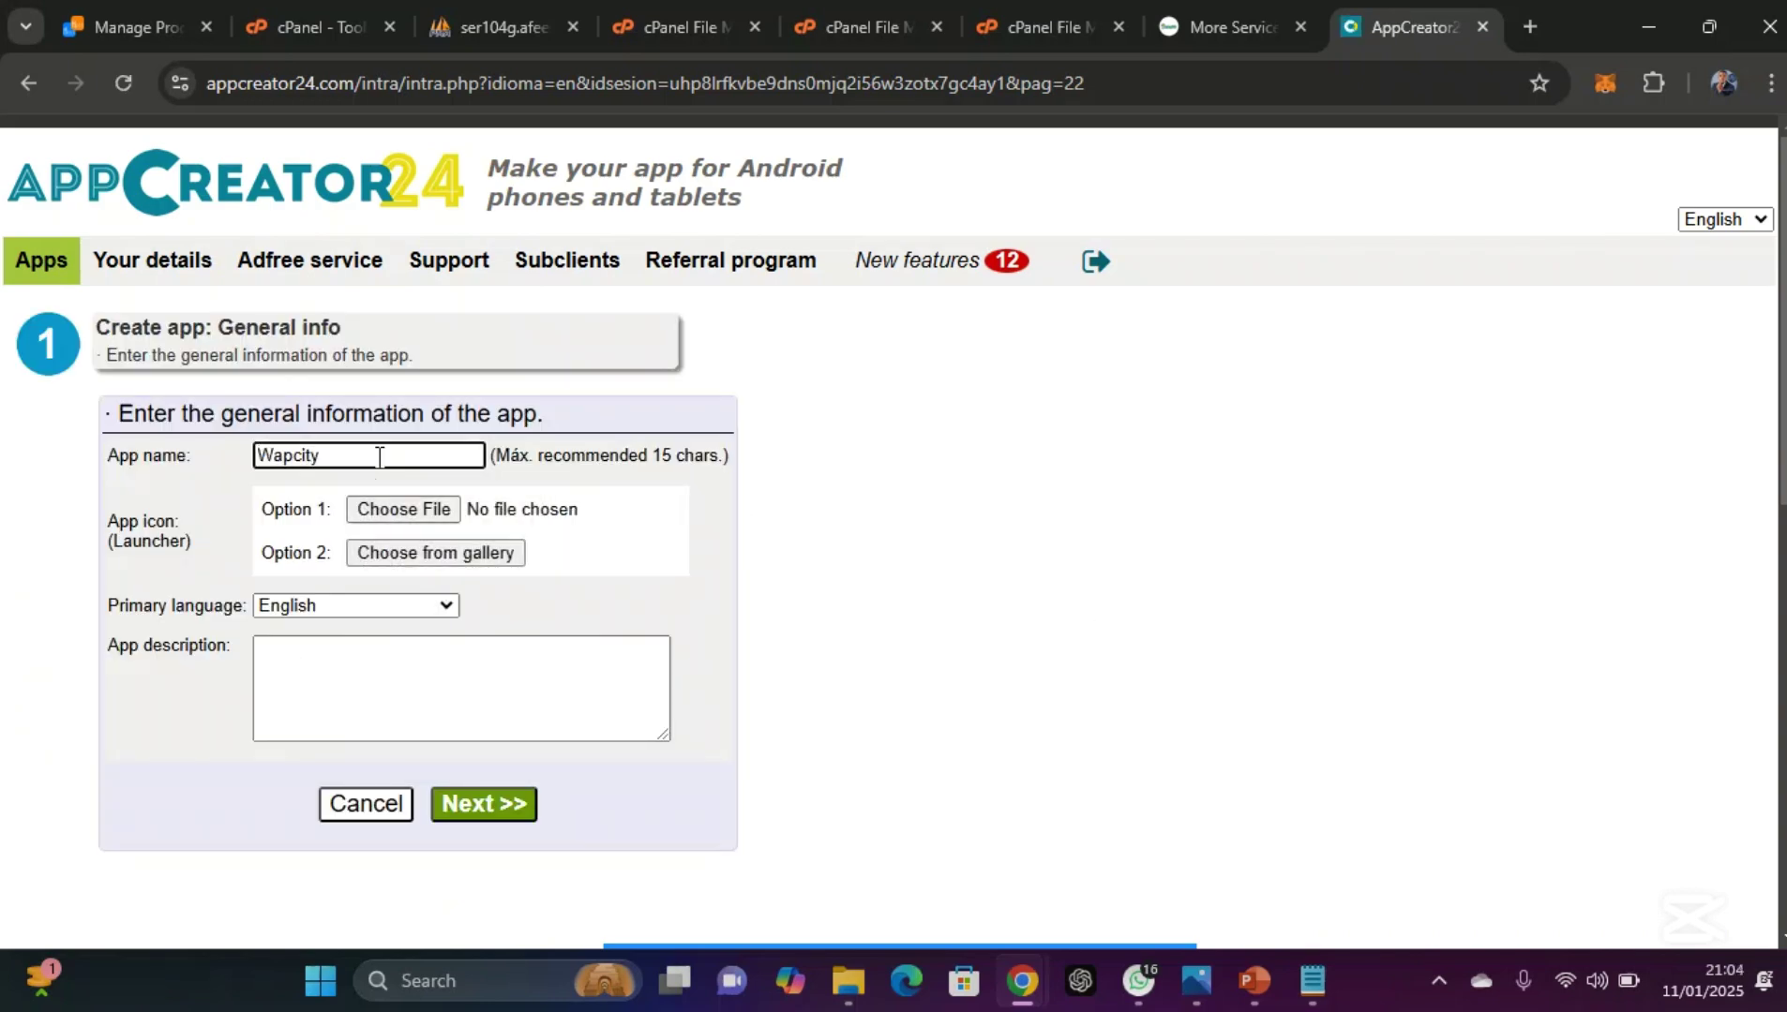
pyautogui.click(399, 511)
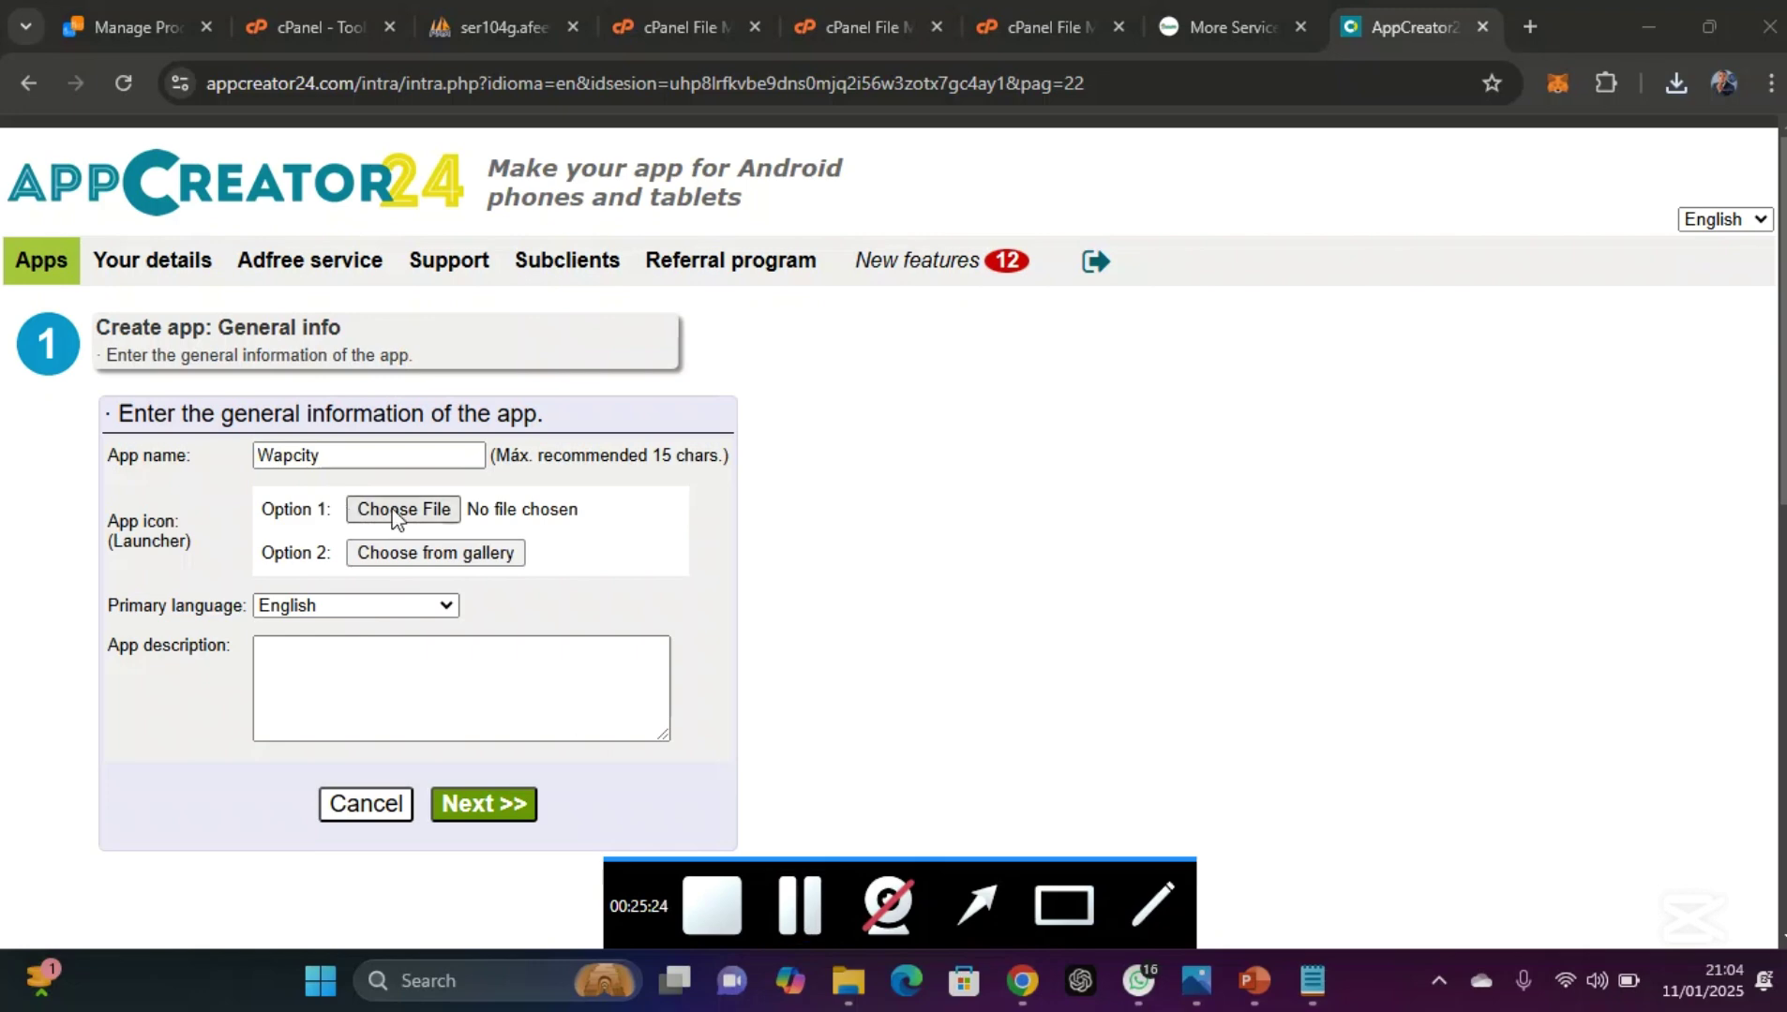
pyautogui.scroll(5, 167, 281)
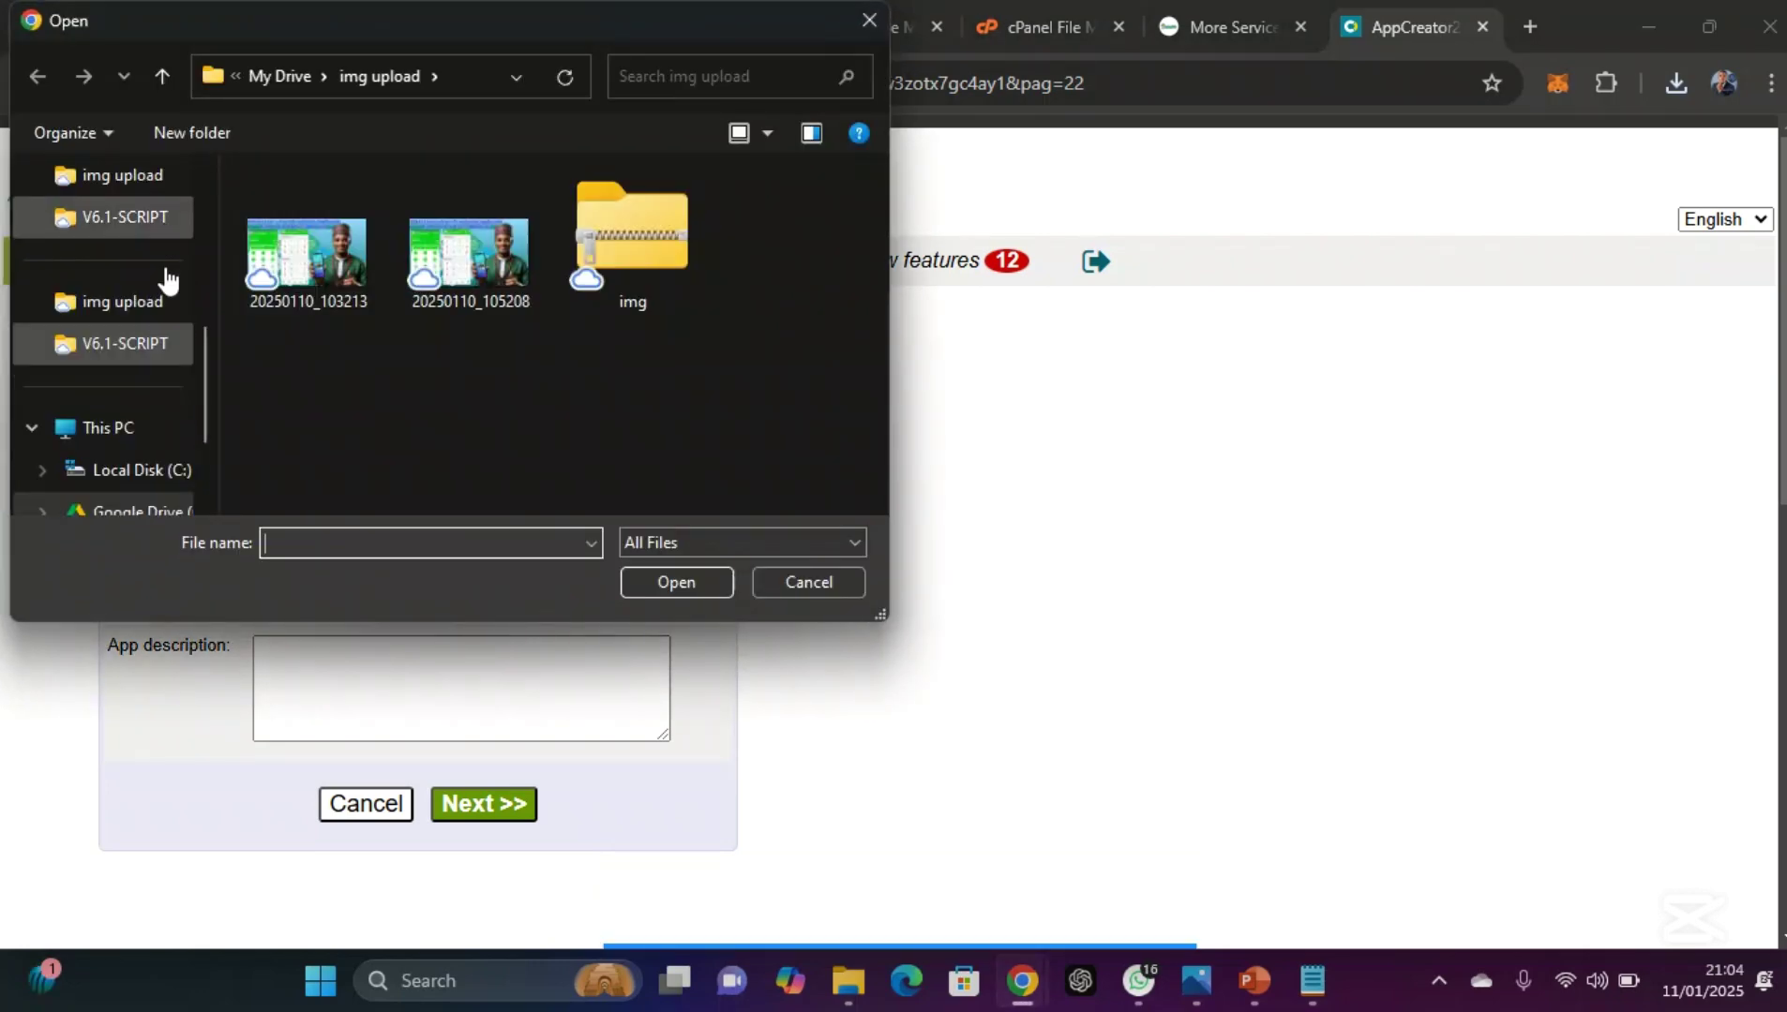
pyautogui.click(150, 394)
pyautogui.click(506, 248)
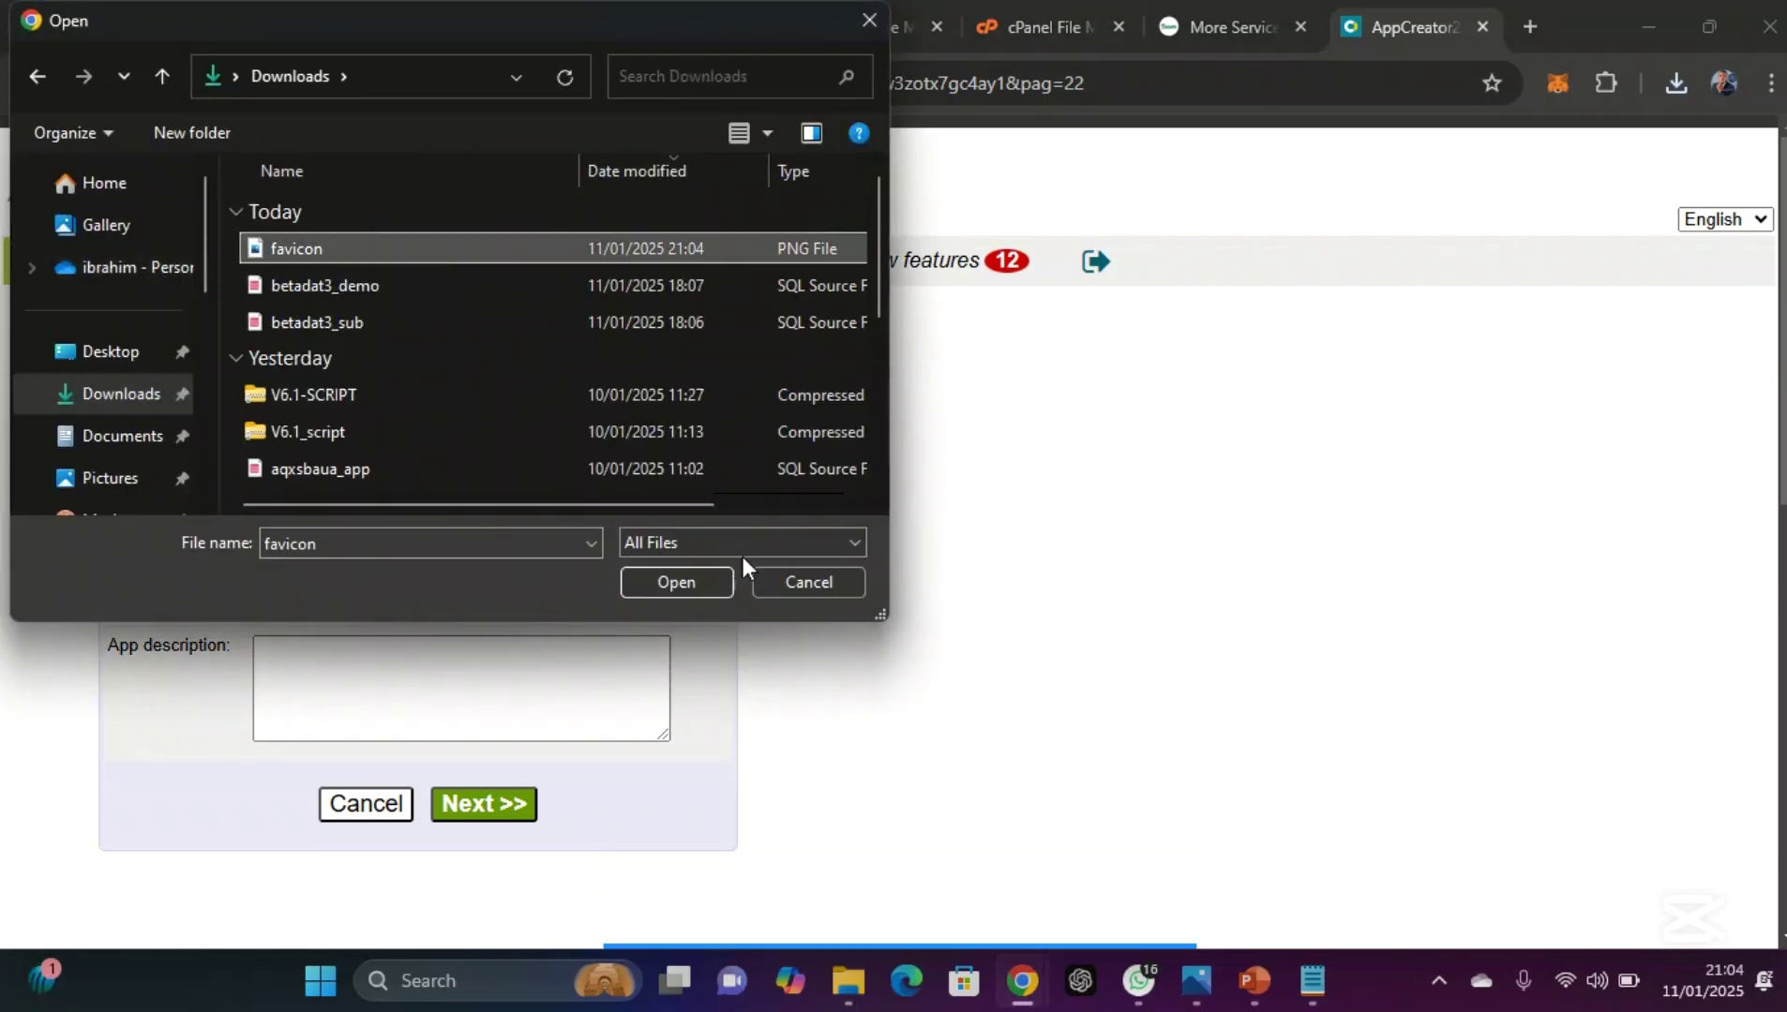
pyautogui.click(695, 580)
# Step: Add the description VTU WEBSITE, continue, and choose the Blue style
pyautogui.scroll(-2, 480, 494)
pyautogui.click(417, 463)
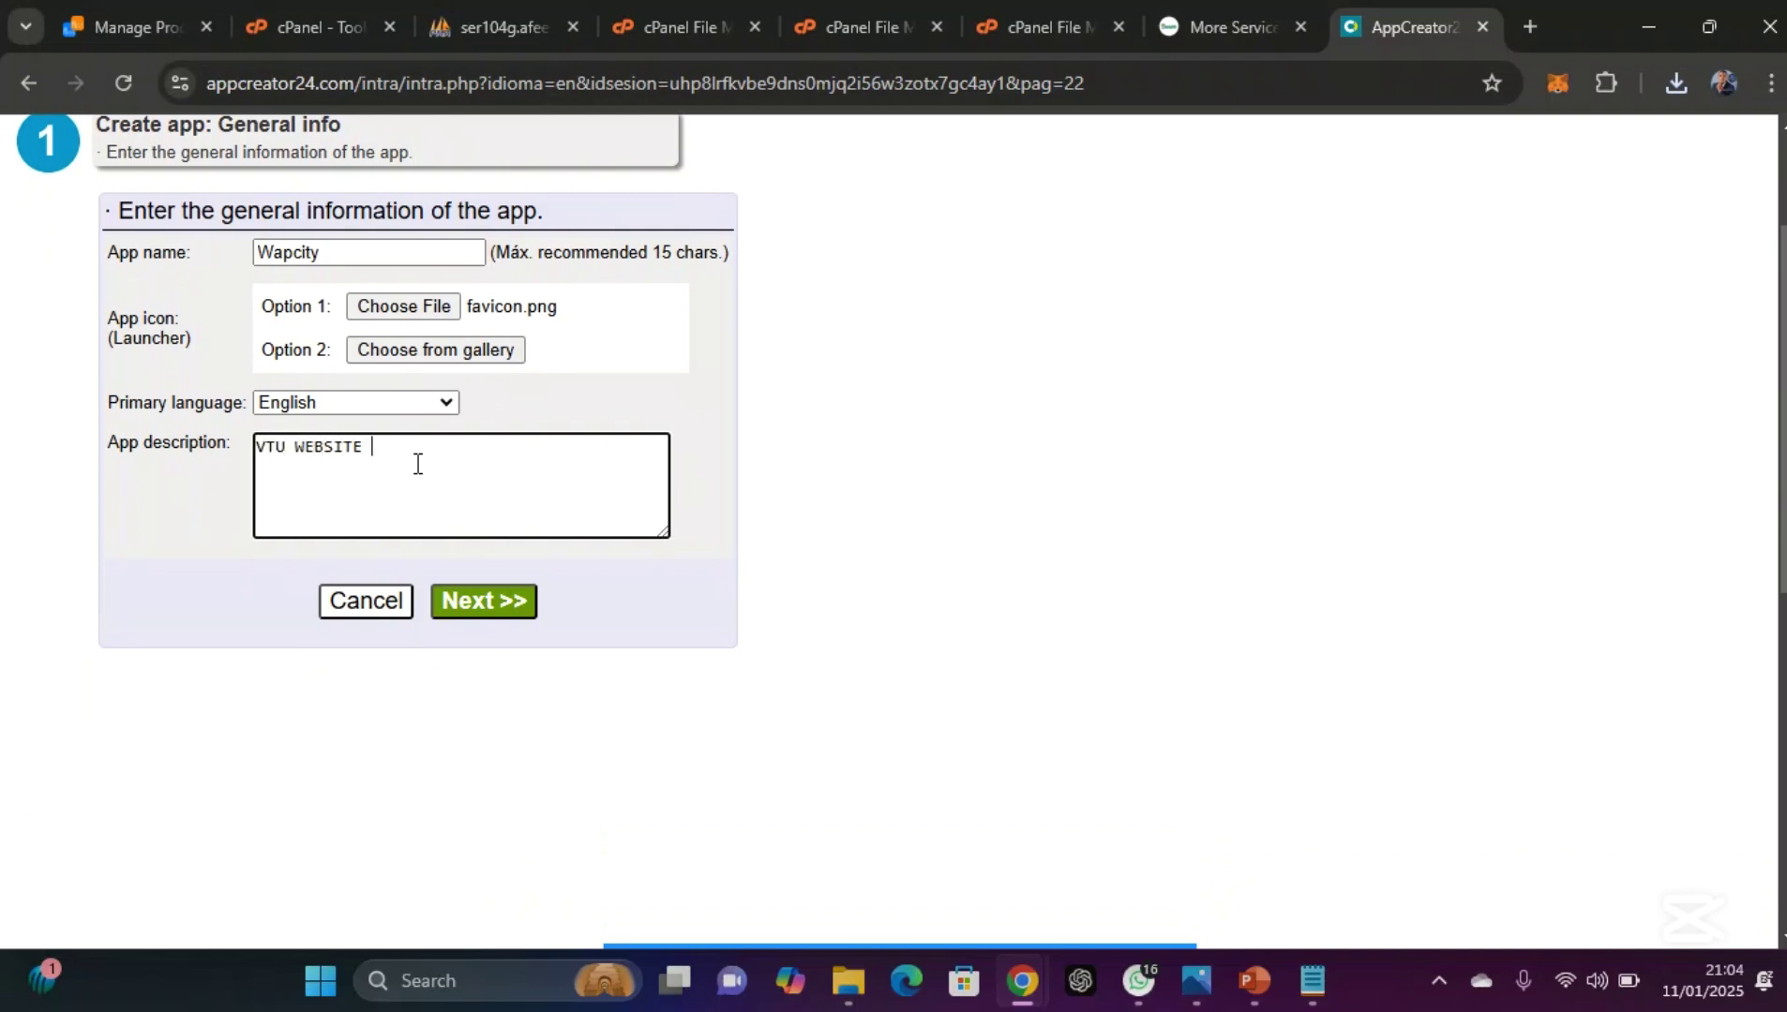
pyautogui.click(460, 602)
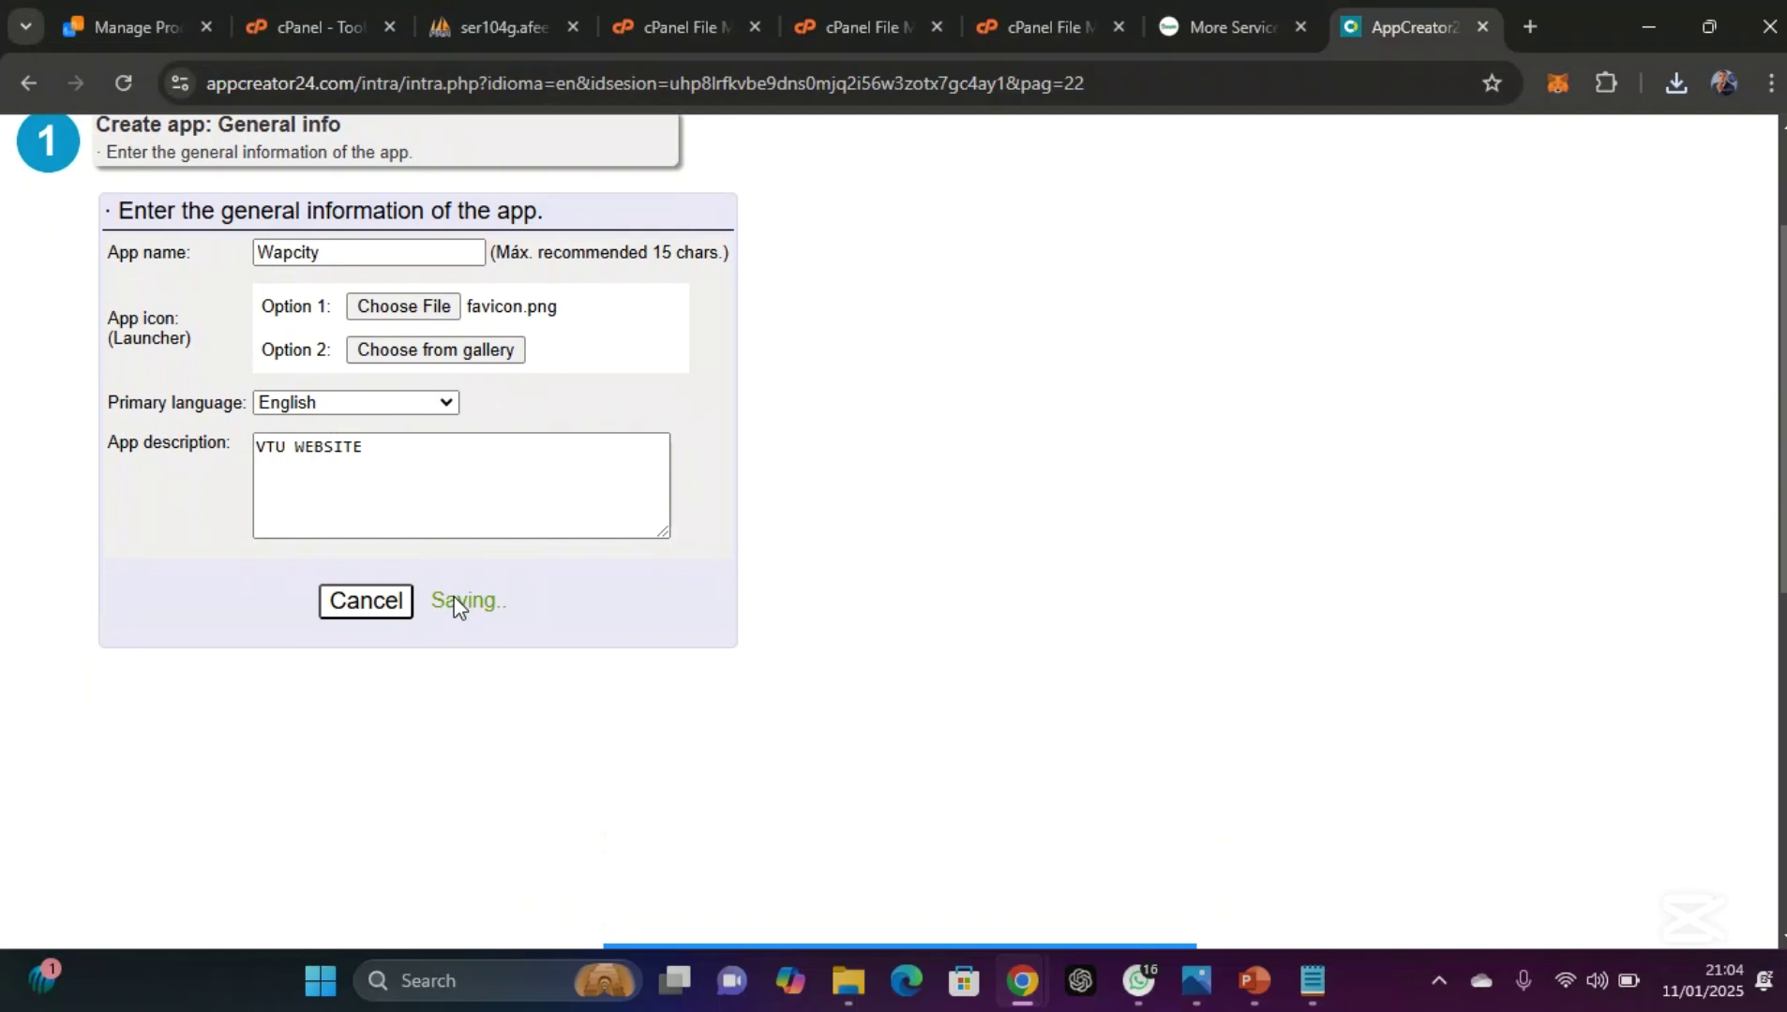
pyautogui.click(340, 530)
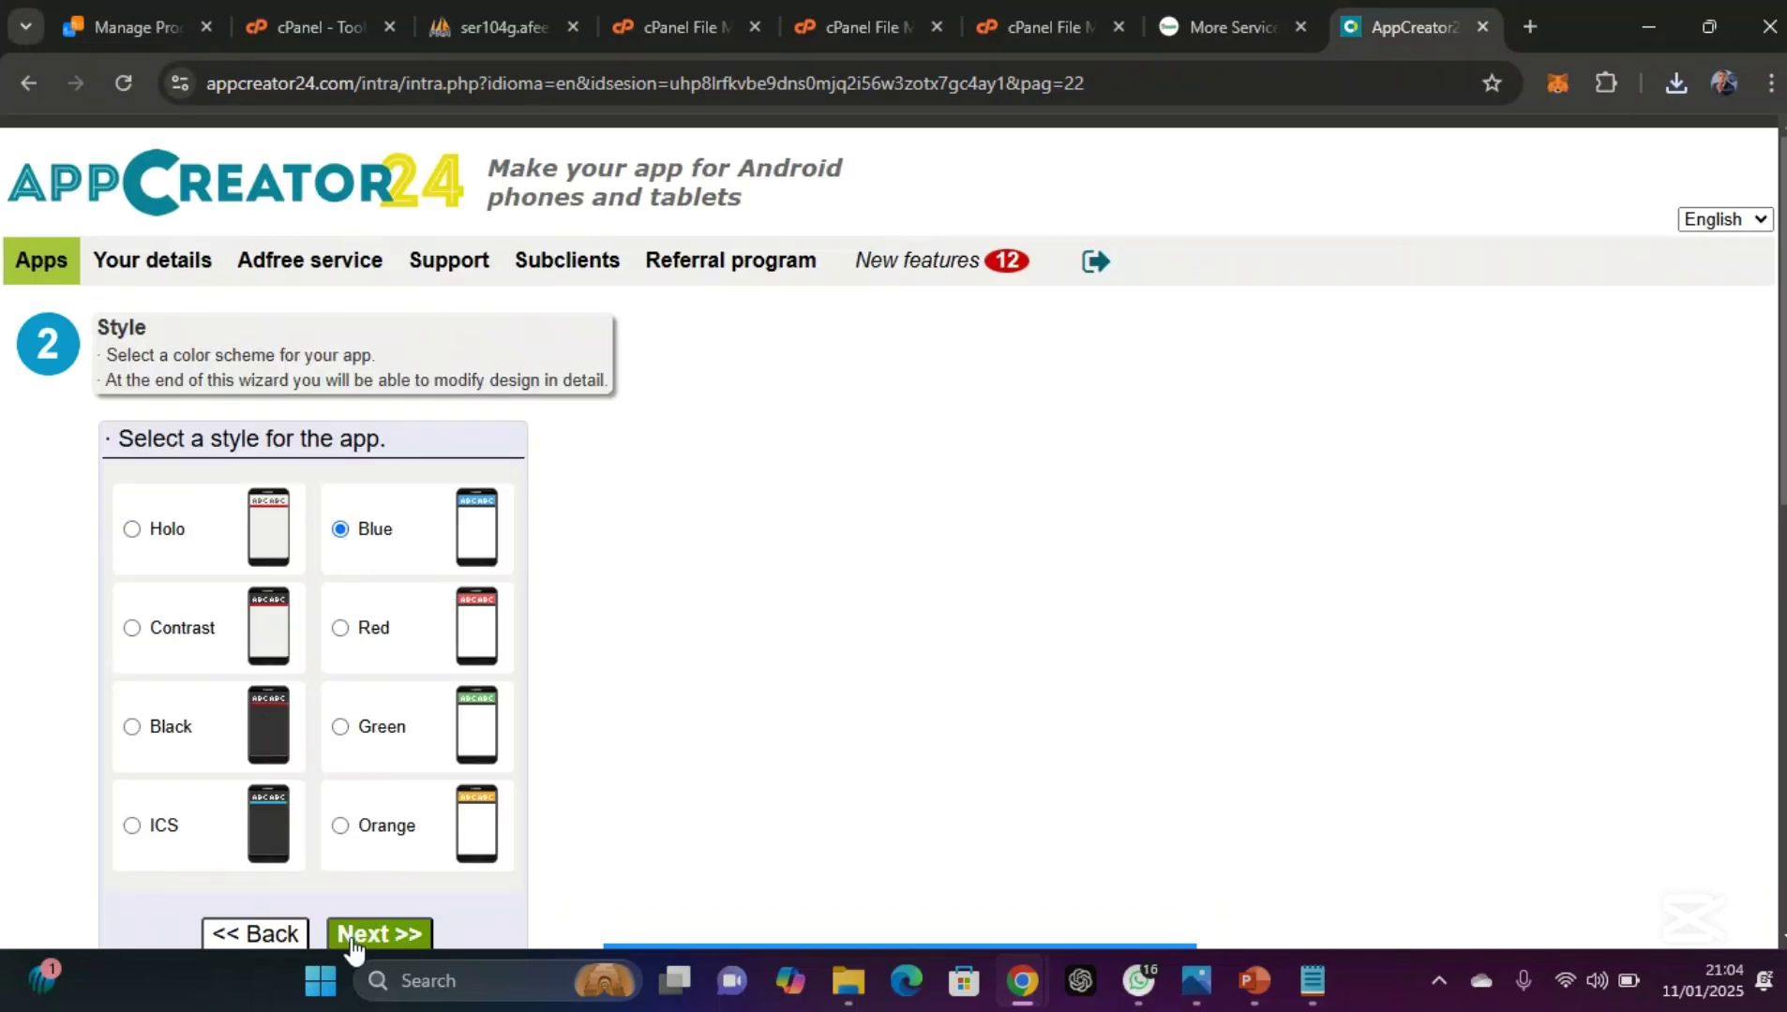
# Step: Make it a Web app with the section title WAPCITY
pyautogui.click(352, 938)
pyautogui.click(291, 514)
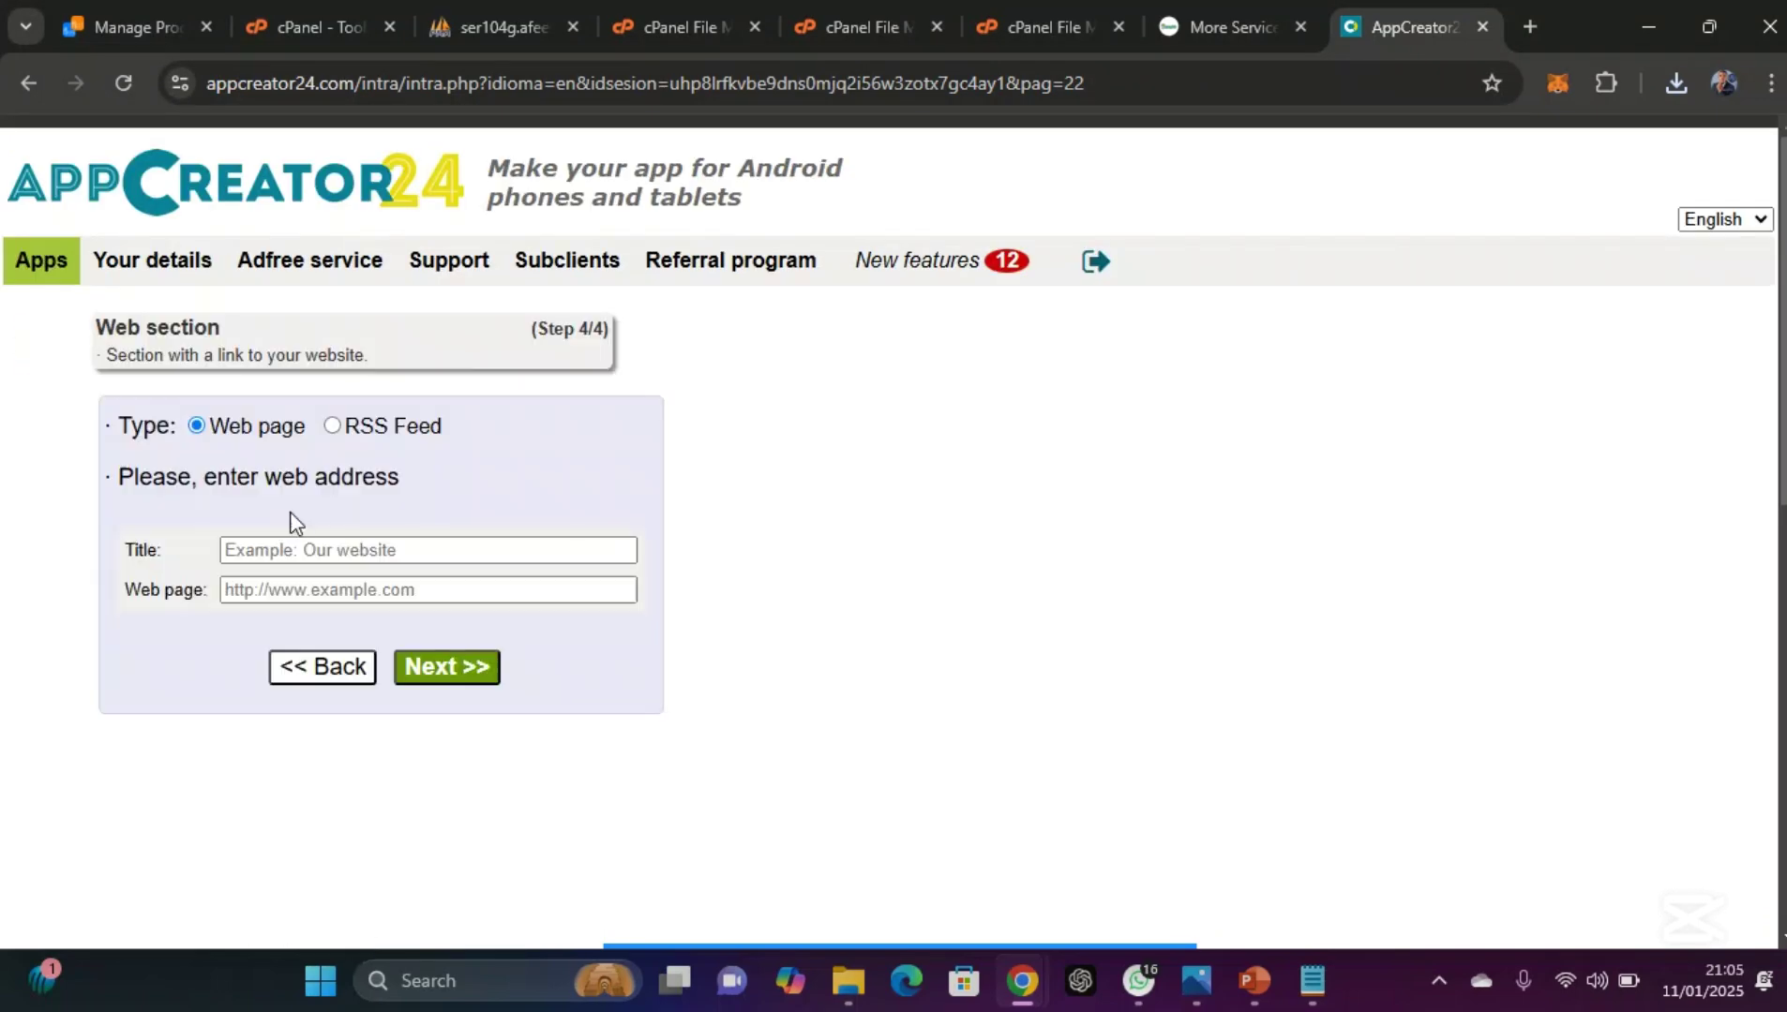
pyautogui.click(380, 551)
pyautogui.write('wAP')
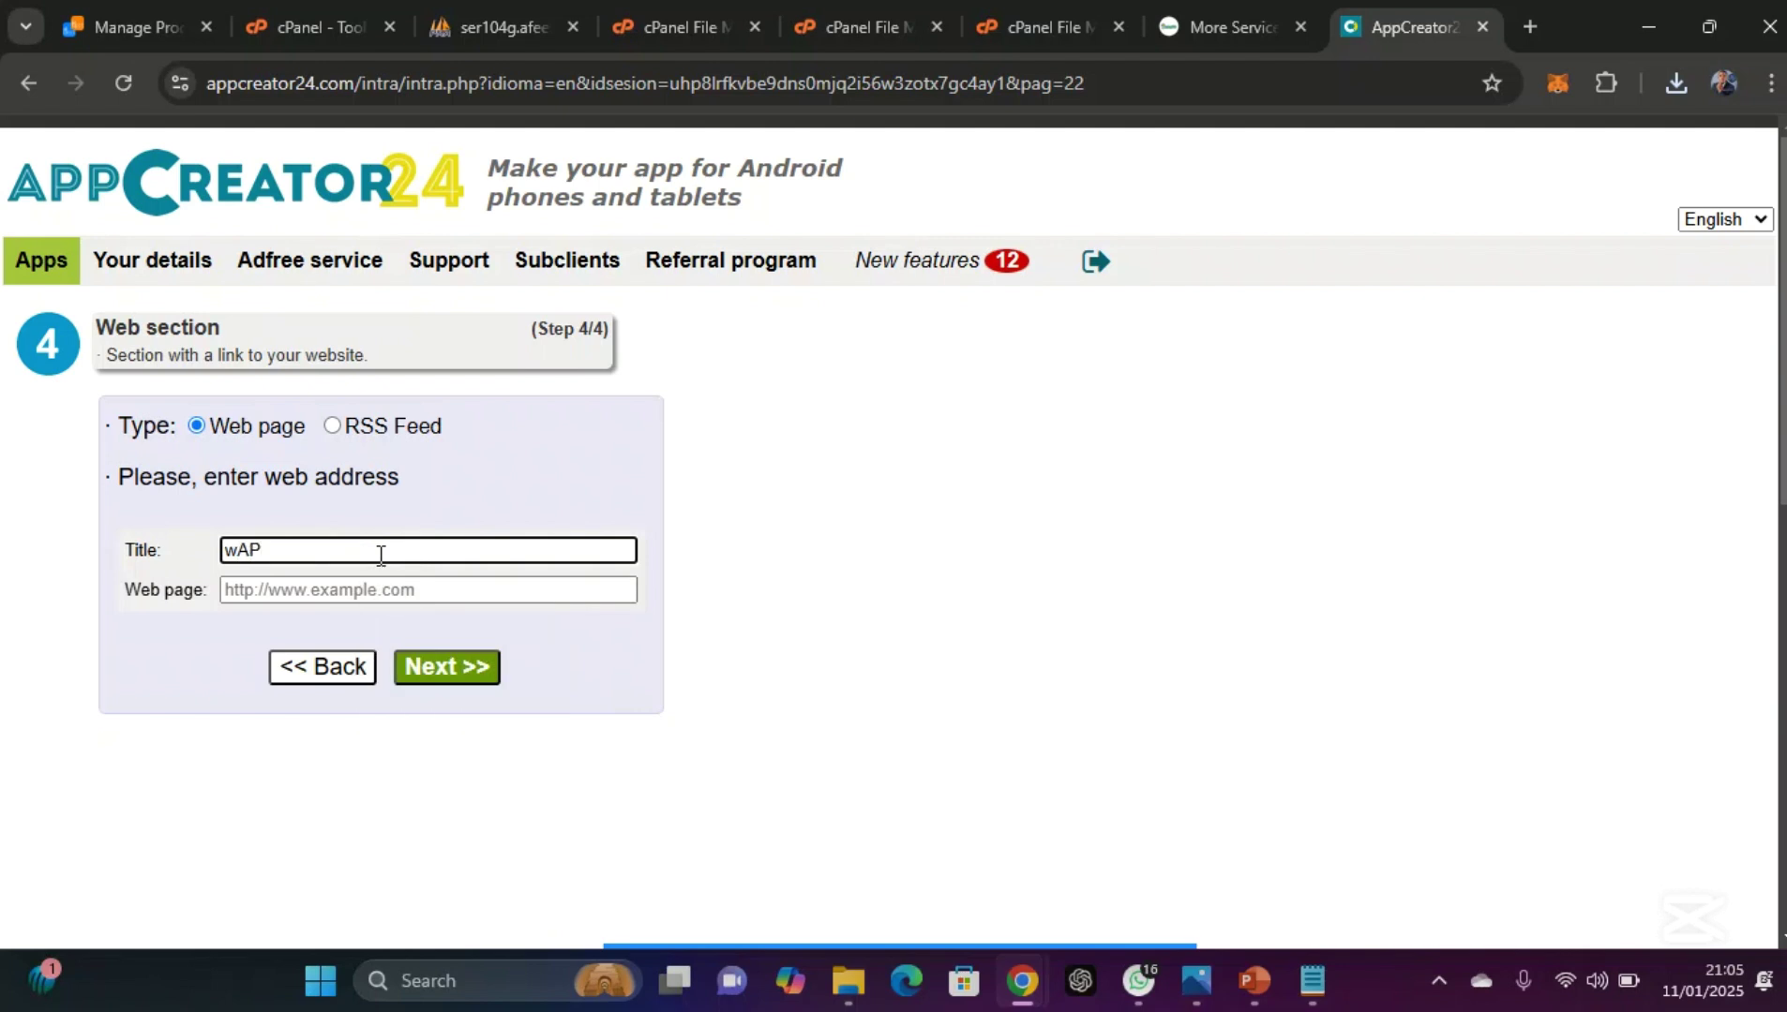
pyautogui.press('BackSpace')
pyautogui.press('BackSpace')
pyautogui.press('BackSpace')
pyautogui.write('WAPCITY')
pyautogui.click(1223, 26)
pyautogui.moveTo(344, 92); pyautogui.dragTo(91, 110)
pyautogui.hotkey('ctrl', 'c')
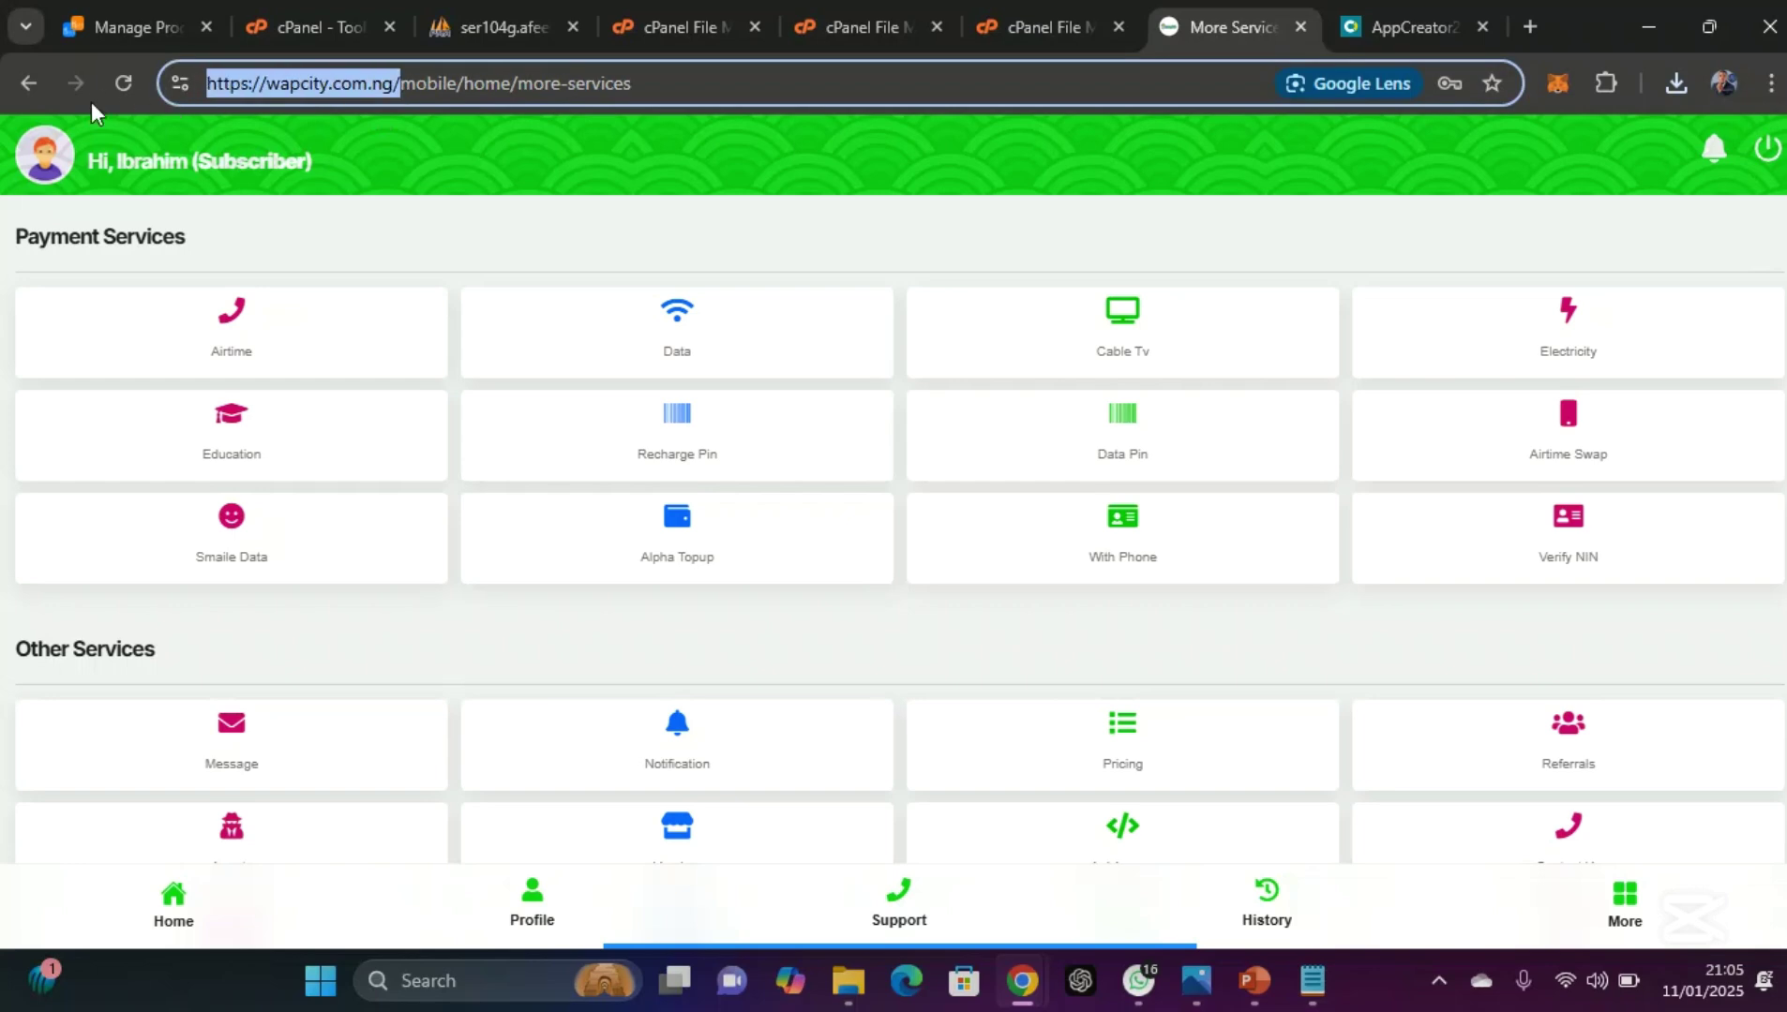
pyautogui.click(1411, 26)
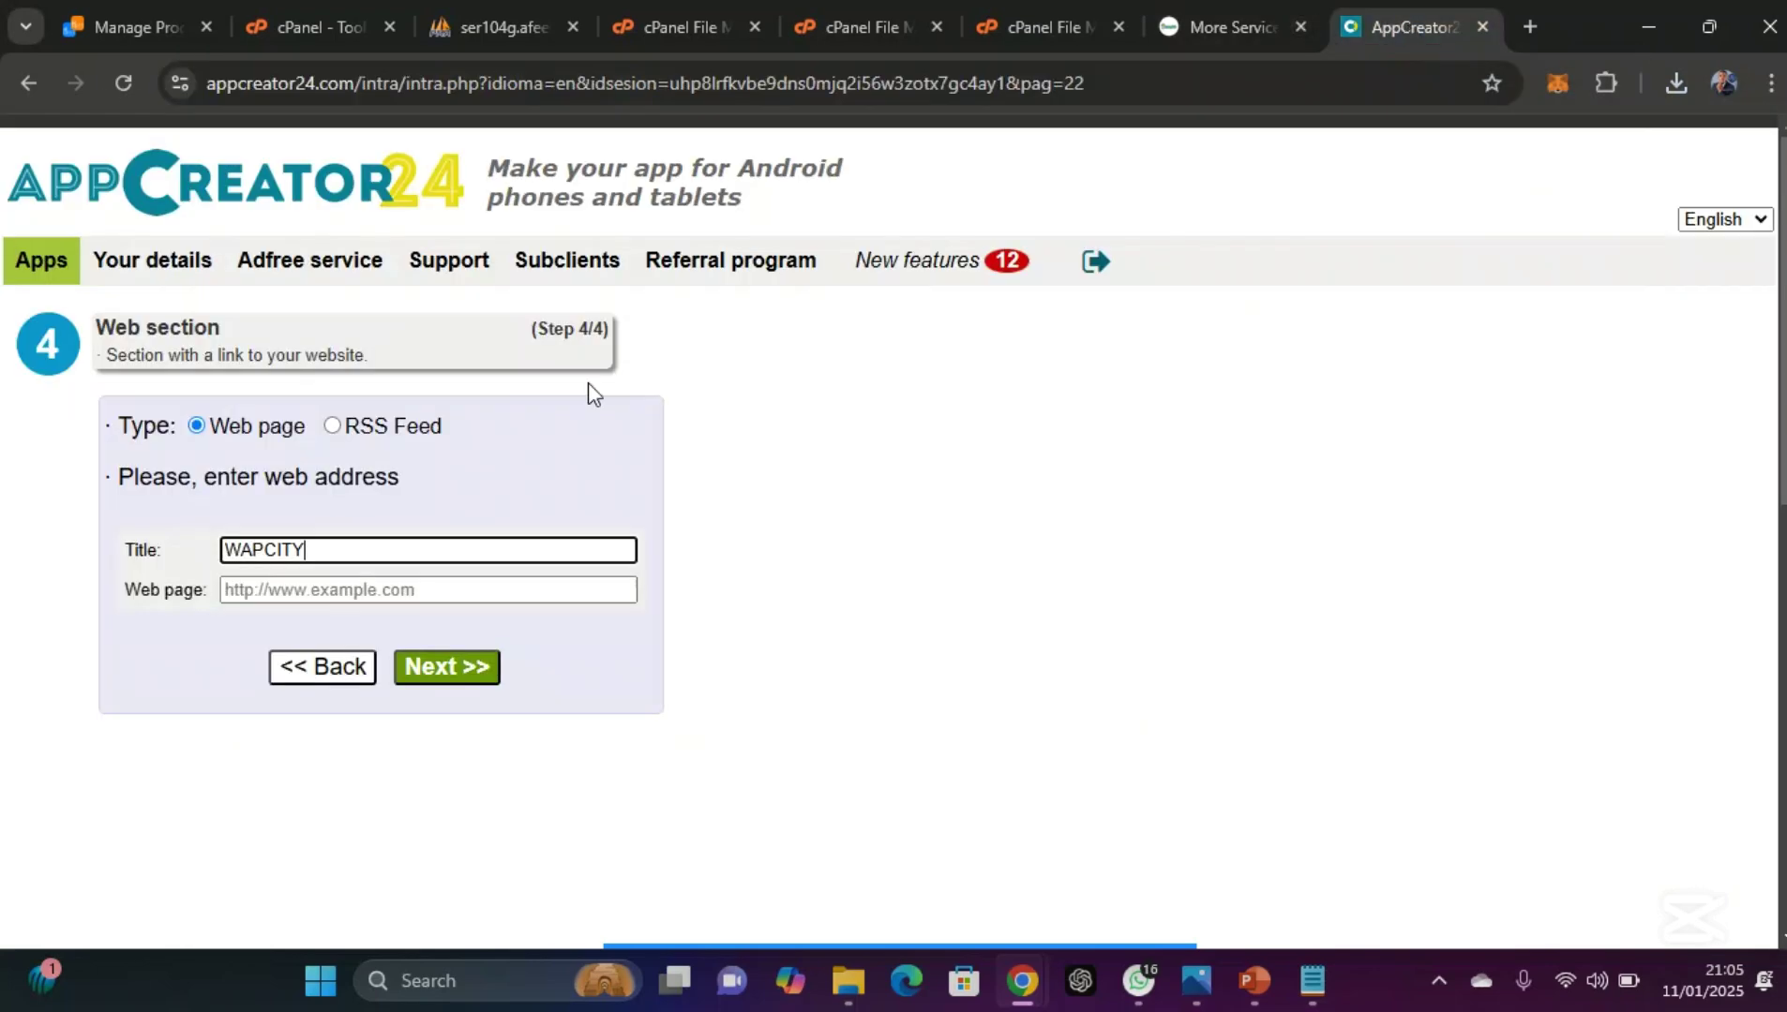
pyautogui.click(514, 587)
pyautogui.hotkey('ctrl', 'v')
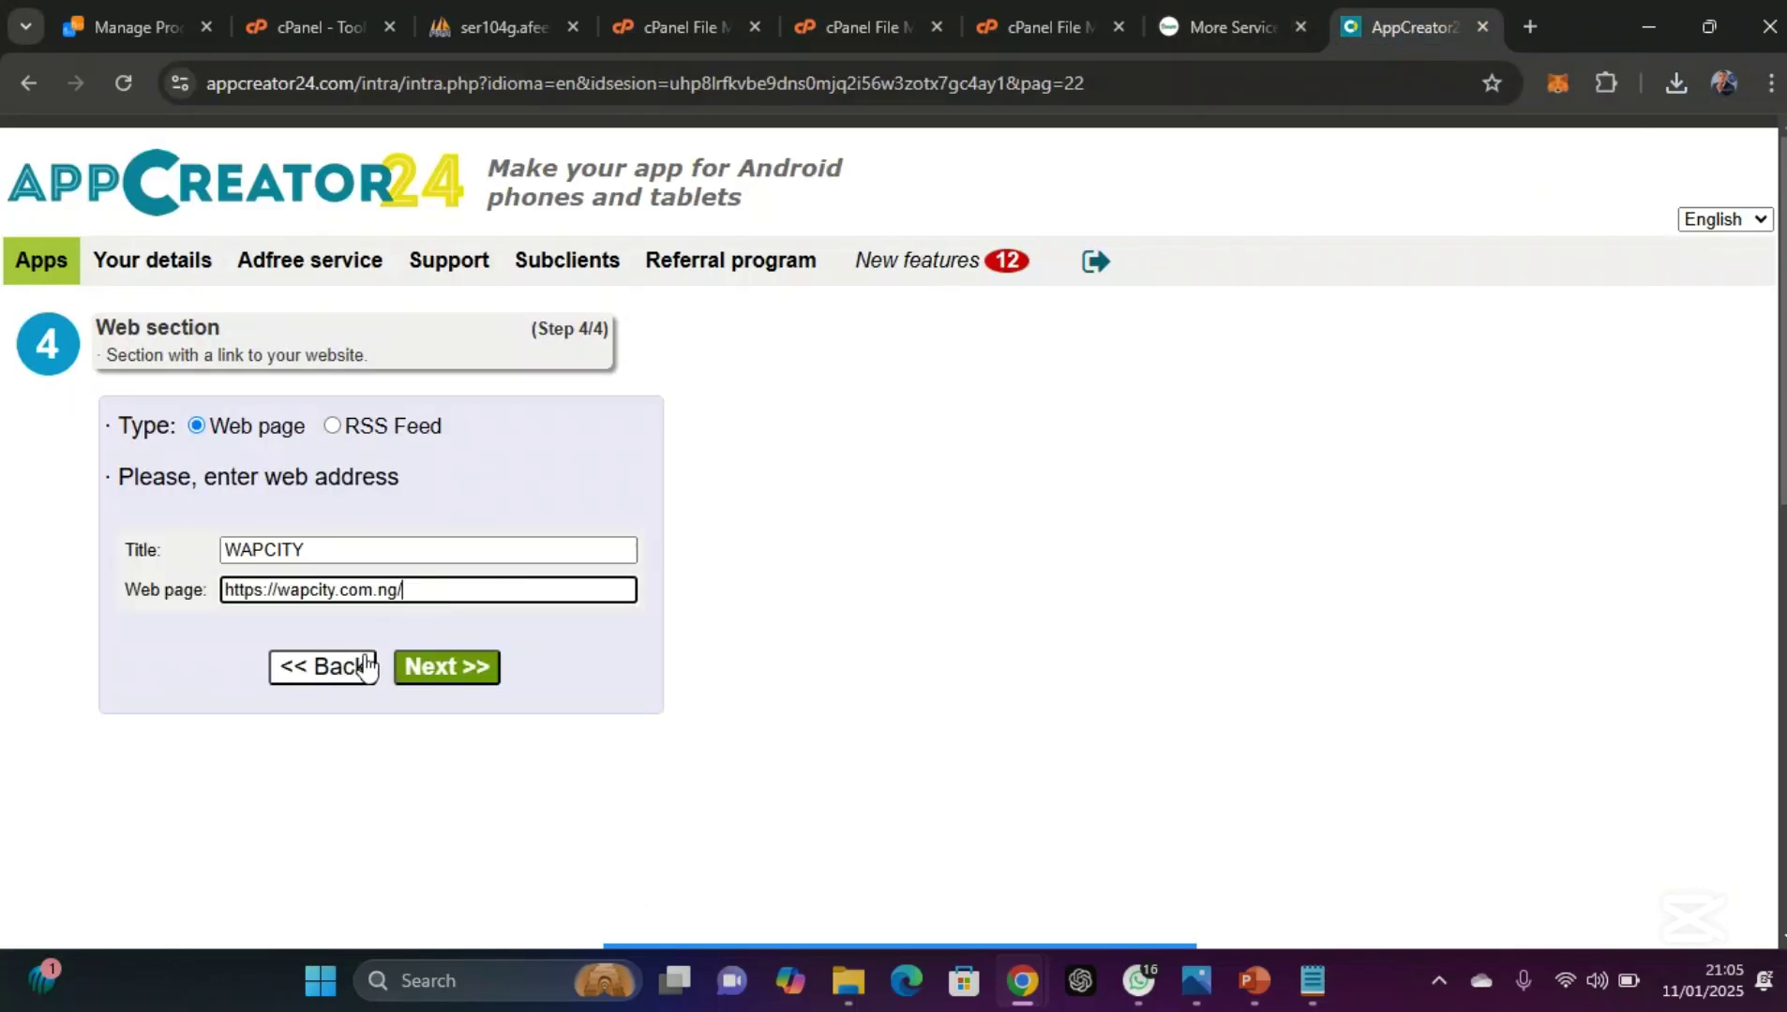
pyautogui.click(439, 670)
pyautogui.click(206, 456)
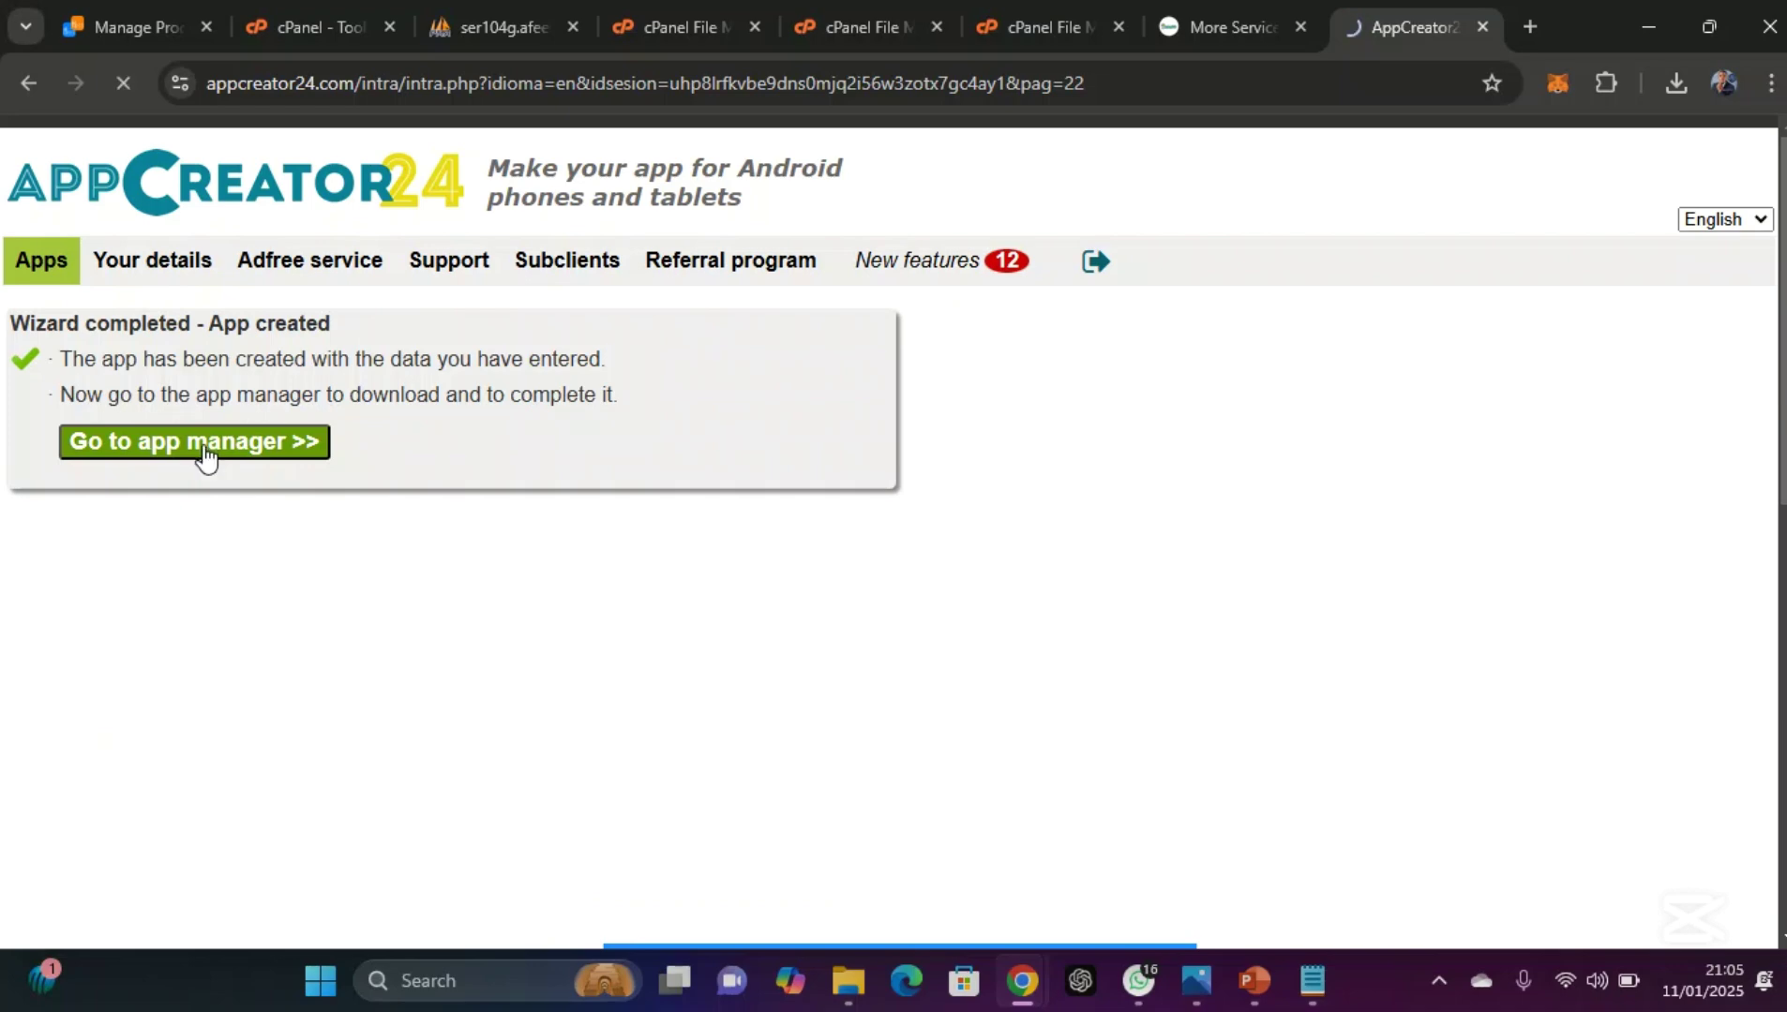
# Step: In the app's name and icon settings, enable generating both .apk and .aab files
pyautogui.click(103, 369)
pyautogui.click(103, 402)
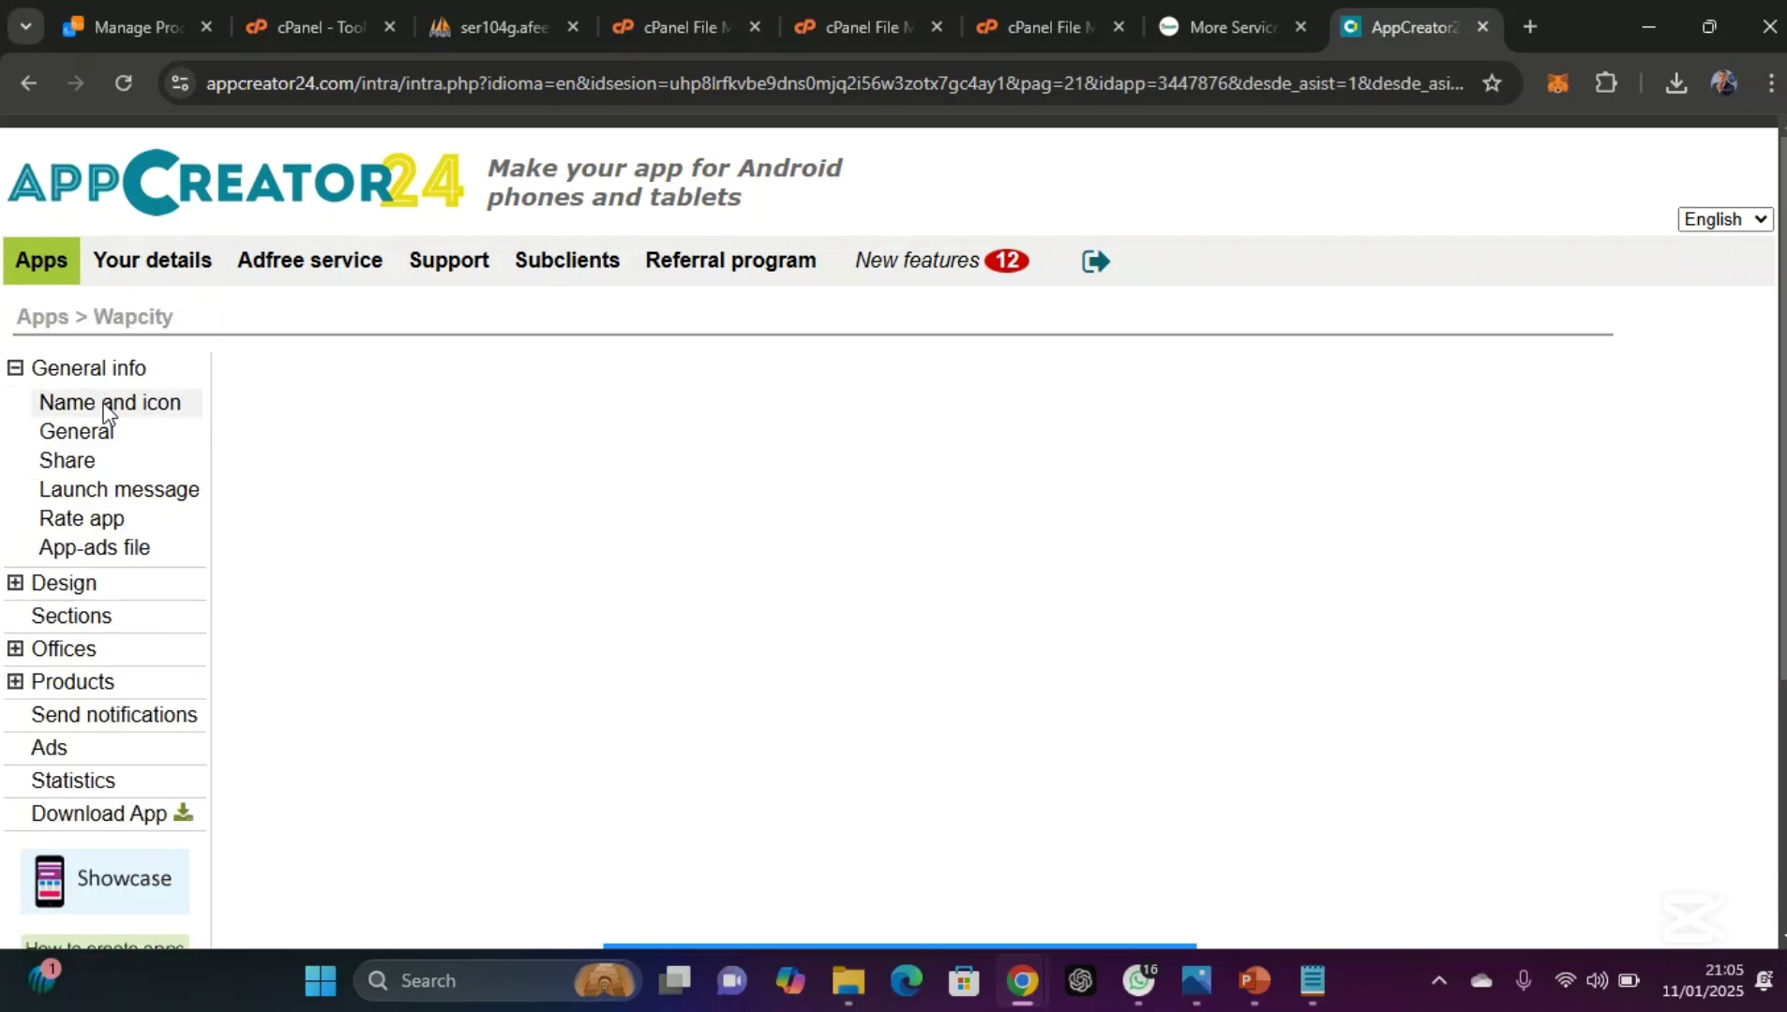
pyautogui.scroll(-5, 478, 426)
pyautogui.scroll(-7, 575, 432)
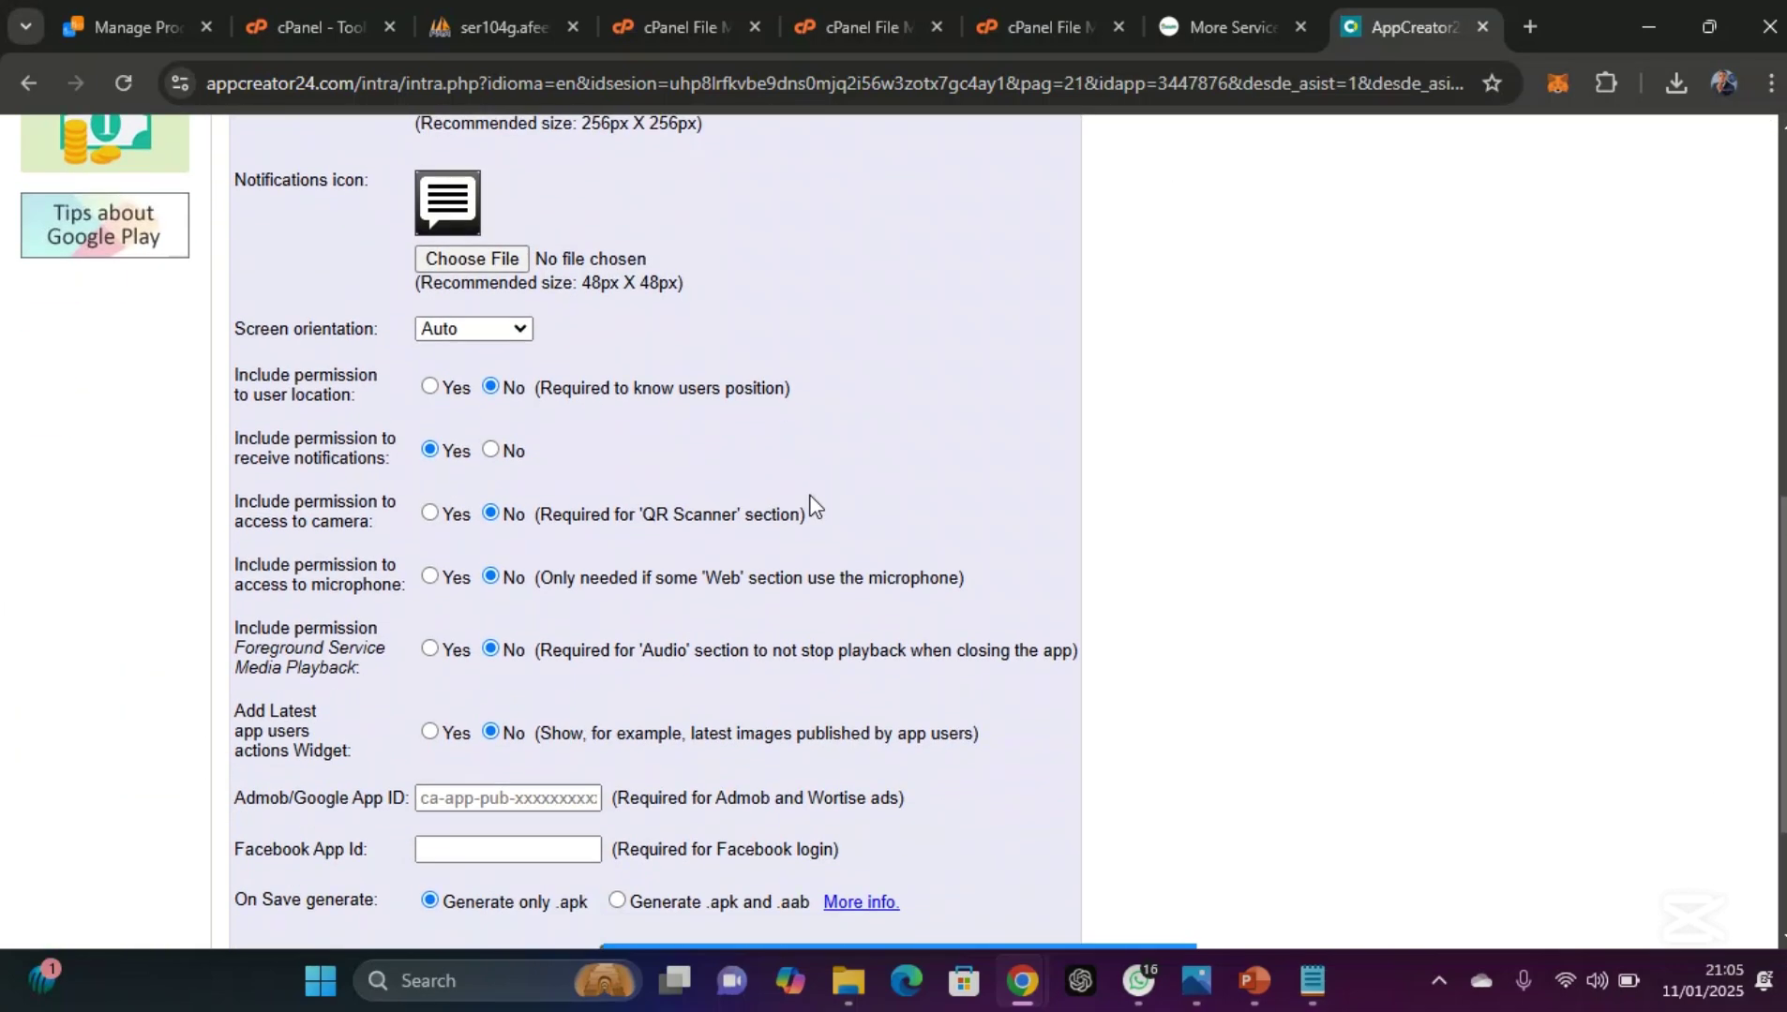
pyautogui.click(617, 674)
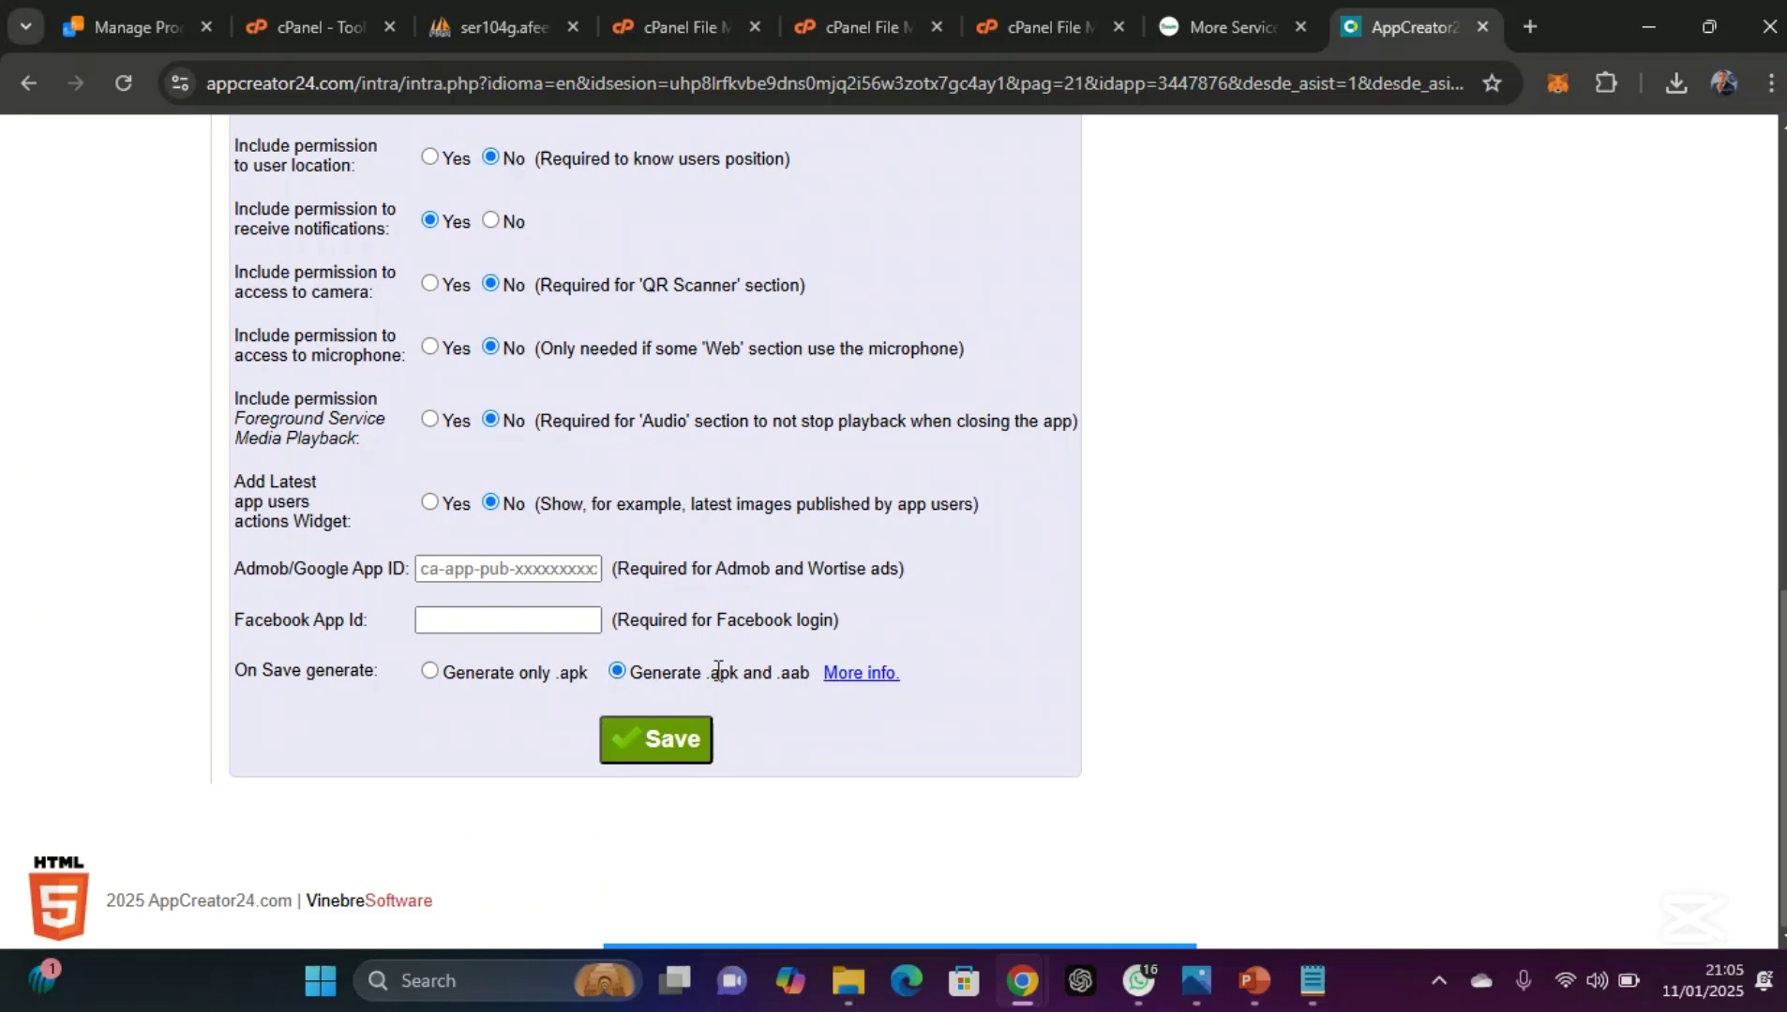
pyautogui.scroll(12, 231, 392)
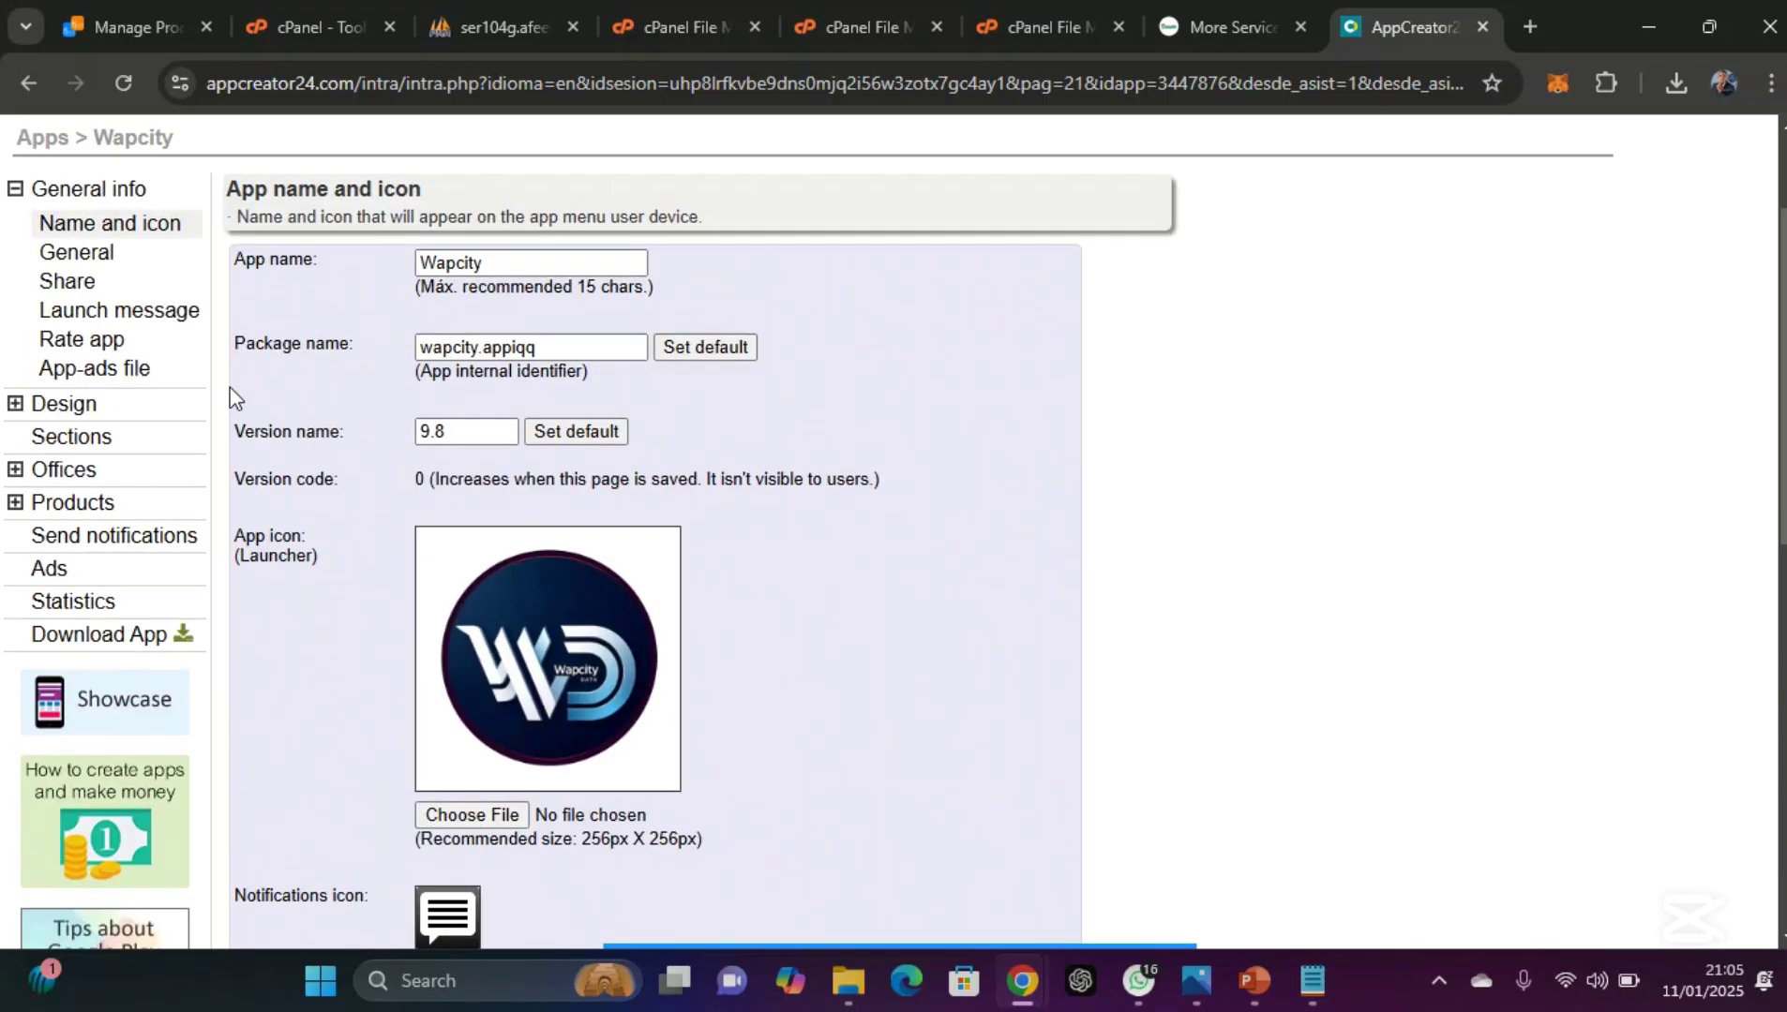
pyautogui.scroll(-1, 143, 590)
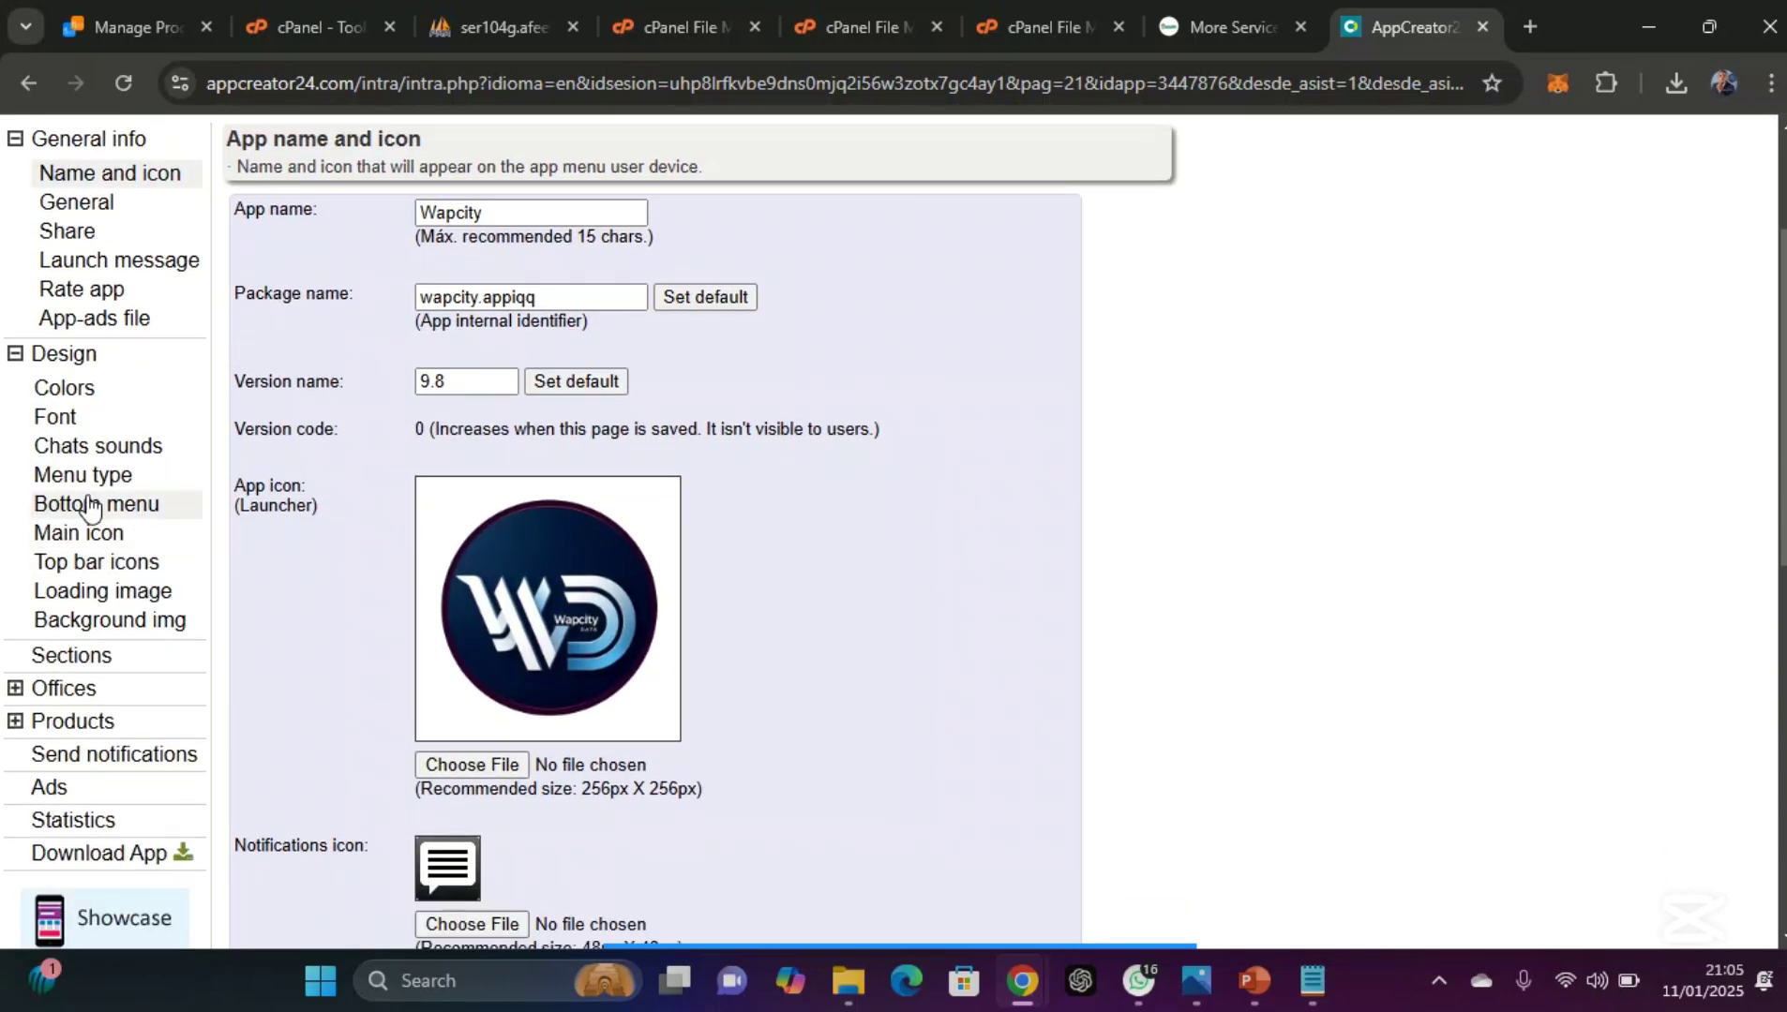
# Step: Set the Wapcity app's menu type to 'Without menu' and save it
pyautogui.click(88, 474)
pyautogui.click(947, 418)
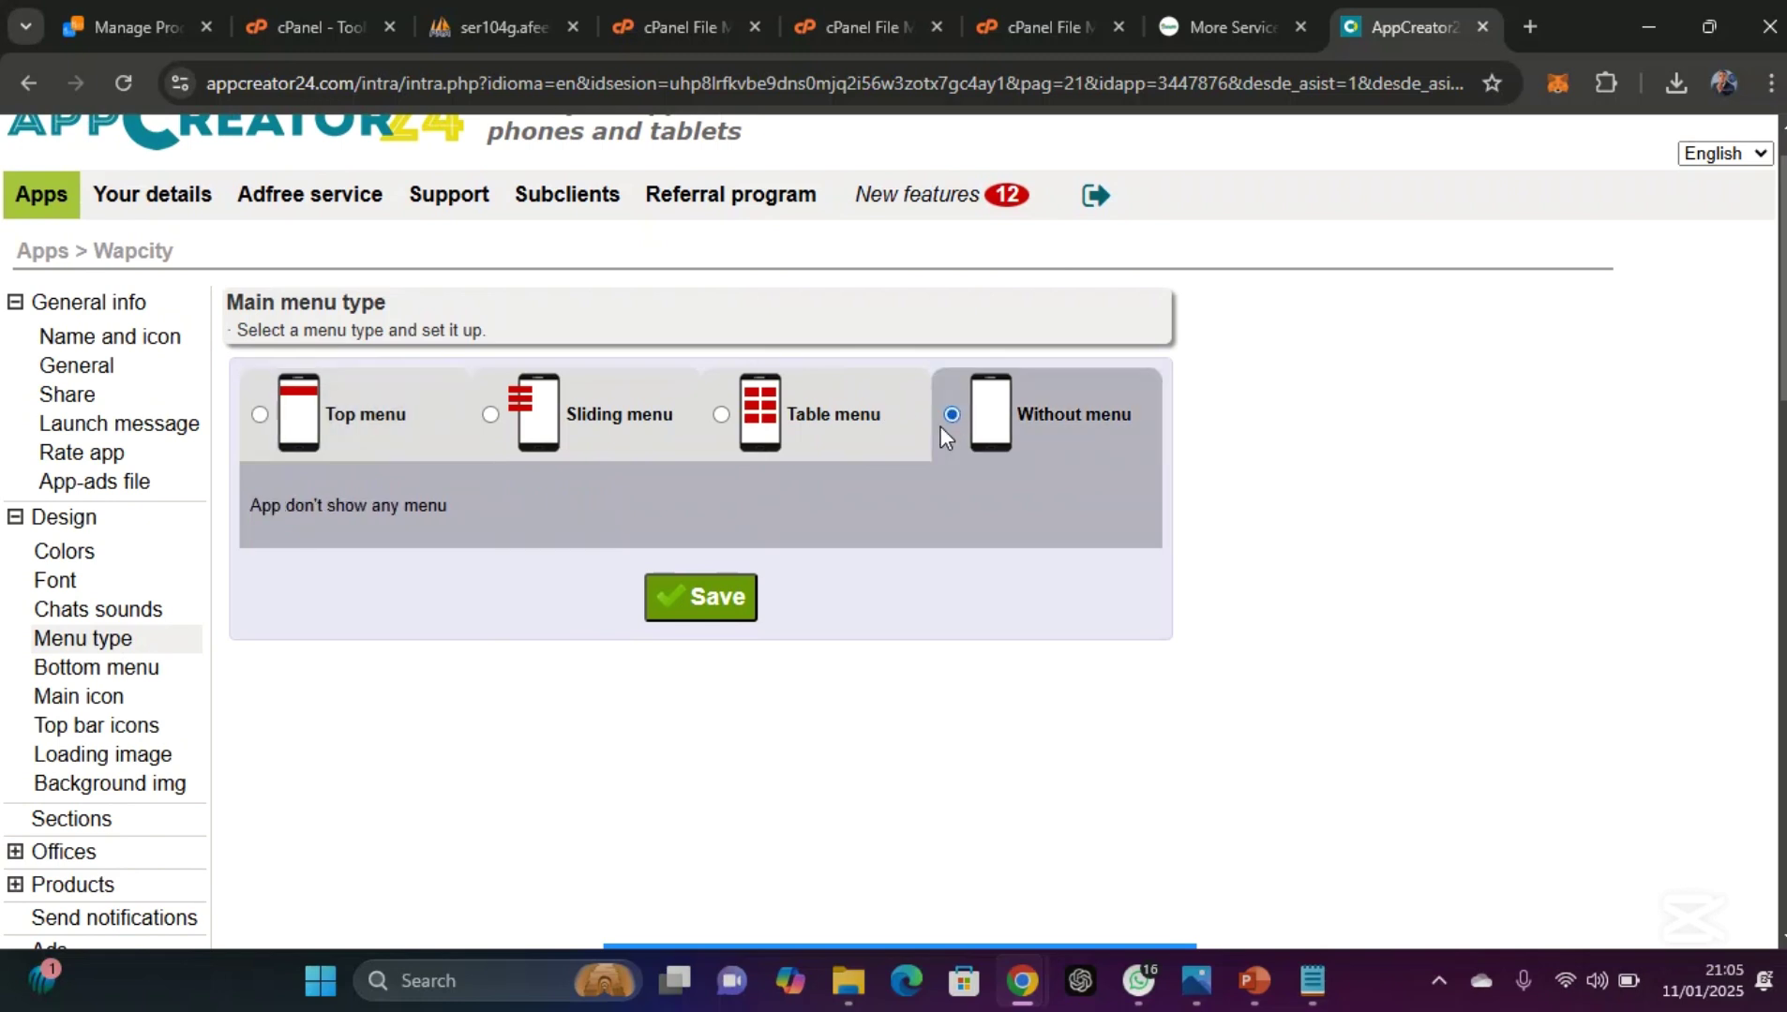
pyautogui.click(703, 596)
pyautogui.scroll(-5, 128, 637)
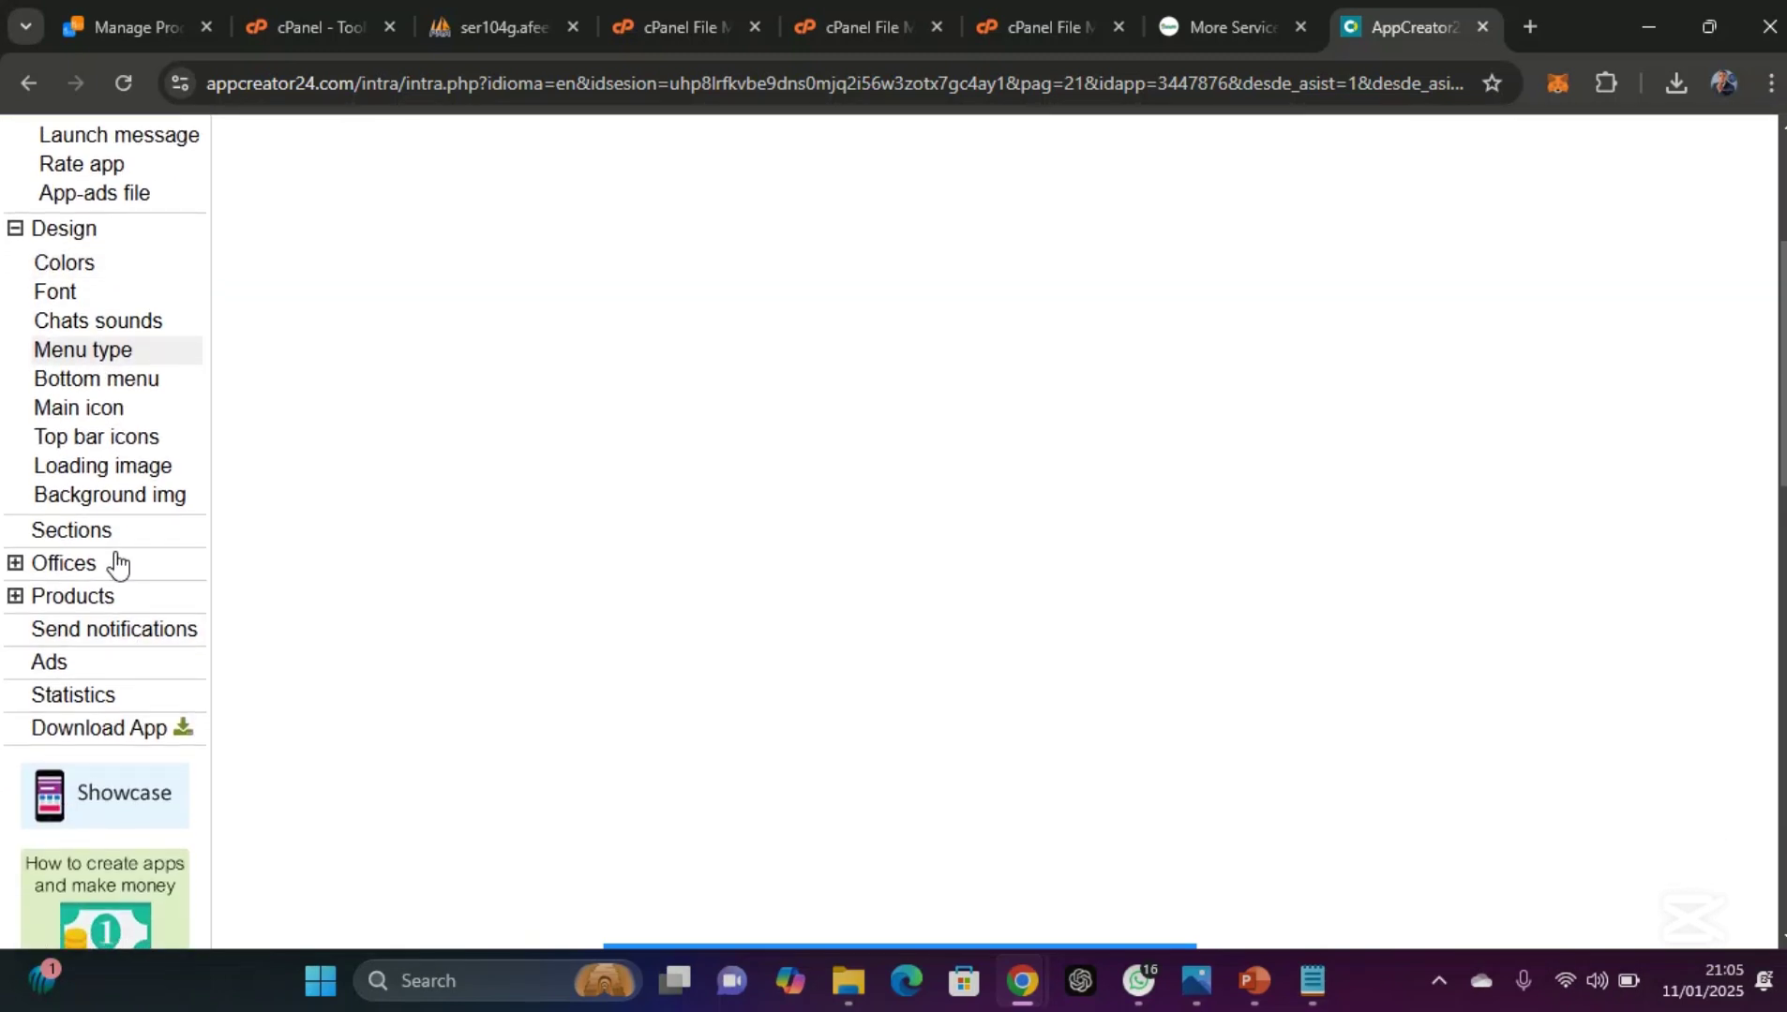
# Step: Open the Wapcity app's download page in a new tab and select its web address
pyautogui.click(98, 468)
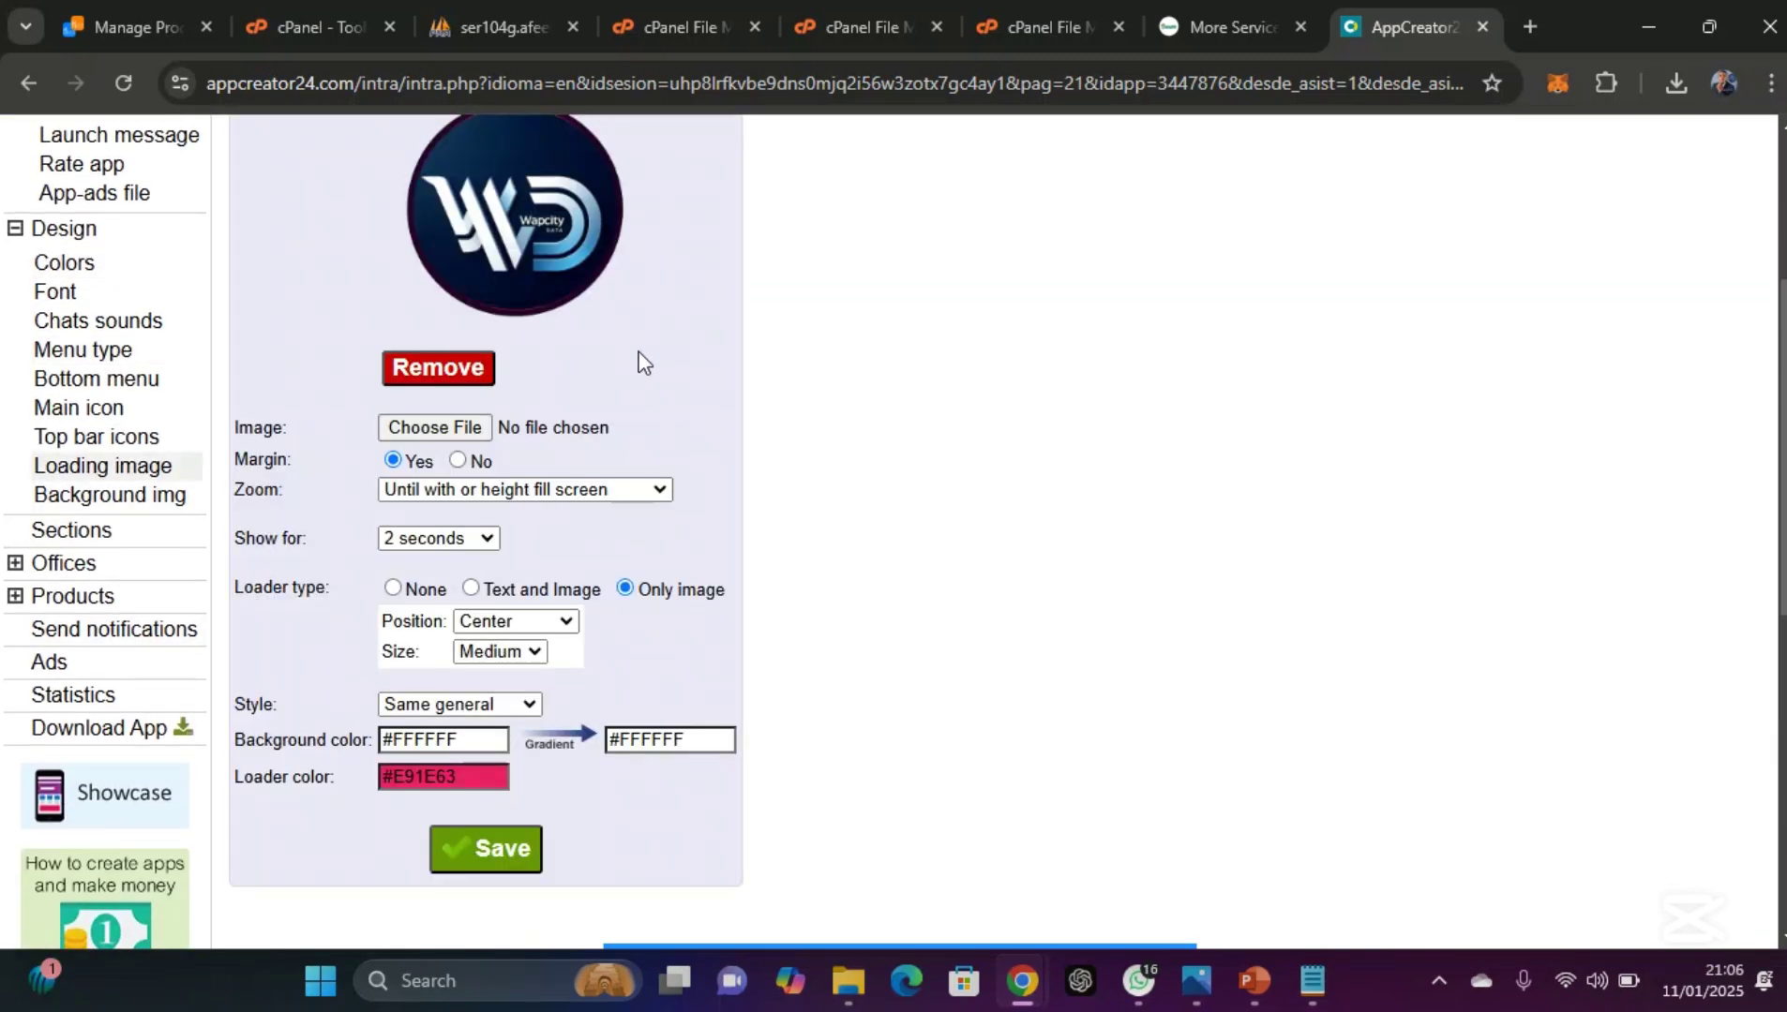
pyautogui.scroll(-1, 643, 363)
pyautogui.click(140, 597)
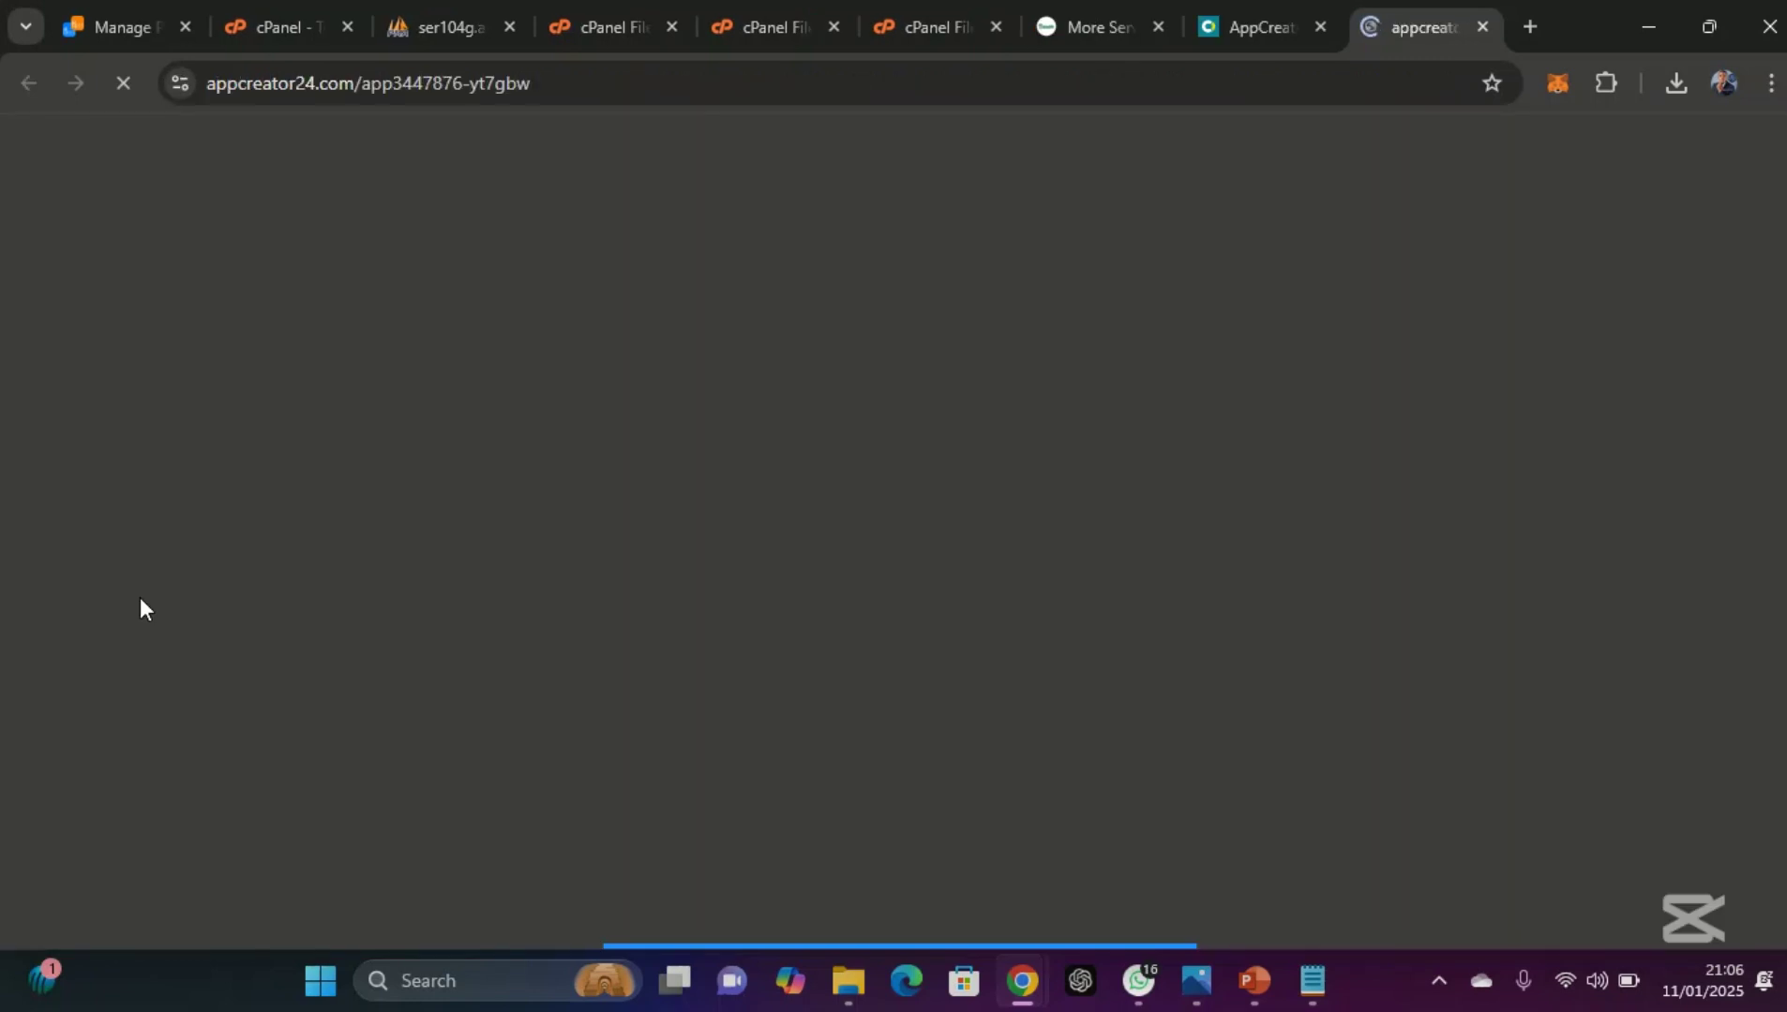
pyautogui.click(606, 86)
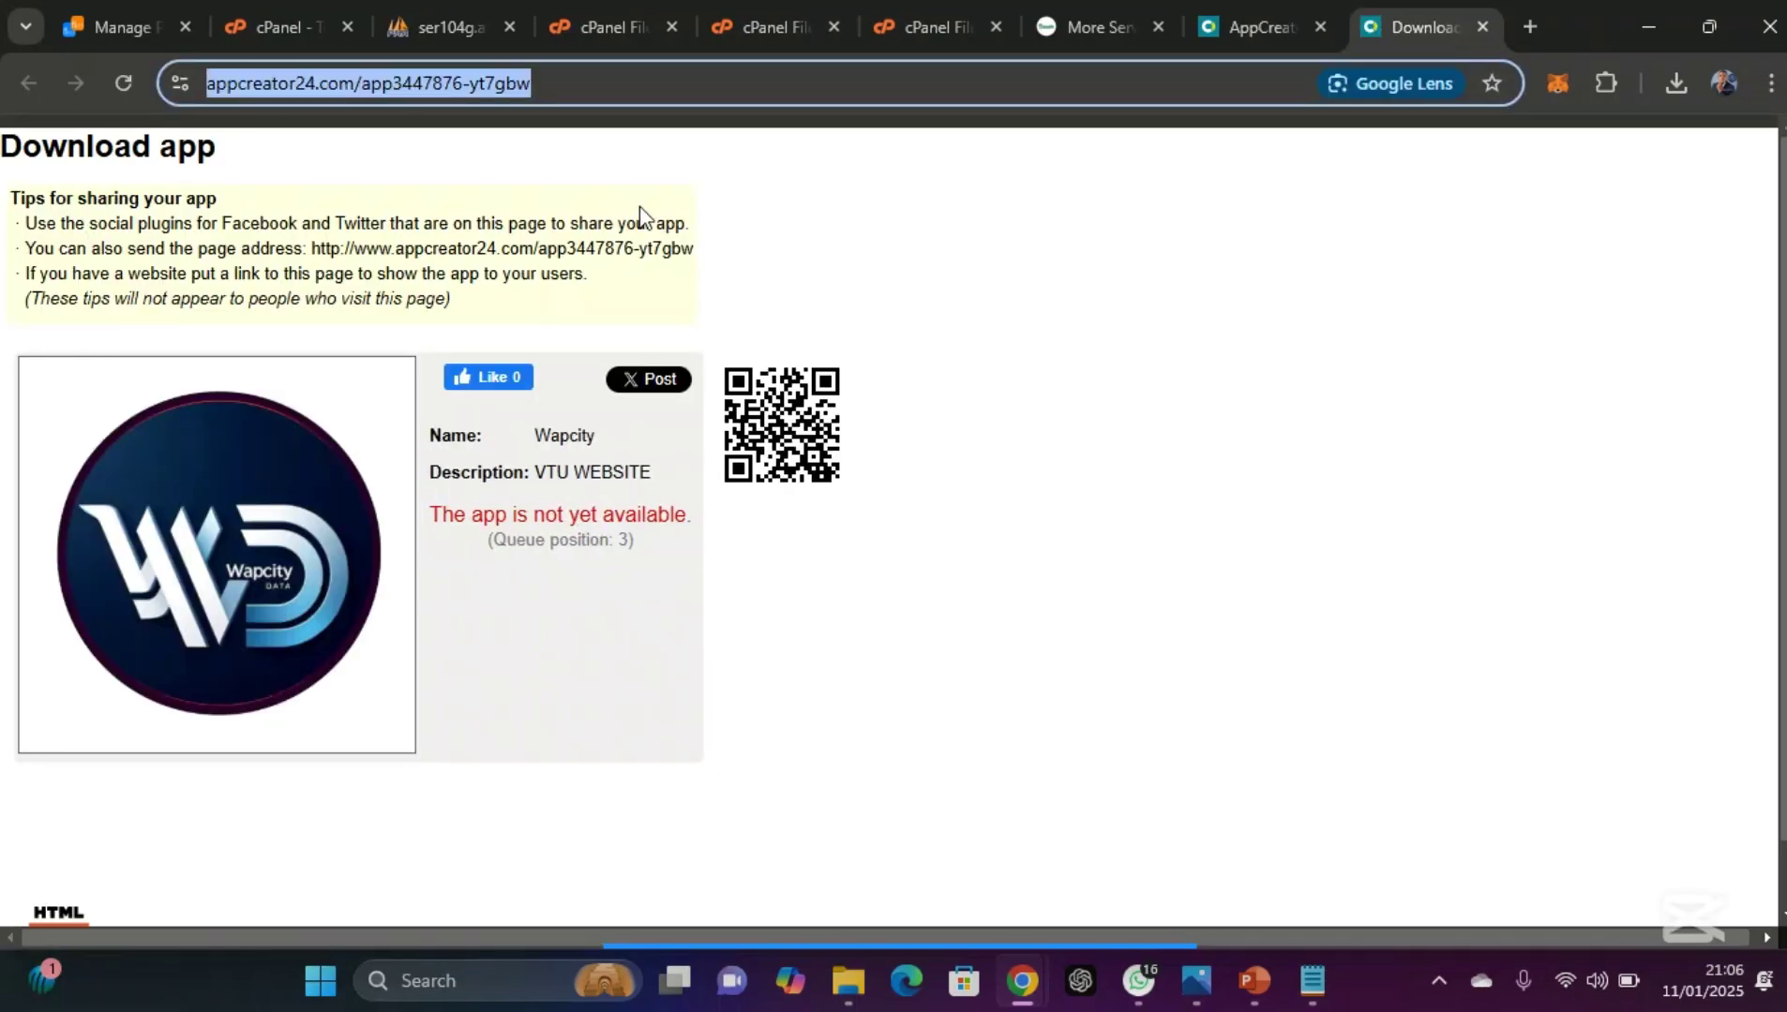
# Step: Confirm the app folder inside public_html is empty, then return to public_html
pyautogui.click(925, 31)
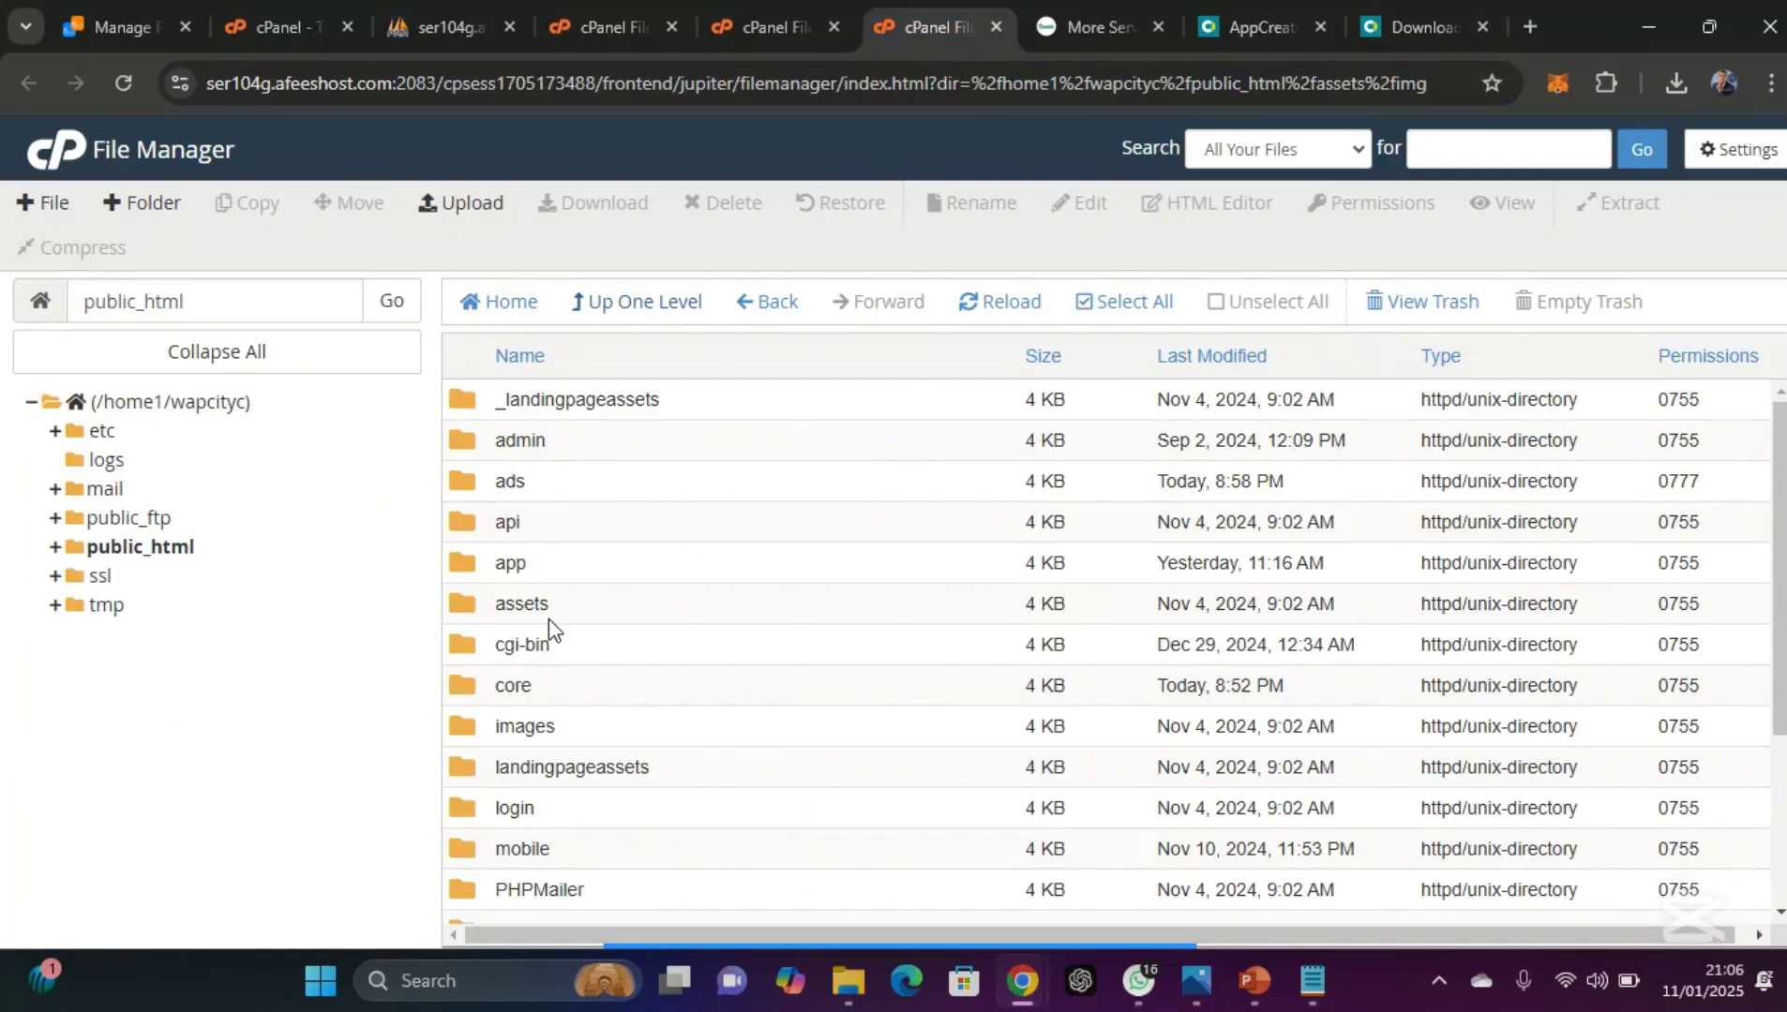
pyautogui.click(131, 547)
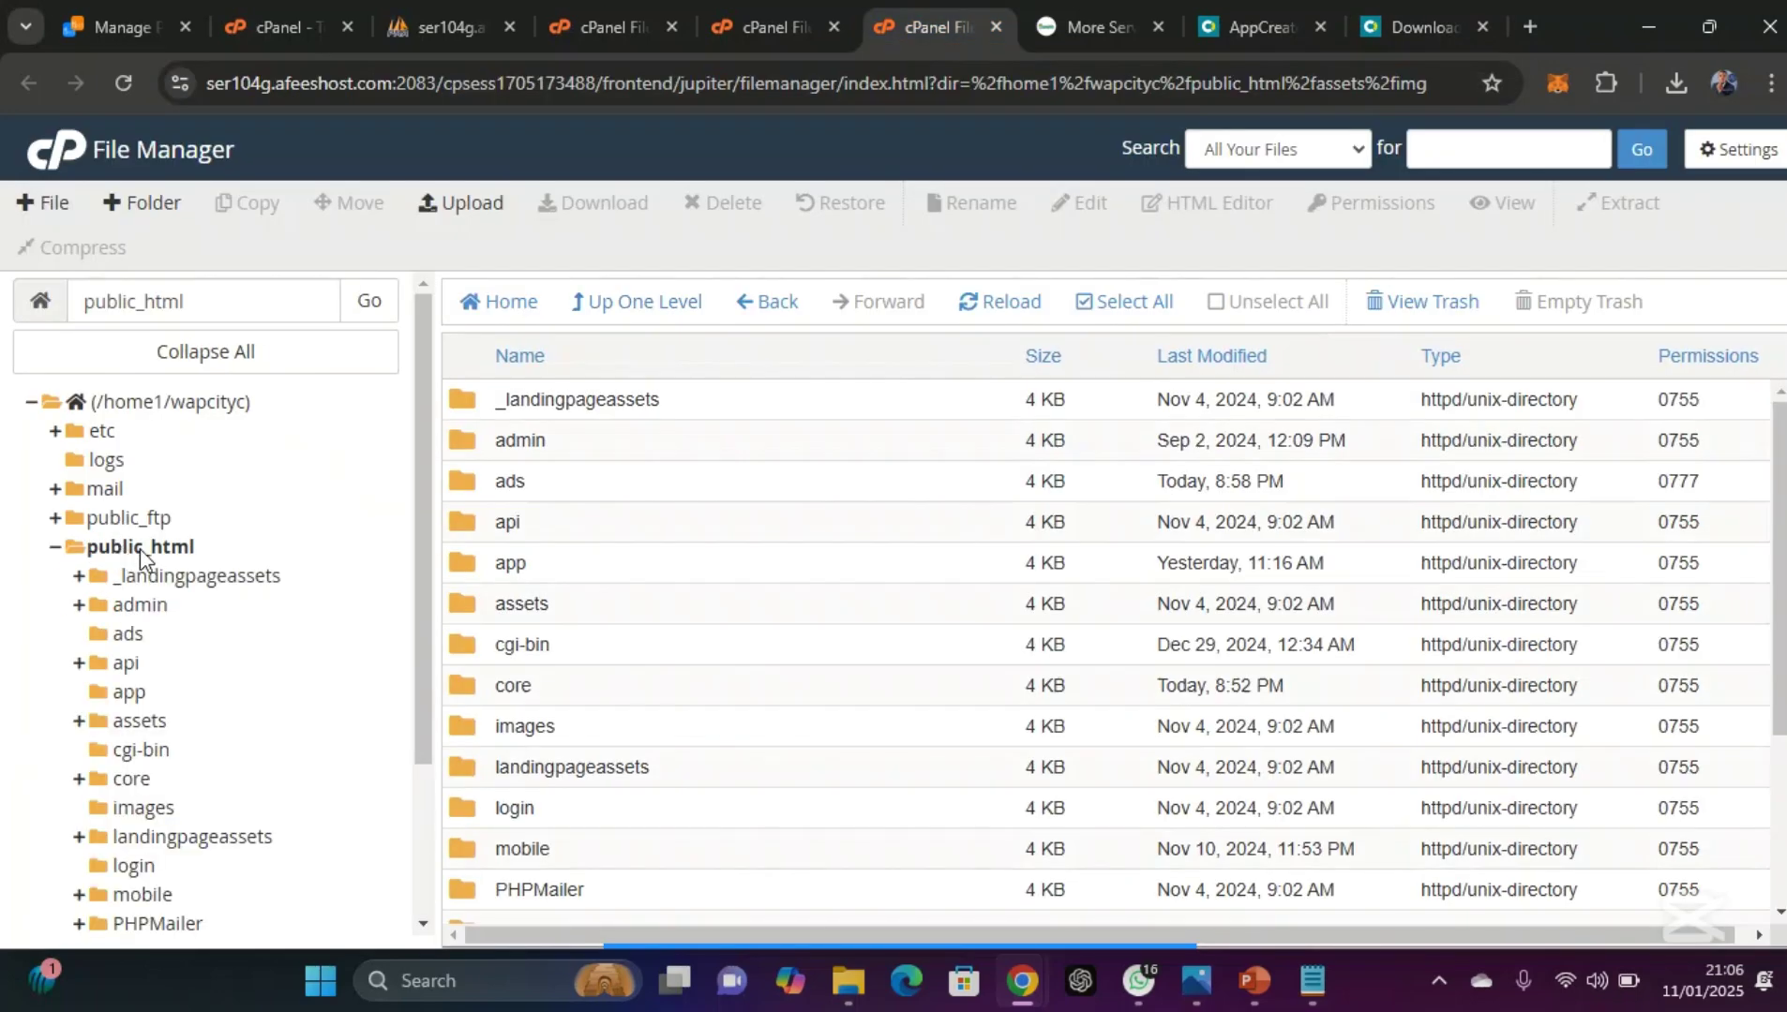
pyautogui.click(148, 202)
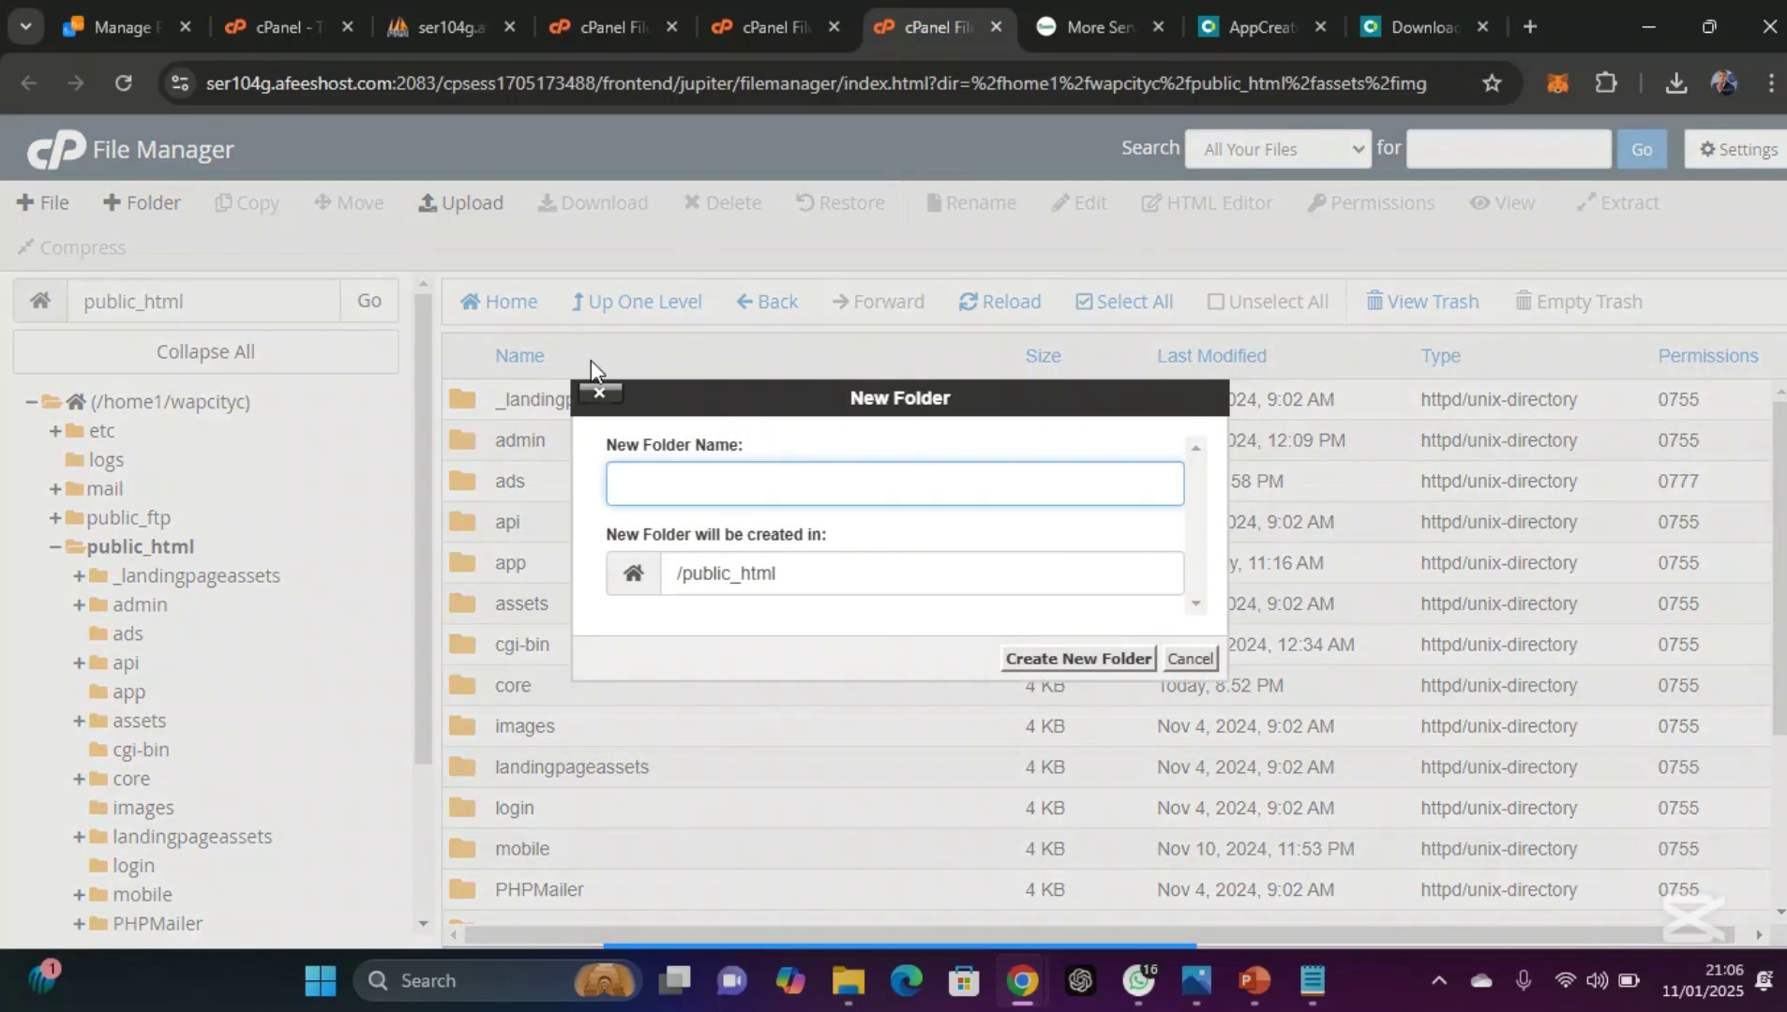
pyautogui.click(599, 393)
pyautogui.doubleClick(556, 561)
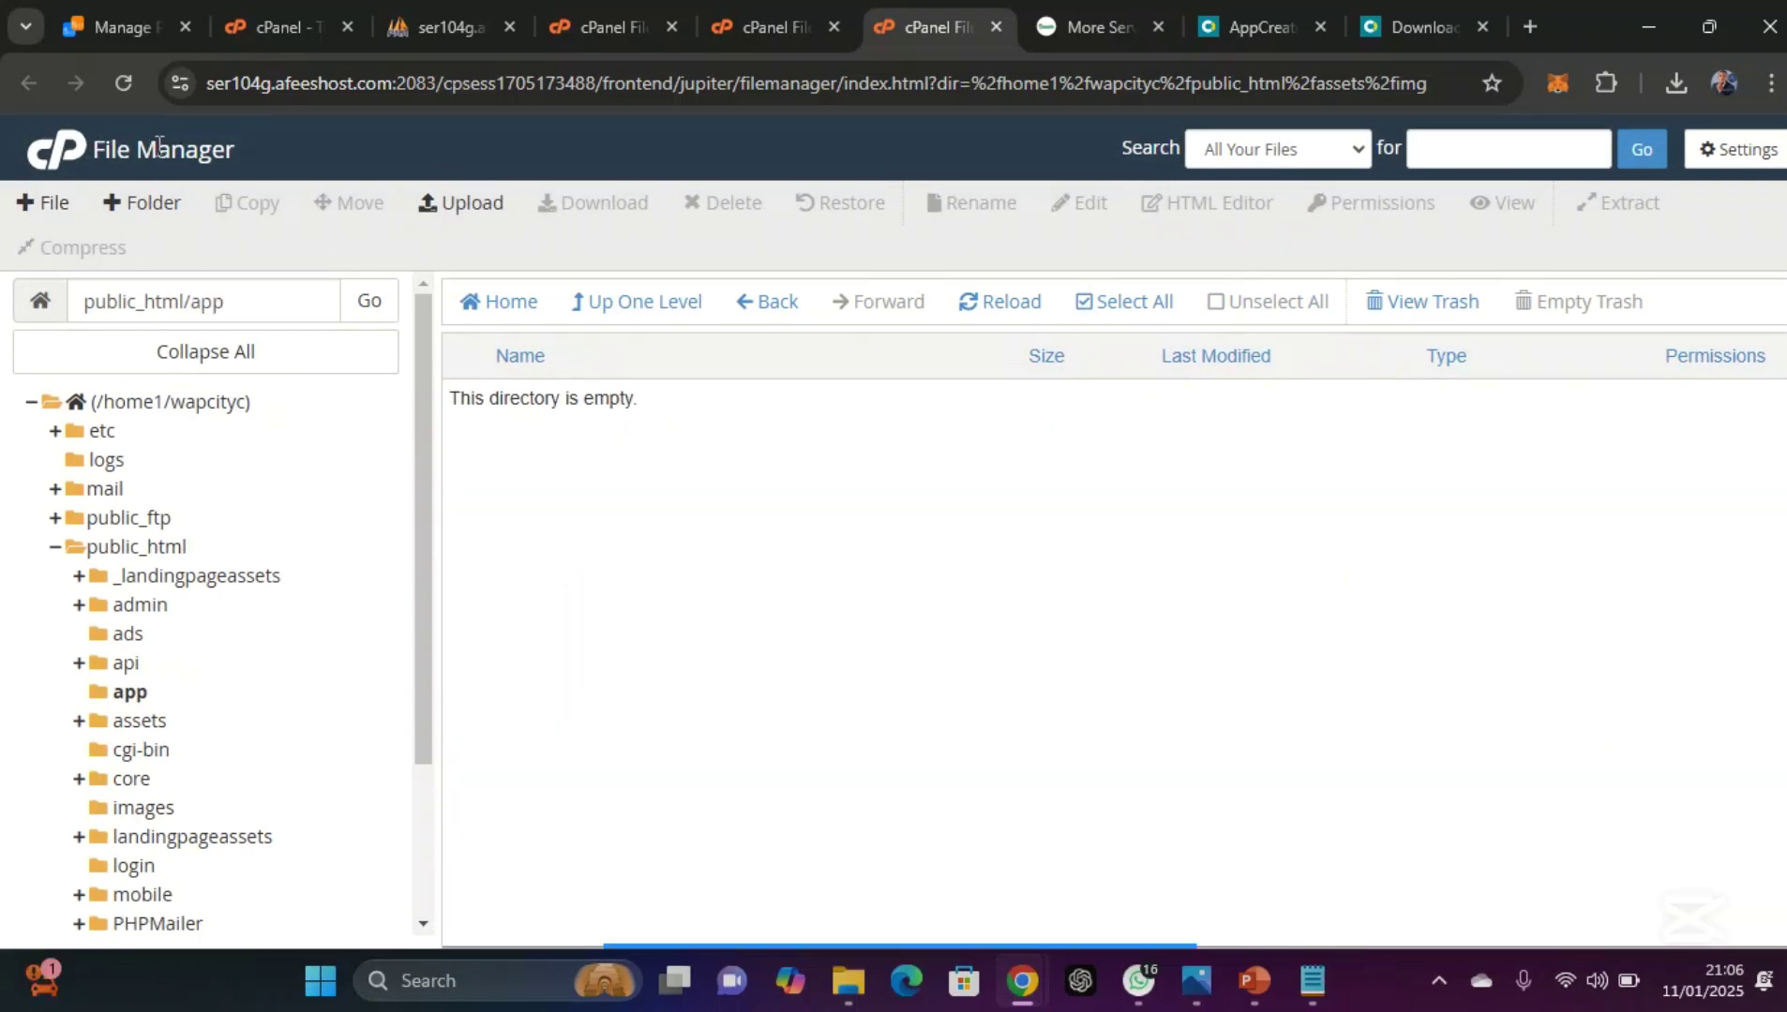
pyautogui.click(652, 304)
# Step: Open public_html's index.html in the code editor
pyautogui.scroll(-3, 859, 459)
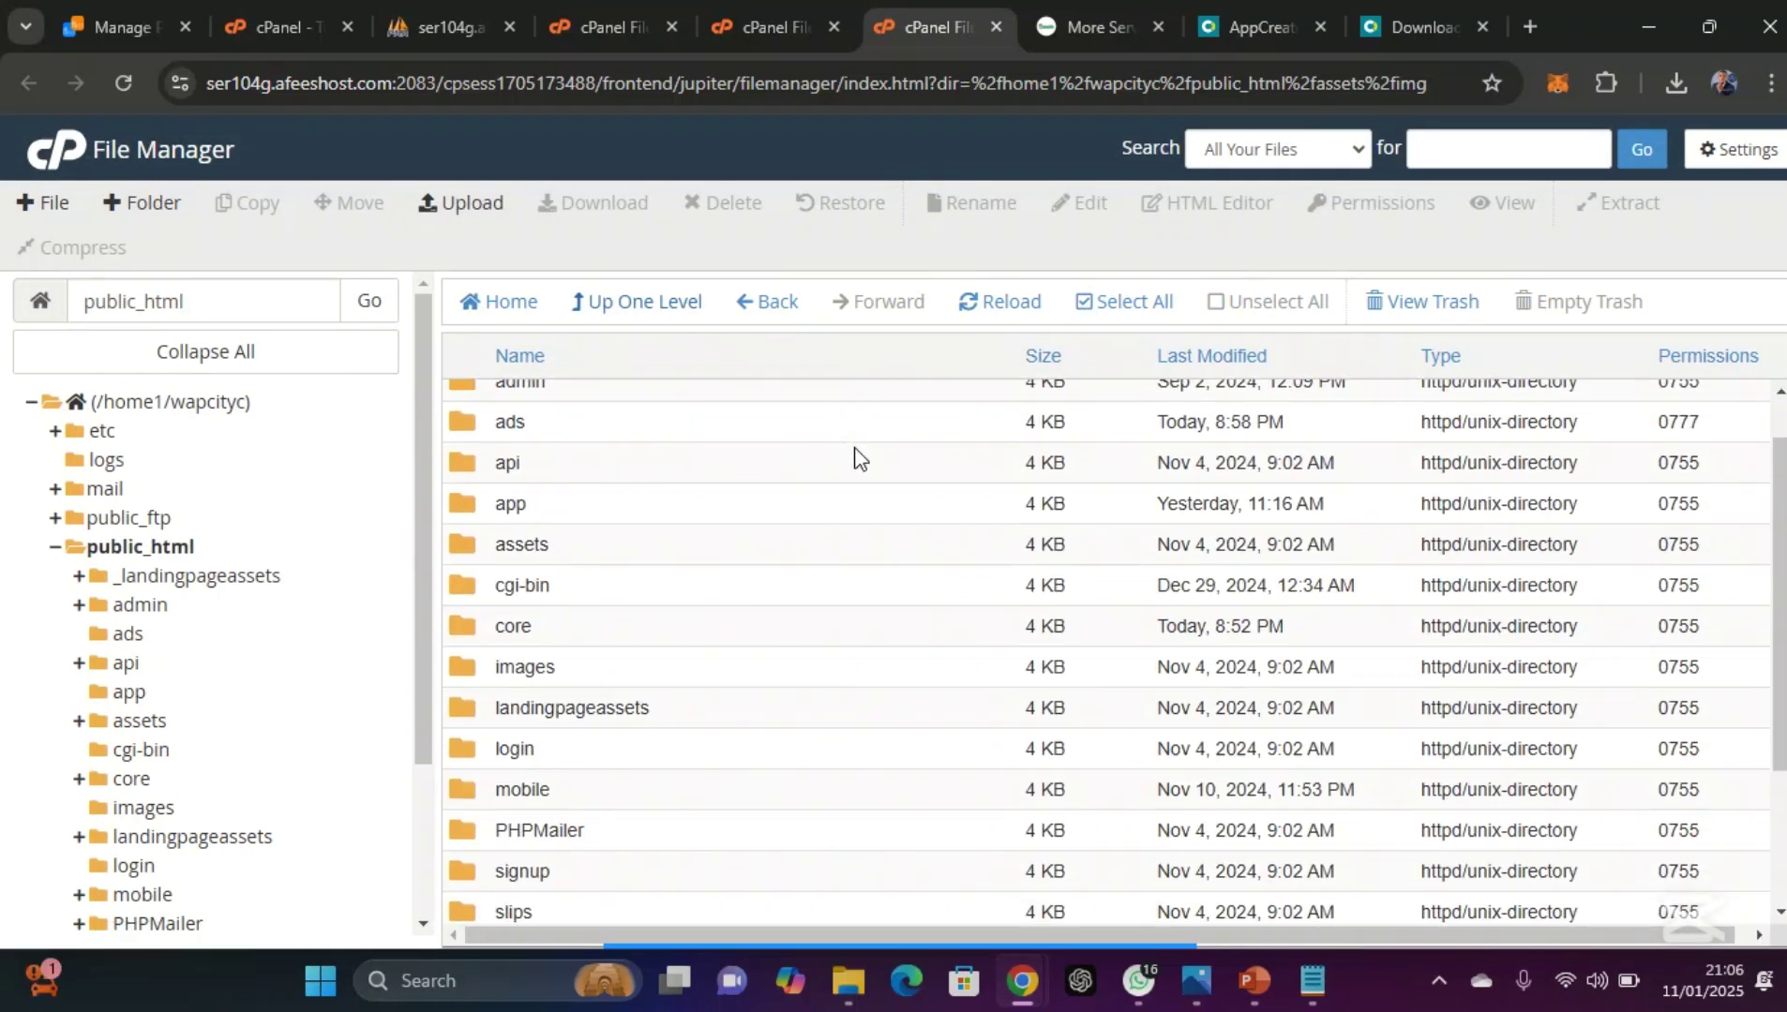
pyautogui.click(593, 822)
pyautogui.rightClick(593, 823)
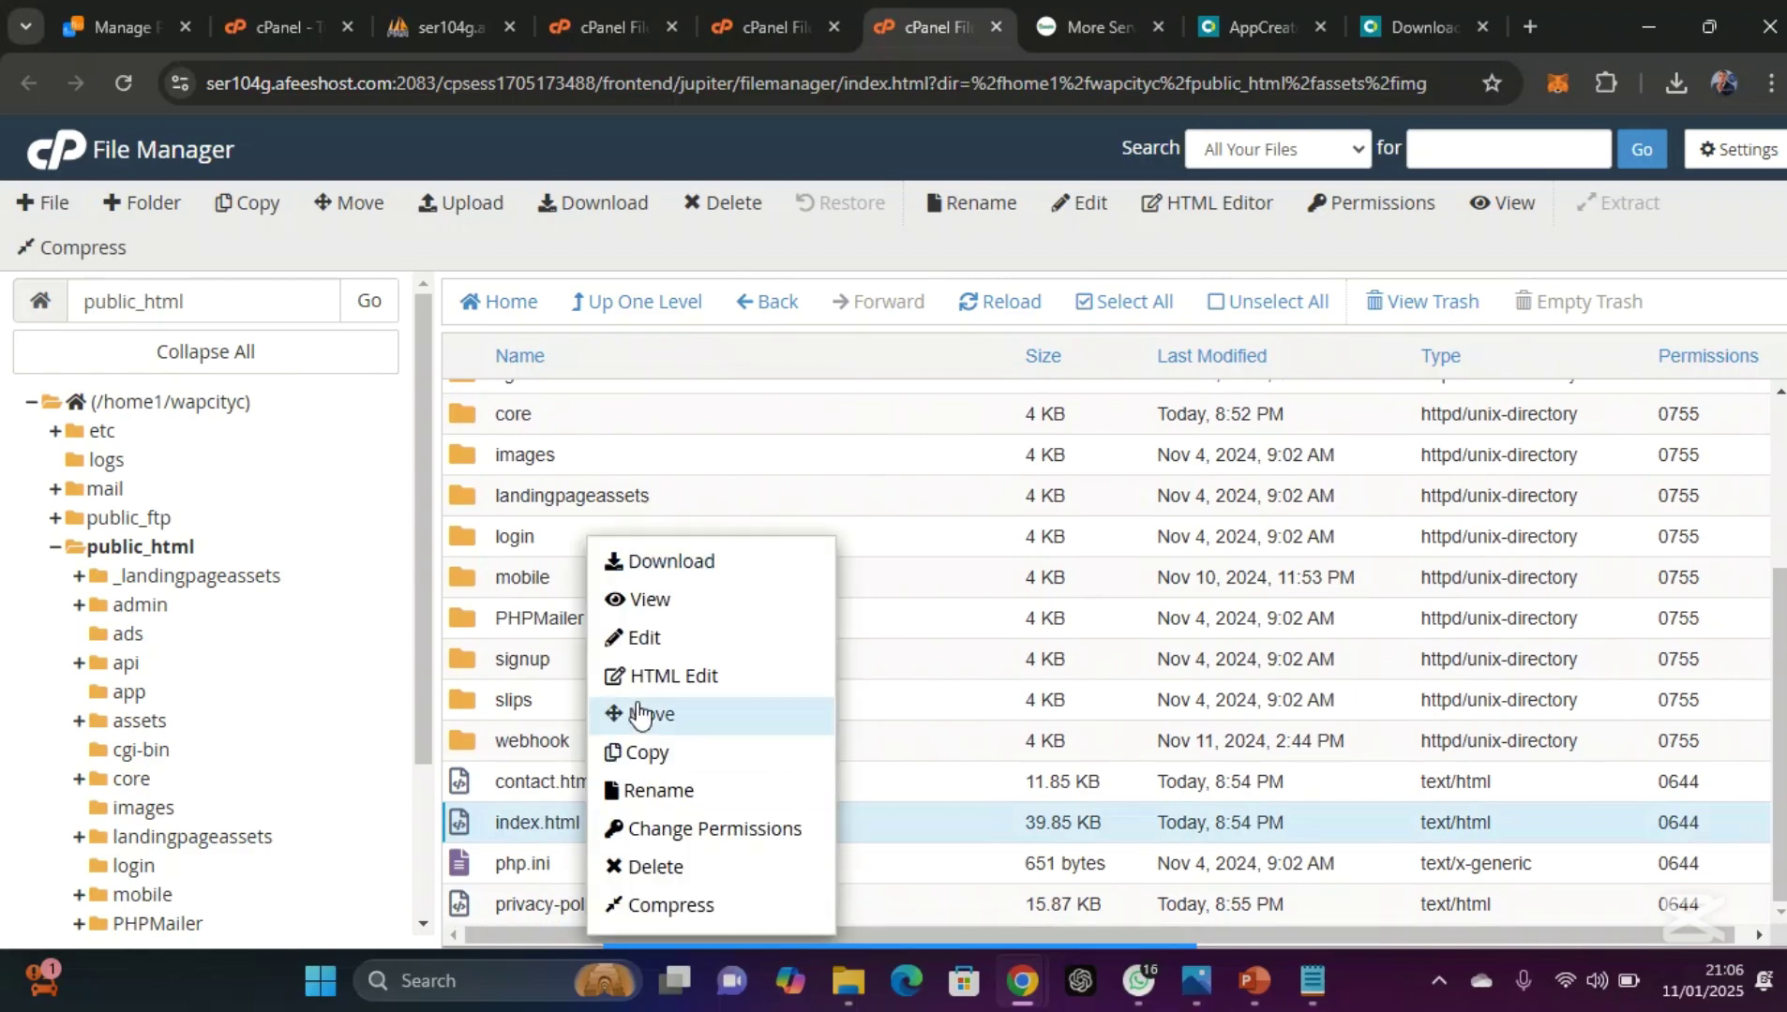
pyautogui.click(646, 638)
pyautogui.click(1135, 734)
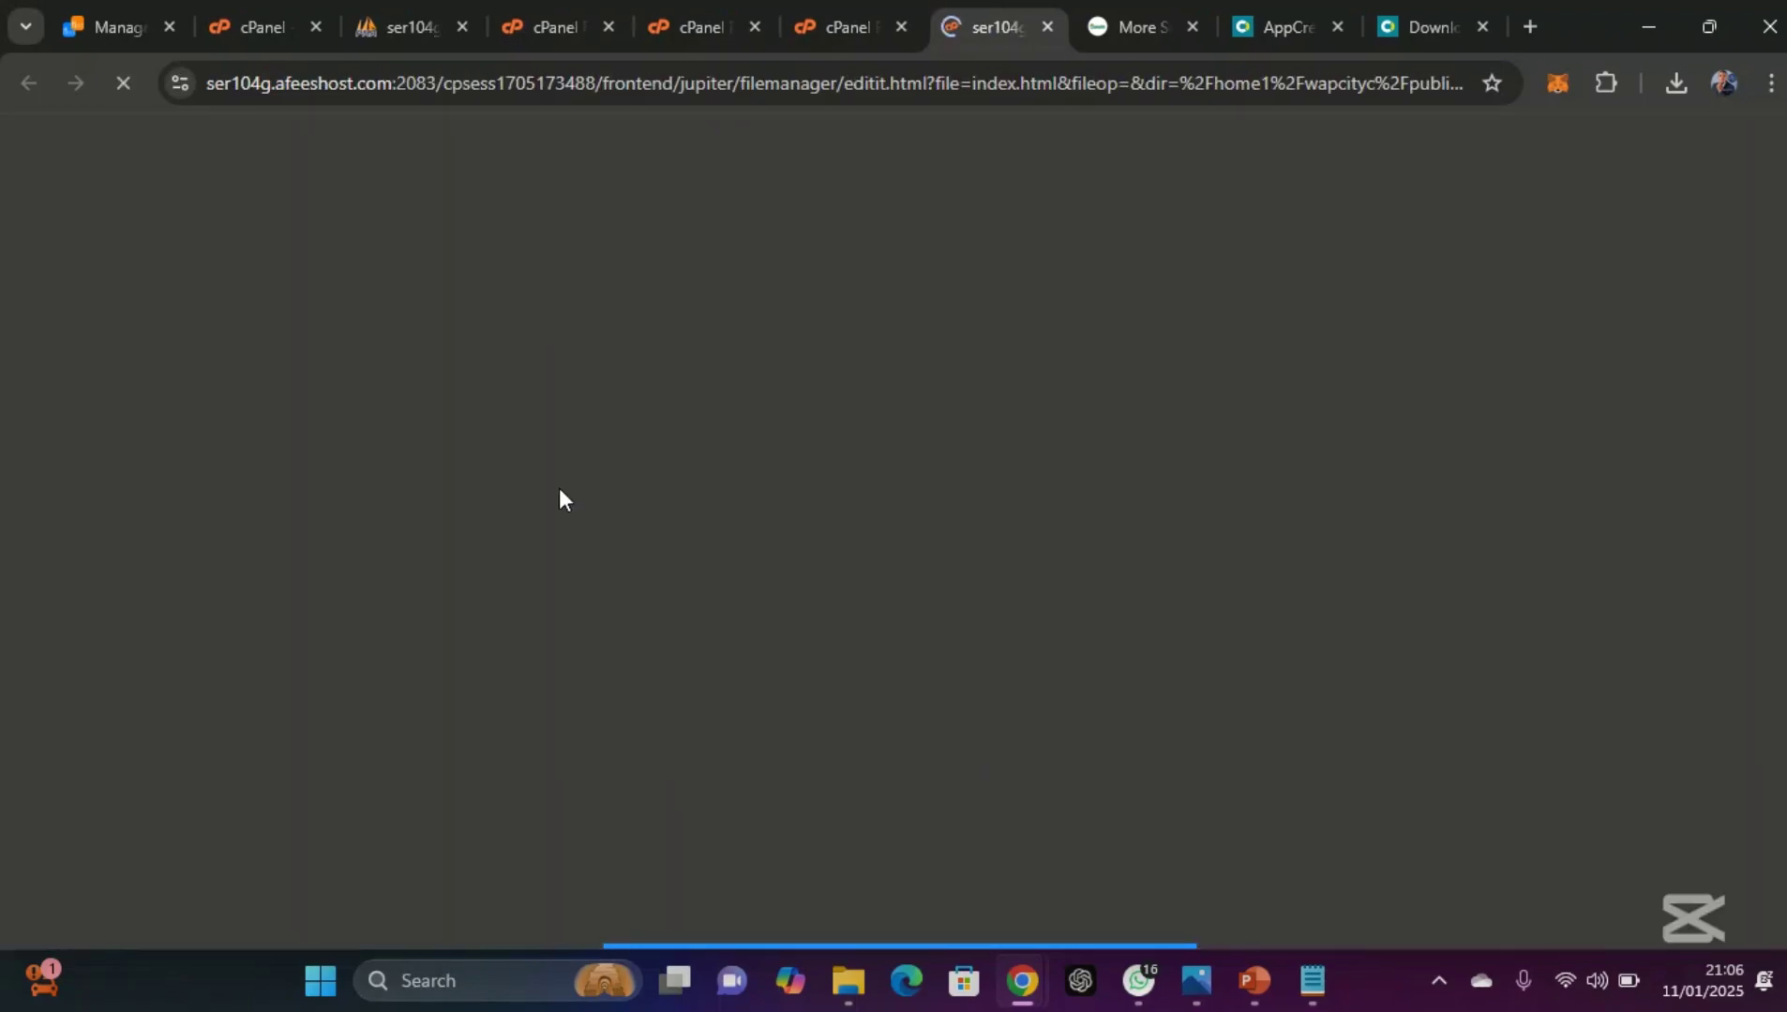
# Step: Verify the Download App link on line 146 points to app/wapcity.apk, then return to the download page
pyautogui.scroll(-15, 560, 488)
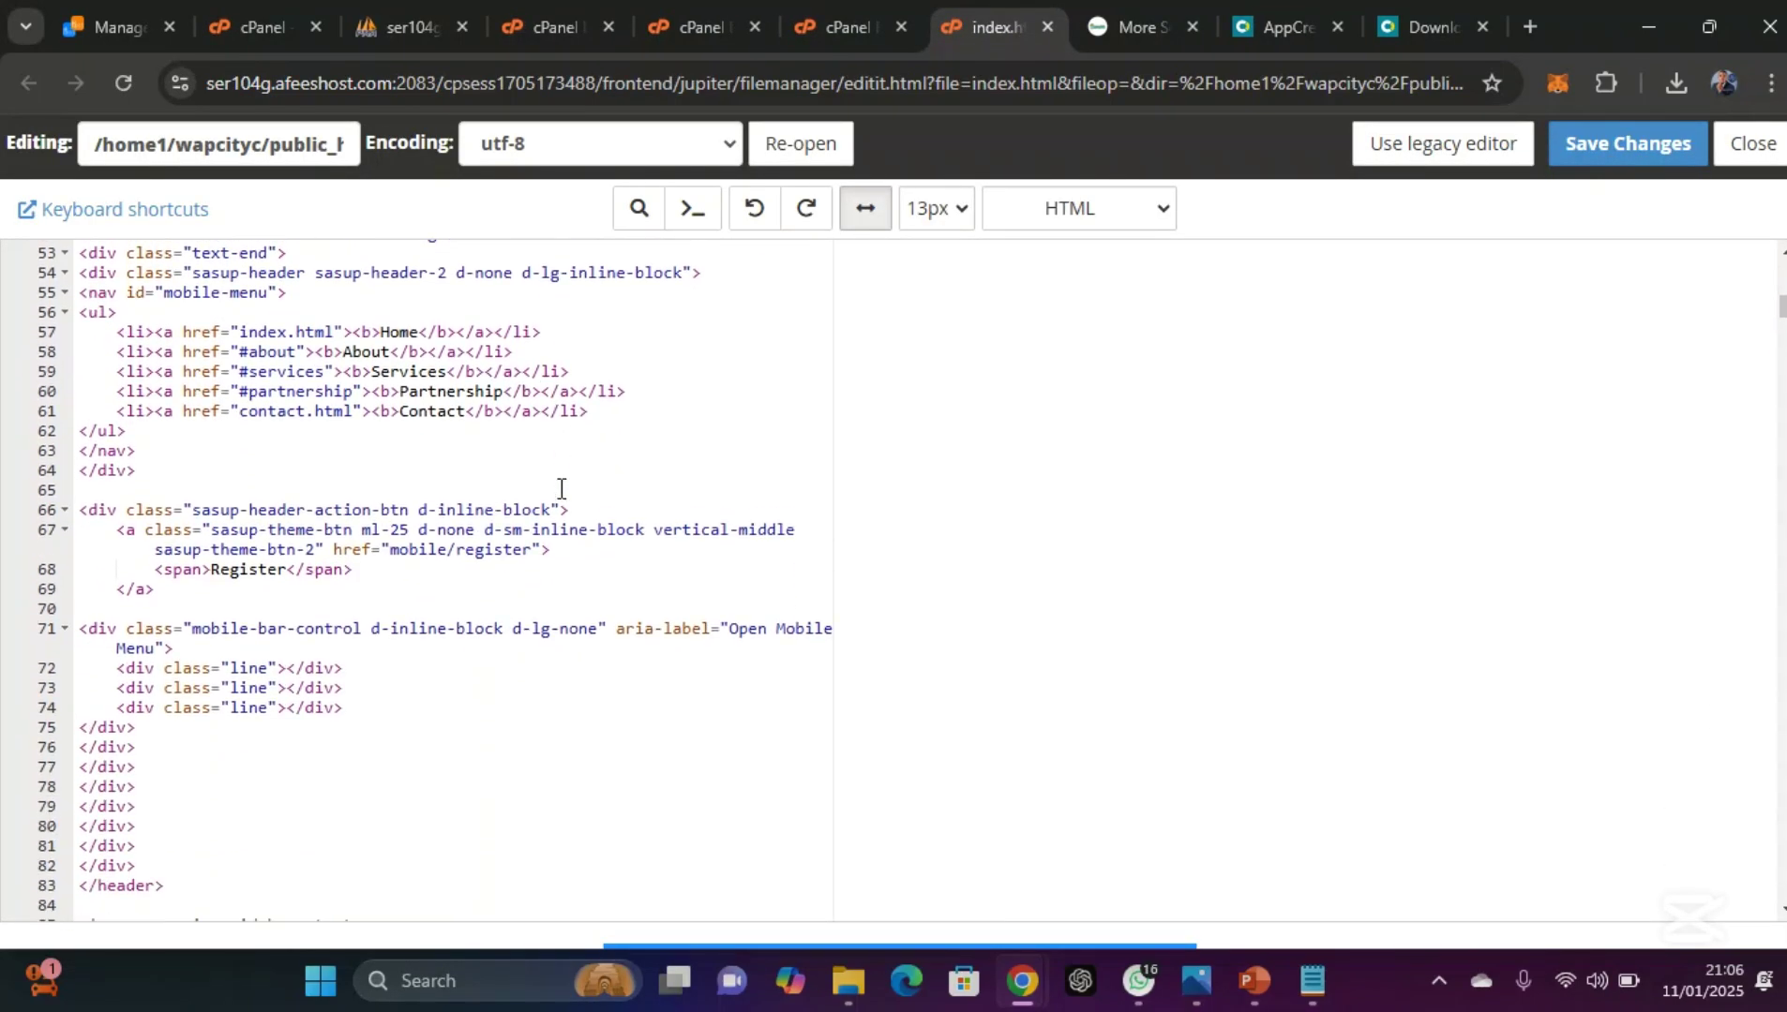
pyautogui.scroll(-4, 560, 489)
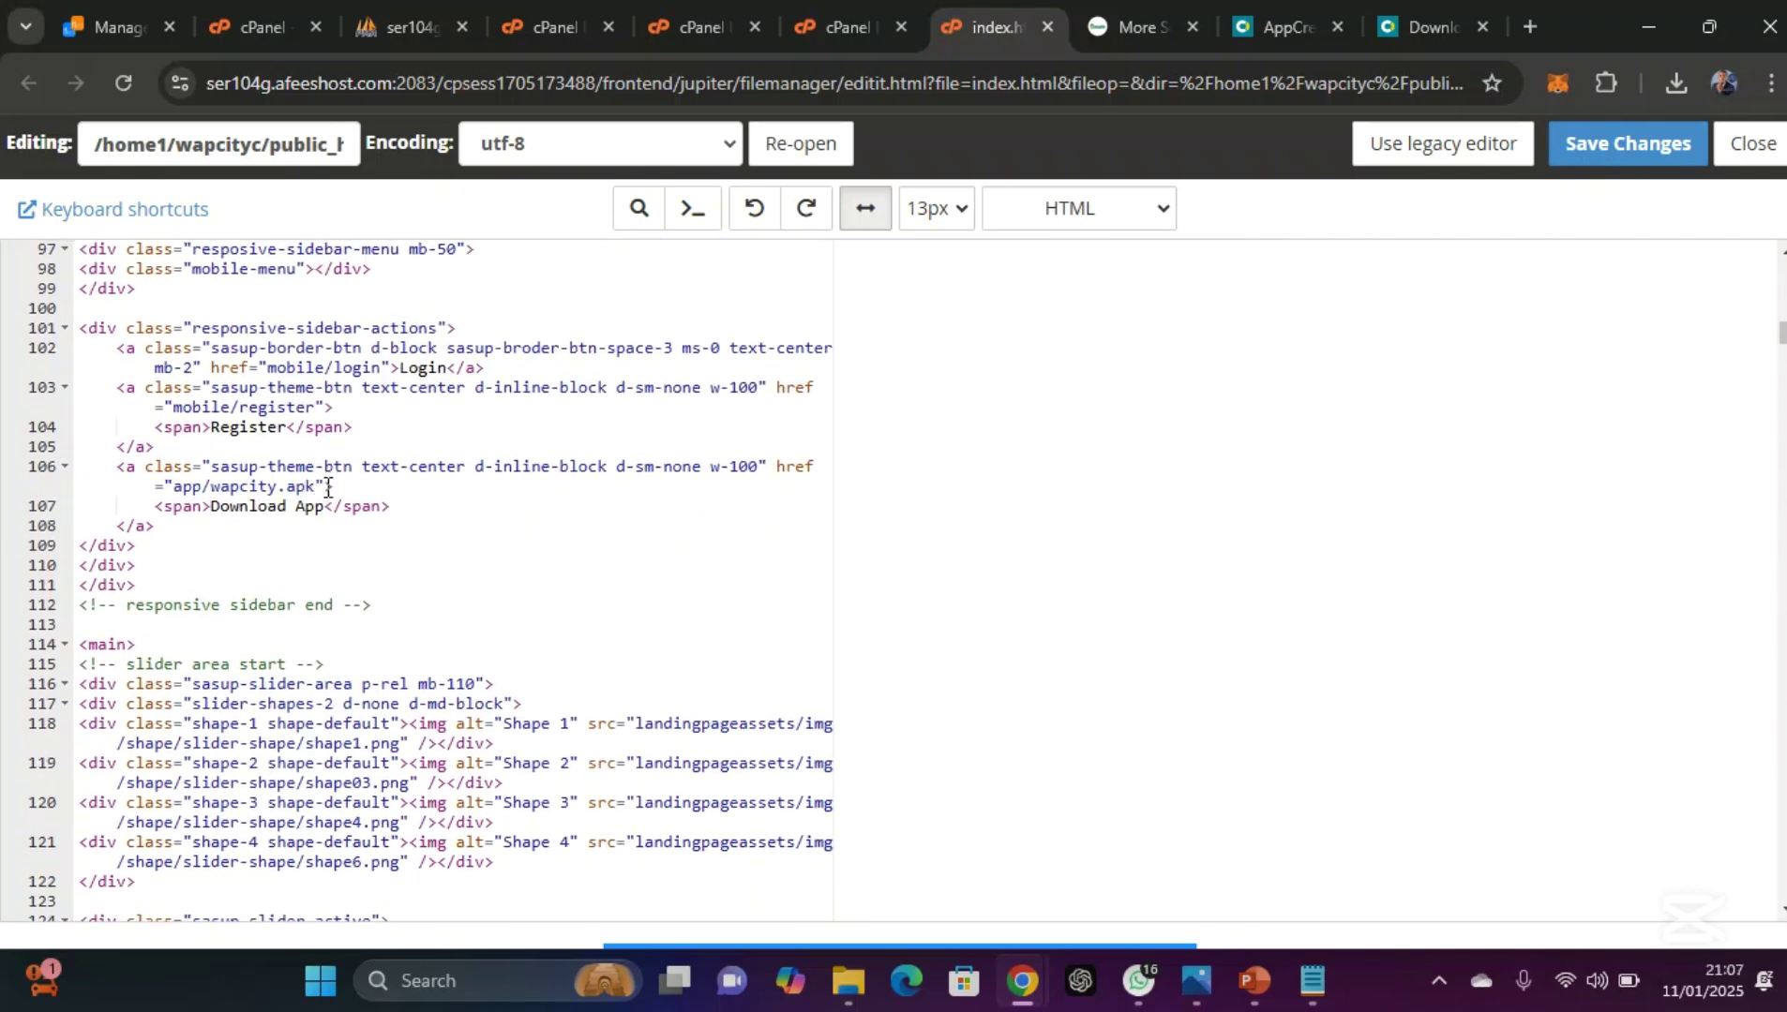
pyautogui.scroll(-8, 223, 656)
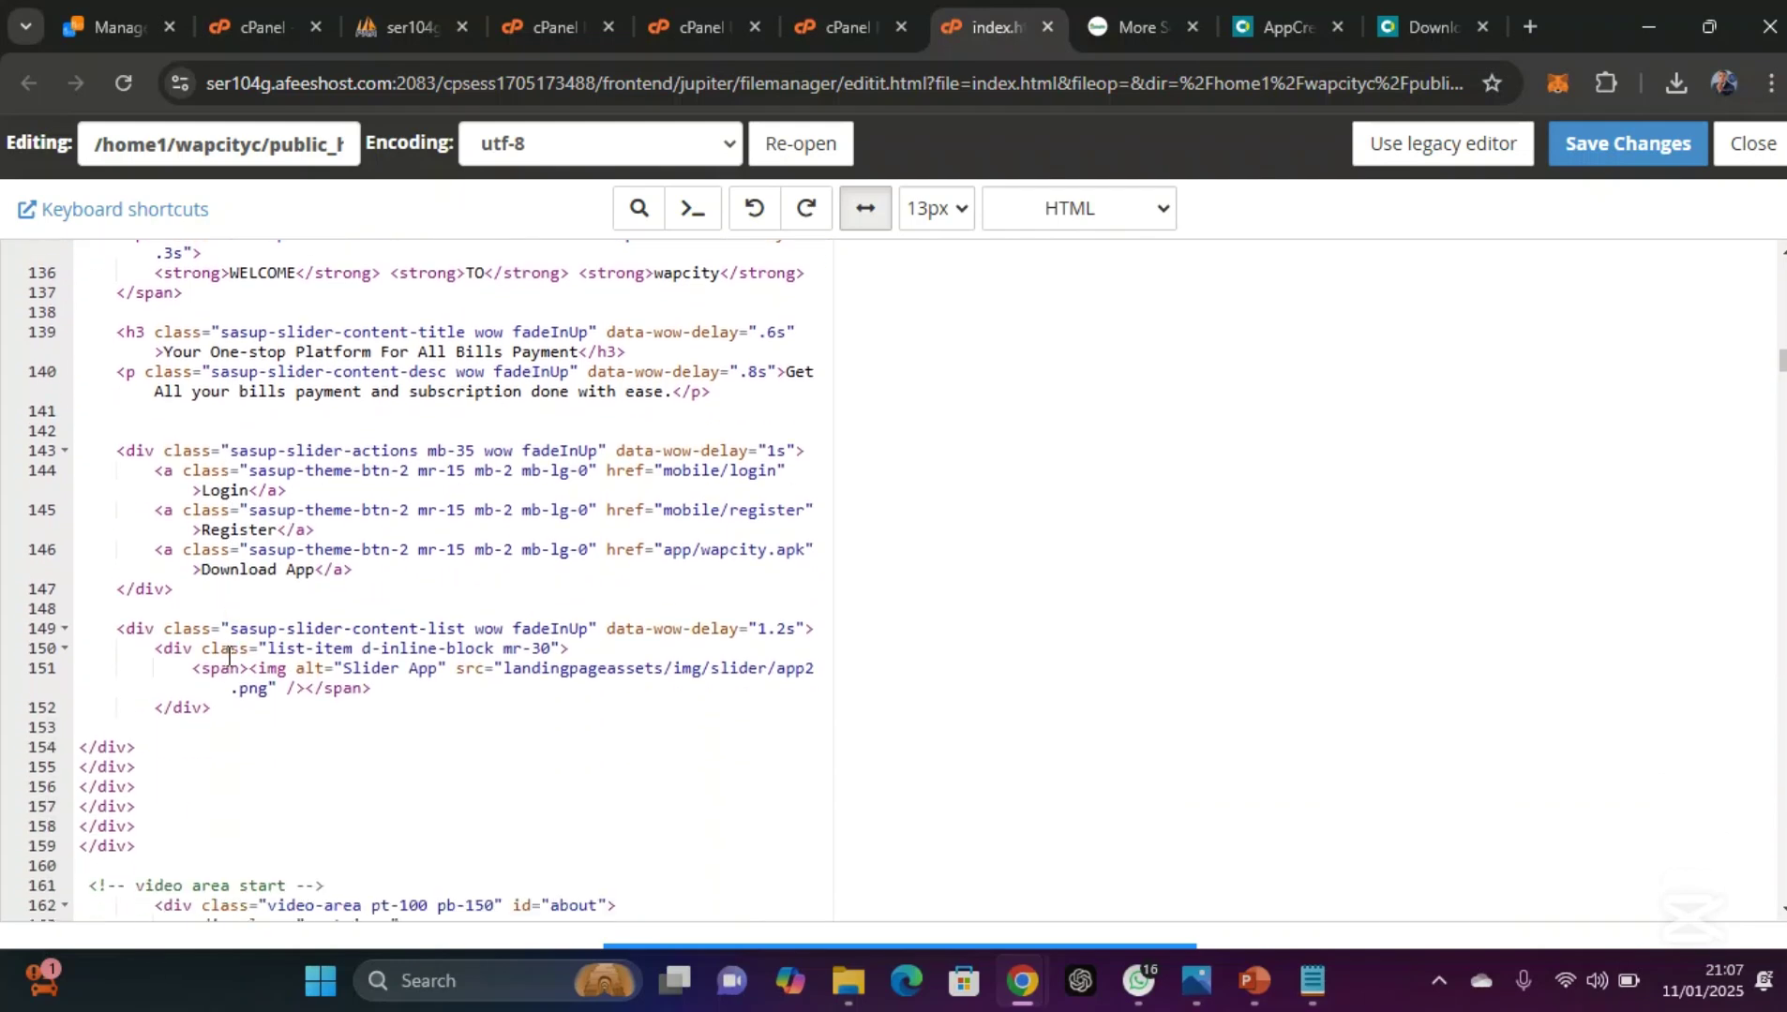
pyautogui.doubleClick(675, 518)
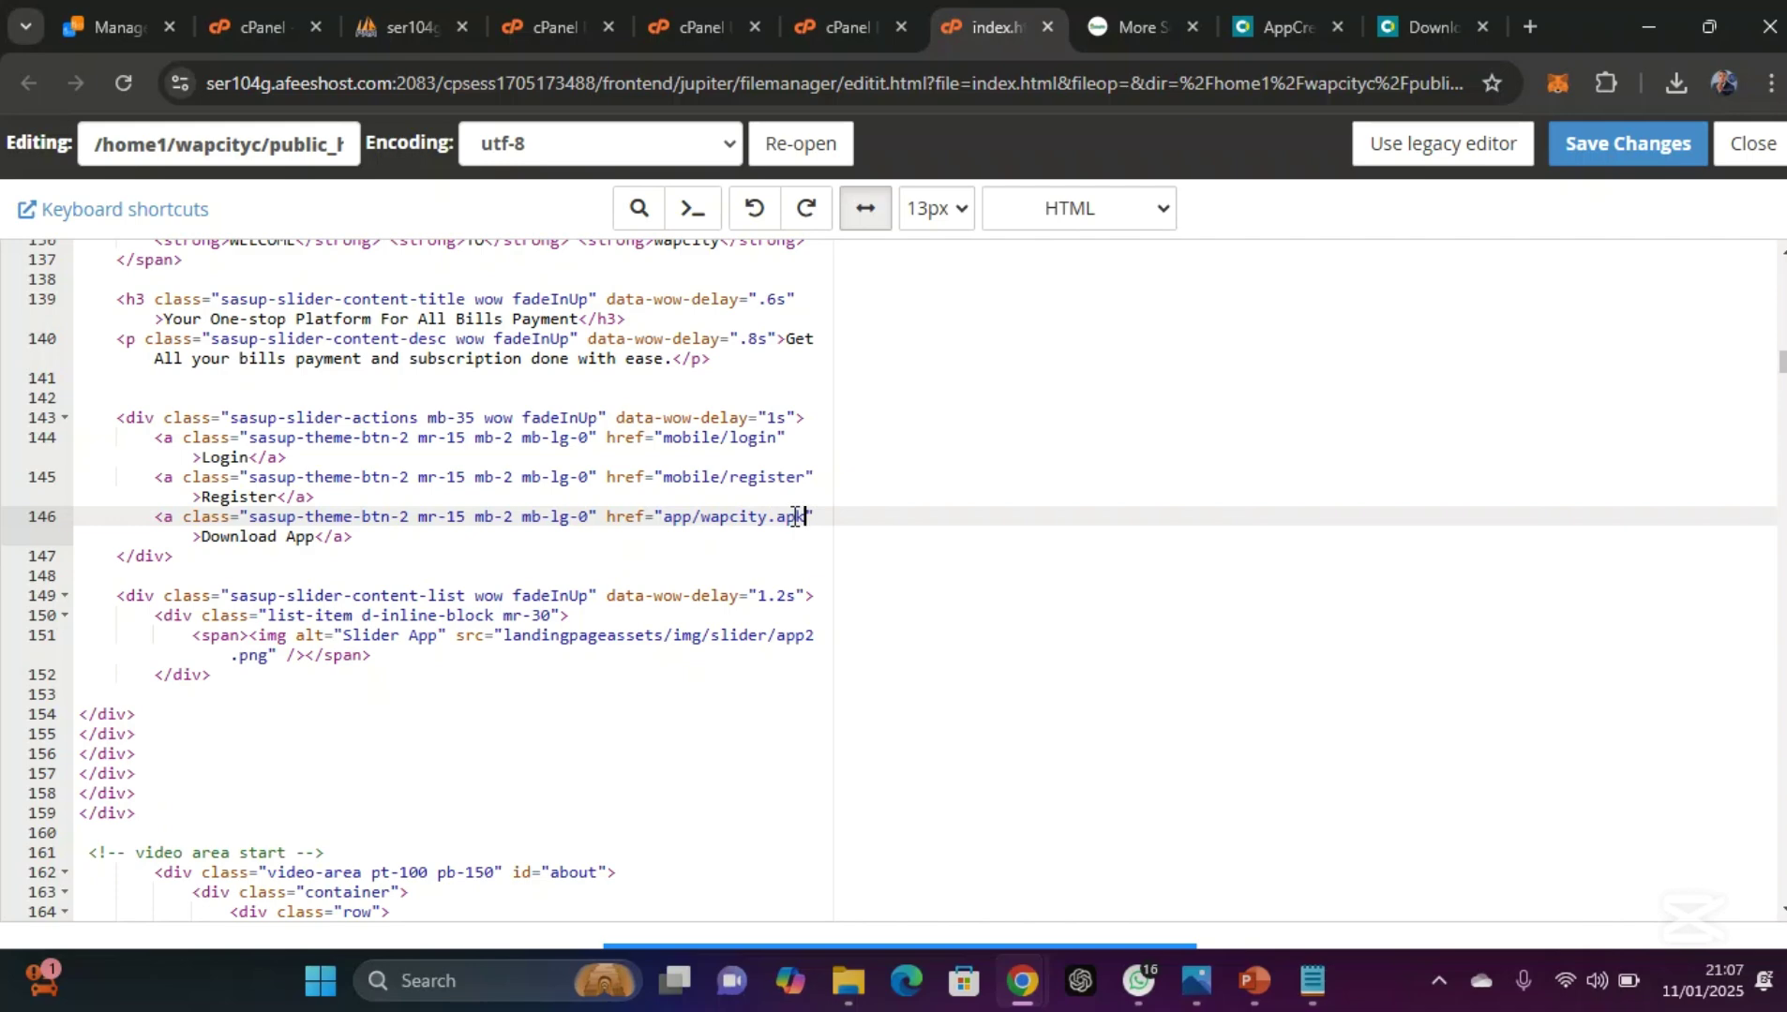
pyautogui.click(1404, 26)
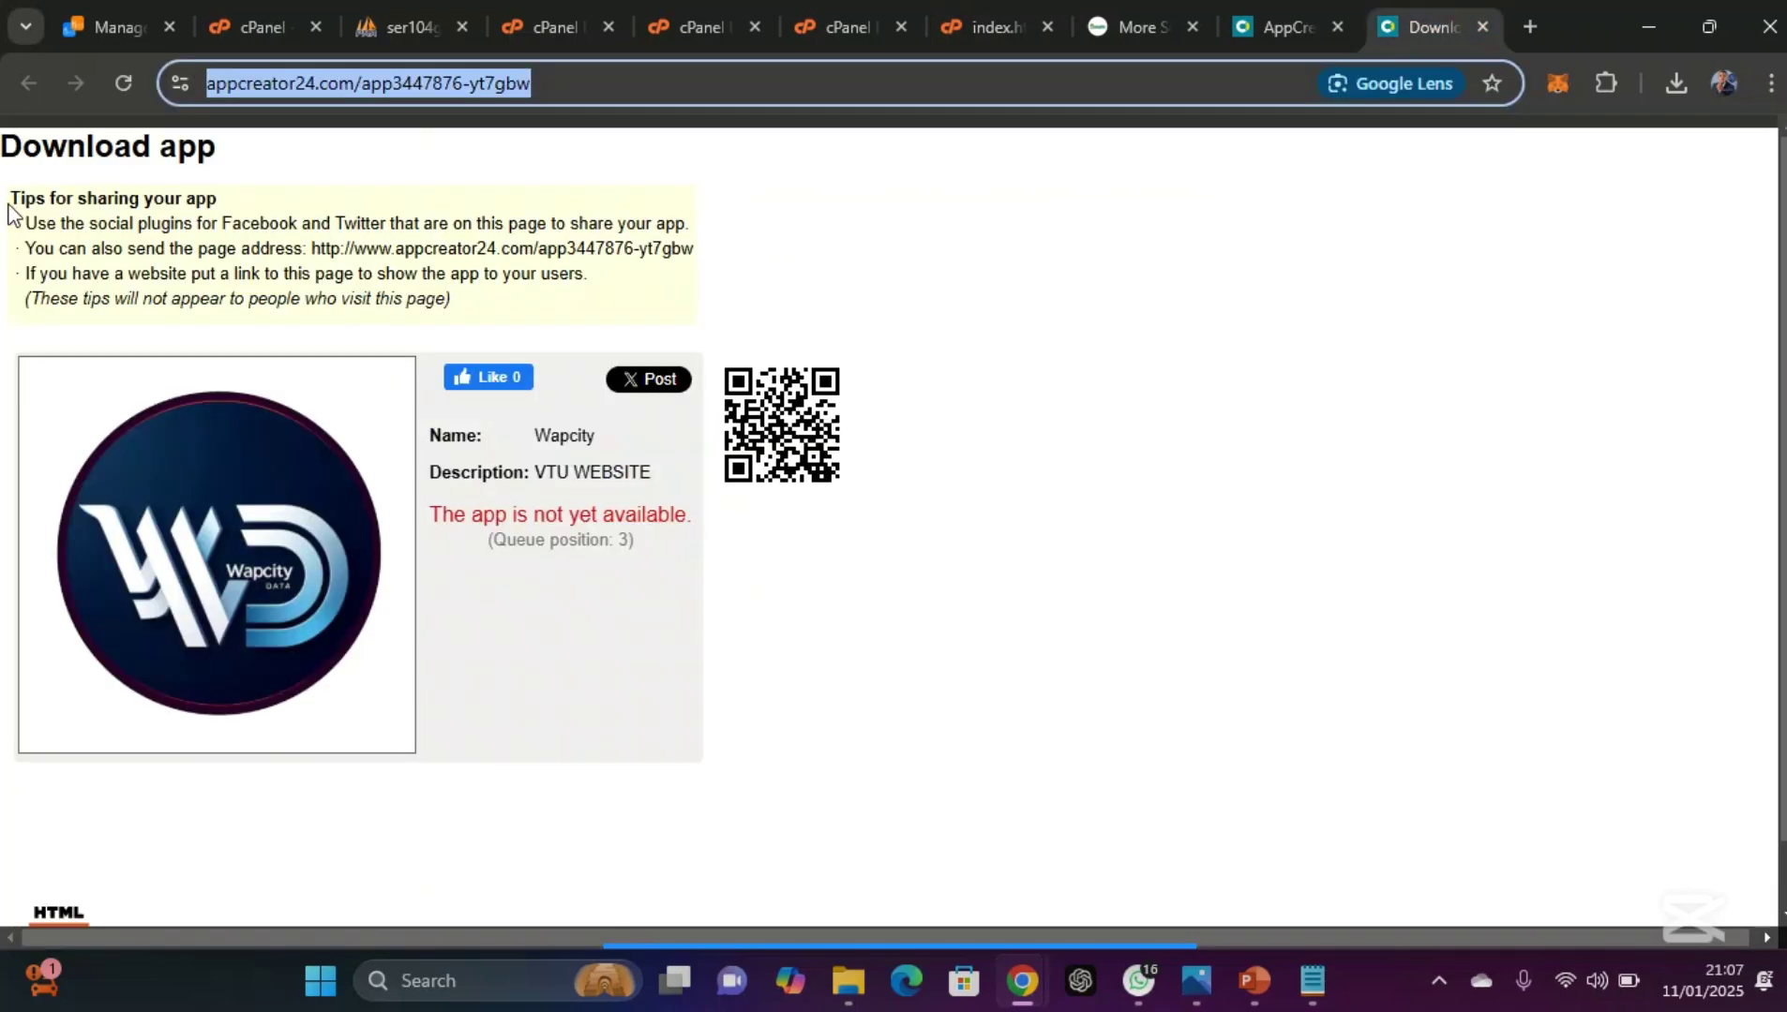
# Step: Reload the download page, download the Wapcity APK, check its progress, and open a new tab
pyautogui.click(125, 83)
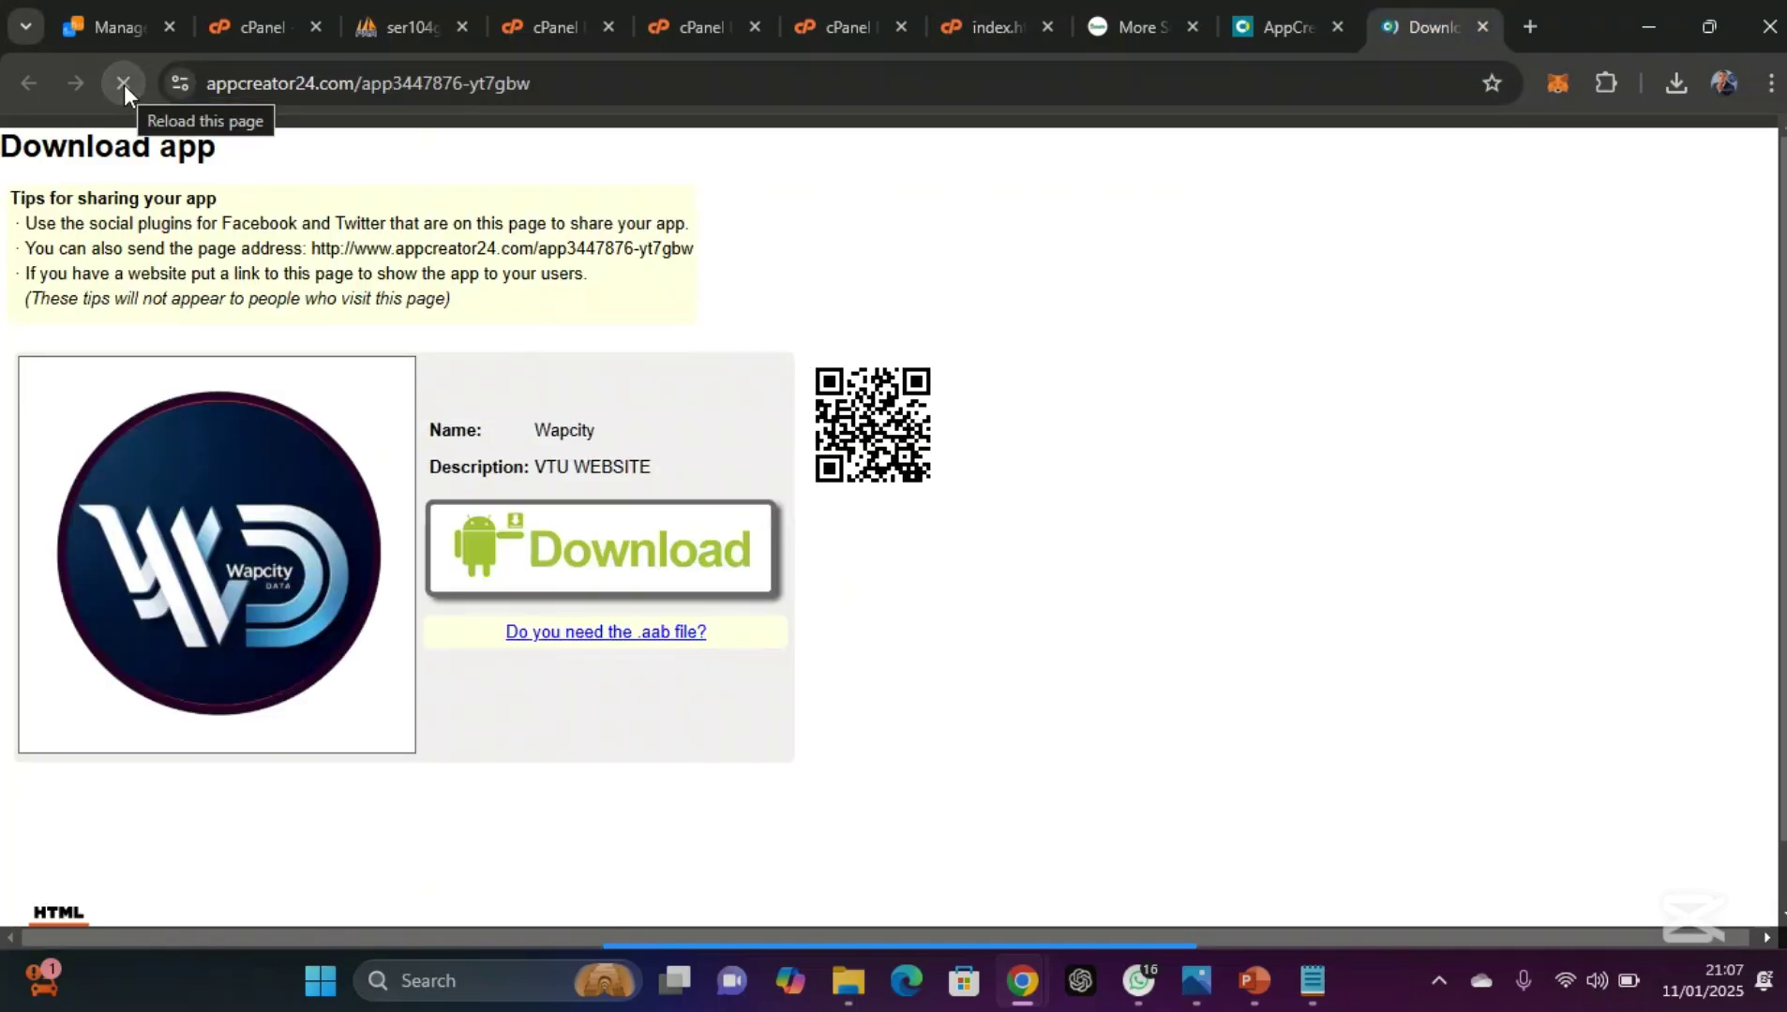
pyautogui.click(587, 553)
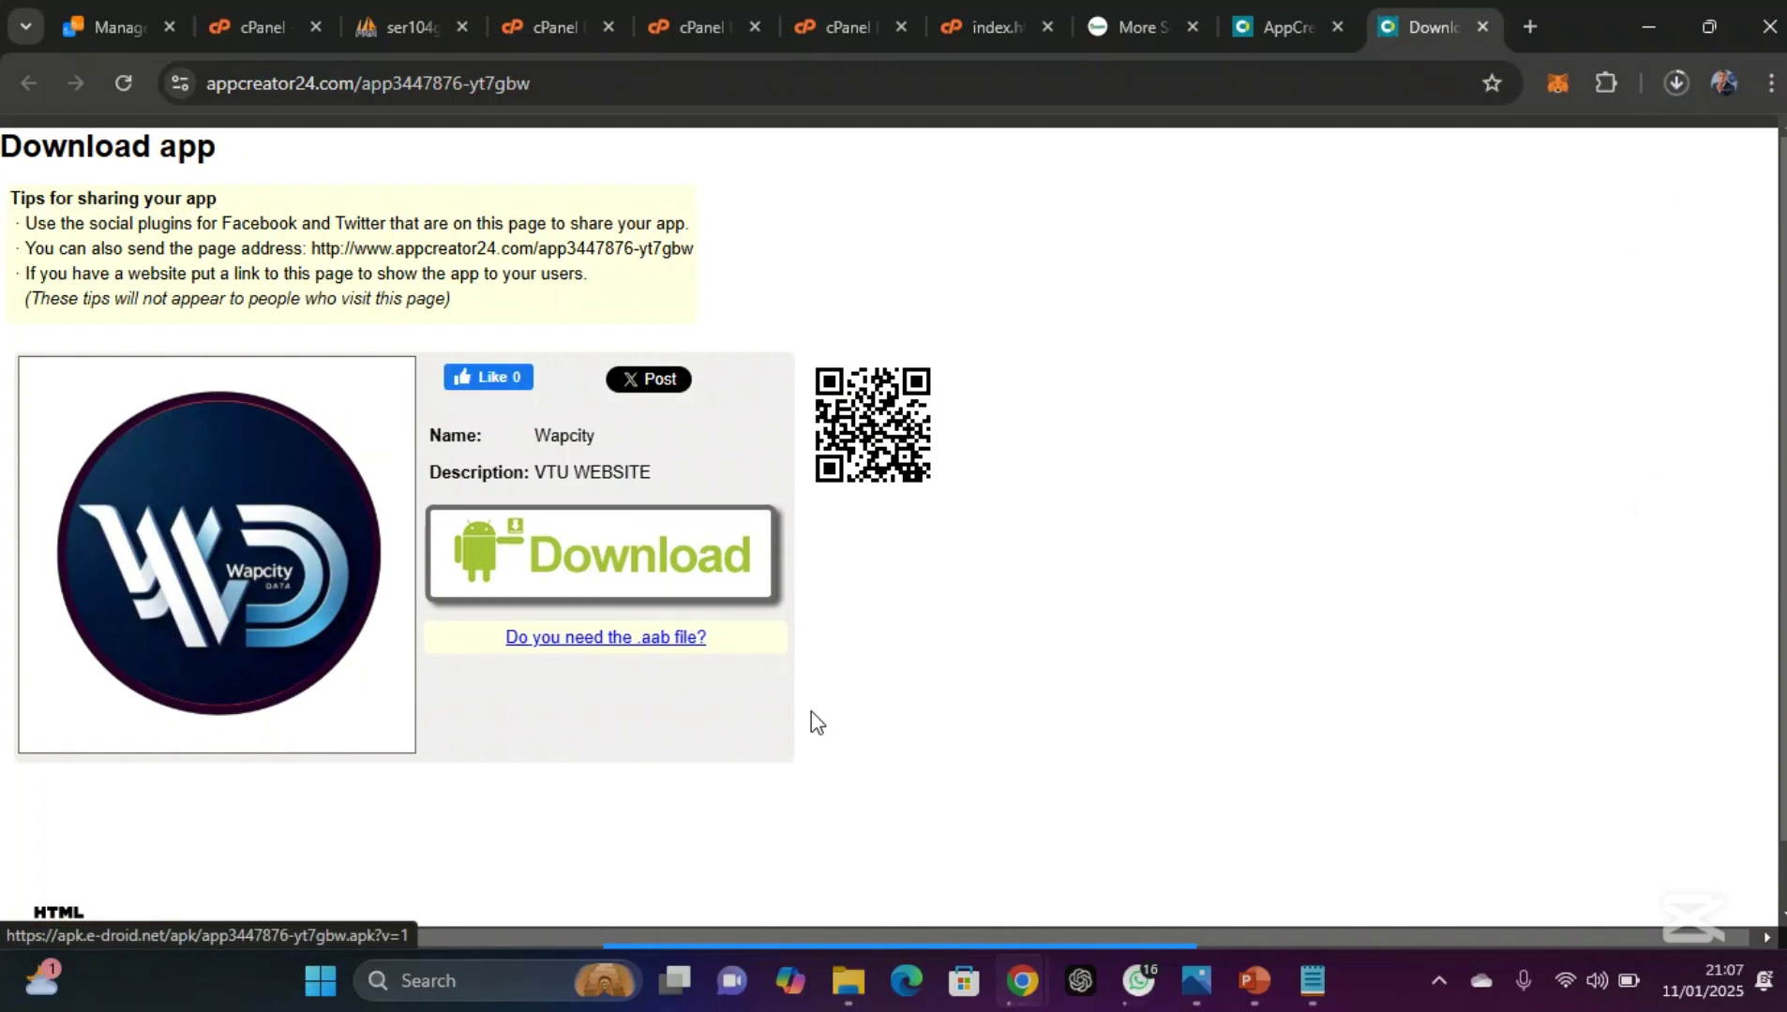
pyautogui.click(1676, 86)
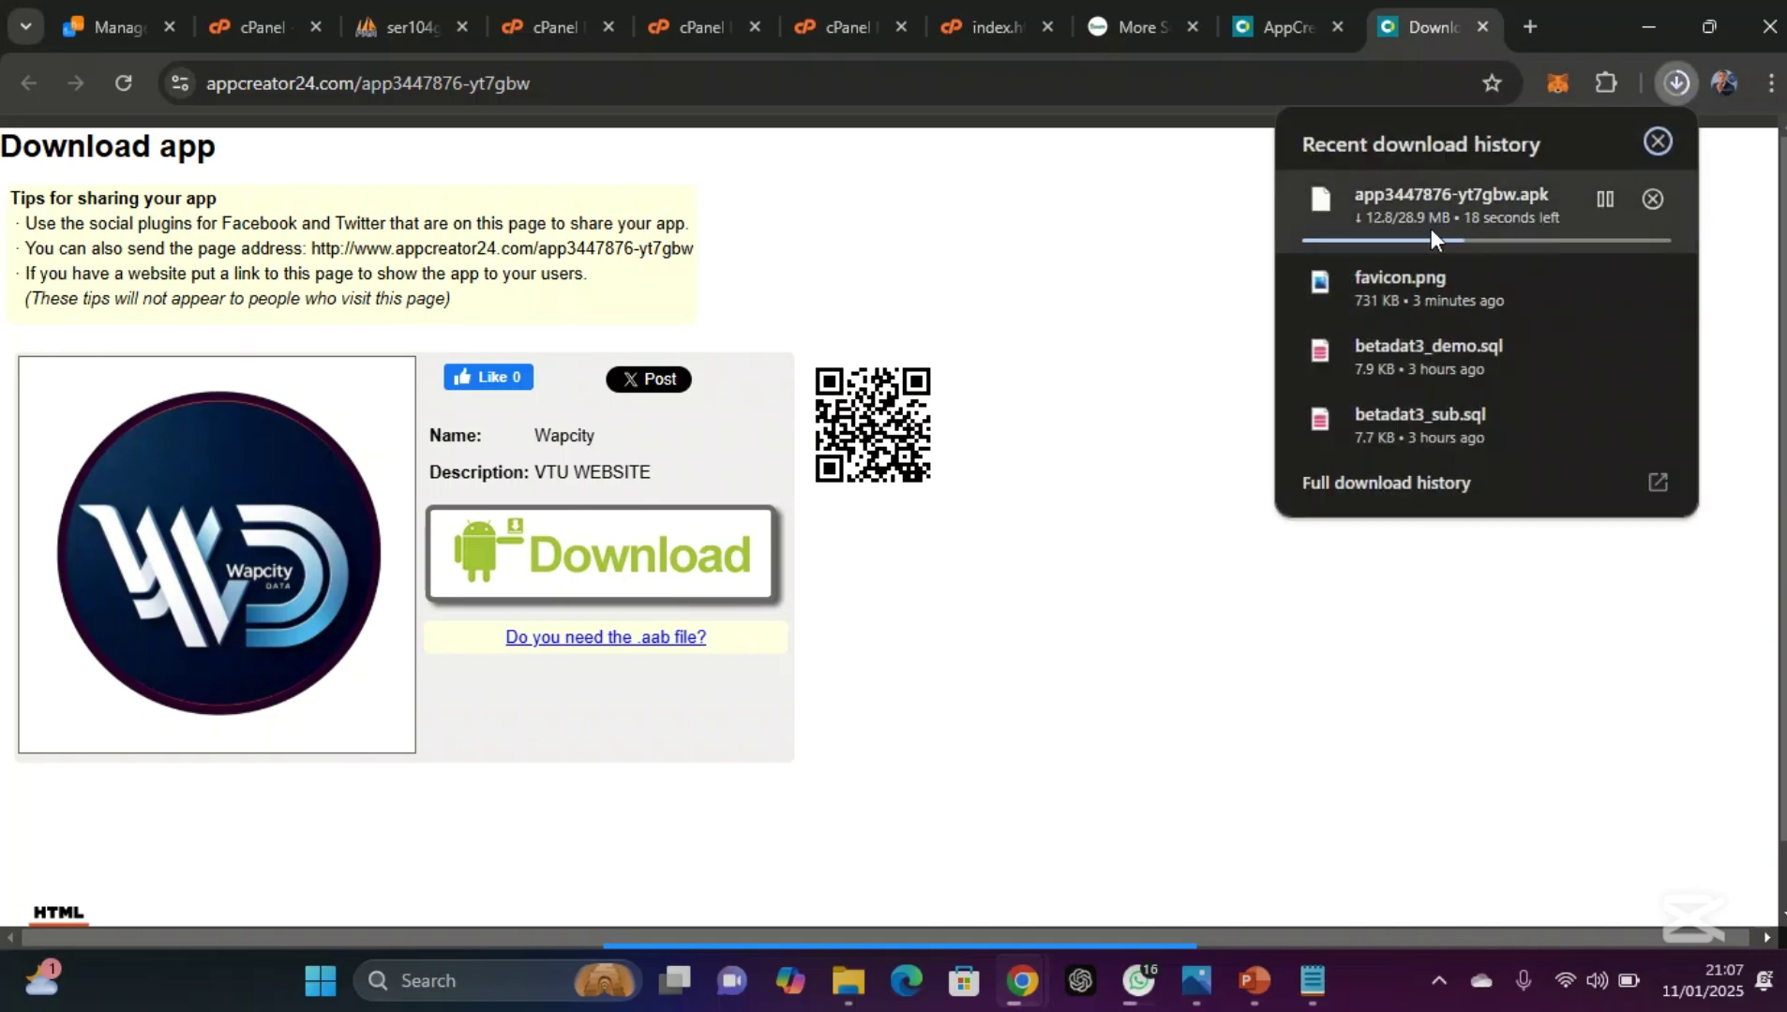
pyautogui.click(1530, 25)
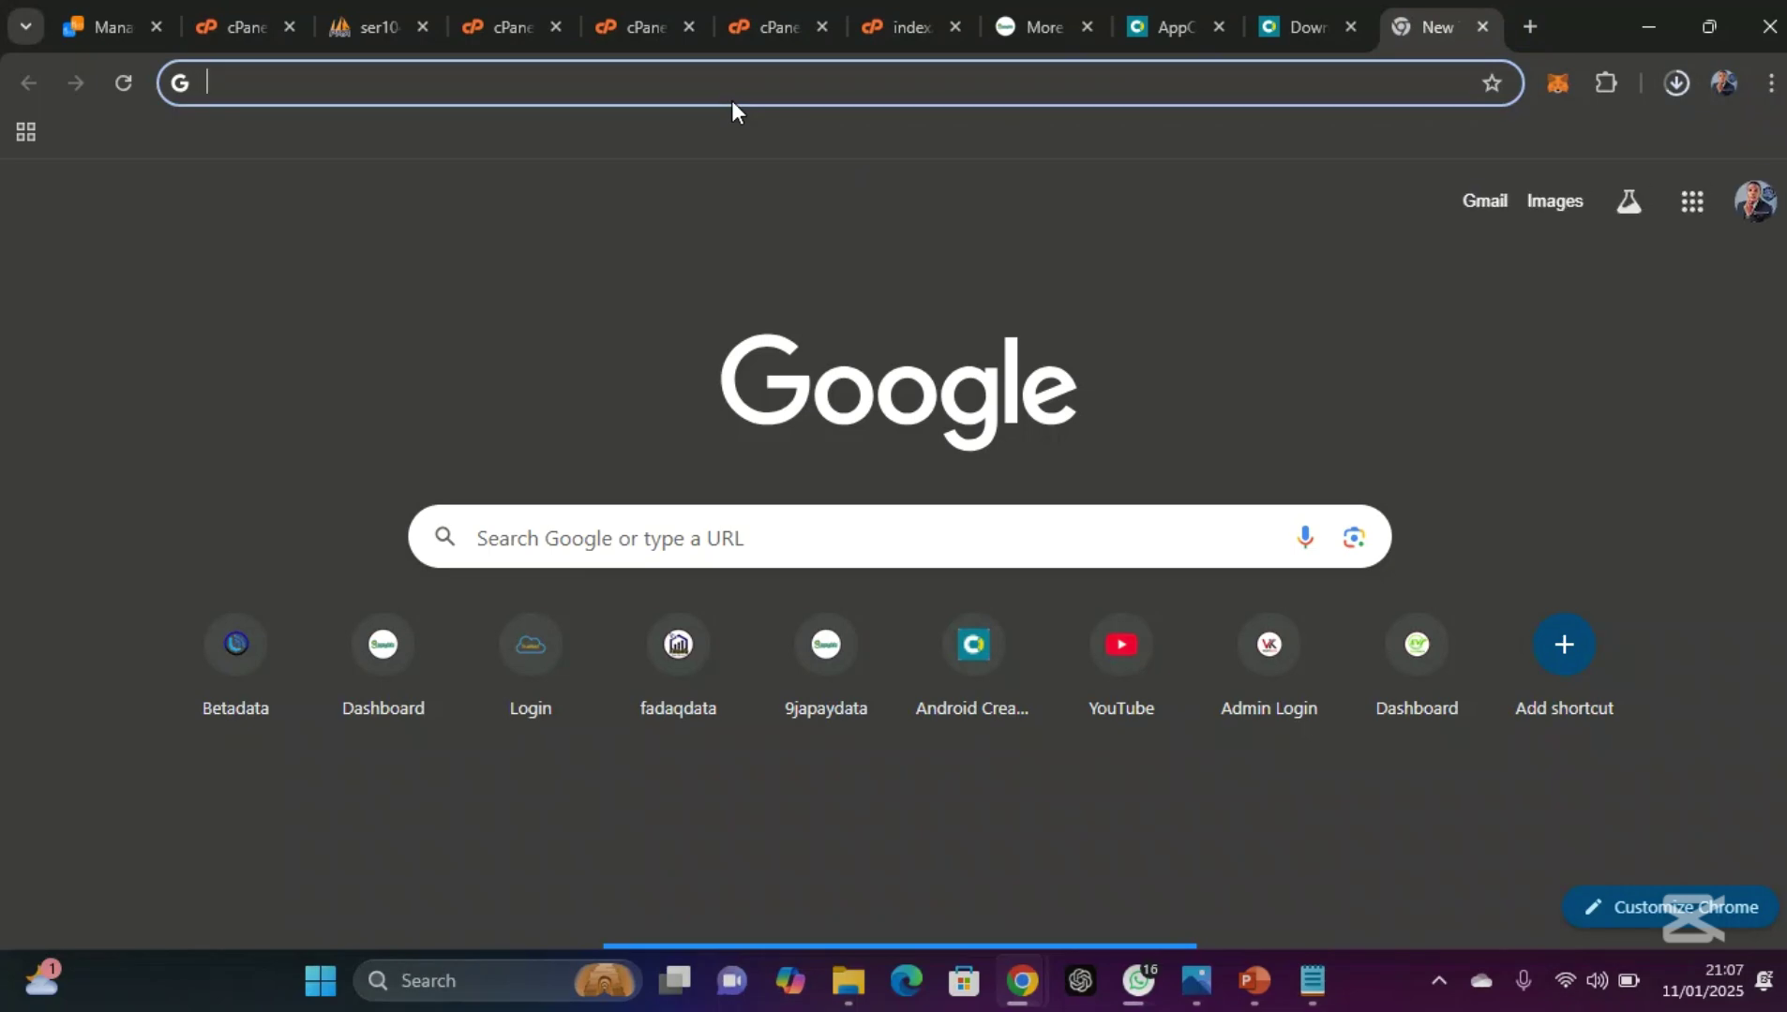
# Step: Go to betadata.com.ng and open its VTU Login/Register page
pyautogui.click(242, 625)
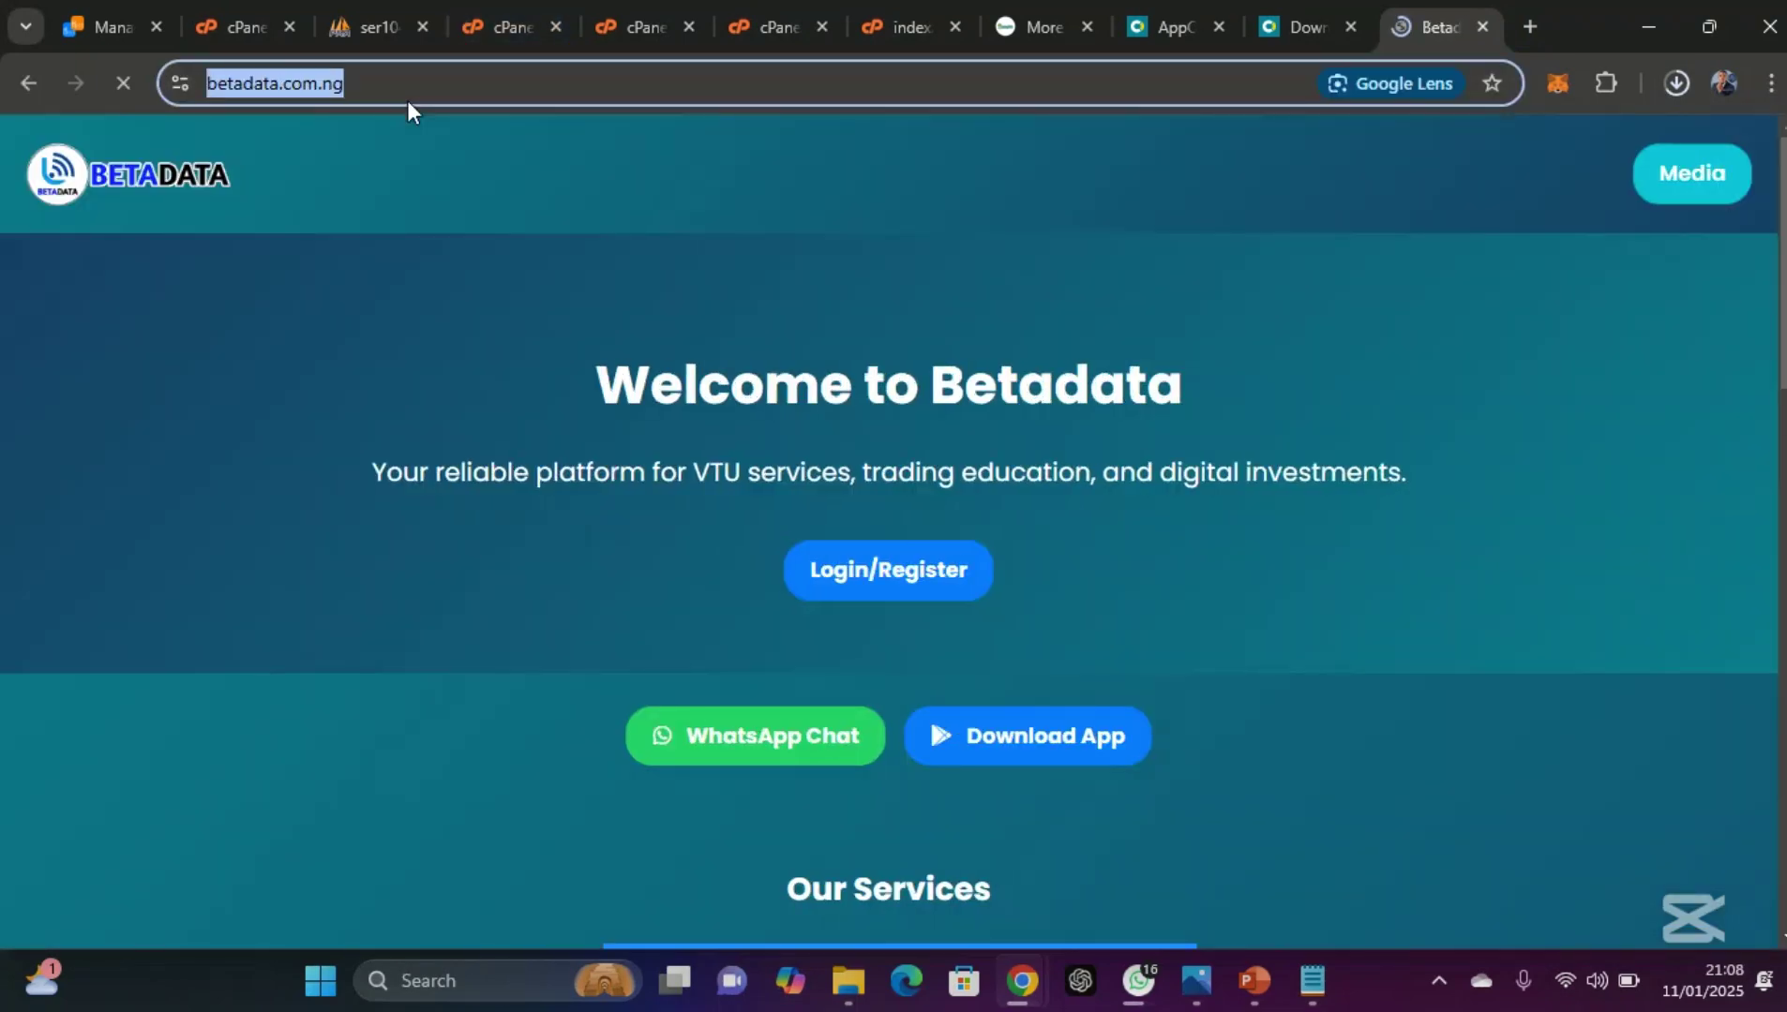
pyautogui.click(908, 553)
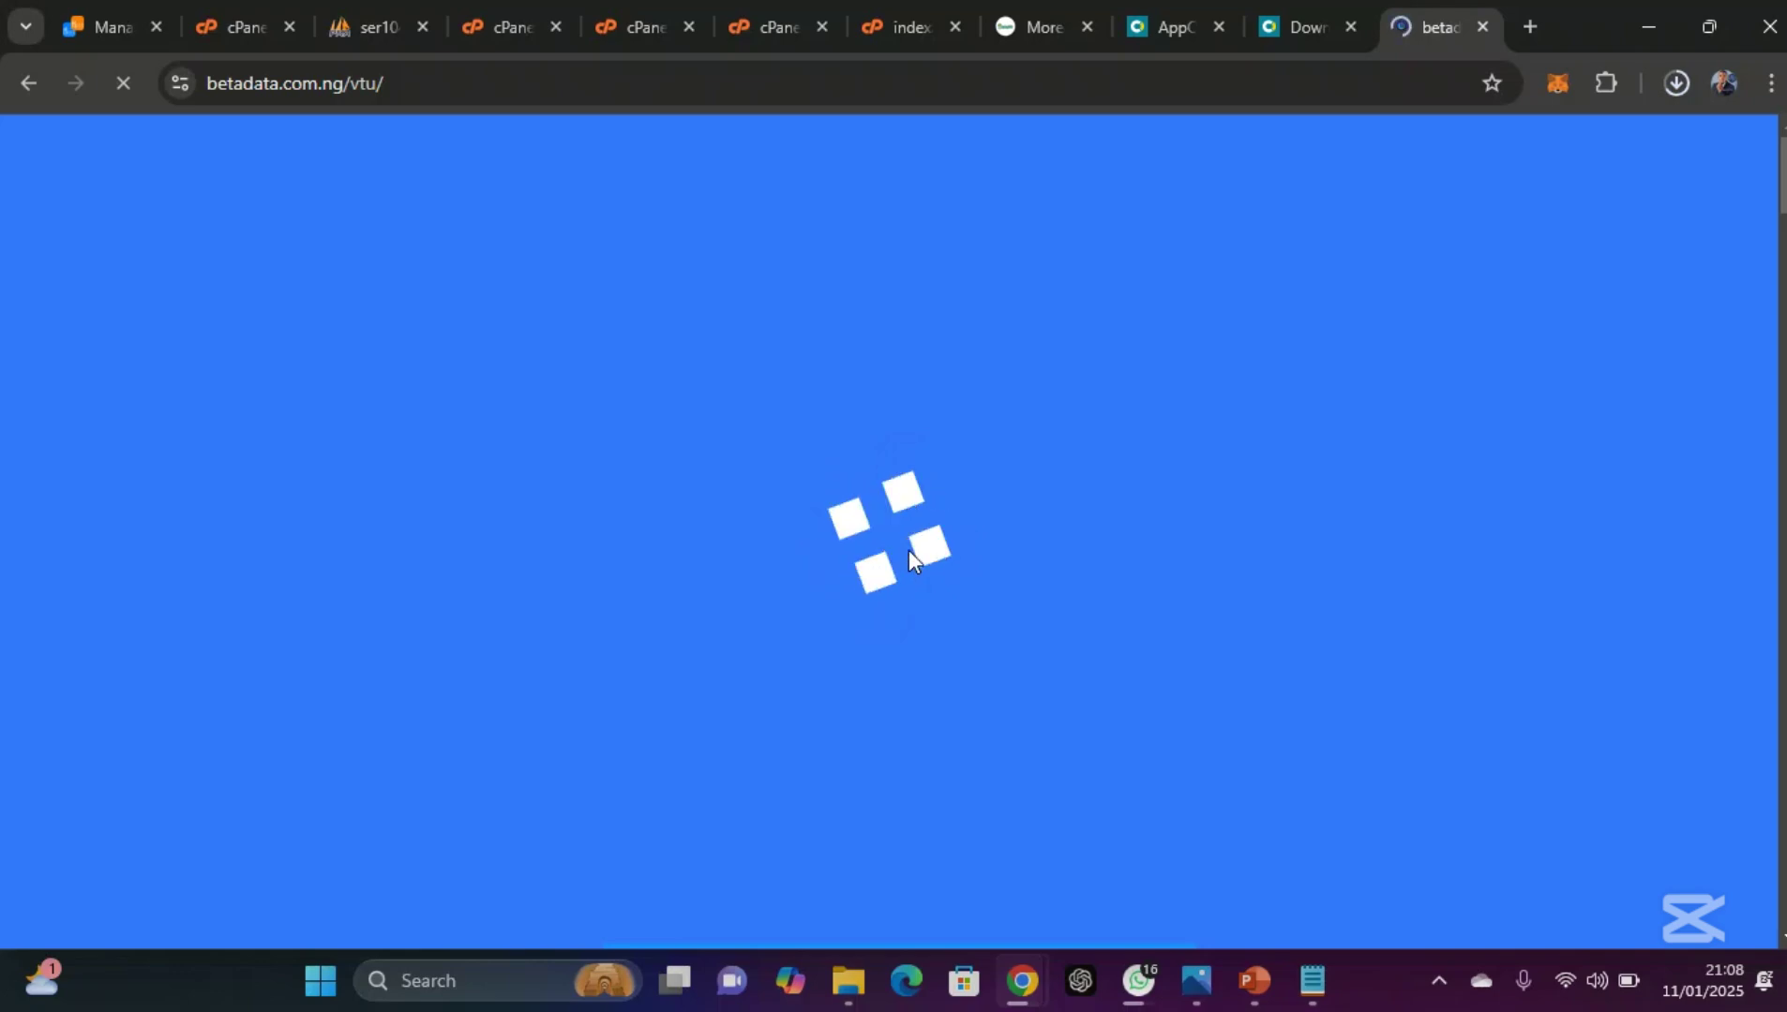
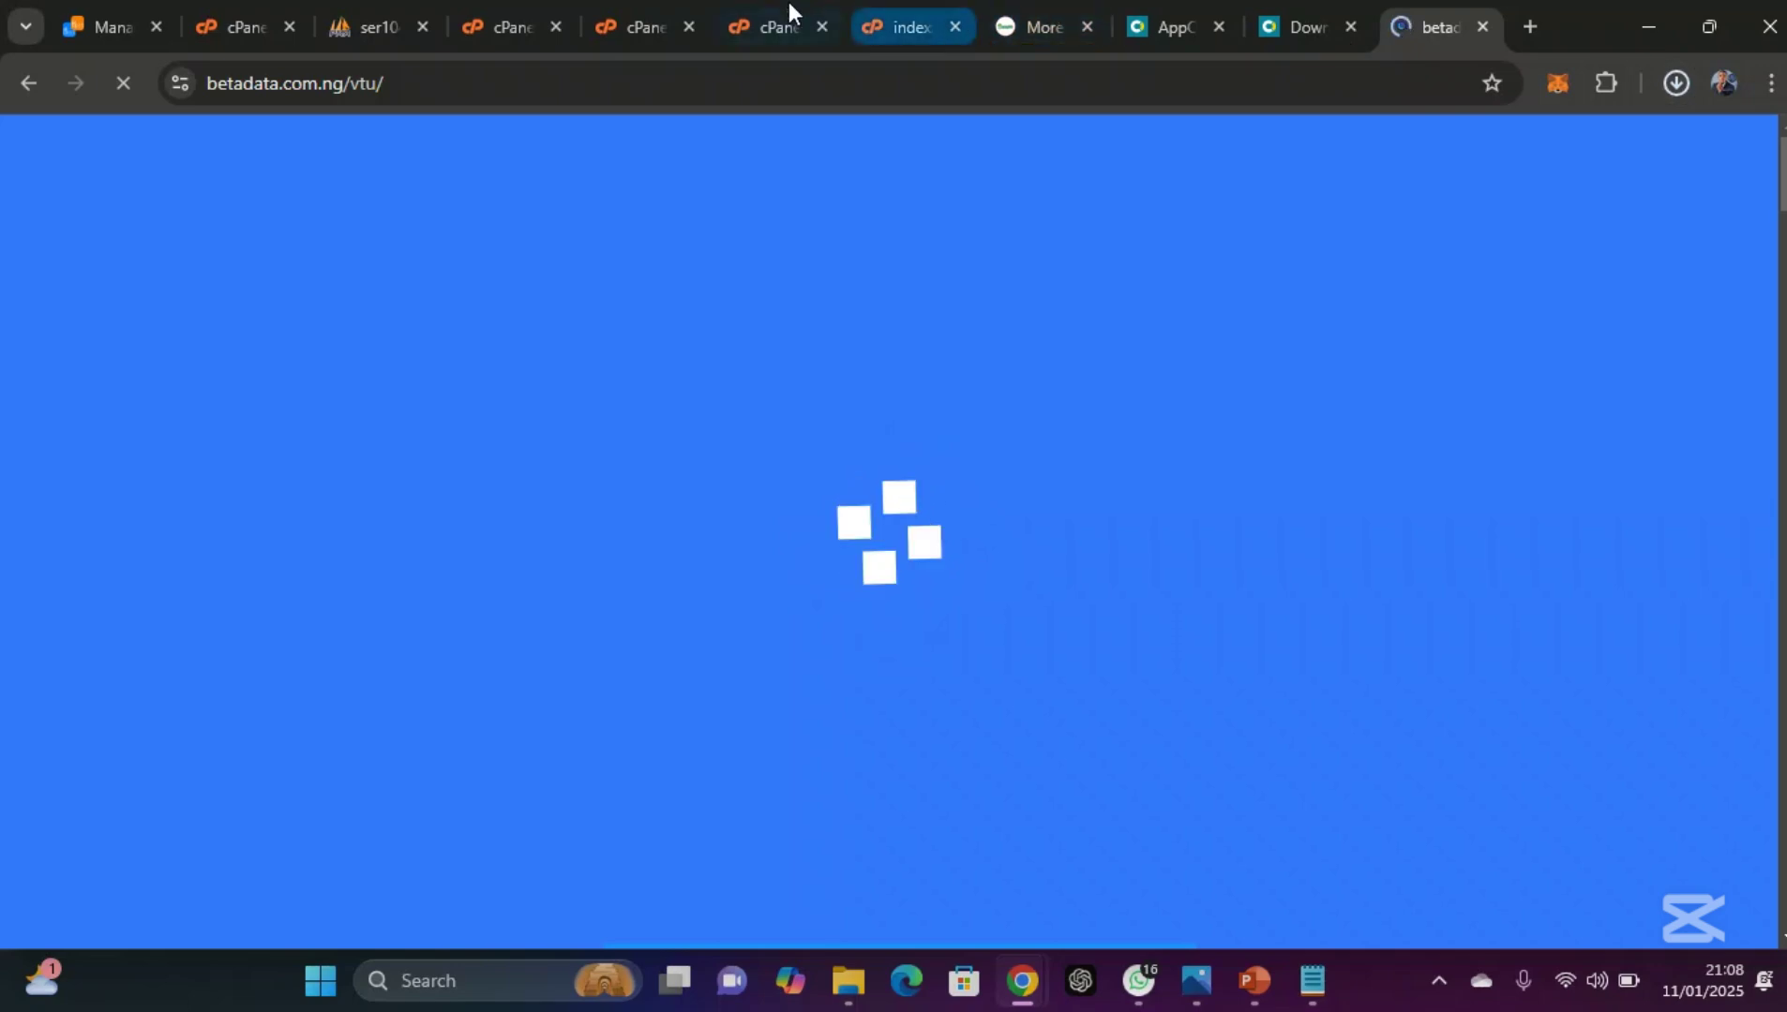
# Step: Upload app3447876-yt7gbw.apk into public_html/app in cPanel's File Manager
pyautogui.click(955, 26)
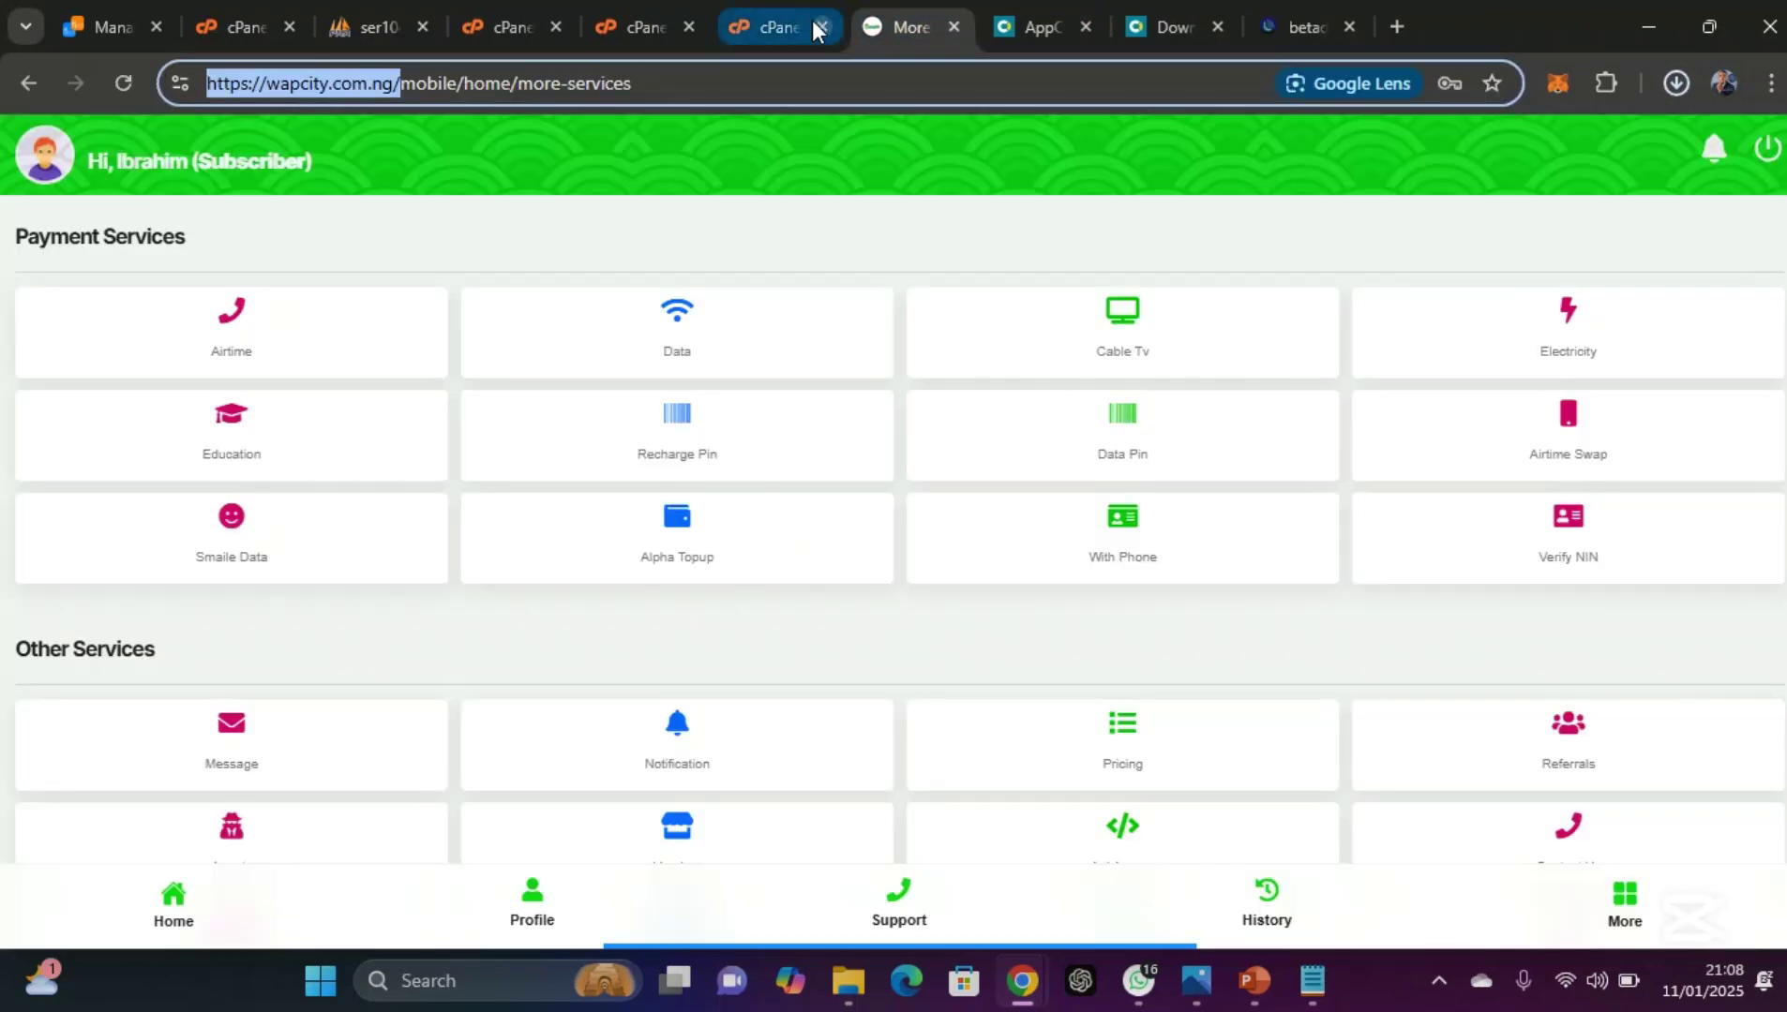
pyautogui.click(811, 22)
pyautogui.scroll(3, 737, 763)
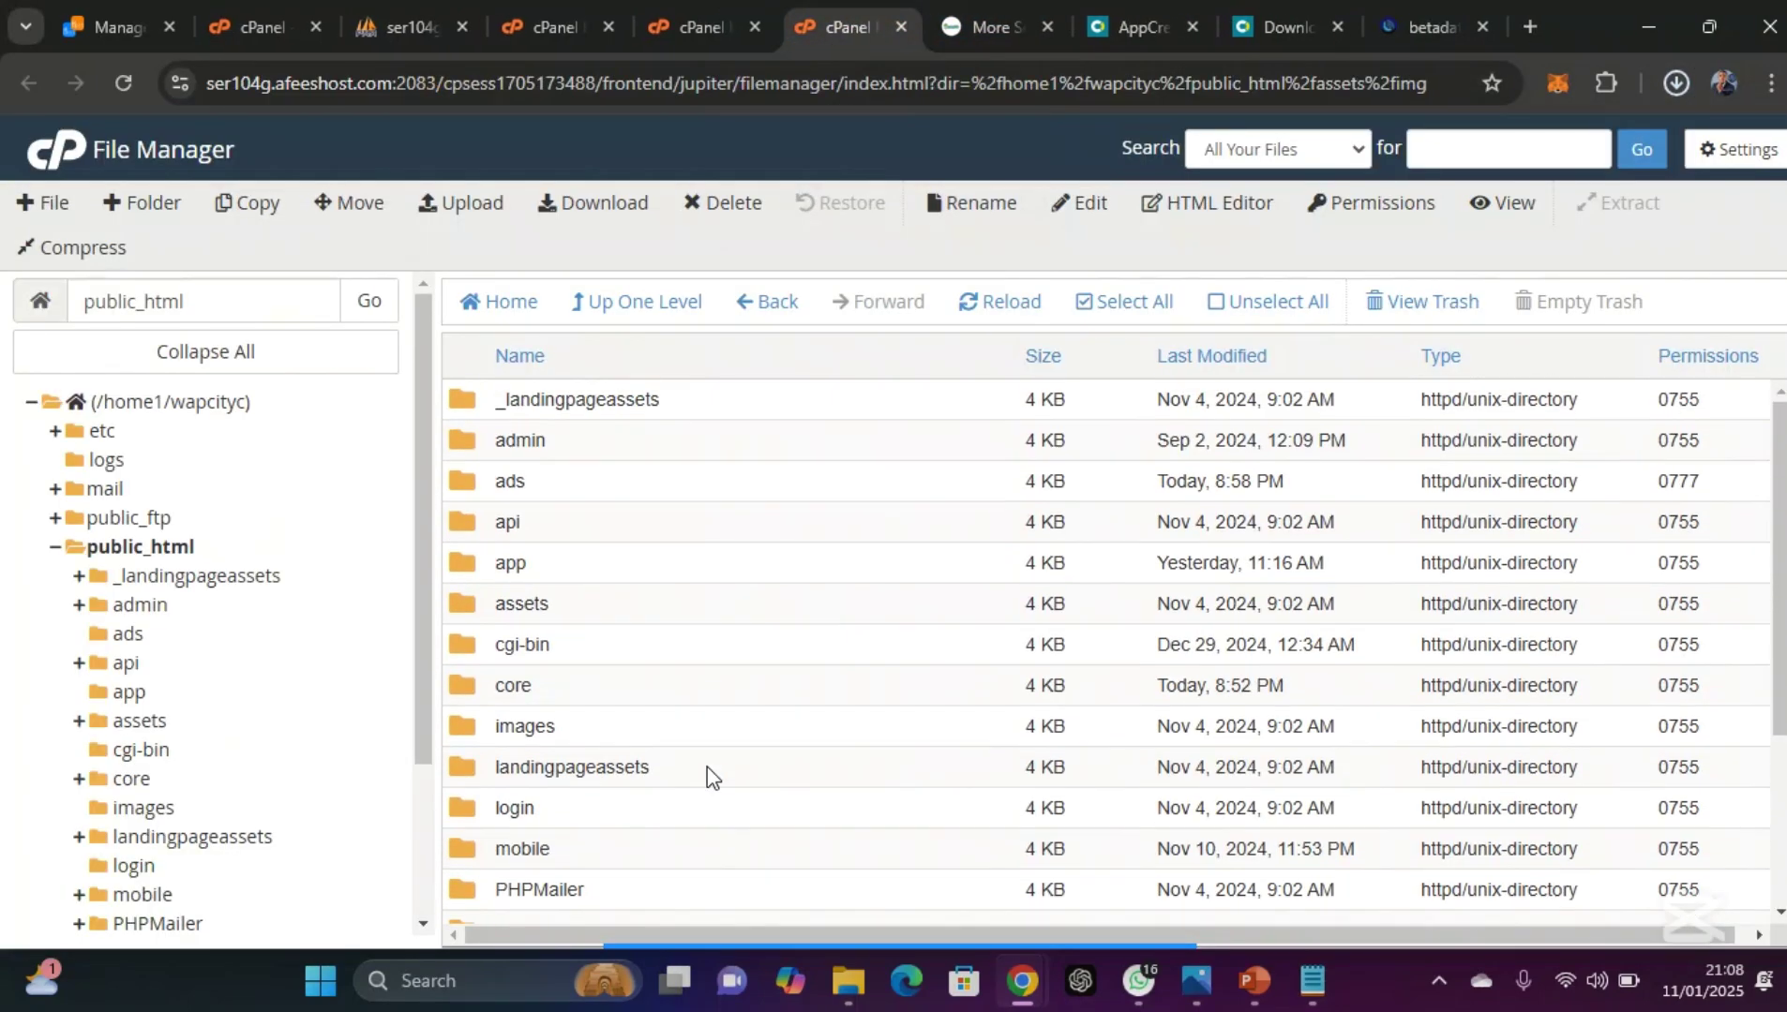
pyautogui.doubleClick(567, 578)
pyautogui.click(448, 204)
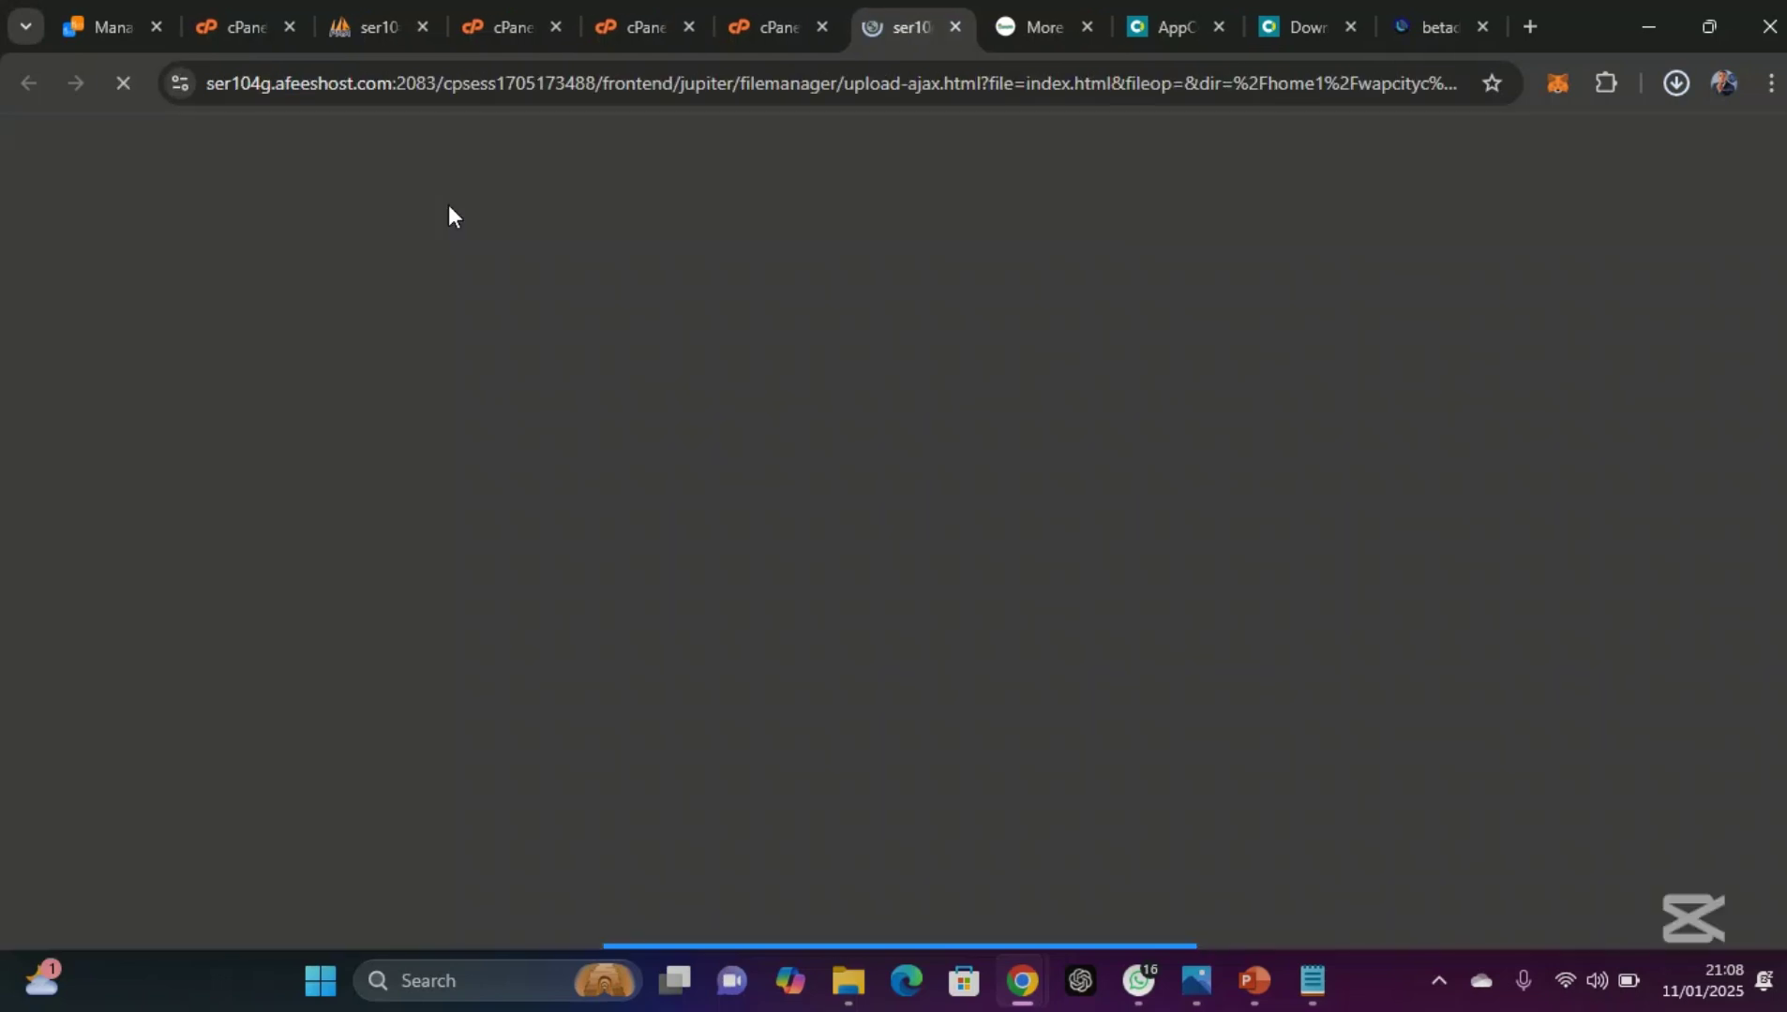
pyautogui.click(900, 577)
pyautogui.click(398, 247)
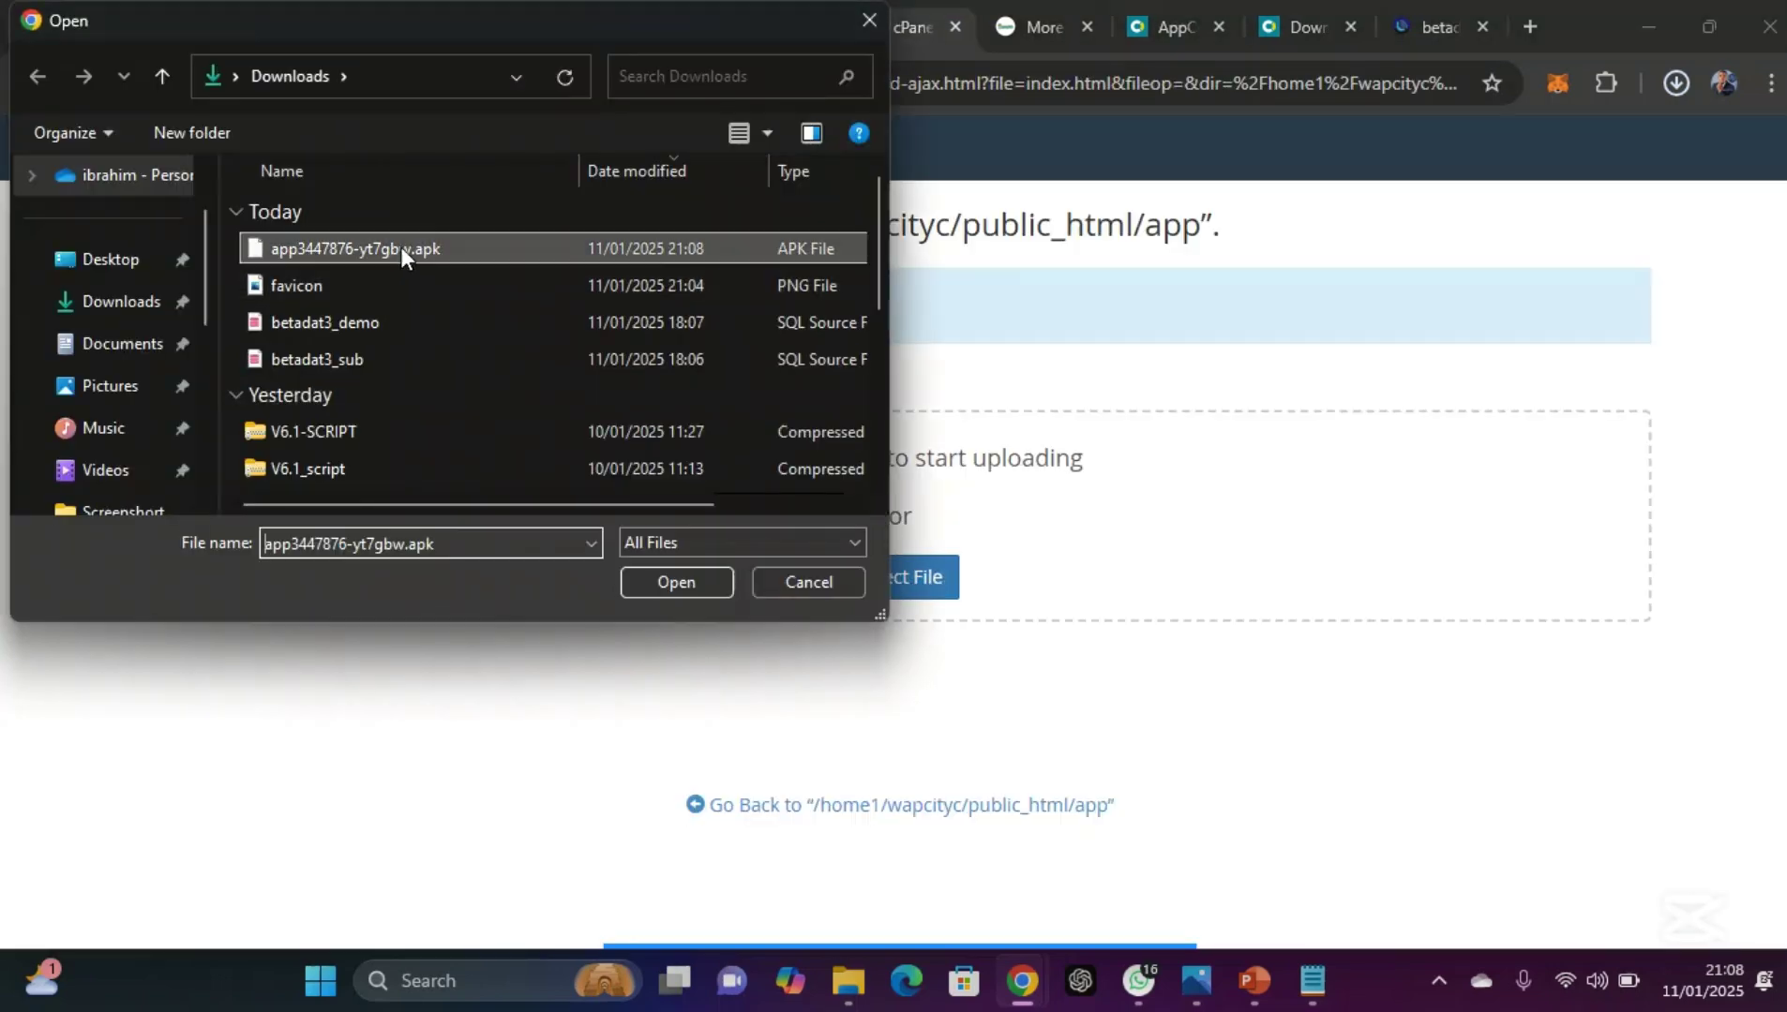
pyautogui.click(691, 581)
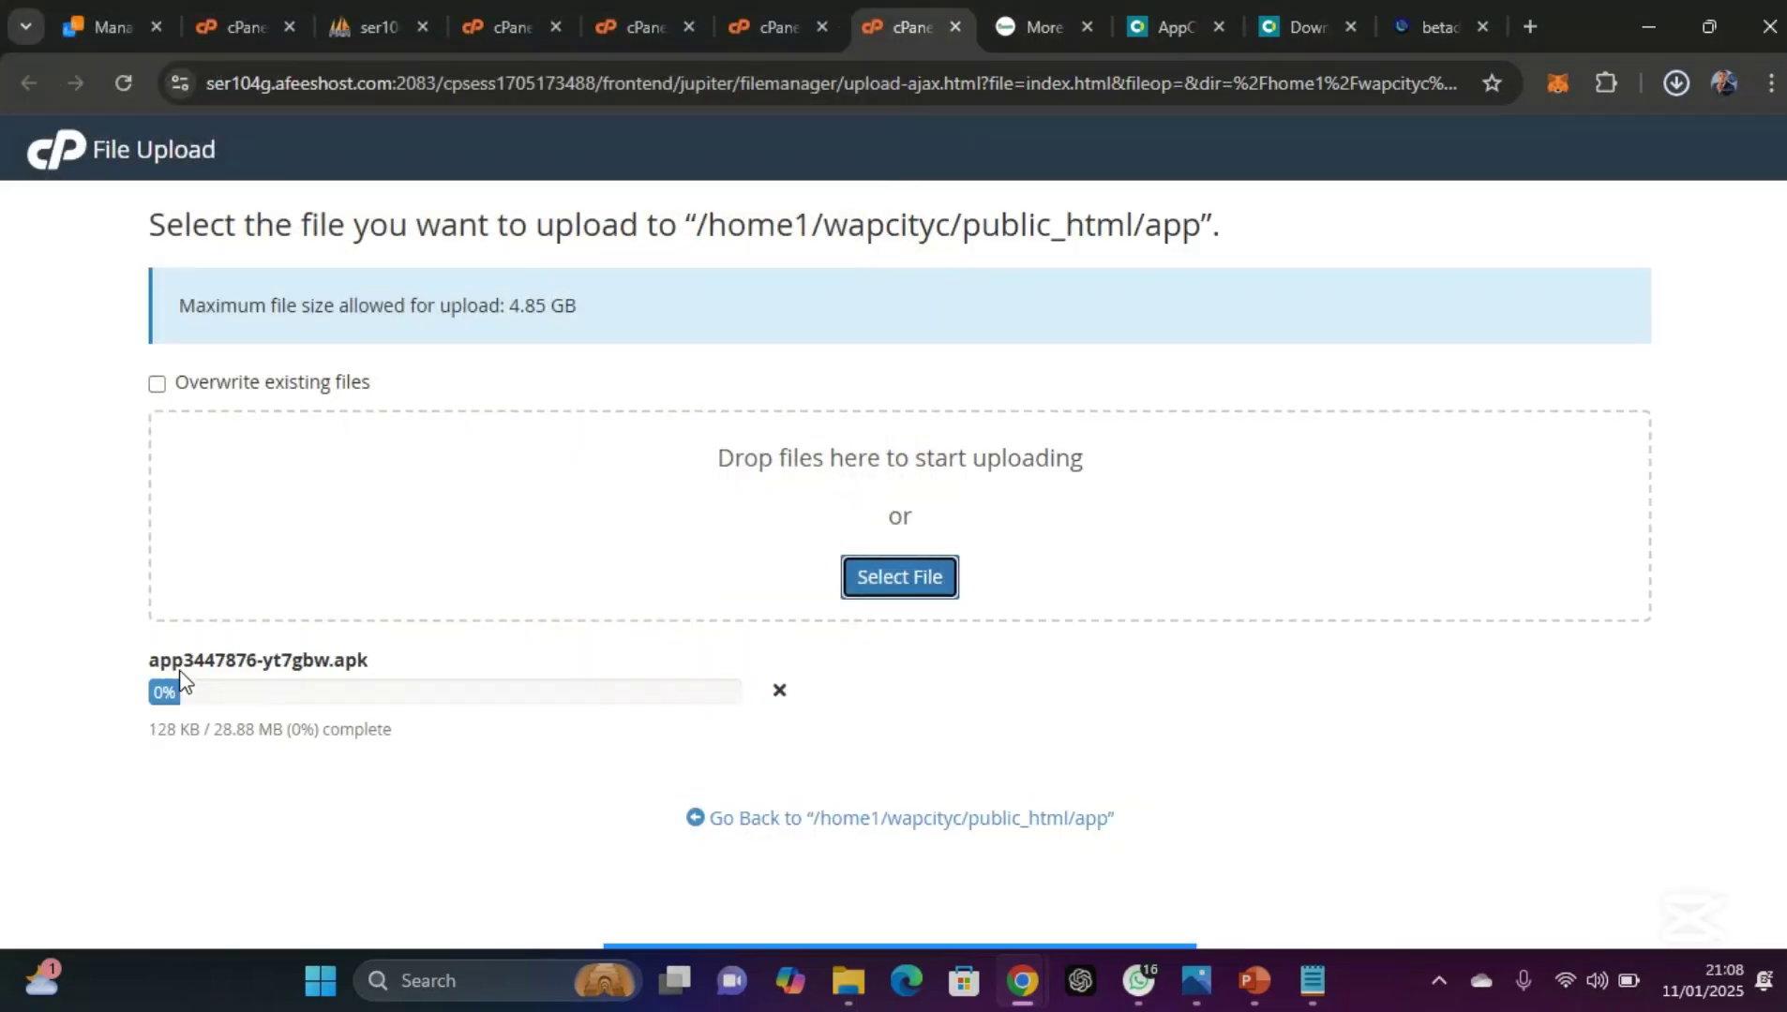
pyautogui.click(1303, 27)
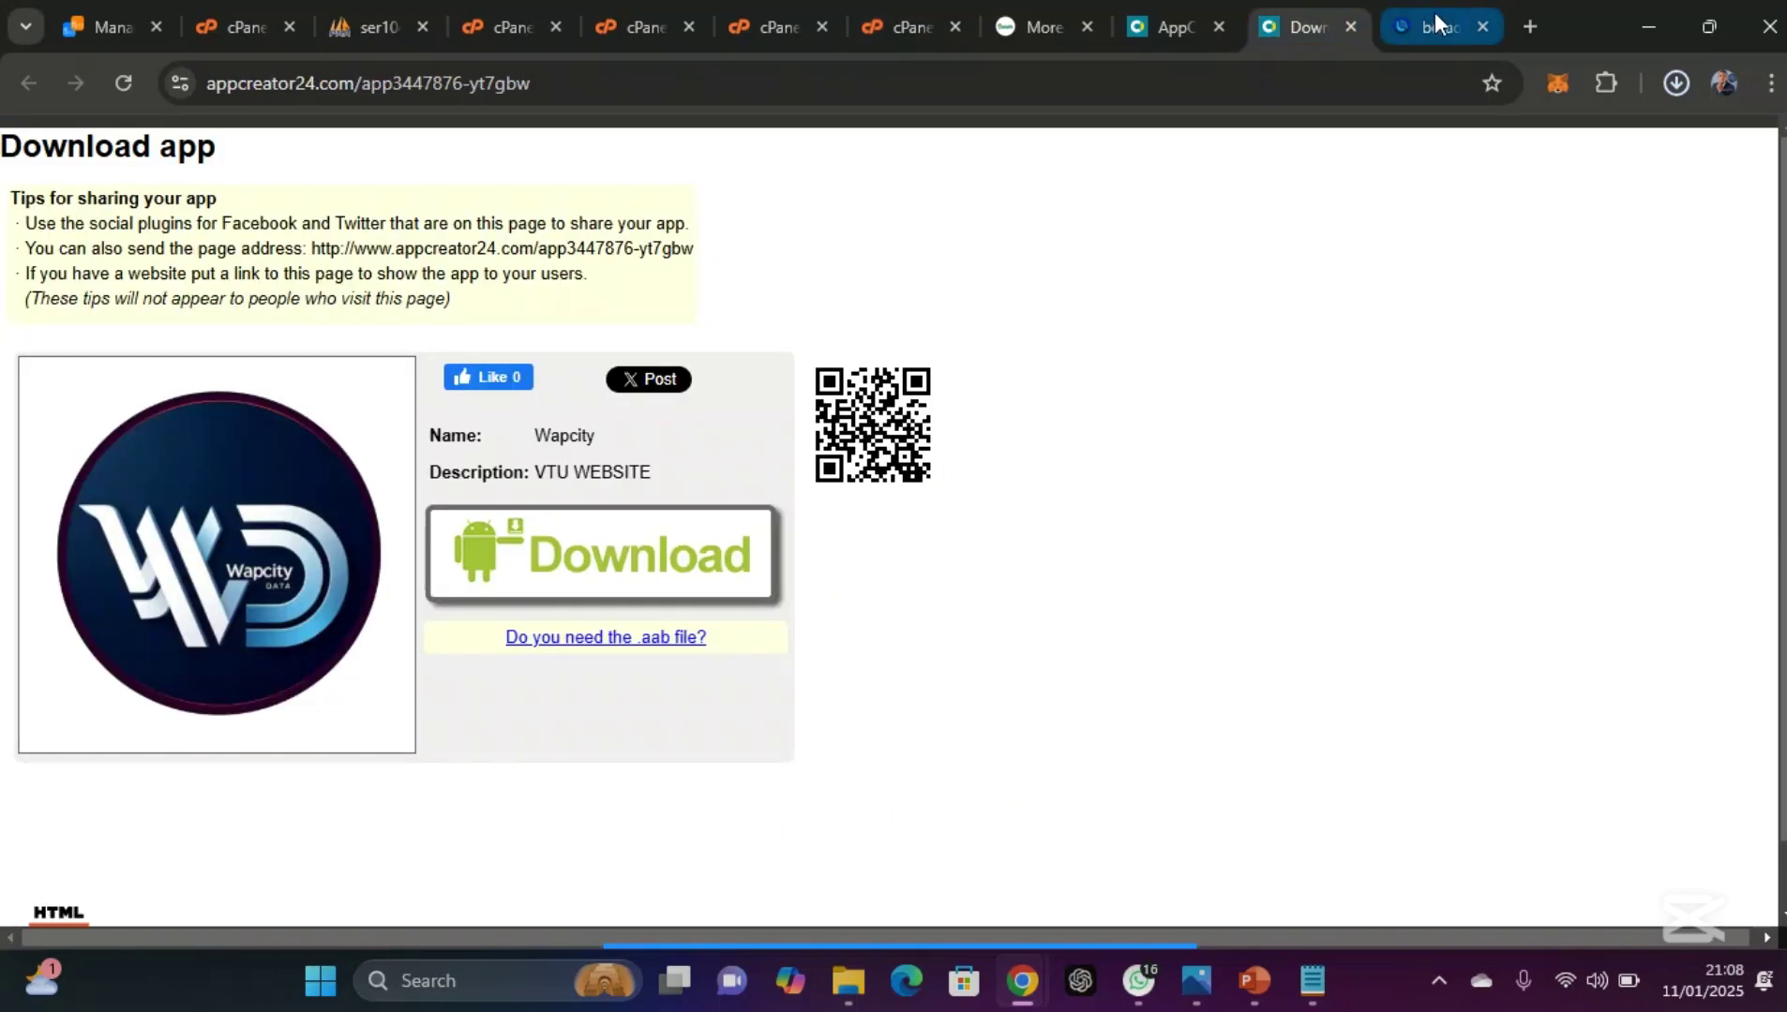
pyautogui.click(1425, 14)
# Step: Sign in to the Betadata VTU site with the saved vendor login and password
pyautogui.click(1348, 26)
pyautogui.click(1217, 26)
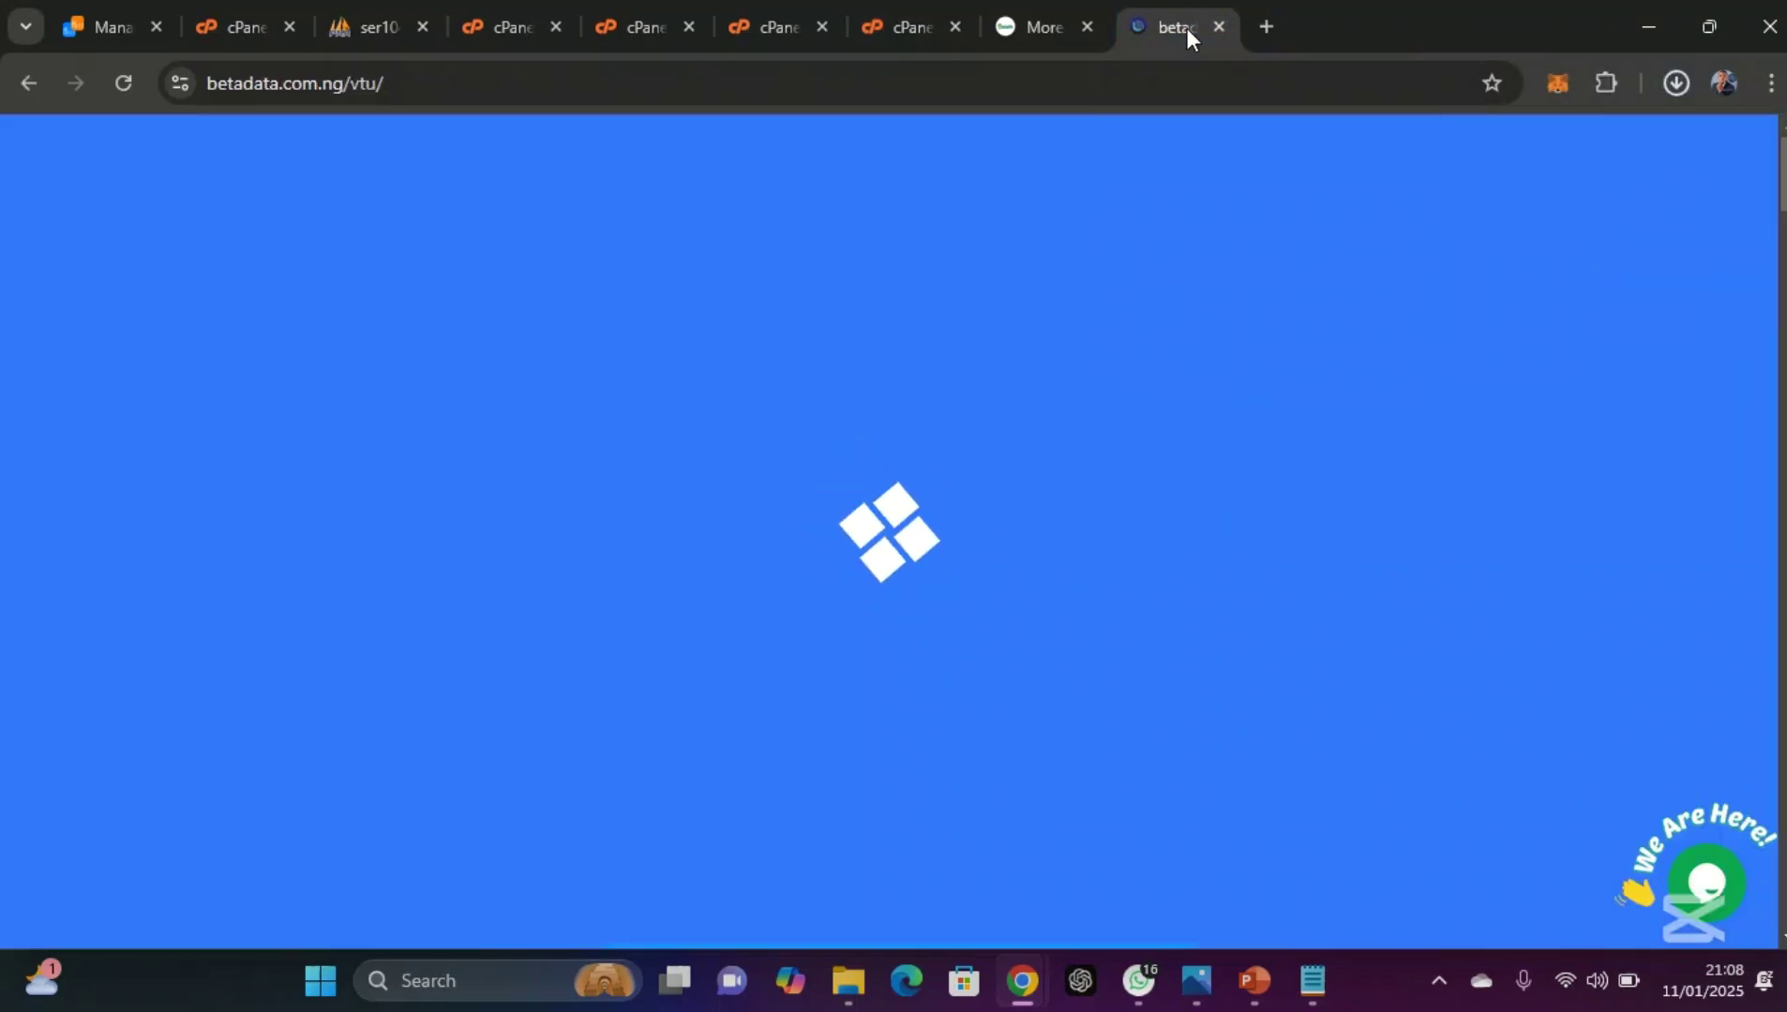
pyautogui.click(844, 87)
pyautogui.press('Return')
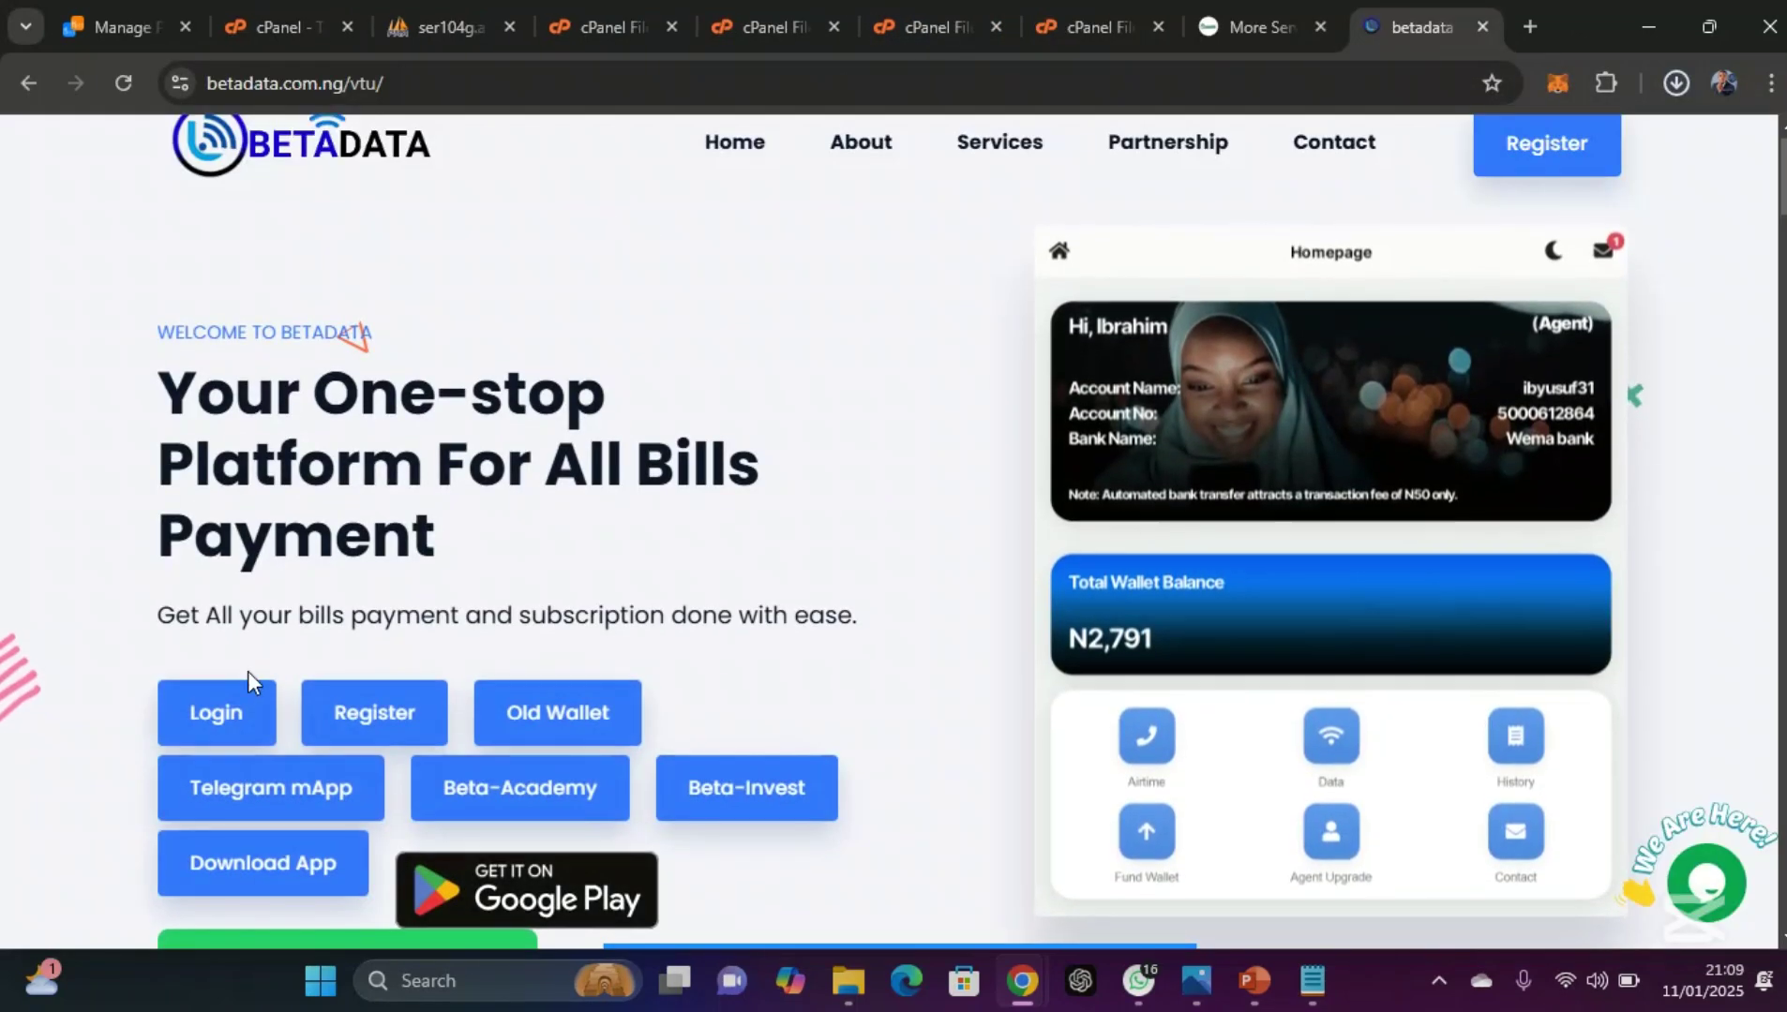
pyautogui.click(223, 728)
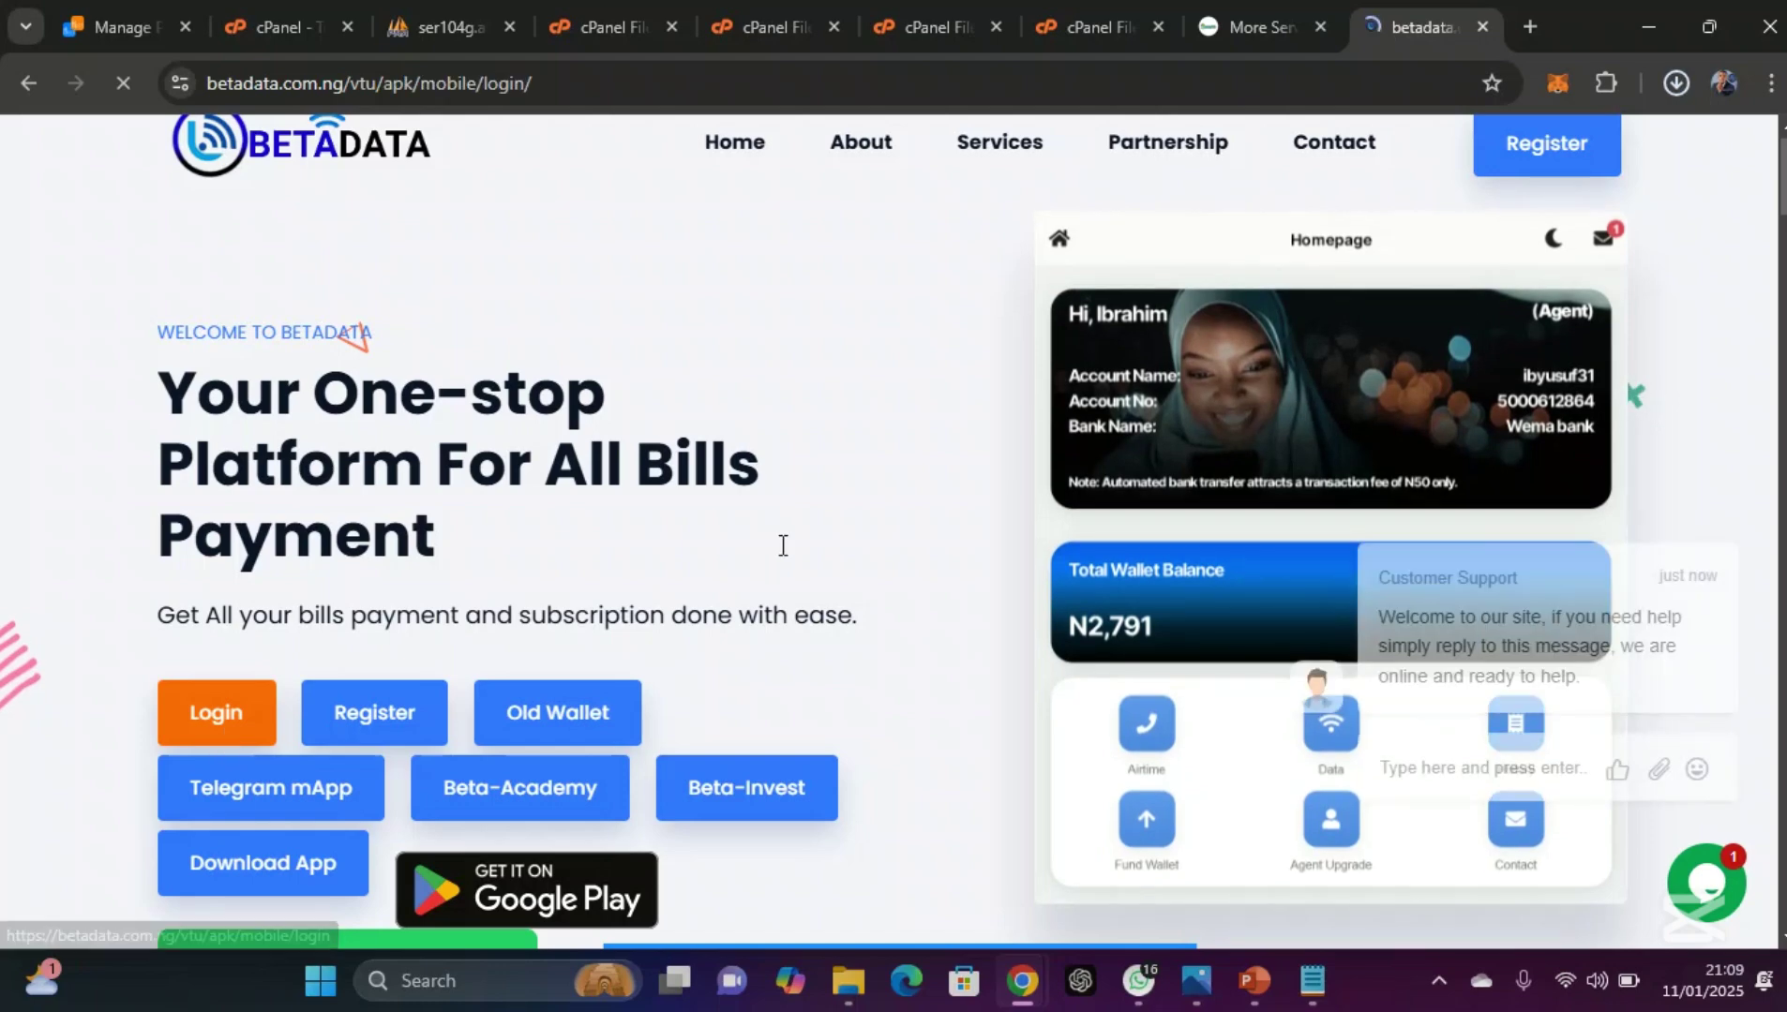
pyautogui.click(900, 424)
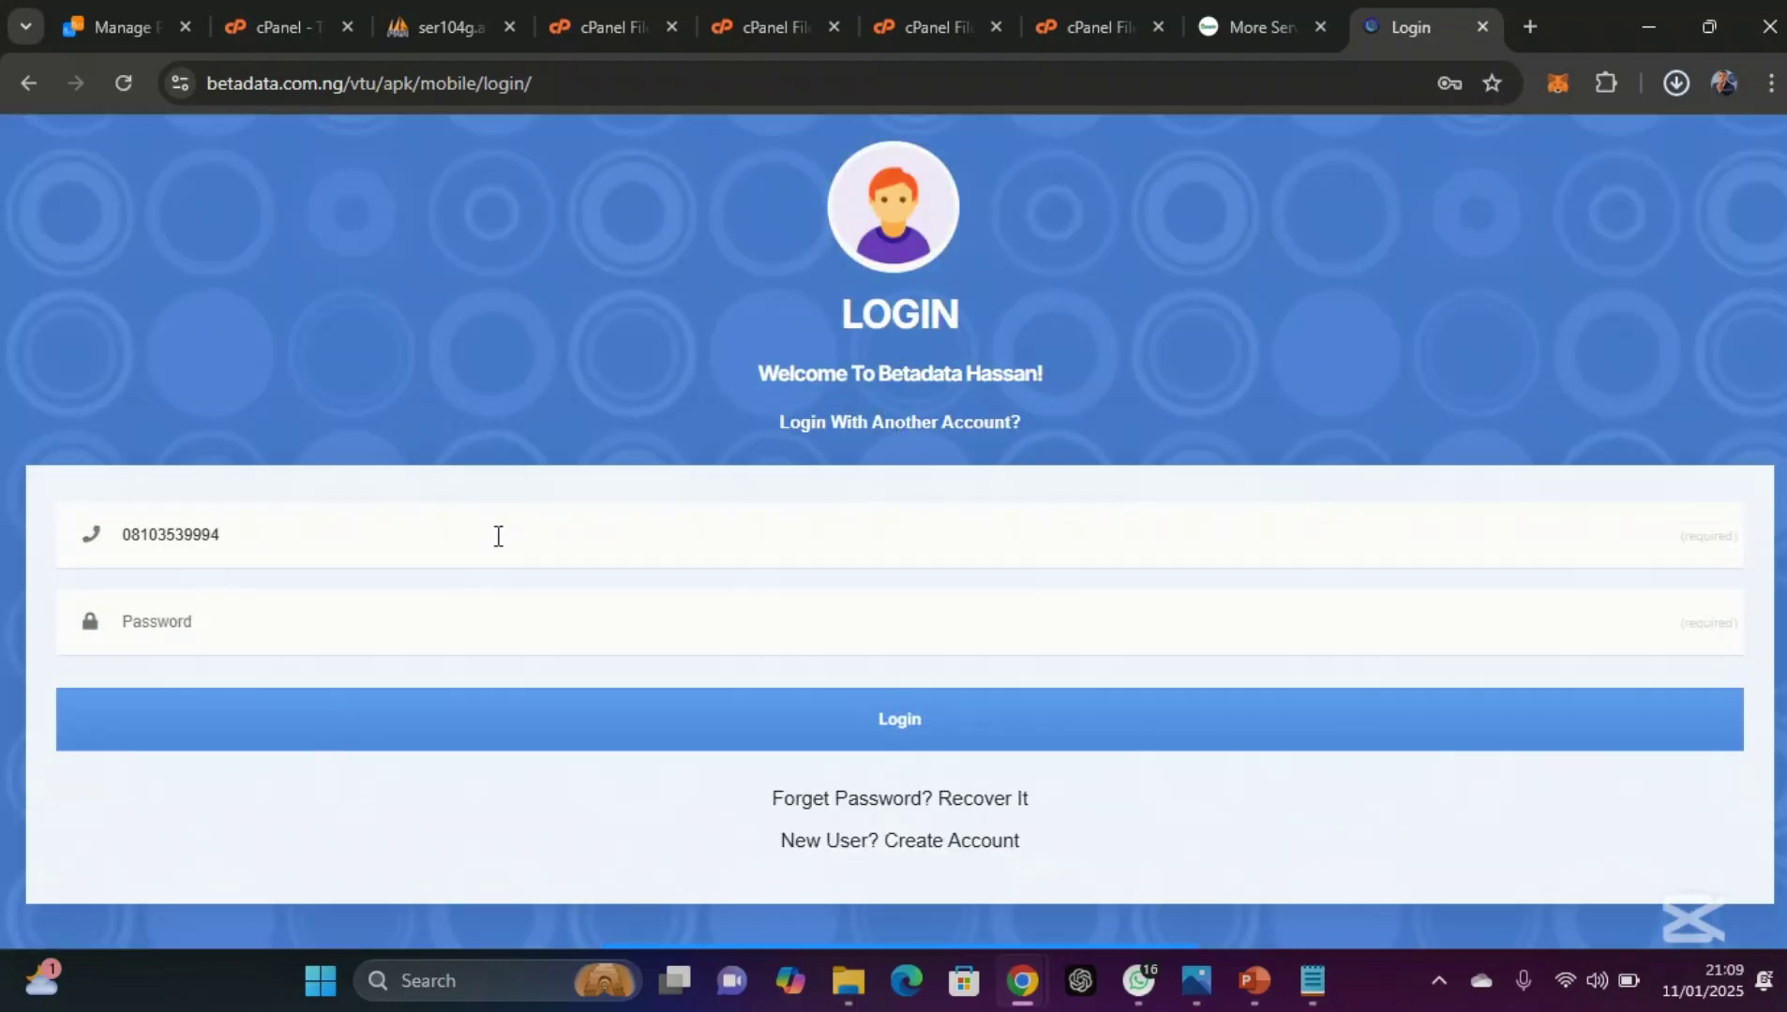
pyautogui.moveTo(498, 536); pyautogui.dragTo(90, 551)
pyautogui.click(335, 550)
pyautogui.click(417, 525)
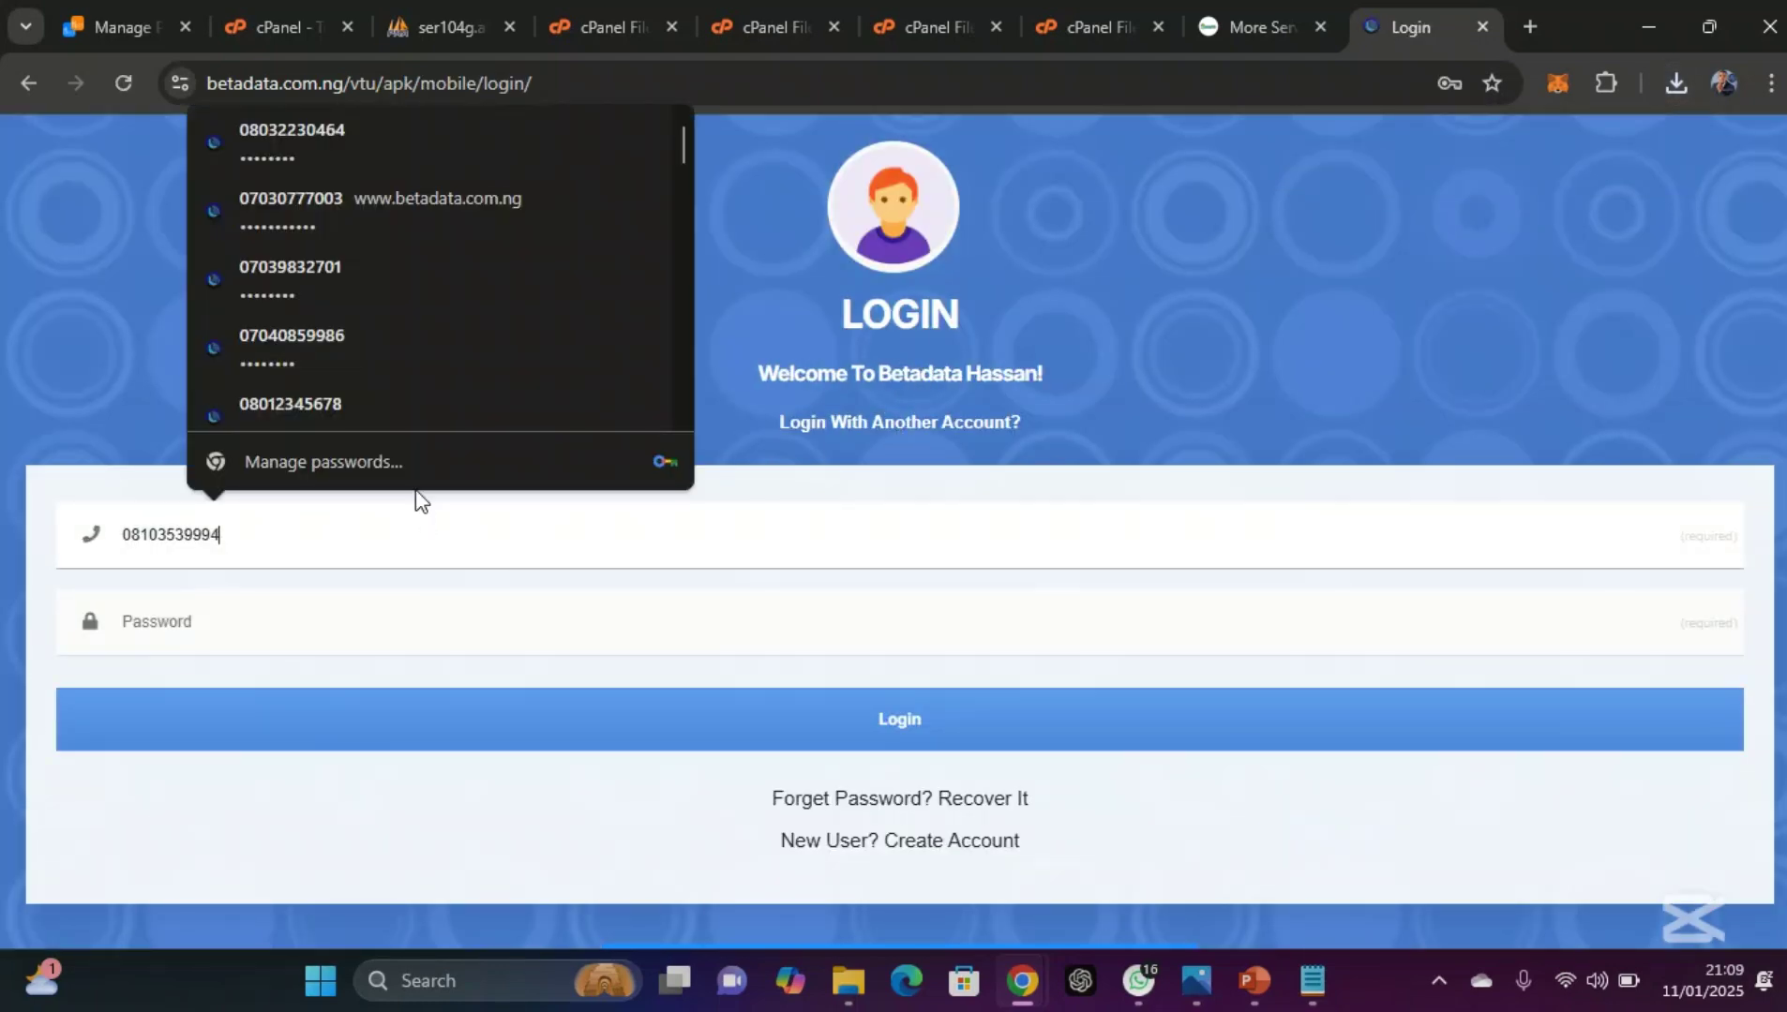
pyautogui.click(386, 159)
pyautogui.write('•••')
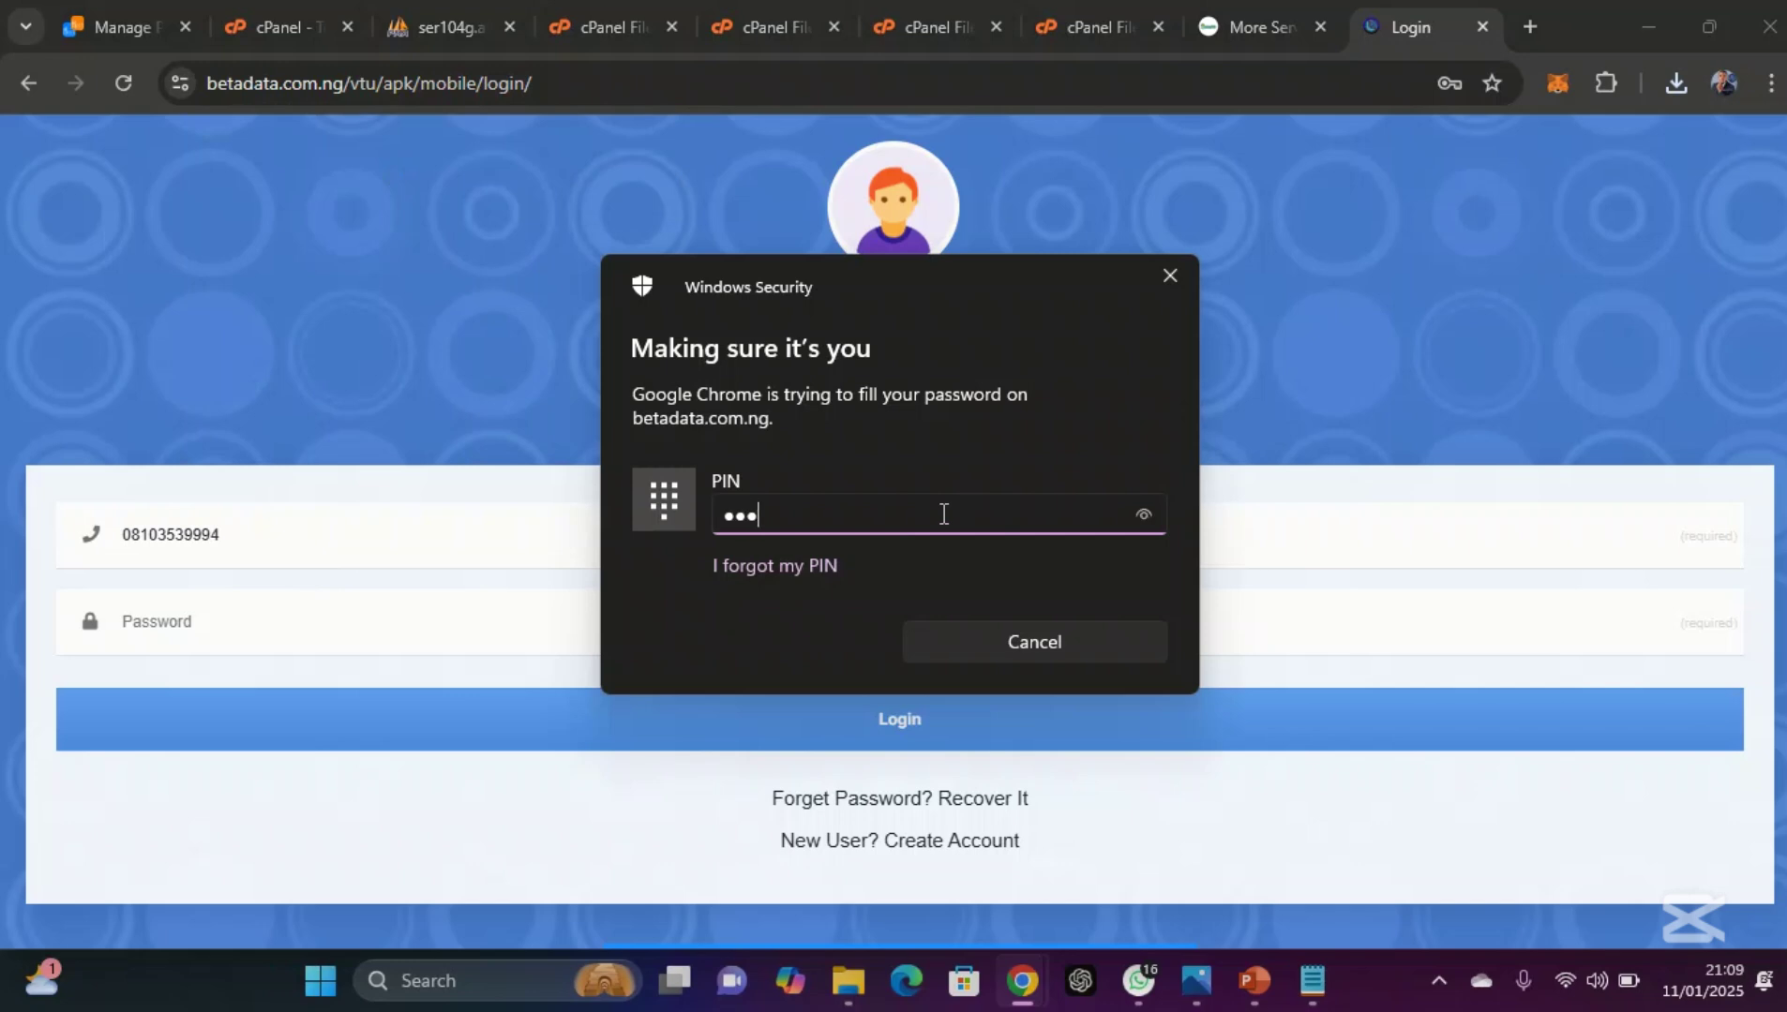
pyautogui.write('•')
pyautogui.click(1029, 735)
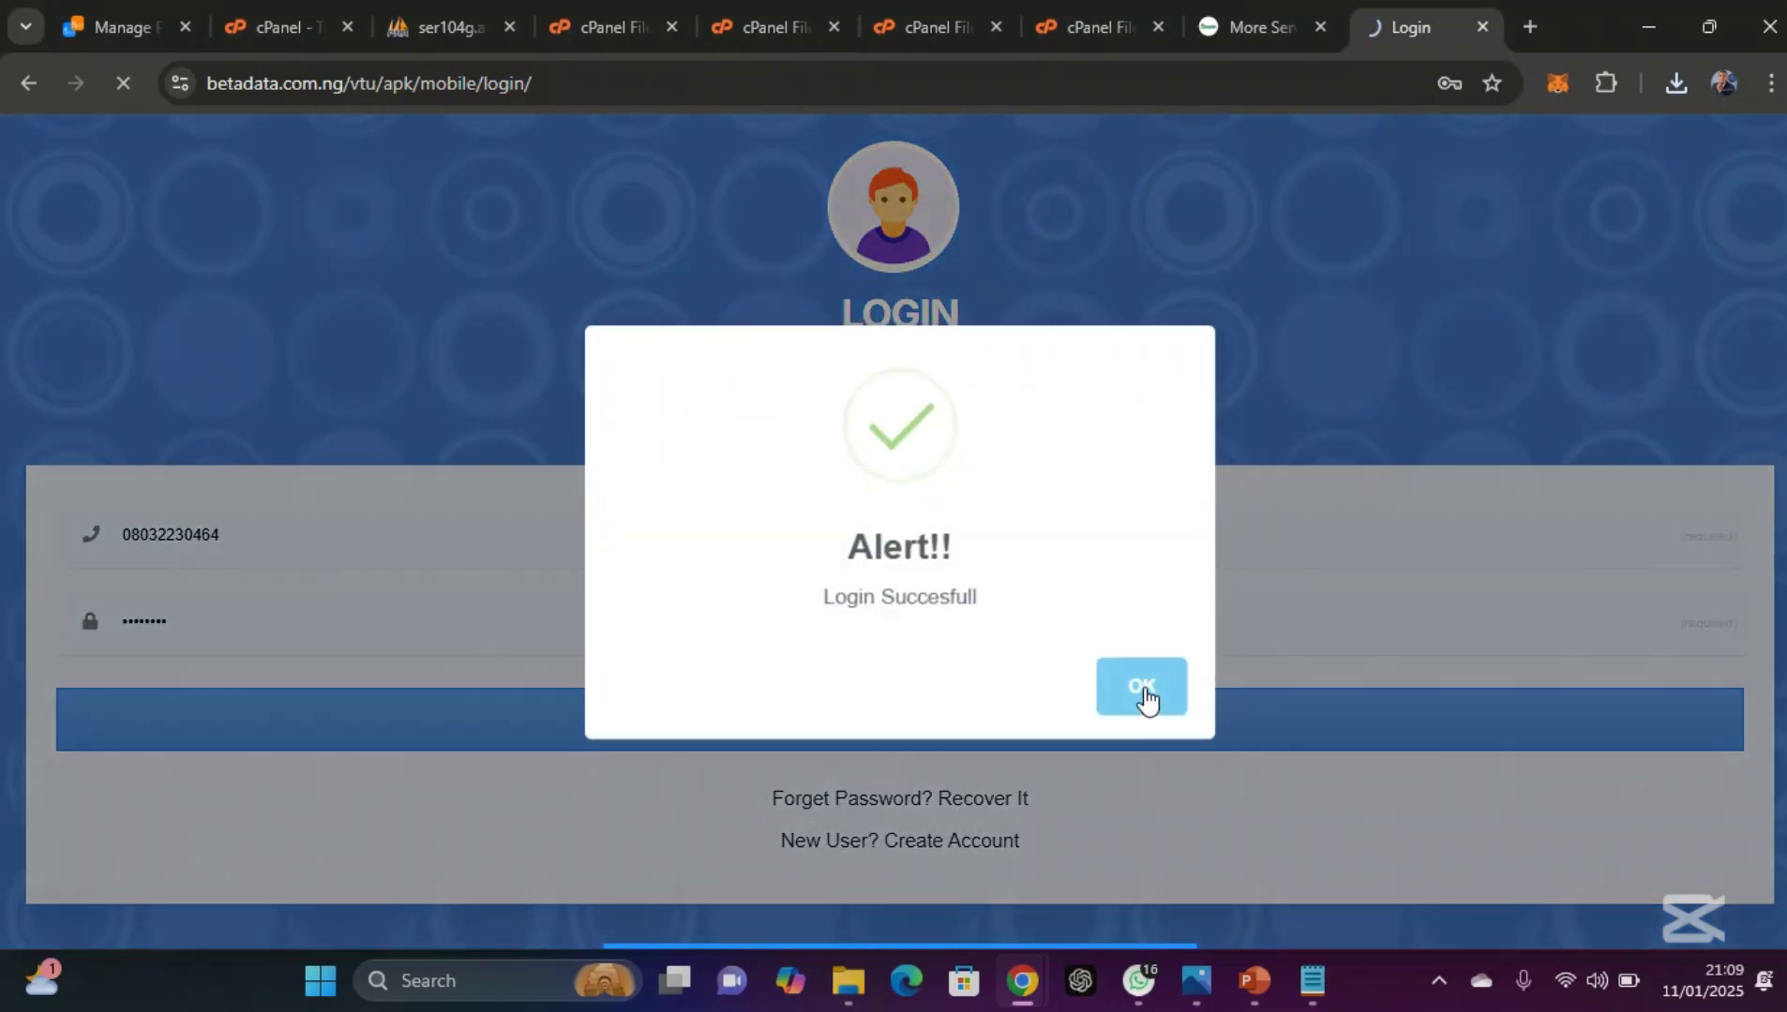
# Step: Reveal the wallet balance and copy the API key from Profile > API Access
pyautogui.click(1142, 691)
pyautogui.click(1155, 731)
pyautogui.click(239, 298)
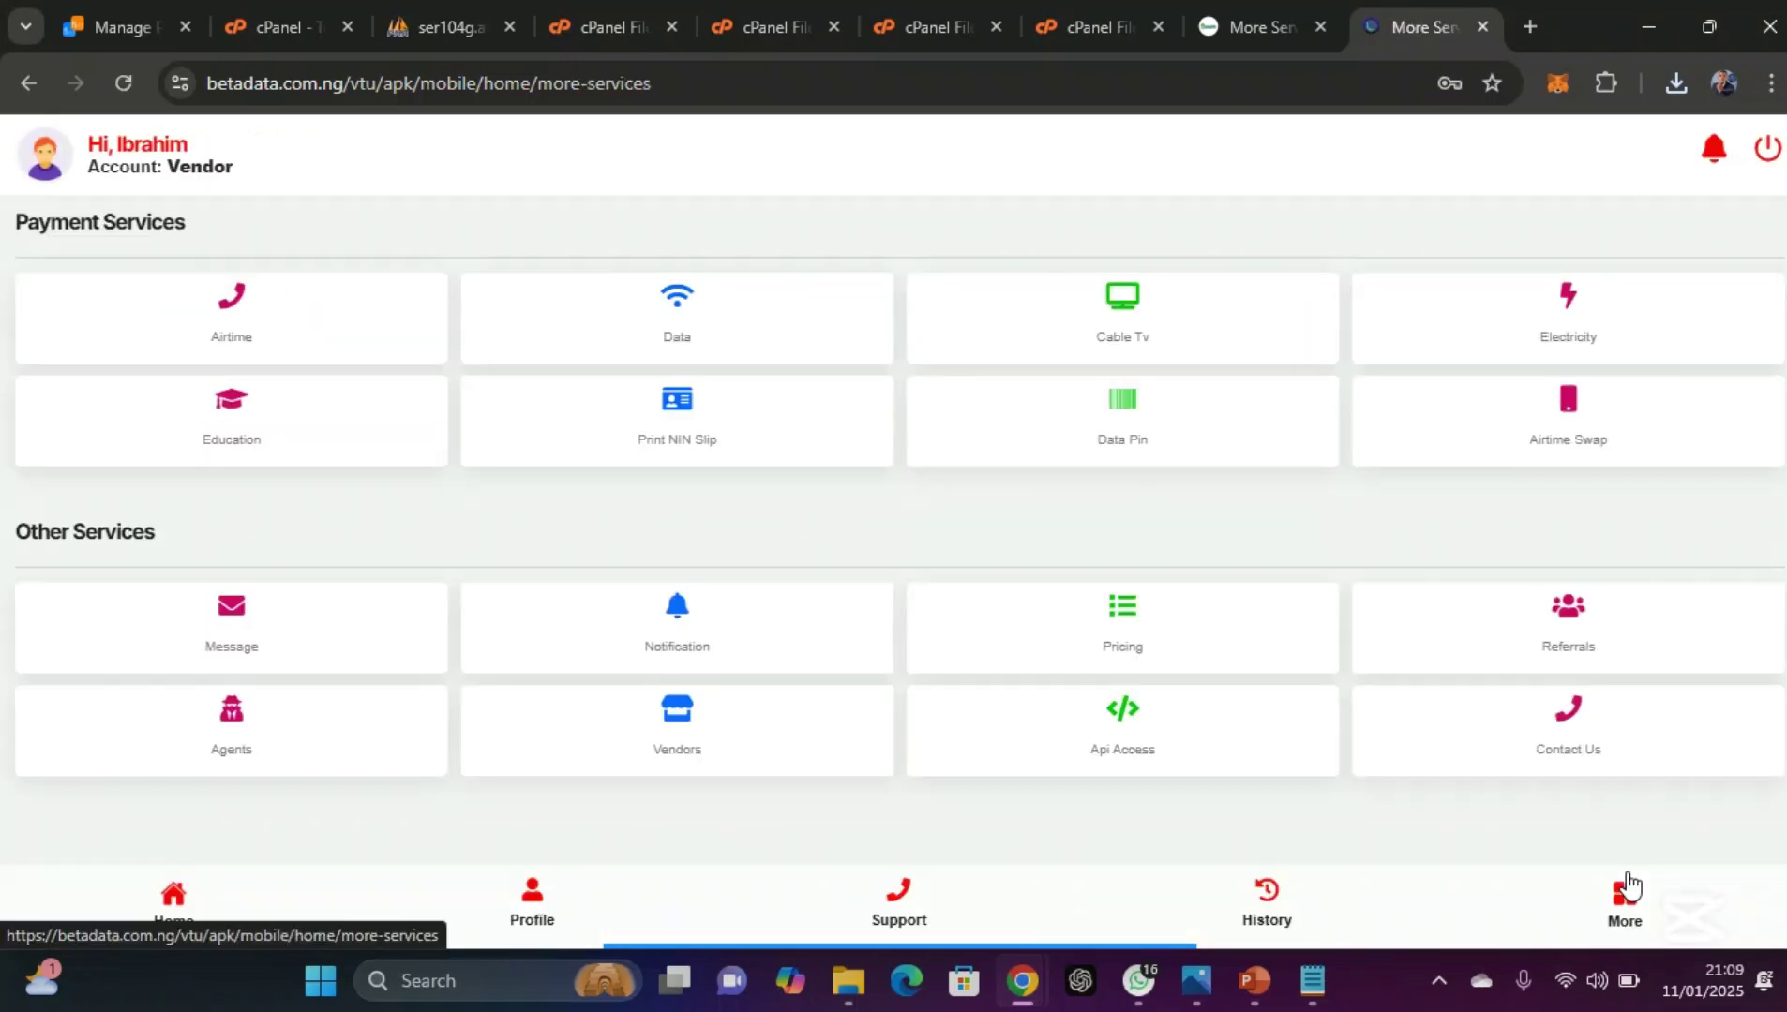
pyautogui.click(1102, 741)
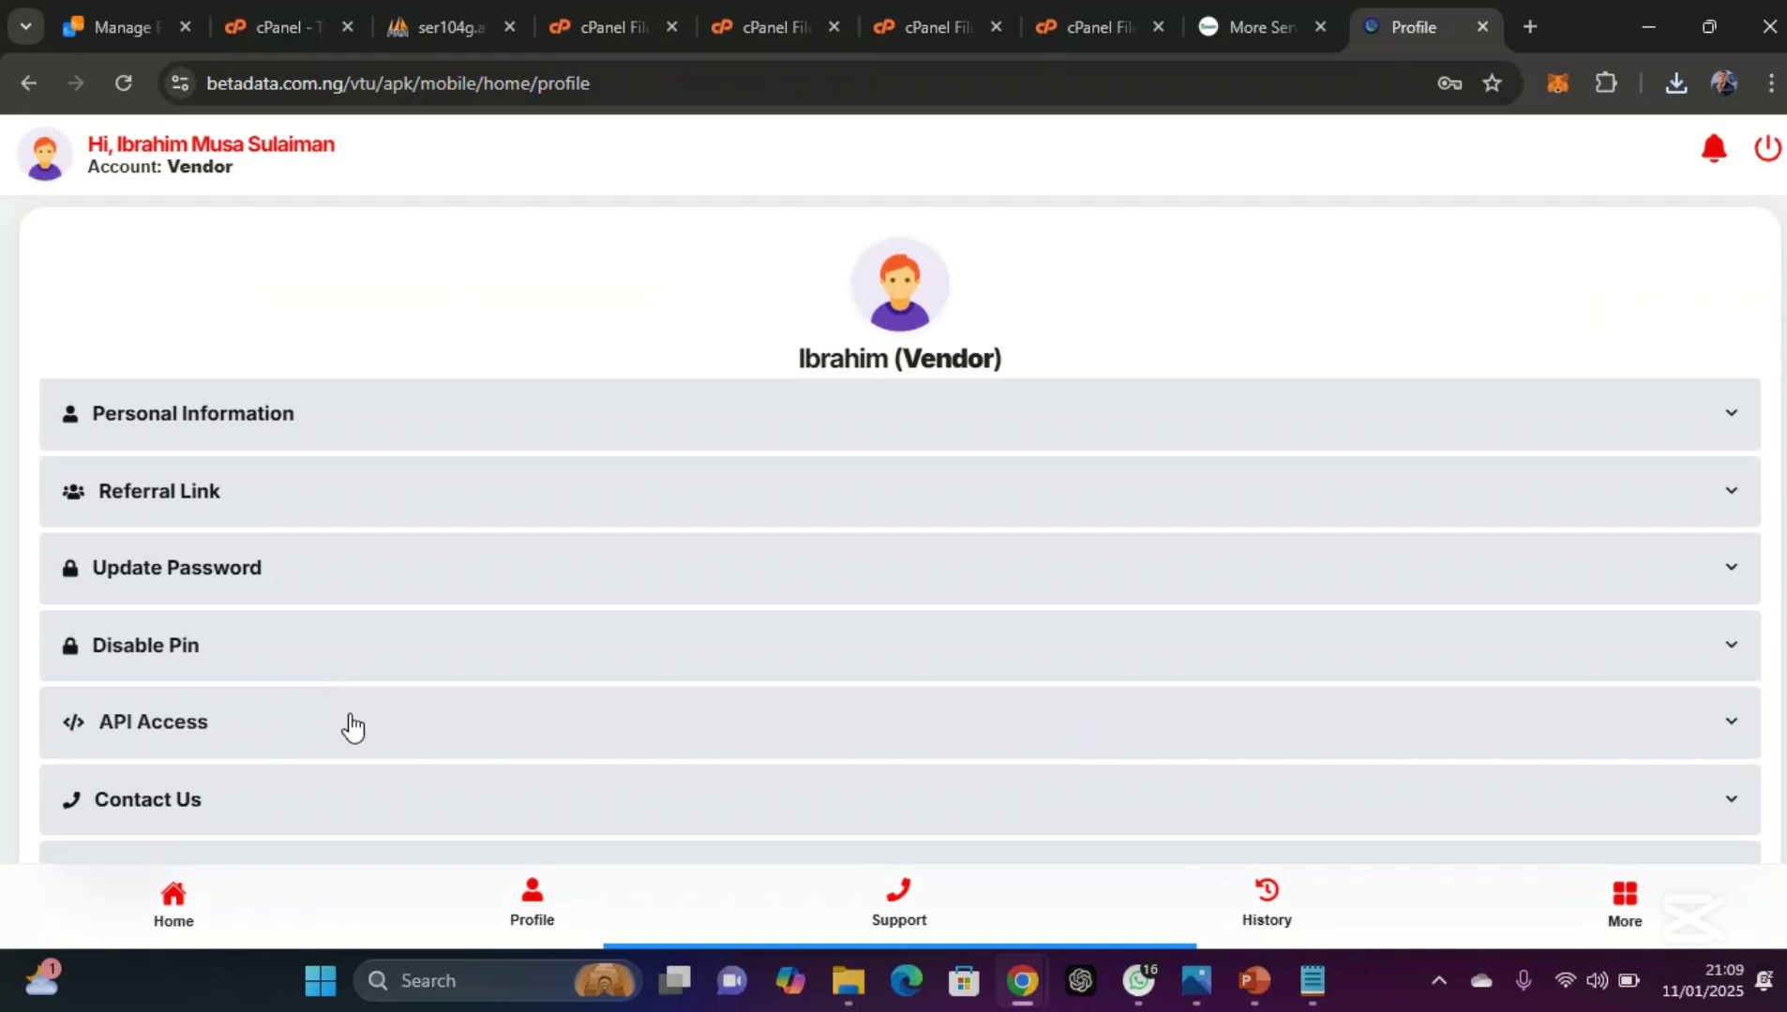
pyautogui.click(351, 725)
pyautogui.scroll(-2, 350, 725)
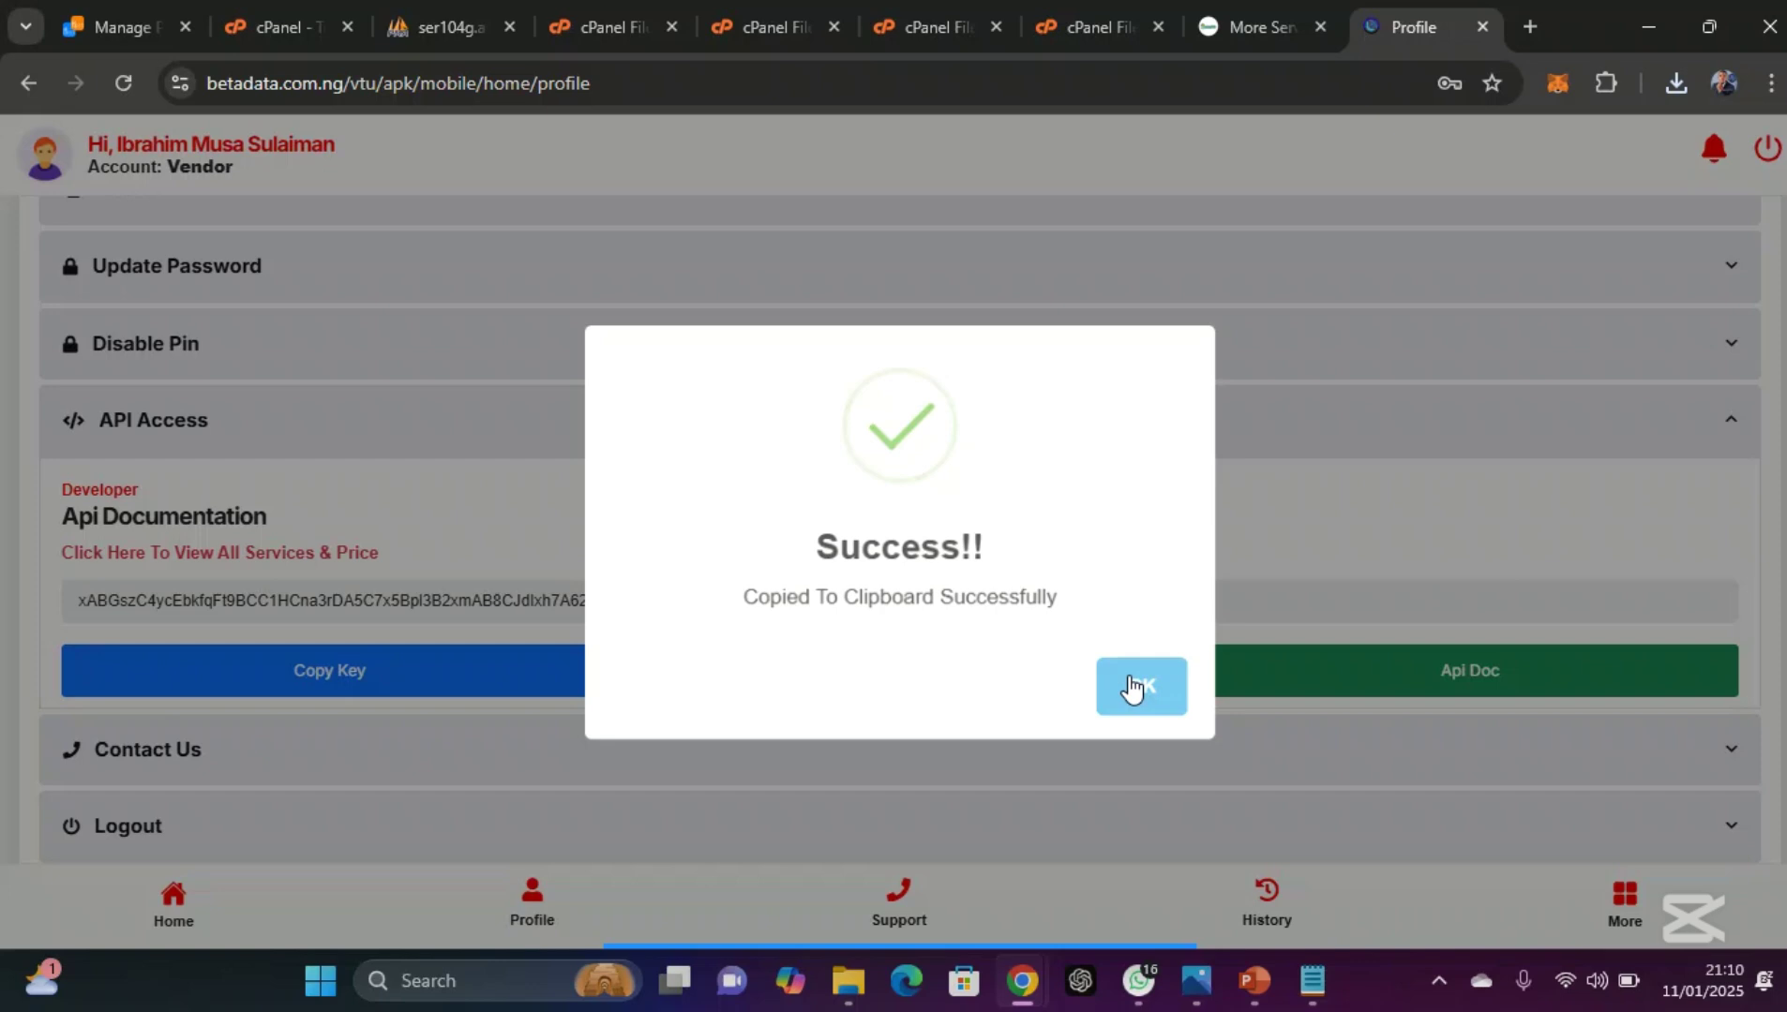
pyautogui.click(1134, 688)
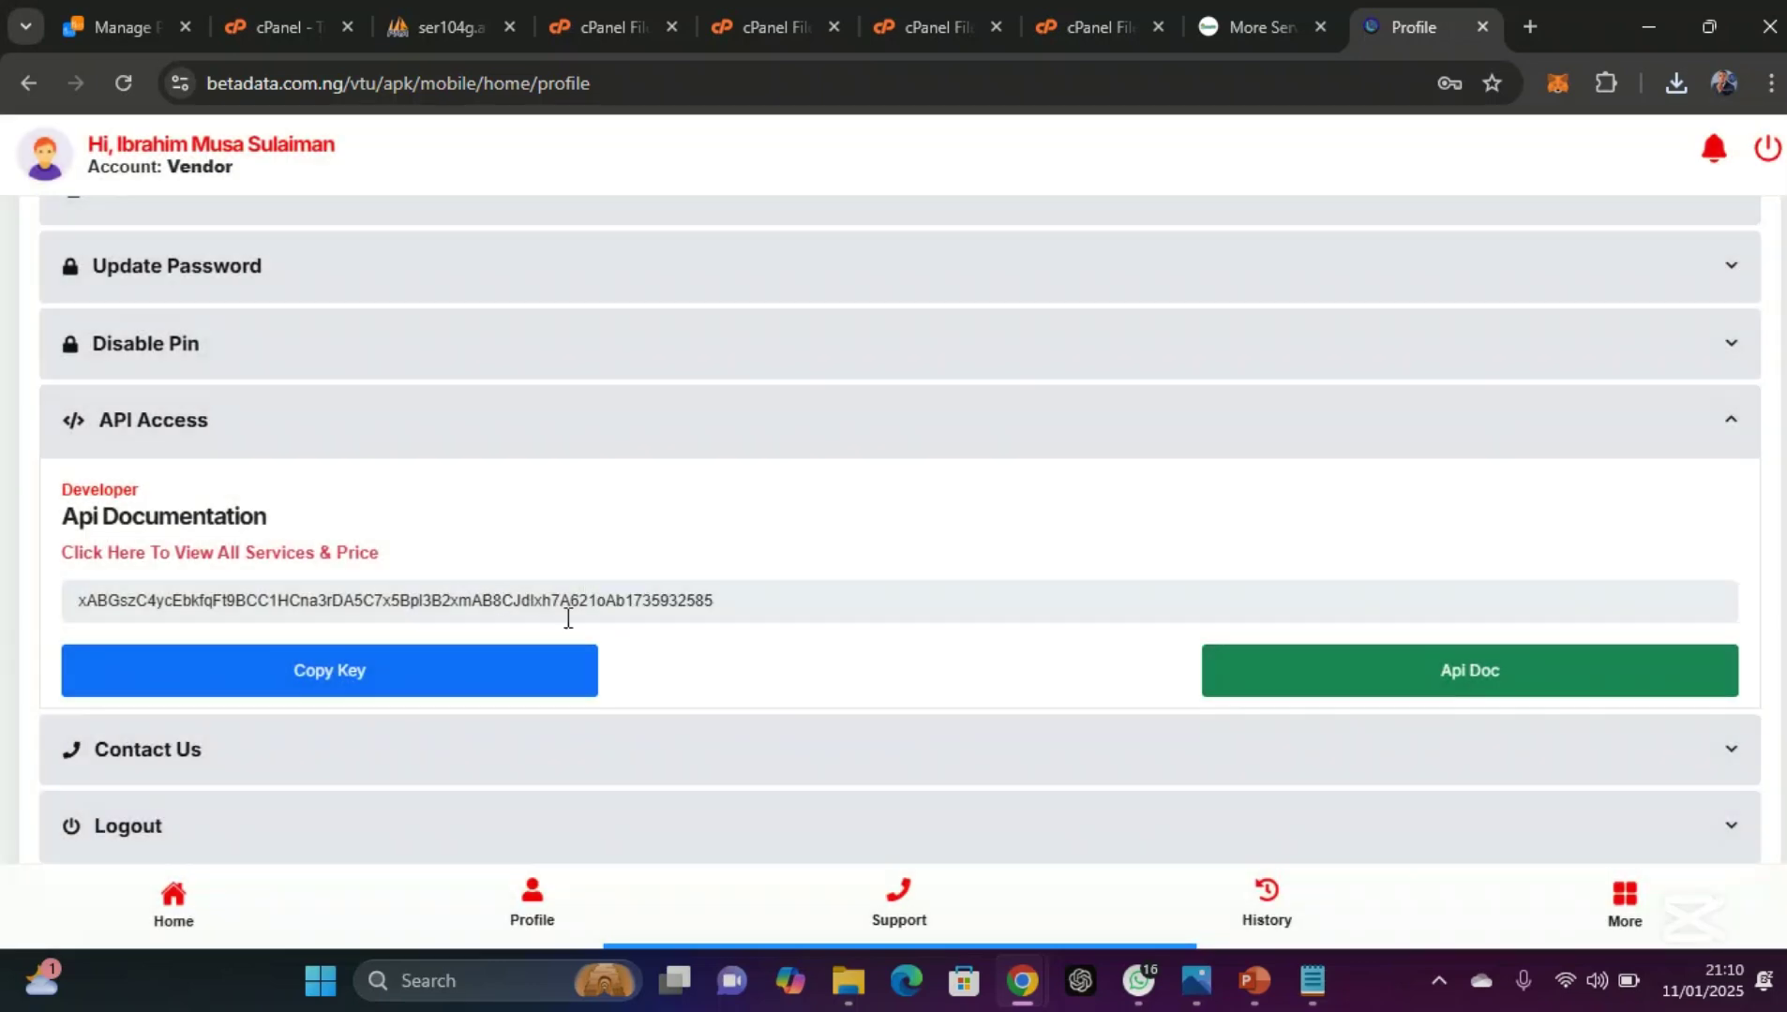
# Step: Review Betadata's services and data-plan price list
pyautogui.click(1401, 676)
pyautogui.scroll(-13, 814, 526)
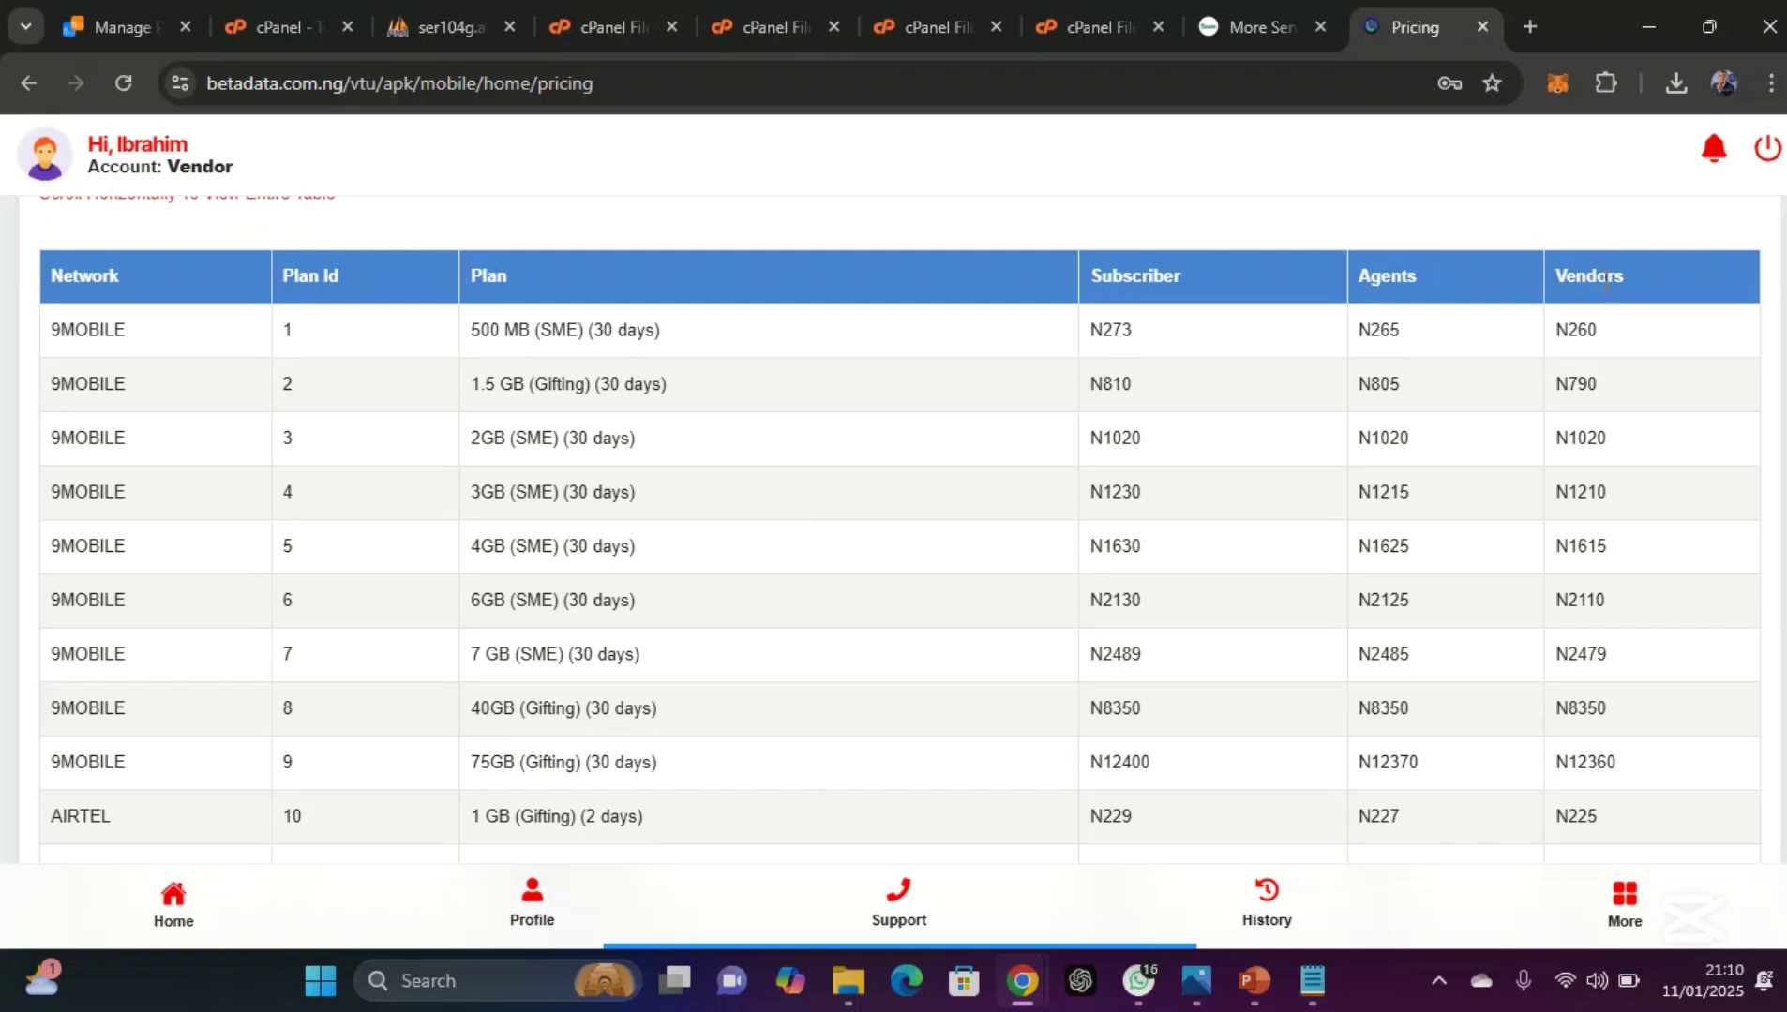
pyautogui.scroll(-10, 348, 563)
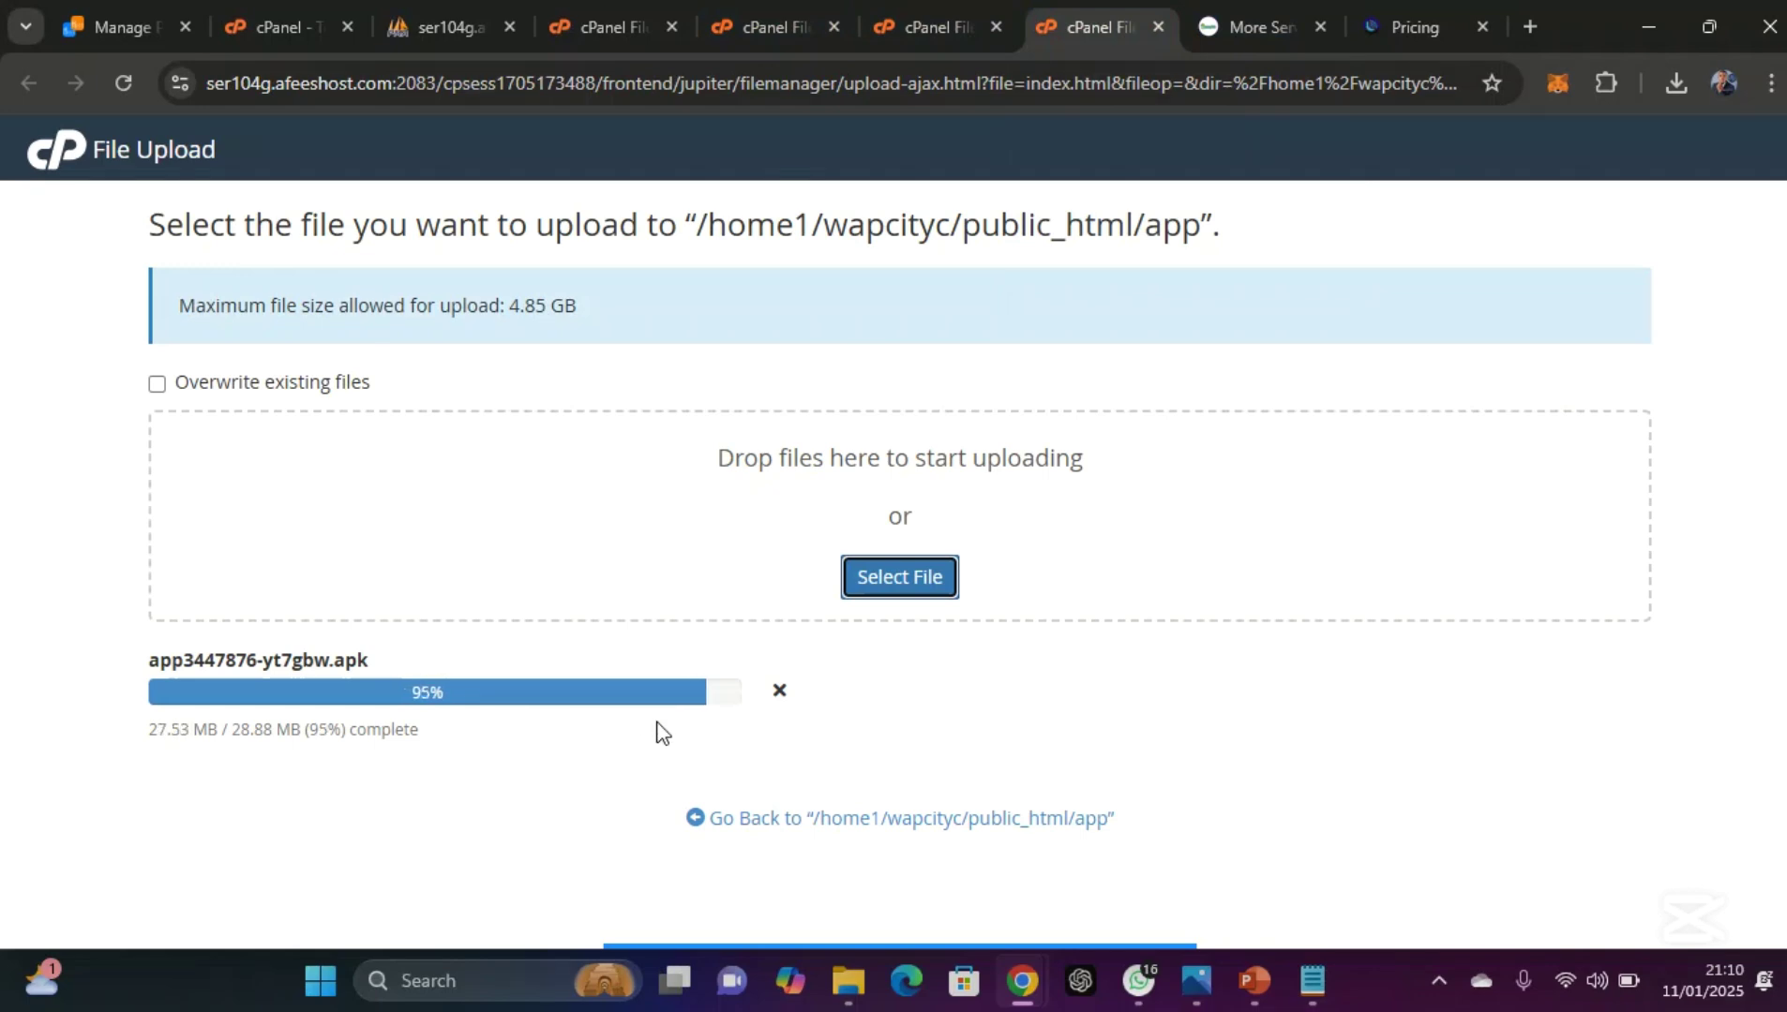
pyautogui.click(1406, 28)
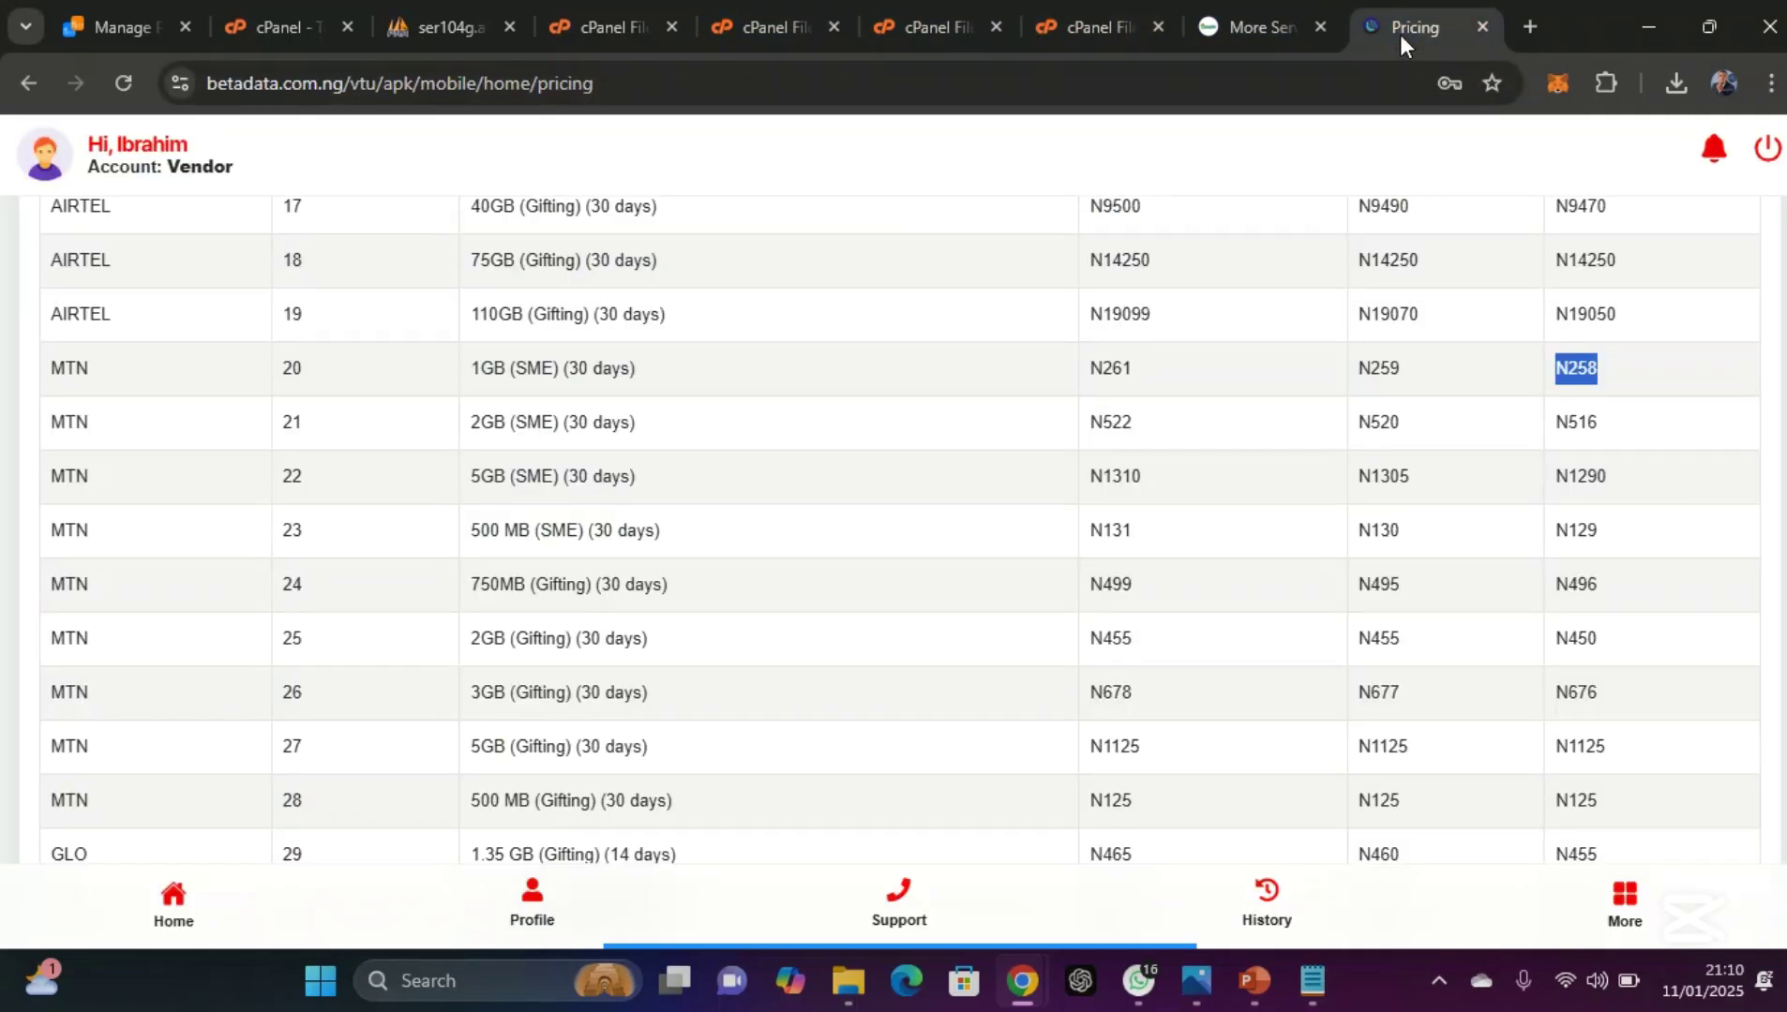
pyautogui.click(1252, 42)
pyautogui.click(869, 87)
pyautogui.click(702, 89)
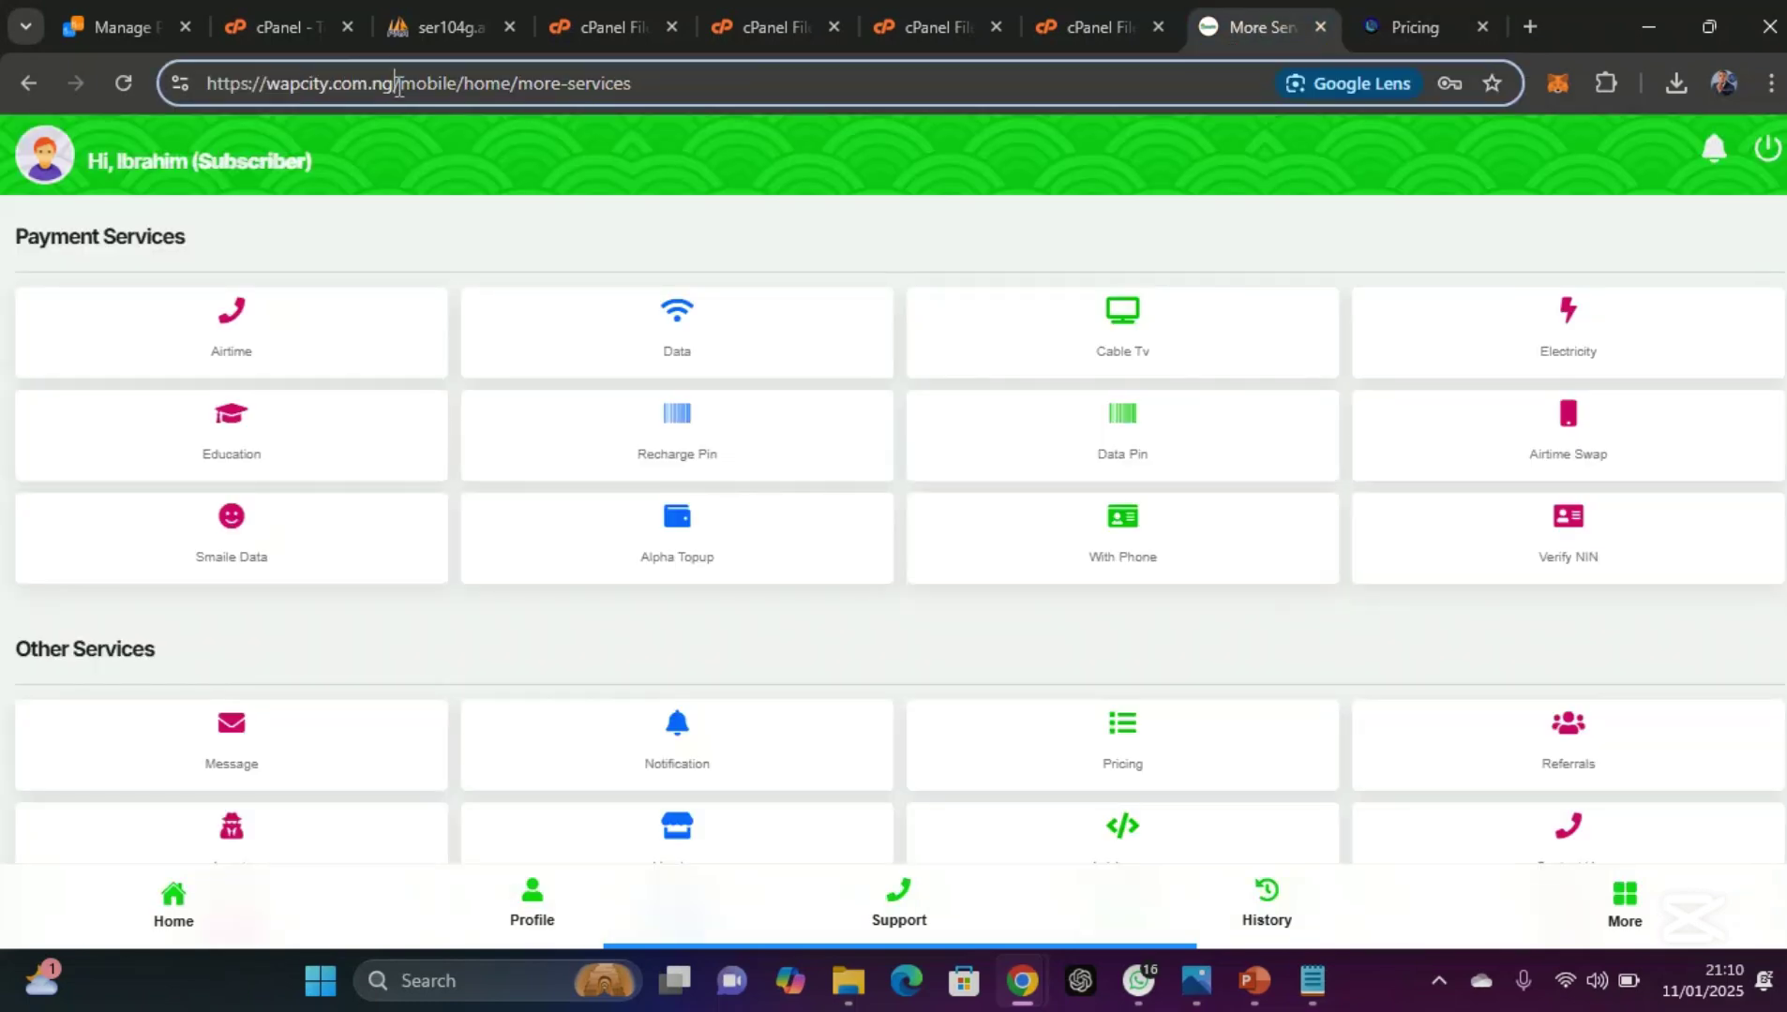
# Step: Change the Wapcity address to the /admin page
pyautogui.moveTo(398, 87); pyautogui.dragTo(810, 100)
pyautogui.press('BackSpace')
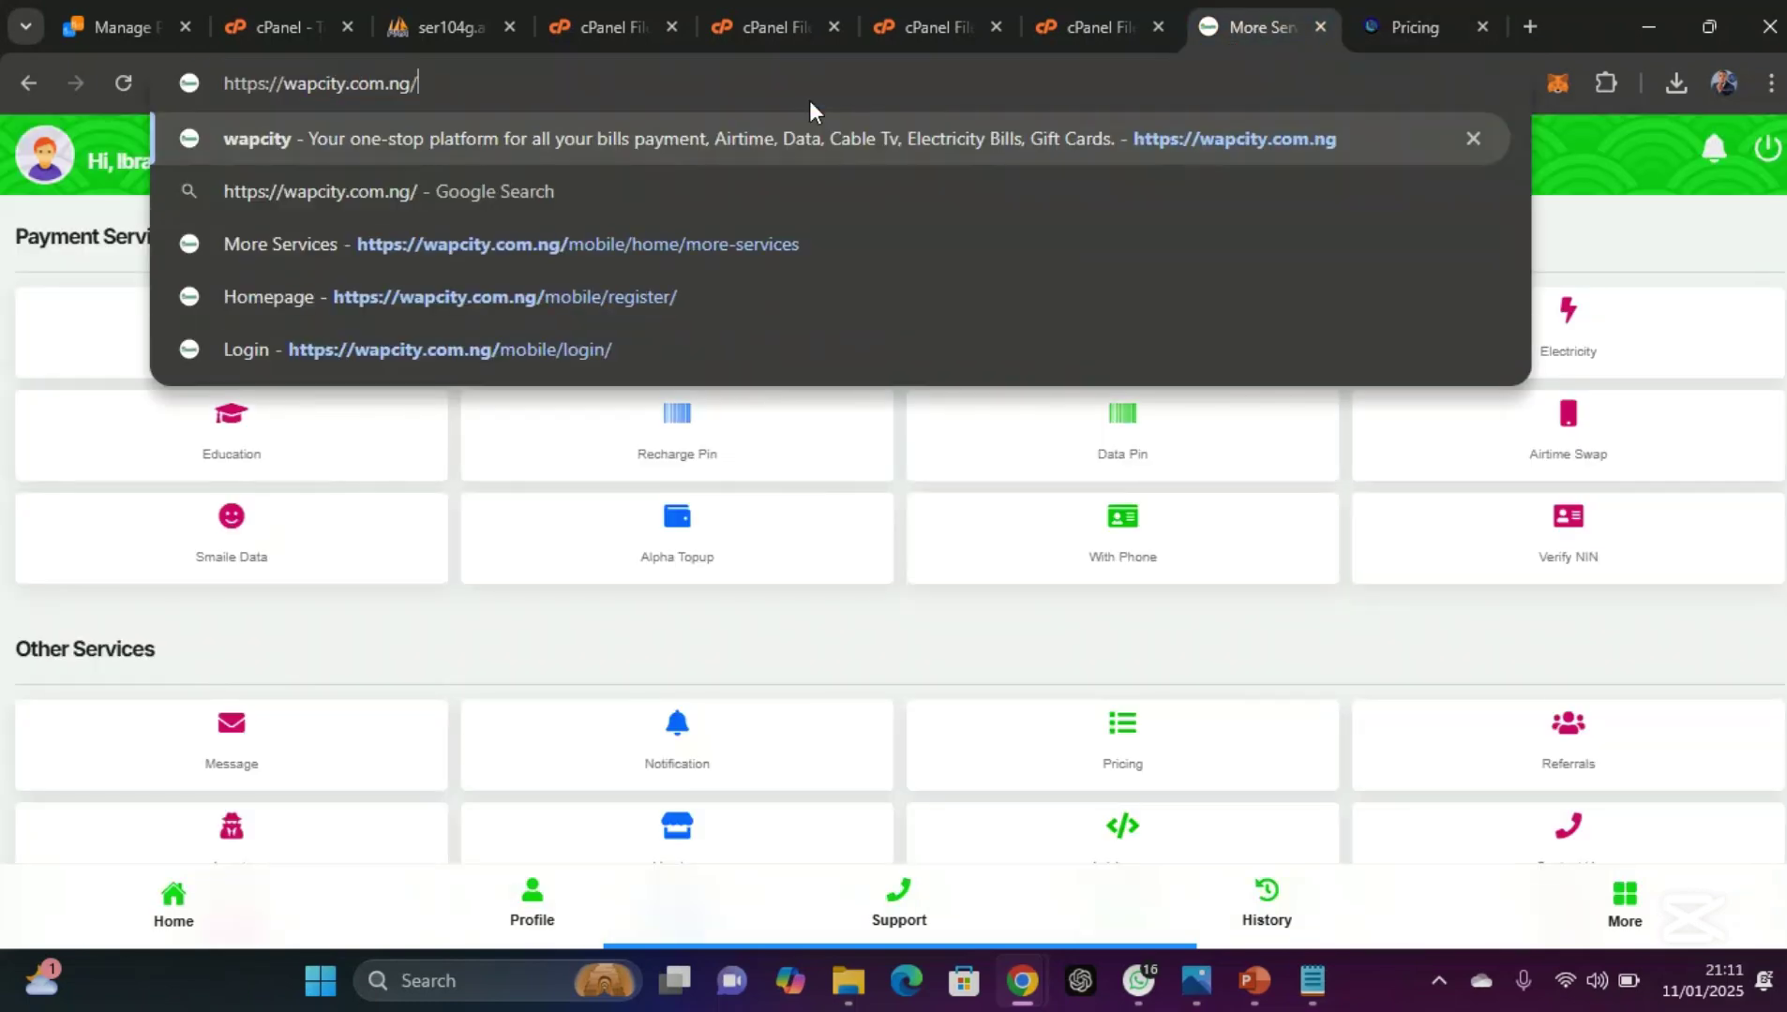
pyautogui.write('AD')
pyautogui.press('BackSpace')
pyautogui.press('BackSpace')
pyautogui.write('ad')
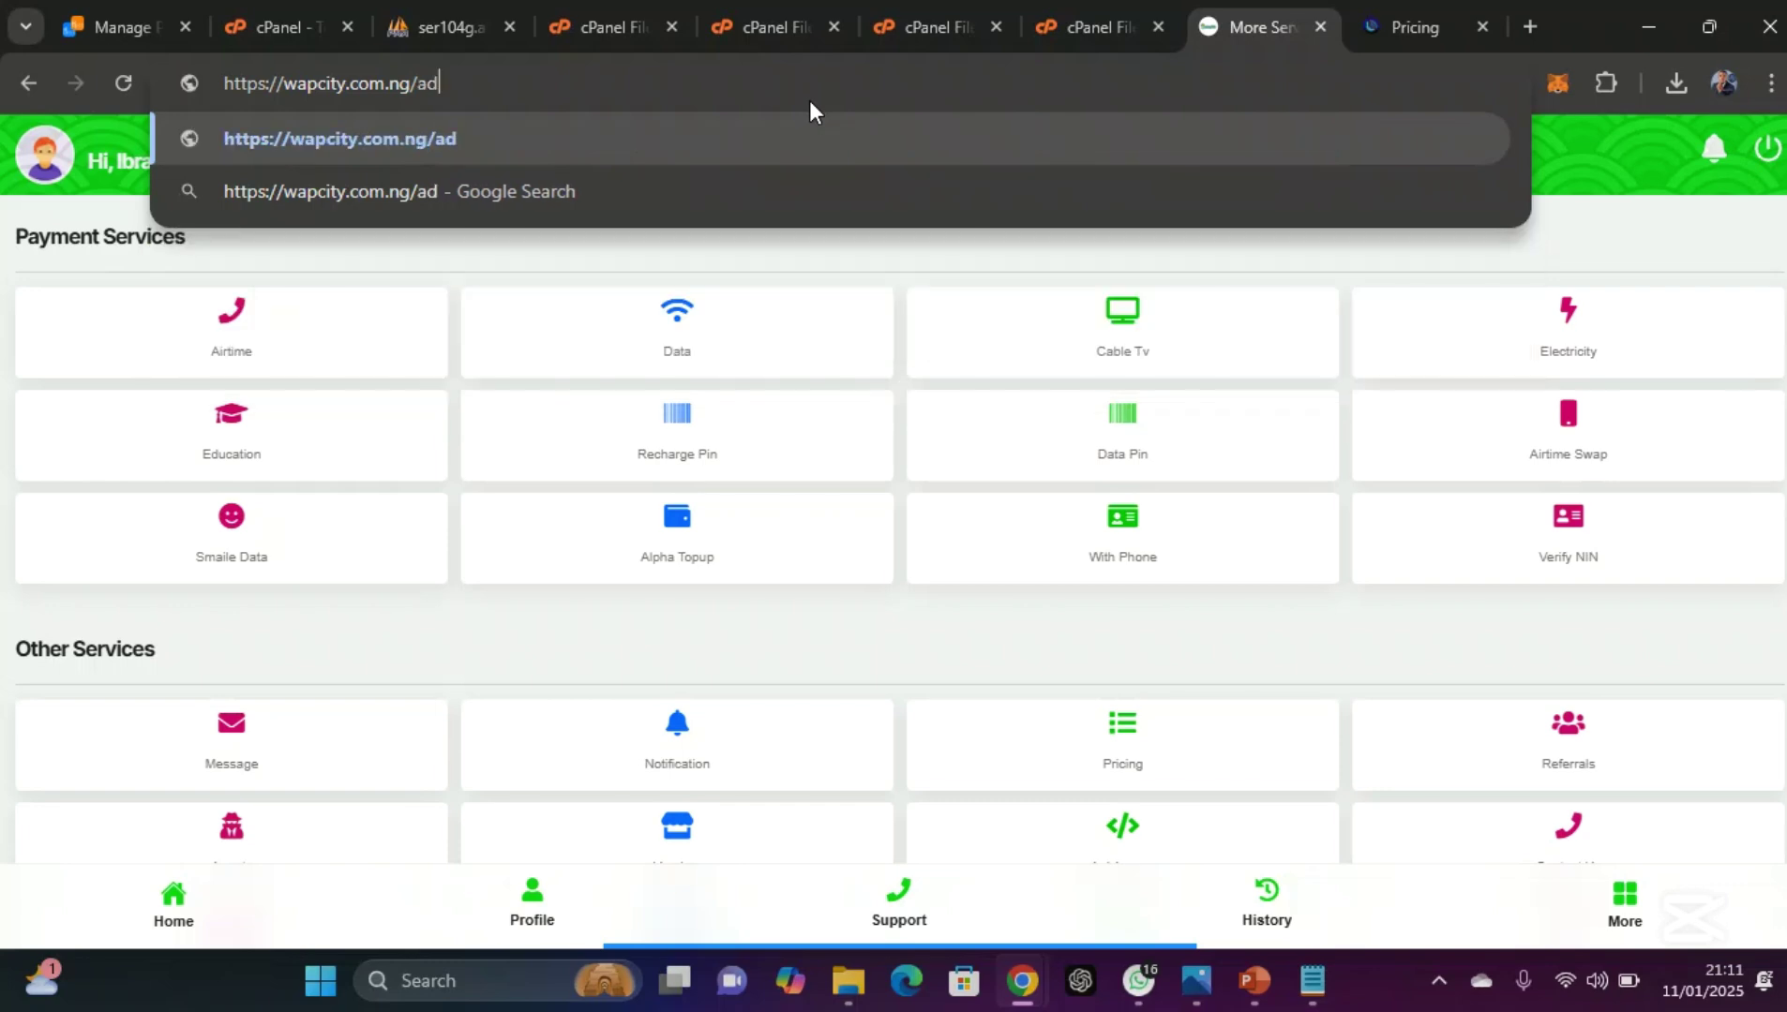
pyautogui.write('min')
pyautogui.press('Return')
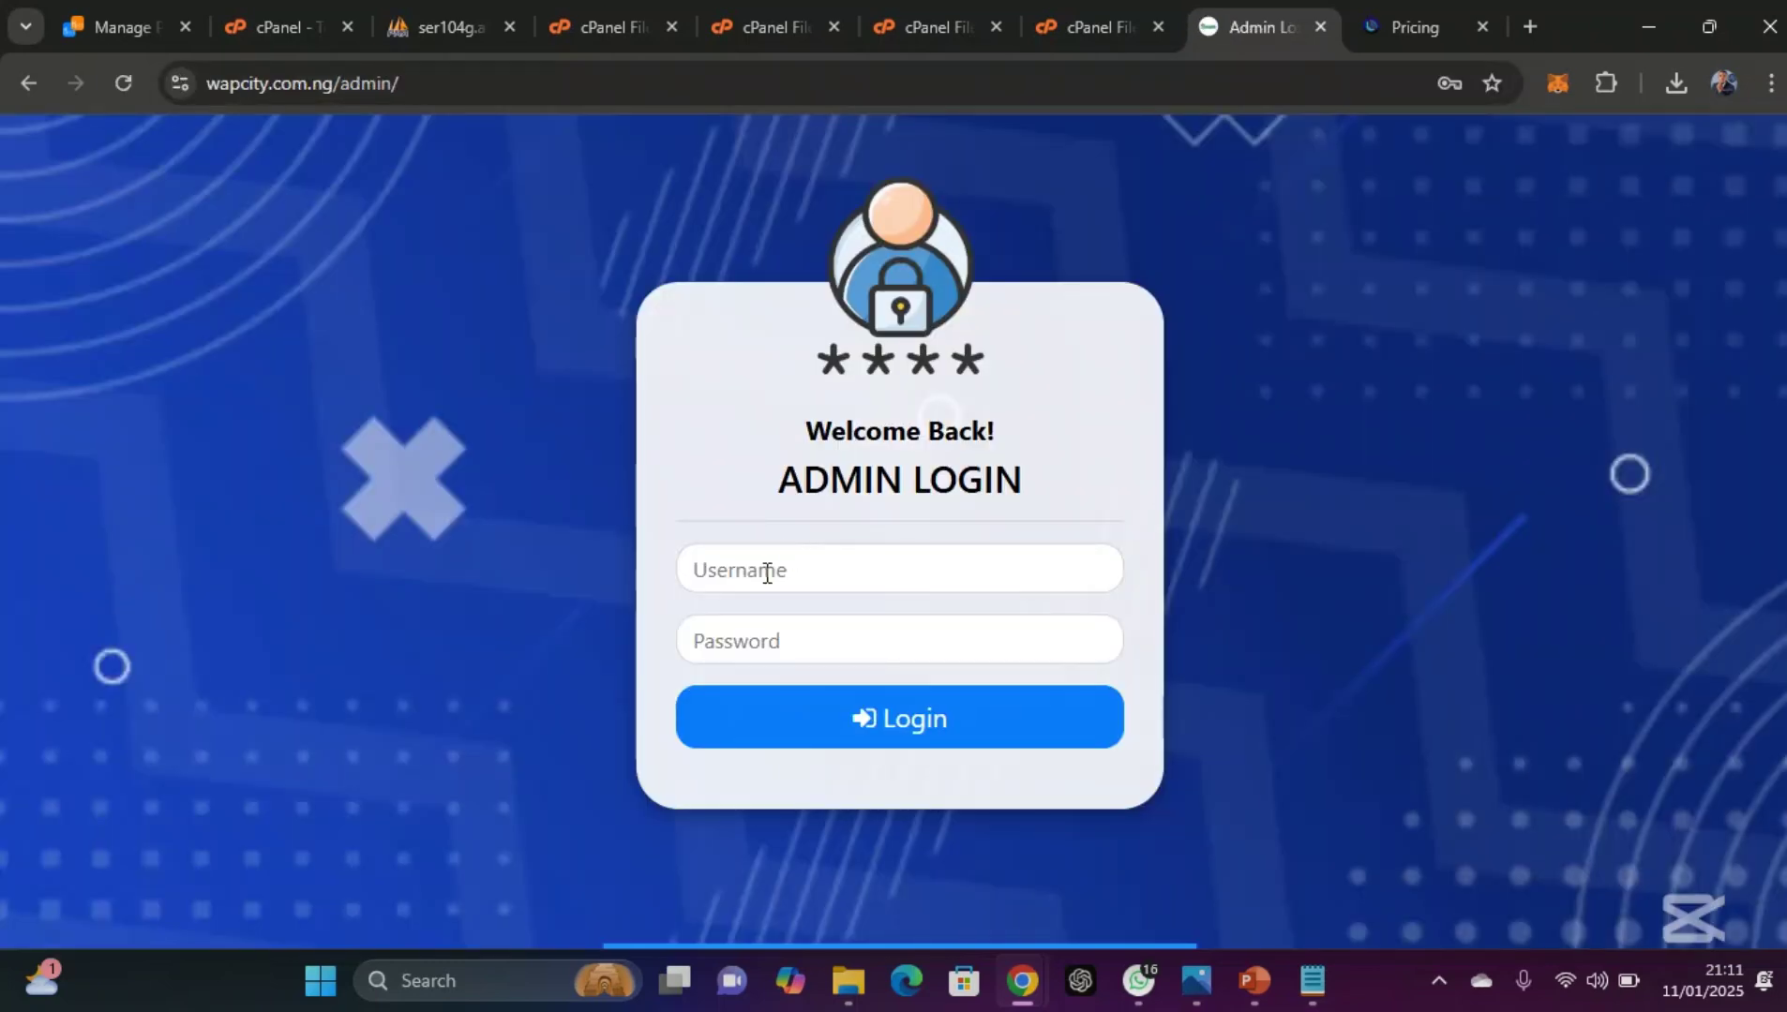
# Step: Log in to the Wapcity admin panel with the admin credentials, saving the password in Chrome
pyautogui.click(764, 569)
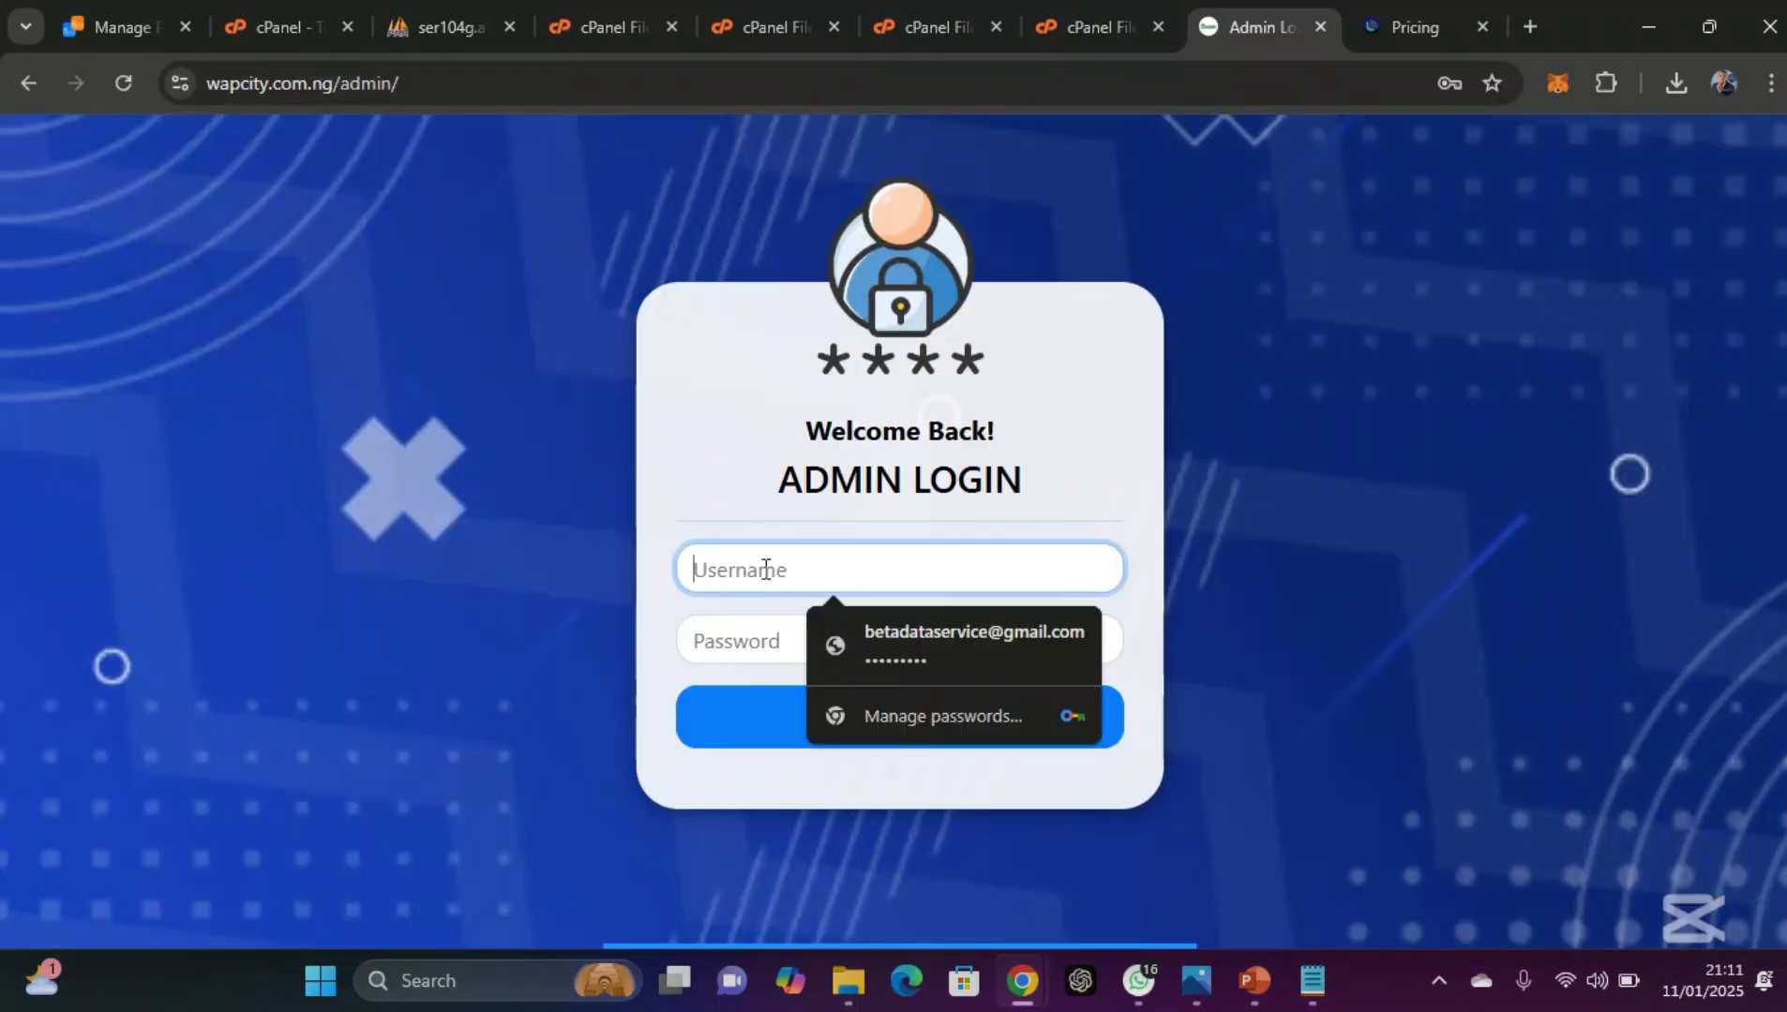
pyautogui.click(740, 641)
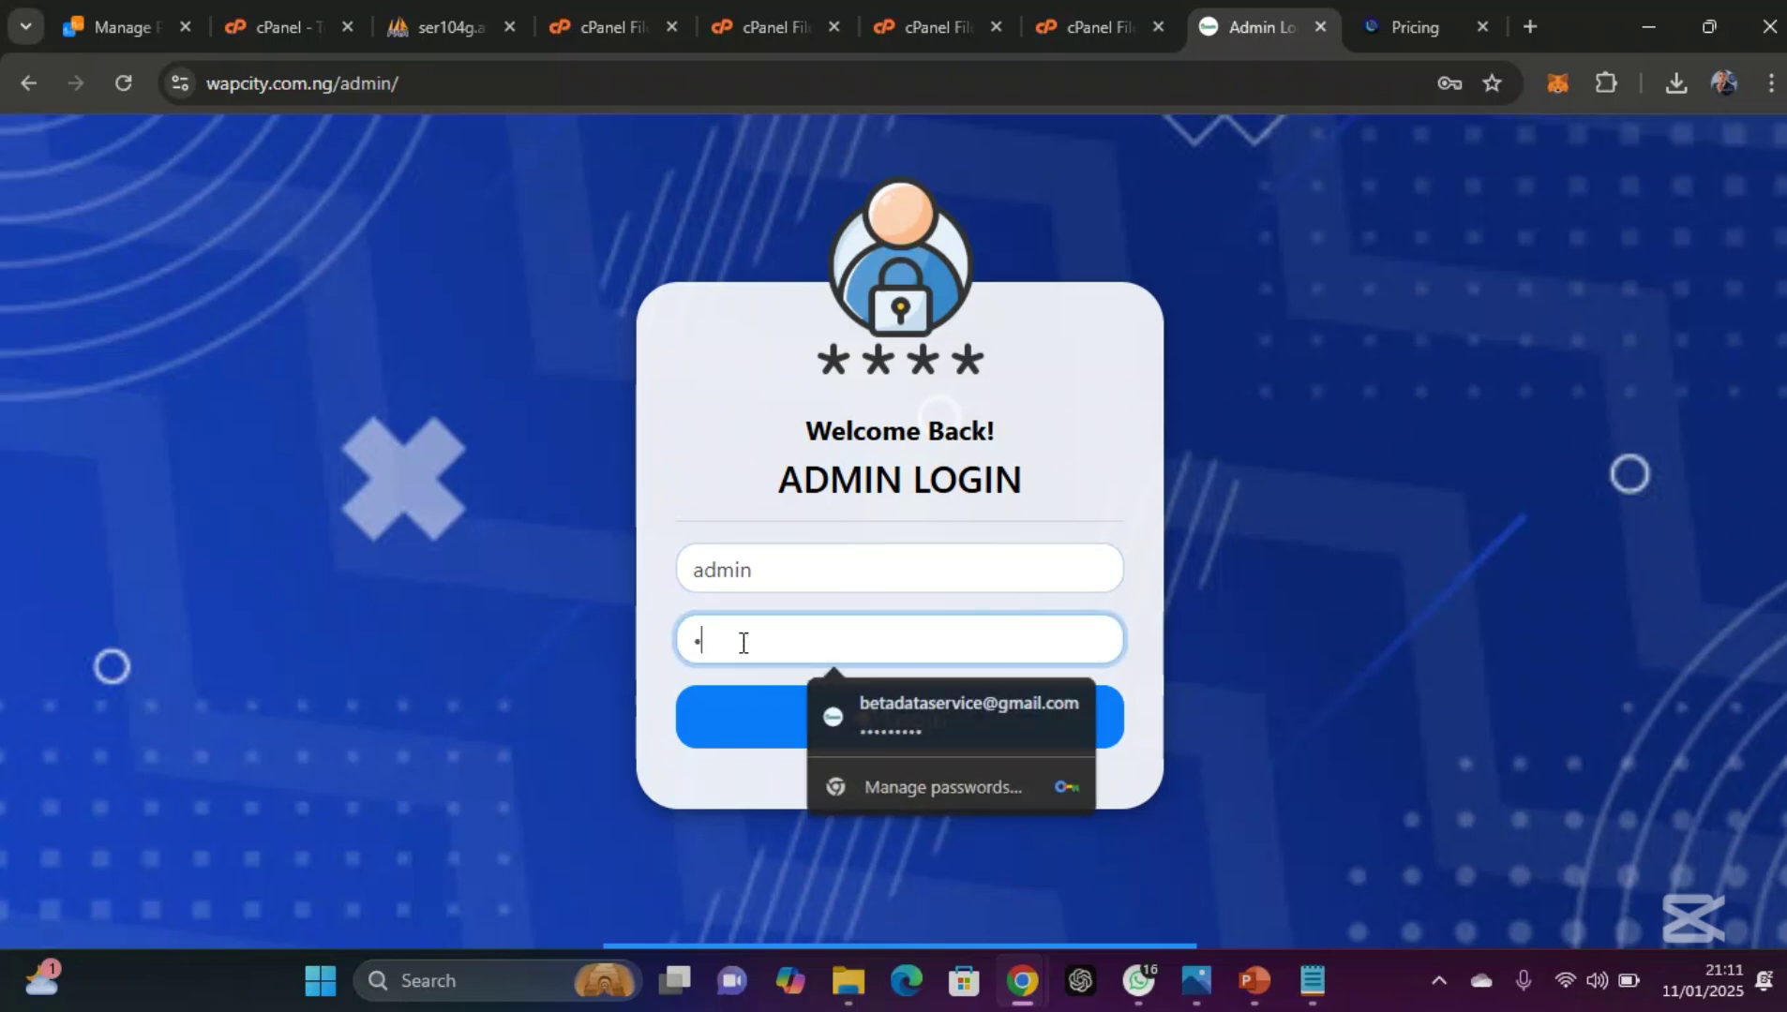
pyautogui.click(792, 717)
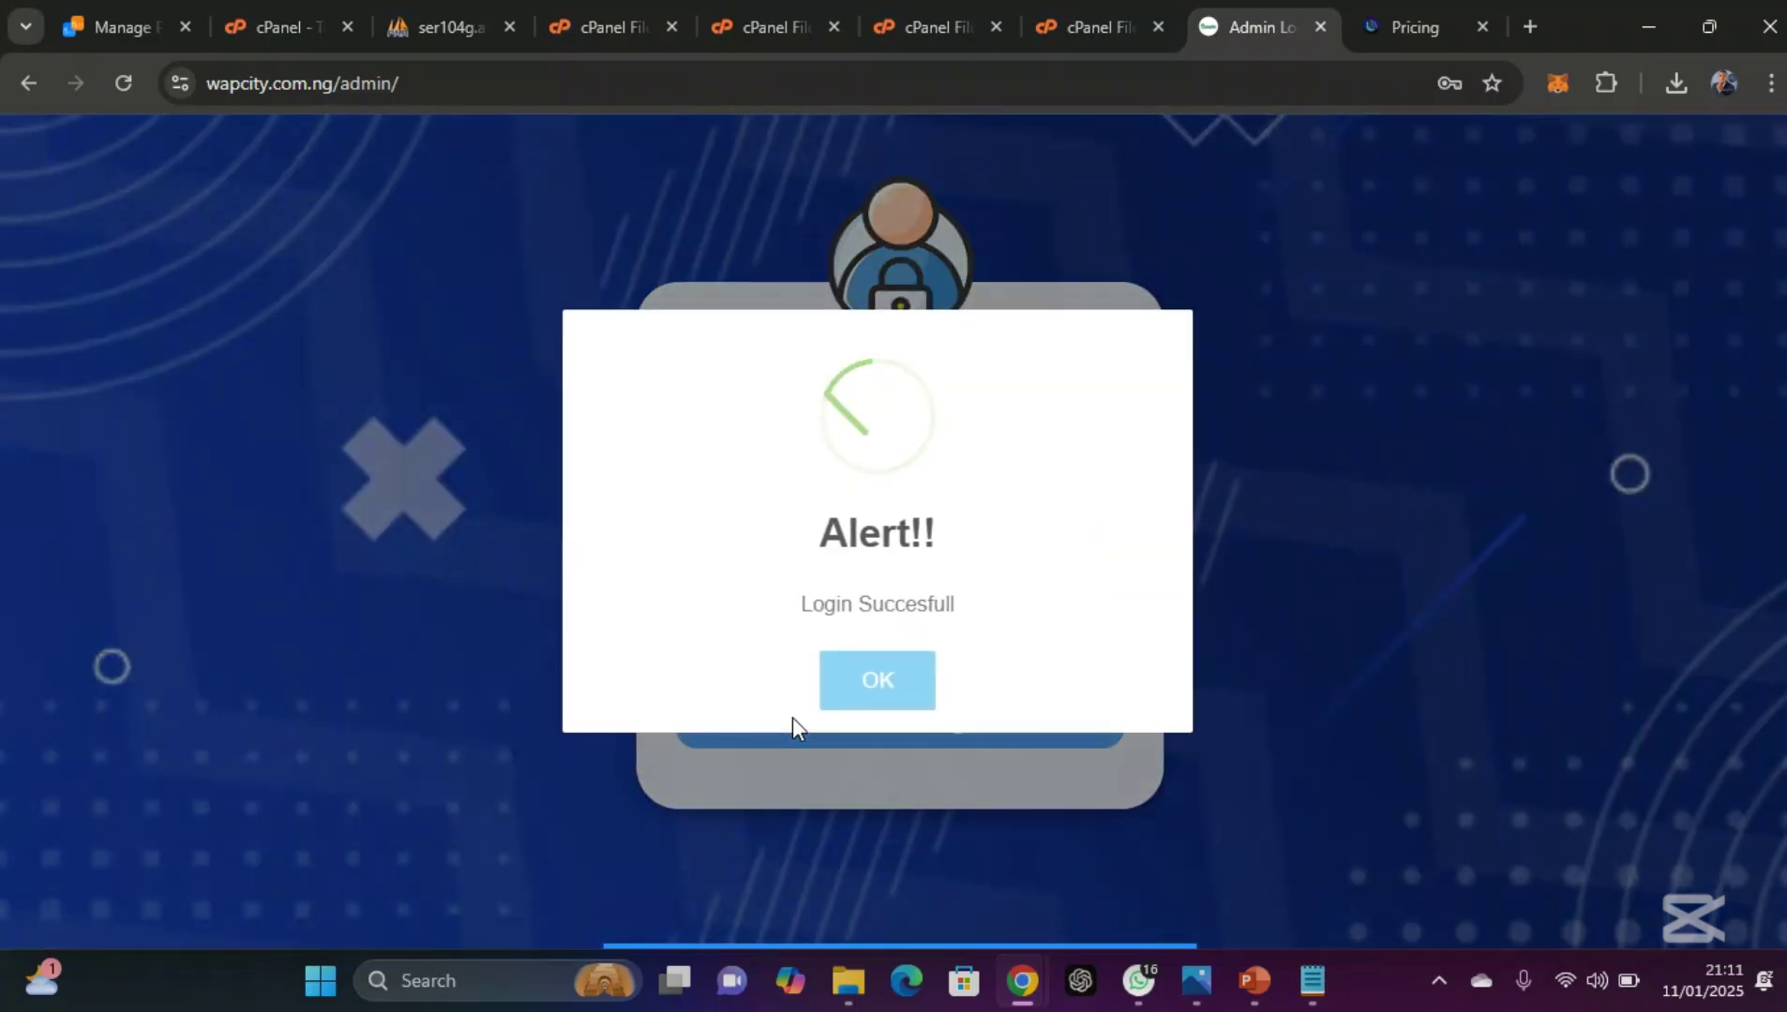
pyautogui.click(869, 699)
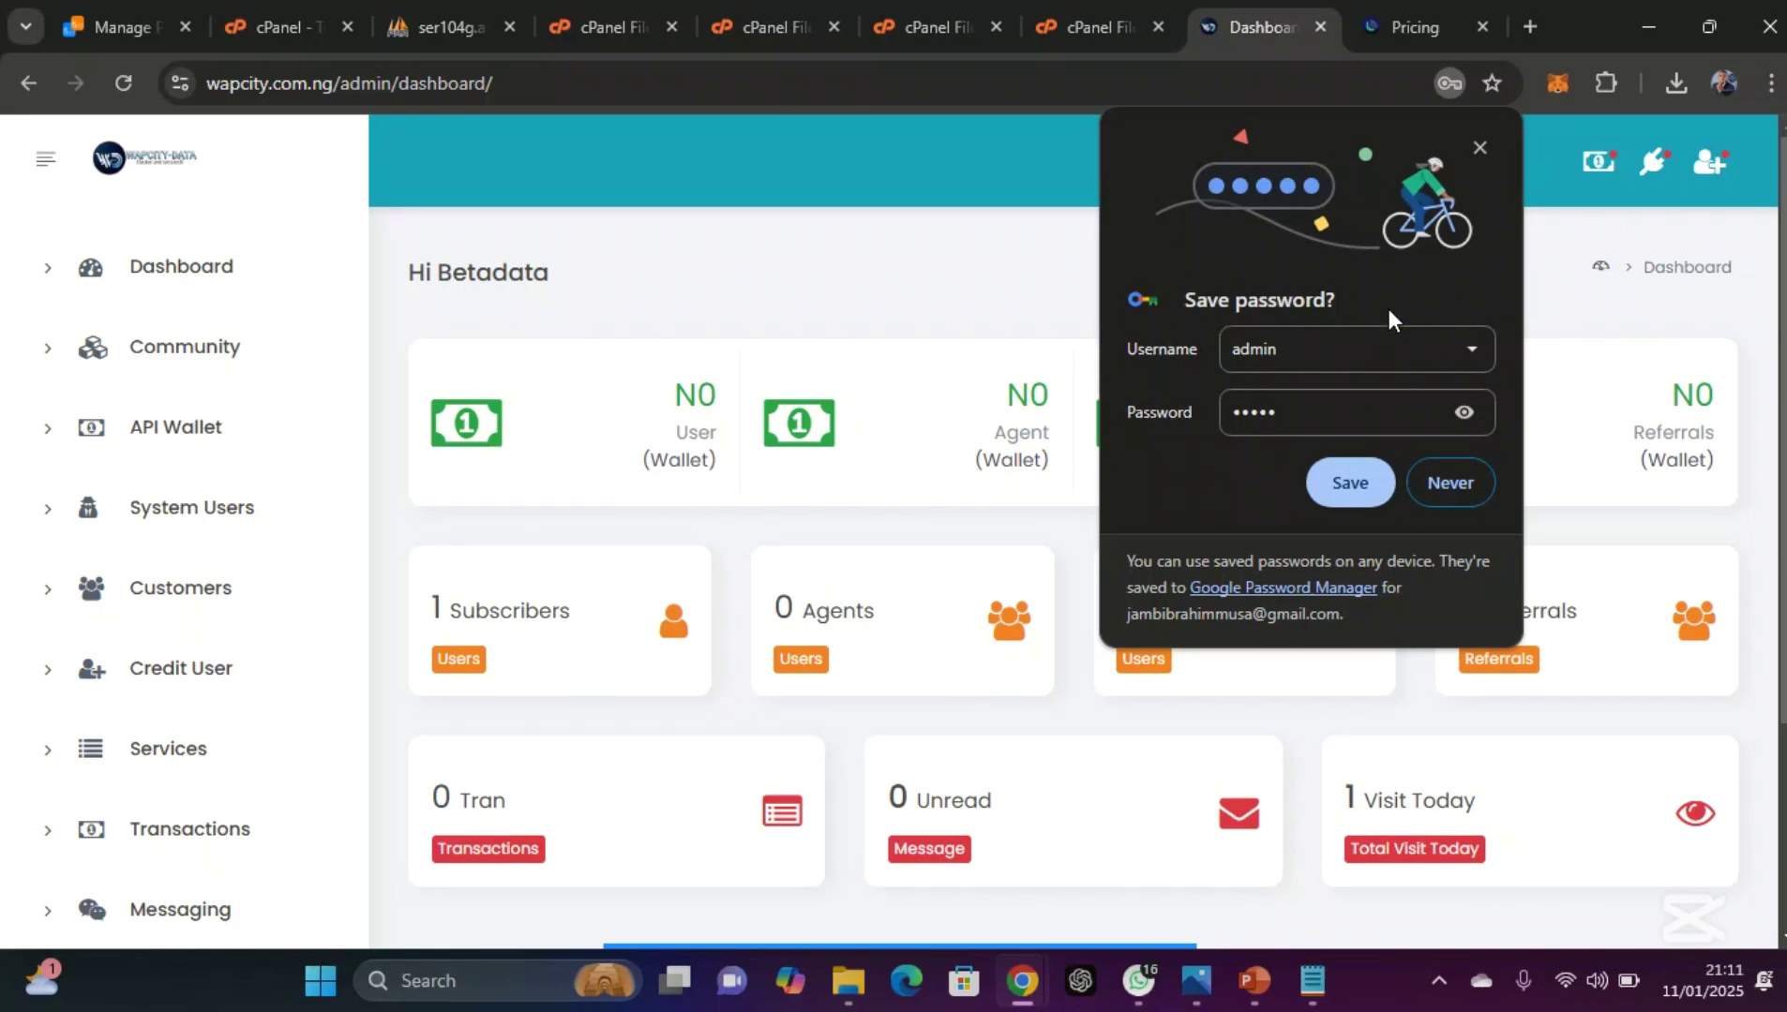
pyautogui.click(1349, 483)
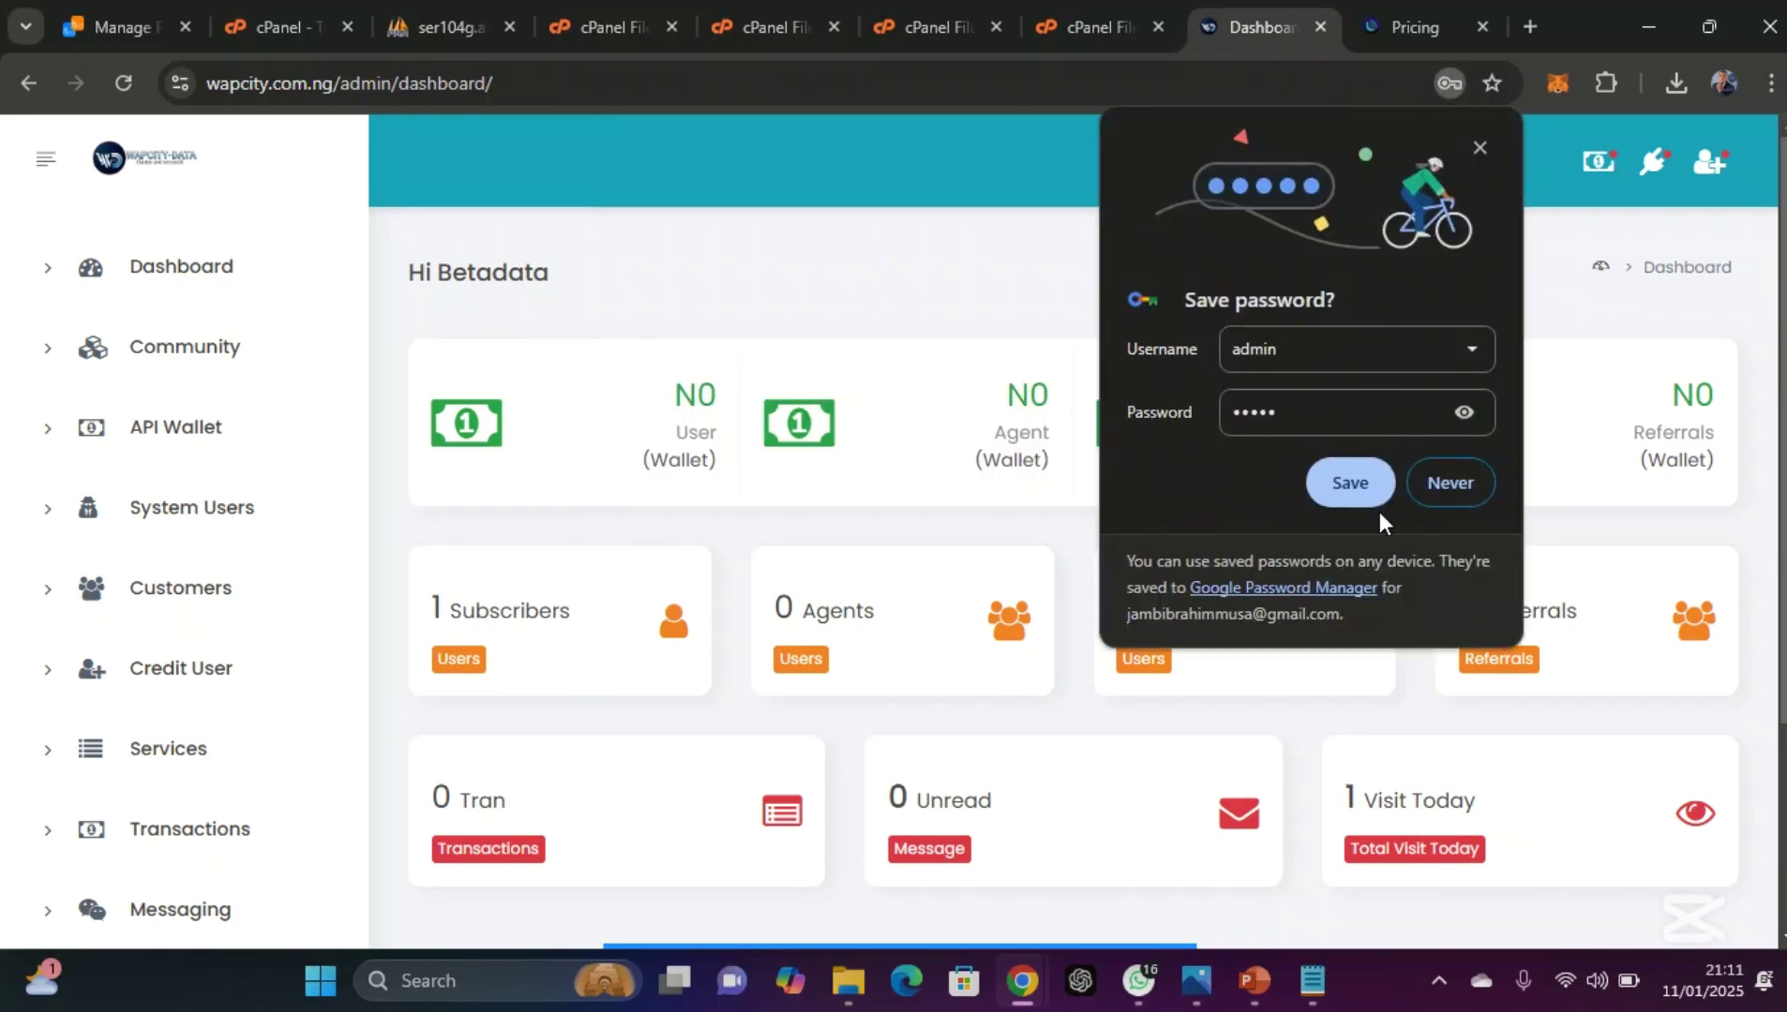
pyautogui.click(1344, 482)
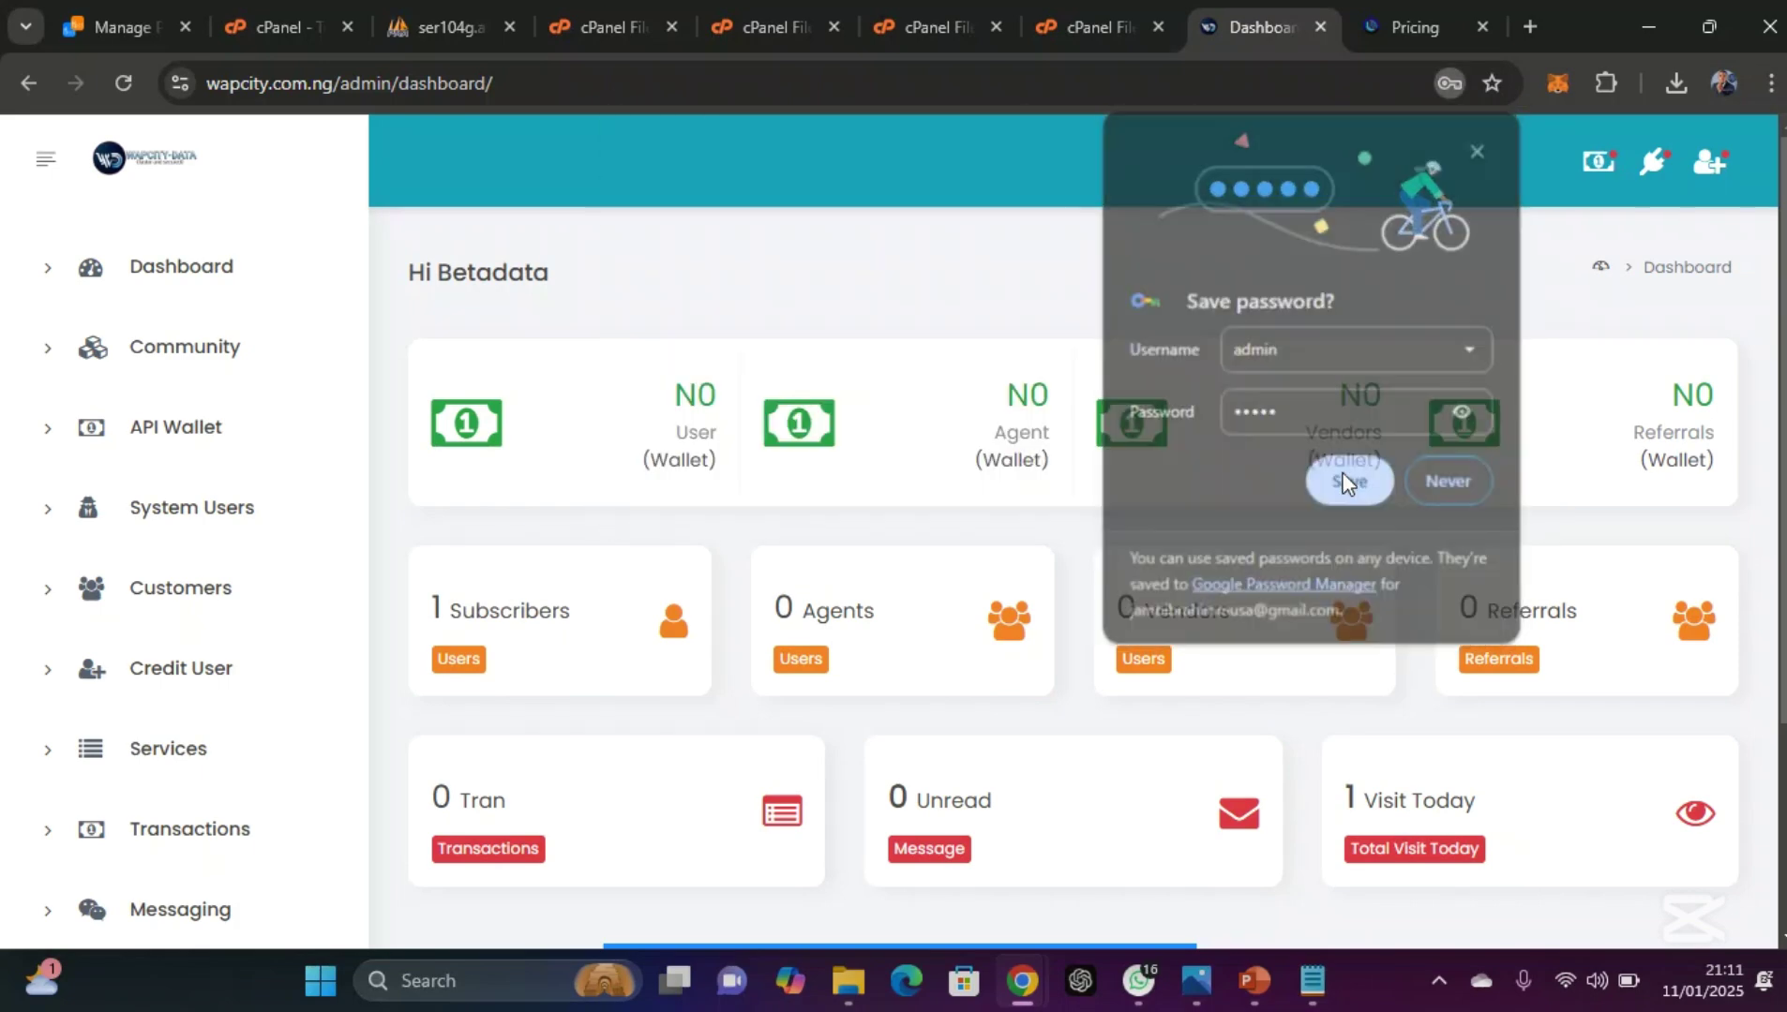
pyautogui.scroll(-3, 319, 522)
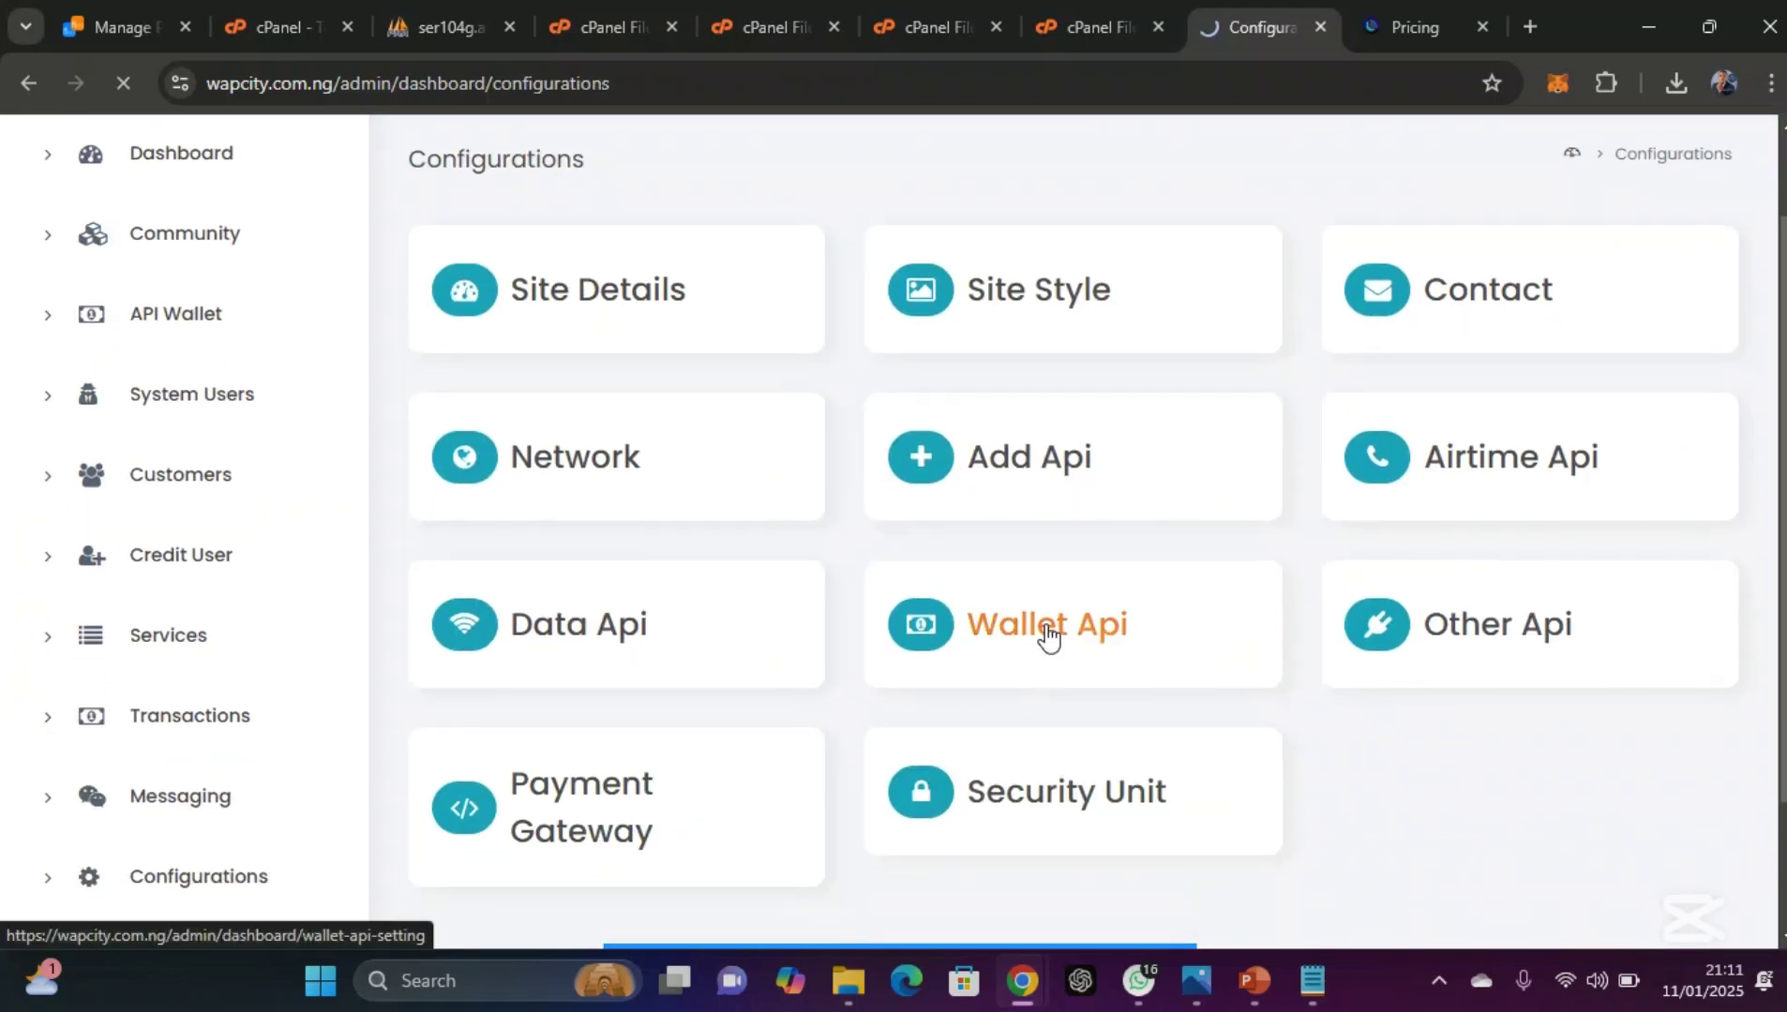
# Step: Save the Wallet API details with Betadata as the Wallet One provider
pyautogui.click(1040, 627)
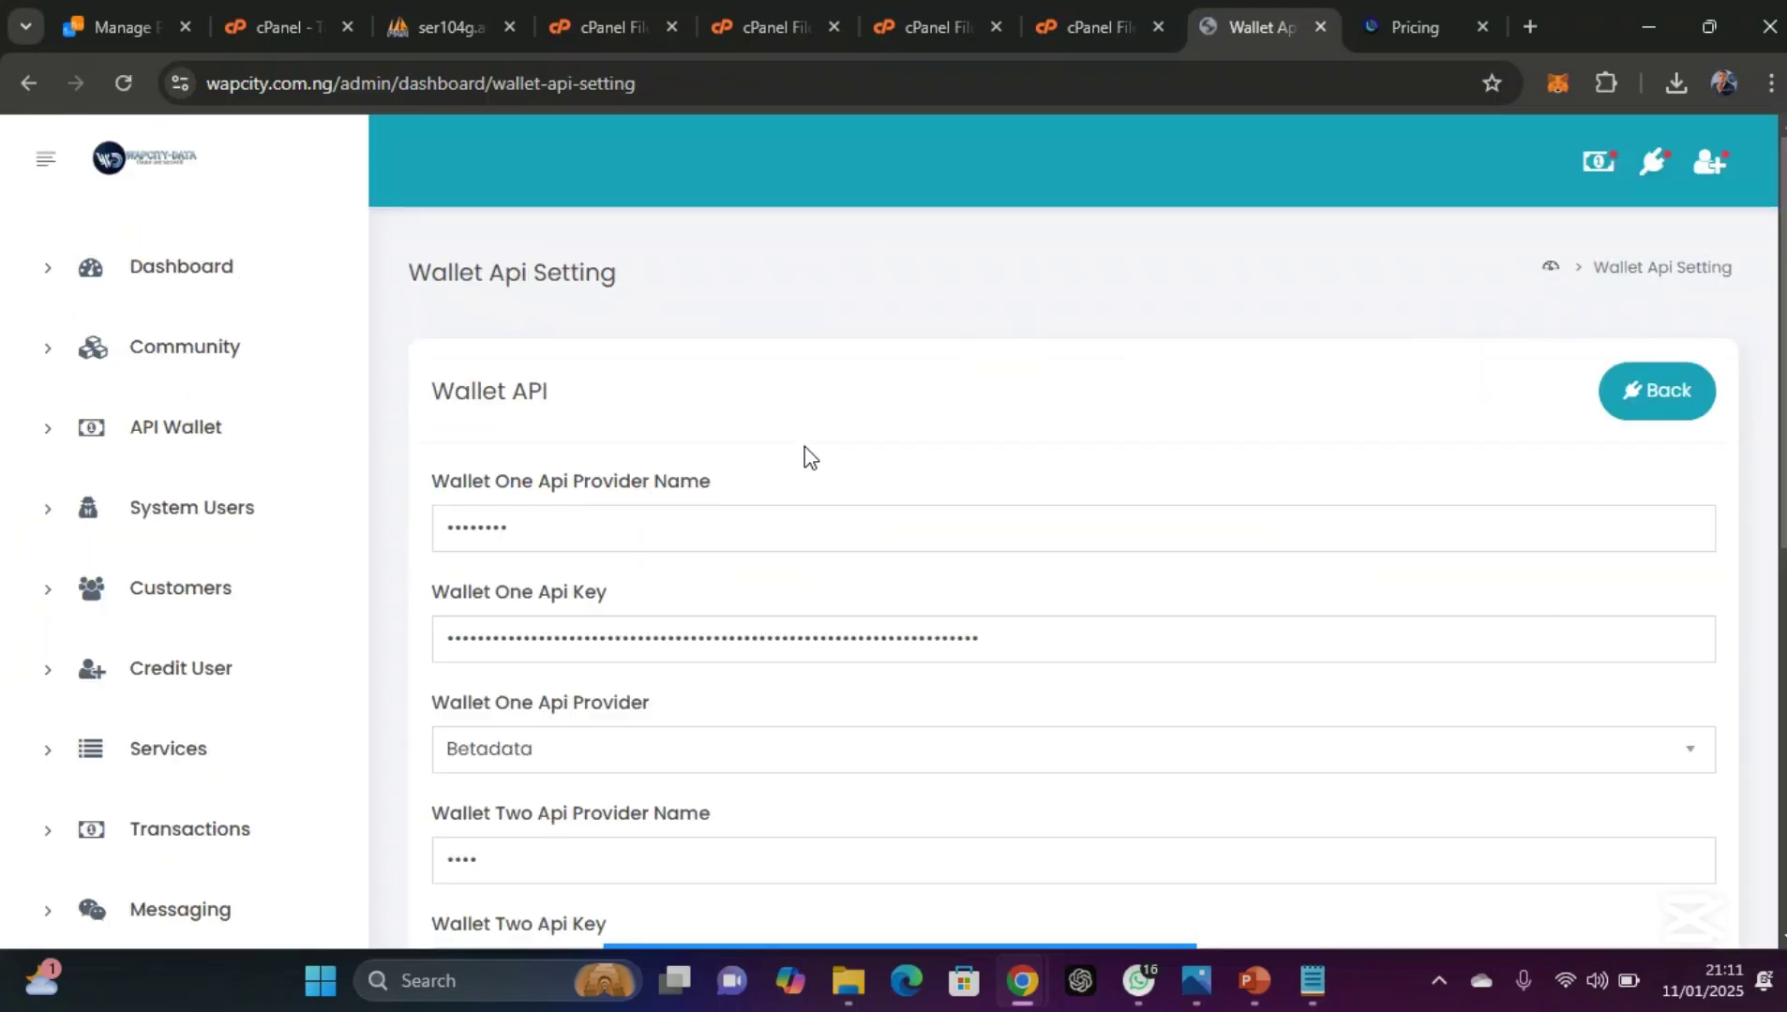
pyautogui.doubleClick(762, 531)
pyautogui.write('B')
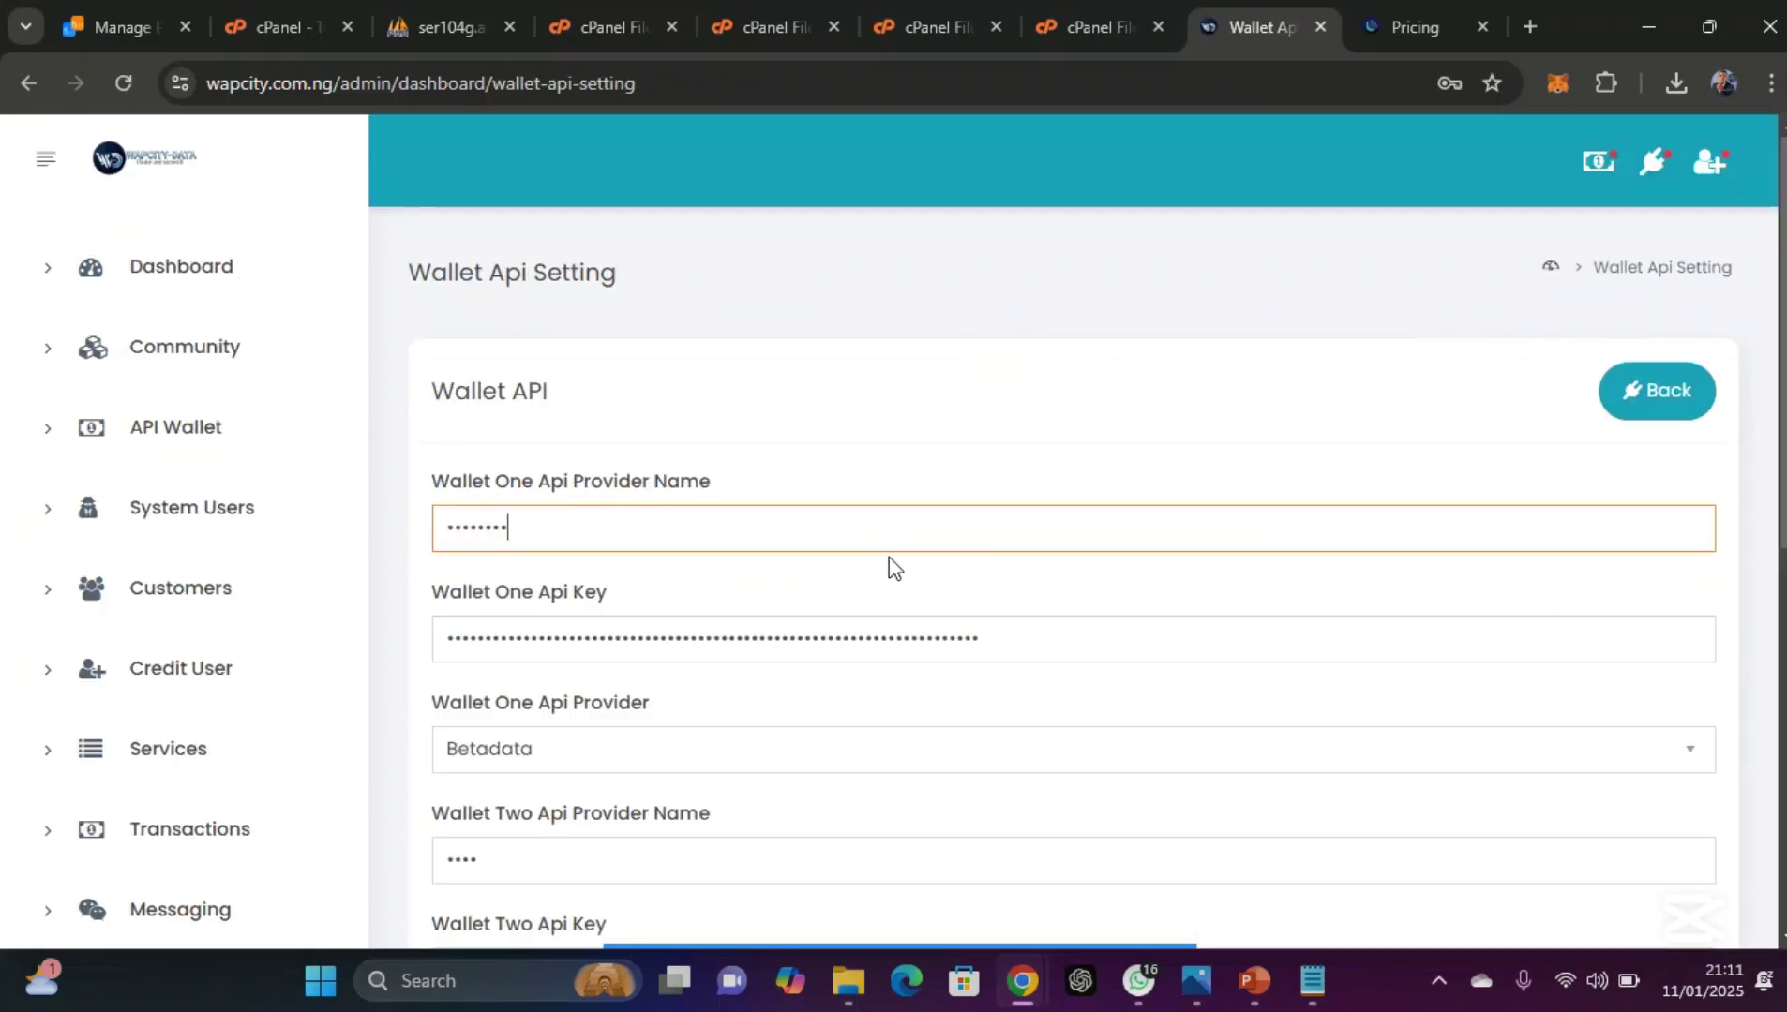
pyautogui.moveTo(1021, 638); pyautogui.dragTo(618, 630)
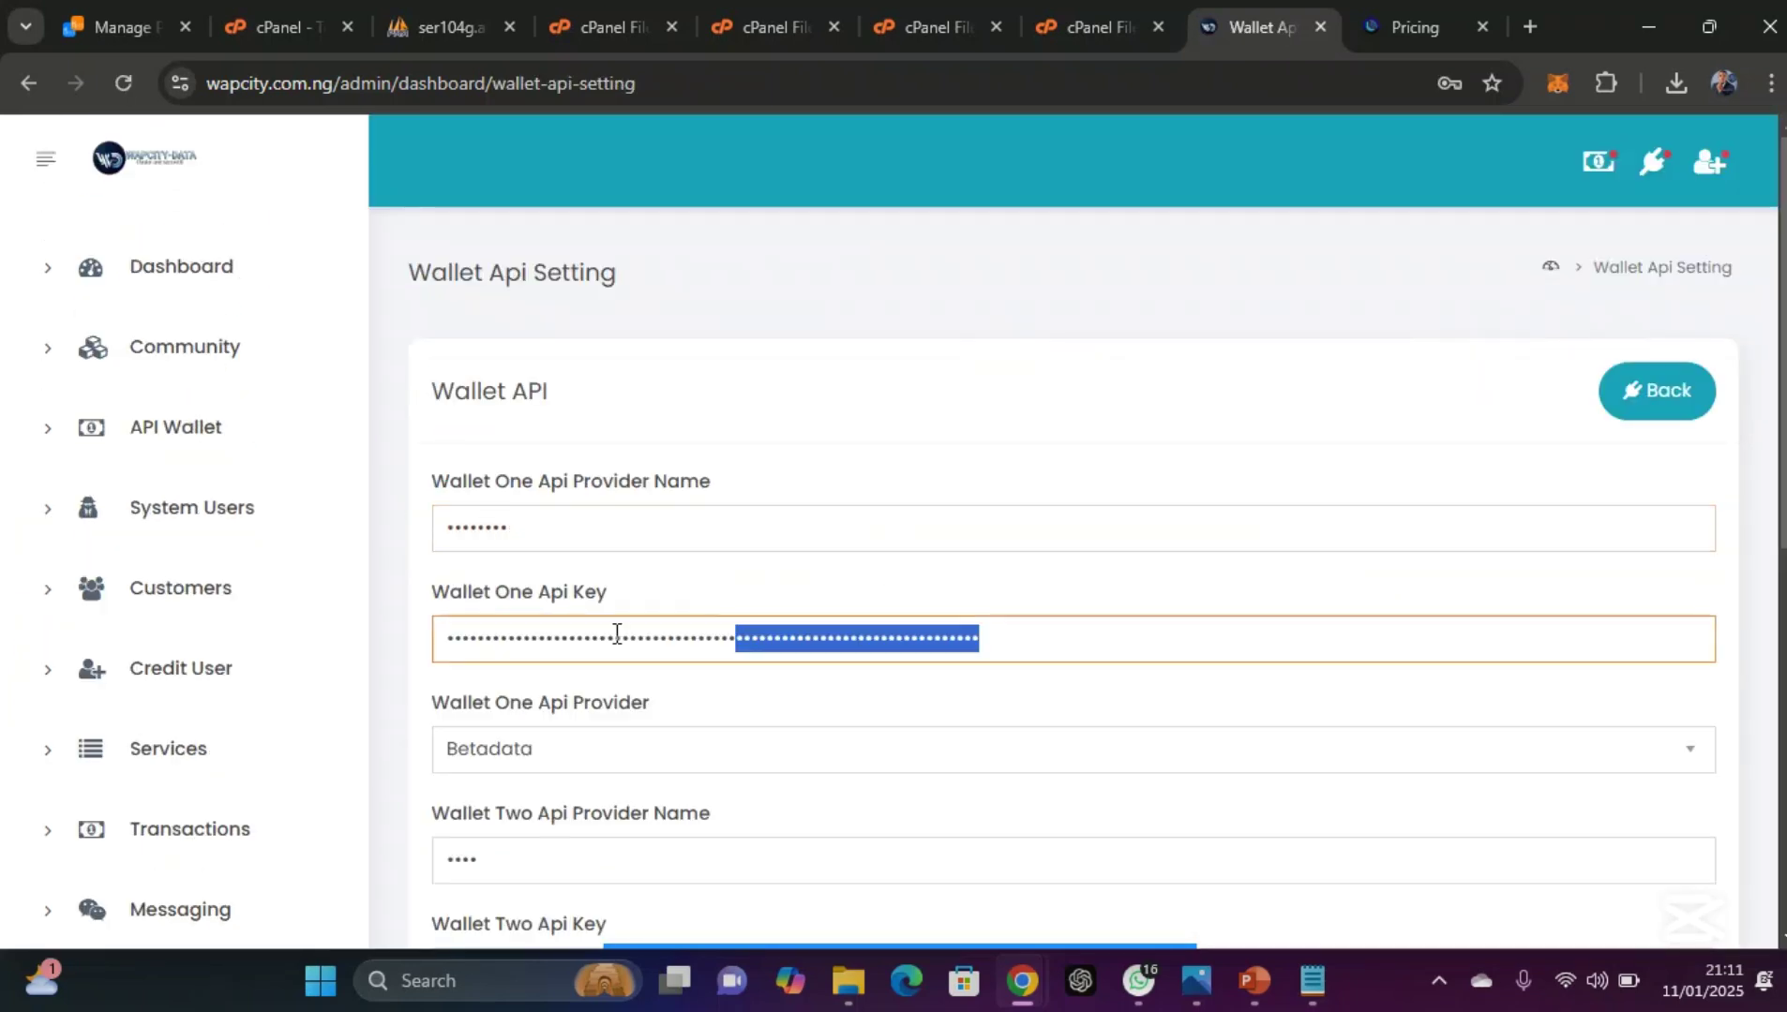
pyautogui.click(731, 757)
pyautogui.click(578, 350)
pyautogui.scroll(-8, 885, 490)
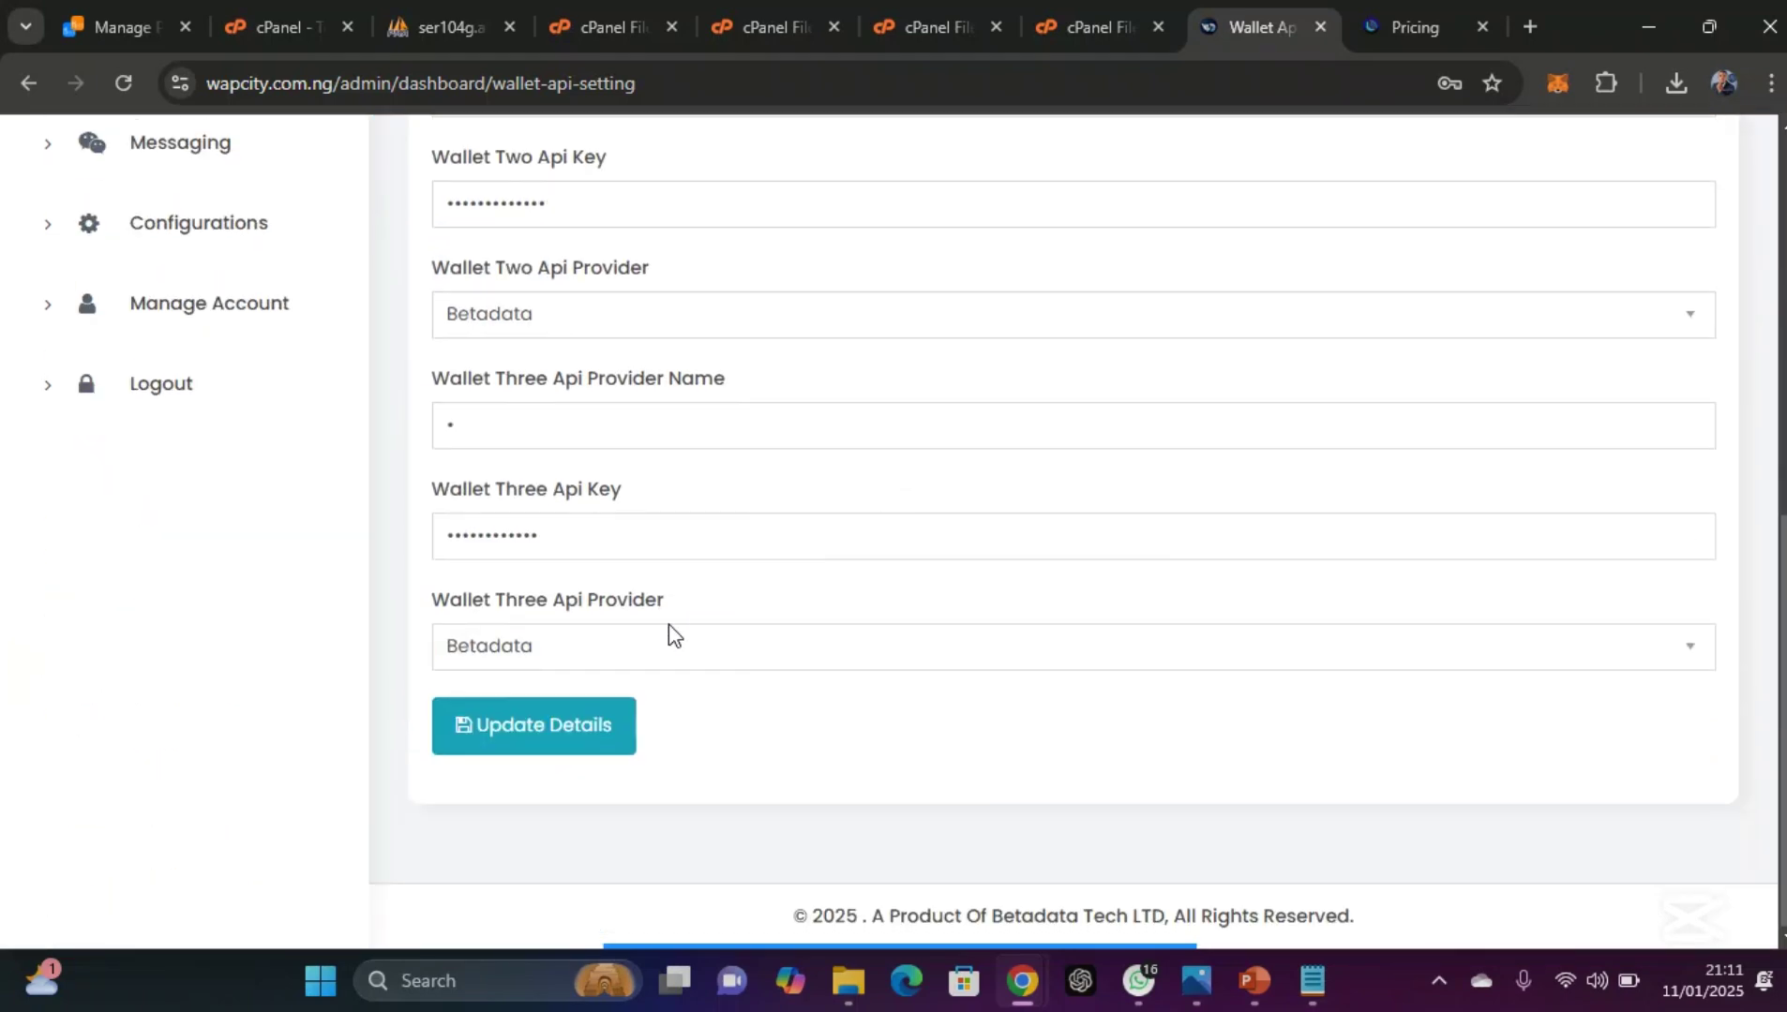
pyautogui.click(582, 722)
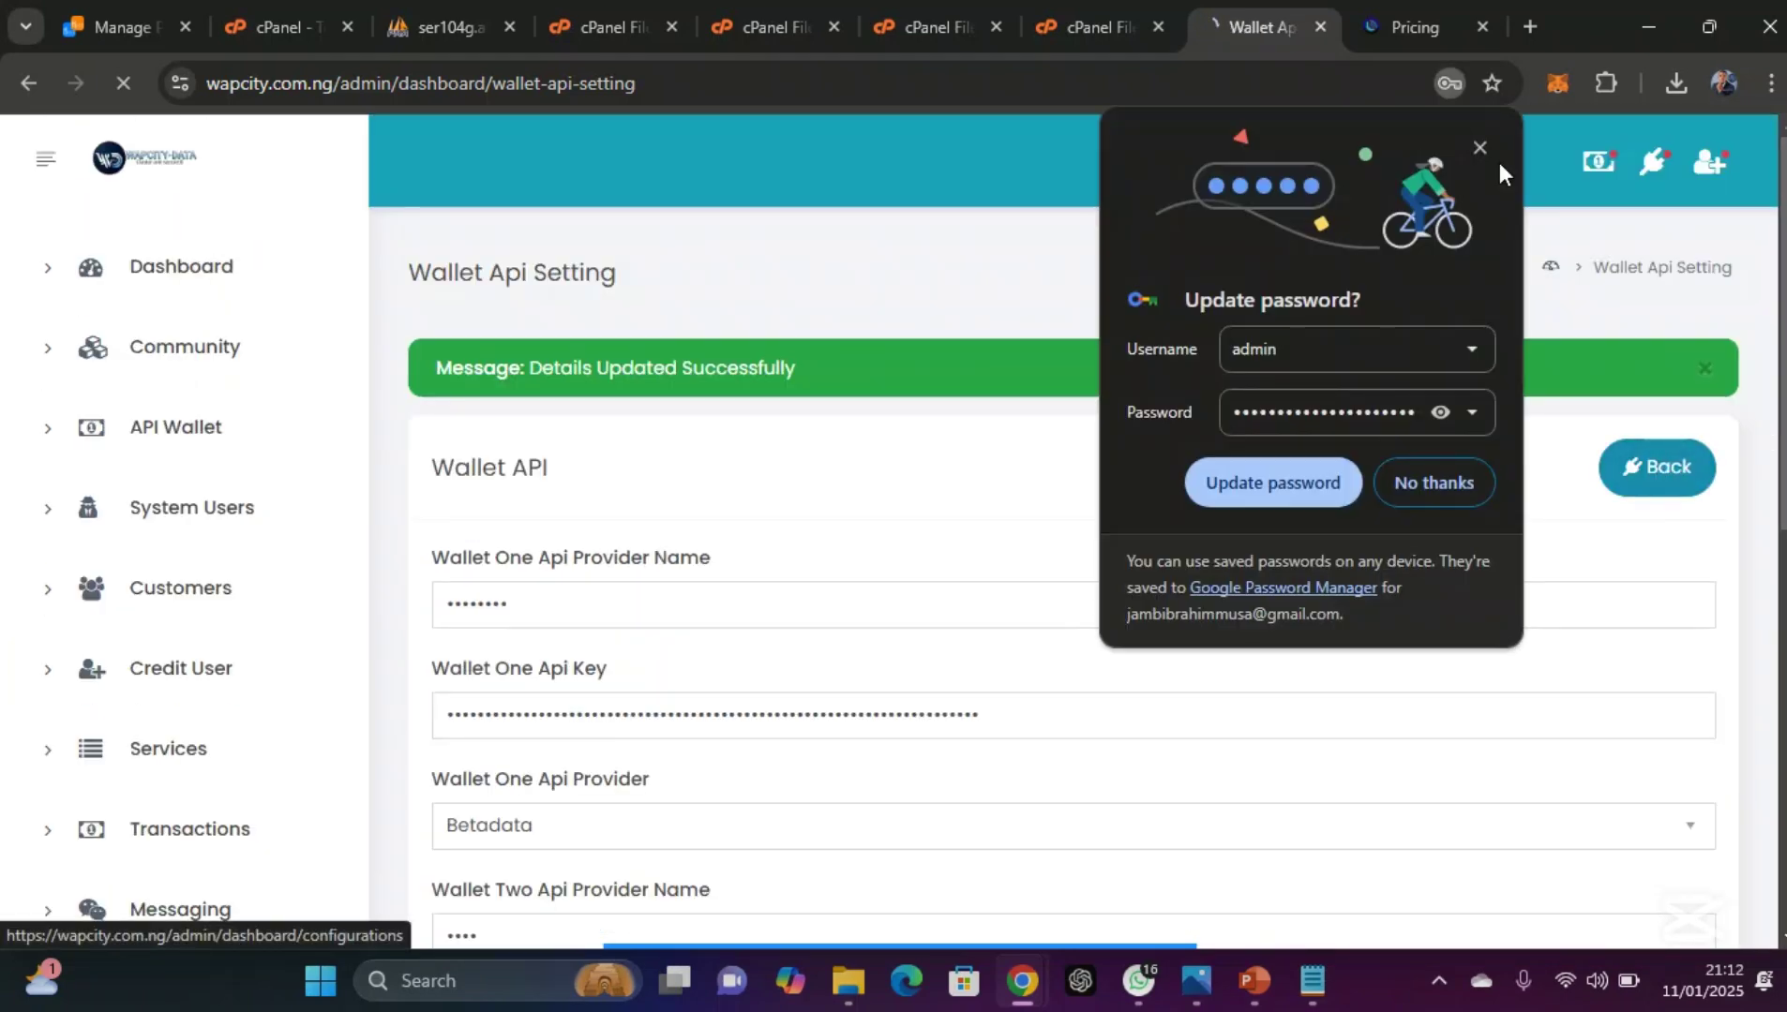
pyautogui.click(1480, 149)
pyautogui.scroll(-3, 1048, 582)
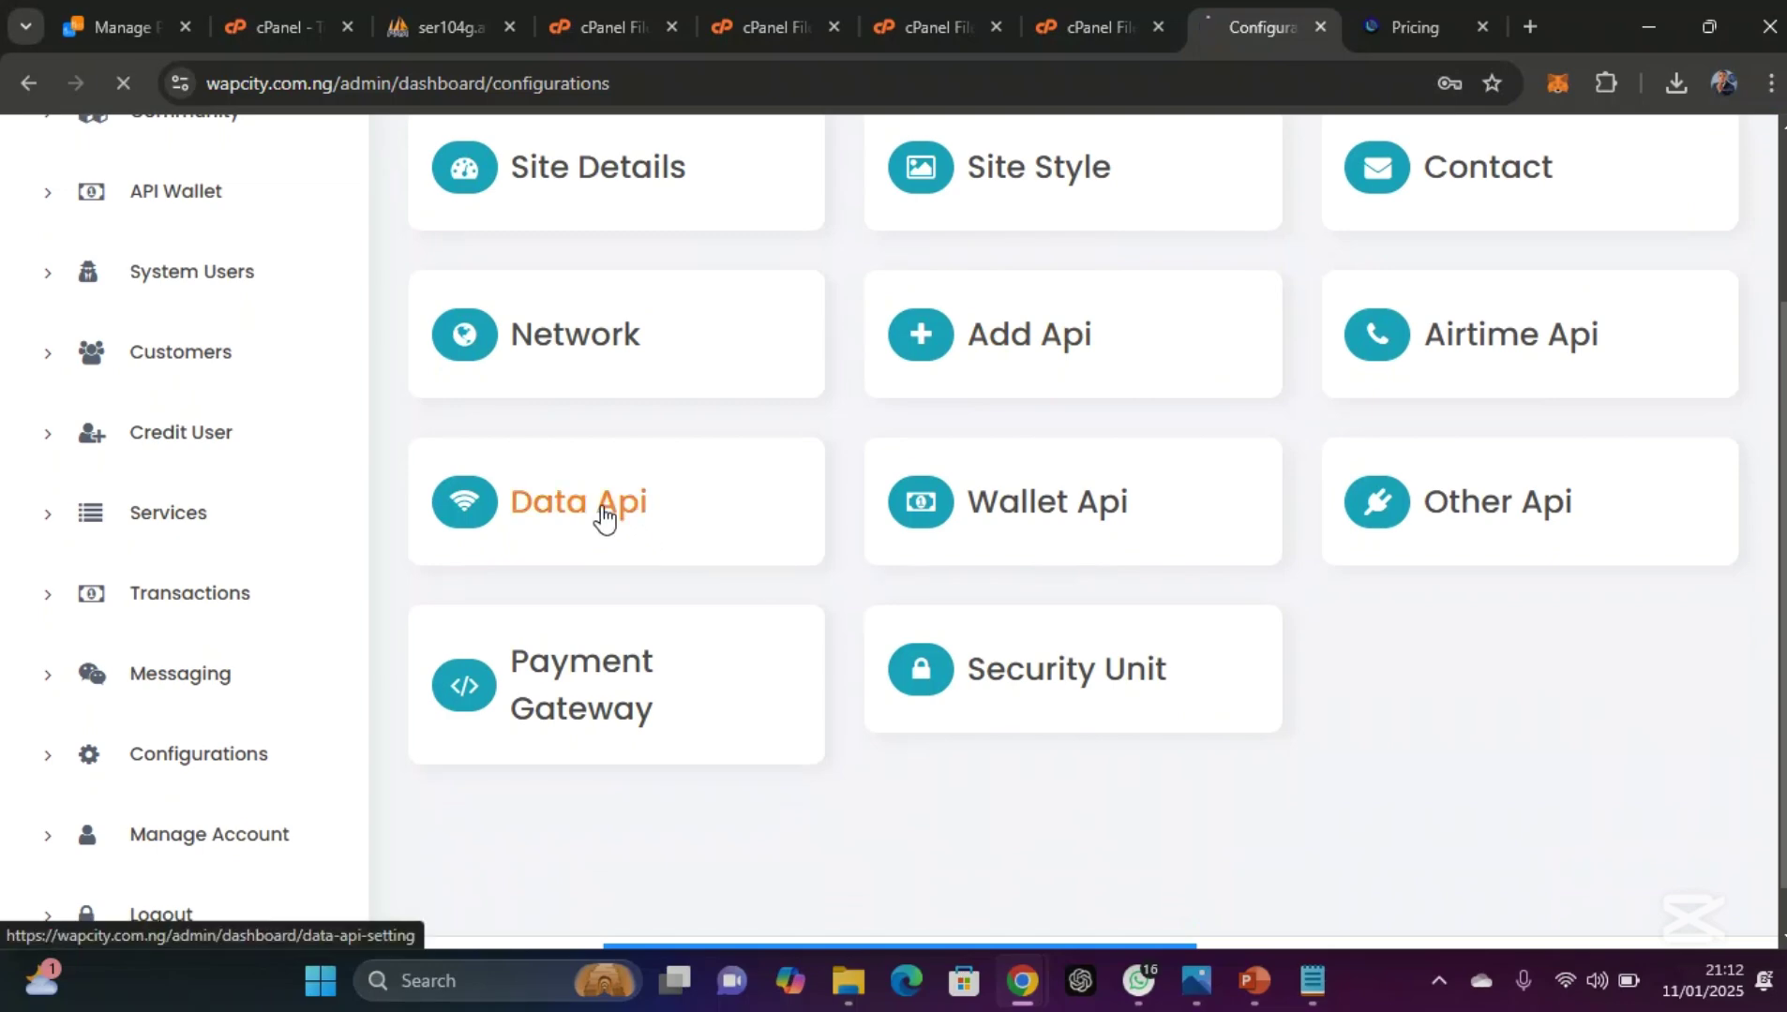
# Step: Paste the MTN SME data API key into Coupon Data, set Betadata as provider, and save
pyautogui.click(605, 515)
pyautogui.scroll(-4, 608, 488)
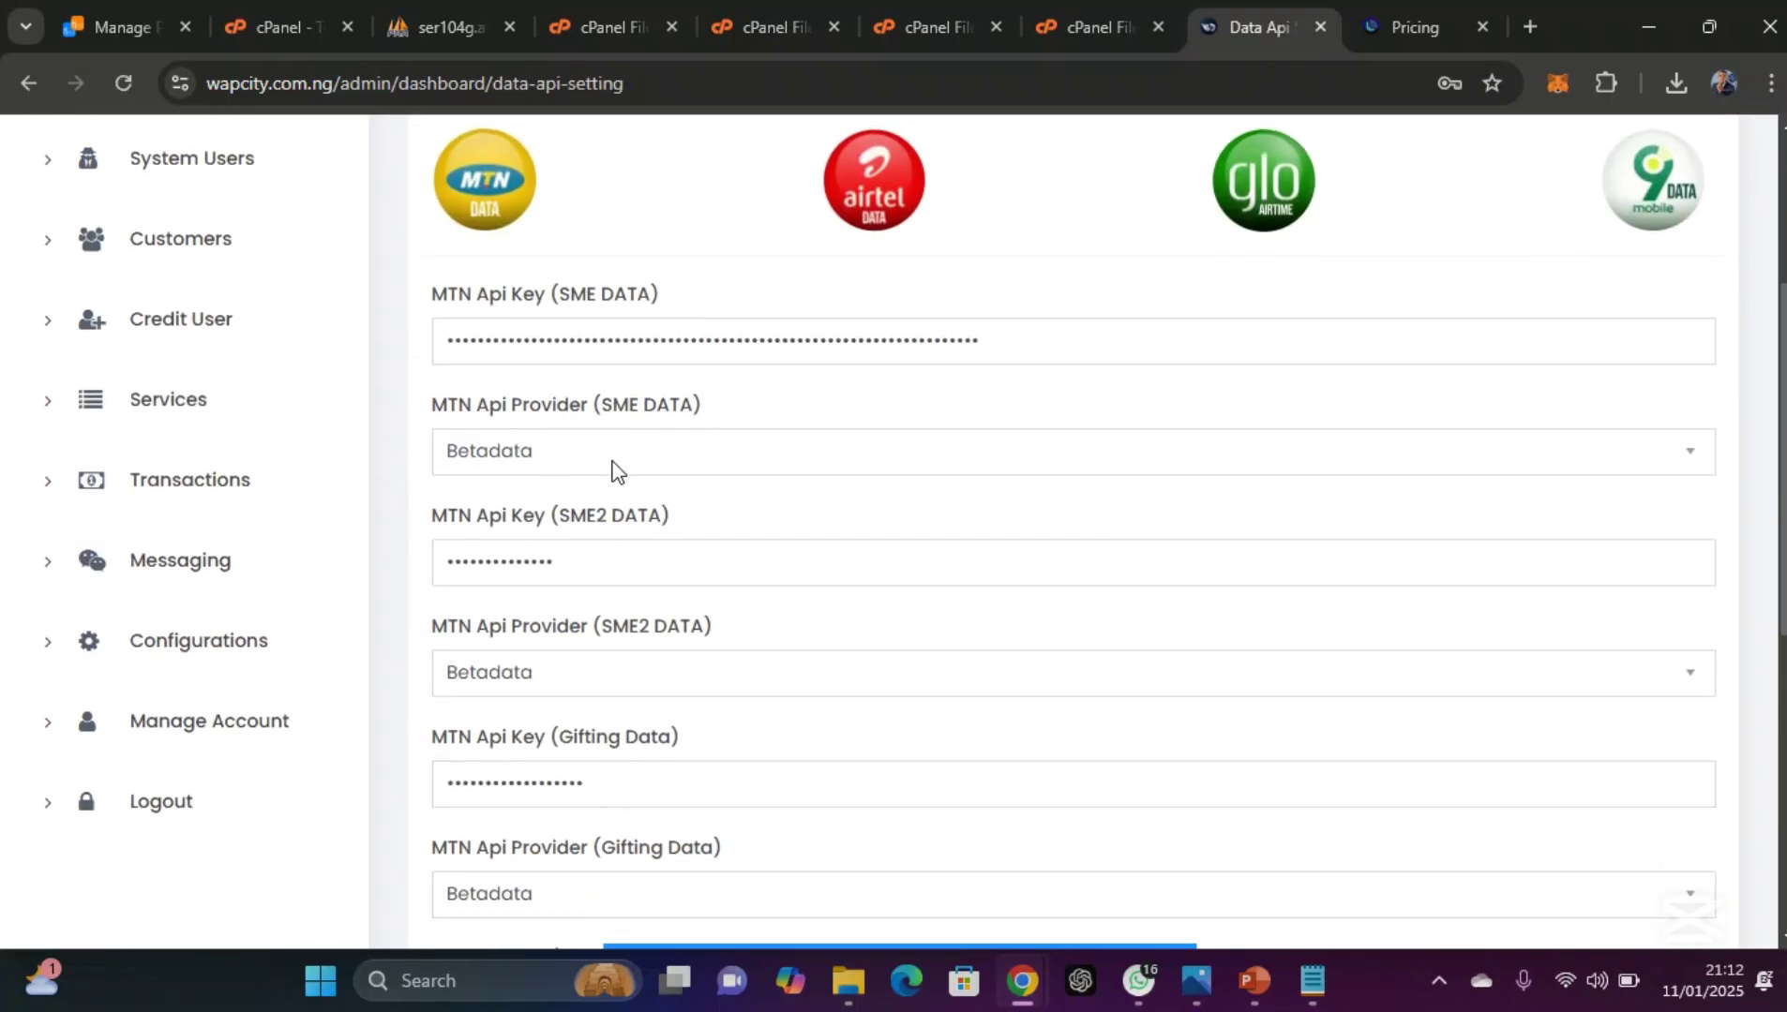
pyautogui.doubleClick(1043, 346)
pyautogui.press('End')
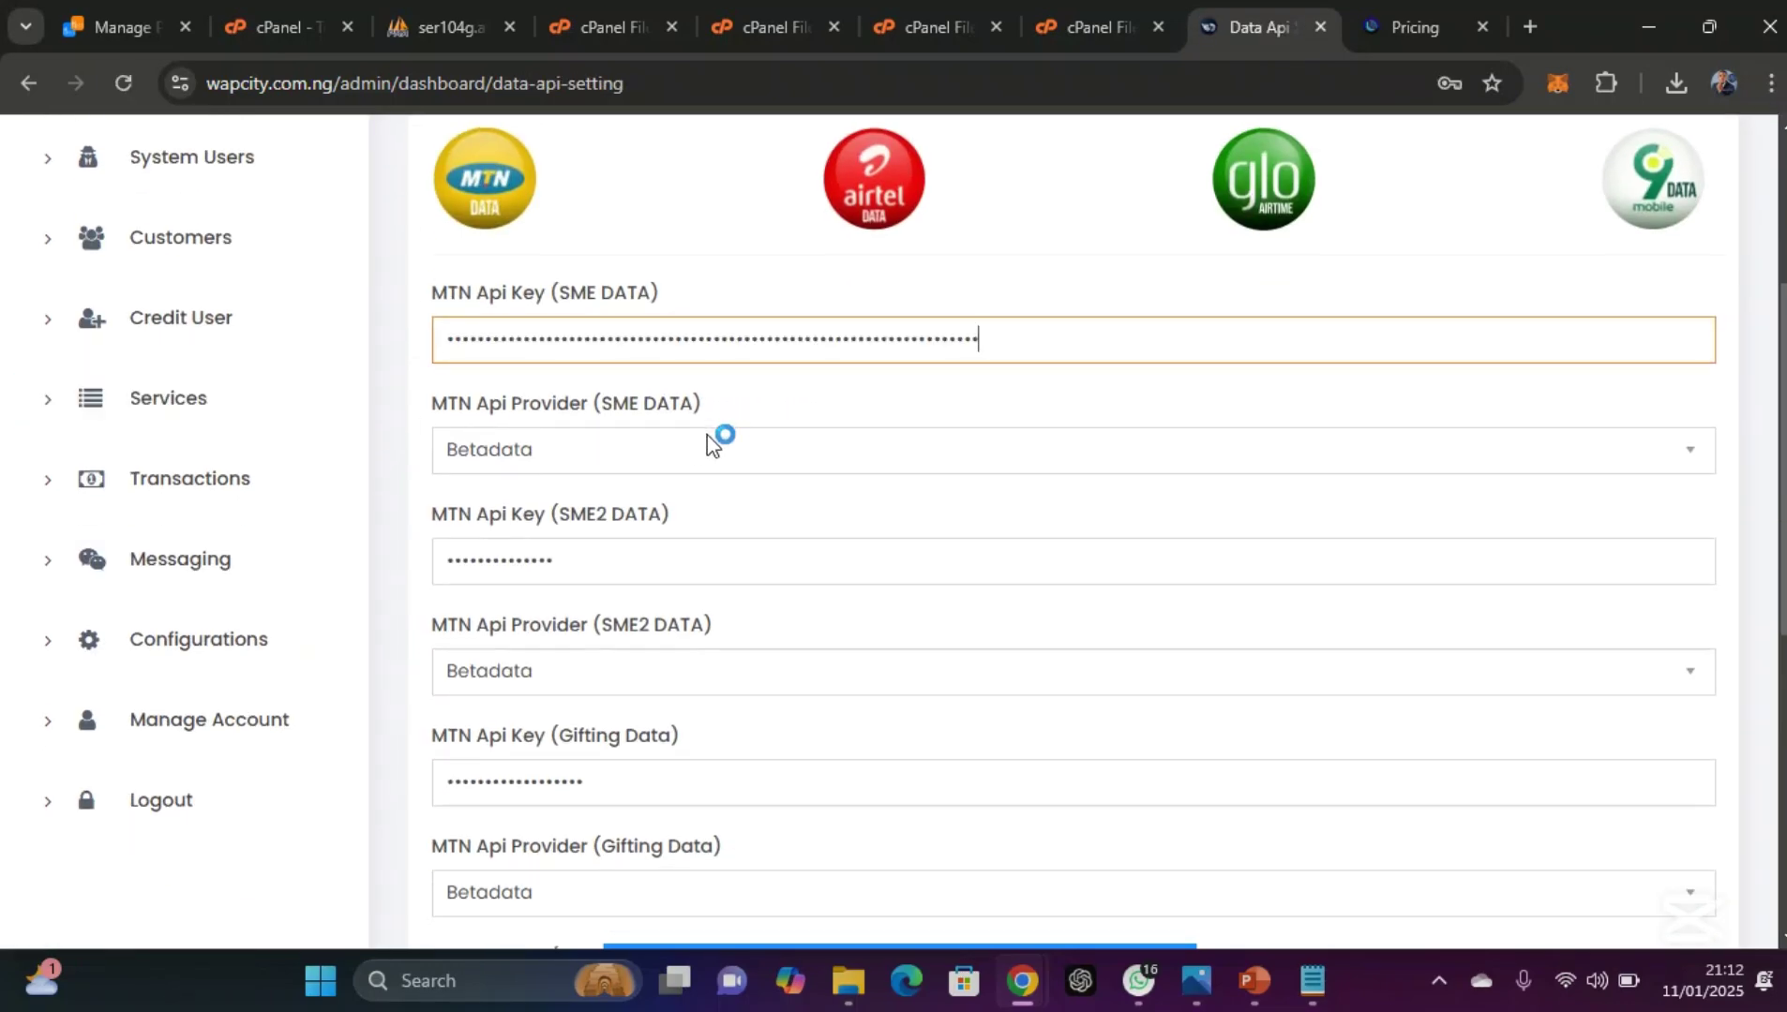
pyautogui.click(696, 448)
pyautogui.click(530, 574)
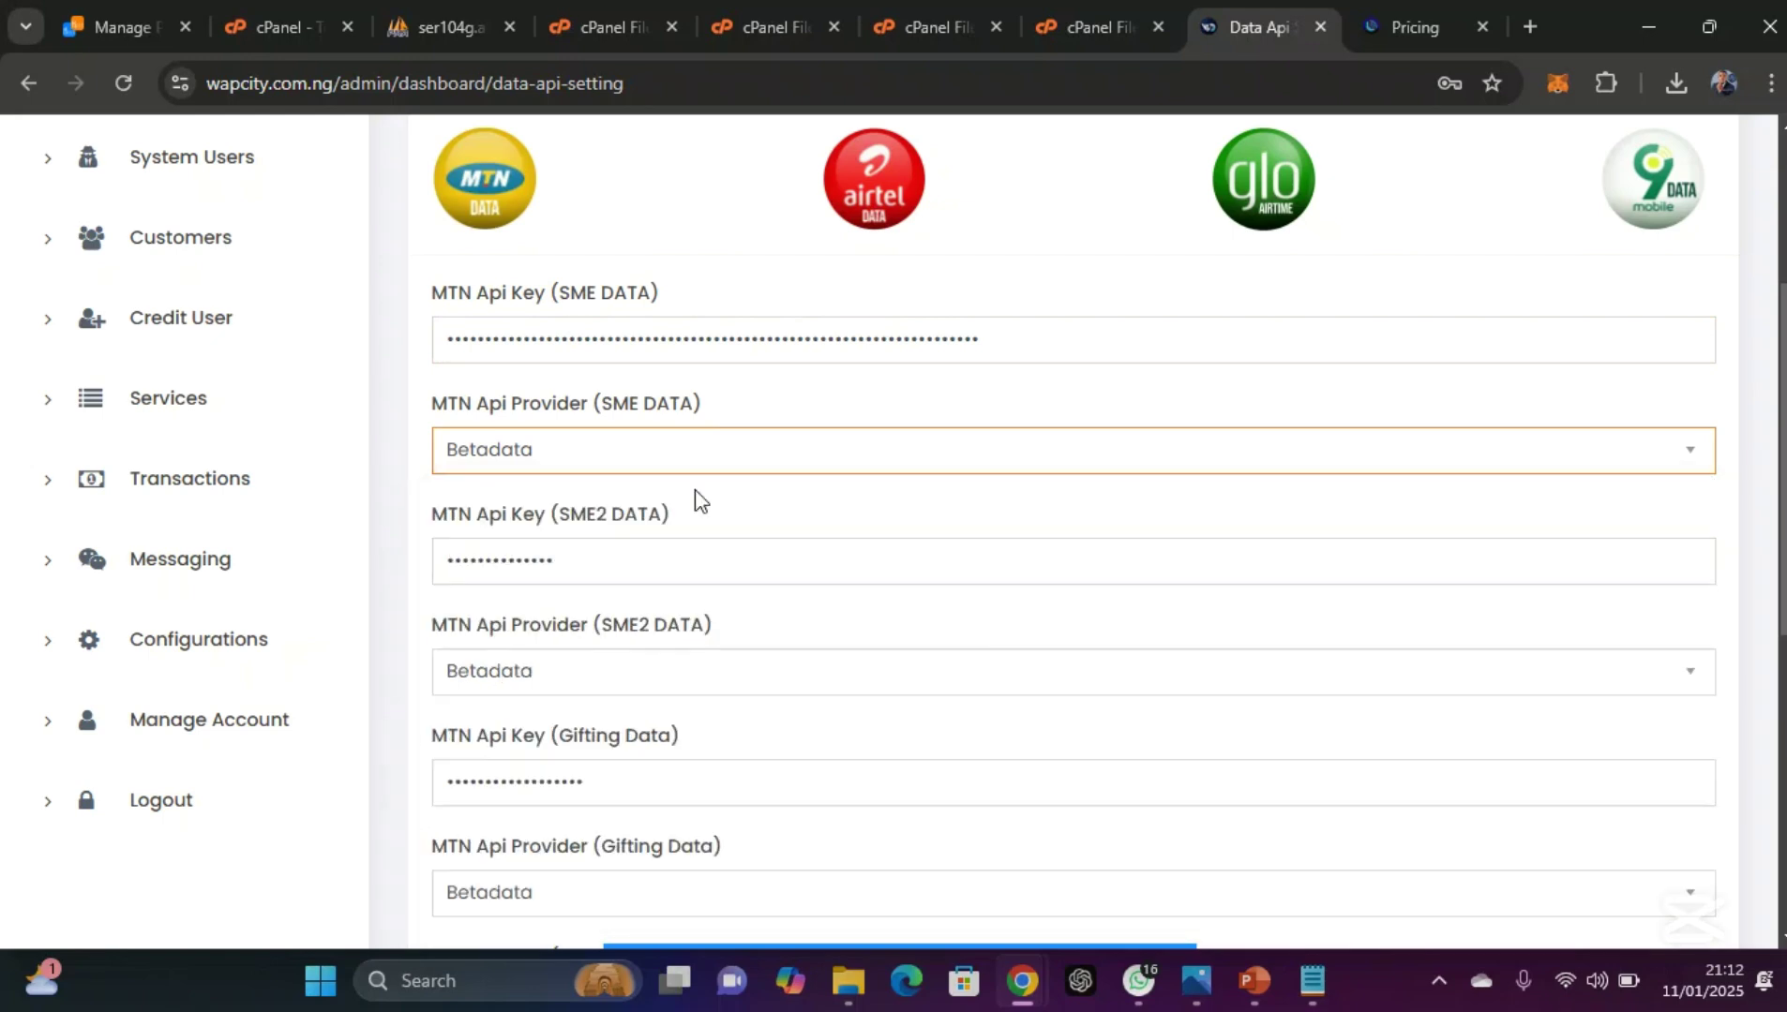
pyautogui.scroll(-7, 698, 502)
pyautogui.click(571, 531)
pyautogui.hotkey('ctrl', 'v')
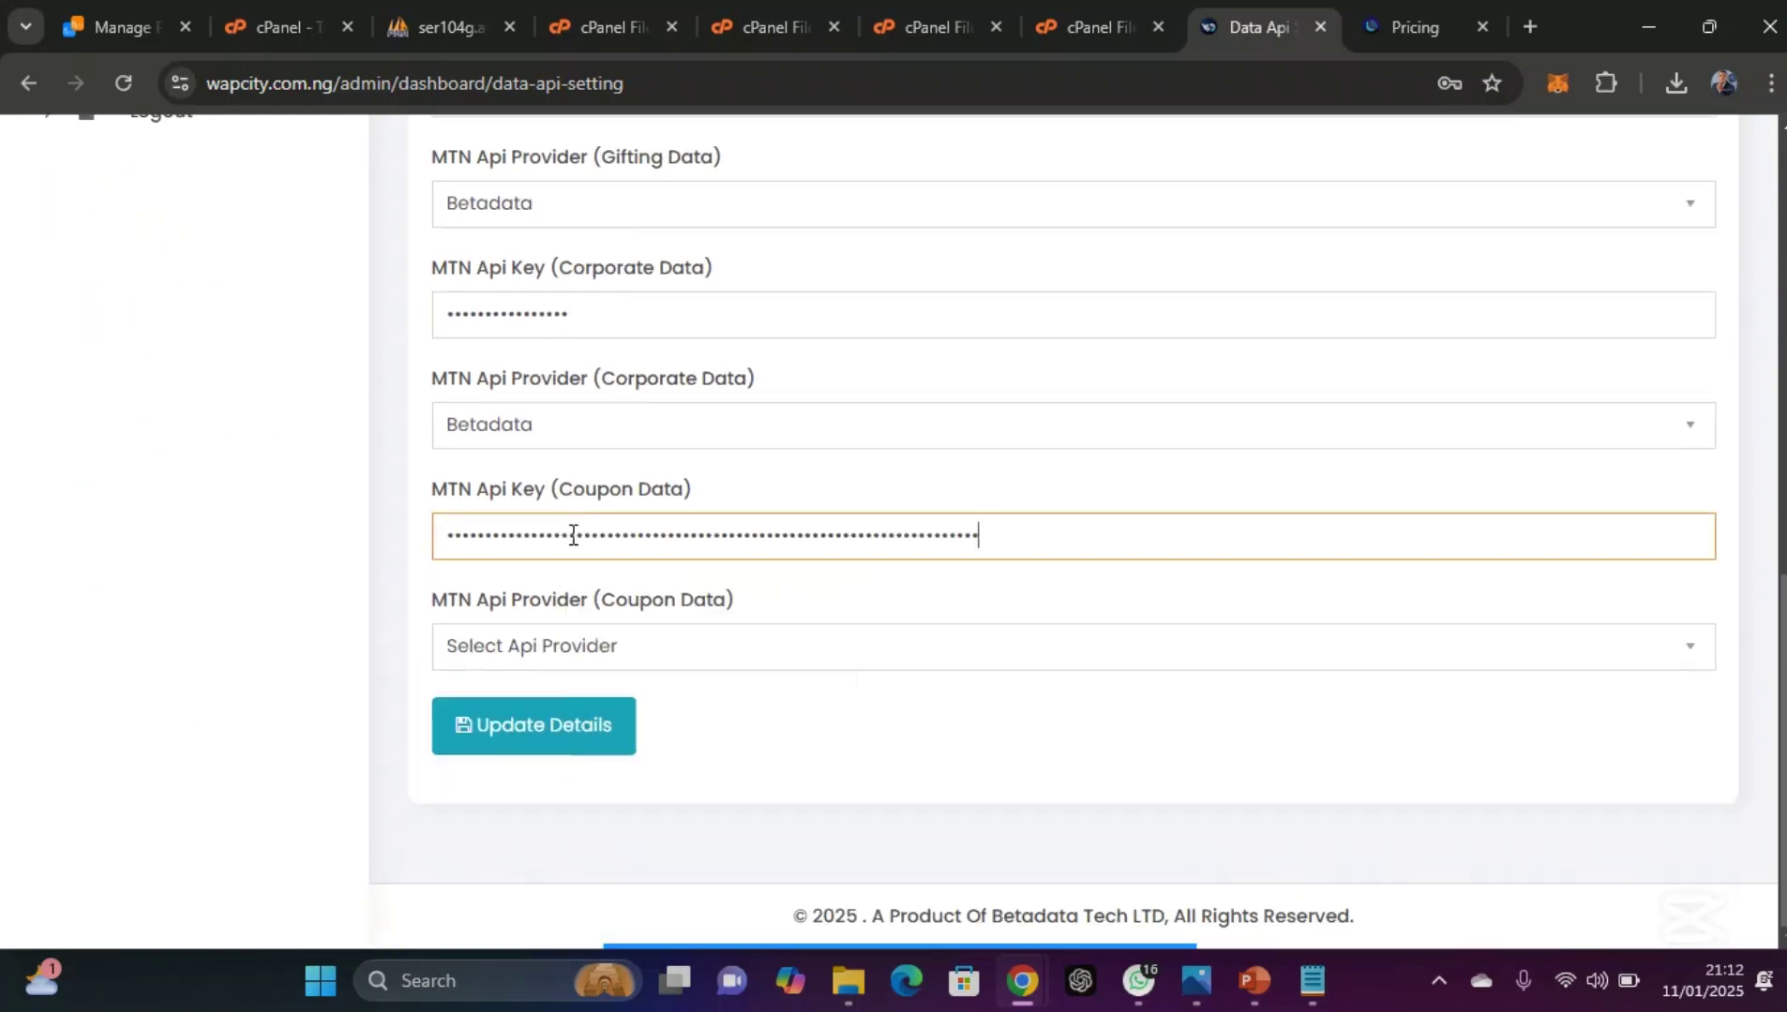
pyautogui.click(525, 646)
pyautogui.click(475, 298)
pyautogui.click(510, 712)
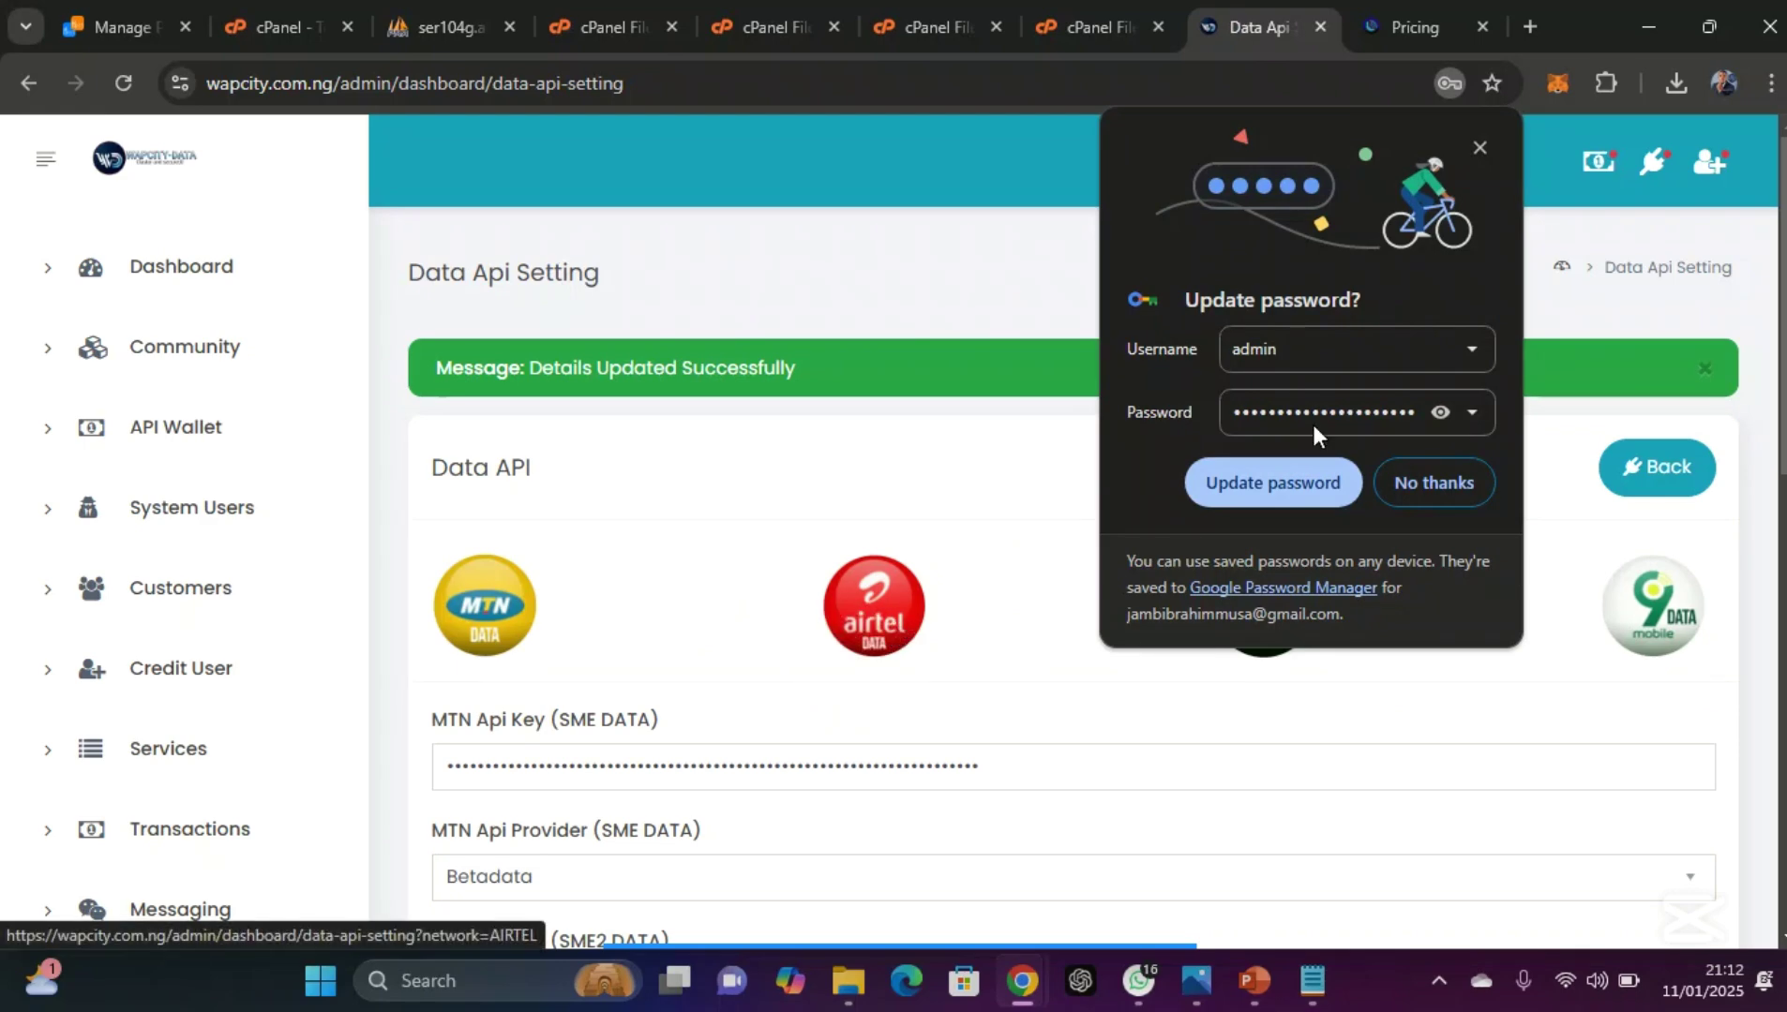
pyautogui.click(1480, 146)
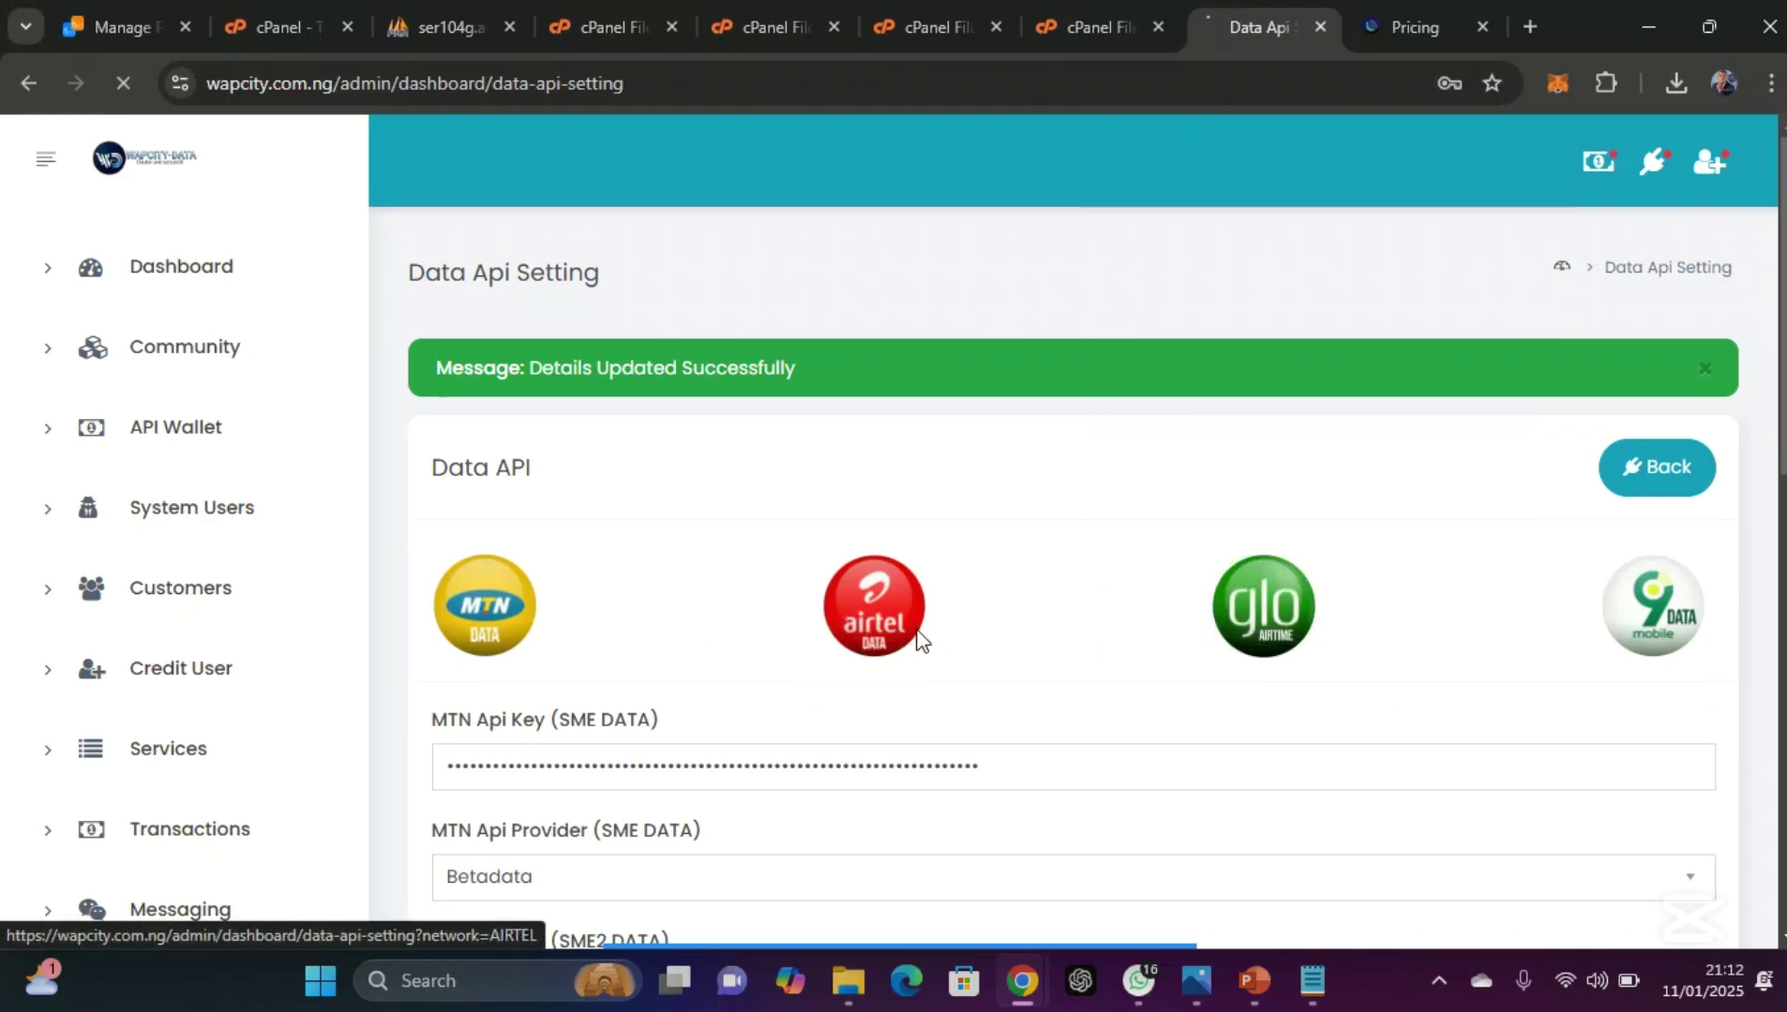
# Step: Look at the AIRTEL data API settings and return to Configurations
pyautogui.click(914, 633)
pyautogui.click(1655, 395)
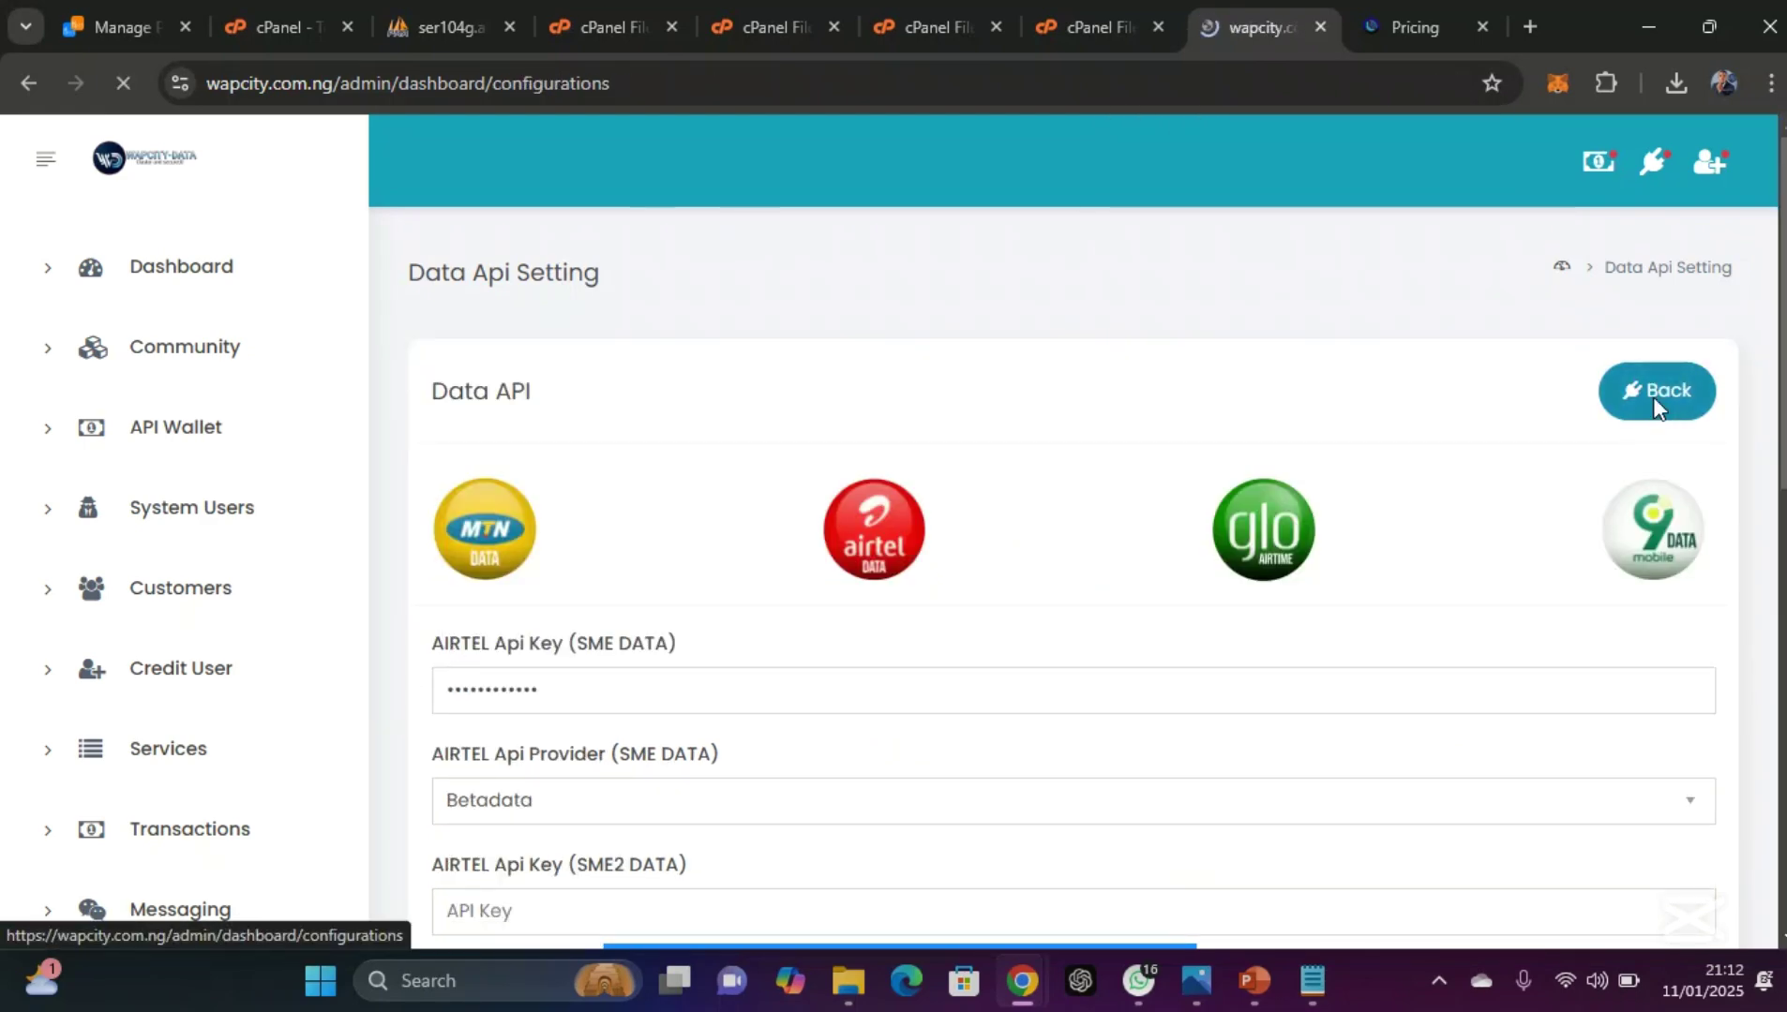
pyautogui.scroll(-2, 1205, 633)
# Step: Paste the API key into MTN Share & Sell airtime, keep Betadata as provider, and save
pyautogui.click(1472, 388)
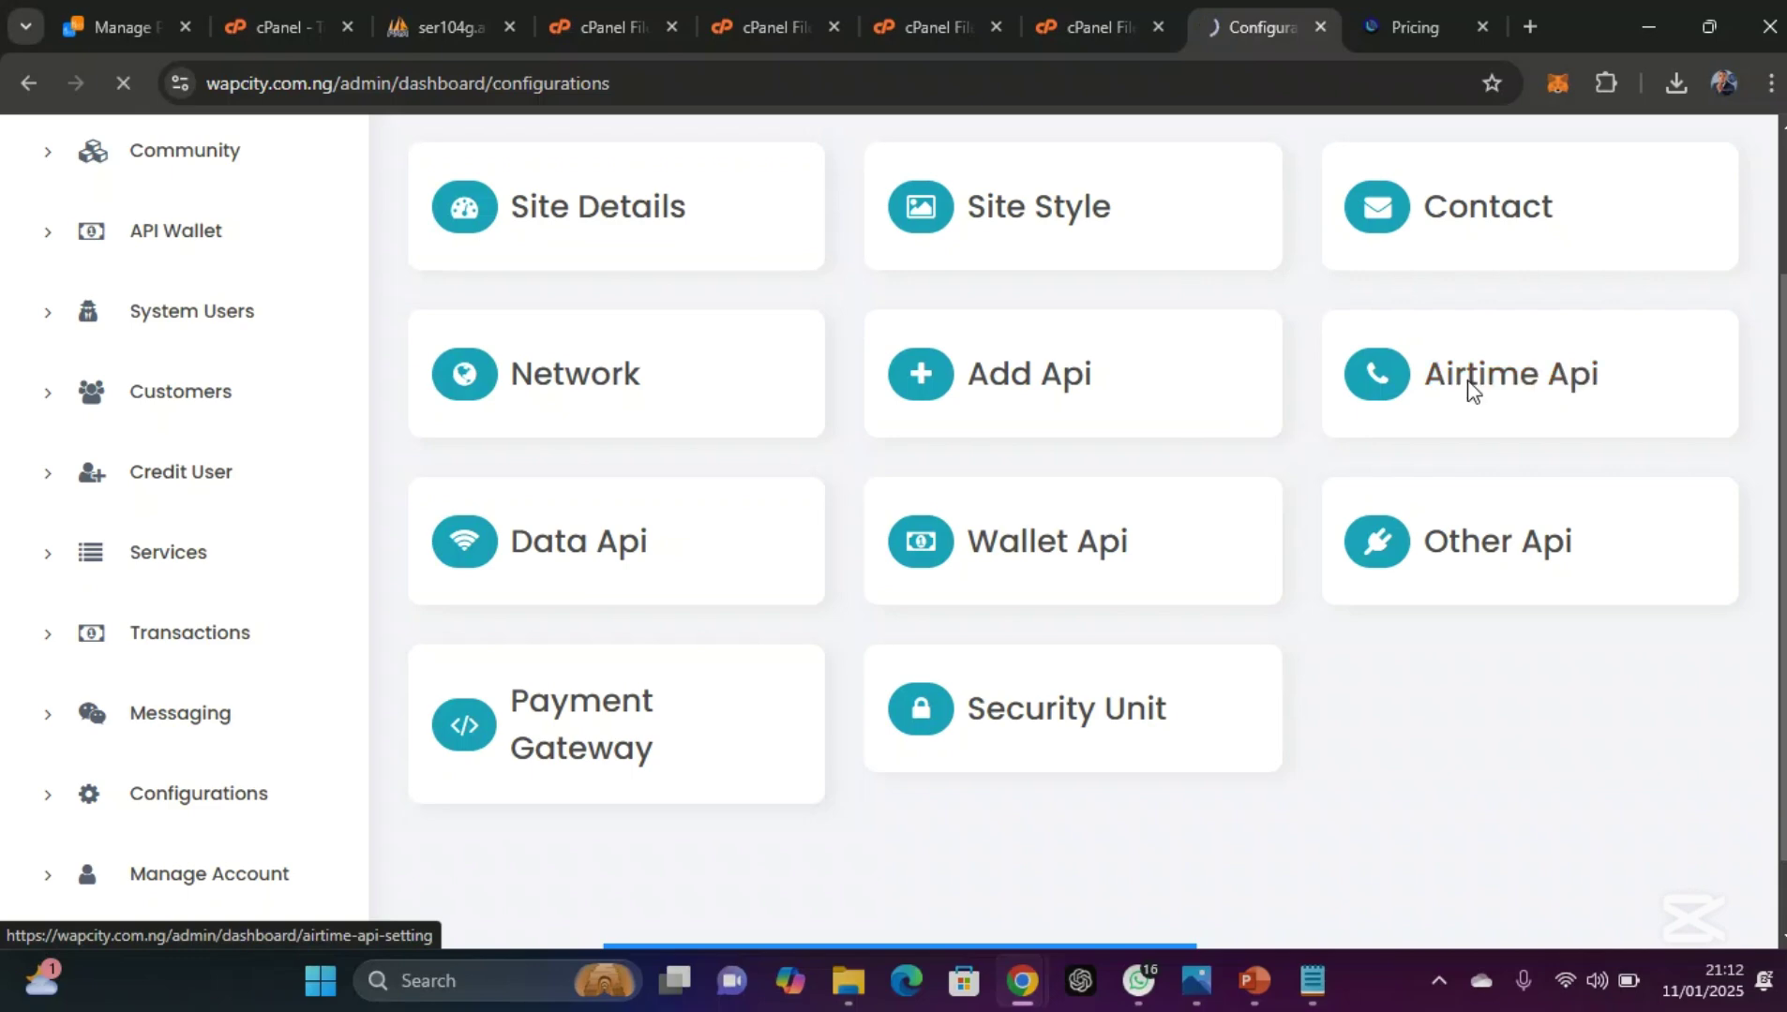
pyautogui.moveTo(1029, 694); pyautogui.dragTo(319, 773)
pyautogui.click(734, 670)
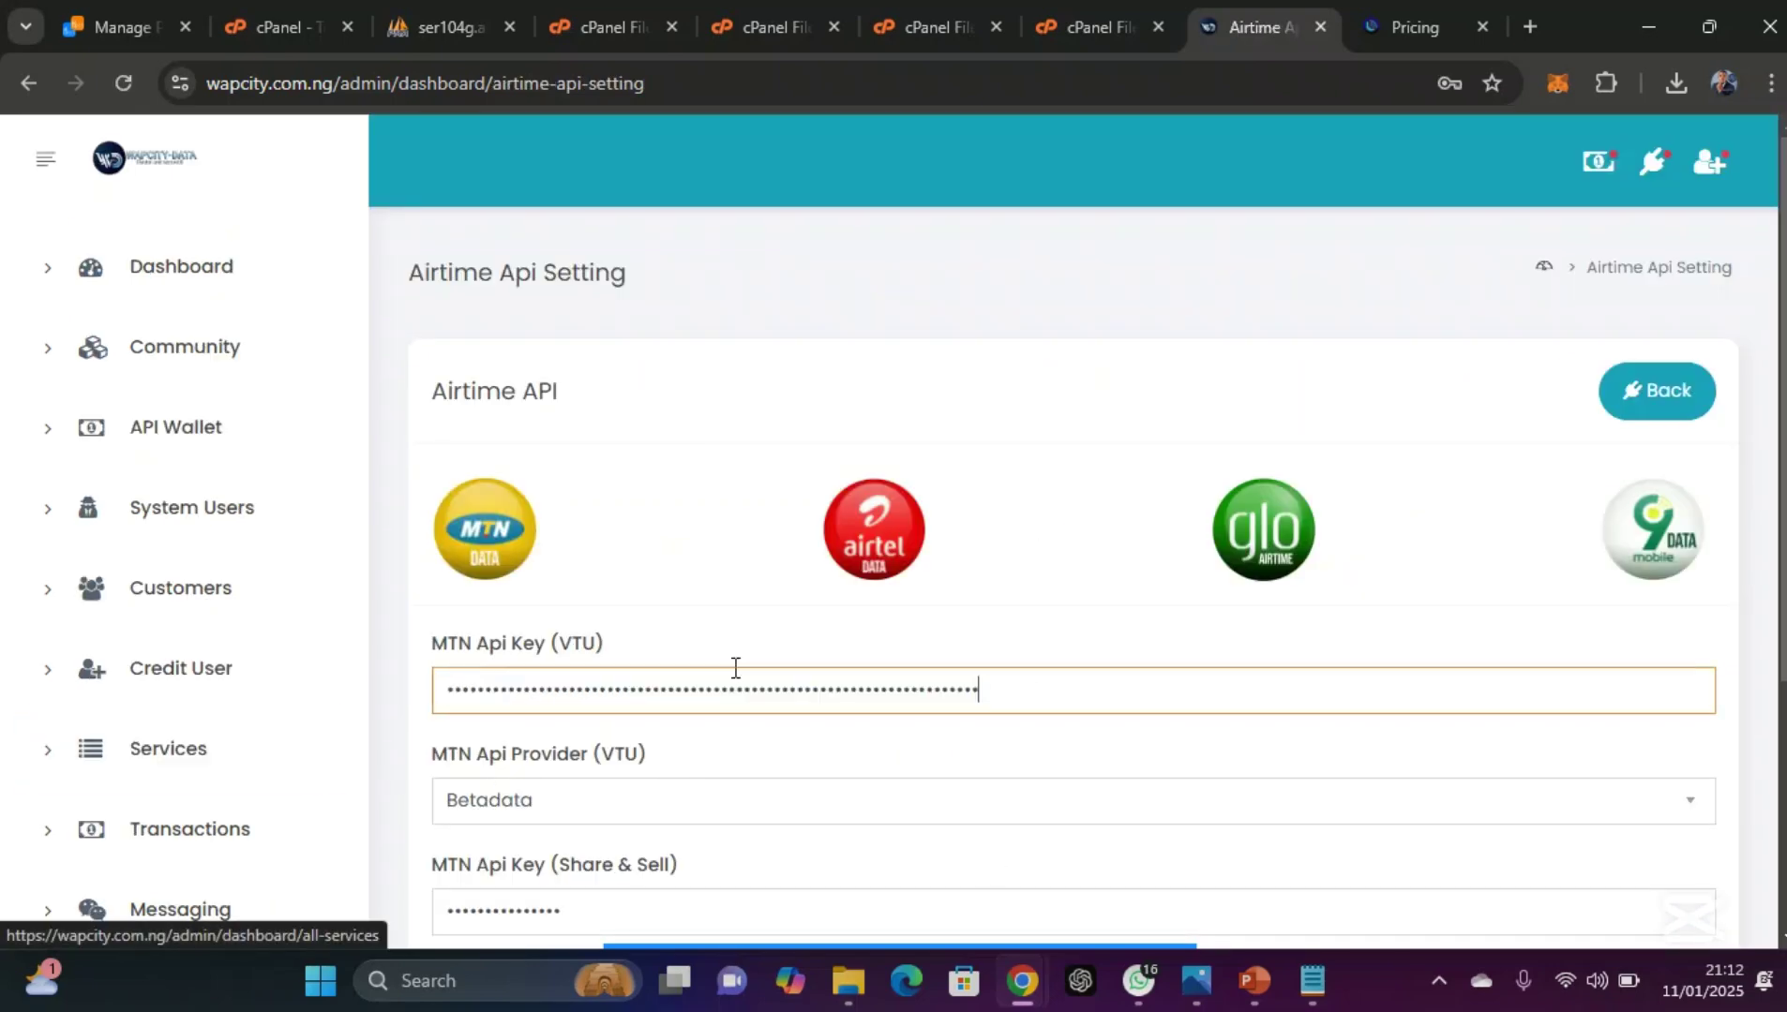
pyautogui.scroll(-4, 756, 657)
pyautogui.click(716, 553)
pyautogui.hotkey('ctrl', 'a')
pyautogui.hotkey('ctrl', 'v')
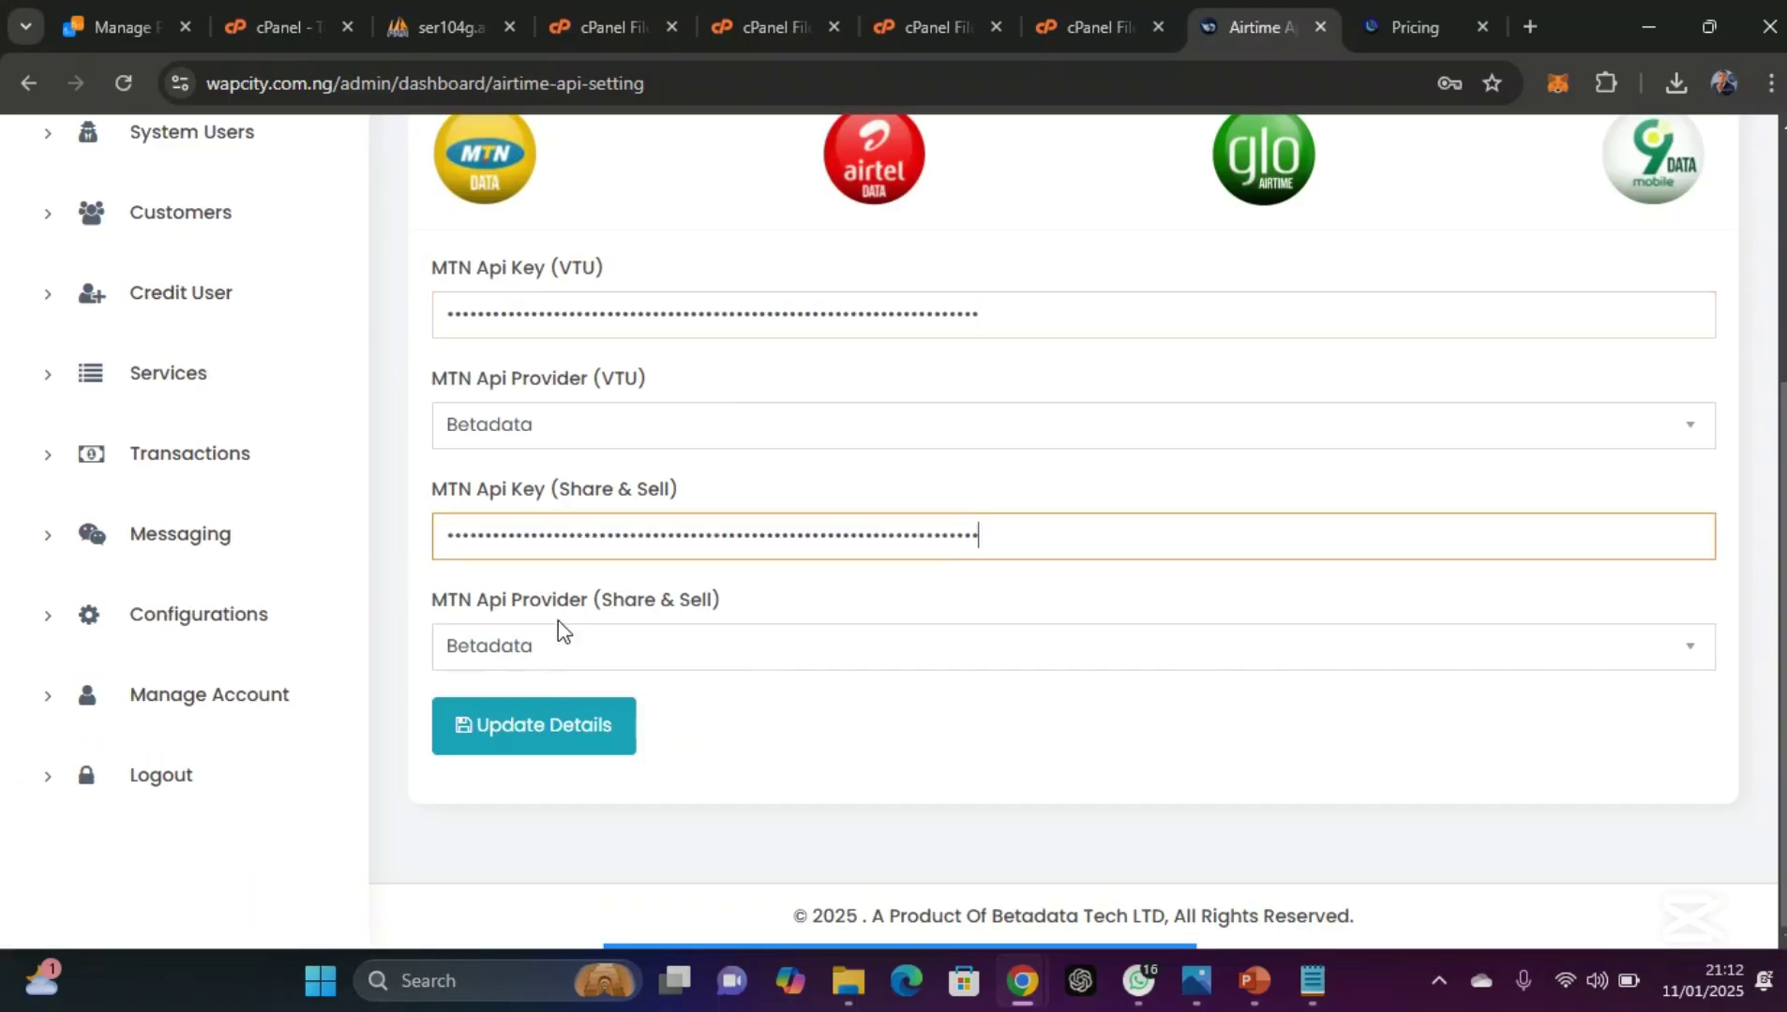
pyautogui.click(558, 626)
pyautogui.click(497, 229)
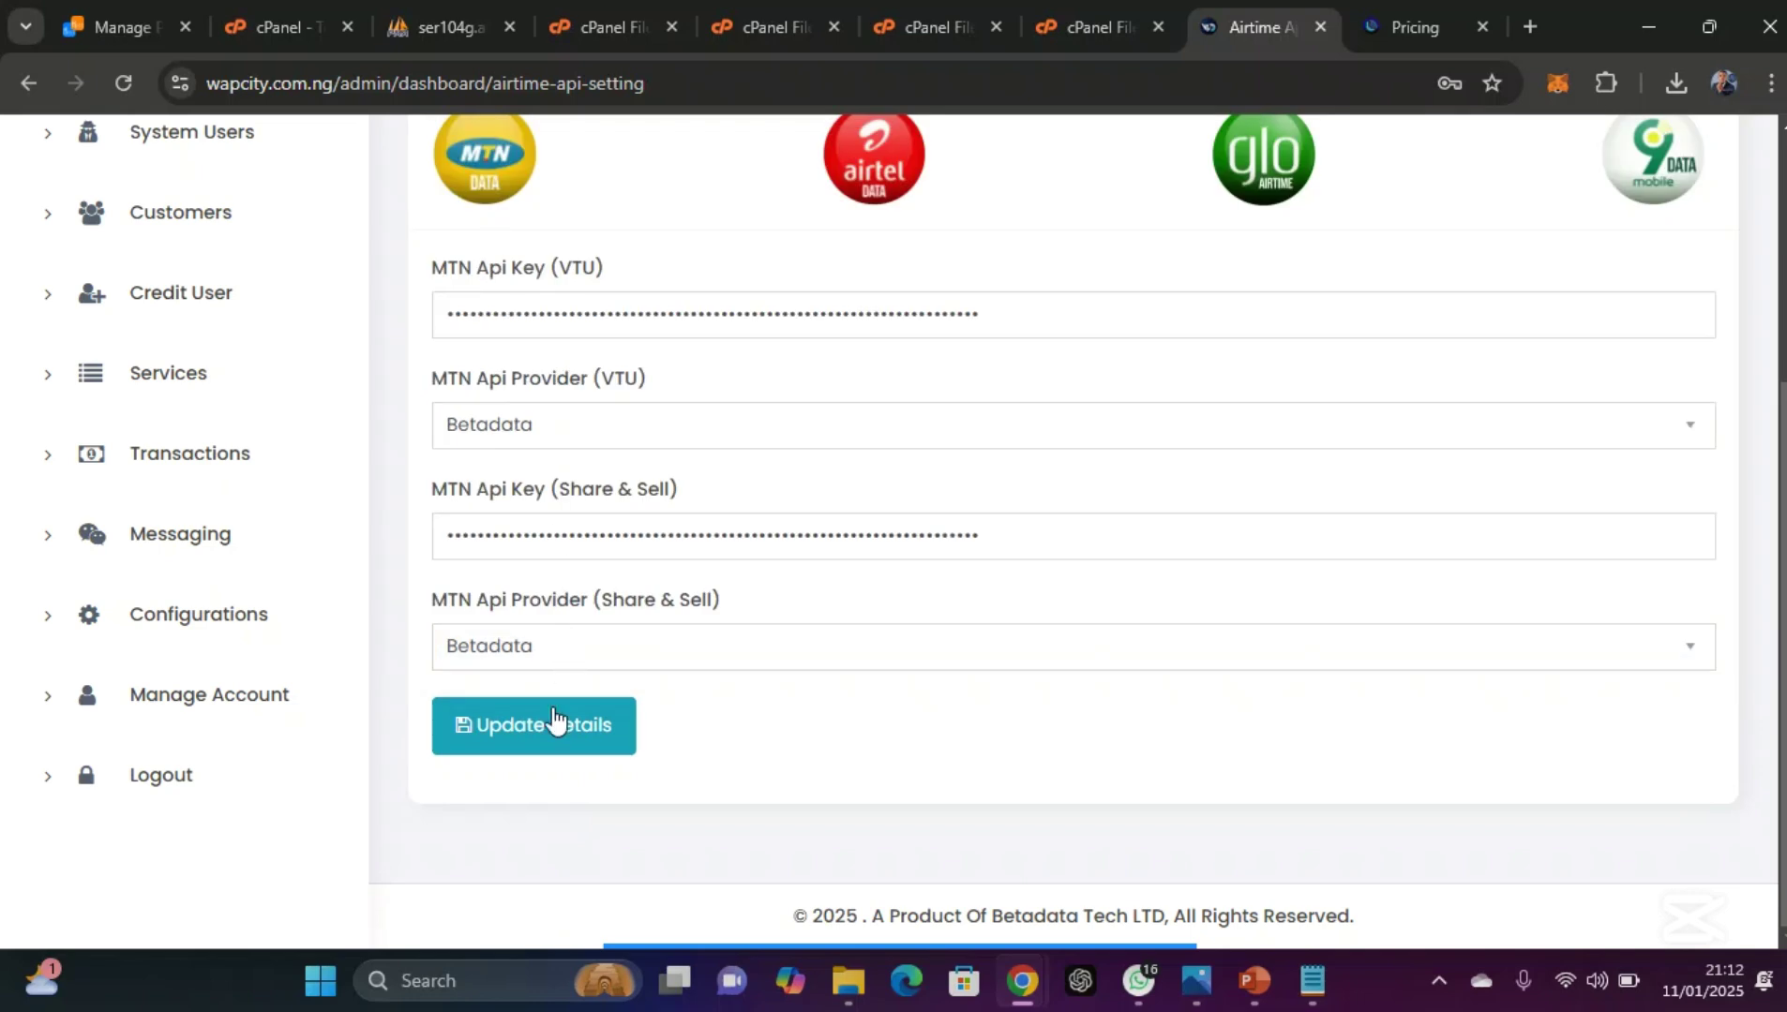
pyautogui.click(555, 723)
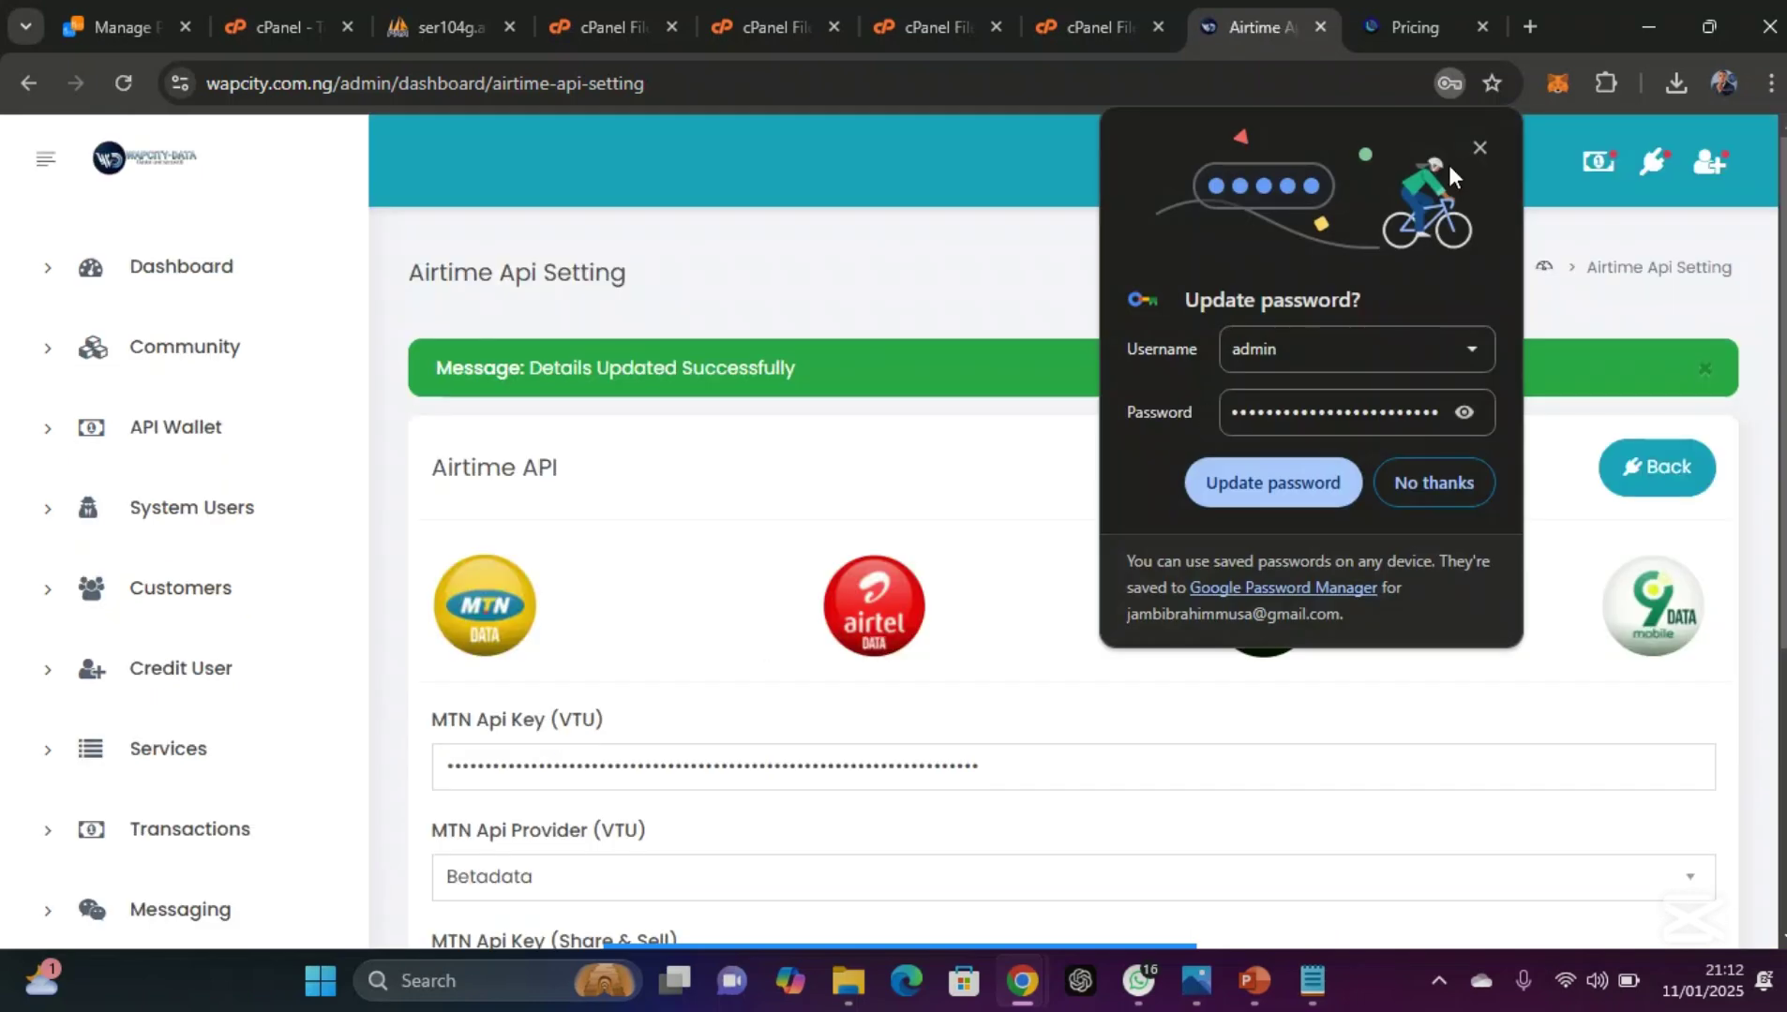
pyautogui.click(1479, 147)
pyautogui.scroll(-3, 122, 577)
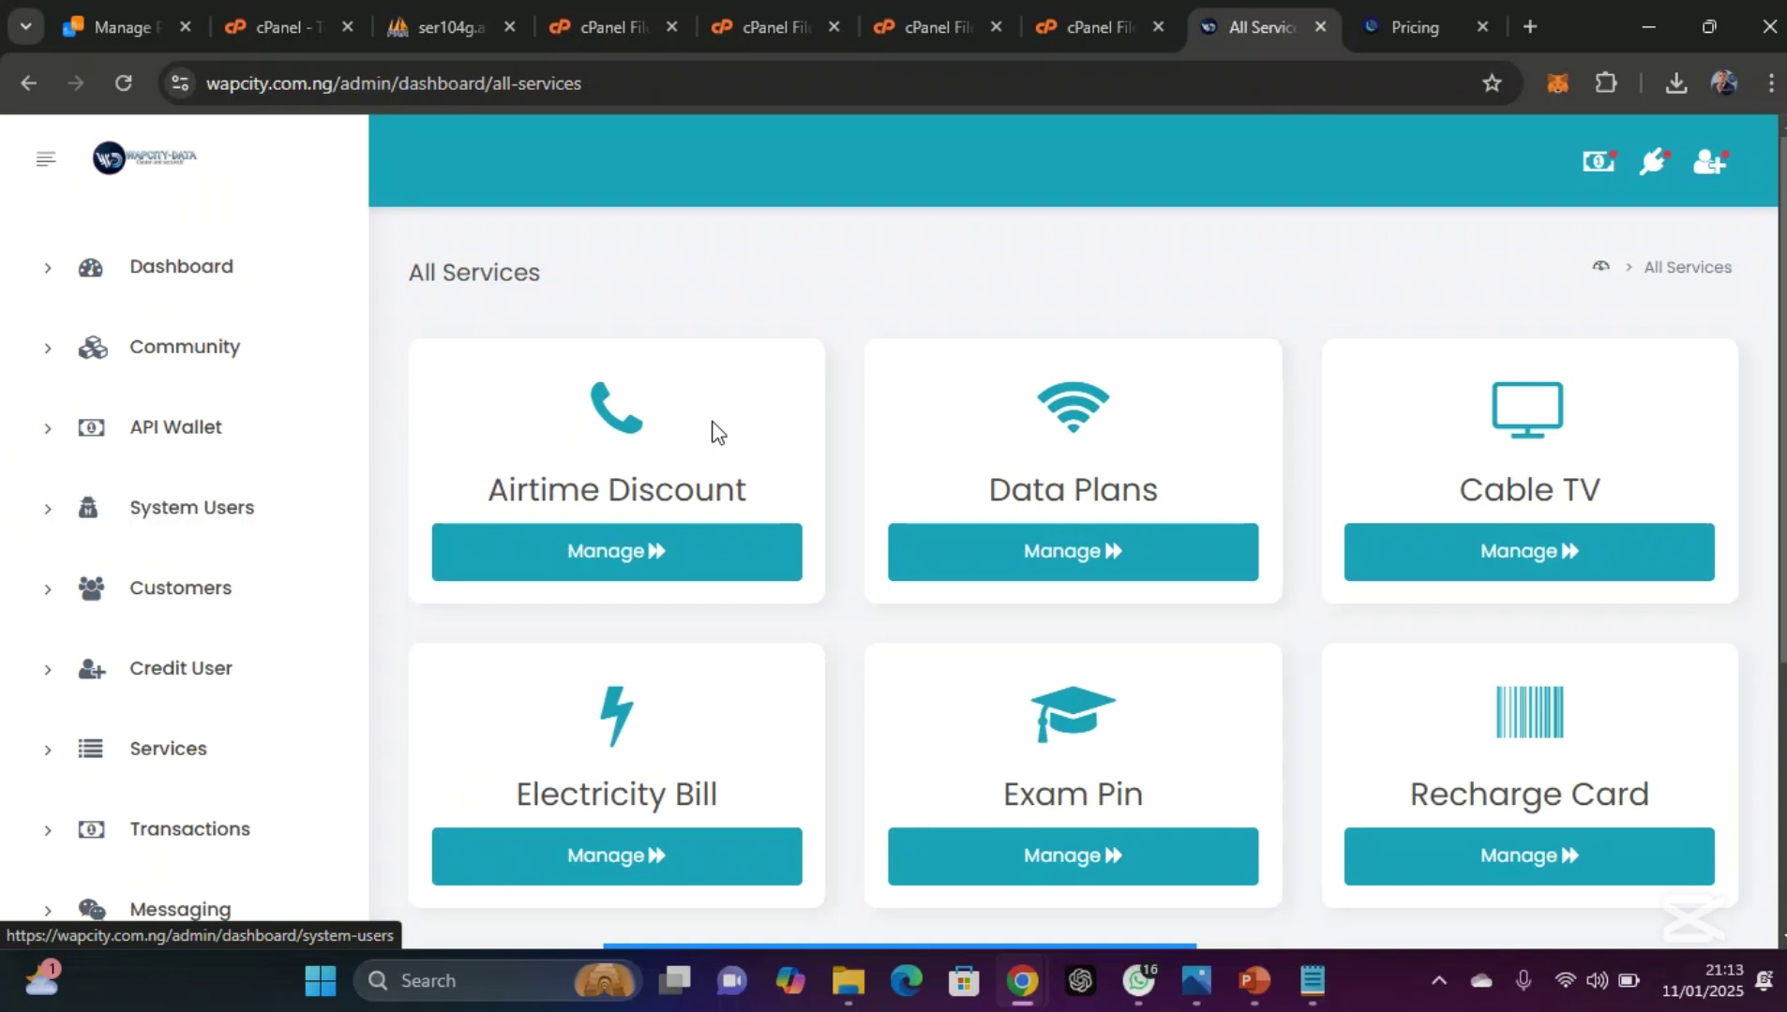
# Step: Search the data plans table for 'mtn 1gb sme'
pyautogui.click(1034, 553)
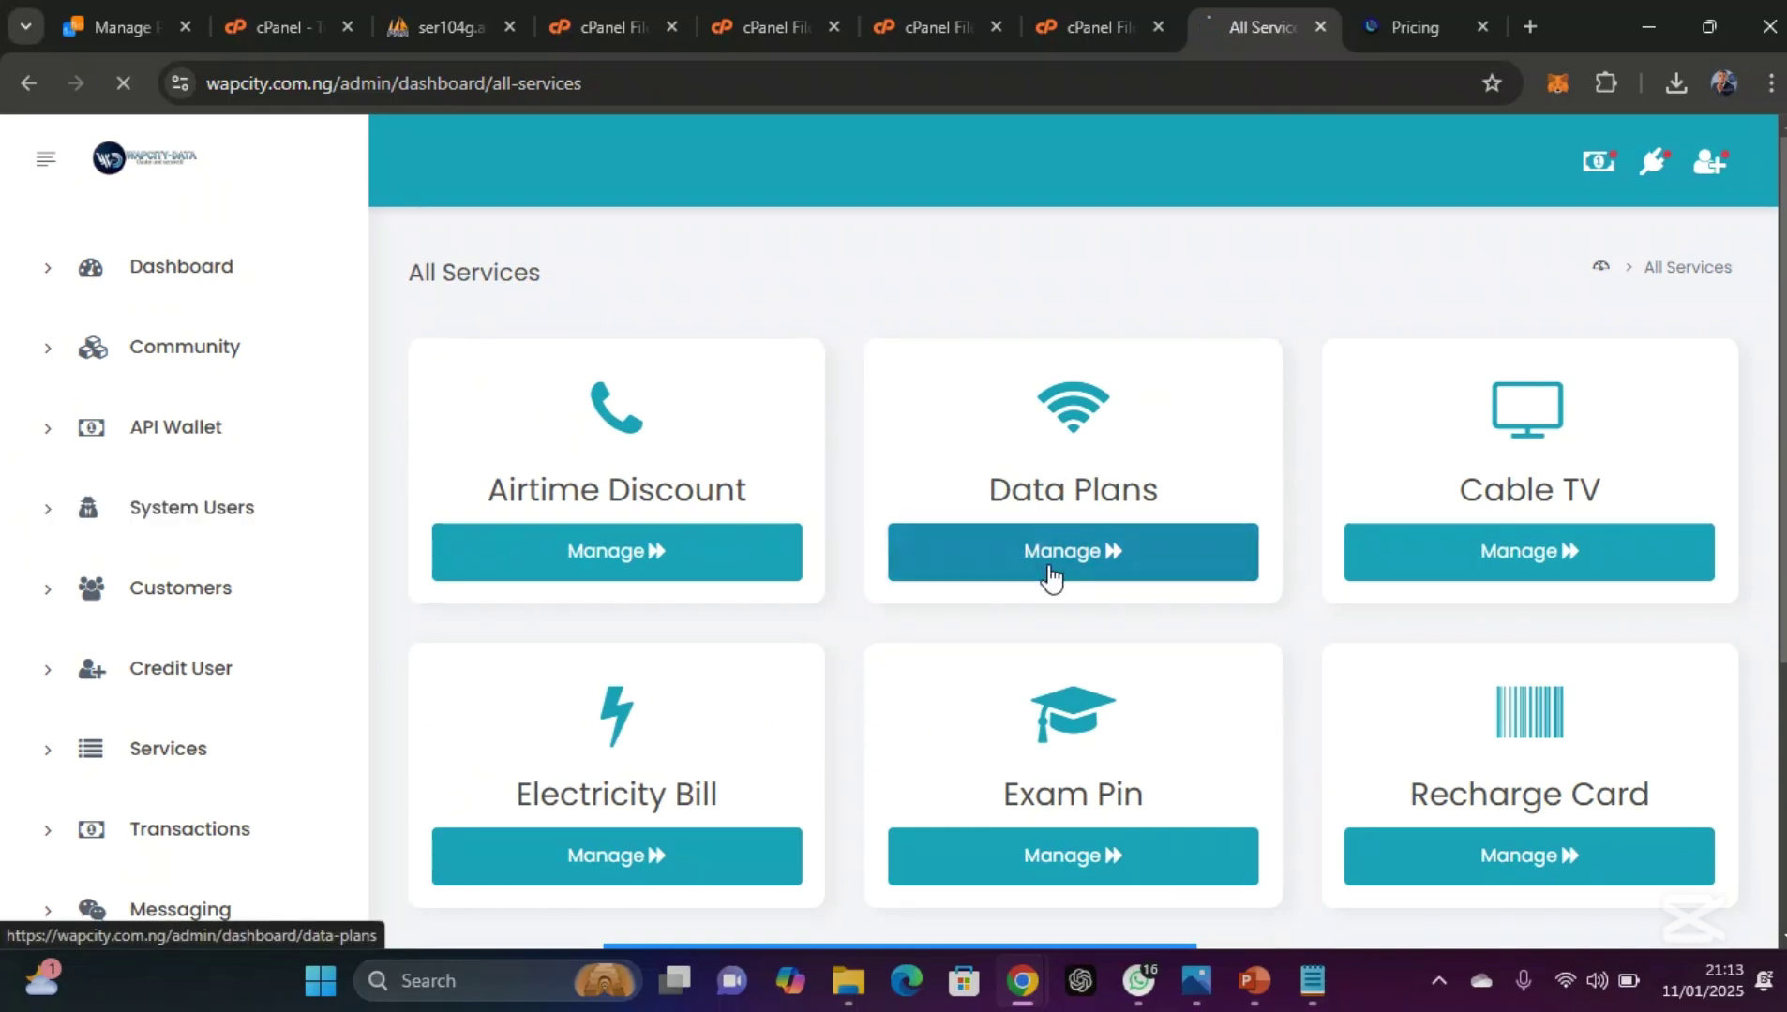
pyautogui.scroll(-1, 1050, 576)
pyautogui.scroll(-1, 1051, 578)
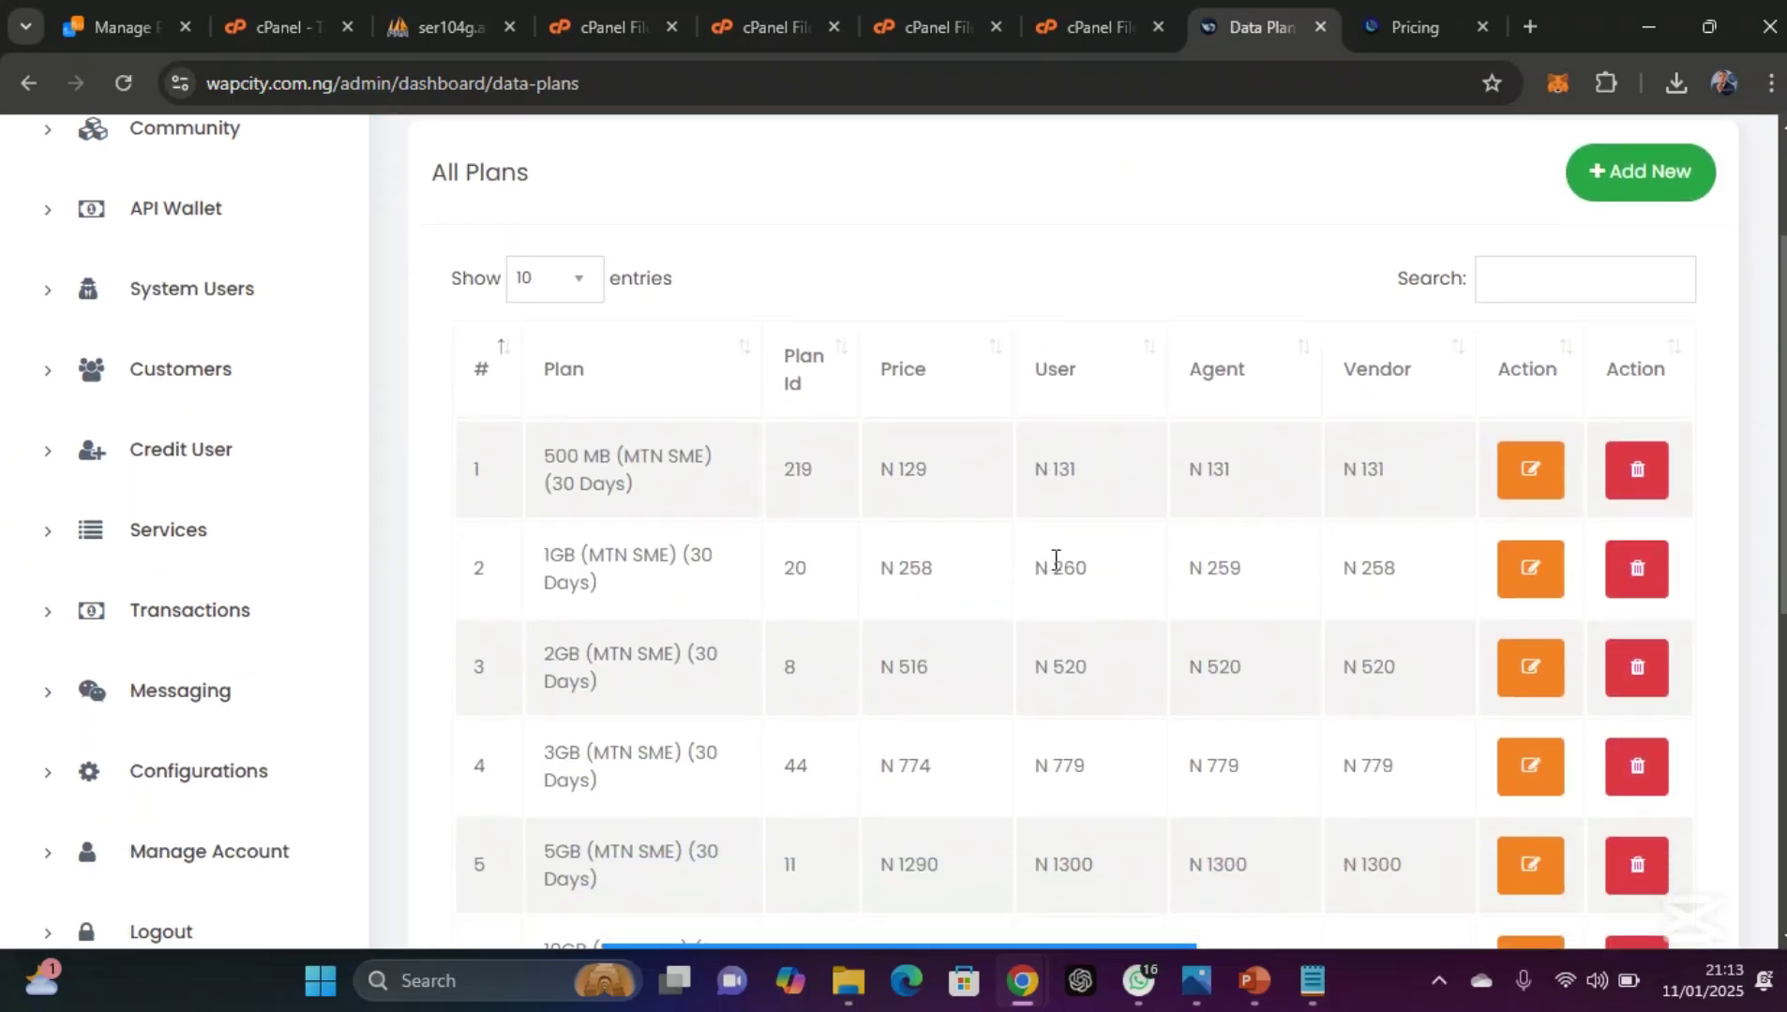
pyautogui.click(1506, 295)
pyautogui.write('mtn')
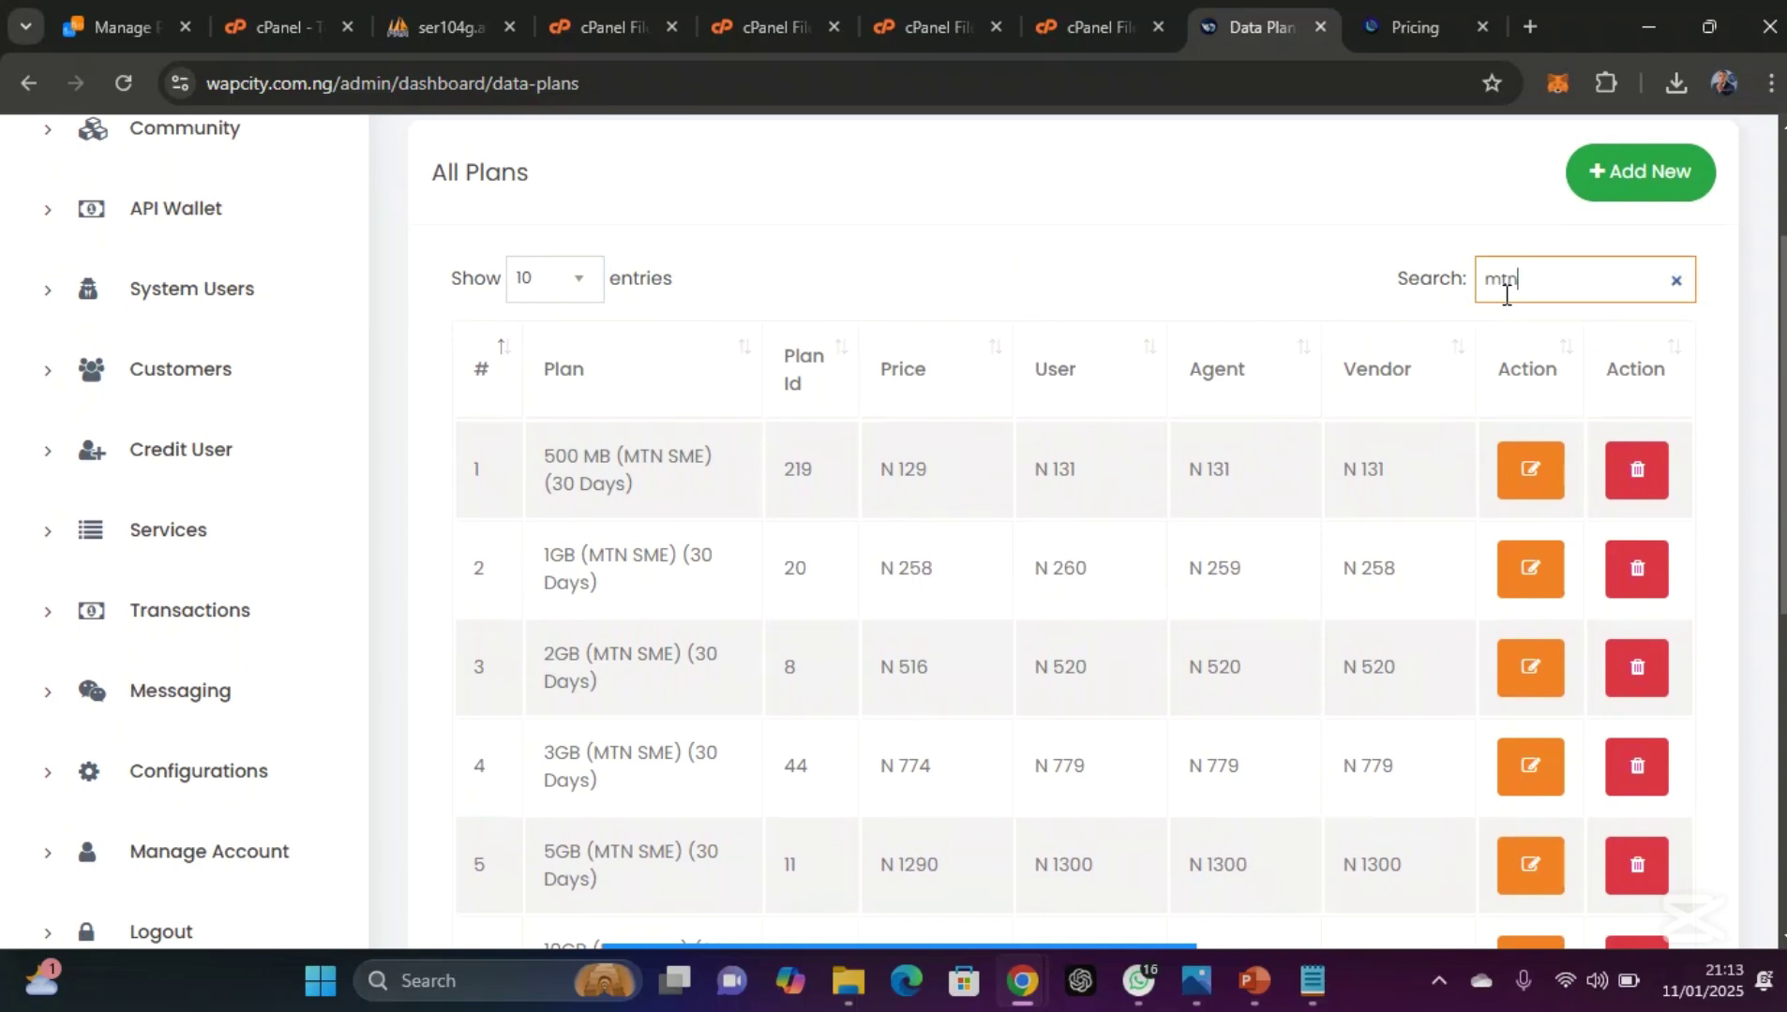
pyautogui.write(' 1gb sme')
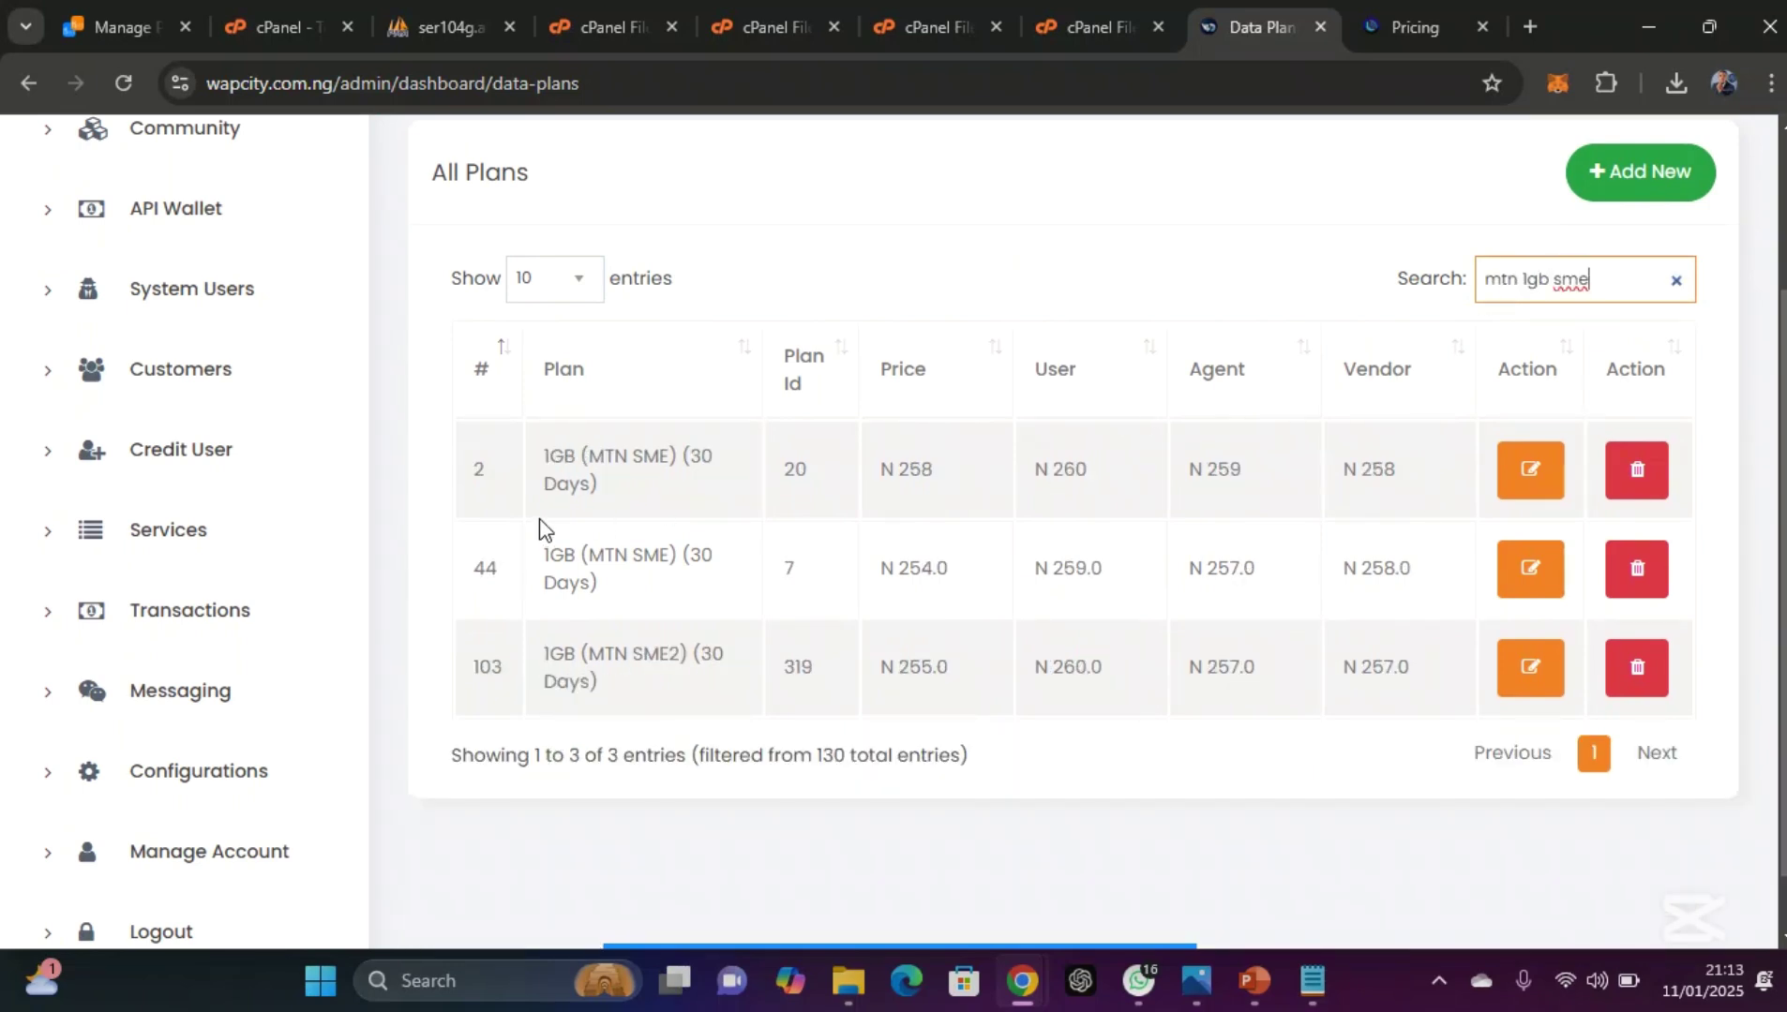
# Step: Set the 1GB MTN SME plan to Plan Id 20 with prices N260, N259, N258 and update it
pyautogui.click(1530, 468)
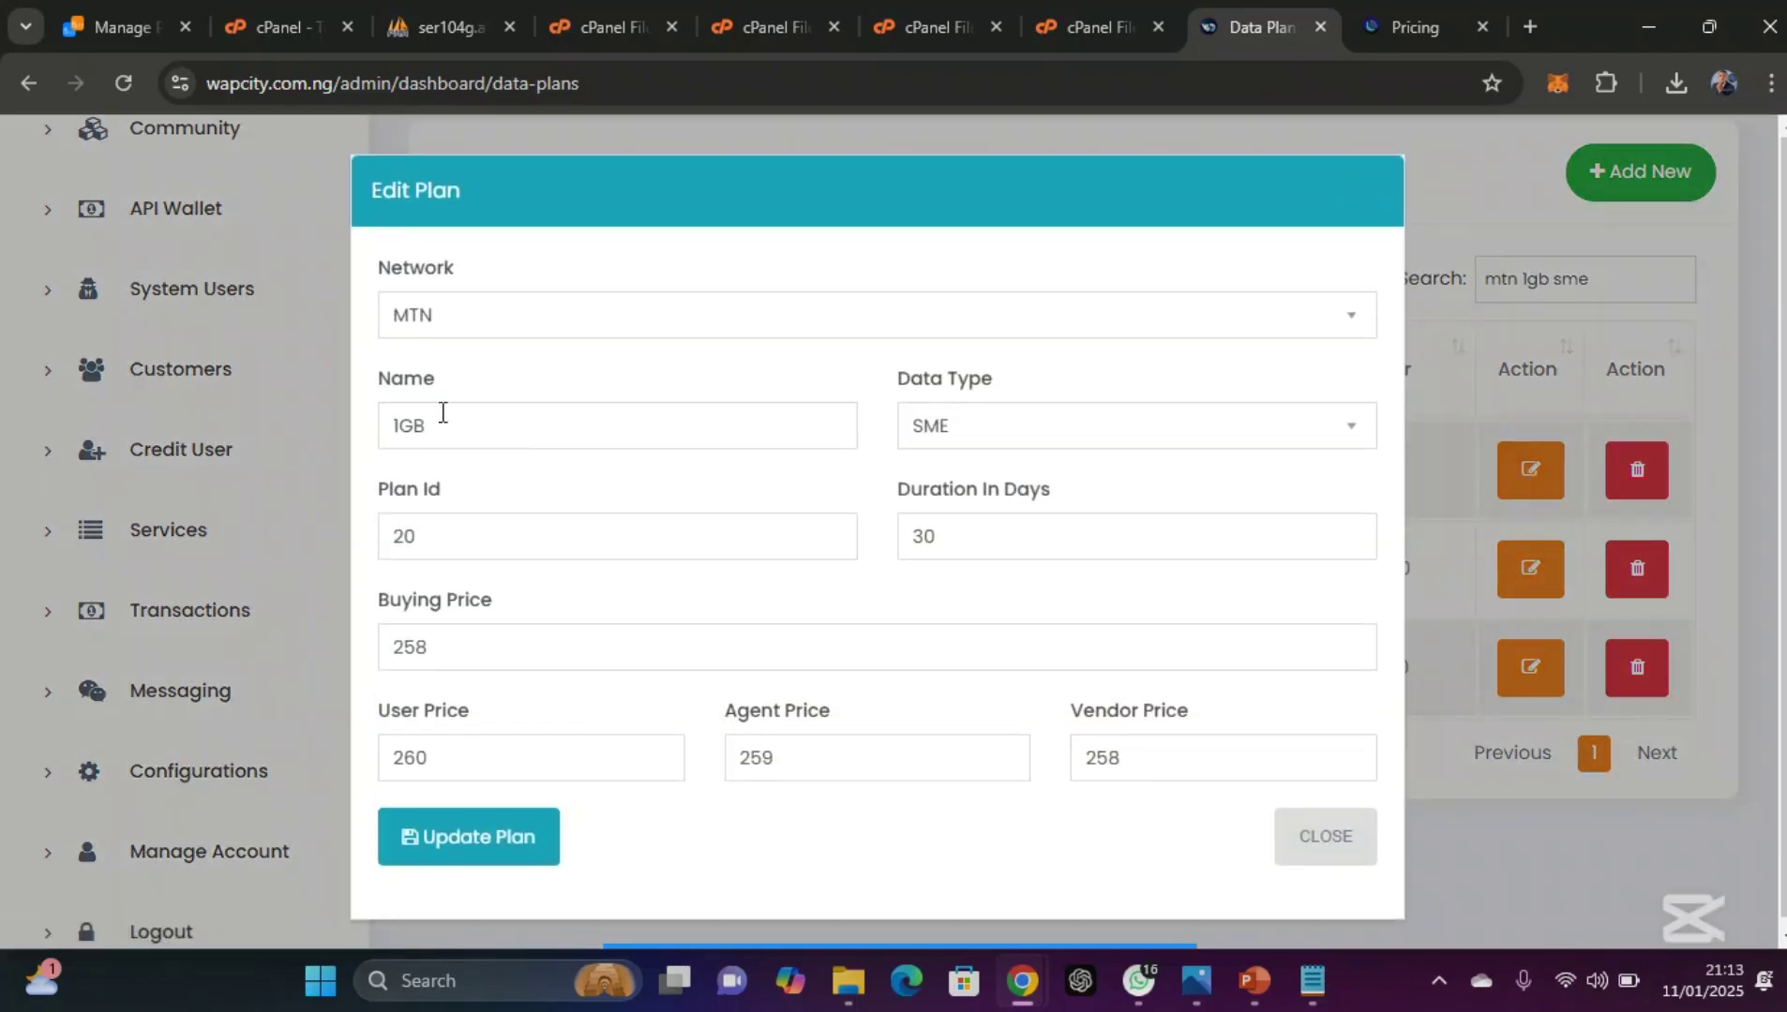
pyautogui.click(464, 535)
pyautogui.press('BackSpace')
pyautogui.press('BackSpace')
pyautogui.write('20')
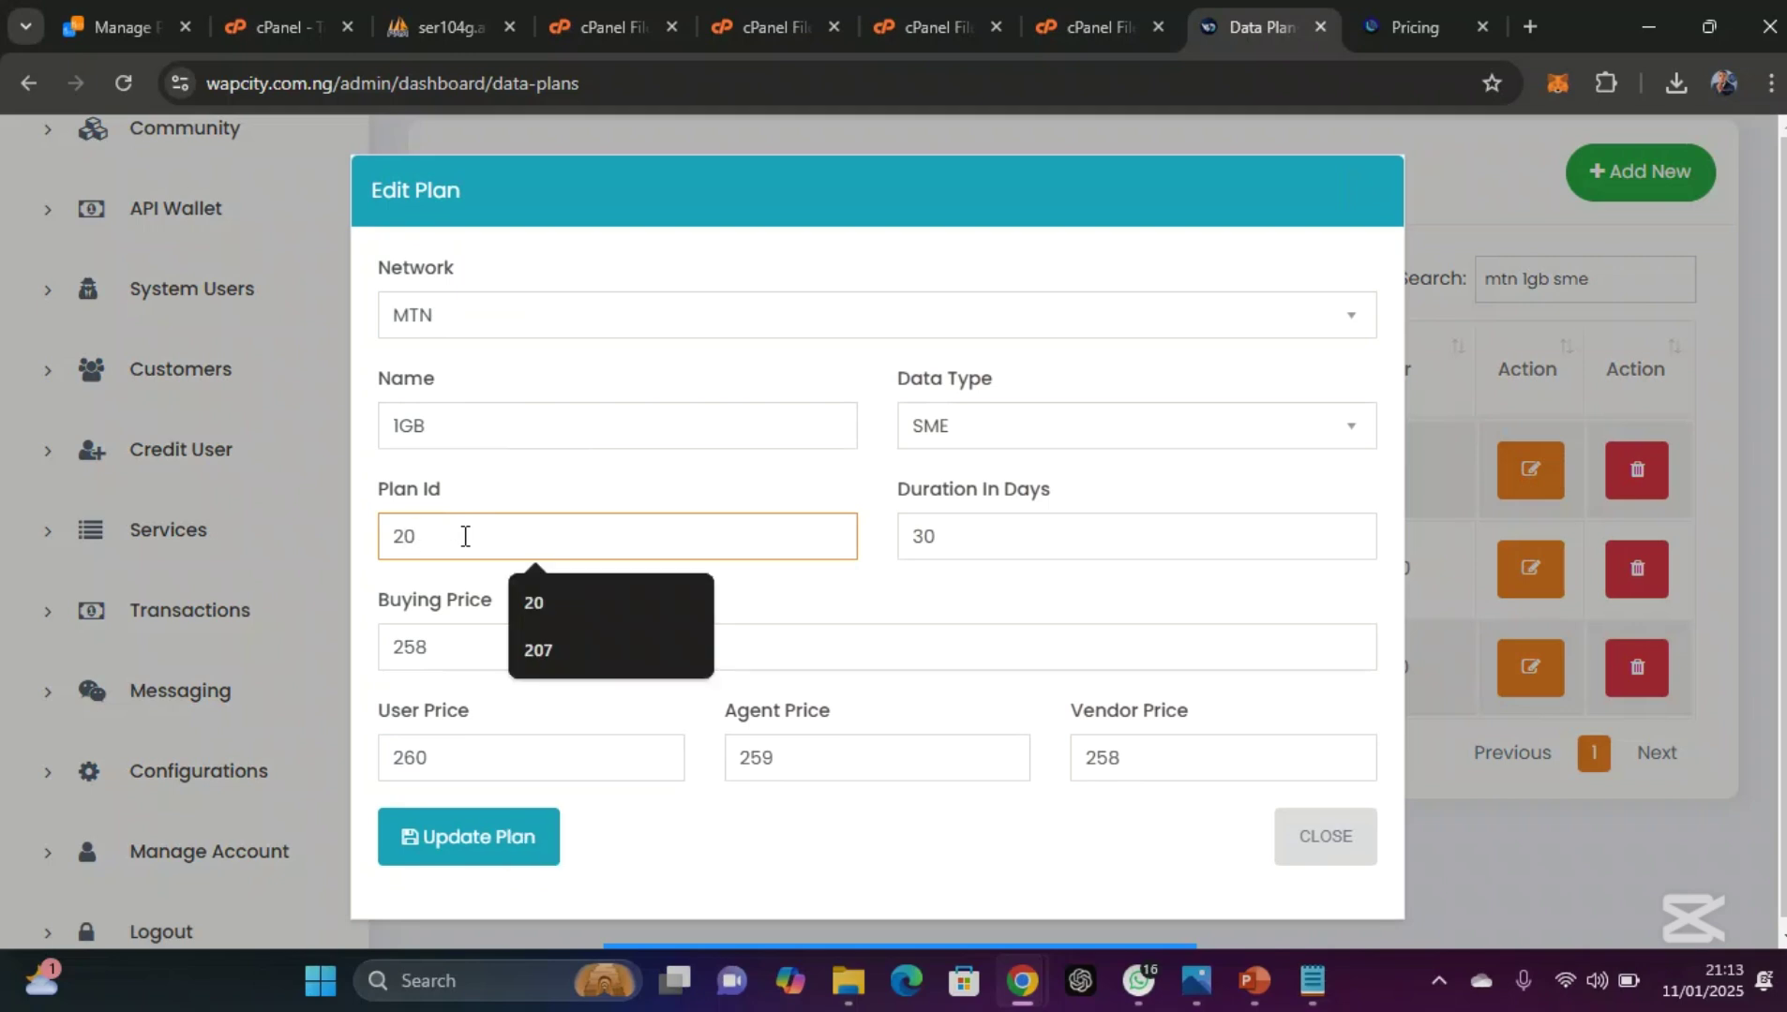
pyautogui.click(449, 655)
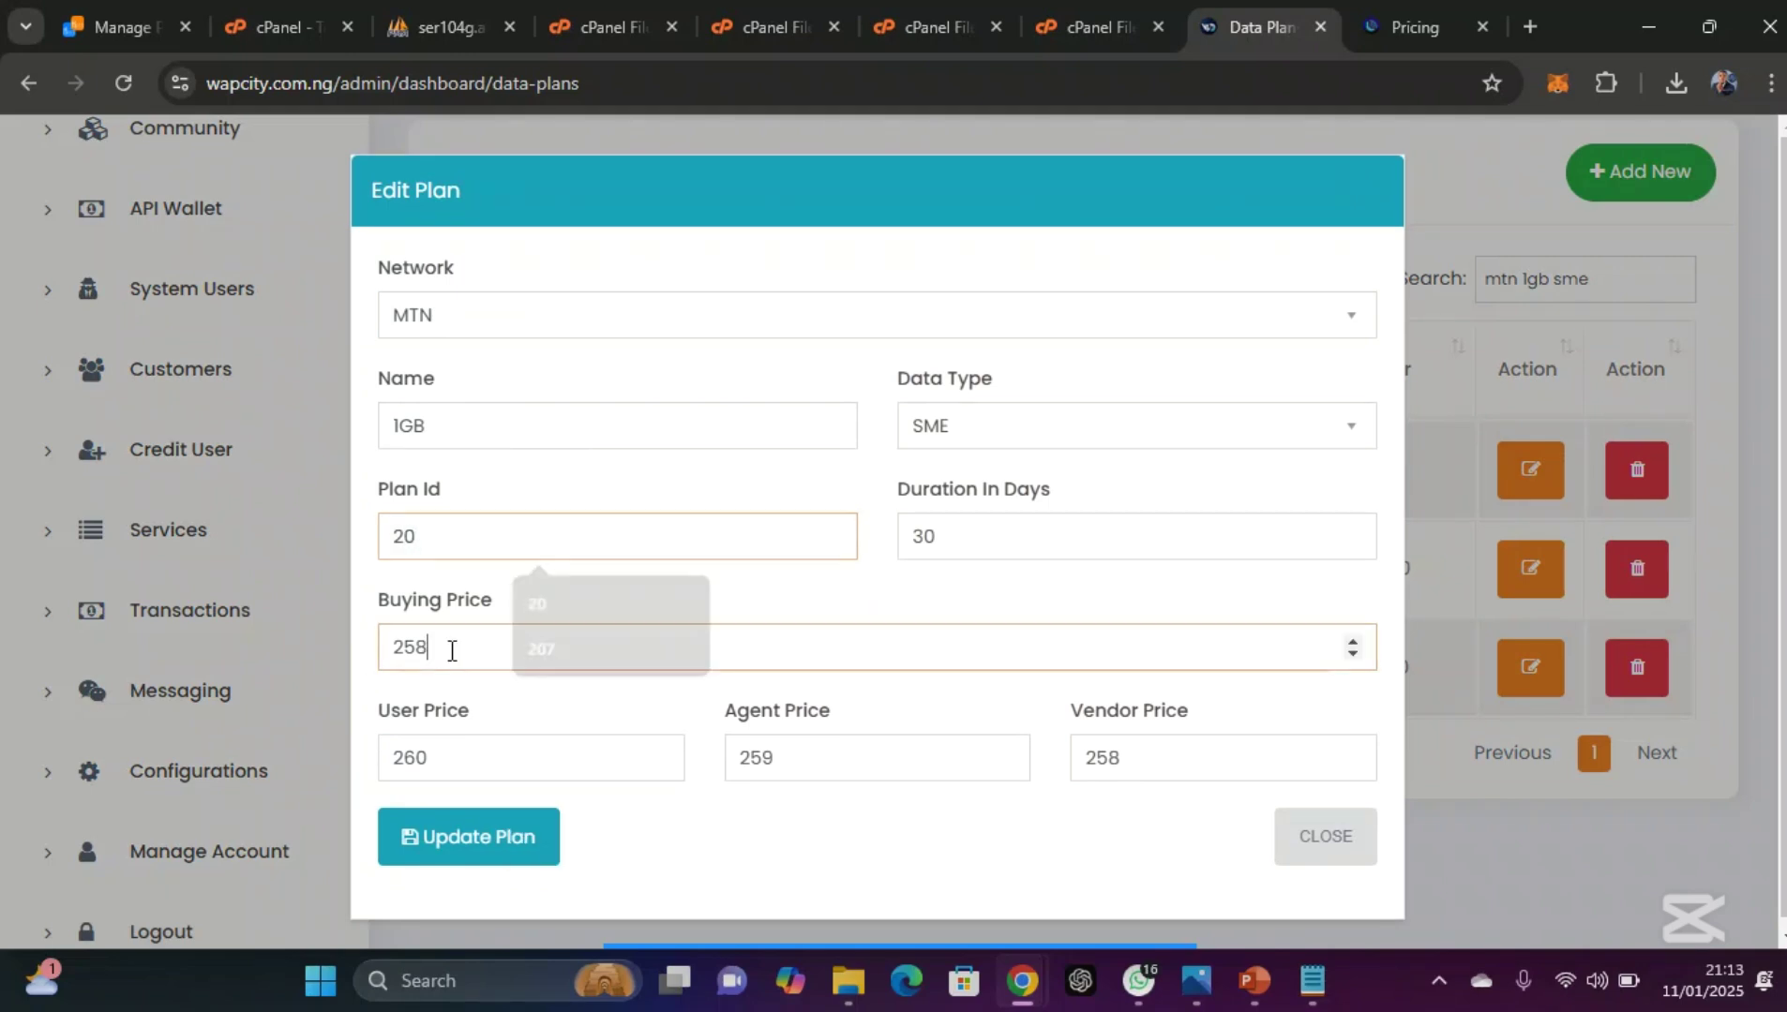
pyautogui.click(462, 776)
pyautogui.click(1177, 765)
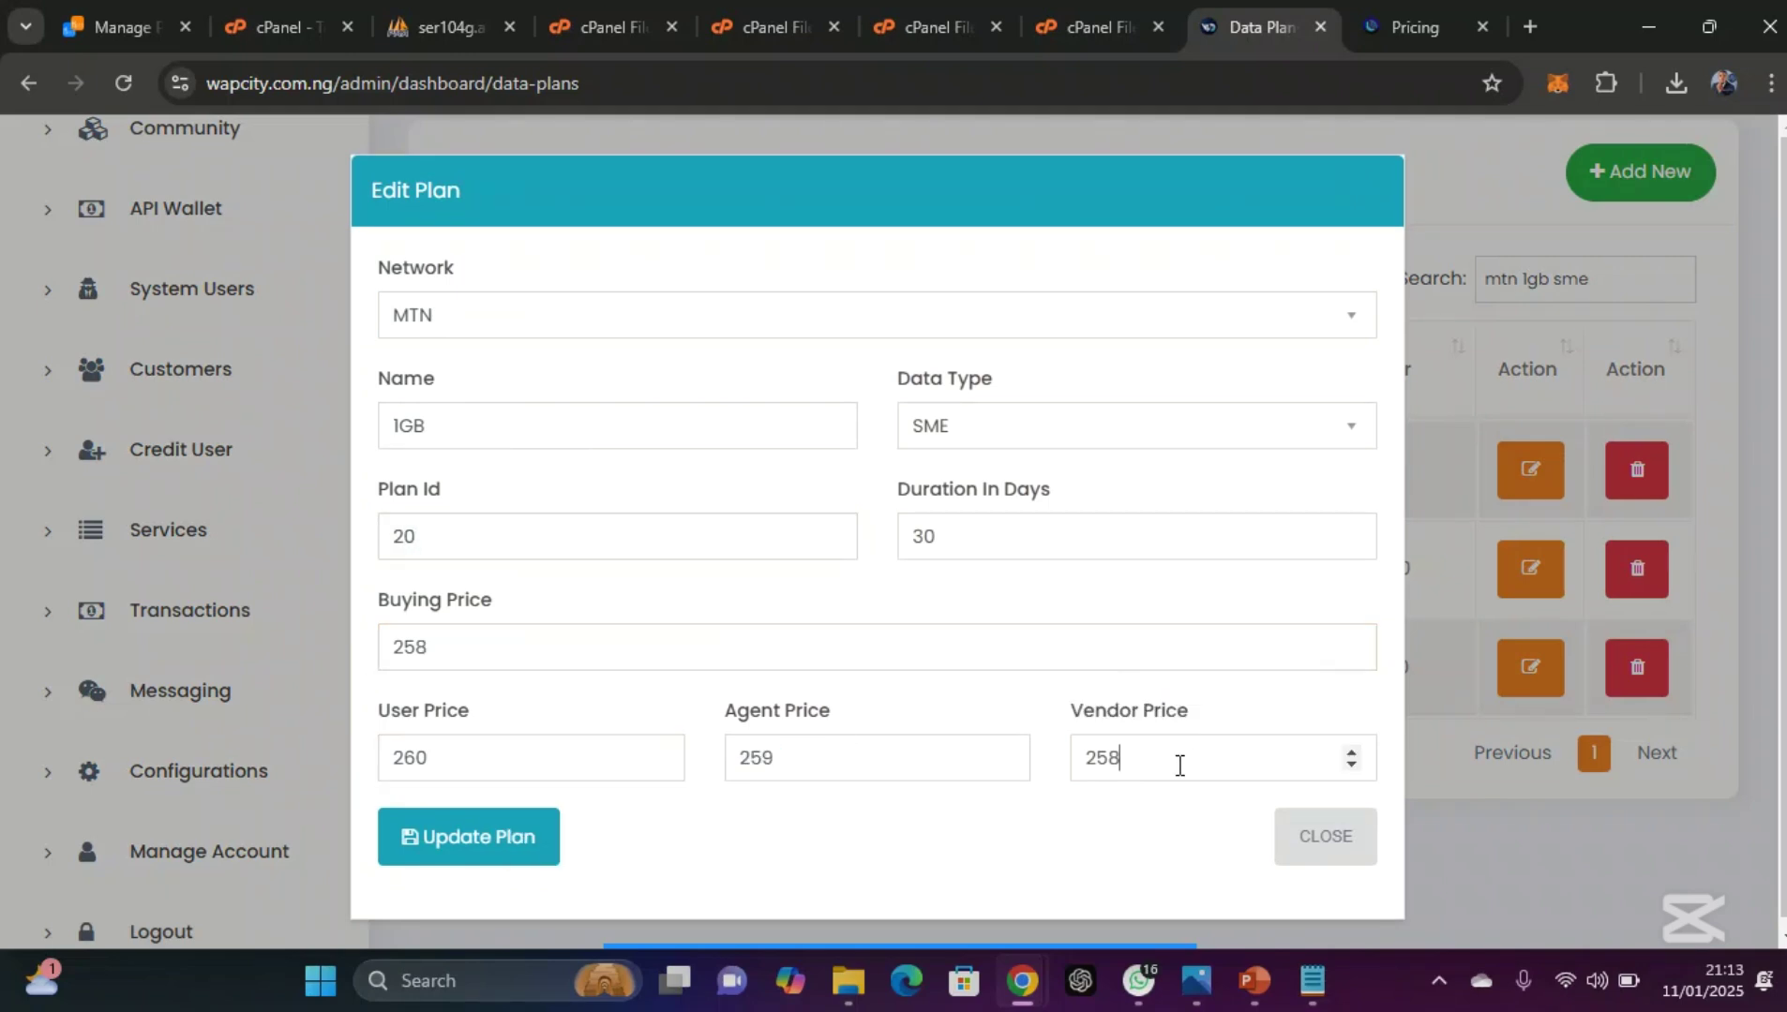
pyautogui.click(462, 849)
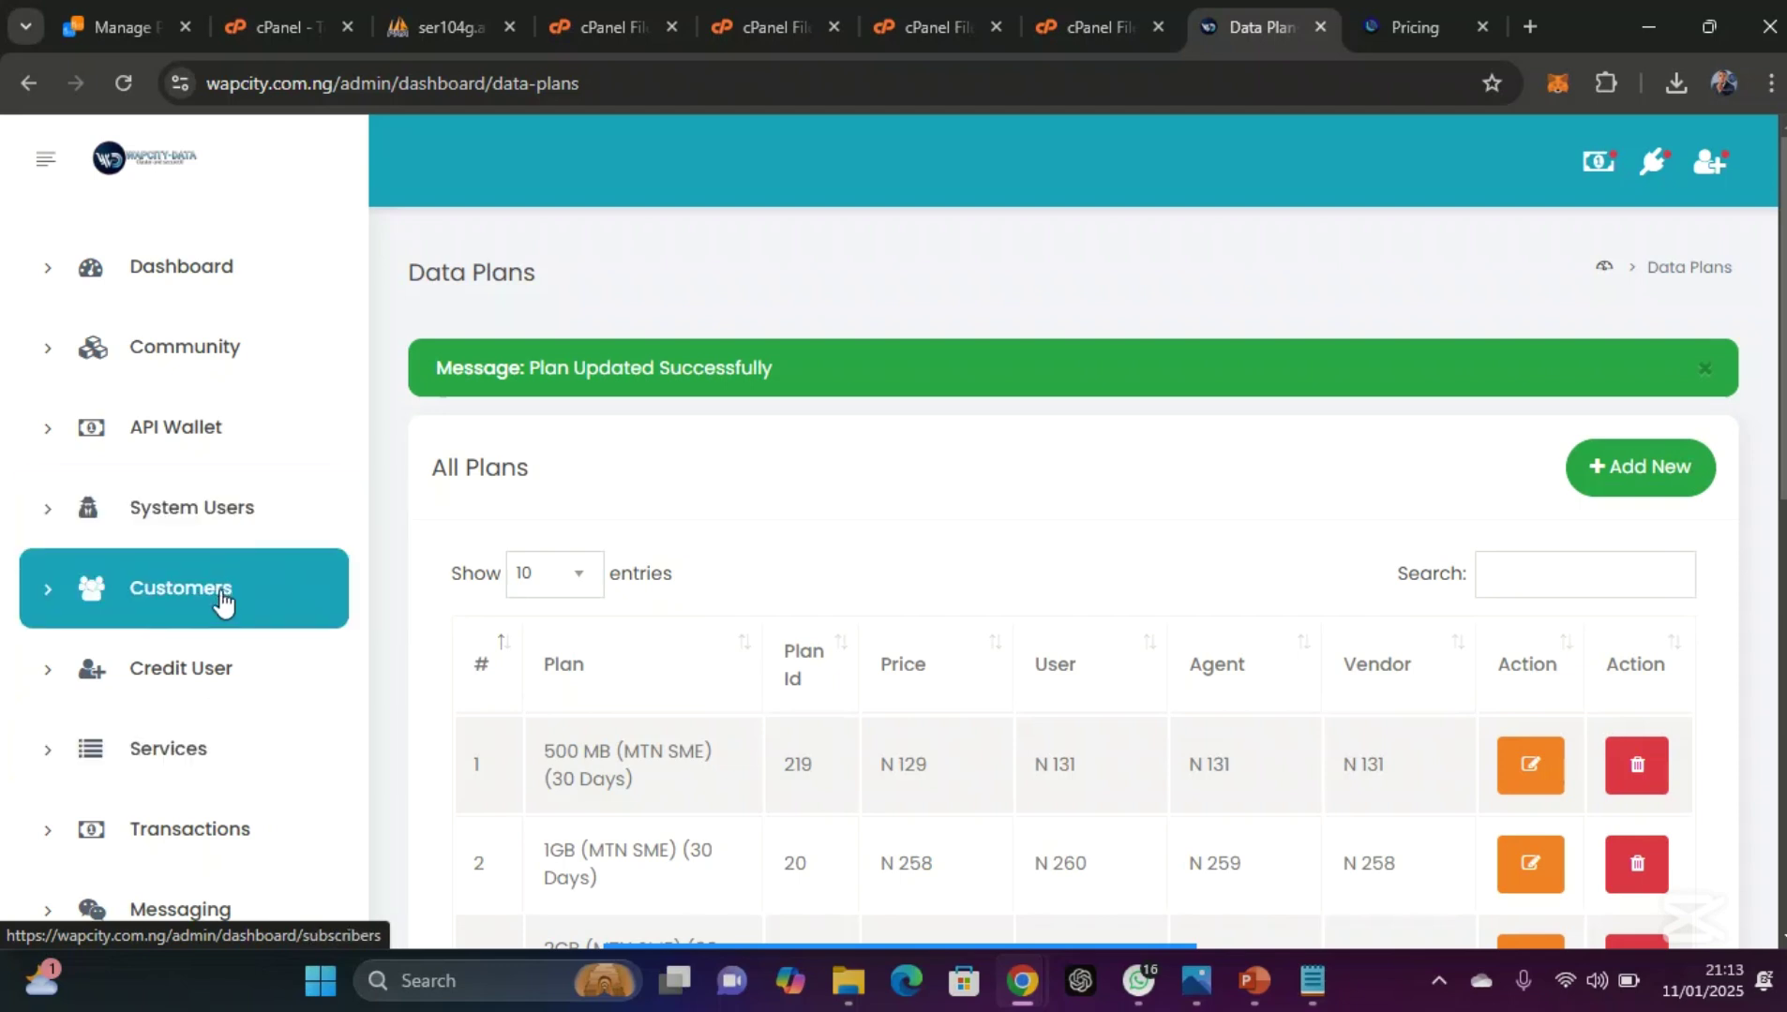
# Step: Credit the subscriber's wallet with 500, giving 'Manual funding' as the reason
pyautogui.click(223, 607)
pyautogui.scroll(-5, 1312, 496)
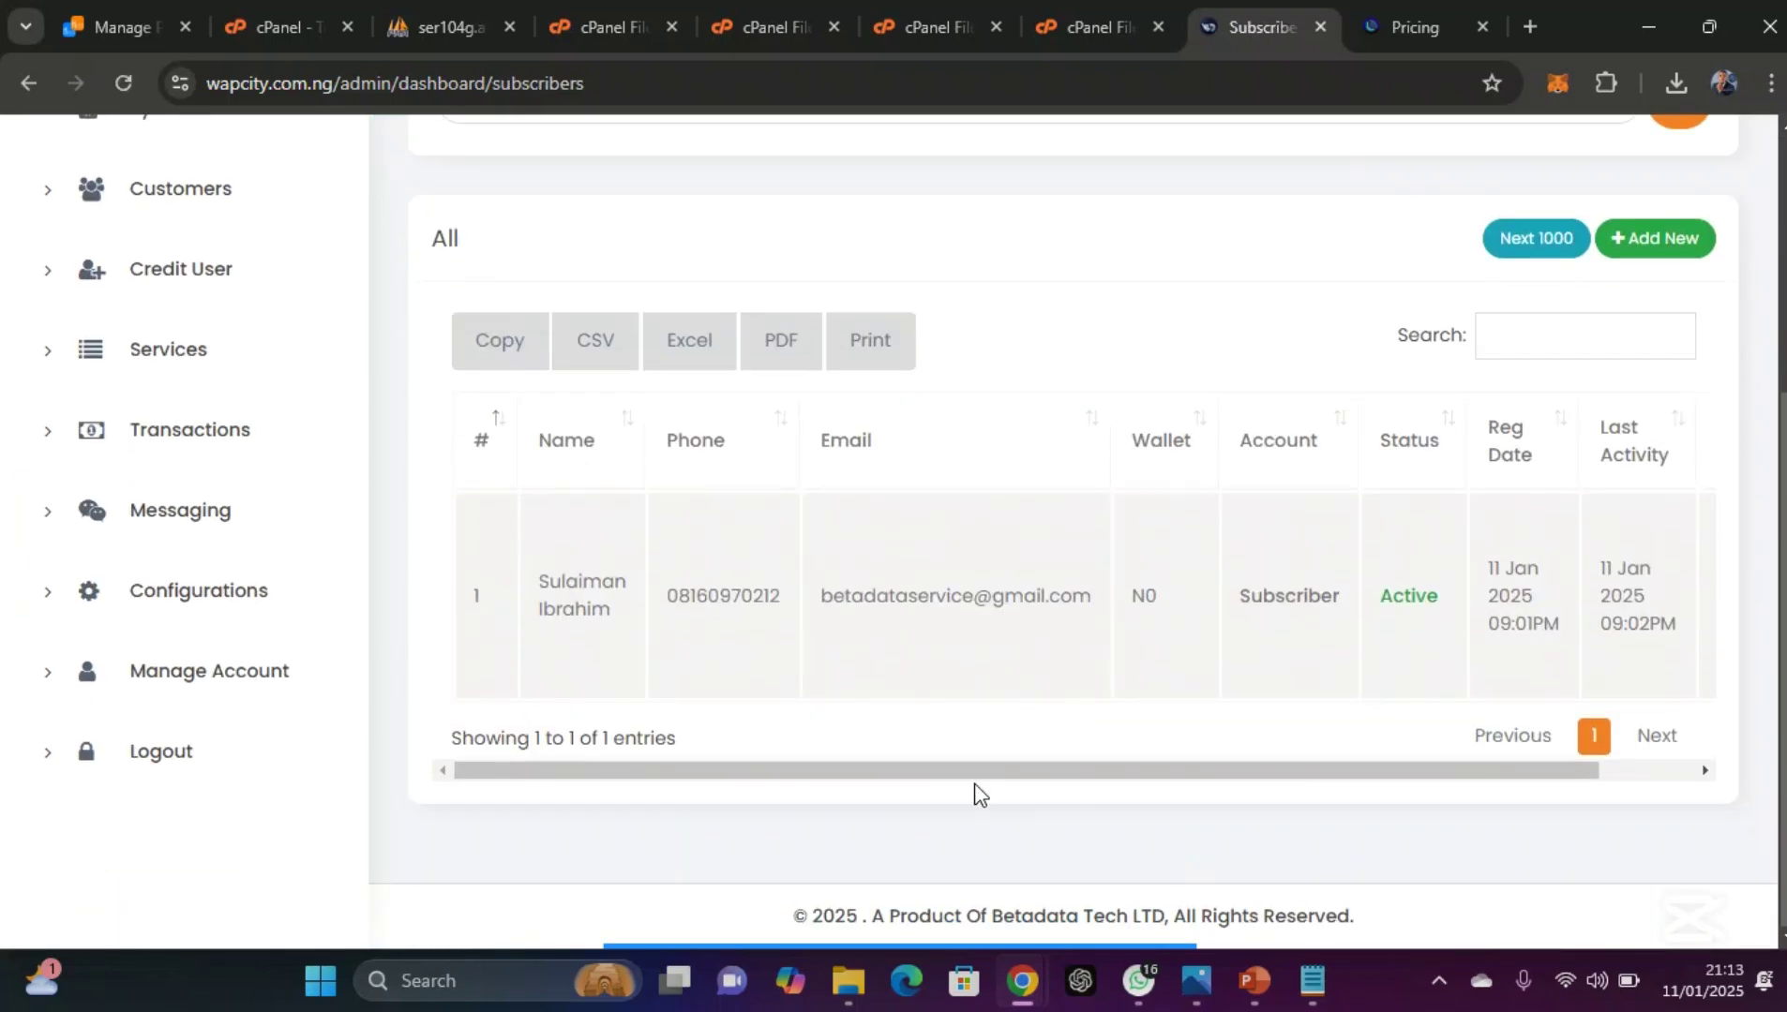
pyautogui.moveTo(980, 773); pyautogui.dragTo(1468, 789)
pyautogui.click(1625, 554)
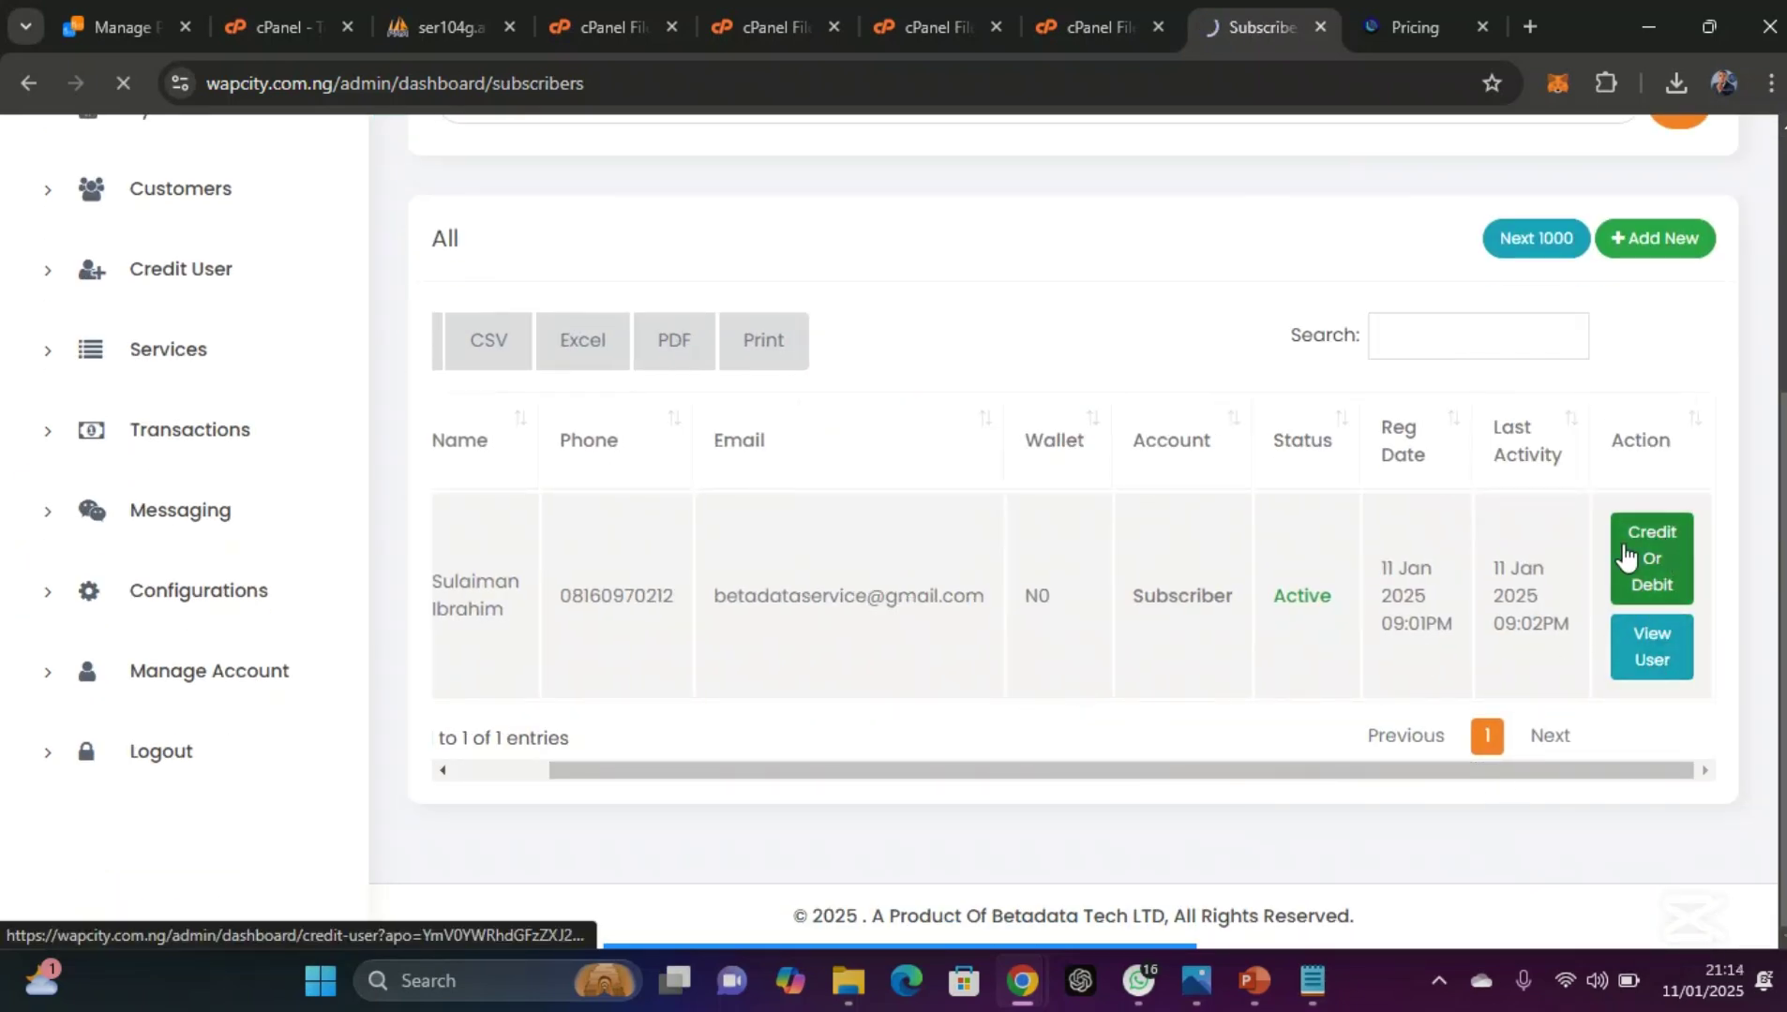
pyautogui.click(992, 621)
pyautogui.click(582, 698)
pyautogui.click(526, 722)
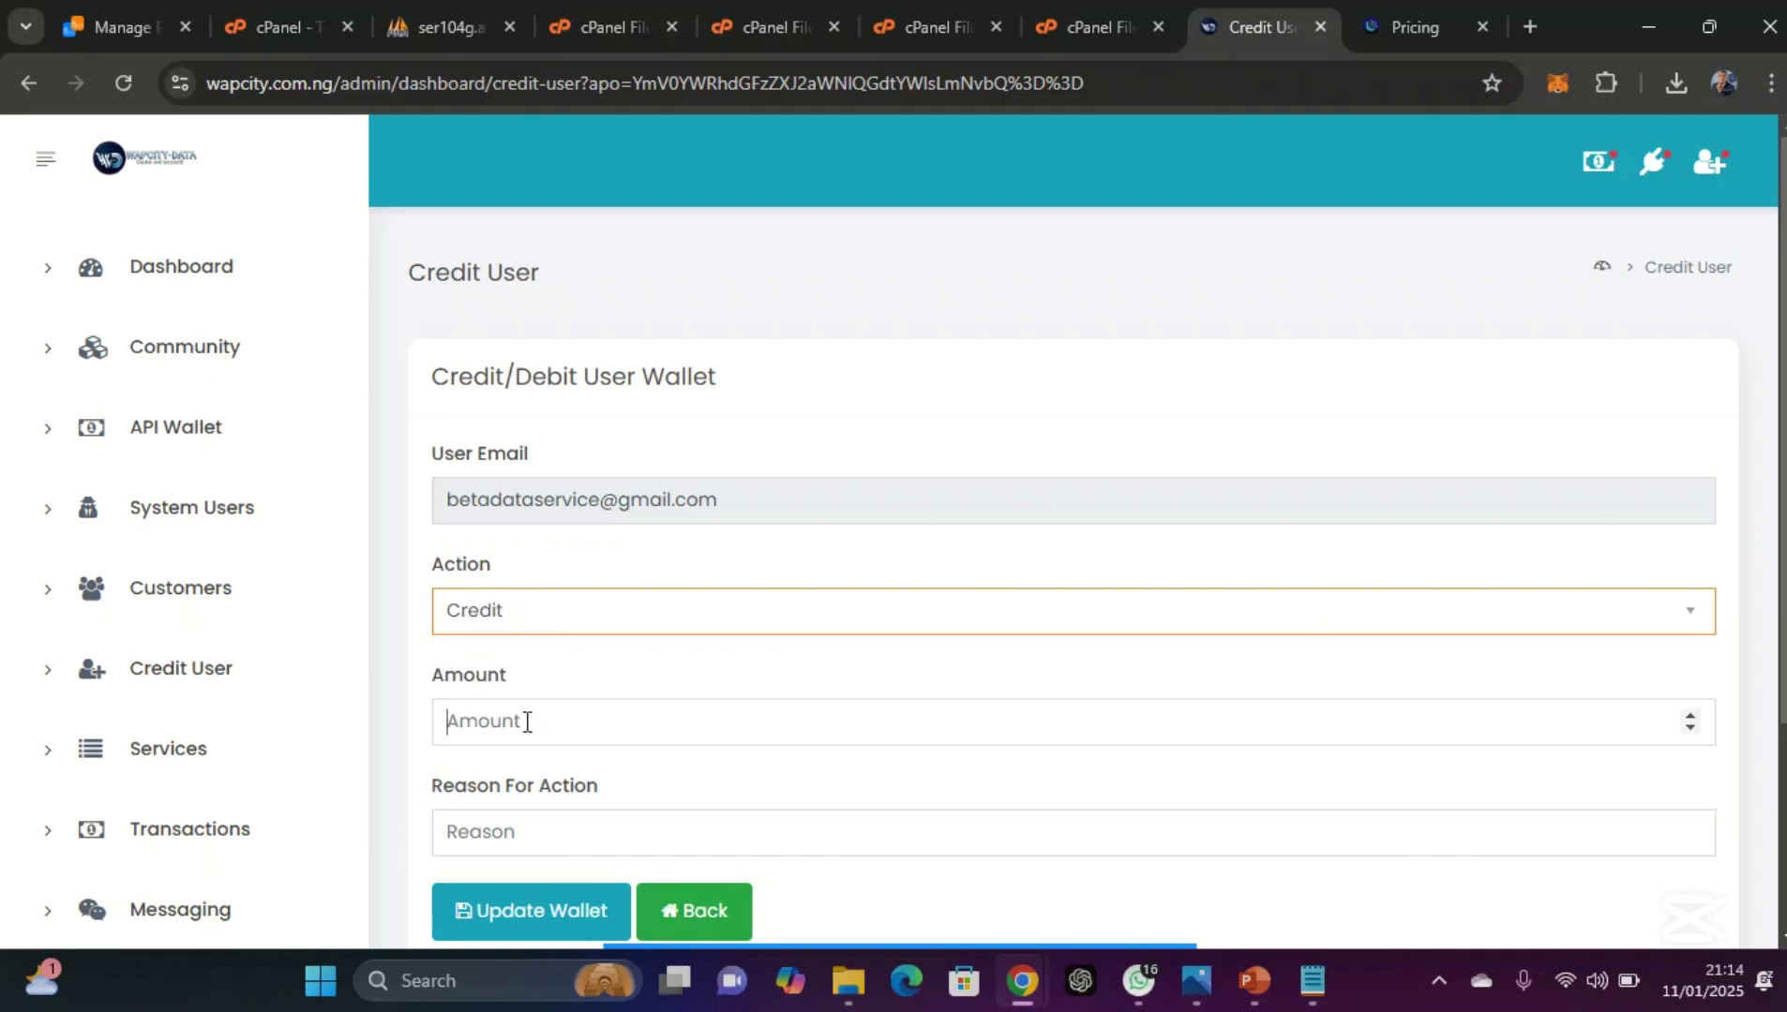
pyautogui.write('500')
pyautogui.click(567, 830)
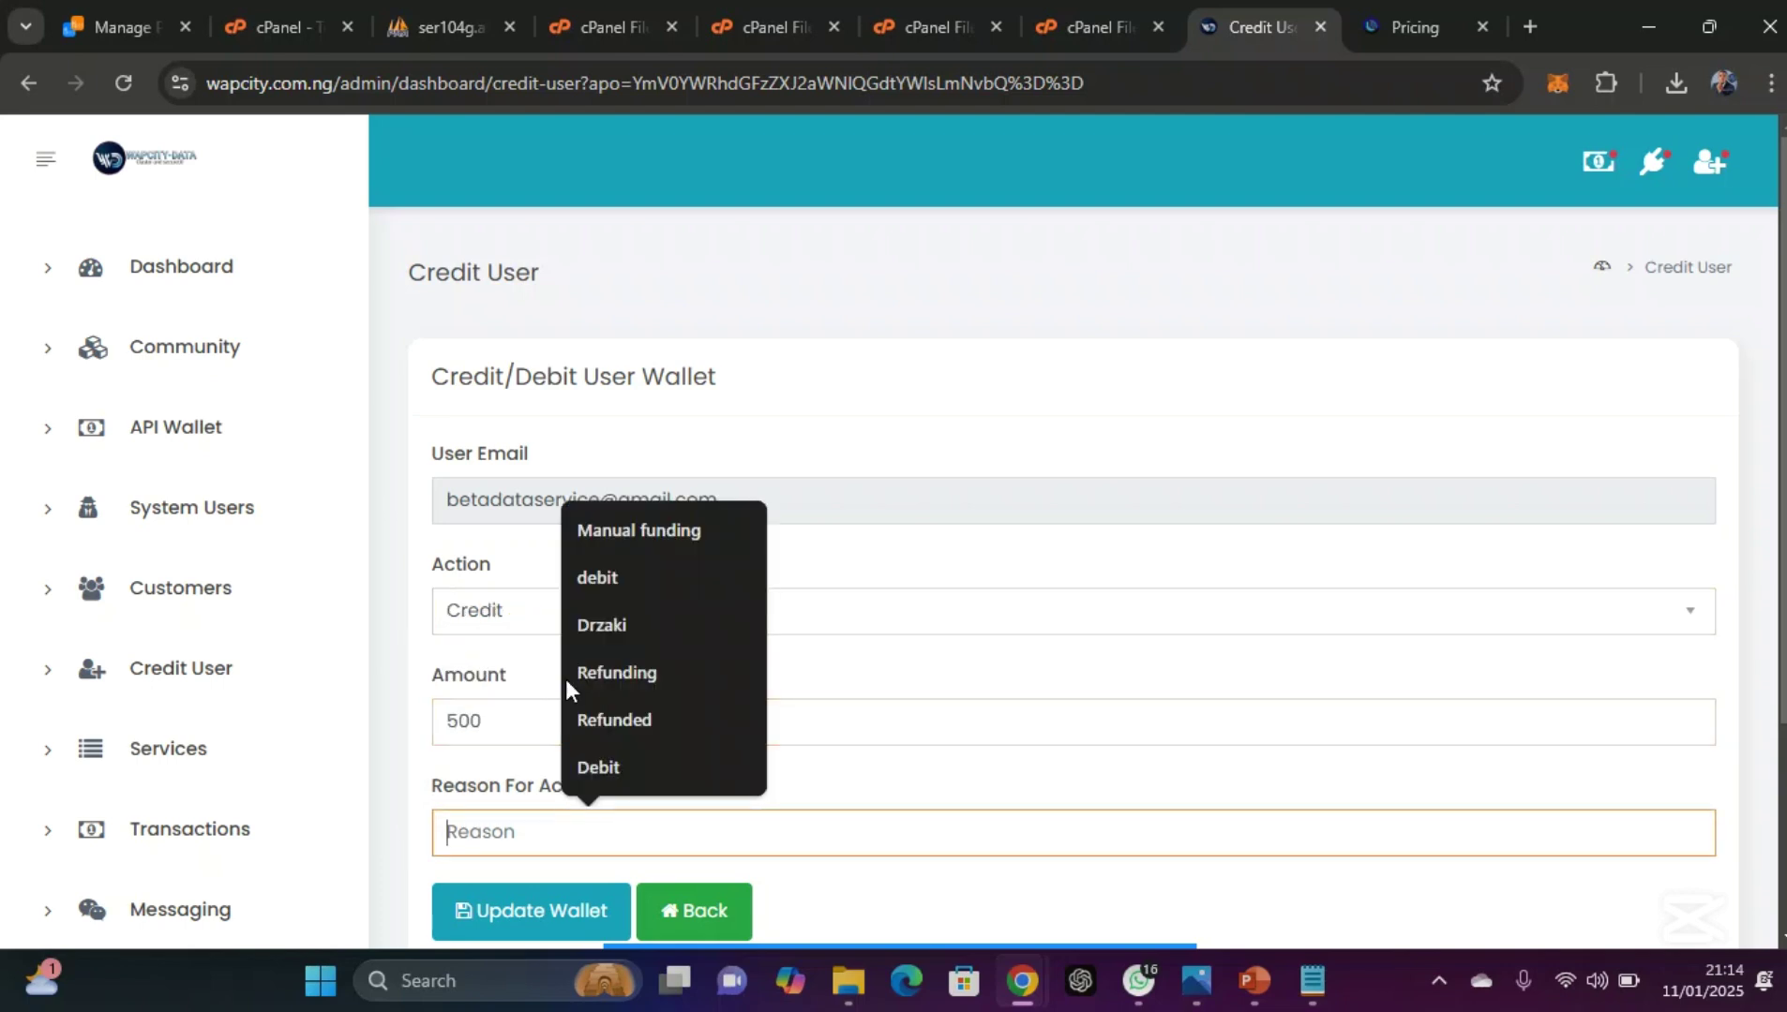
pyautogui.press('Down')
pyautogui.press('Return')
pyautogui.click(530, 905)
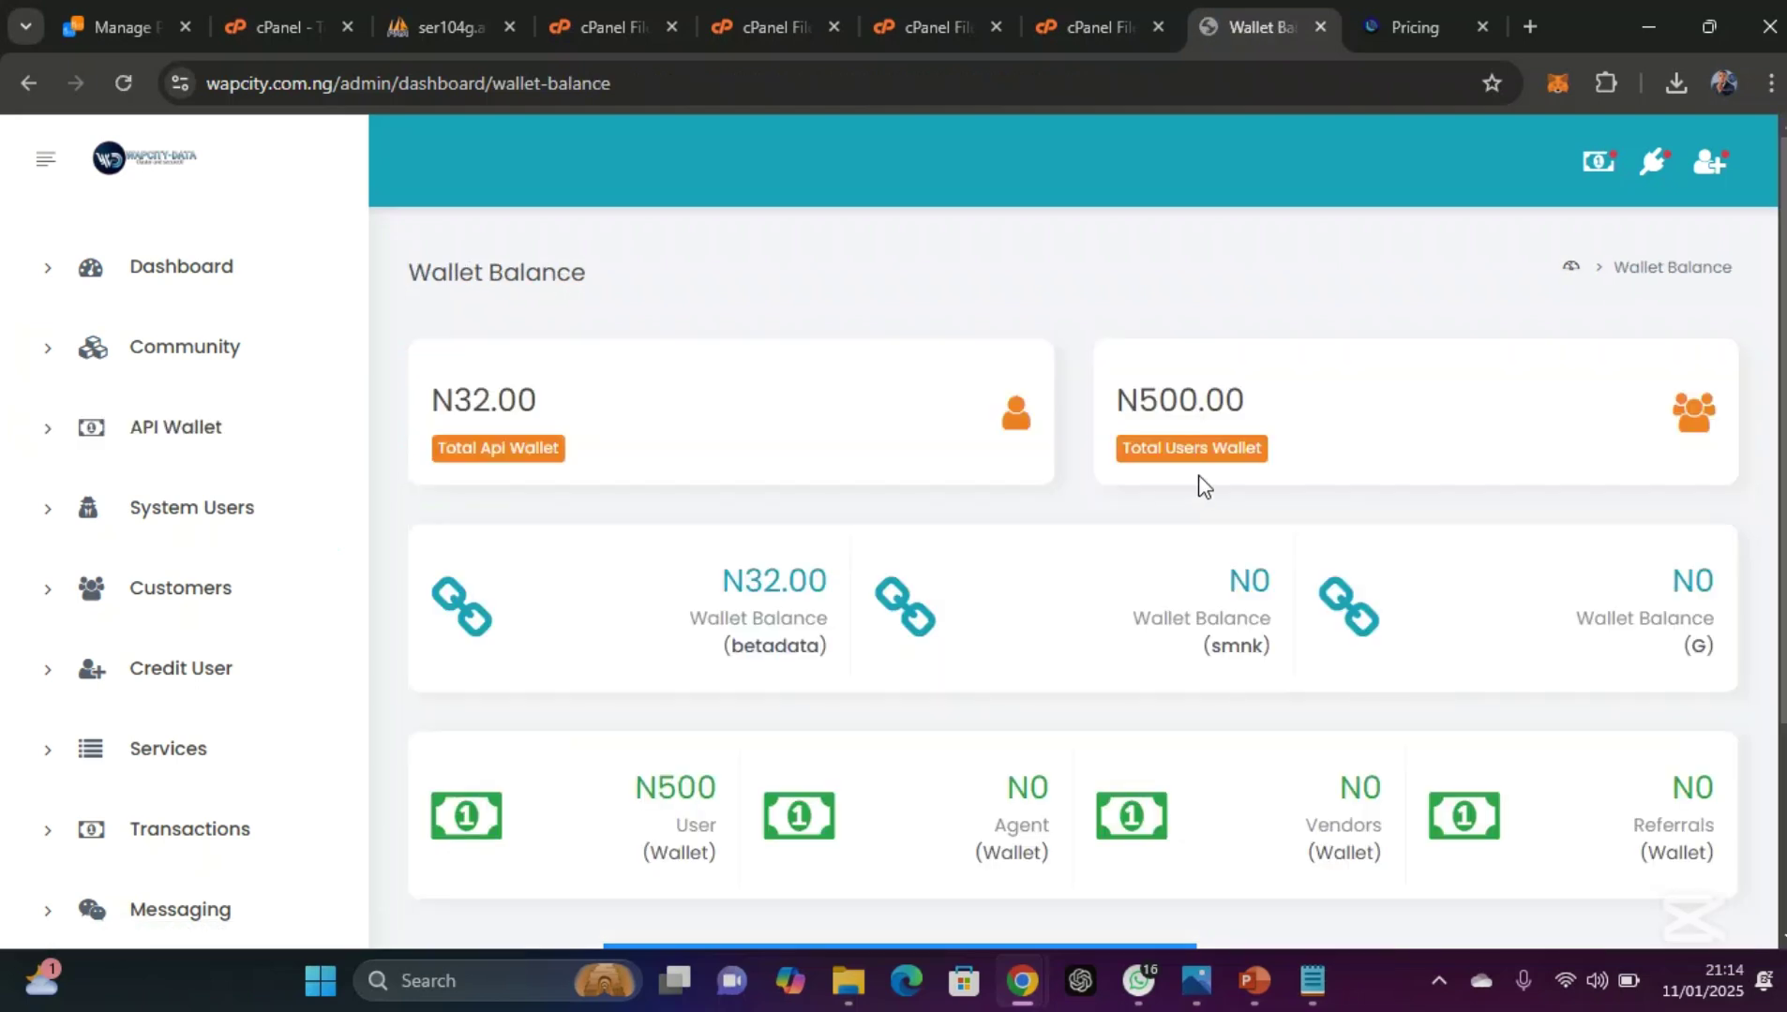
# Step: Check the Betadata account balance and reload the admin Wallet Balance page to show N532.00
pyautogui.scroll(-2, 1196, 482)
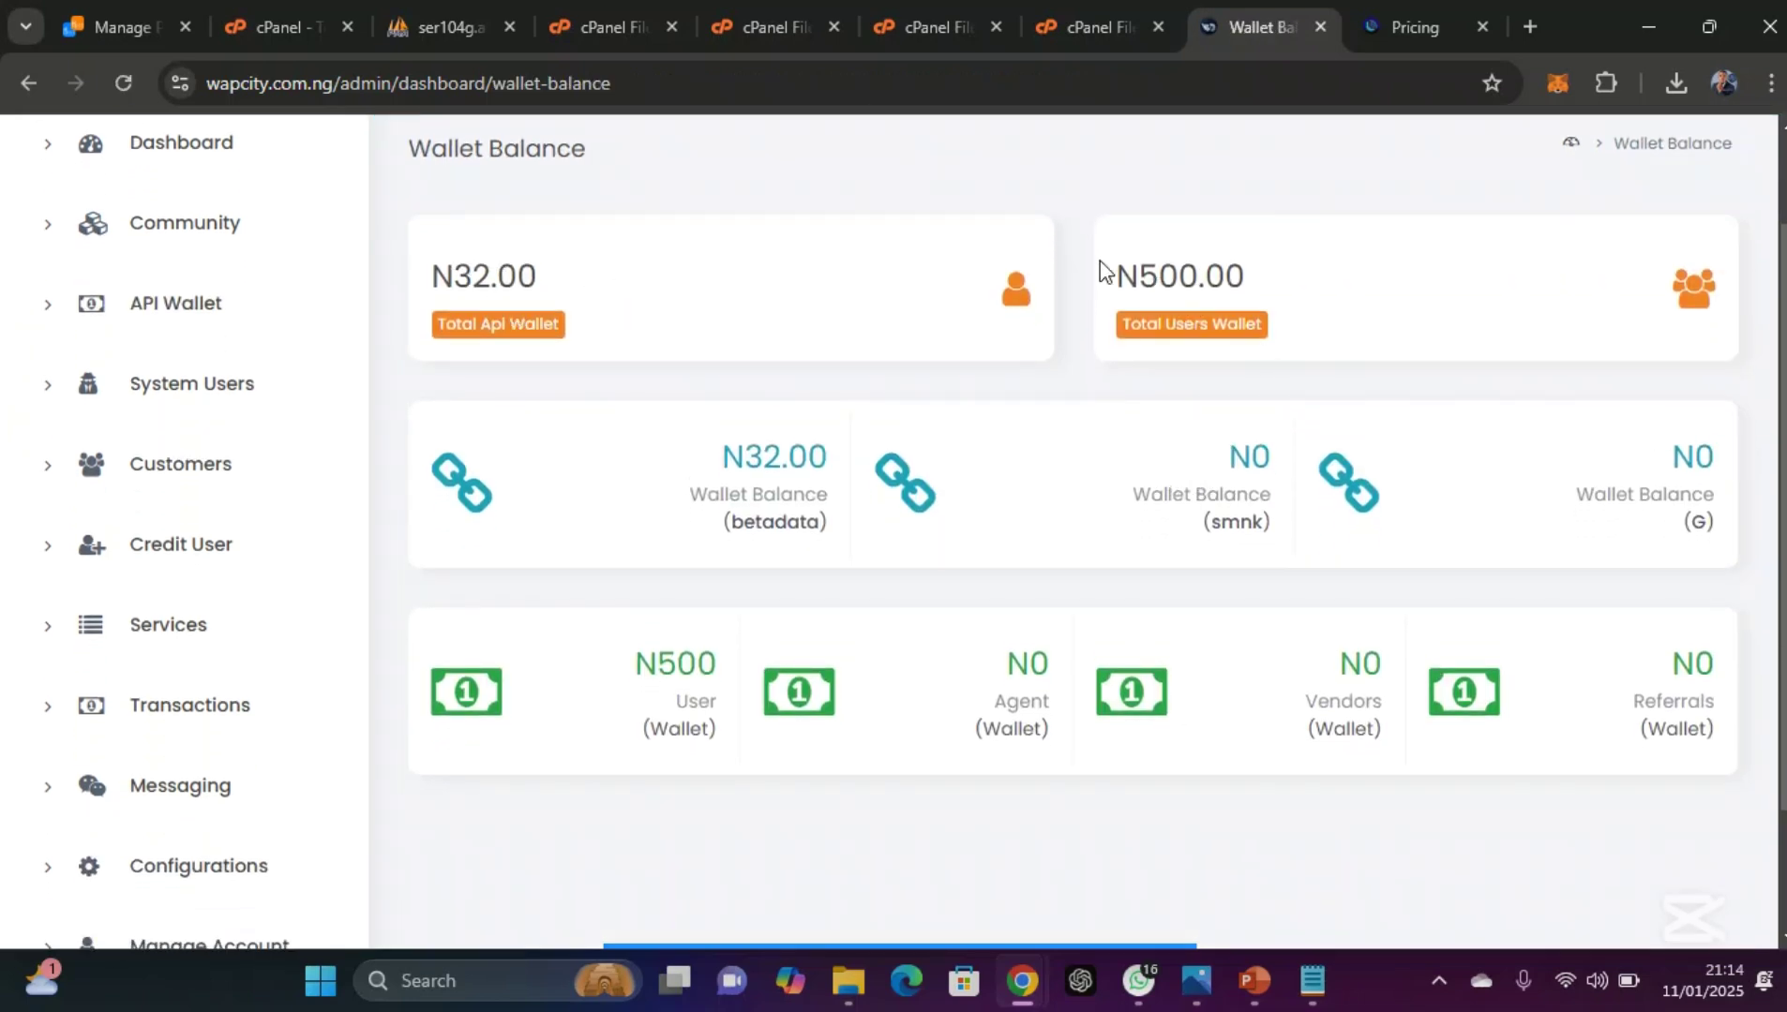
pyautogui.click(1416, 26)
pyautogui.scroll(15, 203, 902)
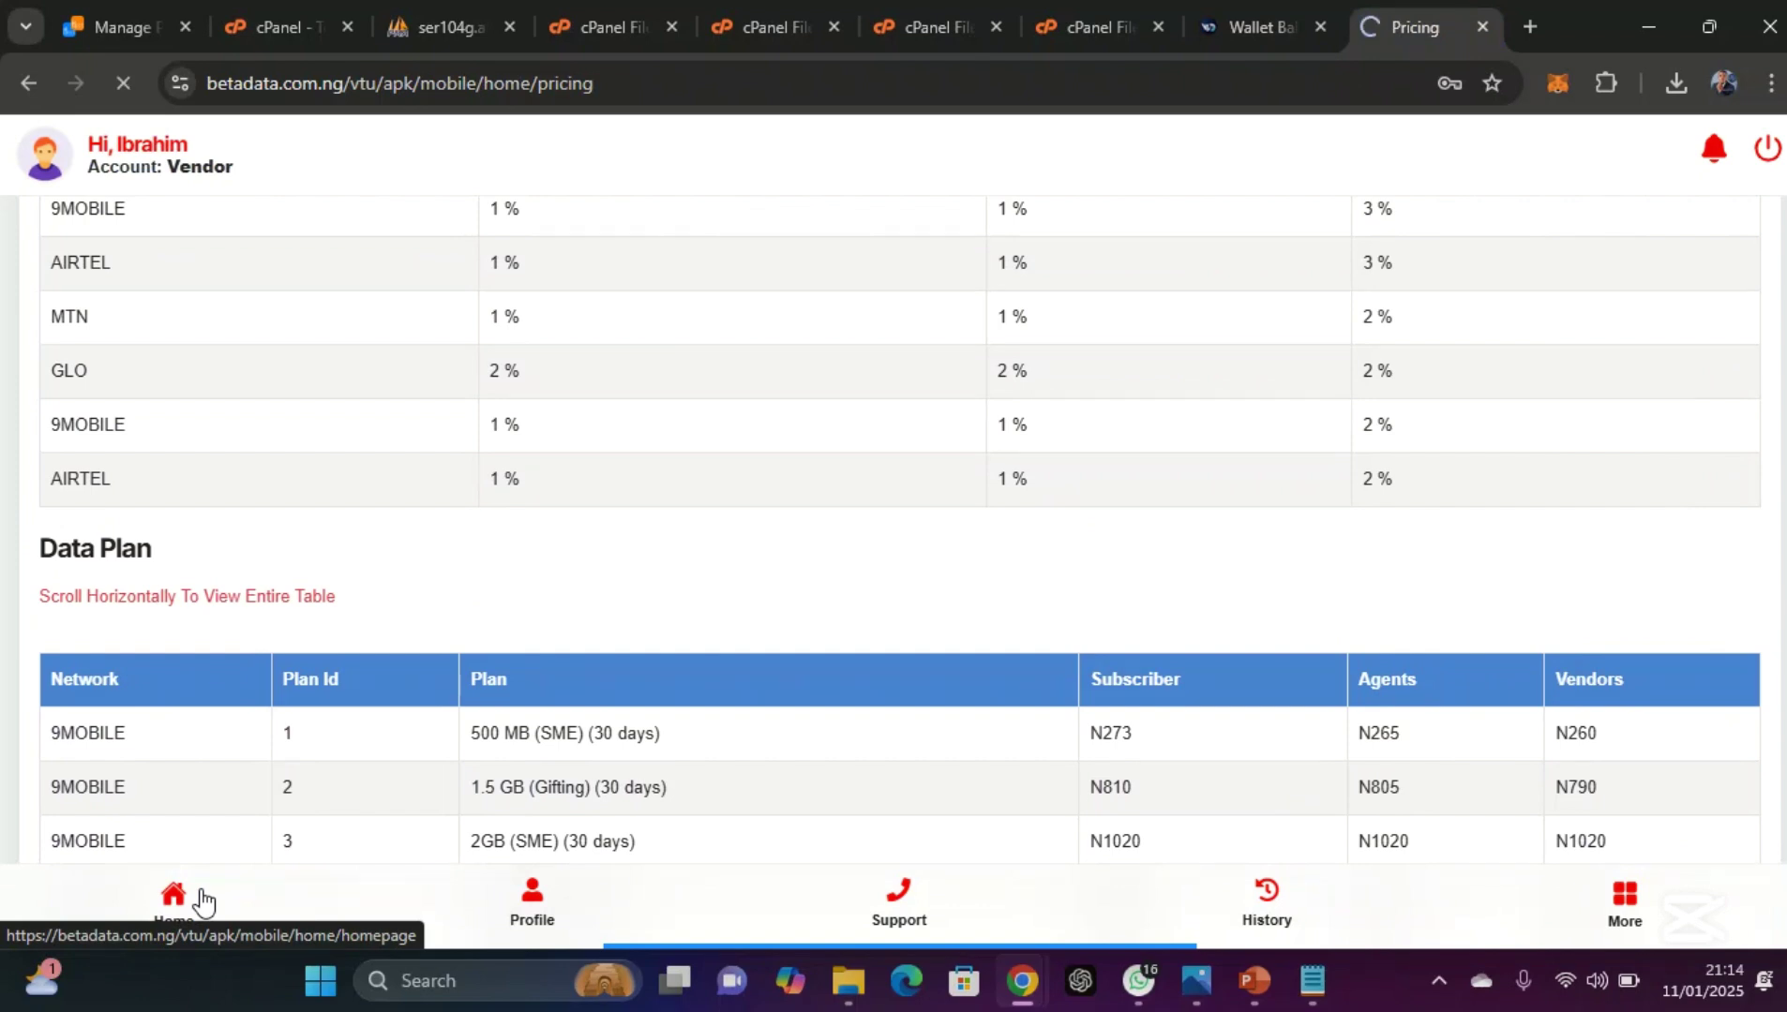
pyautogui.click(204, 902)
pyautogui.click(250, 292)
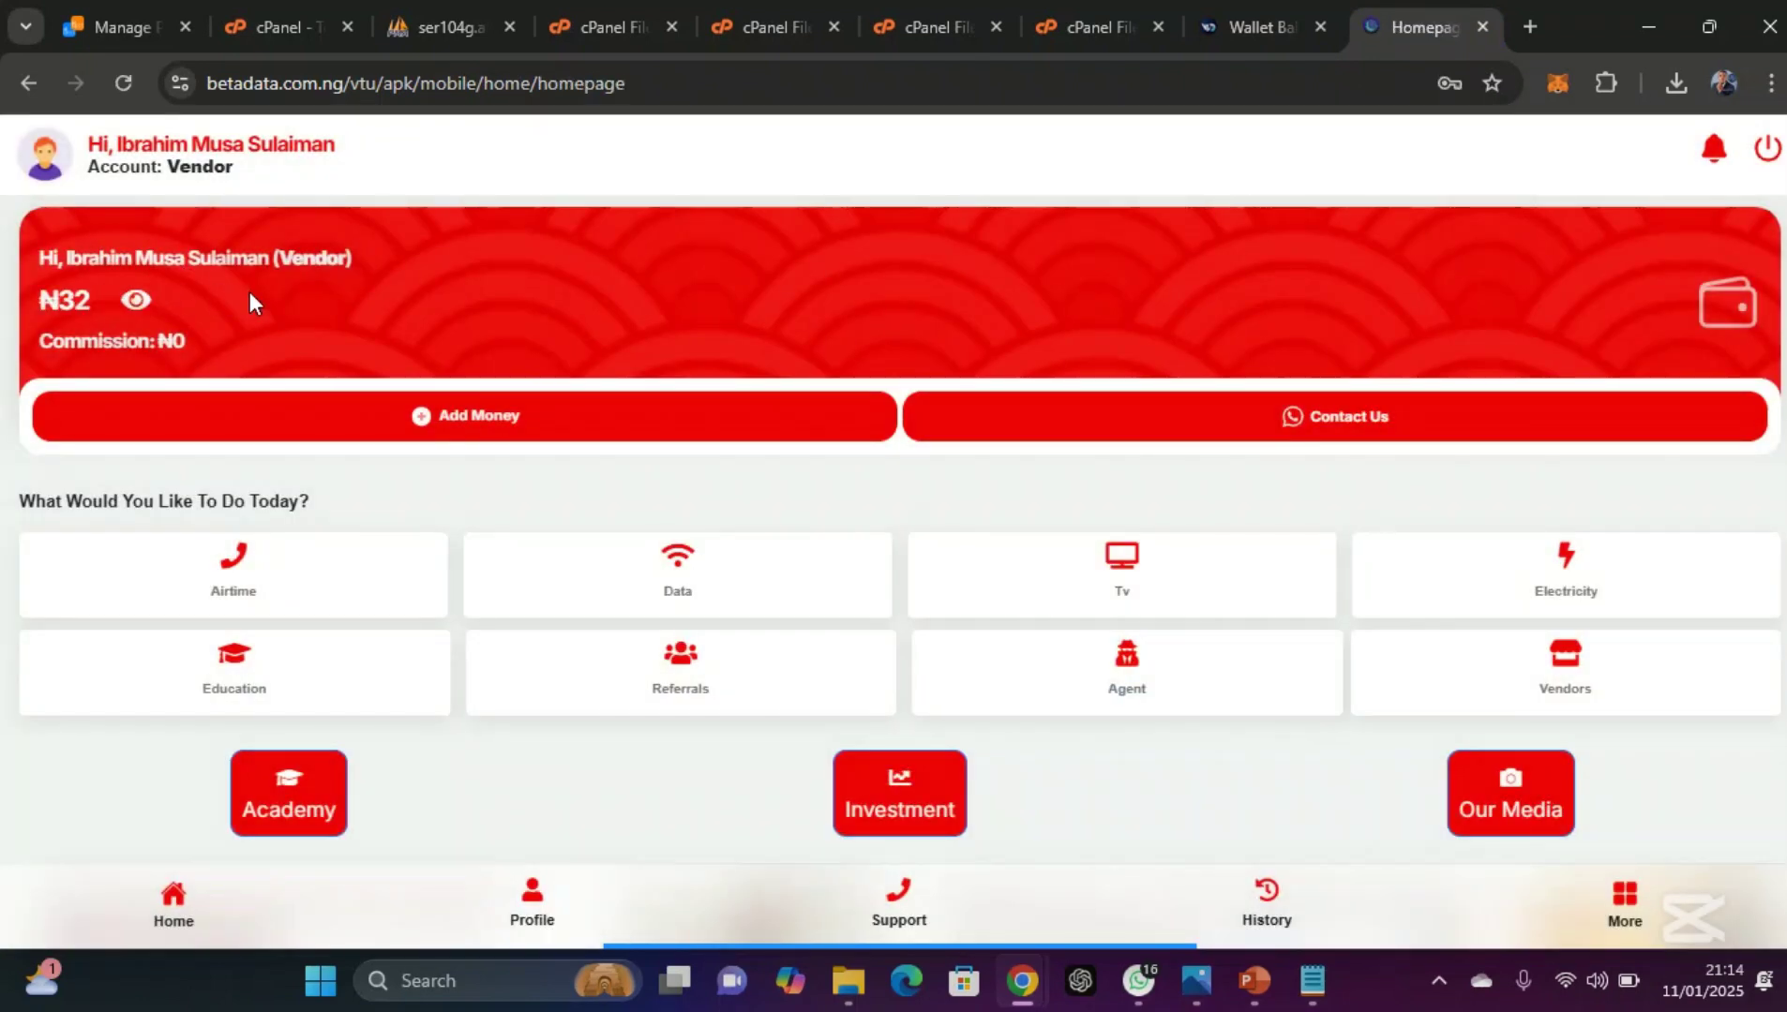
pyautogui.click(795, 906)
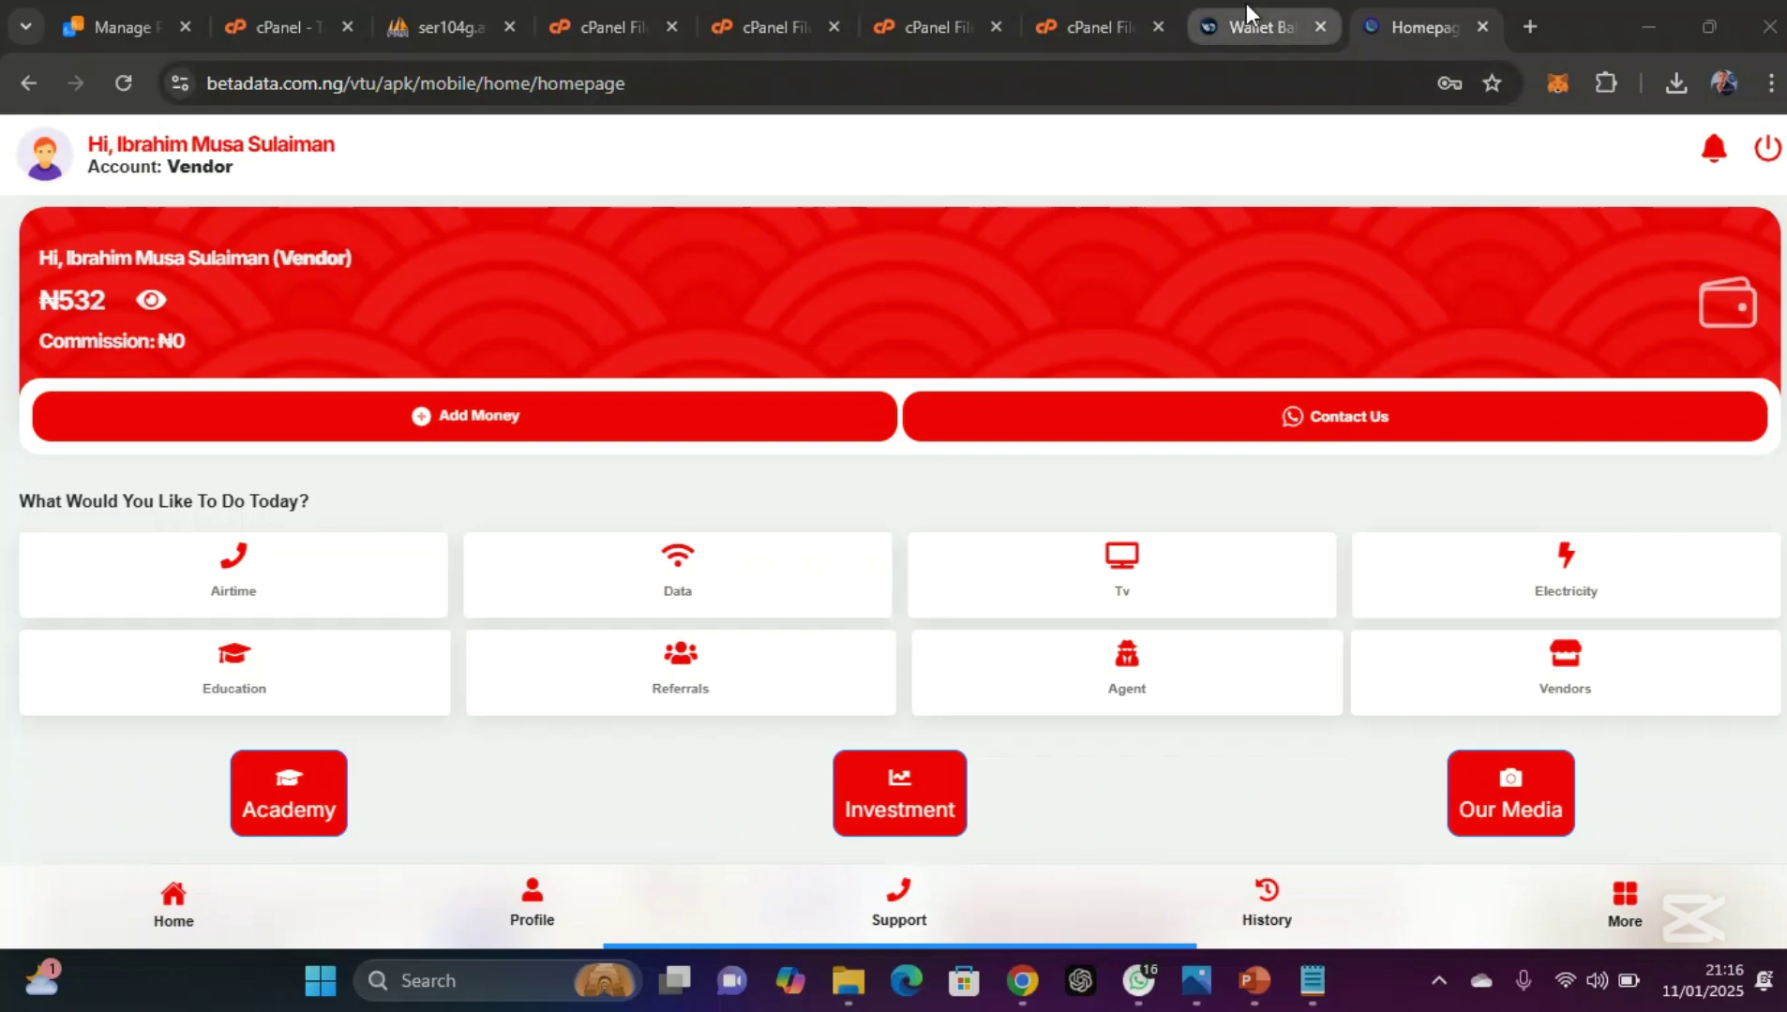
pyautogui.click(1247, 26)
pyautogui.click(122, 84)
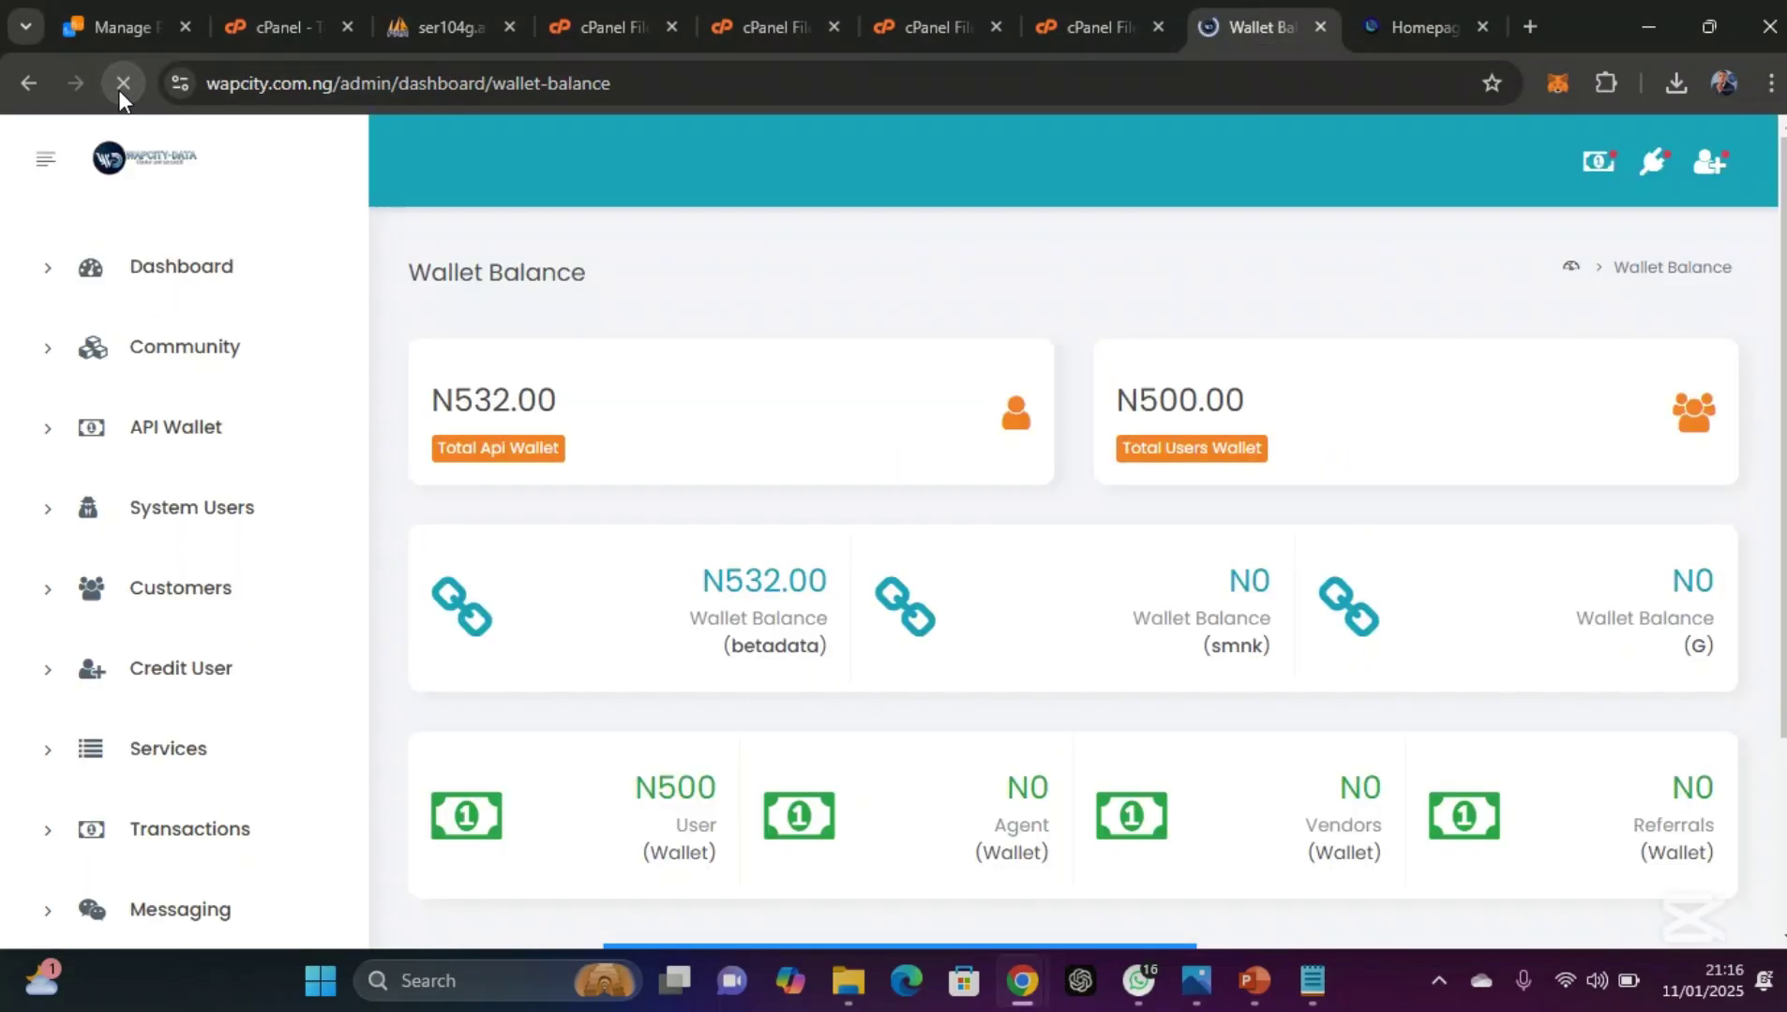
pyautogui.scroll(-1, 492, 291)
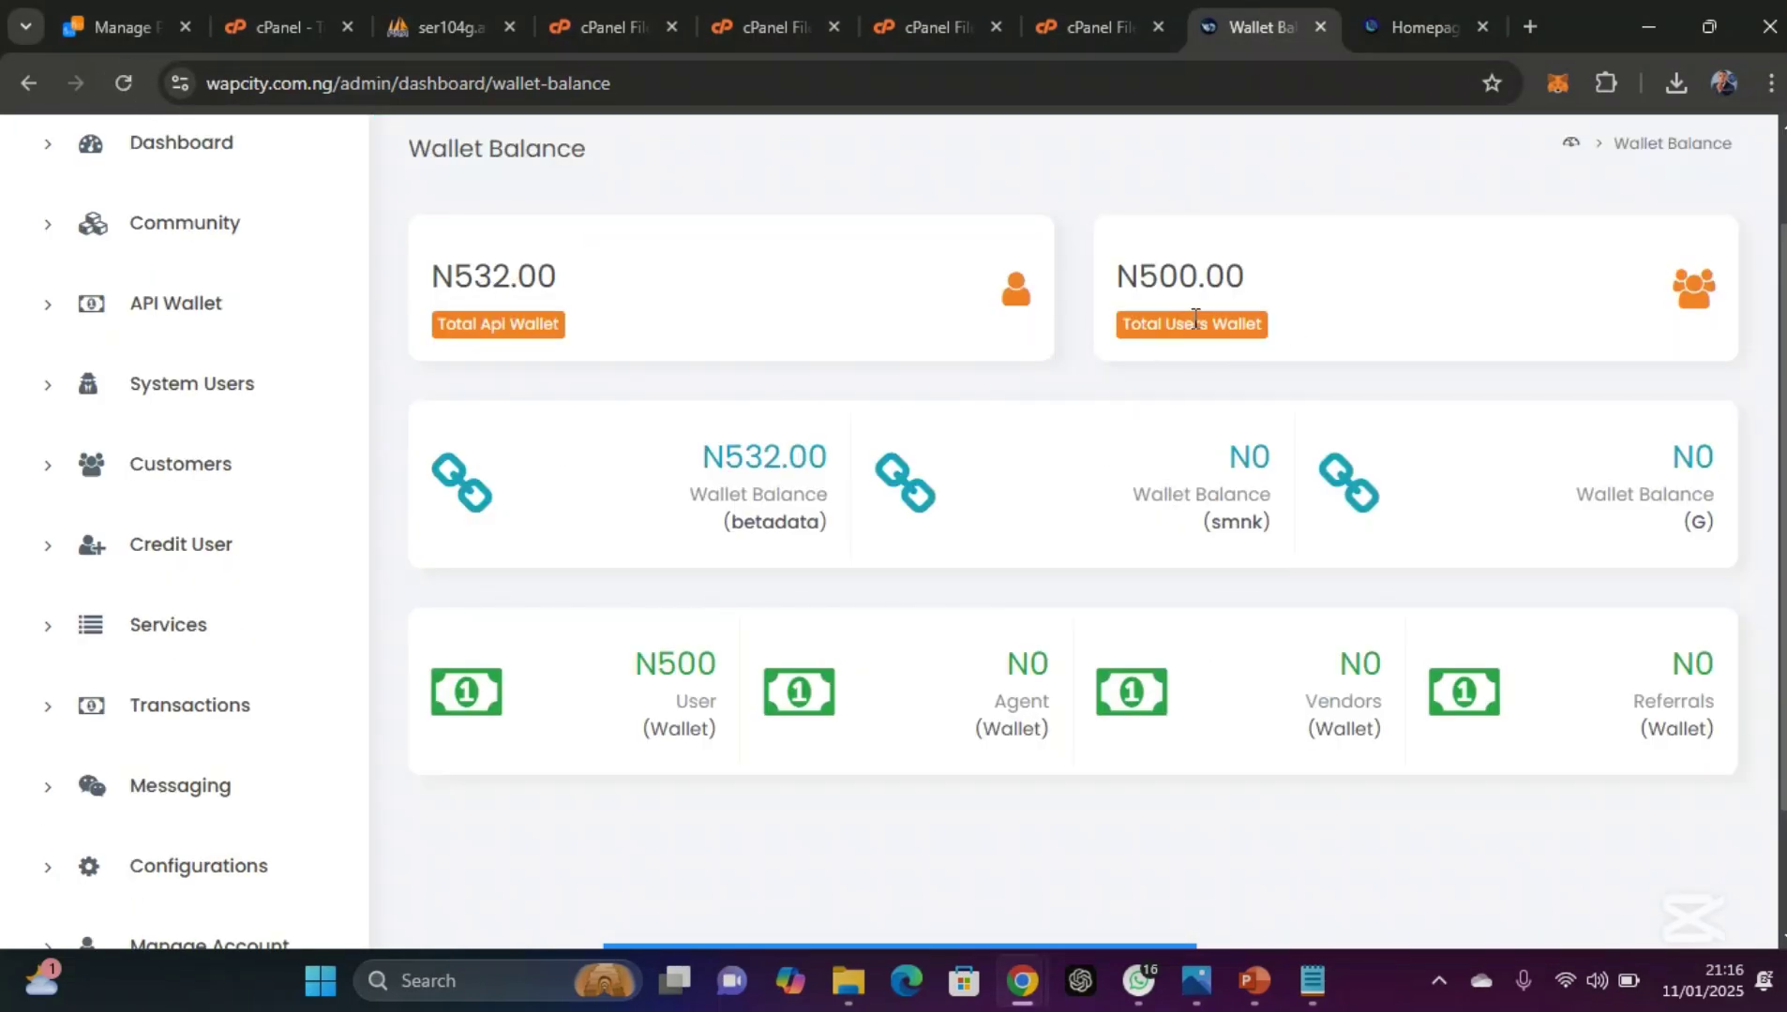
pyautogui.click(1396, 15)
pyautogui.click(1247, 15)
pyautogui.moveTo(345, 94); pyautogui.dragTo(136, 122)
pyautogui.hotkey('ctrl', 'c')
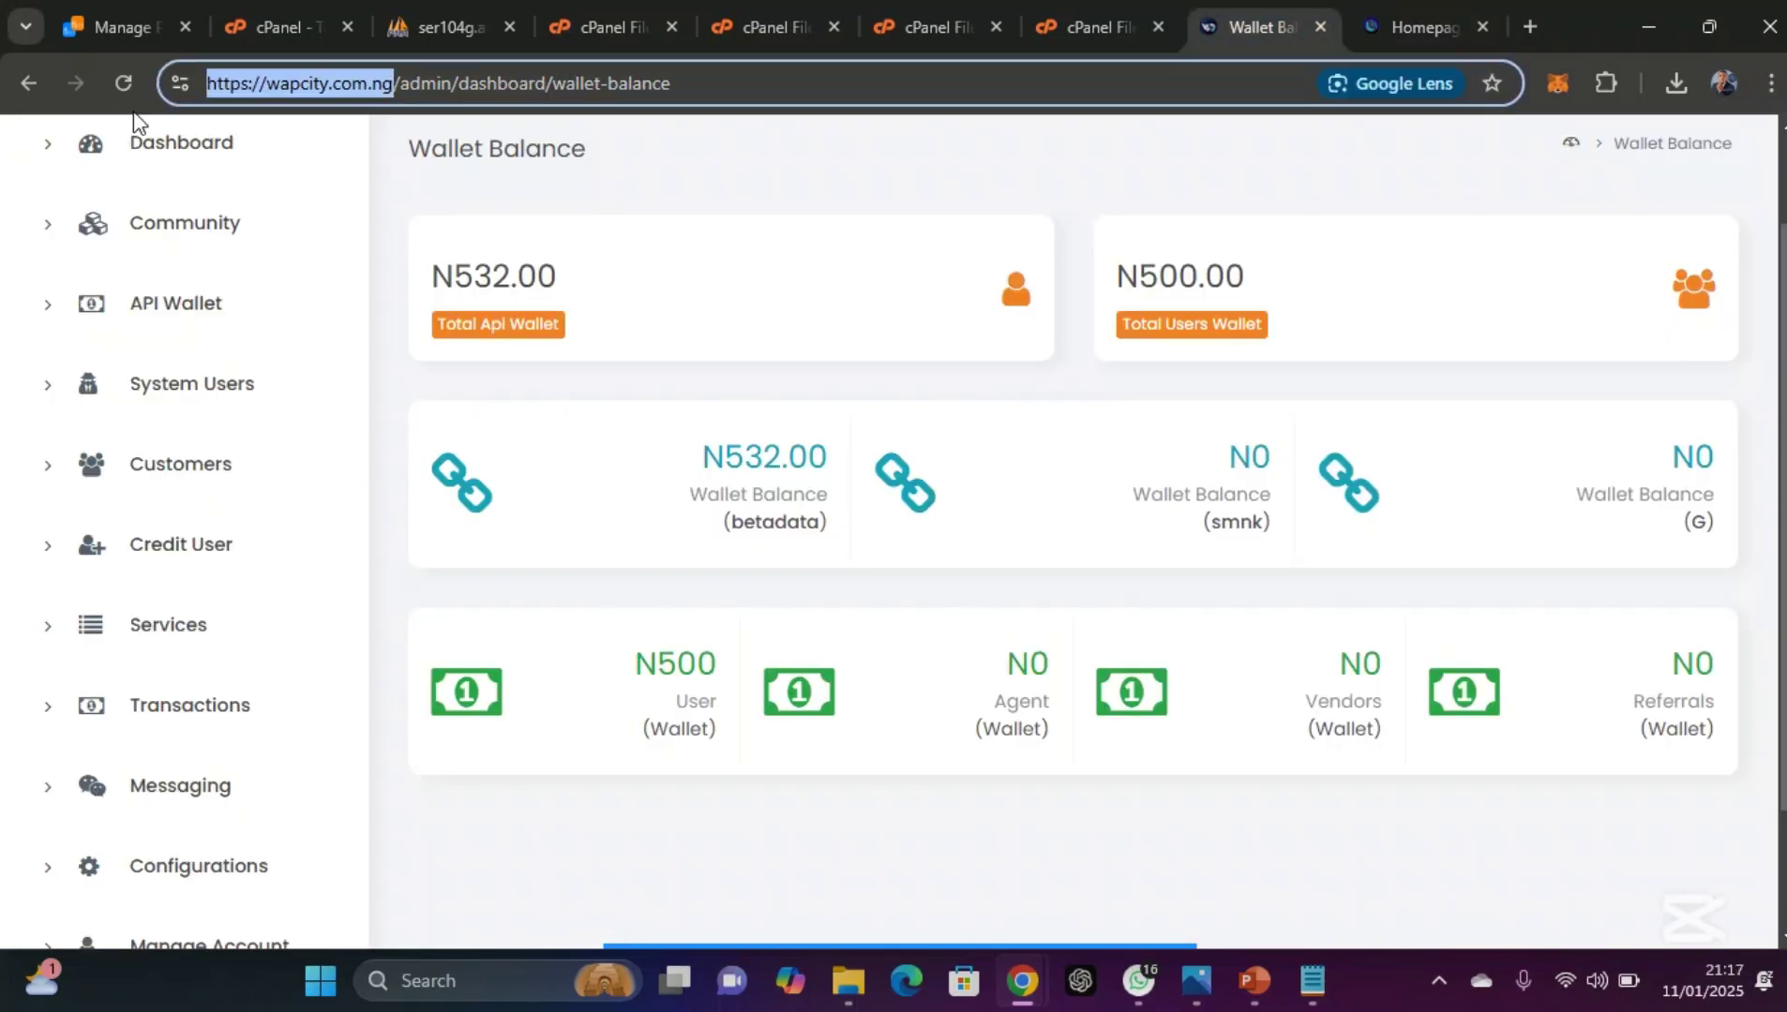
# Step: Open the Wapcity site in a new tab and go to its login page
pyautogui.click(1527, 25)
pyautogui.hotkey('ctrl', 'v')
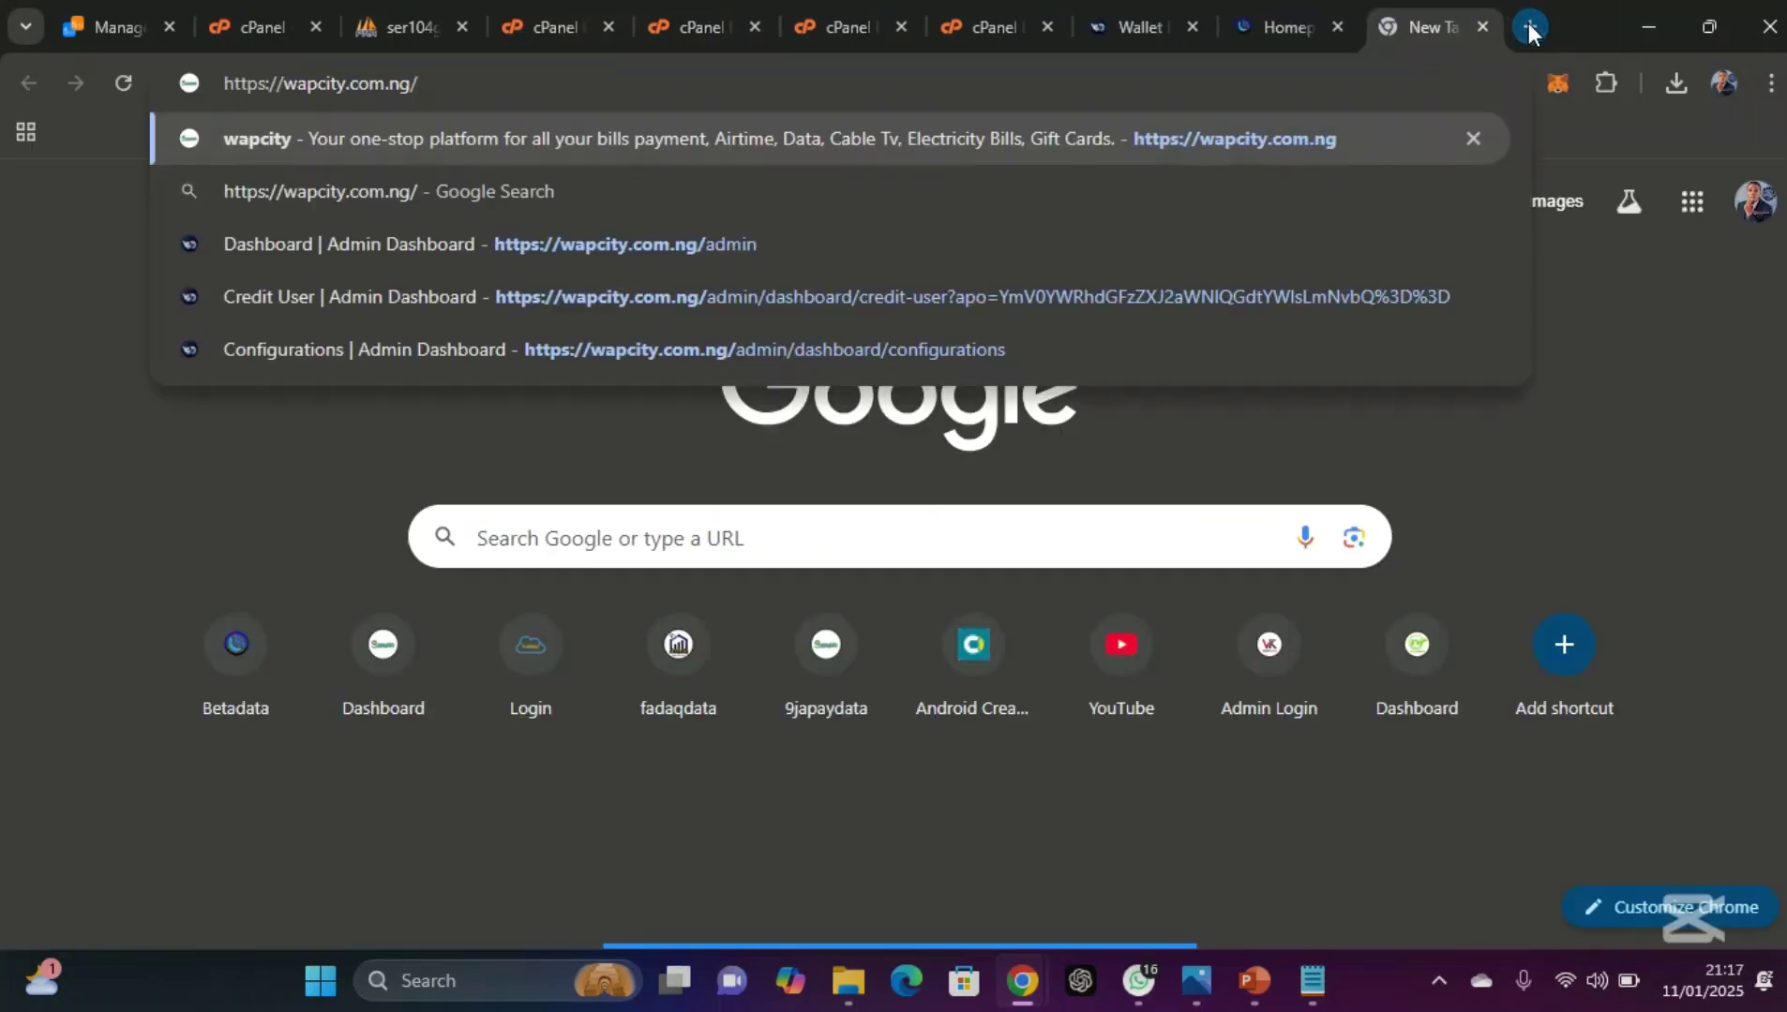
pyautogui.press('Return')
pyautogui.scroll(-1, 550, 415)
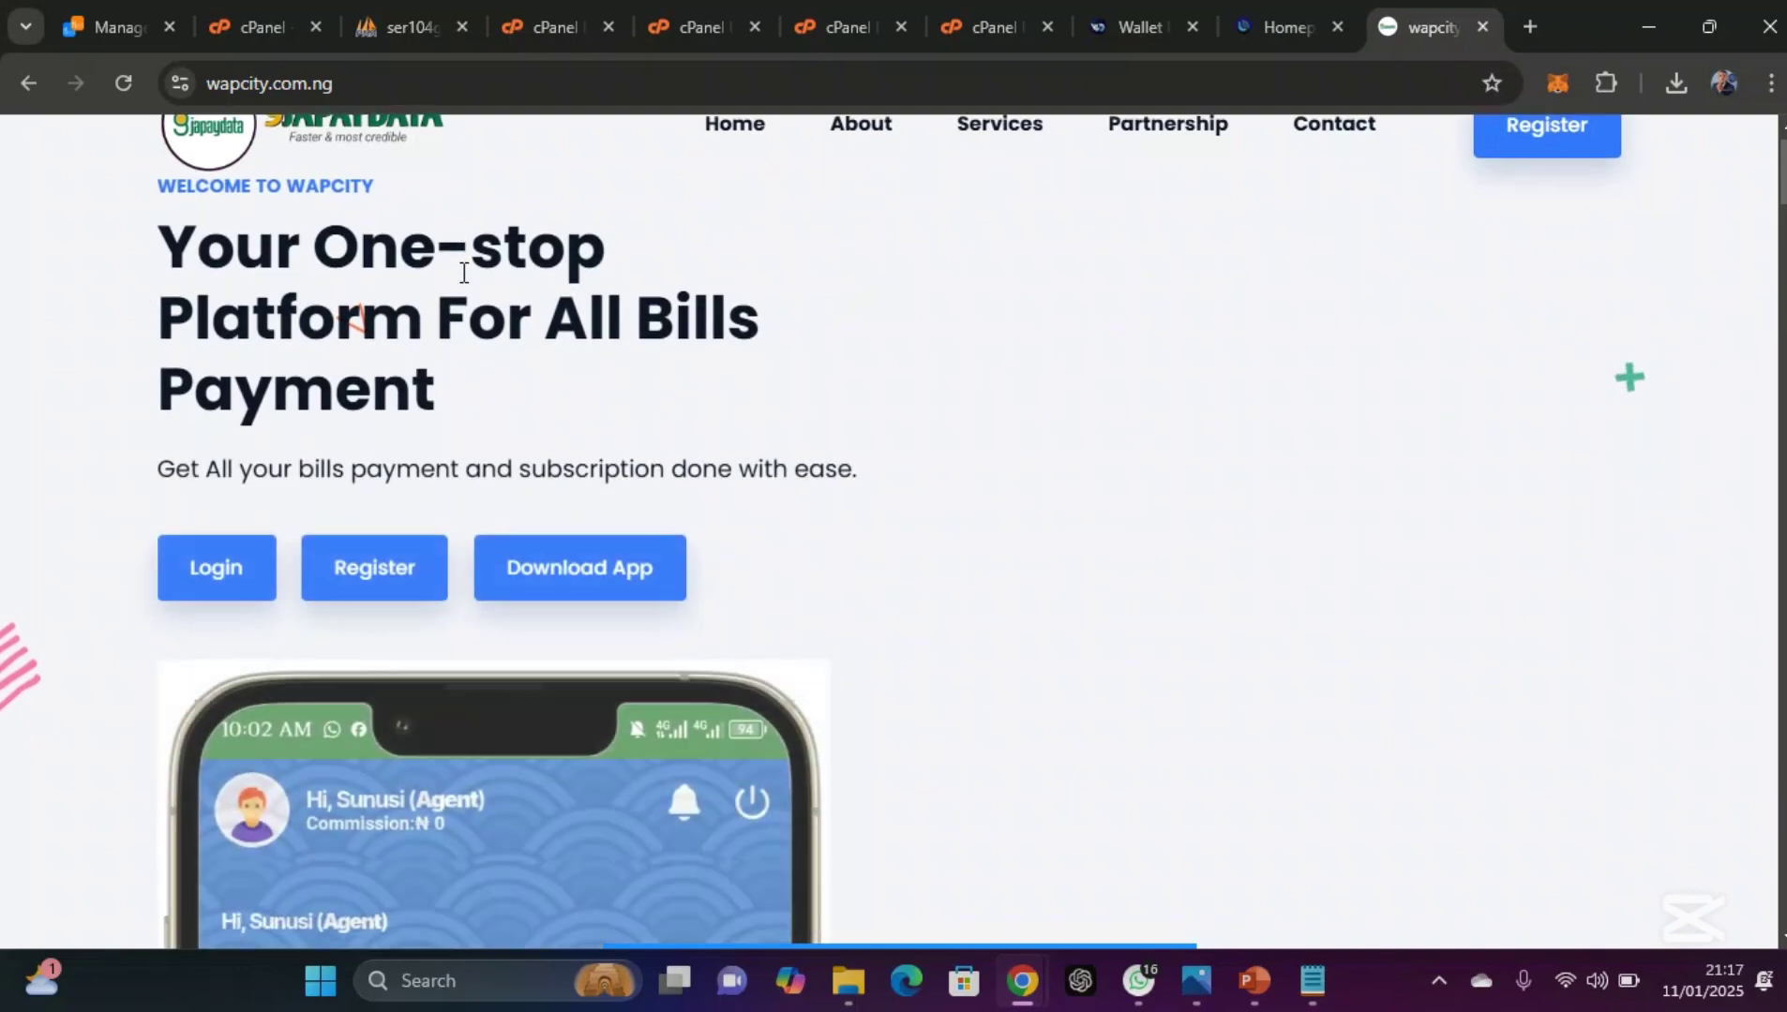
pyautogui.click(257, 508)
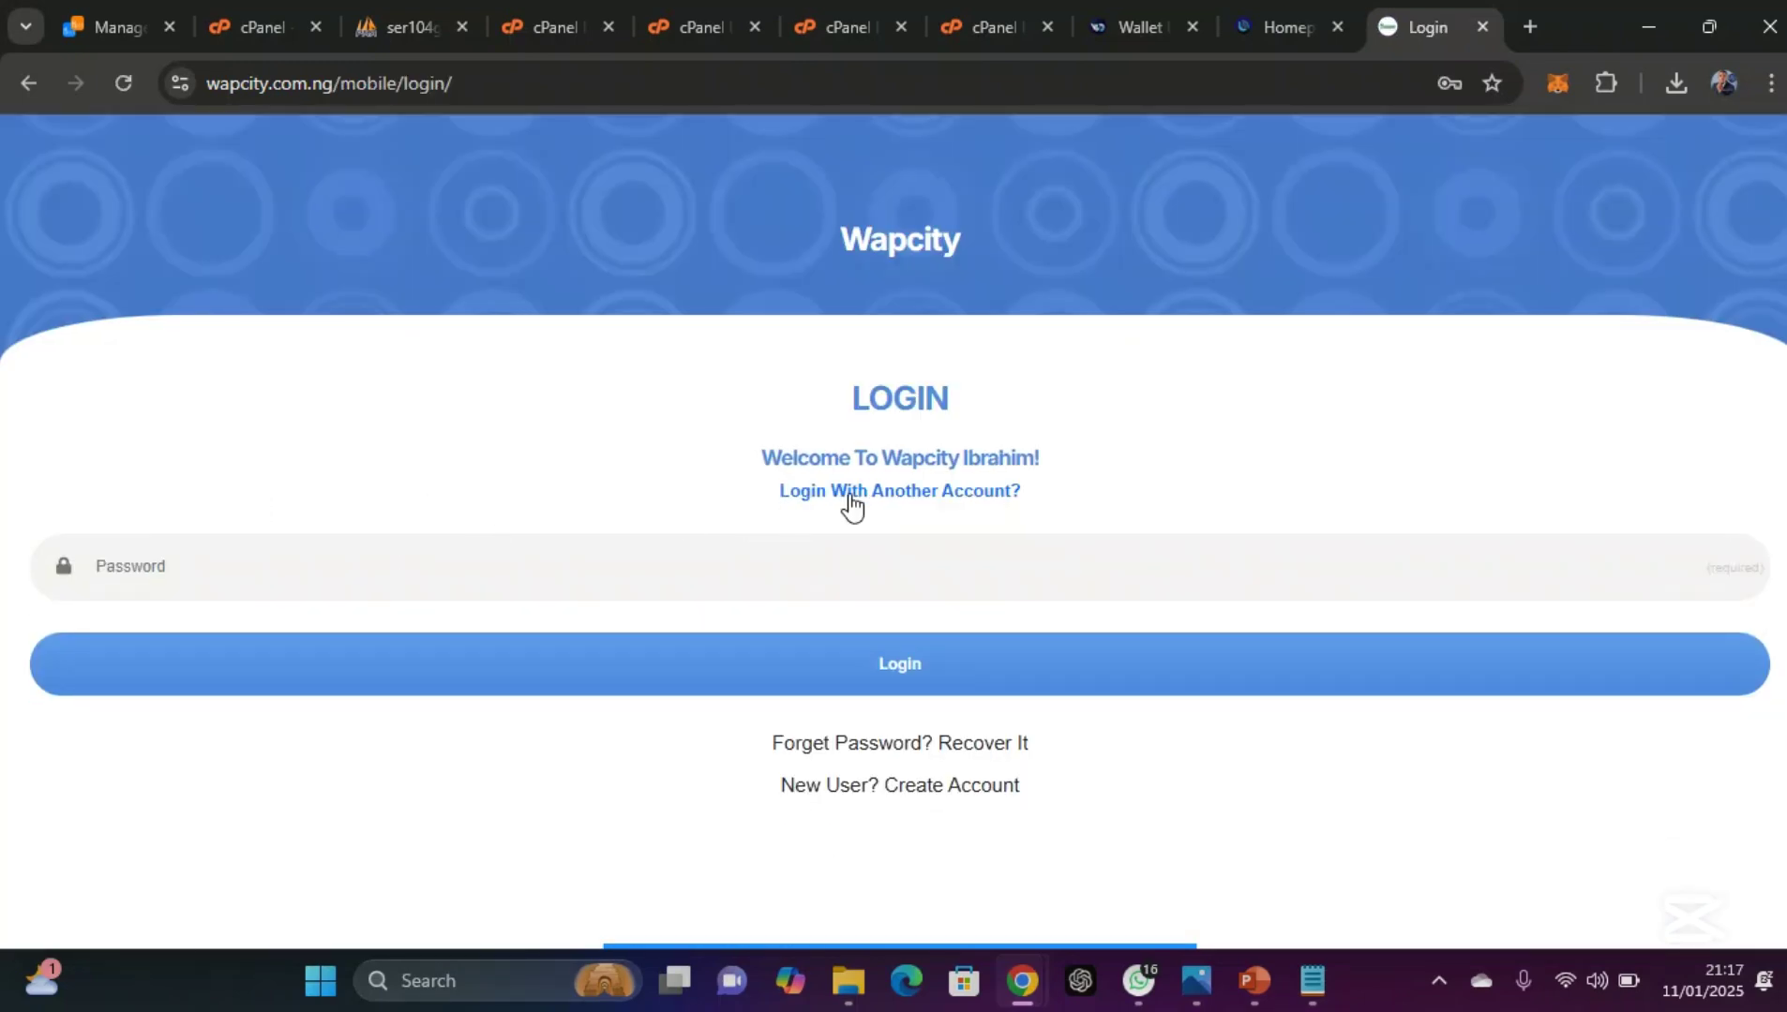
# Step: Sign in as the subscriber and reveal the N500 wallet balance
pyautogui.click(850, 495)
pyautogui.click(380, 638)
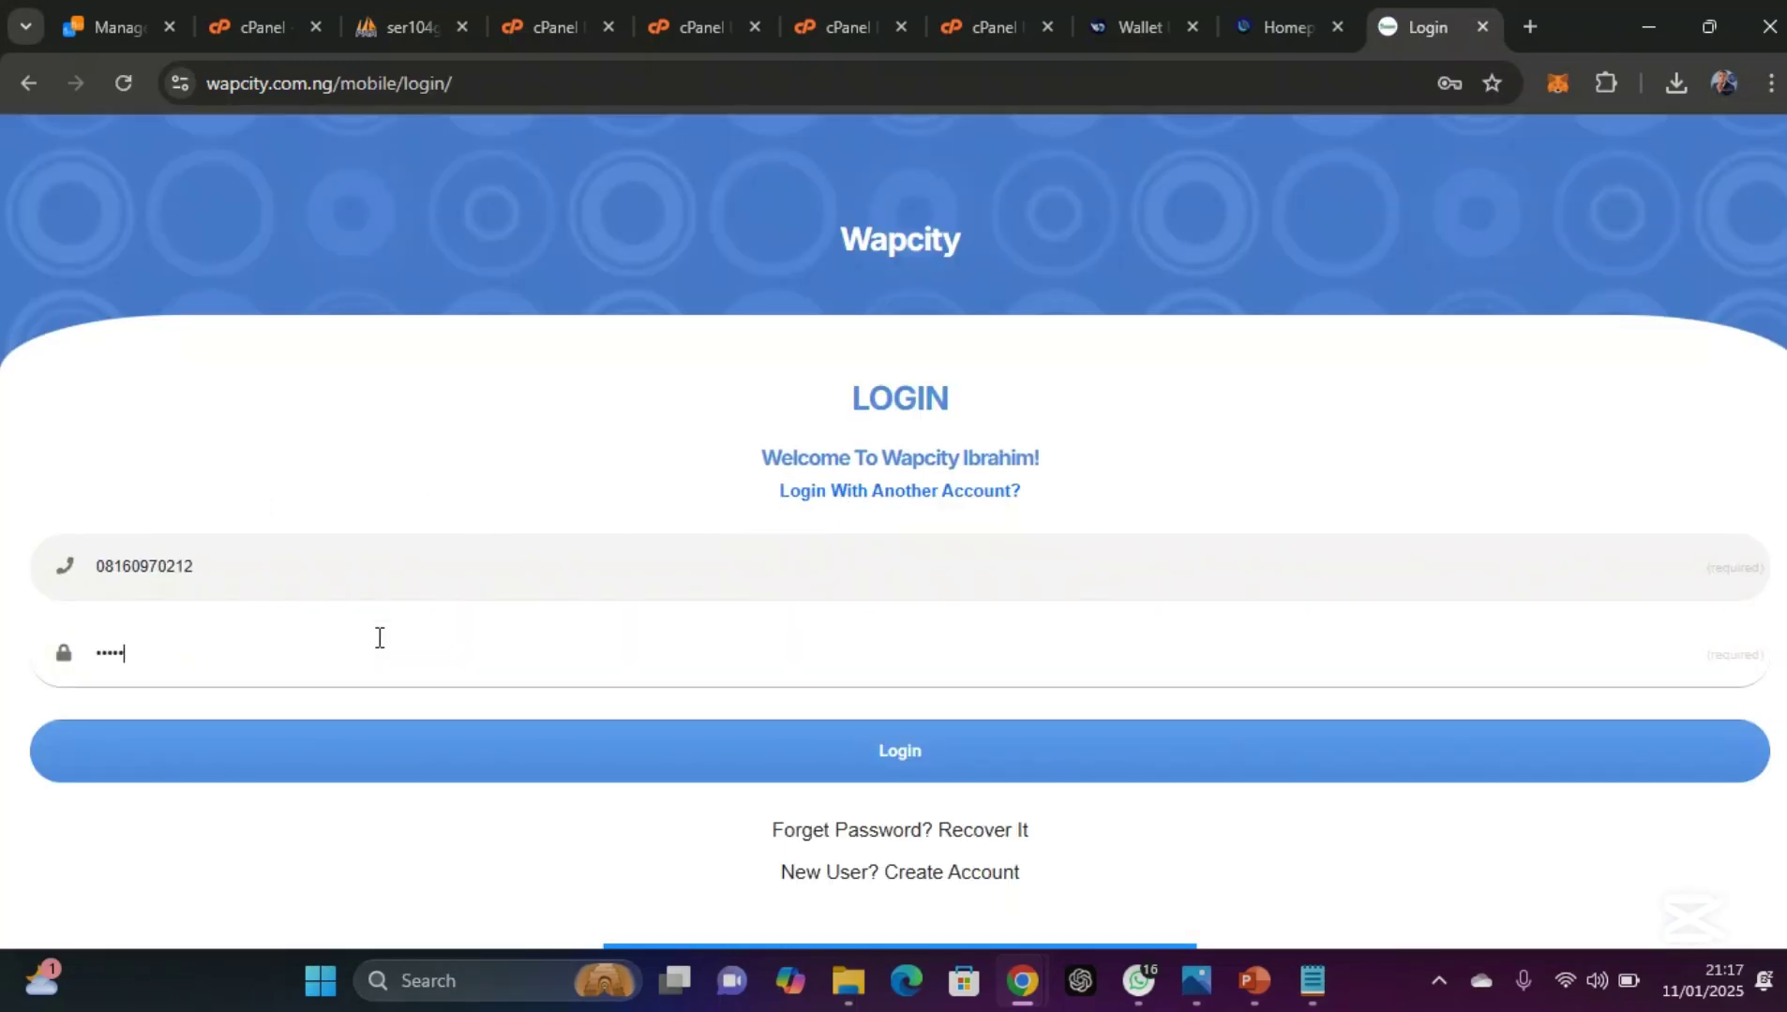
pyautogui.press('Return')
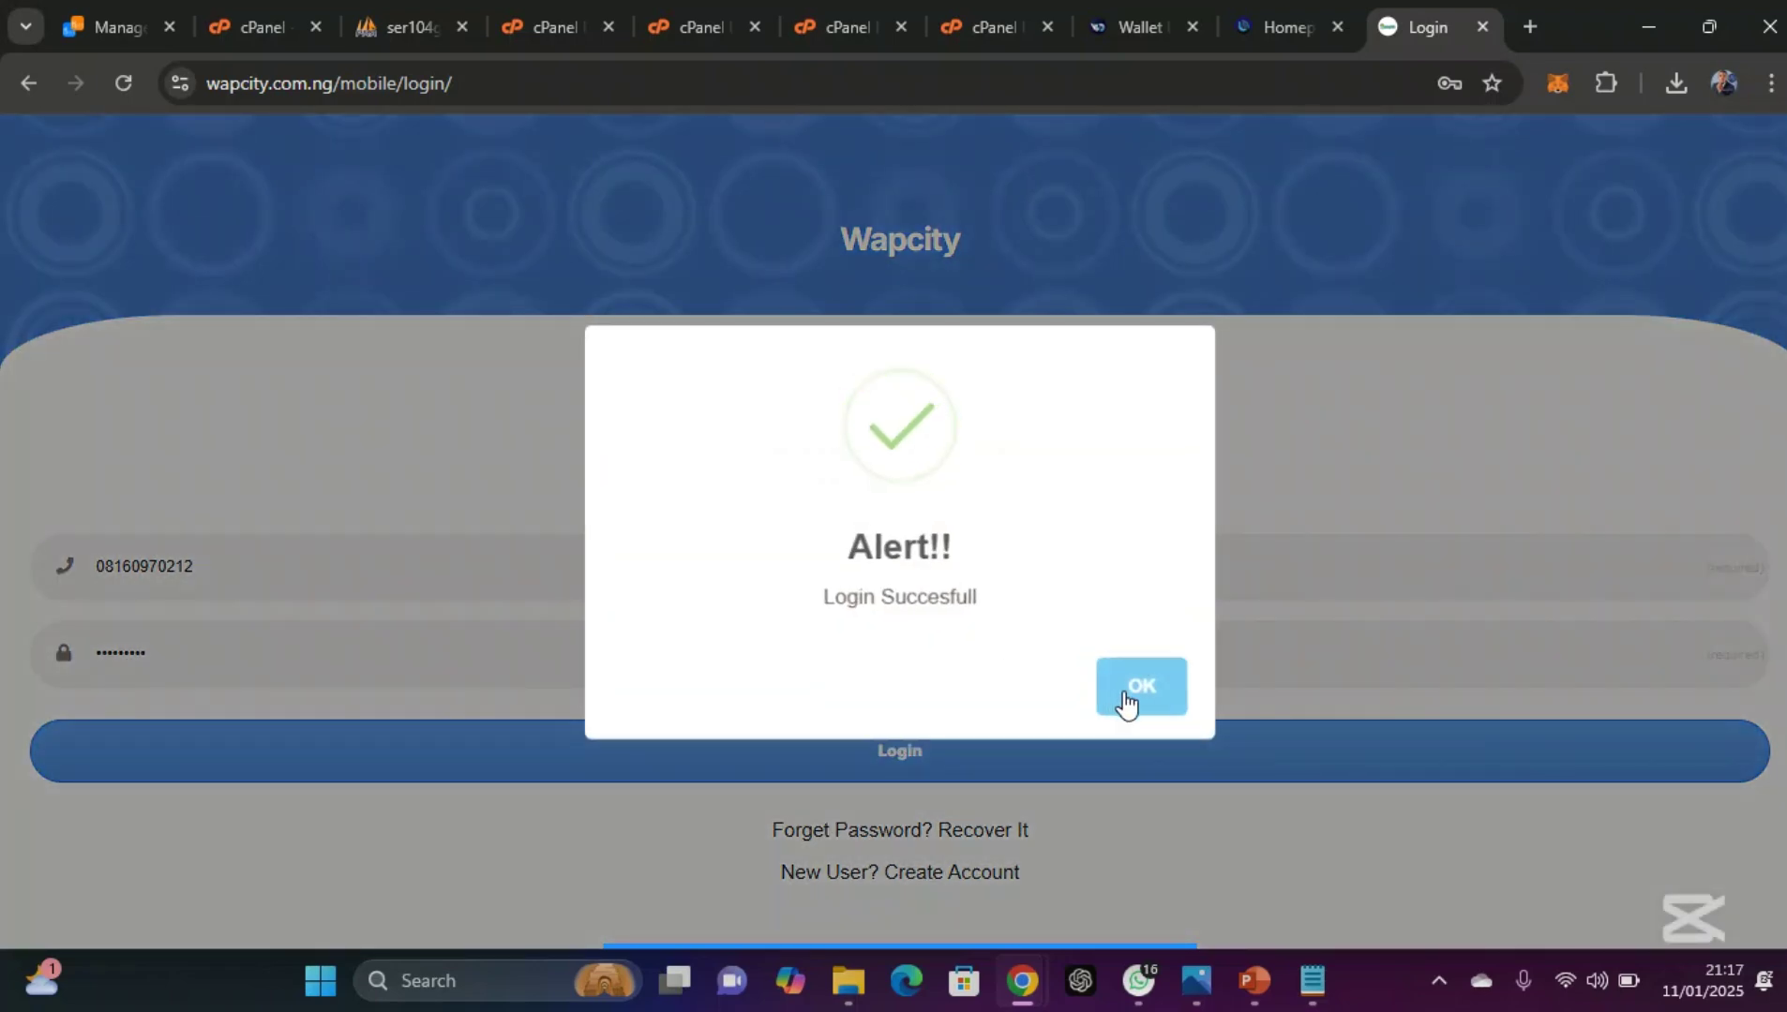
pyautogui.click(1128, 701)
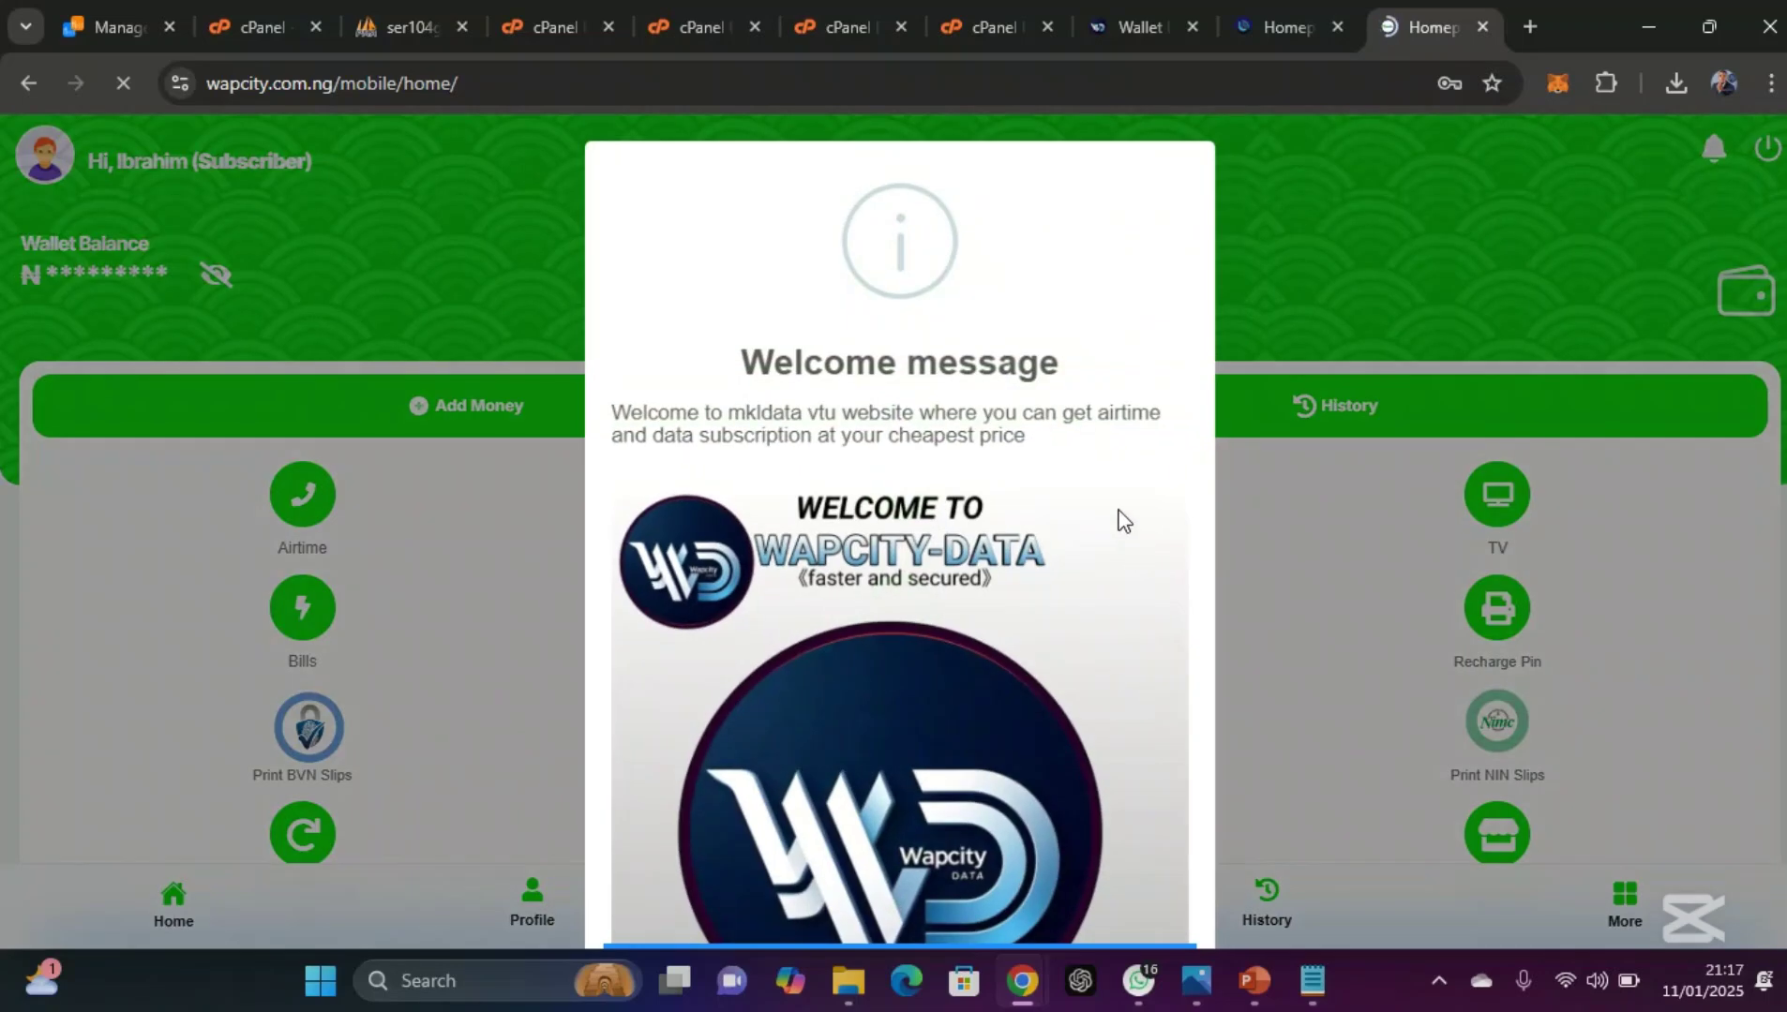
pyautogui.click(1340, 487)
pyautogui.scroll(-1, 996, 482)
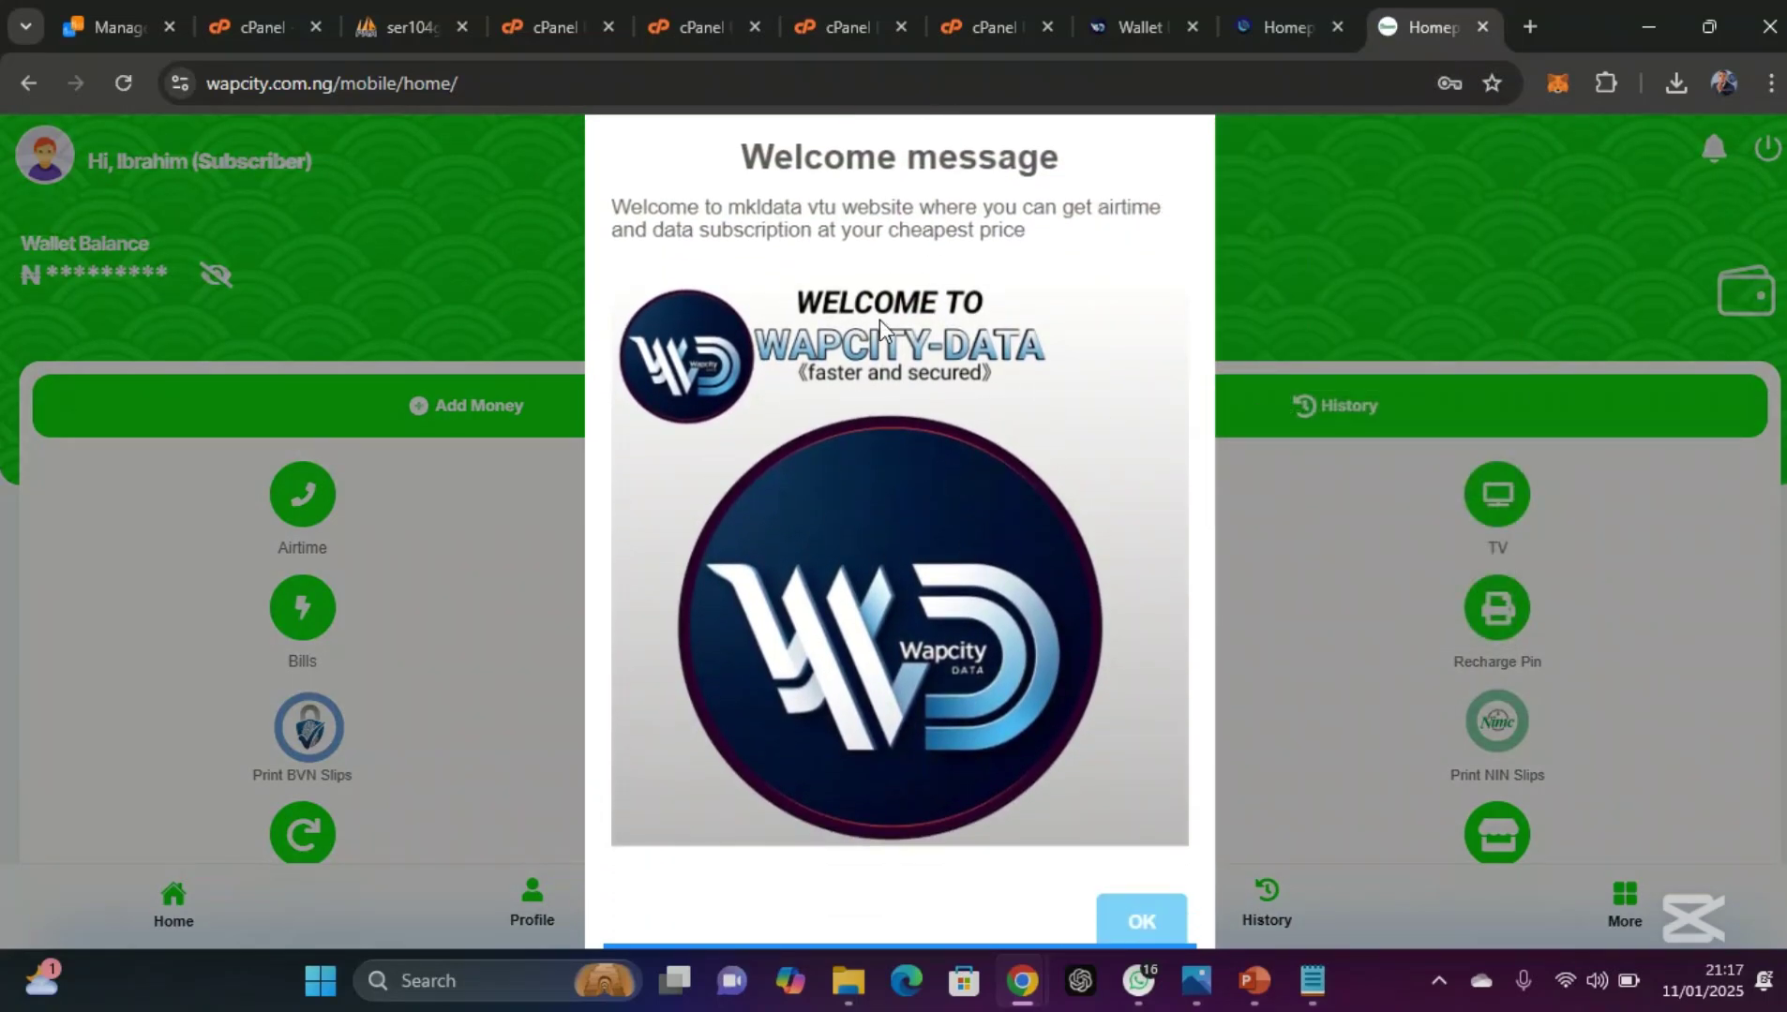
pyautogui.scroll(-1, 879, 319)
pyautogui.click(1143, 876)
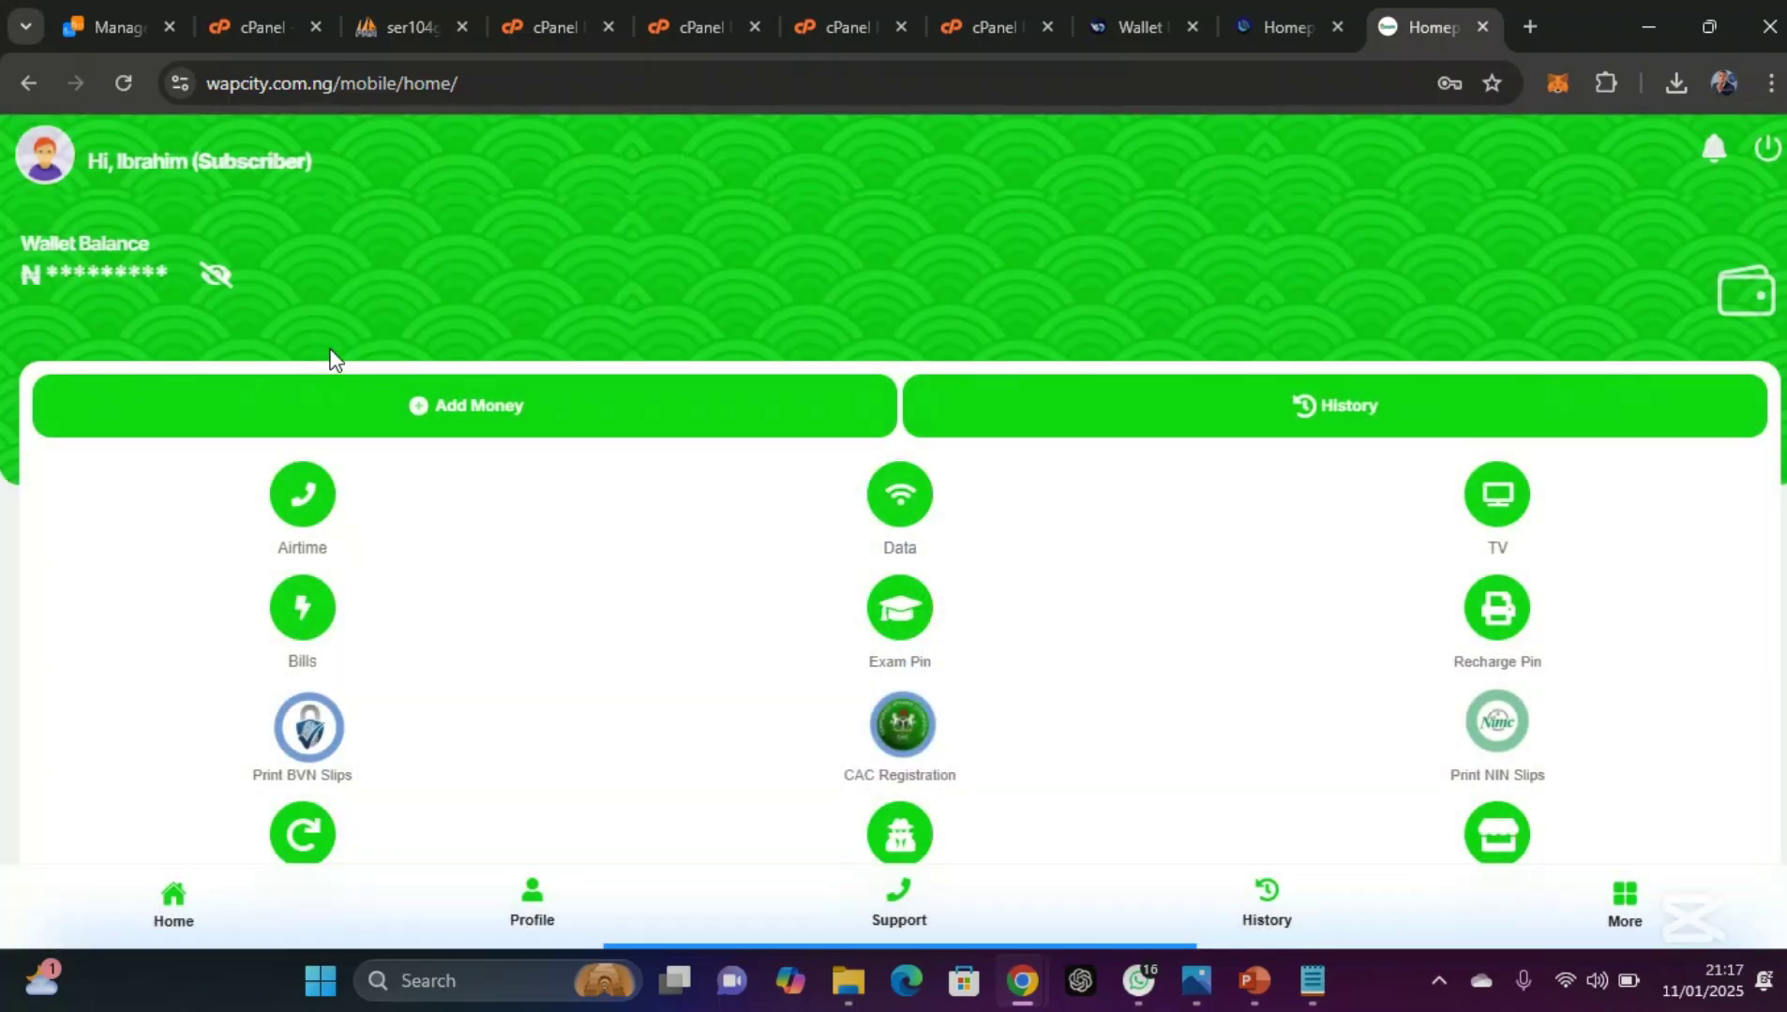
pyautogui.click(228, 277)
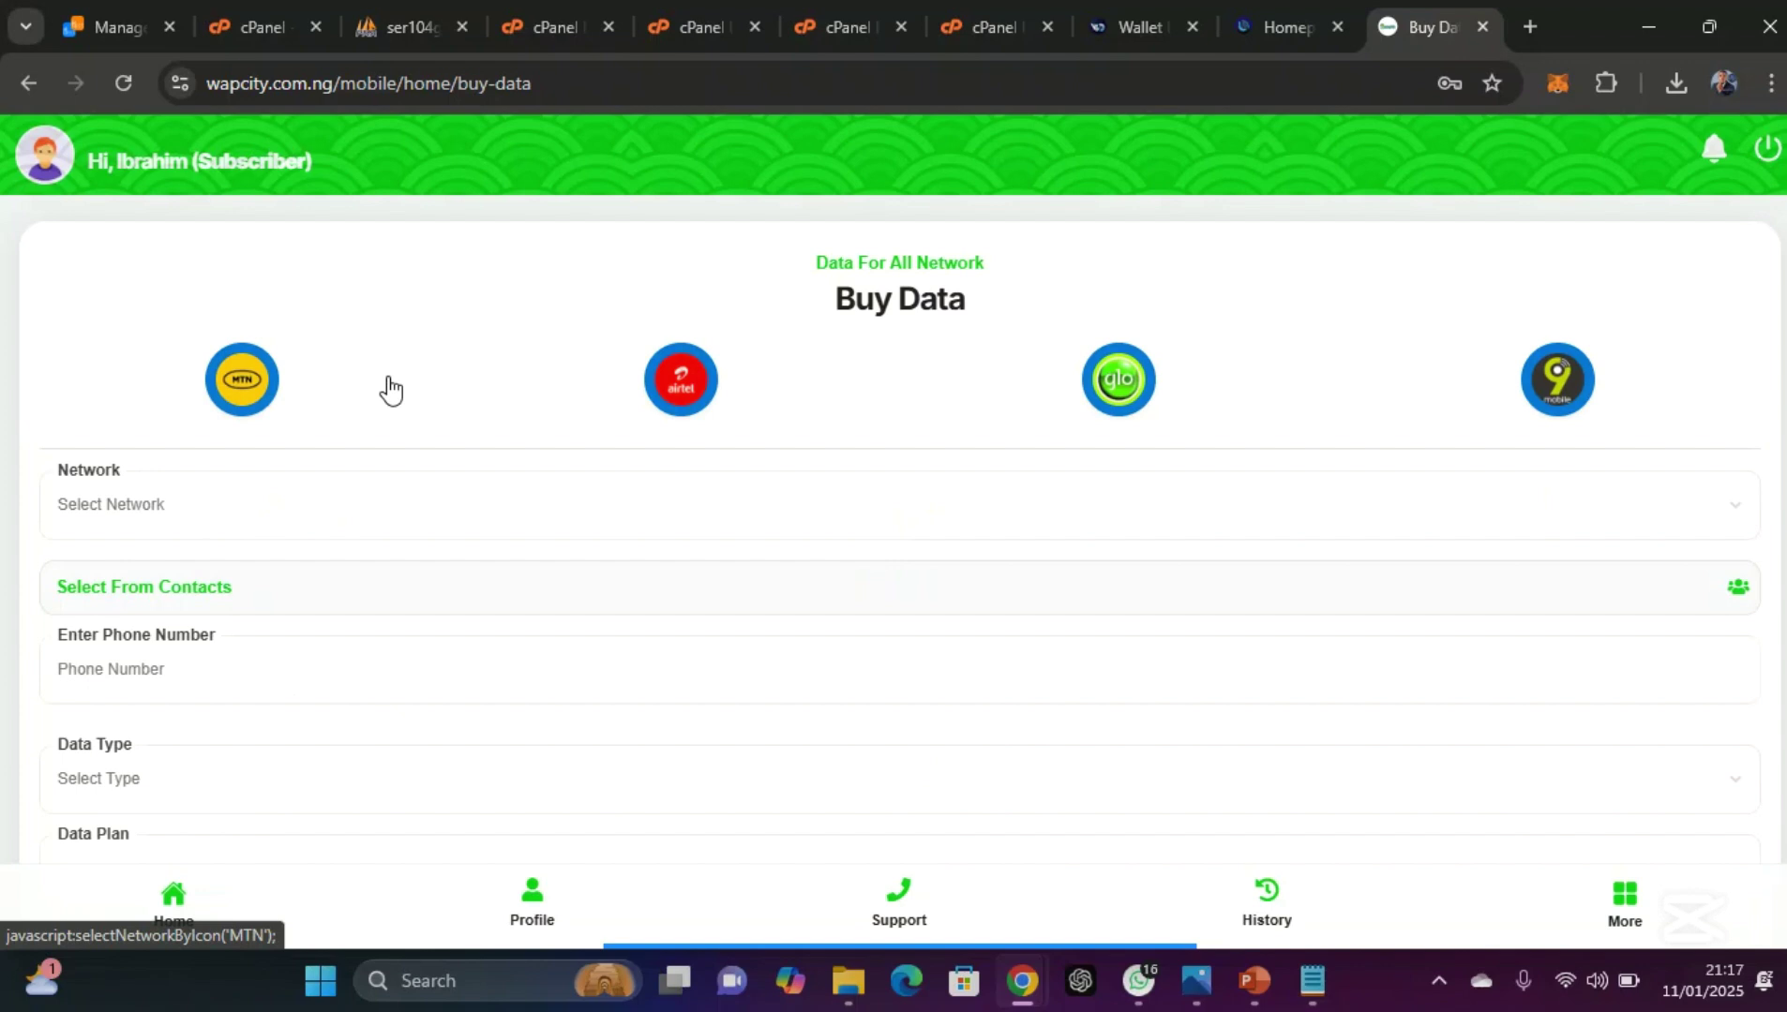
# Step: Choose MTN, a saved phone number, SME data type and the 1GB SME (N260)(30 Days) plan
pyautogui.click(115, 506)
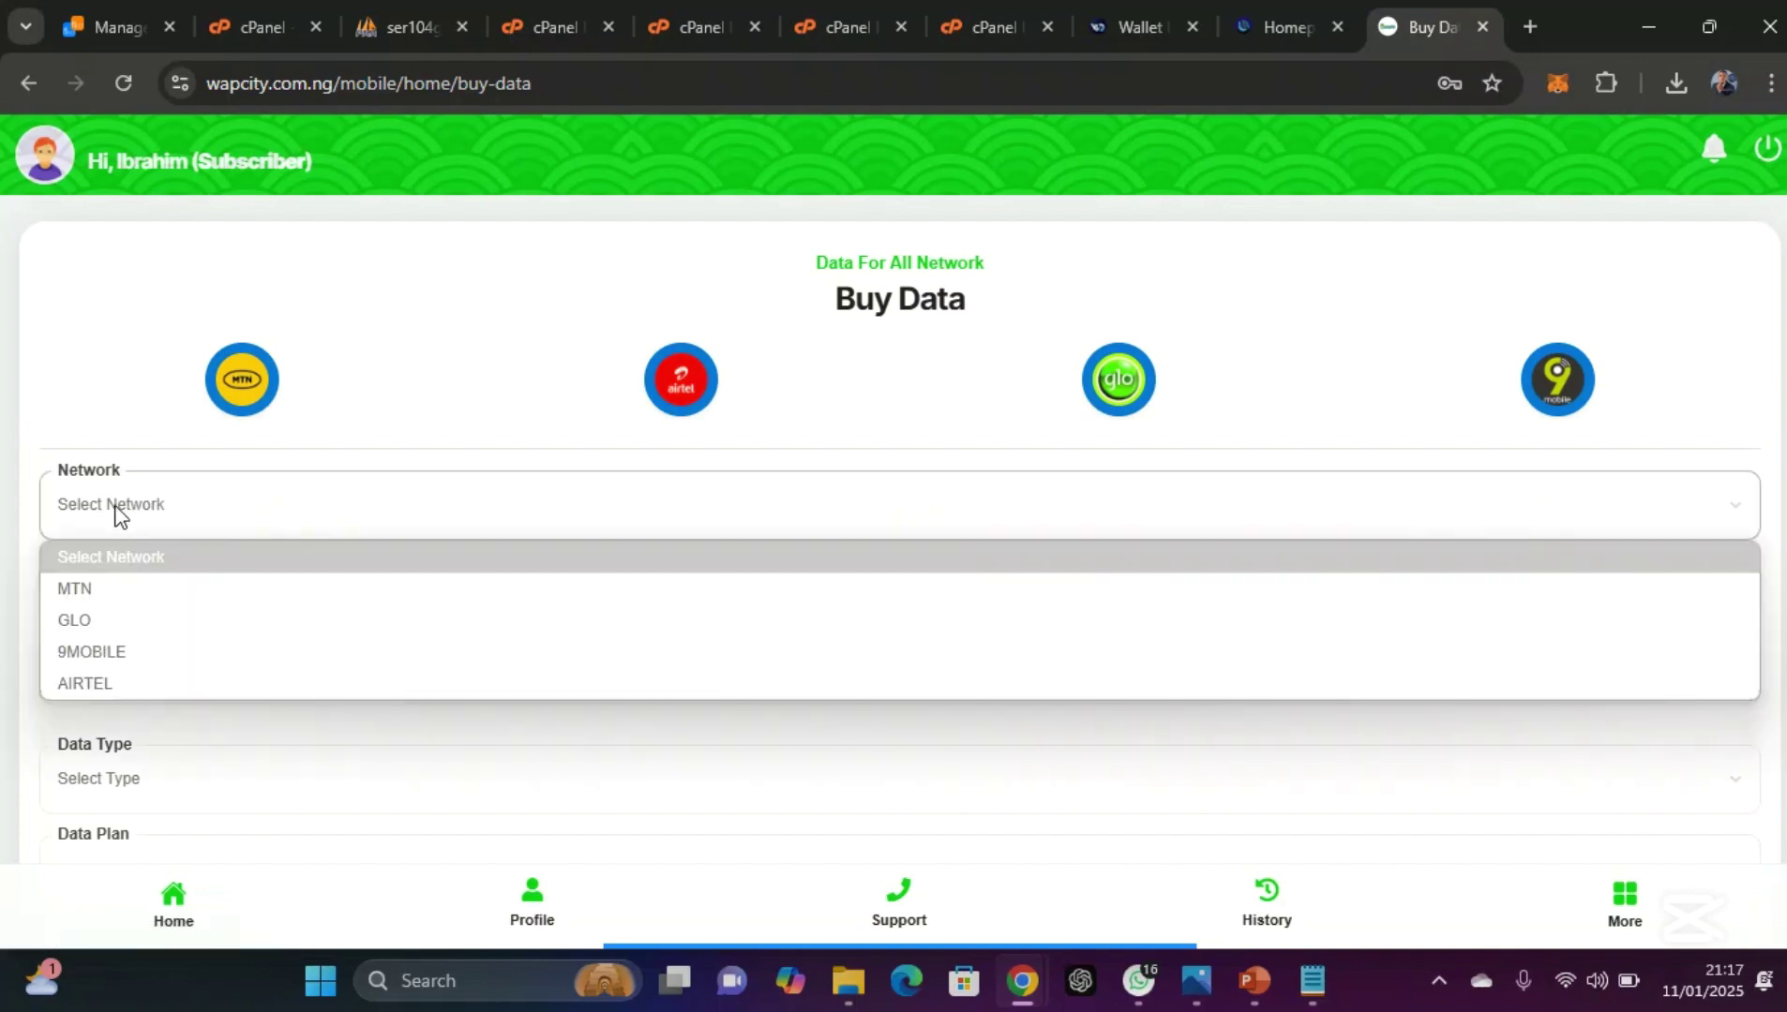
pyautogui.click(249, 656)
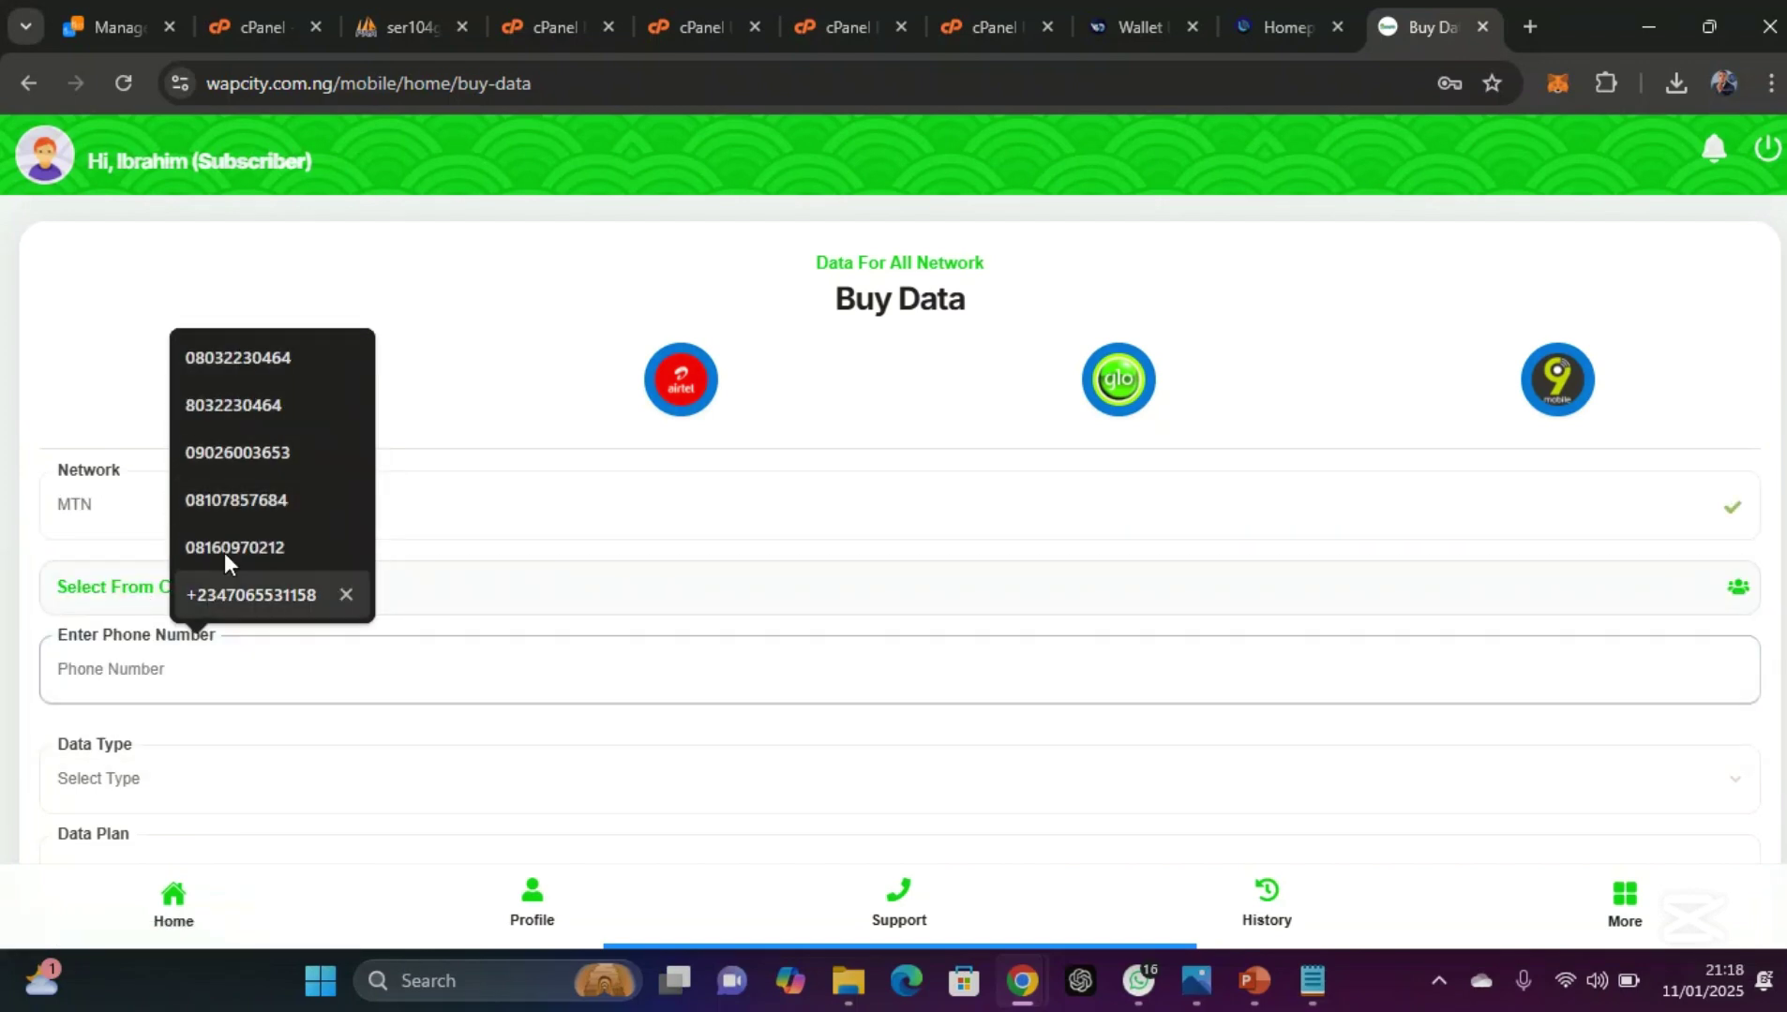
pyautogui.click(248, 501)
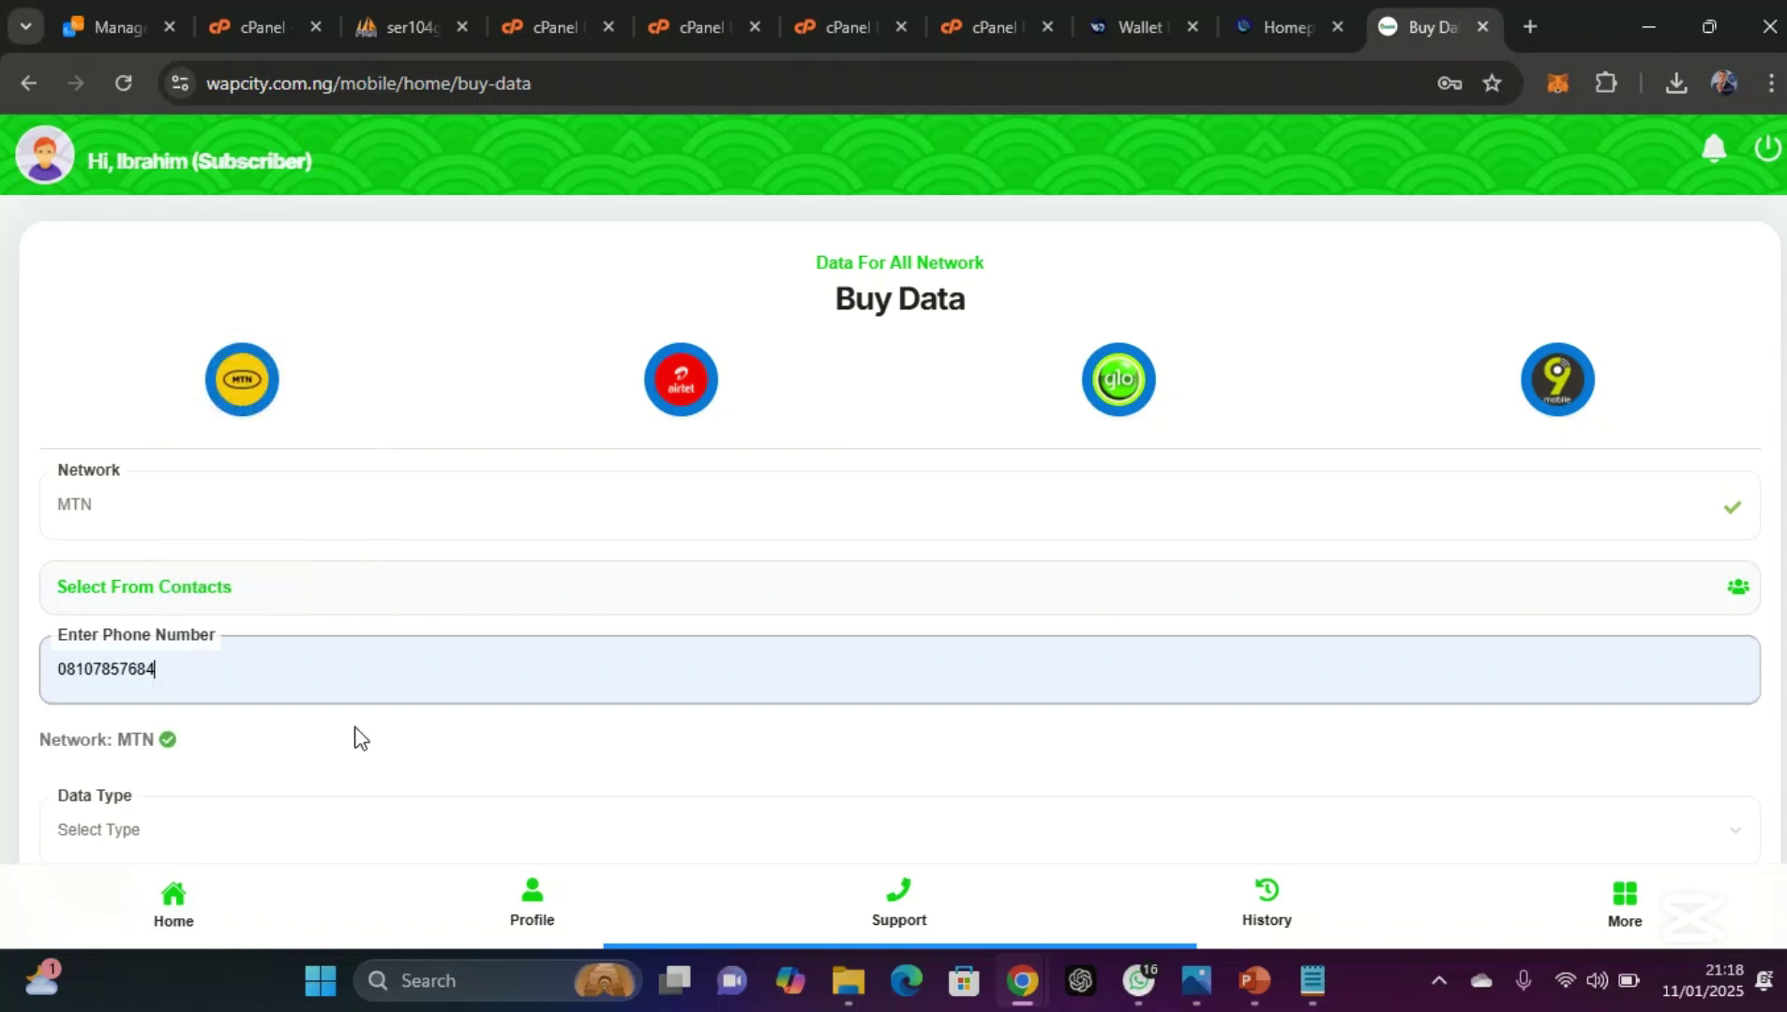
pyautogui.scroll(-4, 361, 738)
pyautogui.click(239, 483)
pyautogui.click(100, 558)
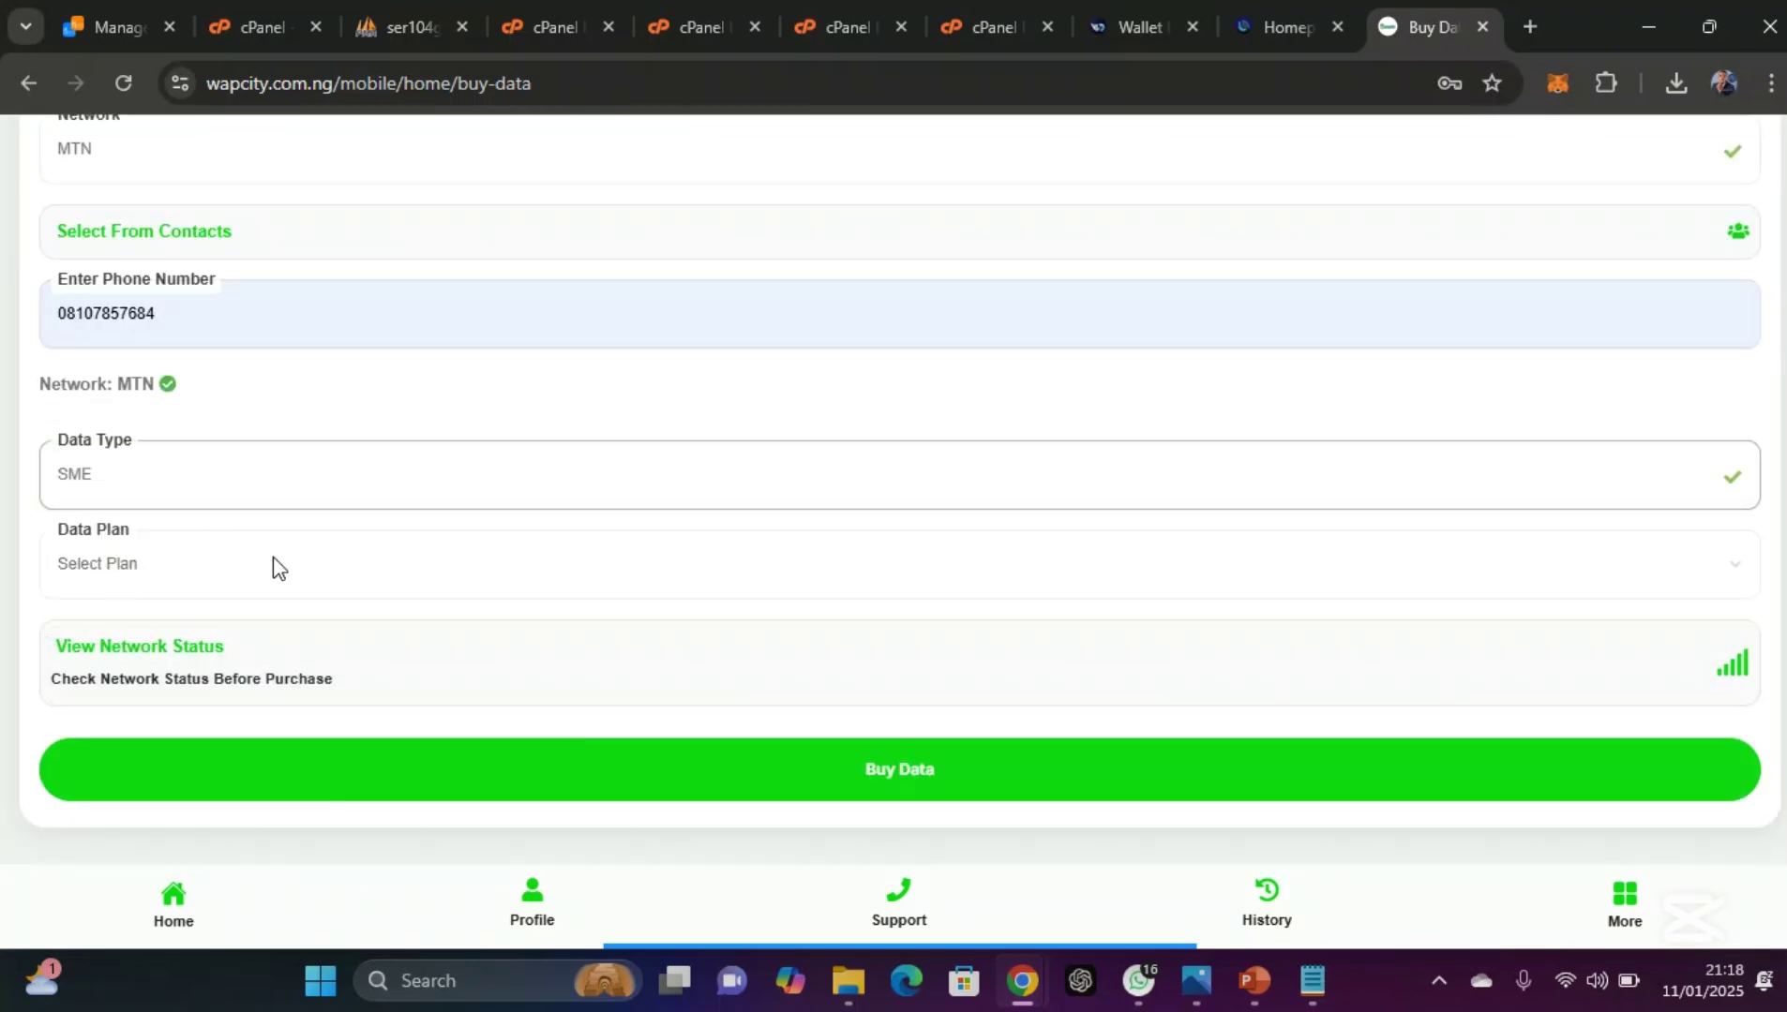
pyautogui.click(272, 557)
pyautogui.click(192, 174)
# Step: Check the network status overview, then close it
pyautogui.click(364, 656)
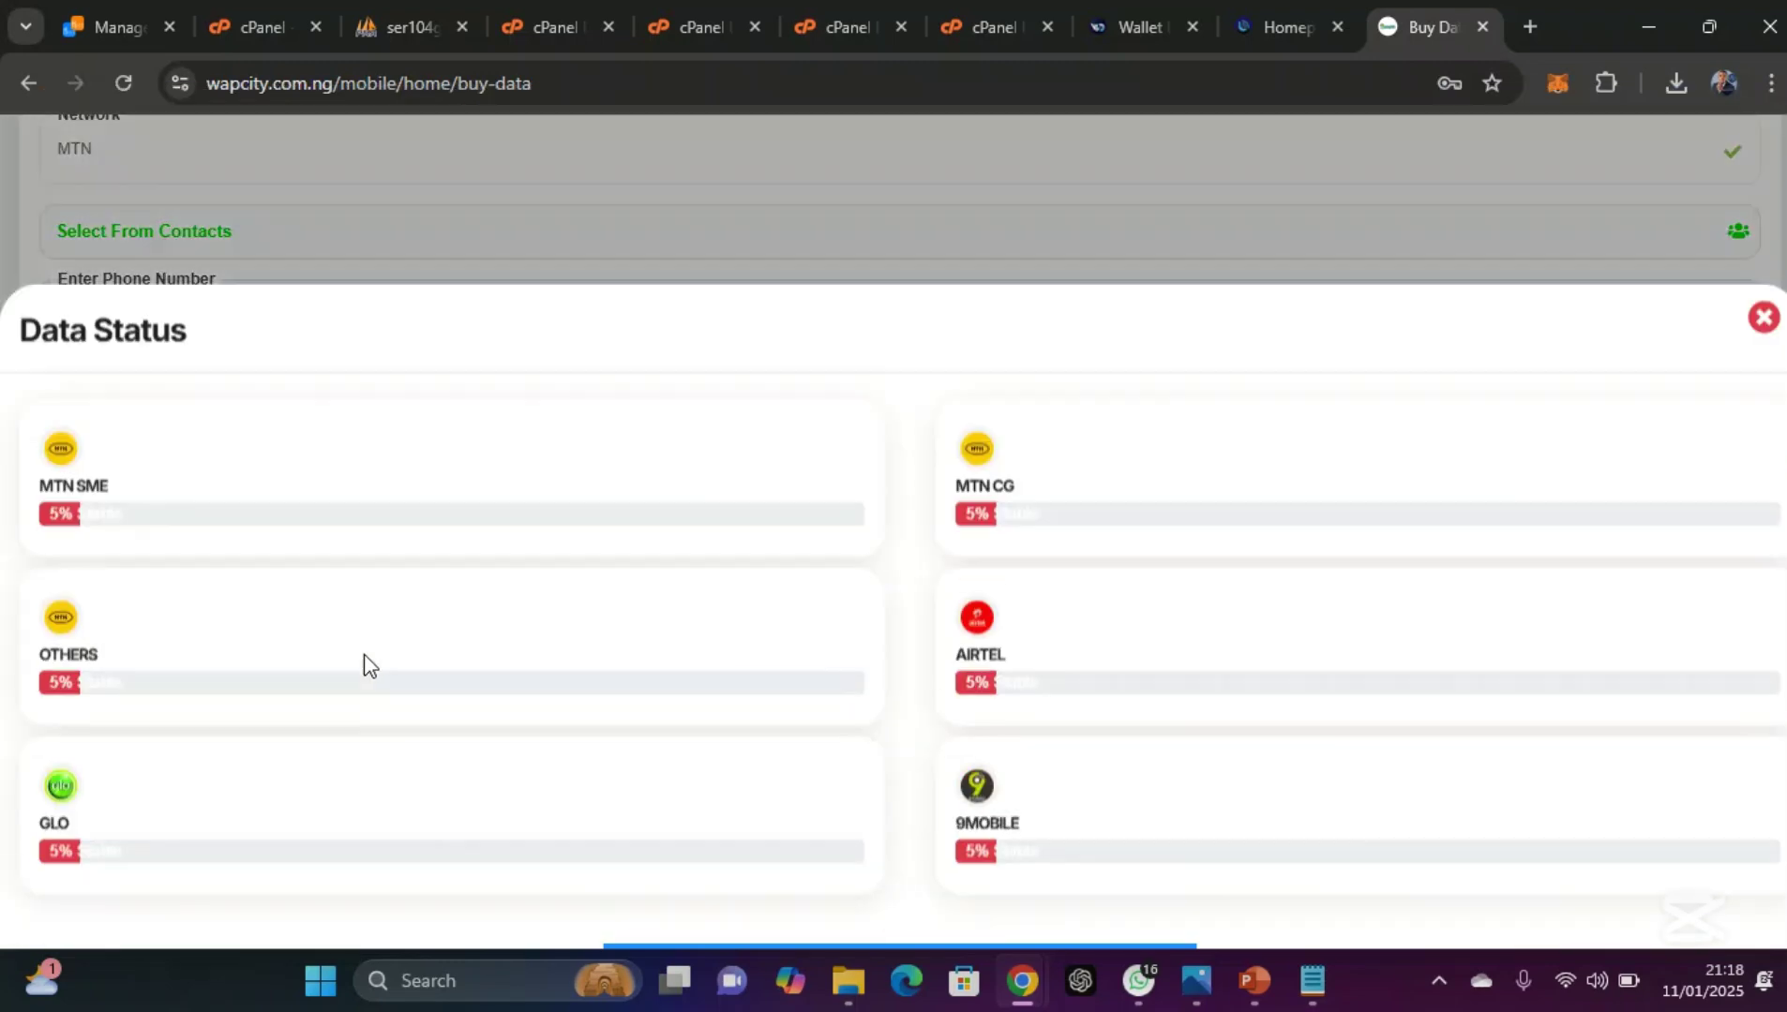
pyautogui.scroll(-3, 867, 871)
pyautogui.scroll(3, 1616, 359)
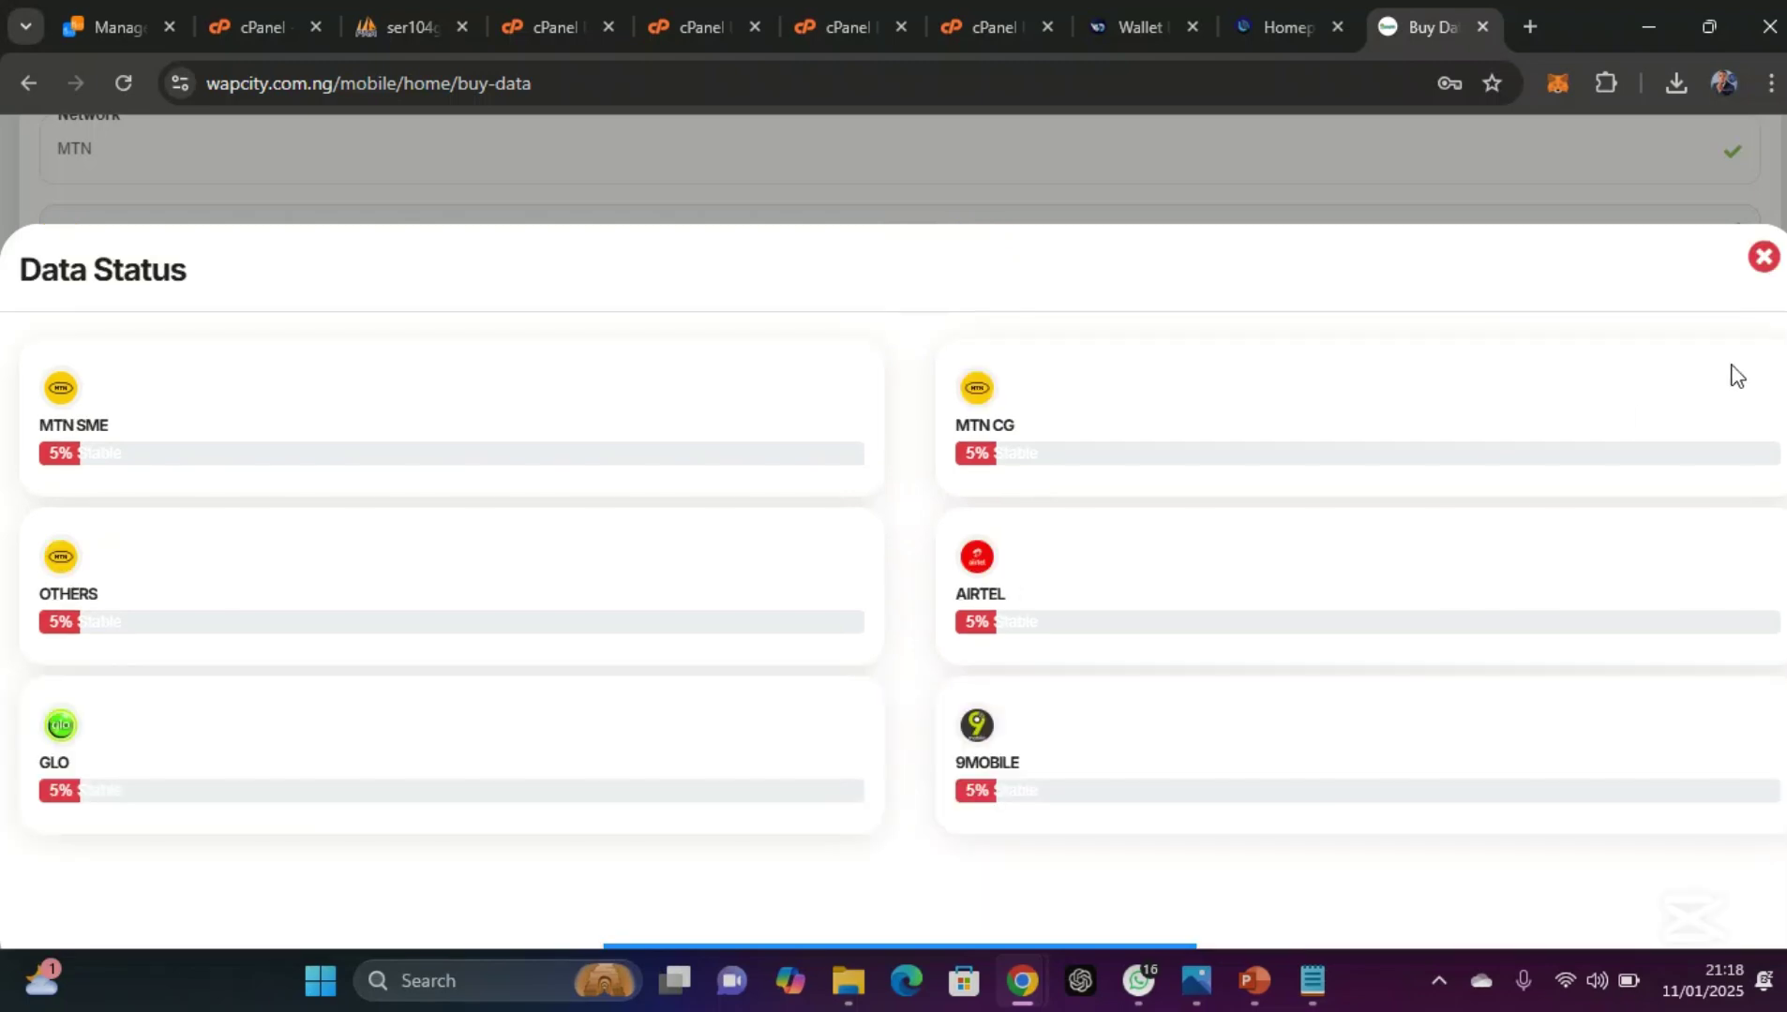
pyautogui.click(1764, 258)
# Step: Confirm the N260 data purchase and authorise it with the transaction PIN
pyautogui.click(882, 769)
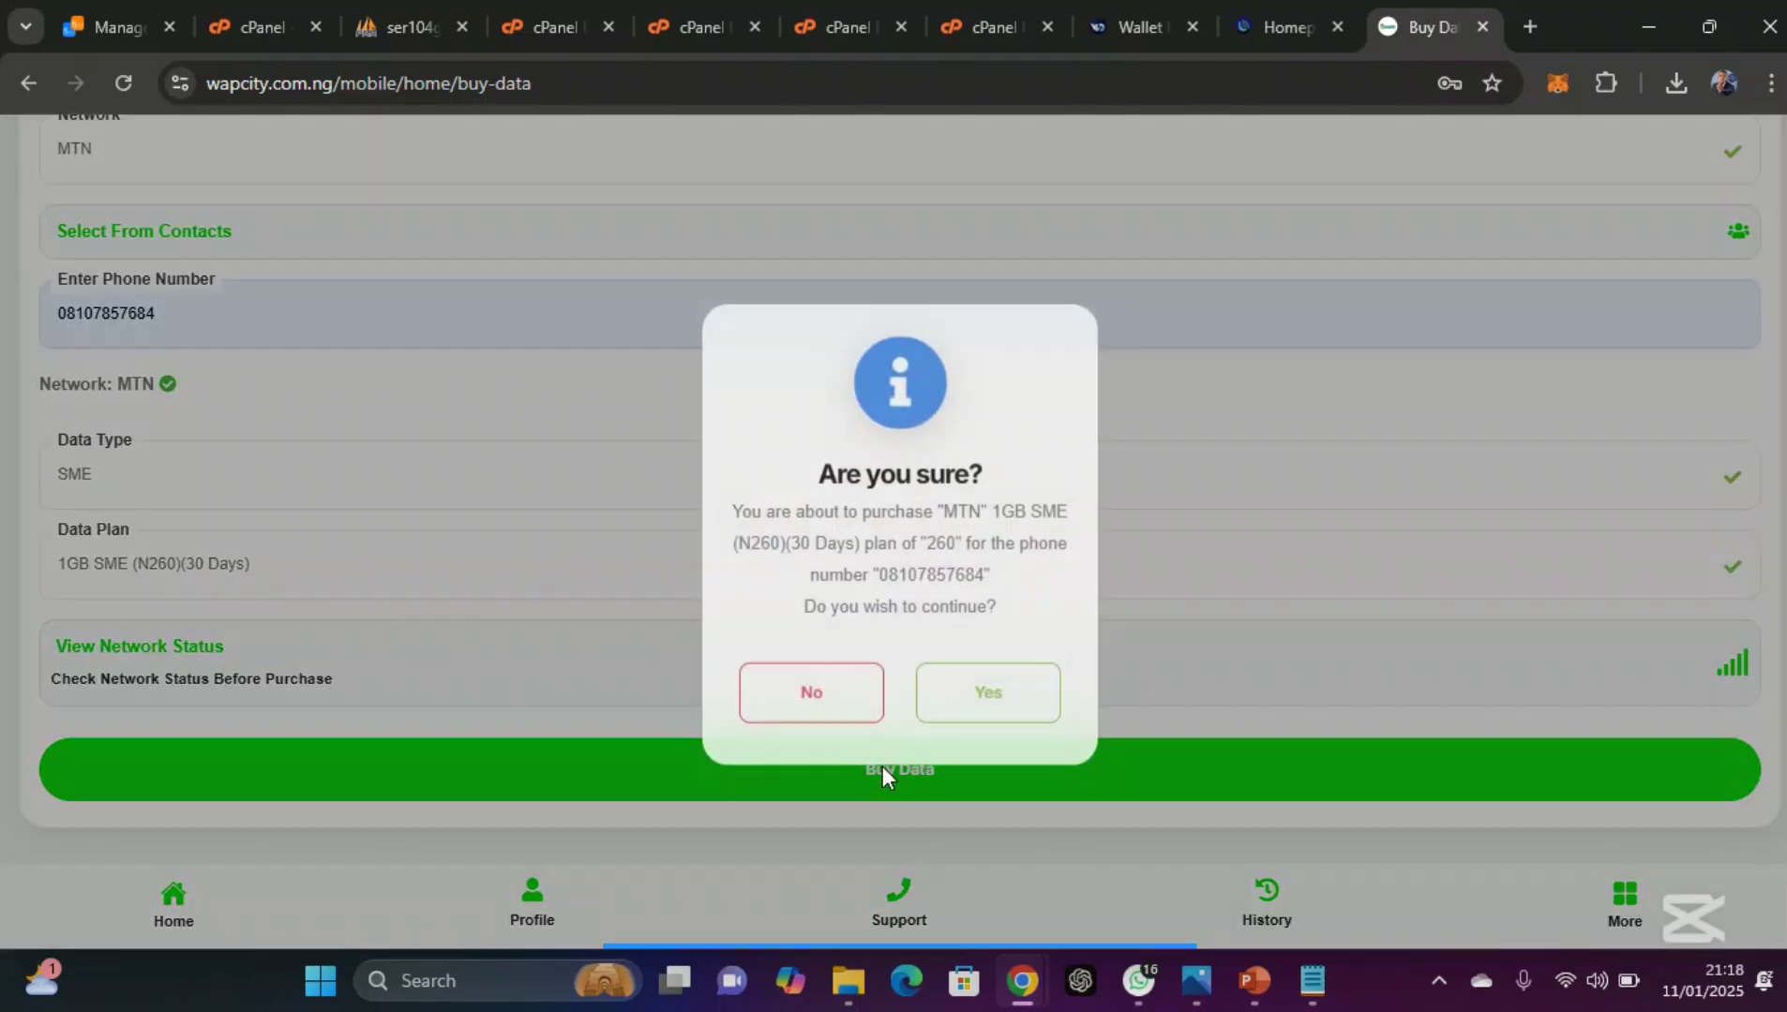
pyautogui.click(980, 692)
pyautogui.click(851, 488)
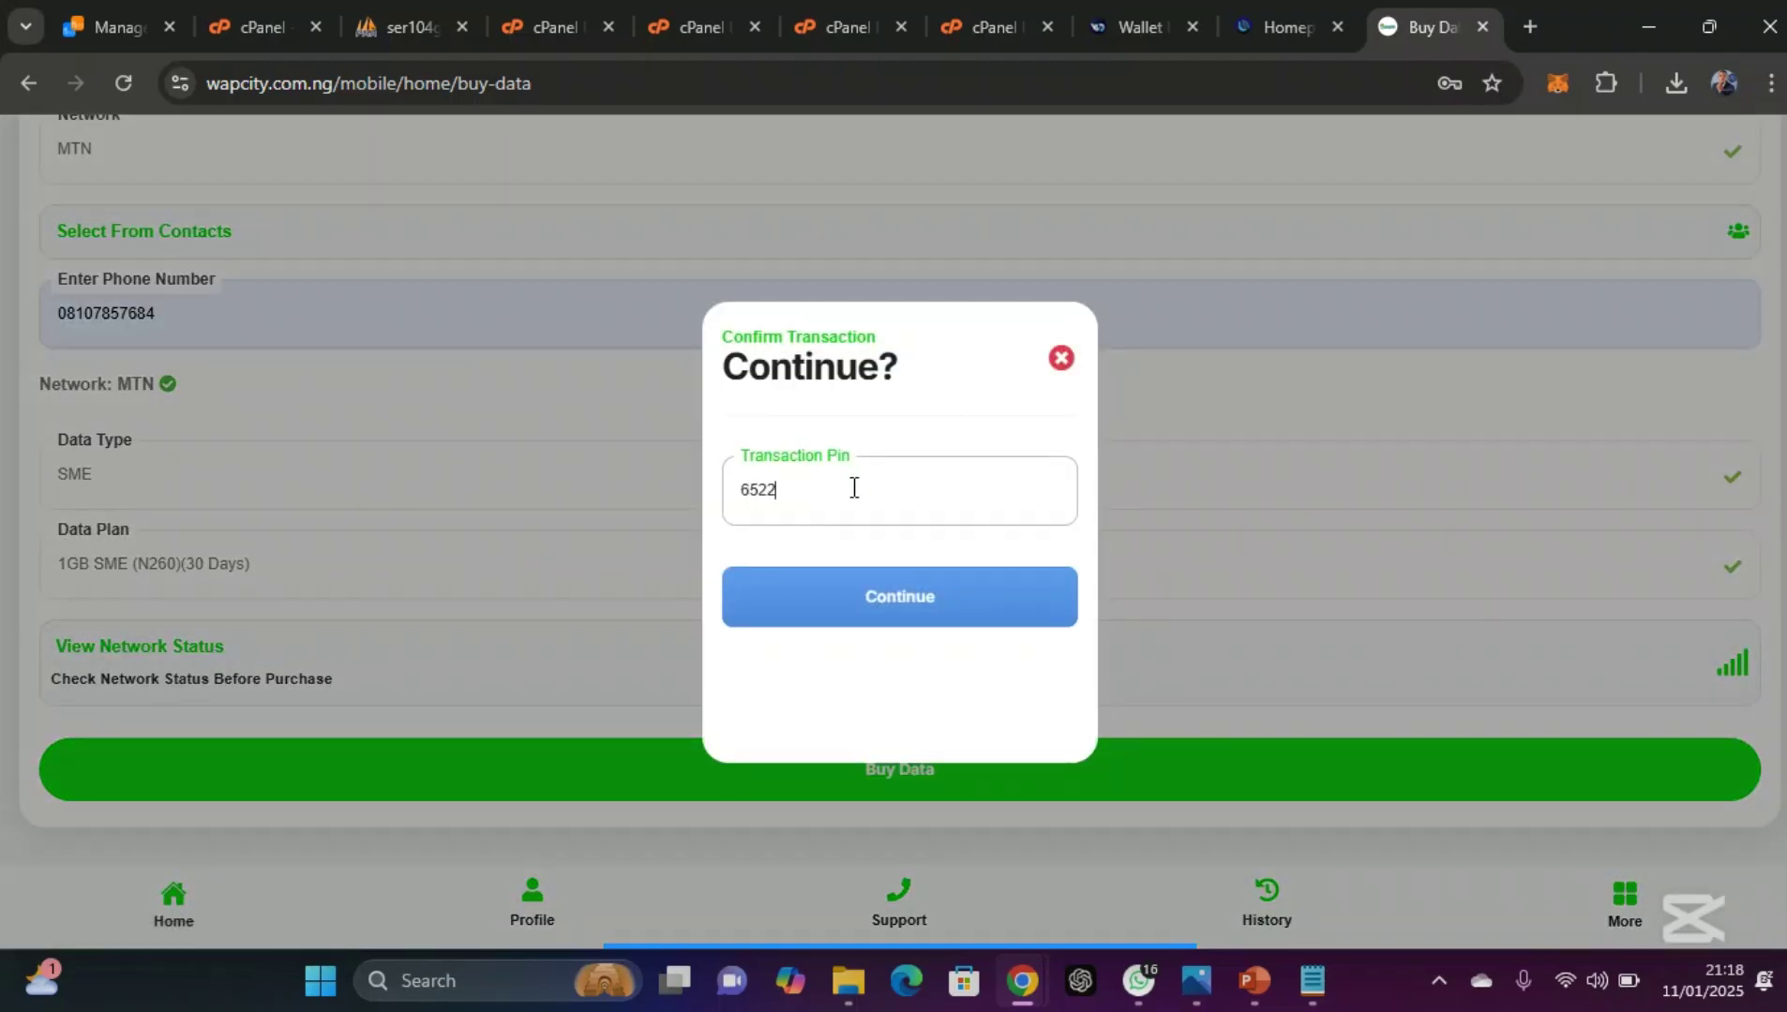
pyautogui.click(897, 600)
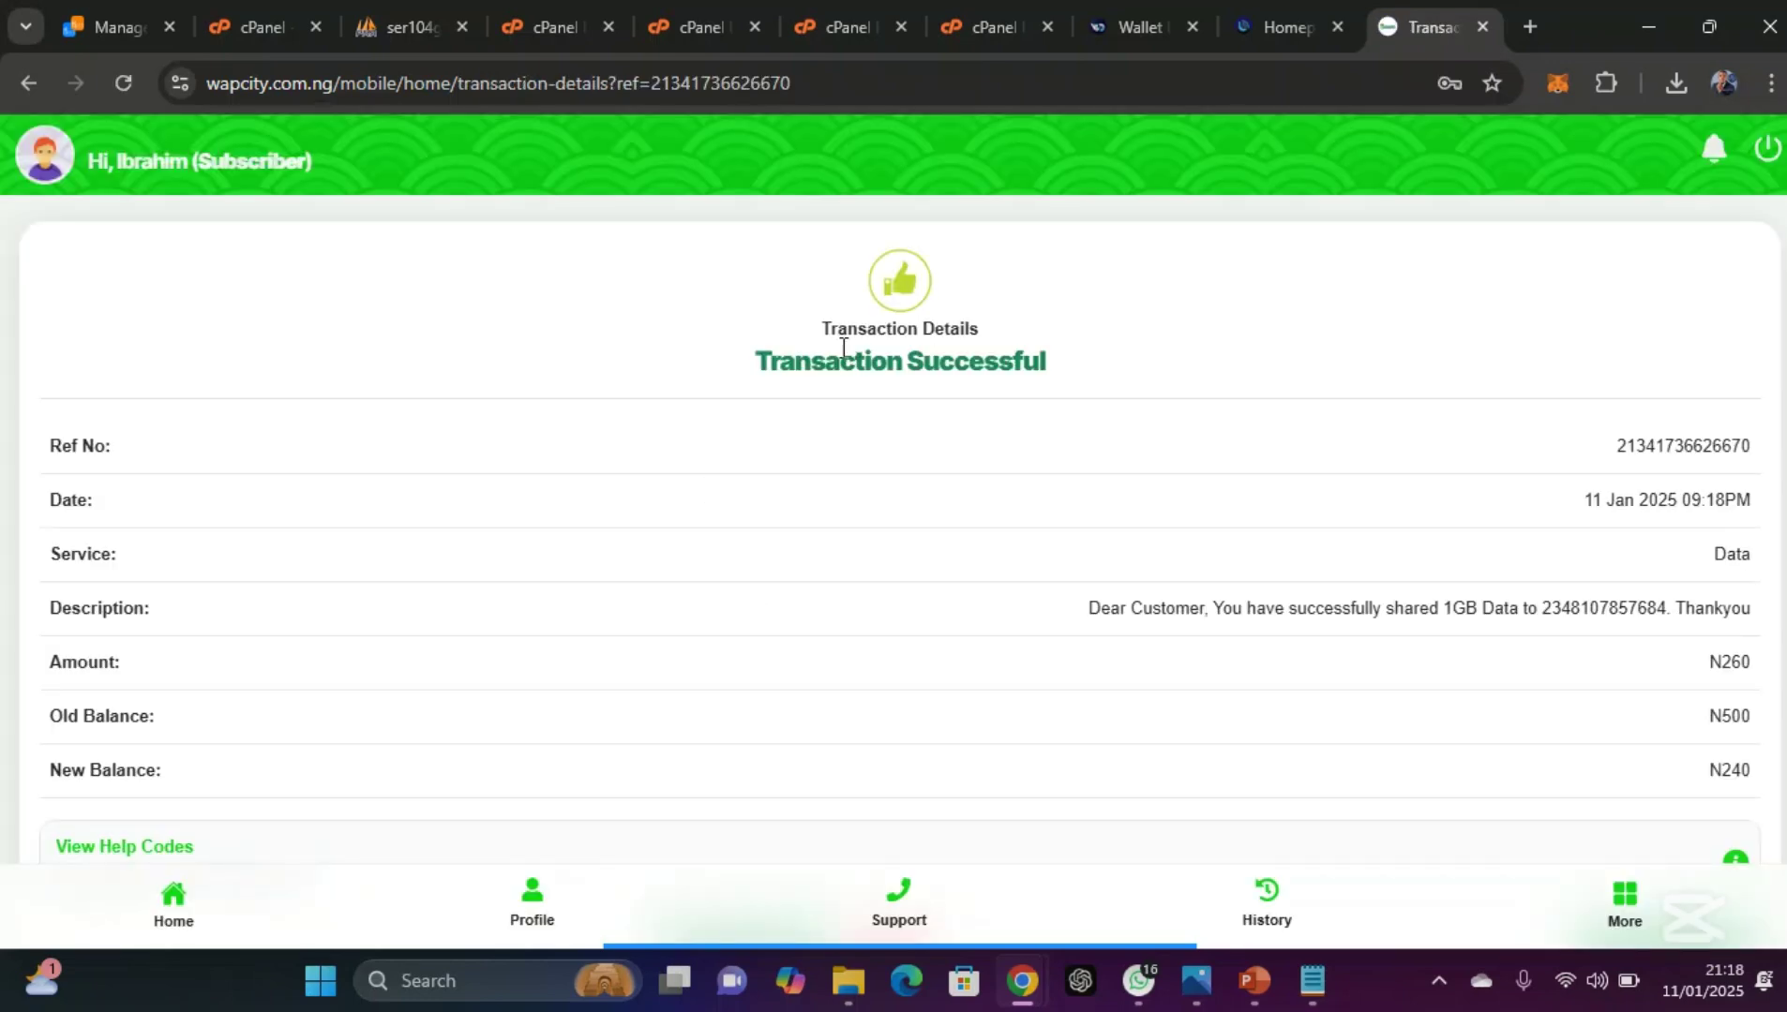
# Step: View and download the user receipt for the 1GB data transaction, then go back home
pyautogui.scroll(-2, 1505, 462)
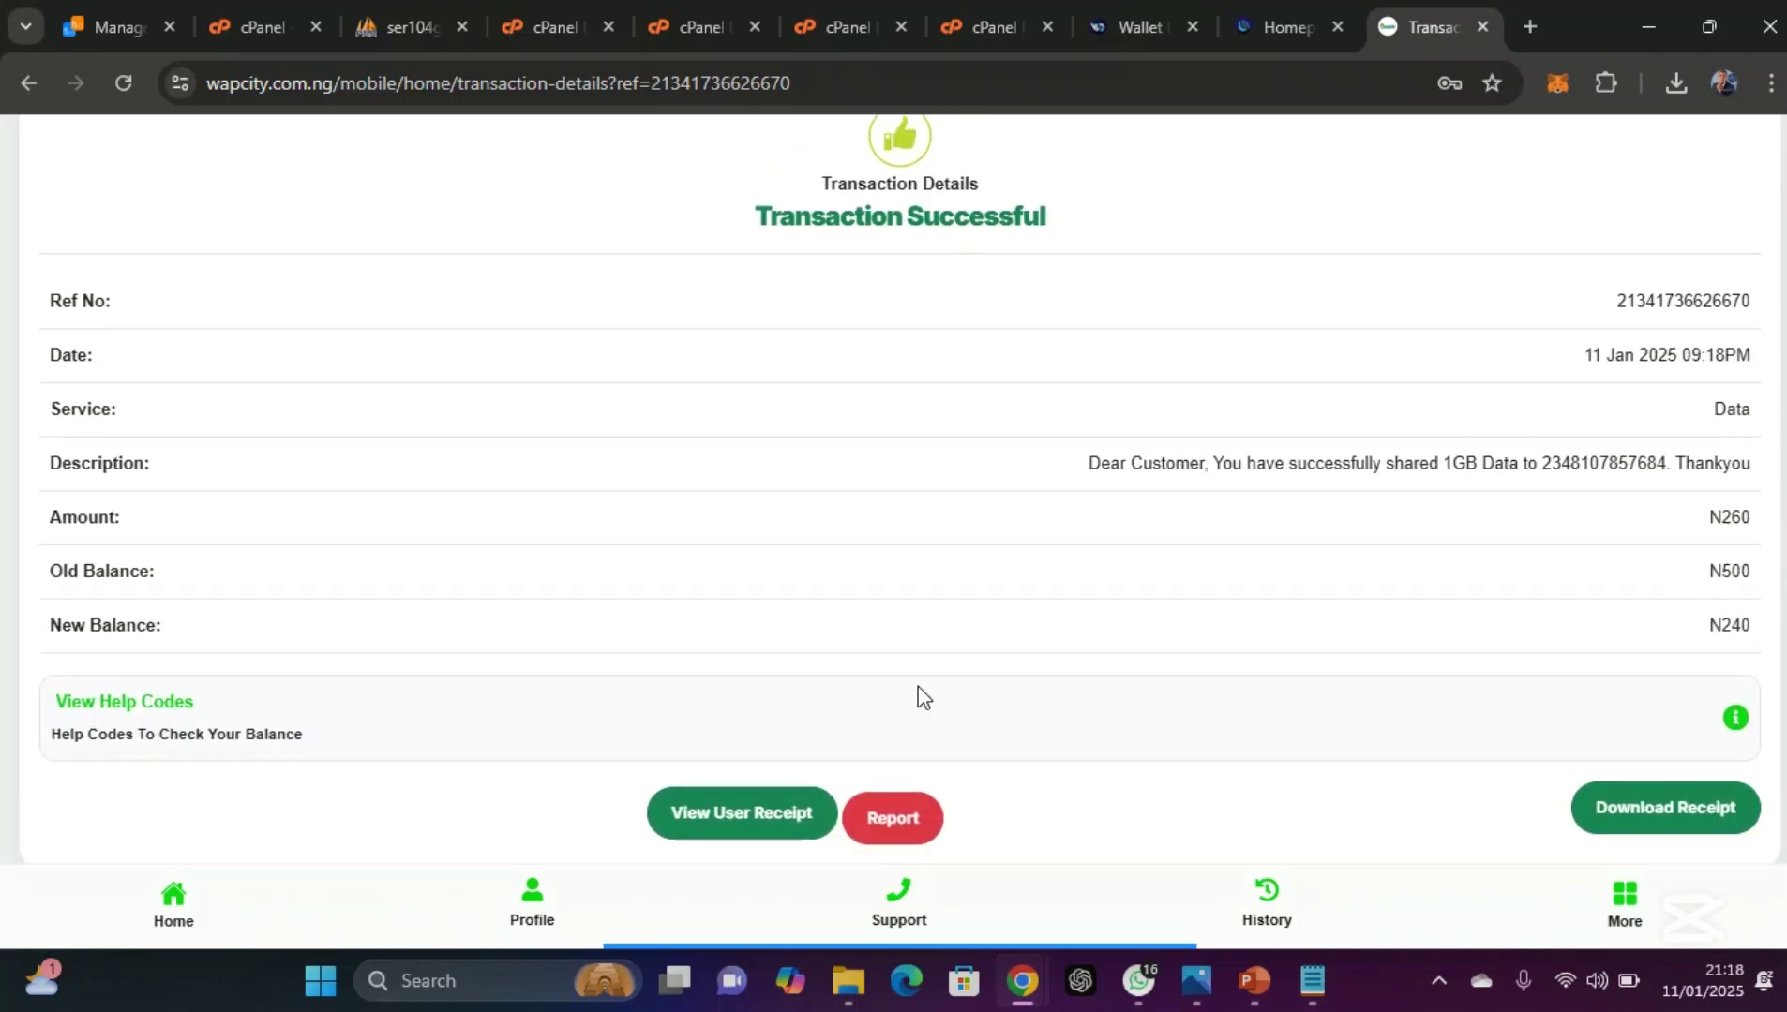
pyautogui.click(718, 818)
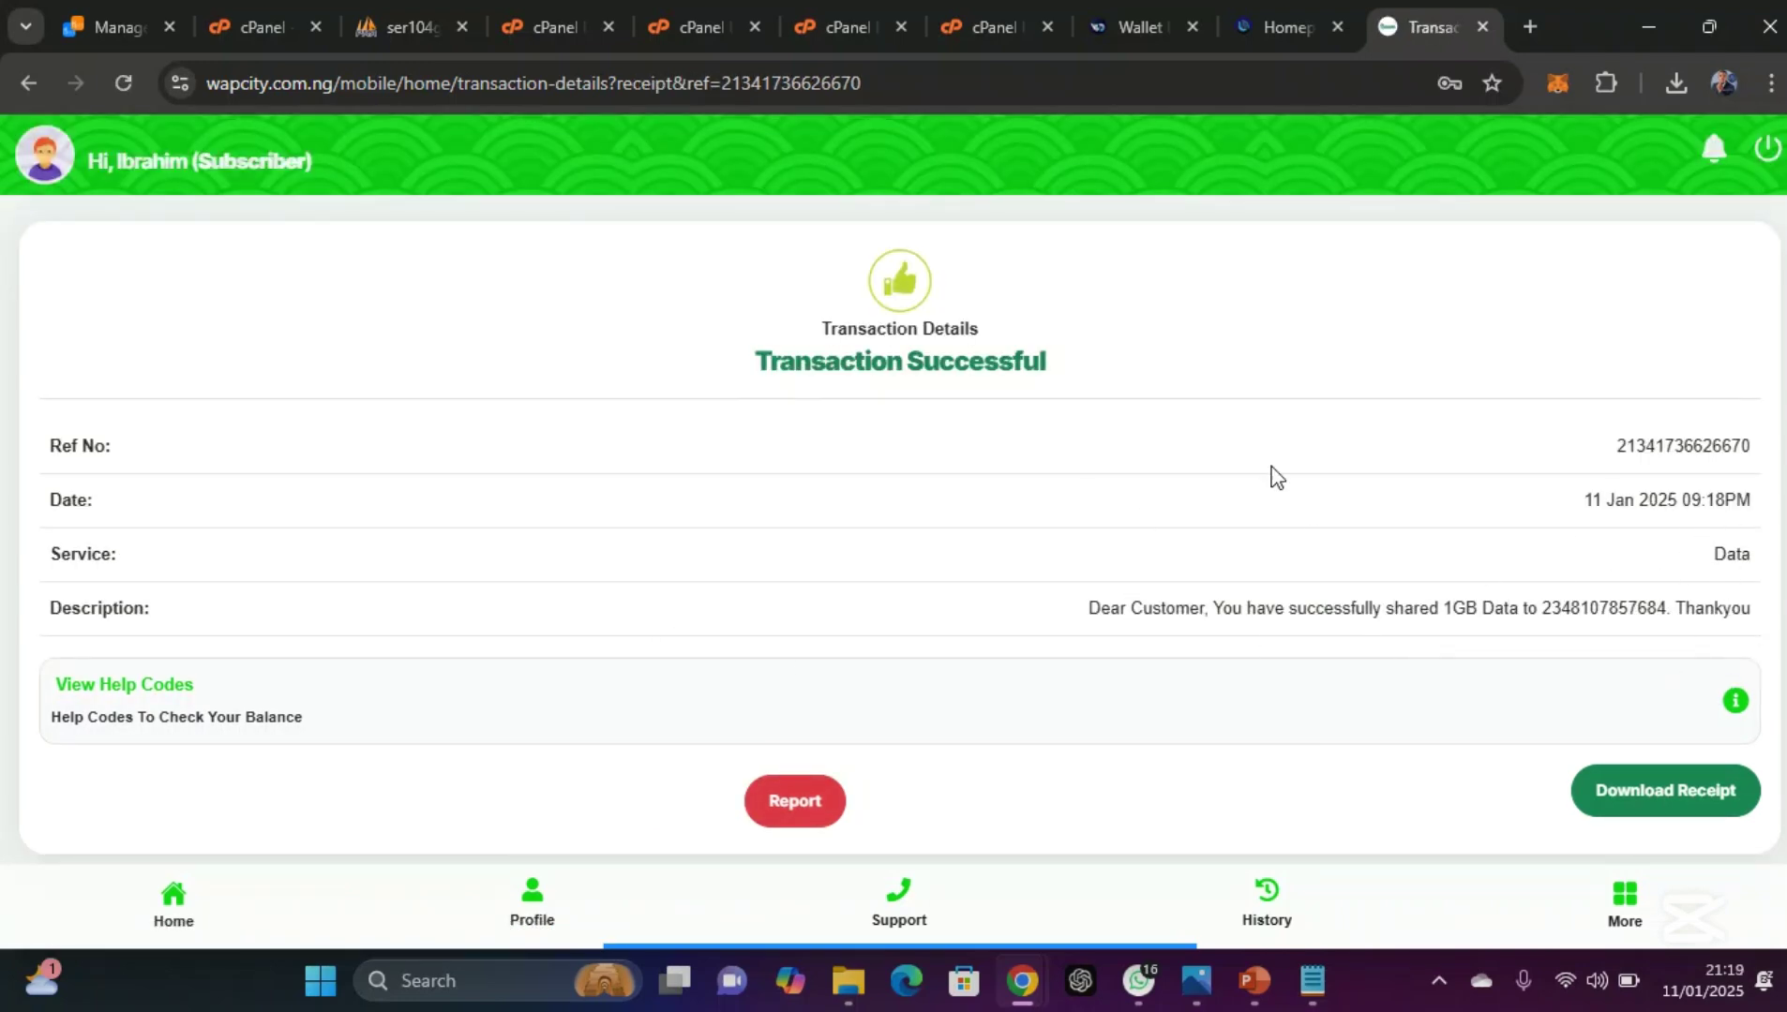
pyautogui.click(1682, 804)
pyautogui.click(175, 928)
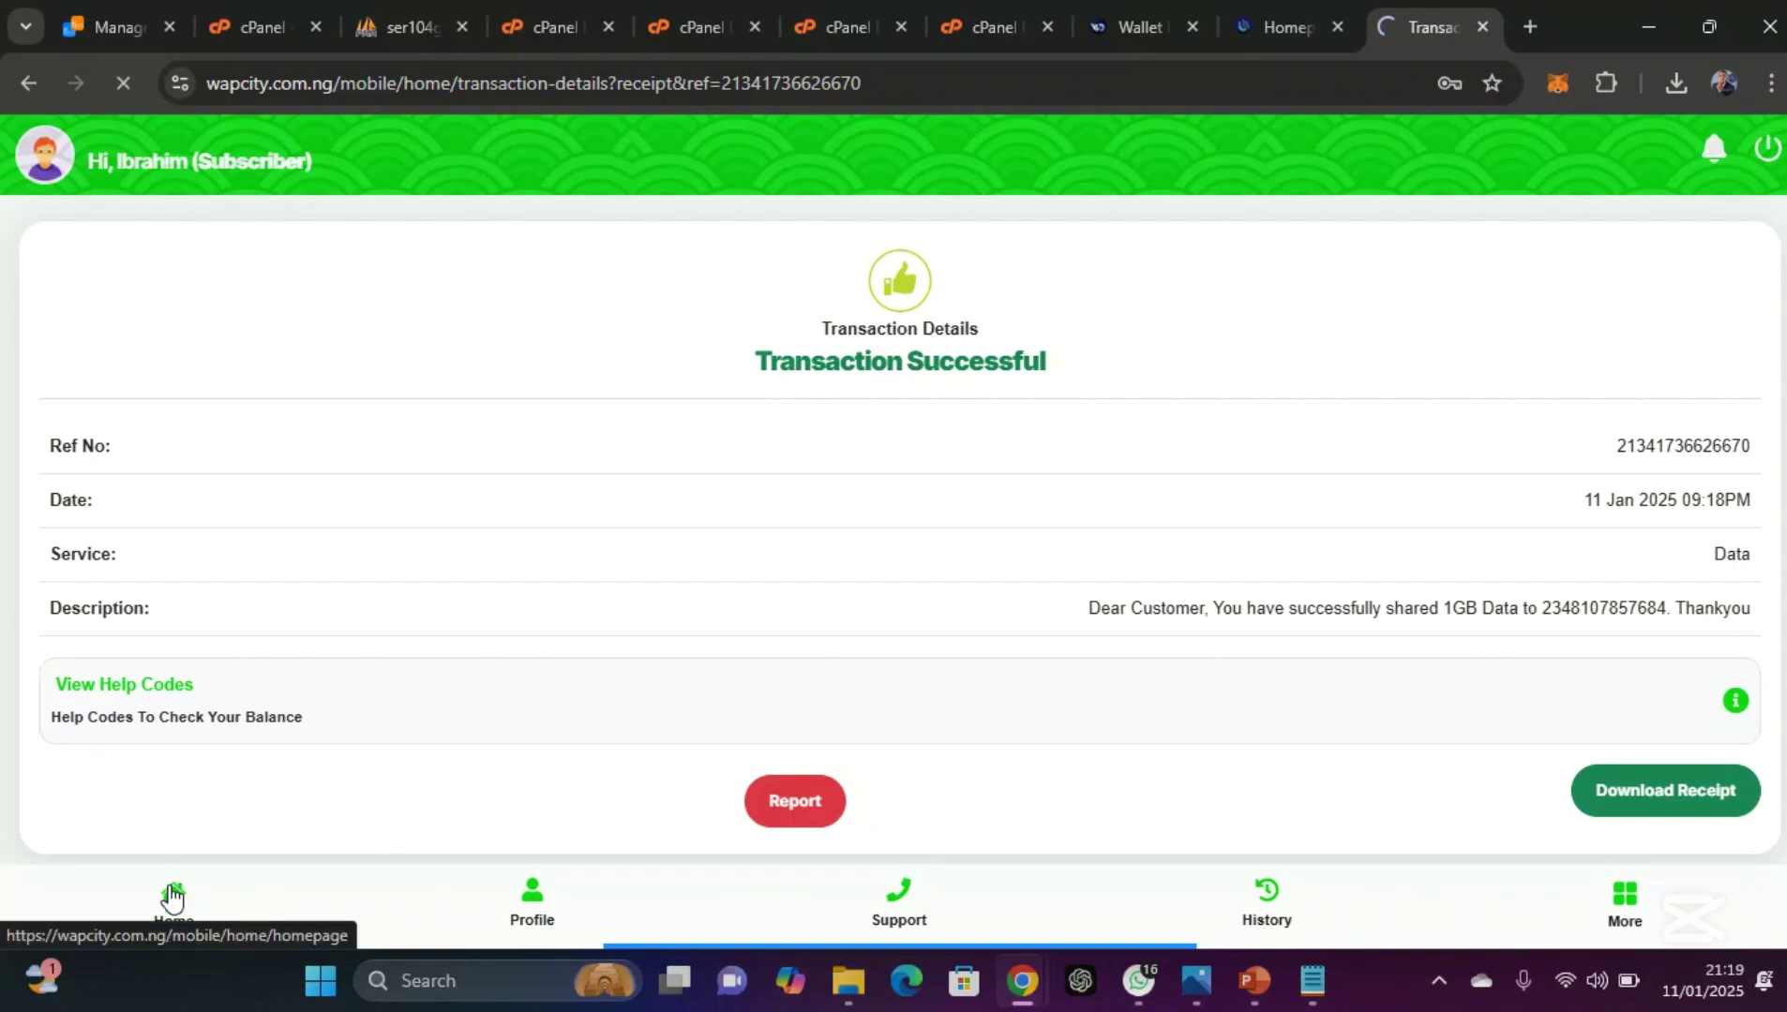
# Step: Go to the airtime page and choose MTN, a saved phone number and VTU type
pyautogui.click(171, 895)
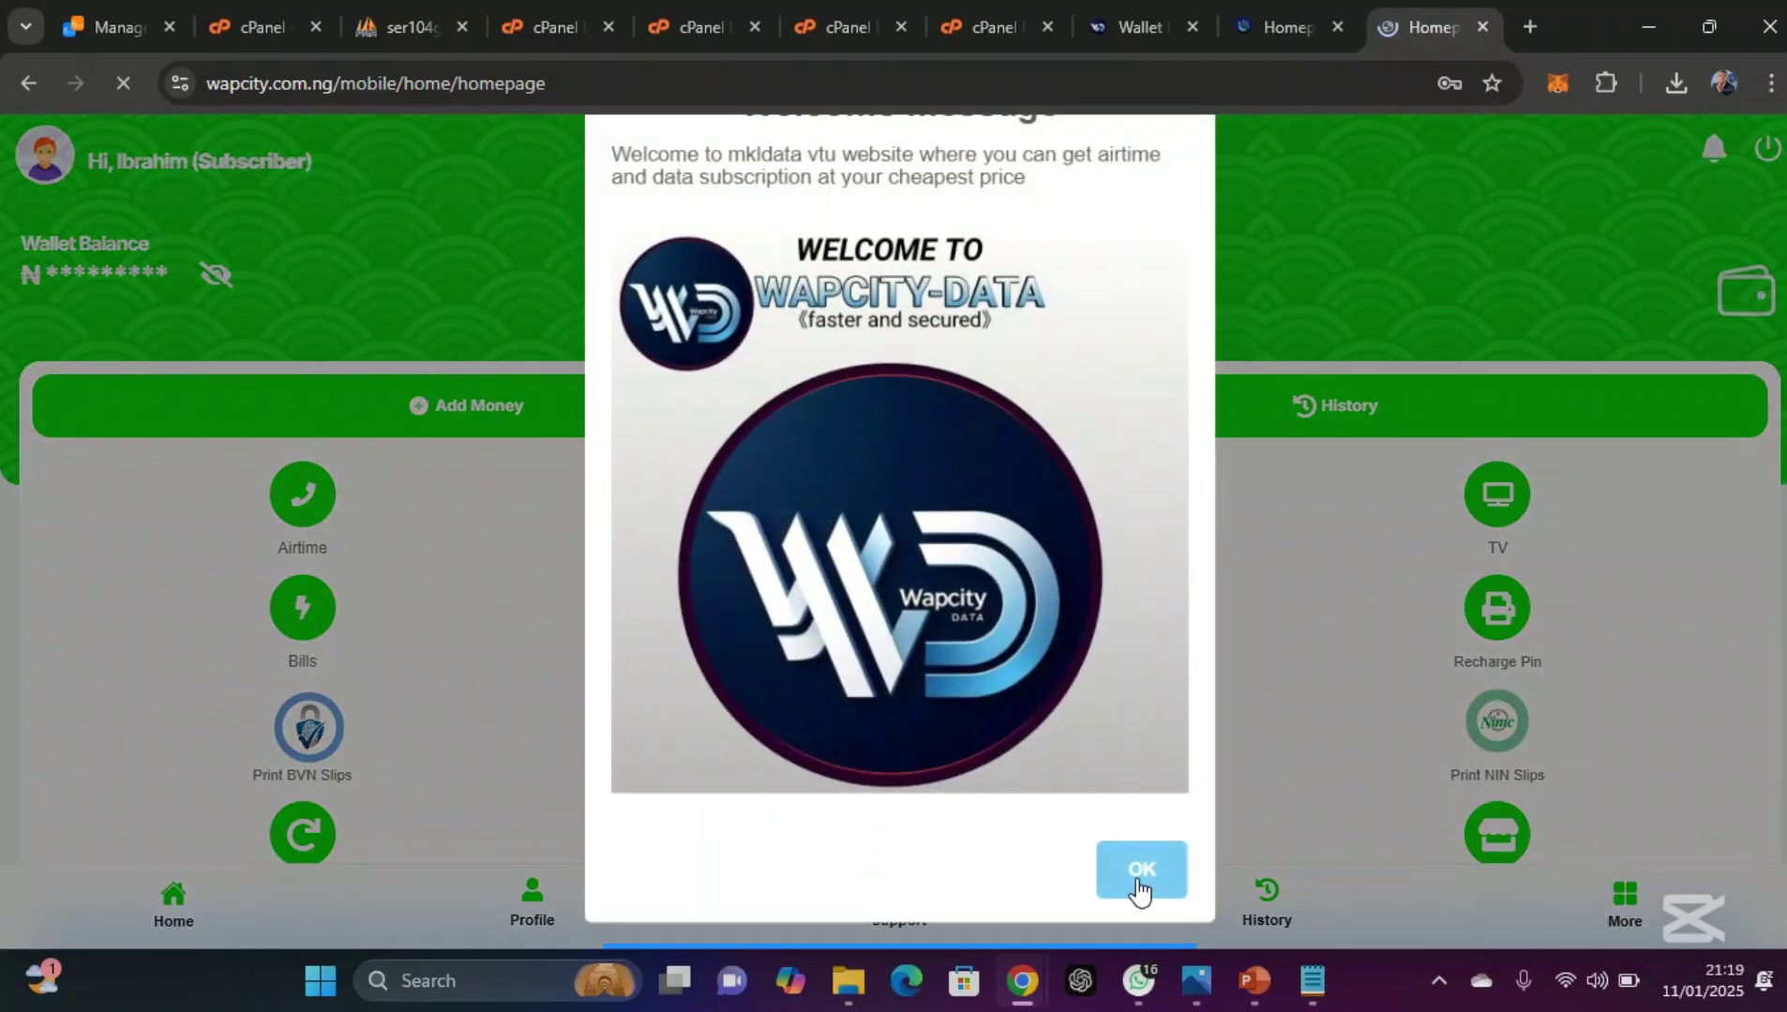
pyautogui.click(1138, 885)
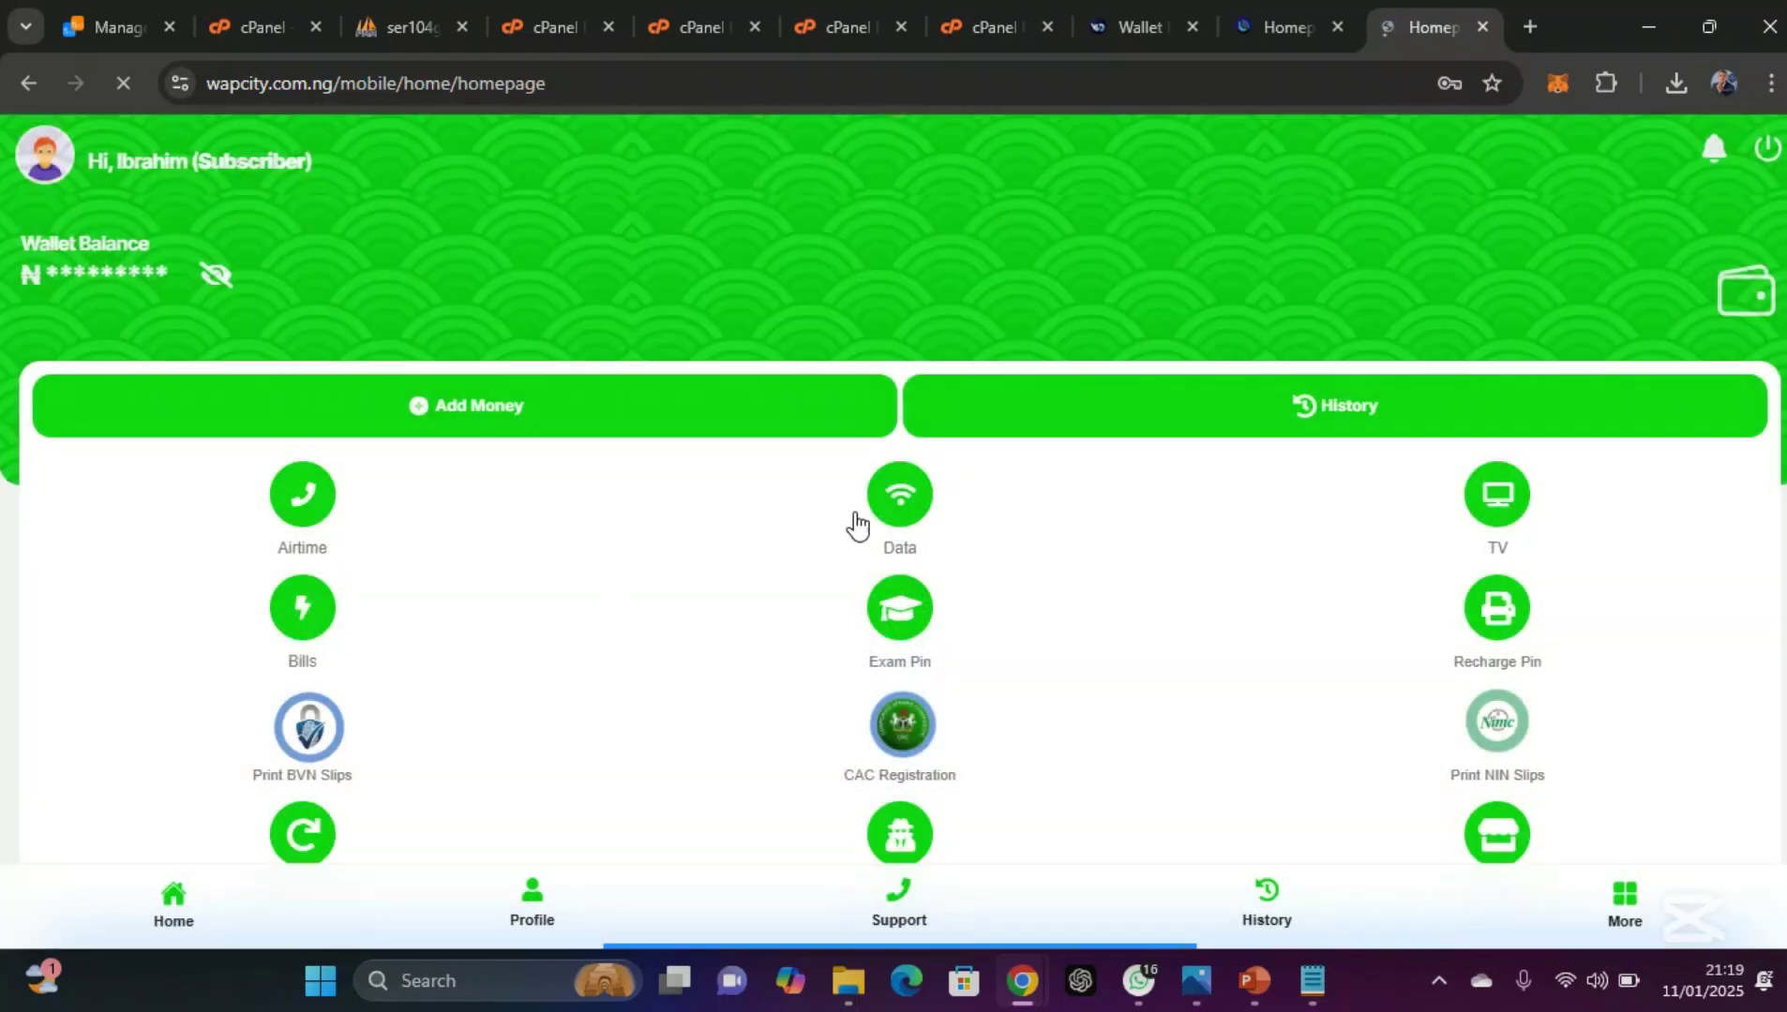
pyautogui.click(293, 497)
pyautogui.click(150, 480)
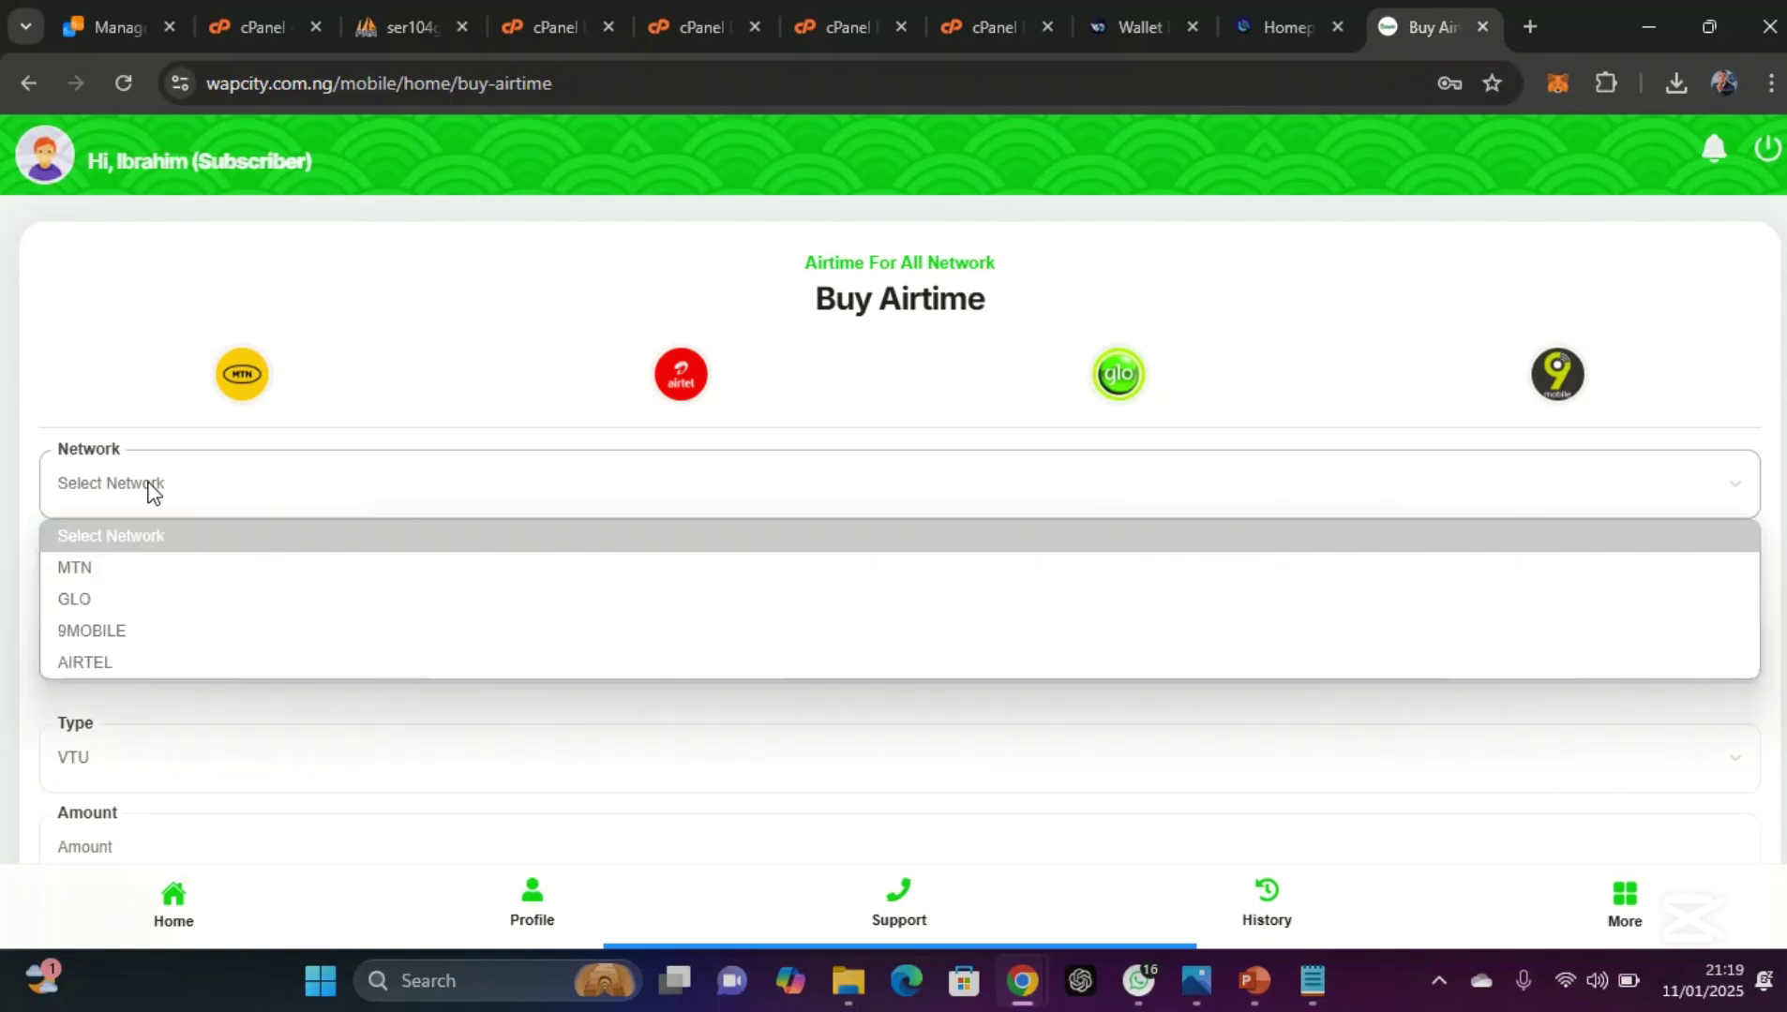
pyautogui.click(137, 569)
pyautogui.click(193, 646)
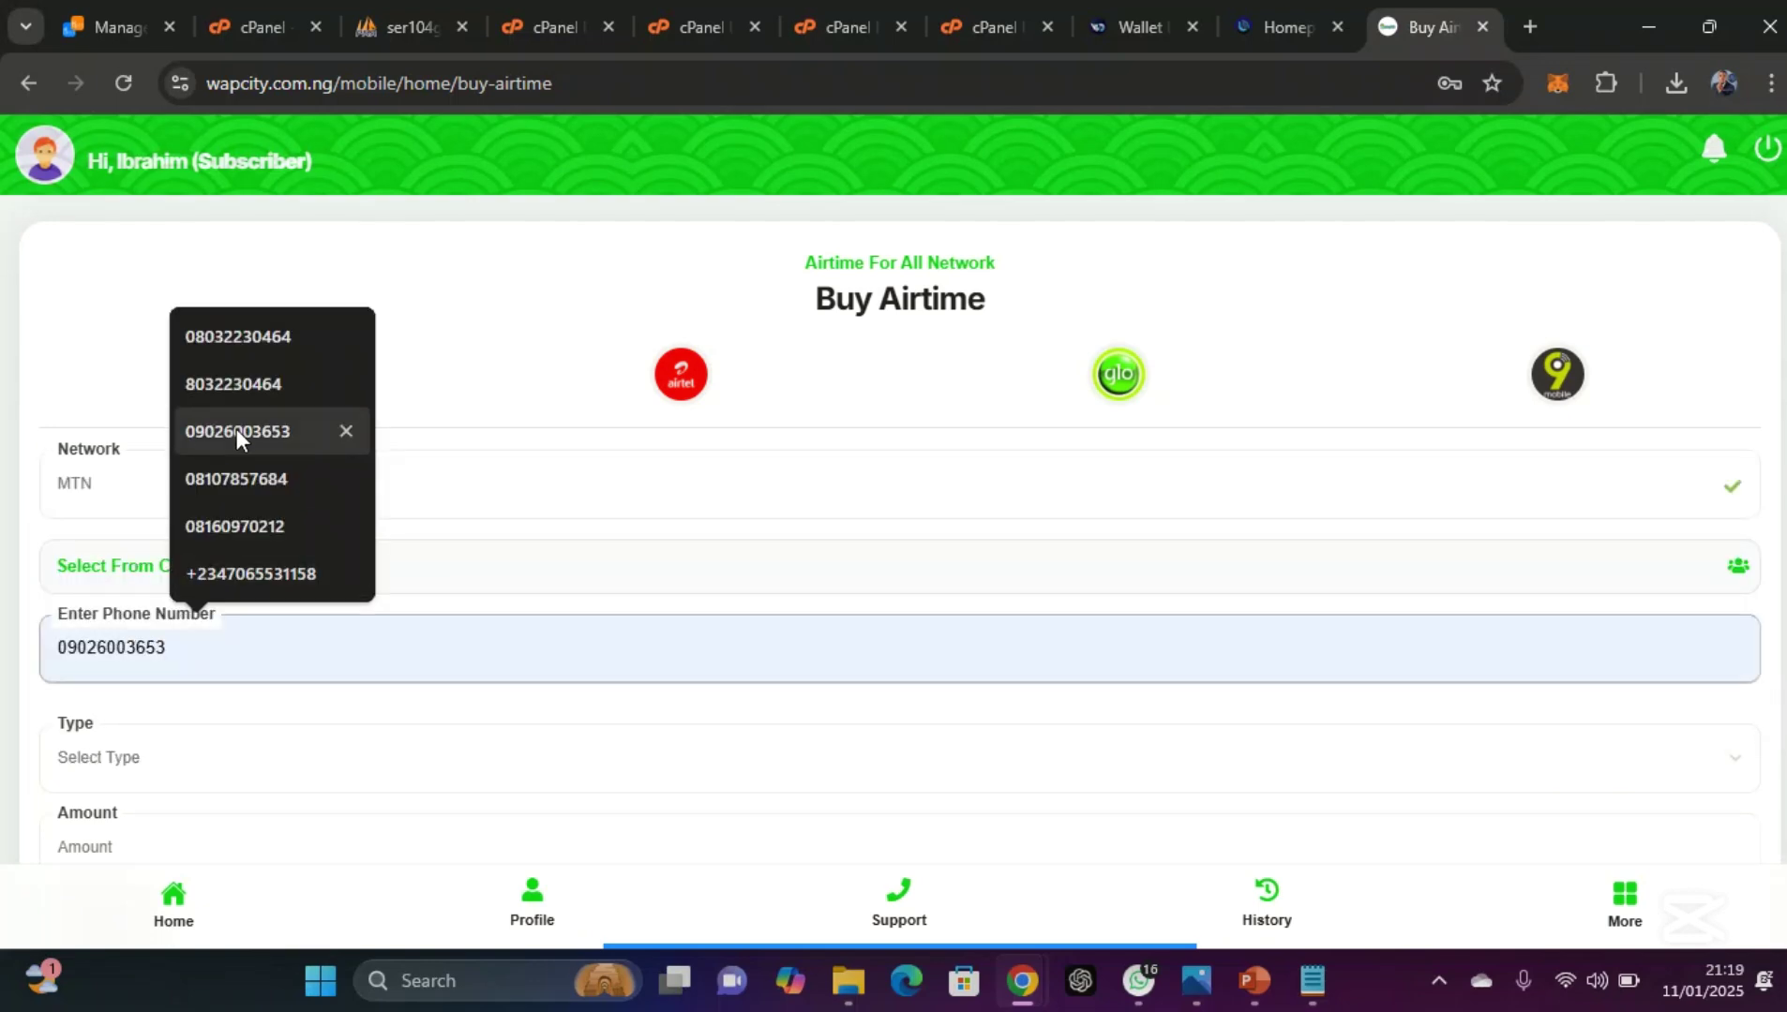
pyautogui.click(236, 336)
pyautogui.scroll(-3, 229, 563)
pyautogui.click(228, 528)
pyautogui.click(132, 611)
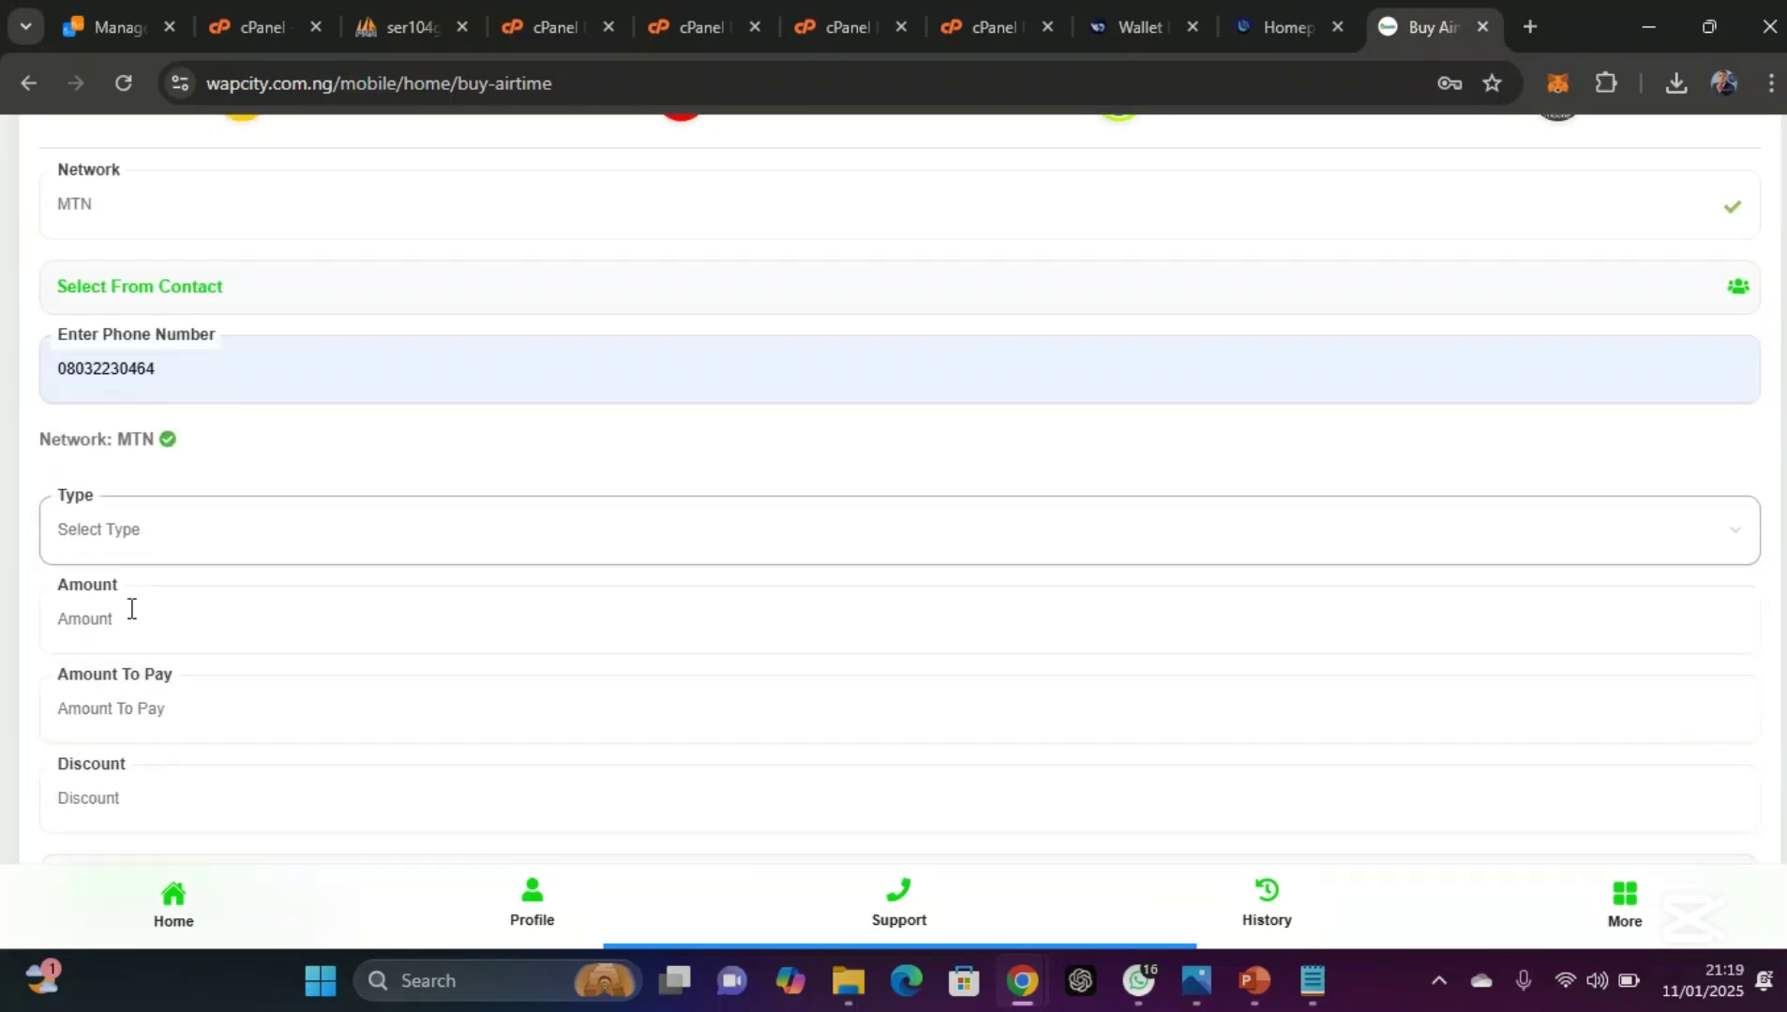
# Step: Enter an amount of 100 and submit the airtime purchase with the PIN
pyautogui.click(184, 620)
pyautogui.write('100')
pyautogui.scroll(-2, 253, 598)
pyautogui.scroll(-1, 202, 459)
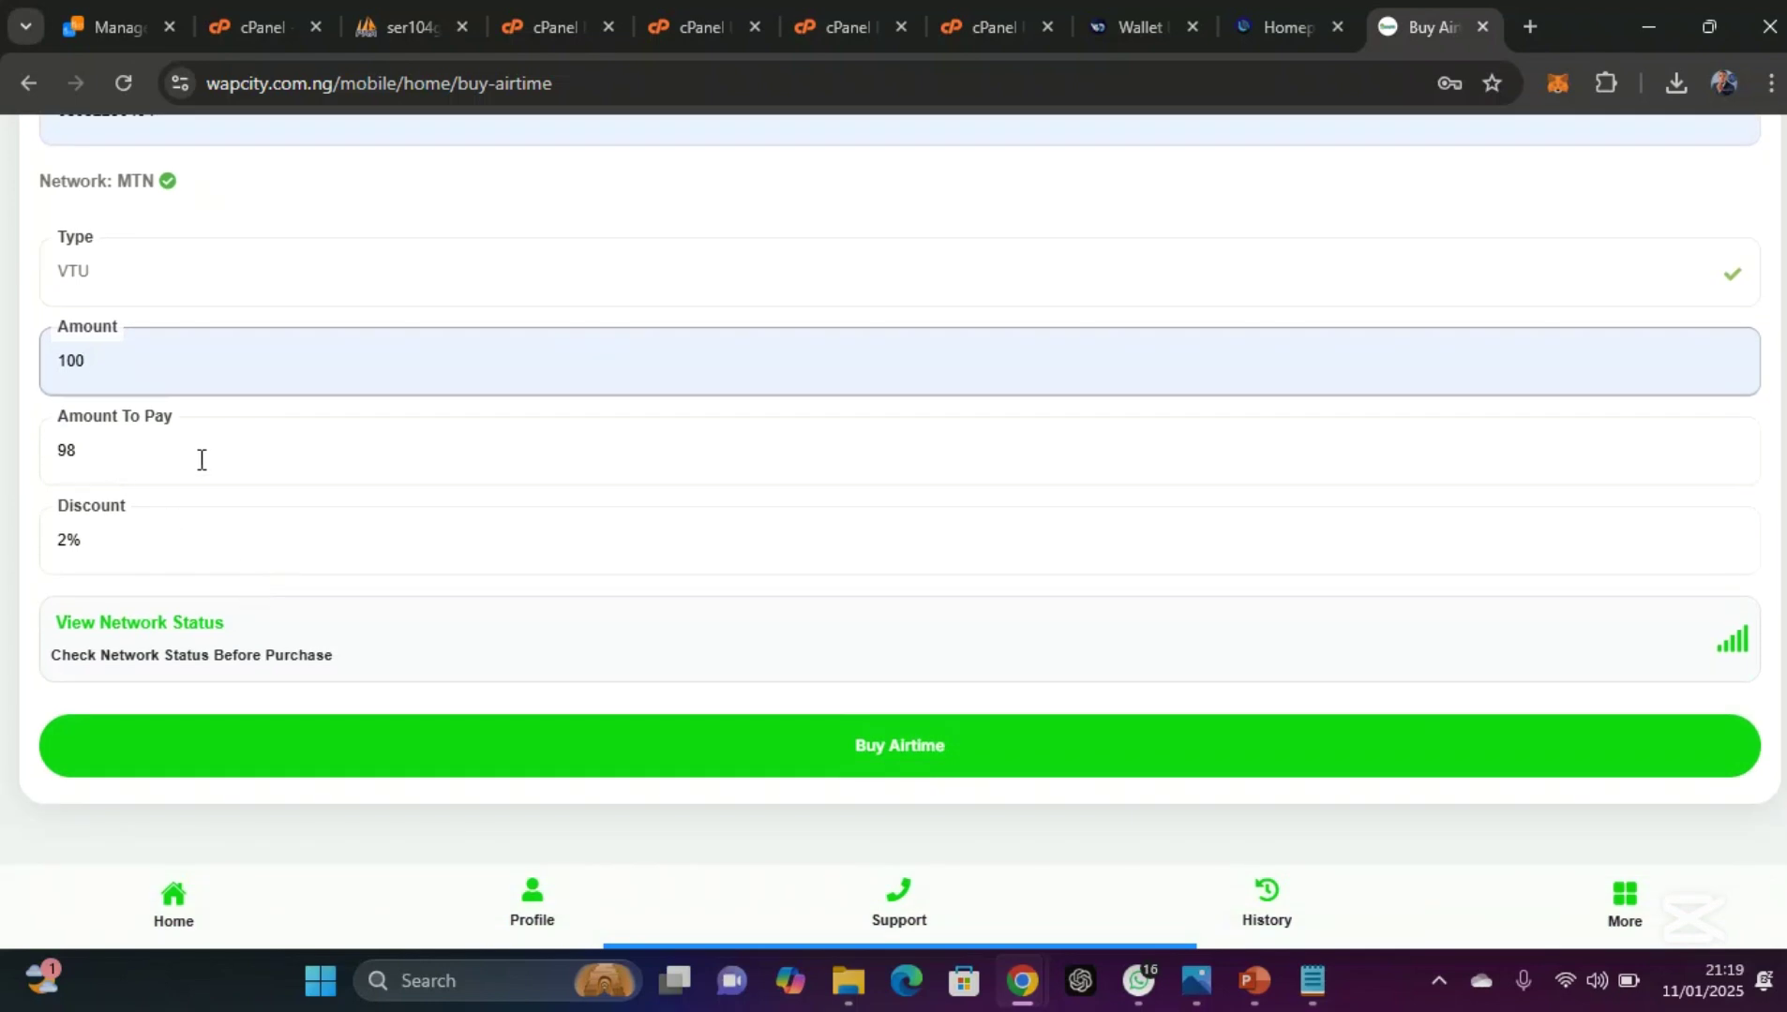
pyautogui.click(681, 755)
pyautogui.click(982, 665)
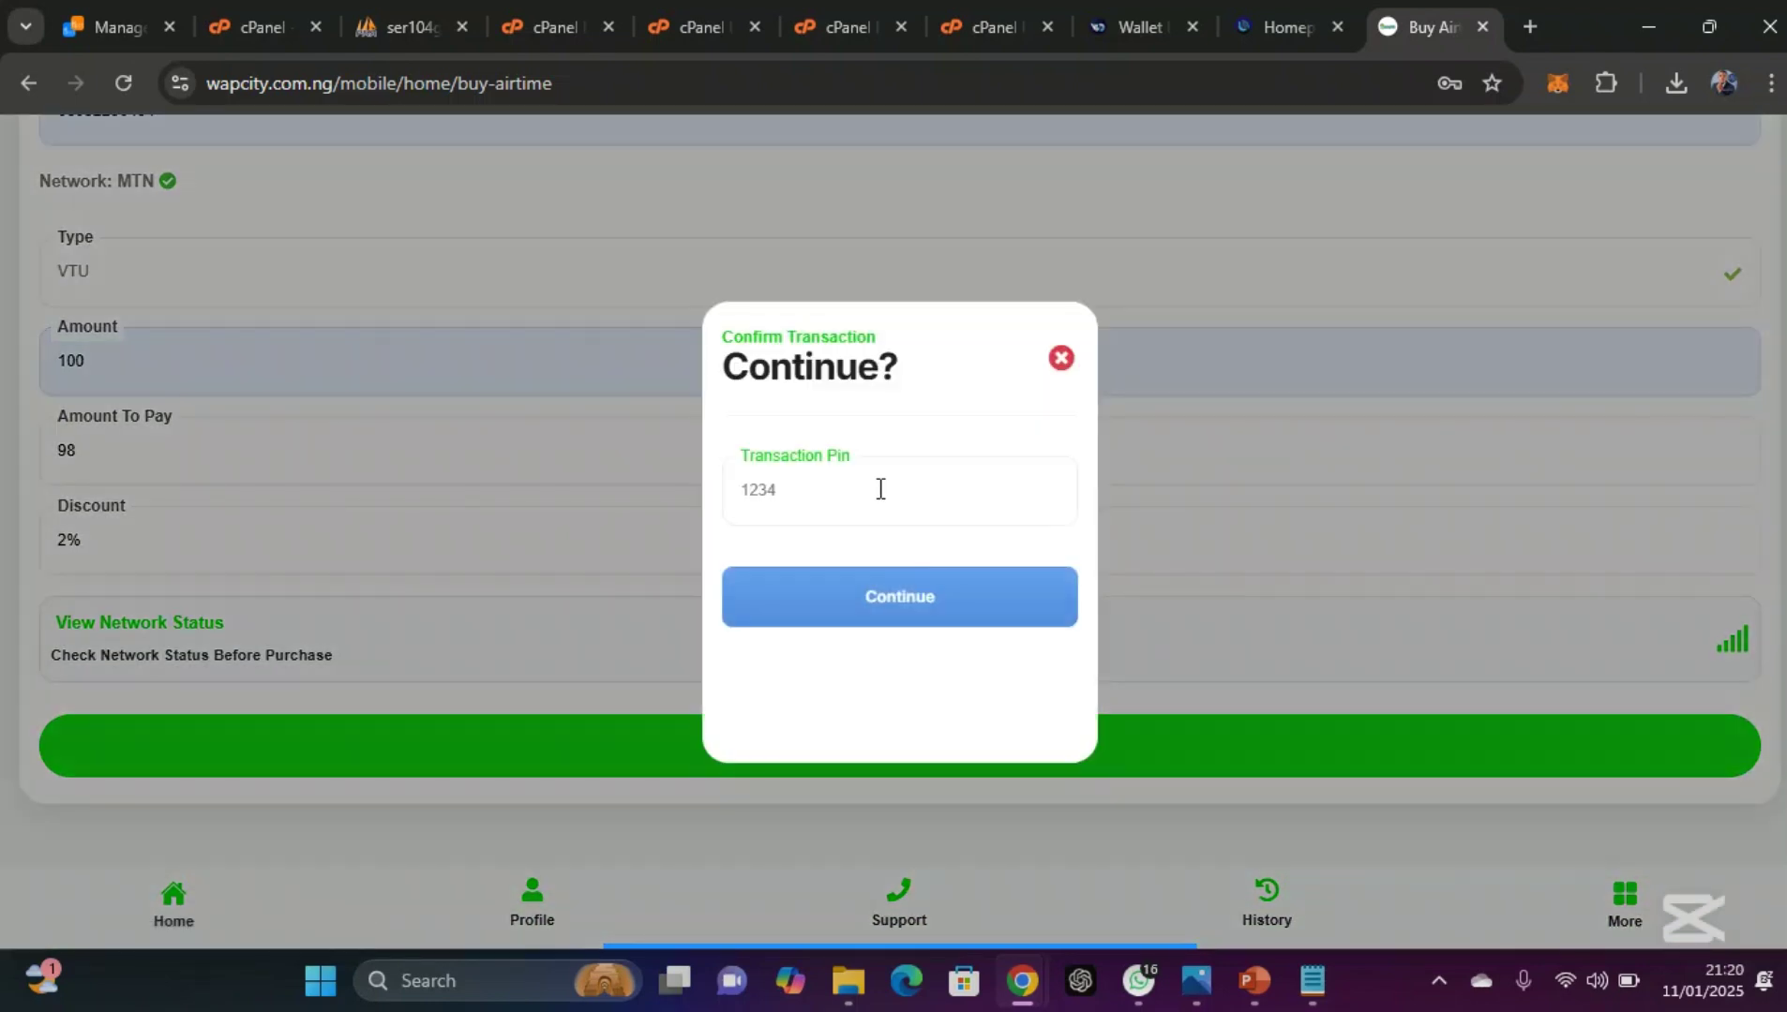
pyautogui.click(941, 600)
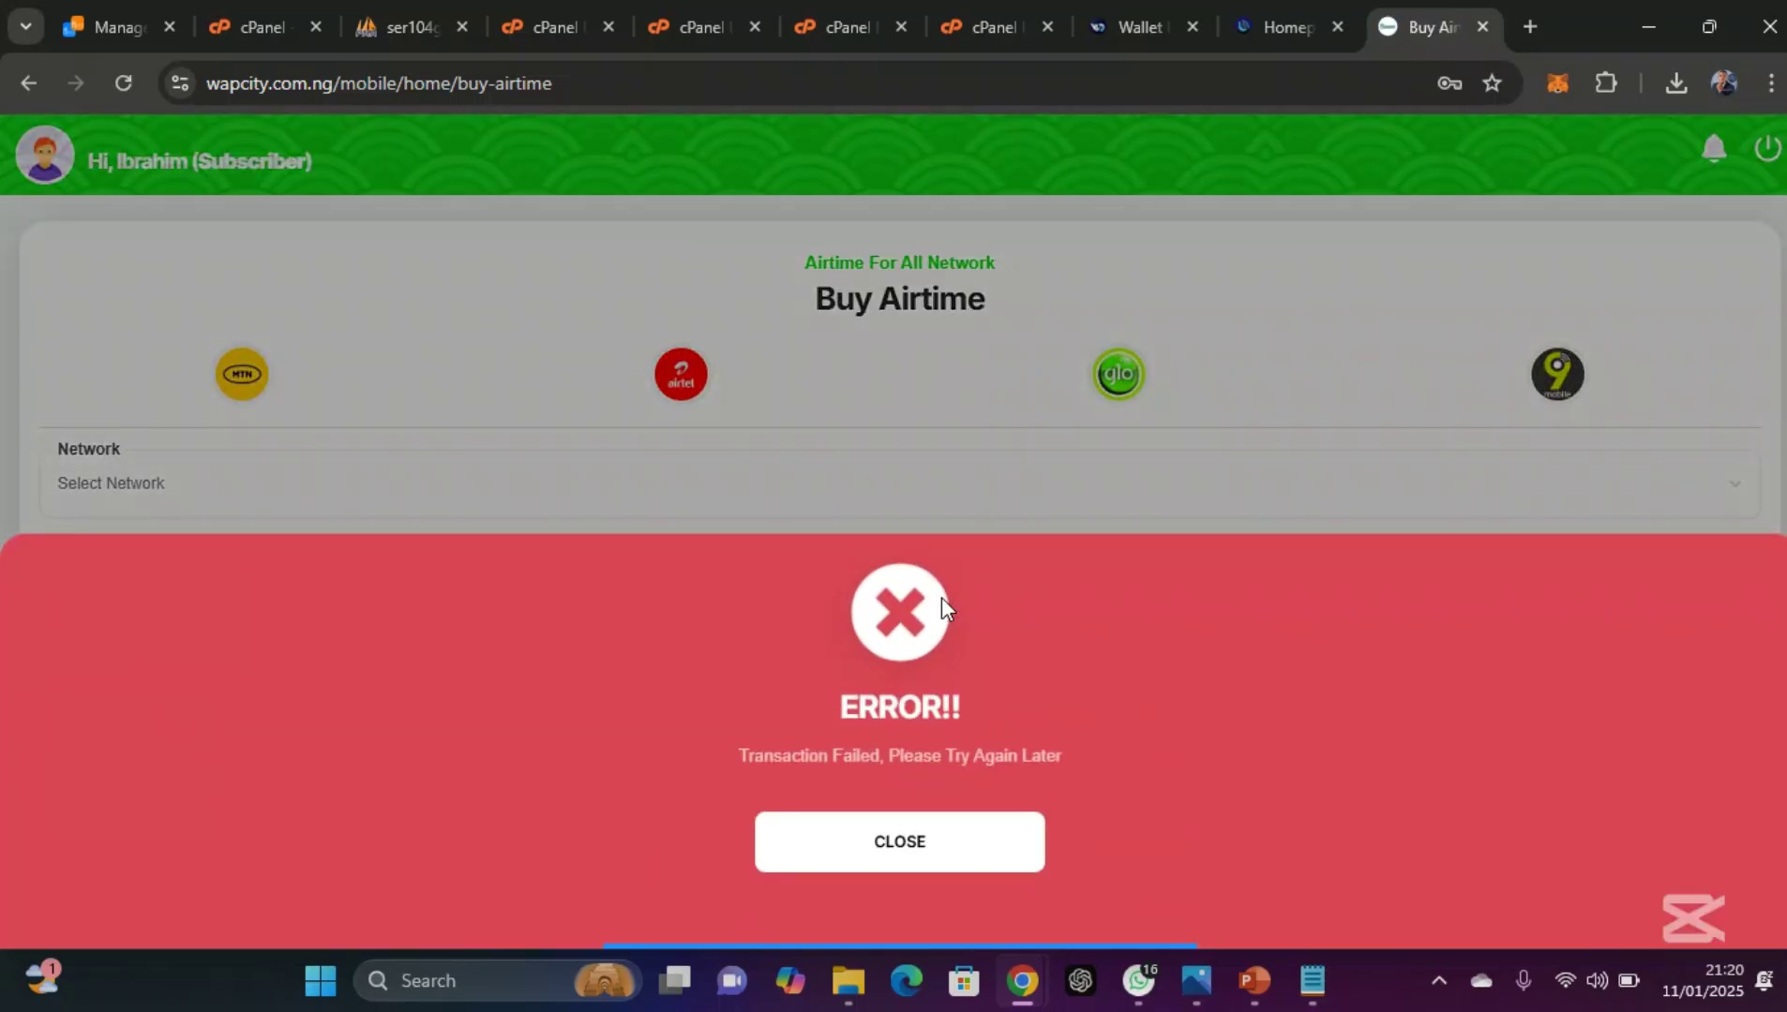
# Step: Dismiss the error message and return to the homepage
pyautogui.click(900, 842)
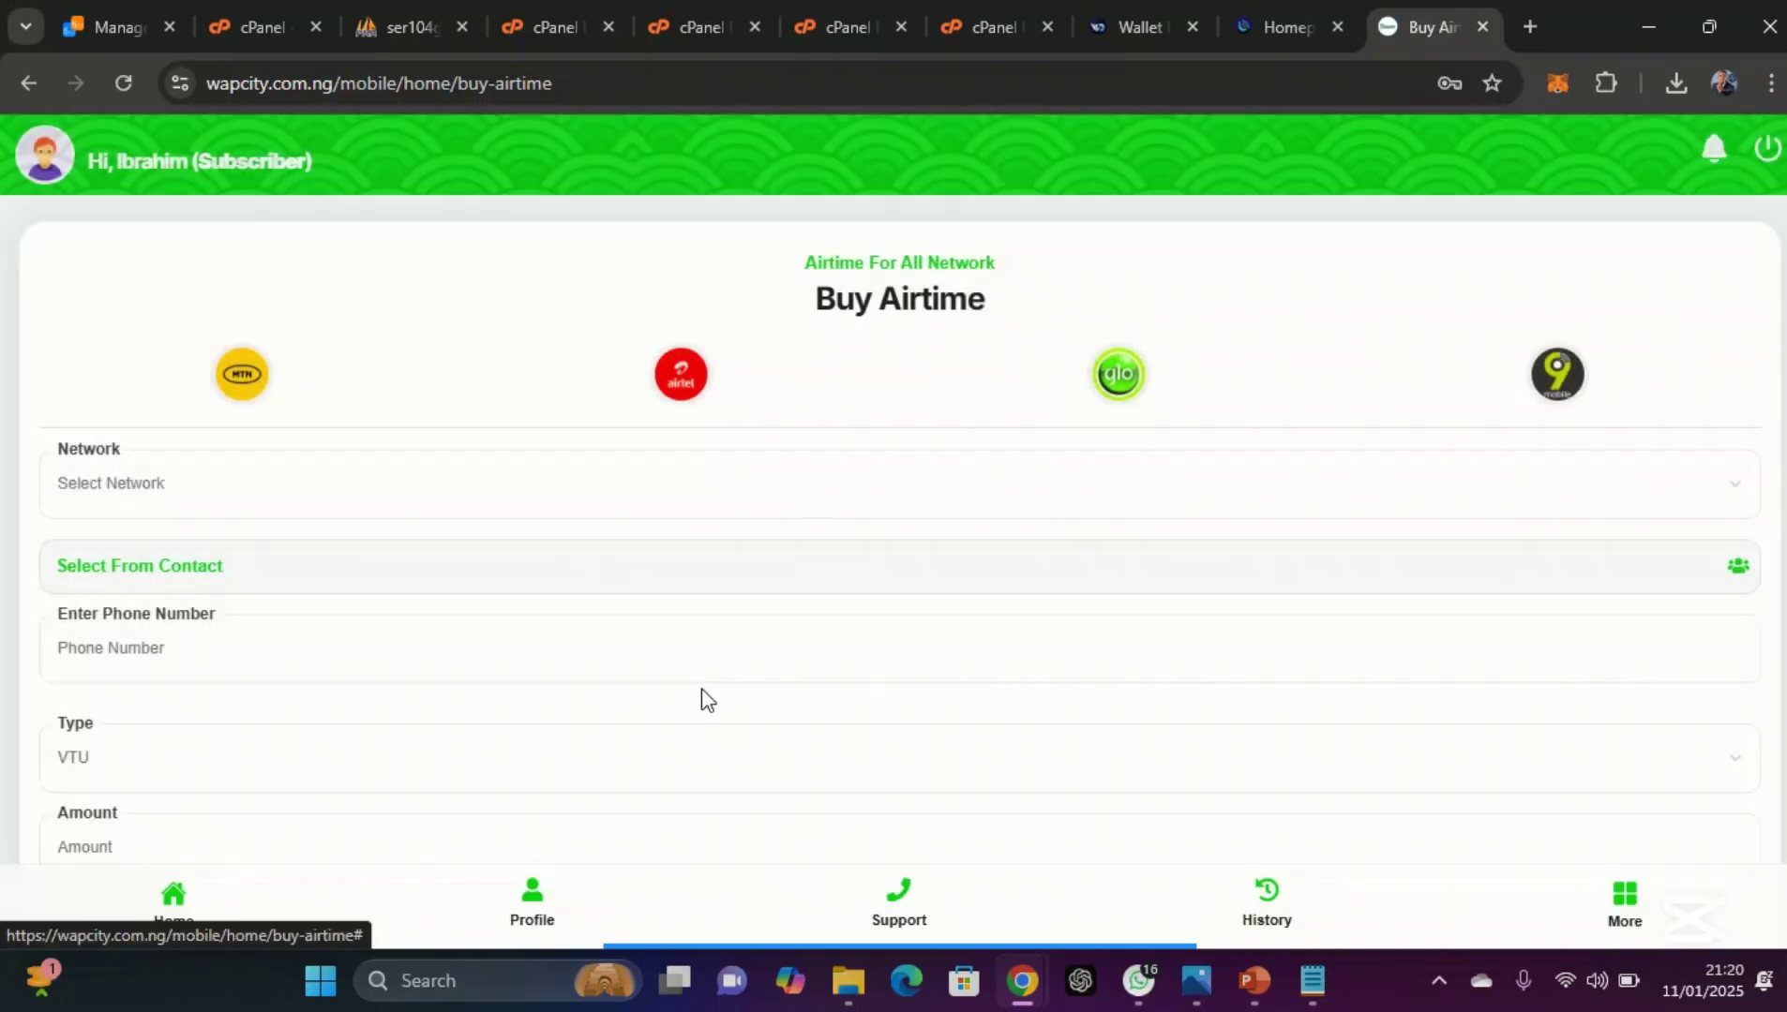
pyautogui.click(567, 489)
pyautogui.click(178, 911)
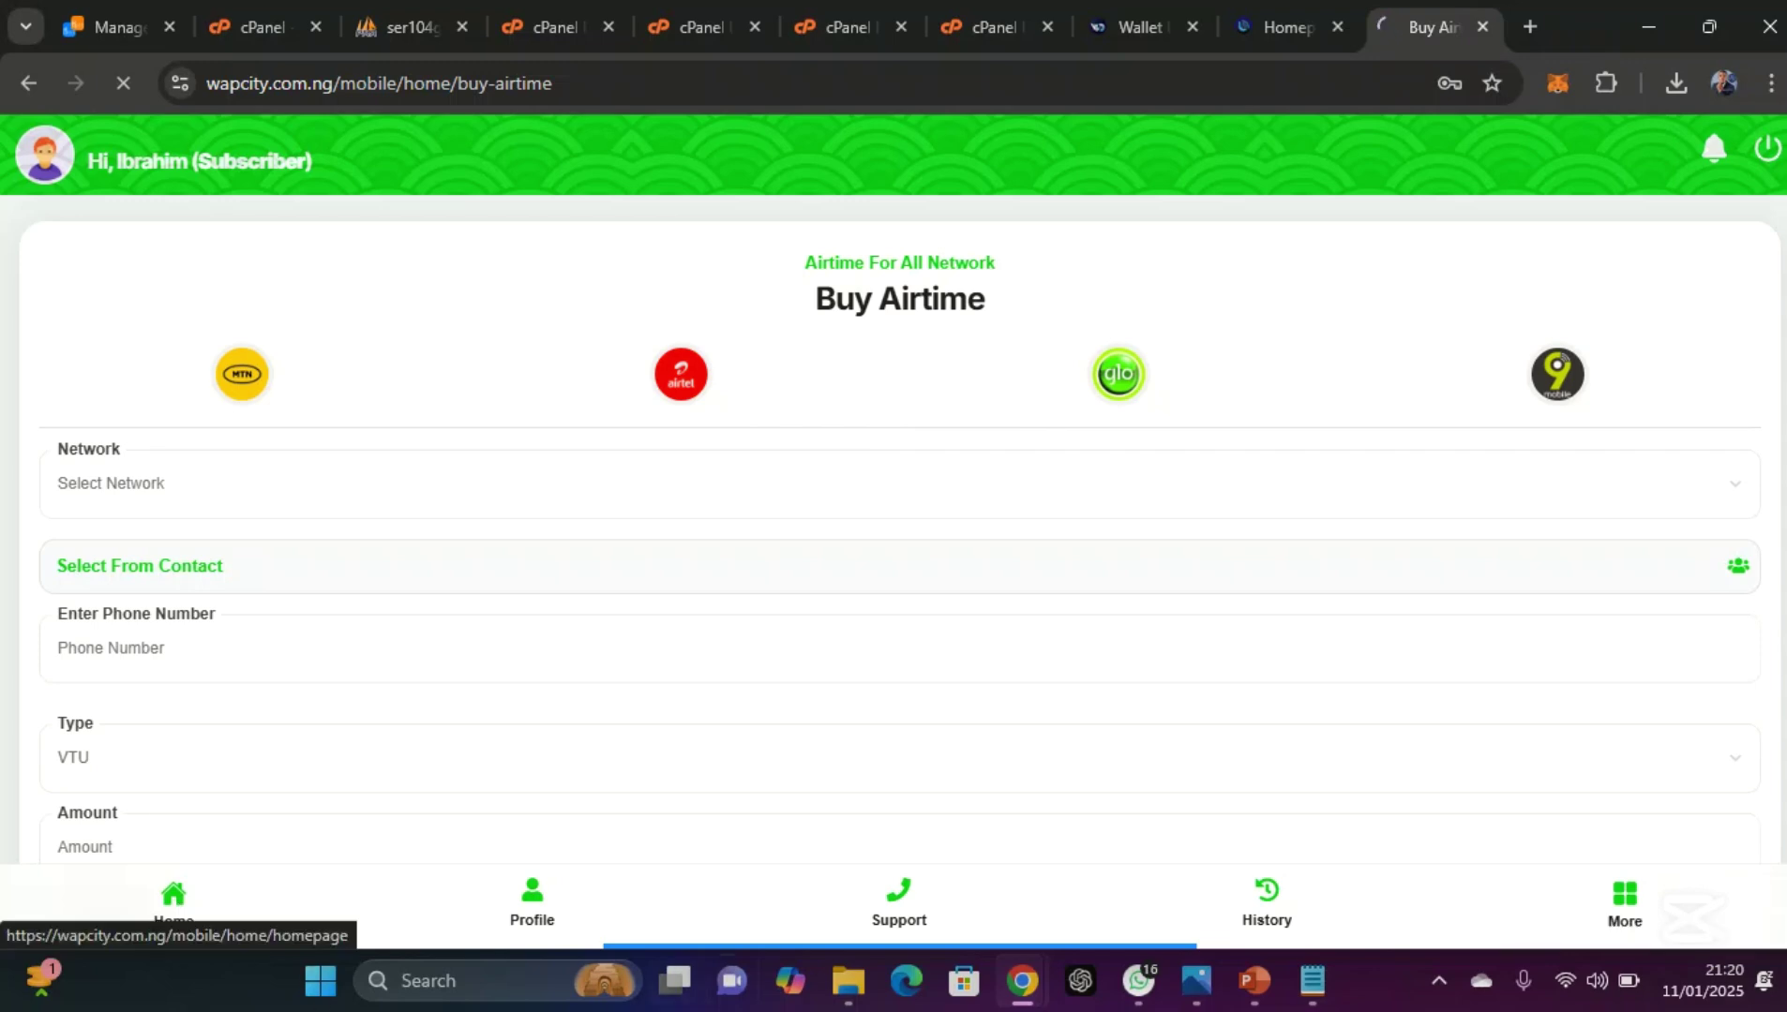
# Step: Dismiss the welcome popup, view the V6.1-SCRIPT folder, then minimize Explorer and Chrome
pyautogui.moveTo(1043, 981)
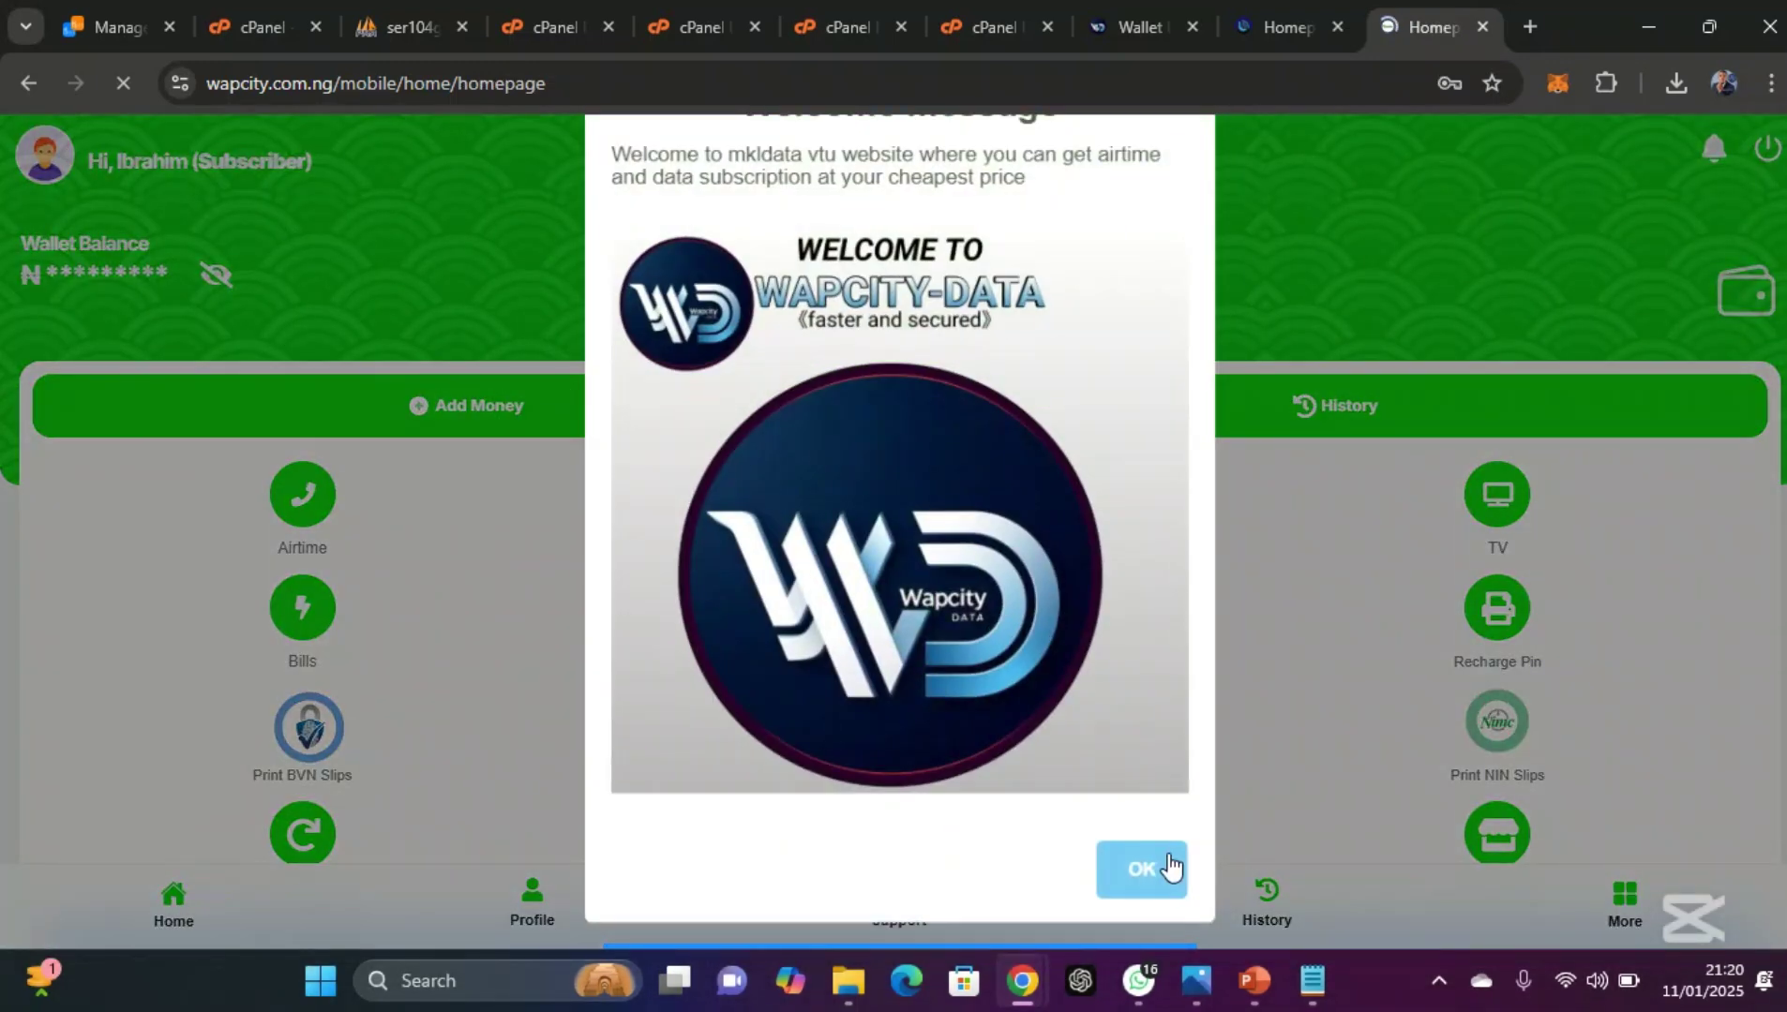
pyautogui.click(1162, 867)
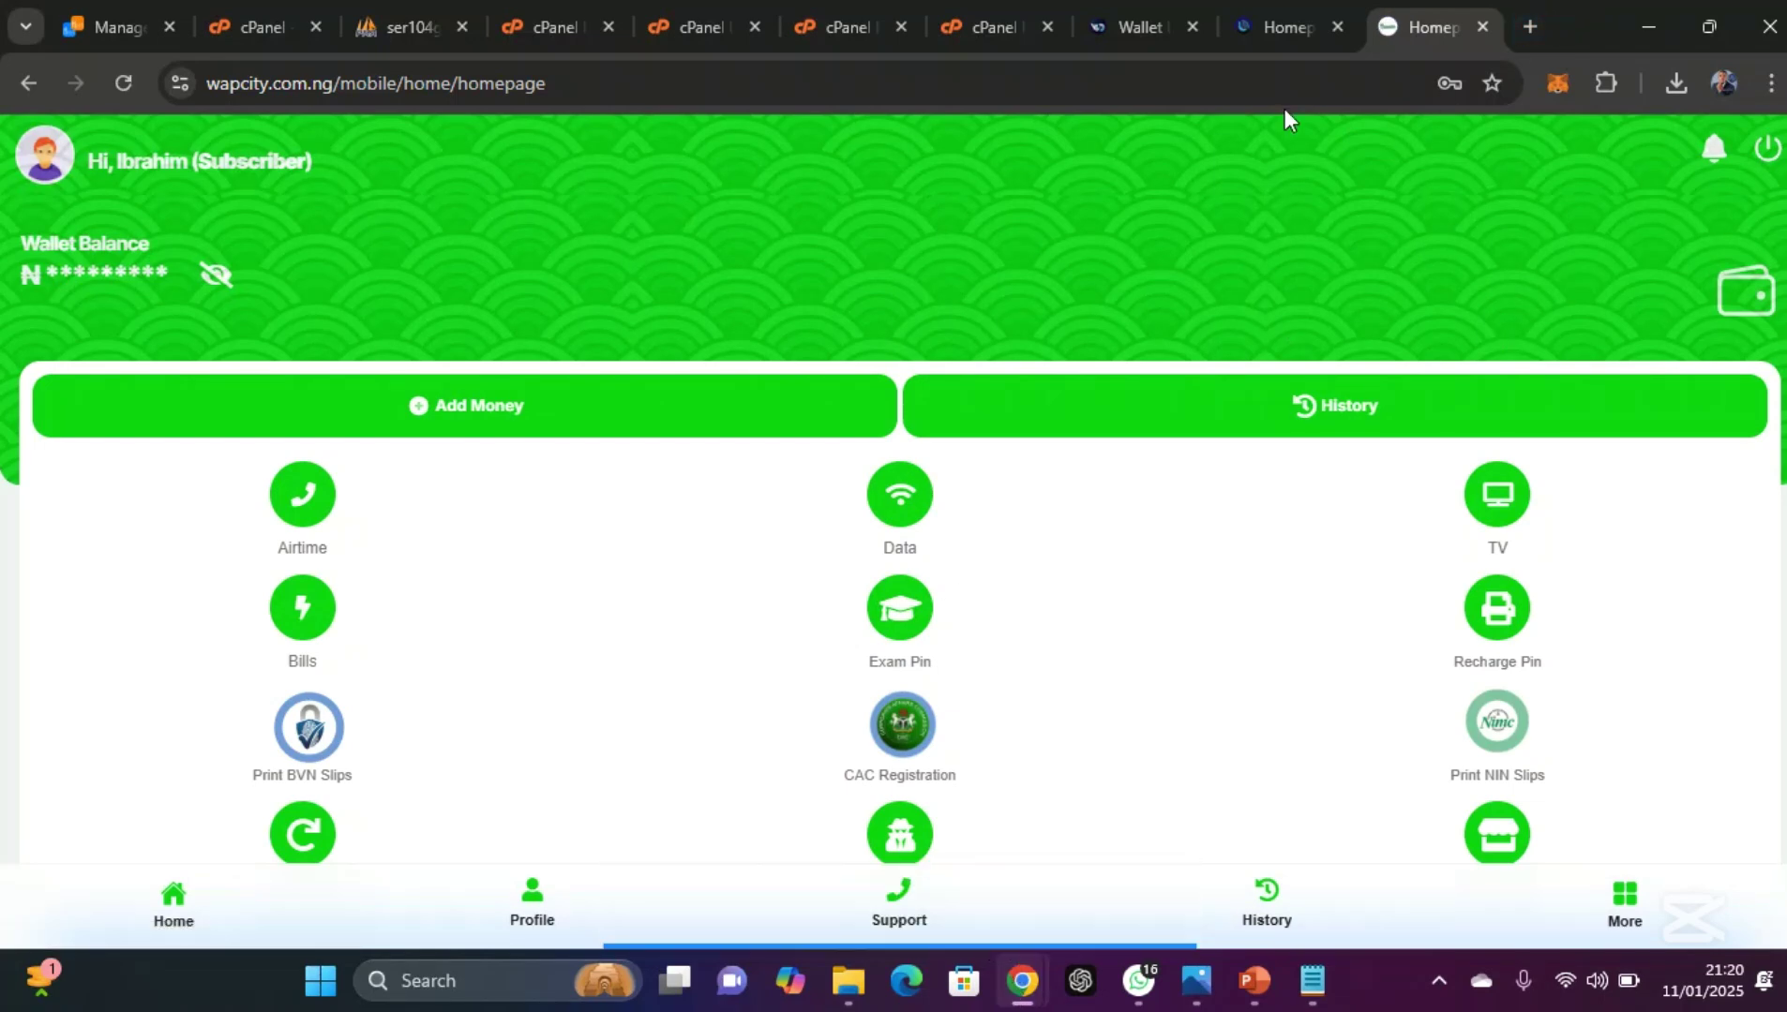
pyautogui.click(848, 984)
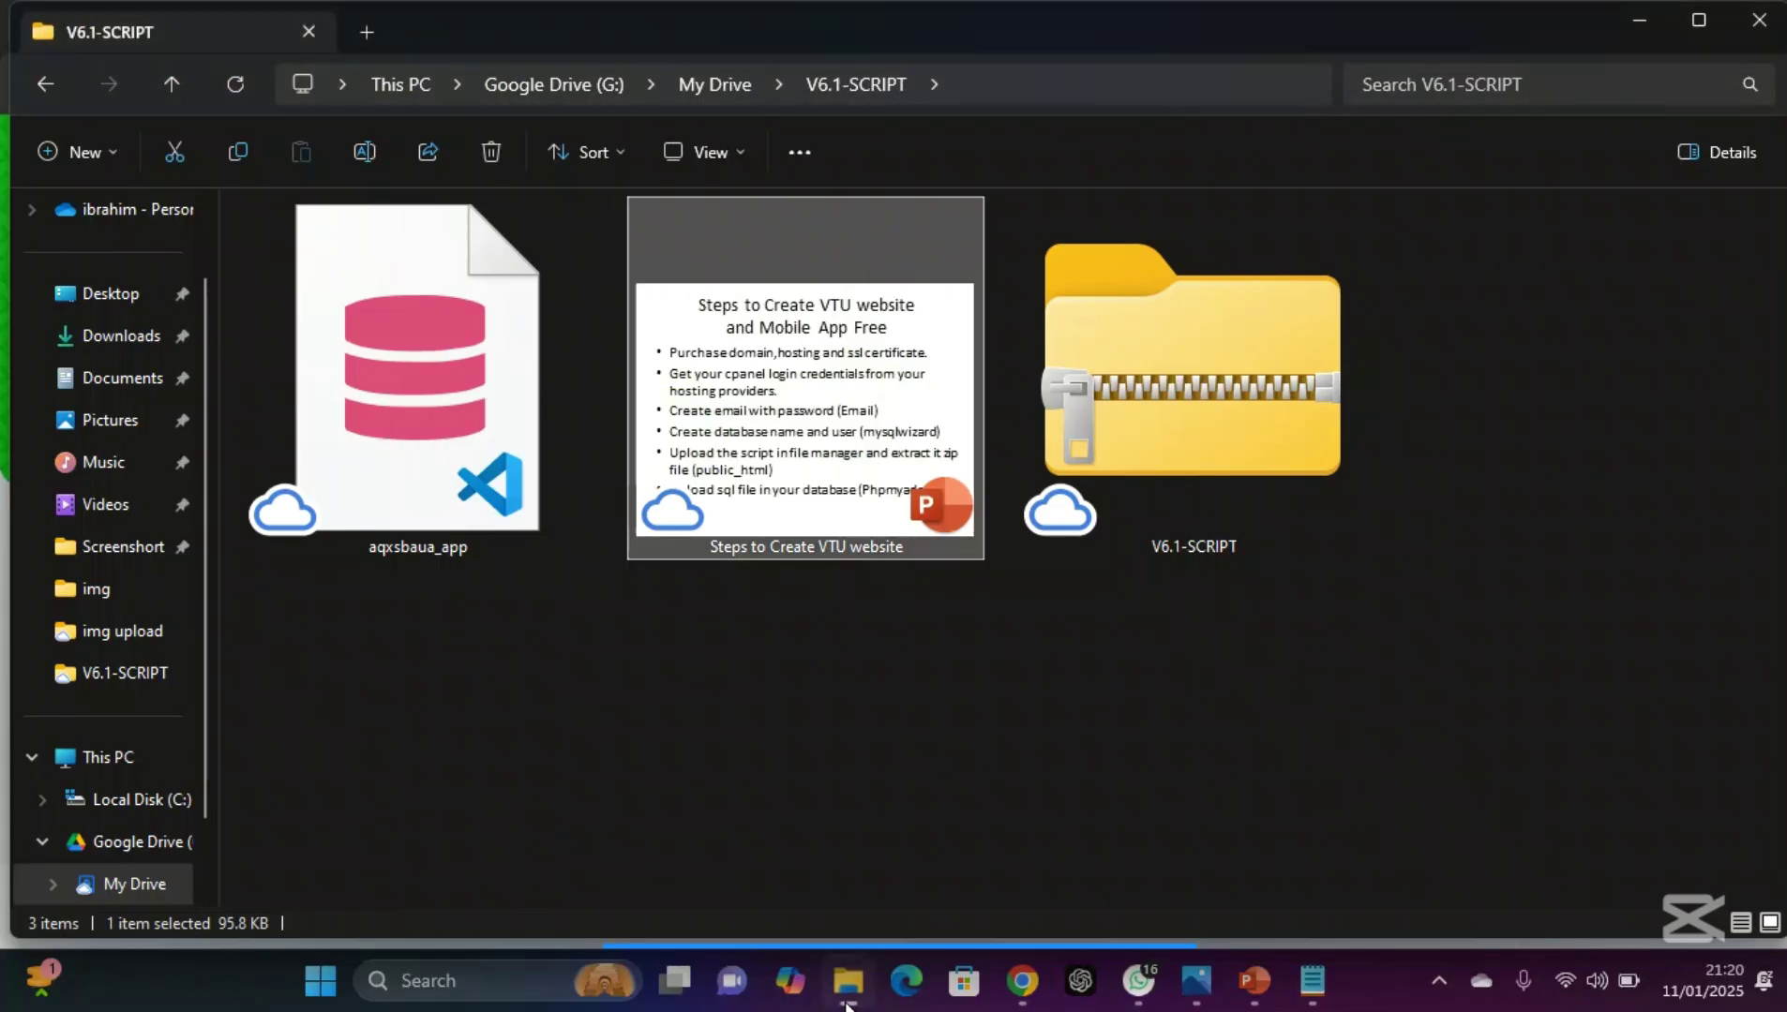
pyautogui.click(867, 665)
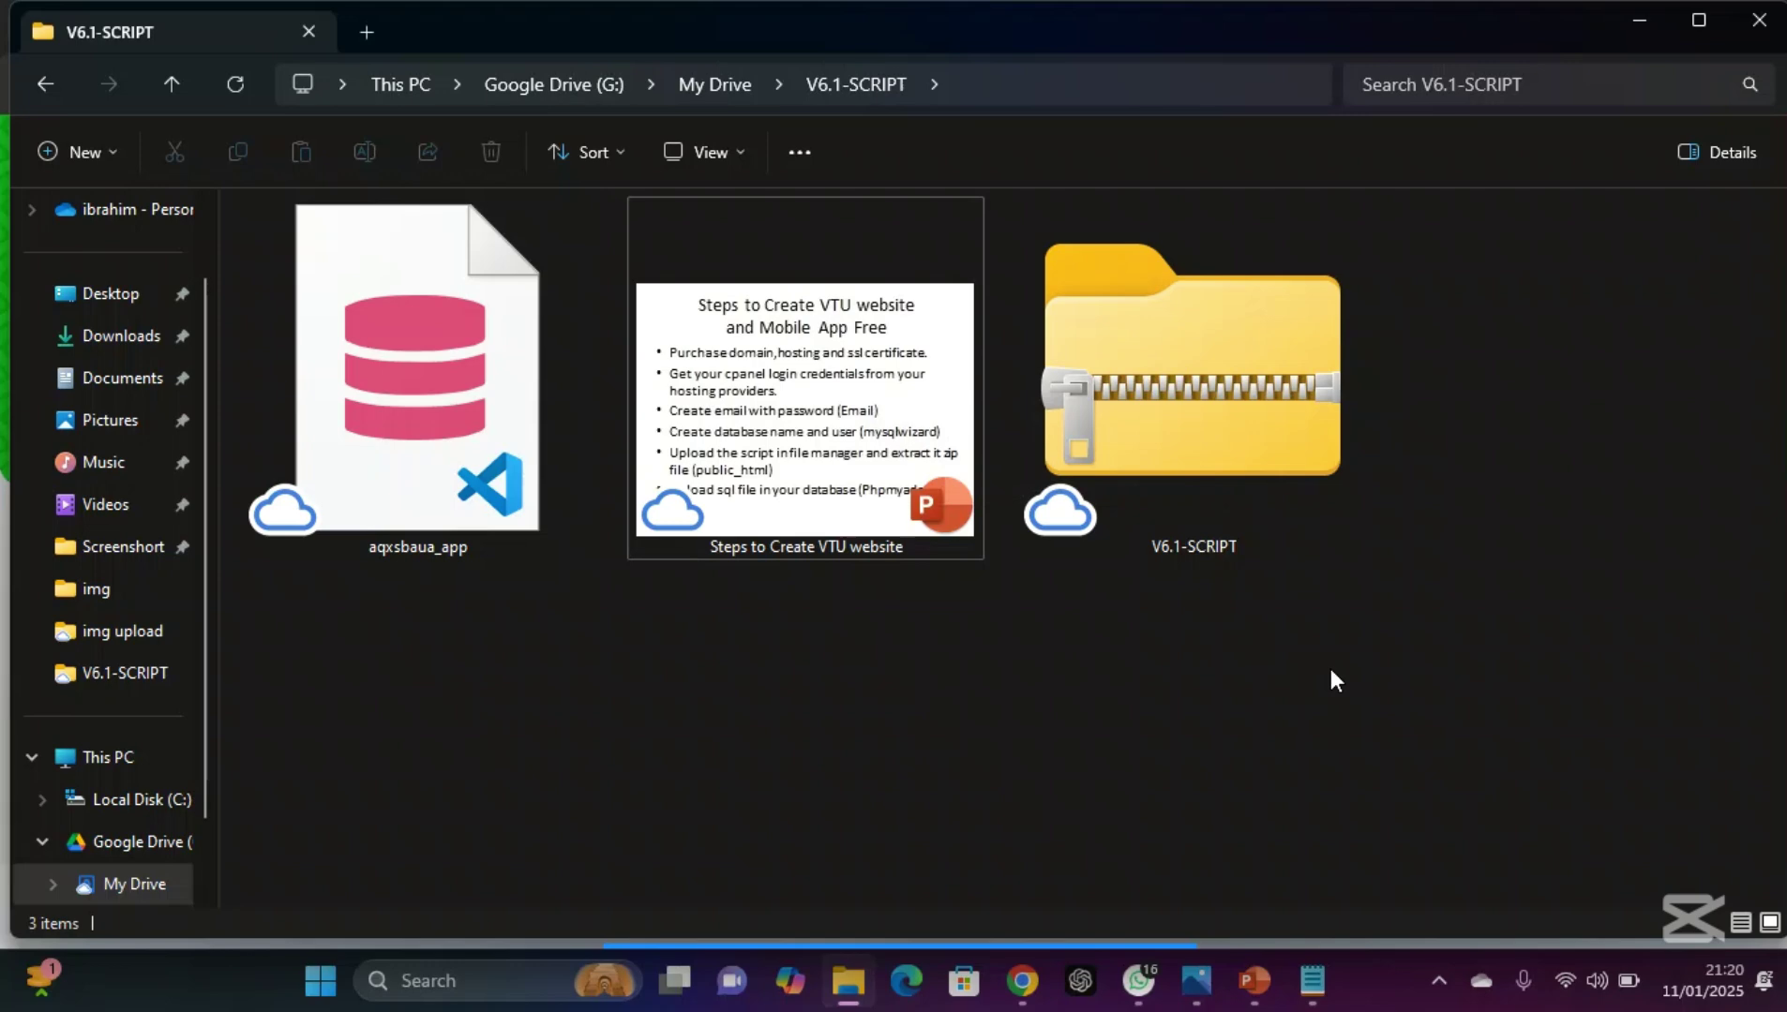
pyautogui.click(1637, 20)
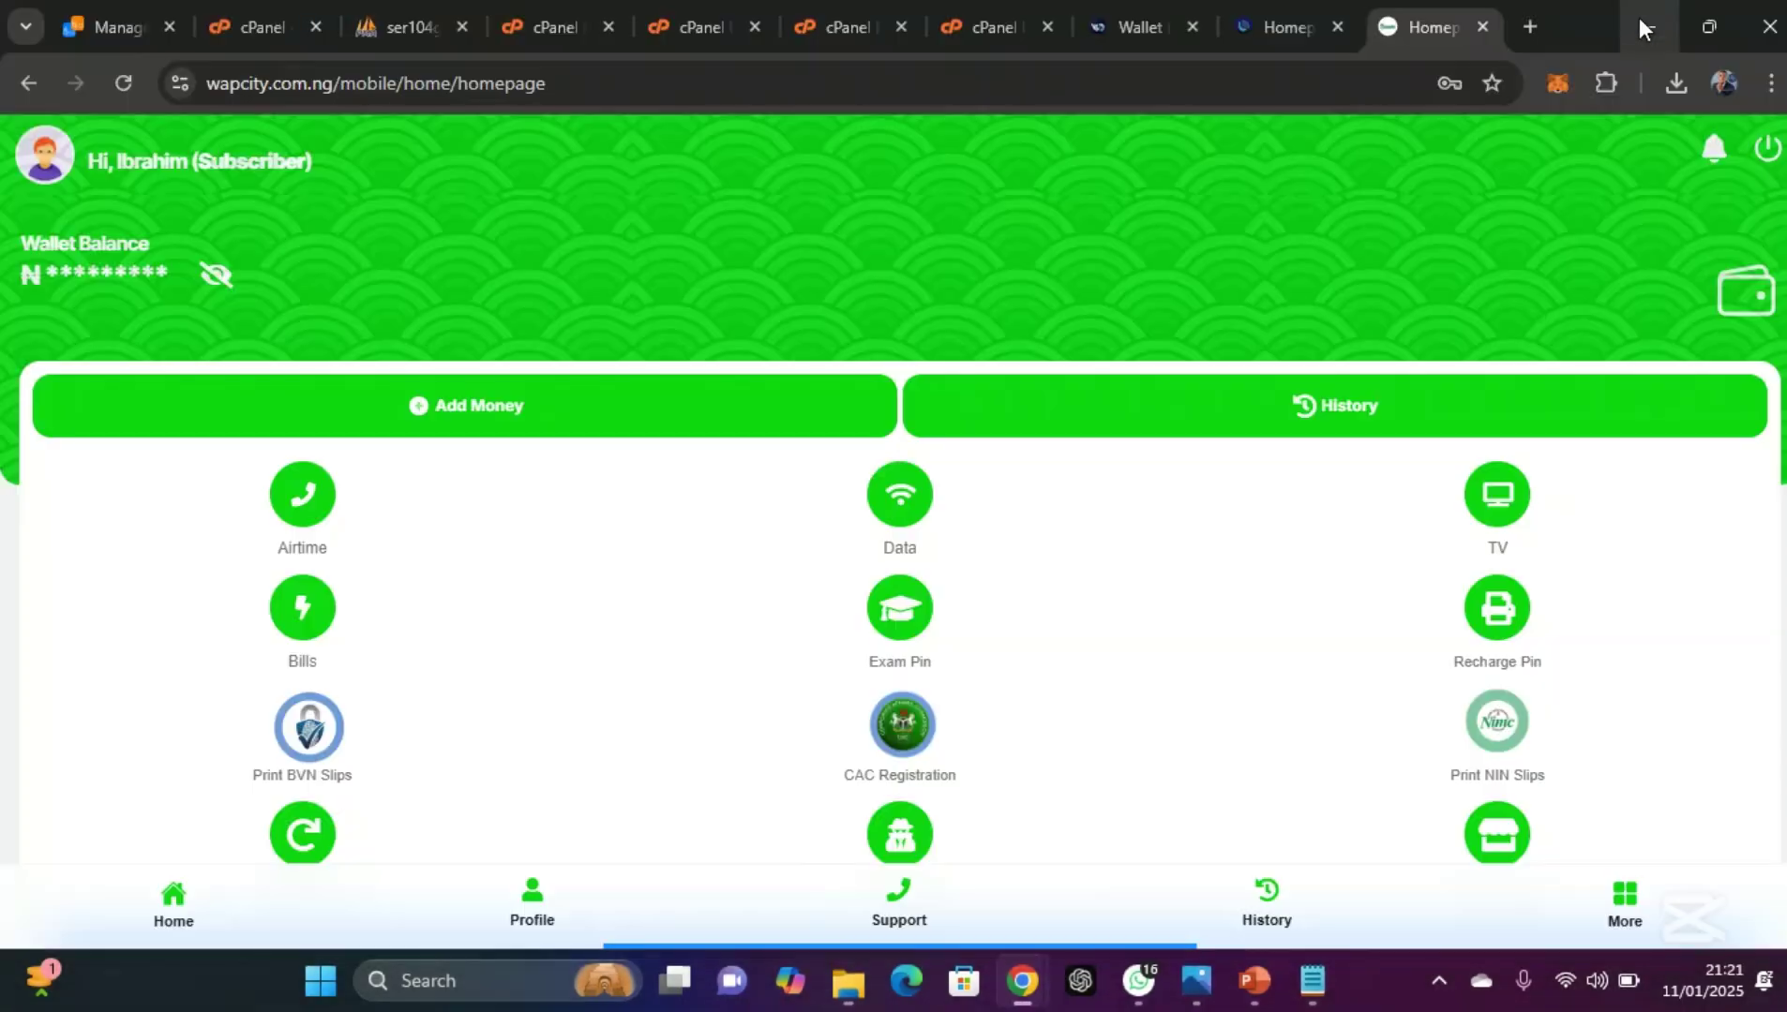
pyautogui.click(1639, 17)
# Step: Launch YouTube and play the VTU WEBSITE COURSE playlist from the BETADATA ACADEMY channel
pyautogui.doubleClick(462, 742)
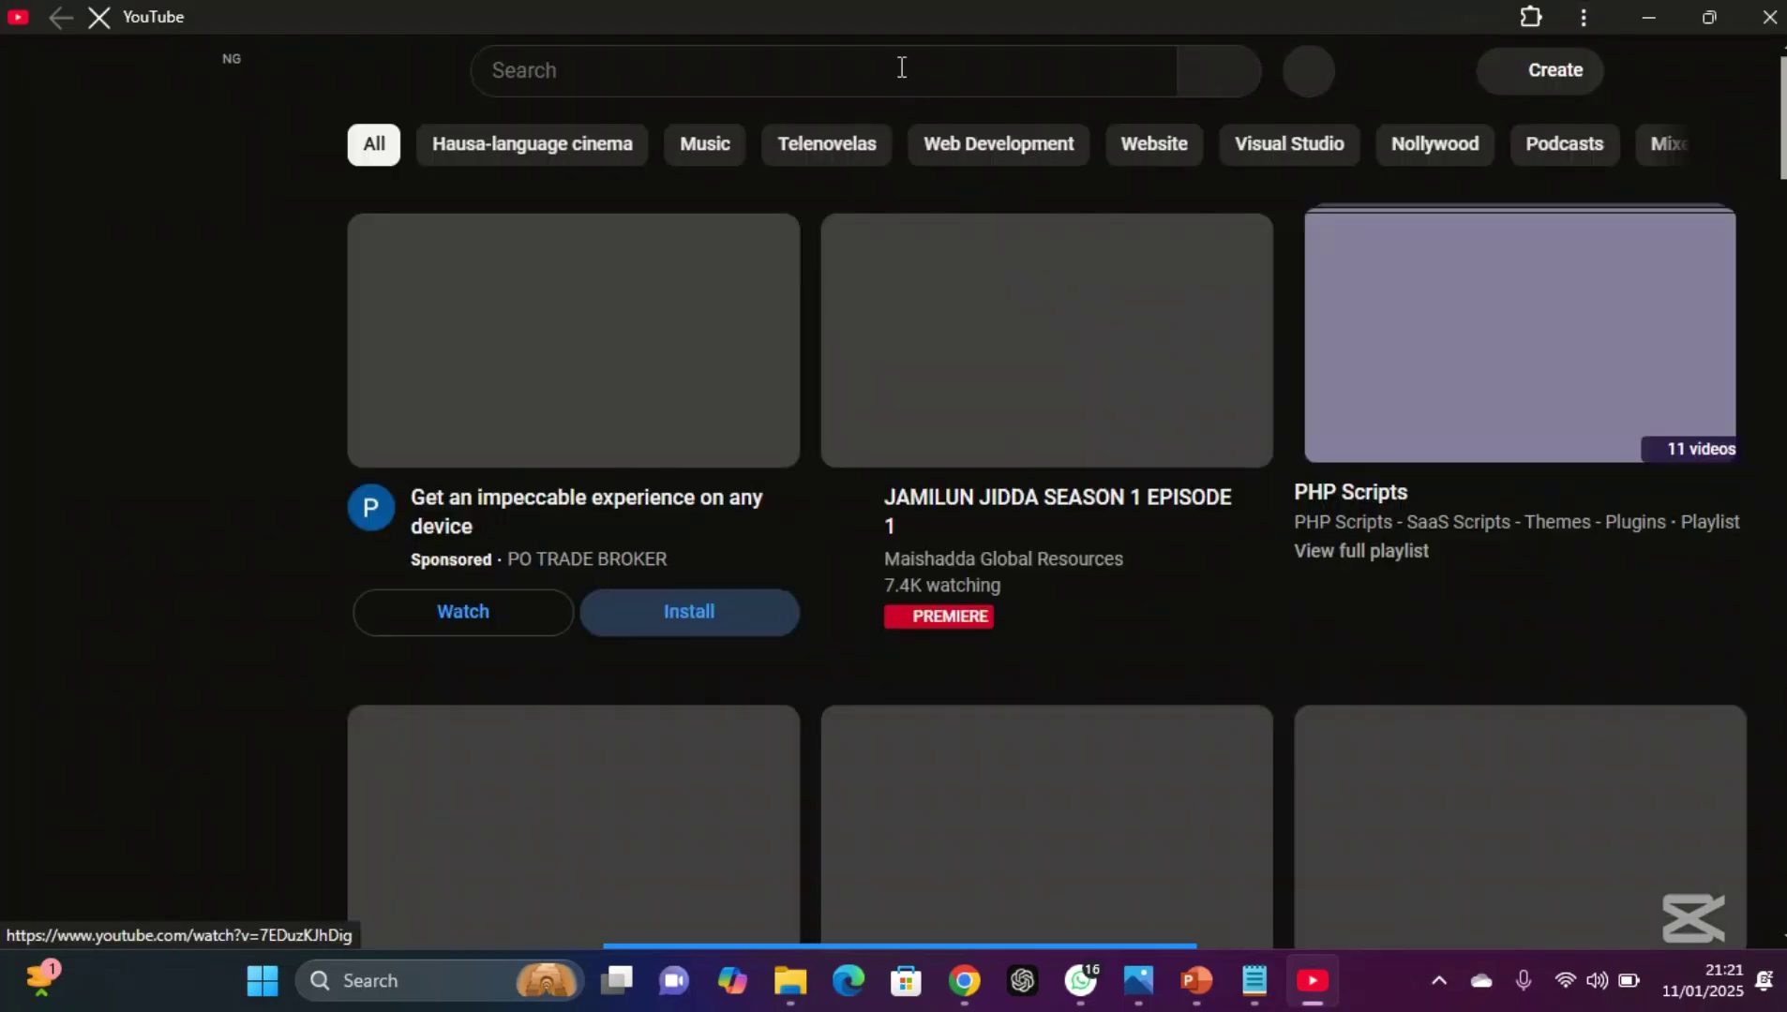
pyautogui.click(901, 66)
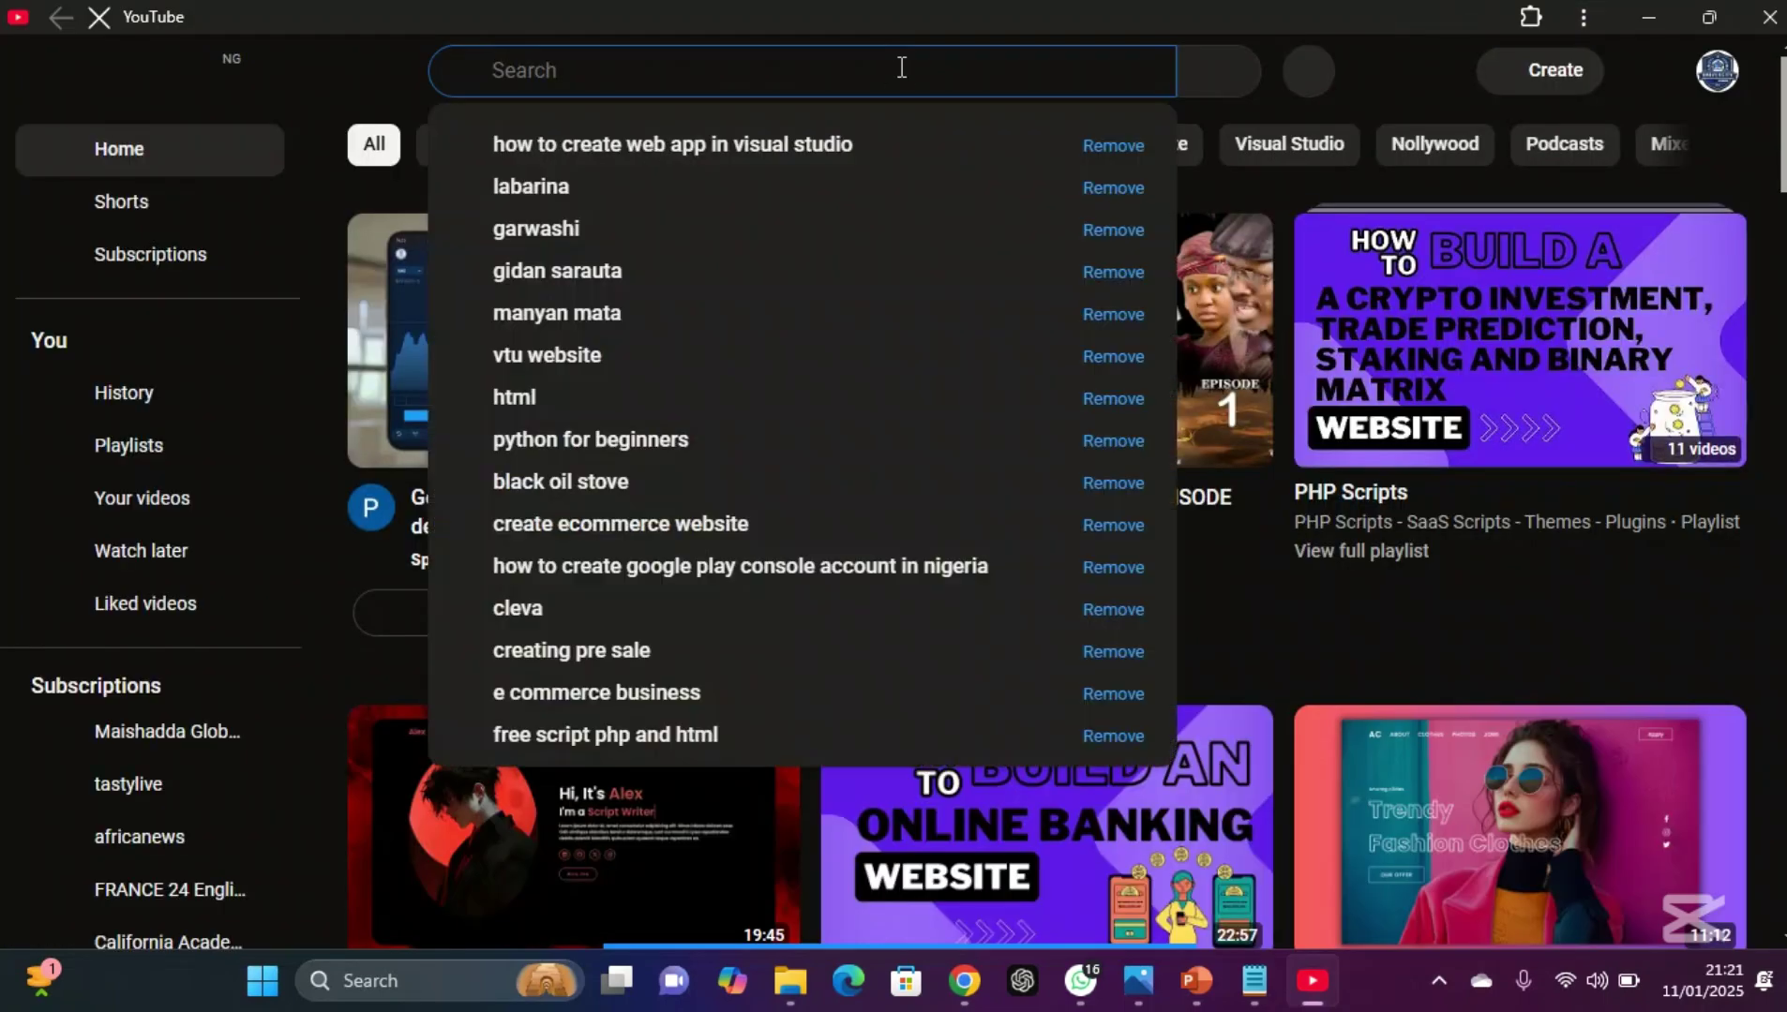
pyautogui.write('b')
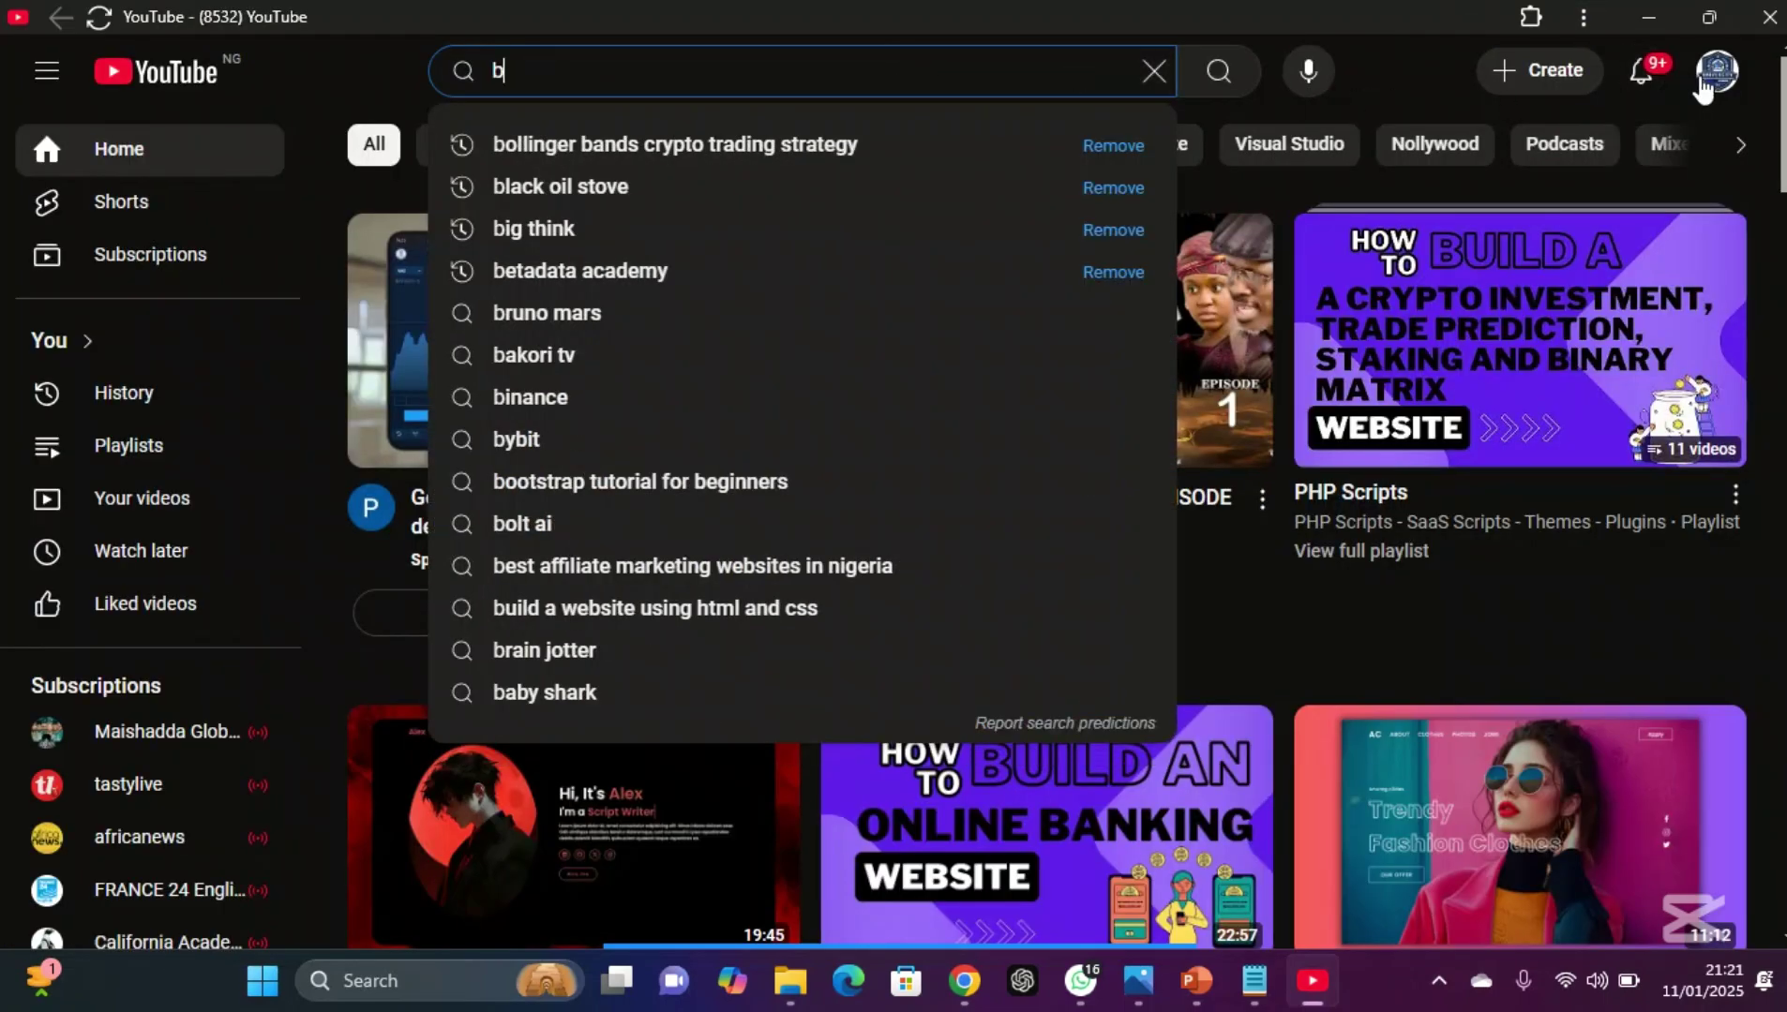
pyautogui.click(1704, 86)
pyautogui.click(1424, 167)
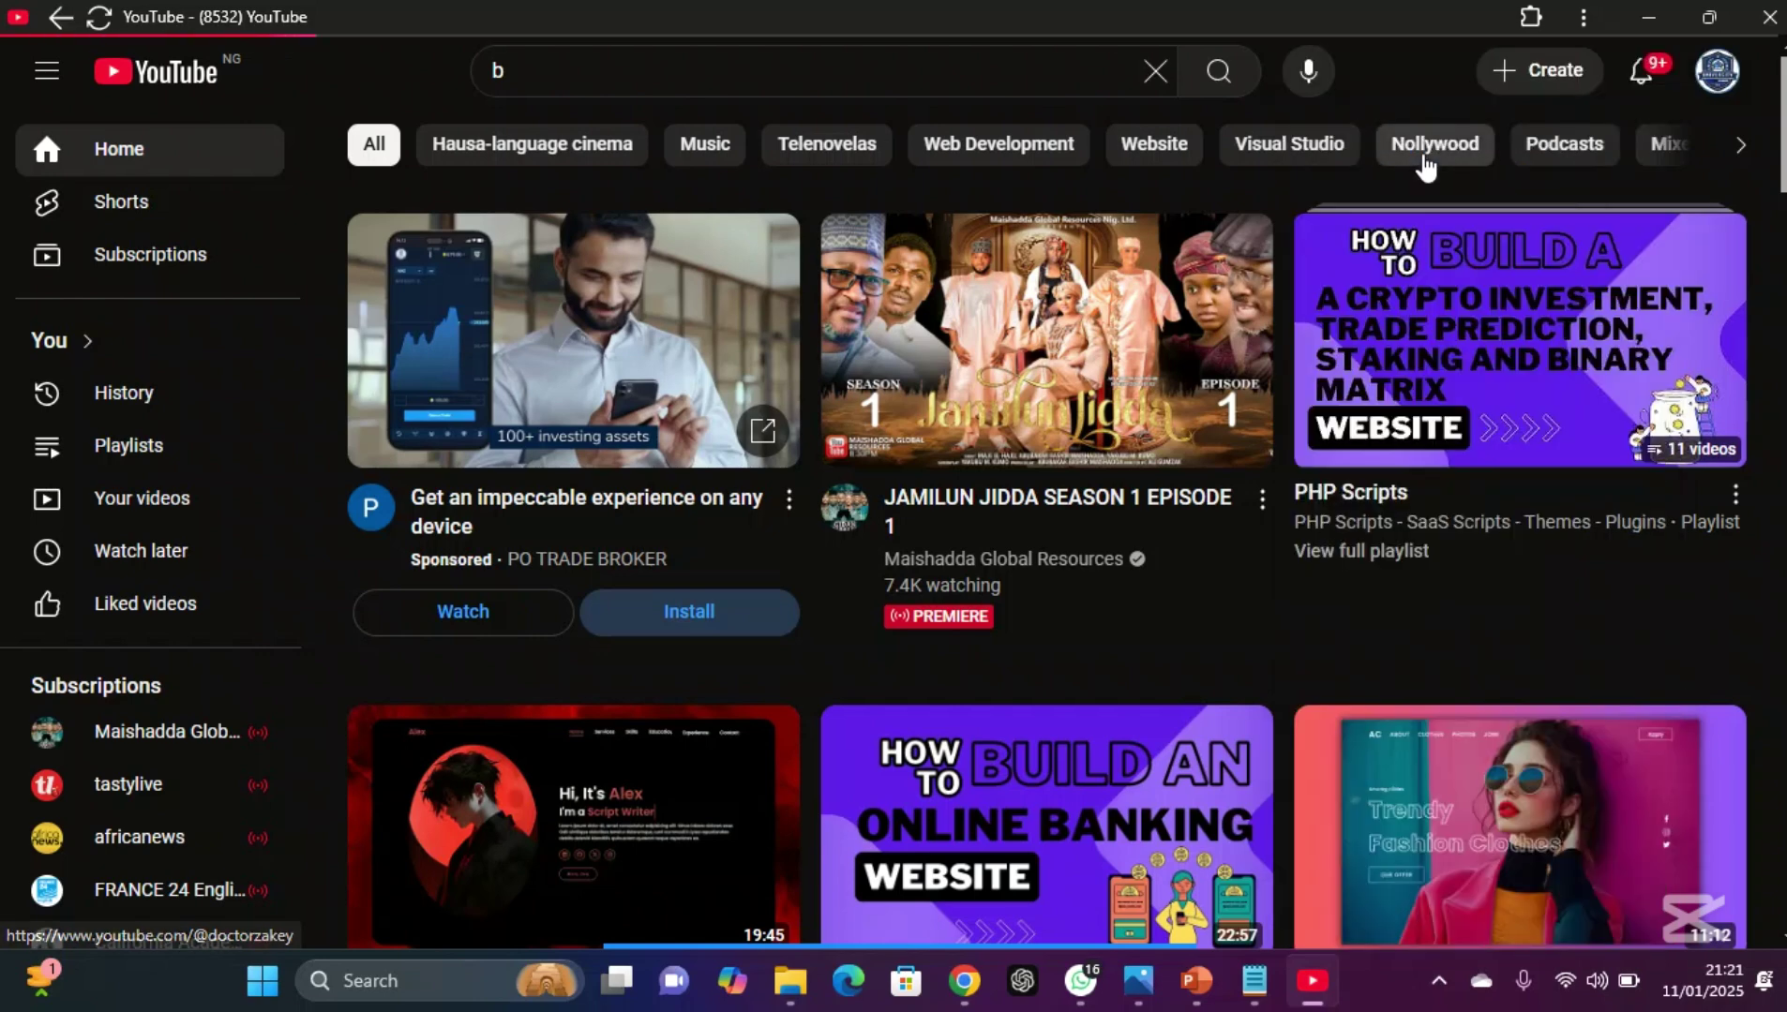
pyautogui.scroll(-2, 1127, 456)
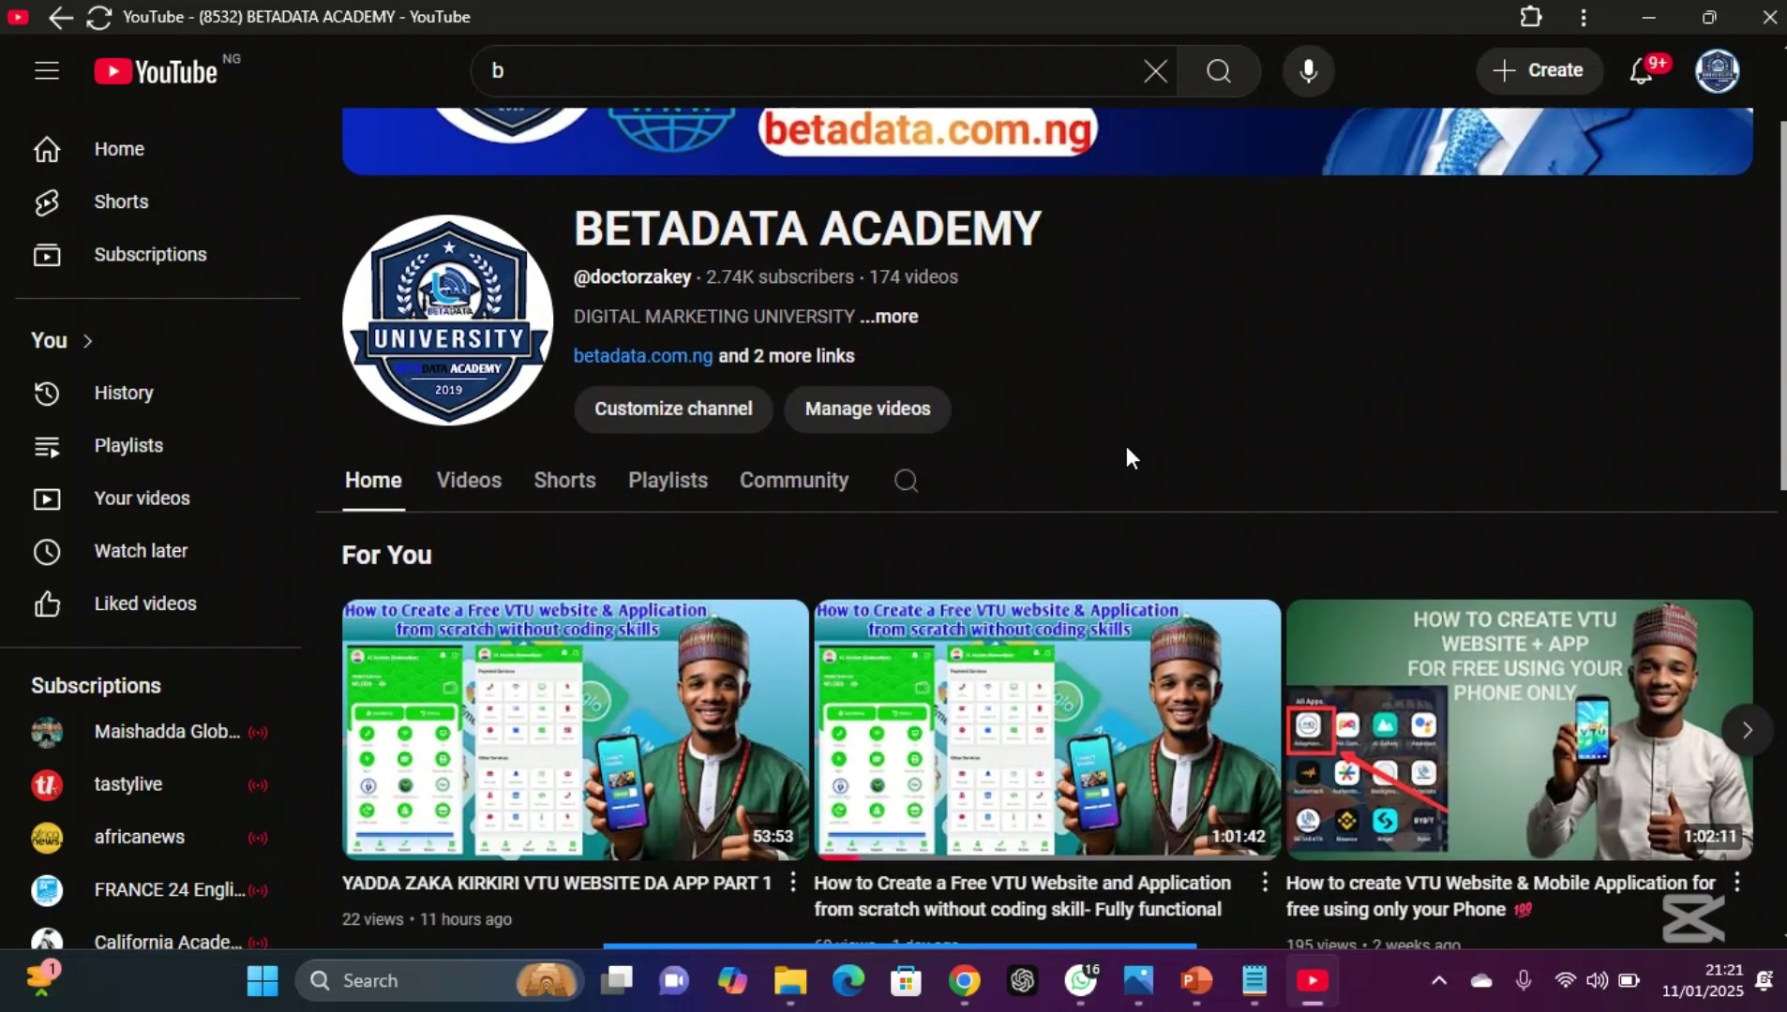
pyautogui.scroll(-2, 1127, 457)
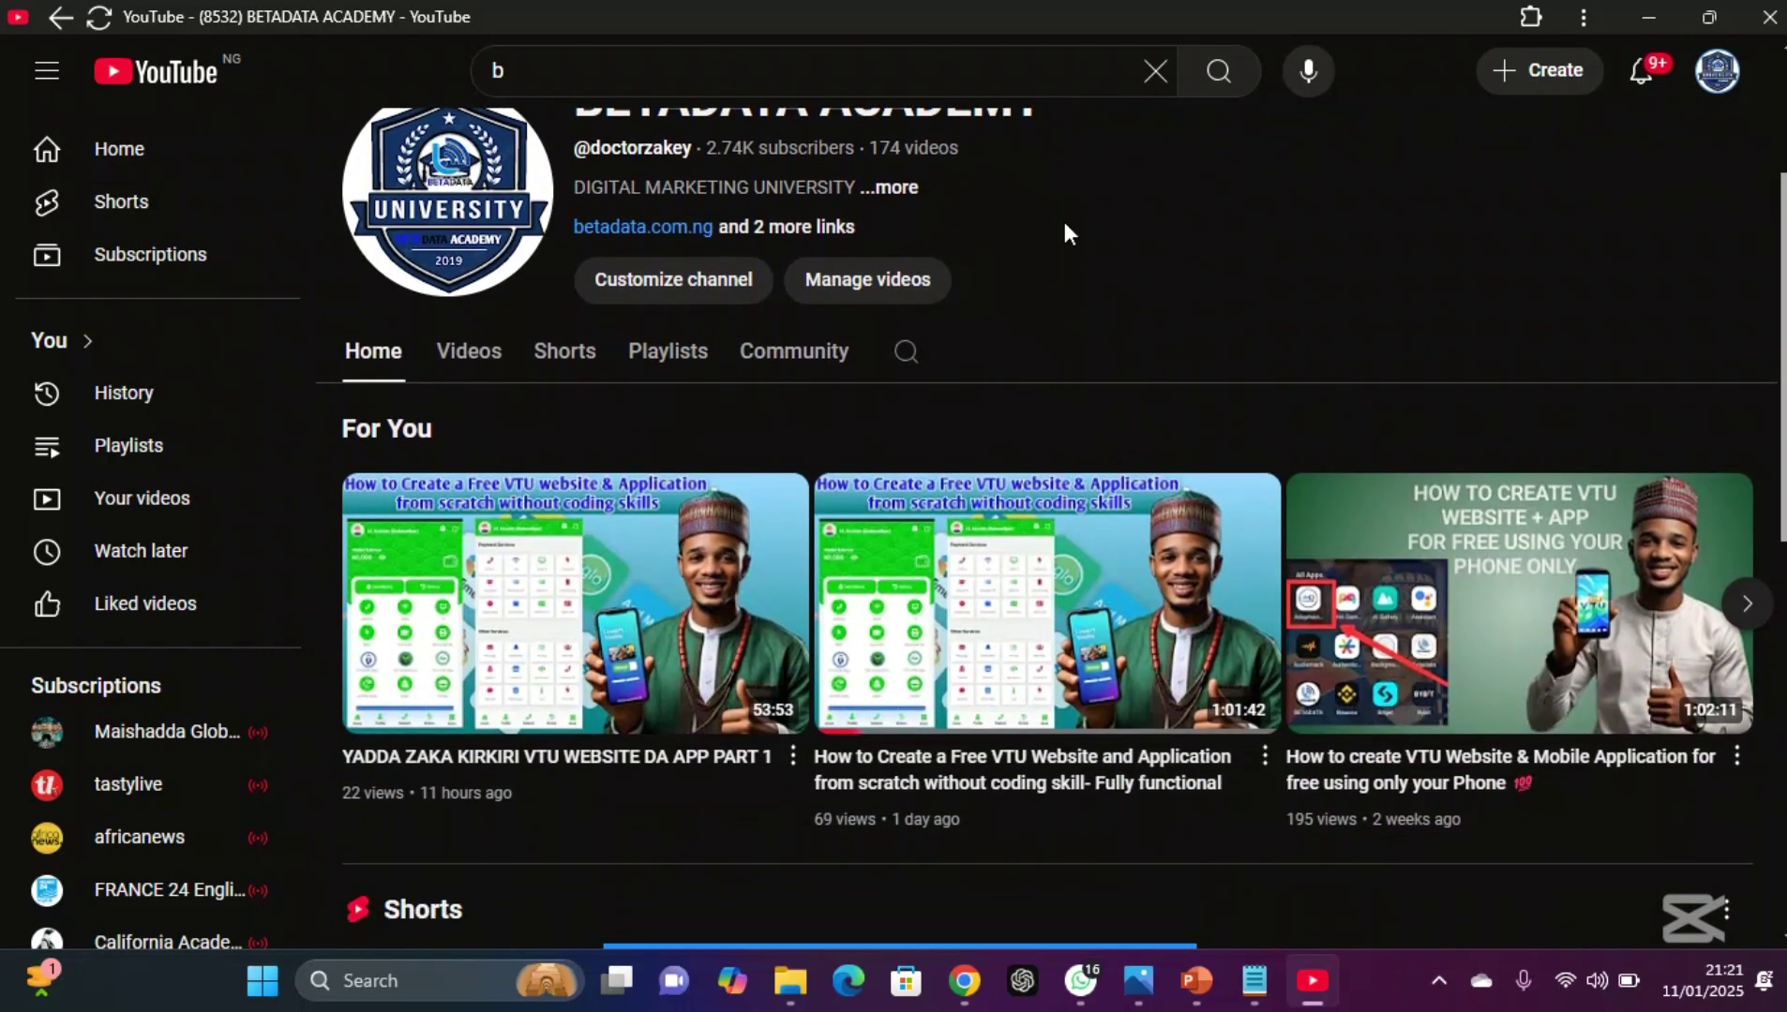
pyautogui.click(653, 356)
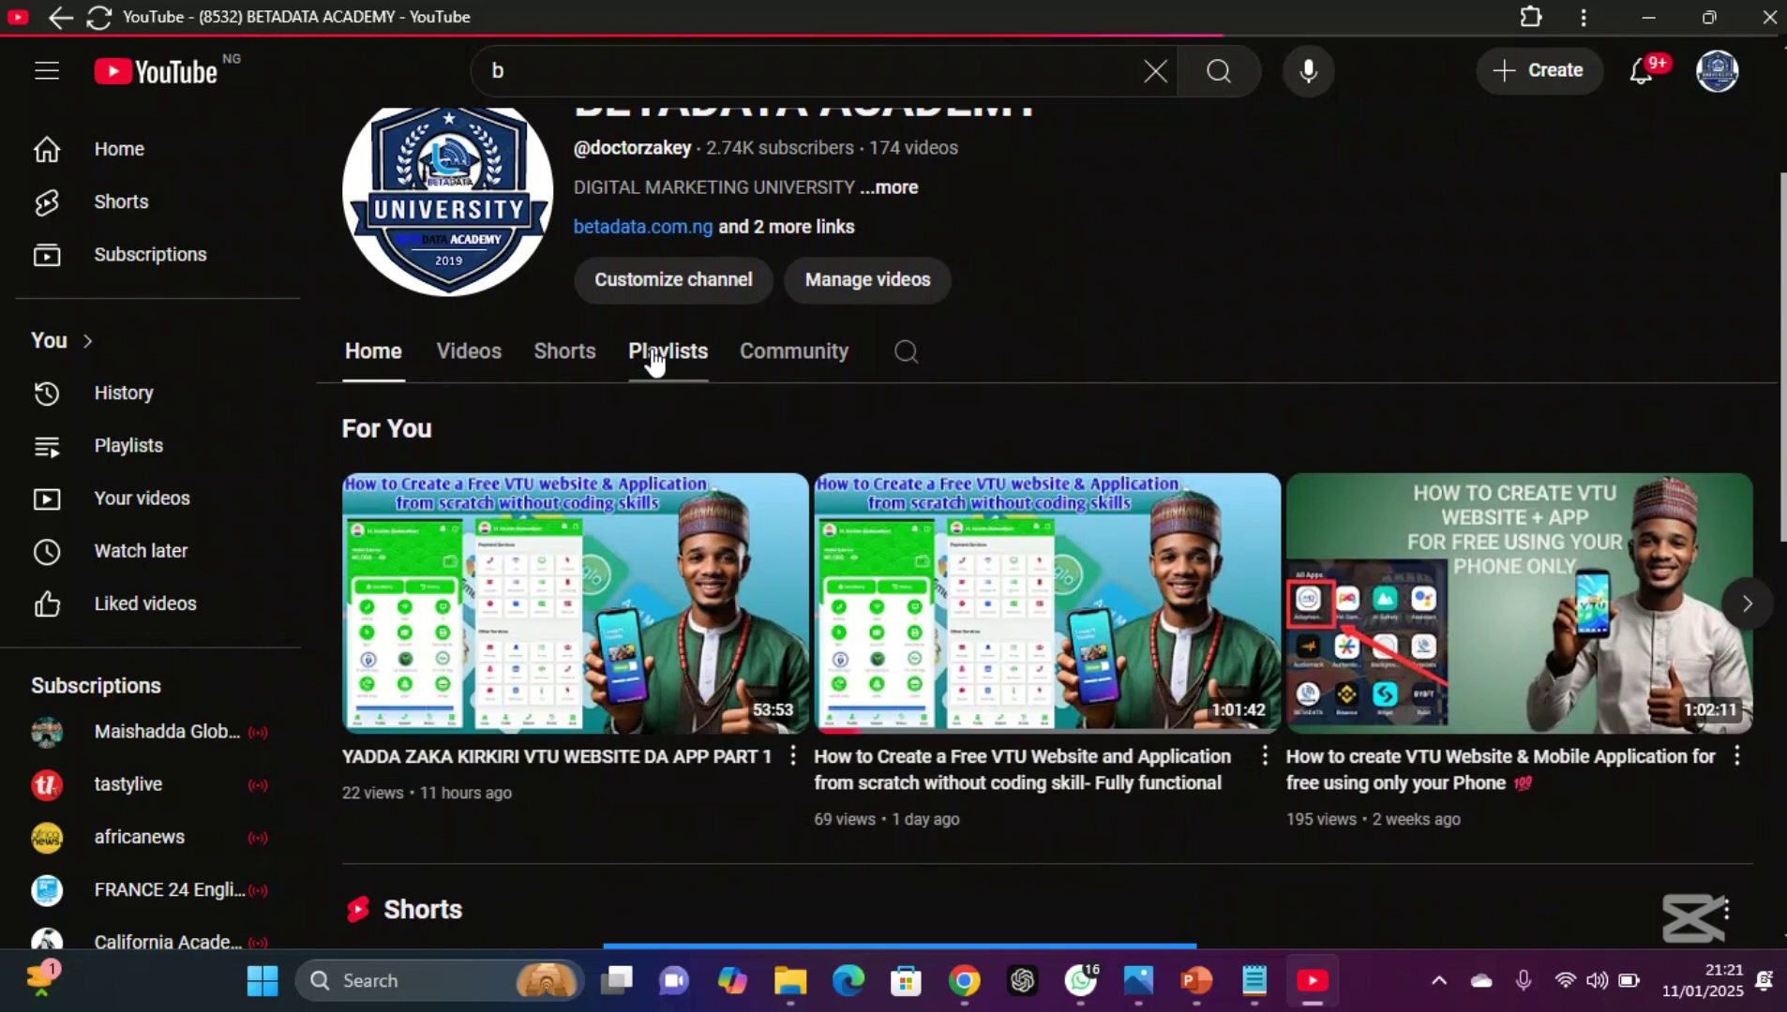
pyautogui.scroll(-5, 1071, 675)
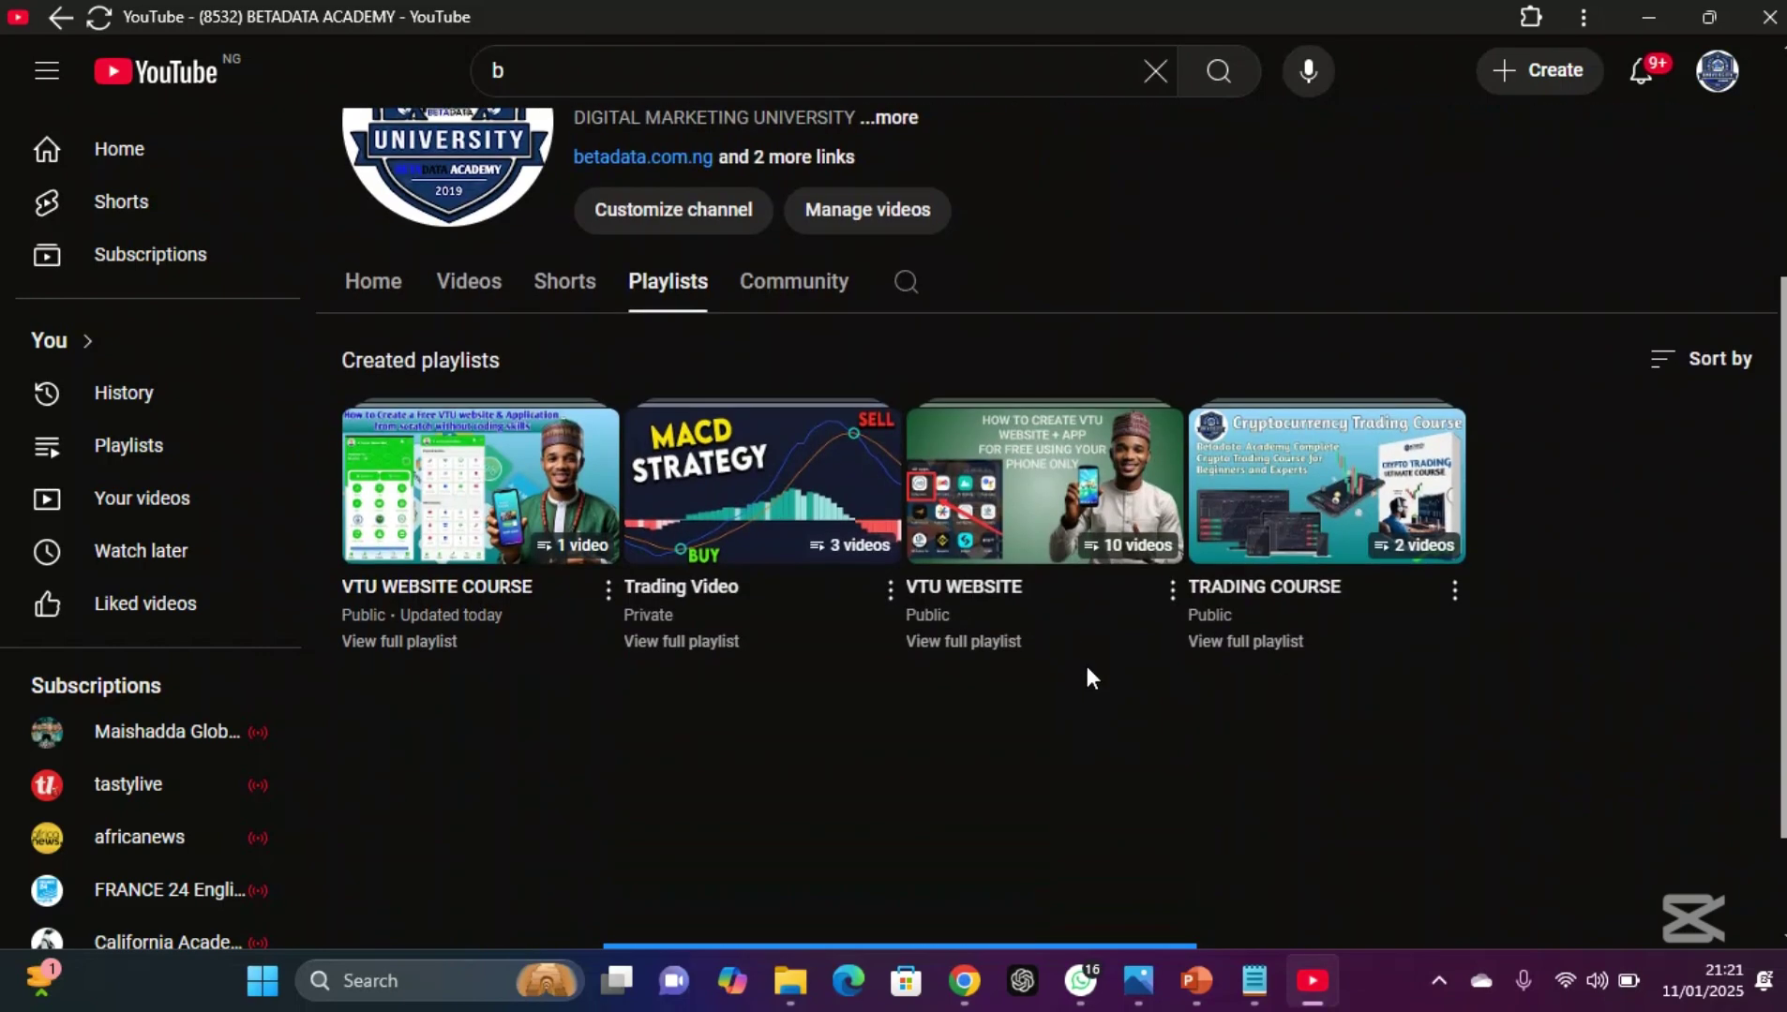
pyautogui.click(457, 515)
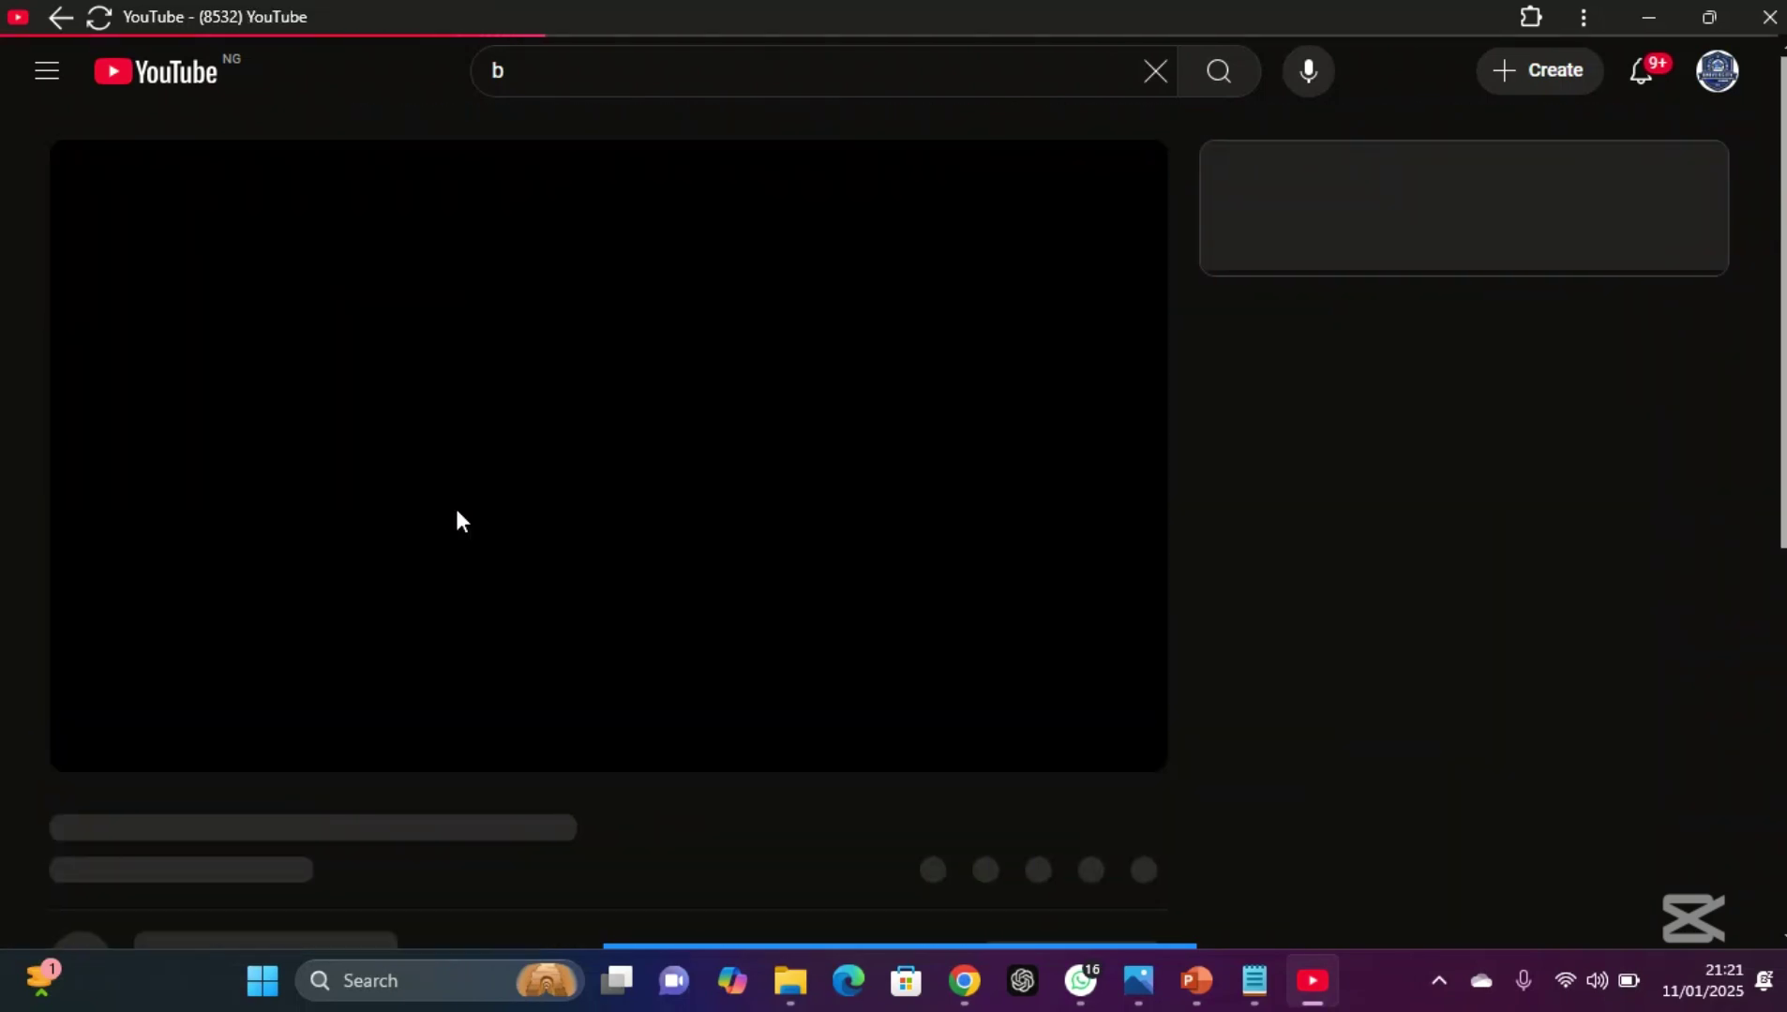
# Step: Expand the PART 1 video's full description and highlight the demo website line
pyautogui.scroll(-3, 637, 553)
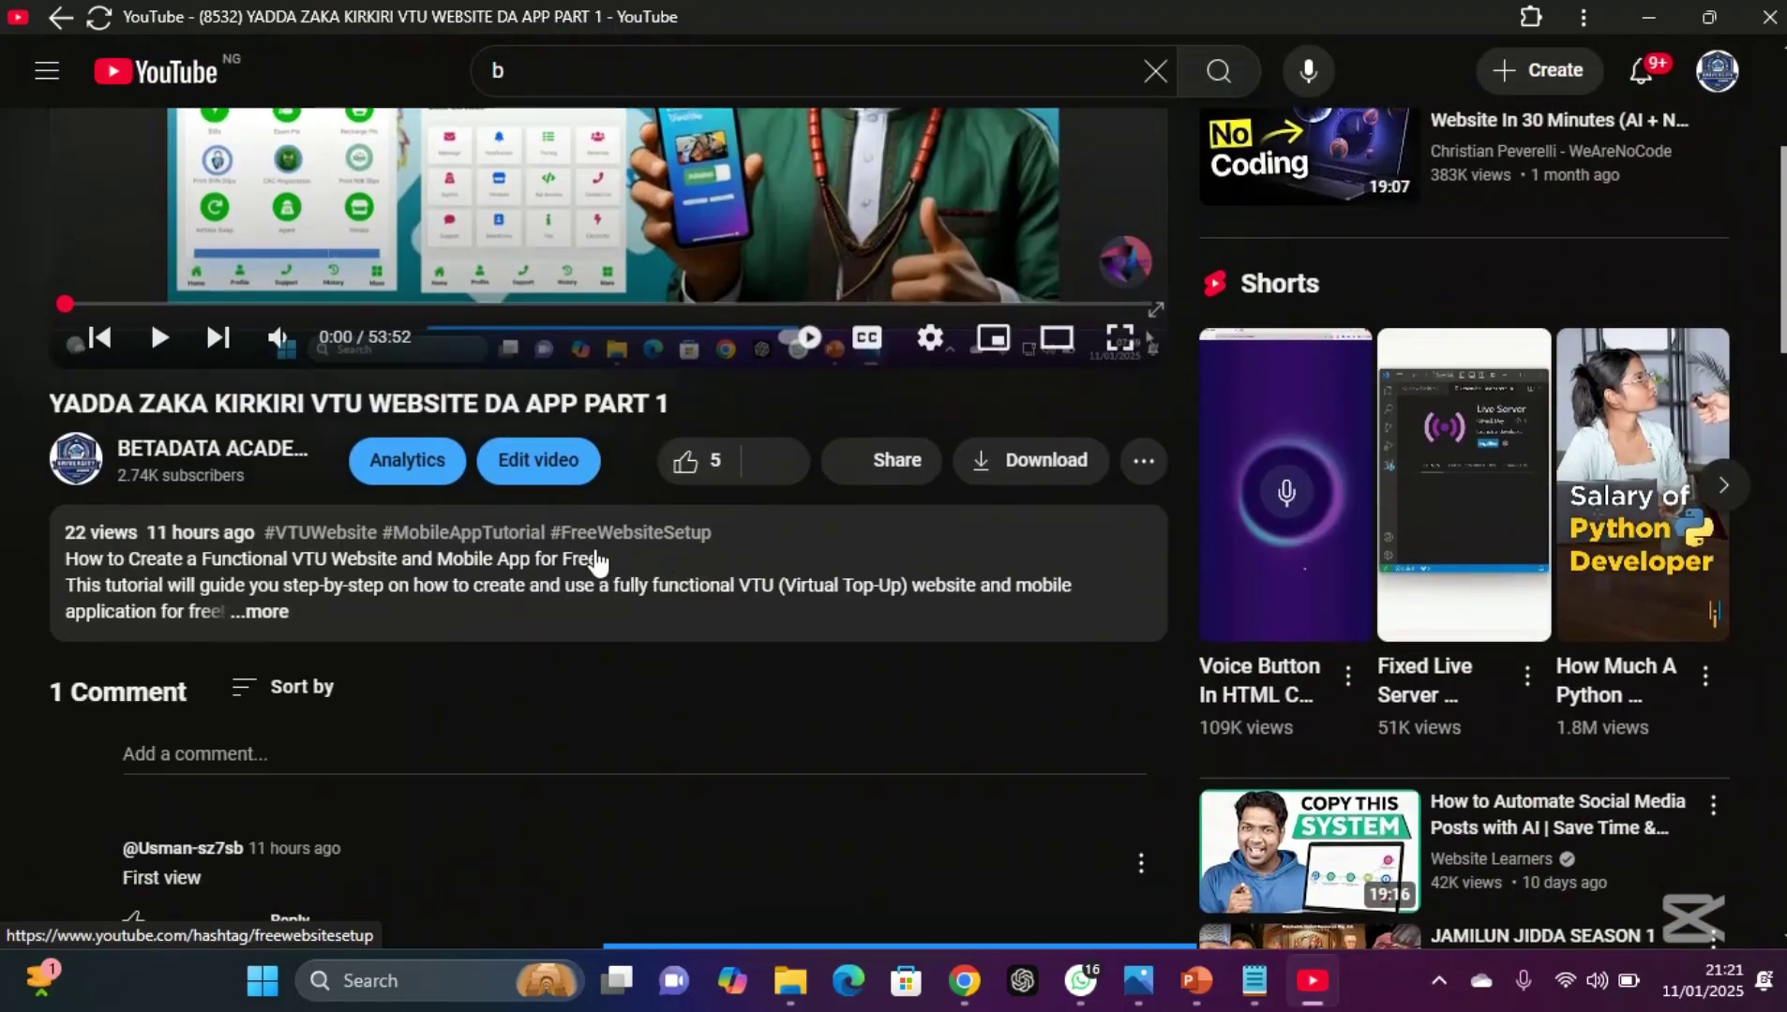
pyautogui.click(274, 614)
pyautogui.scroll(-4, 678, 573)
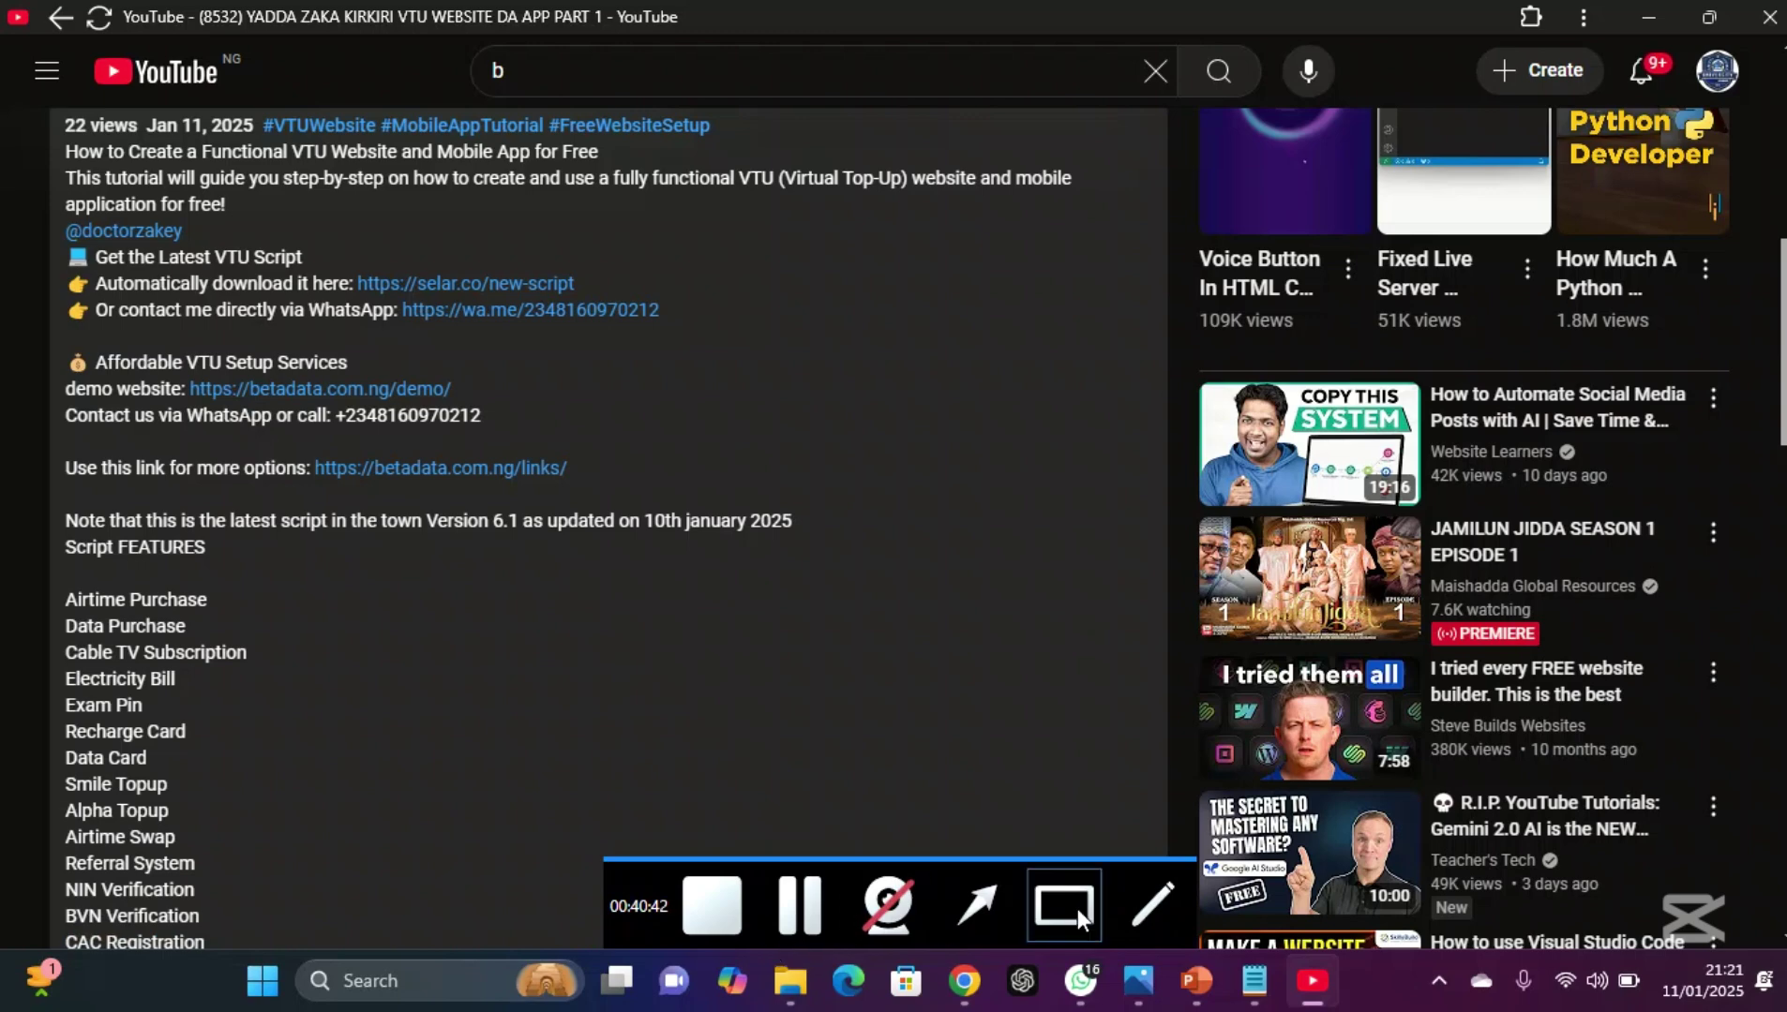
pyautogui.tripleClick(478, 389)
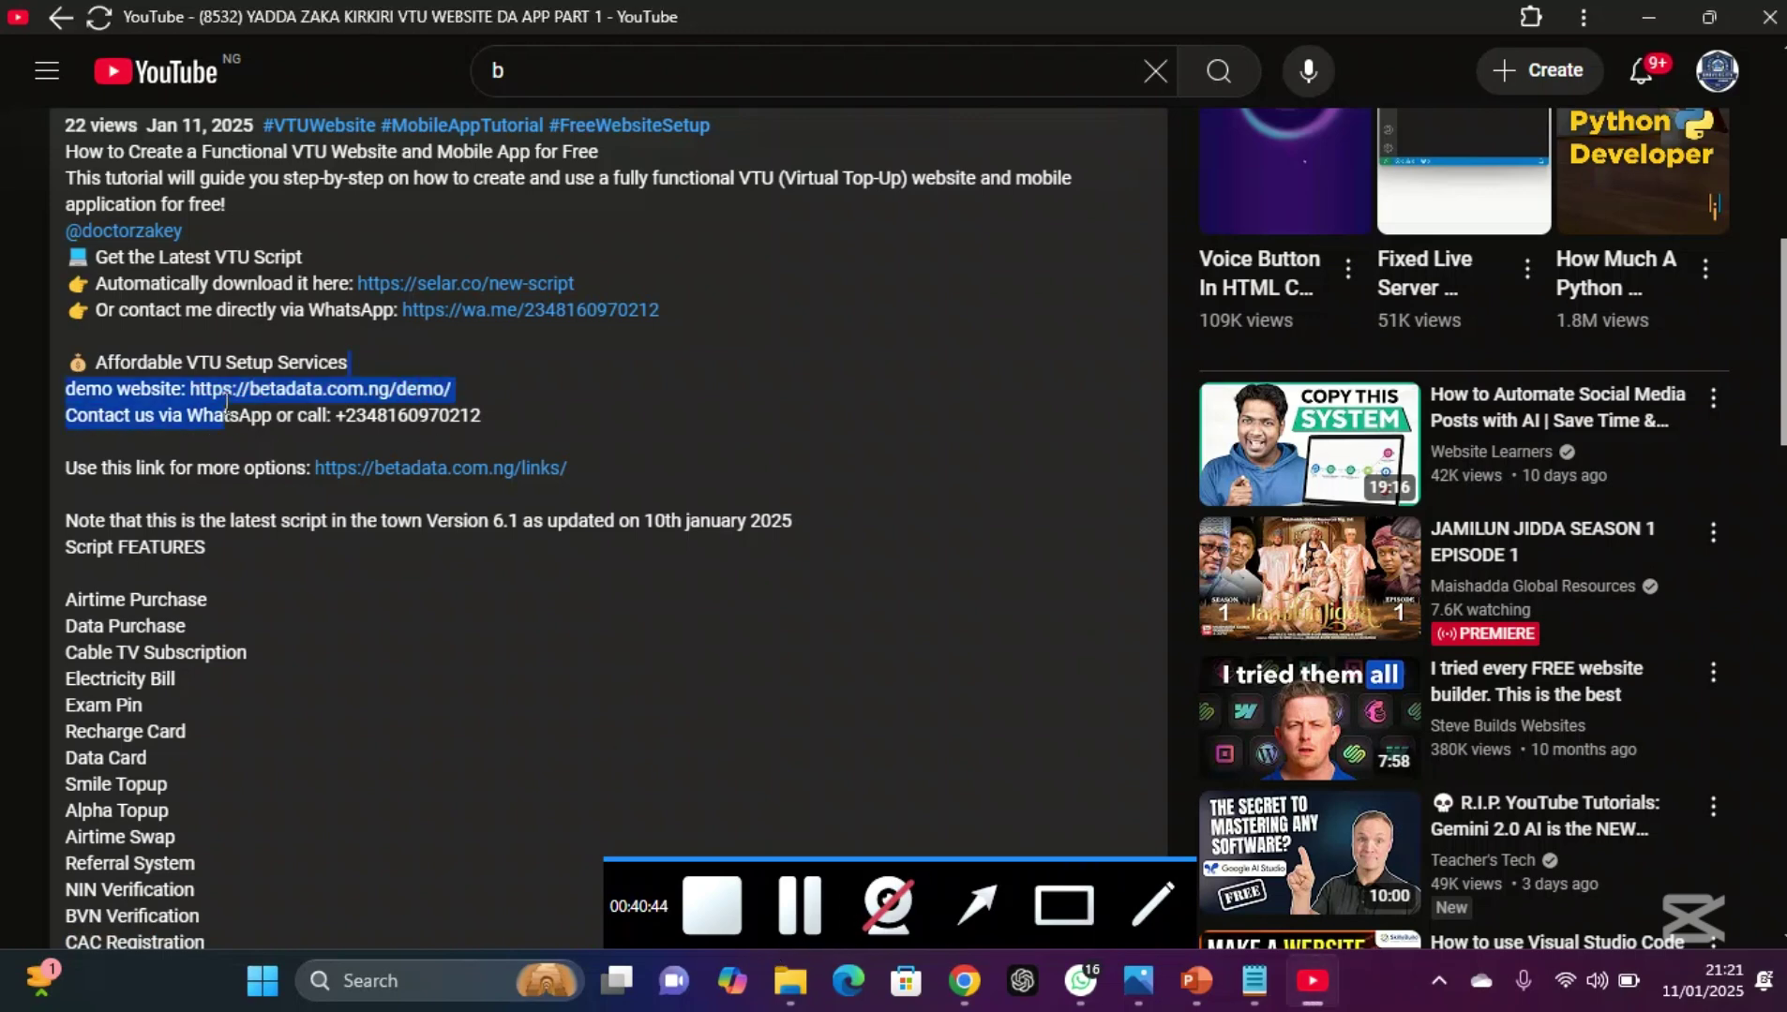
pyautogui.click(1073, 917)
pyautogui.moveTo(555, 352); pyautogui.dragTo(174, 438)
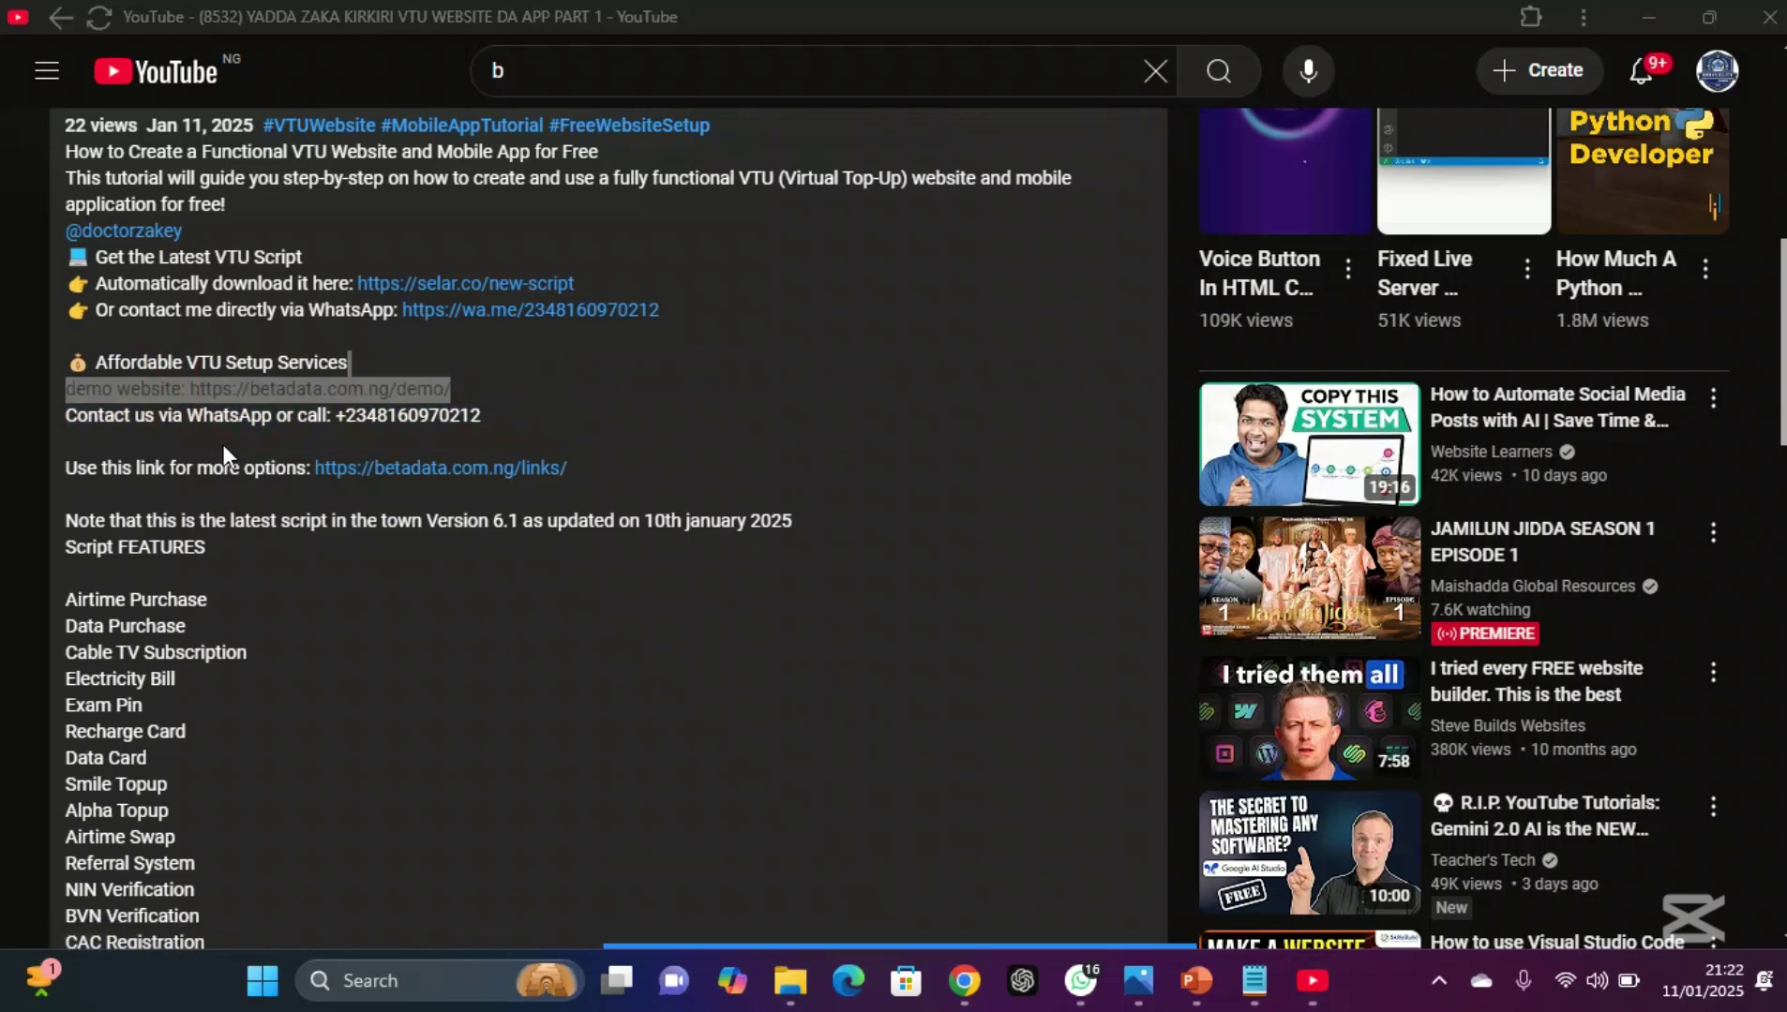
pyautogui.scroll(-5, 637, 546)
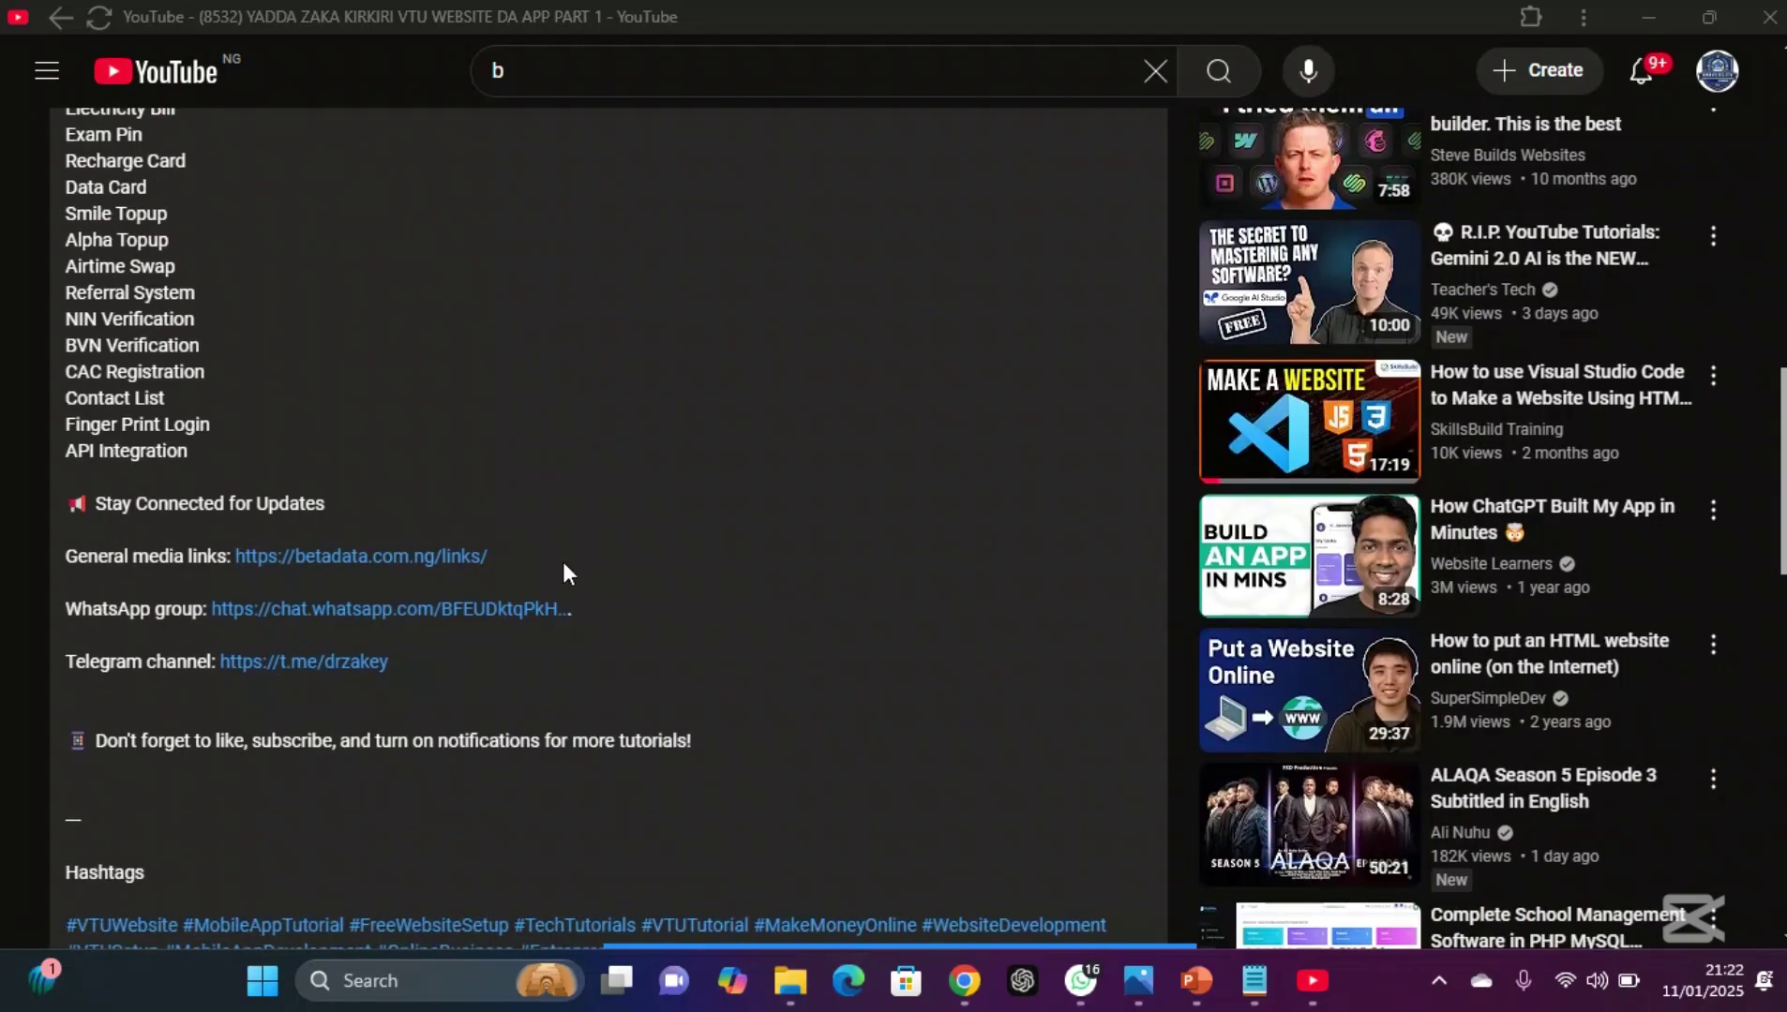
pyautogui.scroll(-3, 564, 564)
pyautogui.scroll(8, 563, 564)
pyautogui.scroll(2, 563, 571)
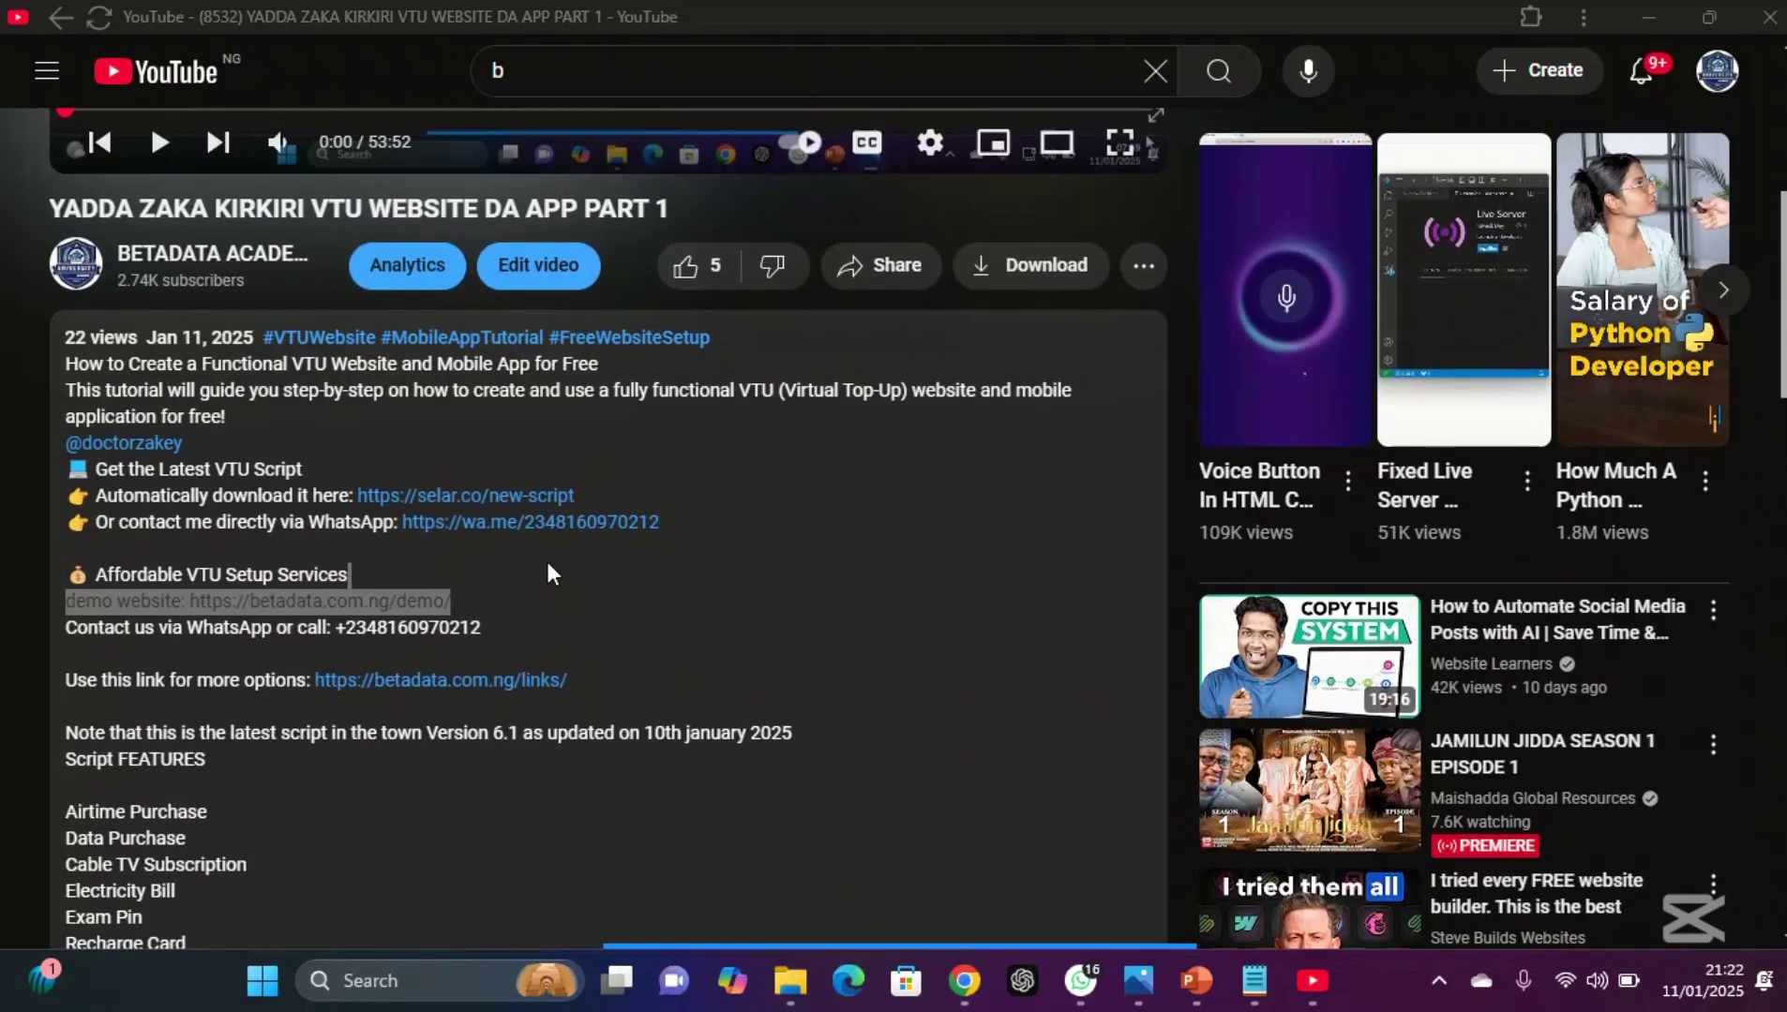
# Step: Open the Selar page for the updated VTU website script and look it over
pyautogui.click(475, 499)
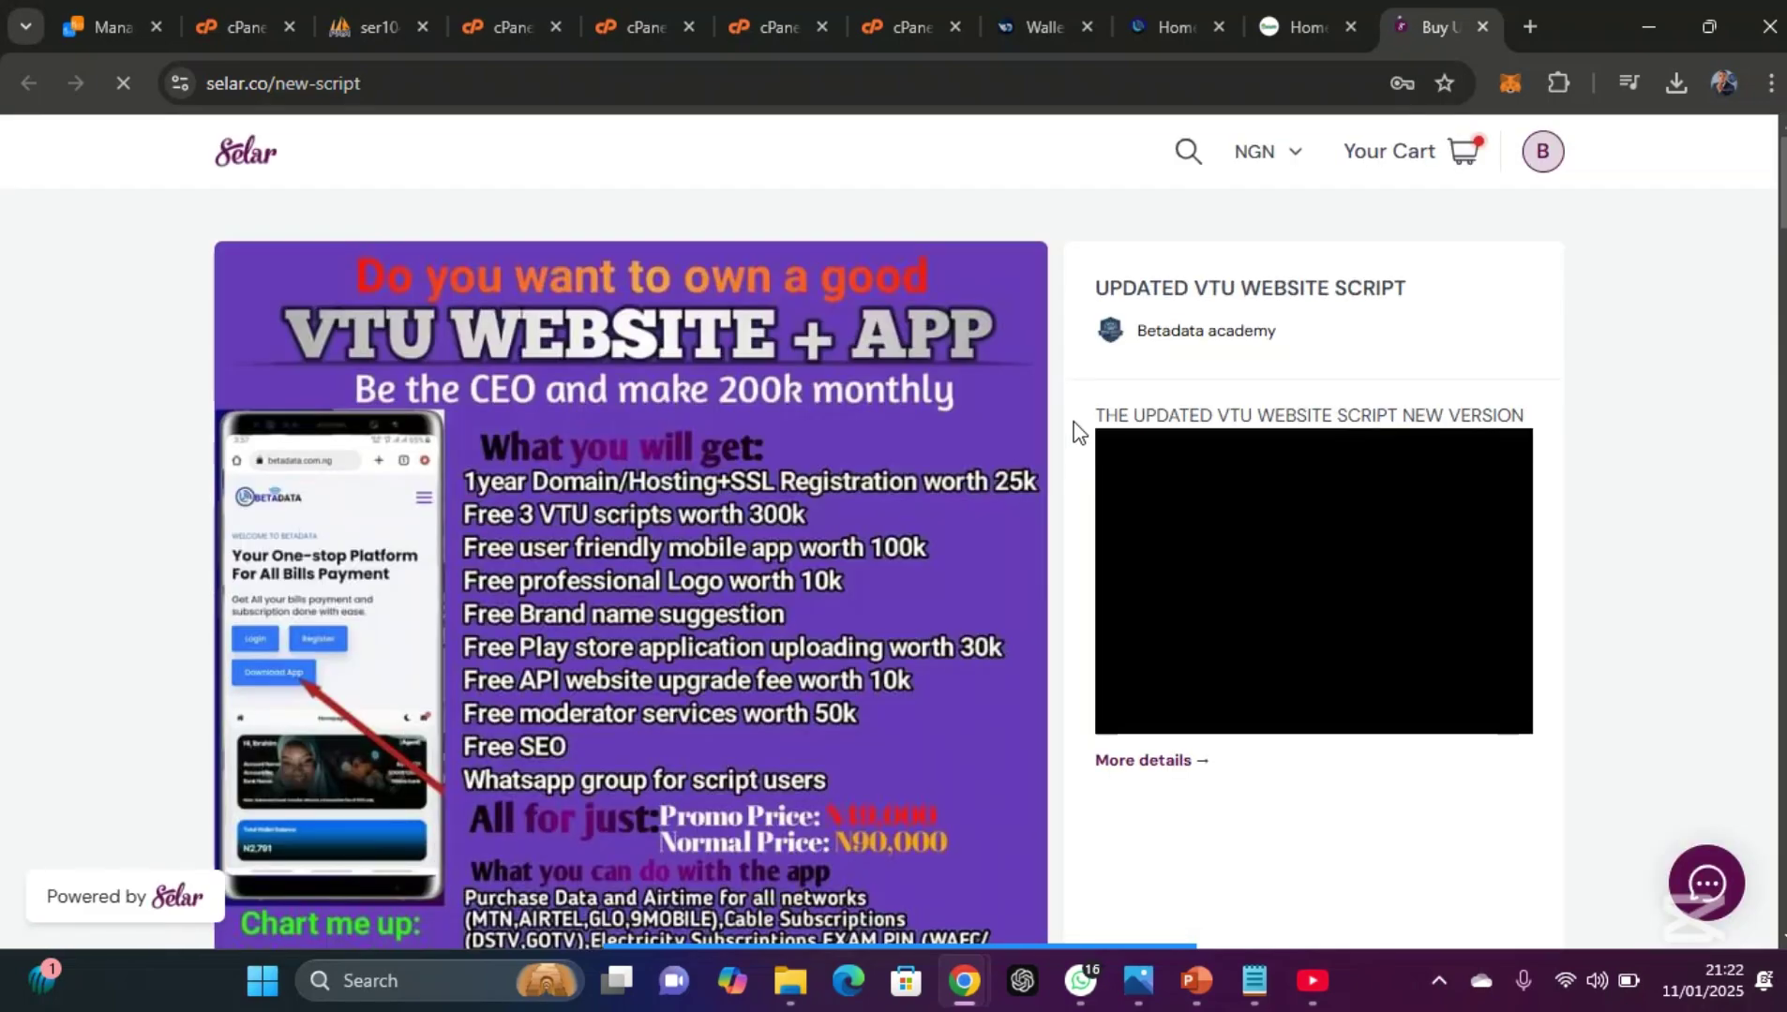
pyautogui.scroll(-4, 1076, 433)
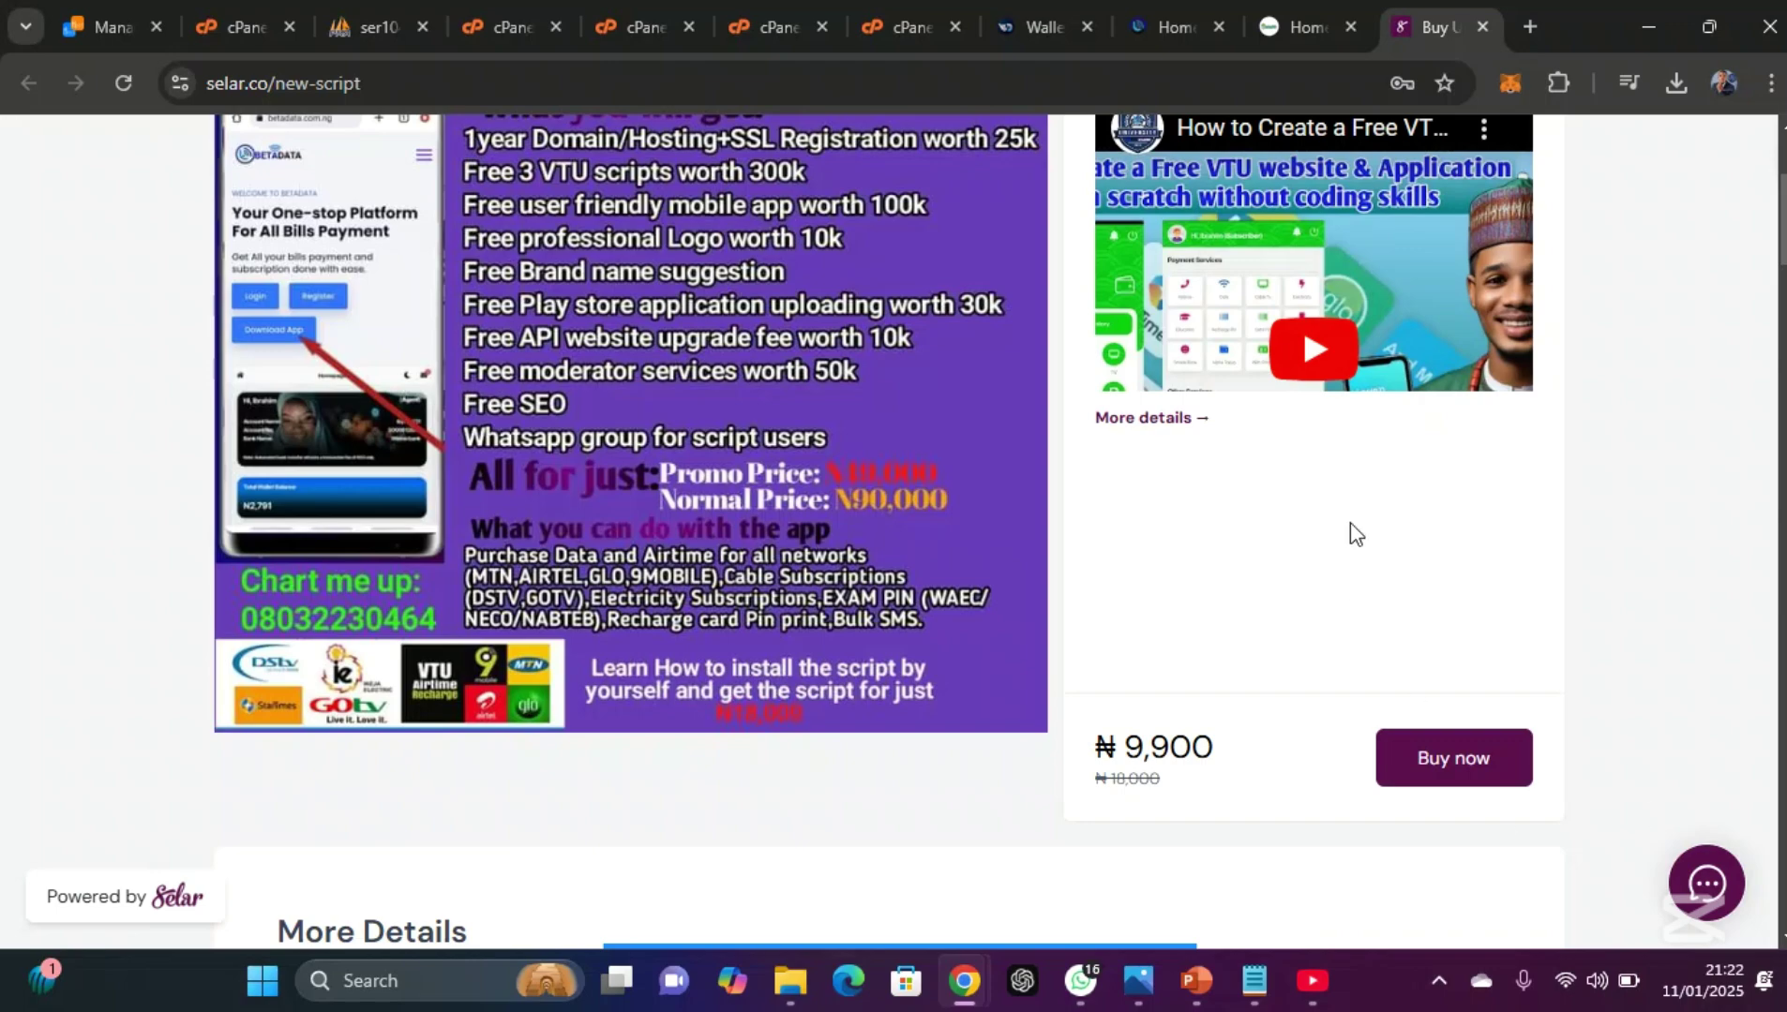
pyautogui.scroll(-10, 1355, 535)
pyautogui.scroll(5, 1296, 364)
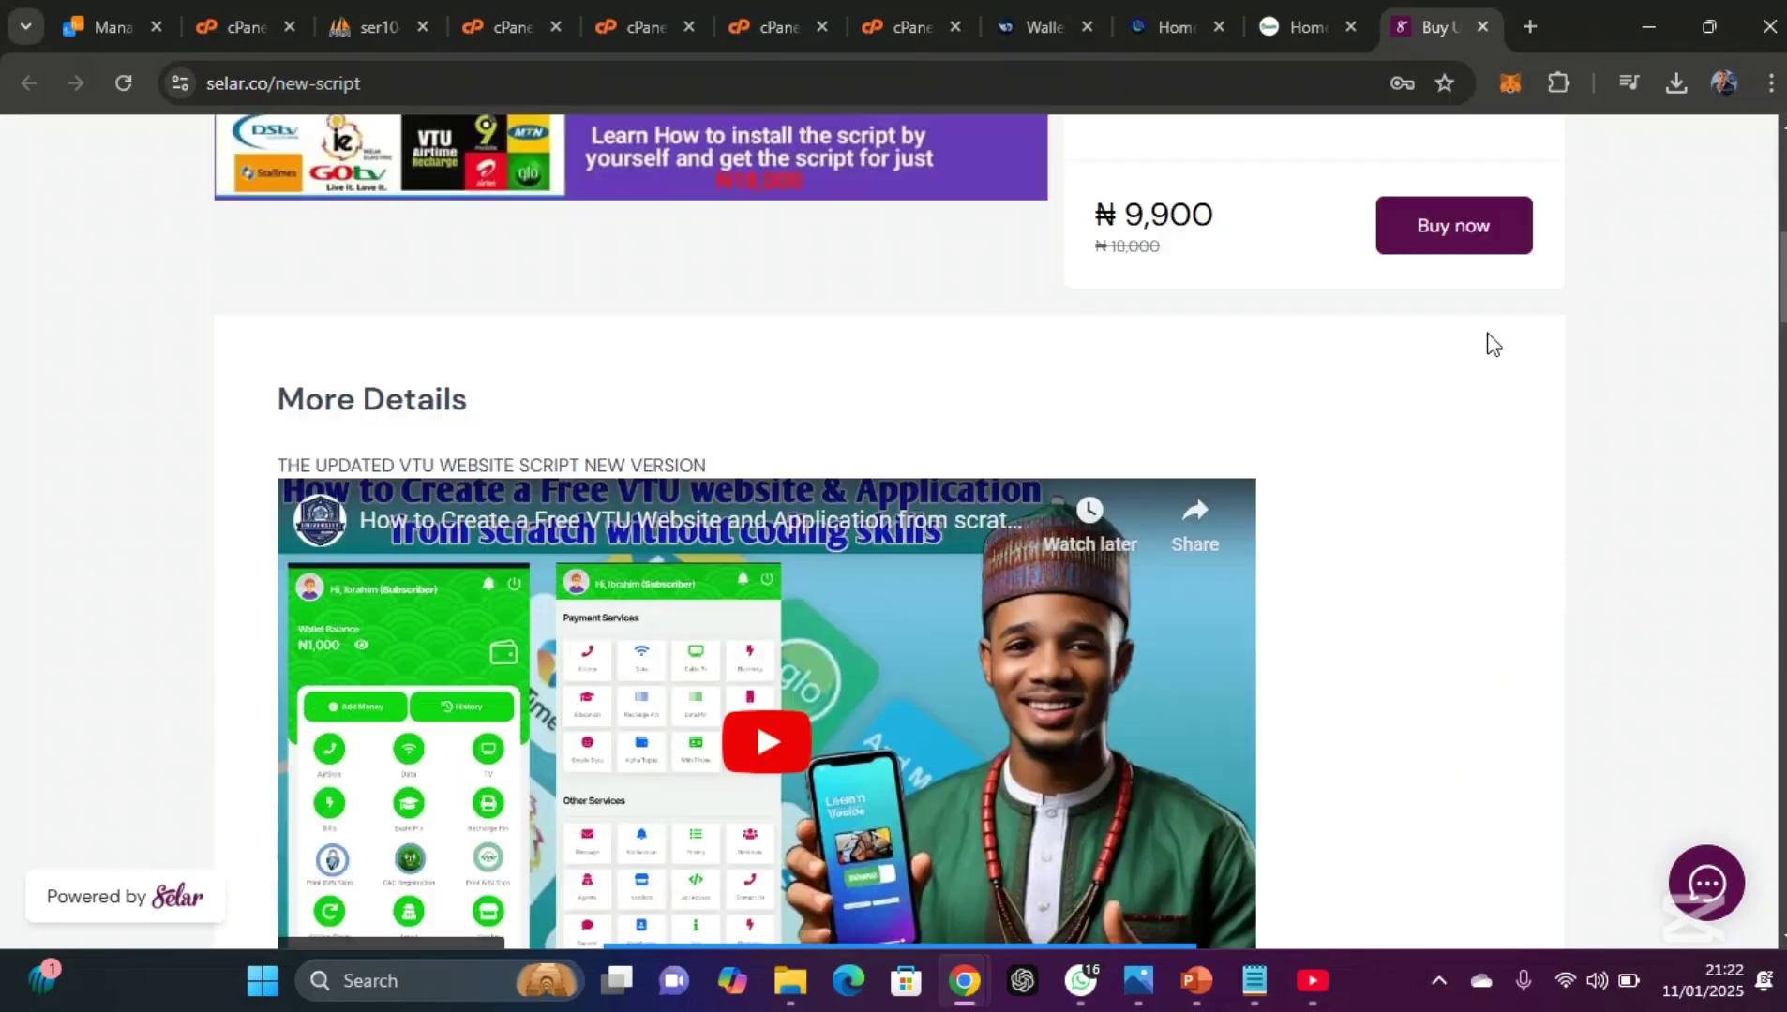
# Step: Start checkout with the saved phone number and preview the ₦9,900 bank transfer details
pyautogui.click(1463, 312)
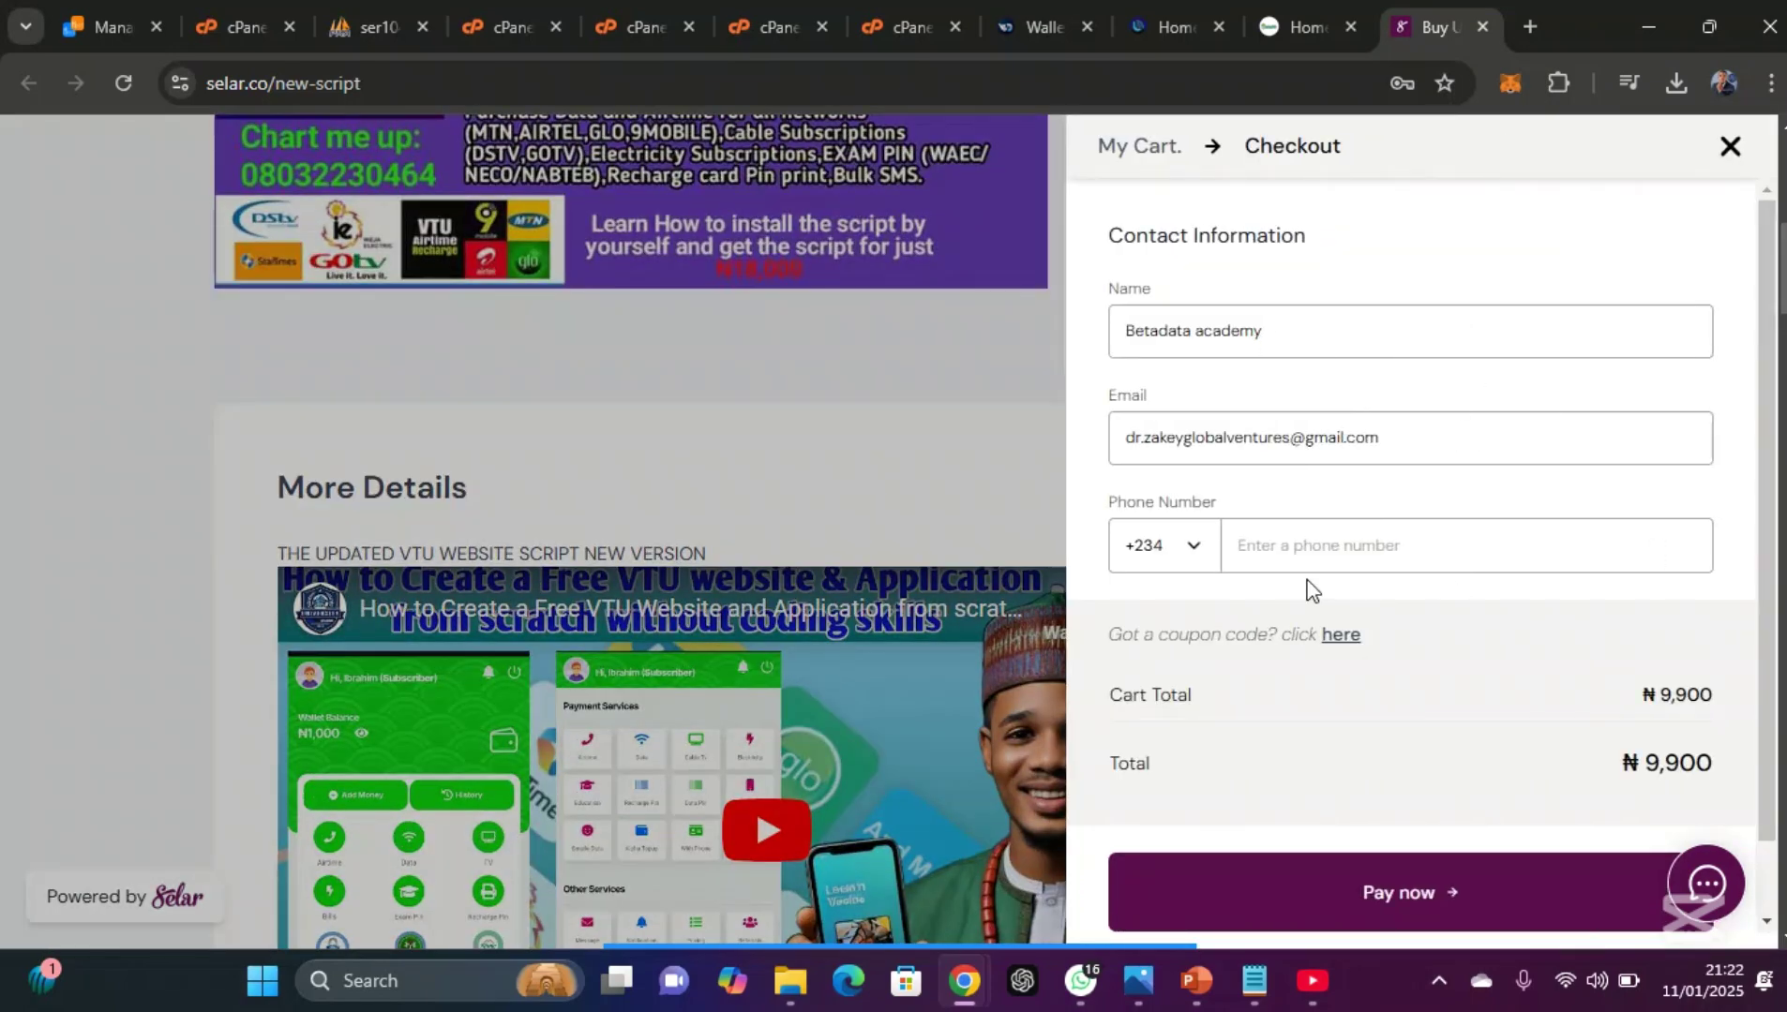
pyautogui.click(1248, 553)
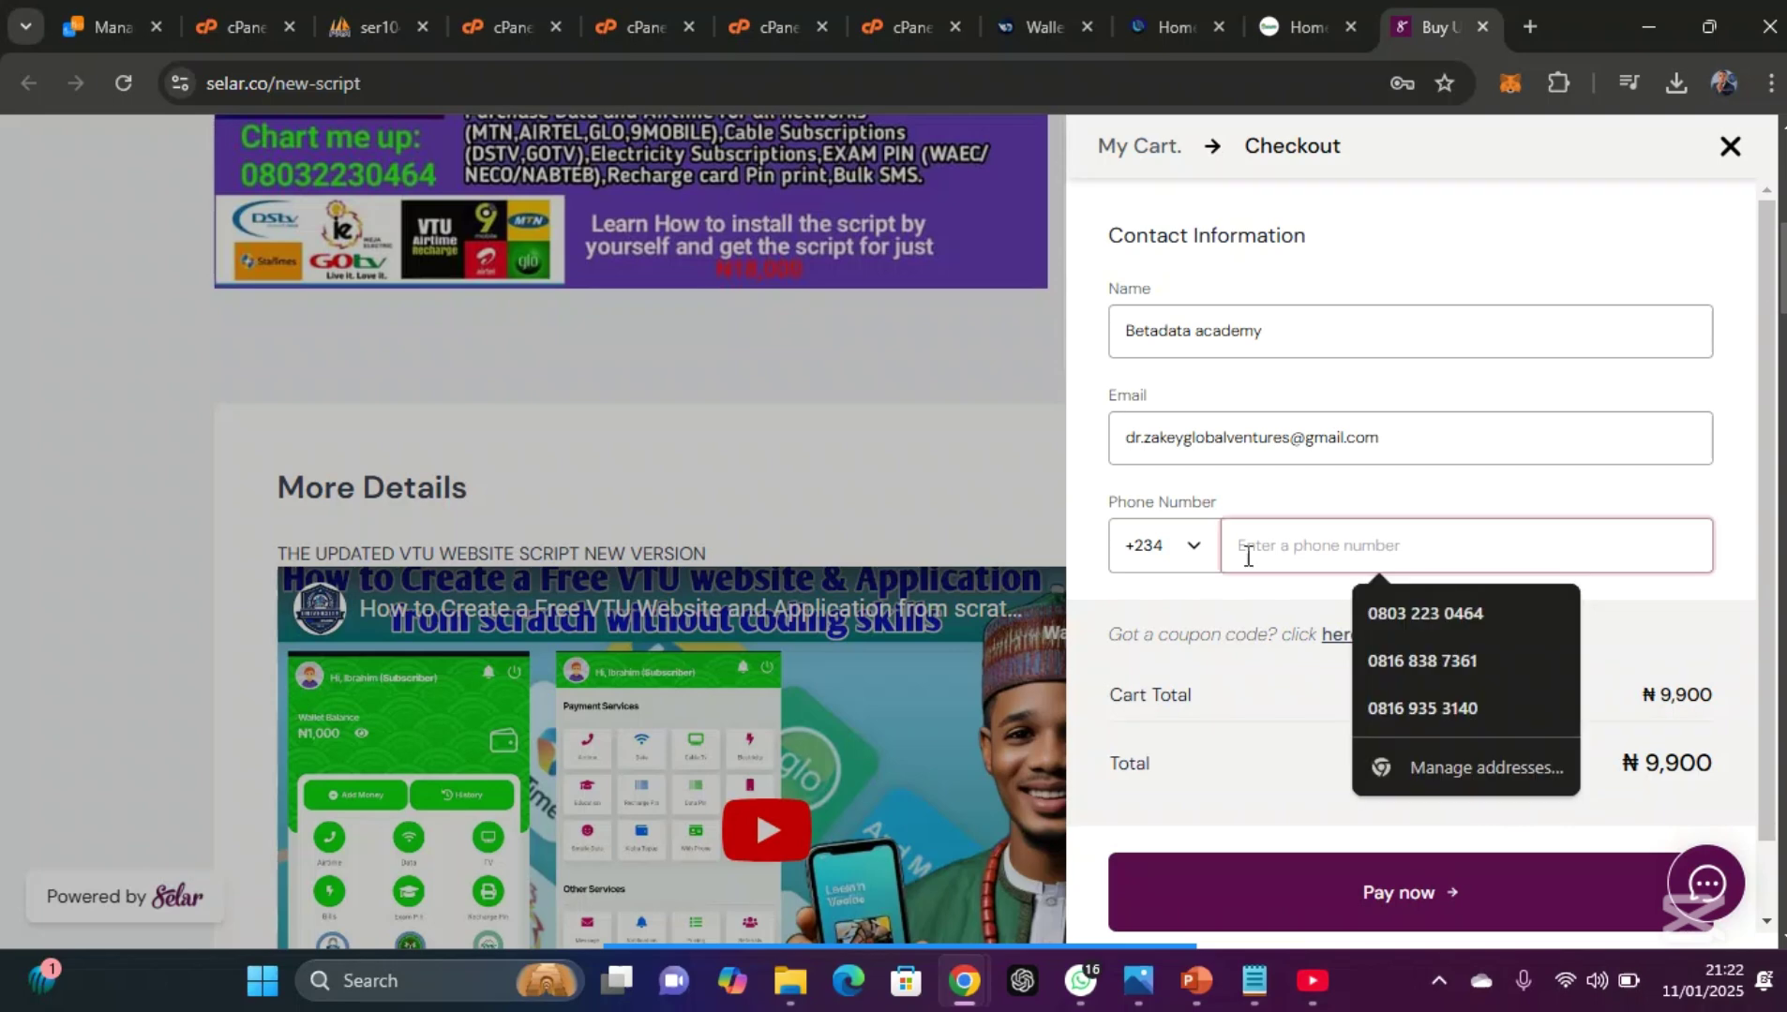
pyautogui.click(1470, 610)
pyautogui.click(1276, 867)
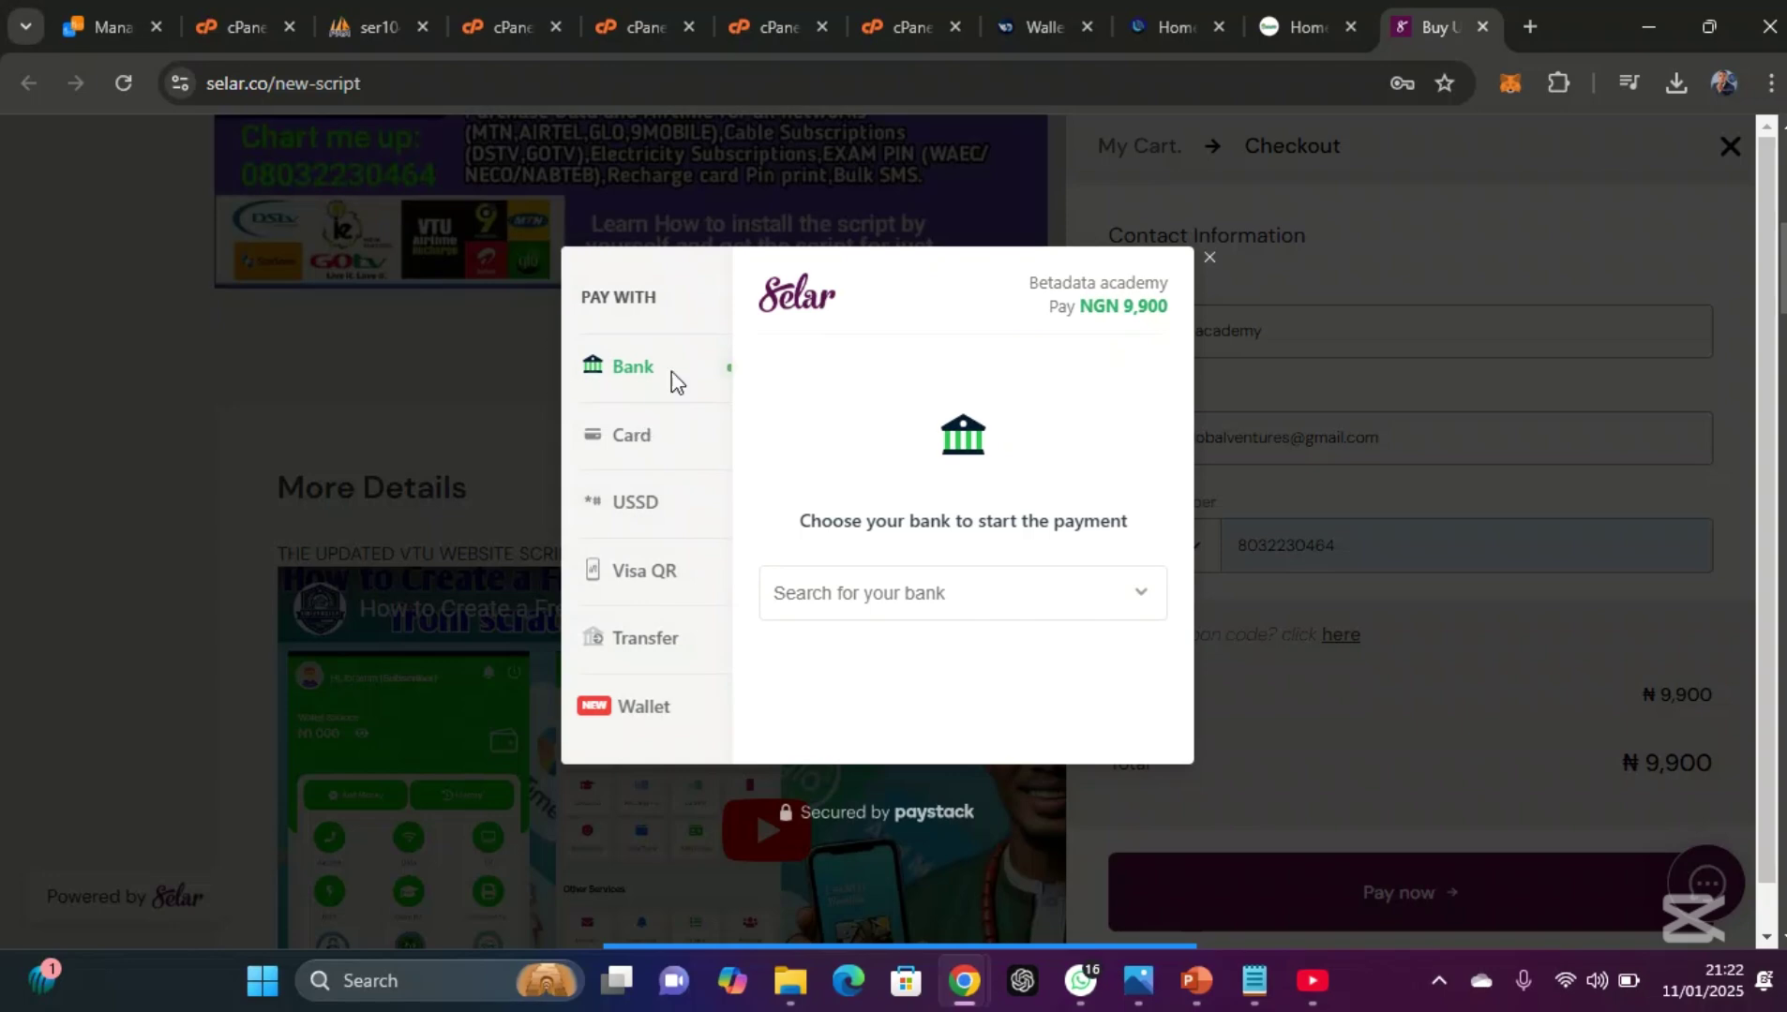
pyautogui.click(658, 440)
pyautogui.click(657, 638)
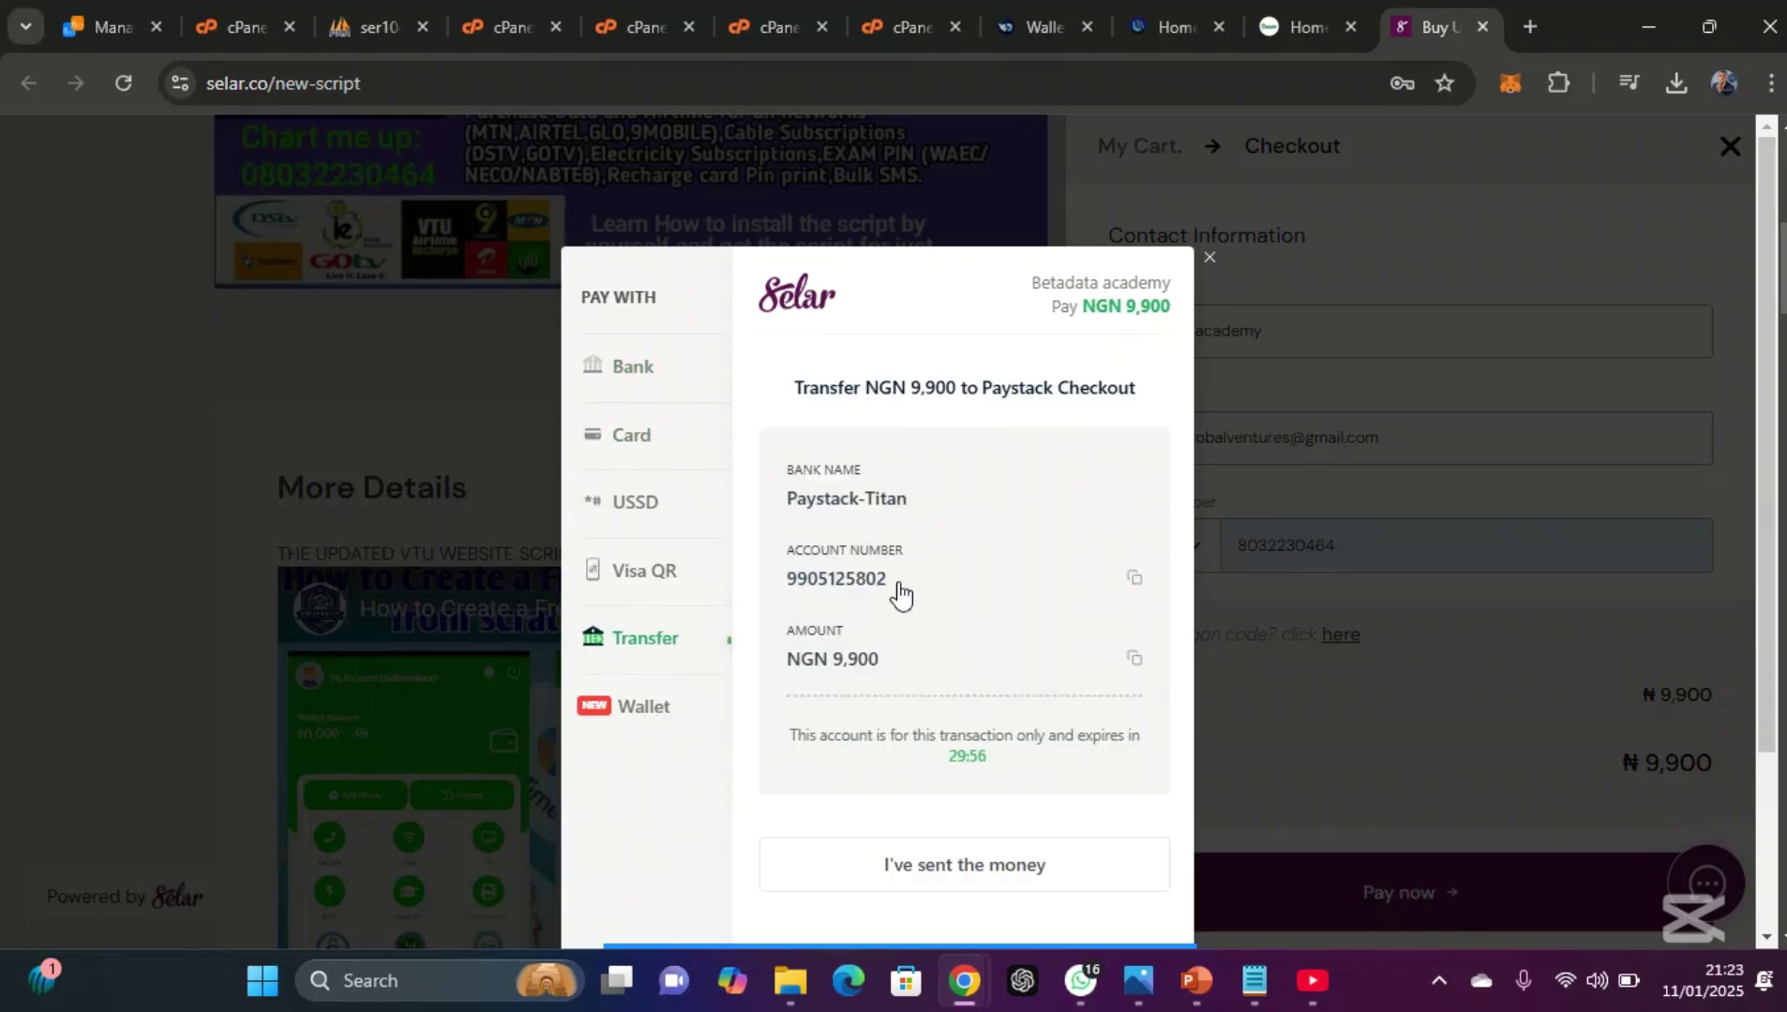
# Step: Close the payment window and checkout panel to return to the product page
pyautogui.click(1210, 257)
pyautogui.click(1730, 147)
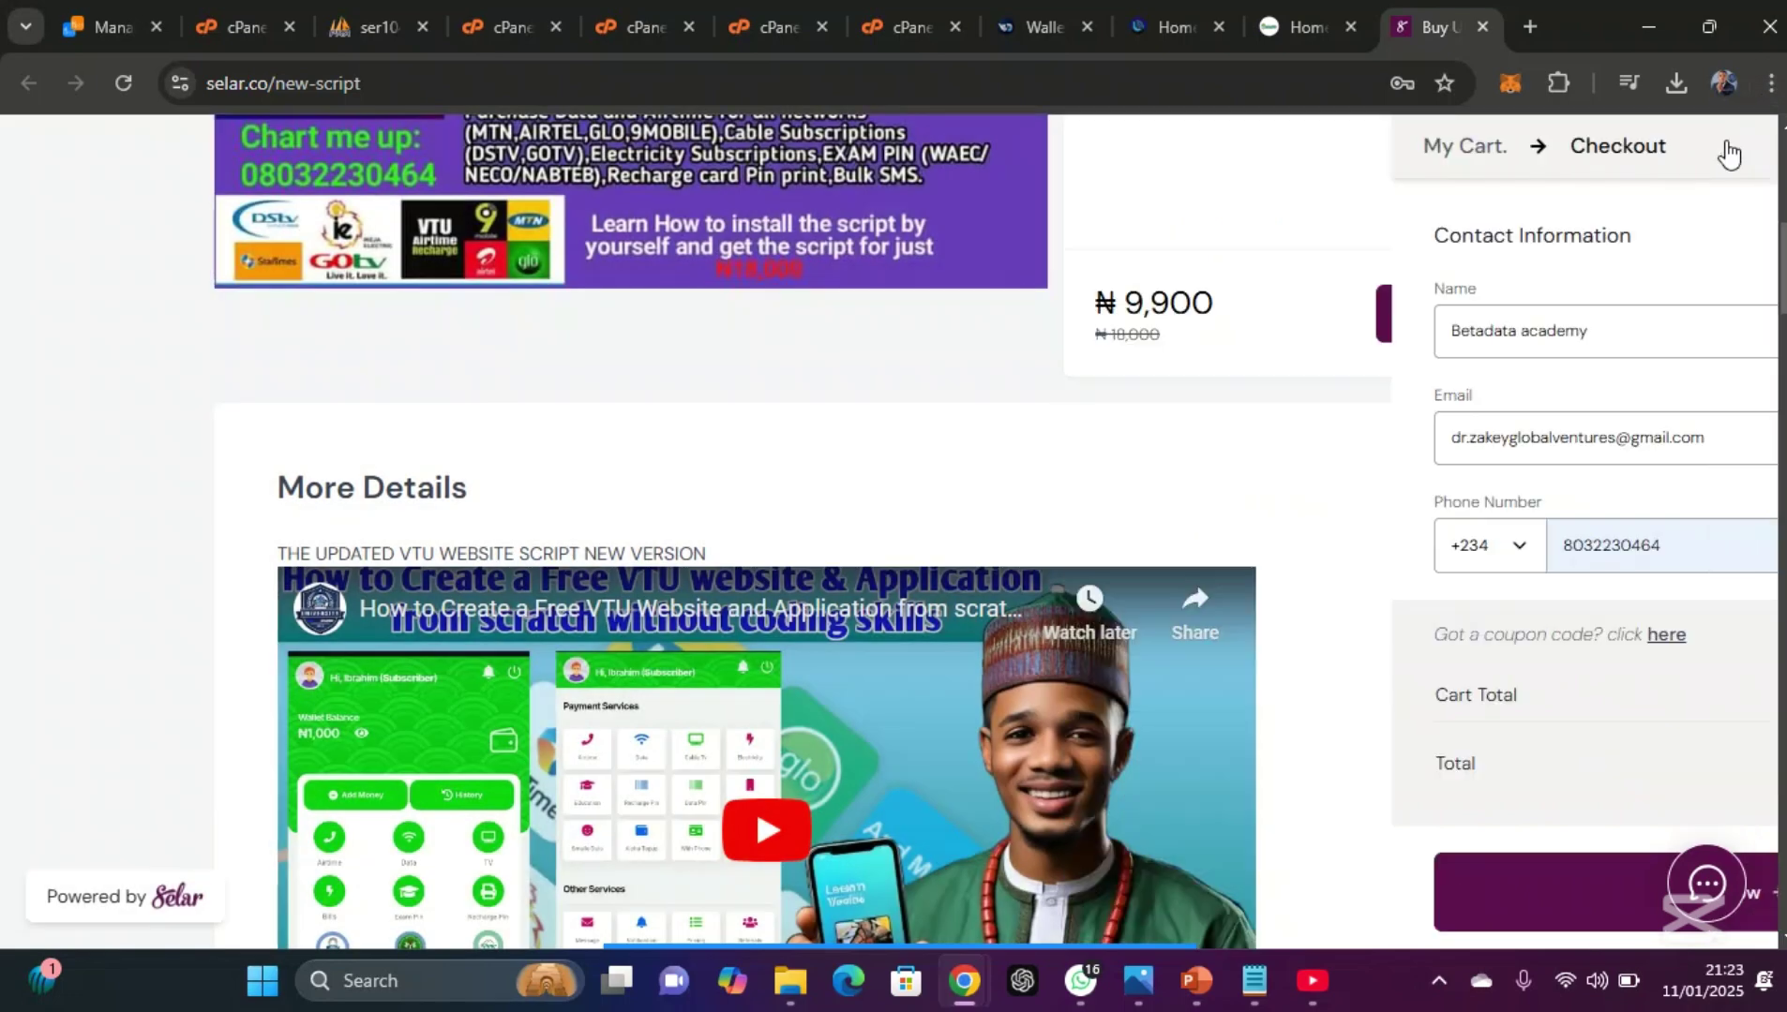
pyautogui.scroll(-4, 942, 485)
pyautogui.scroll(1, 941, 484)
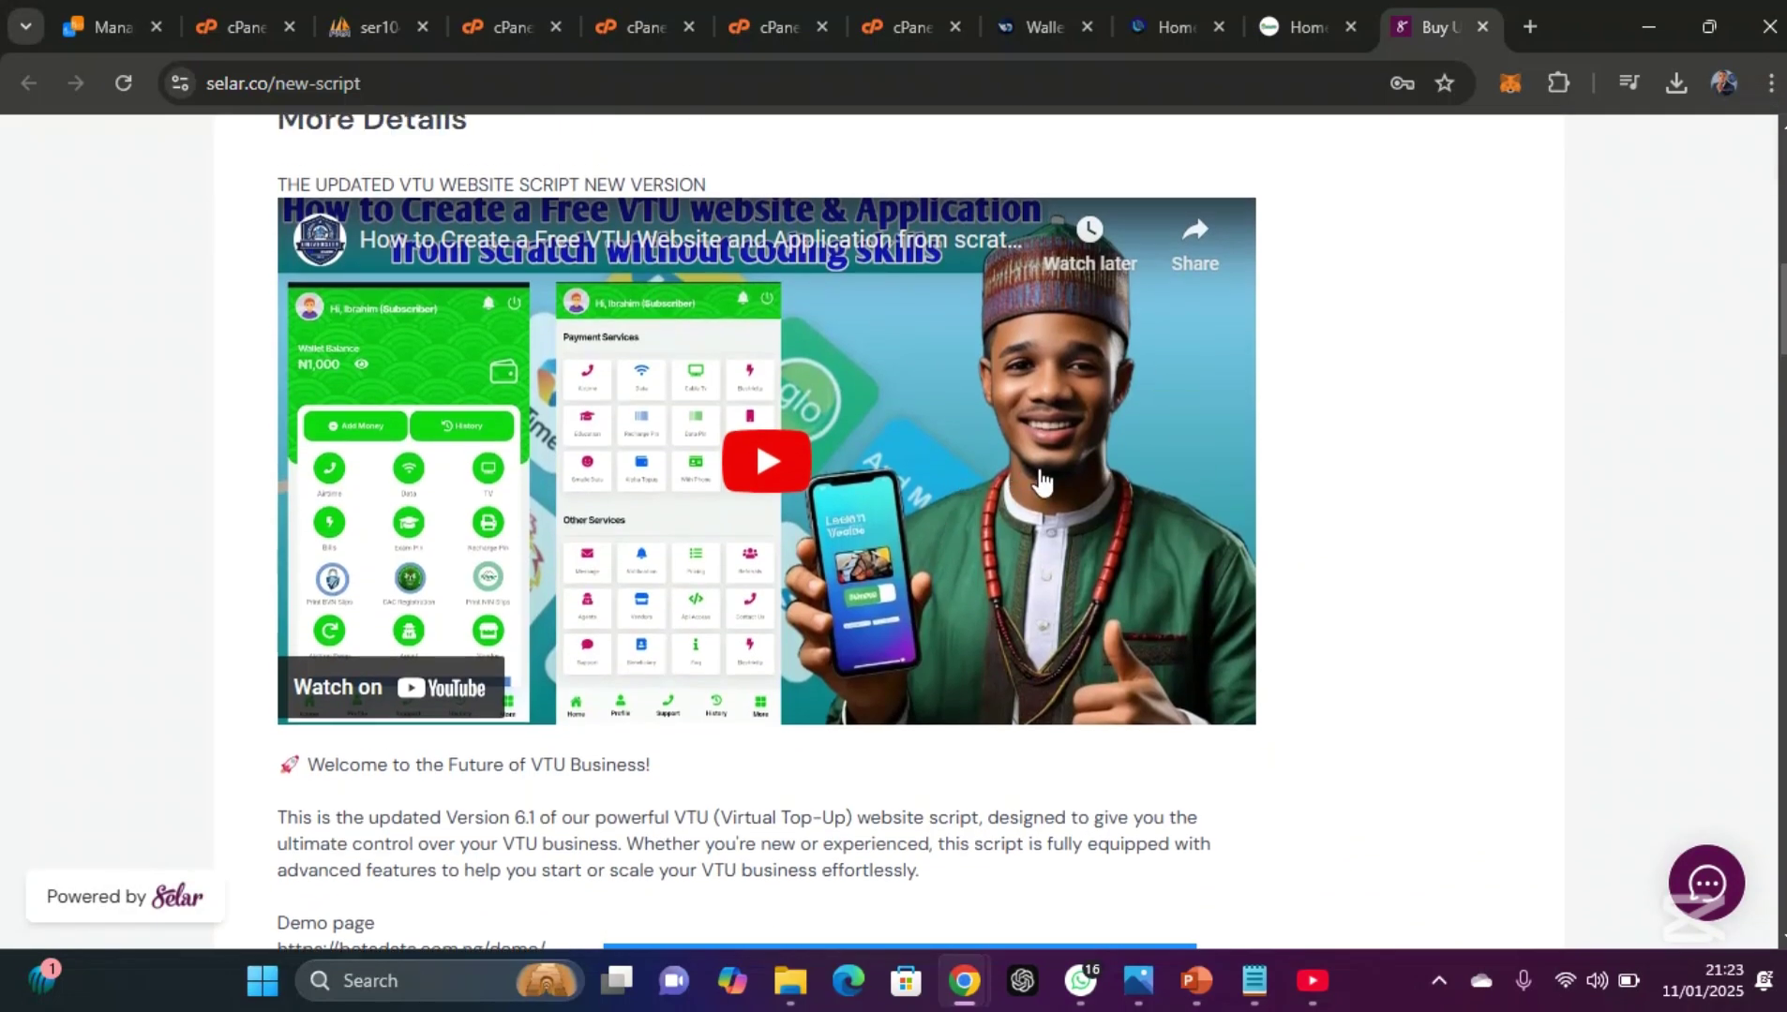
pyautogui.moveTo(811, 891)
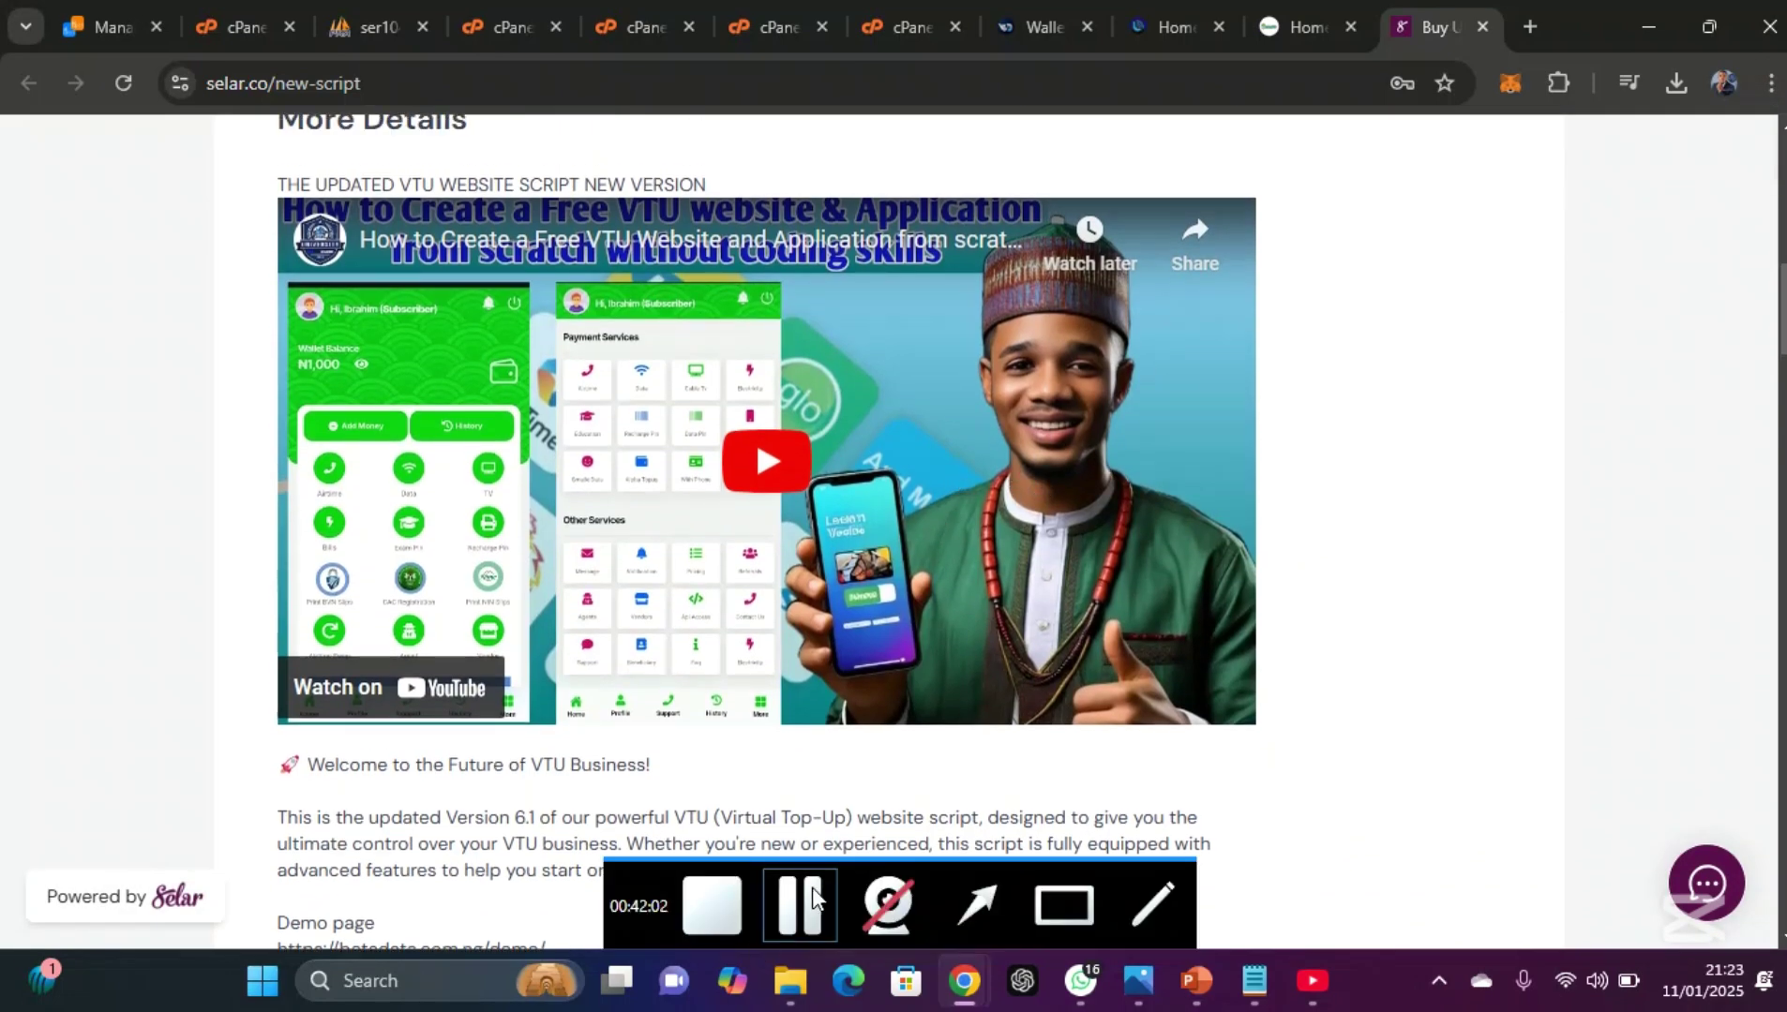